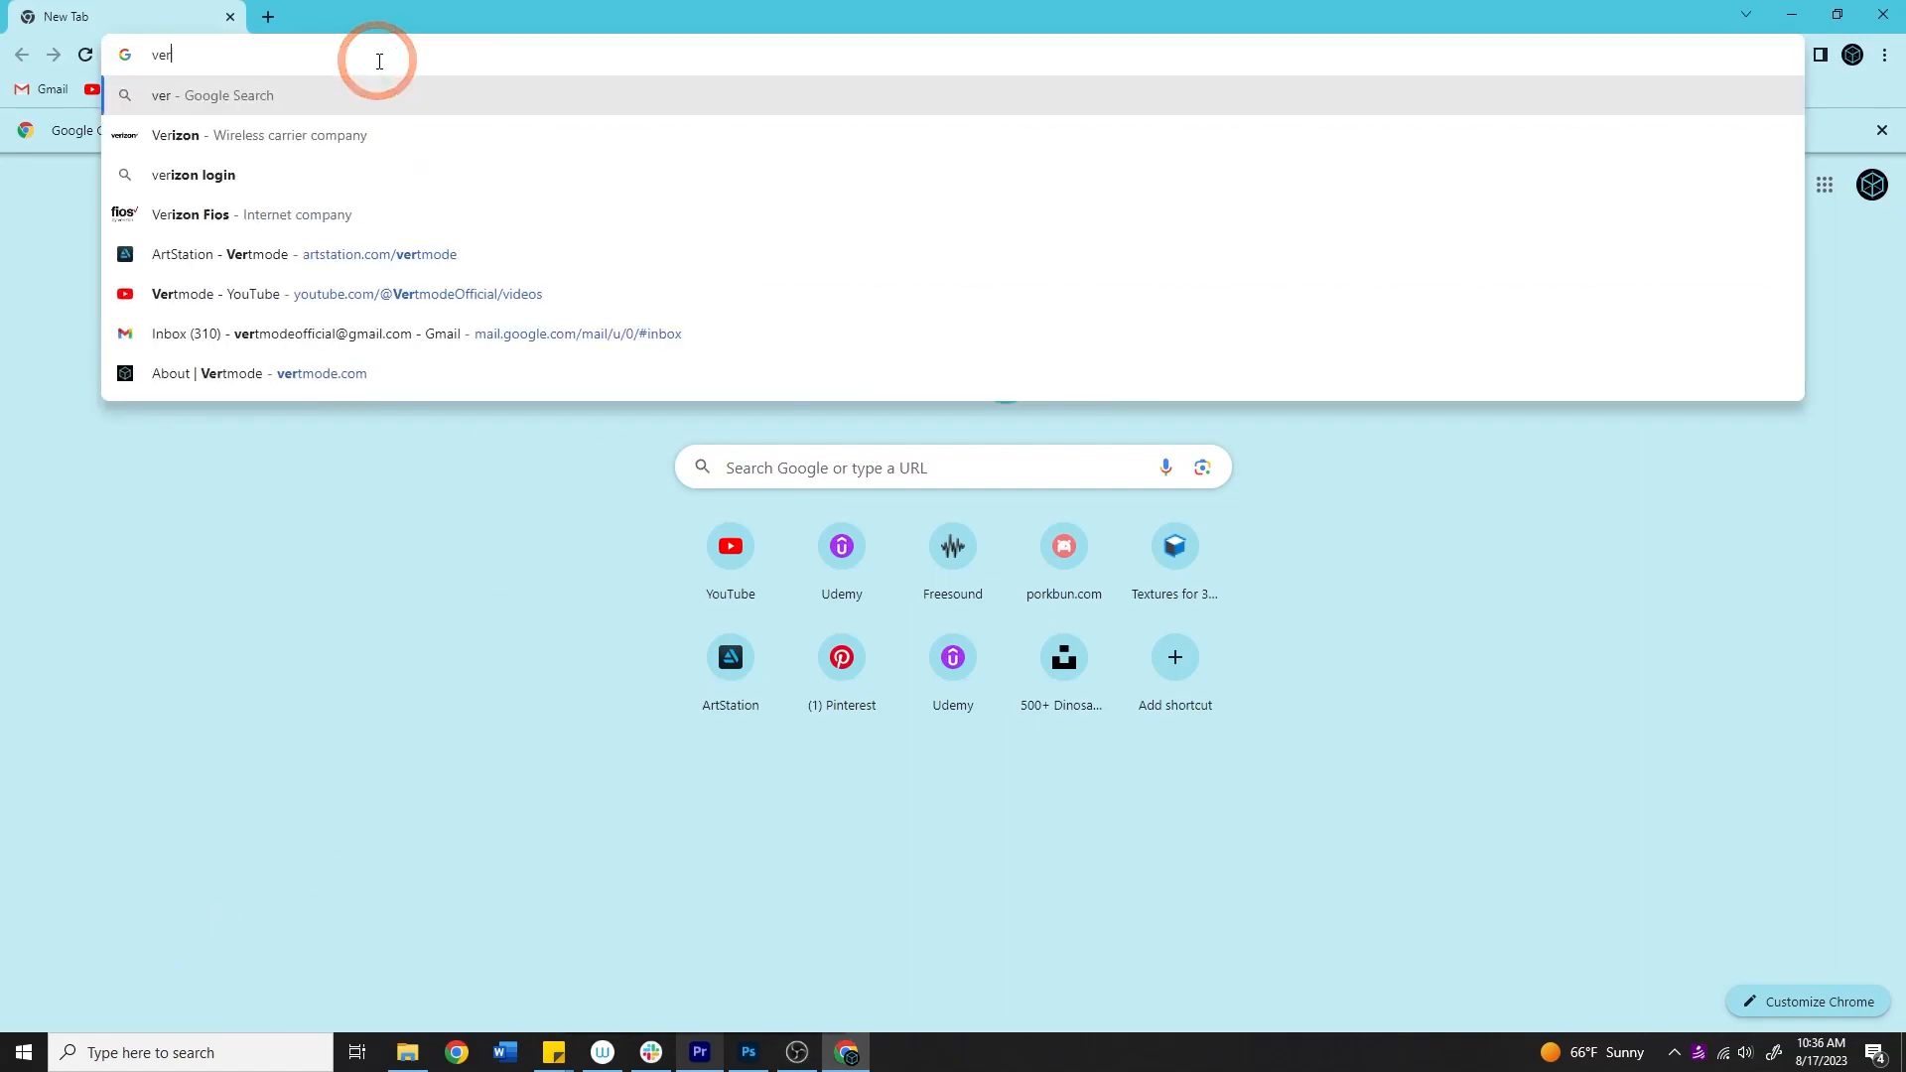
- Open the Resources page of vertmode.com and download the Egg Character animation rig
{"action": "key", "text": "Return"}
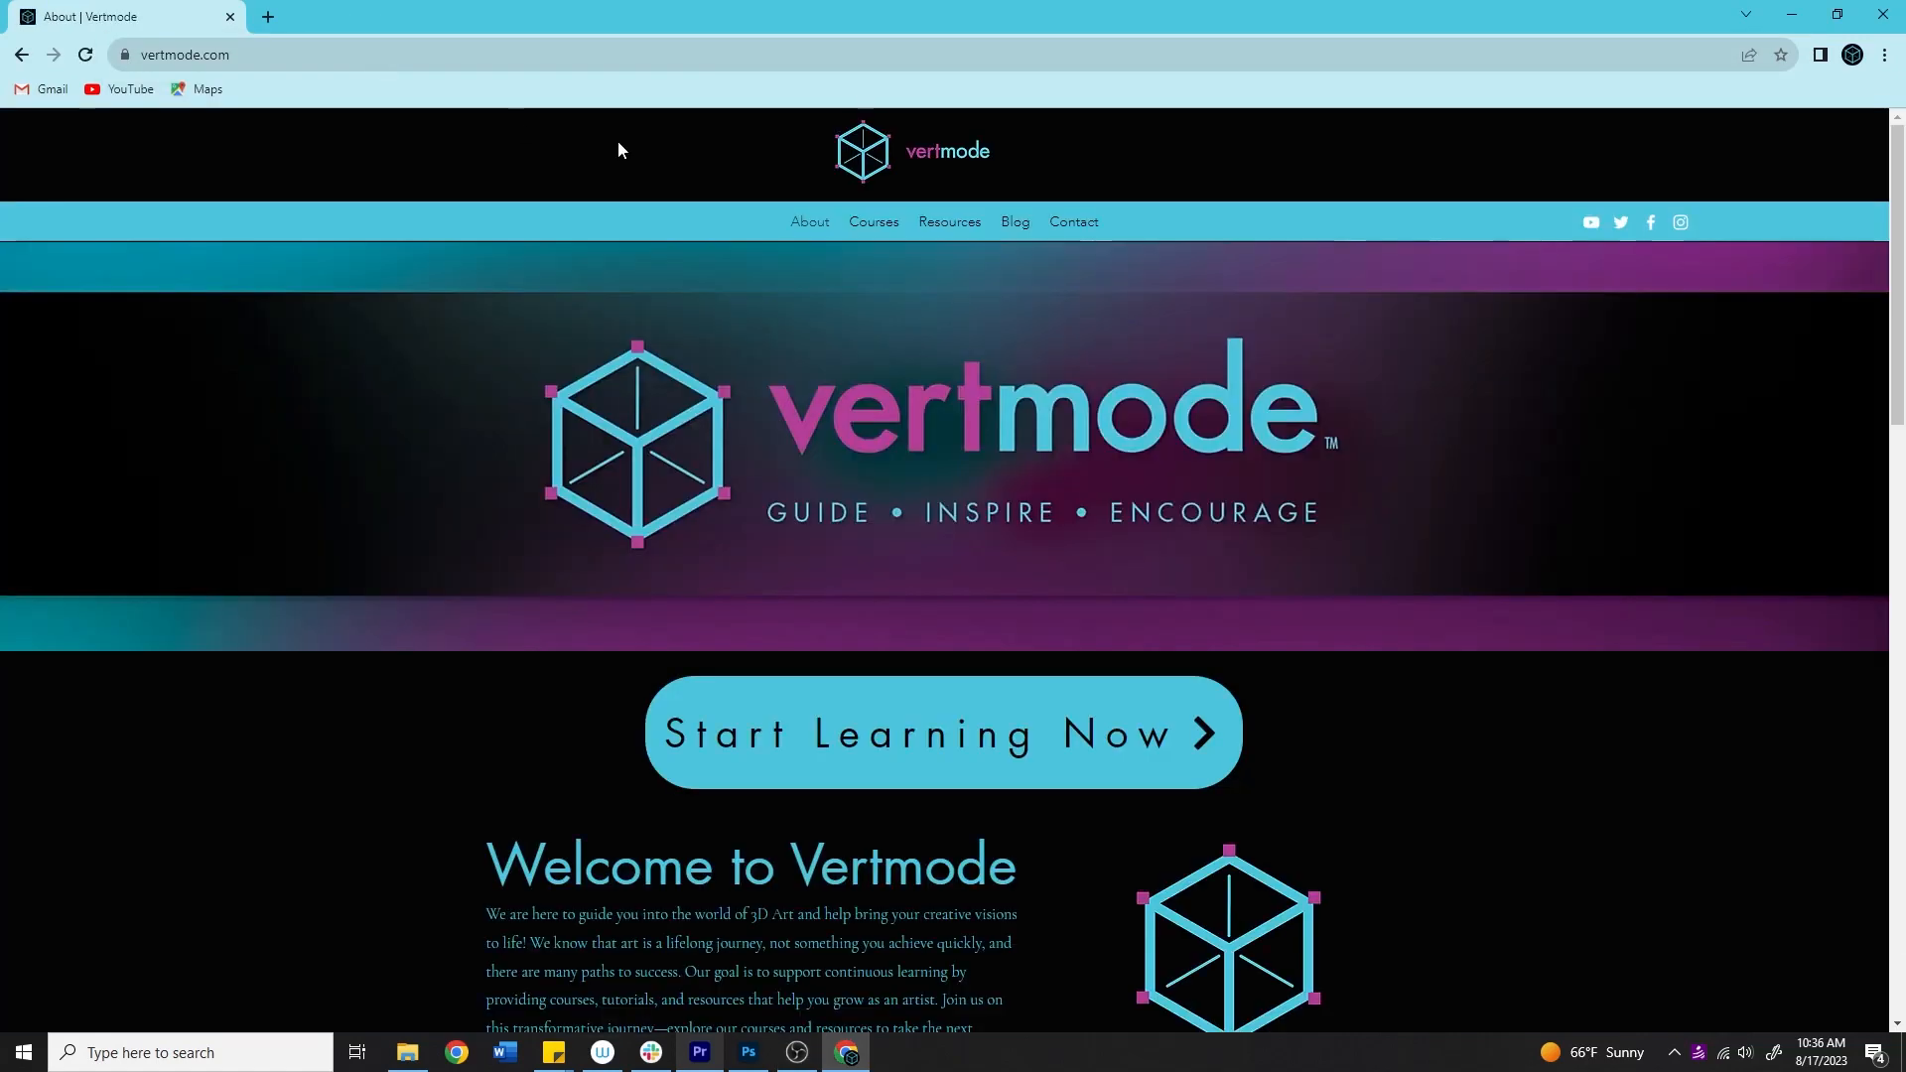
{"action": "left_click", "coordinate": [953, 221]}
{"action": "scroll", "coordinate": [926, 338], "scroll_direction": "down", "scroll_amount": 3}
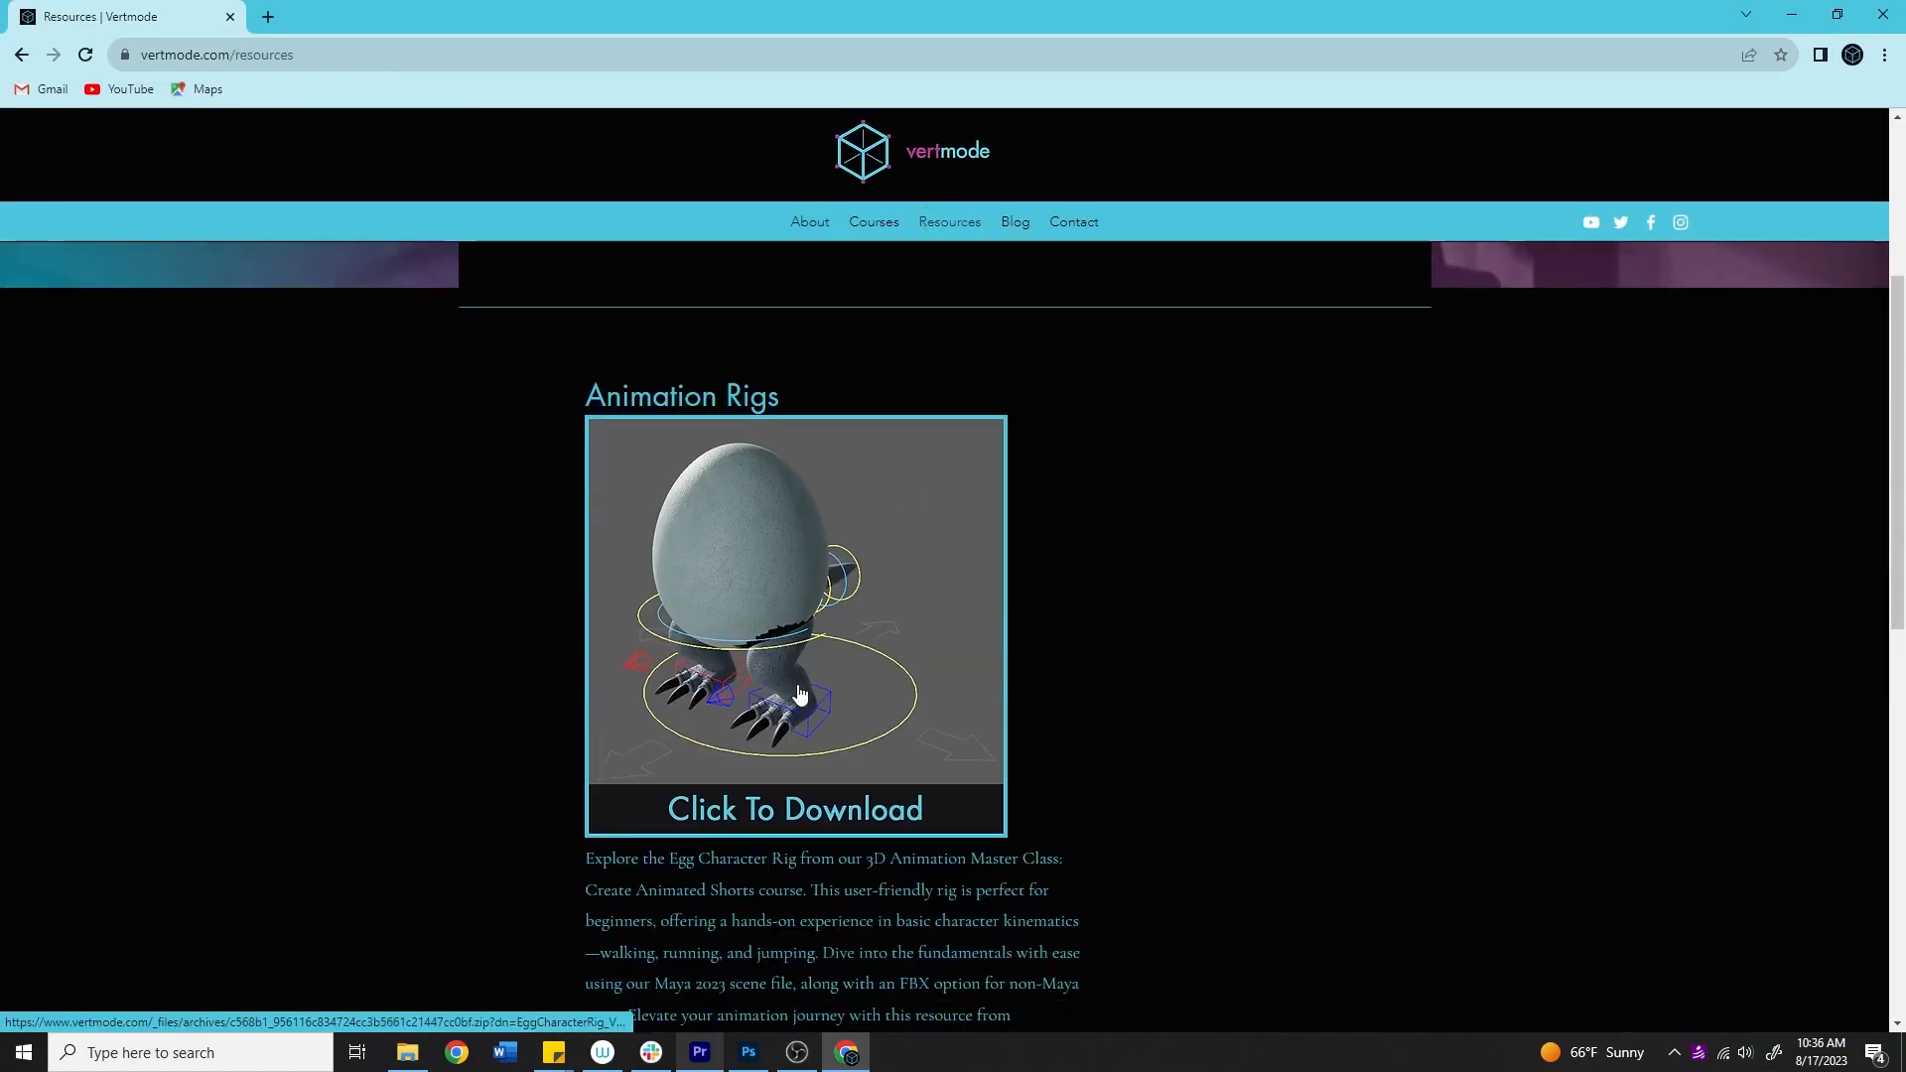
{"action": "left_click", "coordinate": [794, 686]}
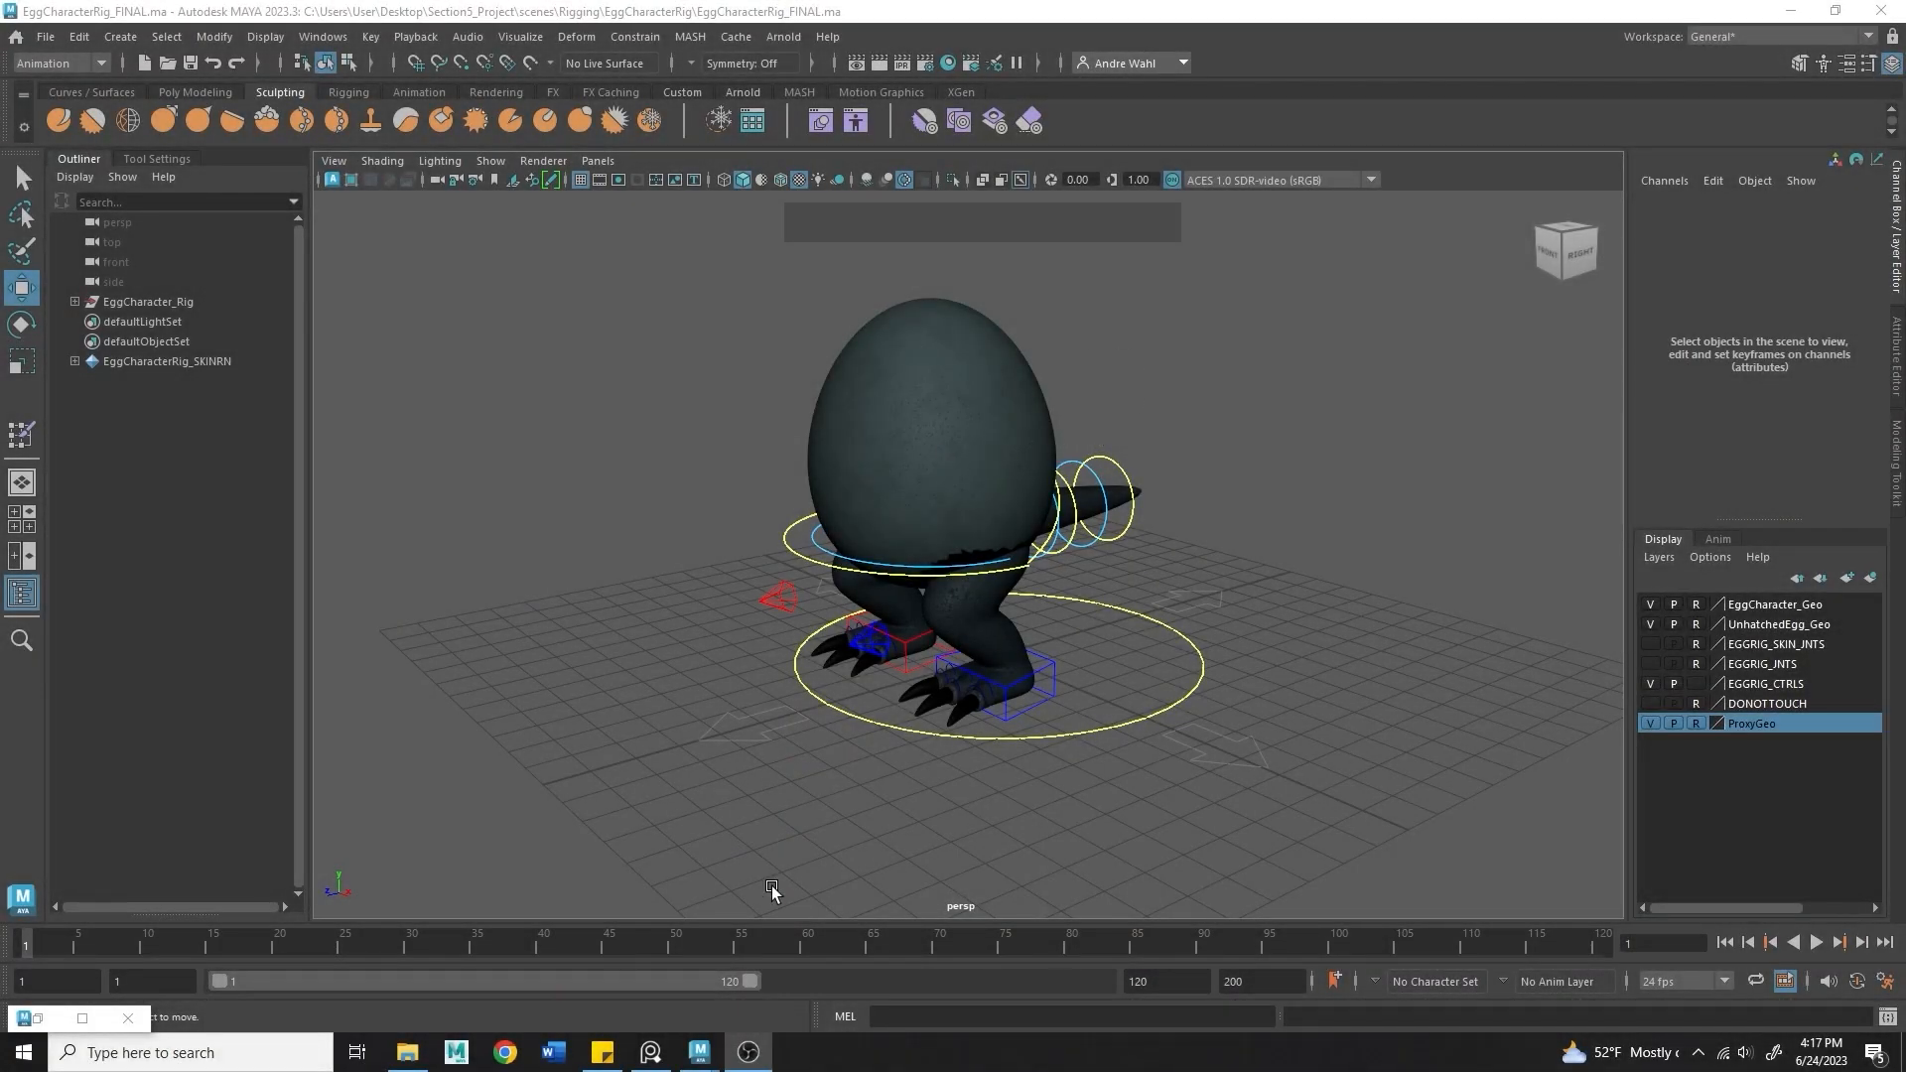
- Bring up the reference board, review the contact, down, passing and up walk poses, and move the board off screen
{"action": "left_click", "coordinate": [650, 1052]}
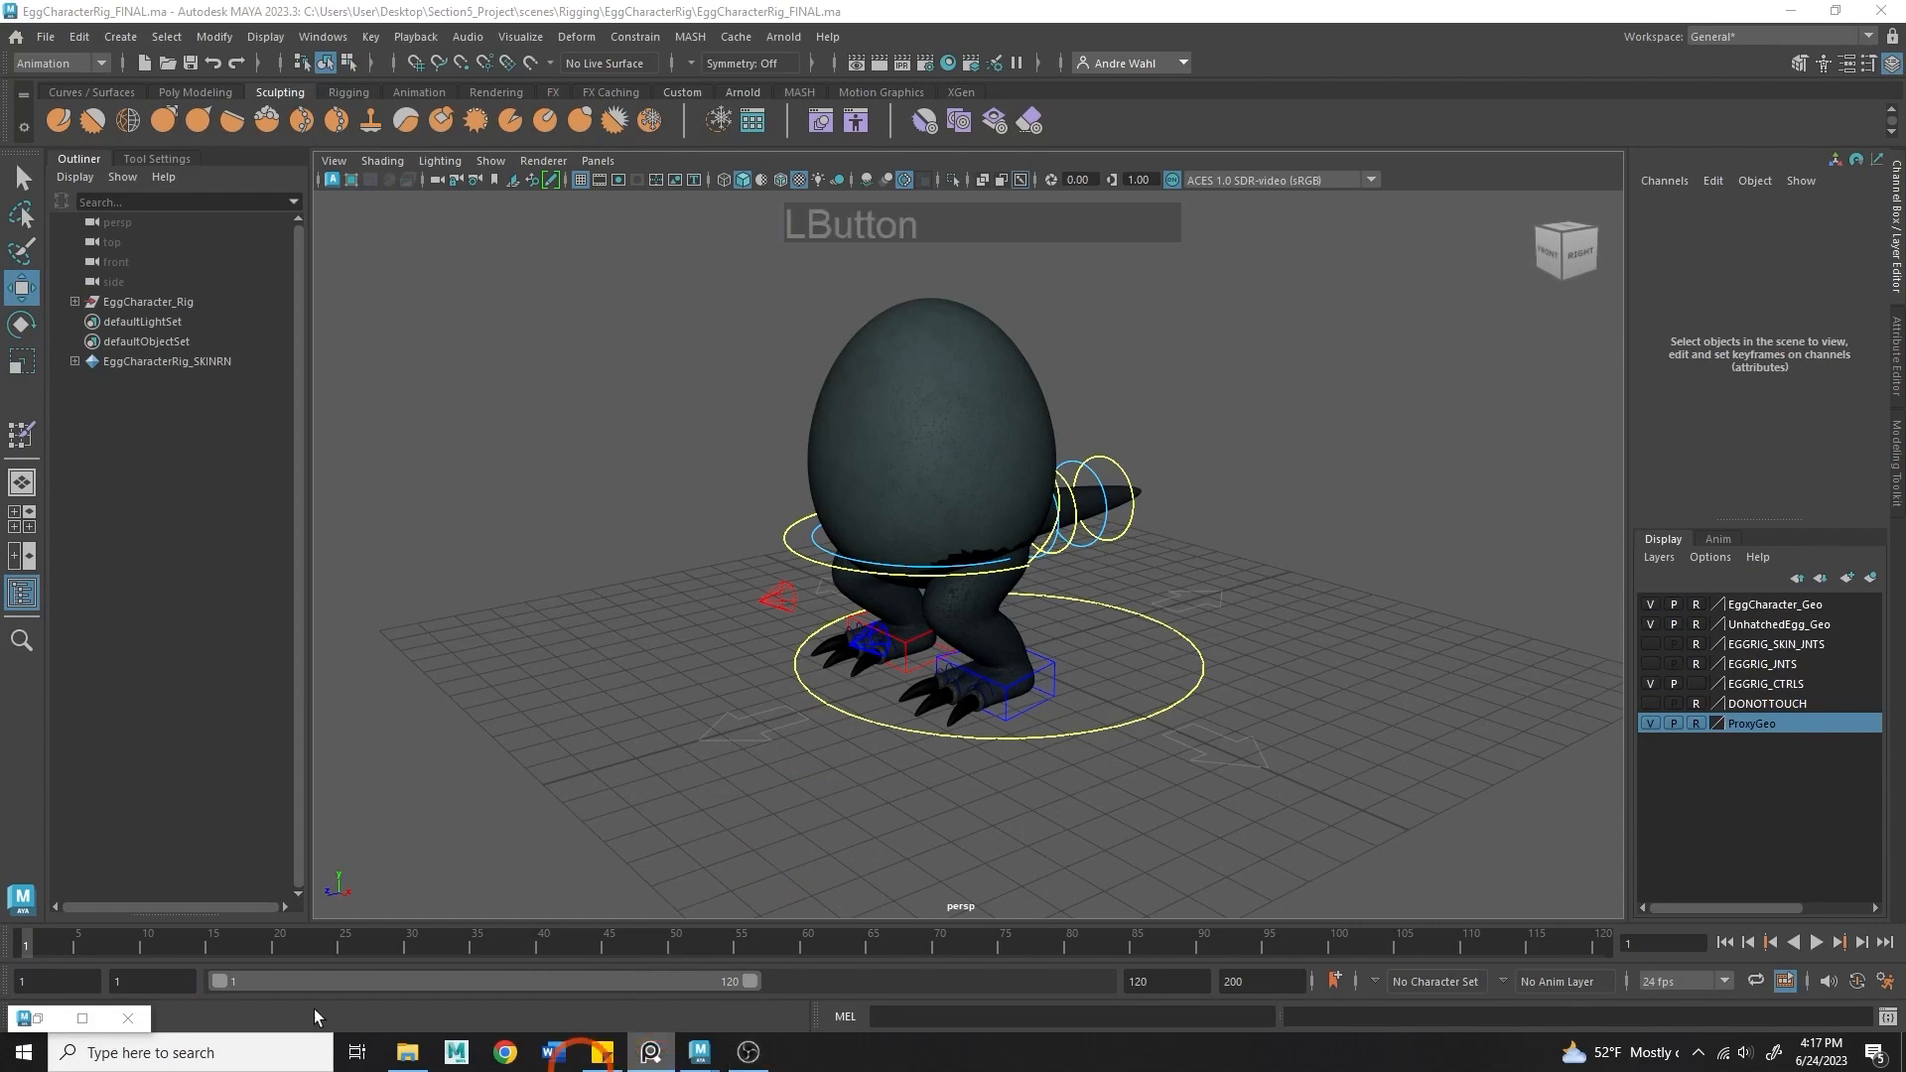
{"action": "right_click", "coordinate": [874, 486]}
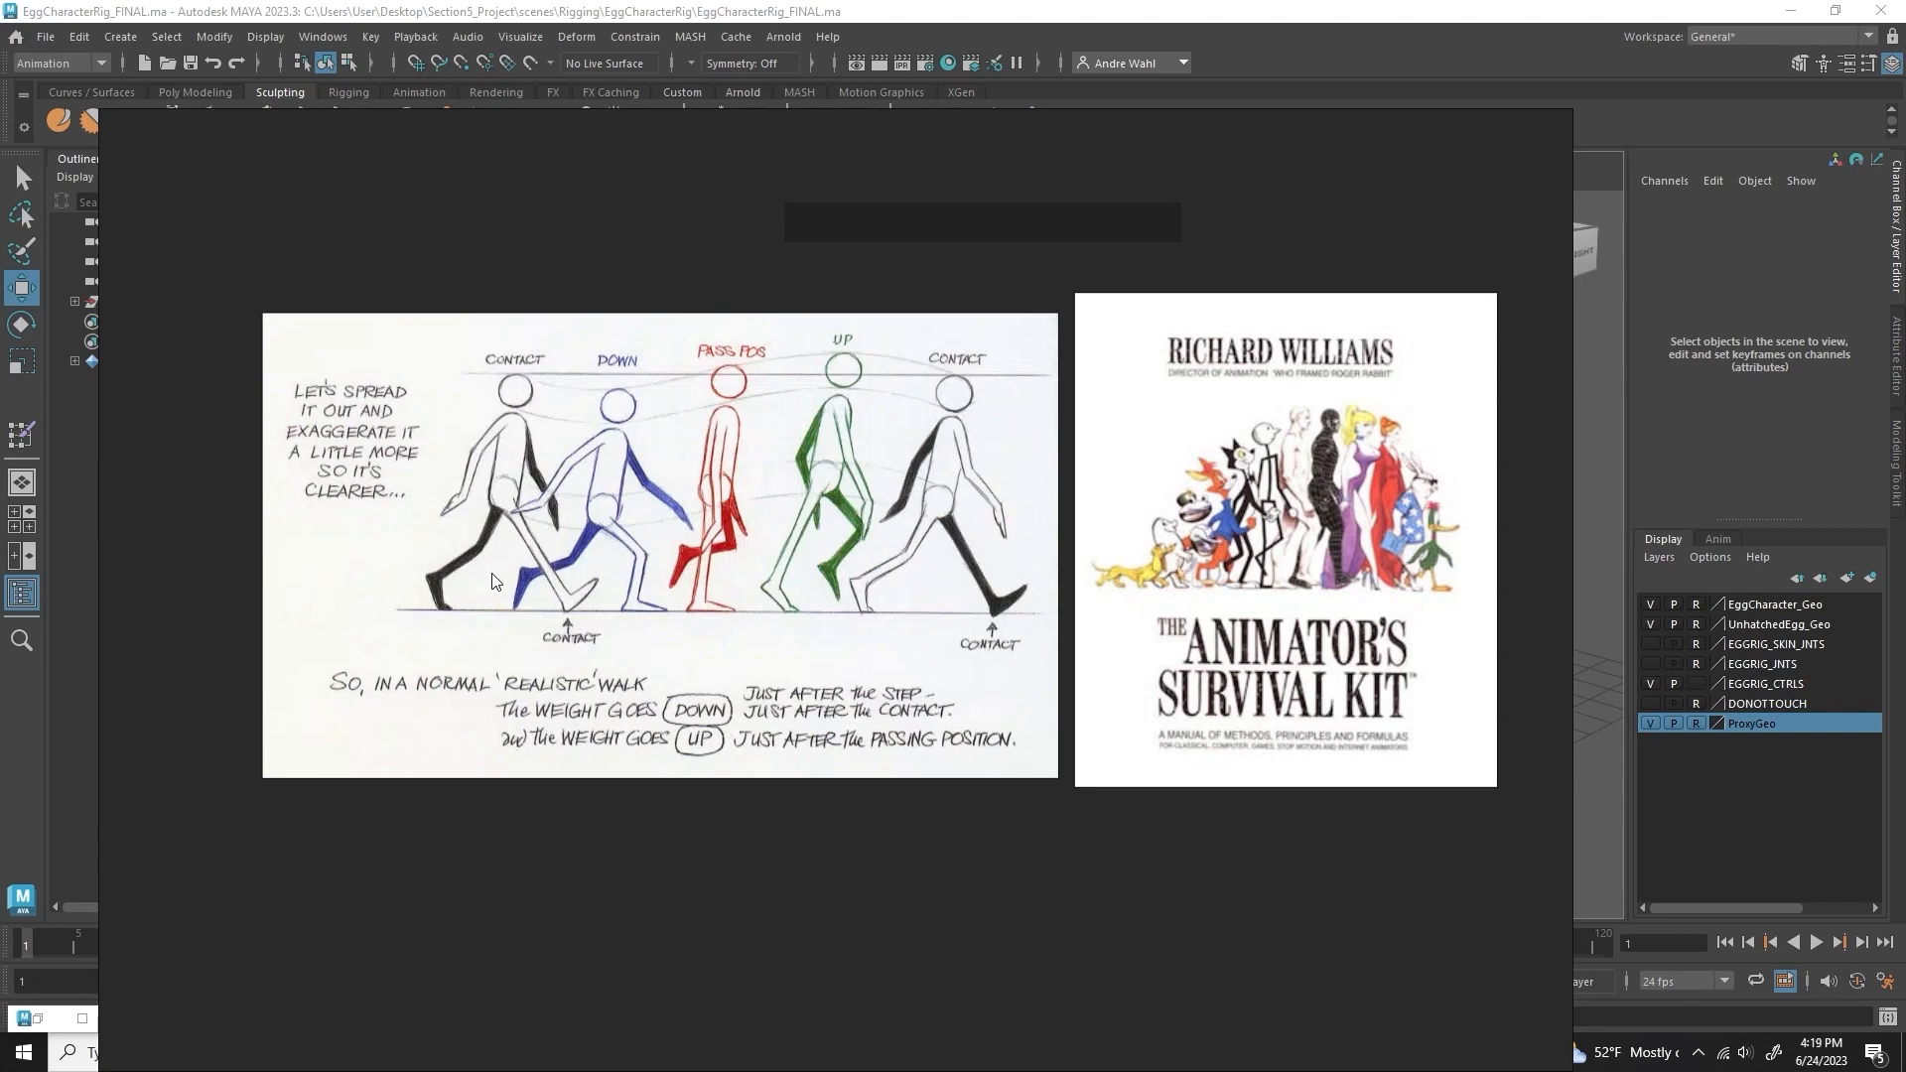
{"action": "right_click", "coordinate": [230, 296]}
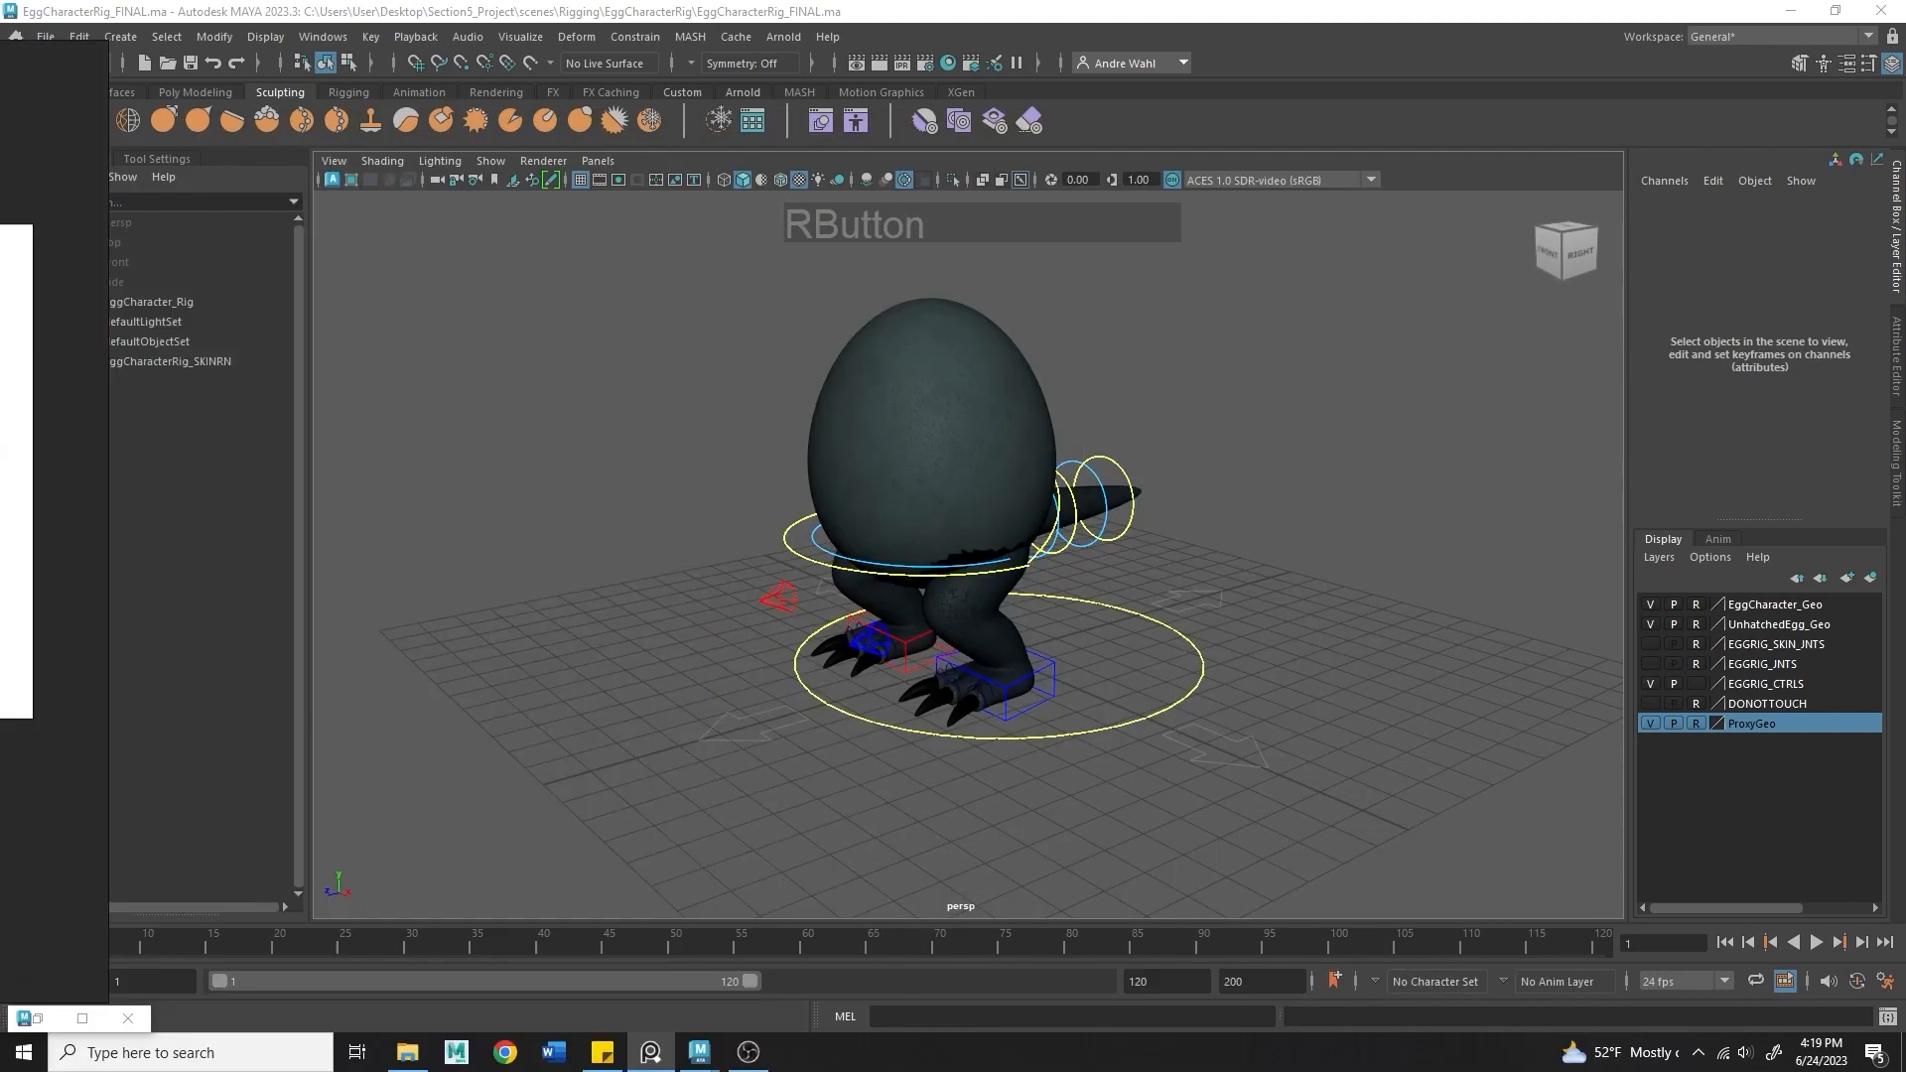
- Save the current egg rig scene in Maya and start a new empty scene
{"action": "left_click", "coordinate": [44, 40]}
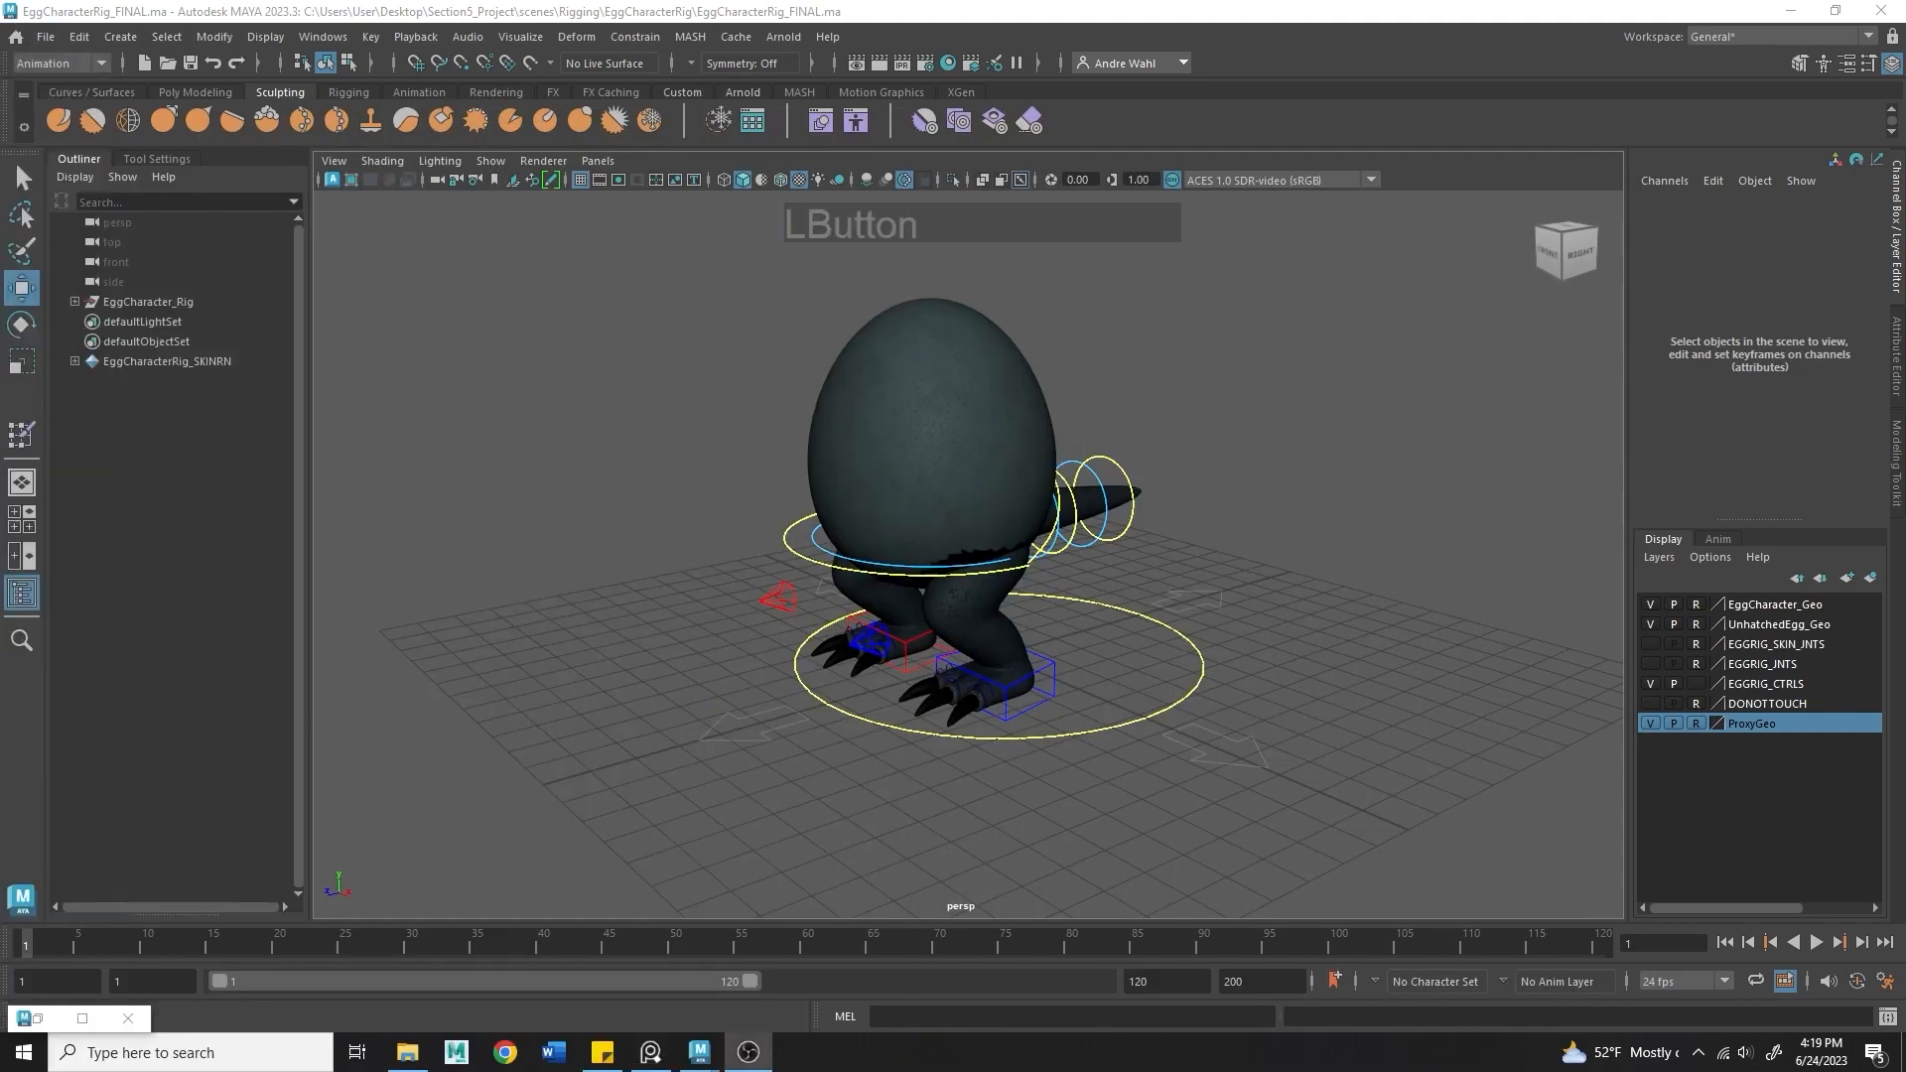
{"action": "left_click", "coordinate": [85, 121]}
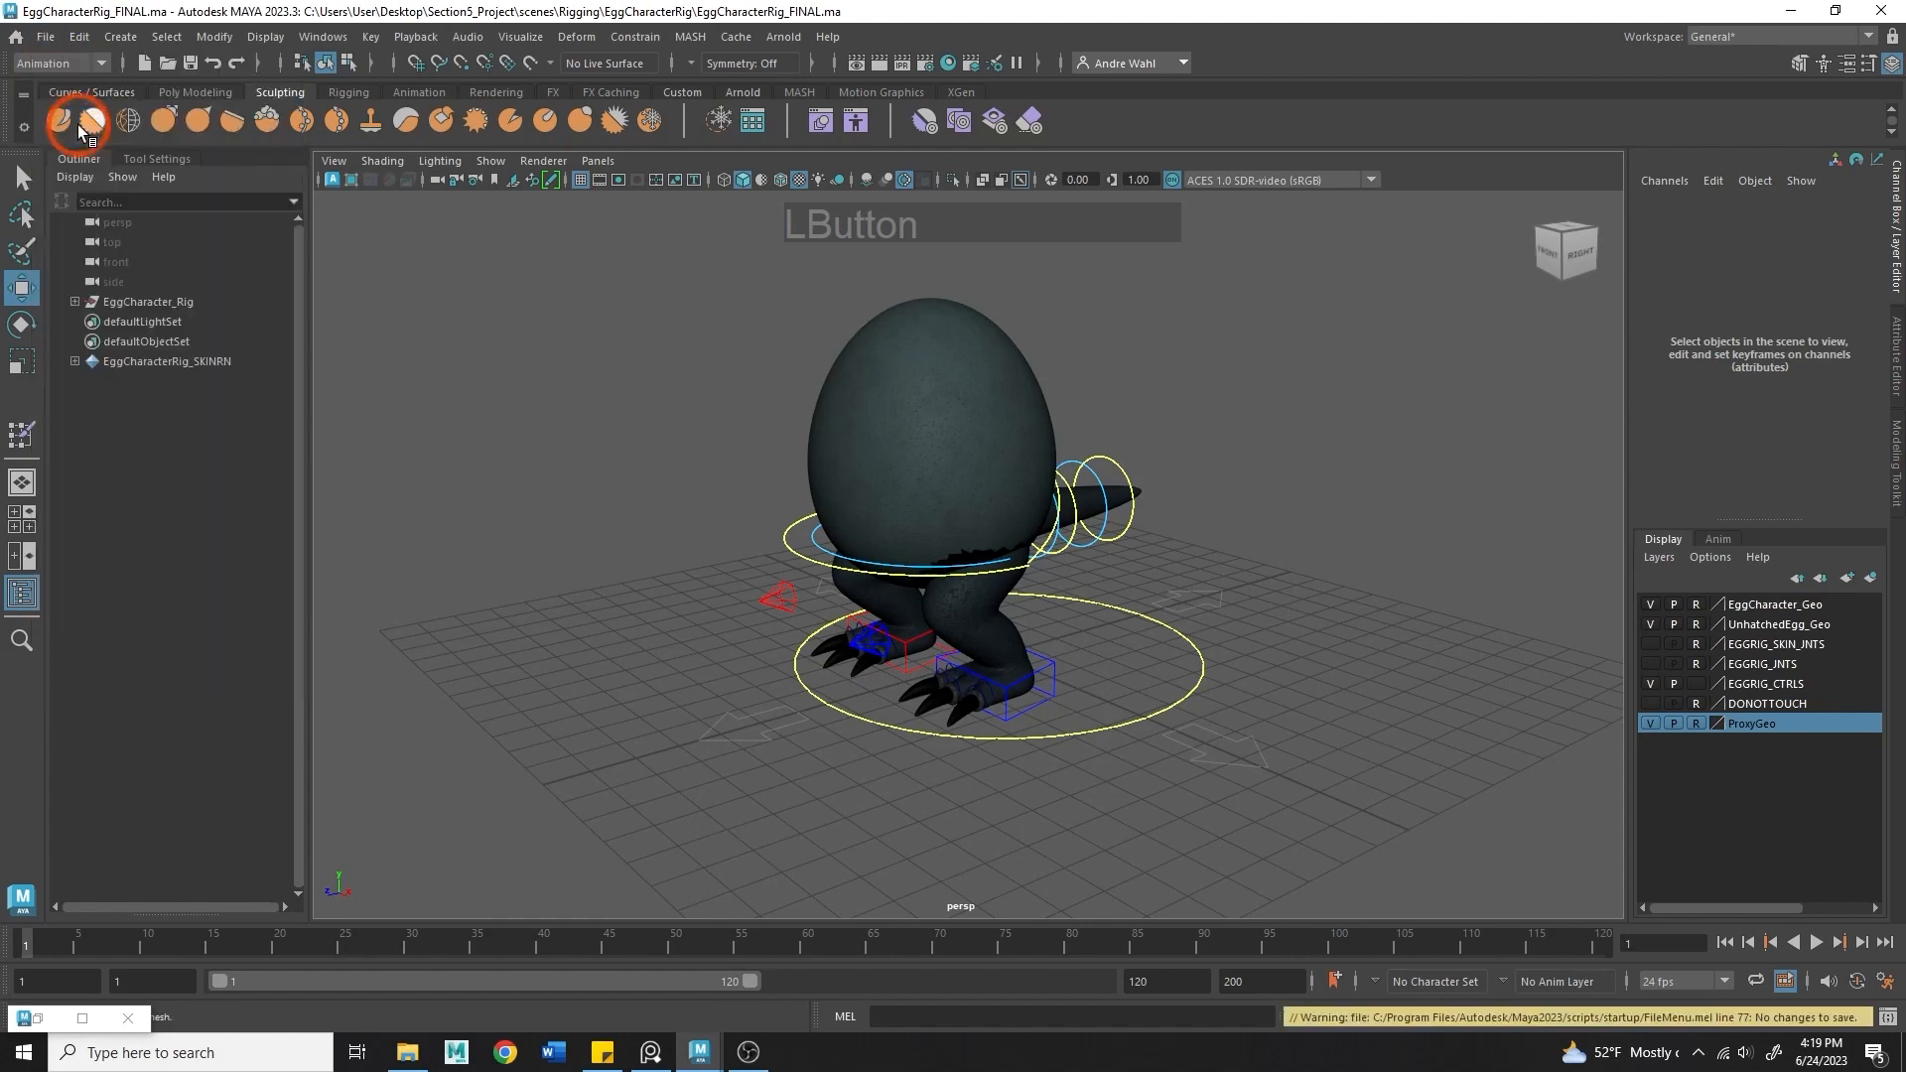
{"action": "left_click", "coordinate": [45, 37]}
{"action": "left_click", "coordinate": [89, 76]}
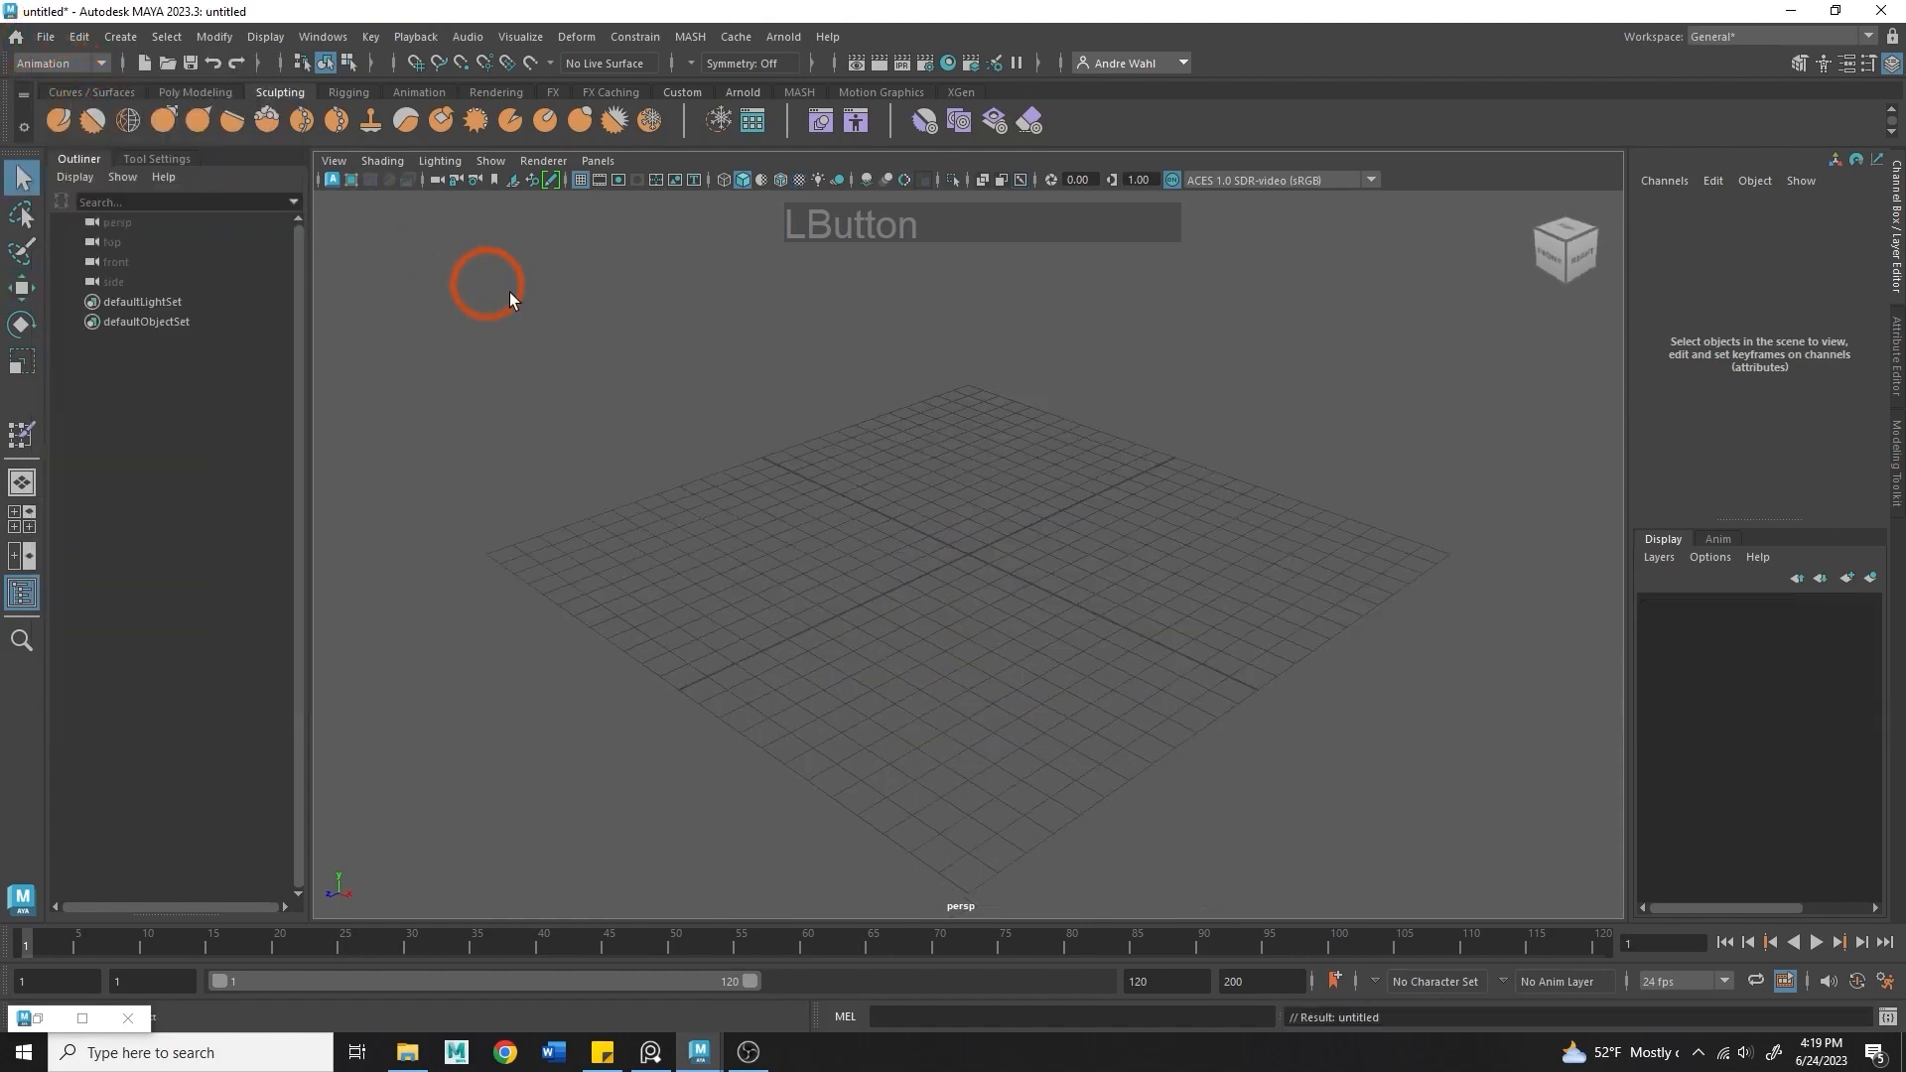
- Reference EggCharacterRig_FINAL.ma into the scene, merging it into the selected namespace and renaming incoming objects that match
{"action": "left_click", "coordinate": [45, 37]}
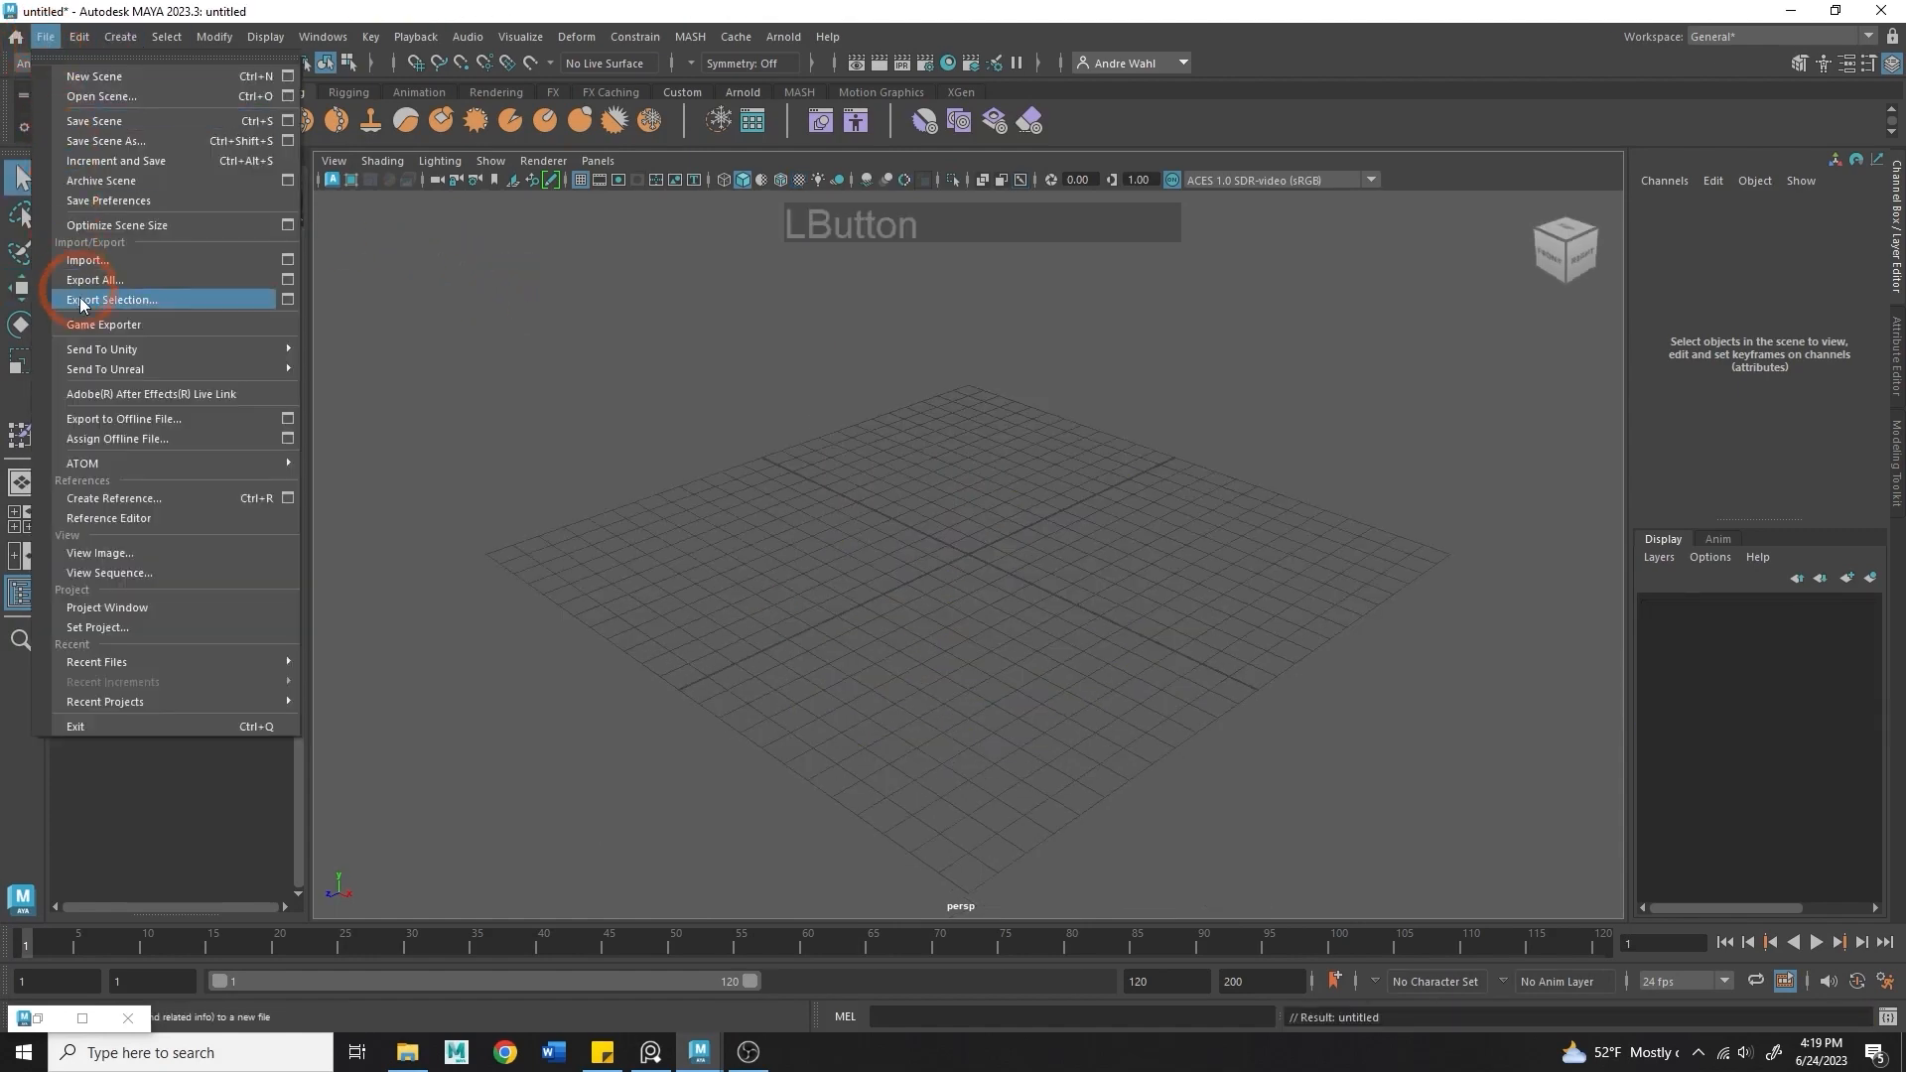
{"action": "left_click", "coordinate": [127, 500]}
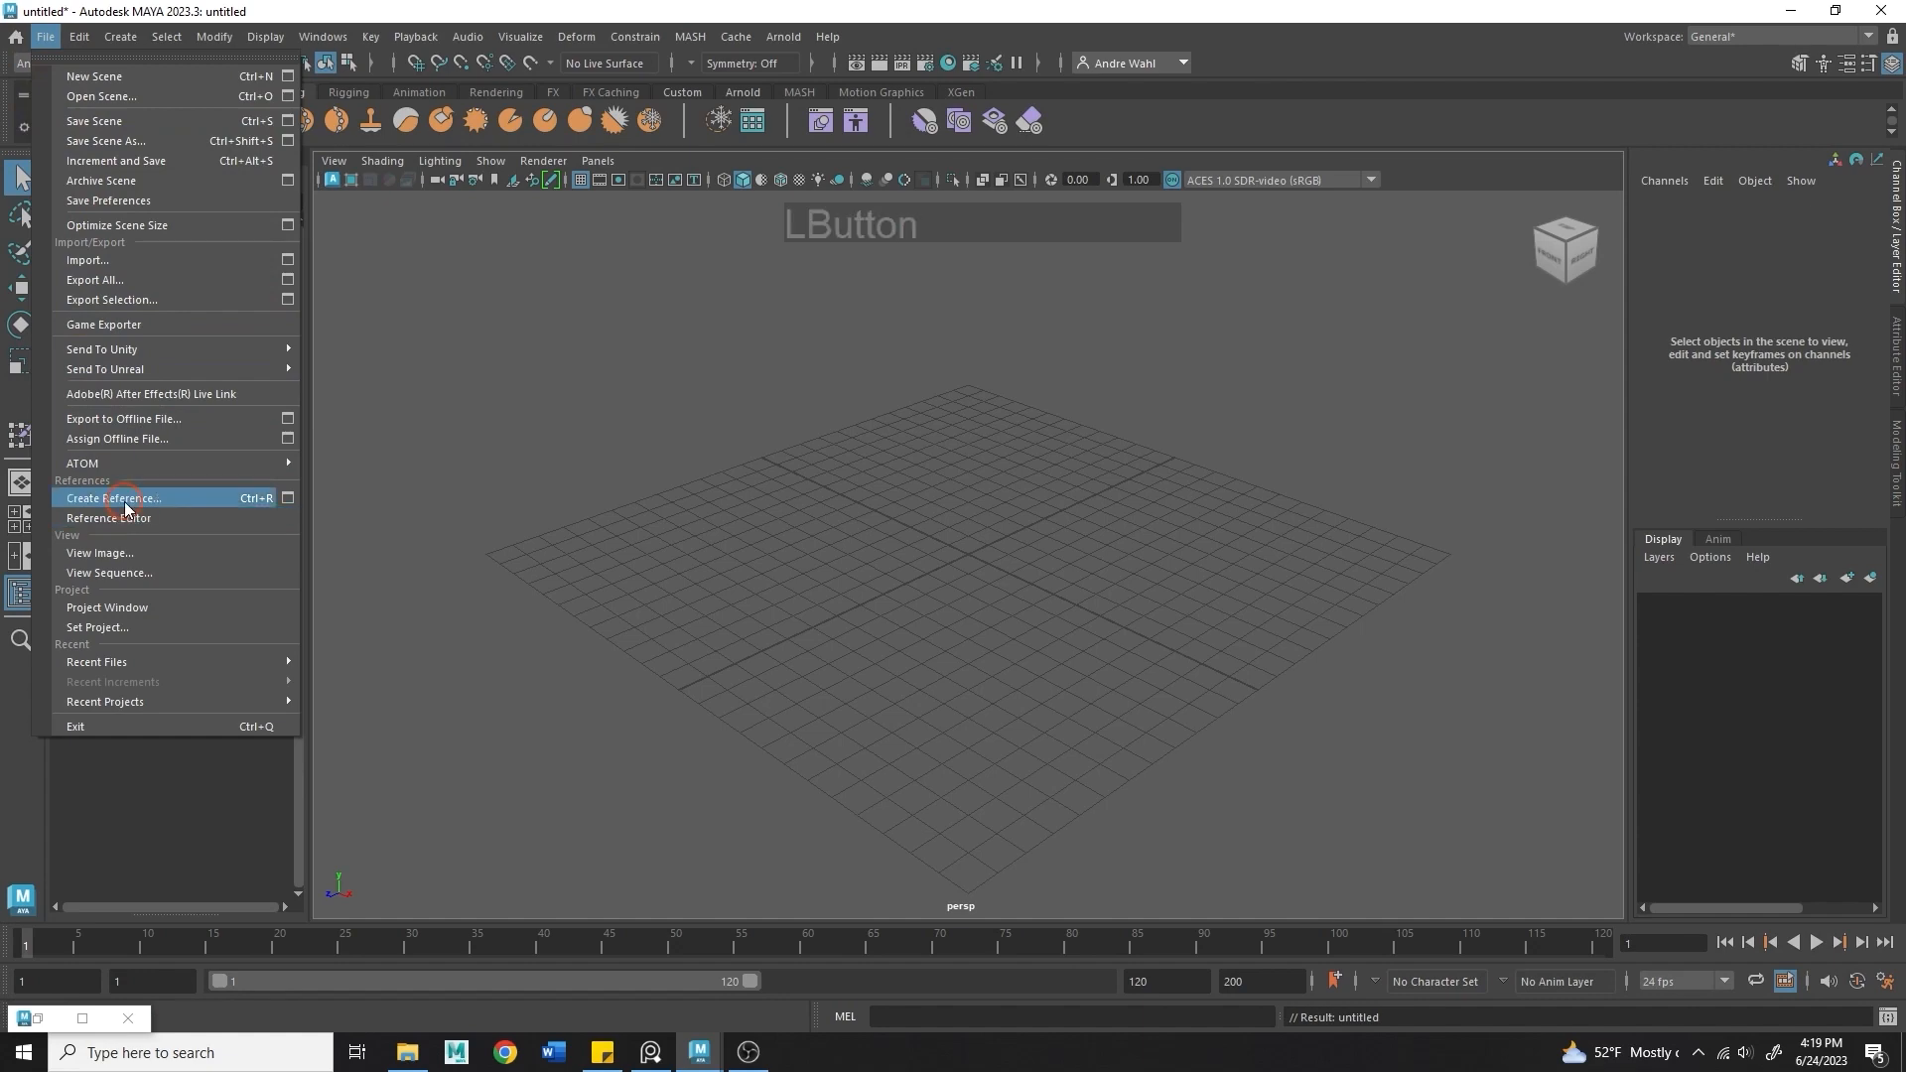
{"action": "left_click", "coordinate": [392, 243]}
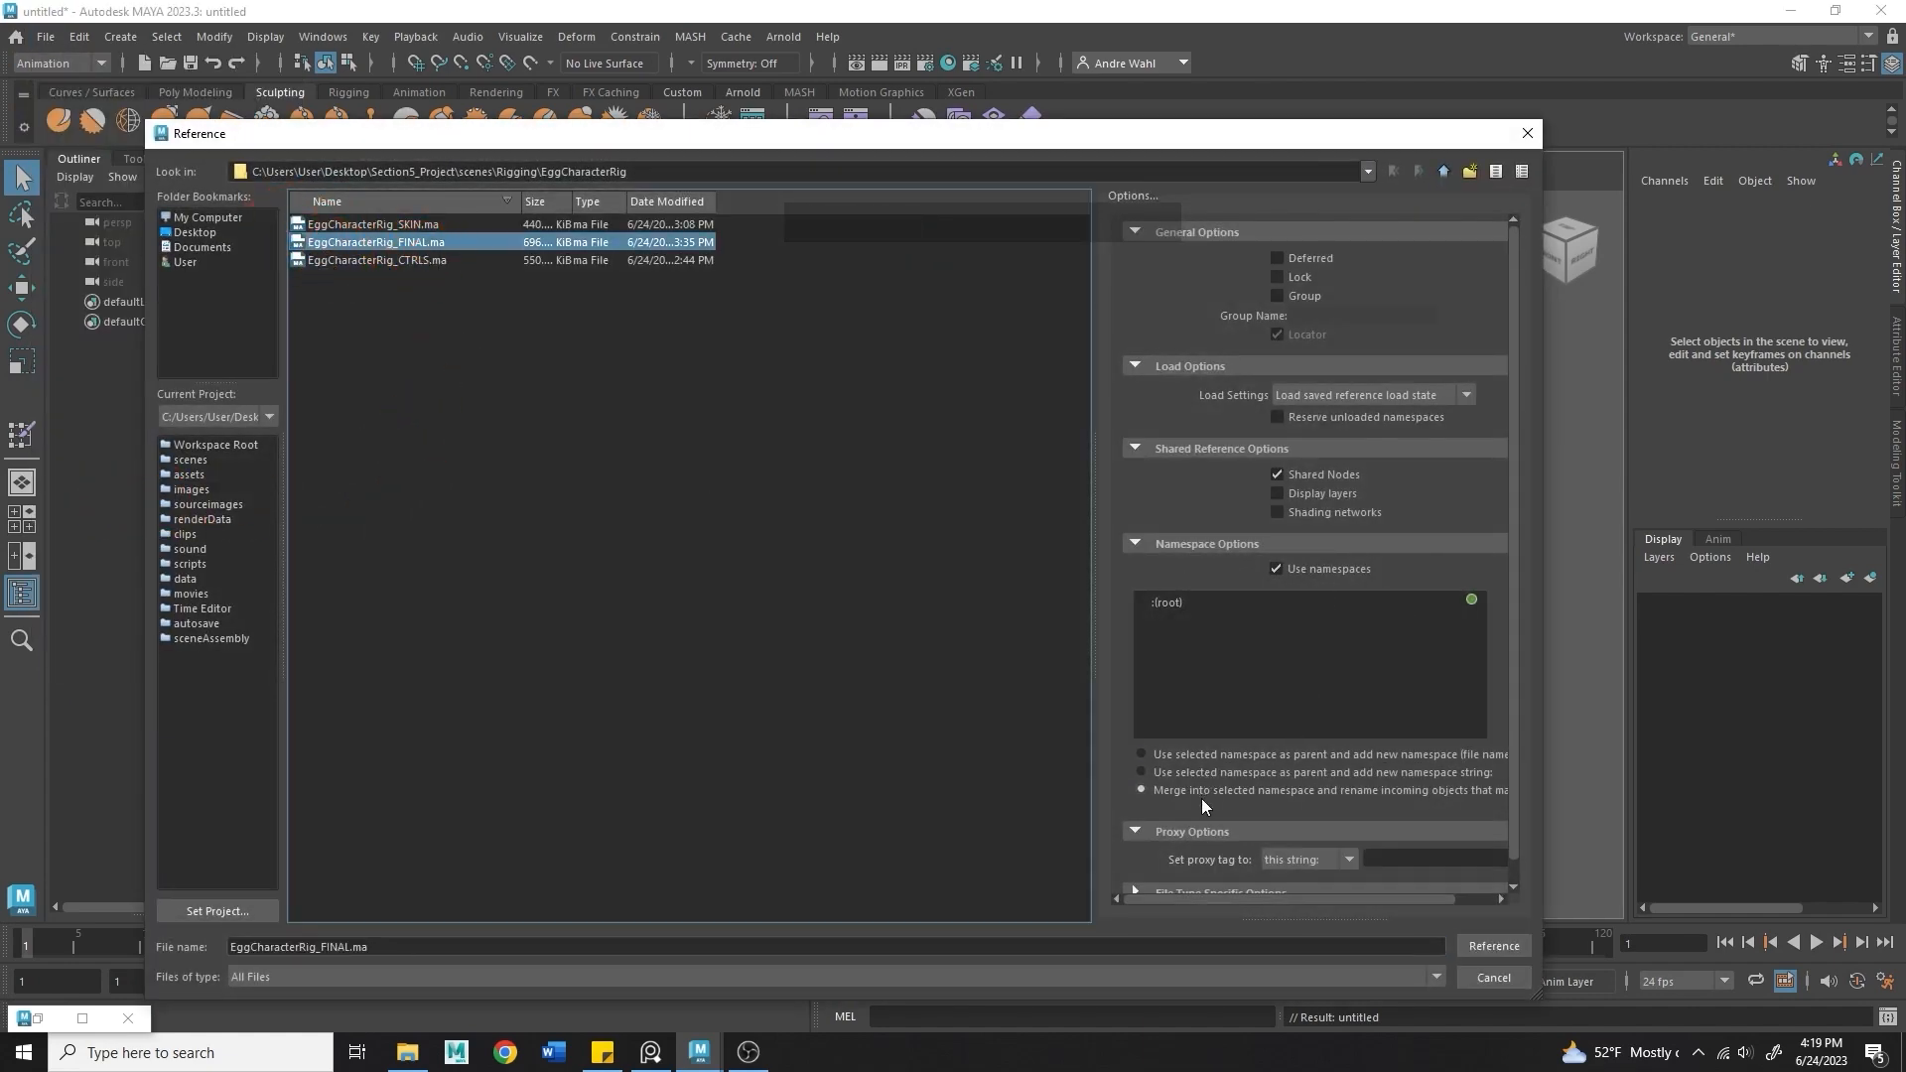
{"action": "left_click", "coordinate": [1171, 790]}
{"action": "left_click", "coordinate": [1497, 946]}
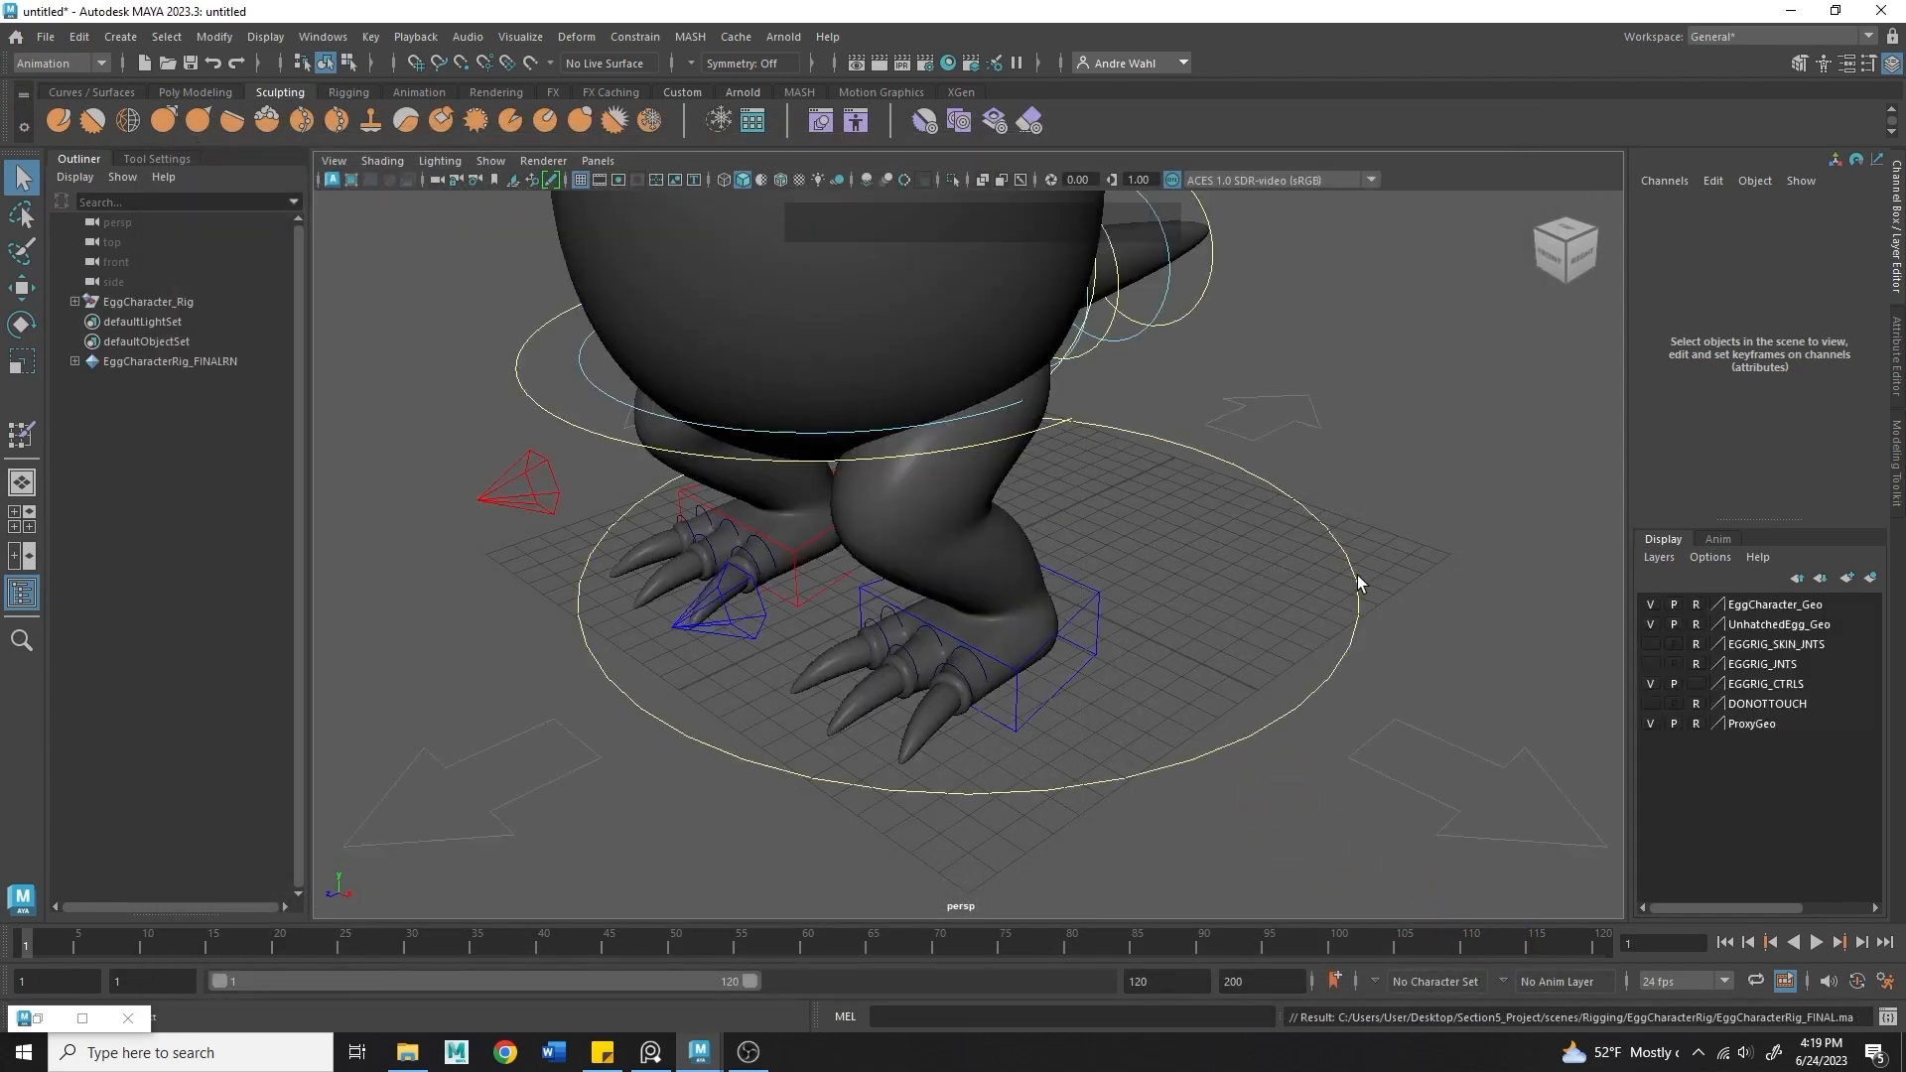
- Show the referenced egg character in the viewport with shaded texture display
{"action": "right_click_drag", "start_coordinate": [1207, 545], "coordinate": [991, 520], "text": "alt"}
{"action": "key", "text": "6"}
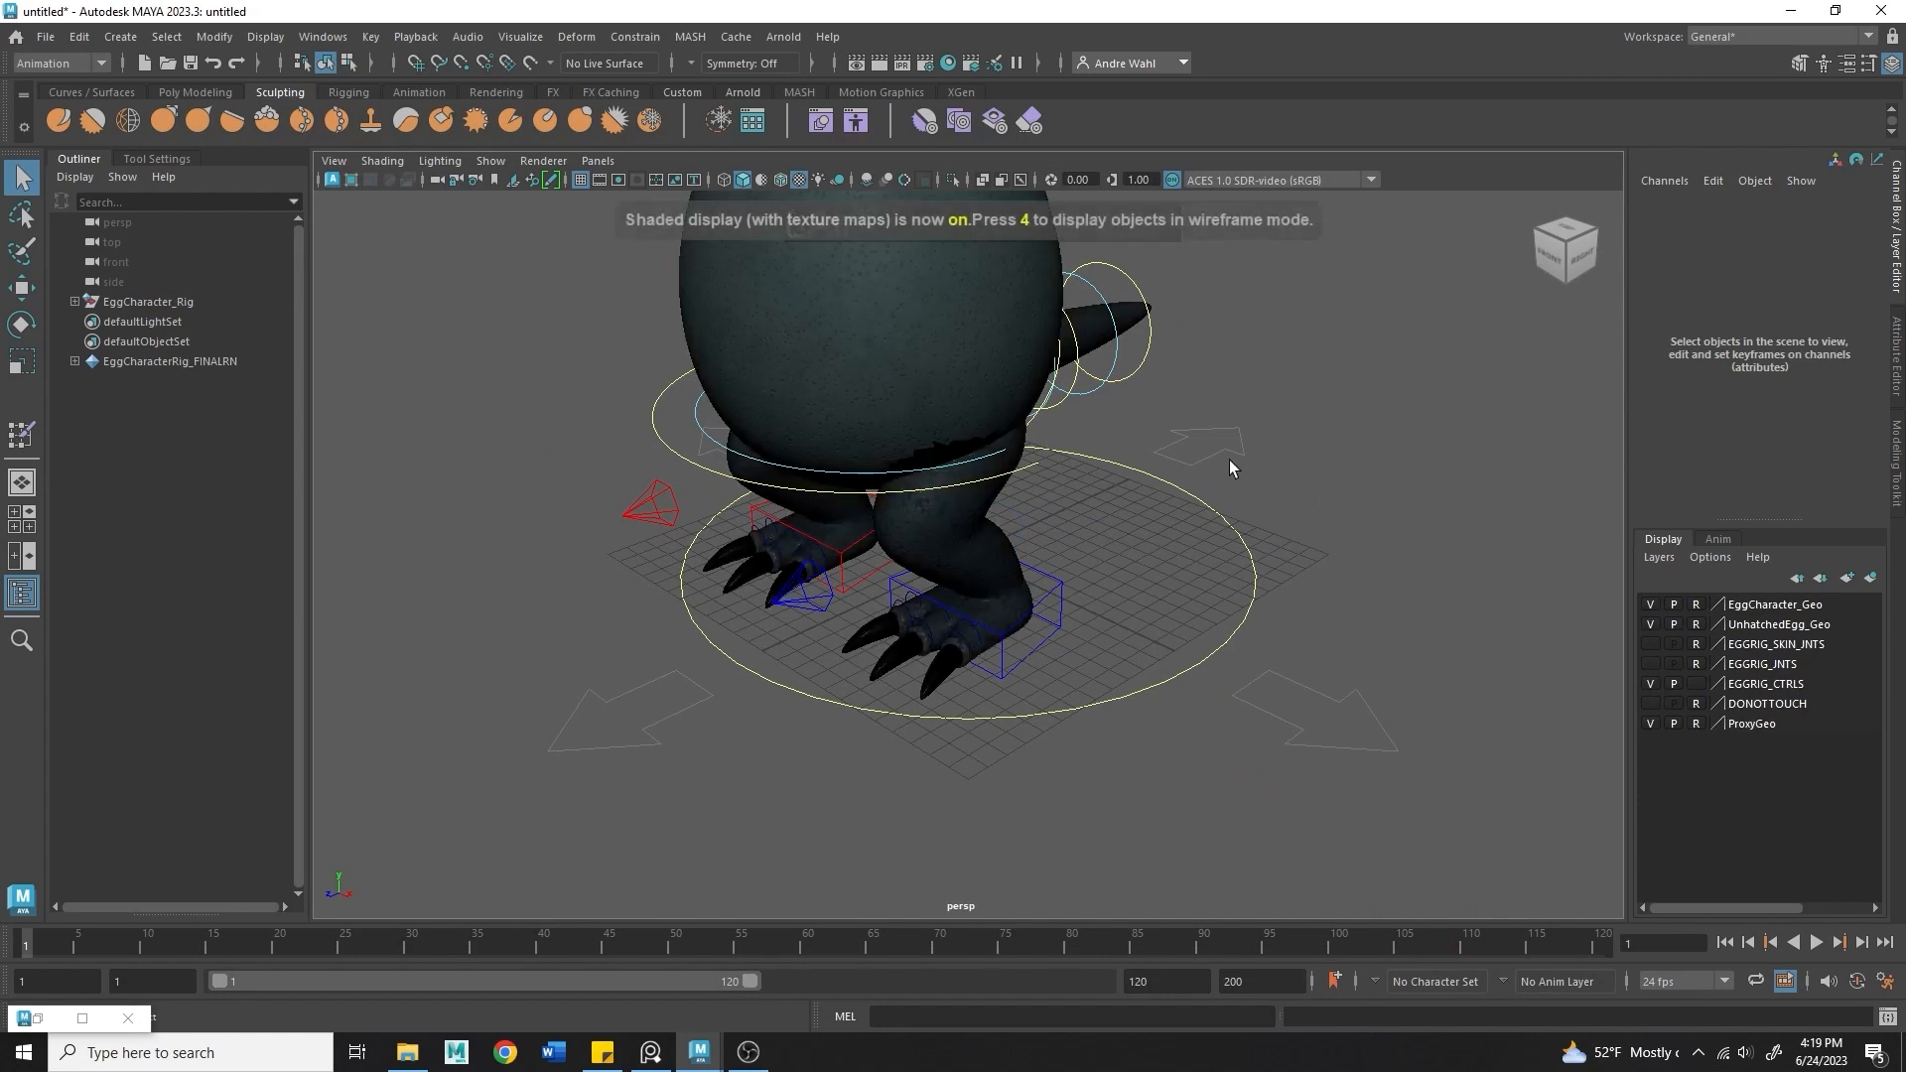
{"action": "right_click_drag", "start_coordinate": [1230, 468], "coordinate": [1007, 437], "text": "alt"}
{"action": "left_click_drag", "start_coordinate": [1008, 438], "coordinate": [1110, 438], "text": "alt"}
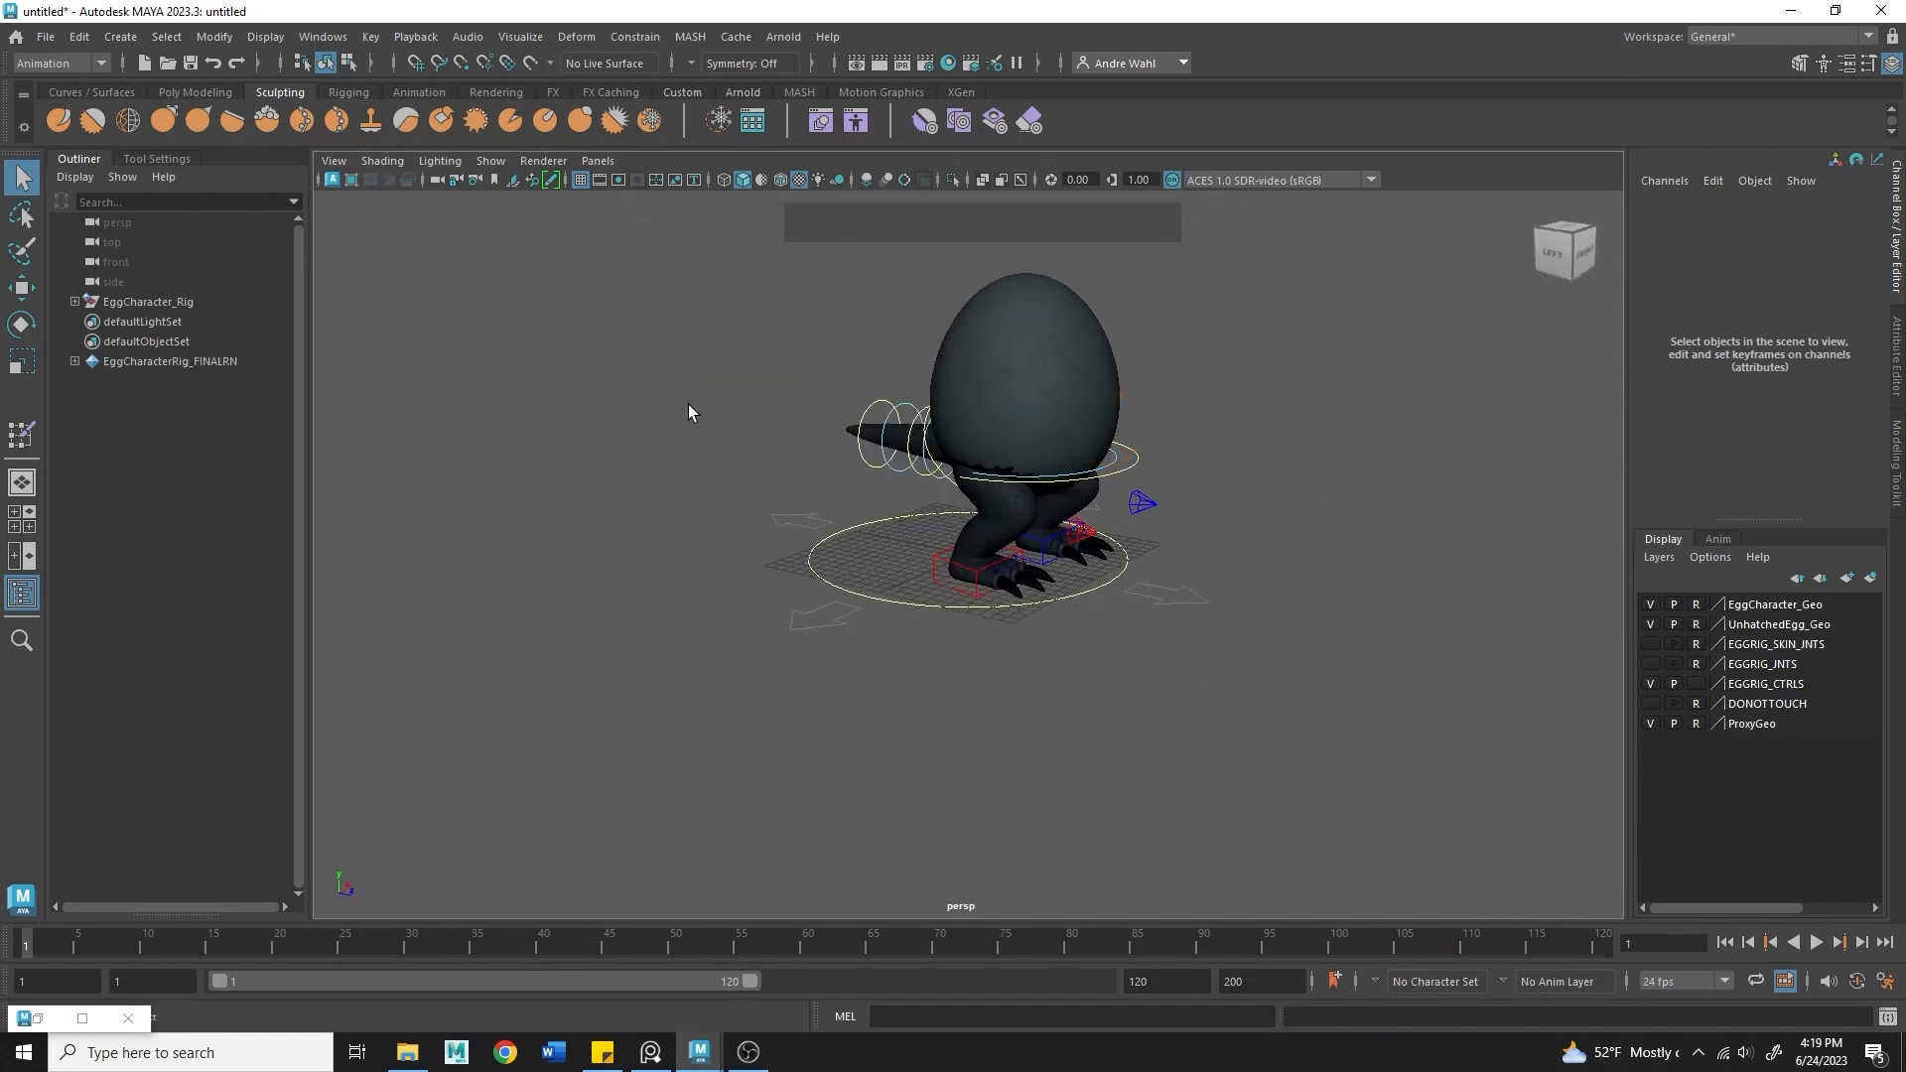
- Start saving the scene under a new name and create an Animations folder inside the project's scenes folder
{"action": "left_click", "coordinate": [46, 36]}
{"action": "left_click", "coordinate": [107, 138]}
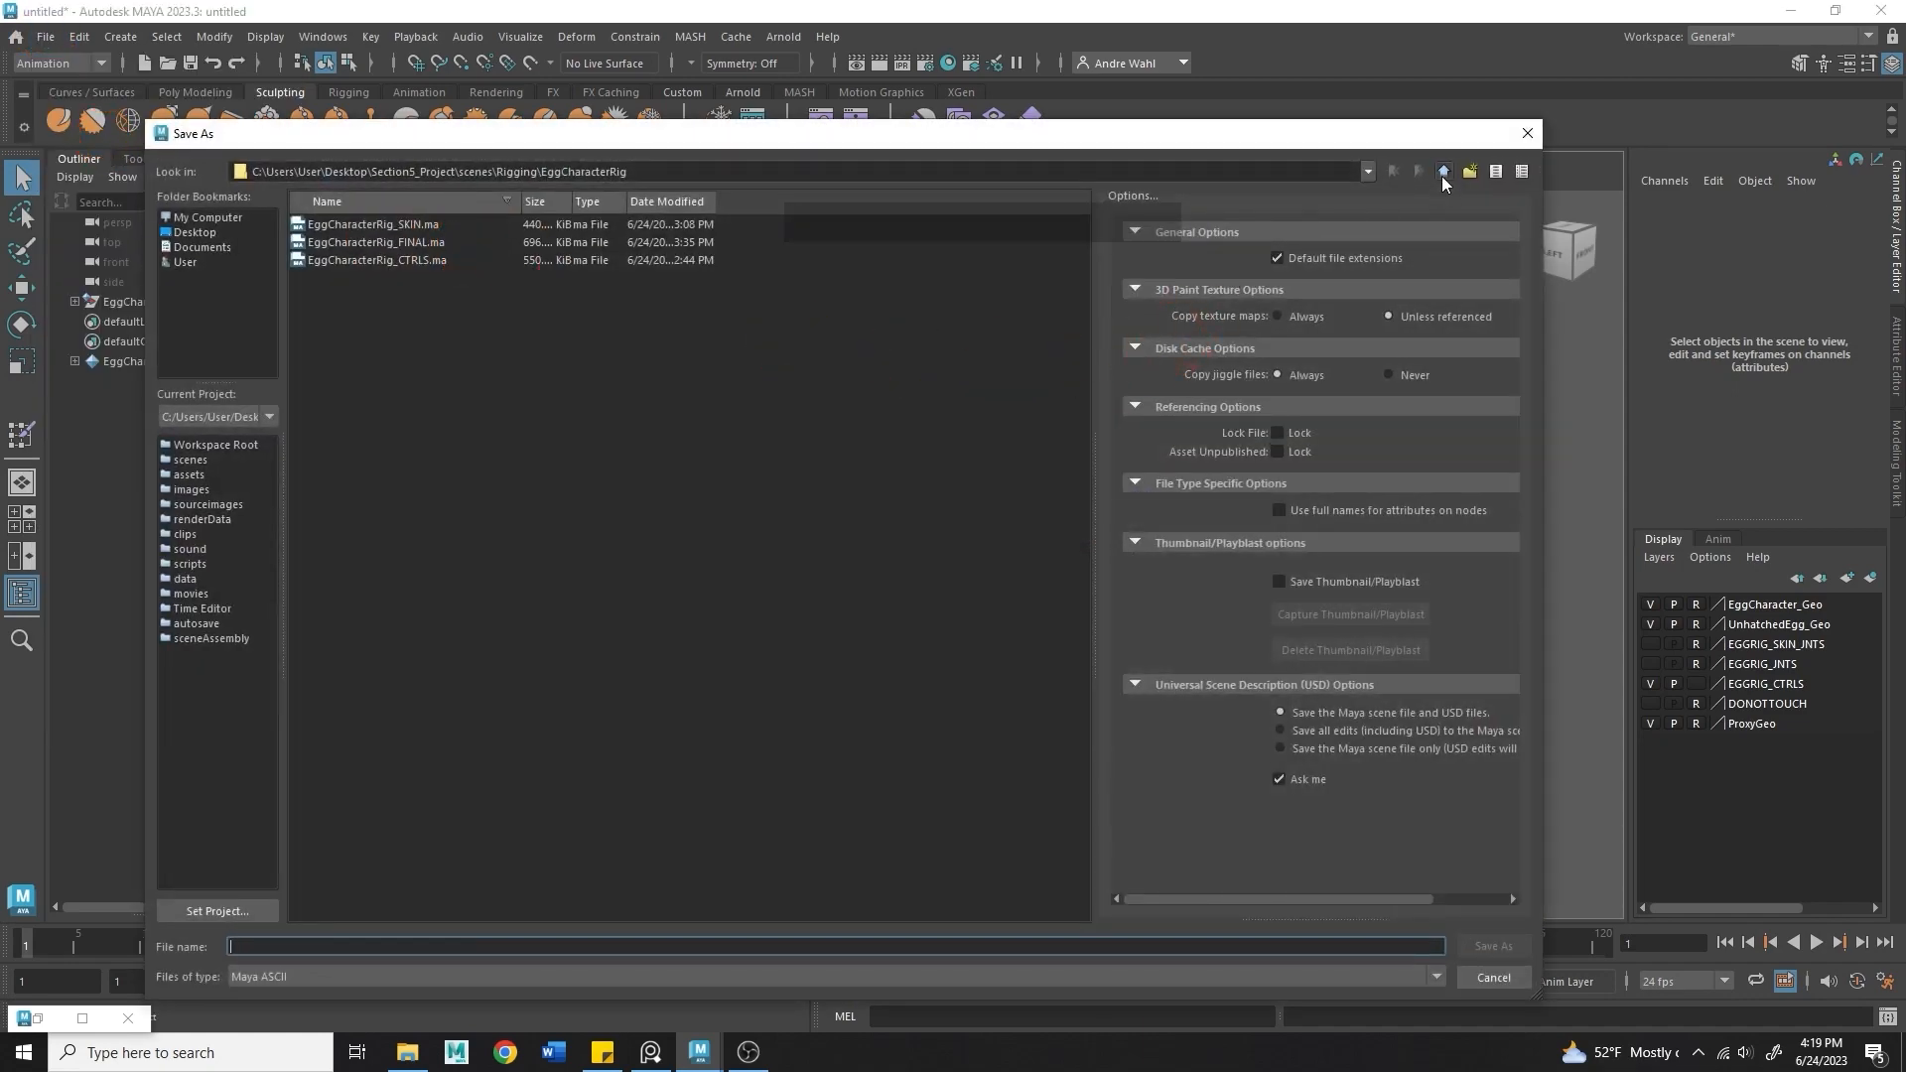
{"action": "left_click", "coordinate": [1442, 173]}
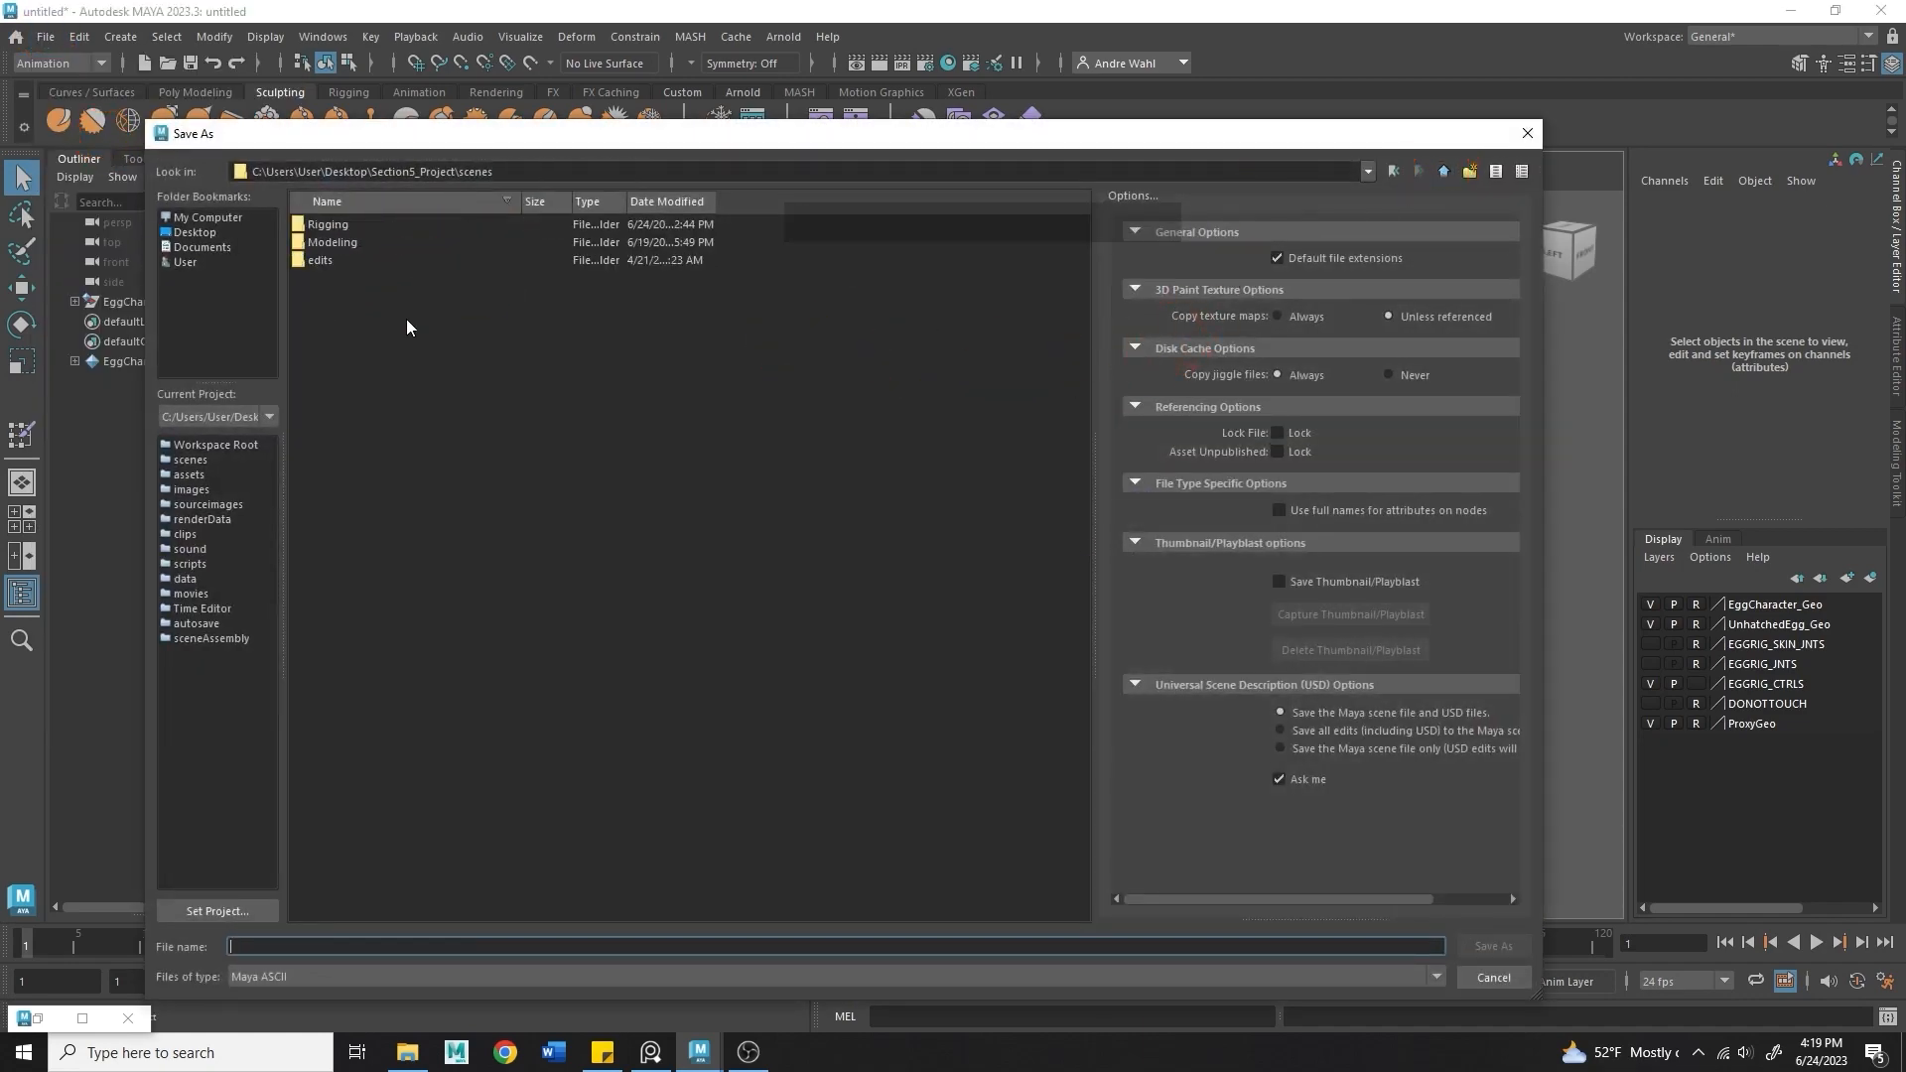
{"action": "right_click", "coordinate": [430, 324]}
{"action": "left_click", "coordinate": [466, 349]}
{"action": "type", "text": "A"}
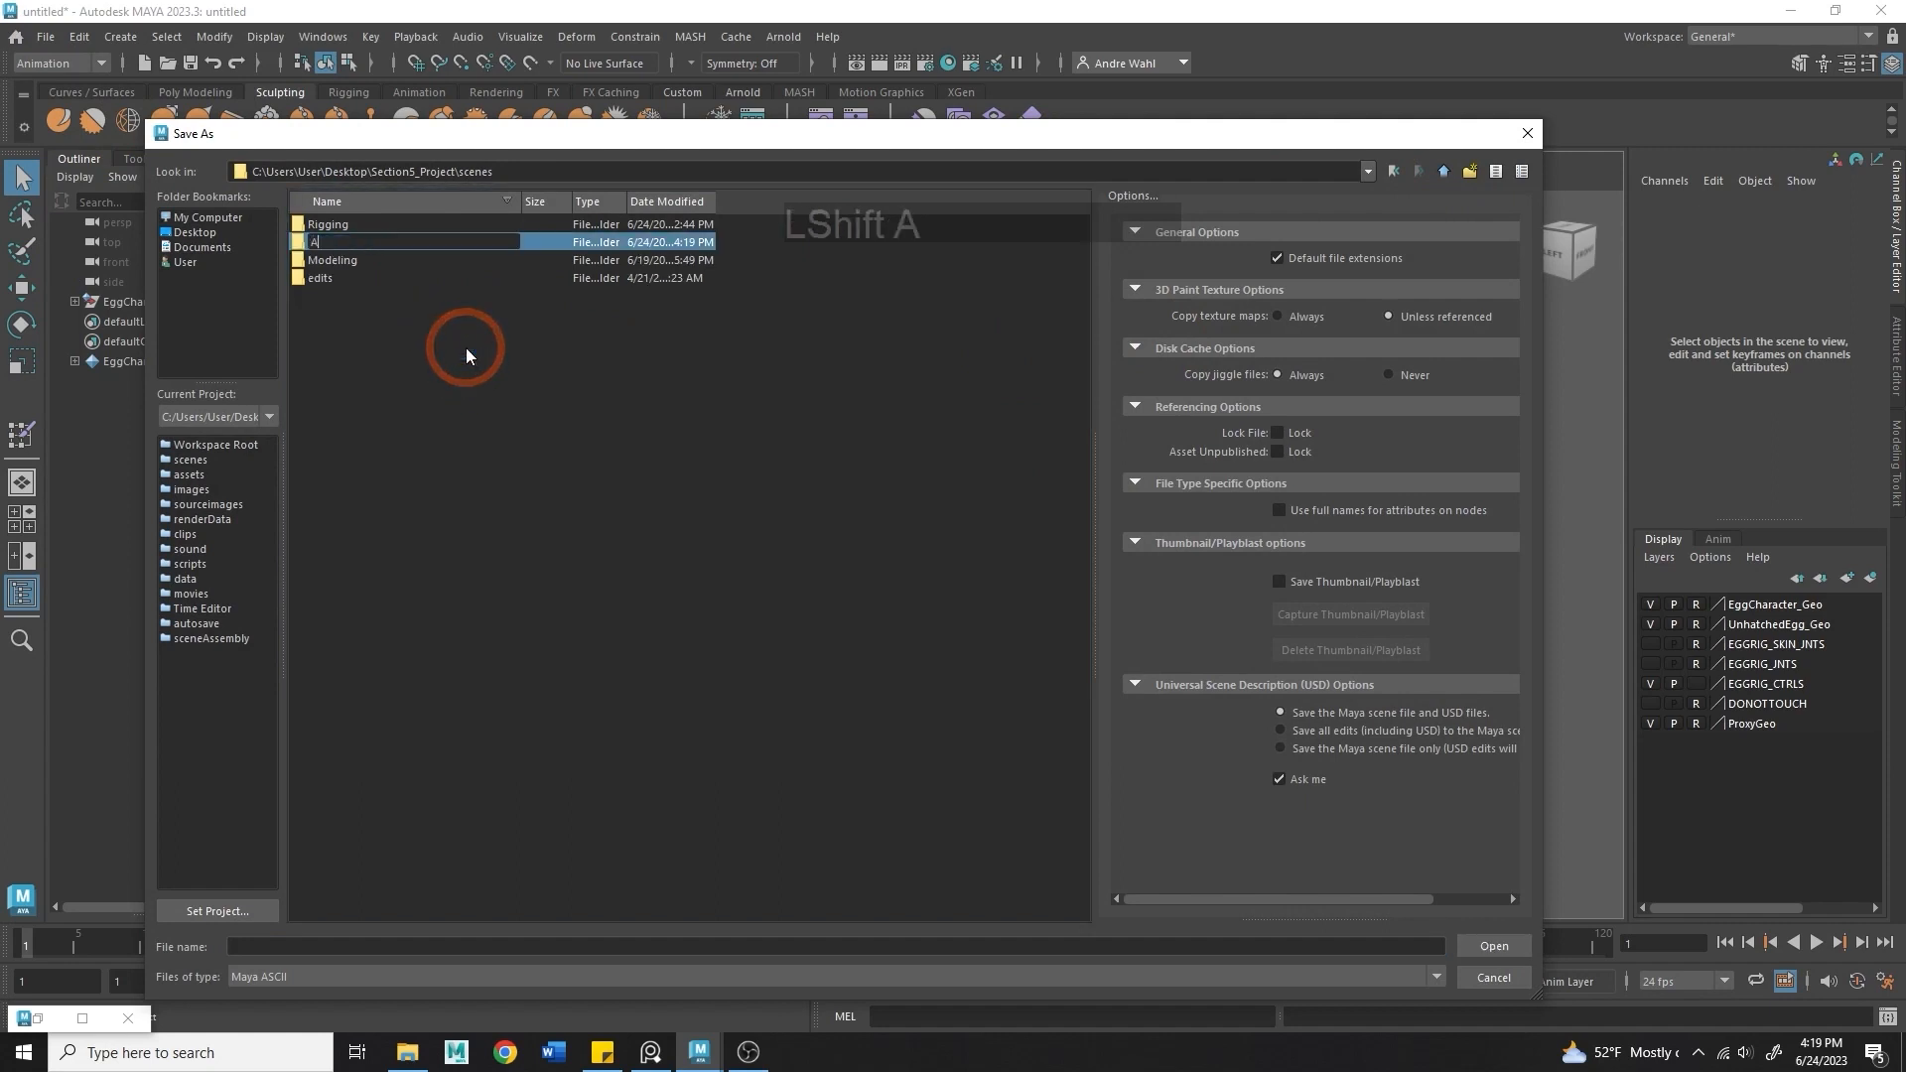
{"action": "type", "text": "nimations"}
{"action": "key", "text": "Return"}
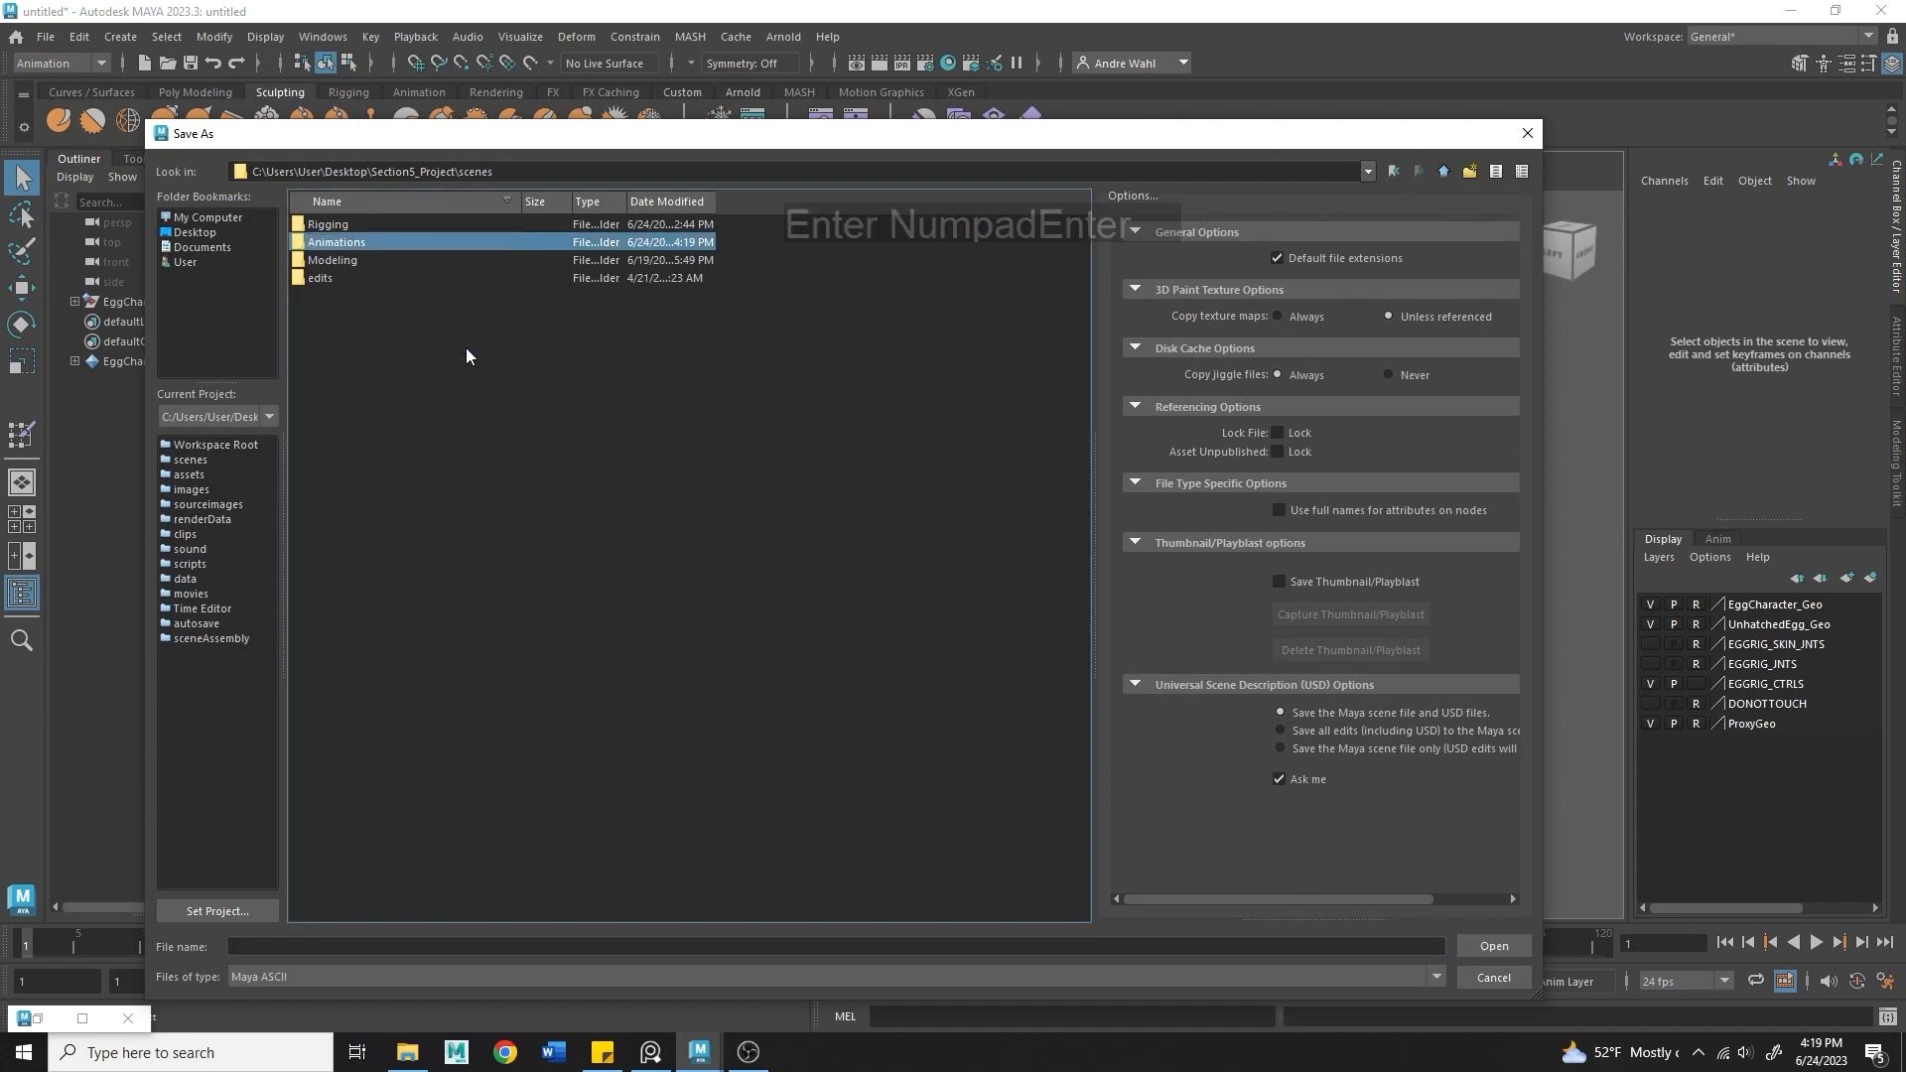
- Create a TestAnimations folder inside the Animations folder
{"action": "double_click", "coordinate": [324, 244]}
{"action": "right_click", "coordinate": [349, 292]}
{"action": "left_click", "coordinate": [383, 323]}
{"action": "type", "text": "T"}
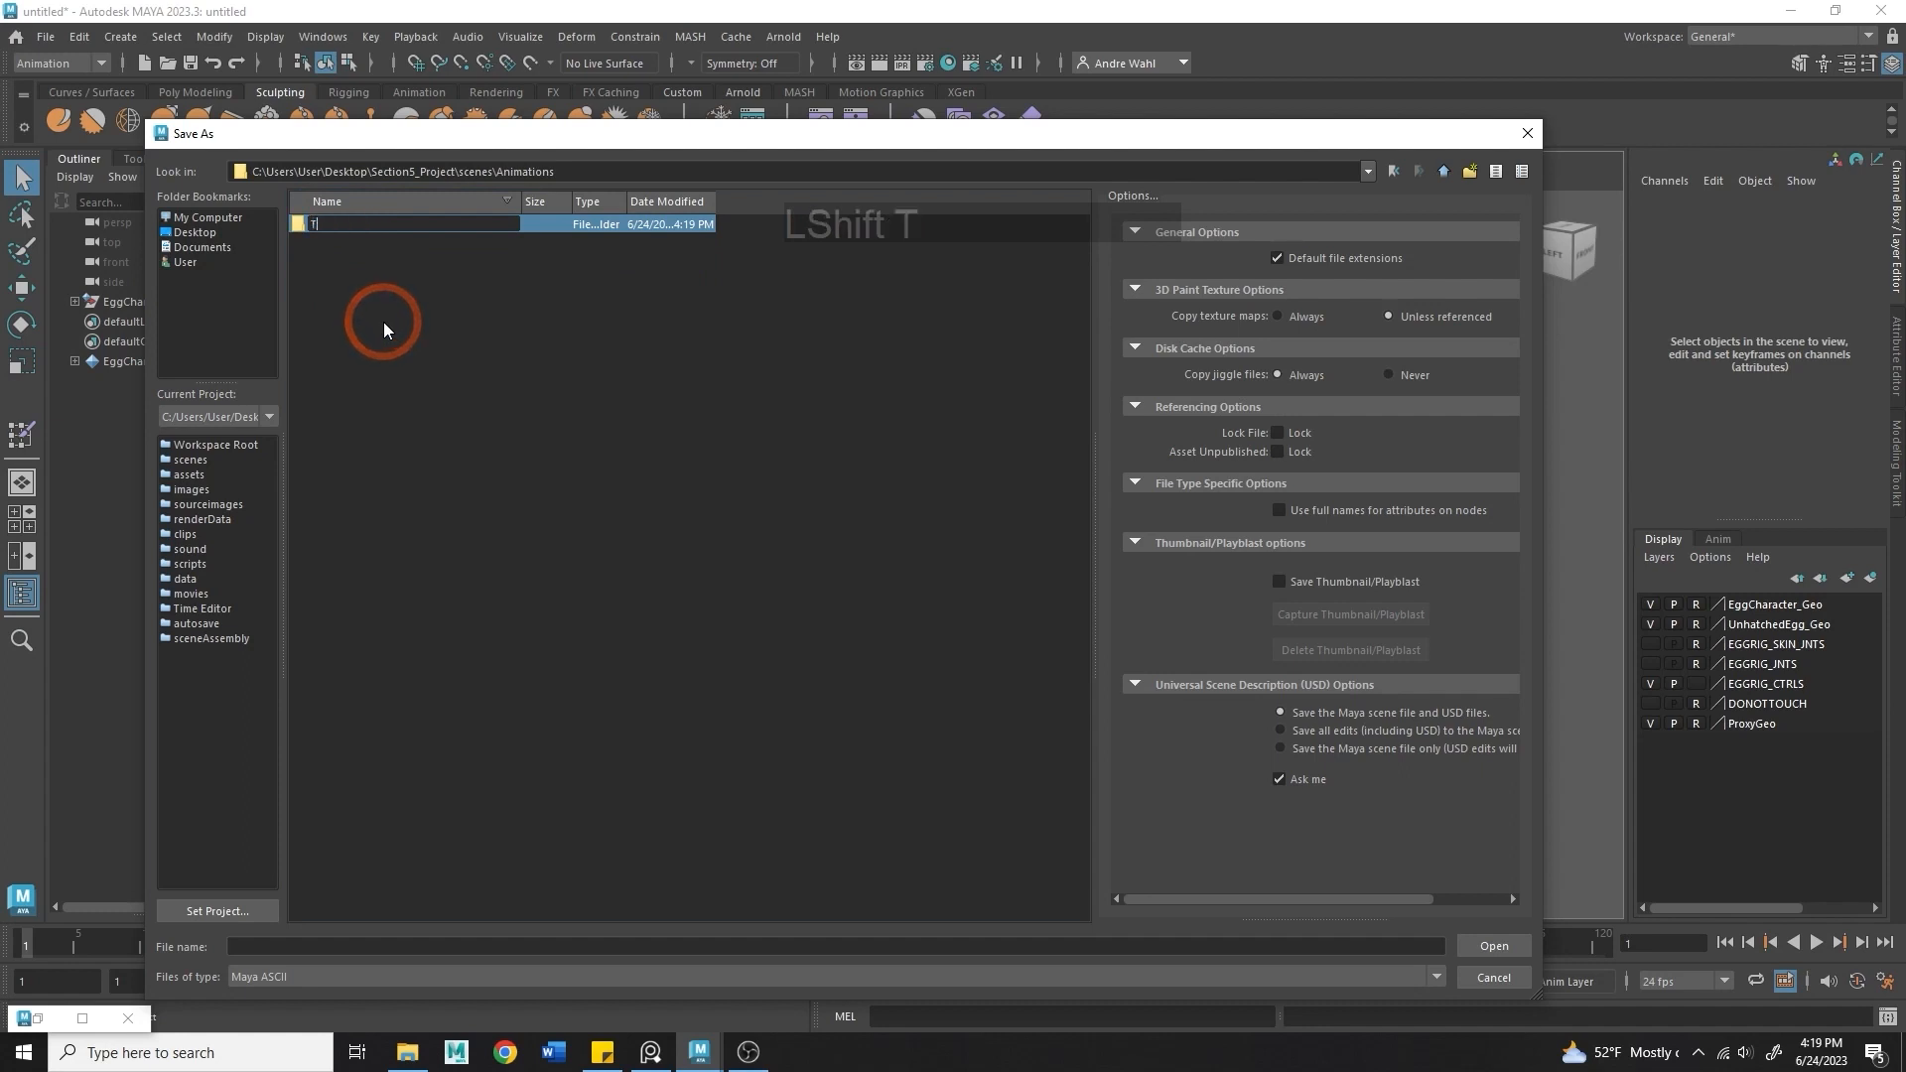
{"action": "type", "text": "estAnimations"}
{"action": "key", "text": "Return"}
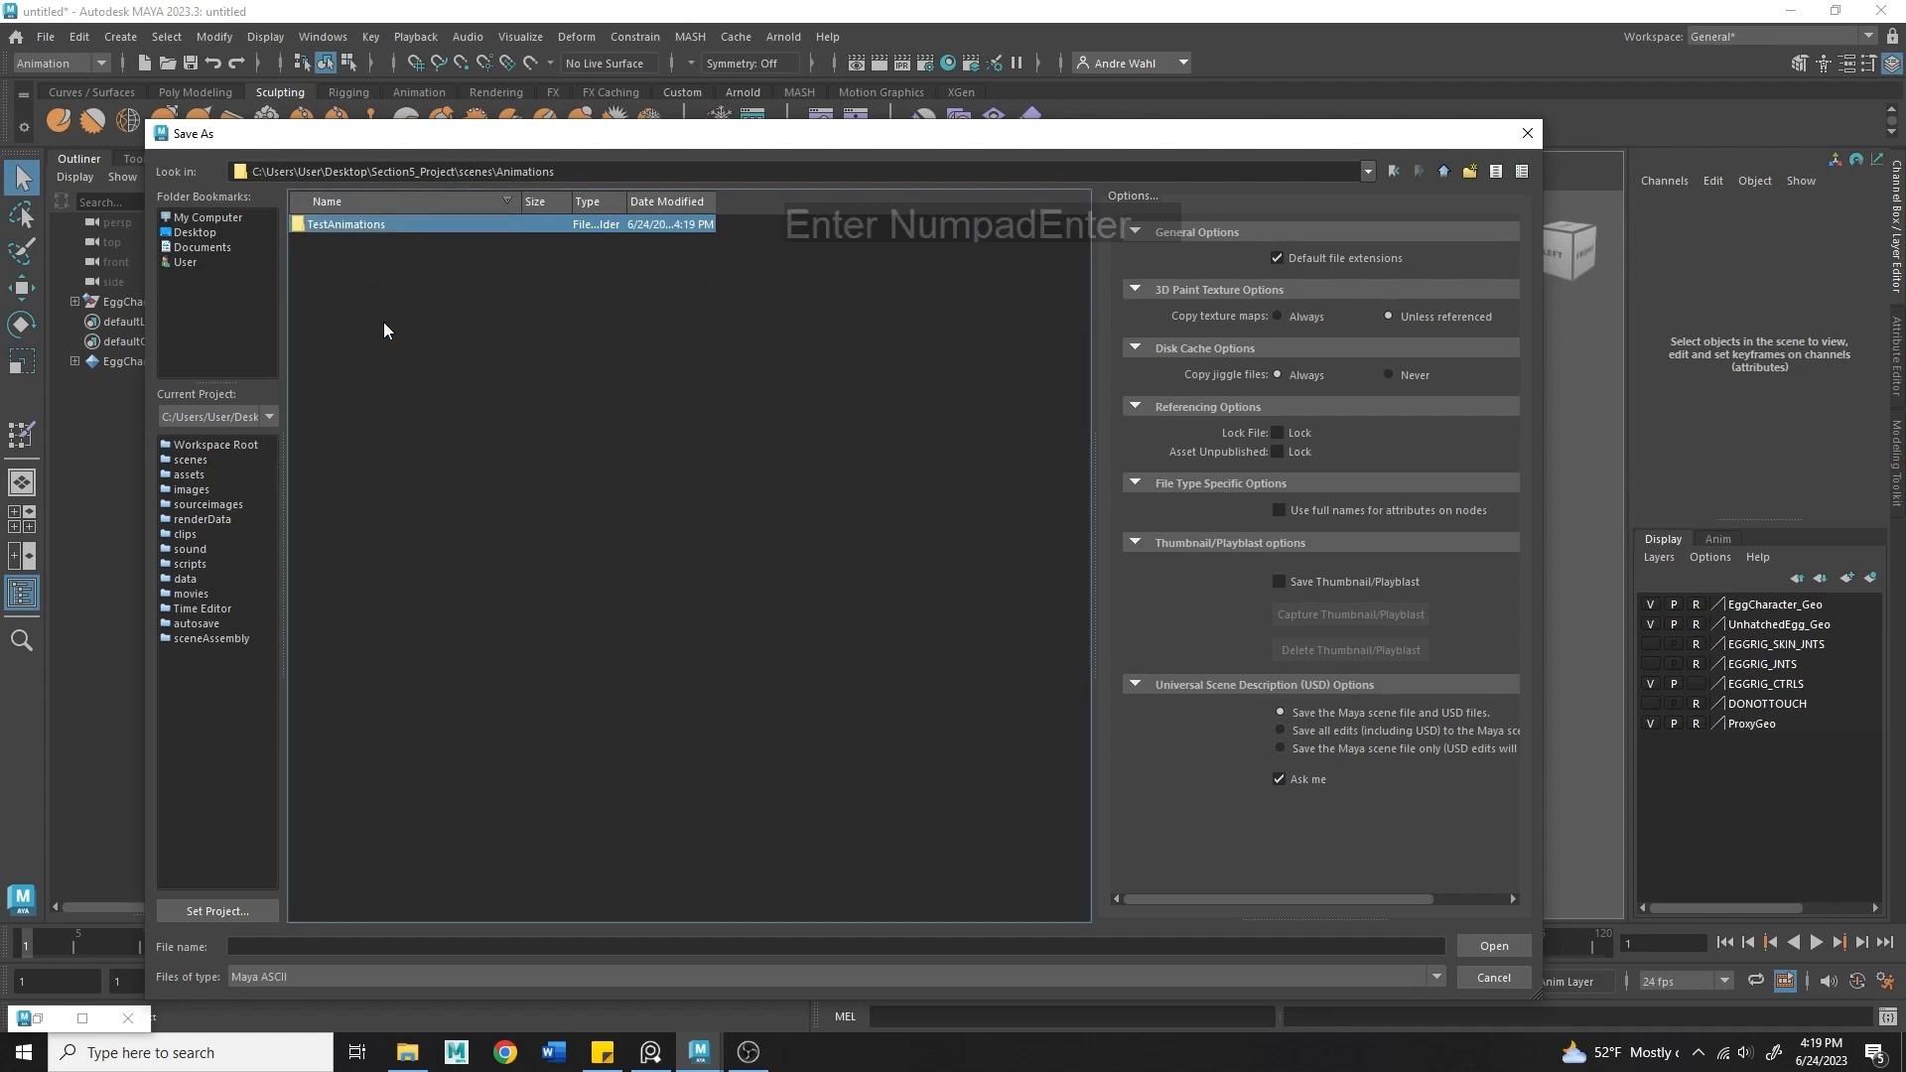
- Create a WalkCycle folder inside TestAnimations and open it as the save location
{"action": "double_click", "coordinate": [365, 233]}
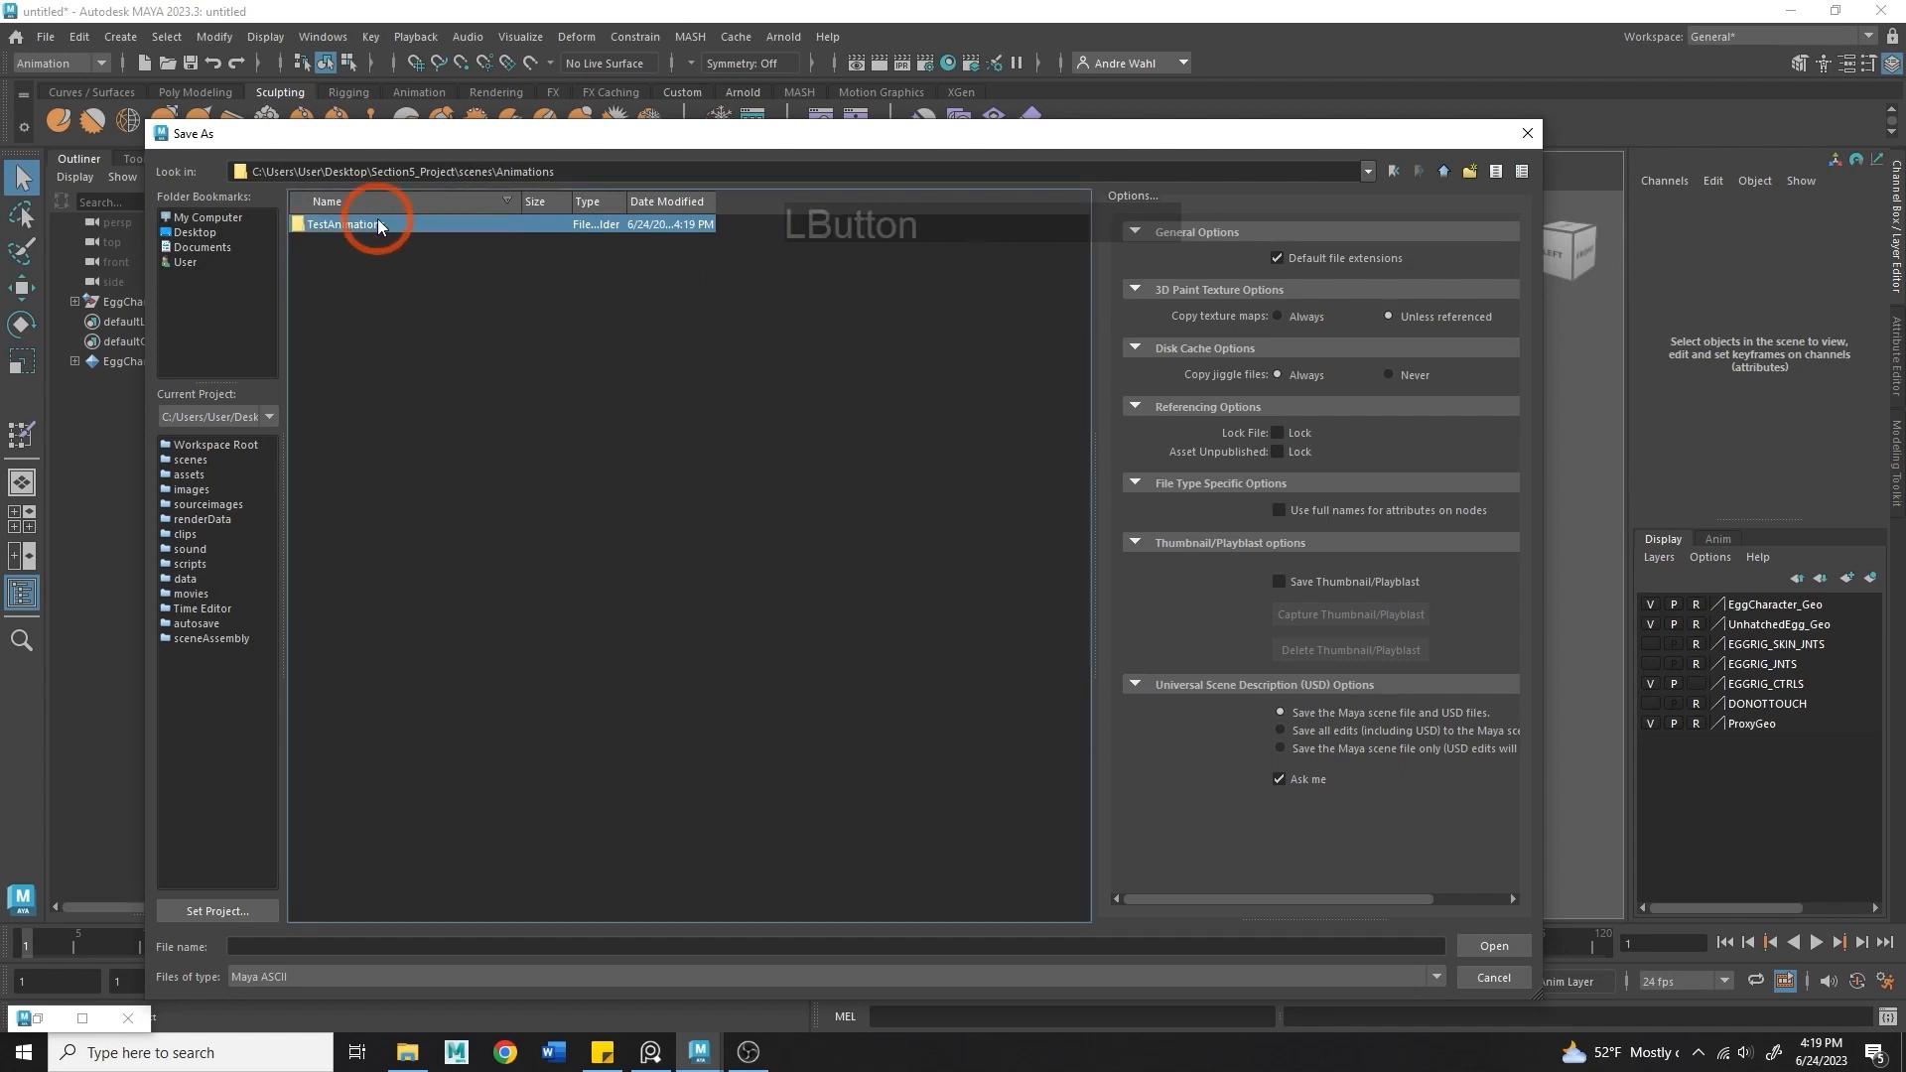
{"action": "right_click", "coordinate": [384, 325]}
{"action": "left_click", "coordinate": [431, 355]}
{"action": "type", "text": "WalkCycle"}
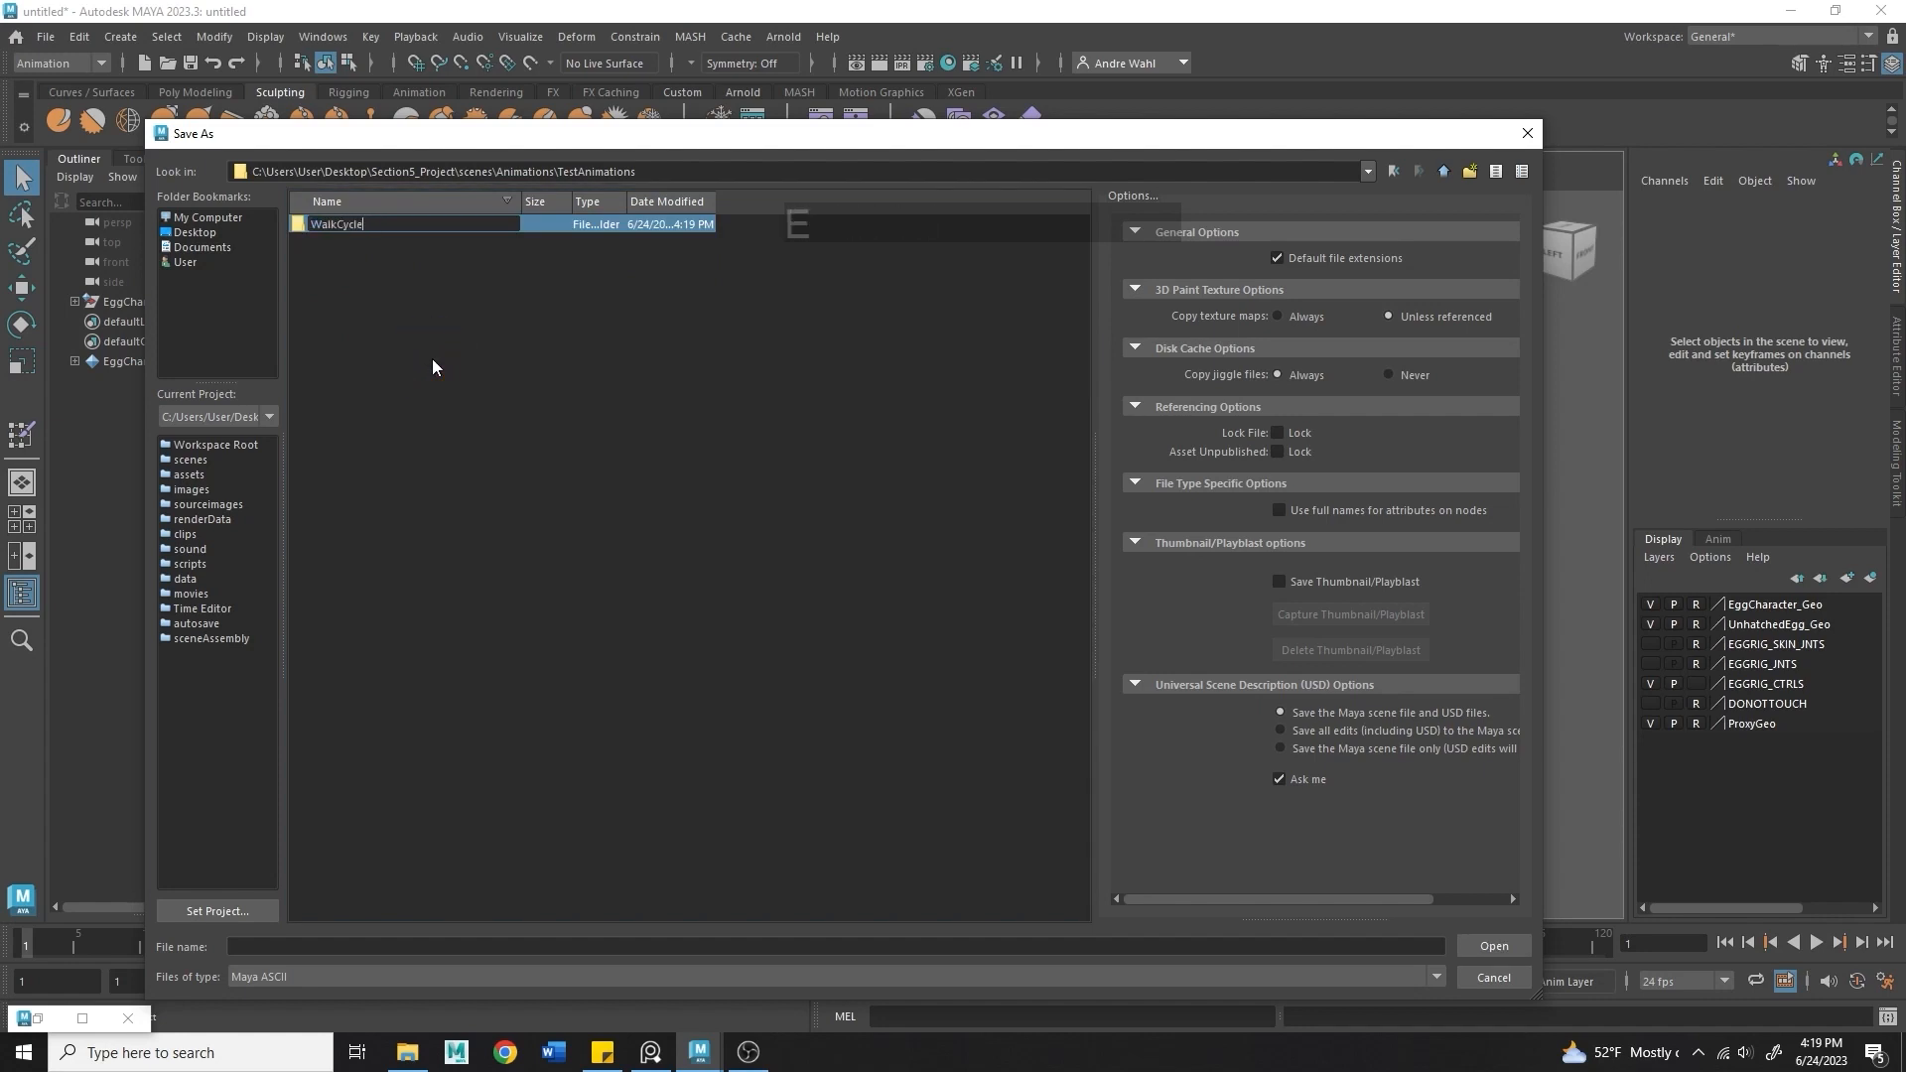
{"action": "key", "text": "Return"}
{"action": "double_click", "coordinate": [338, 224]}
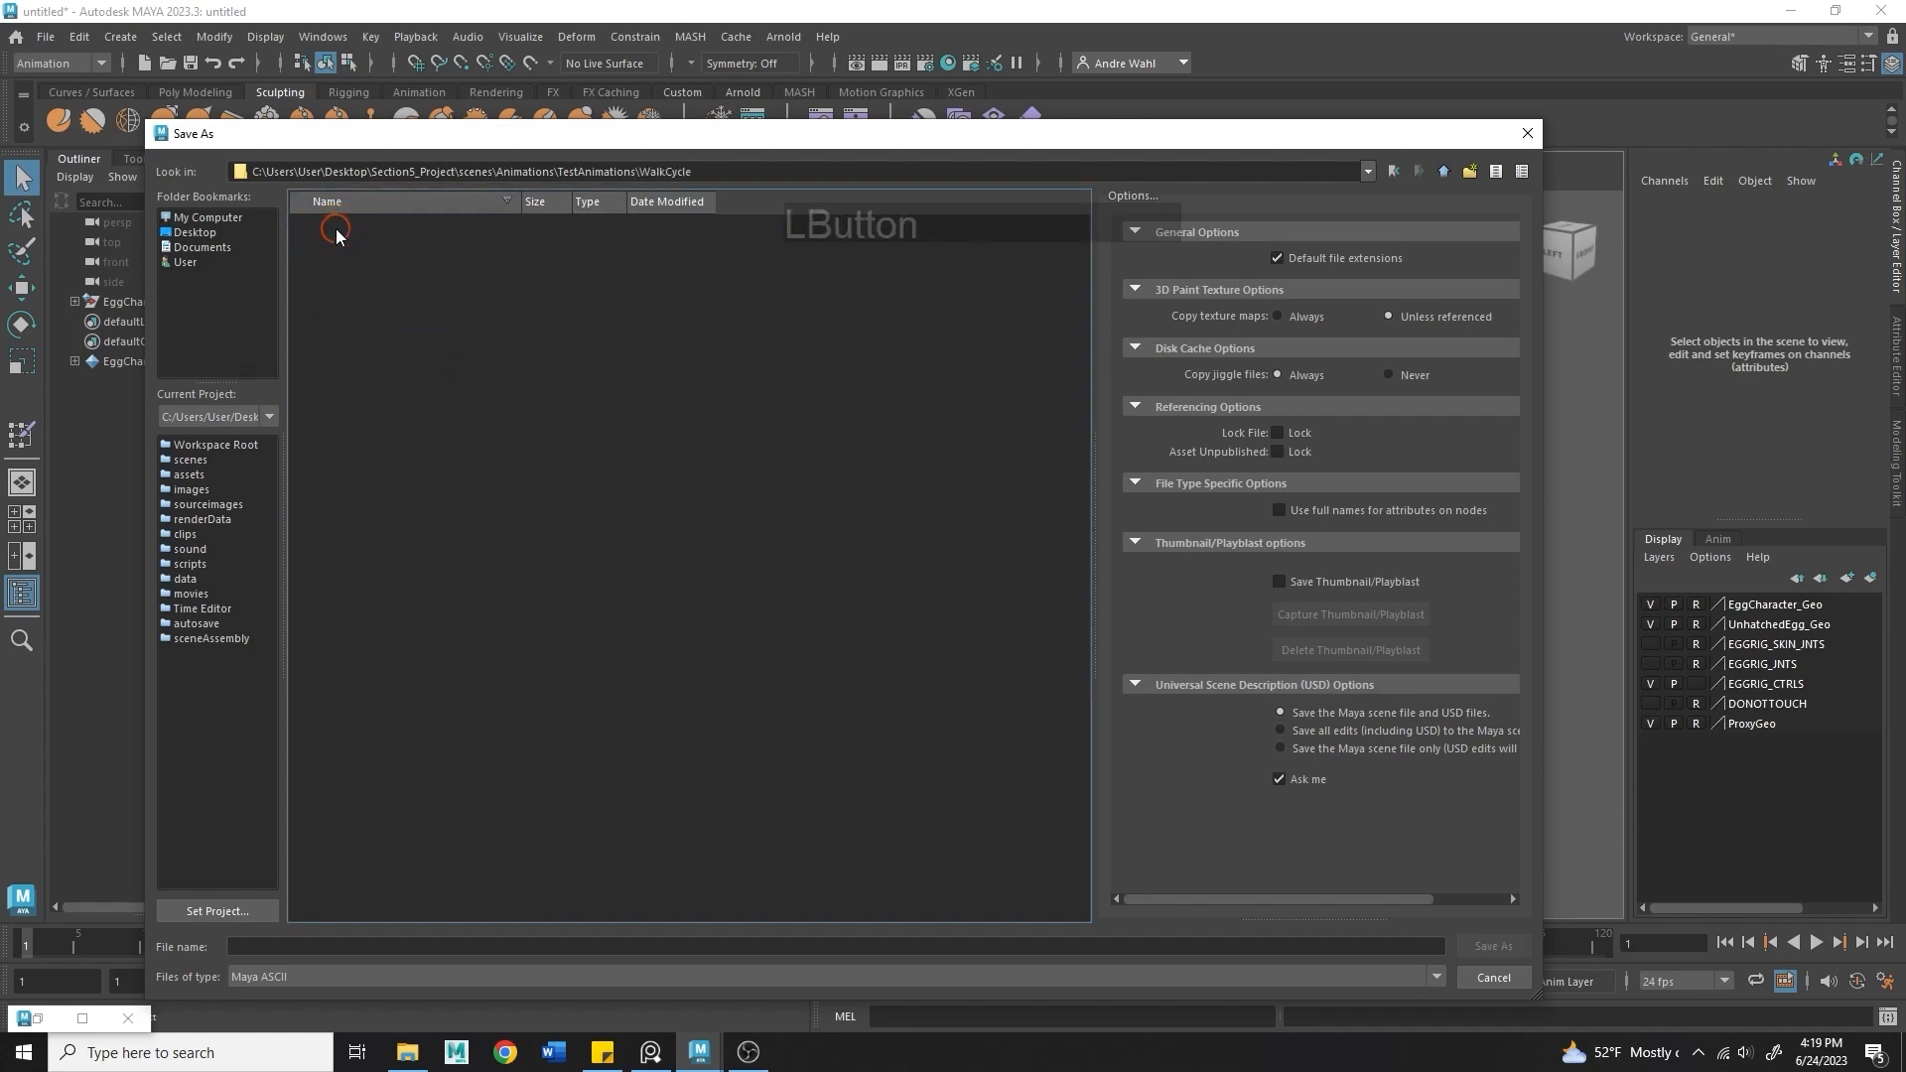
- Save the scene as EggCharacterWalkCycle_01 in Maya ASCII format in the WalkCycle folder
{"action": "left_click", "coordinate": [312, 947]}
{"action": "type", "text": "EggC"}
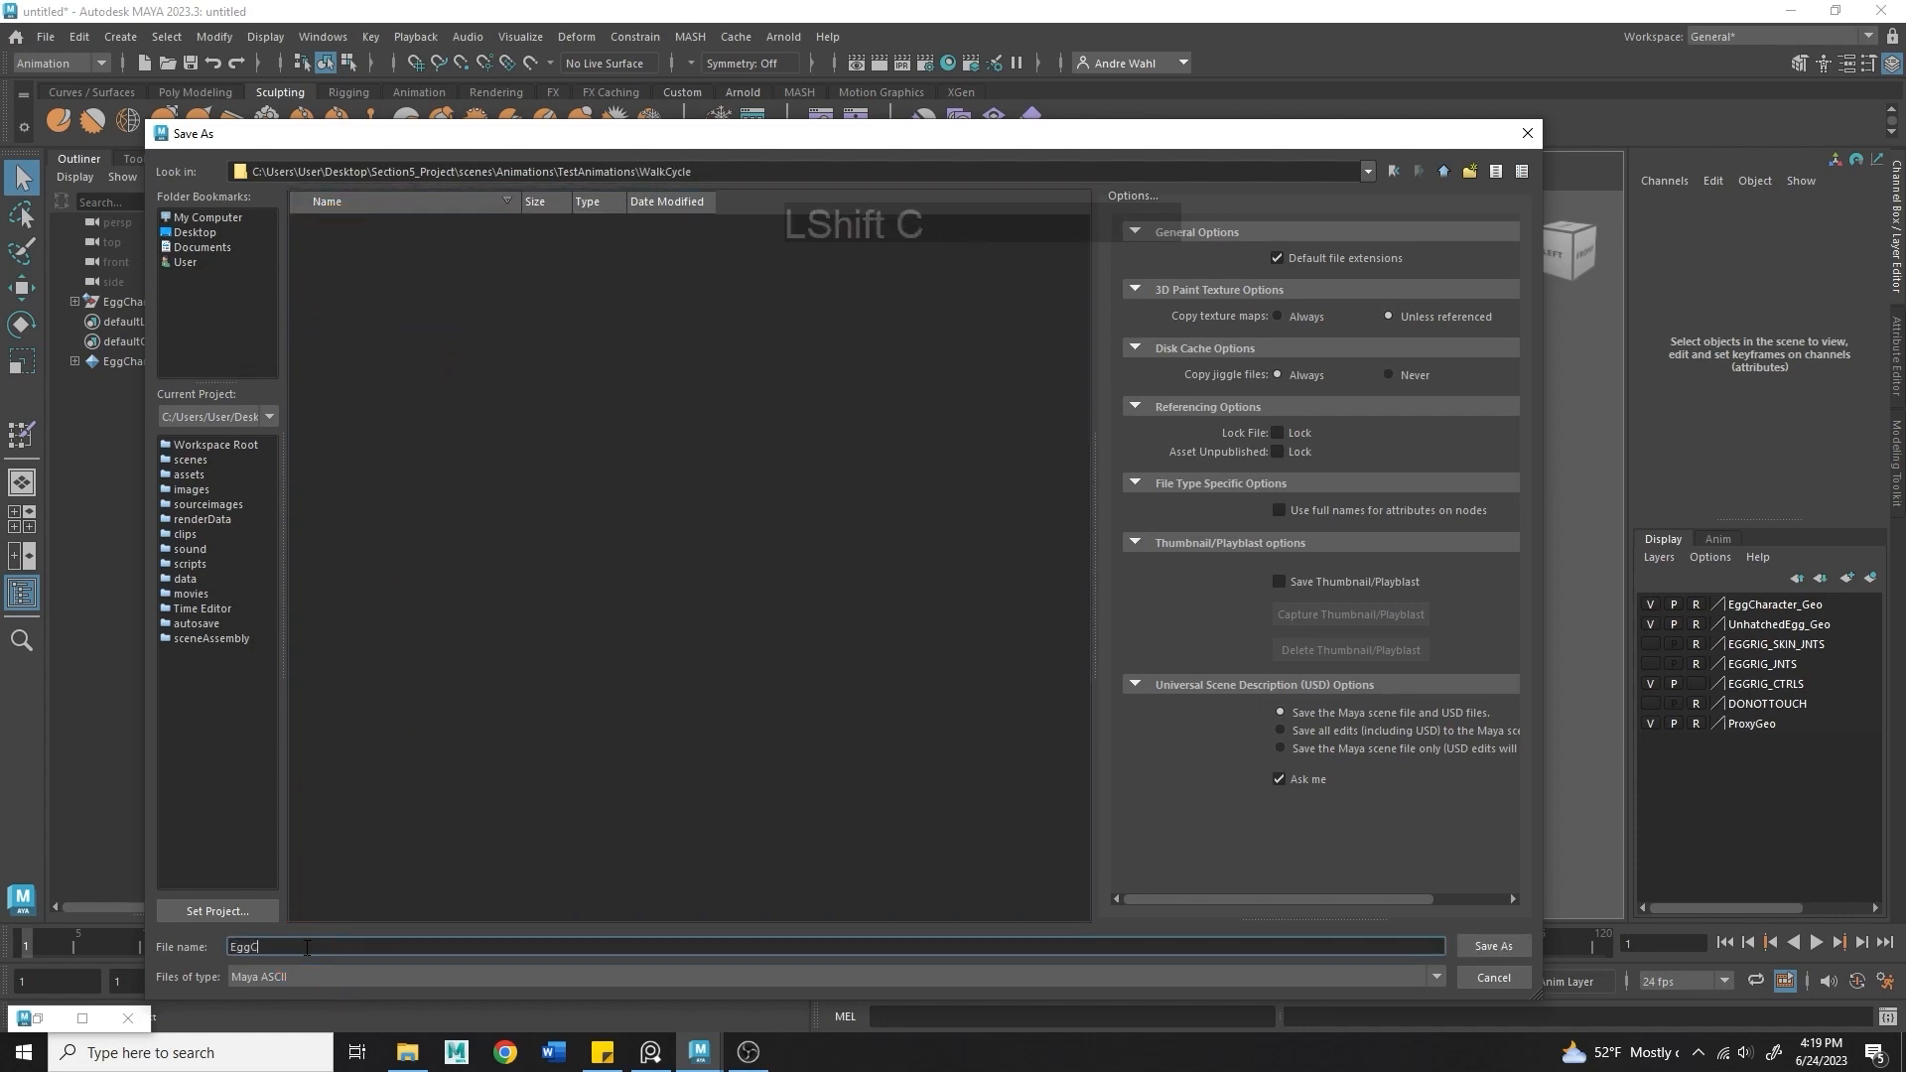
{"action": "type", "text": "haracterWalkCycle_"}
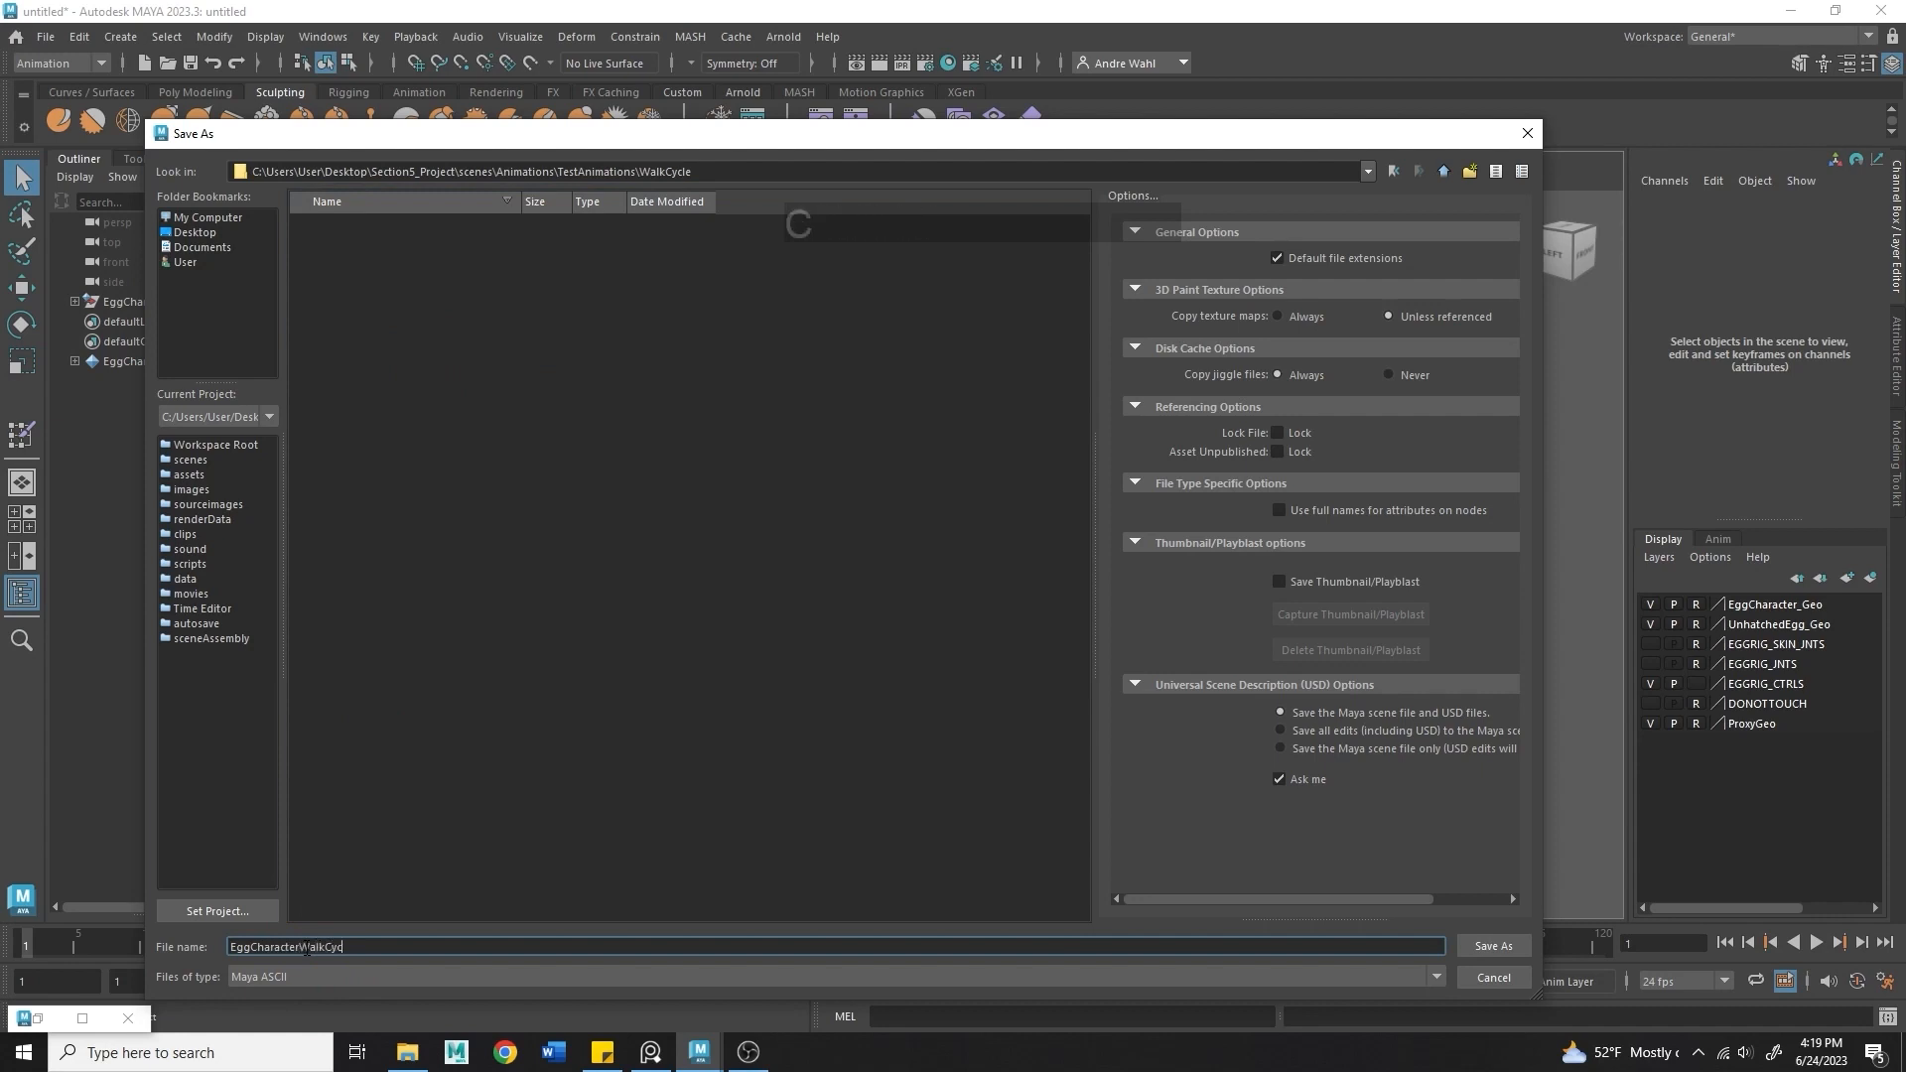
{"action": "type", "text": "01"}
{"action": "left_click", "coordinate": [1493, 945]}
- Create a polygon plane under the character and scale it uniformly to about 104 as a ground surface
{"action": "middle_click_drag", "start_coordinate": [906, 596], "coordinate": [659, 660], "text": "alt"}
{"action": "right_click_drag", "start_coordinate": [659, 659], "coordinate": [740, 691], "text": "alt"}
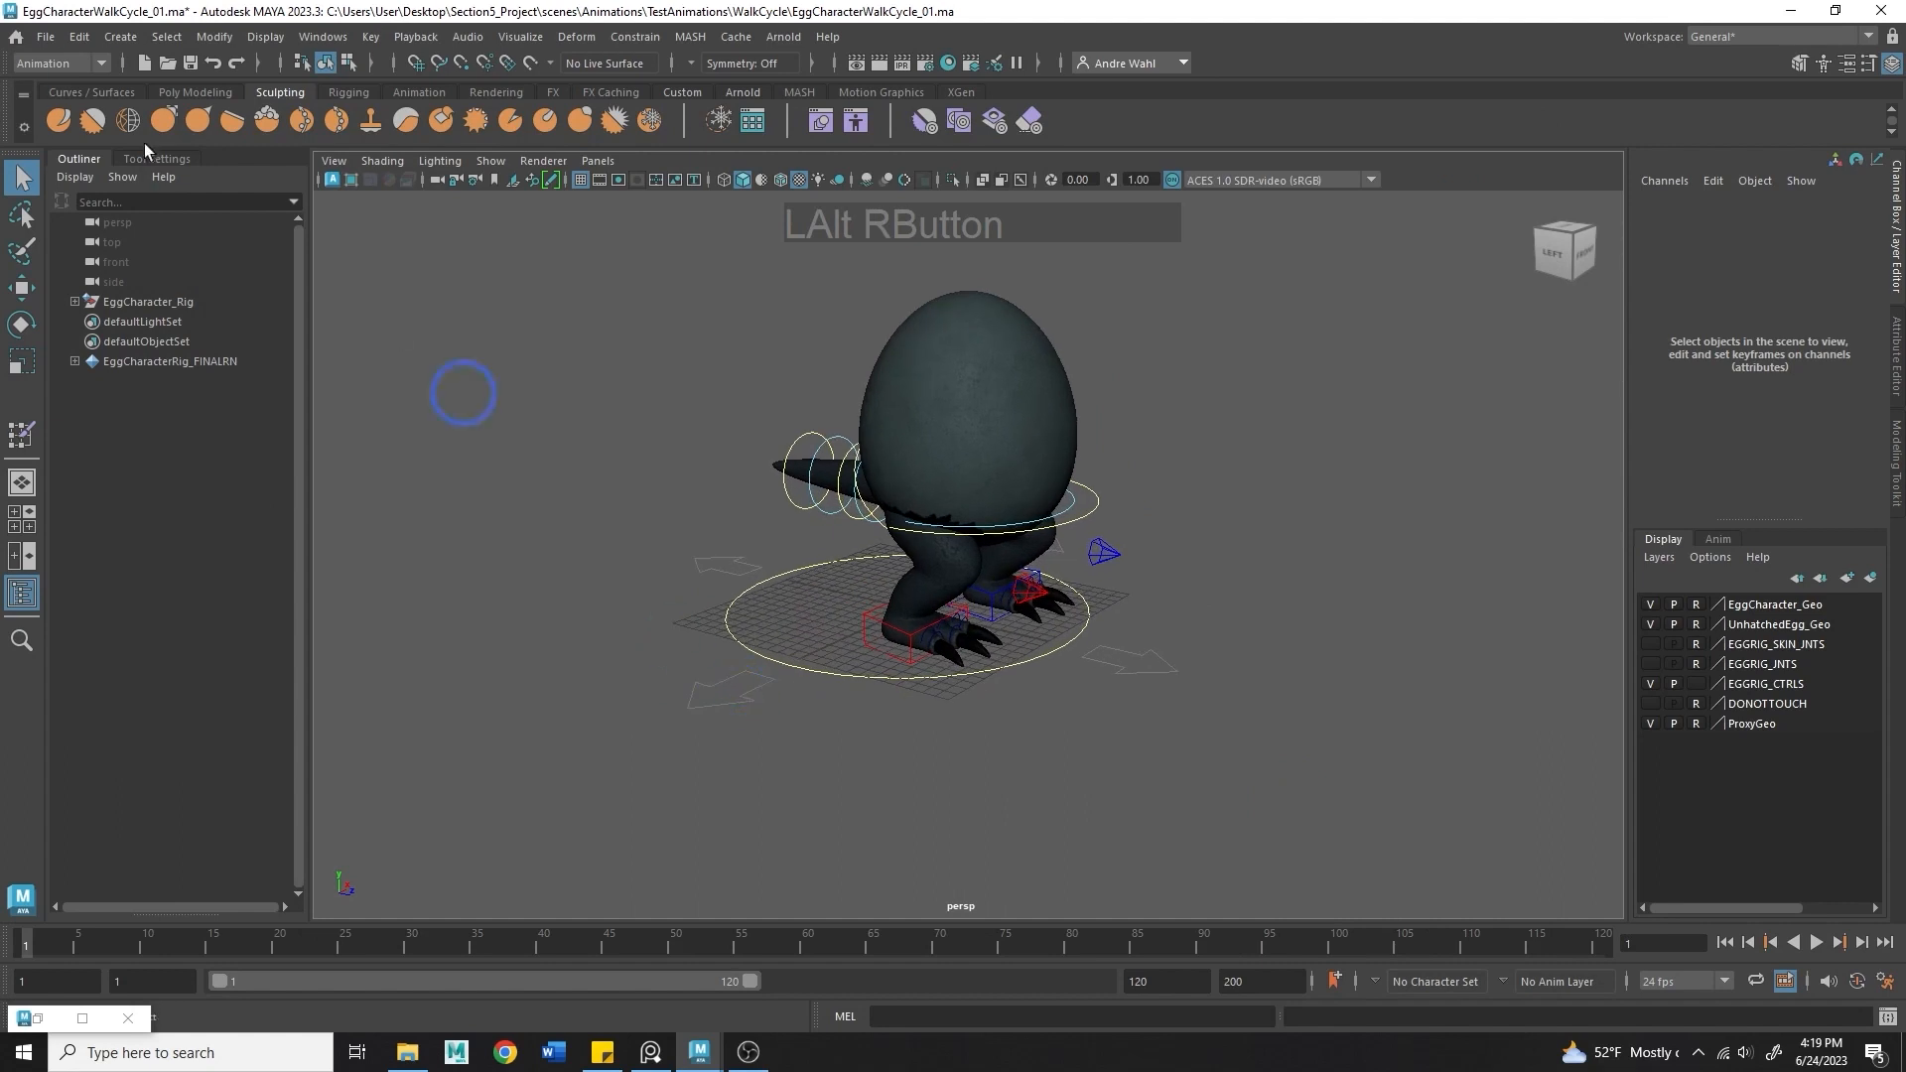
{"action": "left_click", "coordinate": [120, 35]}
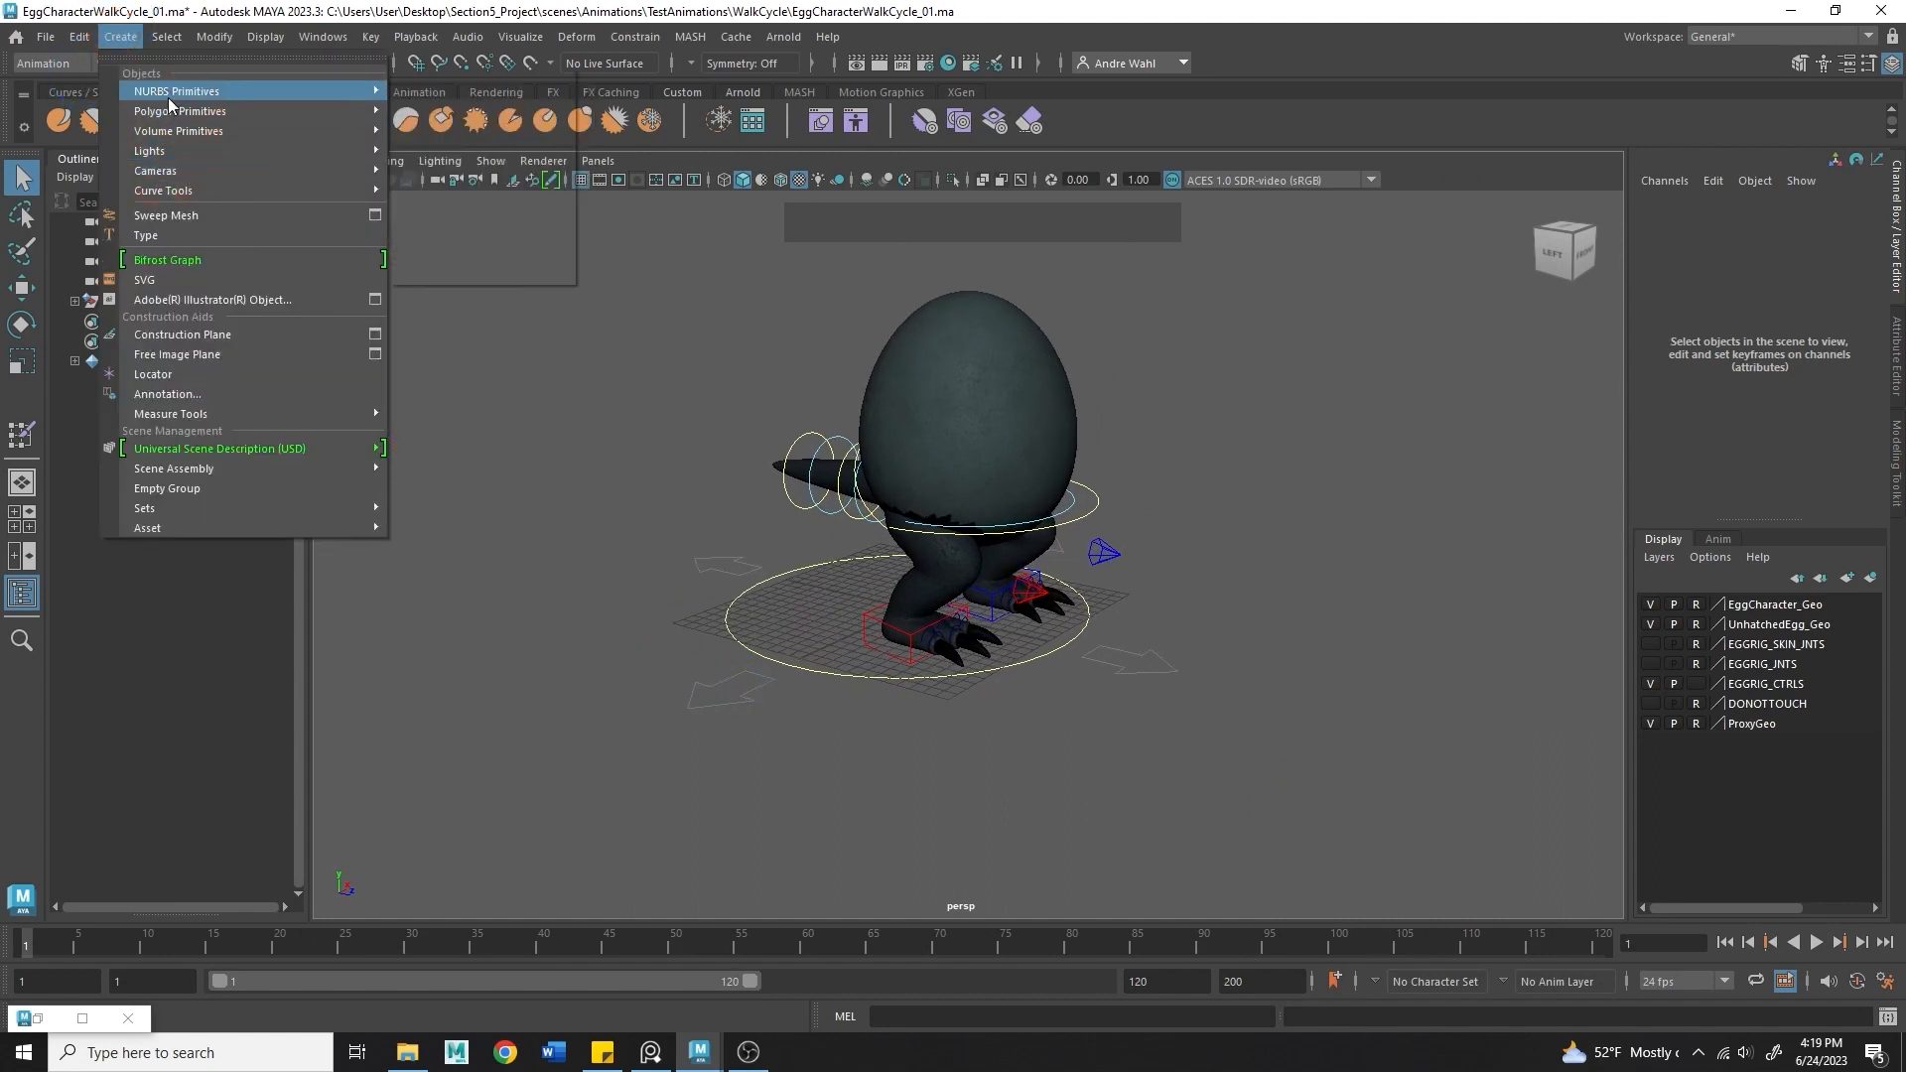
{"action": "mouse_move", "coordinate": [229, 113]}
{"action": "left_click", "coordinate": [434, 210]}
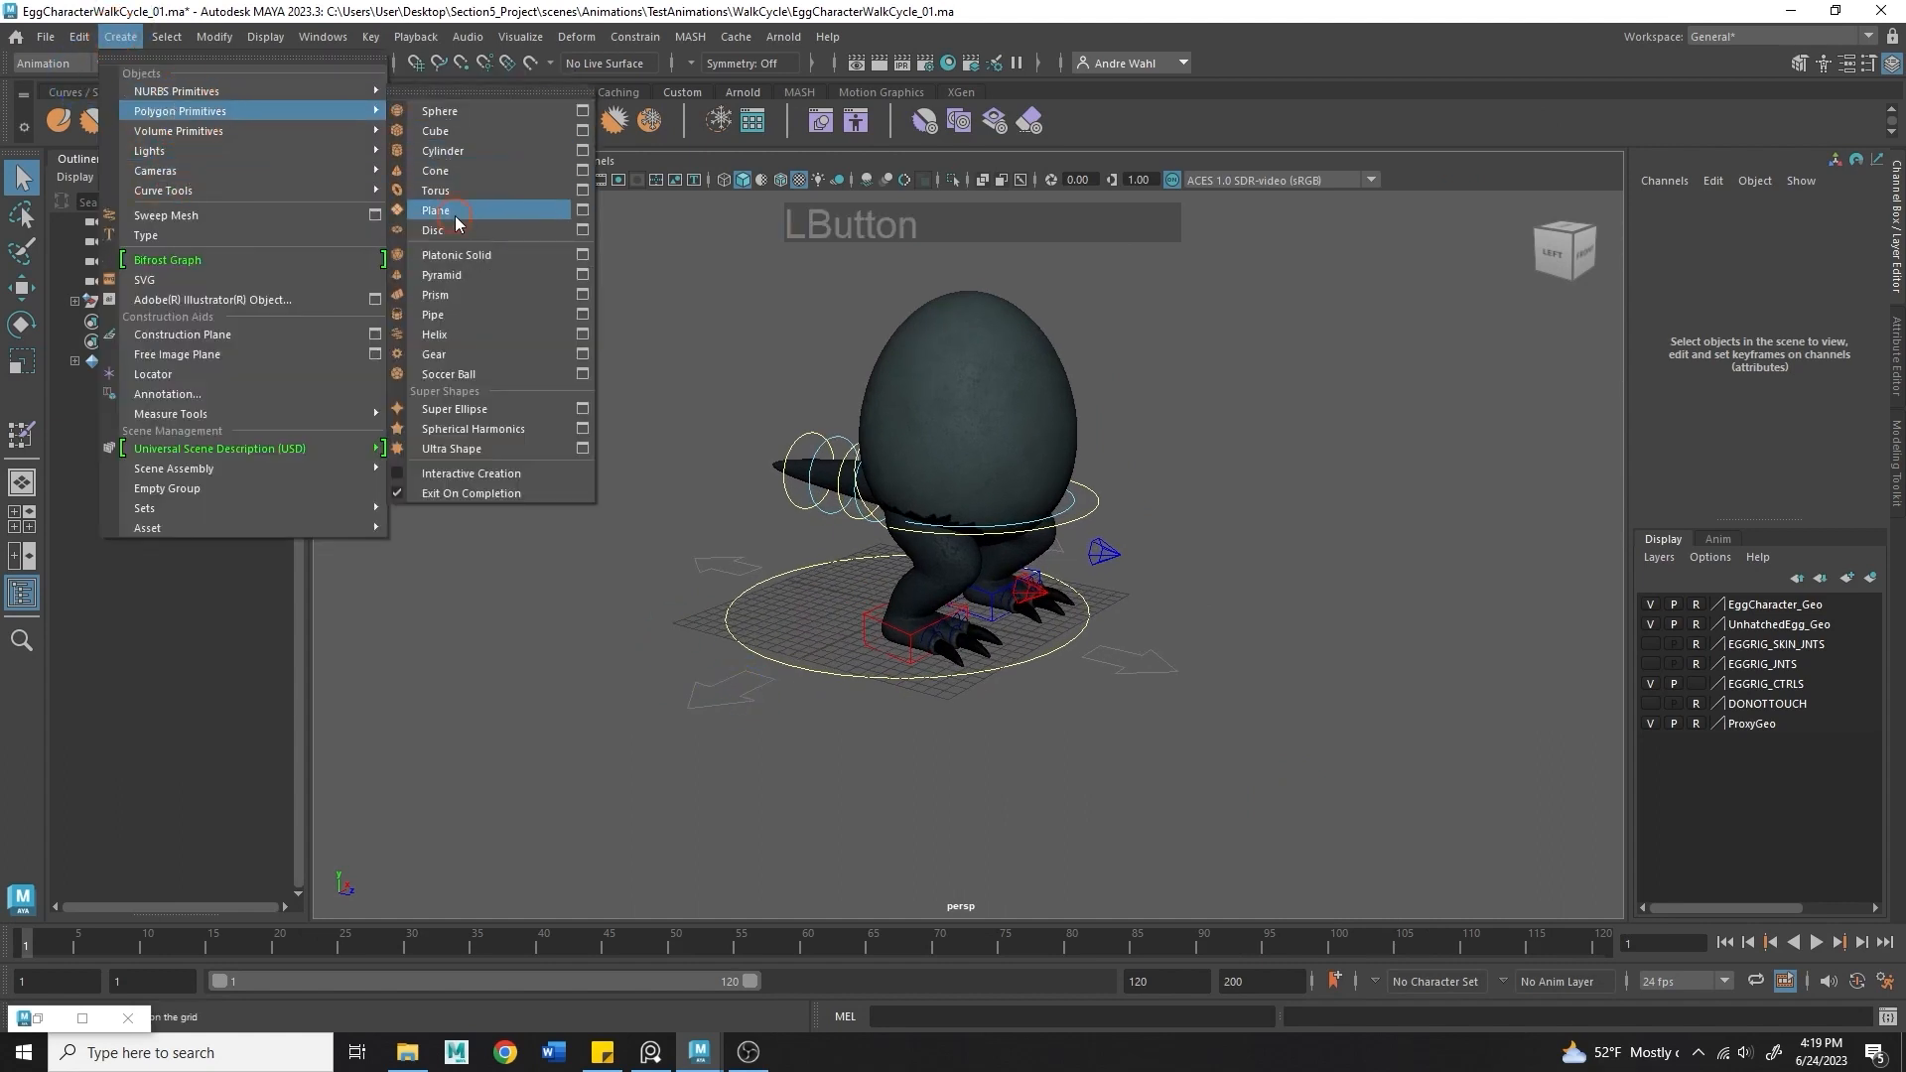
{"action": "key", "text": "r"}
{"action": "left_click_drag", "start_coordinate": [906, 609], "coordinate": [1888, 562]}
- Assign a new Lambert material to the ground plane
{"action": "right_click_drag", "start_coordinate": [1126, 556], "coordinate": [983, 546], "text": "alt"}
{"action": "left_click_drag", "start_coordinate": [982, 546], "coordinate": [668, 553], "text": "alt"}
{"action": "right_click", "coordinate": [667, 465]}
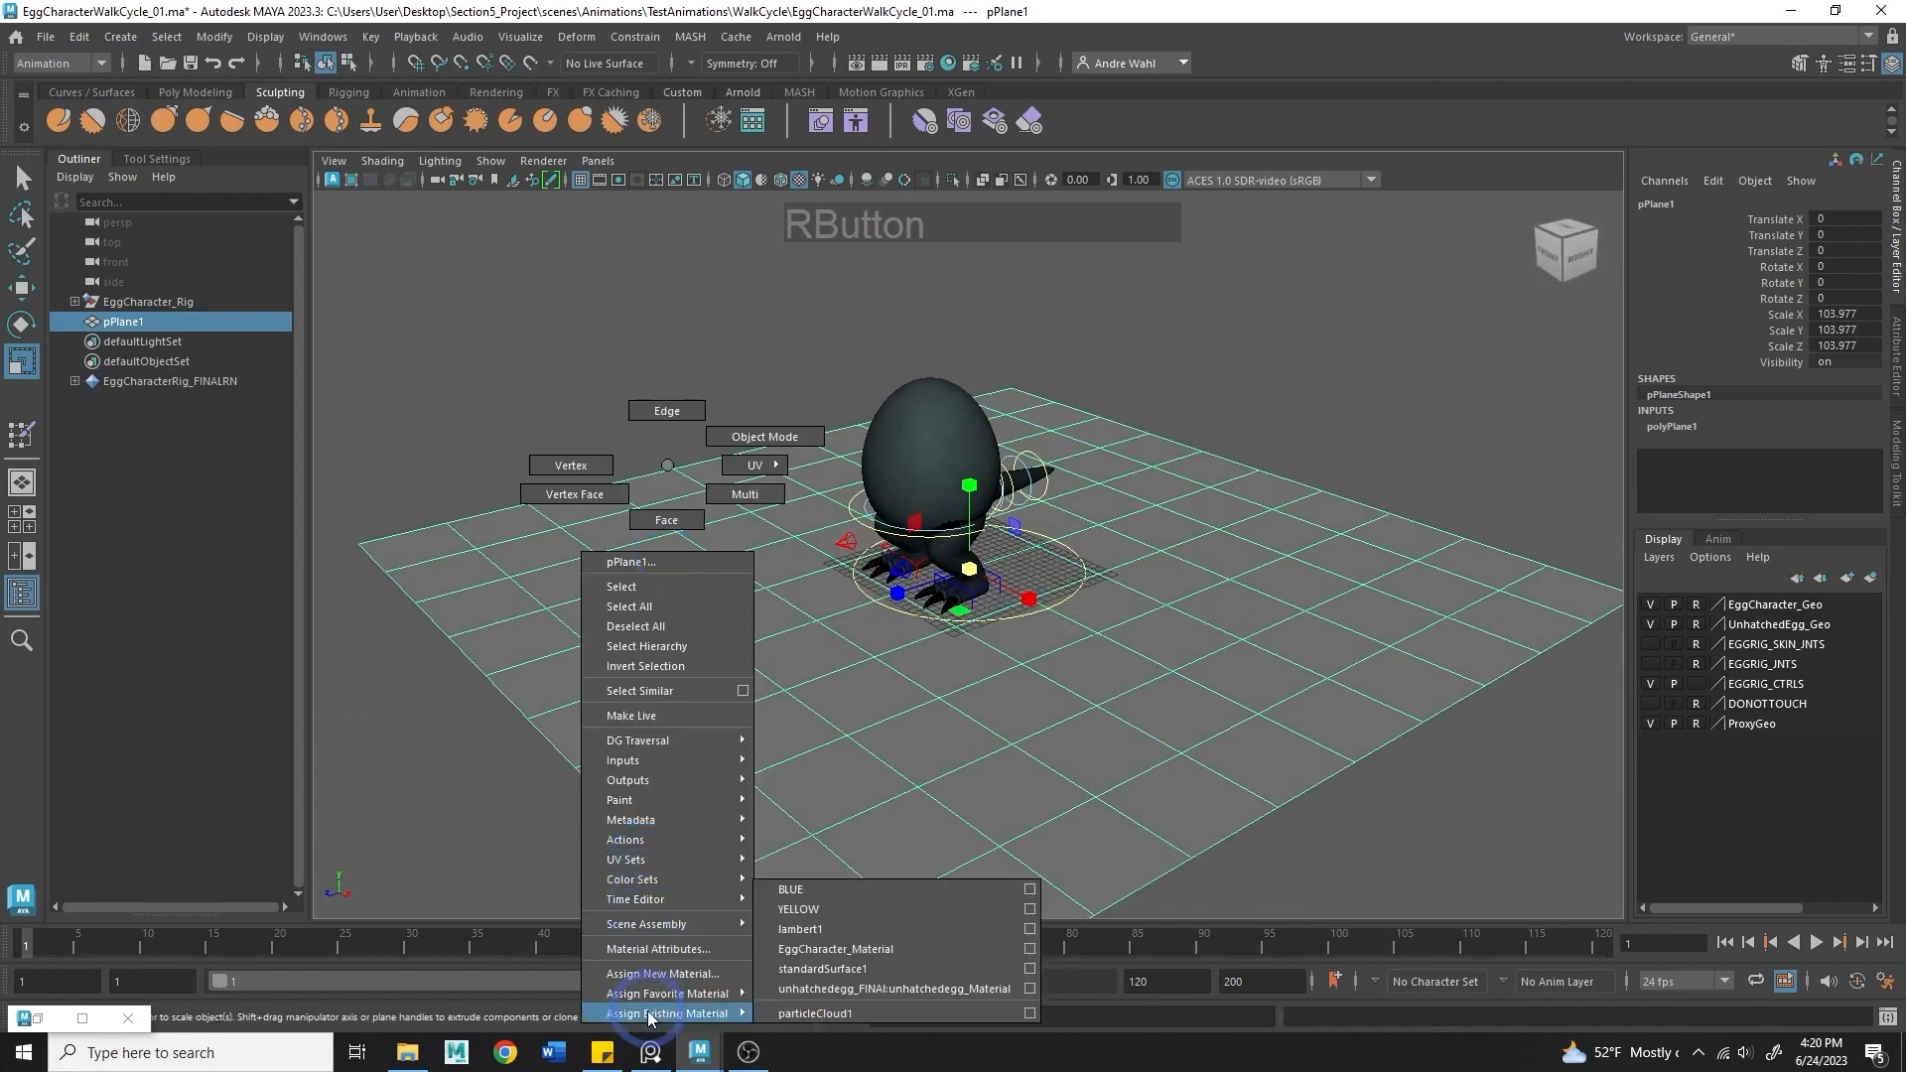
{"action": "left_click", "coordinate": [652, 975]}
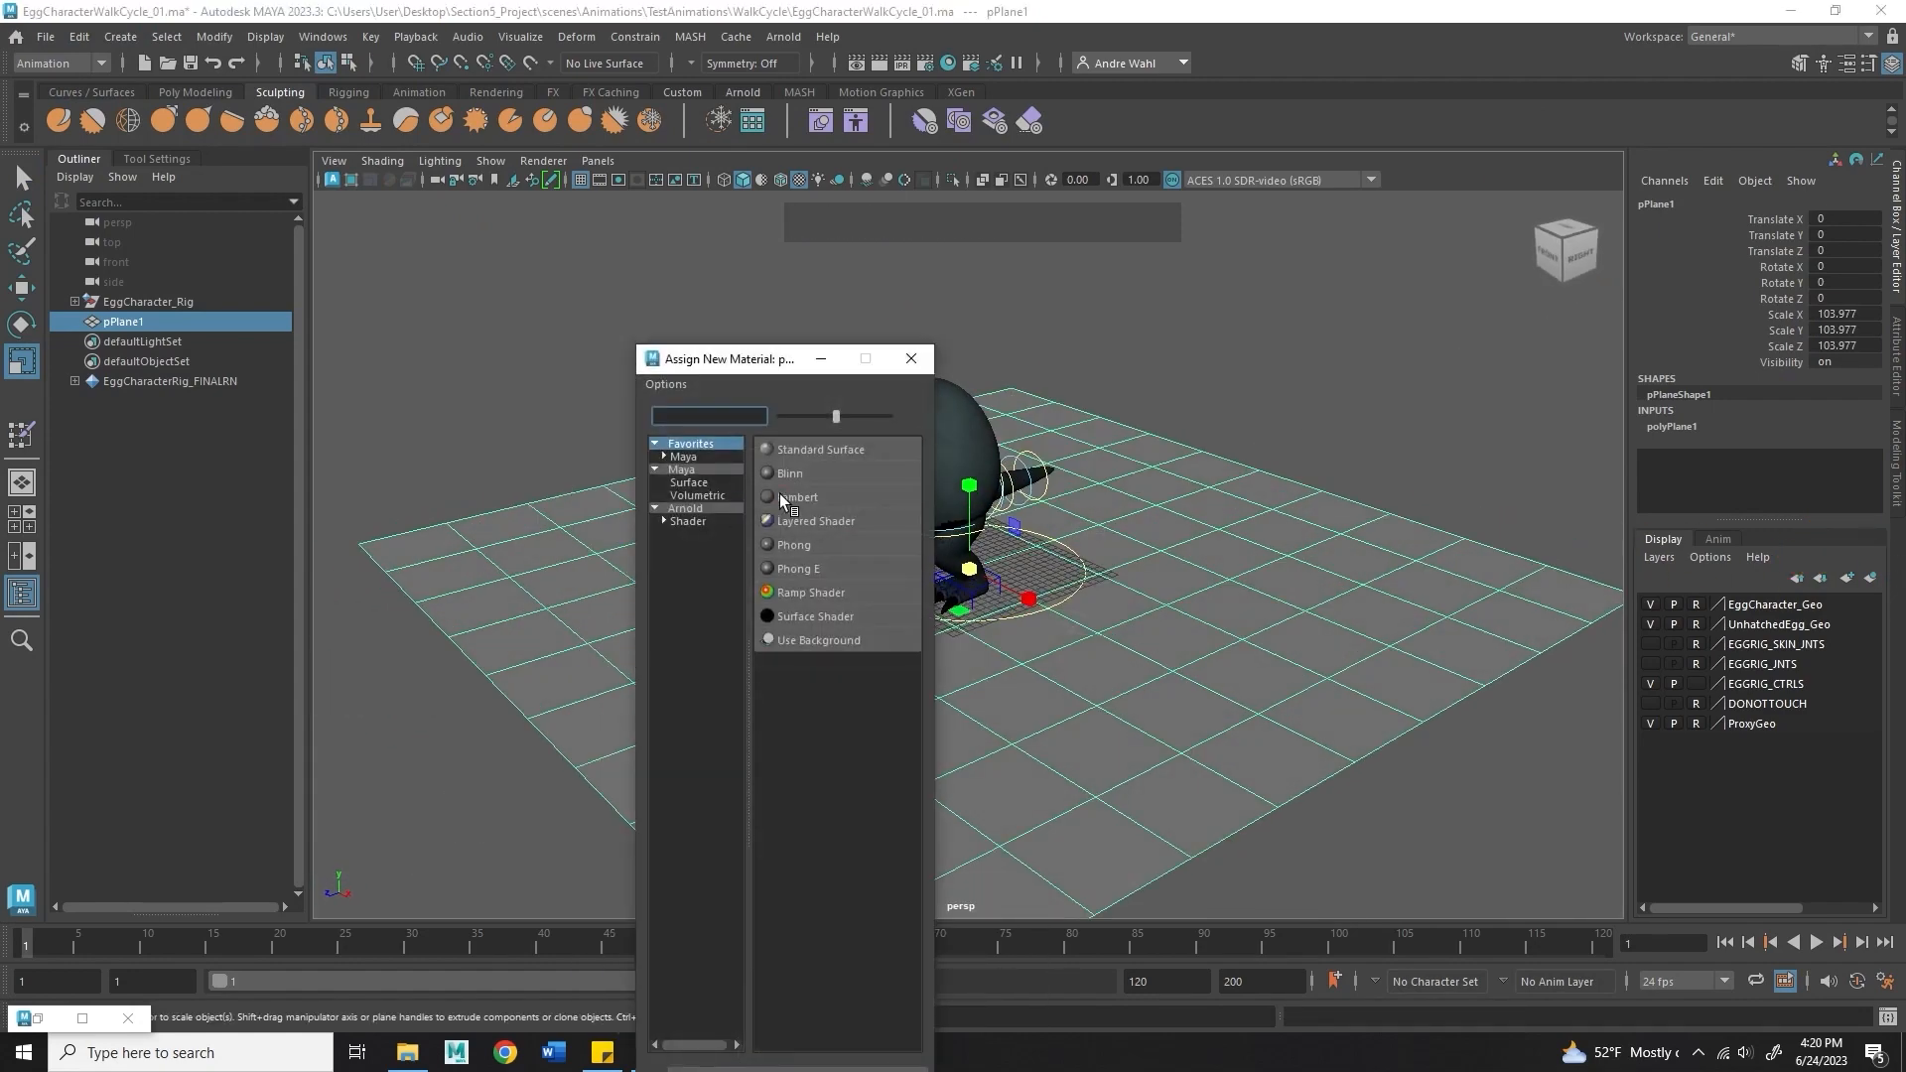
{"action": "left_click", "coordinate": [778, 493]}
- Set the color of the ground plane's Lambert material to a very dark gray
{"action": "left_click", "coordinate": [1699, 203]}
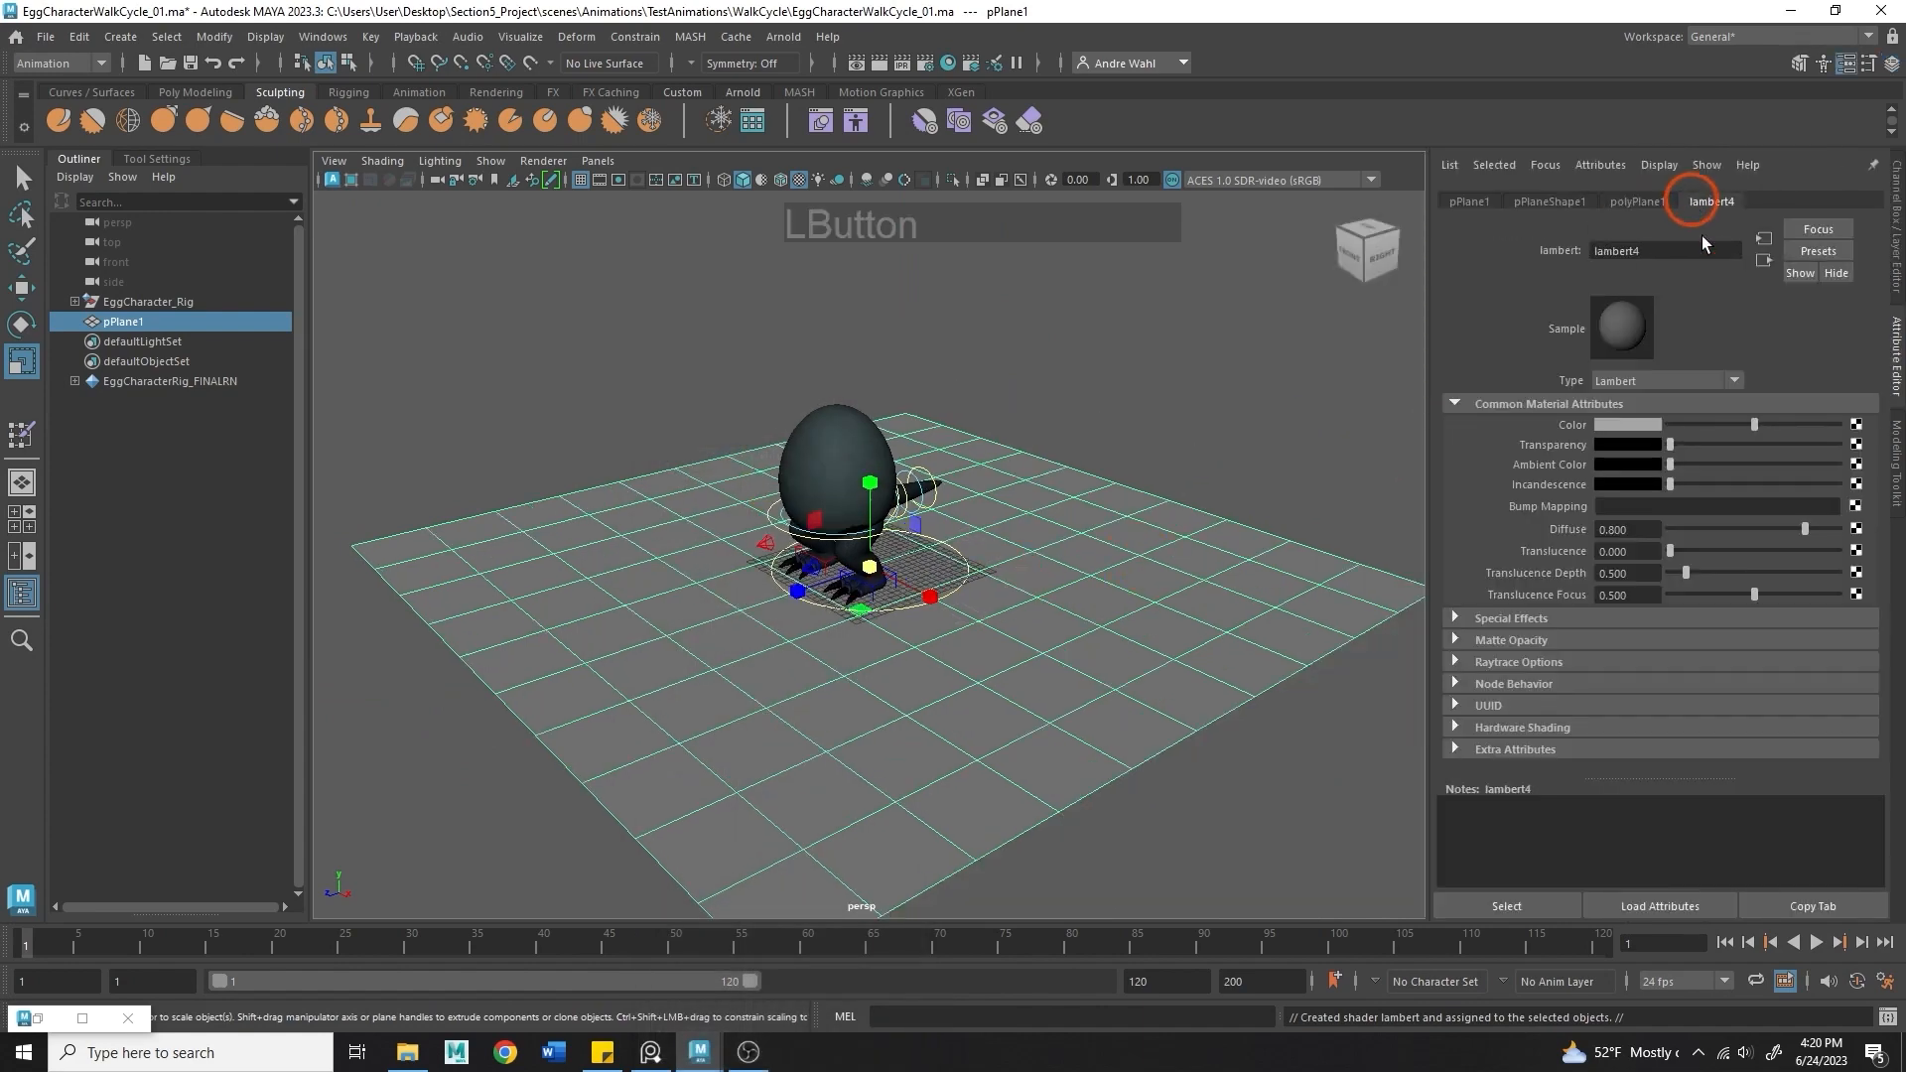
{"action": "left_click", "coordinate": [1644, 424]}
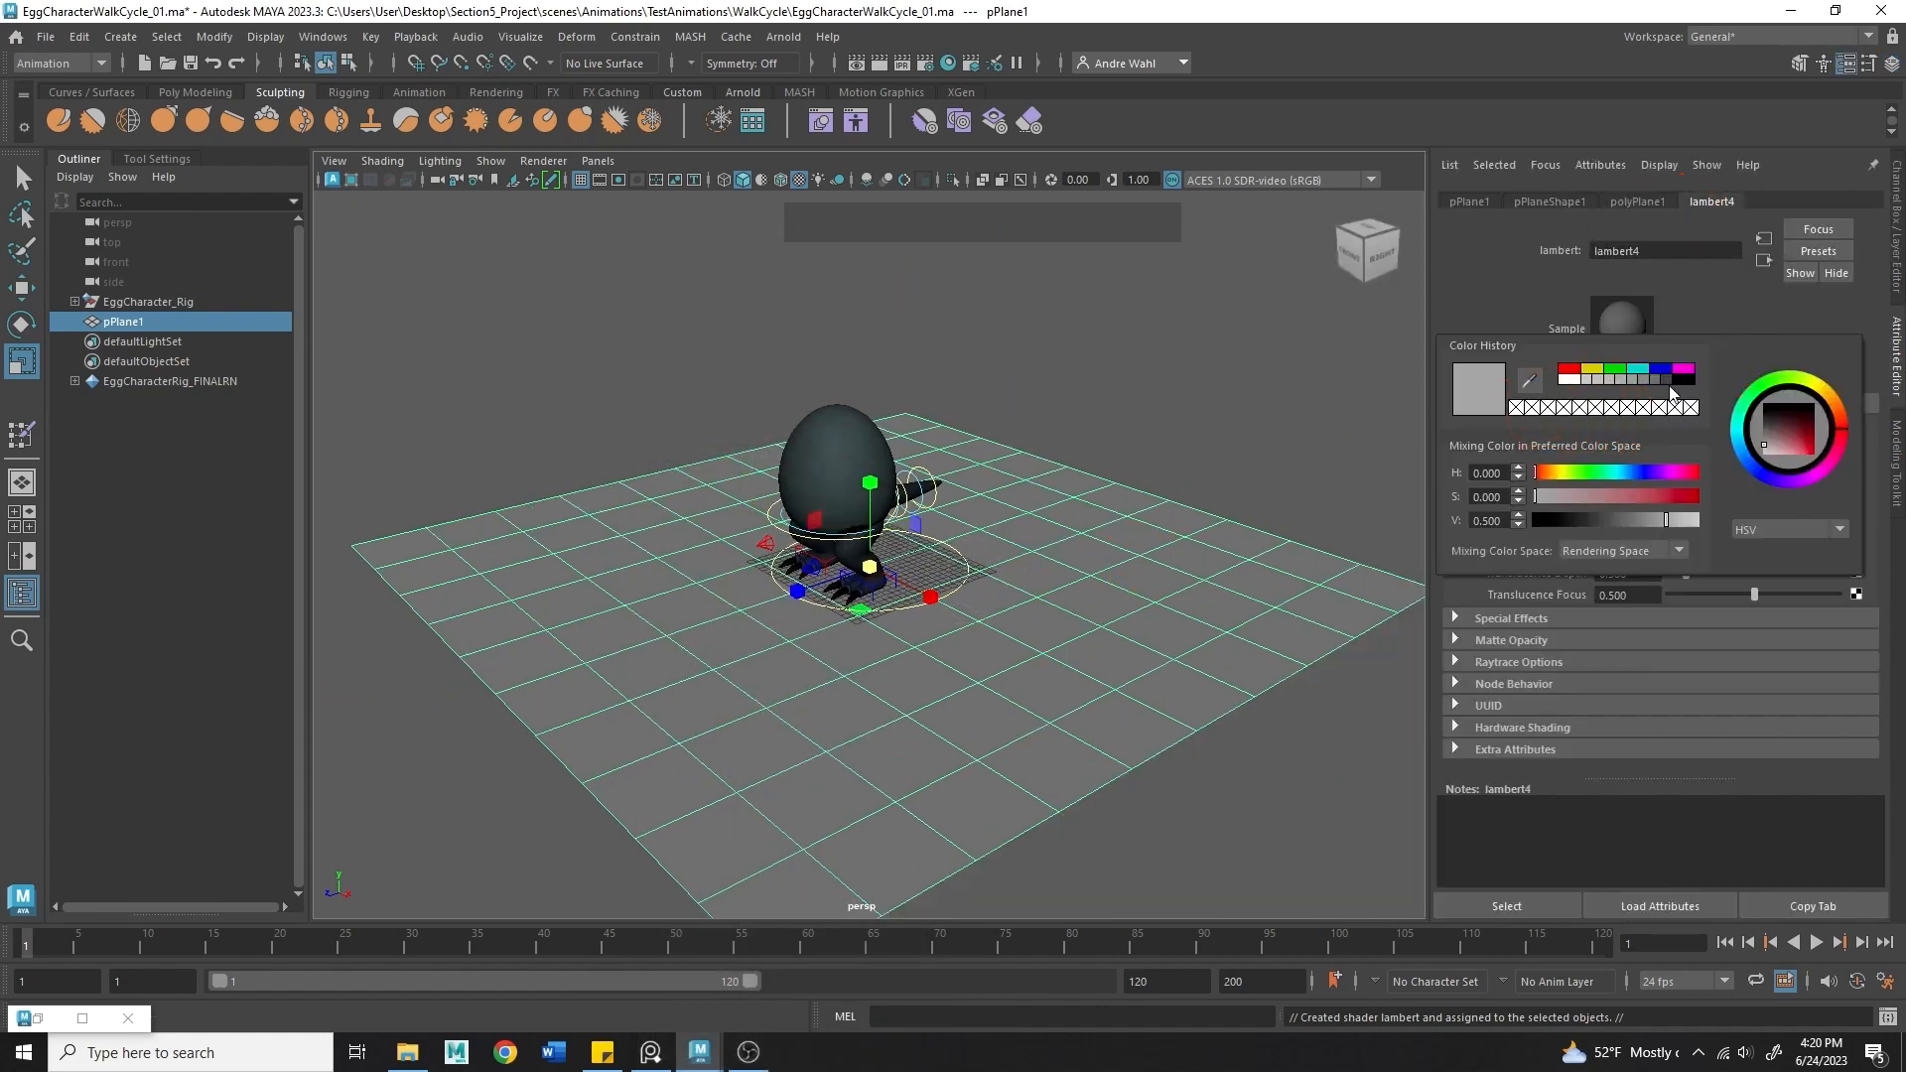
{"action": "left_click", "coordinate": [1672, 389]}
{"action": "left_click", "coordinate": [1059, 425]}
{"action": "left_click_drag", "start_coordinate": [1059, 425], "coordinate": [1141, 528], "text": "alt"}
{"action": "left_click", "coordinate": [1148, 540]}
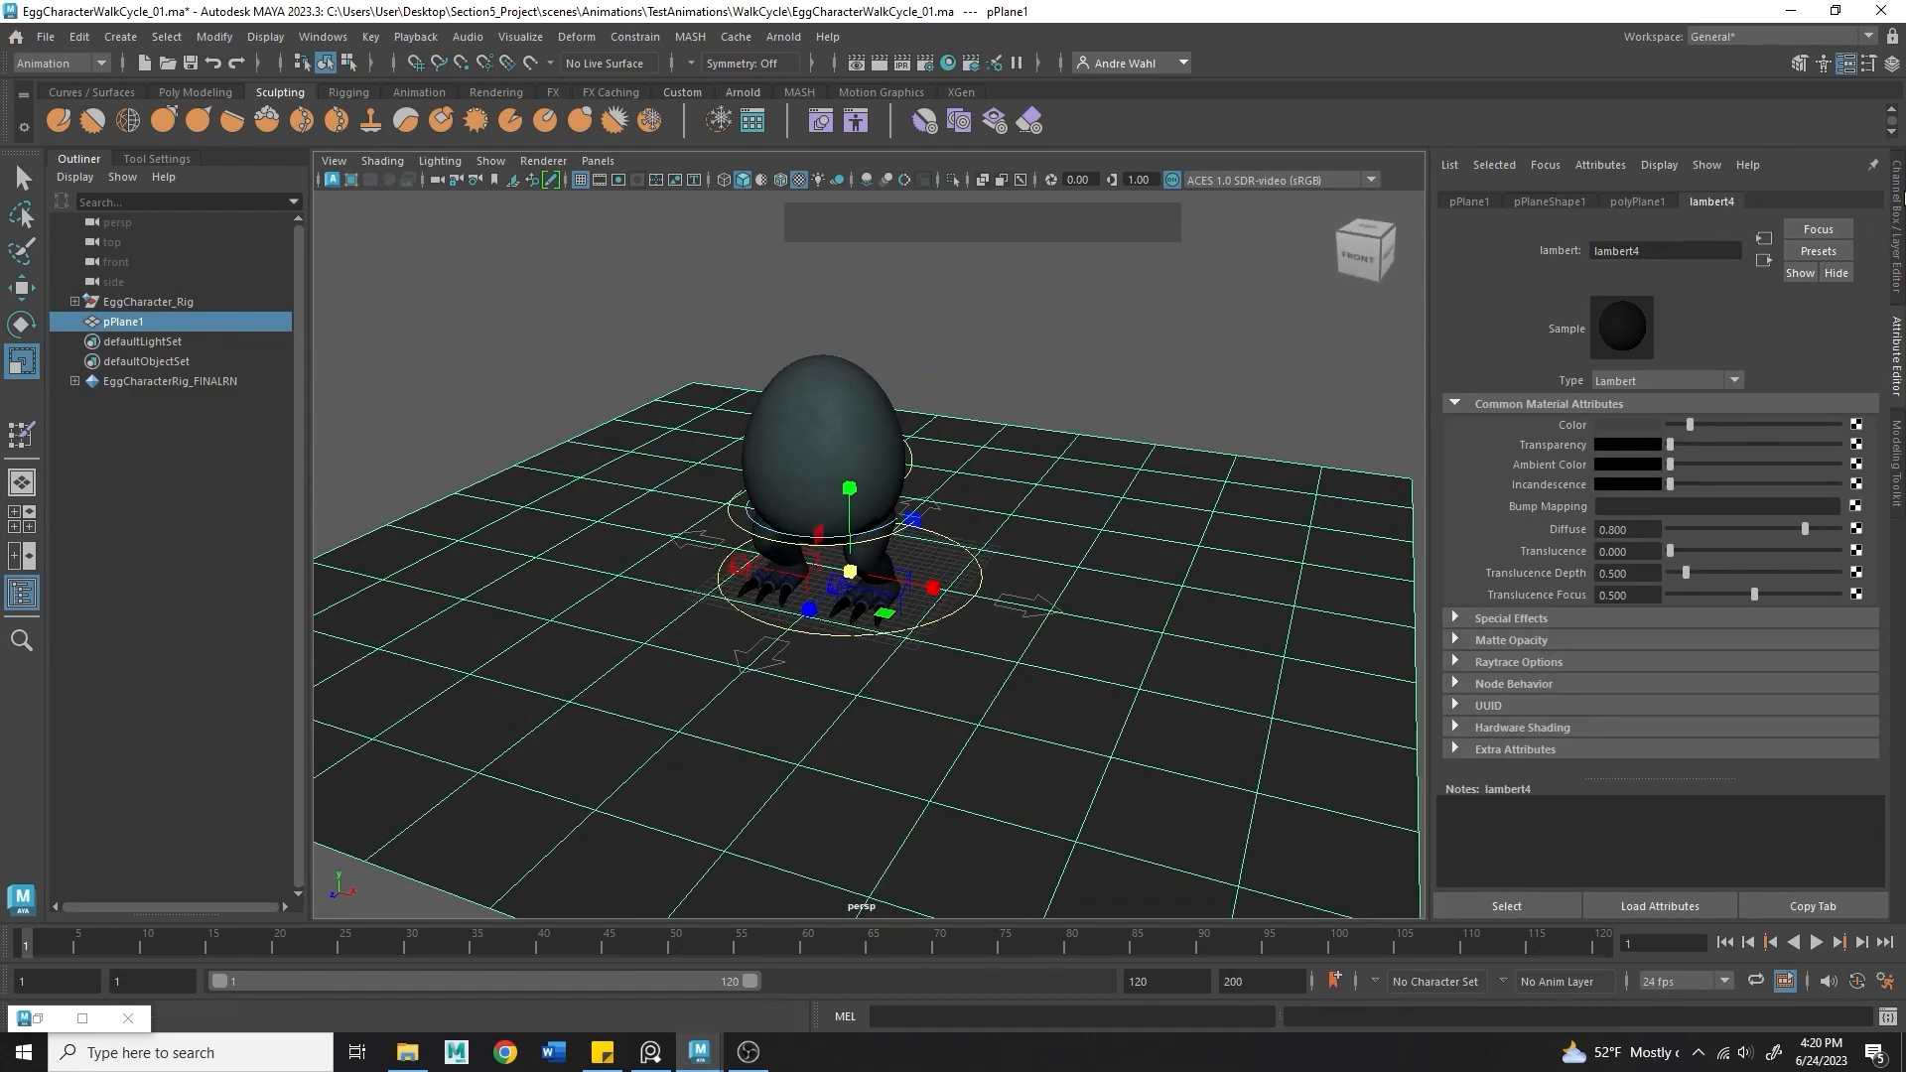
- Create a new display layer containing the selected ground plane
{"action": "left_click", "coordinate": [1891, 62]}
{"action": "left_click", "coordinate": [1871, 578]}
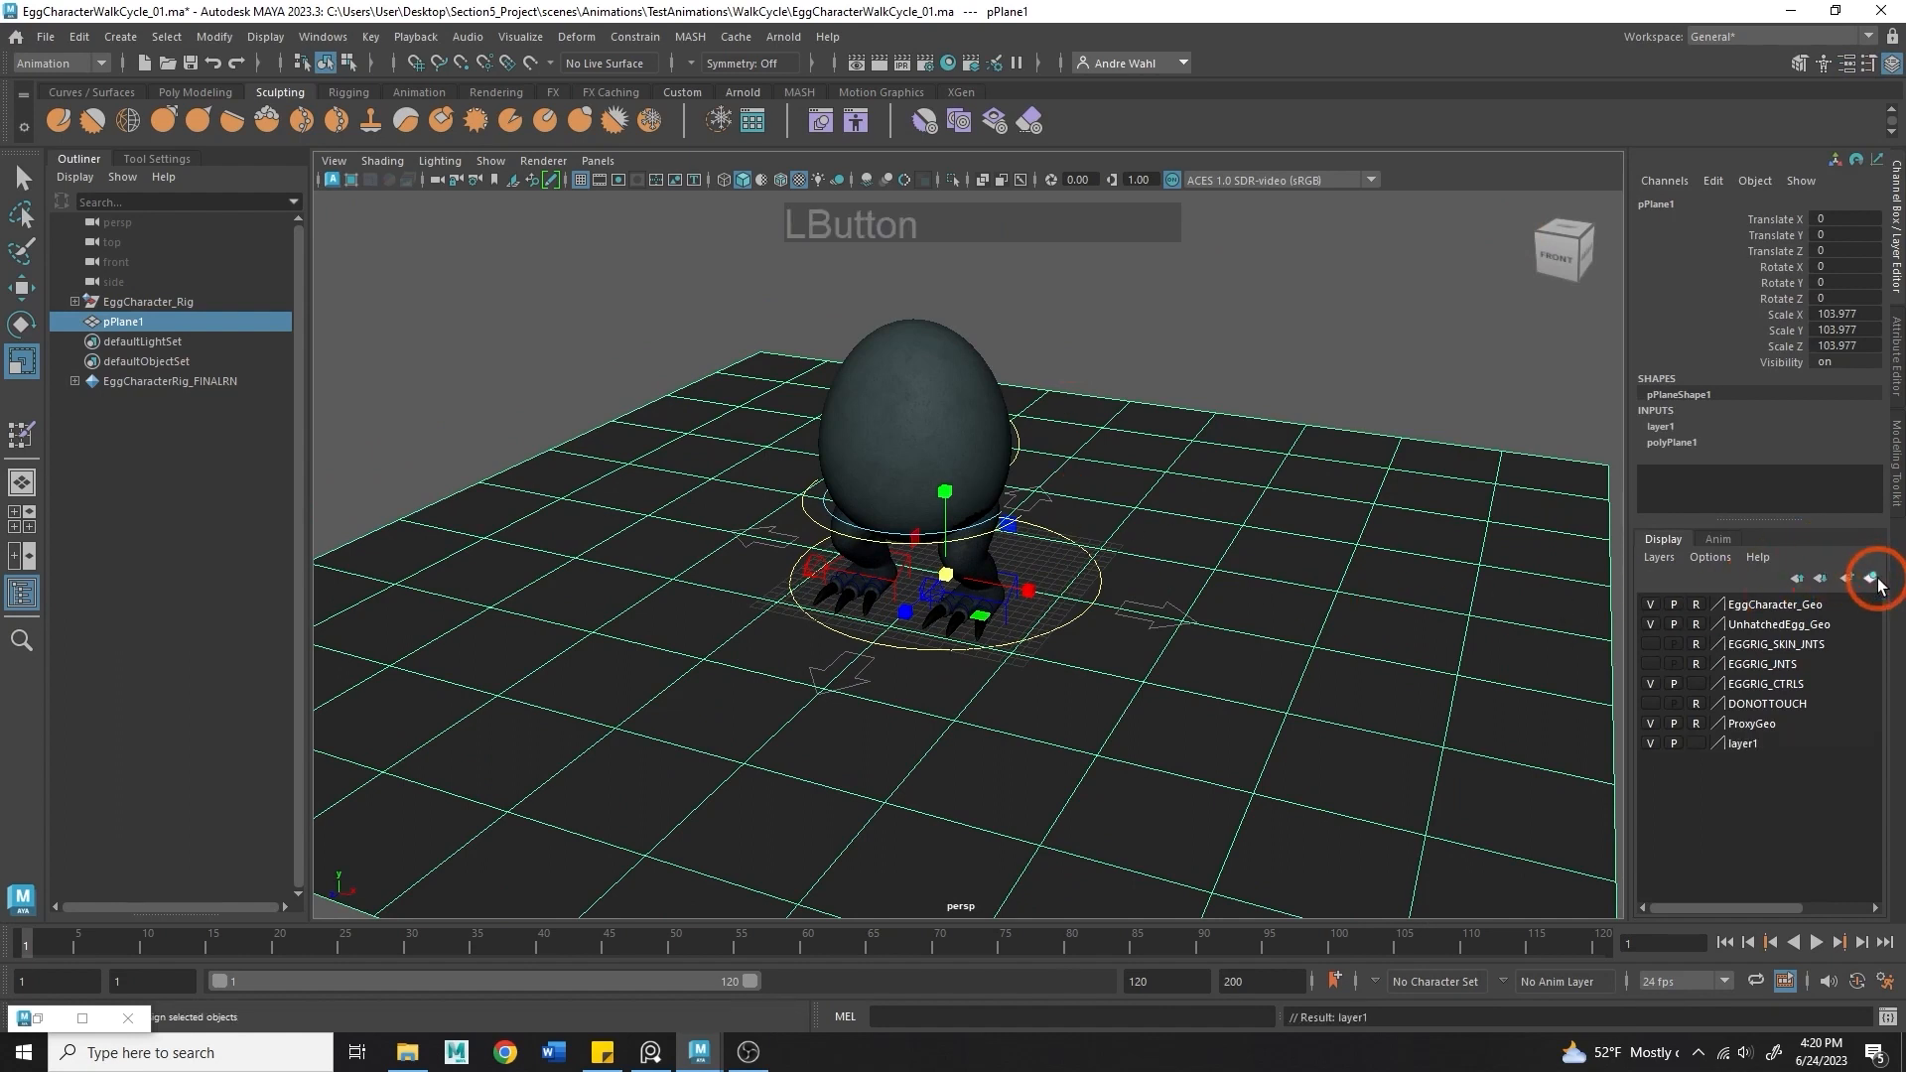
- Rename the ground plane's new display layer to GP
{"action": "double_click", "coordinate": [1742, 742]}
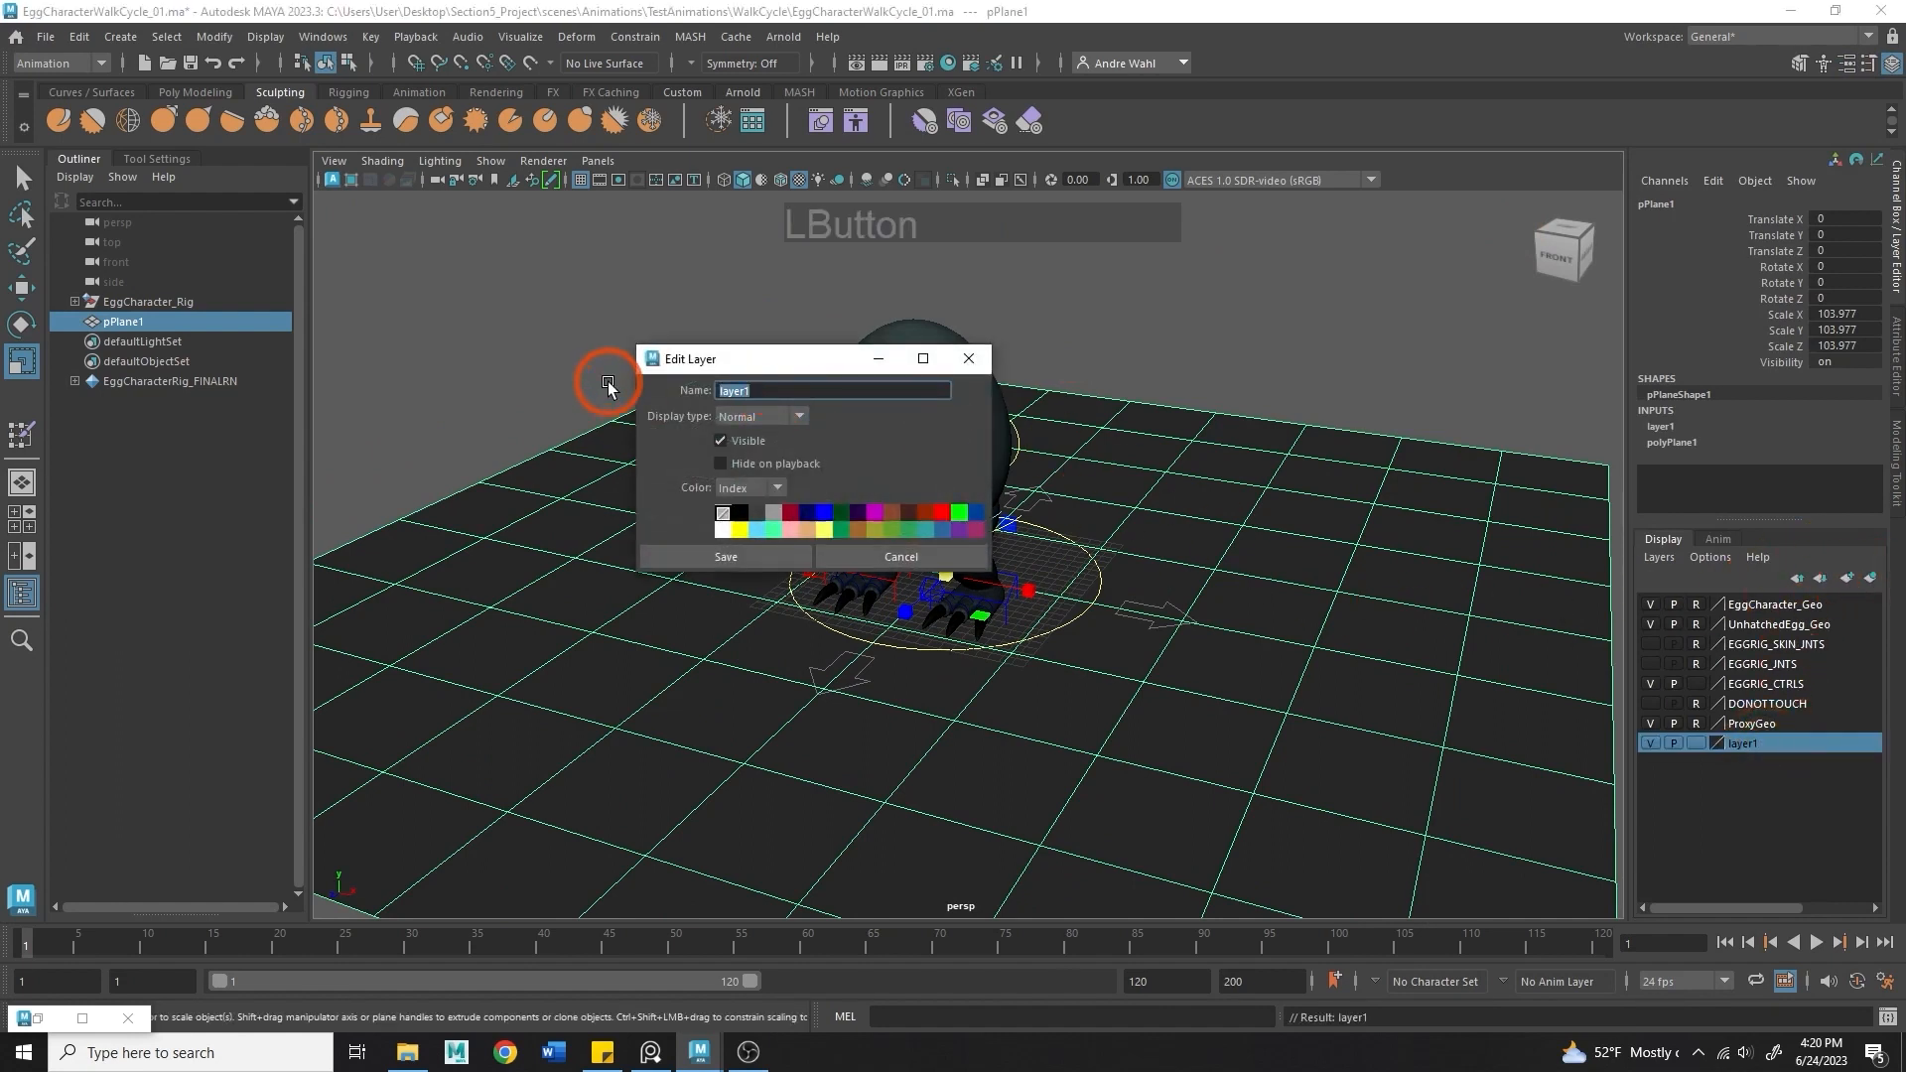
{"action": "type", "text": "GPO"}
{"action": "key", "text": "shift+BackSpace"}
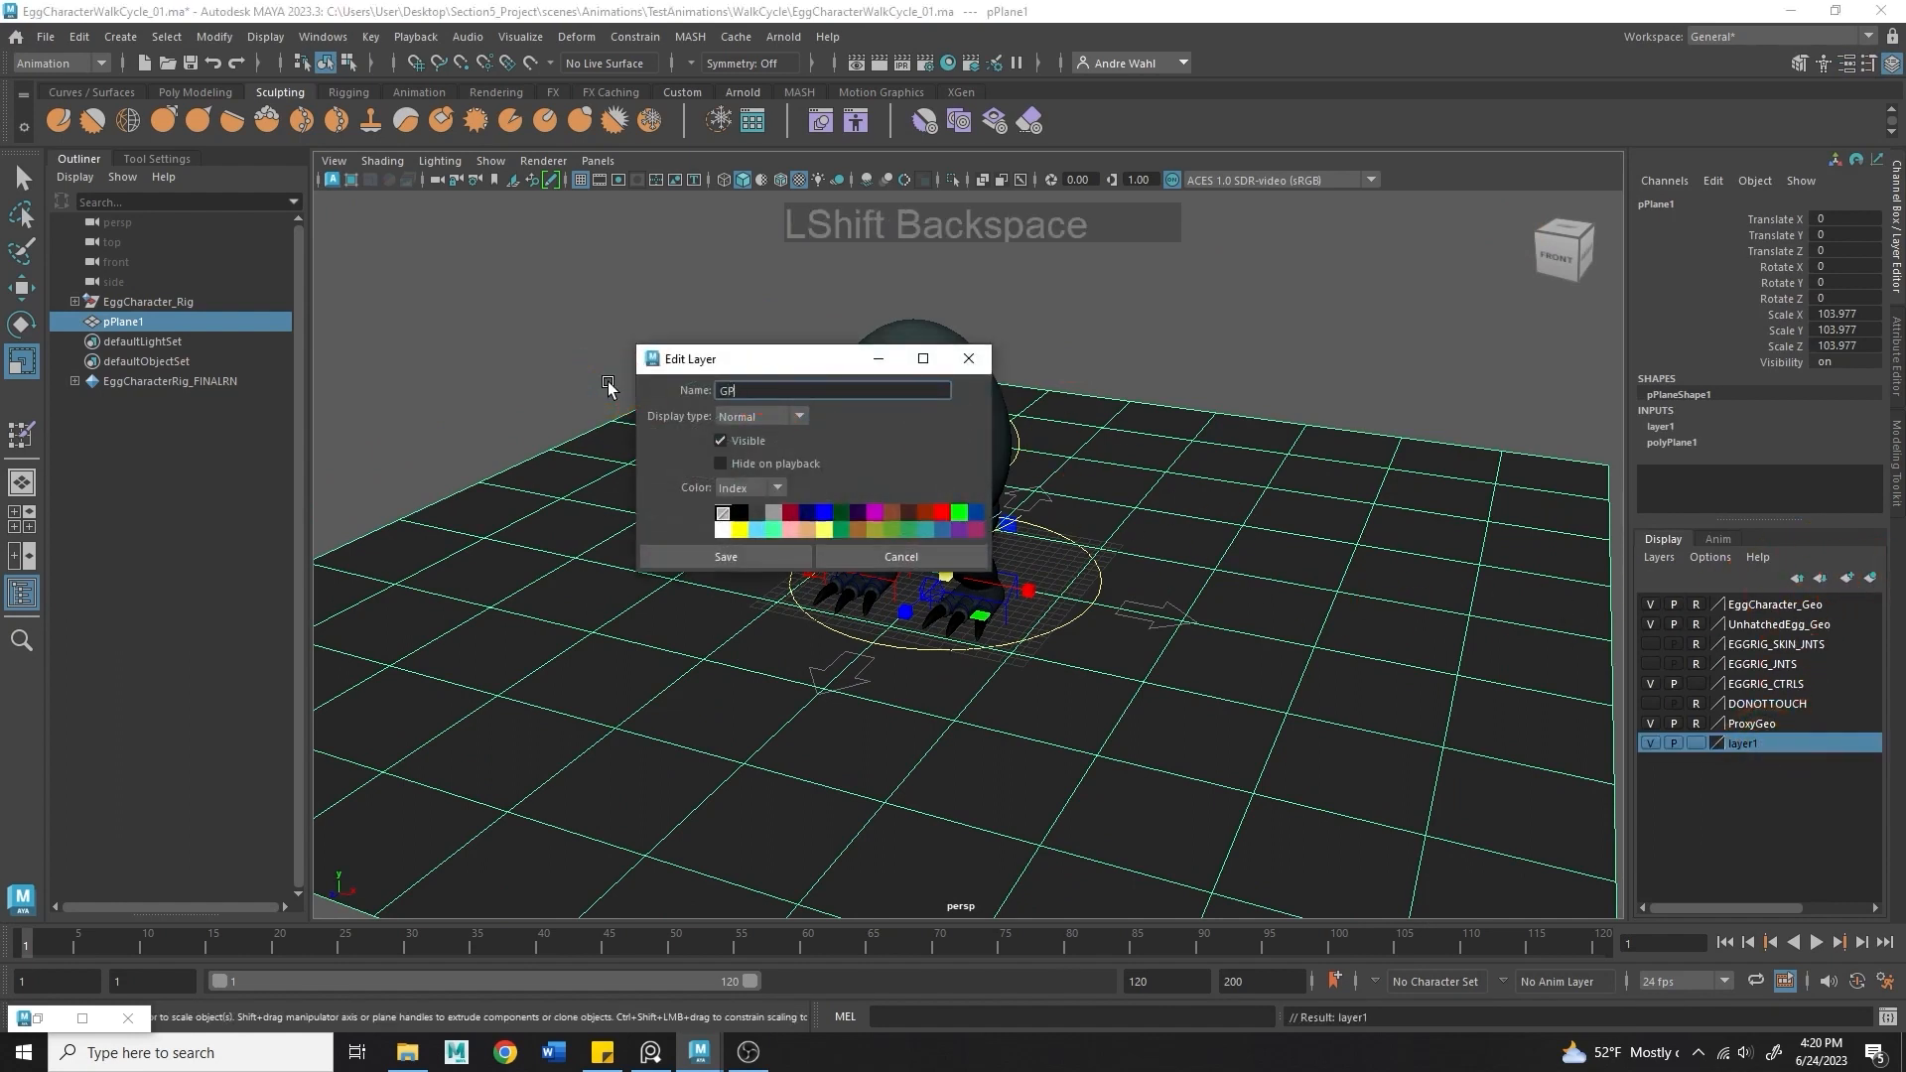
{"action": "left_click", "coordinate": [726, 556]}
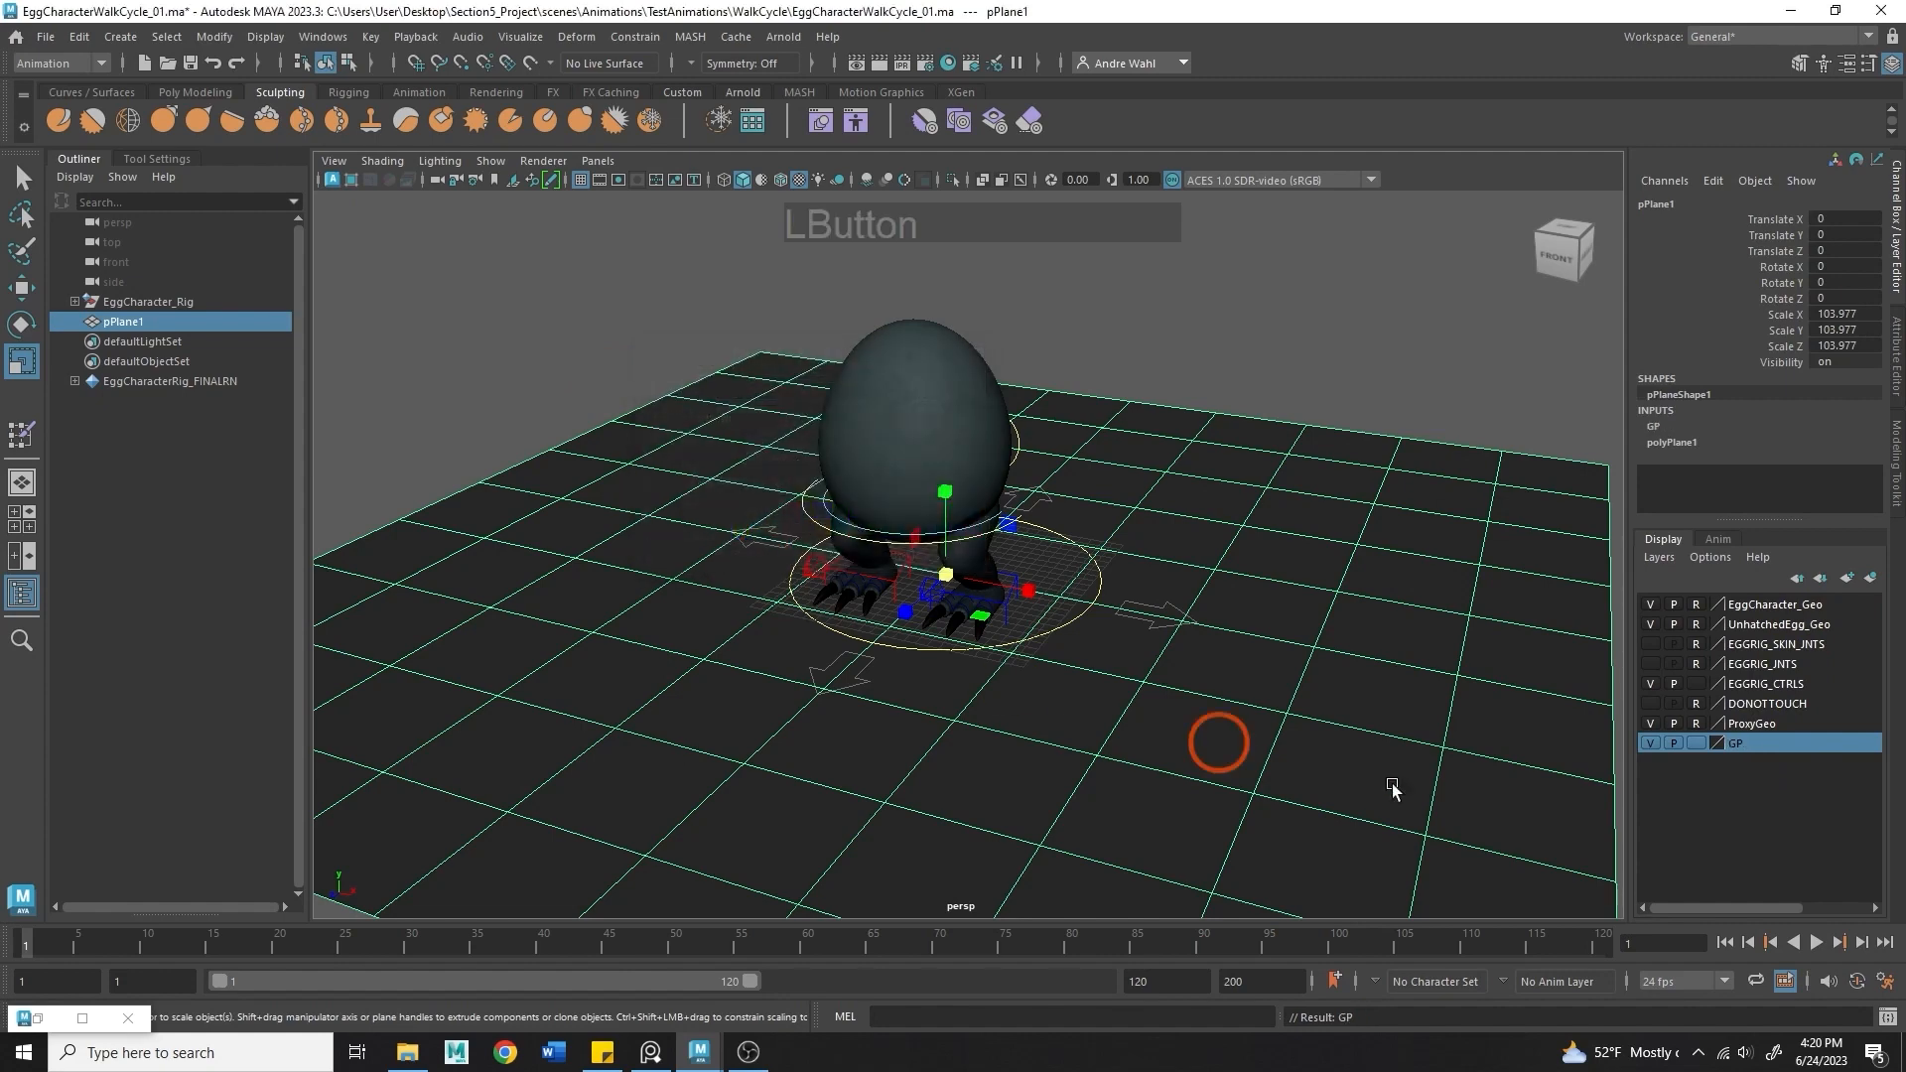
- Set the GP layer to reference display so the plane cannot be selected, and save the scene
{"action": "left_click", "coordinate": [1697, 745]}
{"action": "left_click", "coordinate": [1697, 746]}
{"action": "left_click", "coordinate": [1400, 519]}
{"action": "left_click_drag", "start_coordinate": [1117, 523], "coordinate": [1030, 528], "text": "alt"}
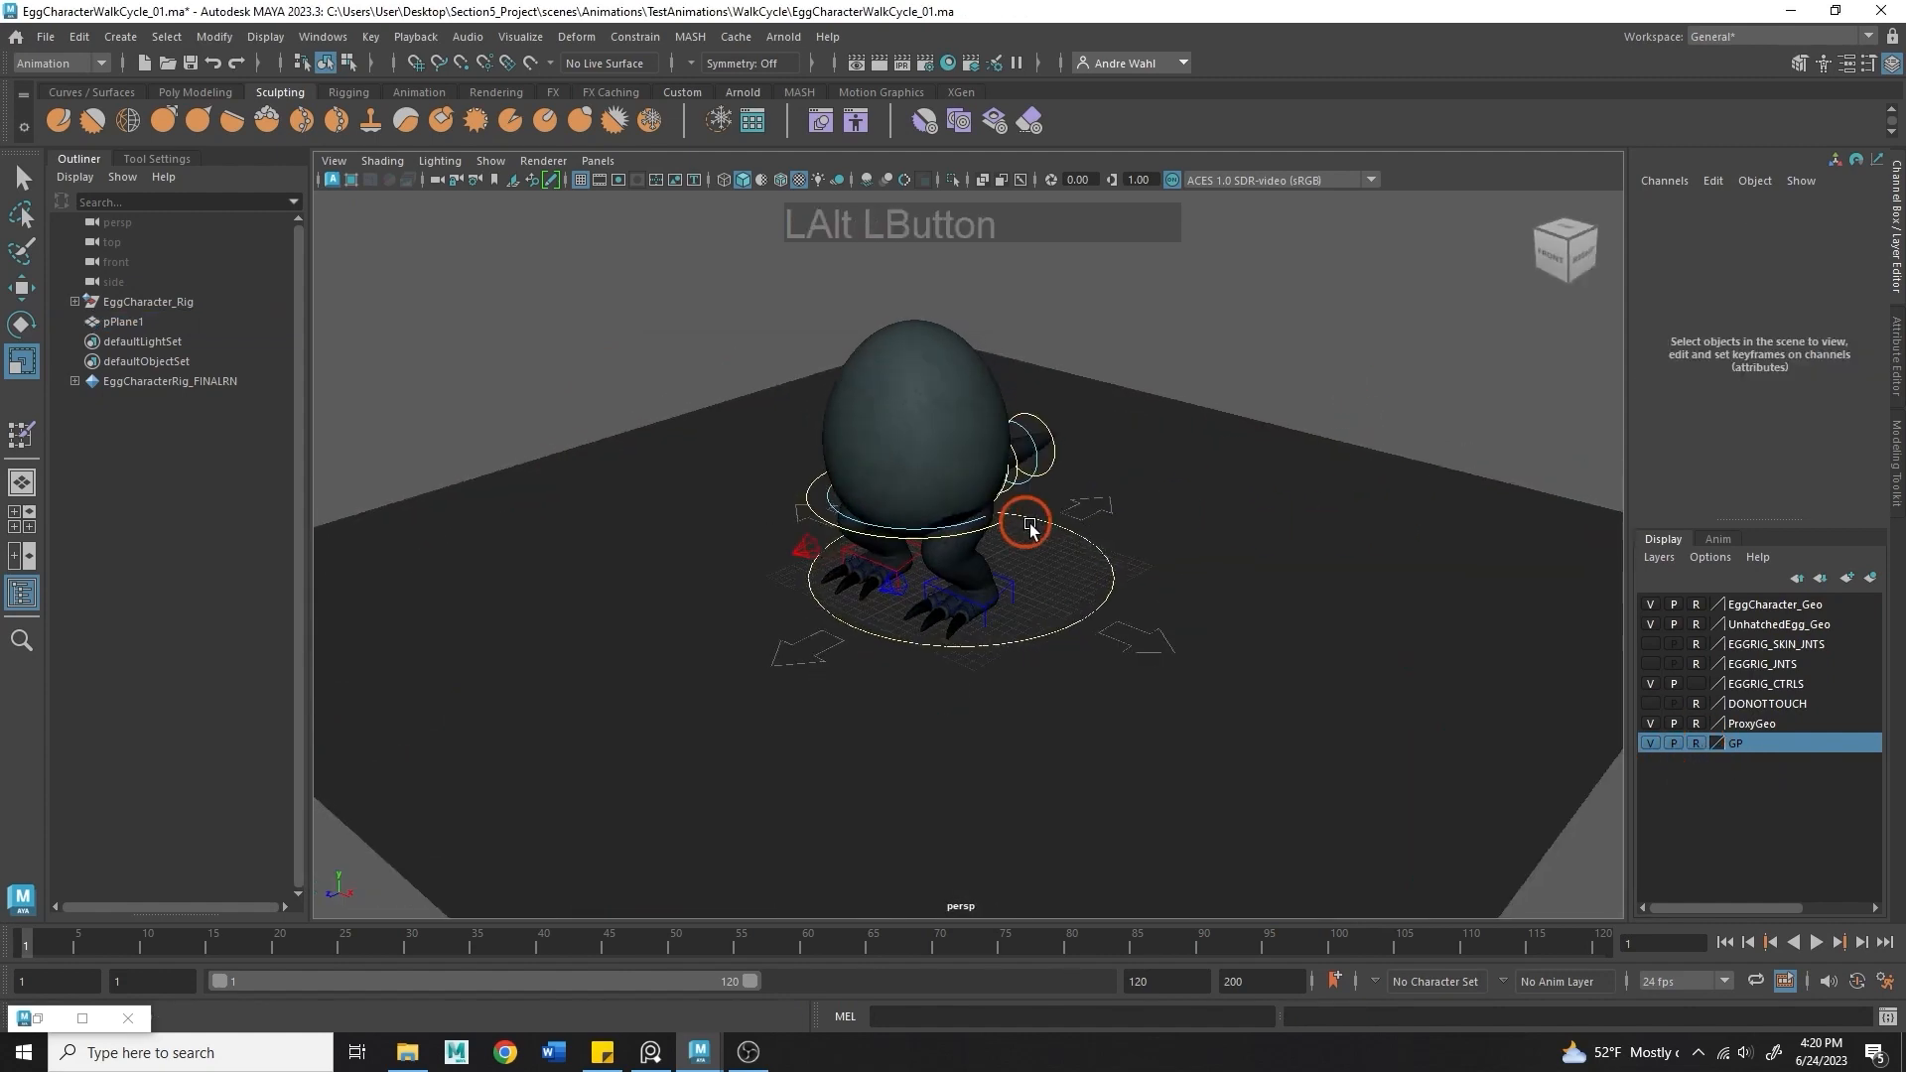
{"action": "left_click", "coordinate": [46, 37]}
{"action": "left_click", "coordinate": [86, 121]}
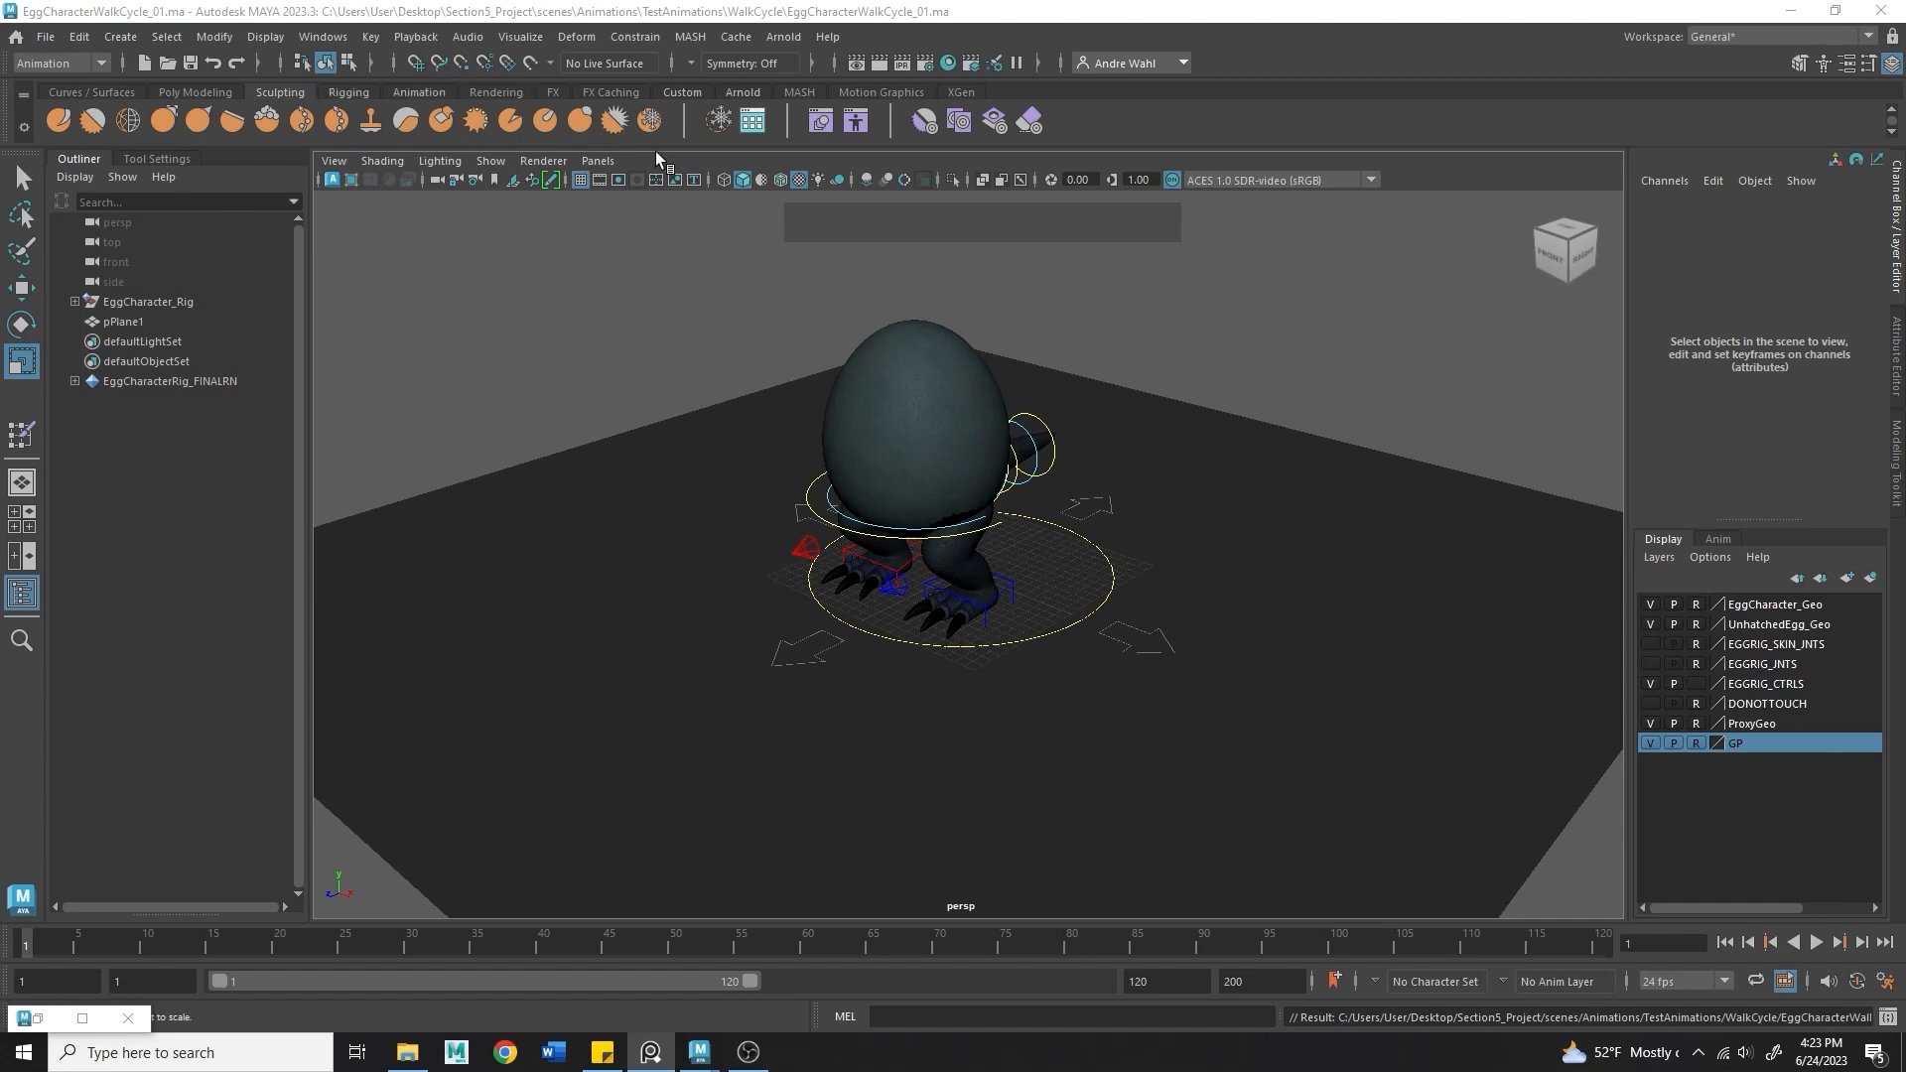
- Switch to the Animation workspace and shrink the Graph Editor to give the viewport more height
{"action": "left_click", "coordinate": [316, 37]}
{"action": "mouse_move", "coordinate": [360, 102]}
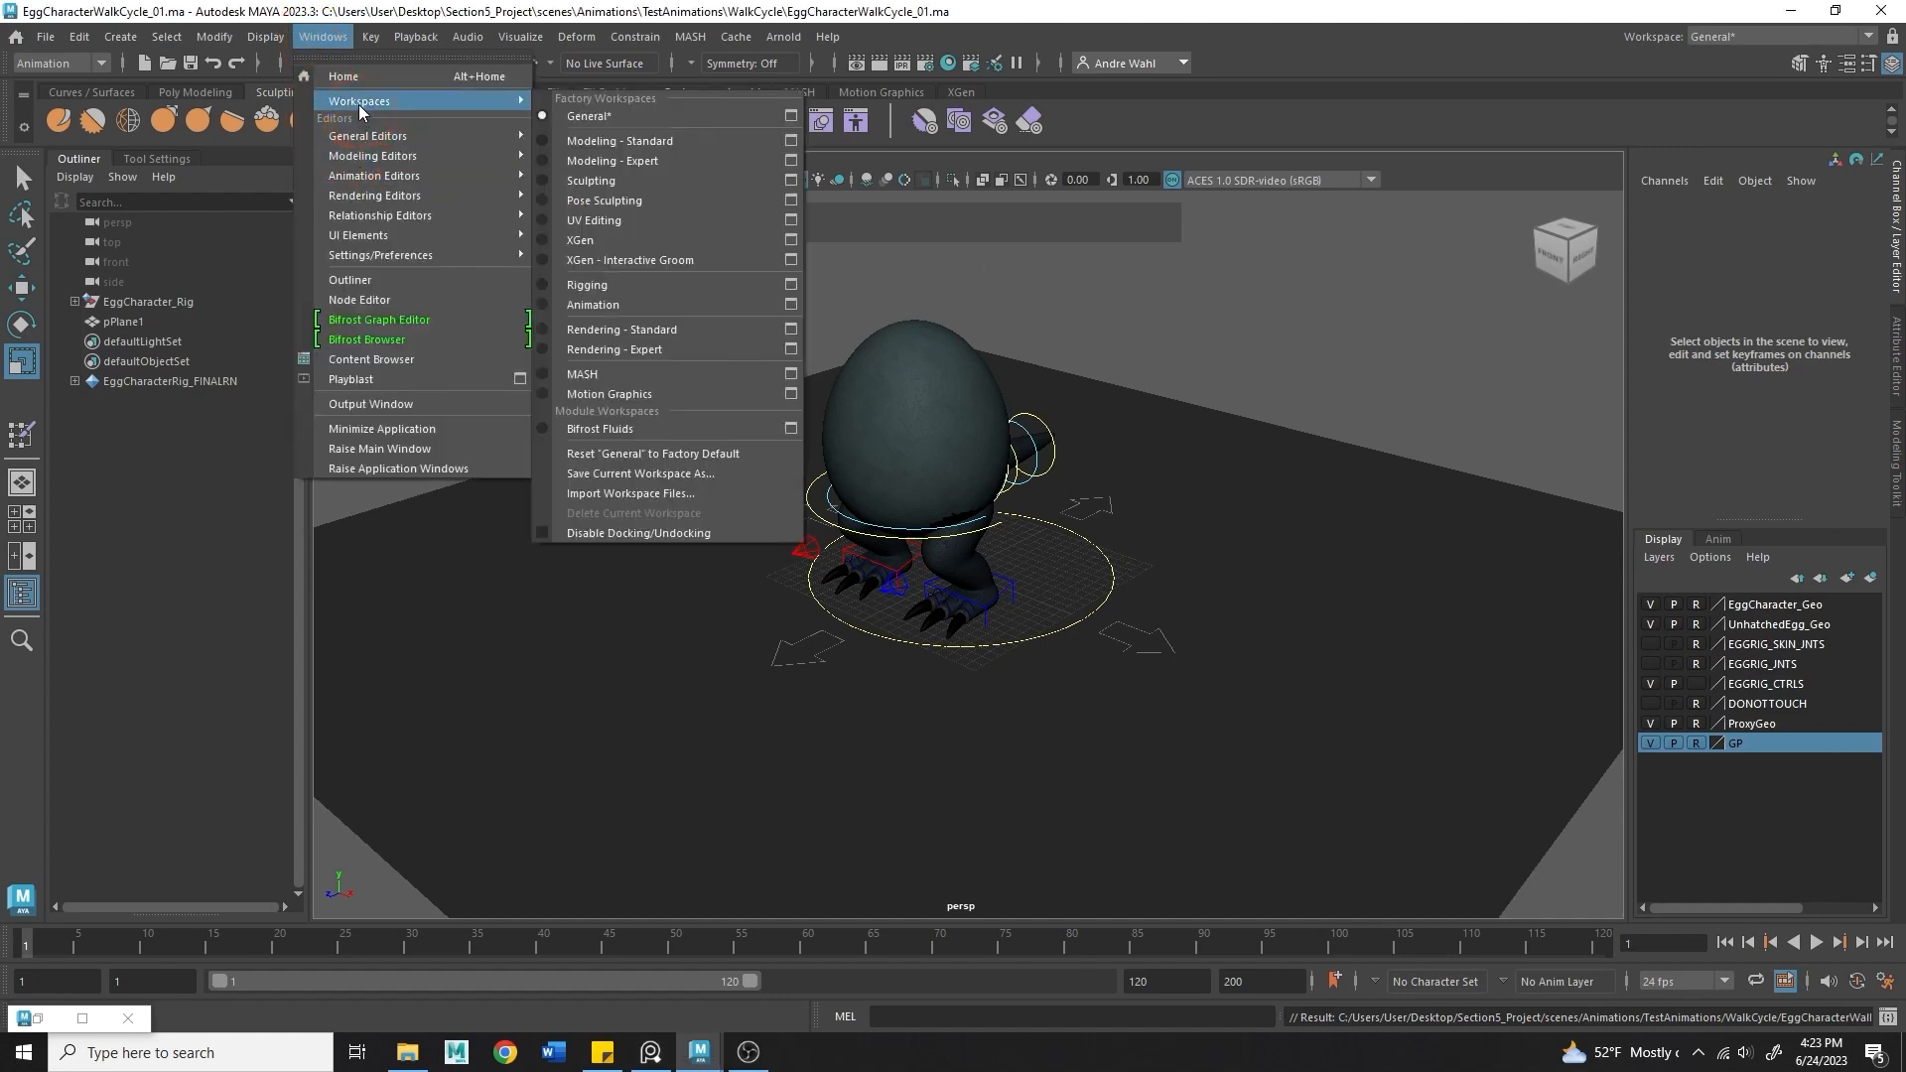
{"action": "left_click", "coordinate": [663, 300]}
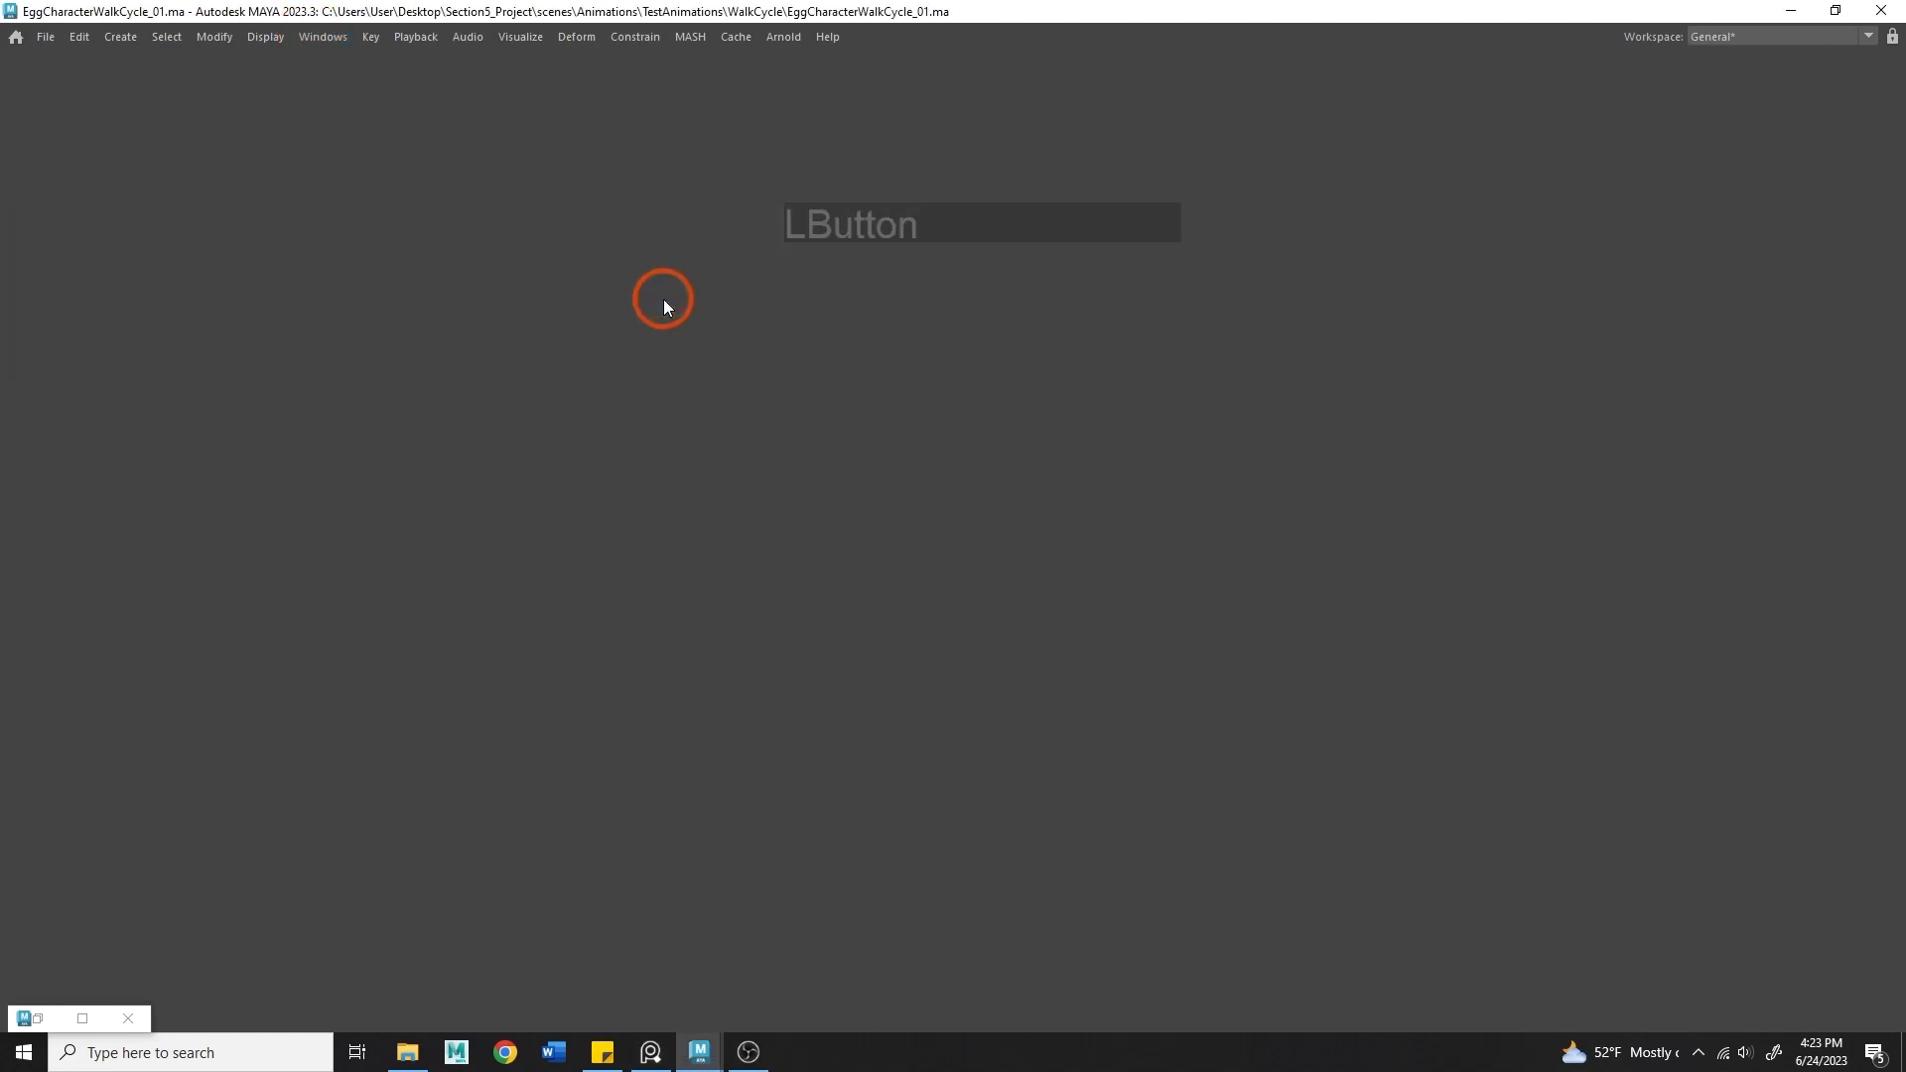
{"action": "mouse_move", "coordinate": [1018, 345]}
{"action": "left_mouse_down", "text": "alt"}
{"action": "mouse_move", "coordinate": [936, 362]}
{"action": "mouse_move", "coordinate": [906, 319]}
{"action": "left_mouse_up", "text": "alt"}
{"action": "left_click_drag", "start_coordinate": [758, 675], "coordinate": [754, 789]}
- Select all of the egg character's rig controls and set a key on them at frame 1
{"action": "middle_click_drag", "start_coordinate": [620, 608], "coordinate": [608, 672], "text": "alt"}
{"action": "left_click_drag", "start_coordinate": [586, 675], "coordinate": [1320, 258]}
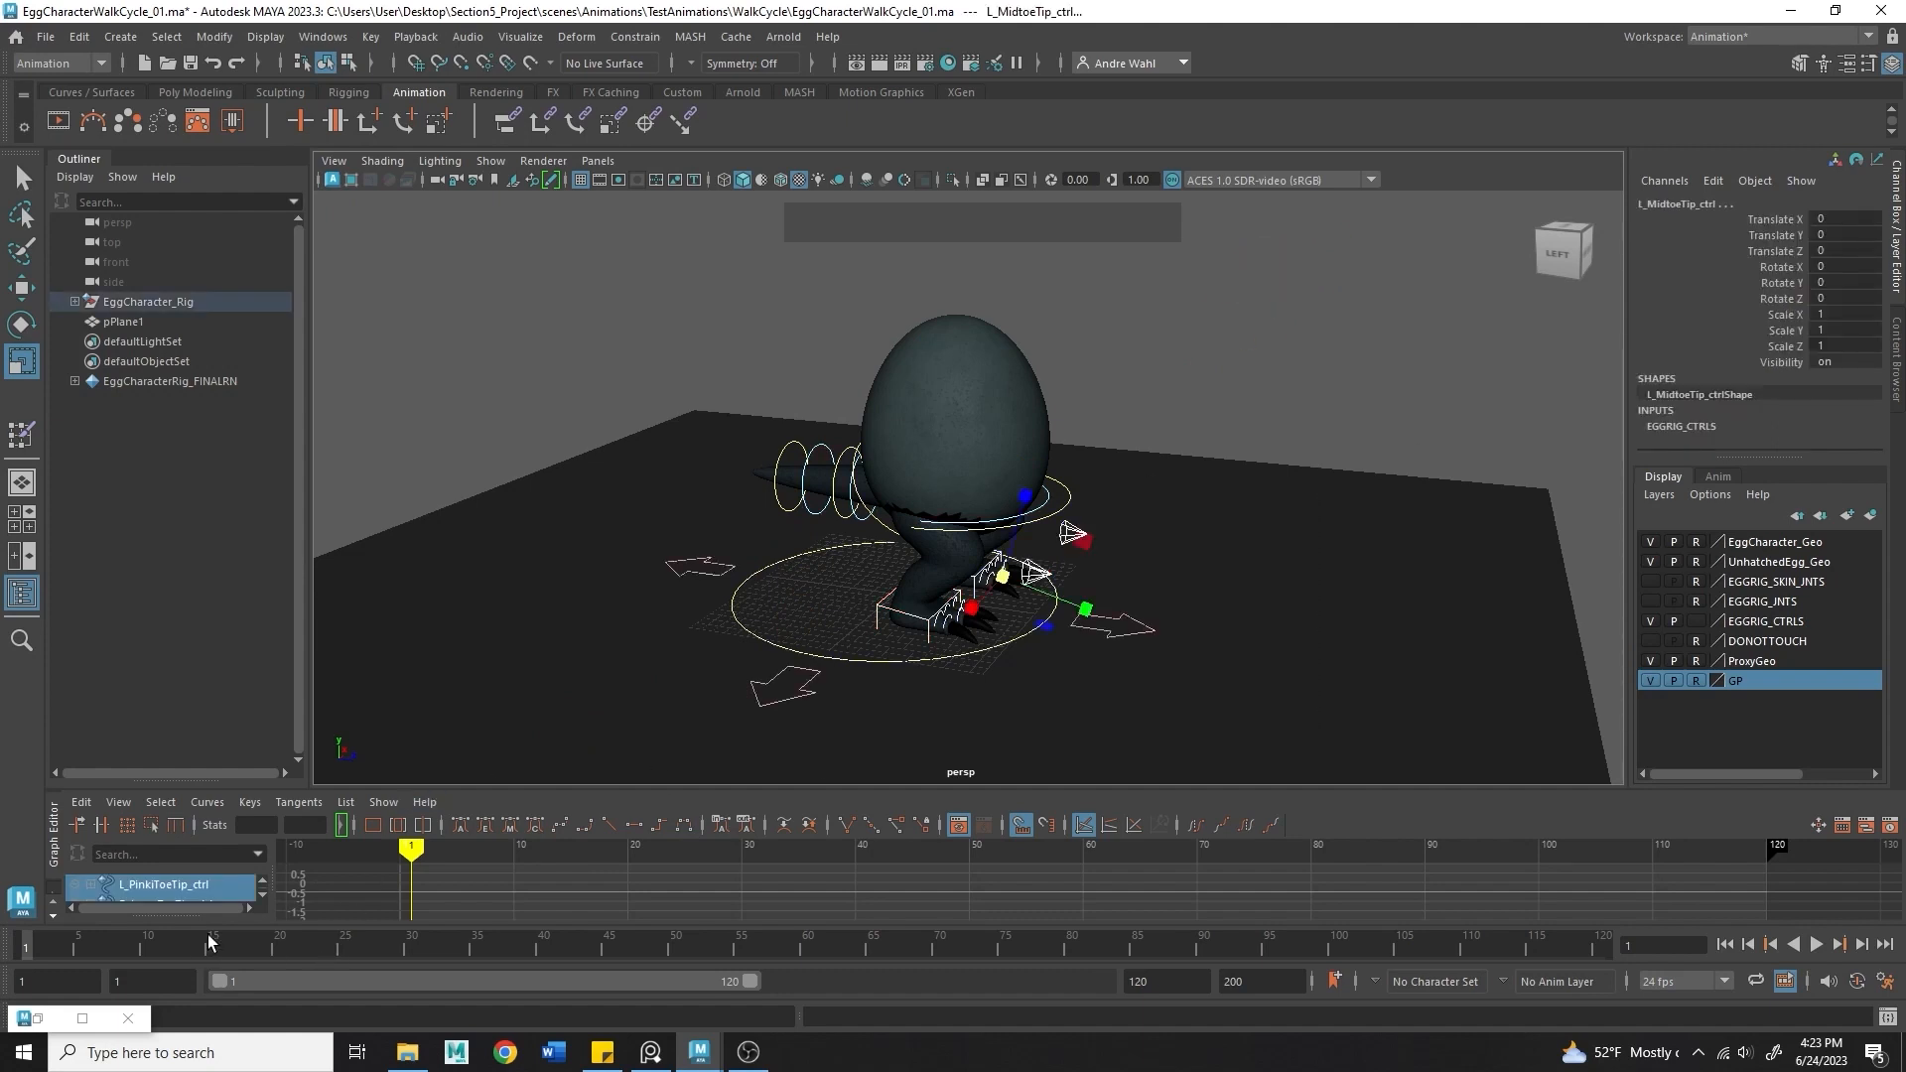
{"action": "key", "text": "s"}
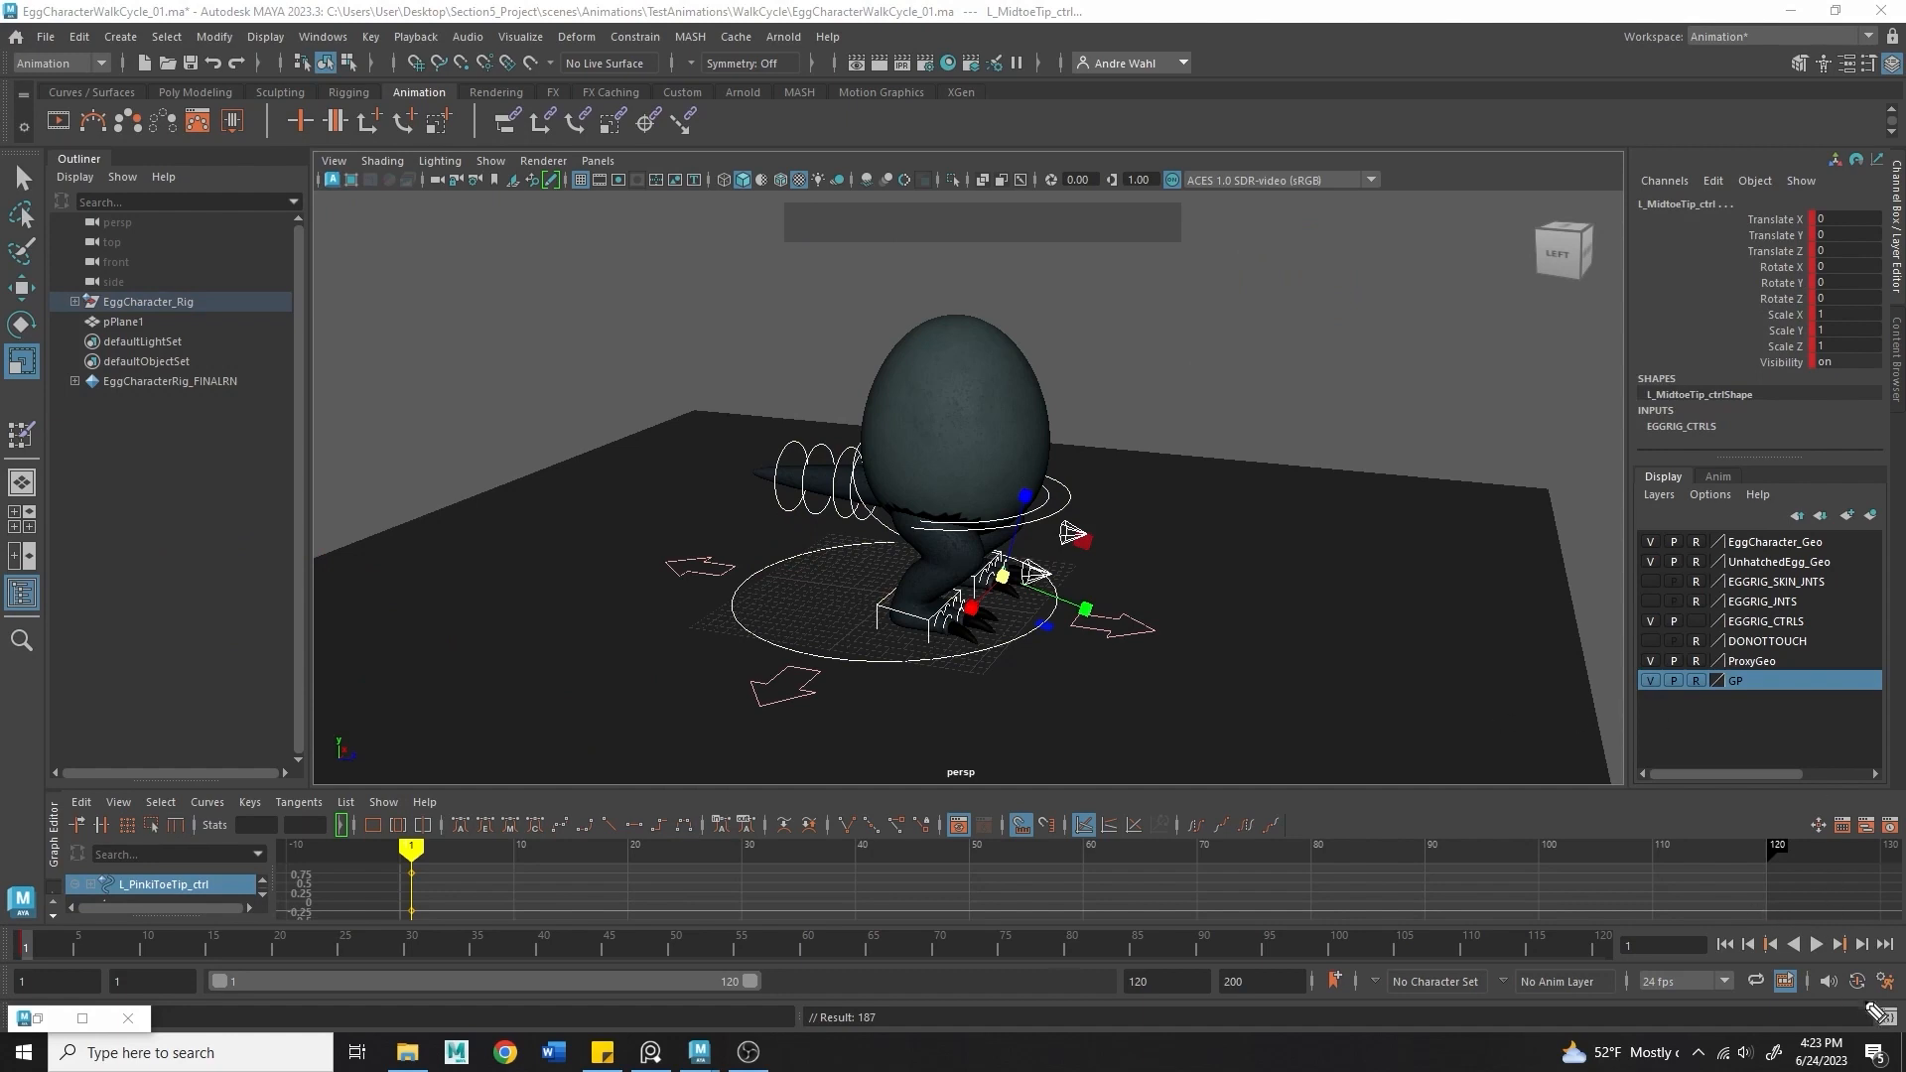
- Turn on automatic keyframing for the scene
{"action": "mouse_move", "coordinate": [1845, 960]}
{"action": "left_mouse_down"}
{"action": "mouse_move", "coordinate": [1825, 995]}
{"action": "mouse_move", "coordinate": [1822, 945]}
{"action": "left_mouse_up"}
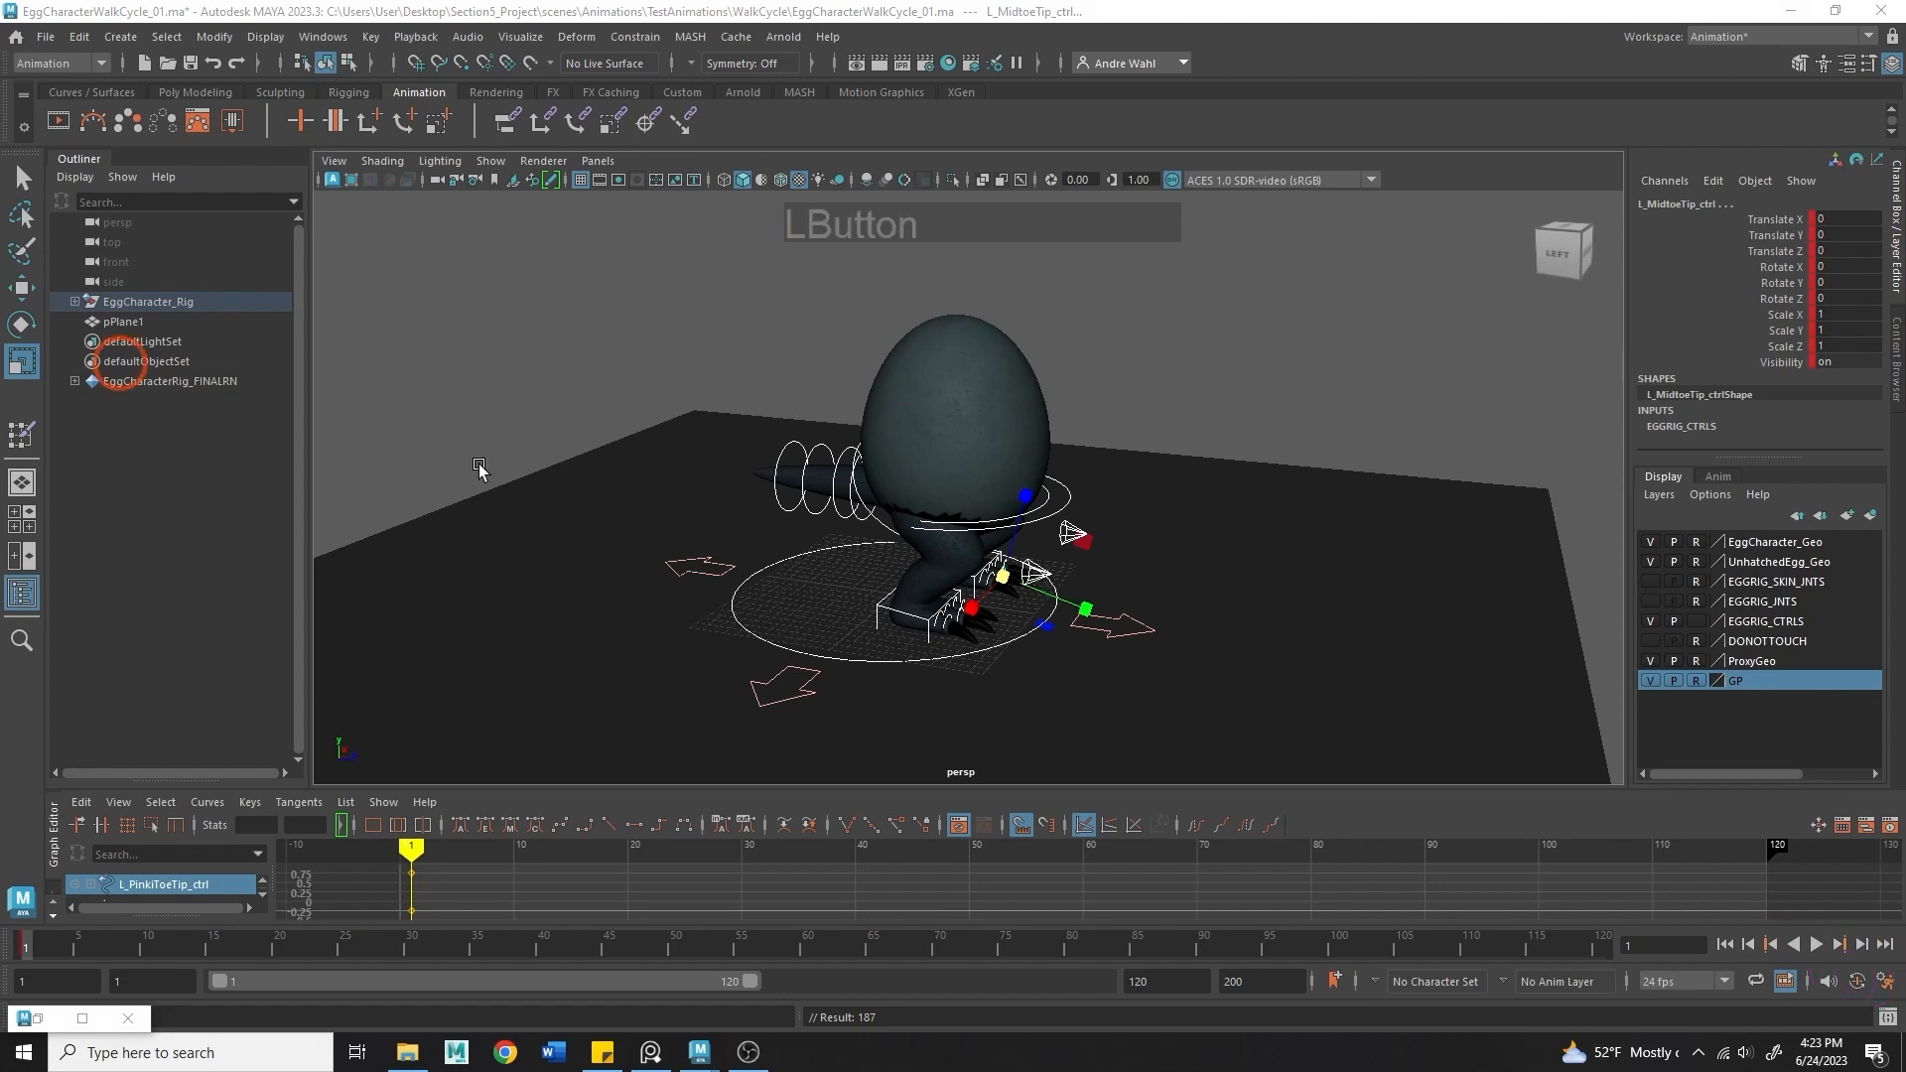
{"action": "left_click", "coordinate": [1856, 980]}
{"action": "left_click", "coordinate": [1045, 372]}
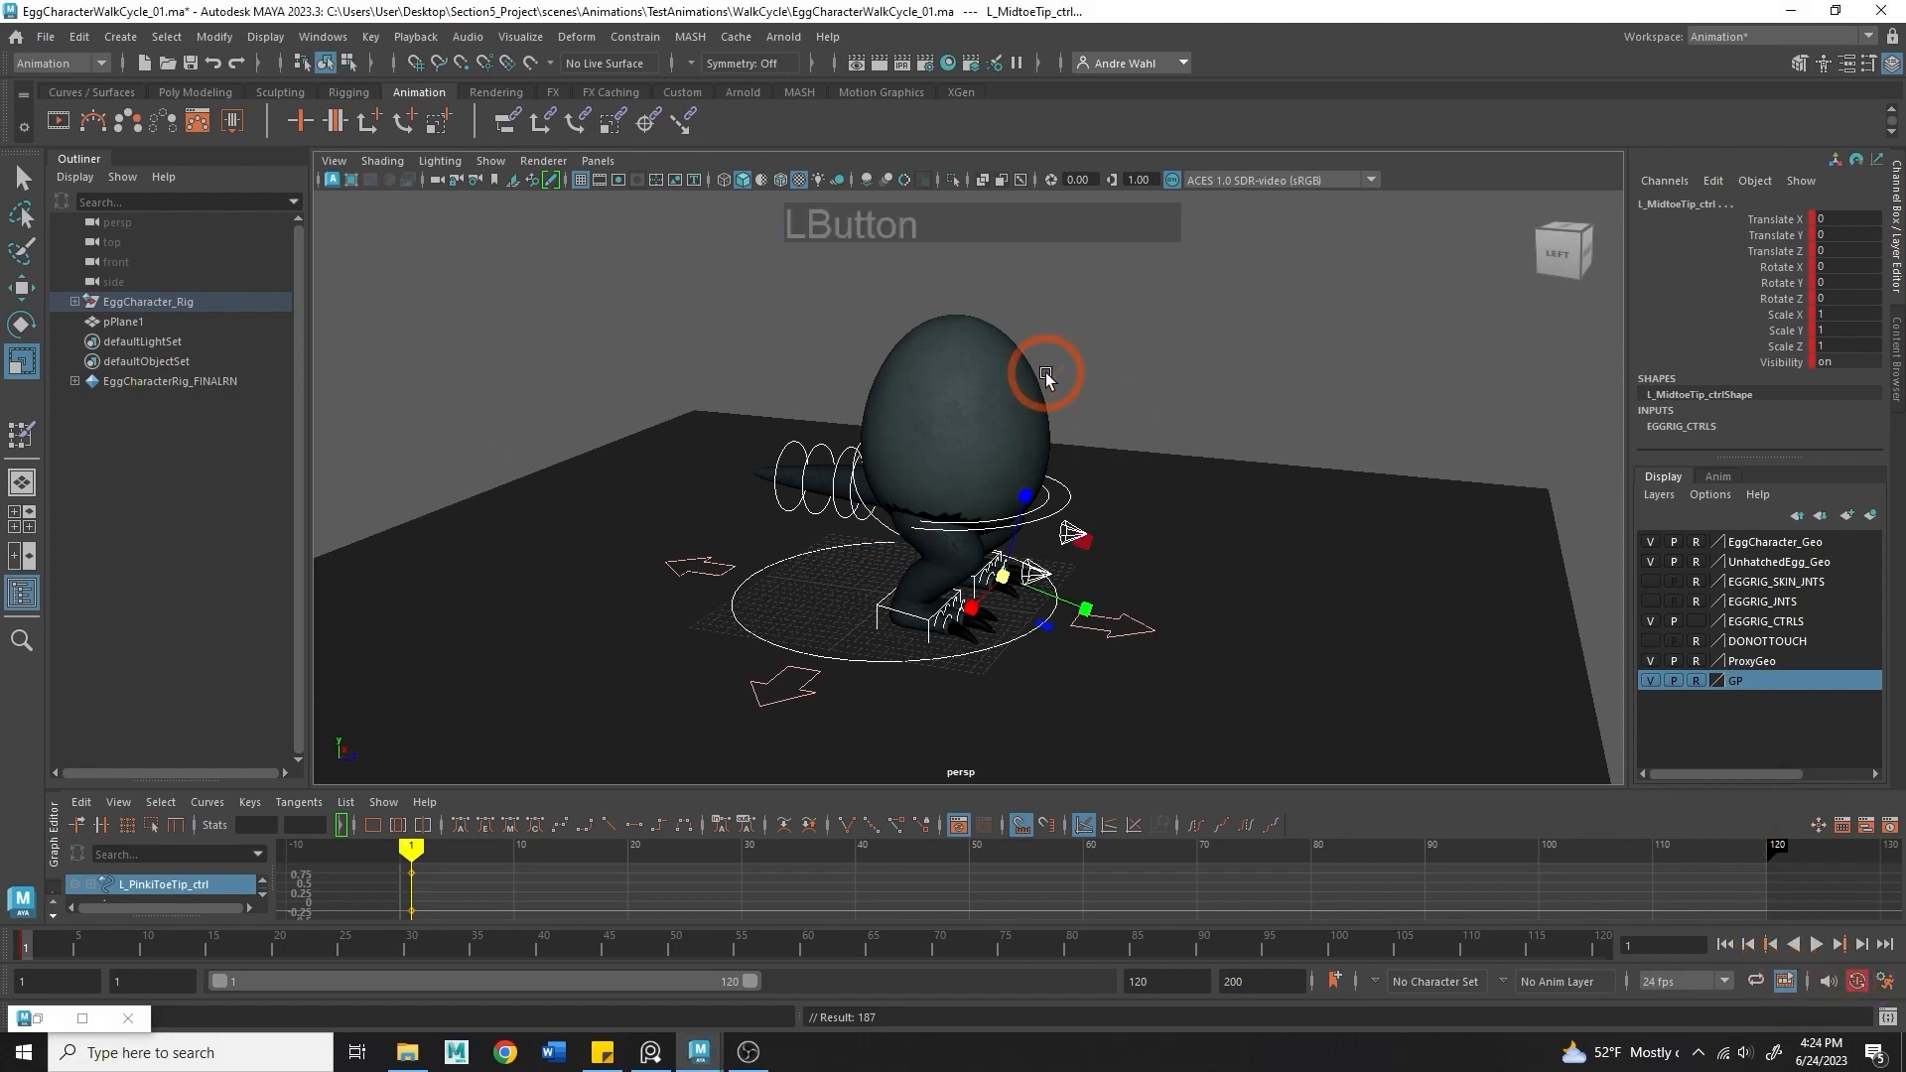
- Move the right IK foot control forward to a Translate Z of about 4.75
{"action": "left_click_drag", "start_coordinate": [1104, 445], "coordinate": [1174, 413], "text": "alt"}
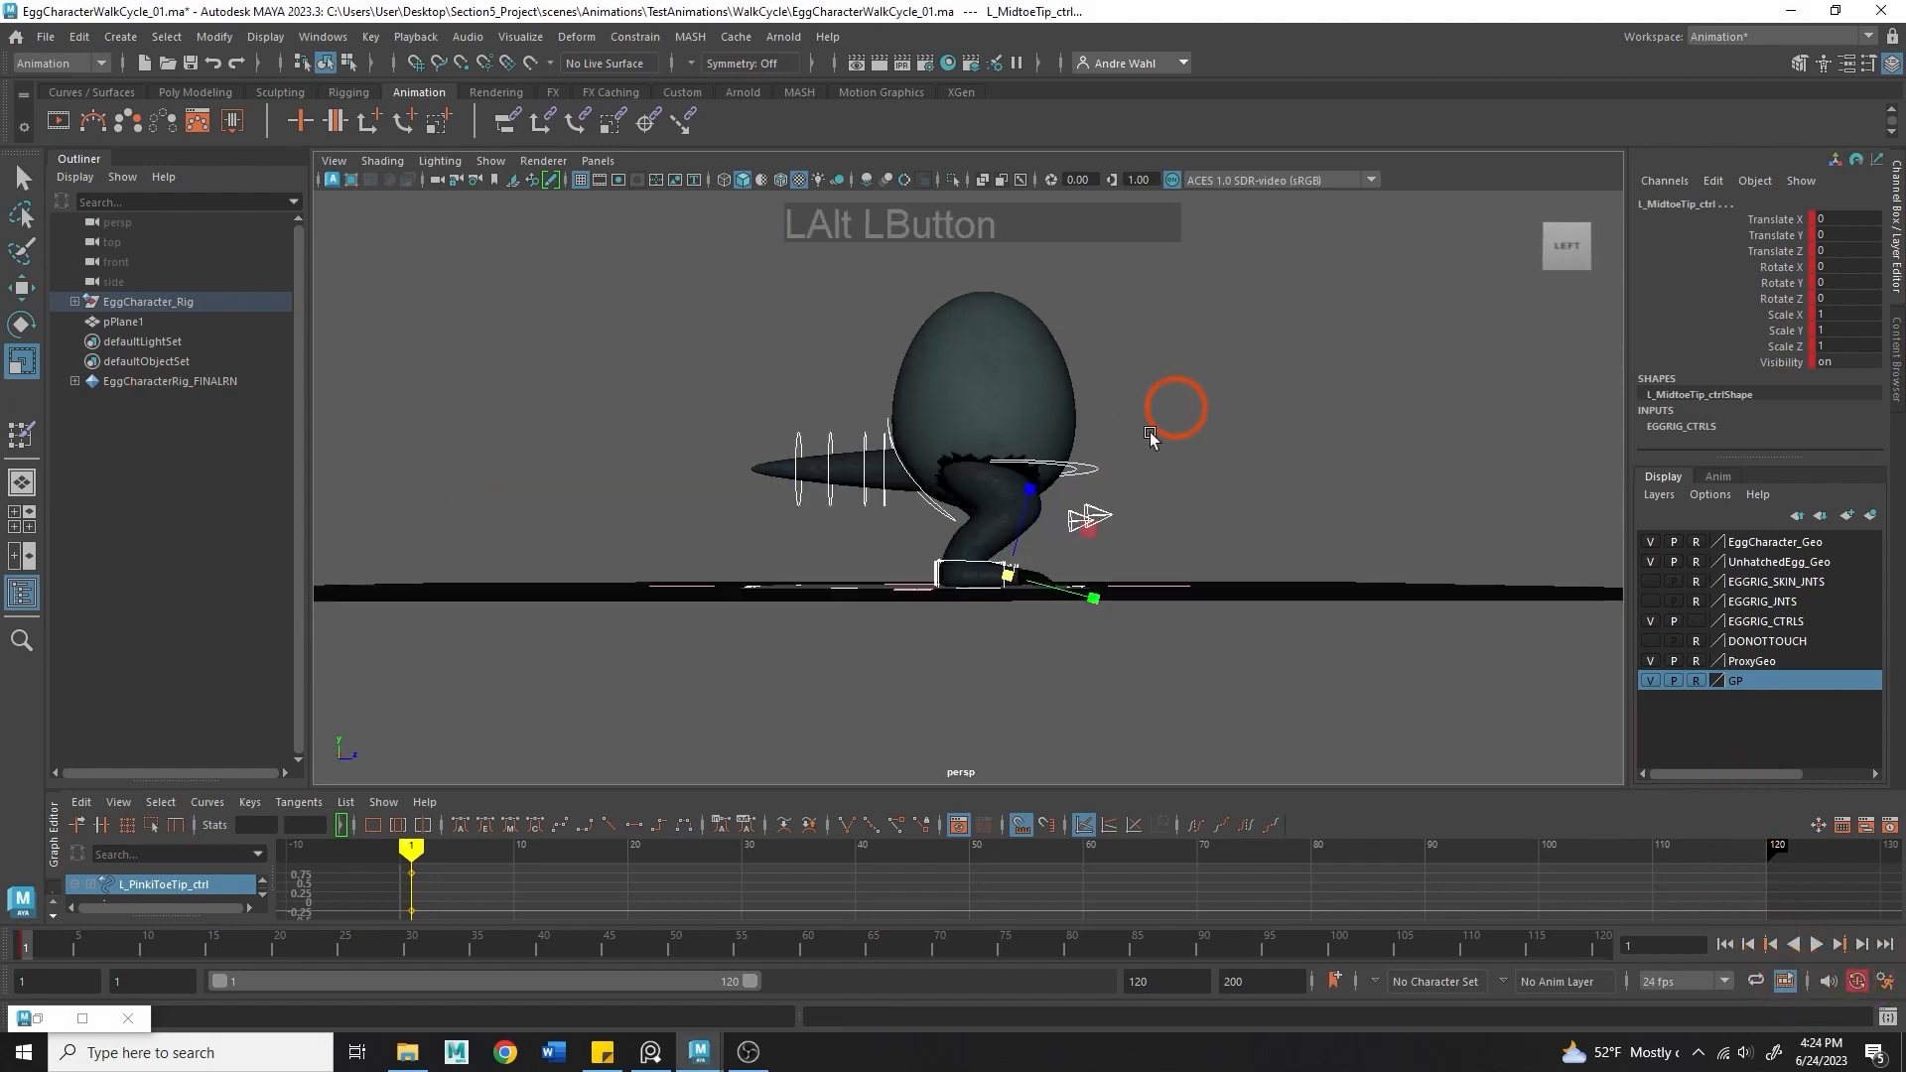
{"action": "right_click_drag", "start_coordinate": [1174, 413], "coordinate": [1314, 545], "text": "alt"}
{"action": "middle_click_drag", "start_coordinate": [1314, 545], "coordinate": [940, 489], "text": "alt"}
{"action": "right_click_drag", "start_coordinate": [940, 489], "coordinate": [1024, 586], "text": "alt"}
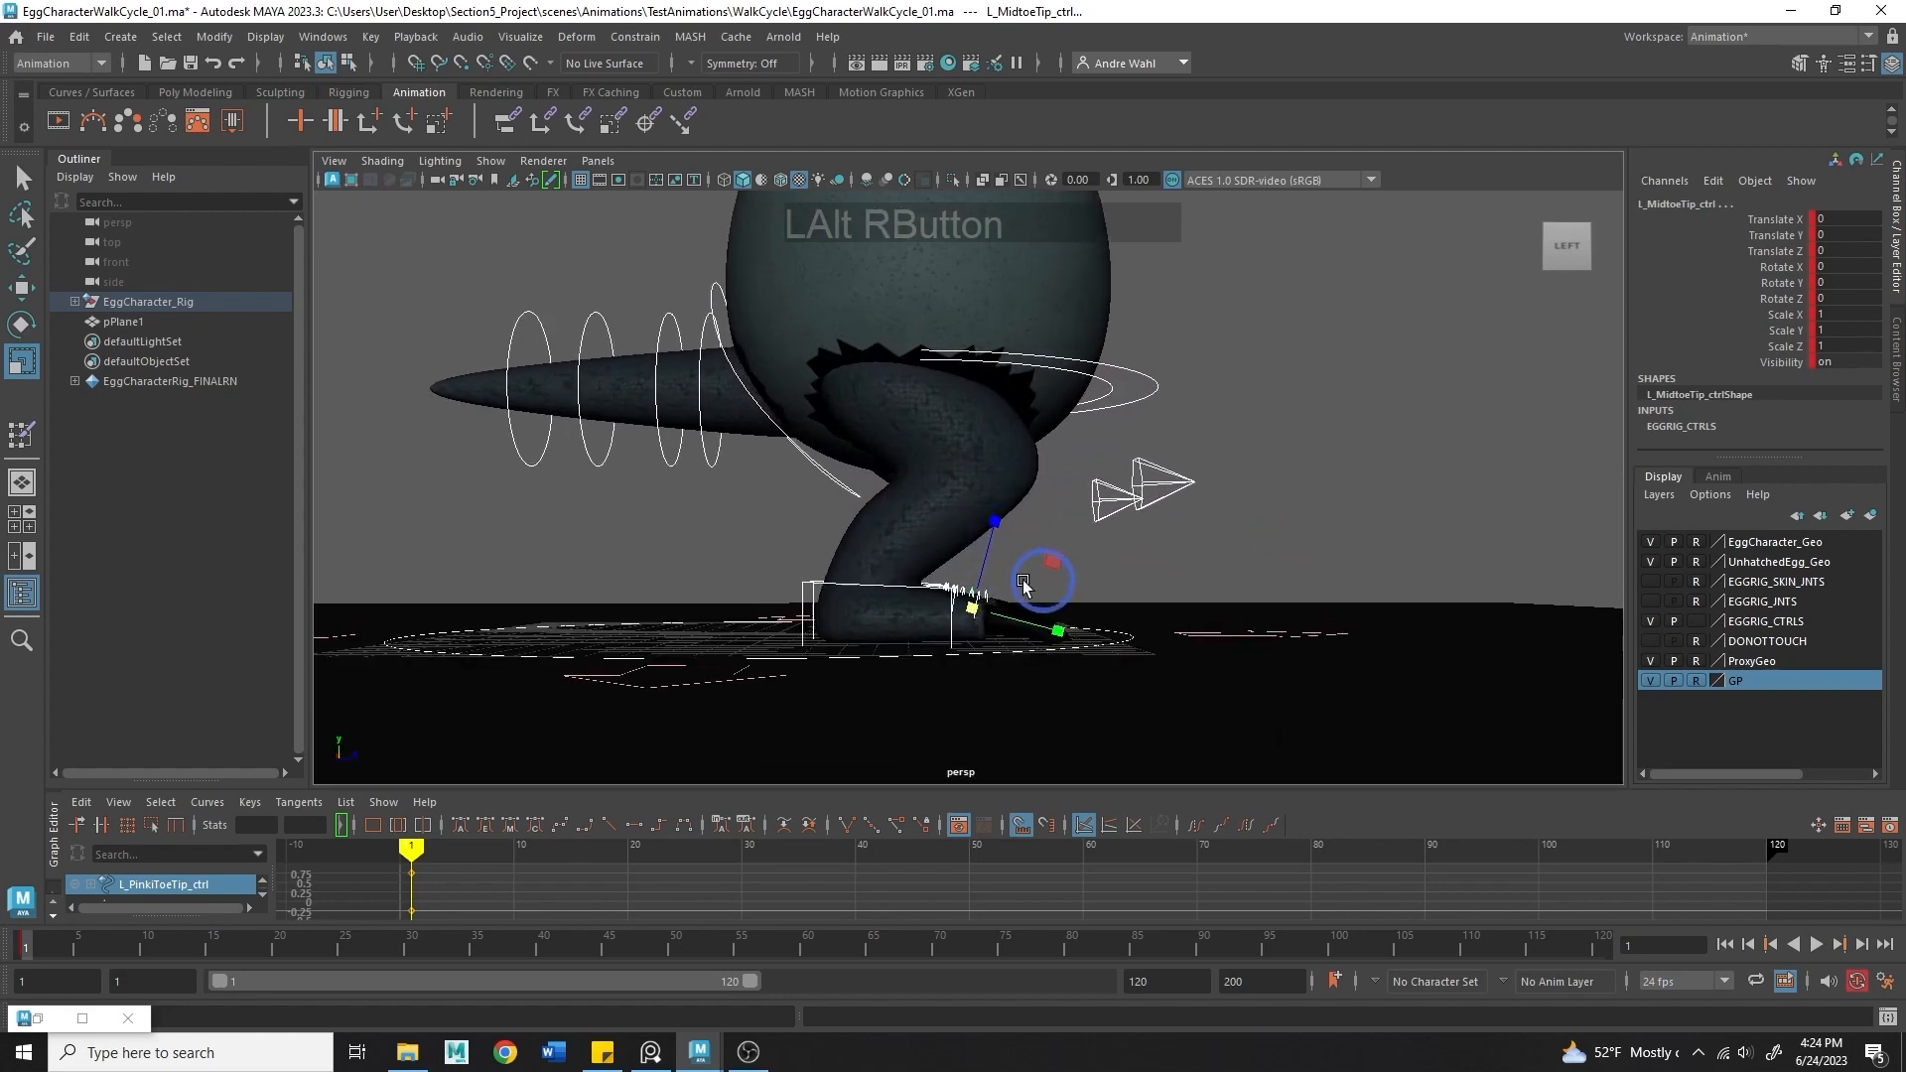
{"action": "left_click", "coordinate": [898, 576]}
{"action": "left_click", "coordinate": [846, 584]}
{"action": "key", "text": "w"}
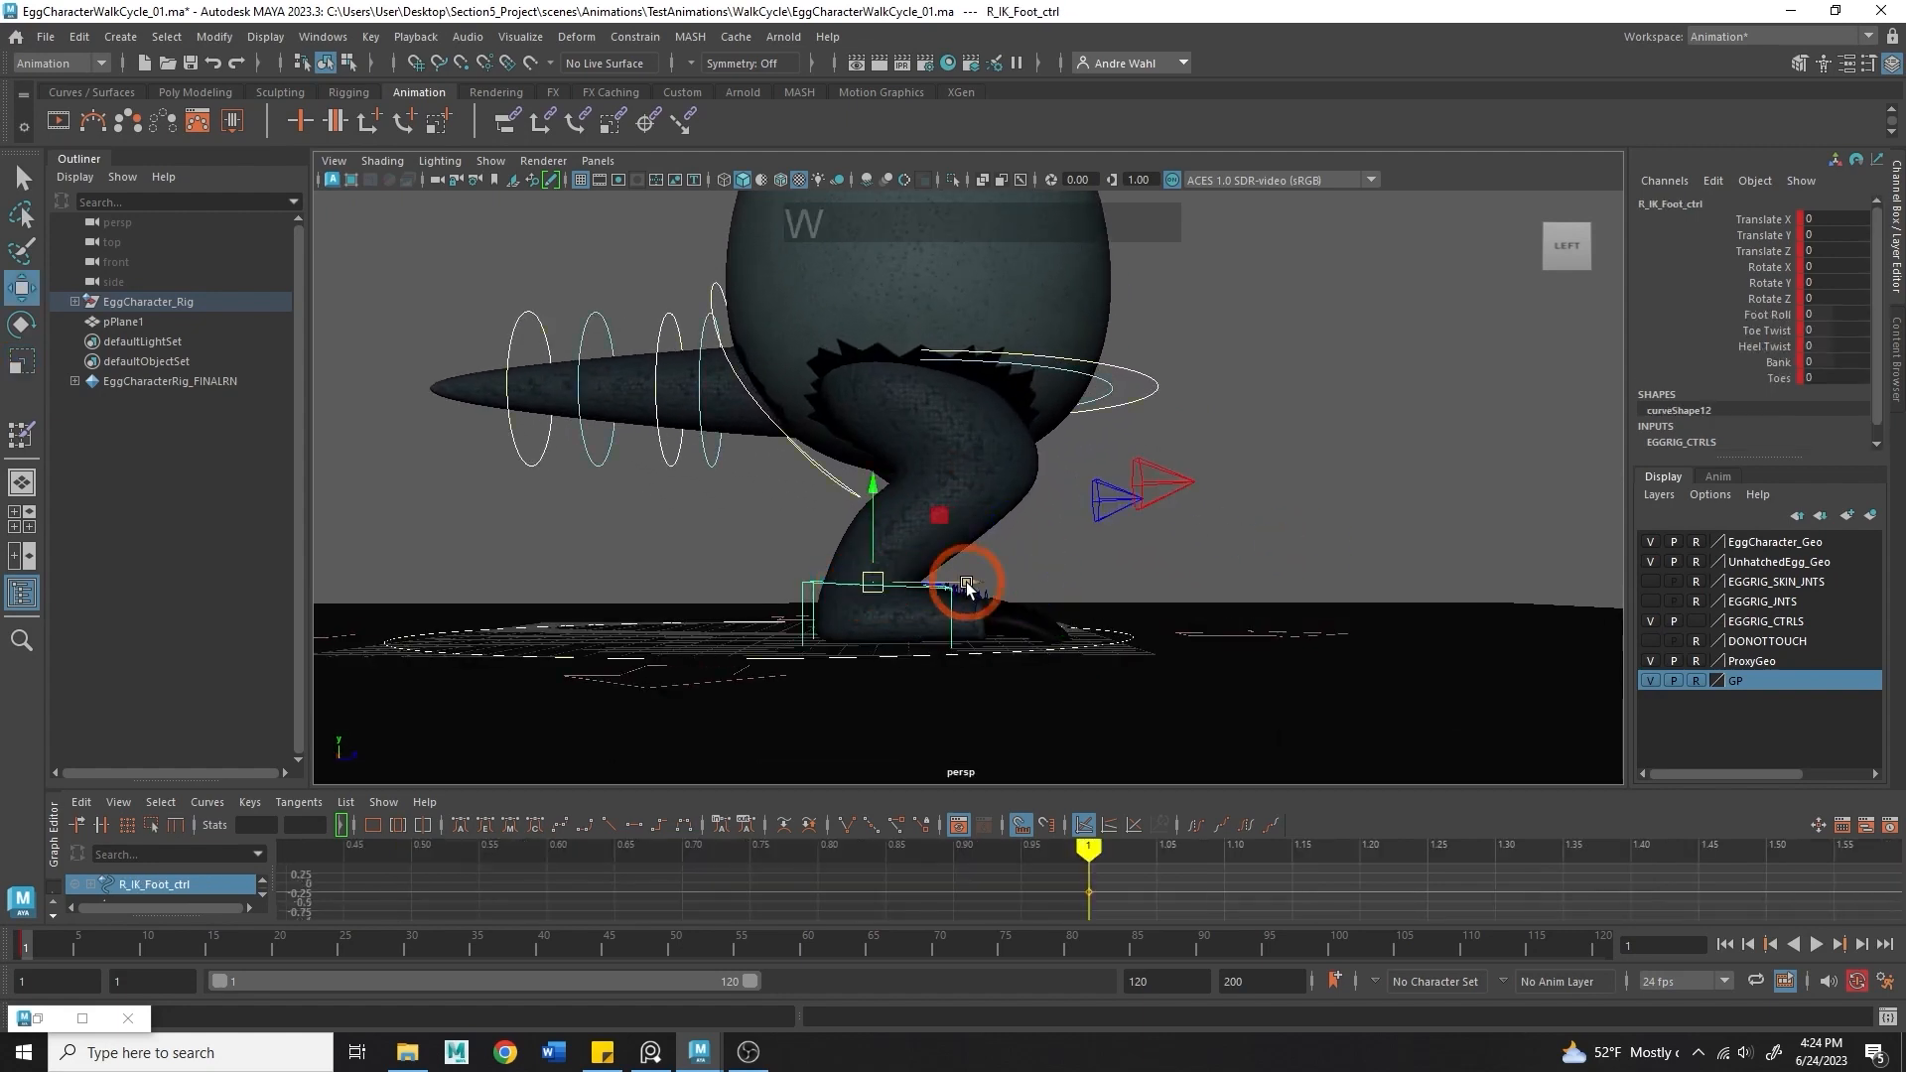
{"action": "left_click_drag", "start_coordinate": [934, 587], "coordinate": [1080, 599]}
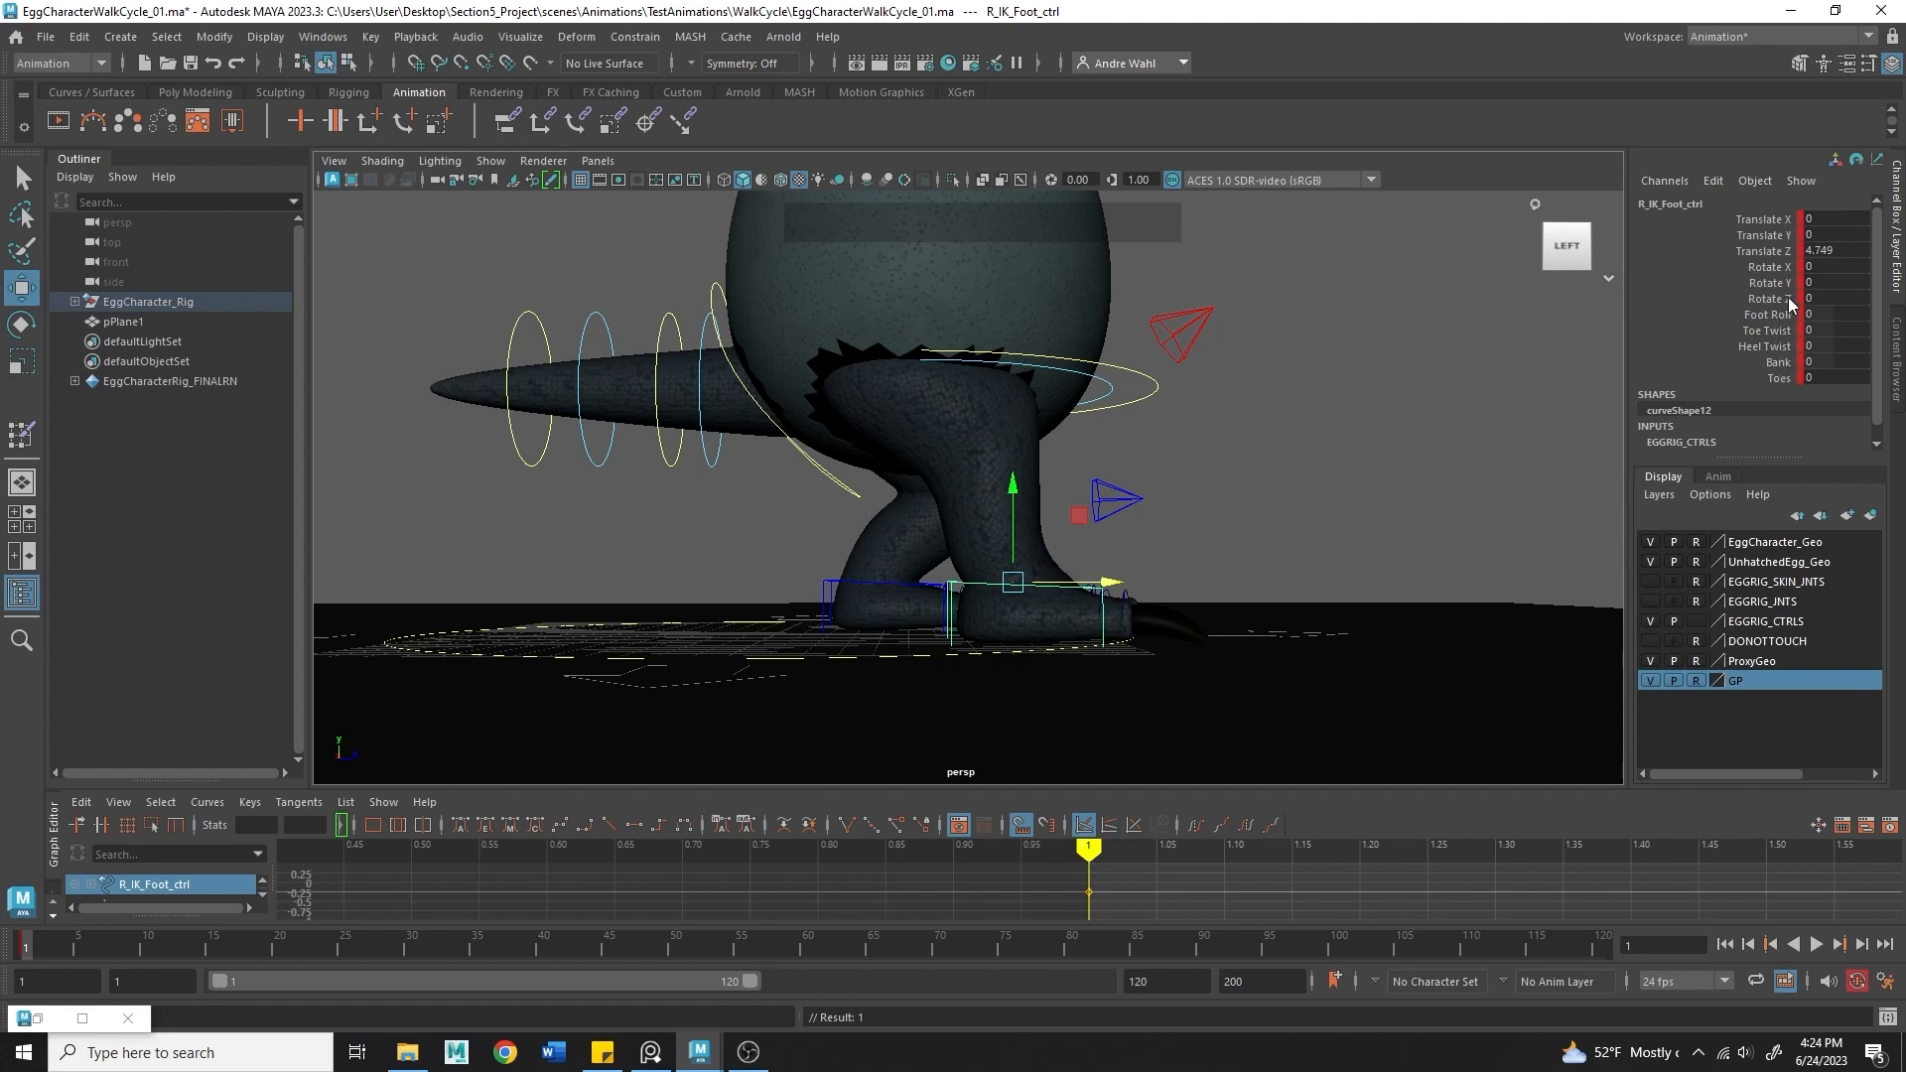
- Set the right foot's Foot Roll to 3.9 and move the foot farther forward to a Translate Z of about 7.05
{"action": "left_click", "coordinate": [1768, 314]}
{"action": "middle_click_drag", "start_coordinate": [1186, 447], "coordinate": [1221, 482]}
{"action": "key", "text": "w"}
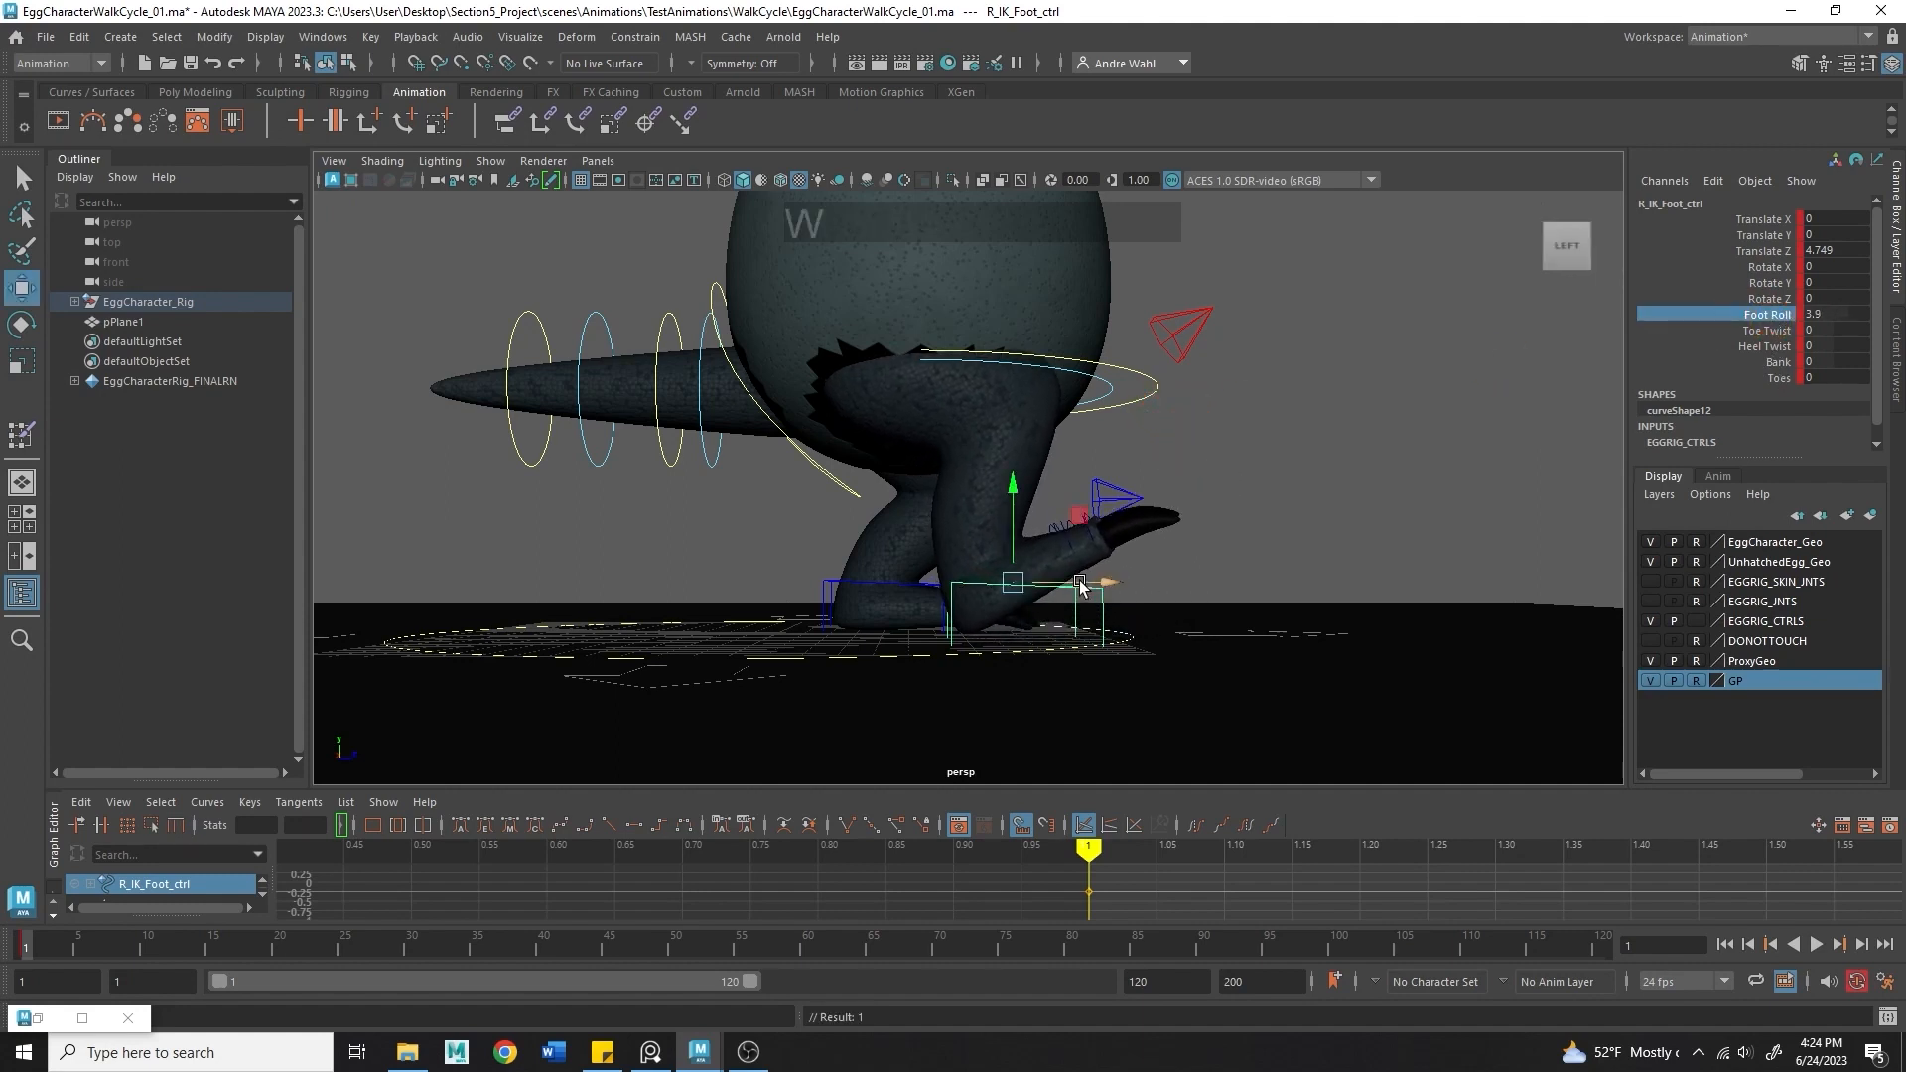
{"action": "left_click_drag", "start_coordinate": [1072, 585], "coordinate": [1148, 612]}
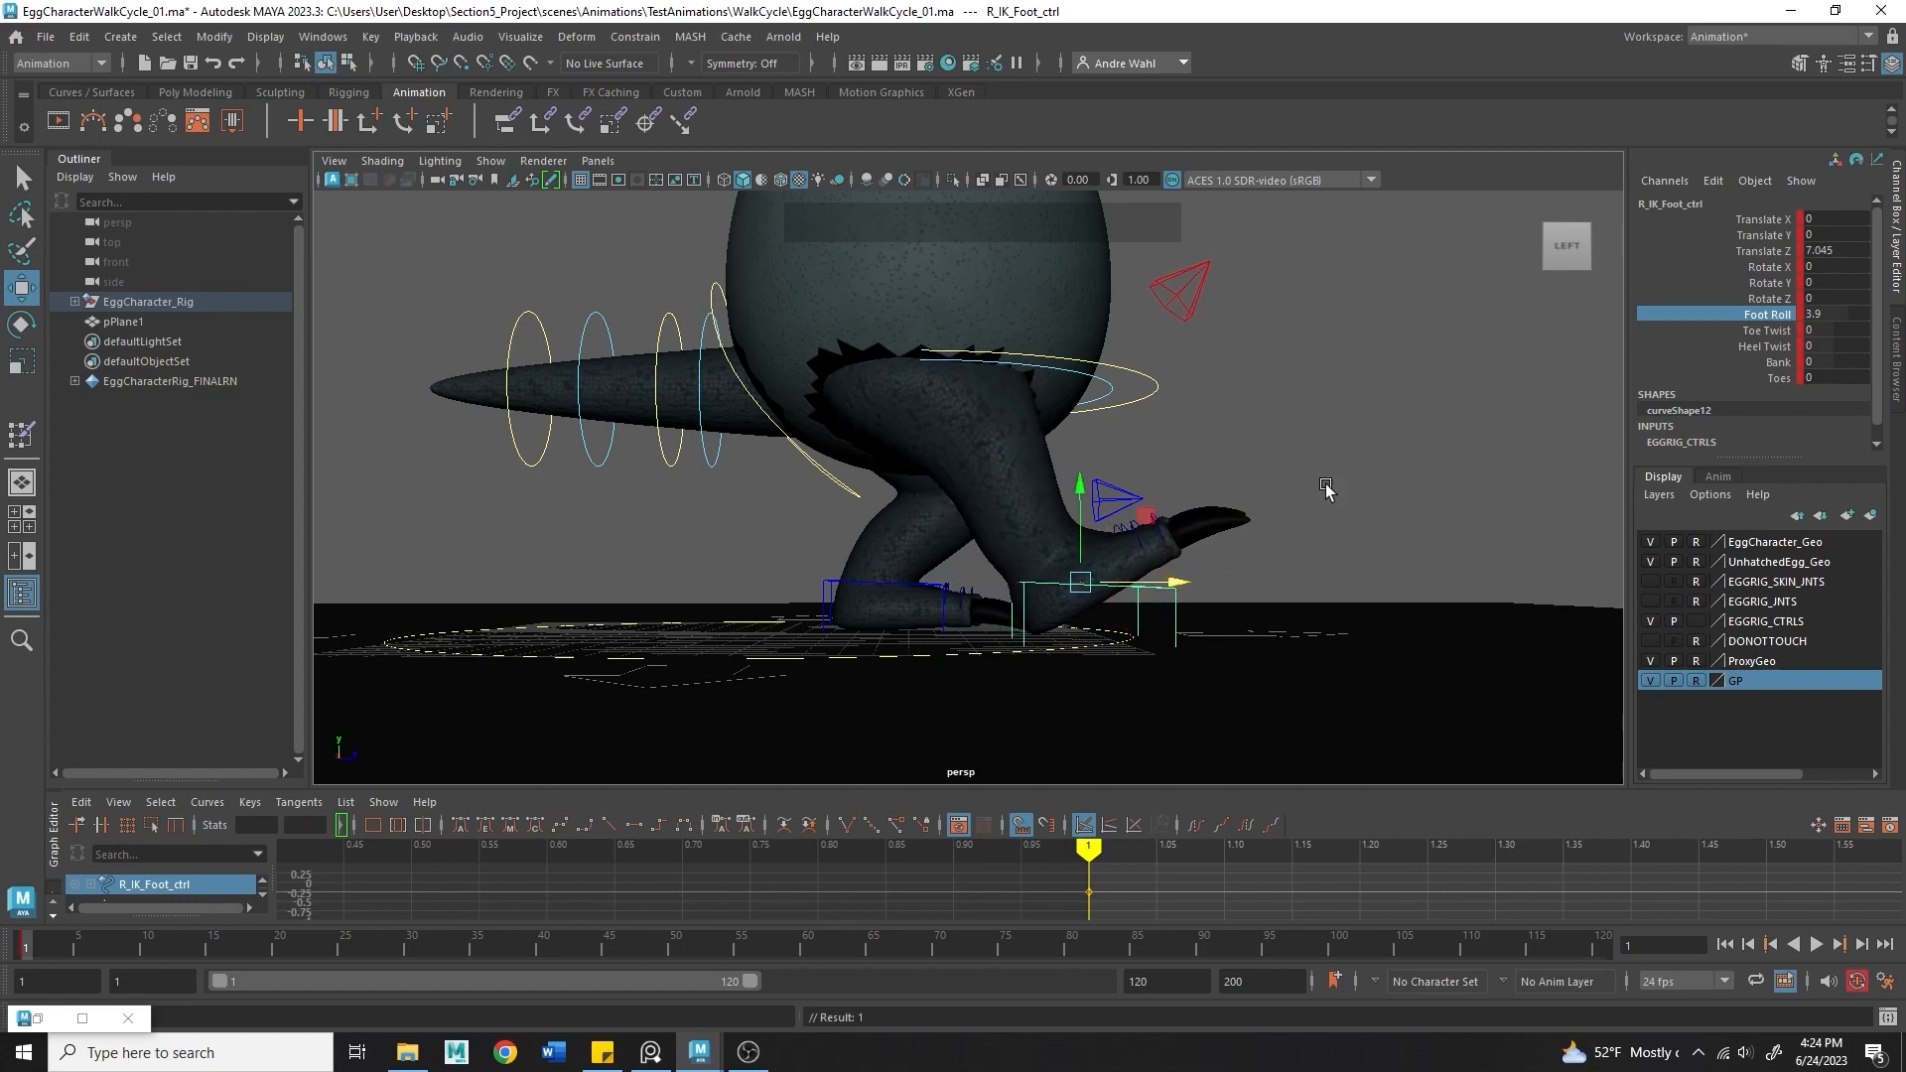
- Move the left IK foot control back to a Translate Z of about -5.37 and set its Foot Roll to -3.3
{"action": "middle_click_drag", "start_coordinate": [1080, 466], "coordinate": [1107, 437], "text": "alt"}
{"action": "right_click_drag", "start_coordinate": [1107, 437], "coordinate": [1102, 465], "text": "alt"}
{"action": "left_click_drag", "start_coordinate": [1102, 464], "coordinate": [1006, 486], "text": "alt"}
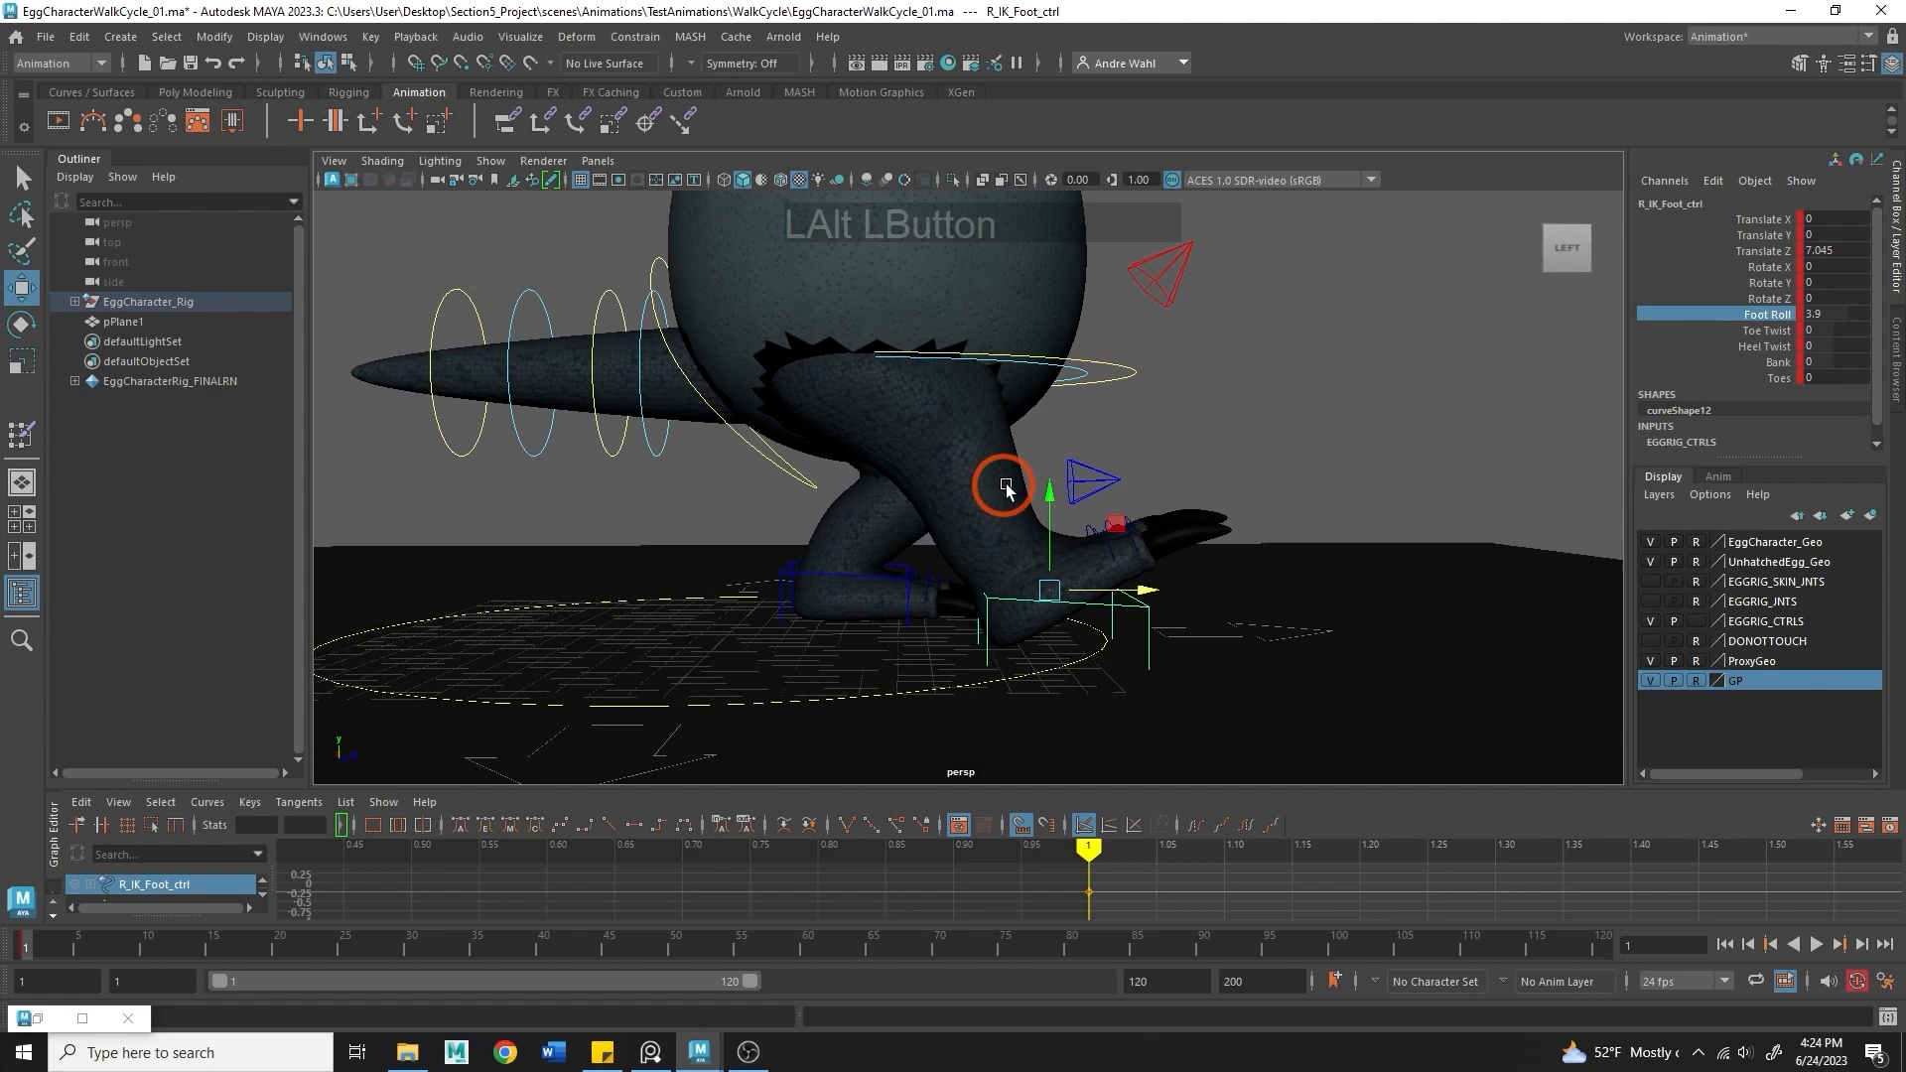
{"action": "left_click", "coordinate": [887, 580]}
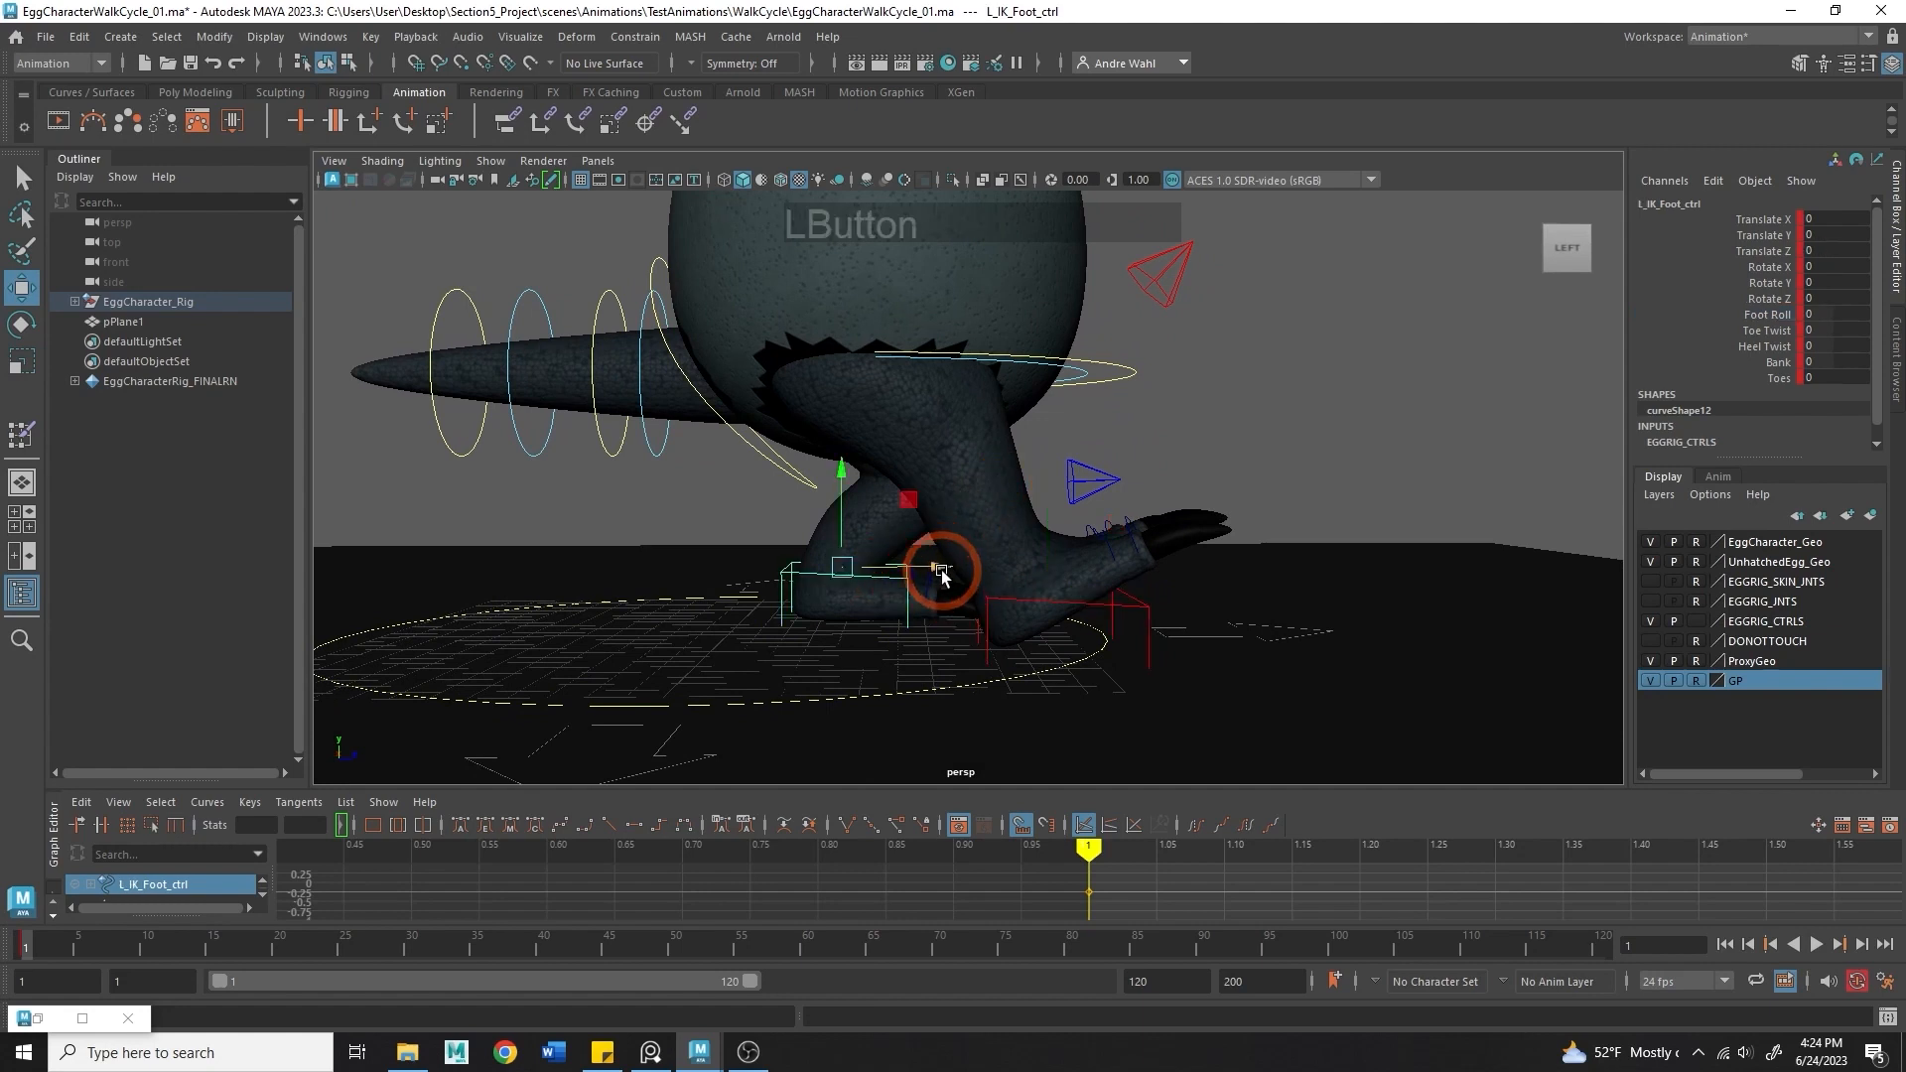
{"action": "left_click_drag", "start_coordinate": [936, 575], "coordinate": [804, 568]}
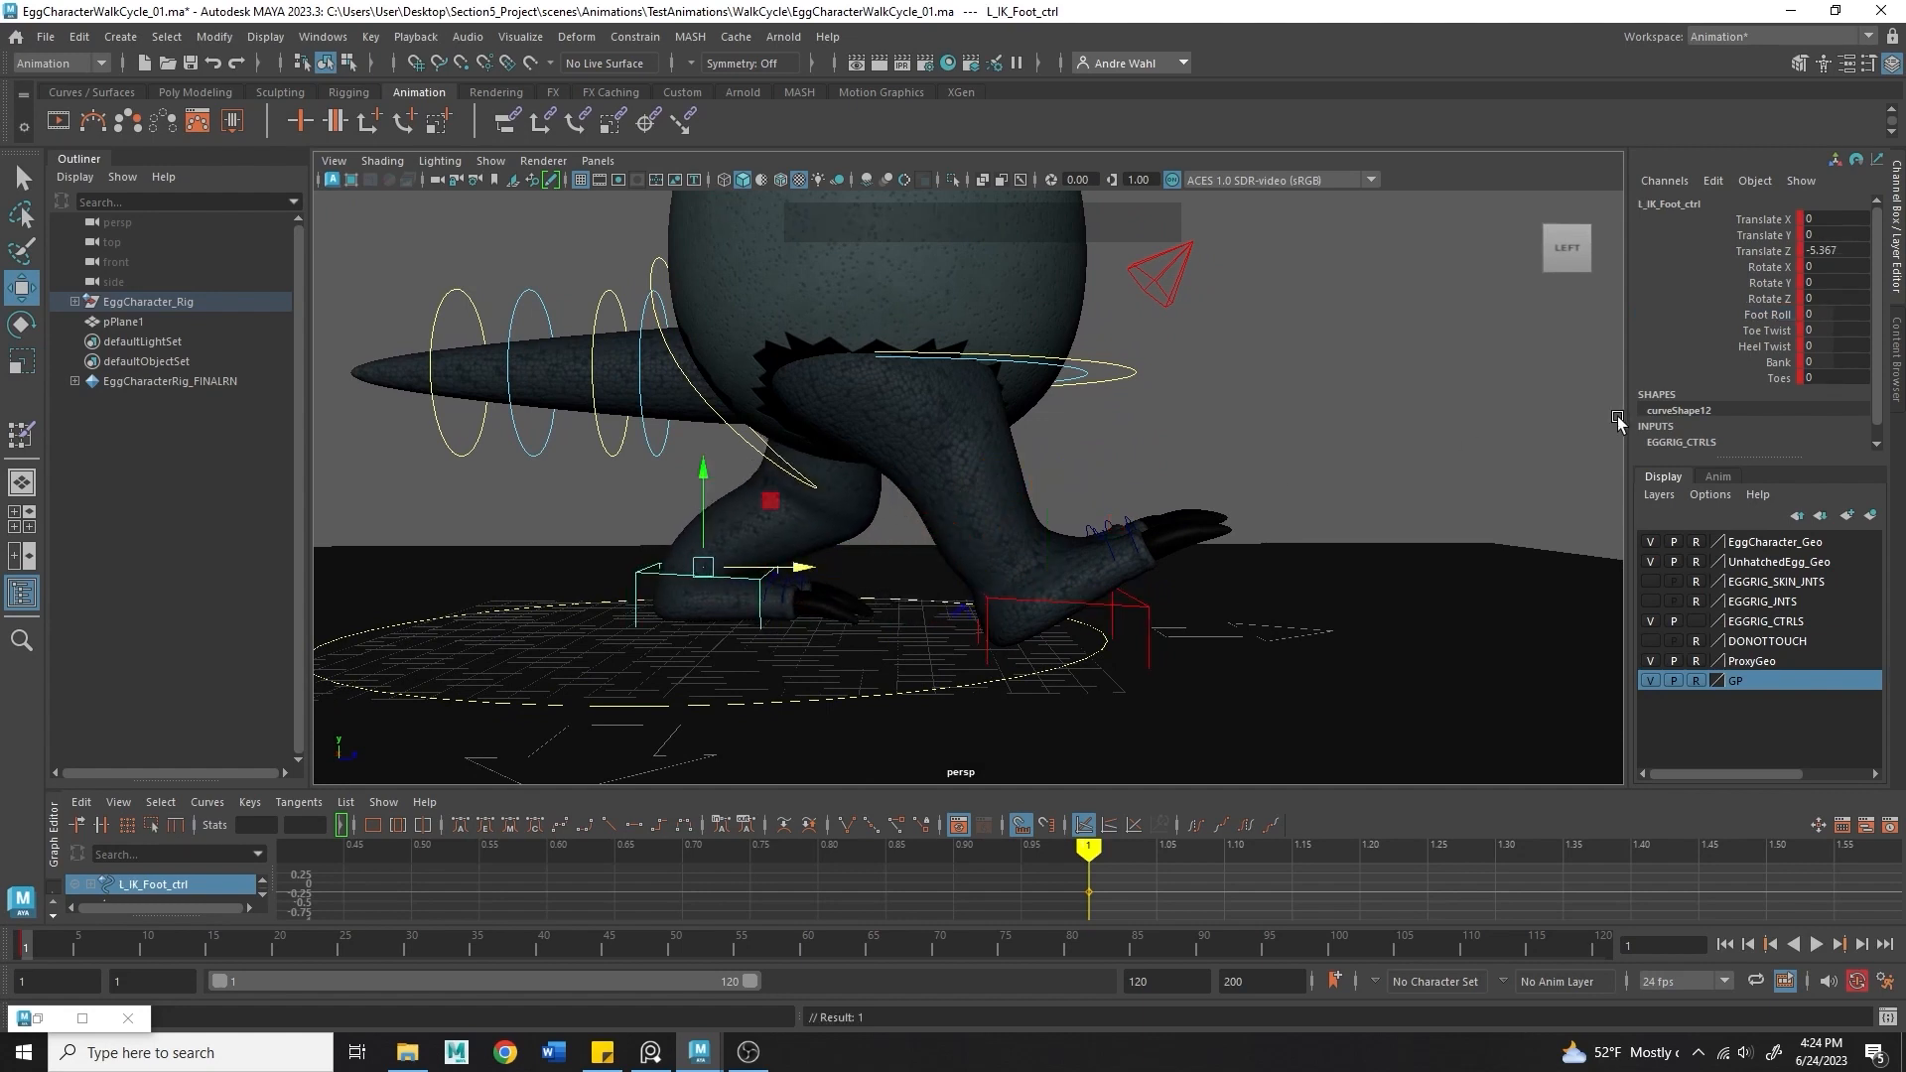
{"action": "left_click", "coordinate": [1752, 318]}
{"action": "mouse_move", "coordinate": [1008, 511]}
{"action": "middle_mouse_down"}
{"action": "mouse_move", "coordinate": [1033, 545]}
{"action": "mouse_move", "coordinate": [979, 517]}
{"action": "middle_mouse_up"}
{"action": "key", "text": "w"}
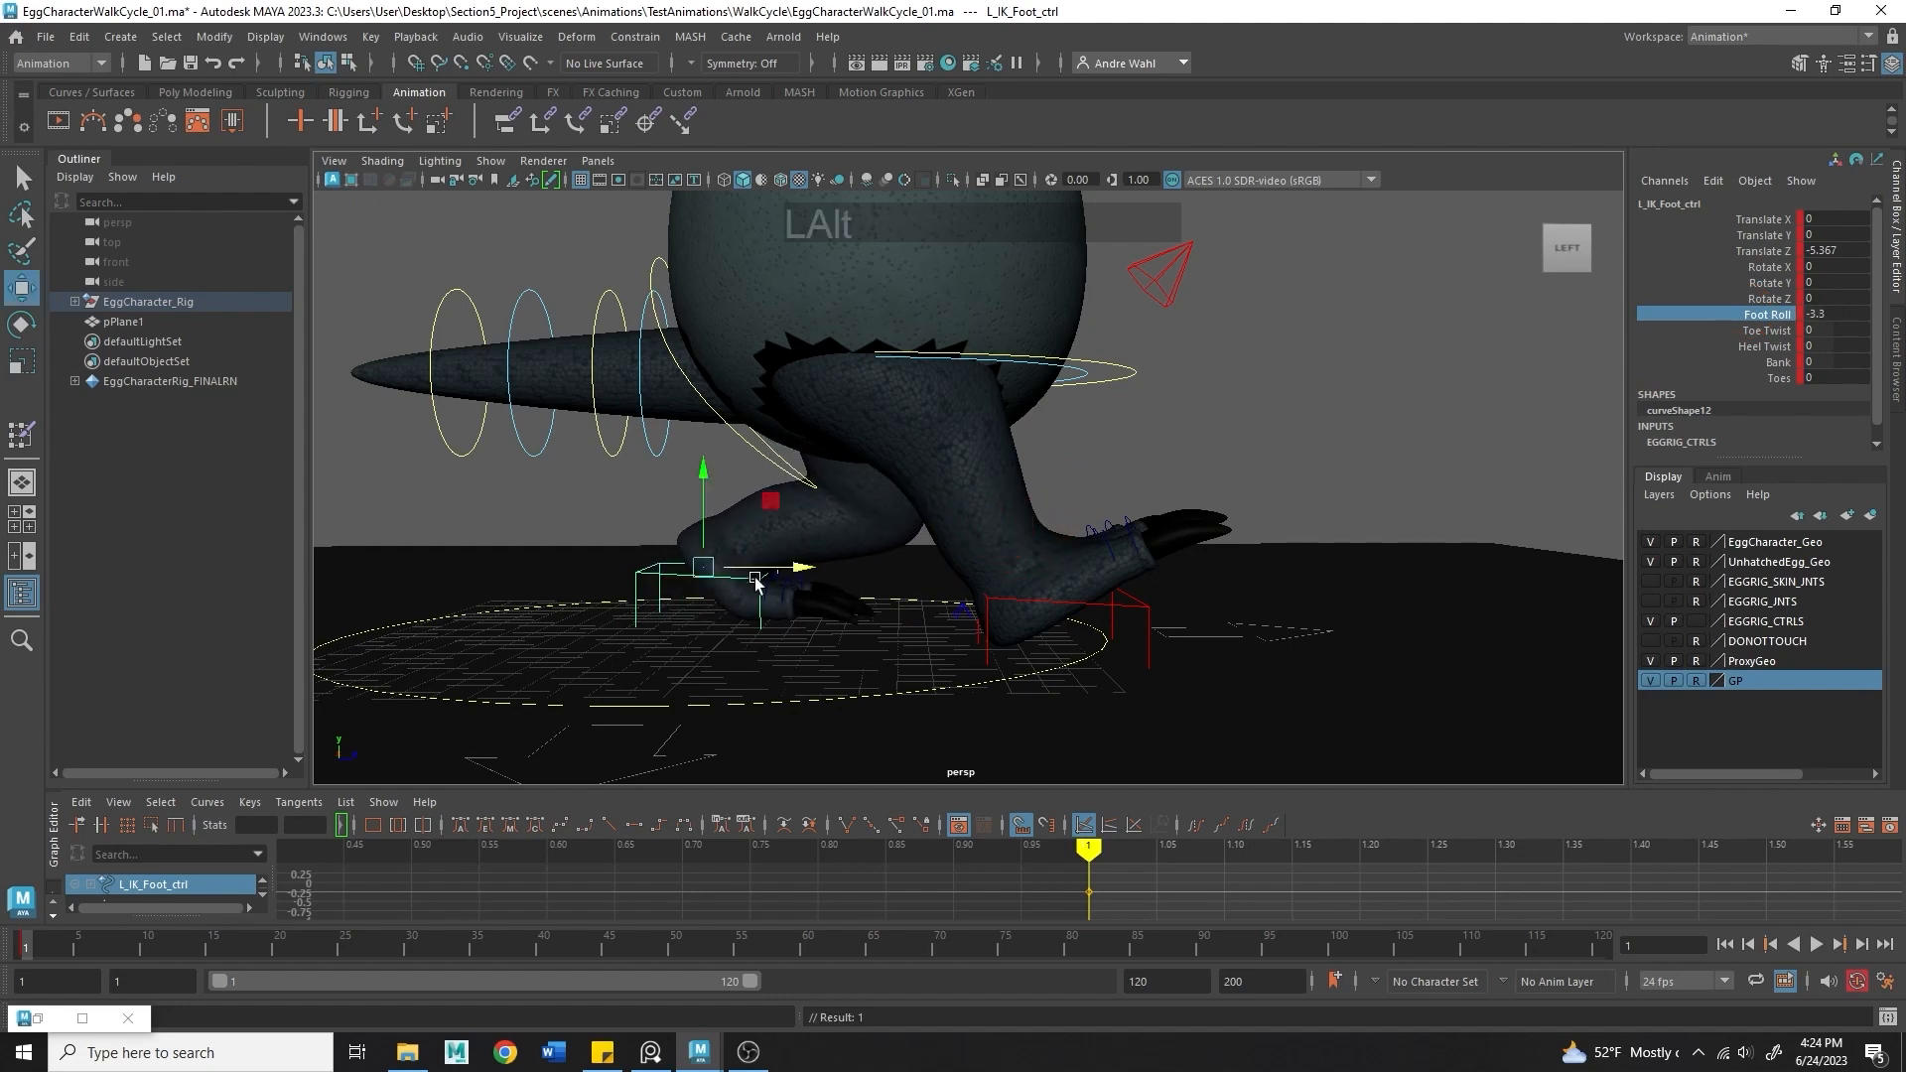
- Turn both IK foot controls outward, with Rotate Y about 19.2 on the left foot and about -12 on the right
{"action": "left_click_drag", "start_coordinate": [839, 548], "coordinate": [608, 660], "text": "alt"}
{"action": "middle_click_drag", "start_coordinate": [608, 659], "coordinate": [955, 518], "text": "alt"}
{"action": "left_click_drag", "start_coordinate": [954, 518], "coordinate": [1081, 568], "text": "alt"}
{"action": "key", "text": "e"}
{"action": "left_click", "coordinate": [765, 582]}
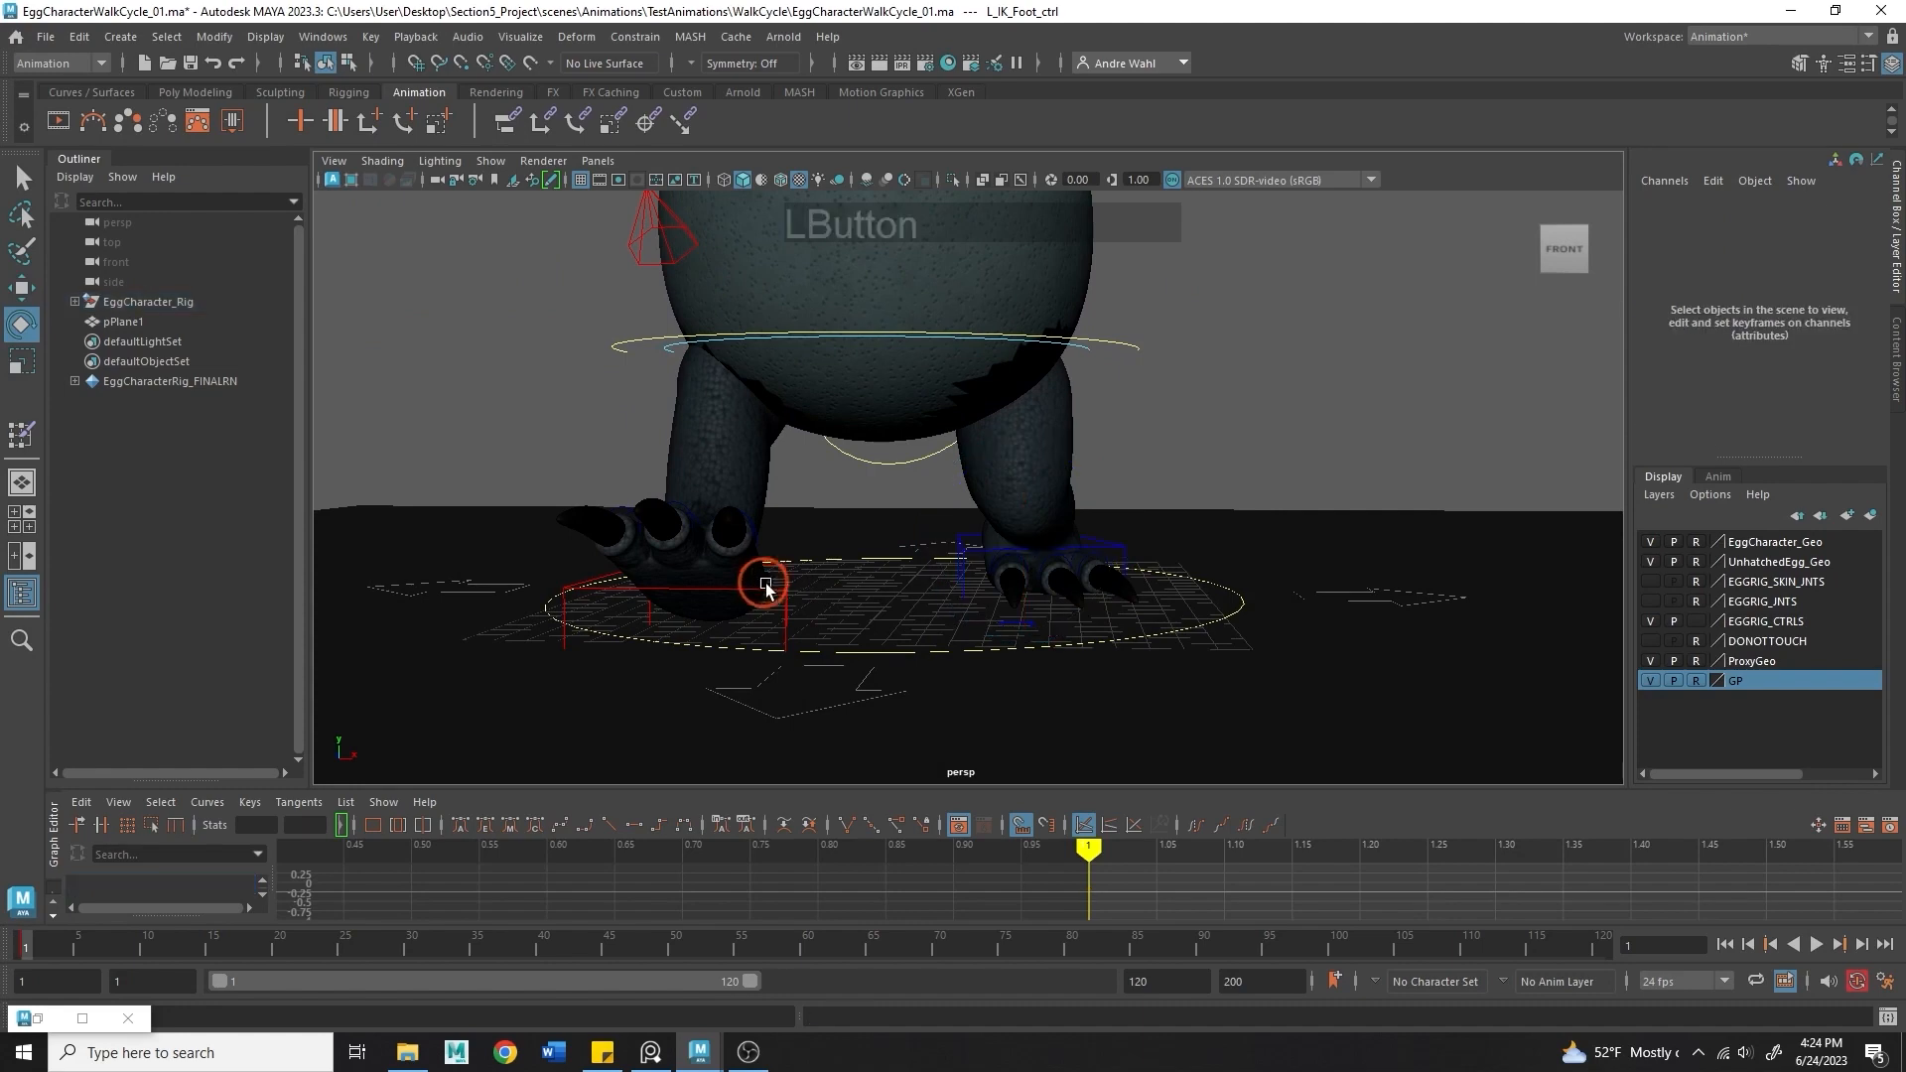
{"action": "left_click_drag", "start_coordinate": [758, 566], "coordinate": [745, 575]}
- Raise the left leg's pole vector control and adjust its position to aim the back knee
{"action": "right_click_drag", "start_coordinate": [841, 546], "coordinate": [743, 508], "text": "alt"}
{"action": "left_click_drag", "start_coordinate": [993, 437], "coordinate": [1013, 477], "text": "alt"}
{"action": "right_click_drag", "start_coordinate": [1114, 434], "coordinate": [992, 477], "text": "alt"}
{"action": "middle_click_drag", "start_coordinate": [963, 486], "coordinate": [943, 508], "text": "alt"}
{"action": "left_click_drag", "start_coordinate": [948, 504], "coordinate": [1288, 666], "text": "alt"}
{"action": "key", "text": "w"}
{"action": "left_click", "coordinate": [958, 617]}
{"action": "left_click_drag", "start_coordinate": [968, 622], "coordinate": [948, 548]}
{"action": "right_click_drag", "start_coordinate": [941, 607], "coordinate": [1010, 620], "text": "alt"}
{"action": "left_click_drag", "start_coordinate": [1044, 585], "coordinate": [1027, 587]}
- Move the right leg's pole vector control outward to about -9.9 in X, -1.8 in Y and -1.3 in Z
{"action": "left_click", "coordinate": [778, 438]}
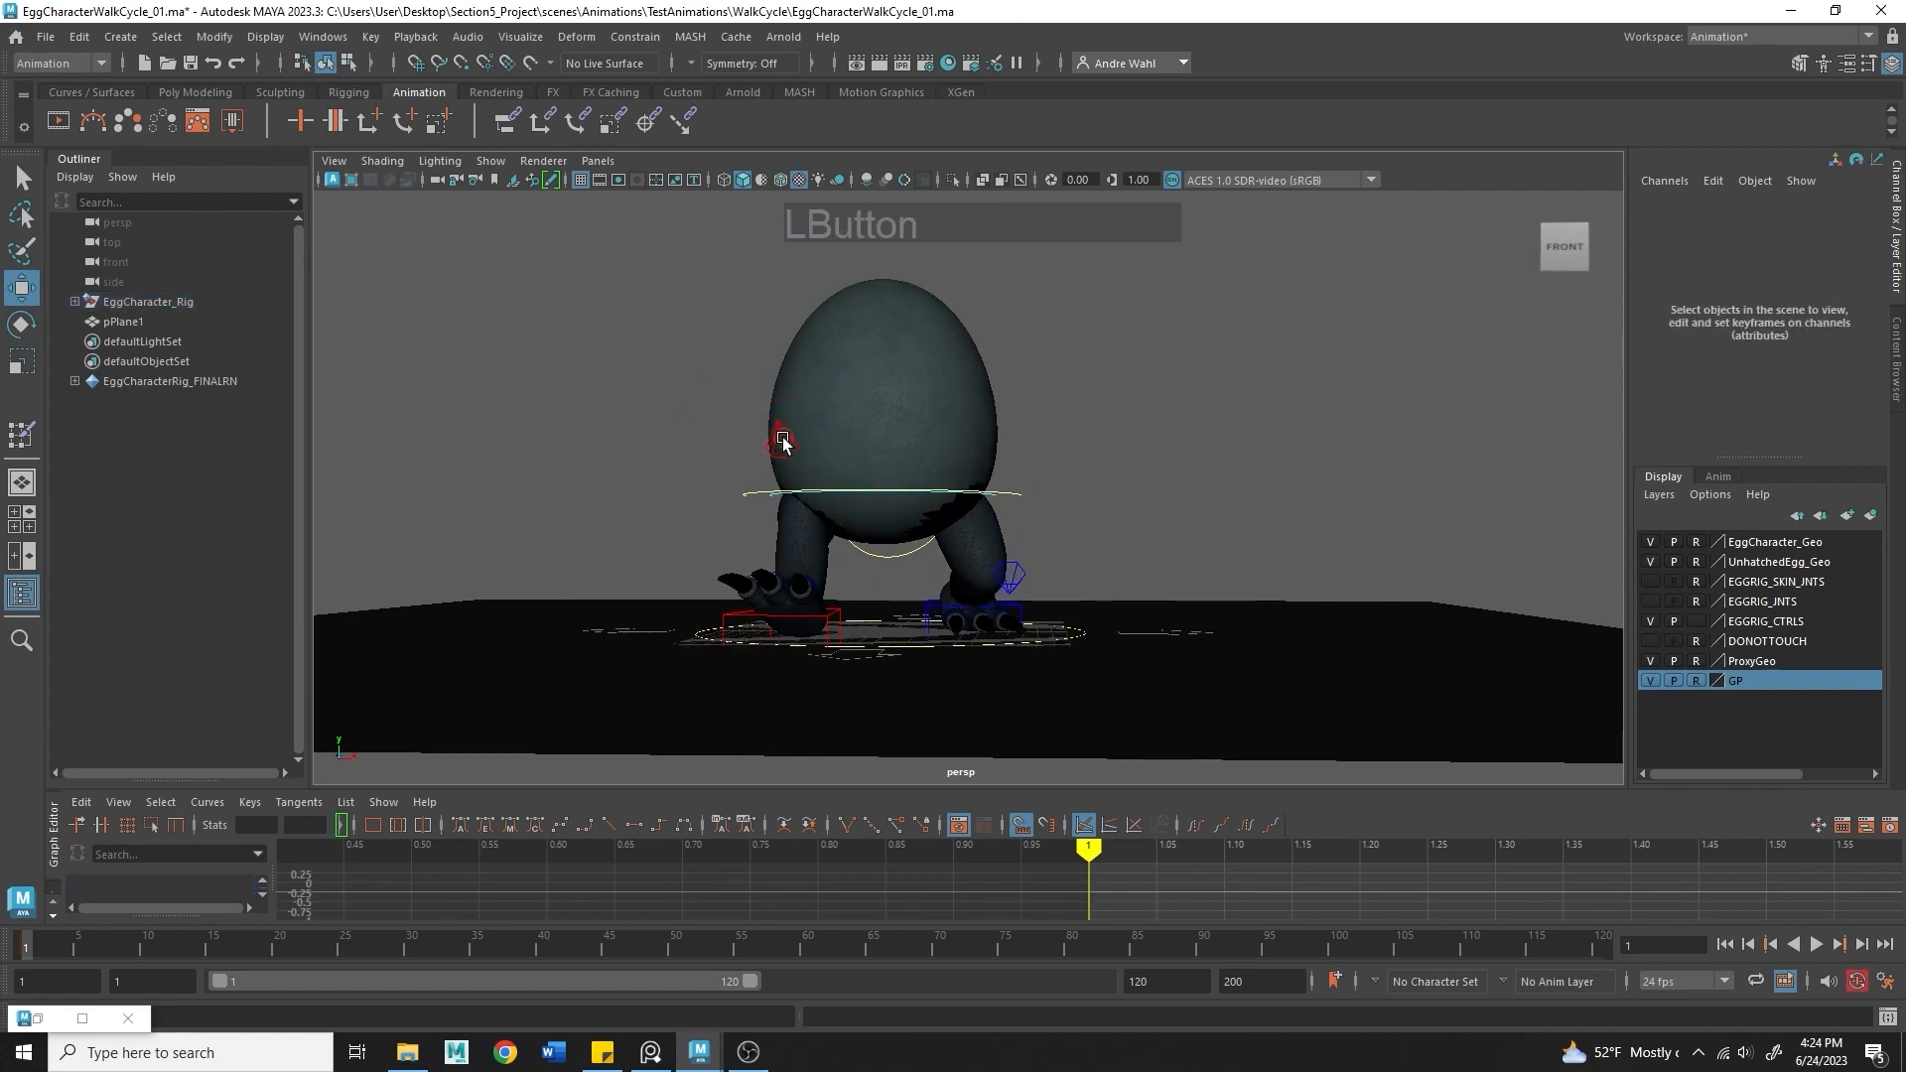
{"action": "left_click_drag", "start_coordinate": [778, 438], "coordinate": [615, 448]}
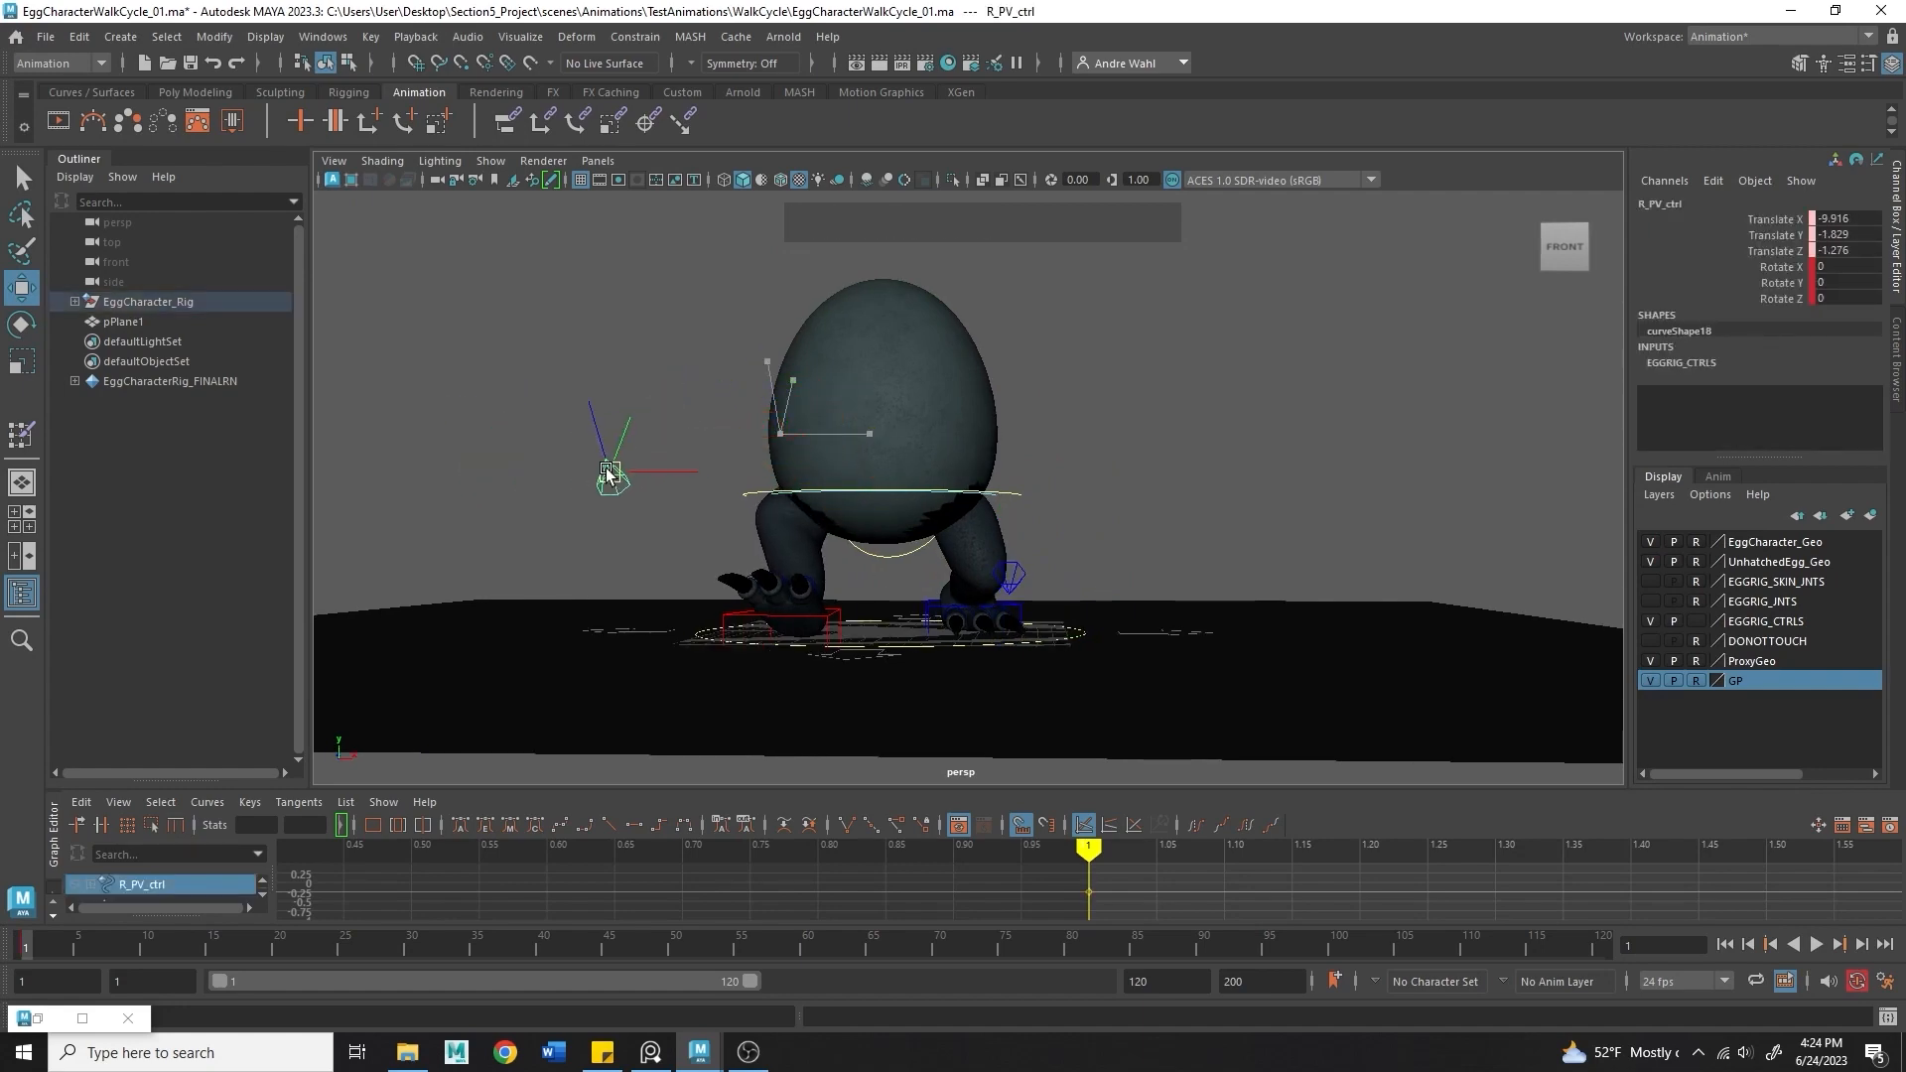
{"action": "mouse_move", "coordinate": [844, 495]}
{"action": "left_mouse_down", "text": "alt"}
{"action": "mouse_move", "coordinate": [928, 519]}
{"action": "mouse_move", "coordinate": [856, 508]}
{"action": "left_mouse_up", "text": "alt"}
{"action": "right_click_drag", "start_coordinate": [856, 509], "coordinate": [873, 511], "text": "alt"}
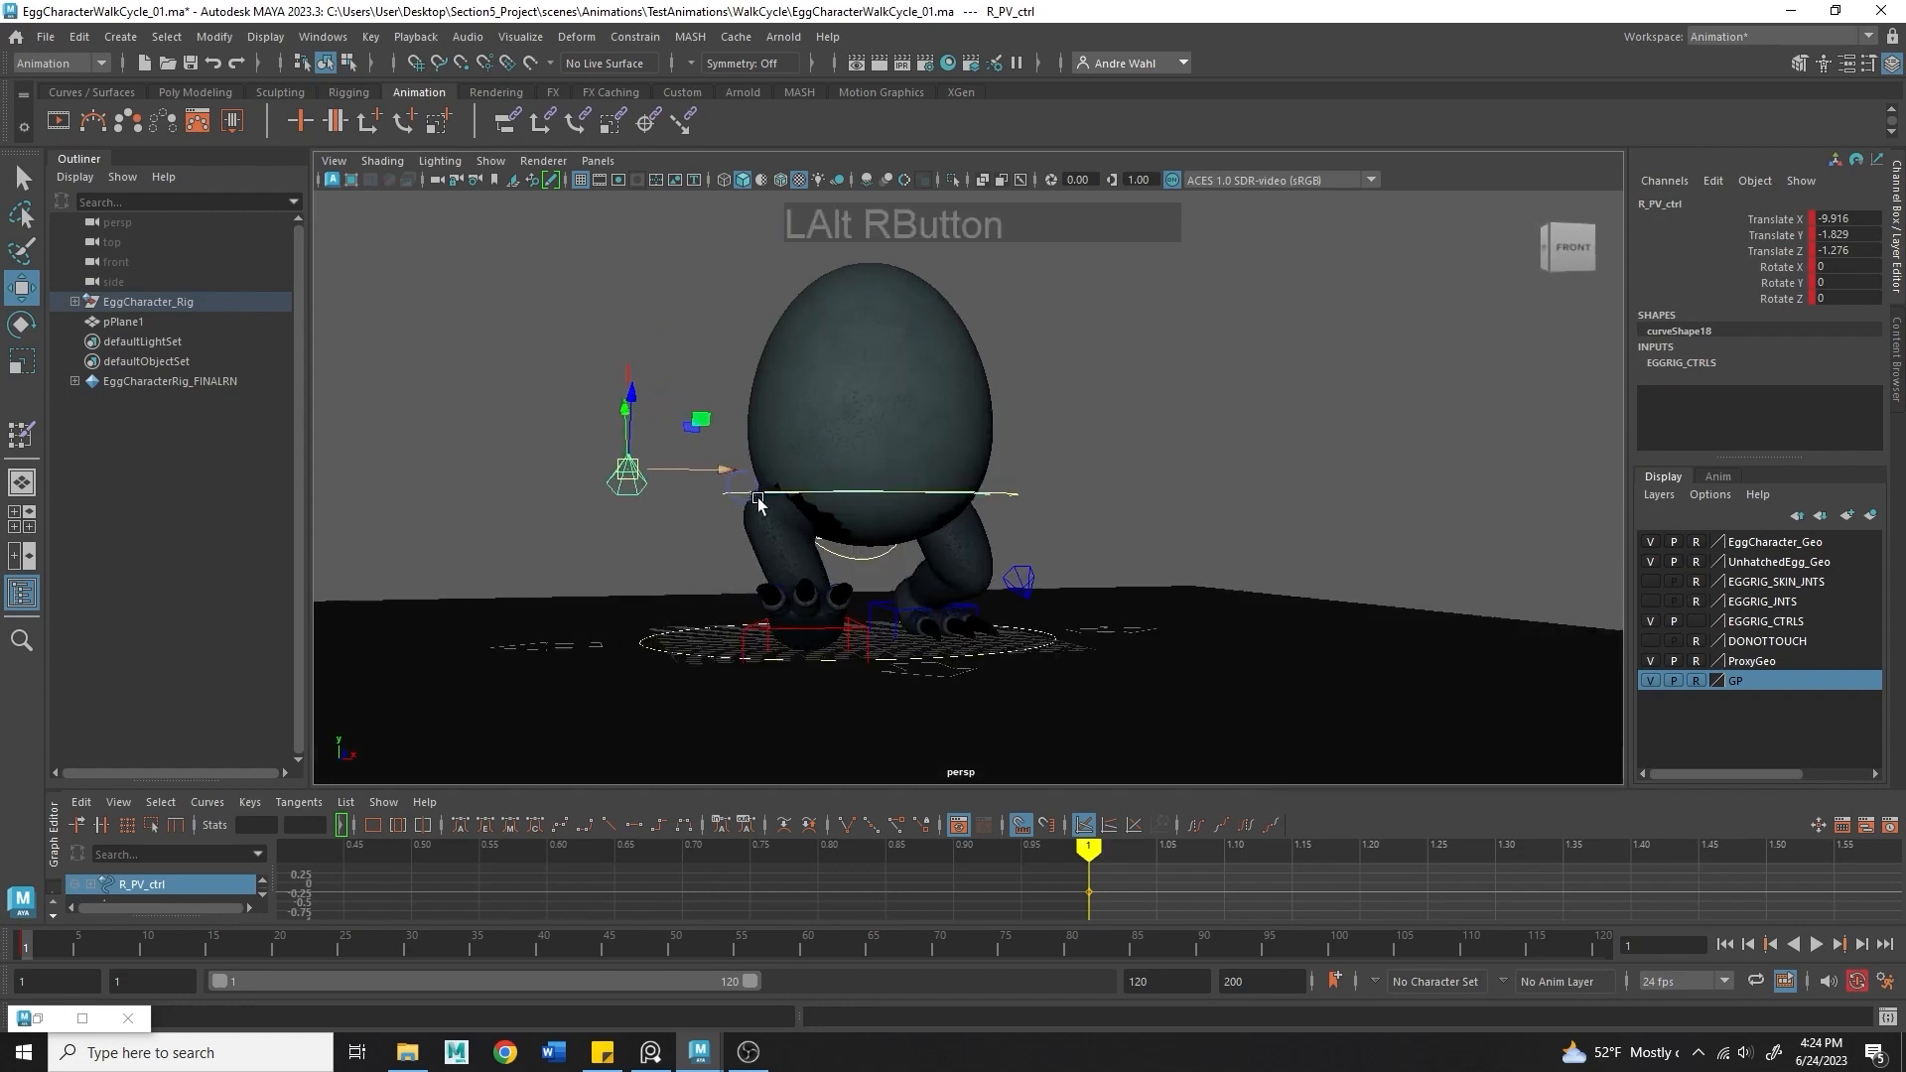
{"action": "left_click_drag", "start_coordinate": [873, 511], "coordinate": [646, 489], "text": "alt"}
- Move the left leg's pole vector control outward to about 3.55 in X, 4.42 in Y and -1.47 in Z
{"action": "left_click", "coordinate": [1023, 599]}
{"action": "left_click_drag", "start_coordinate": [1023, 599], "coordinate": [1030, 606]}
{"action": "middle_click_drag", "start_coordinate": [961, 630], "coordinate": [970, 641], "text": "alt"}
{"action": "left_click_drag", "start_coordinate": [775, 677], "coordinate": [808, 672], "text": "alt"}
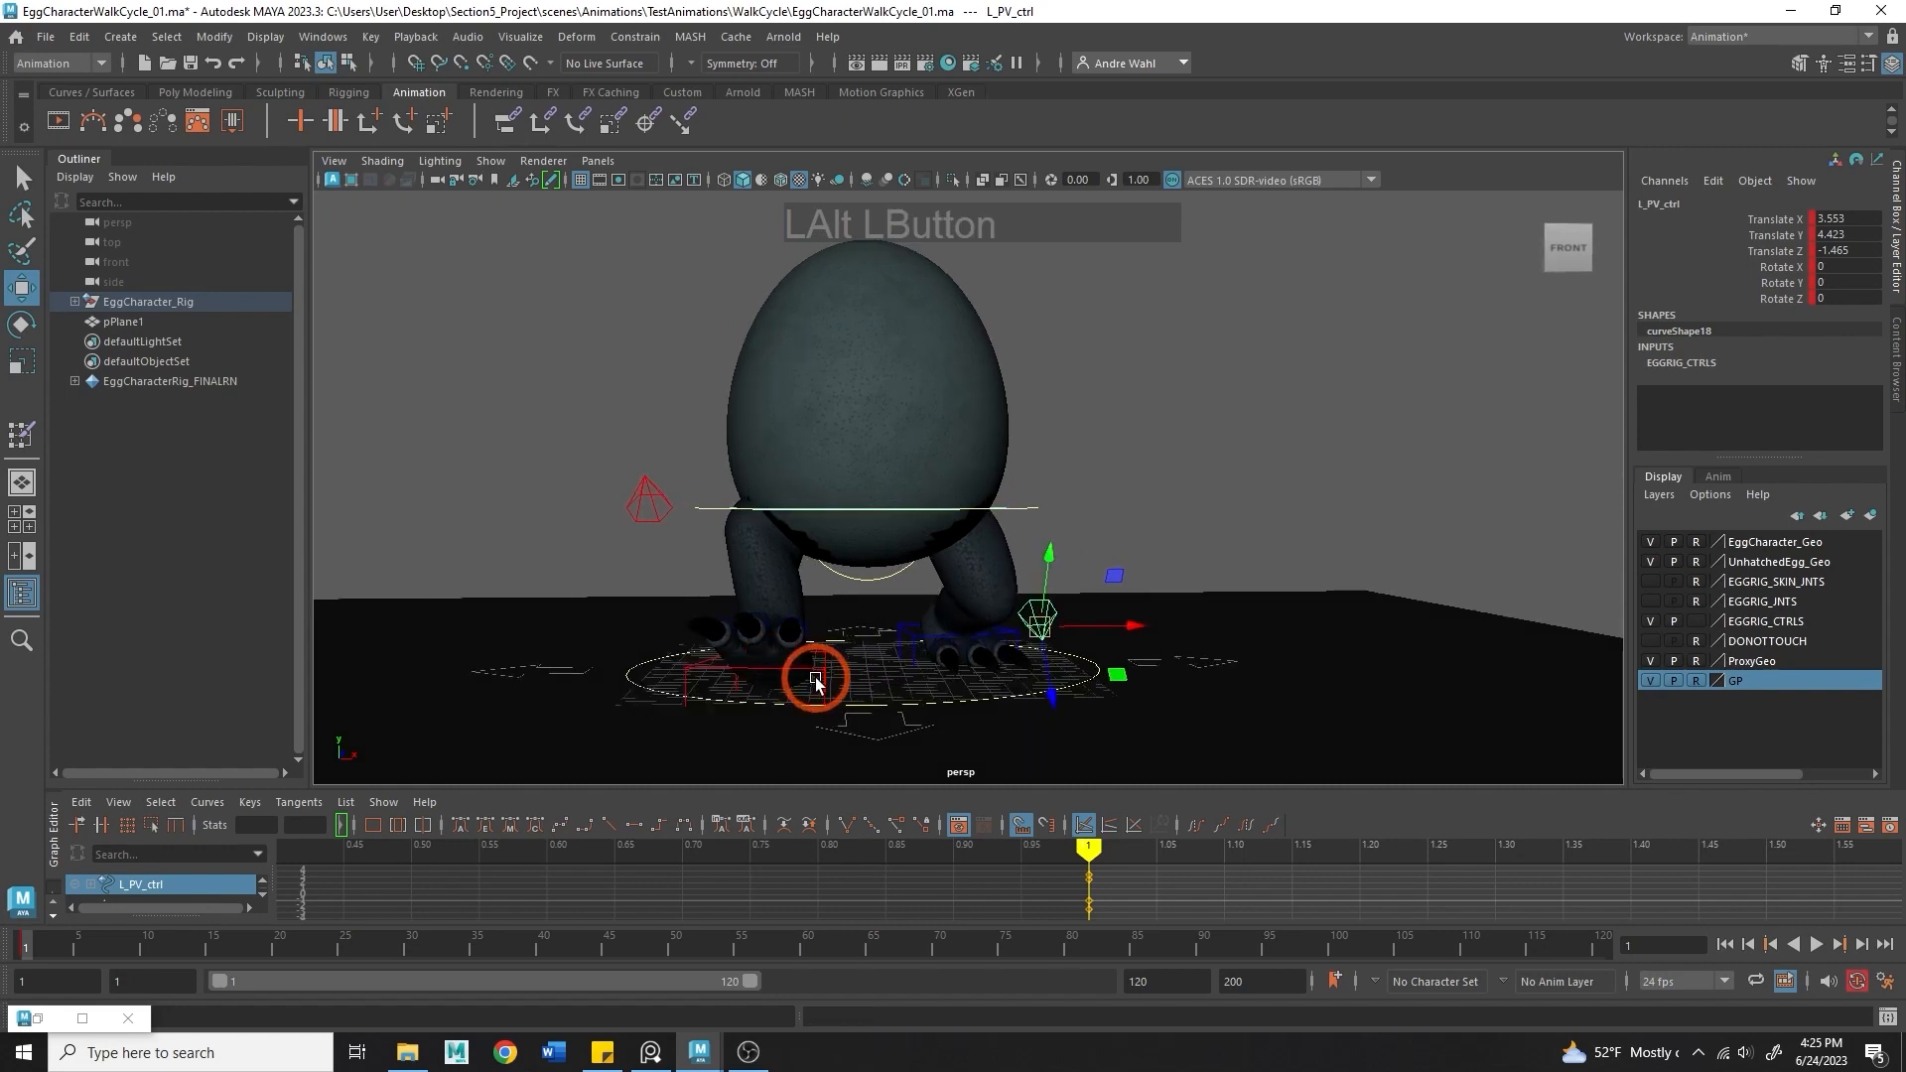
- Move both IK foot controls slightly inward, placing the left foot at a Translate X of about -0.88
{"action": "left_click", "coordinate": [858, 681]}
{"action": "middle_click_drag", "start_coordinate": [859, 681], "coordinate": [756, 644], "text": "alt"}
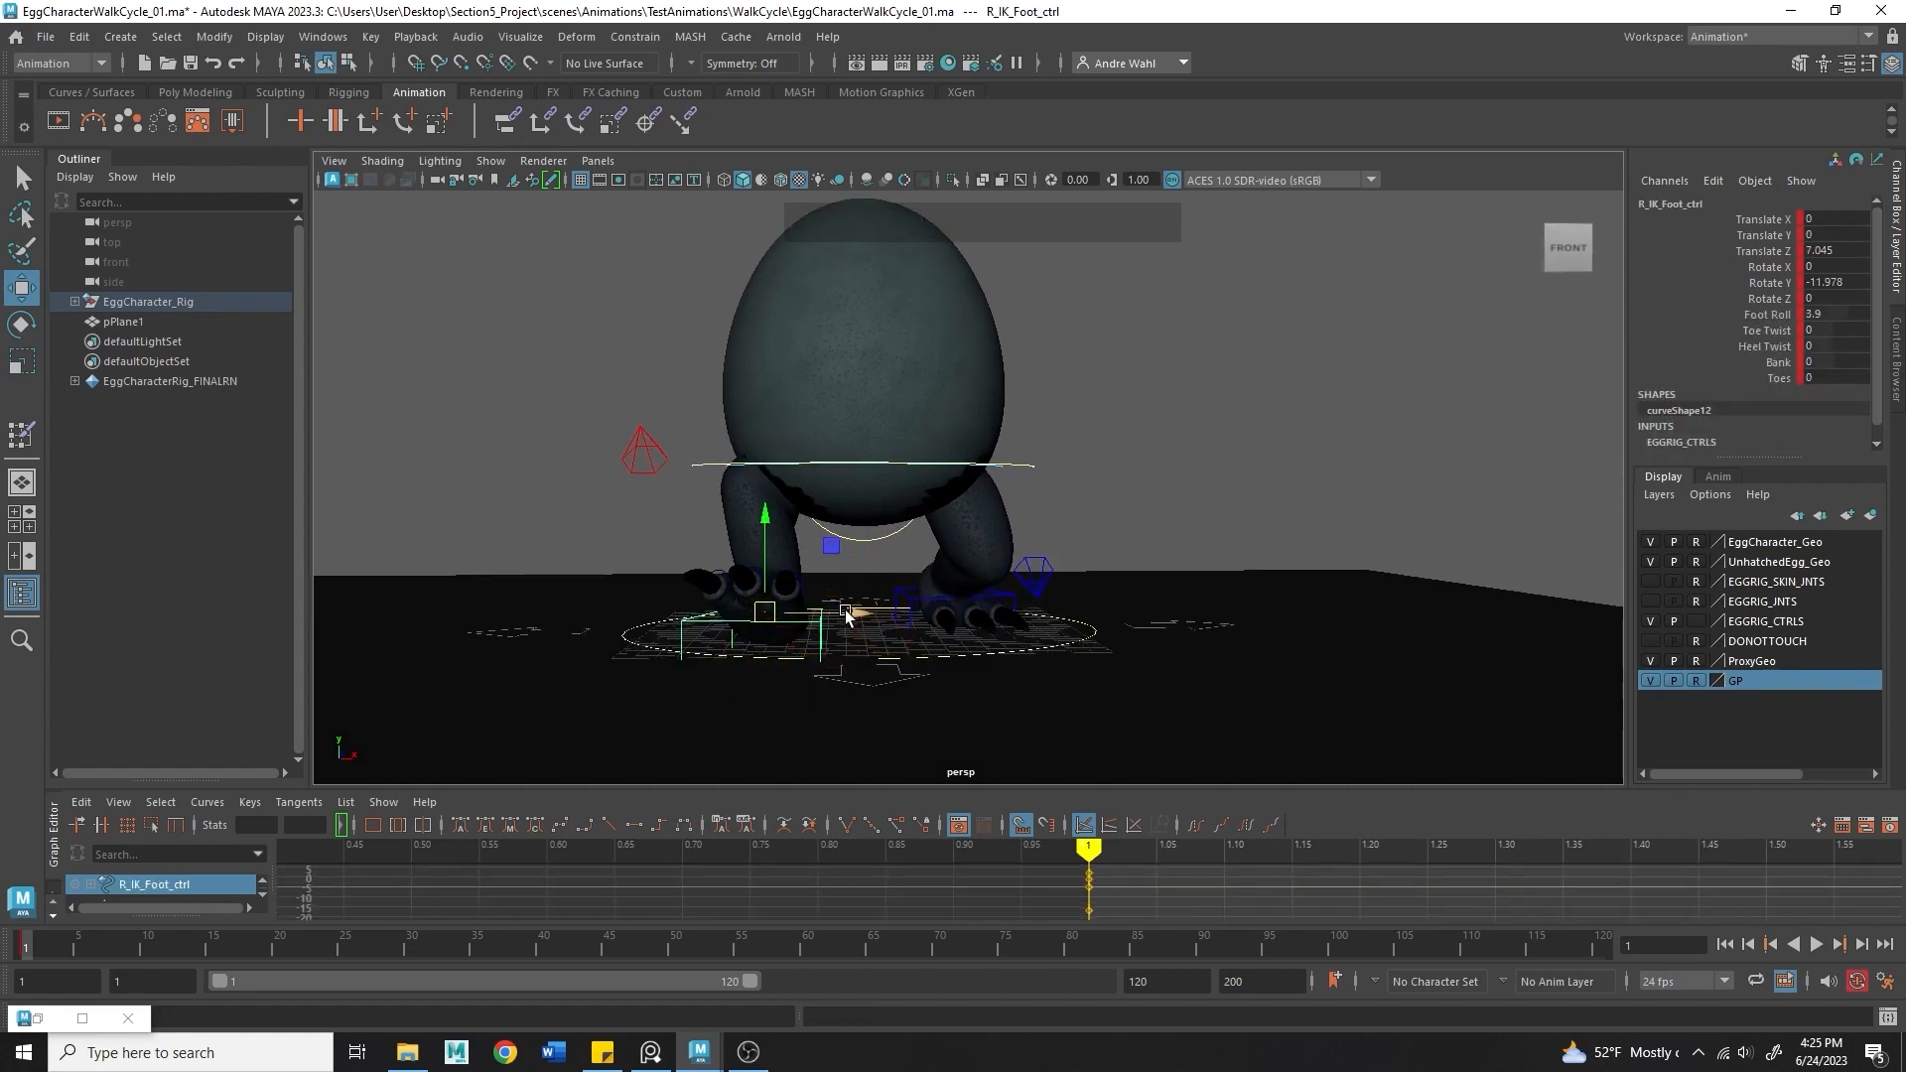
{"action": "mouse_move", "coordinate": [839, 614]}
{"action": "left_mouse_down"}
{"action": "mouse_move", "coordinate": [881, 629]}
{"action": "mouse_move", "coordinate": [862, 623]}
{"action": "left_mouse_up"}
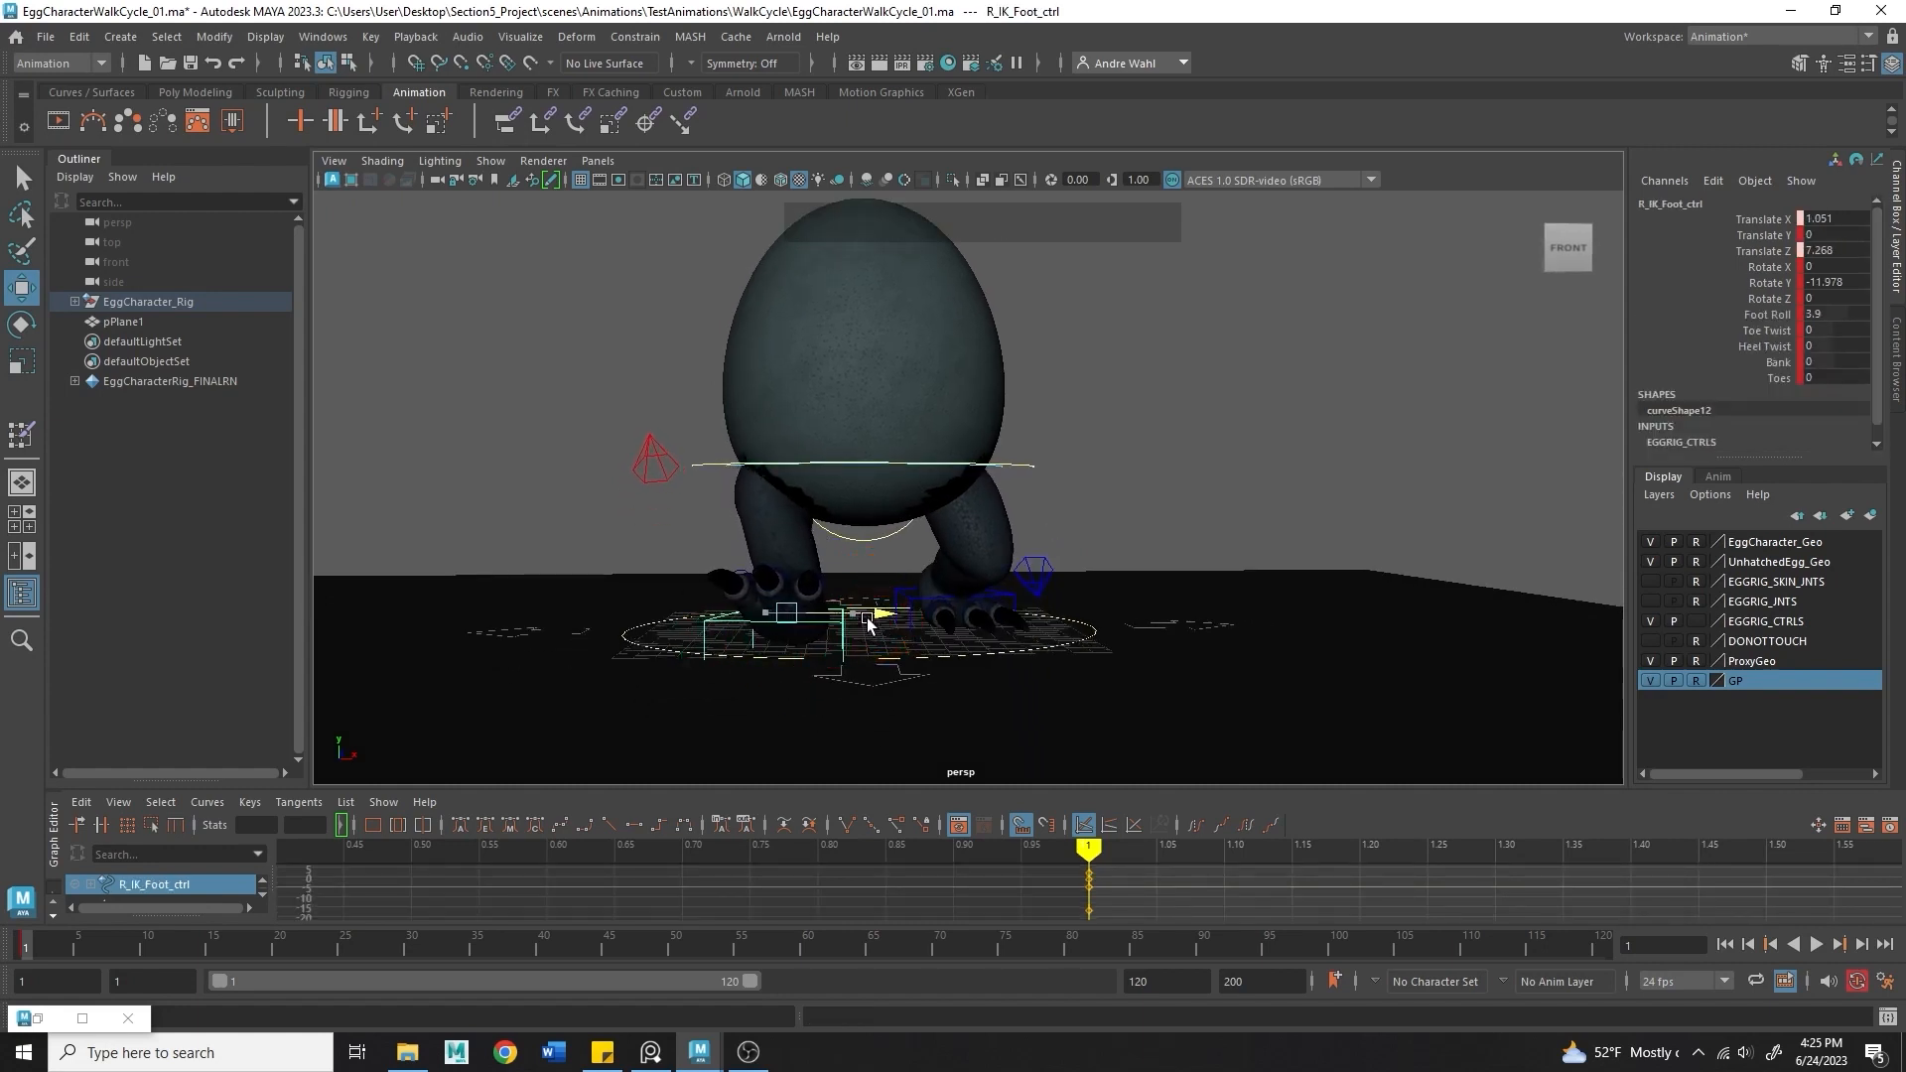
{"action": "left_click", "coordinate": [986, 597]}
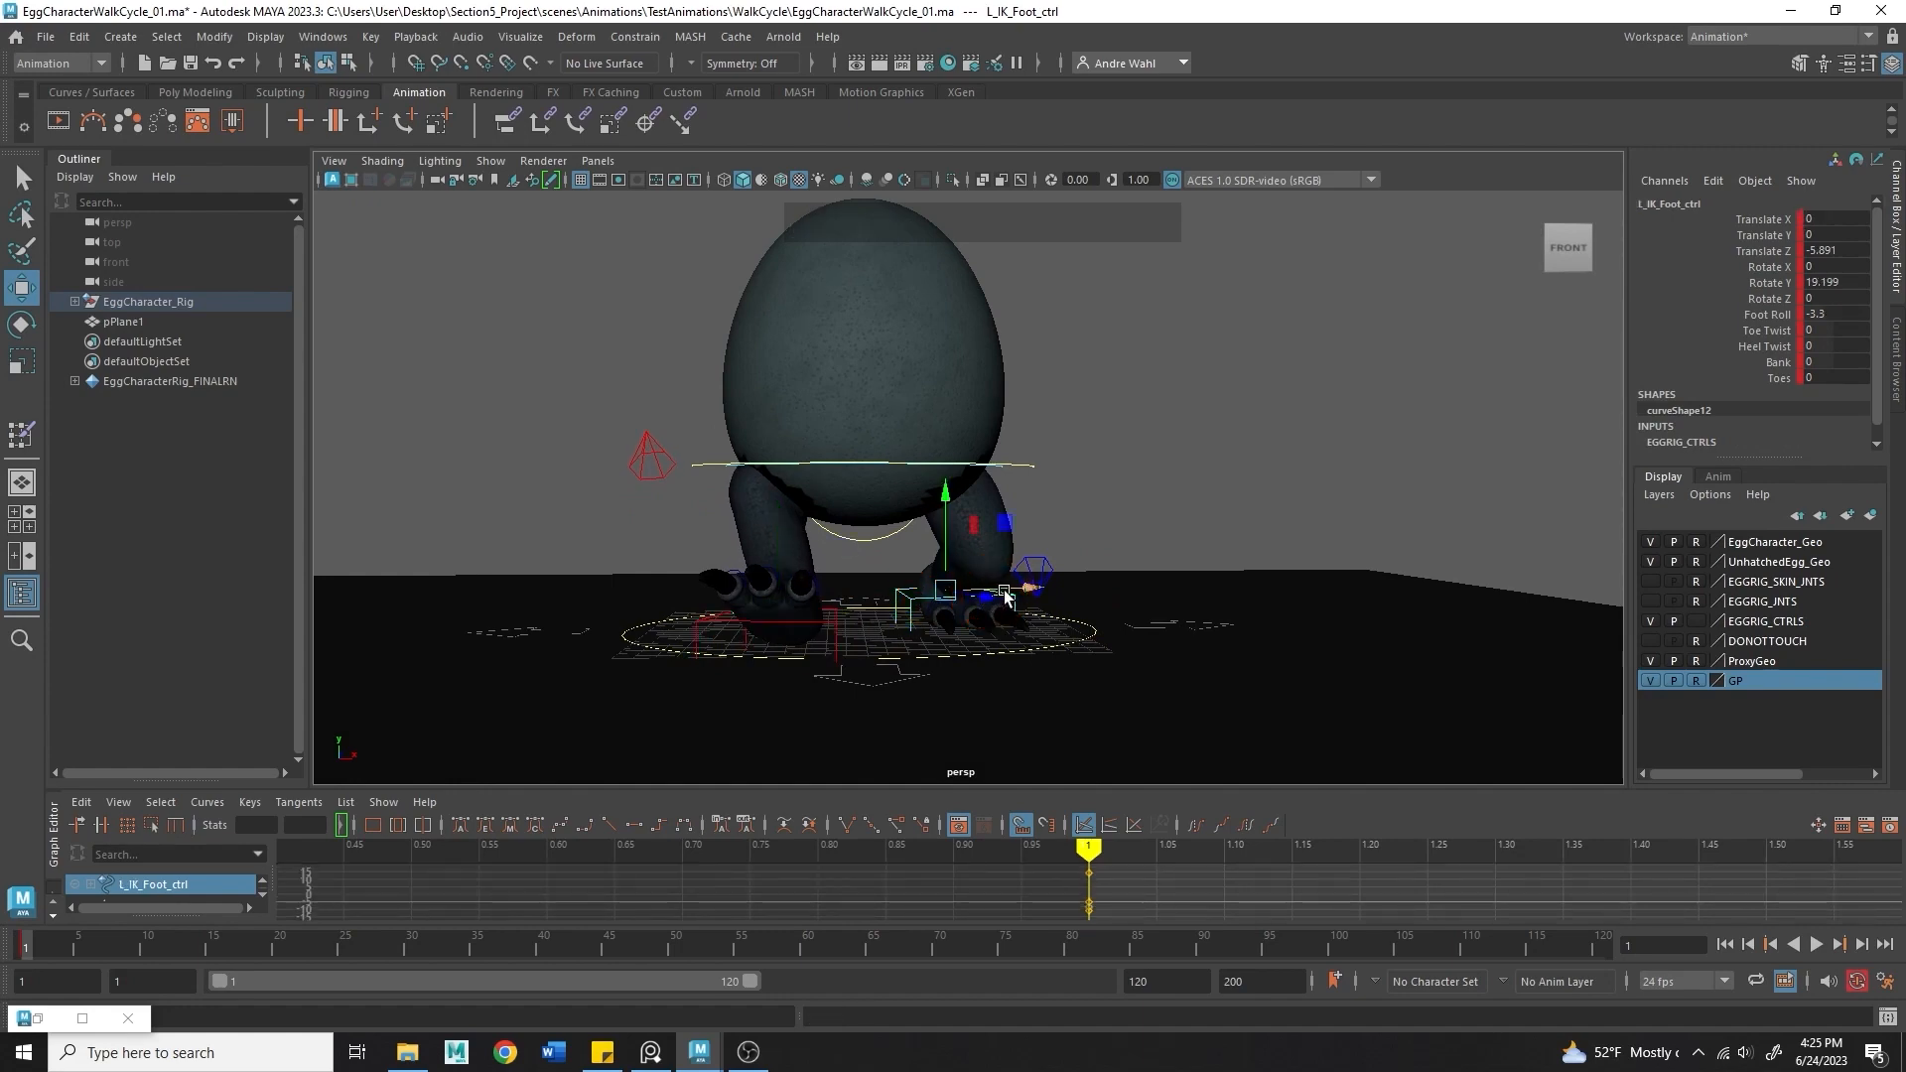
{"action": "left_click_drag", "start_coordinate": [986, 595], "coordinate": [971, 590]}
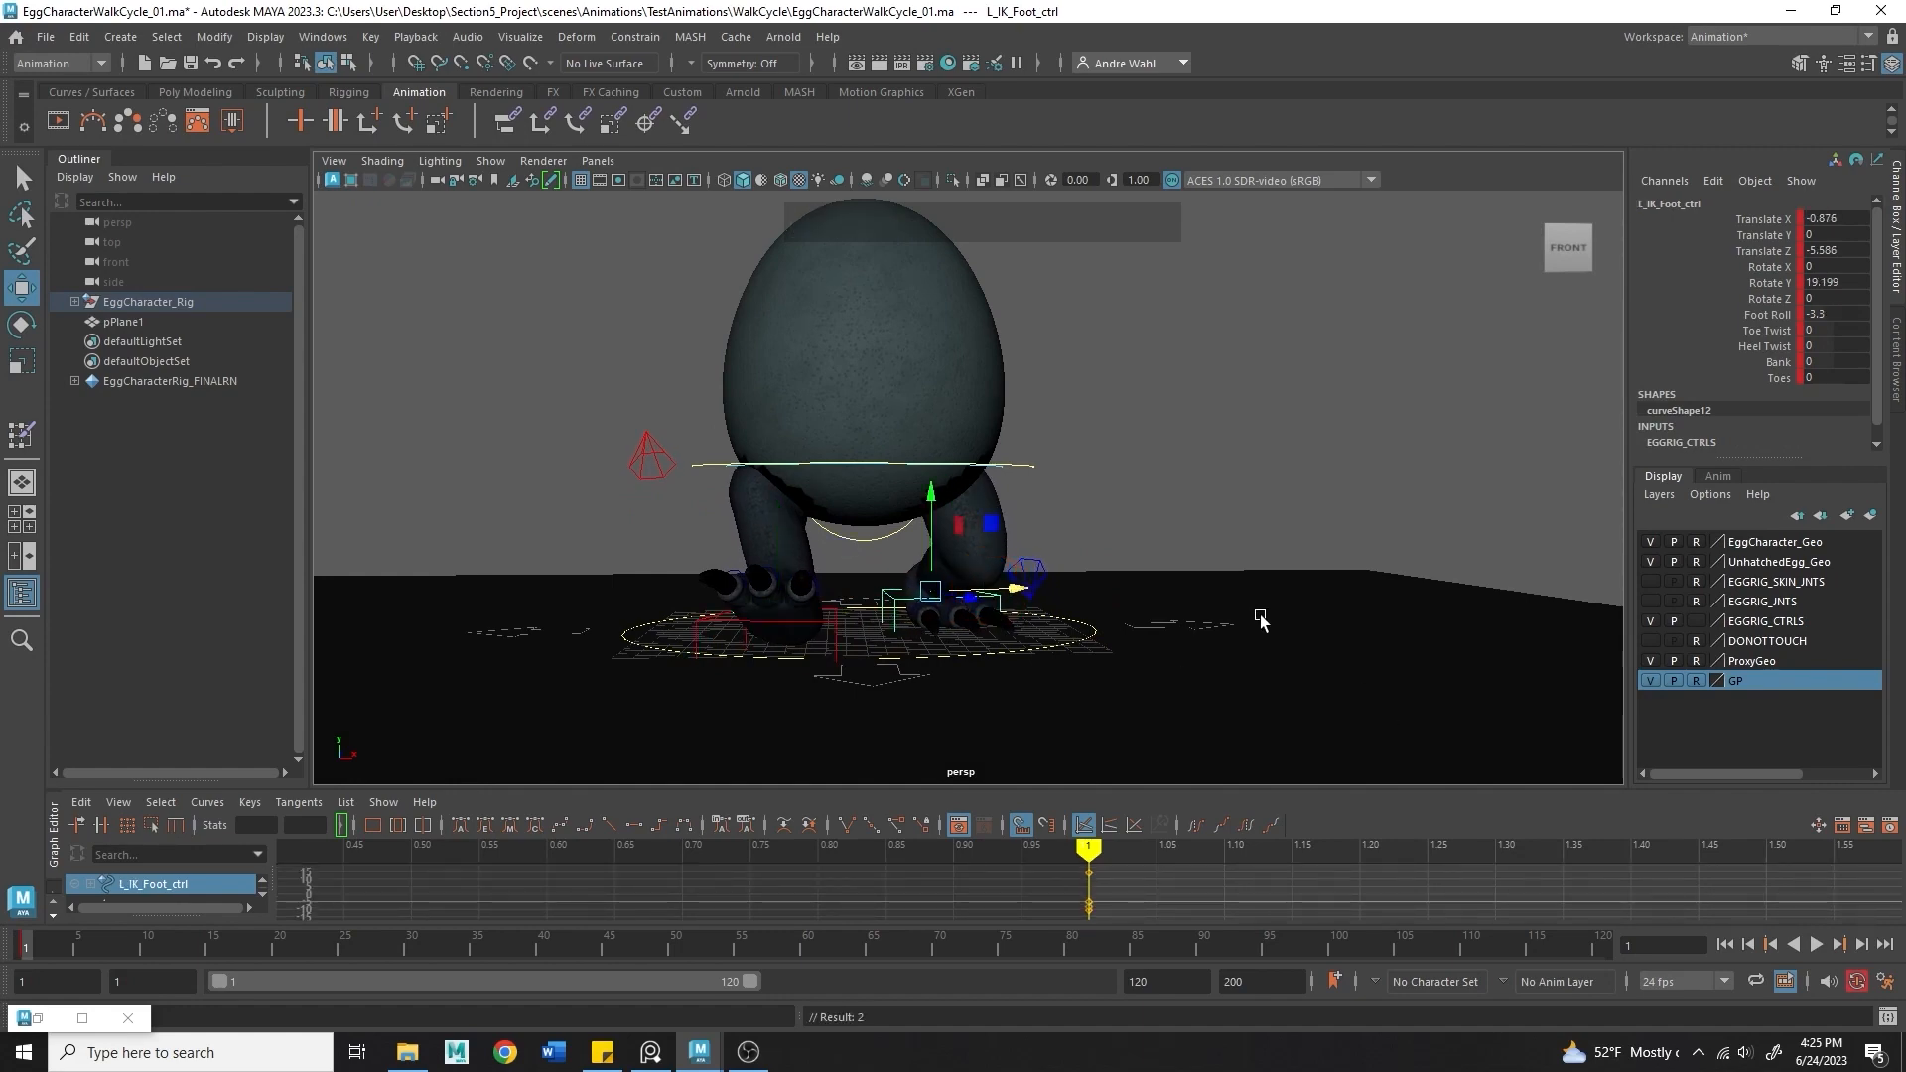
- Select all the tail controls and rotate them together about the Z axis to curl the tail toward the back foot
{"action": "middle_click_drag", "start_coordinate": [1261, 621], "coordinate": [1136, 574], "text": "alt"}
{"action": "left_click_drag", "start_coordinate": [1136, 575], "coordinate": [847, 583], "text": "alt"}
{"action": "right_click_drag", "start_coordinate": [847, 582], "coordinate": [1033, 540], "text": "alt"}
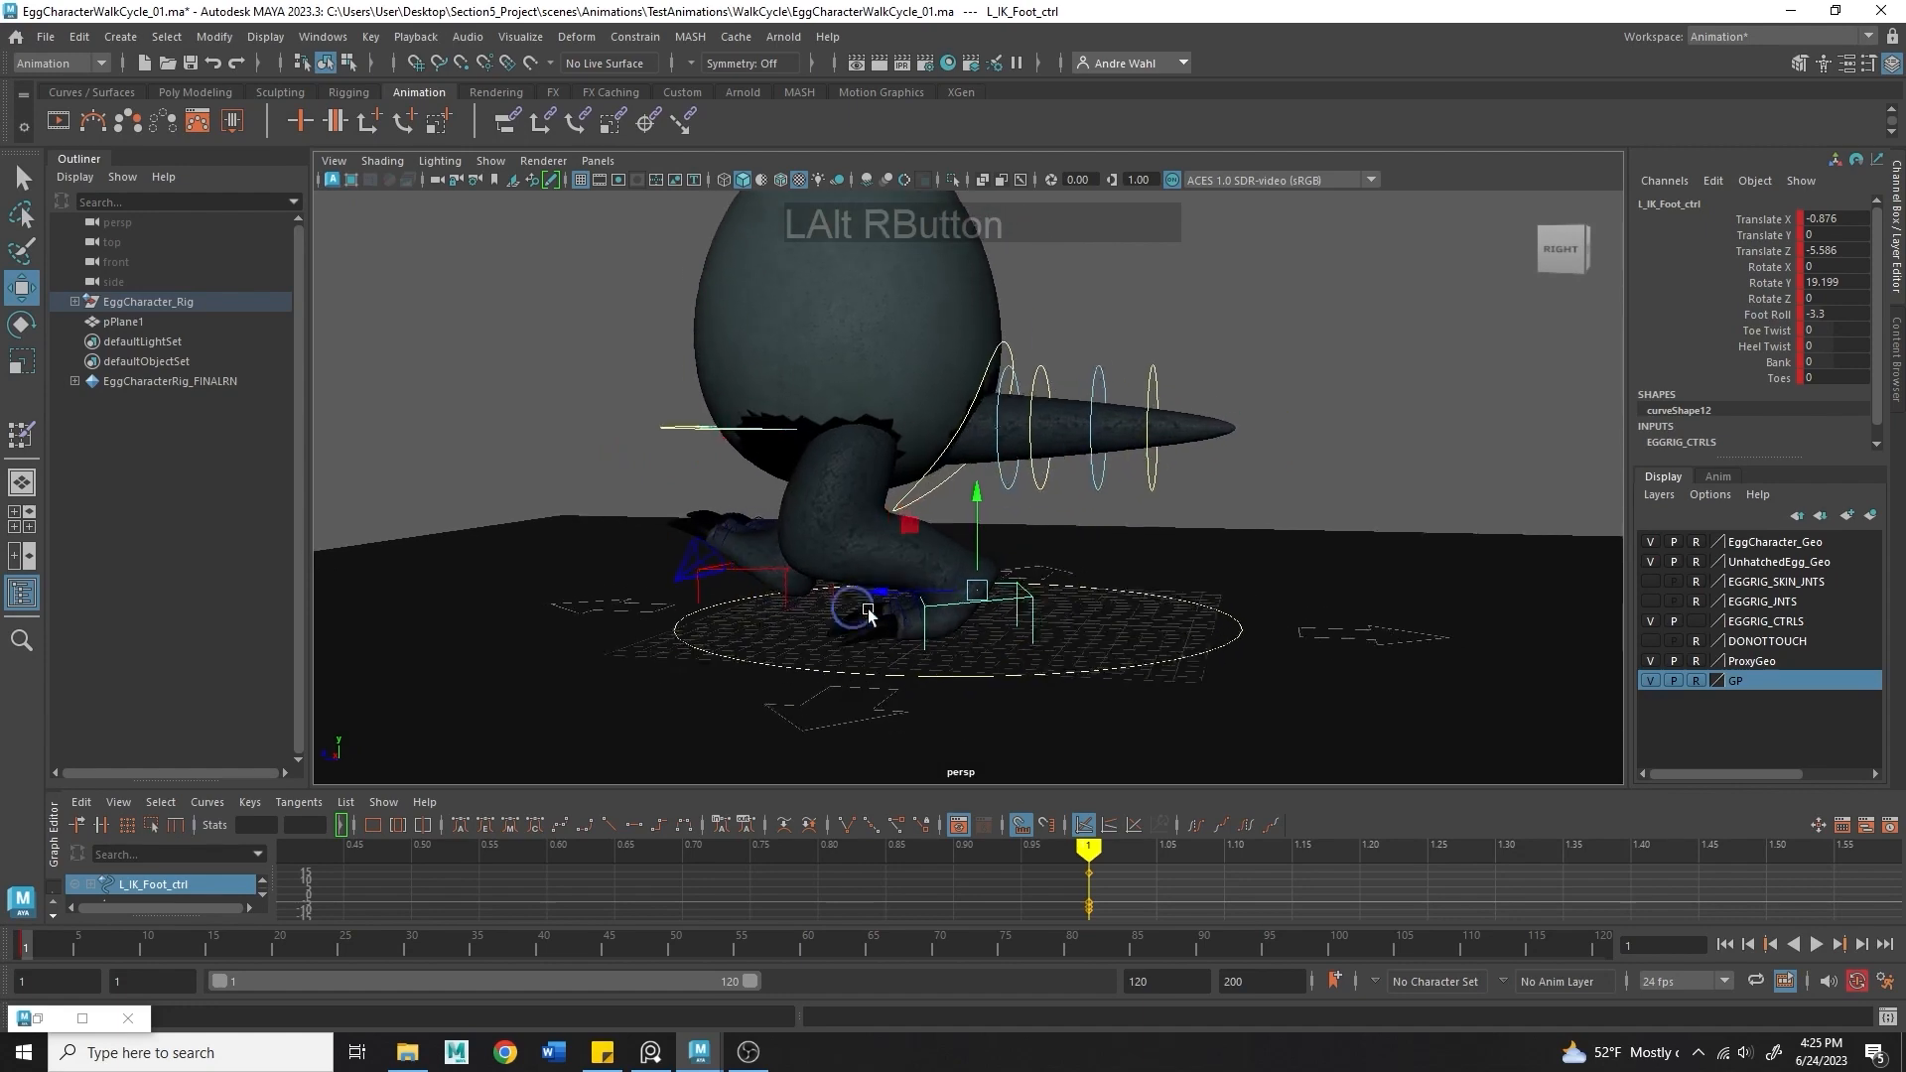
{"action": "left_click_drag", "start_coordinate": [1034, 540], "coordinate": [1110, 516], "text": "alt"}
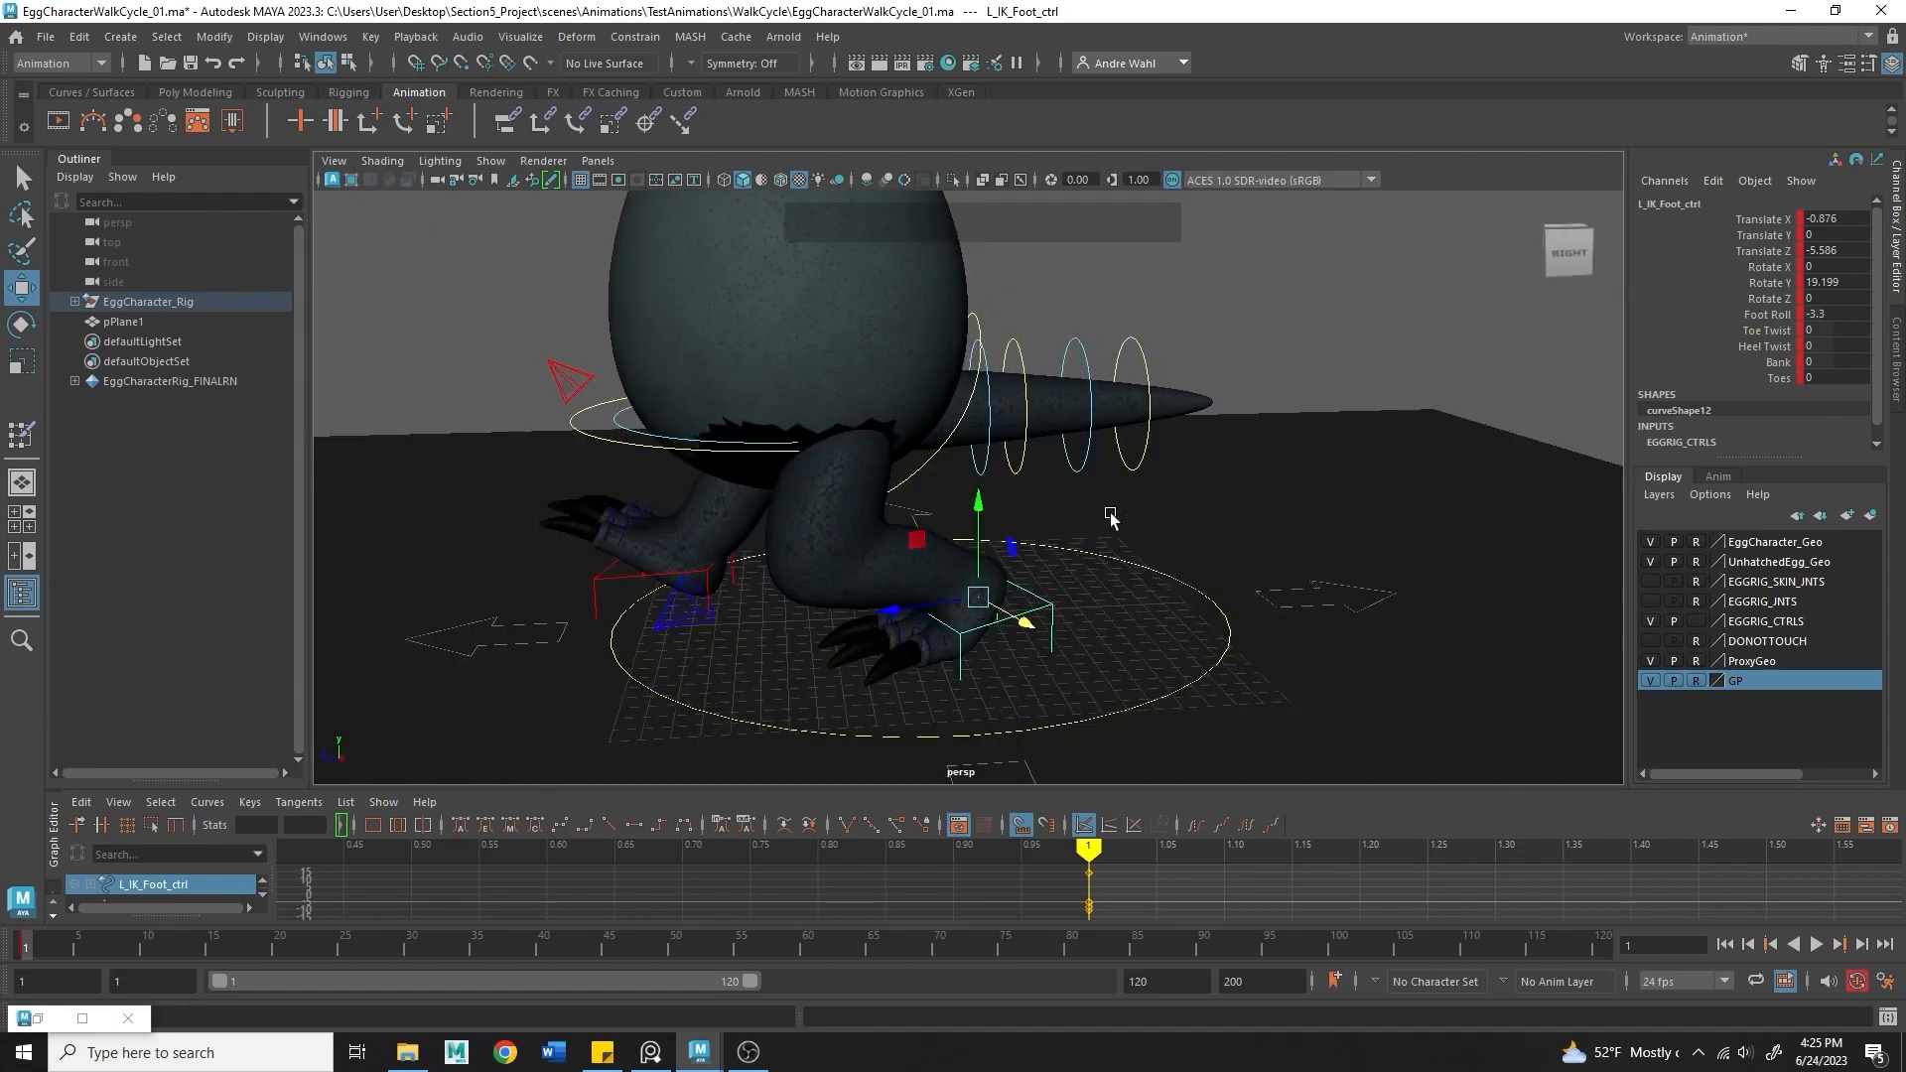
{"action": "left_click_drag", "start_coordinate": [983, 457], "coordinate": [1210, 404]}
{"action": "left_click_drag", "start_coordinate": [1160, 455], "coordinate": [902, 544], "text": "alt"}
{"action": "key", "text": "f"}
{"action": "key", "text": "e"}
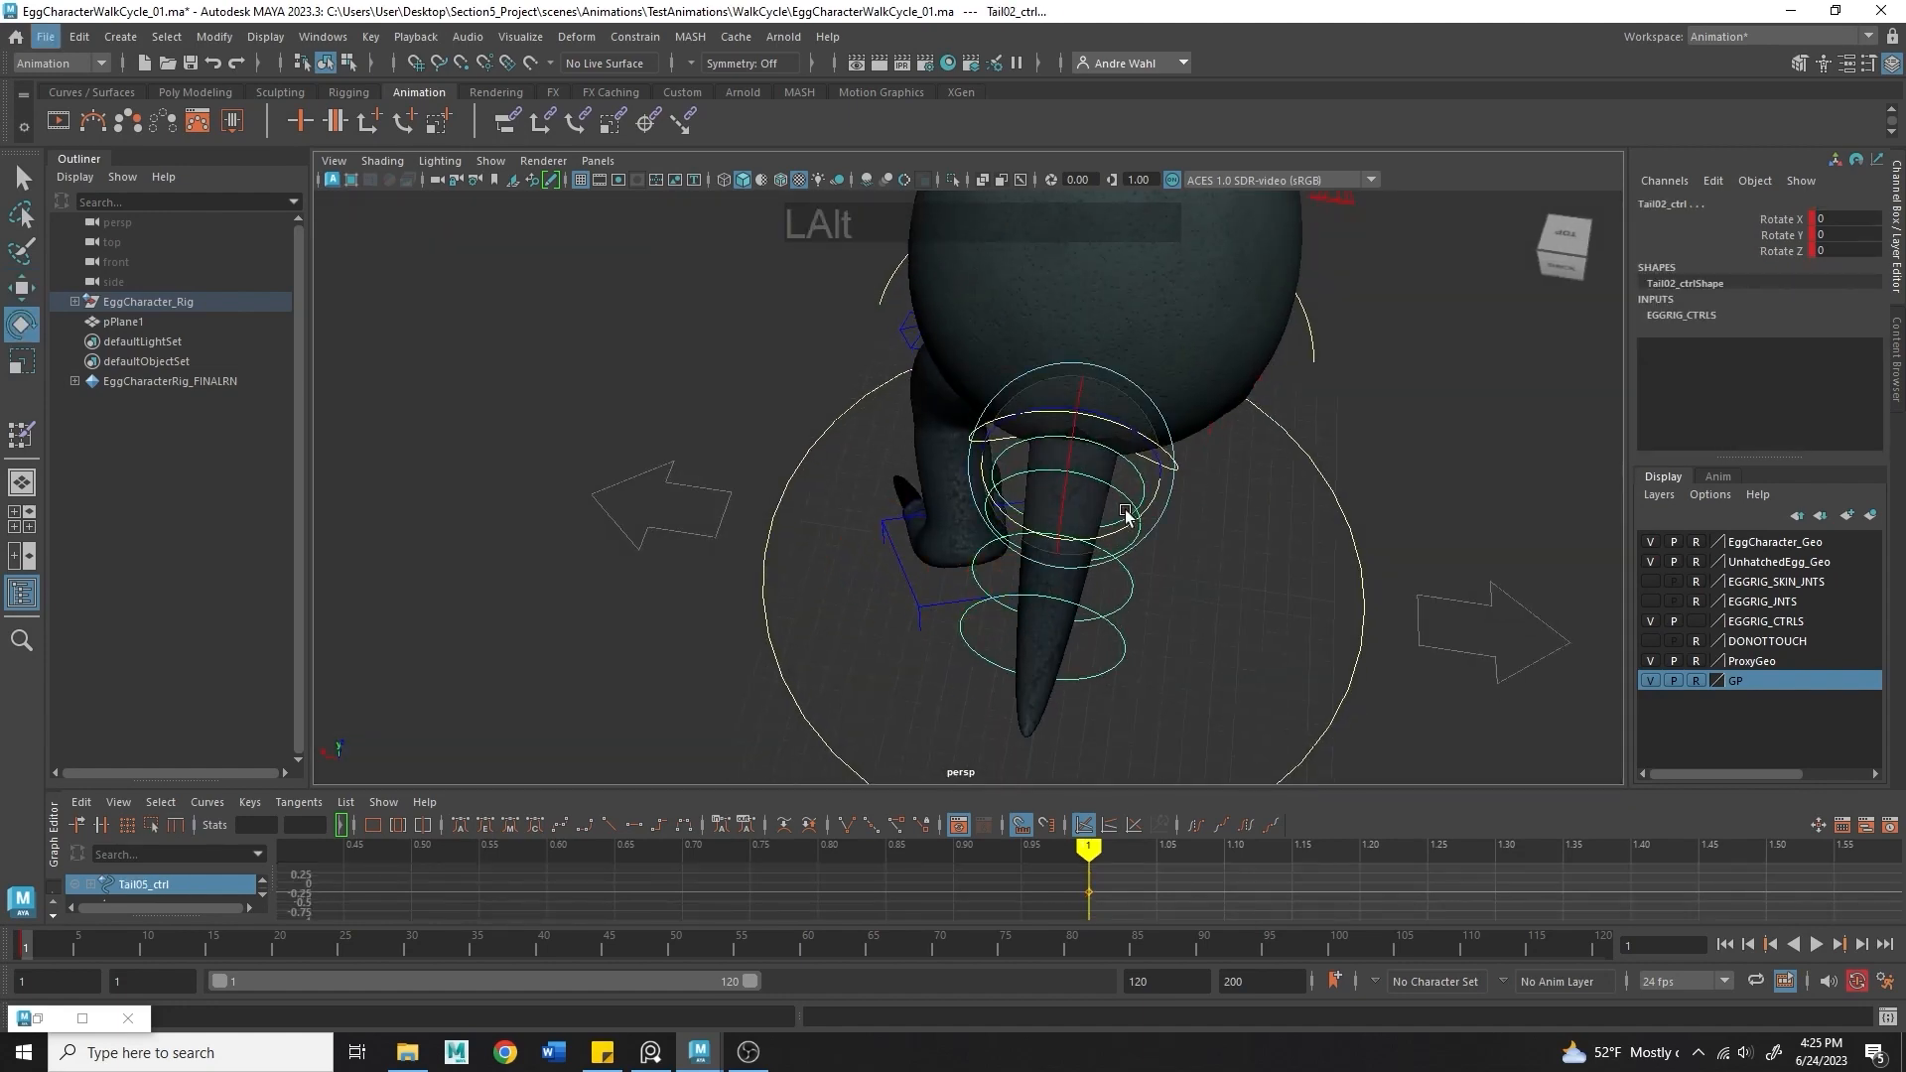
{"action": "left_click_drag", "start_coordinate": [1054, 588], "coordinate": [906, 490], "text": "alt"}
{"action": "key", "text": "q"}
{"action": "left_click", "coordinate": [1111, 446]}
{"action": "left_click_drag", "start_coordinate": [647, 313], "coordinate": [925, 430]}
{"action": "left_click_drag", "start_coordinate": [925, 431], "coordinate": [1072, 557], "text": "alt"}
{"action": "key", "text": "e"}
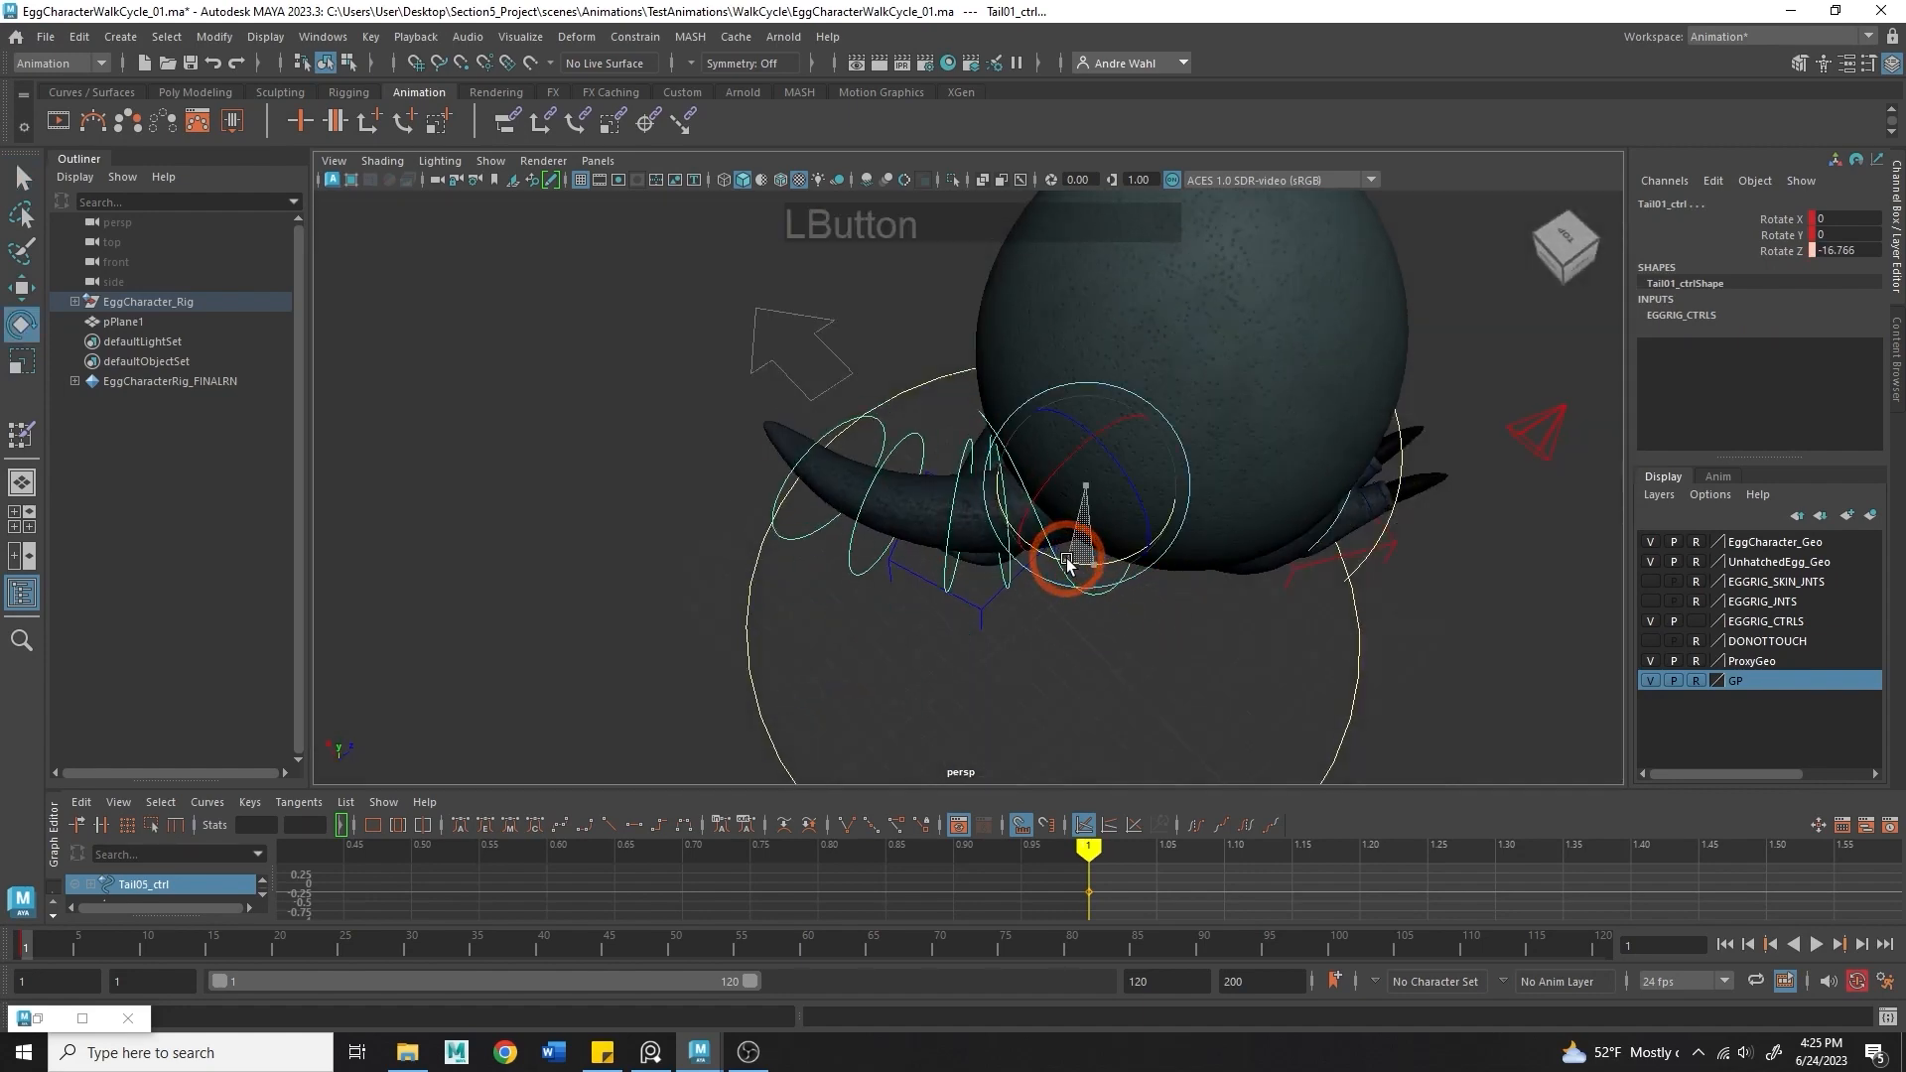
- Adjust the root control's height to a Translate Y of about 0.18
{"action": "left_click_drag", "start_coordinate": [1444, 494], "coordinate": [1195, 430], "text": "alt"}
{"action": "left_click", "coordinate": [1313, 462]}
{"action": "key", "text": "w"}
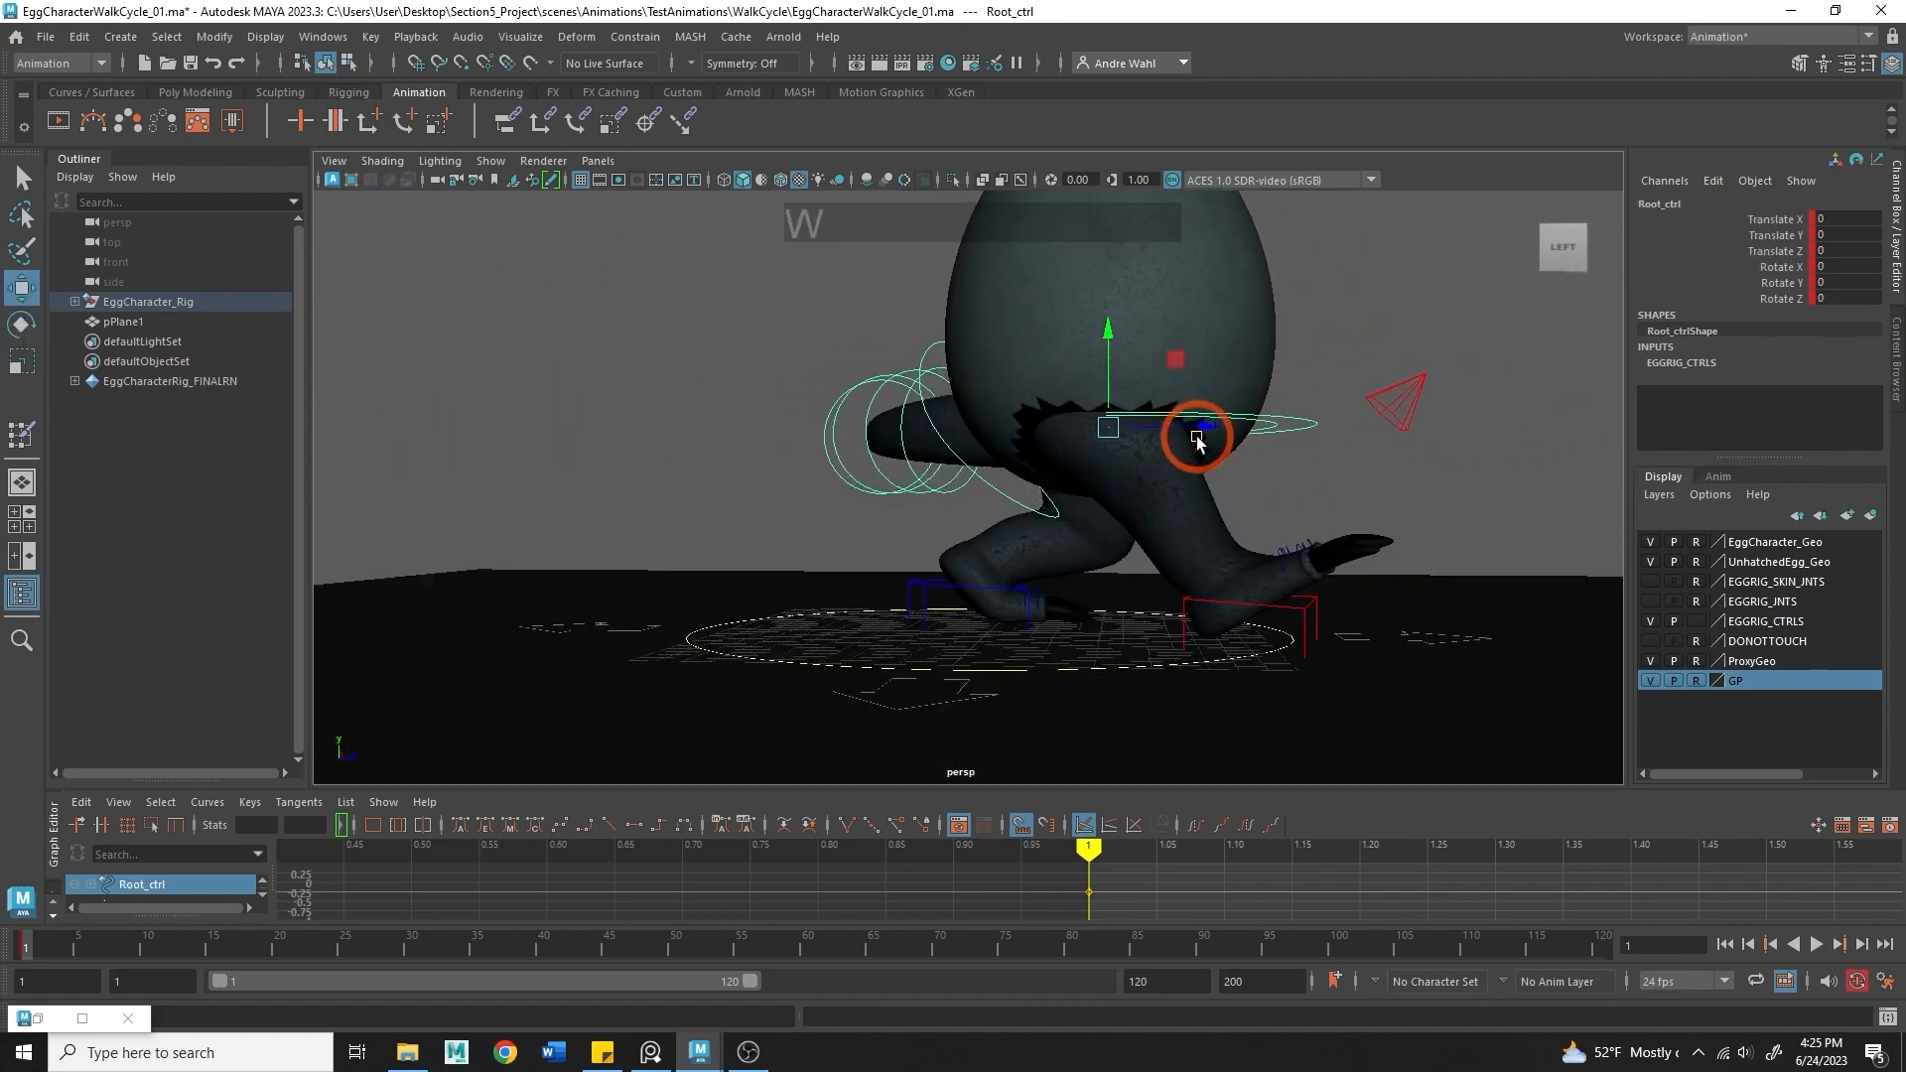
{"action": "mouse_move", "coordinate": [1112, 354]}
{"action": "left_mouse_down"}
{"action": "mouse_move", "coordinate": [1117, 378]}
{"action": "mouse_move", "coordinate": [1100, 364]}
{"action": "left_mouse_up"}
{"action": "left_click_drag", "start_coordinate": [1271, 458], "coordinate": [907, 456], "text": "alt"}
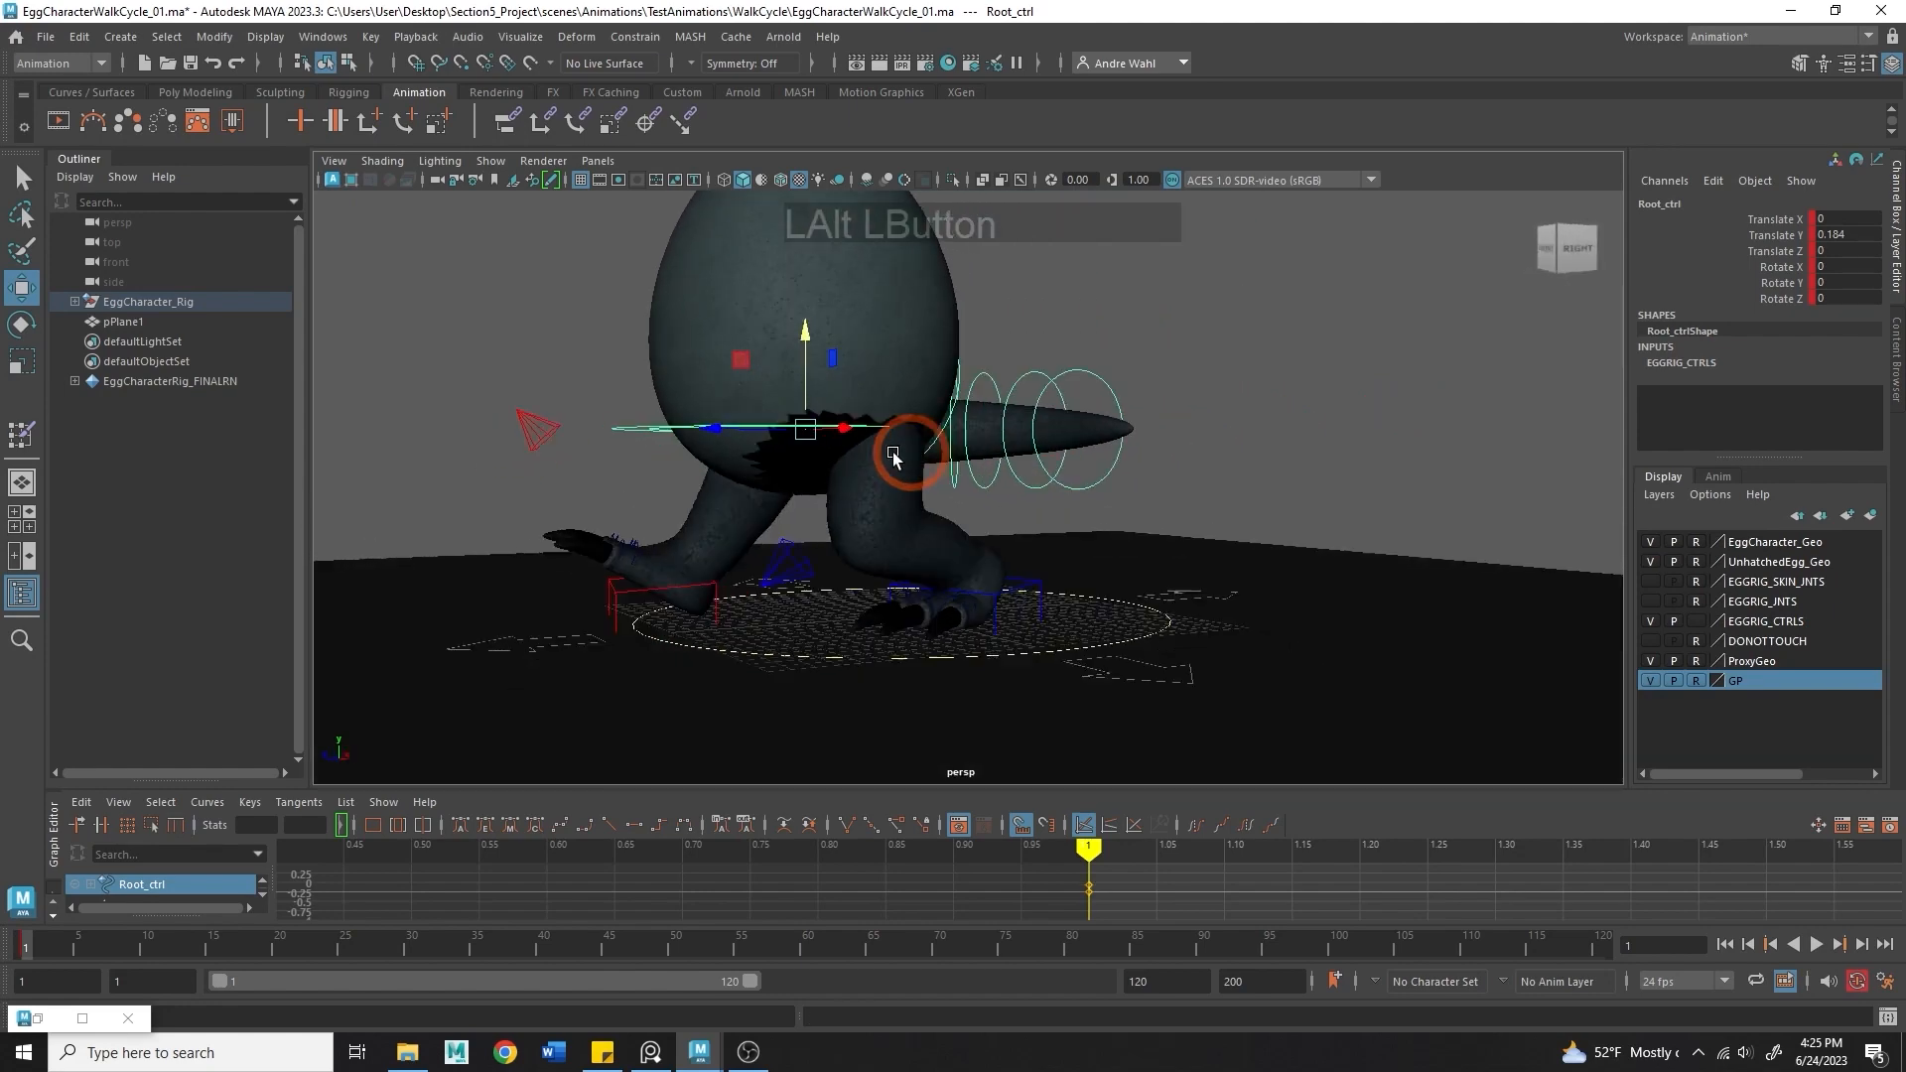
- Select all of the rig's controls and key the contact pose at frame 1
{"action": "right_click_drag", "start_coordinate": [907, 456], "coordinate": [744, 468], "text": "alt"}
{"action": "left_click_drag", "start_coordinate": [744, 468], "coordinate": [647, 519], "text": "alt"}
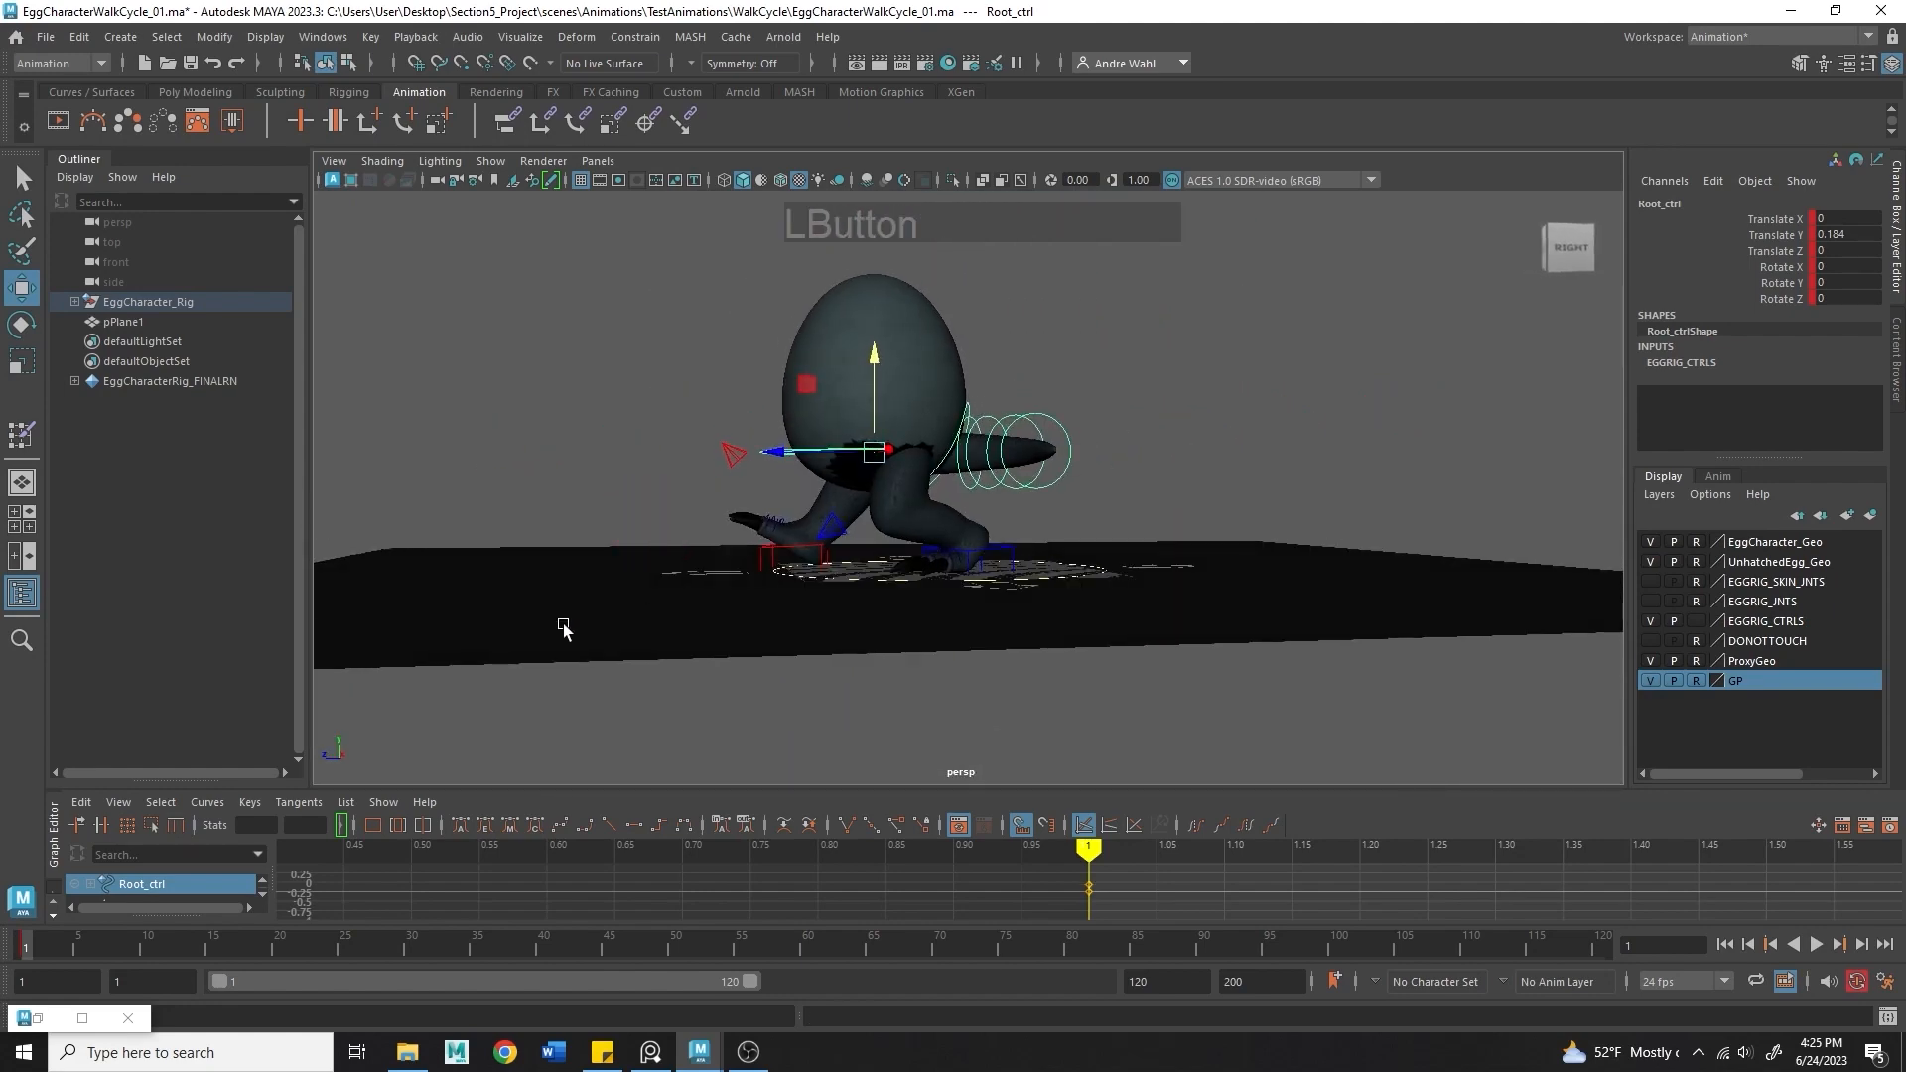
{"action": "left_click_drag", "start_coordinate": [564, 625], "coordinate": [1306, 355]}
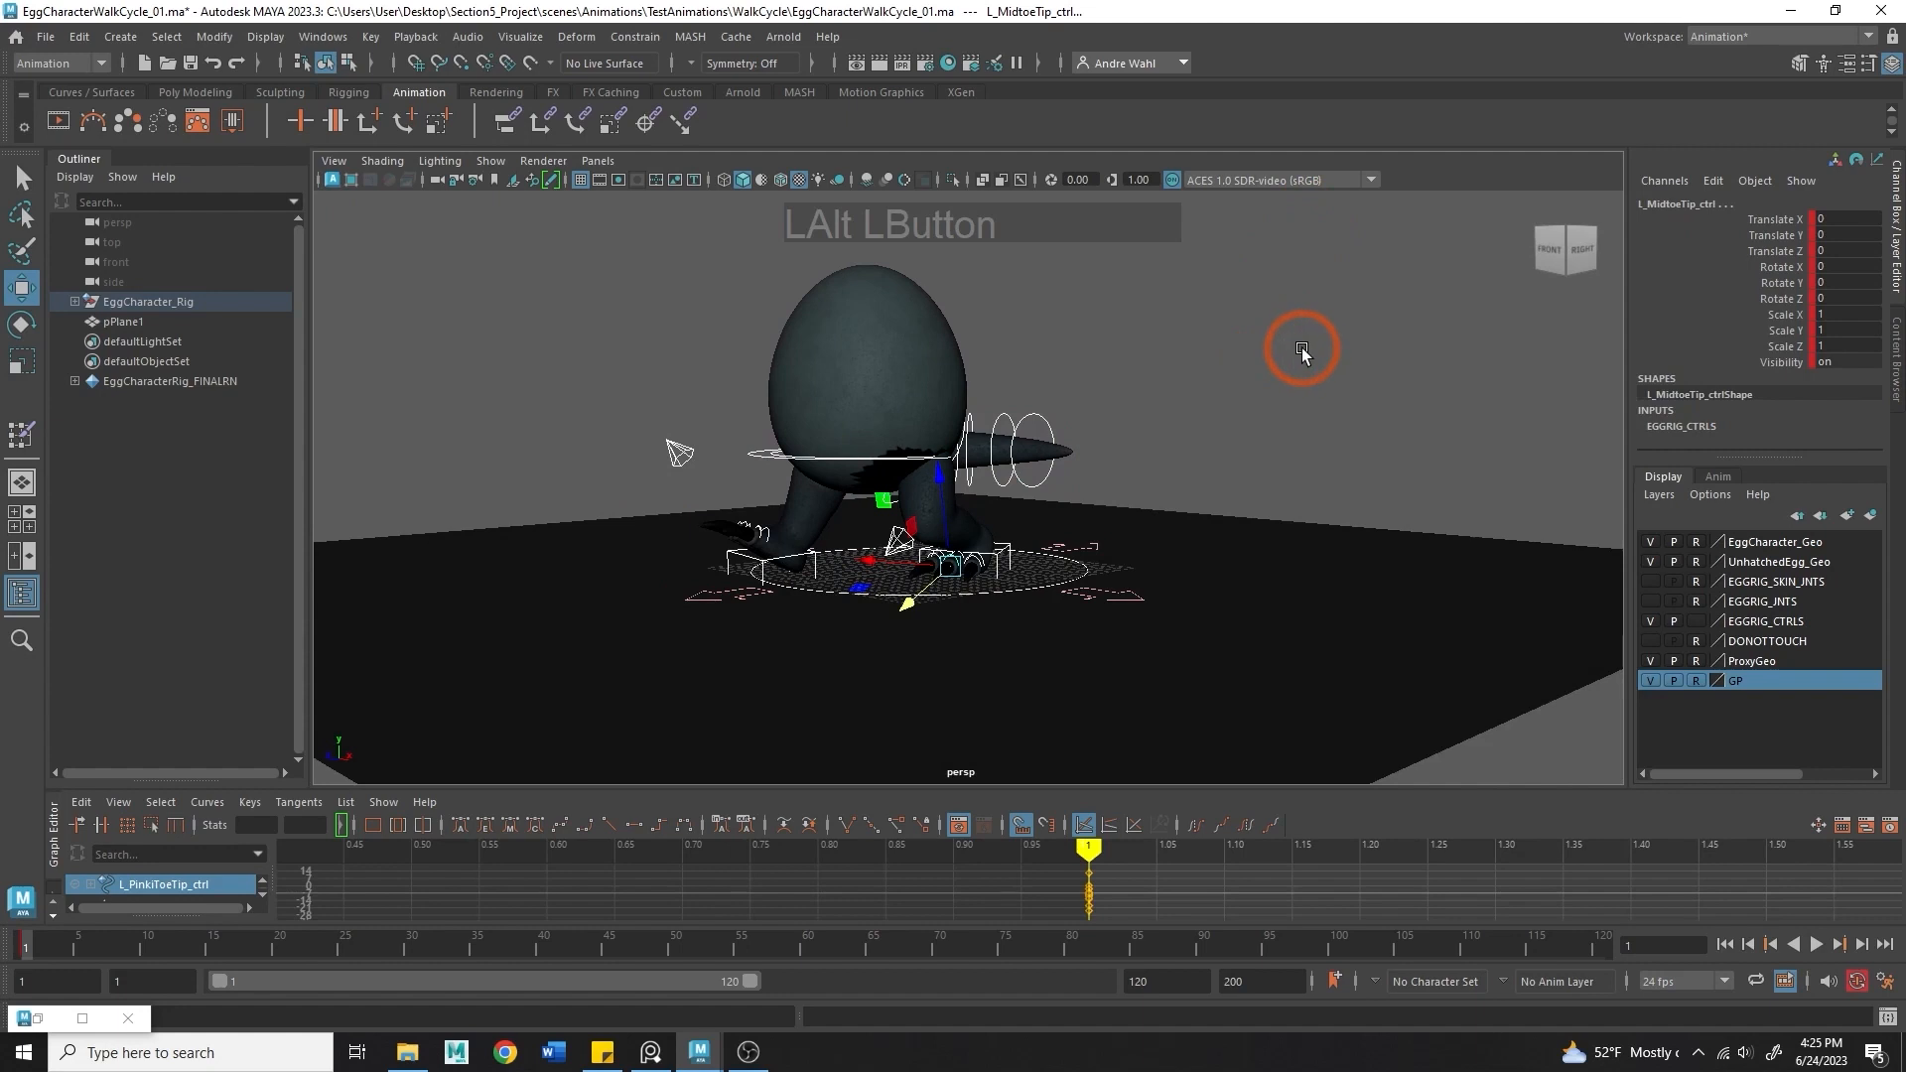
{"action": "key", "text": "s"}
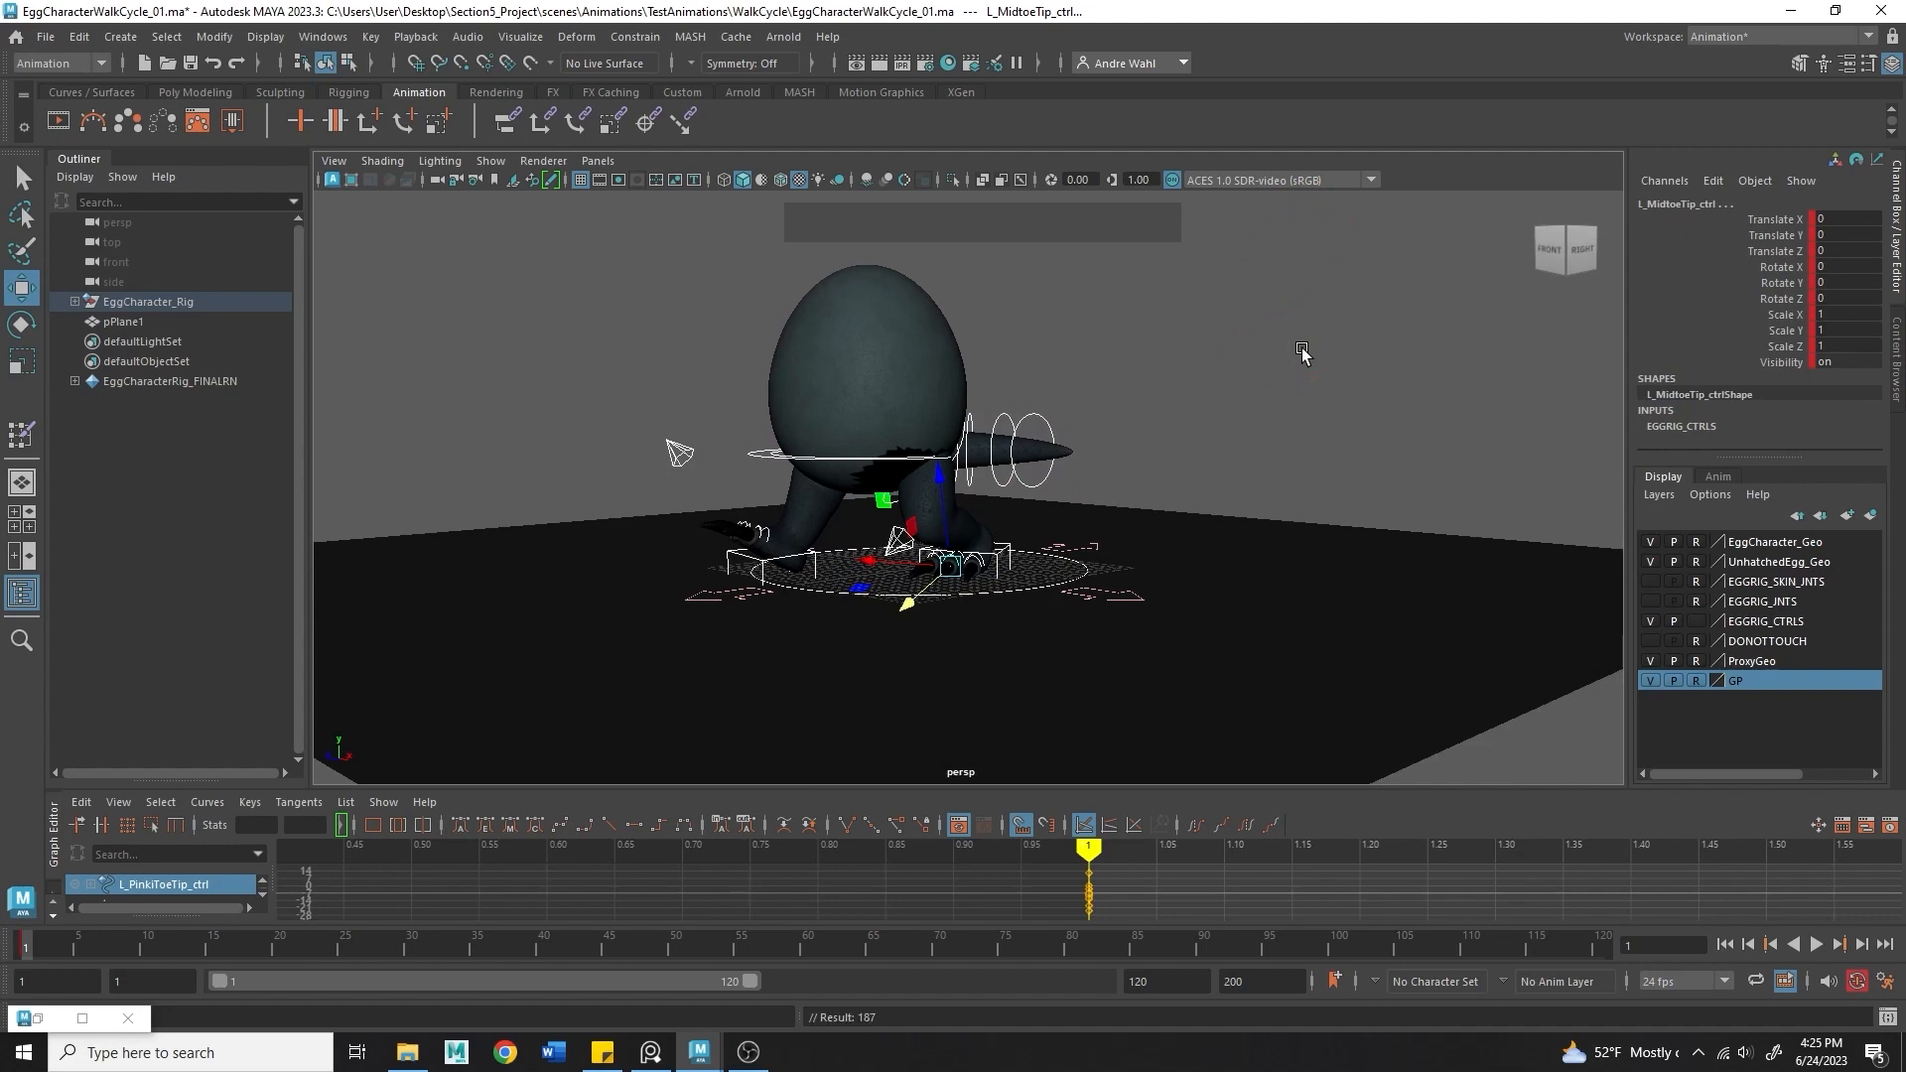
- Key the same pose on all controls at frames 16 and 32, and end the playback range at frame 32
{"action": "left_click_drag", "start_coordinate": [1073, 445], "coordinate": [1356, 449], "text": "alt"}
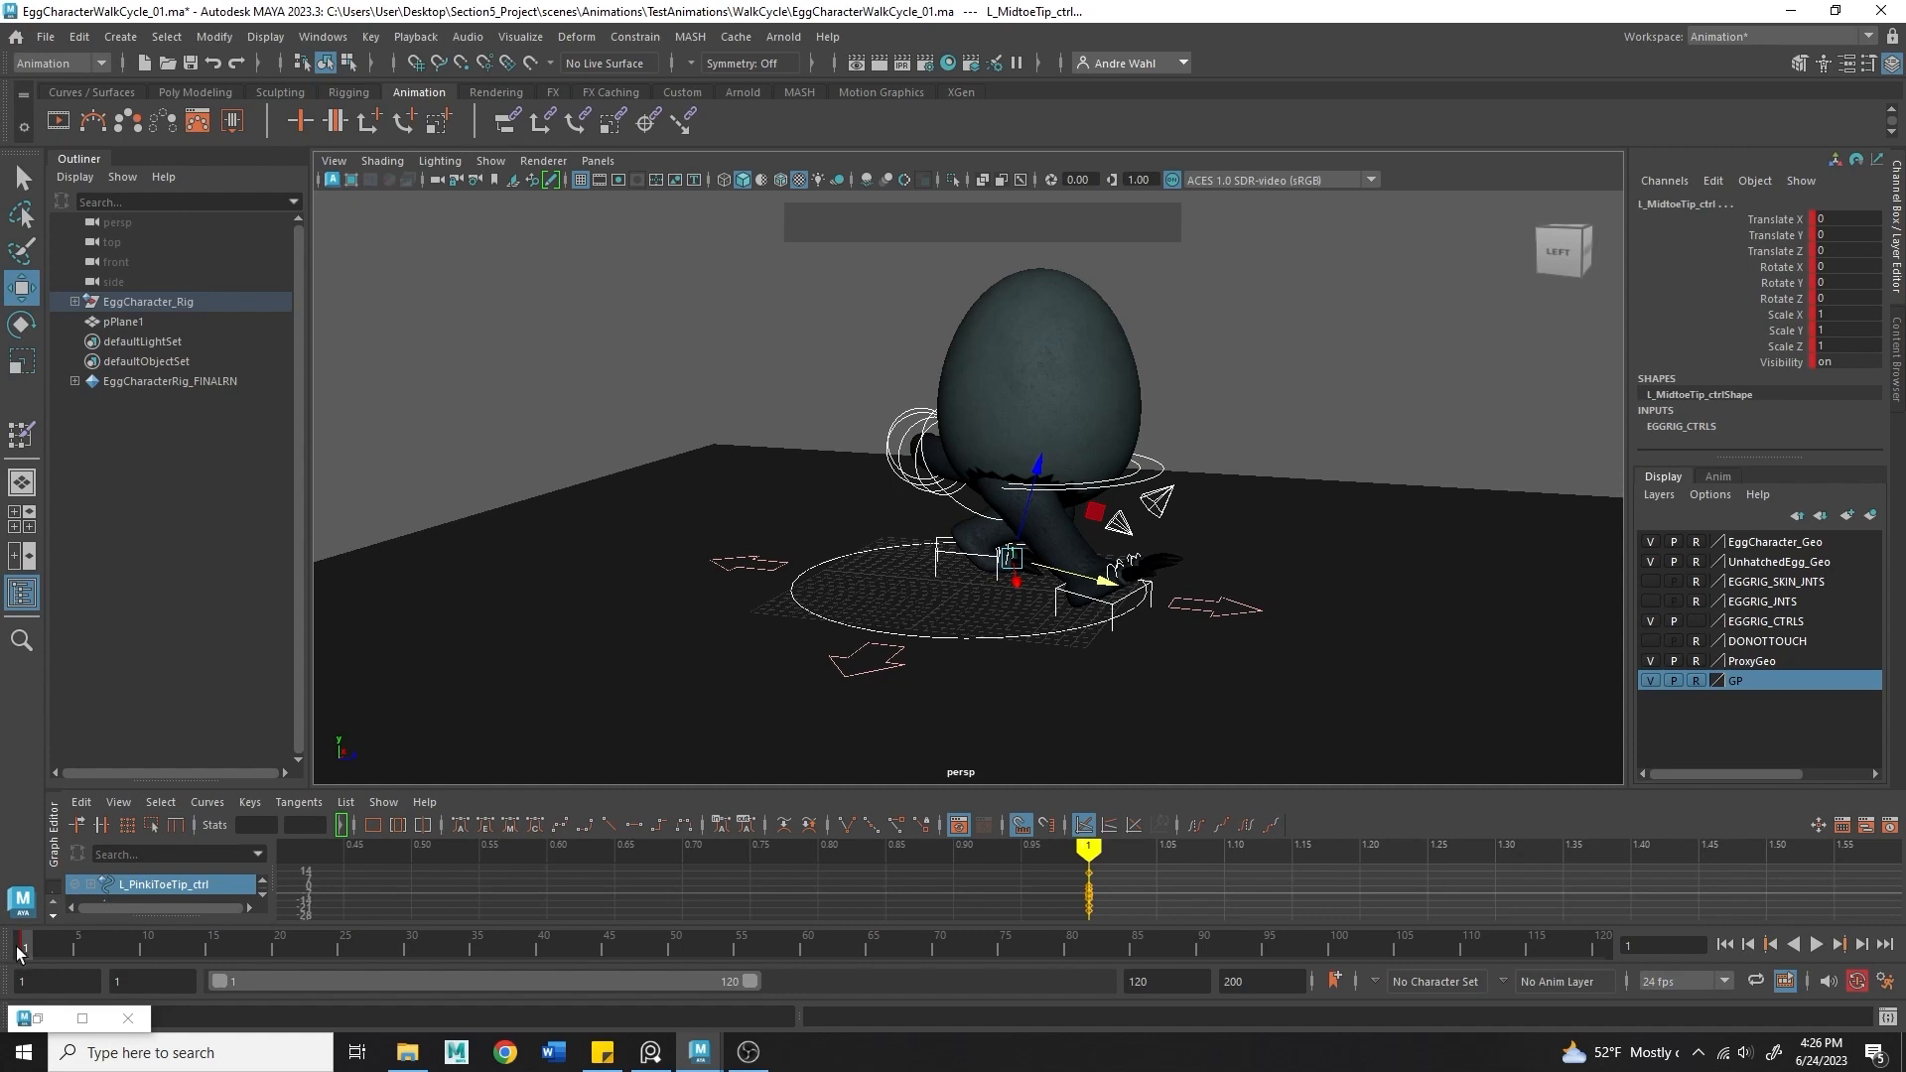
{"action": "left_click_drag", "start_coordinate": [30, 951], "coordinate": [67, 971]}
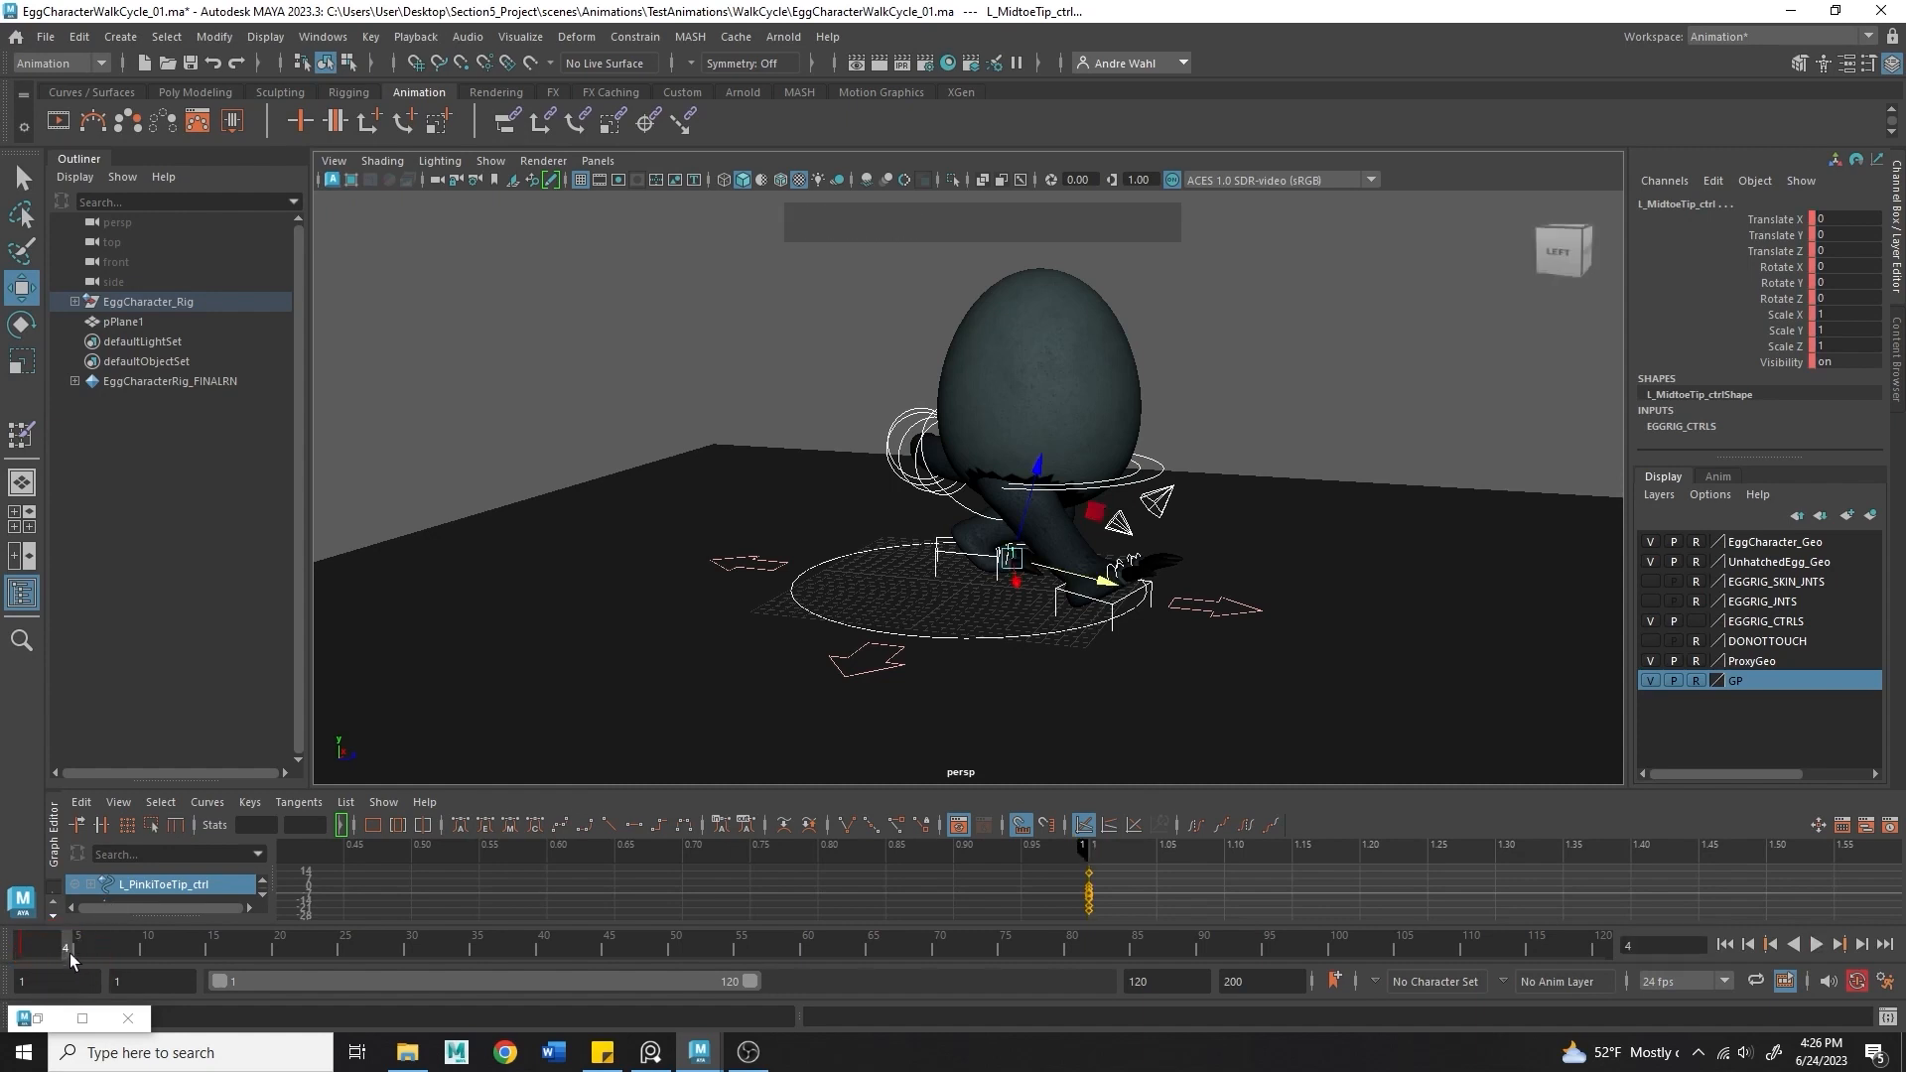
{"action": "left_click", "coordinate": [118, 951]}
{"action": "left_click_drag", "start_coordinate": [122, 950], "coordinate": [230, 972]}
{"action": "key", "text": "s"}
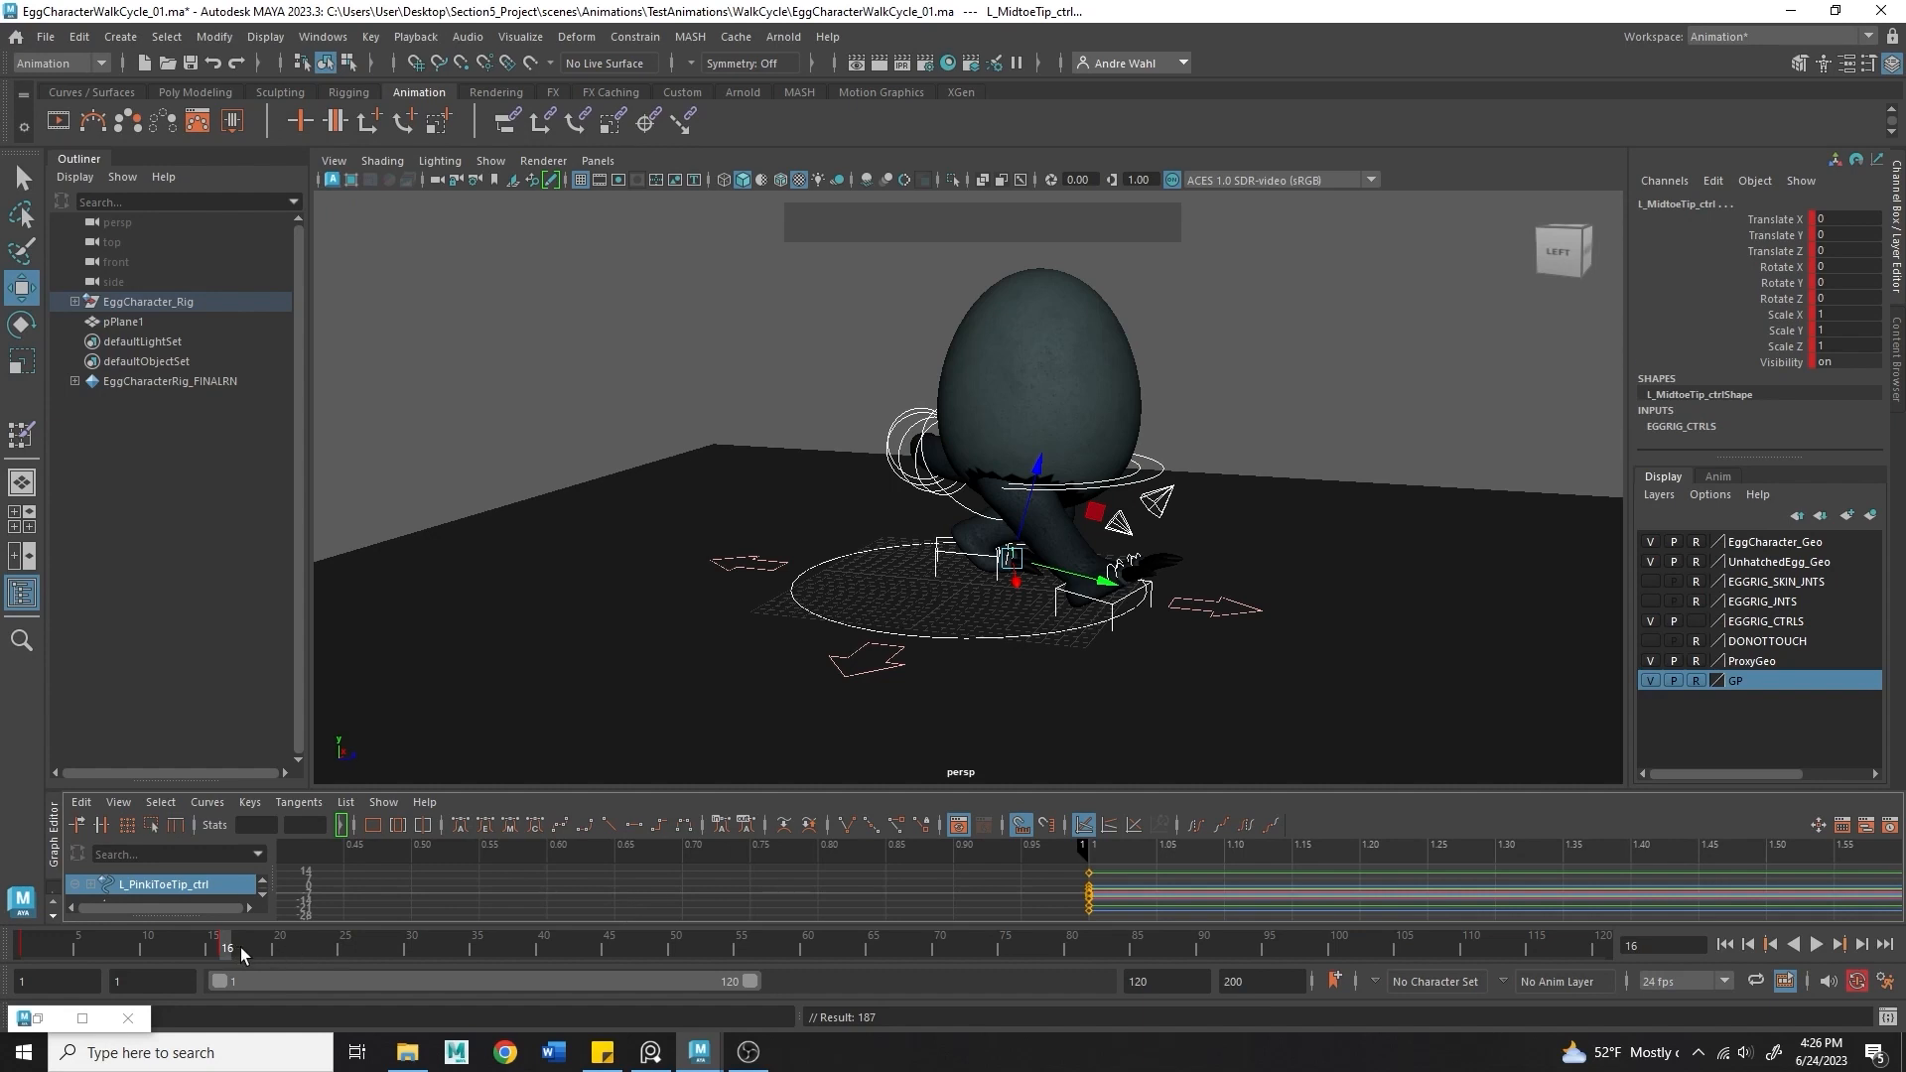
{"action": "mouse_move", "coordinate": [240, 947]}
{"action": "left_mouse_down"}
{"action": "mouse_move", "coordinate": [529, 979]}
{"action": "mouse_move", "coordinate": [407, 948]}
{"action": "mouse_move", "coordinate": [436, 971]}
{"action": "left_mouse_up"}
{"action": "key", "text": "s"}
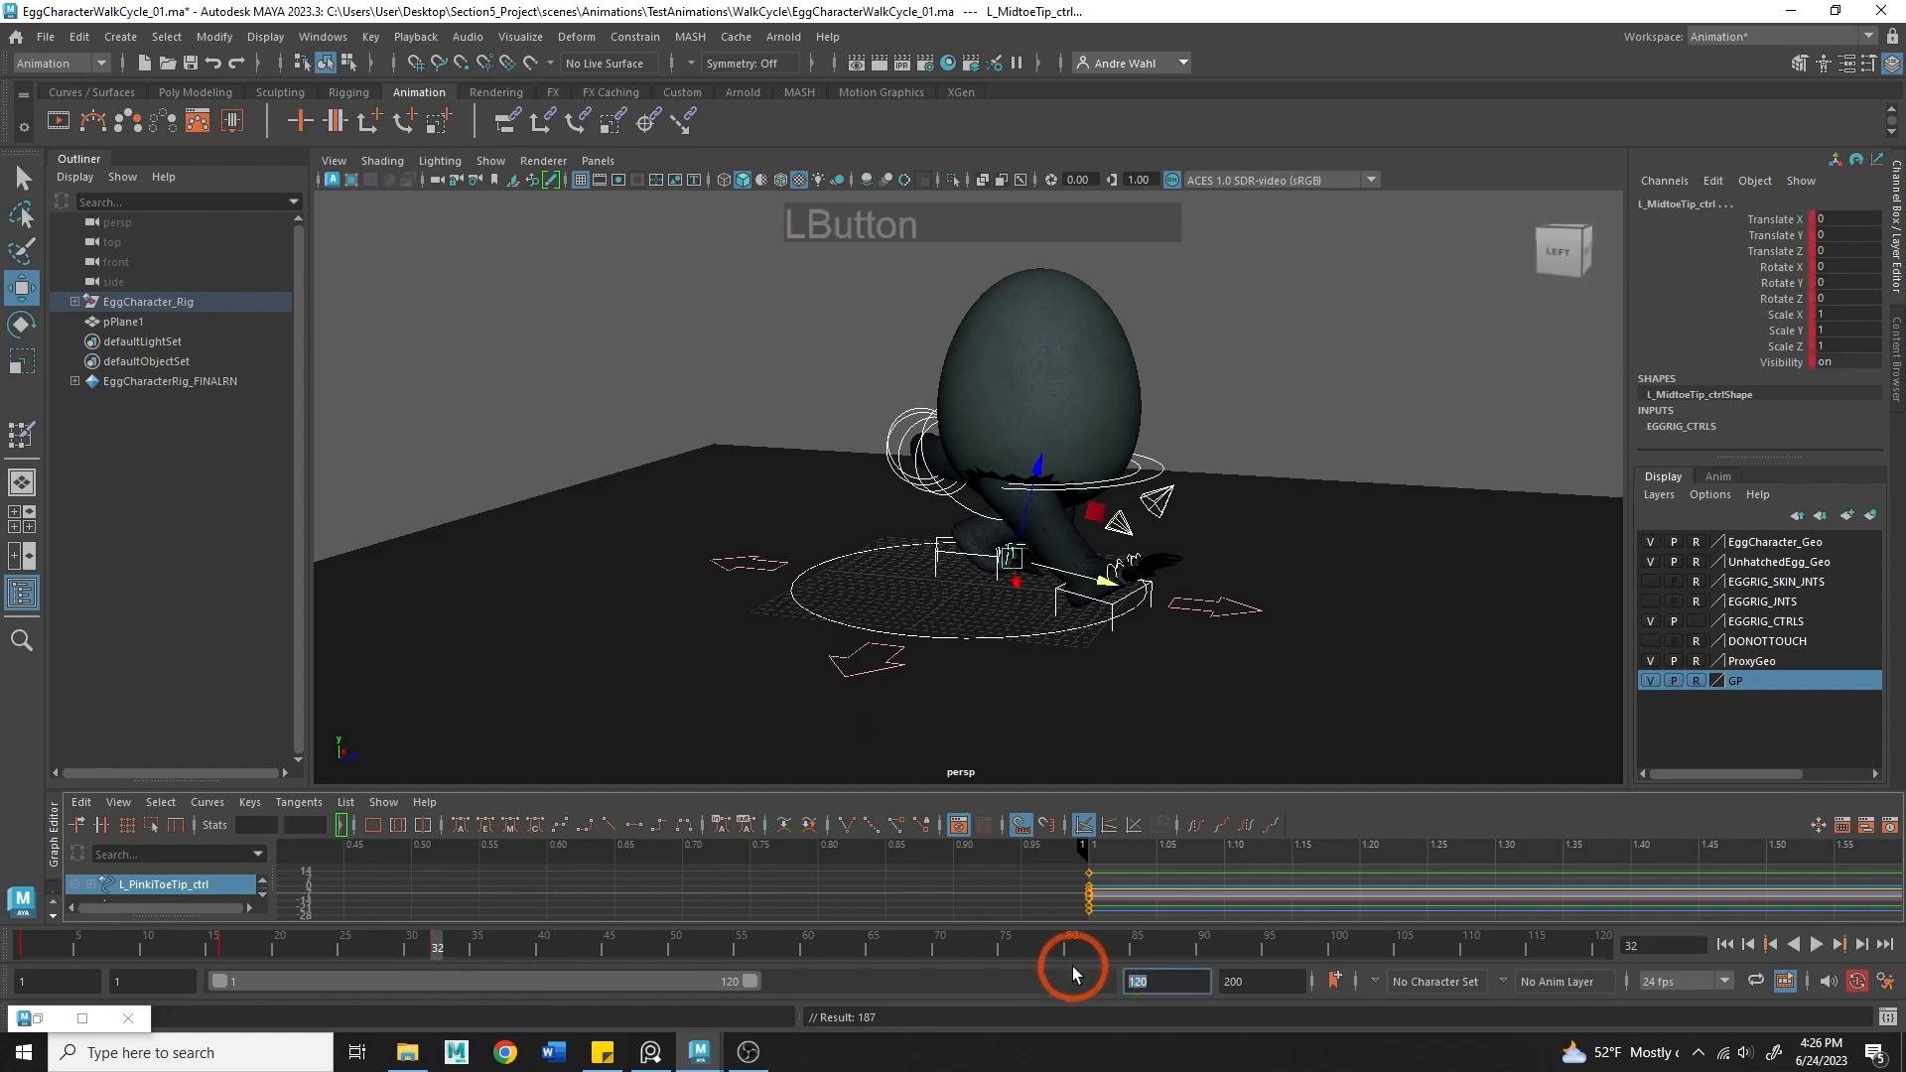
{"action": "type", "text": "32"}
{"action": "key", "text": "Return"}
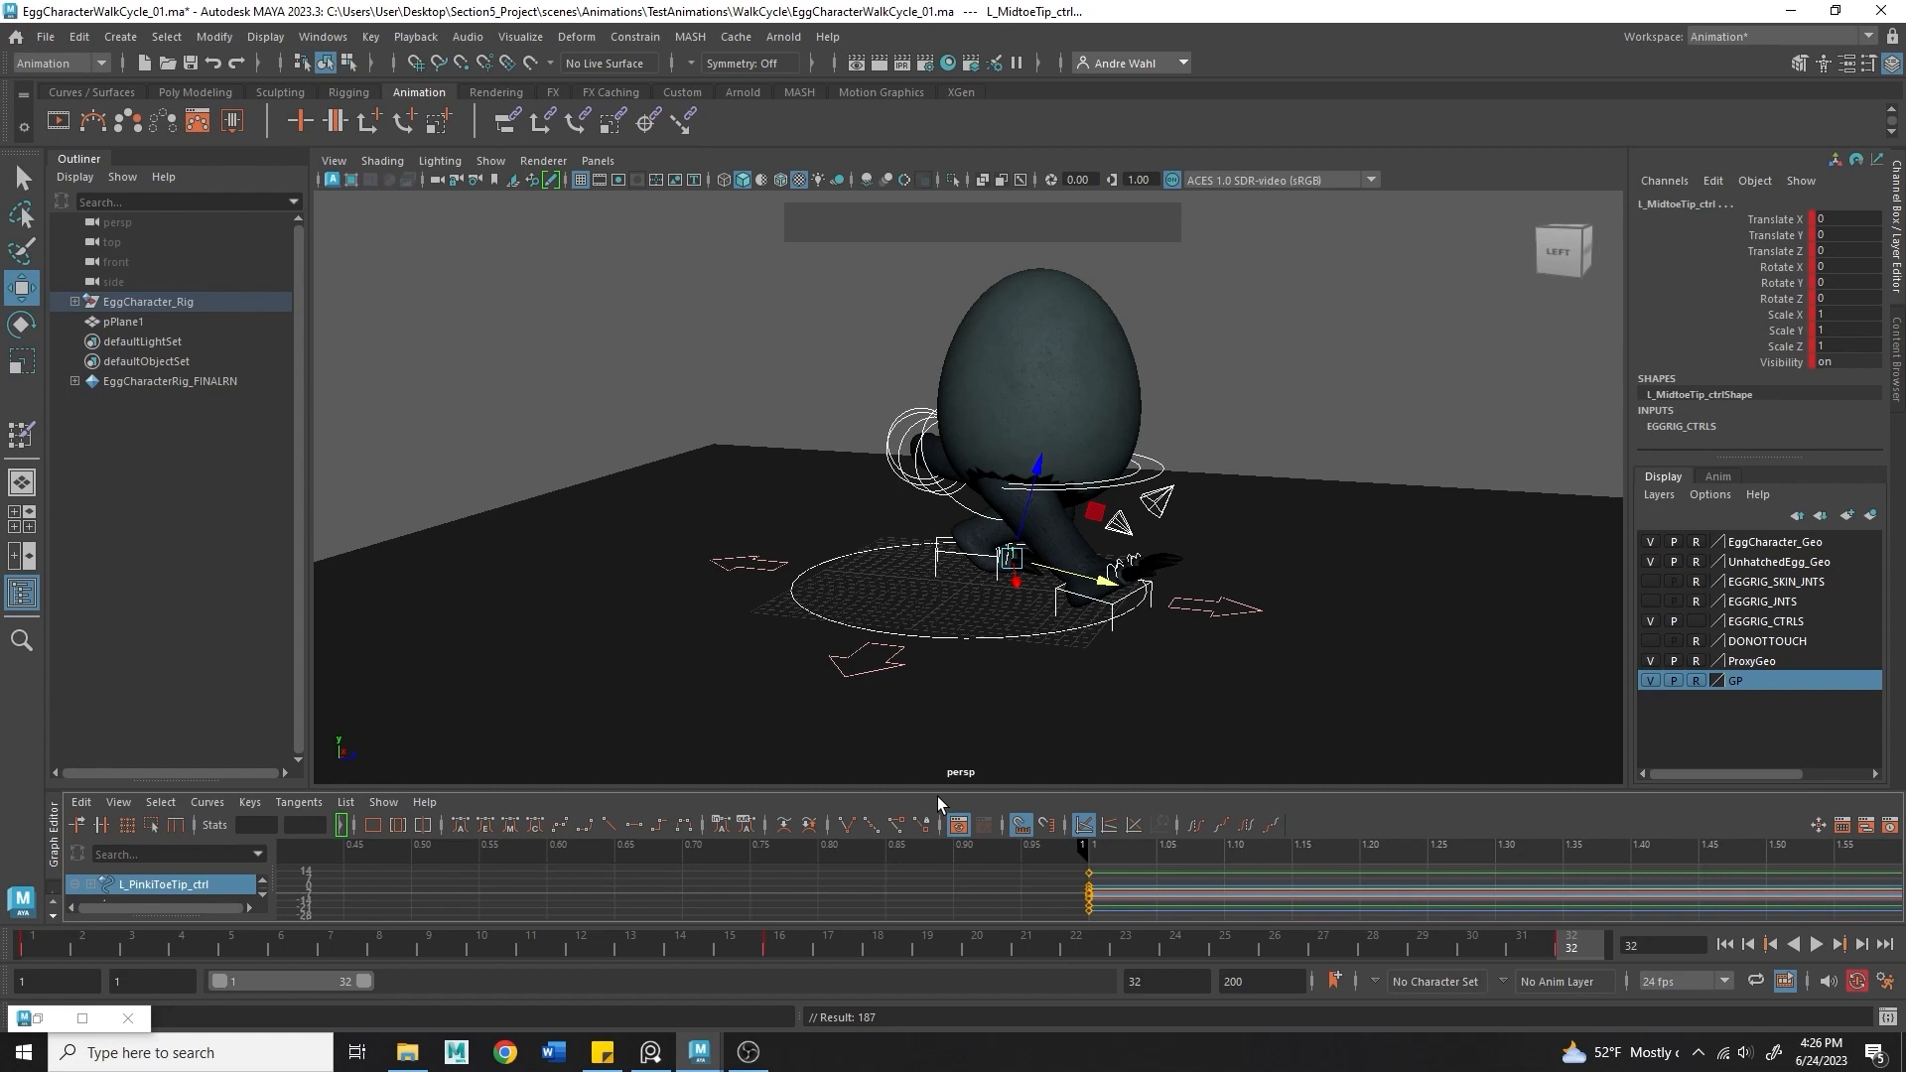
- Go to frame 16, select the right IK foot control and set the Move tool's axis orientation to World
{"action": "left_click_drag", "start_coordinate": [809, 945], "coordinate": [789, 950]}
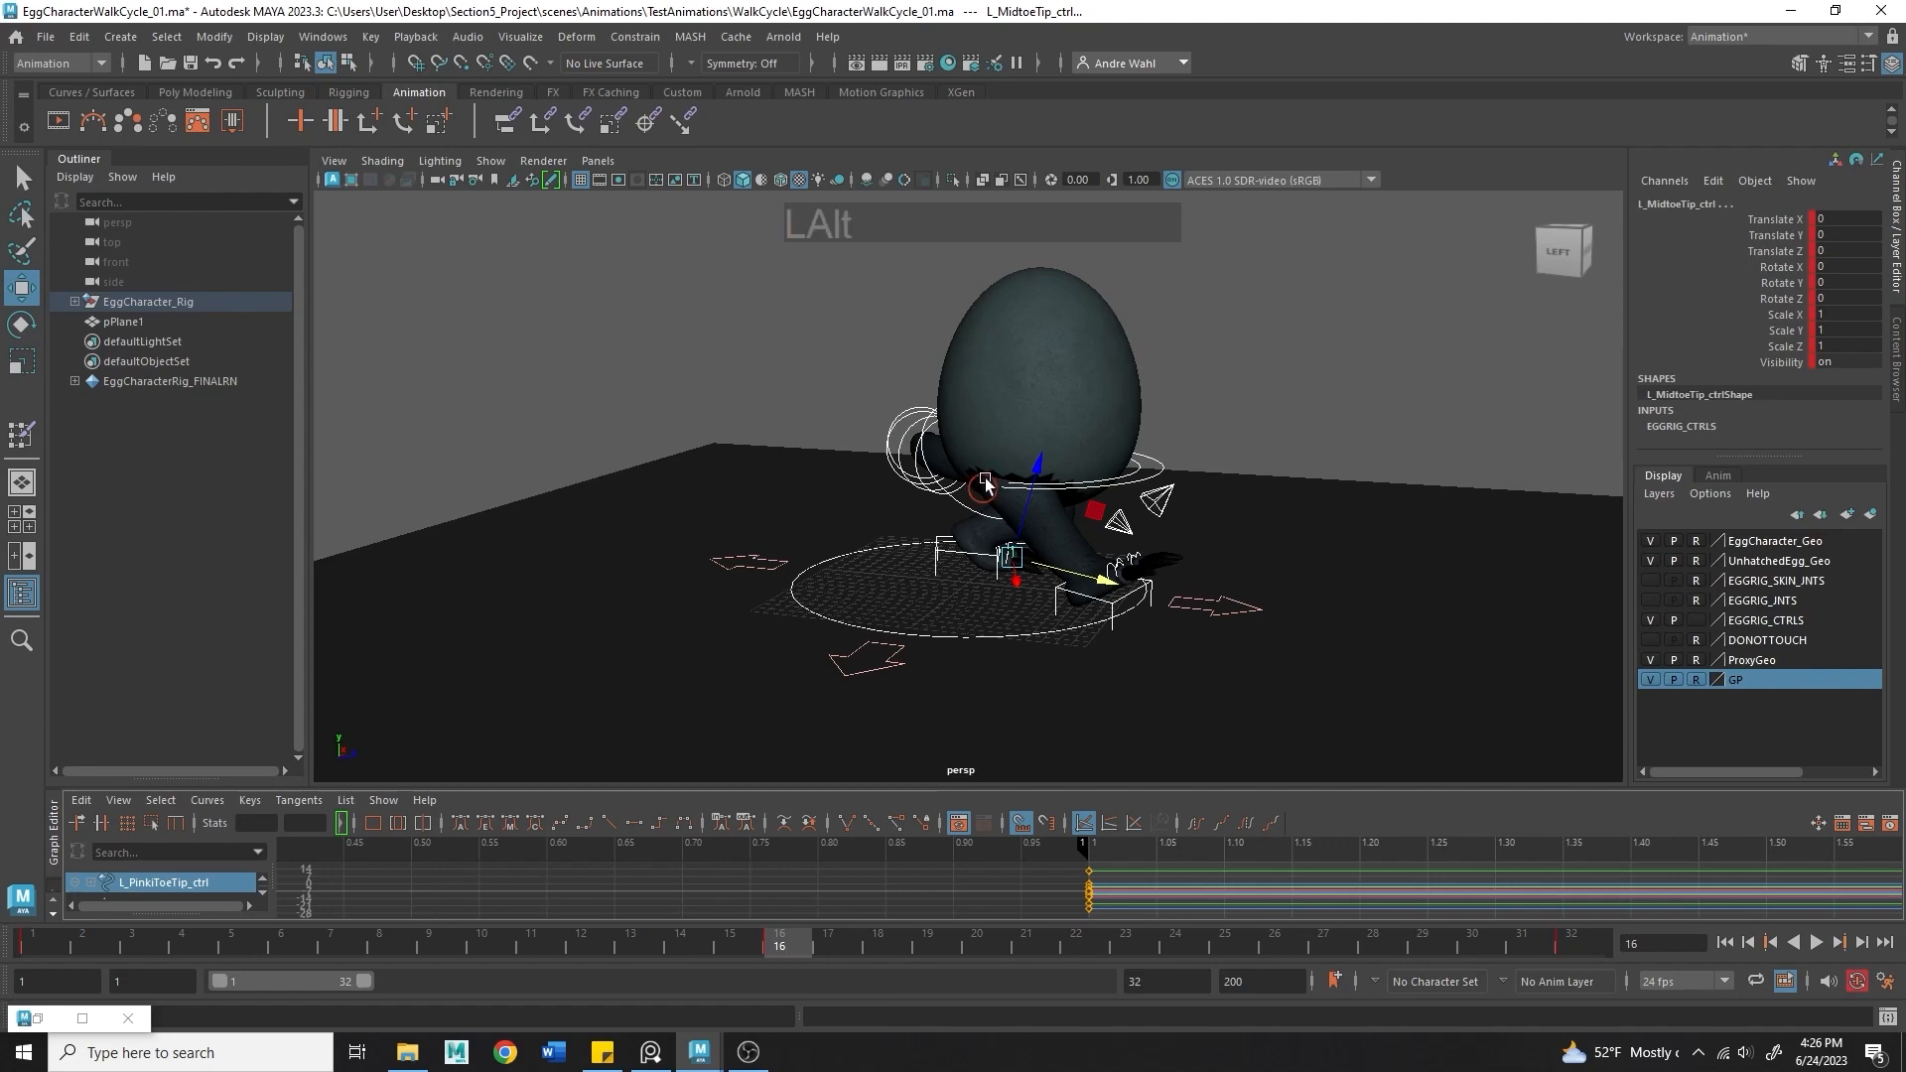
{"action": "right_click_drag", "start_coordinate": [968, 477], "coordinate": [1276, 592], "text": "alt"}
{"action": "left_click_drag", "start_coordinate": [1277, 592], "coordinate": [1062, 670], "text": "alt"}
{"action": "left_click", "coordinate": [1286, 590]}
{"action": "double_click", "coordinate": [21, 288]}
{"action": "left_click", "coordinate": [437, 269]}
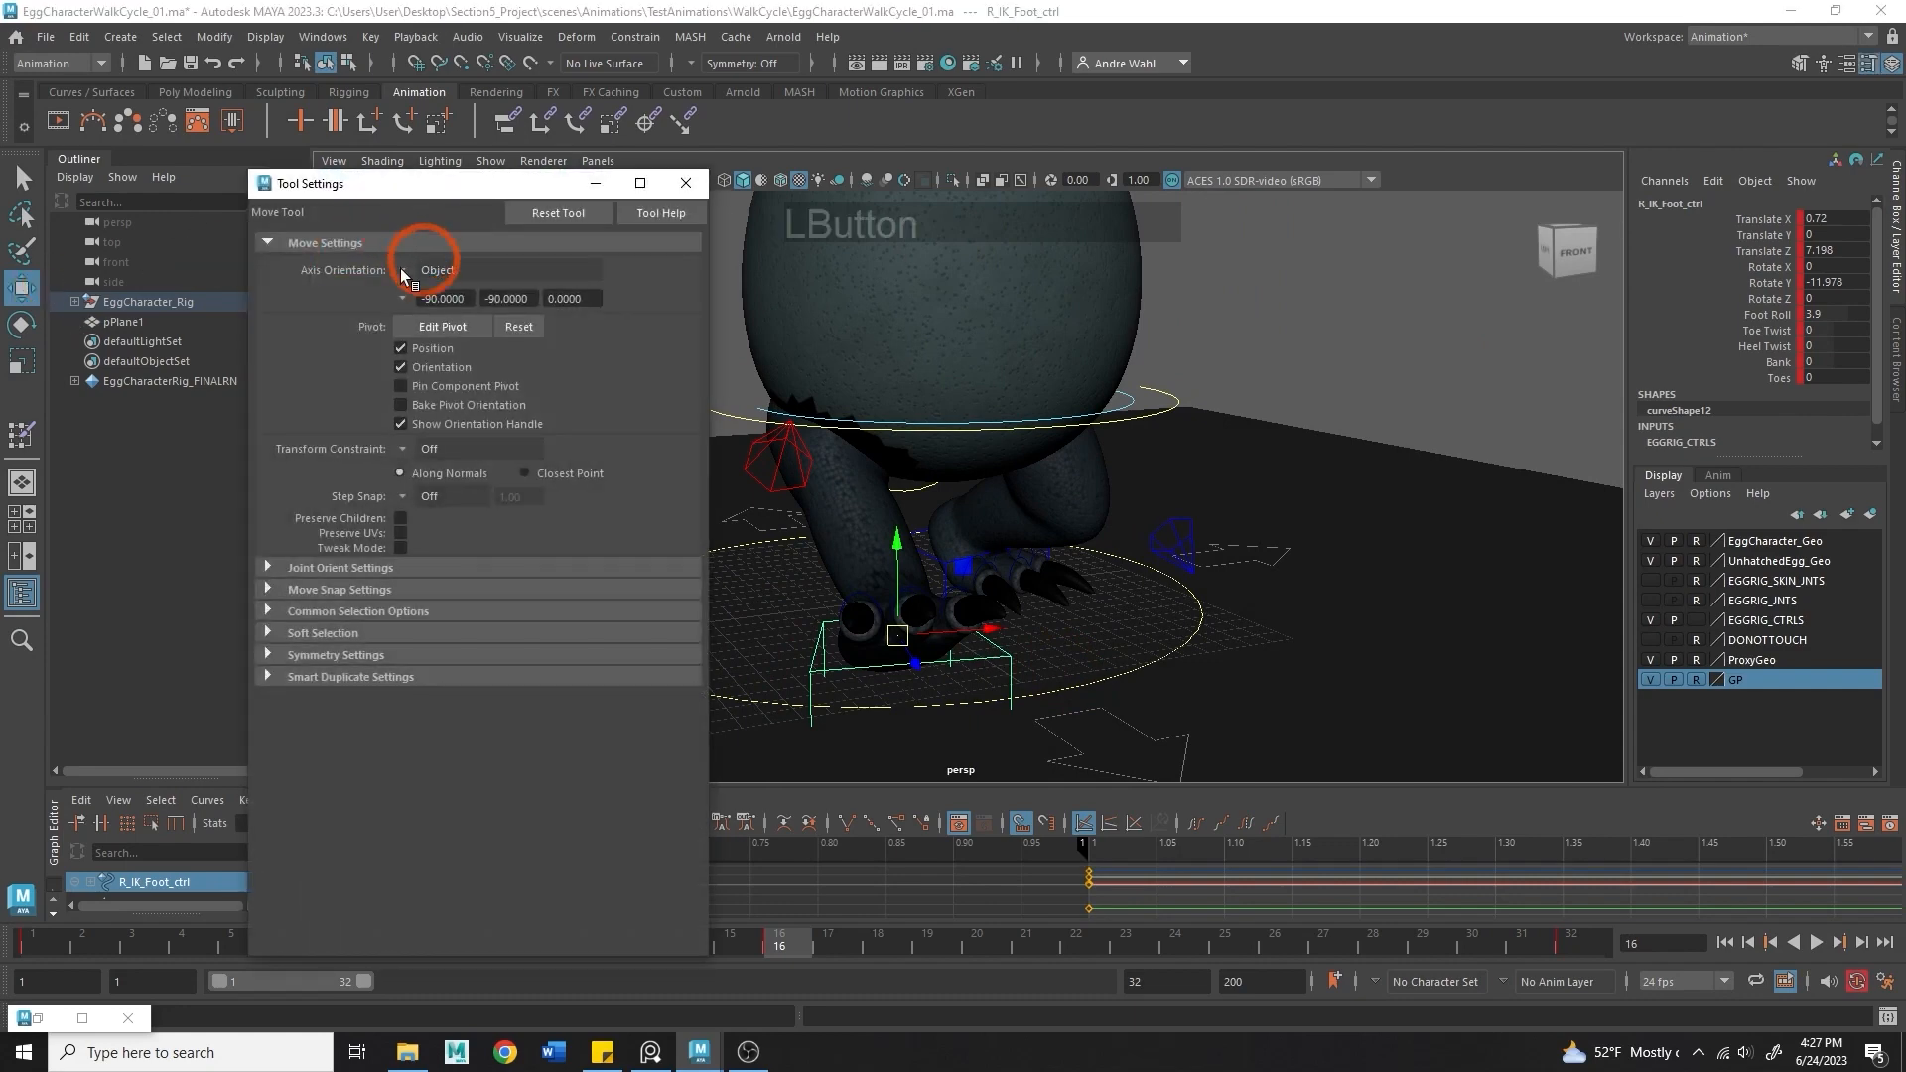
{"action": "left_click", "coordinate": [483, 301]}
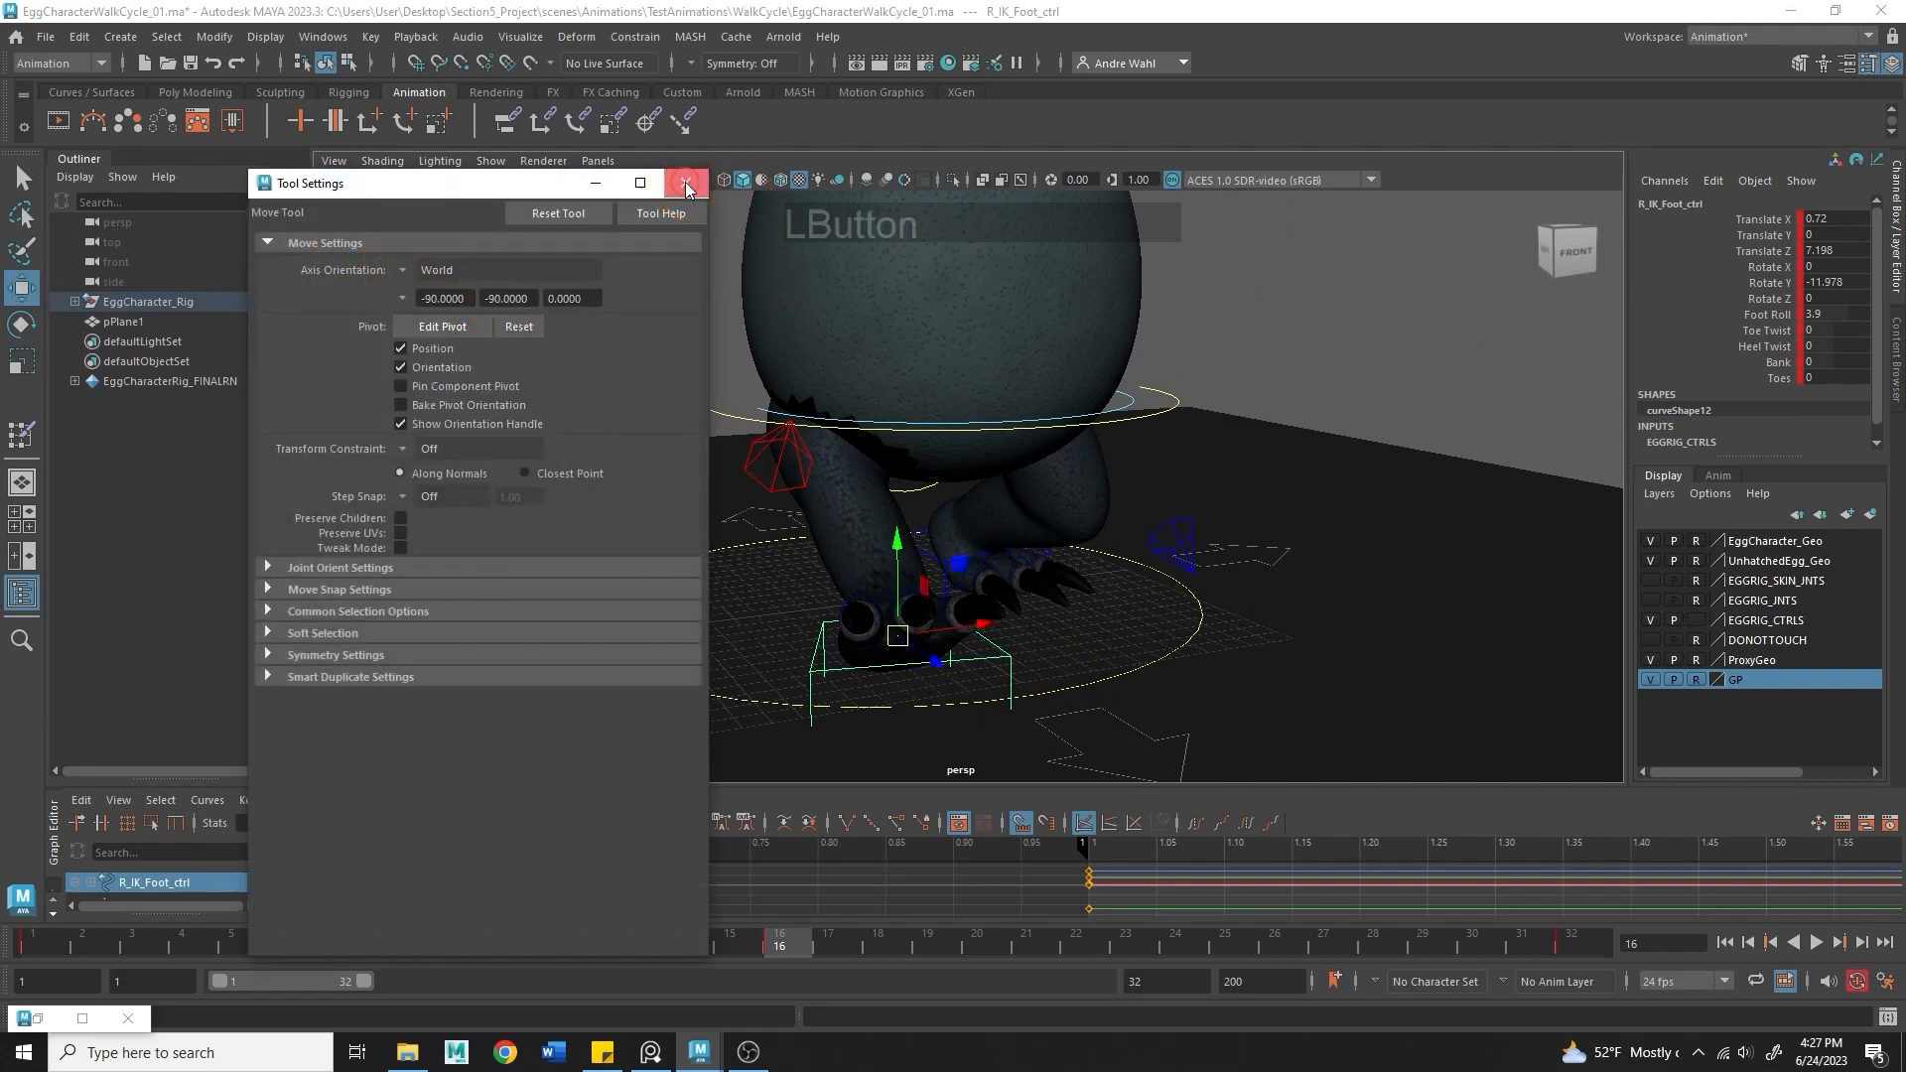
{"action": "left_click", "coordinate": [687, 184]}
- At frame 16, set the right foot's Foot Roll to -4.1 and move it back to a Translate Z of about -5.55
{"action": "left_click_drag", "start_coordinate": [915, 659], "coordinate": [1737, 363], "text": "alt"}
{"action": "left_click", "coordinate": [1752, 314]}
{"action": "middle_click_drag", "start_coordinate": [1240, 434], "coordinate": [1196, 449]}
{"action": "left_click_drag", "start_coordinate": [1191, 516], "coordinate": [1199, 475], "text": "alt"}
{"action": "key", "text": "w"}
{"action": "left_click_drag", "start_coordinate": [996, 552], "coordinate": [694, 515]}
- At frame 16, set the left foot's Foot Roll to 4.1 and move it forward to a Translate Z of about 7.2
{"action": "left_click", "coordinate": [1038, 558]}
{"action": "left_click", "coordinate": [1766, 313]}
{"action": "middle_click_drag", "start_coordinate": [1089, 425], "coordinate": [1115, 462]}
{"action": "key", "text": "w"}
{"action": "left_click_drag", "start_coordinate": [720, 540], "coordinate": [1158, 523]}
{"action": "right_click_drag", "start_coordinate": [1157, 523], "coordinate": [1000, 523], "text": "alt"}
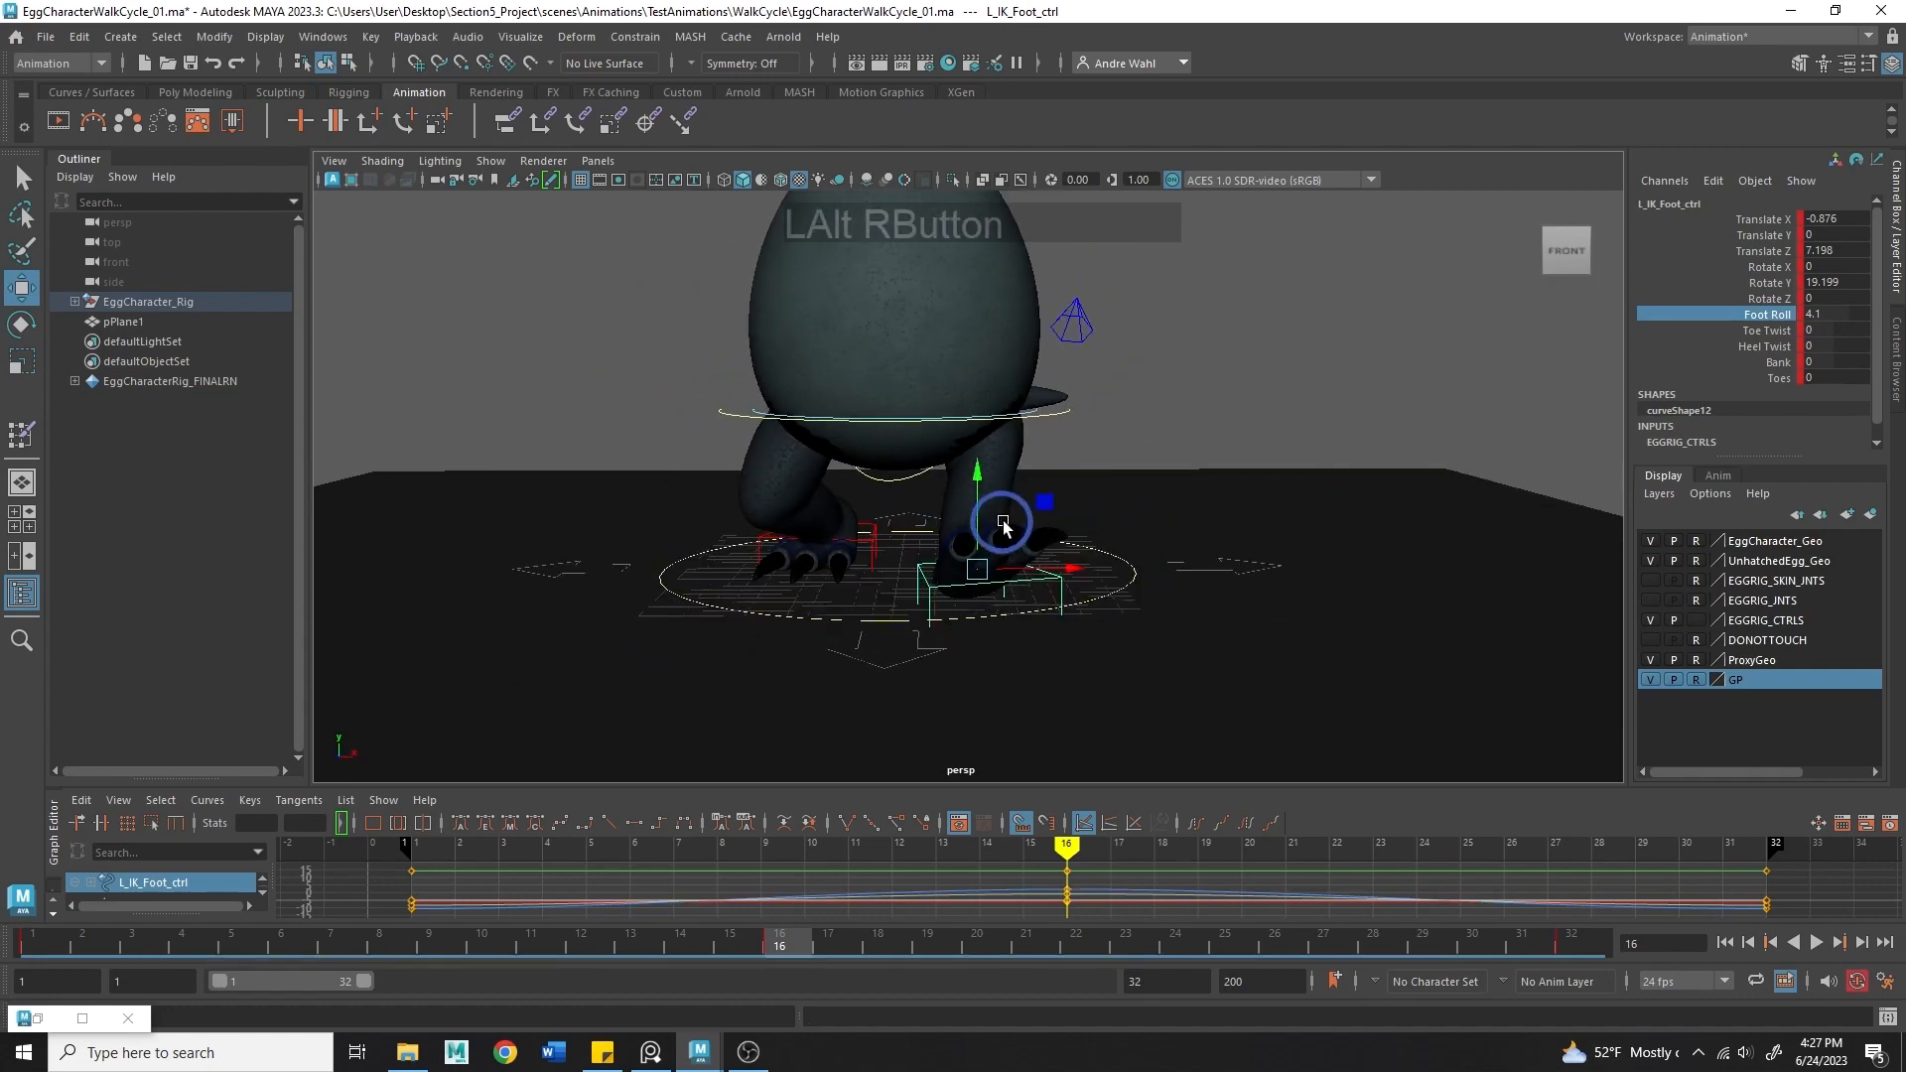
- Try rotating the left IK foot control at frame 16 and undo the rotation
{"action": "left_click_drag", "start_coordinate": [1000, 523], "coordinate": [1148, 382], "text": "alt"}
{"action": "left_click_drag", "start_coordinate": [1148, 382], "coordinate": [910, 521], "text": "alt"}
{"action": "key", "text": "e"}
{"action": "left_click_drag", "start_coordinate": [1000, 467], "coordinate": [650, 501]}
{"action": "key", "text": "ctrl+z"}
- At frame 16, shift the foot controls sideways, placing the left at Translate X about 0.48 and the right at about 1.32
{"action": "right_click_drag", "start_coordinate": [650, 501], "coordinate": [737, 546], "text": "alt"}
{"action": "left_click_drag", "start_coordinate": [737, 545], "coordinate": [1306, 264], "text": "alt"}
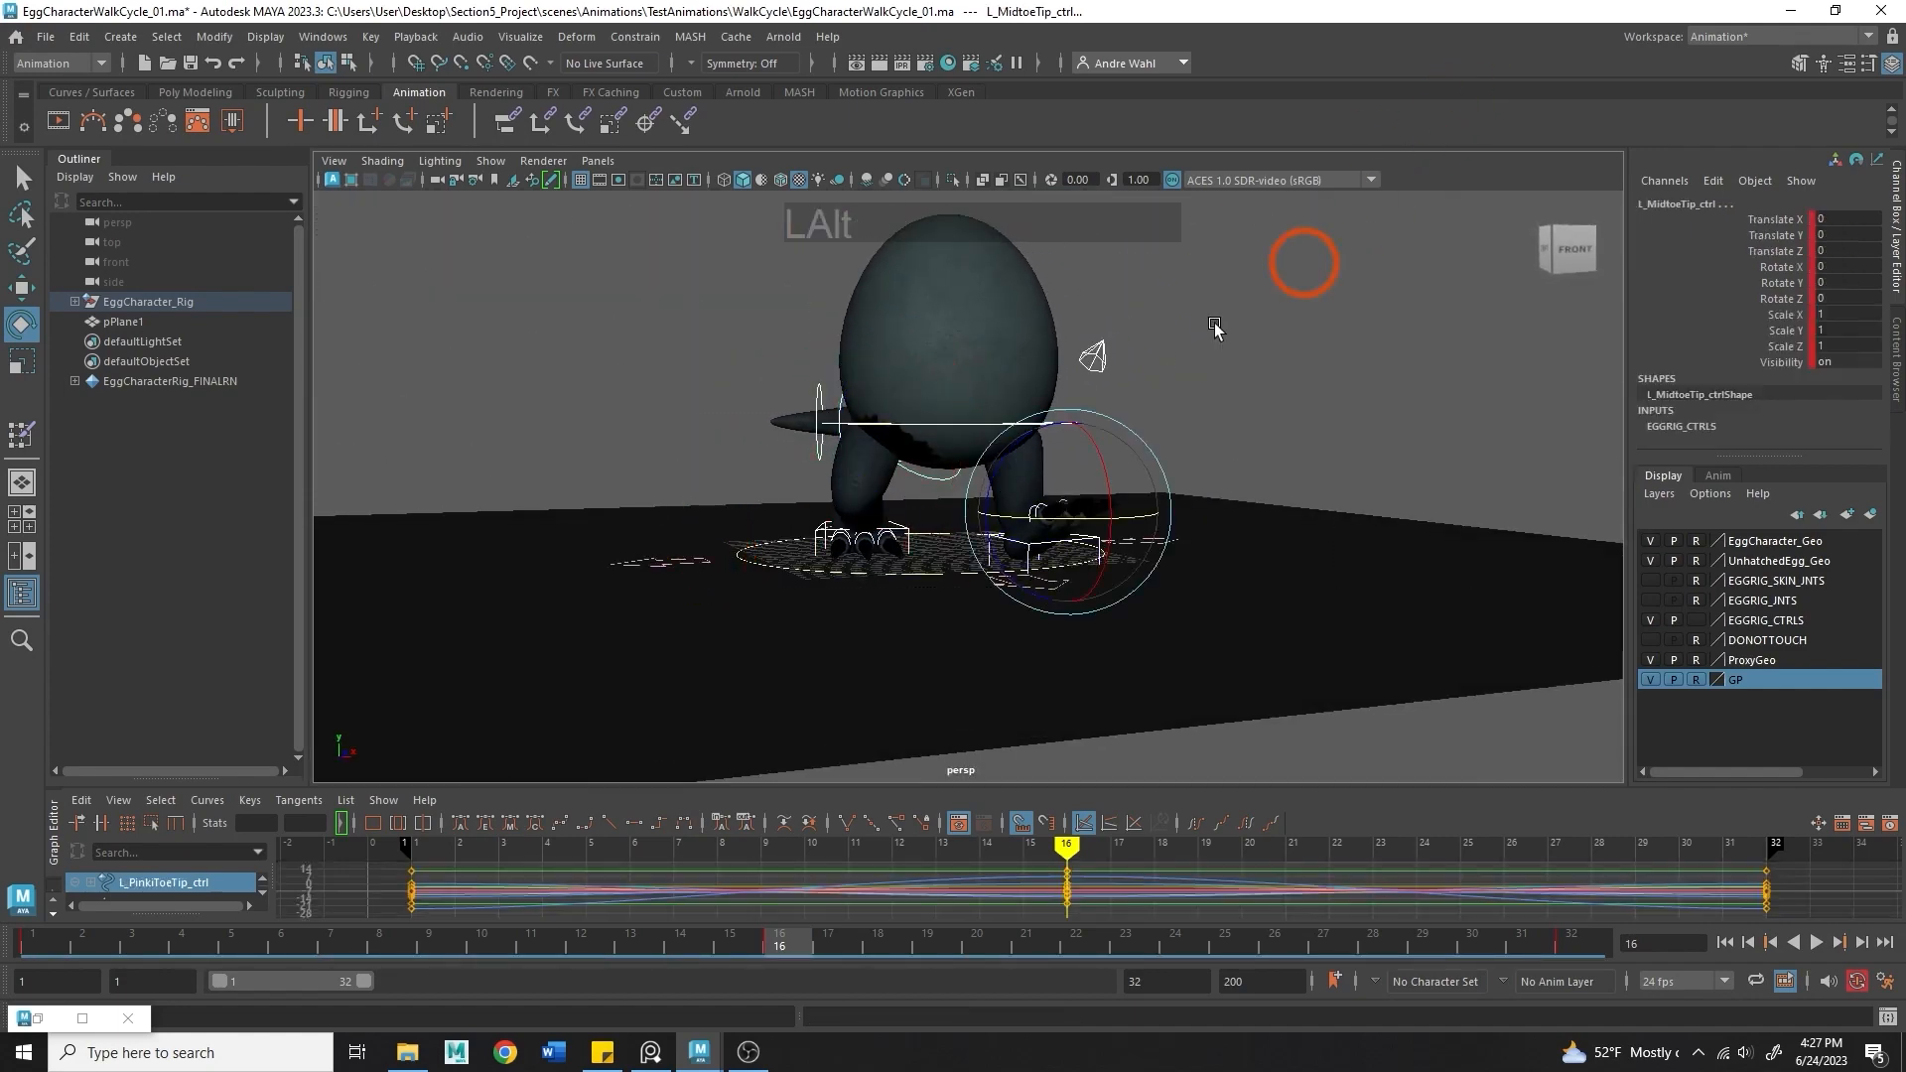
{"action": "left_click_drag", "start_coordinate": [1213, 324], "coordinate": [1128, 336], "text": "alt"}
{"action": "left_click", "coordinate": [1231, 358]}
{"action": "right_click_drag", "start_coordinate": [1230, 357], "coordinate": [1158, 426], "text": "alt"}
{"action": "left_click_drag", "start_coordinate": [1158, 426], "coordinate": [1048, 562], "text": "alt"}
{"action": "left_click", "coordinate": [1038, 576]}
{"action": "key", "text": "w"}
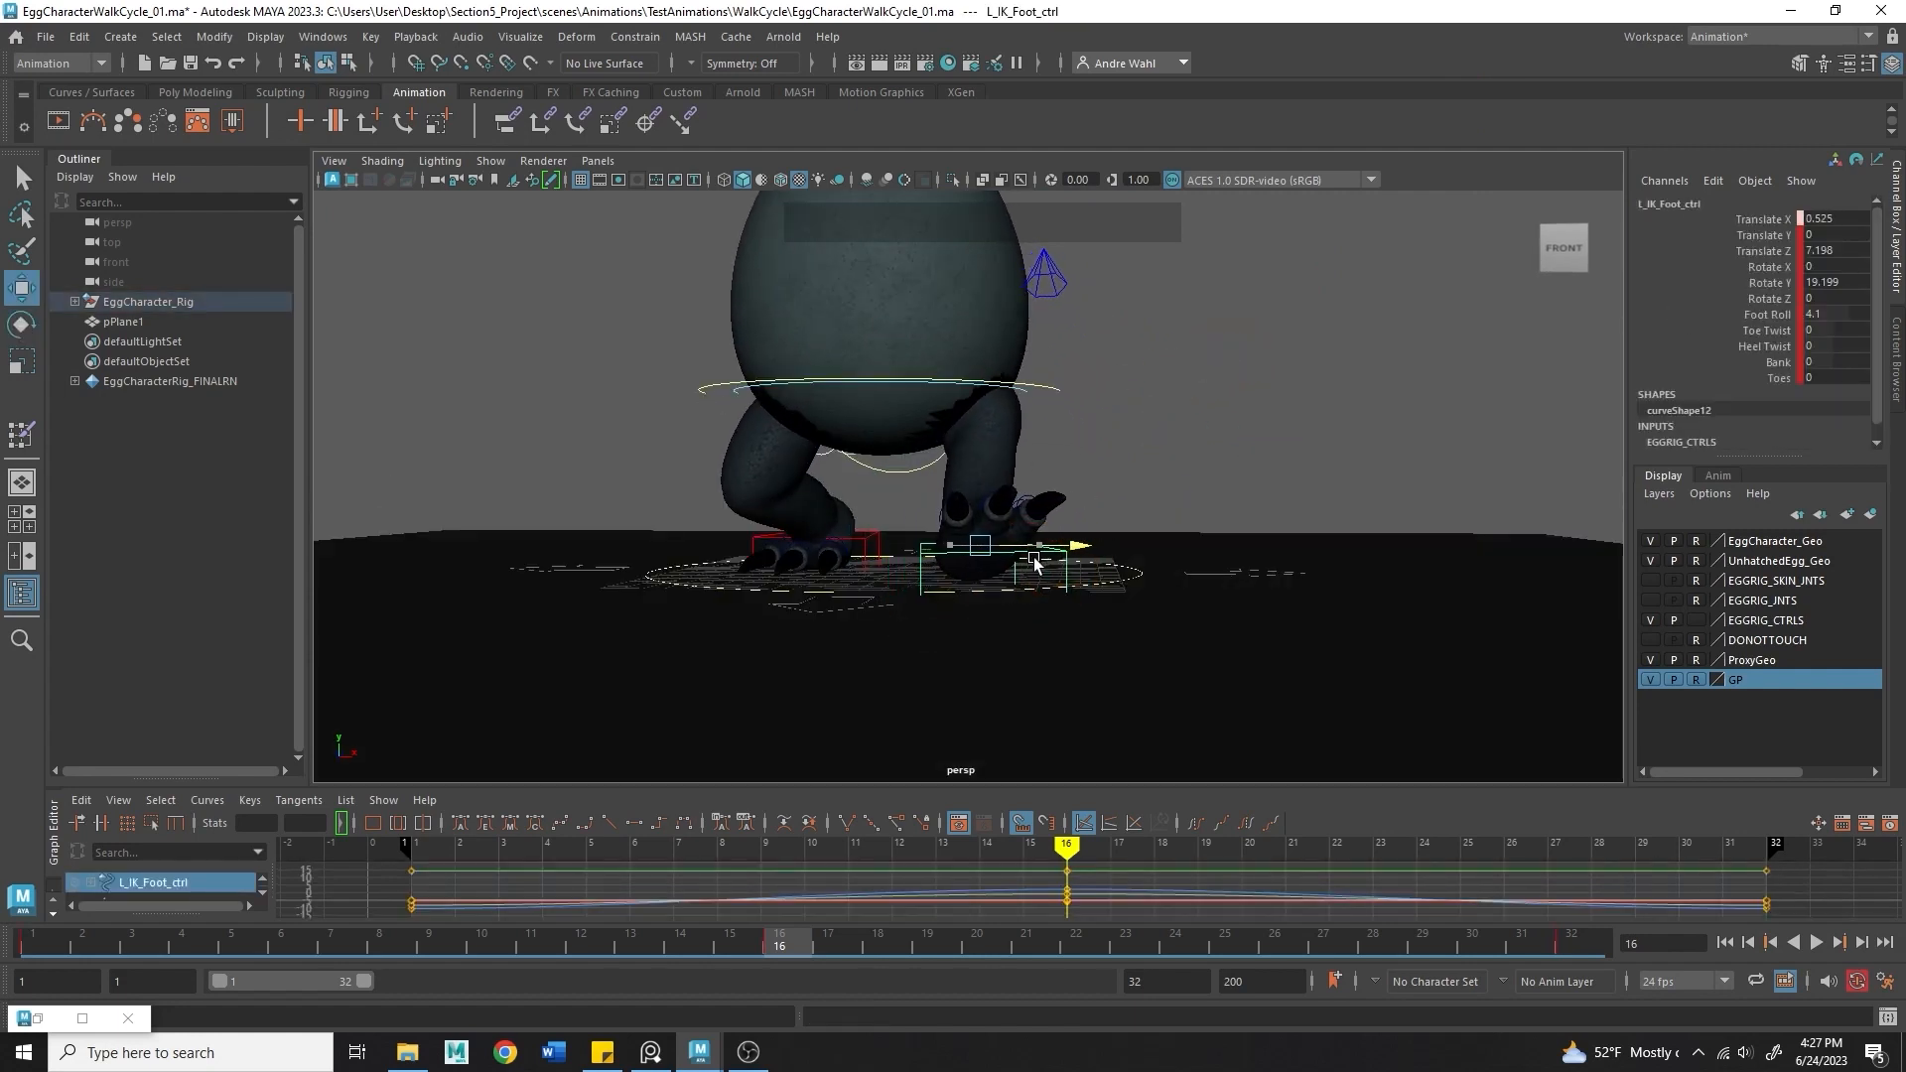
{"action": "left_click", "coordinate": [839, 545]}
{"action": "left_click_drag", "start_coordinate": [838, 545], "coordinate": [1097, 549], "text": "alt"}
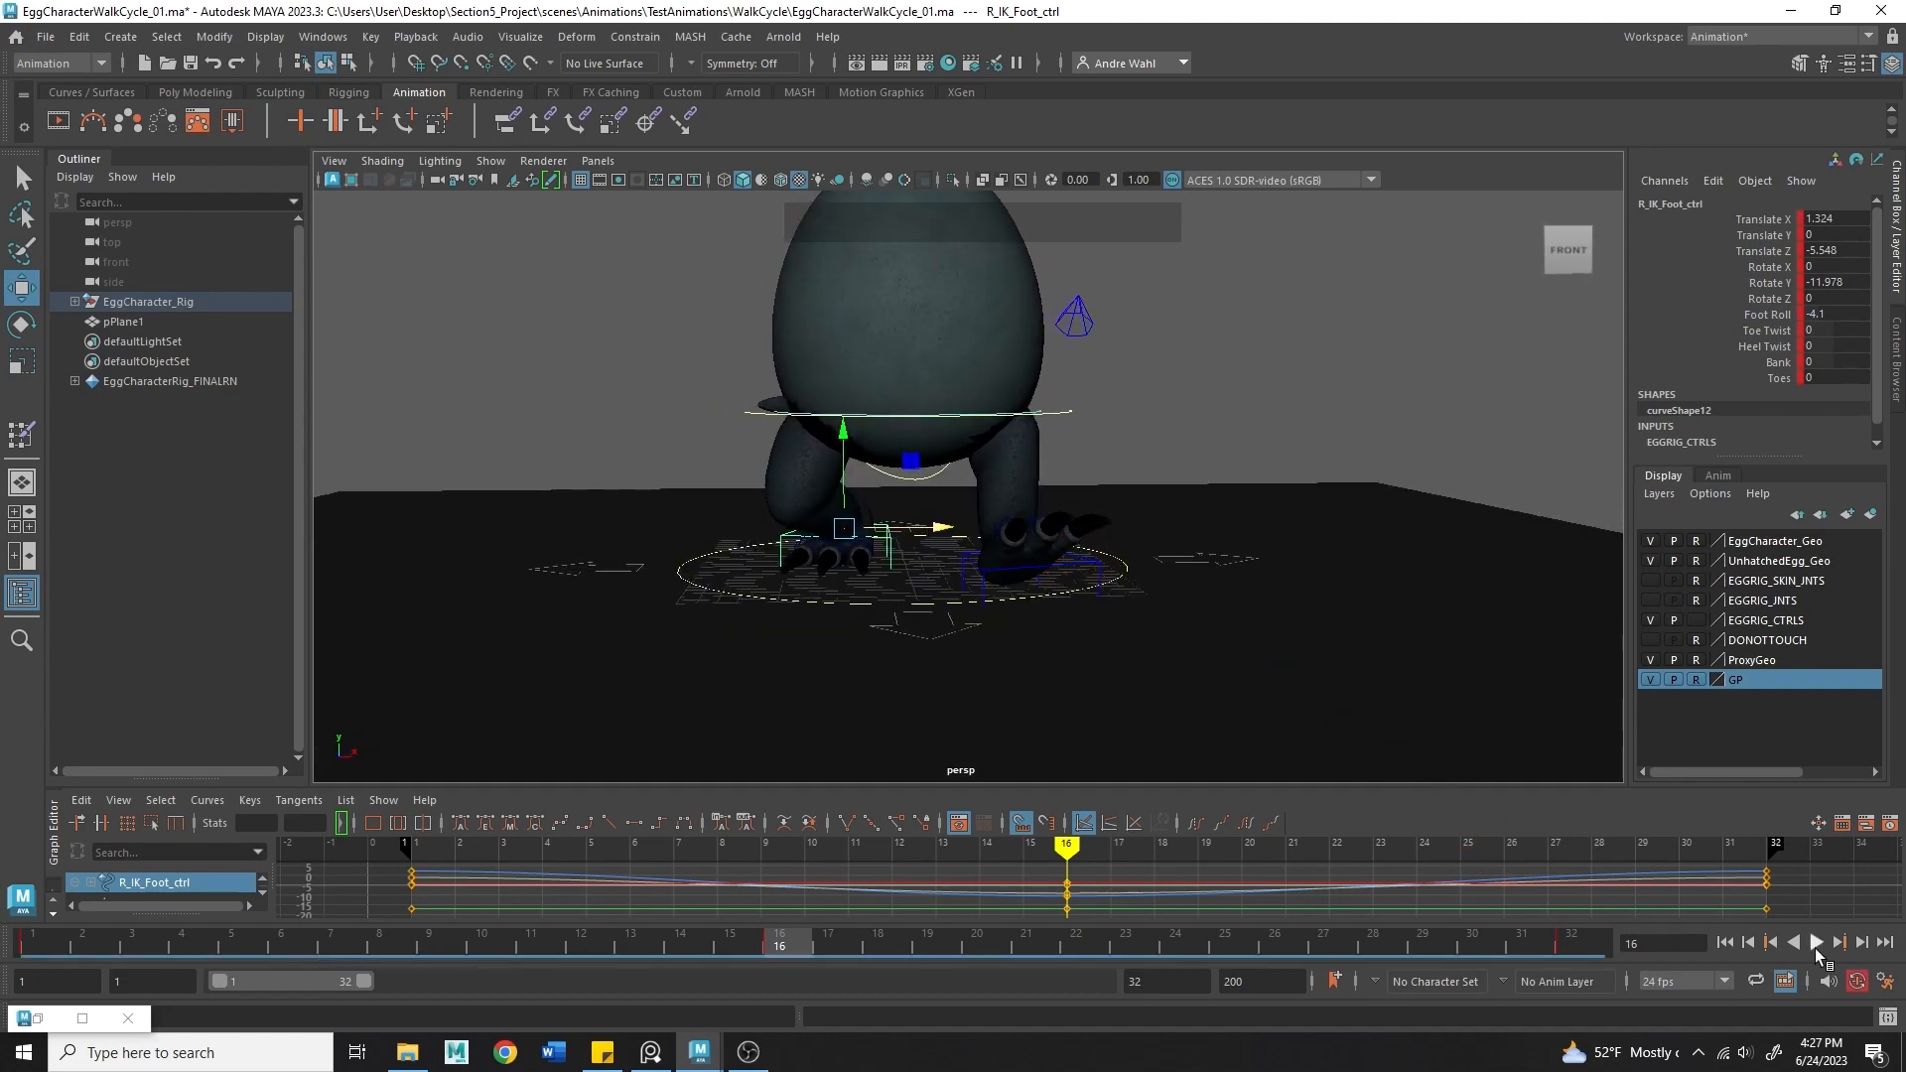
- Play the animation and examine the foot motion from the front and both sides of the character
{"action": "left_click", "coordinate": [1814, 949]}
{"action": "left_click", "coordinate": [1555, 444]}
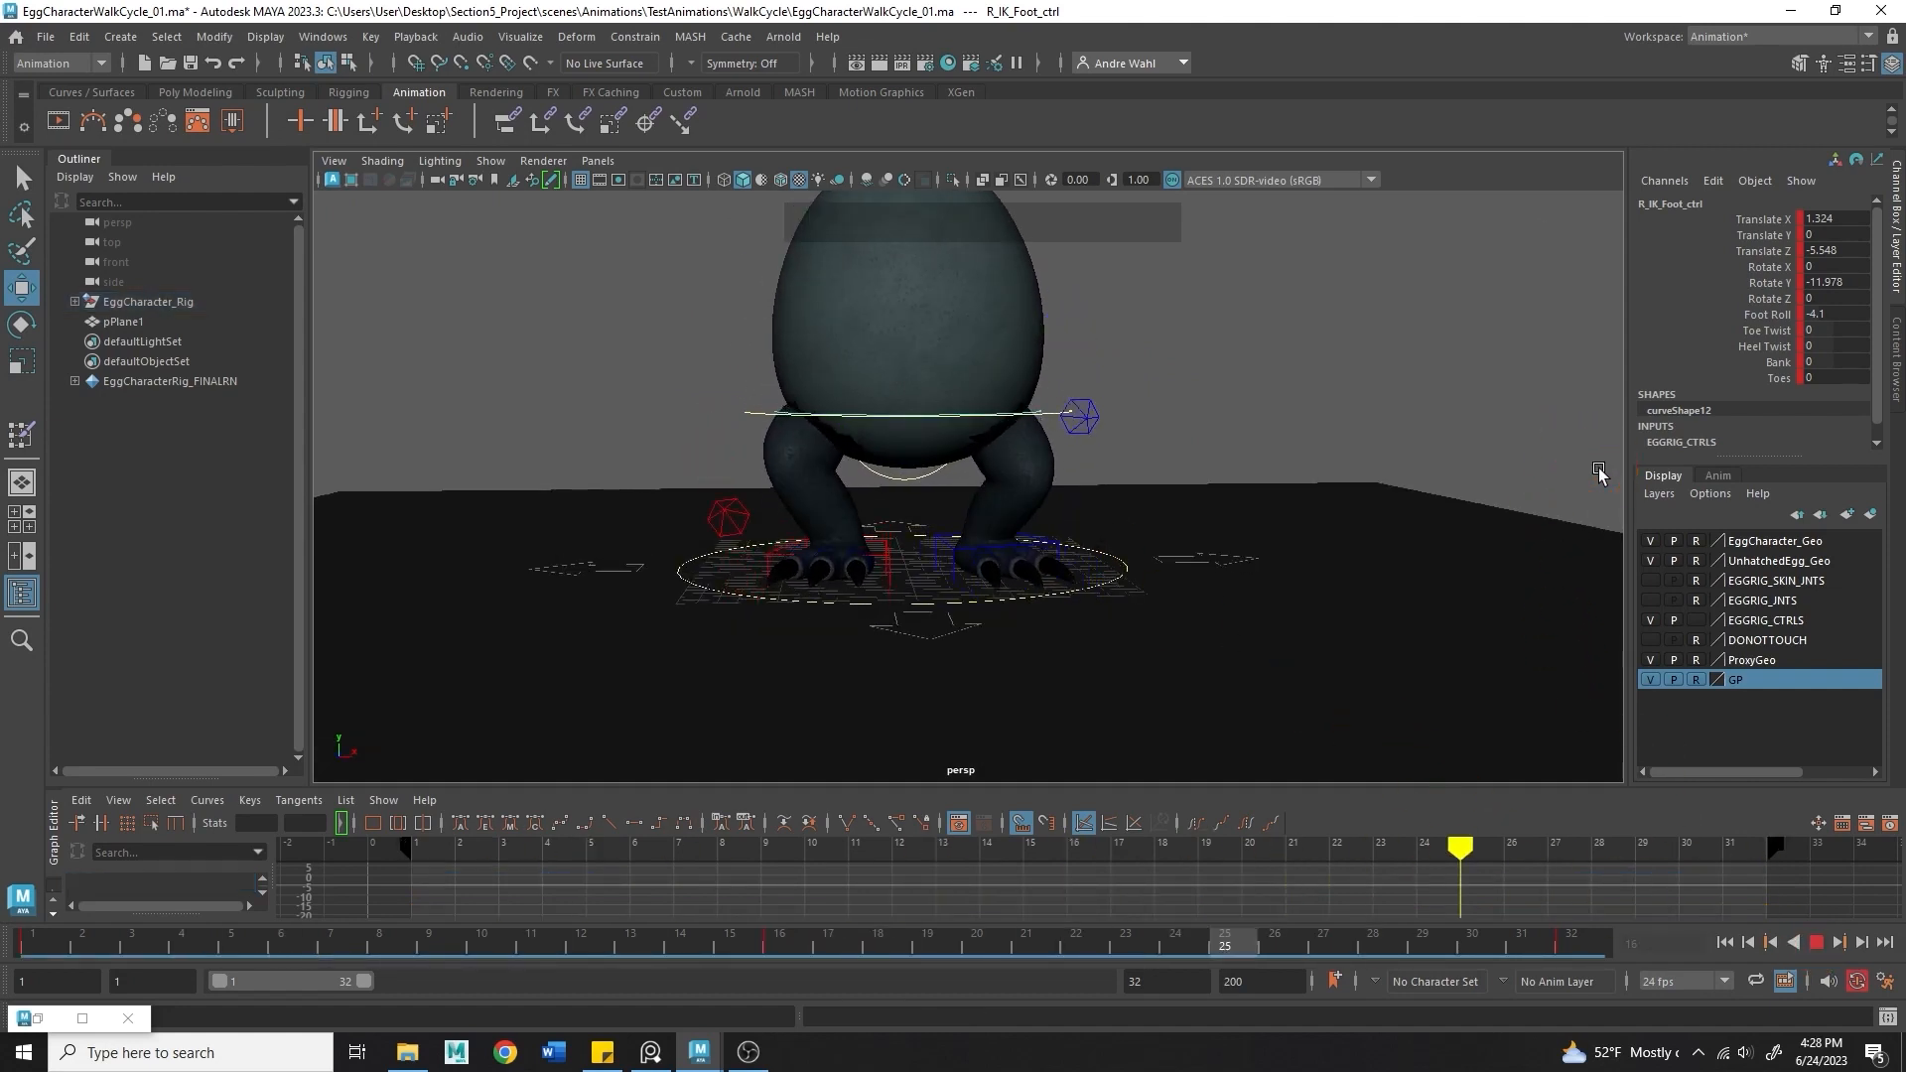
{"action": "right_click_drag", "start_coordinate": [1598, 469], "coordinate": [1267, 460], "text": "alt"}
{"action": "left_click_drag", "start_coordinate": [1267, 460], "coordinate": [1503, 479], "text": "alt"}
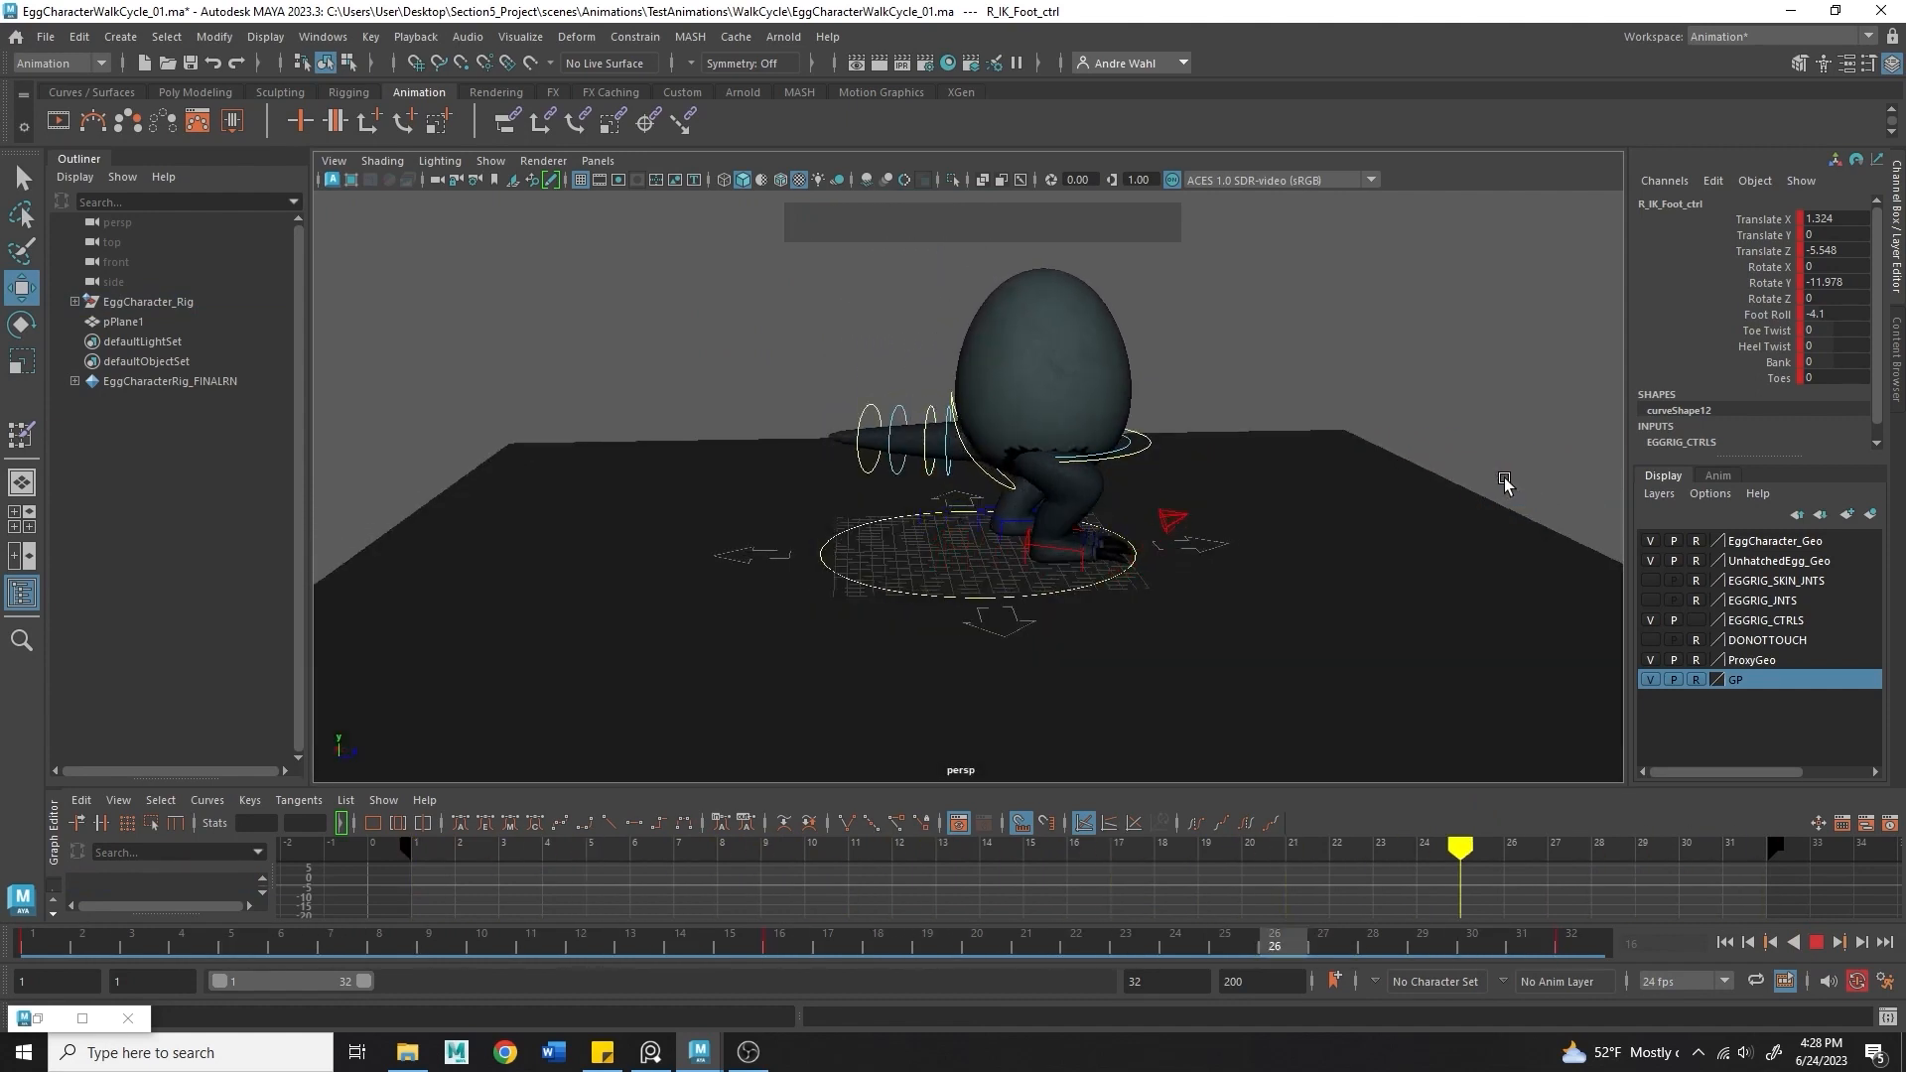
{"action": "left_click_drag", "start_coordinate": [1287, 513], "coordinate": [778, 542], "text": "alt"}
{"action": "right_click_drag", "start_coordinate": [777, 566], "coordinate": [853, 596], "text": "alt"}
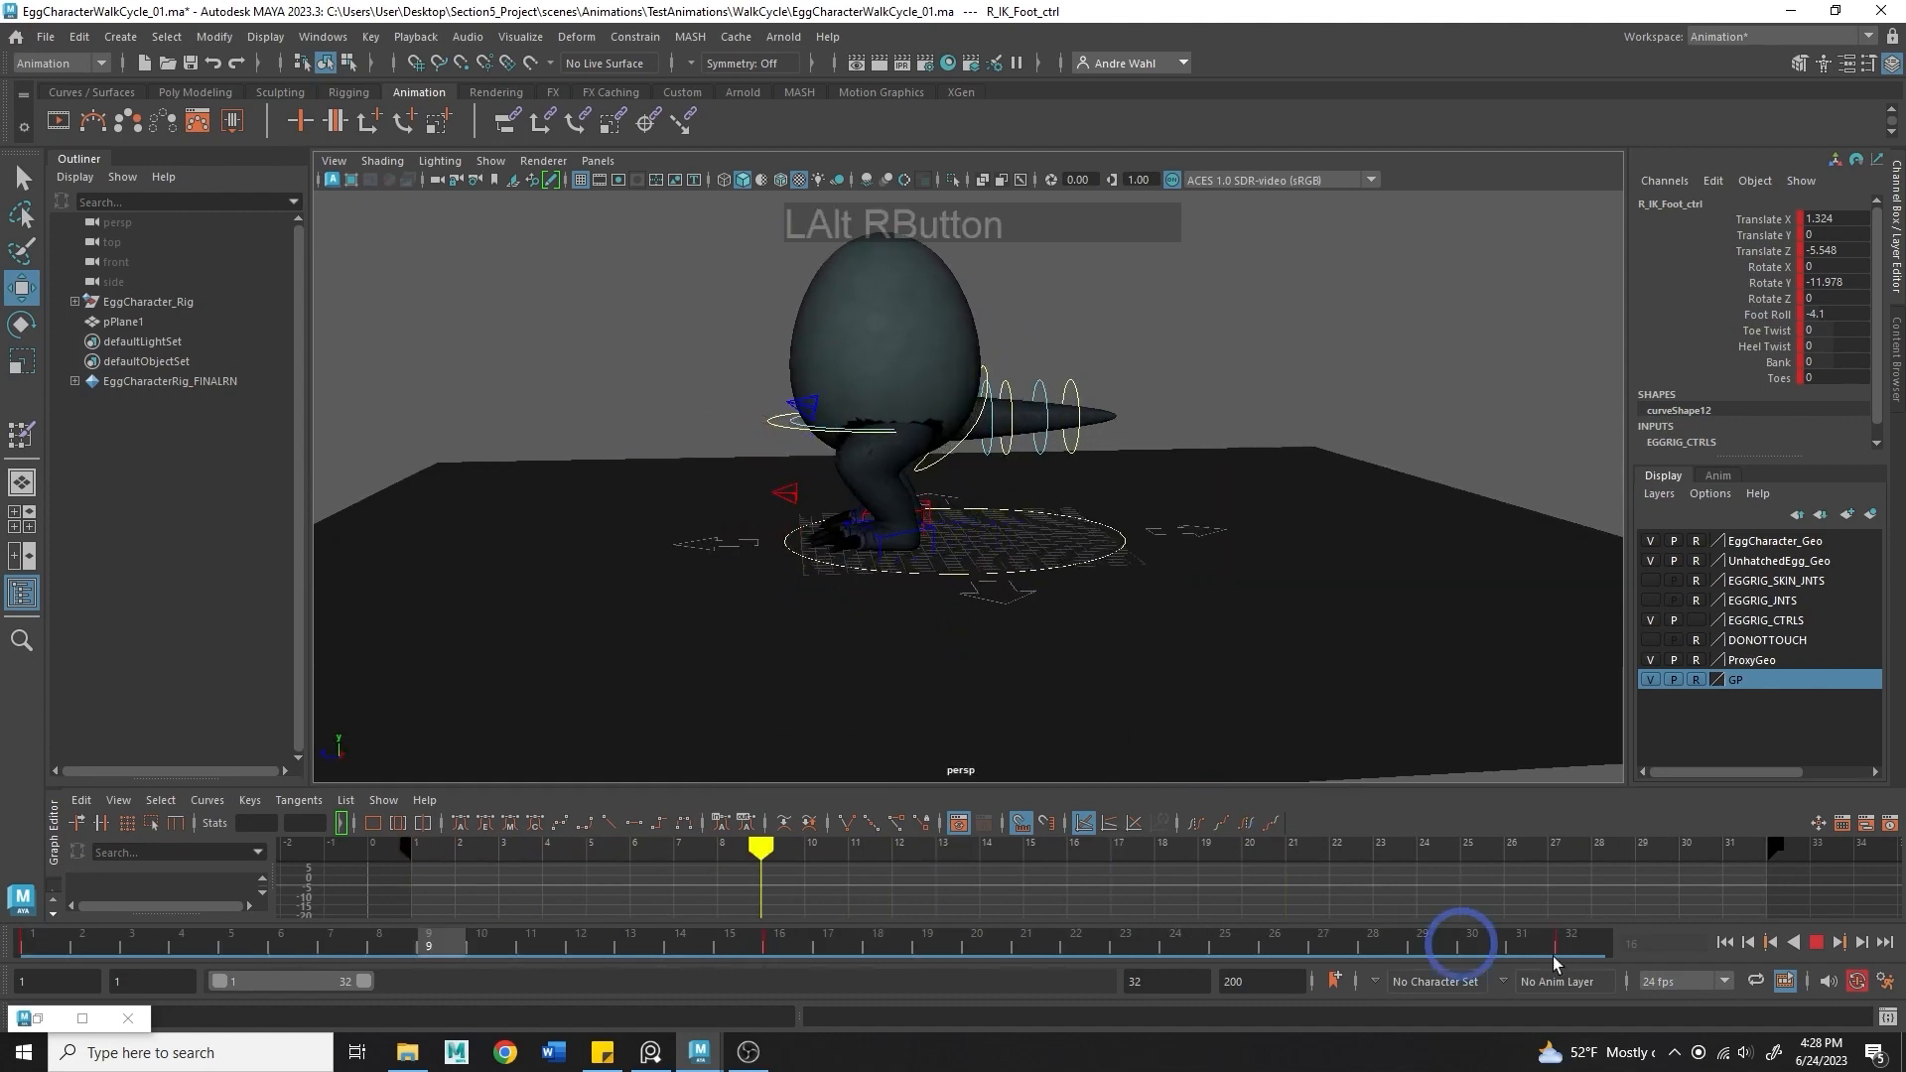
{"action": "left_click", "coordinate": [1794, 943]}
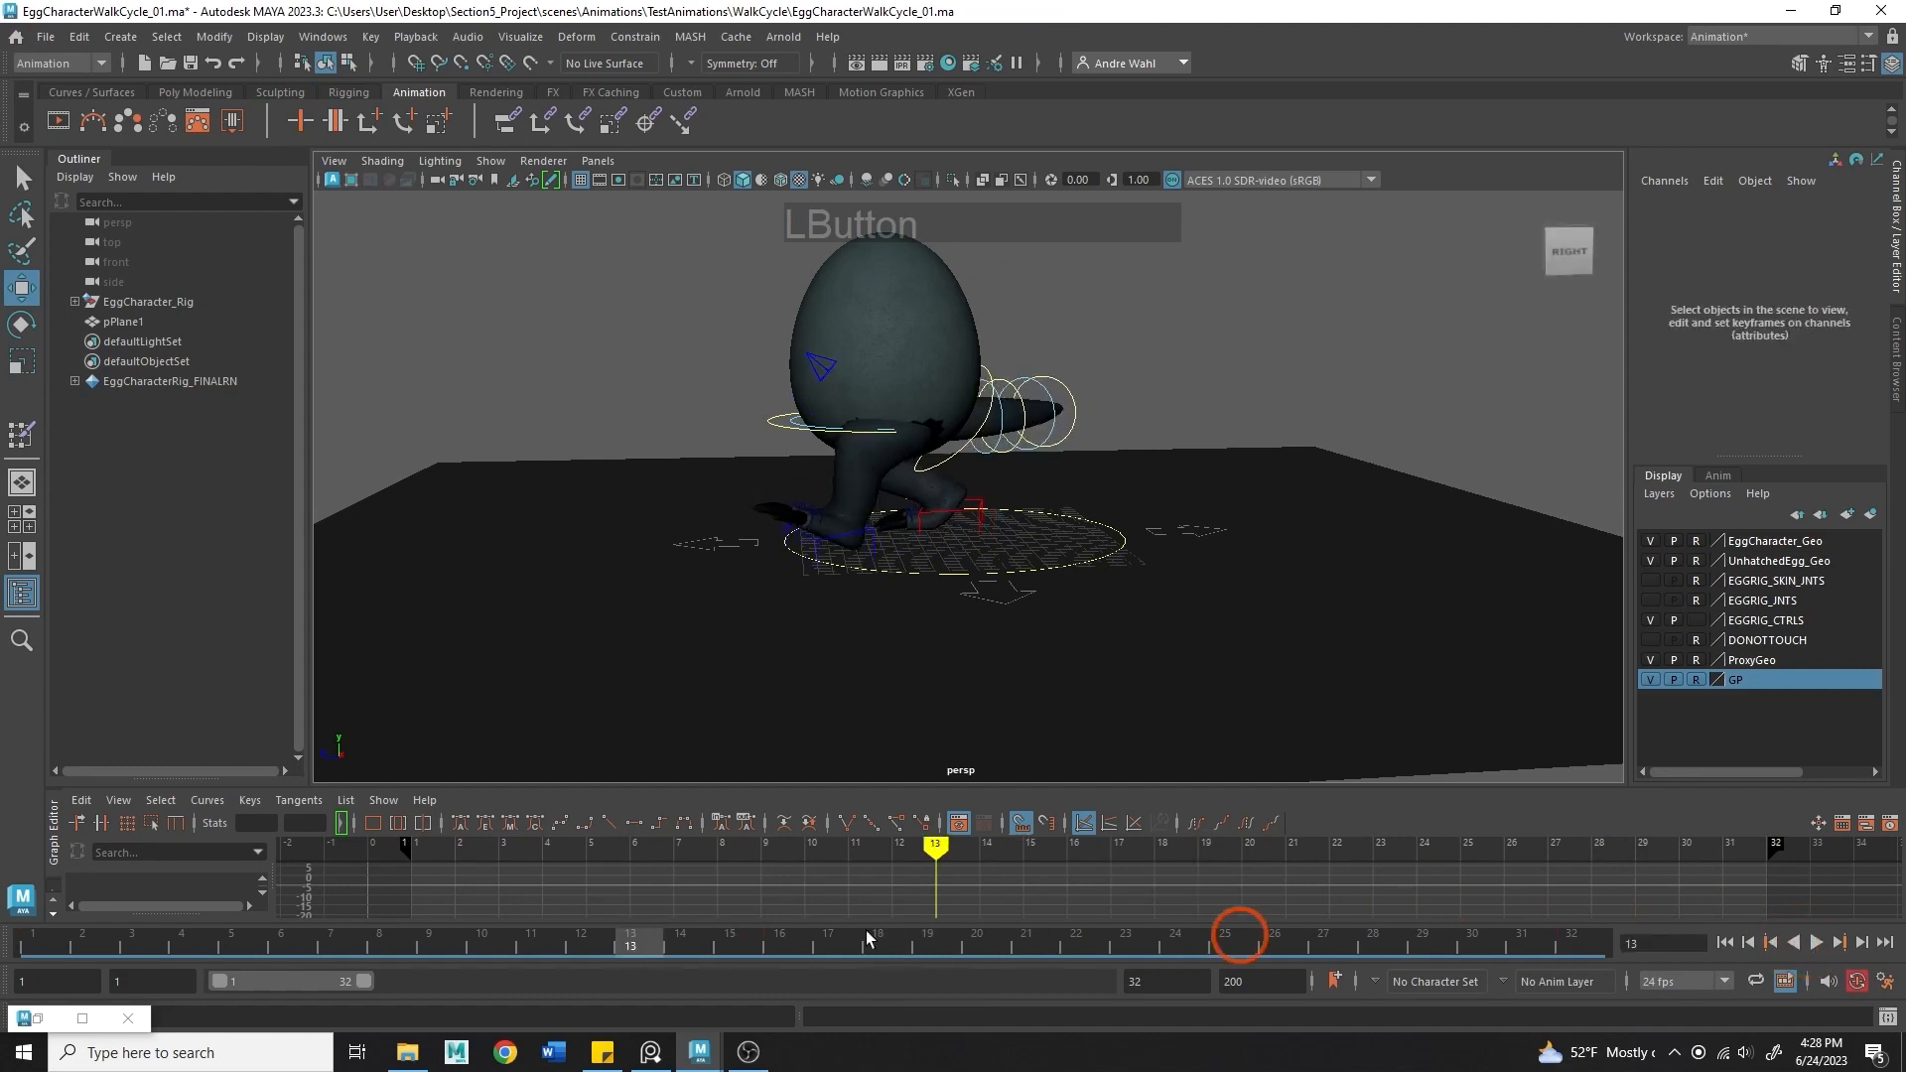
- At frame 1, place the left IK foot control behind the body at a Translate Z of about -7.61
{"action": "left_click", "coordinate": [1024, 523]}
{"action": "left_click_drag", "start_coordinate": [1012, 571], "coordinate": [906, 533], "text": "alt"}
{"action": "right_click_drag", "start_coordinate": [908, 534], "coordinate": [1021, 603], "text": "alt"}
{"action": "mouse_move", "coordinate": [913, 531]}
{"action": "left_mouse_down"}
{"action": "mouse_move", "coordinate": [978, 546]}
{"action": "mouse_move", "coordinate": [914, 526]}
{"action": "mouse_move", "coordinate": [935, 549]}
{"action": "left_mouse_up"}
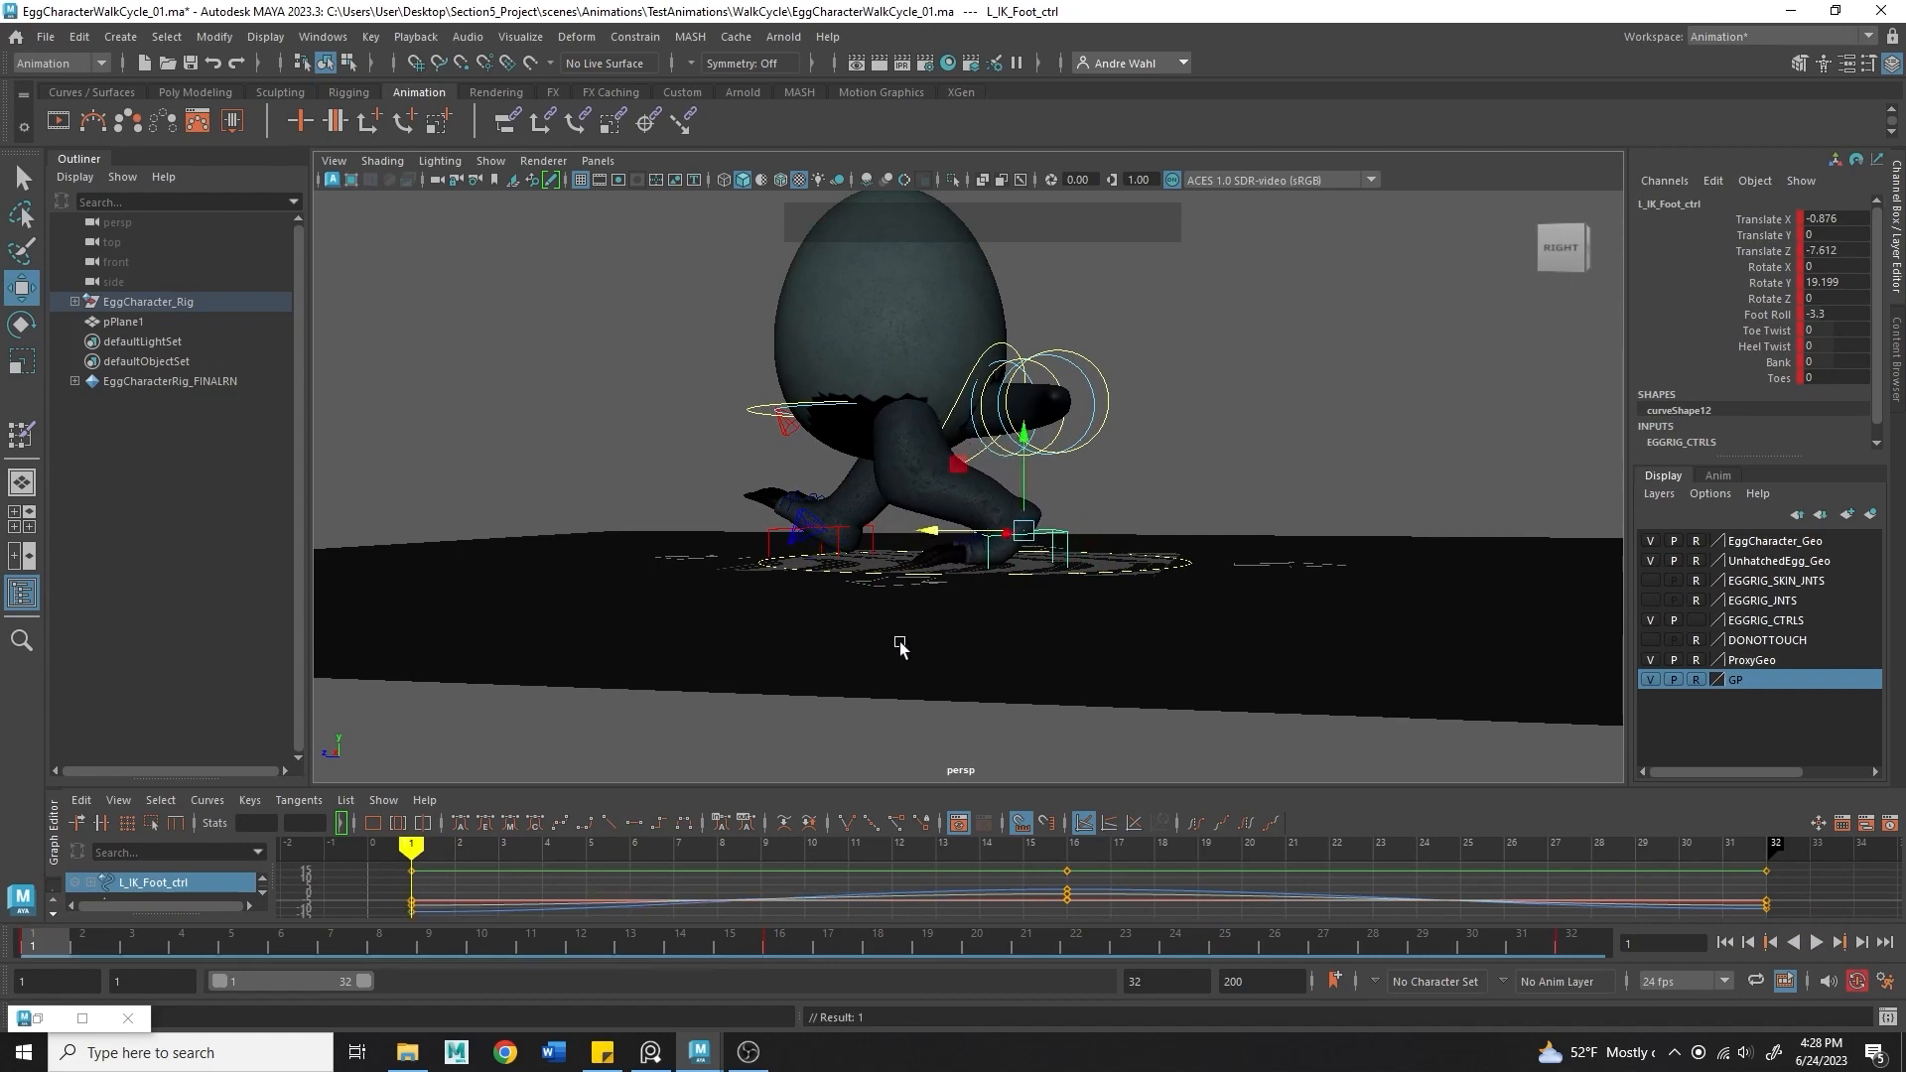
{"action": "left_click_drag", "start_coordinate": [875, 660], "coordinate": [1370, 645], "text": "alt"}
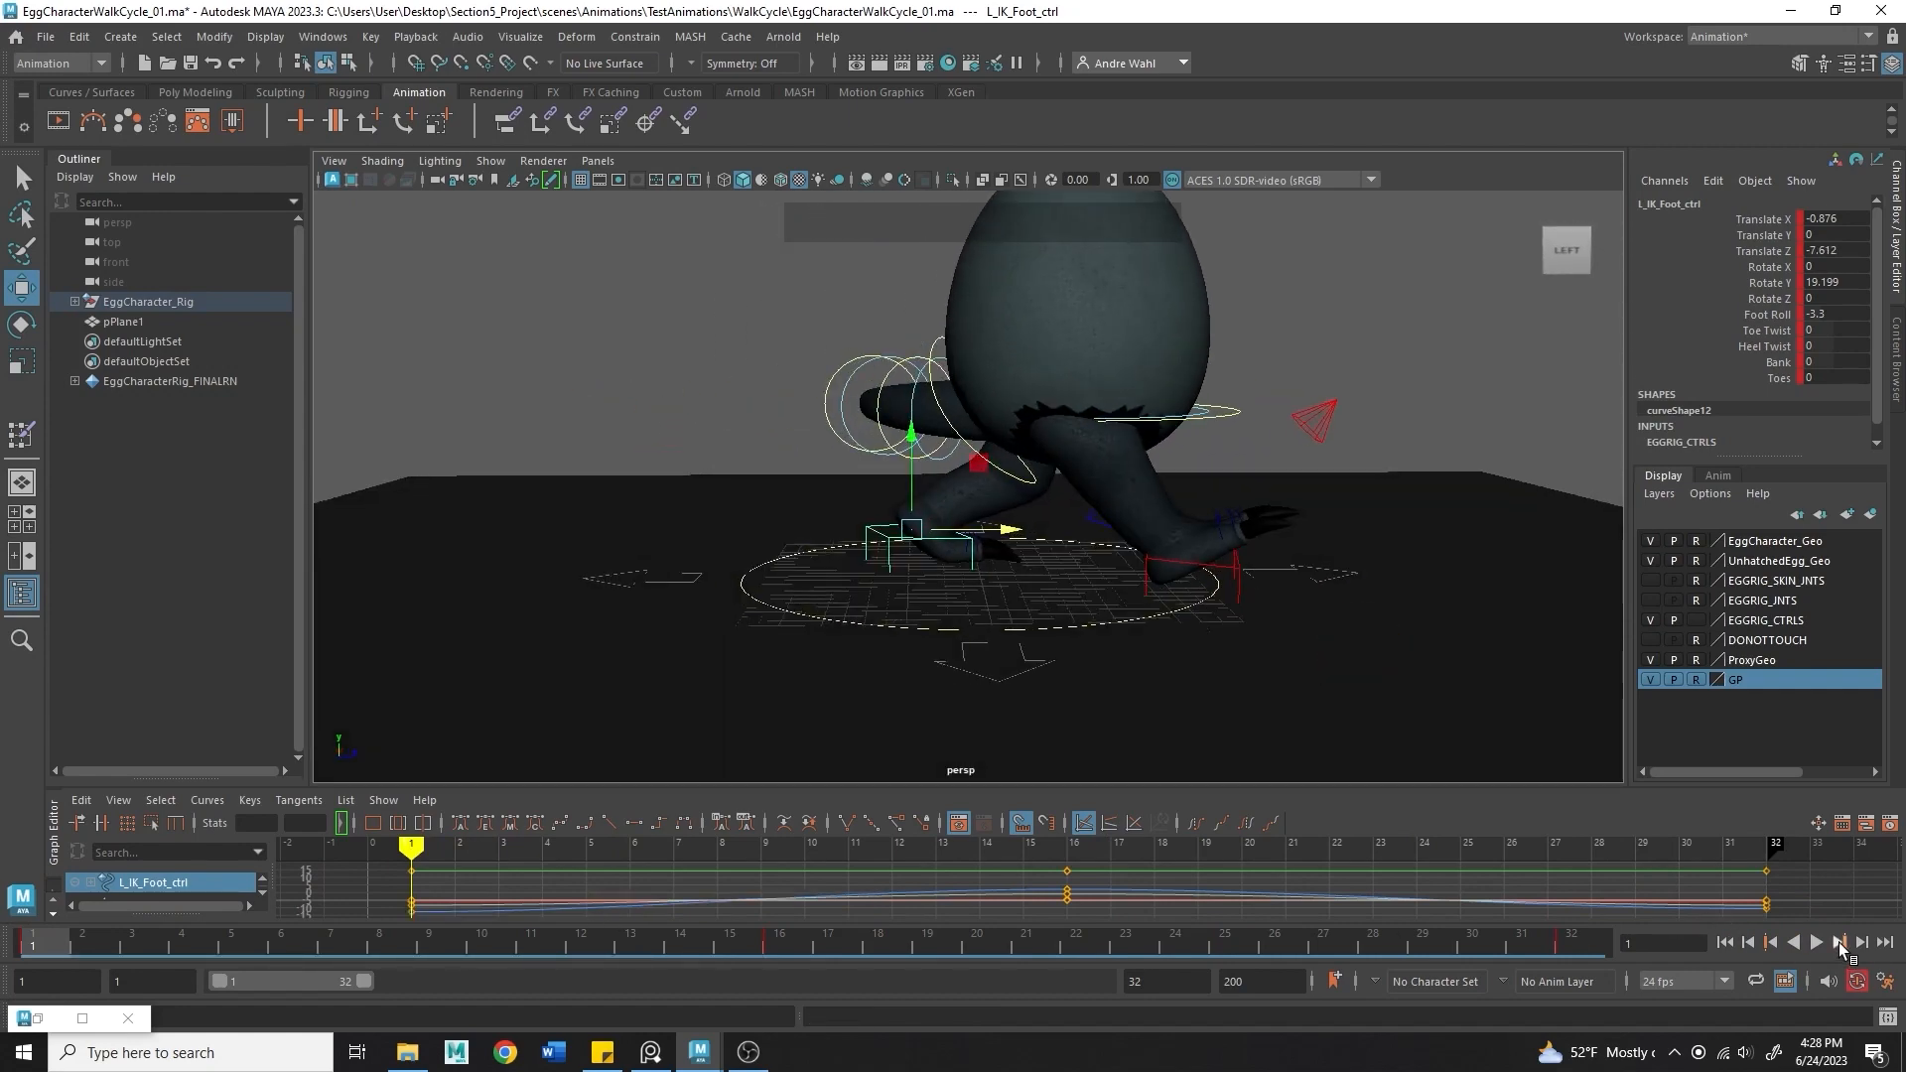
- At frame 16, move the right IK foot control further back to a Translate Z of about -8.05 and key it
{"action": "left_click", "coordinate": [1838, 943]}
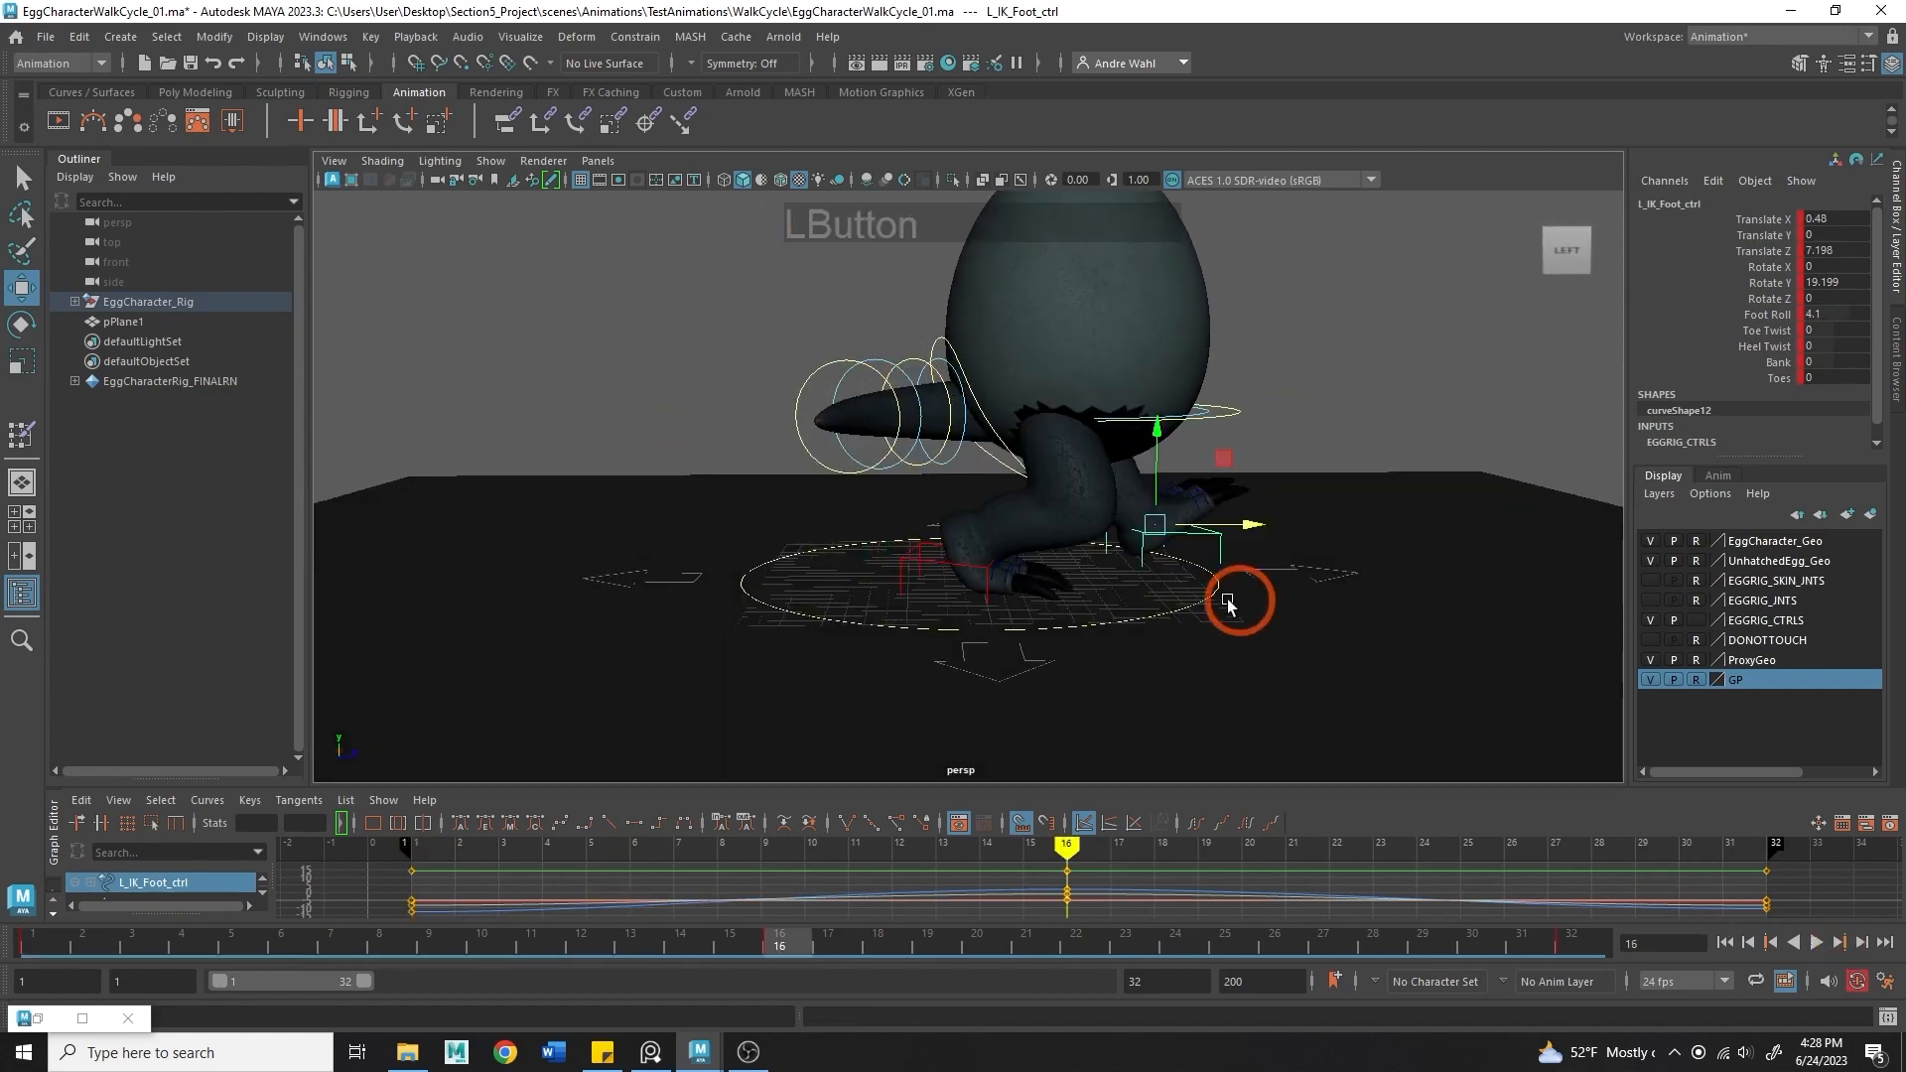
{"action": "left_click", "coordinate": [936, 558]}
{"action": "left_click_drag", "start_coordinate": [1032, 556], "coordinate": [986, 553]}
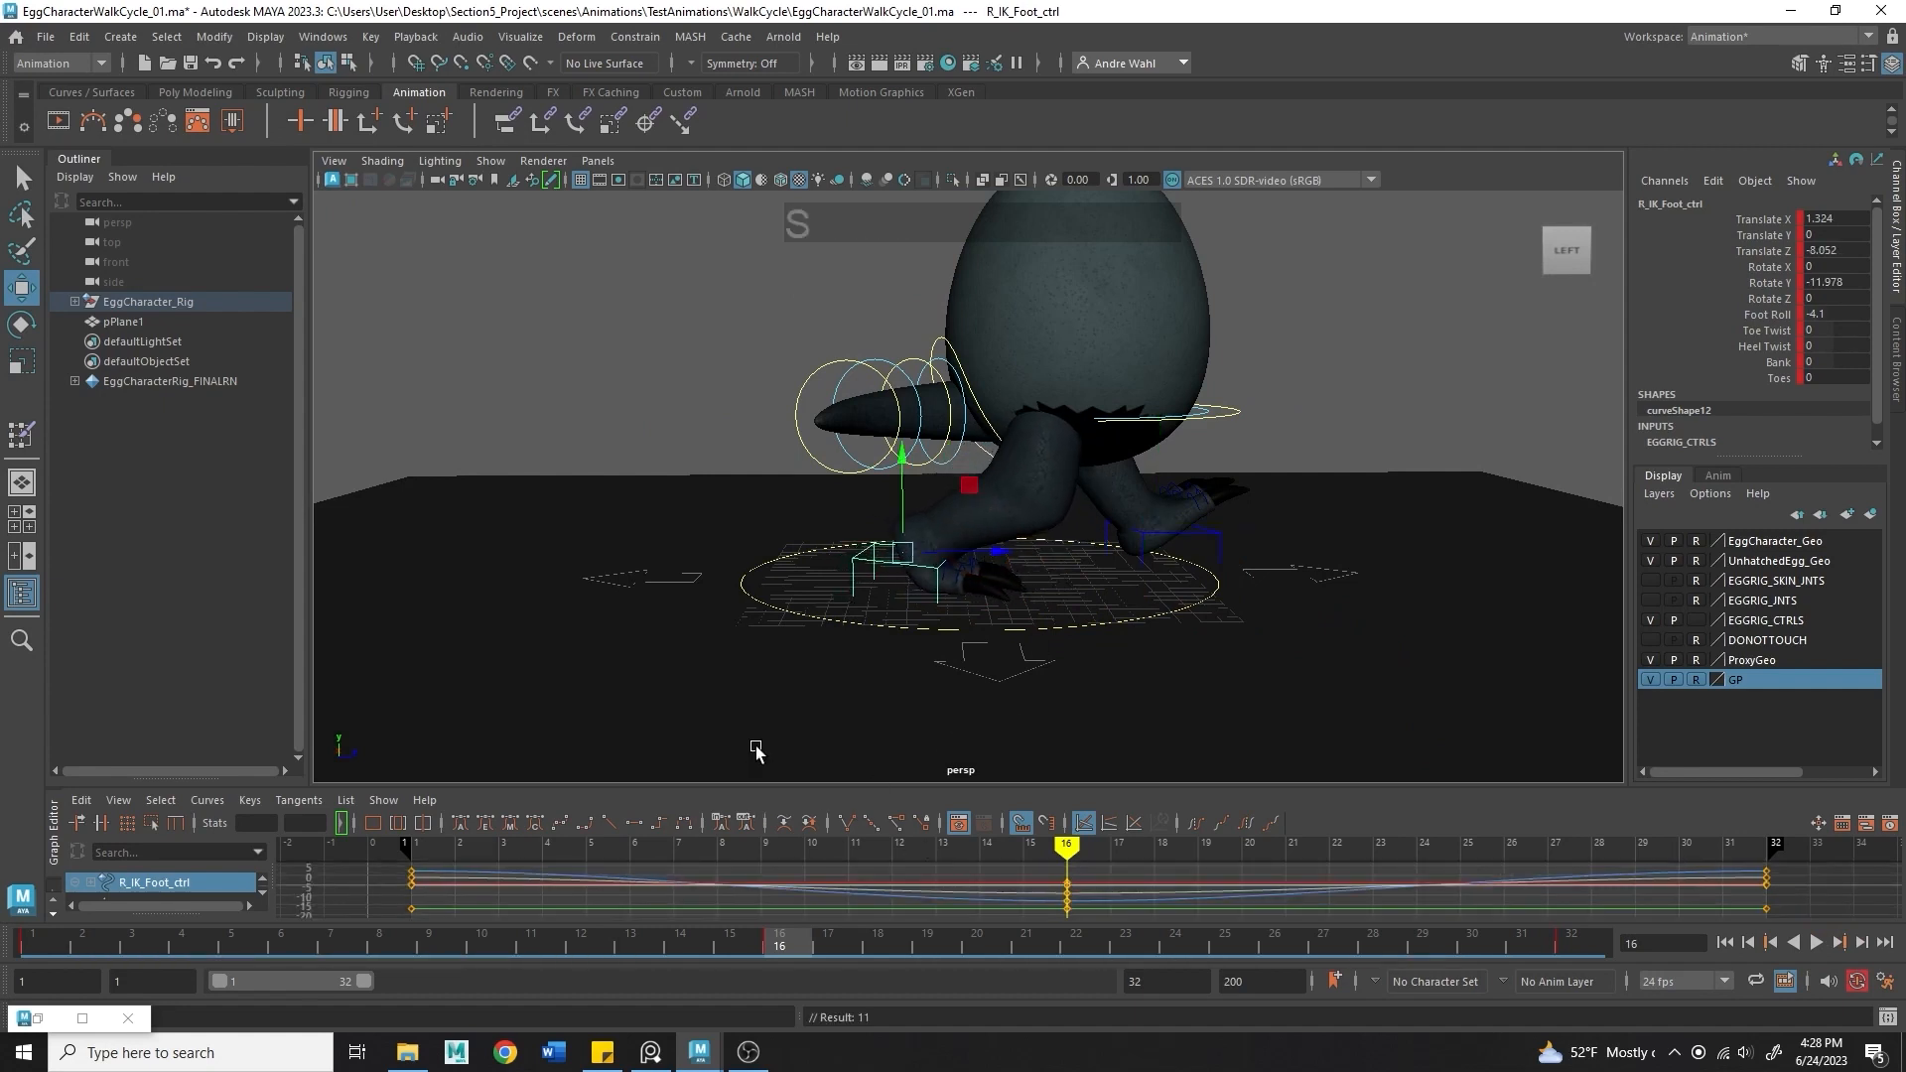
- Select all controls and copy their frame 1 keys in the Graph Editor onto frame 32
{"action": "right_click_drag", "start_coordinate": [756, 751], "coordinate": [808, 545], "text": "alt"}
{"action": "left_click_drag", "start_coordinate": [745, 639], "coordinate": [1310, 162]}
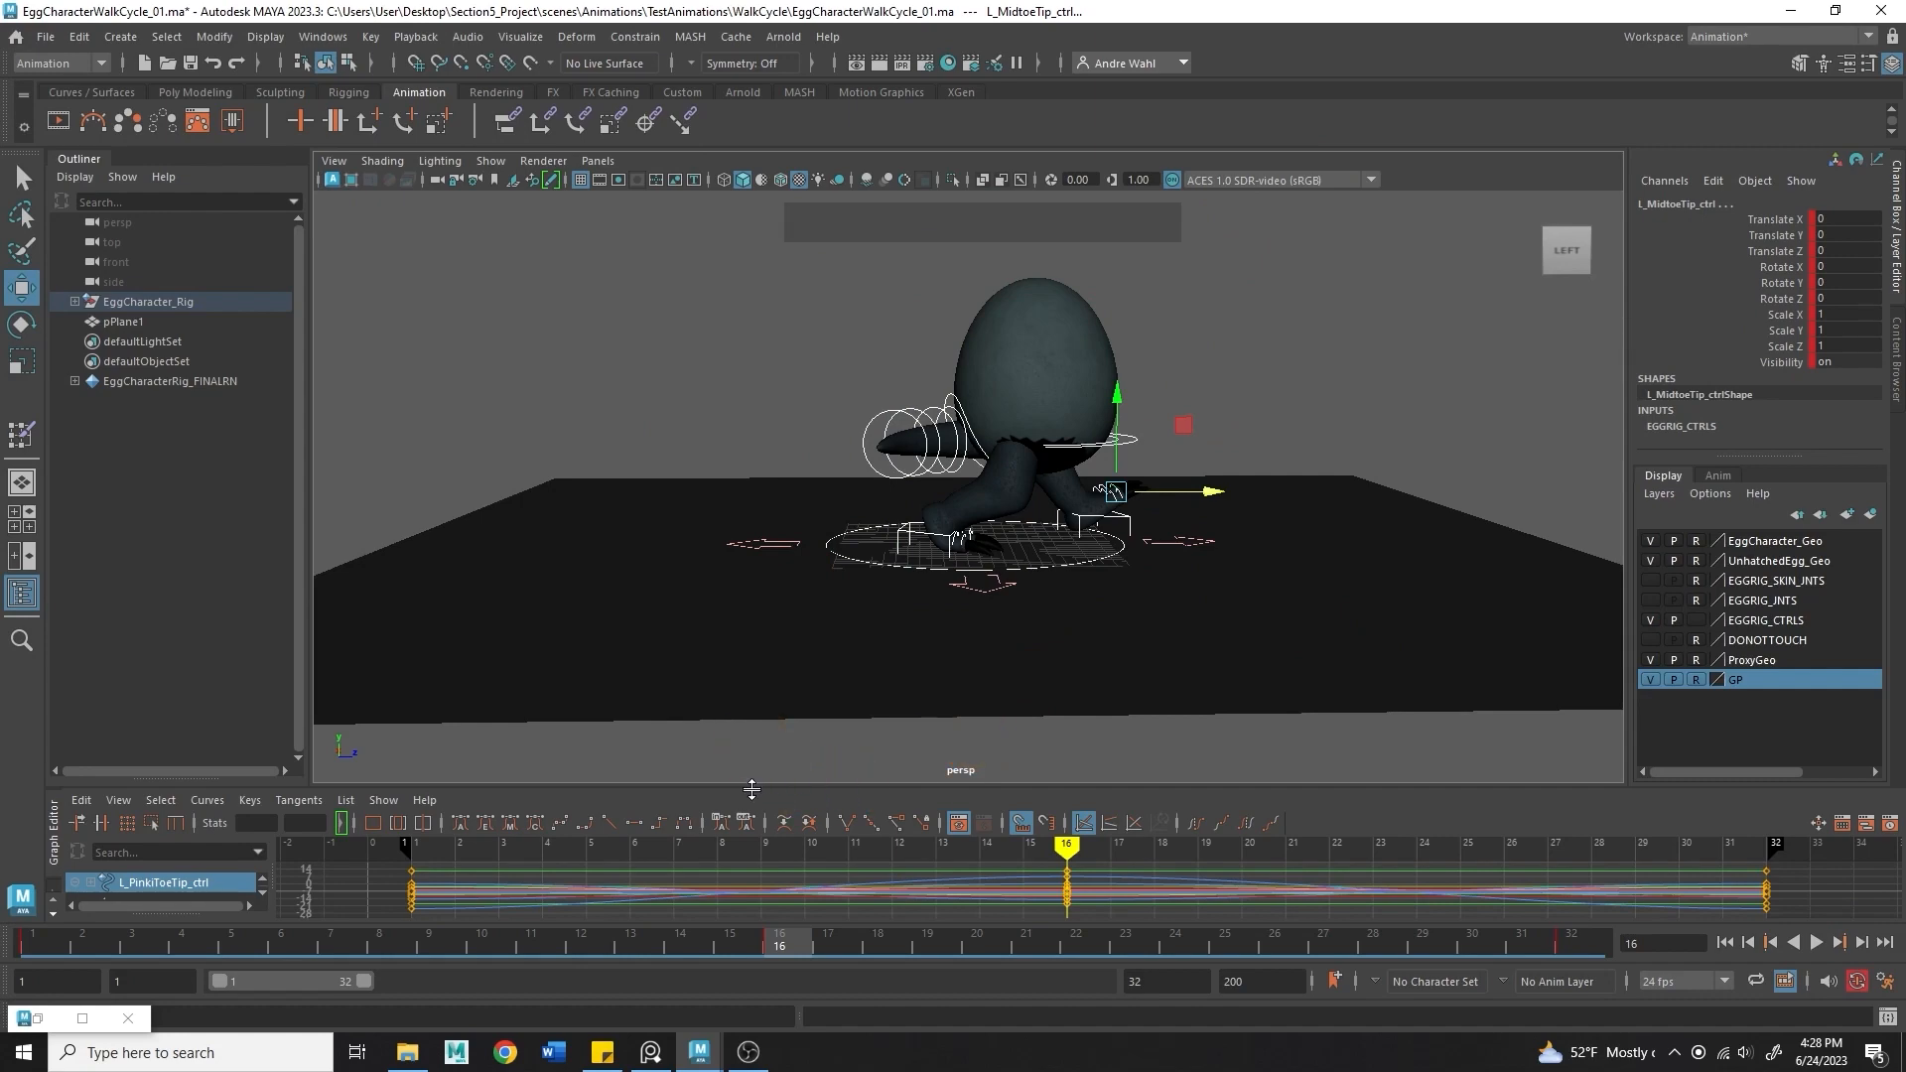
{"action": "left_click_drag", "start_coordinate": [751, 789], "coordinate": [731, 502]}
{"action": "right_click_drag", "start_coordinate": [873, 724], "coordinate": [778, 837], "text": "alt"}
{"action": "left_click_drag", "start_coordinate": [778, 838], "coordinate": [848, 683]}
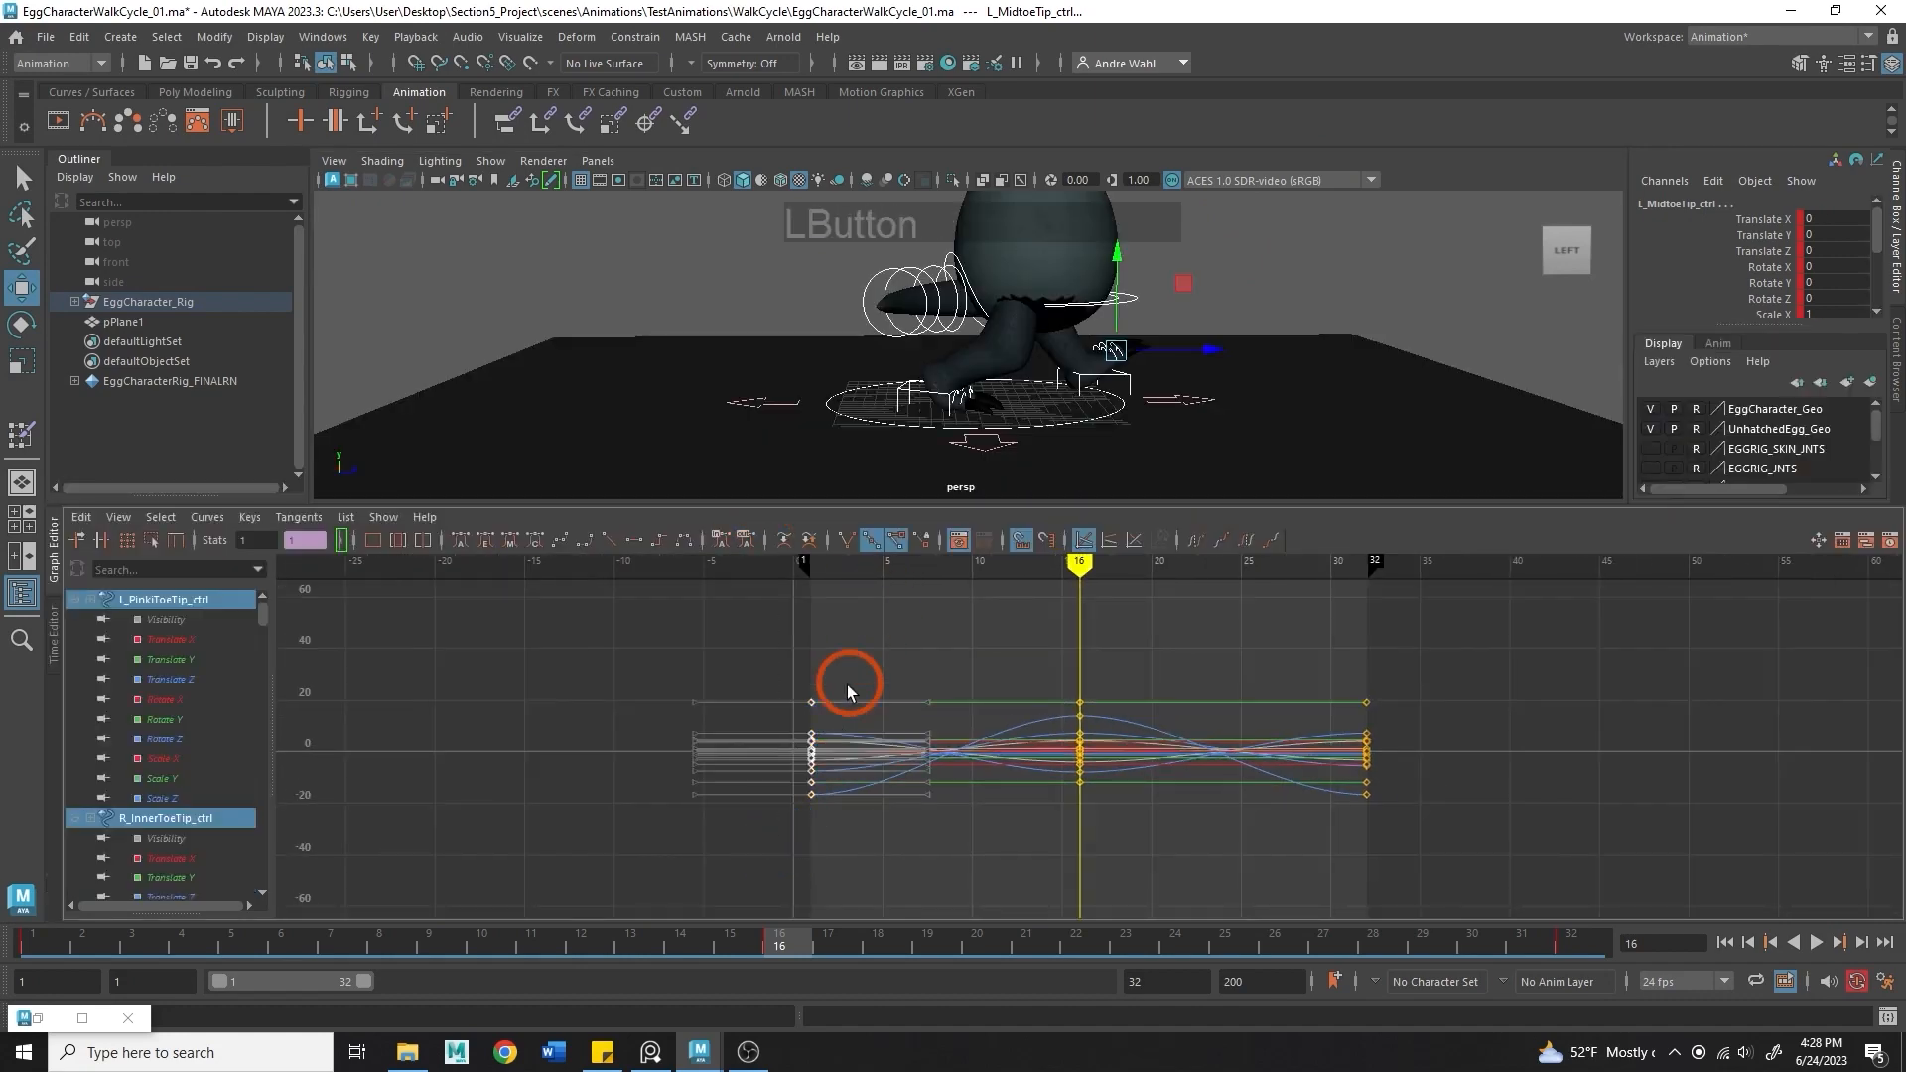
{"action": "left_click", "coordinate": [29, 939]}
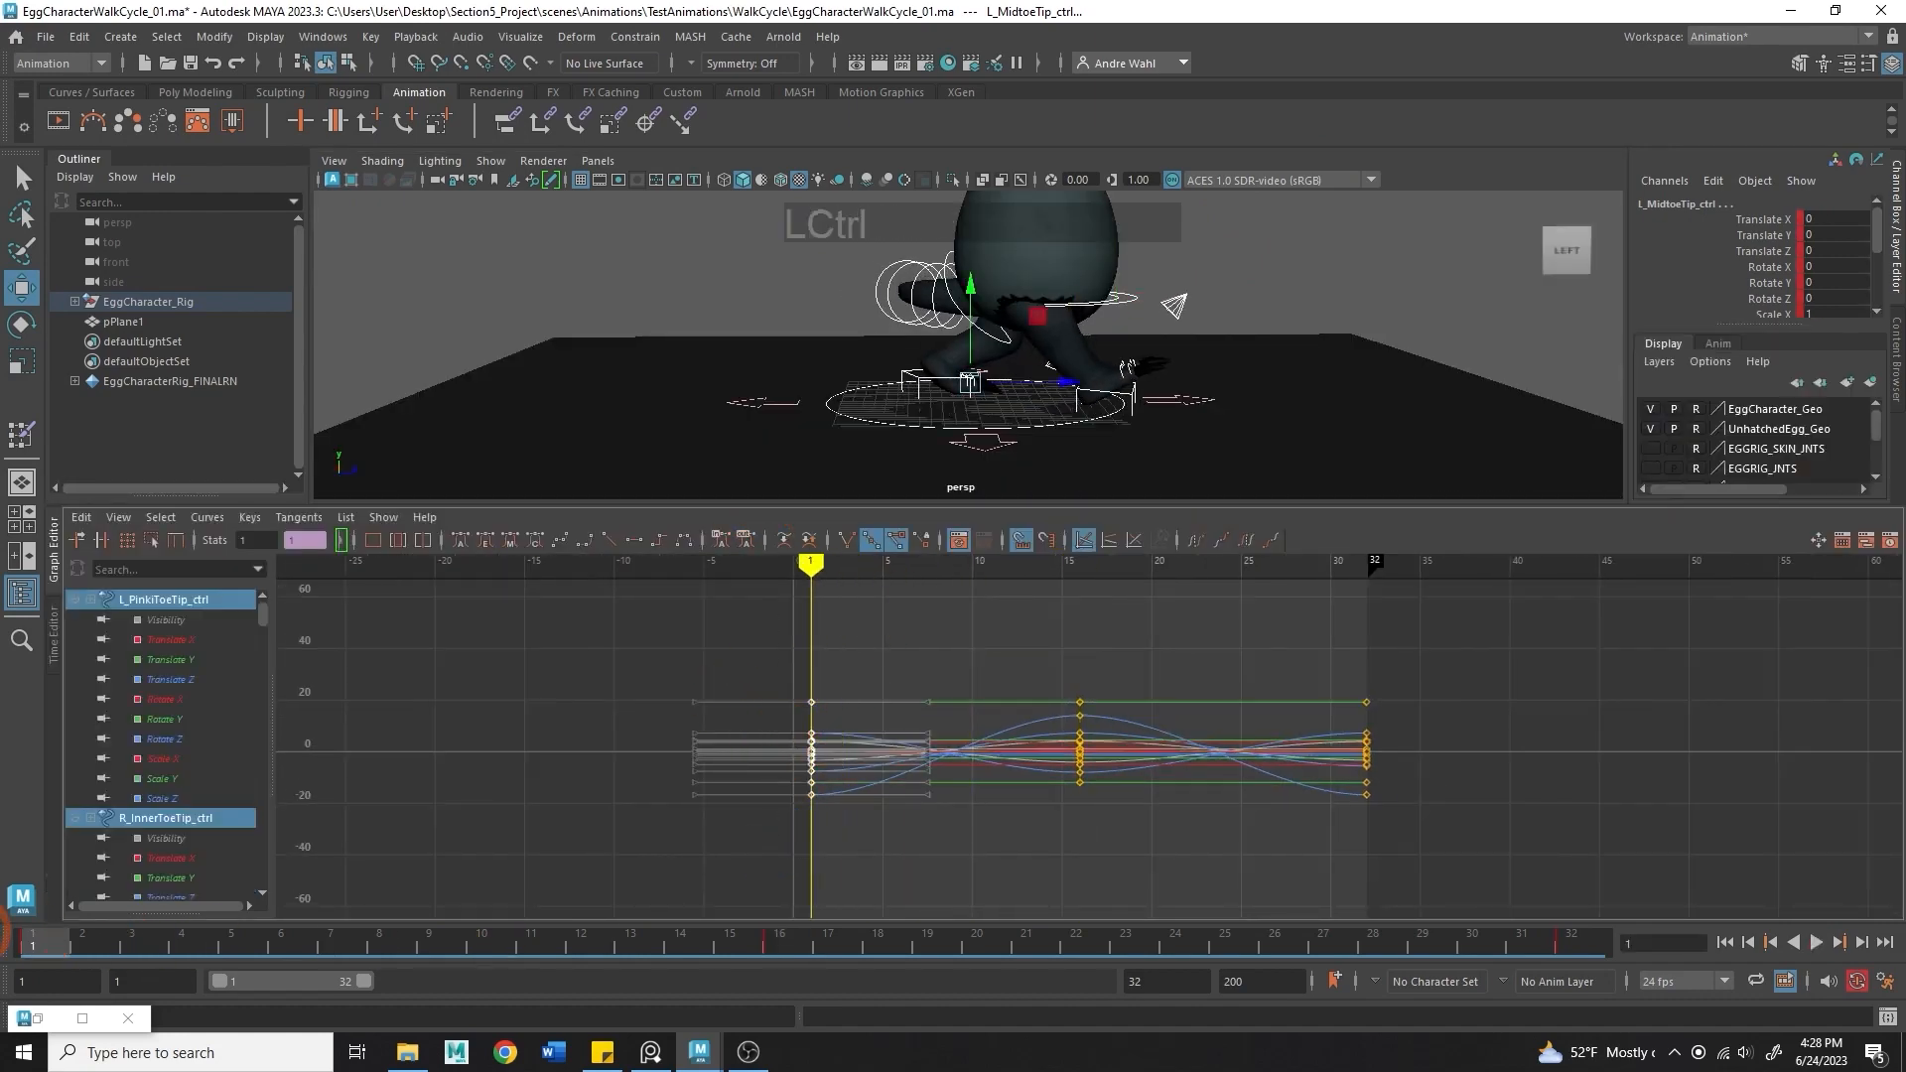
{"action": "left_click_drag", "start_coordinate": [390, 941], "coordinate": [1647, 939]}
{"action": "middle_click_drag", "start_coordinate": [1353, 782], "coordinate": [1221, 757], "text": "alt"}
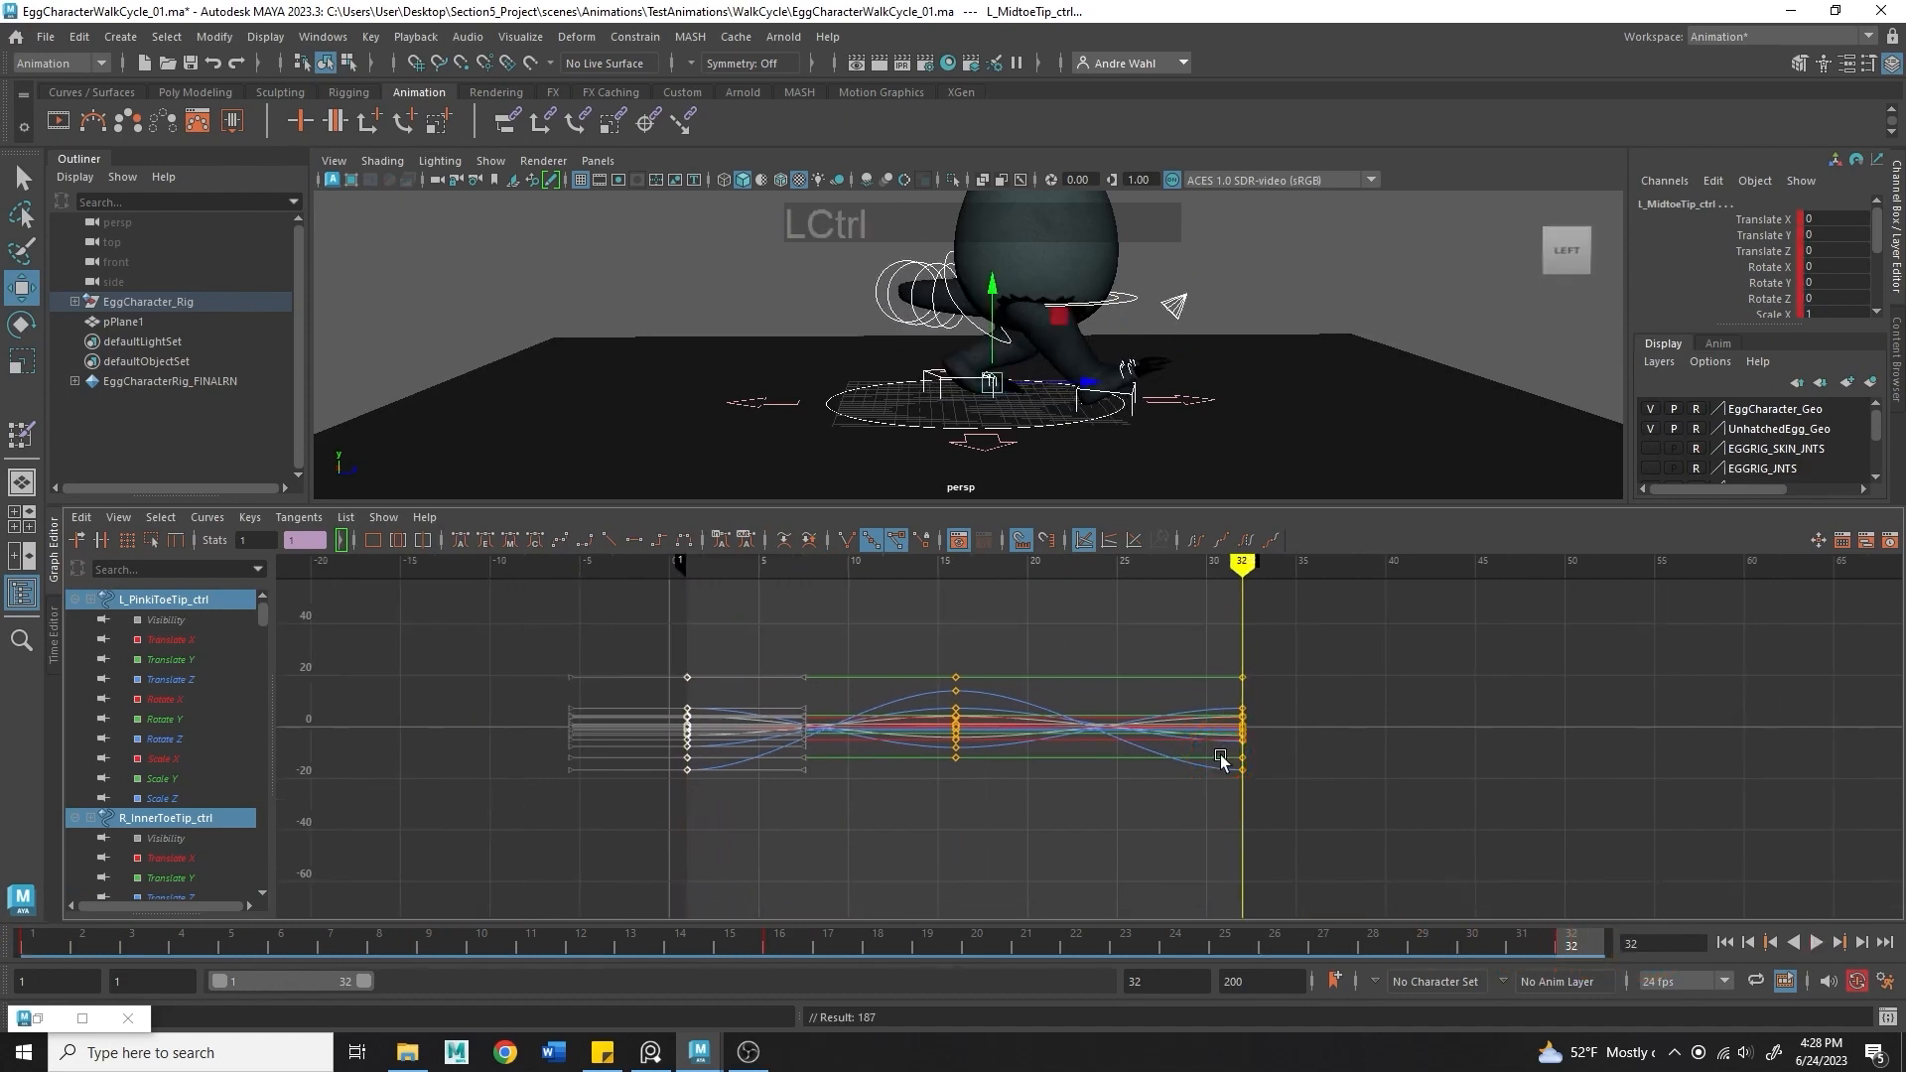
{"action": "key", "text": "ctrl+v"}
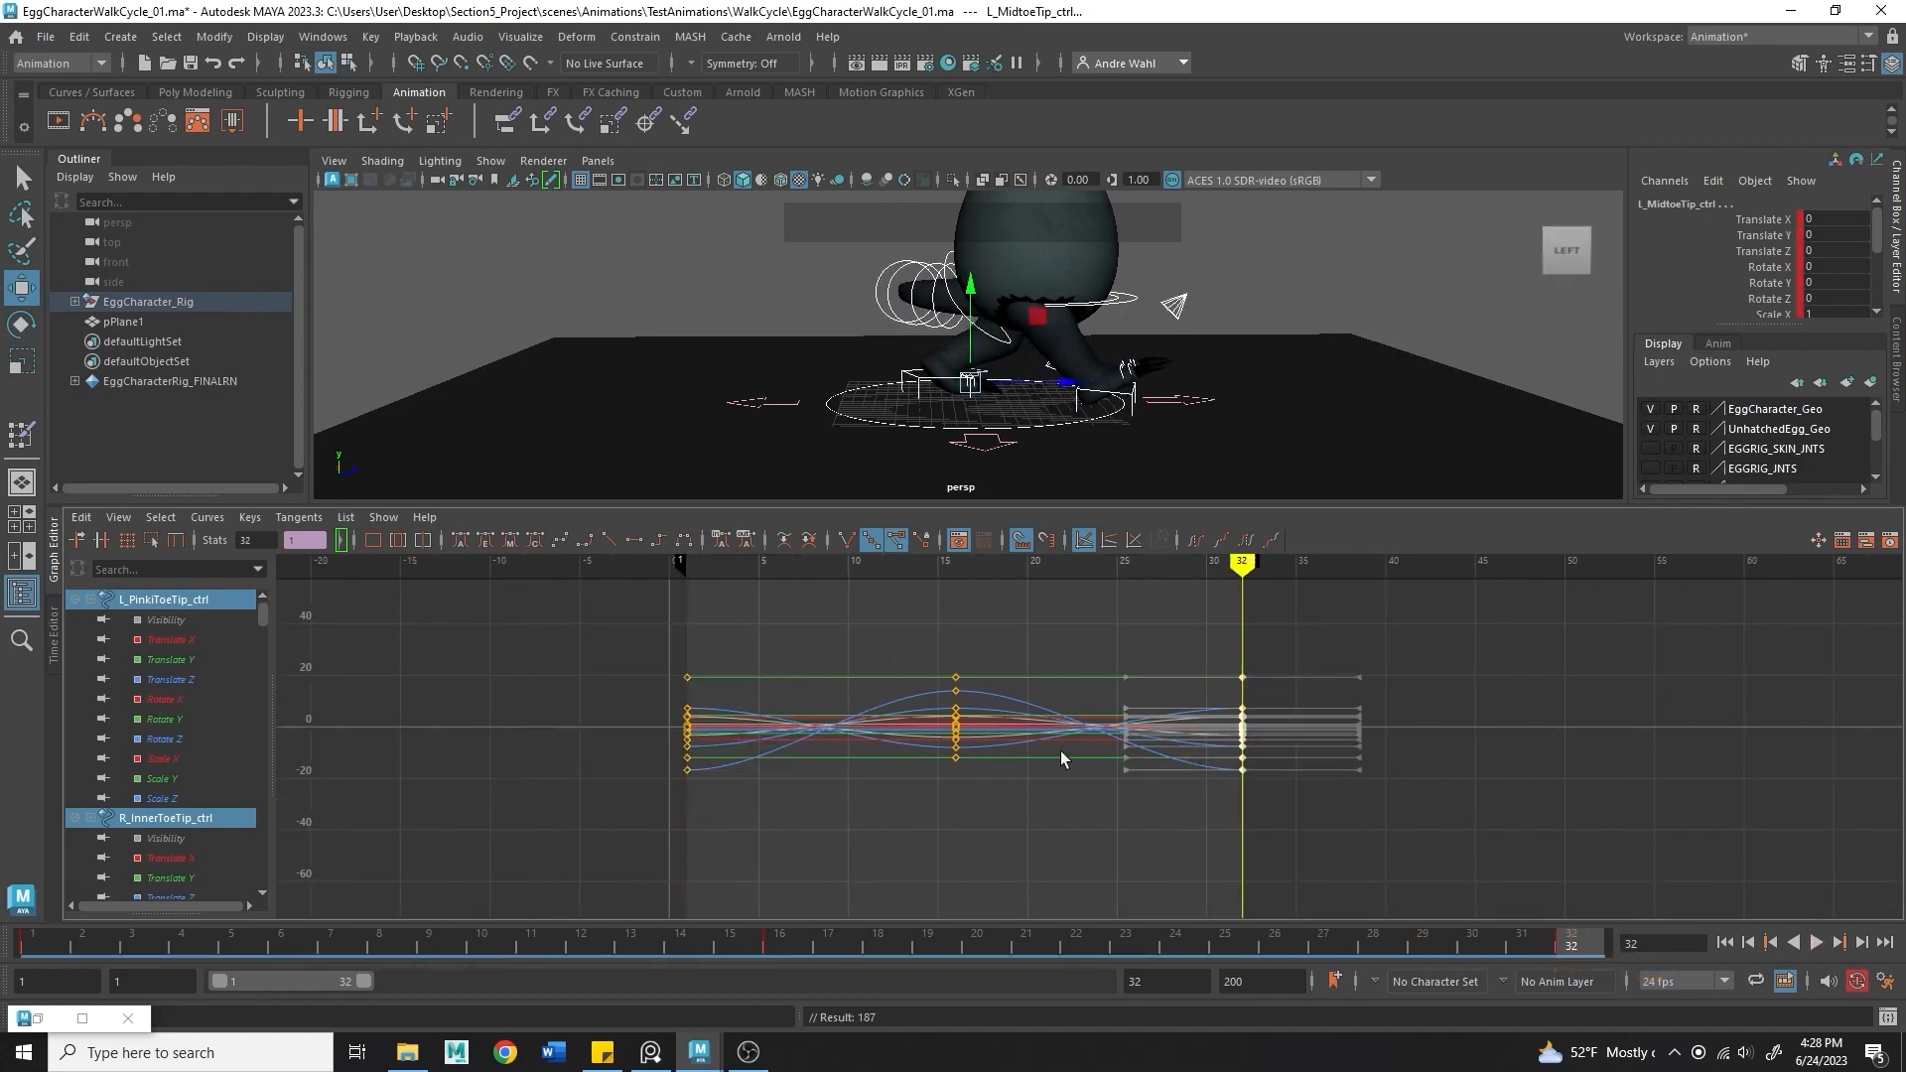
- Shrink the Graph Editor and play the animation from the side to check the loop
{"action": "left_click_drag", "start_coordinate": [1037, 505], "coordinate": [1063, 672]}
{"action": "right_click_drag", "start_coordinate": [1092, 663], "coordinate": [1238, 625], "text": "alt"}
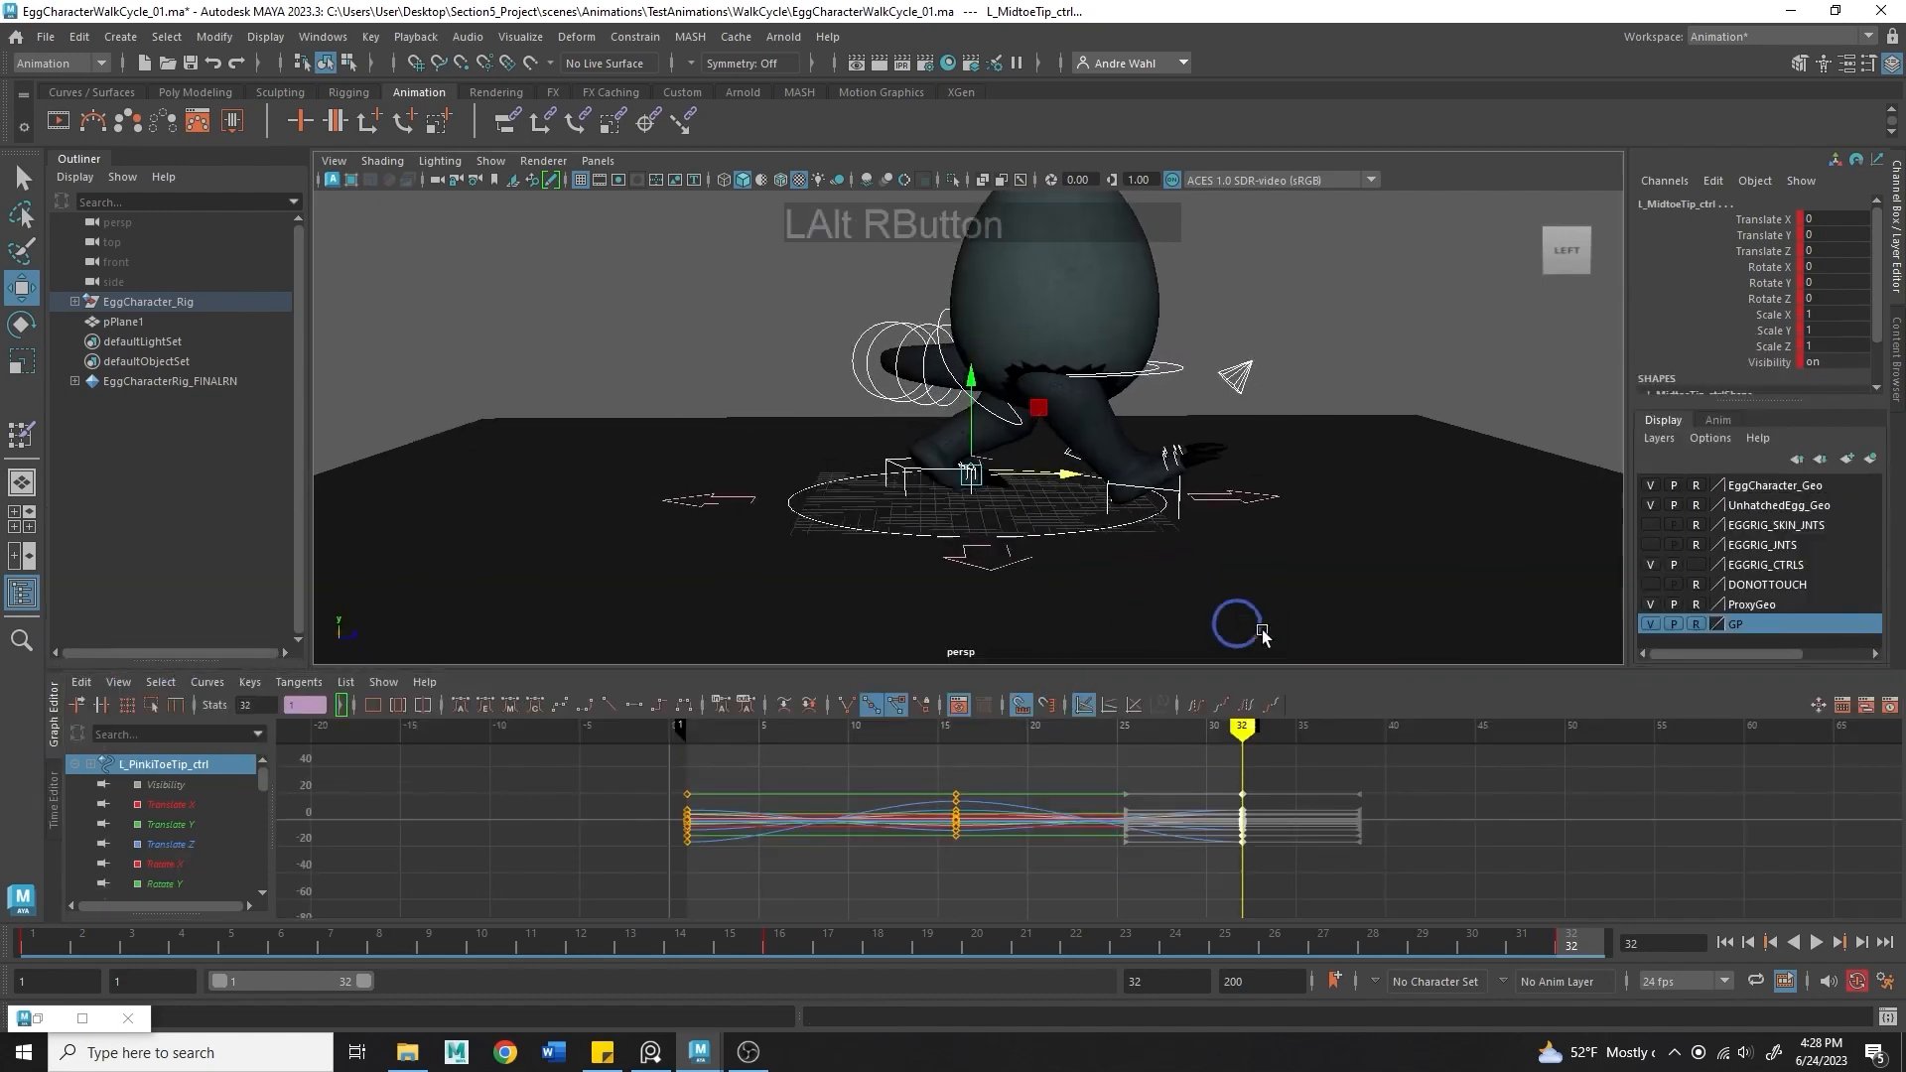
{"action": "middle_click_drag", "start_coordinate": [1238, 625], "coordinate": [1158, 605], "text": "alt"}
{"action": "left_click", "coordinate": [1816, 942]}
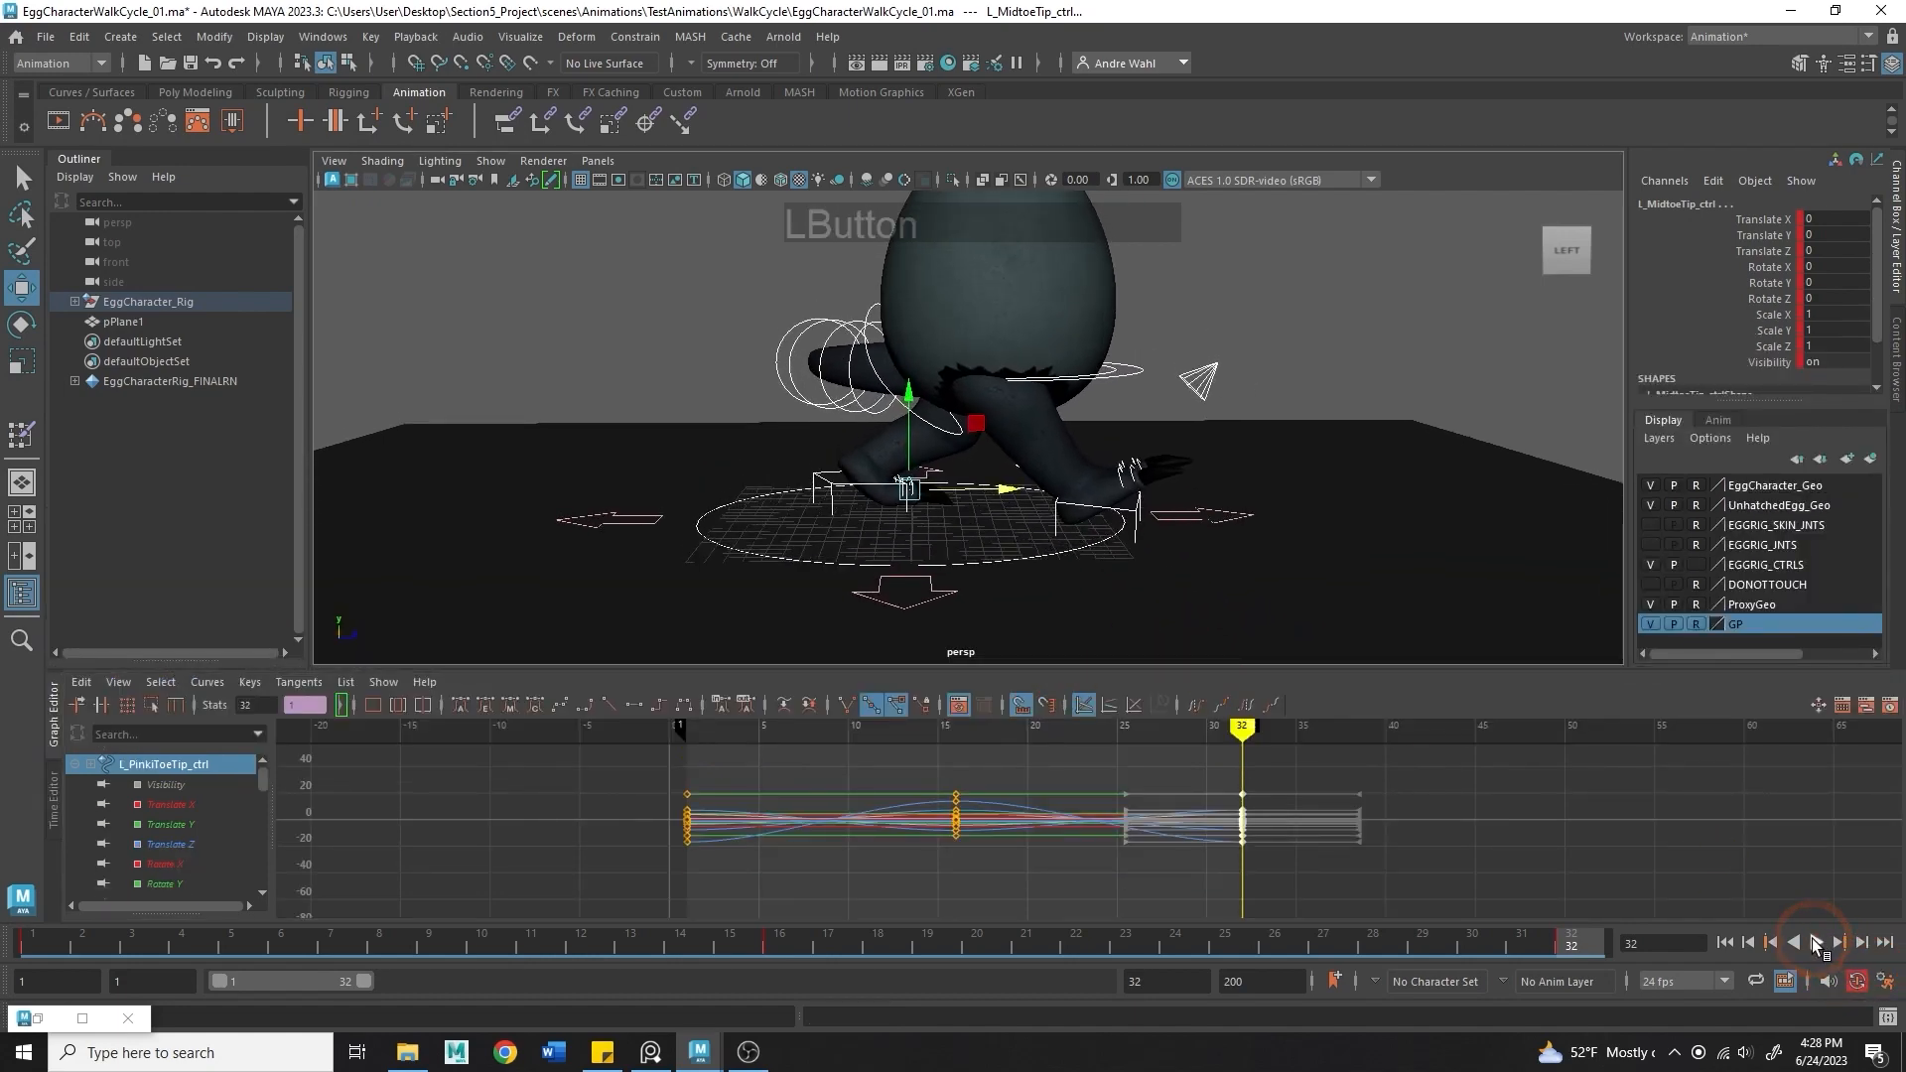
{"action": "left_click", "coordinate": [1489, 434]}
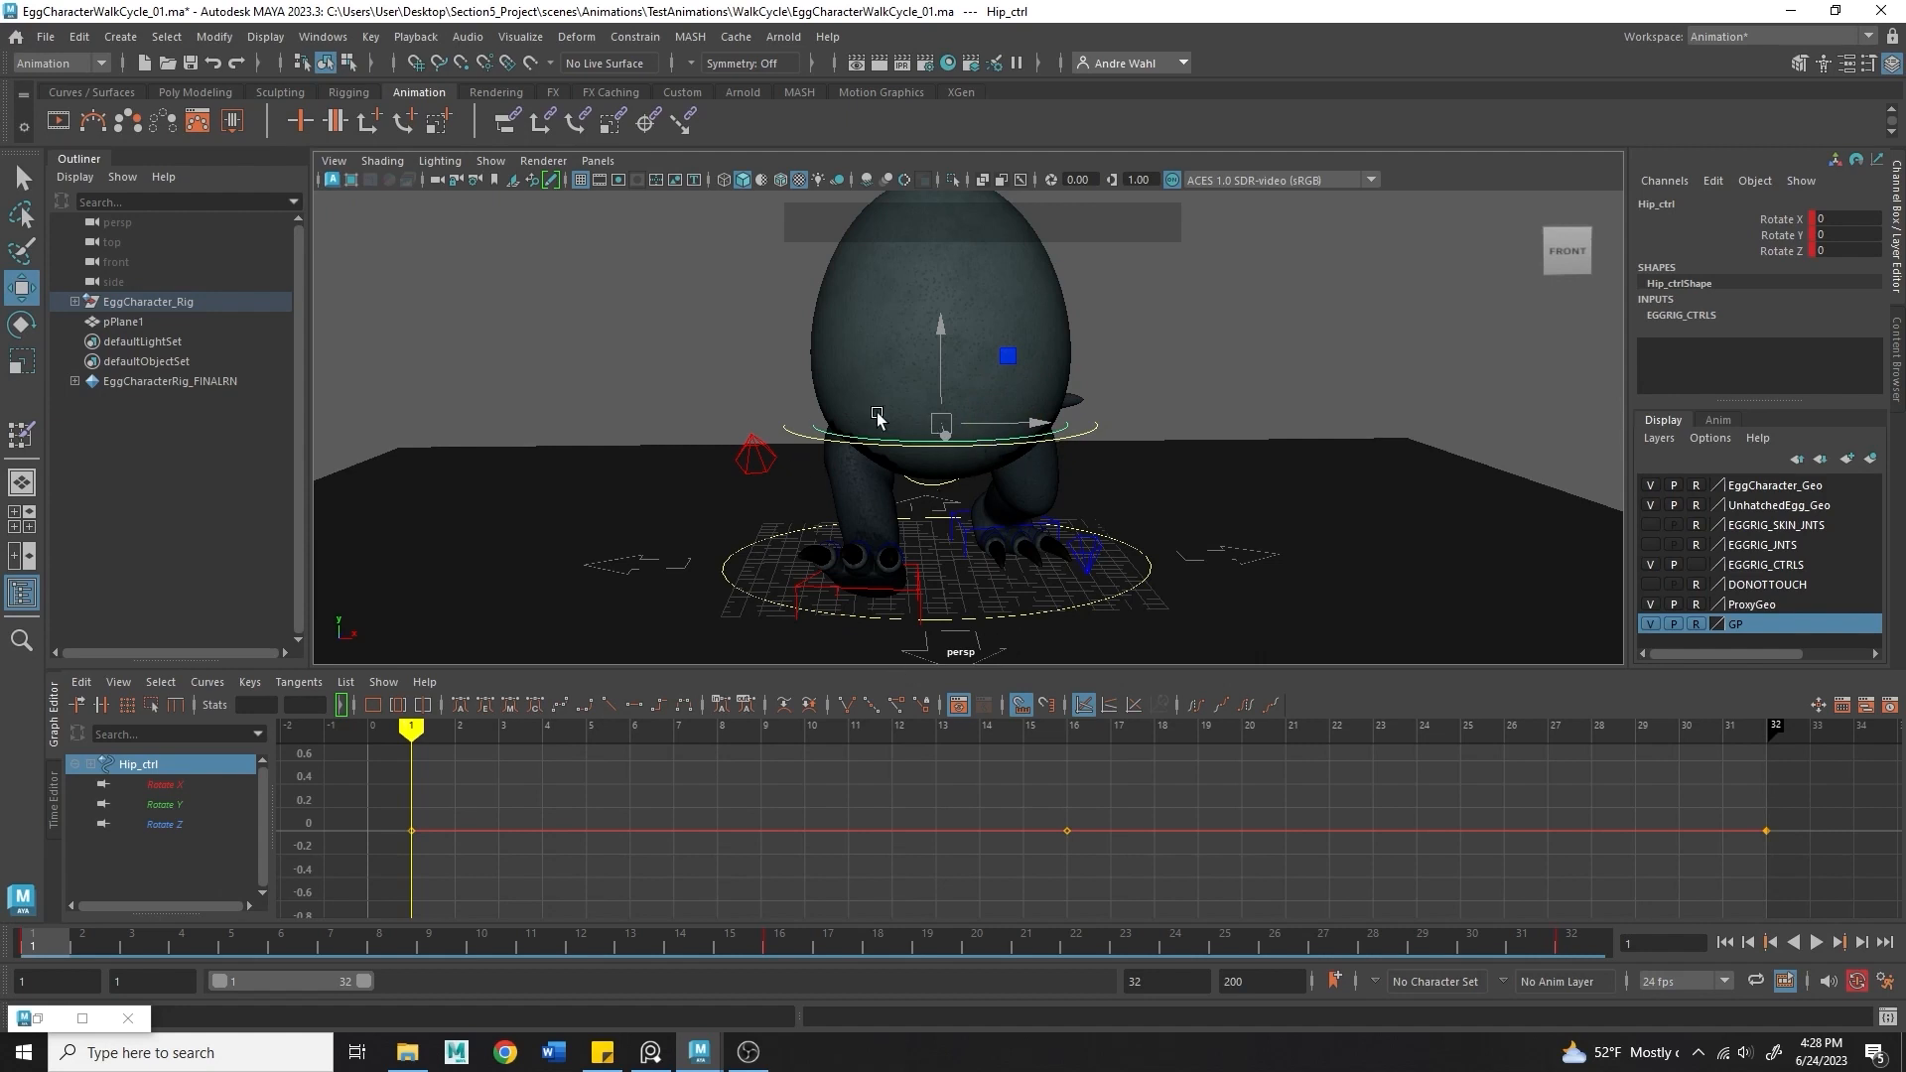
- At frame 1, rotate the hip control to a Rotate Z of about 7.67 and key it
{"action": "left_click_drag", "start_coordinate": [877, 416], "coordinate": [985, 385], "text": "alt"}
{"action": "key", "text": "e"}
{"action": "key", "text": "s"}
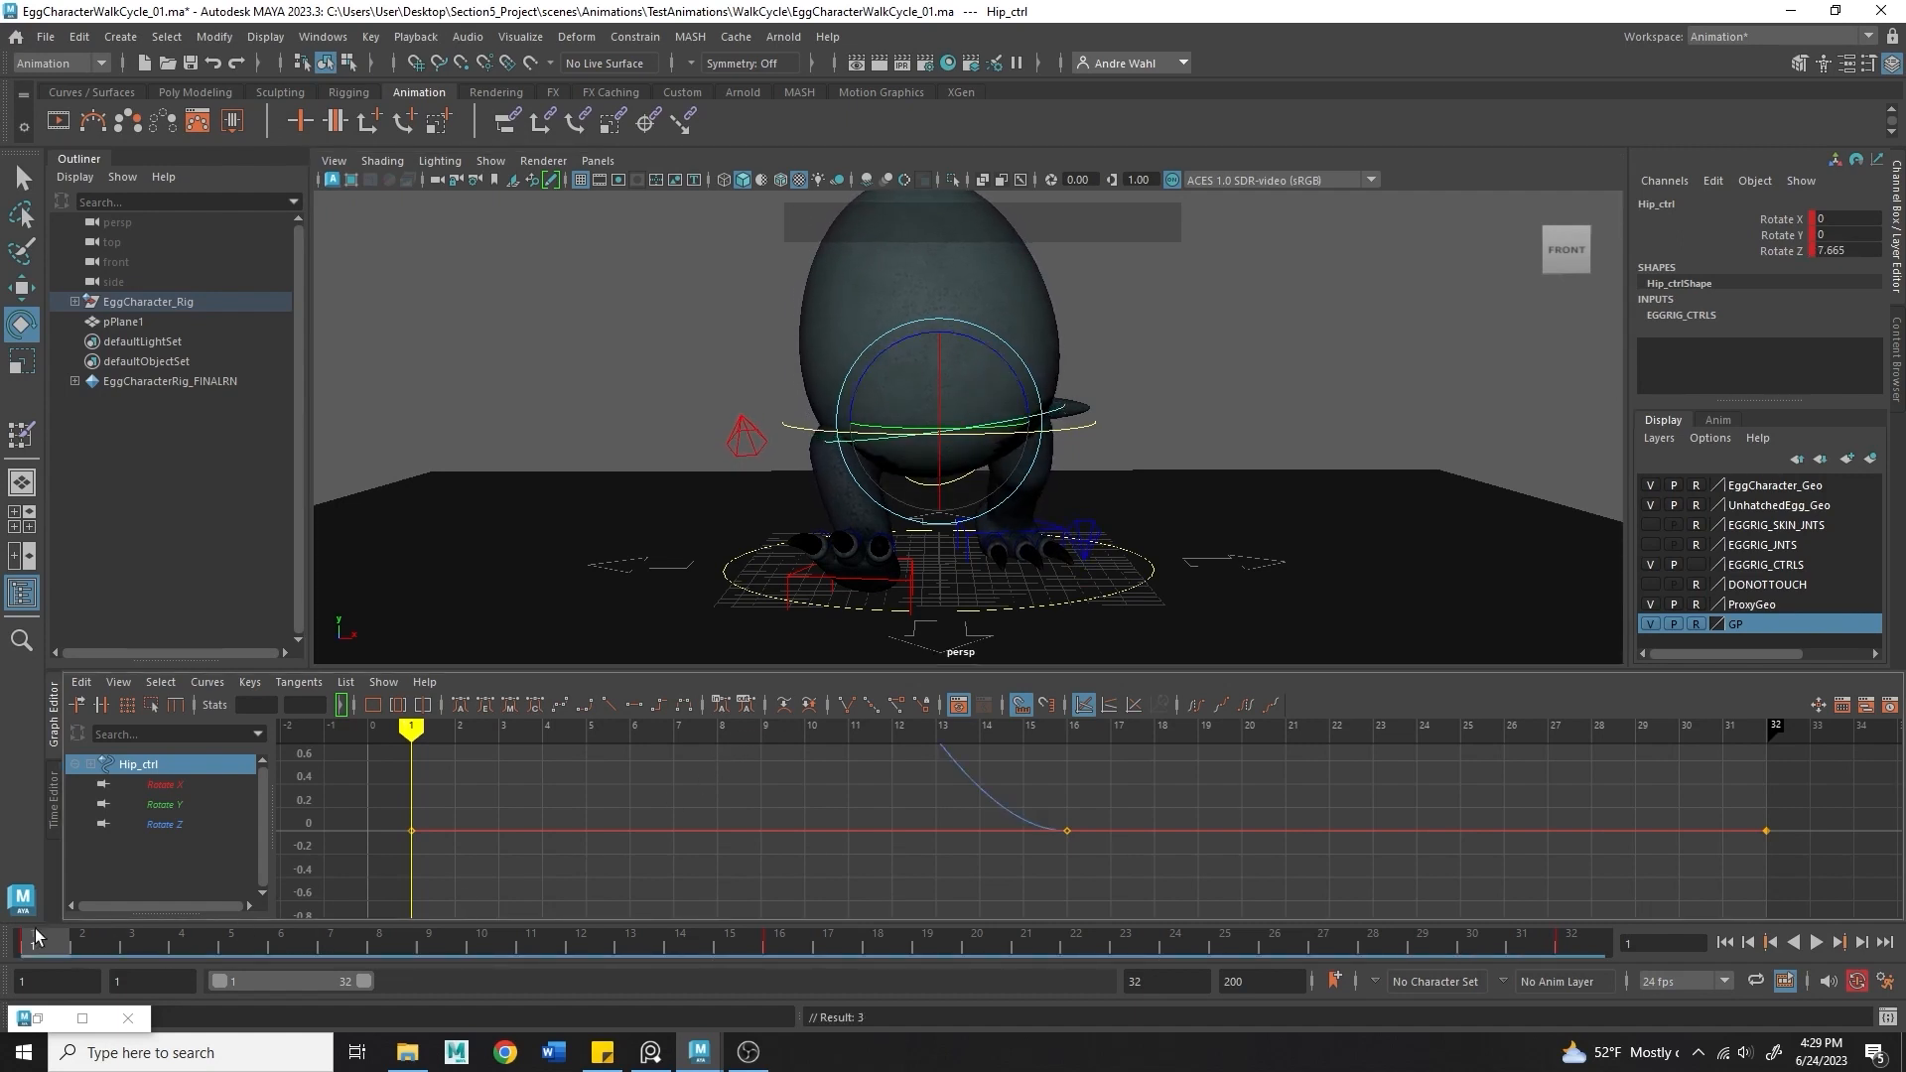
- At frame 16, rotate the hip control the opposite way to a Rotate Z of about -4.08 and key it
{"action": "left_click_drag", "start_coordinate": [714, 938], "coordinate": [780, 938]}
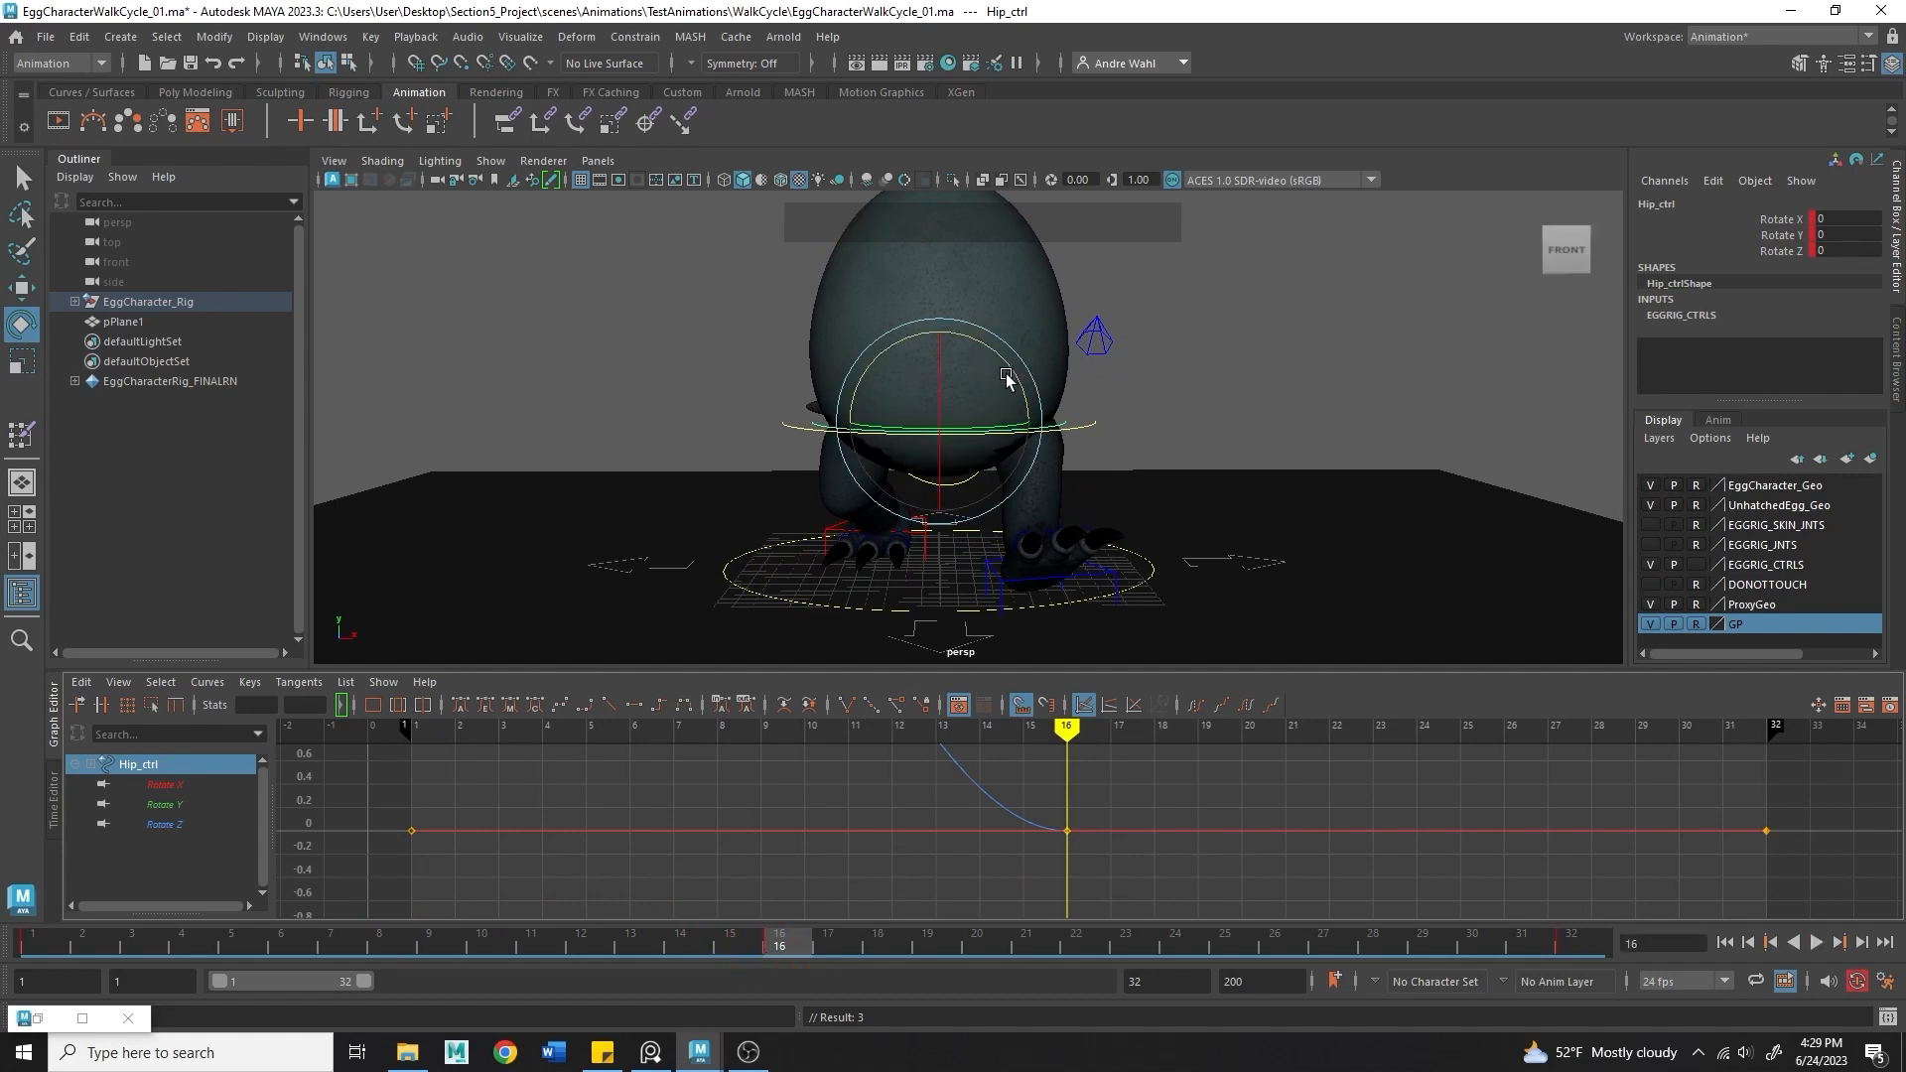
{"action": "left_click_drag", "start_coordinate": [1012, 384], "coordinate": [1013, 385]}
{"action": "key", "text": "s"}
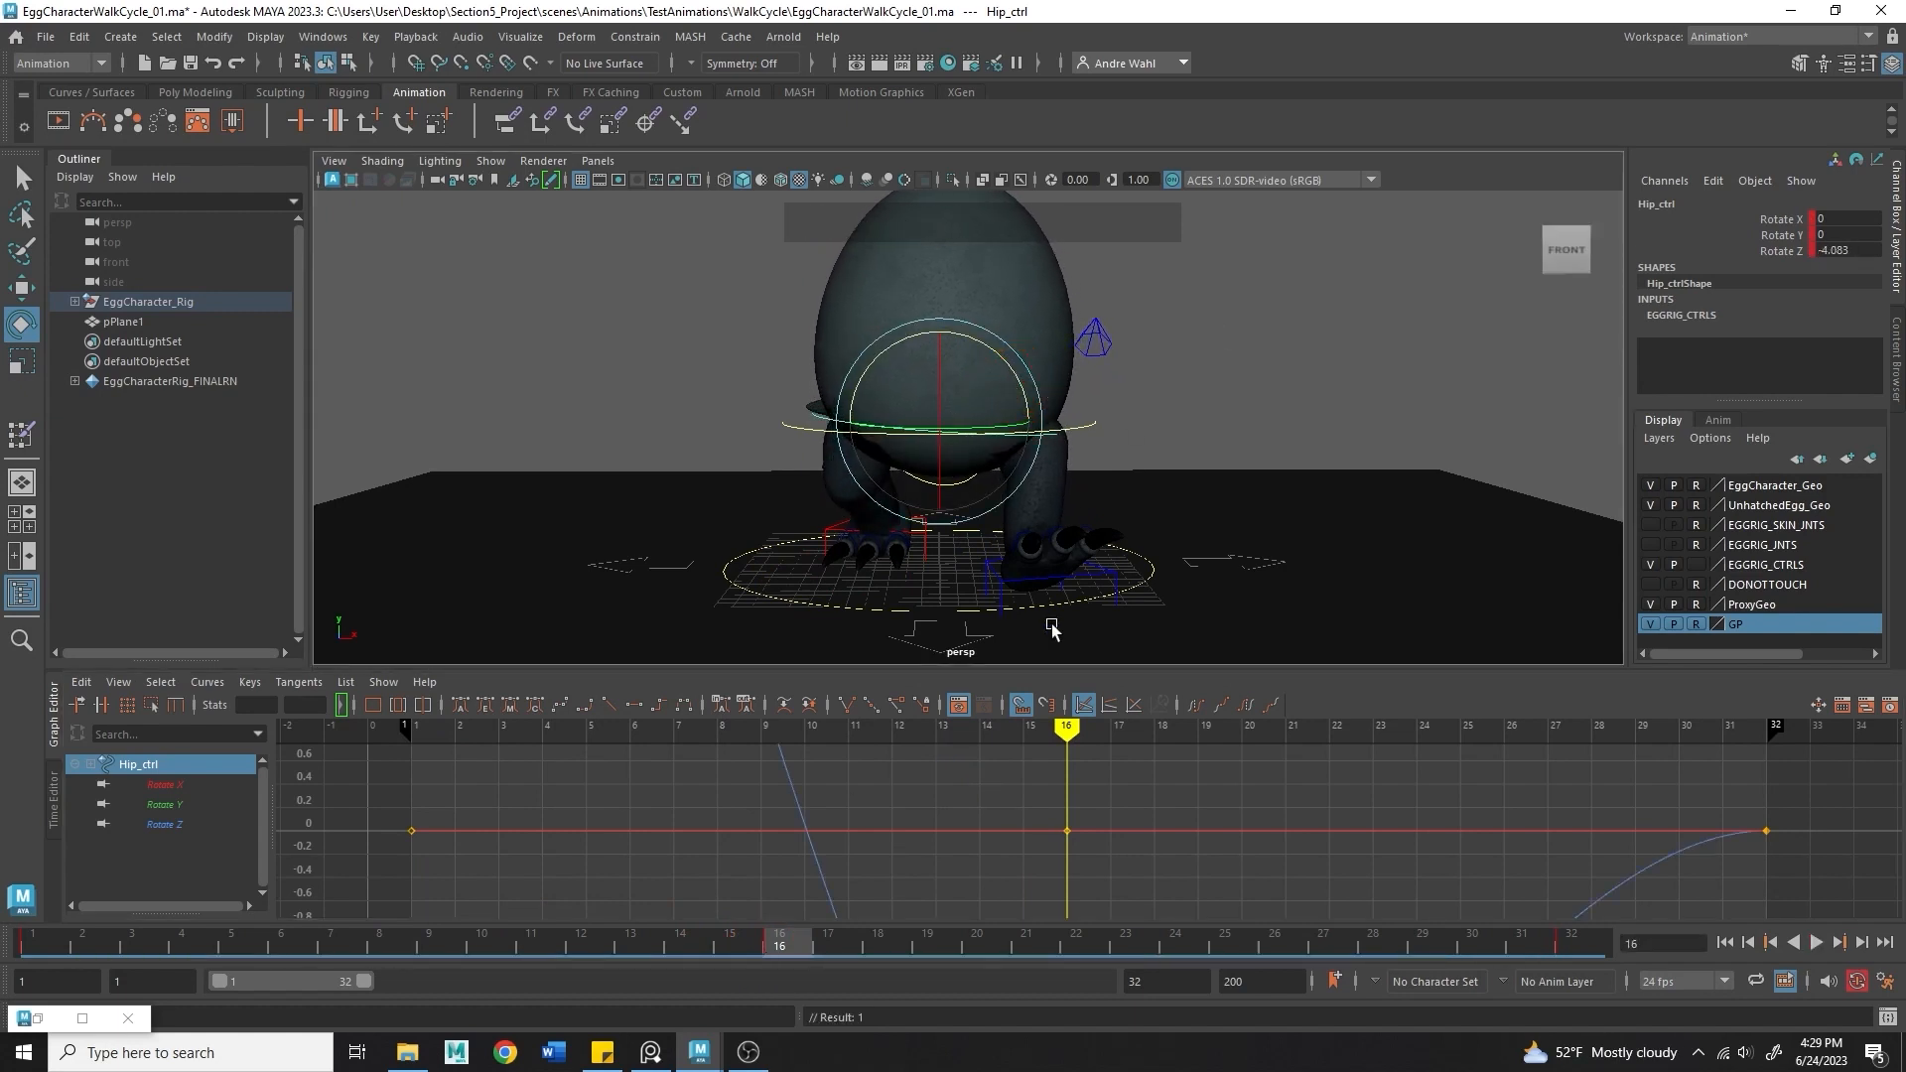
- Select all controls and try to copy their frame 1 keys onto frame 32 in the Graph Editor
{"action": "right_click_drag", "start_coordinate": [983, 844], "coordinate": [824, 863], "text": "alt"}
{"action": "right_click_drag", "start_coordinate": [898, 563], "coordinate": [570, 568], "text": "alt"}
{"action": "left_click_drag", "start_coordinate": [640, 571], "coordinate": [1310, 243]}
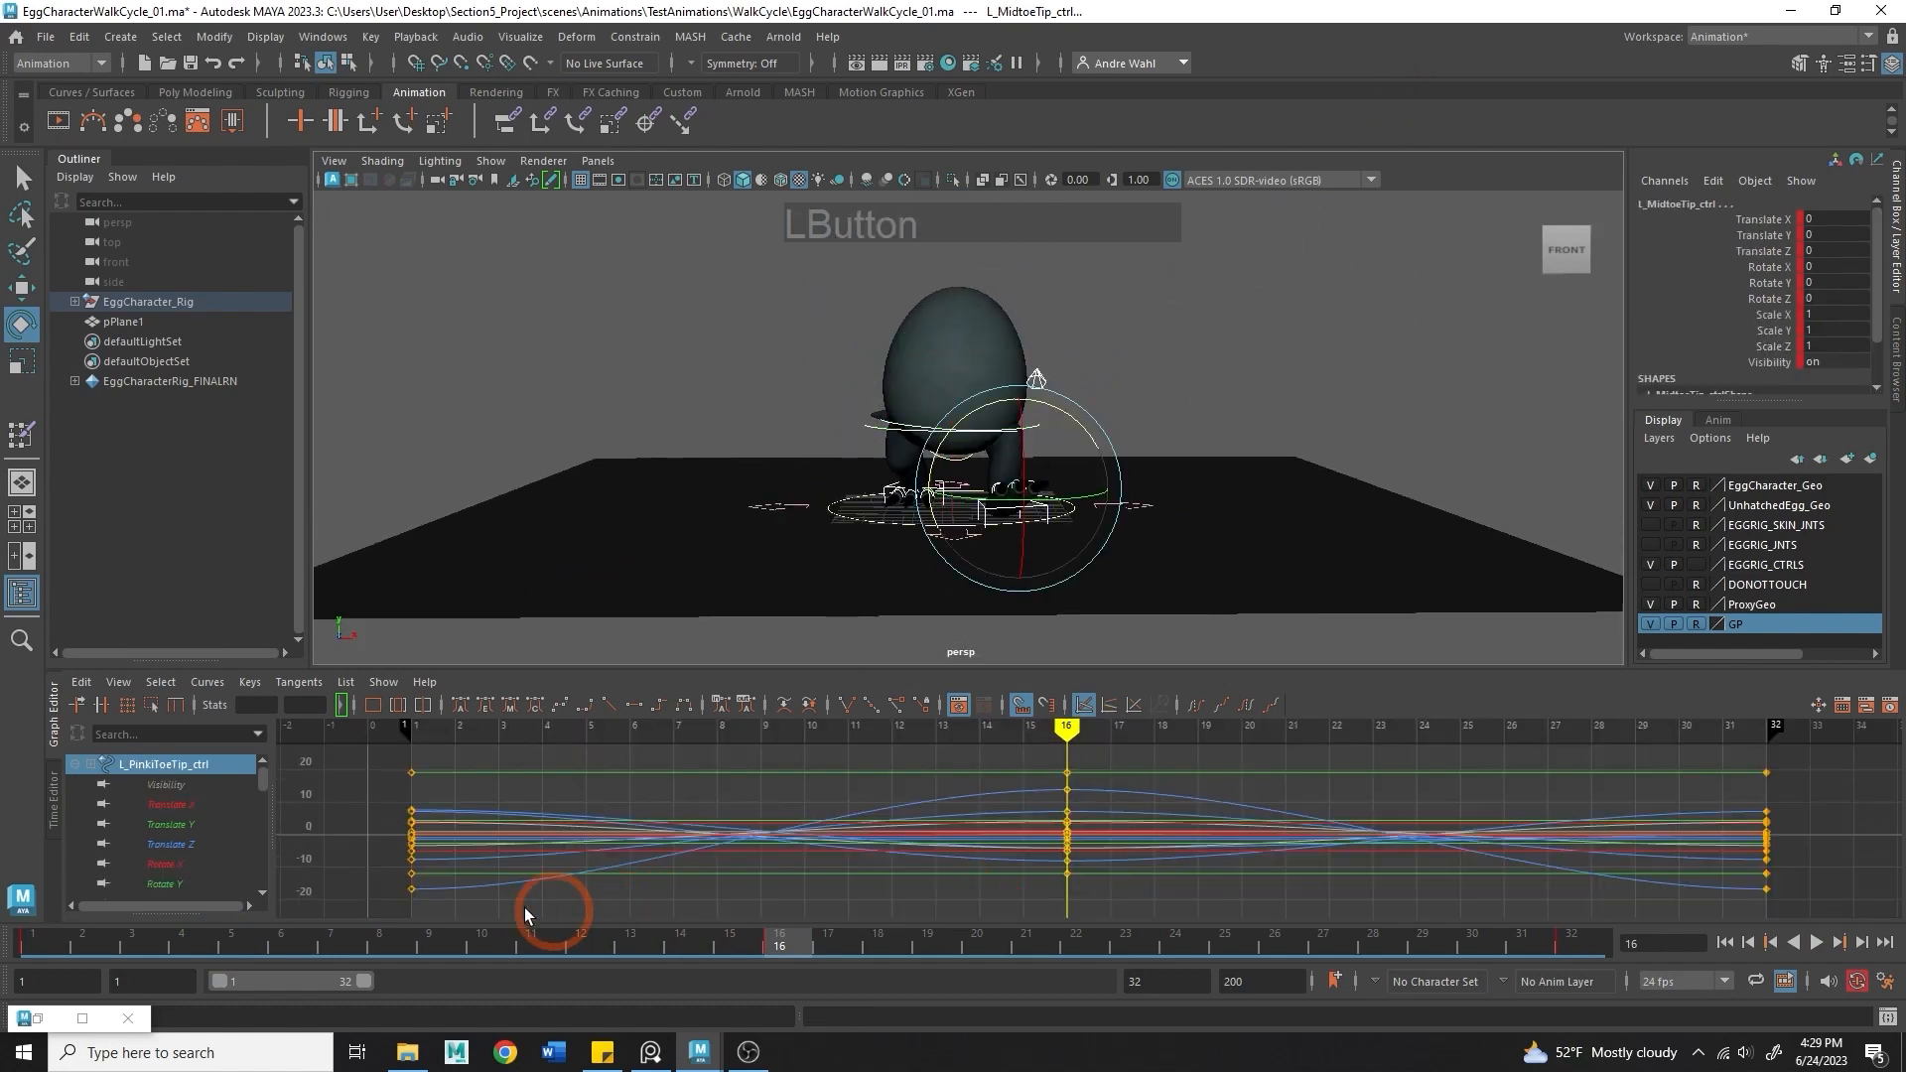
{"action": "right_click_drag", "start_coordinate": [563, 866], "coordinate": [486, 856], "text": "alt"}
{"action": "left_click", "coordinate": [932, 751]}
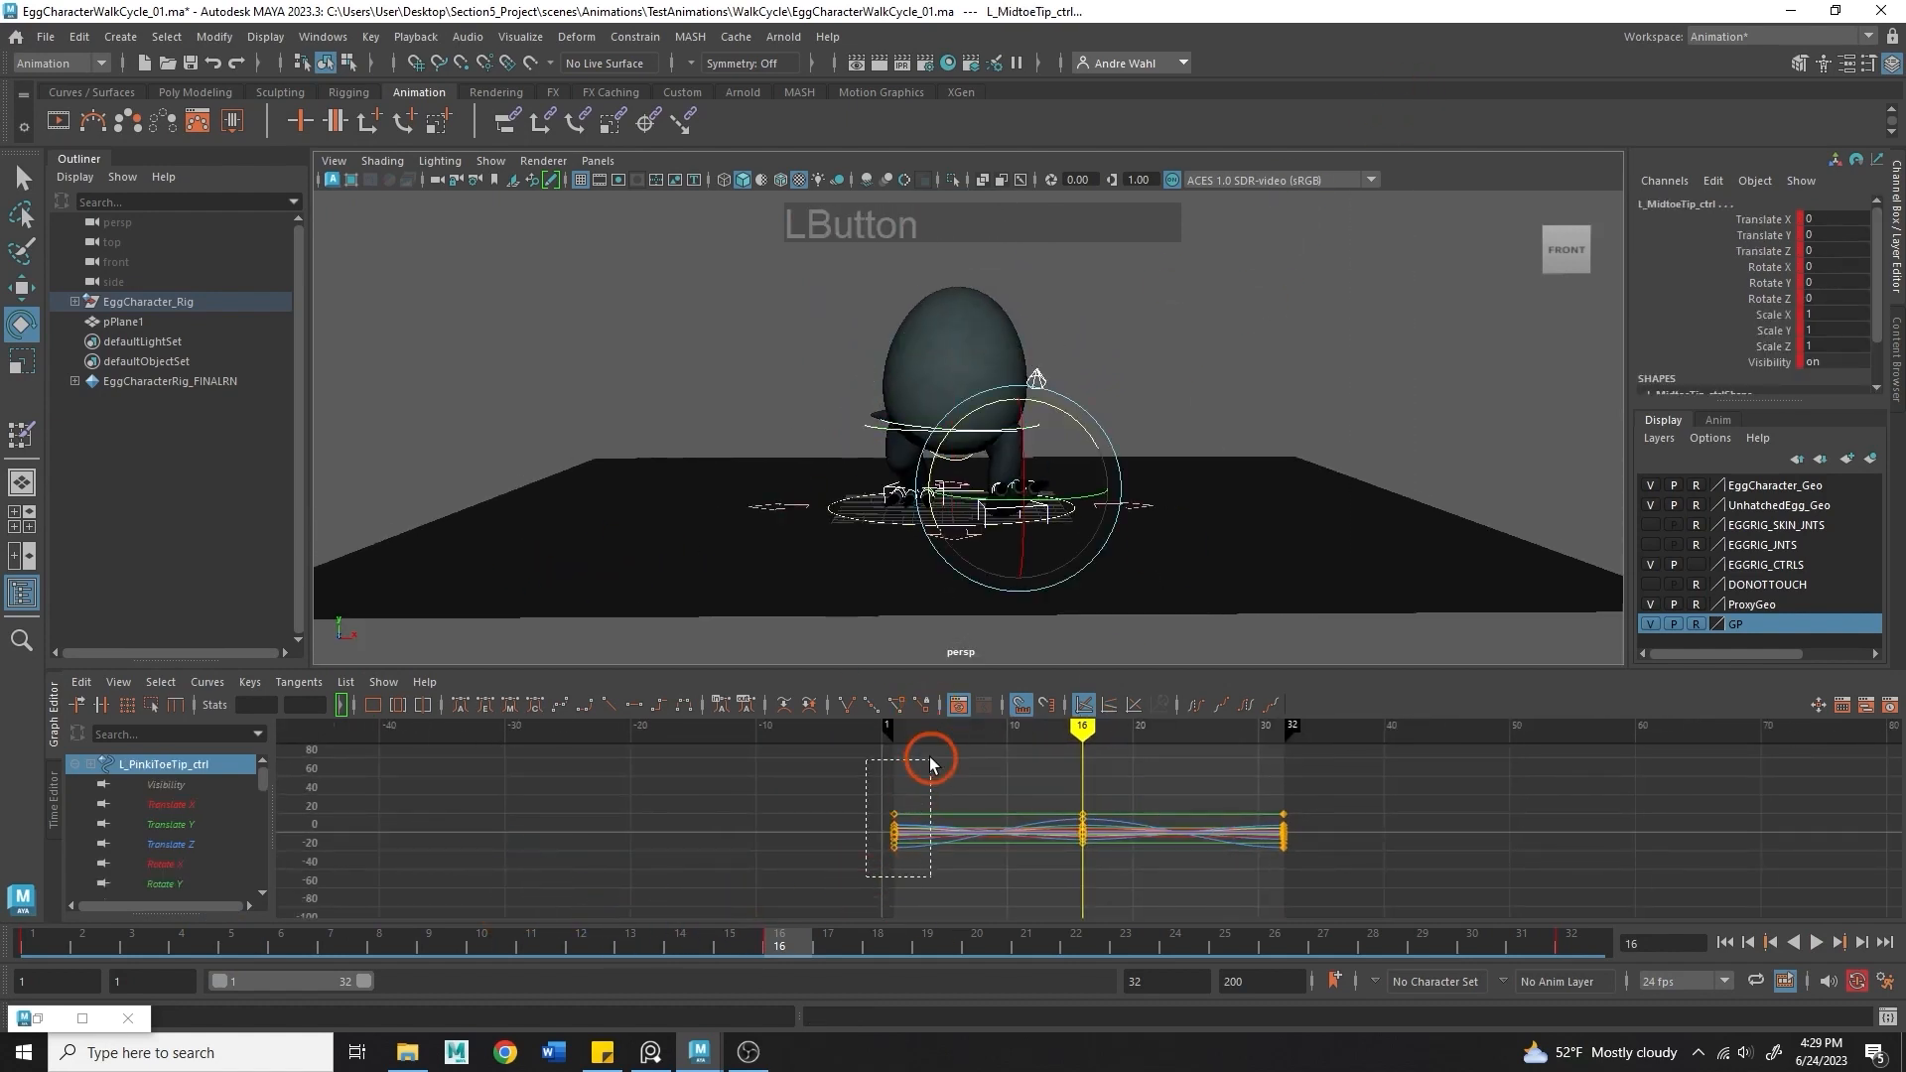
{"action": "left_click_drag", "start_coordinate": [930, 763], "coordinate": [908, 756]}
{"action": "left_click_drag", "start_coordinate": [1489, 946], "coordinate": [1633, 942]}
{"action": "middle_click_drag", "start_coordinate": [1253, 836], "coordinate": [1182, 831], "text": "alt"}
{"action": "key", "text": "ctrl+v"}
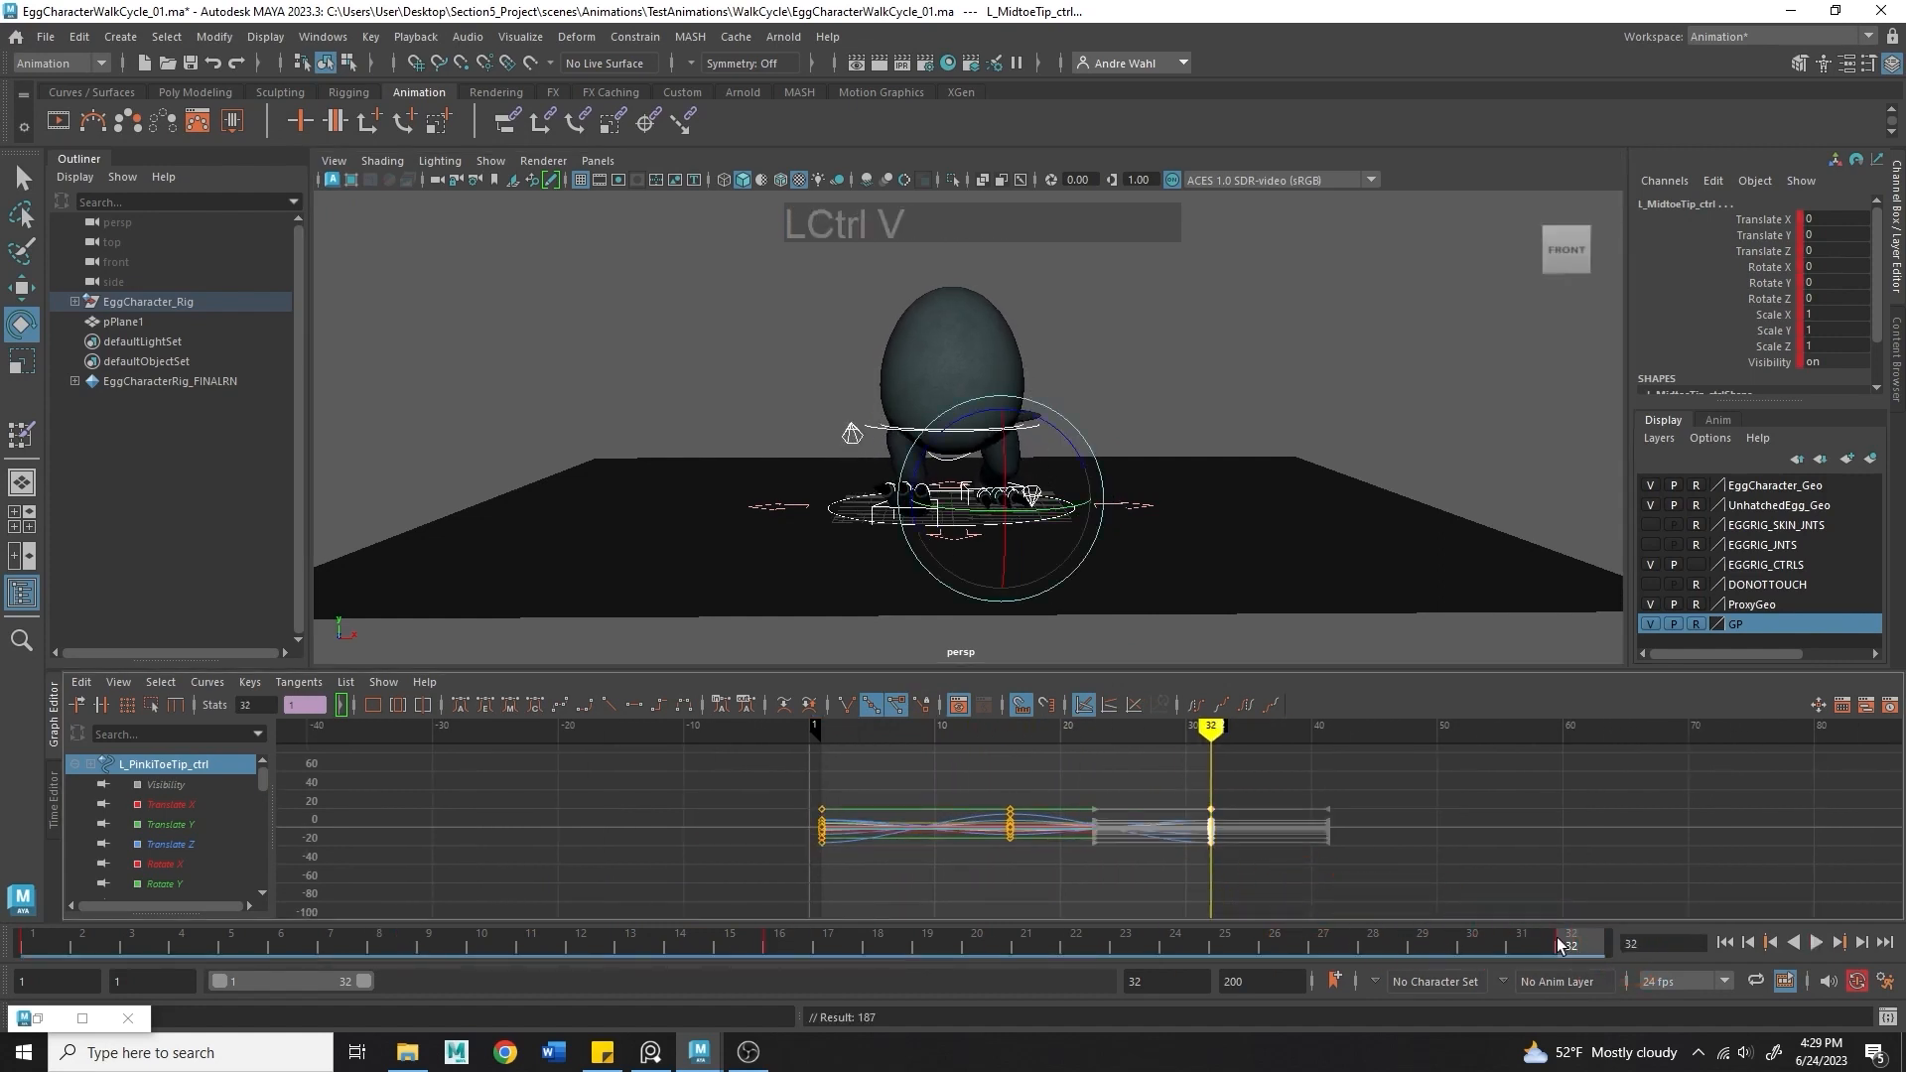
- Play the animation from frame 1 with nothing selected, shrink the Graph Editor and check the hip motion from several angles
{"action": "left_click", "coordinate": [44, 938]}
{"action": "left_click", "coordinate": [1229, 438]}
{"action": "left_click", "coordinate": [1898, 903]}
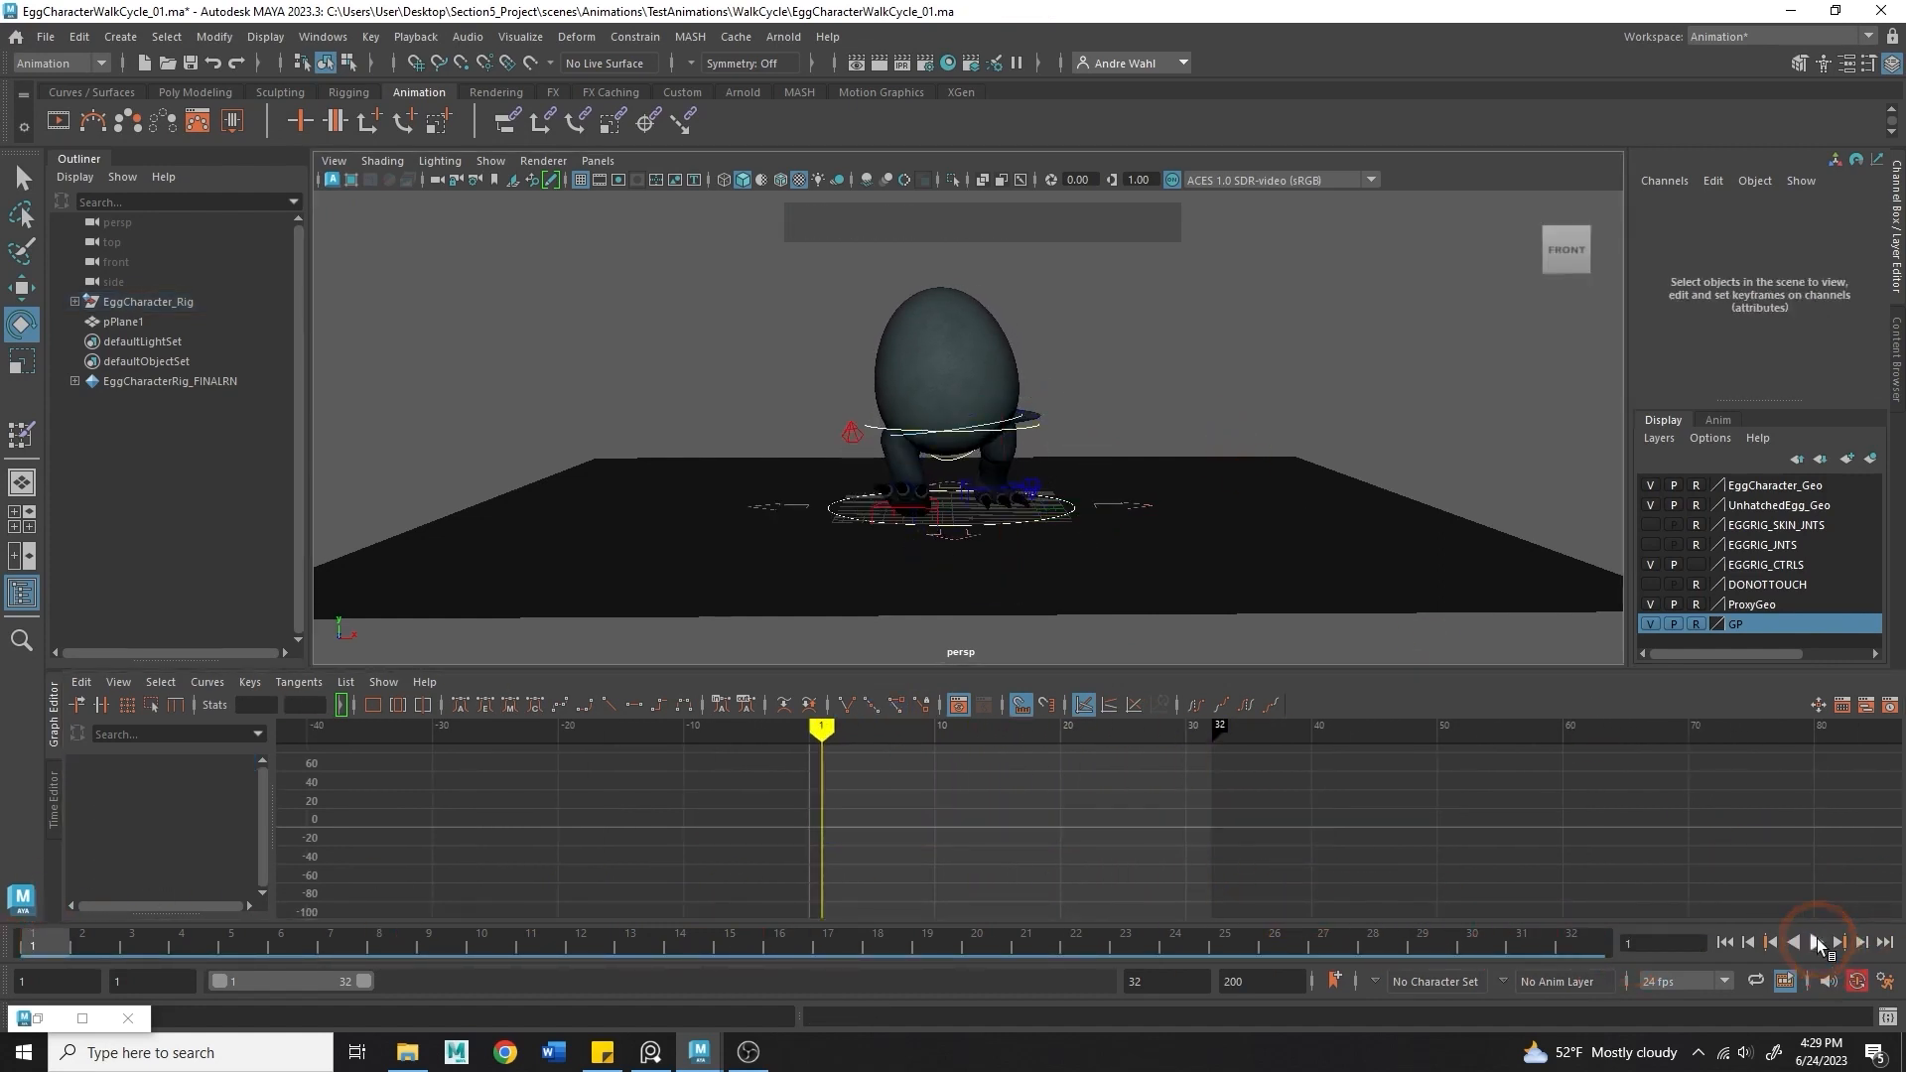
{"action": "left_click", "coordinate": [1816, 941]}
{"action": "left_click_drag", "start_coordinate": [1251, 460], "coordinate": [1181, 486], "text": "alt"}
{"action": "right_click_drag", "start_coordinate": [1181, 487], "coordinate": [1450, 470], "text": "alt"}
{"action": "left_click_drag", "start_coordinate": [1449, 470], "coordinate": [1158, 778], "text": "alt"}
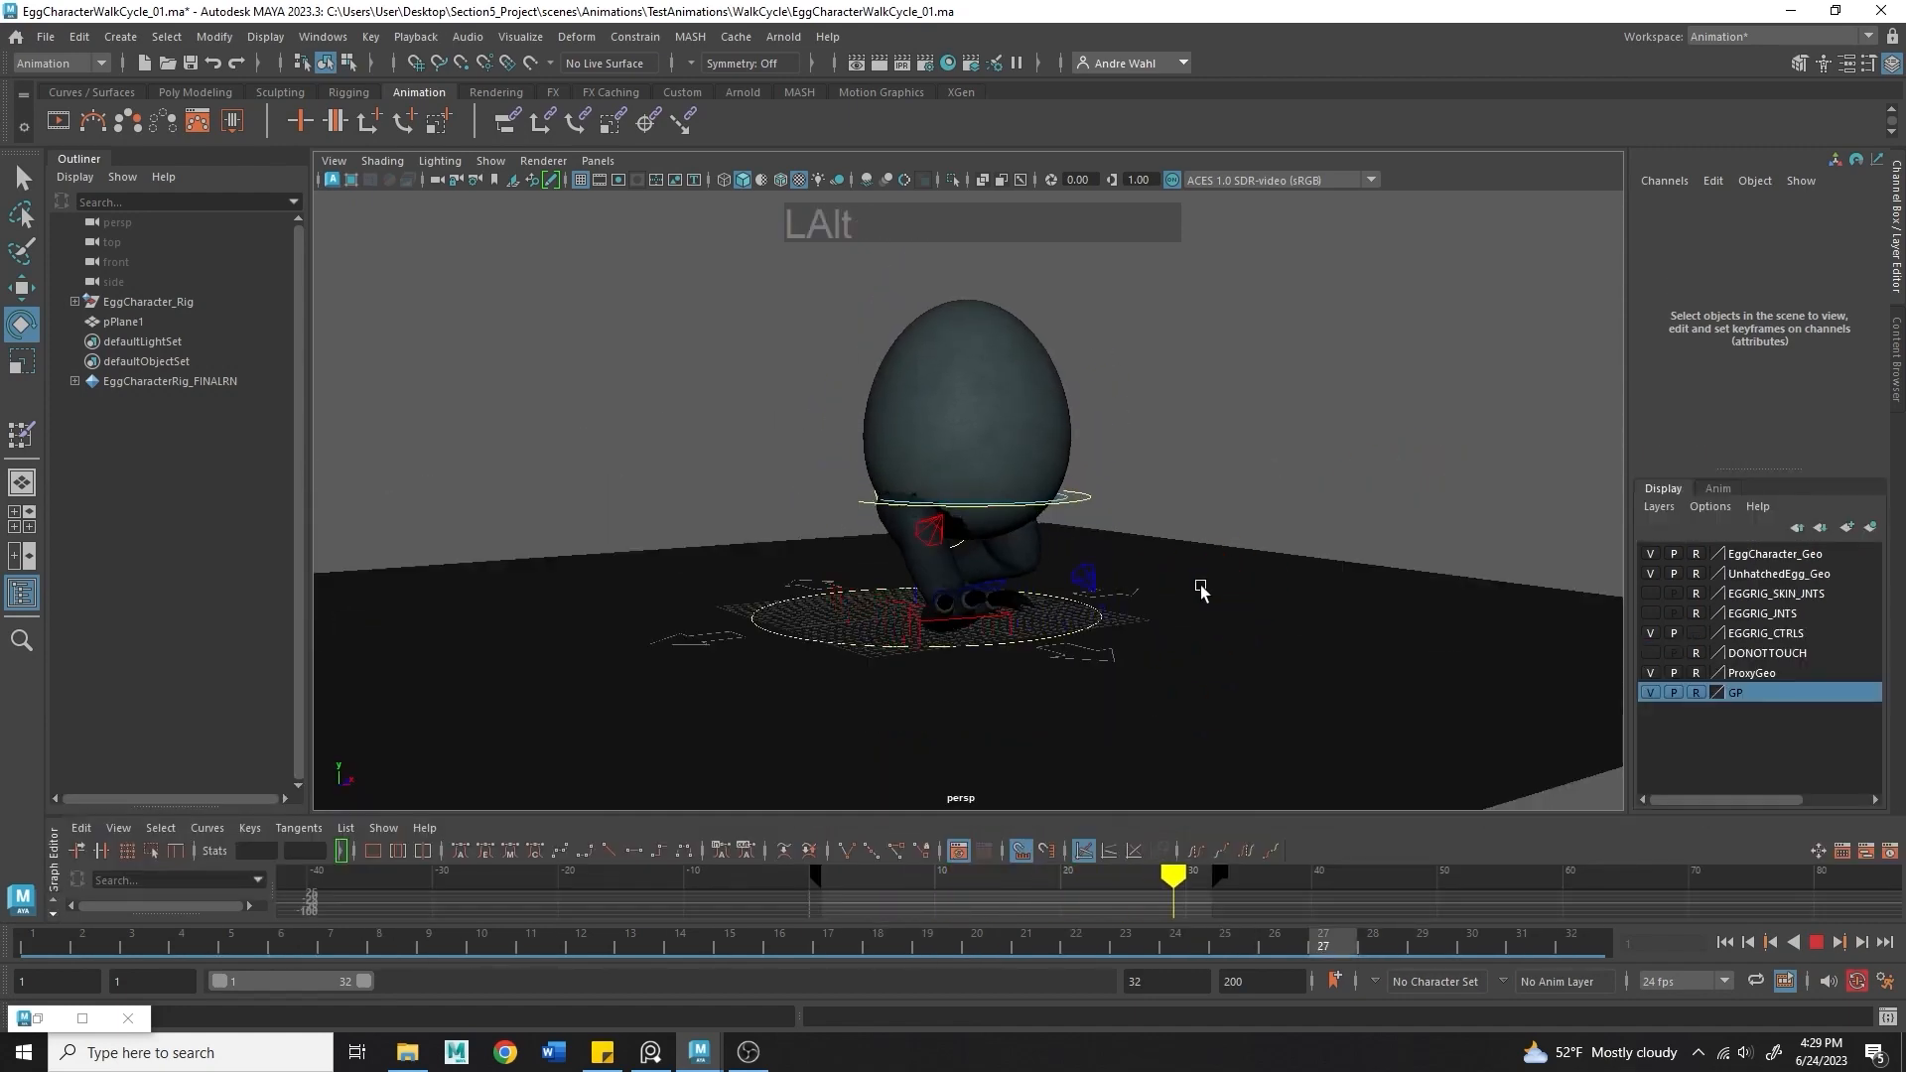
{"action": "left_click_drag", "start_coordinate": [1212, 582], "coordinate": [1072, 596], "text": "alt"}
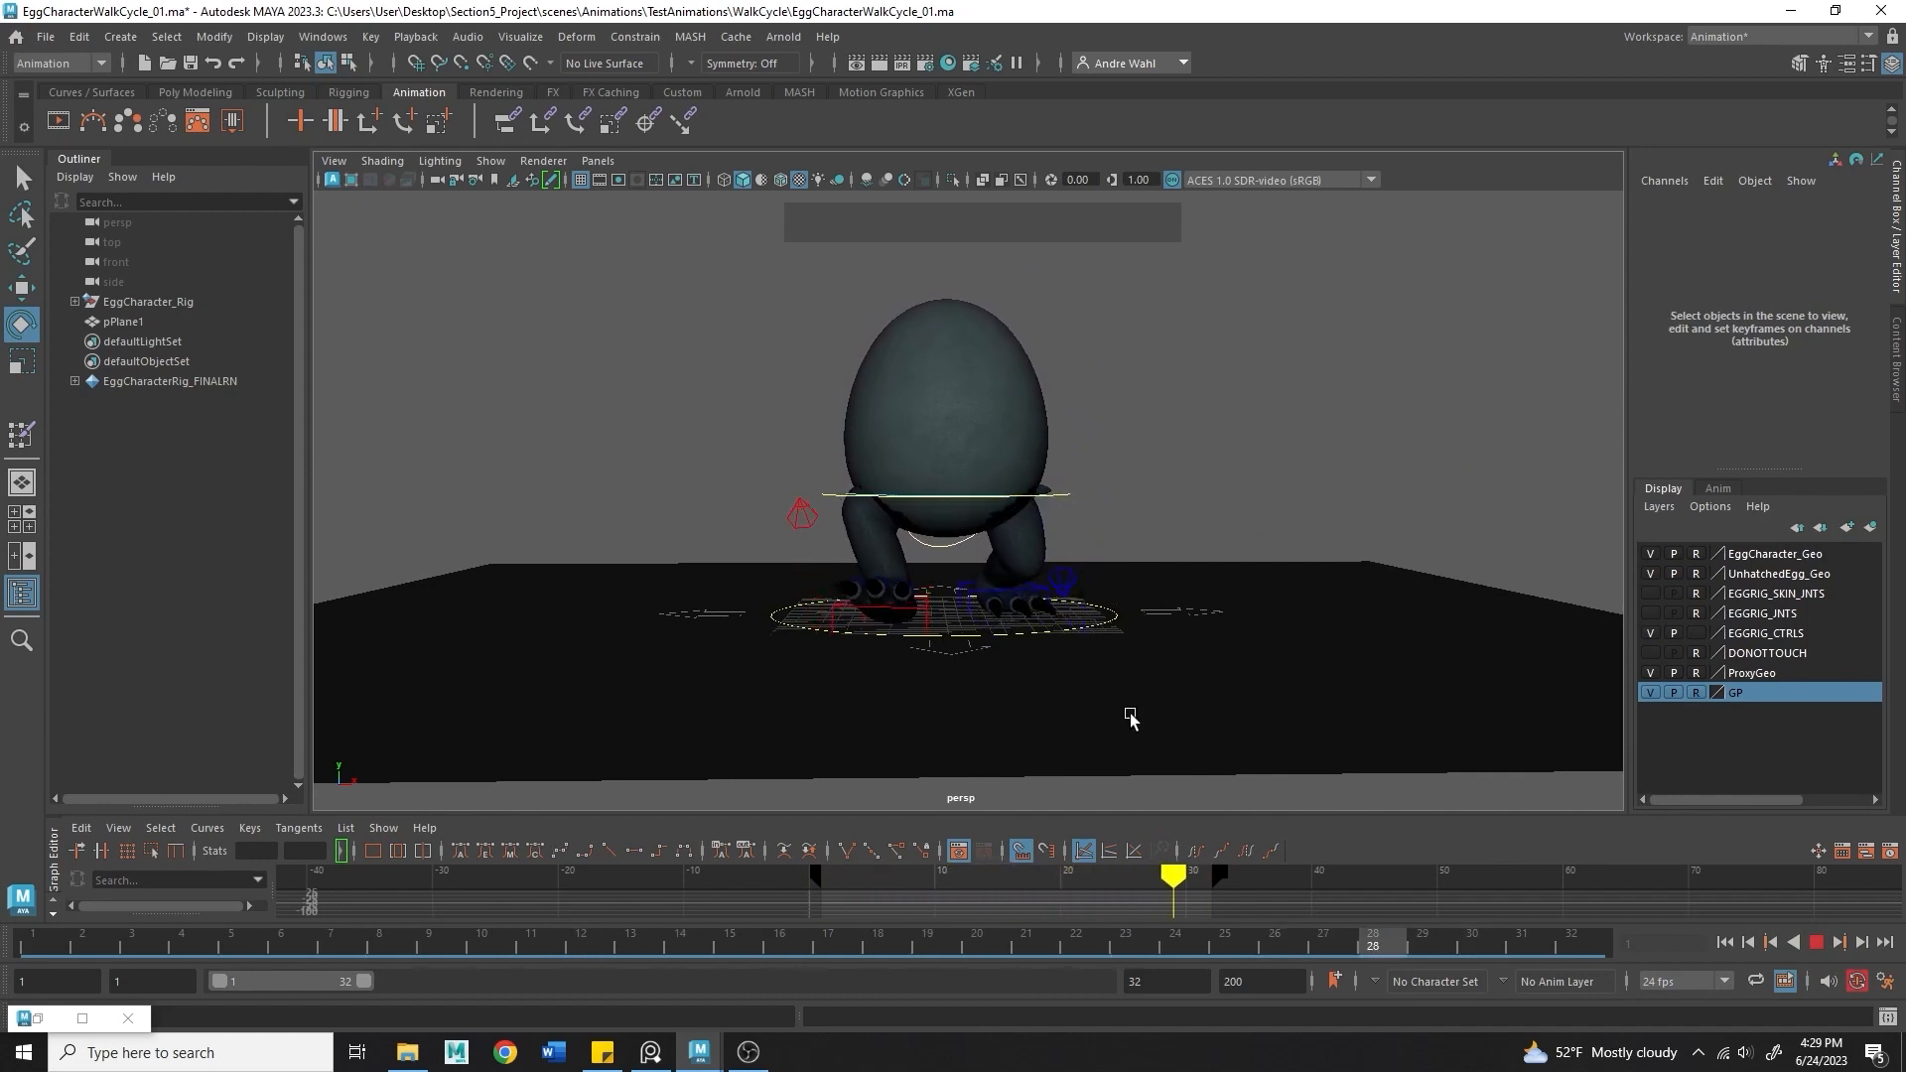
- Enlarge the Graph Editor and try again to paste every control's frame 1 keys onto frame 32
{"action": "right_click_drag", "start_coordinate": [1399, 711], "coordinate": [612, 685], "text": "alt"}
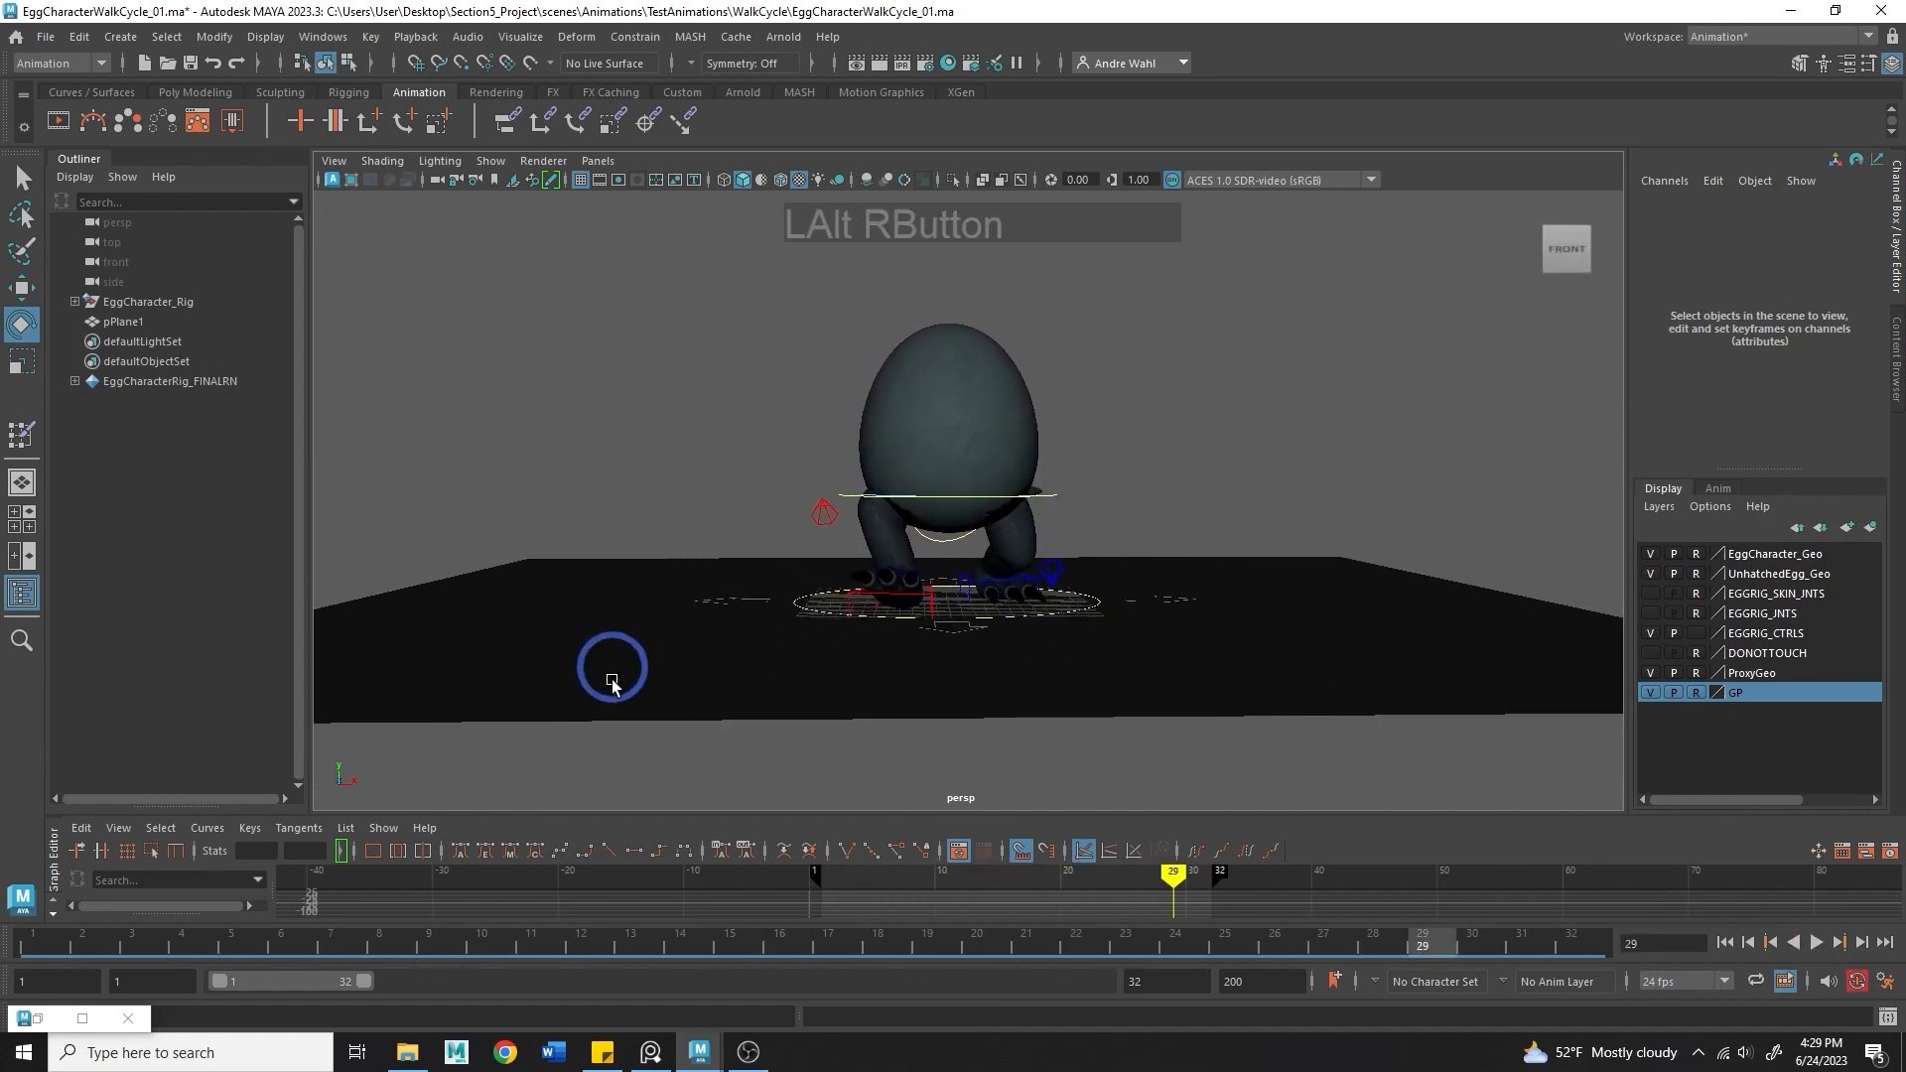
{"action": "left_click_drag", "start_coordinate": [611, 681], "coordinate": [1250, 277]}
{"action": "left_click", "coordinate": [914, 847]}
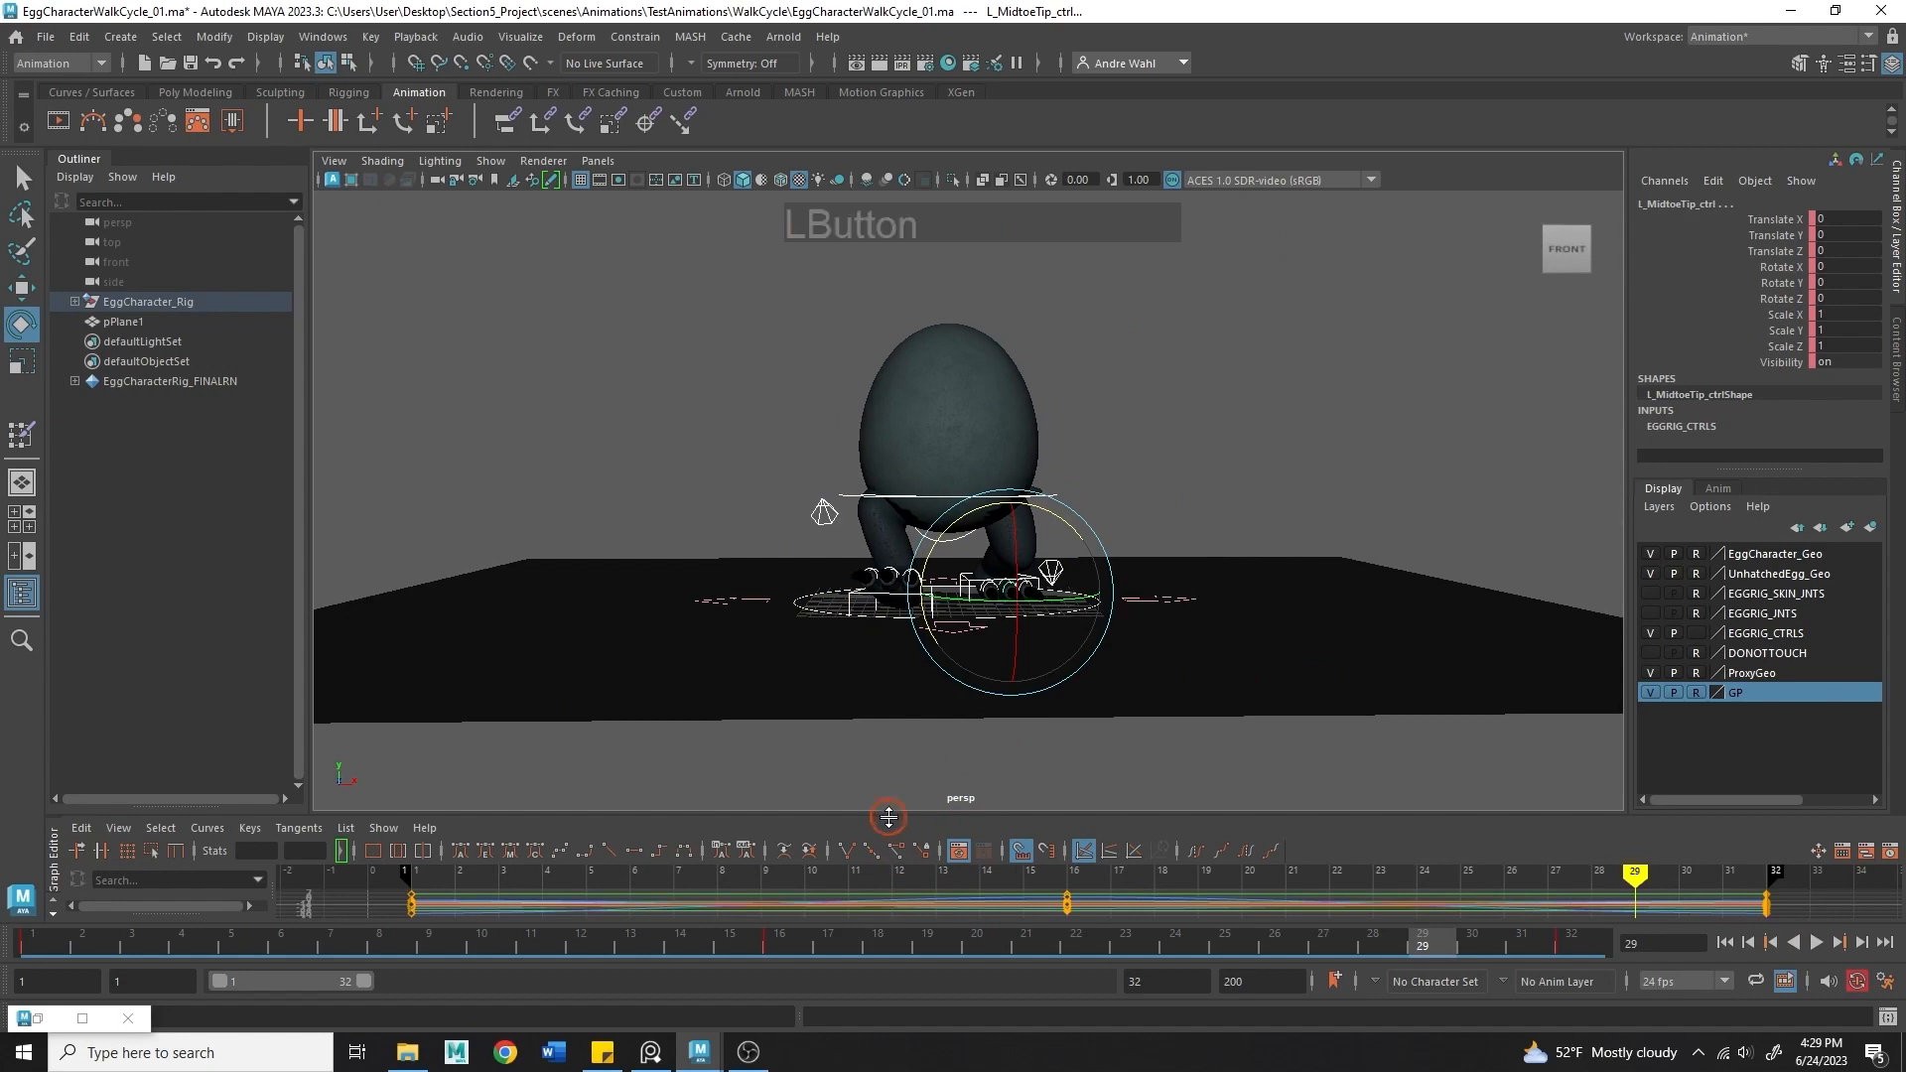
{"action": "left_click_drag", "start_coordinate": [889, 816], "coordinate": [889, 508]}
{"action": "left_click", "coordinate": [1266, 796]}
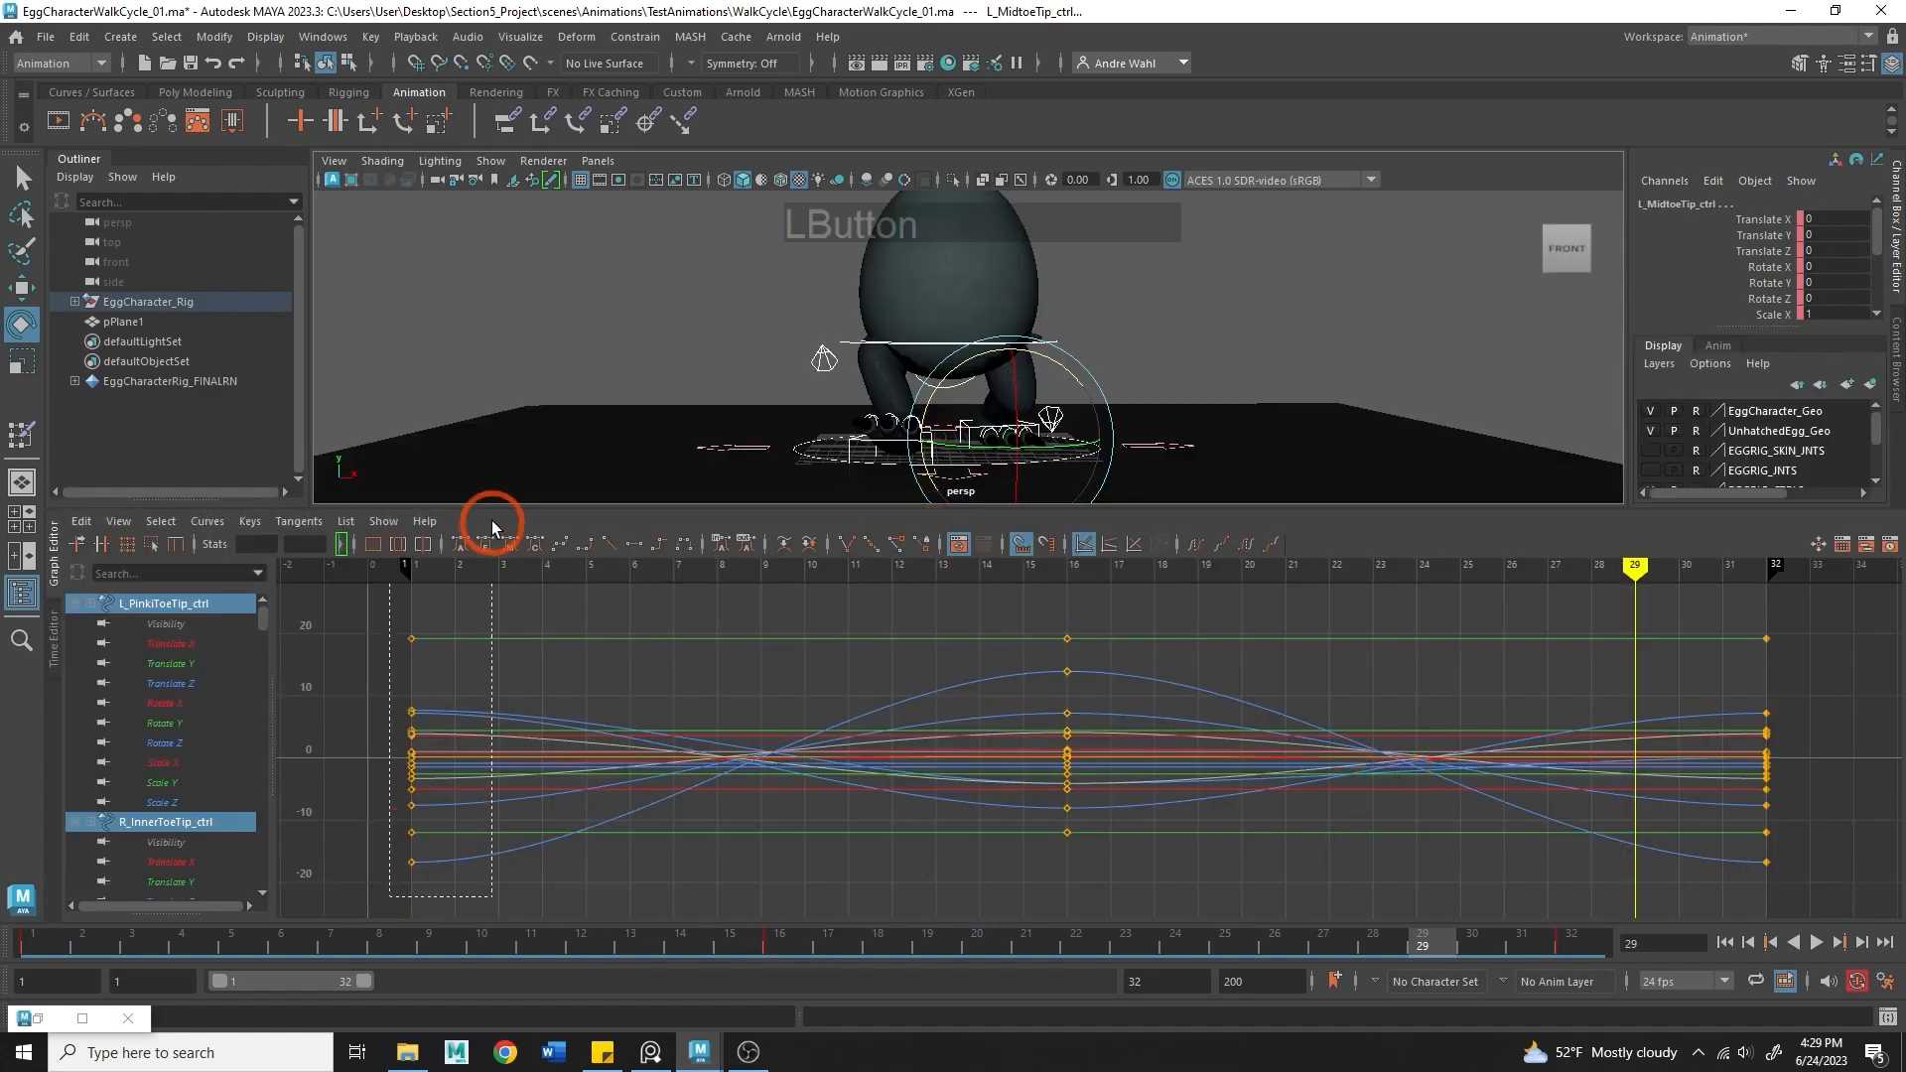
{"action": "left_click_drag", "start_coordinate": [492, 526], "coordinate": [493, 527]}
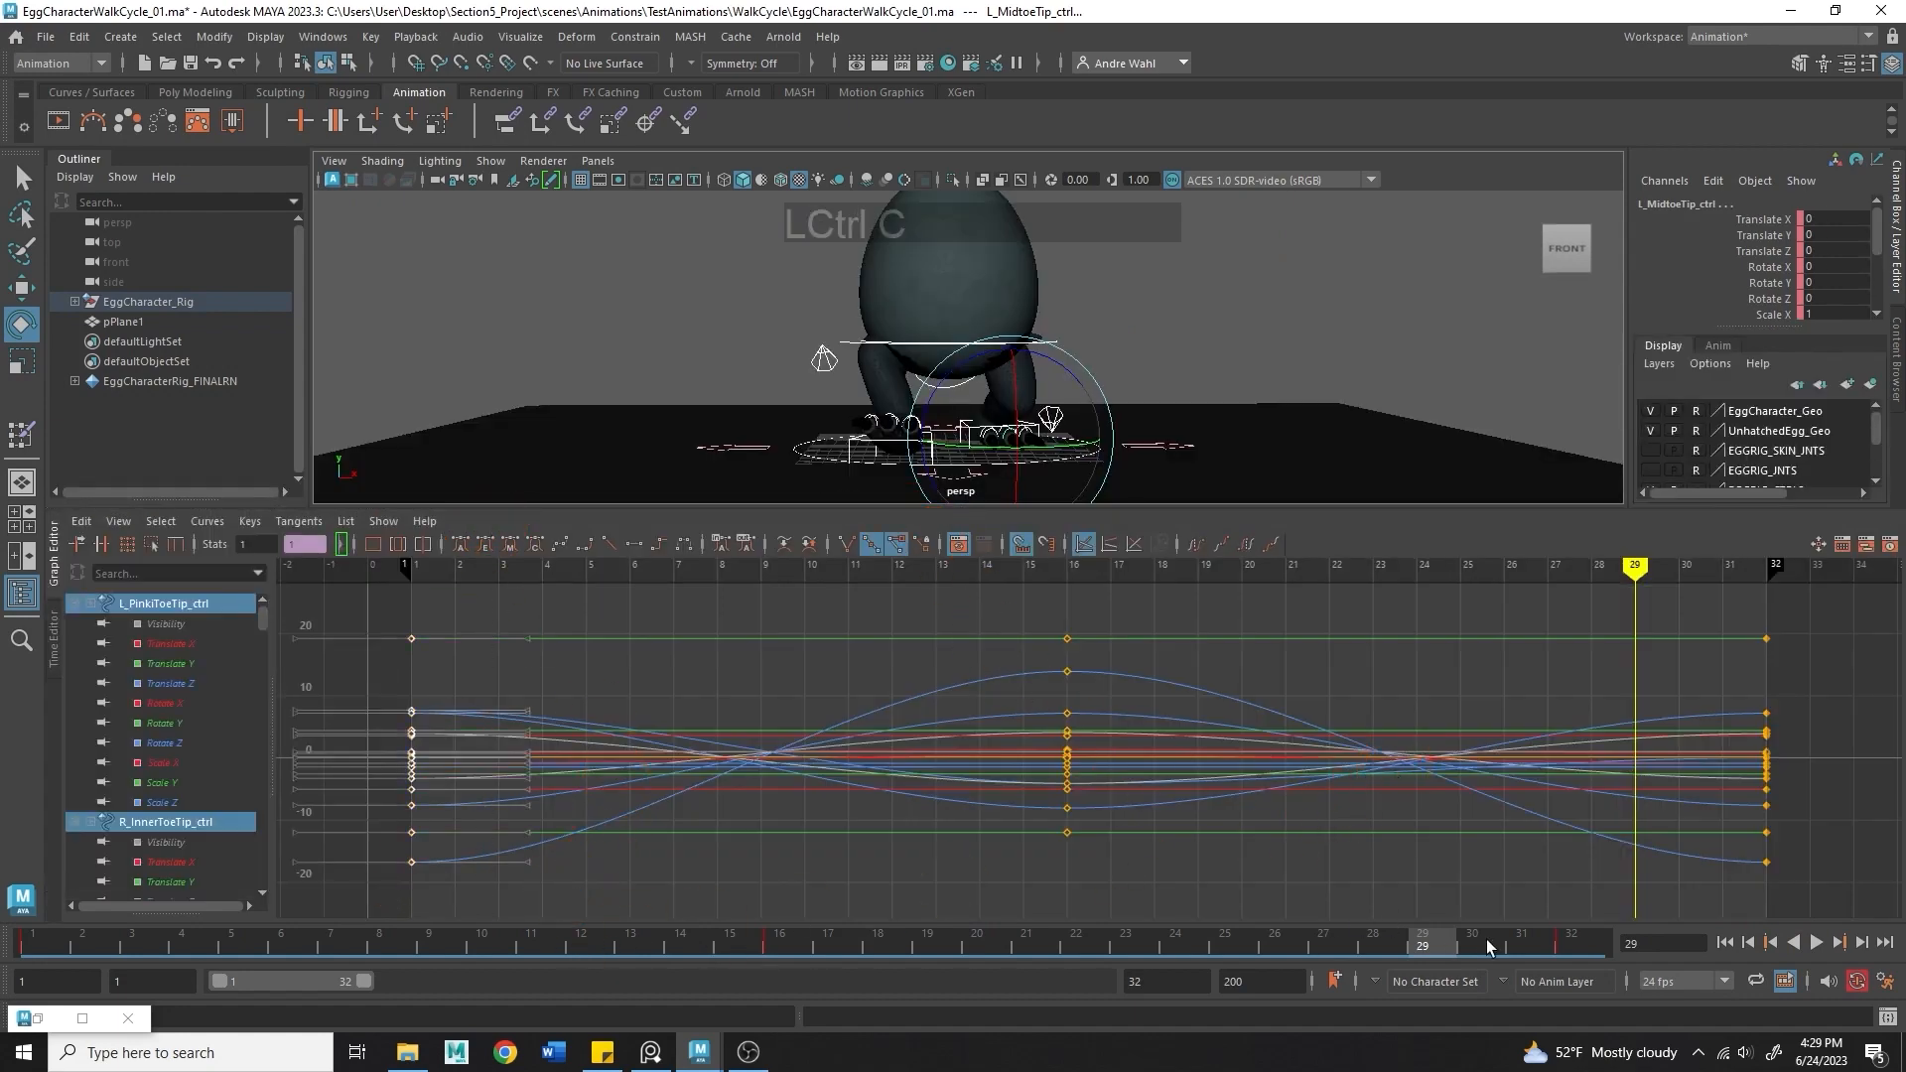
{"action": "left_click_drag", "start_coordinate": [1489, 946], "coordinate": [1642, 927]}
{"action": "middle_click_drag", "start_coordinate": [1384, 791], "coordinate": [1276, 800]}
{"action": "key", "text": "ctrl+v"}
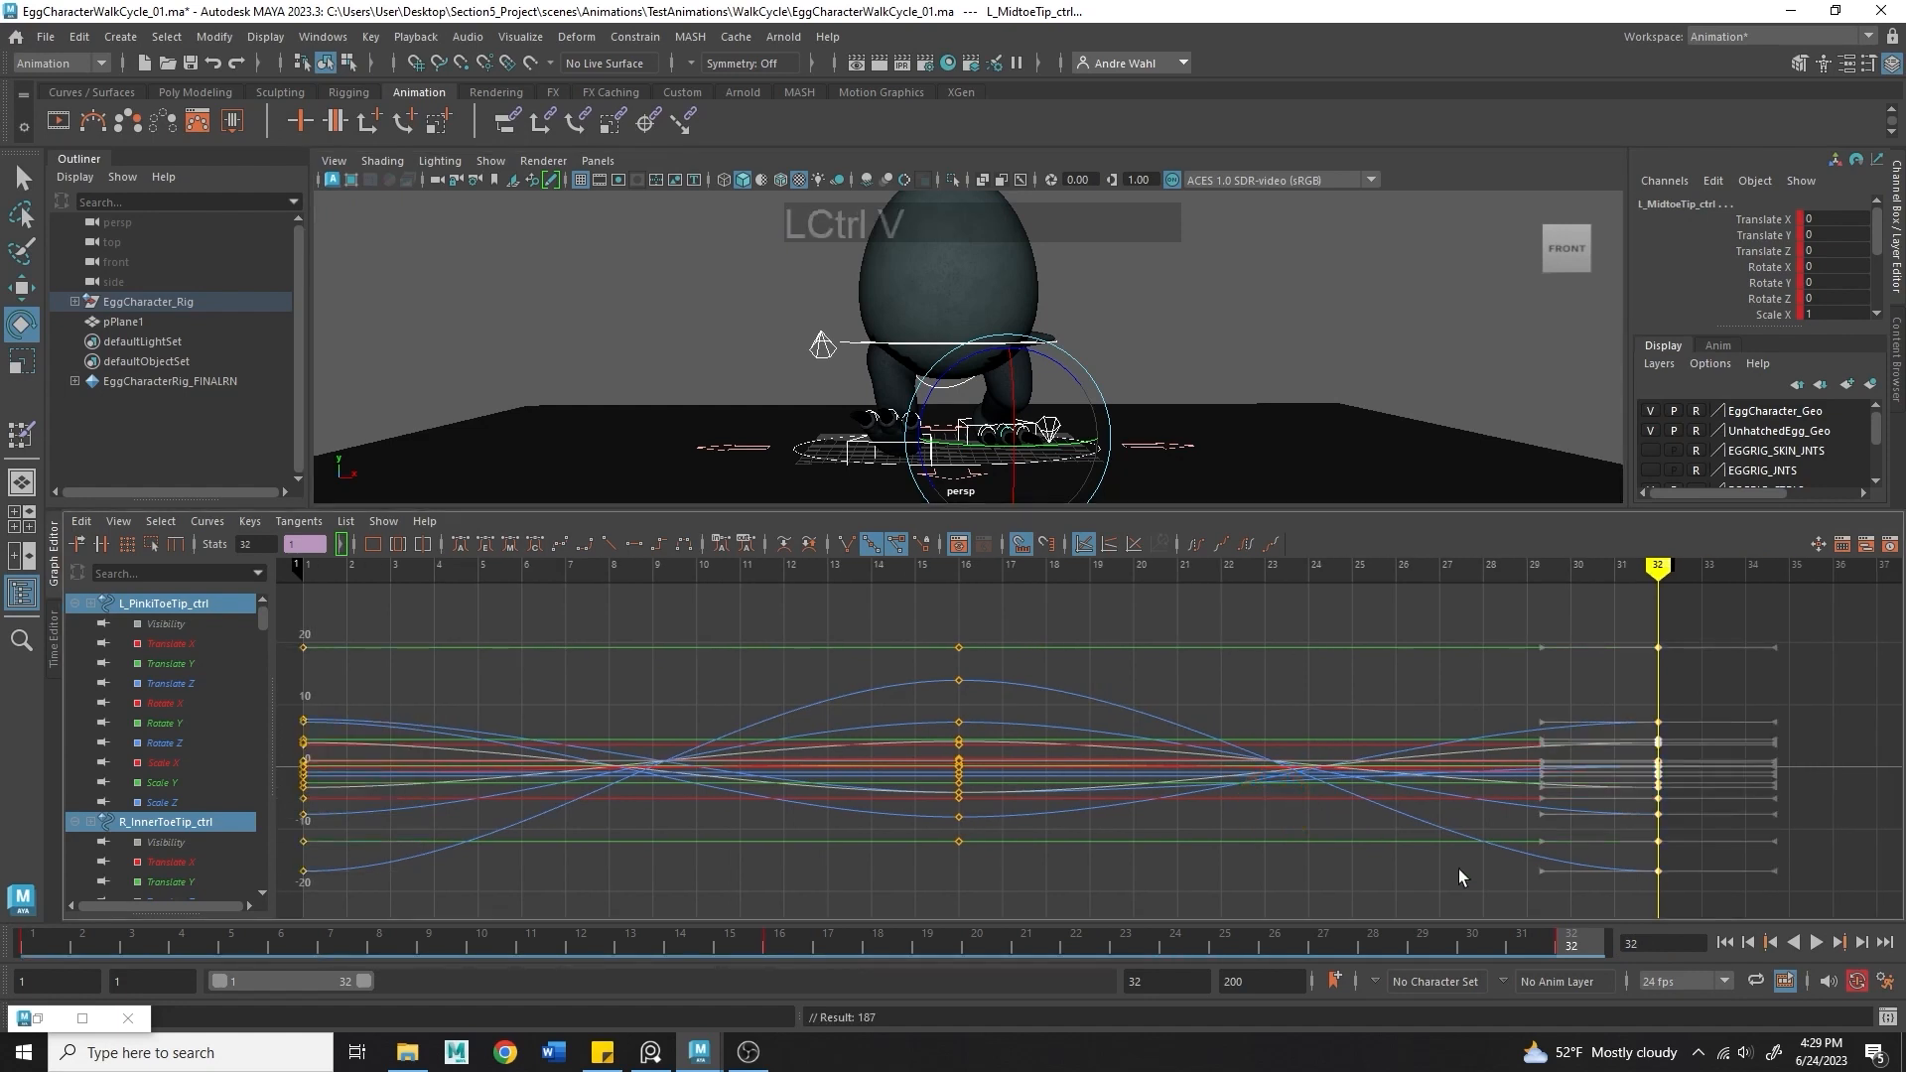
- Play the loop briefly and compare the pose at frame 32 with the one at frame 1
{"action": "left_click", "coordinate": [1804, 943]}
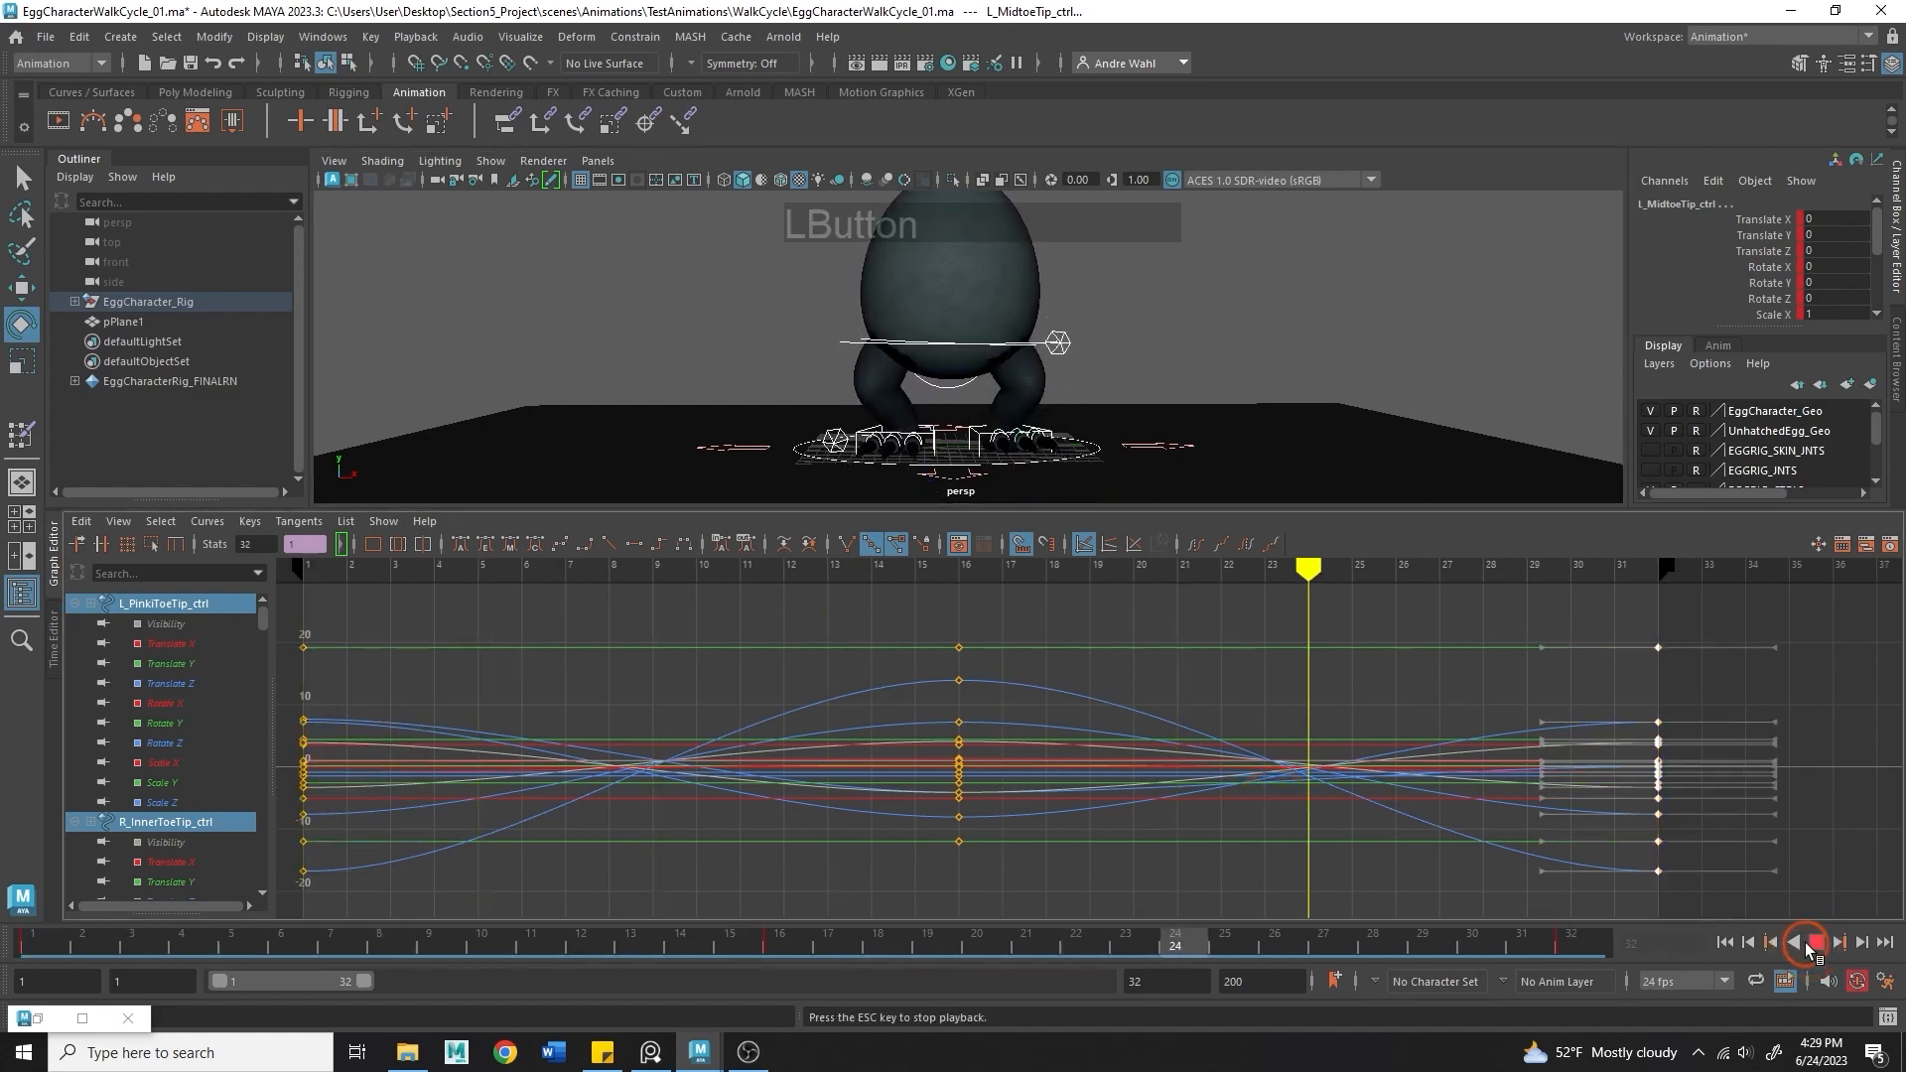
{"action": "left_click", "coordinate": [1805, 943]}
{"action": "left_click", "coordinate": [1618, 934]}
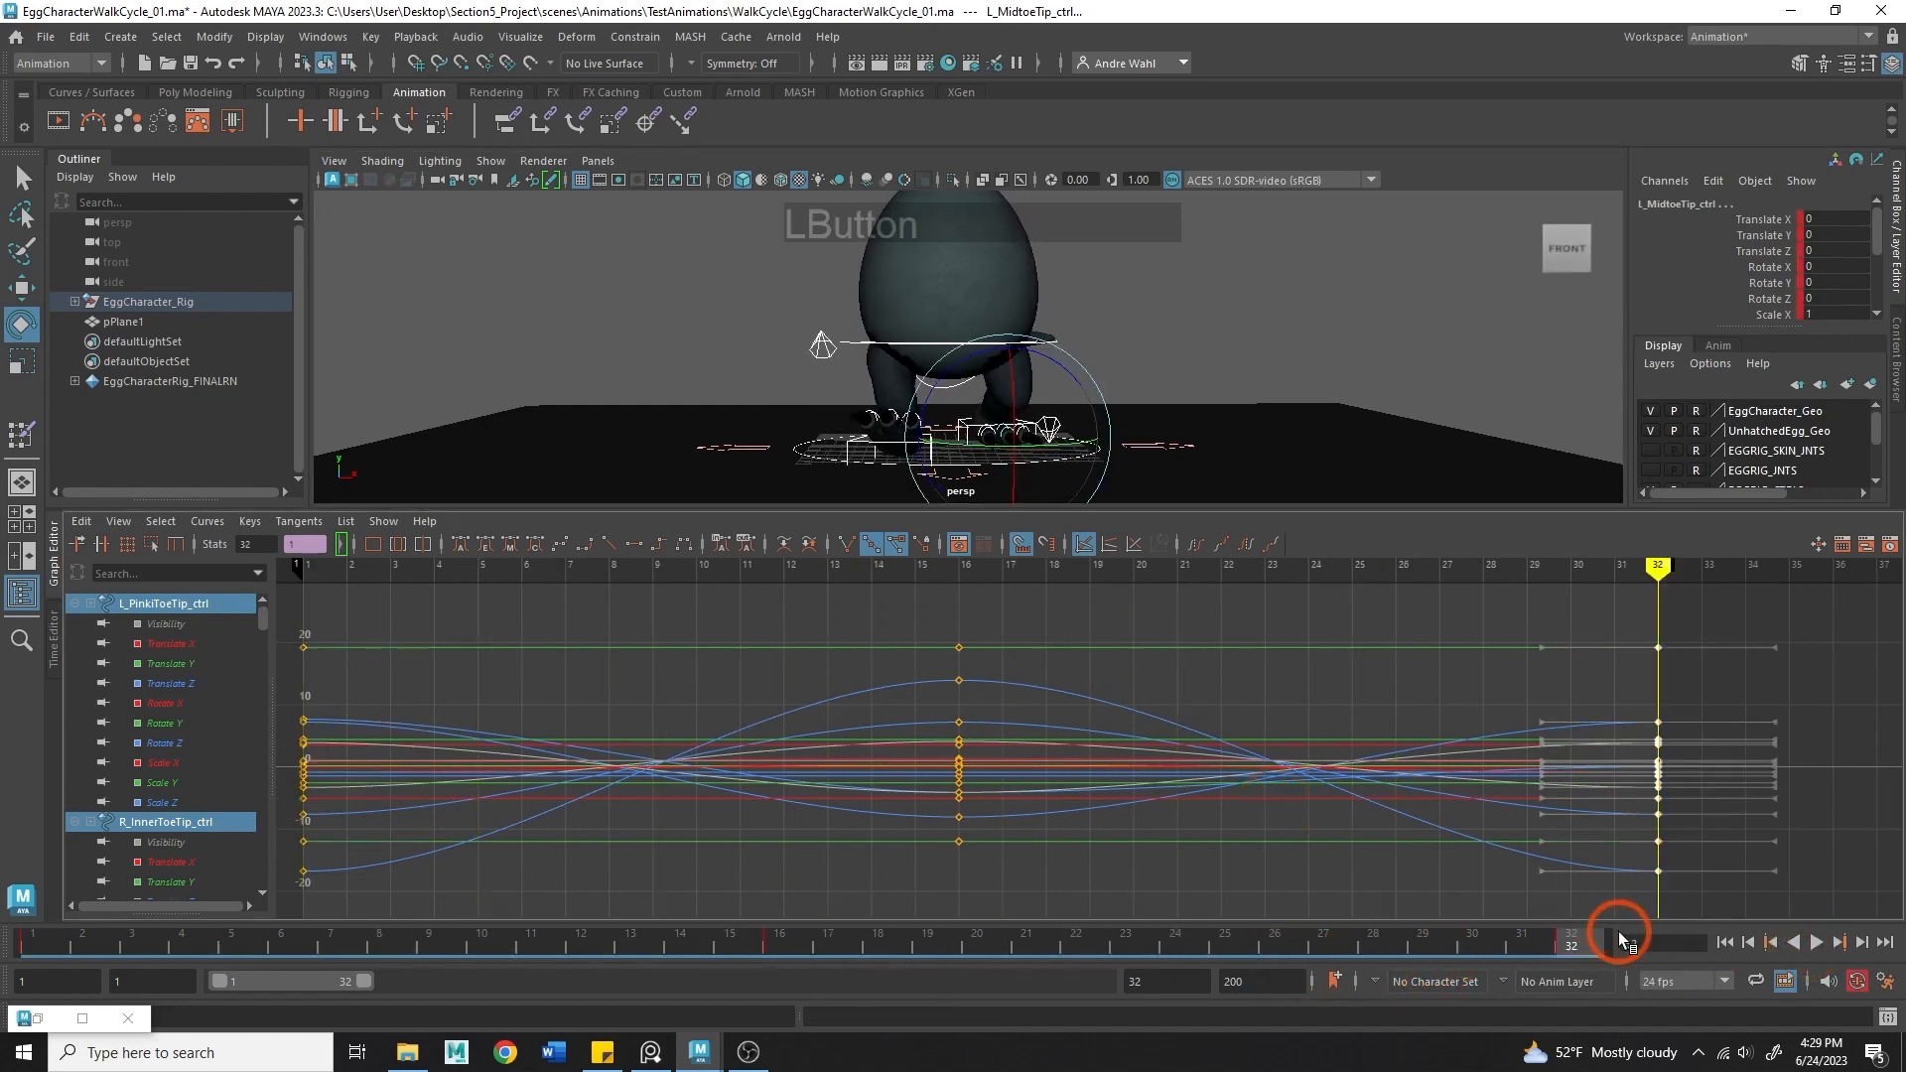
{"action": "left_click", "coordinate": [1726, 943]}
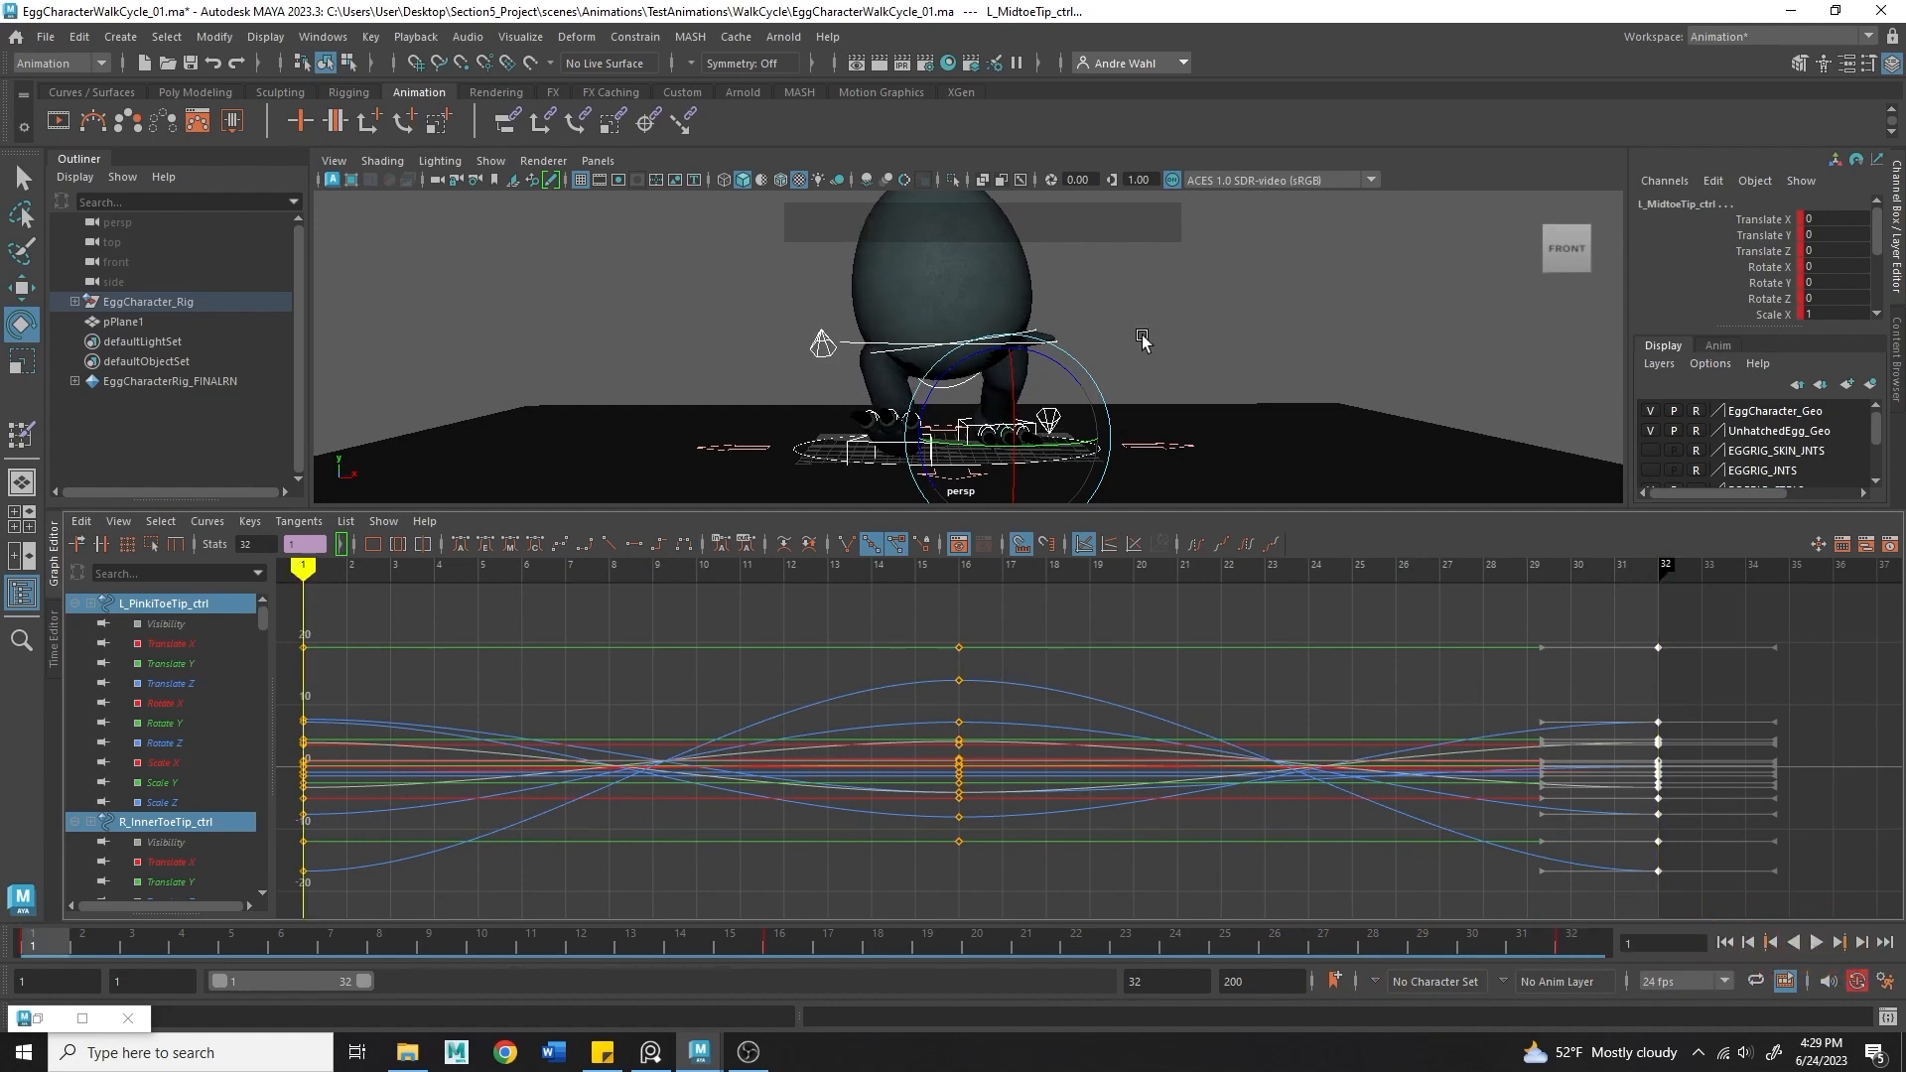
- Select only the hip control and copy its frame 1 rotation keys onto frame 32 in the Graph Editor
{"action": "left_click", "coordinate": [1042, 319]}
{"action": "left_click", "coordinate": [1008, 328]}
{"action": "left_click", "coordinate": [479, 848]}
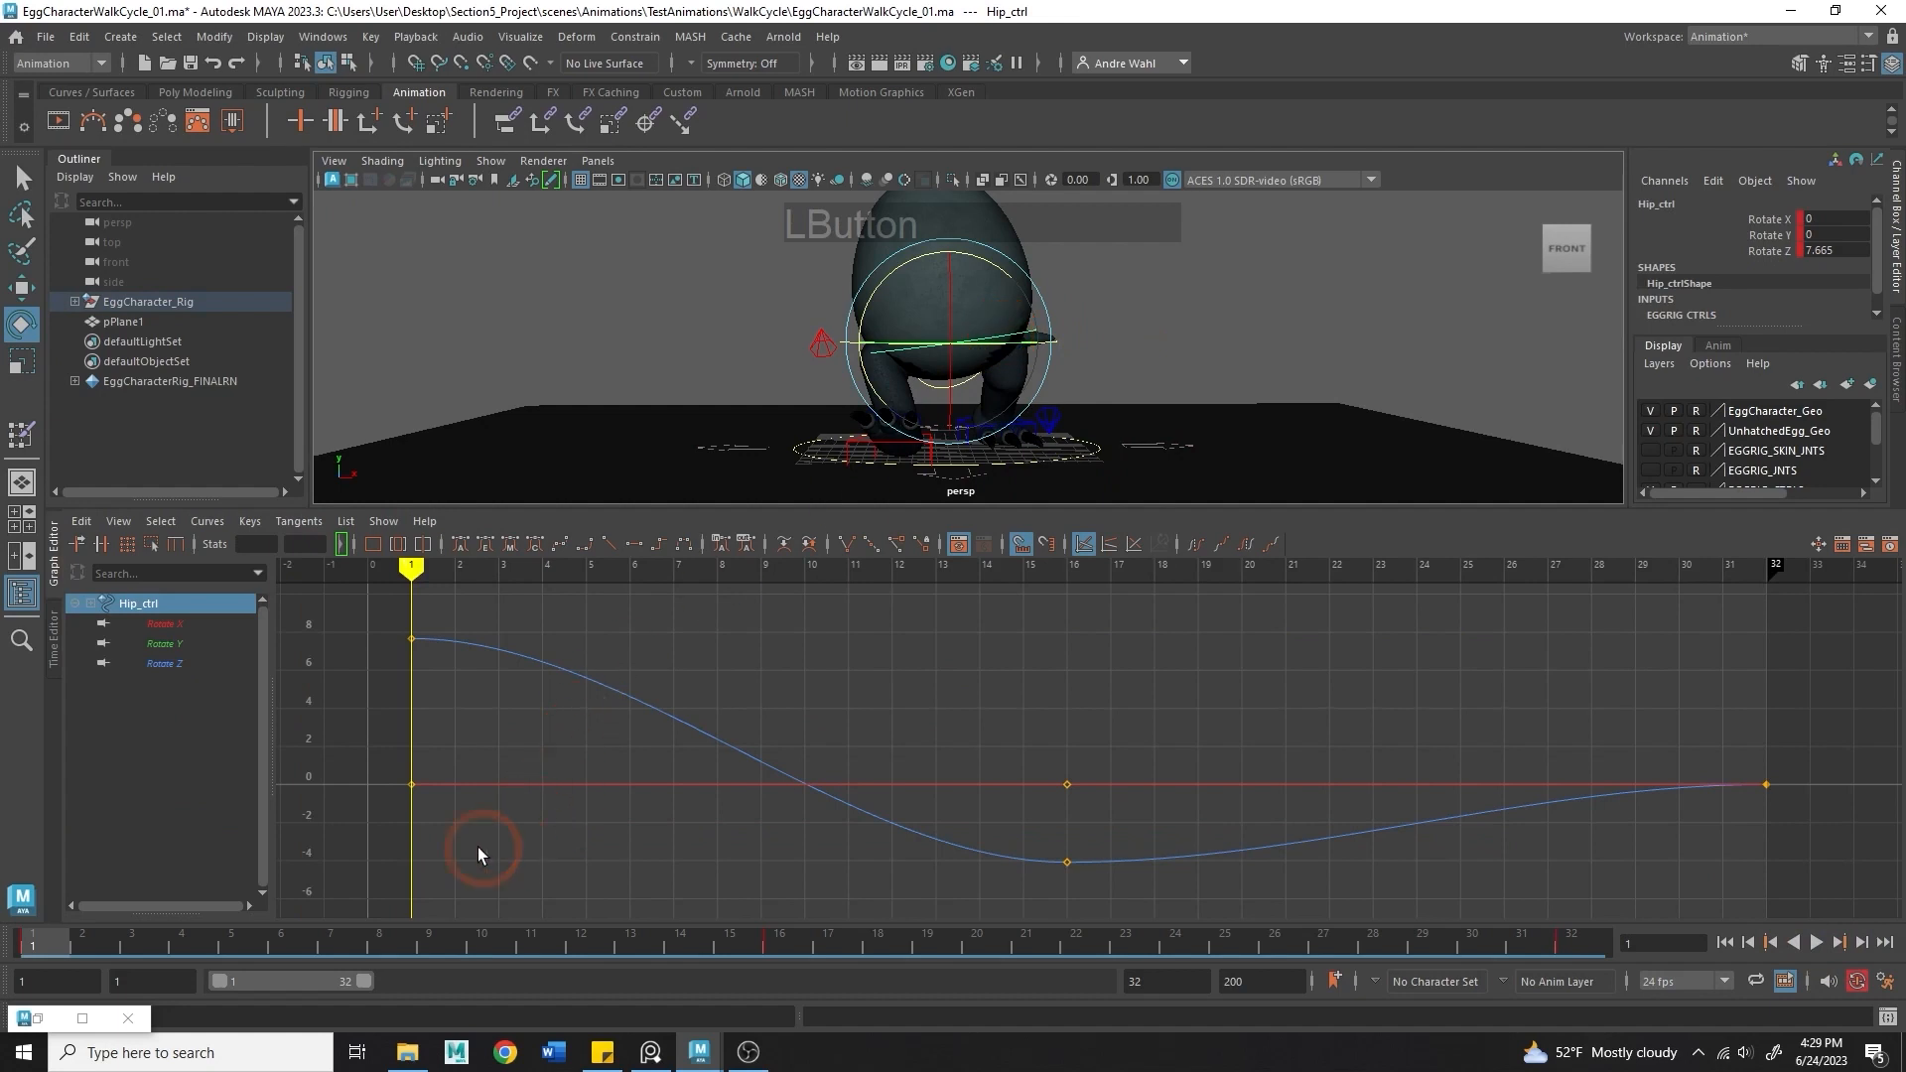
{"action": "right_click_drag", "start_coordinate": [479, 848], "coordinate": [450, 828], "text": "alt"}
{"action": "left_click_drag", "start_coordinate": [455, 847], "coordinate": [749, 592]}
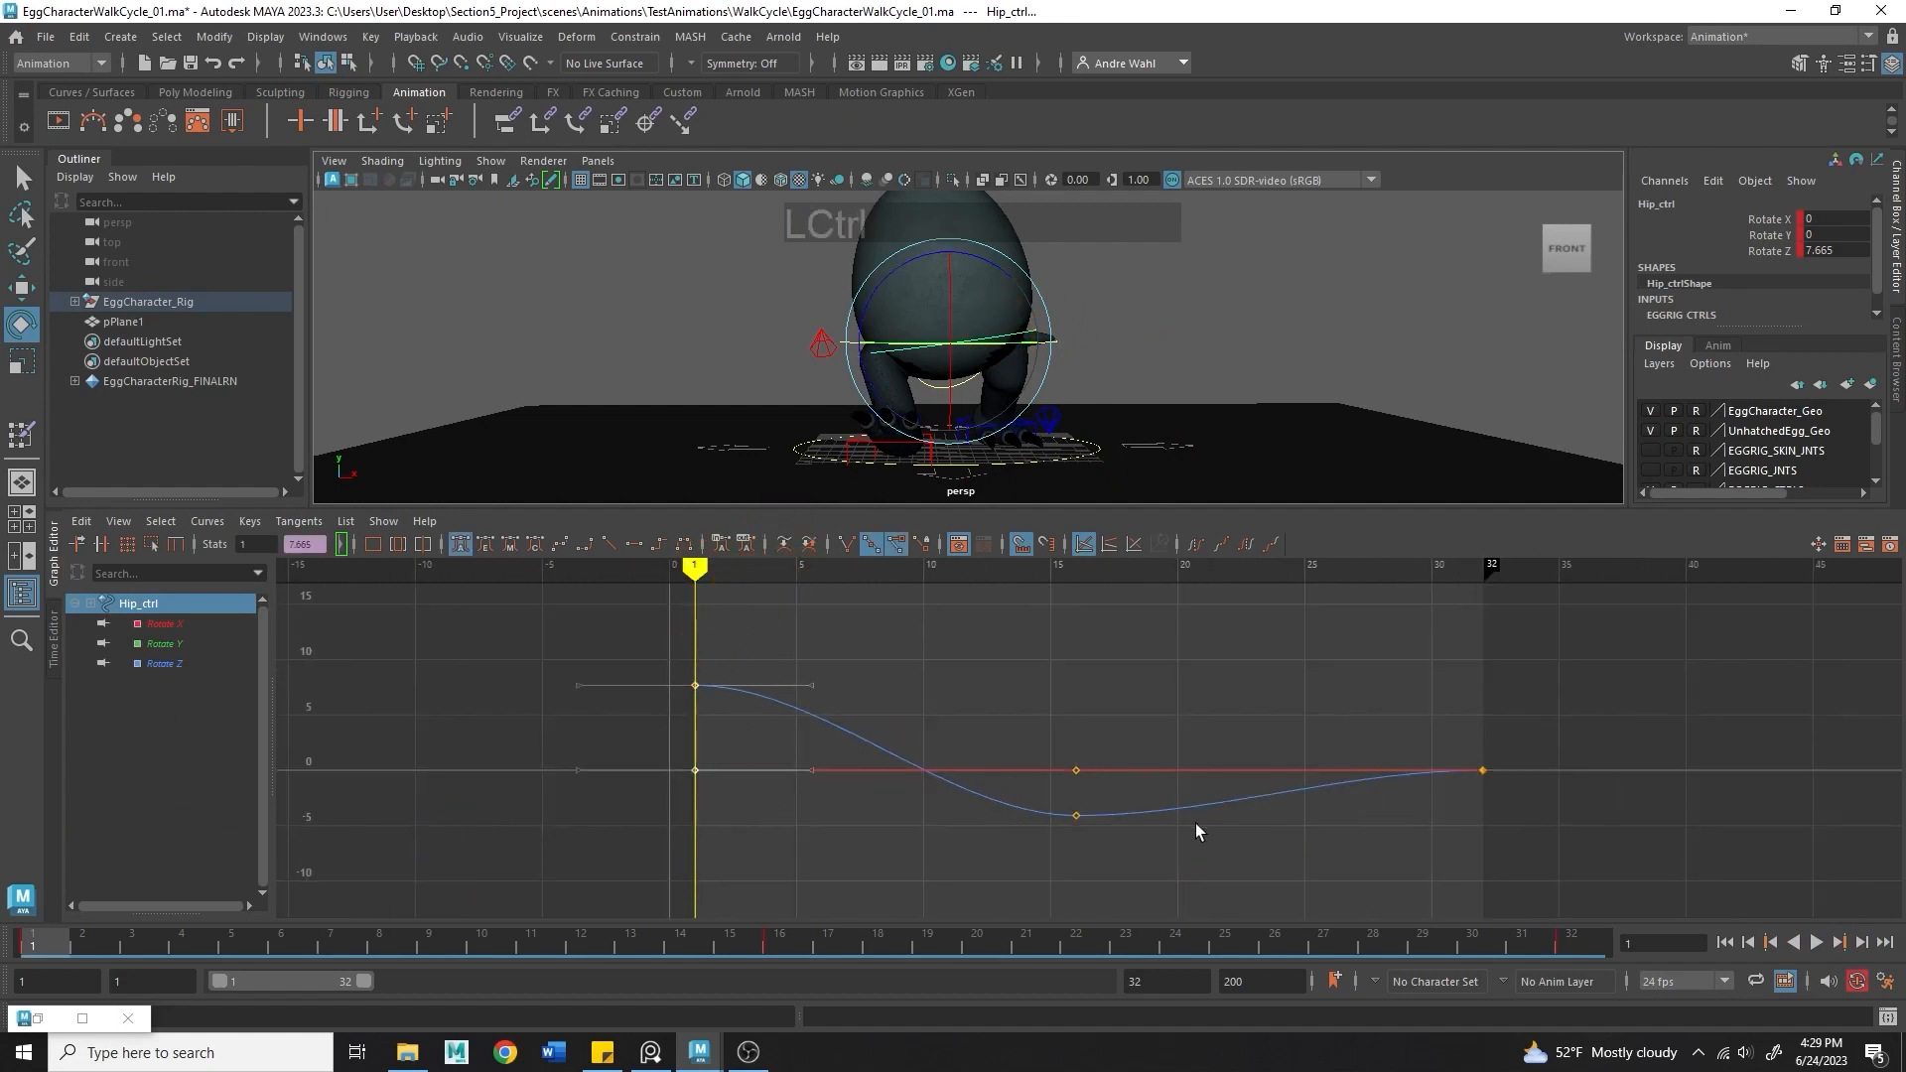
{"action": "key", "text": "ctrl+c"}
{"action": "left_click", "coordinate": [1848, 945]}
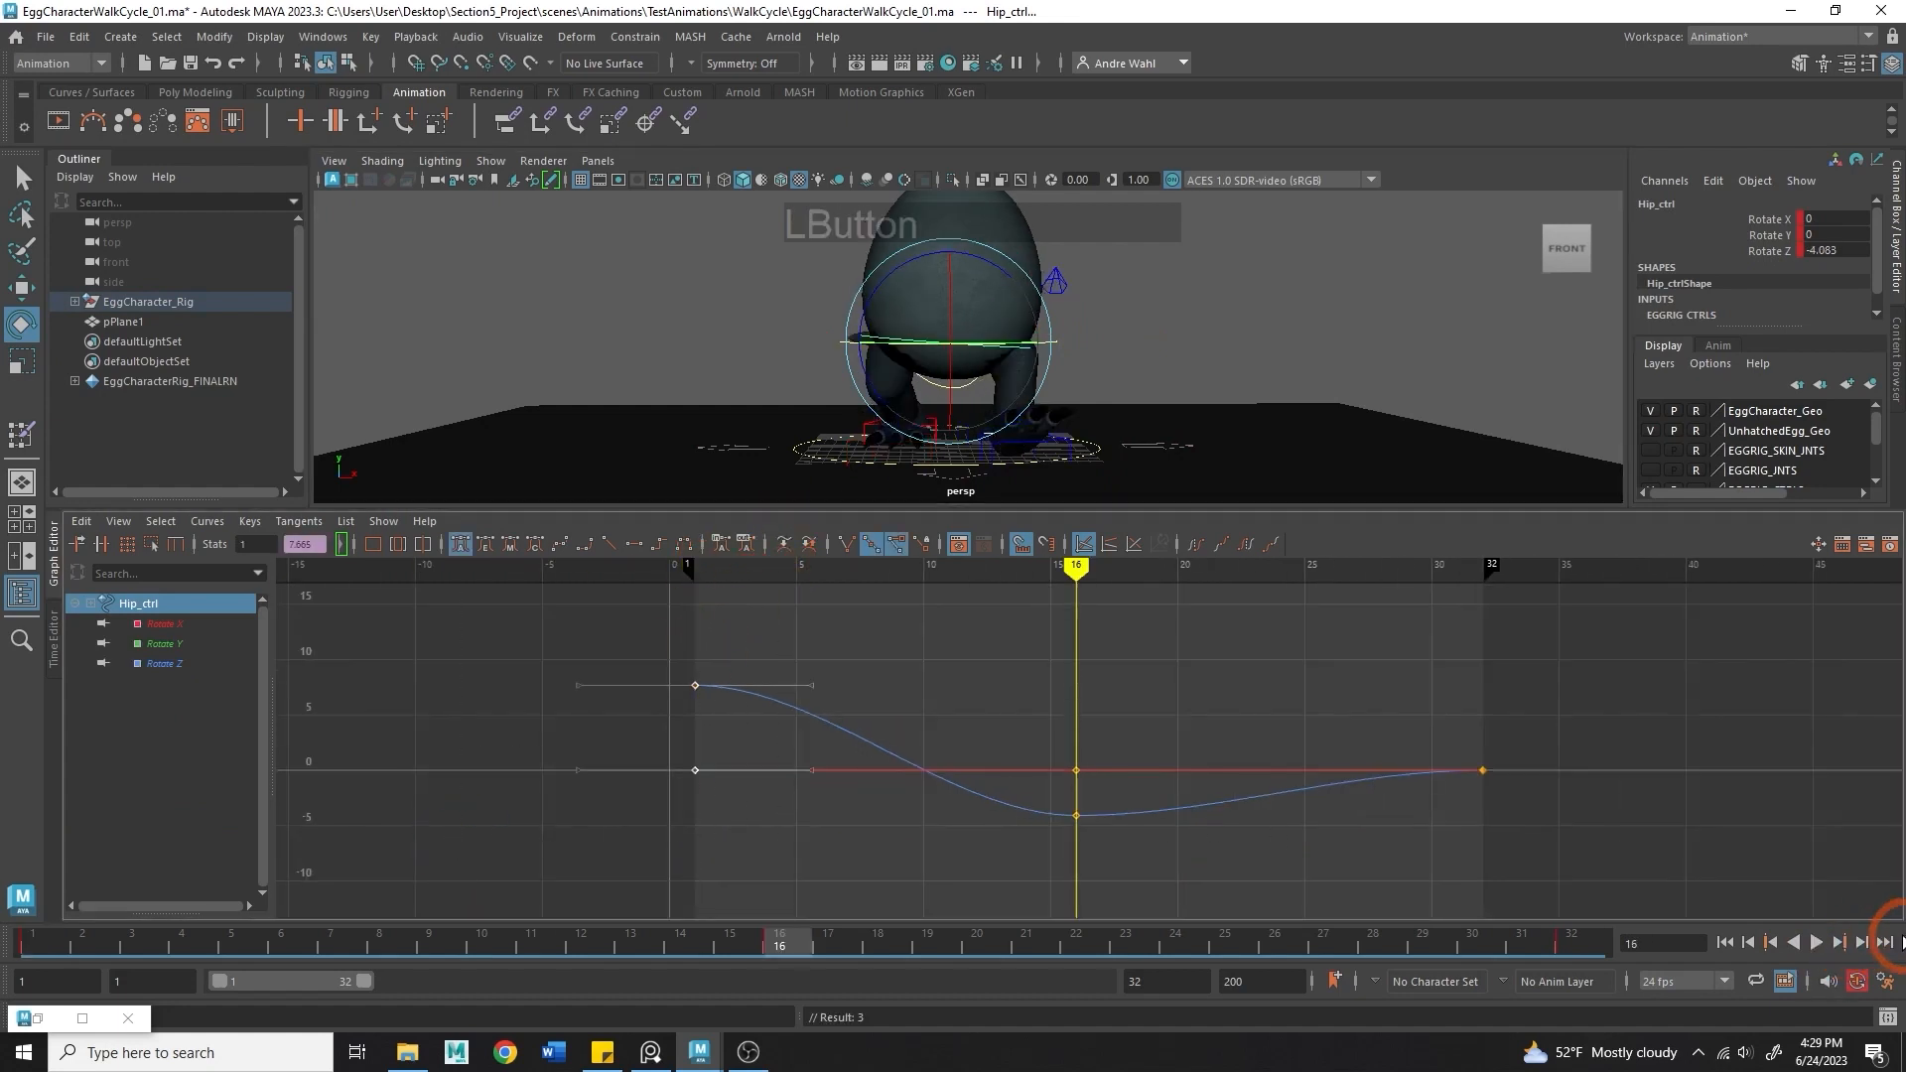
{"action": "left_click", "coordinate": [1848, 945]}
{"action": "middle_click_drag", "start_coordinate": [1495, 827], "coordinate": [1472, 826]}
{"action": "key", "text": "ctrl+v"}
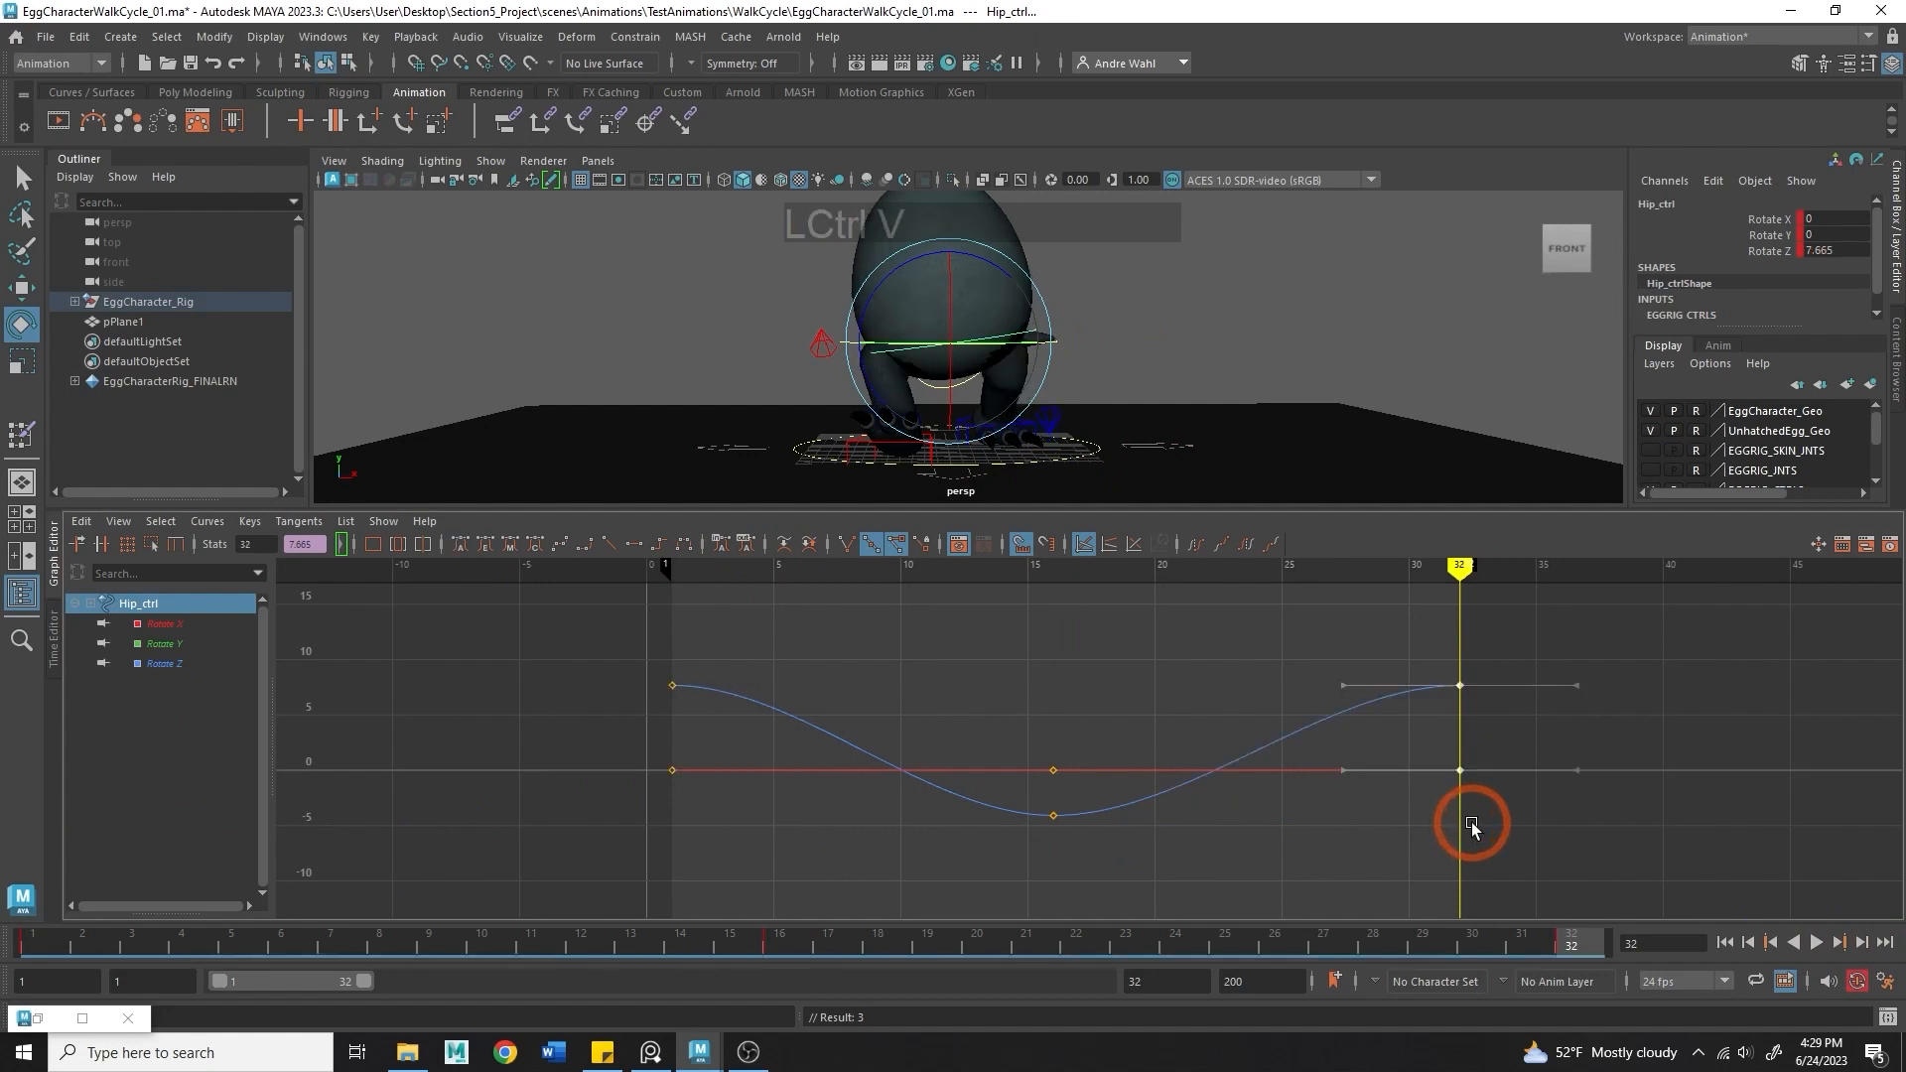
- Play the animation with nothing selected, shrink the Graph Editor and check the hip loop from the side
{"action": "left_click", "coordinate": [1815, 943]}
{"action": "left_click", "coordinate": [1467, 307]}
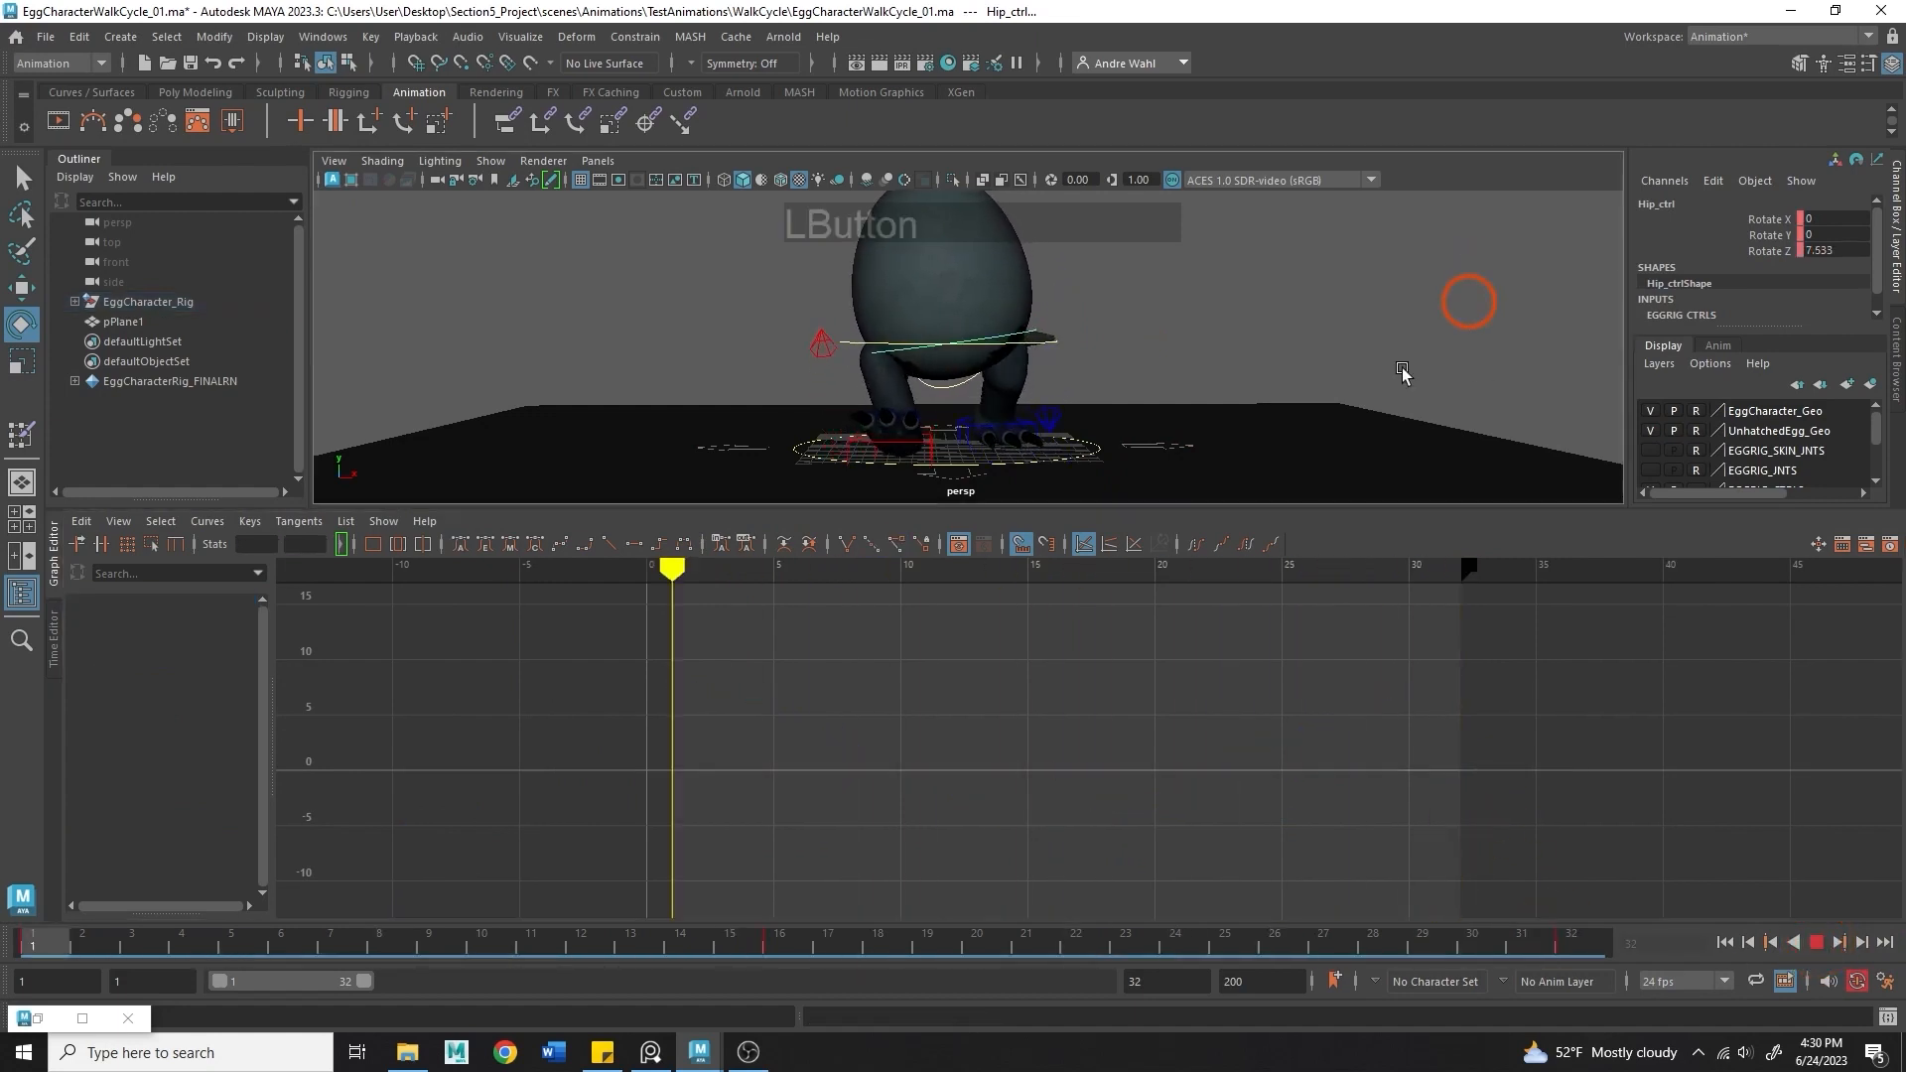
{"action": "left_click", "coordinate": [1132, 494]}
{"action": "left_click_drag", "start_coordinate": [1136, 507], "coordinate": [1170, 683]}
{"action": "left_click_drag", "start_coordinate": [1216, 546], "coordinate": [1325, 530], "text": "alt"}
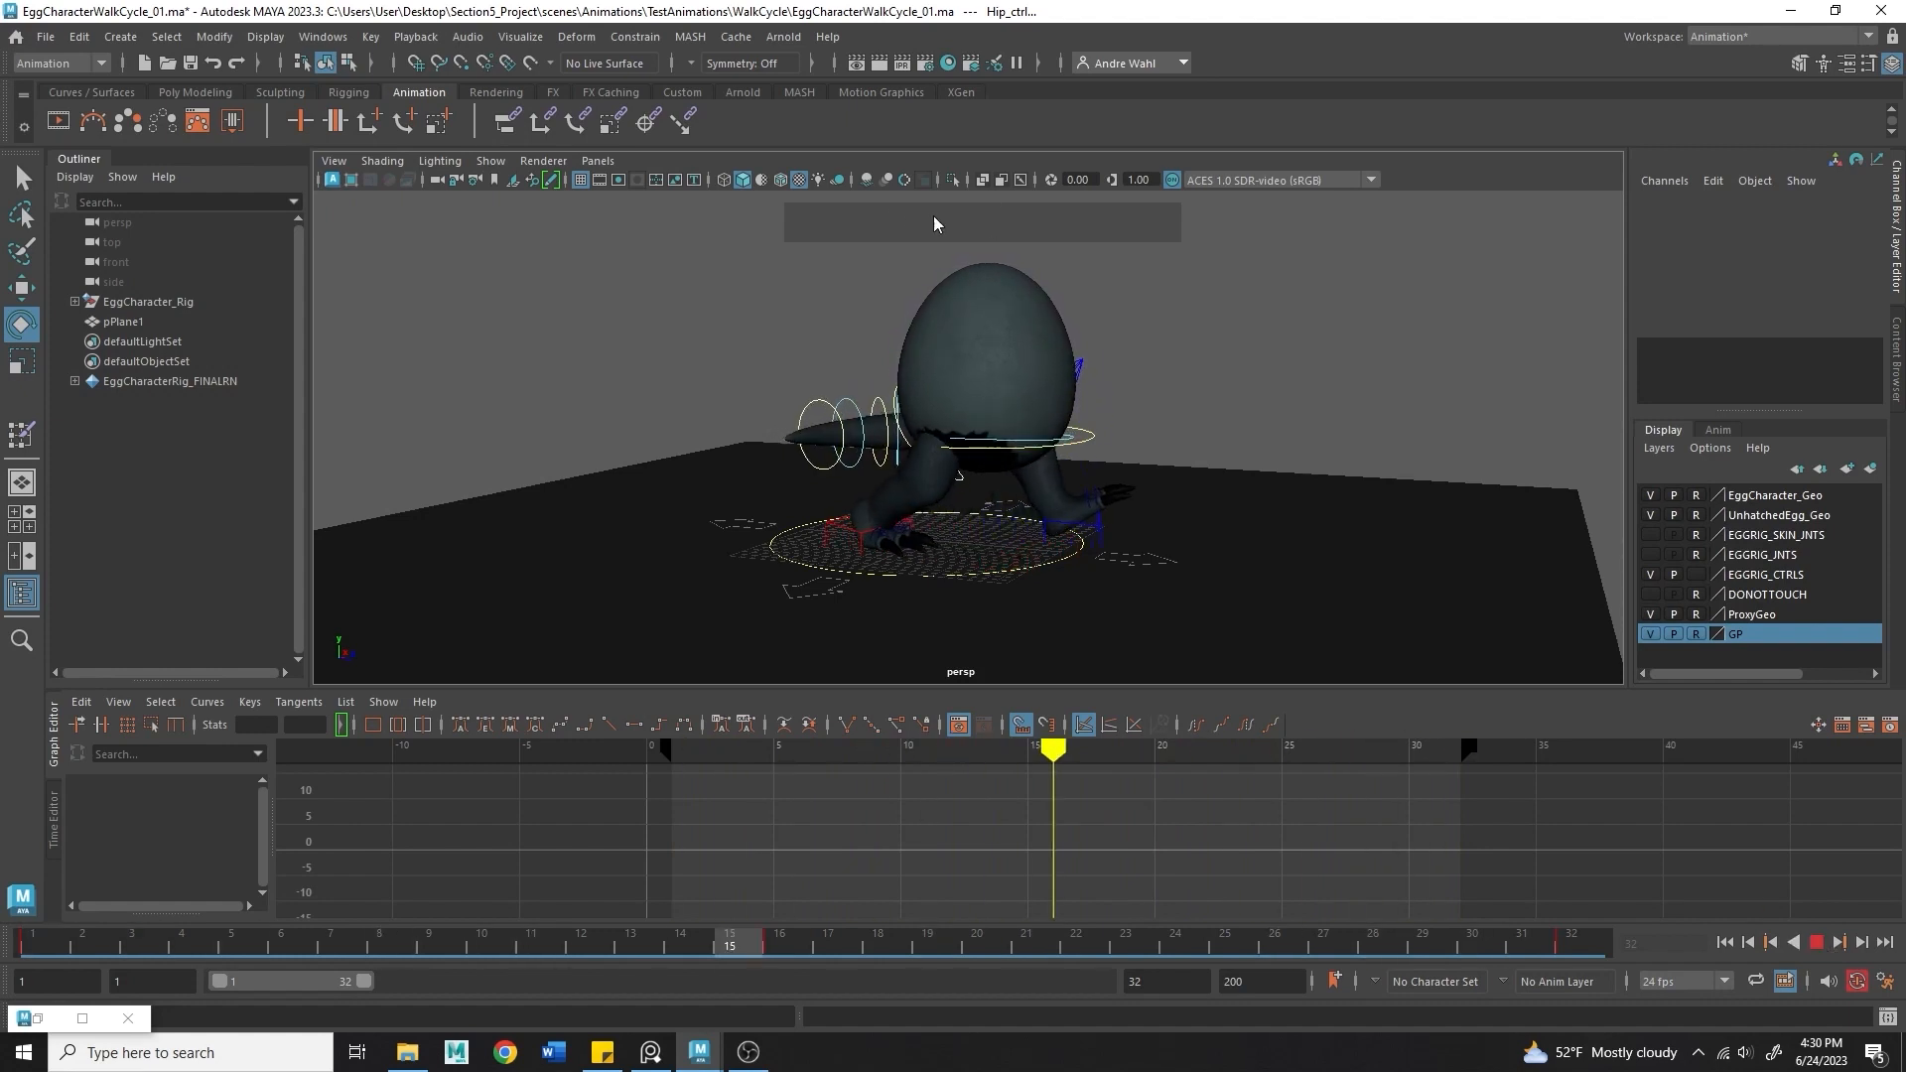
- Turn off textured display in the viewport, stop the playback and return to frame 1
{"action": "left_click", "coordinate": [804, 183]}
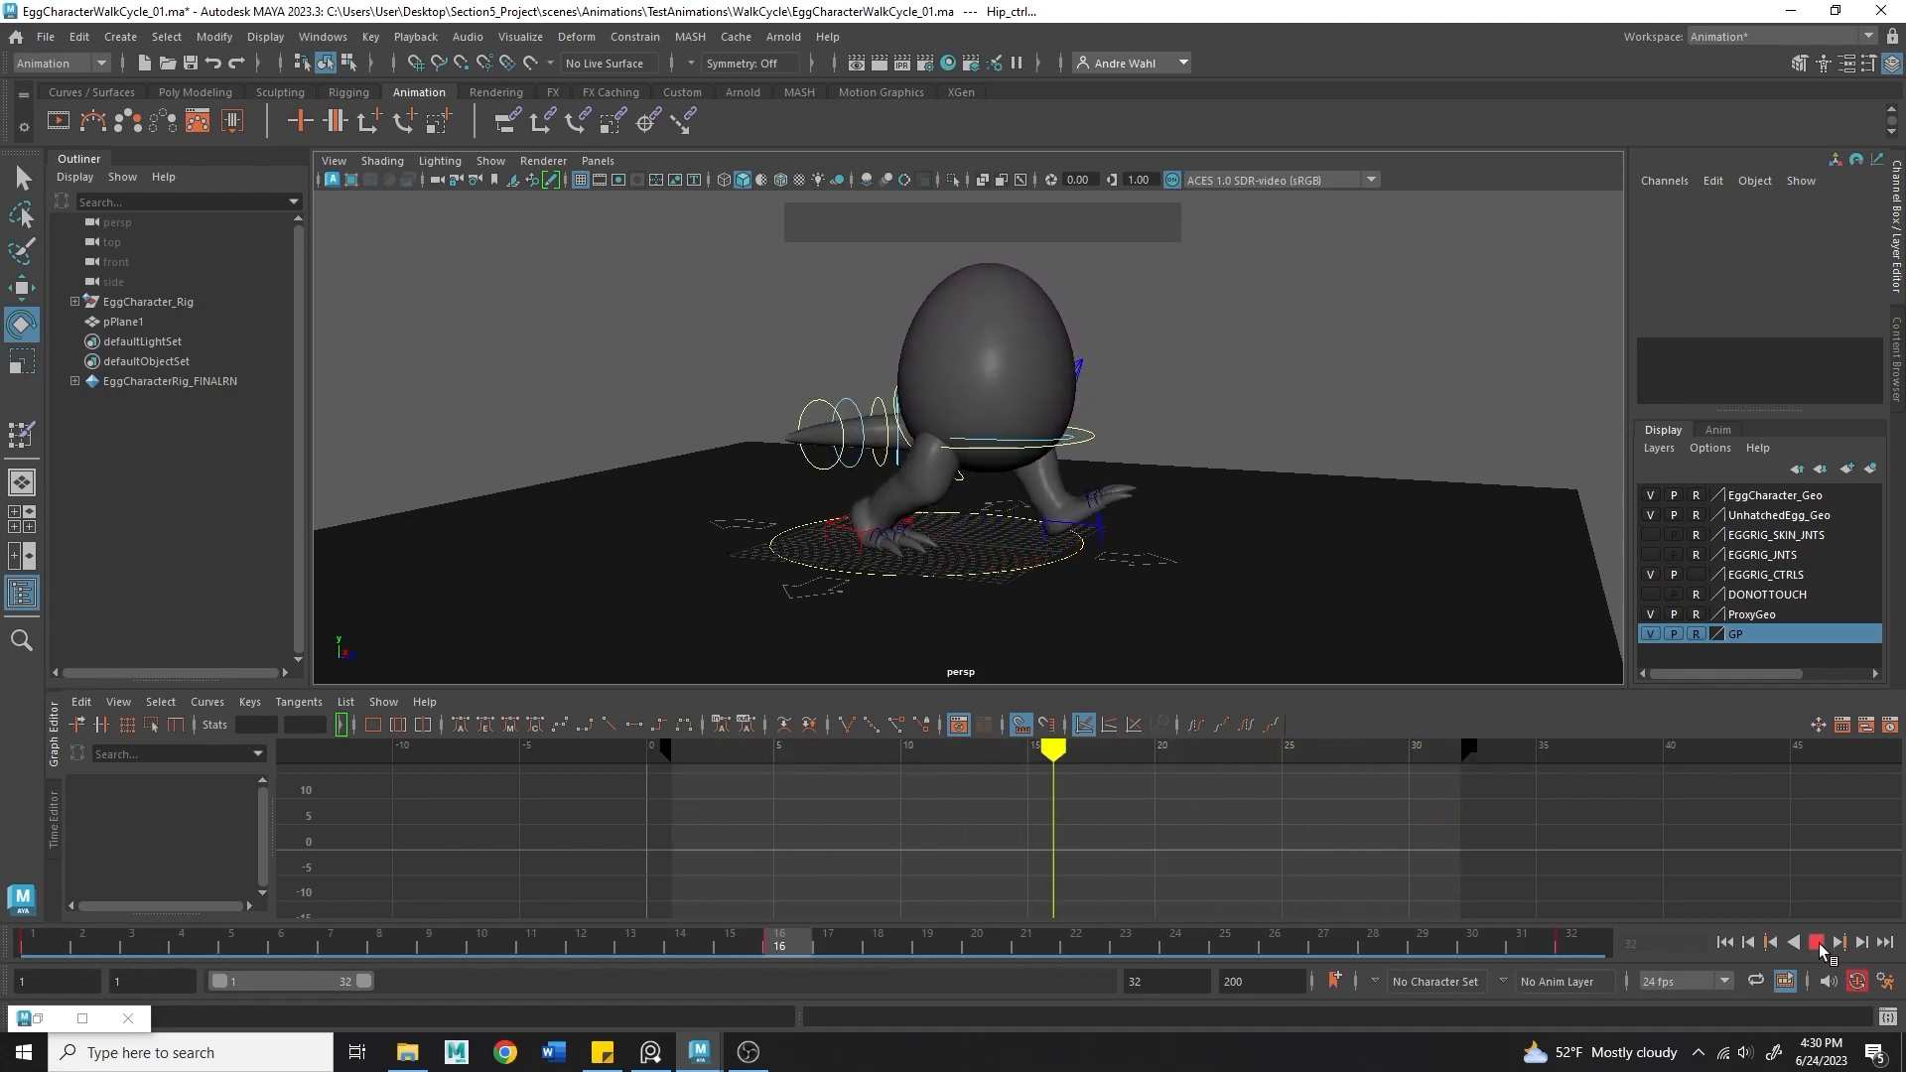
{"action": "left_click", "coordinate": [1816, 942]}
{"action": "left_click", "coordinate": [1725, 943]}
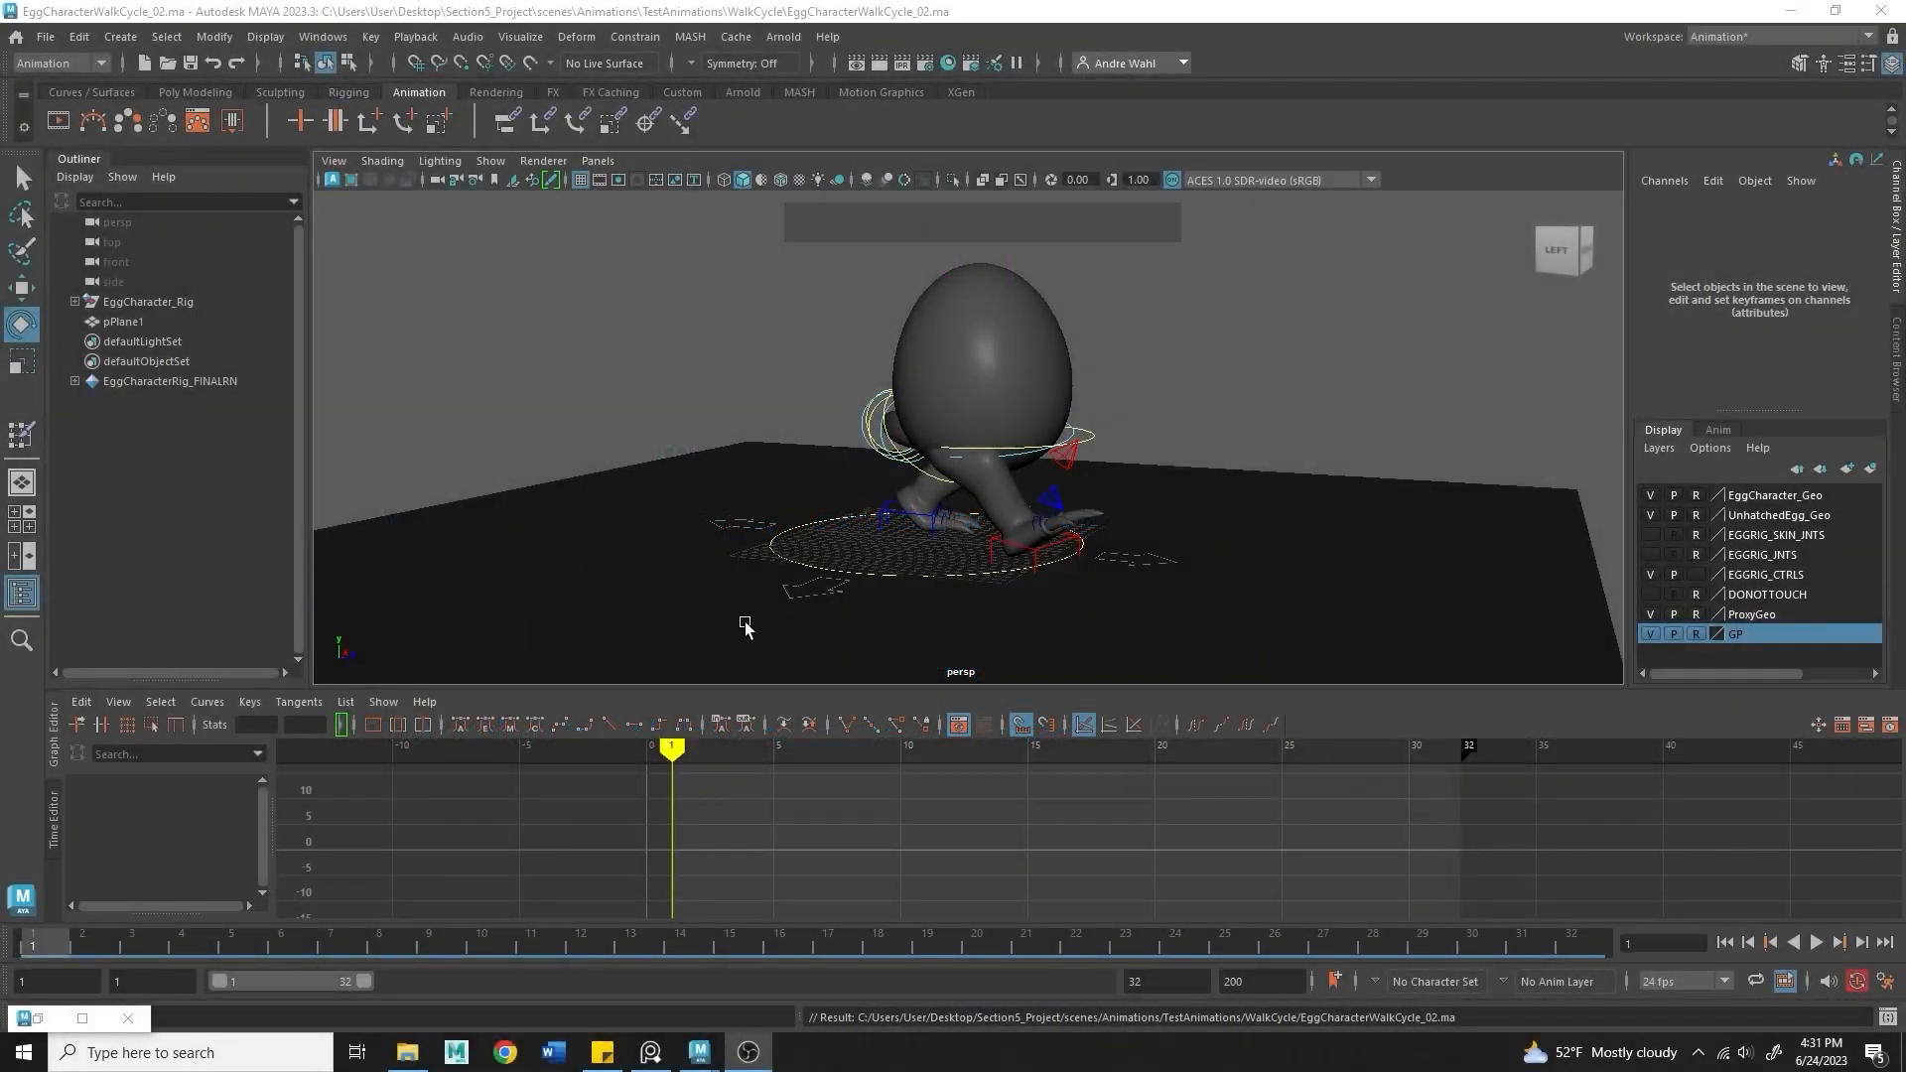
- Select all controls, key them at frame 8 for the passing pose, and clear the selection
{"action": "left_click", "coordinate": [1308, 139]}
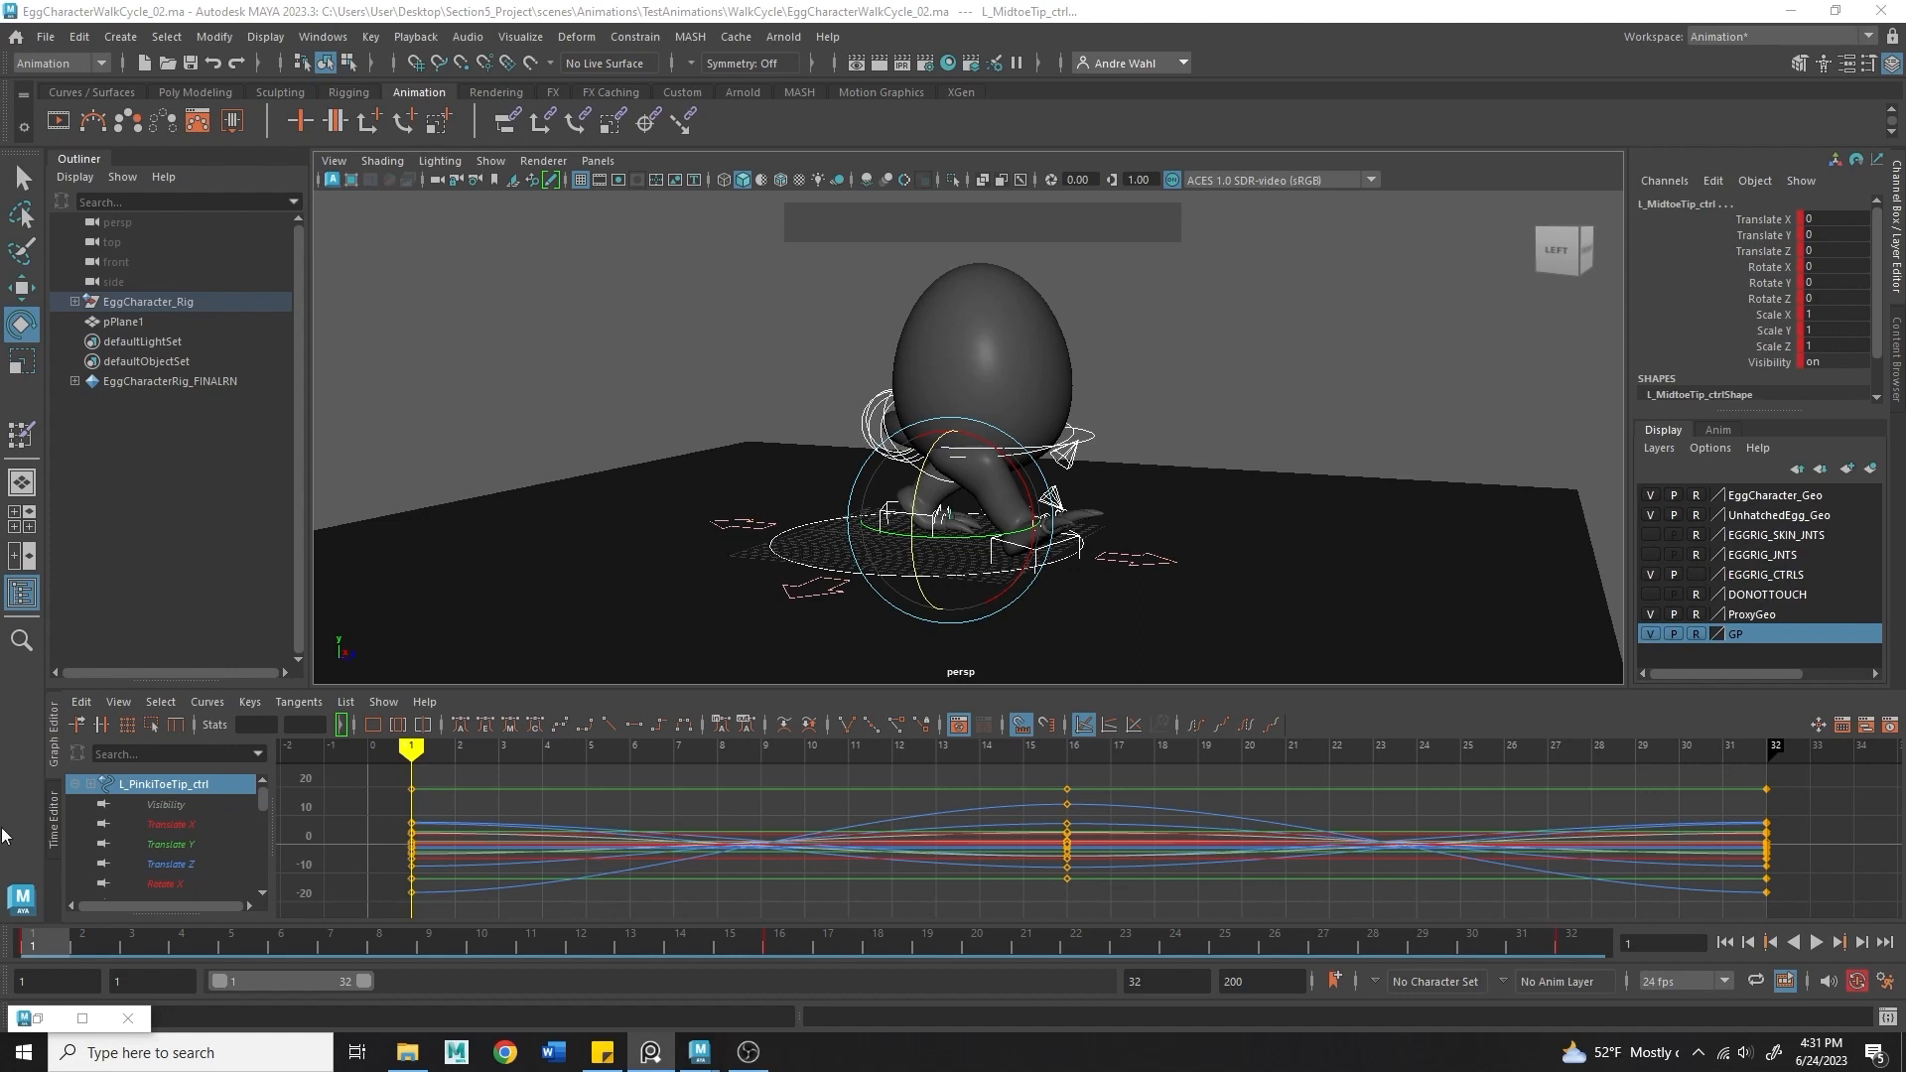
{"action": "left_click_drag", "start_coordinate": [32, 939], "coordinate": [405, 951]}
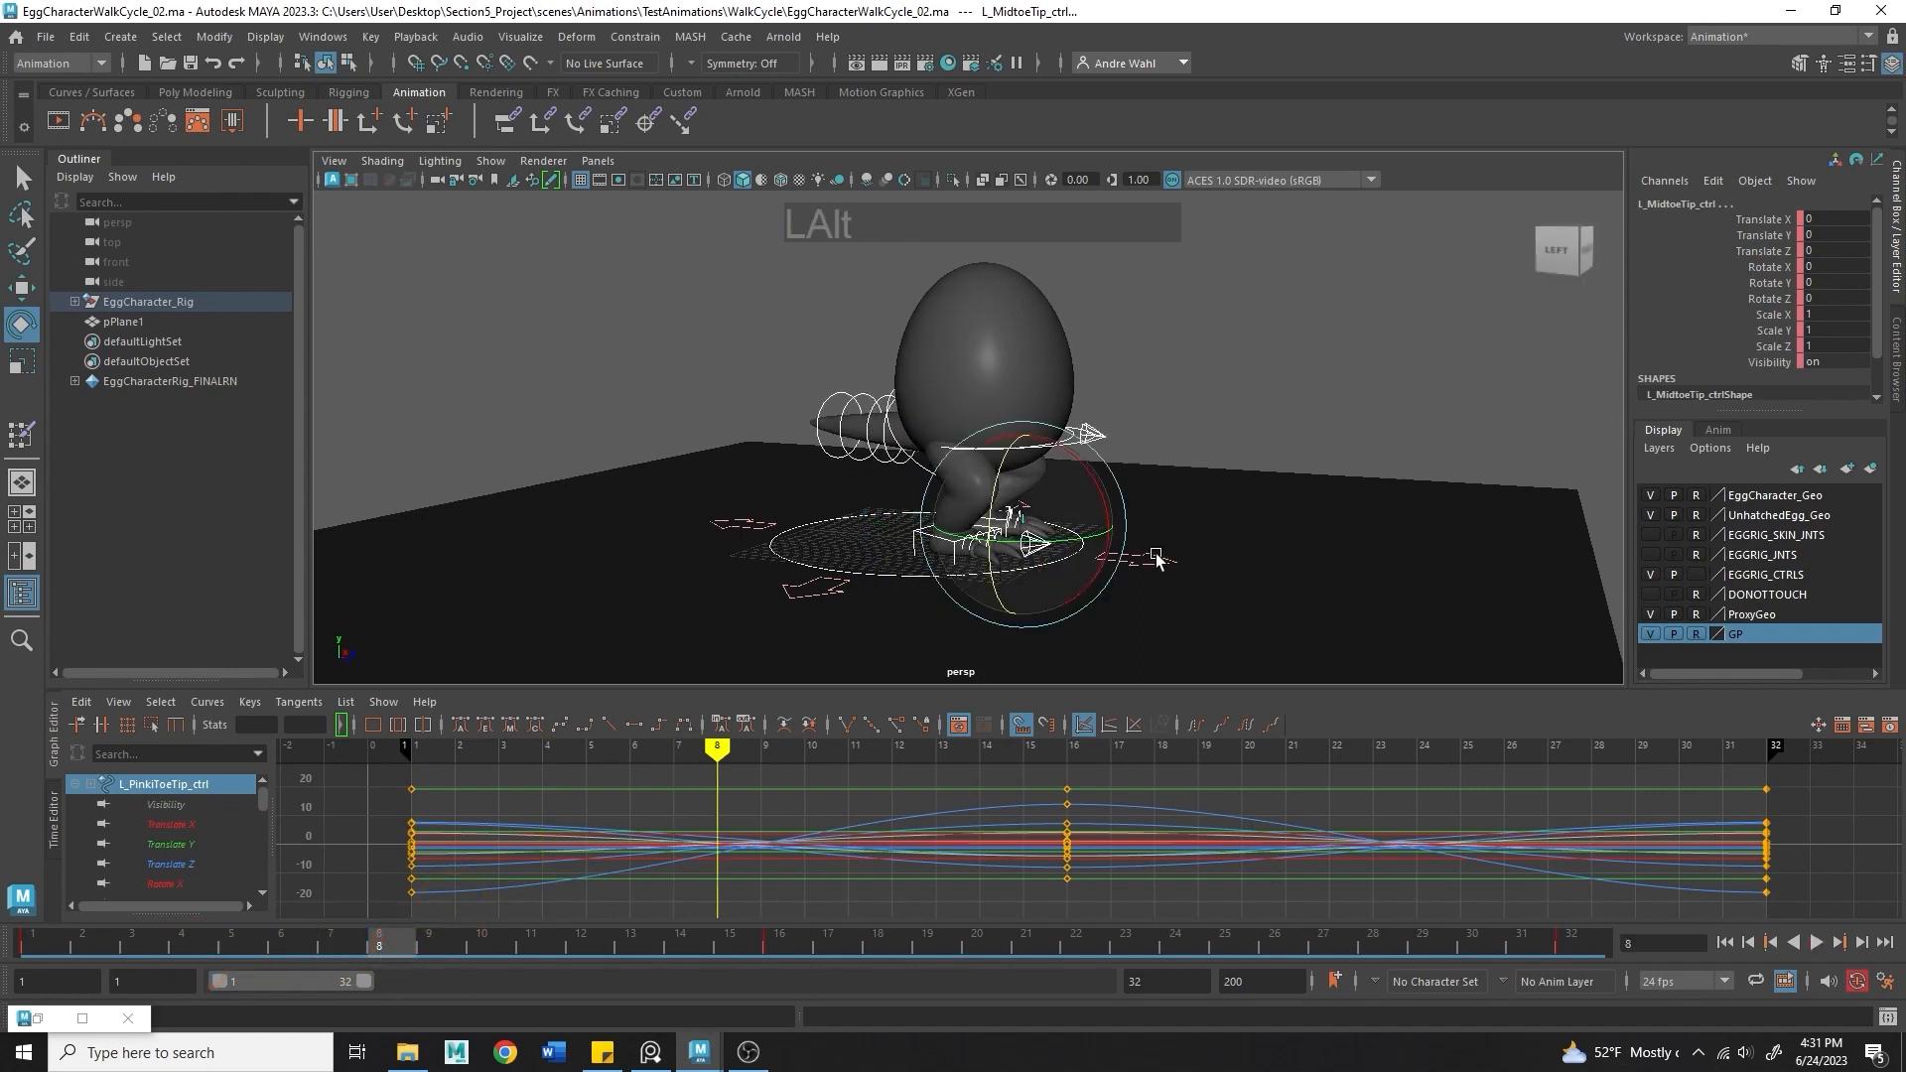
{"action": "left_click_drag", "start_coordinate": [1000, 581], "coordinate": [1208, 515], "text": "alt"}
{"action": "middle_click_drag", "start_coordinate": [1208, 515], "coordinate": [1148, 408], "text": "alt"}
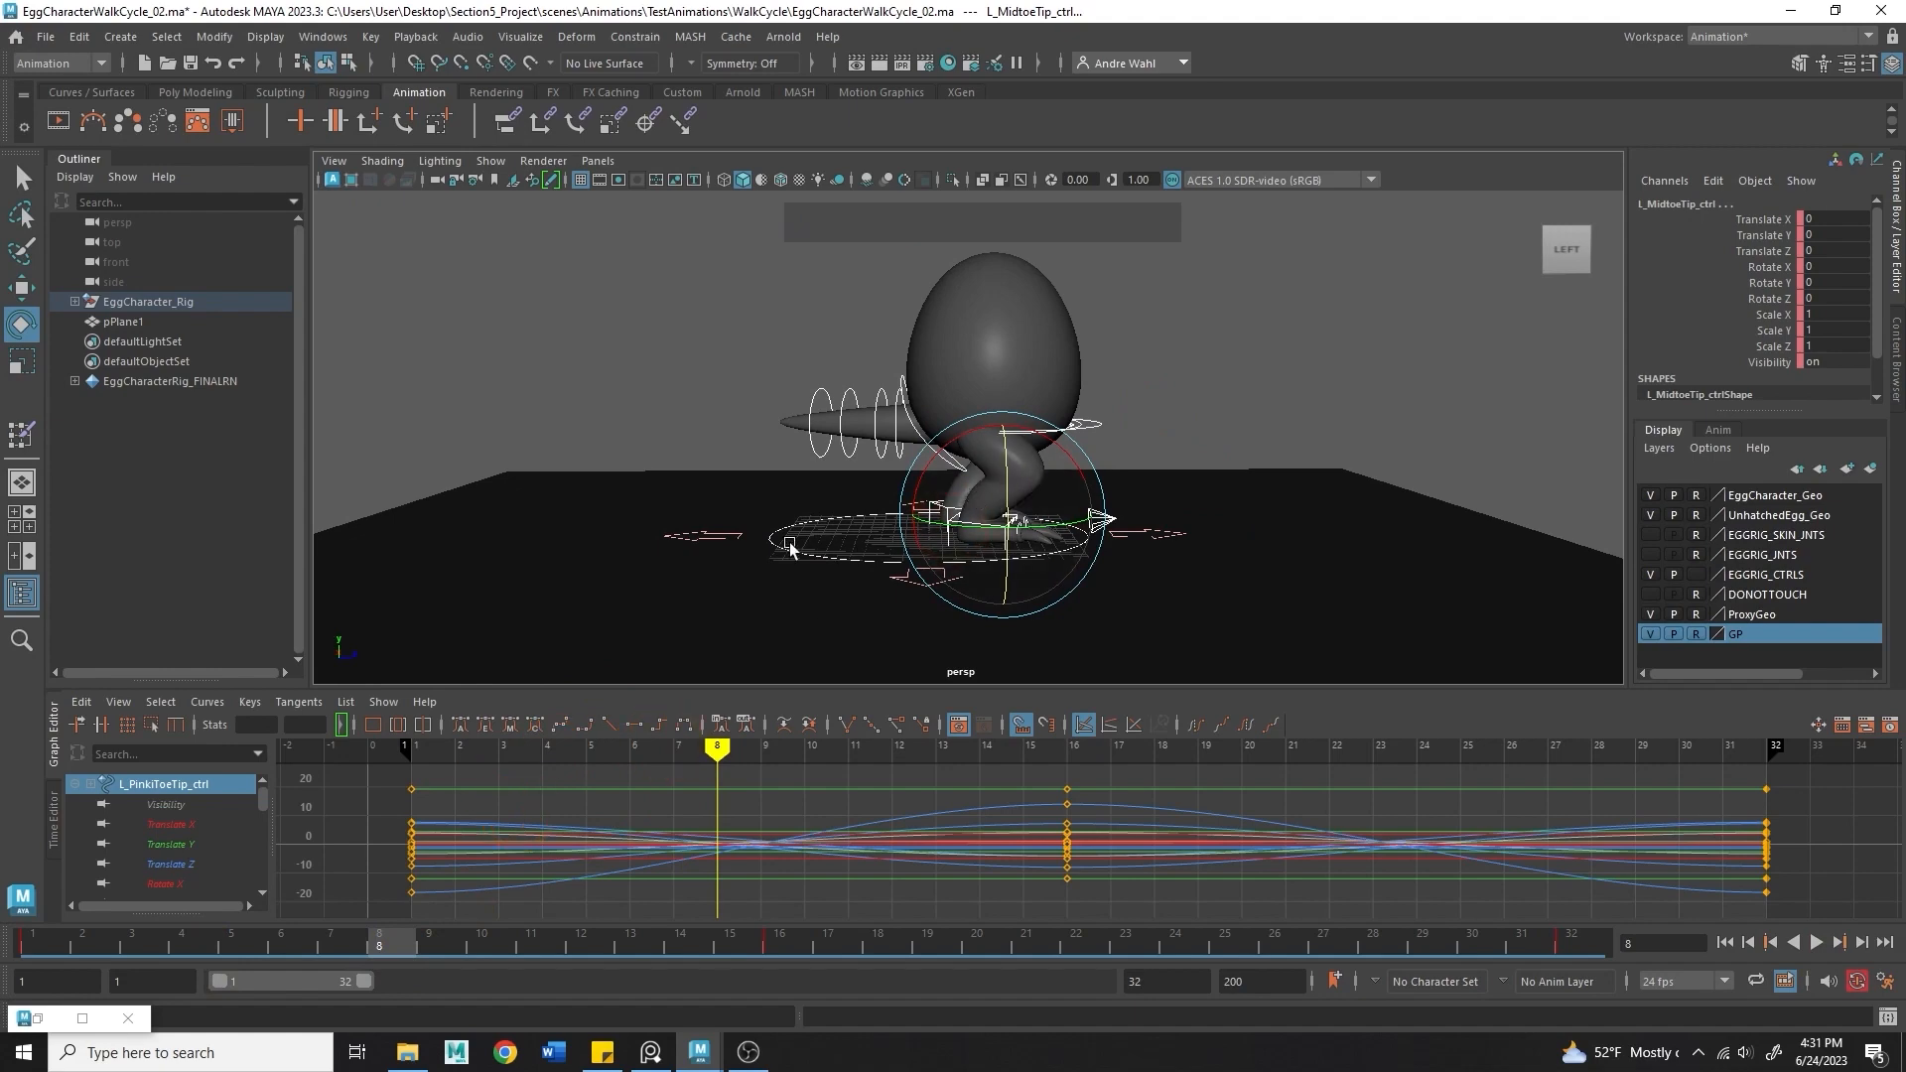
{"action": "left_click", "coordinate": [473, 616]}
{"action": "left_click_drag", "start_coordinate": [476, 618], "coordinate": [1420, 154]}
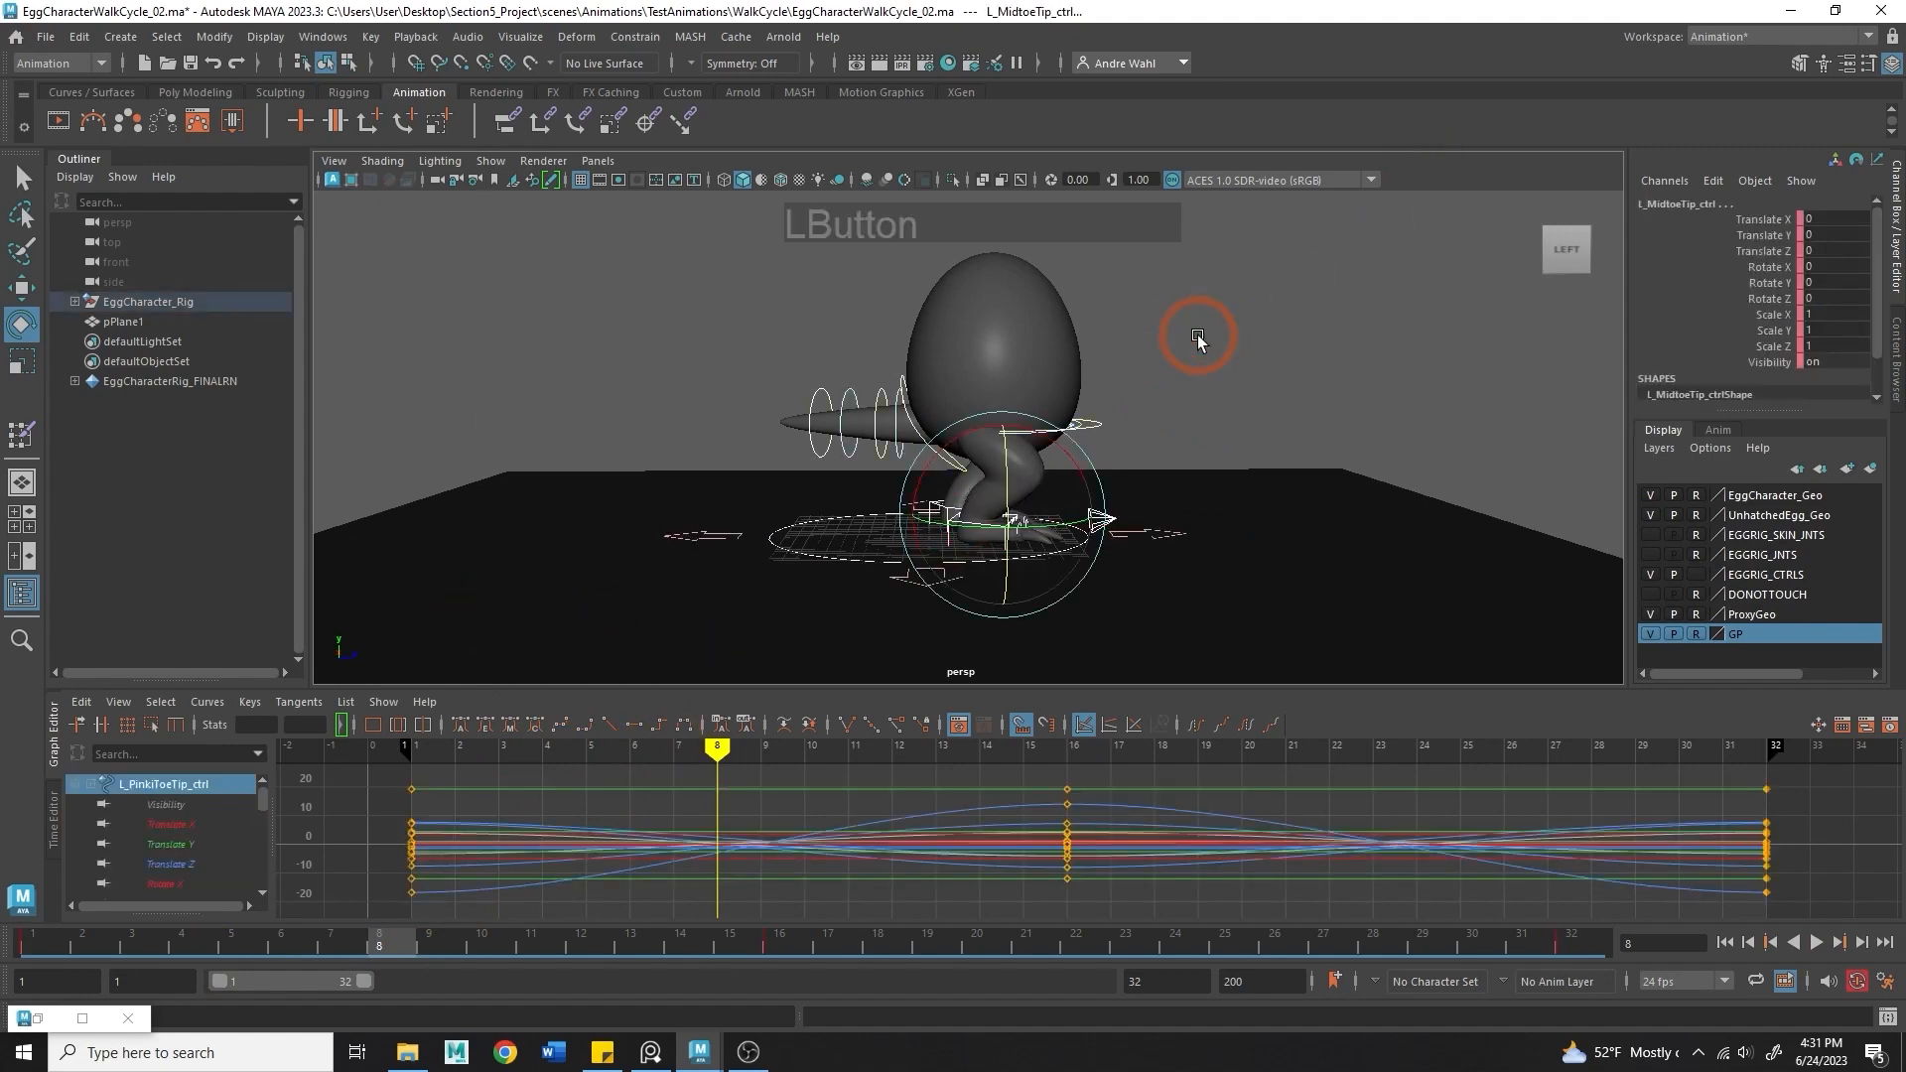
{"action": "key", "text": "s"}
{"action": "left_click", "coordinate": [1263, 358]}
- At frame 8, set the right IK foot control's Foot Roll to 0
{"action": "right_click_drag", "start_coordinate": [983, 417], "coordinate": [1122, 441], "text": "alt"}
{"action": "left_click_drag", "start_coordinate": [1121, 441], "coordinate": [784, 528], "text": "alt"}
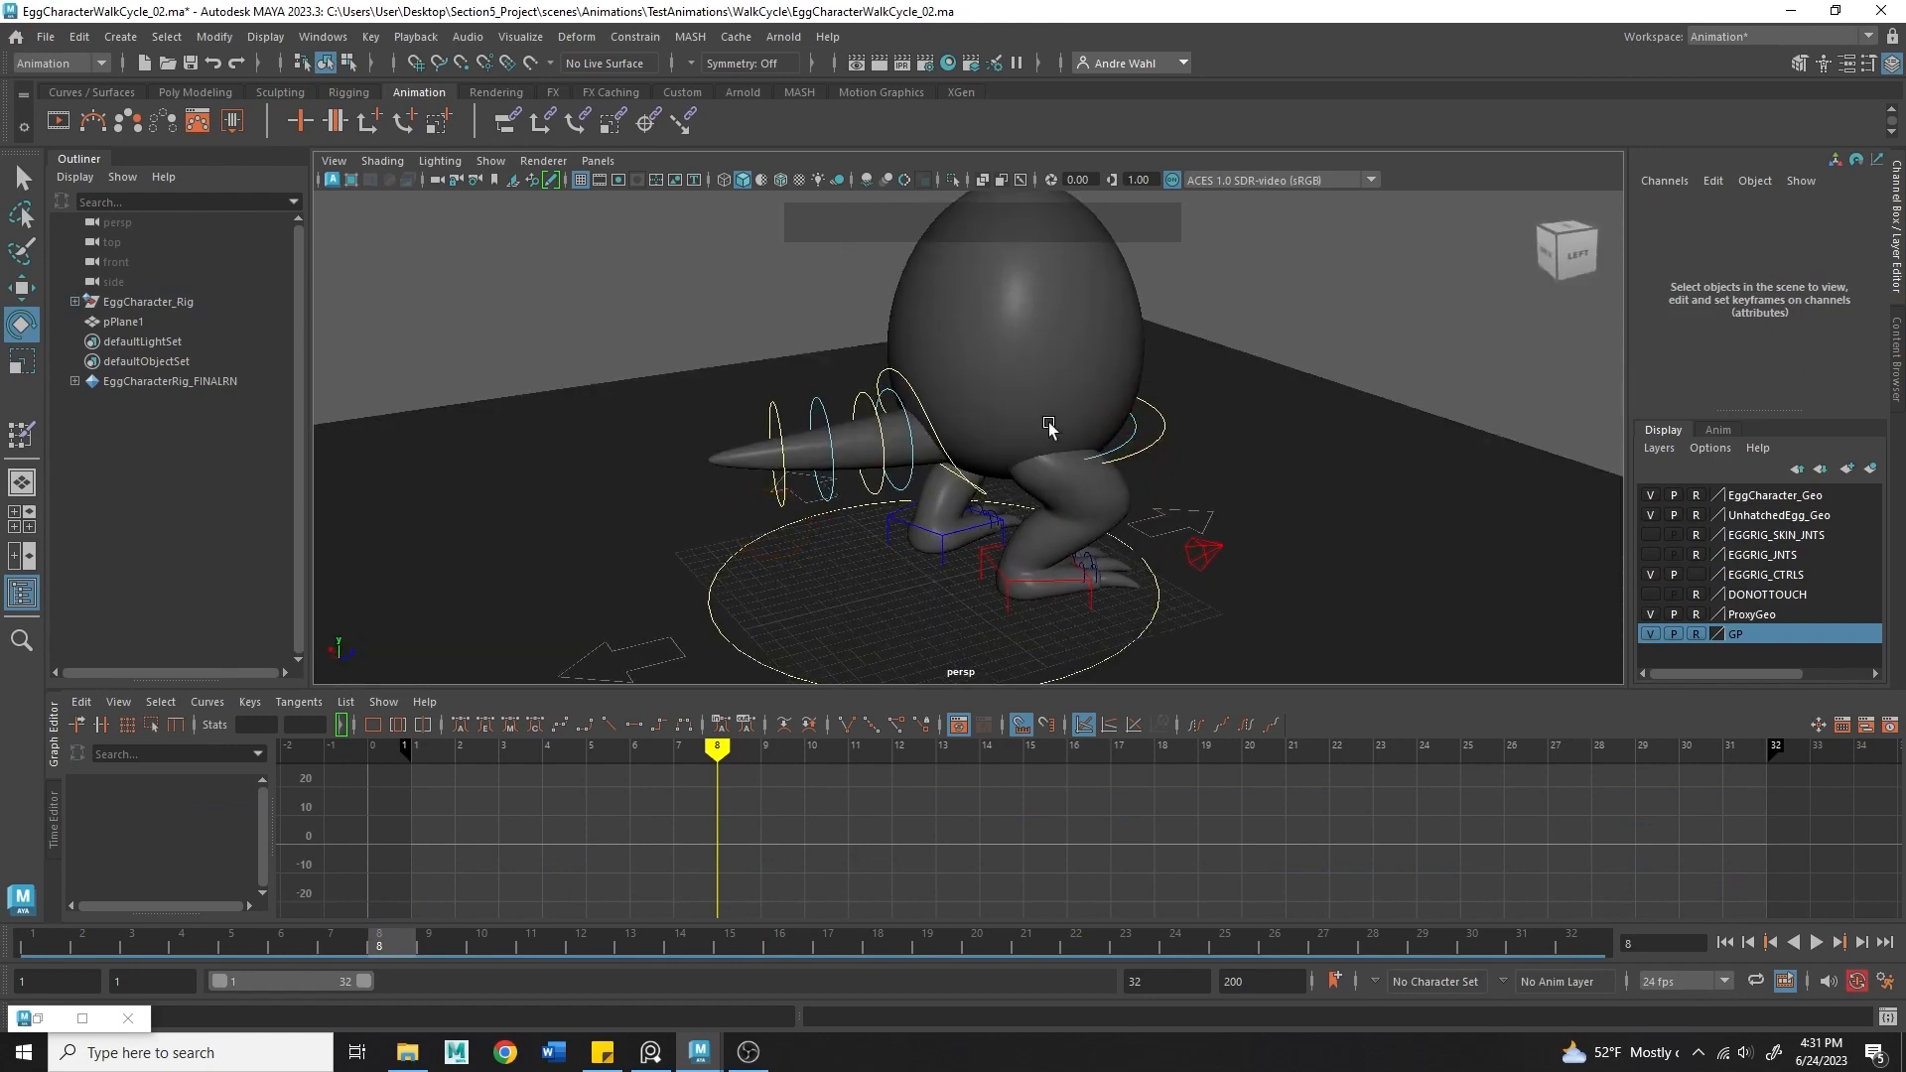
{"action": "mouse_move", "coordinate": [1114, 453]}
{"action": "left_mouse_down", "text": "alt"}
{"action": "mouse_move", "coordinate": [992, 413]}
{"action": "mouse_move", "coordinate": [1117, 434]}
{"action": "left_mouse_up", "text": "alt"}
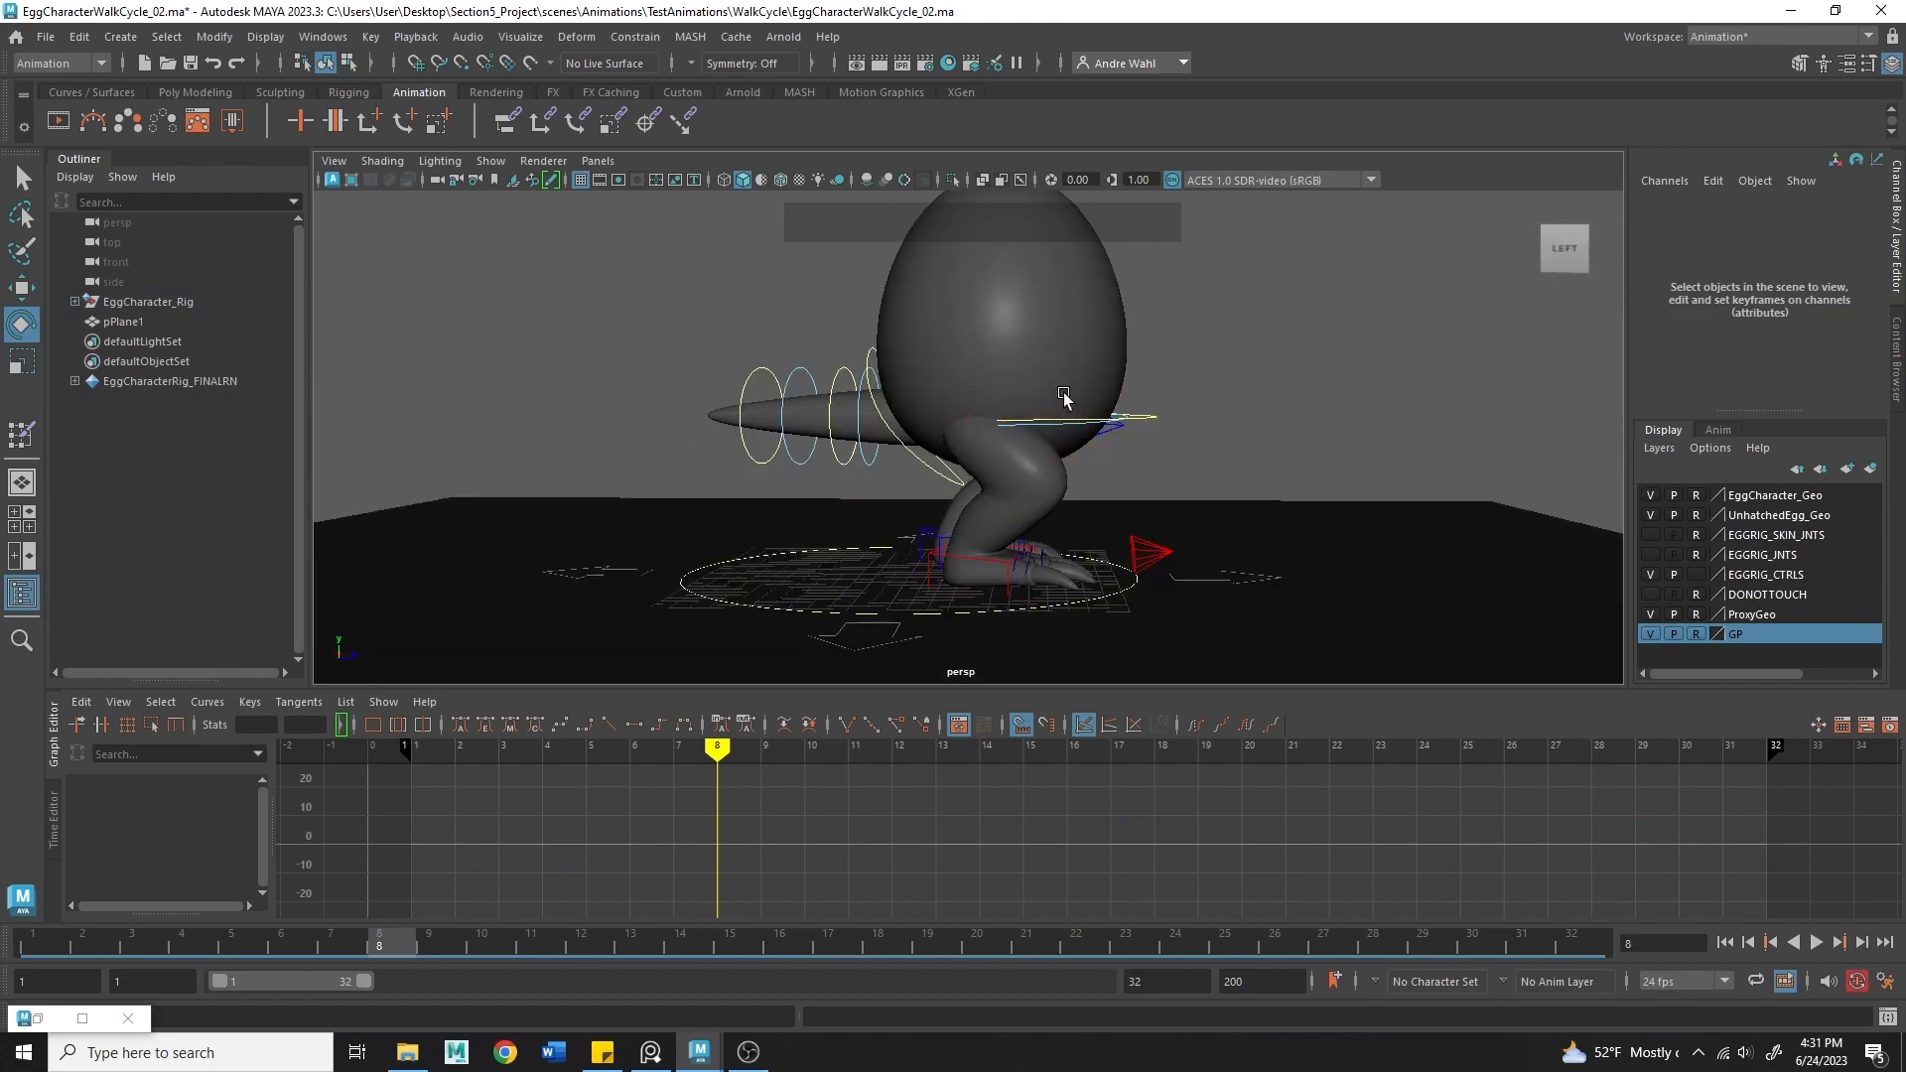
{"action": "right_click_drag", "start_coordinate": [986, 512], "coordinate": [1052, 536], "text": "alt"}
{"action": "left_click_drag", "start_coordinate": [343, 933], "coordinate": [389, 1009]}
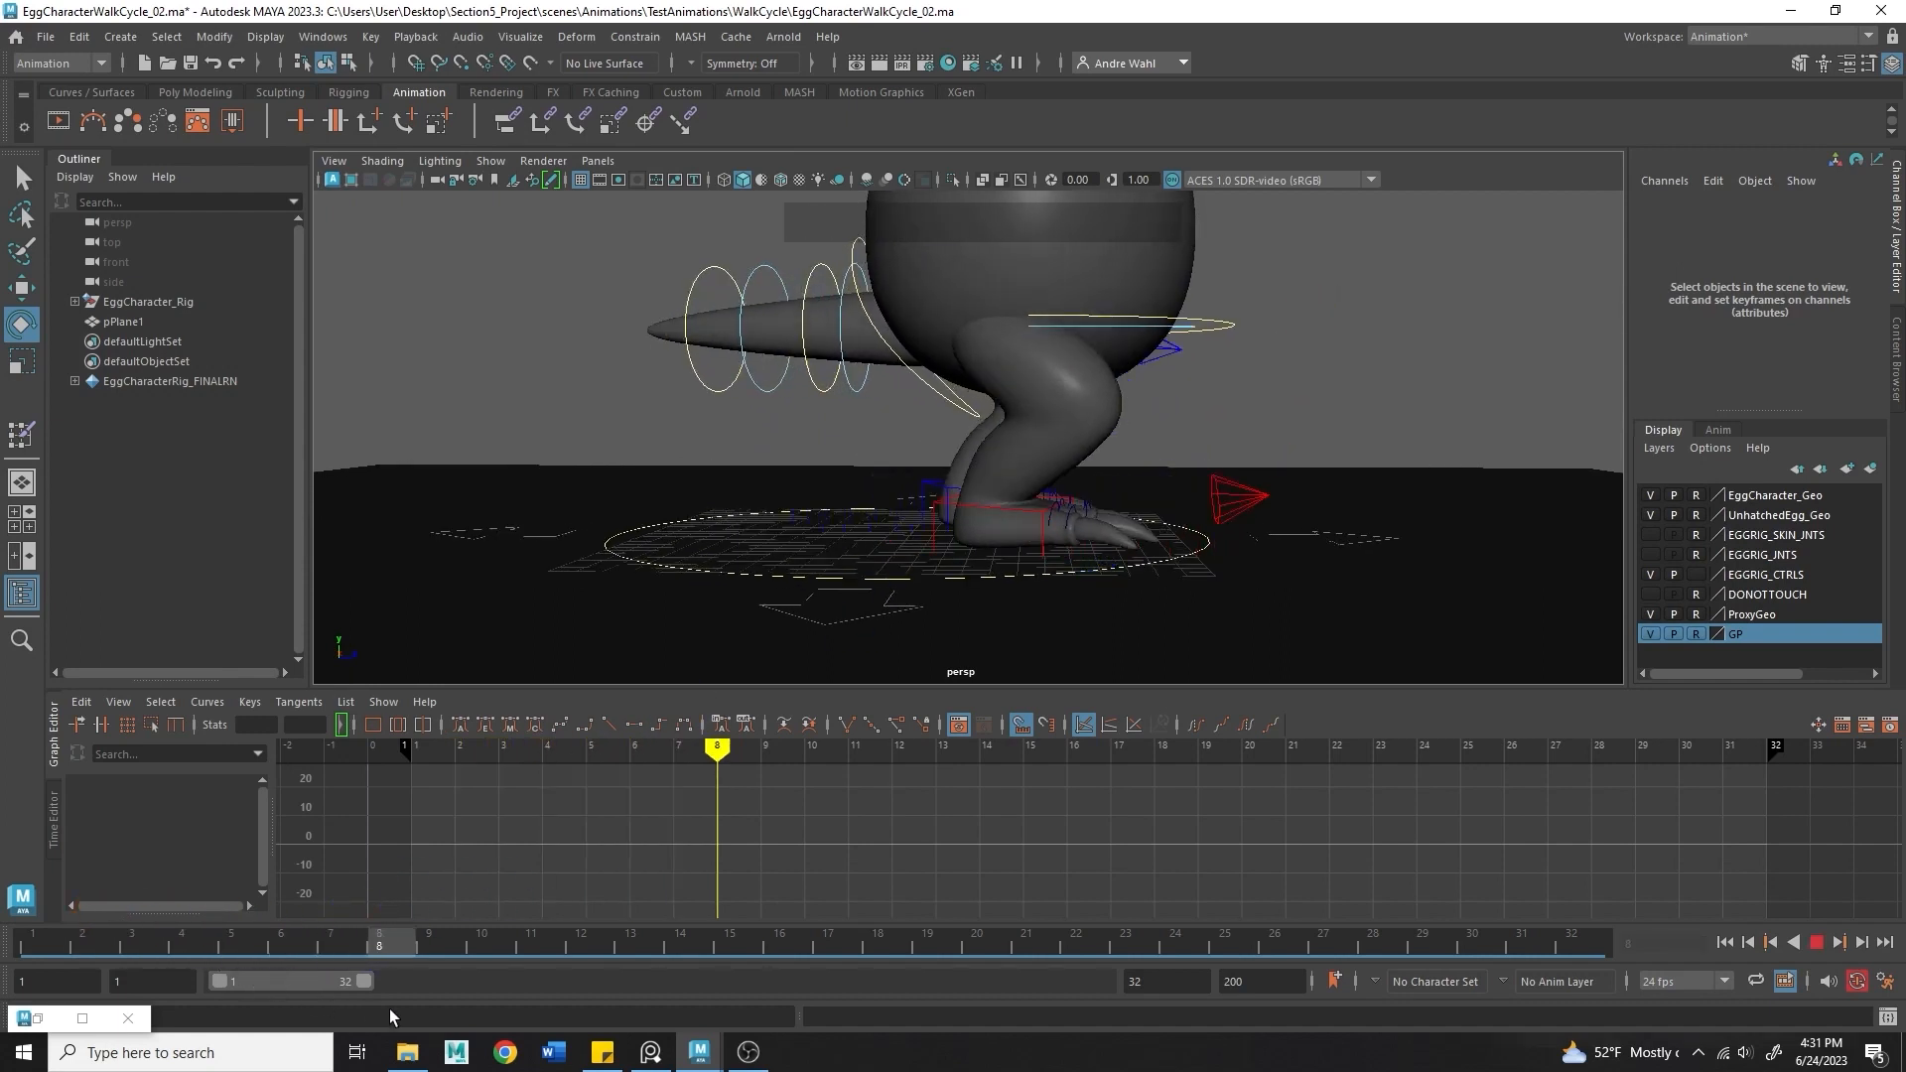
{"action": "left_click", "coordinate": [1037, 513]}
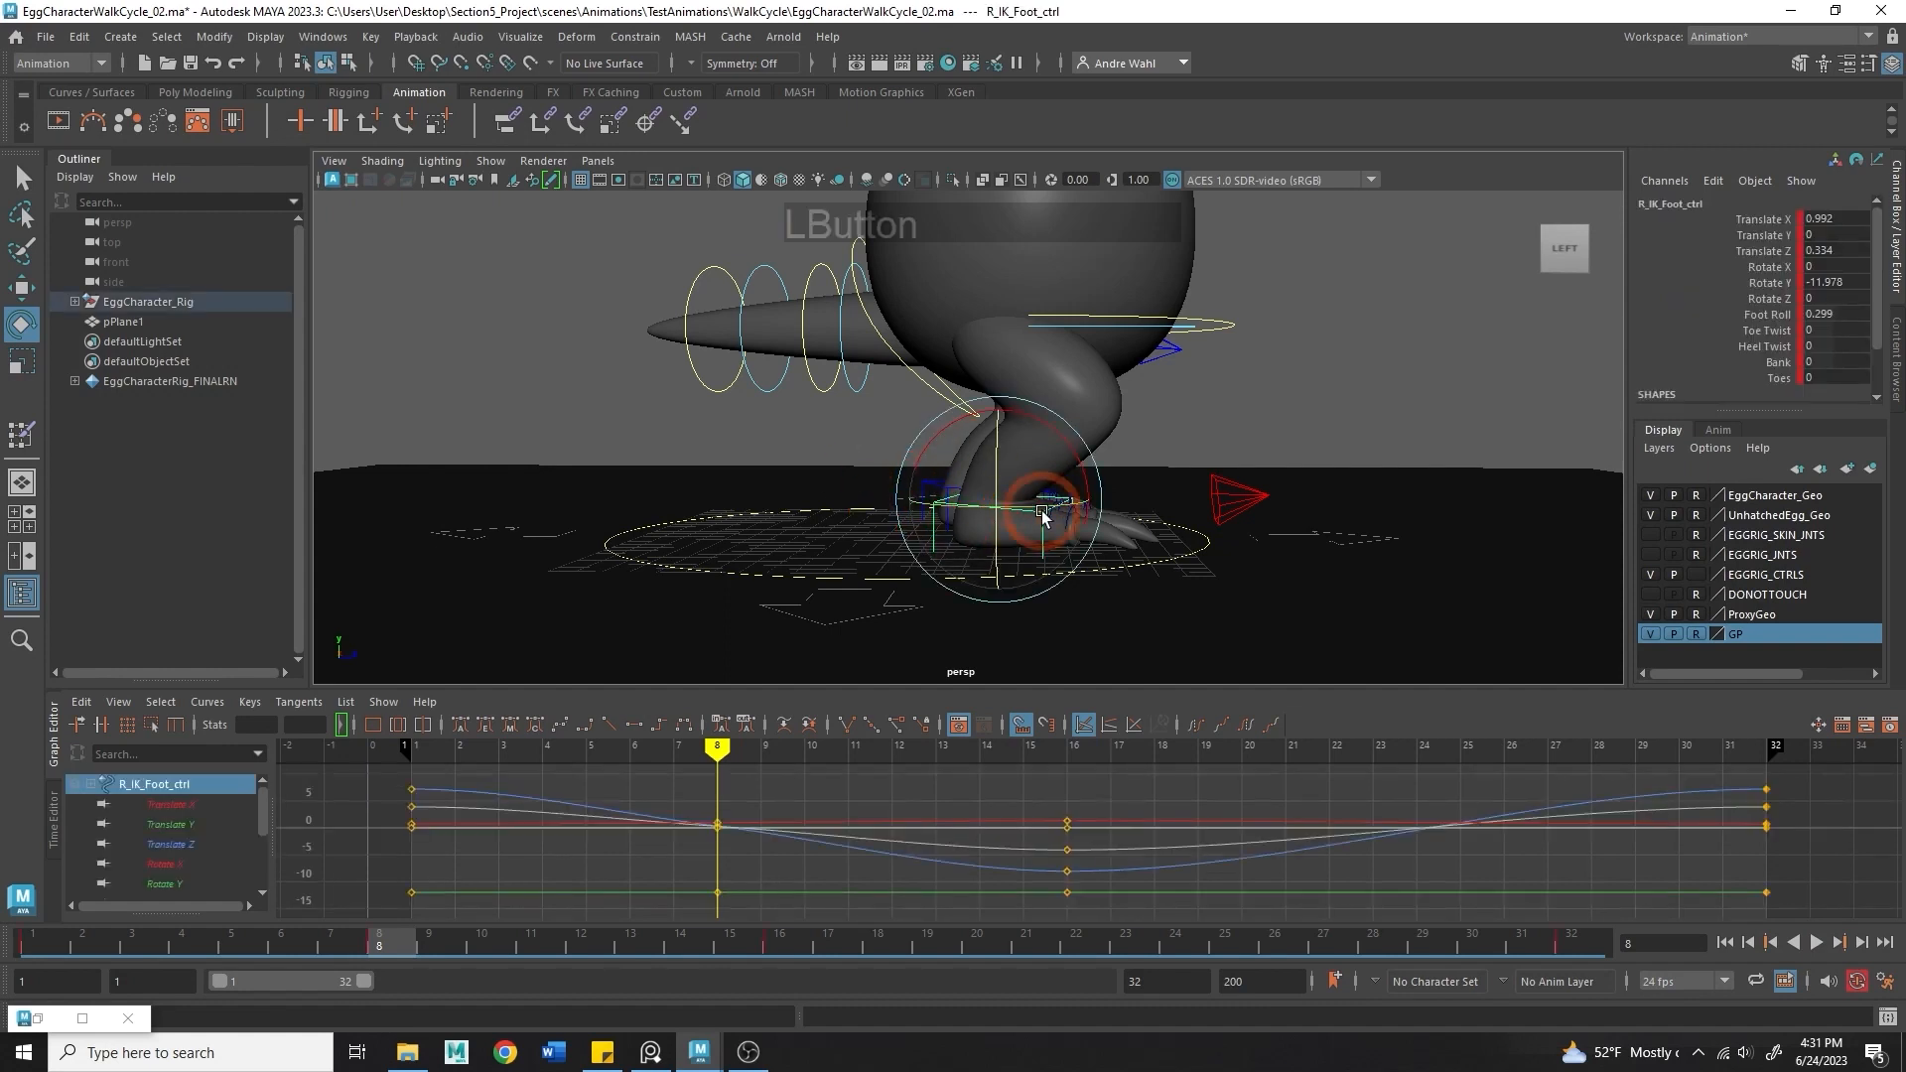
{"action": "left_click", "coordinate": [1832, 314]}
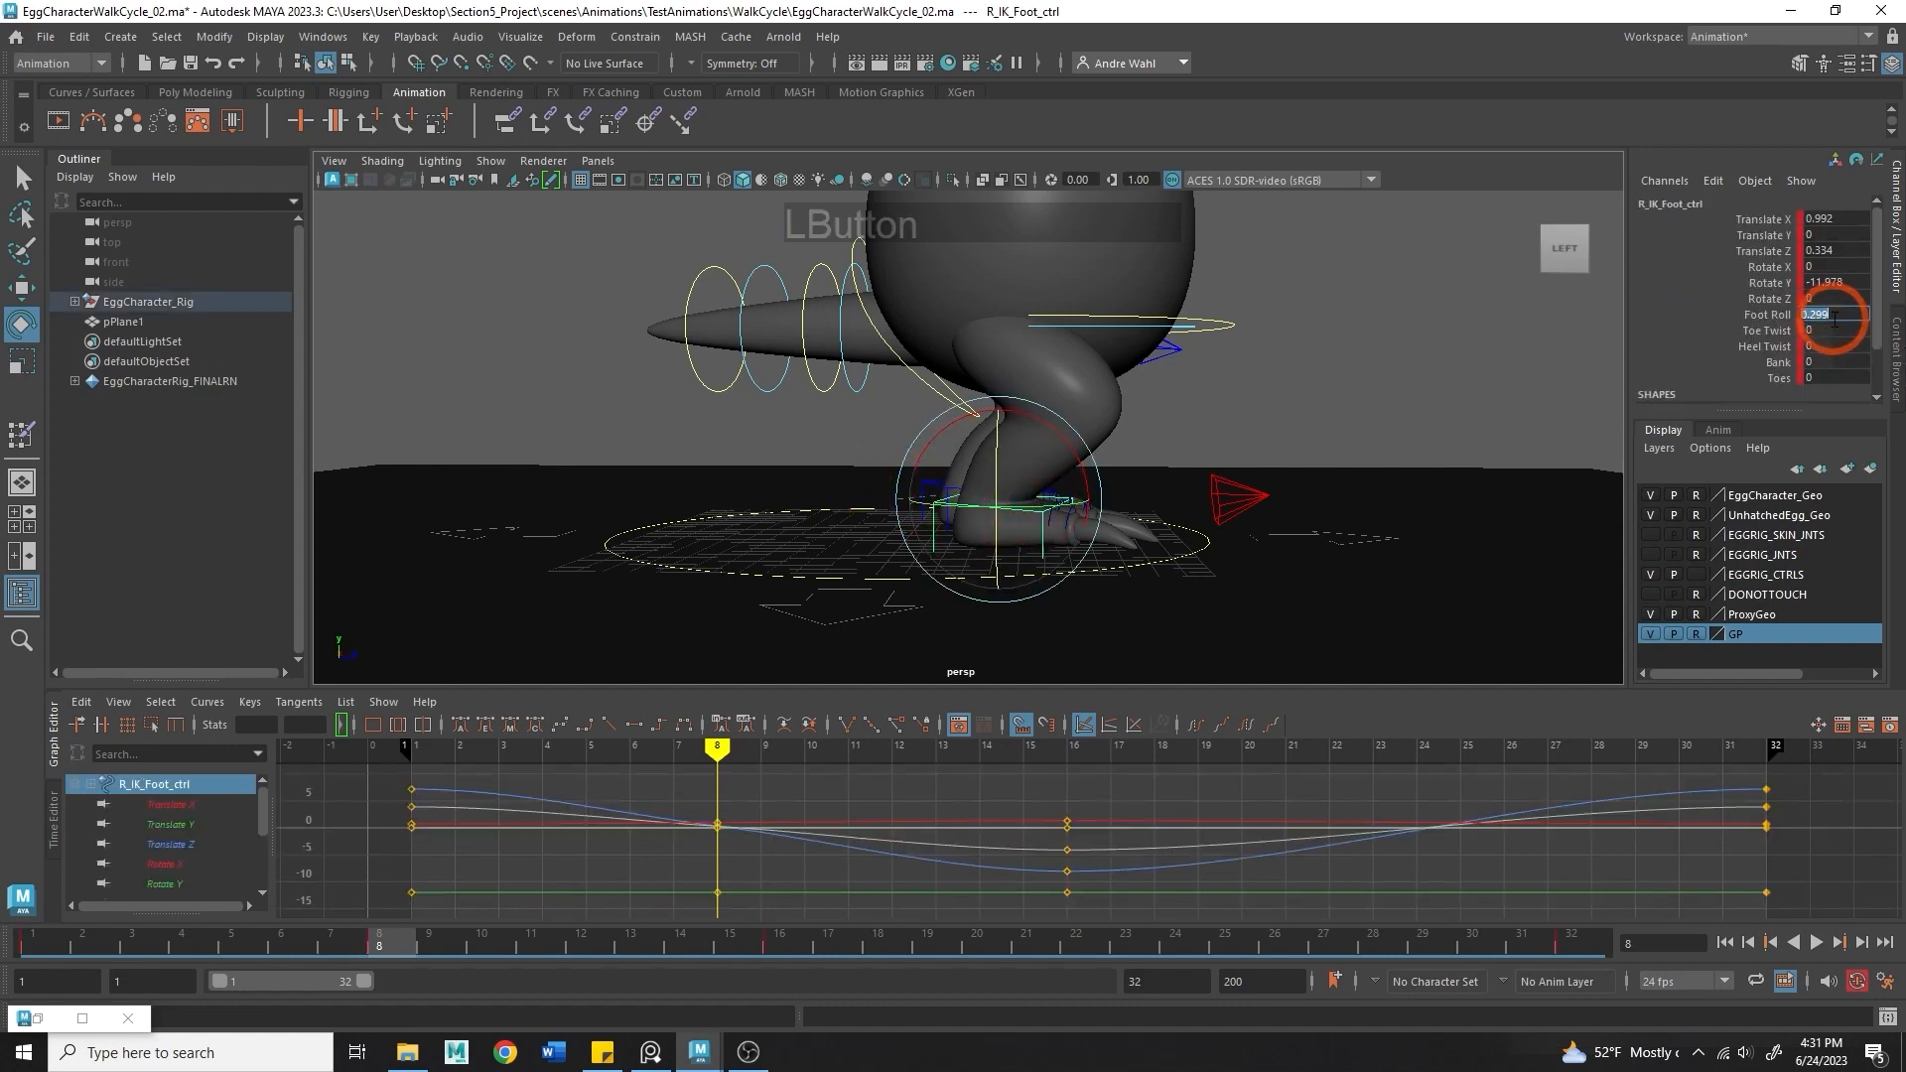
{"action": "type", "text": "0"}
{"action": "key", "text": "Return"}
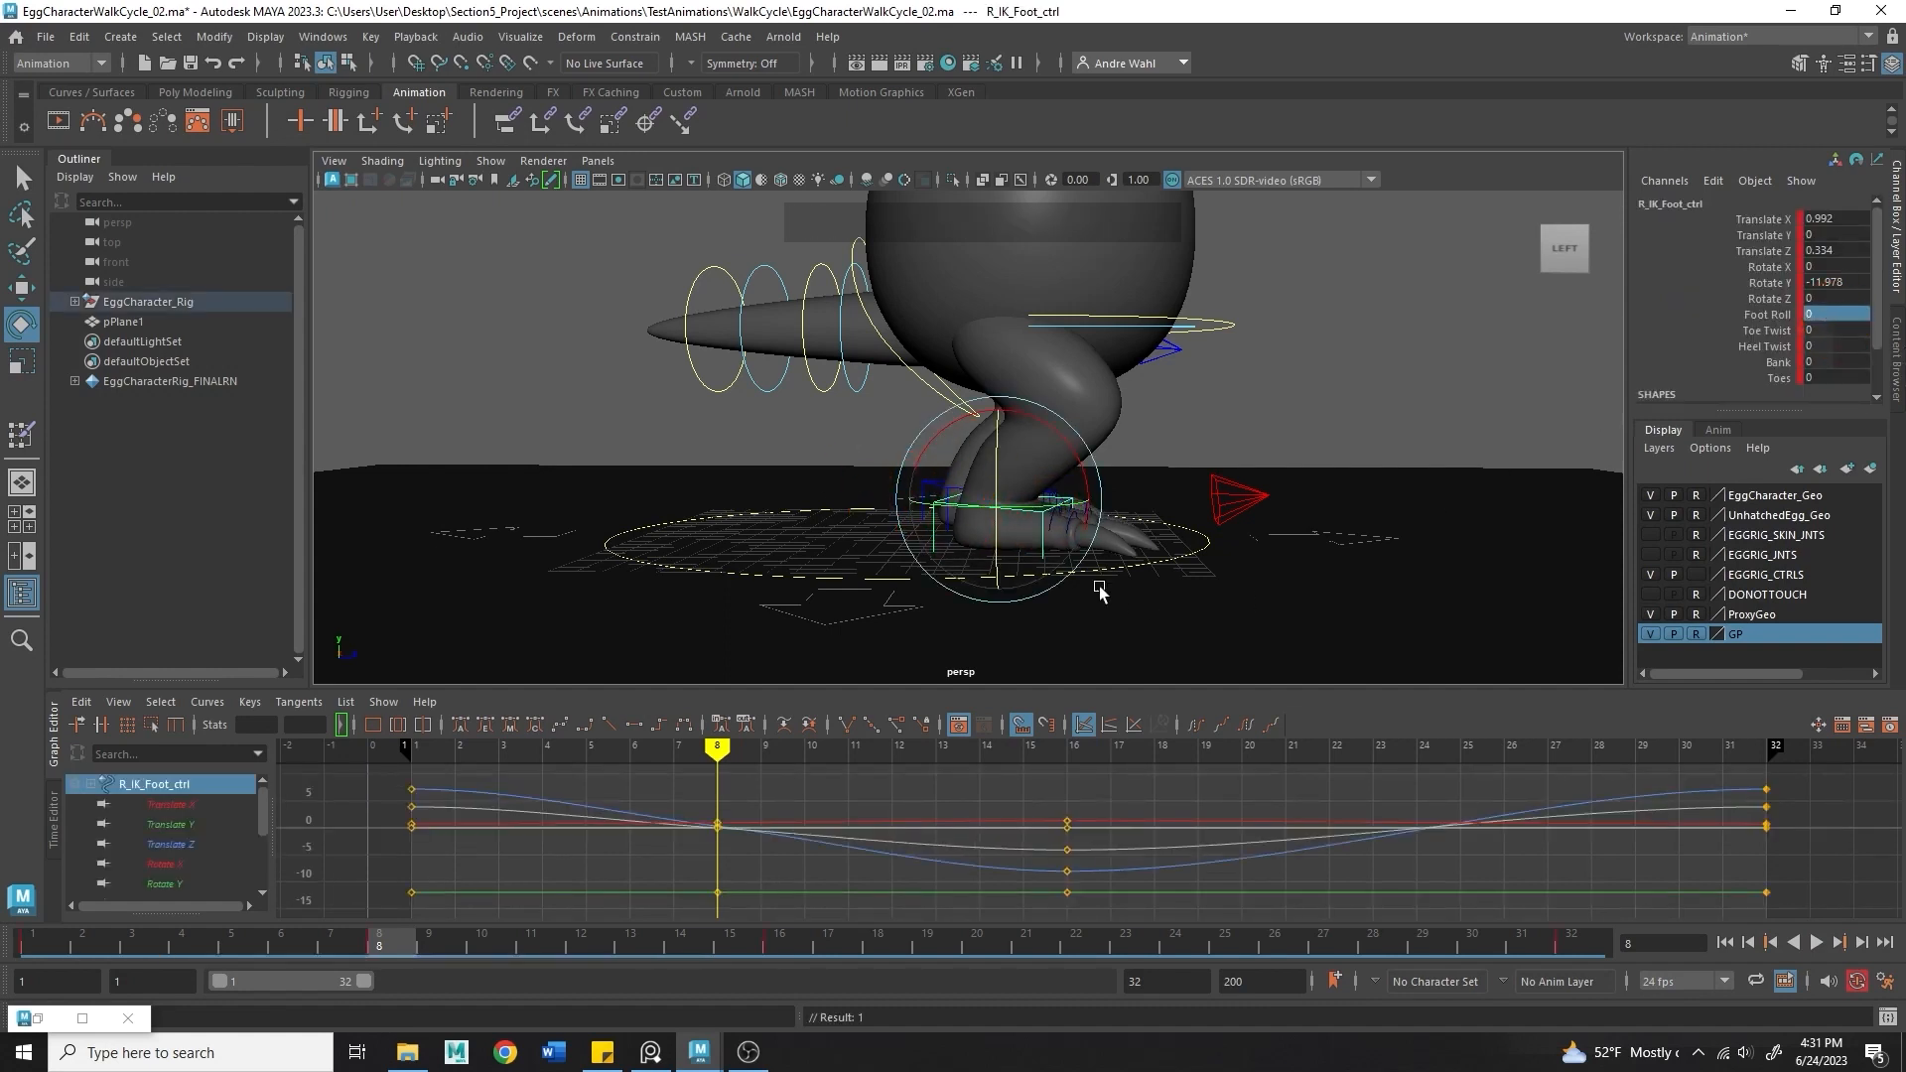
{"action": "right_click_drag", "start_coordinate": [1009, 417], "coordinate": [982, 425], "text": "alt"}
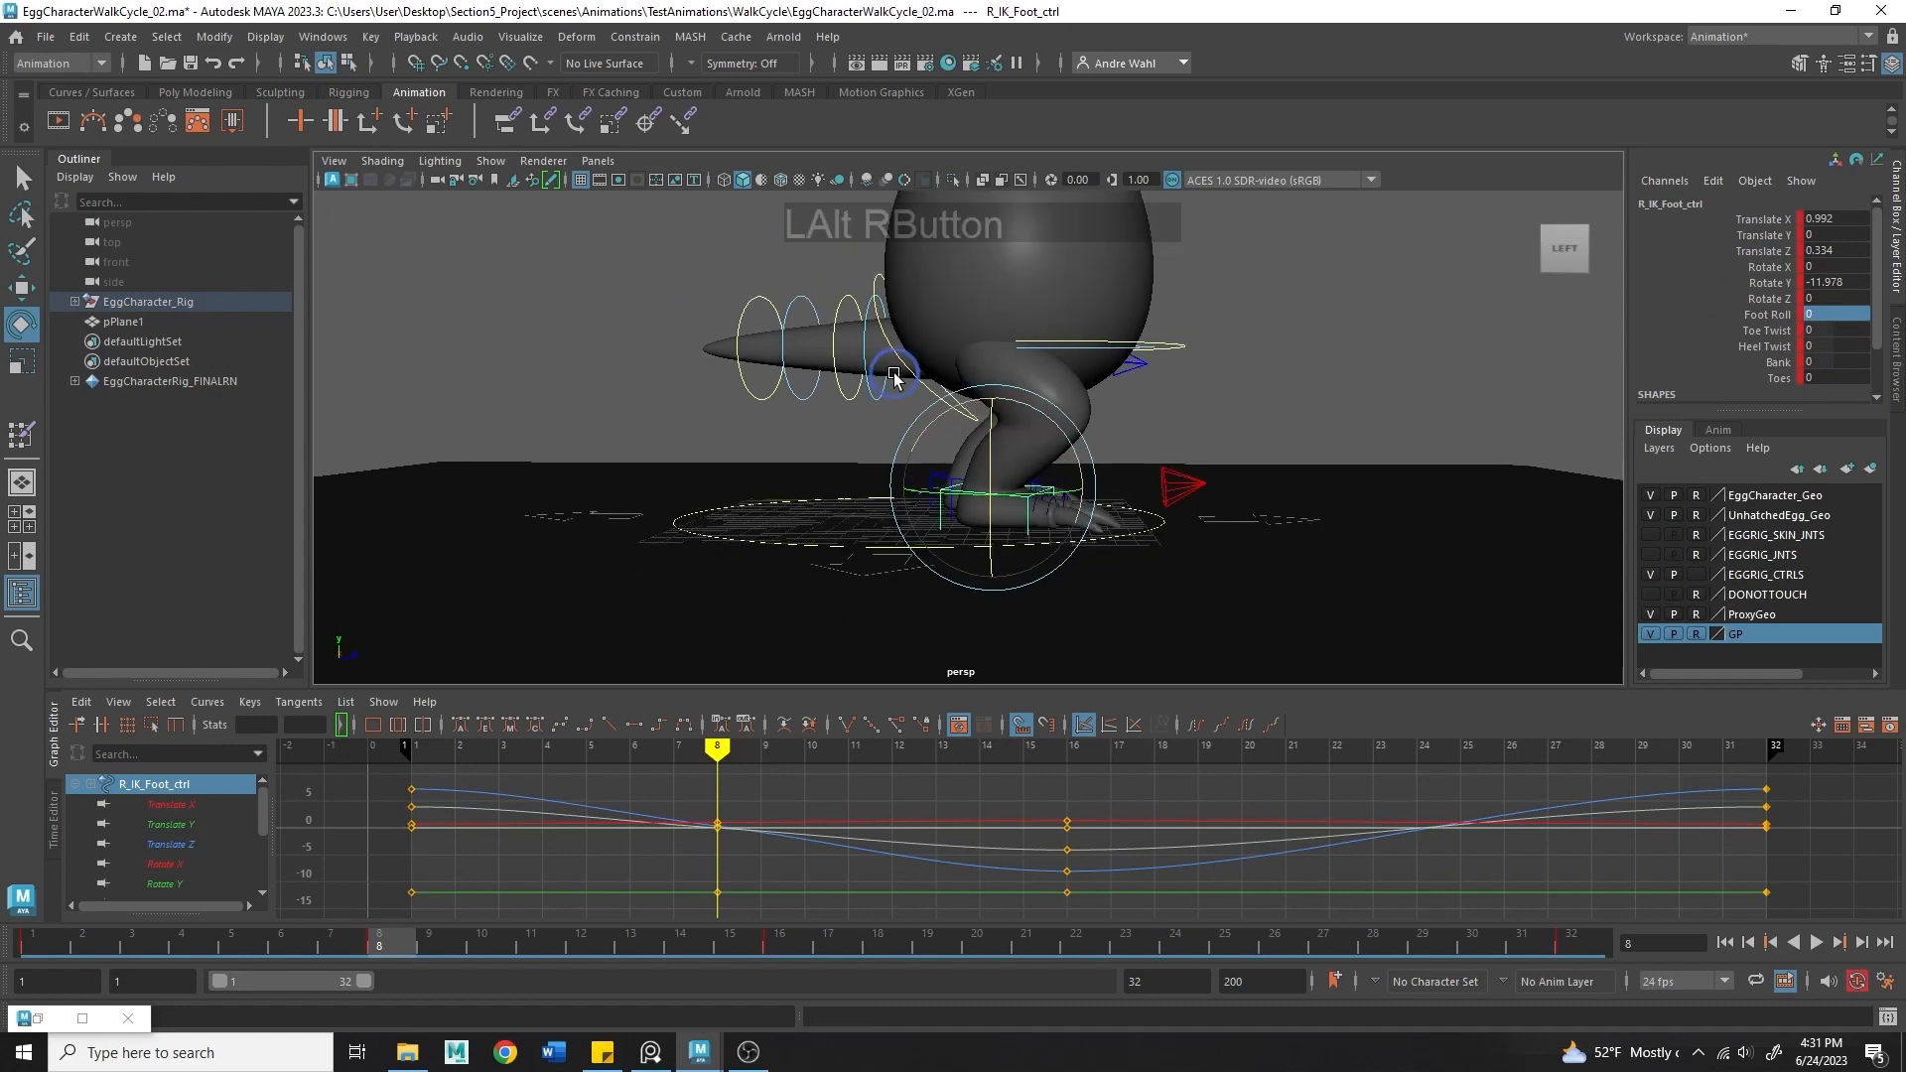
- At frame 8, slide the right IK foot control back to a Translate Z of about -1.56 and key it
{"action": "middle_click_drag", "start_coordinate": [983, 425], "coordinate": [995, 455], "text": "alt"}
{"action": "key", "text": "w"}
{"action": "left_click_drag", "start_coordinate": [1053, 523], "coordinate": [1017, 522]}
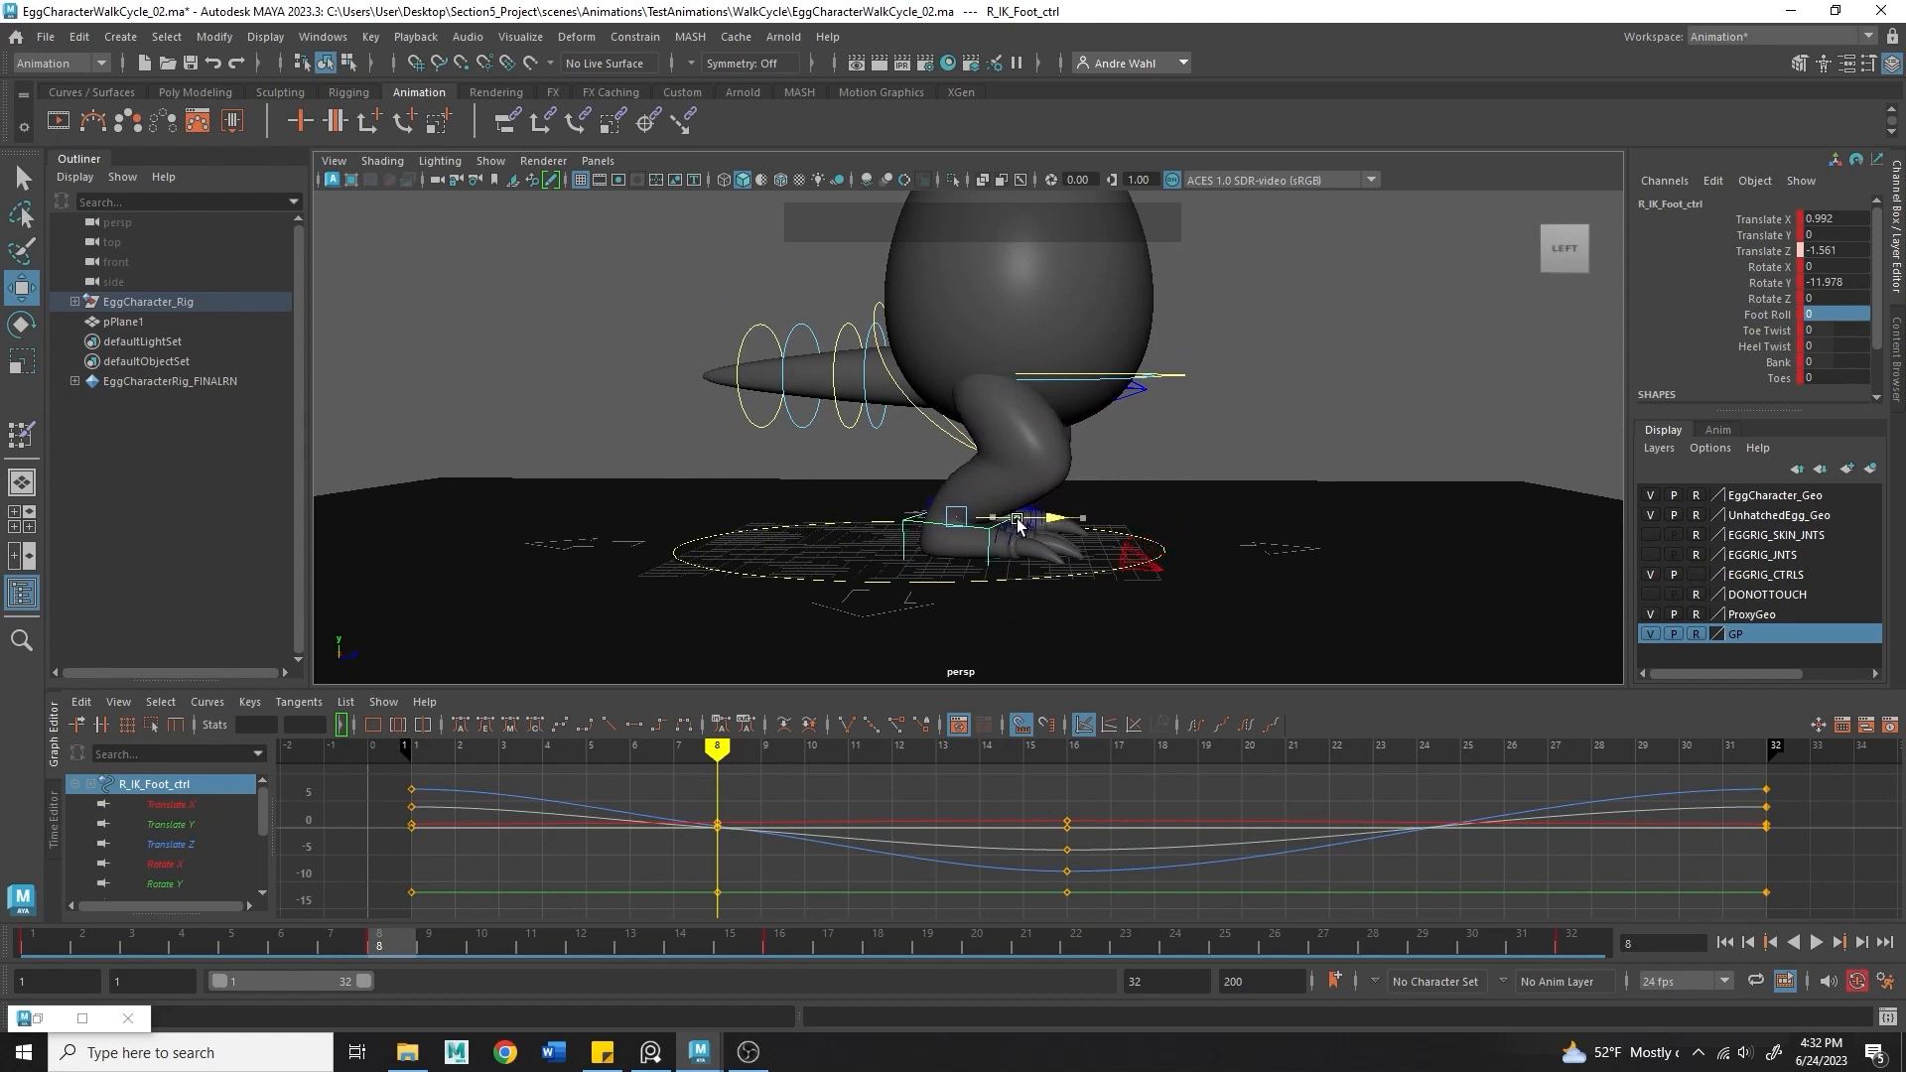
{"action": "key", "text": "s"}
- Raise the root control at frame 8 to a Translate Y of about 2 so the supporting leg straightens
{"action": "left_click", "coordinate": [1181, 382]}
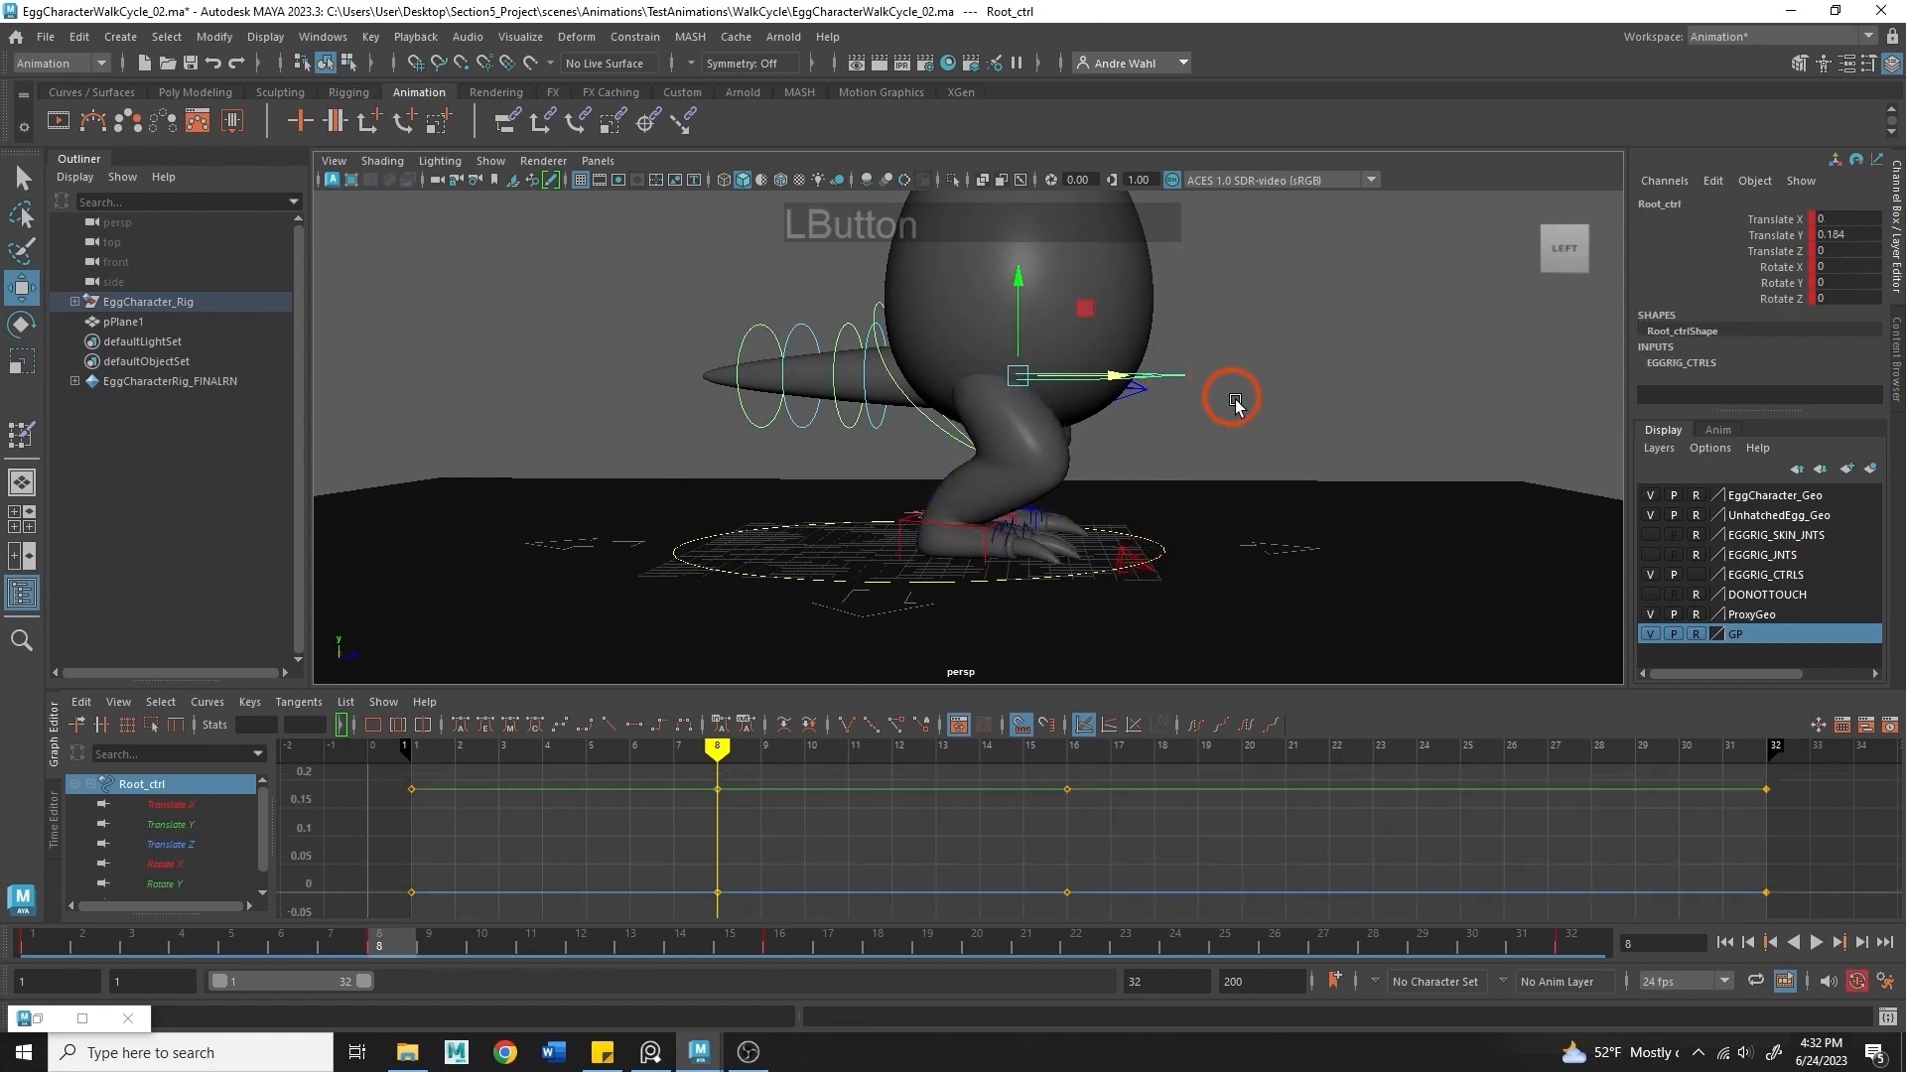
{"action": "middle_click_drag", "start_coordinate": [893, 361], "coordinate": [944, 396], "text": "alt"}
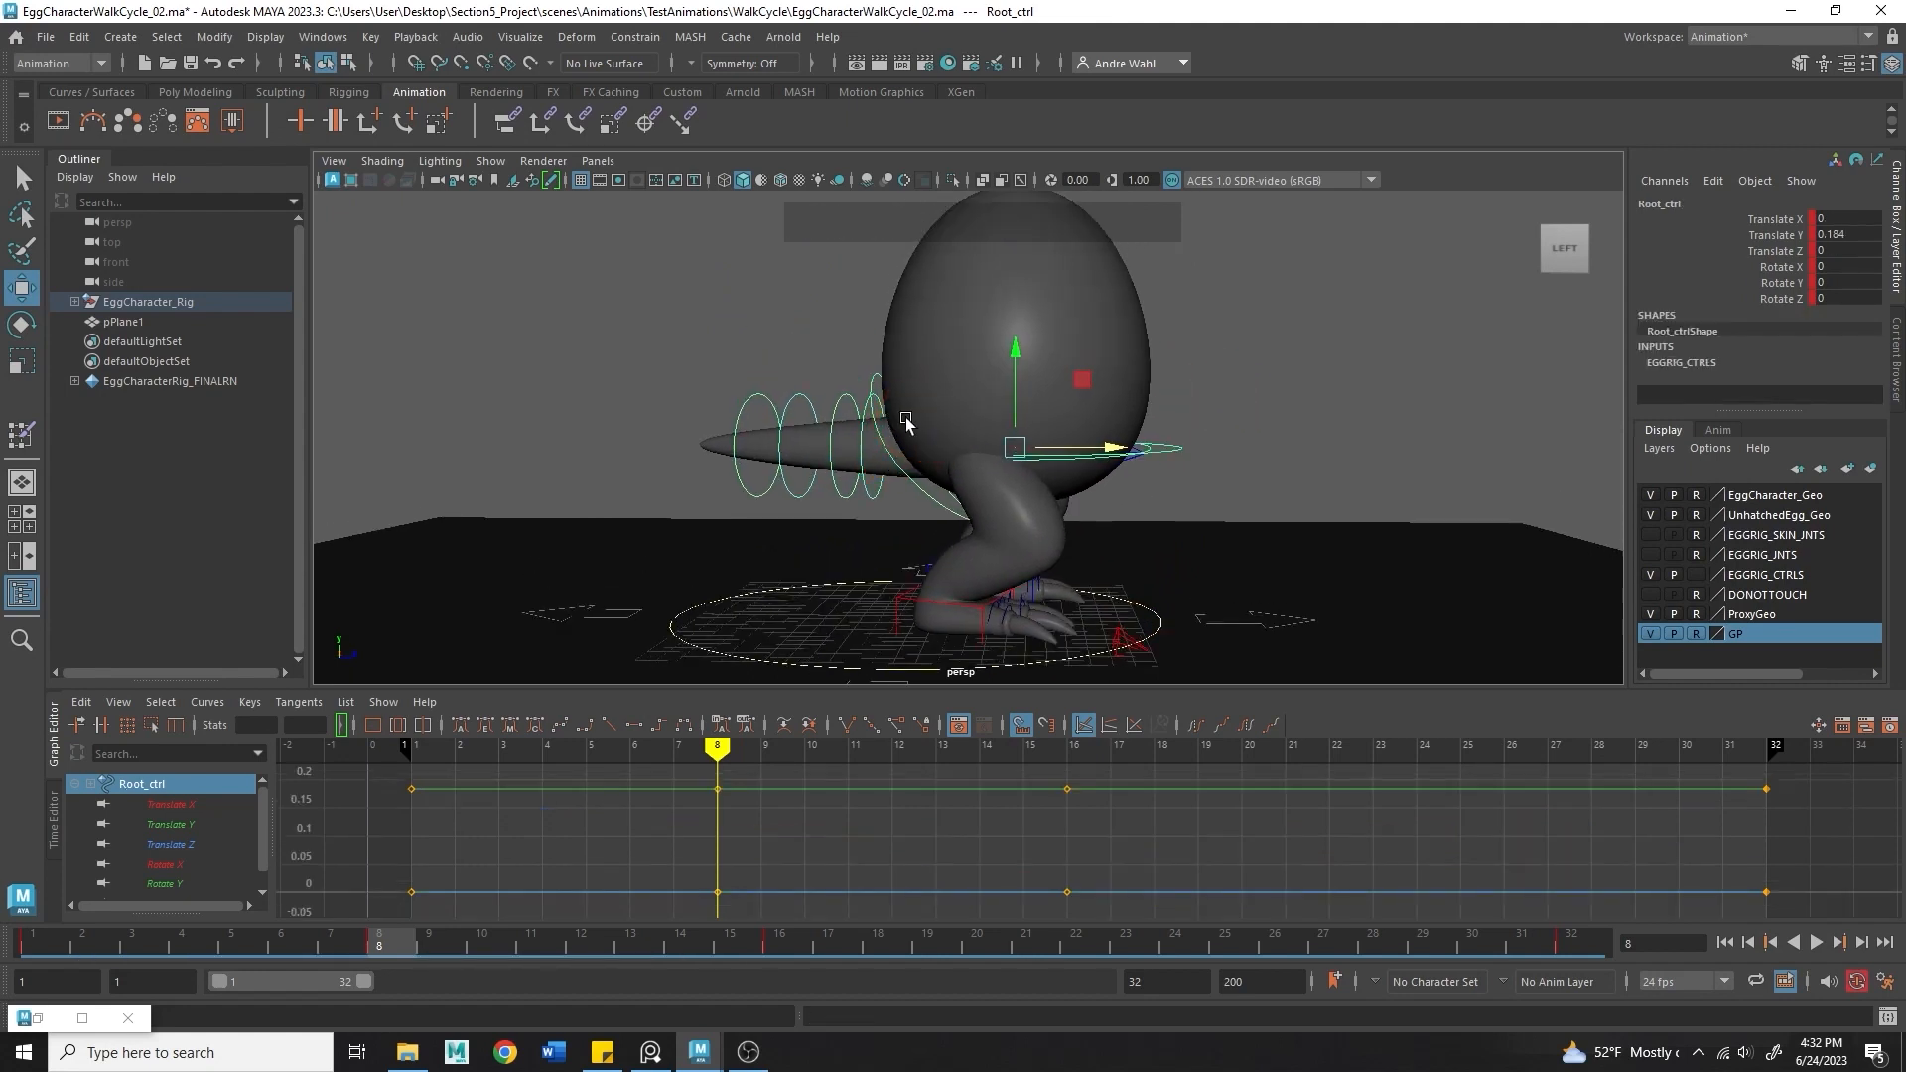
{"action": "mouse_move", "coordinate": [998, 399]}
{"action": "left_mouse_down"}
{"action": "mouse_move", "coordinate": [1007, 318]}
{"action": "mouse_move", "coordinate": [1015, 380]}
{"action": "left_mouse_up"}
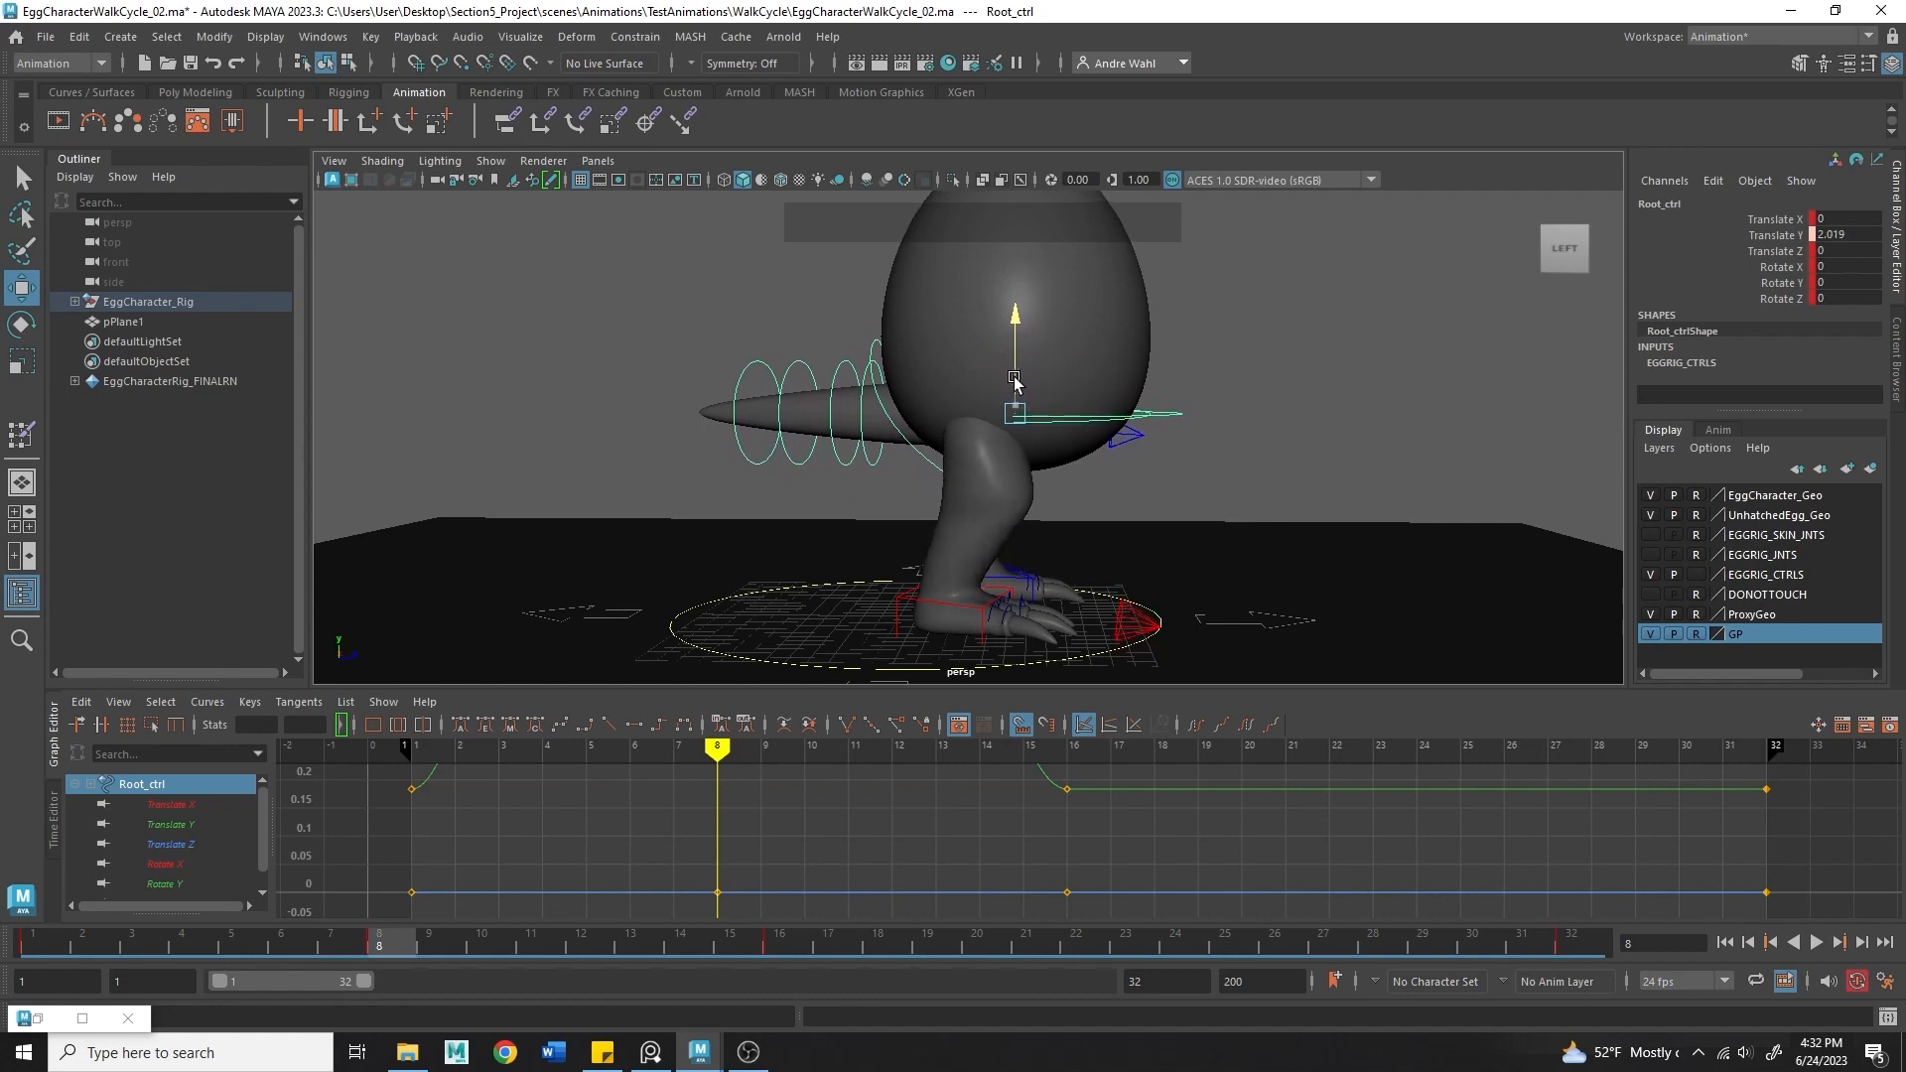
{"action": "mouse_move", "coordinate": [397, 933]}
{"action": "left_mouse_down"}
{"action": "mouse_move", "coordinate": [119, 933]}
{"action": "mouse_move", "coordinate": [377, 962]}
{"action": "left_mouse_up"}
- Lift the left IK foot control off the ground at frame 8 to a Translate Y of about 2.17
{"action": "left_click", "coordinate": [1010, 578]}
{"action": "middle_click_drag", "start_coordinate": [1011, 578], "coordinate": [1069, 518], "text": "alt"}
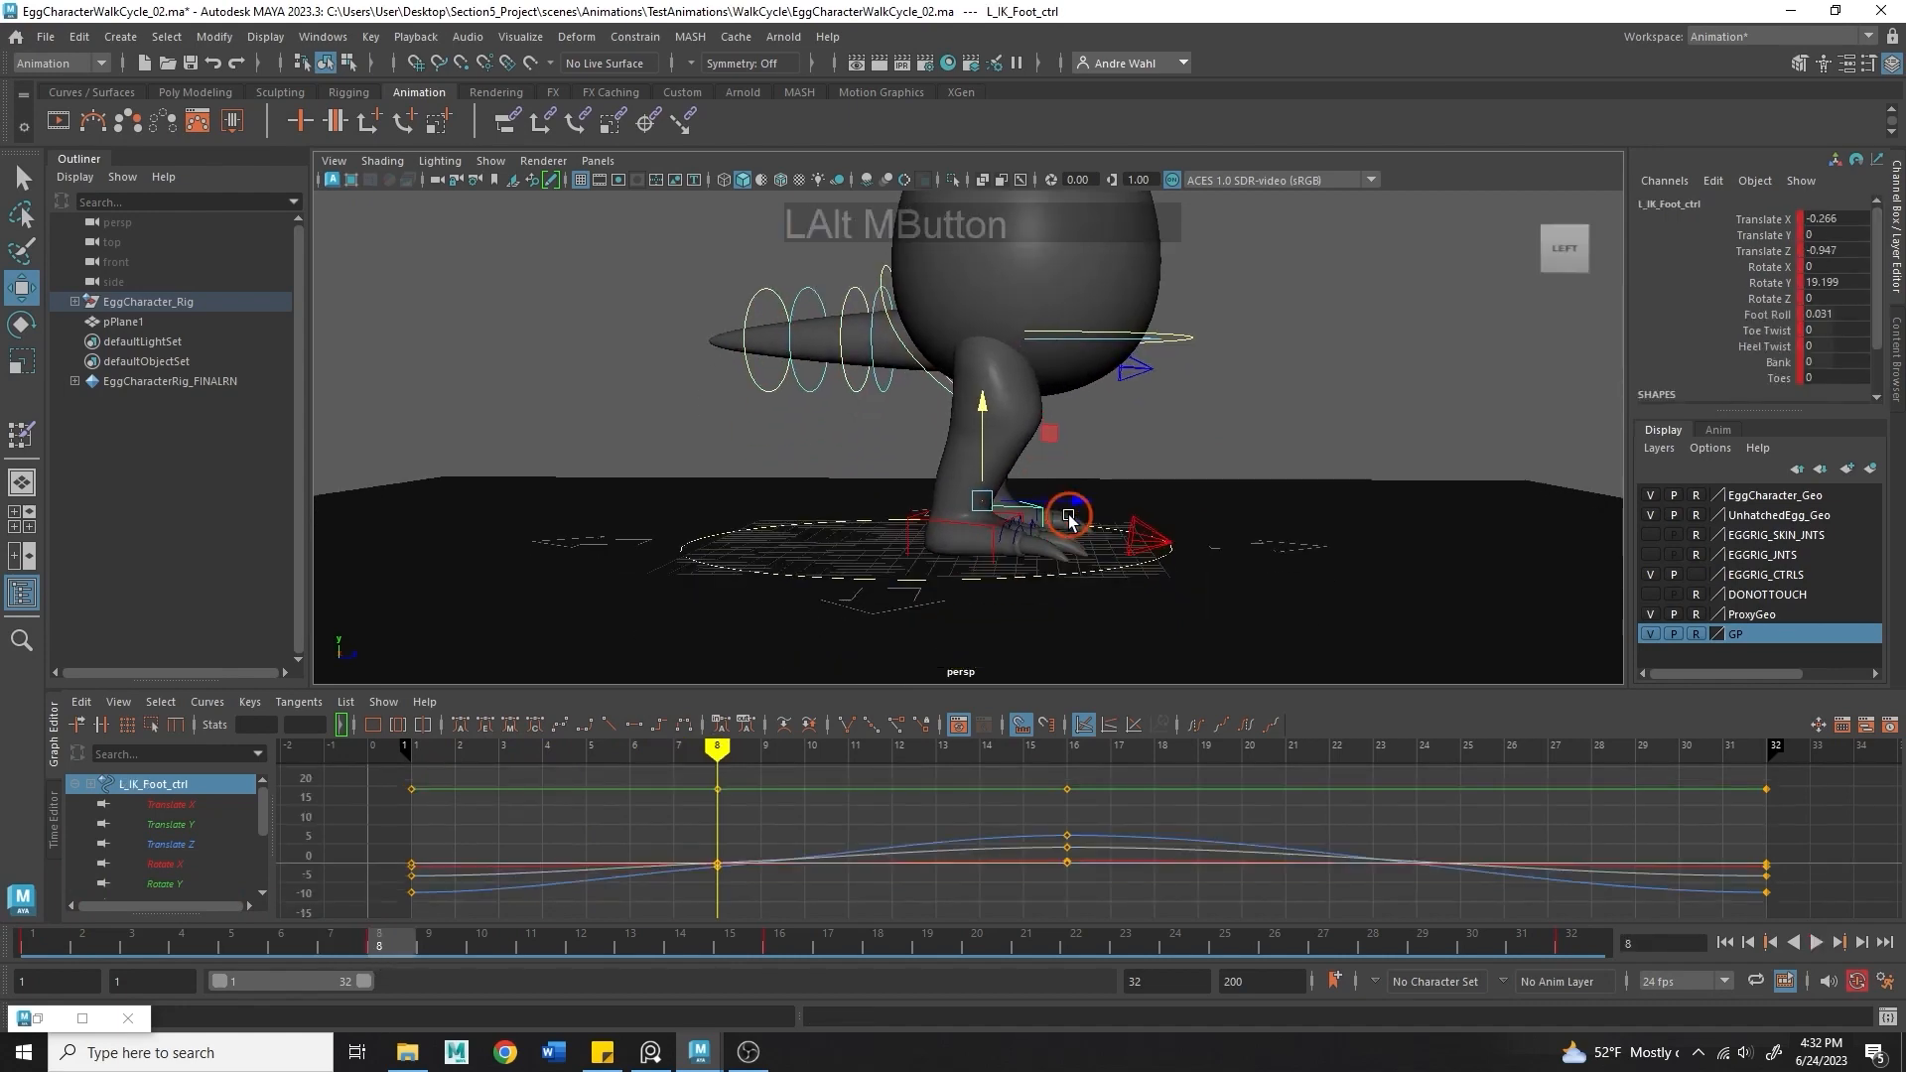
{"action": "mouse_move", "coordinate": [1069, 518]}
{"action": "right_mouse_down", "text": "alt"}
{"action": "mouse_move", "coordinate": [1115, 575]}
{"action": "mouse_move", "coordinate": [1085, 545]}
{"action": "right_mouse_up", "text": "alt"}
{"action": "left_click_drag", "start_coordinate": [1085, 545], "coordinate": [1115, 475], "text": "alt"}
{"action": "left_click_drag", "start_coordinate": [957, 462], "coordinate": [941, 414]}
- Pull the left foot control up and back, tilt it toe-down to a Rotate X of about 52, and set its Foot Roll to 0
{"action": "left_click_drag", "start_coordinate": [978, 457], "coordinate": [1352, 489], "text": "alt"}
{"action": "middle_click_drag", "start_coordinate": [913, 522], "coordinate": [1007, 439], "text": "alt"}
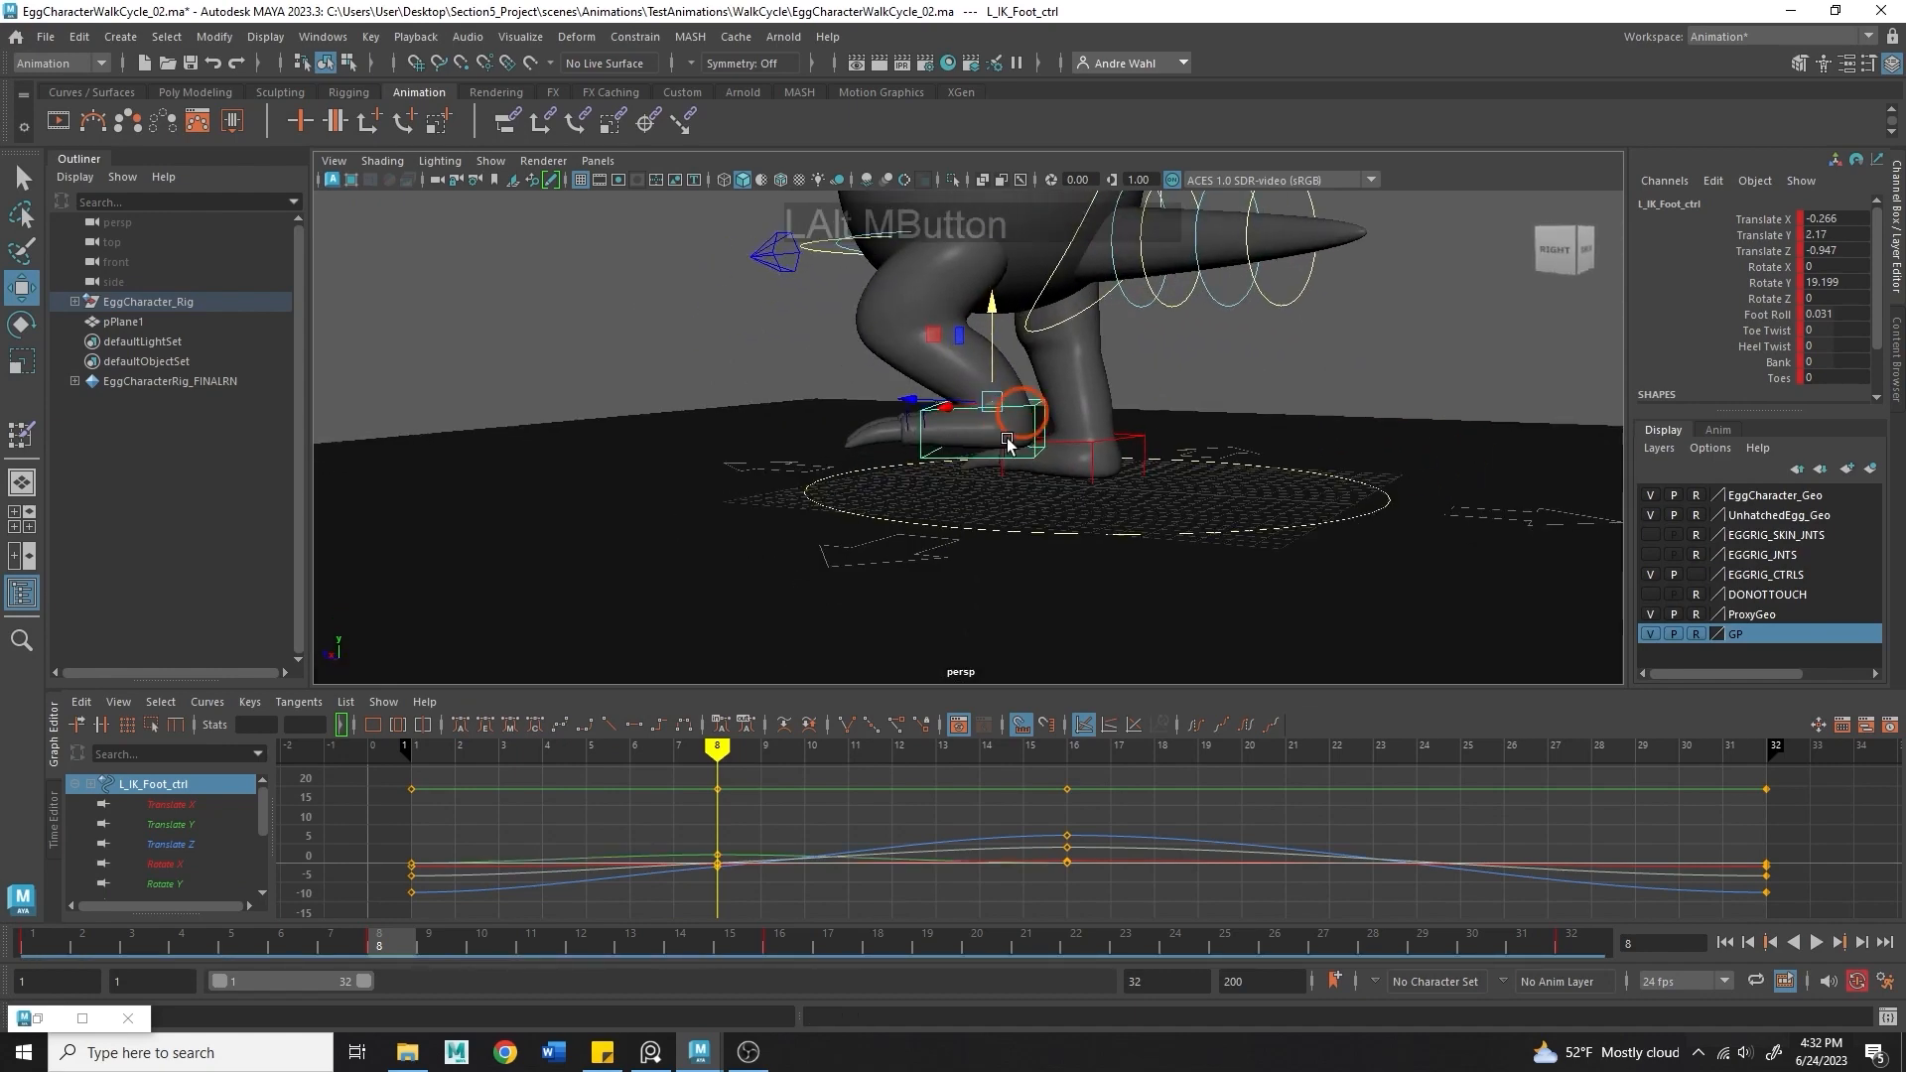
{"action": "left_click_drag", "start_coordinate": [1007, 443], "coordinate": [1091, 412], "text": "alt"}
{"action": "key", "text": "e"}
{"action": "left_click_drag", "start_coordinate": [1087, 333], "coordinate": [988, 405]}
{"action": "key", "text": "w"}
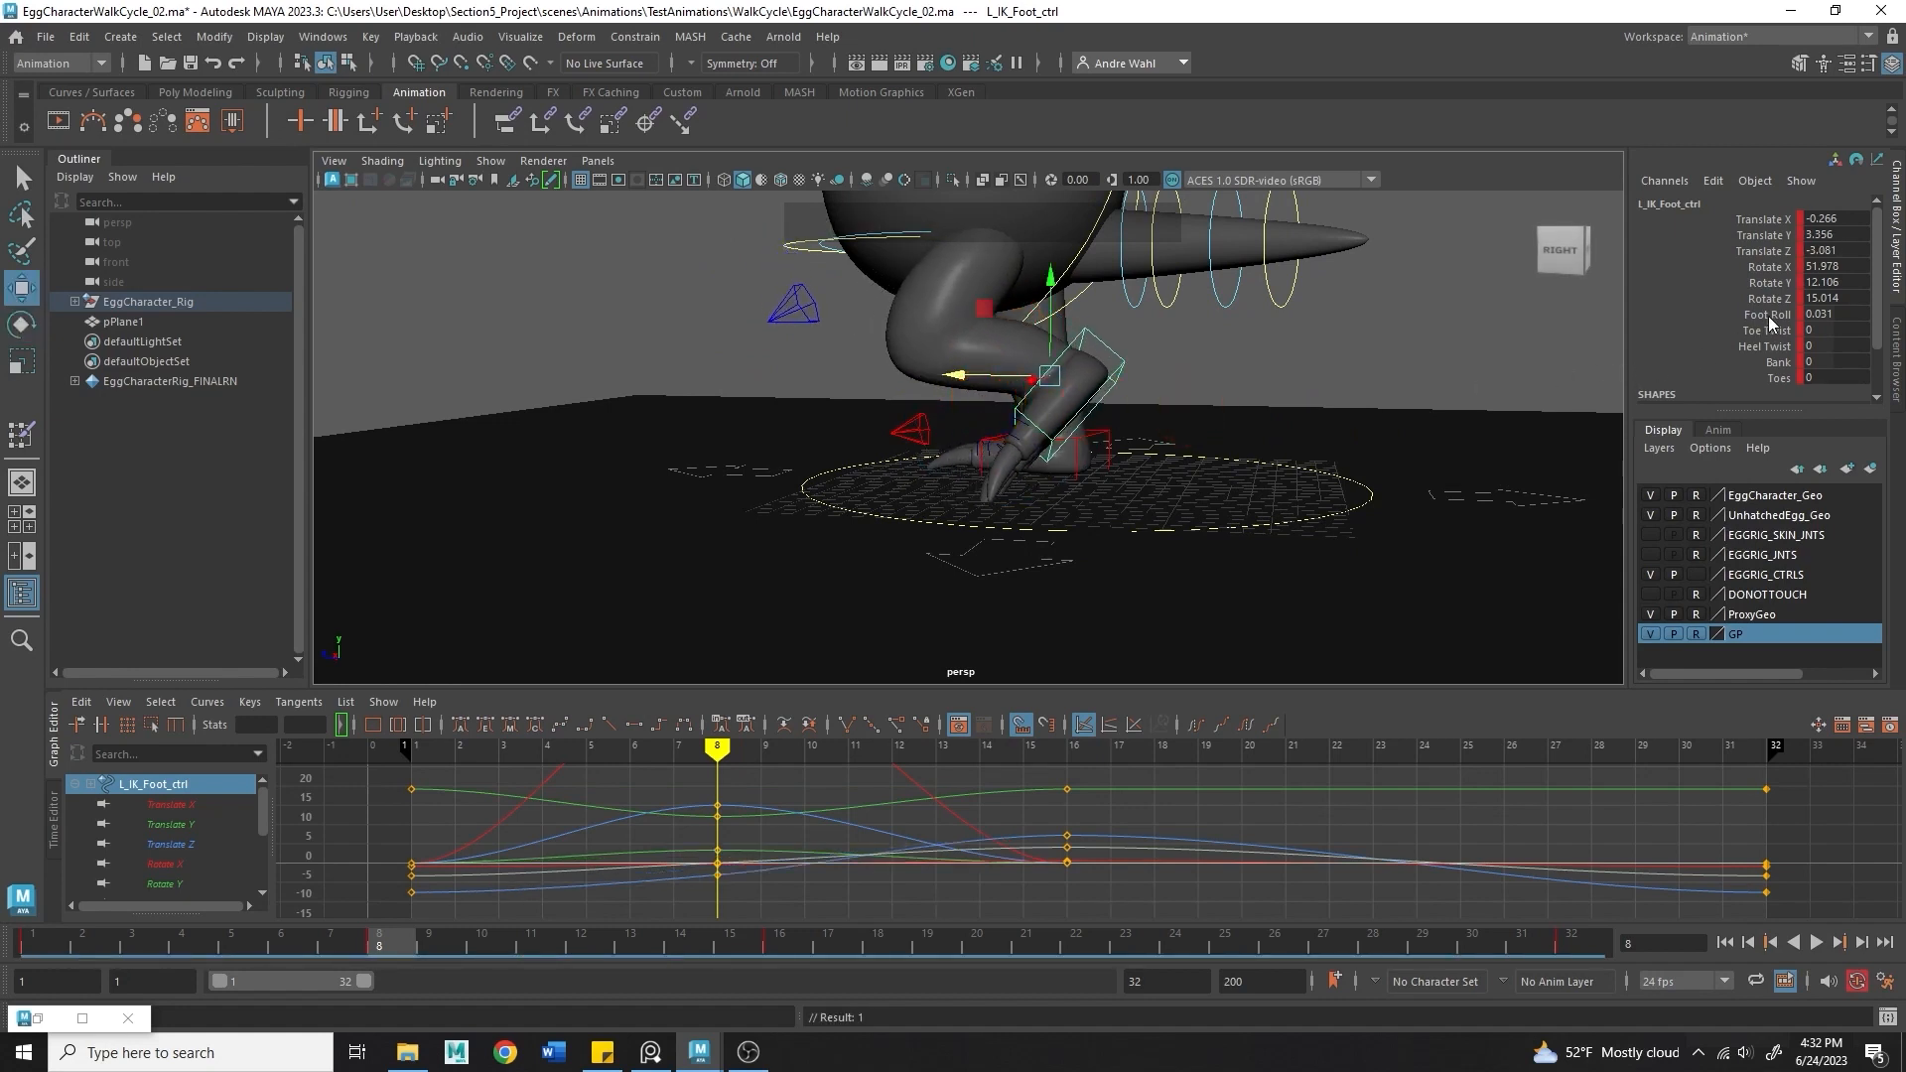
{"action": "left_click", "coordinate": [1817, 313]}
{"action": "type", "text": "0"}
{"action": "key", "text": "Return"}
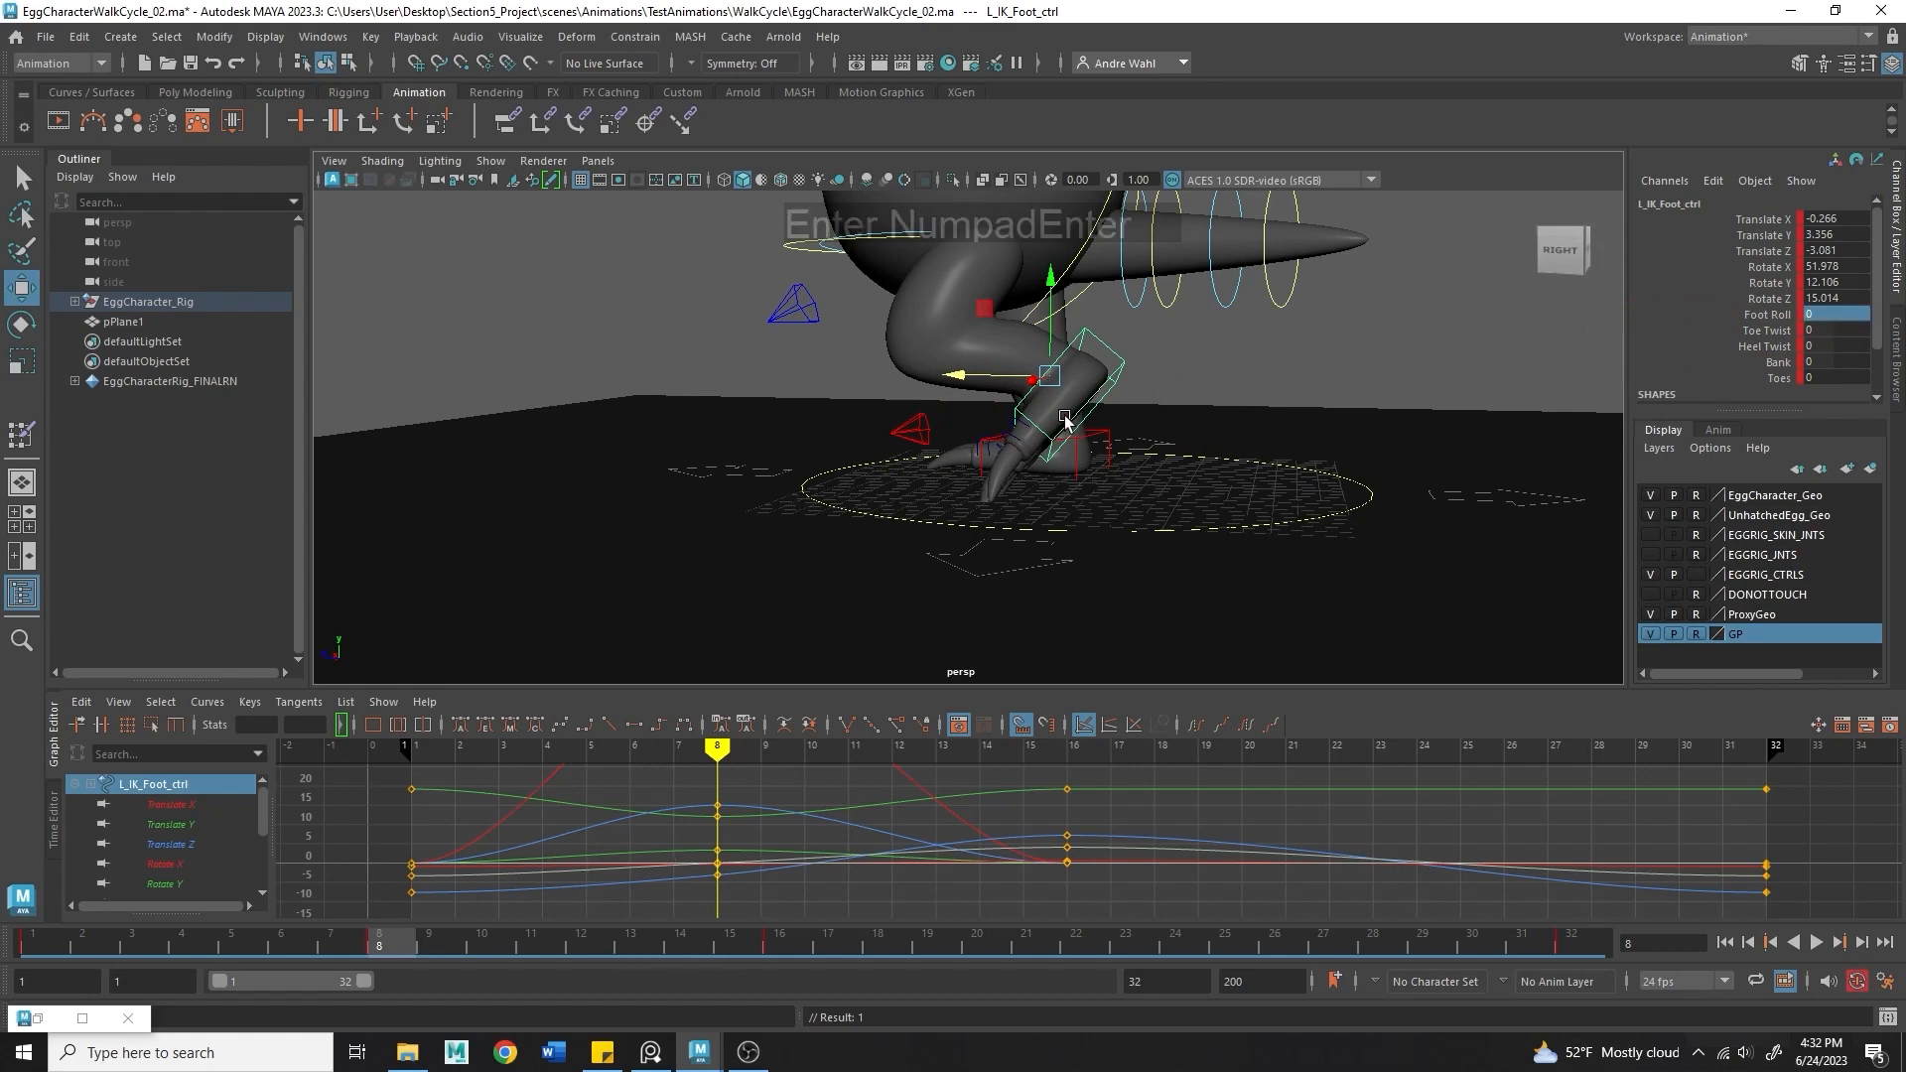
- Adjust the lifted left foot control to about Translate X 0.82, Translate Y 4.4 and Rotate Z 29 at frame 8
{"action": "middle_click_drag", "start_coordinate": [1073, 420], "coordinate": [1061, 412], "text": "alt"}
{"action": "right_click_drag", "start_coordinate": [1061, 412], "coordinate": [1072, 363], "text": "alt"}
{"action": "left_click_drag", "start_coordinate": [1040, 341], "coordinate": [1184, 363], "text": "alt"}
{"action": "key", "text": "e"}
{"action": "key", "text": "w"}
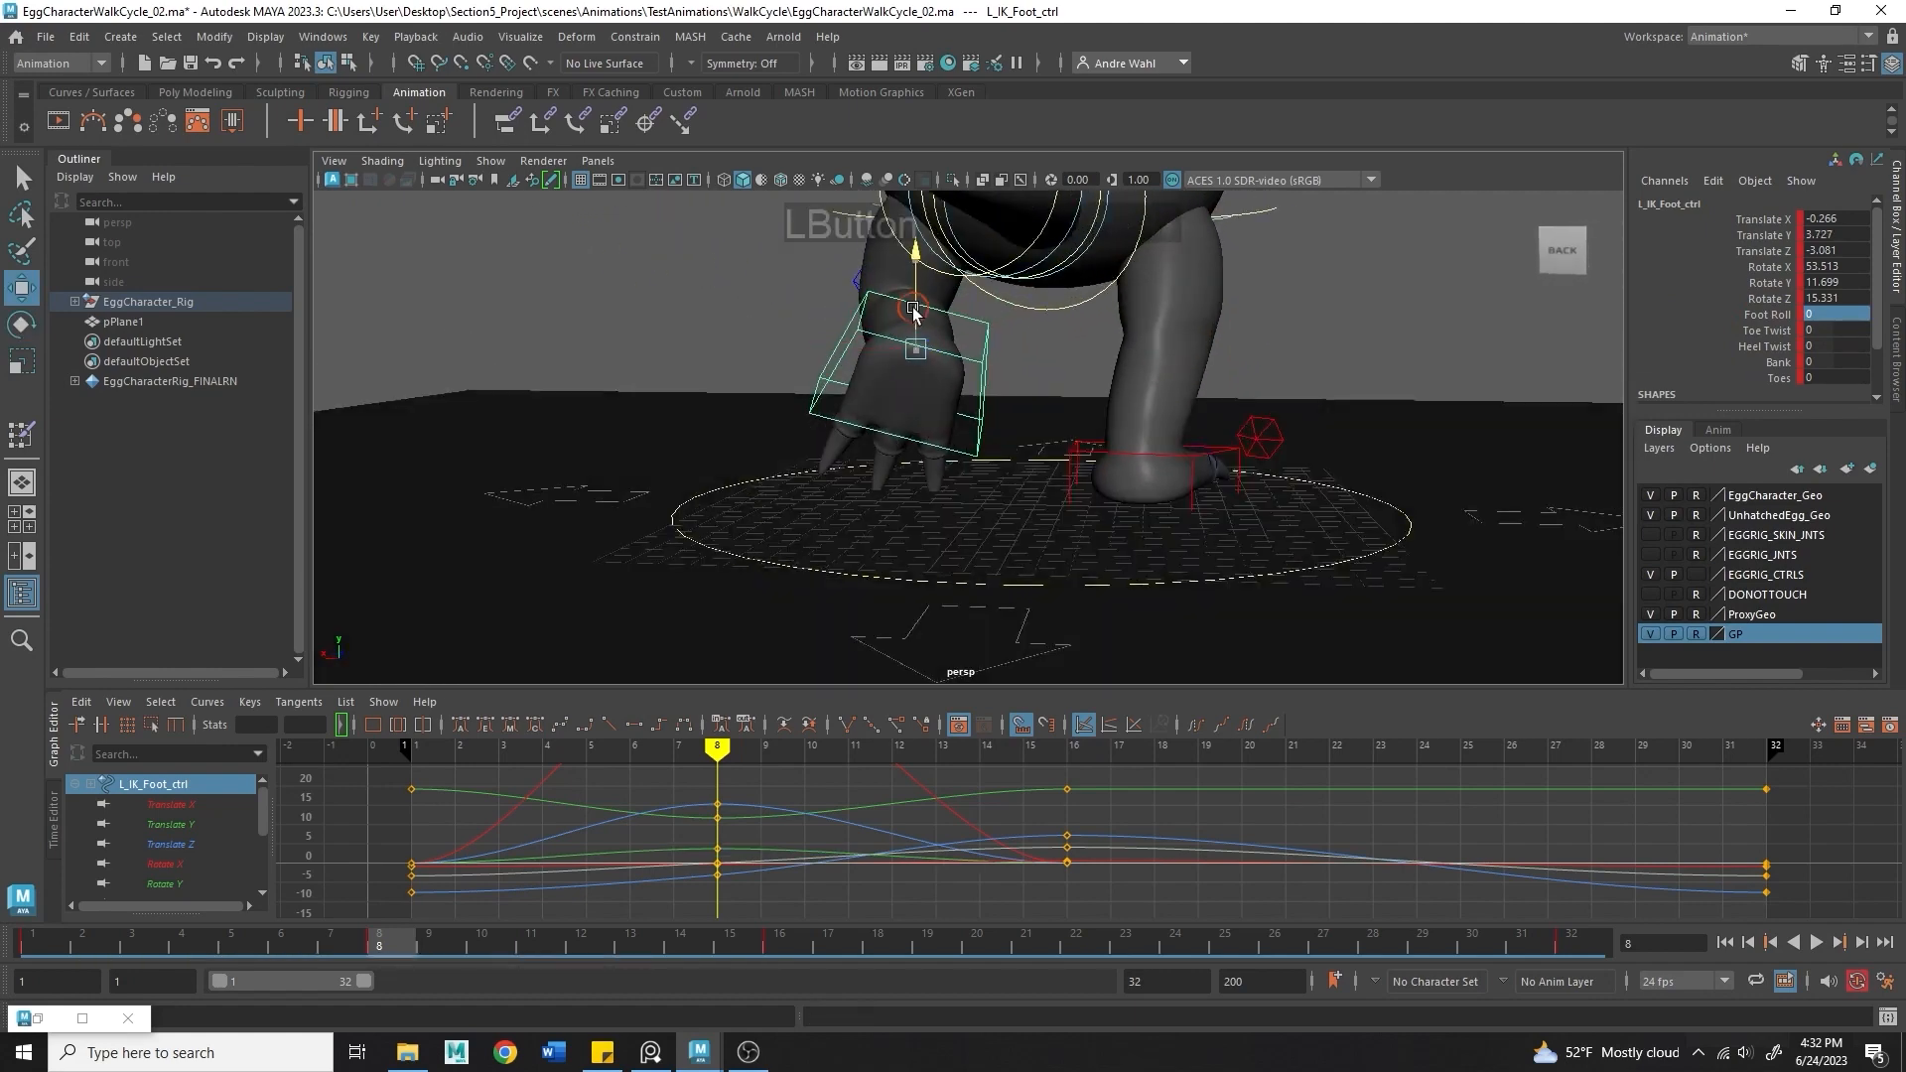
{"action": "left_click_drag", "start_coordinate": [913, 314], "coordinate": [1344, 366]}
{"action": "key", "text": "ctrl+z"}
{"action": "key", "text": "e"}
{"action": "left_click_drag", "start_coordinate": [1117, 395], "coordinate": [1003, 415]}
{"action": "key", "text": "w"}
- From the side, pull the lifted left foot control back to a Translate Z of about -3.39
{"action": "right_click_drag", "start_coordinate": [1003, 415], "coordinate": [758, 425], "text": "alt"}
{"action": "middle_click_drag", "start_coordinate": [758, 425], "coordinate": [816, 504], "text": "alt"}
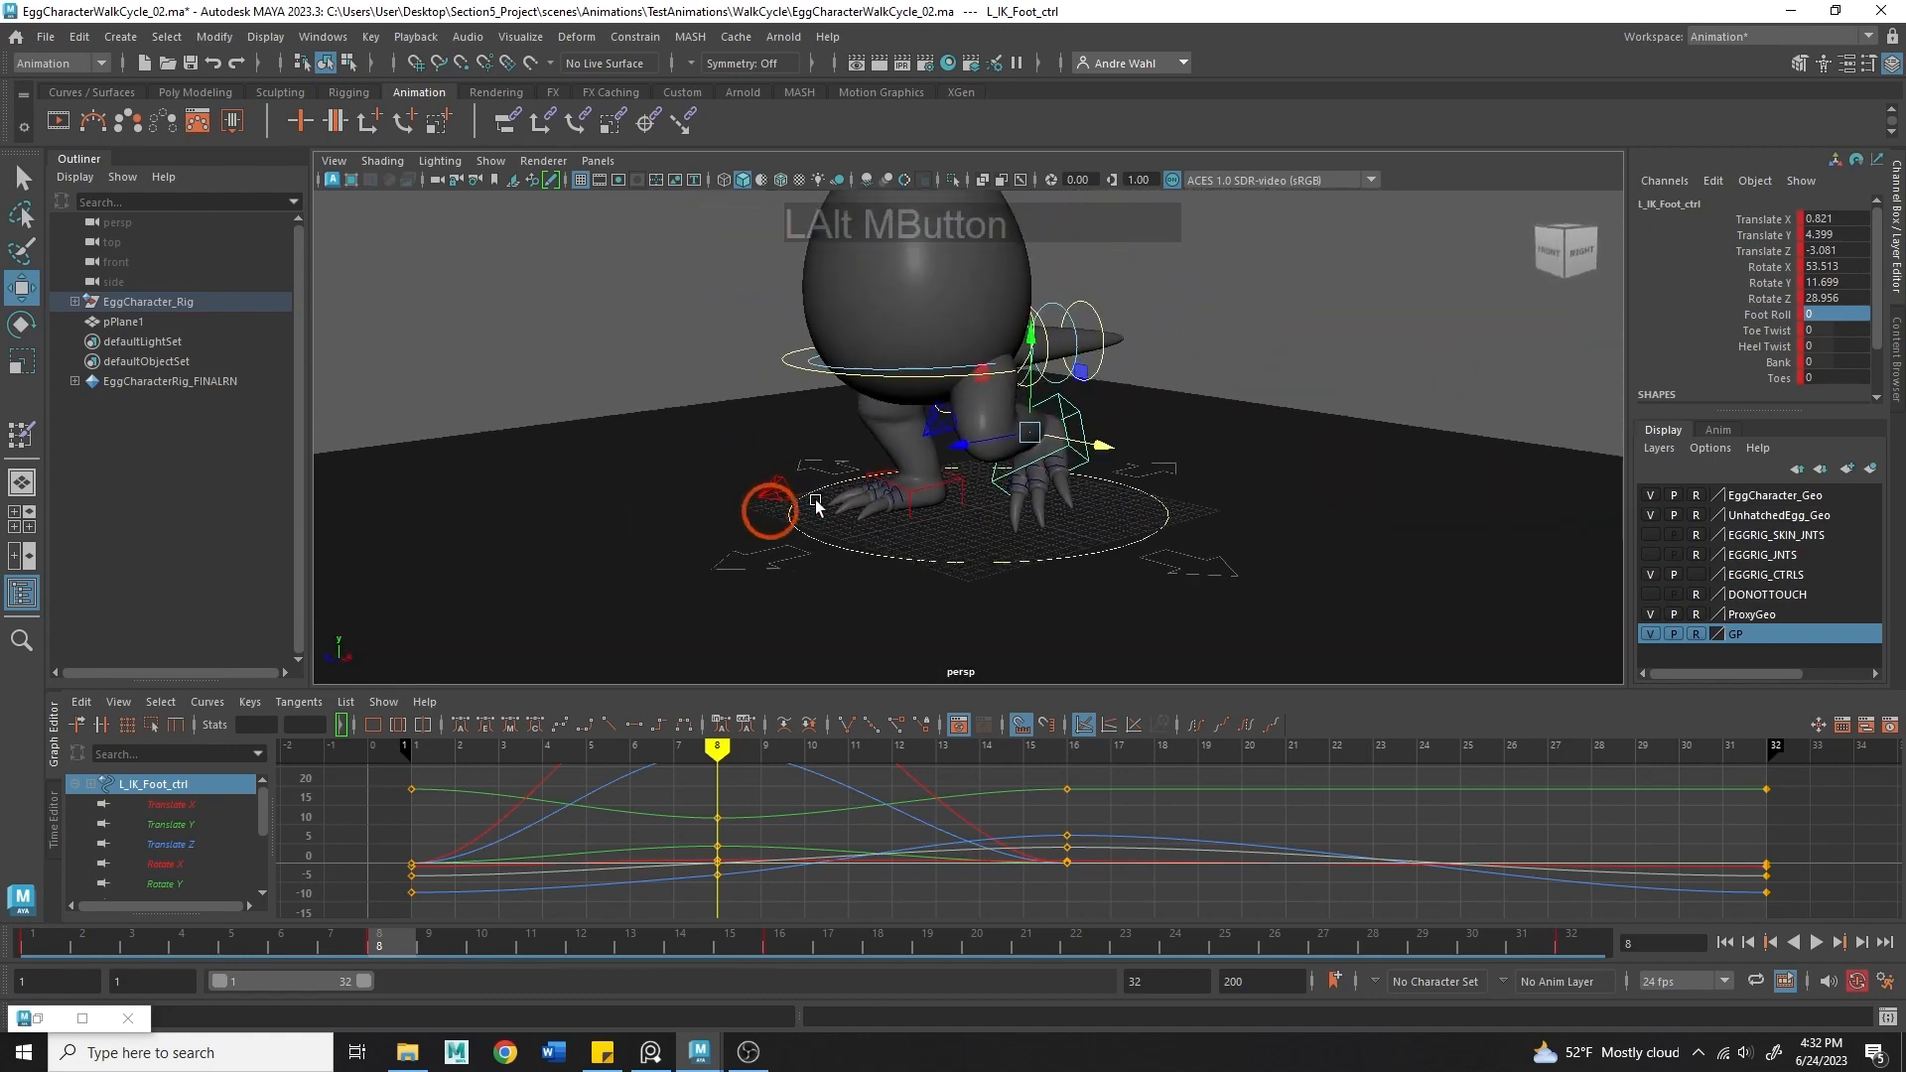
{"action": "left_click_drag", "start_coordinate": [815, 505], "coordinate": [1105, 483], "text": "alt"}
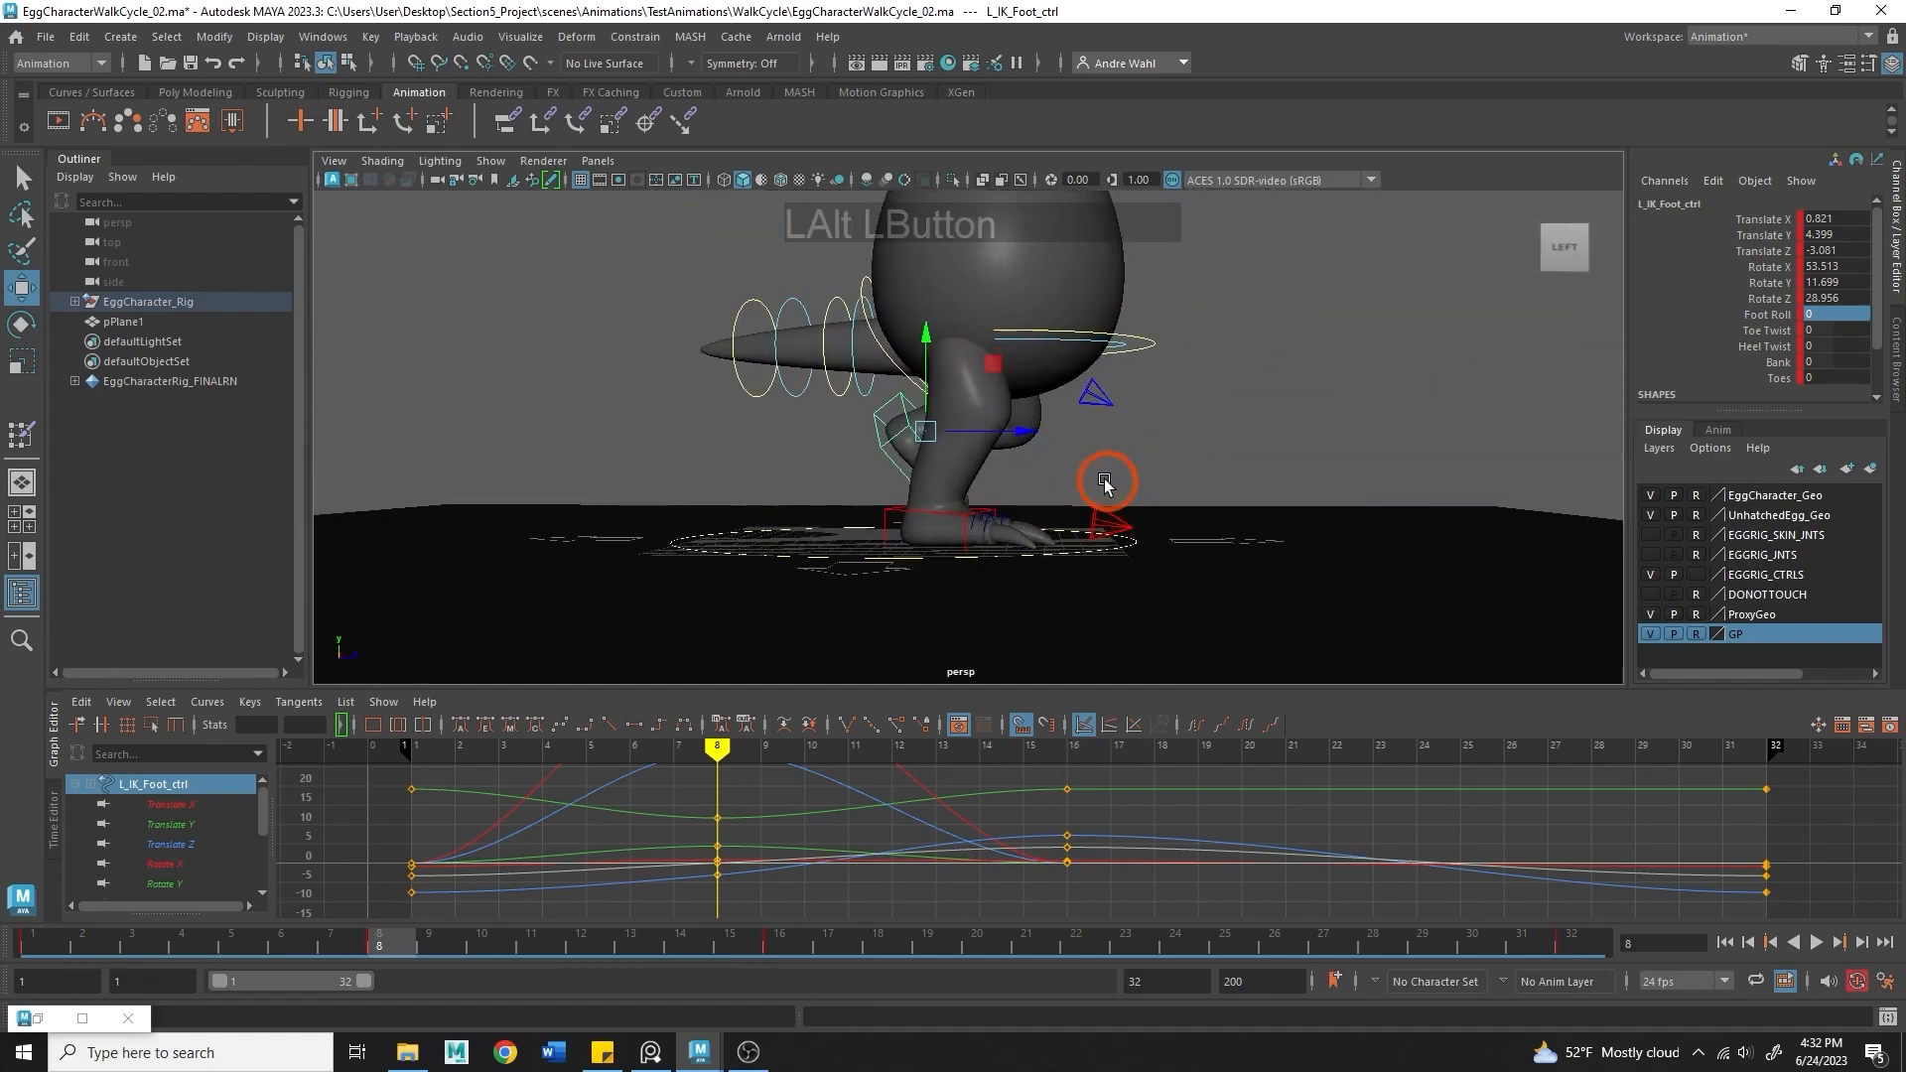
{"action": "left_click_drag", "start_coordinate": [1015, 431], "coordinate": [877, 419]}
- Rotate all tail controls downward at frame 8 to a Rotate X of about -8.66 and key them
{"action": "left_click", "coordinate": [899, 331]}
{"action": "key", "text": "e"}
{"action": "key", "text": "s"}
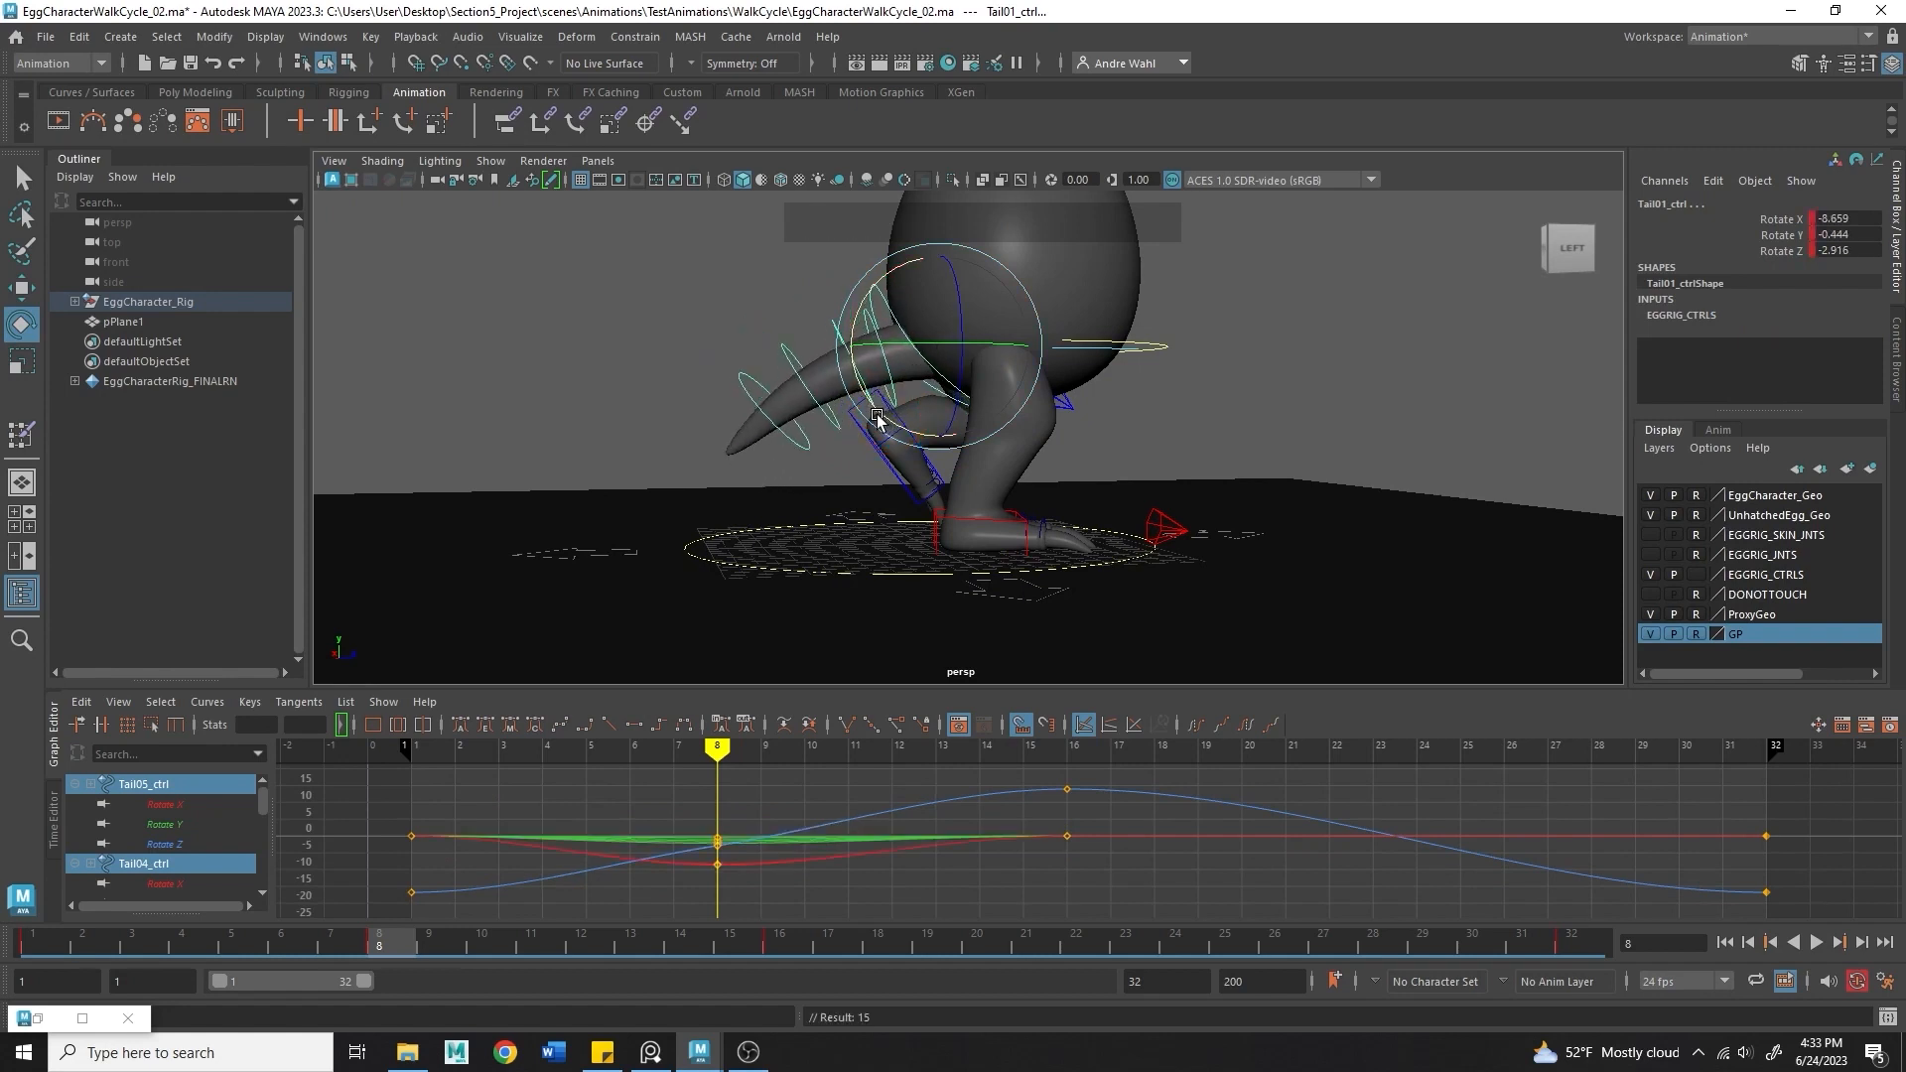
{"action": "left_click_drag", "start_coordinate": [1023, 483], "coordinate": [908, 491], "text": "alt"}
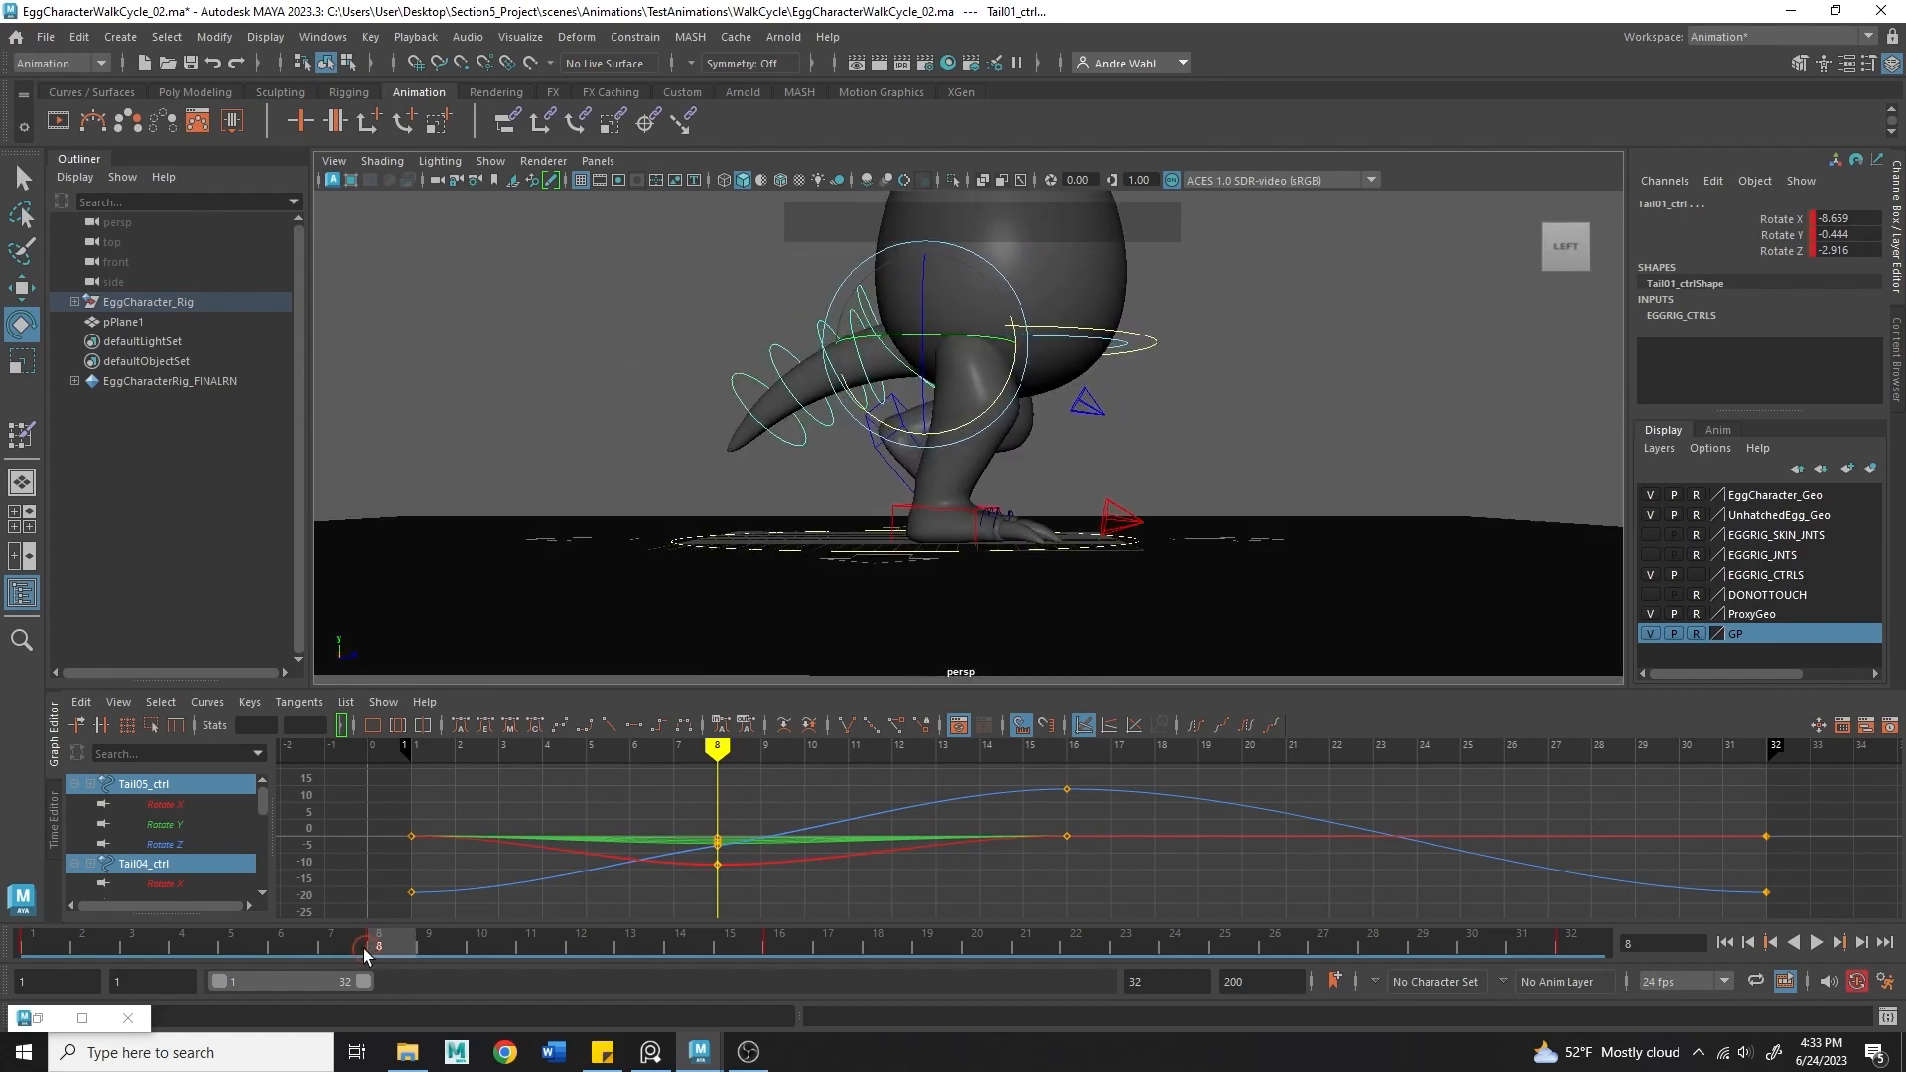
- Go to frame 24, select all controls and key them for the second passing pose
{"action": "left_click_drag", "start_coordinate": [364, 953], "coordinate": [463, 967]}
{"action": "left_click_drag", "start_coordinate": [74, 943], "coordinate": [1167, 956]}
{"action": "right_click_drag", "start_coordinate": [1156, 541], "coordinate": [1162, 527], "text": "alt"}
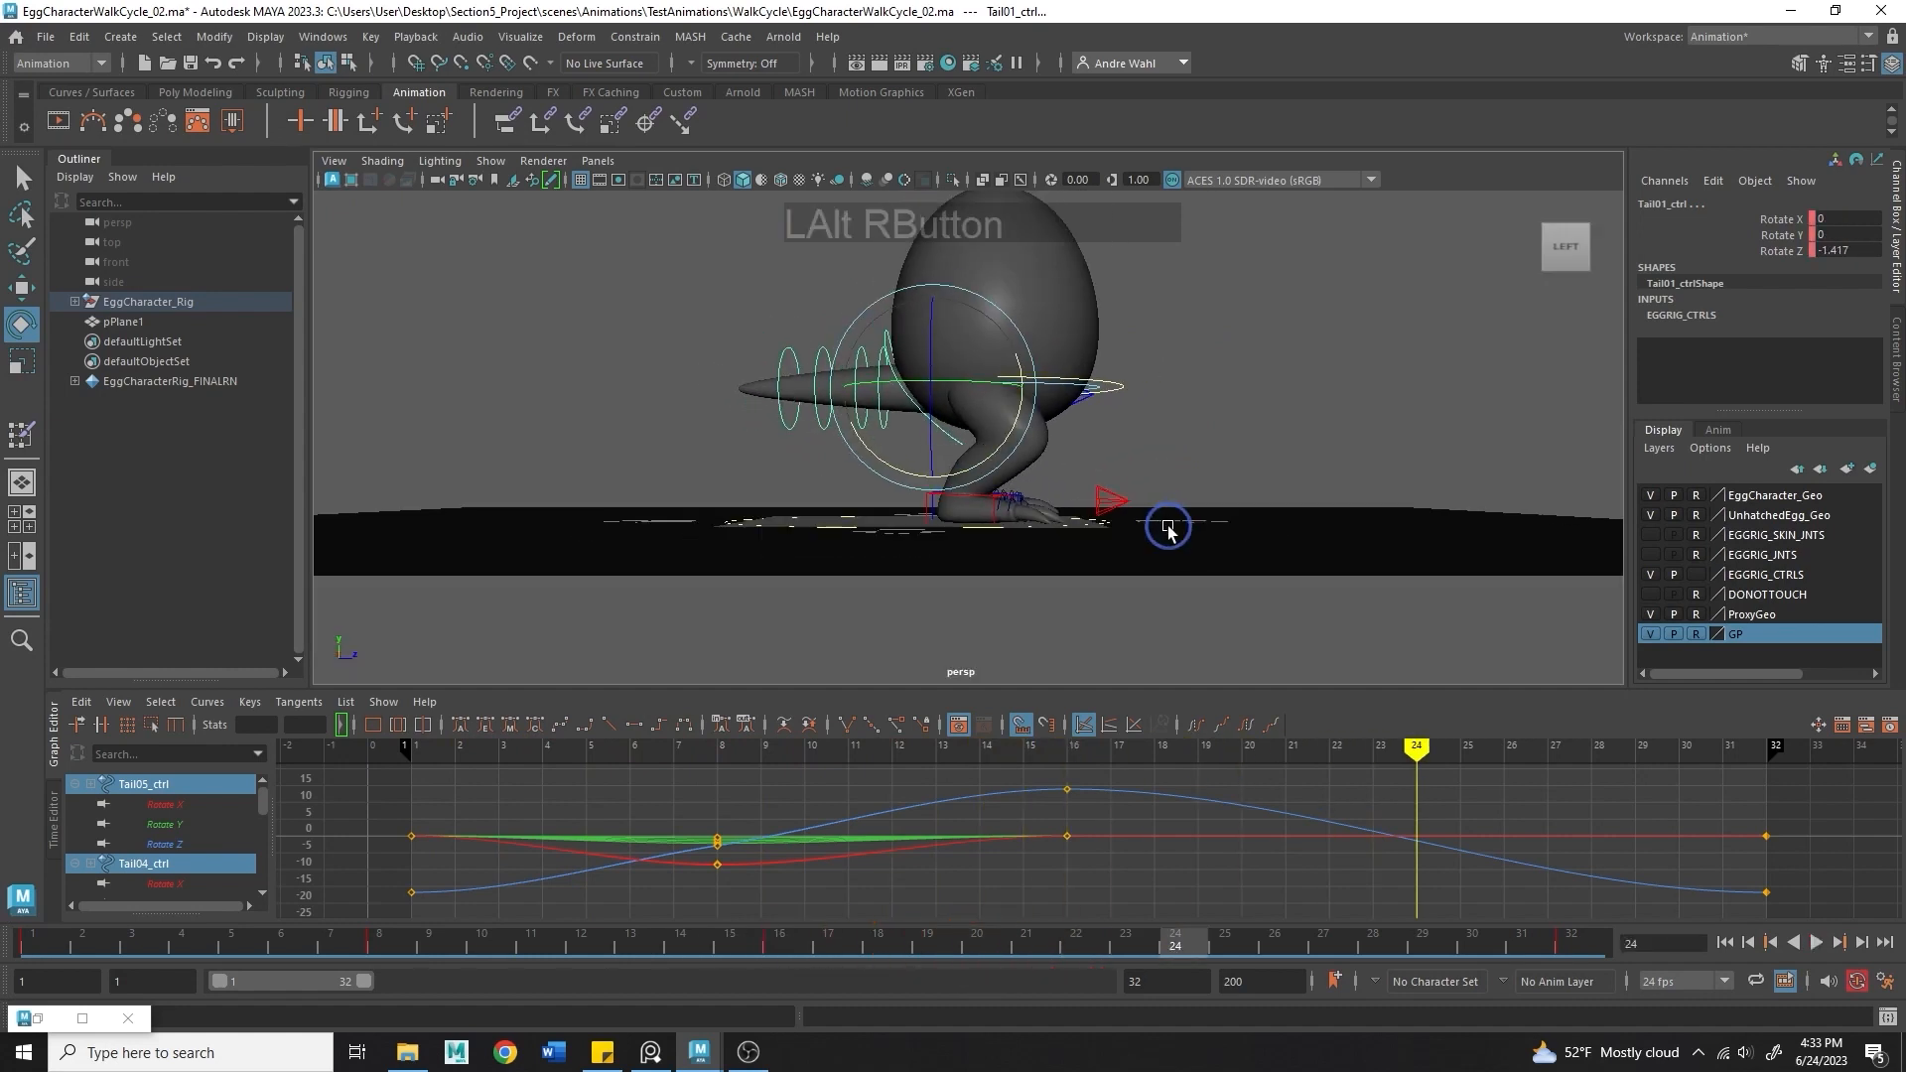
{"action": "left_click_drag", "start_coordinate": [1162, 527], "coordinate": [1163, 545], "text": "alt"}
{"action": "left_click_drag", "start_coordinate": [1356, 76], "coordinate": [1356, 78]}
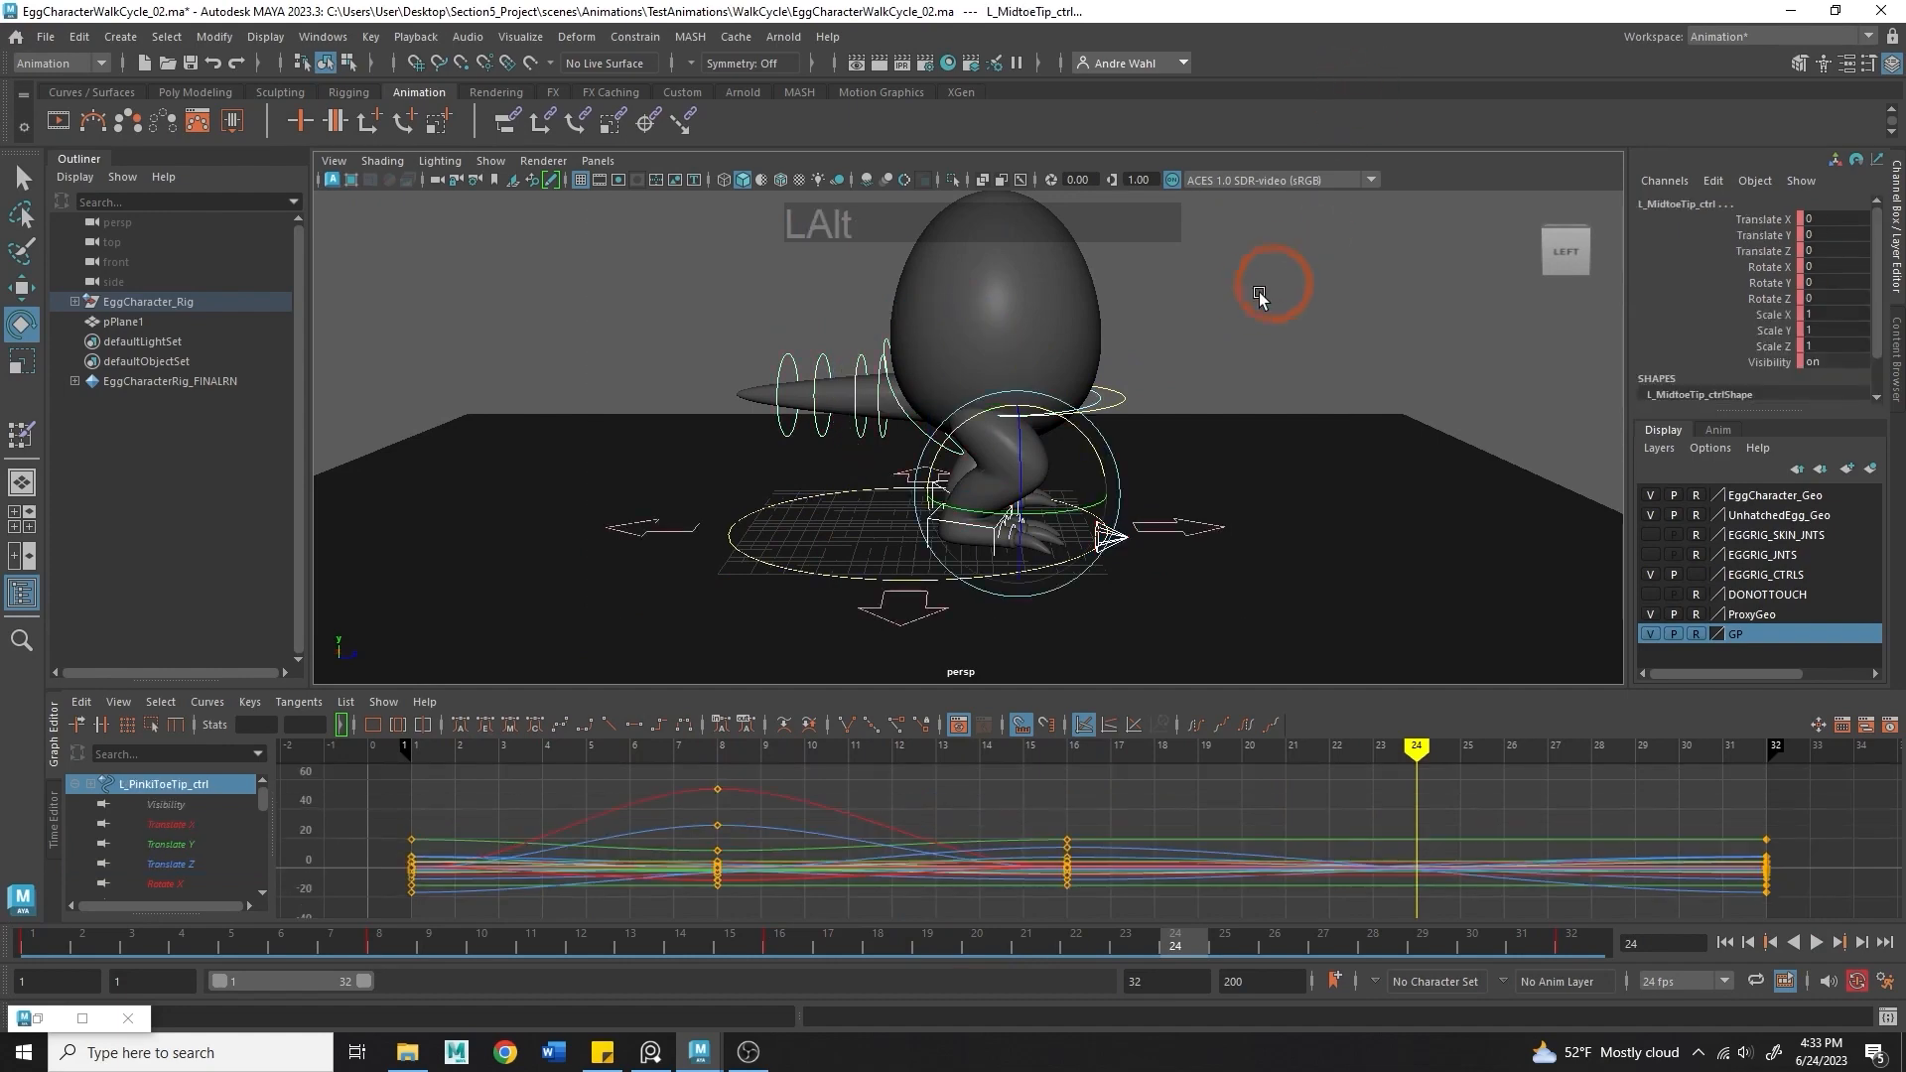
{"action": "left_click_drag", "start_coordinate": [1259, 289], "coordinate": [1229, 292], "text": "alt"}
{"action": "key", "text": "s"}
- Scrub through the contact and passing poses from several sides, play the loop, and return to frame 24
{"action": "left_click_drag", "start_coordinate": [1084, 541], "coordinate": [716, 541], "text": "alt"}
{"action": "left_click_drag", "start_coordinate": [1156, 941], "coordinate": [49, 883]}
{"action": "left_click_drag", "start_coordinate": [1178, 527], "coordinate": [1549, 506], "text": "alt"}
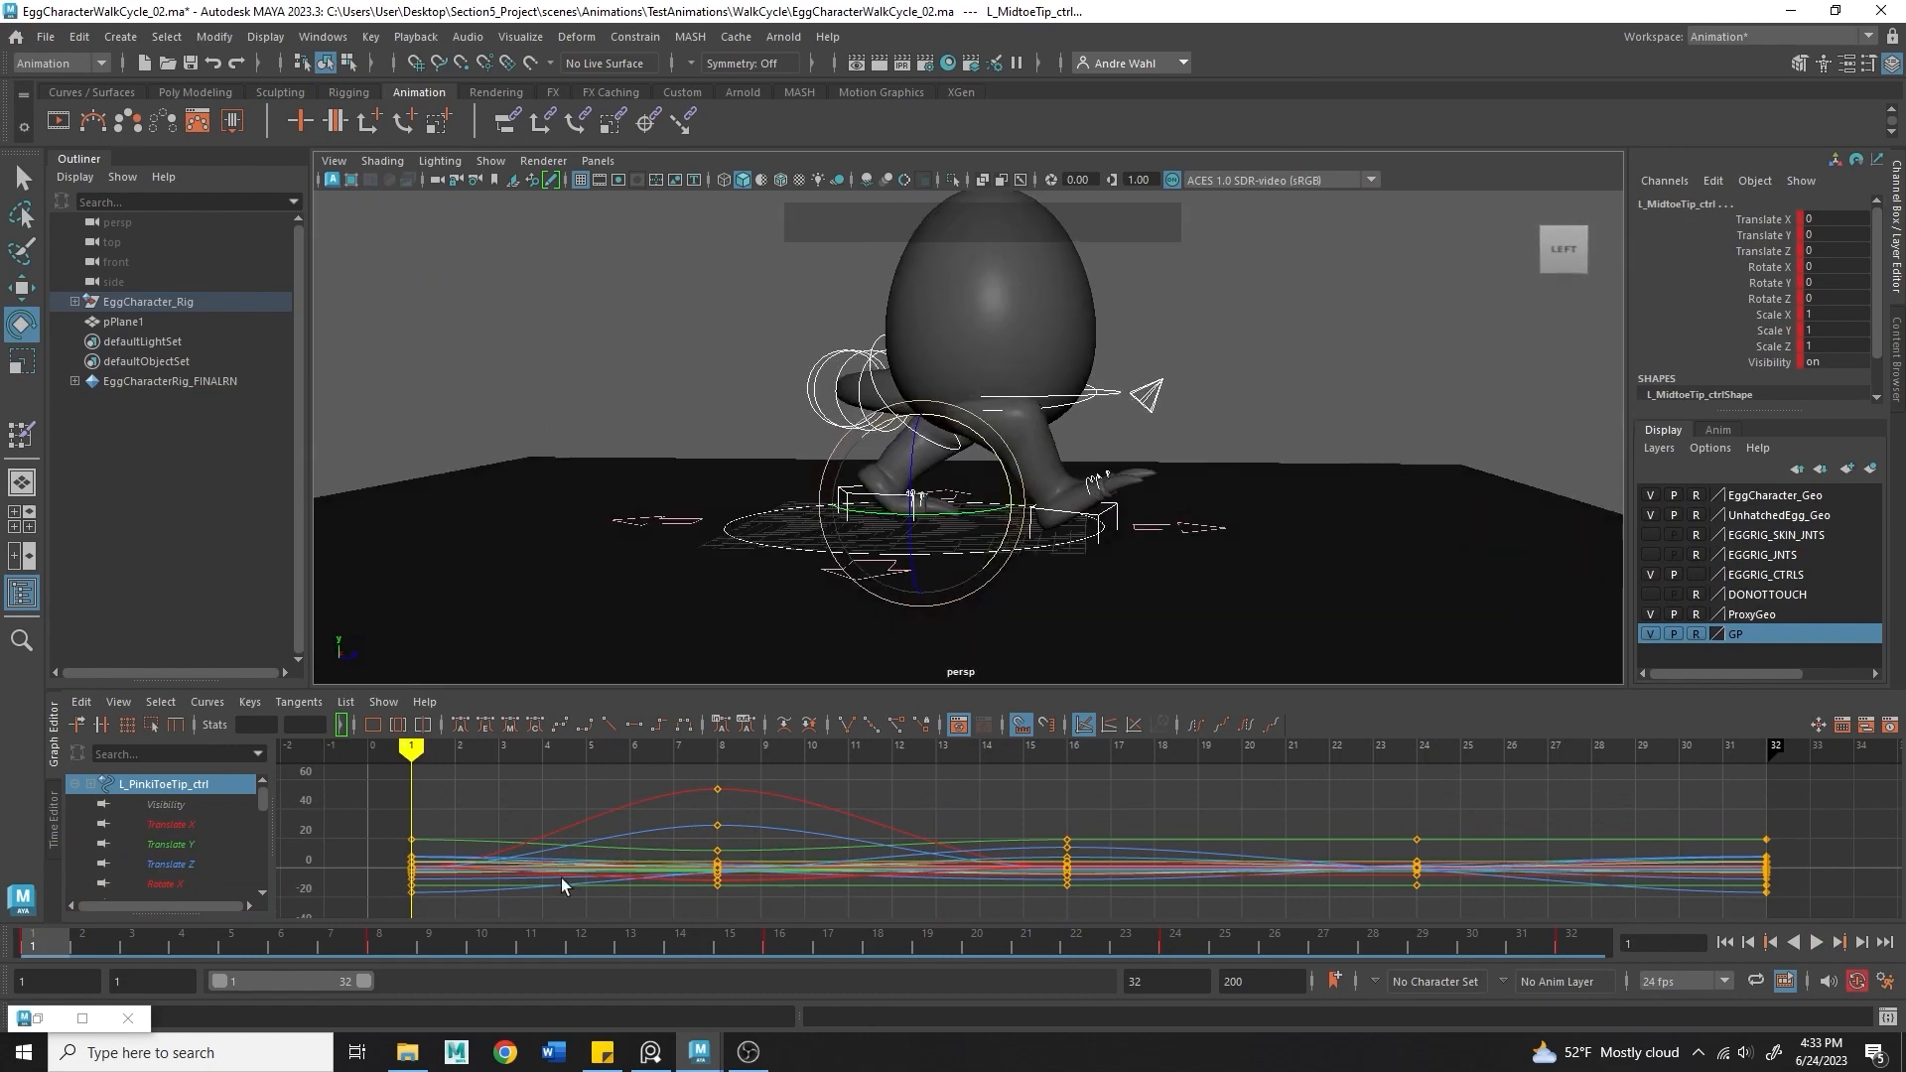
{"action": "left_click_drag", "start_coordinate": [72, 941], "coordinate": [801, 945]}
{"action": "left_click_drag", "start_coordinate": [832, 683], "coordinate": [832, 683], "text": "alt"}
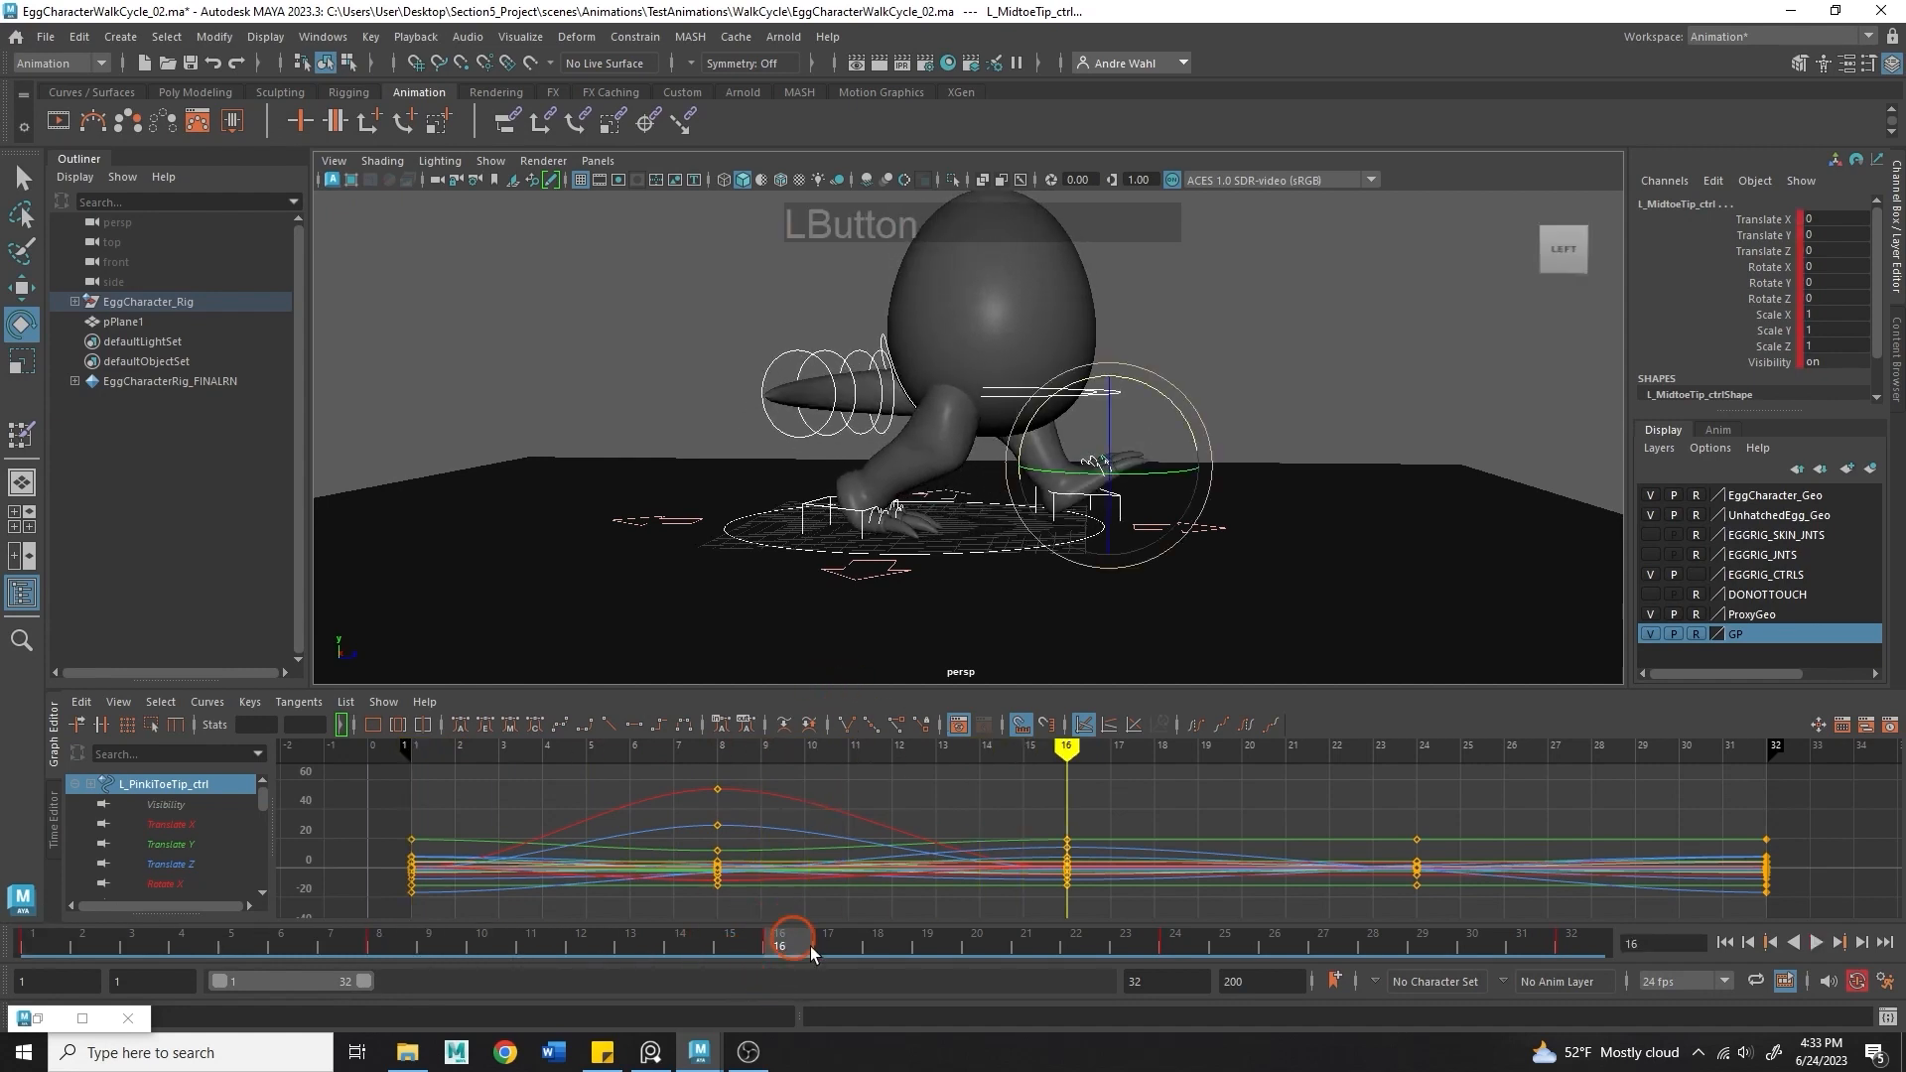
{"action": "left_click_drag", "start_coordinate": [810, 945], "coordinate": [1149, 989]}
{"action": "key", "text": "alt+v"}
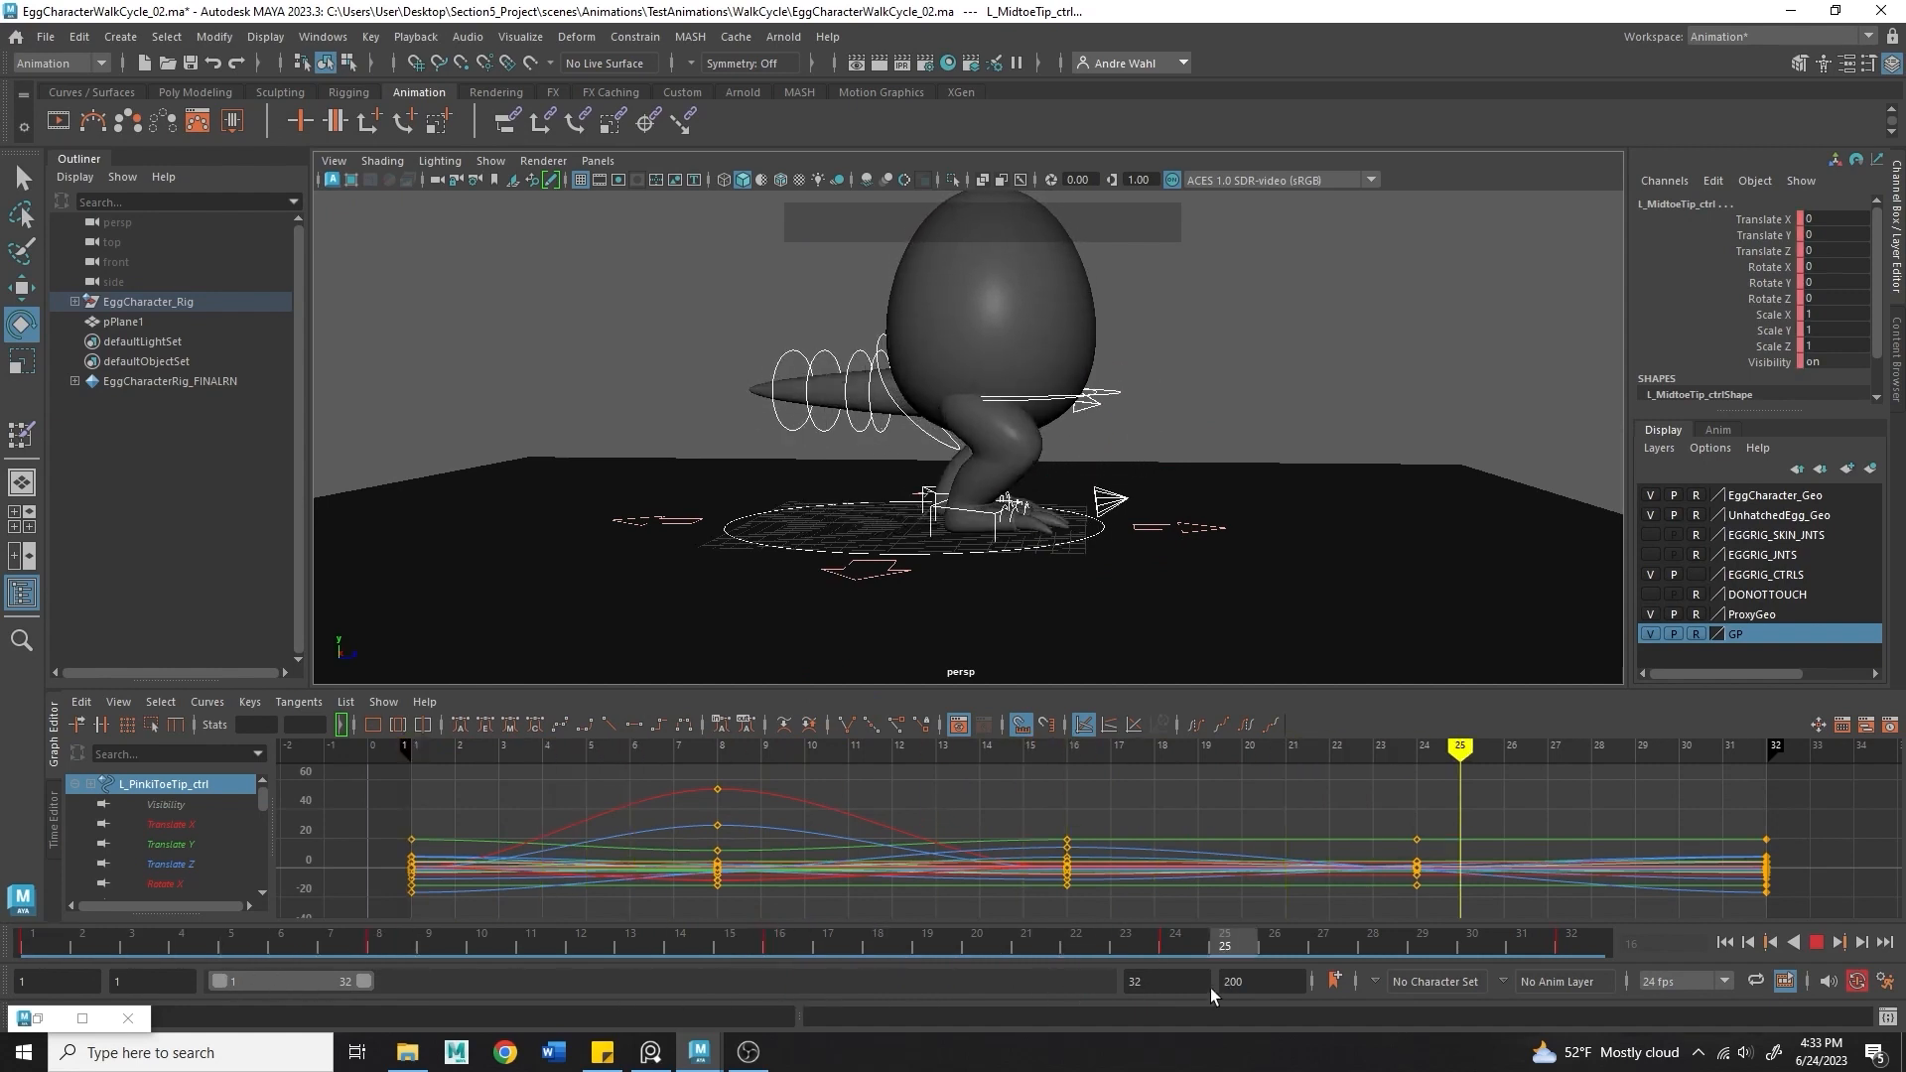
{"action": "left_click_drag", "start_coordinate": [1211, 989], "coordinate": [1168, 971]}
- At frame 24, set the left IK foot control's Foot Roll to 0 and slide it back to a Translate Z of about -2.14
{"action": "left_click", "coordinate": [1212, 442]}
{"action": "left_click", "coordinate": [1107, 493]}
{"action": "left_click_drag", "start_coordinate": [951, 465], "coordinate": [565, 459], "text": "alt"}
{"action": "right_click_drag", "start_coordinate": [566, 460], "coordinate": [1033, 426], "text": "alt"}
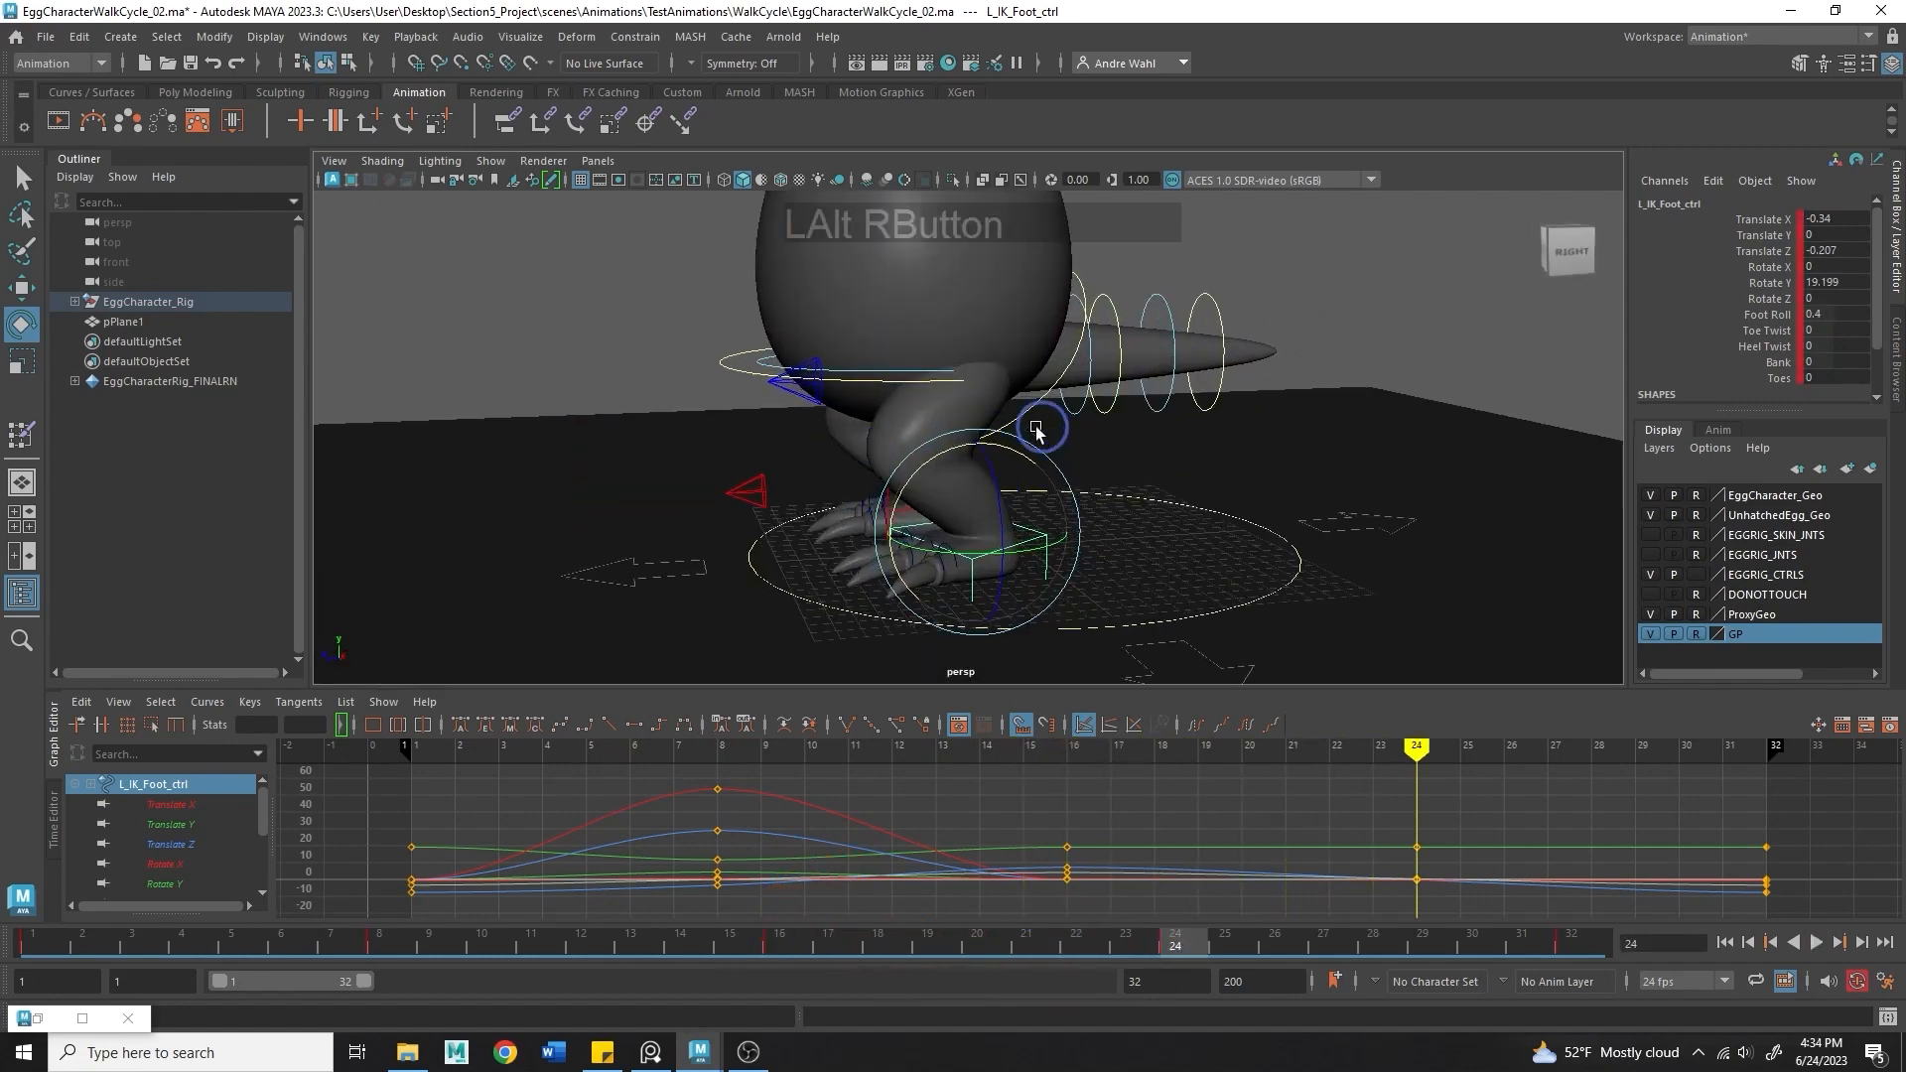
{"action": "left_click_drag", "start_coordinate": [1034, 426], "coordinate": [1003, 415], "text": "alt"}
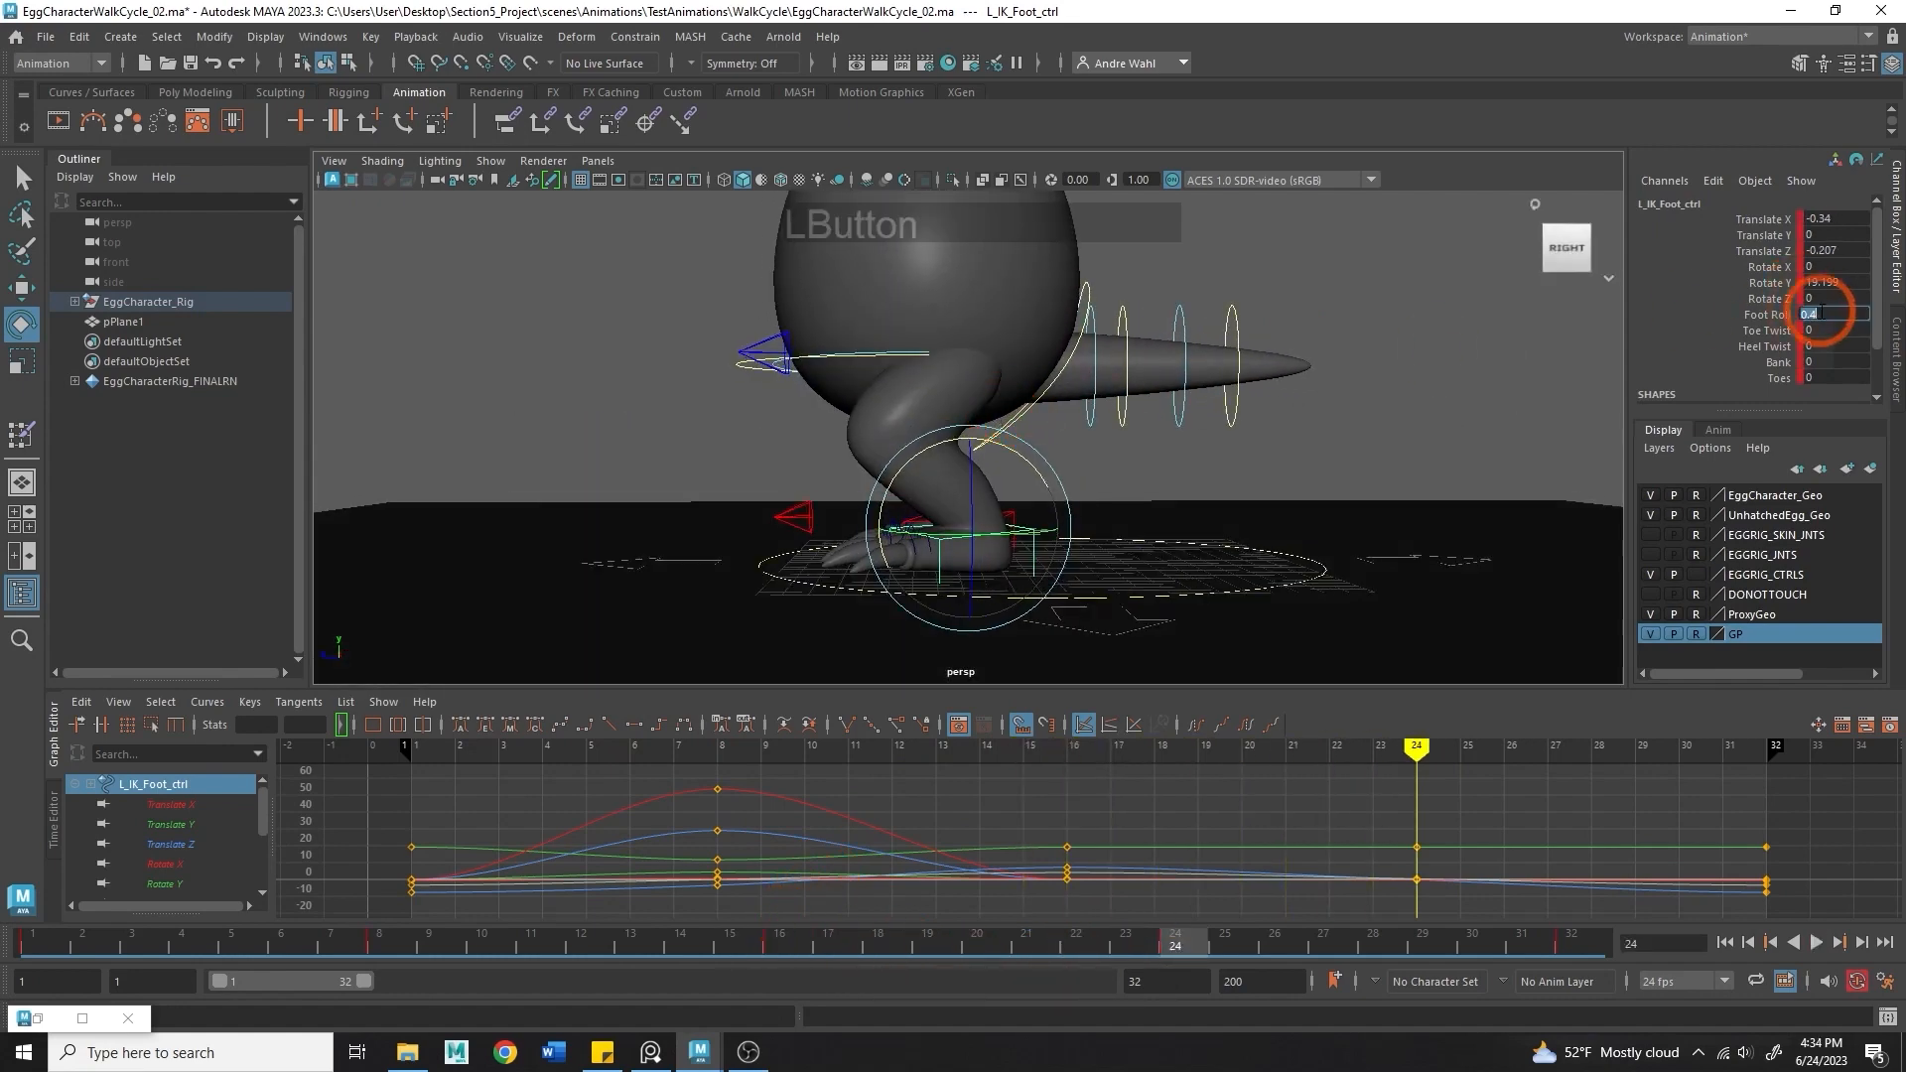
{"action": "key", "text": "Return"}
{"action": "key", "text": "w"}
{"action": "left_click_drag", "start_coordinate": [882, 538], "coordinate": [923, 549]}
{"action": "key", "text": "ctrl+z"}
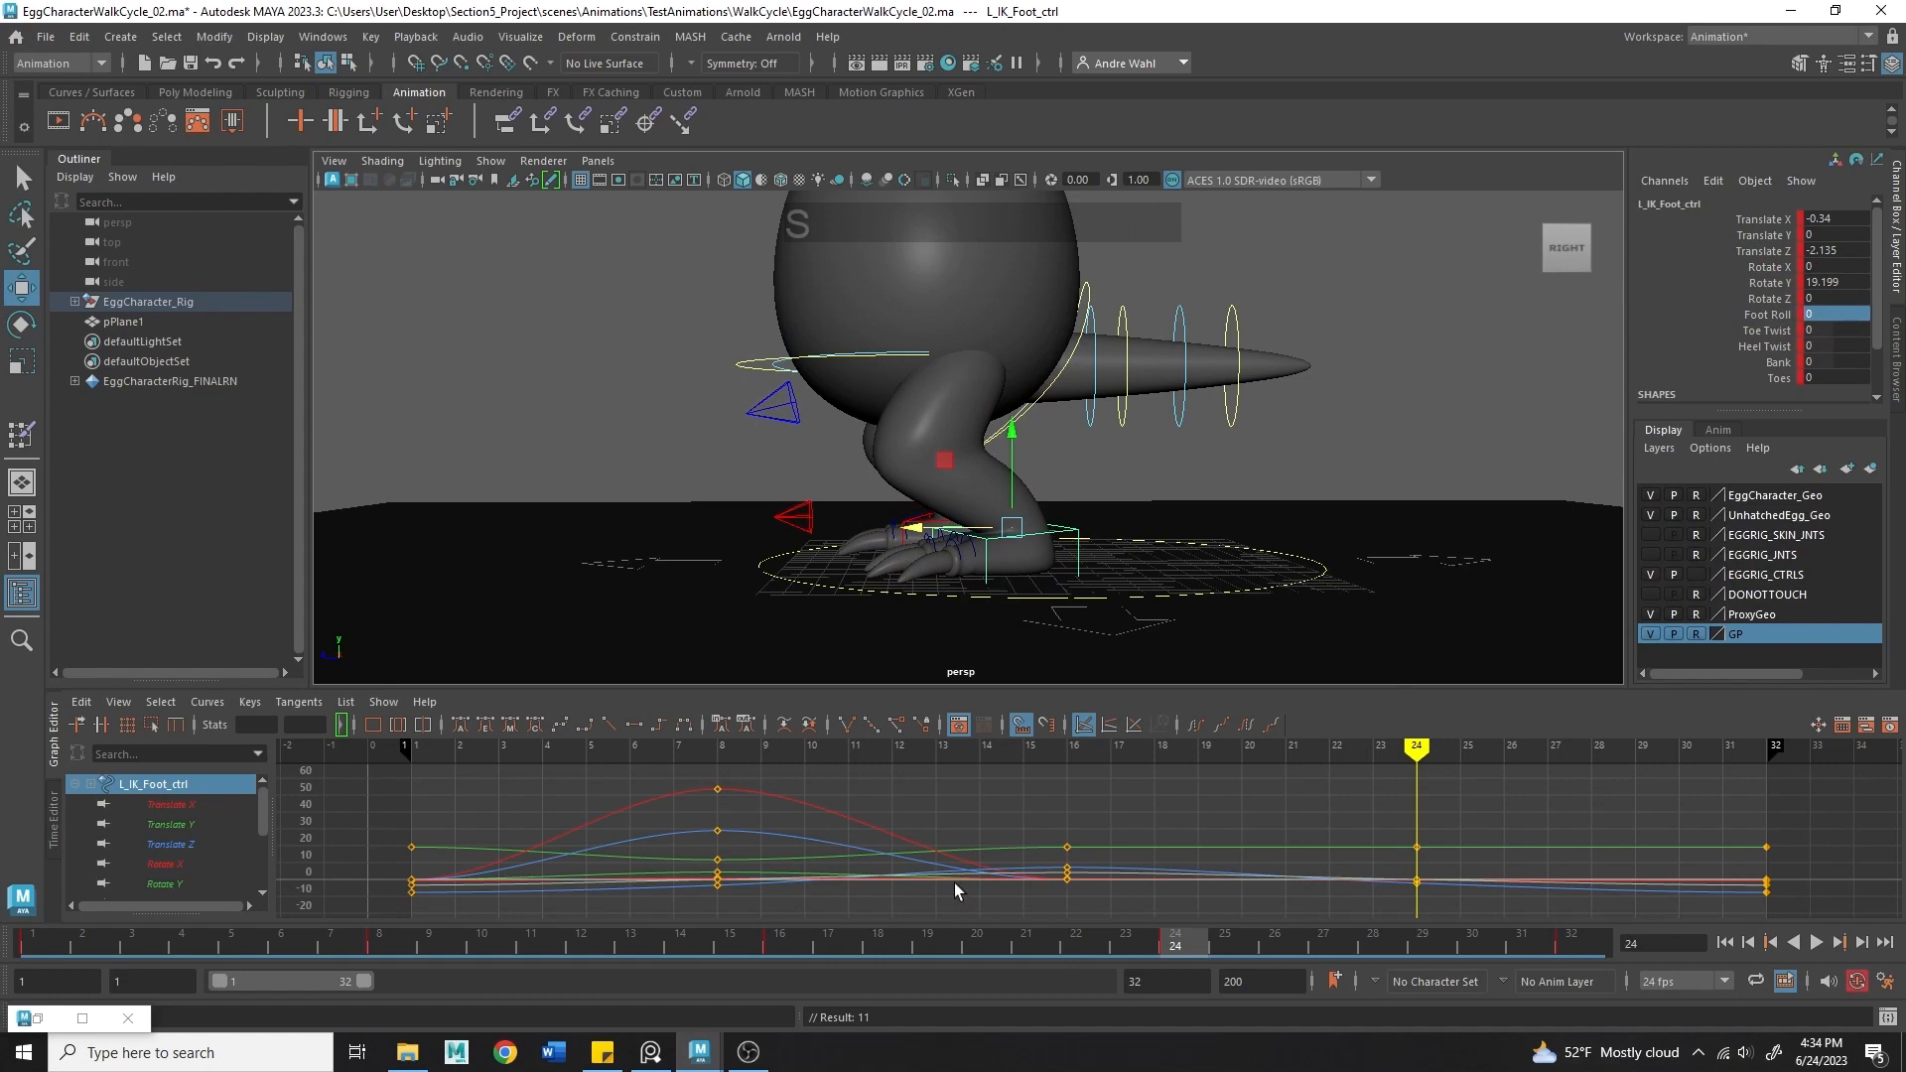
- Copy the root control's keys at frame 8 and paste them at frame 24
{"action": "left_click_drag", "start_coordinate": [422, 940], "coordinate": [378, 942]}
{"action": "right_click_drag", "start_coordinate": [794, 399], "coordinate": [766, 402], "text": "alt"}
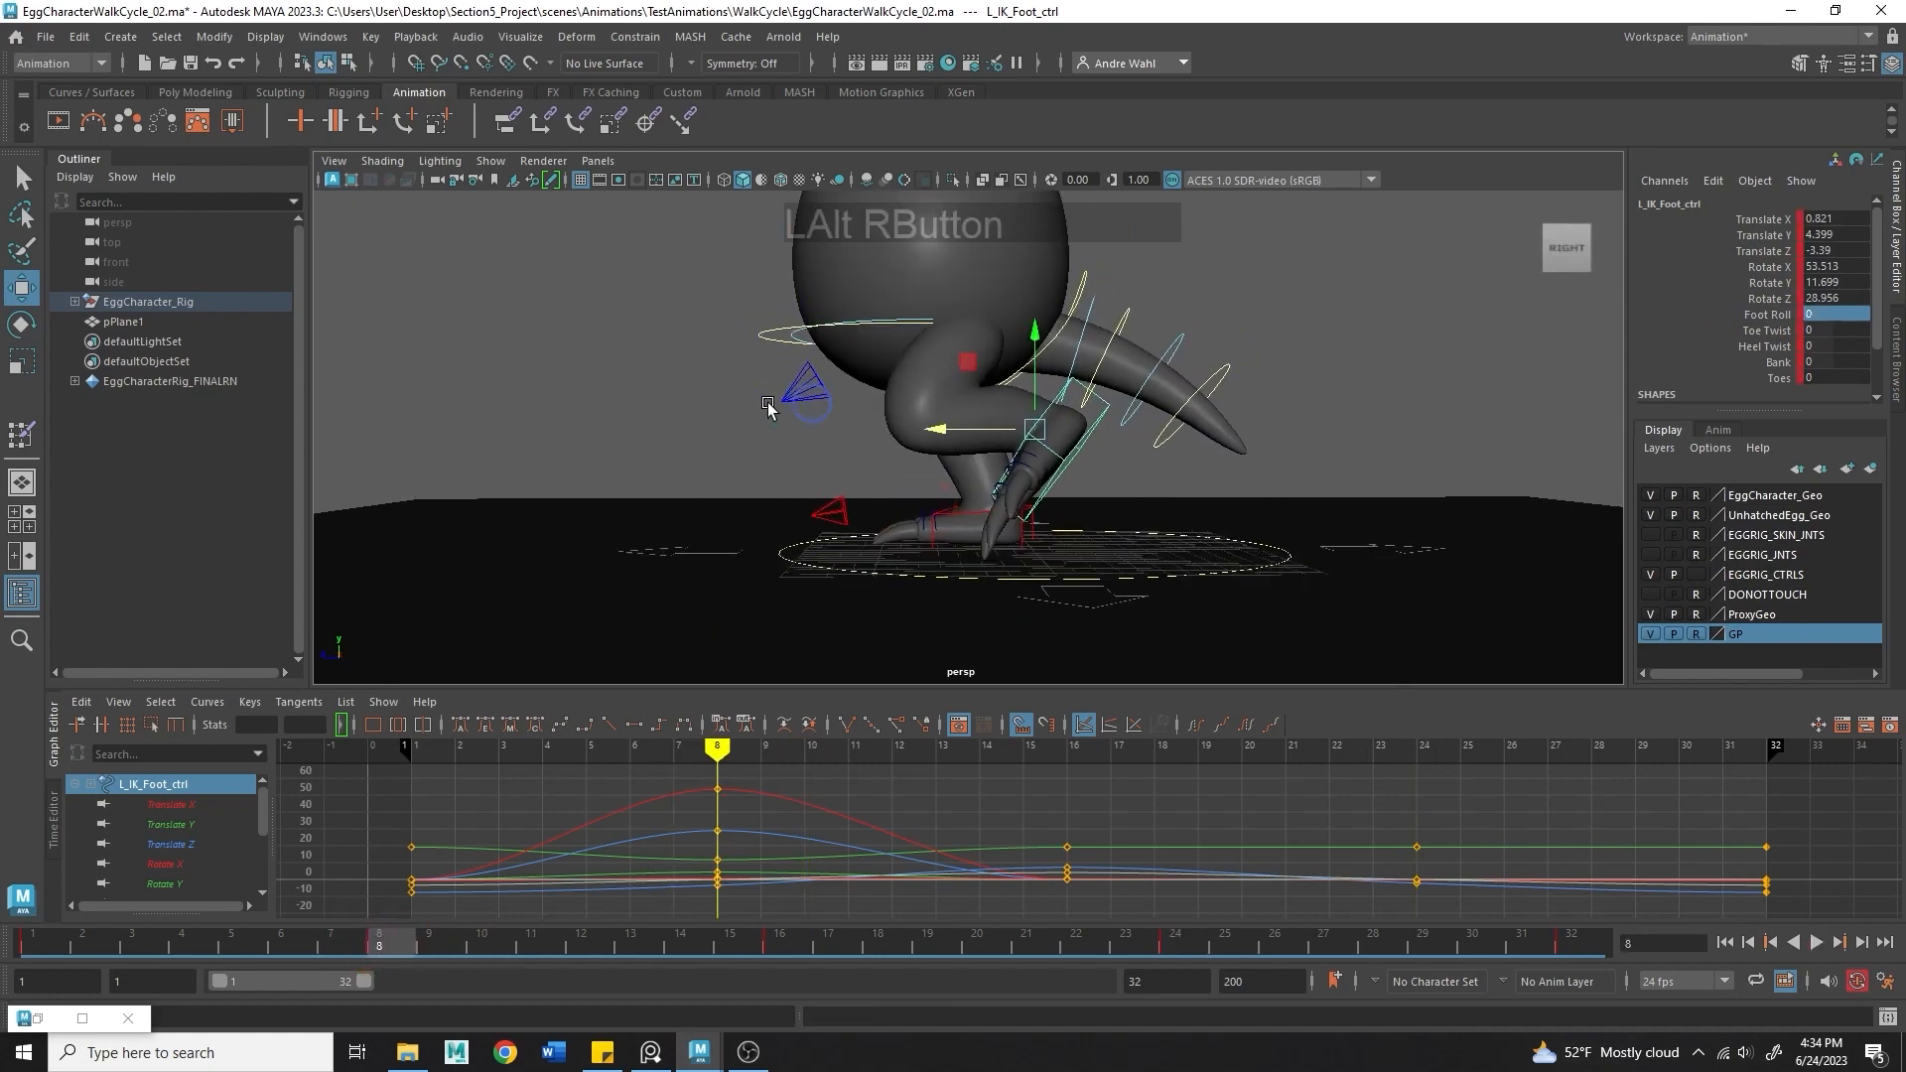
{"action": "left_click_drag", "start_coordinate": [766, 402], "coordinate": [878, 348], "text": "alt"}
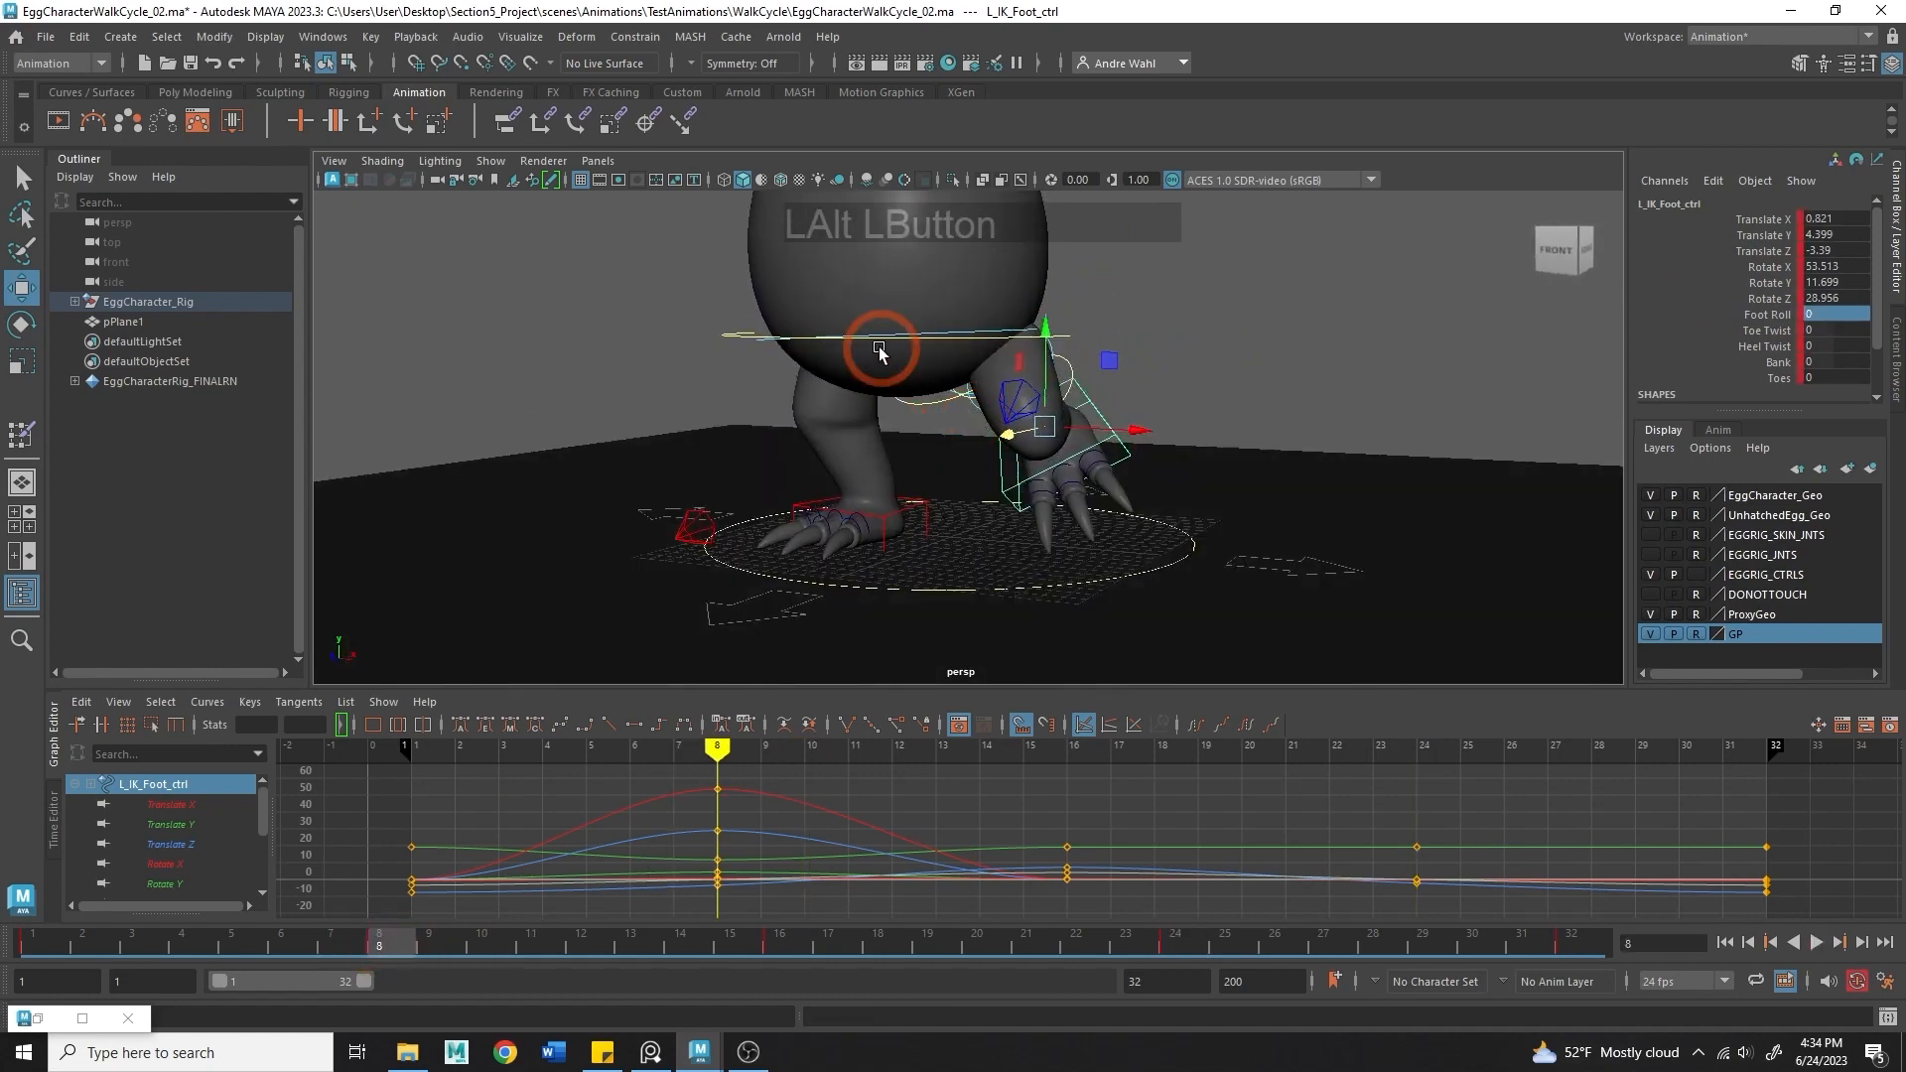
{"action": "left_click", "coordinate": [729, 340]}
{"action": "left_click_drag", "start_coordinate": [727, 330], "coordinate": [701, 352]}
{"action": "right_click_drag", "start_coordinate": [873, 818], "coordinate": [849, 832], "text": "alt"}
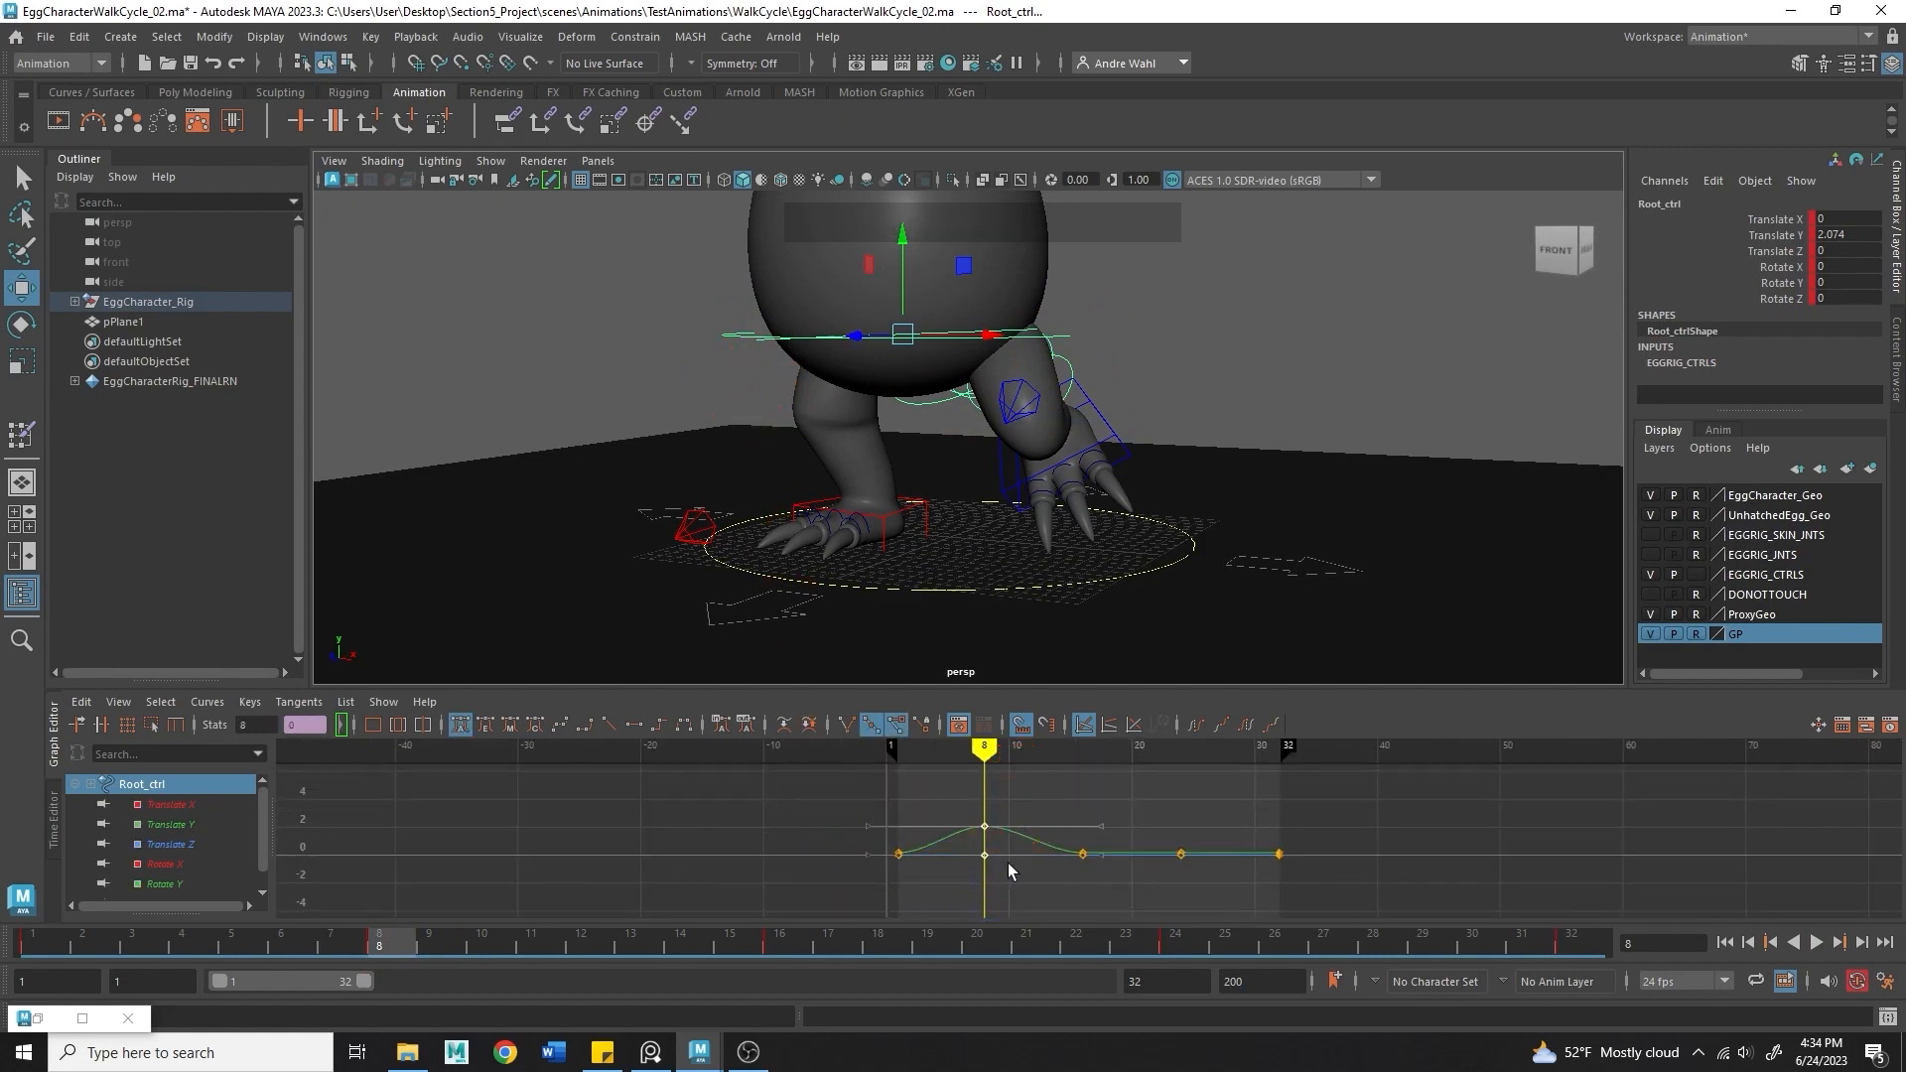
{"action": "key", "text": "ctrl+c"}
{"action": "left_click", "coordinate": [1143, 944]}
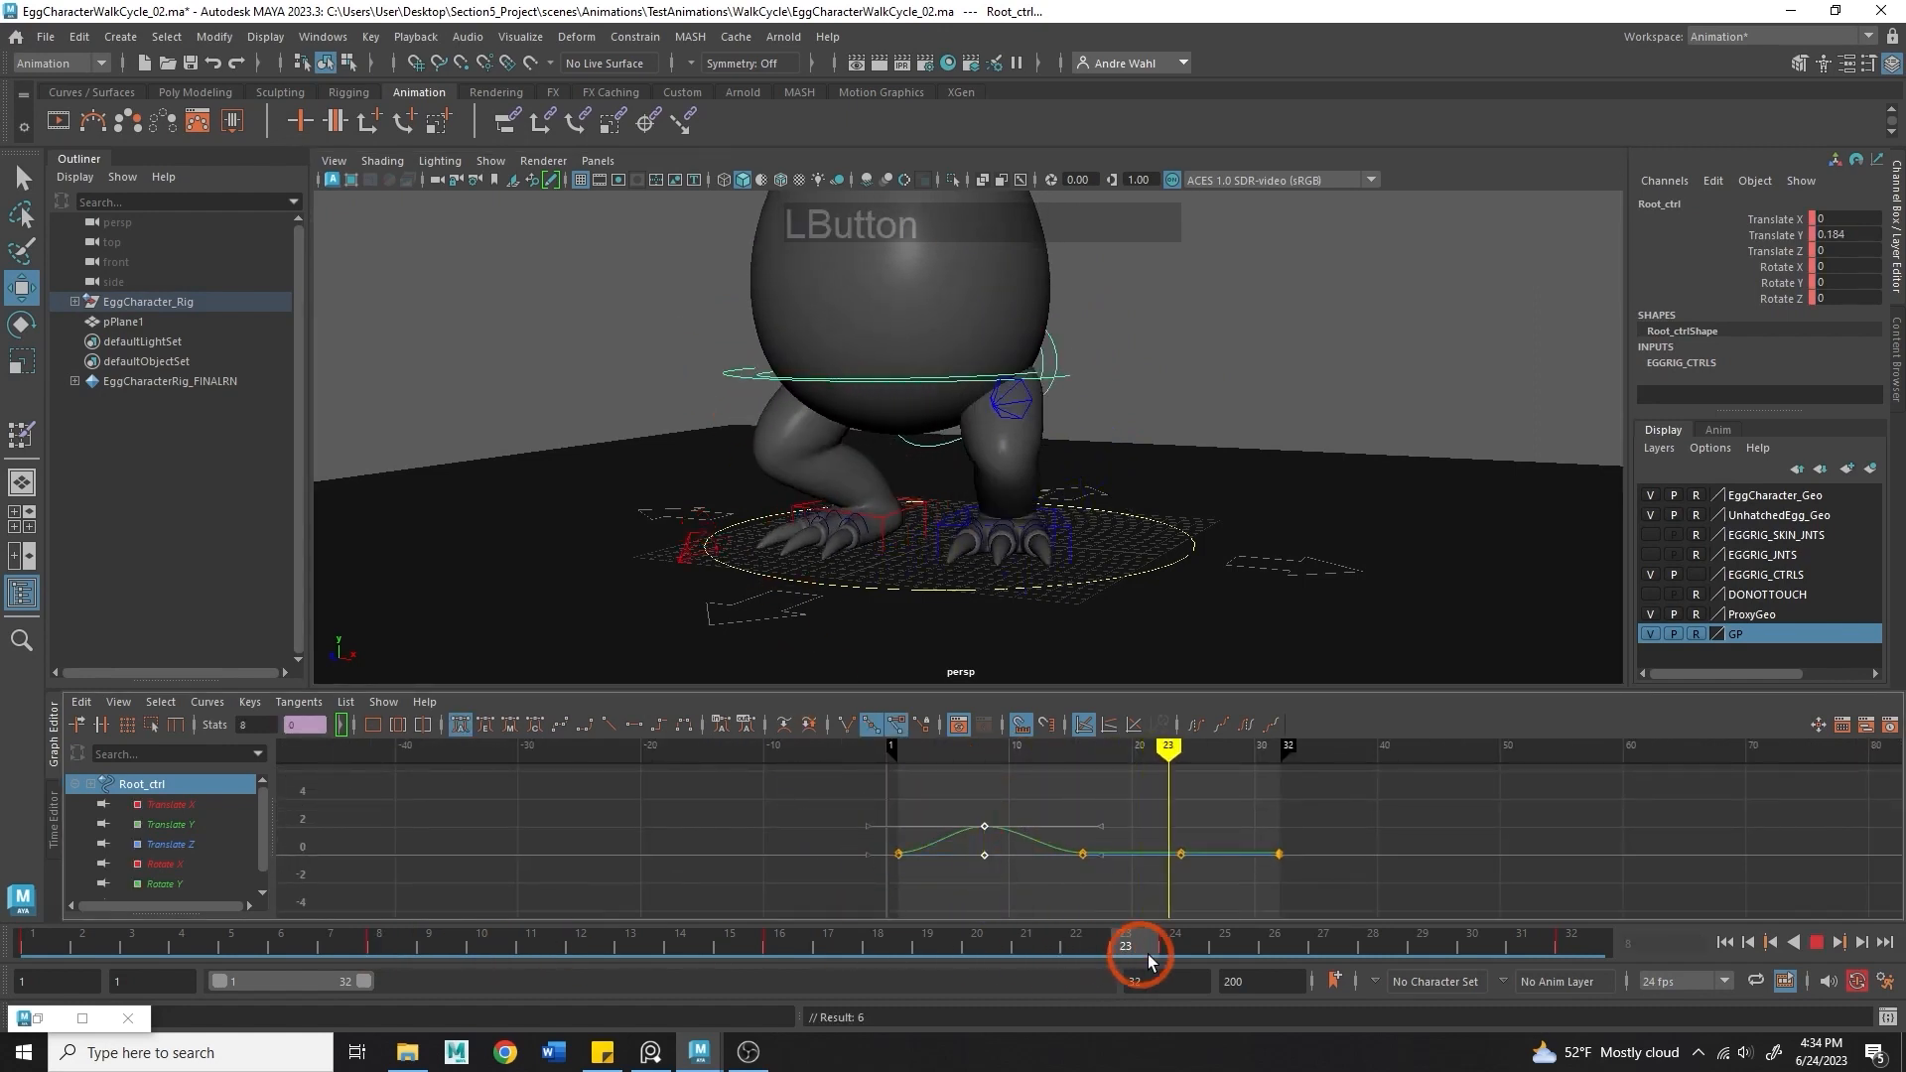
{"action": "middle_click_drag", "start_coordinate": [1178, 868], "coordinate": [1141, 872]}
{"action": "key", "text": "ctrl+v"}
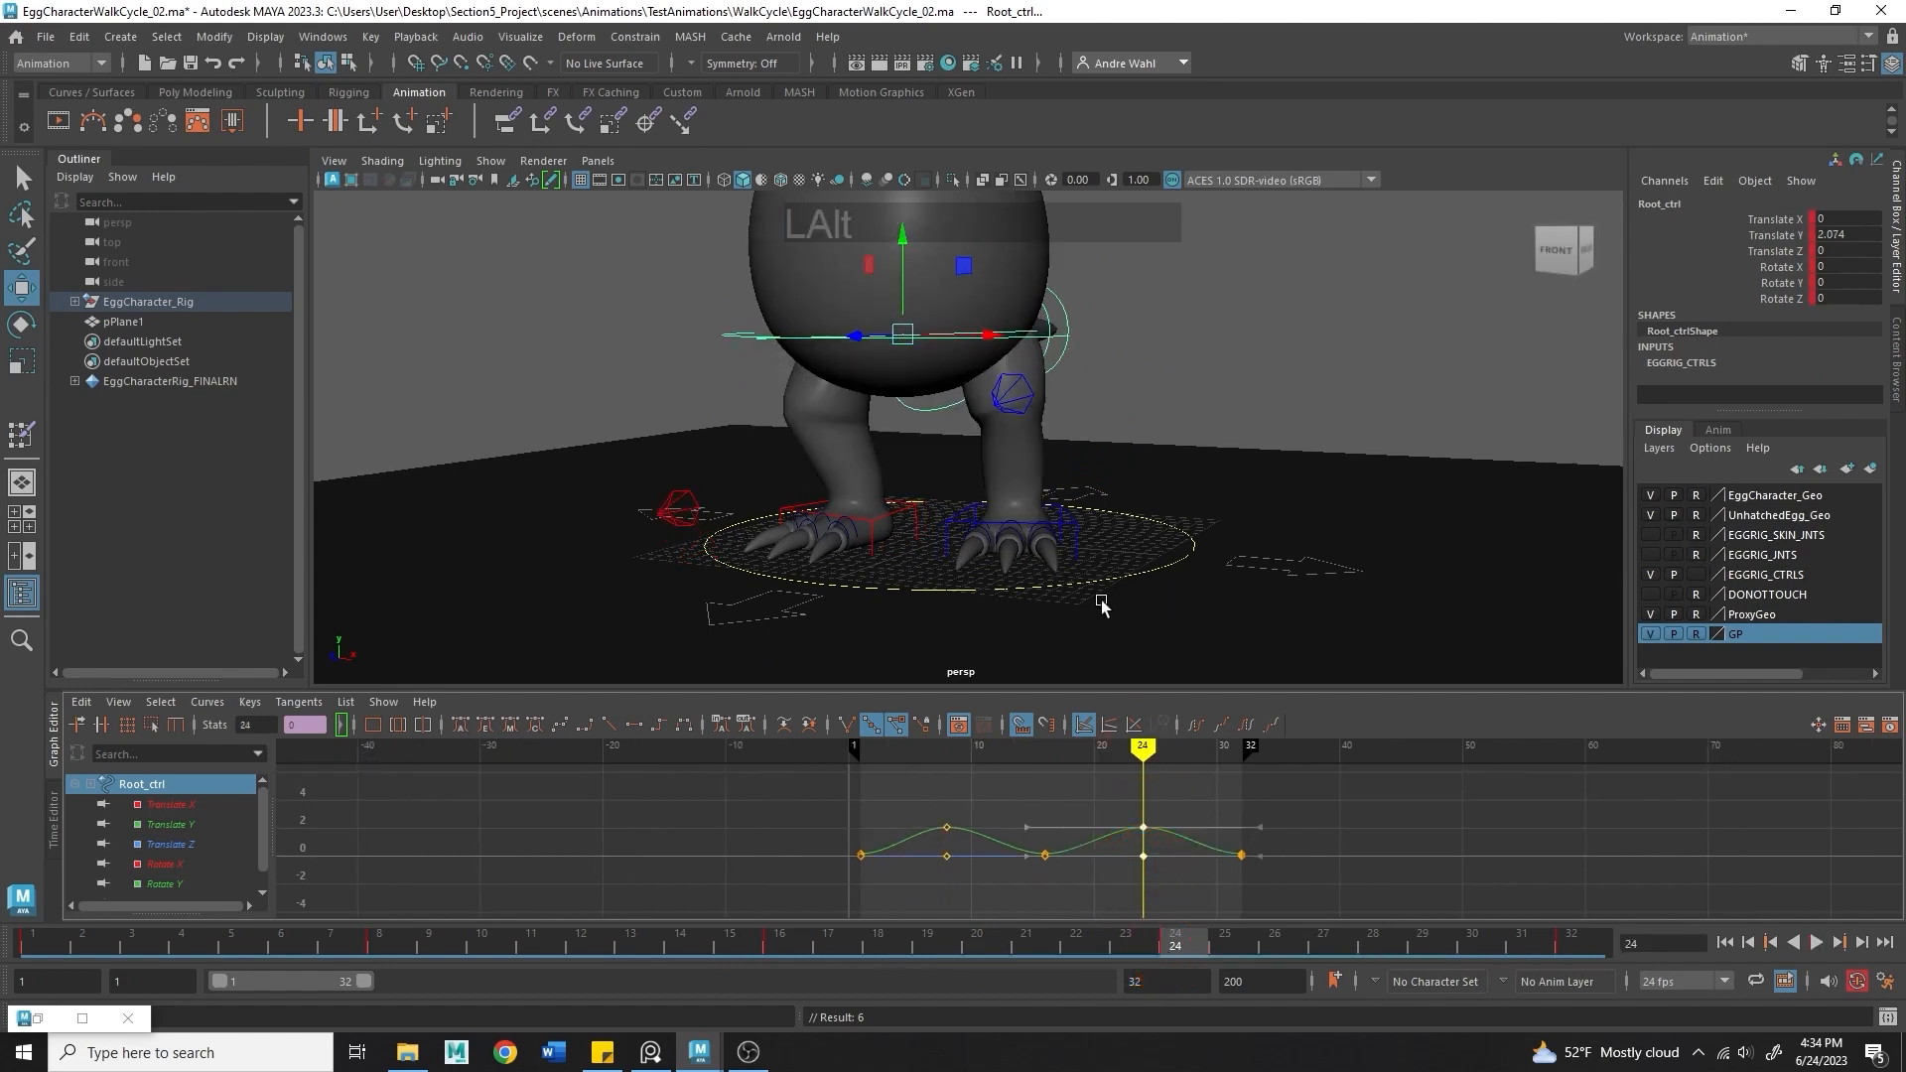
- Compare the left foot's placement at frames 8 and 24 and try shifting its control at frame 24
{"action": "left_click_drag", "start_coordinate": [1102, 605], "coordinate": [397, 1003], "text": "alt"}
{"action": "left_click", "coordinate": [1066, 539]}
{"action": "left_click", "coordinate": [391, 933]}
{"action": "left_click_drag", "start_coordinate": [993, 556], "coordinate": [806, 451], "text": "alt"}
{"action": "left_click_drag", "start_coordinate": [824, 953], "coordinate": [1172, 955]}
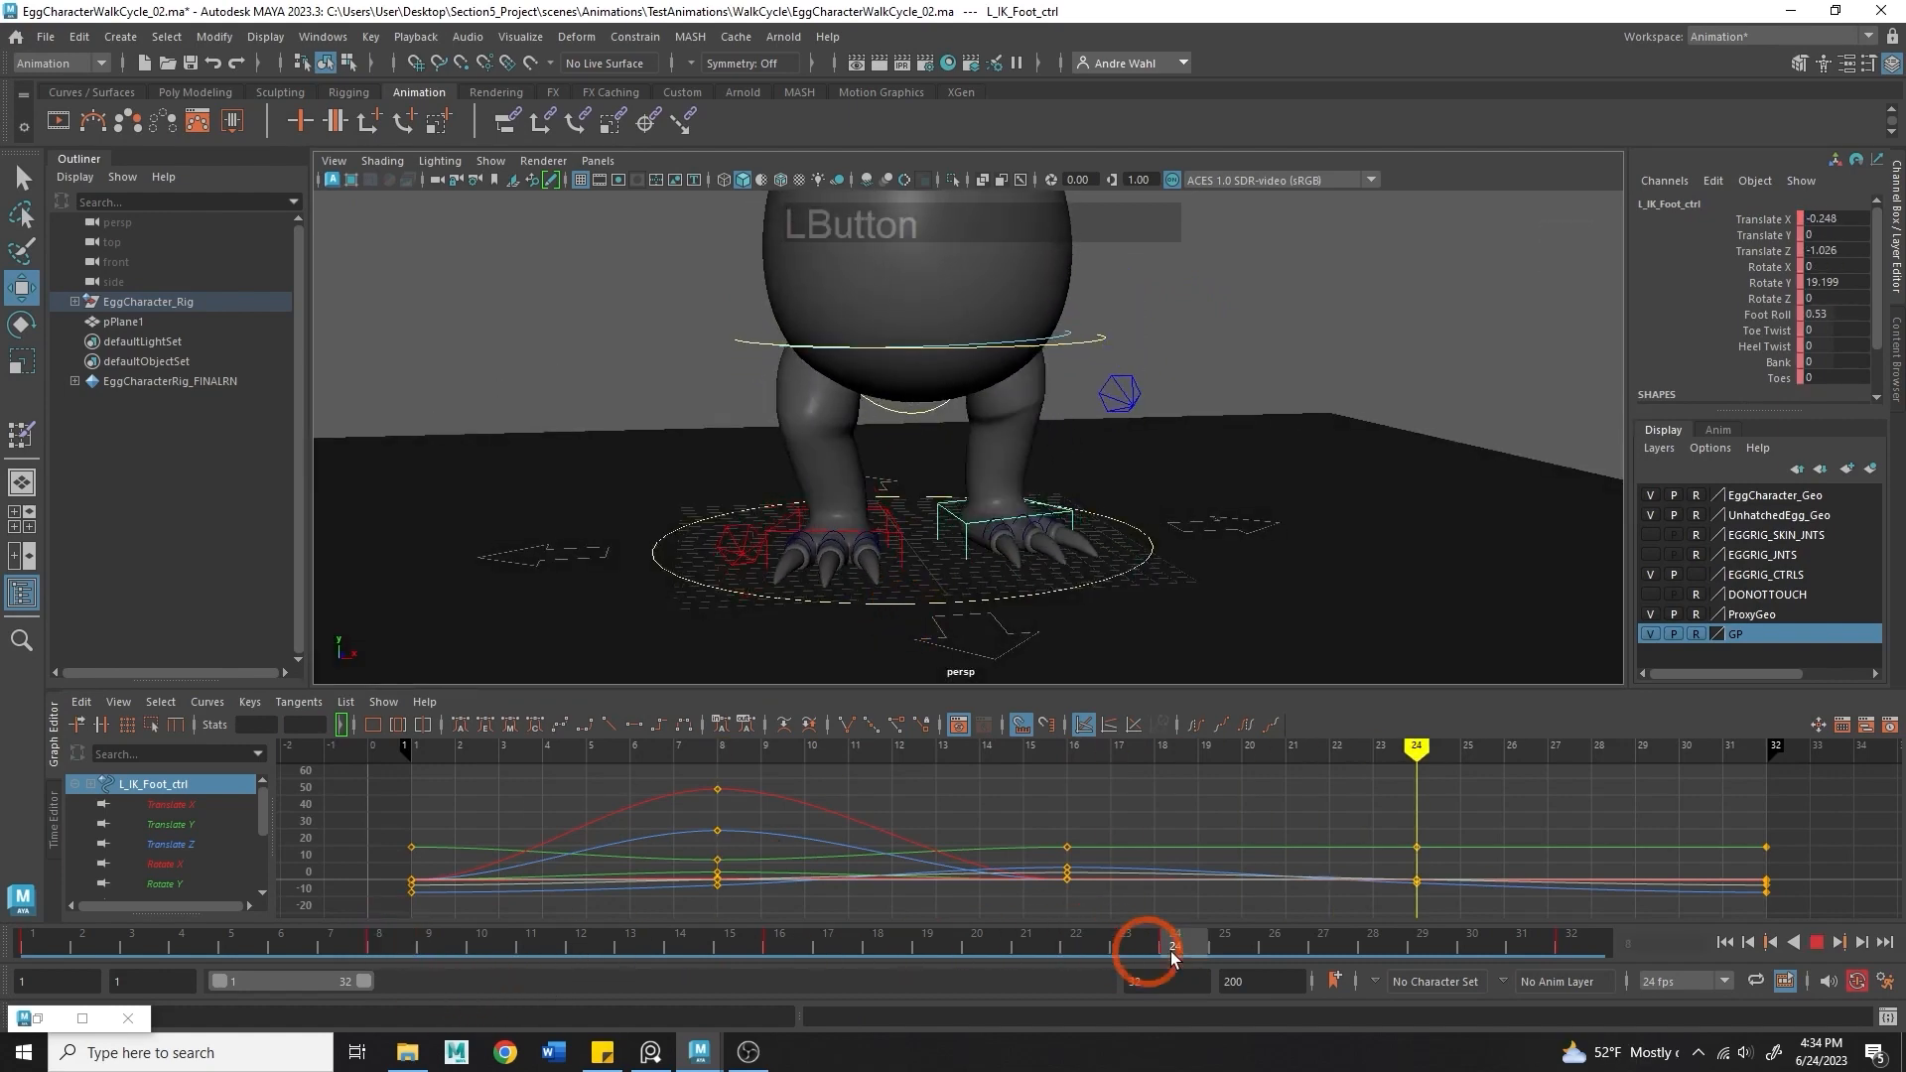
{"action": "left_click_drag", "start_coordinate": [1052, 655], "coordinate": [1232, 499], "text": "alt"}
{"action": "left_click", "coordinate": [936, 536]}
{"action": "key", "text": "ctrl+z"}
{"action": "key", "text": "ctrl+z"}
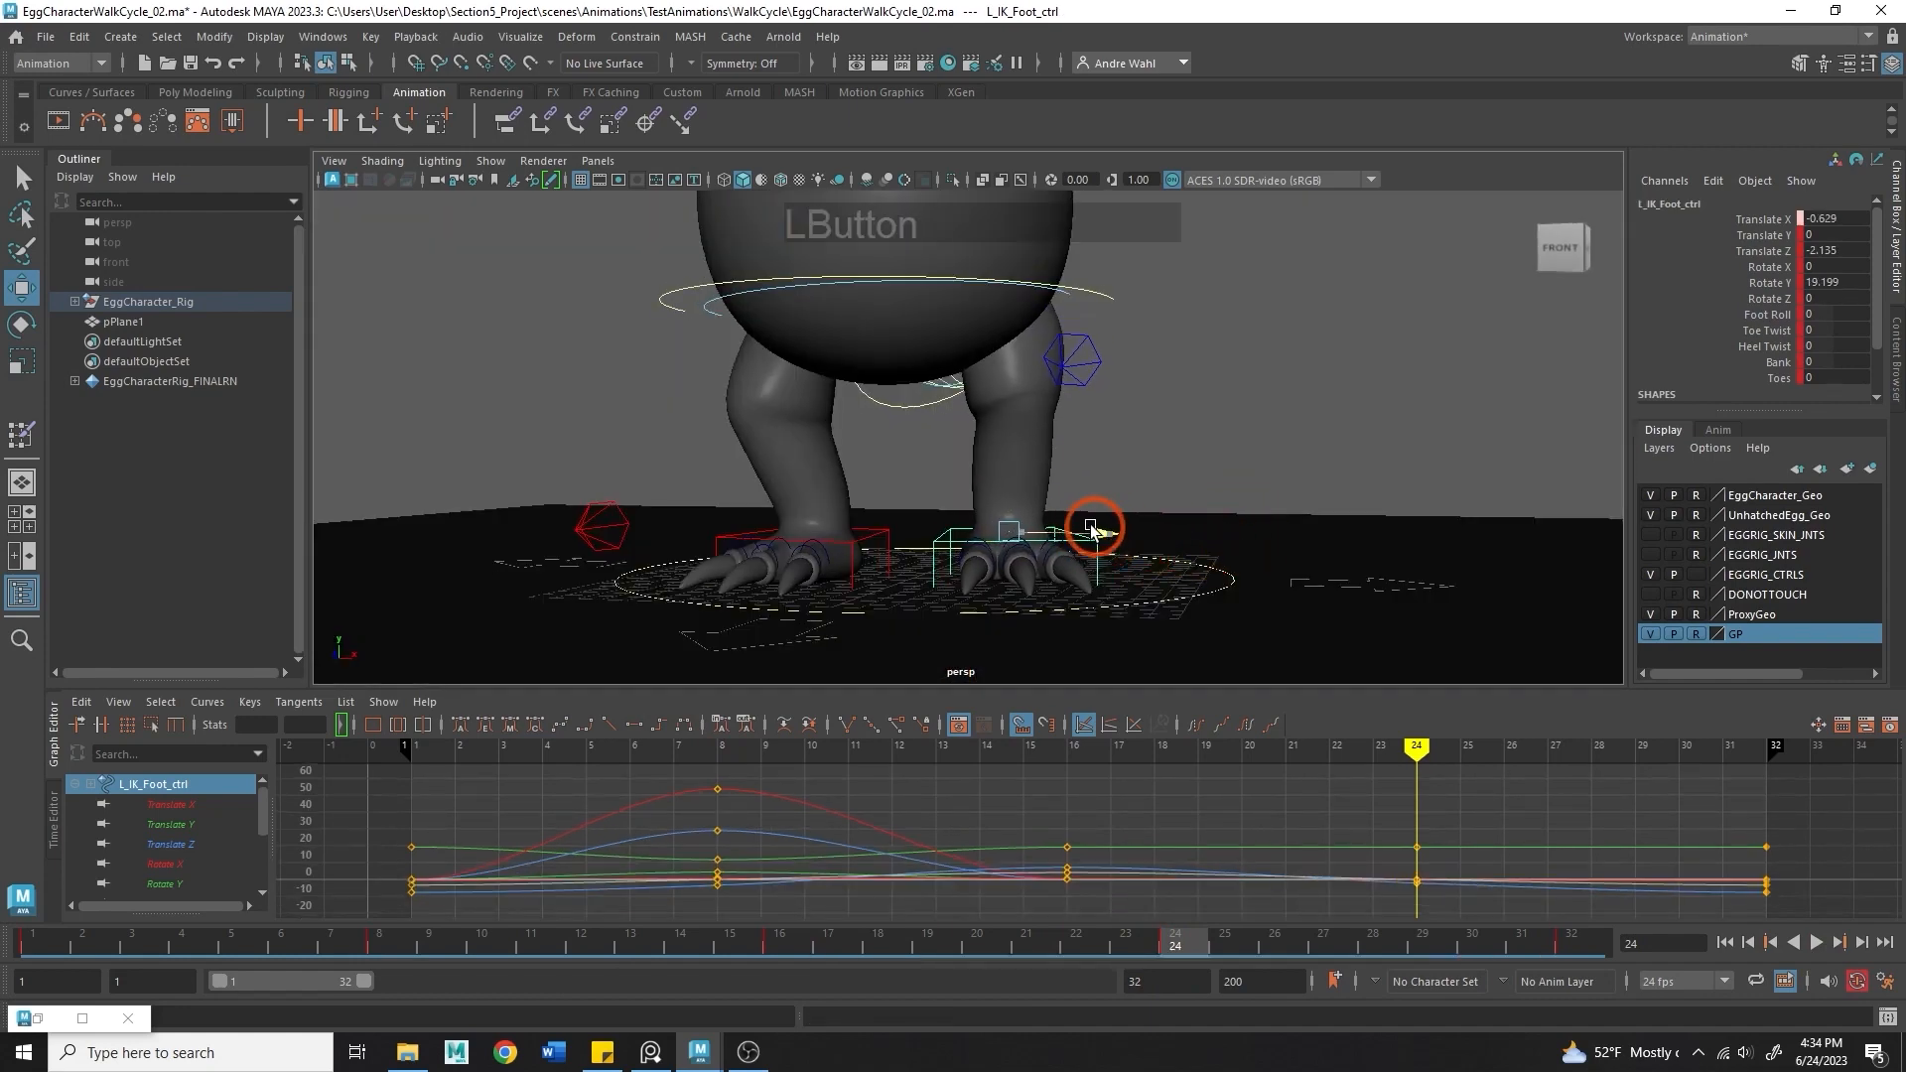
{"action": "left_click_drag", "start_coordinate": [1080, 521], "coordinate": [1077, 522]}
{"action": "key", "text": "ctrl+z"}
{"action": "left_click_drag", "start_coordinate": [996, 599], "coordinate": [851, 596], "text": "alt"}
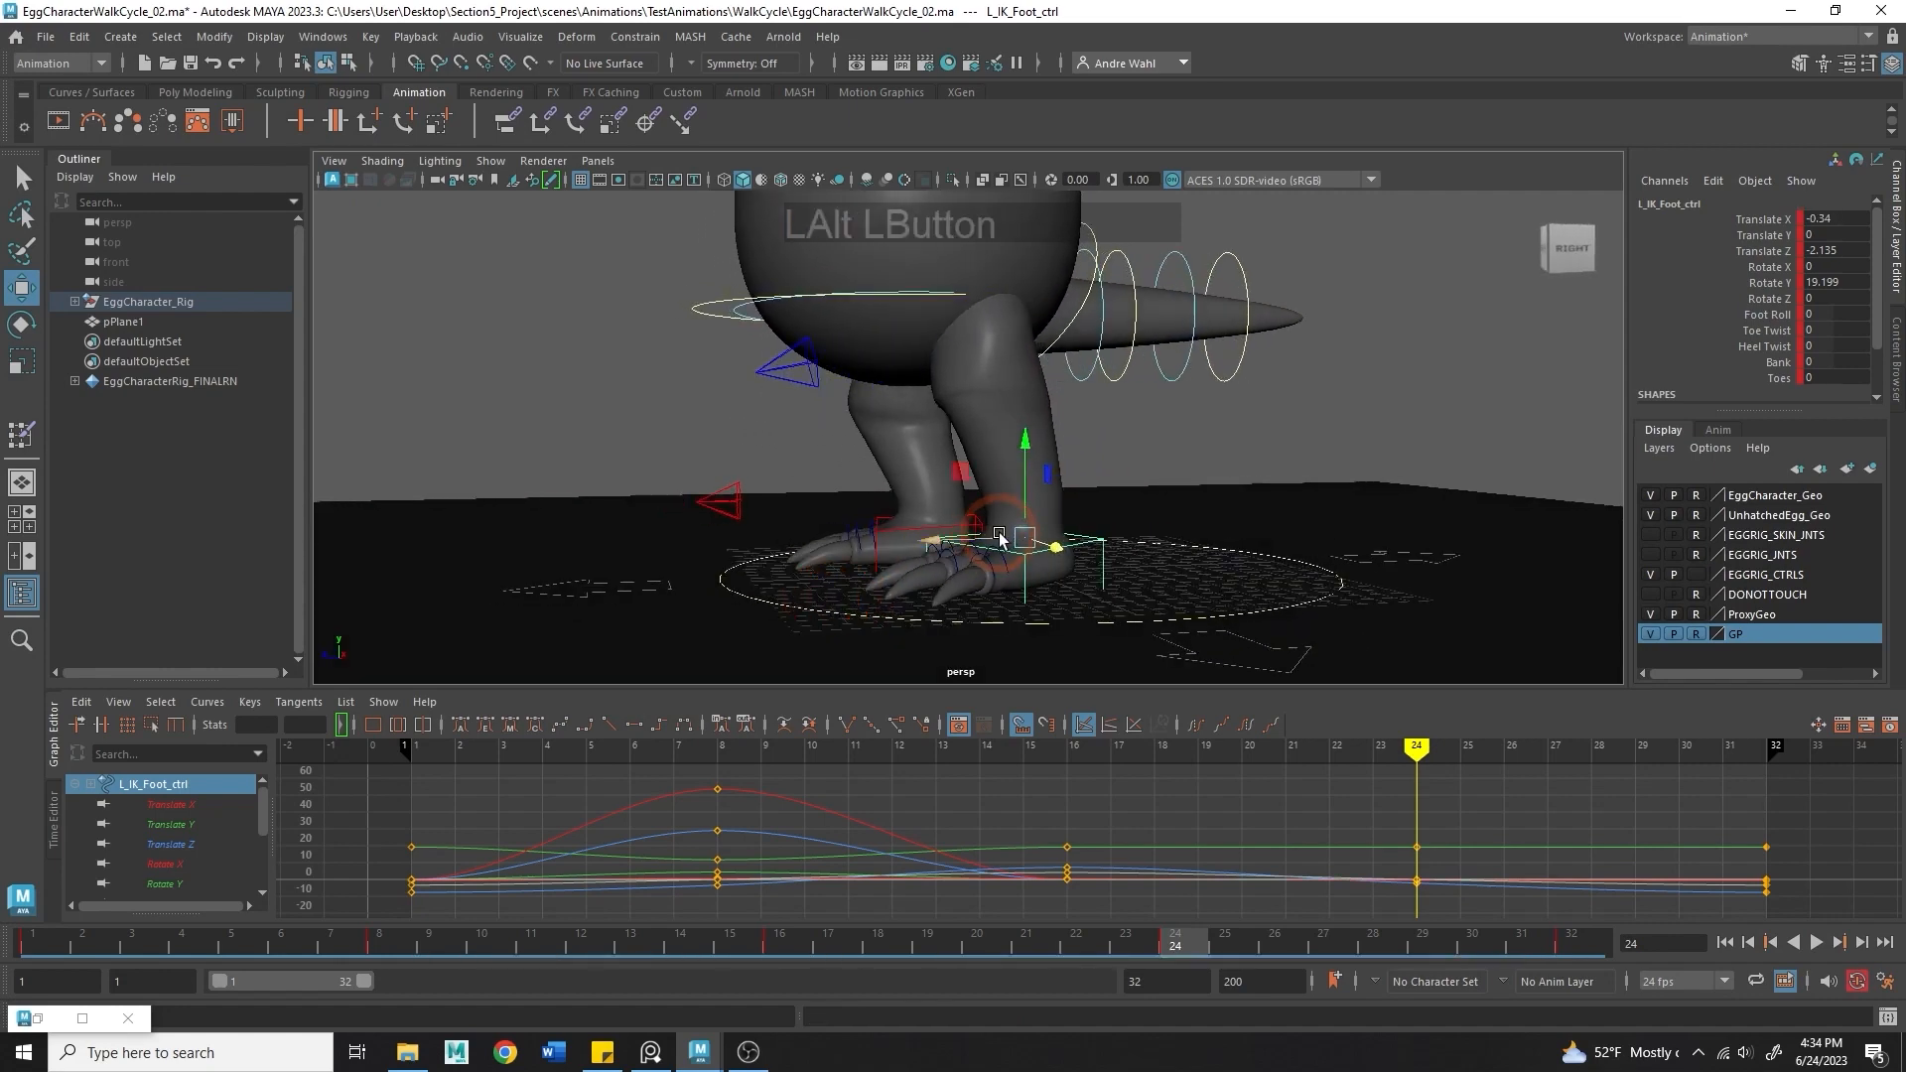
{"action": "mouse_move", "coordinate": [985, 537]}
{"action": "left_mouse_down"}
{"action": "mouse_move", "coordinate": [928, 536]}
{"action": "mouse_move", "coordinate": [987, 536]}
{"action": "left_mouse_up"}
{"action": "key", "text": "ctrl+z"}
- Try lowering the root control at frame 24 to a Translate Y of about 1.52
{"action": "right_click_drag", "start_coordinate": [1290, 490], "coordinate": [1142, 481], "text": "alt"}
{"action": "left_click_drag", "start_coordinate": [1142, 481], "coordinate": [1273, 458], "text": "alt"}
{"action": "left_click", "coordinate": [809, 325]}
{"action": "left_click_drag", "start_coordinate": [904, 350], "coordinate": [910, 367], "text": "alt"}
{"action": "left_click_drag", "start_coordinate": [909, 307], "coordinate": [907, 318]}
{"action": "left_click_drag", "start_coordinate": [1032, 484], "coordinate": [852, 504], "text": "alt"}
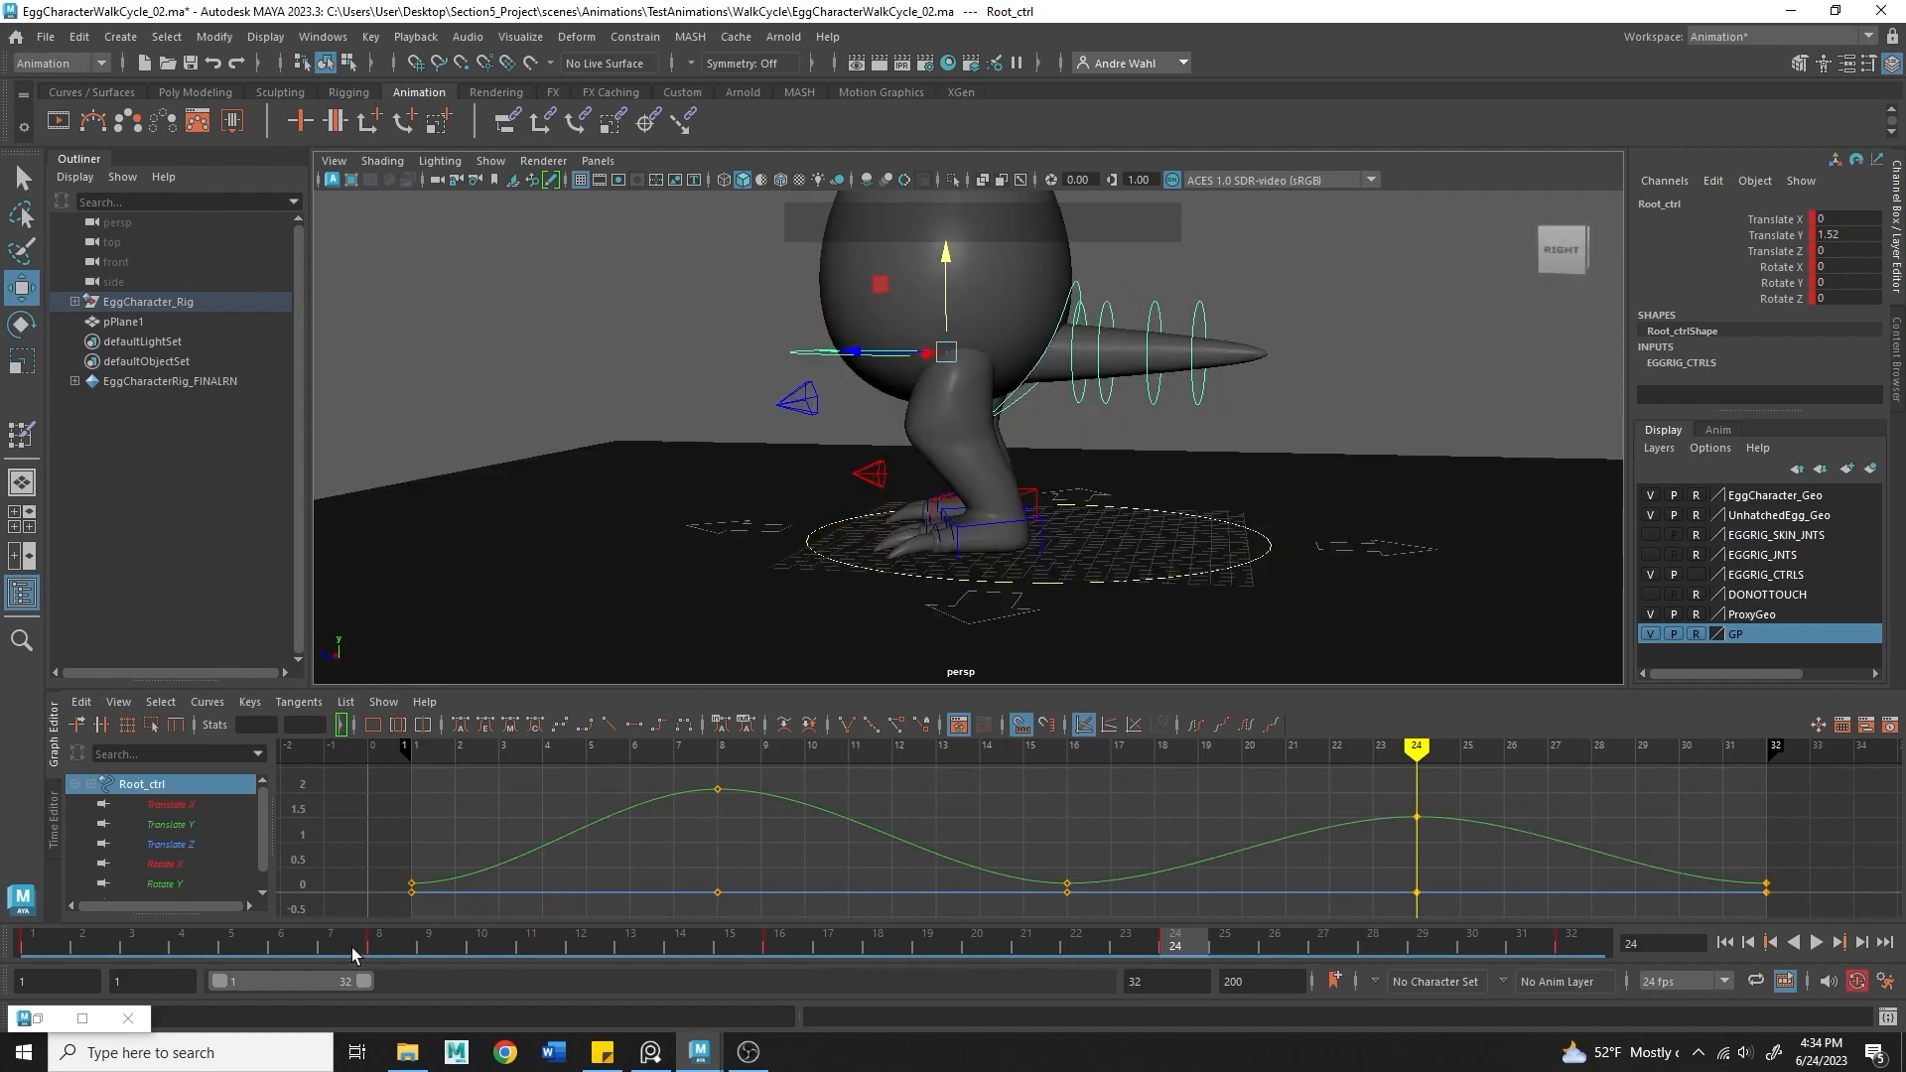
- Compare the root height with frame 8, and paste the copied frame 8 keys onto the root control at frame 24
{"action": "left_click", "coordinate": [383, 945]}
{"action": "left_click_drag", "start_coordinate": [993, 536], "coordinate": [1525, 533], "text": "alt"}
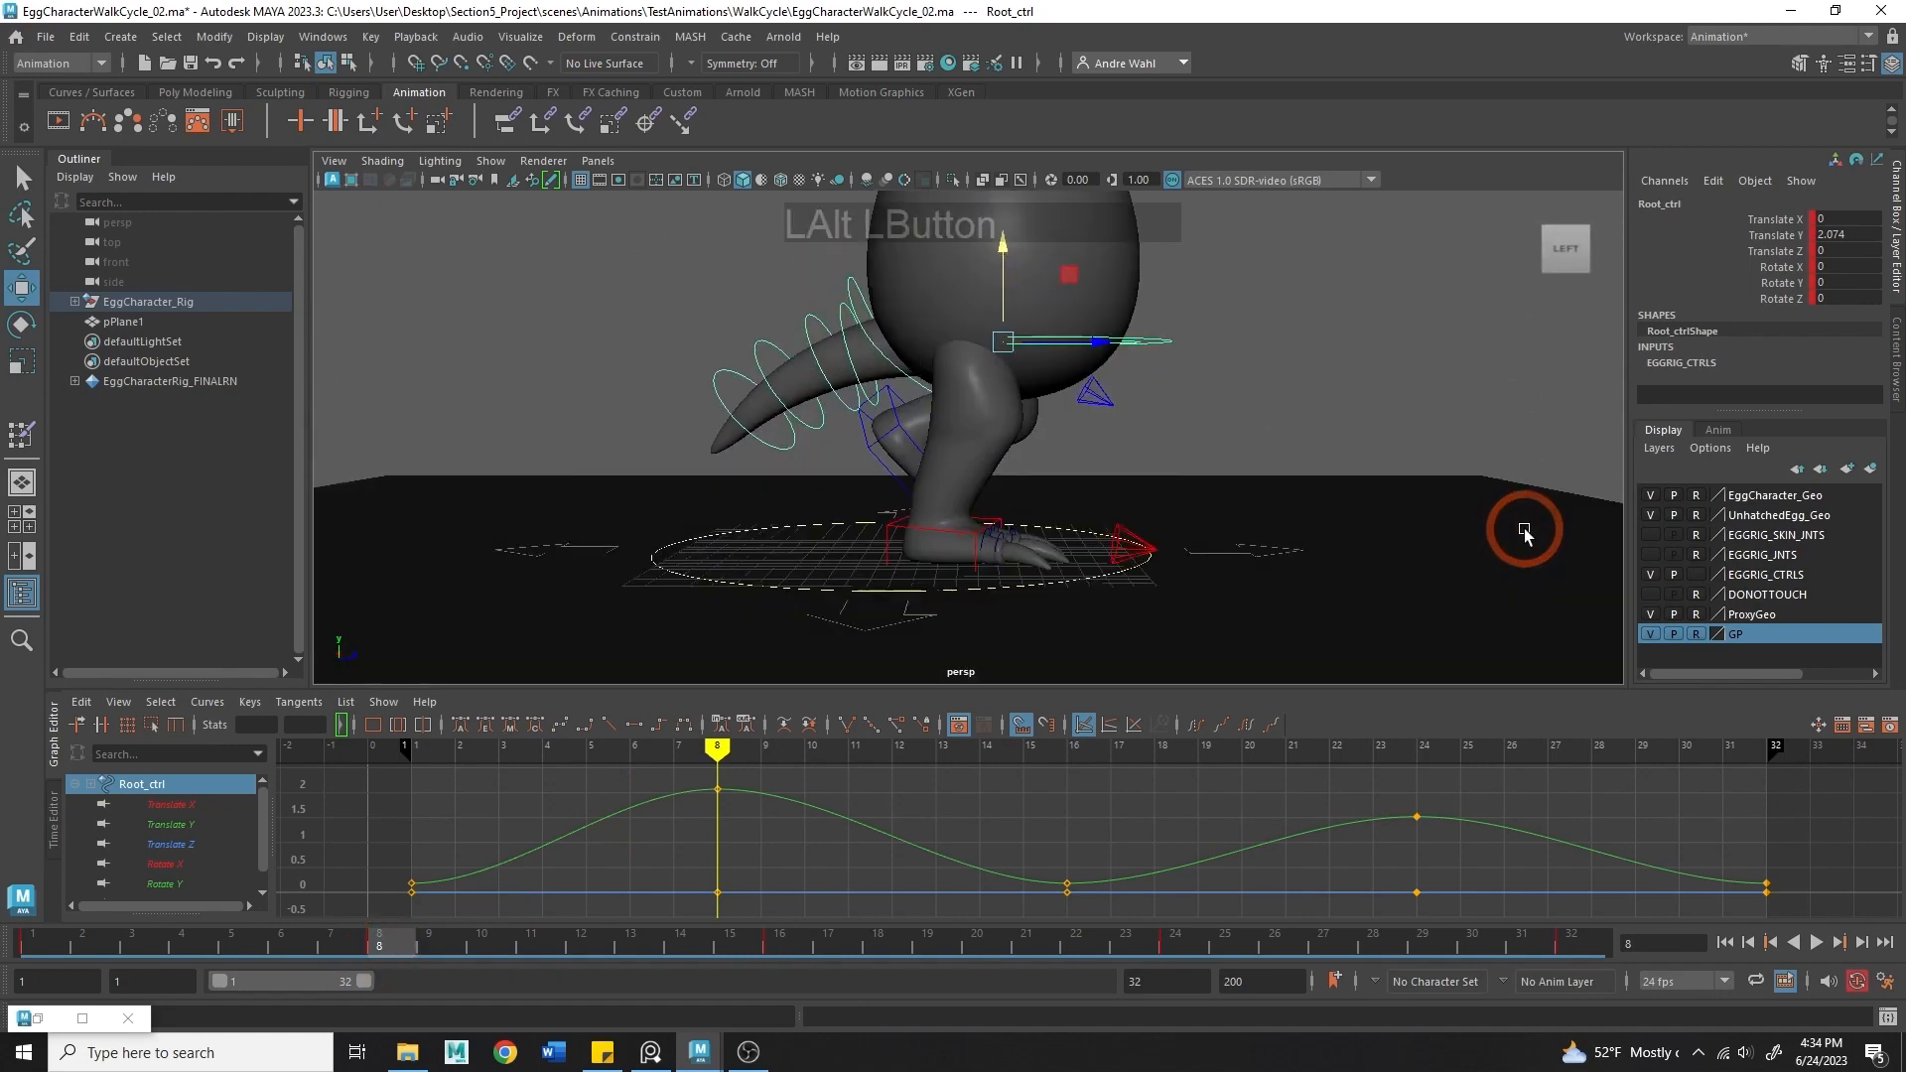
{"action": "left_click_drag", "start_coordinate": [783, 938], "coordinate": [1174, 944]}
{"action": "left_click_drag", "start_coordinate": [1092, 536], "coordinate": [742, 544], "text": "alt"}
{"action": "right_click_drag", "start_coordinate": [1264, 787], "coordinate": [1242, 809], "text": "alt"}
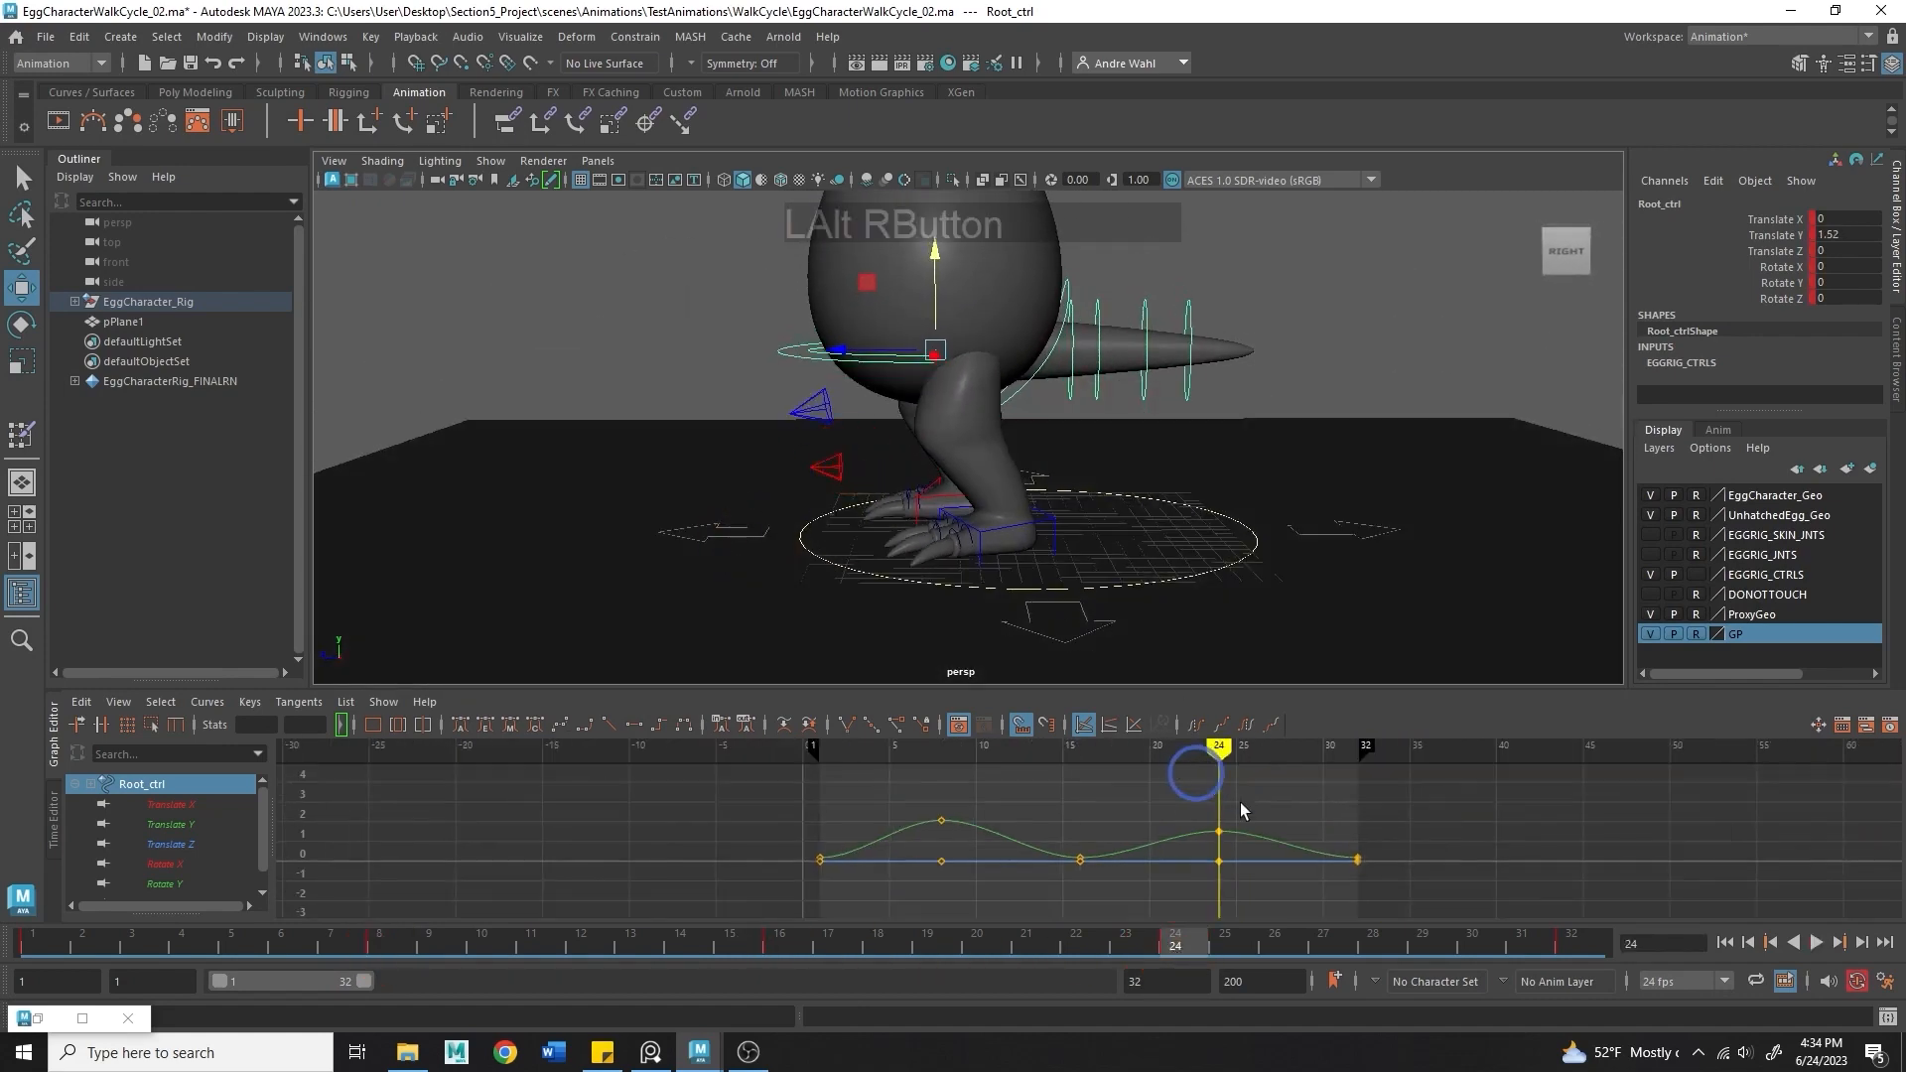
{"action": "left_click", "coordinate": [1234, 757]}
{"action": "key", "text": "ctrl+v"}
- Move the left IK foot control forward at frame 24 to a Translate Z of about -1.06 and key it
{"action": "right_click_drag", "start_coordinate": [906, 455], "coordinate": [1054, 593], "text": "alt"}
{"action": "left_click", "coordinate": [1076, 579]}
{"action": "left_click_drag", "start_coordinate": [1076, 578], "coordinate": [907, 548], "text": "alt"}
{"action": "left_click_drag", "start_coordinate": [907, 548], "coordinate": [754, 561], "text": "alt"}
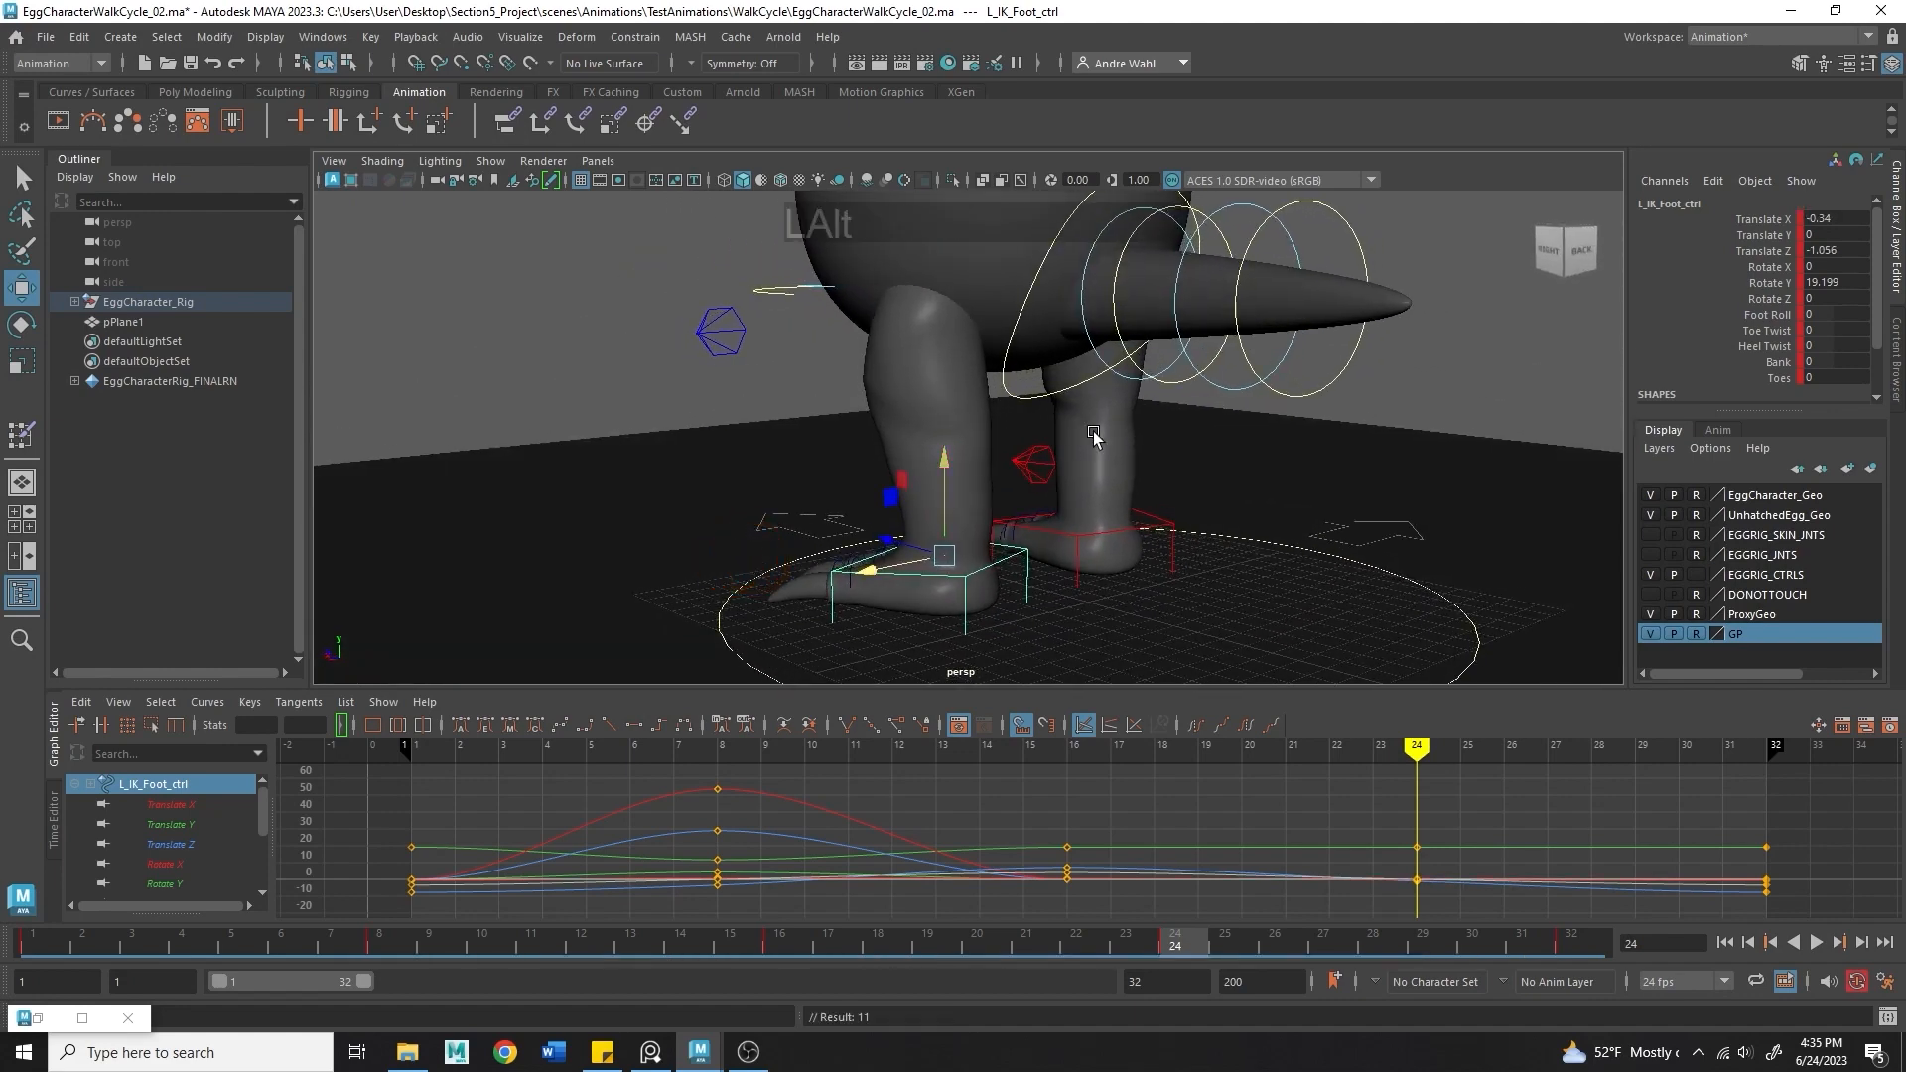
{"action": "left_click_drag", "start_coordinate": [1092, 434], "coordinate": [1358, 442], "text": "alt"}
- Turn on textured display in the viewport and scrub around frame 24 to check the planted left foot
{"action": "left_click", "coordinate": [800, 180]}
{"action": "left_click_drag", "start_coordinate": [898, 273], "coordinate": [914, 281], "text": "alt"}
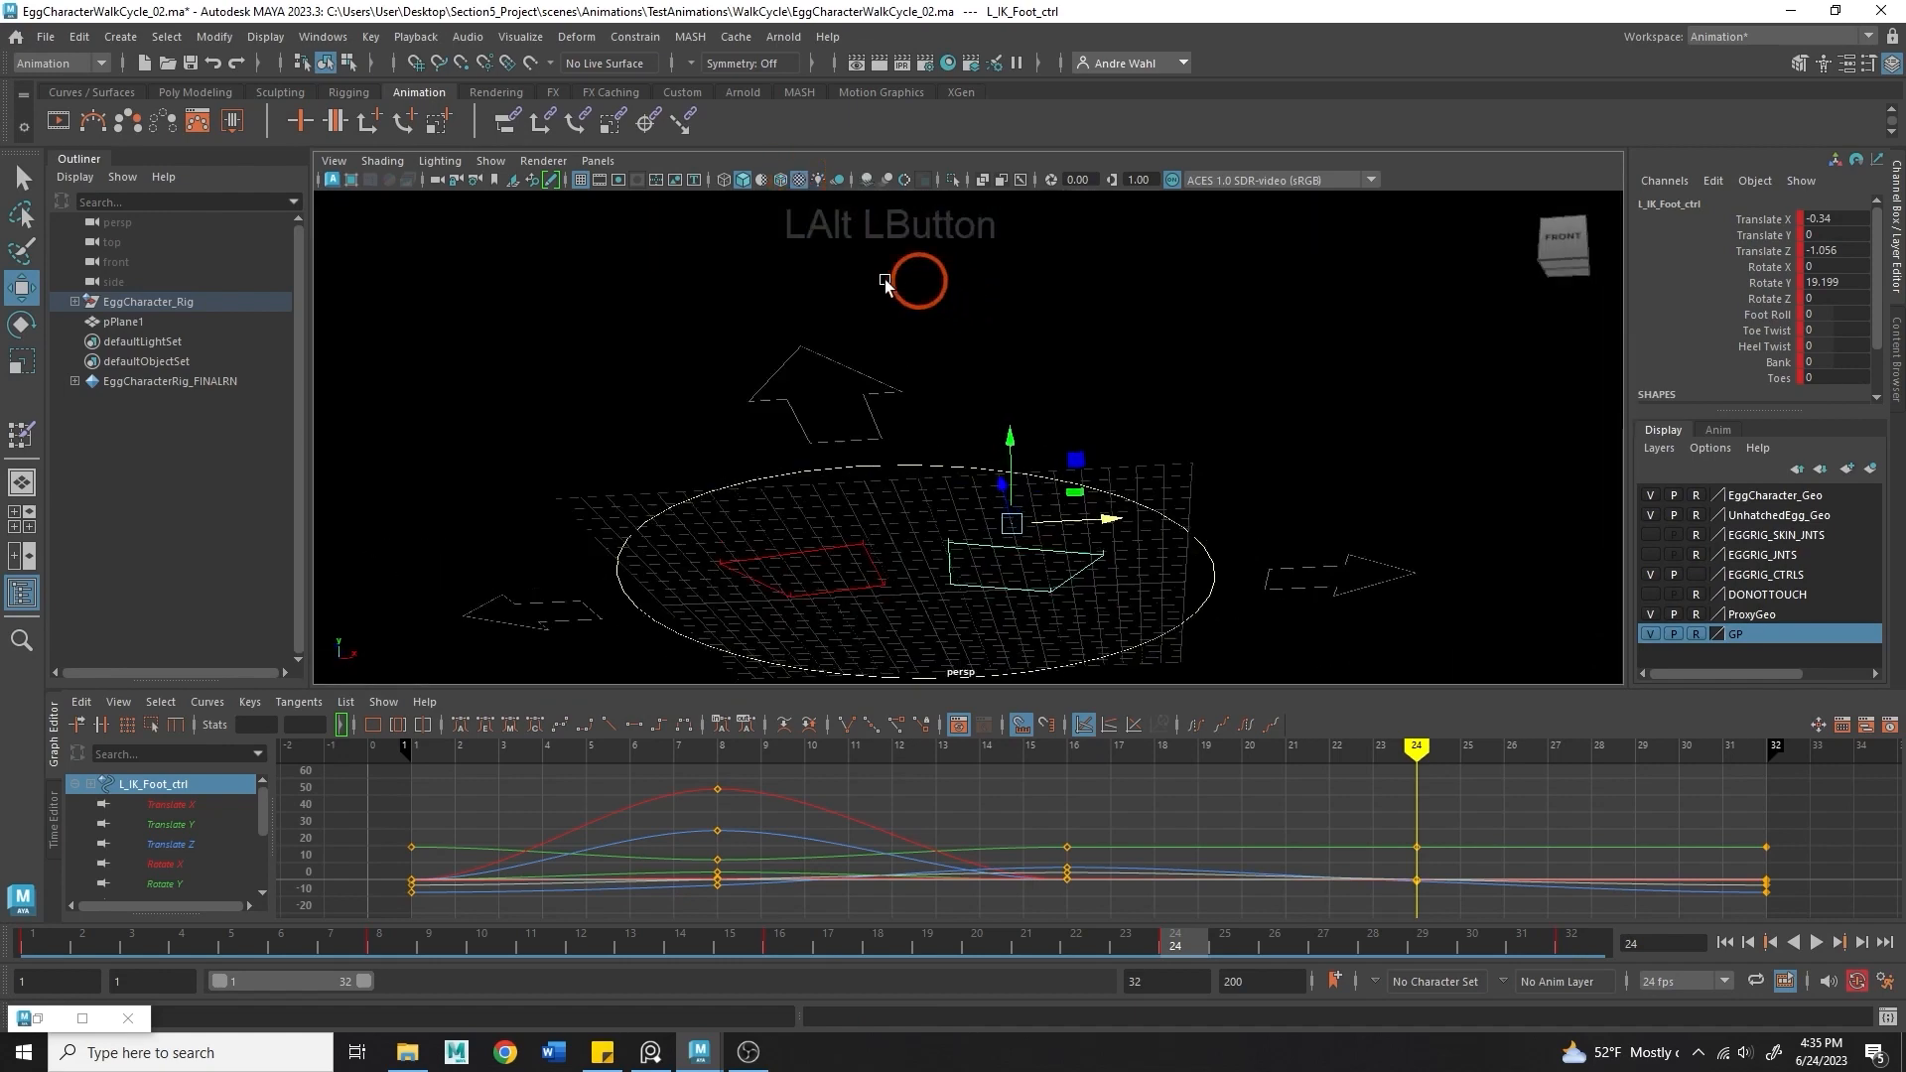
{"action": "right_click_drag", "start_coordinate": [914, 281], "coordinate": [1037, 397], "text": "alt"}
{"action": "mouse_move", "coordinate": [1194, 948]}
{"action": "left_mouse_down"}
{"action": "mouse_move", "coordinate": [1076, 915]}
{"action": "mouse_move", "coordinate": [1187, 956]}
{"action": "left_mouse_up"}
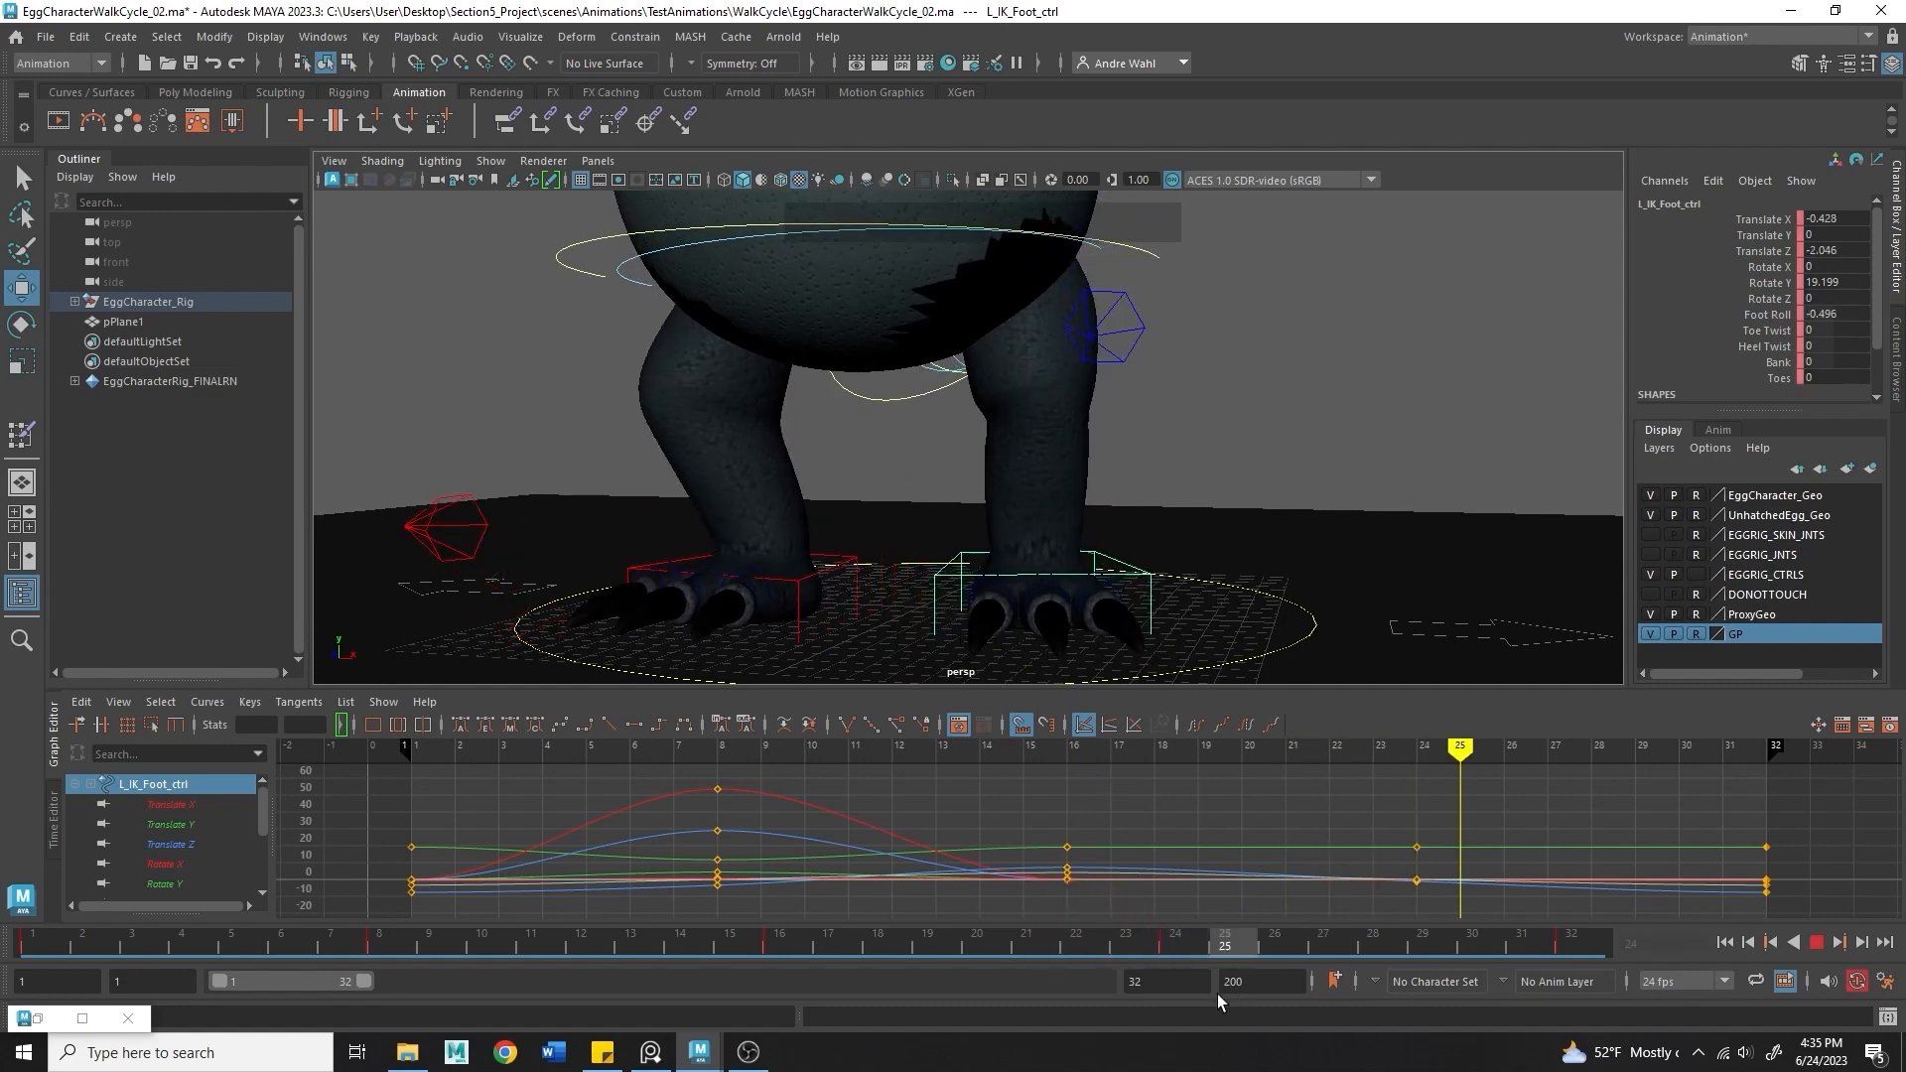
- Raise and tilt the right IK foot control at frame 24 to about Translate Y 2.76 and Rotate X 40.16, with Foot Roll 0
{"action": "left_click_drag", "start_coordinate": [1082, 627], "coordinate": [1023, 585], "text": "alt"}
{"action": "right_click_drag", "start_coordinate": [1022, 586], "coordinate": [864, 580], "text": "alt"}
{"action": "left_click", "coordinate": [874, 577]}
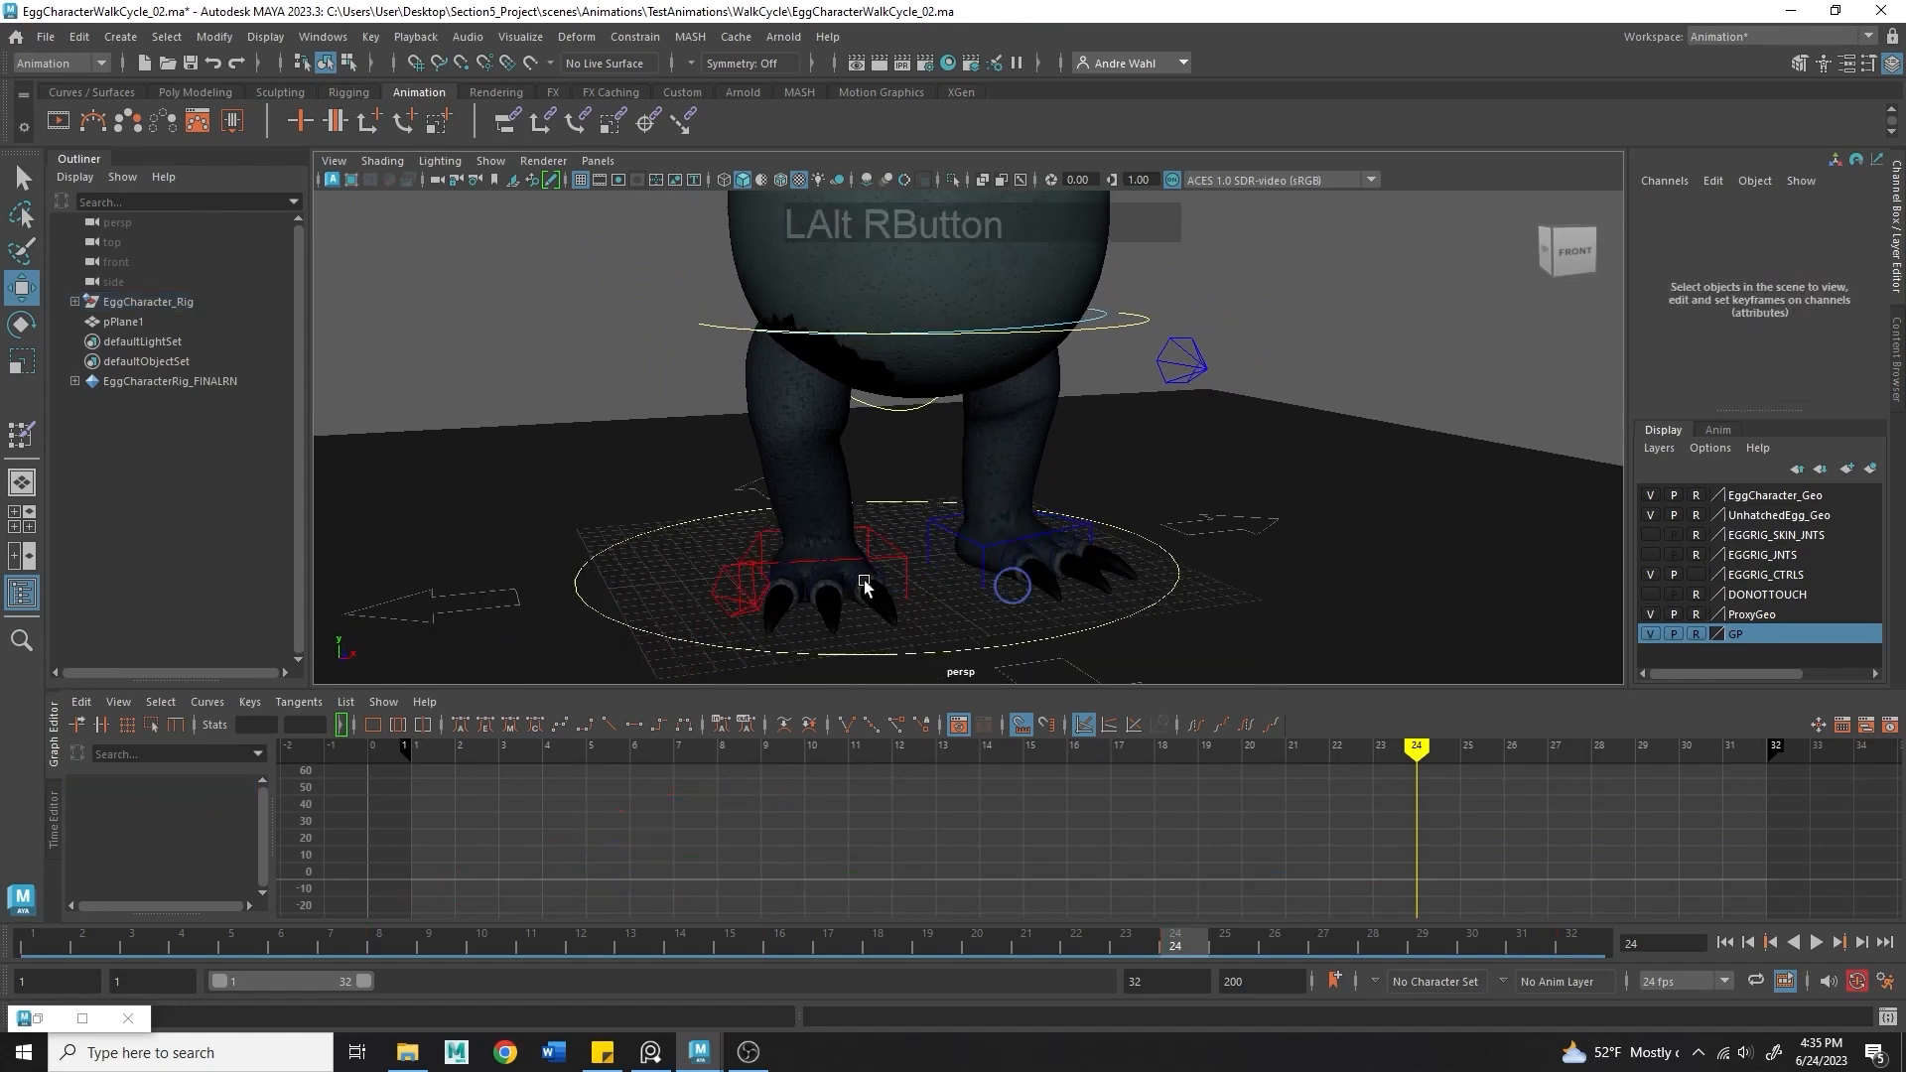
{"action": "left_click_drag", "start_coordinate": [863, 579], "coordinate": [1109, 536], "text": "alt"}
{"action": "left_click", "coordinate": [972, 545]}
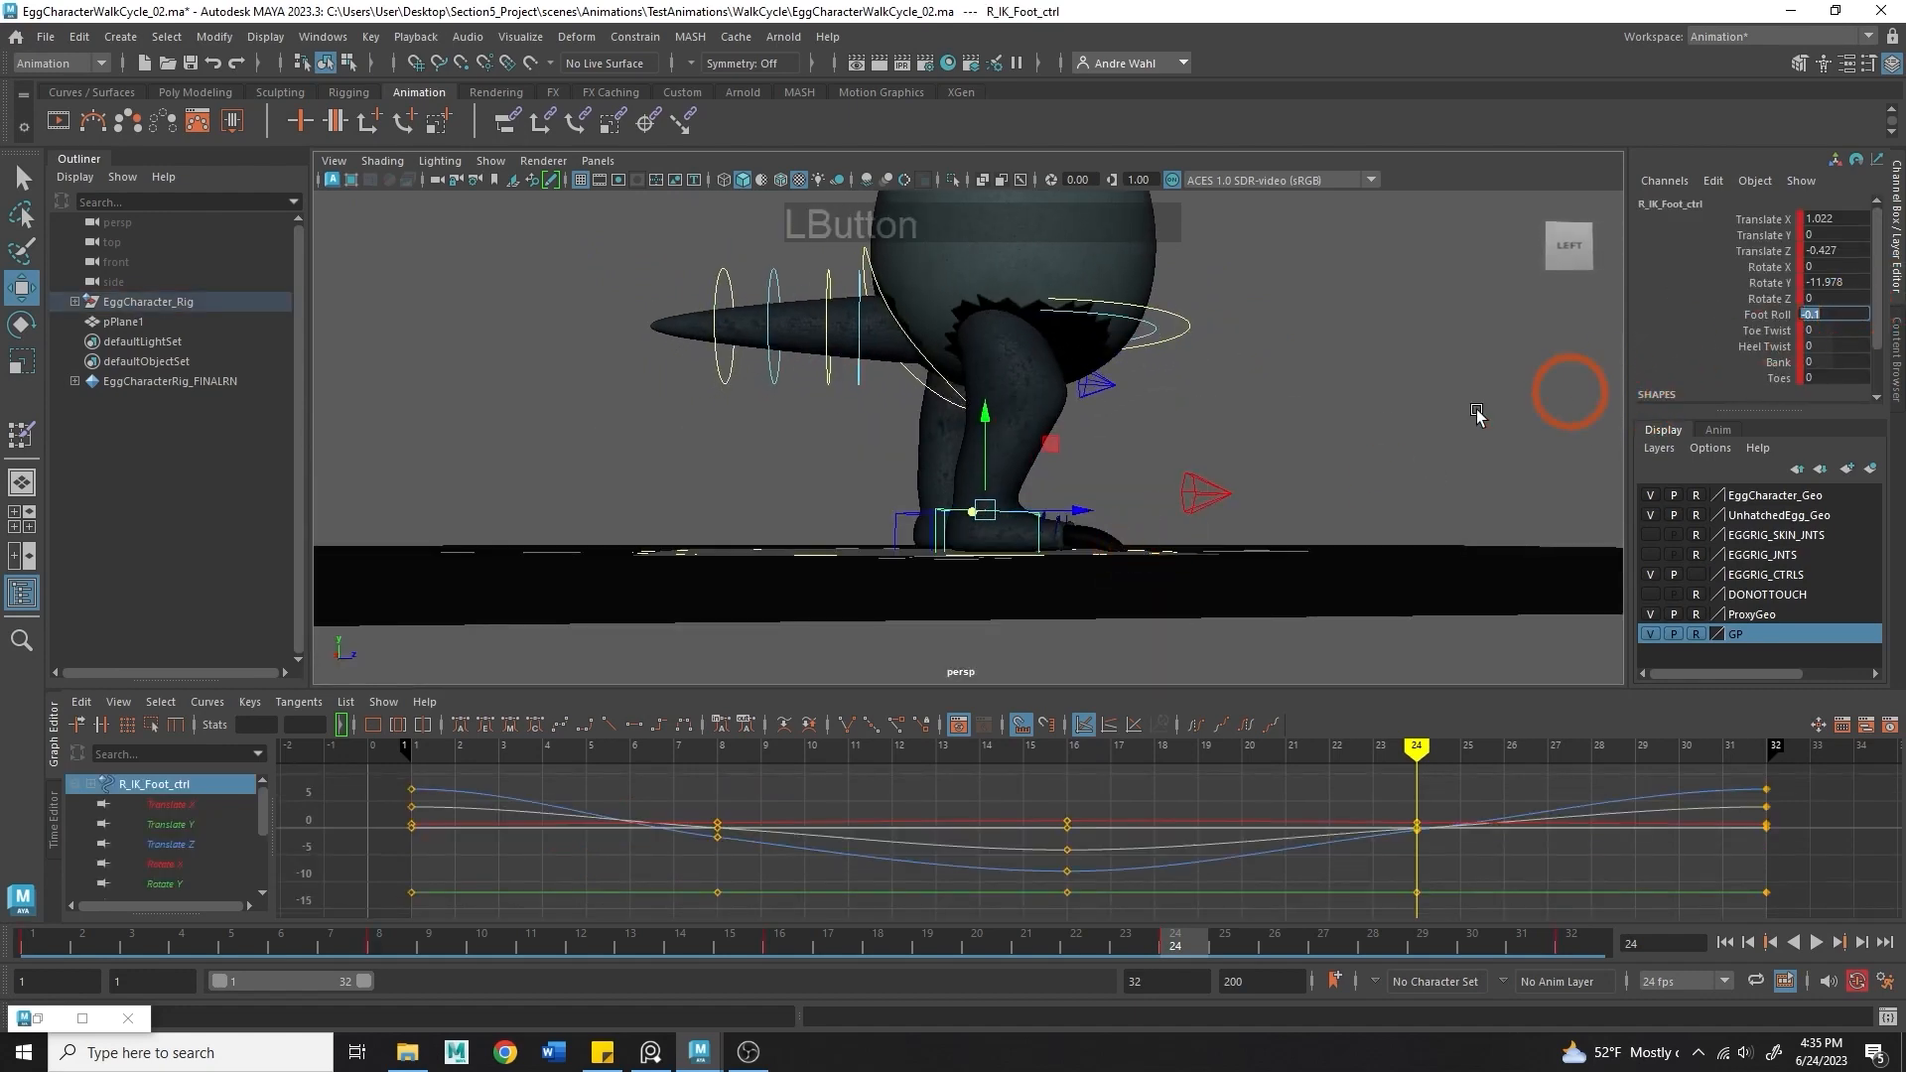
{"action": "left_click_drag", "start_coordinate": [985, 446], "coordinate": [864, 457]}
{"action": "key", "text": "e"}
{"action": "key", "text": "w"}
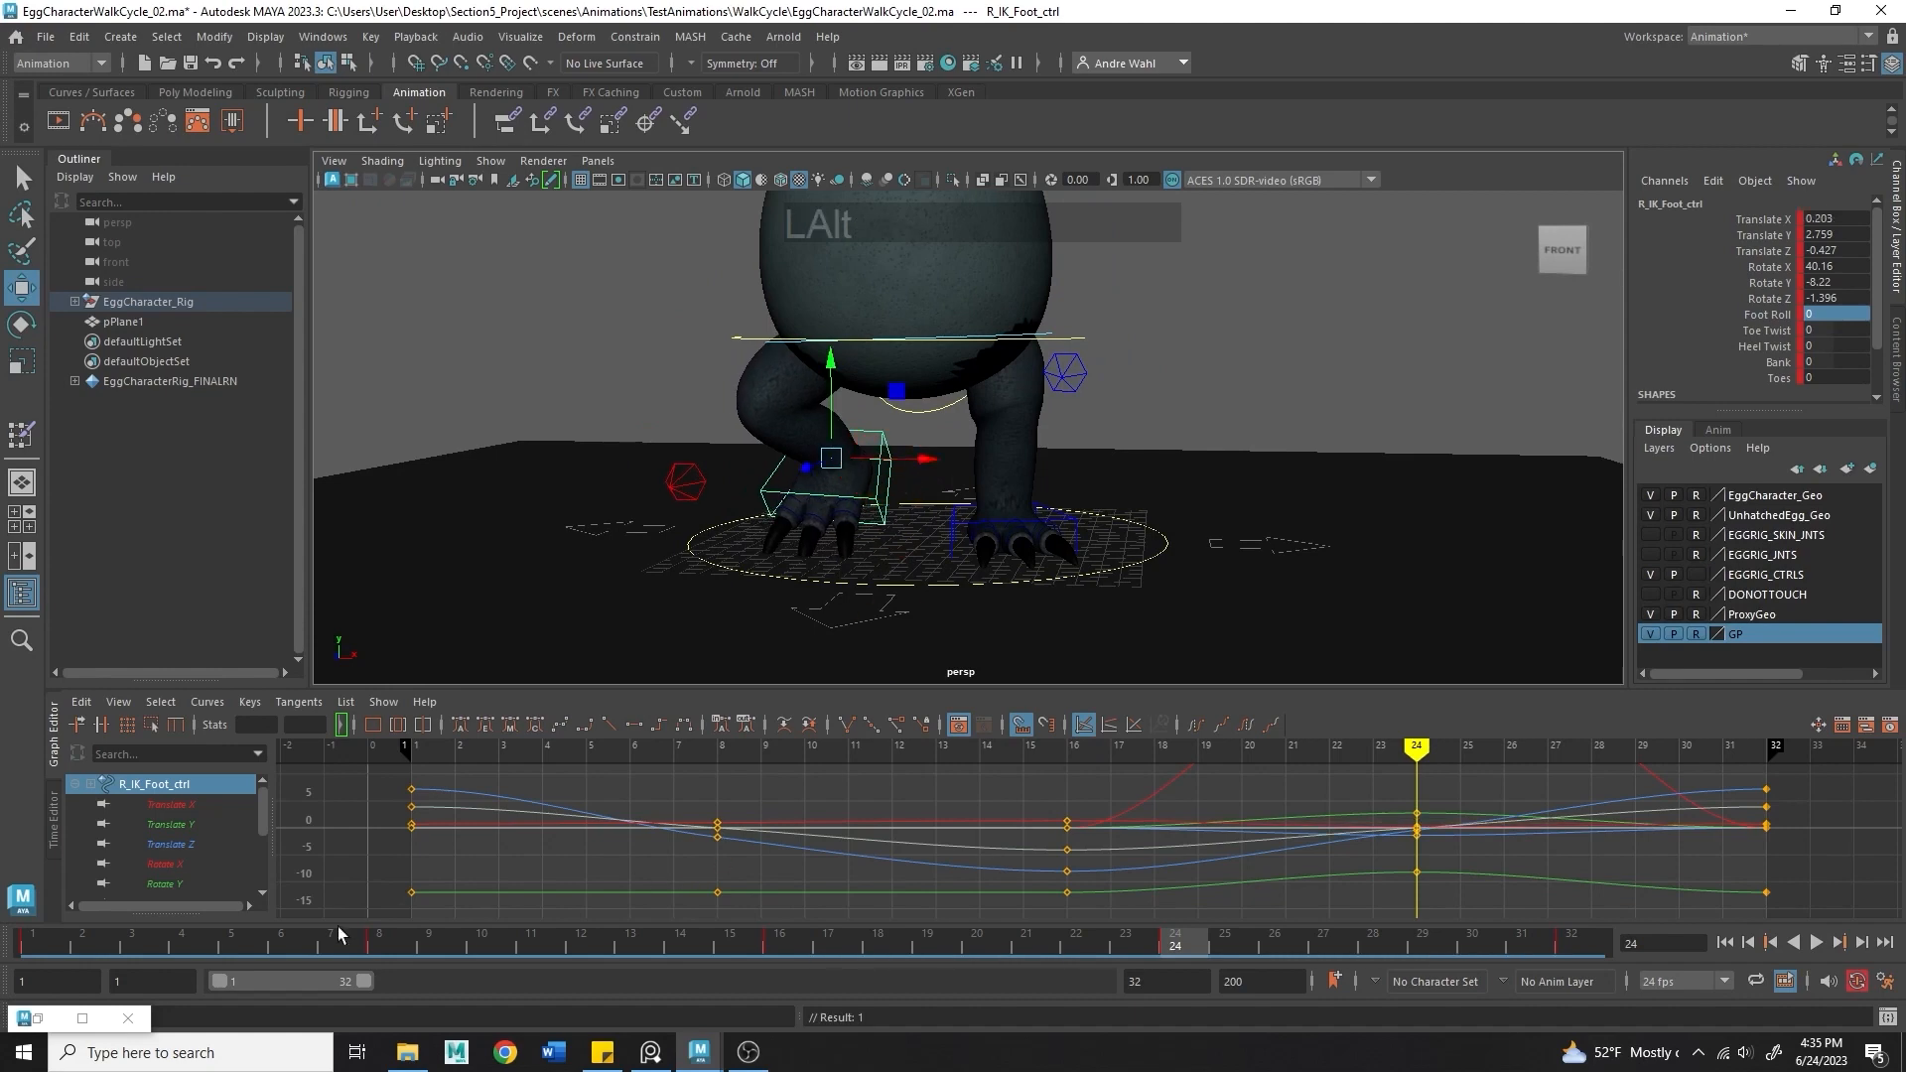
- Compare the pose with frame 8 and move the right IK foot control at frame 24 to Translate X -1.422 and Translate Y 3.539
{"action": "left_click", "coordinate": [386, 948]}
{"action": "left_click_drag", "start_coordinate": [390, 944], "coordinate": [1172, 951]}
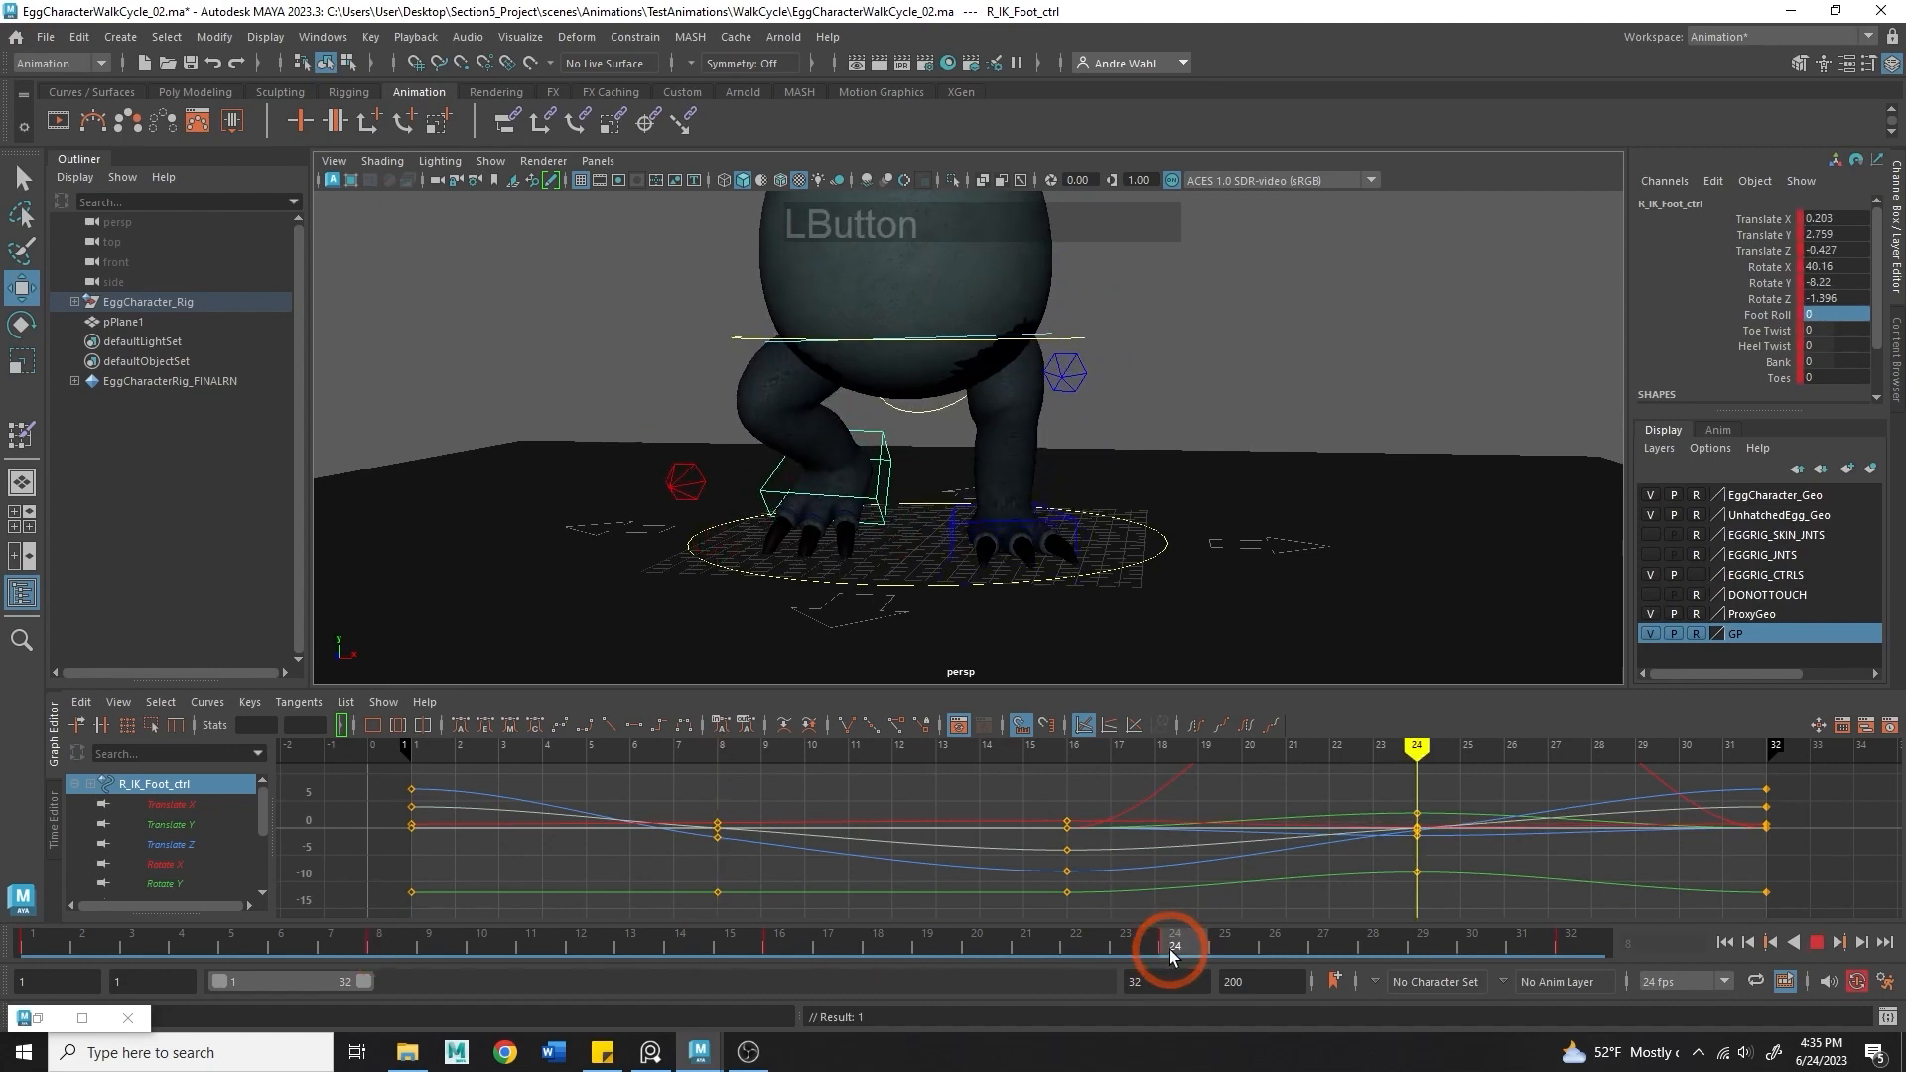
{"action": "left_click_drag", "start_coordinate": [839, 479], "coordinate": [890, 458], "text": "alt"}
{"action": "left_click_drag", "start_coordinate": [898, 459], "coordinate": [1327, 464], "text": "alt"}
{"action": "key", "text": "w"}
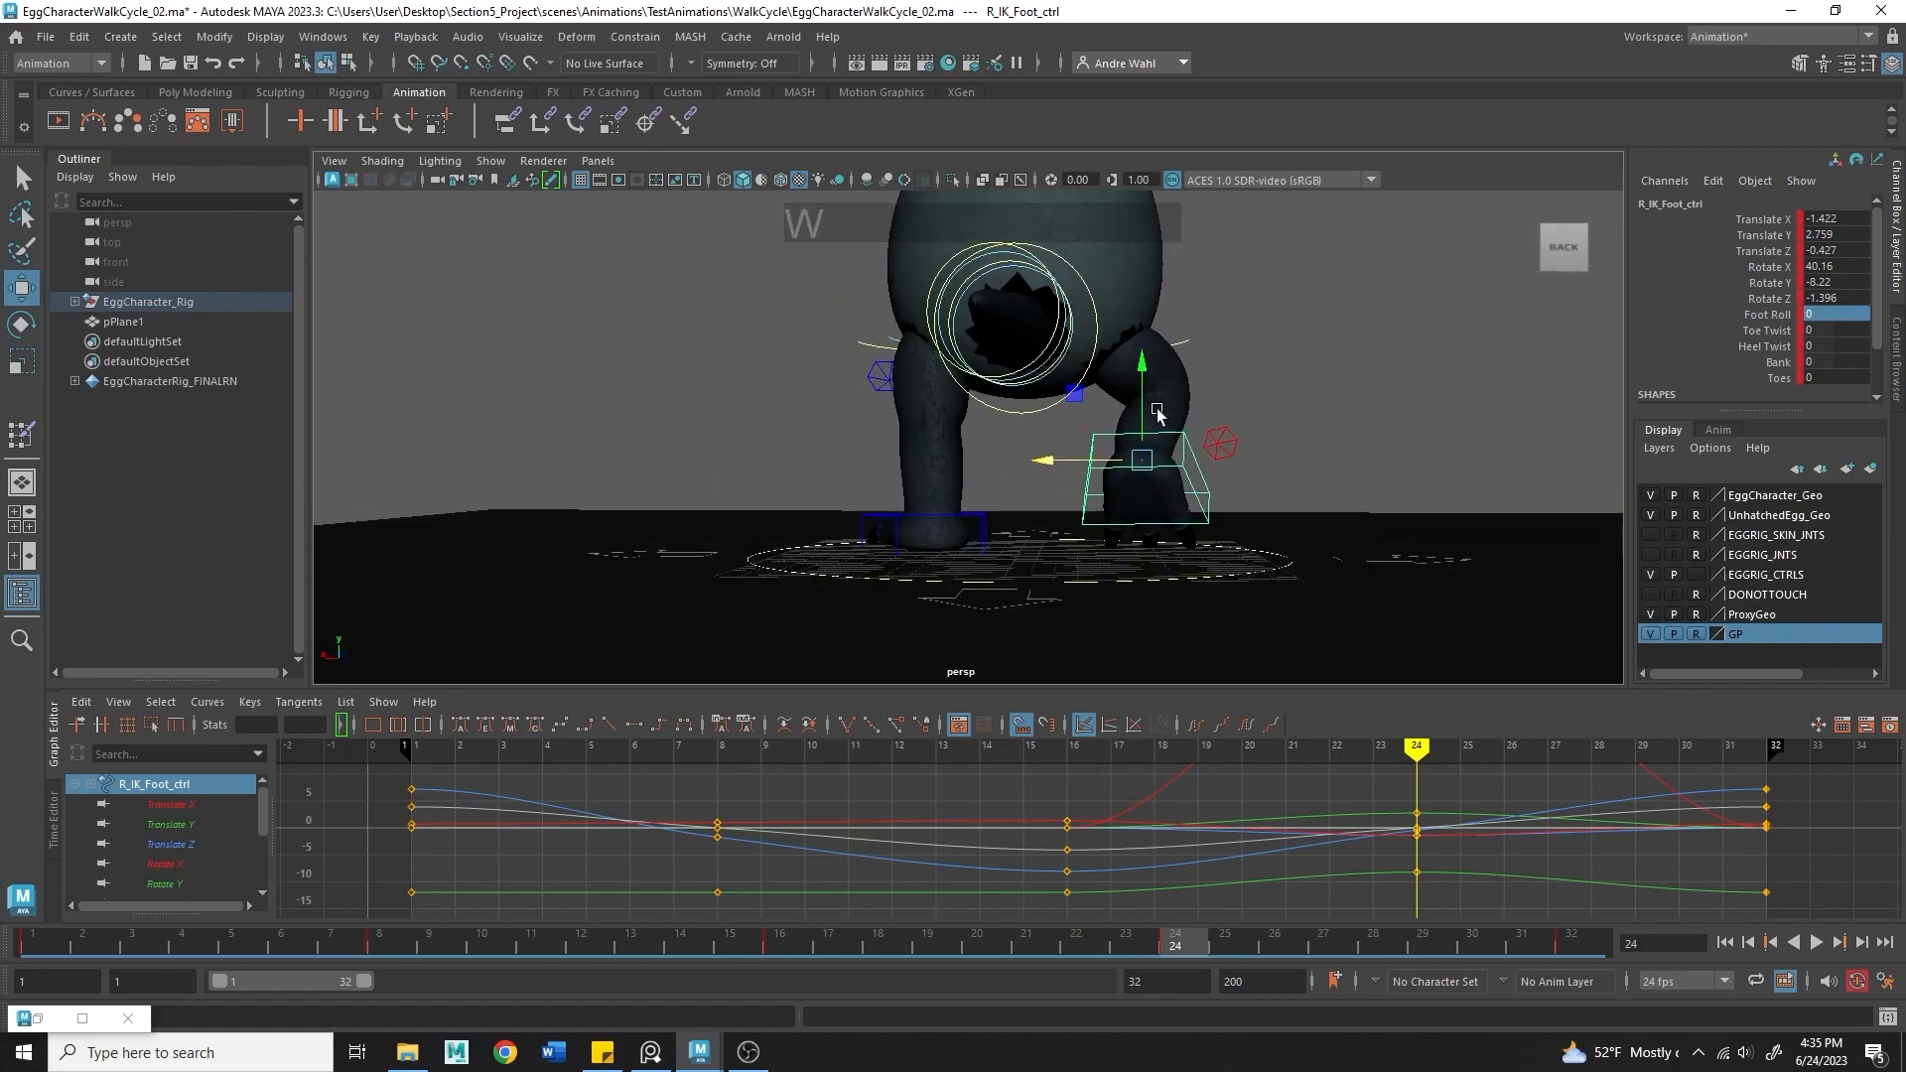
{"action": "left_click_drag", "start_coordinate": [1142, 397], "coordinate": [754, 438]}
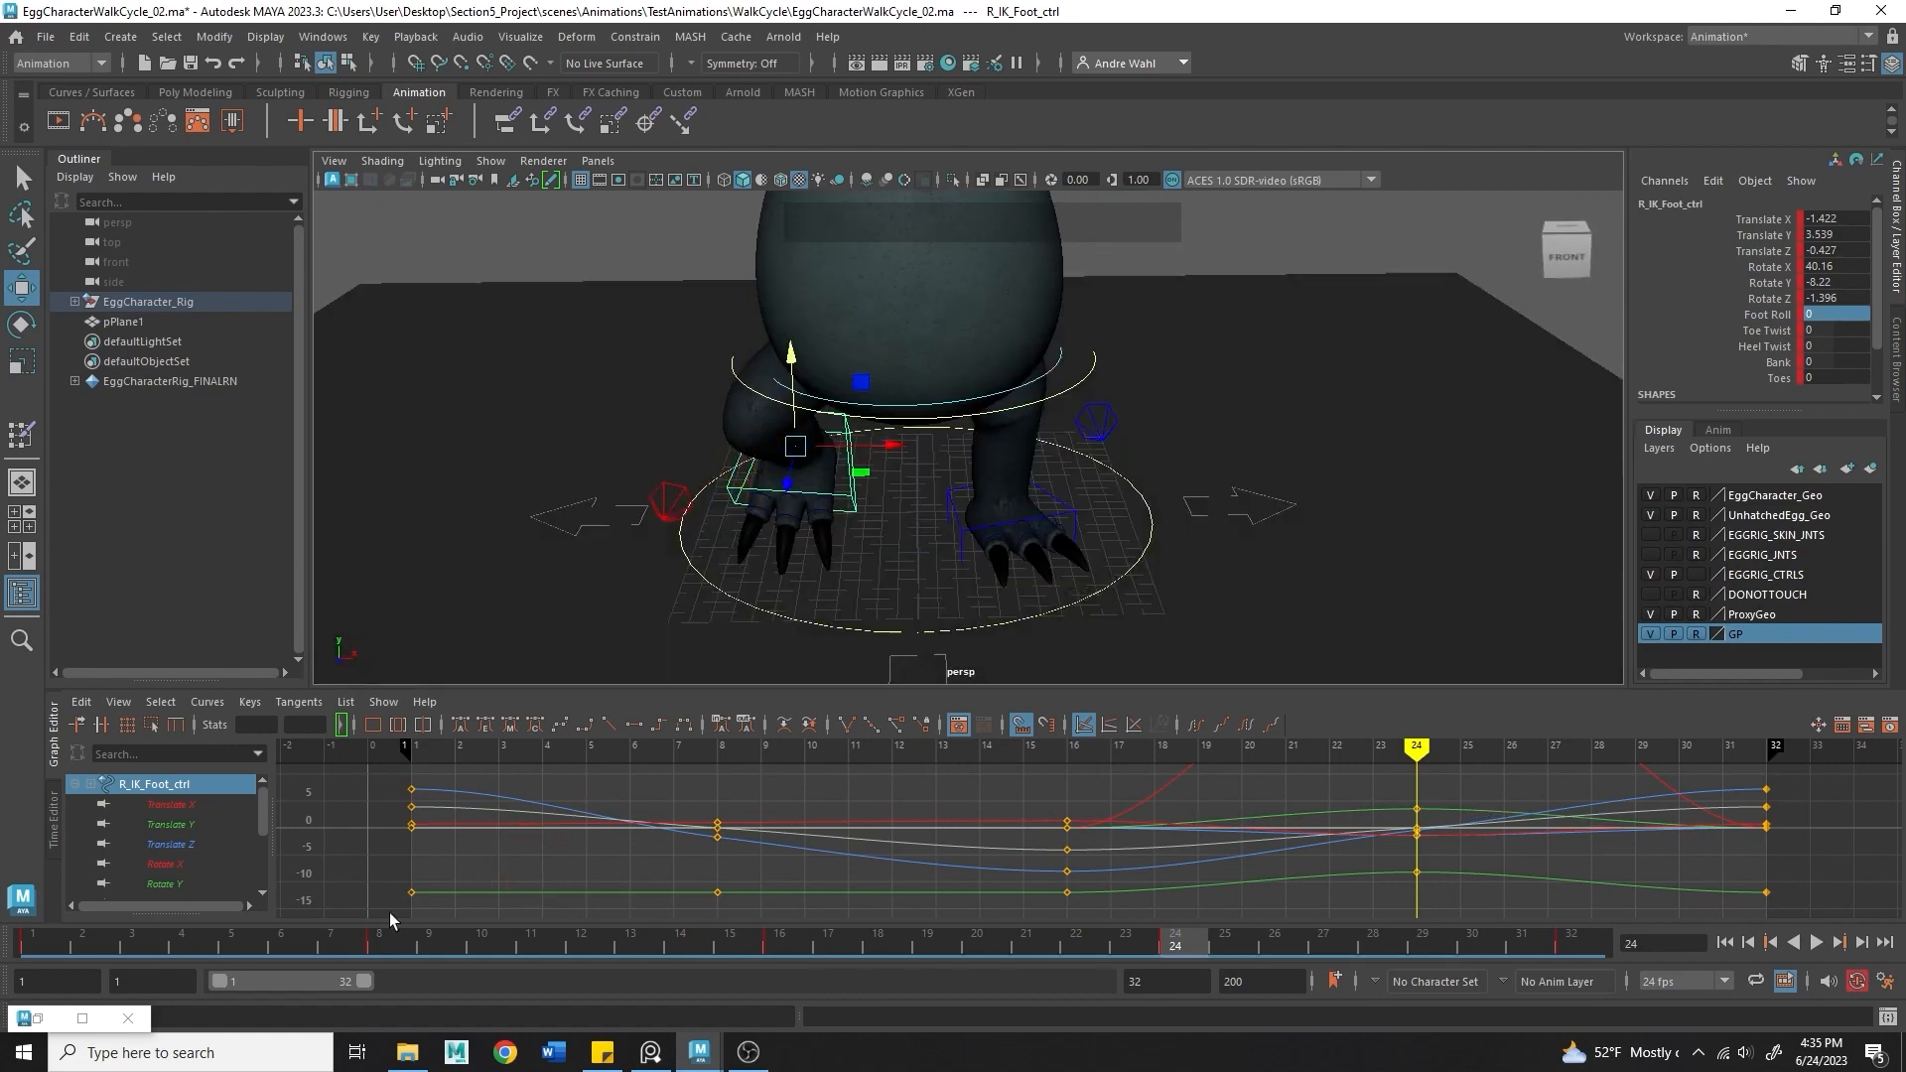
- Recheck the foot against frame 8, turn off textured display, and rotate the right IK foot control to Rotate Z -7.47 at frame 24
{"action": "left_click", "coordinate": [383, 948]}
{"action": "left_click_drag", "start_coordinate": [424, 948], "coordinate": [1171, 948]}
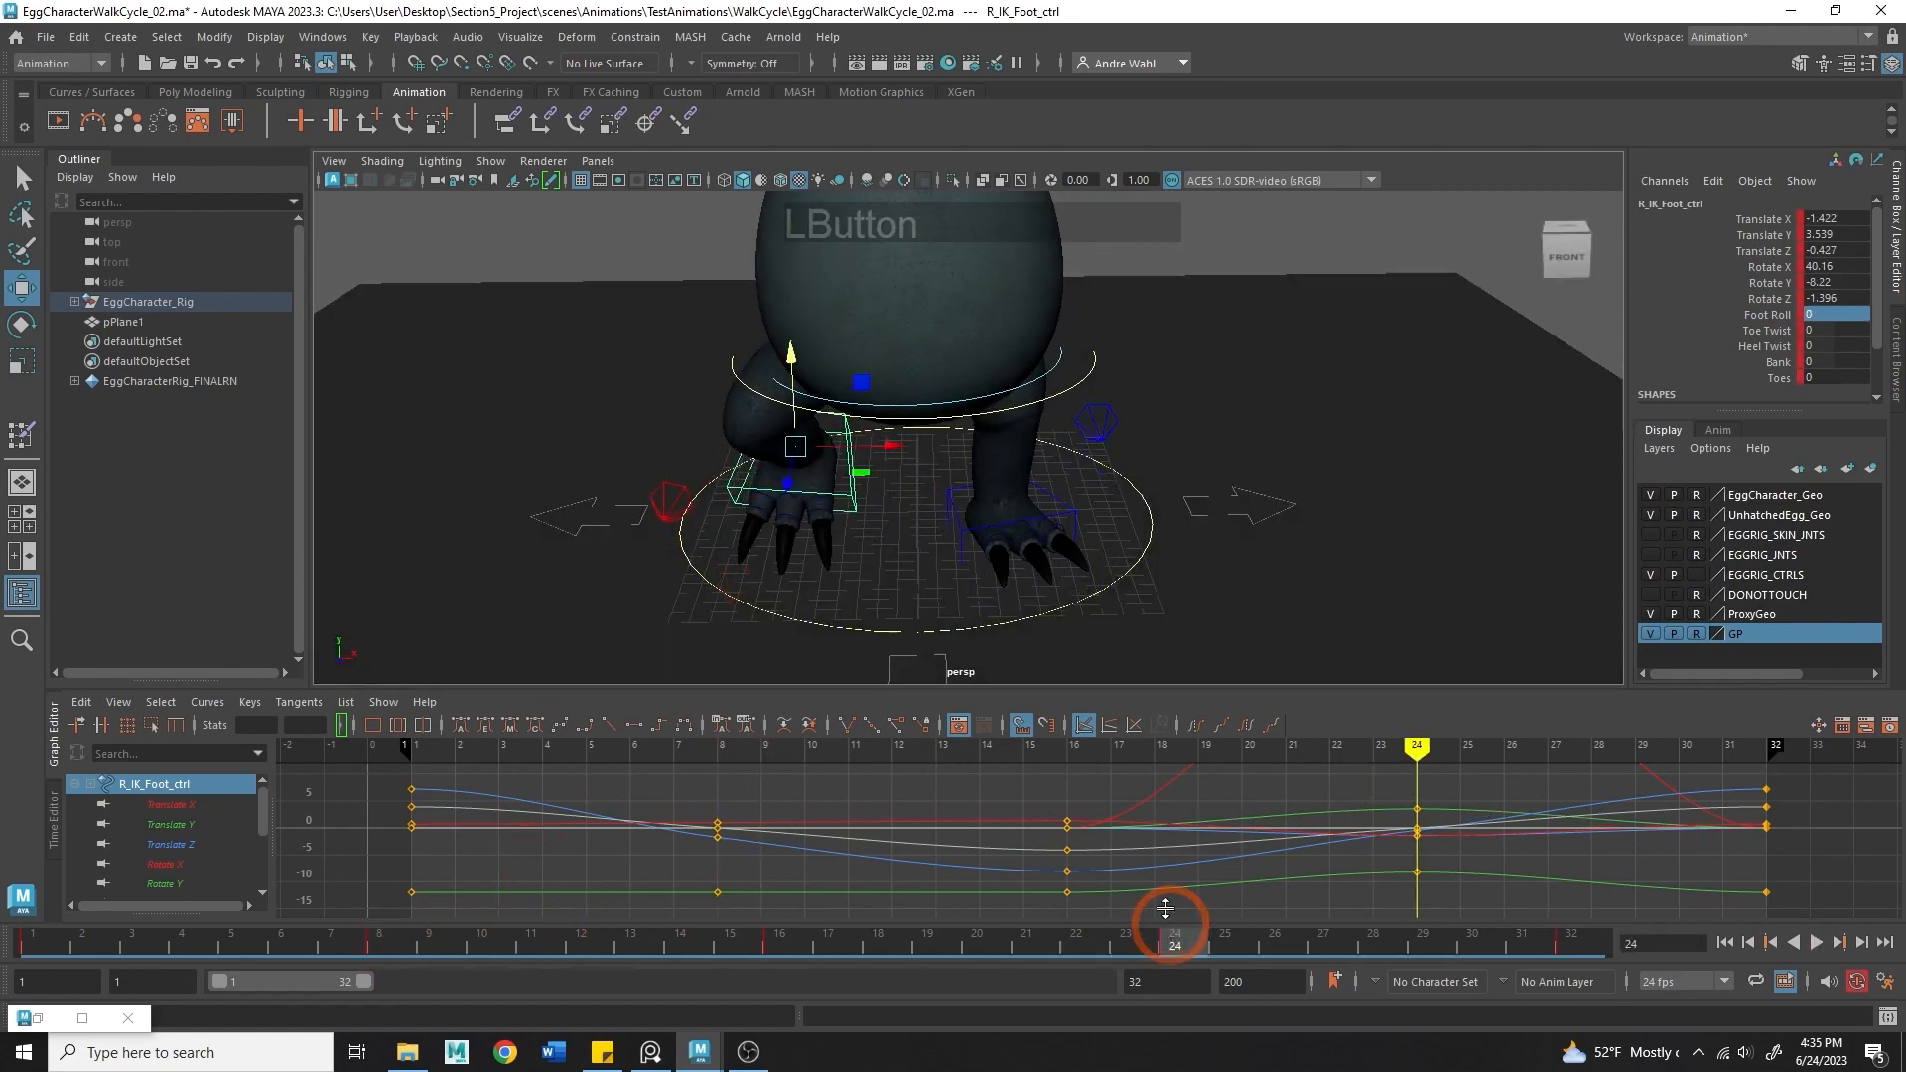
{"action": "left_click_drag", "start_coordinate": [1072, 517], "coordinate": [958, 490], "text": "alt"}
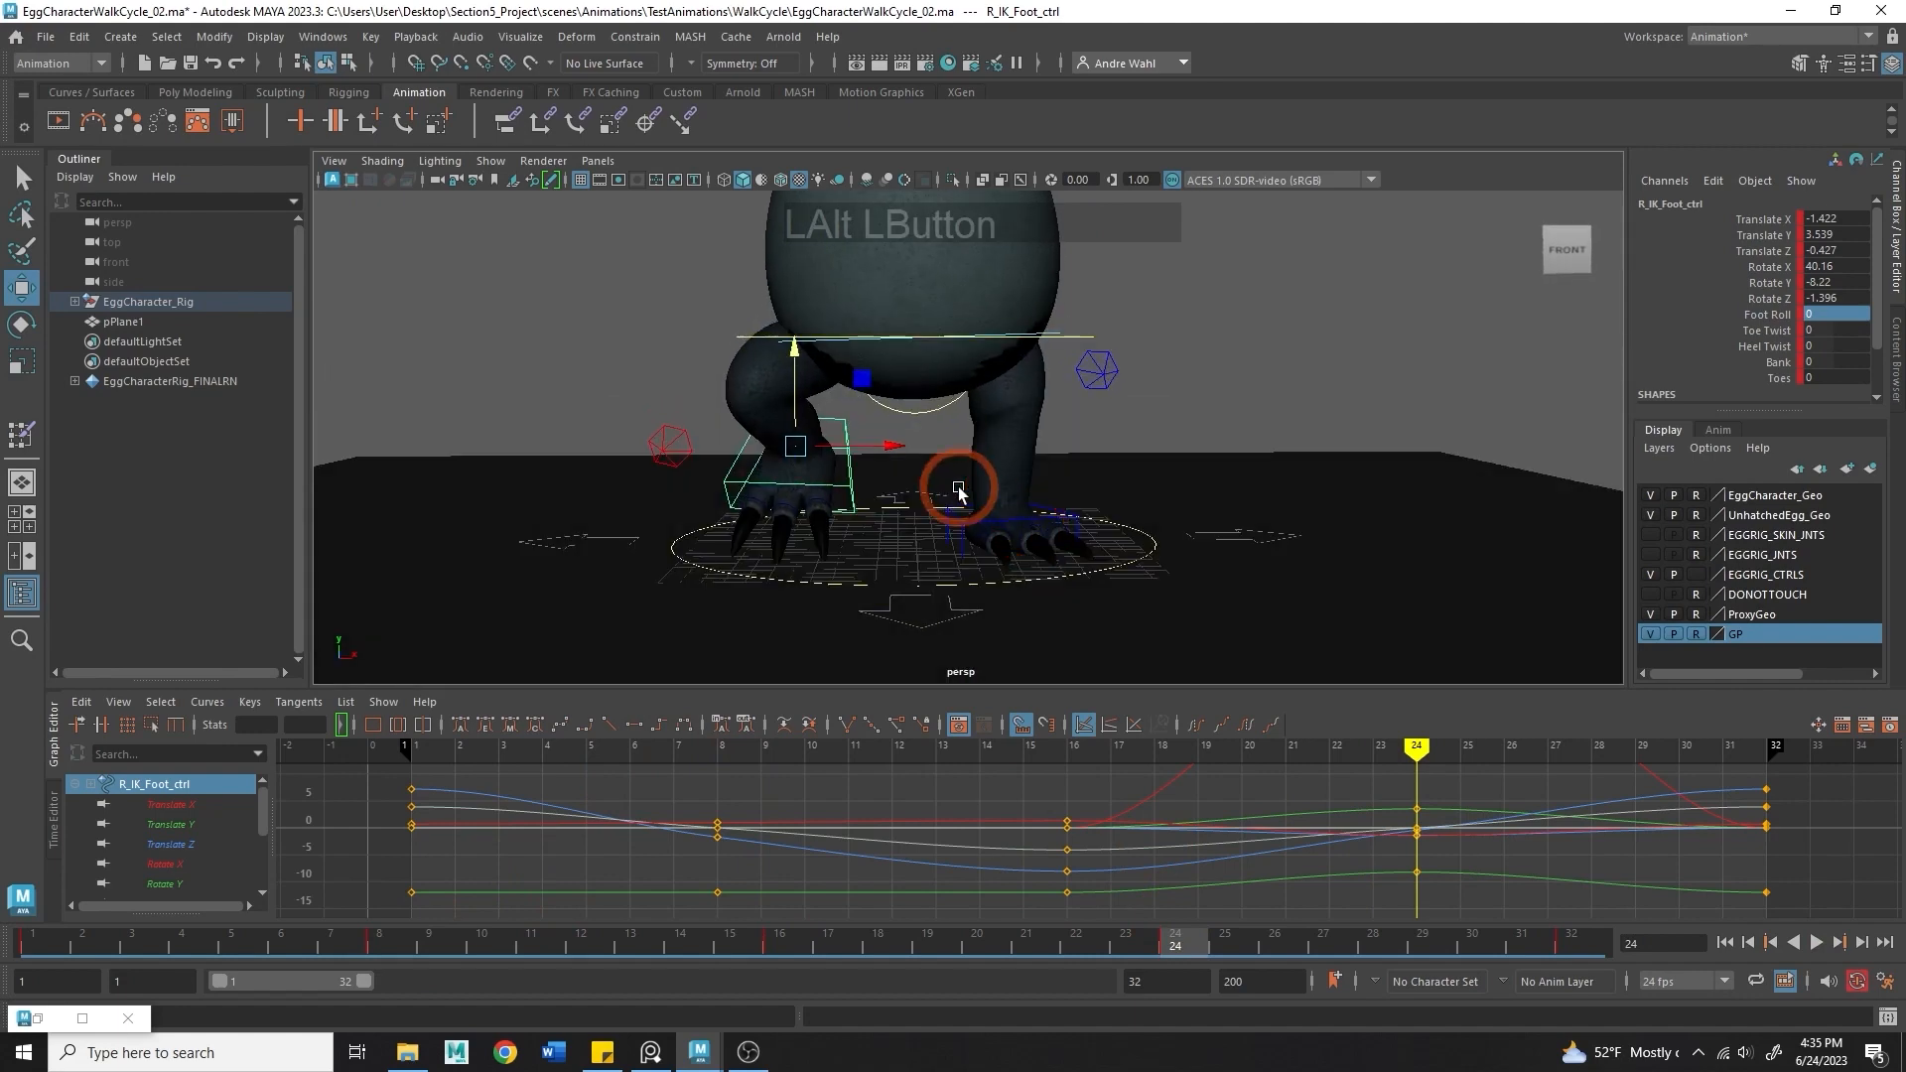
{"action": "left_click", "coordinate": [797, 185]}
{"action": "left_click_drag", "start_coordinate": [820, 467], "coordinate": [850, 562], "text": "alt"}
{"action": "mouse_move", "coordinate": [1144, 941]}
{"action": "left_mouse_down"}
{"action": "mouse_move", "coordinate": [740, 938]}
{"action": "mouse_move", "coordinate": [1171, 941]}
{"action": "mouse_move", "coordinate": [1135, 945]}
{"action": "left_mouse_up"}
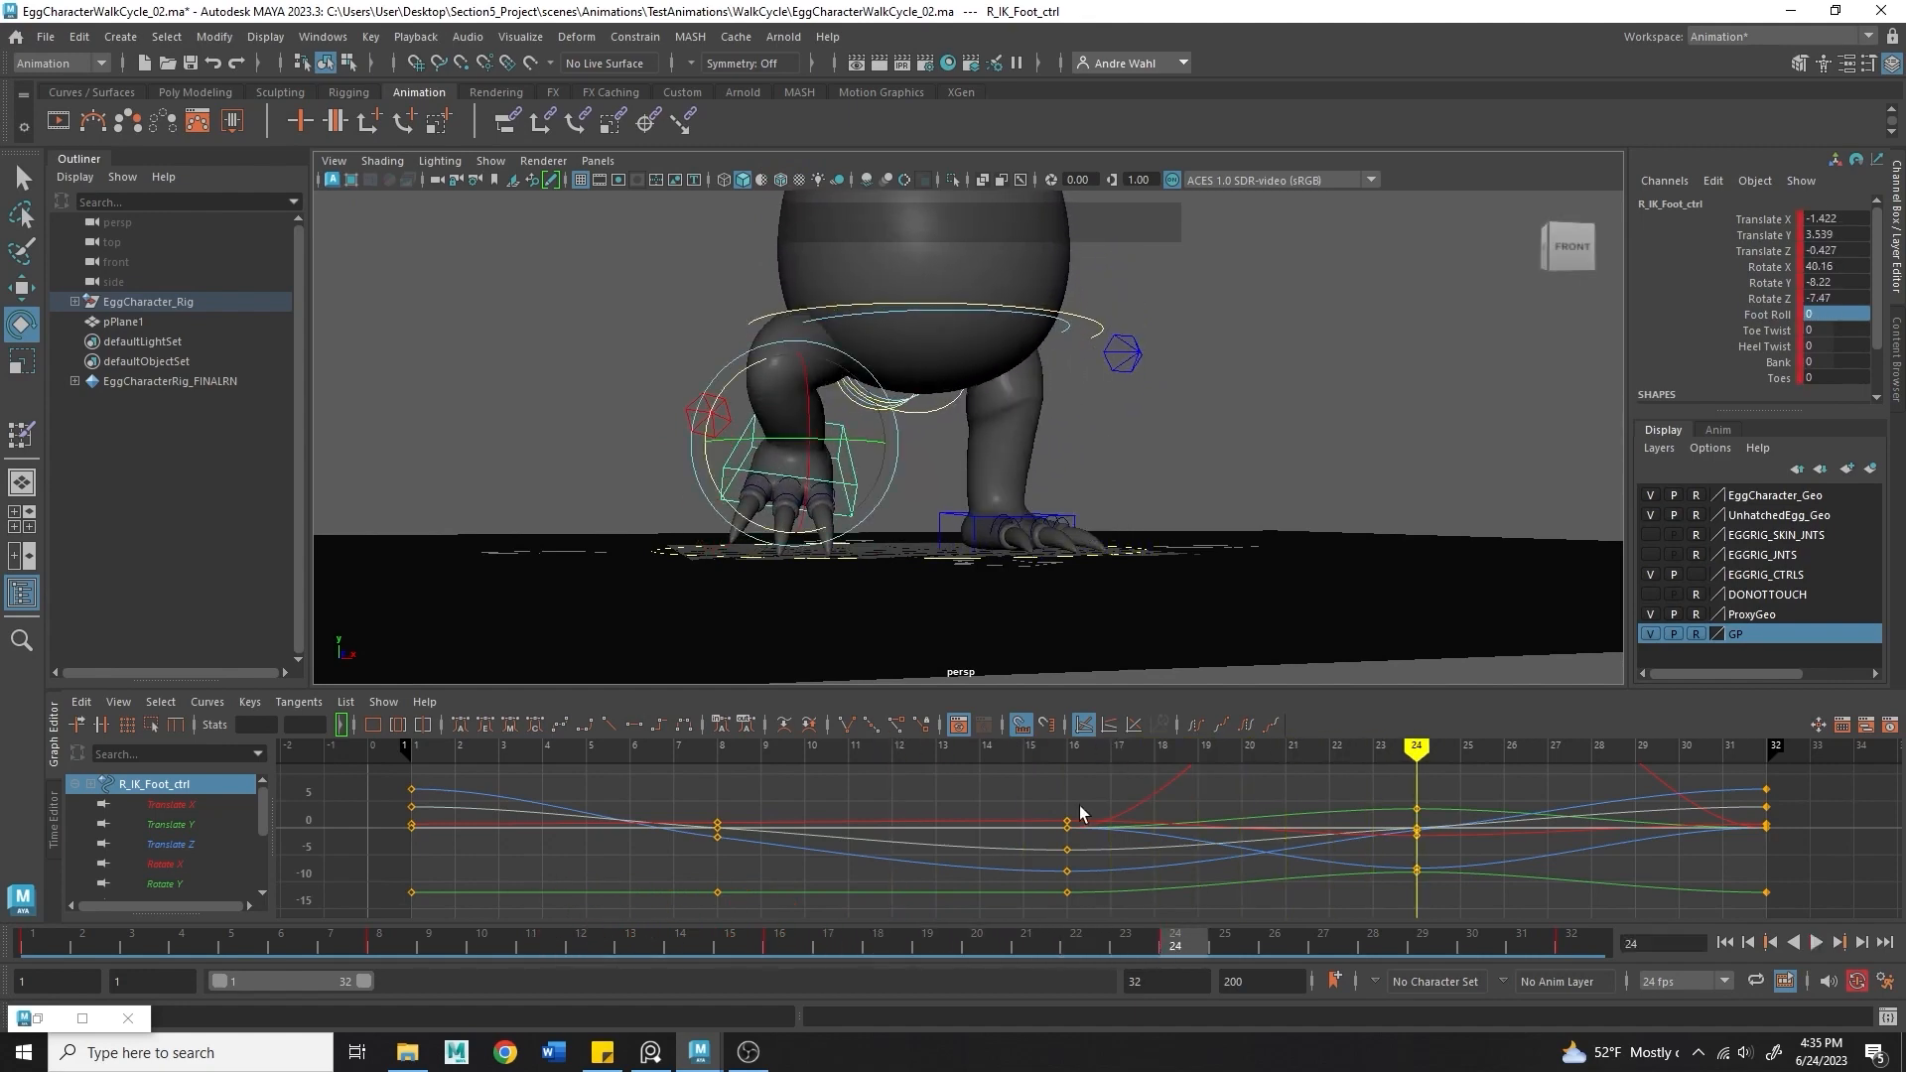
- Rotate all tail controls downward at frame 24 to a Rotate X of about -9.3, and key all the character's controls
{"action": "left_click_drag", "start_coordinate": [933, 427], "coordinate": [880, 382], "text": "alt"}
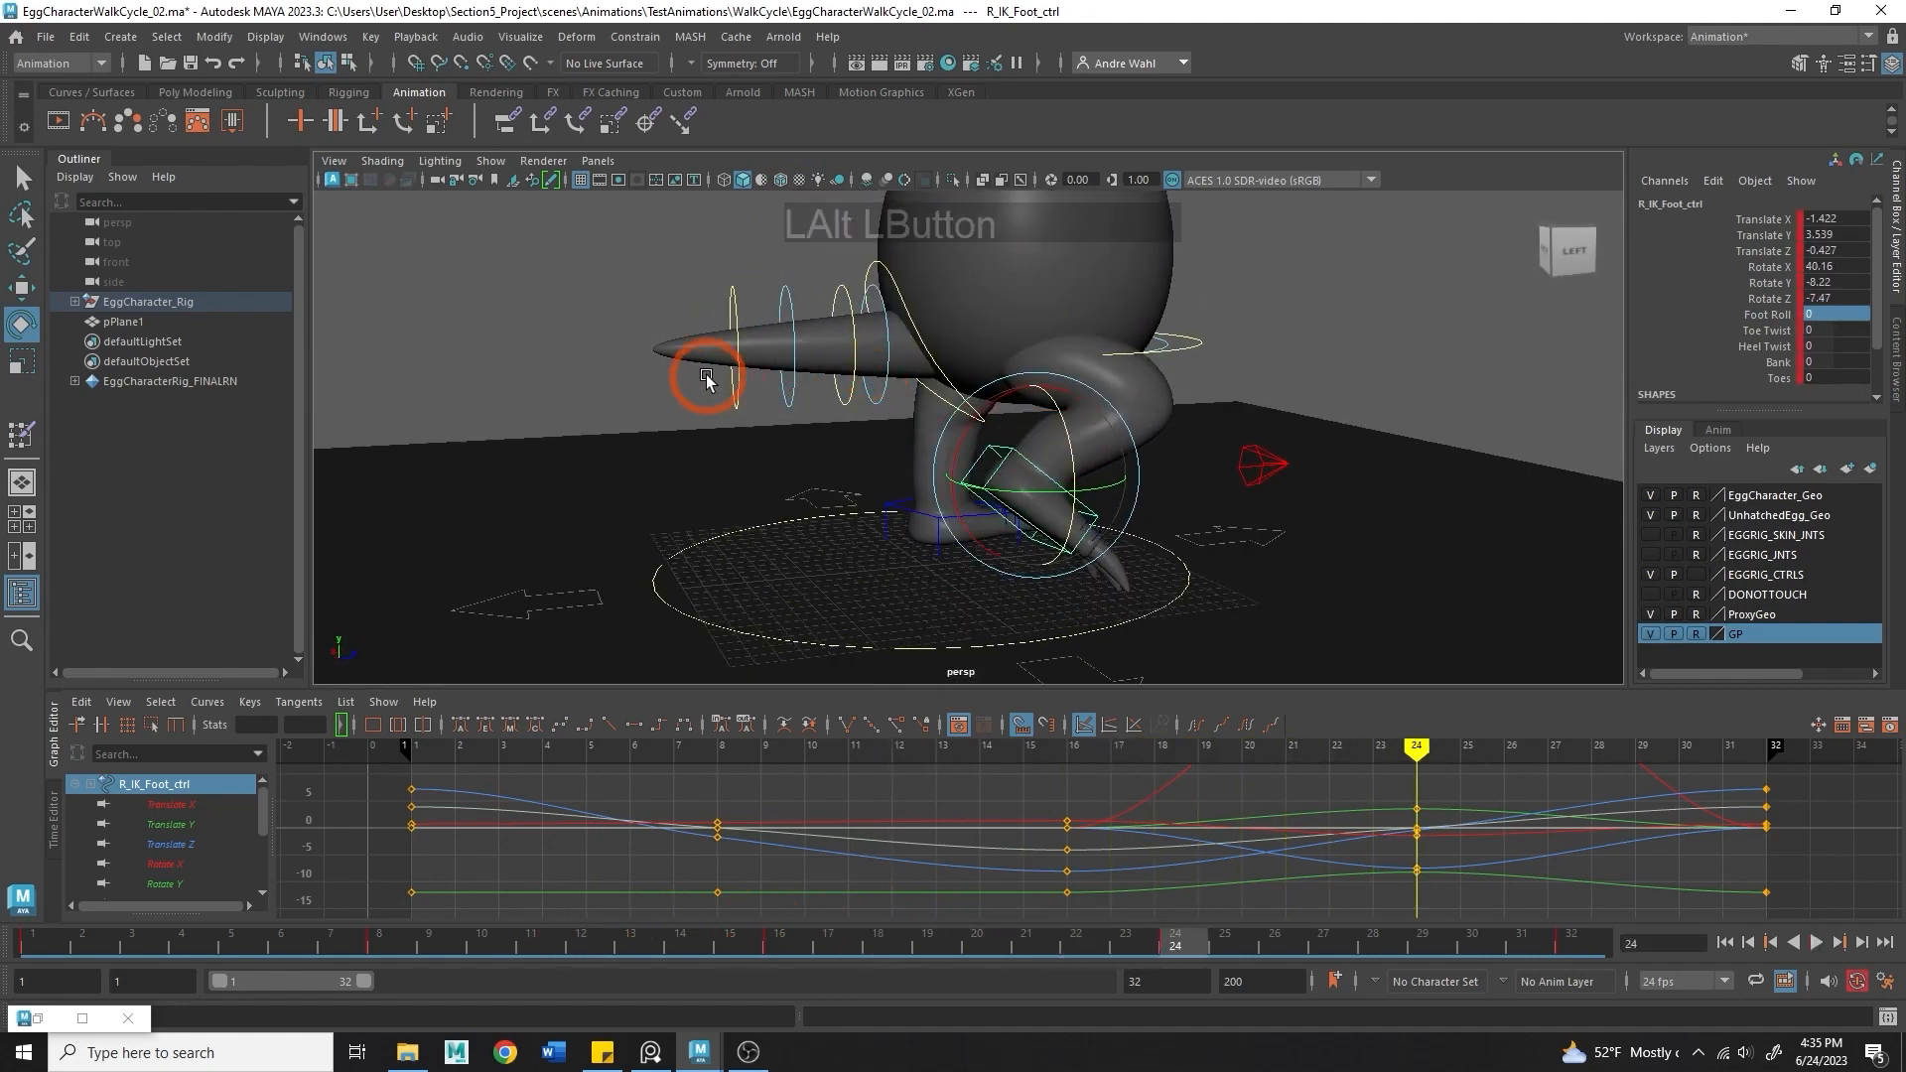
{"action": "left_click_drag", "start_coordinate": [933, 287], "coordinate": [933, 288]}
{"action": "left_click_drag", "start_coordinate": [933, 288], "coordinate": [860, 328], "text": "alt"}
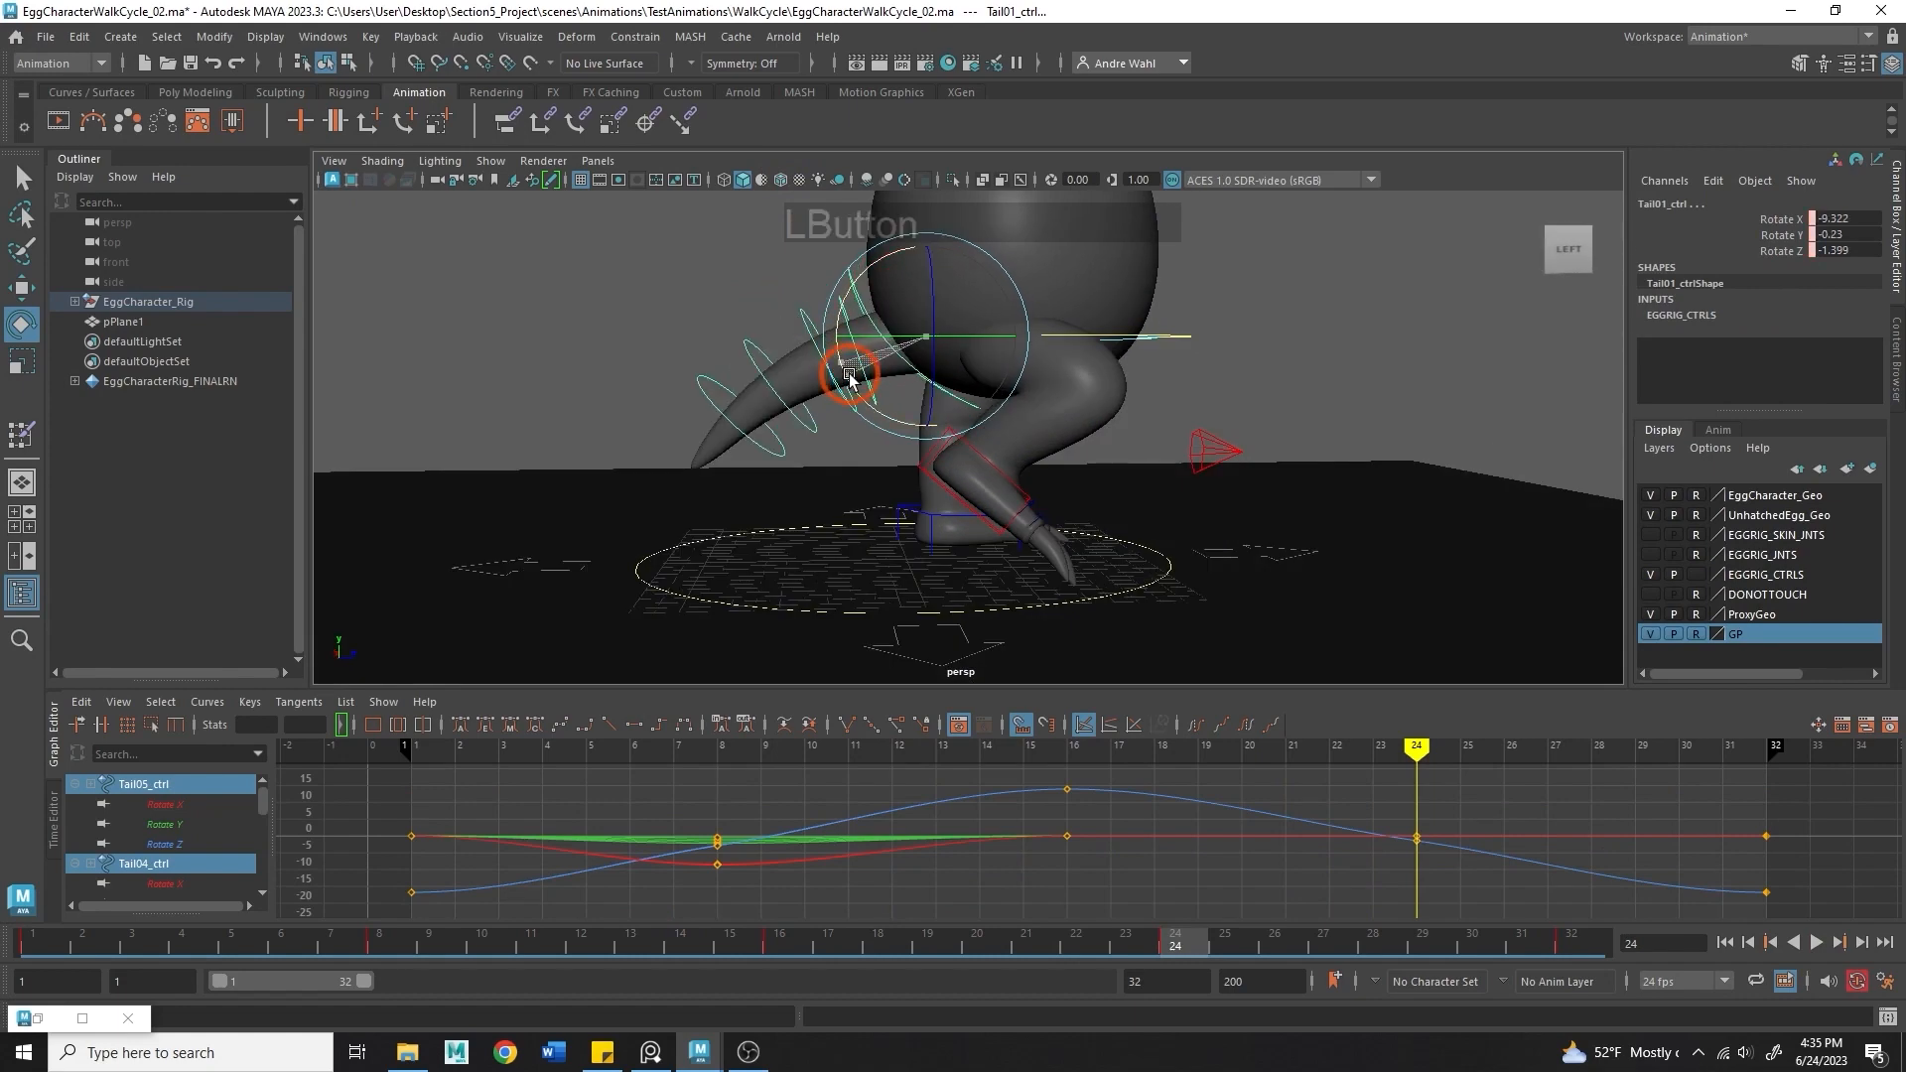
{"action": "right_click_drag", "start_coordinate": [849, 375], "coordinate": [608, 446], "text": "alt"}
{"action": "left_click_drag", "start_coordinate": [635, 605], "coordinate": [1265, 134]}
{"action": "middle_click_drag", "start_coordinate": [1067, 349], "coordinate": [1047, 435], "text": "alt"}
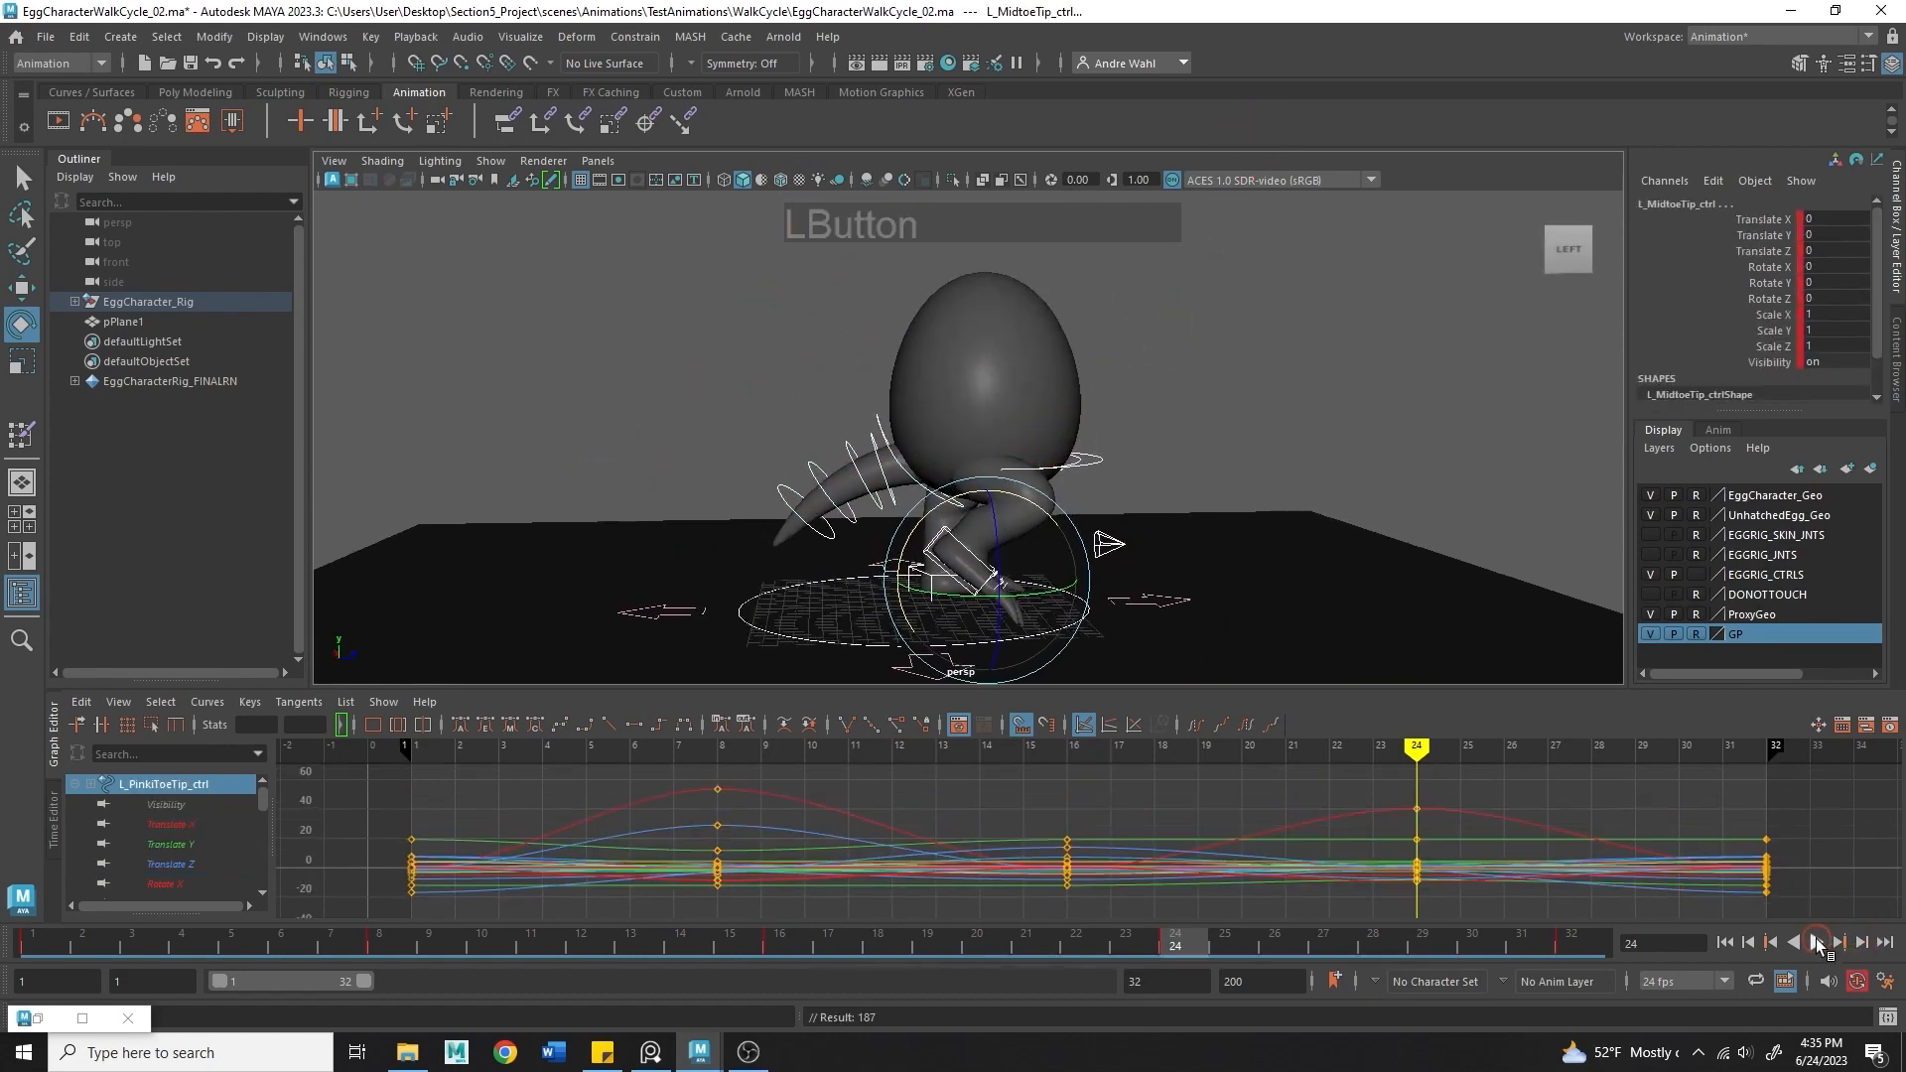
- Play the walk cycle and inspect the leg and tail motion from both sides and the front
{"action": "left_click", "coordinate": [1815, 941]}
{"action": "left_click", "coordinate": [1459, 438]}
{"action": "left_click_drag", "start_coordinate": [1498, 499], "coordinate": [919, 599], "text": "alt"}
{"action": "left_click_drag", "start_coordinate": [1112, 617], "coordinate": [1153, 612], "text": "alt"}
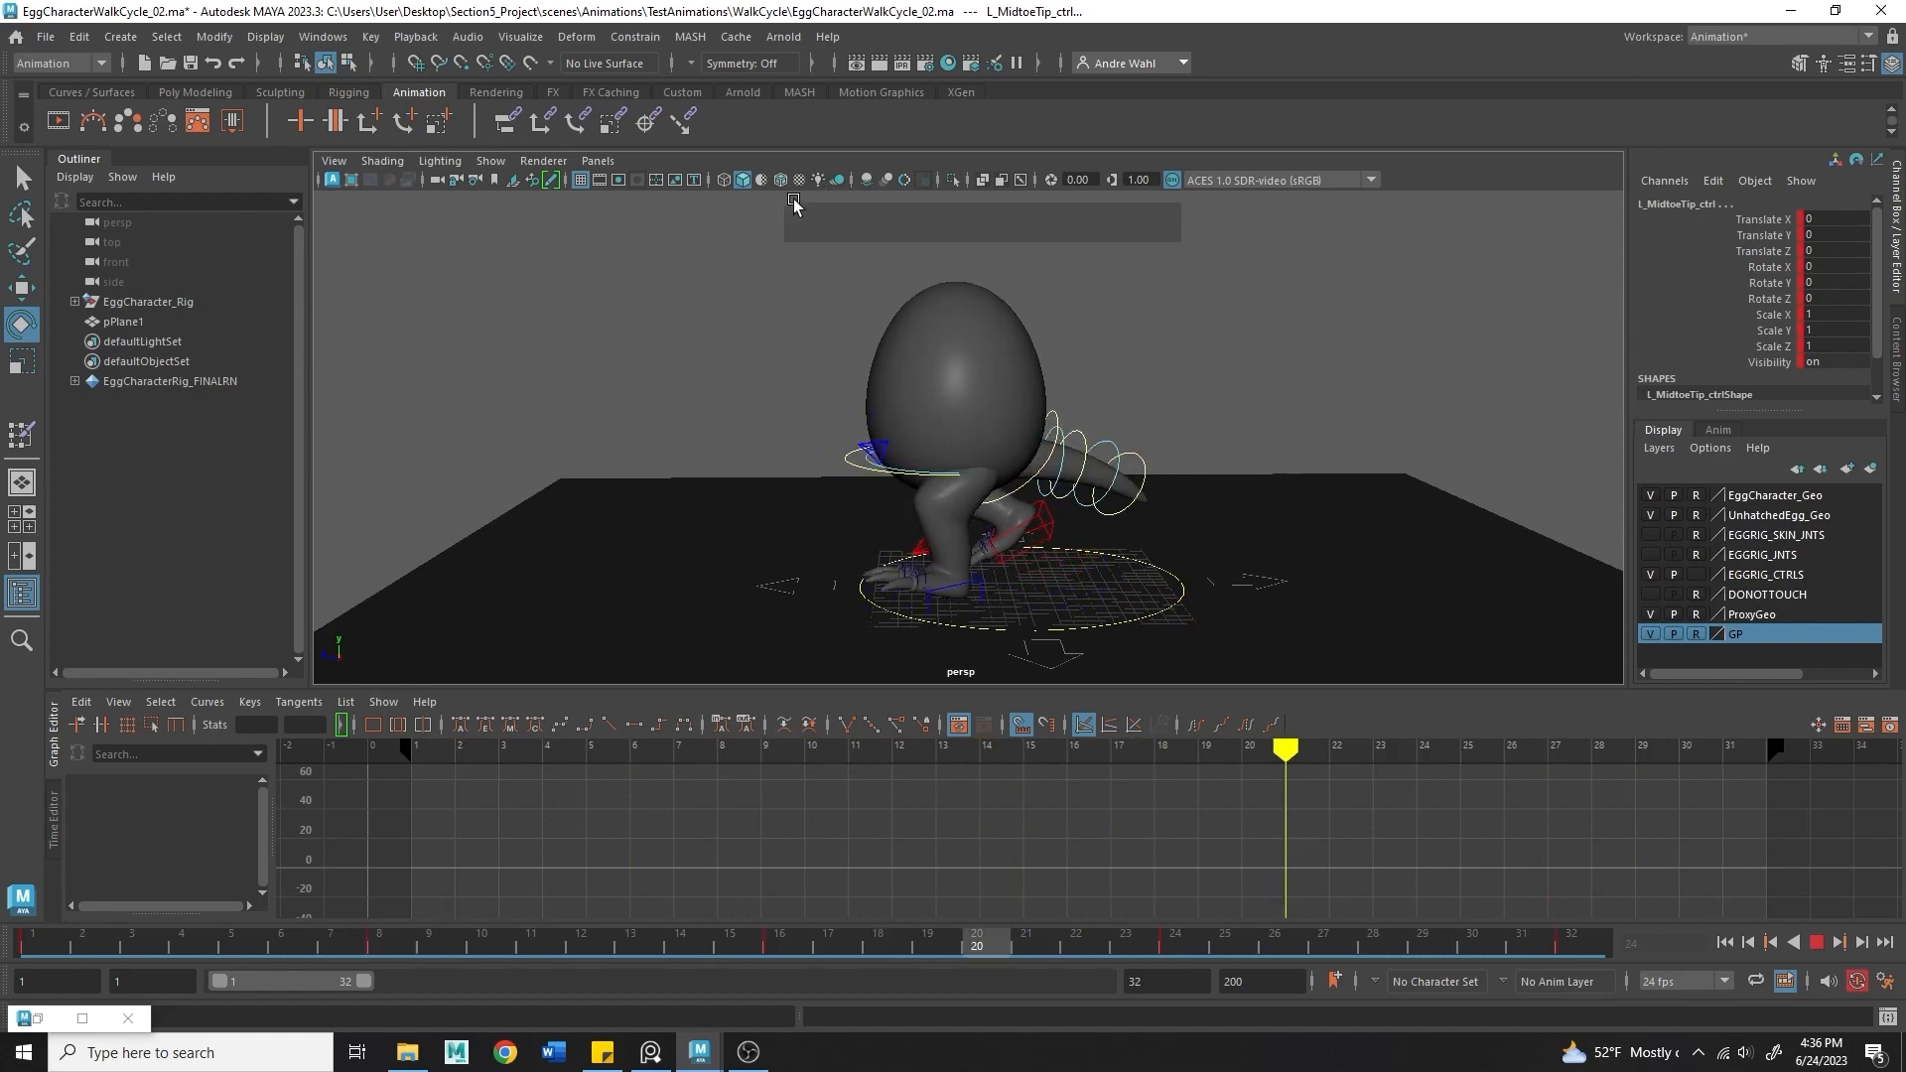
{"action": "left_click_drag", "start_coordinate": [804, 318], "coordinate": [455, 332], "text": "alt"}
{"action": "left_click", "coordinate": [1815, 944]}
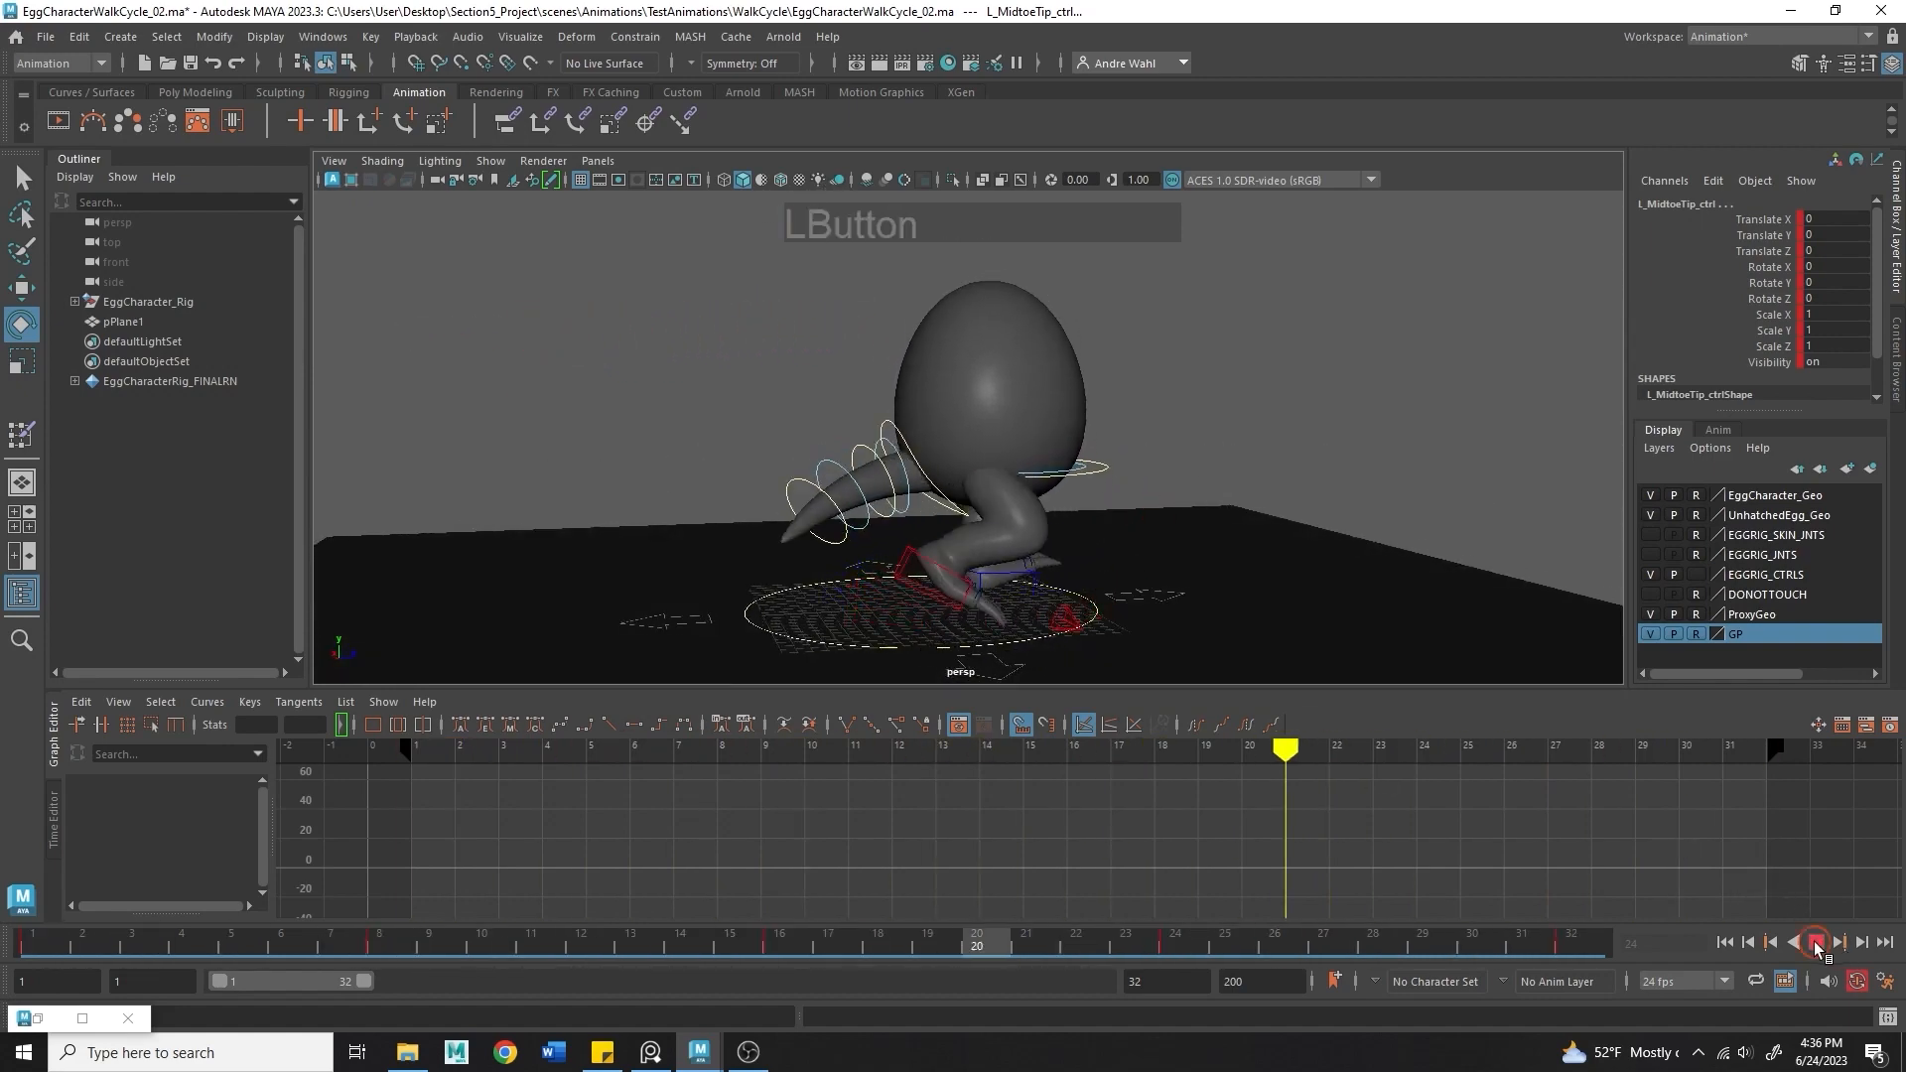
{"action": "left_click", "coordinate": [1409, 516]}
- Rotate all tail controls upward at frame 1 to a Rotate X of about 6.3 and scrub through the following frames
{"action": "left_click_drag", "start_coordinate": [1280, 937], "coordinate": [15, 866]}
{"action": "left_click_drag", "start_coordinate": [668, 517], "coordinate": [1201, 451], "text": "alt"}
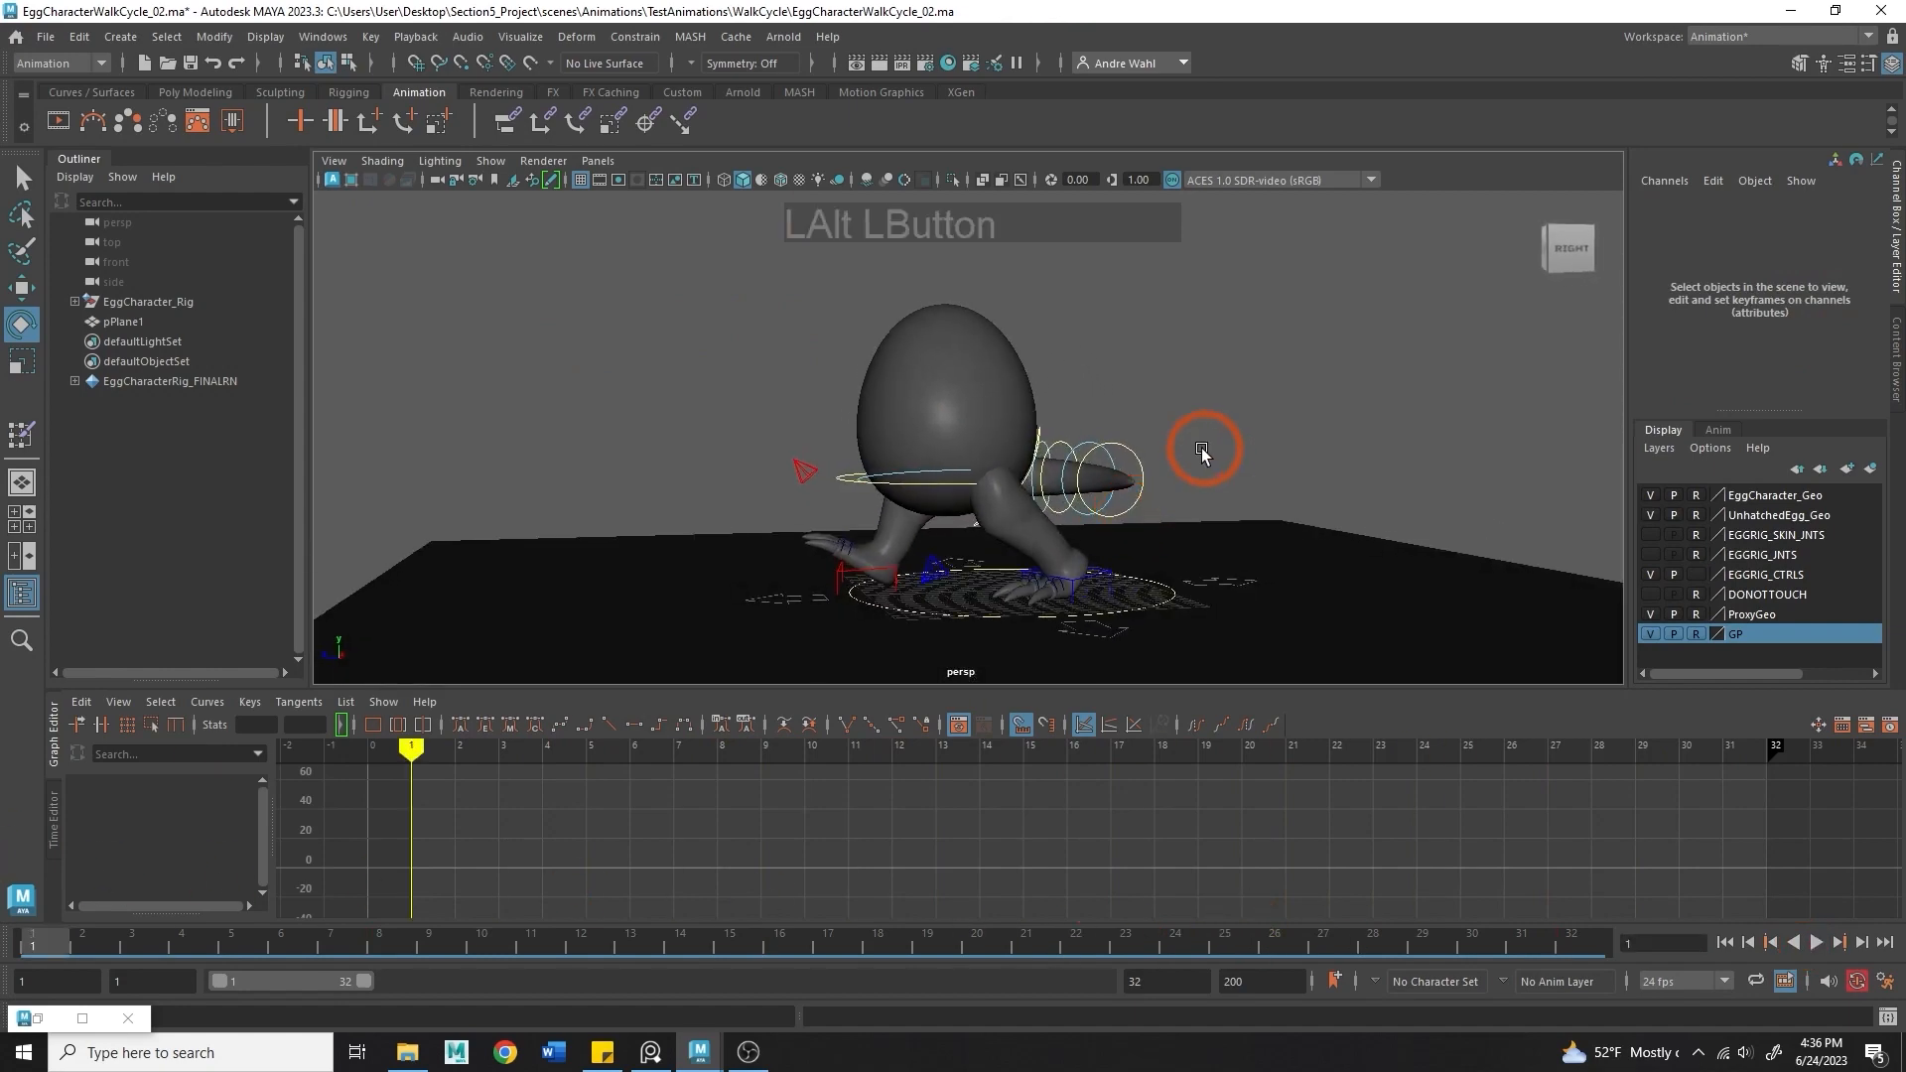
{"action": "left_click_drag", "start_coordinate": [1034, 413], "coordinate": [1219, 487]}
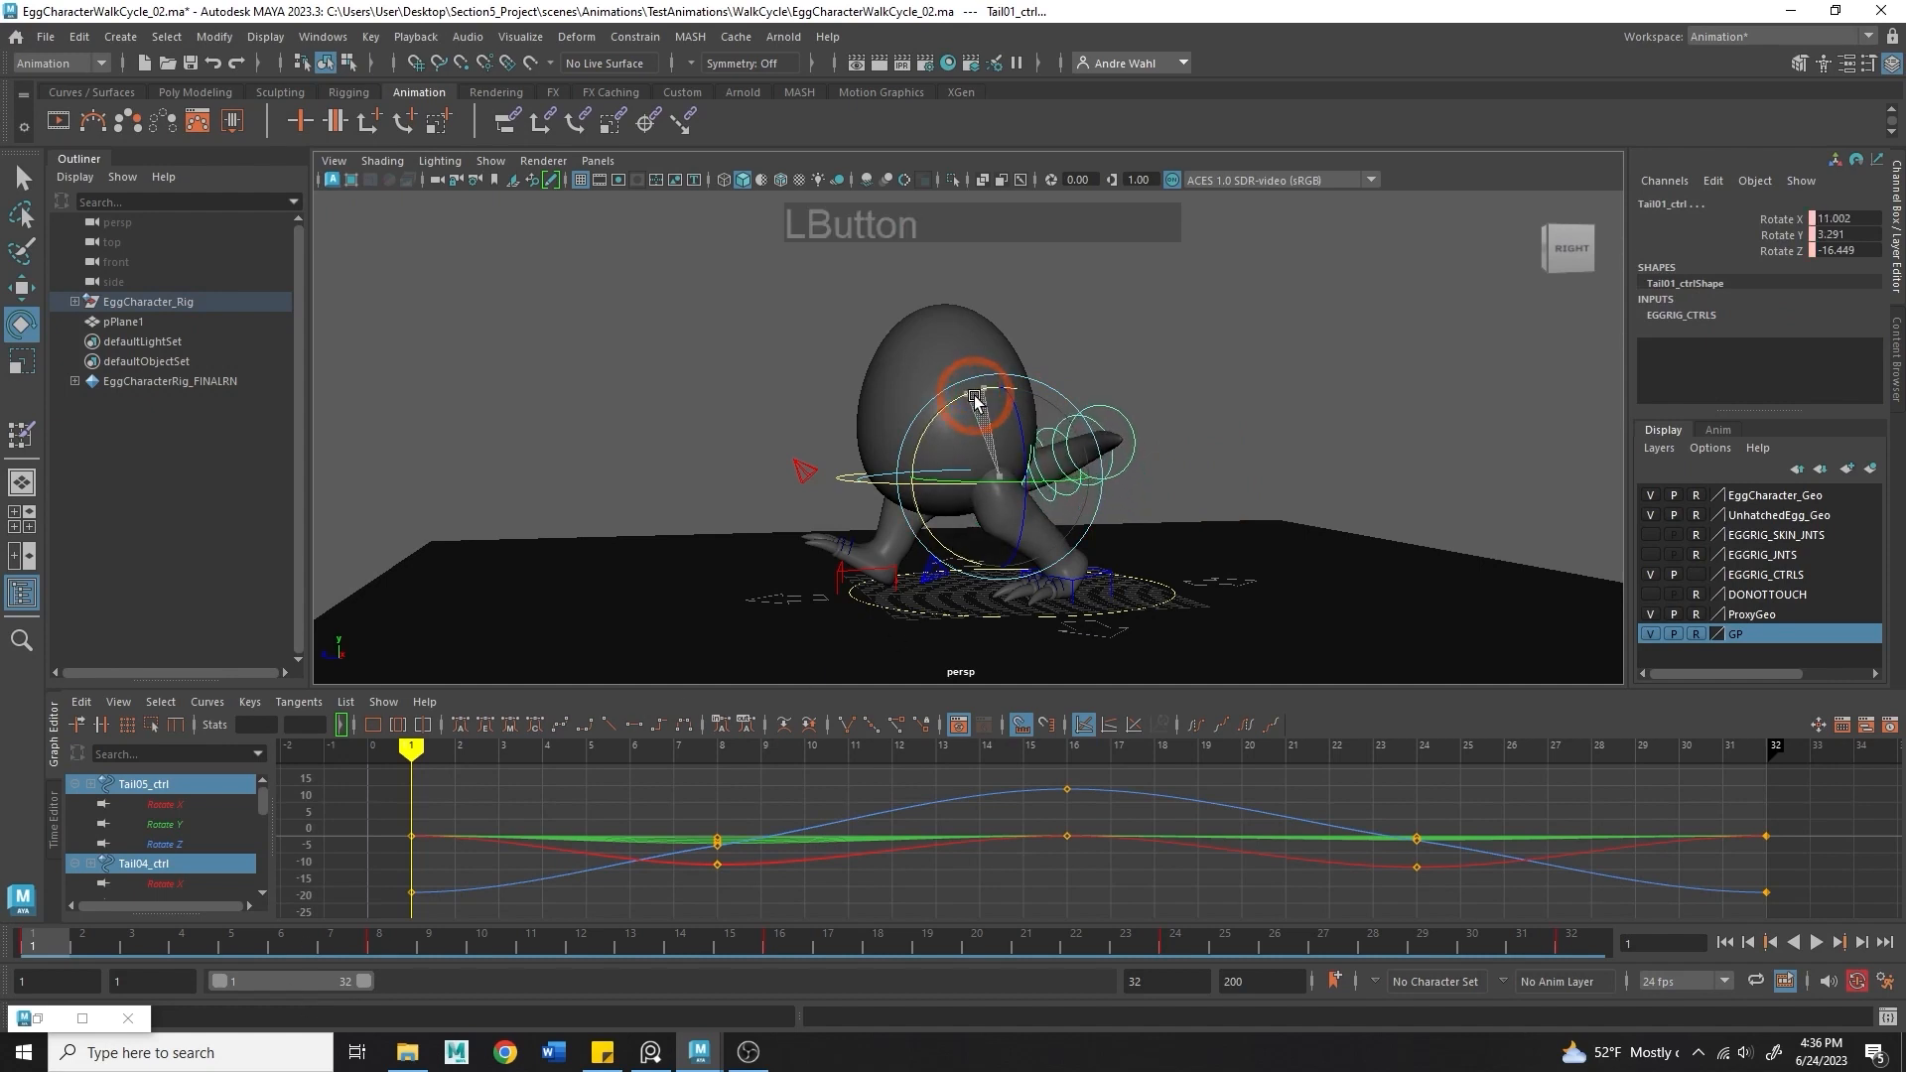
{"action": "left_click_drag", "start_coordinate": [1059, 486], "coordinate": [953, 496], "text": "alt"}
{"action": "left_click", "coordinate": [75, 941]}
{"action": "left_click_drag", "start_coordinate": [75, 941], "coordinate": [293, 978]}
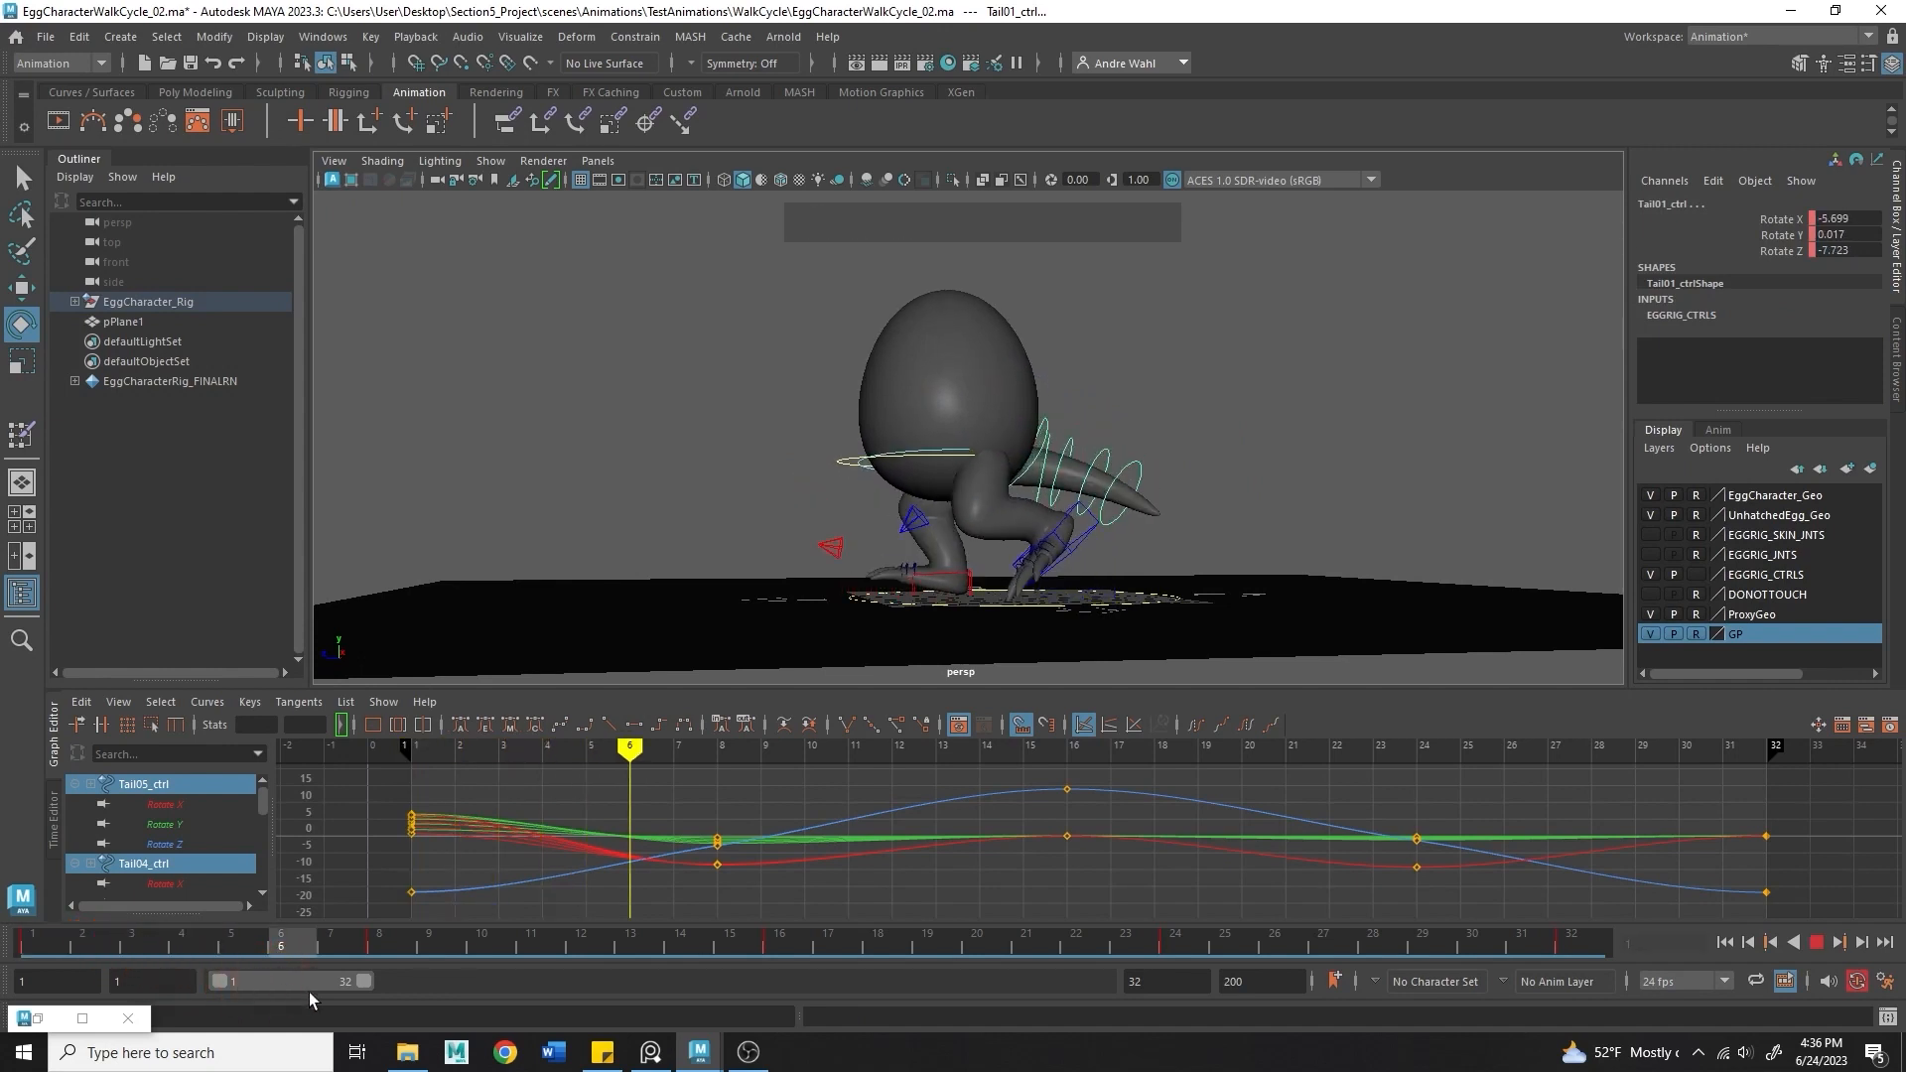
- Rotate the tail controls upward at frame 16 to a Rotate X of about 6.2 and key them
{"action": "left_click_drag", "start_coordinate": [461, 1004], "coordinate": [700, 974]}
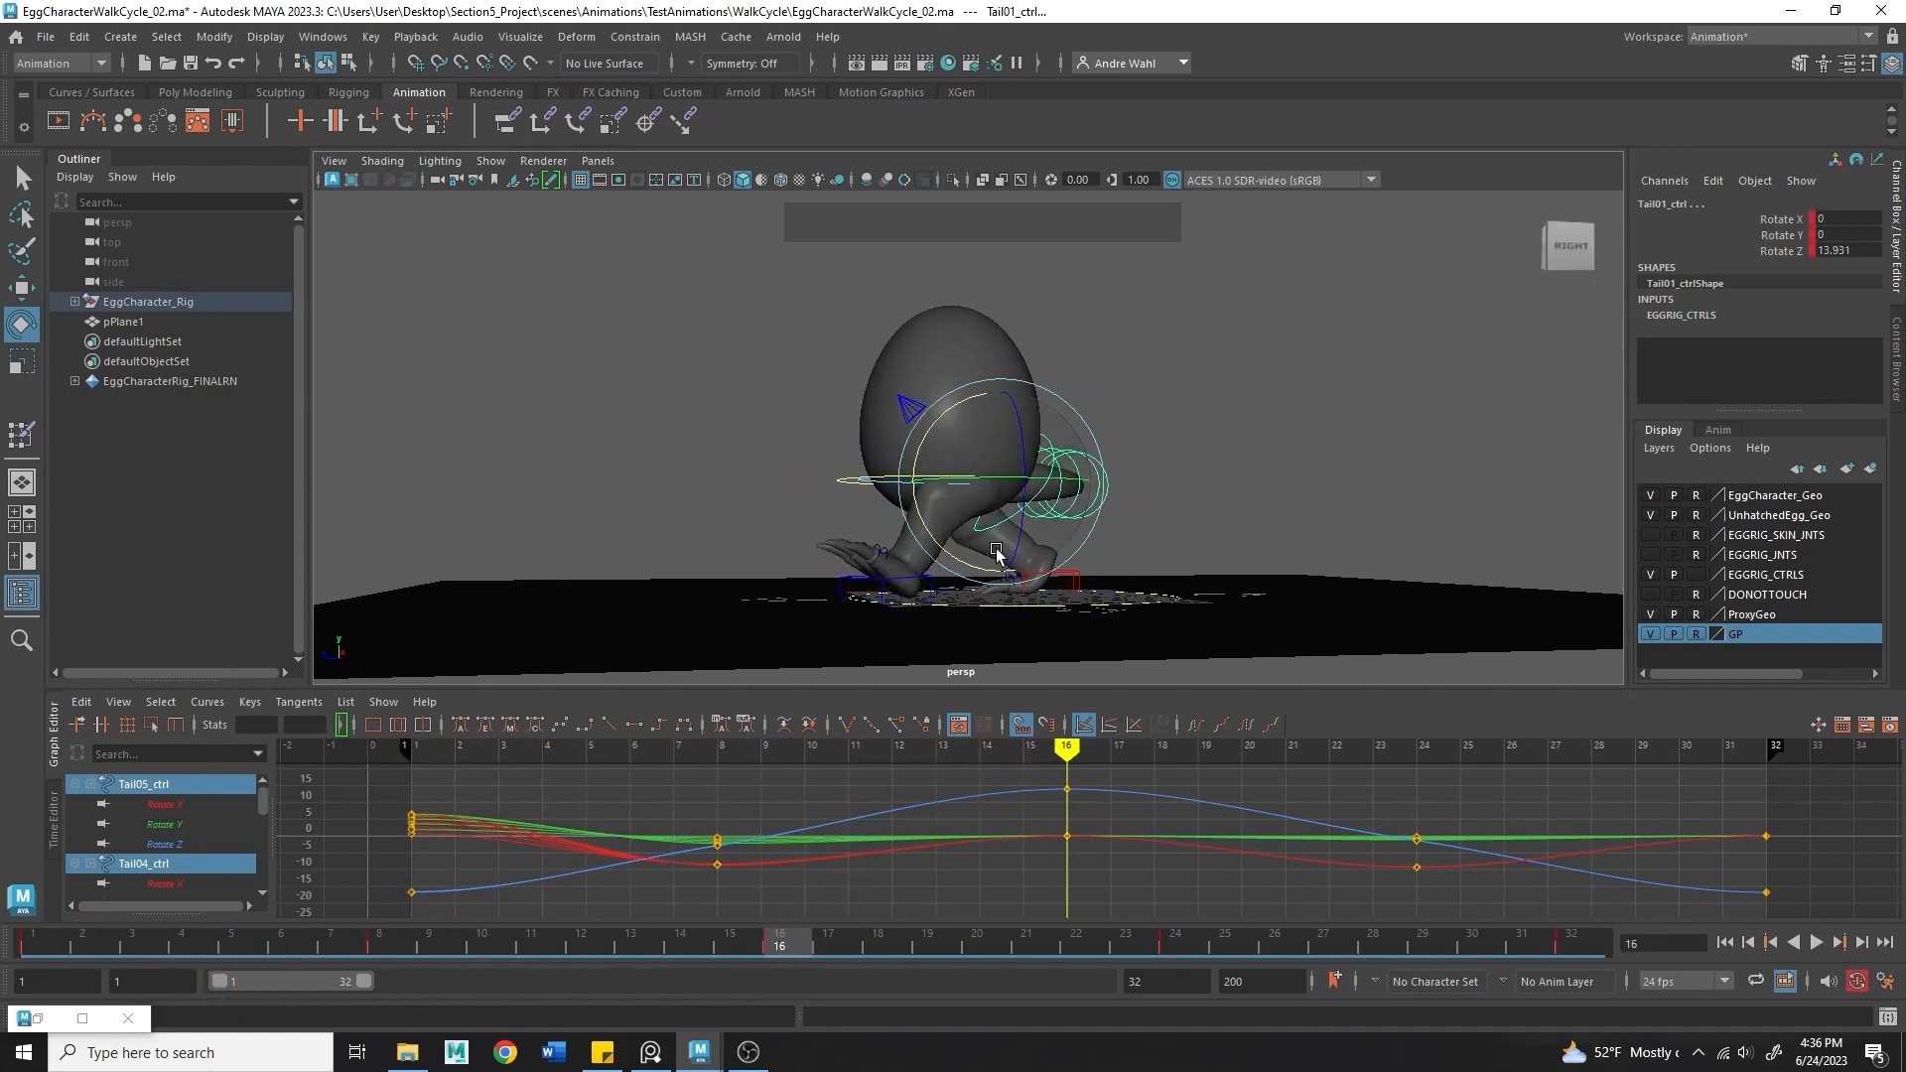
{"action": "left_click_drag", "start_coordinate": [910, 472], "coordinate": [904, 467]}
{"action": "key", "text": "s"}
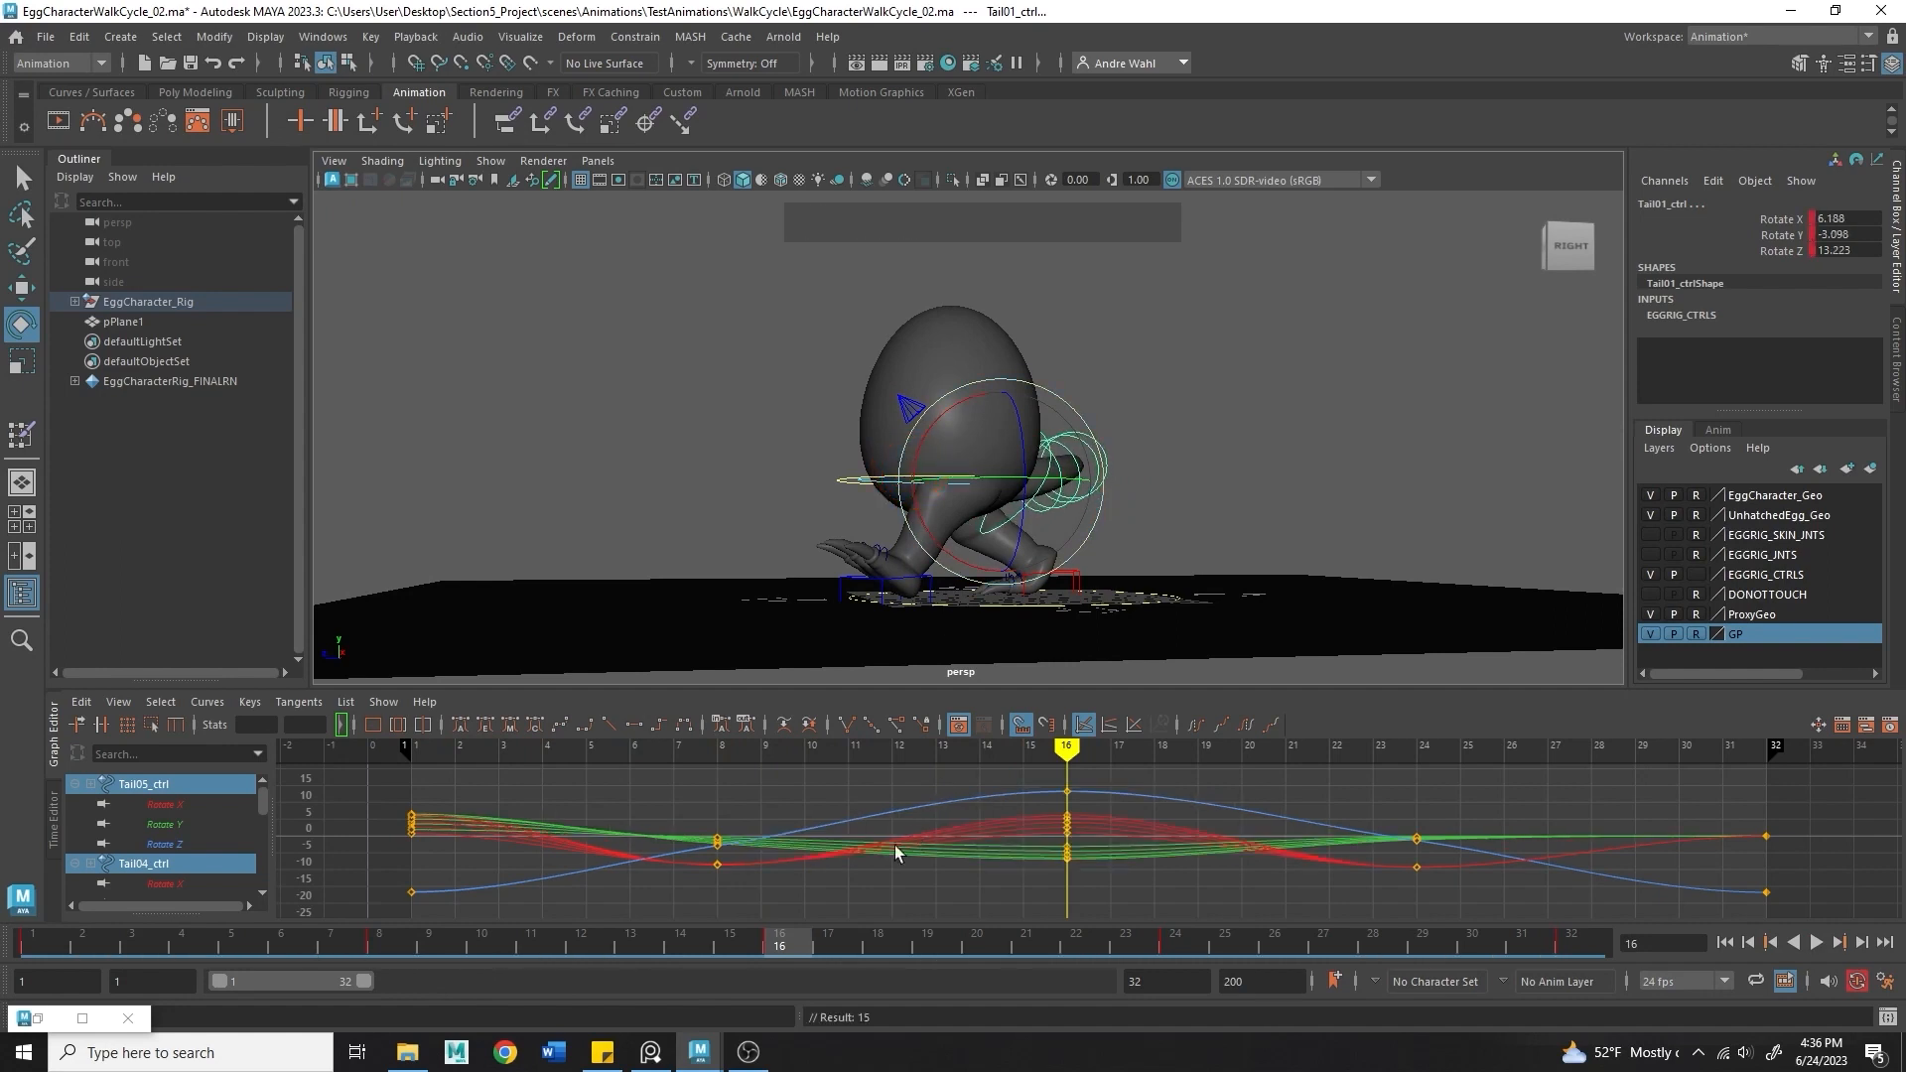
- Try to paste the tail controls' frame 1 keys at frame 32, and undo the paste
{"action": "left_click_drag", "start_coordinate": [806, 951], "coordinate": [40, 931]}
{"action": "right_click_drag", "start_coordinate": [617, 842], "coordinate": [570, 911], "text": "alt"}
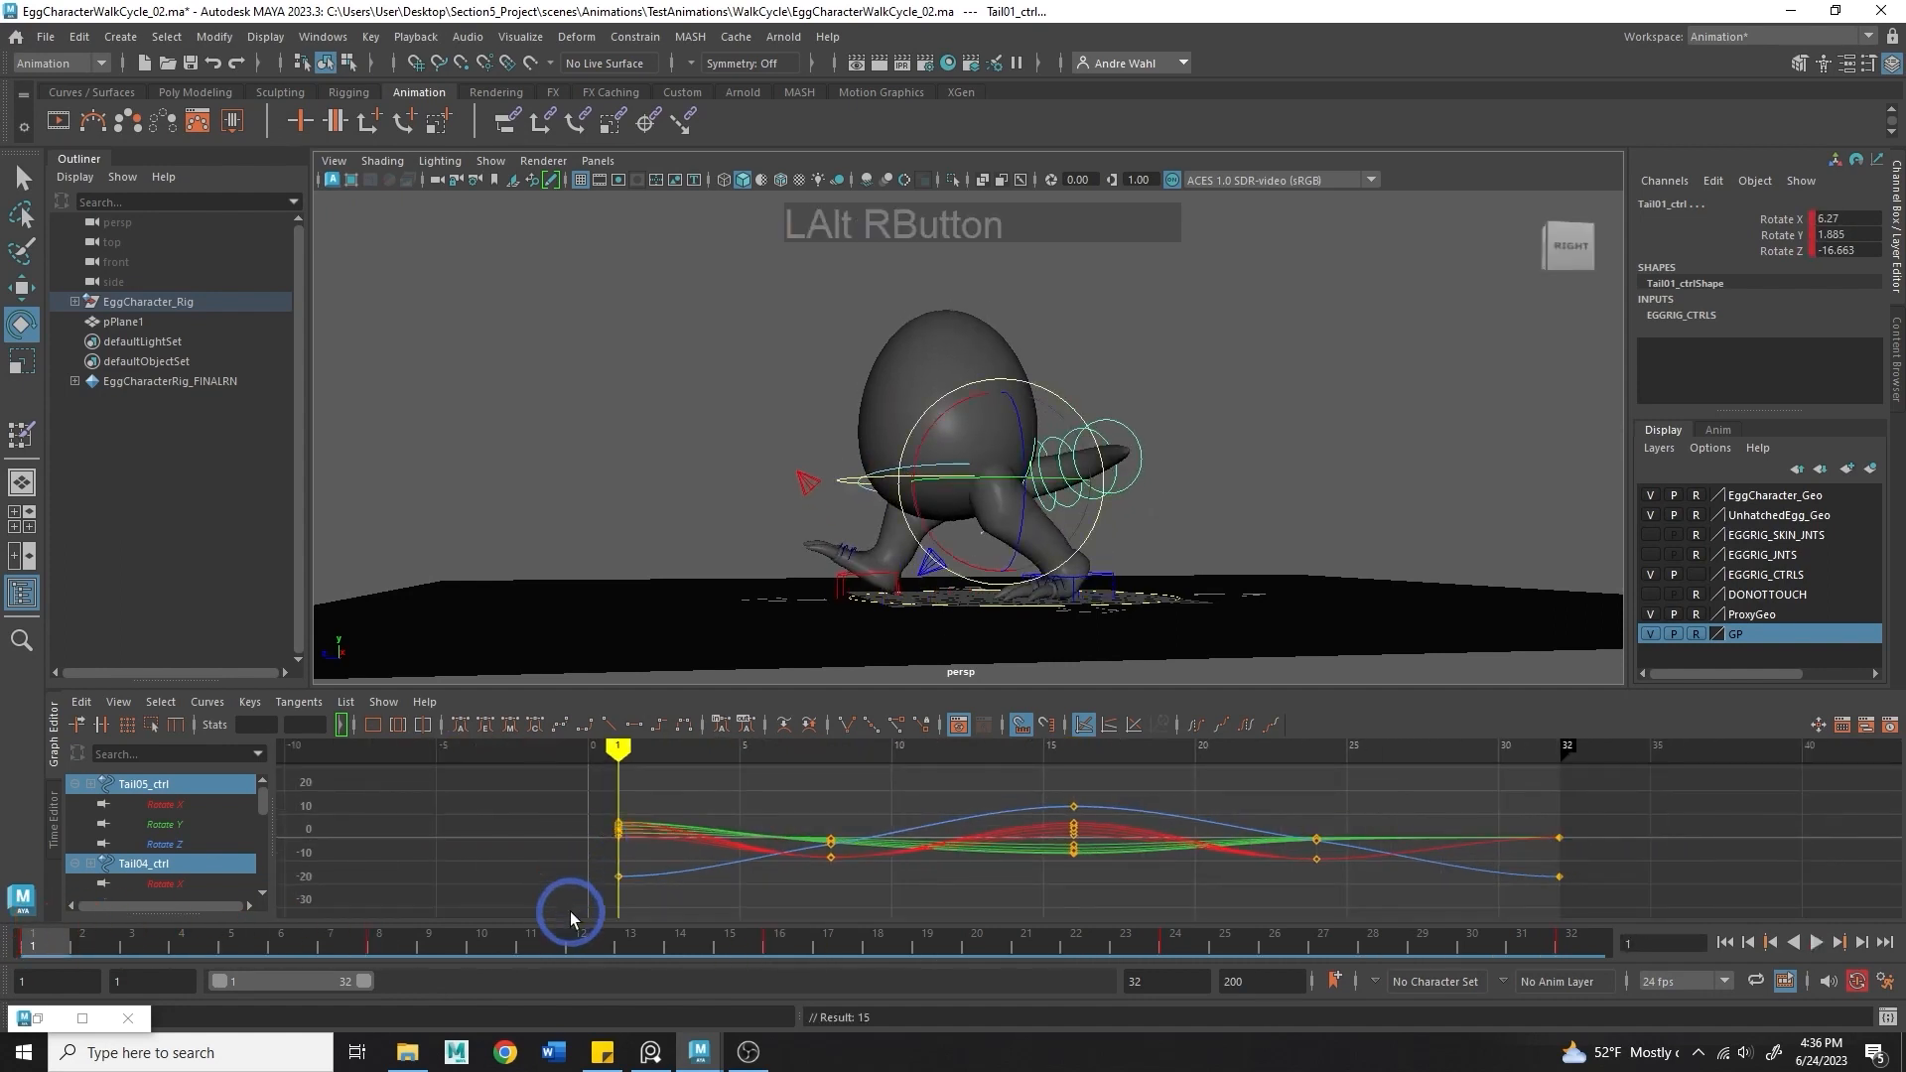
{"action": "left_click_drag", "start_coordinate": [570, 909], "coordinate": [682, 753]}
{"action": "left_click", "coordinate": [1567, 943]}
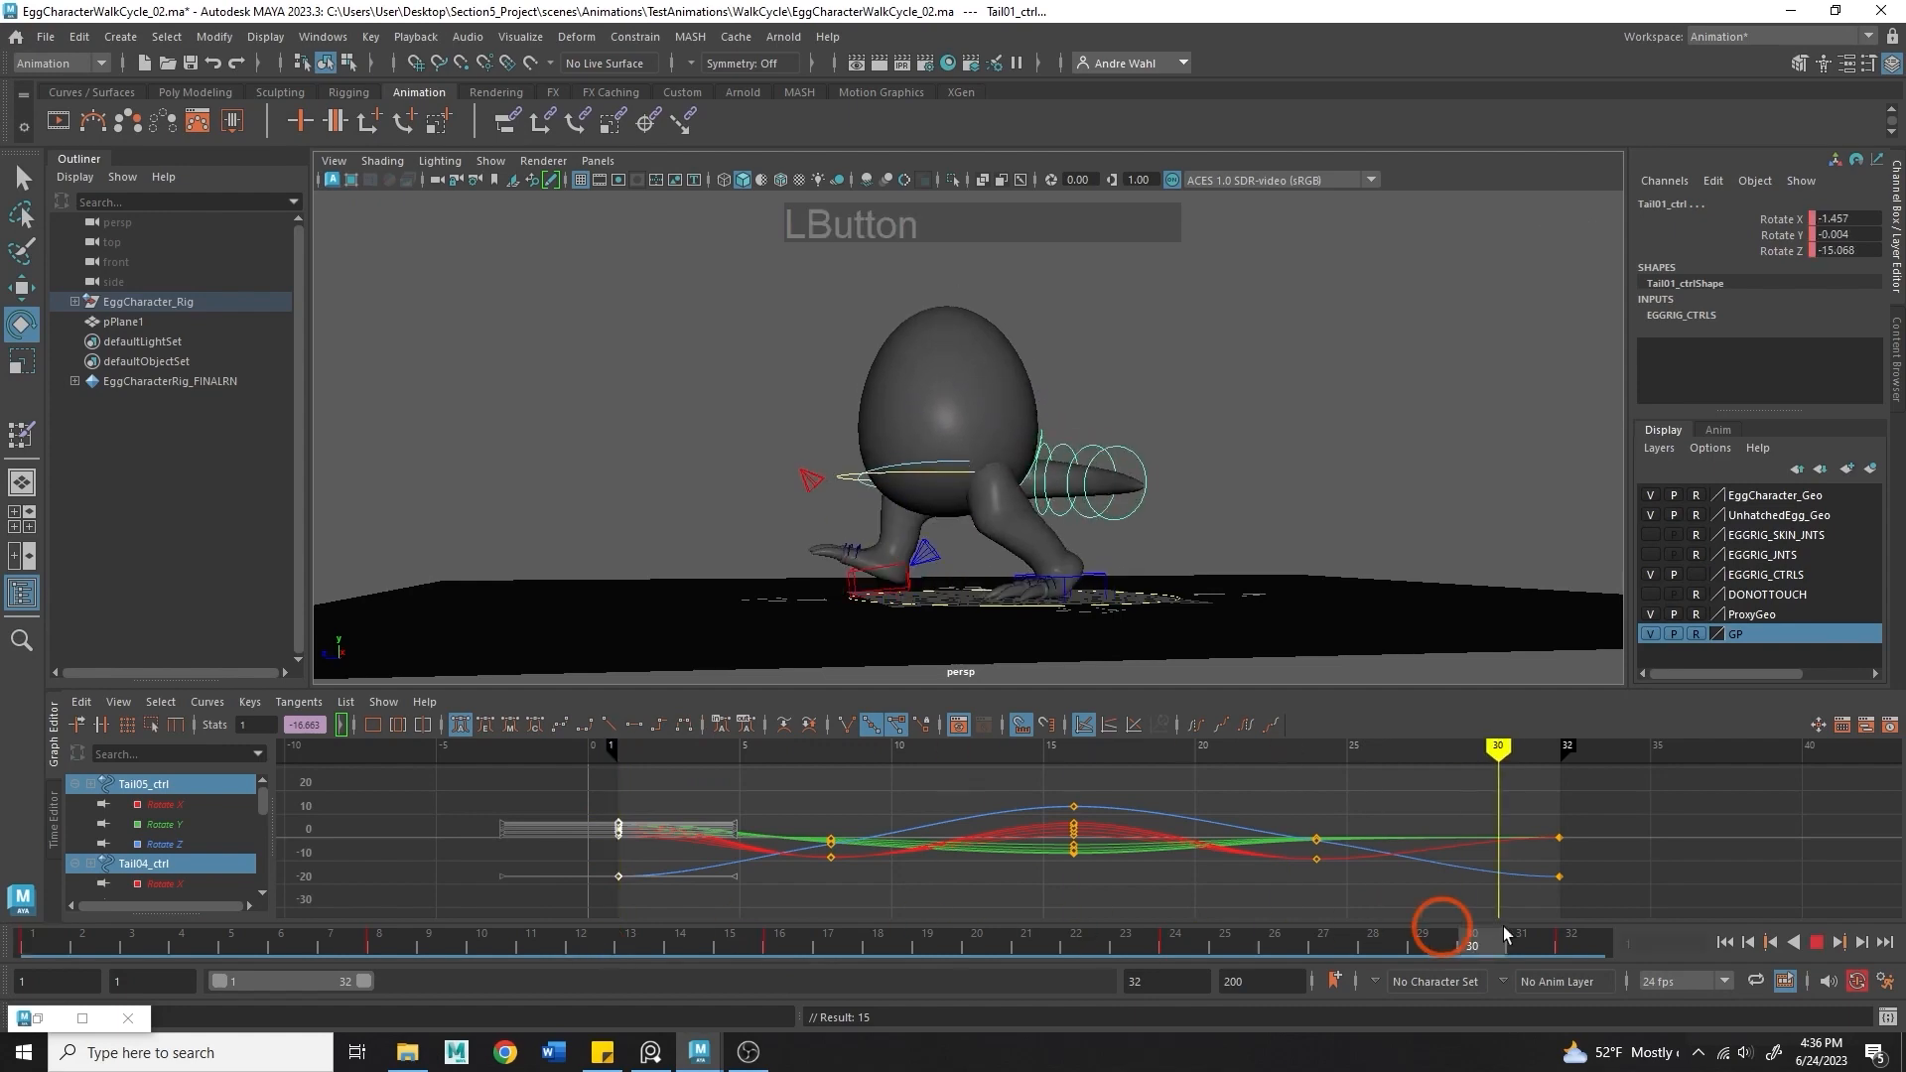
{"action": "middle_click_drag", "start_coordinate": [1438, 863], "coordinate": [1316, 868], "text": "alt"}
{"action": "key", "text": "ctrl+v"}
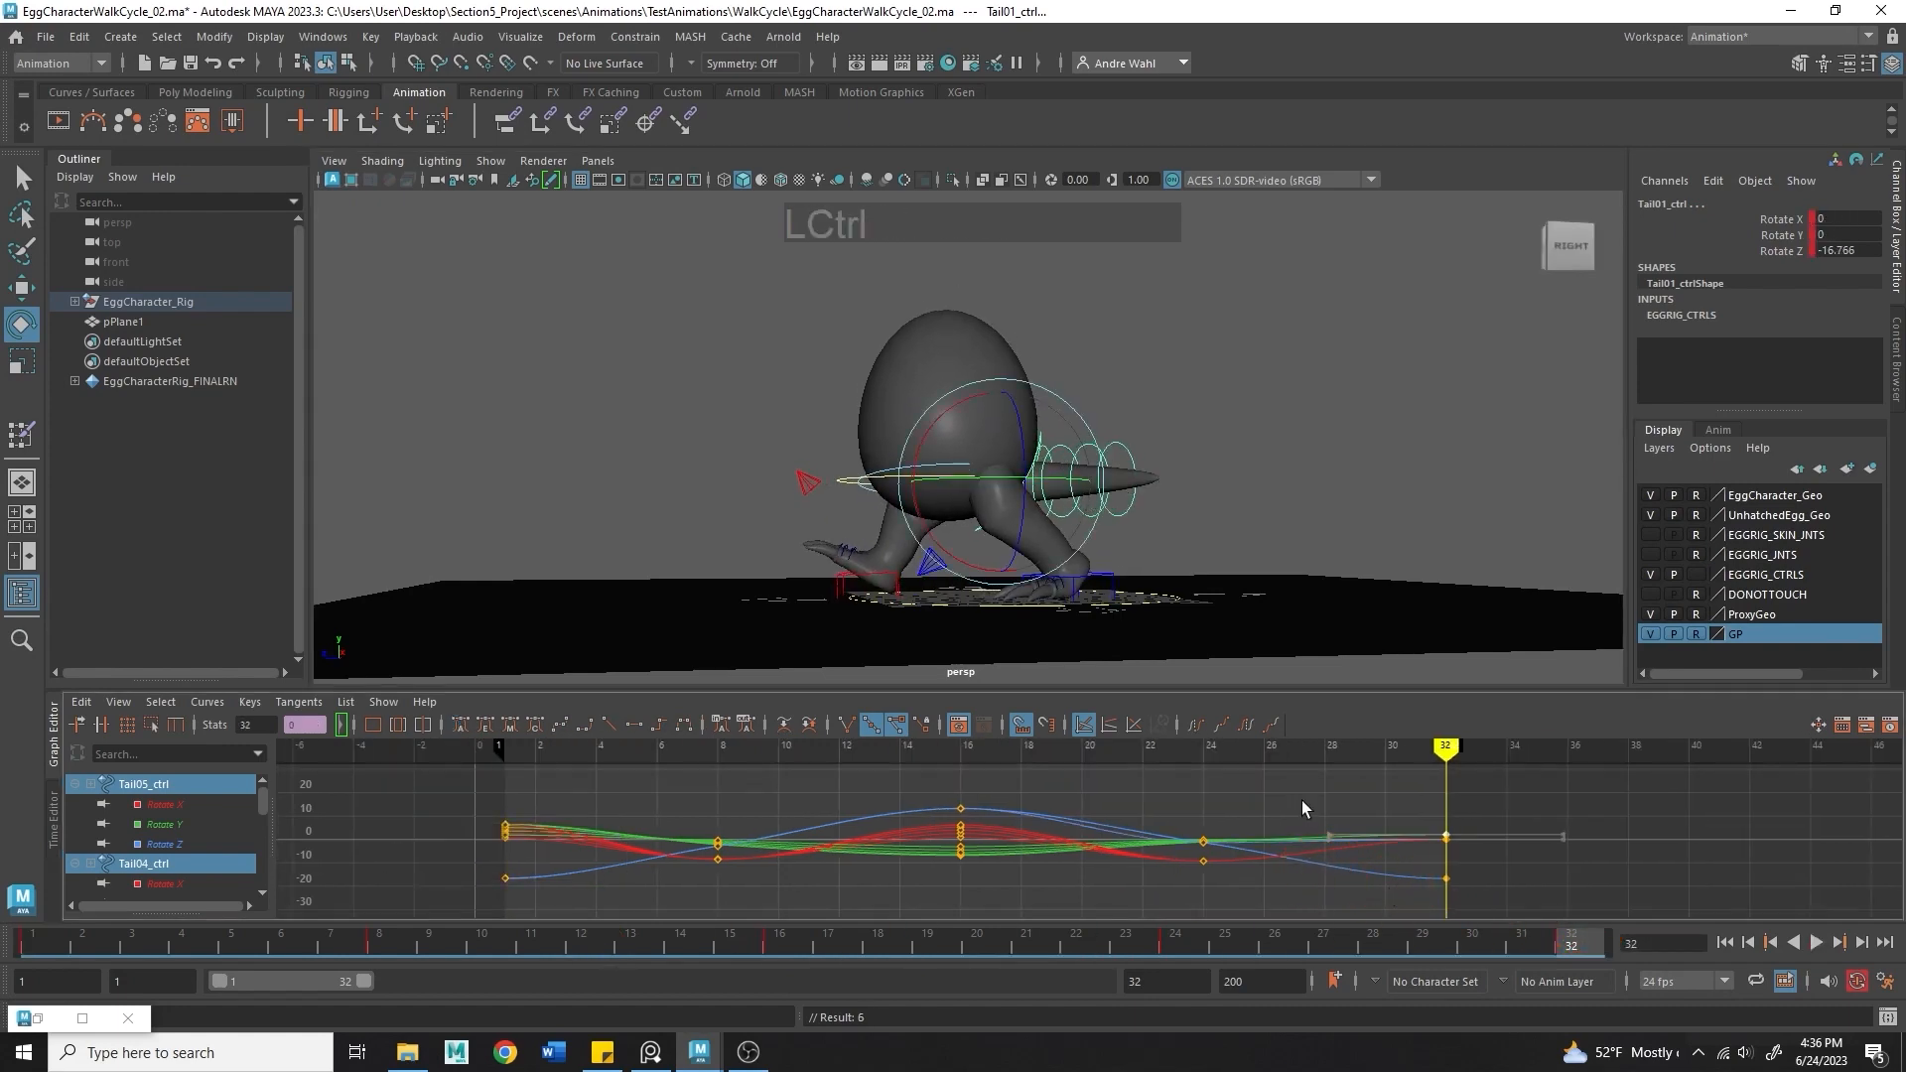
{"action": "key", "text": "ctrl+z"}
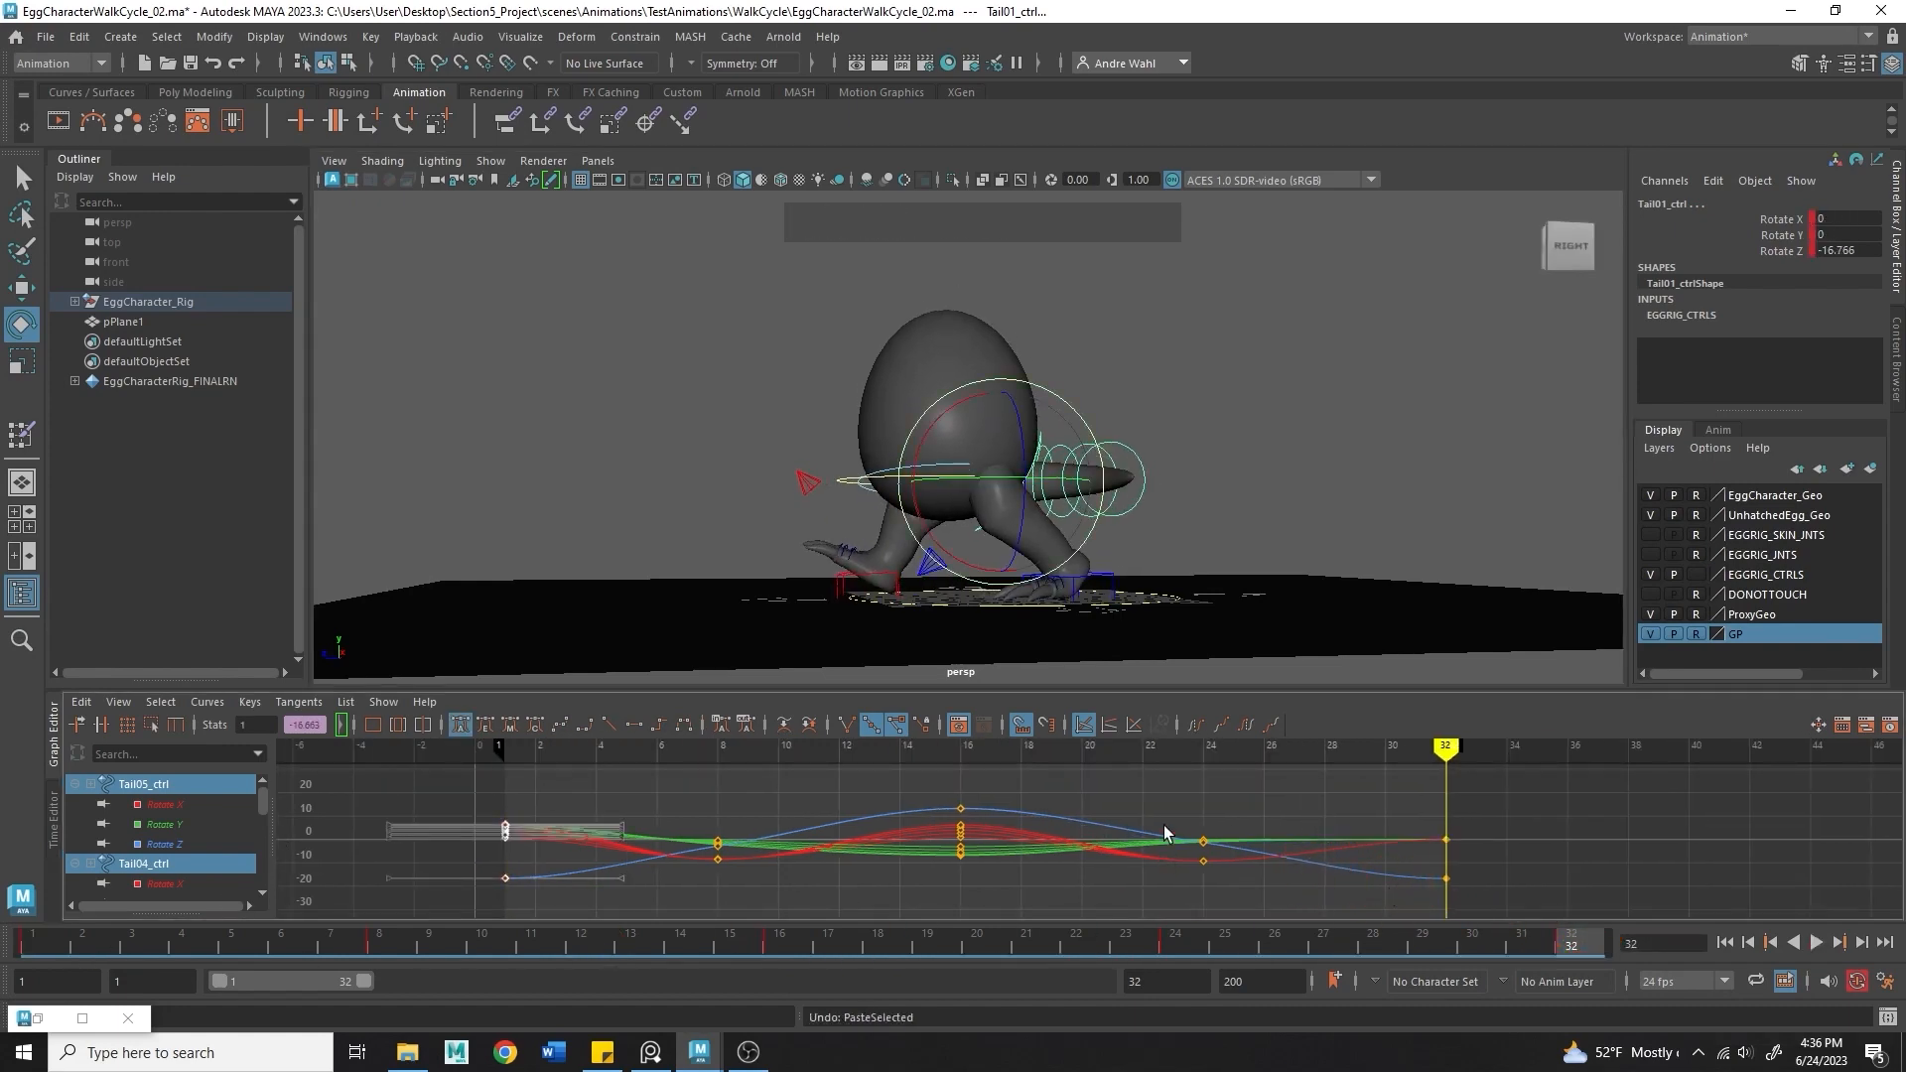
- Copy the tail controls' frame 1 keys in the Graph Editor and paste them at frame 32
{"action": "left_click_drag", "start_coordinate": [1152, 596], "coordinate": [1112, 616], "text": "alt"}
{"action": "right_click_drag", "start_coordinate": [1111, 615], "coordinate": [1180, 585], "text": "alt"}
{"action": "left_click", "coordinate": [487, 899]}
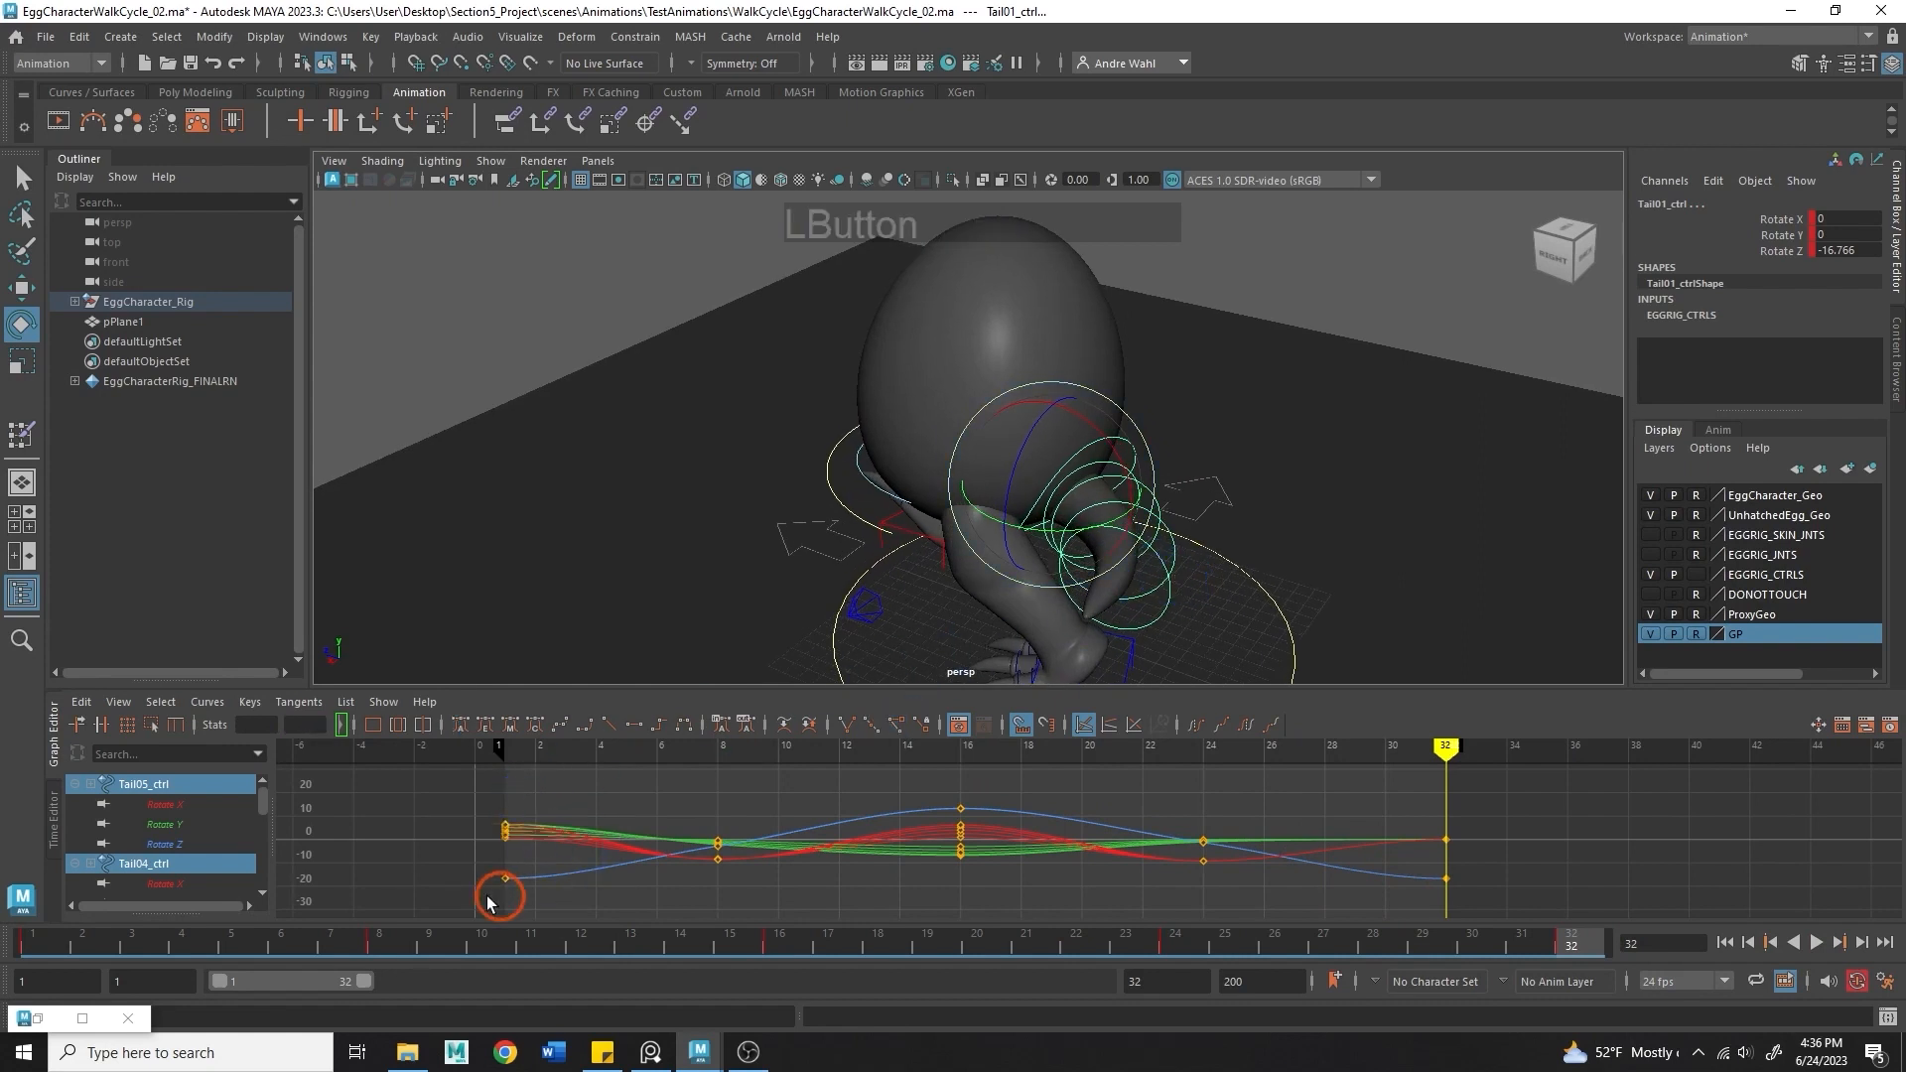
{"action": "left_click_drag", "start_coordinate": [596, 770], "coordinate": [596, 770]}
{"action": "middle_click_drag", "start_coordinate": [1055, 856], "coordinate": [1003, 856], "text": "alt"}
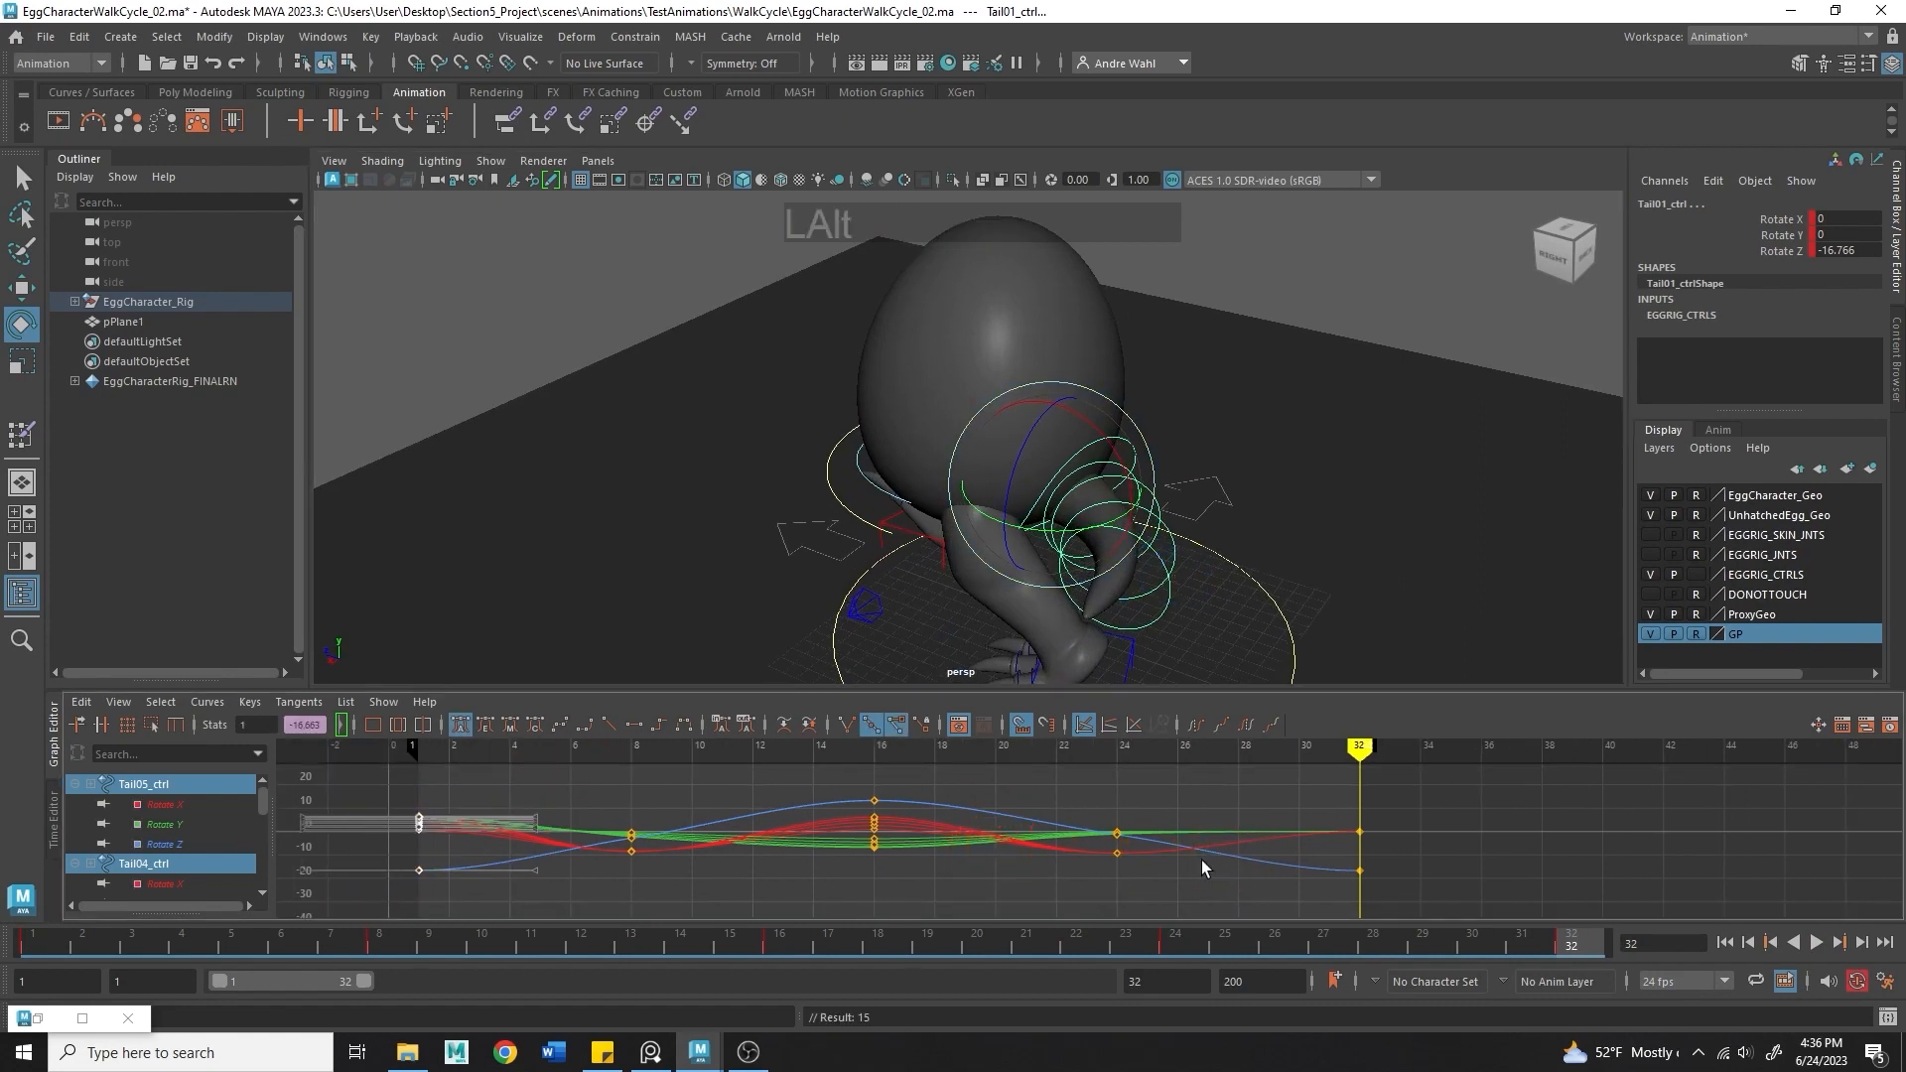
{"action": "middle_click_drag", "start_coordinate": [1188, 868], "coordinate": [1113, 844], "text": "alt"}
{"action": "key", "text": "ctrl+v"}
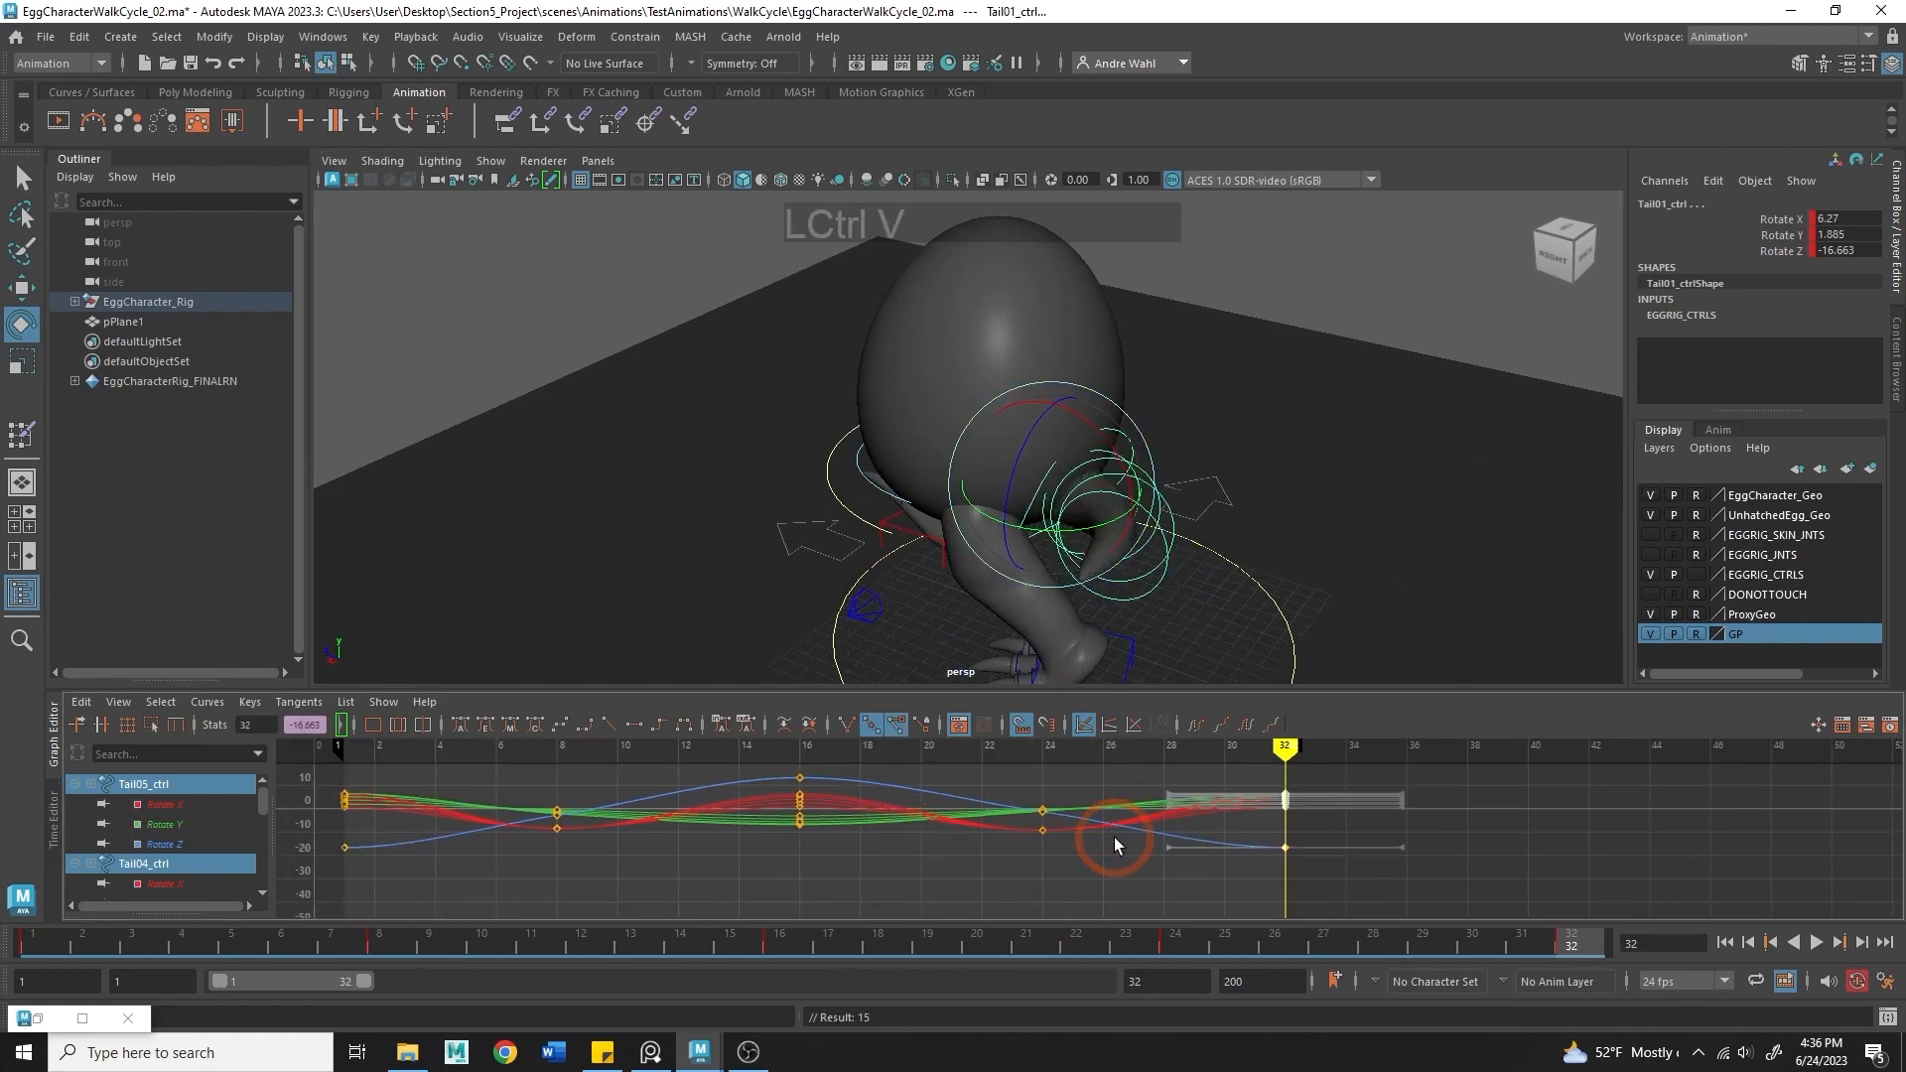
- Play the looping walk cycle and examine the tail and leg motion from both sides and the front
{"action": "left_click", "coordinate": [1816, 943]}
{"action": "right_click_drag", "start_coordinate": [1532, 434], "coordinate": [1344, 400], "text": "alt"}
{"action": "left_click_drag", "start_coordinate": [1344, 400], "coordinate": [1227, 333], "text": "alt"}
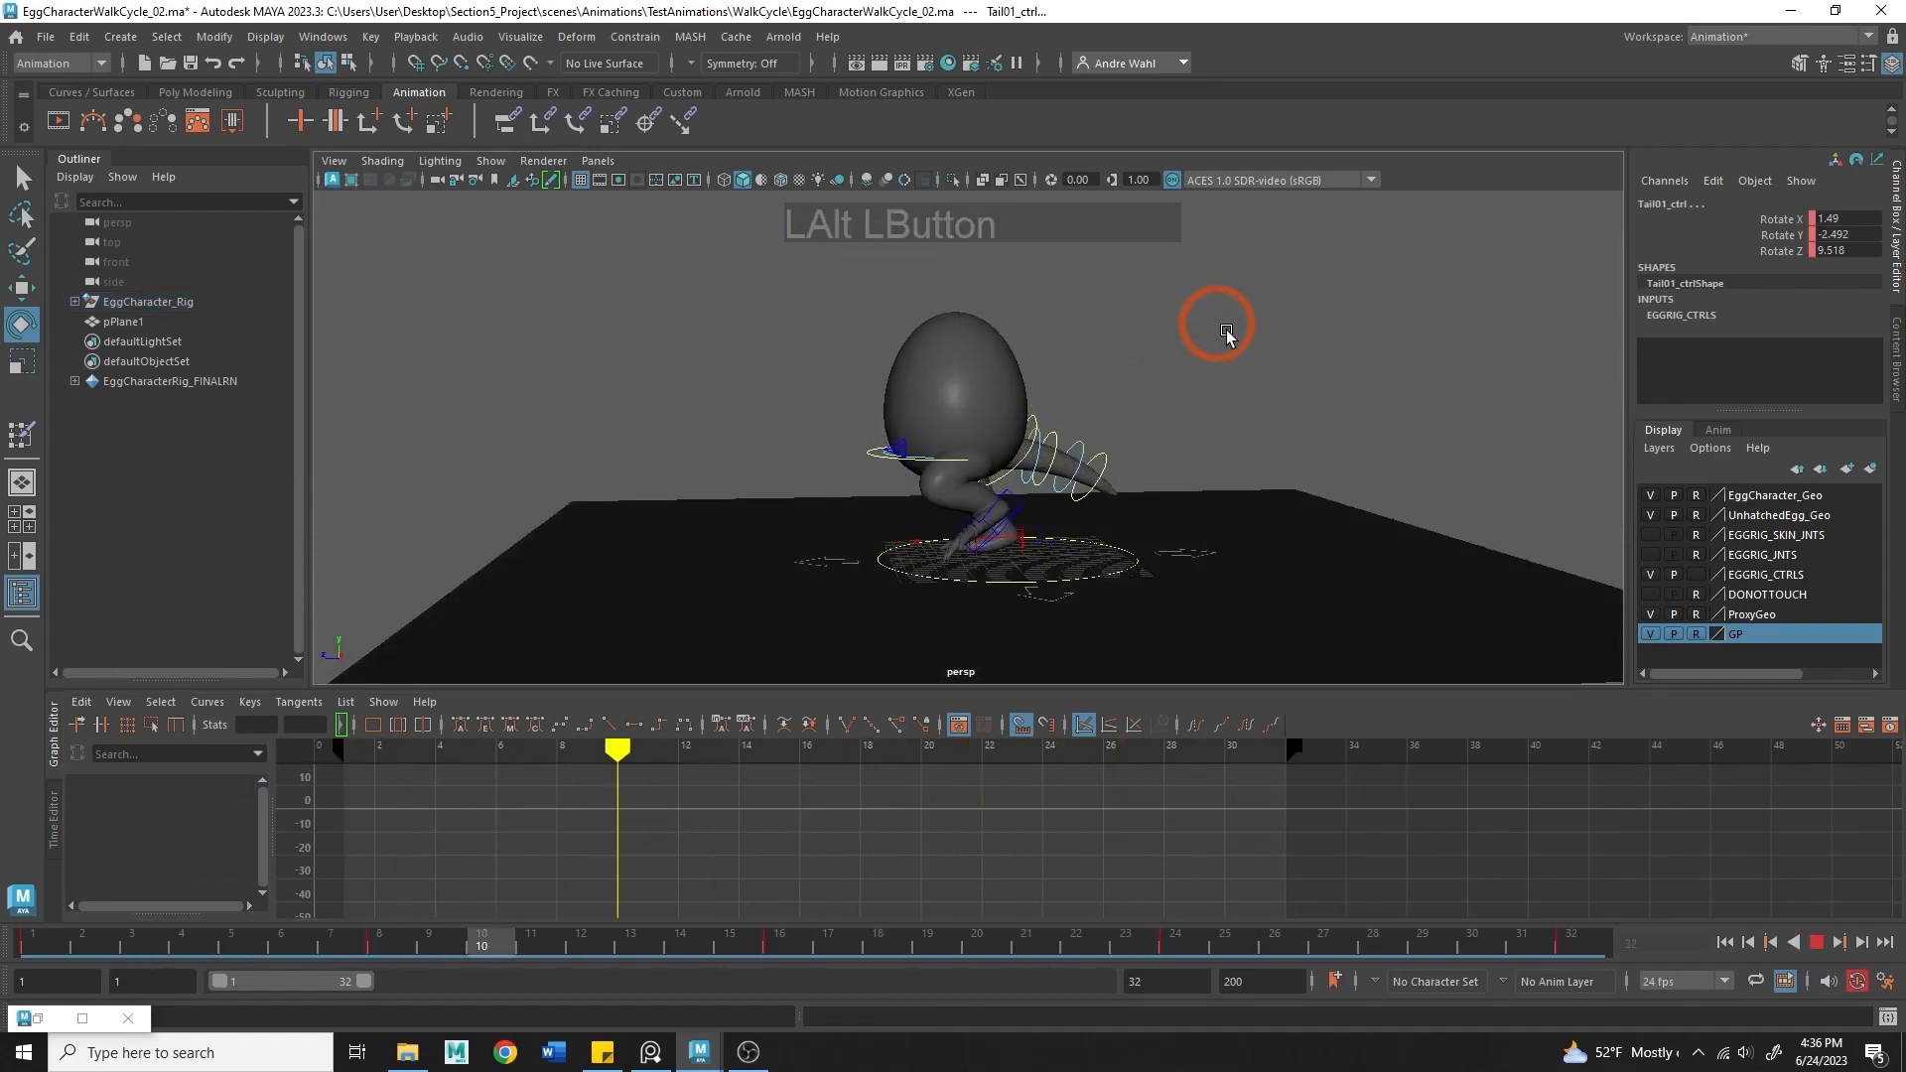
{"action": "right_click_drag", "start_coordinate": [1227, 334], "coordinate": [1319, 417], "text": "alt"}
{"action": "left_click_drag", "start_coordinate": [1319, 417], "coordinate": [1541, 446], "text": "alt"}
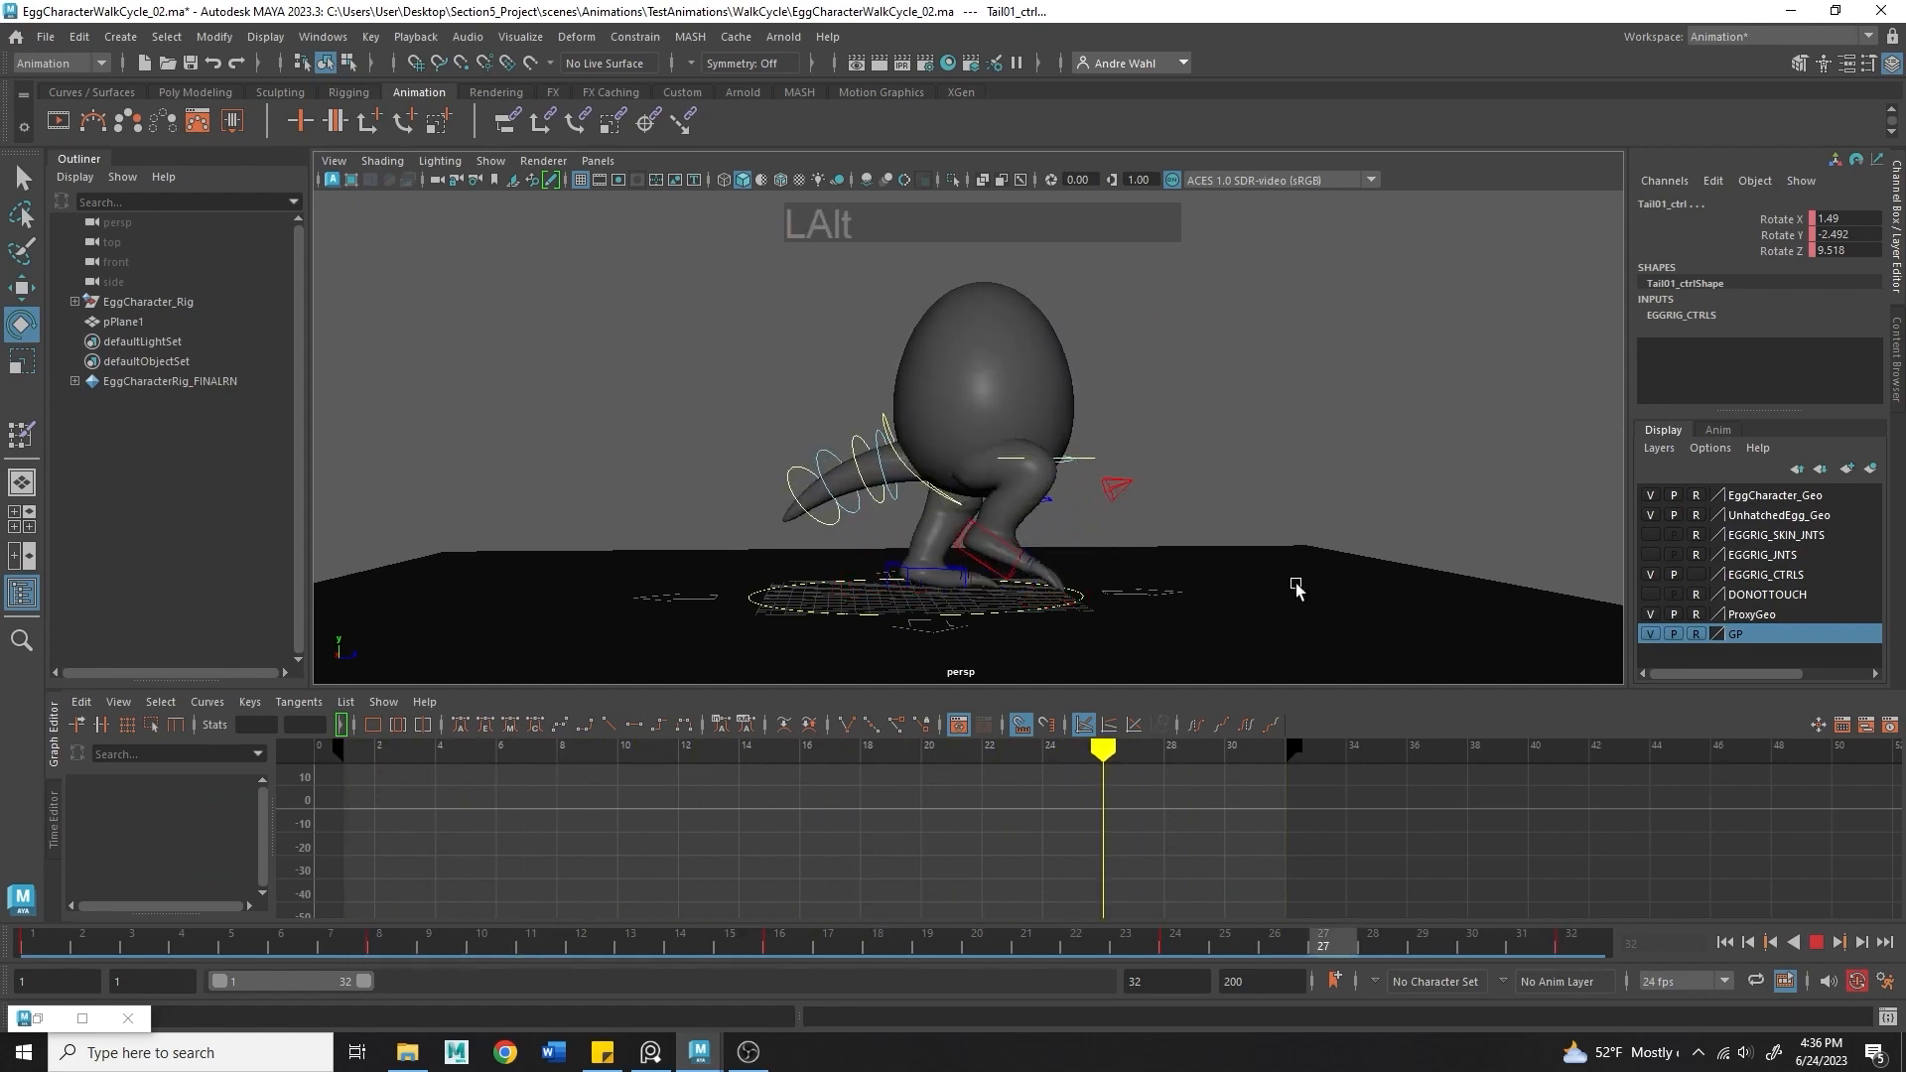
{"action": "left_click_drag", "start_coordinate": [1296, 588], "coordinate": [1059, 583], "text": "alt"}
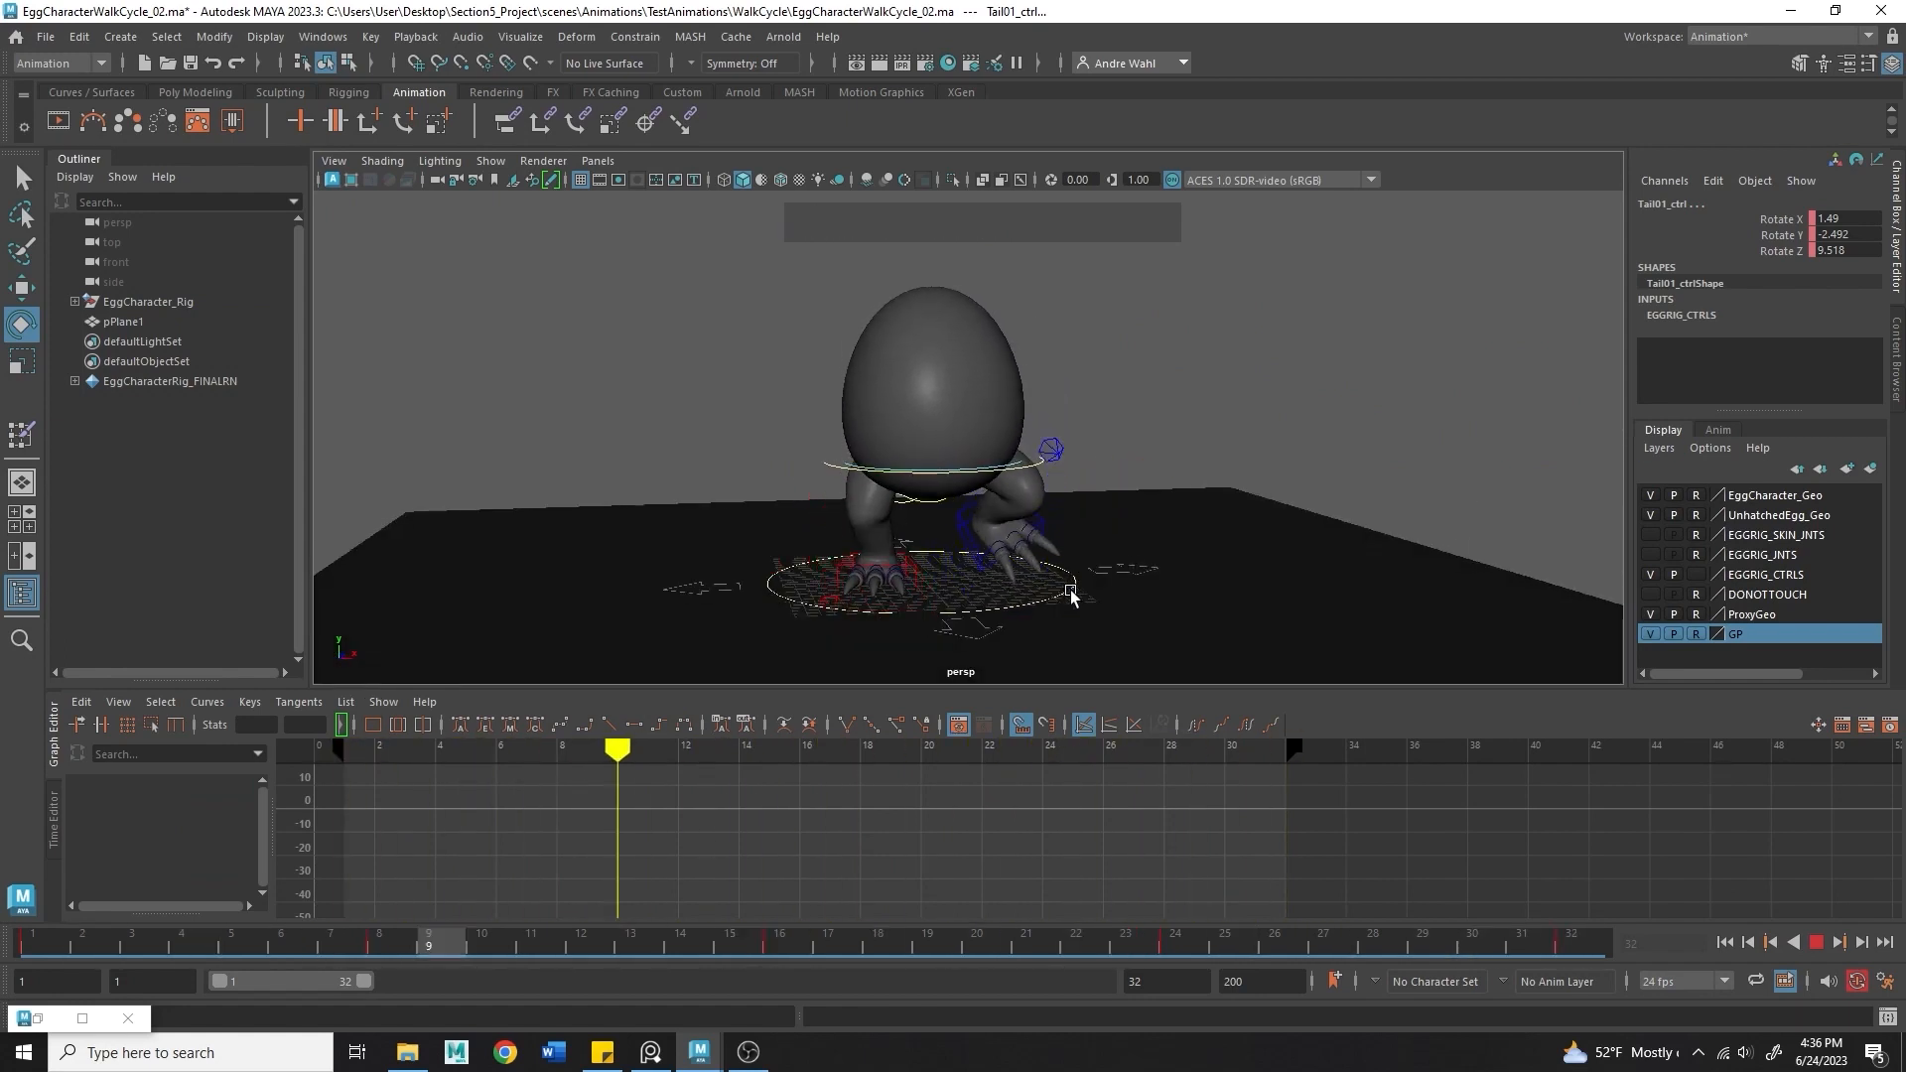
{"action": "key", "text": "alt+v"}
{"action": "left_click", "coordinate": [1011, 486]}
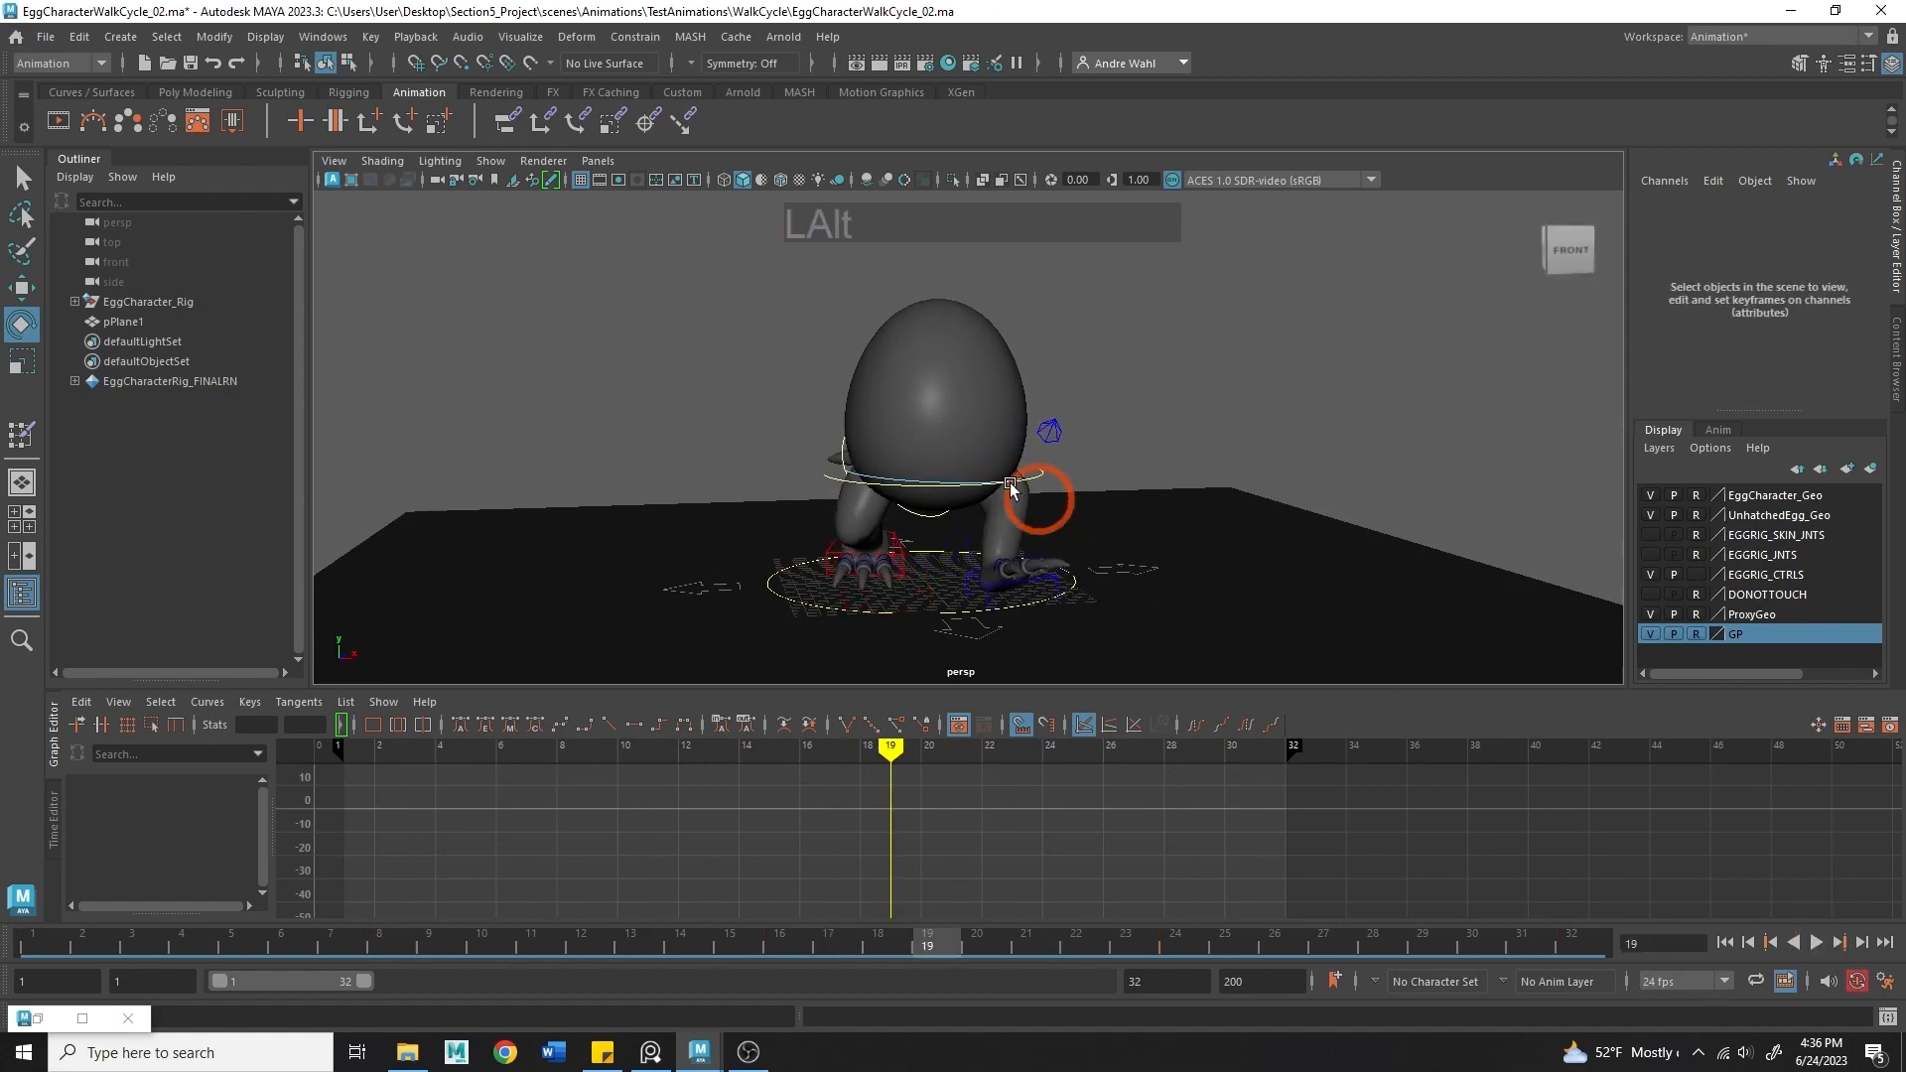
- Try shifting the left IK foot control sideways at frame 24, and undo the move
{"action": "right_click_drag", "start_coordinate": [1011, 487], "coordinate": [957, 864], "text": "alt"}
{"action": "left_click_drag", "start_coordinate": [957, 944], "coordinate": [1208, 1034]}
{"action": "left_click", "coordinate": [951, 627]}
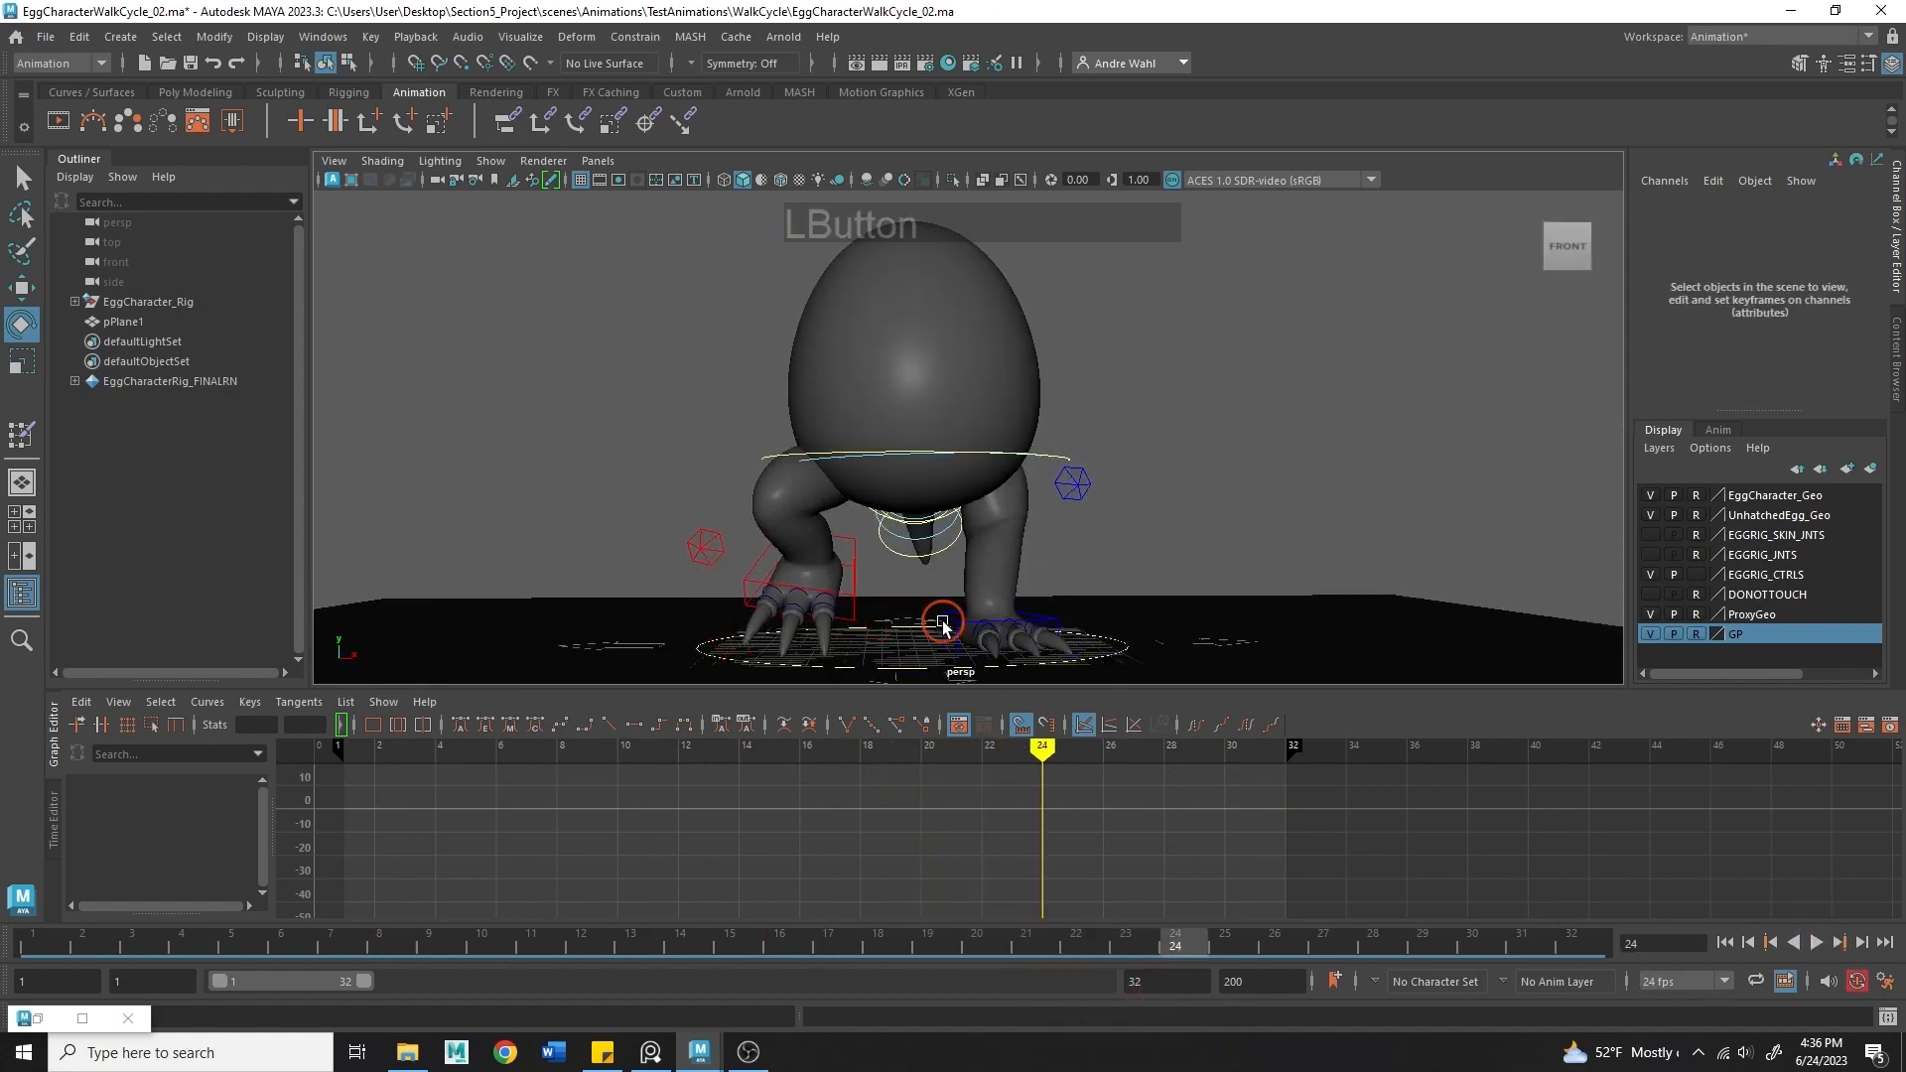
{"action": "key", "text": "w"}
{"action": "left_click_drag", "start_coordinate": [1058, 645], "coordinate": [992, 620]}
{"action": "key", "text": "ctrl+z"}
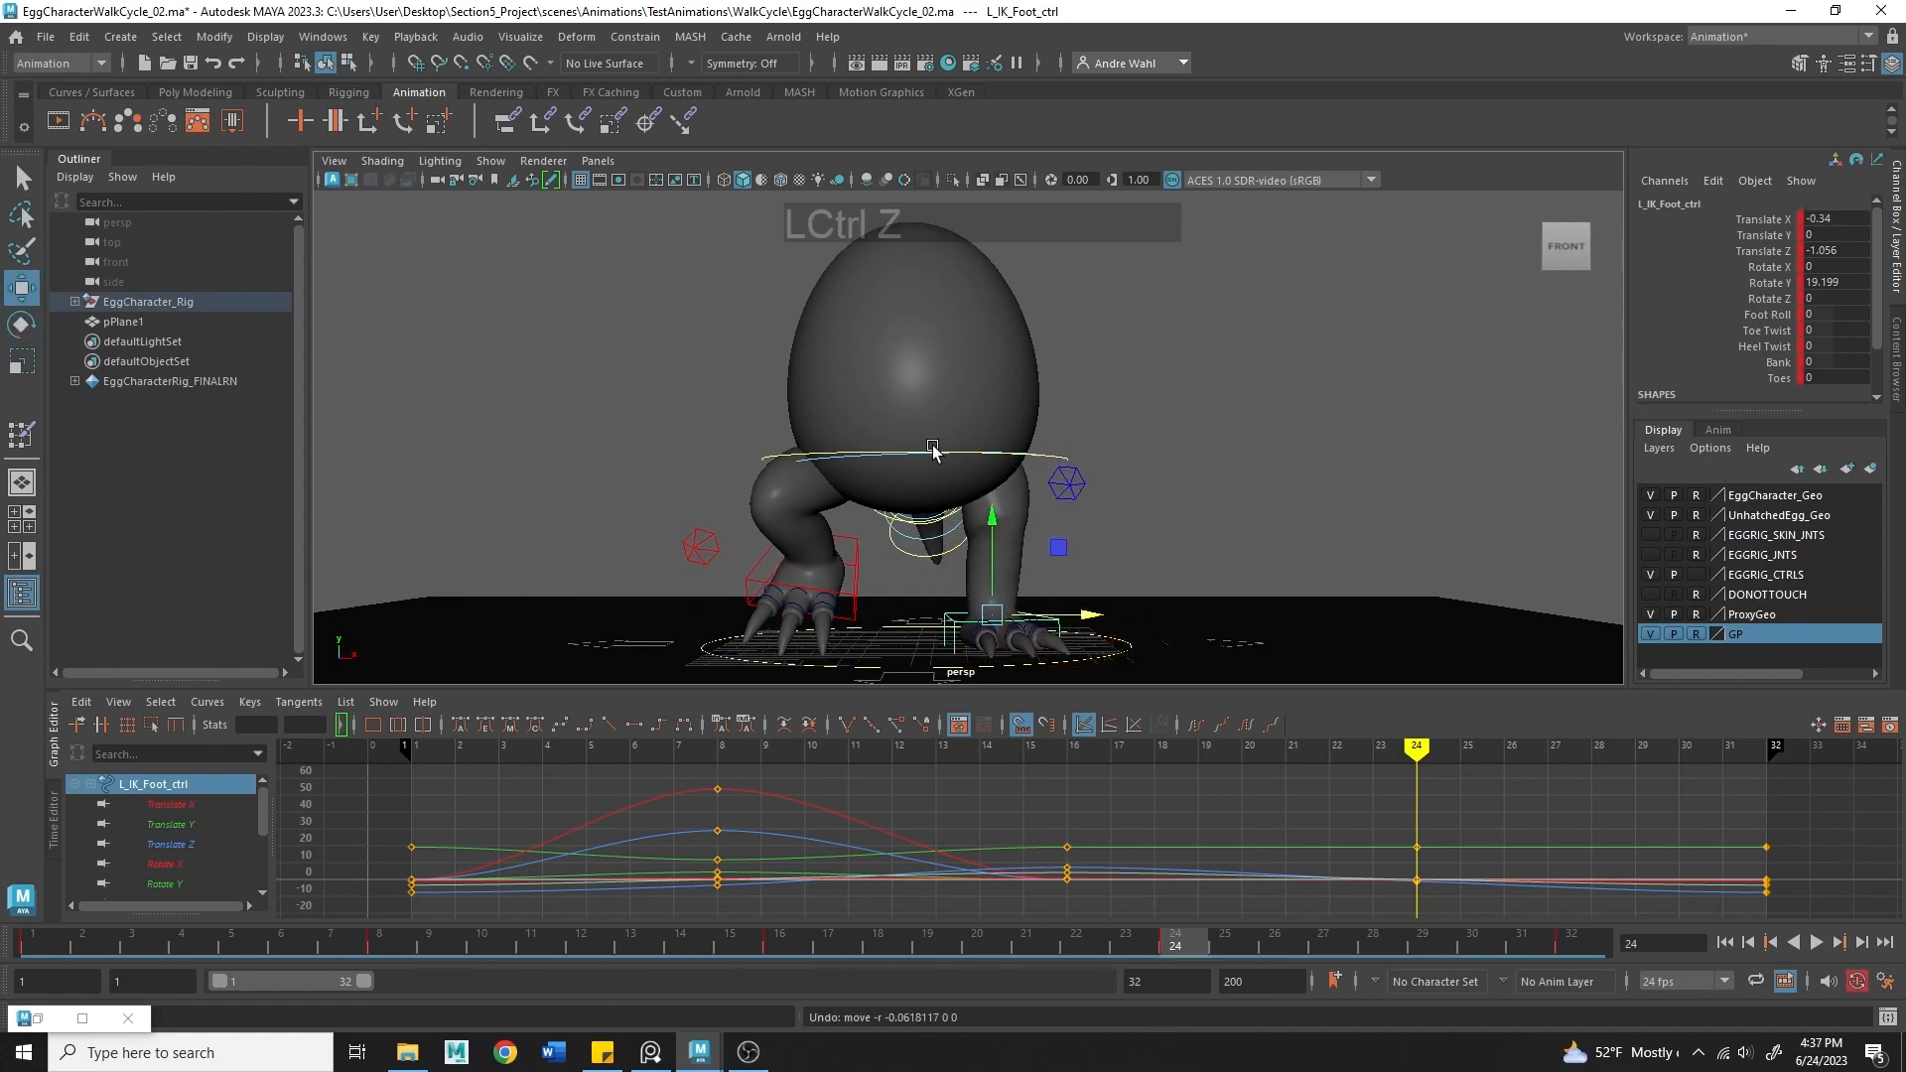
- Lower the root control at frame 24 to a Translate Y of about 1.66, key it, and scrub back through the cycle
{"action": "left_click", "coordinate": [796, 451]}
{"action": "left_click", "coordinate": [789, 458]}
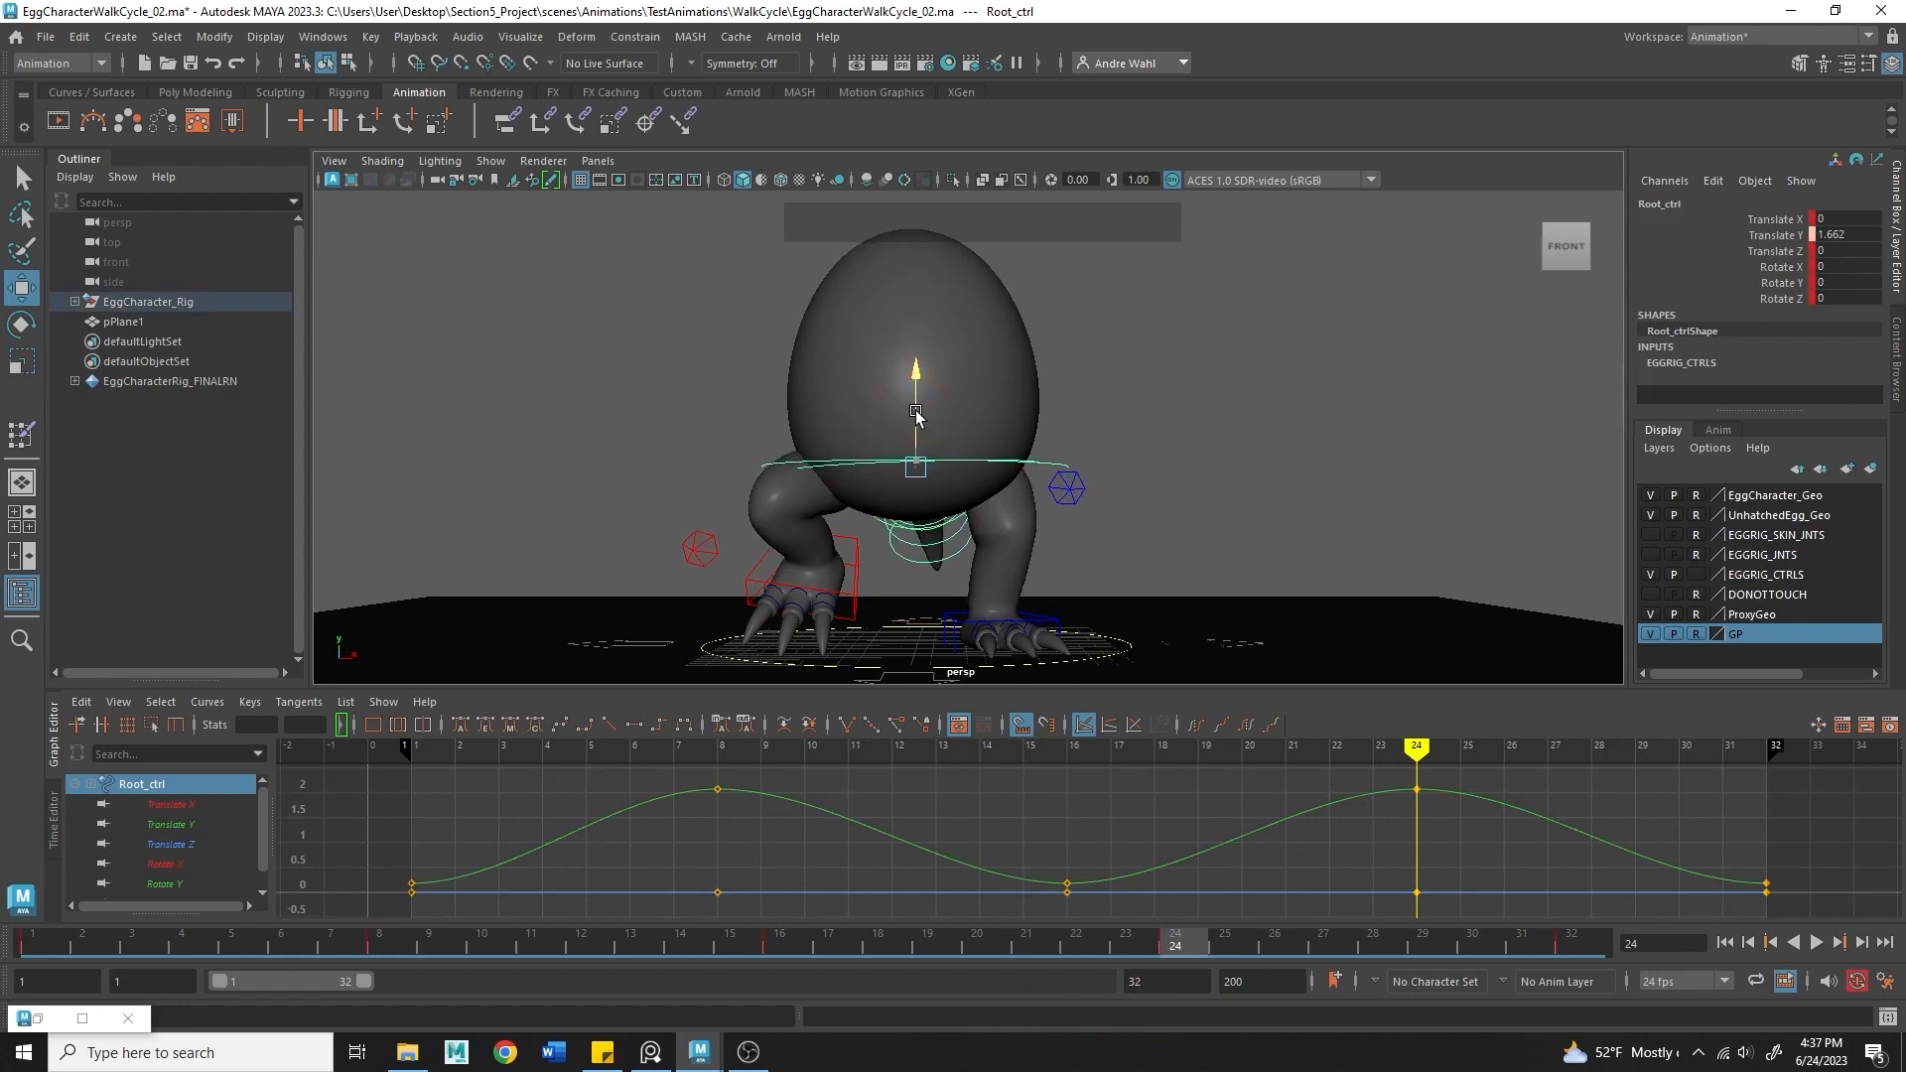
{"action": "key", "text": "s"}
{"action": "left_click_drag", "start_coordinate": [1188, 950], "coordinate": [234, 944]}
- Play the walk cycle from the front to review the body's up-and-down motion
{"action": "key", "text": "alt+v"}
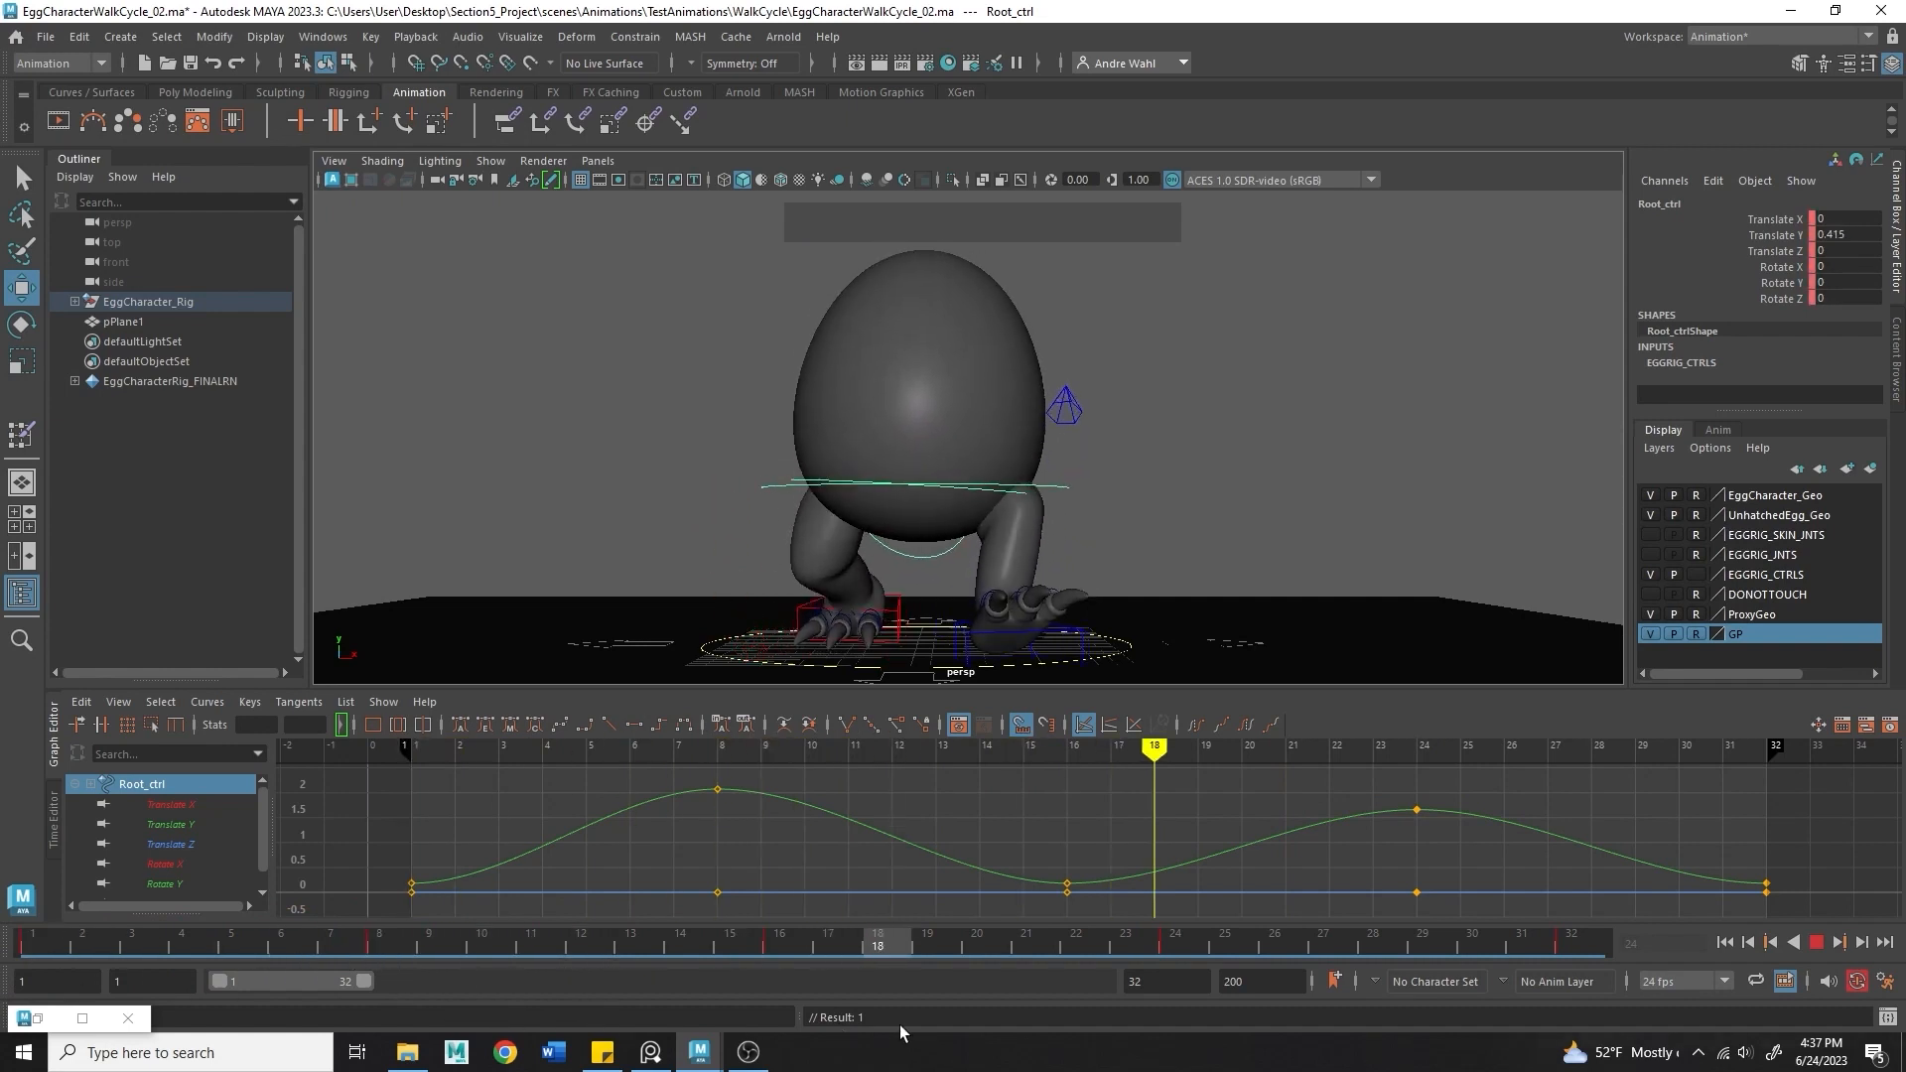
{"action": "key", "text": "Escape"}
{"action": "left_click", "coordinate": [1815, 942]}
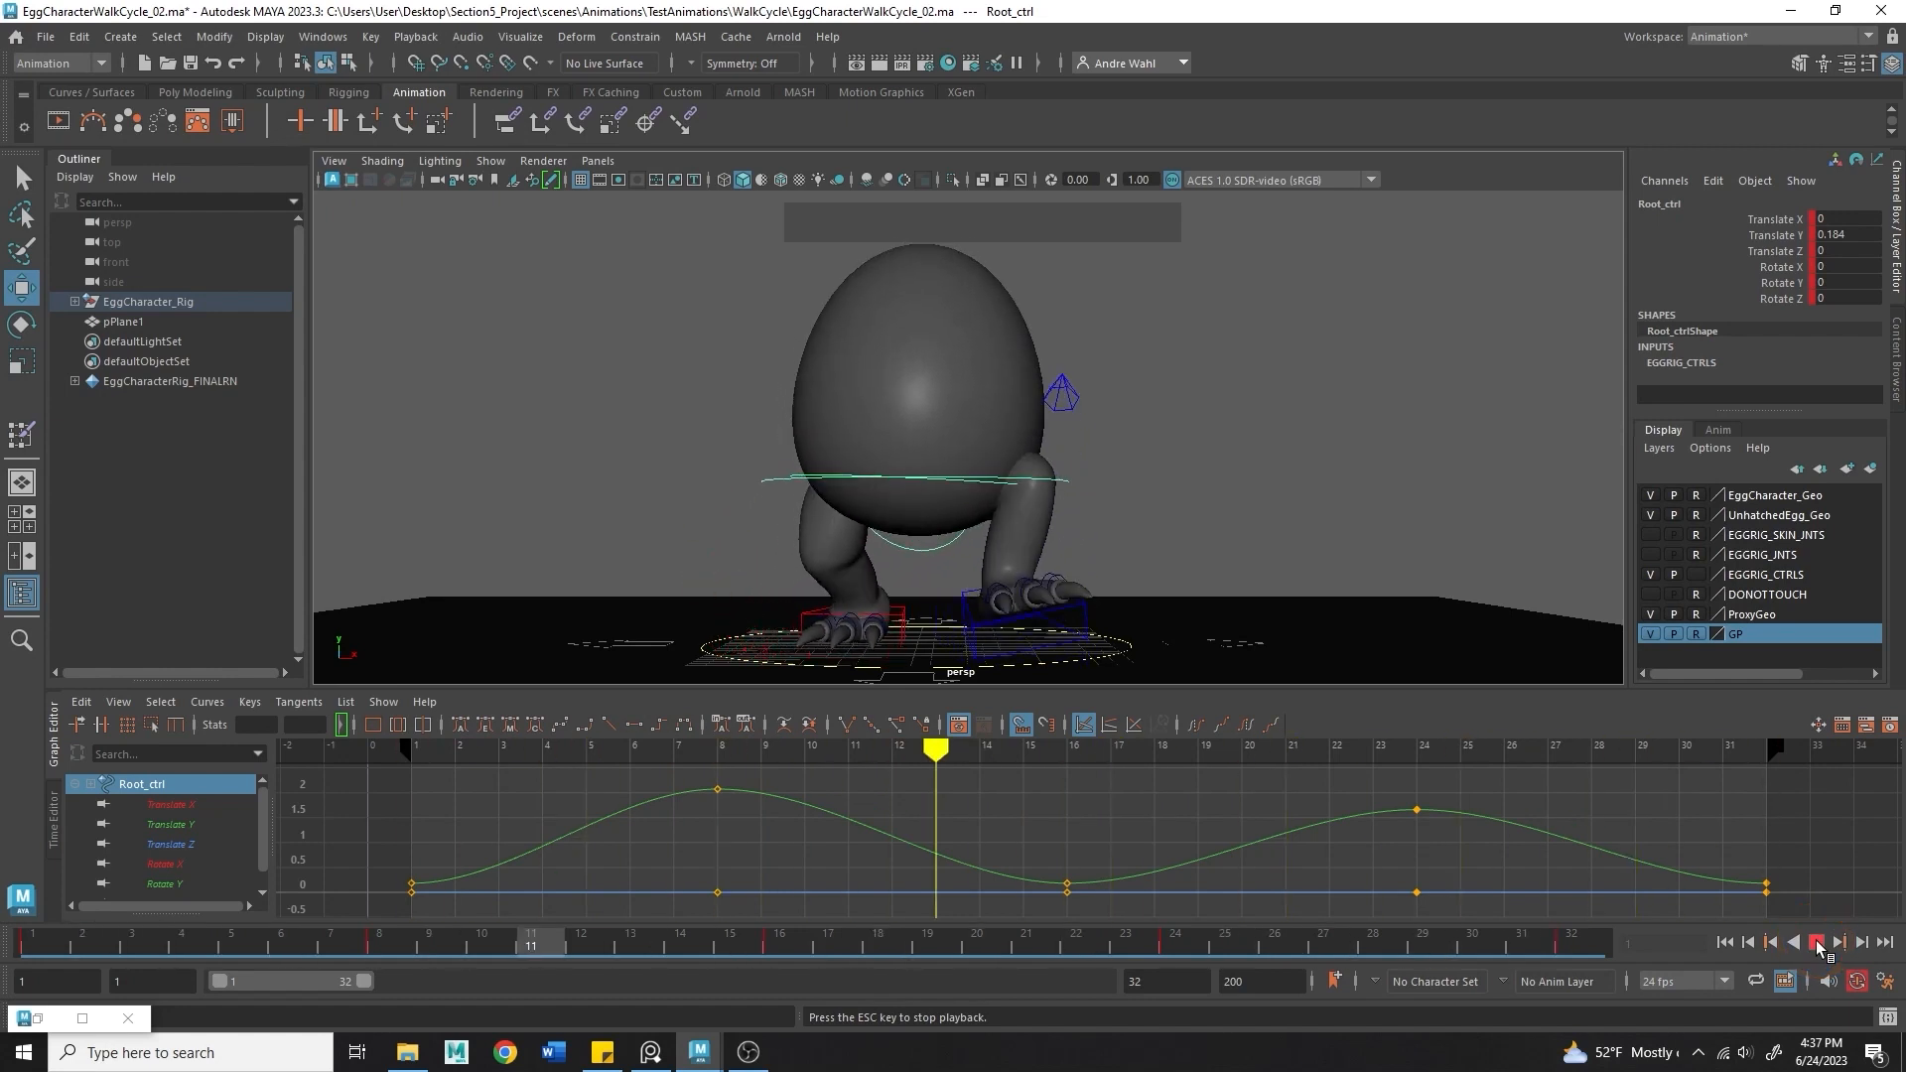
- Review the walk cycle's playback from an angled view, stop at frame 8, and examine the passing pose from the side
{"action": "left_click", "coordinate": [1815, 942]}
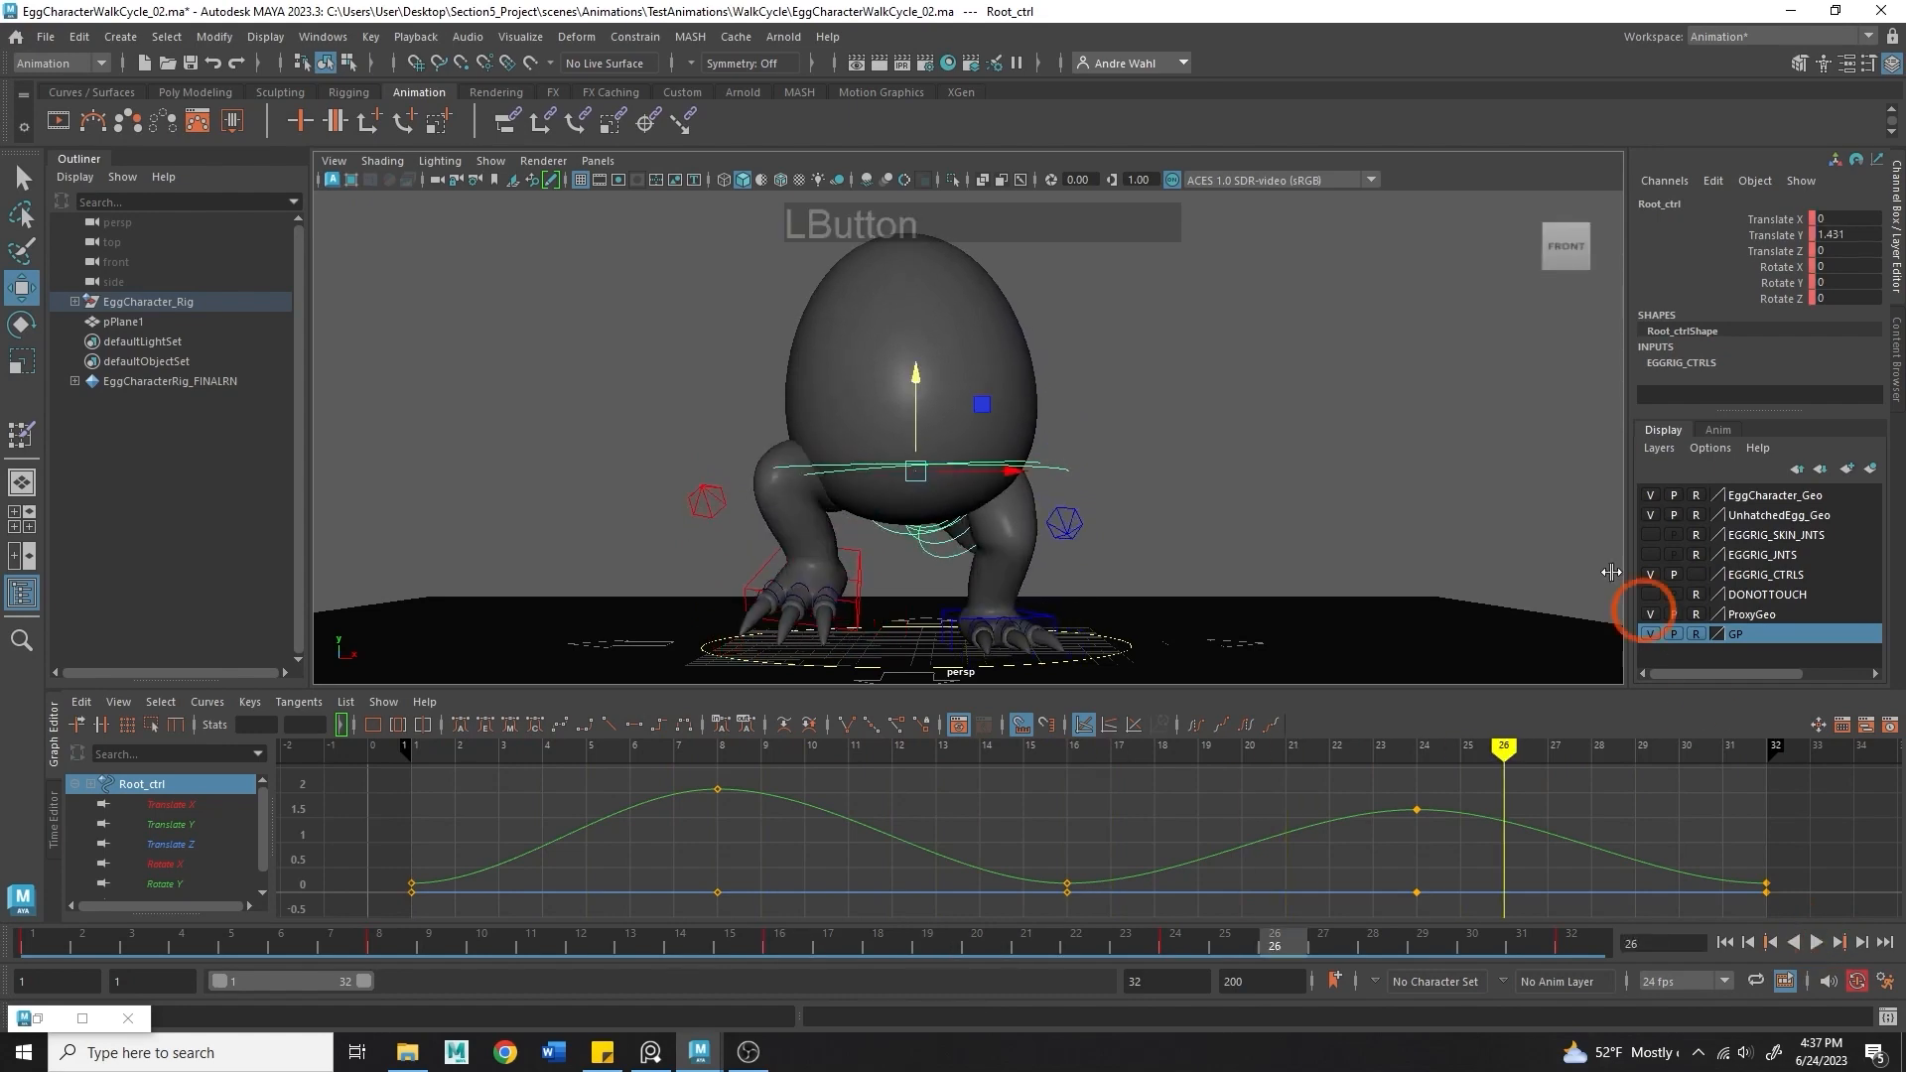
{"action": "mouse_move", "coordinate": [1618, 604]}
{"action": "left_mouse_down", "text": "alt"}
{"action": "mouse_move", "coordinate": [1459, 540]}
{"action": "mouse_move", "coordinate": [1595, 629]}
{"action": "left_mouse_up", "text": "alt"}
{"action": "left_click", "coordinate": [1816, 942]}
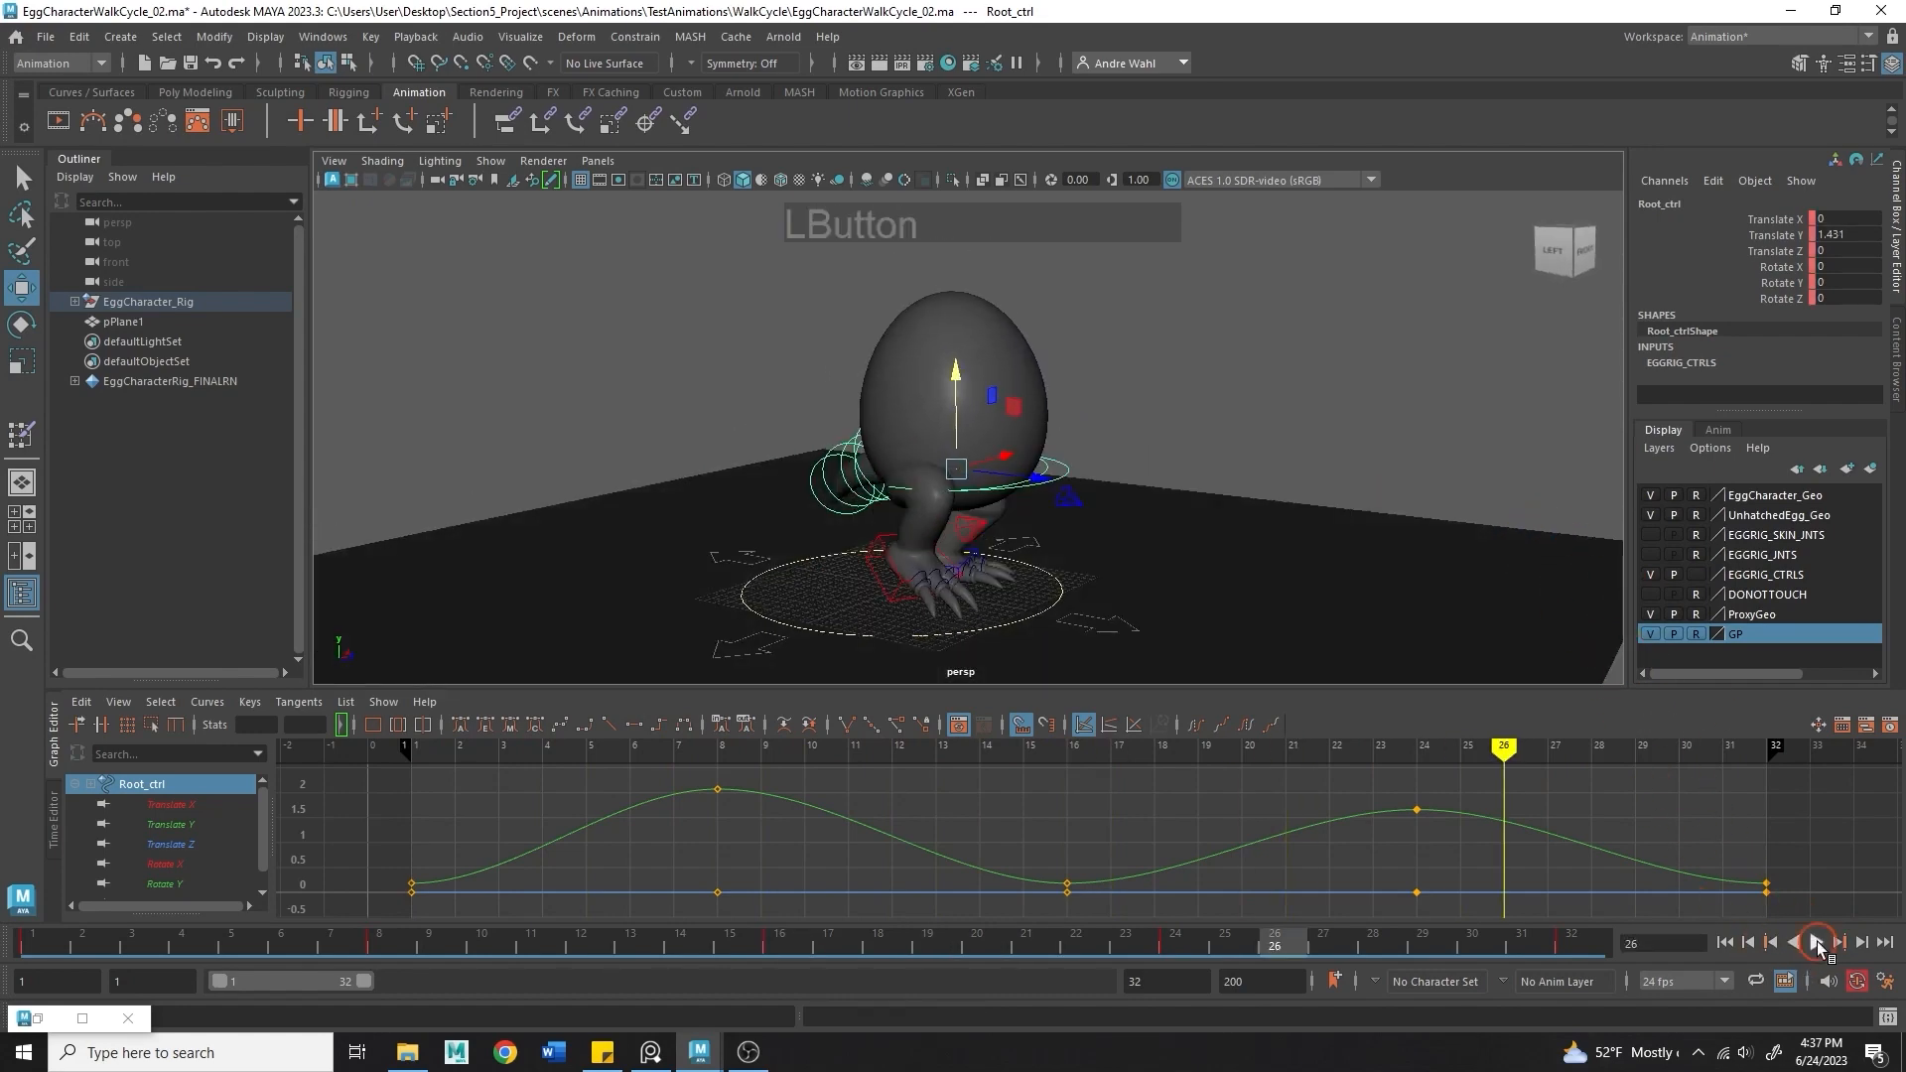
{"action": "left_click", "coordinate": [1818, 943]}
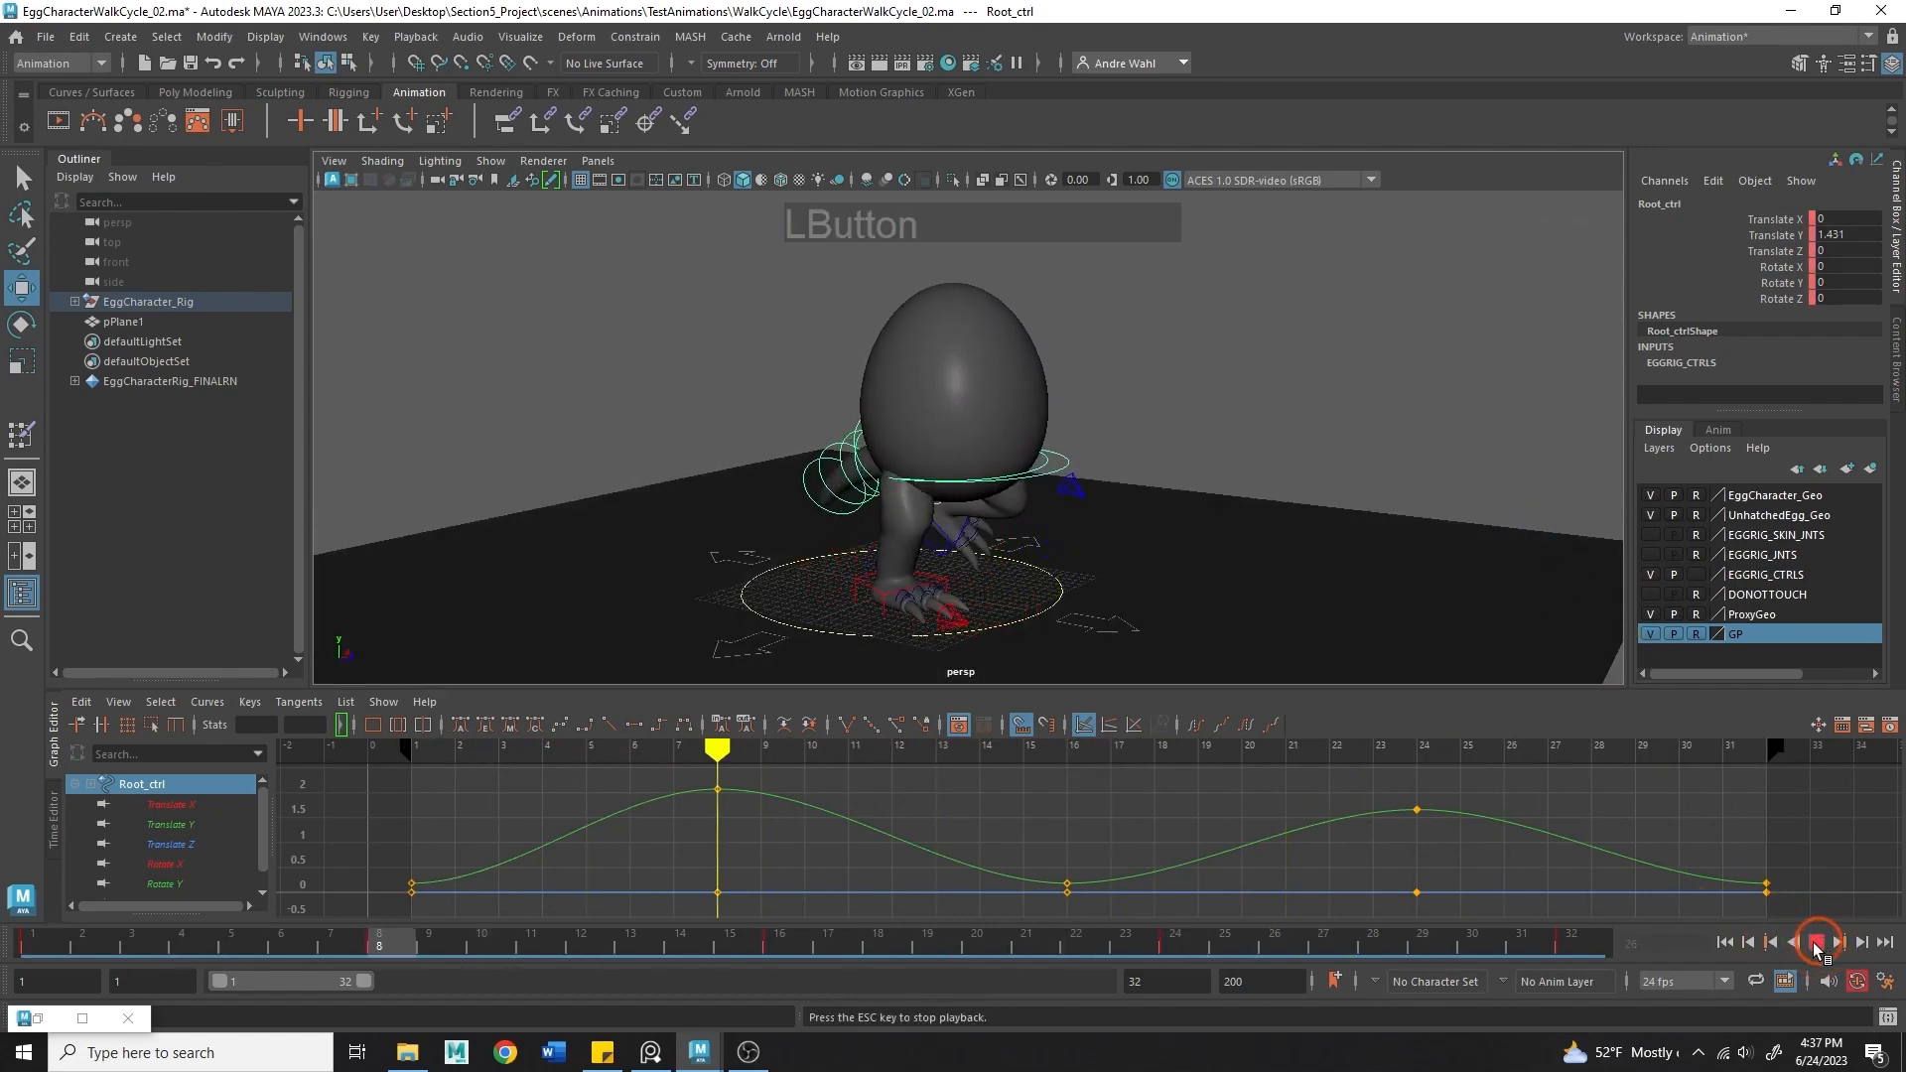
{"action": "left_click_drag", "start_coordinate": [1111, 399], "coordinate": [1234, 384], "text": "alt"}
{"action": "left_click_drag", "start_coordinate": [359, 866], "coordinate": [430, 926]}
{"action": "left_click", "coordinate": [396, 936]}
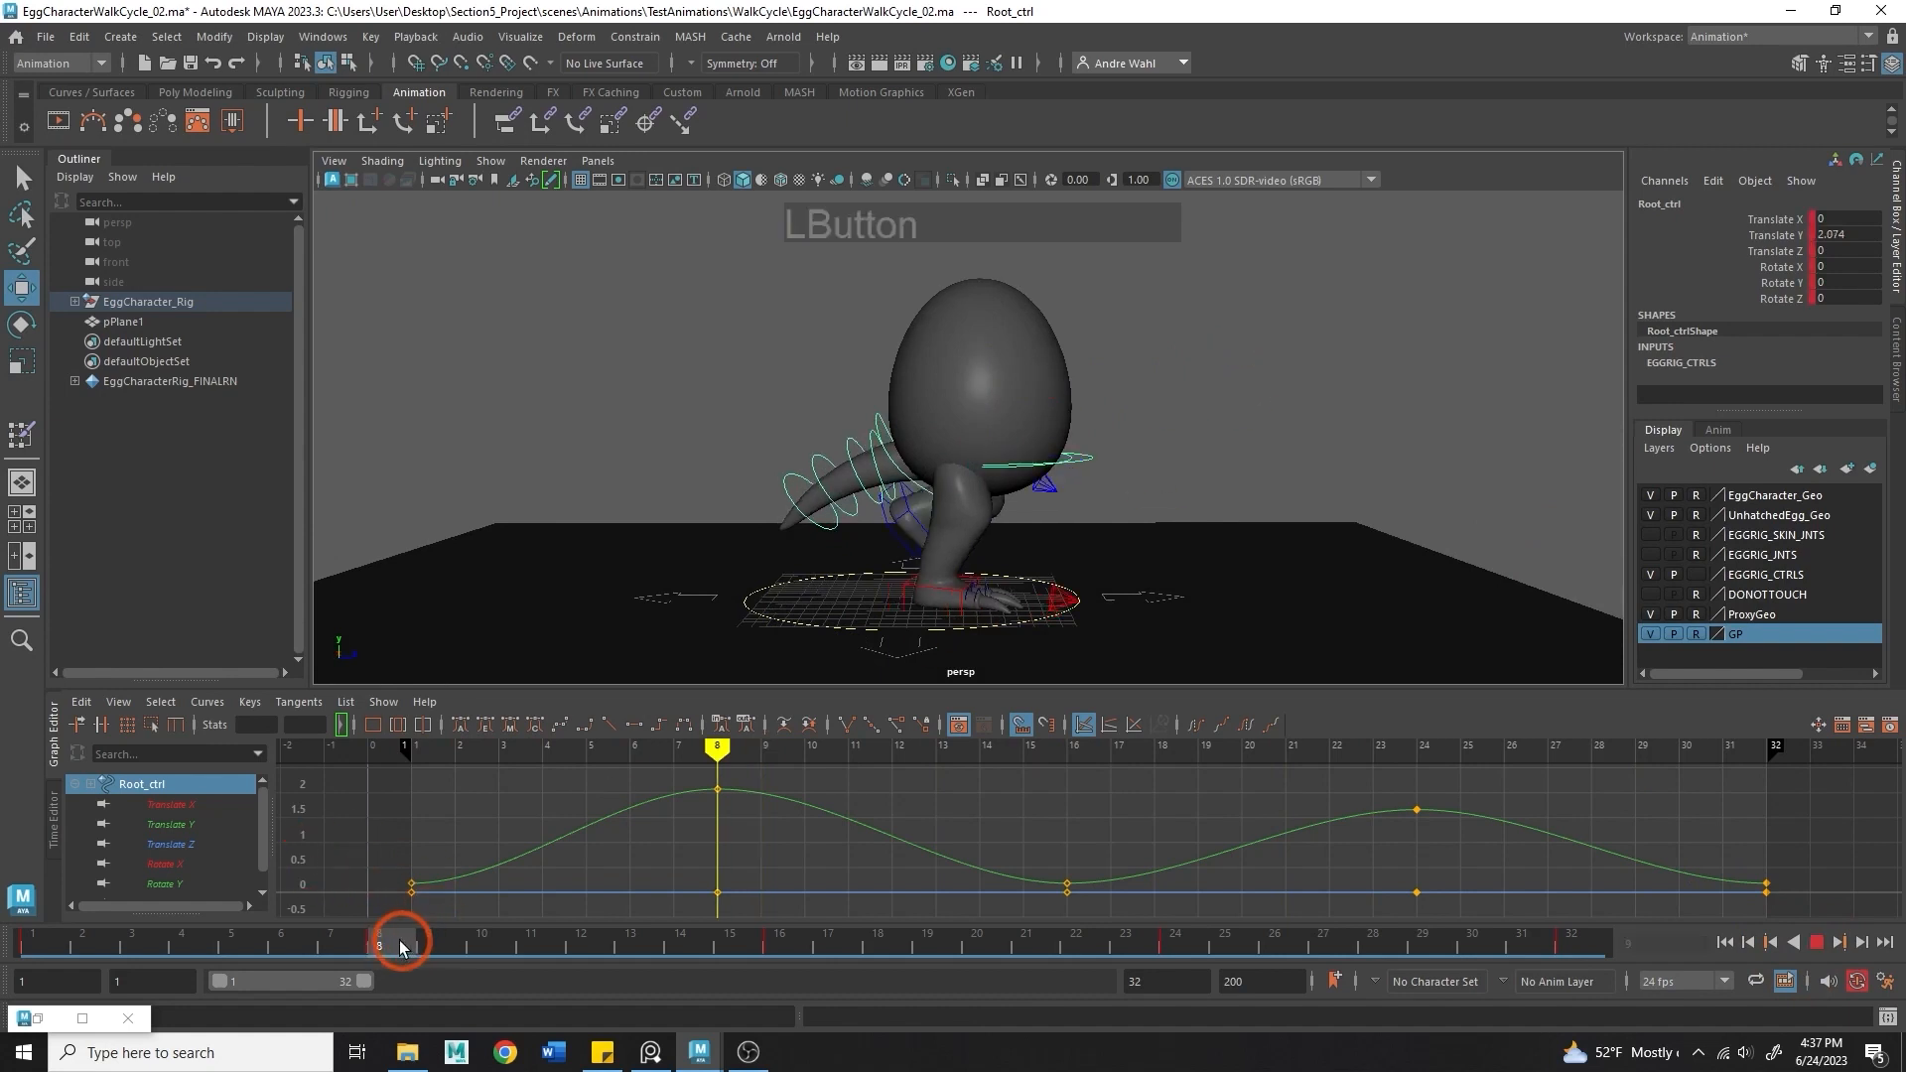
{"action": "middle_click_drag", "start_coordinate": [1181, 458], "coordinate": [1186, 440], "text": "alt"}
{"action": "left_click", "coordinate": [1186, 440]}
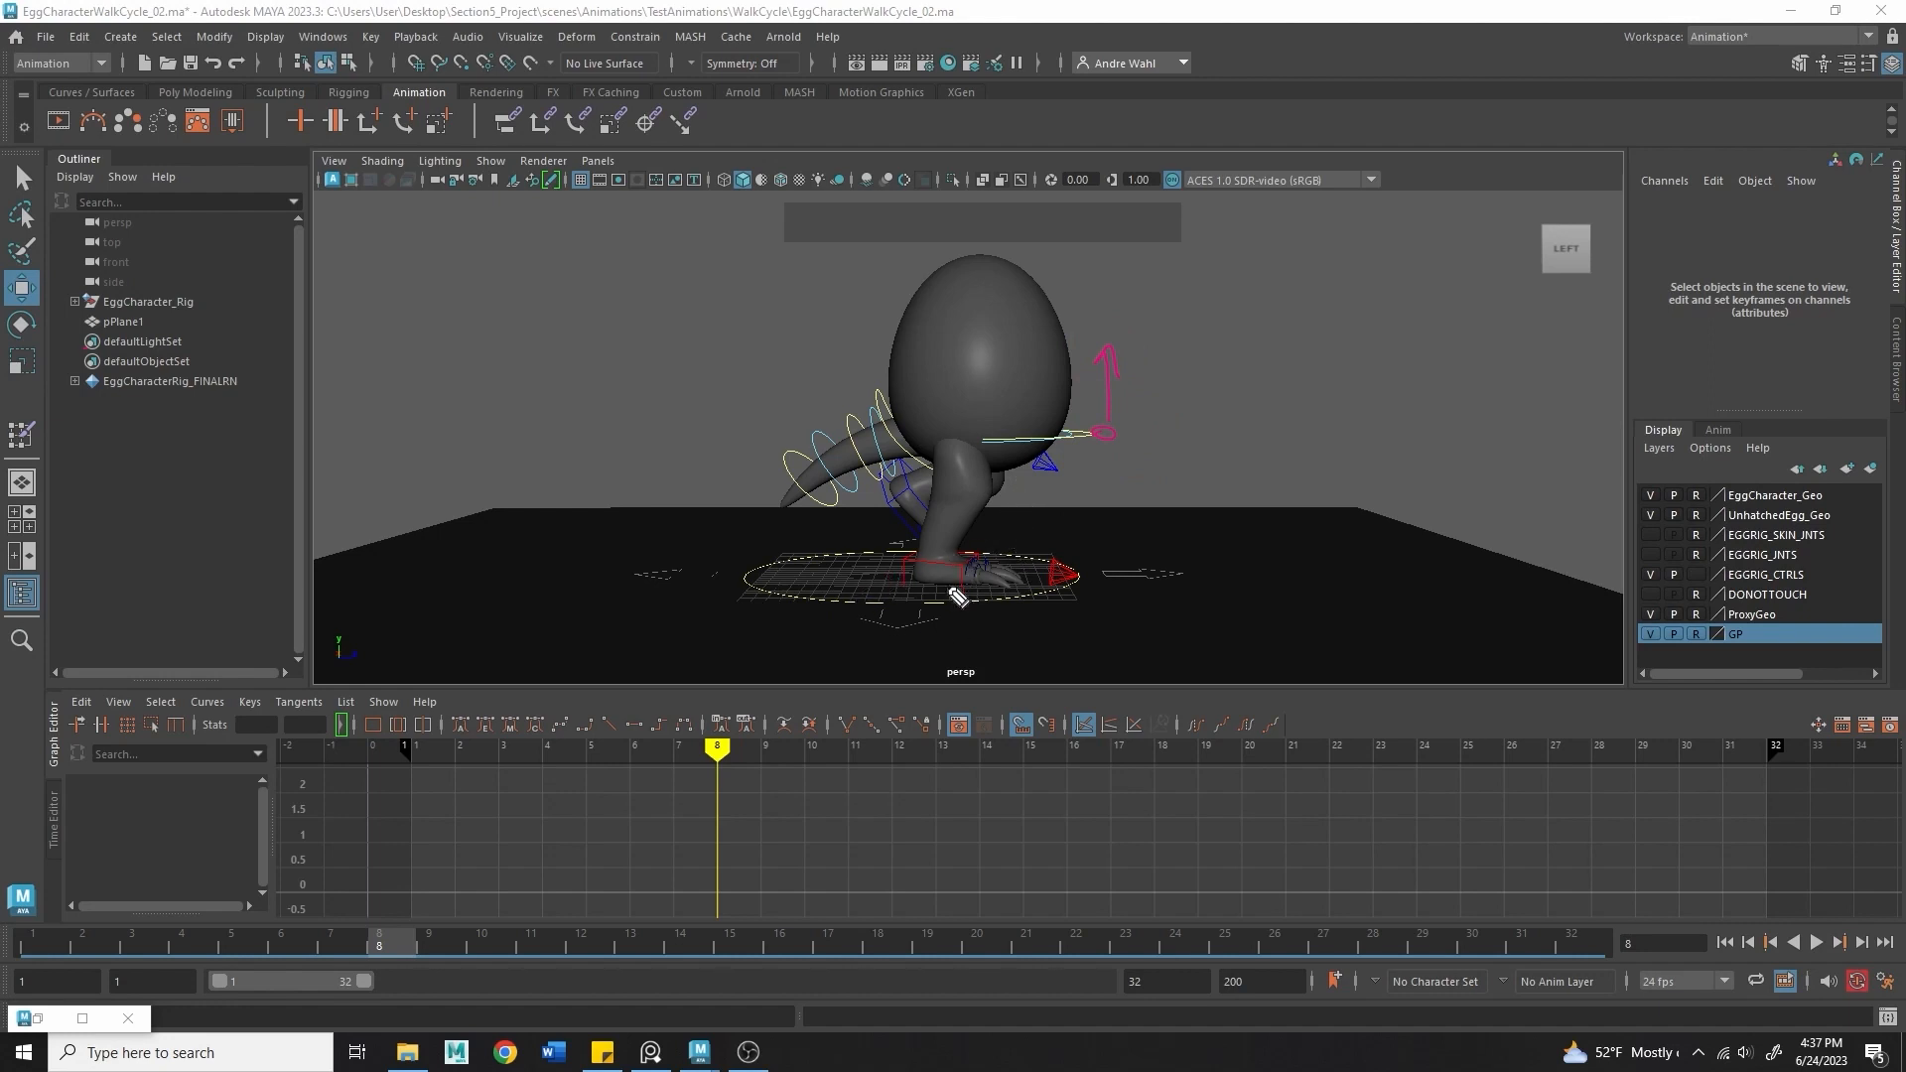
{"action": "left_click_drag", "start_coordinate": [953, 604], "coordinate": [892, 599]}
{"action": "mouse_move", "coordinate": [907, 591]}
{"action": "left_mouse_down"}
{"action": "mouse_move", "coordinate": [894, 598]}
{"action": "mouse_move", "coordinate": [989, 626]}
{"action": "left_mouse_up"}
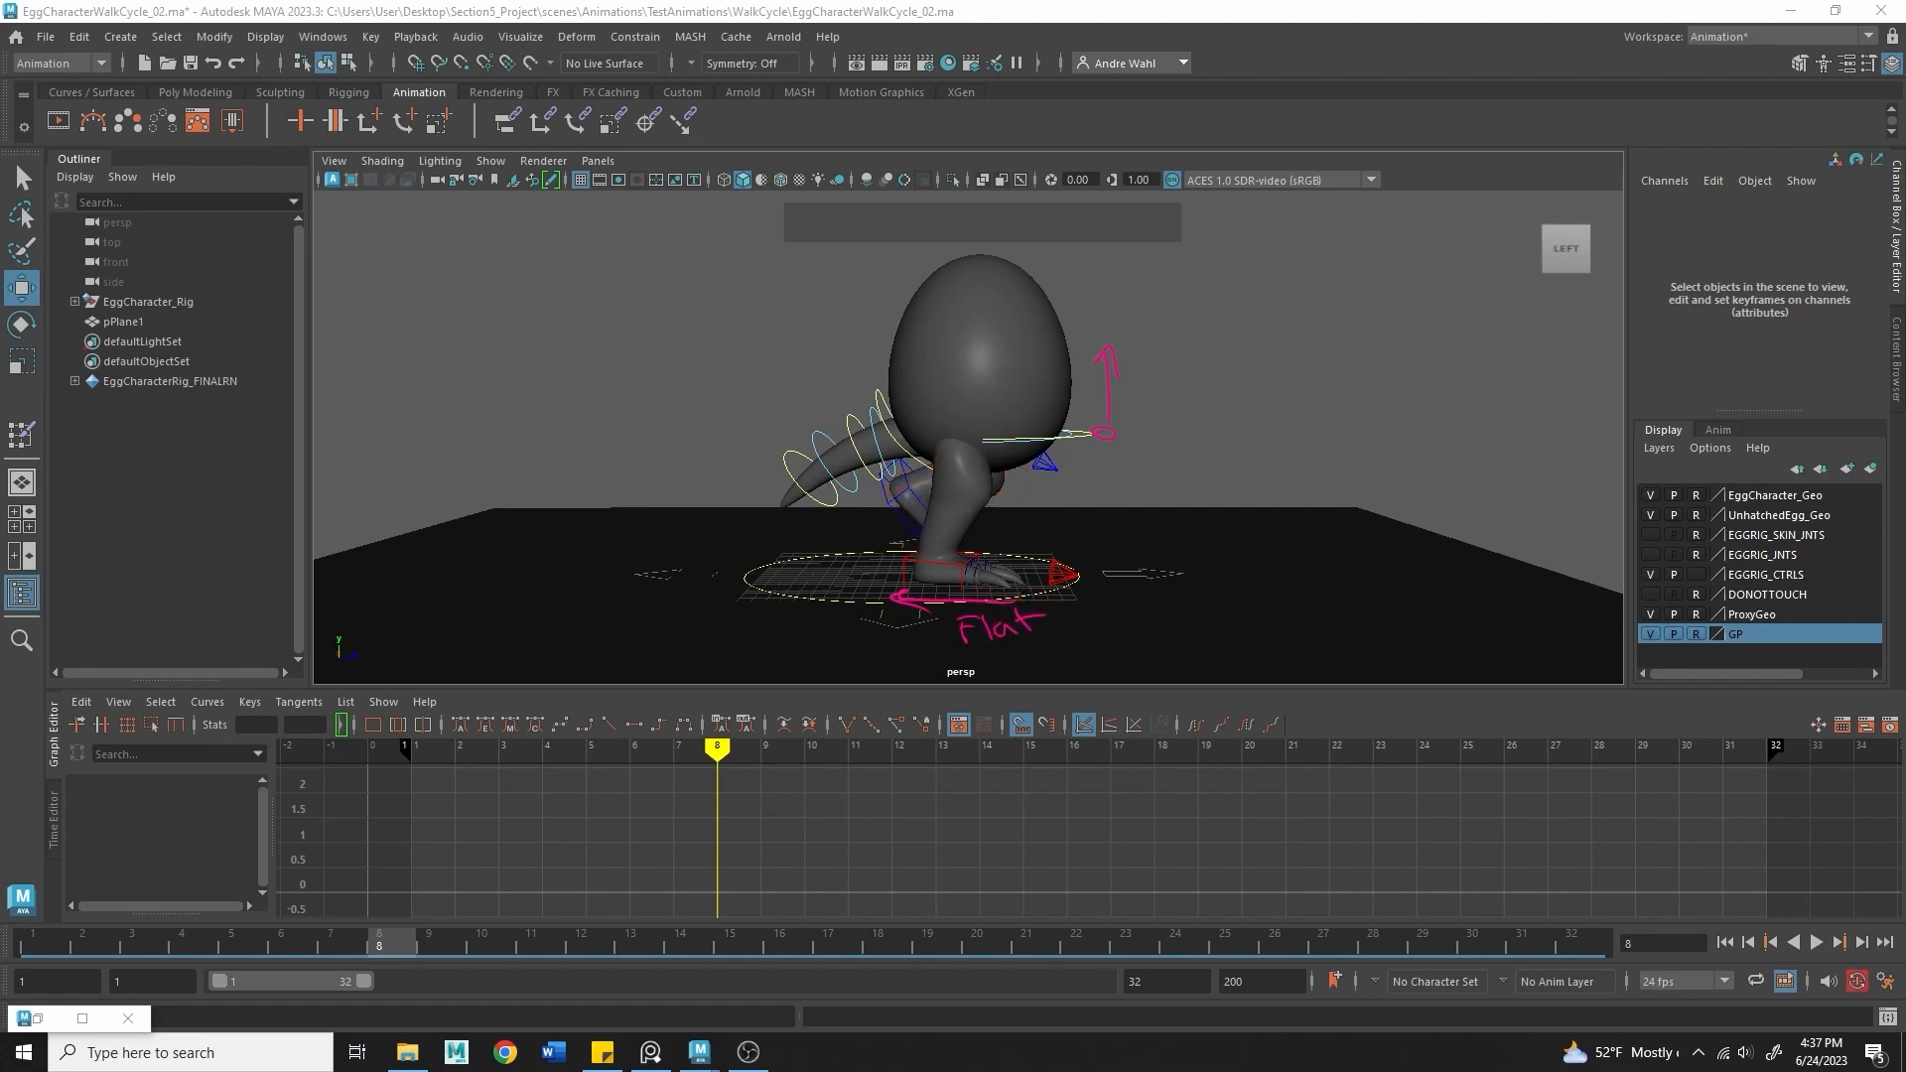
{"action": "mouse_move", "coordinate": [951, 428]}
{"action": "right_mouse_down"}
{"action": "mouse_move", "coordinate": [1004, 484]}
{"action": "mouse_move", "coordinate": [896, 519]}
{"action": "right_mouse_up"}
{"action": "left_click_drag", "start_coordinate": [962, 402], "coordinate": [948, 620]}
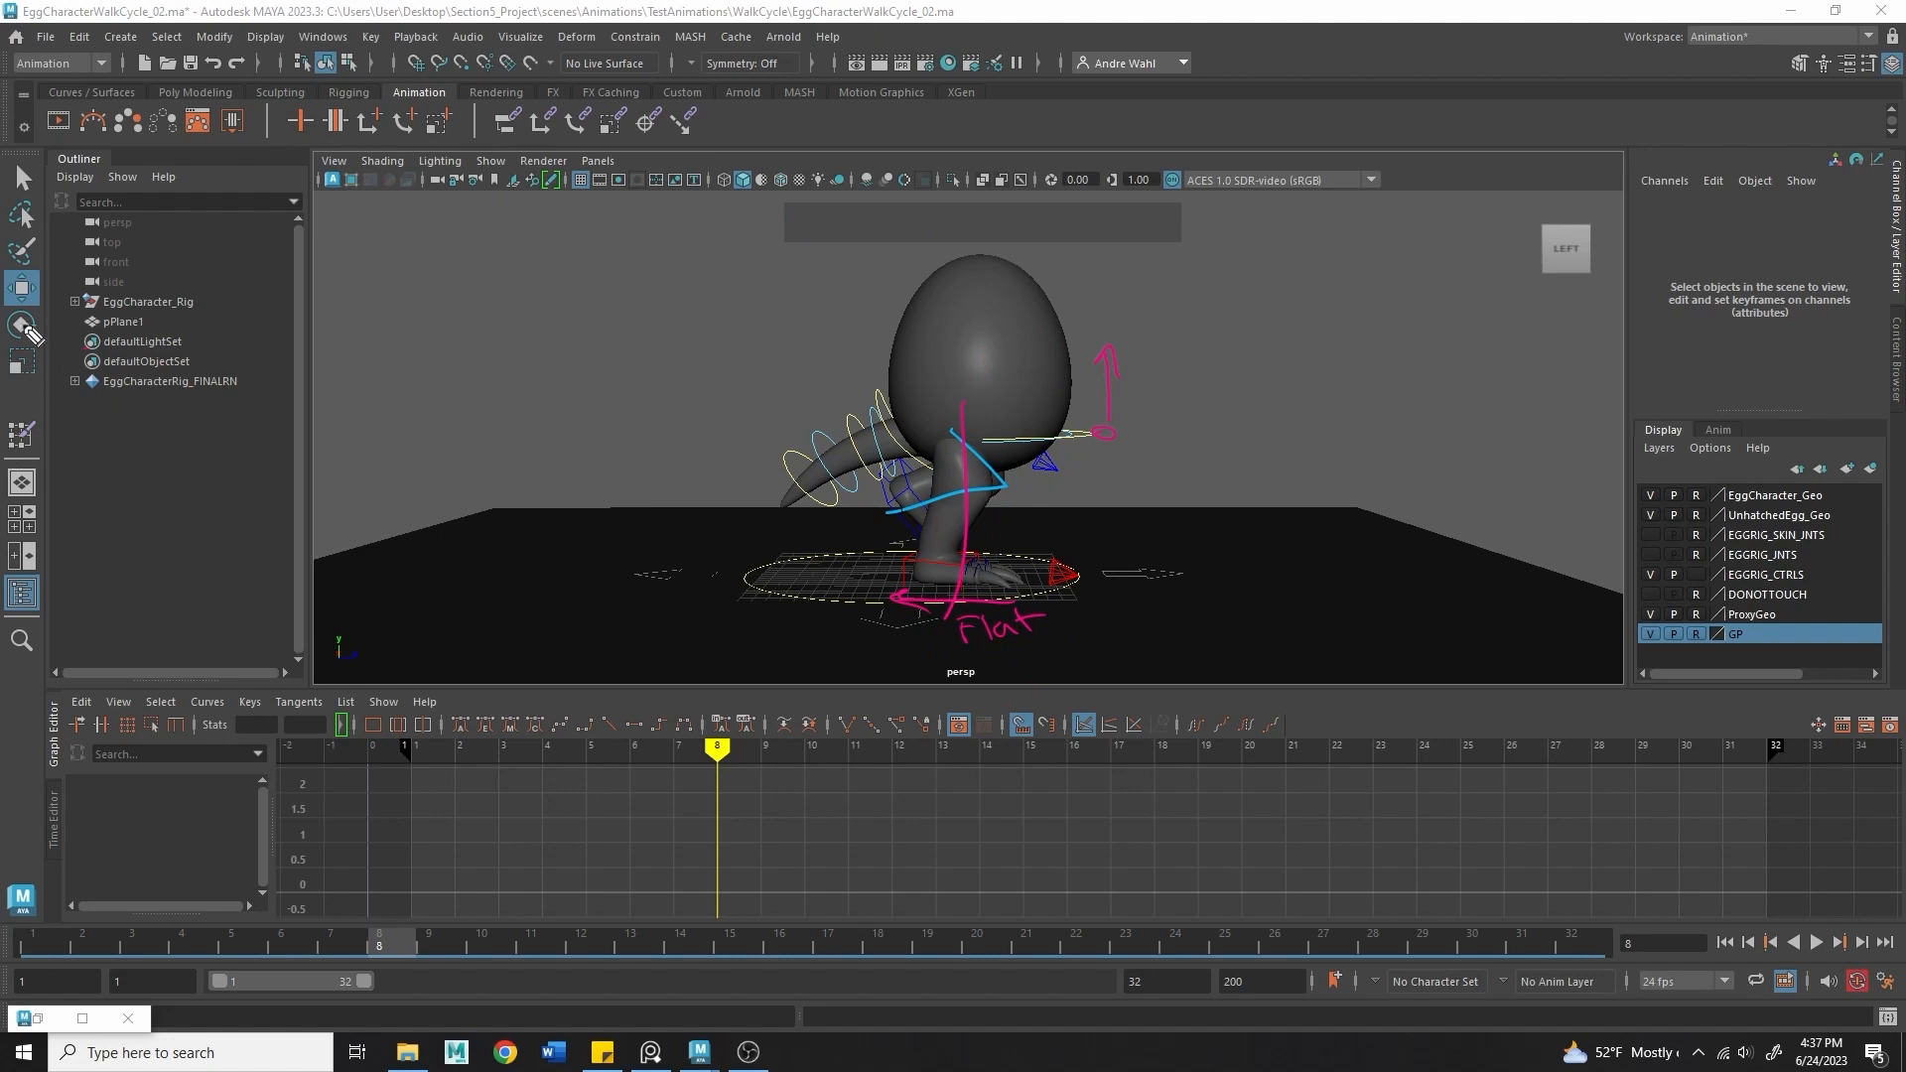
{"action": "left_click", "coordinate": [1092, 844]}
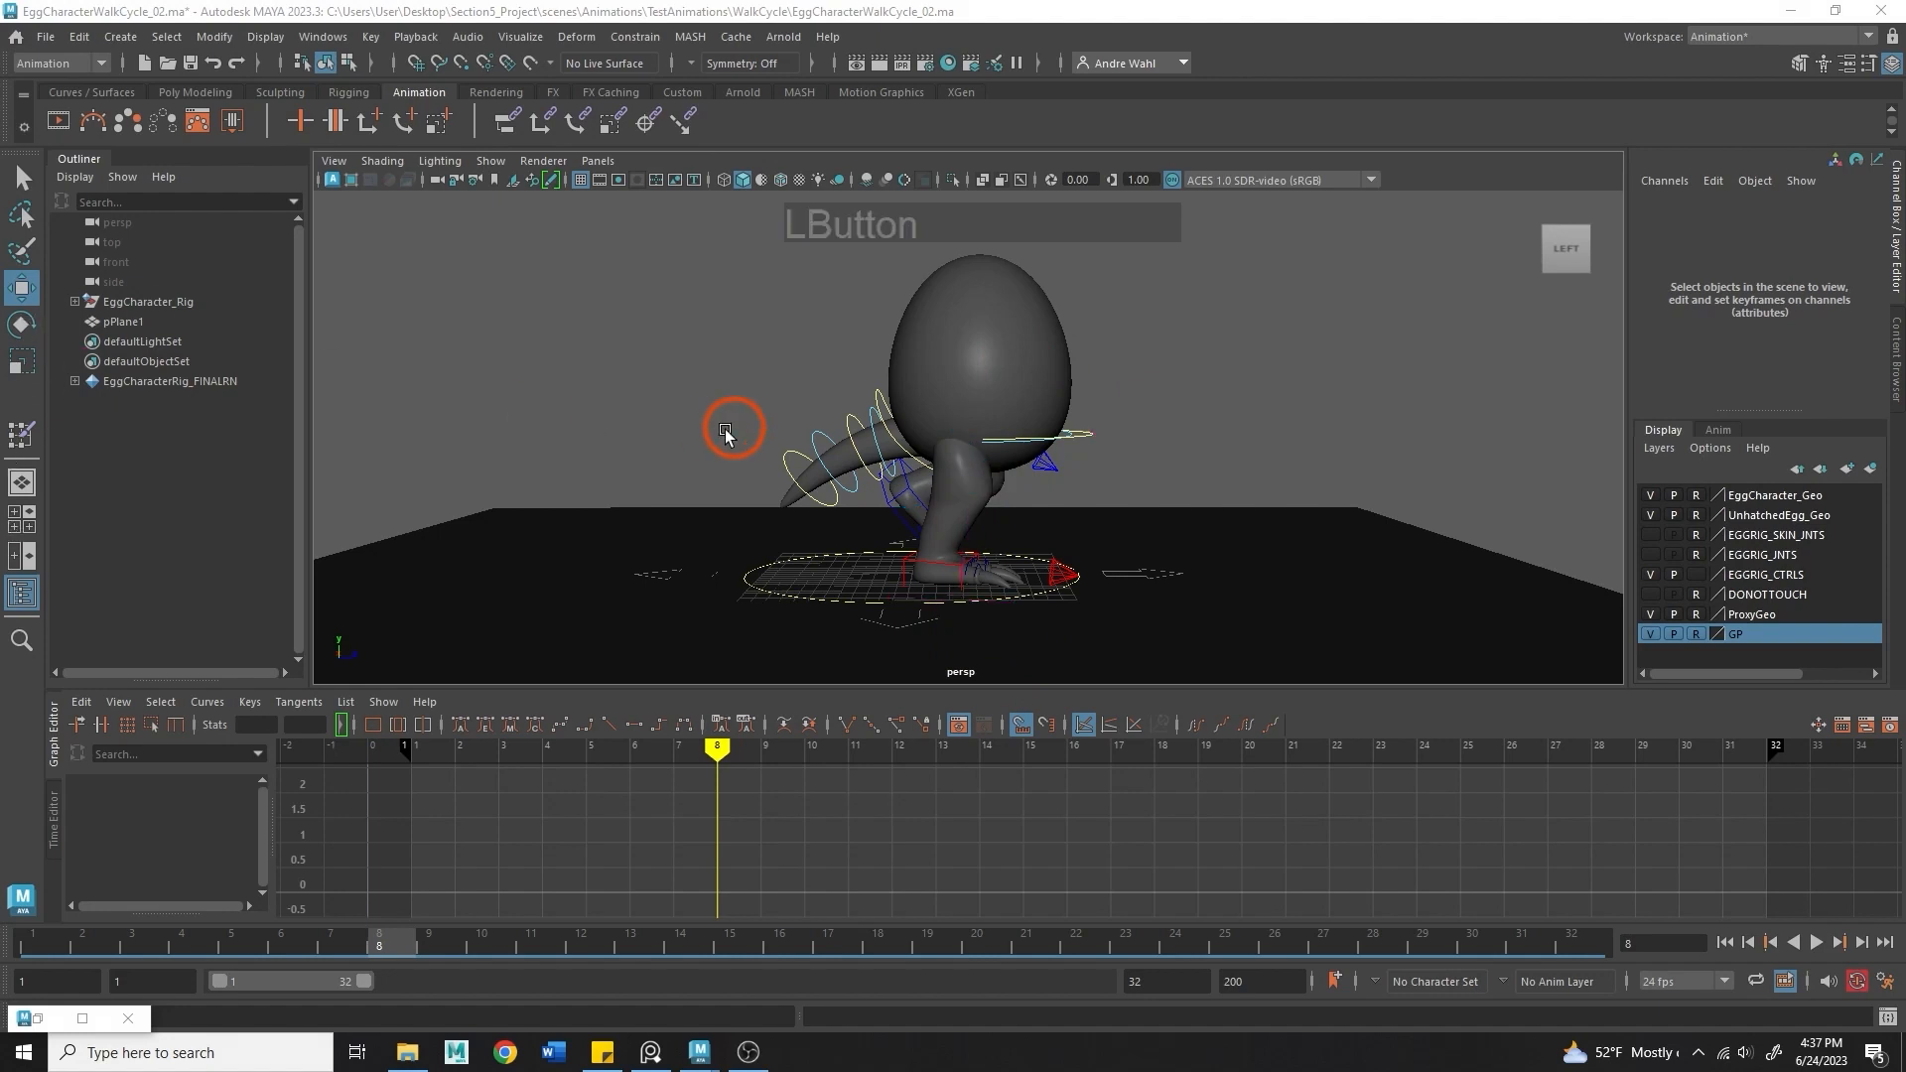
- Save the scene as a new version named EggCharacterWalkCycle_03.ma
{"action": "left_click_drag", "start_coordinate": [724, 434], "coordinate": [581, 429], "text": "alt"}
{"action": "left_click_drag", "start_coordinate": [50, 18], "coordinate": [53, 24]}
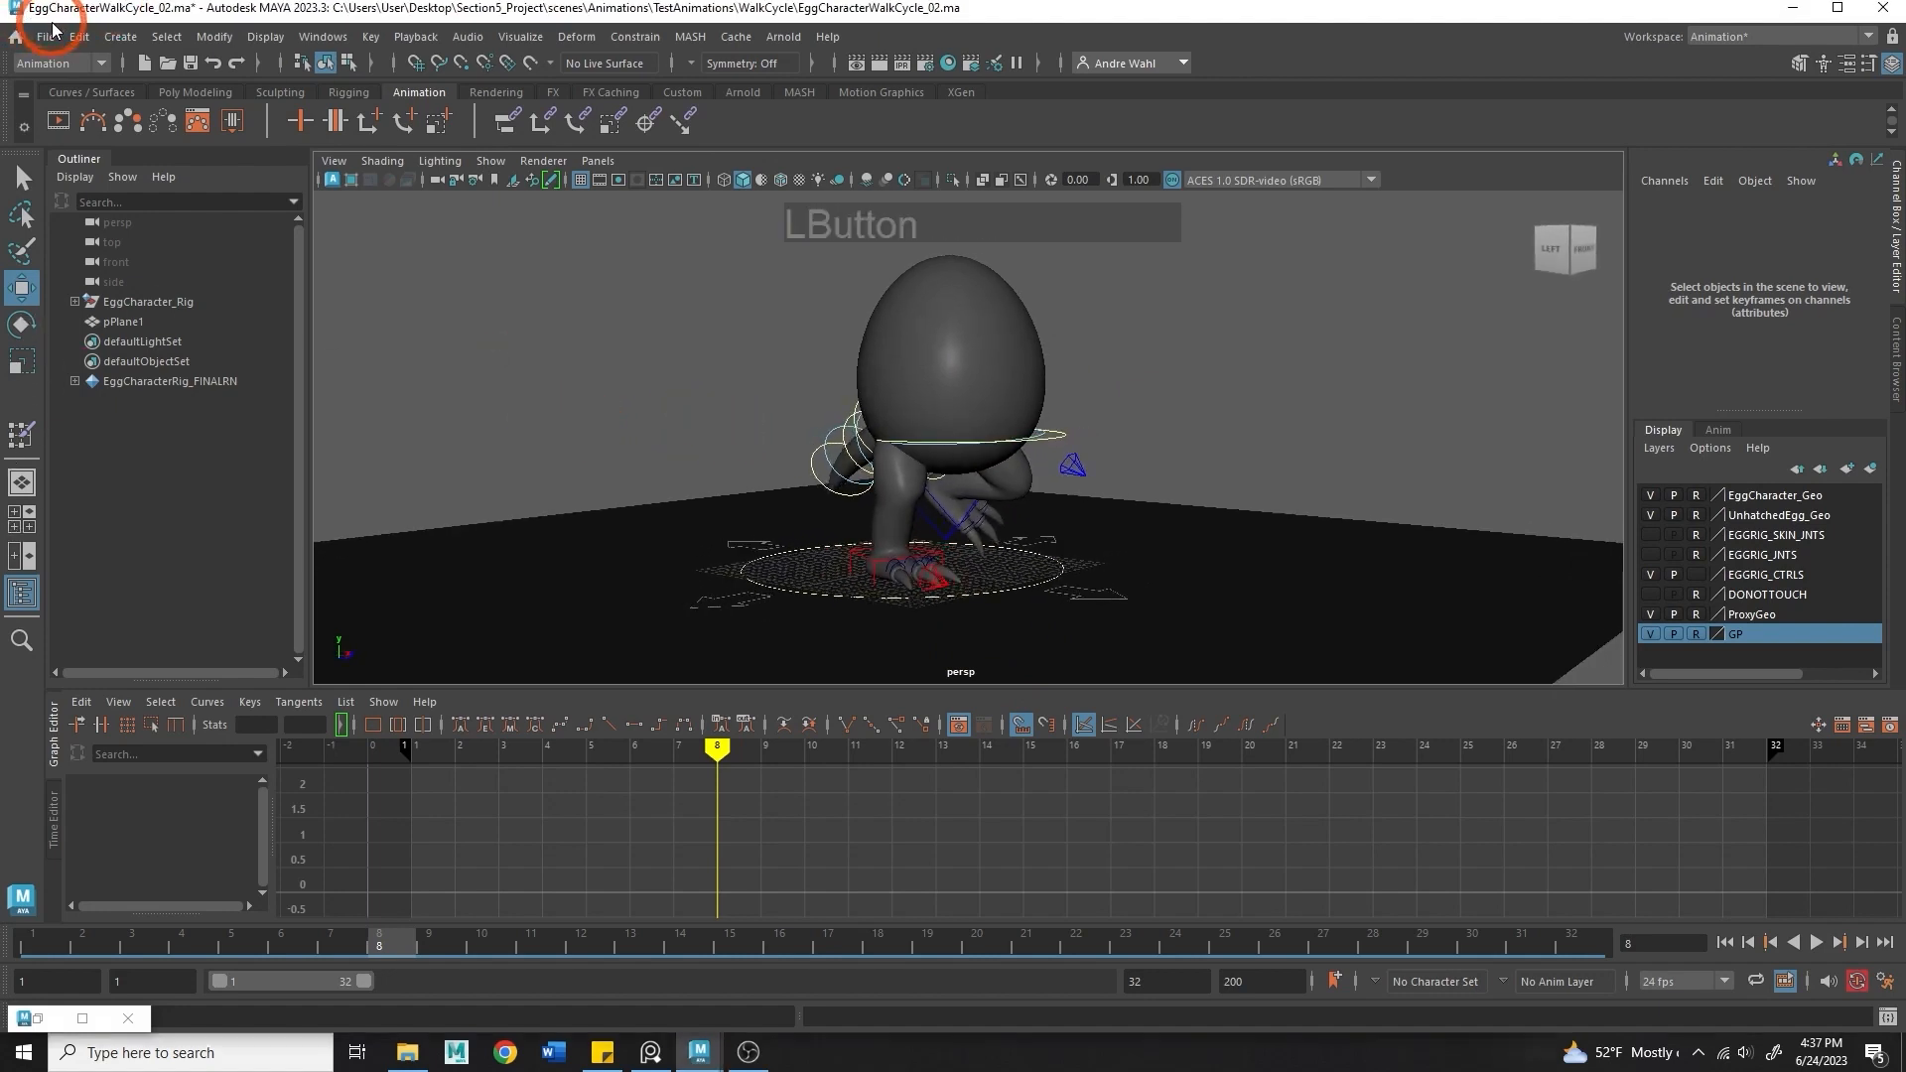
{"action": "left_click", "coordinate": [101, 133]}
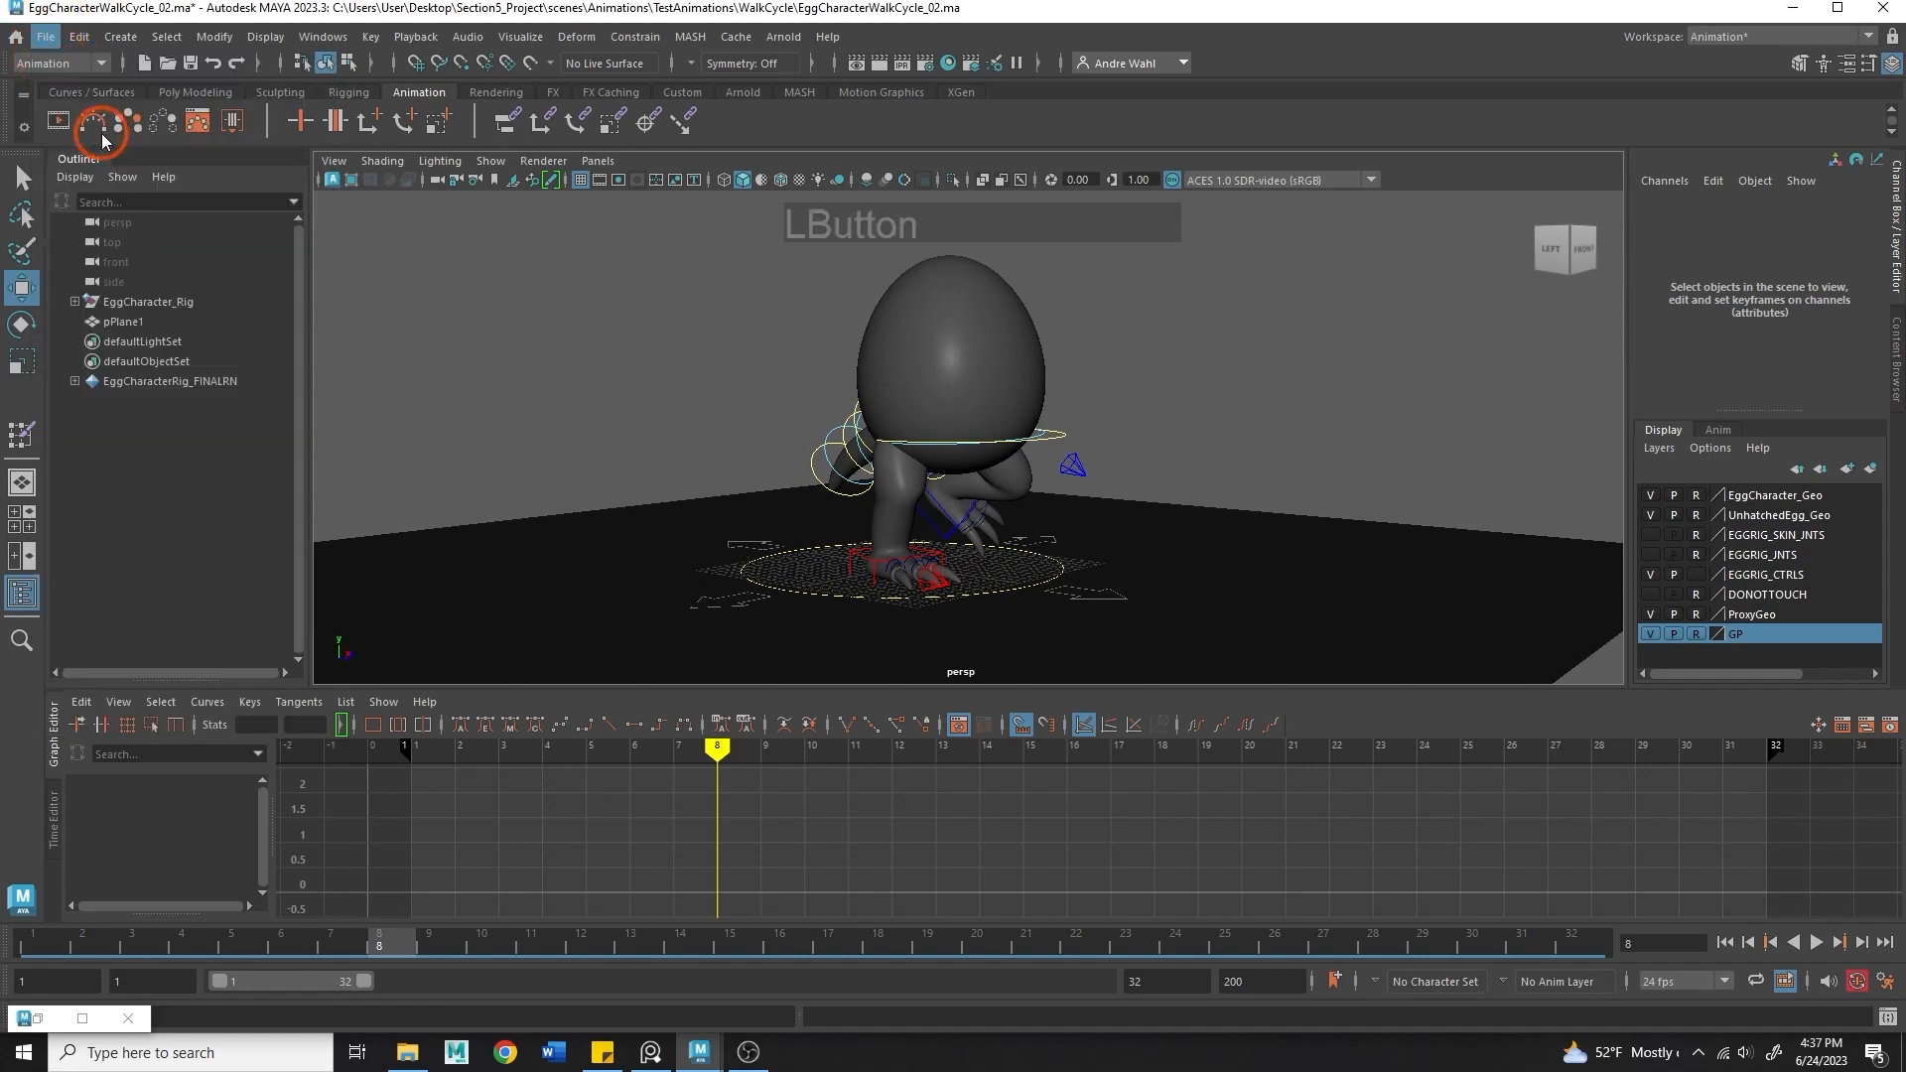
{"action": "key", "text": "Right"}
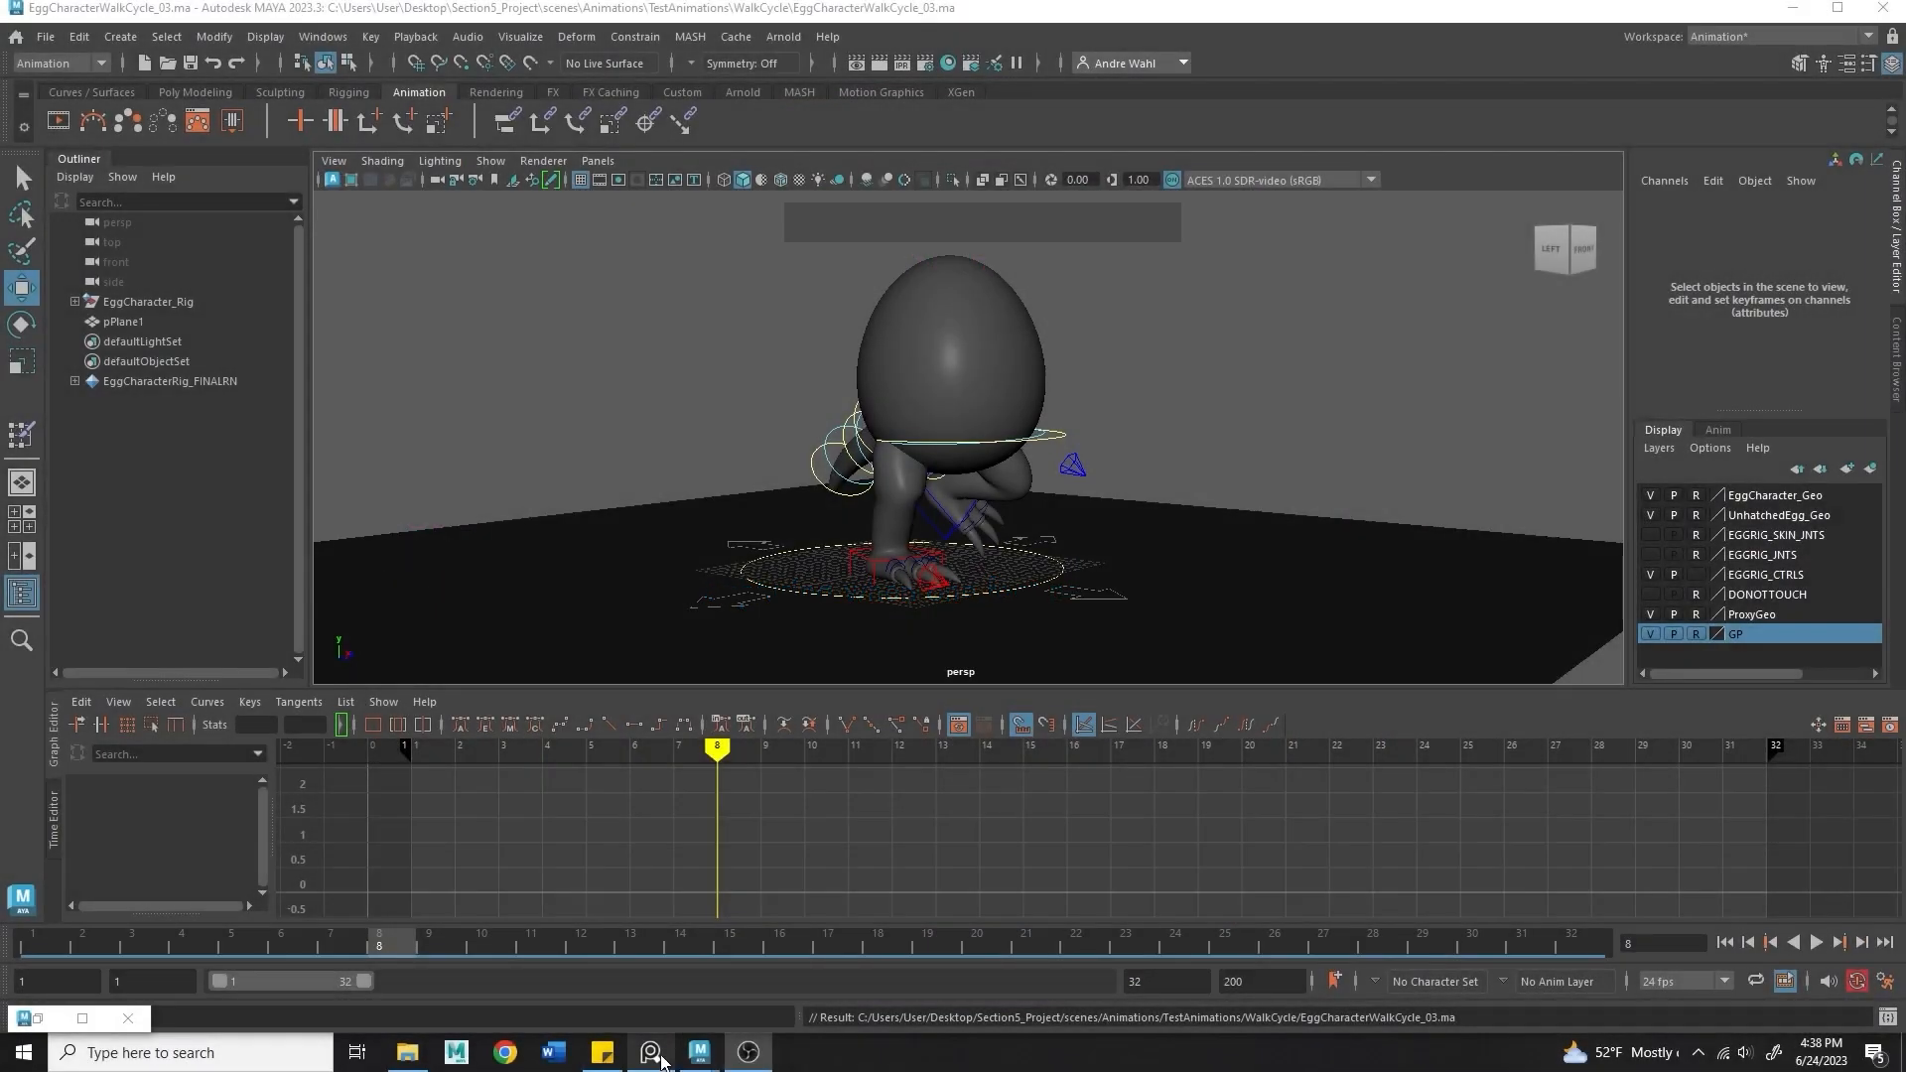
- Go to frame 4 and set the right IK foot control's Foot Roll to 0 so the front foot lies flat
{"action": "left_click", "coordinate": [659, 1056]}
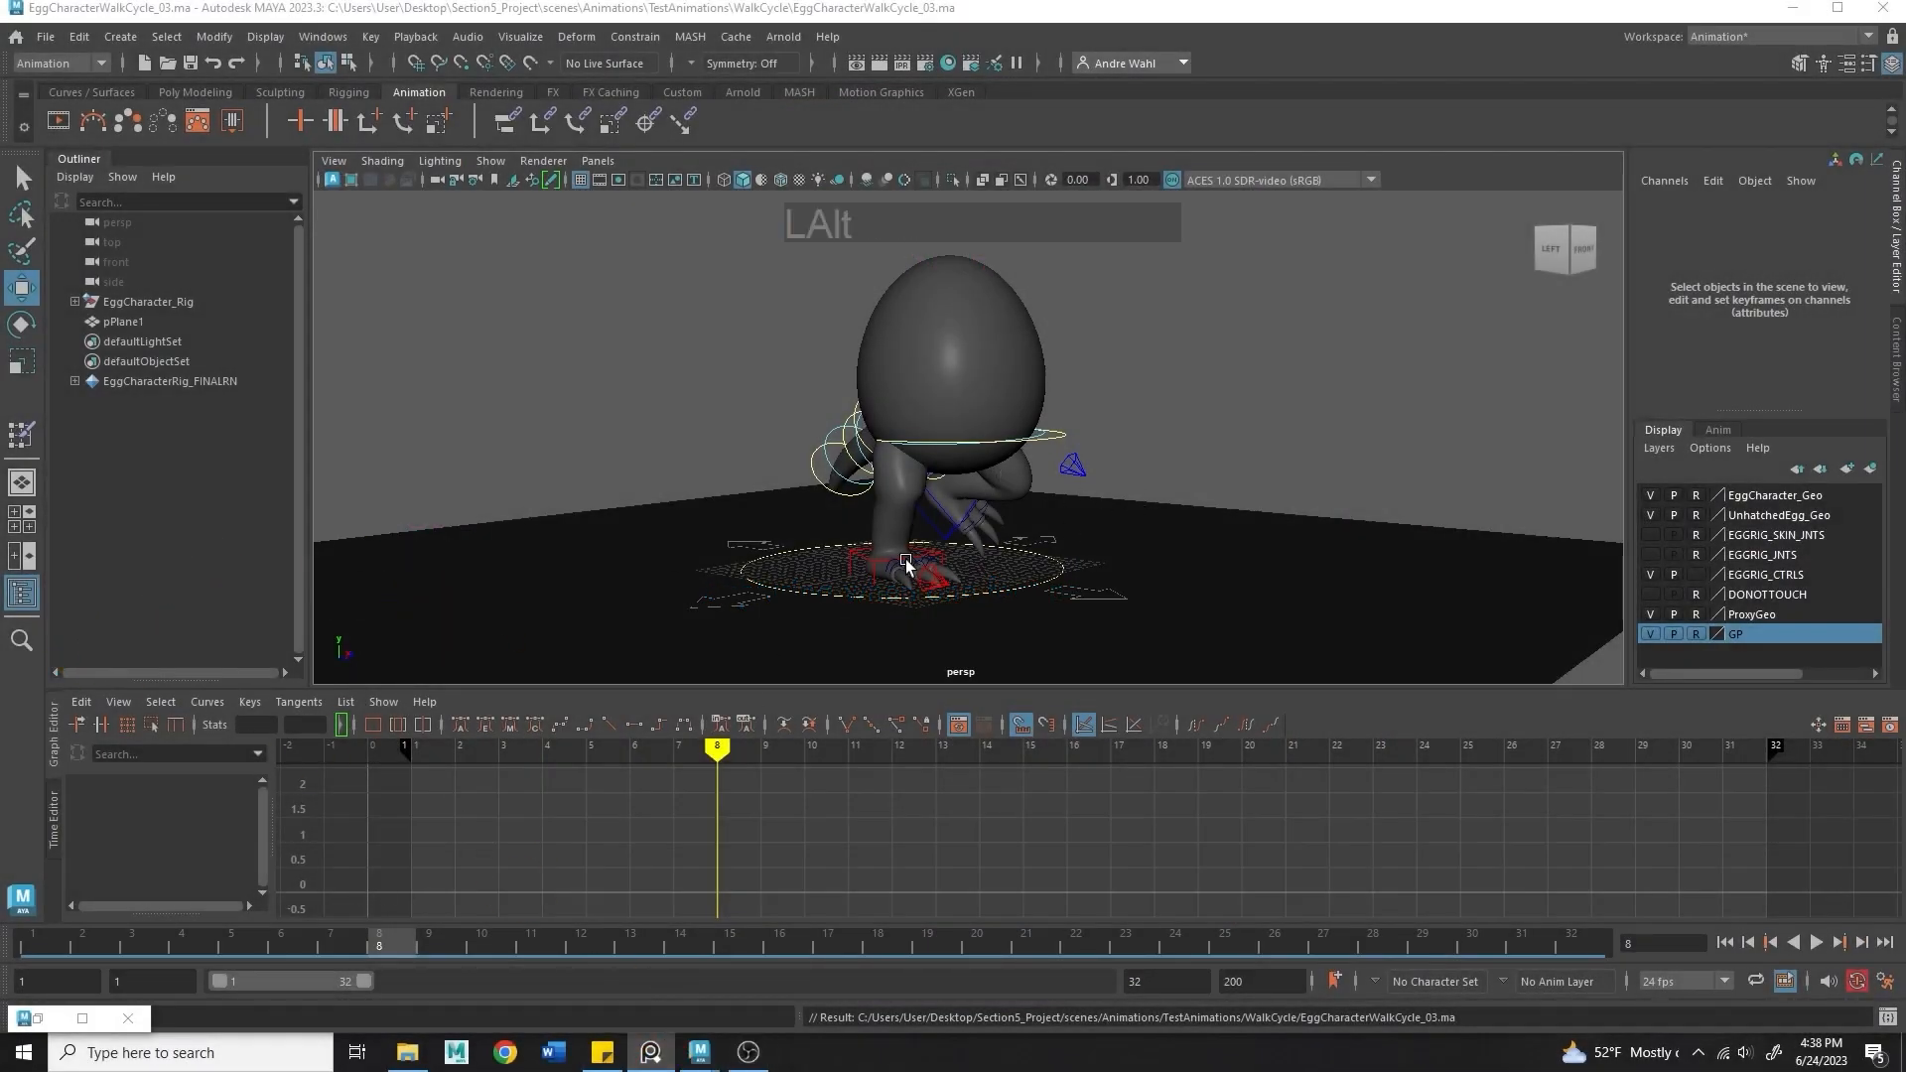
{"action": "left_click_drag", "start_coordinate": [649, 655], "coordinate": [1324, 175]}
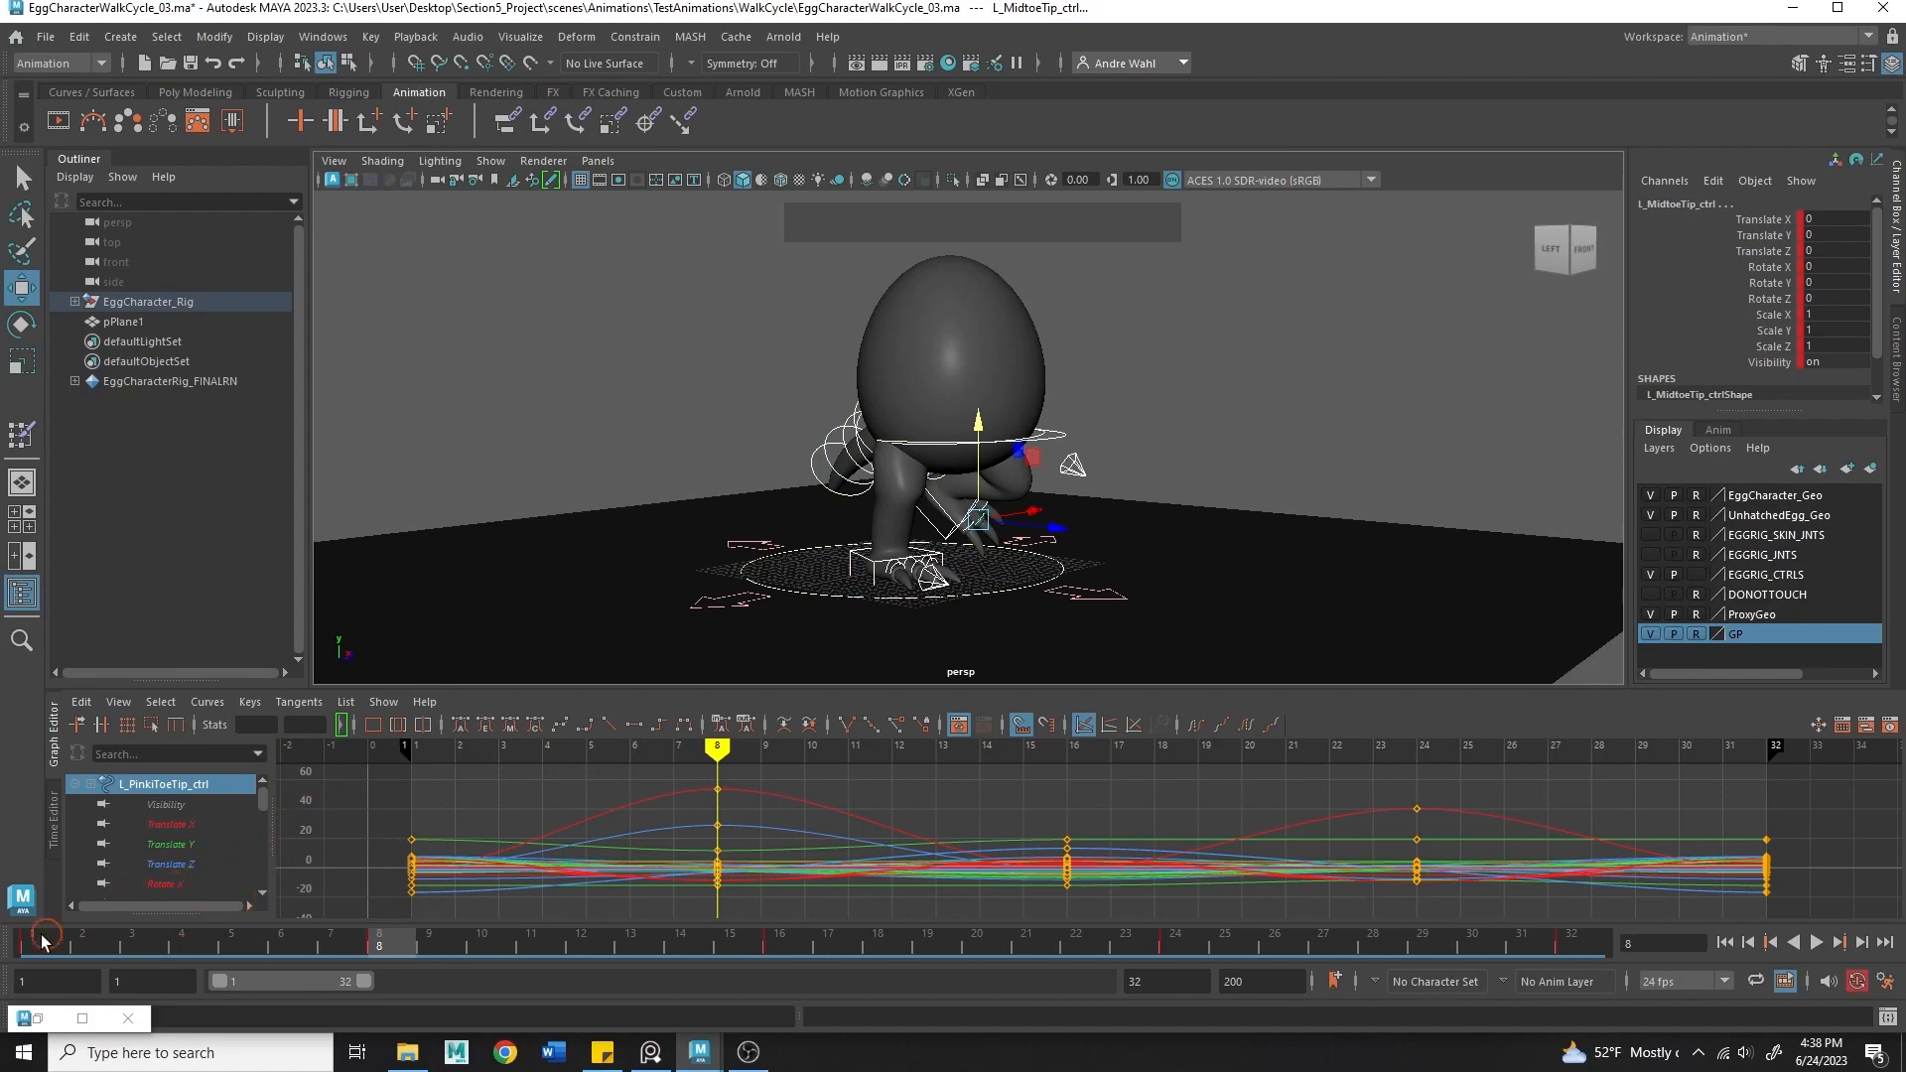
{"action": "left_click_drag", "start_coordinate": [40, 939], "coordinate": [185, 982]}
{"action": "left_click_drag", "start_coordinate": [745, 616], "coordinate": [1000, 566], "text": "alt"}
{"action": "right_click_drag", "start_coordinate": [1000, 566], "coordinate": [1405, 553], "text": "alt"}
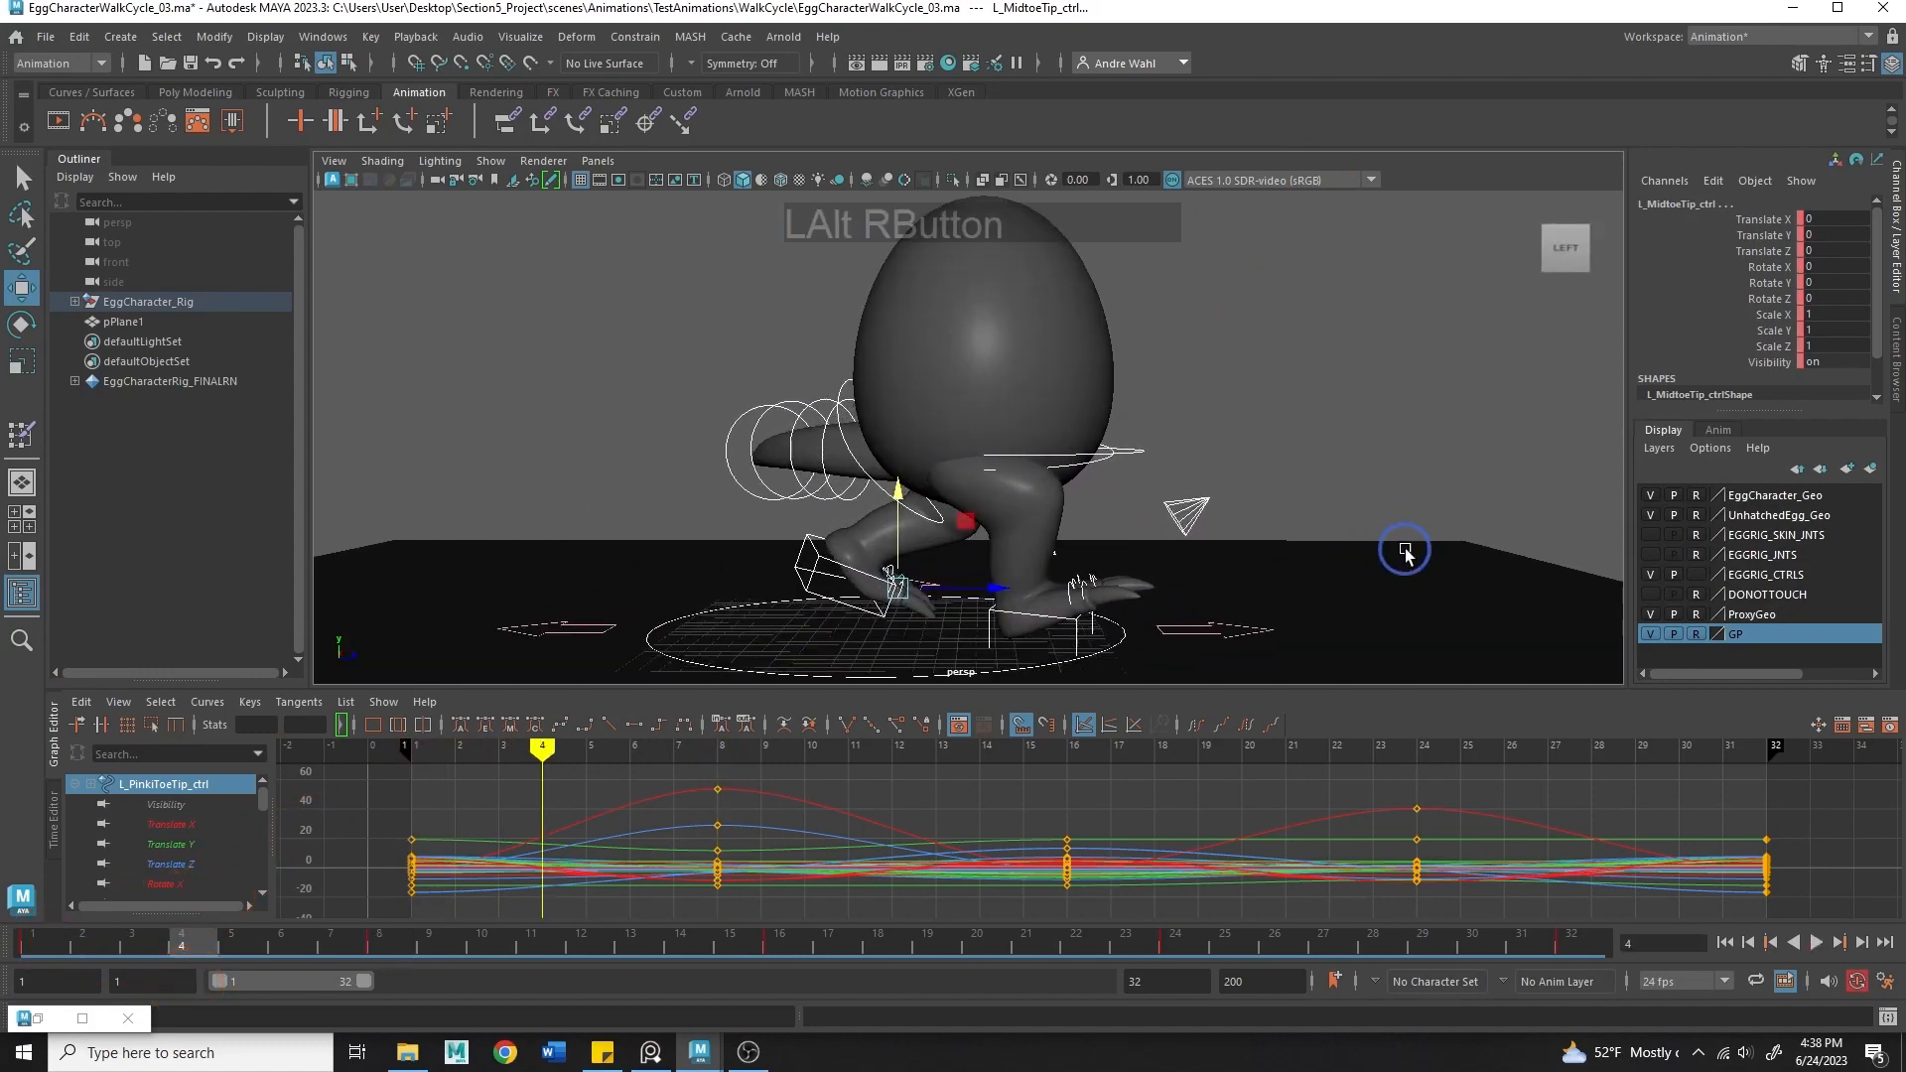
{"action": "middle_click_drag", "start_coordinate": [1209, 474], "coordinate": [1231, 405], "text": "alt"}
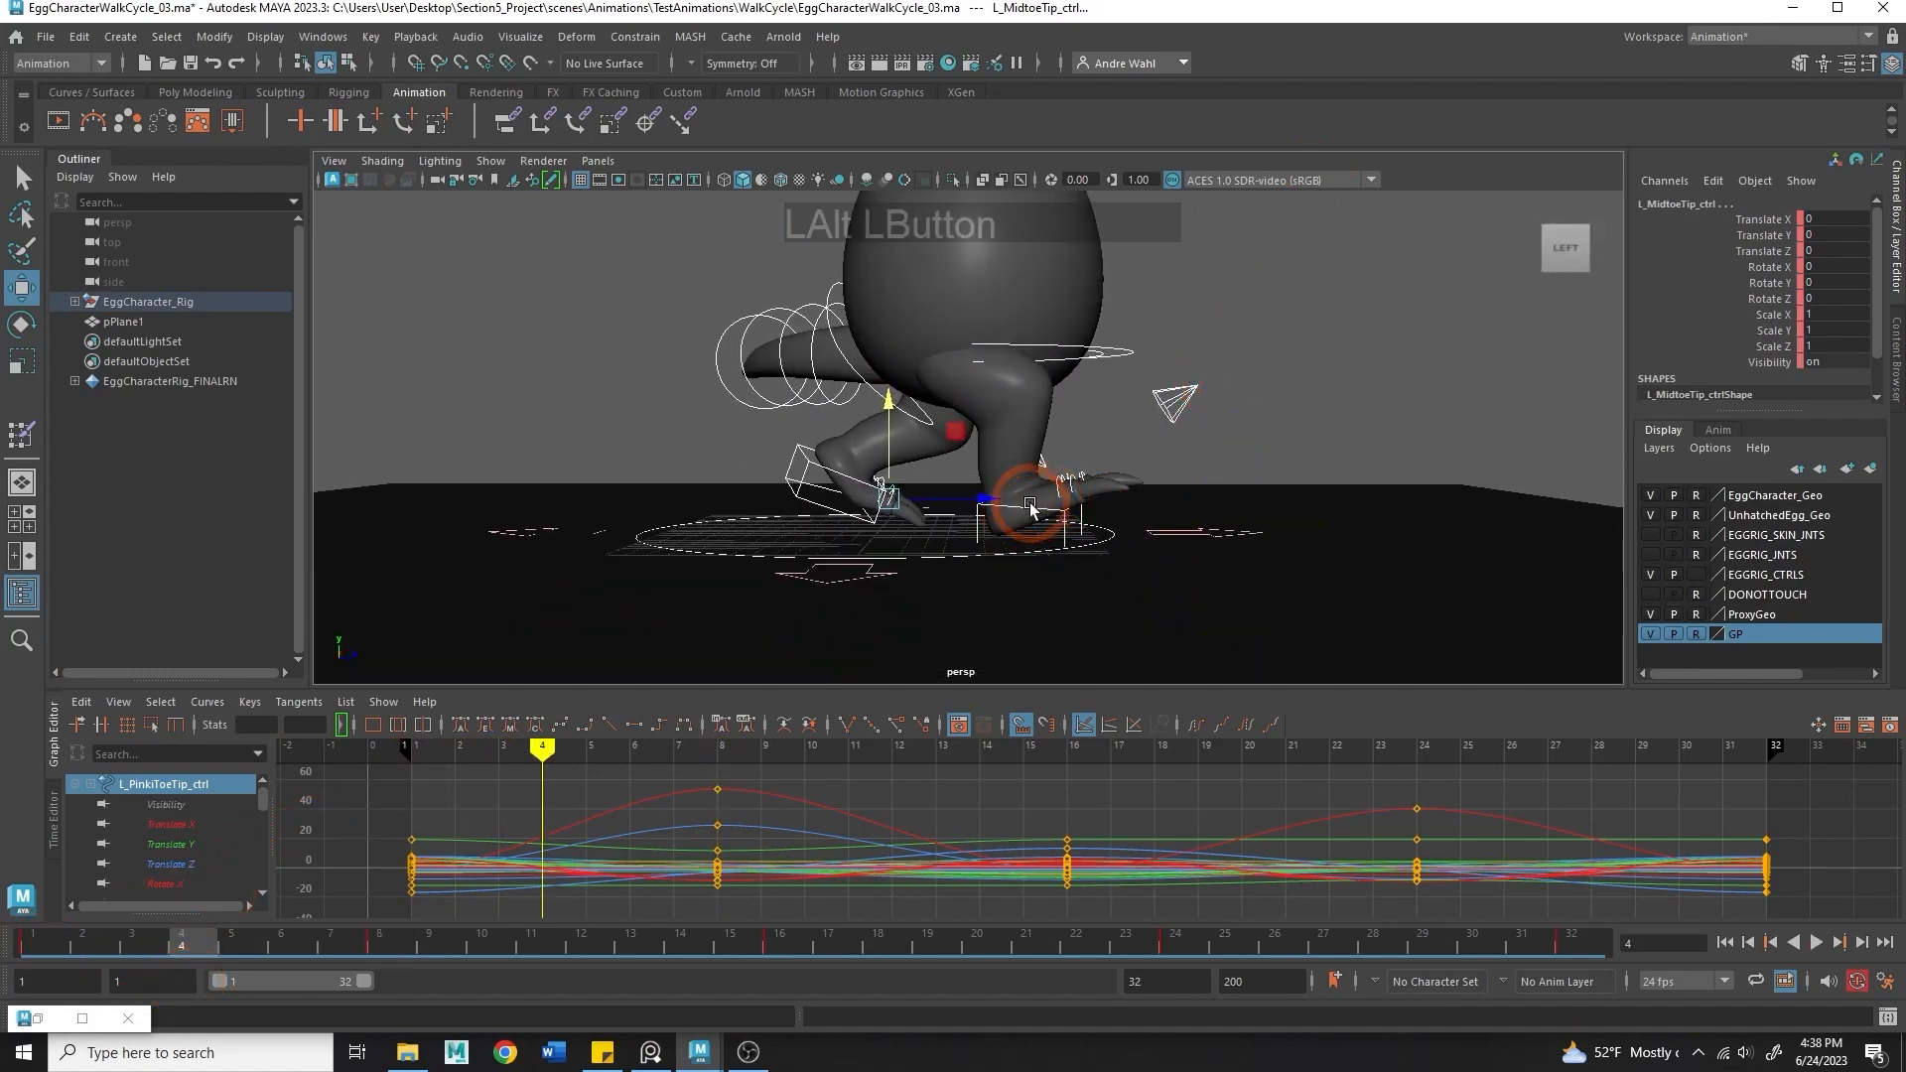
{"action": "left_click", "coordinate": [1030, 511]}
{"action": "left_click", "coordinate": [1829, 311]}
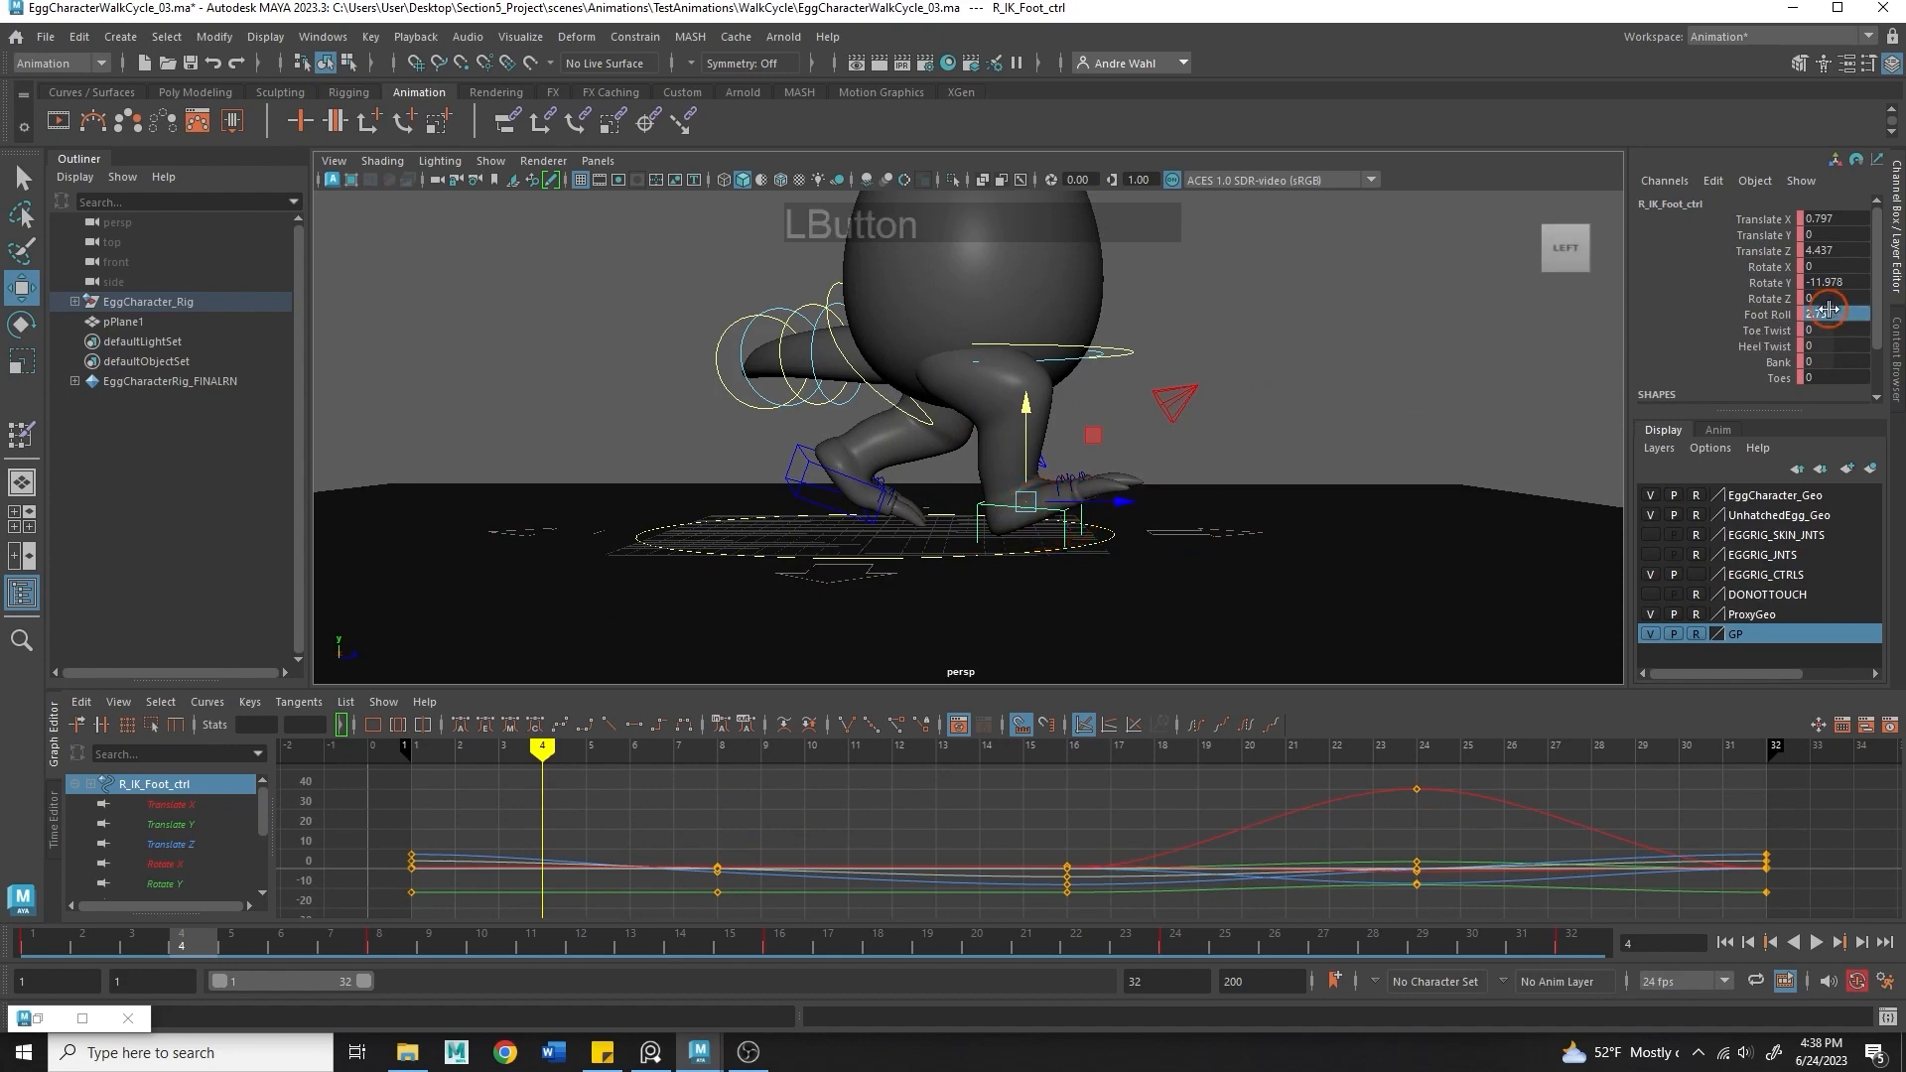
{"action": "key", "text": "KP_Enter"}
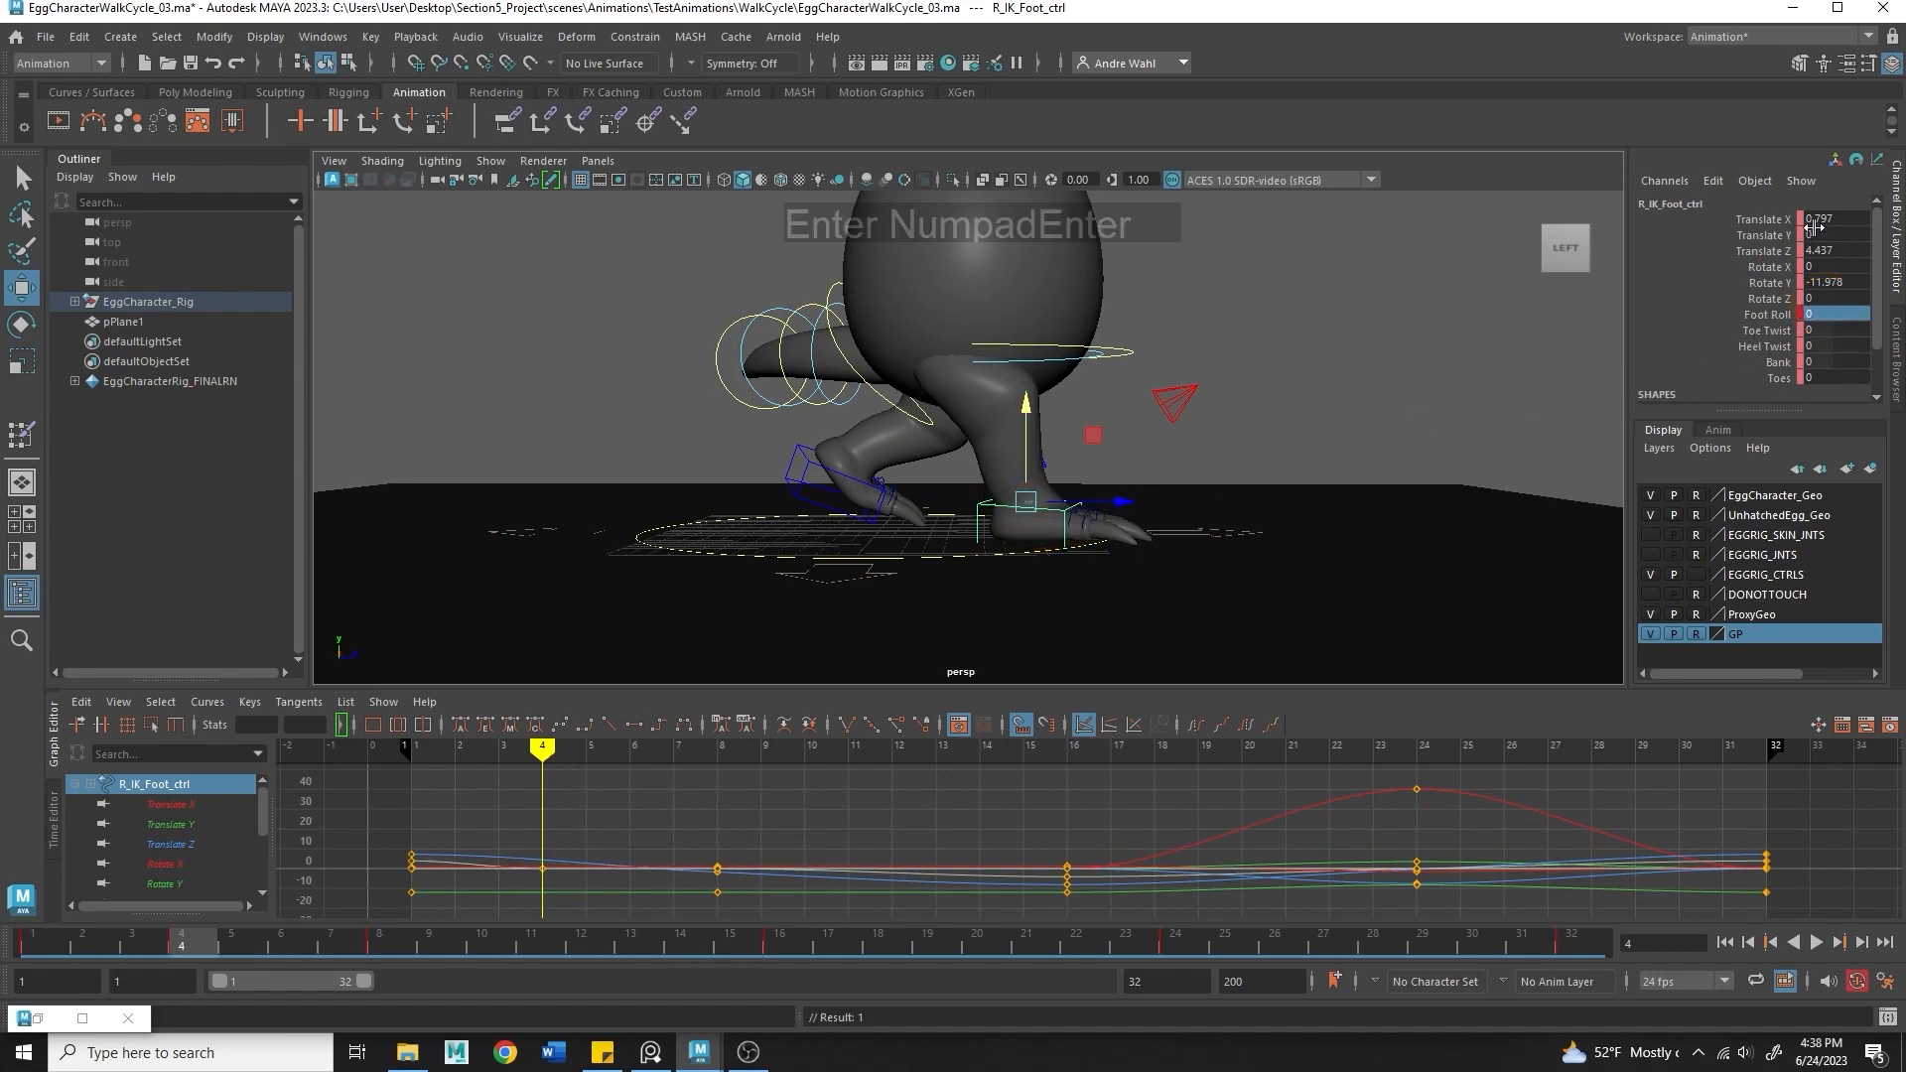
- Lower the root control at frame 4 to a Translate Y of about -0.02
{"action": "left_click", "coordinate": [1083, 347]}
{"action": "middle_click_drag", "start_coordinate": [1081, 348], "coordinate": [1091, 365], "text": "alt"}
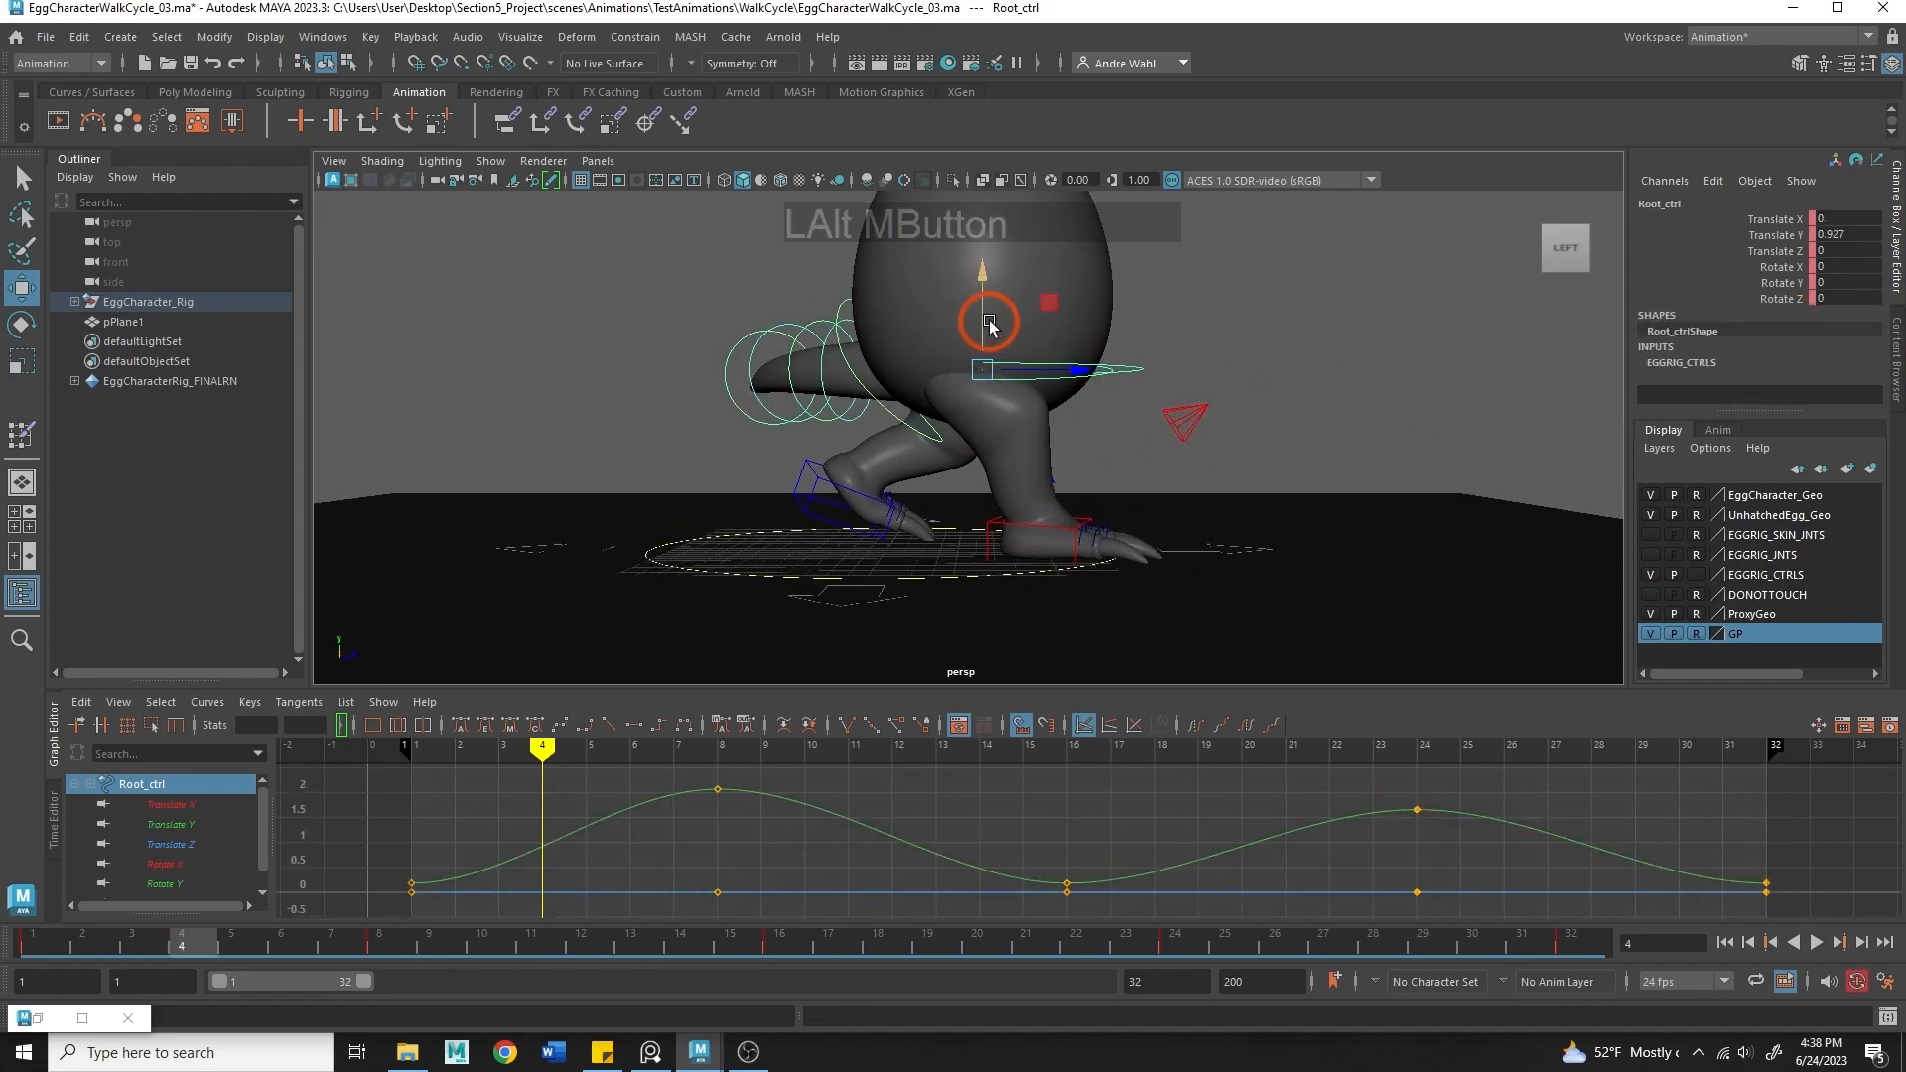
{"action": "left_click_drag", "start_coordinate": [988, 319], "coordinate": [990, 350]}
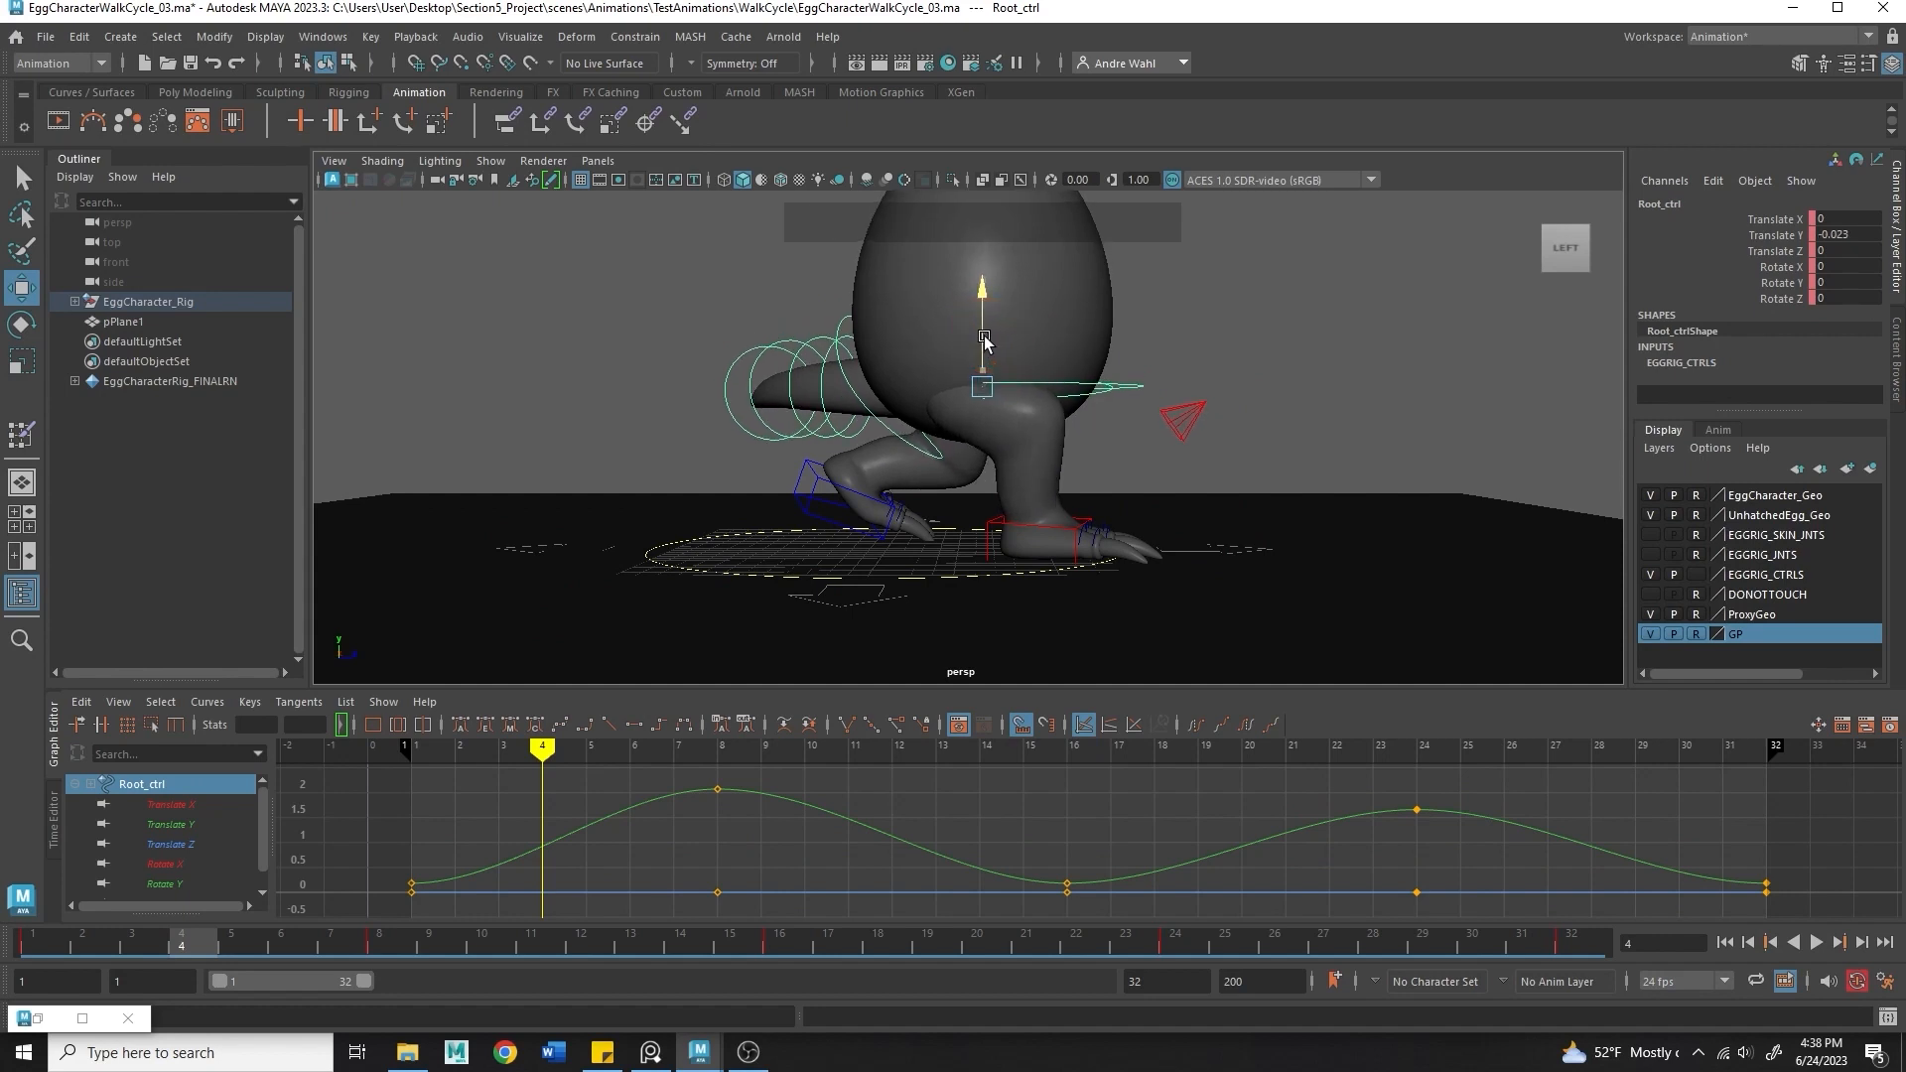
- Rotate the tail controls together at frame 4 to lift the tail slightly, and clear the selection
{"action": "left_click_drag", "start_coordinate": [816, 354], "coordinate": [861, 360], "text": "alt"}
{"action": "key", "text": "e"}
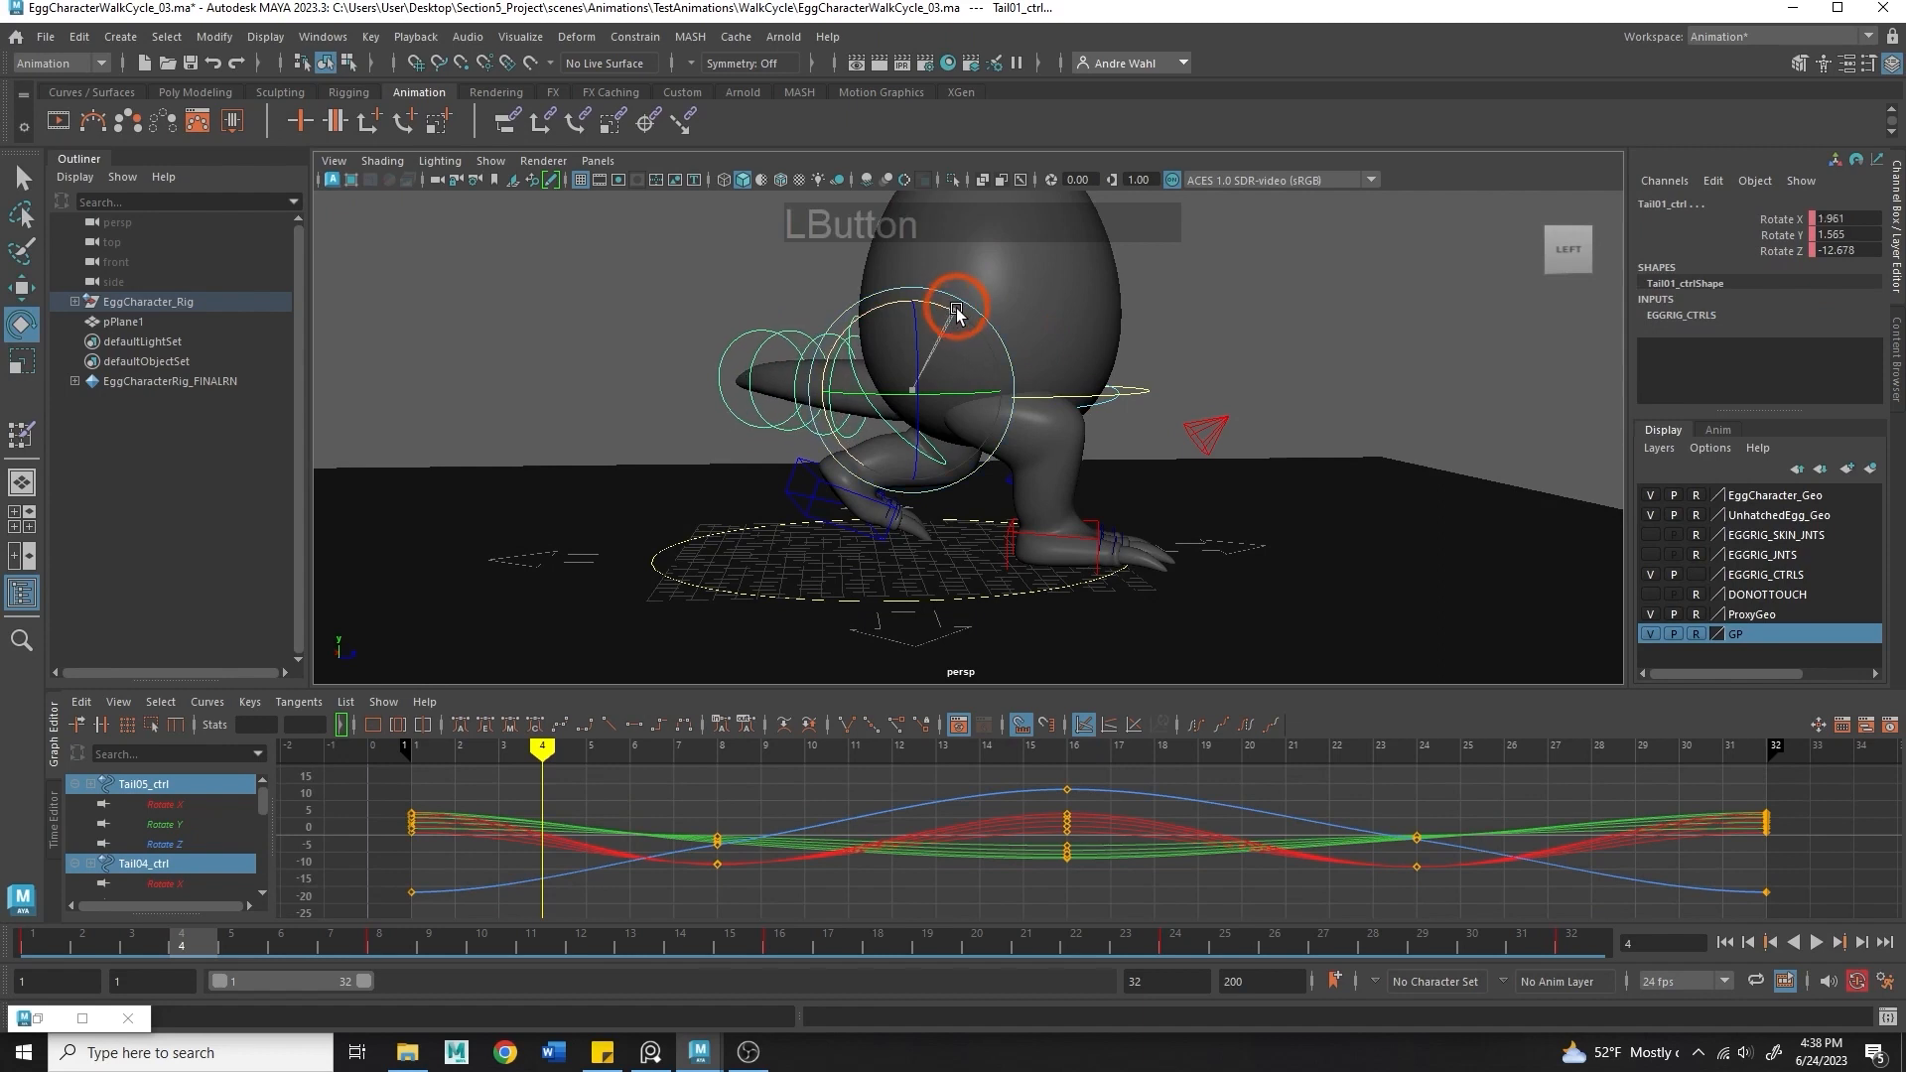
{"action": "left_click_drag", "start_coordinate": [956, 314], "coordinate": [951, 342]}
{"action": "left_click", "coordinate": [1133, 395]}
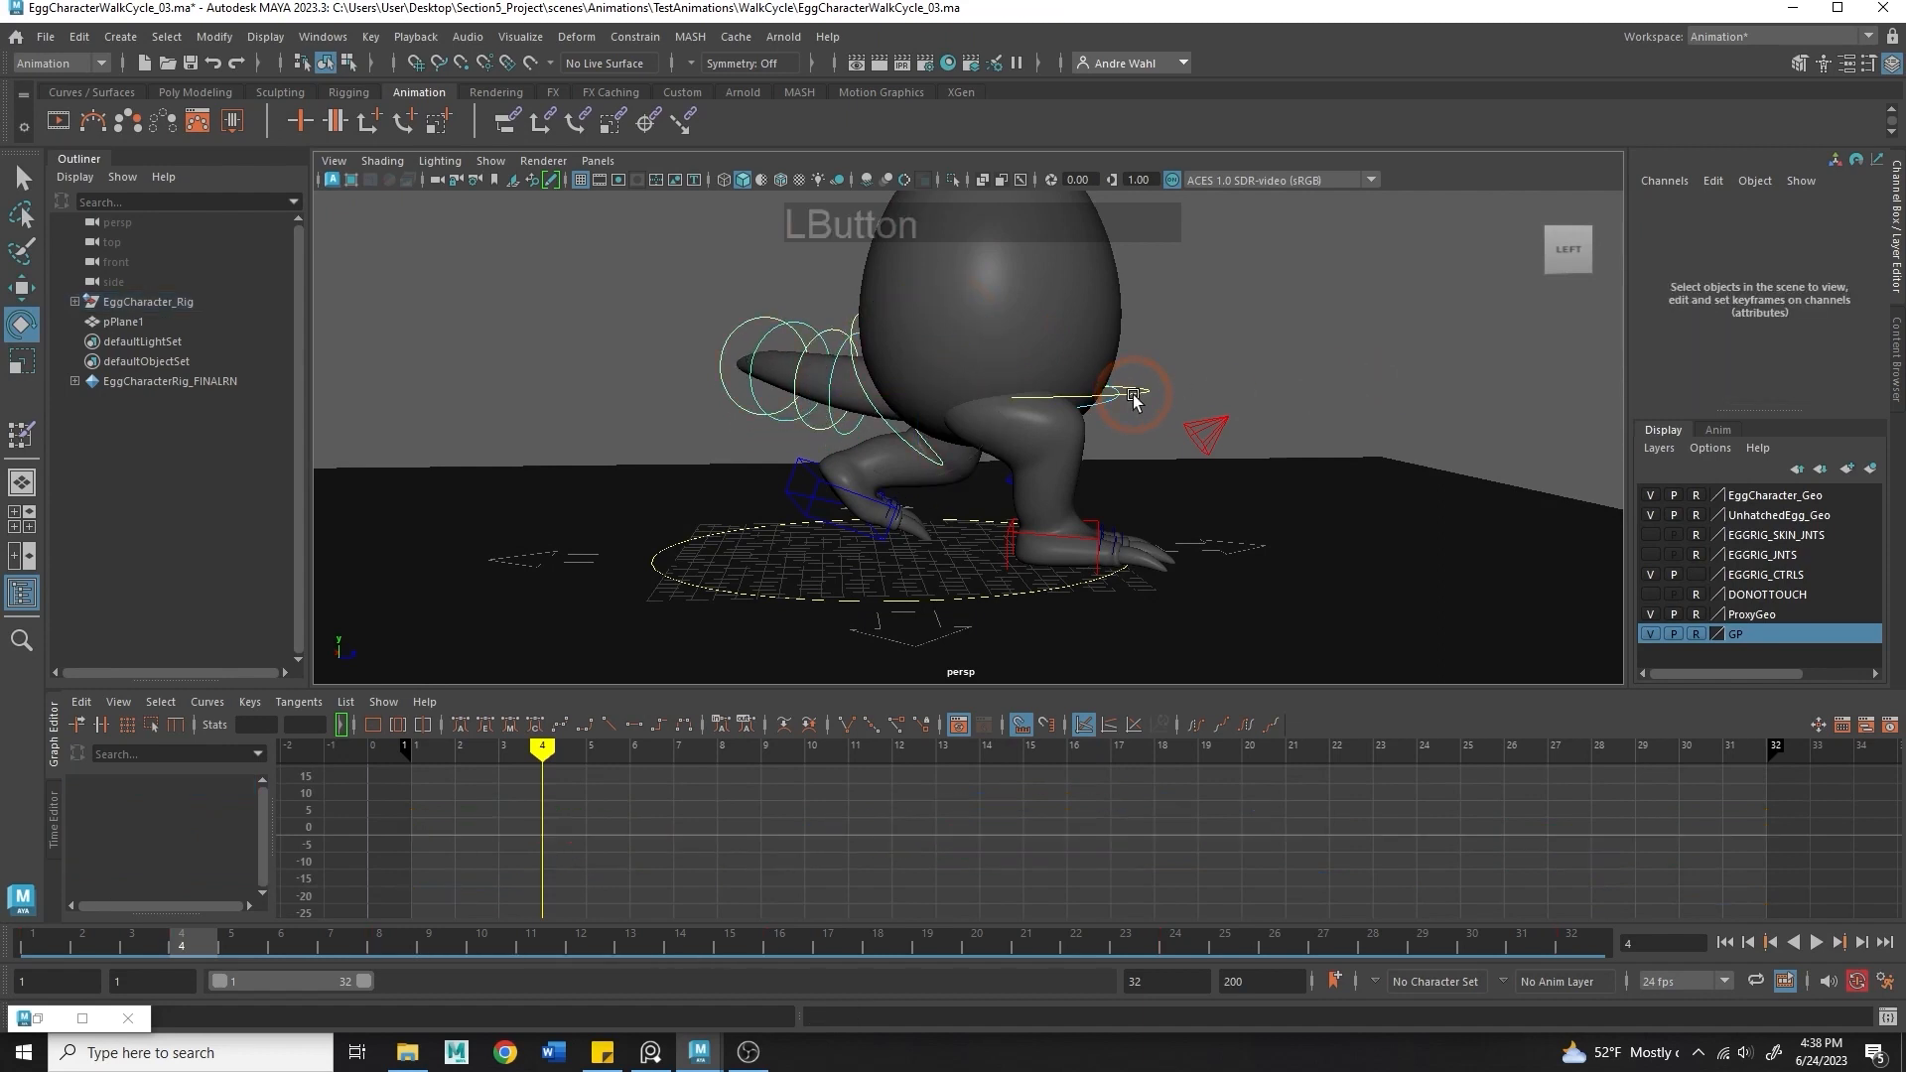
- Try a Foot Roll of -5 and a Translate Y of 0 on the left IK foot control at frame 4, and undo both changes
{"action": "left_click", "coordinate": [810, 501]}
{"action": "left_click_drag", "start_coordinate": [812, 503], "coordinate": [824, 509], "text": "alt"}
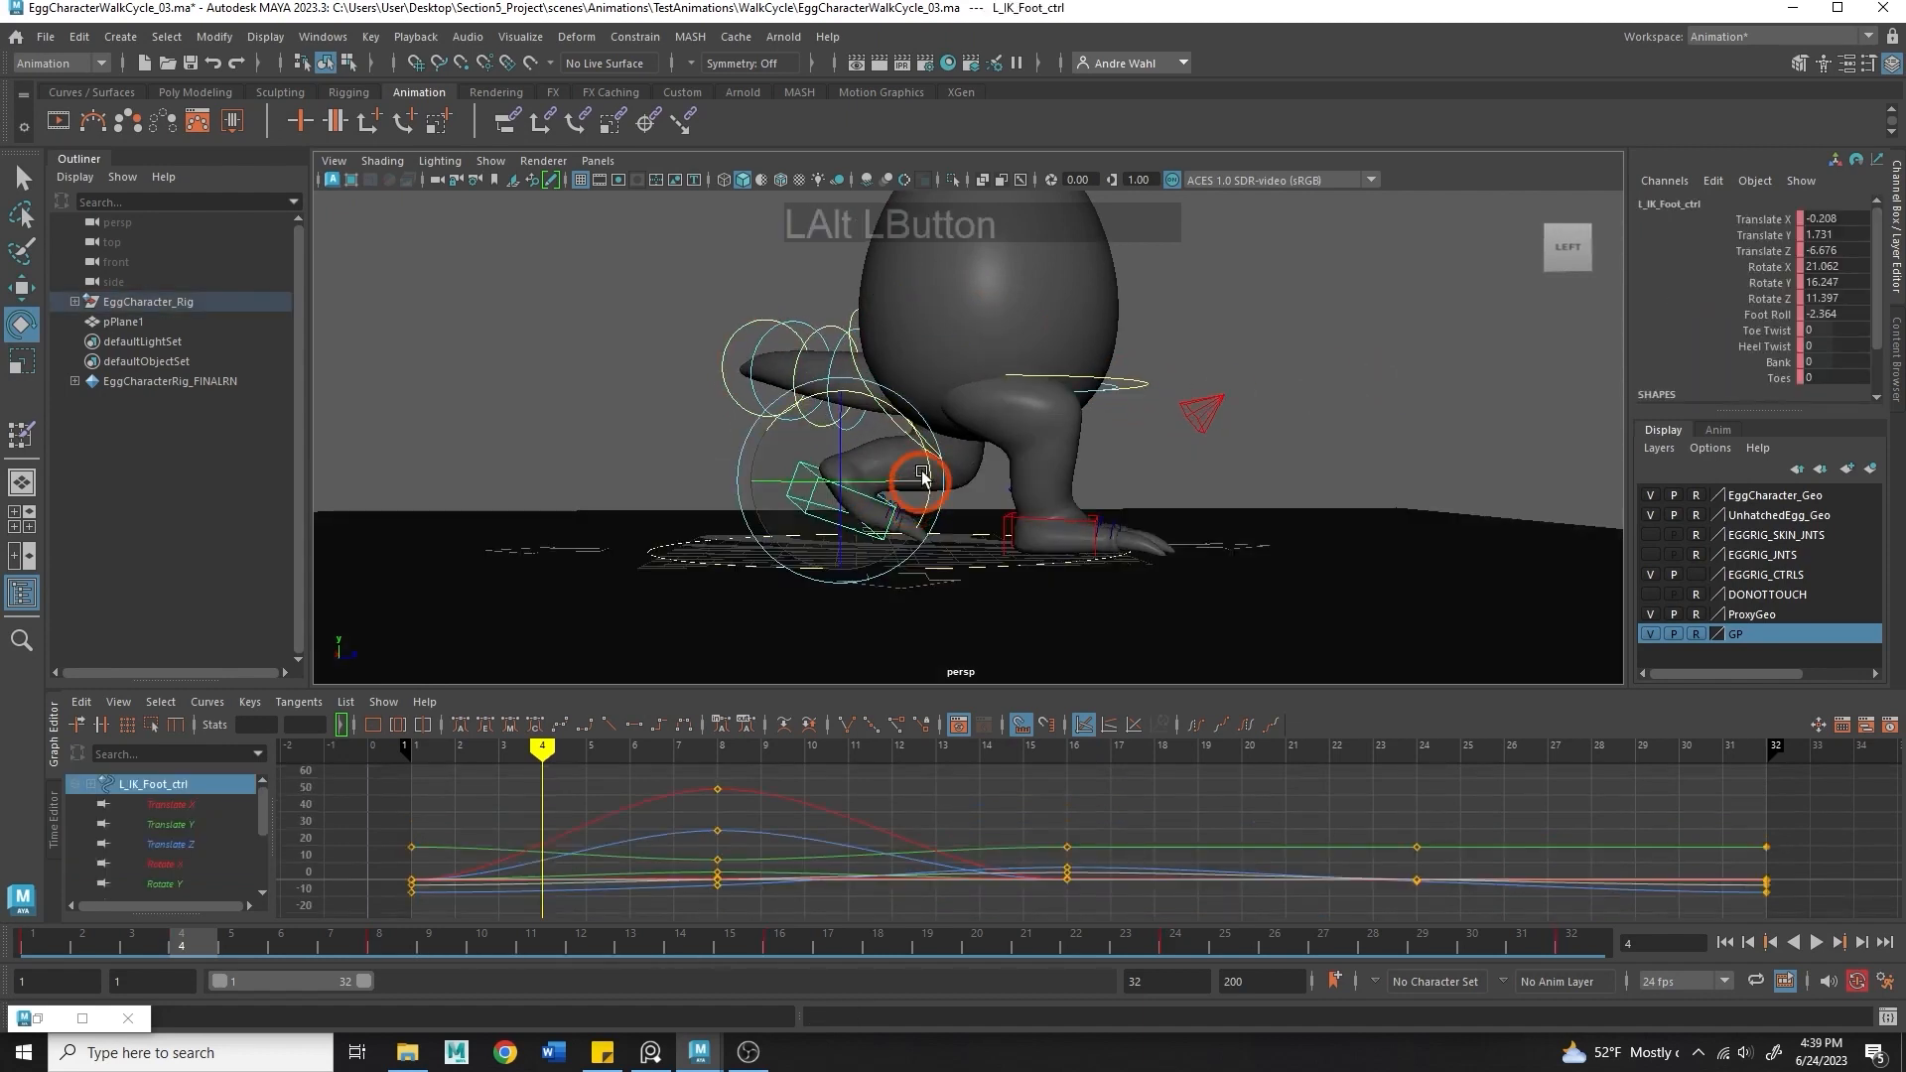
{"action": "left_click", "coordinate": [1767, 314]}
{"action": "middle_click_drag", "start_coordinate": [1509, 383], "coordinate": [1415, 425]}
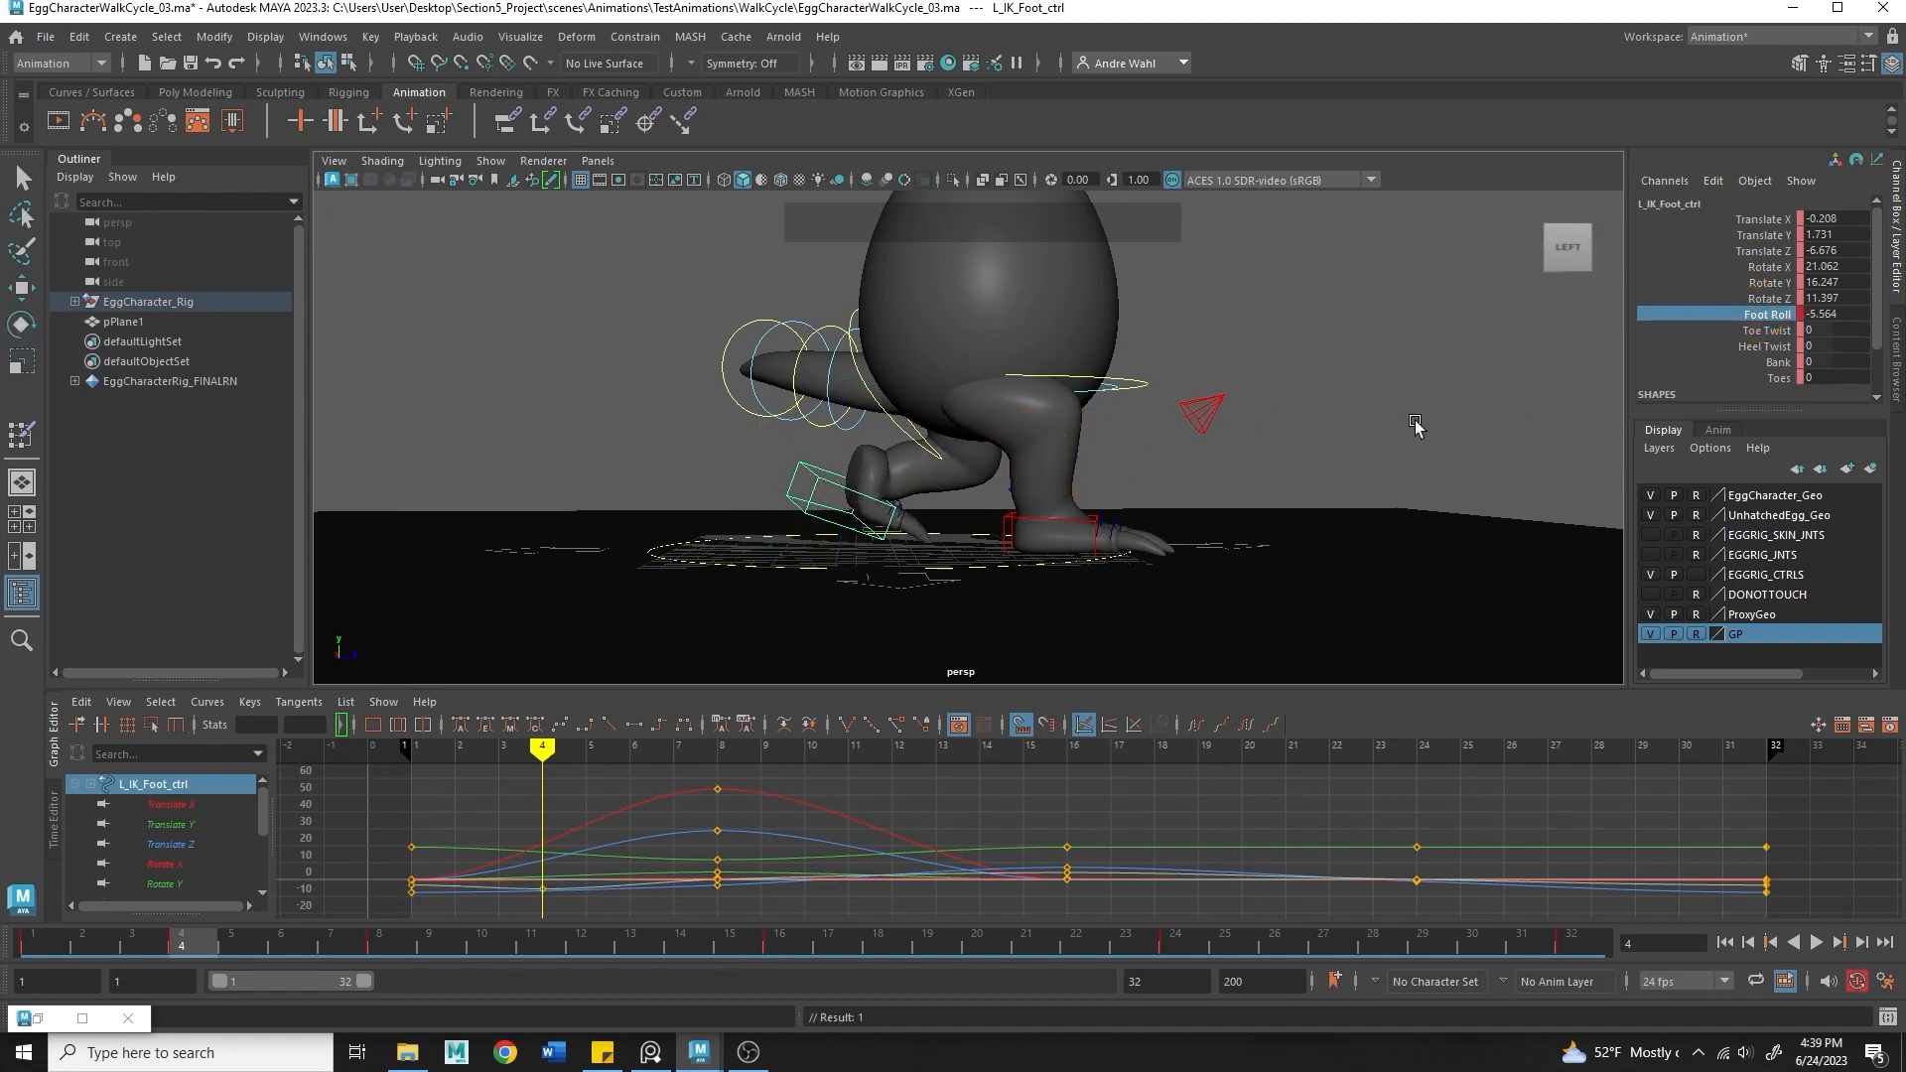
{"action": "double_click", "coordinate": [1841, 311]}
{"action": "type", "text": "-5"}
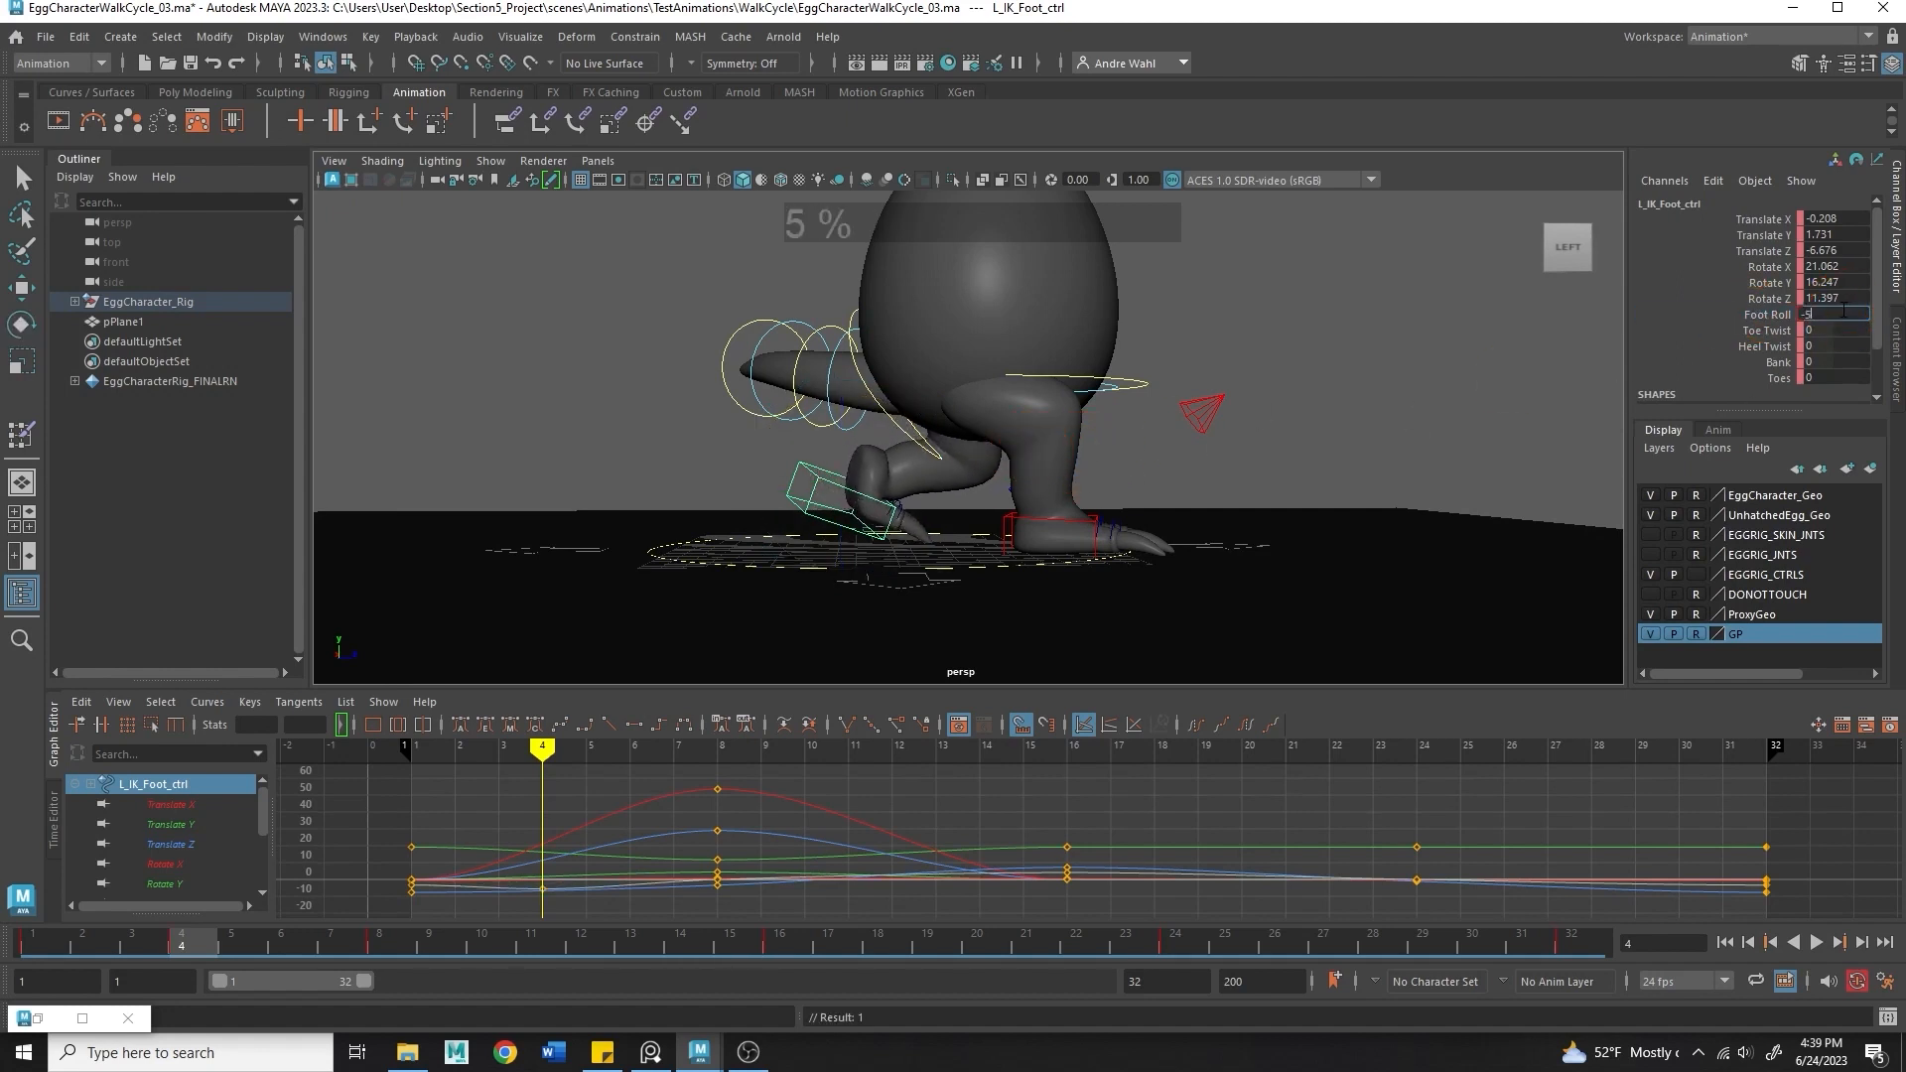
{"action": "key", "text": "Return"}
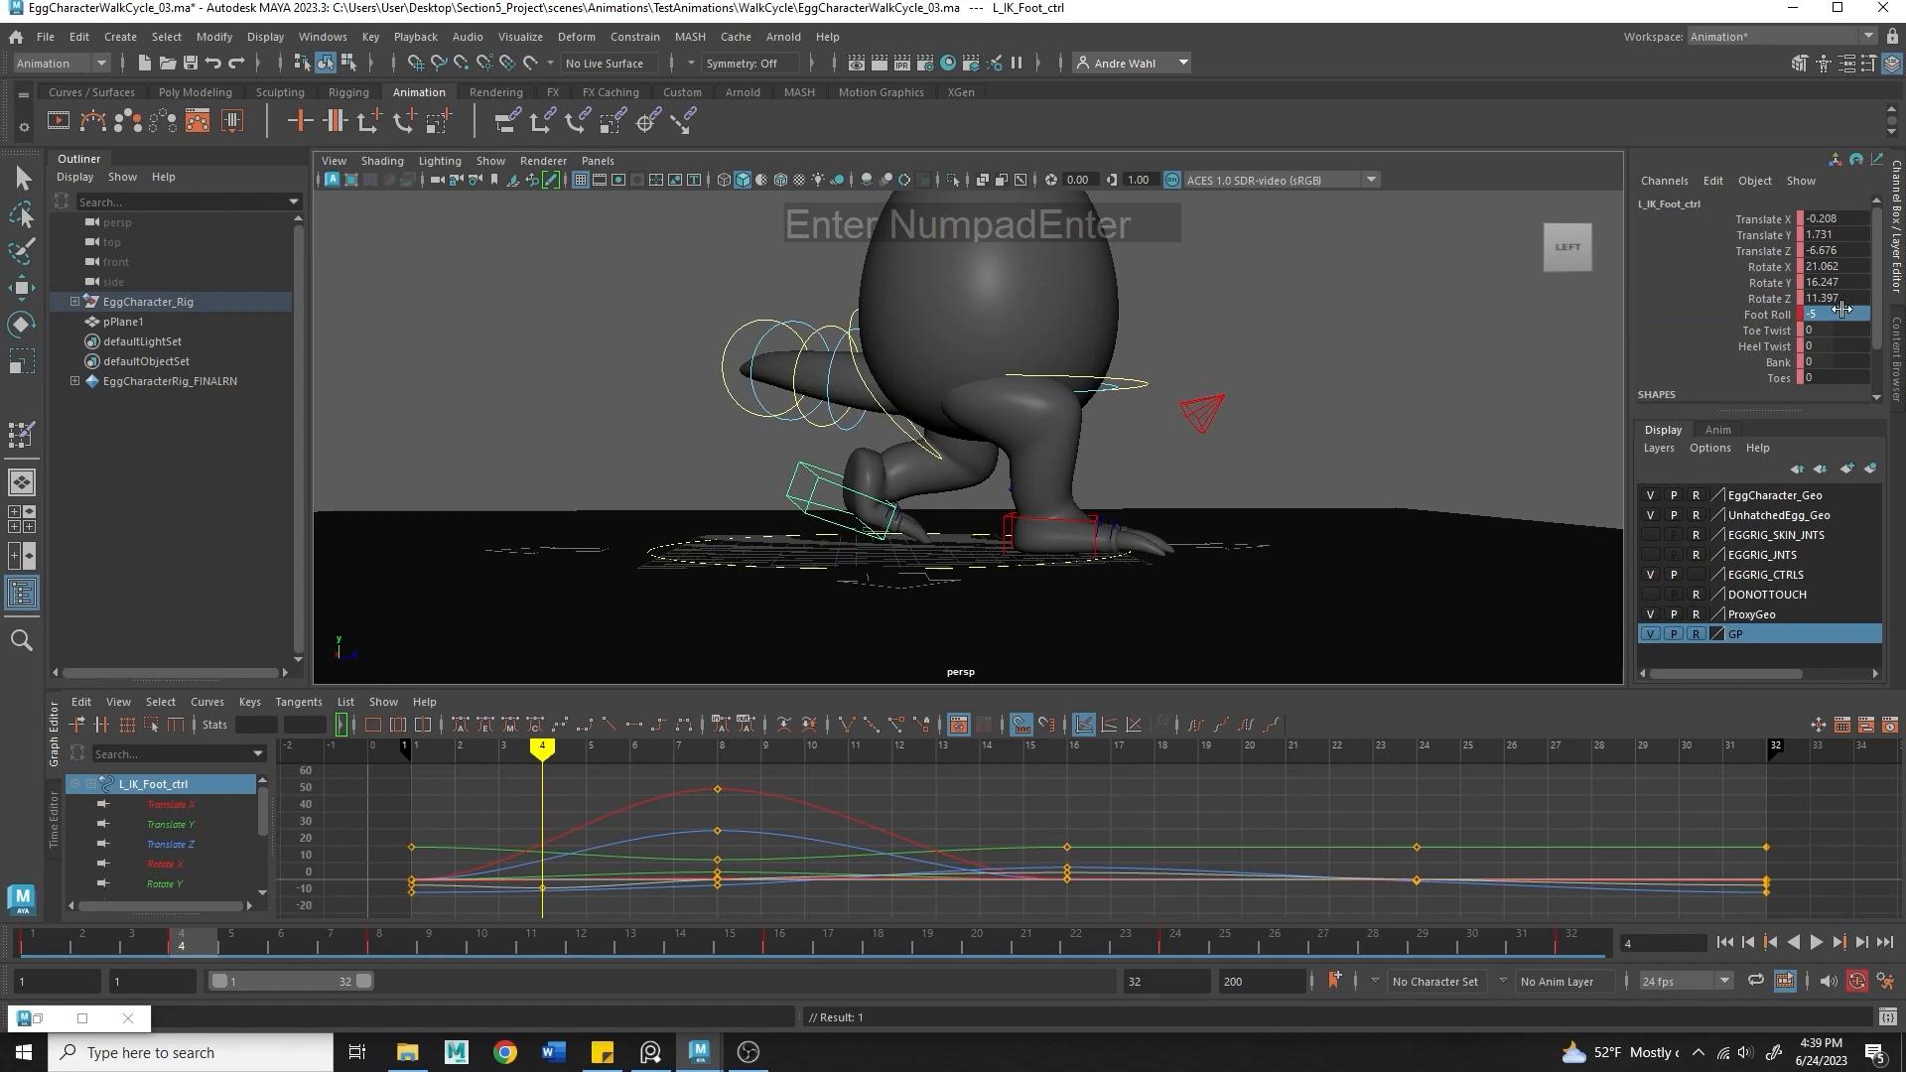
{"action": "double_click", "coordinate": [1830, 239]}
{"action": "key", "text": "Return"}
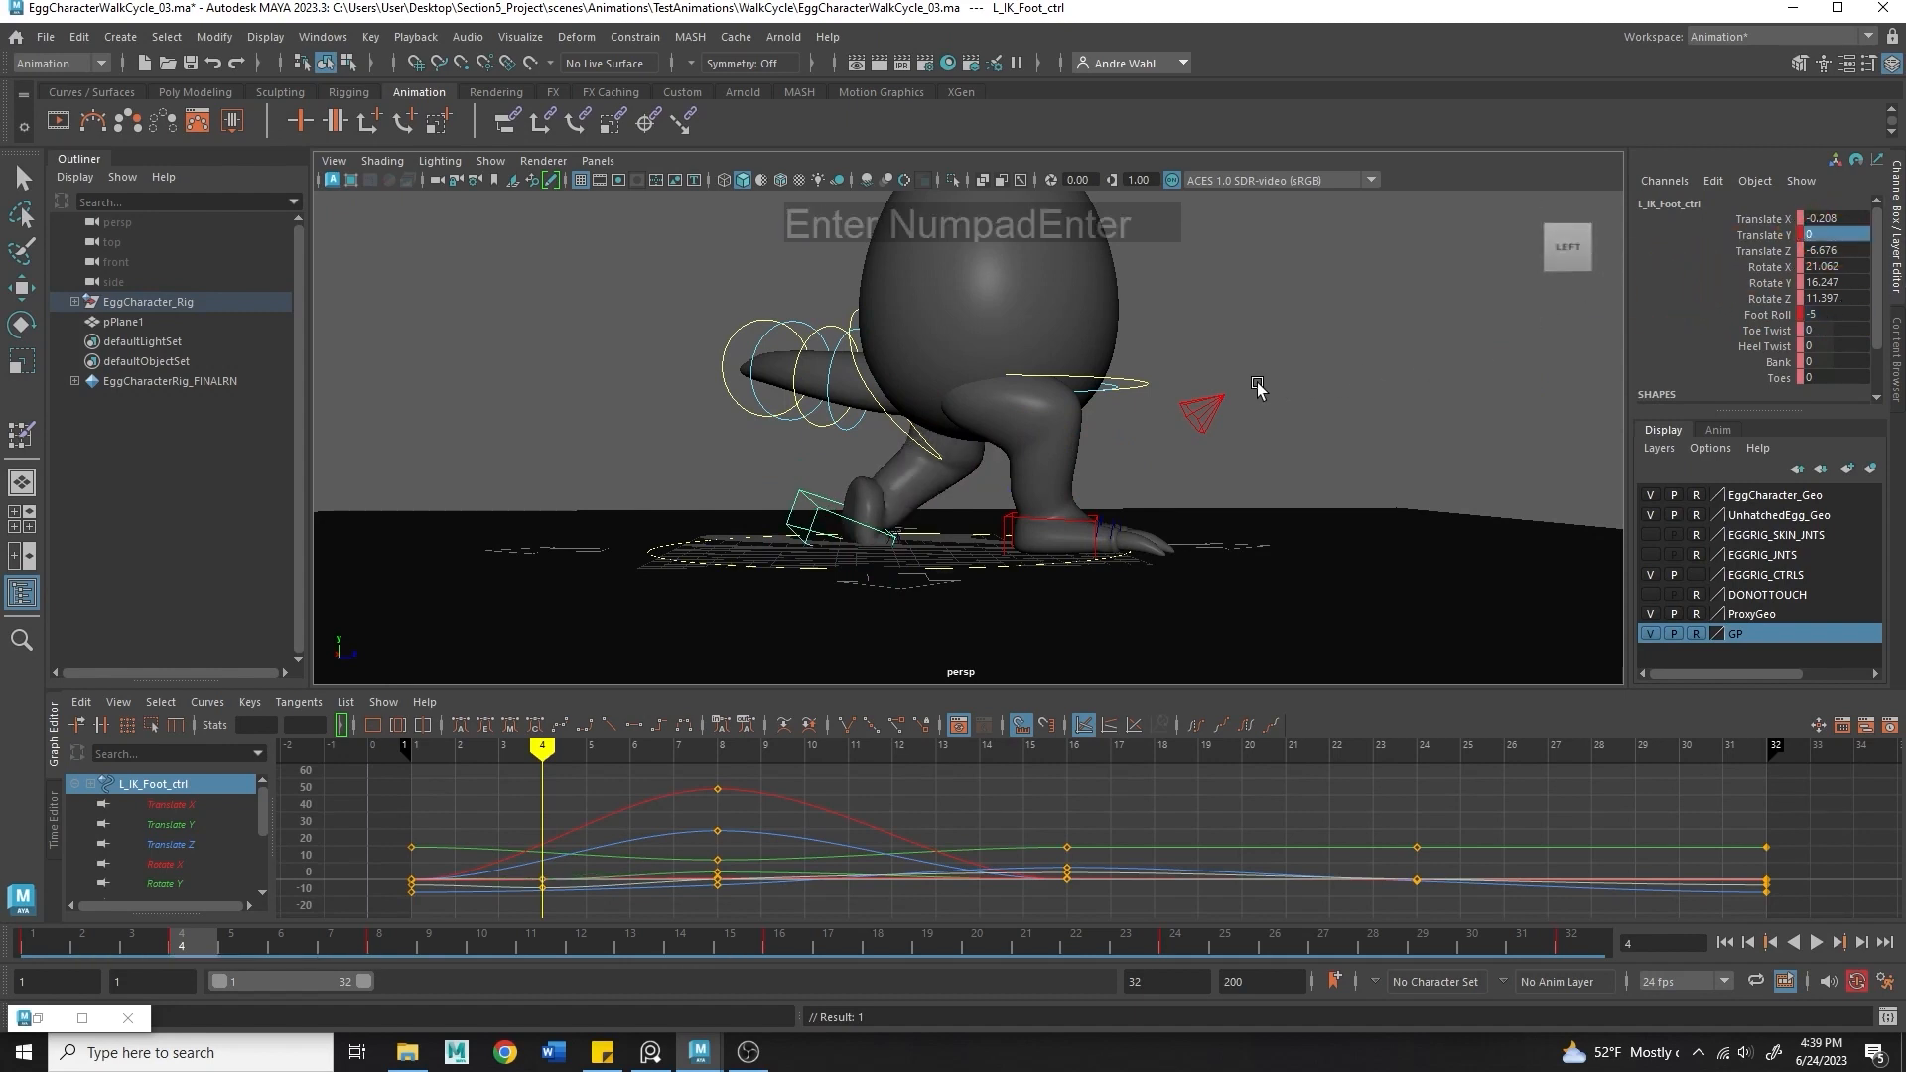
{"action": "key", "text": "ctrl+z"}
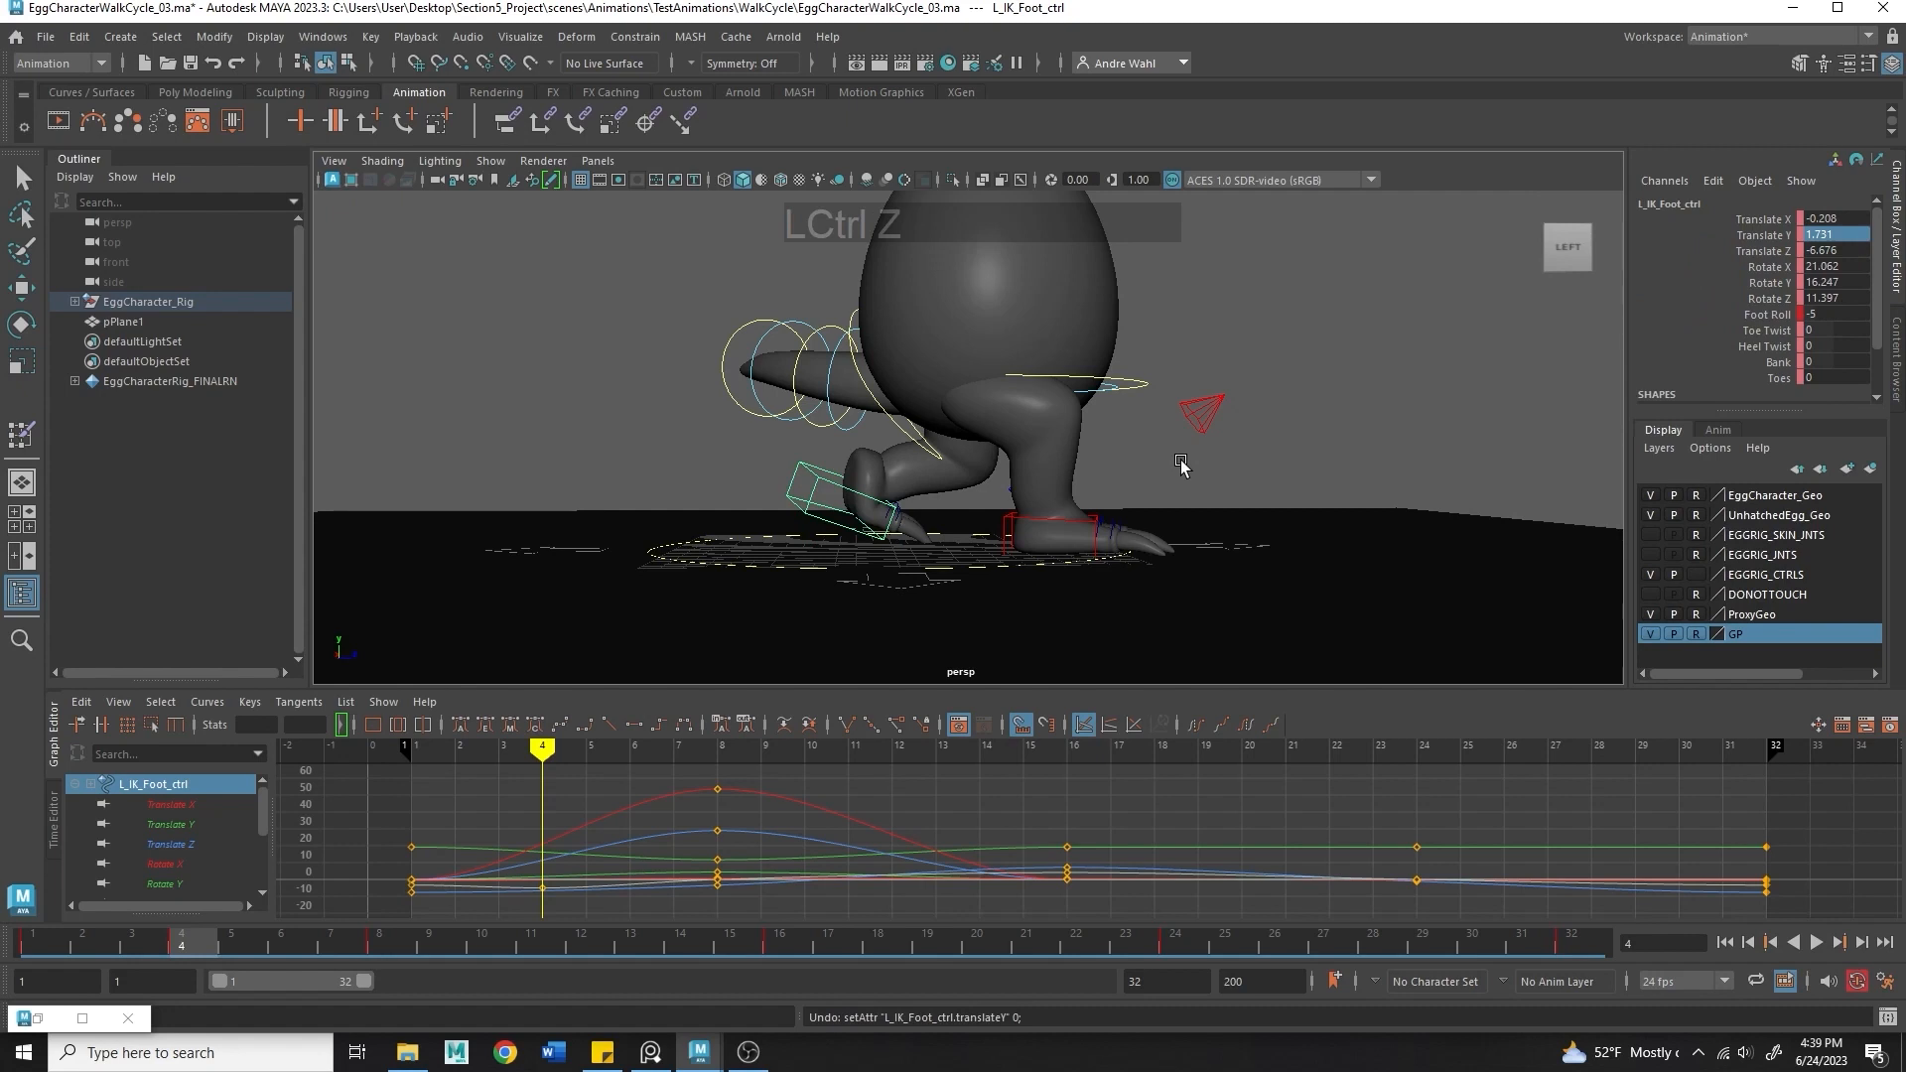
{"action": "key", "text": "ctrl+z"}
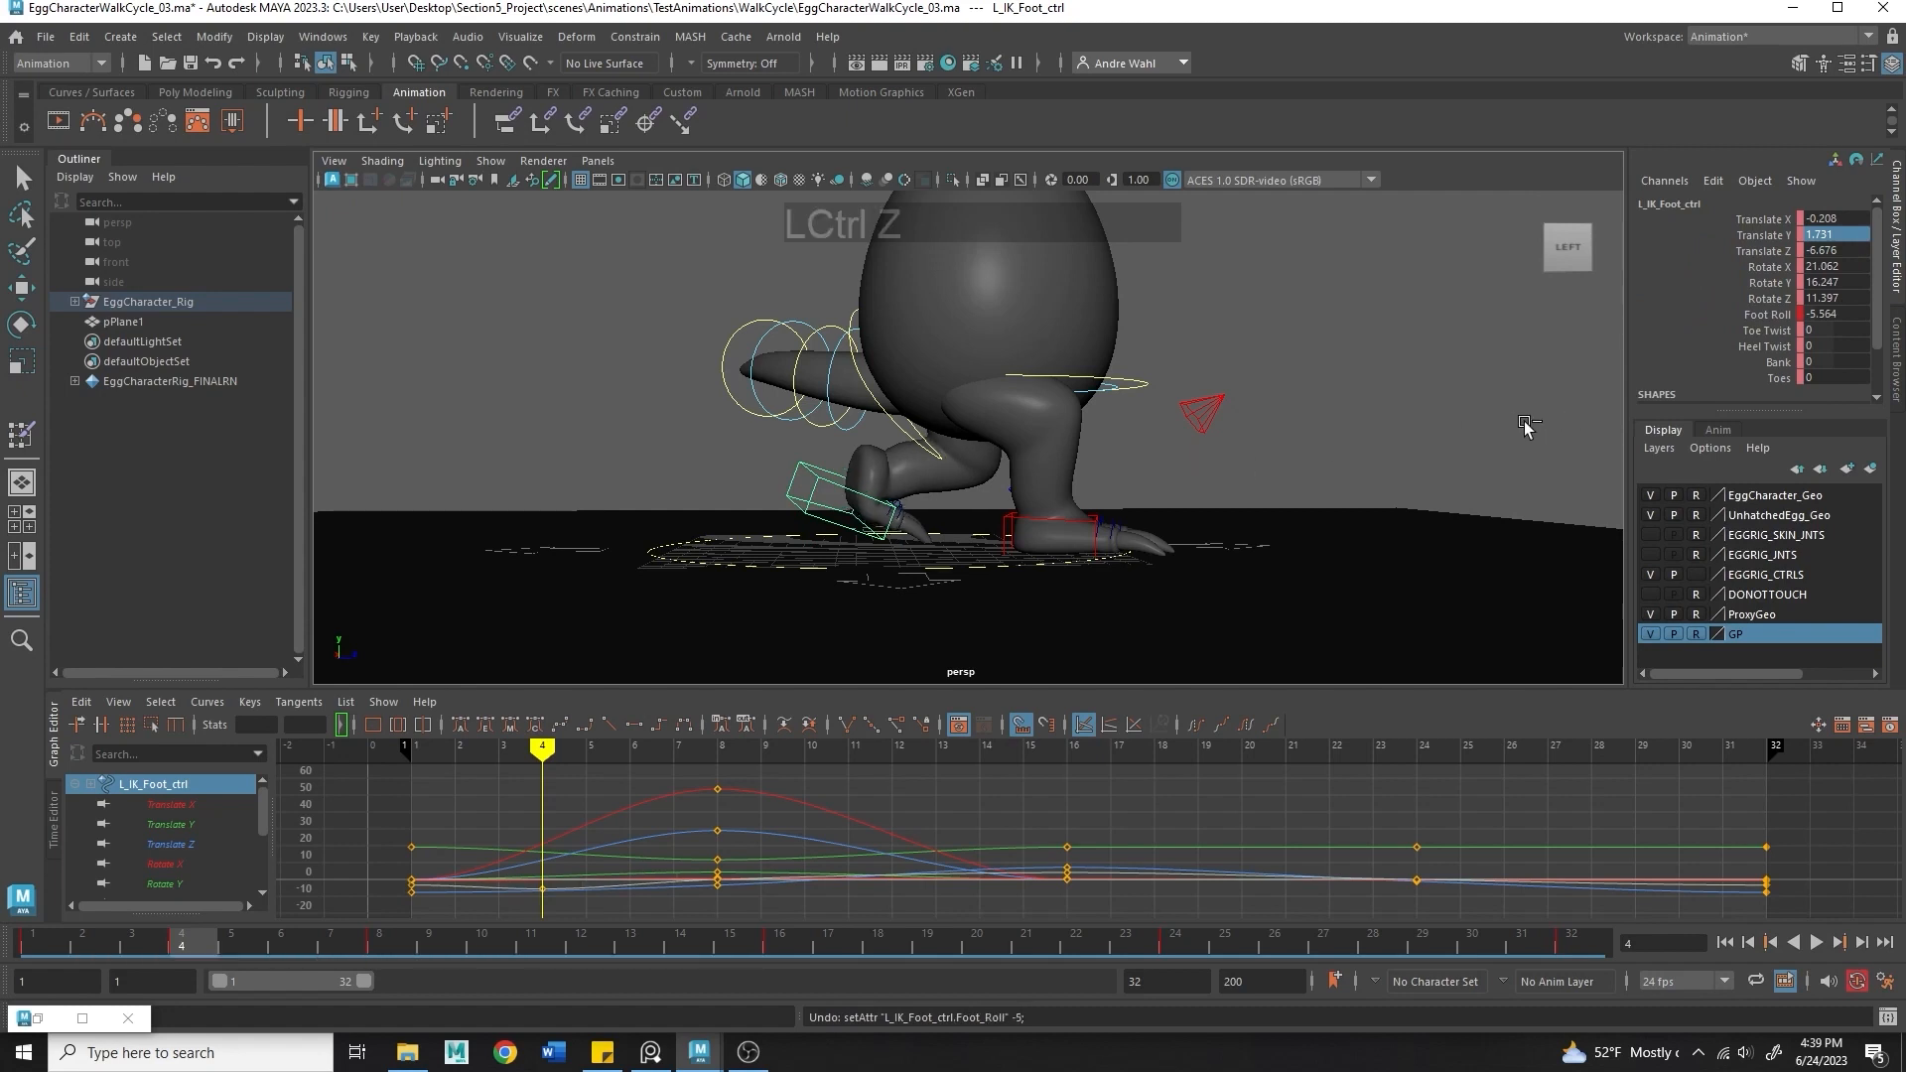
{"action": "key", "text": "ctrl+z"}
- Set the left IK foot control's Foot Roll to 0 at frame 4
{"action": "left_click", "coordinate": [1830, 312]}
{"action": "type", "text": "0"}
{"action": "key", "text": "Return"}
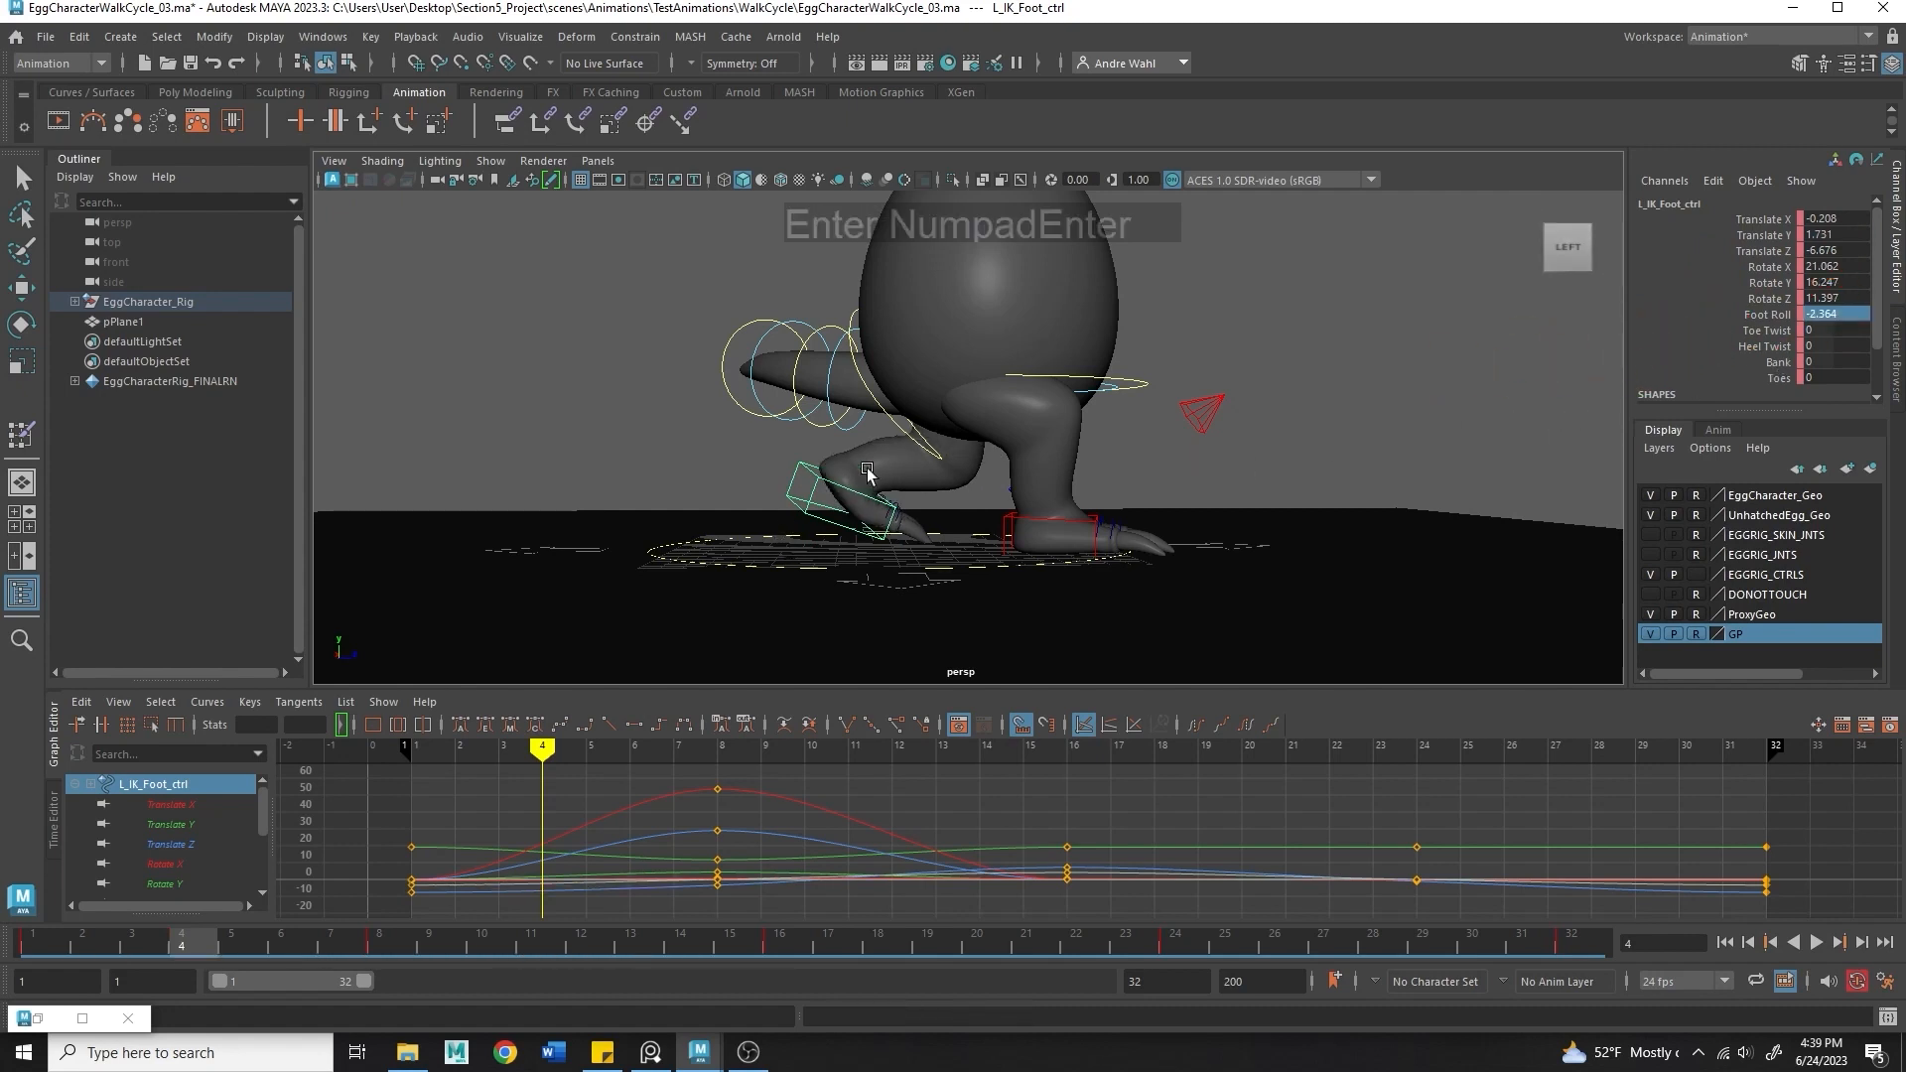
{"action": "left_click", "coordinate": [1852, 310]}
{"action": "type", "text": "0"}
{"action": "key", "text": "Return"}
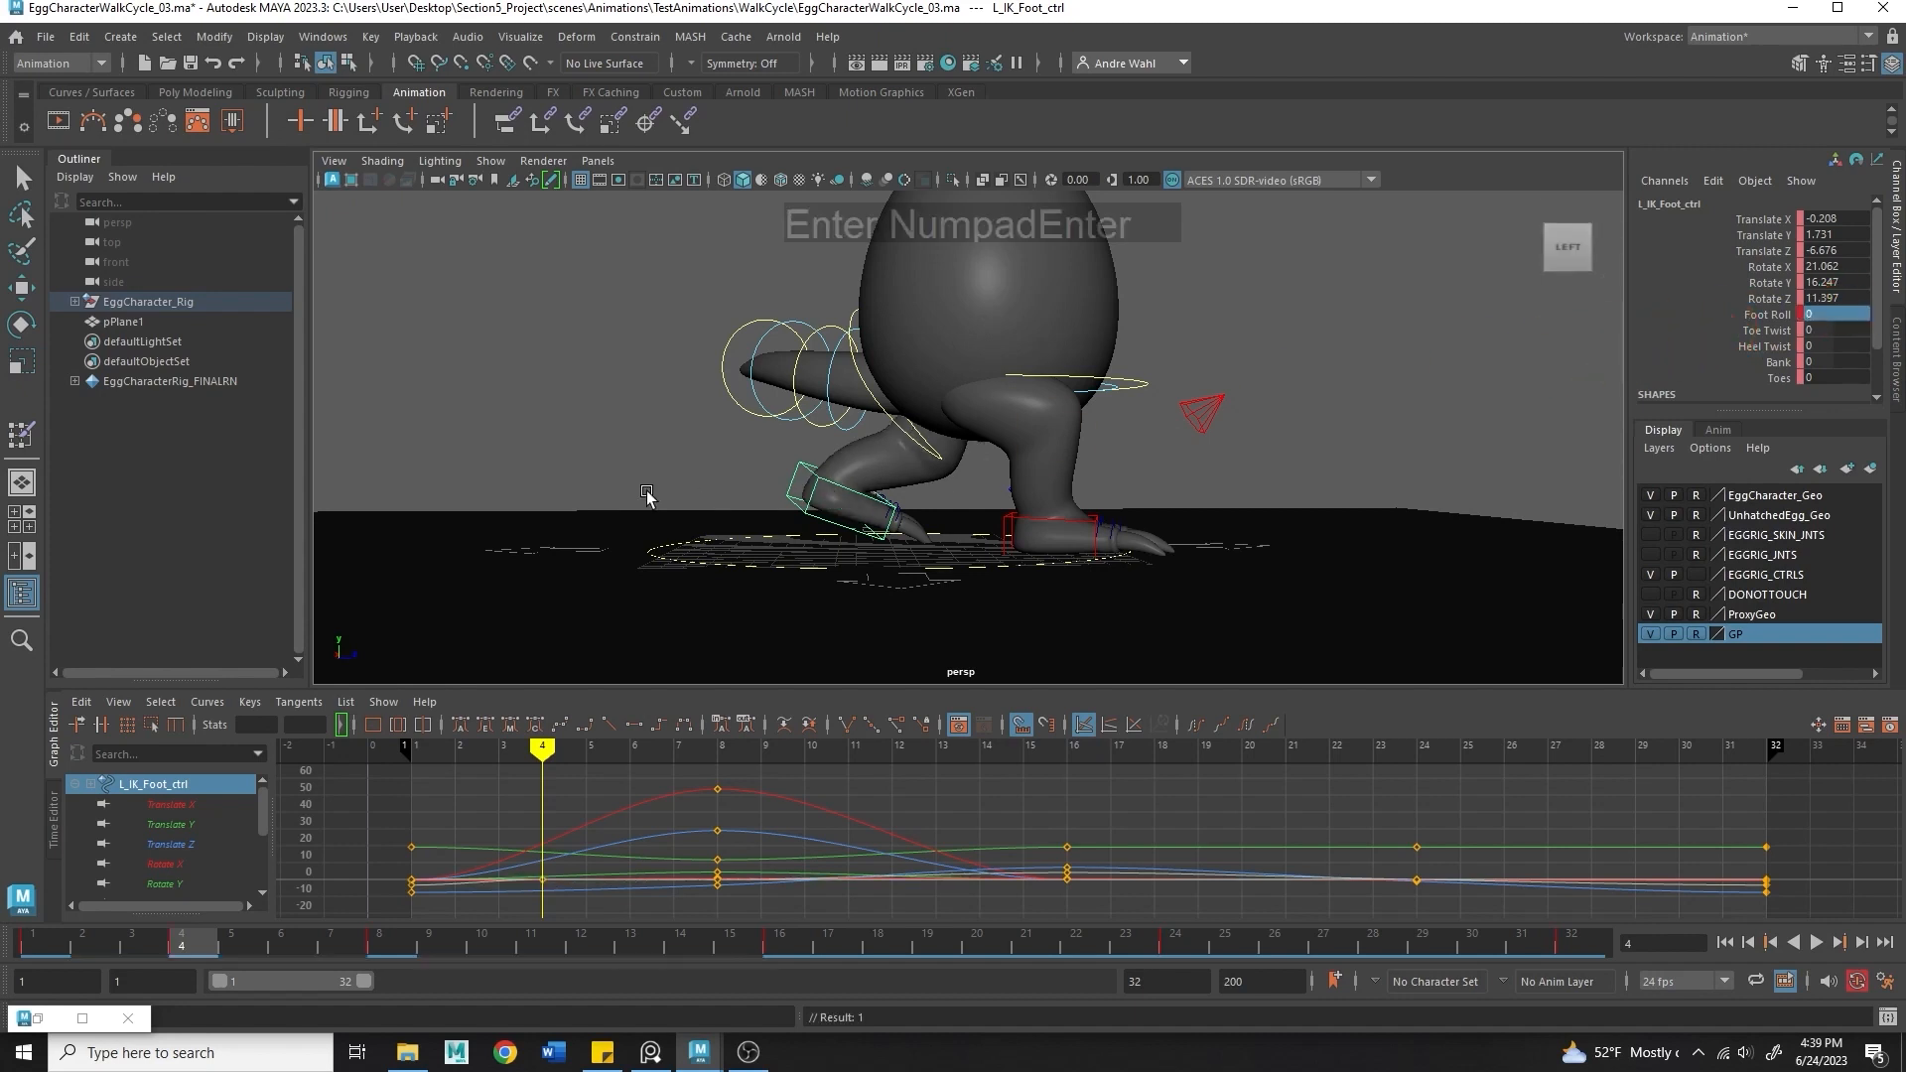
- Tip the left IK foot control toes-down at frame 4 and move it to about Translate Y 4.4 and Translate Z -8.5
{"action": "key", "text": "w"}
{"action": "key", "text": "e"}
{"action": "left_click_drag", "start_coordinate": [902, 394], "coordinate": [892, 449]}
{"action": "key", "text": "w"}
{"action": "key", "text": "e"}
{"action": "key", "text": "w"}
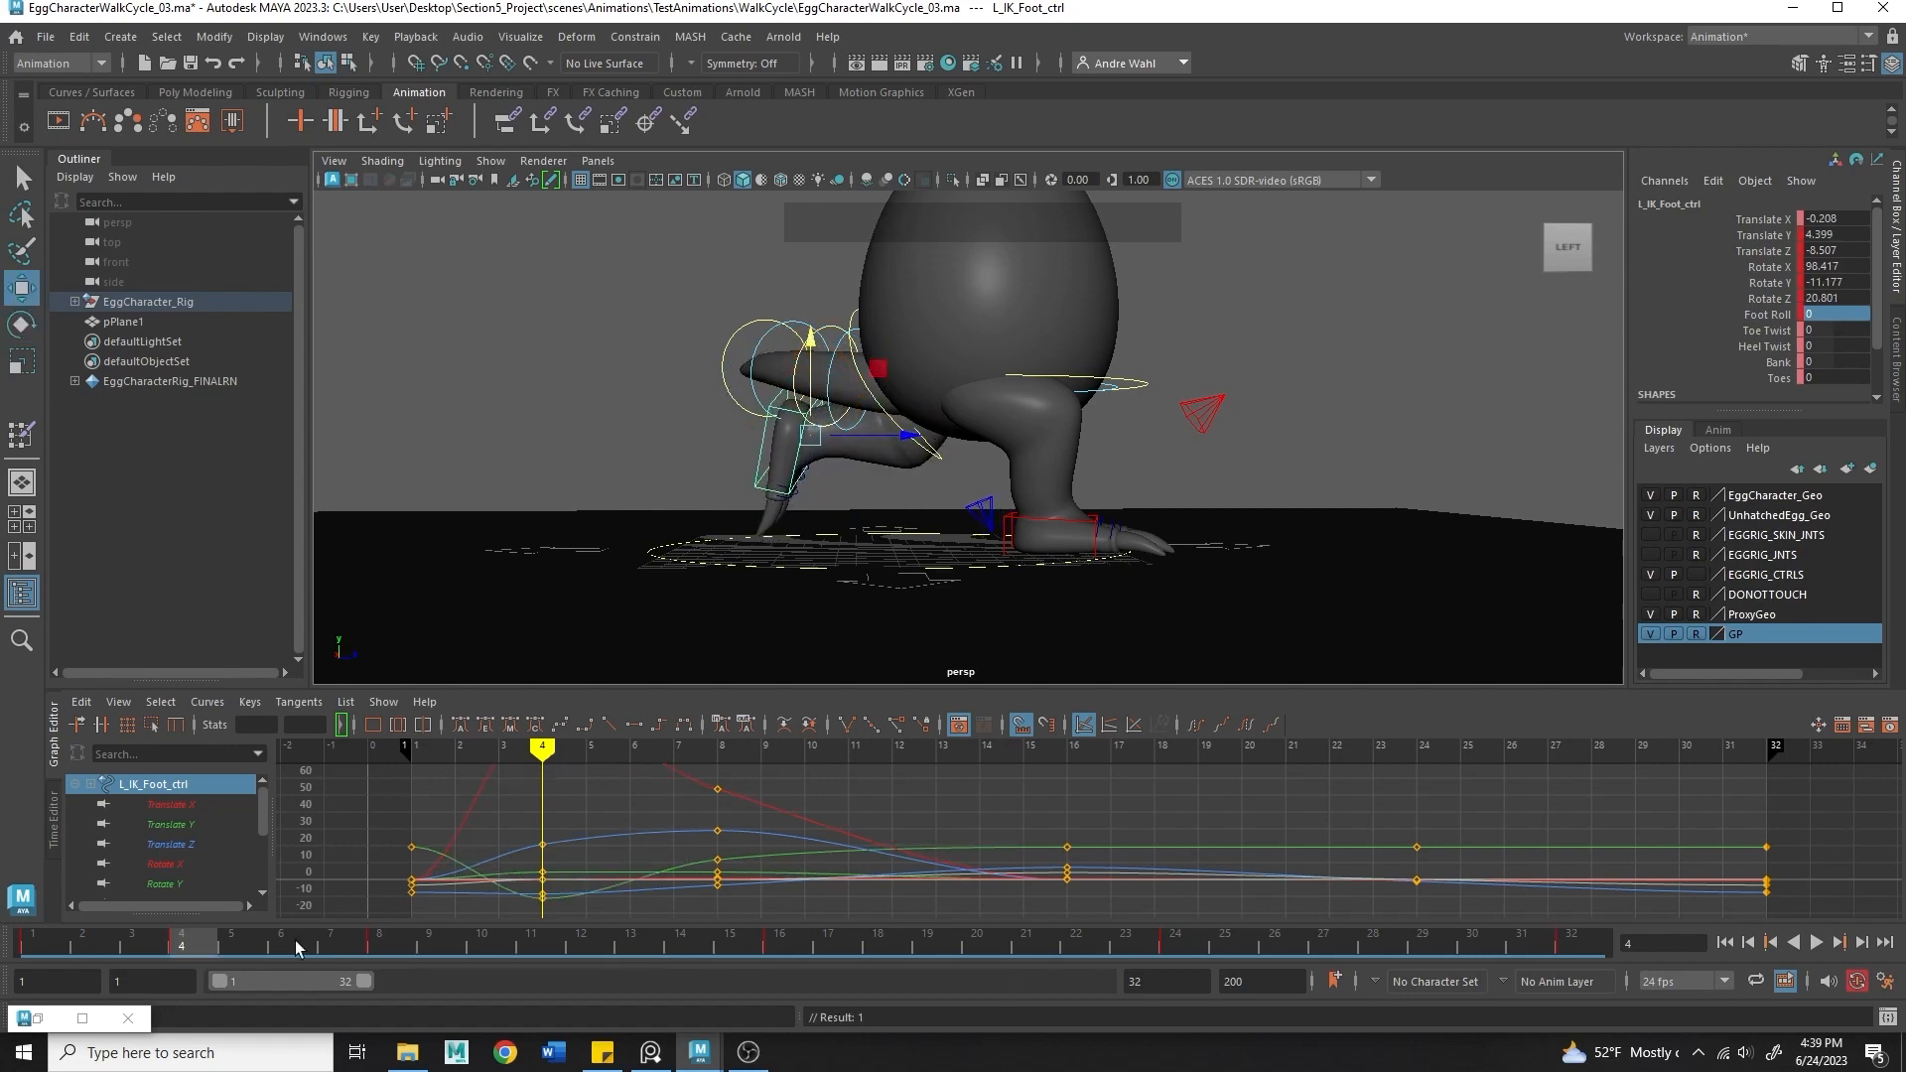
{"action": "mouse_move", "coordinate": [171, 953]}
{"action": "left_mouse_down"}
{"action": "mouse_move", "coordinate": [22, 948]}
{"action": "mouse_move", "coordinate": [107, 945]}
{"action": "mouse_move", "coordinate": [186, 997]}
{"action": "mouse_move", "coordinate": [31, 955]}
{"action": "mouse_move", "coordinate": [199, 959]}
{"action": "left_mouse_up"}
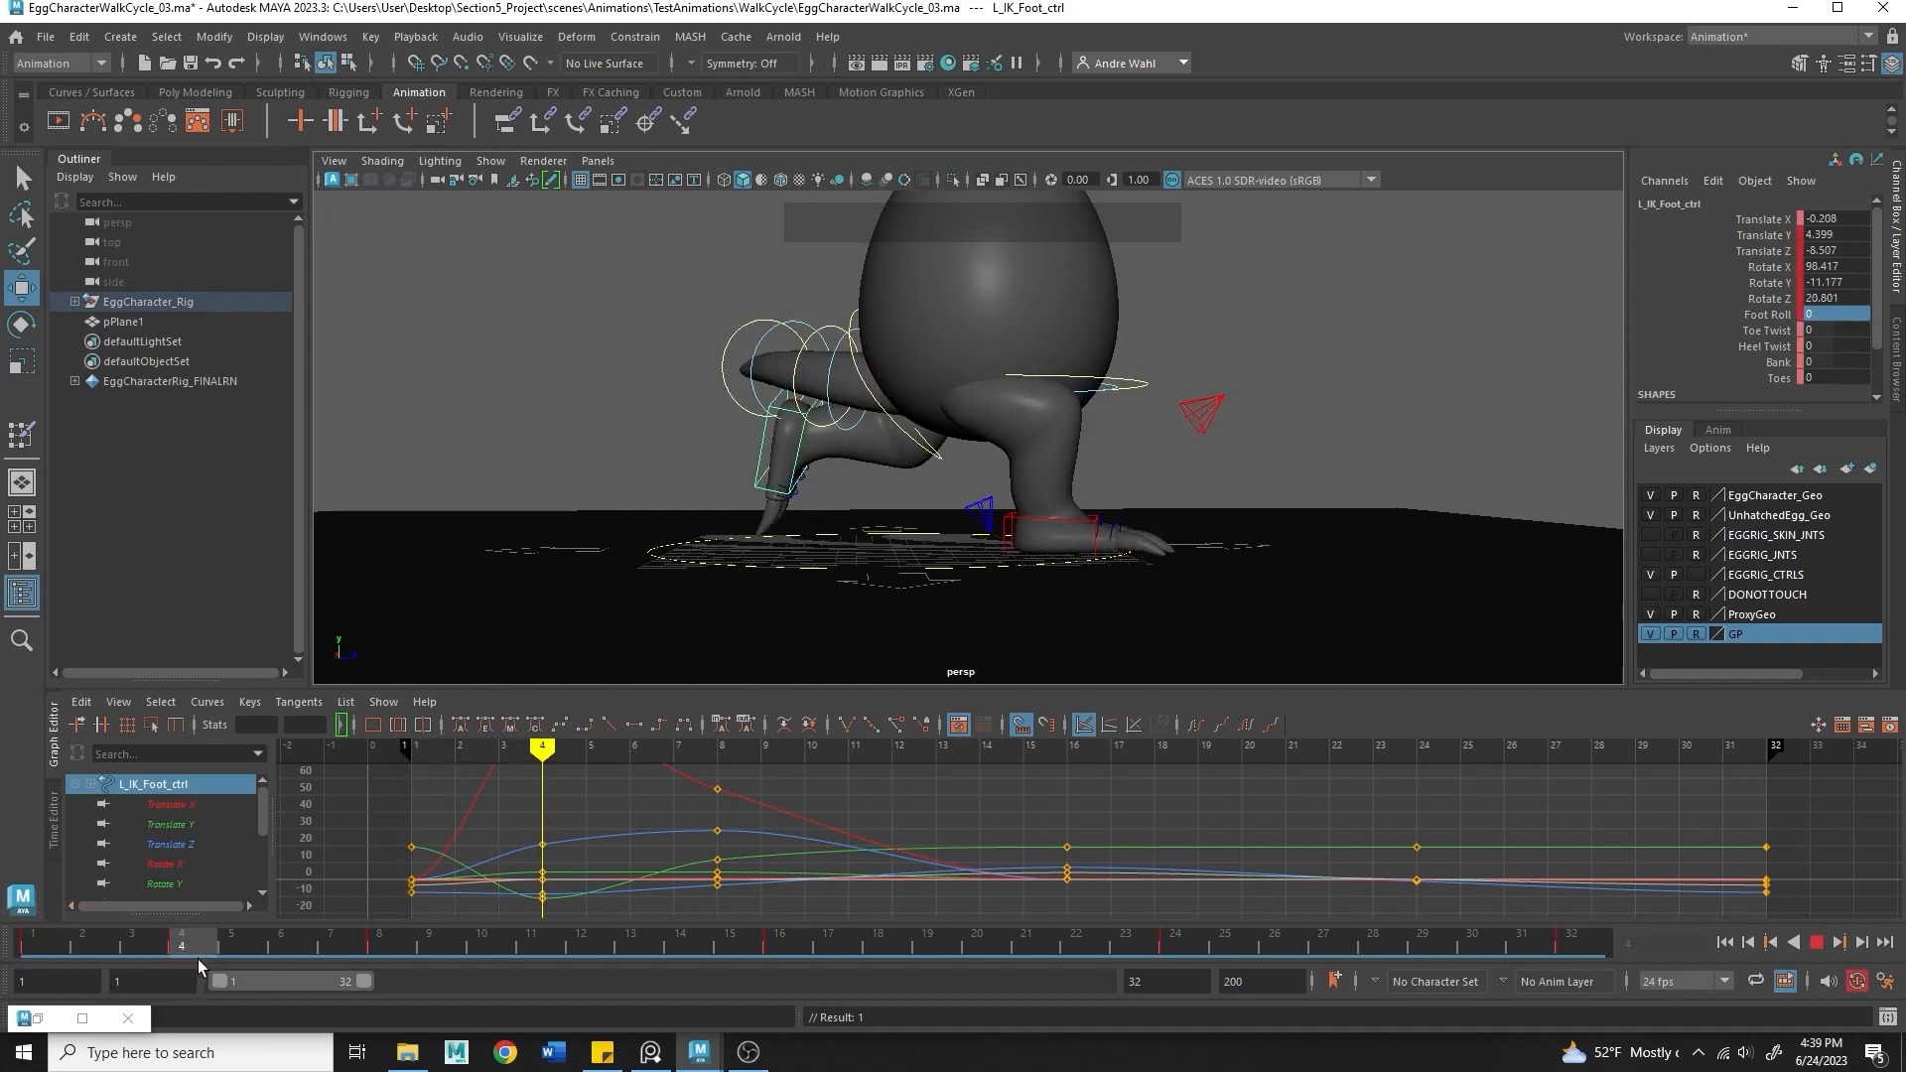
- Lower the root control at frame 4 to a Translate Y of about -0.53, and scrub between frames 1 and 4 to check the drop
{"action": "left_click", "coordinate": [1112, 374]}
{"action": "left_click", "coordinate": [1022, 348]}
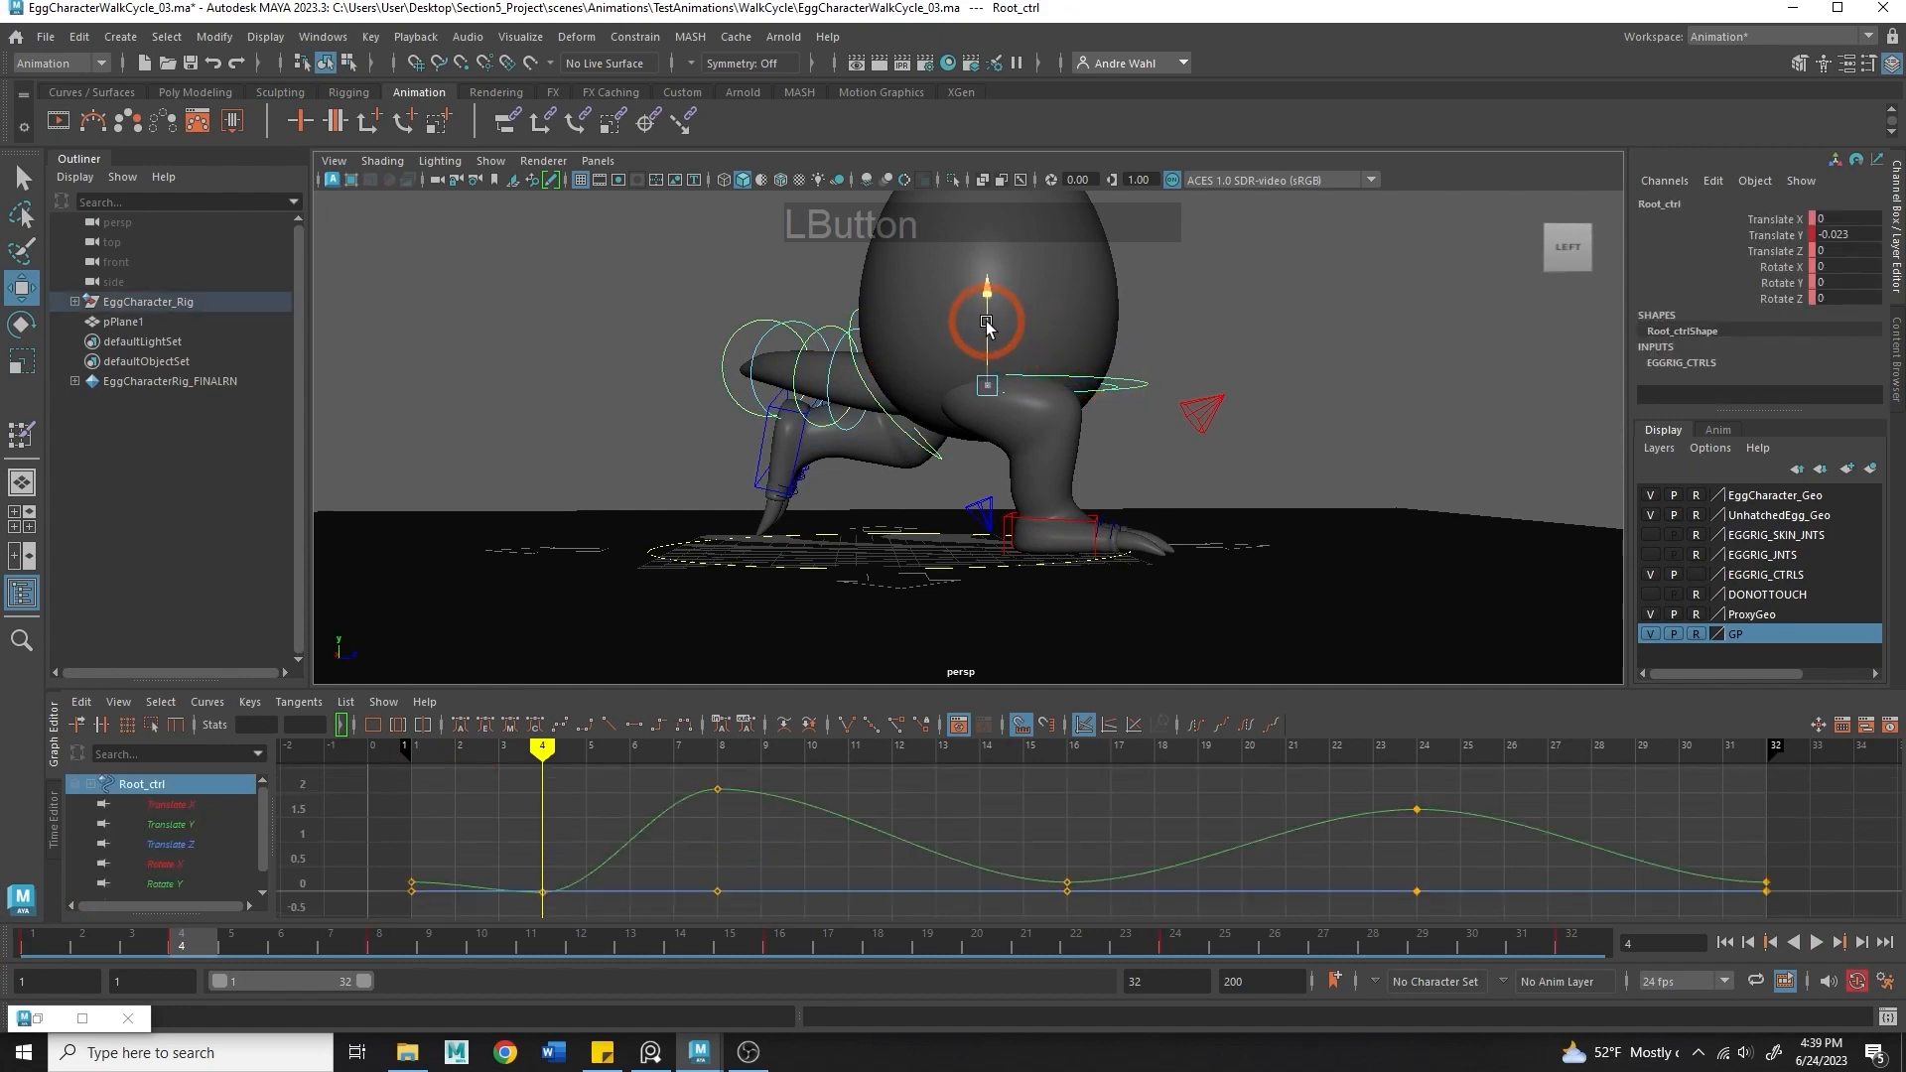
{"action": "left_click_drag", "start_coordinate": [986, 323], "coordinate": [987, 336]}
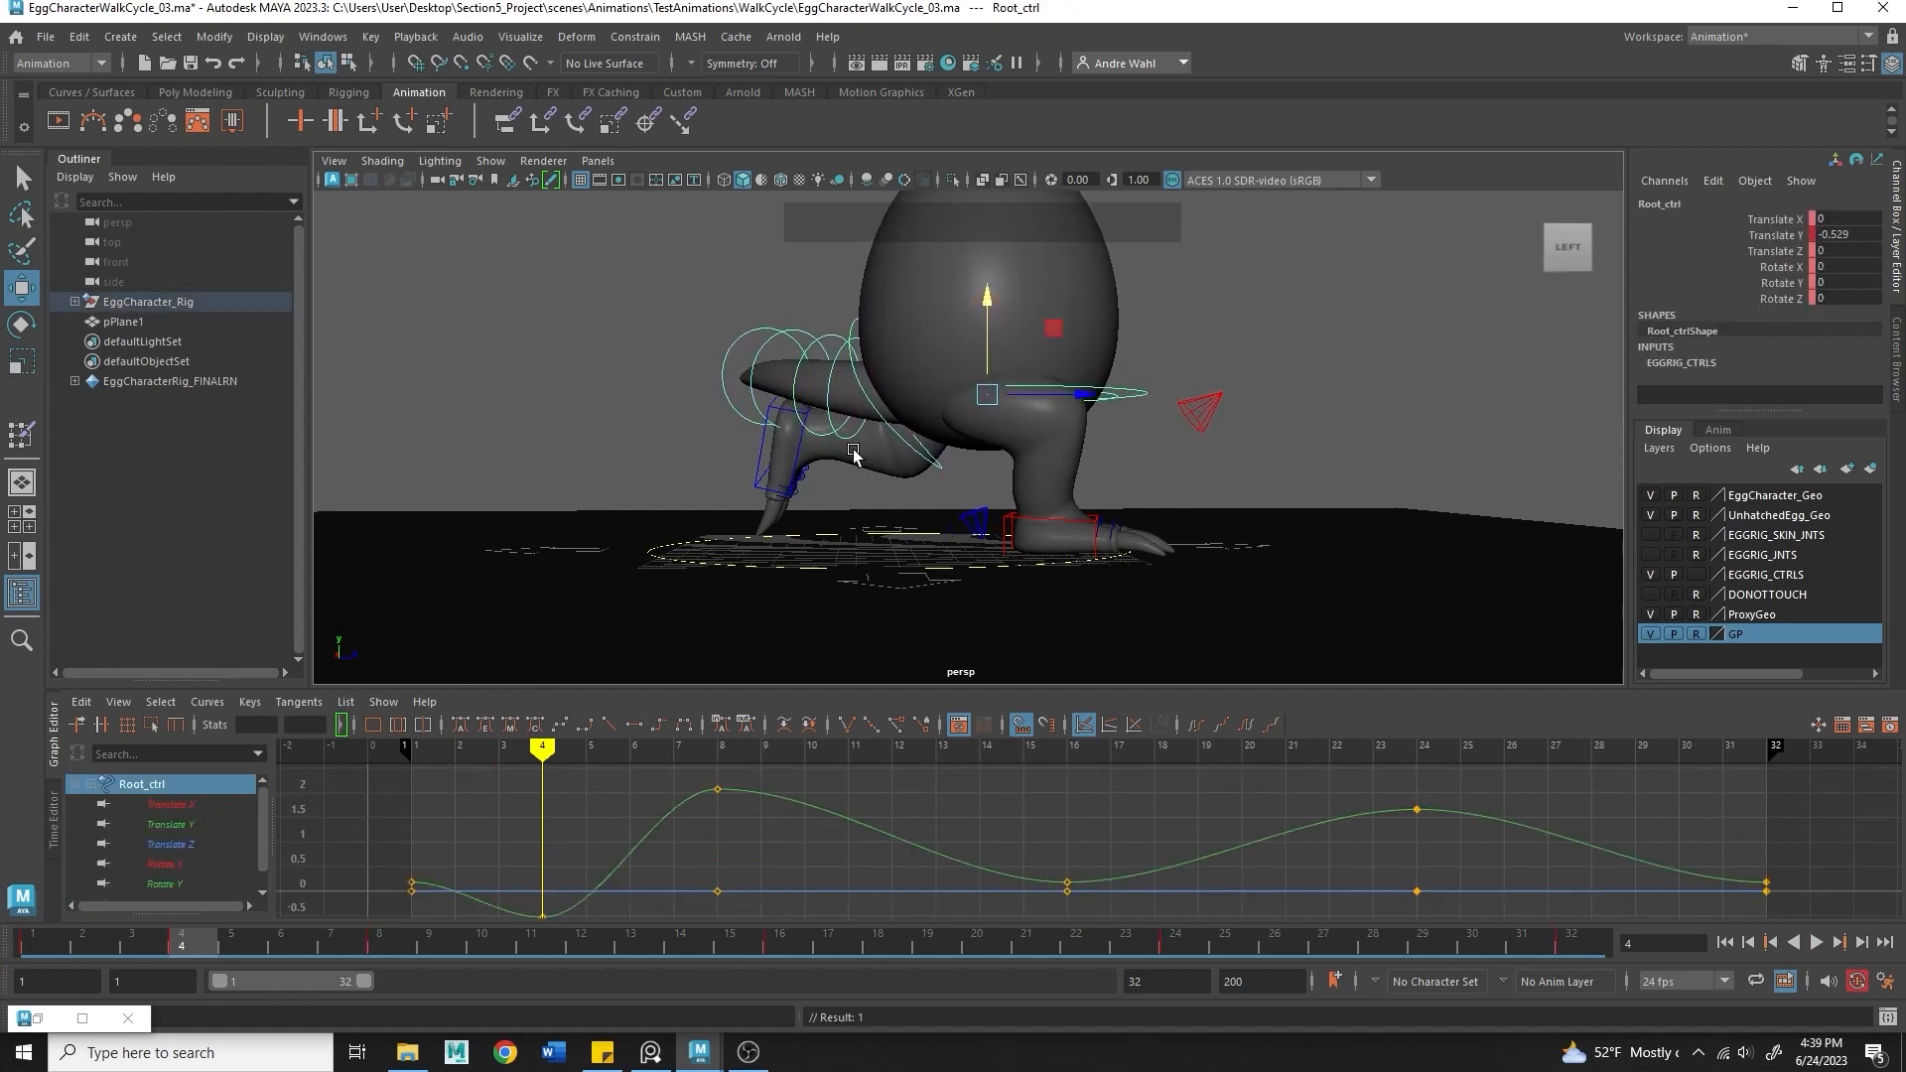
{"action": "left_click_drag", "start_coordinate": [172, 935], "coordinate": [4, 895]}
{"action": "middle_click_drag", "start_coordinate": [596, 503], "coordinate": [604, 601], "text": "alt"}
{"action": "left_click_drag", "start_coordinate": [48, 943], "coordinate": [181, 980]}
{"action": "middle_click_drag", "start_coordinate": [754, 615], "coordinate": [759, 496], "text": "alt"}
{"action": "right_click_drag", "start_coordinate": [715, 476], "coordinate": [768, 506], "text": "alt"}
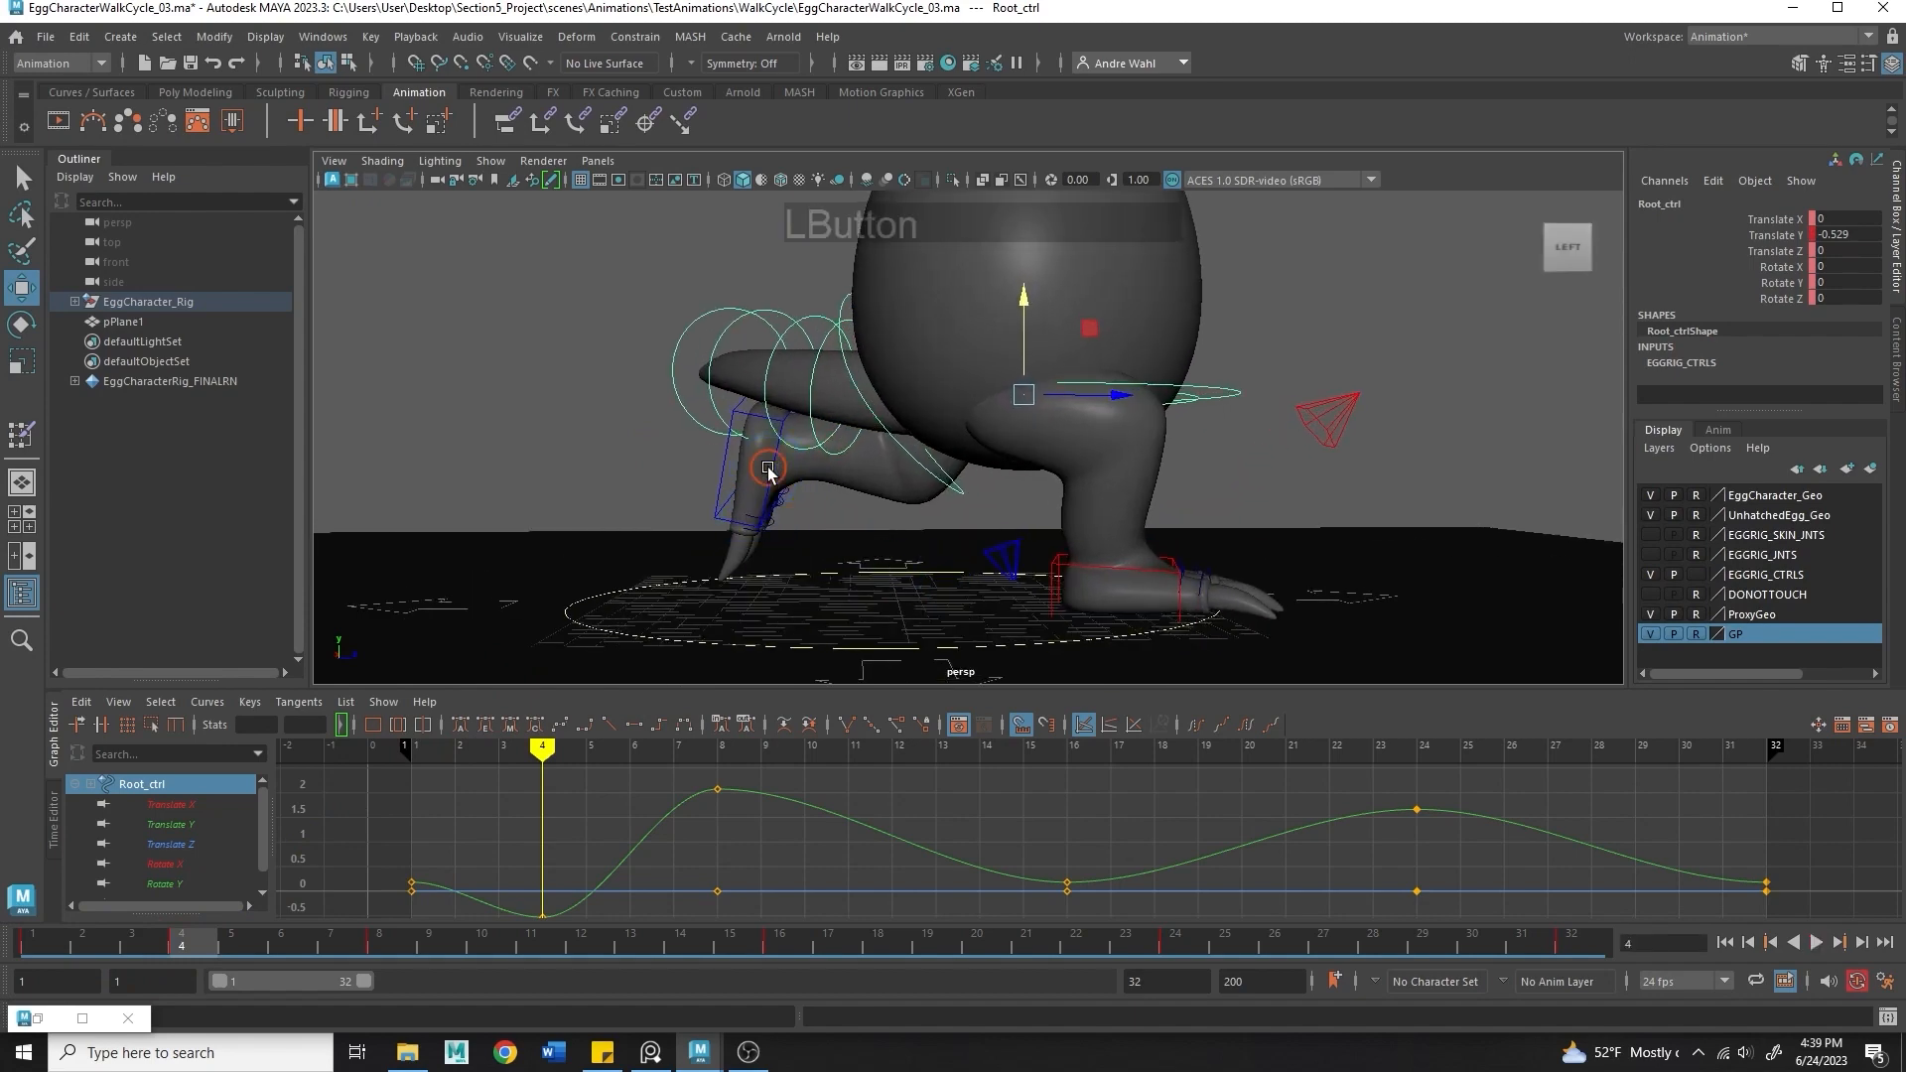
- Curl the left IK foot control's toes at frame 4 by setting Toes to about -55.8
{"action": "left_click", "coordinate": [767, 471]}
{"action": "left_click_drag", "start_coordinate": [179, 947], "coordinate": [20, 921]}
{"action": "left_click", "coordinate": [151, 947]}
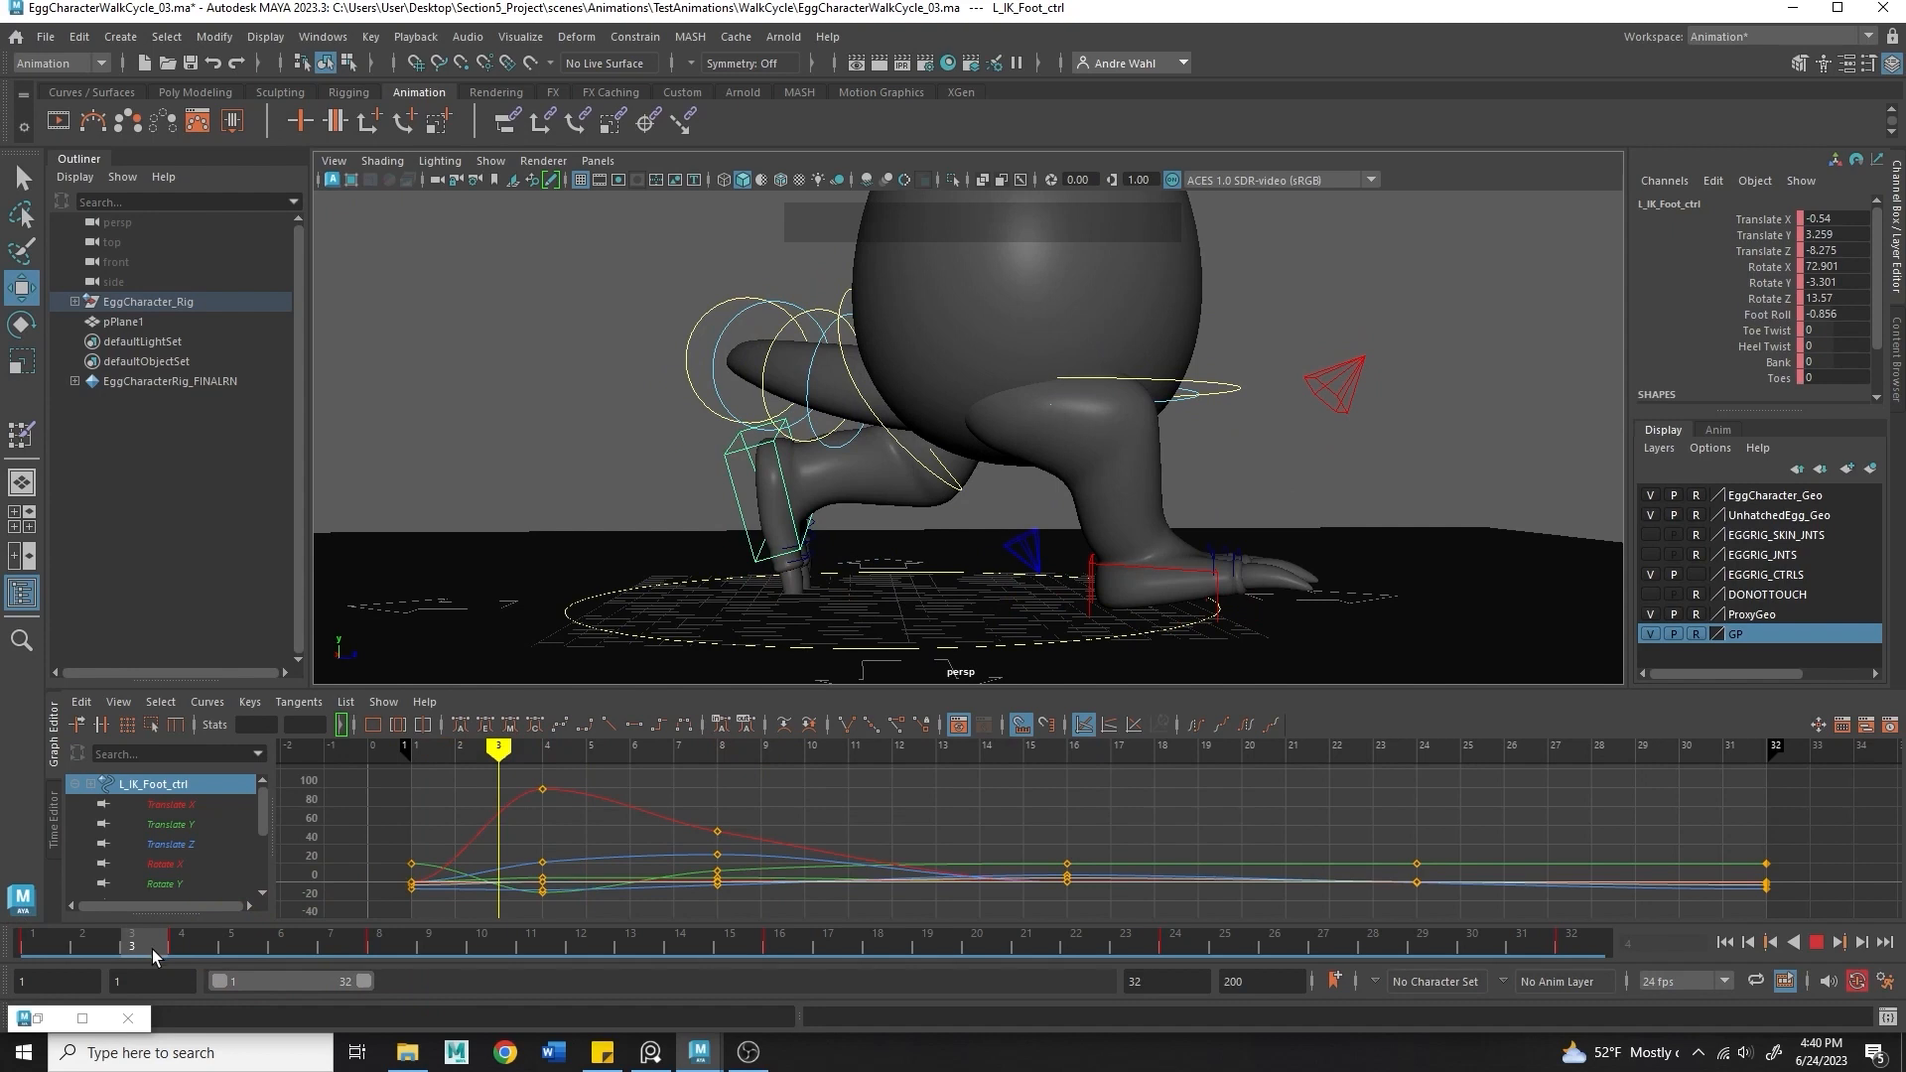
{"action": "left_click_drag", "start_coordinate": [130, 945], "coordinate": [202, 951]}
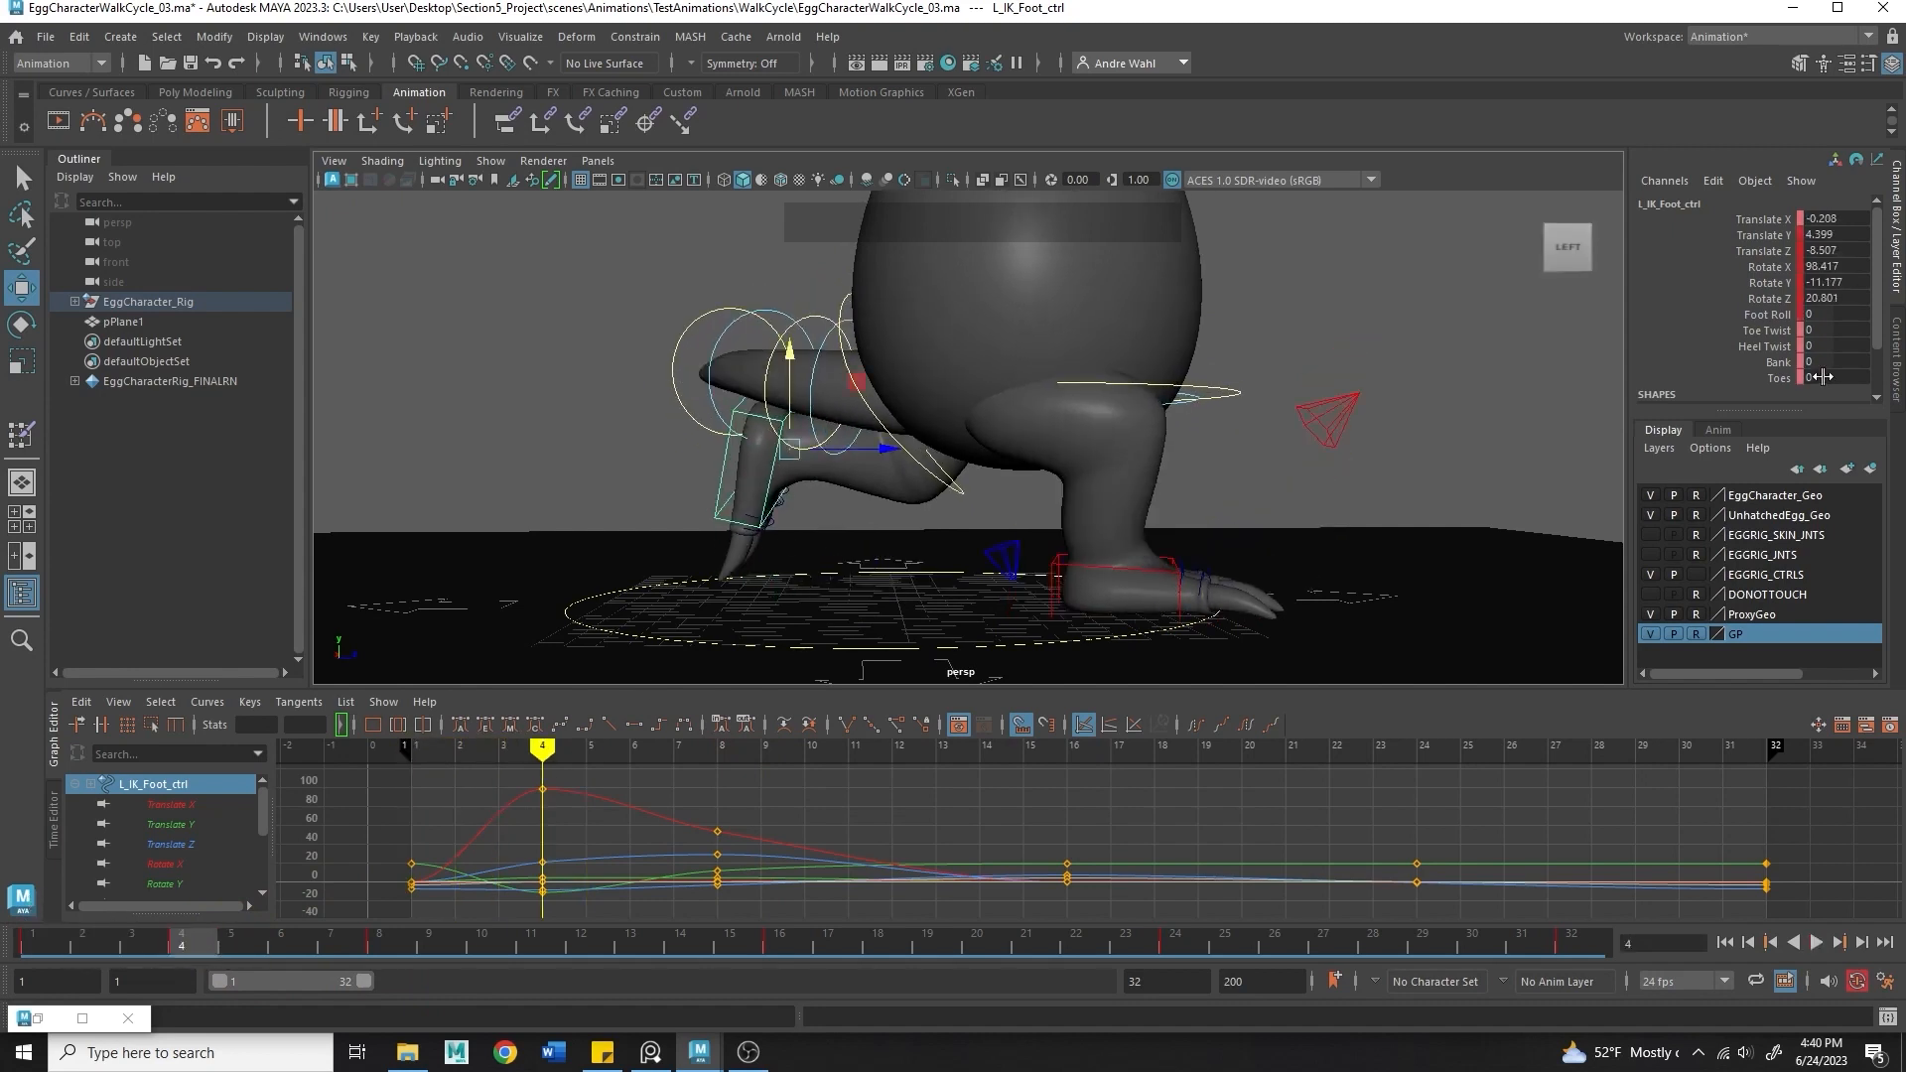
{"action": "left_click", "coordinate": [1784, 379]}
{"action": "middle_click_drag", "start_coordinate": [46, 402], "coordinate": [263, 422]}
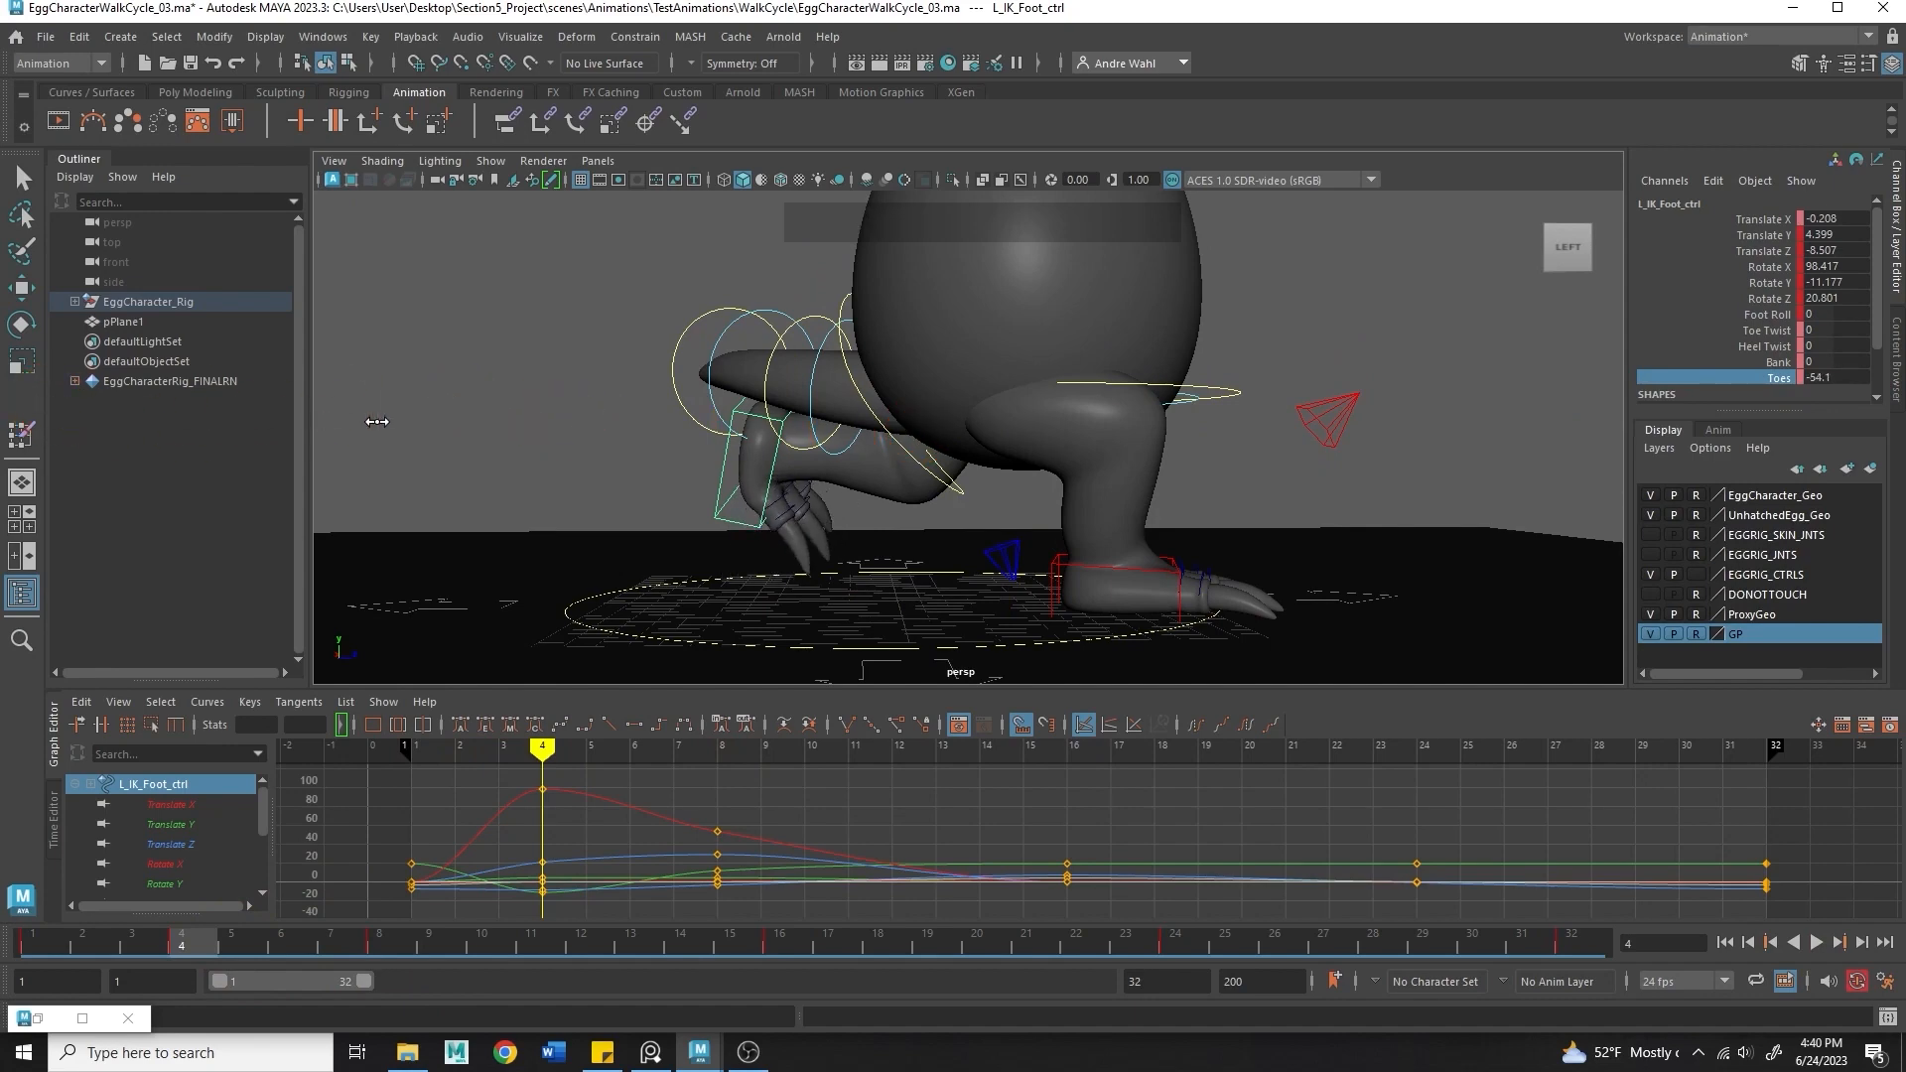
{"action": "left_click_drag", "start_coordinate": [652, 534], "coordinate": [641, 542], "text": "alt"}
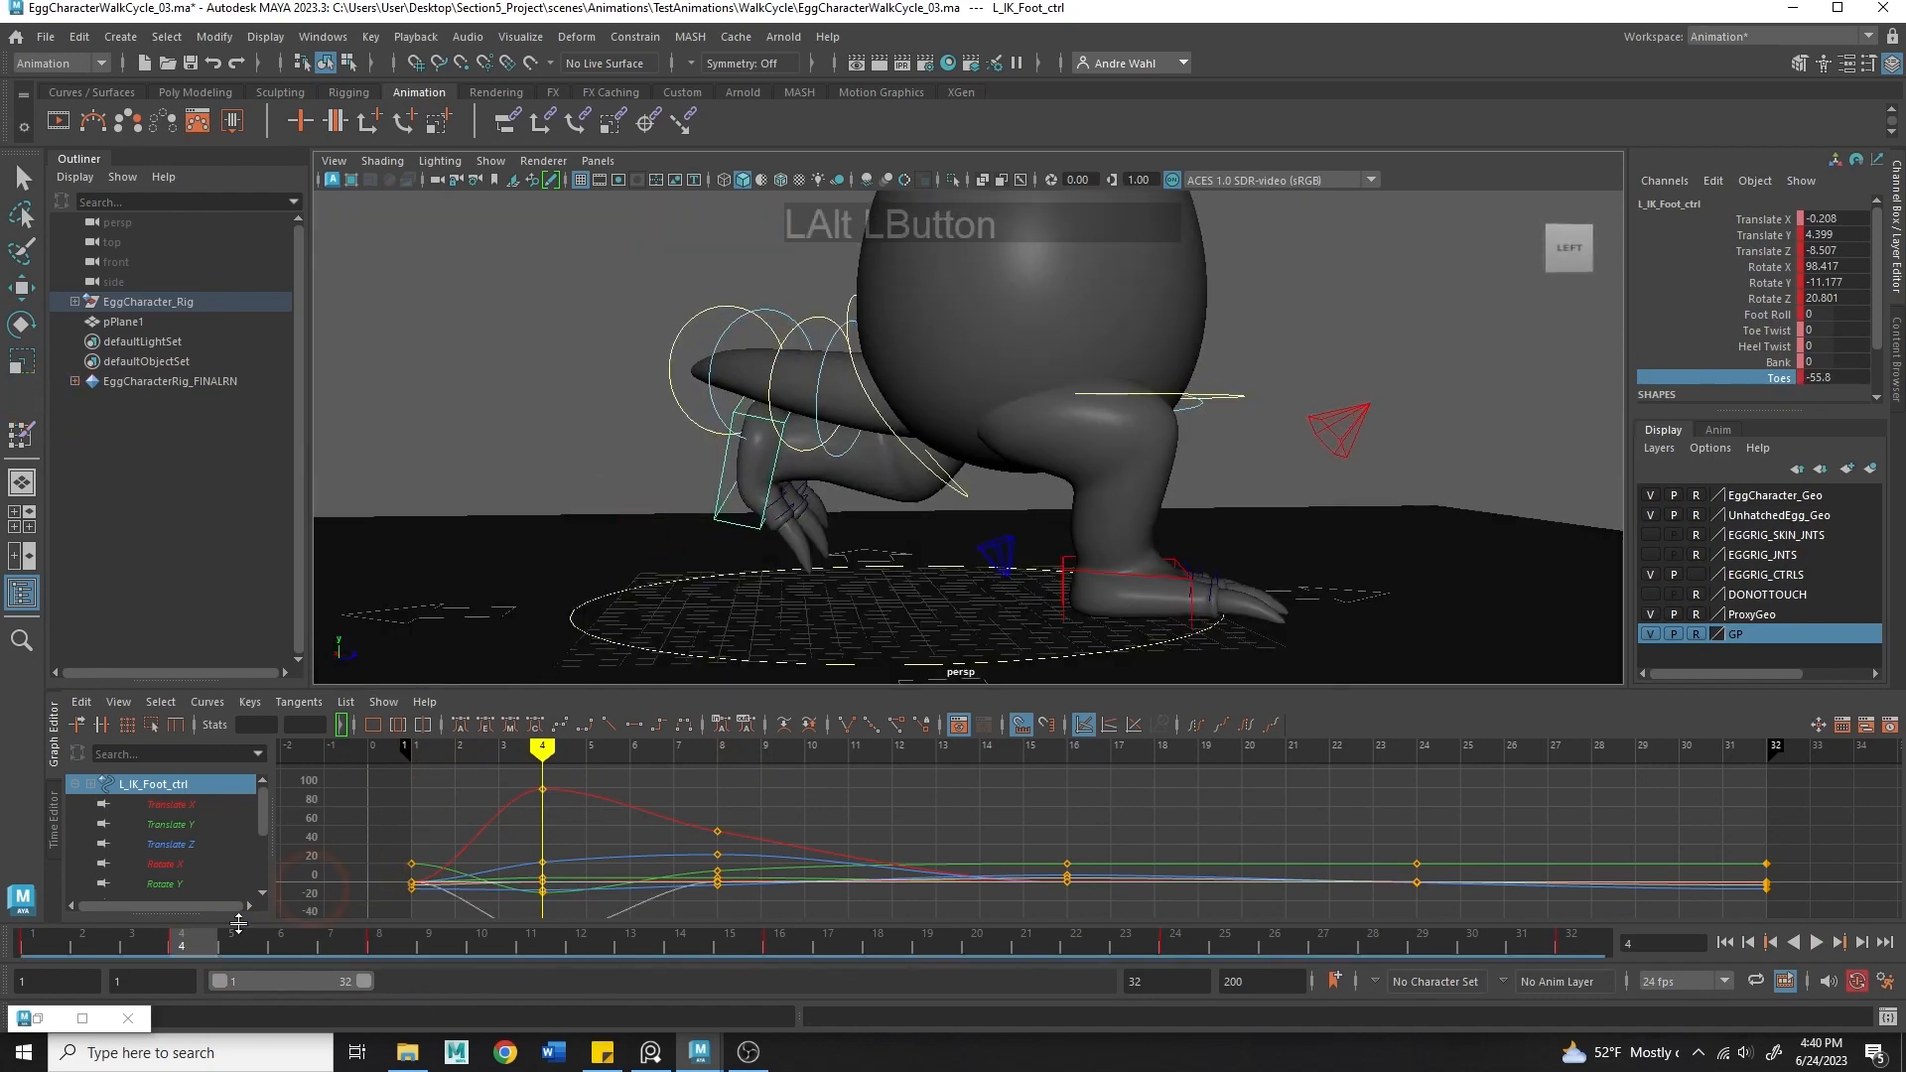
- Scrub between frames 1 and 4 and play the walk cycle from the front and side to check the left foot's toe curl
{"action": "left_click_drag", "start_coordinate": [186, 944], "coordinate": [16, 927]}
{"action": "key", "text": "alt+v"}
{"action": "left_click", "coordinate": [176, 963]}
{"action": "left_click_drag", "start_coordinate": [632, 571], "coordinate": [493, 583], "text": "alt"}
{"action": "left_click_drag", "start_coordinate": [202, 948], "coordinate": [42, 918]}
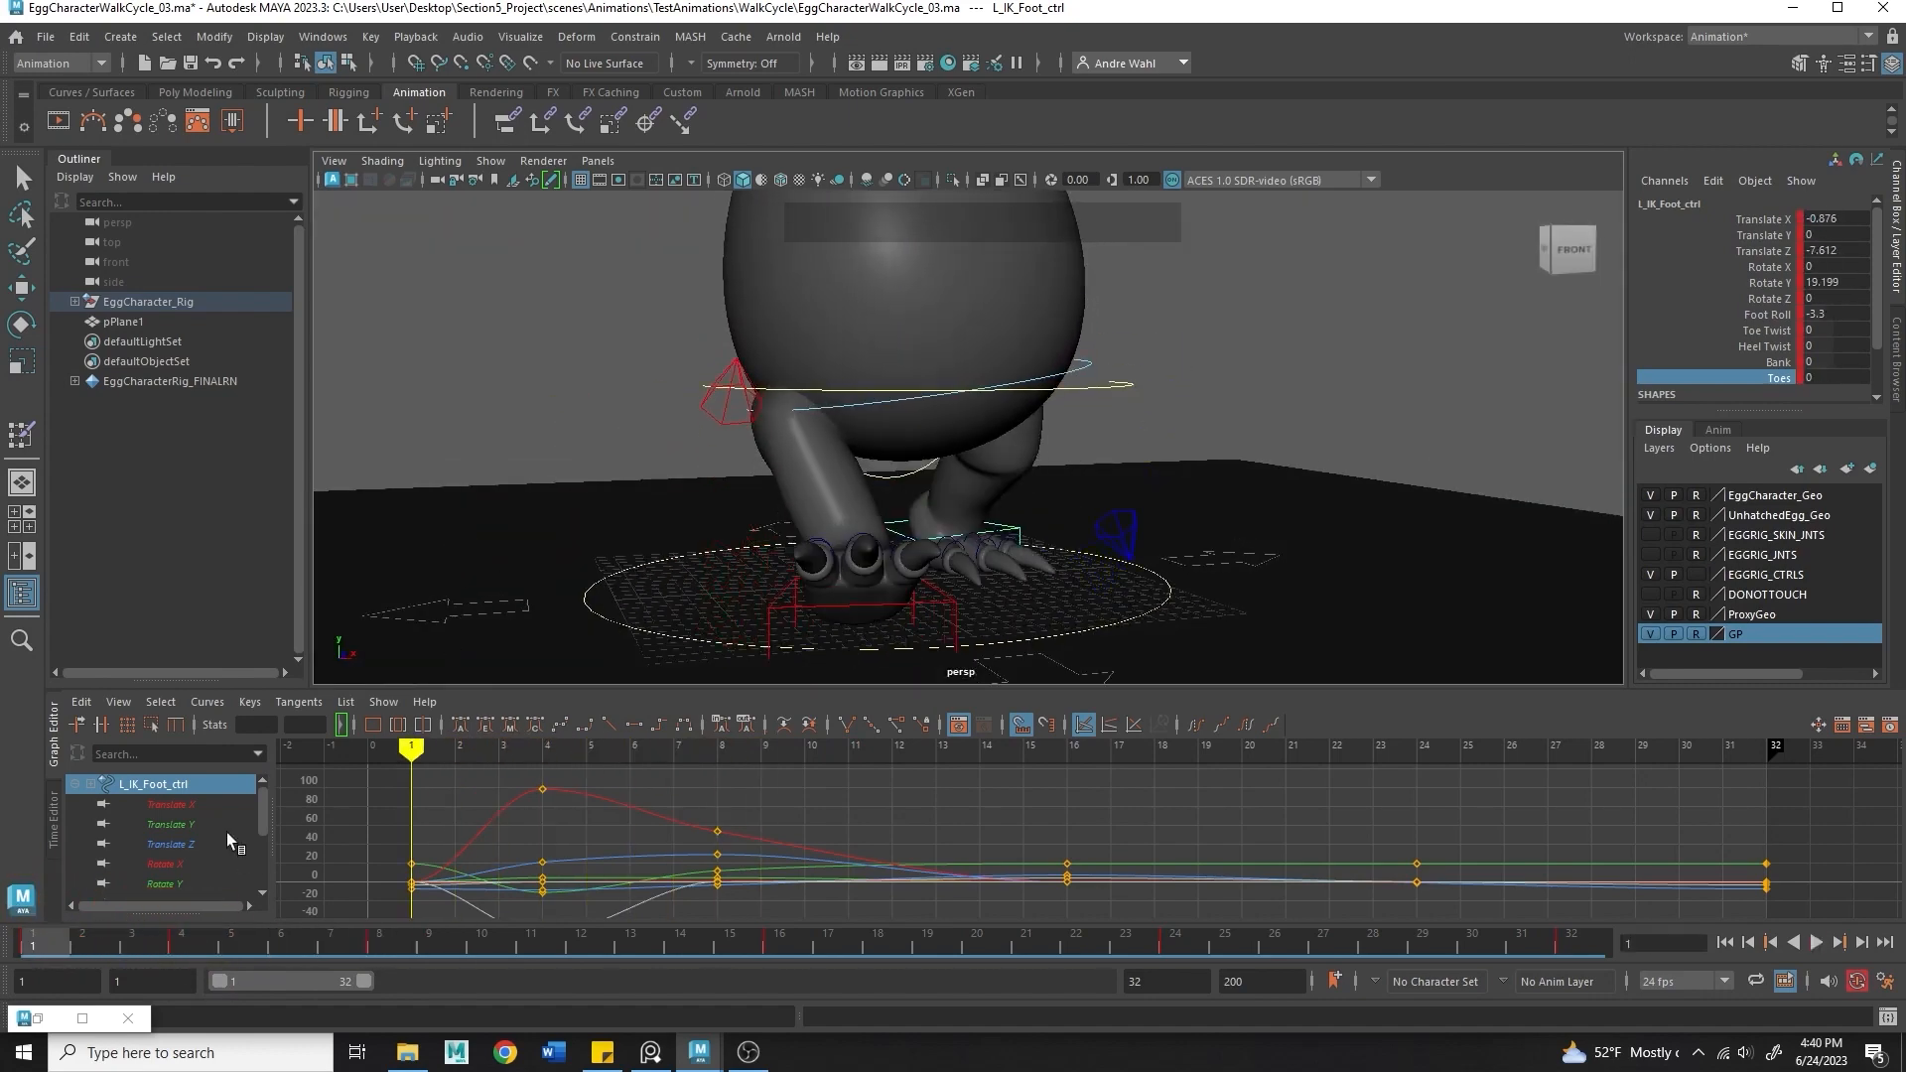
{"action": "left_click_drag", "start_coordinate": [675, 516], "coordinate": [1004, 502], "text": "alt"}
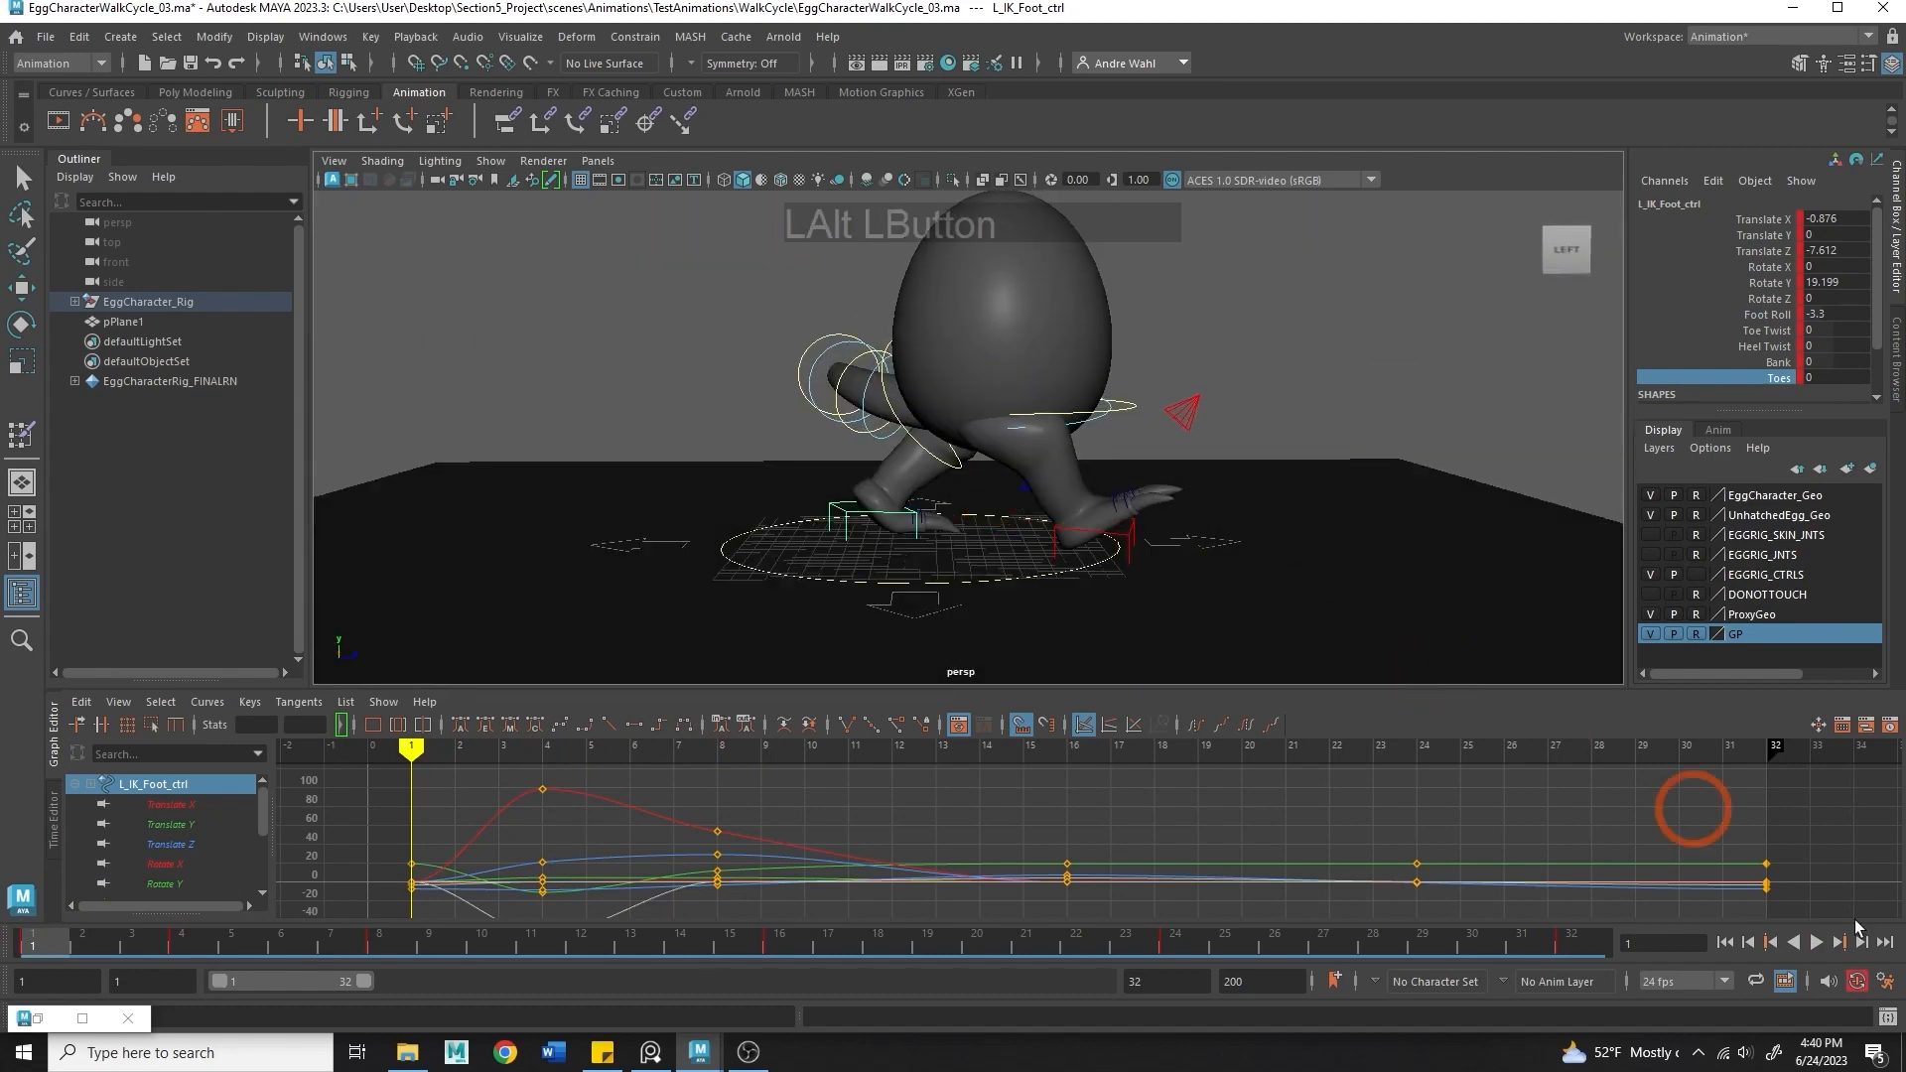
{"action": "right_click_drag", "start_coordinate": [1387, 587], "coordinate": [1272, 549], "text": "alt"}
{"action": "left_click_drag", "start_coordinate": [1273, 549], "coordinate": [1242, 593], "text": "alt"}
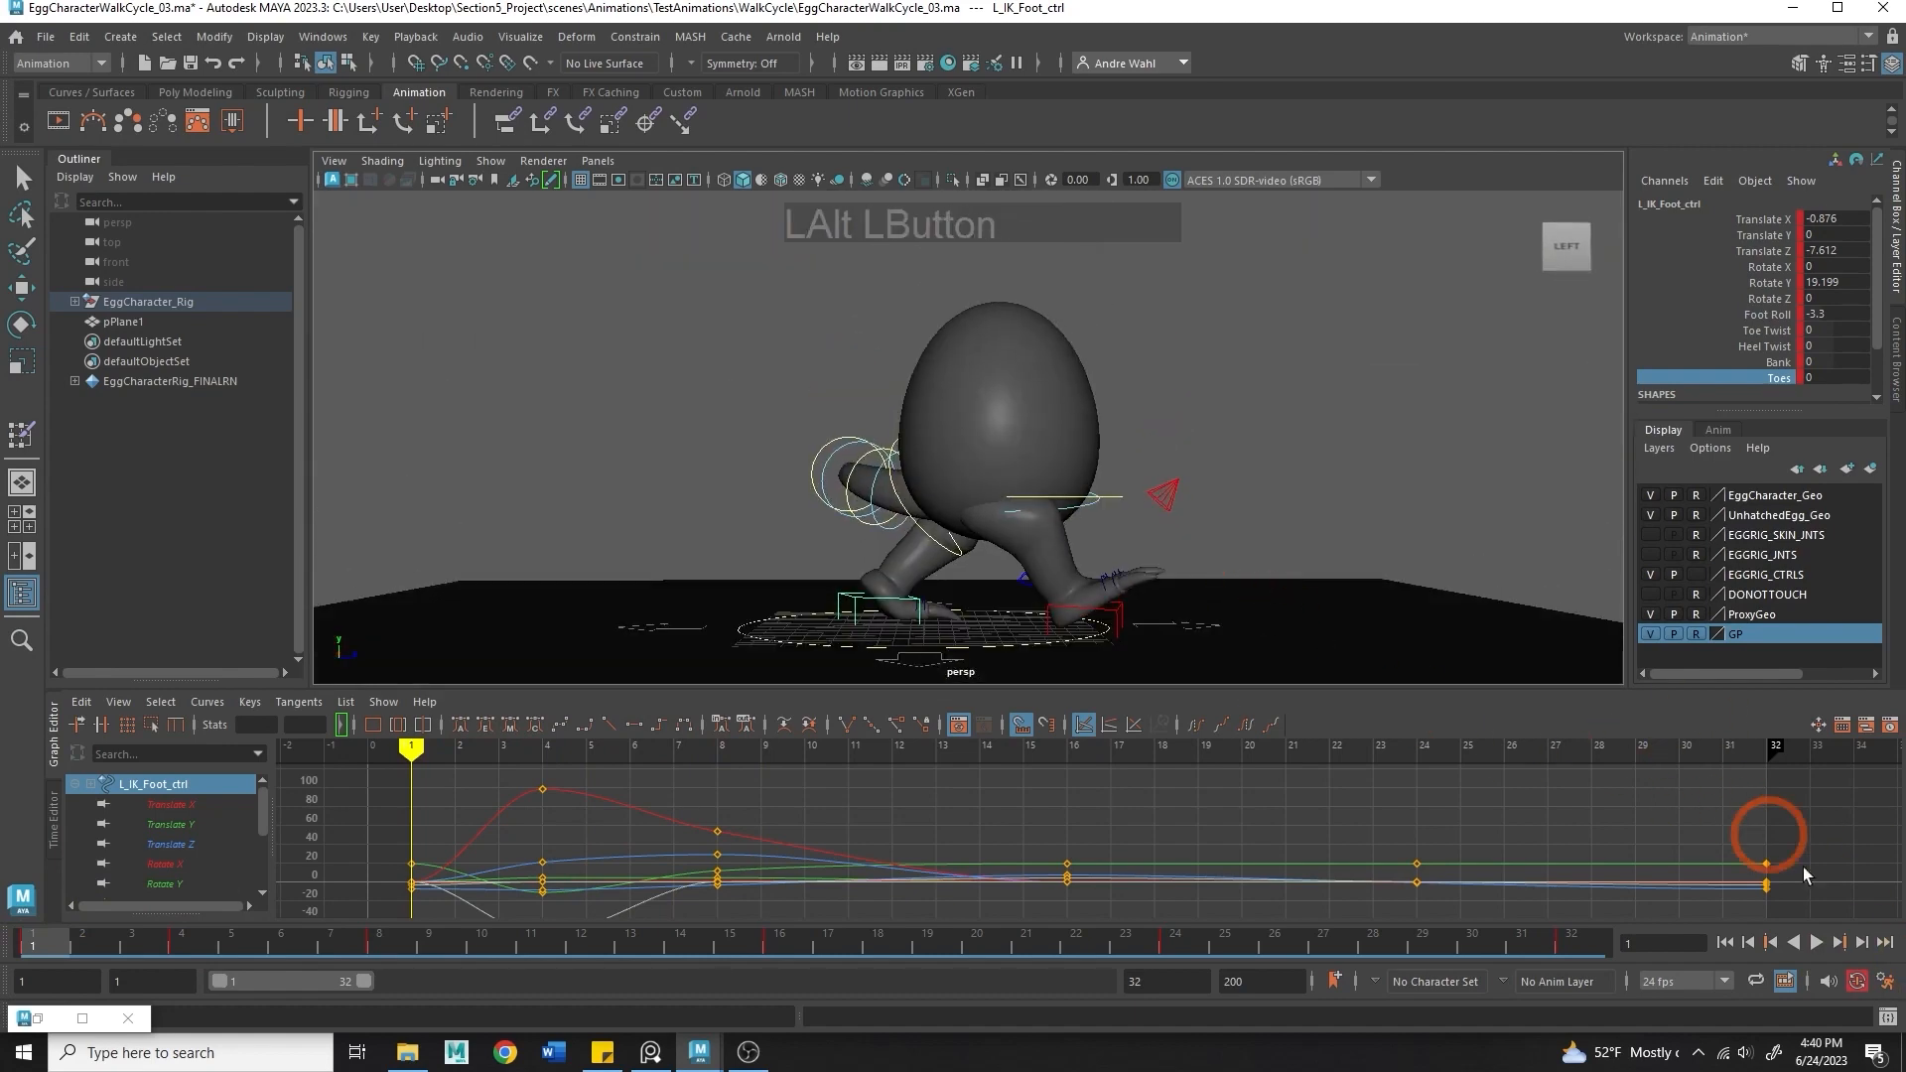
{"action": "left_click", "coordinate": [1814, 943]}
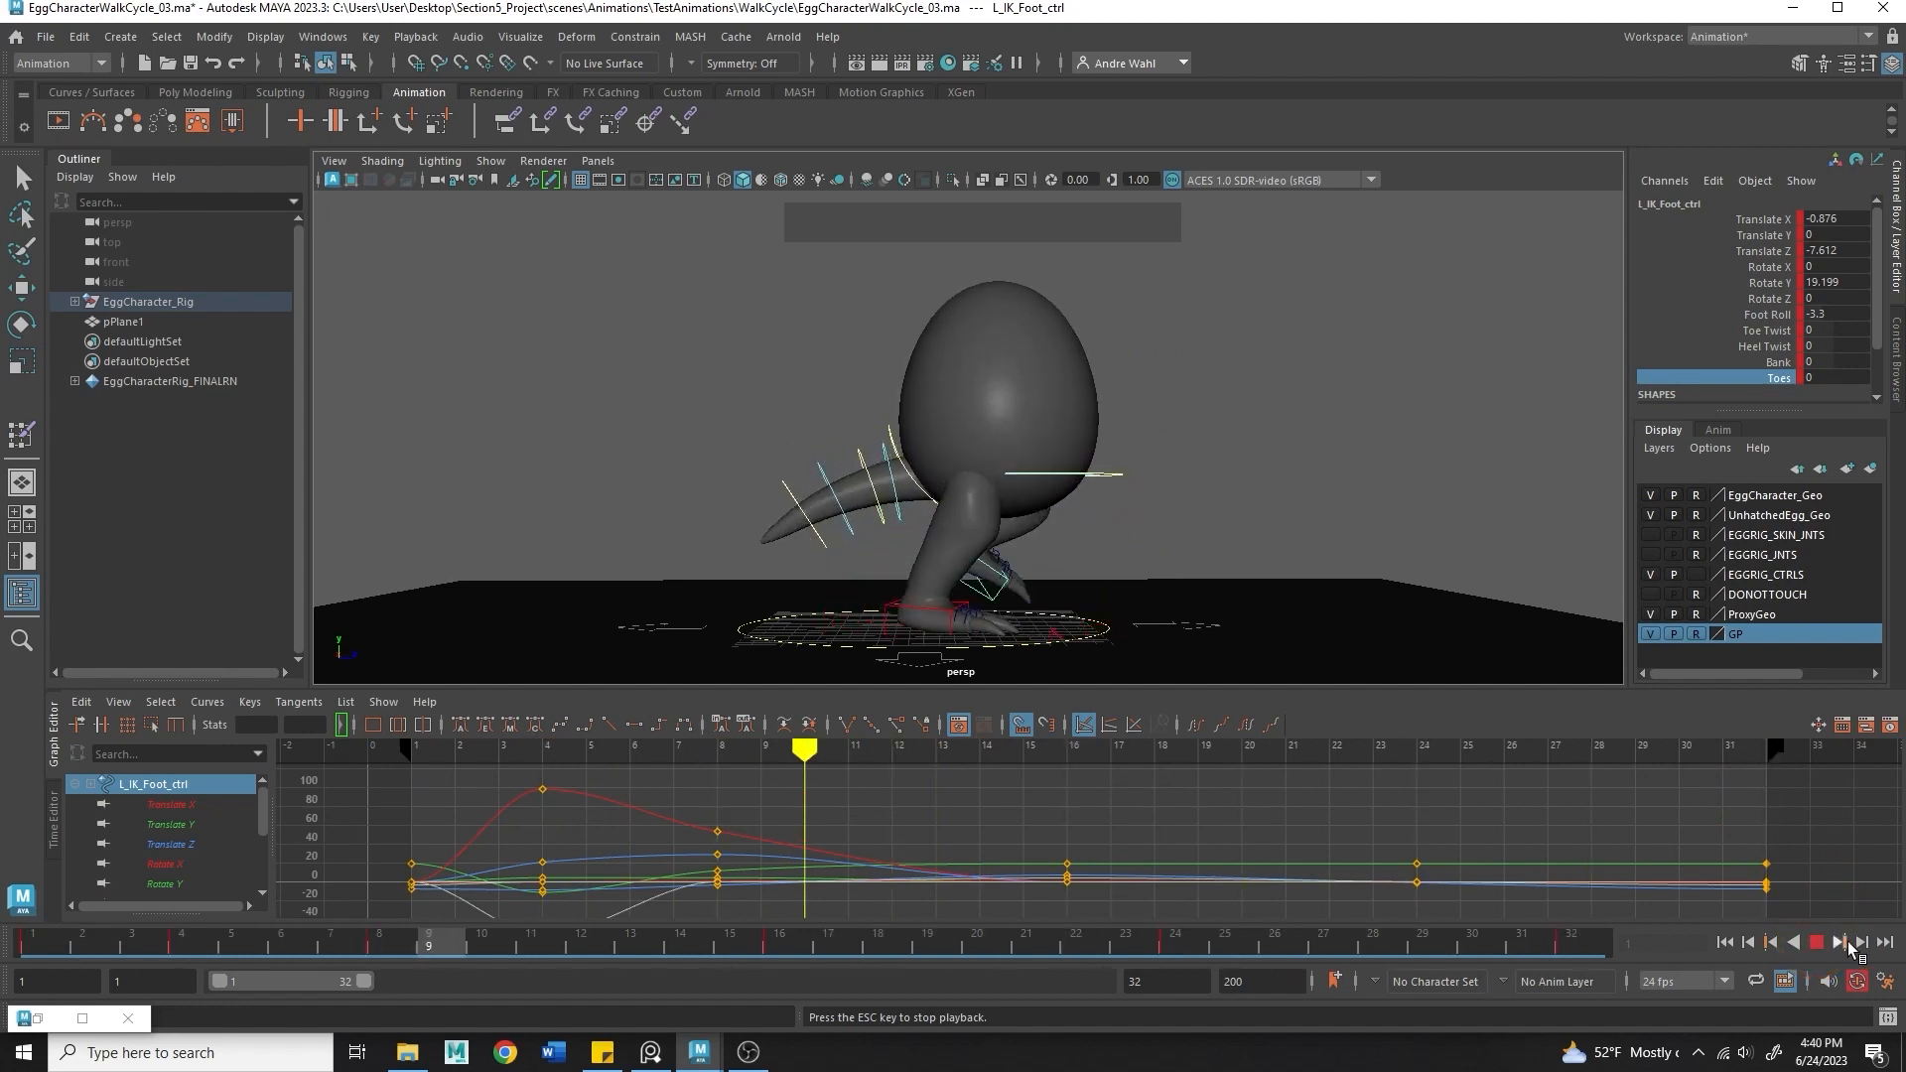
{"action": "left_click", "coordinate": [848, 981]}
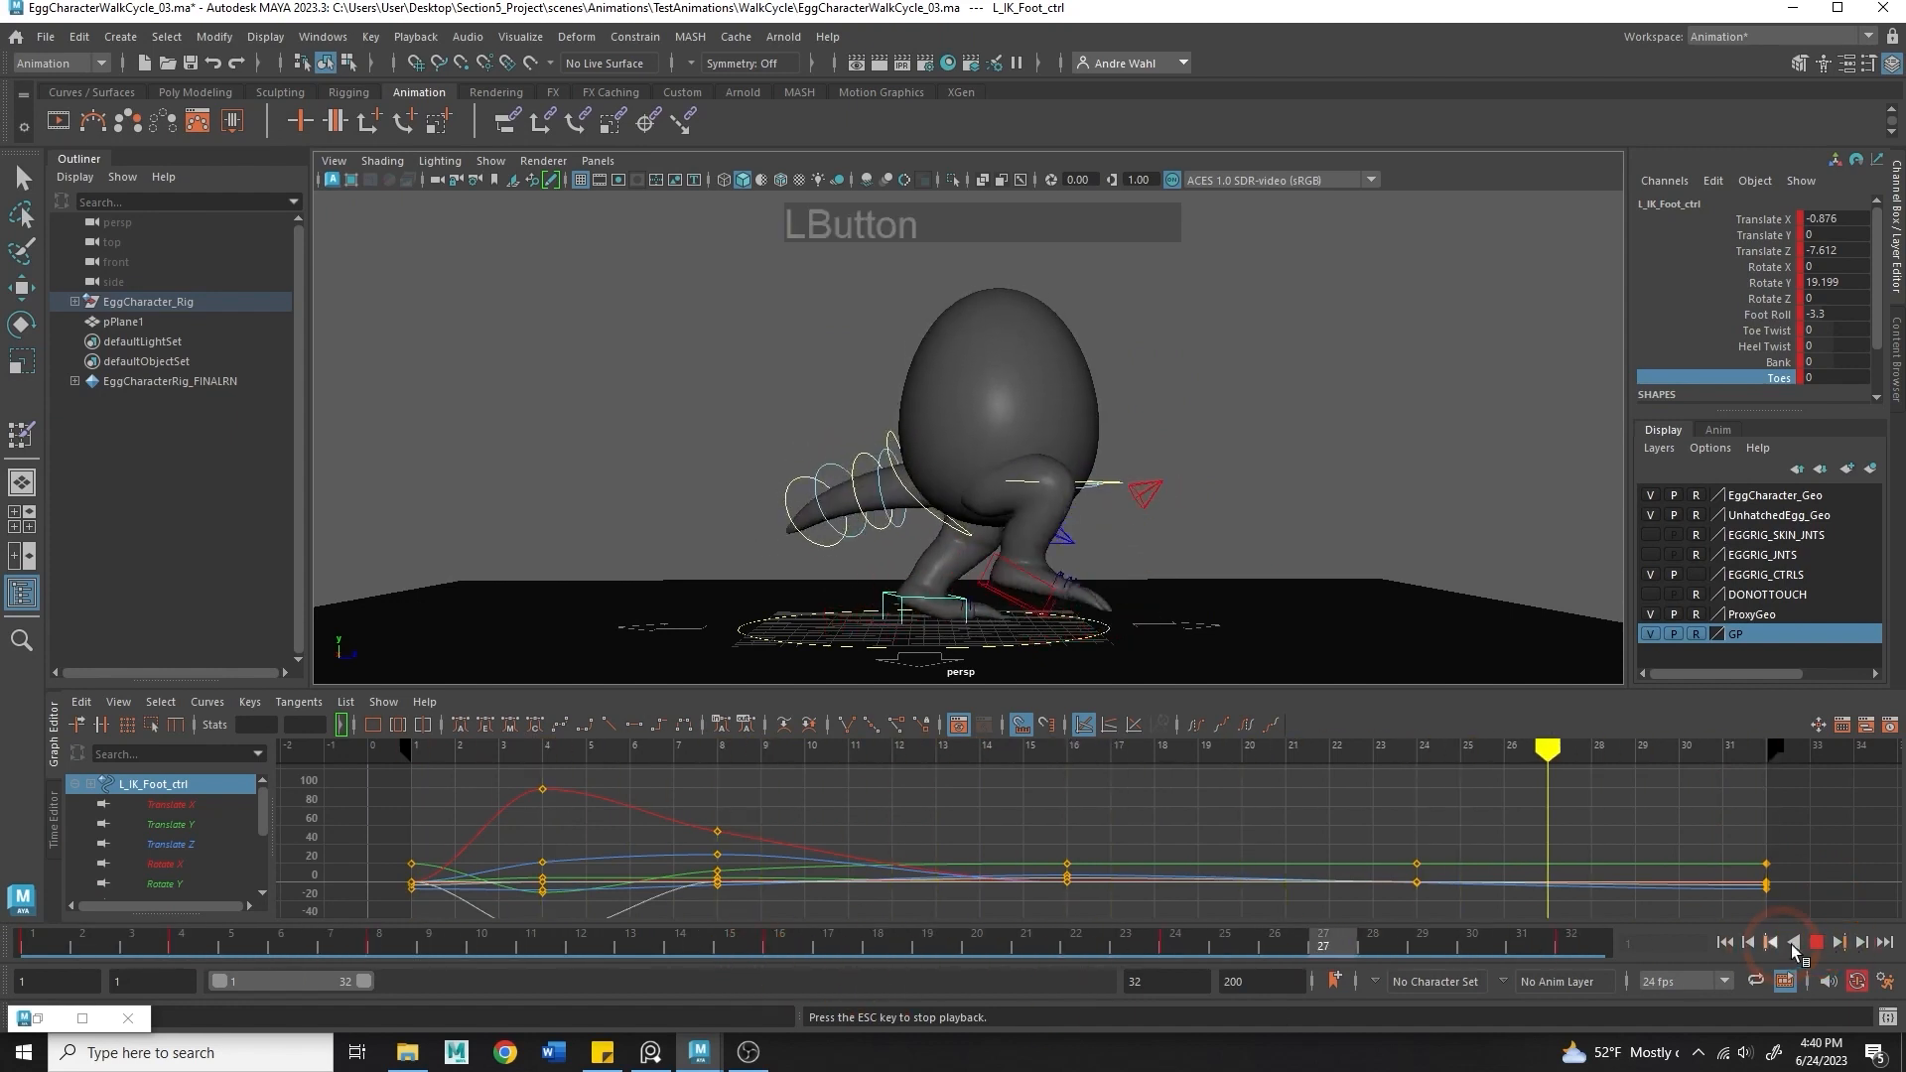
- Go to frame 20 and set the left IK foot control's Foot Roll to 0 so the foot lies flat
{"action": "left_click_drag", "start_coordinate": [1093, 944], "coordinate": [983, 972]}
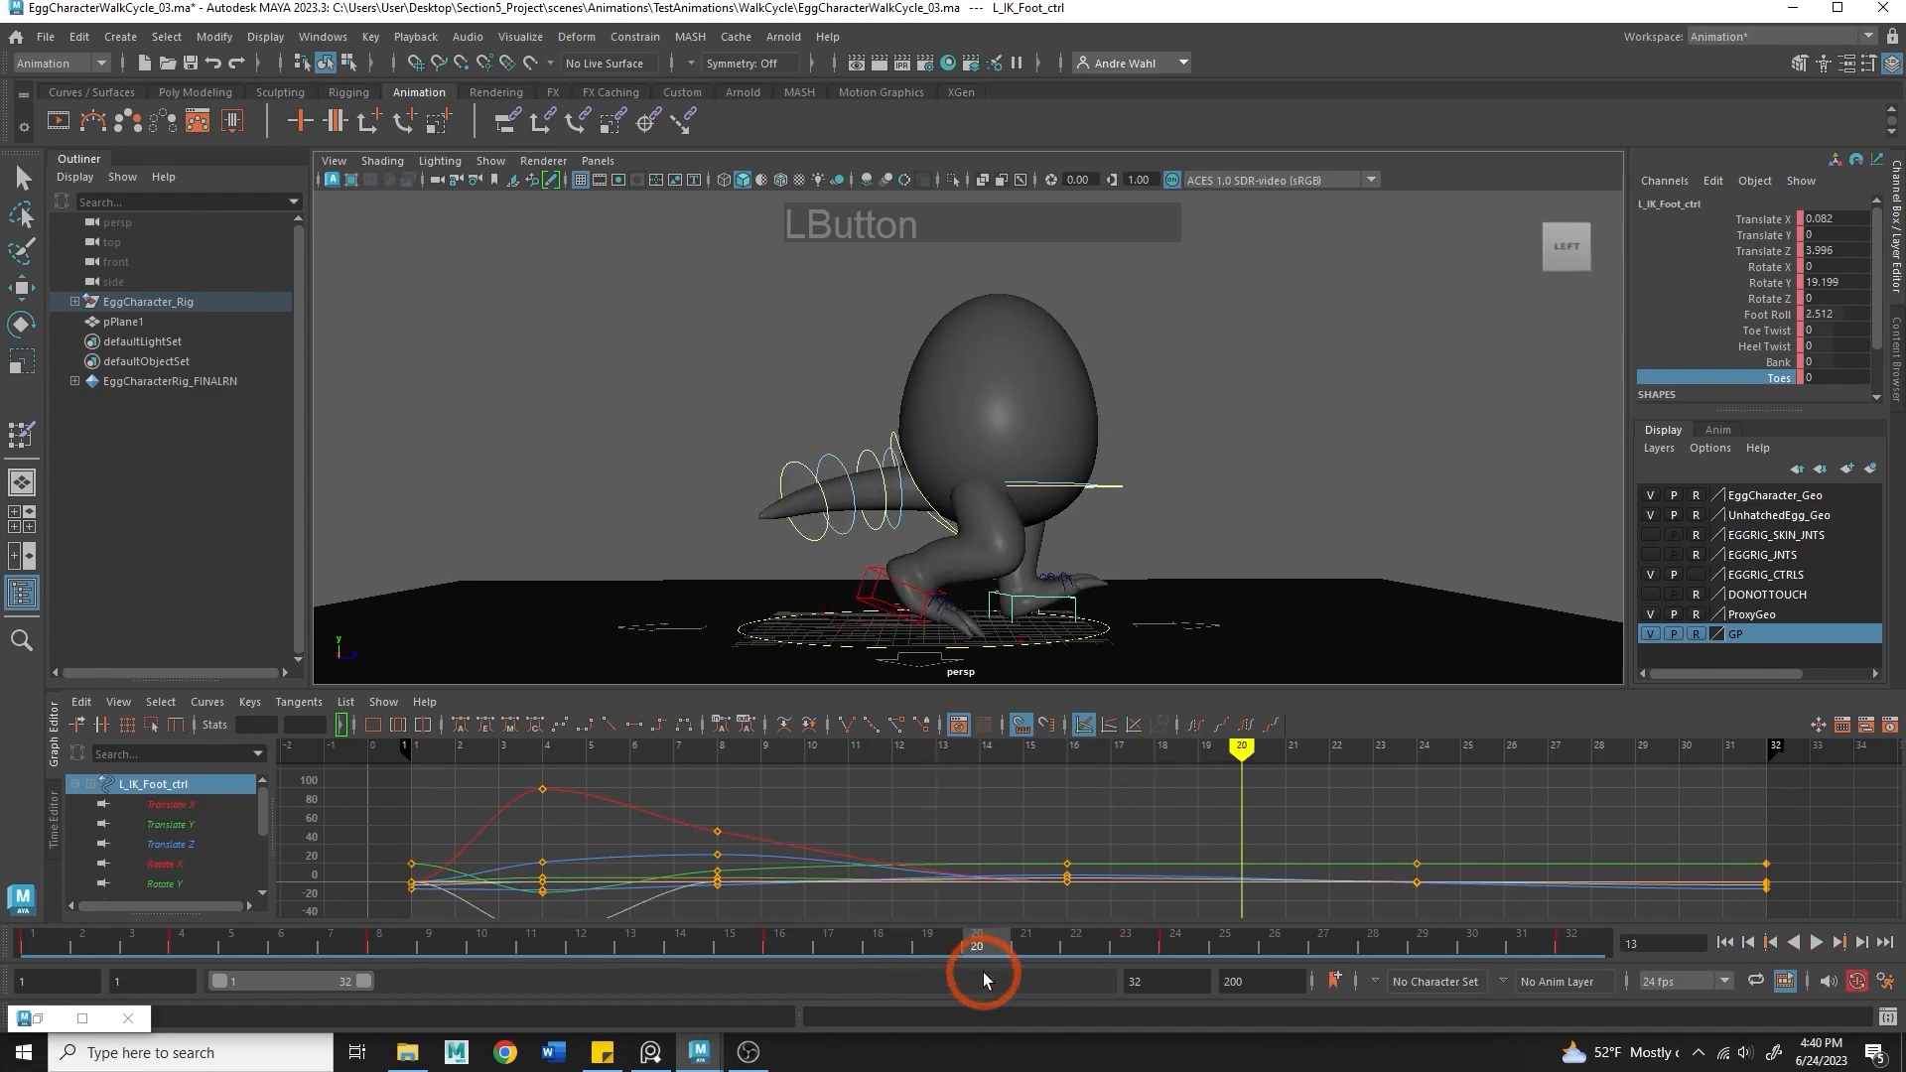
{"action": "middle_click_drag", "start_coordinate": [1099, 592], "coordinate": [1085, 519], "text": "alt"}
{"action": "left_click_drag", "start_coordinate": [1085, 519], "coordinate": [635, 531], "text": "alt"}
{"action": "right_click_drag", "start_coordinate": [844, 571], "coordinate": [931, 594], "text": "alt"}
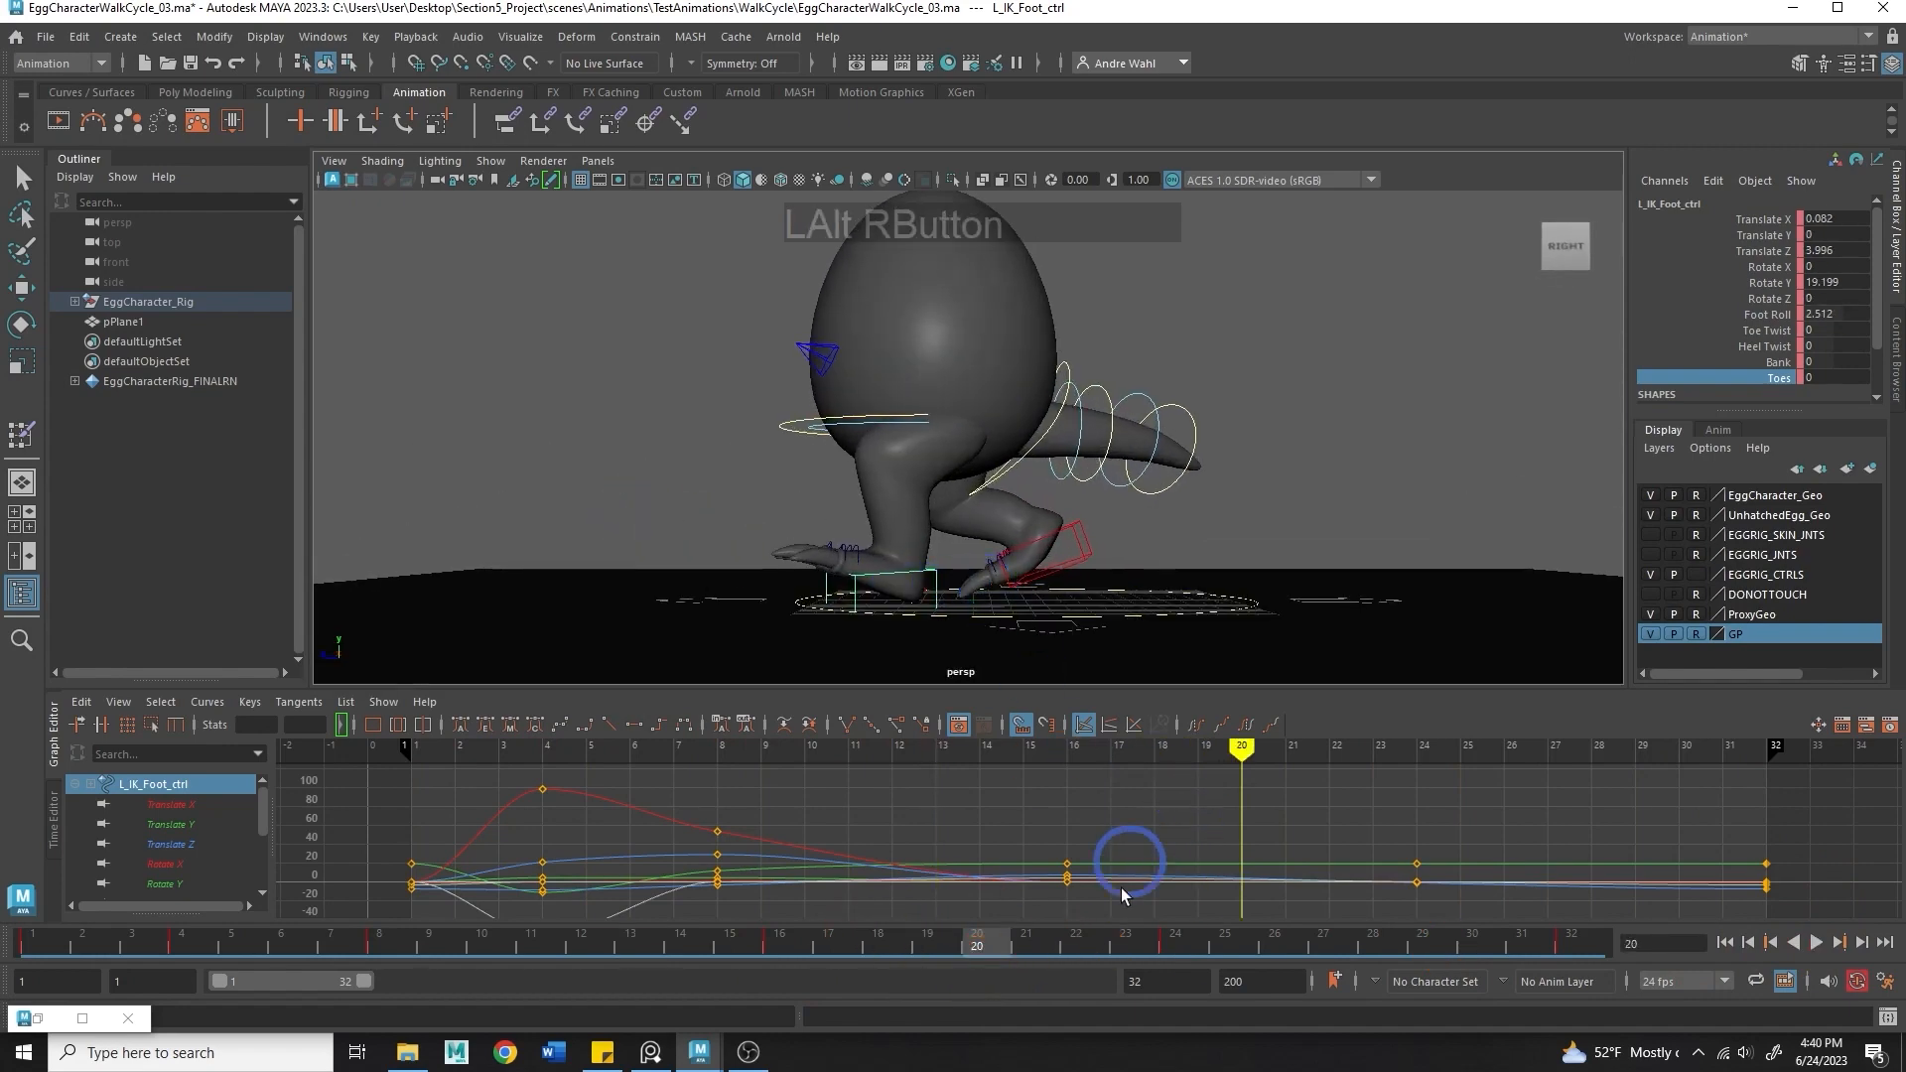
{"action": "mouse_move", "coordinate": [1007, 935]}
{"action": "left_mouse_down"}
{"action": "mouse_move", "coordinate": [1173, 992]}
{"action": "mouse_move", "coordinate": [962, 951]}
{"action": "mouse_move", "coordinate": [1158, 952]}
{"action": "mouse_move", "coordinate": [979, 944]}
{"action": "left_mouse_up"}
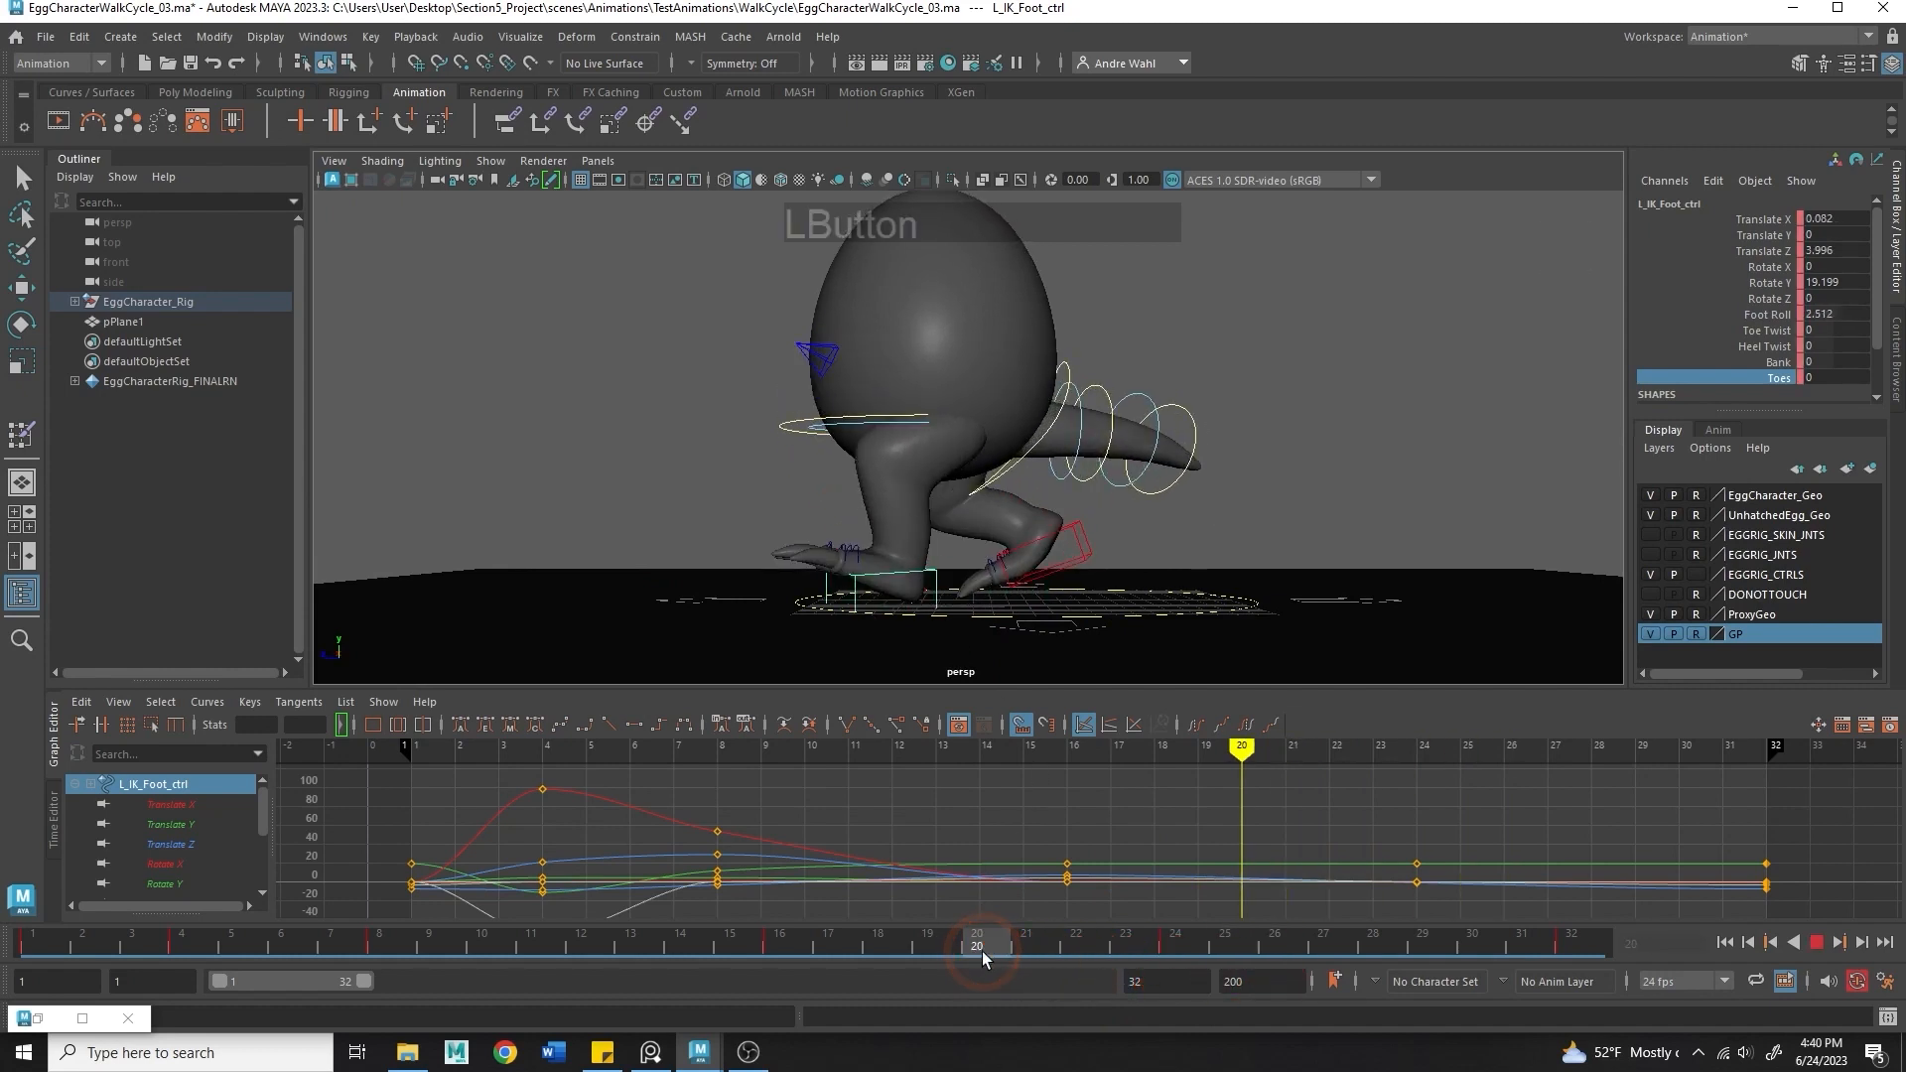
{"action": "left_click", "coordinate": [872, 574]}
{"action": "left_click", "coordinate": [1834, 316]}
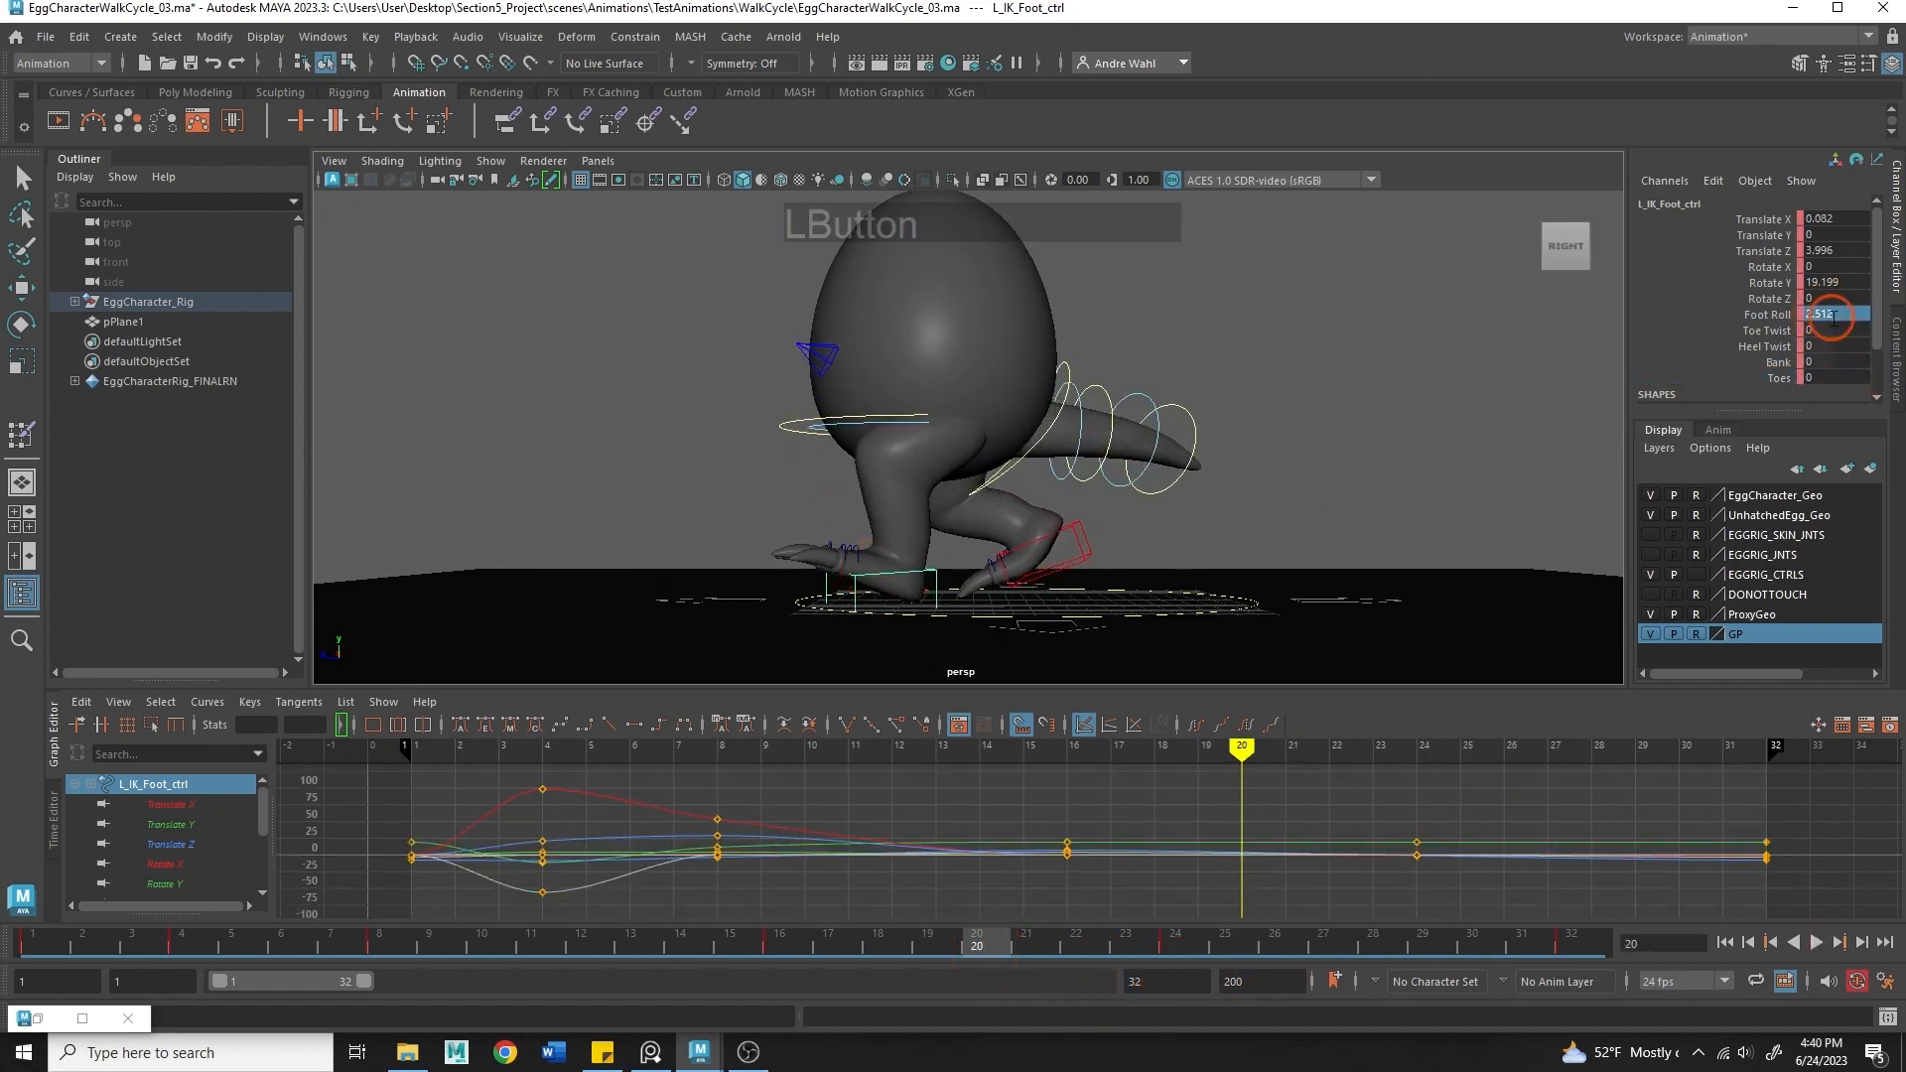
{"action": "type", "text": "0"}
{"action": "key", "text": "Return"}
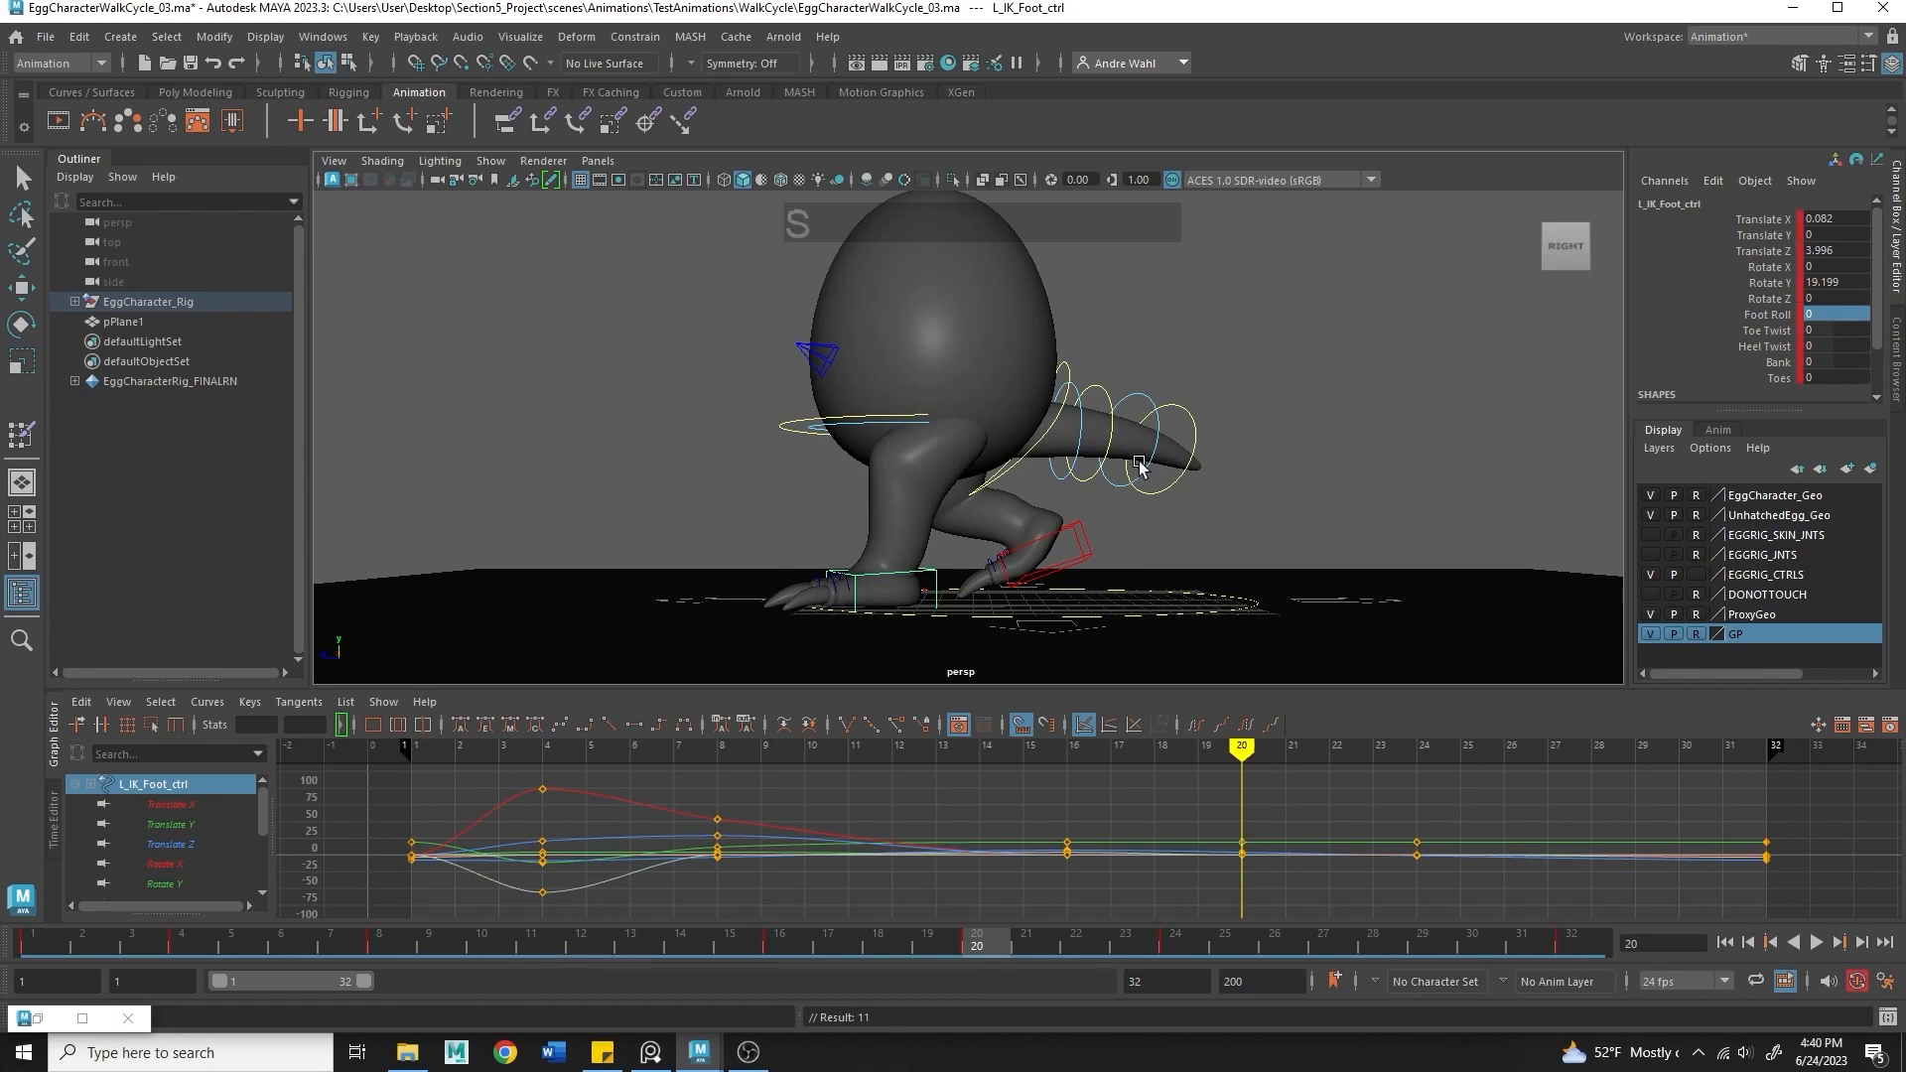
- Lower the root control at frame 20 to a Translate Y of about -0.31 and key it
{"action": "middle_click_drag", "start_coordinate": [1140, 467], "coordinate": [1033, 510], "text": "alt"}
{"action": "right_click_drag", "start_coordinate": [1033, 510], "coordinate": [873, 466], "text": "alt"}
{"action": "left_click", "coordinate": [925, 378]}
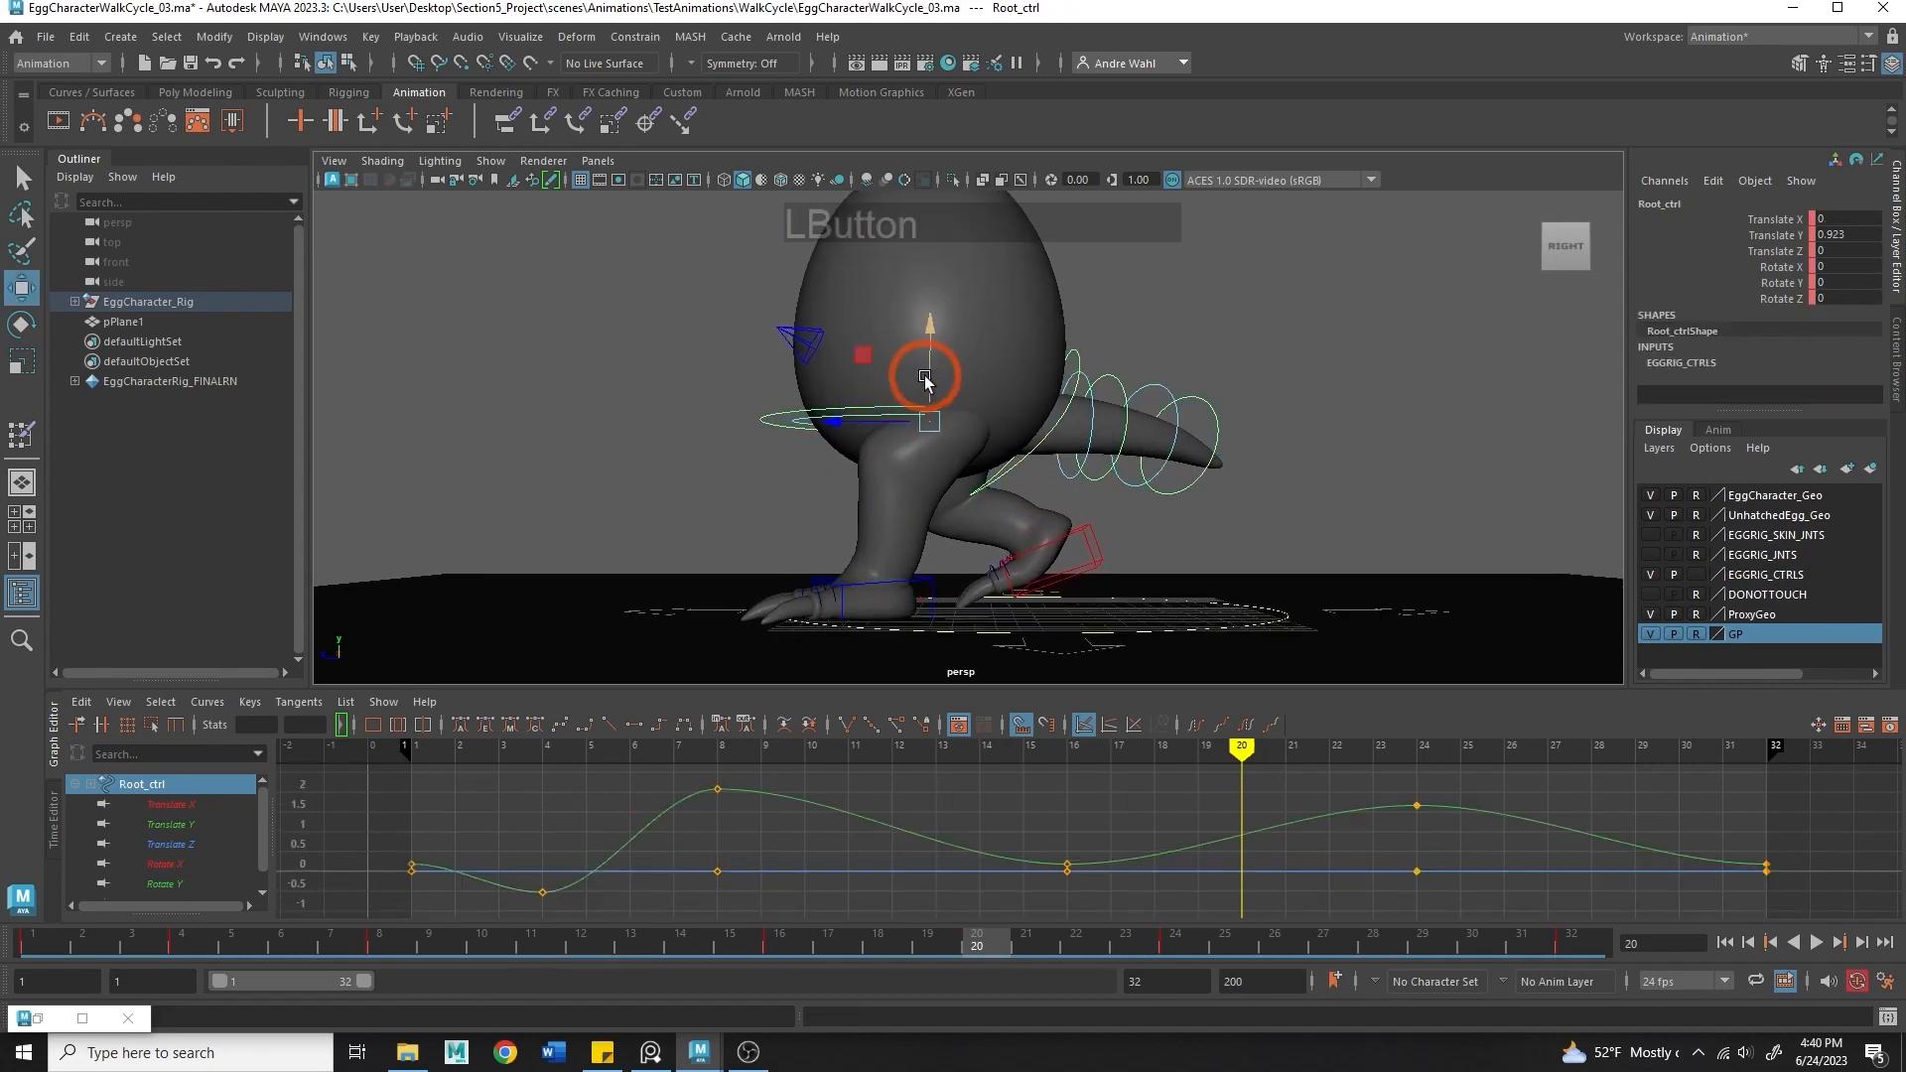
{"action": "left_click_drag", "start_coordinate": [924, 378], "coordinate": [926, 424]}
{"action": "key", "text": "s"}
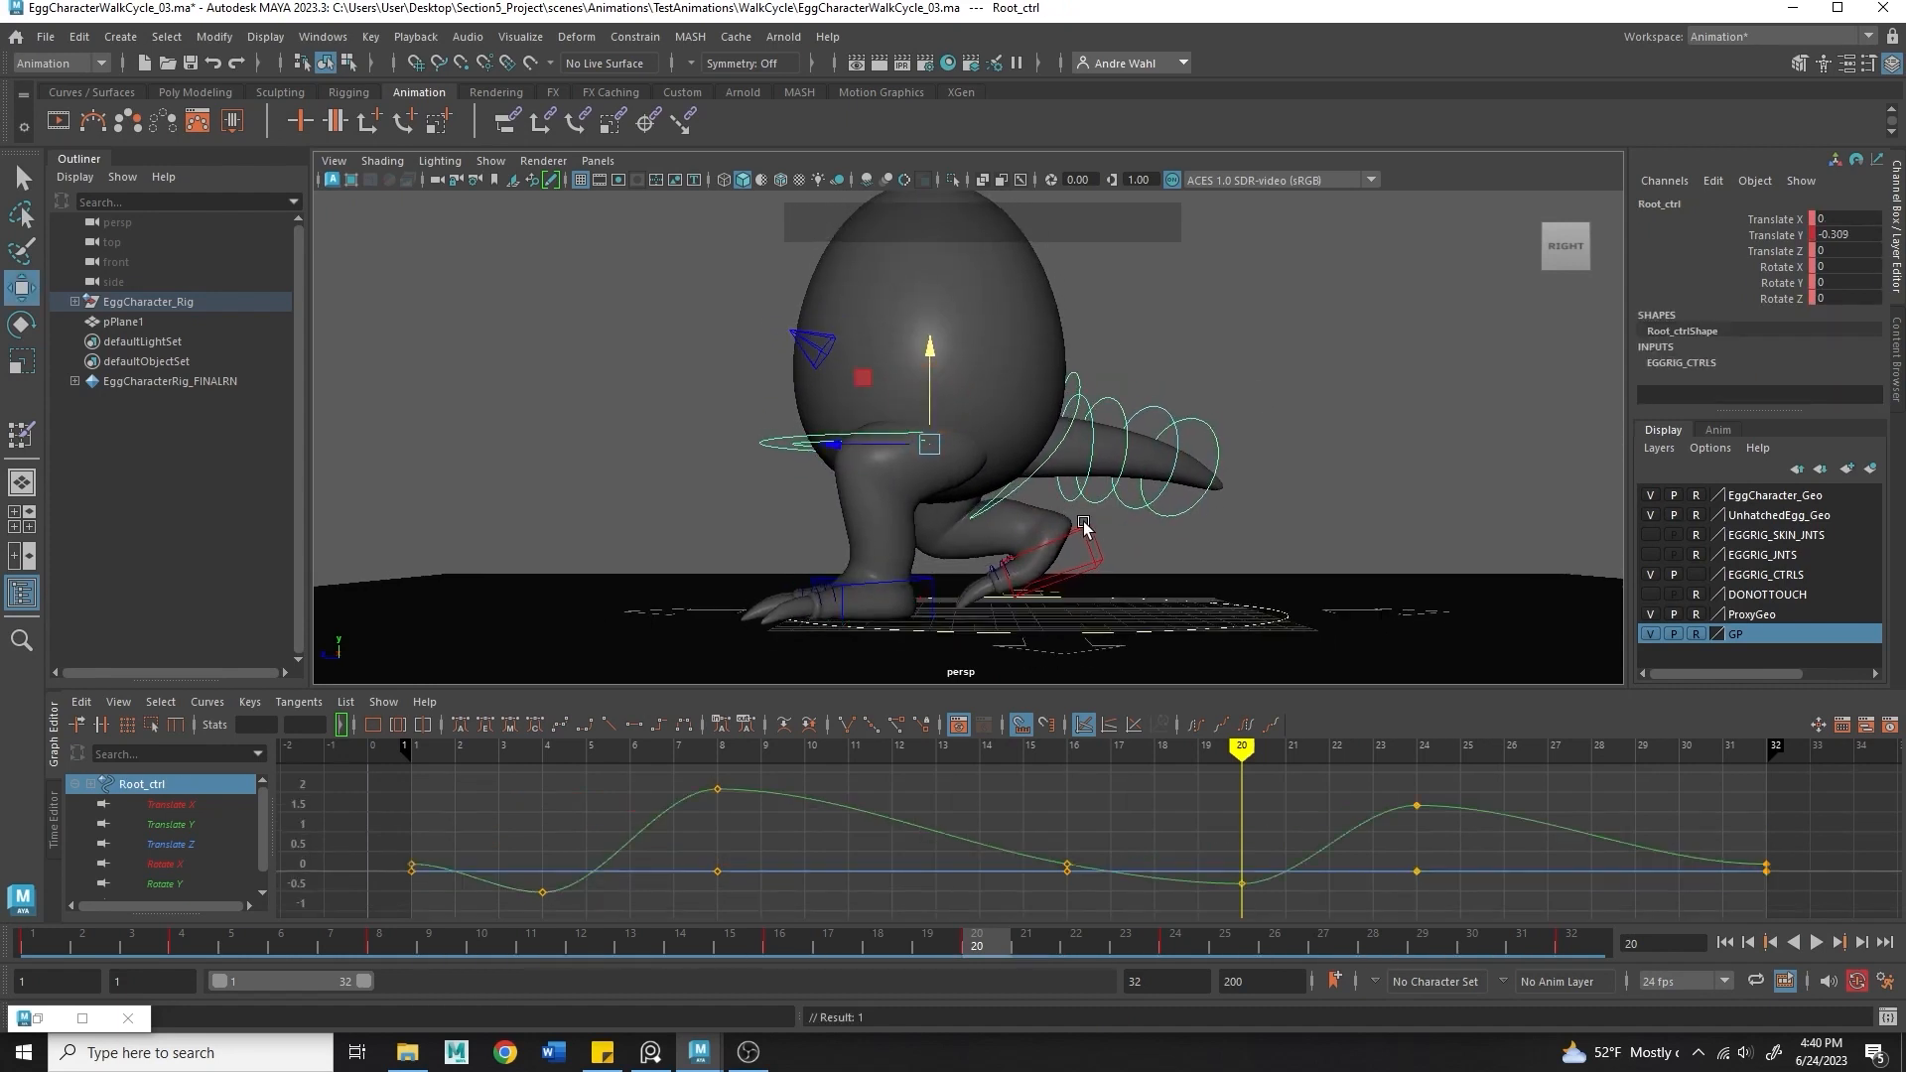
- Move the right IK foot control back to about Translate Z -7.9 at frame 20 and set its Foot Roll to 0
{"action": "left_click", "coordinate": [1096, 542]}
{"action": "right_click_drag", "start_coordinate": [1110, 548], "coordinate": [1225, 573], "text": "alt"}
{"action": "left_click", "coordinate": [1010, 565]}
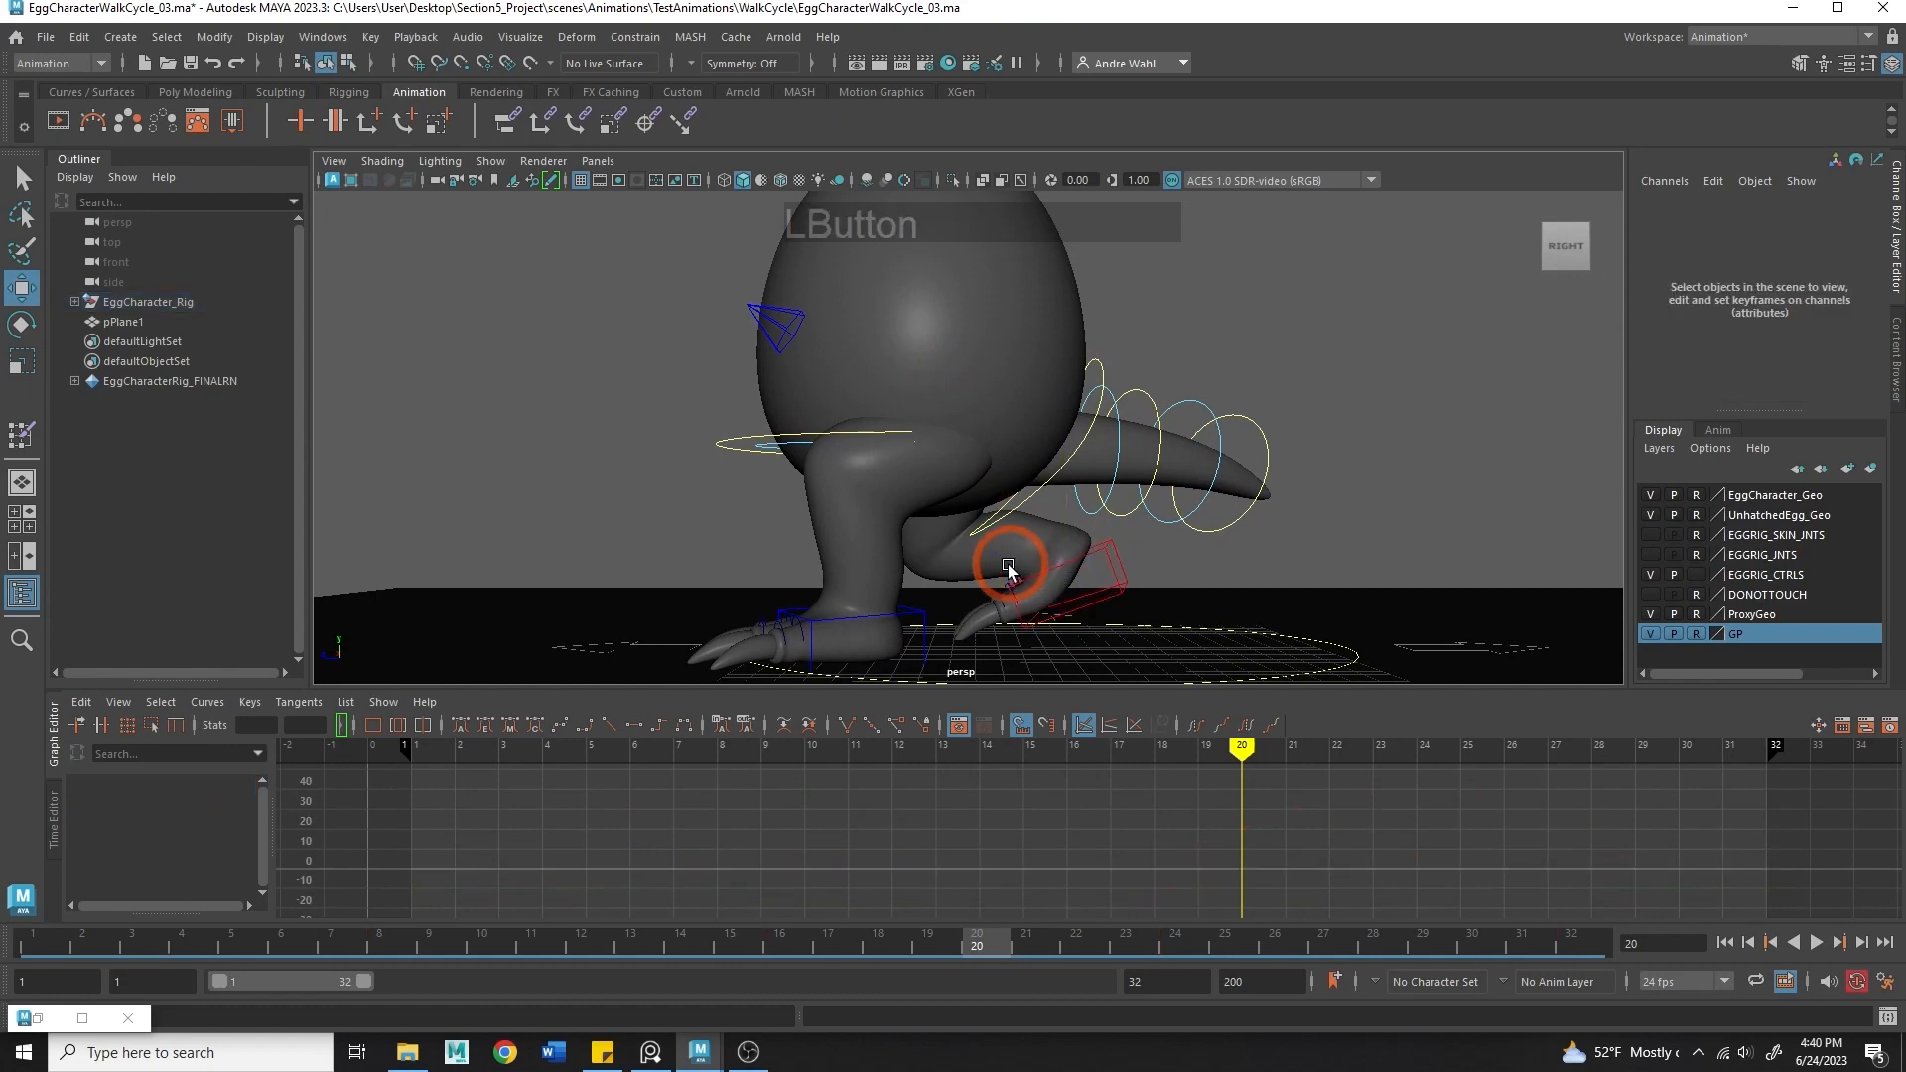
{"action": "left_click_drag", "start_coordinate": [1011, 564], "coordinate": [1097, 561]}
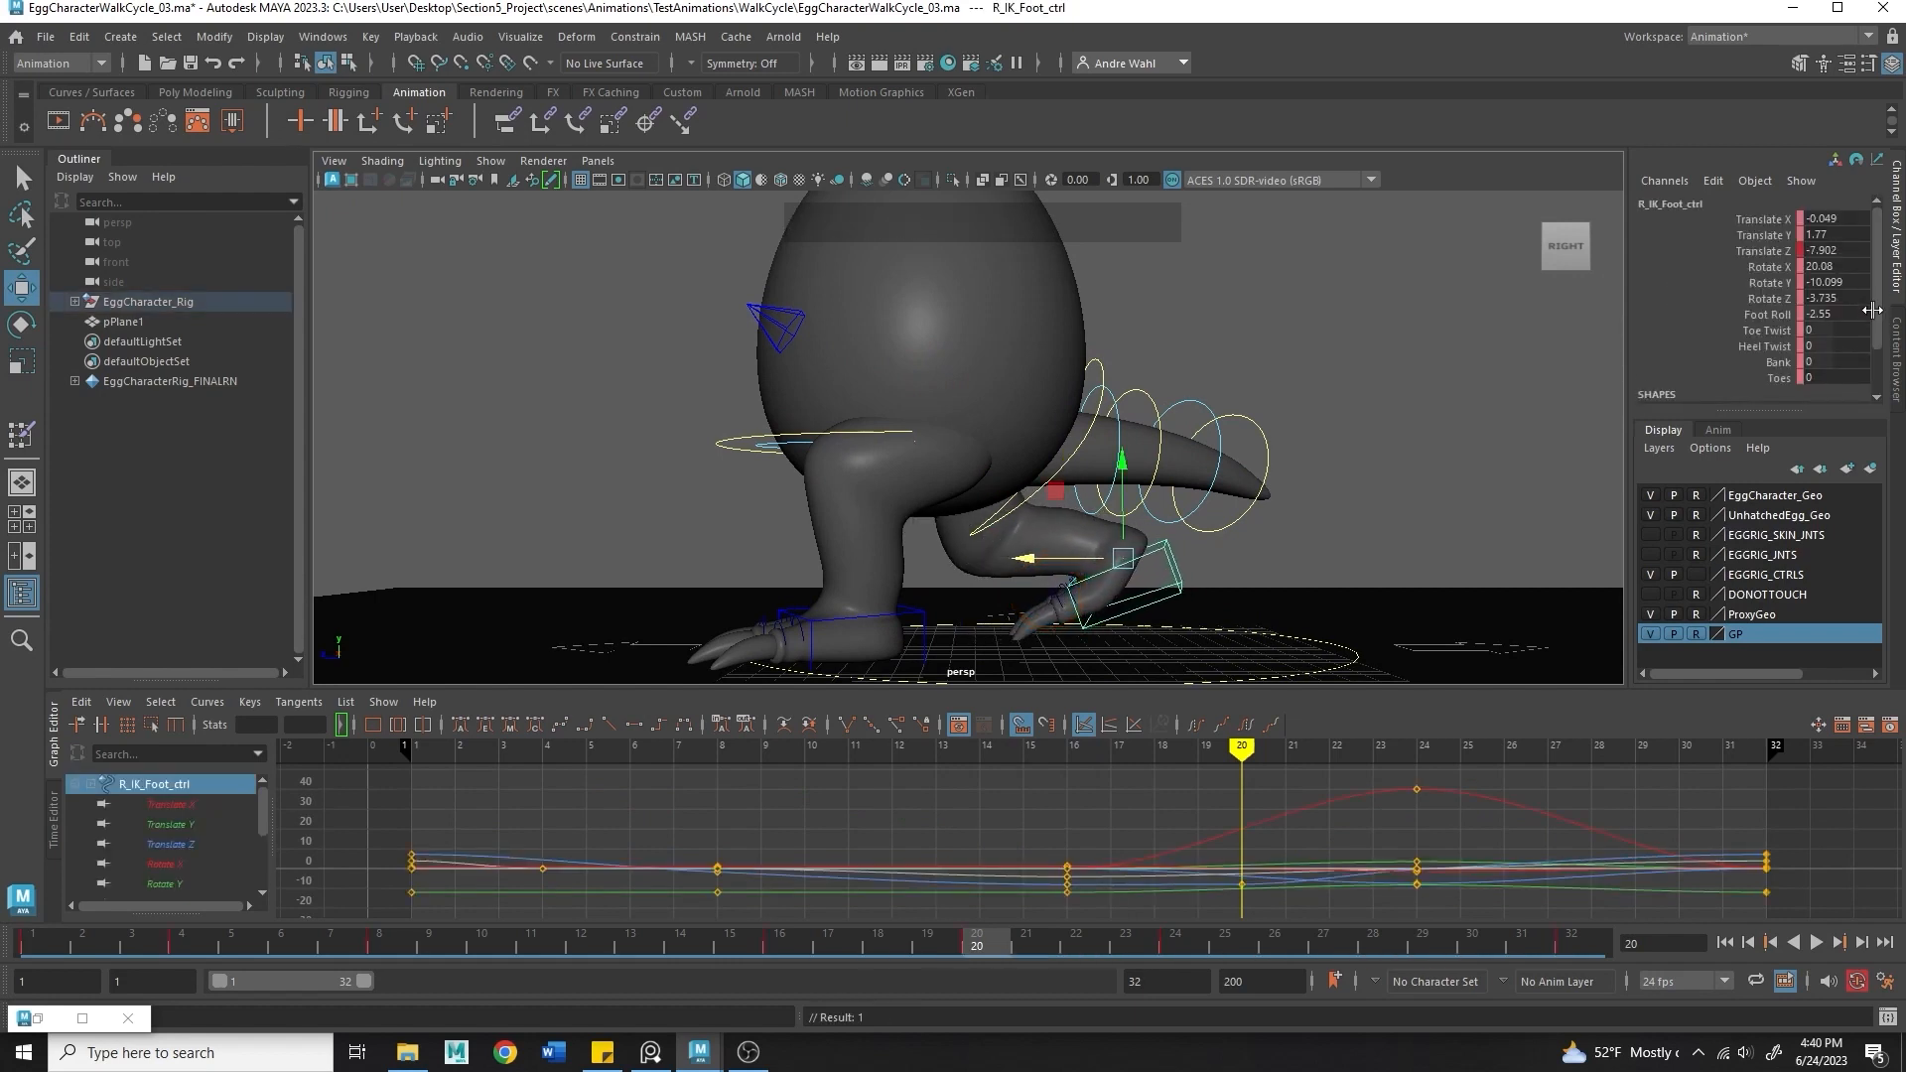
{"action": "left_click", "coordinate": [1836, 314]}
{"action": "type", "text": "0"}
{"action": "key", "text": "Return"}
- Tip the right IK foot control toes-down at frame 20, reposition it to about Translate Y 3.5 and Z -8.3, and set Toes to about -42.3
{"action": "key", "text": "e"}
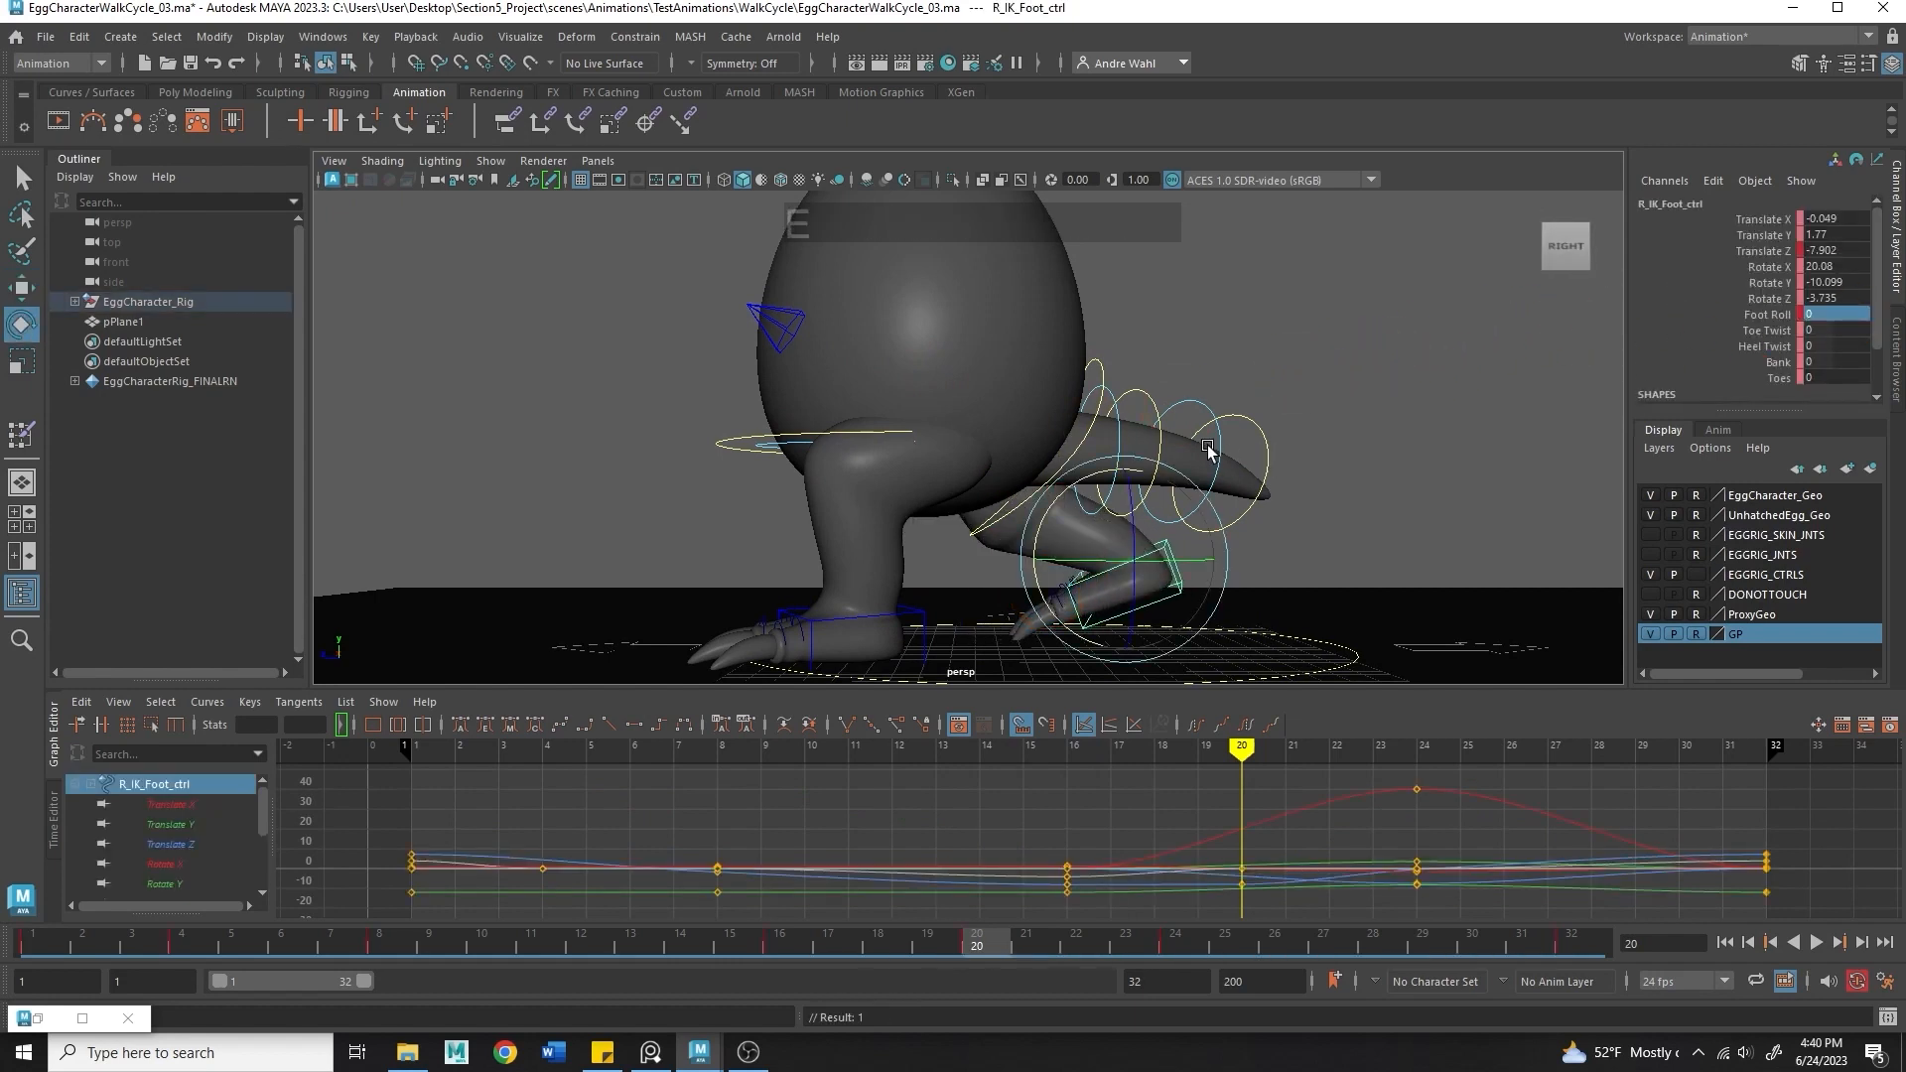
{"action": "left_click_drag", "start_coordinate": [1208, 449], "coordinate": [1132, 521]}
{"action": "key", "text": "w"}
{"action": "left_click", "coordinate": [1777, 378]}
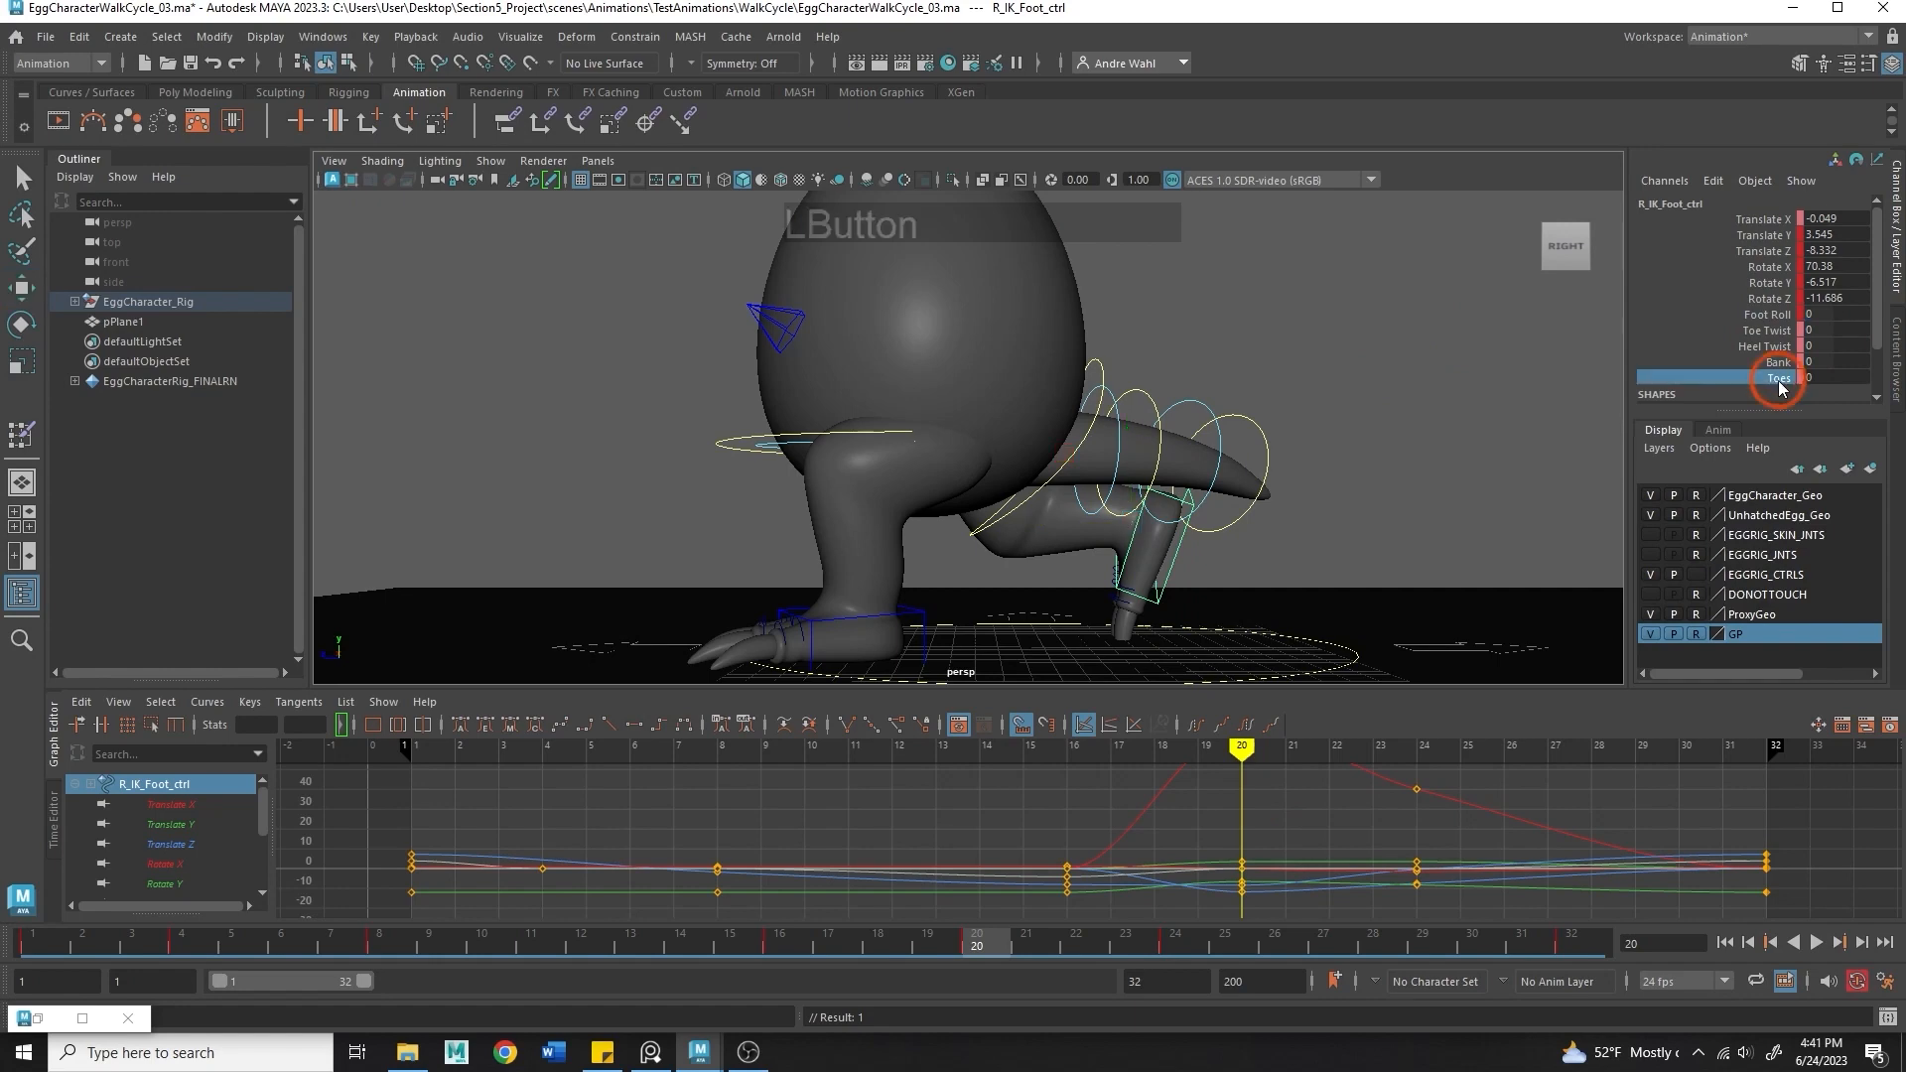
{"action": "middle_click_drag", "start_coordinate": [1778, 381], "coordinate": [843, 452]}
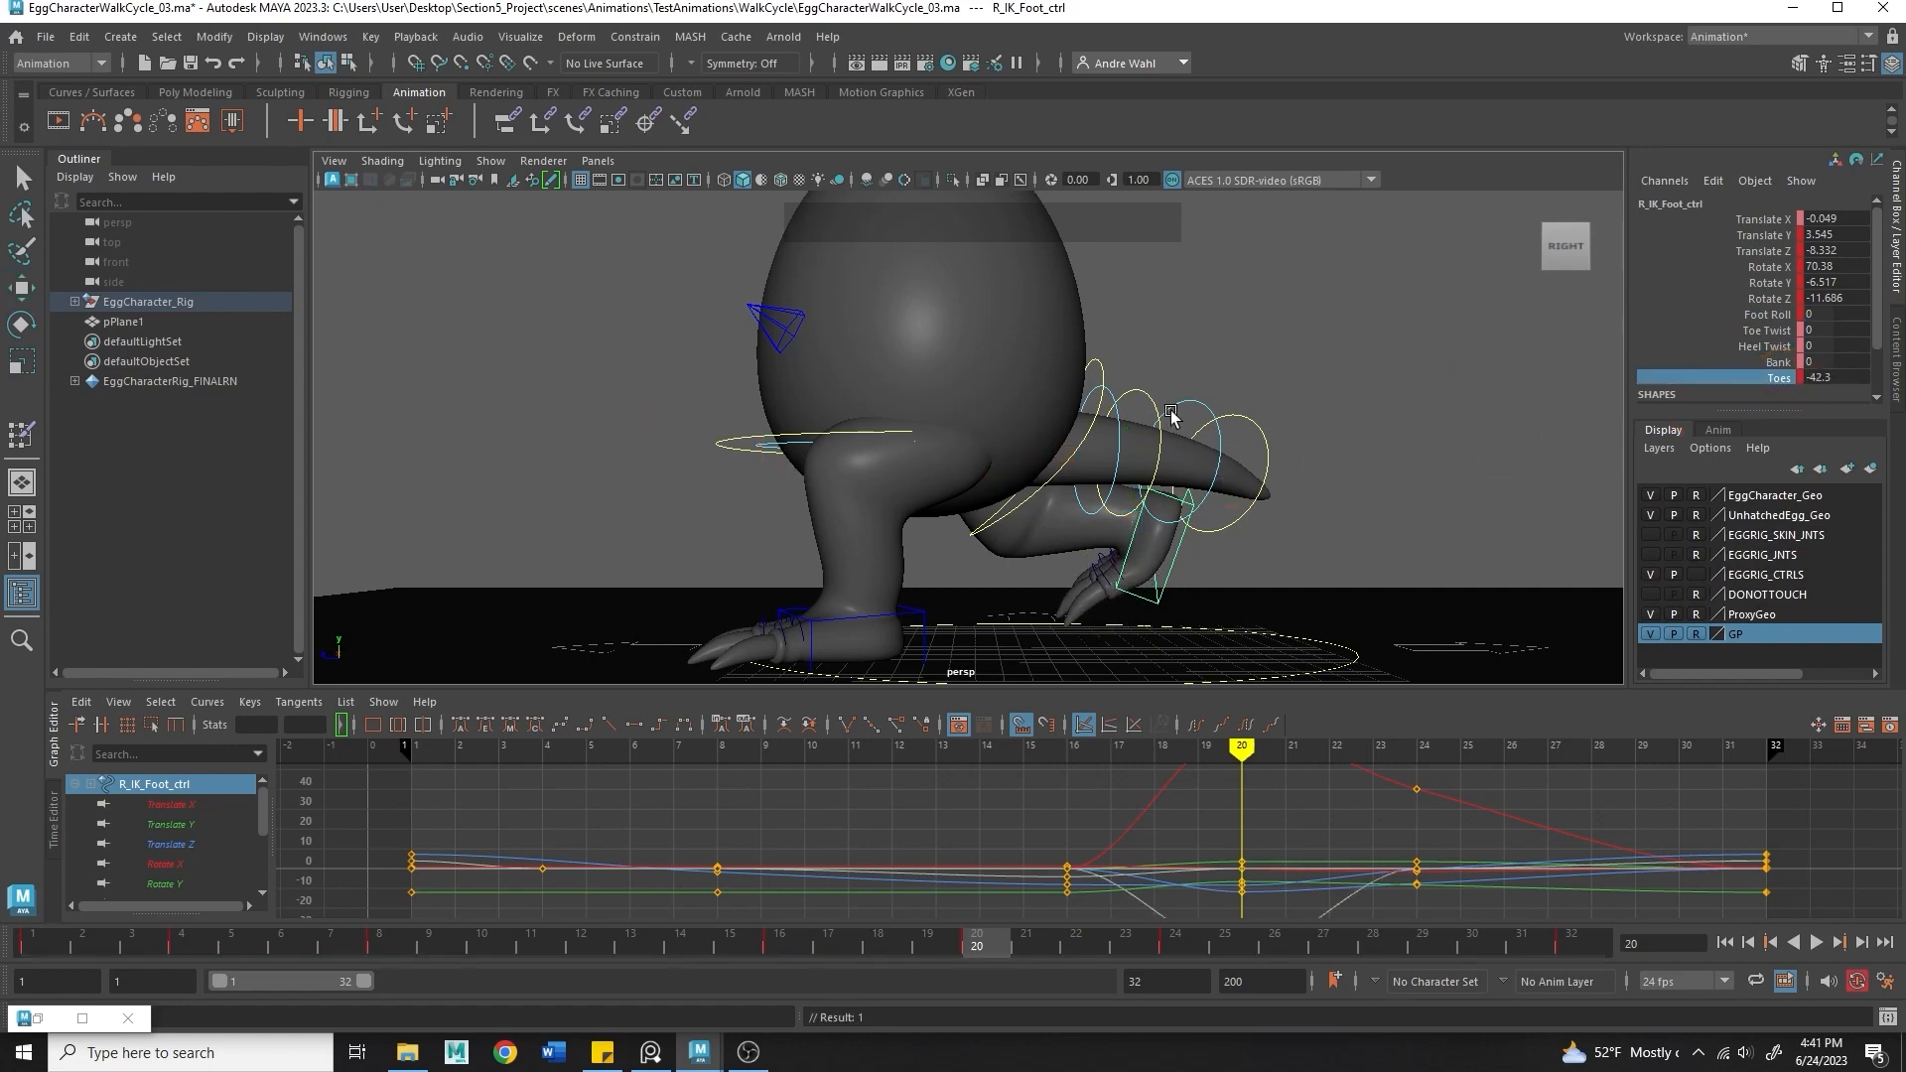
- Rotate all the tail controls upward at frame 20, to about Rotate X 12.7 on the base control, and key them
{"action": "left_click_drag", "start_coordinate": [1171, 417], "coordinate": [1342, 440], "text": "alt"}
{"action": "key", "text": "e"}
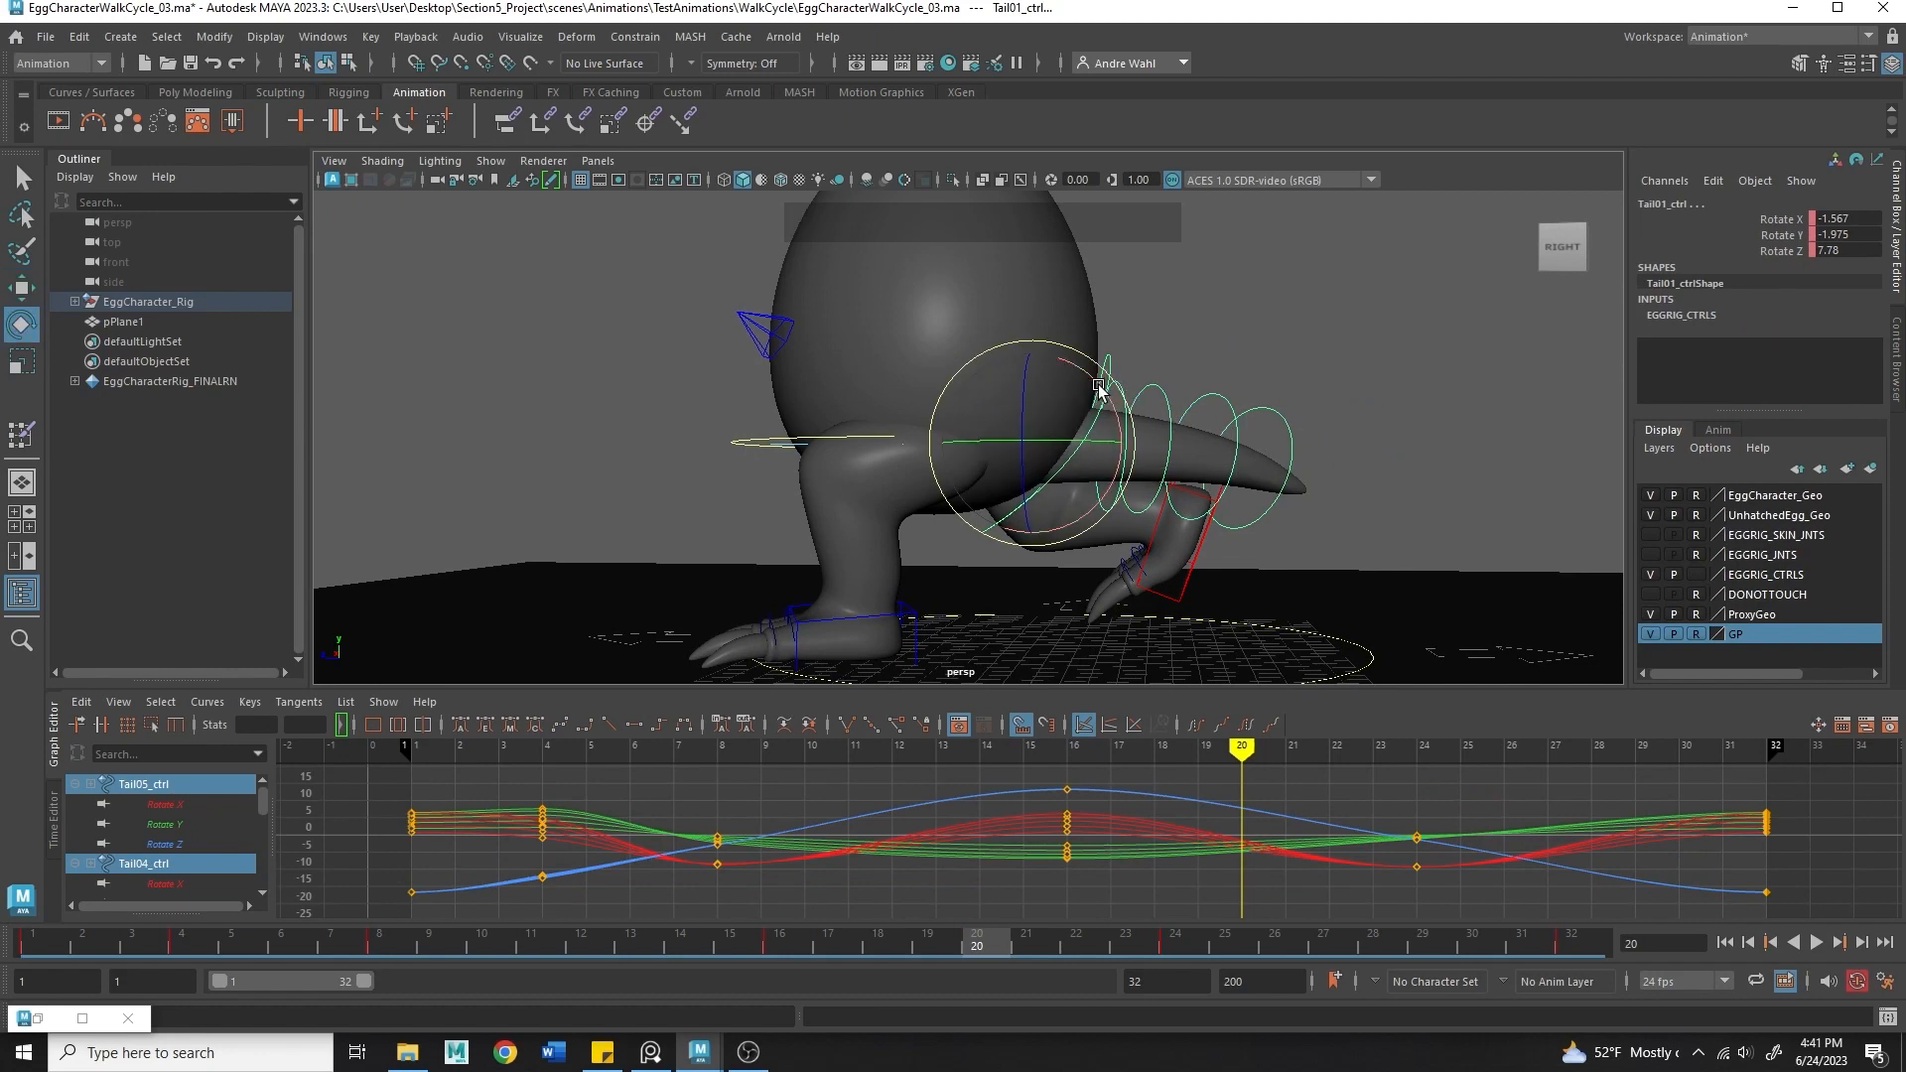
{"action": "left_click_drag", "start_coordinate": [1099, 387], "coordinate": [1096, 372]}
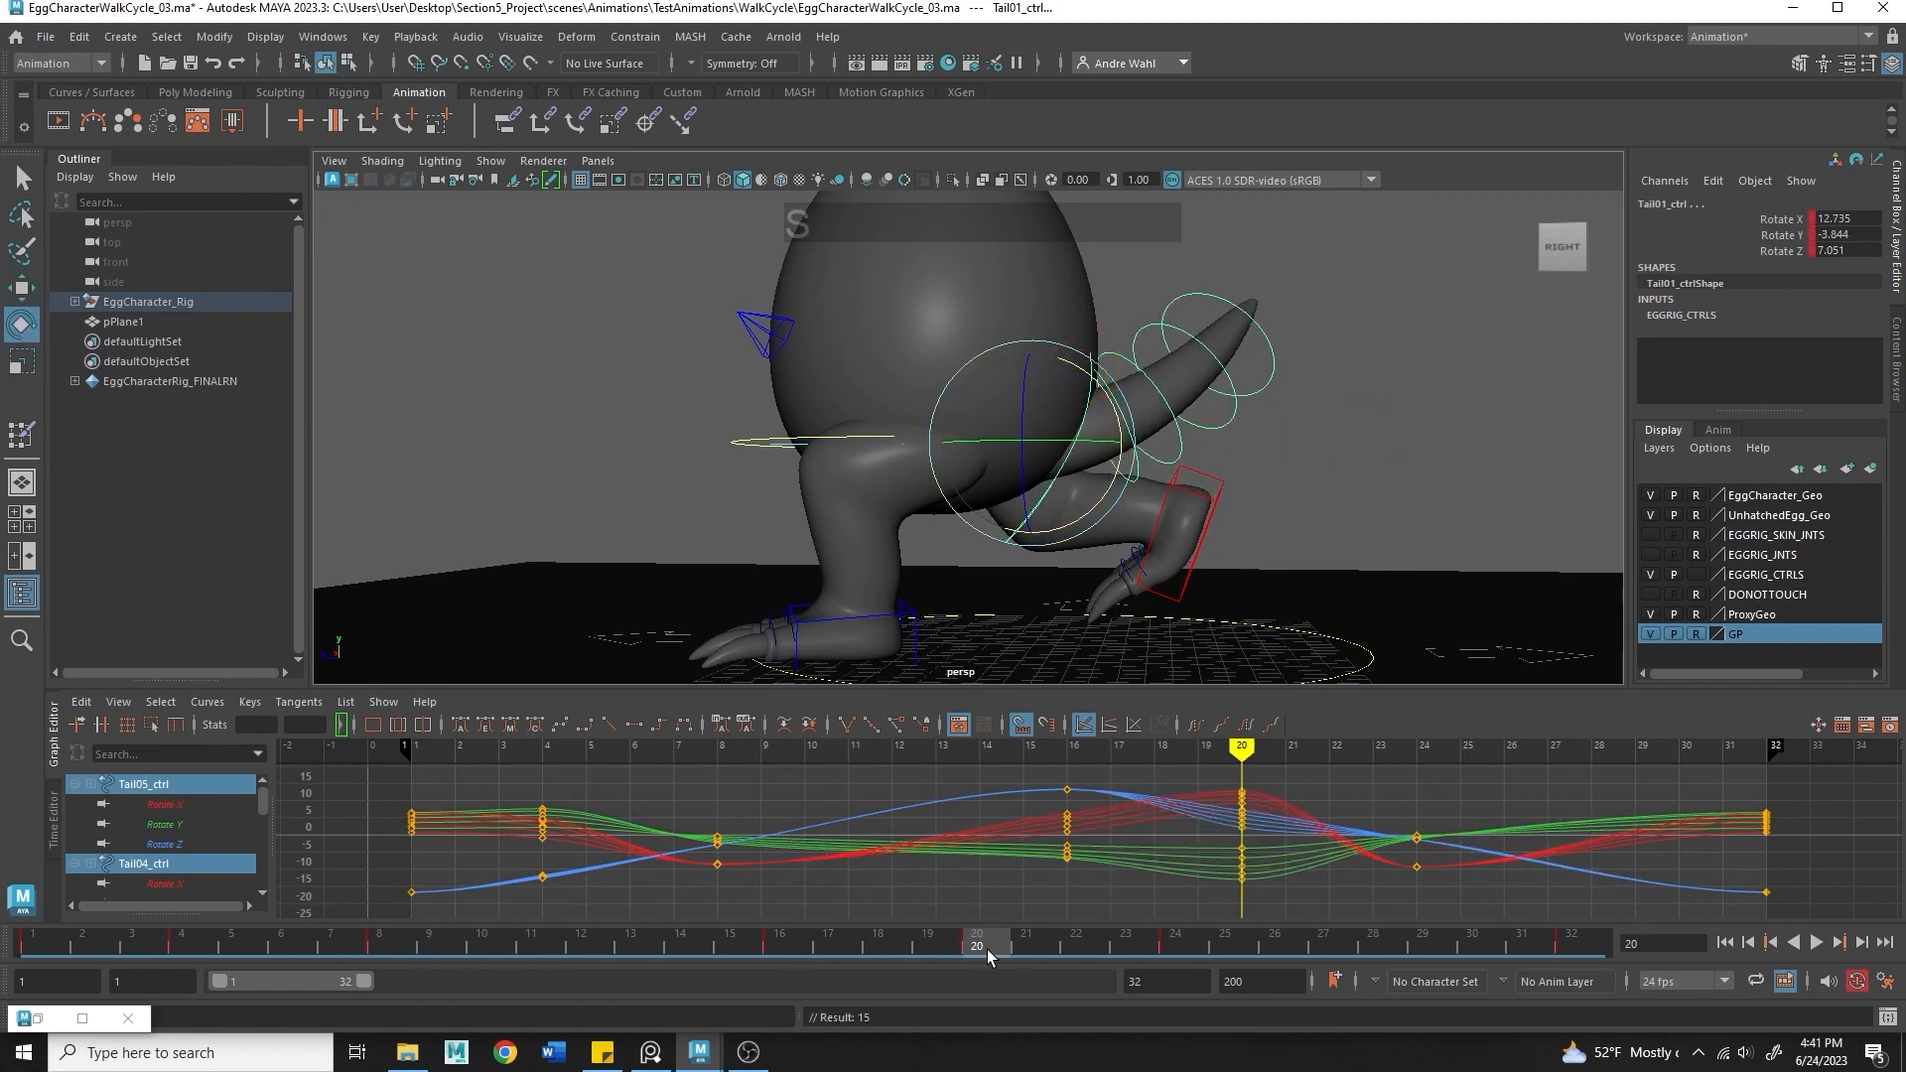
{"action": "left_click_drag", "start_coordinate": [1010, 636], "coordinate": [998, 539], "text": "alt"}
{"action": "mouse_move", "coordinate": [977, 941]}
{"action": "left_mouse_down"}
{"action": "mouse_move", "coordinate": [787, 939]}
{"action": "mouse_move", "coordinate": [977, 943]}
{"action": "left_mouse_up"}
- Lower the root control further at frame 20, to a Translate Y of about -1
{"action": "left_click", "coordinate": [831, 448]}
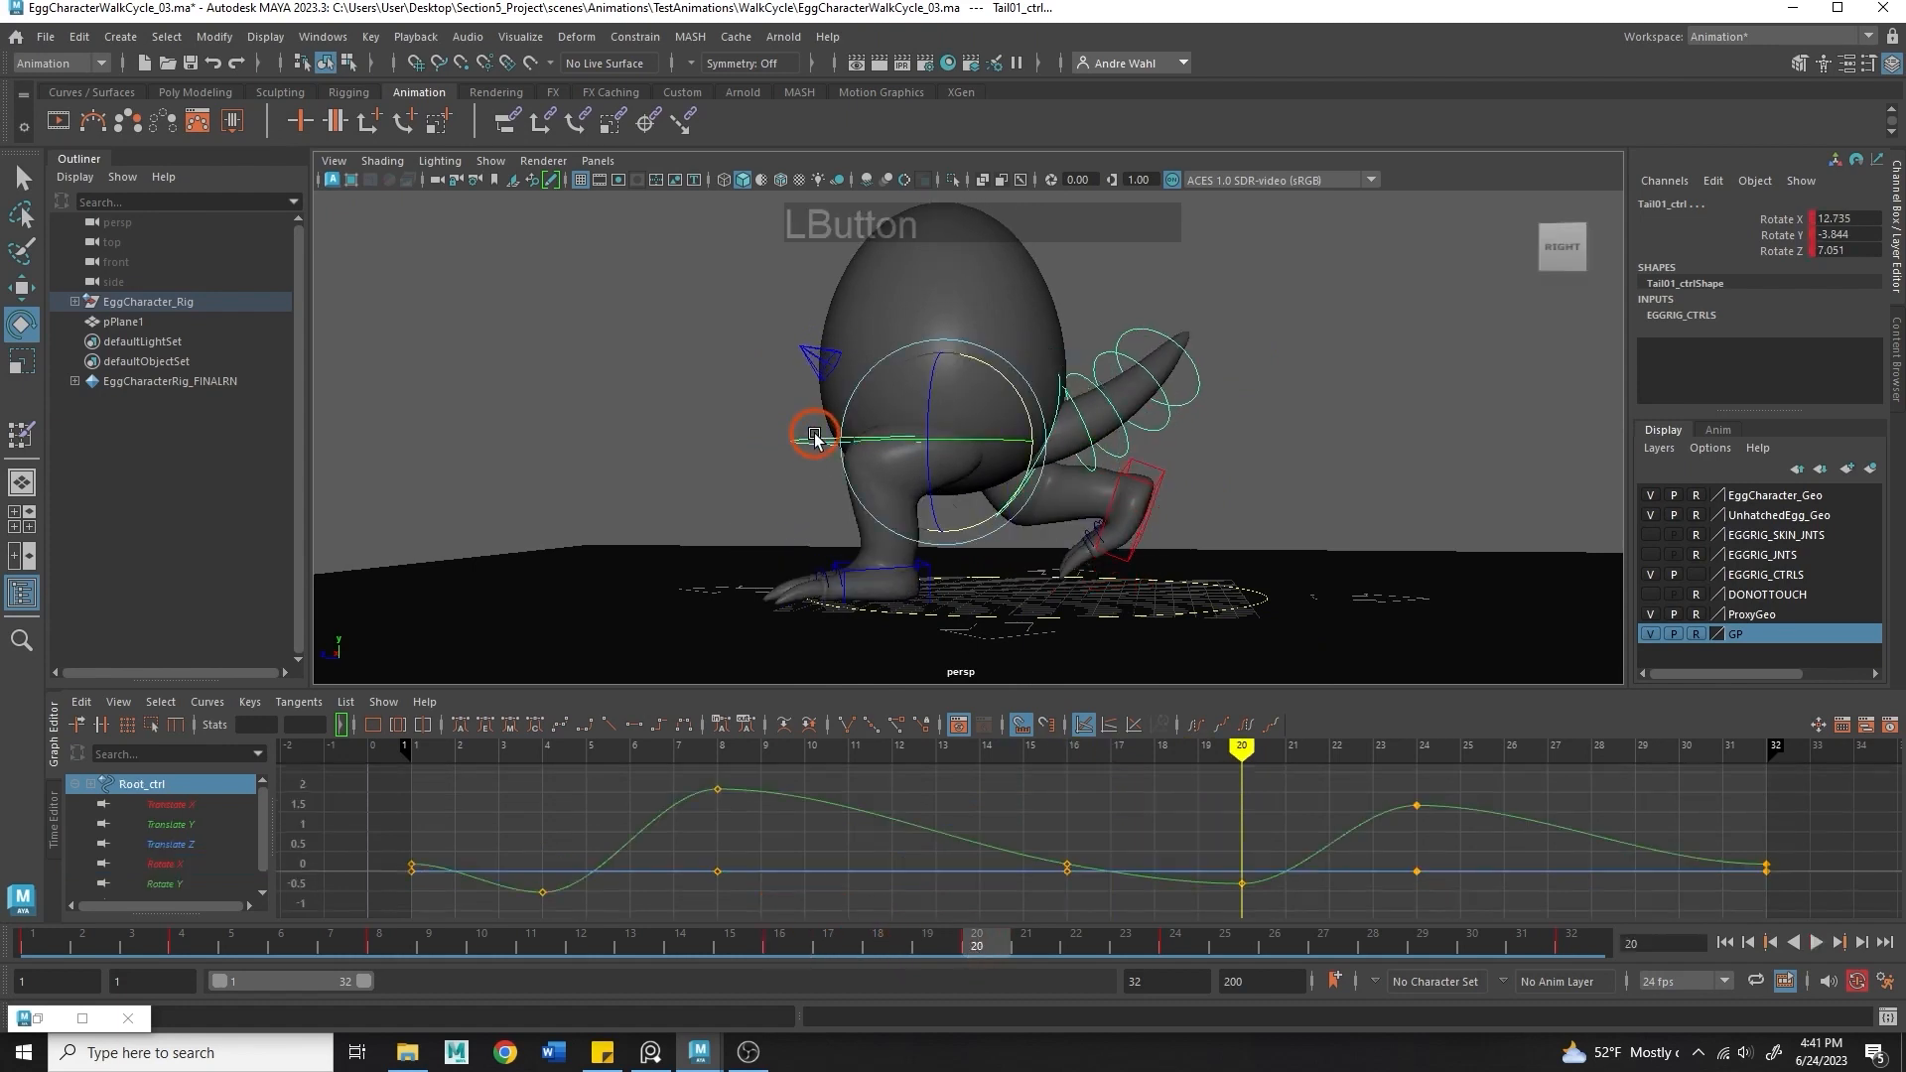
{"action": "key", "text": "w"}
{"action": "left_click_drag", "start_coordinate": [946, 390], "coordinate": [944, 400]}
- Play the walk cycle while viewing it from several angles, and return to frame 4 to examine the down pose from the side
{"action": "left_click_drag", "start_coordinate": [984, 943], "coordinate": [50, 913]}
{"action": "left_click", "coordinate": [1837, 943]}
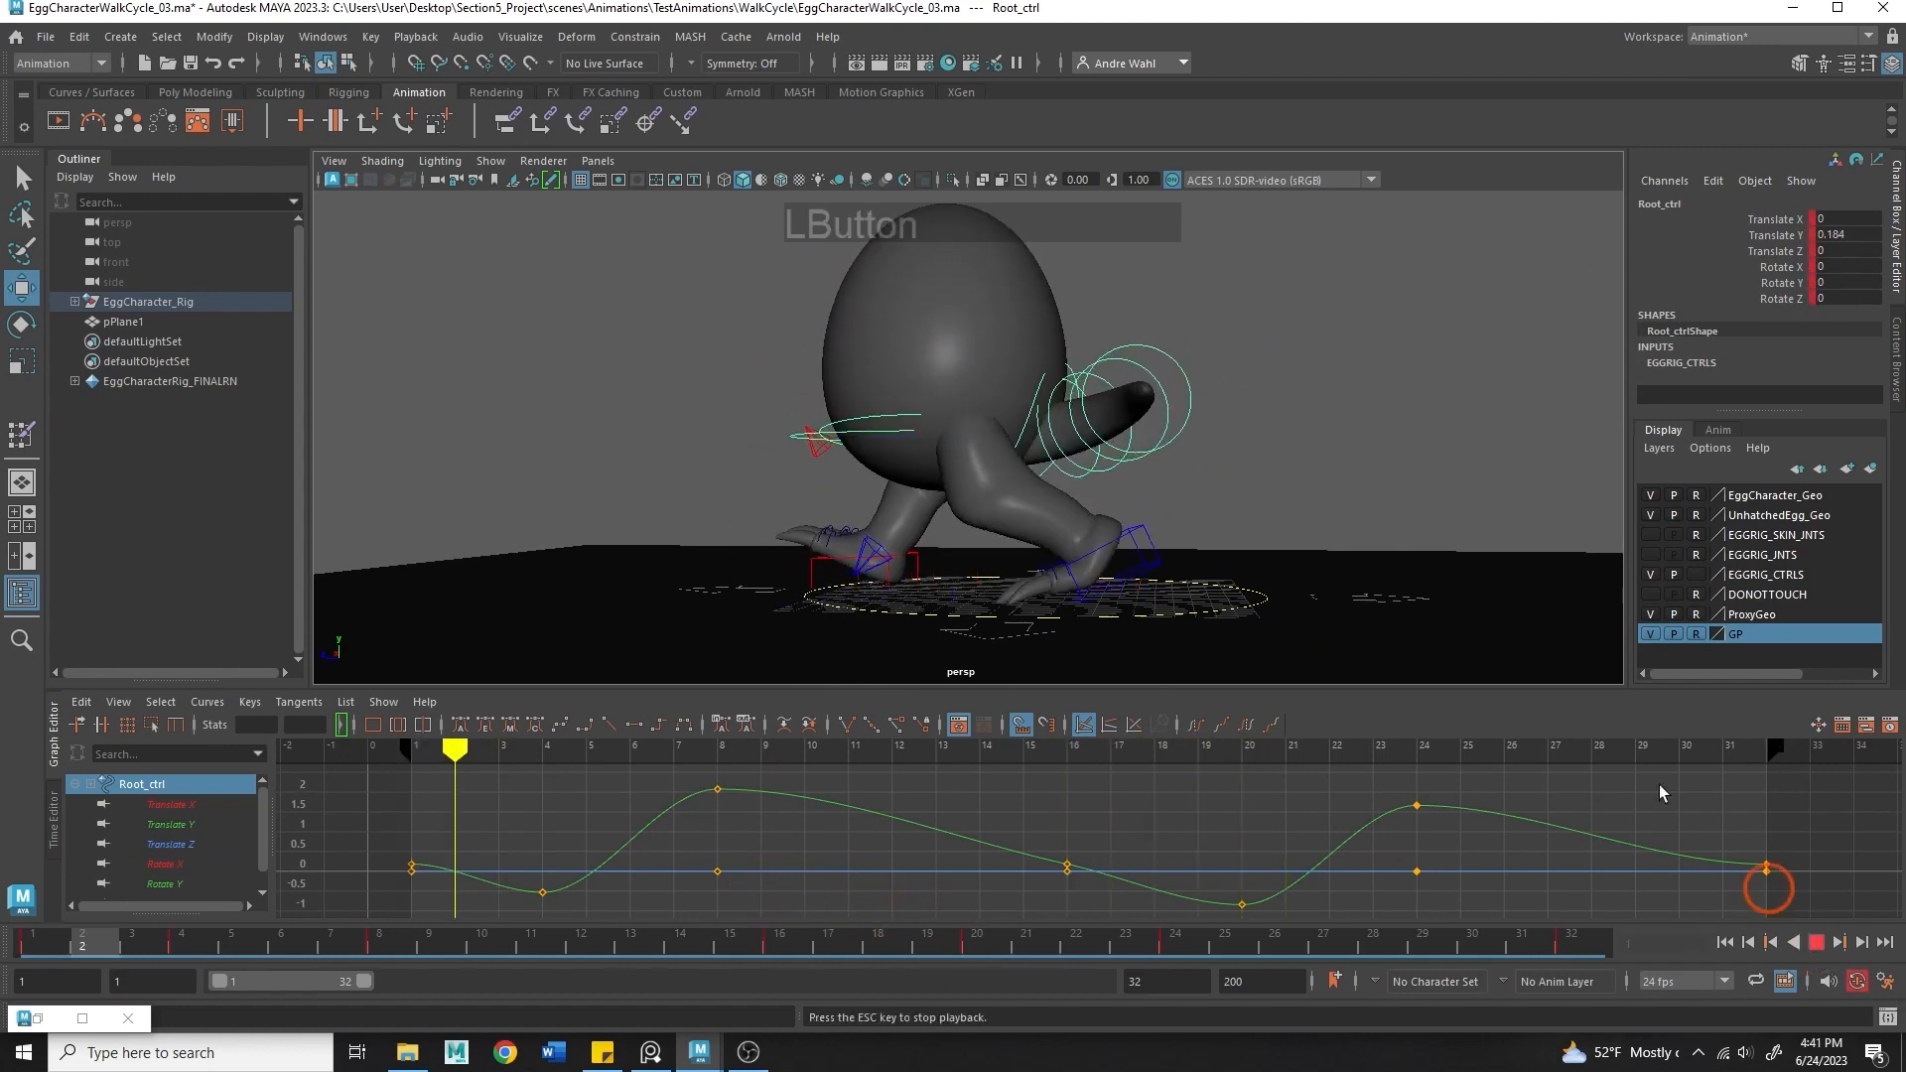
{"action": "right_click_drag", "start_coordinate": [1216, 442], "coordinate": [1161, 448], "text": "alt"}
{"action": "middle_click_drag", "start_coordinate": [1161, 449], "coordinate": [1260, 518], "text": "alt"}
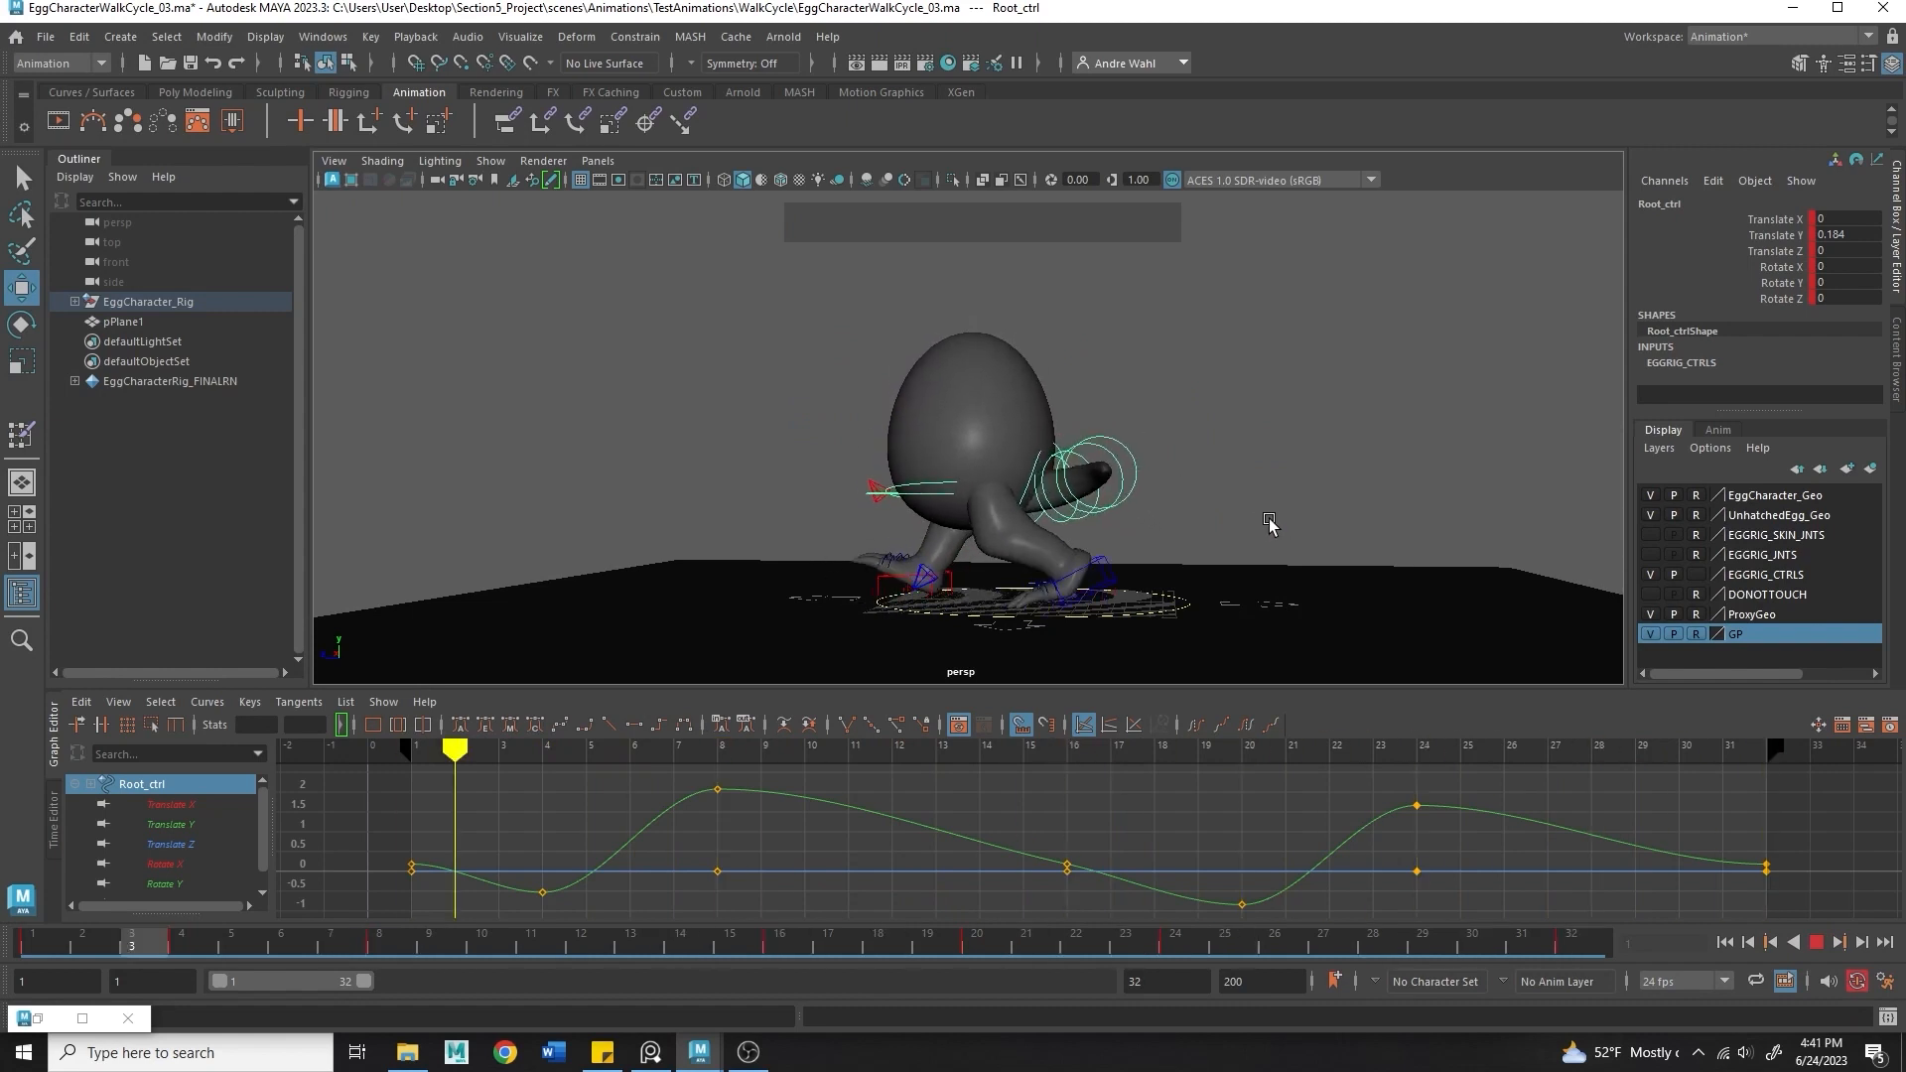
{"action": "left_click_drag", "start_coordinate": [1270, 524], "coordinate": [1497, 523], "text": "alt"}
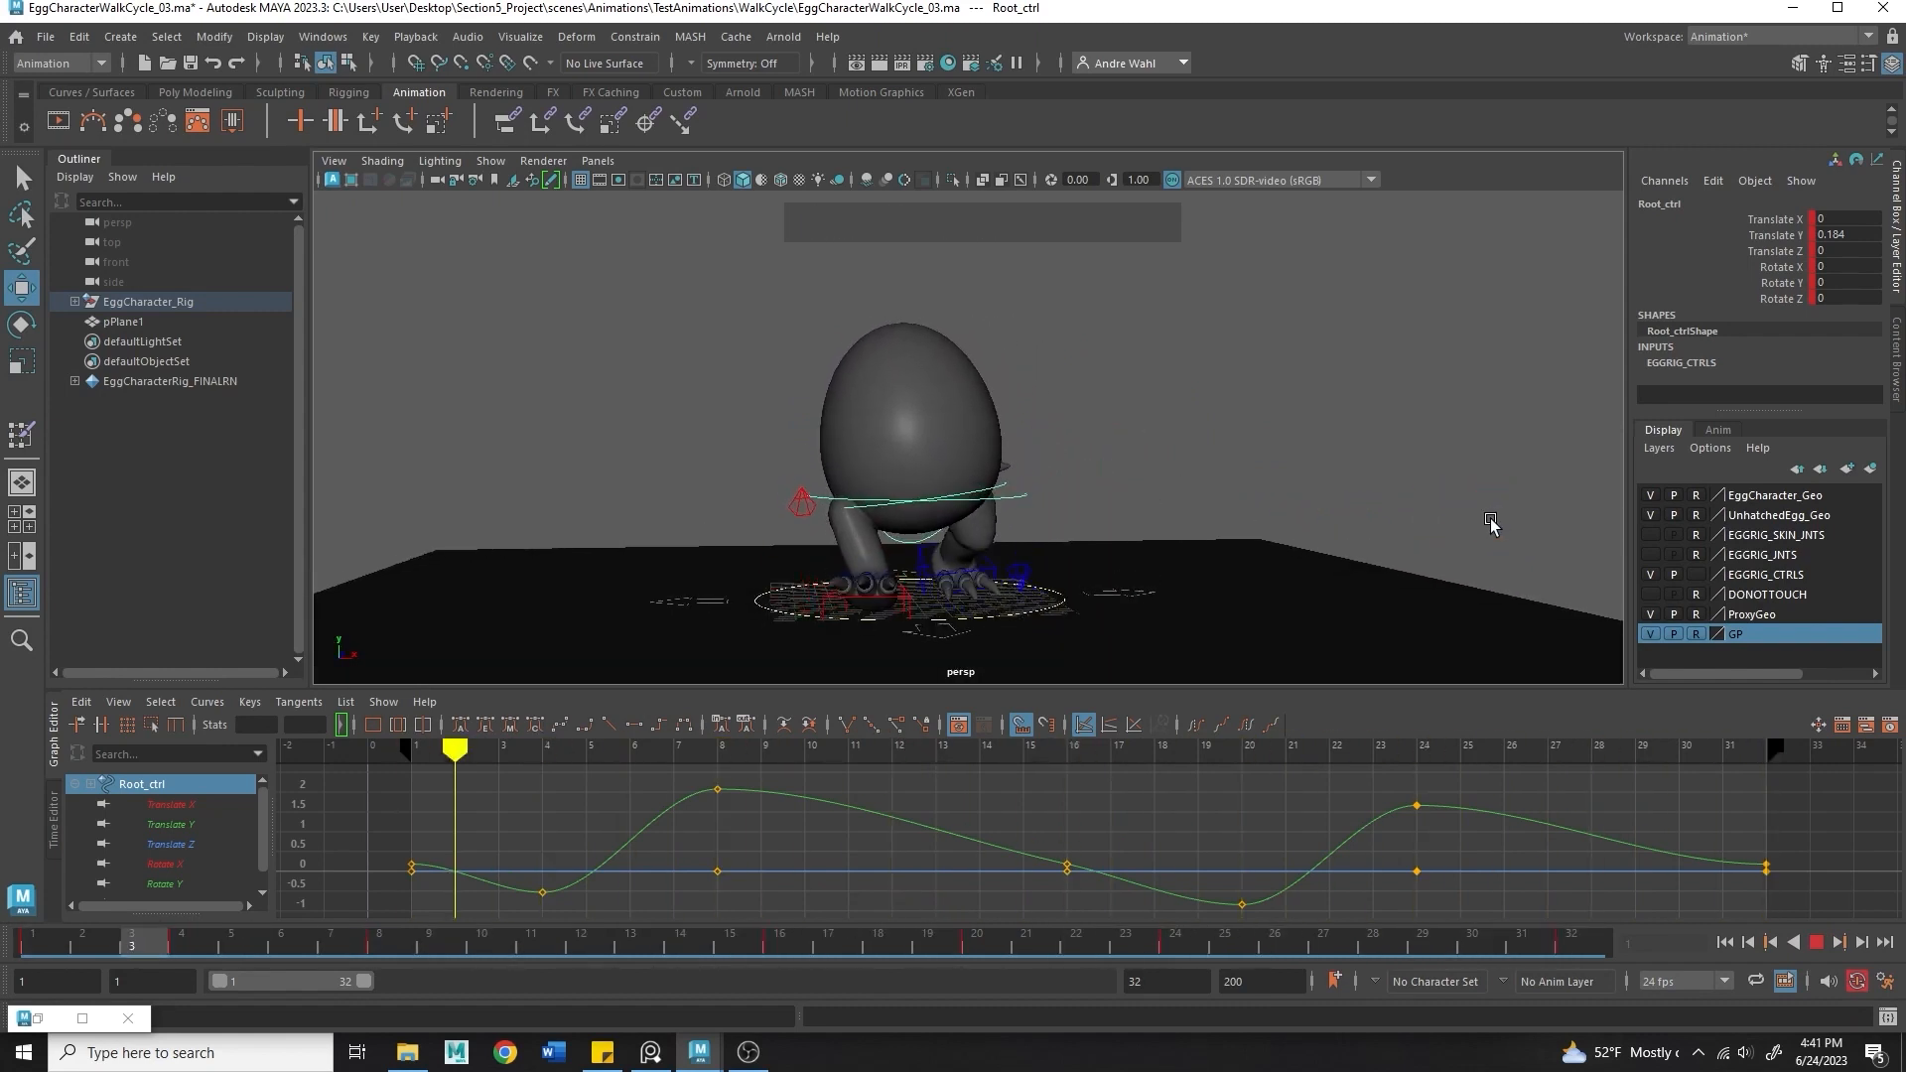
{"action": "left_click_drag", "start_coordinate": [1390, 513], "coordinate": [1547, 513], "text": "alt"}
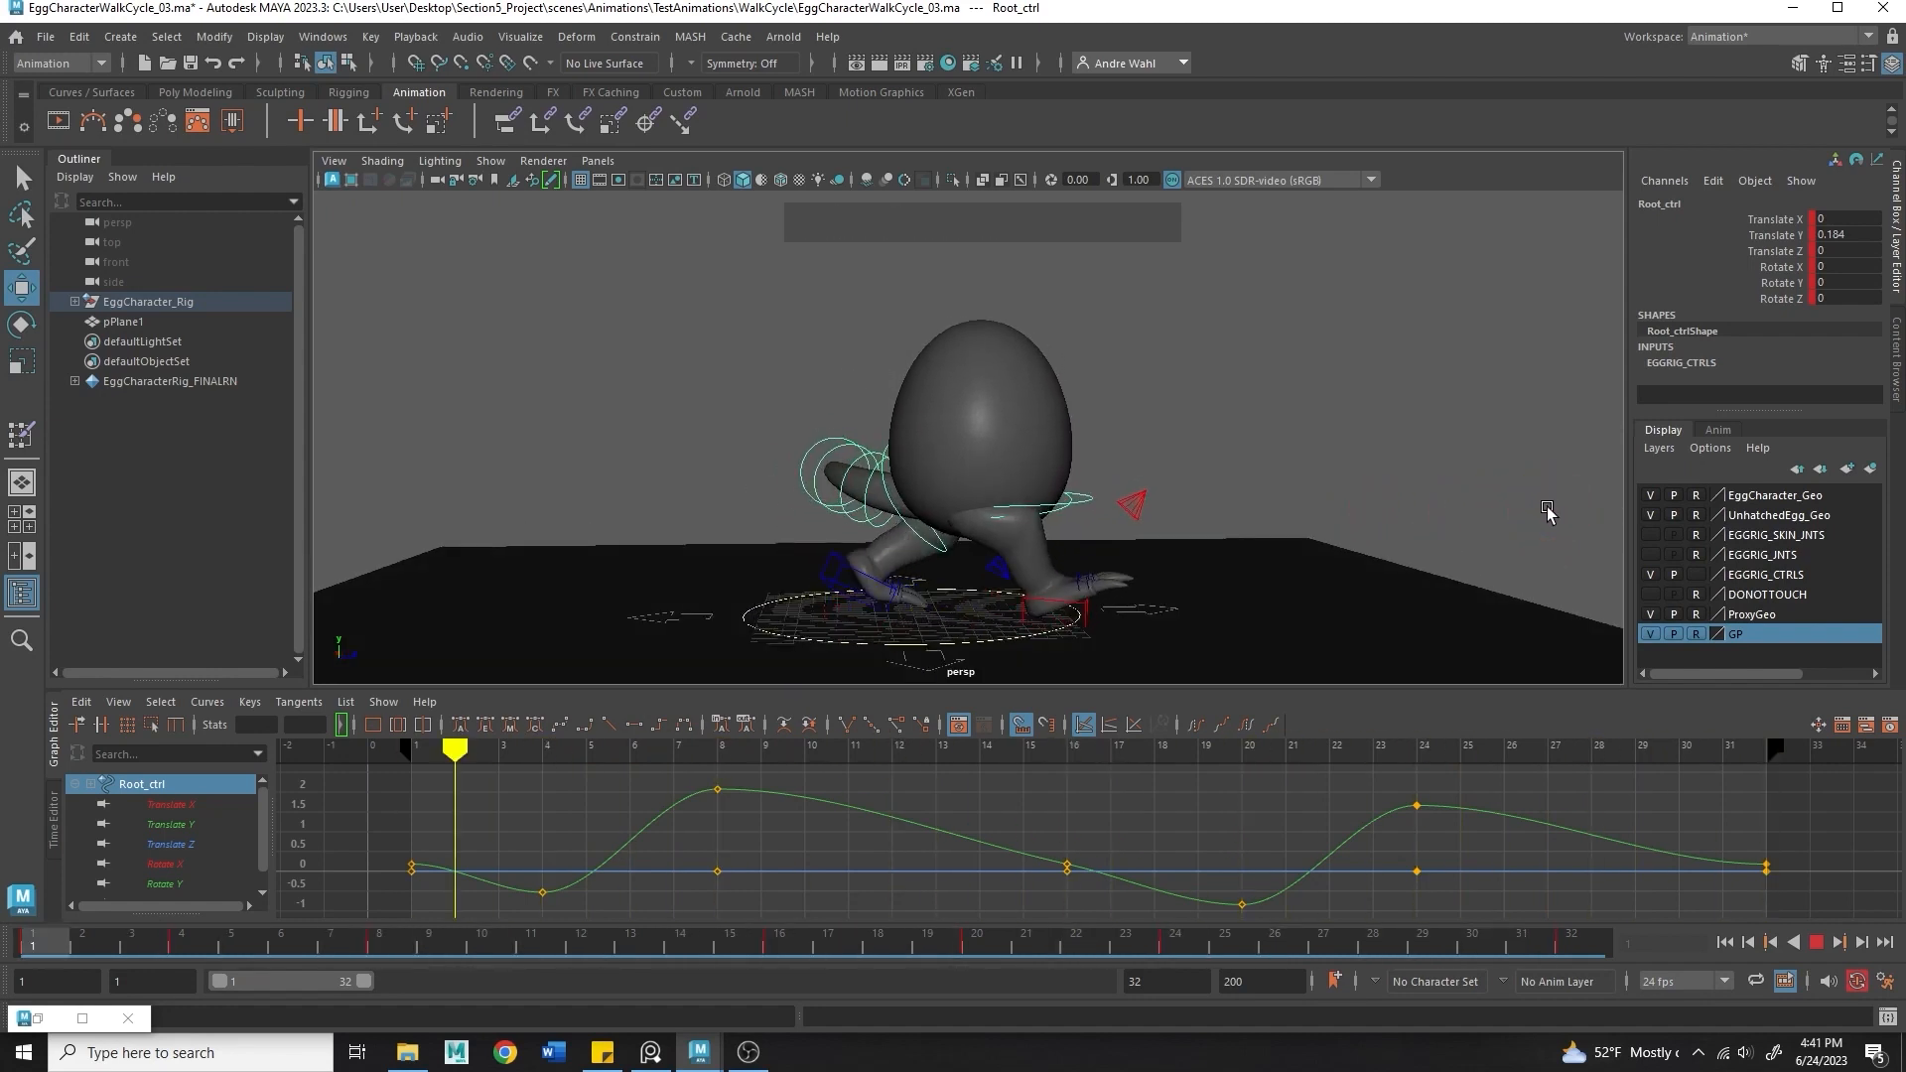
{"action": "left_click_drag", "start_coordinate": [1548, 513], "coordinate": [1306, 524], "text": "alt"}
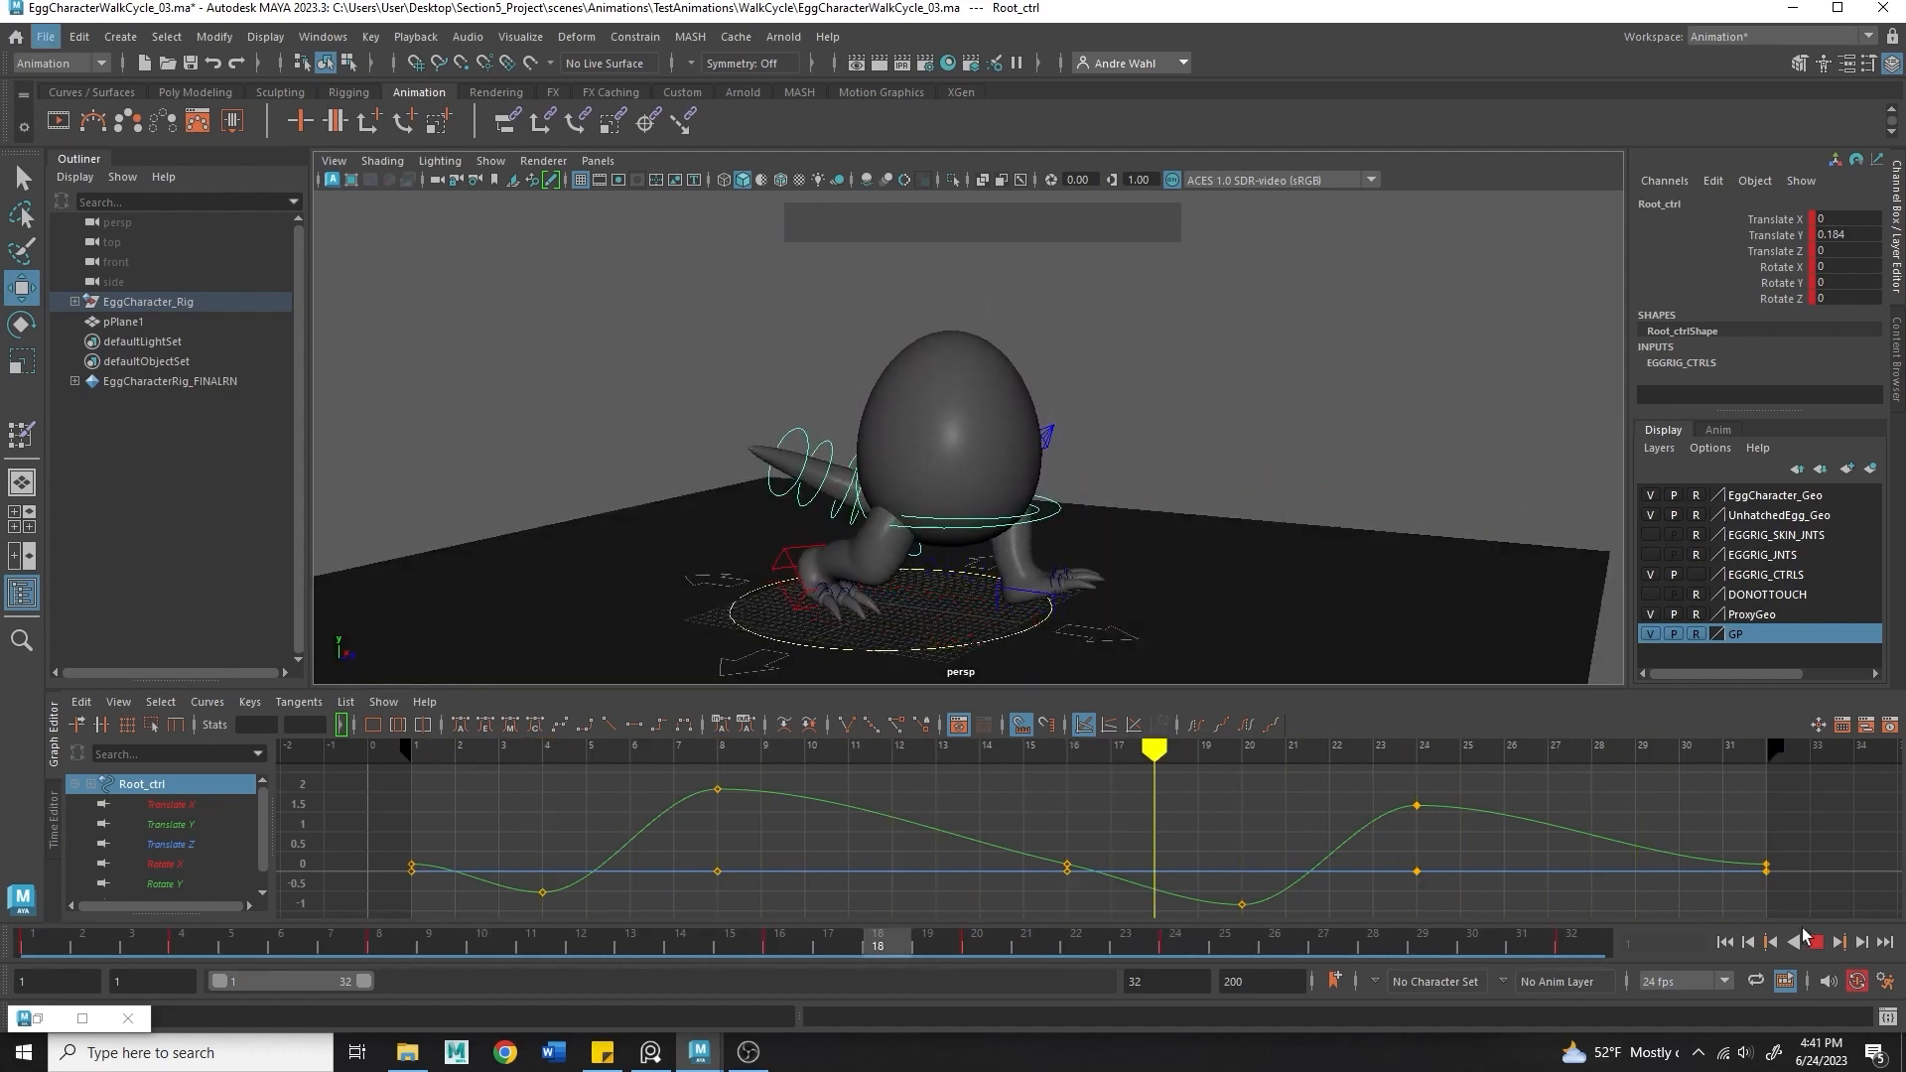
{"action": "left_click", "coordinate": [1815, 942]}
{"action": "left_click_drag", "start_coordinate": [109, 944], "coordinate": [182, 948]}
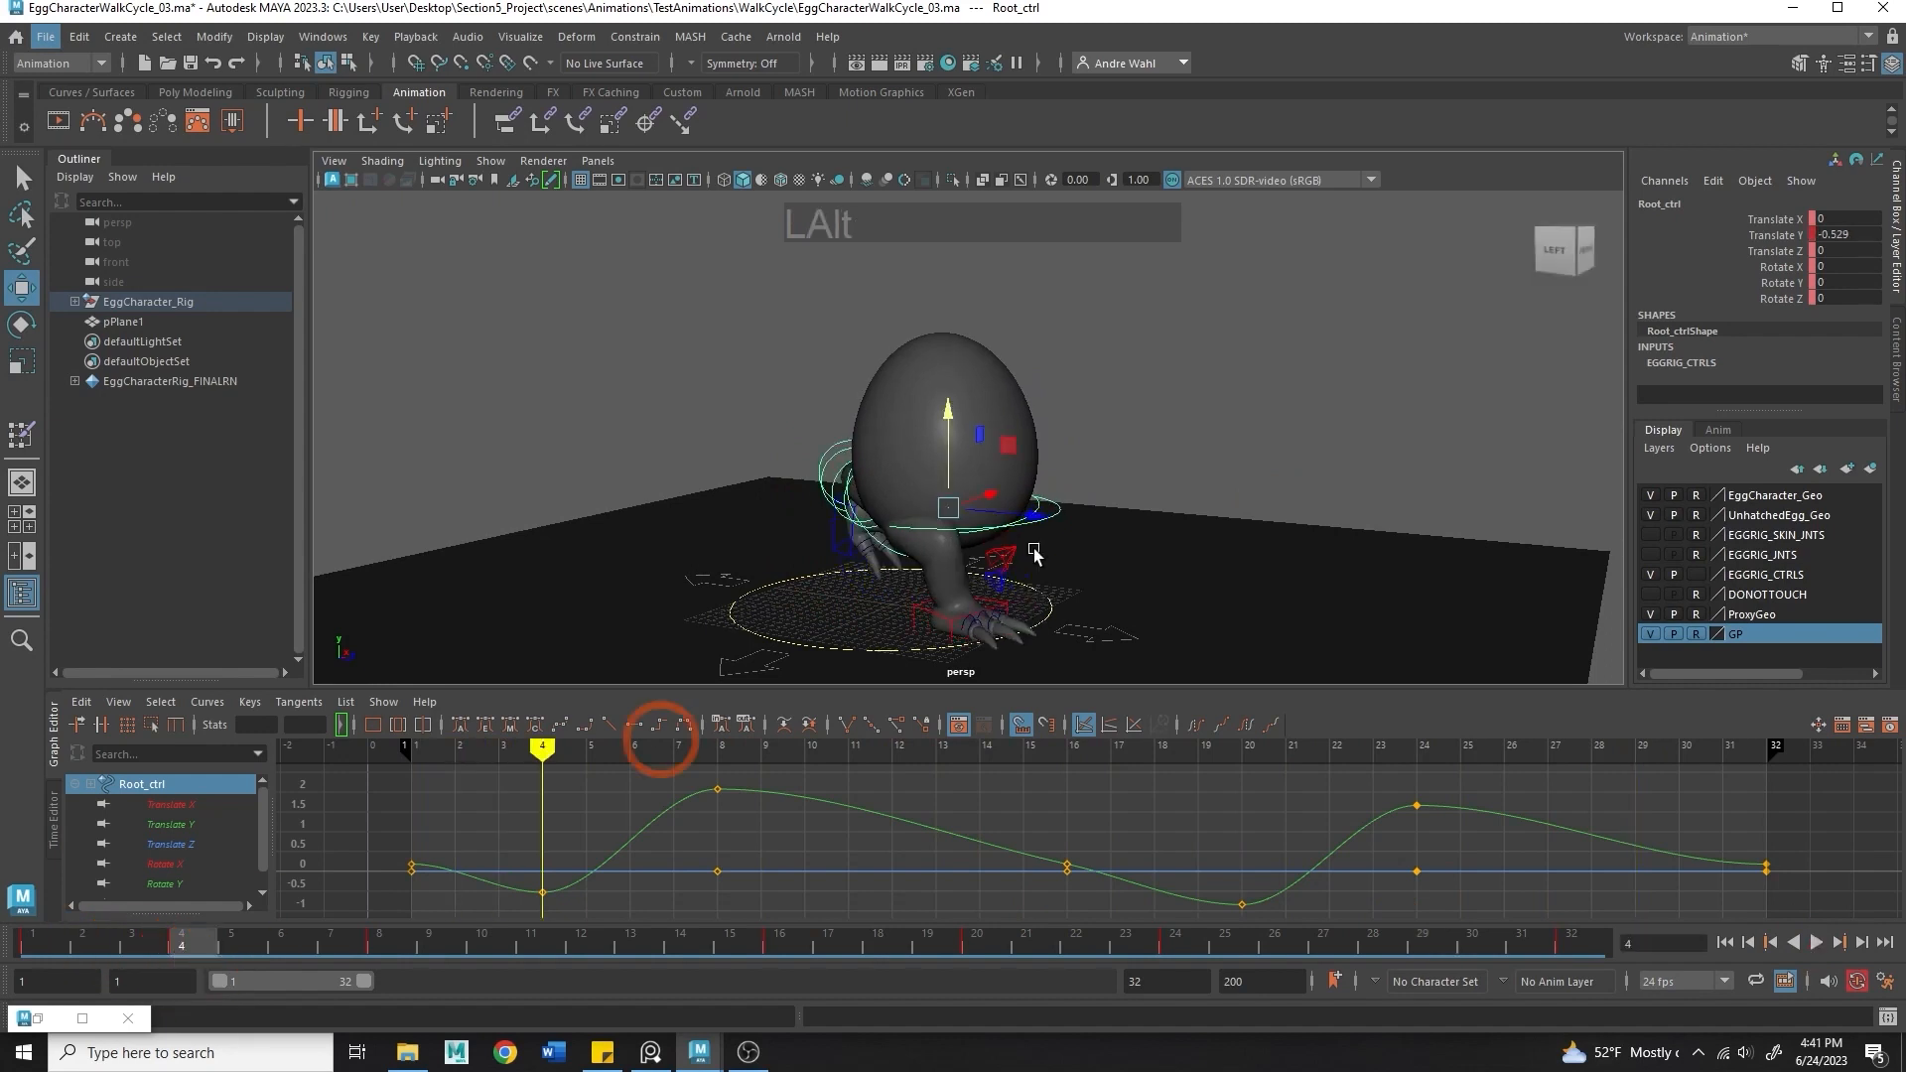
{"action": "mouse_move", "coordinate": [992, 556]}
{"action": "left_mouse_down", "text": "alt"}
{"action": "mouse_move", "coordinate": [1206, 523]}
{"action": "mouse_move", "coordinate": [1190, 538]}
{"action": "left_mouse_up", "text": "alt"}
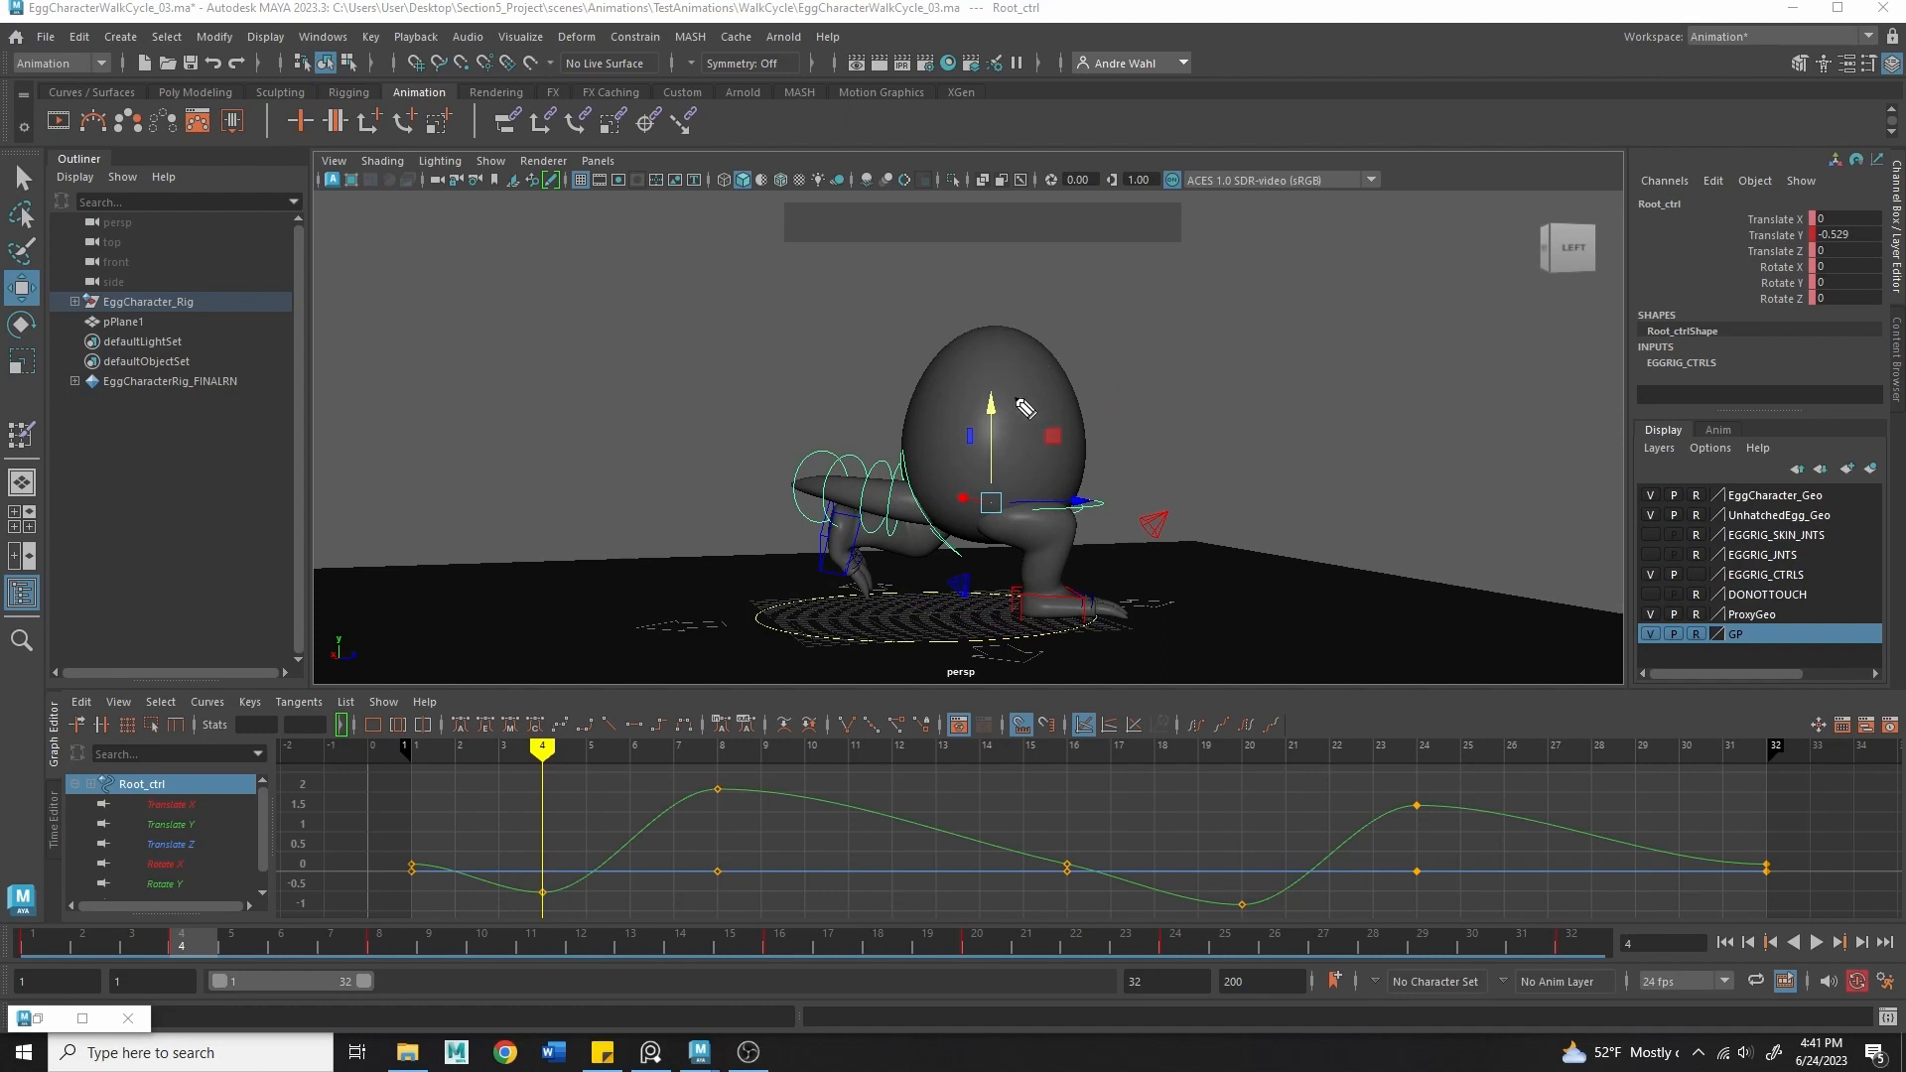
{"action": "left_click_drag", "start_coordinate": [1005, 346], "coordinate": [1008, 435]}
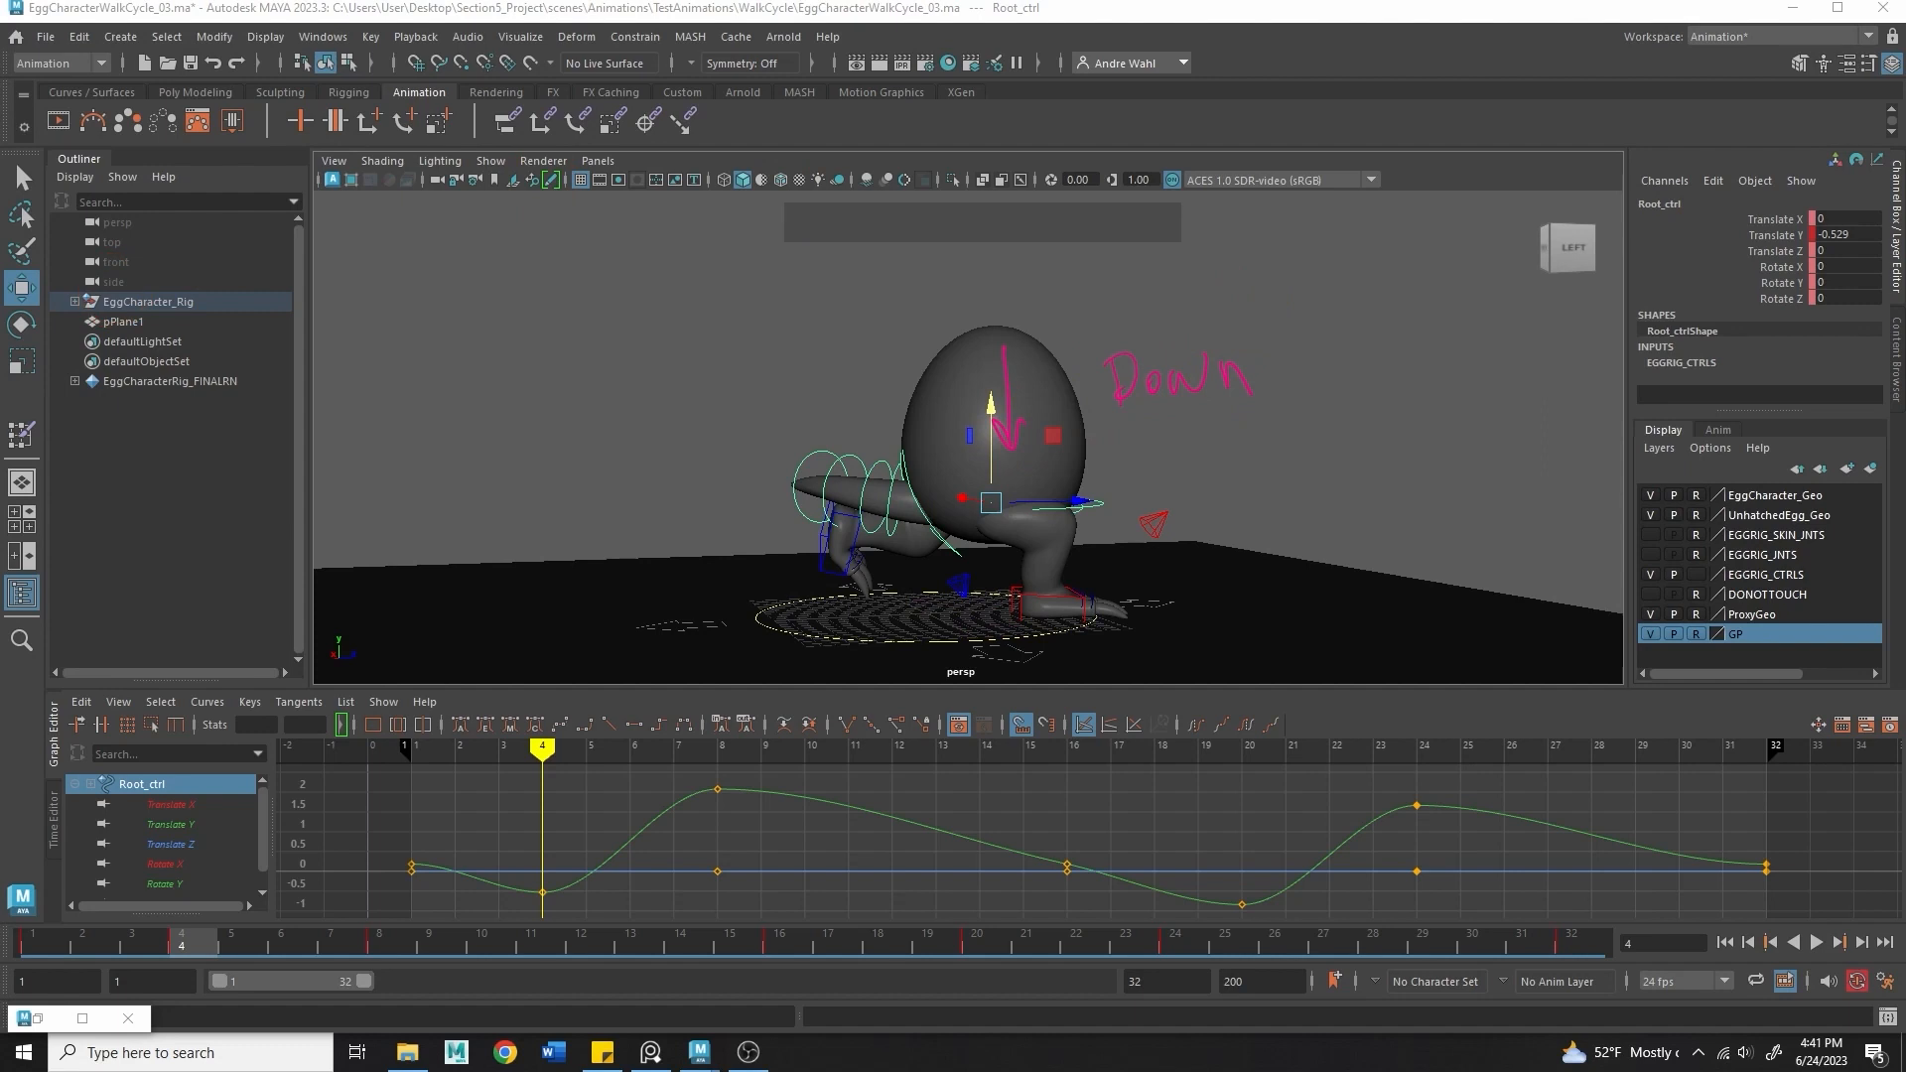
{"action": "left_click_drag", "start_coordinate": [1020, 625], "coordinate": [1042, 593]}
{"action": "left_click_drag", "start_coordinate": [1126, 604], "coordinate": [1179, 544]}
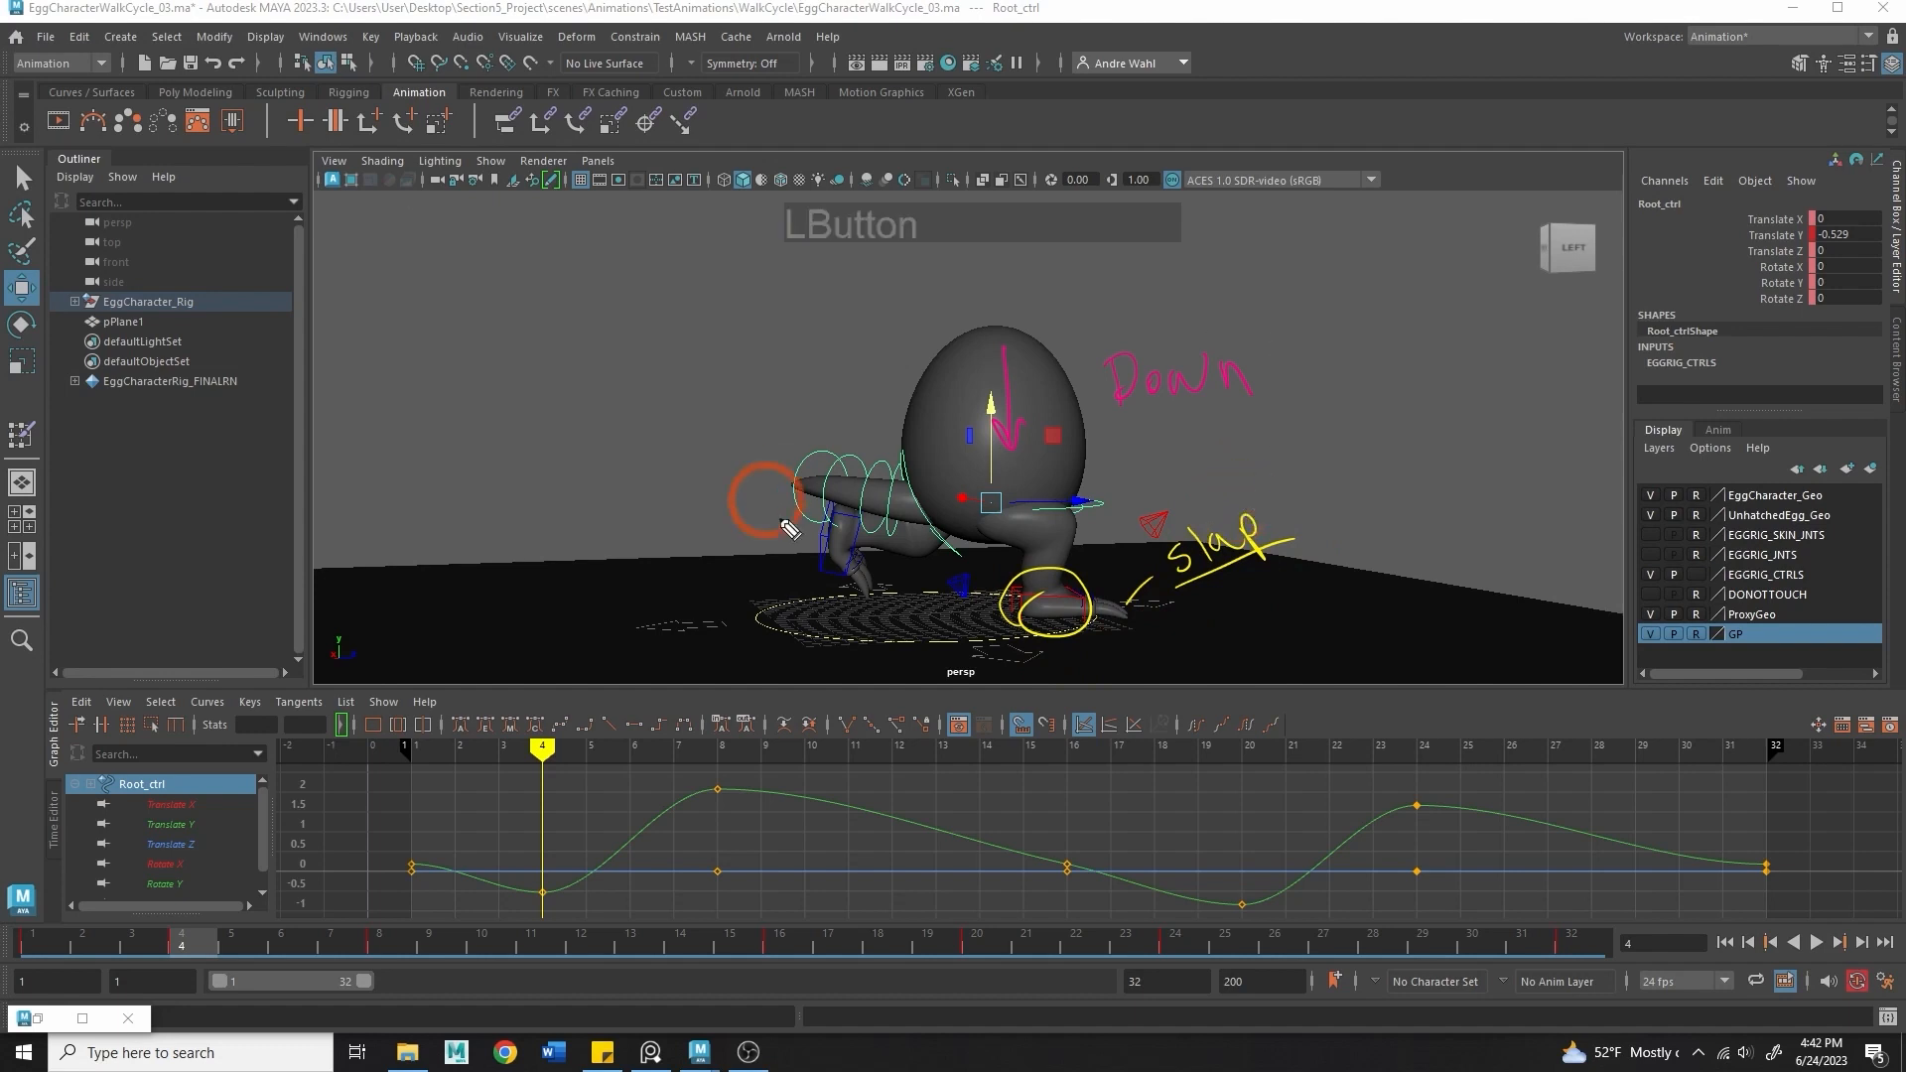
{"action": "mouse_move", "coordinate": [824, 541]}
{"action": "left_mouse_down"}
{"action": "mouse_move", "coordinate": [834, 561]}
{"action": "mouse_move", "coordinate": [899, 526]}
{"action": "left_mouse_up"}
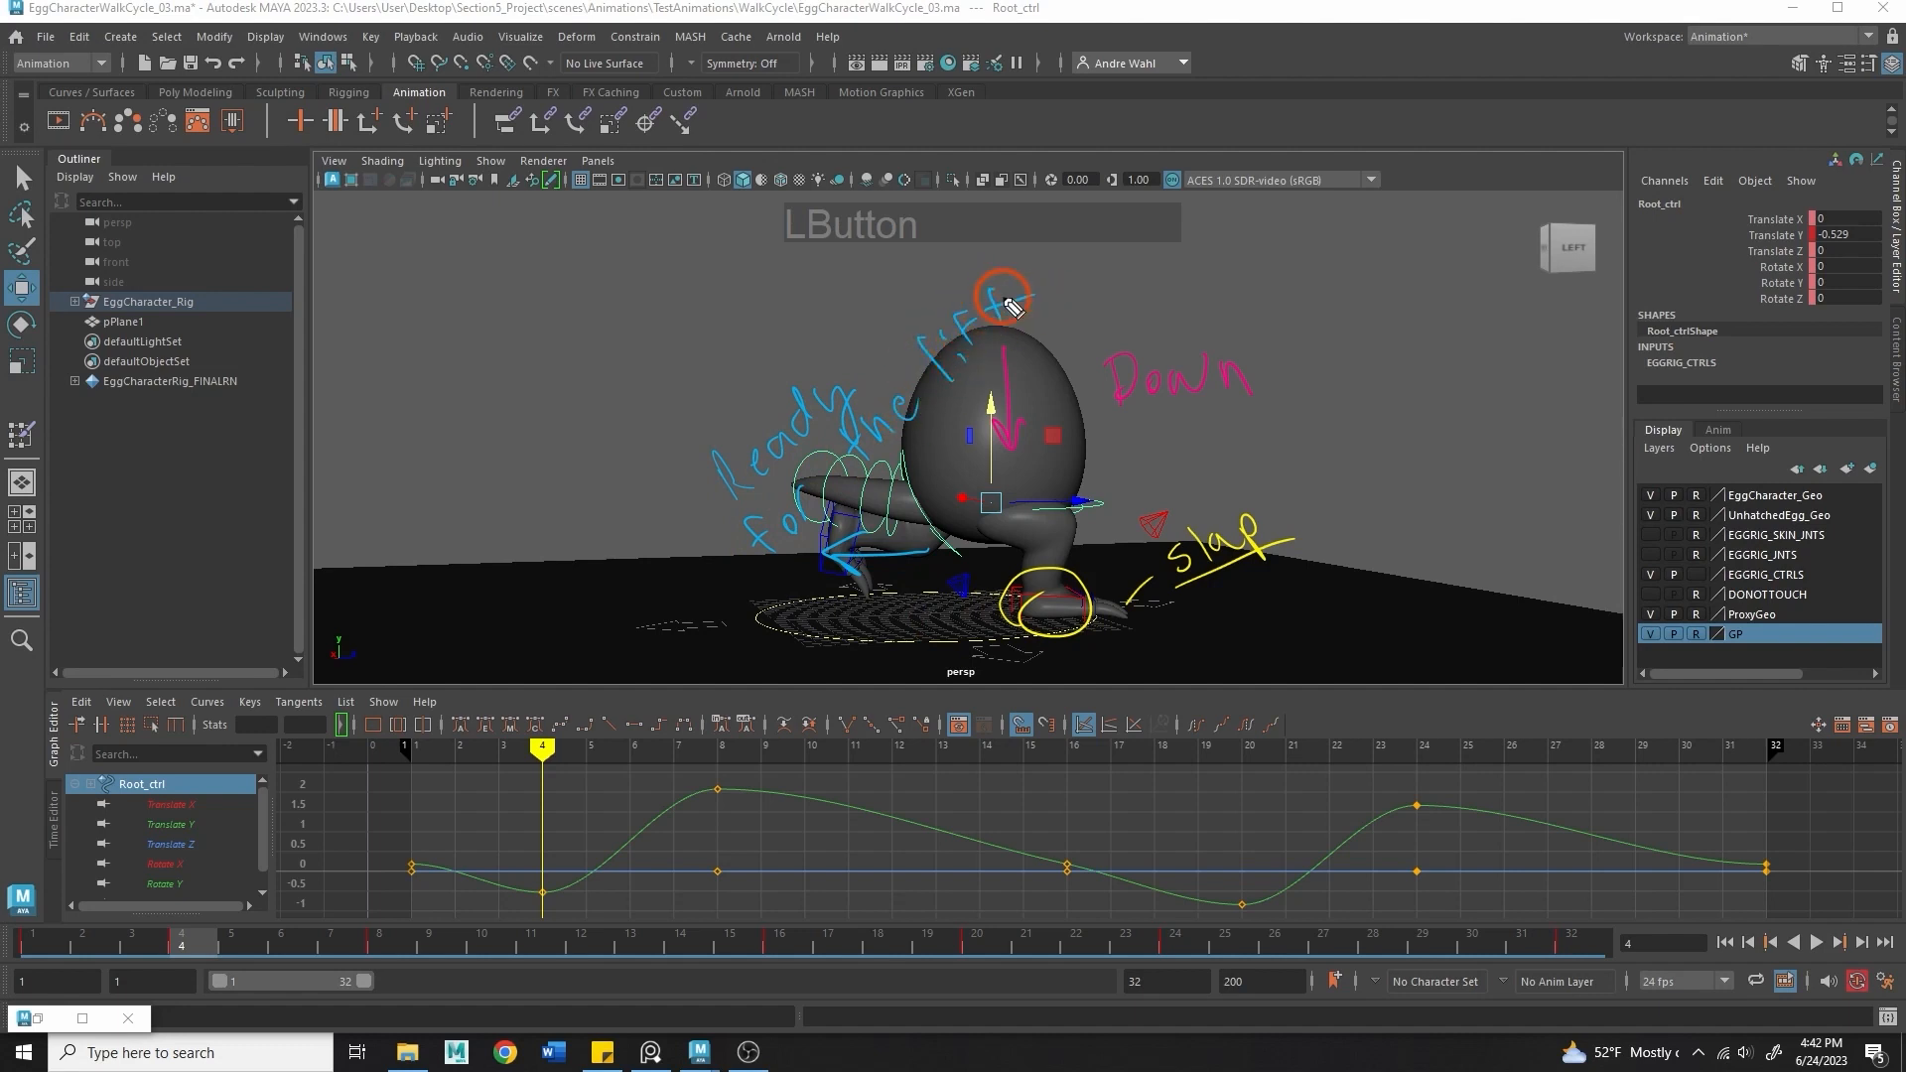
{"action": "left_click", "coordinate": [551, 180]}
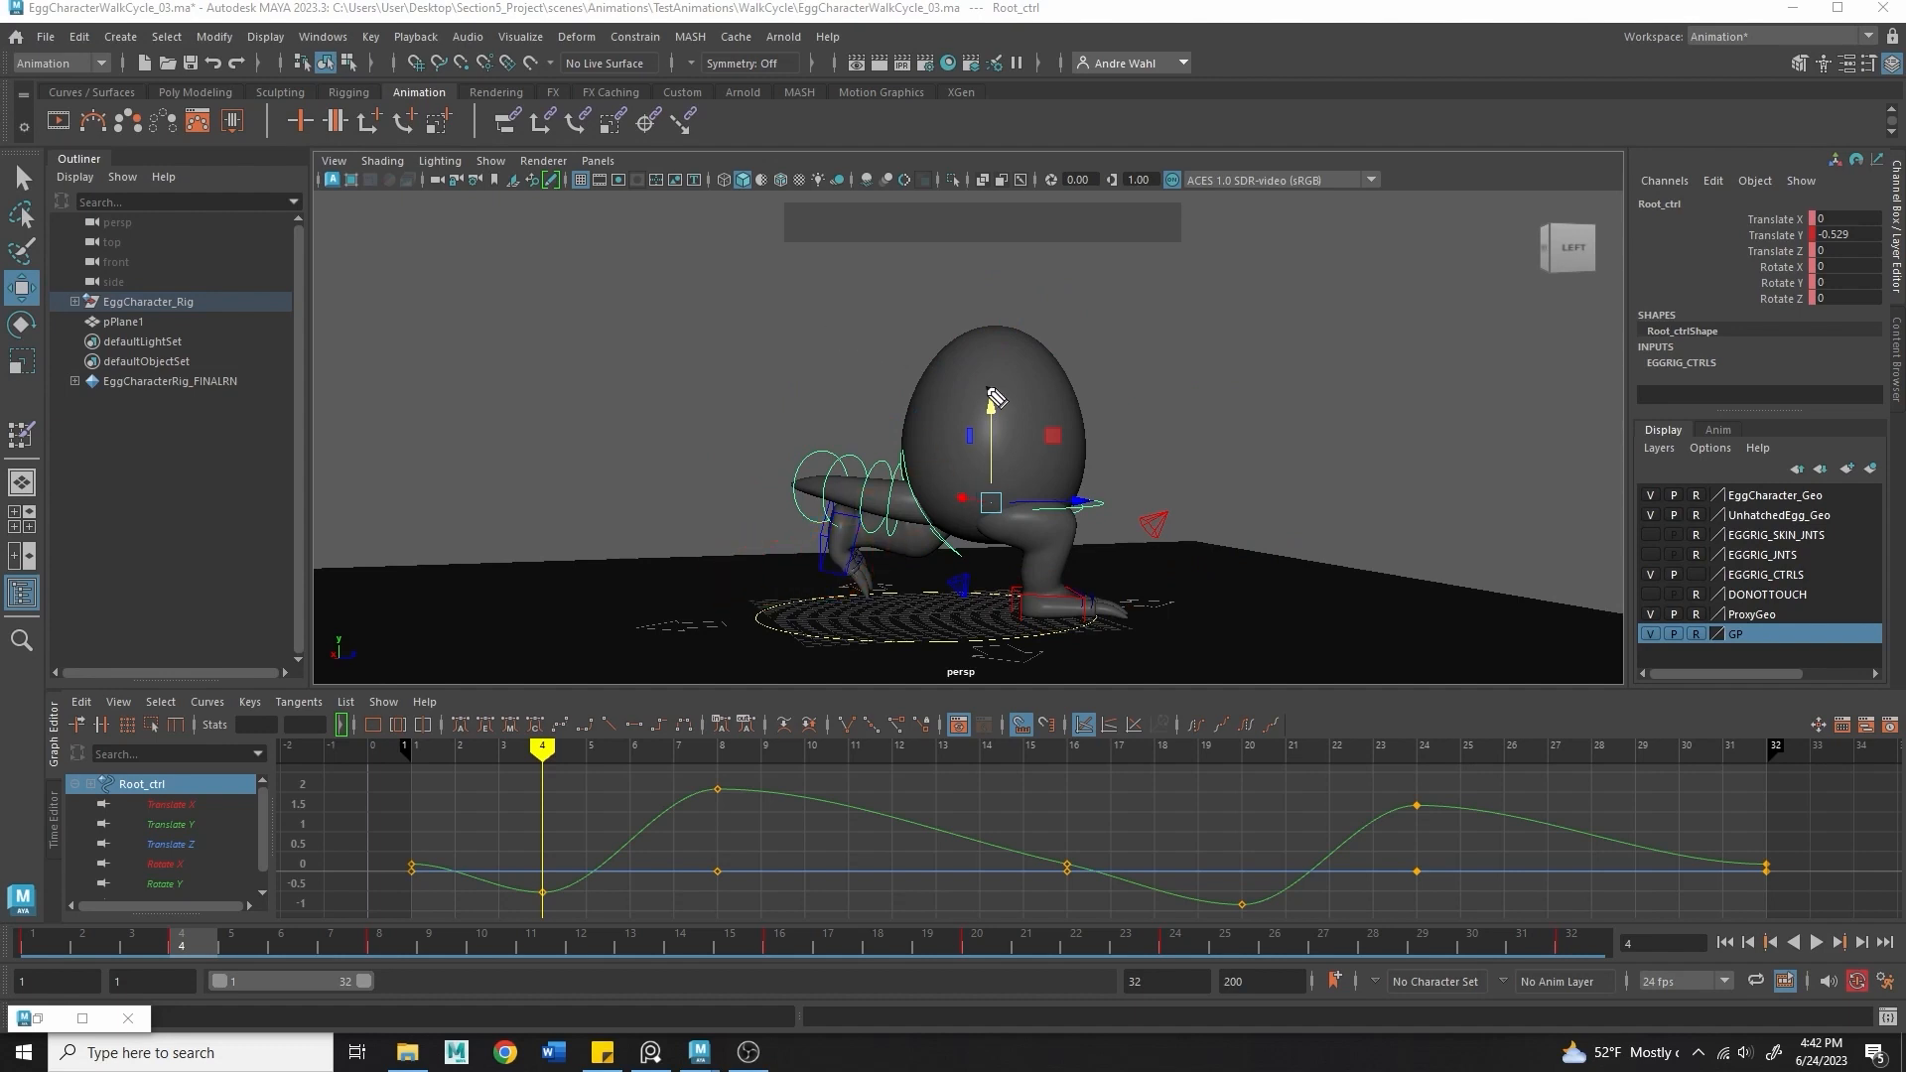
{"action": "left_click_drag", "start_coordinate": [995, 284], "coordinate": [1008, 400]}
{"action": "left_click_drag", "start_coordinate": [955, 507], "coordinate": [800, 425]}
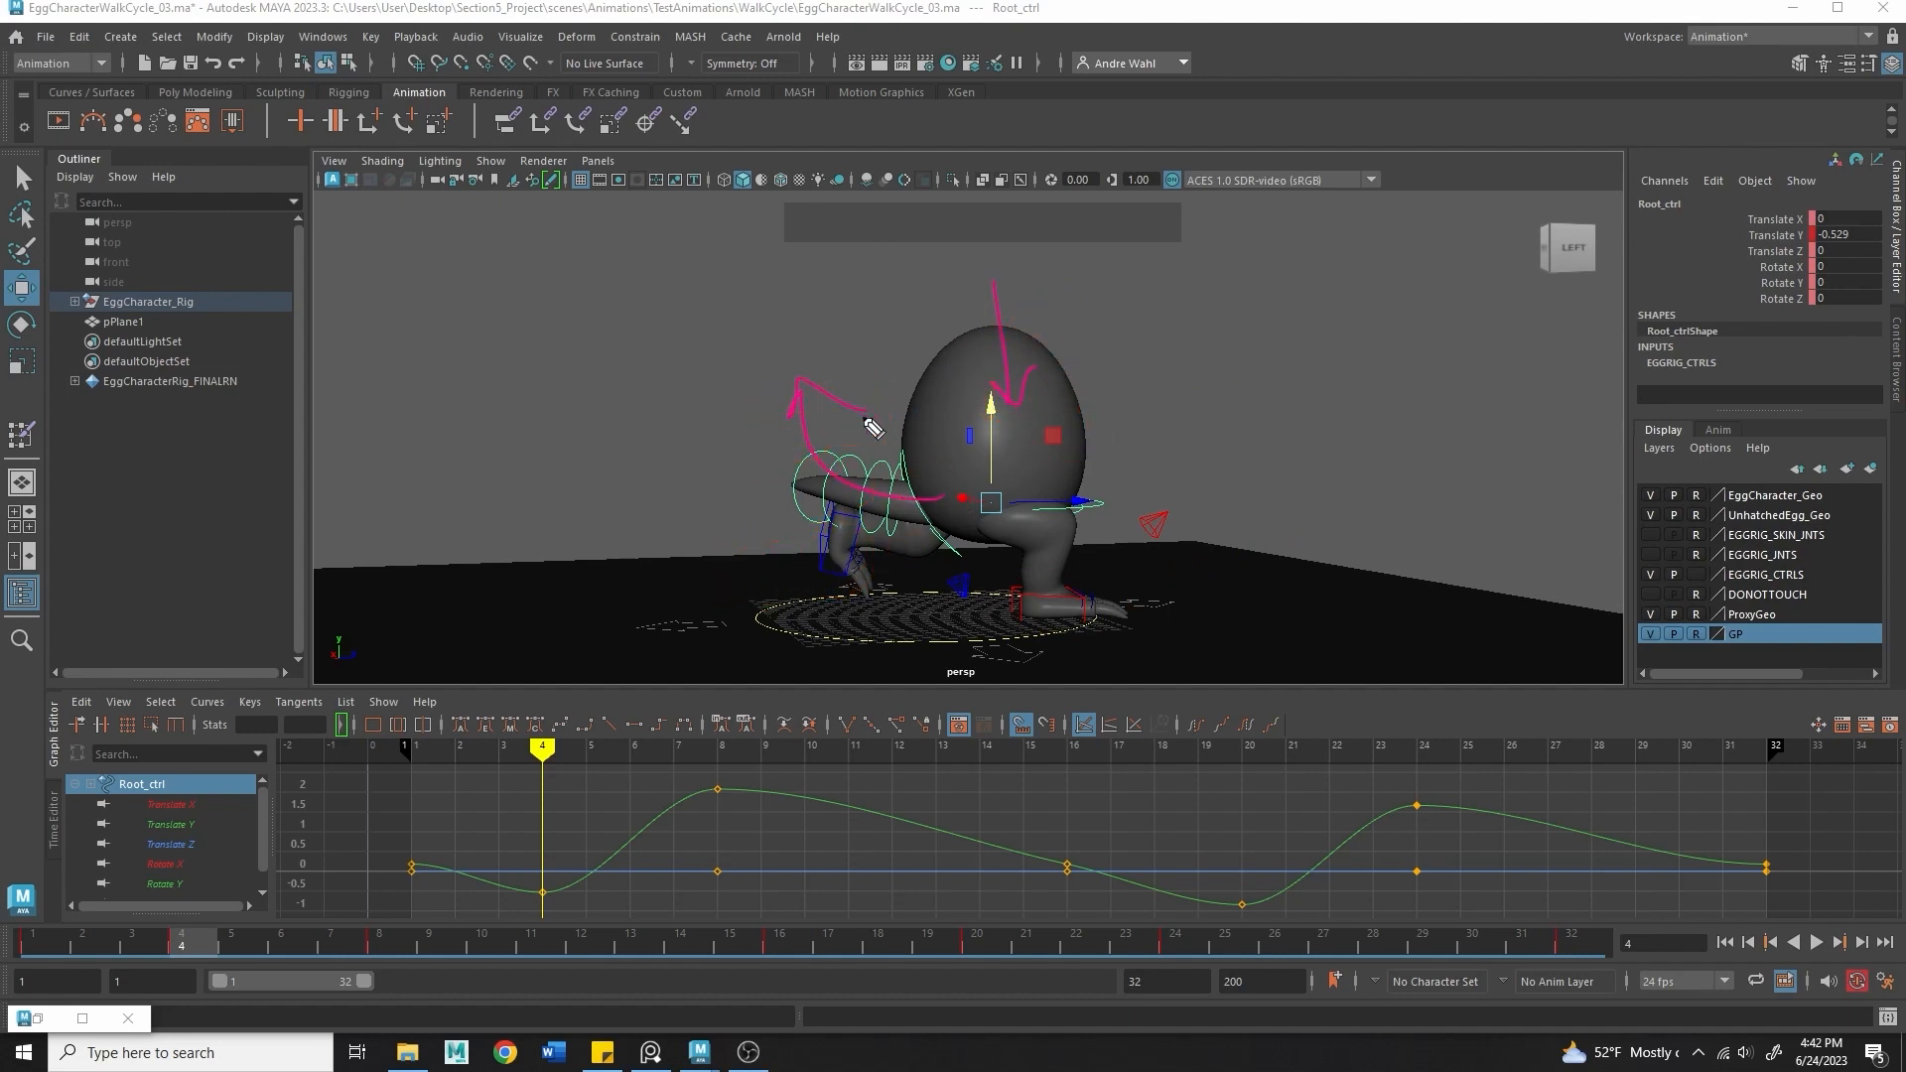
- Save the scene with the down poses as a new version named EggCharacterWalkCycle_04.ma
{"action": "left_click_drag", "start_coordinate": [635, 298], "coordinate": [357, 234], "text": "alt"}
{"action": "left_click", "coordinate": [45, 40]}
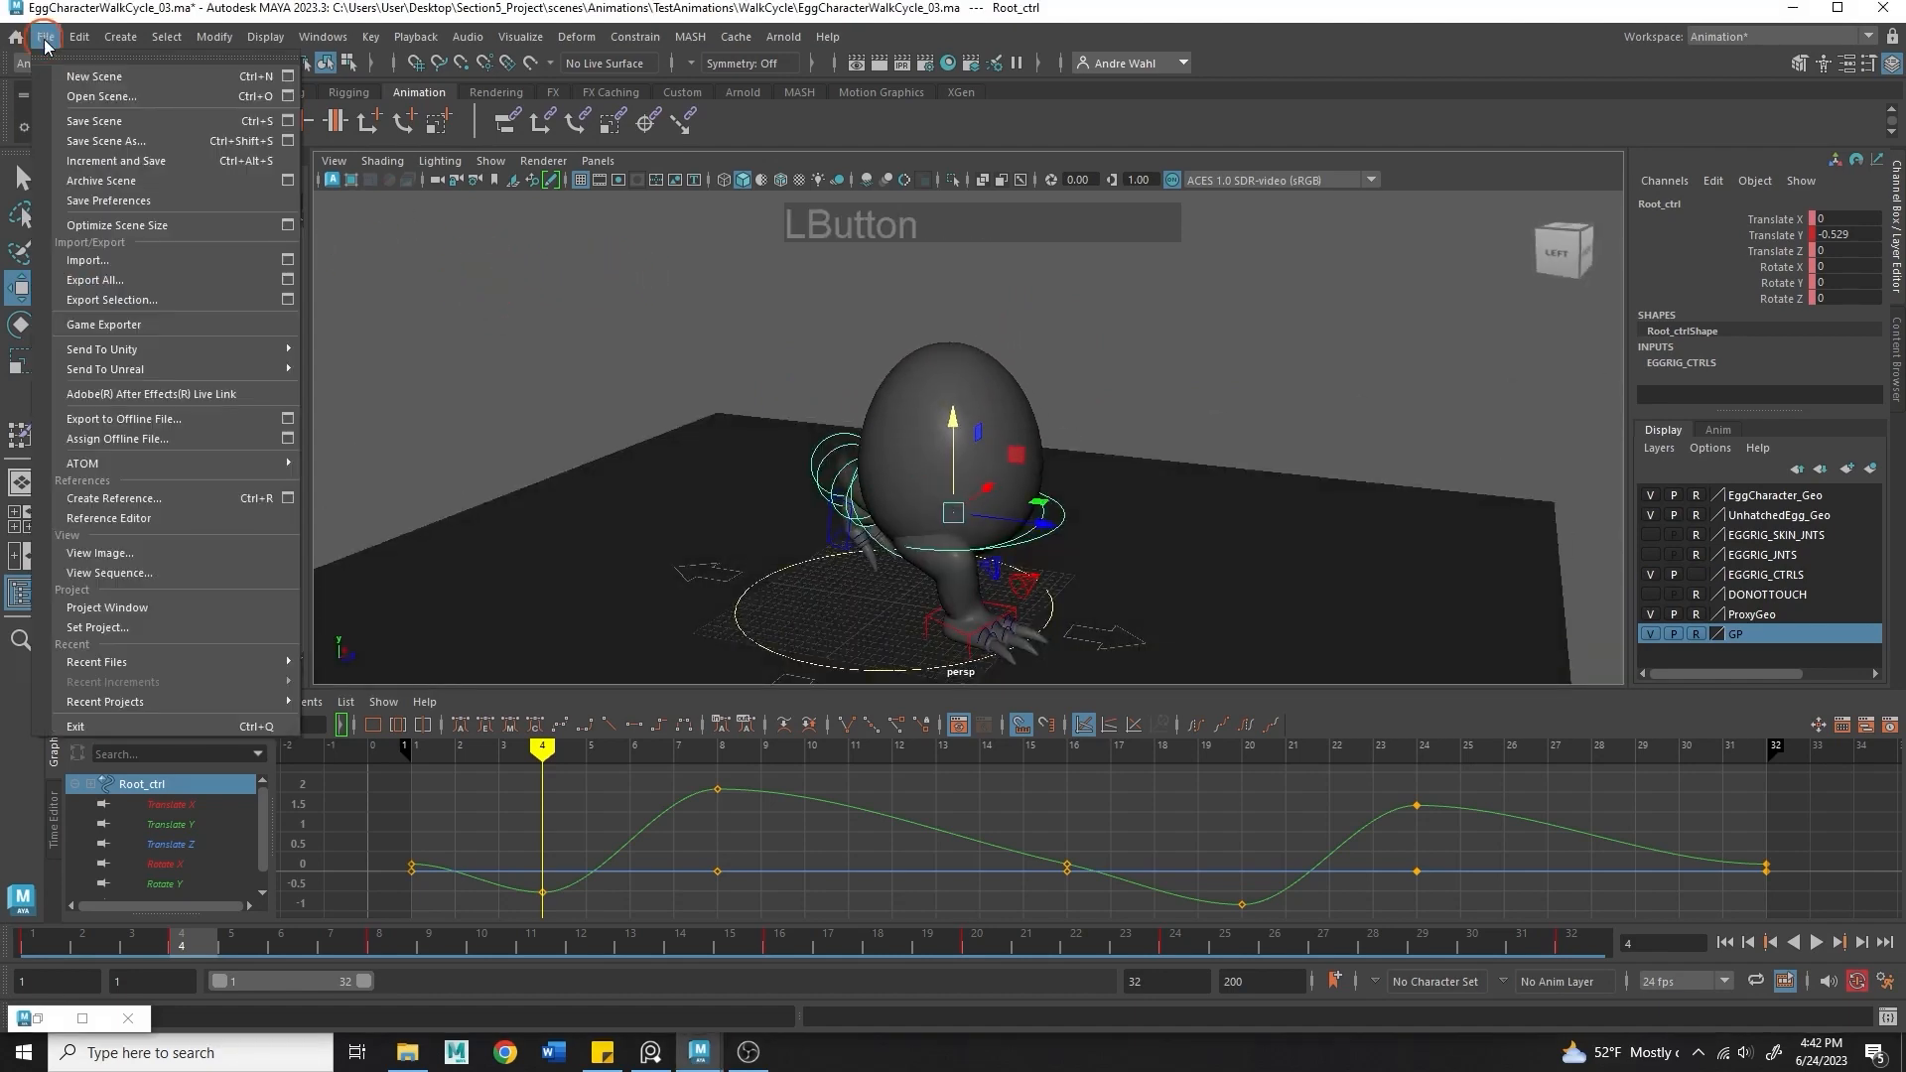
{"action": "left_click", "coordinate": [99, 141]}
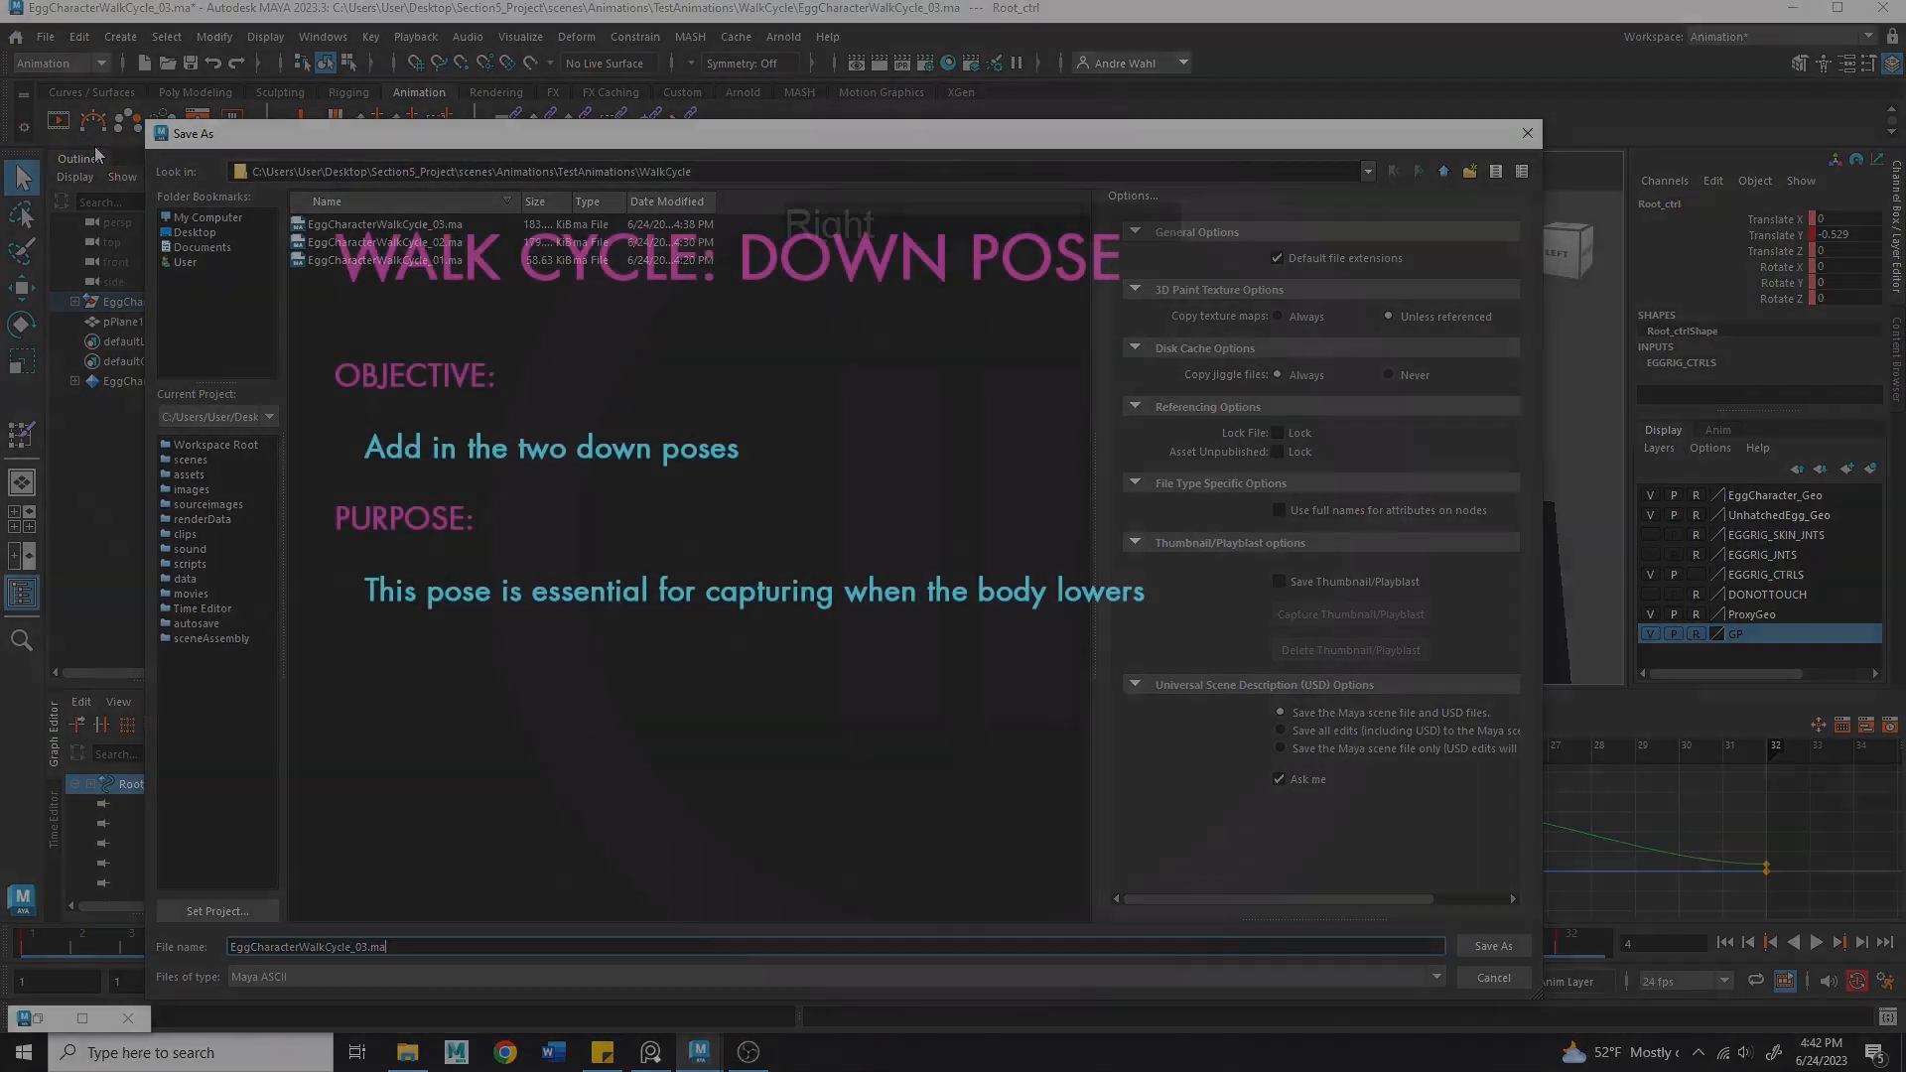
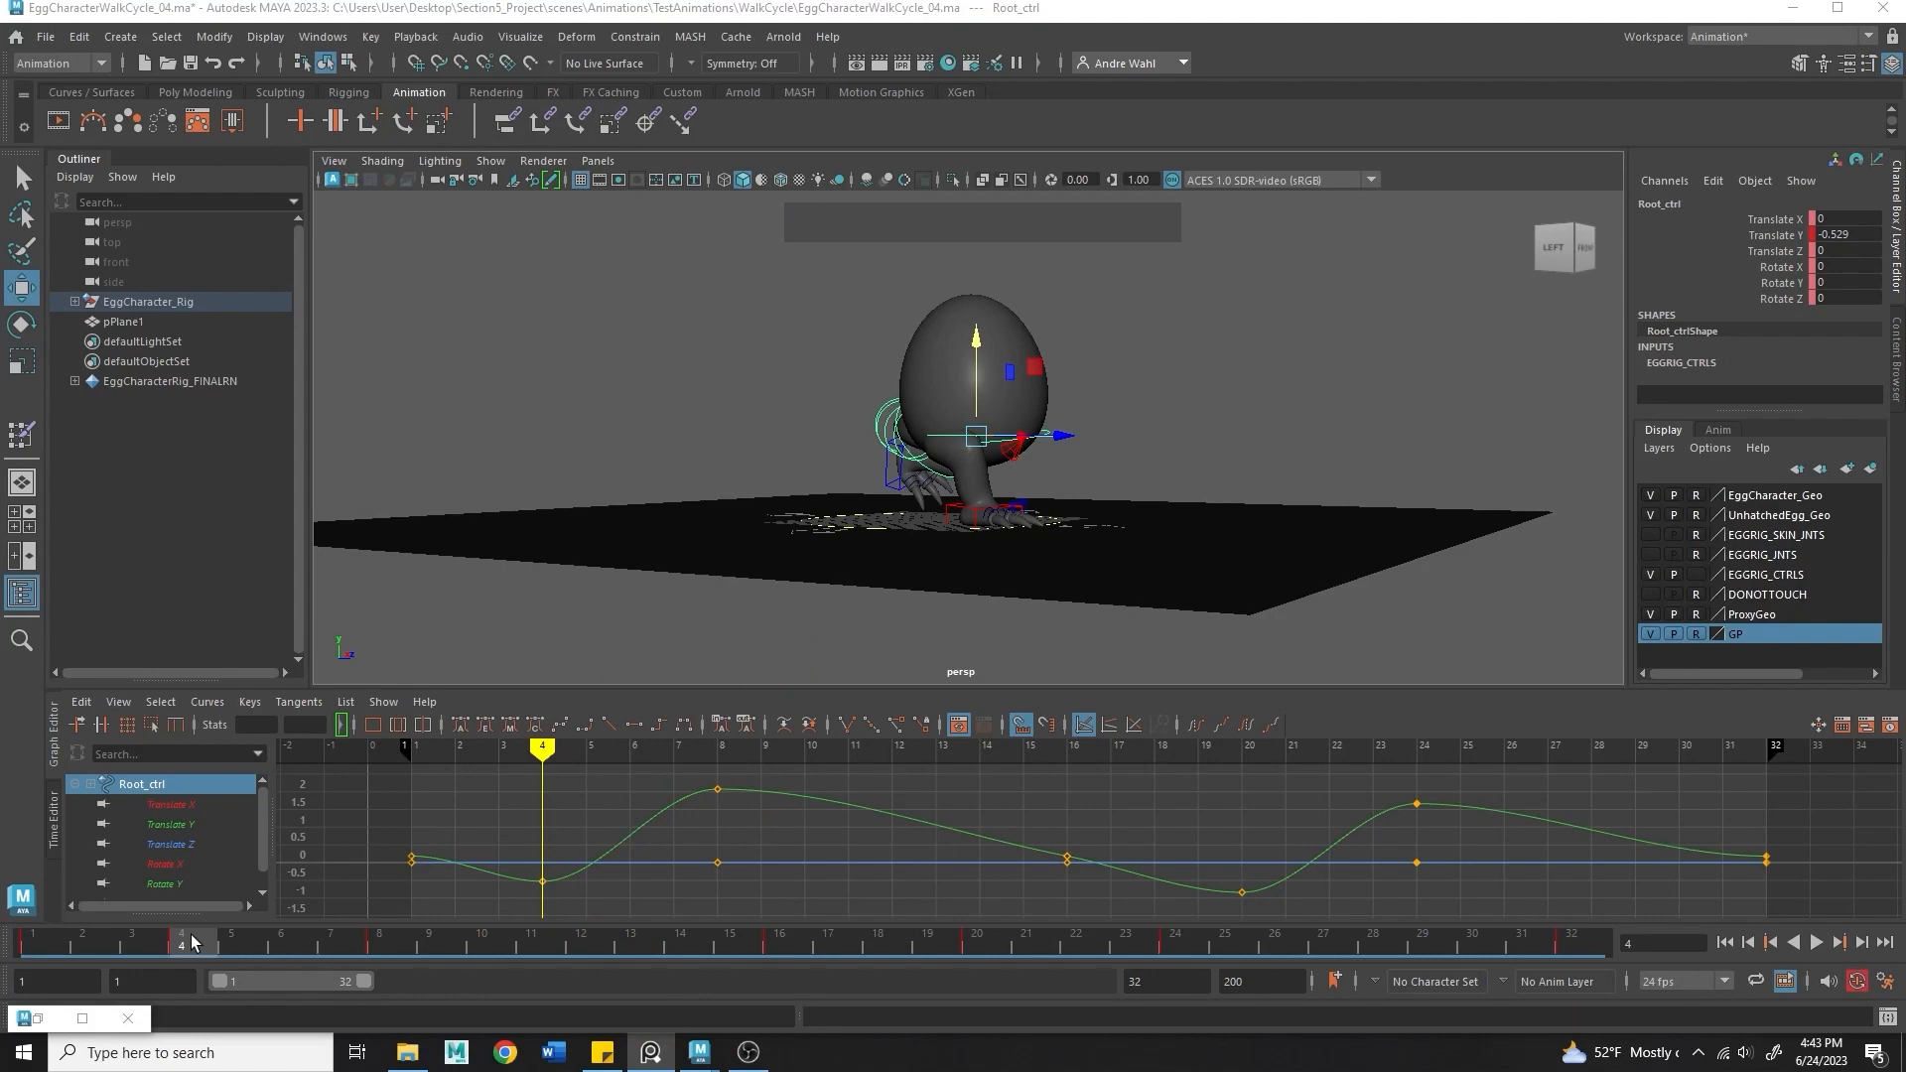
- Go to frame 12 of the walk cycle and frame the character's legs and feet closely from the side
{"action": "left_click_drag", "start_coordinate": [191, 941], "coordinate": [584, 939]}
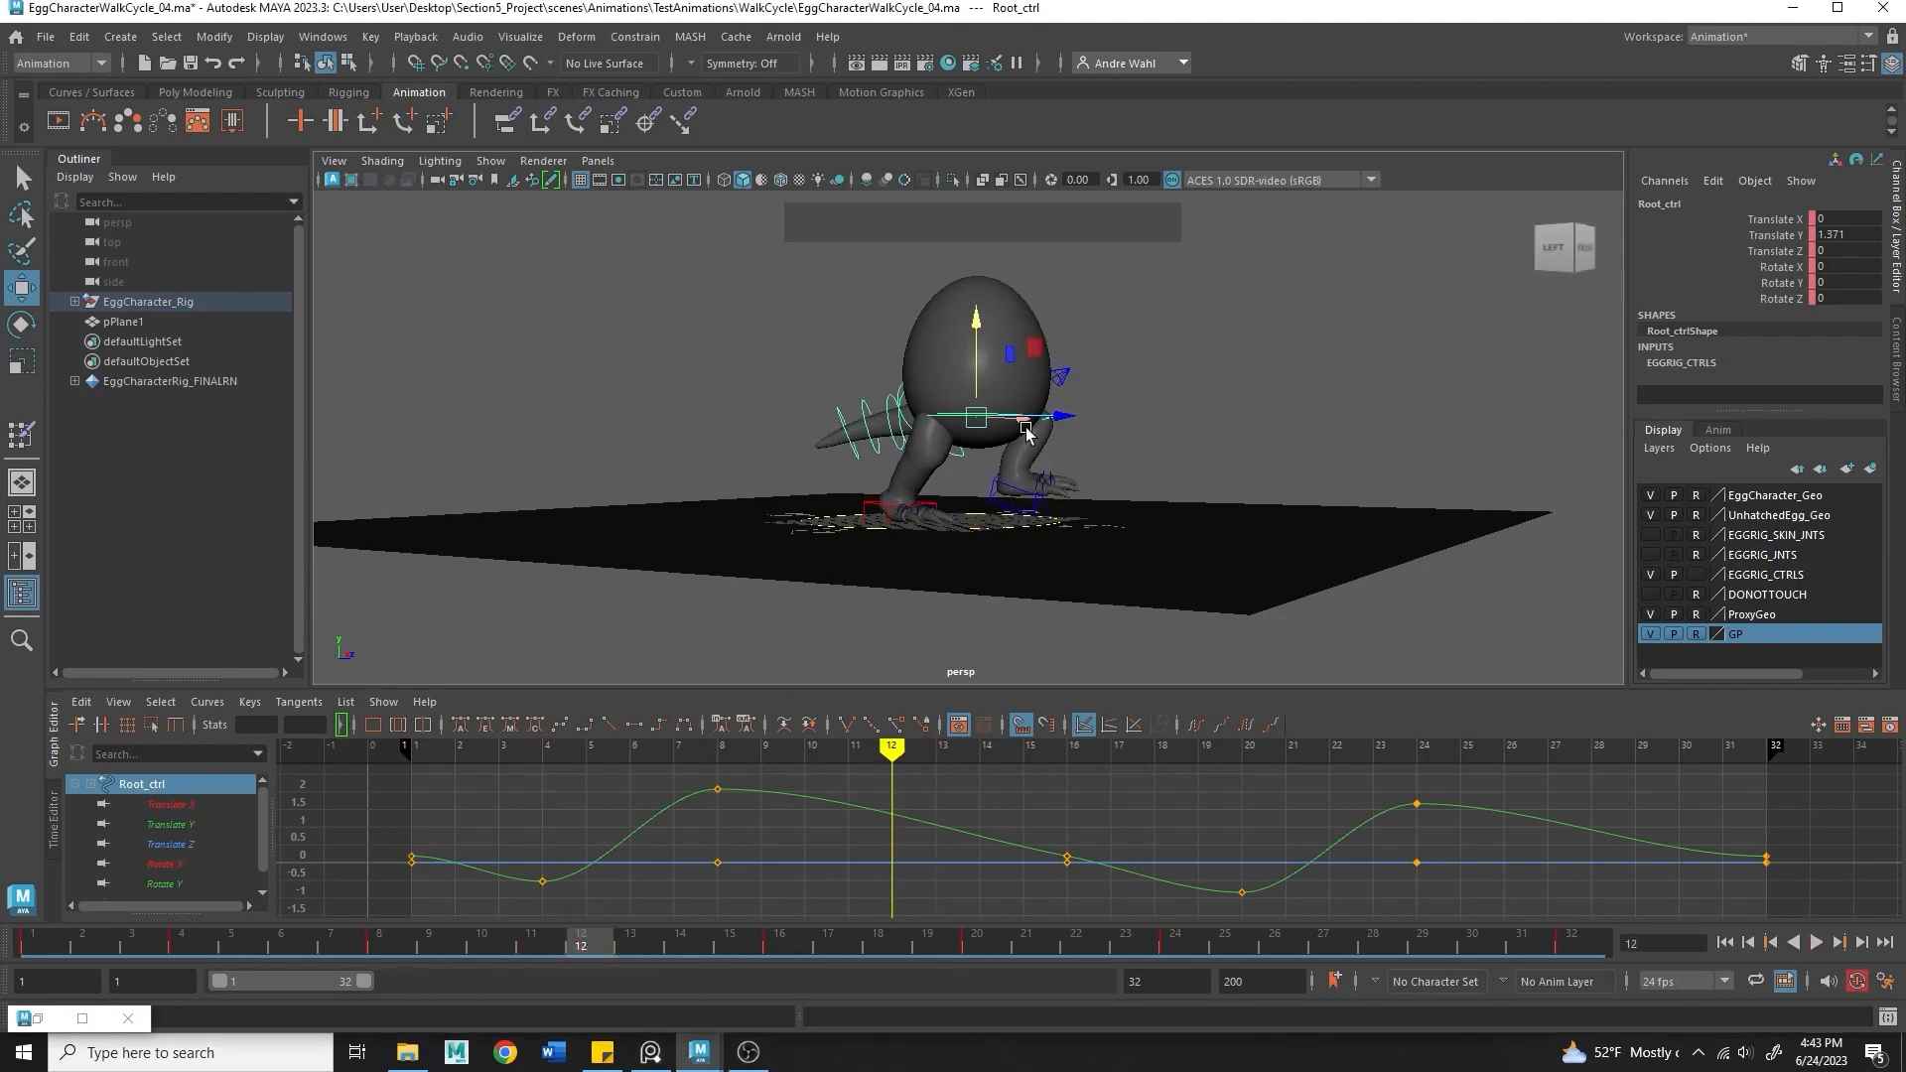
{"action": "left_click_drag", "start_coordinate": [1050, 417], "coordinate": [1110, 425], "text": "alt"}
{"action": "right_click_drag", "start_coordinate": [1109, 424], "coordinate": [1331, 489], "text": "alt"}
{"action": "middle_click_drag", "start_coordinate": [1332, 490], "coordinate": [1058, 400], "text": "alt"}
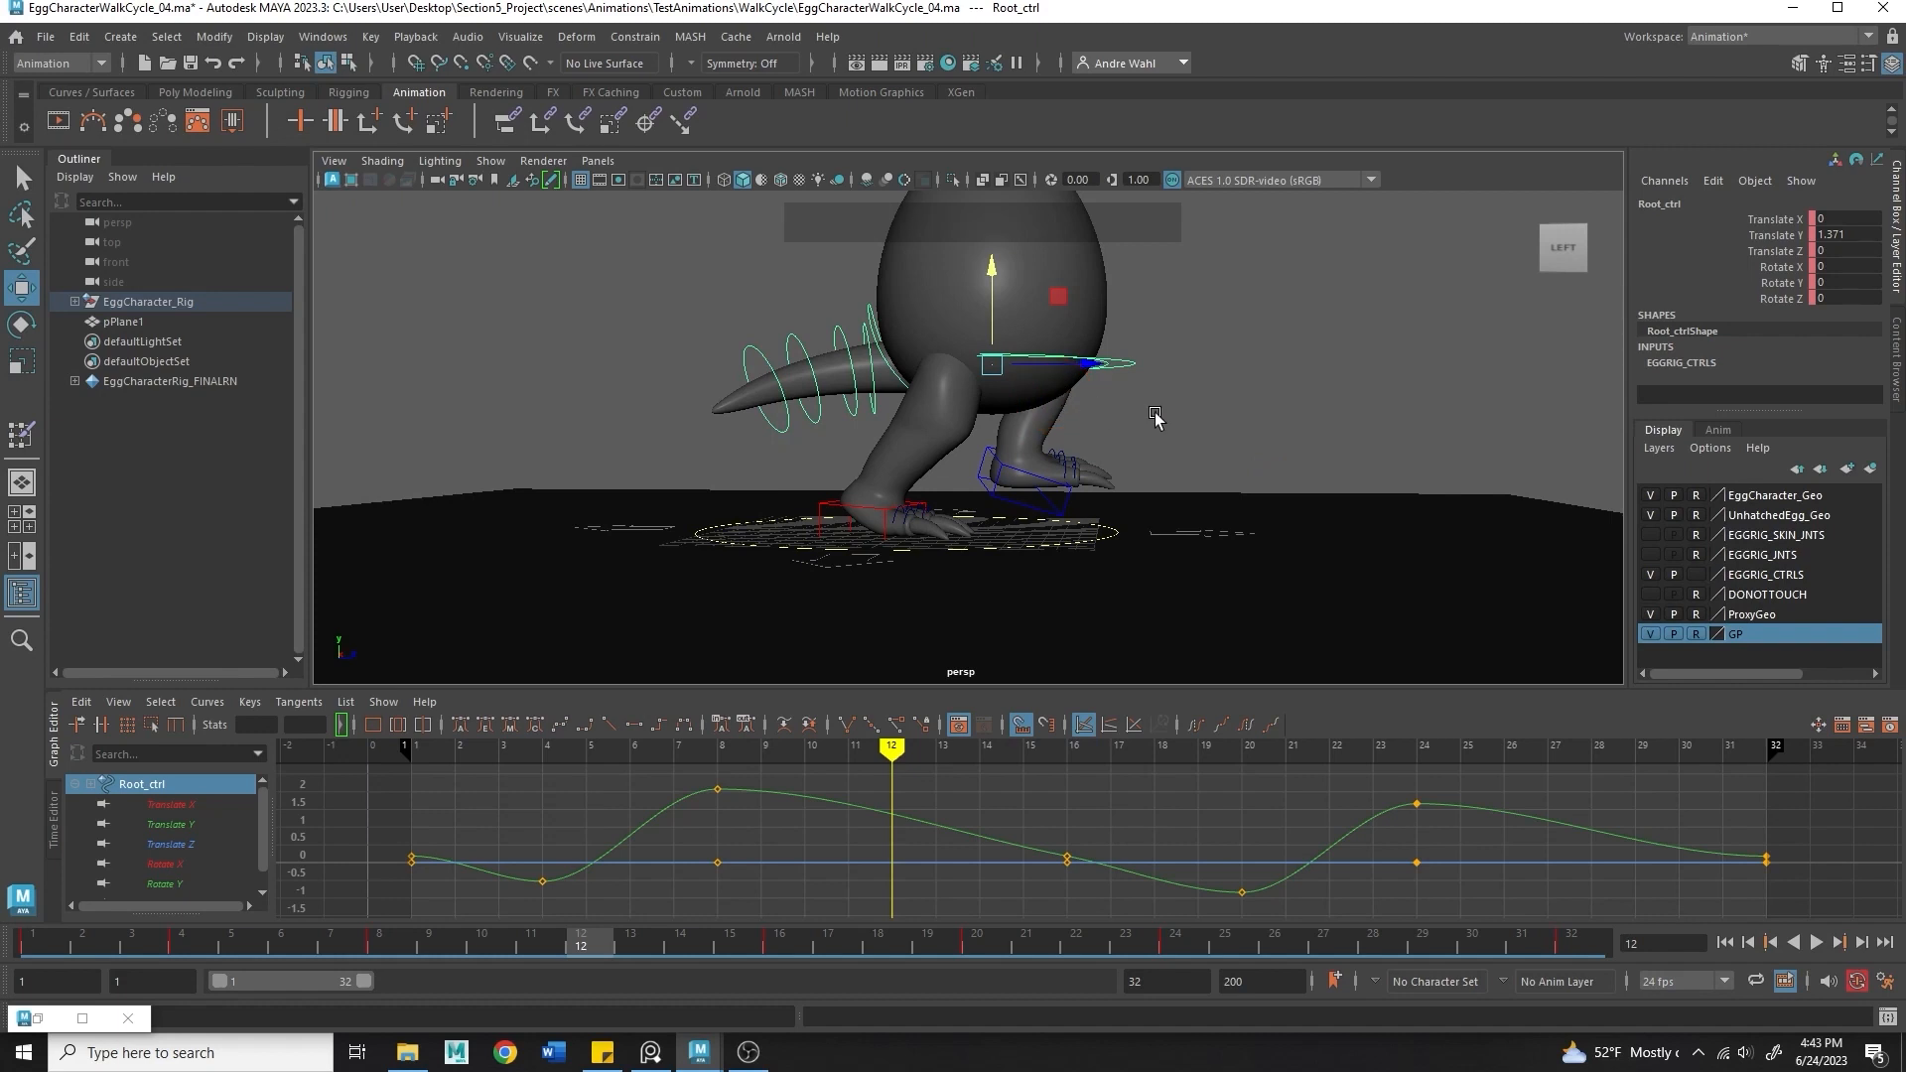
- Select the right foot control and set its Foot Roll to -5 at frame 12
{"action": "middle_click_drag", "start_coordinate": [877, 449], "coordinate": [1053, 377], "text": "alt"}
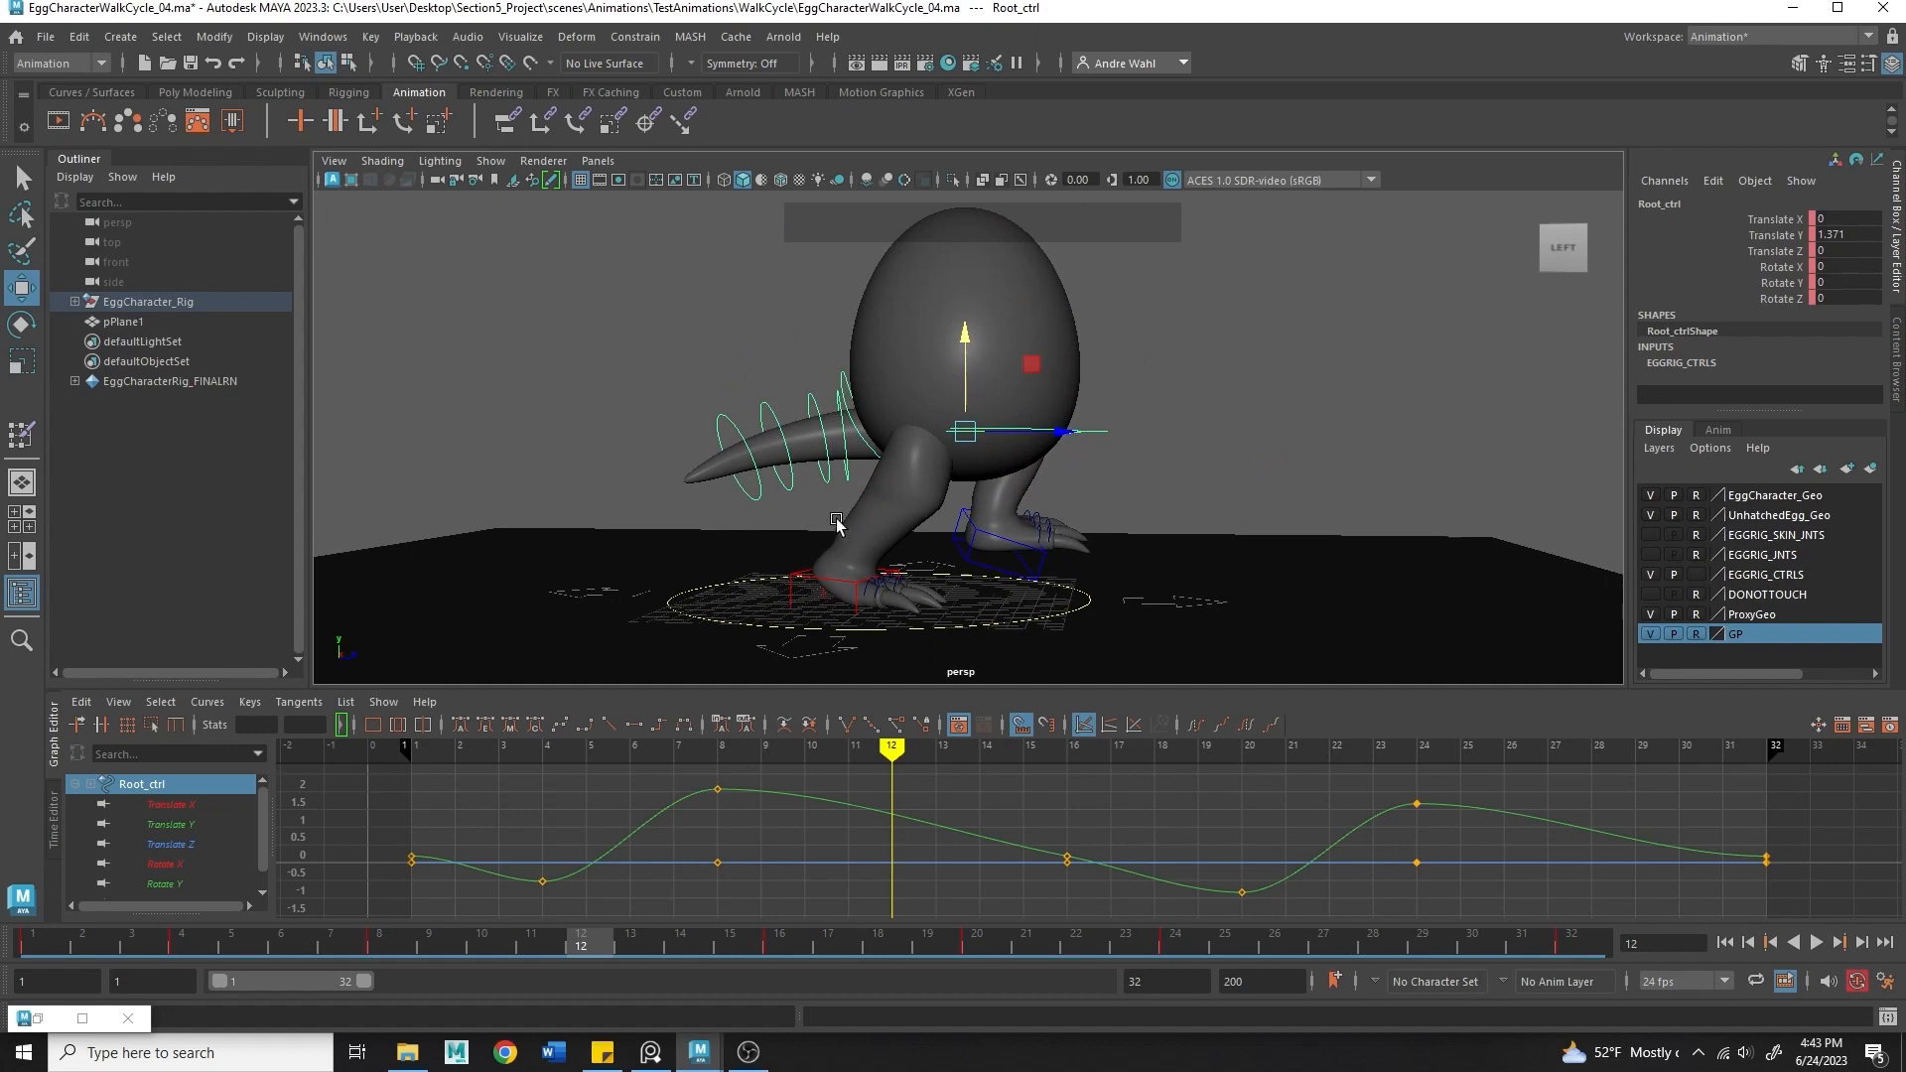
{"action": "left_click", "coordinate": [822, 573]}
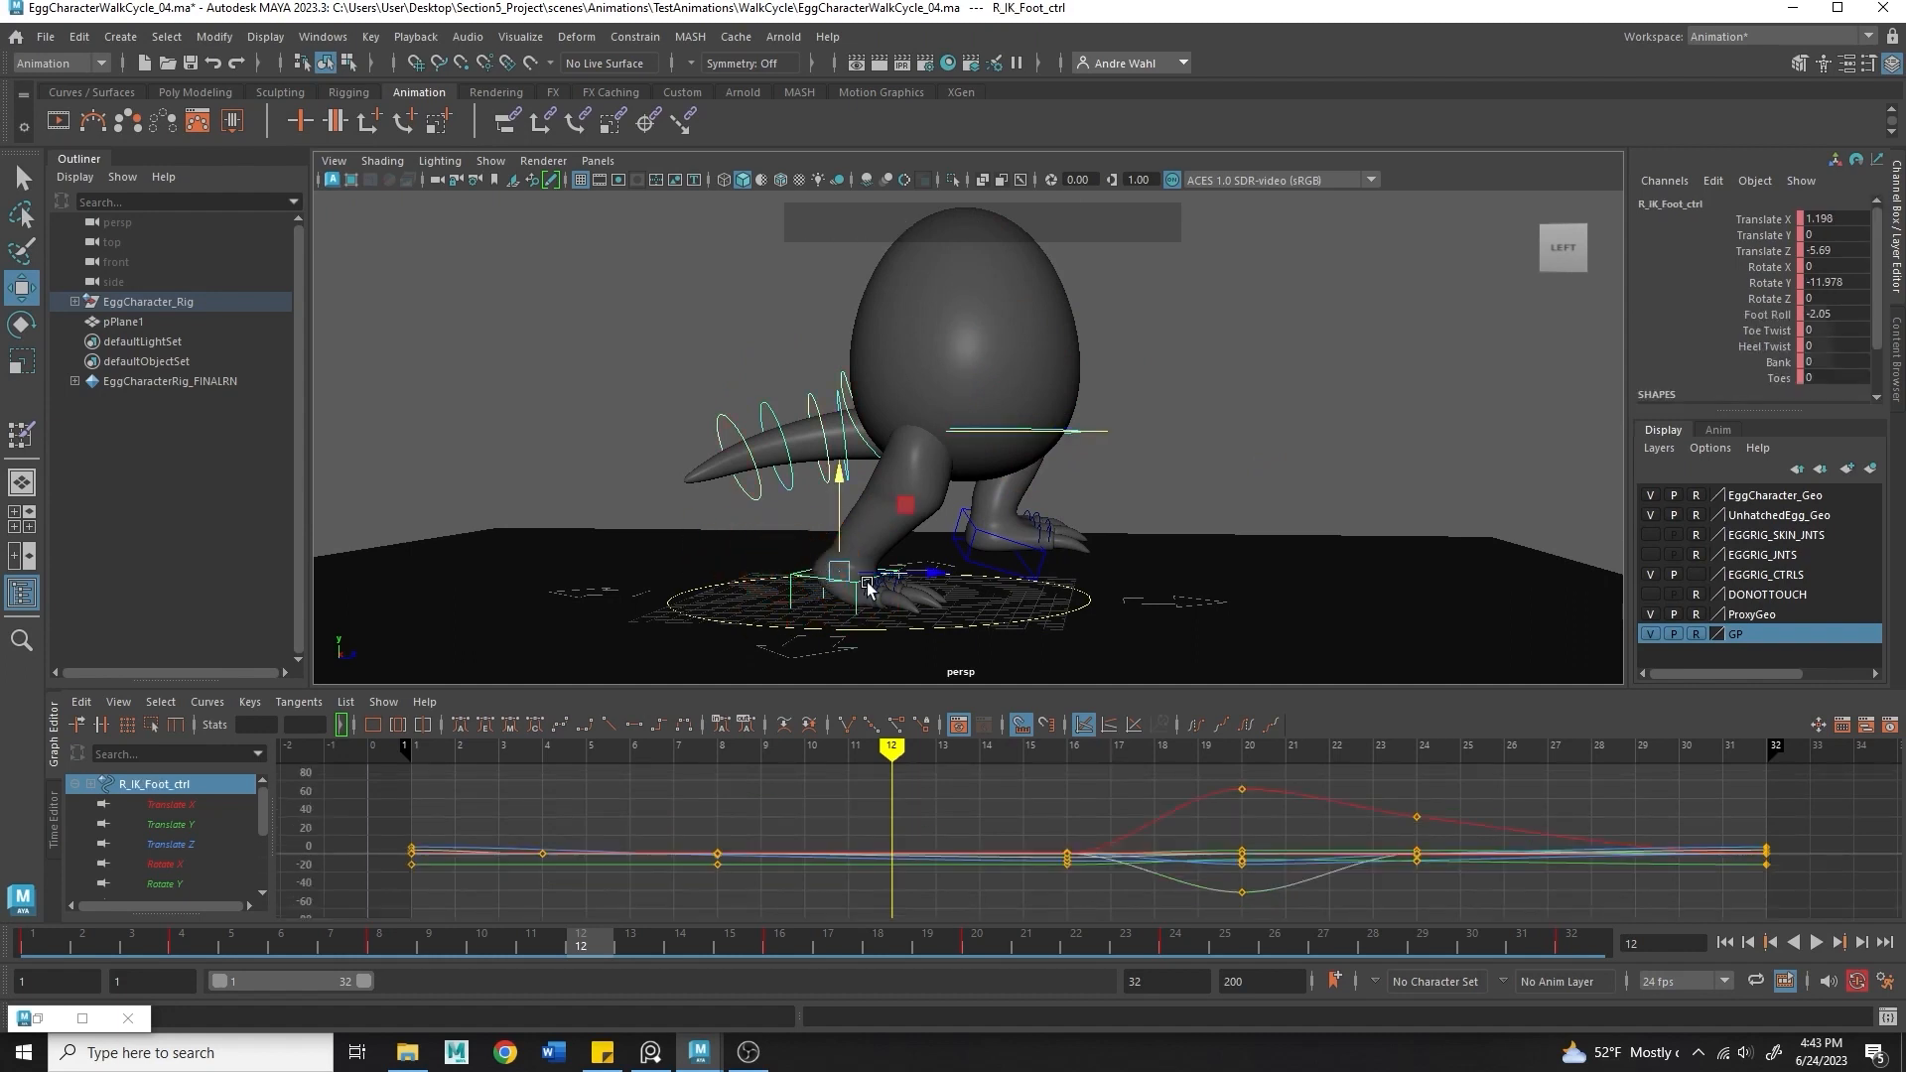
{"action": "left_click", "coordinate": [1777, 315]}
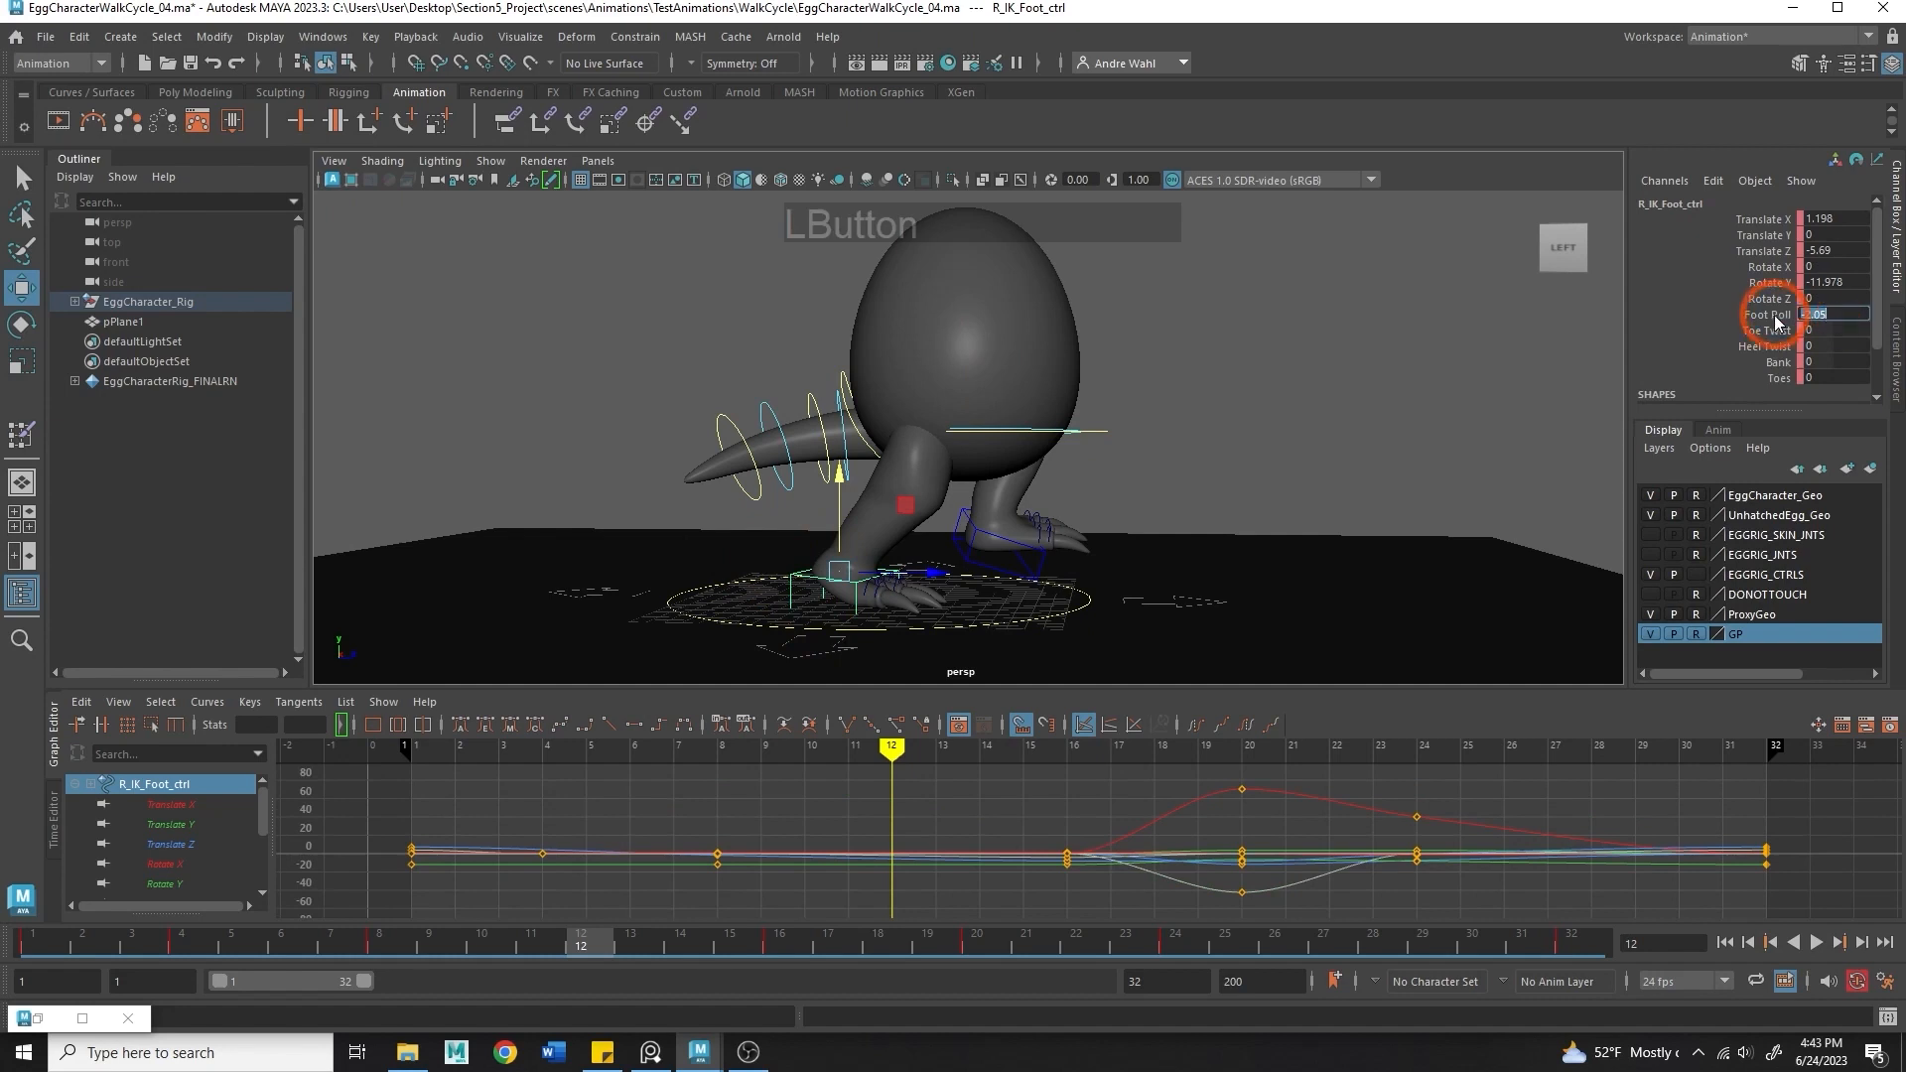
{"action": "type", "text": "-5"}
{"action": "key", "text": "Return"}
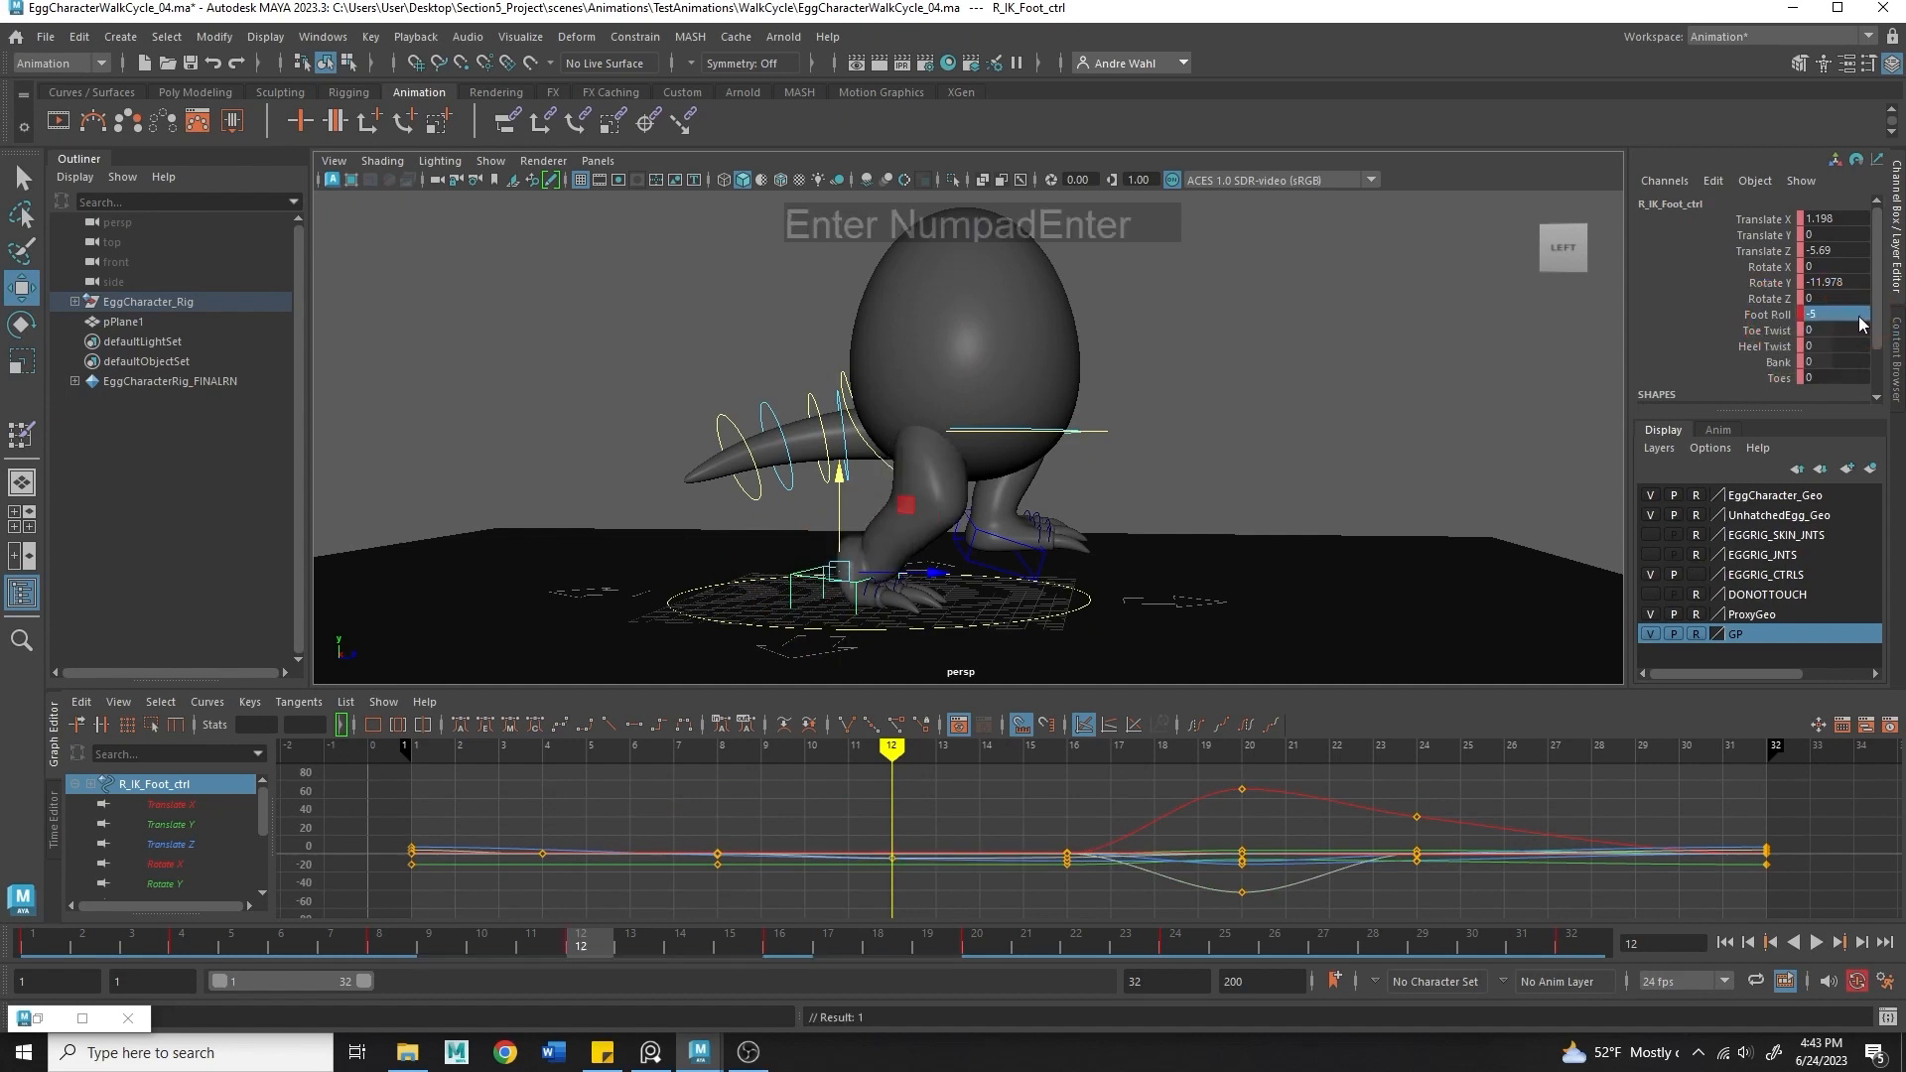
- Raise Root_ctrl to a Translate Y of about 2 at frame 12
{"action": "left_click", "coordinate": [1091, 435]}
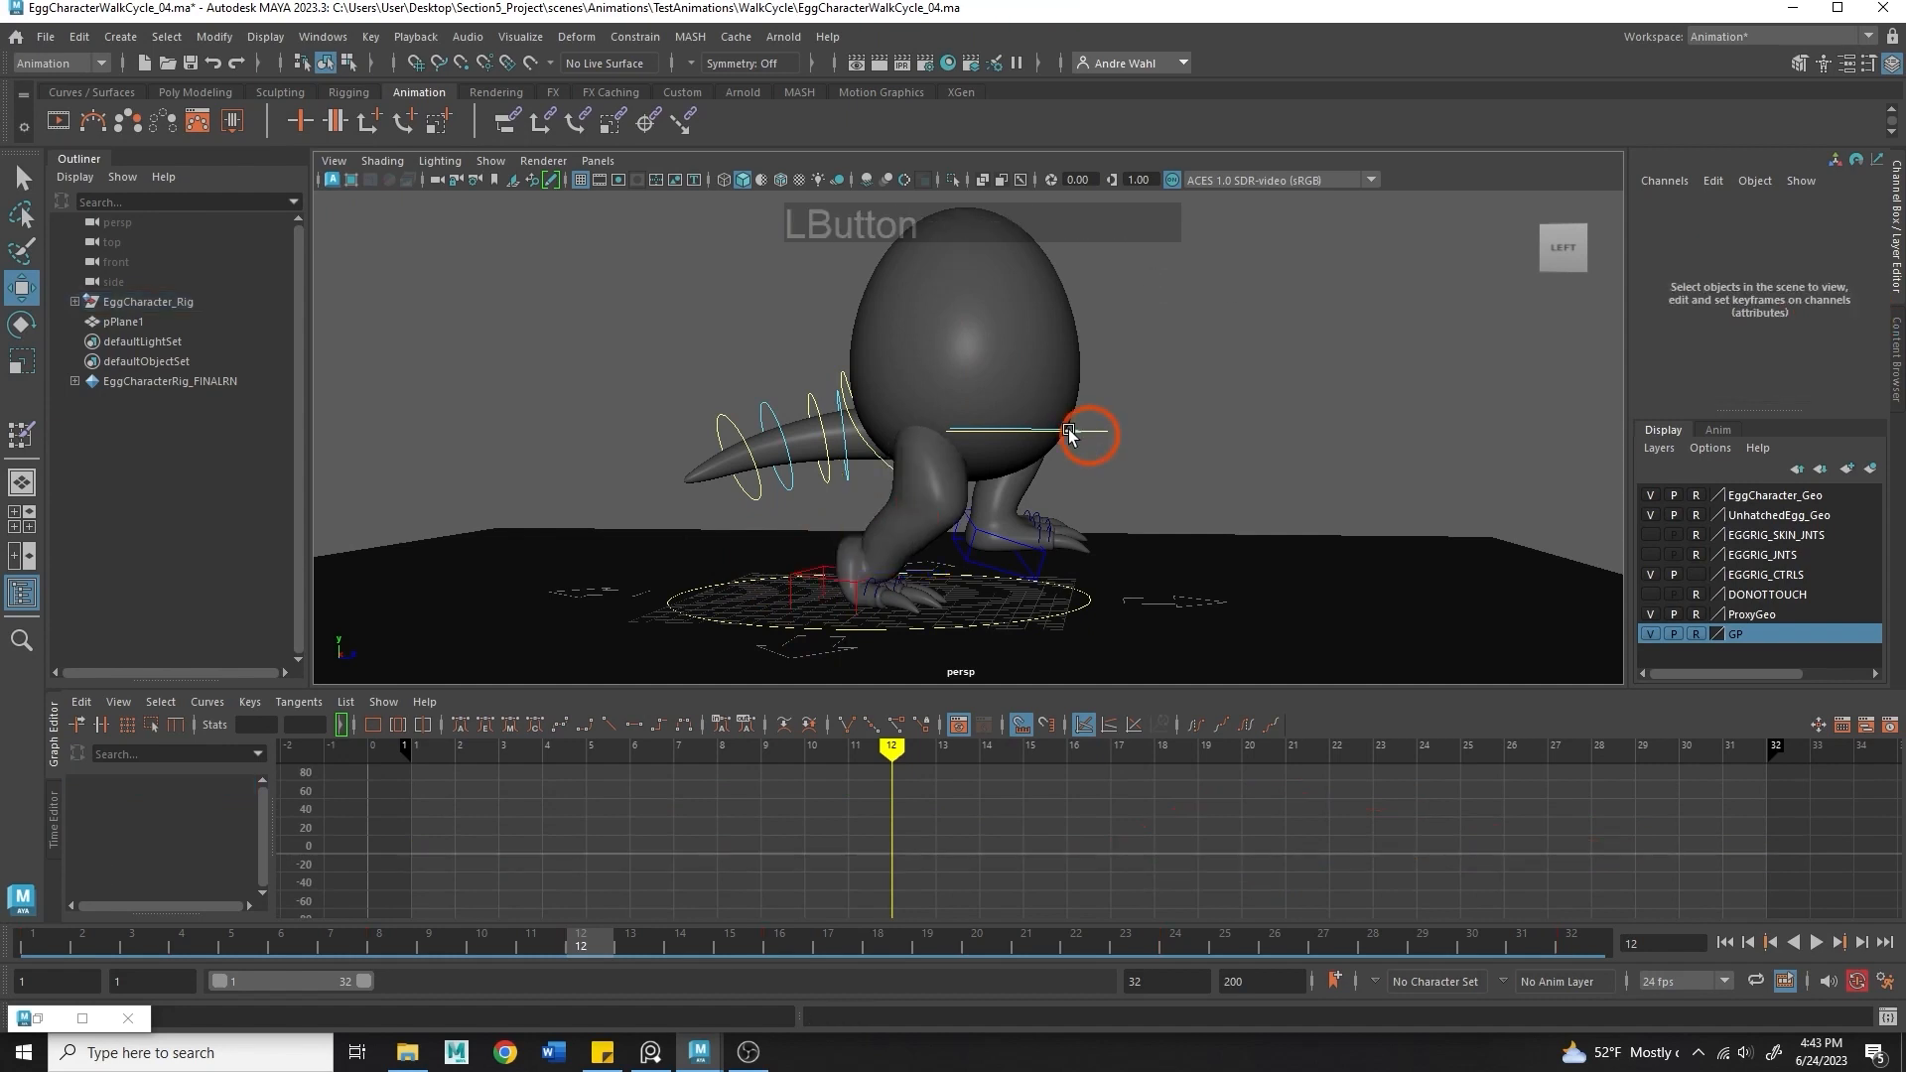
{"action": "left_click", "coordinate": [1053, 431]}
{"action": "left_click_drag", "start_coordinate": [962, 376], "coordinate": [1076, 404]}
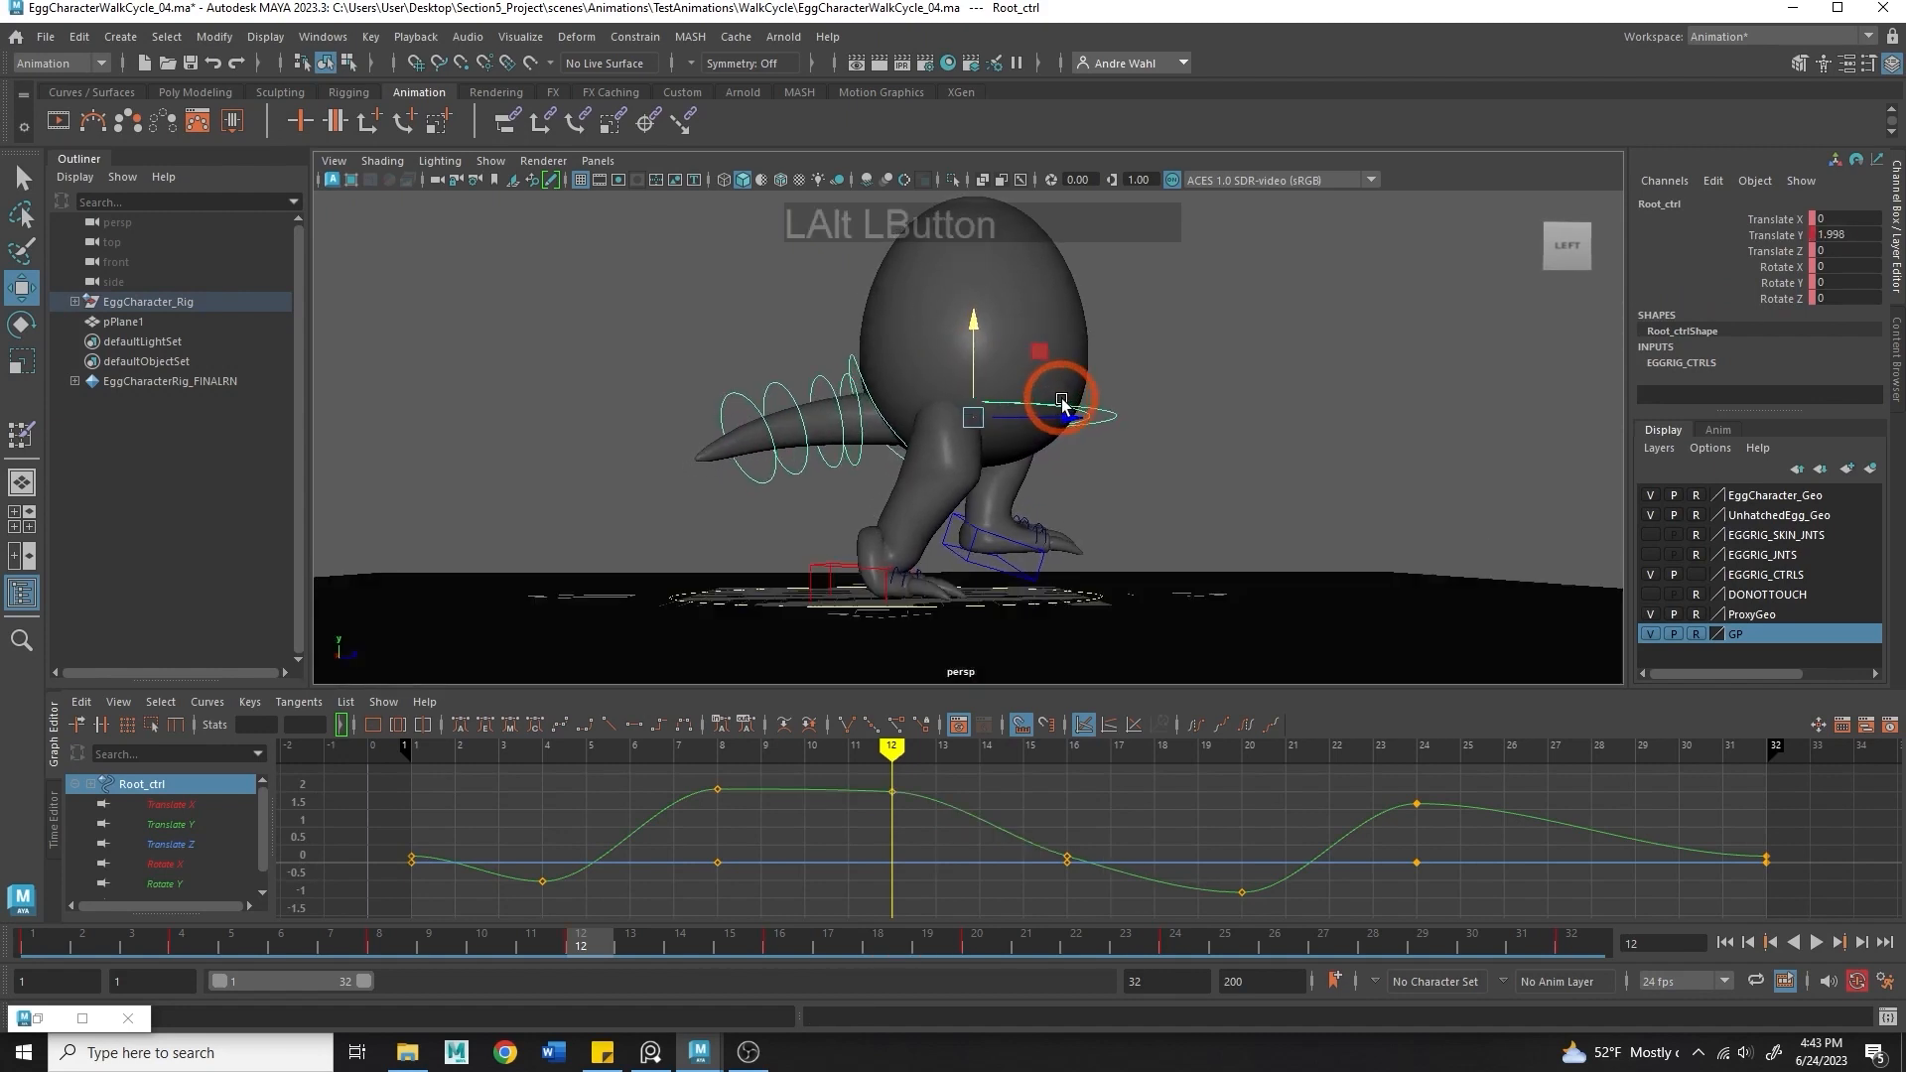
- Set the right foot control's Foot Roll to -4 at frame 12
{"action": "middle_click_drag", "start_coordinate": [1076, 404], "coordinate": [970, 396], "text": "alt"}
{"action": "right_click_drag", "start_coordinate": [969, 396], "coordinate": [1007, 496], "text": "alt"}
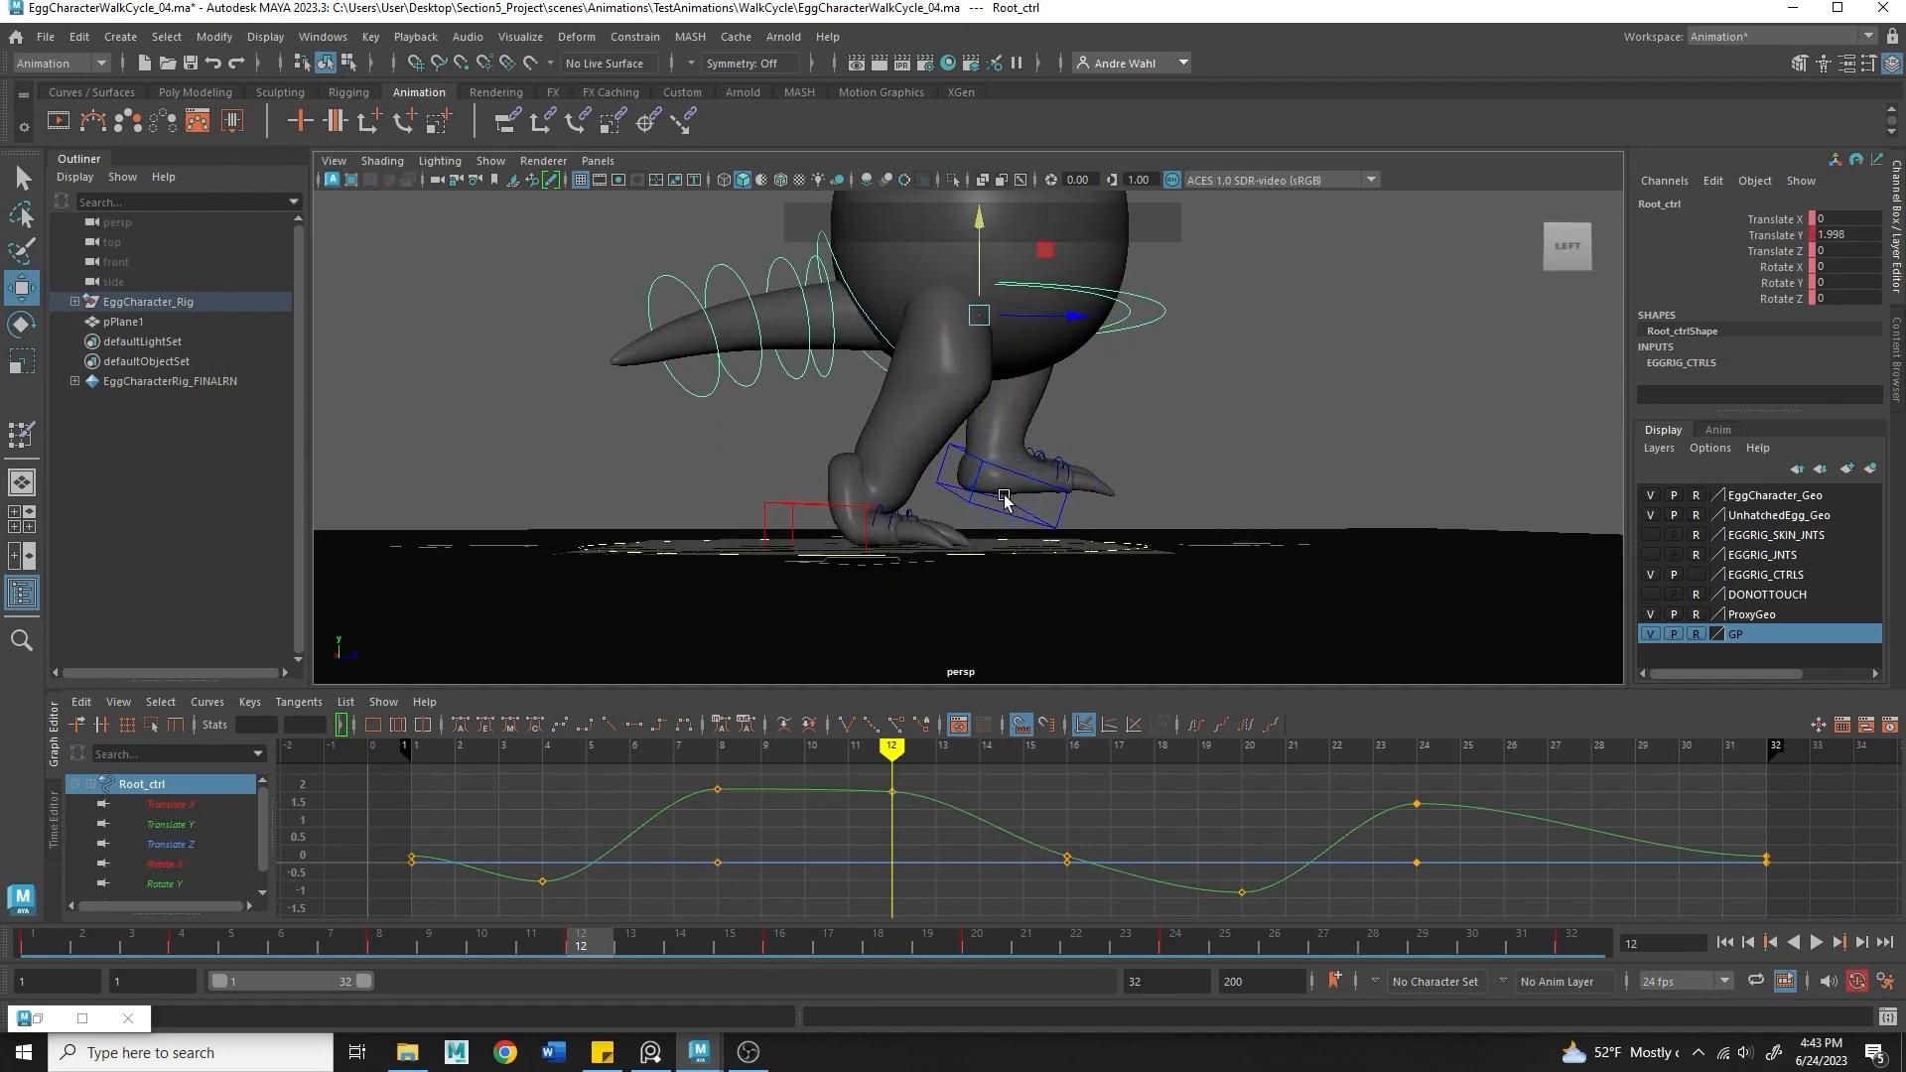
{"action": "left_click", "coordinate": [807, 497]}
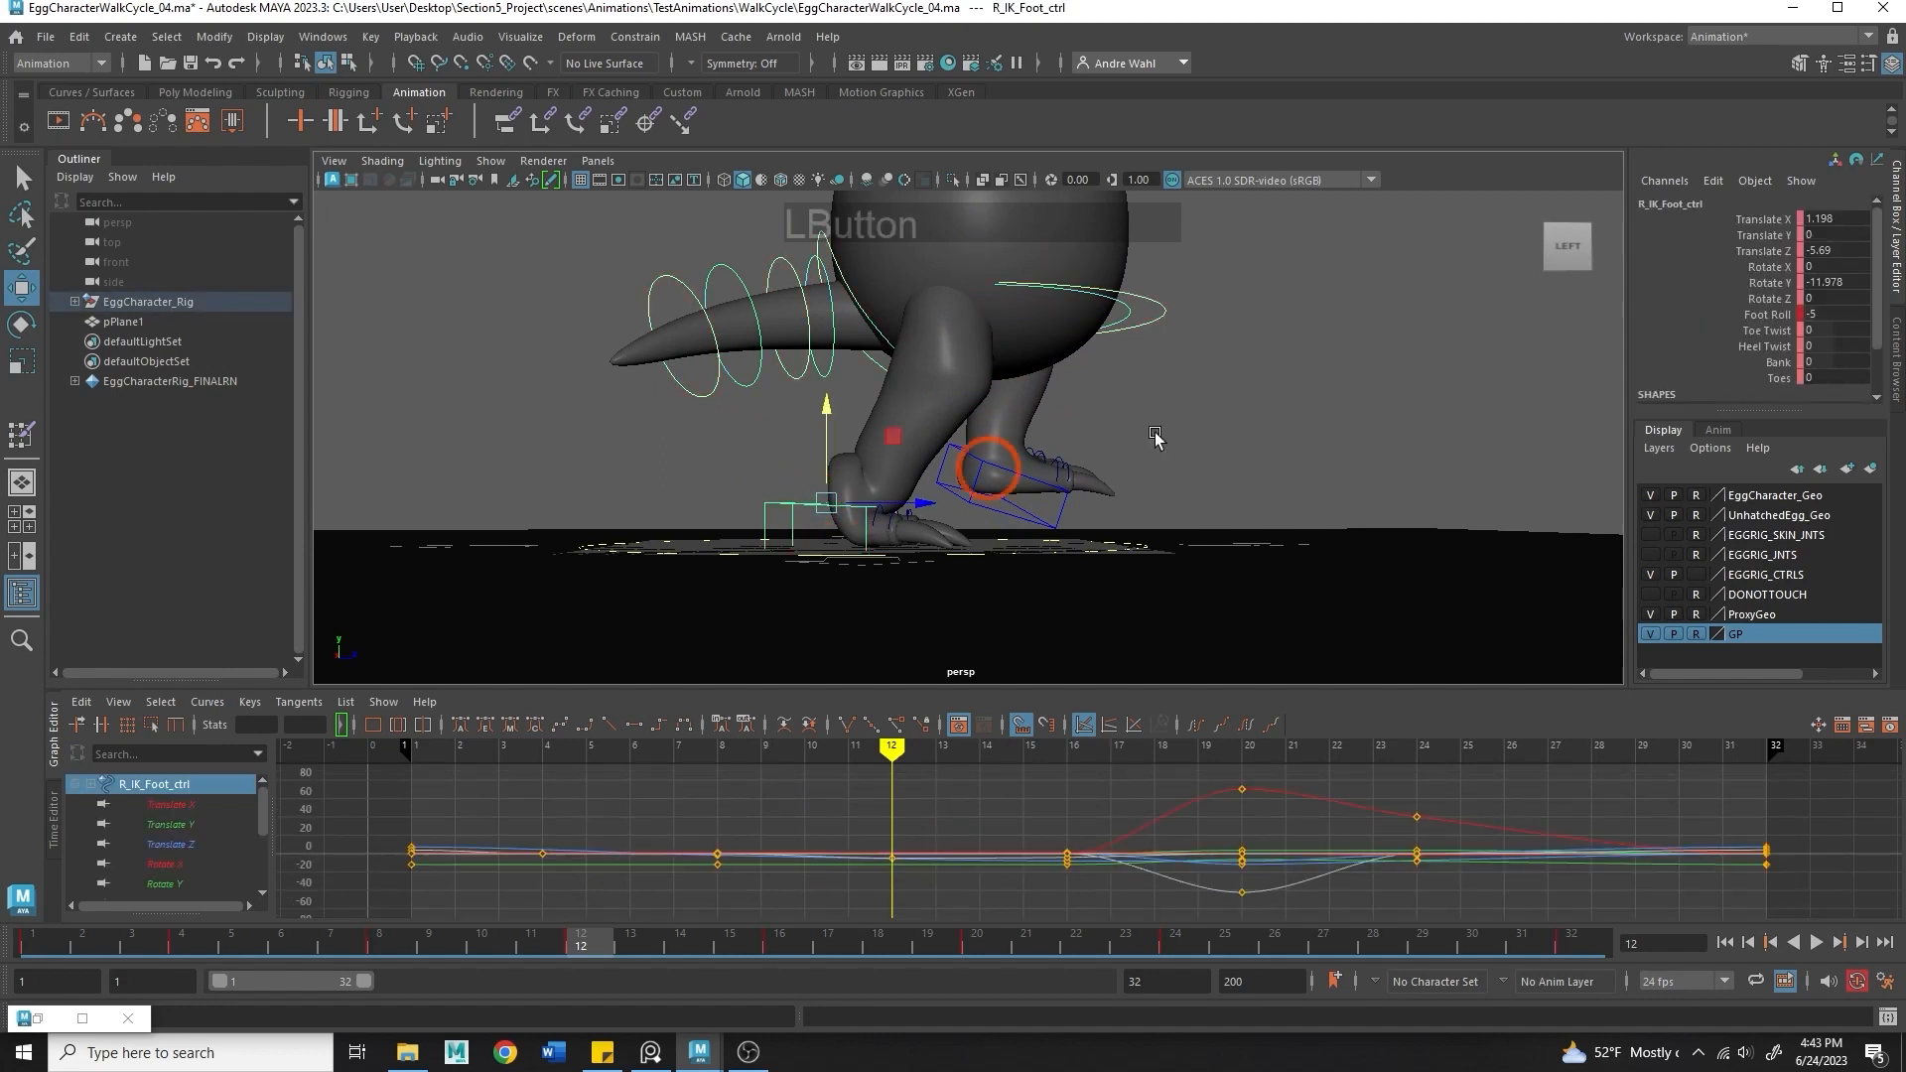
{"action": "left_click", "coordinate": [1866, 315]}
{"action": "left_click", "coordinate": [1680, 327]}
{"action": "left_click", "coordinate": [1774, 318]}
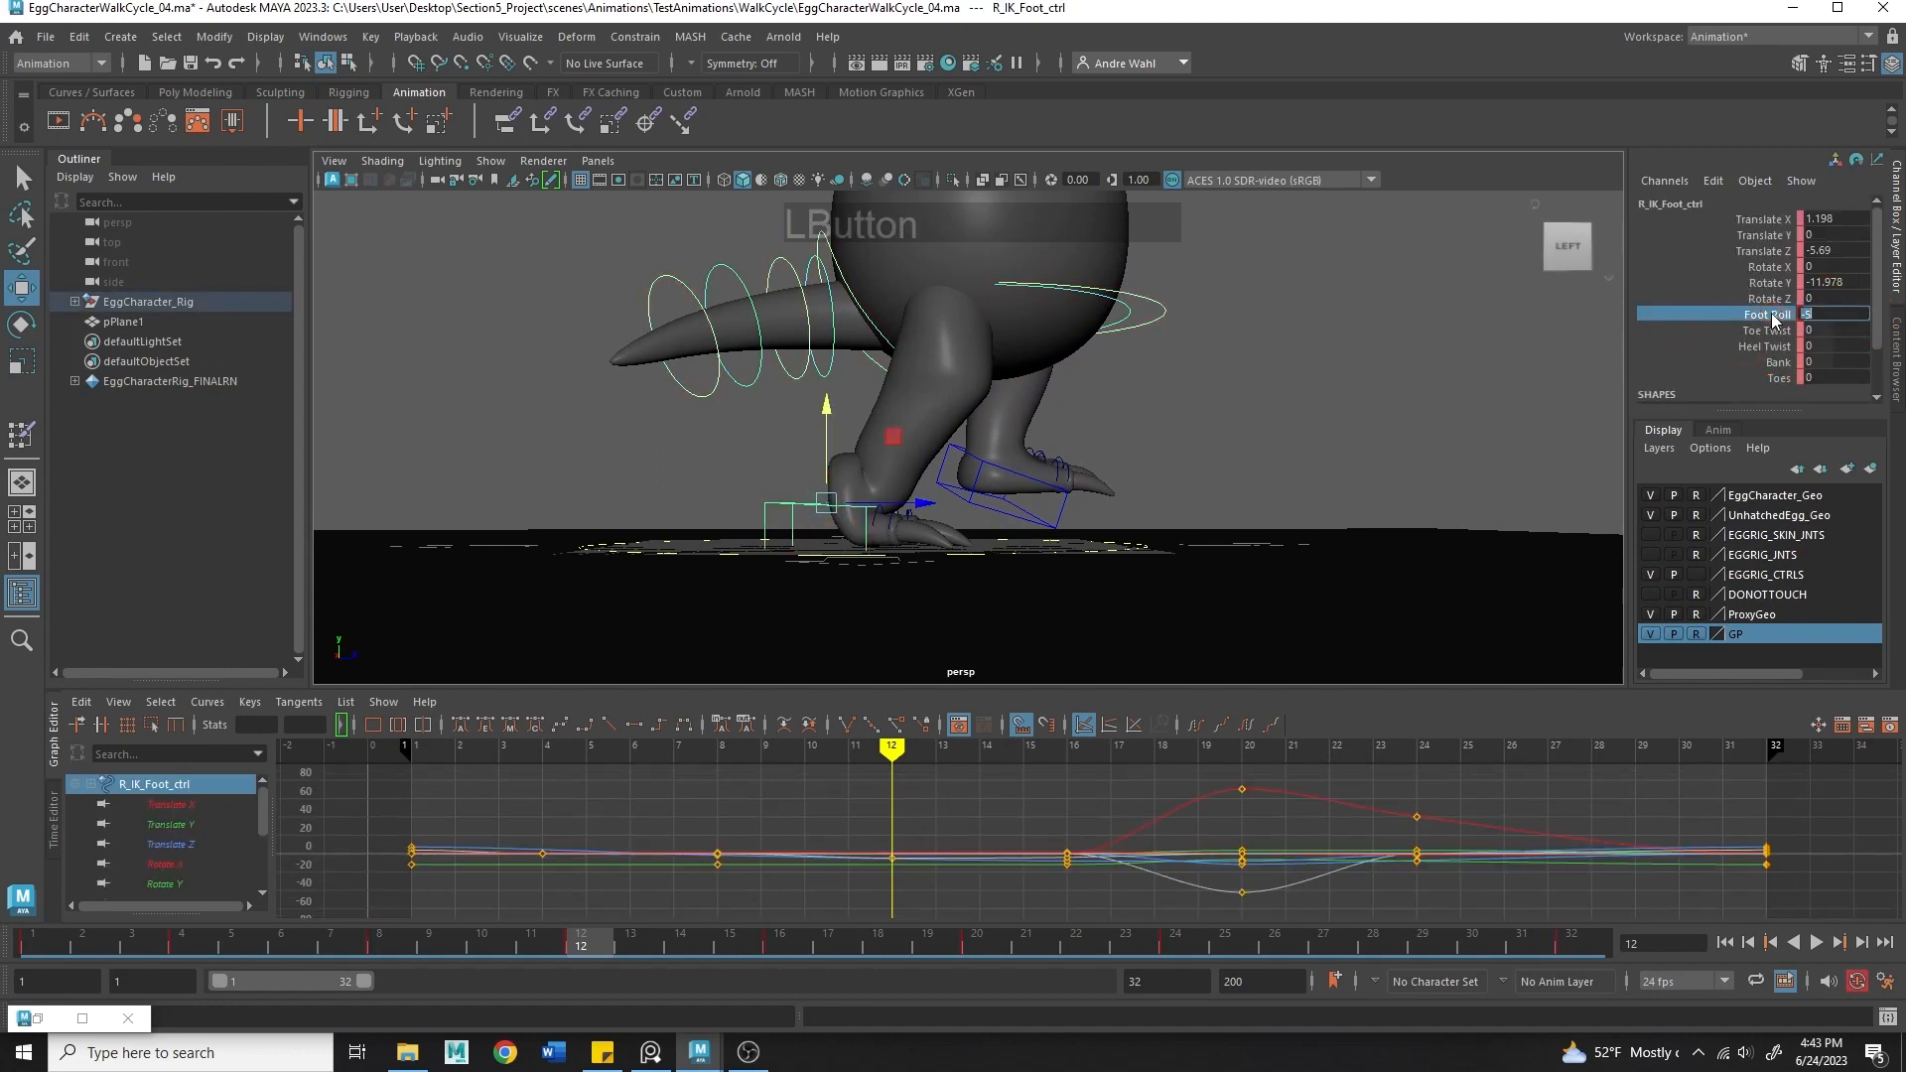
{"action": "middle_click_drag", "start_coordinate": [1292, 429], "coordinate": [1300, 461]}
{"action": "left_click", "coordinate": [1860, 312]}
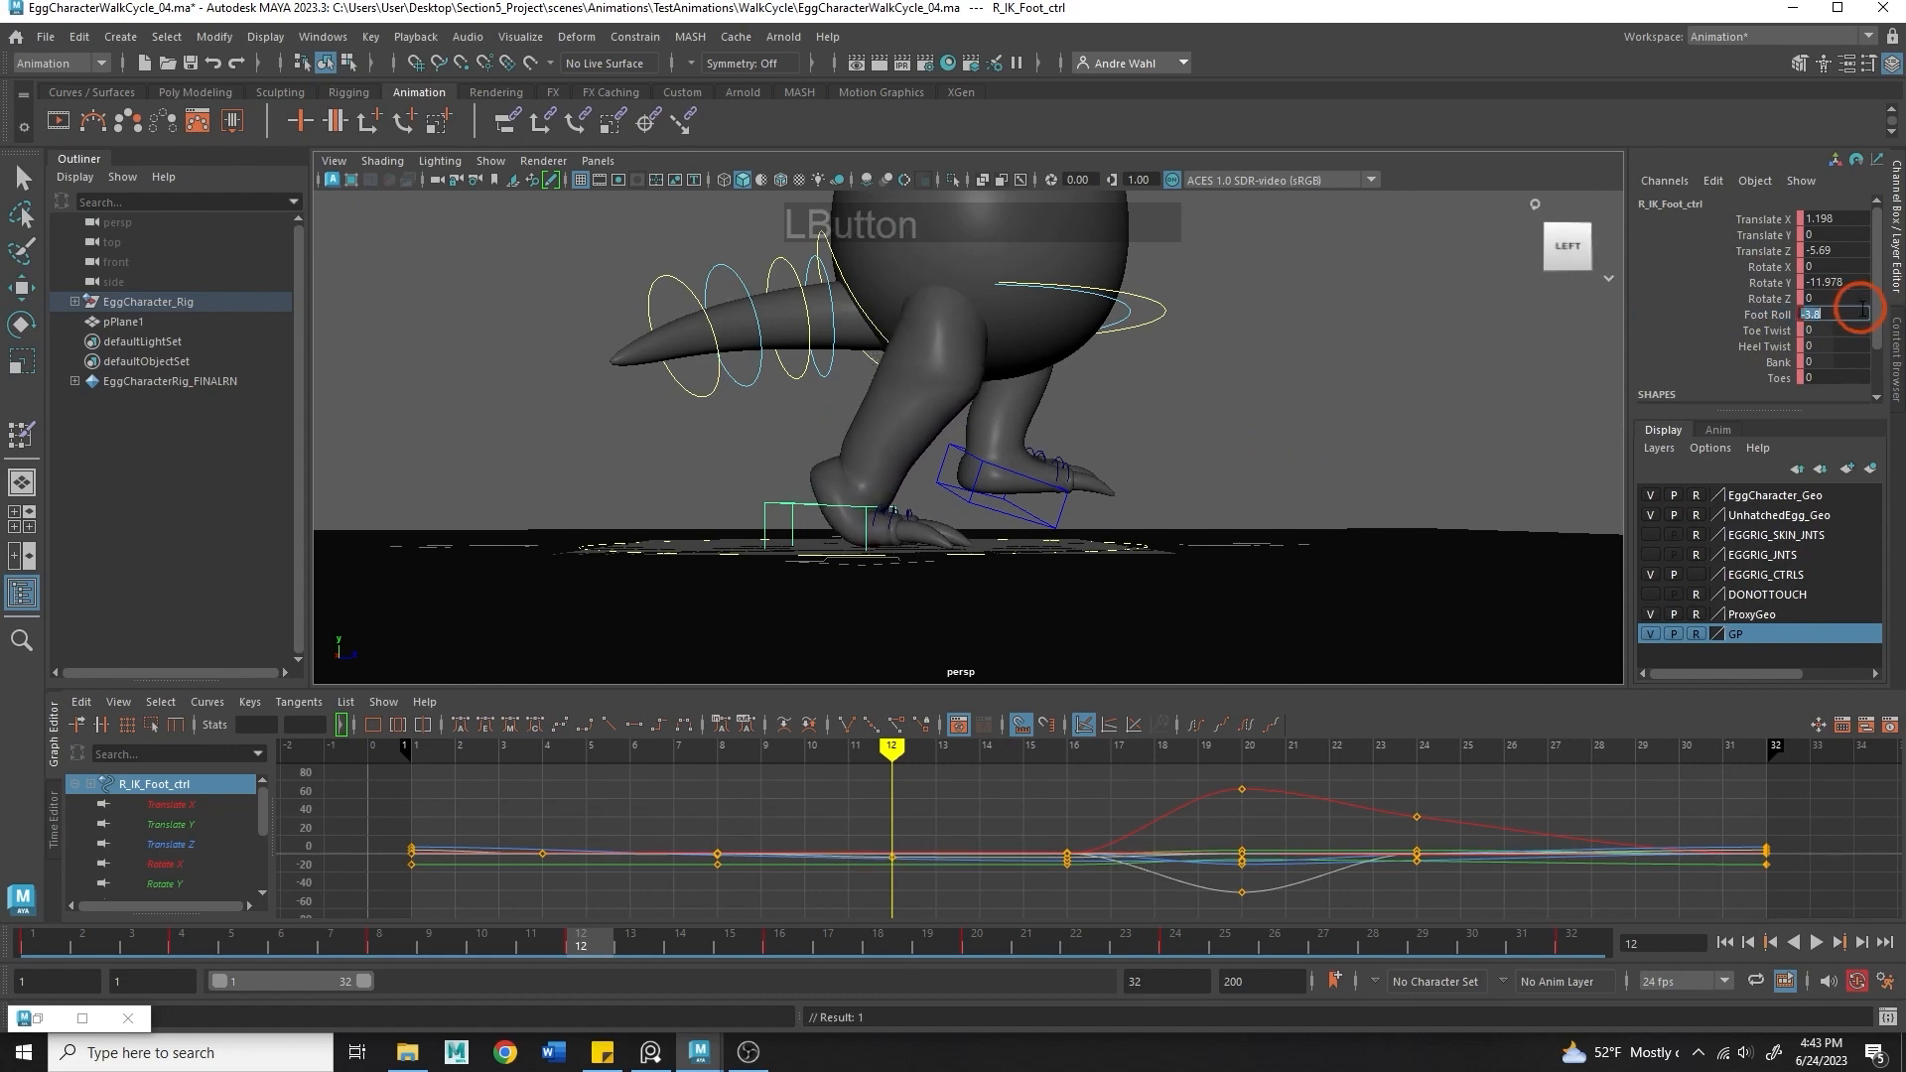
{"action": "type", "text": "-4"}
{"action": "key", "text": "KP_Enter"}
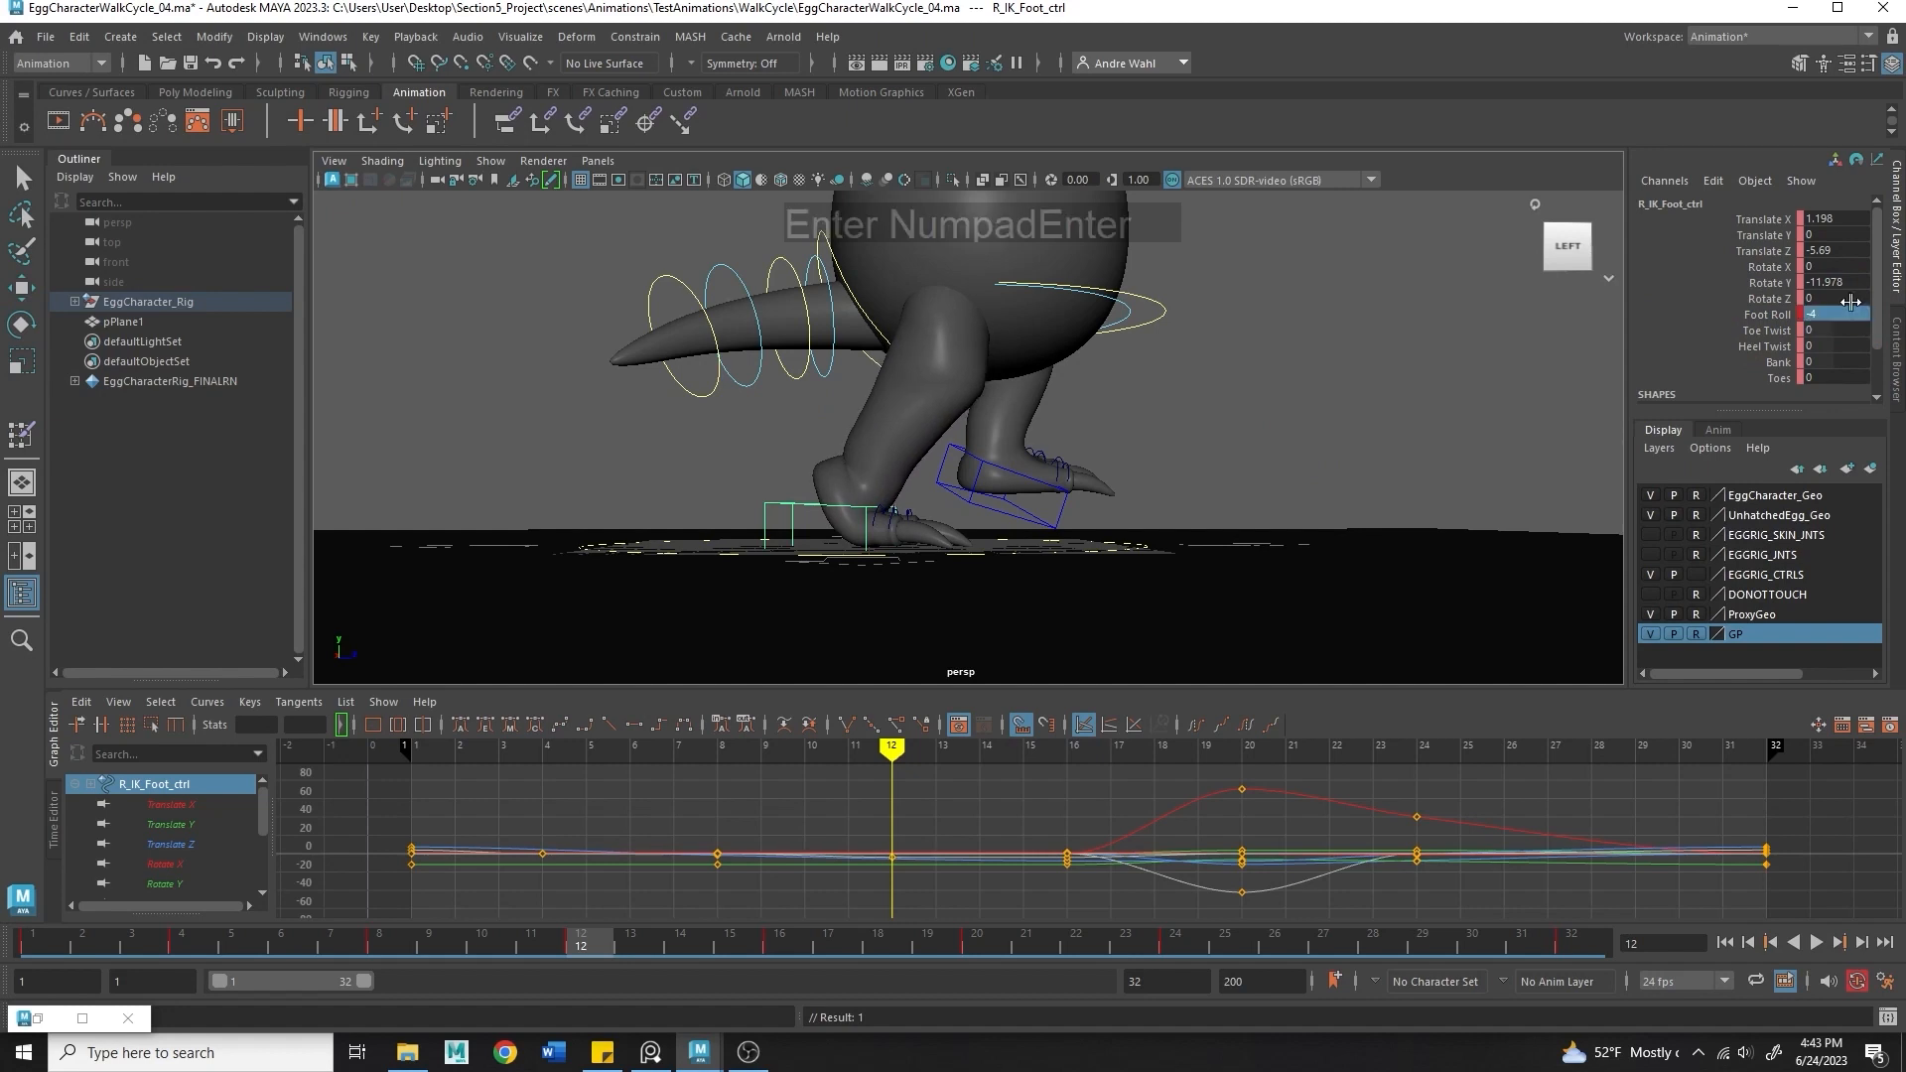
- Nudge Root_ctrl slightly higher at frame 12, to a Translate Y of 2.041
{"action": "middle_click_drag", "start_coordinate": [993, 260], "coordinate": [1001, 321], "text": "alt"}
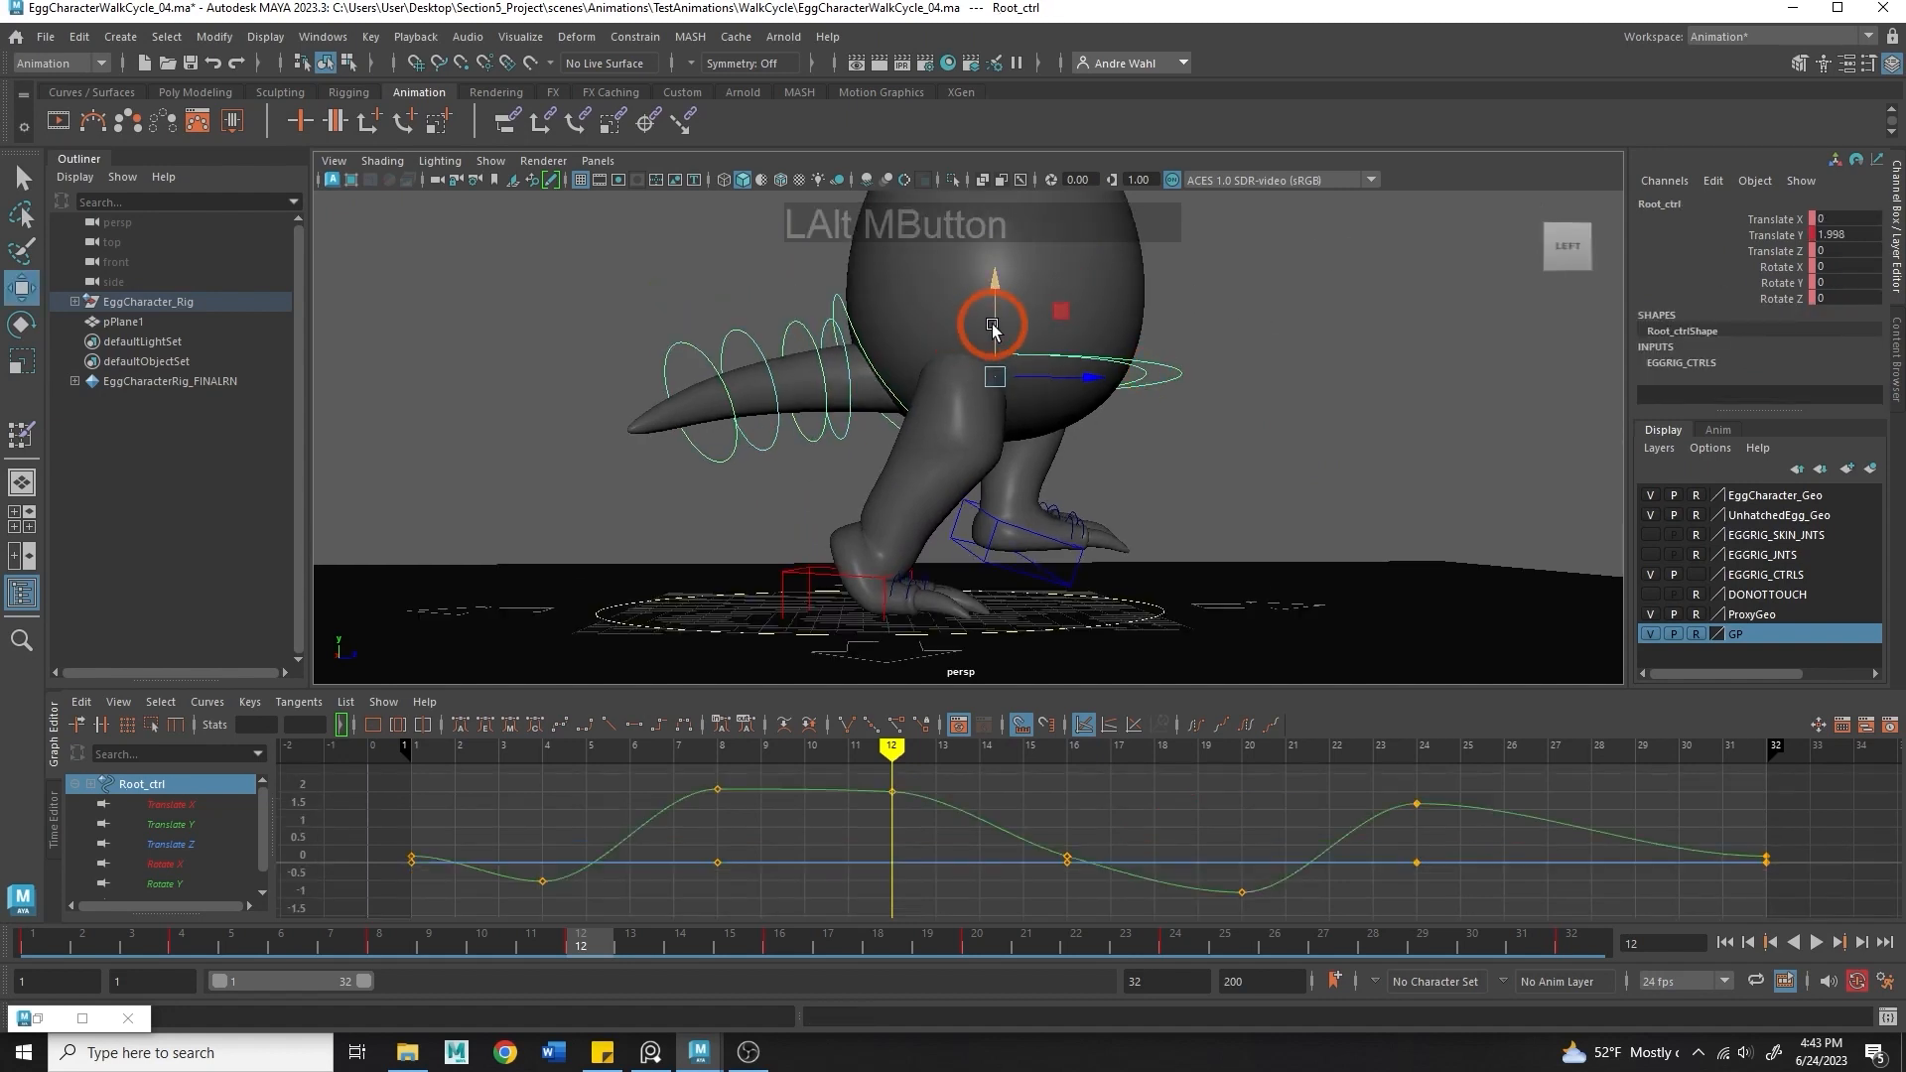
{"action": "left_click", "coordinate": [985, 326]}
{"action": "left_click_drag", "start_coordinate": [985, 326], "coordinate": [997, 471]}
- Try rotating the left foot control's toes downward at frame 12, and undo the rotation
{"action": "left_click", "coordinate": [1013, 534]}
{"action": "left_click", "coordinate": [1016, 526]}
{"action": "key", "text": "e"}
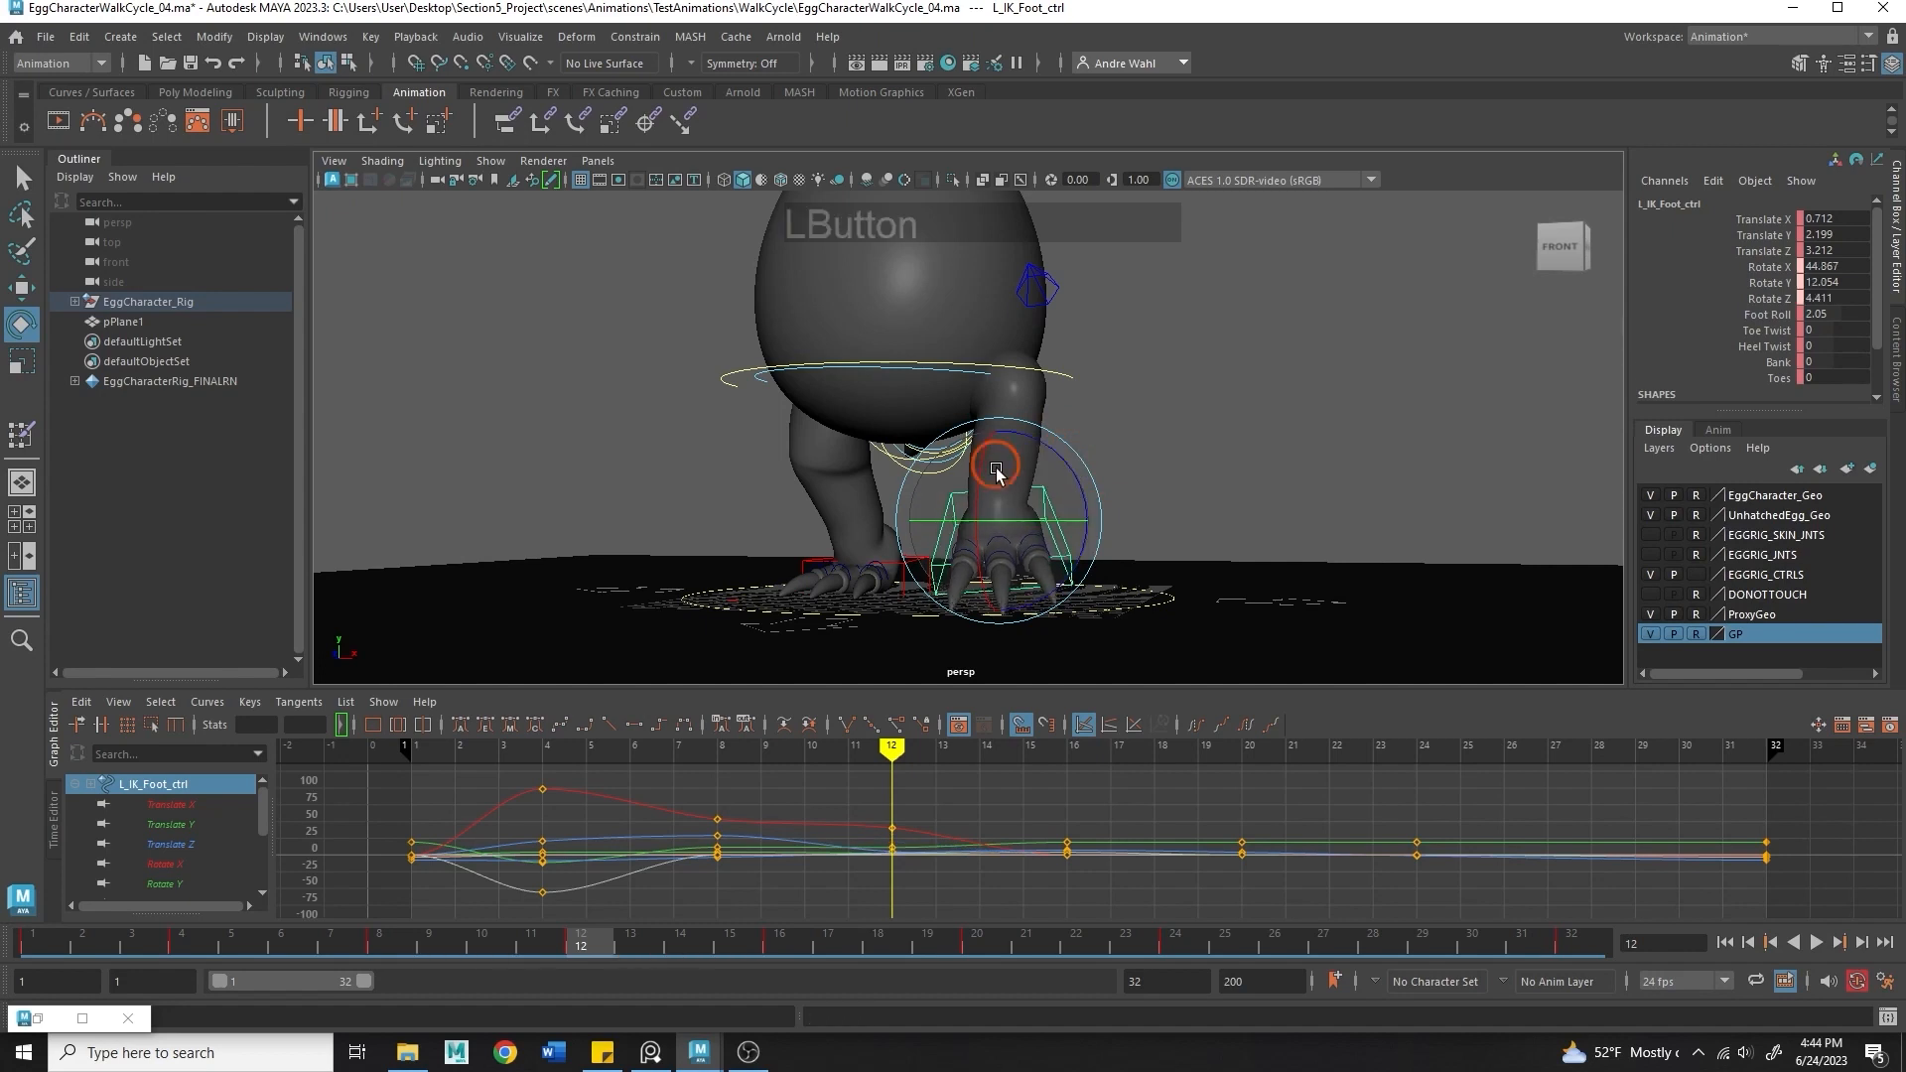
{"action": "key", "text": "ctrl+z"}
{"action": "key", "text": "ctrl+z"}
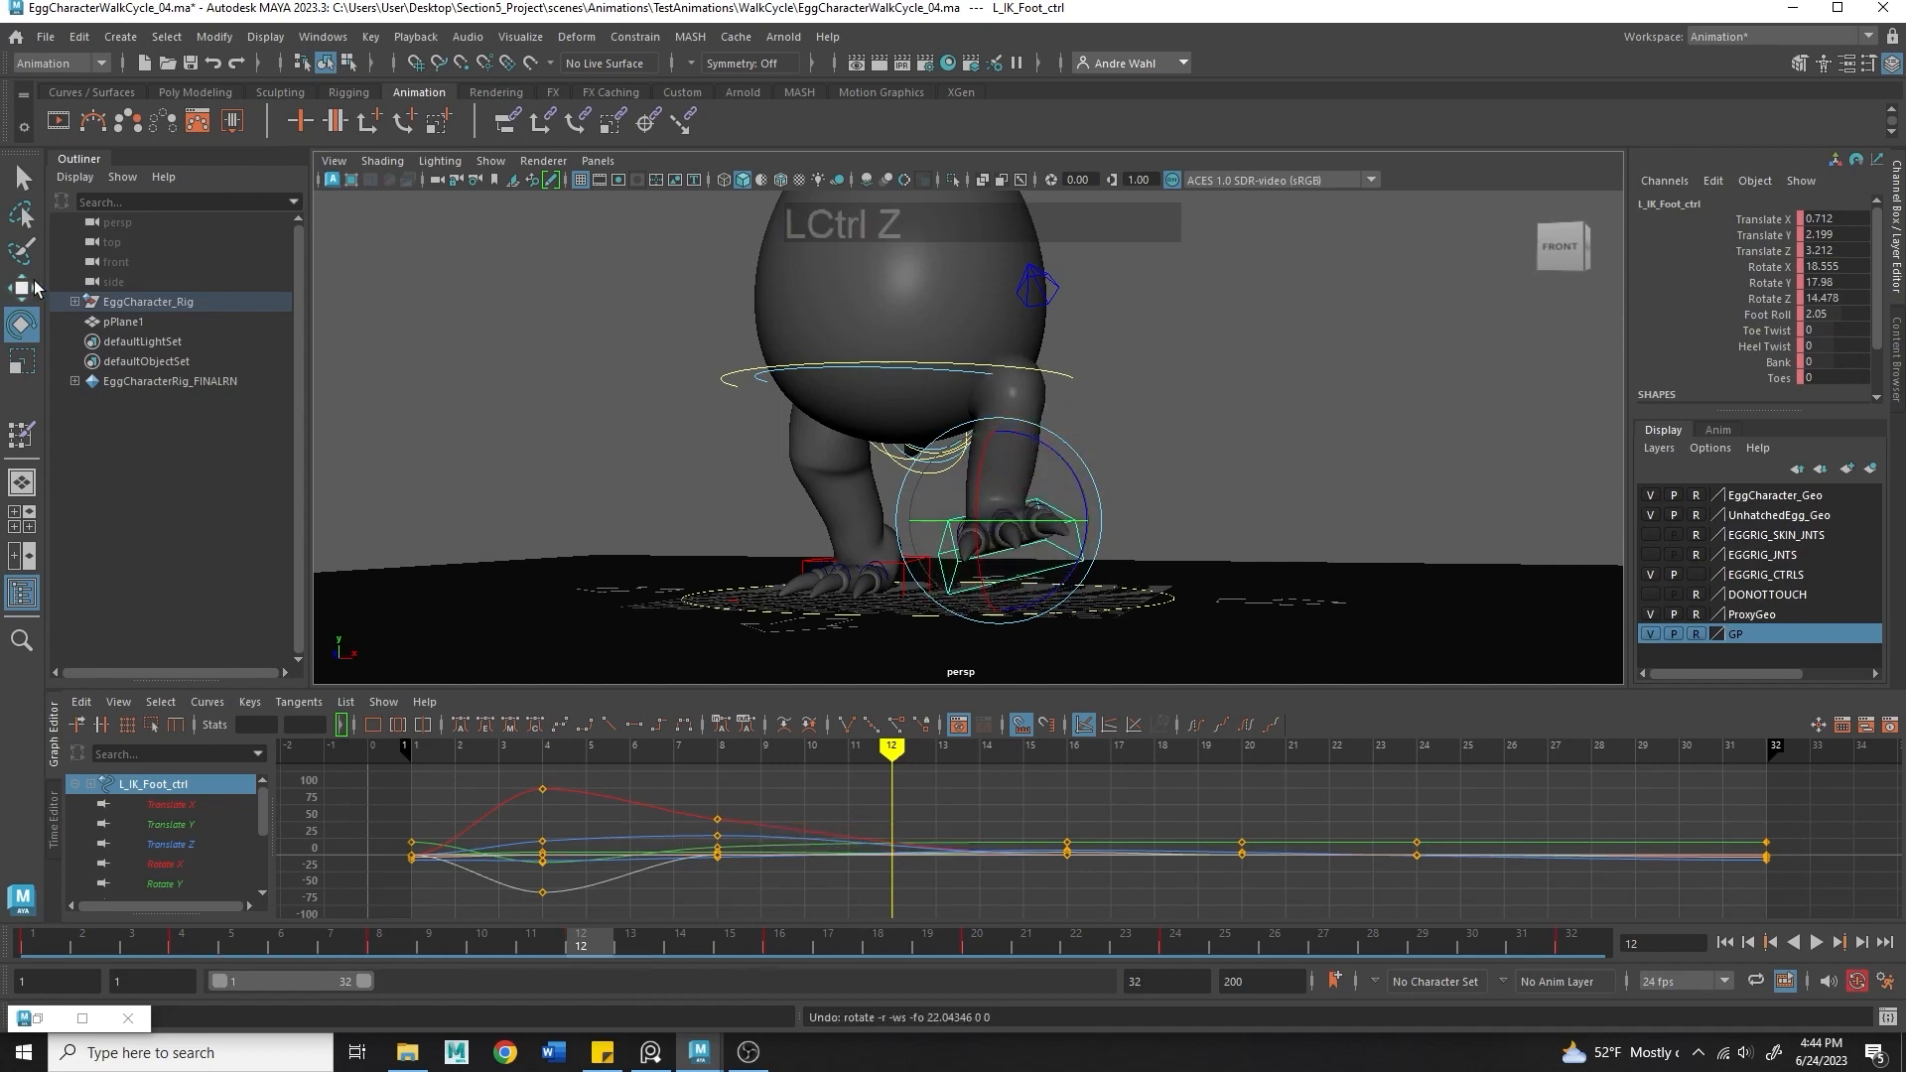
- Set the Rotate tool's axis orientation to Object and rotate the left foot control to a Rotate X of about 39.7
{"action": "double_click", "coordinate": [21, 323]}
{"action": "left_click", "coordinate": [452, 270]}
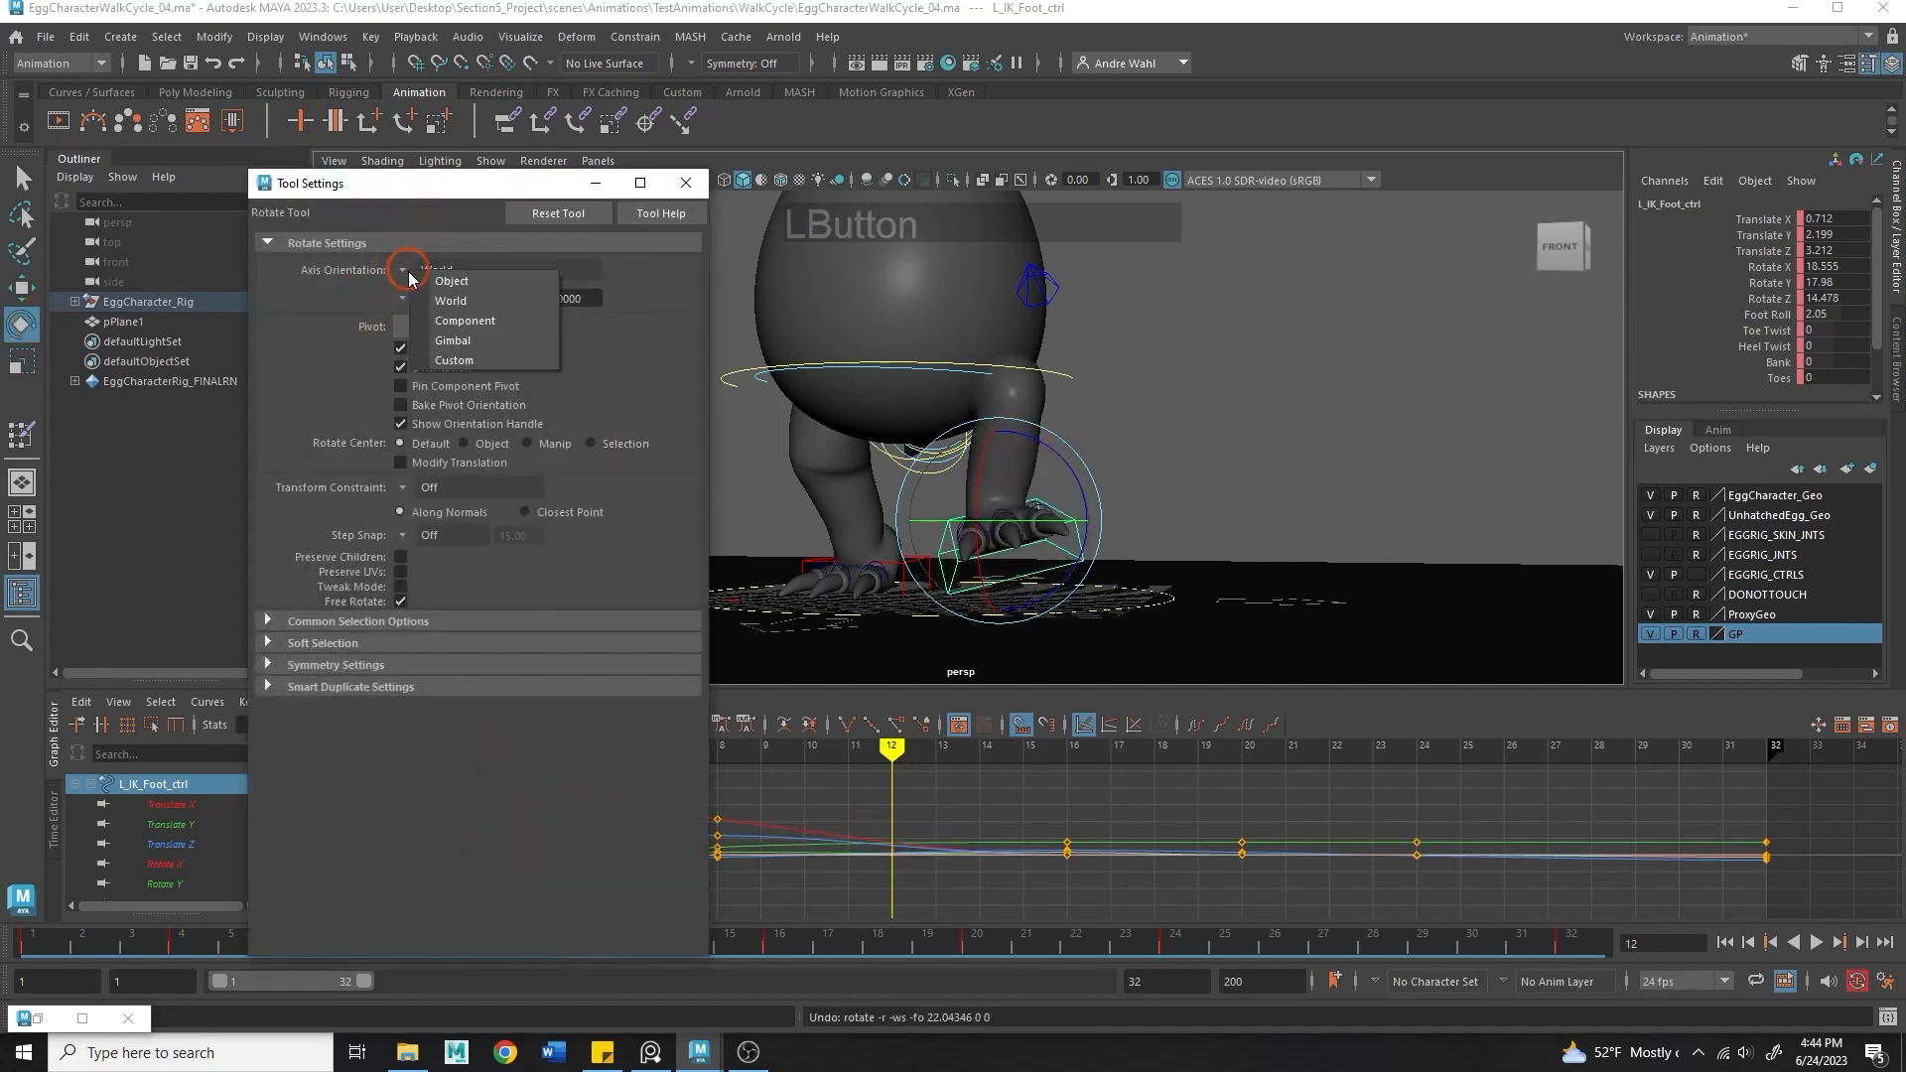
{"action": "left_click", "coordinate": [470, 324]}
{"action": "left_click", "coordinate": [399, 272]}
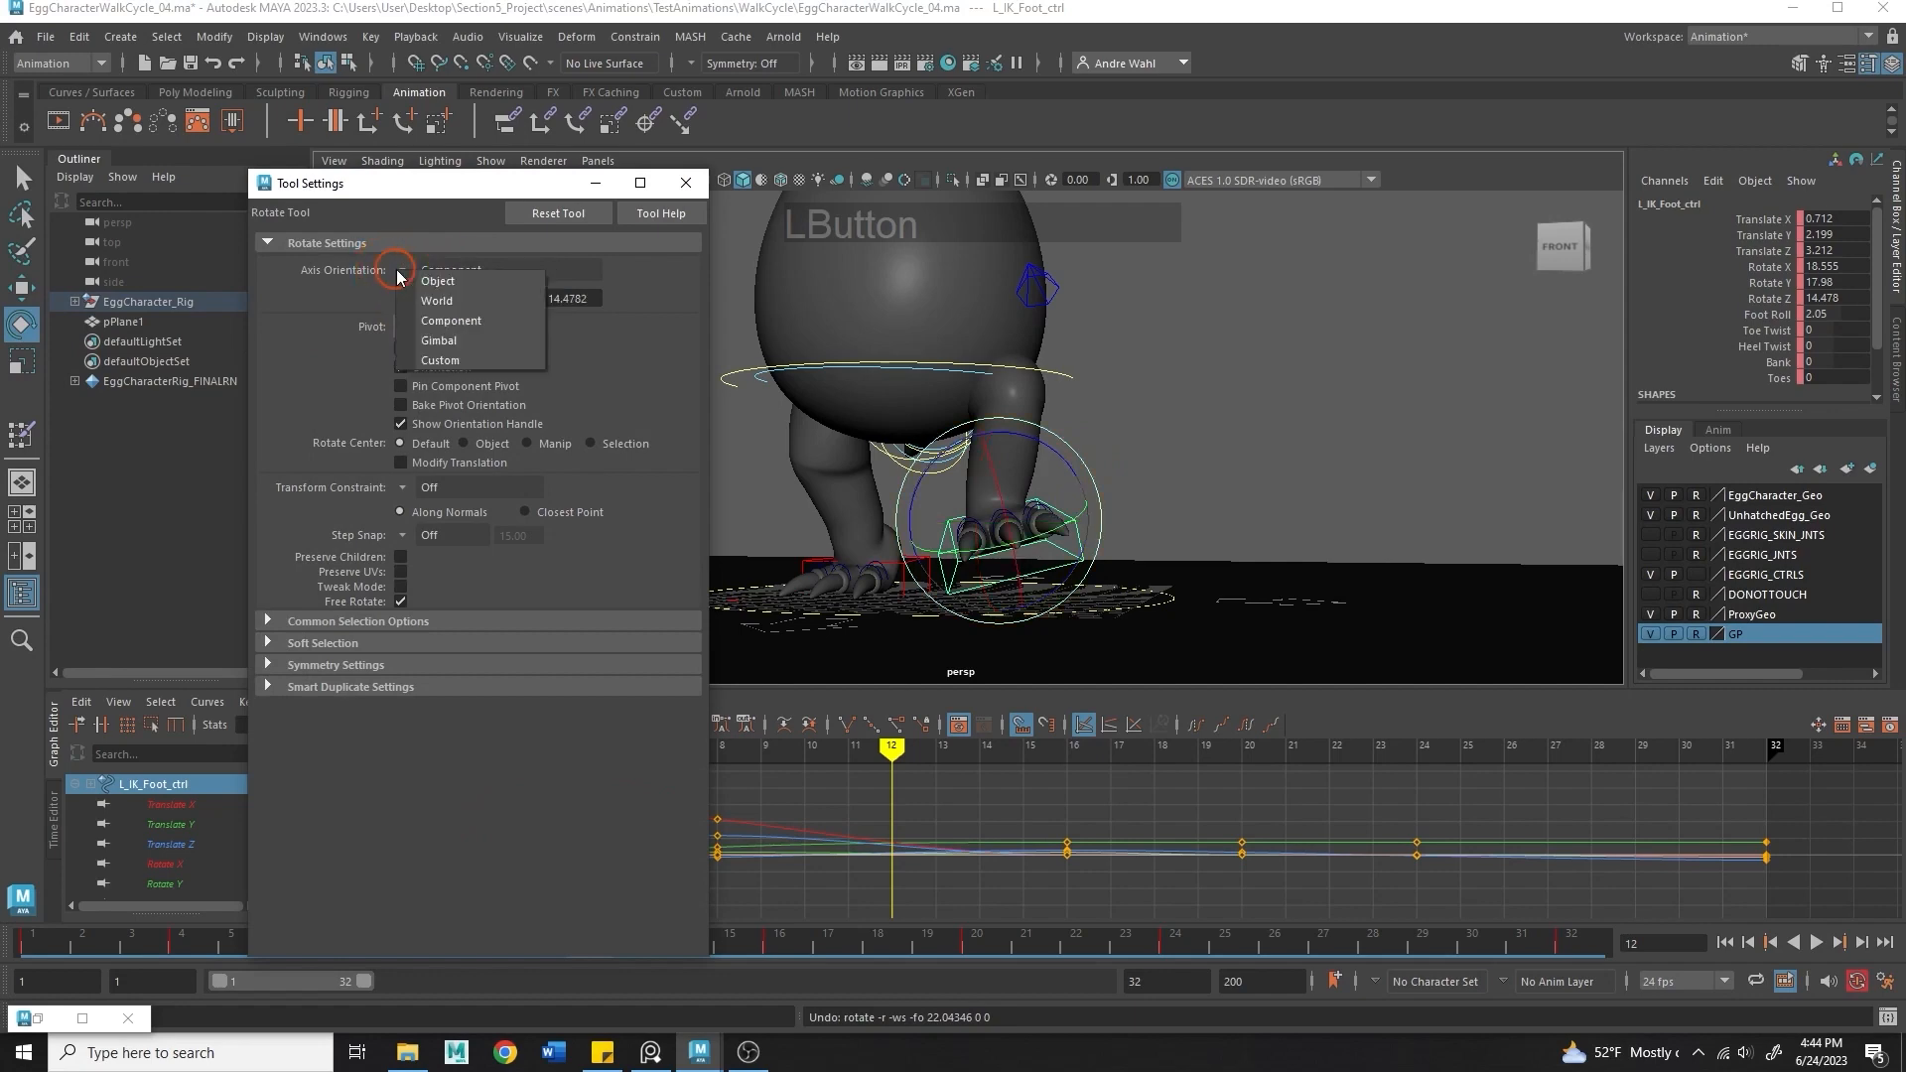
{"action": "left_click", "coordinate": [438, 282]}
{"action": "left_click_drag", "start_coordinate": [1000, 536], "coordinate": [999, 527]}
{"action": "left_click", "coordinate": [596, 183]}
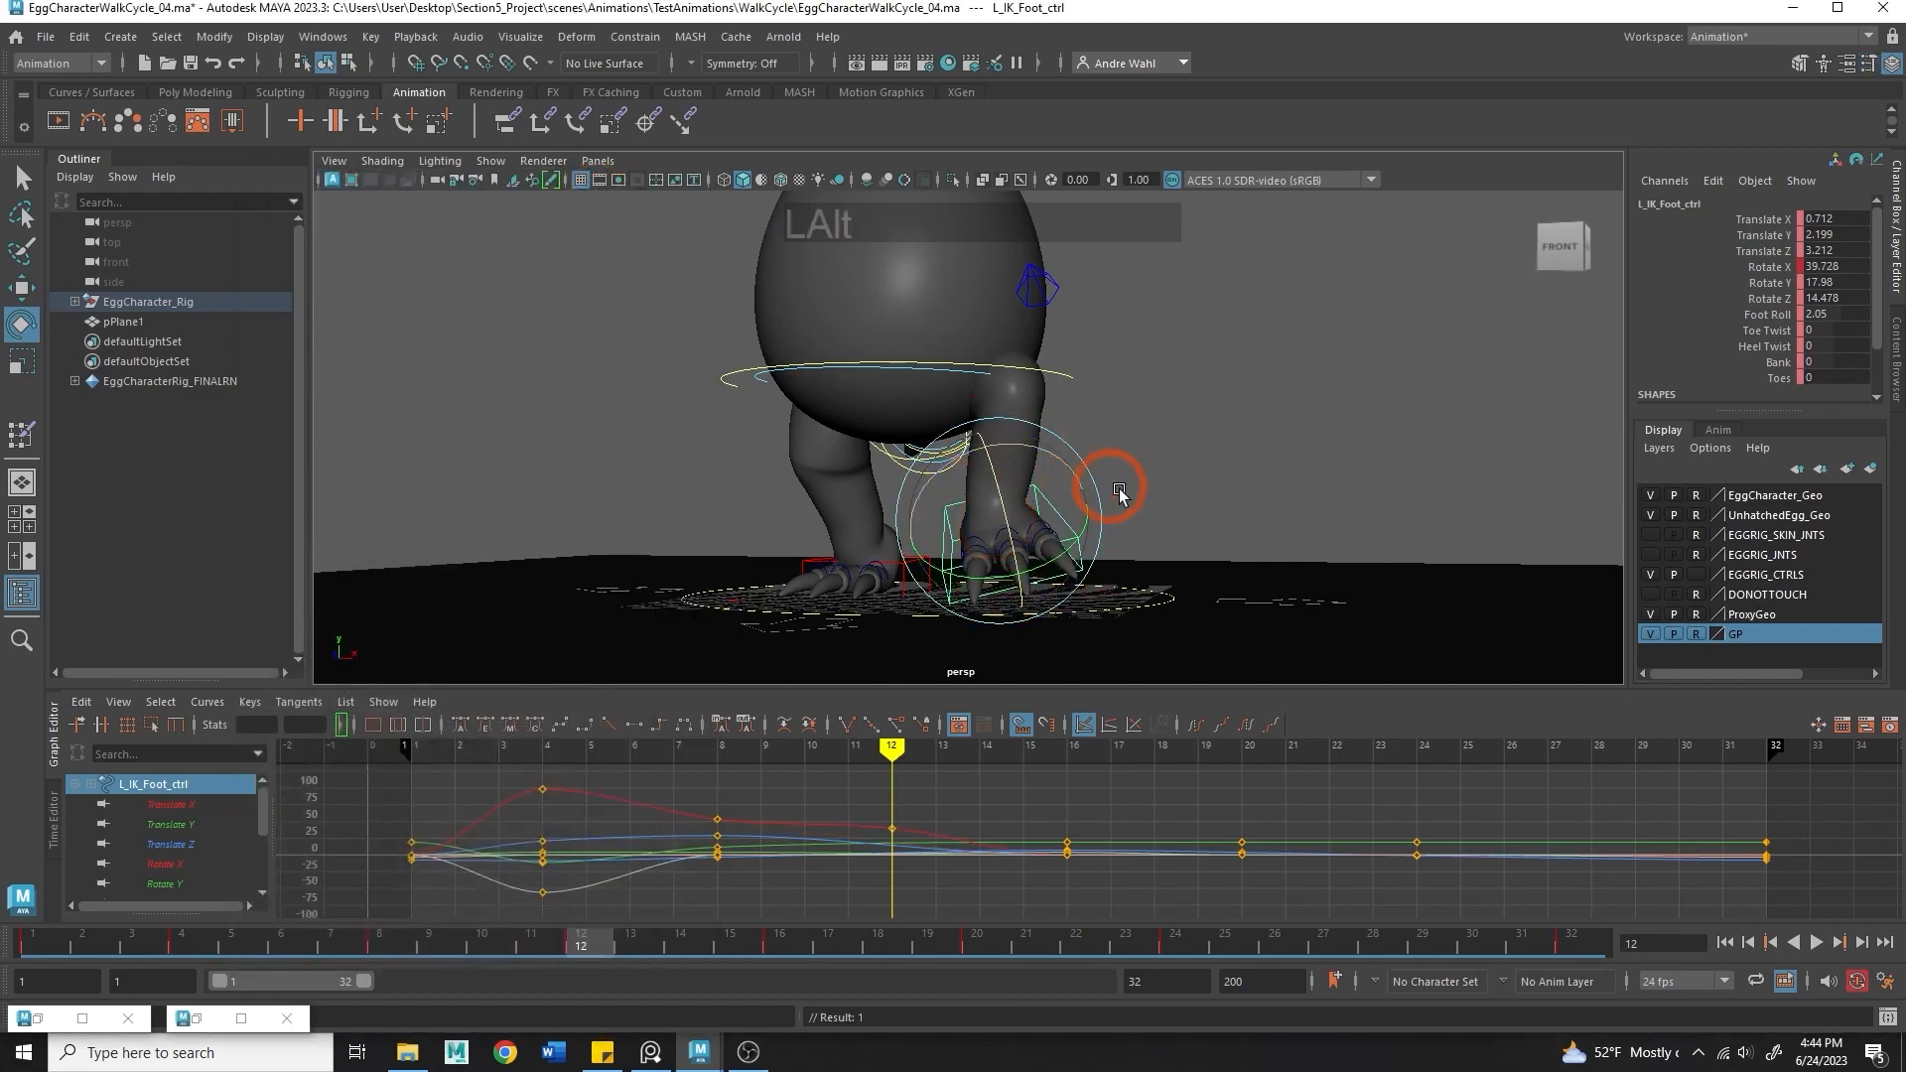
- Rotate all five tail controls downward together at frame 12, bringing Tail01_ctrl's Rotate X to about -10.3, and key the pose
{"action": "left_click_drag", "start_coordinate": [1111, 498], "coordinate": [1340, 508], "text": "alt"}
{"action": "right_click_drag", "start_coordinate": [1340, 508], "coordinate": [996, 475], "text": "alt"}
{"action": "left_click_drag", "start_coordinate": [551, 288], "coordinate": [915, 411]}
{"action": "left_click_drag", "start_coordinate": [949, 340], "coordinate": [963, 335]}
{"action": "key", "text": "s"}
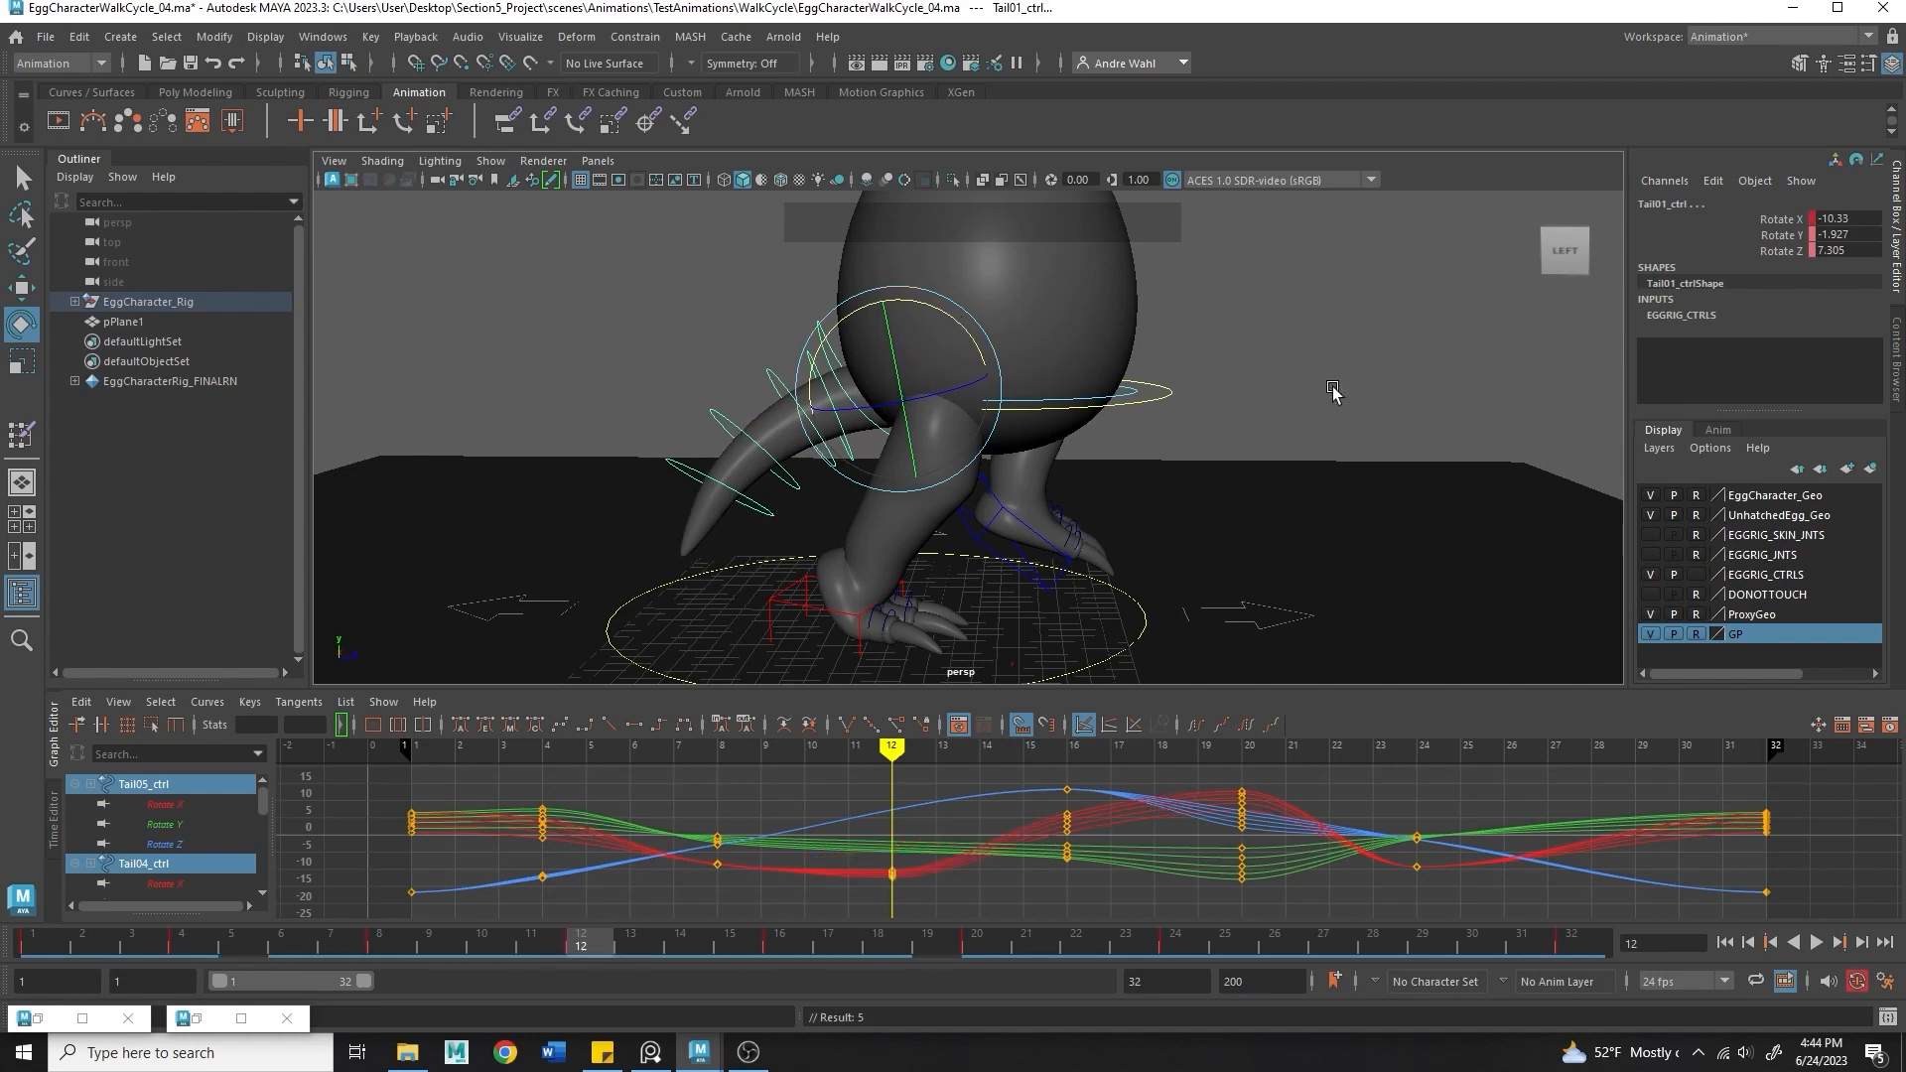
{"action": "left_click", "coordinate": [1417, 375]}
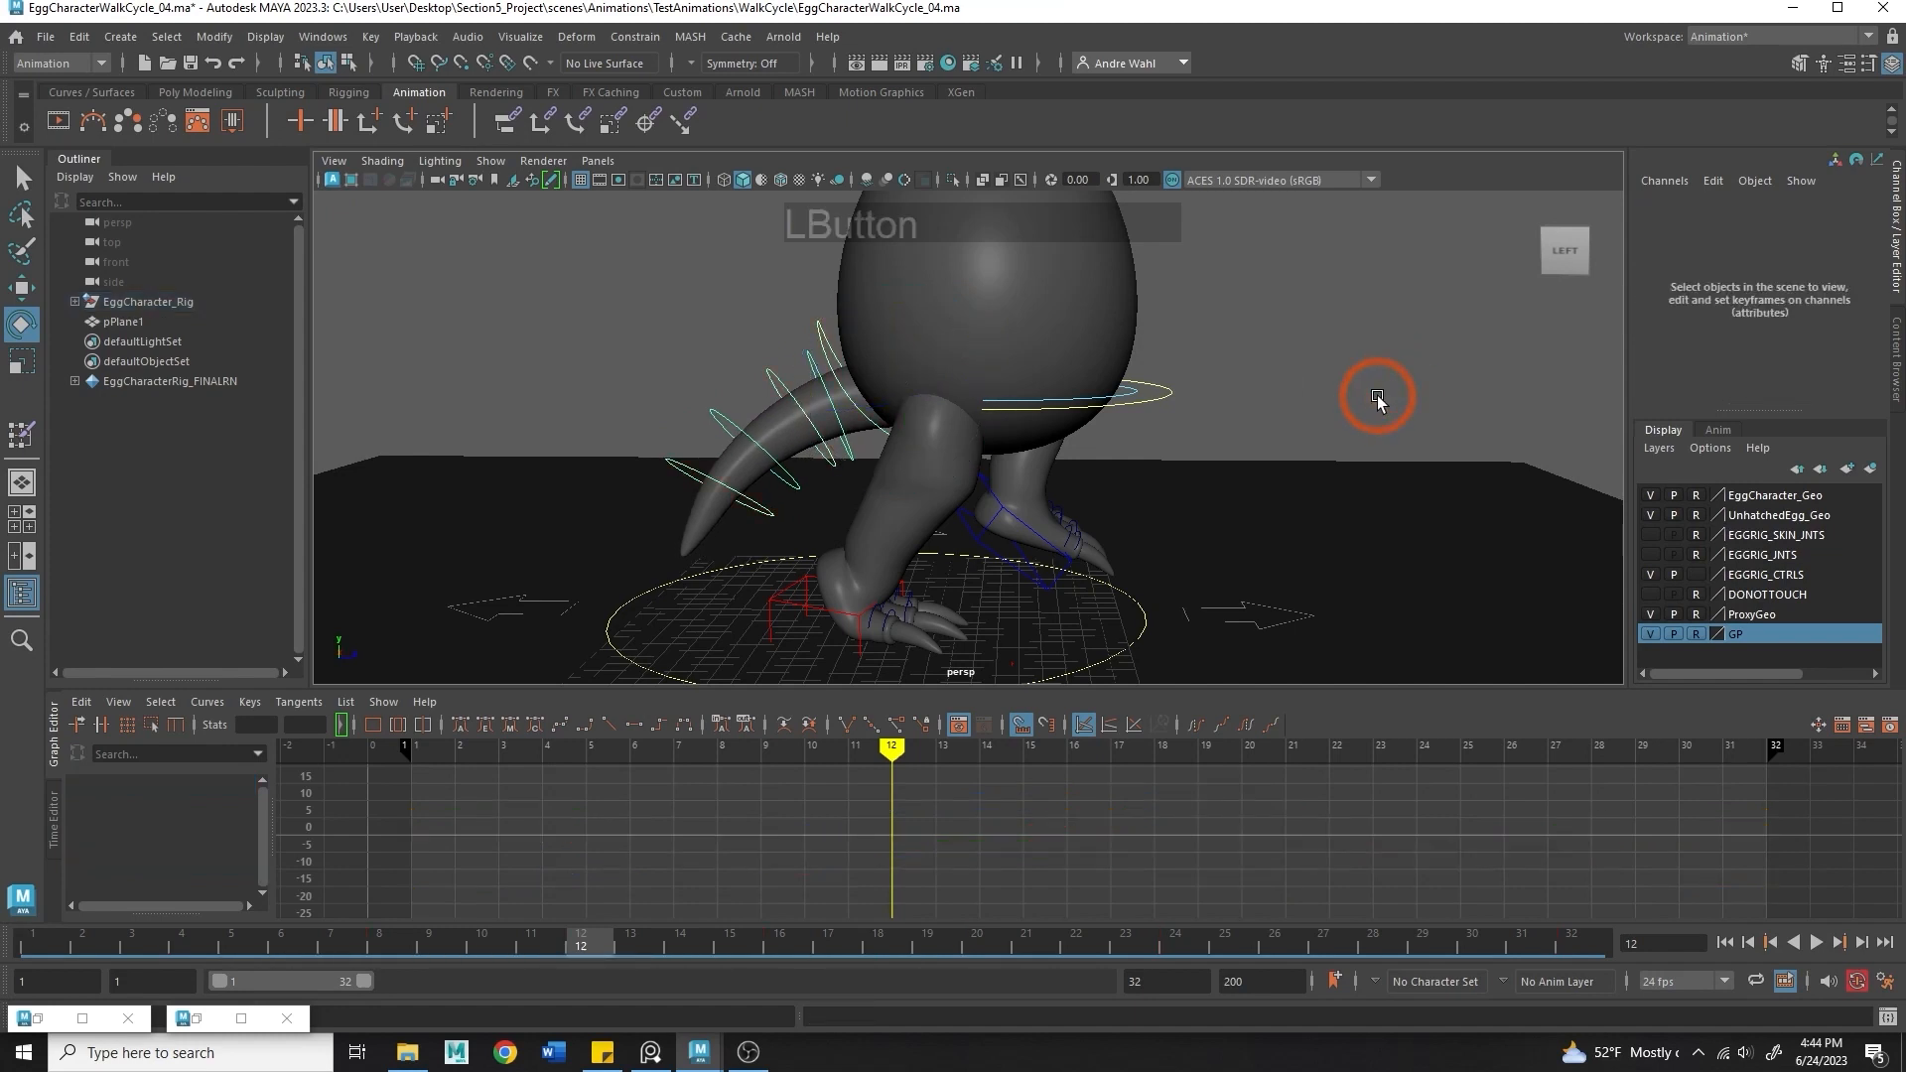
- Examine the pose from the side between frames 10 and 12 along with Root_ctrl's height curve
{"action": "left_click_drag", "start_coordinate": [1110, 482], "coordinate": [1119, 468], "text": "alt"}
{"action": "right_click_drag", "start_coordinate": [1119, 468], "coordinate": [998, 432], "text": "alt"}
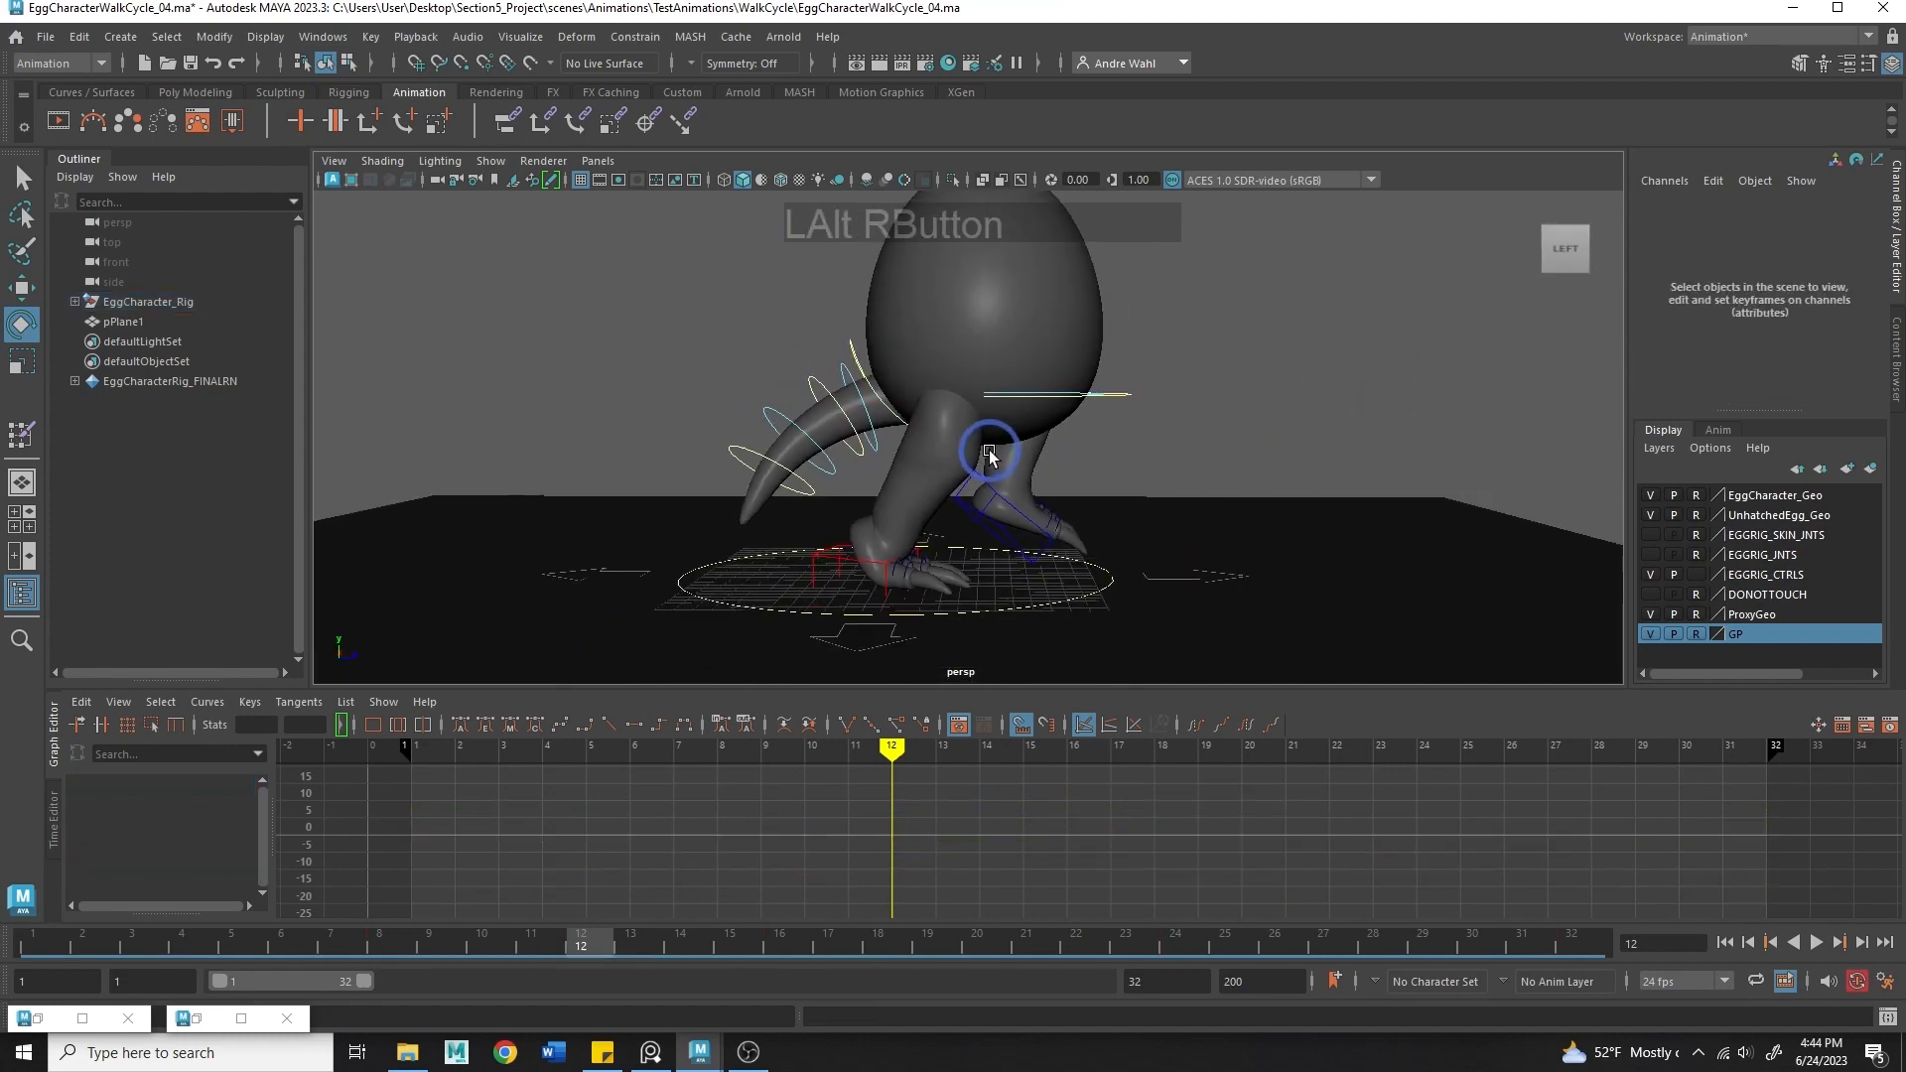
{"action": "middle_click_drag", "start_coordinate": [998, 432], "coordinate": [984, 418], "text": "alt"}
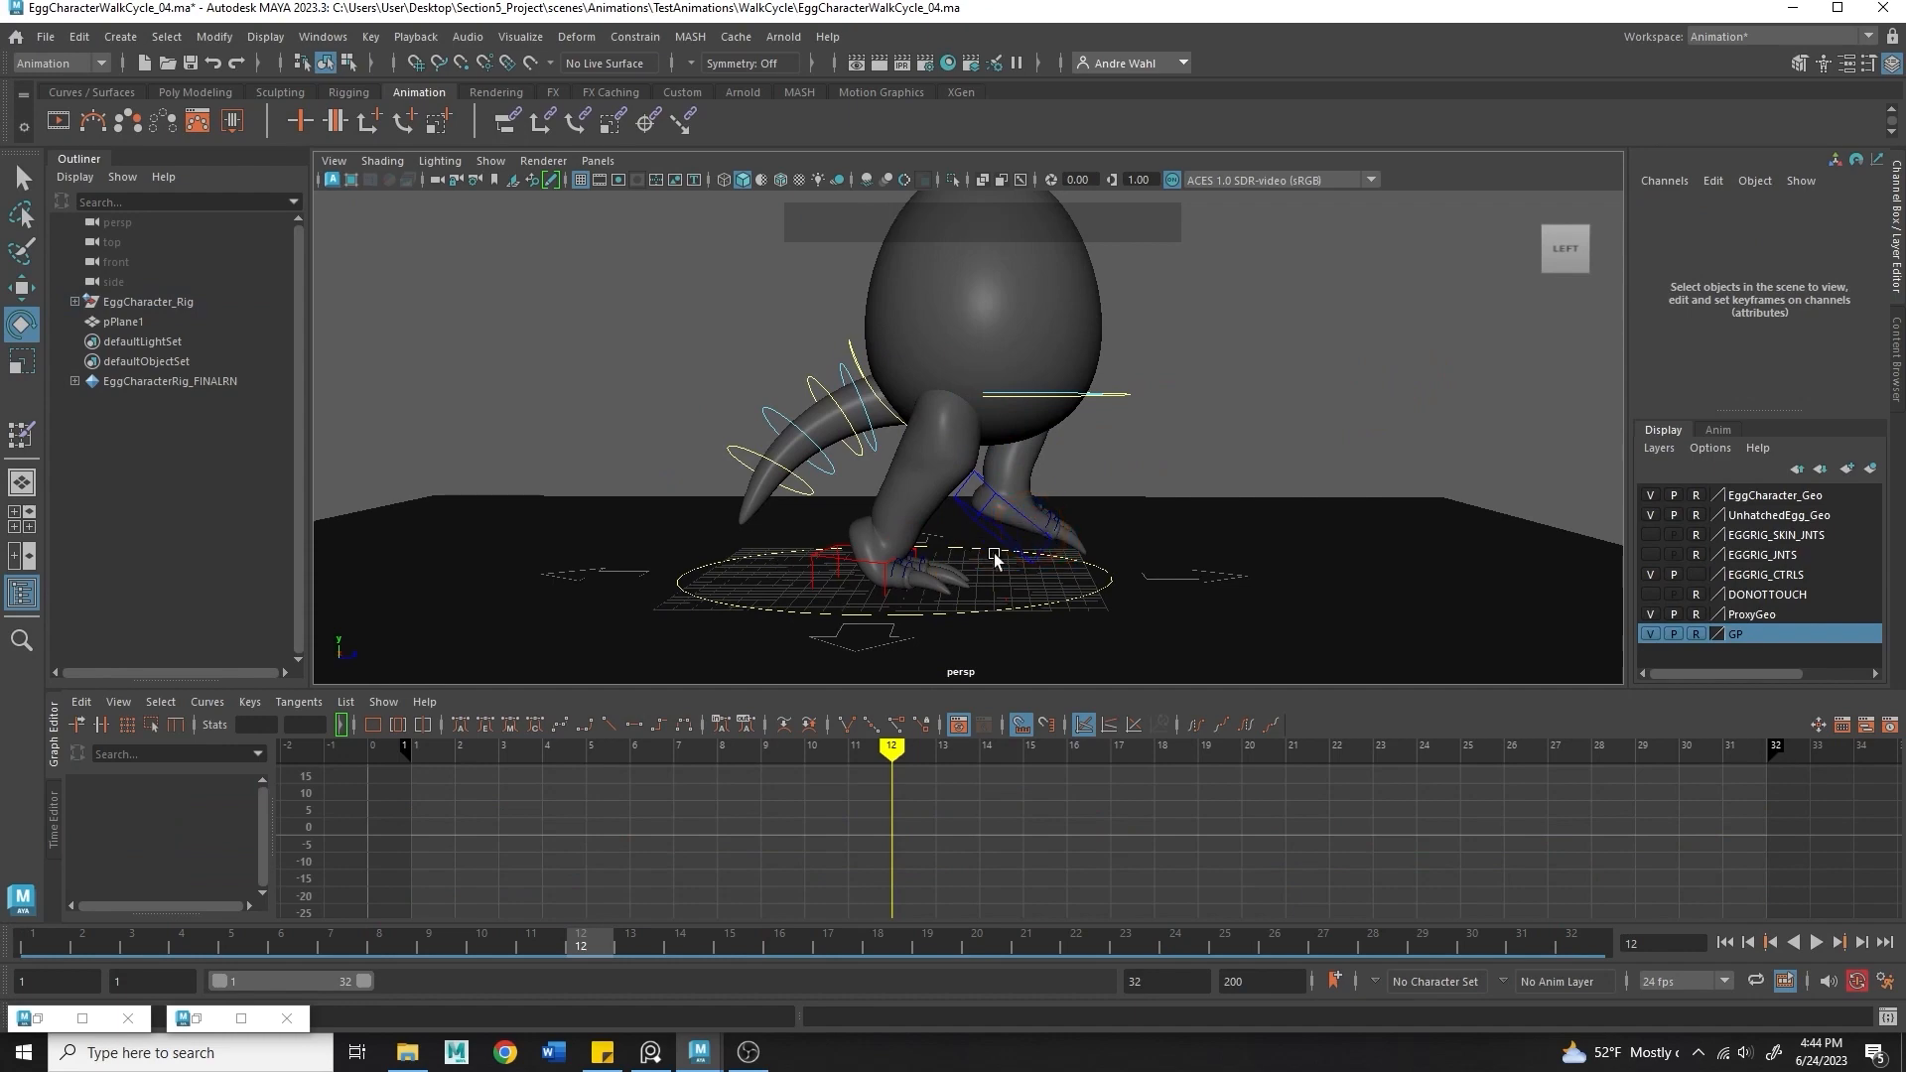
{"action": "left_click_drag", "start_coordinate": [996, 559], "coordinate": [1034, 546], "text": "alt"}
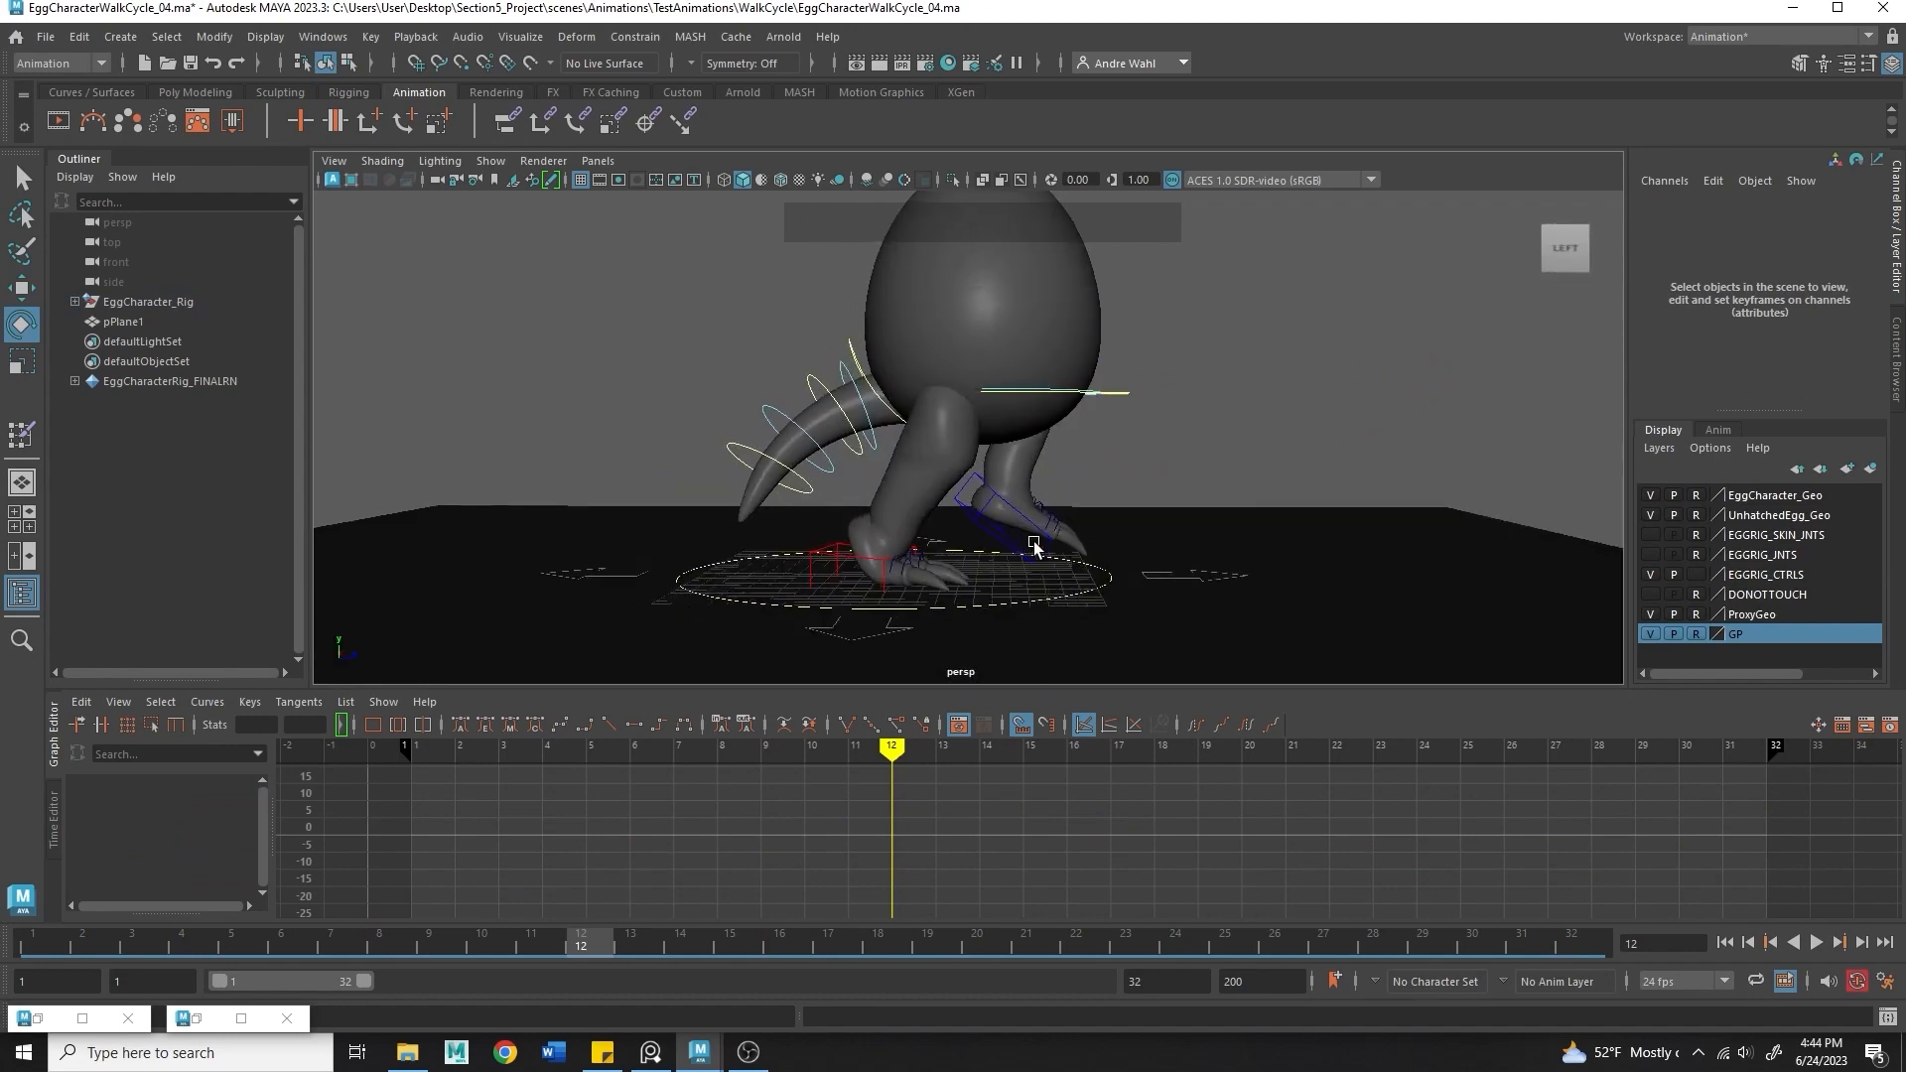
{"action": "left_click_drag", "start_coordinate": [586, 940], "coordinate": [497, 929]}
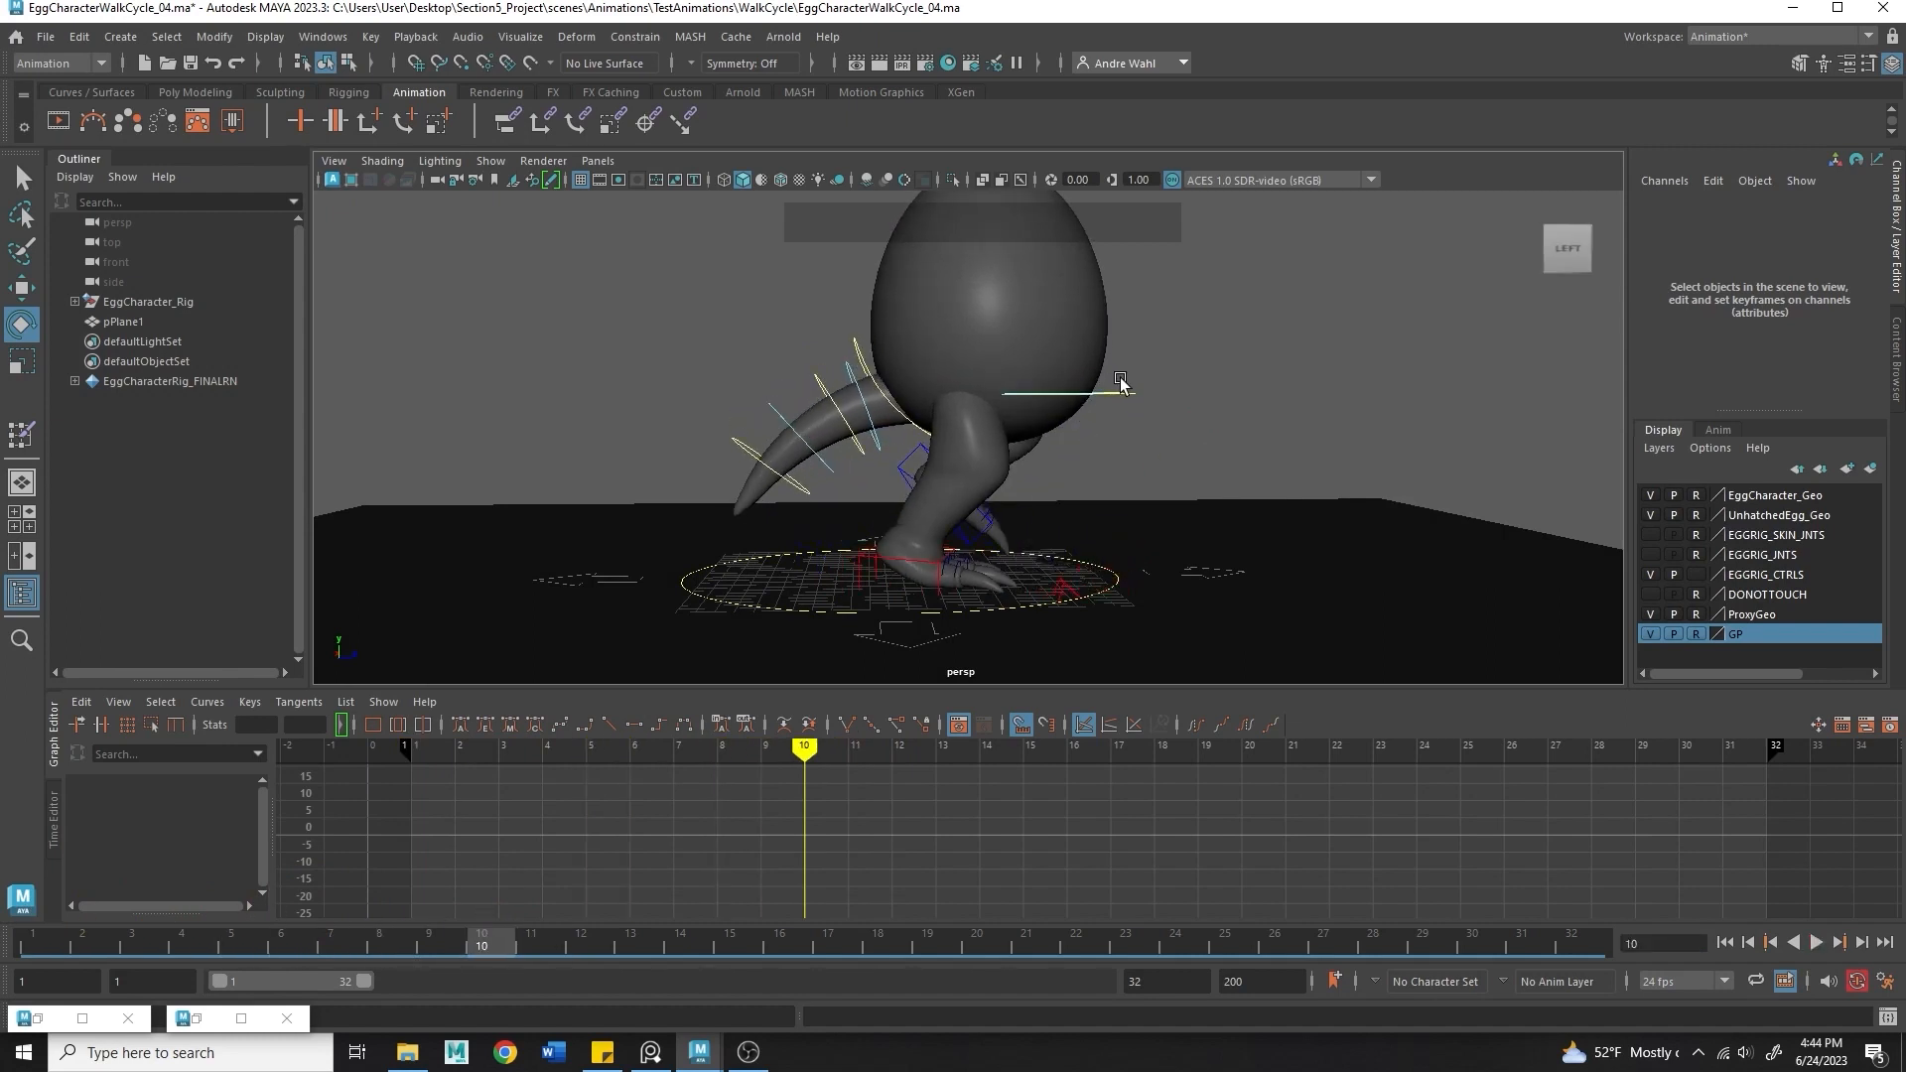
{"action": "left_click", "coordinate": [1122, 389]}
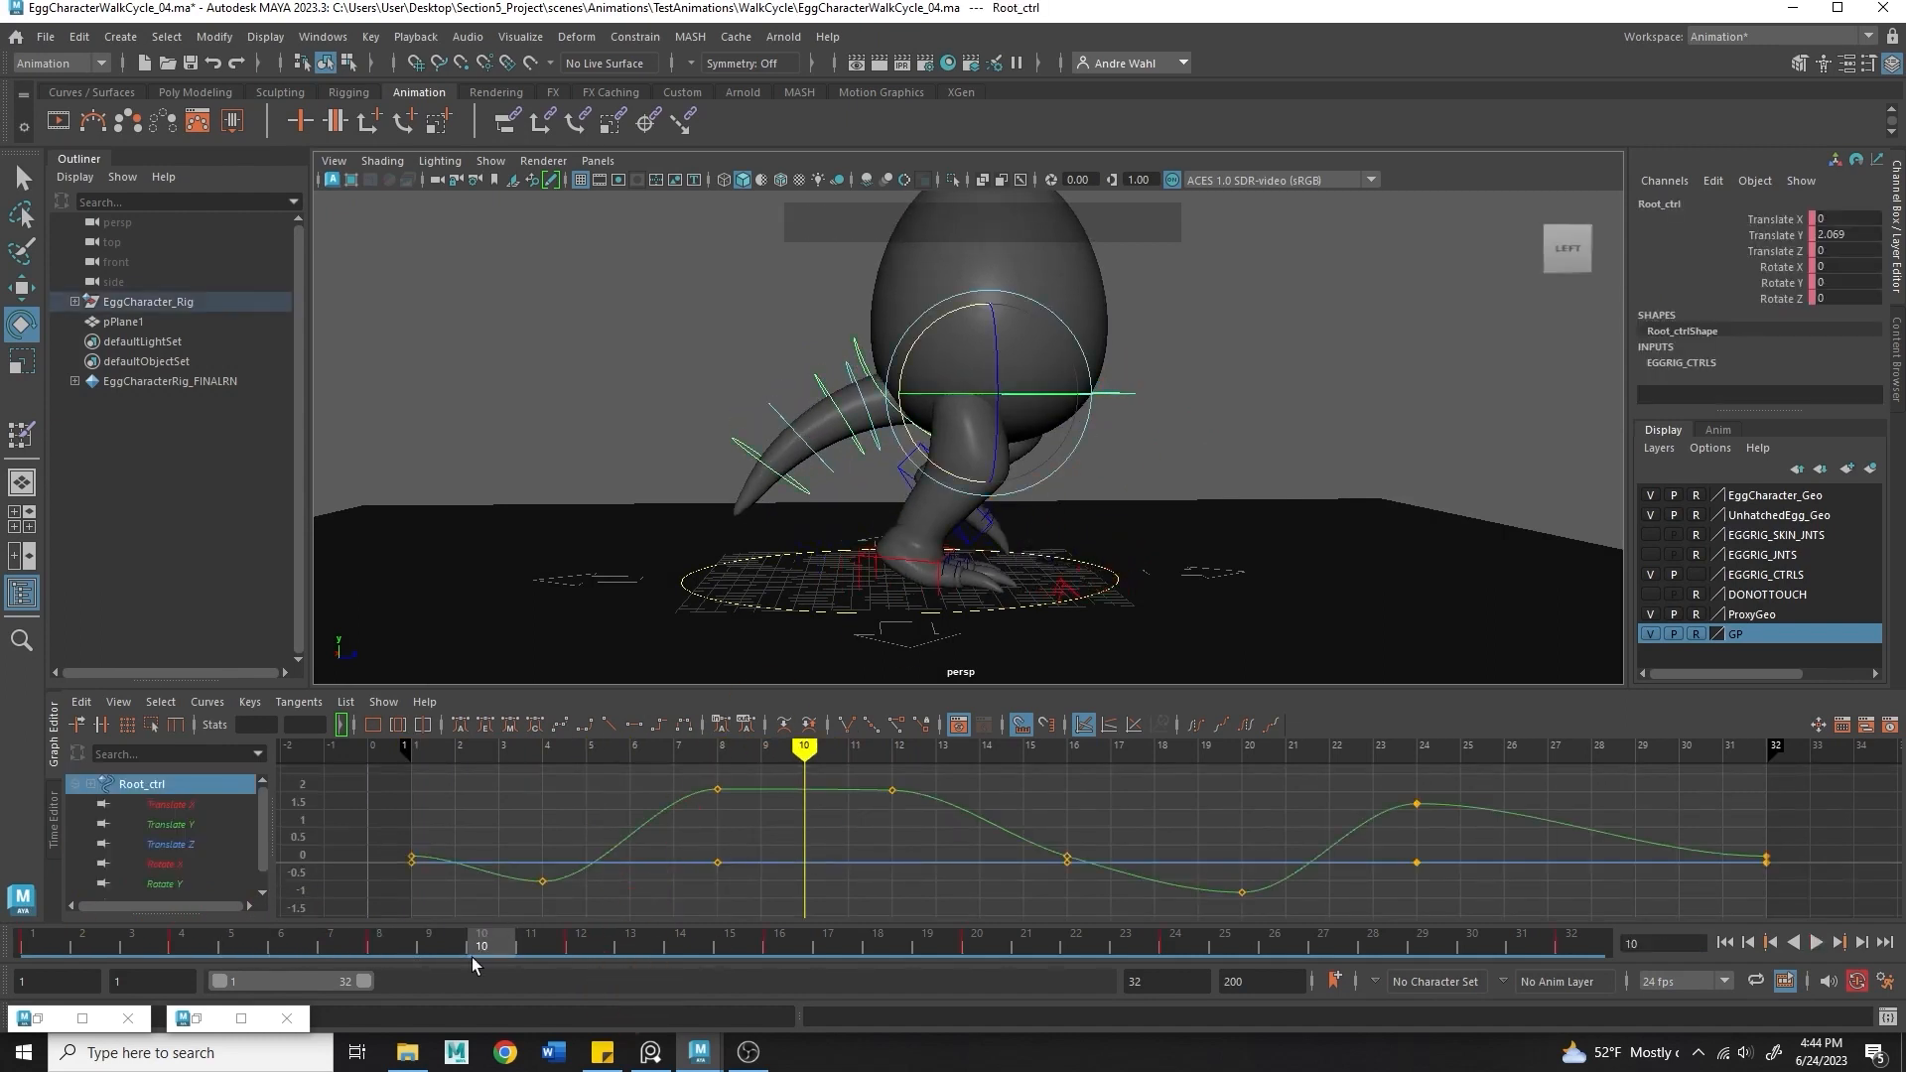
{"action": "left_click_drag", "start_coordinate": [472, 961], "coordinate": [576, 944]}
- Try raising Root_ctrl's Translate Y key at frame 12 to 2.494 on its curve, and undo the change
{"action": "middle_click_drag", "start_coordinate": [655, 873], "coordinate": [702, 789], "text": "alt"}
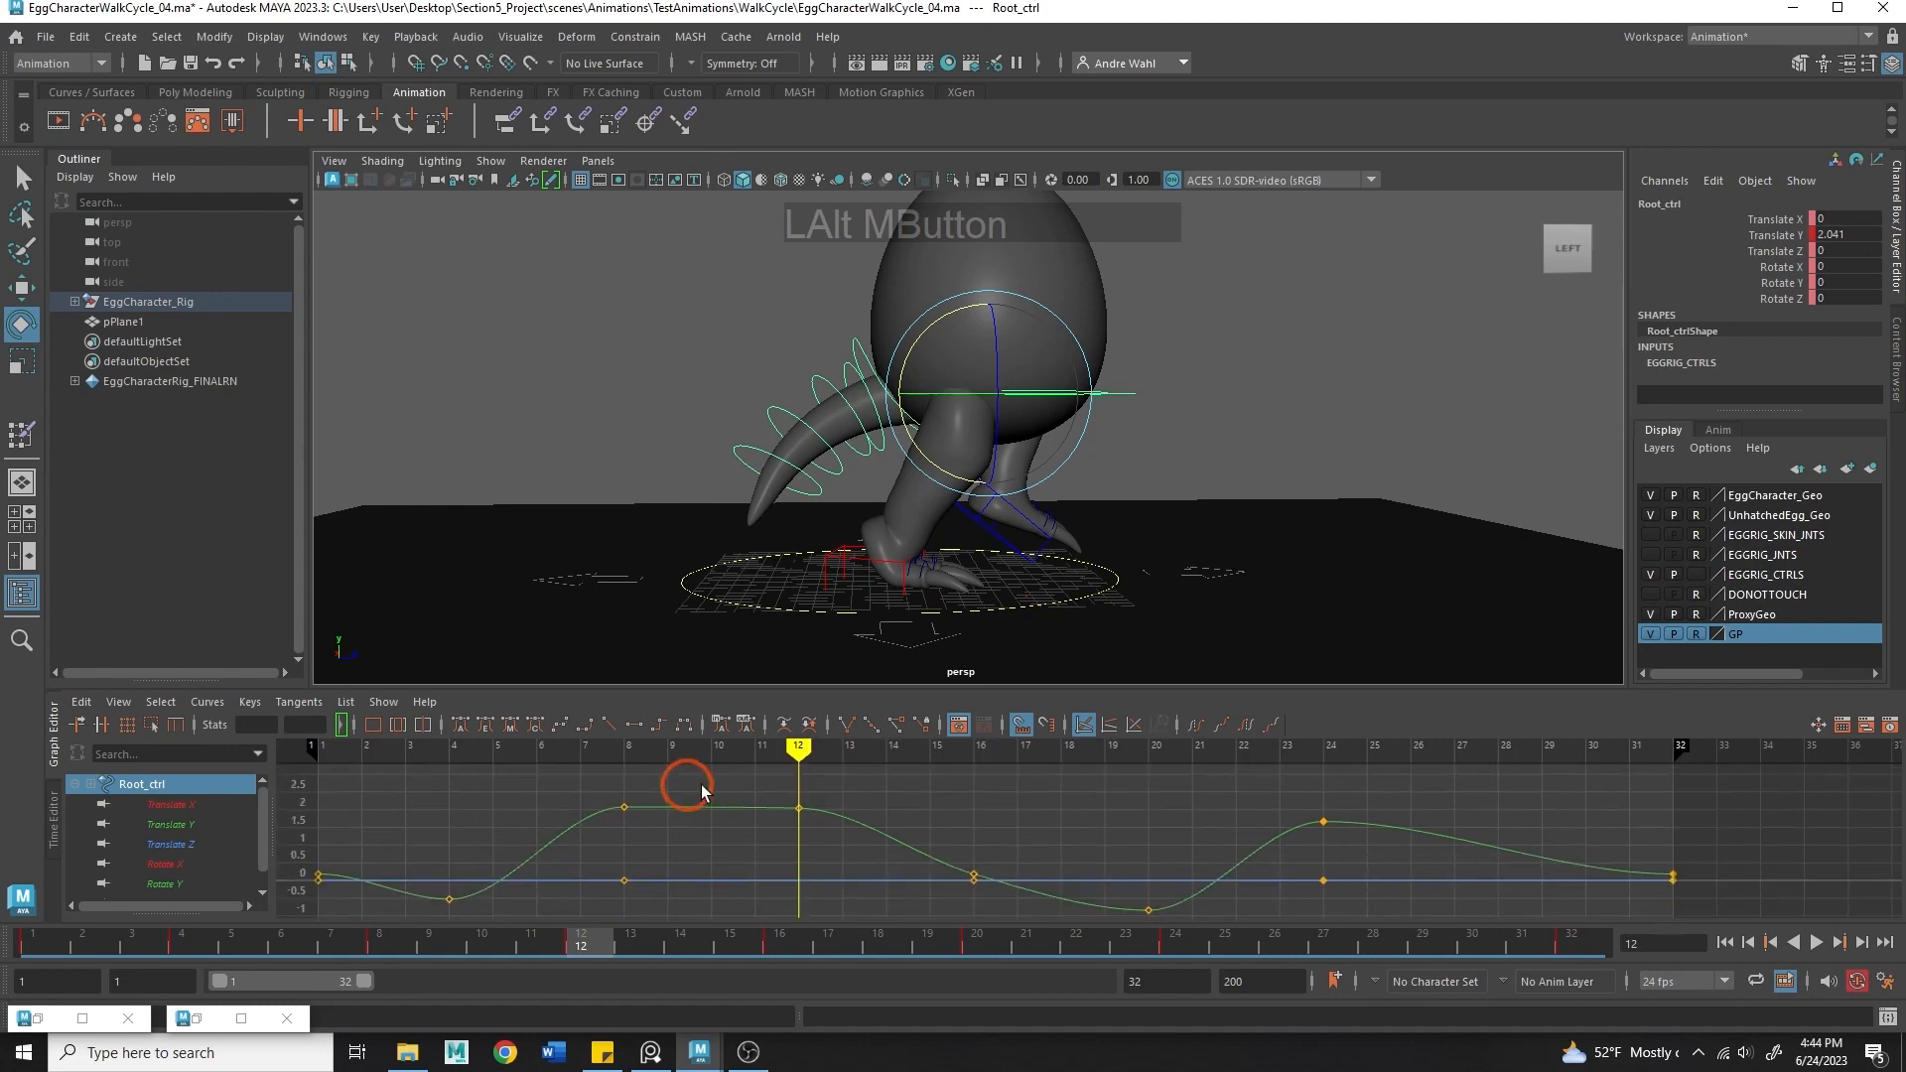
{"action": "left_click_drag", "start_coordinate": [869, 754], "coordinate": [871, 756]}
{"action": "mouse_move", "coordinate": [783, 783]}
{"action": "middle_mouse_down"}
{"action": "mouse_move", "coordinate": [770, 770]}
{"action": "mouse_move", "coordinate": [787, 812]}
{"action": "mouse_move", "coordinate": [791, 784]}
{"action": "mouse_move", "coordinate": [772, 785]}
{"action": "middle_mouse_up"}
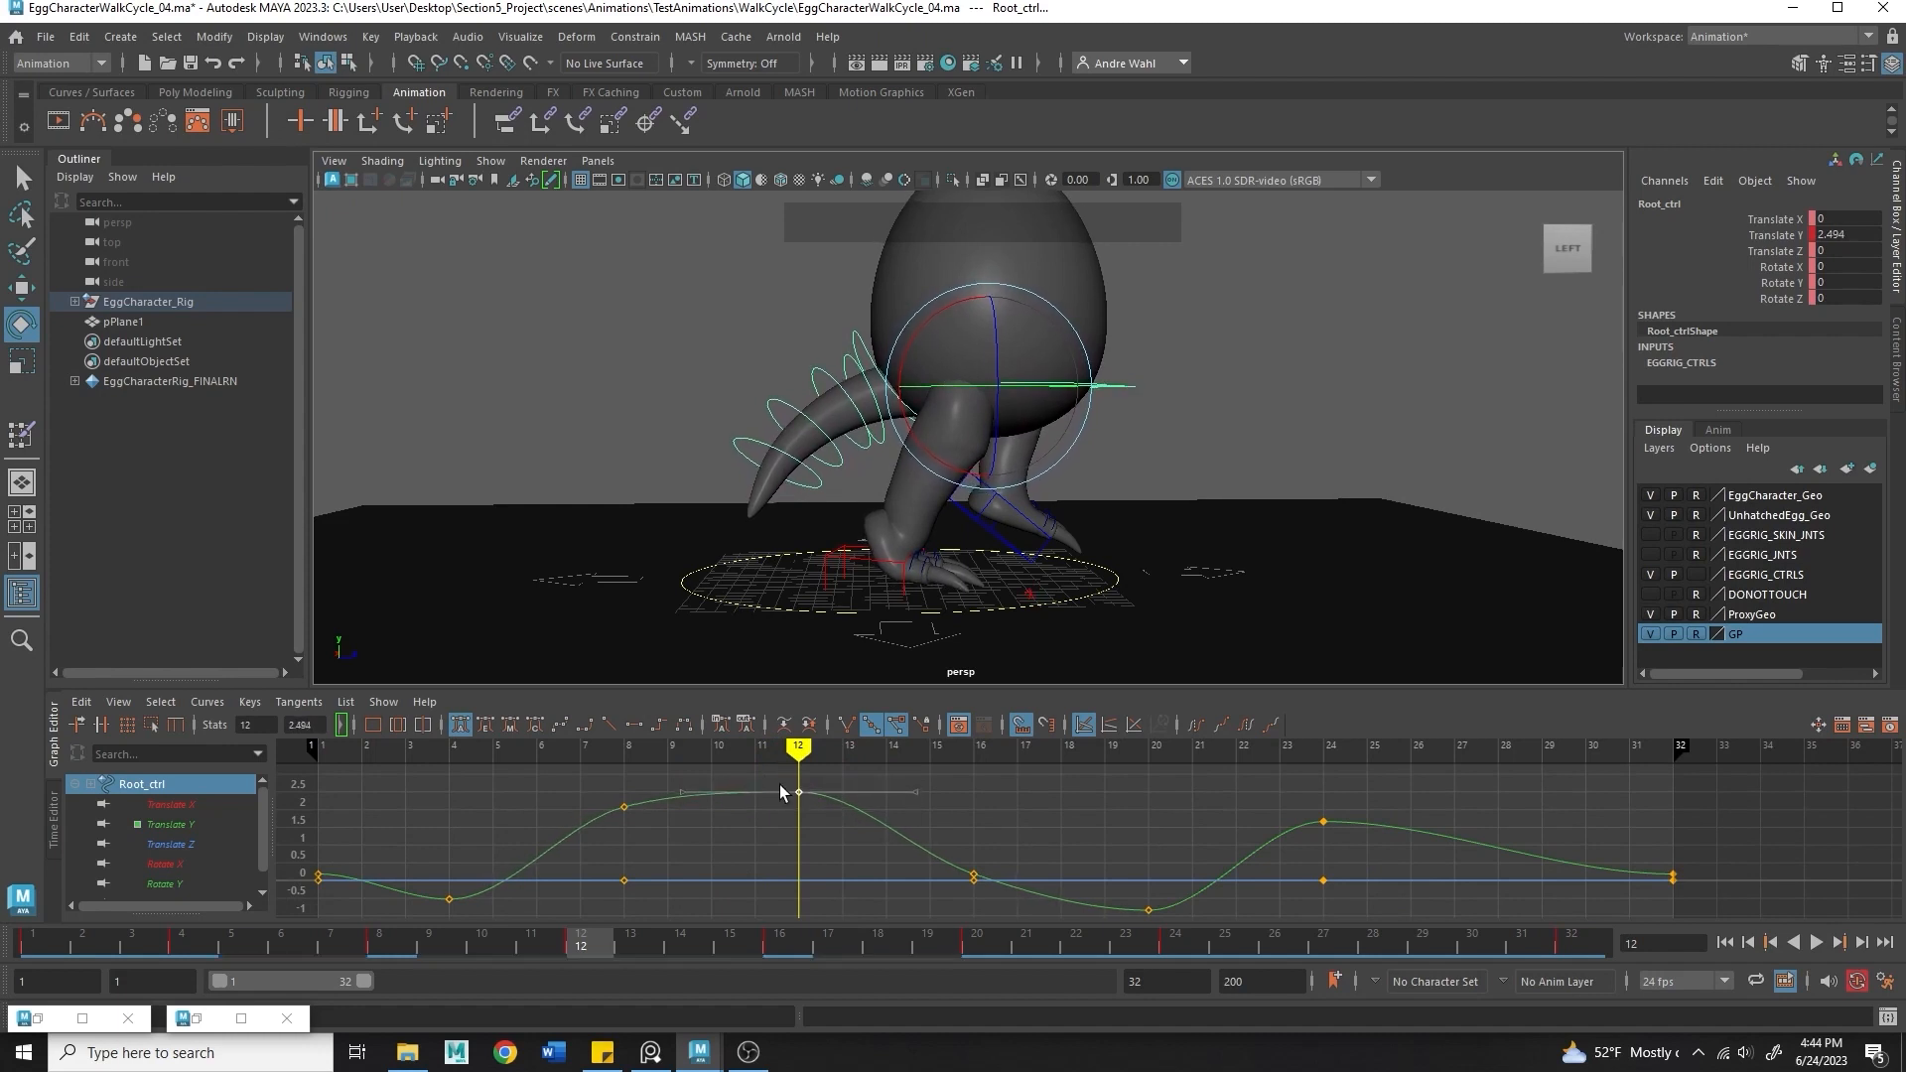
{"action": "key", "text": "ctrl+z"}
- Lower Root_ctrl's Translate Y keys to about 1.51 at frame 8 and 1.1 at frame 24, and play the walk cycle
{"action": "left_click_drag", "start_coordinate": [546, 938], "coordinate": [379, 938]}
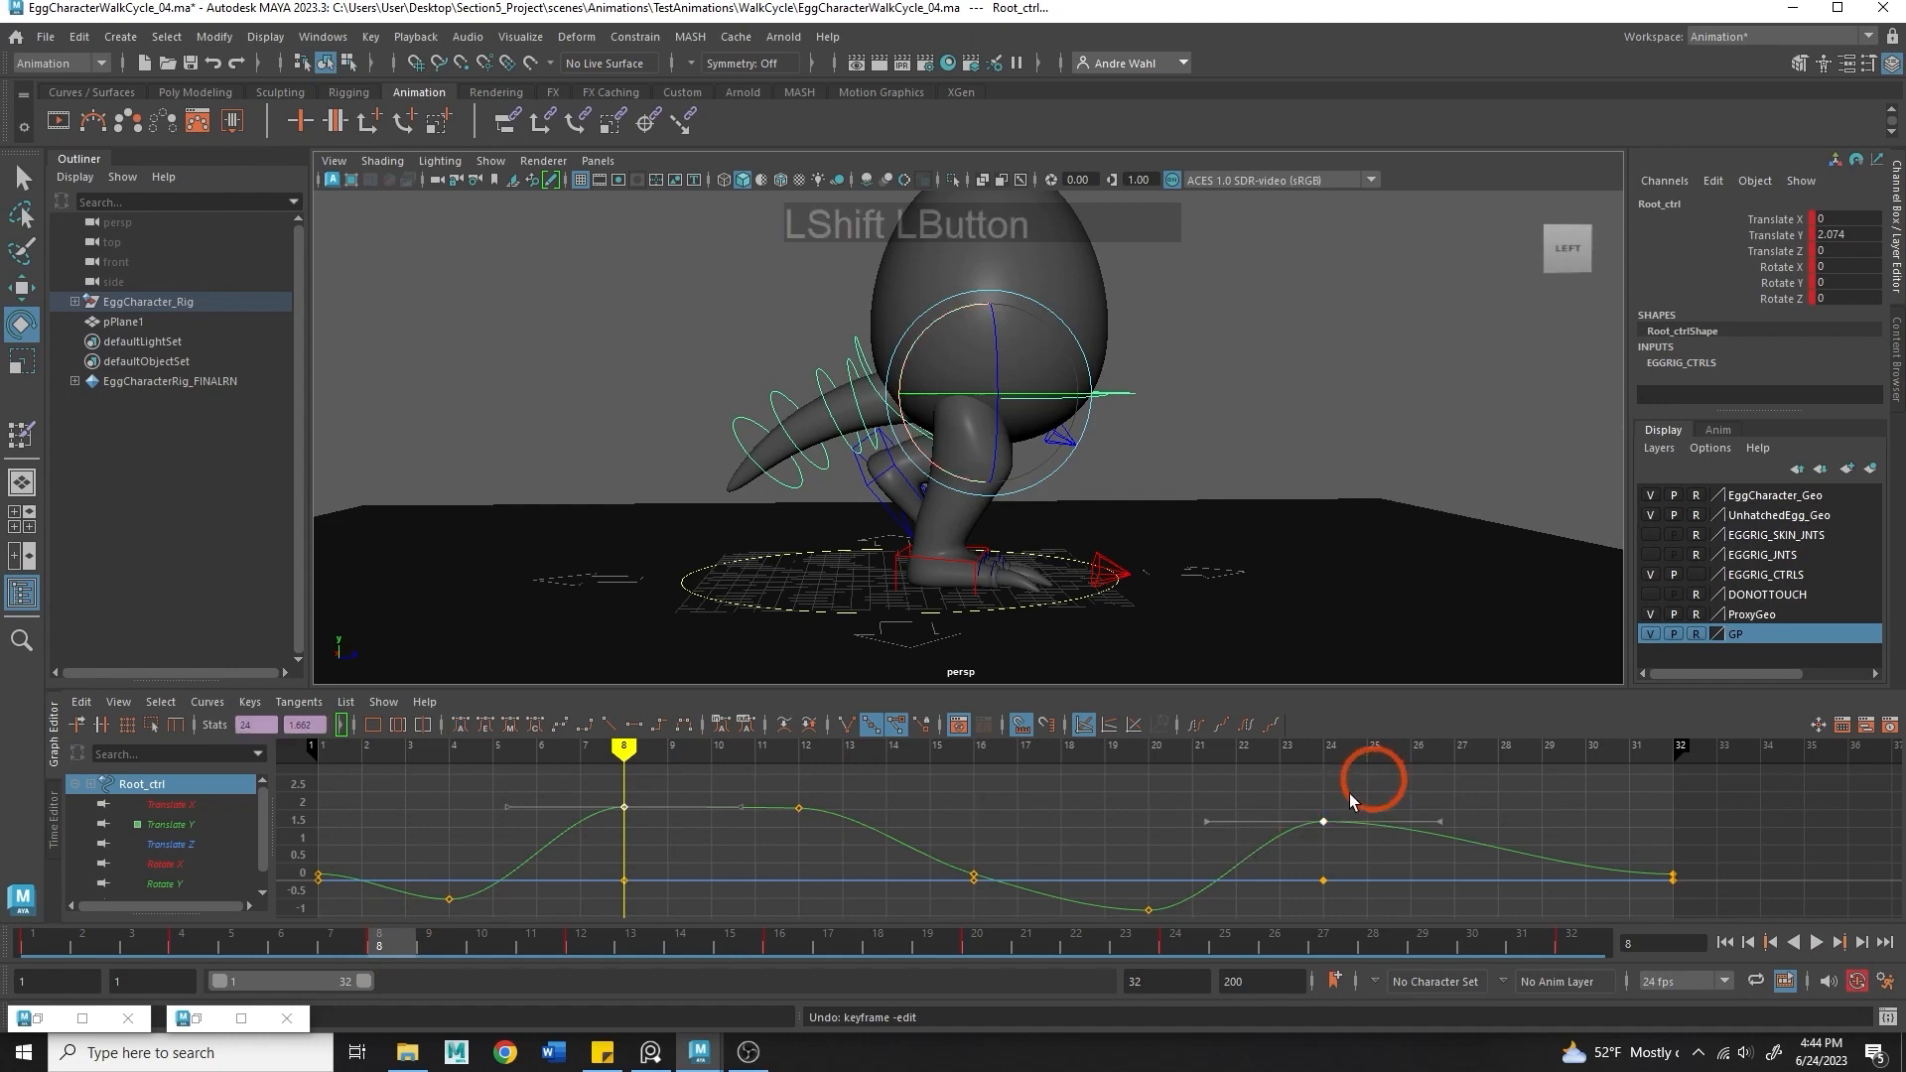
{"action": "middle_click_drag", "start_coordinate": [1320, 825], "coordinate": [1305, 842]}
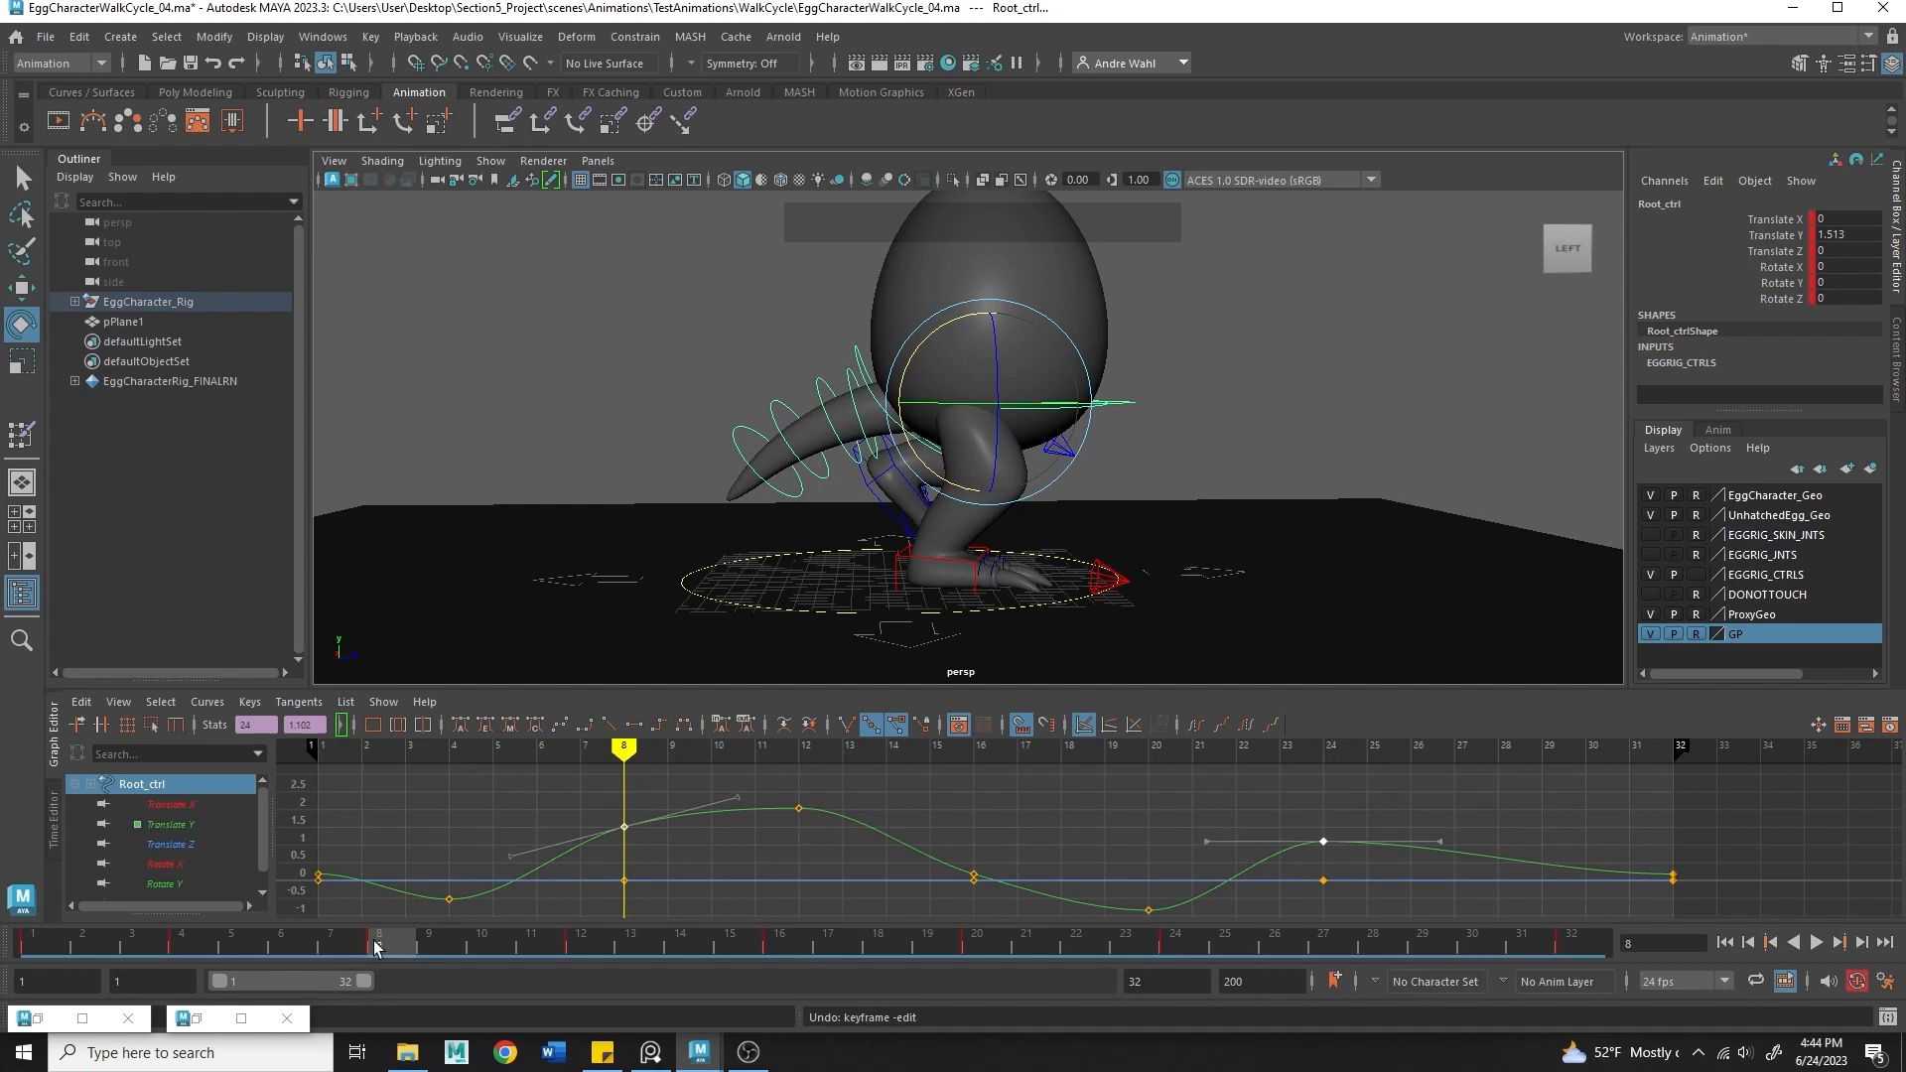
{"action": "left_click_drag", "start_coordinate": [376, 946], "coordinate": [44, 973]}
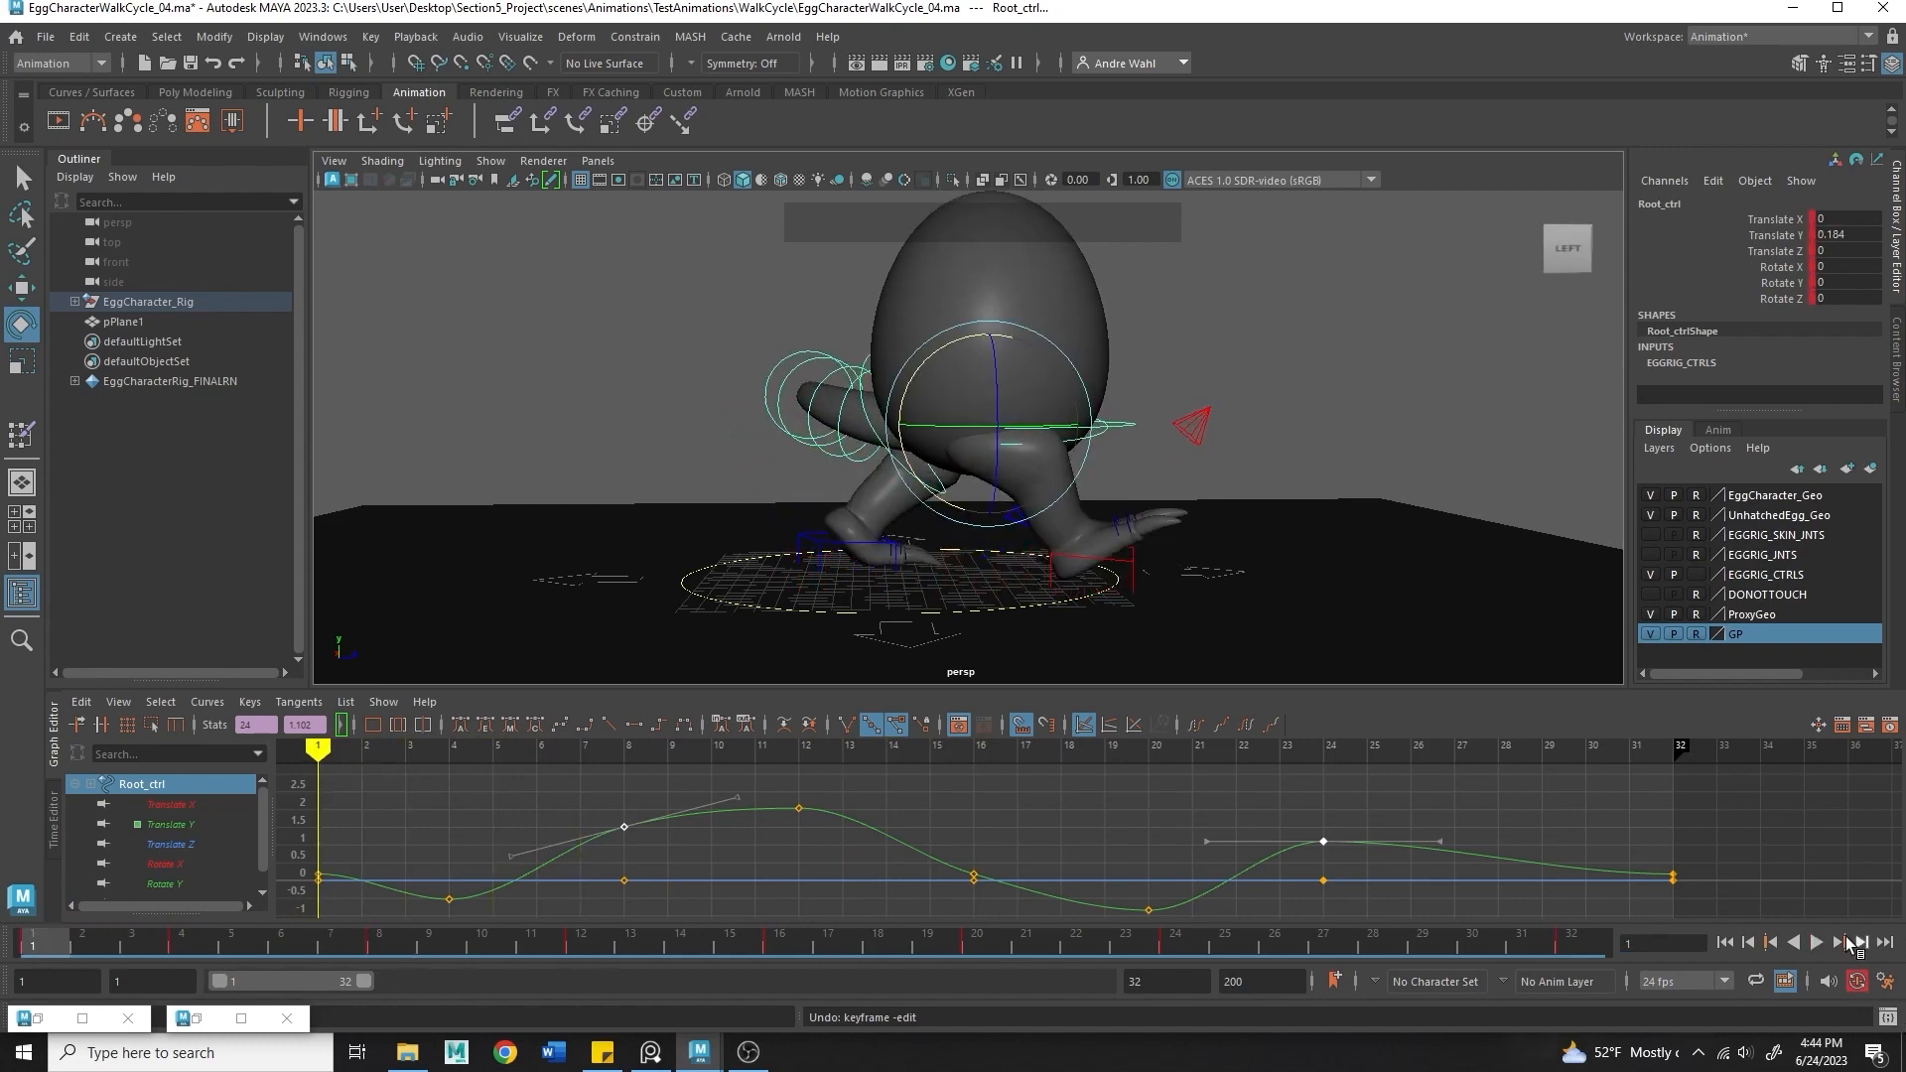
{"action": "left_click", "coordinate": [1817, 944]}
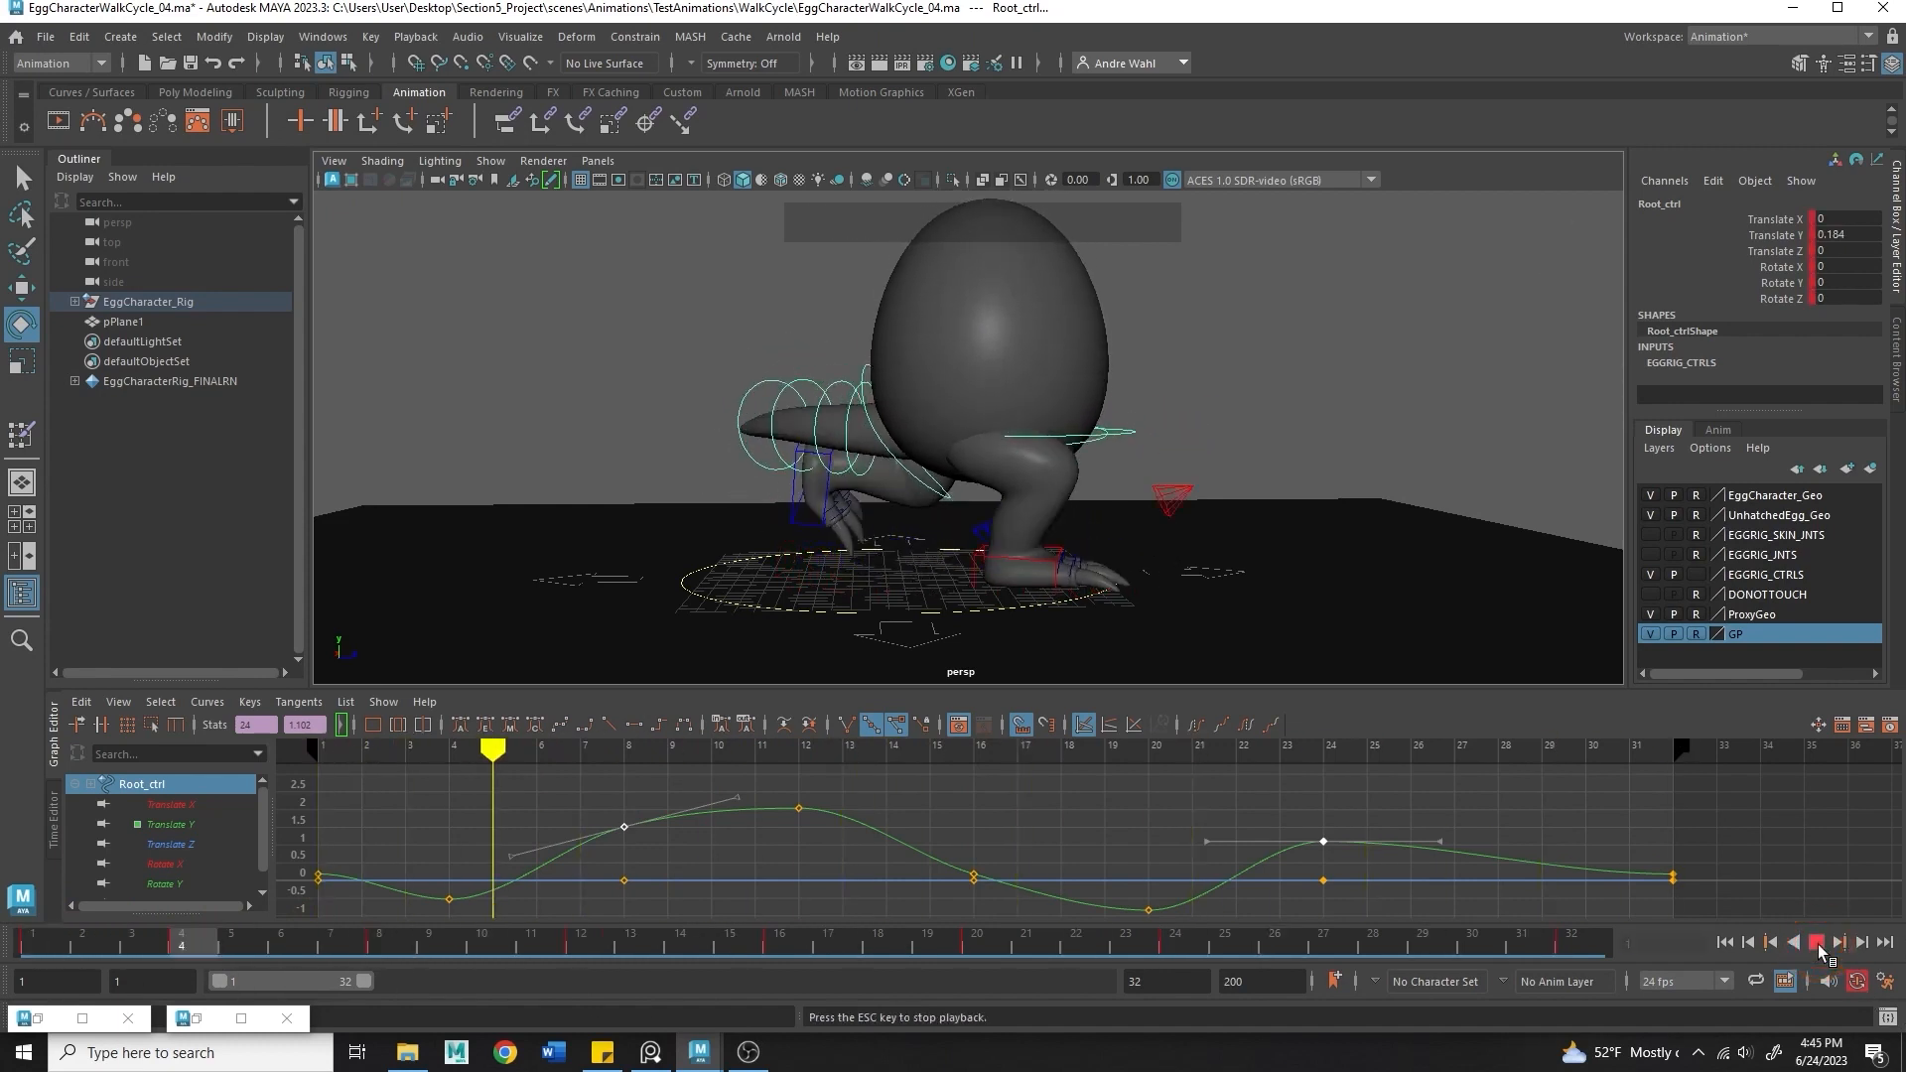
{"action": "left_click", "coordinate": [1816, 944]}
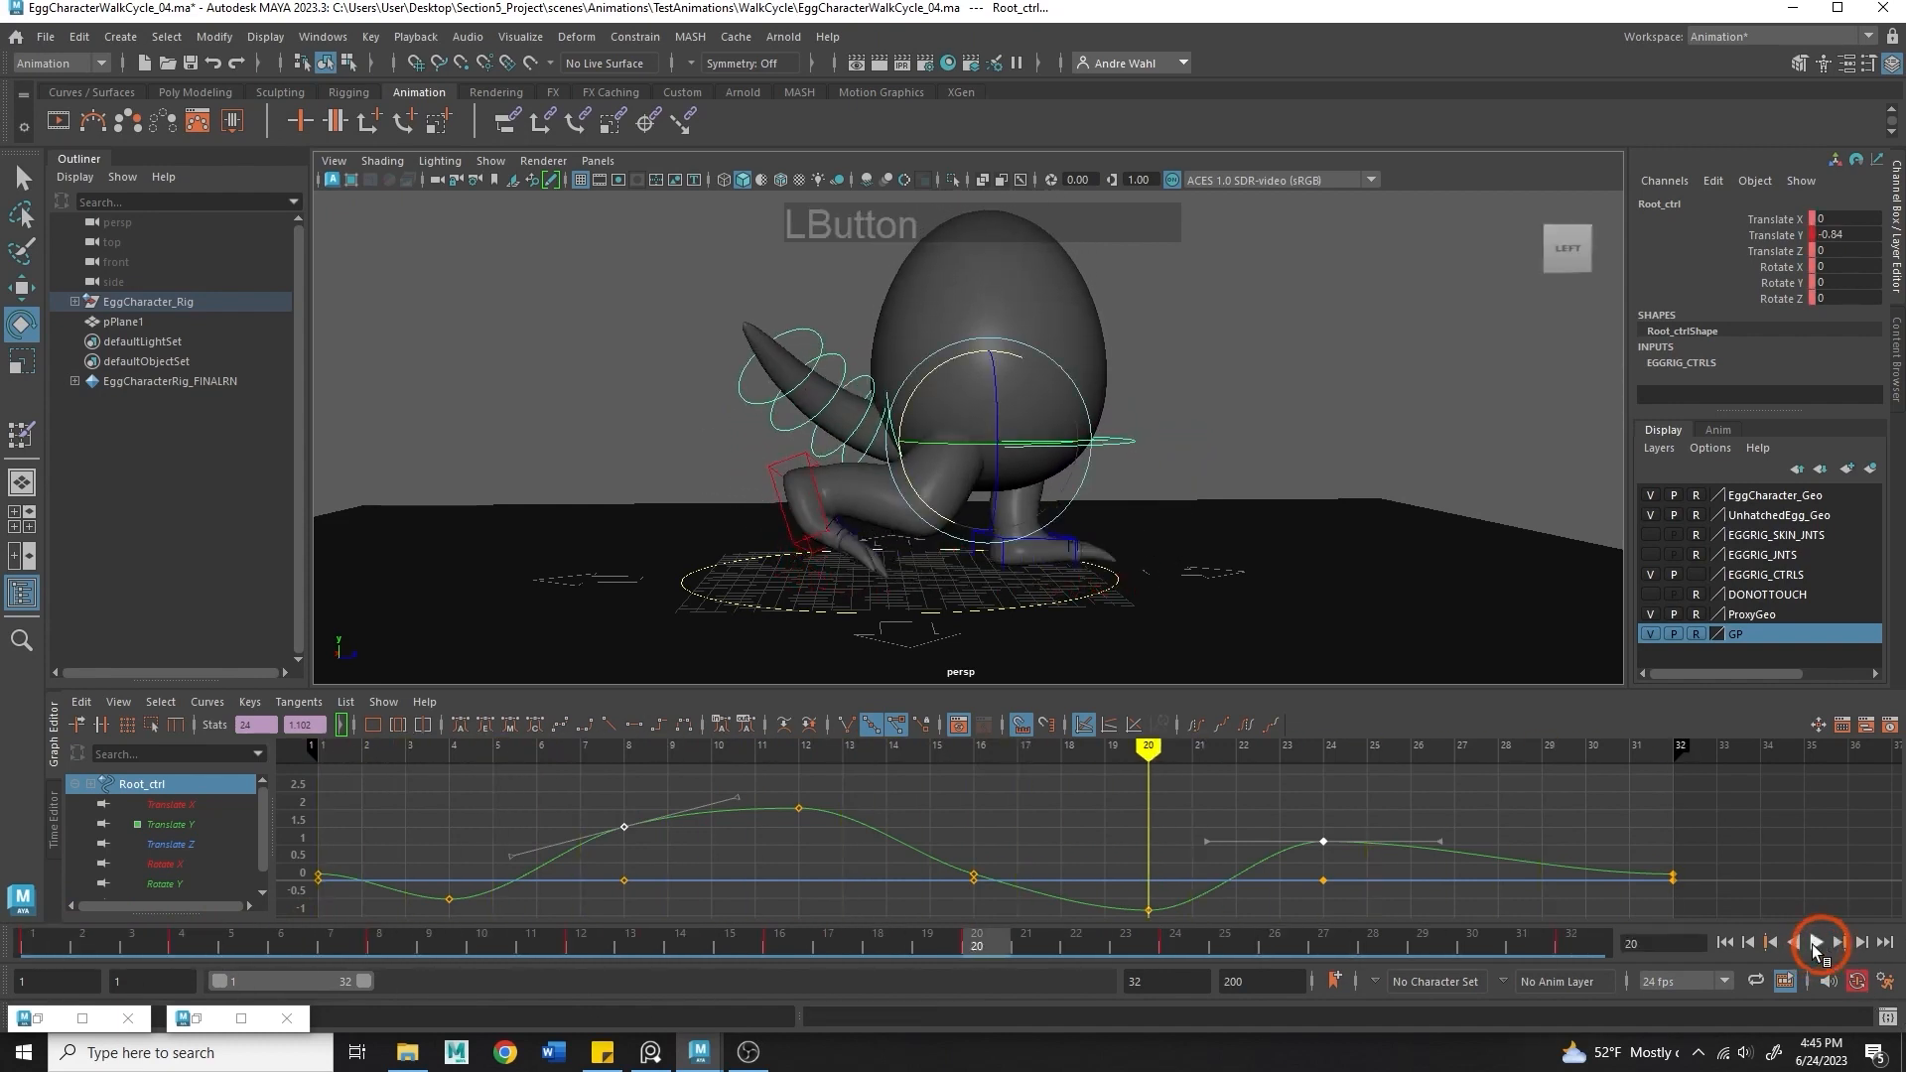
- Copy Root_ctrl's Translate Y key from frame 12 and paste it at frame 28
{"action": "left_click_drag", "start_coordinate": [1022, 948], "coordinate": [1372, 948]}
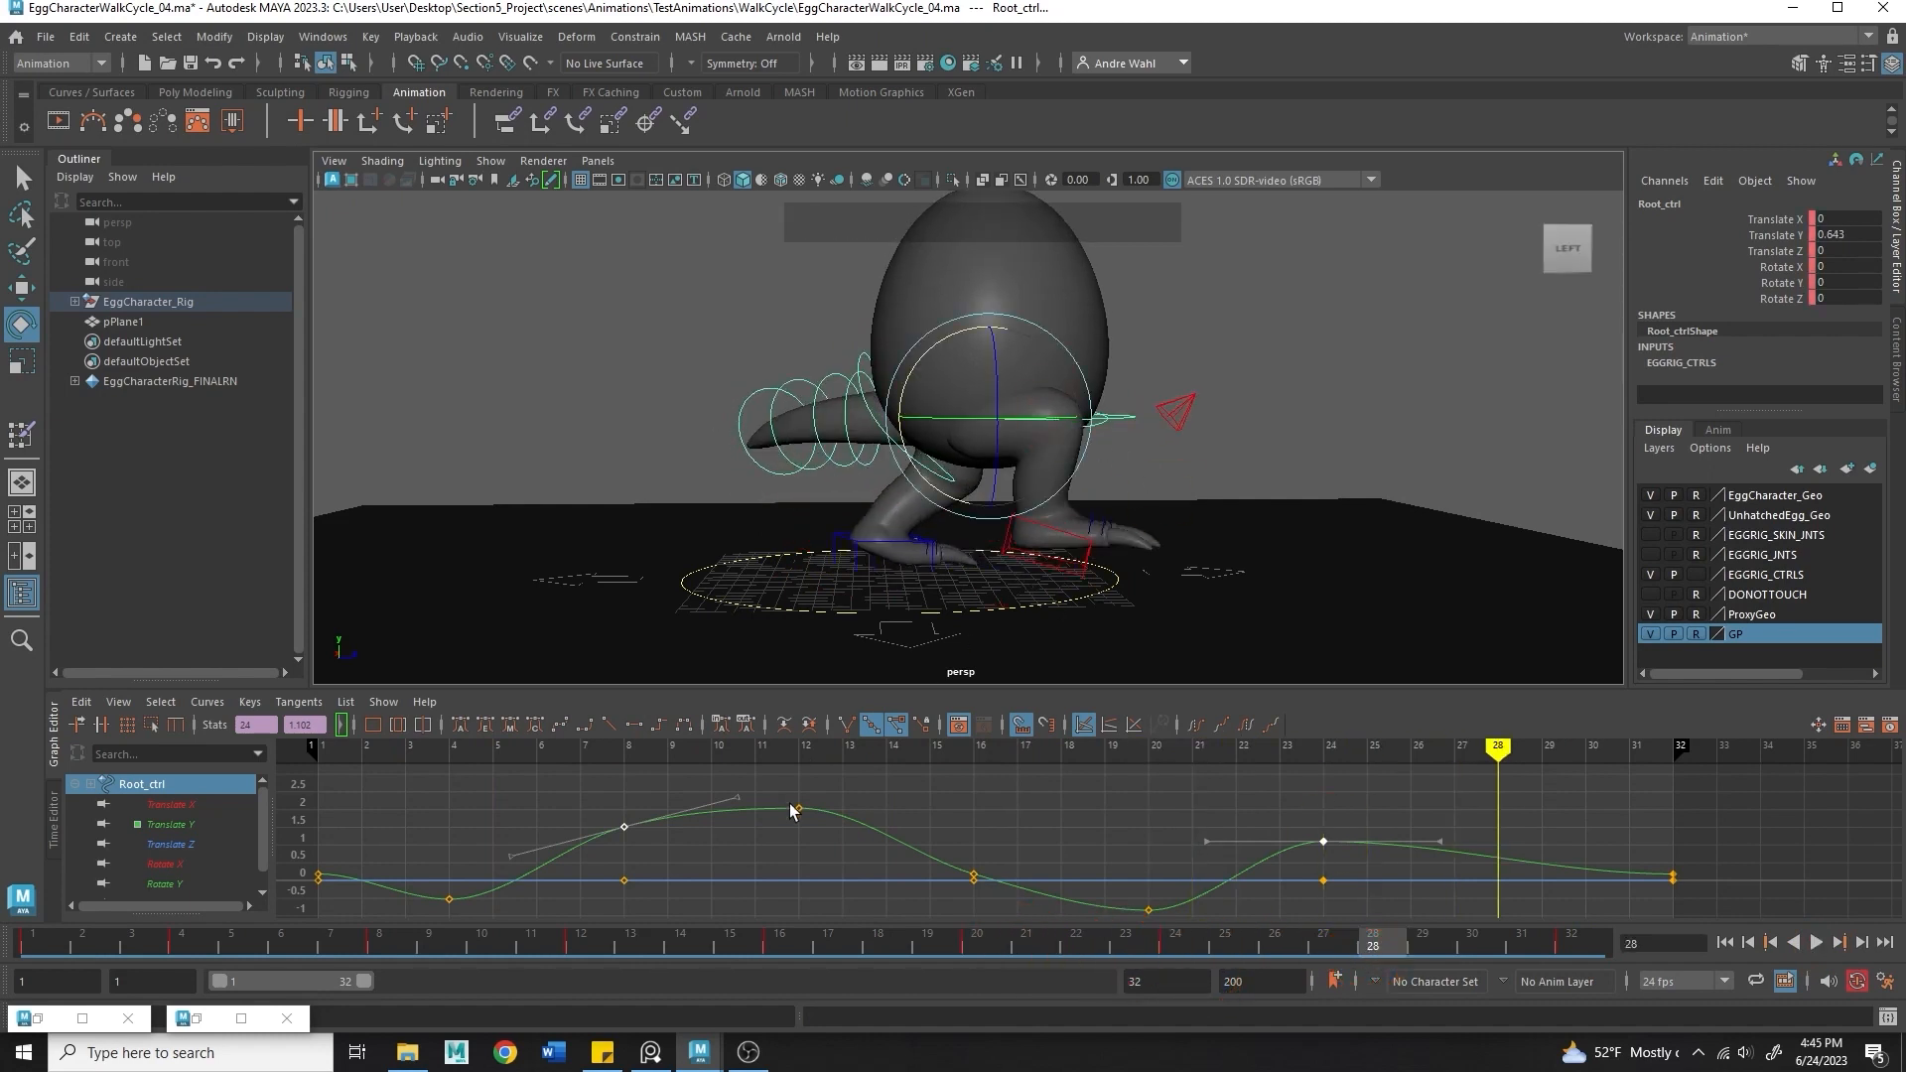
{"action": "left_click_drag", "start_coordinate": [830, 780], "coordinate": [830, 780]}
{"action": "left_click", "coordinate": [1184, 419]}
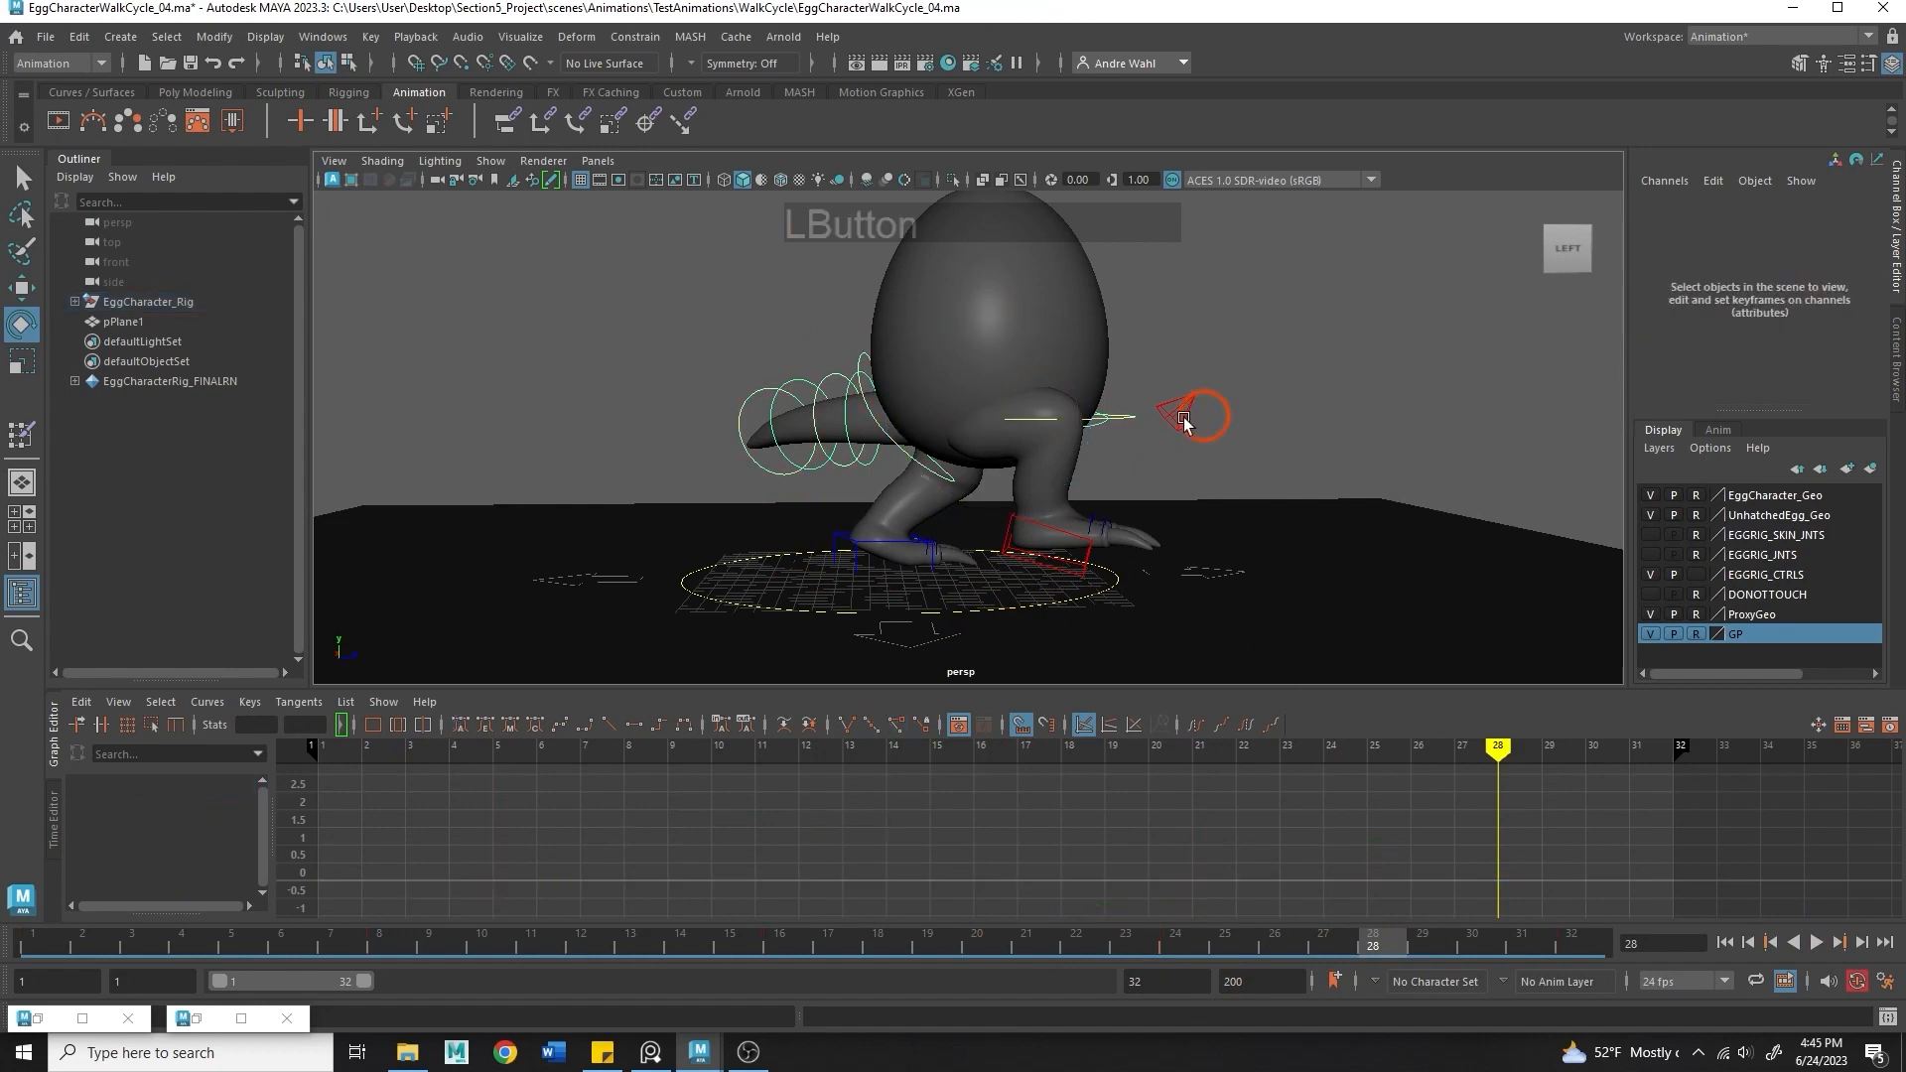
{"action": "left_click", "coordinate": [1127, 417]}
{"action": "left_click", "coordinate": [859, 873]}
{"action": "left_click_drag", "start_coordinate": [973, 759], "coordinate": [975, 766]}
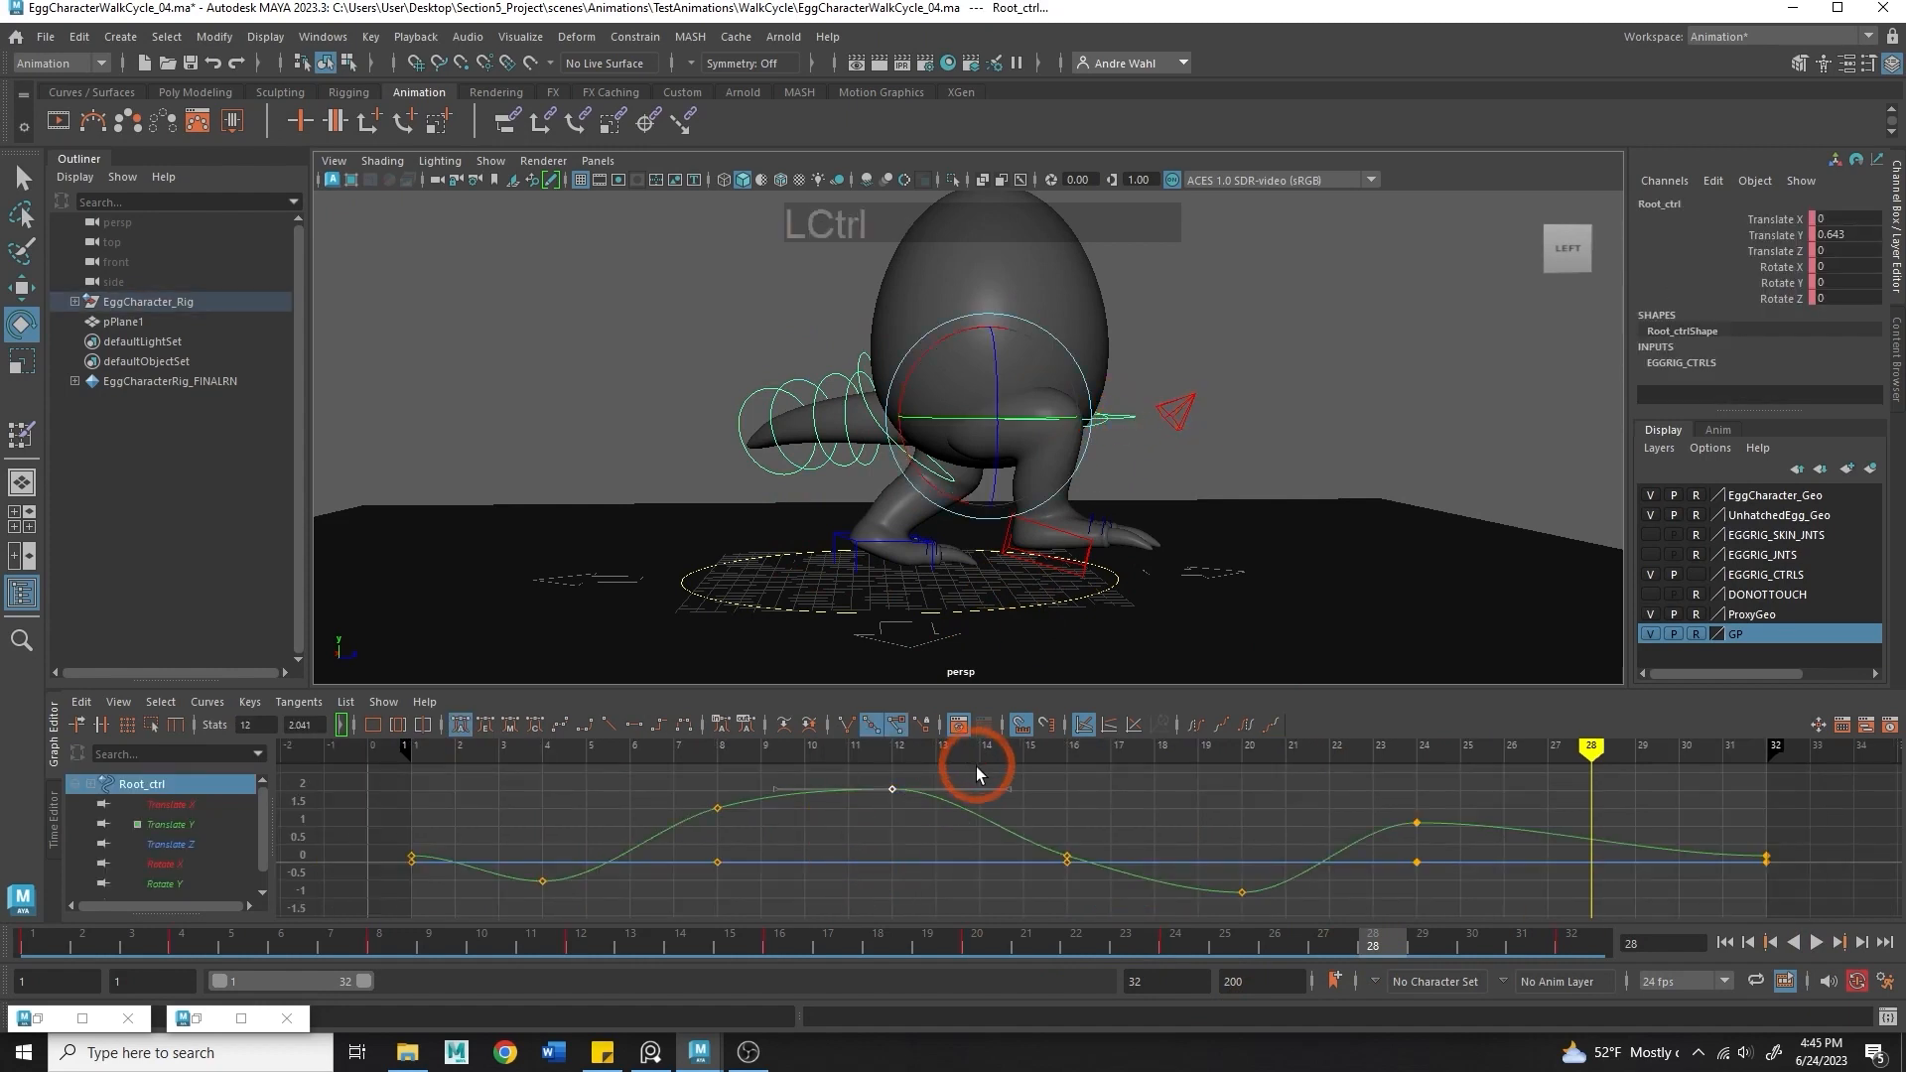
{"action": "key", "text": "ctrl+c"}
{"action": "key", "text": "ctrl+v"}
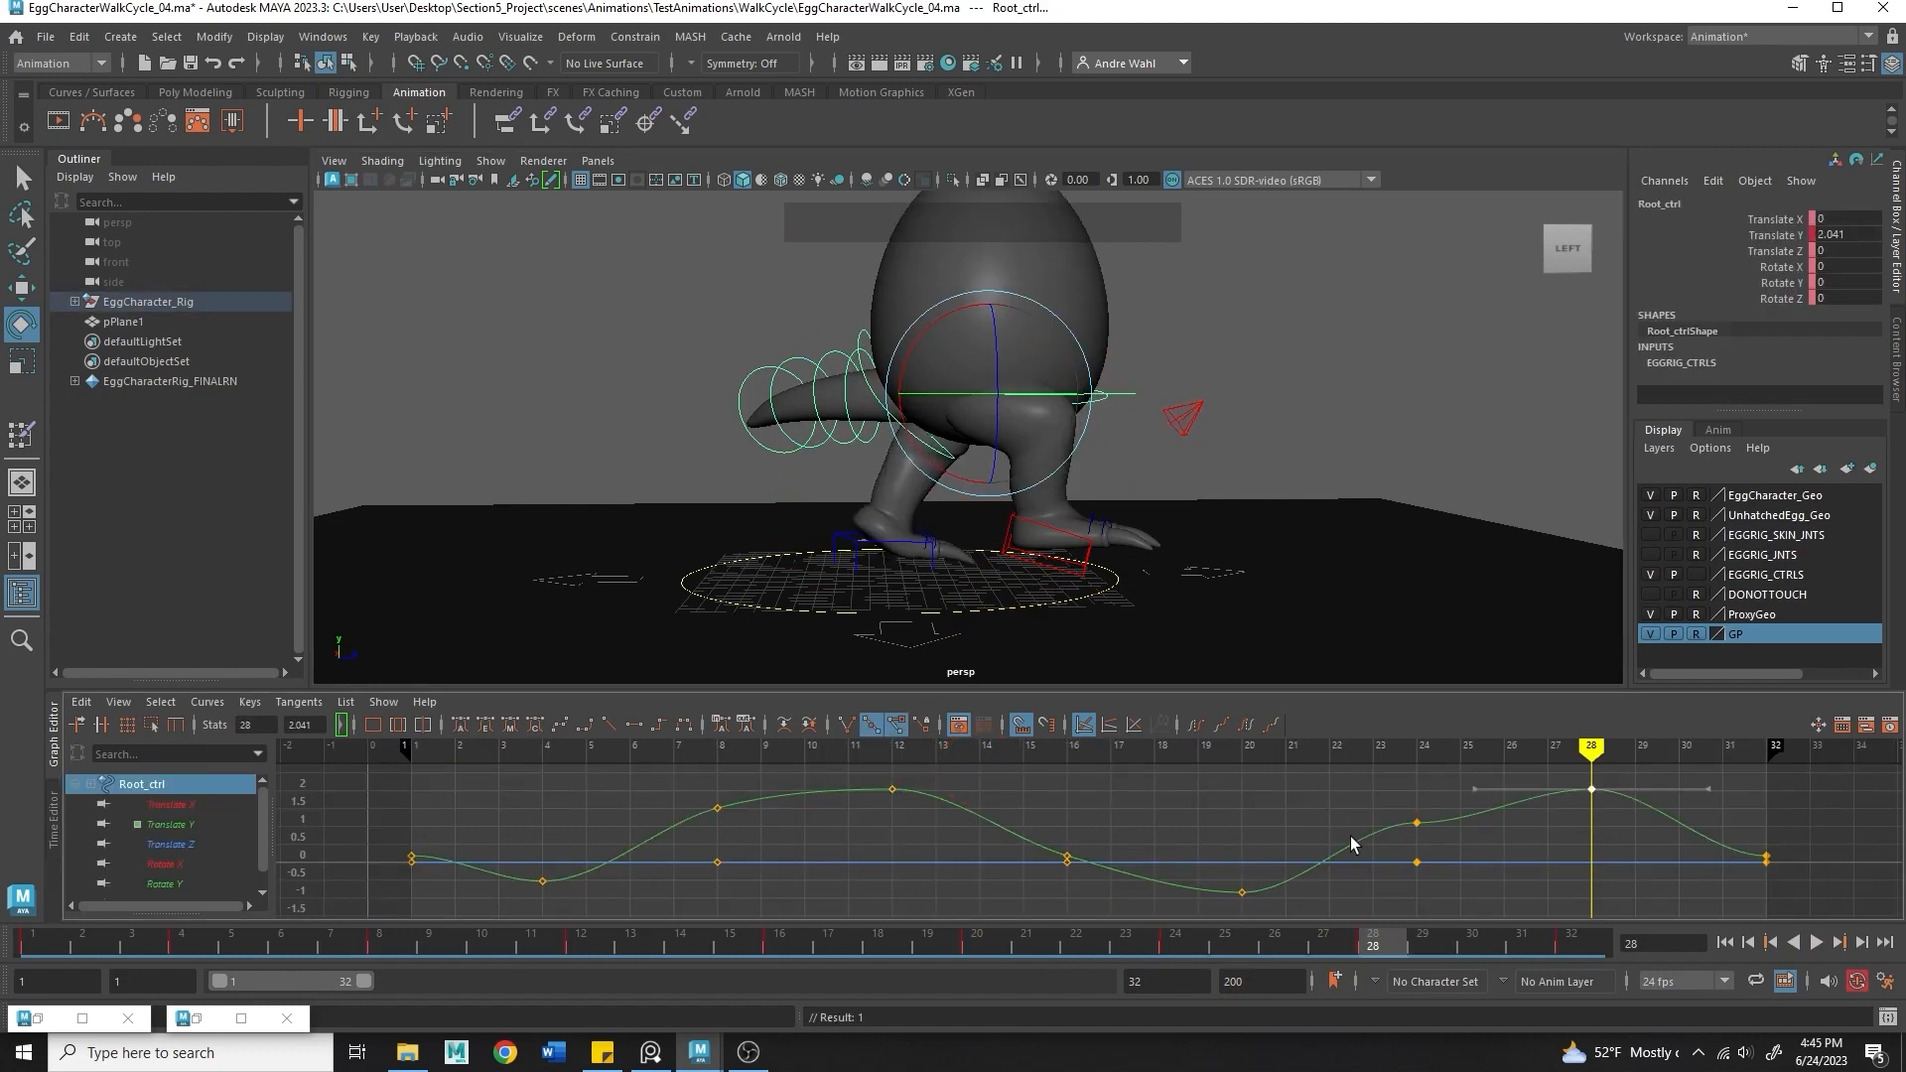
- Steepen the tangent of Root_ctrl's Translate Y key at frame 24 so the curve rises smoothly towards frame 28
{"action": "left_click_drag", "start_coordinate": [1375, 854], "coordinate": [1470, 791]}
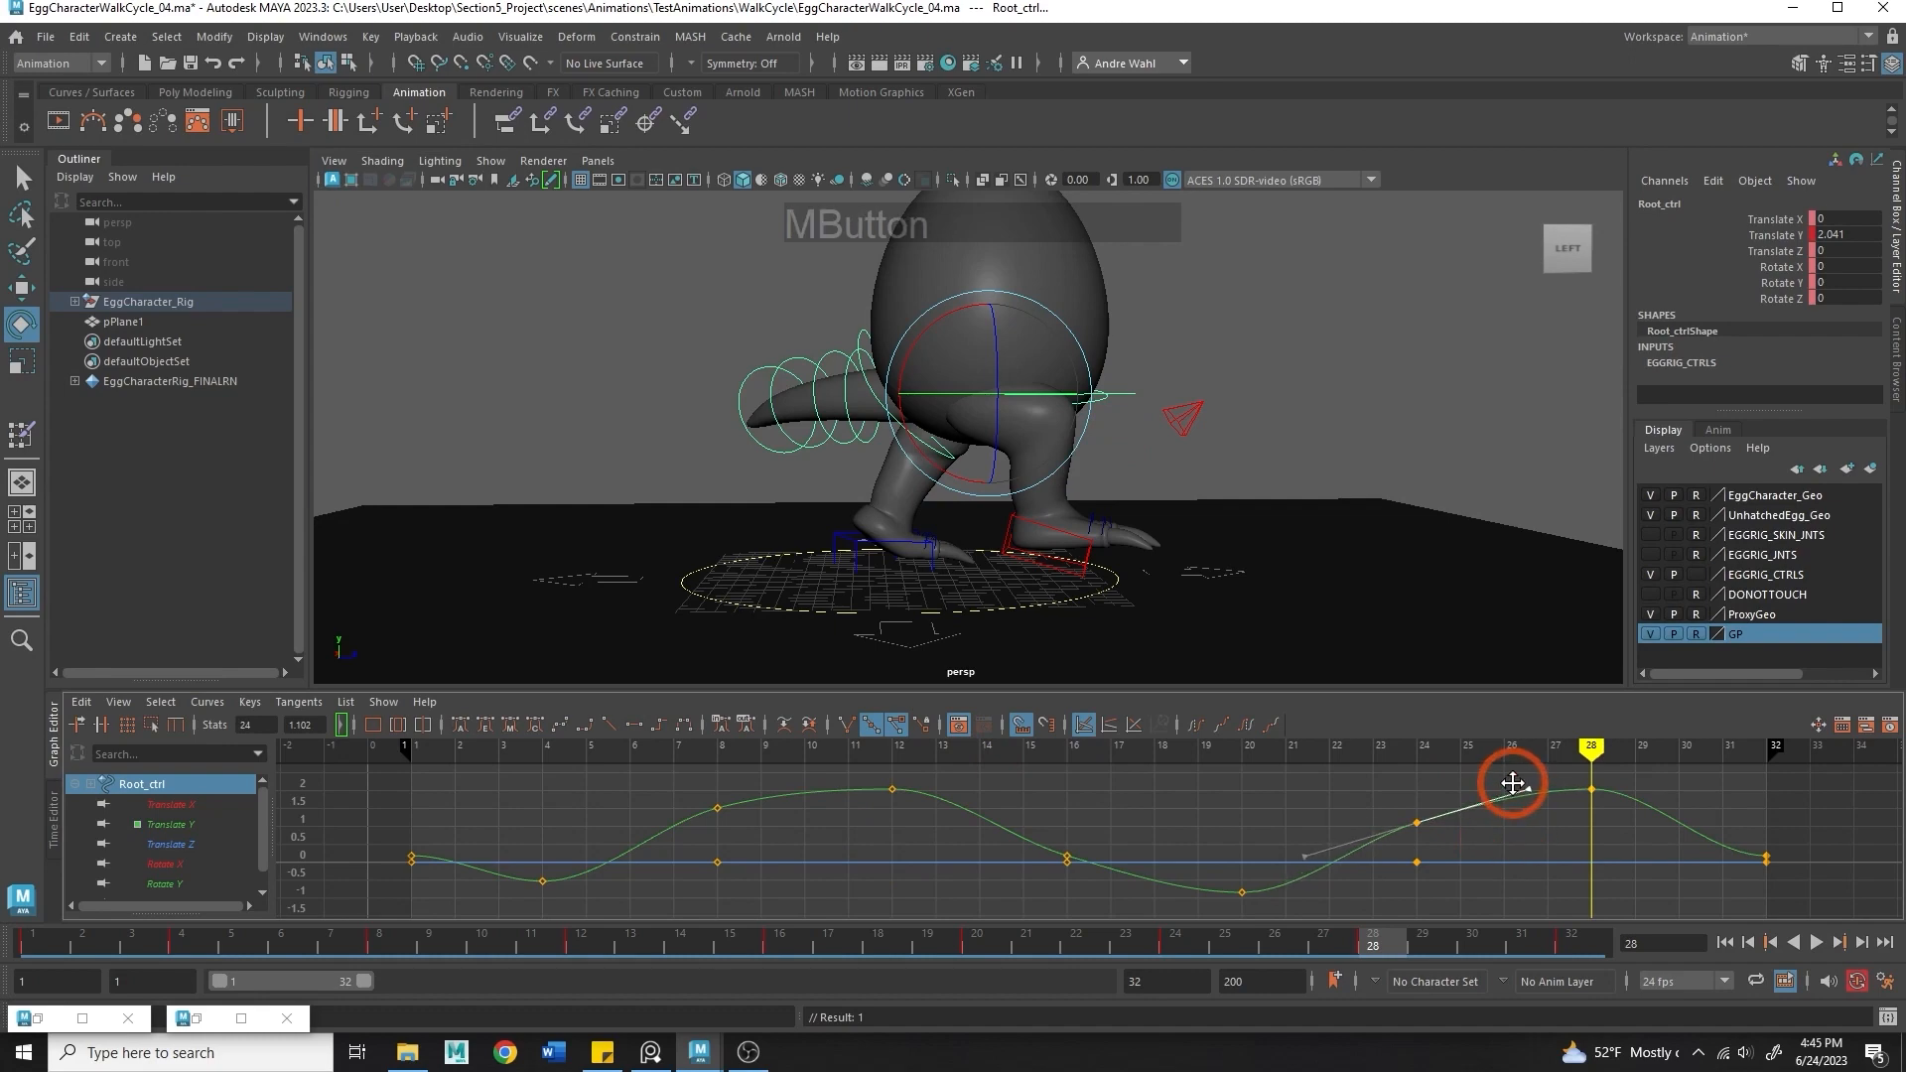
{"action": "left_click", "coordinate": [1059, 508]}
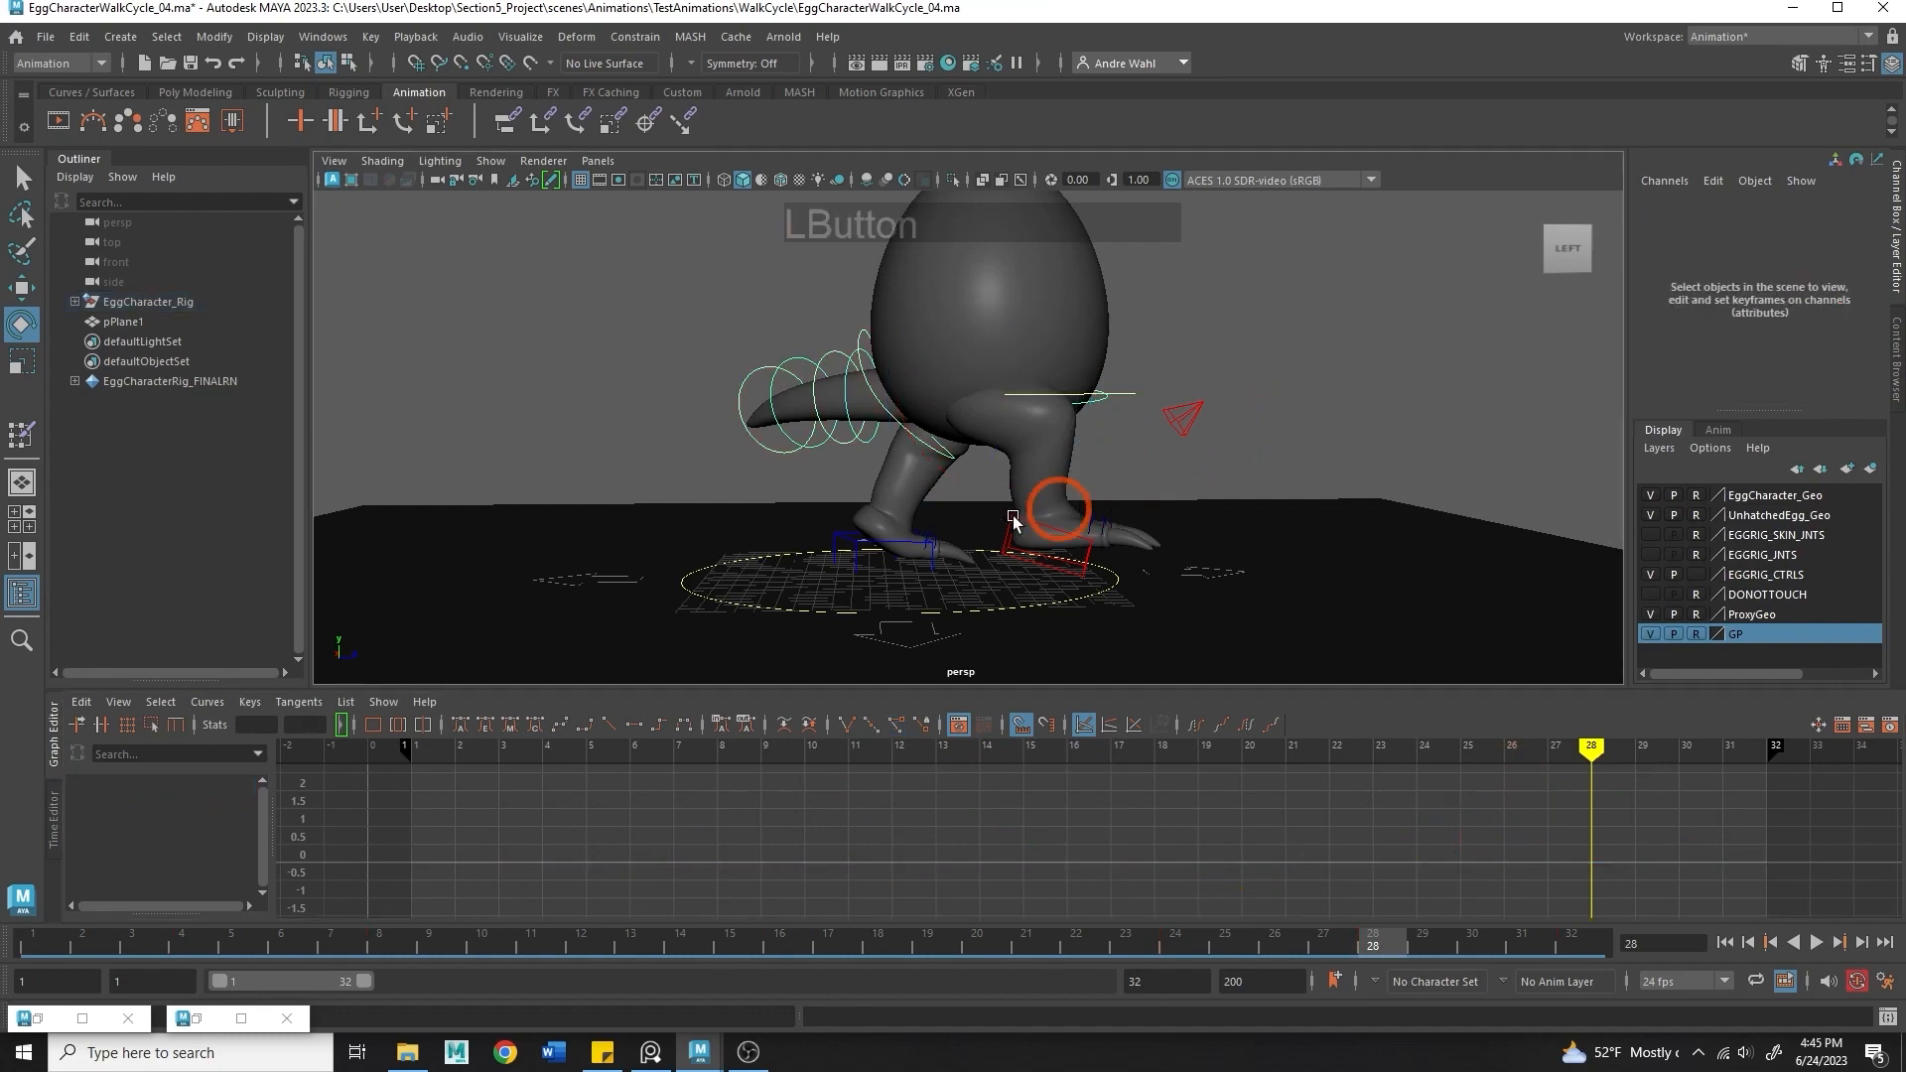
- Set L_IK_Foot_ctrl's Foot Roll to -4 at frame 28
{"action": "left_click", "coordinate": [933, 541]}
{"action": "left_click_drag", "start_coordinate": [933, 541], "coordinate": [1721, 331], "text": "alt"}
{"action": "left_click", "coordinate": [1703, 352]}
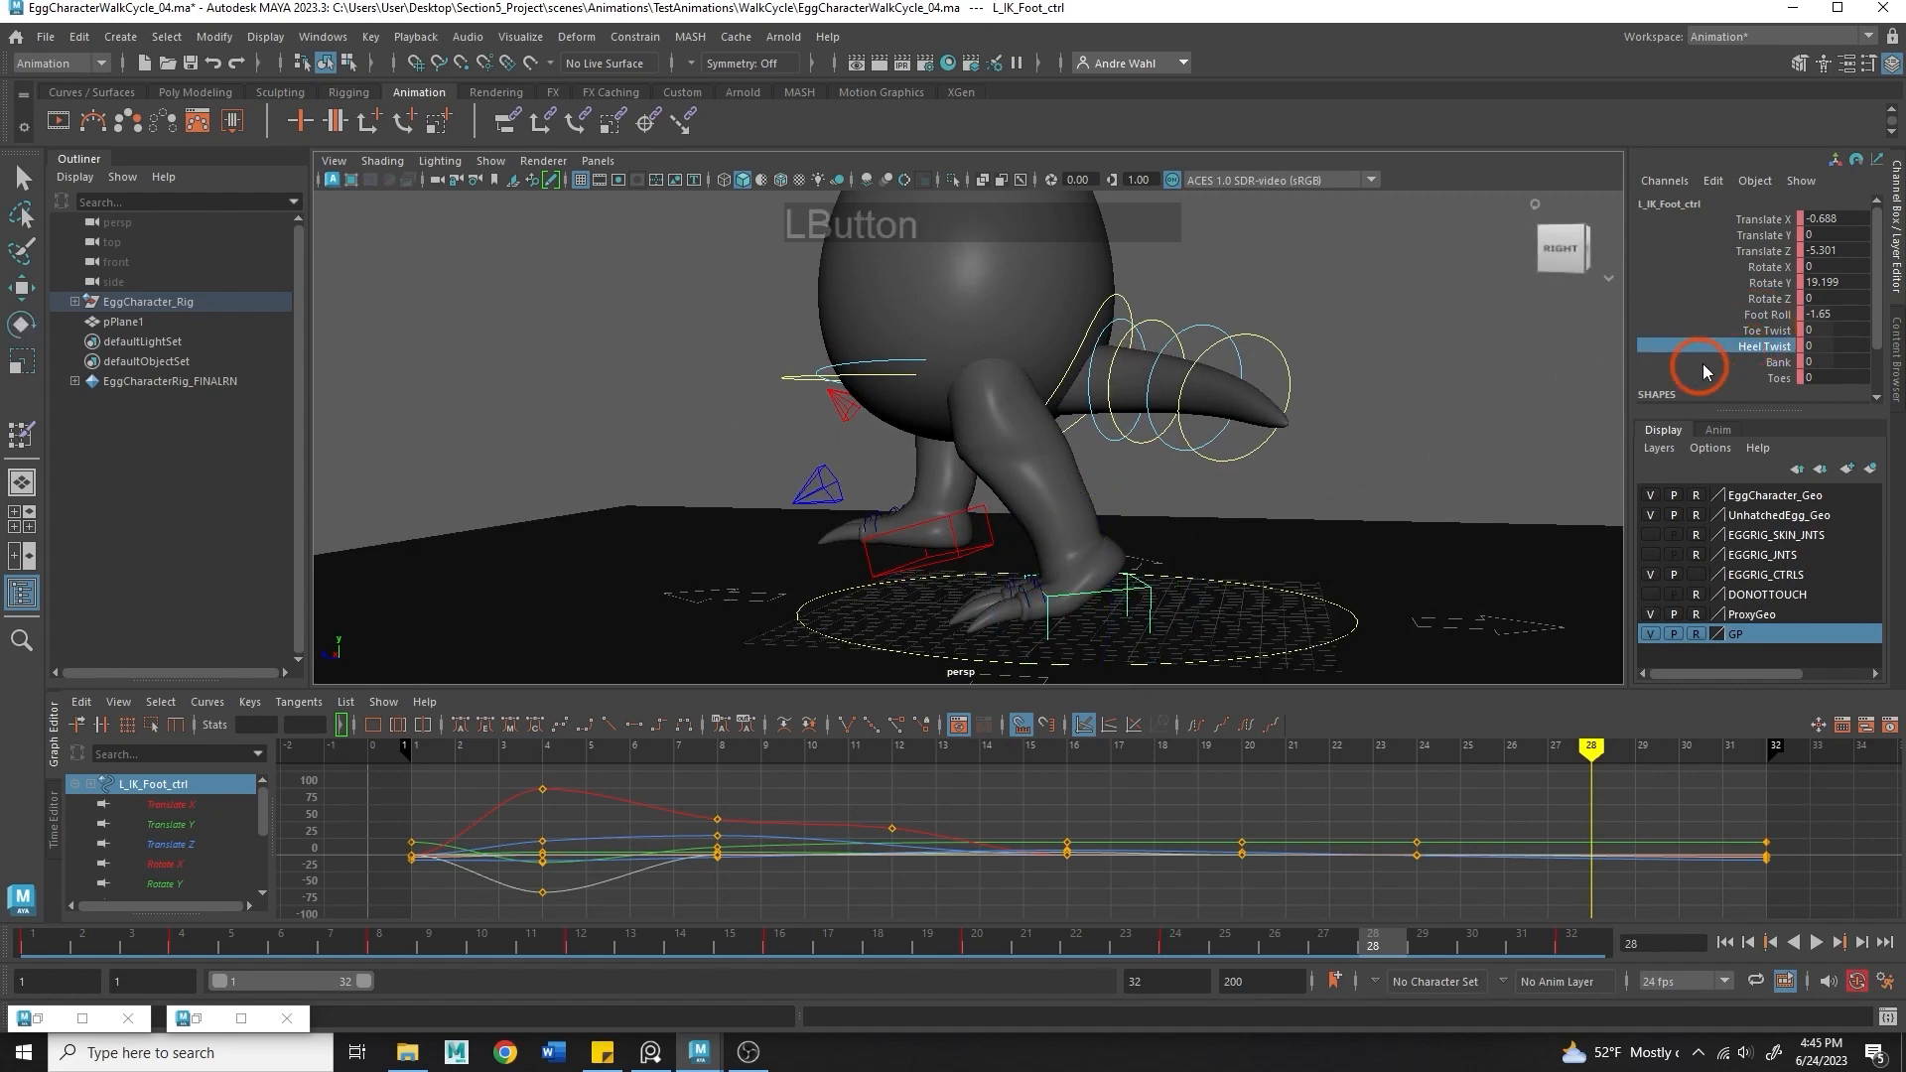
{"action": "left_click", "coordinate": [1775, 317]}
{"action": "middle_click_drag", "start_coordinate": [962, 418], "coordinate": [926, 452], "text": "alt"}
{"action": "double_click", "coordinate": [1831, 315]}
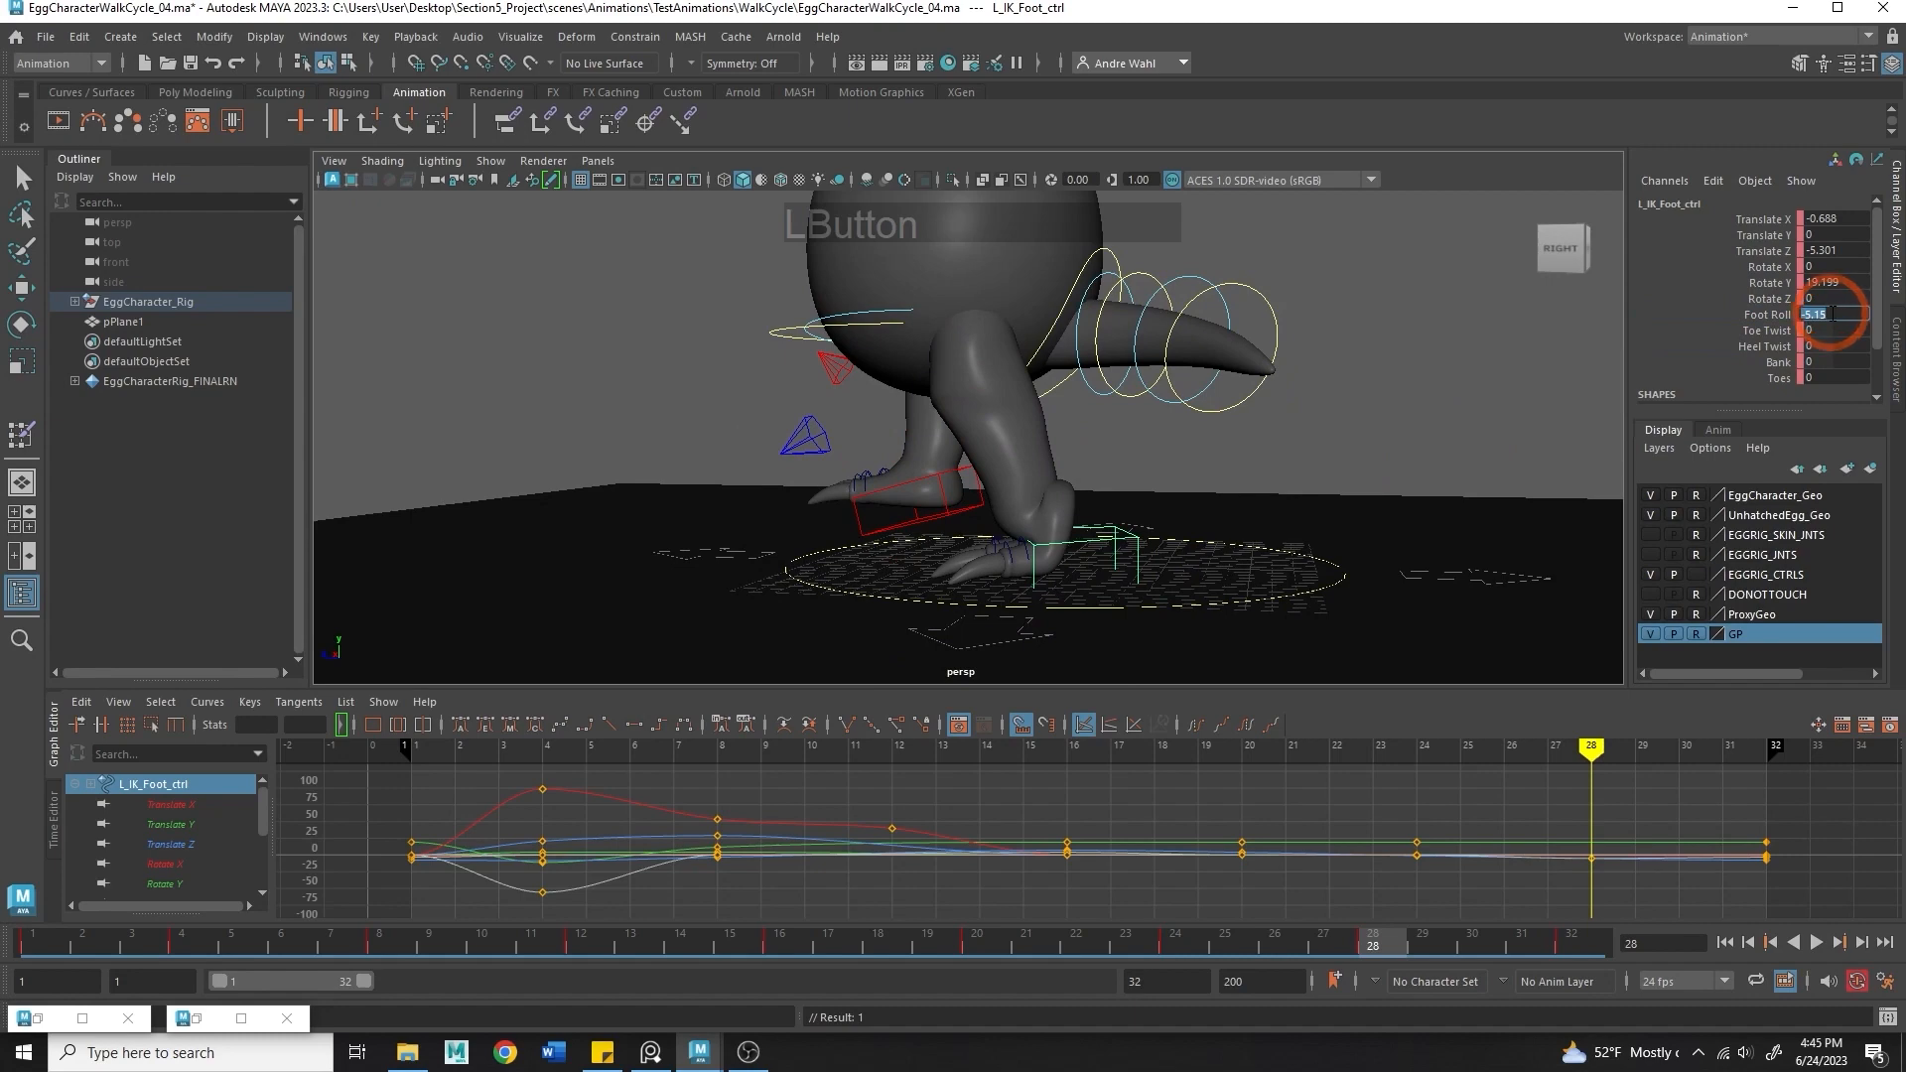
{"action": "type", "text": "-4"}
{"action": "key", "text": "Return"}
- Rotate R_IK_Foot_ctrl at frame 28 to a Rotate X of about 38 so its toes point towards the ground
{"action": "left_click", "coordinate": [945, 480]}
{"action": "left_click_drag", "start_coordinate": [949, 484], "coordinate": [1392, 509], "text": "alt"}
{"action": "left_click_drag", "start_coordinate": [842, 543], "coordinate": [1063, 519], "text": "alt"}
{"action": "left_click_drag", "start_coordinate": [1107, 454], "coordinate": [1097, 479]}
{"action": "right_click_drag", "start_coordinate": [1095, 478], "coordinate": [1023, 460], "text": "alt"}
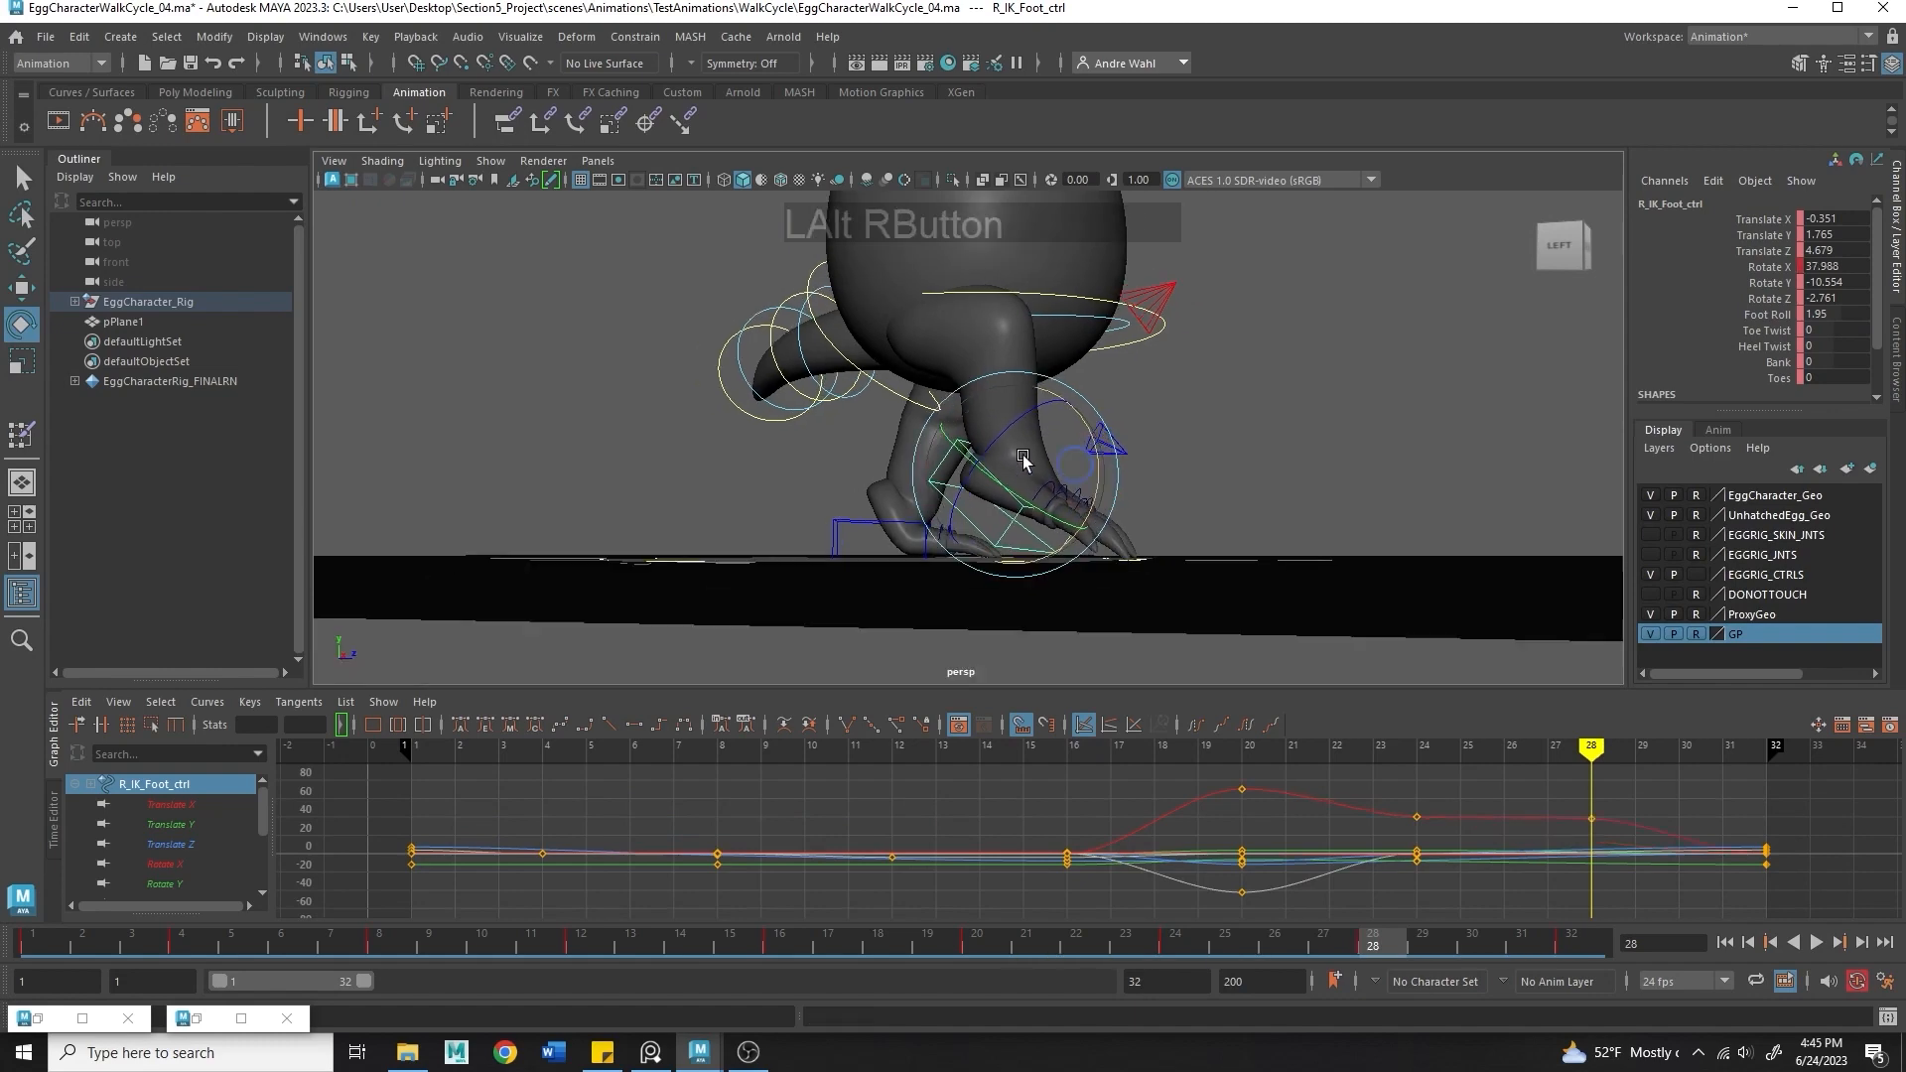
- Rotate all the tail controls downward at frame 28, to a Rotate X of about -9.42 on Tail01_ctrl
{"action": "left_click_drag", "start_coordinate": [1024, 459], "coordinate": [1080, 472], "text": "alt"}
{"action": "left_click_drag", "start_coordinate": [860, 333], "coordinate": [860, 332]}
{"action": "middle_click_drag", "start_coordinate": [859, 333], "coordinate": [863, 412], "text": "alt"}
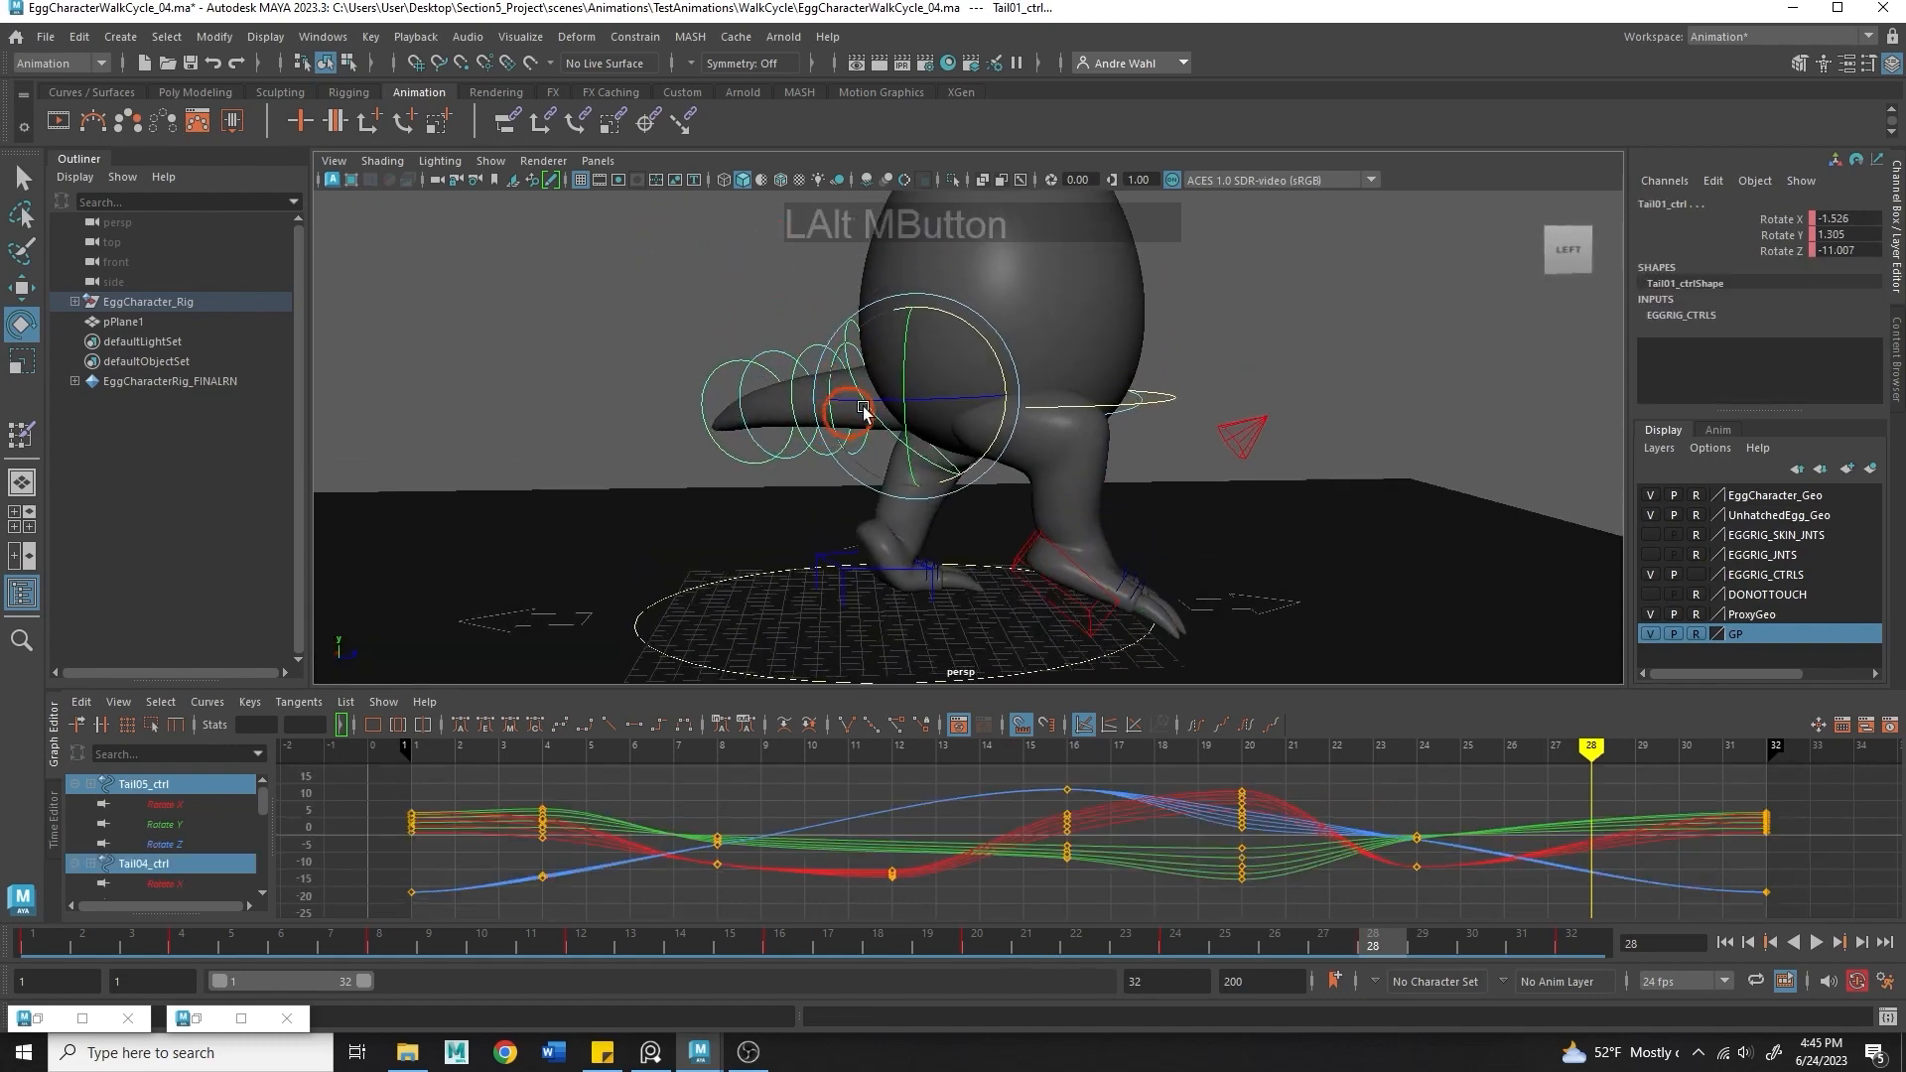
{"action": "left_click_drag", "start_coordinate": [986, 365], "coordinate": [978, 339]}
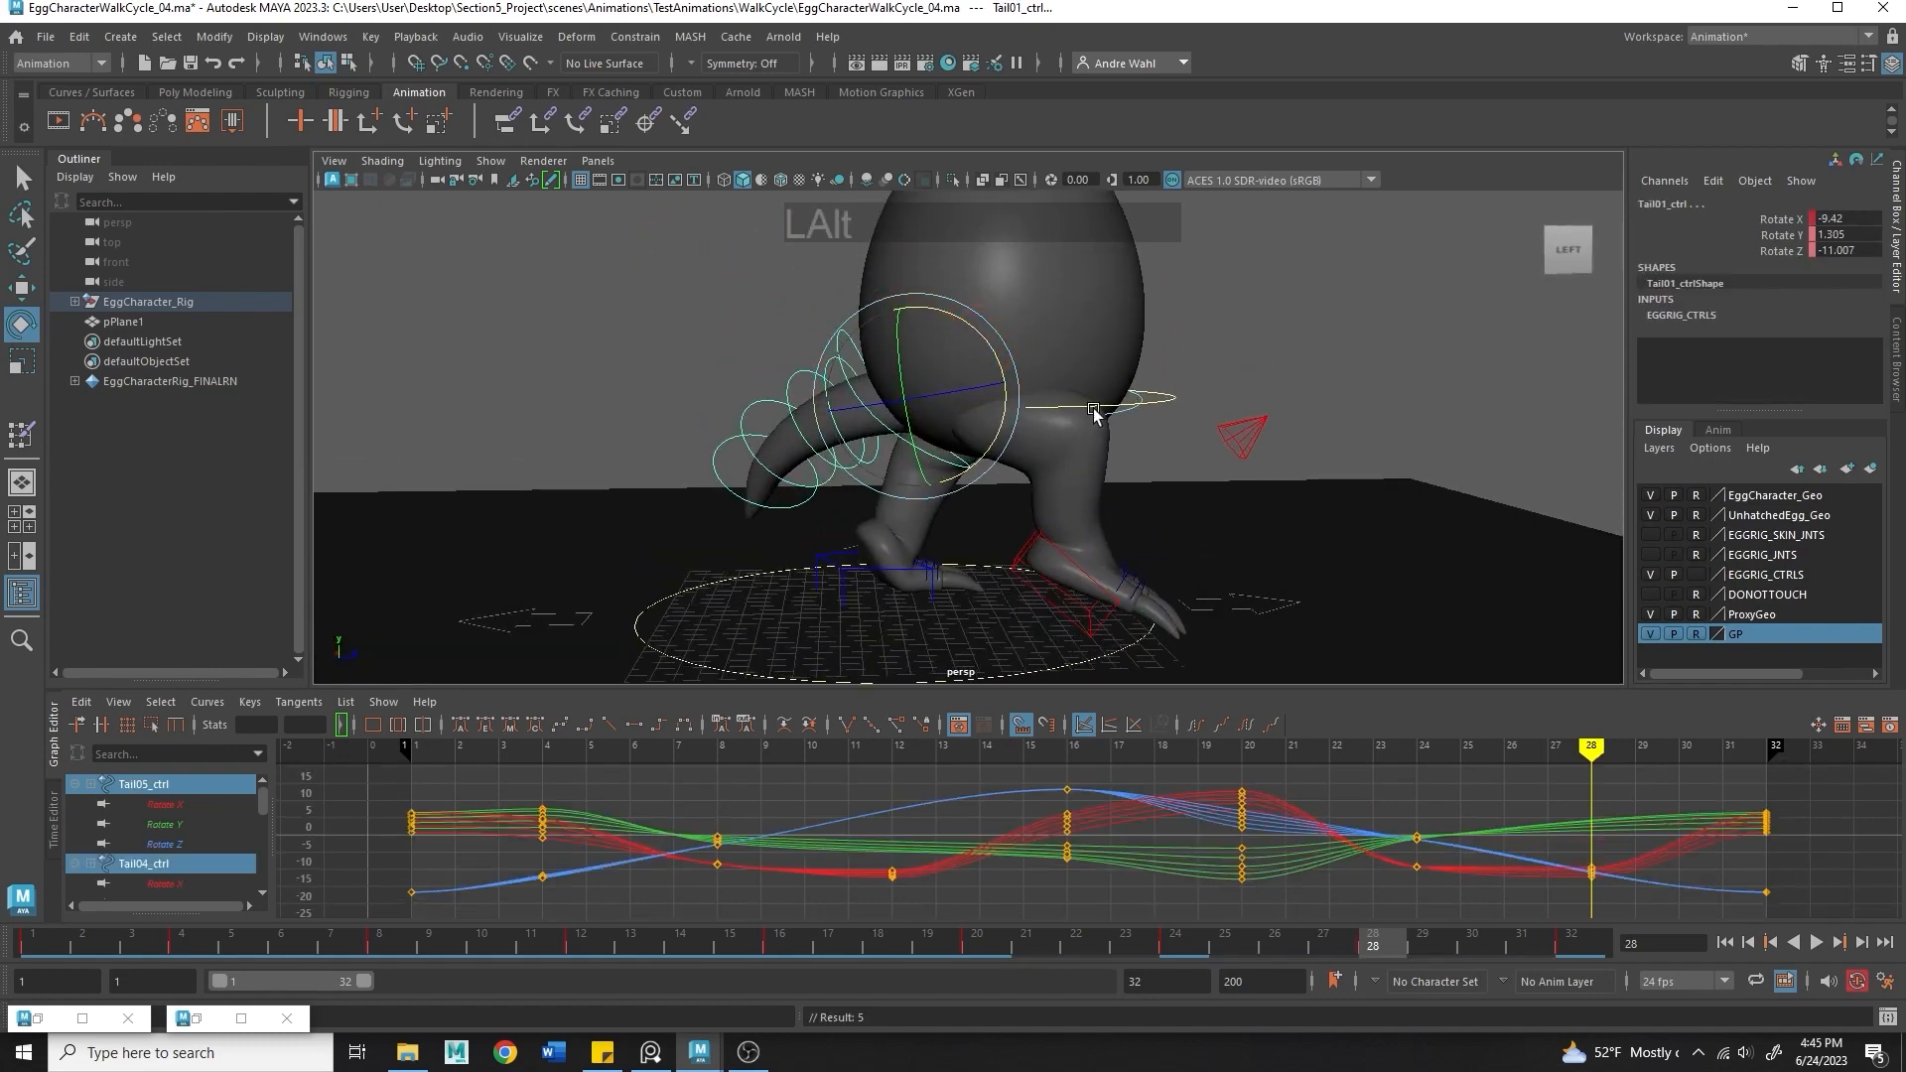
- Select all the character's controls and key them at frame 28
{"action": "left_click_drag", "start_coordinate": [1115, 413], "coordinate": [754, 424], "text": "alt"}
{"action": "left_click_drag", "start_coordinate": [594, 602], "coordinate": [1472, 111]}
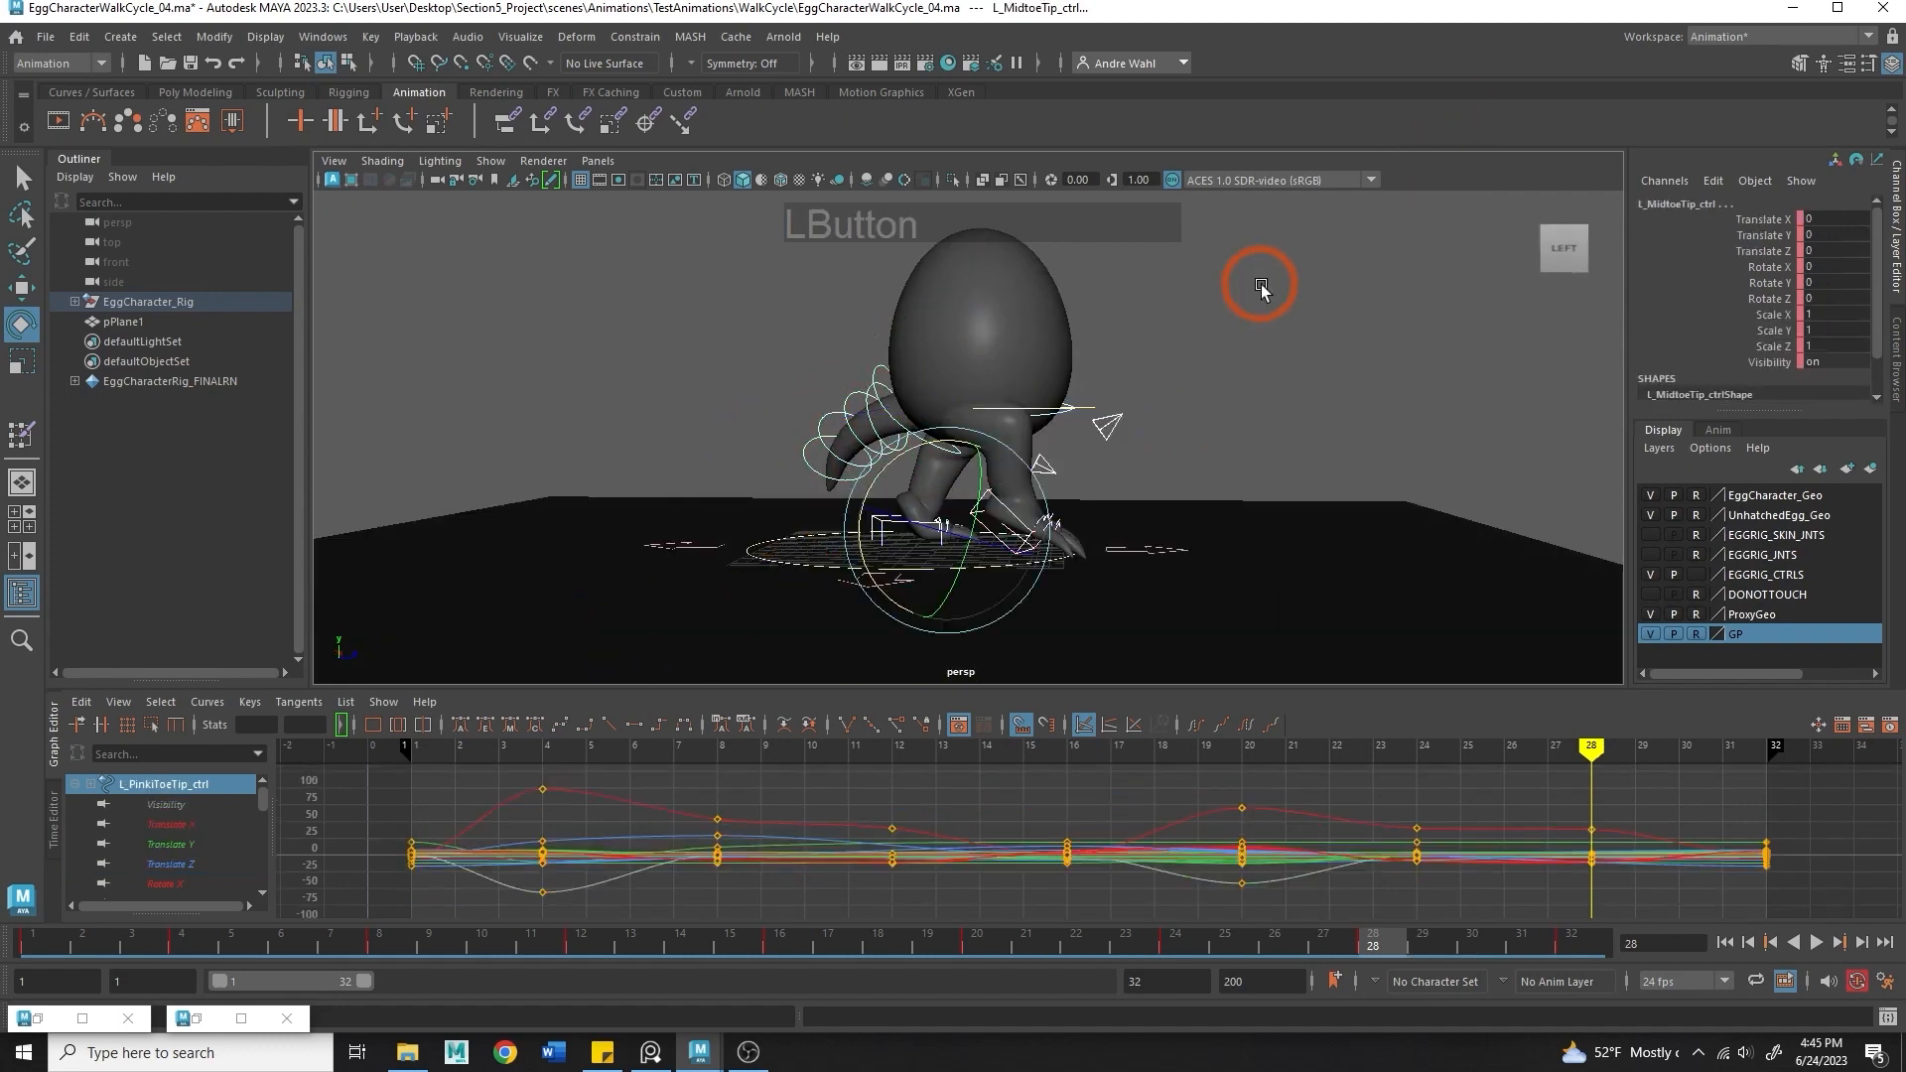
{"action": "left_click", "coordinate": [1394, 510]}
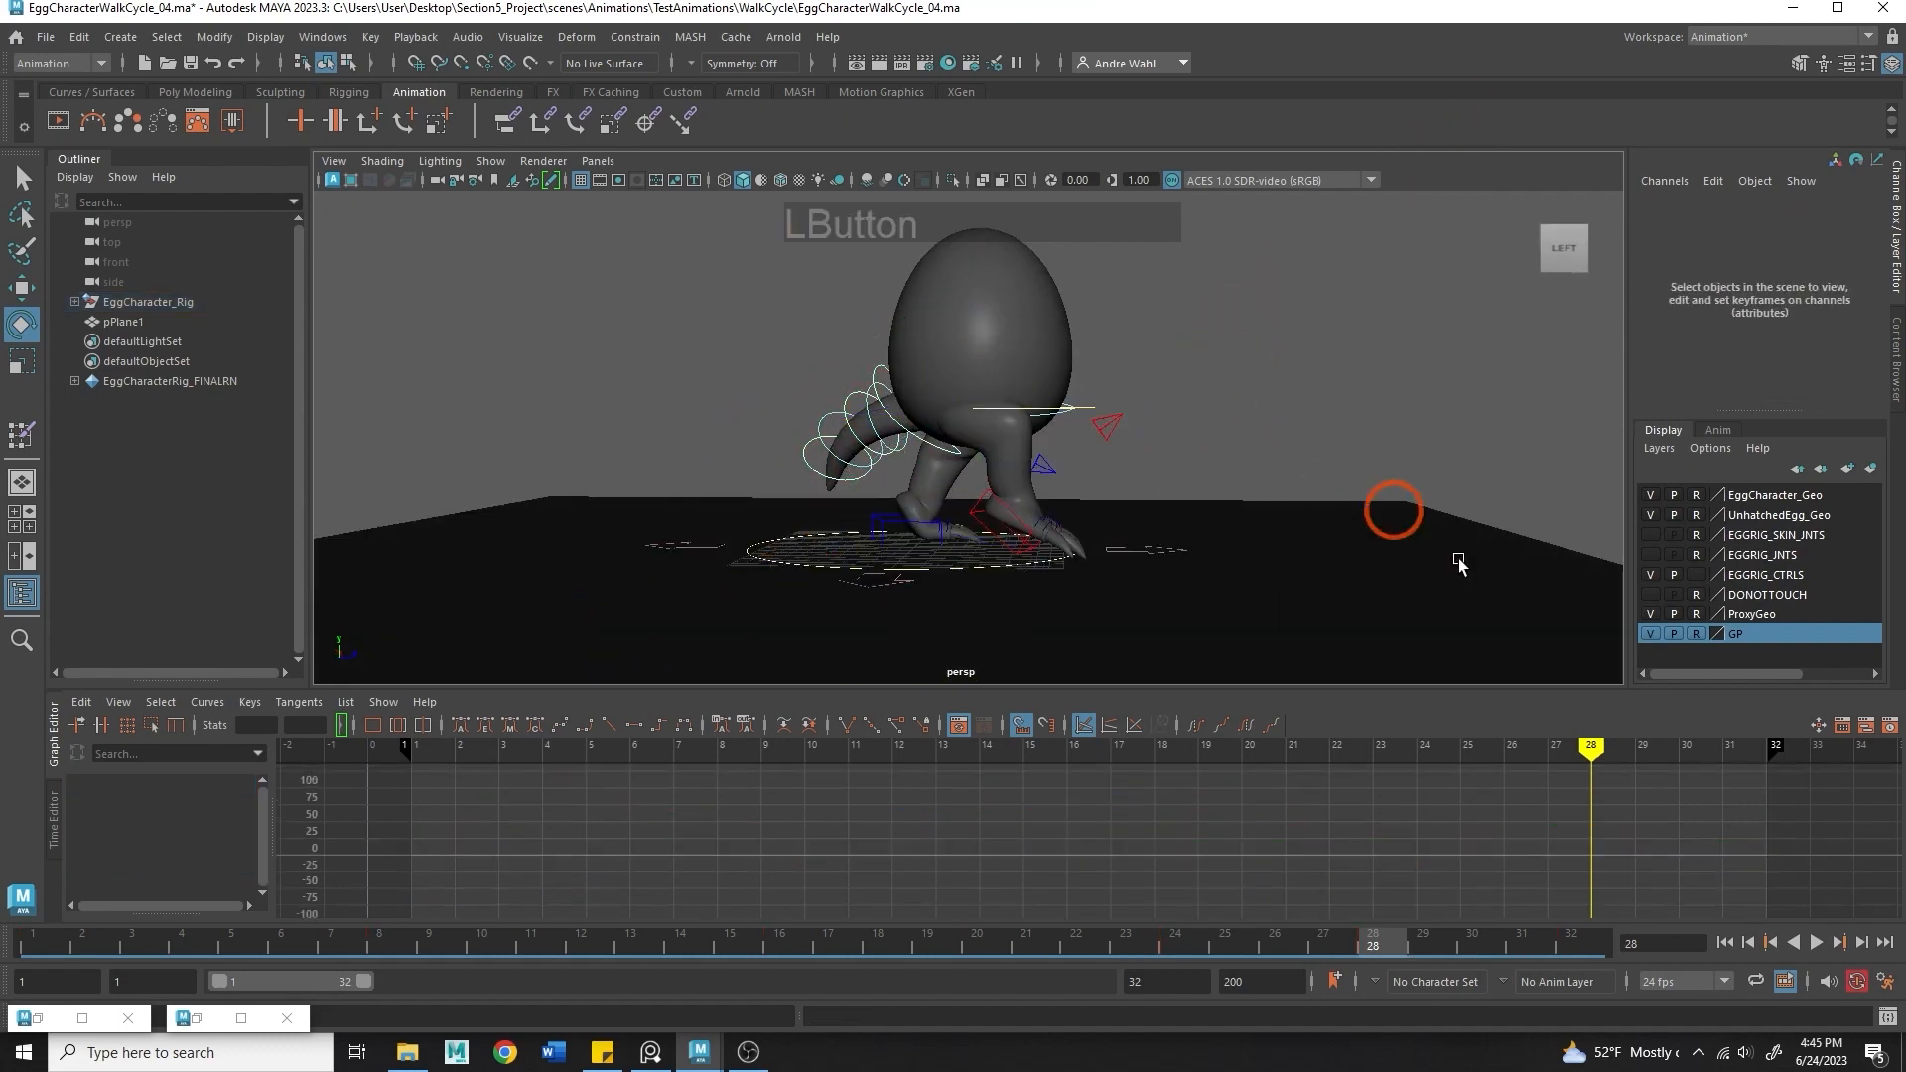
- Play the walk cycle and examine the motion from the front and the side
{"action": "left_click", "coordinate": [1815, 943]}
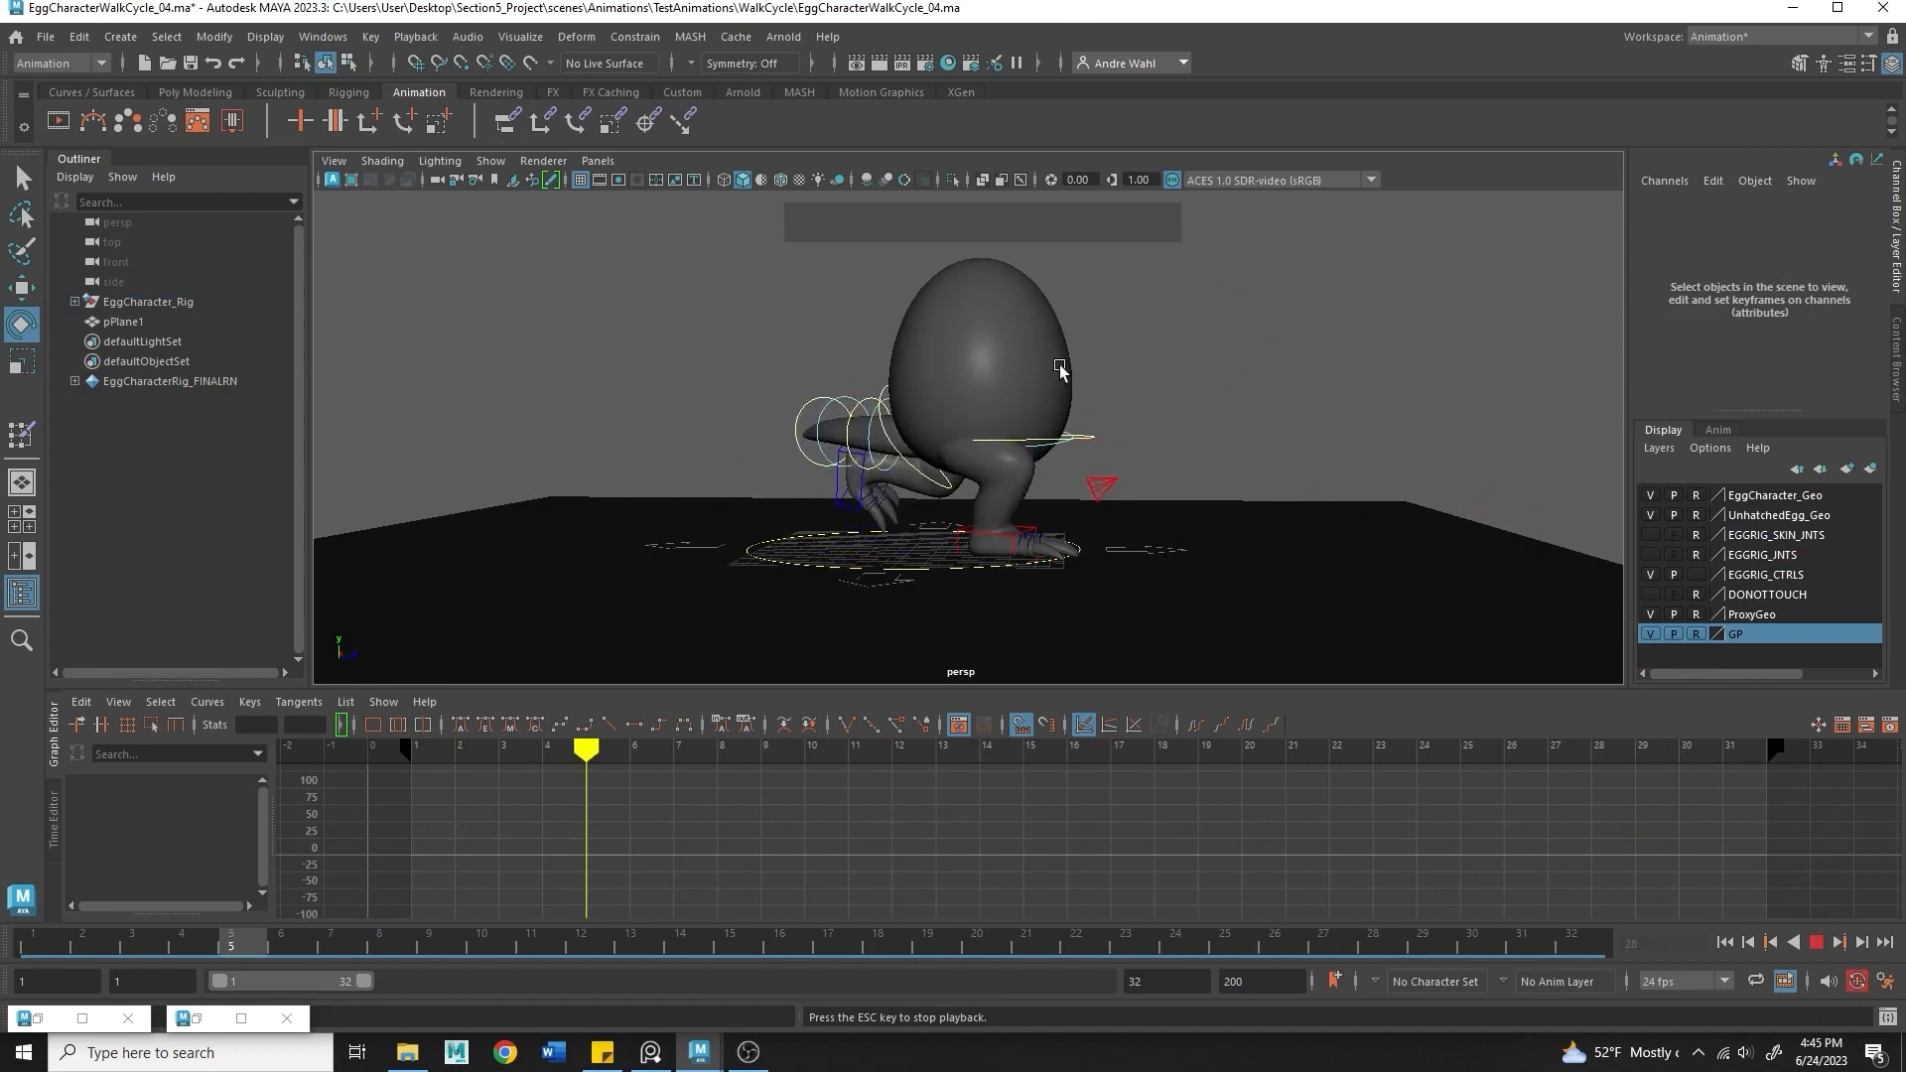
{"action": "left_click_drag", "start_coordinate": [1242, 455], "coordinate": [1022, 451], "text": "alt"}
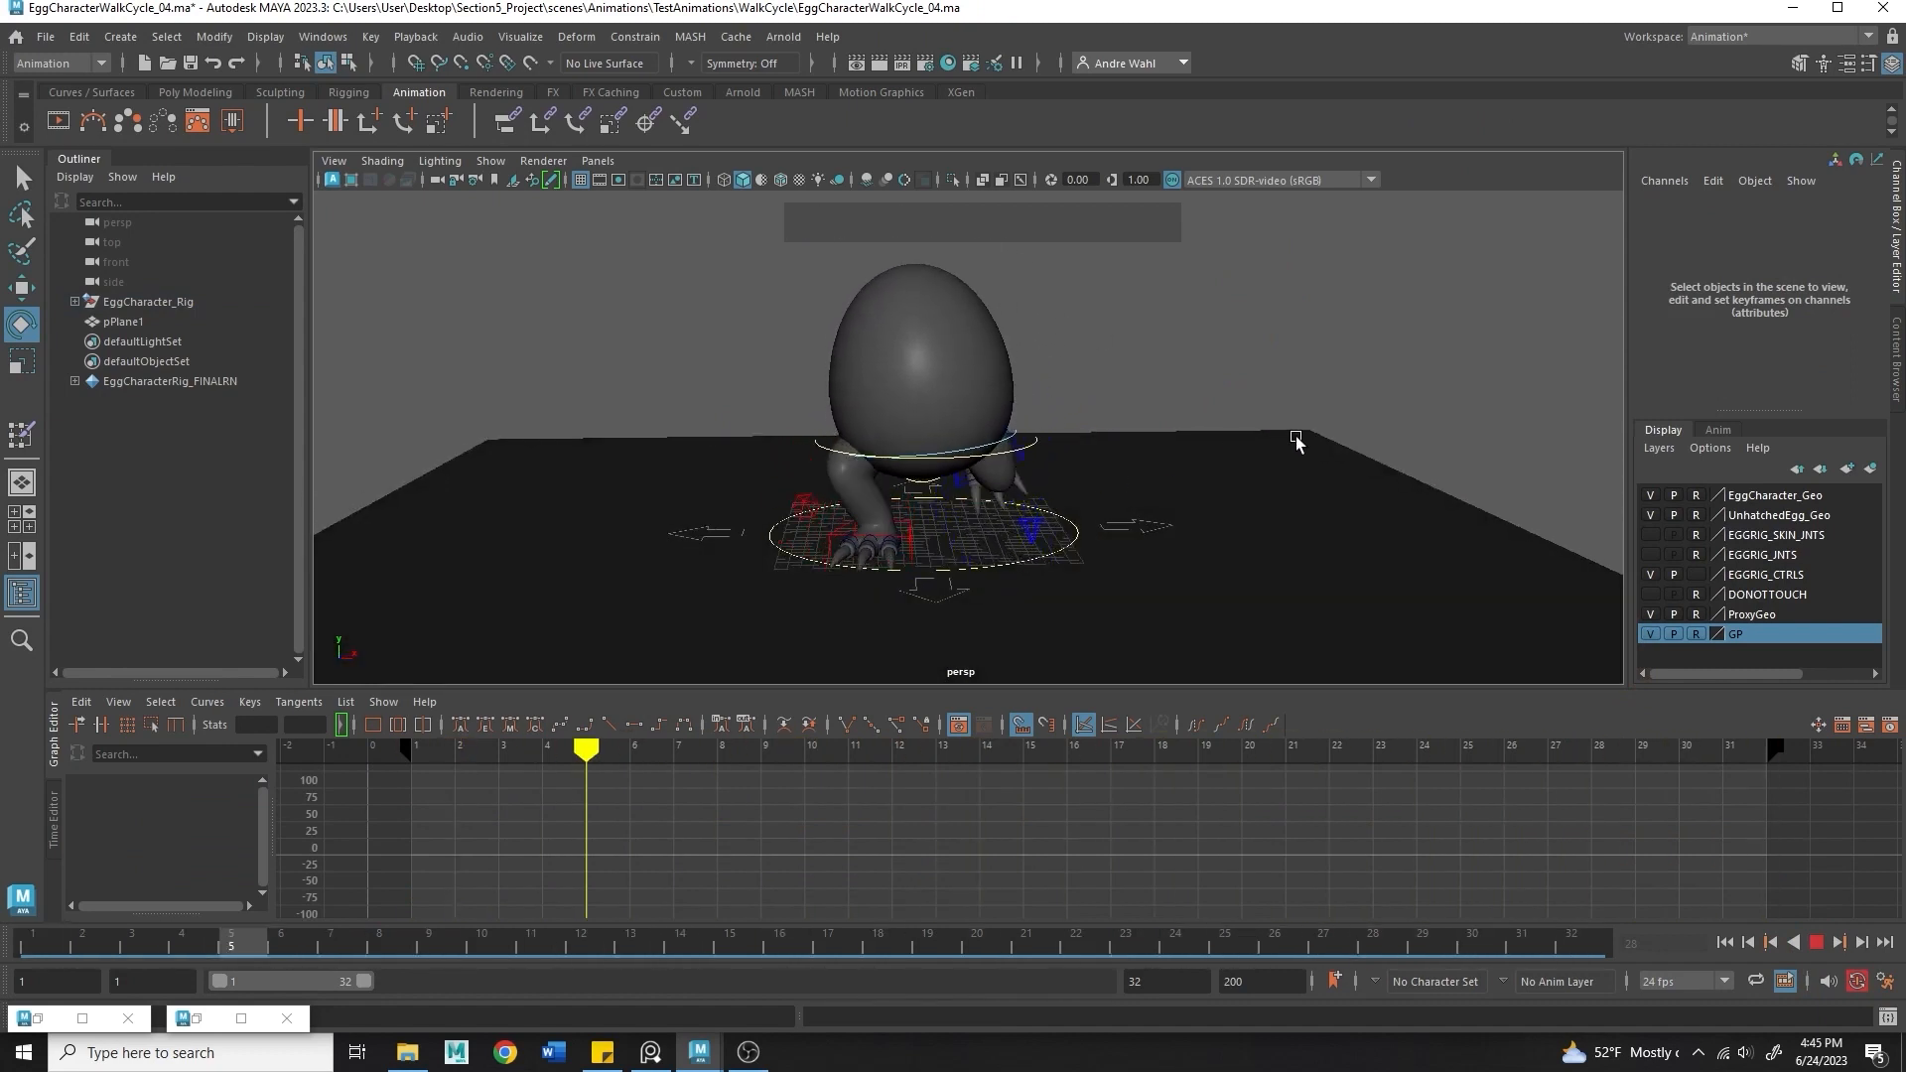
{"action": "left_click", "coordinate": [1147, 575], "text": "alt"}
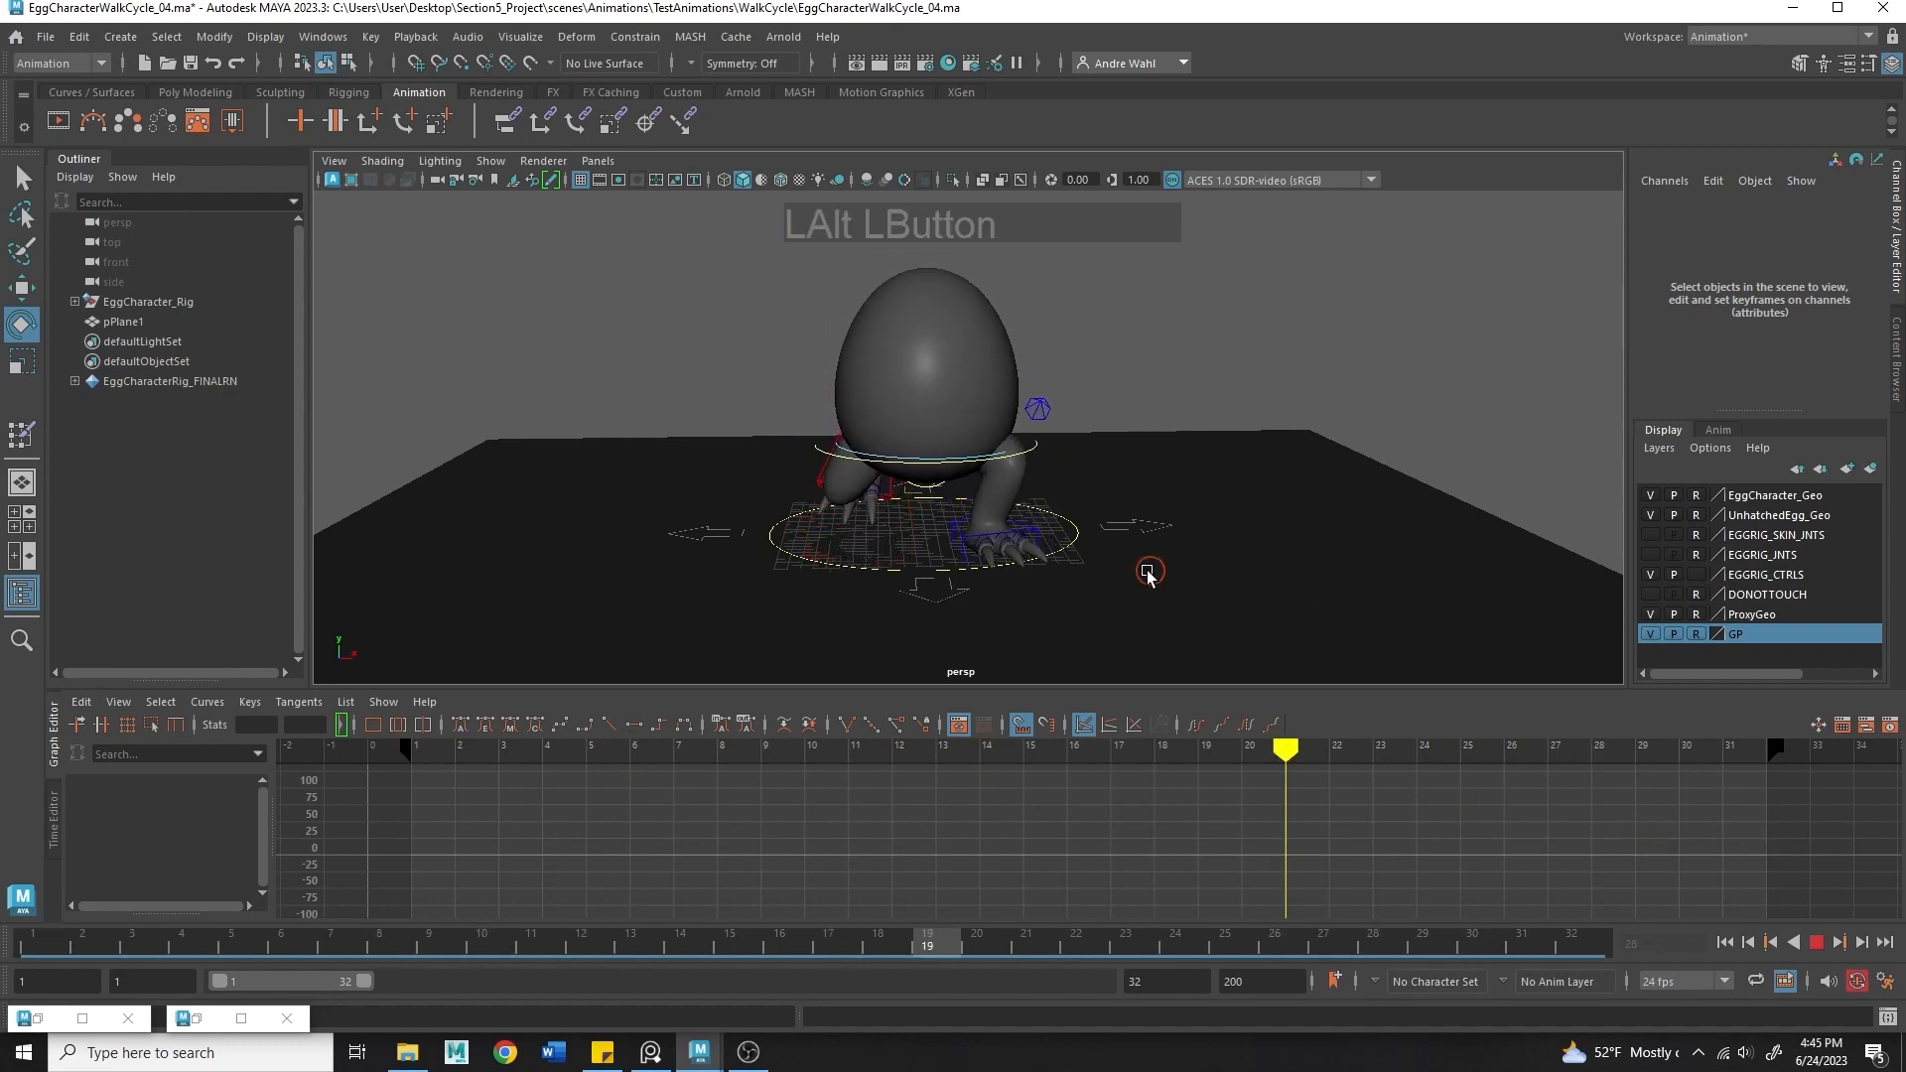
{"action": "left_click_drag", "start_coordinate": [1148, 576], "coordinate": [902, 566], "text": "alt"}
{"action": "left_click_drag", "start_coordinate": [1081, 634], "coordinate": [1143, 695], "text": "alt"}
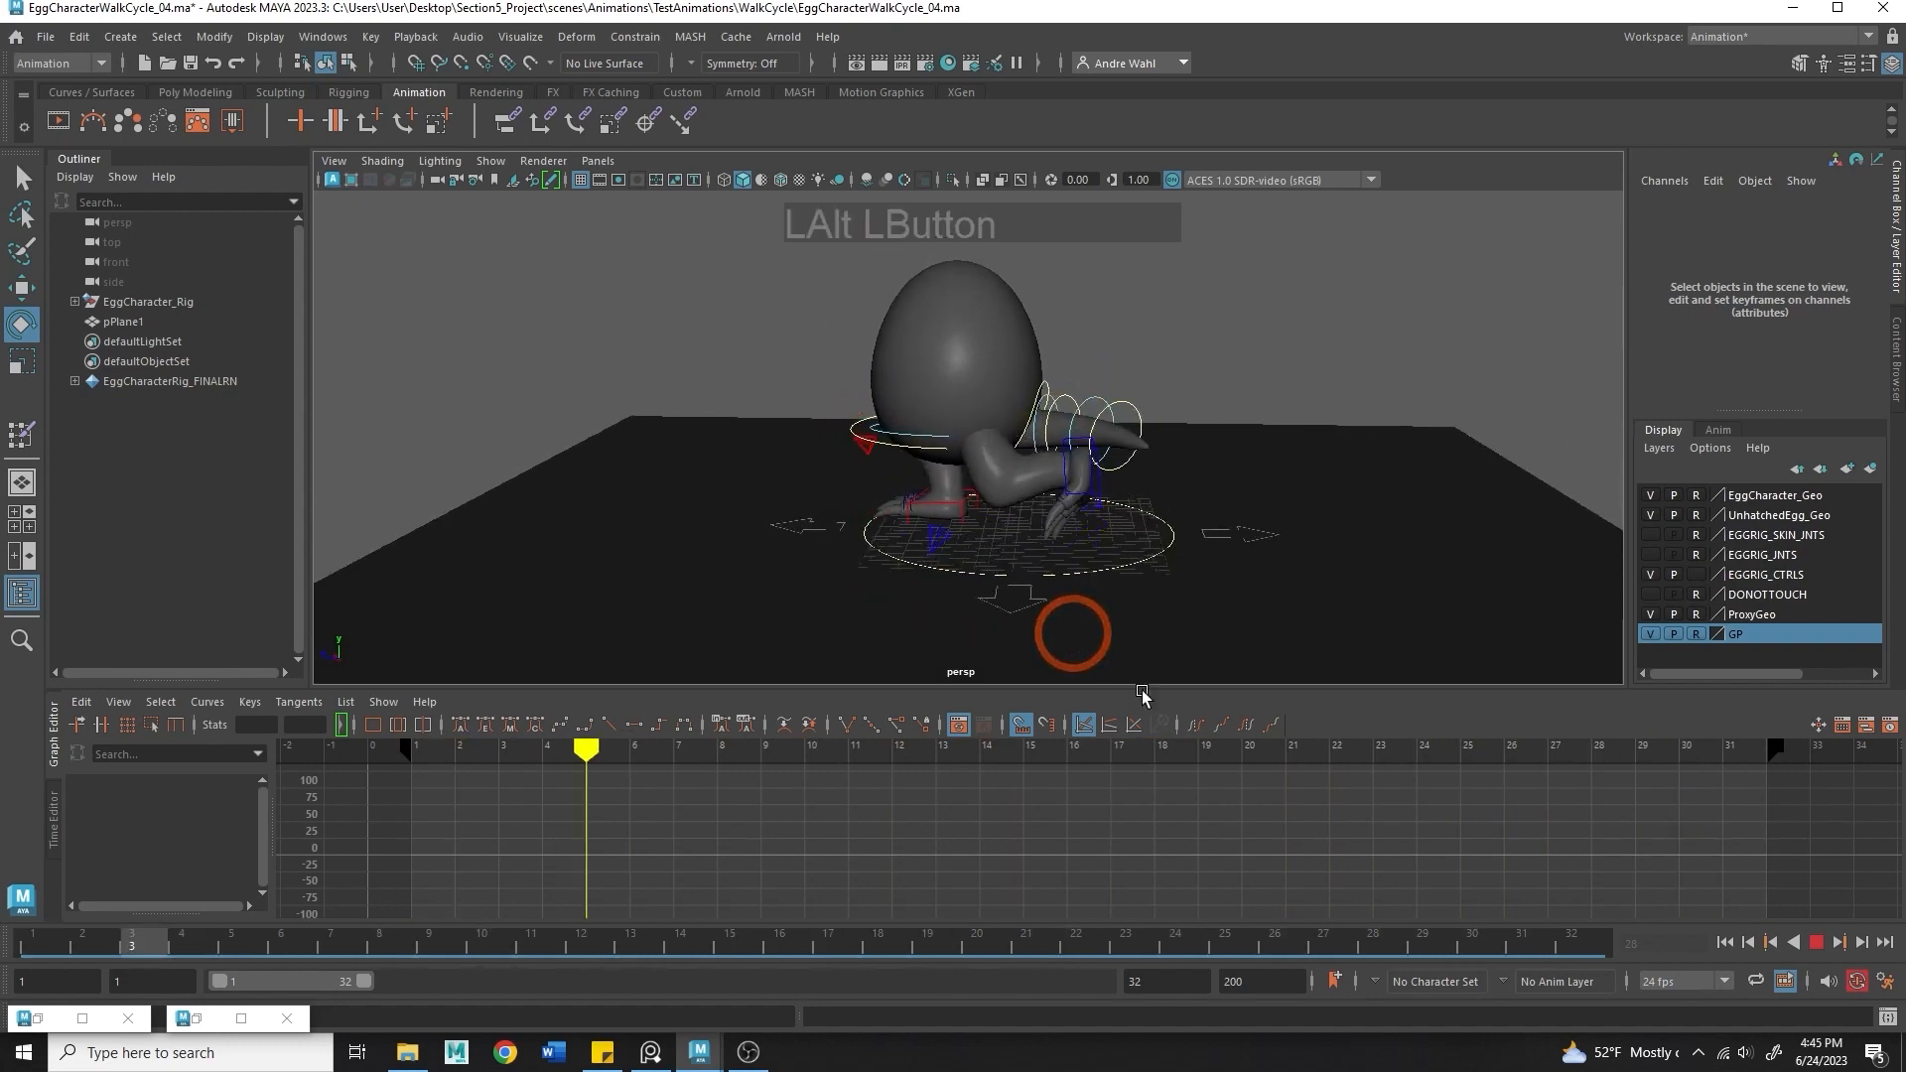
{"action": "left_click", "coordinate": [1815, 942]}
- Move L_IK_Foot_ctrl forward at frame 28 to a Translate Z of about -4.49, and check the frames after it
{"action": "mouse_move", "coordinate": [1402, 946]}
{"action": "left_mouse_down"}
{"action": "mouse_move", "coordinate": [1246, 927]}
{"action": "mouse_move", "coordinate": [1434, 965]}
{"action": "left_mouse_up"}
{"action": "left_click", "coordinate": [1161, 585]}
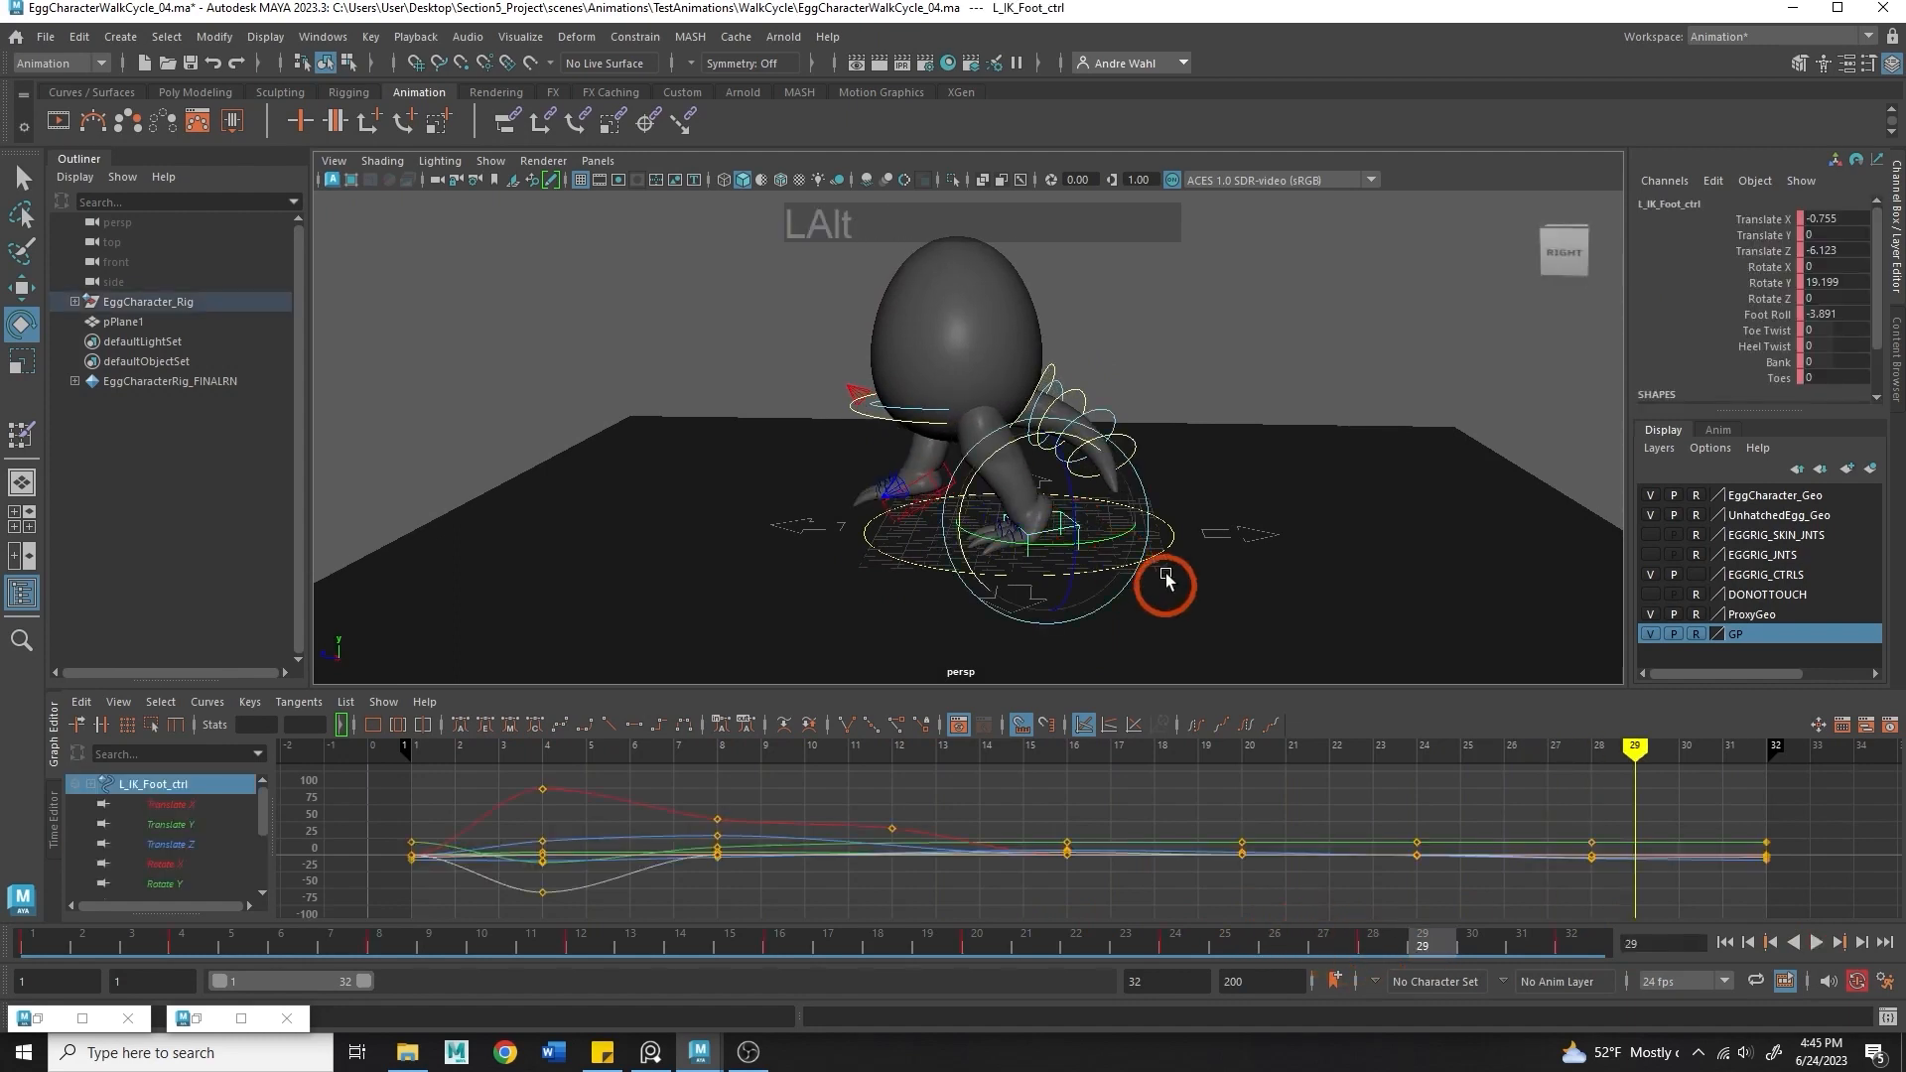
{"action": "left_click_drag", "start_coordinate": [1162, 586], "coordinate": [1247, 888], "text": "alt"}
{"action": "left_click", "coordinate": [1372, 943]}
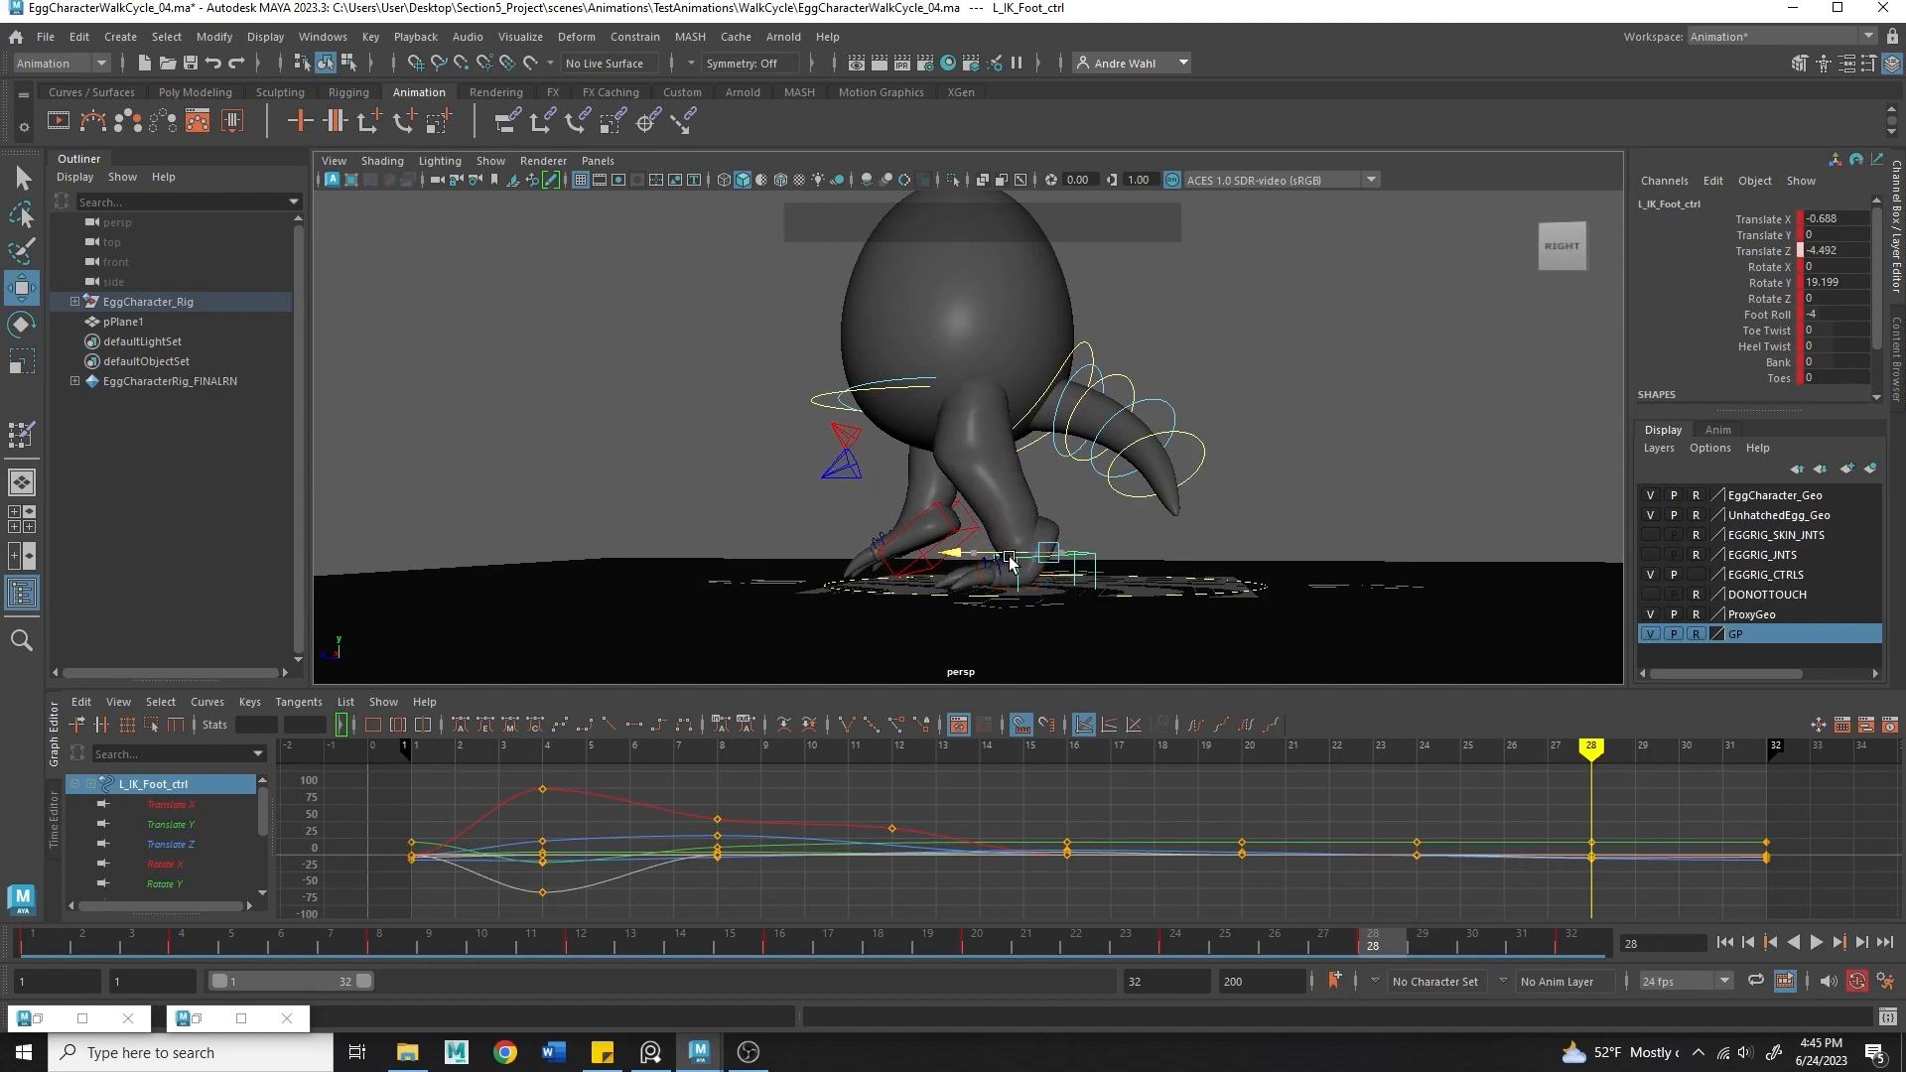
{"action": "left_click_drag", "start_coordinate": [1379, 953], "coordinate": [1422, 965]}
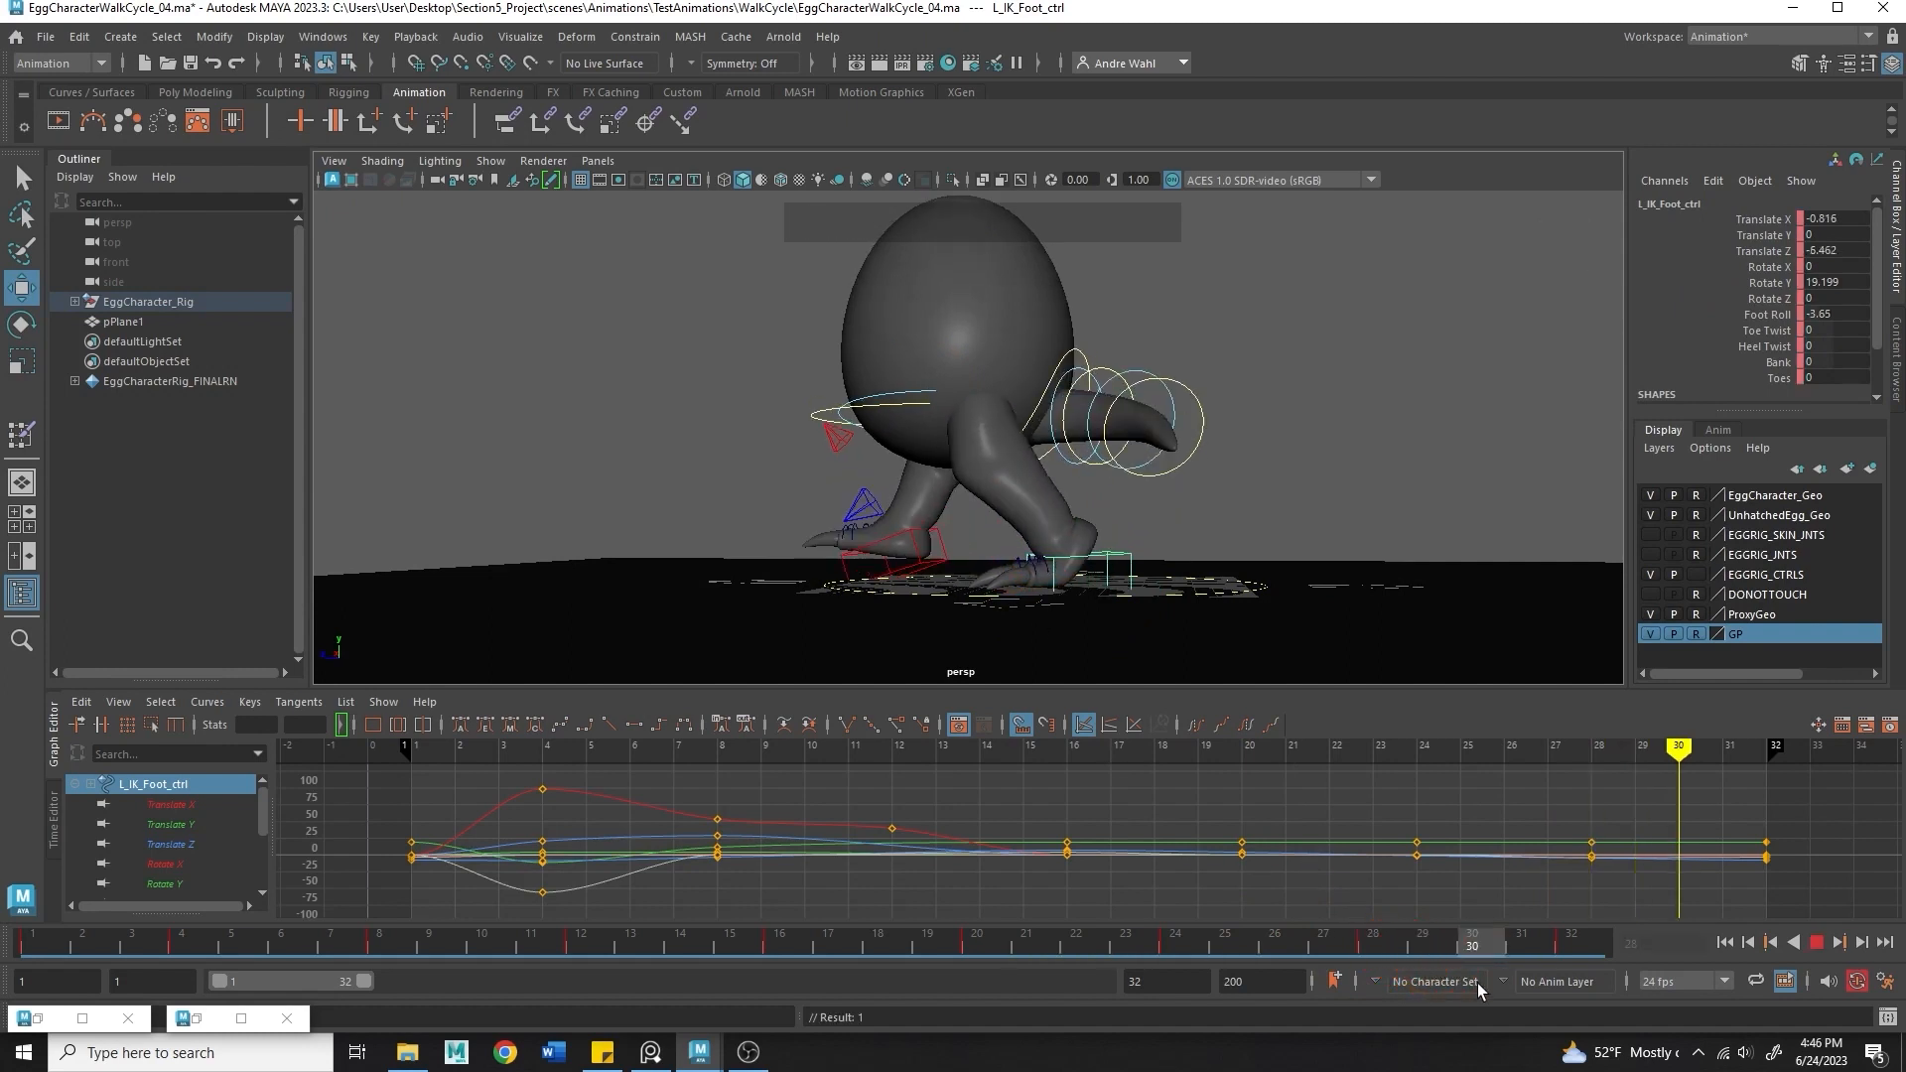
- Play the walk cycle with the EGGRIG_CTRLS layer hidden and examine the motion from several angles
{"action": "left_click", "coordinate": [1818, 942]}
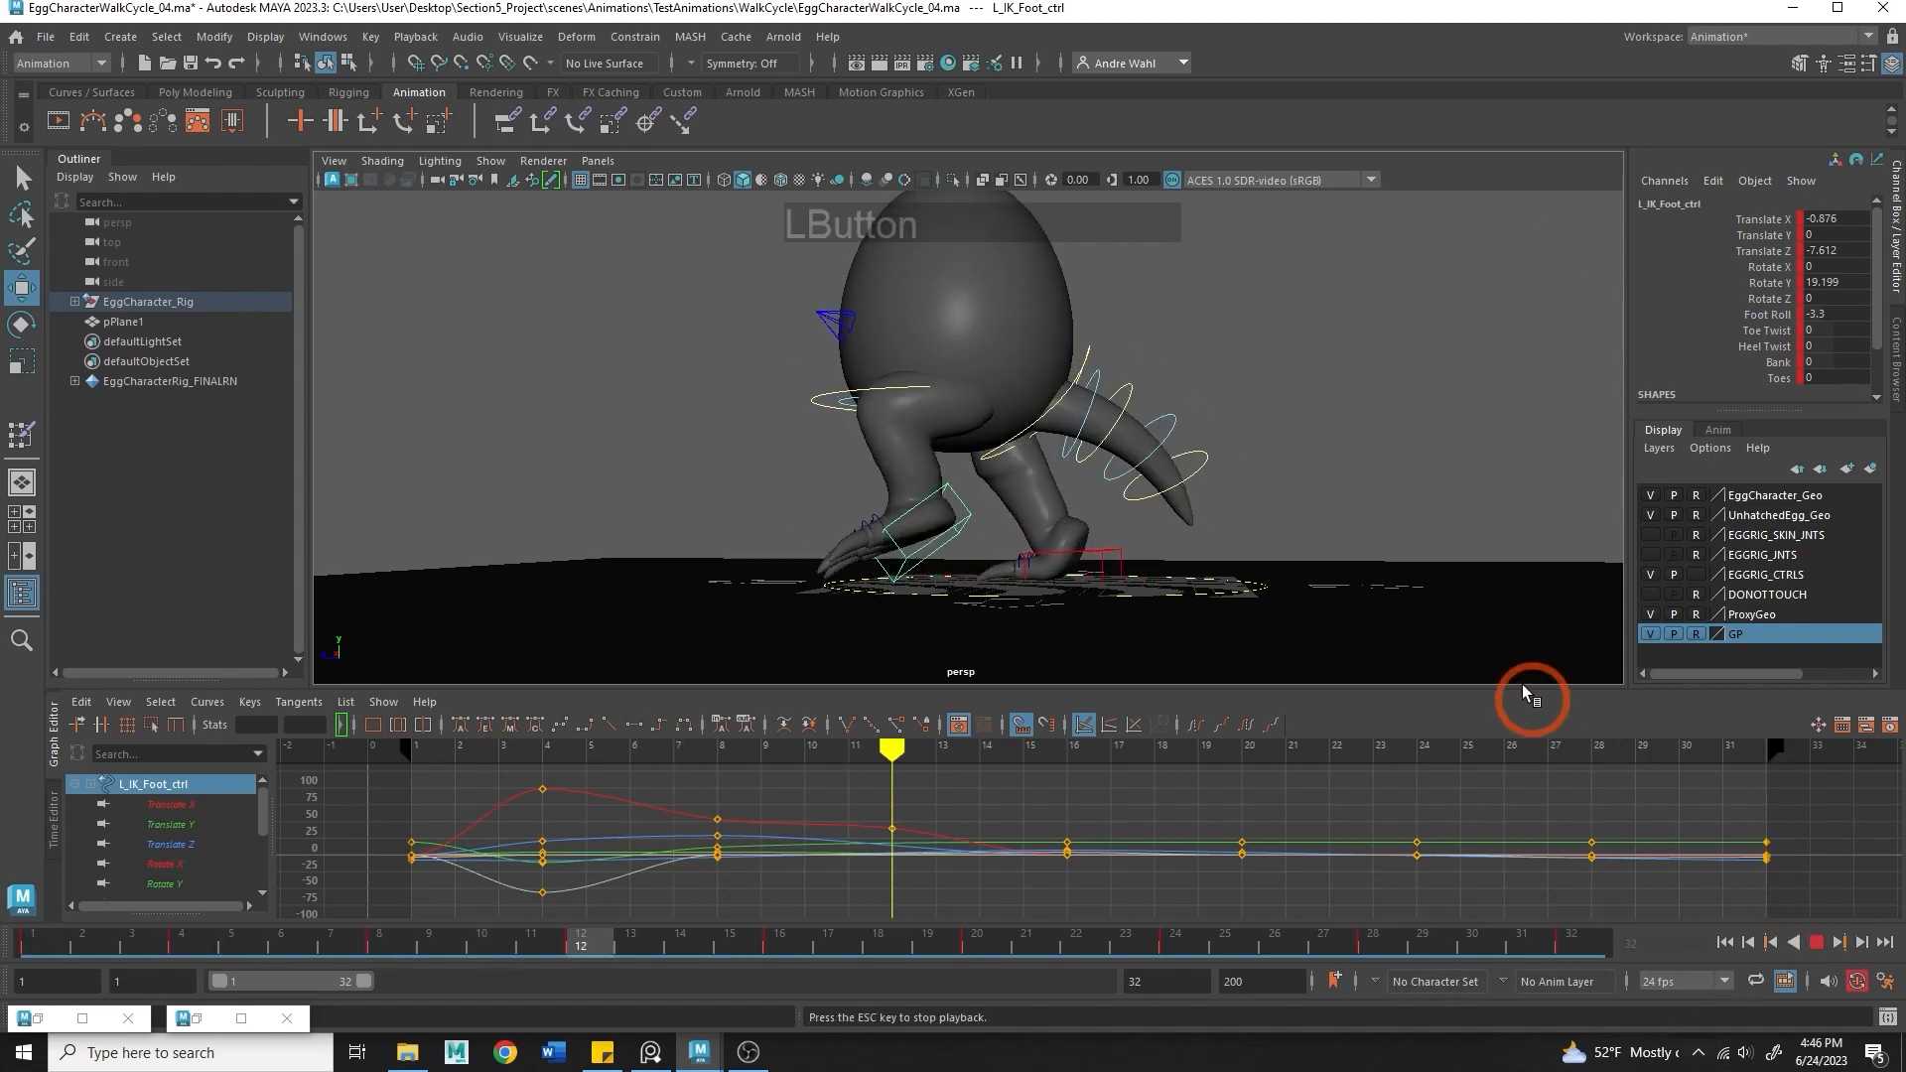
{"action": "left_click_drag", "start_coordinate": [1326, 596], "coordinate": [1446, 523], "text": "alt"}
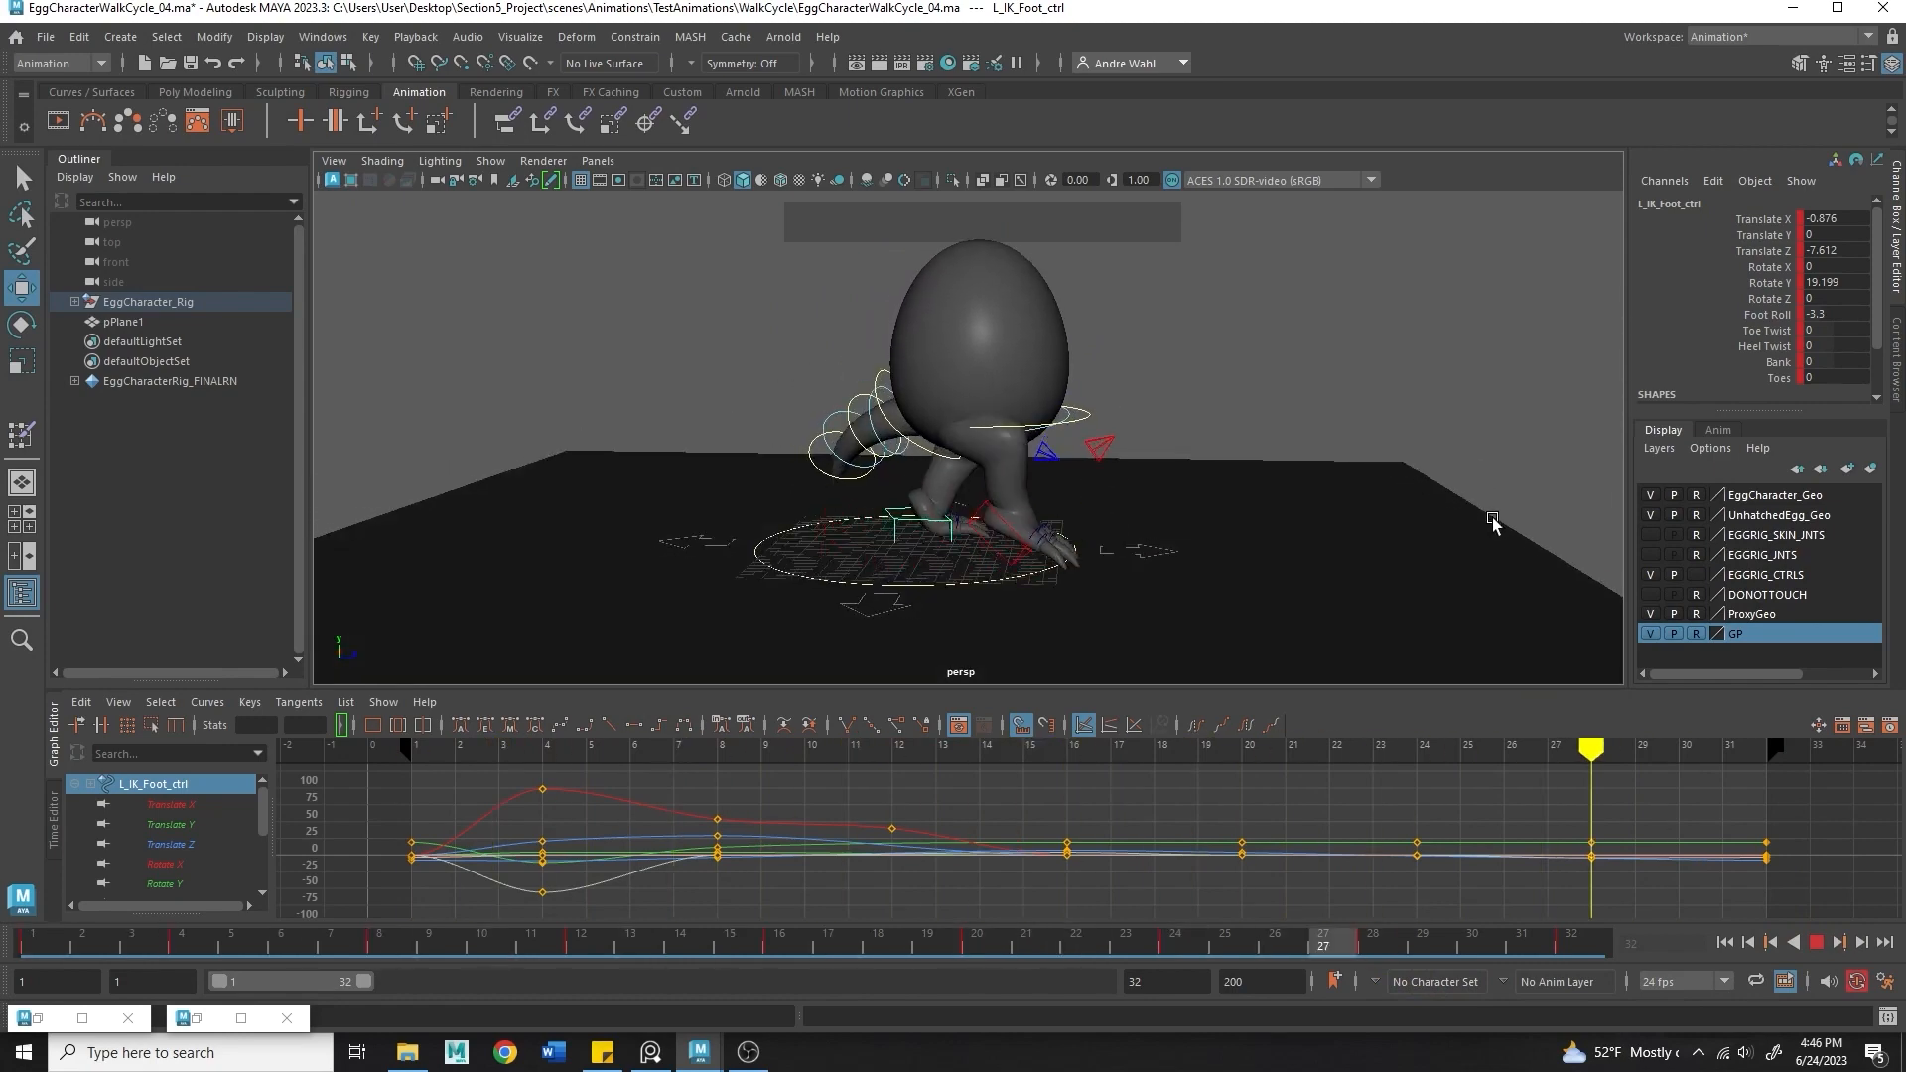
{"action": "left_click", "coordinate": [1649, 574]}
{"action": "left_click_drag", "start_coordinate": [1300, 541], "coordinate": [1196, 526], "text": "alt"}
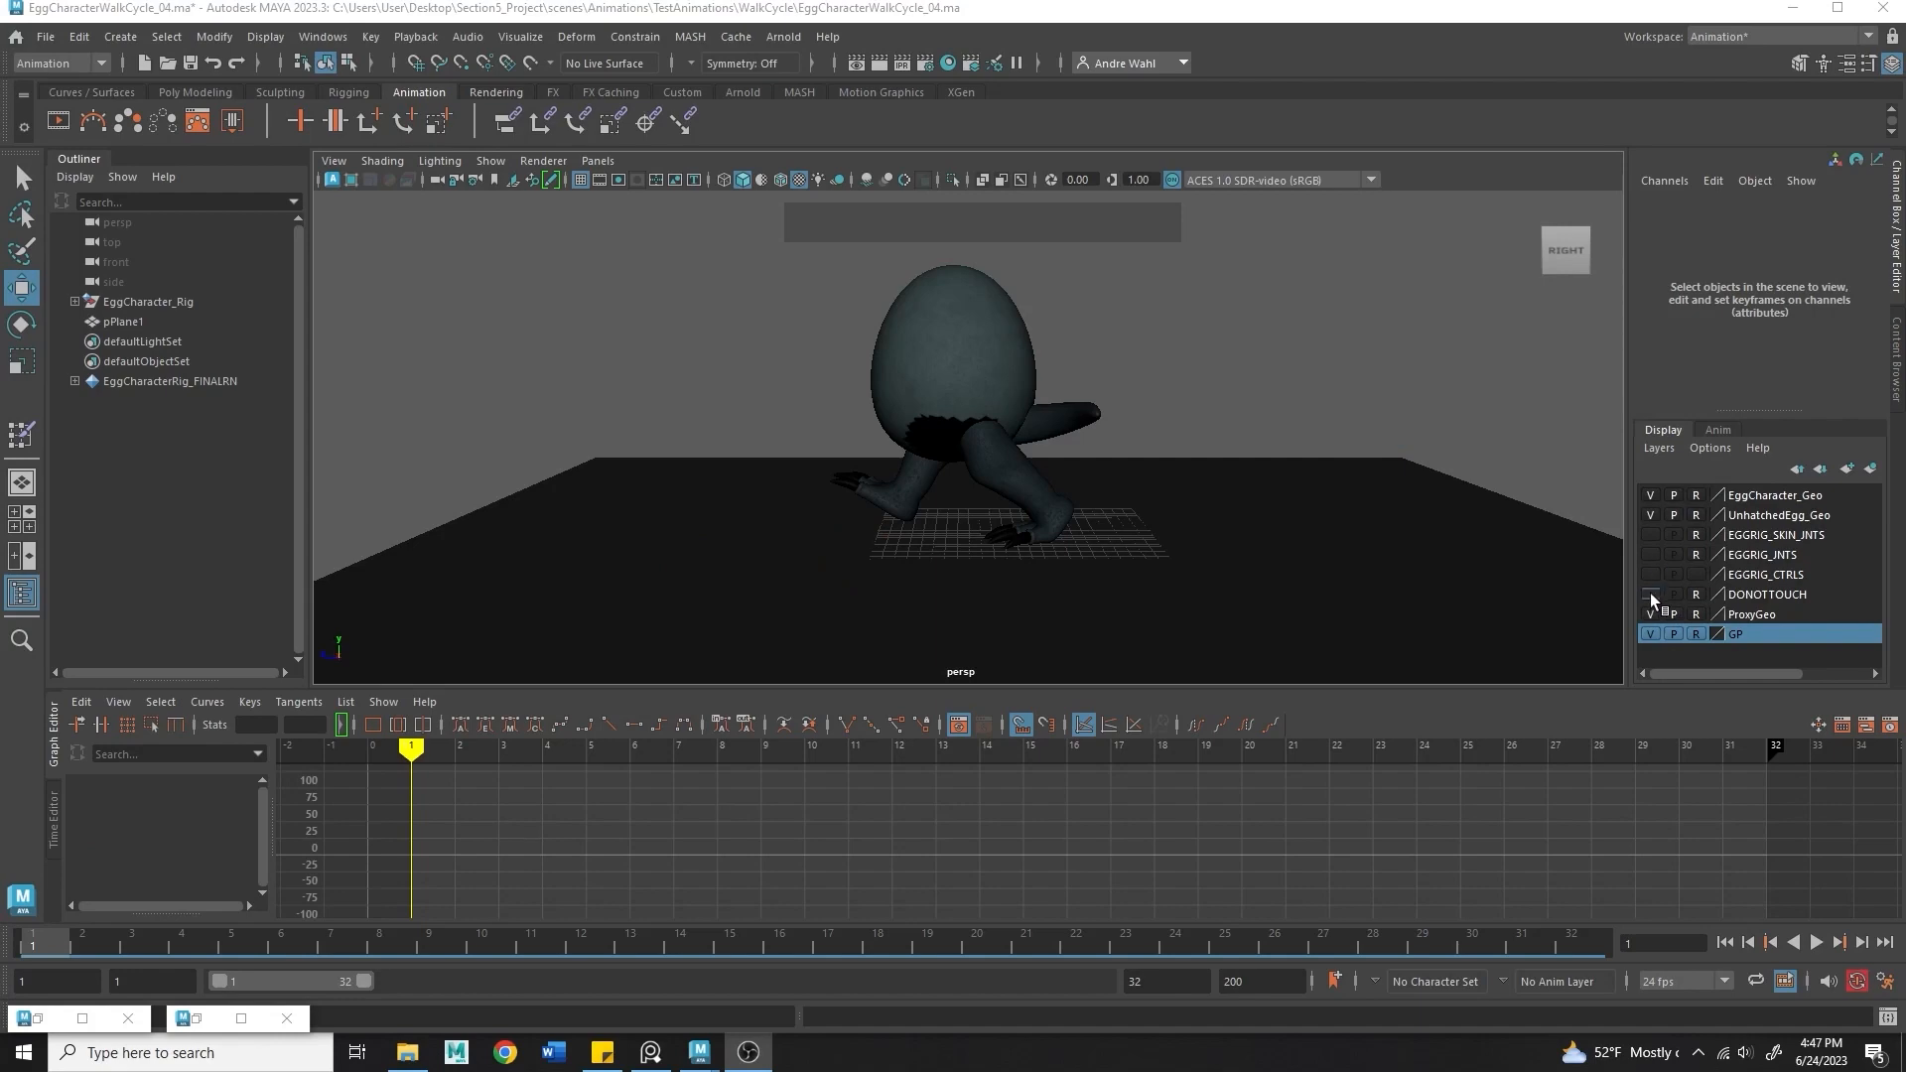
- Show the EGGRIG_CTRLS layer and create an editable motion trail for R_IK_Foot_ctrl
{"action": "left_click", "coordinate": [1649, 574]}
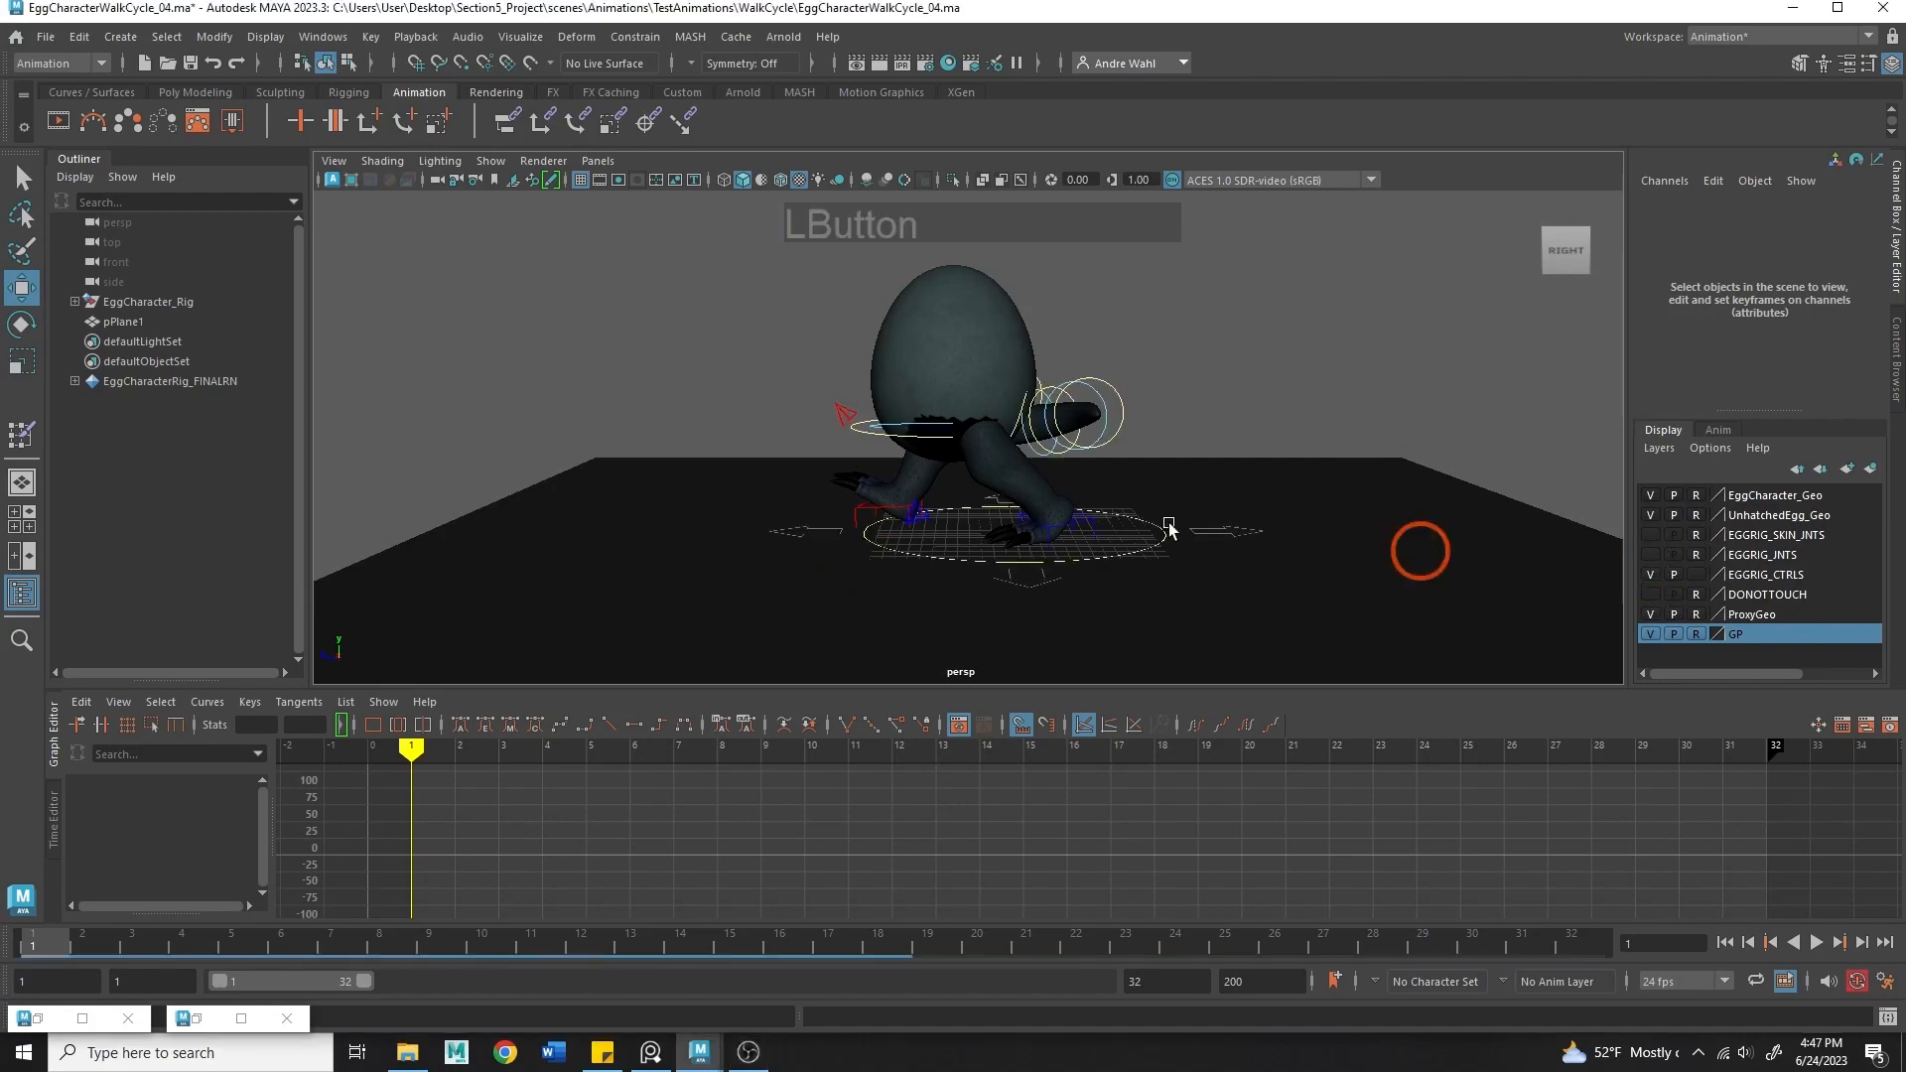
{"action": "left_click_drag", "start_coordinate": [1416, 548], "coordinate": [1356, 536], "text": "alt"}
{"action": "right_click_drag", "start_coordinate": [1357, 536], "coordinate": [772, 431], "text": "alt"}
{"action": "left_click_drag", "start_coordinate": [771, 431], "coordinate": [931, 446], "text": "alt"}
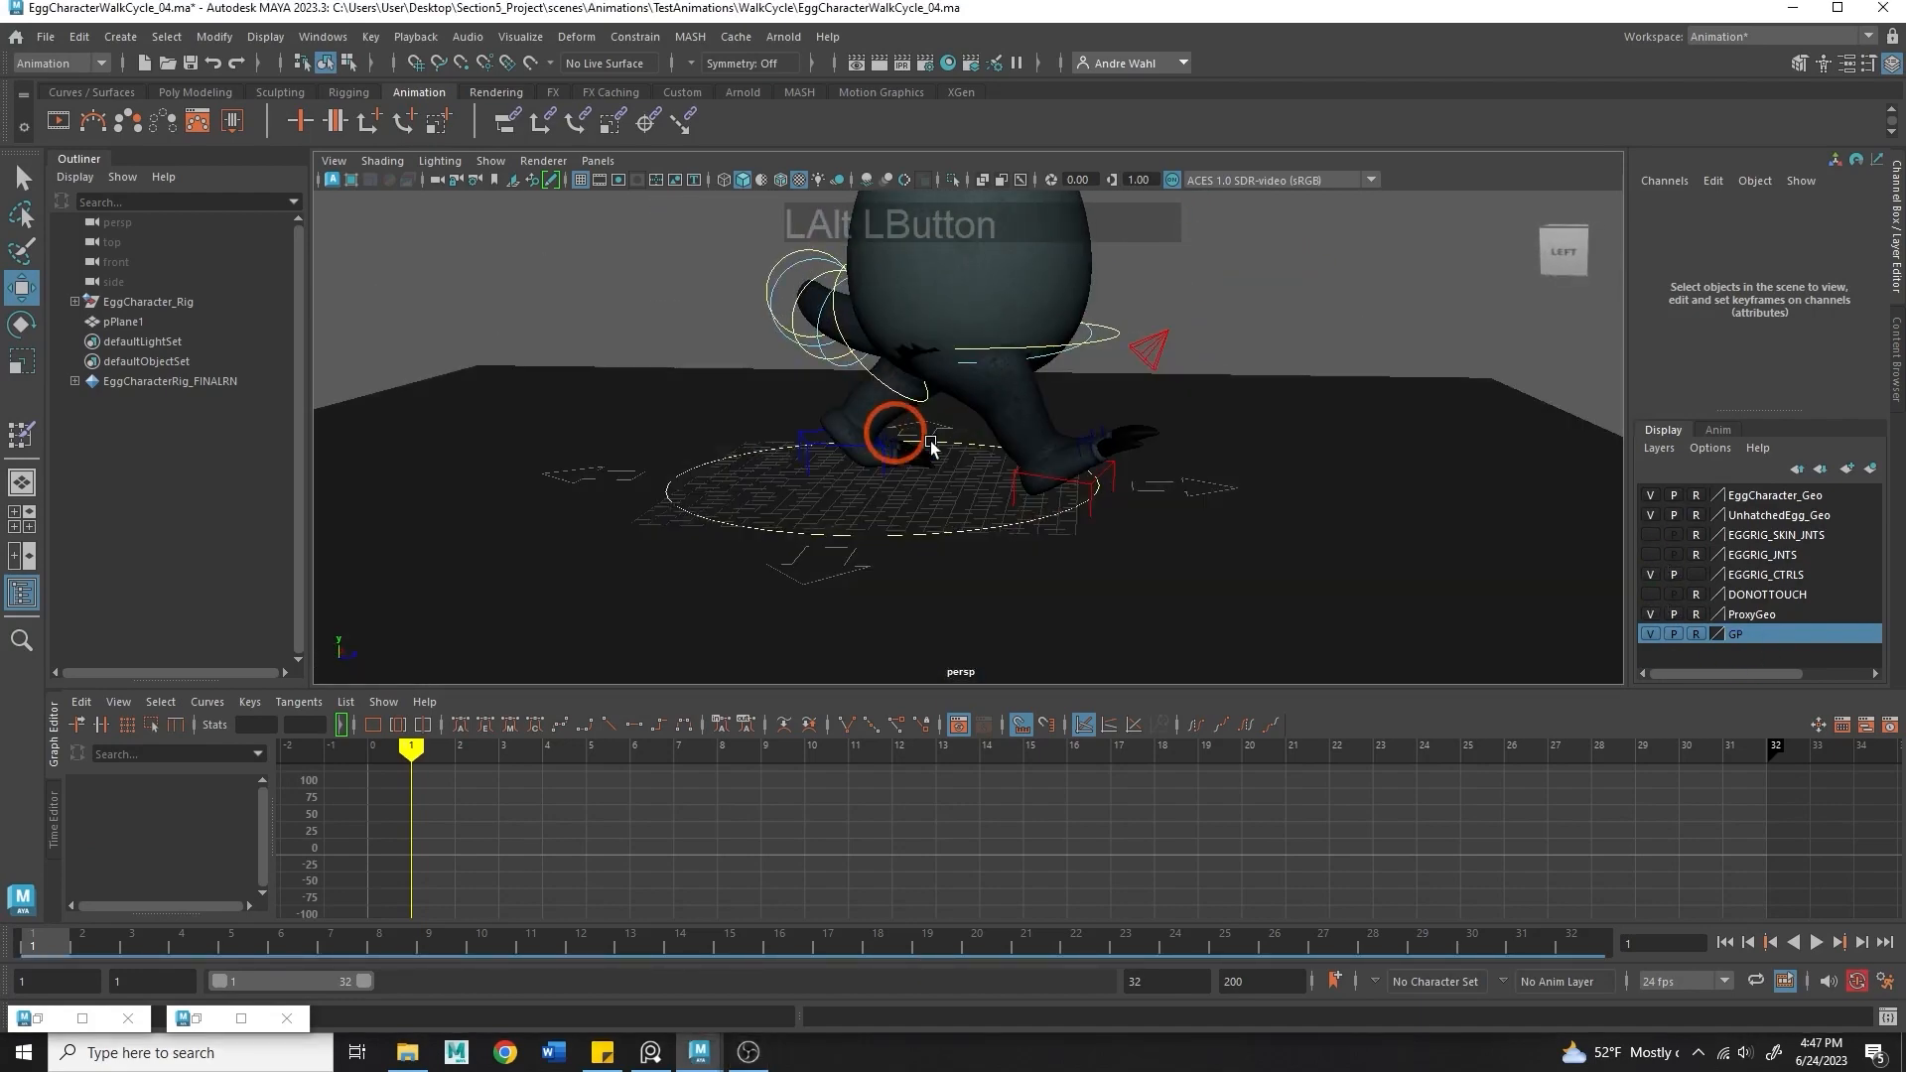
{"action": "left_click", "coordinate": [1050, 475]}
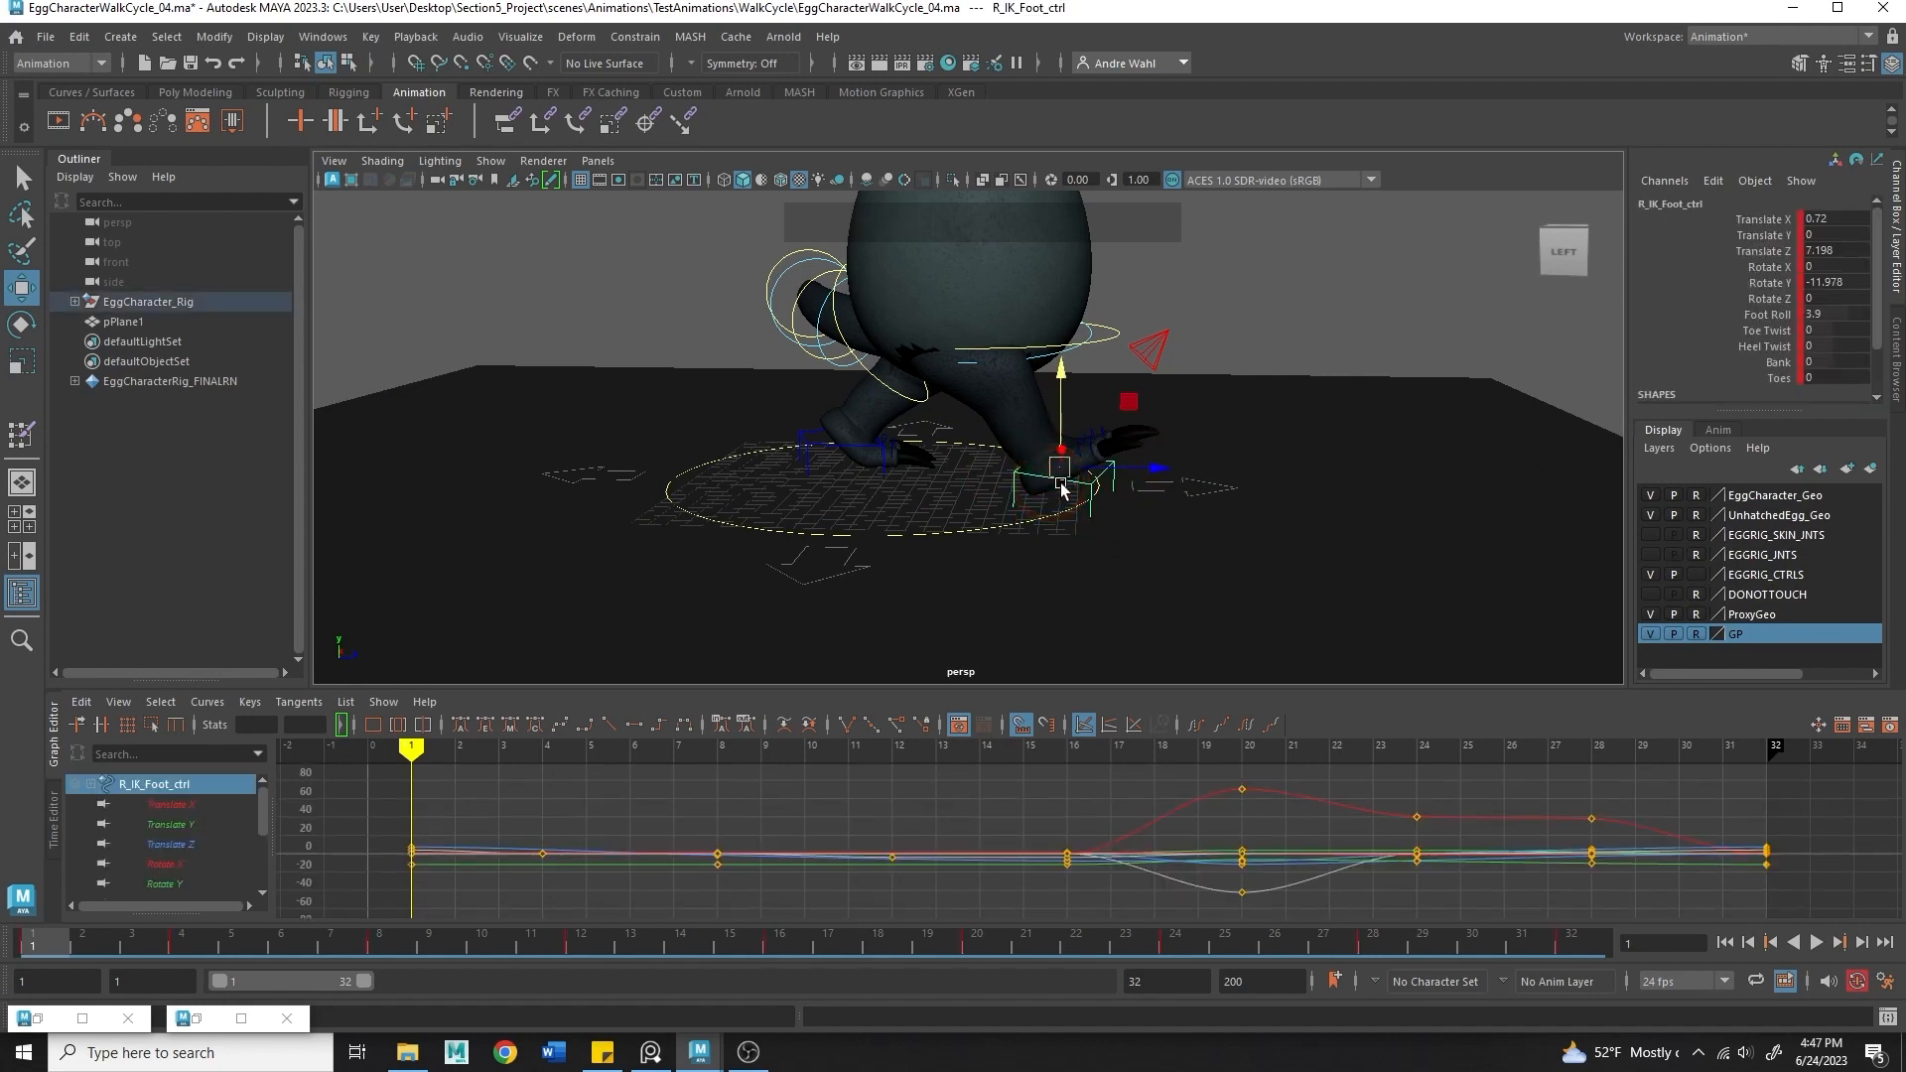
{"action": "left_click", "coordinate": [531, 36]}
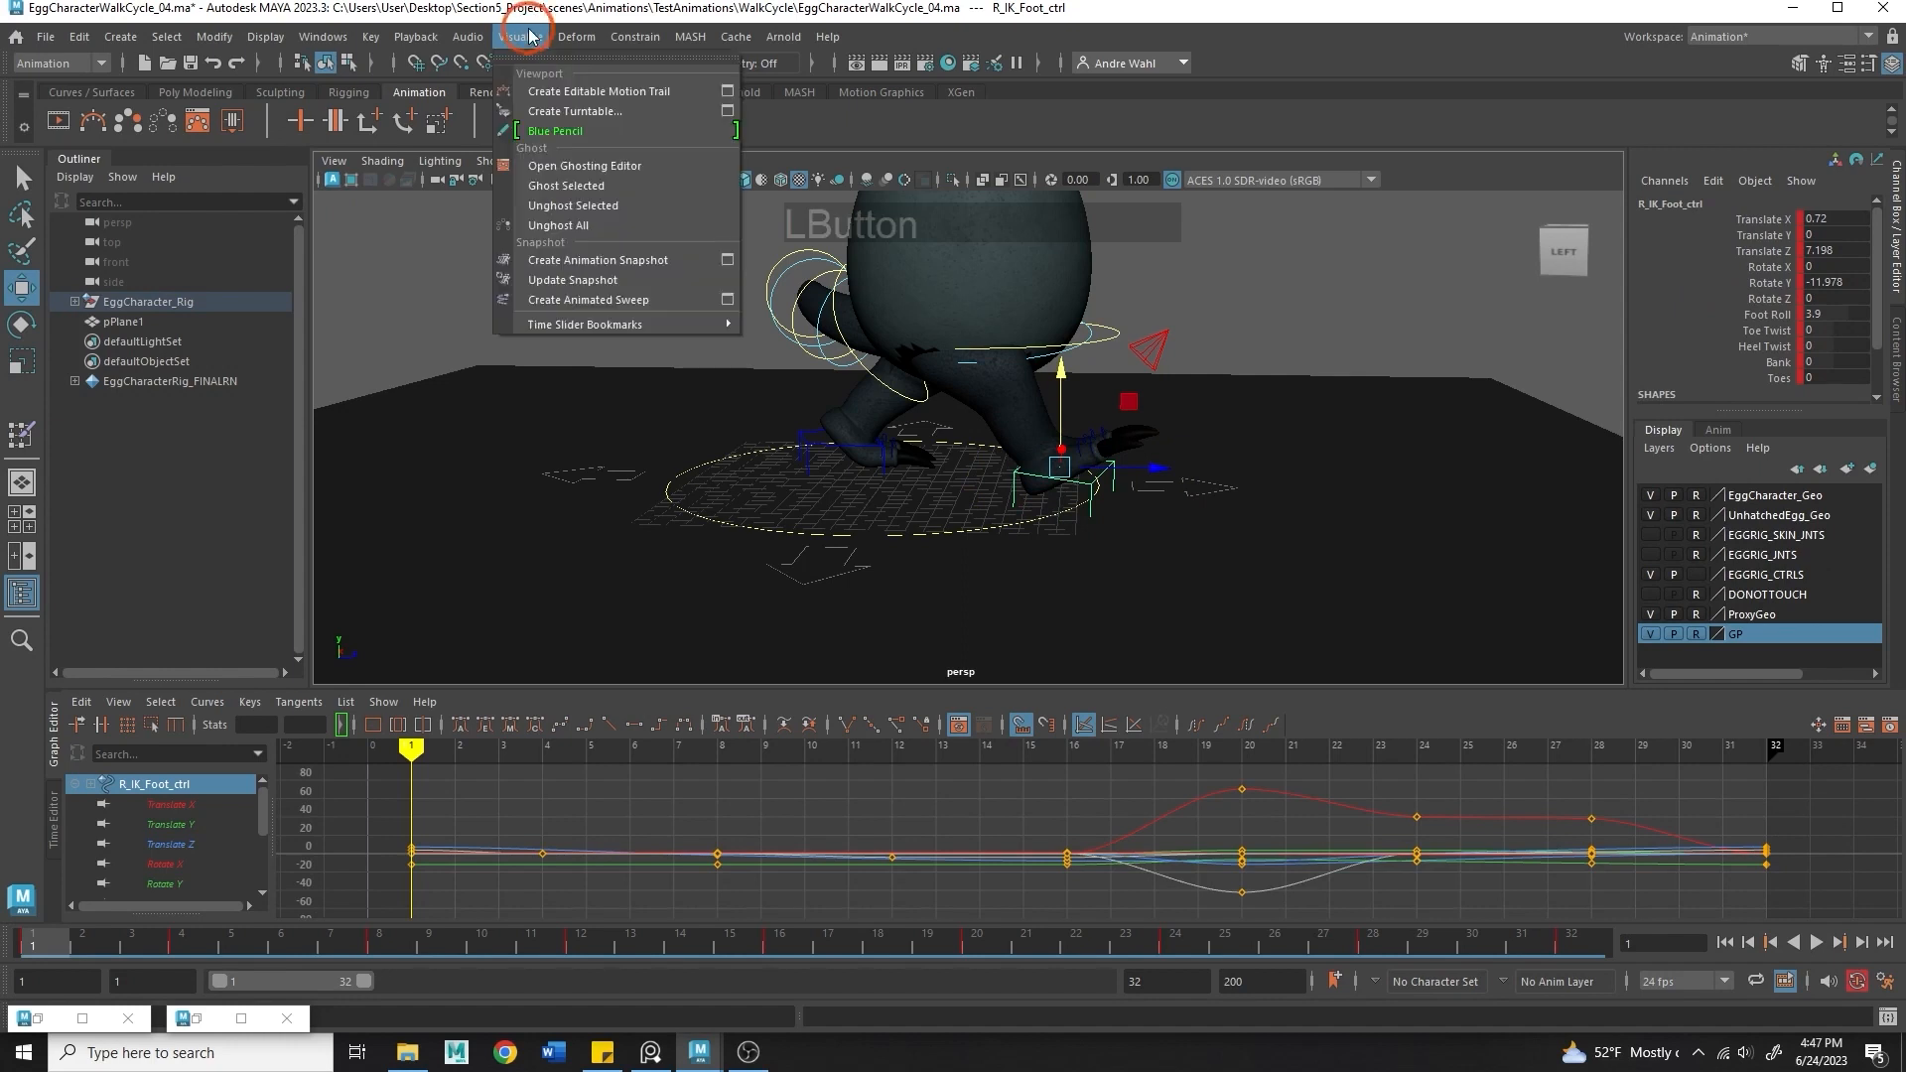
{"action": "left_click", "coordinate": [574, 92]}
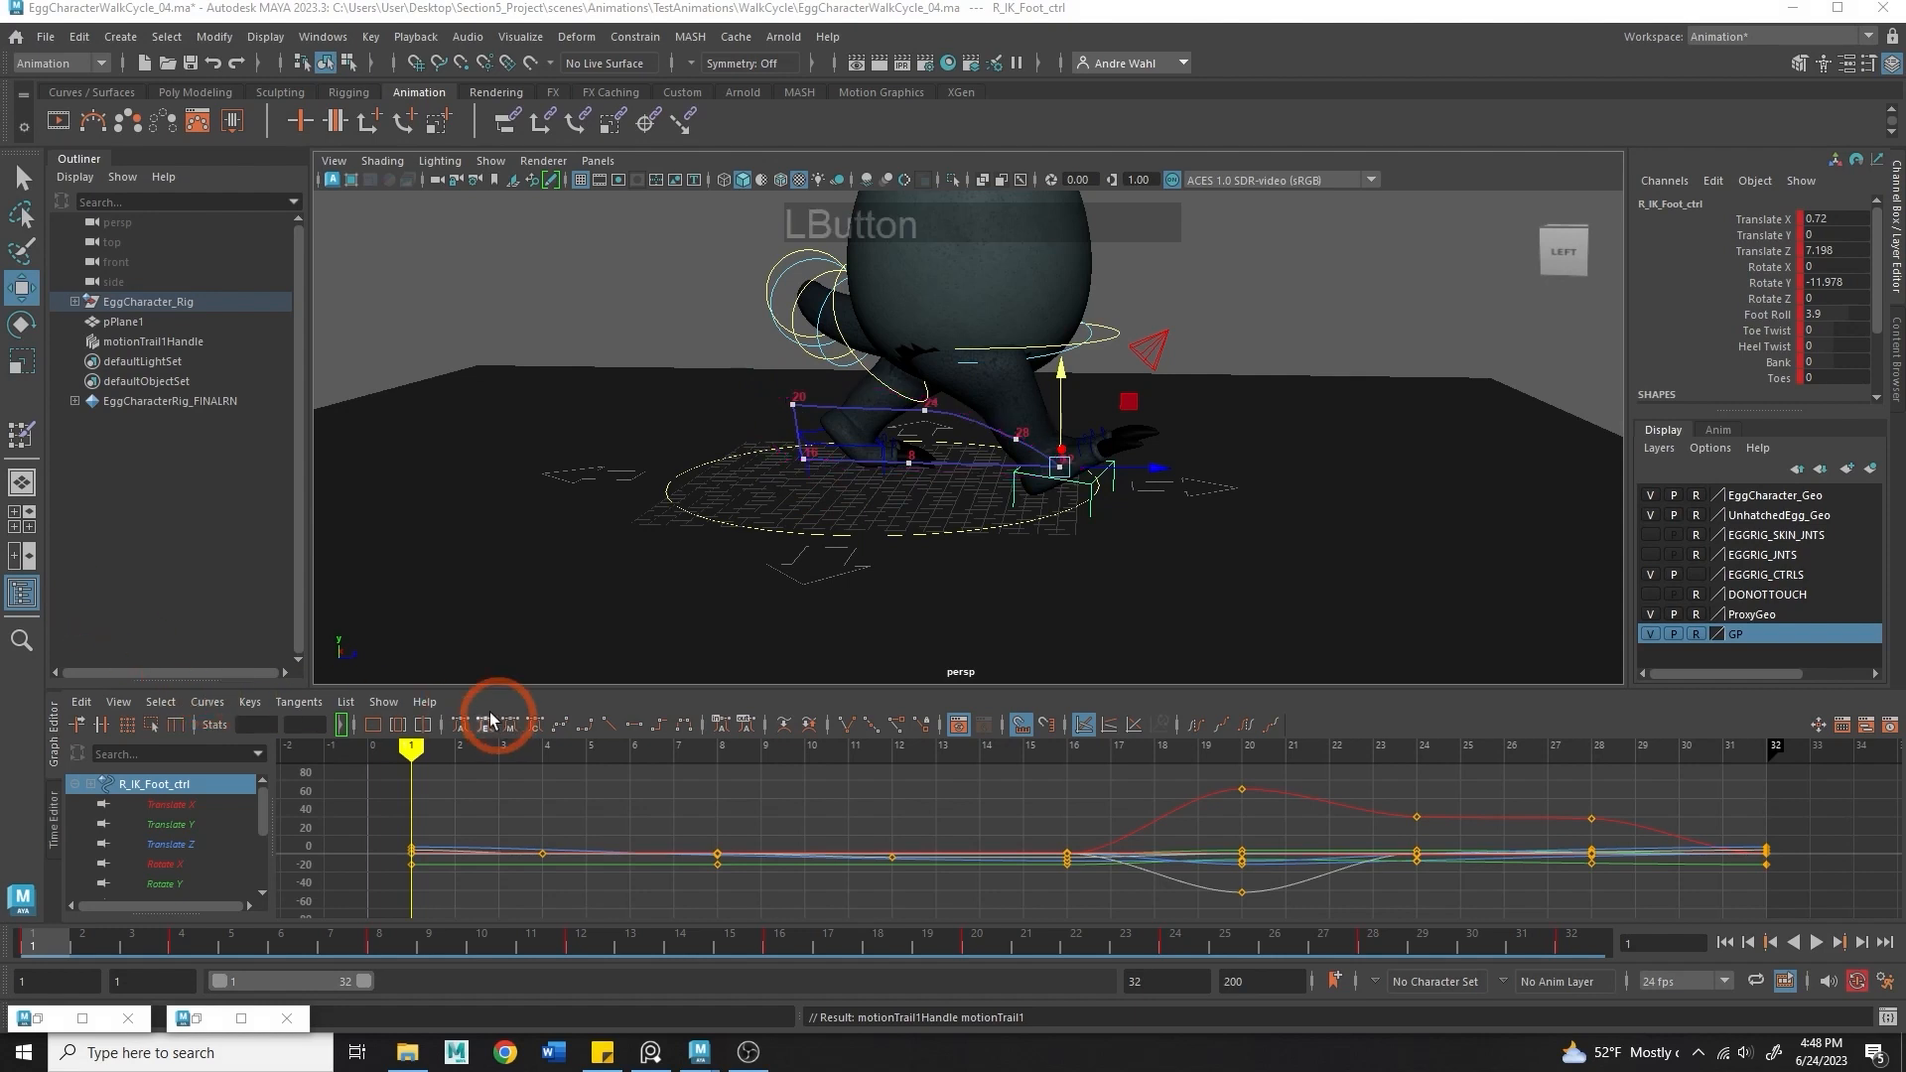
- Isolate R_IK_Foot_ctrl's Translate Z curve in an enlarged Graph Editor and make all its key tangents linear
{"action": "left_click_drag", "start_coordinate": [427, 688], "coordinate": [417, 590]}
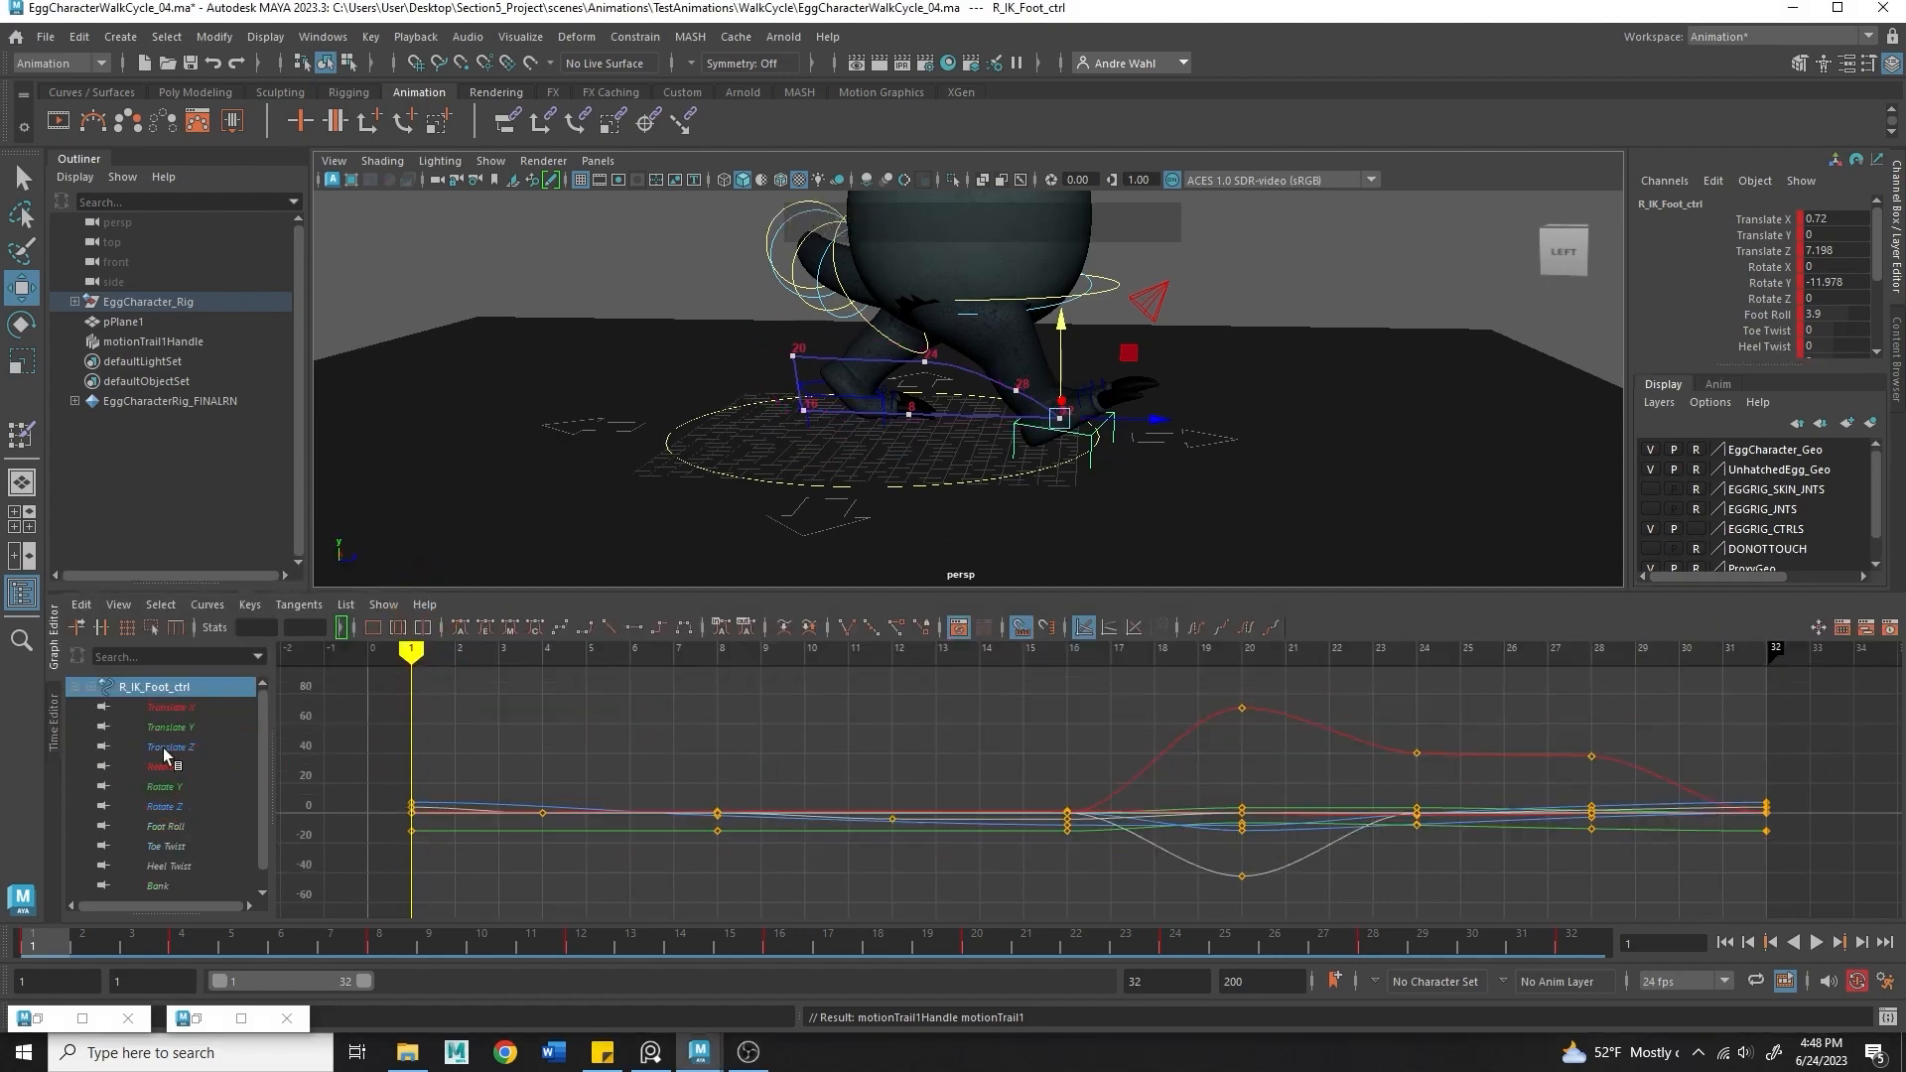
{"action": "left_click", "coordinate": [165, 730]}
{"action": "left_click", "coordinate": [182, 746]}
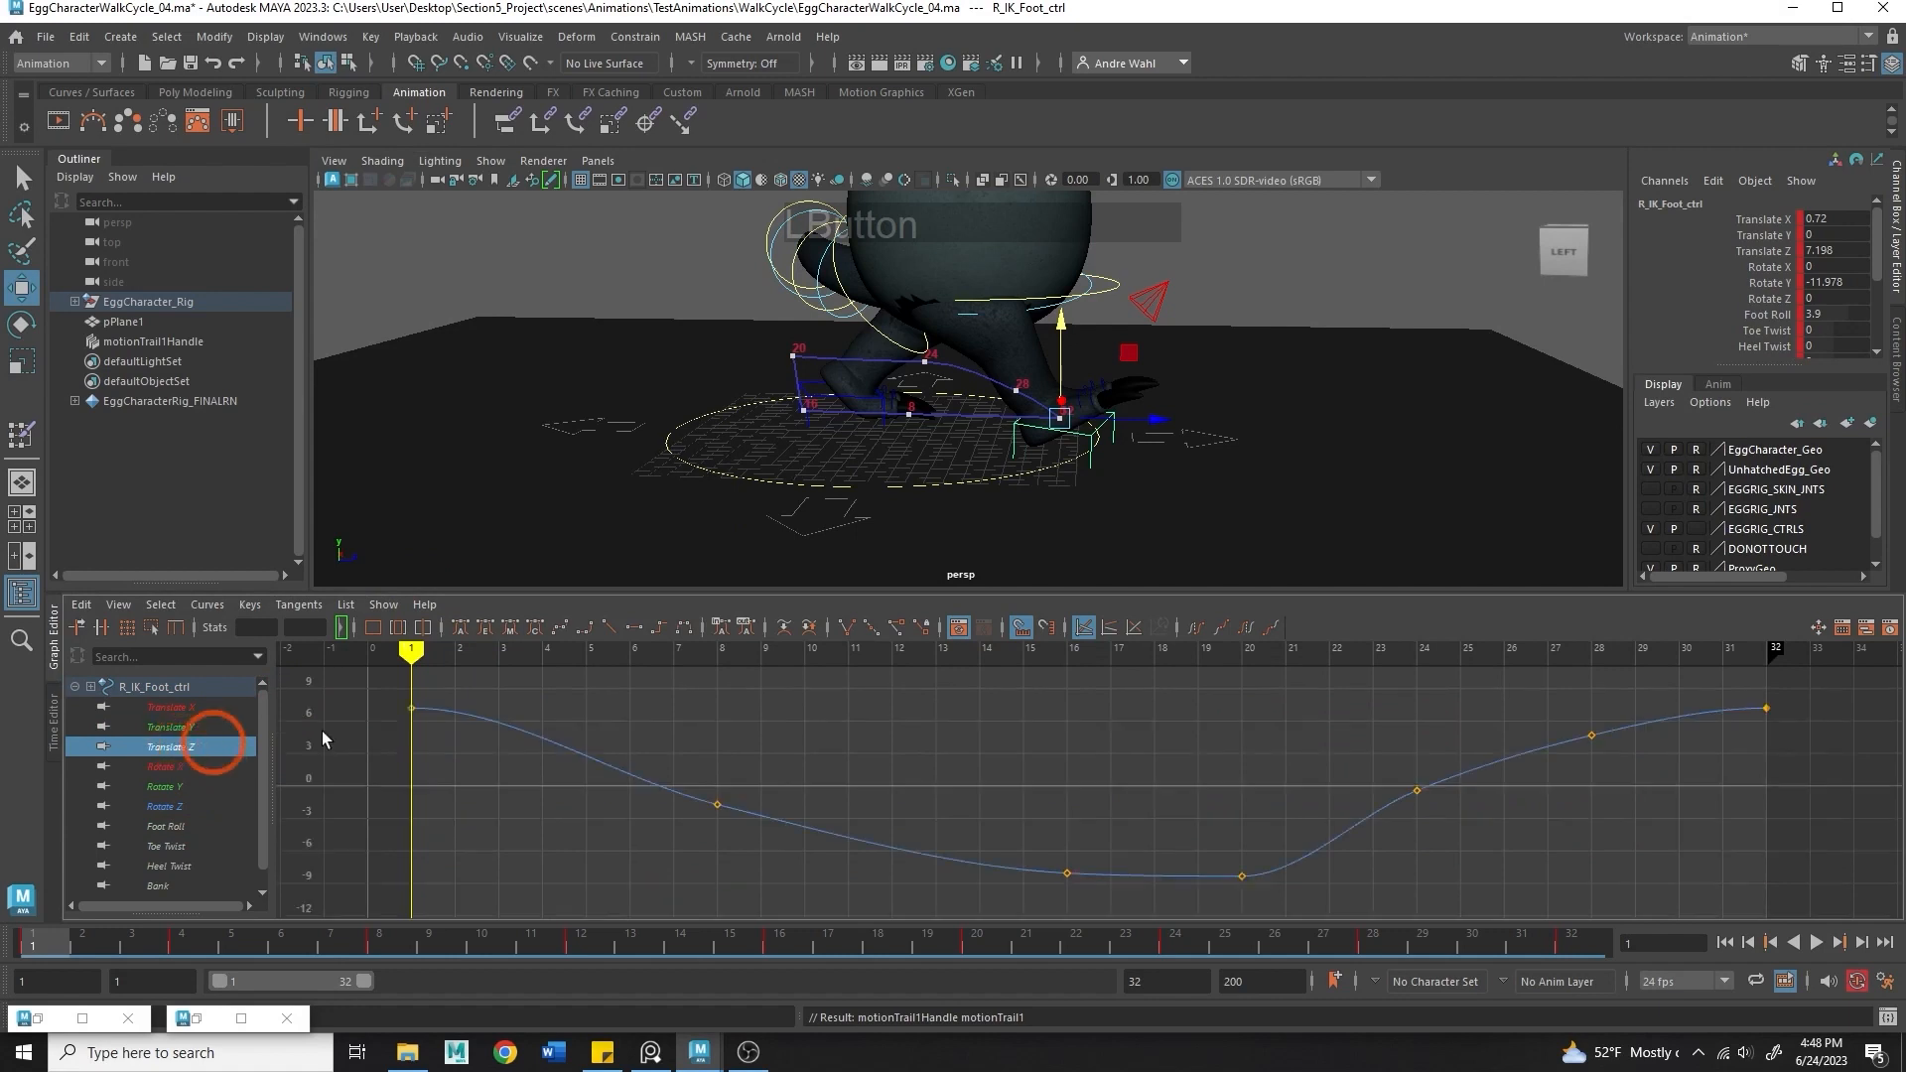
{"action": "left_click", "coordinate": [587, 734]}
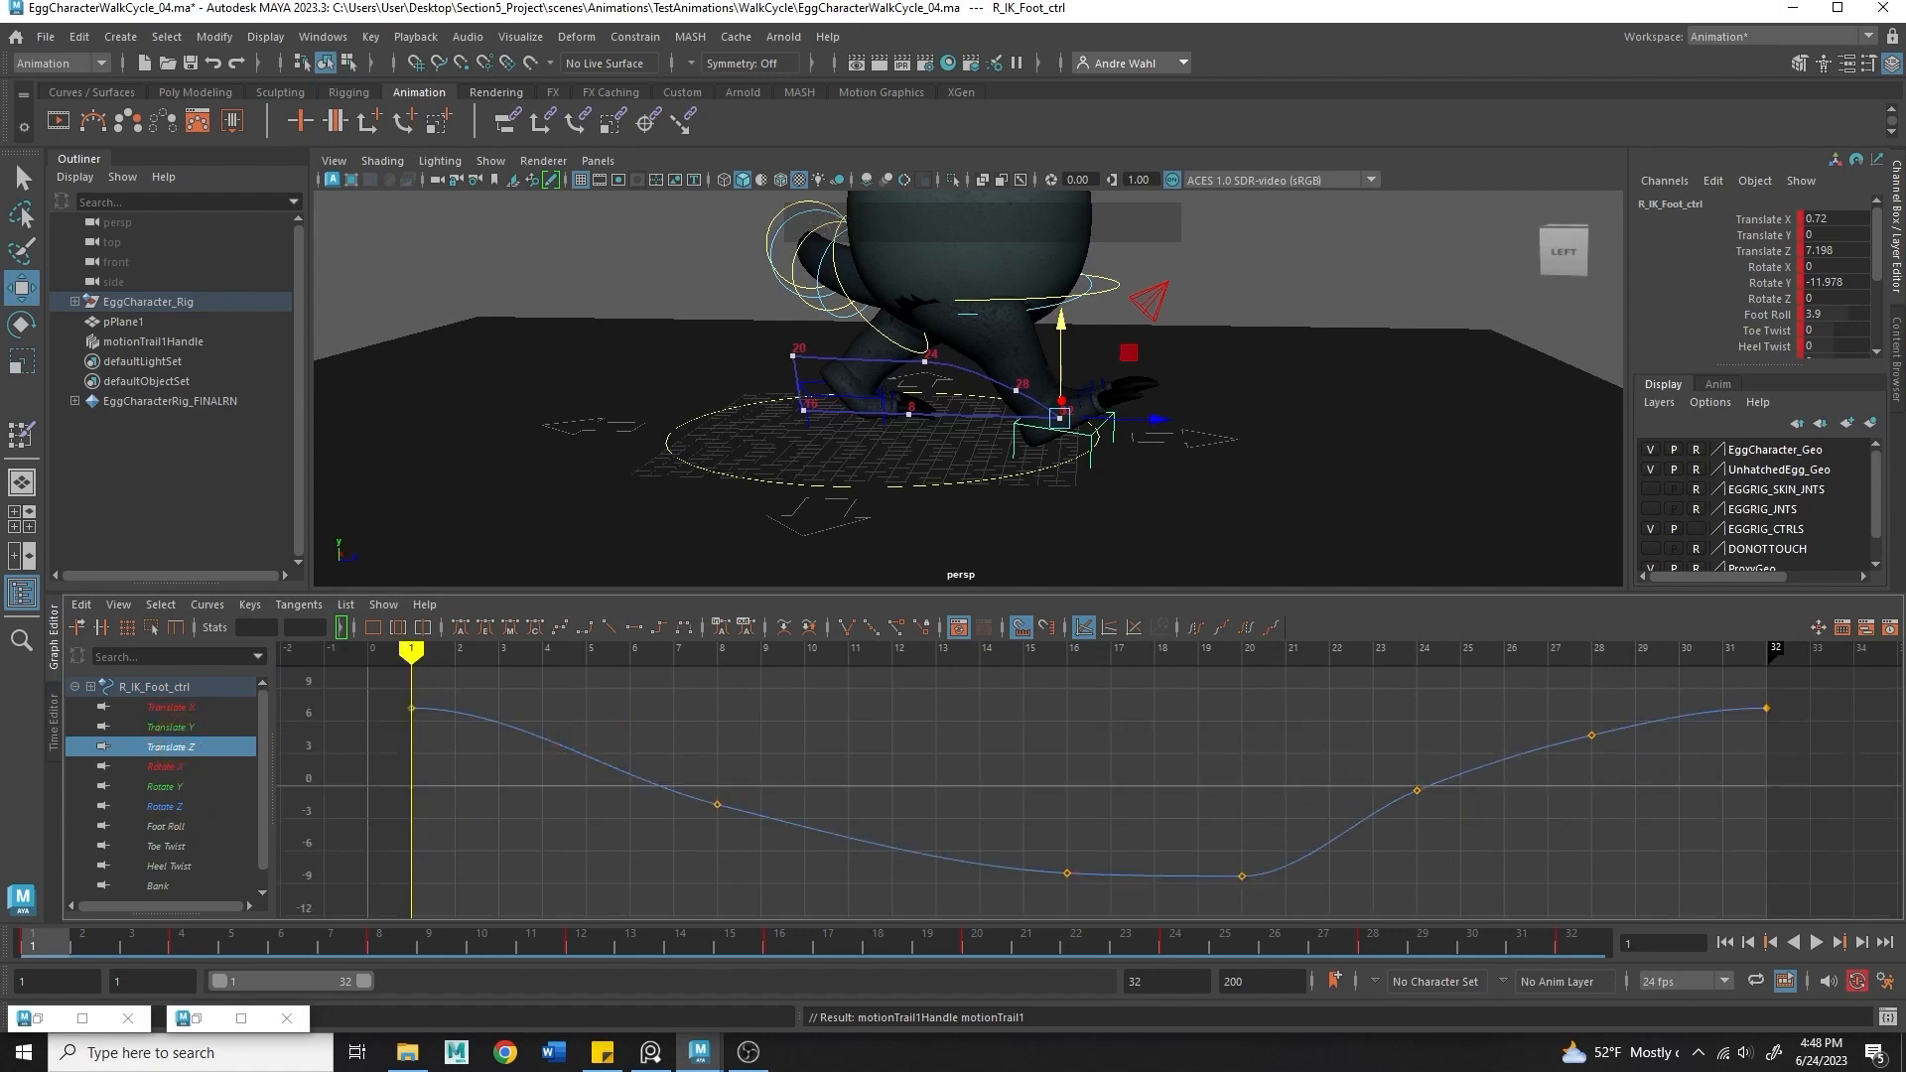
{"action": "left_click", "coordinate": [718, 1064]}
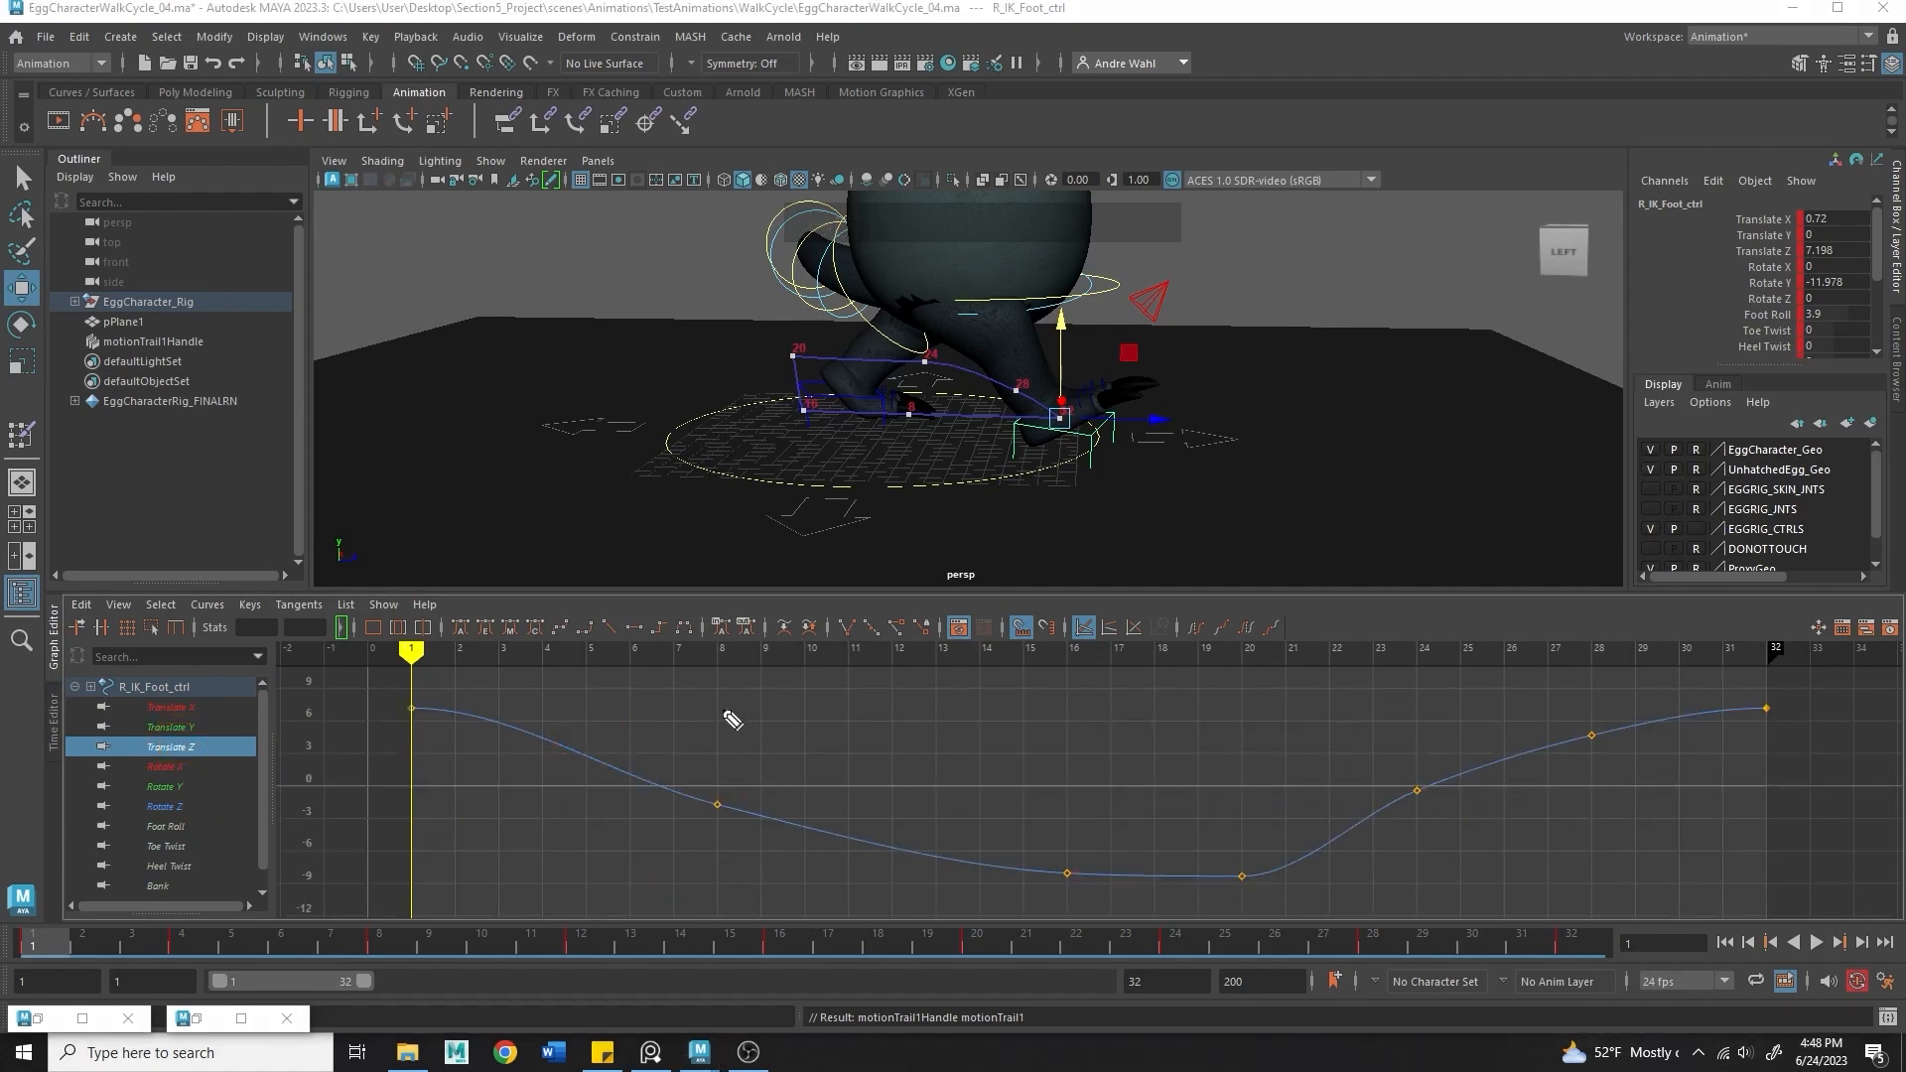
{"action": "left_click_drag", "start_coordinate": [733, 719], "coordinate": [864, 764]}
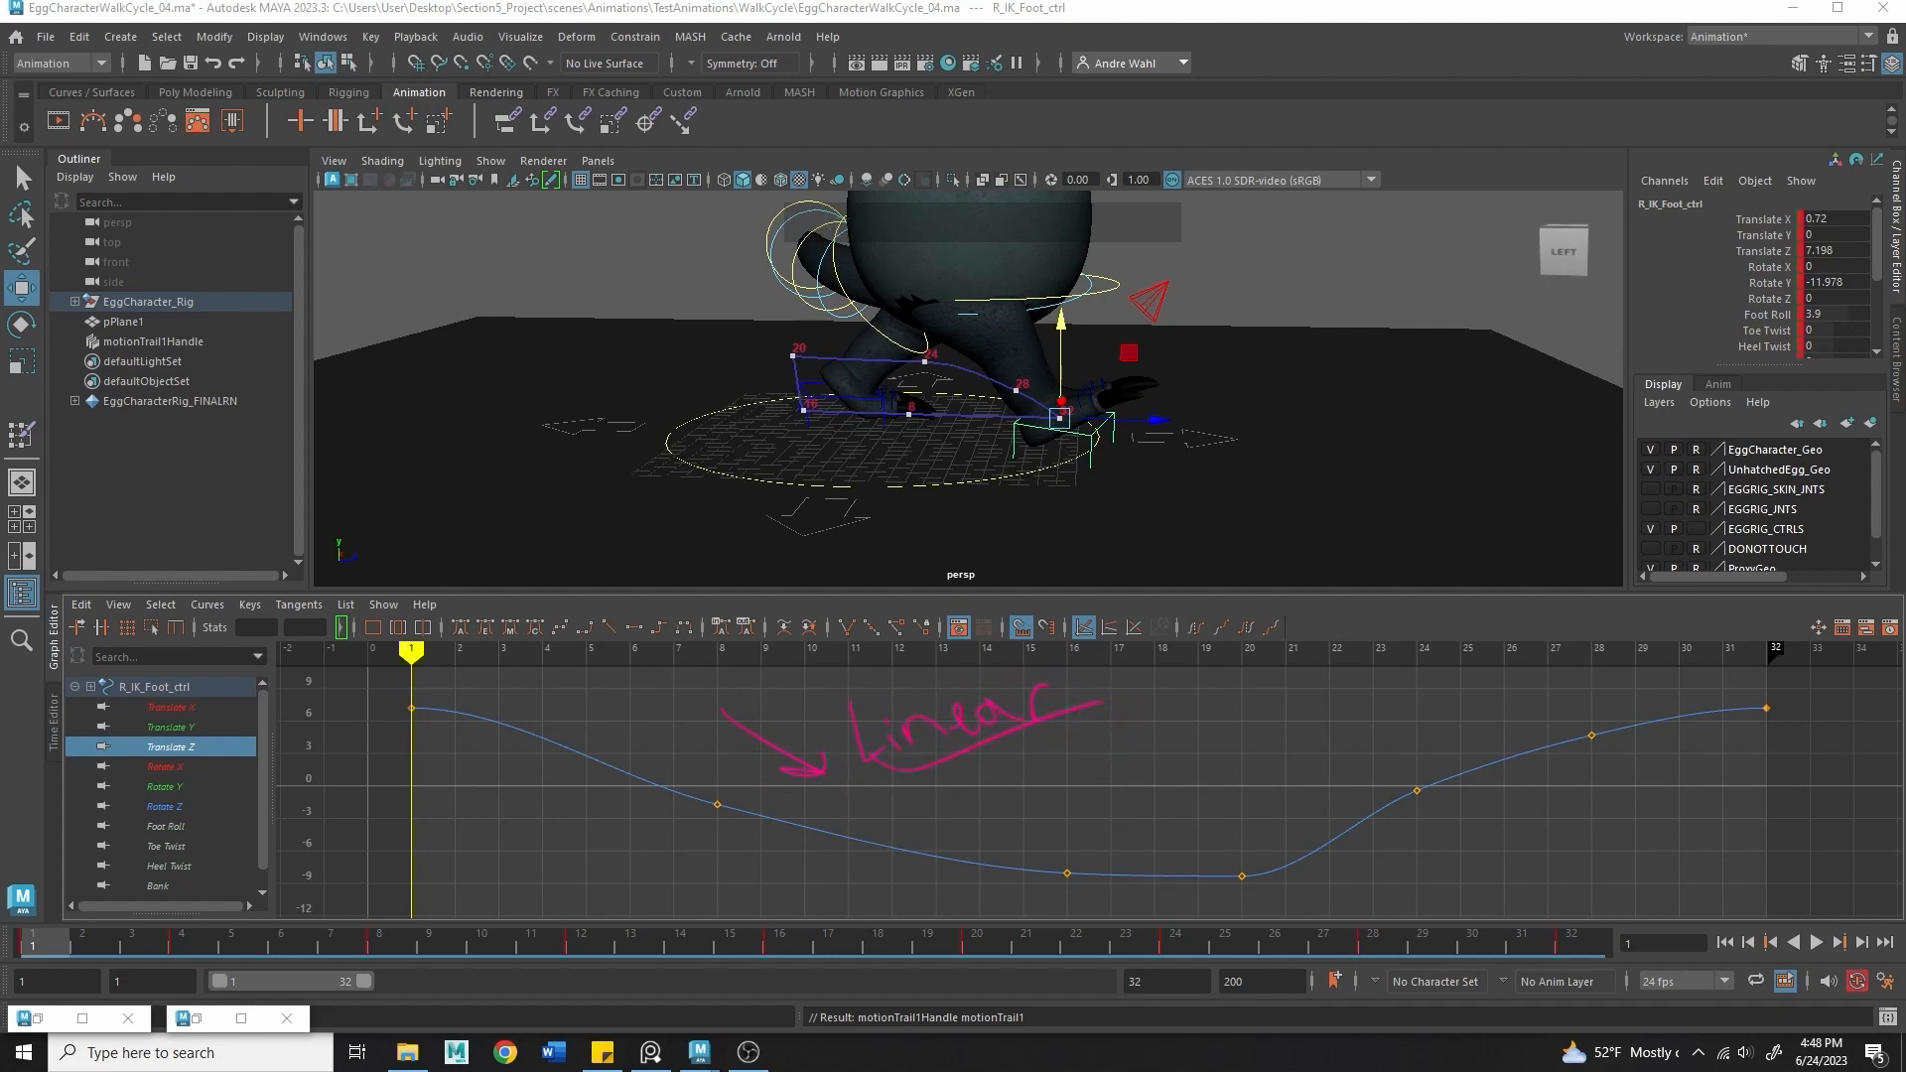
{"action": "left_click_drag", "start_coordinate": [365, 913], "coordinate": [1829, 629]}
{"action": "left_click", "coordinate": [626, 630]}
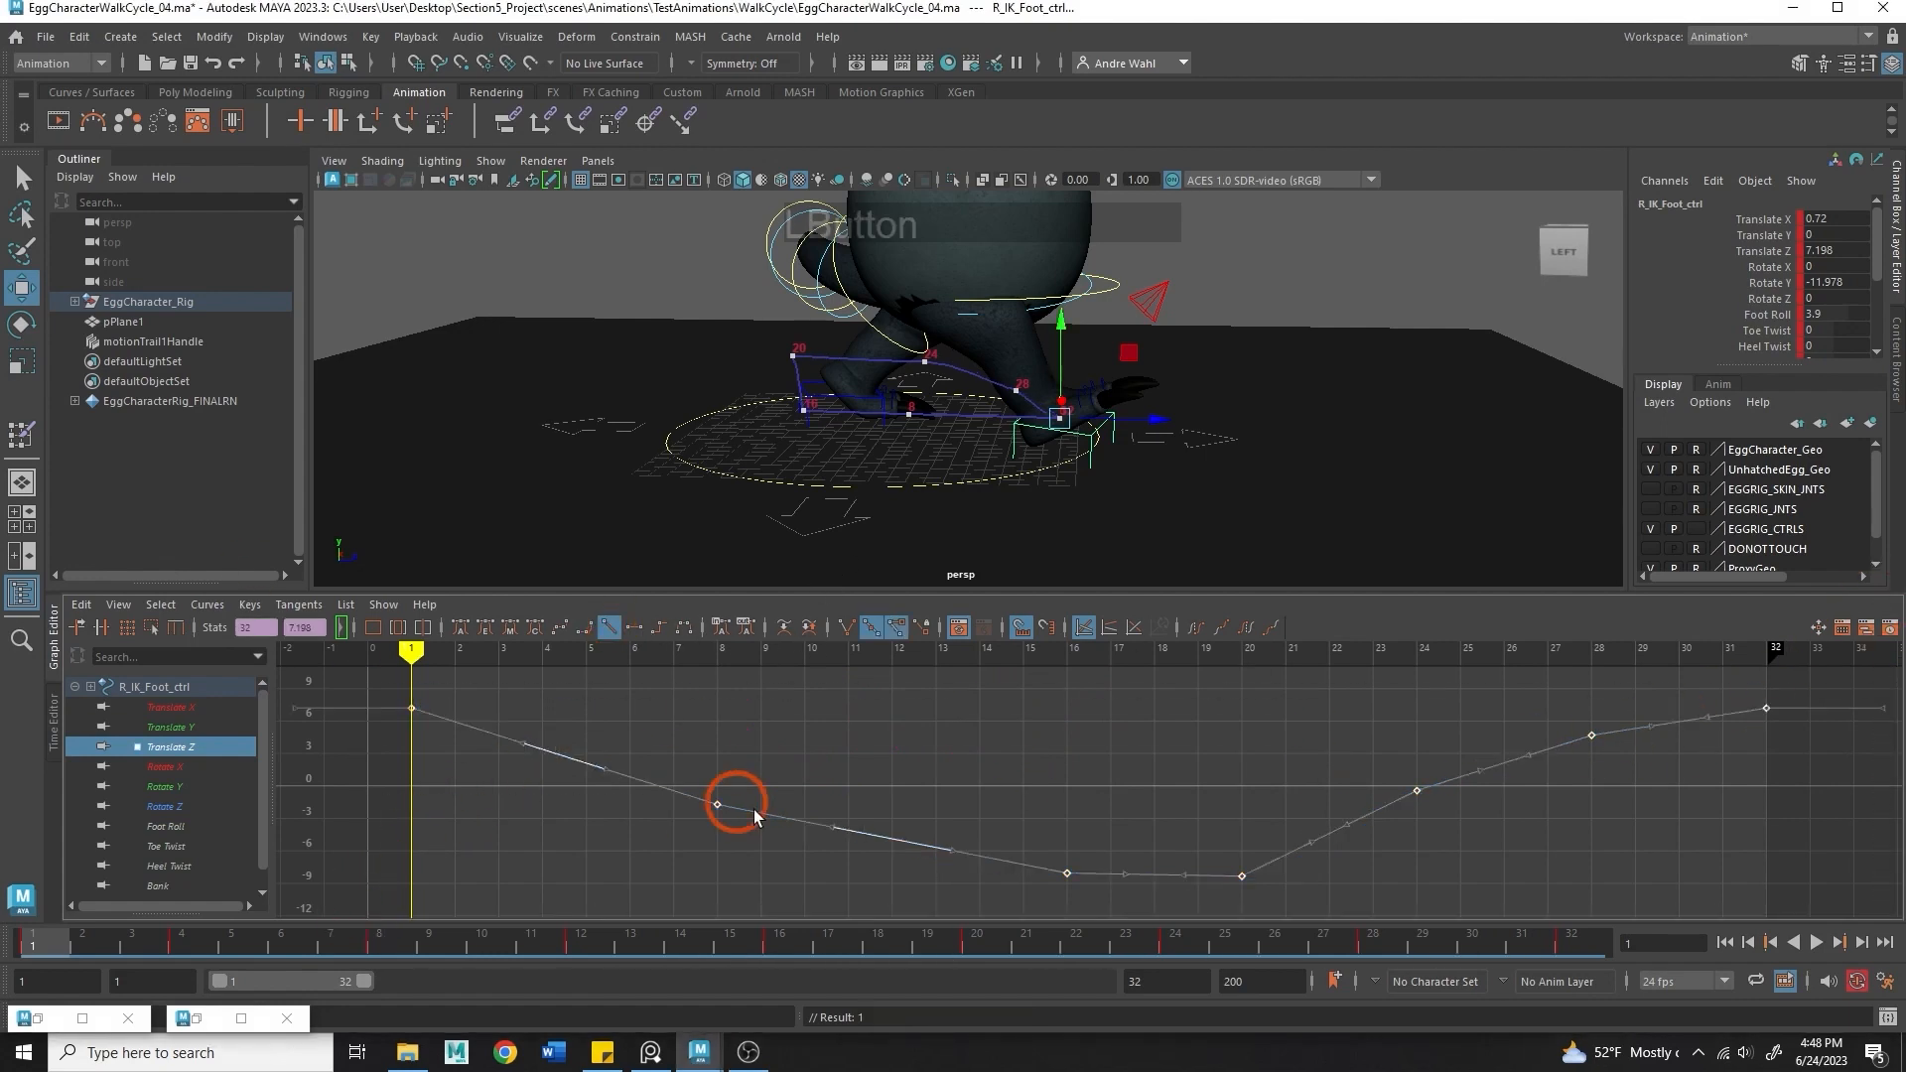
{"action": "left_click", "coordinate": [611, 872]}
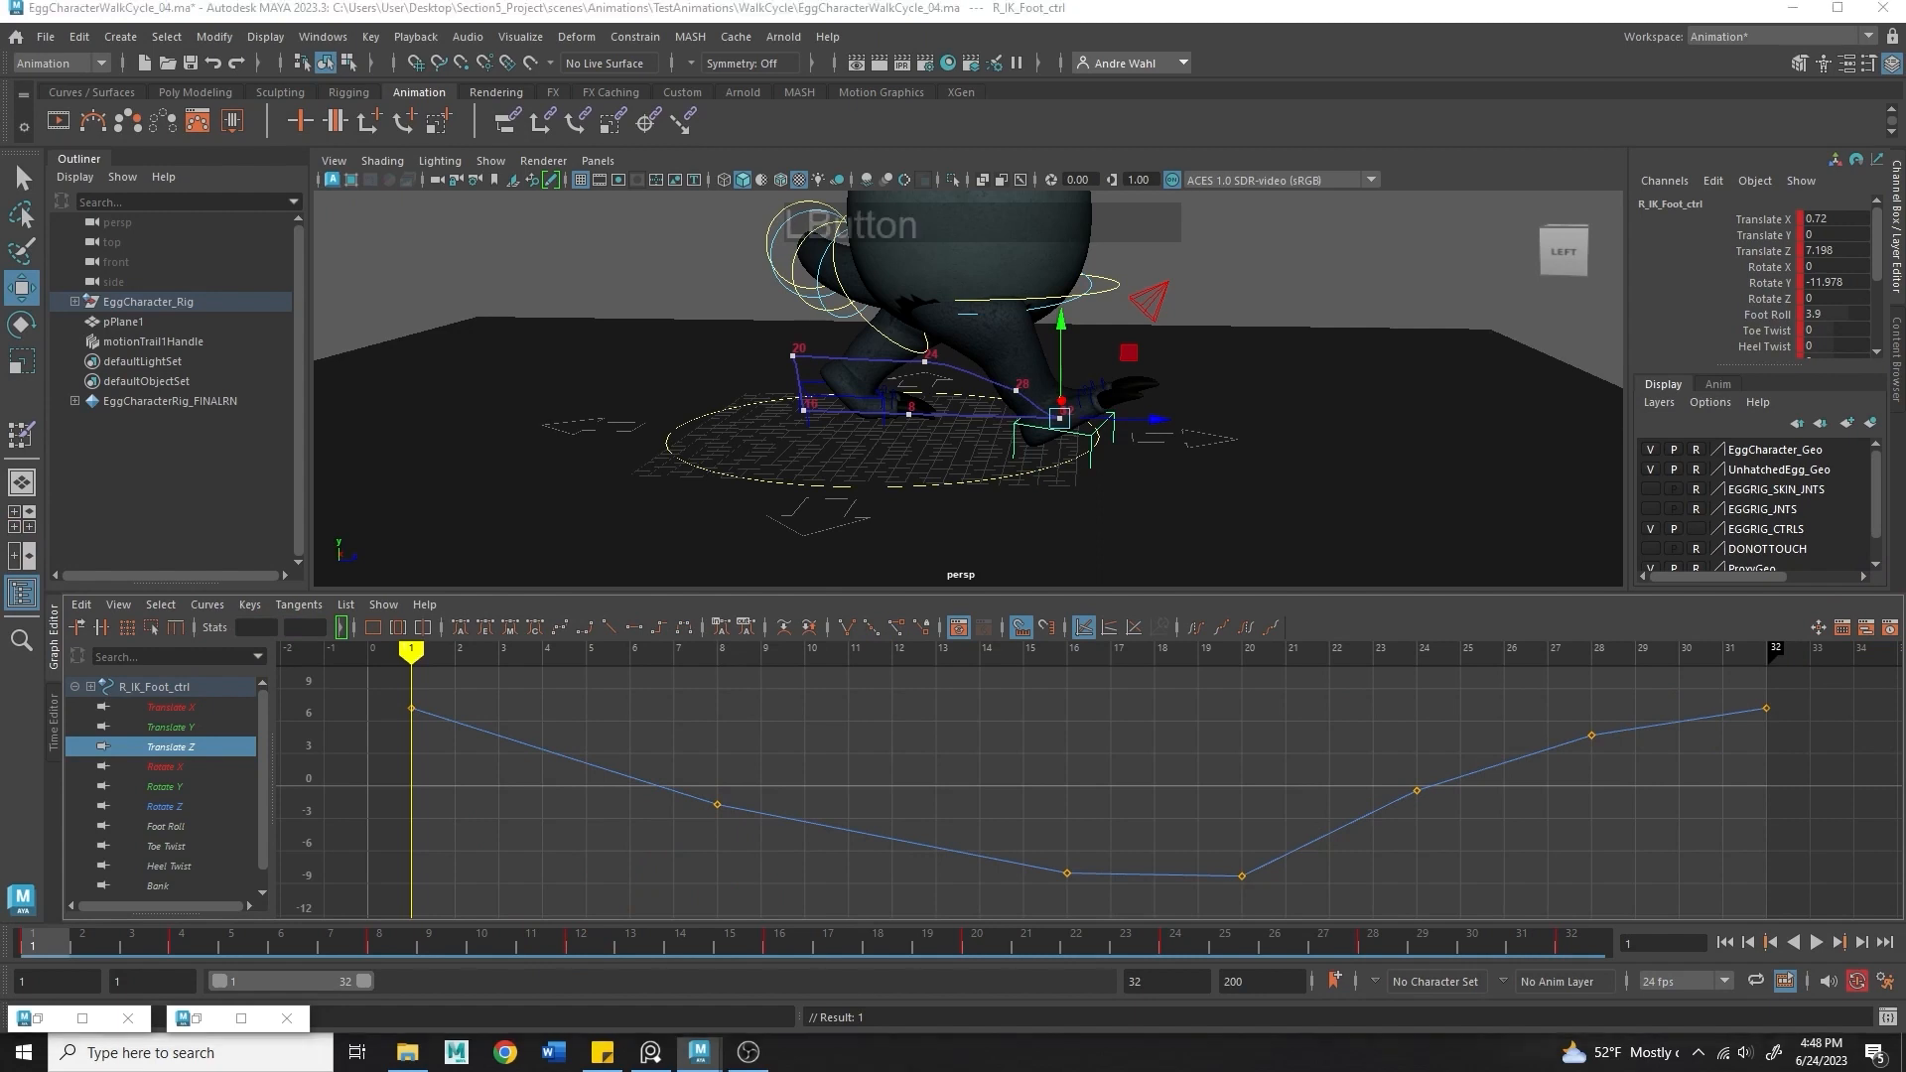
- Delete R_IK_Foot_ctrl's Translate Z keys at frames 8 and 16
{"action": "left_click_drag", "start_coordinate": [539, 726], "coordinate": [1087, 839]}
{"action": "left_click_drag", "start_coordinate": [635, 902], "coordinate": [985, 812]}
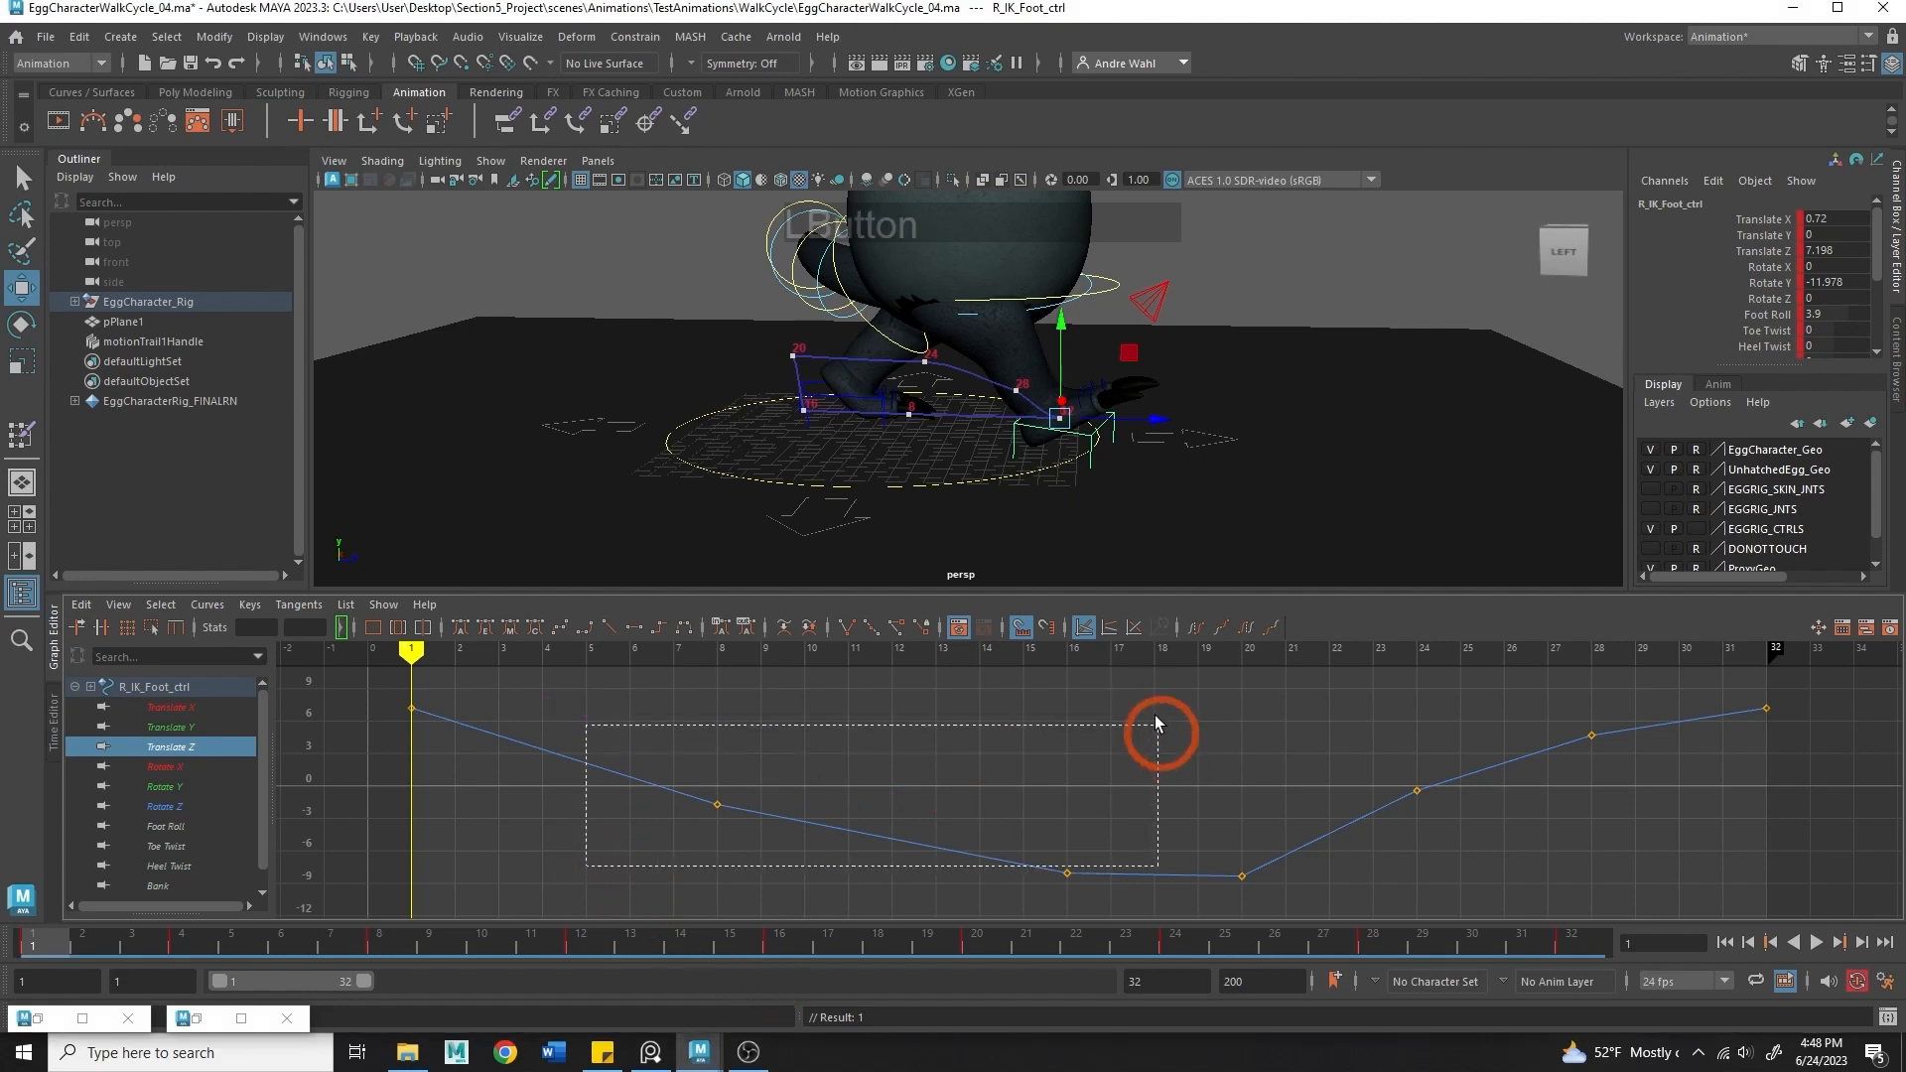
{"action": "left_click_drag", "start_coordinate": [1156, 722], "coordinate": [1100, 718]}
{"action": "key", "text": "Delete"}
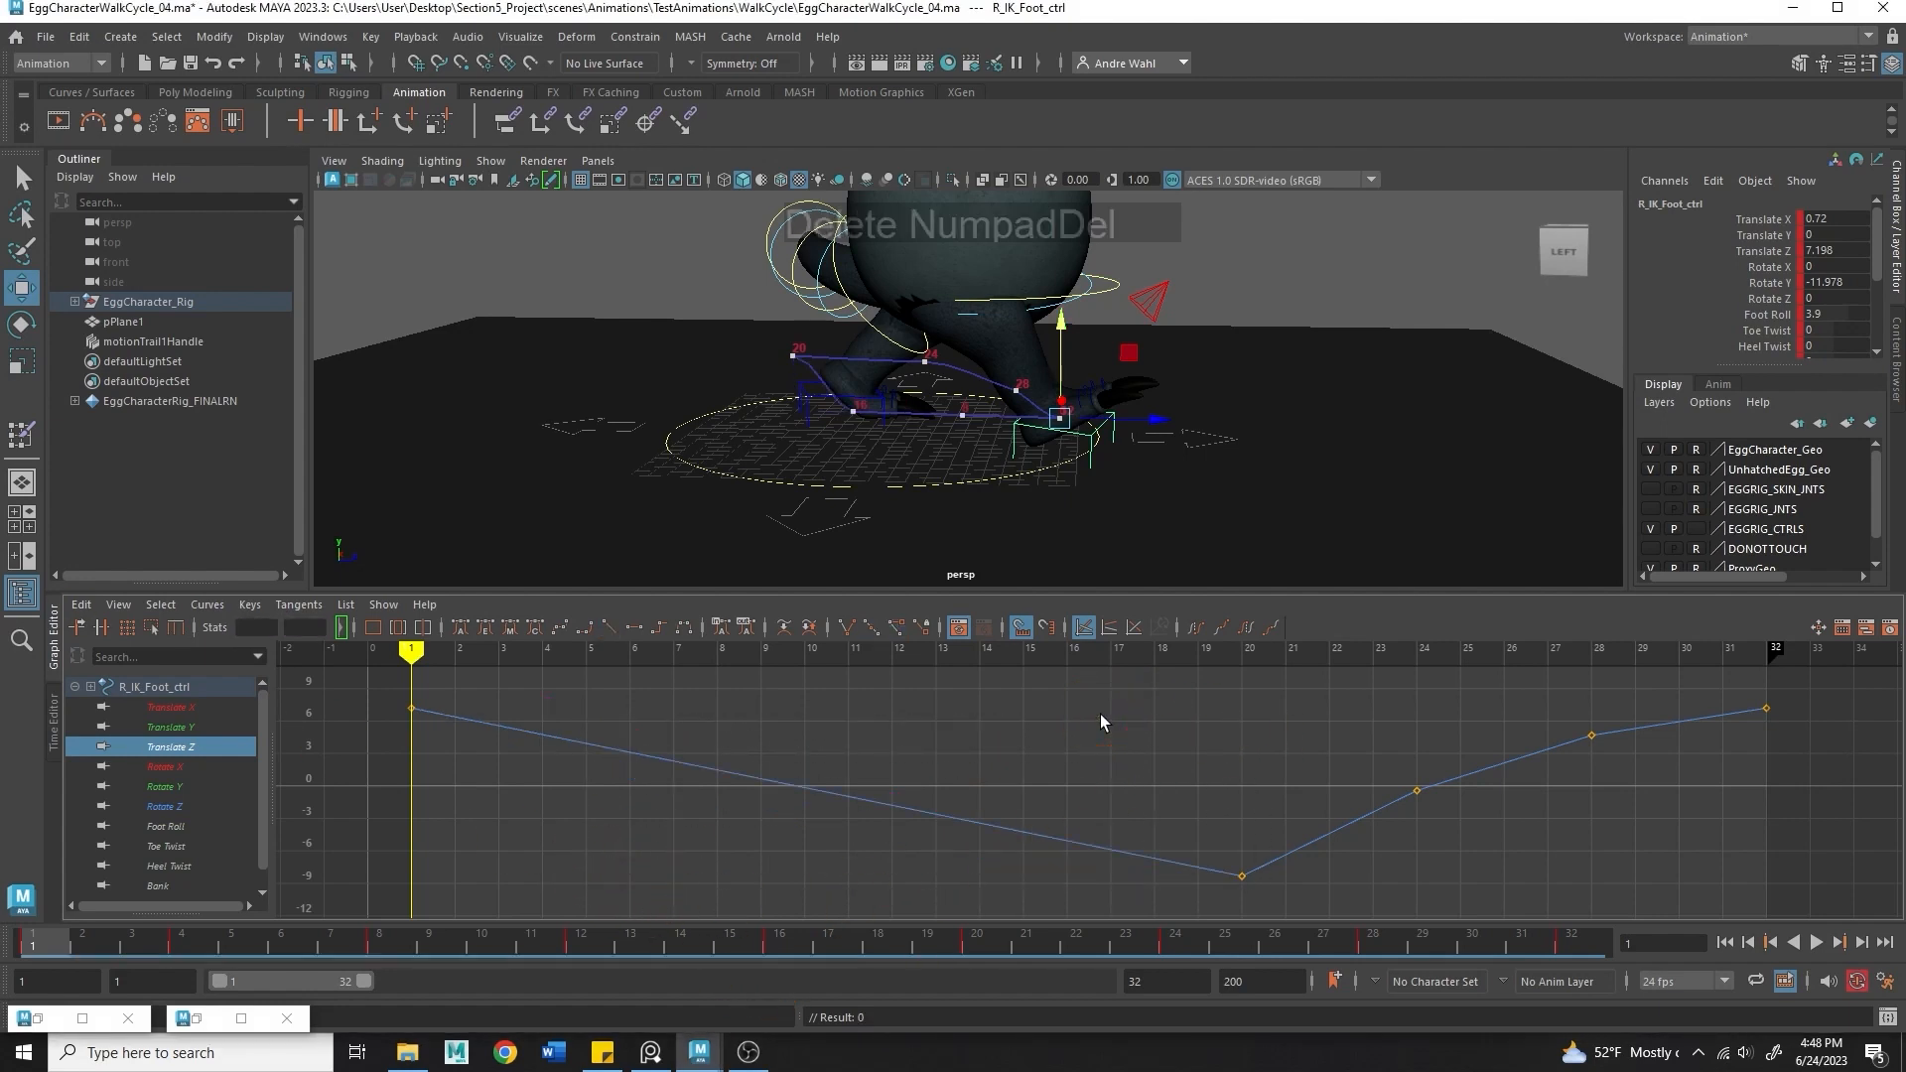
- Play and scrub through the walk cycle to check the right foot's slide along the ground
{"action": "left_click", "coordinate": [1812, 944]}
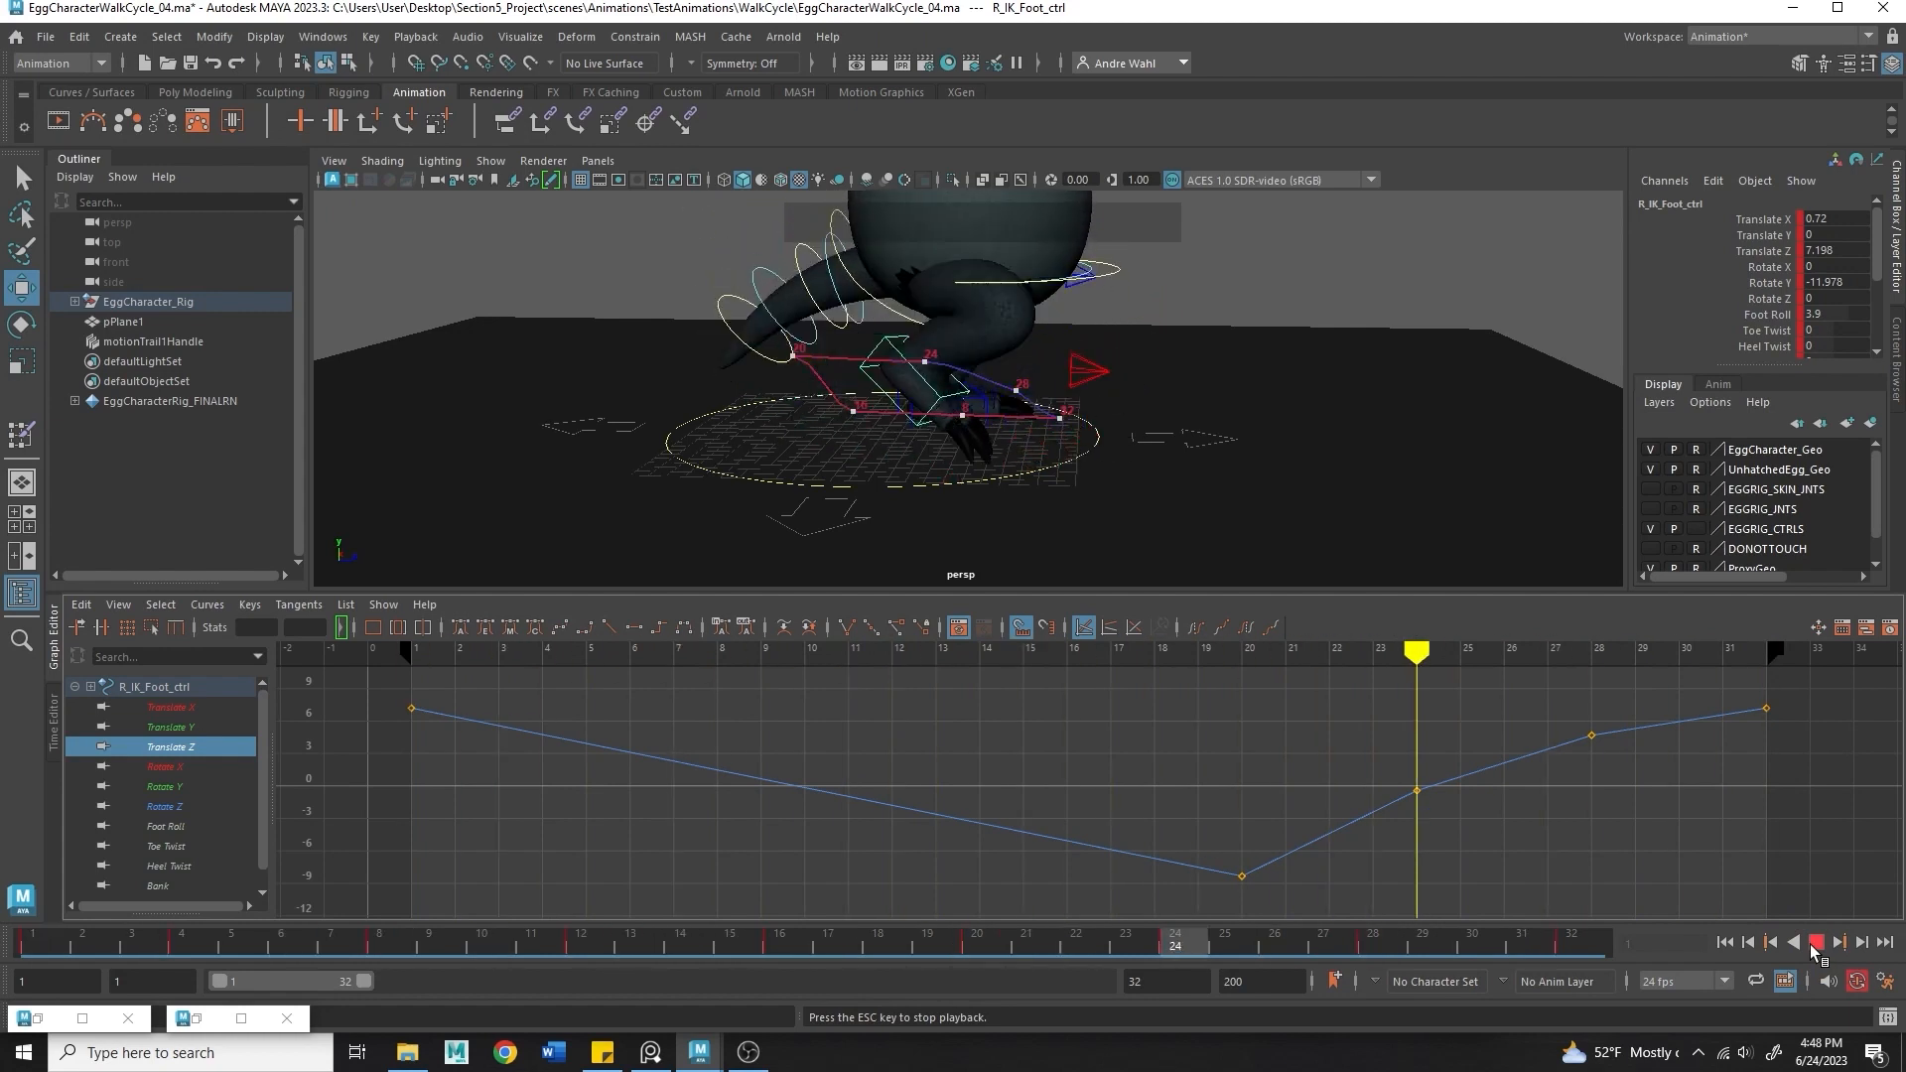
{"action": "left_click", "coordinate": [575, 988]}
{"action": "left_click_drag", "start_coordinate": [231, 948], "coordinate": [1594, 990]}
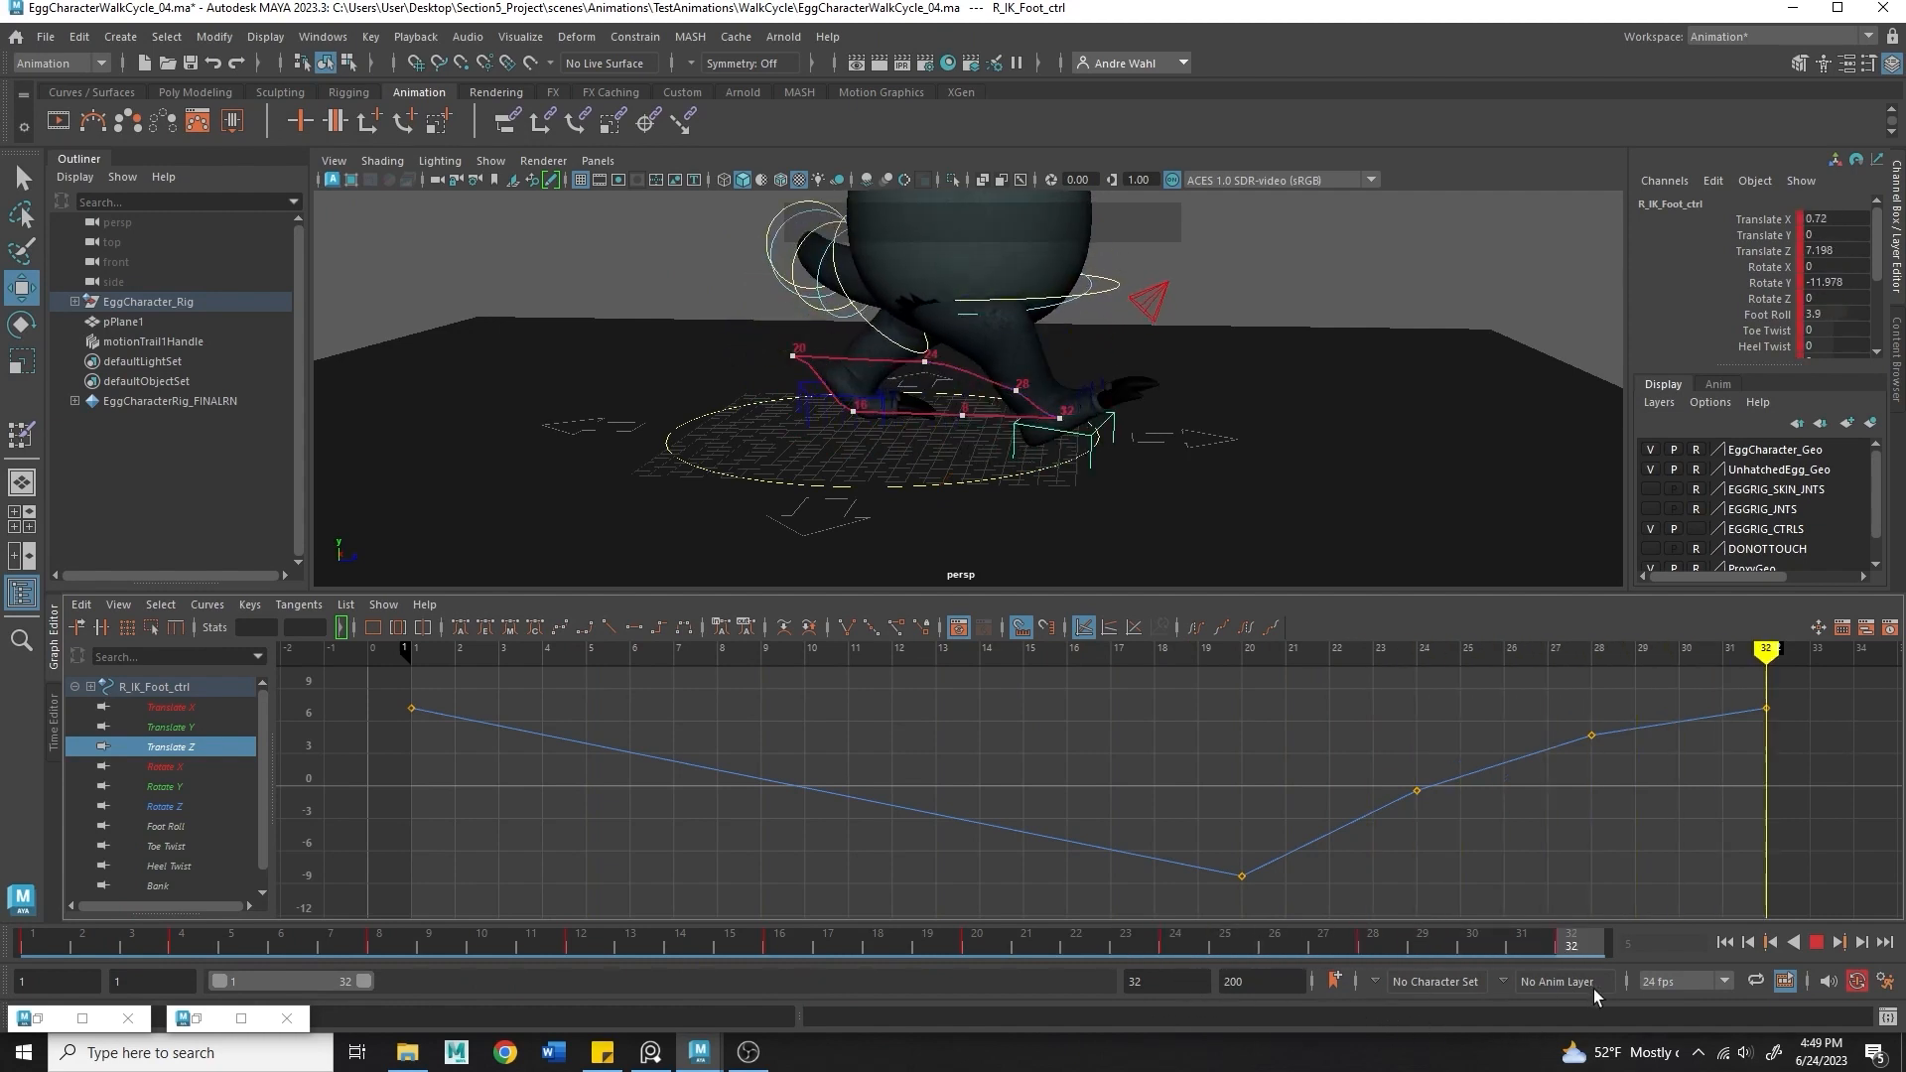
- Set R_IK_Foot_ctrl's Translate Z keys at frames 24, 28 and 32 to auto tangents and play the walk
{"action": "left_click_drag", "start_coordinate": [1346, 881], "coordinate": [1849, 614]}
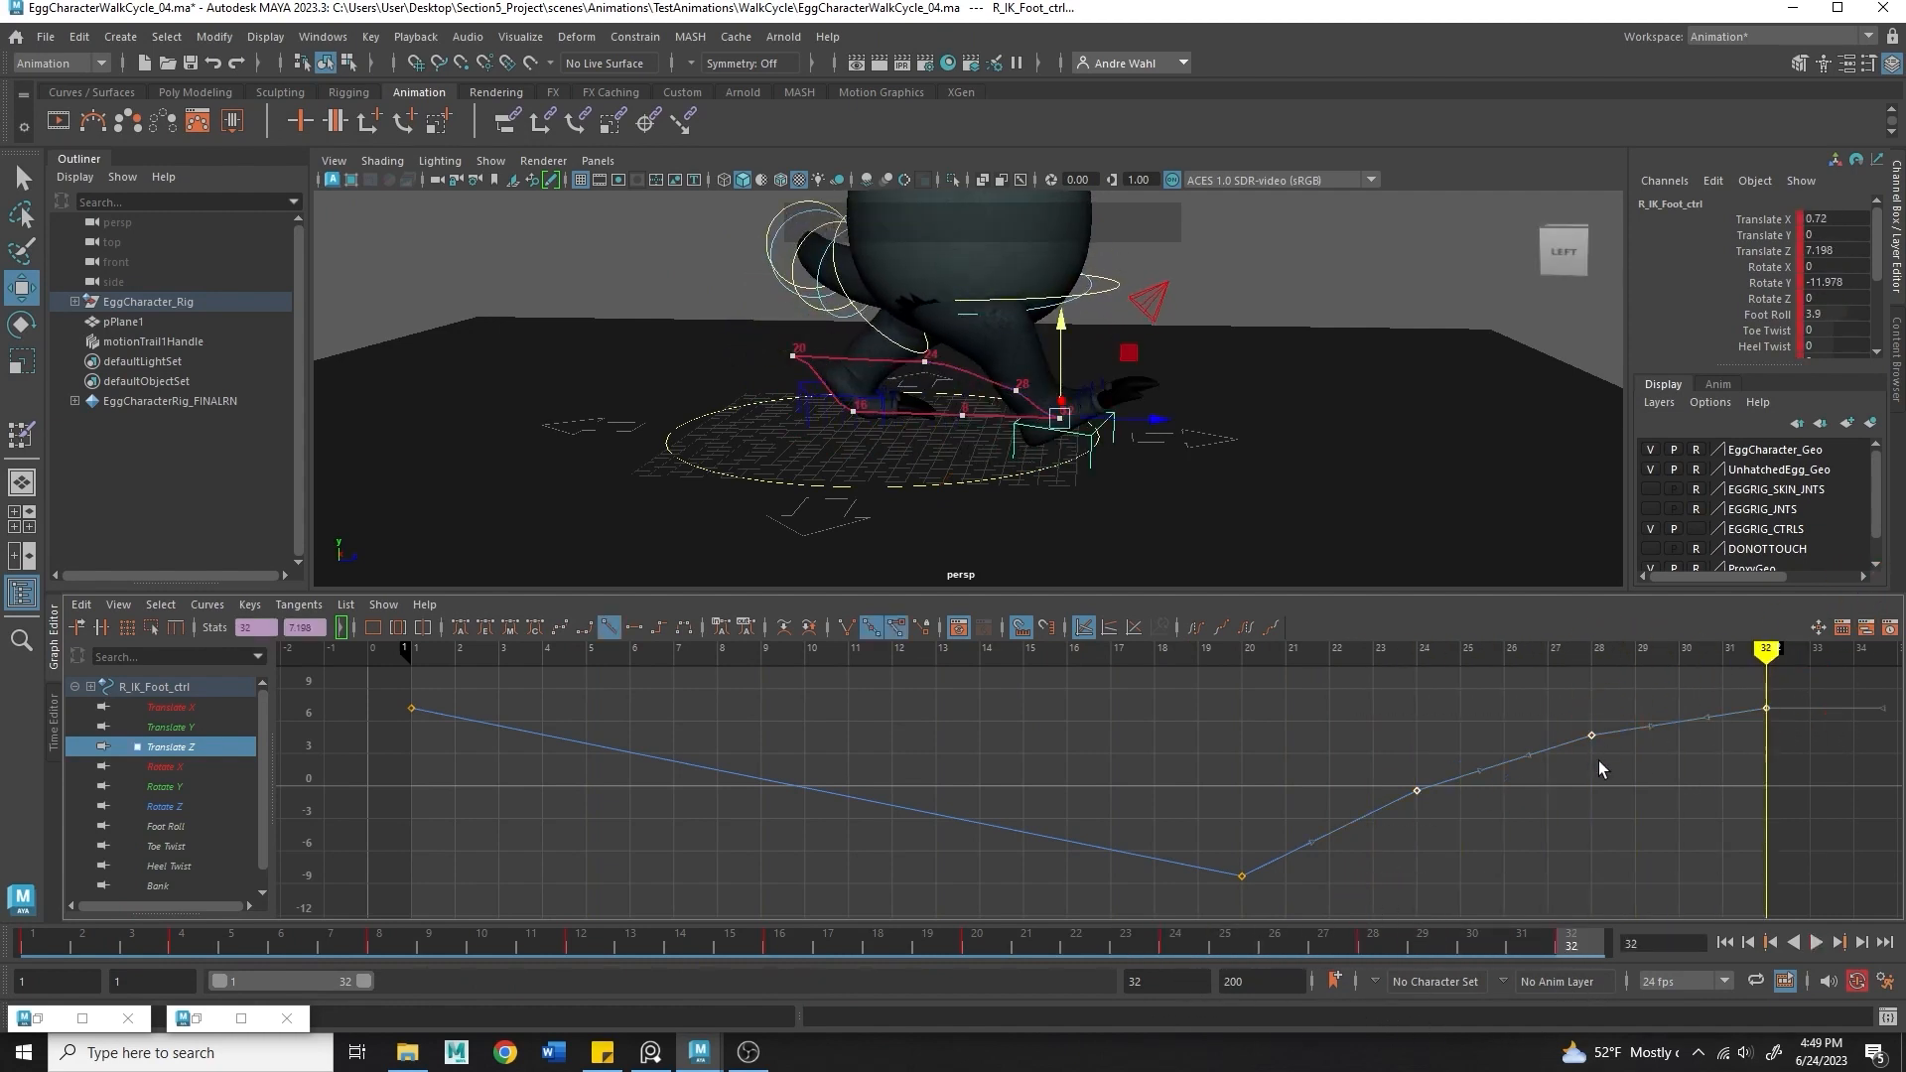
{"action": "left_click", "coordinate": [462, 627]}
{"action": "left_click", "coordinate": [1174, 799]}
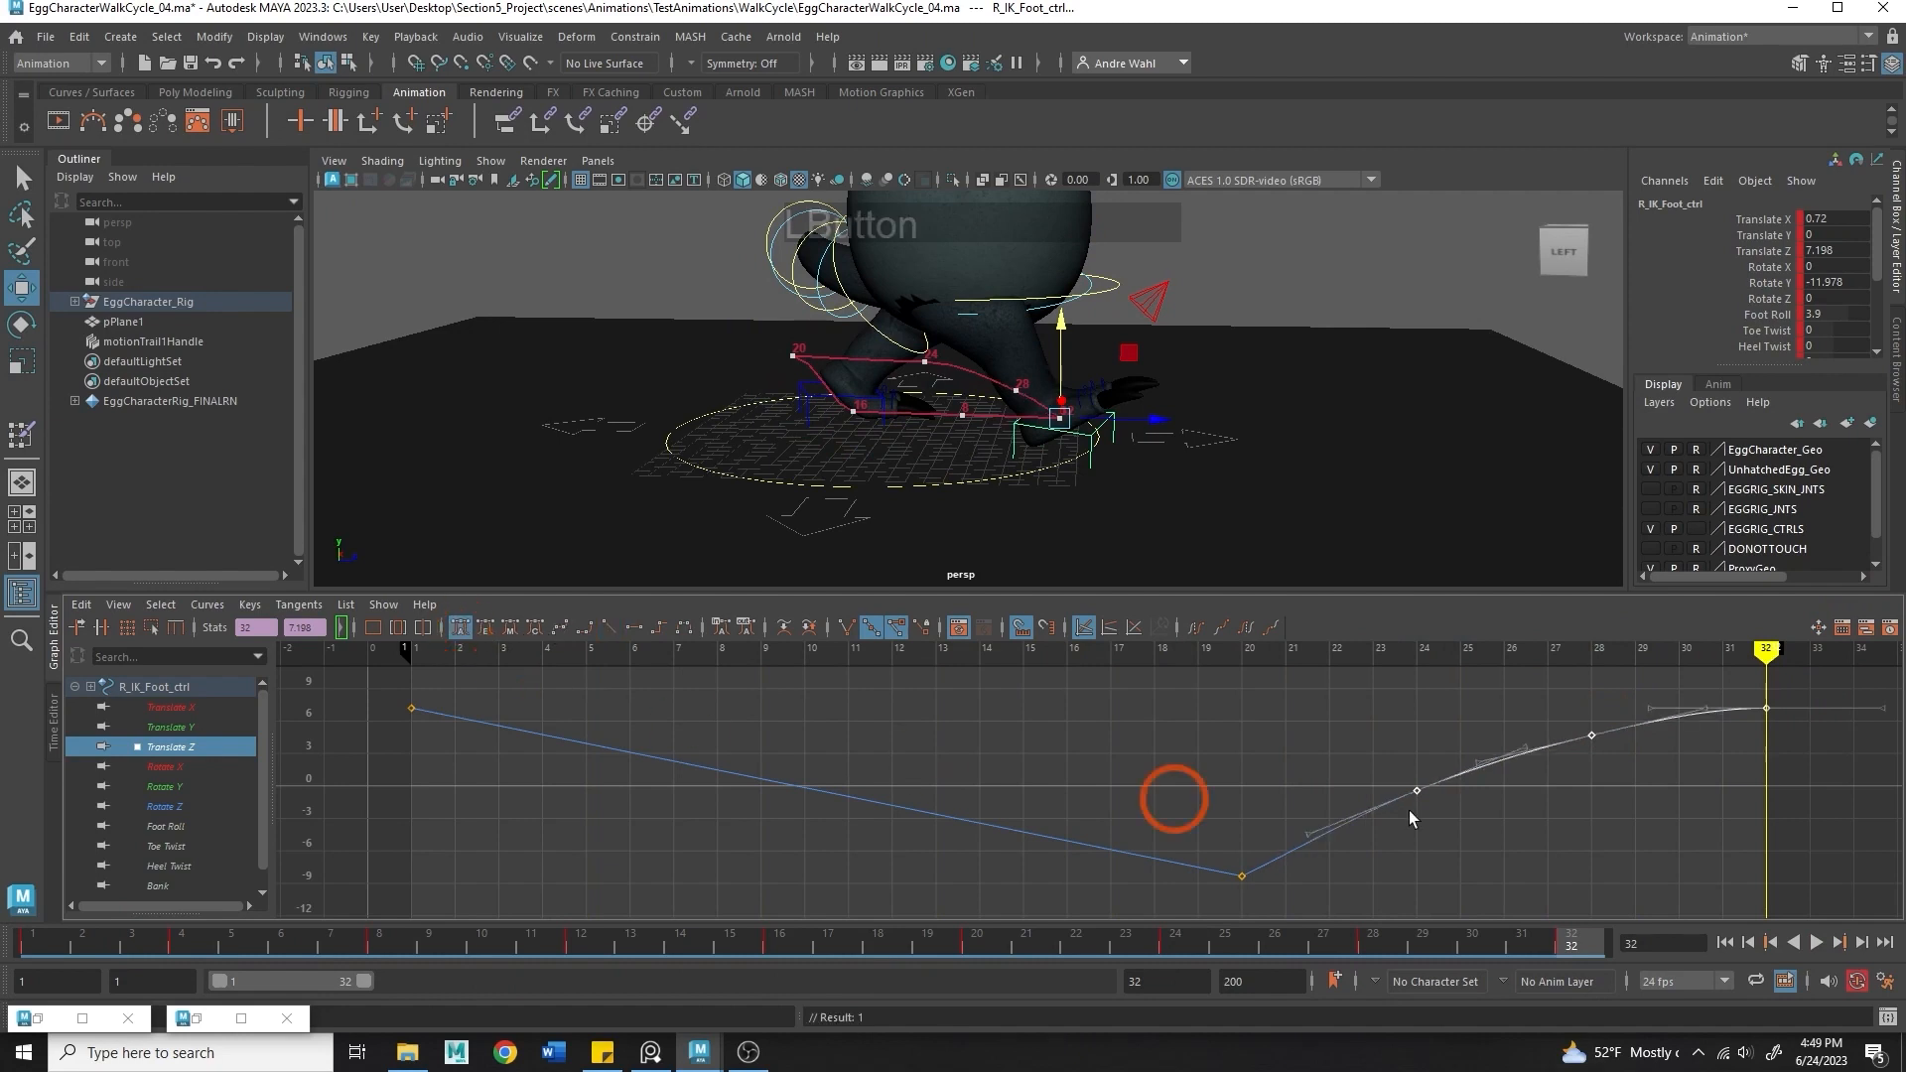
{"action": "left_click", "coordinate": [1763, 910]}
{"action": "left_click", "coordinate": [1815, 943]}
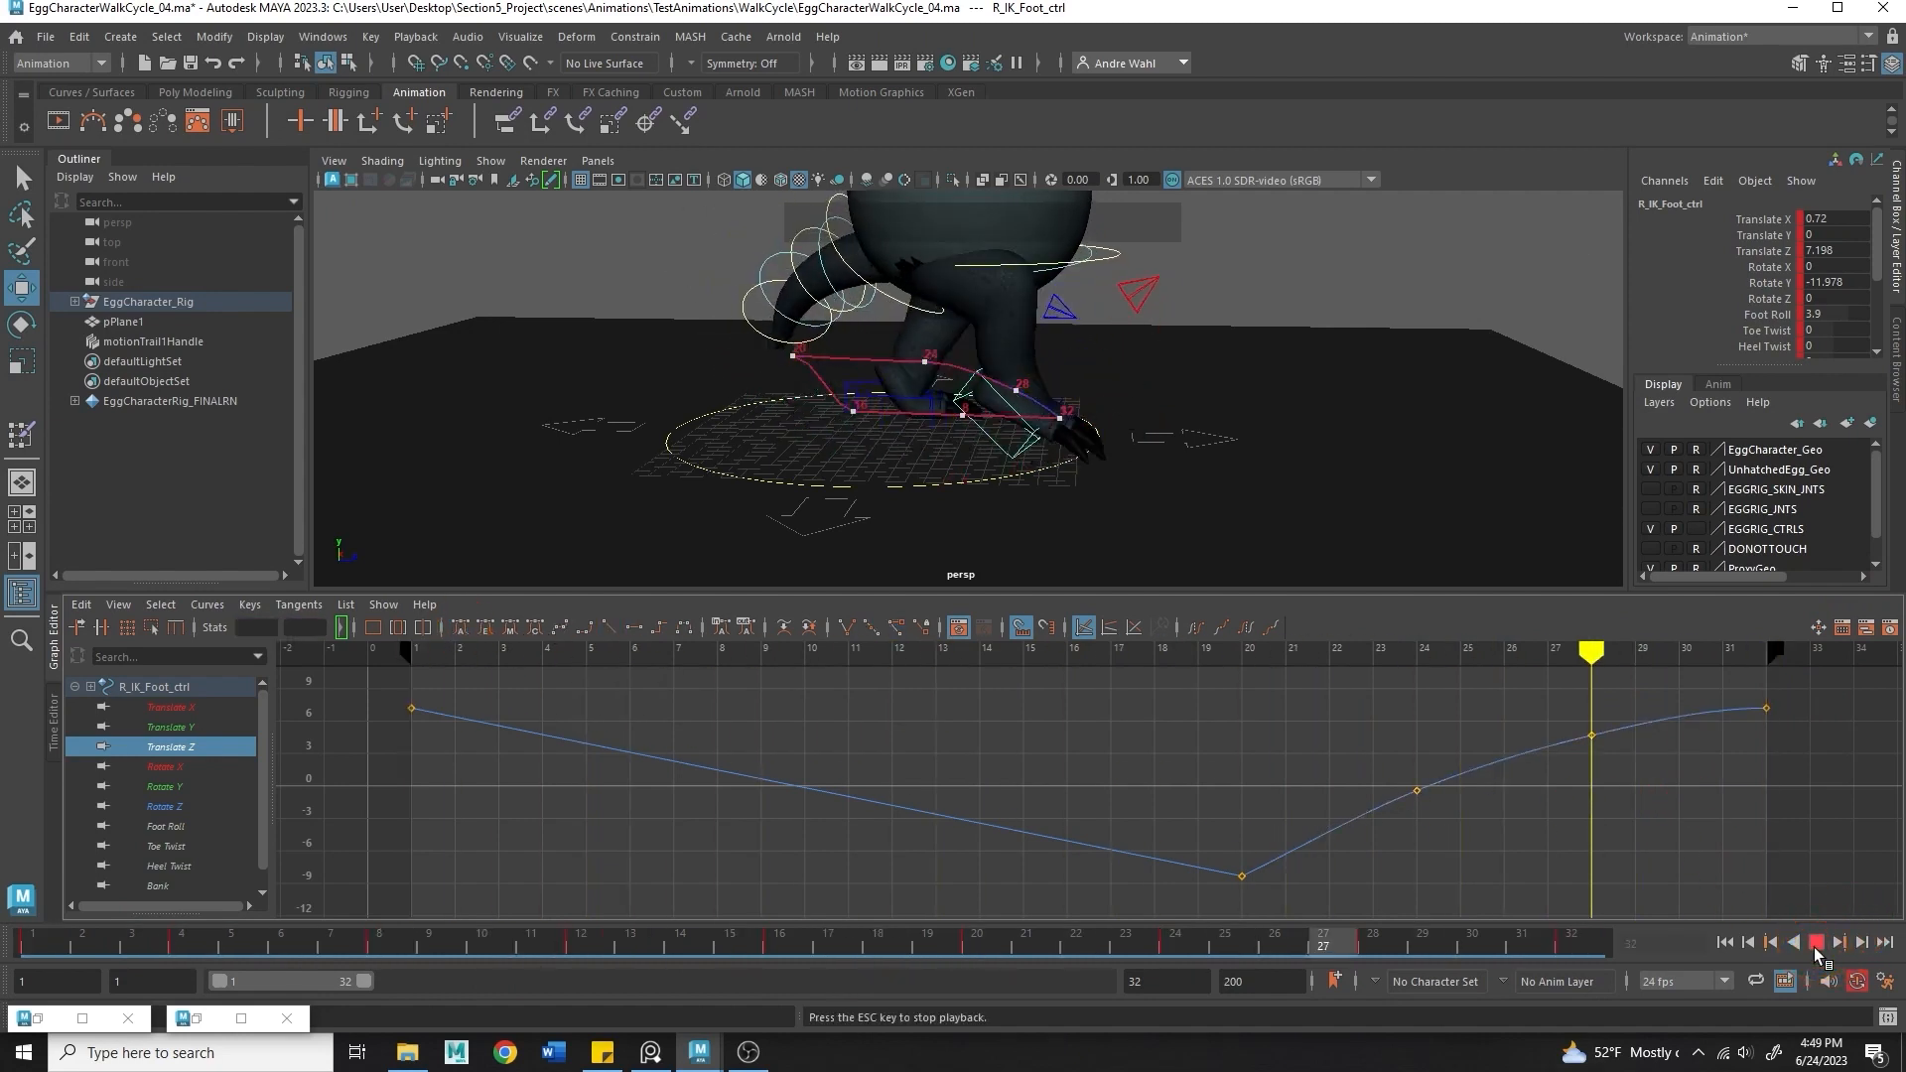
- Break the tangents of the Translate Z key at frame 20, flatten its outgoing handle, and check the swing by scrubbing and playing
{"action": "left_click_drag", "start_coordinate": [785, 933], "coordinate": [972, 976]}
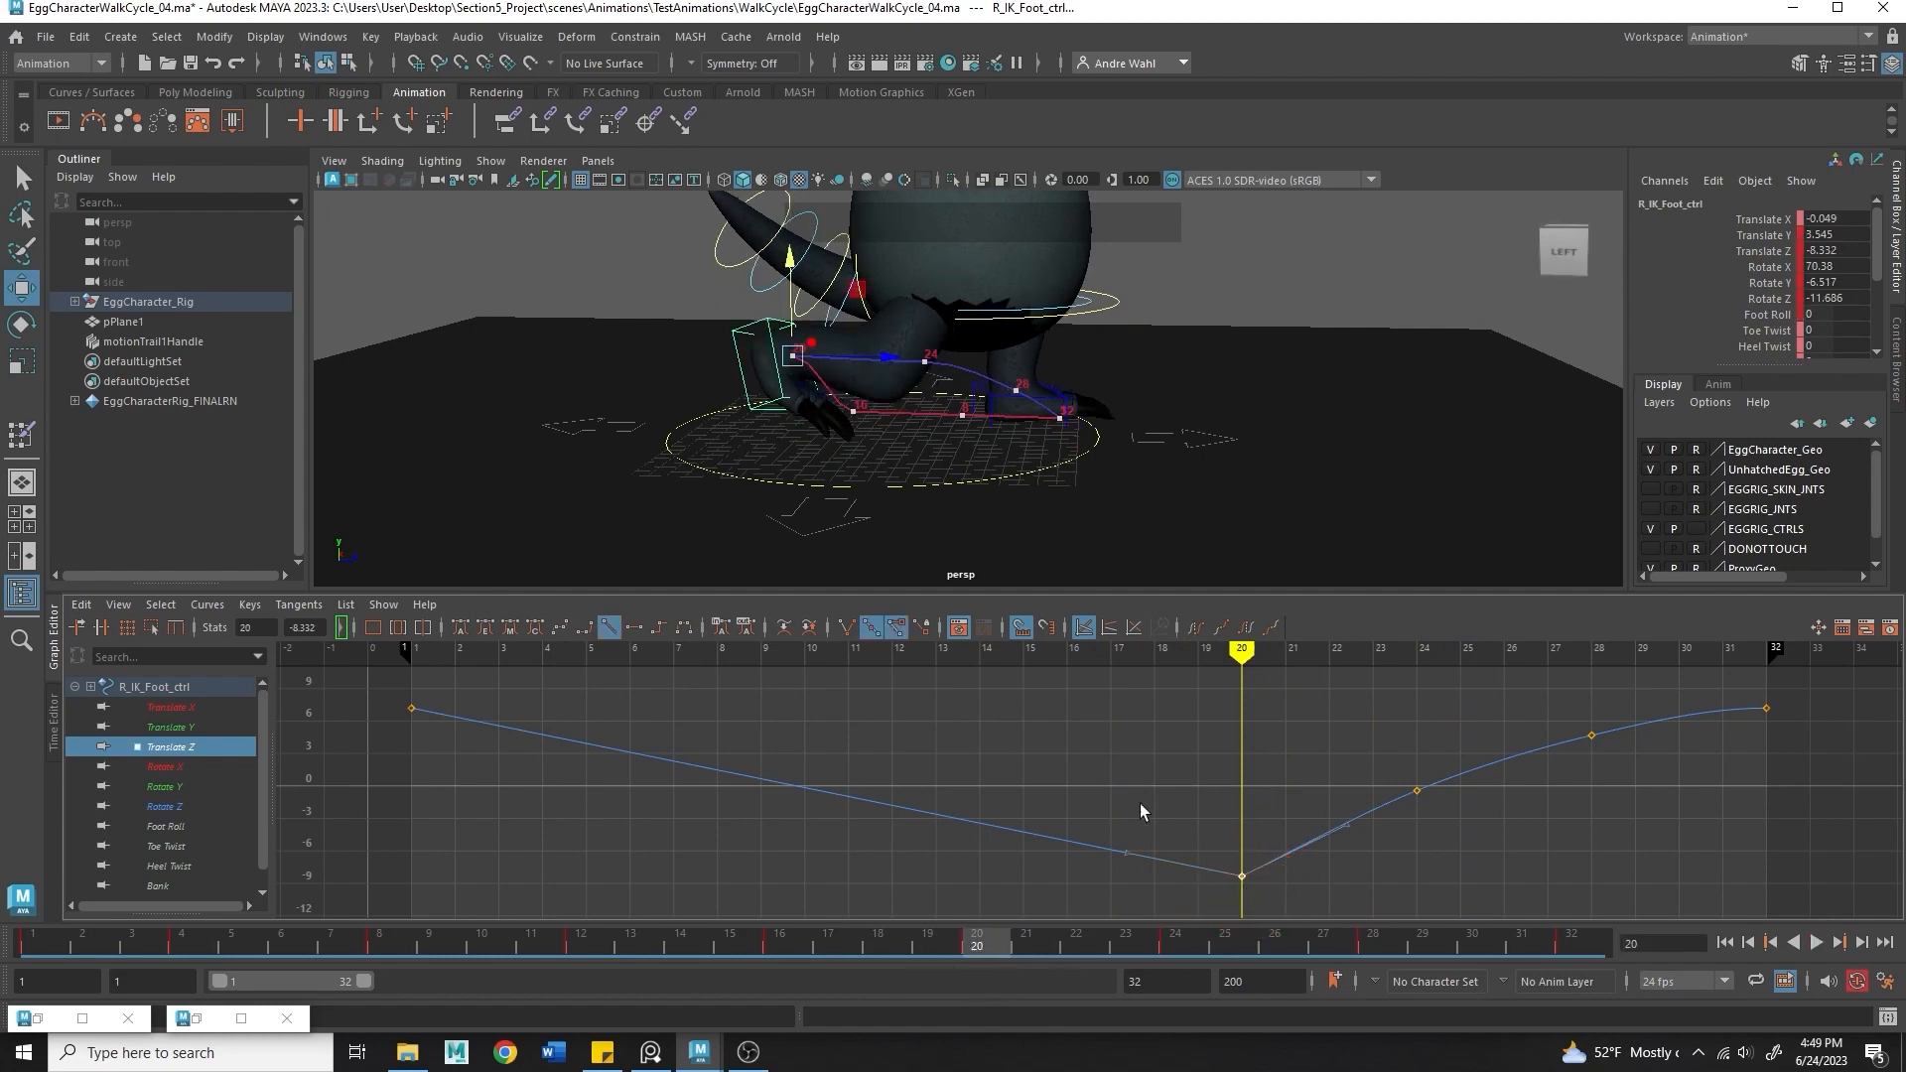
{"action": "left_click", "coordinate": [845, 628]}
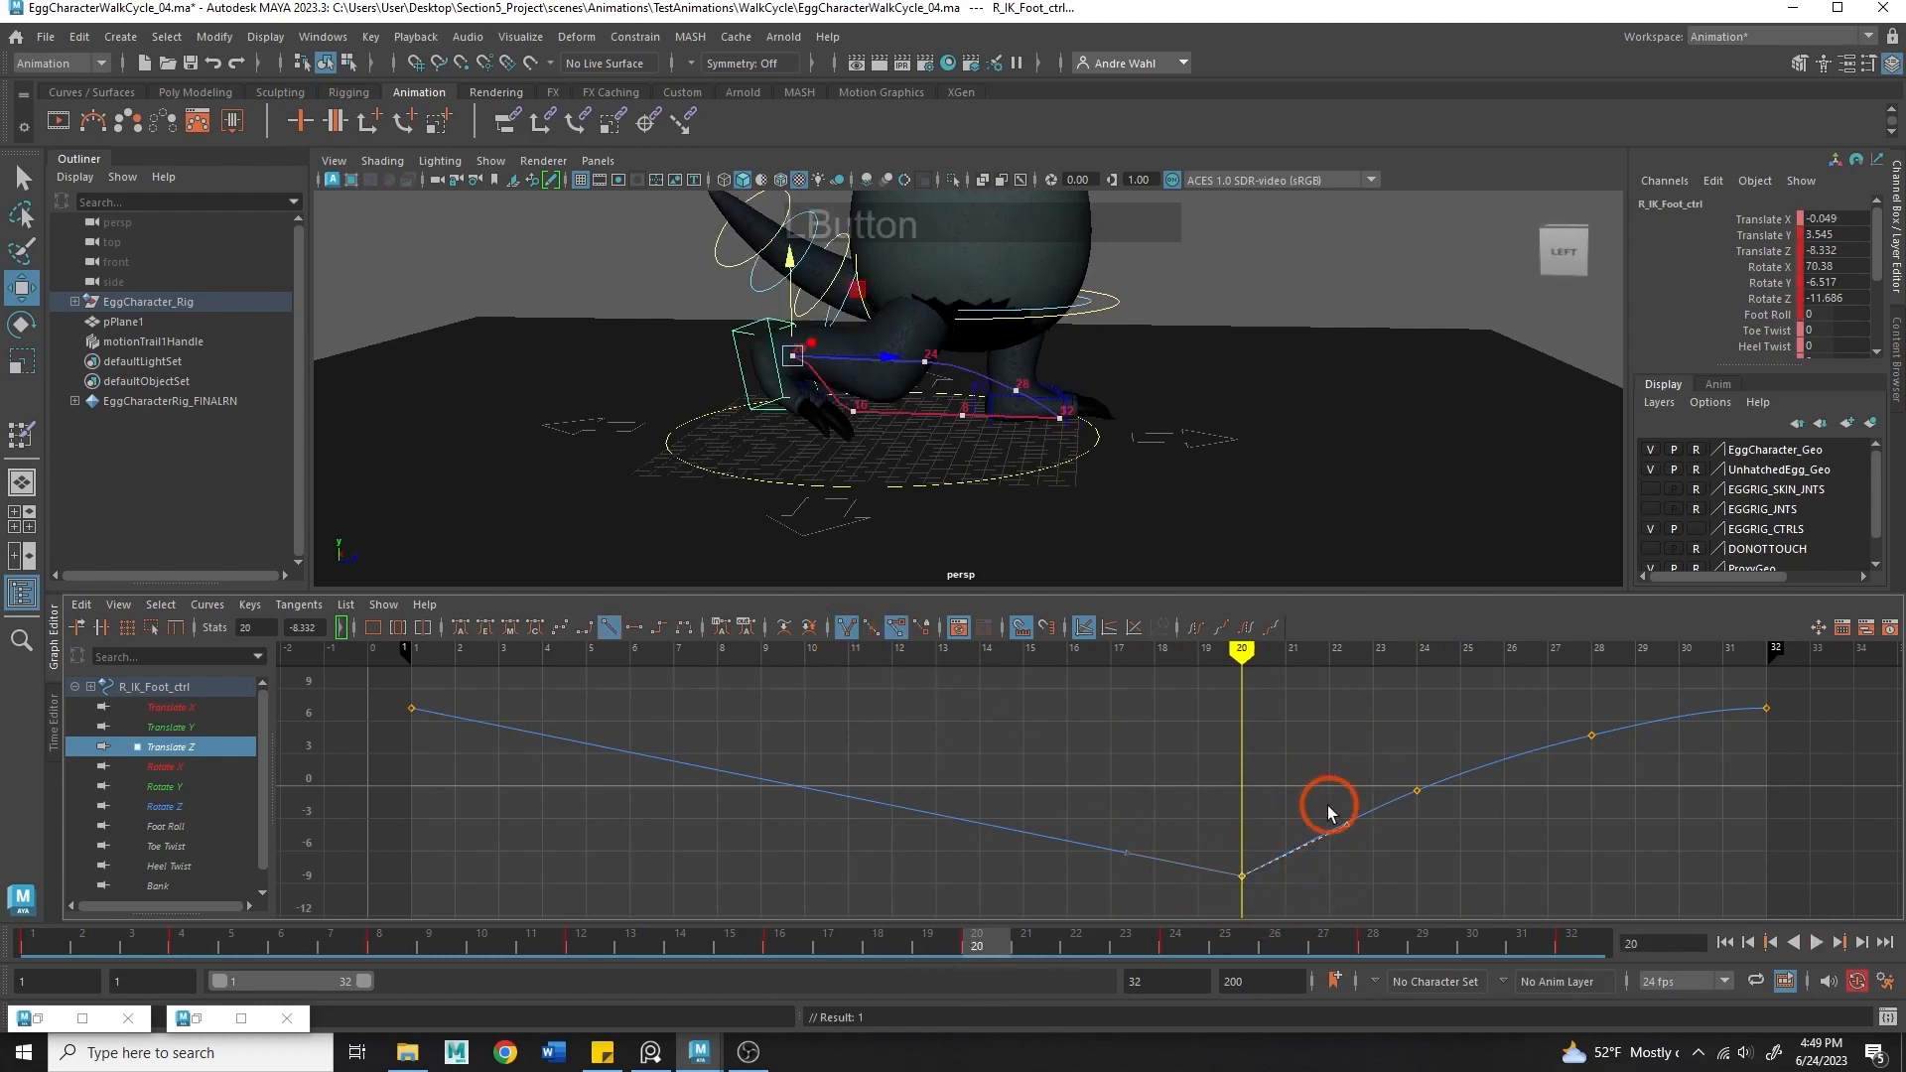
{"action": "mouse_move", "coordinate": [1346, 859]}
{"action": "middle_mouse_down"}
{"action": "mouse_move", "coordinate": [1344, 893]}
{"action": "mouse_move", "coordinate": [1344, 859]}
{"action": "mouse_move", "coordinate": [1360, 874]}
{"action": "middle_mouse_up"}
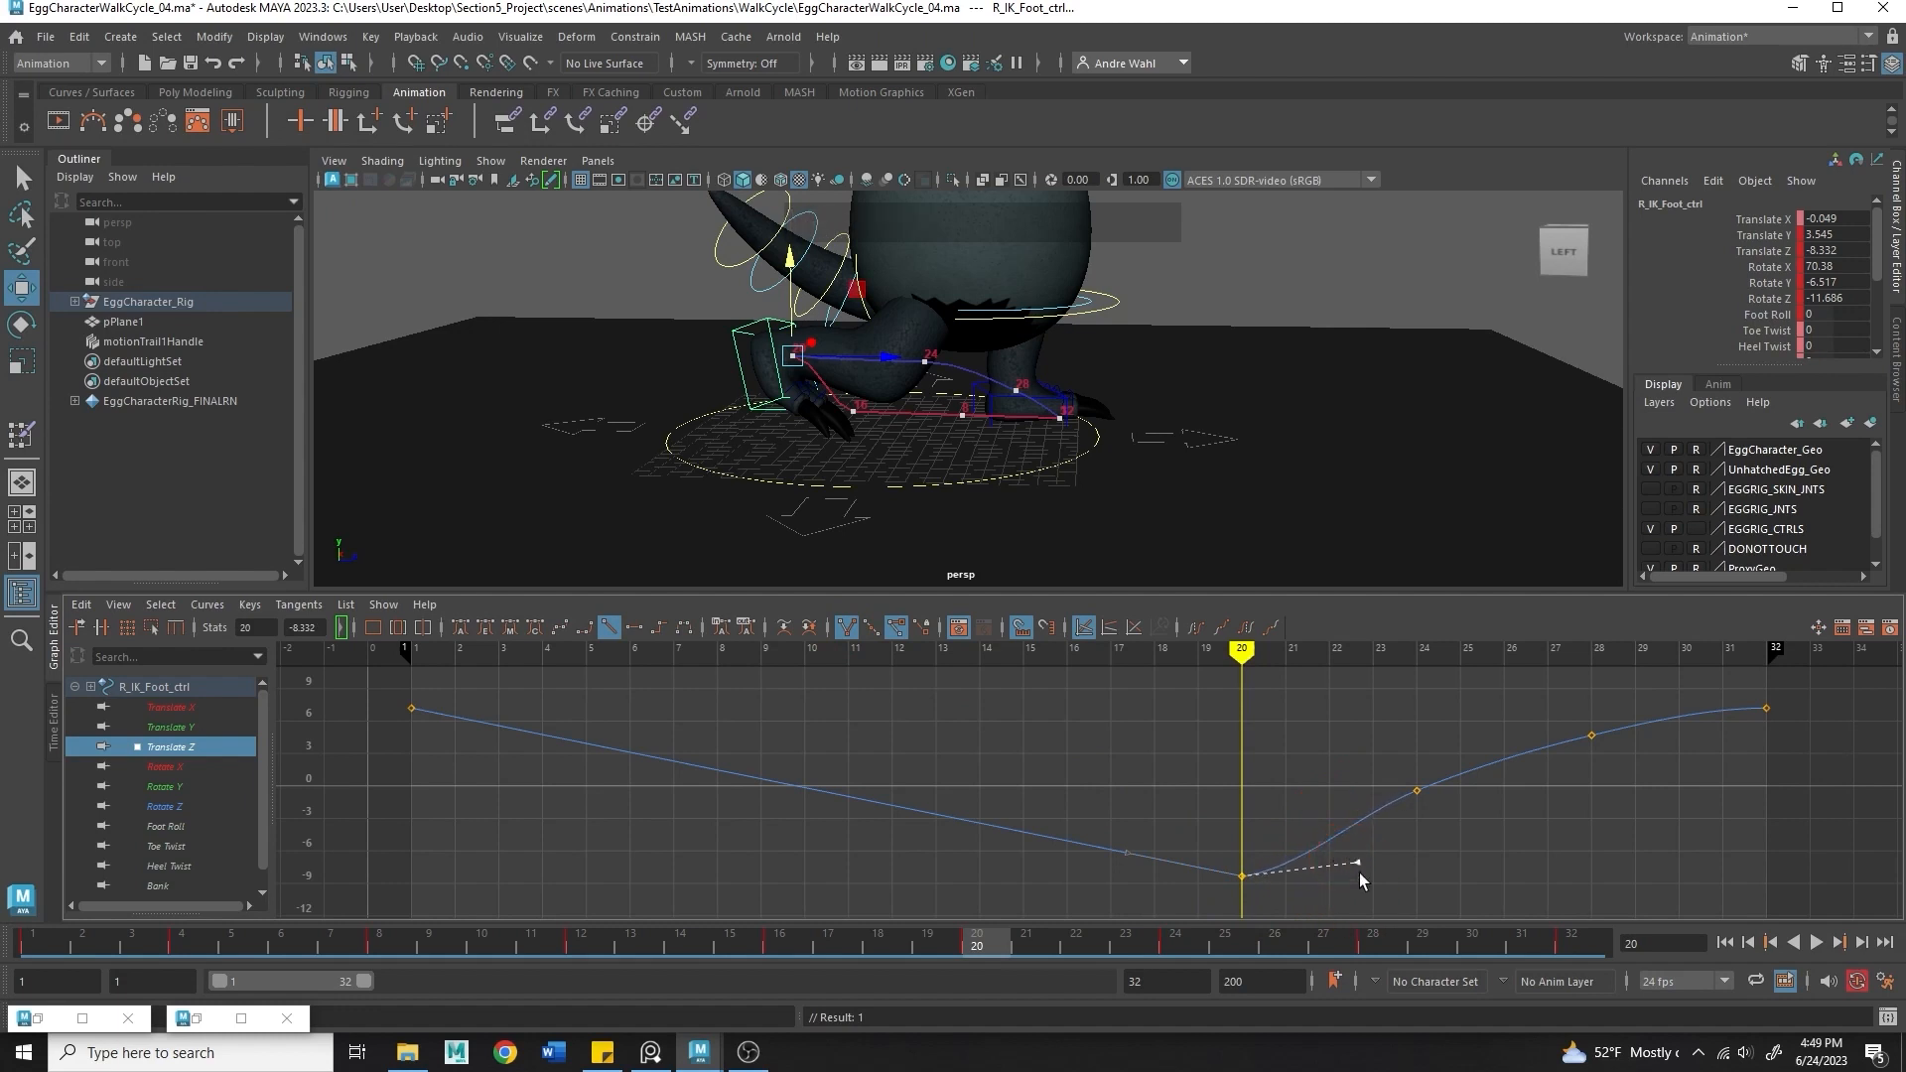
{"action": "left_click_drag", "start_coordinate": [931, 956], "coordinate": [1267, 985]}
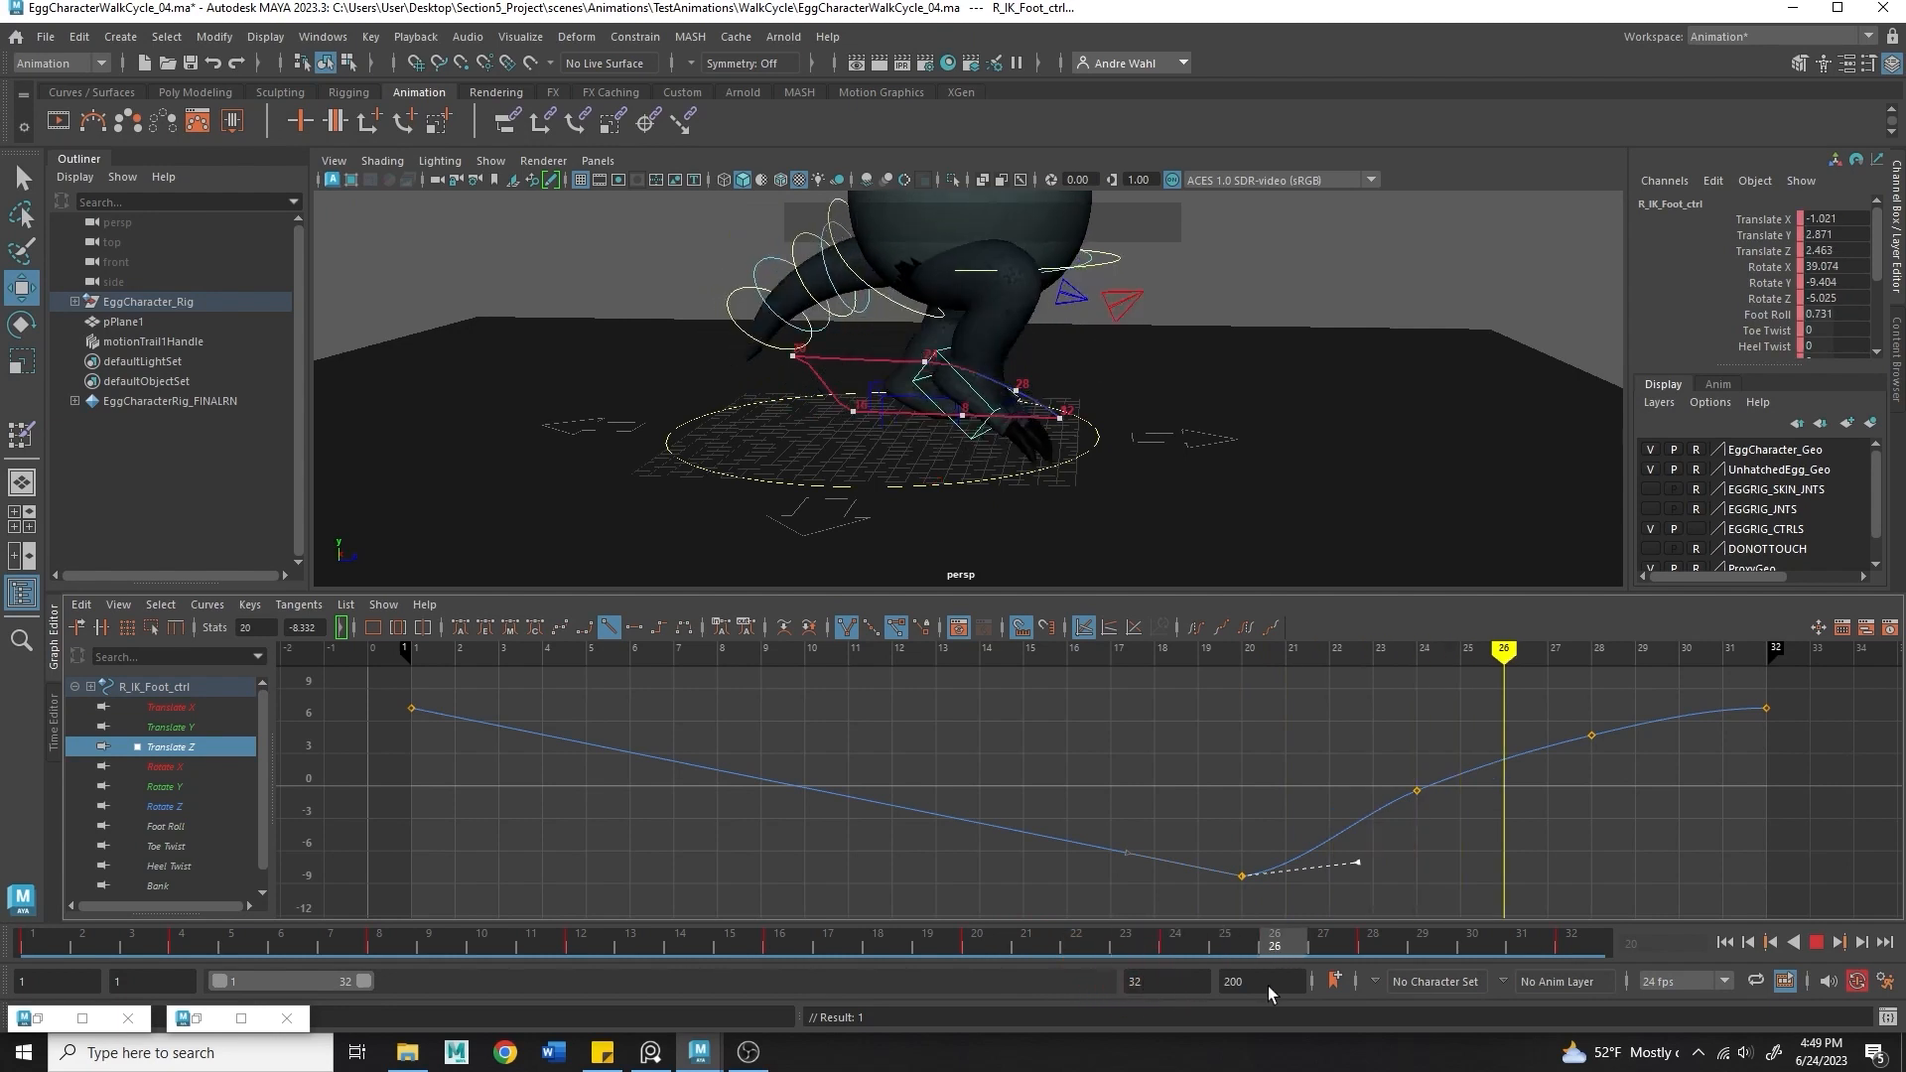
{"action": "key", "text": "alt+v"}
{"action": "key", "text": "alt+v"}
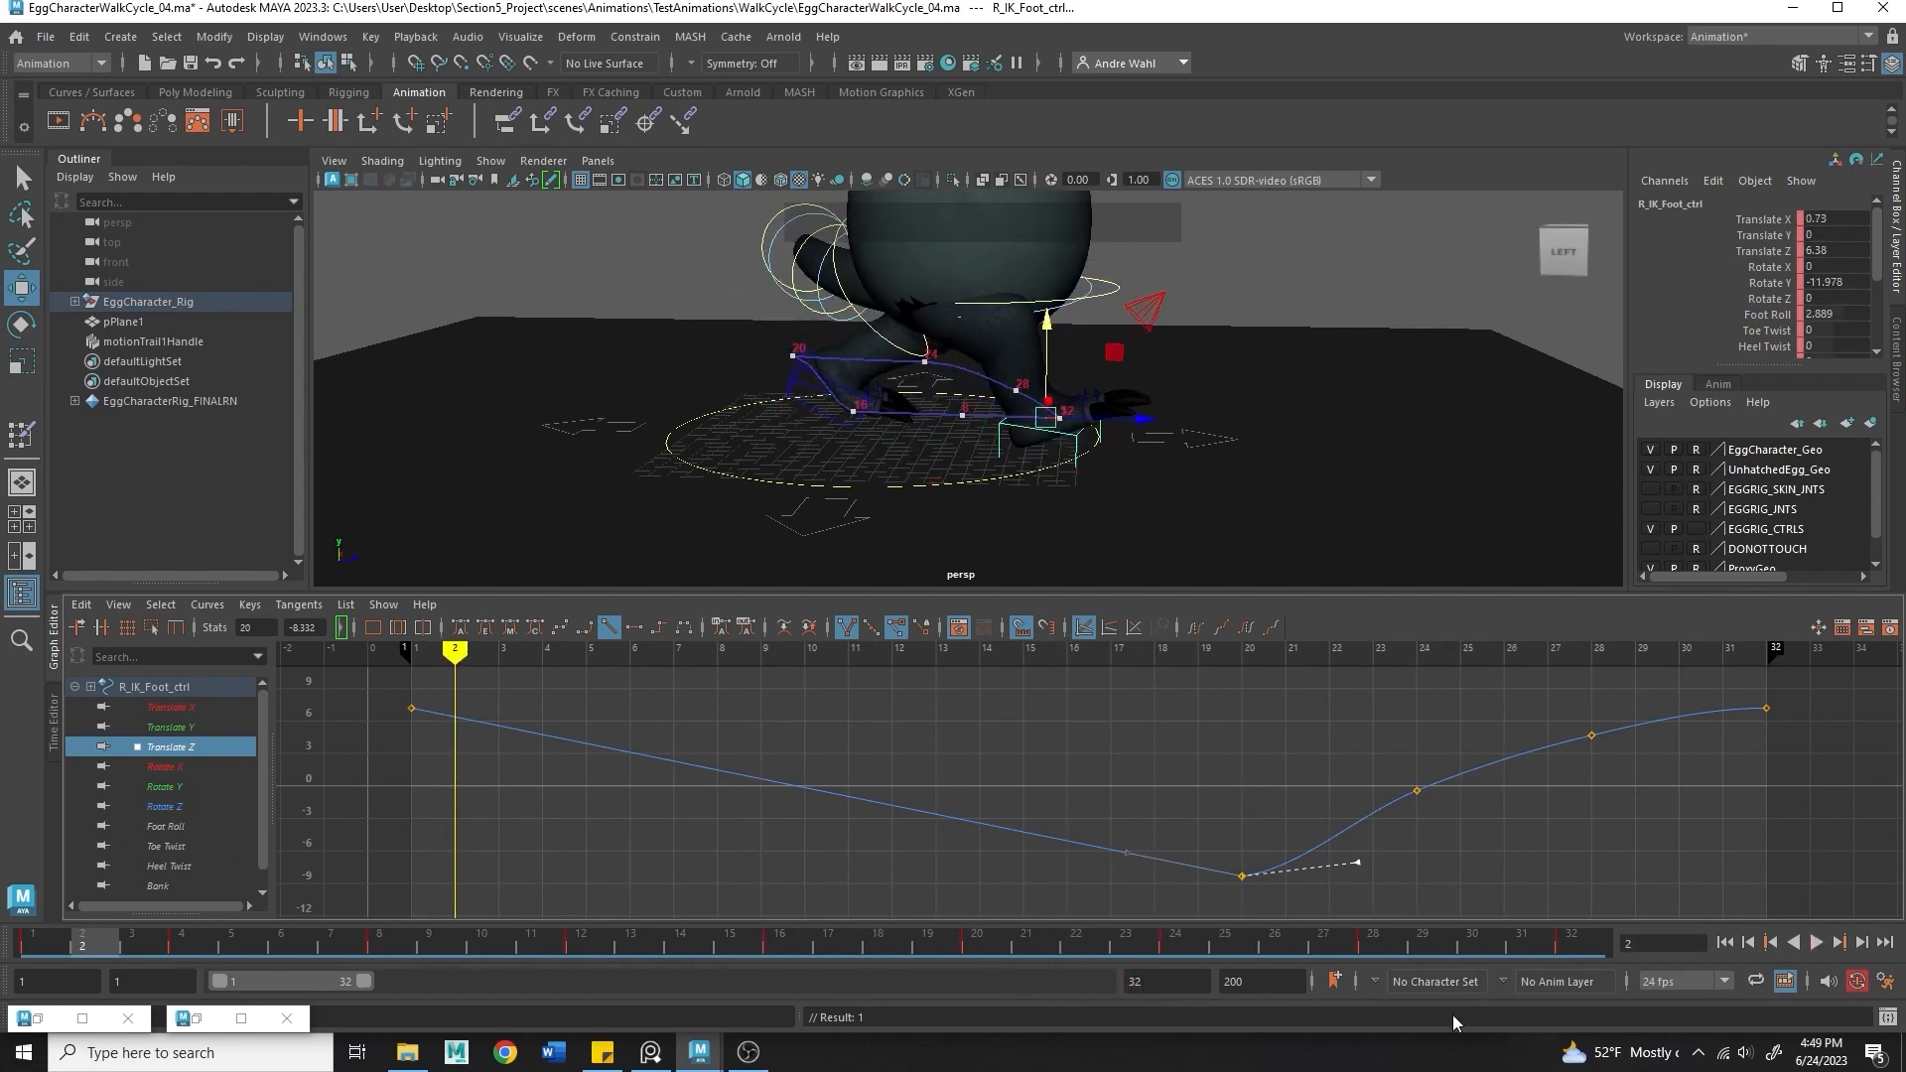
{"action": "left_click_drag", "start_coordinate": [1349, 948], "coordinate": [1236, 927]}
{"action": "key", "text": "alt+v"}
{"action": "key", "text": "alt+v"}
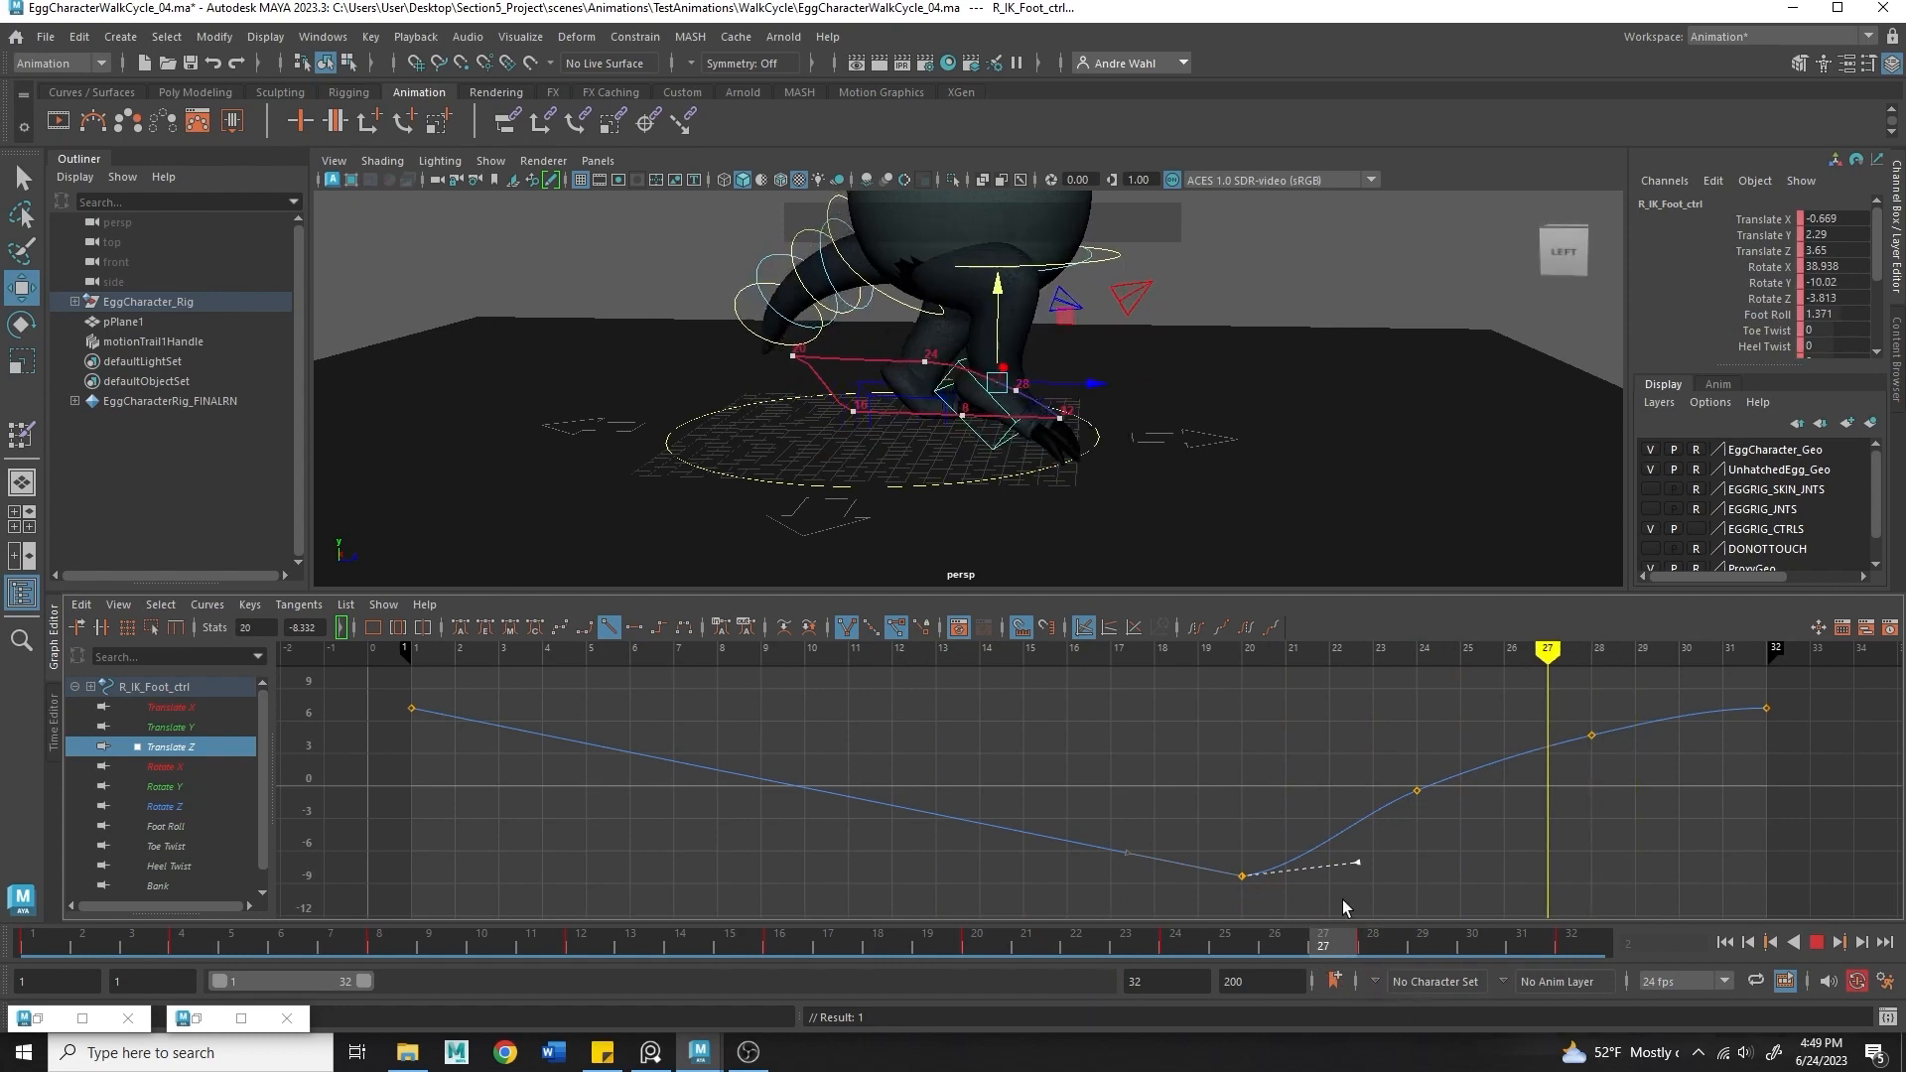
- Try the Translate Z curve without its keys at frames 24 and 28, restore them, and replay the walk
{"action": "key", "text": "Delete"}
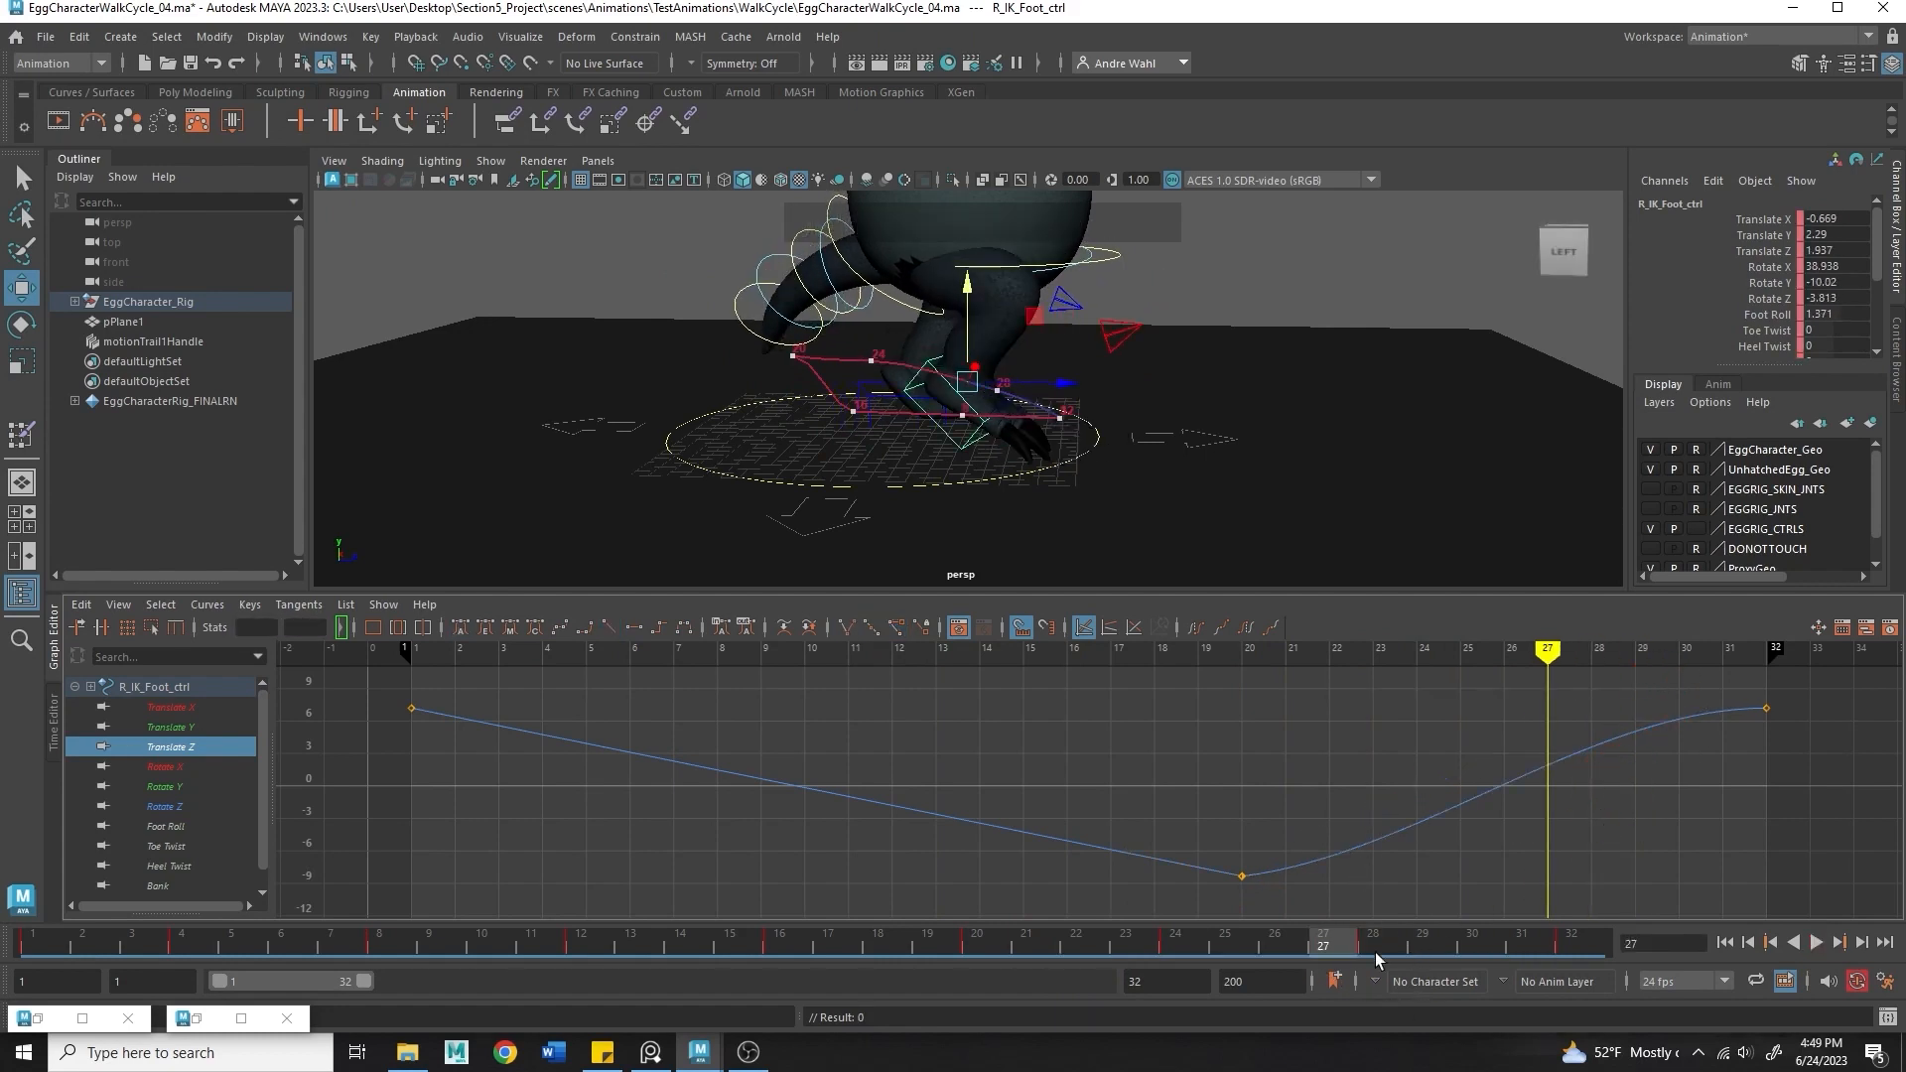
{"action": "left_click", "coordinate": [1033, 921]}
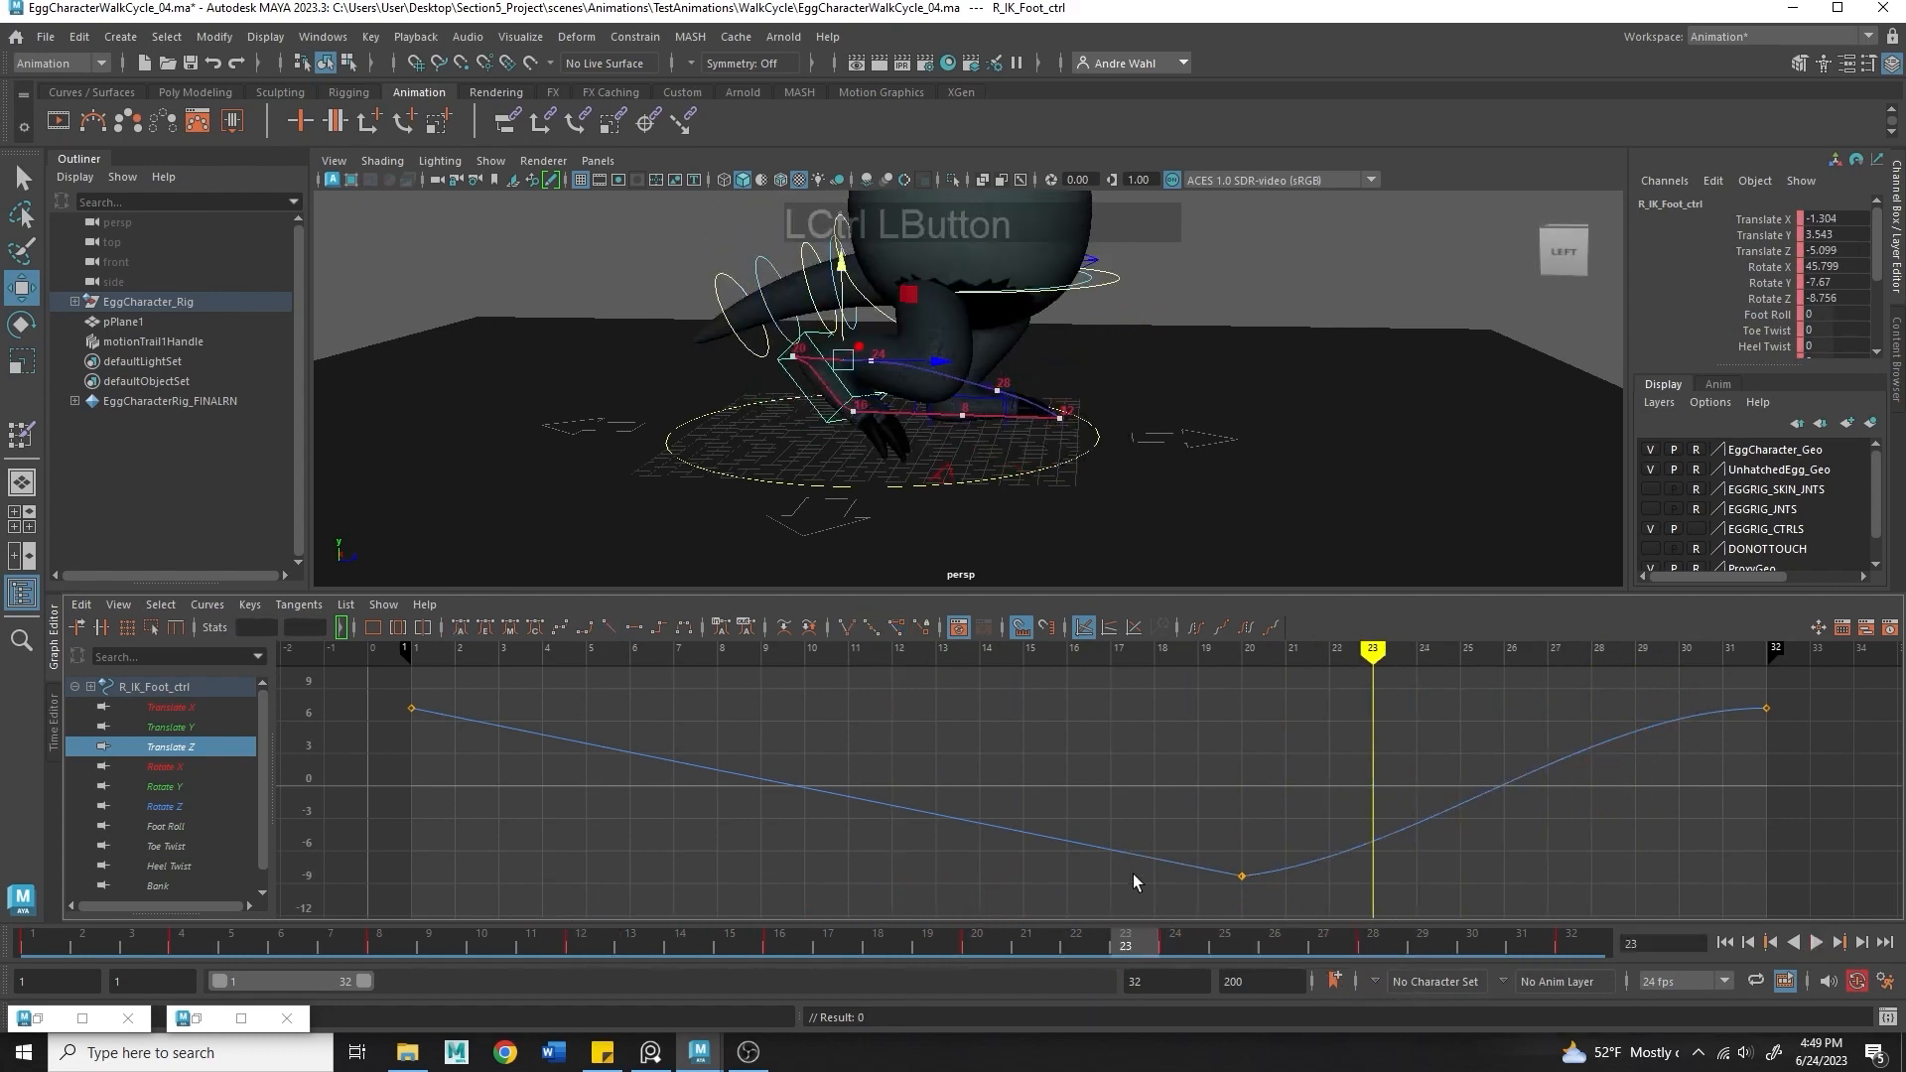
{"action": "key", "text": "ctrl+z"}
{"action": "key", "text": "ctrl+z"}
{"action": "left_click", "coordinate": [1829, 943]}
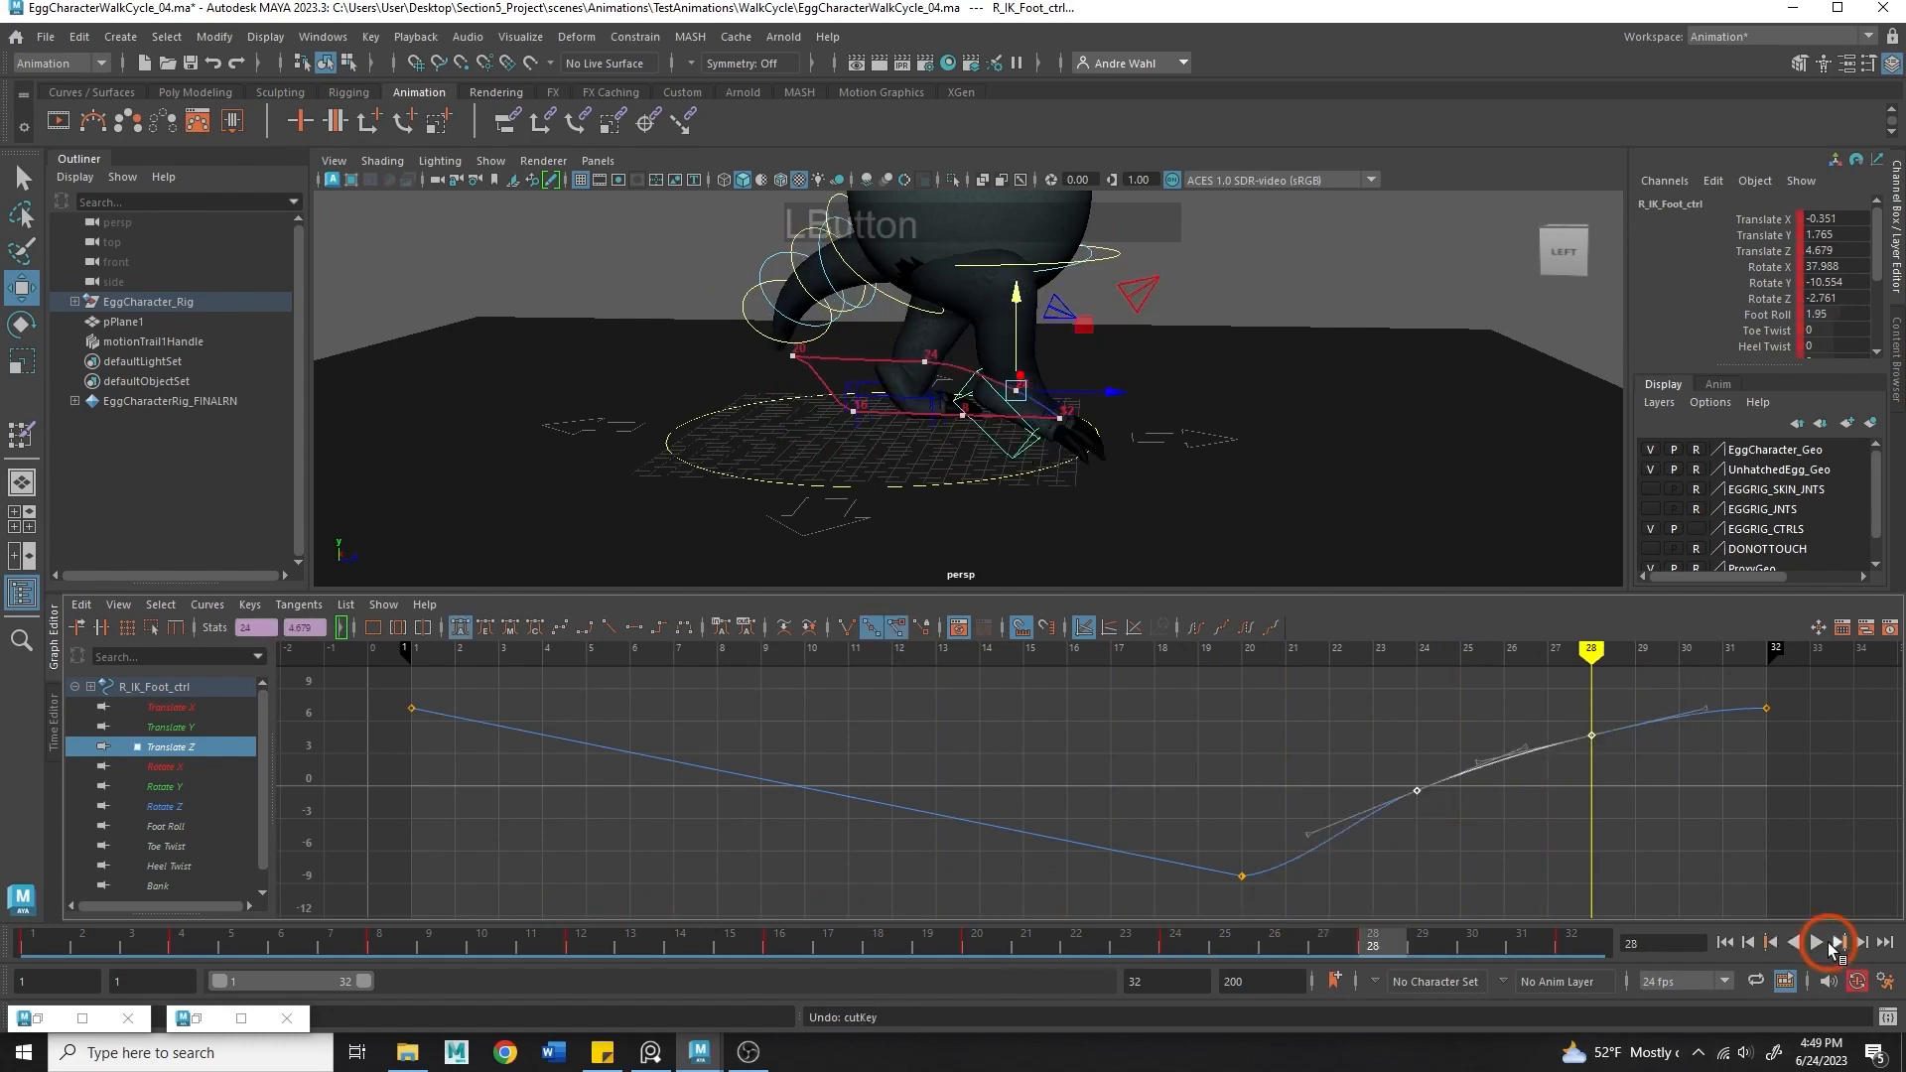
{"action": "left_click", "coordinate": [1818, 943]}
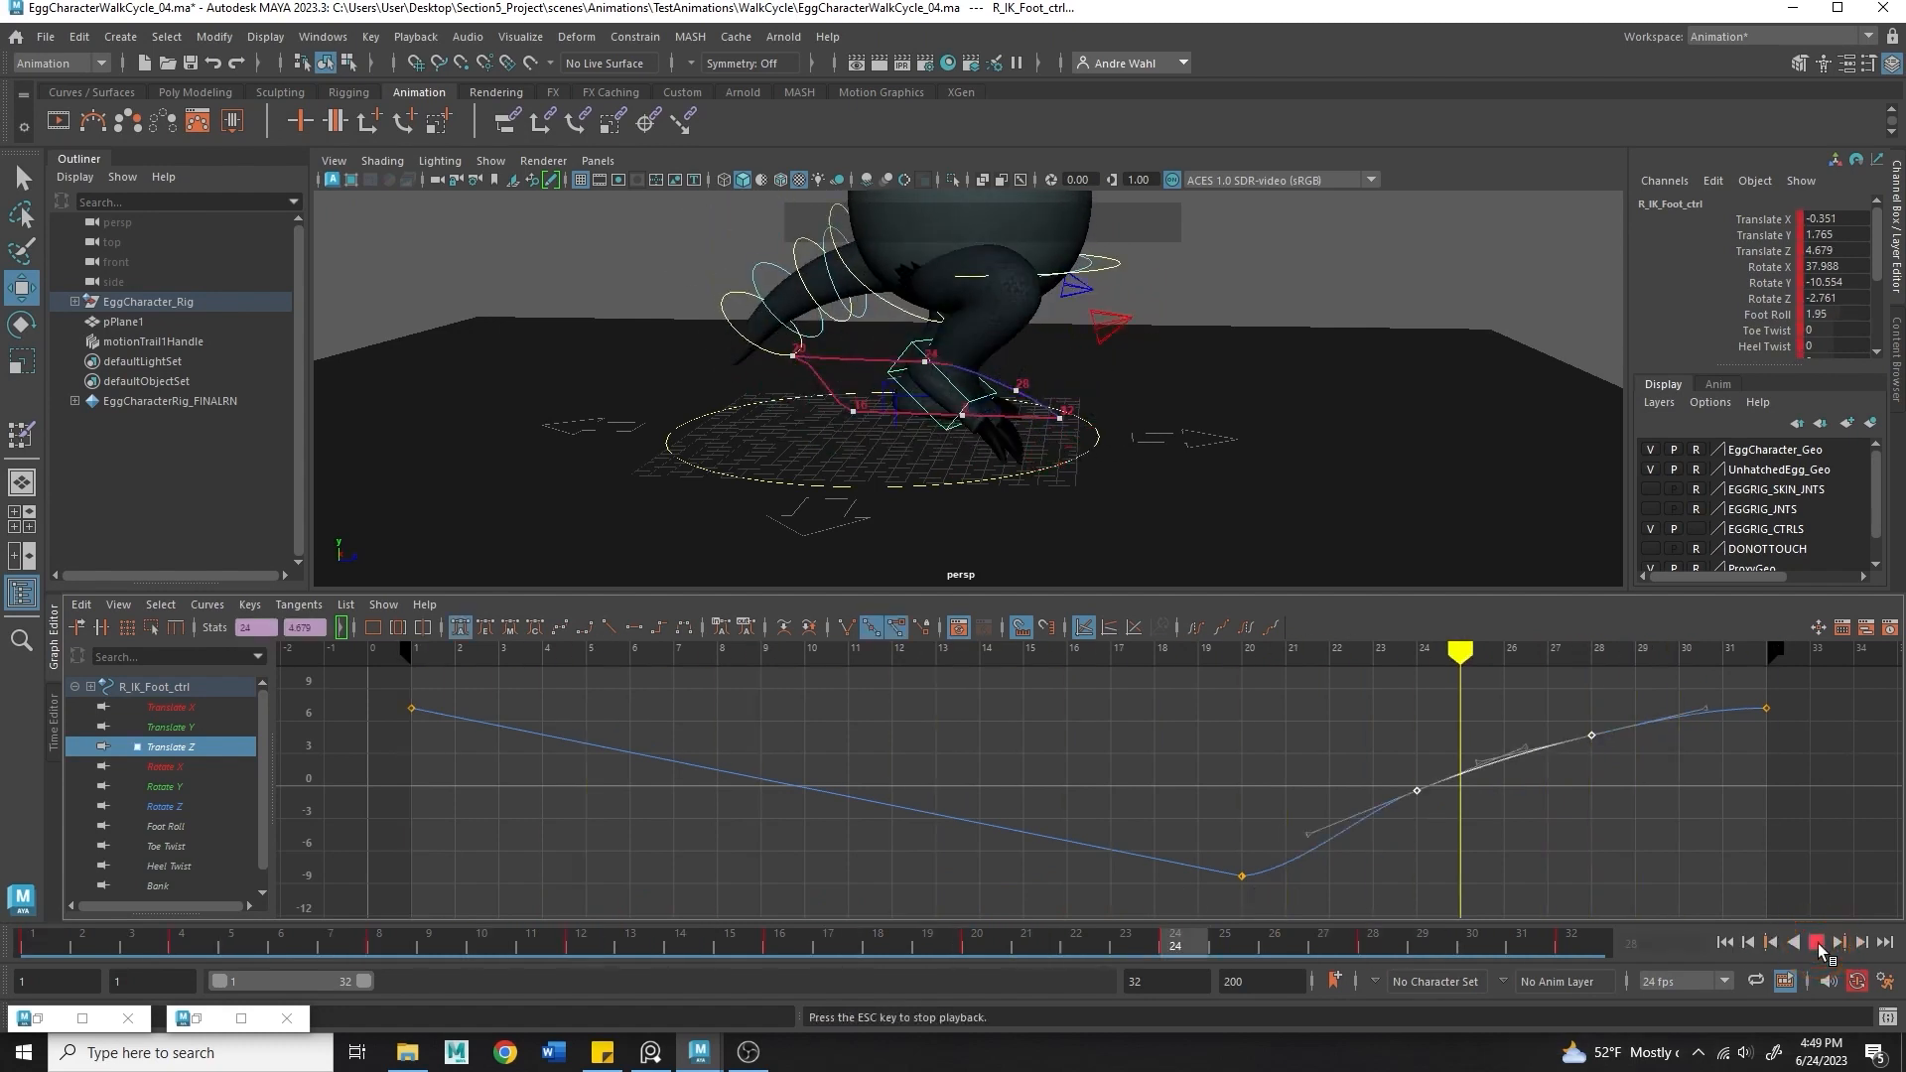
{"action": "left_click", "coordinate": [1819, 943]}
- Undo the outgoing handle change on the frame 20 Translate Z key and play the walk
{"action": "key", "text": "ctrl+z"}
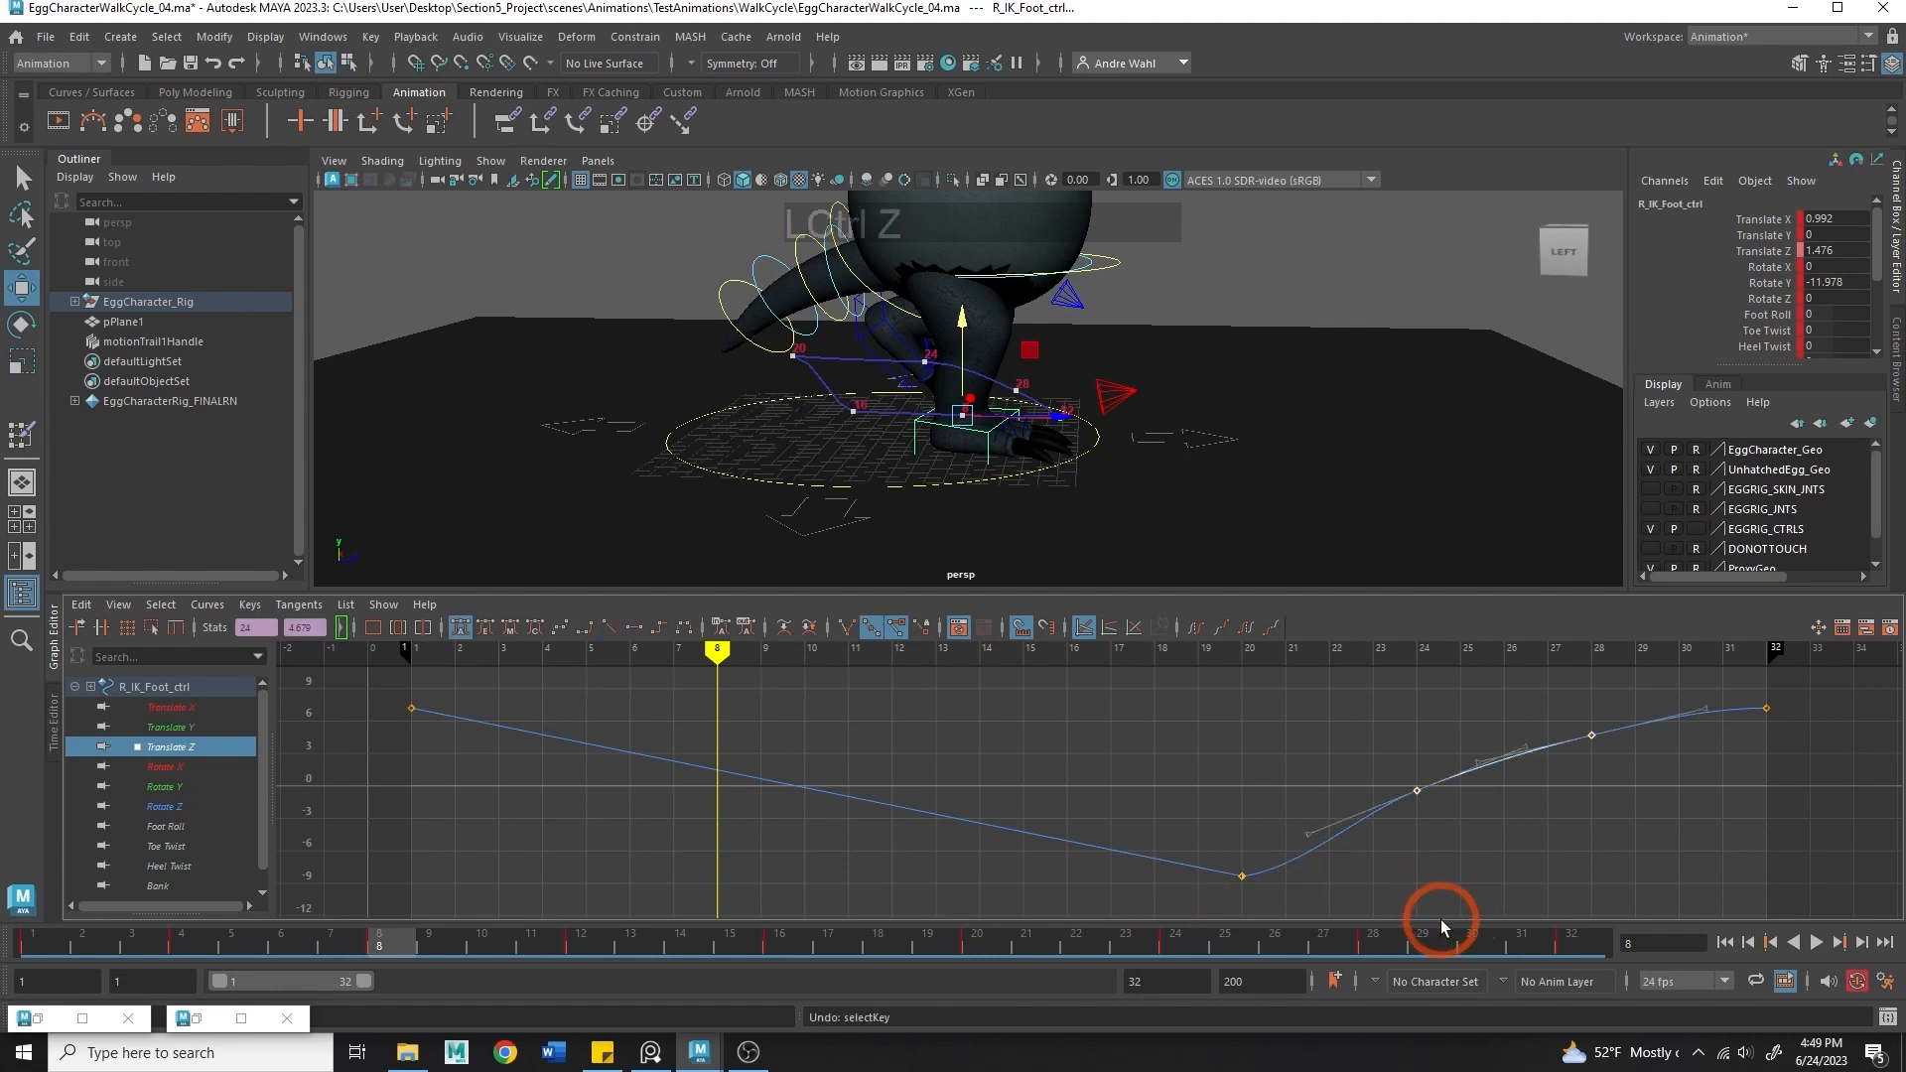
{"action": "key", "text": "ctrl+z"}
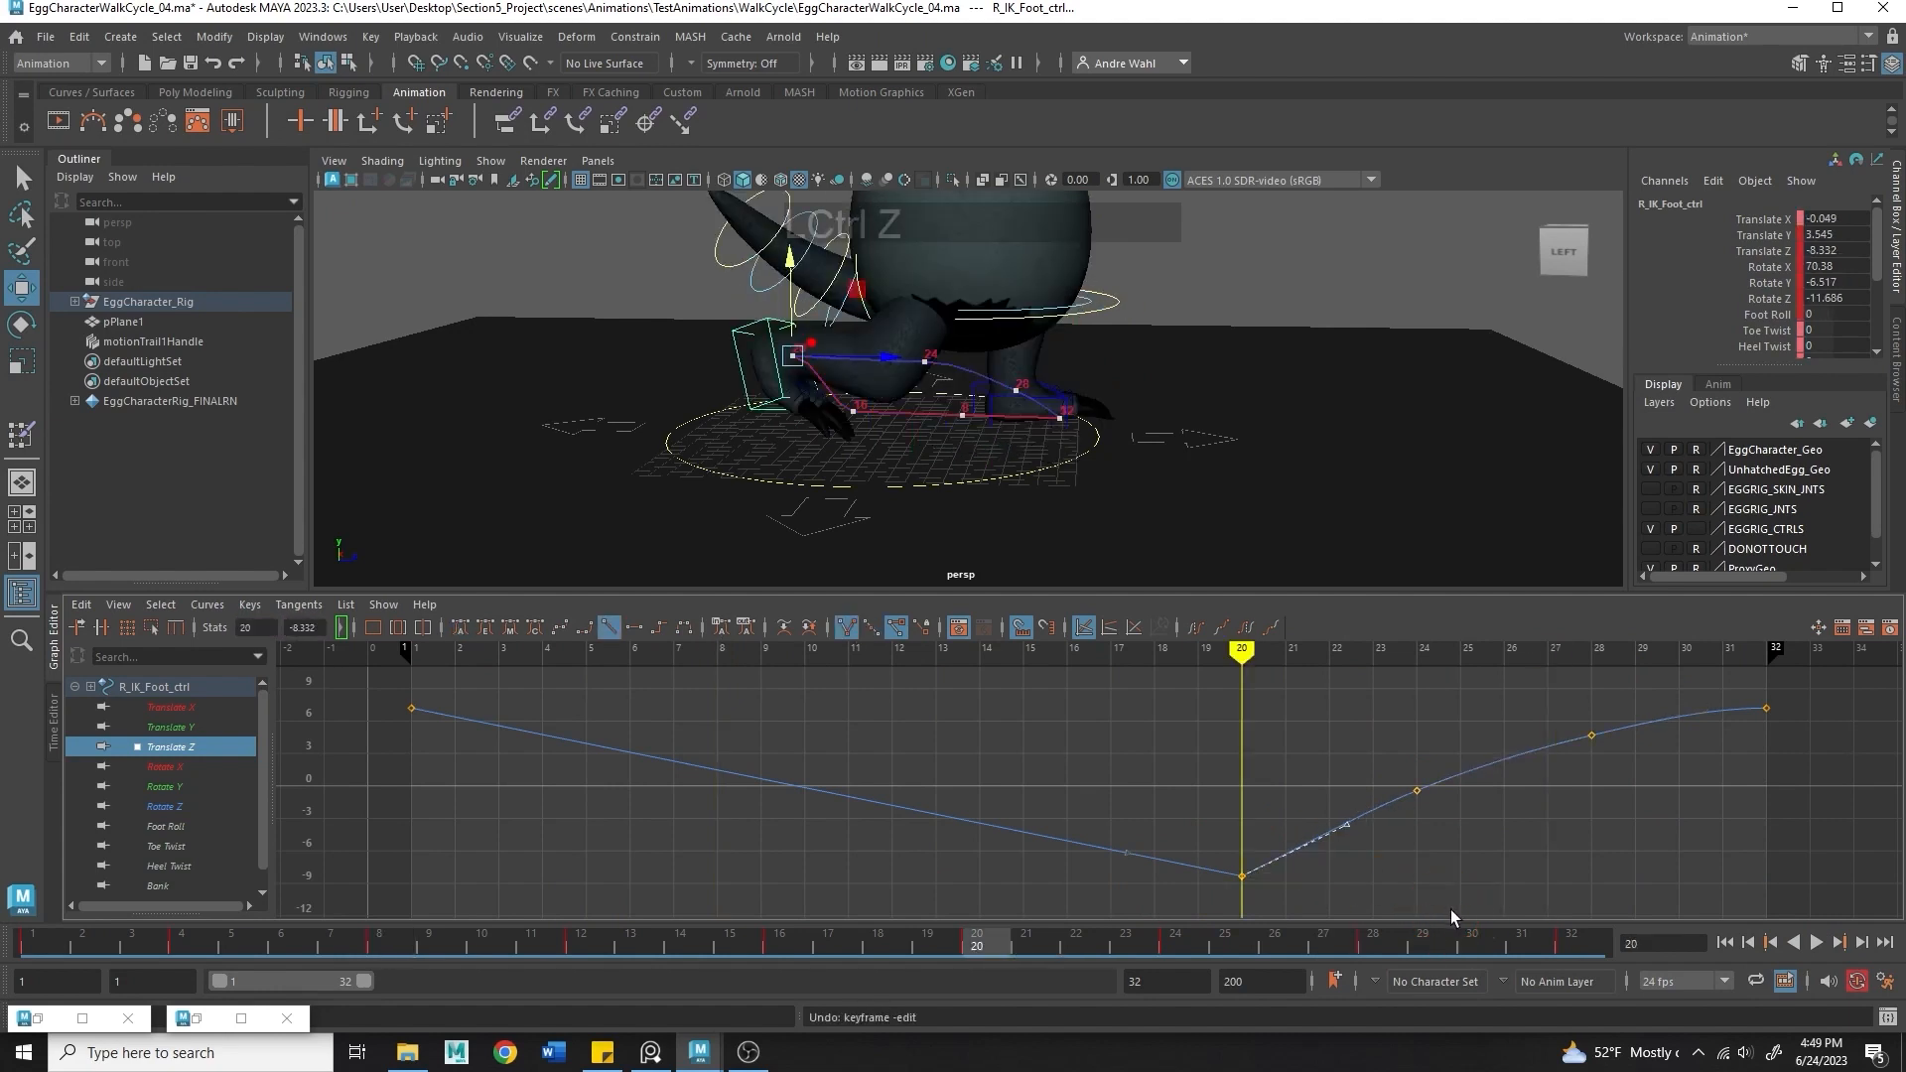
{"action": "left_click", "coordinate": [1815, 942]}
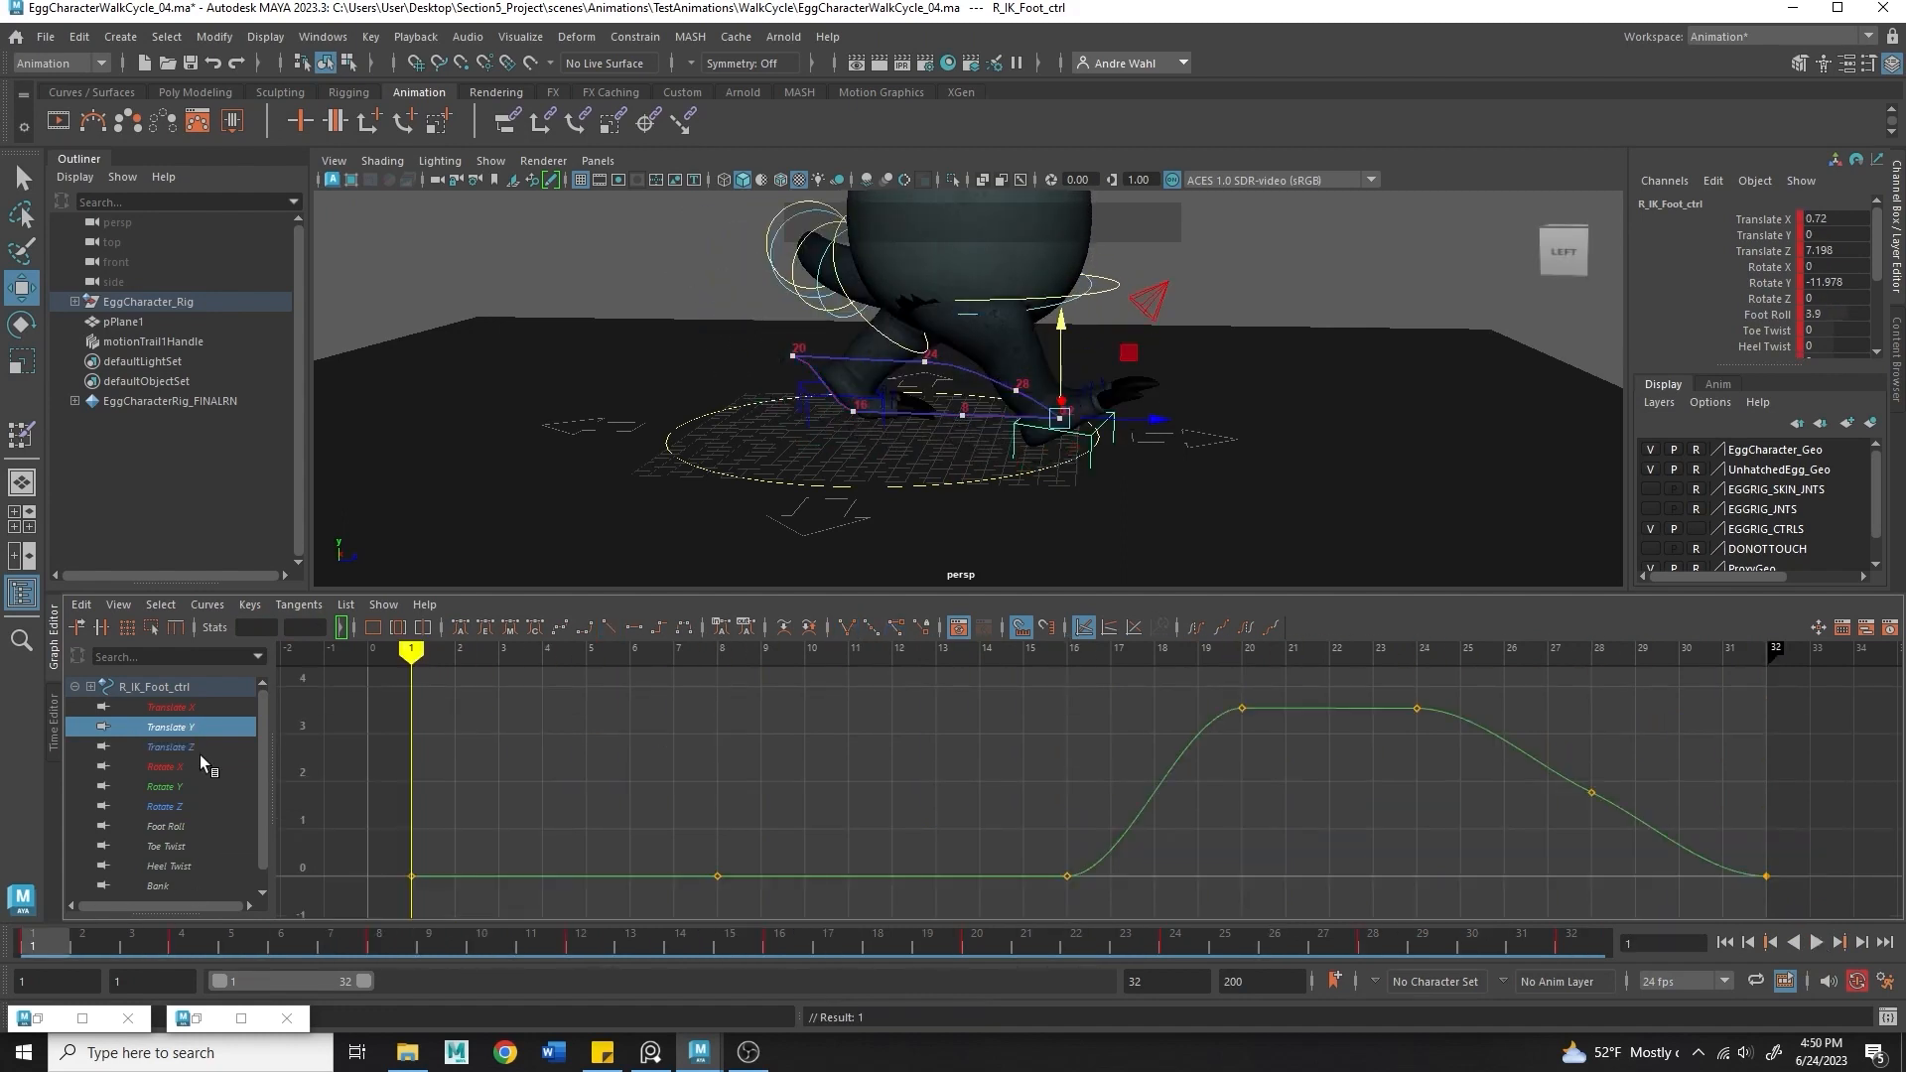
- Lower R_IK_Foot_ctrl's Translate Y key at frame 20 to about 3.183
{"action": "left_click", "coordinate": [180, 744]}
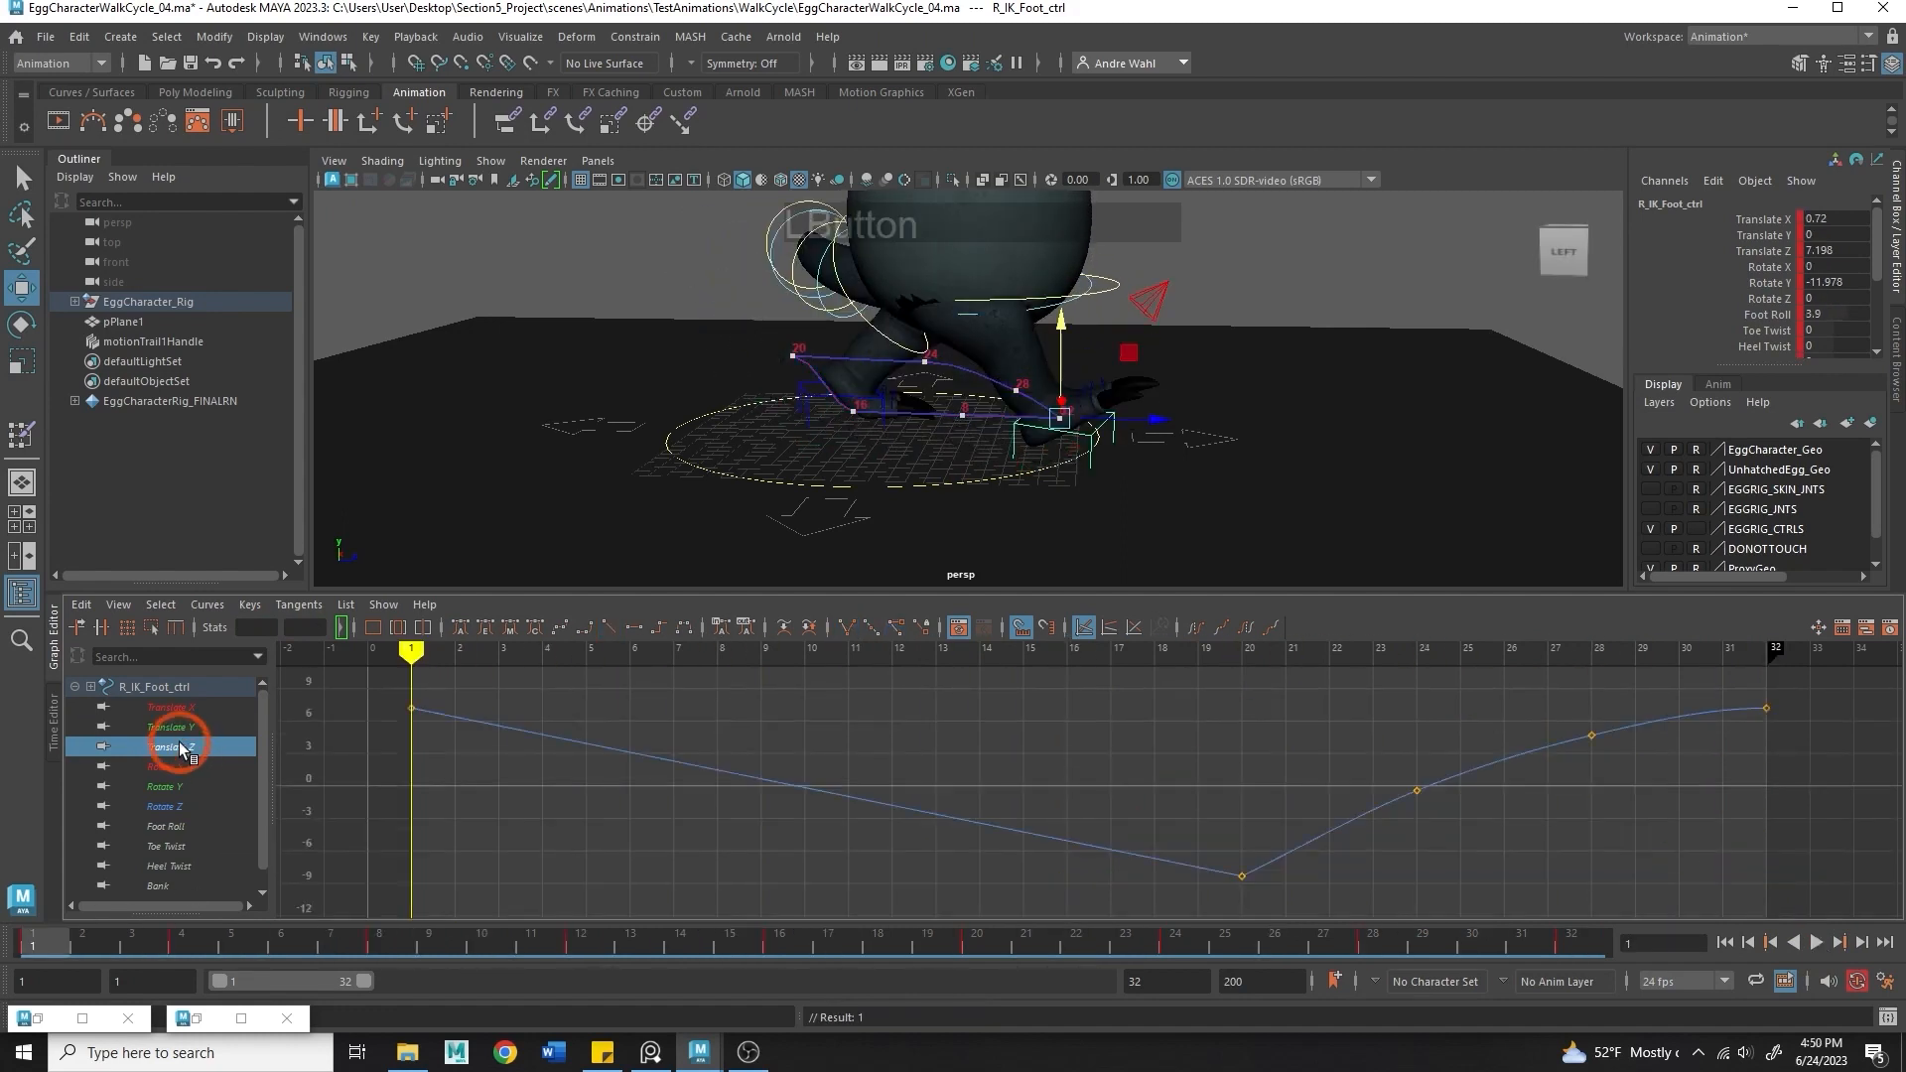
{"action": "left_click", "coordinate": [176, 729]}
{"action": "left_click_drag", "start_coordinate": [369, 910], "coordinate": [1276, 837]}
{"action": "left_click_drag", "start_coordinate": [54, 944], "coordinate": [994, 945]}
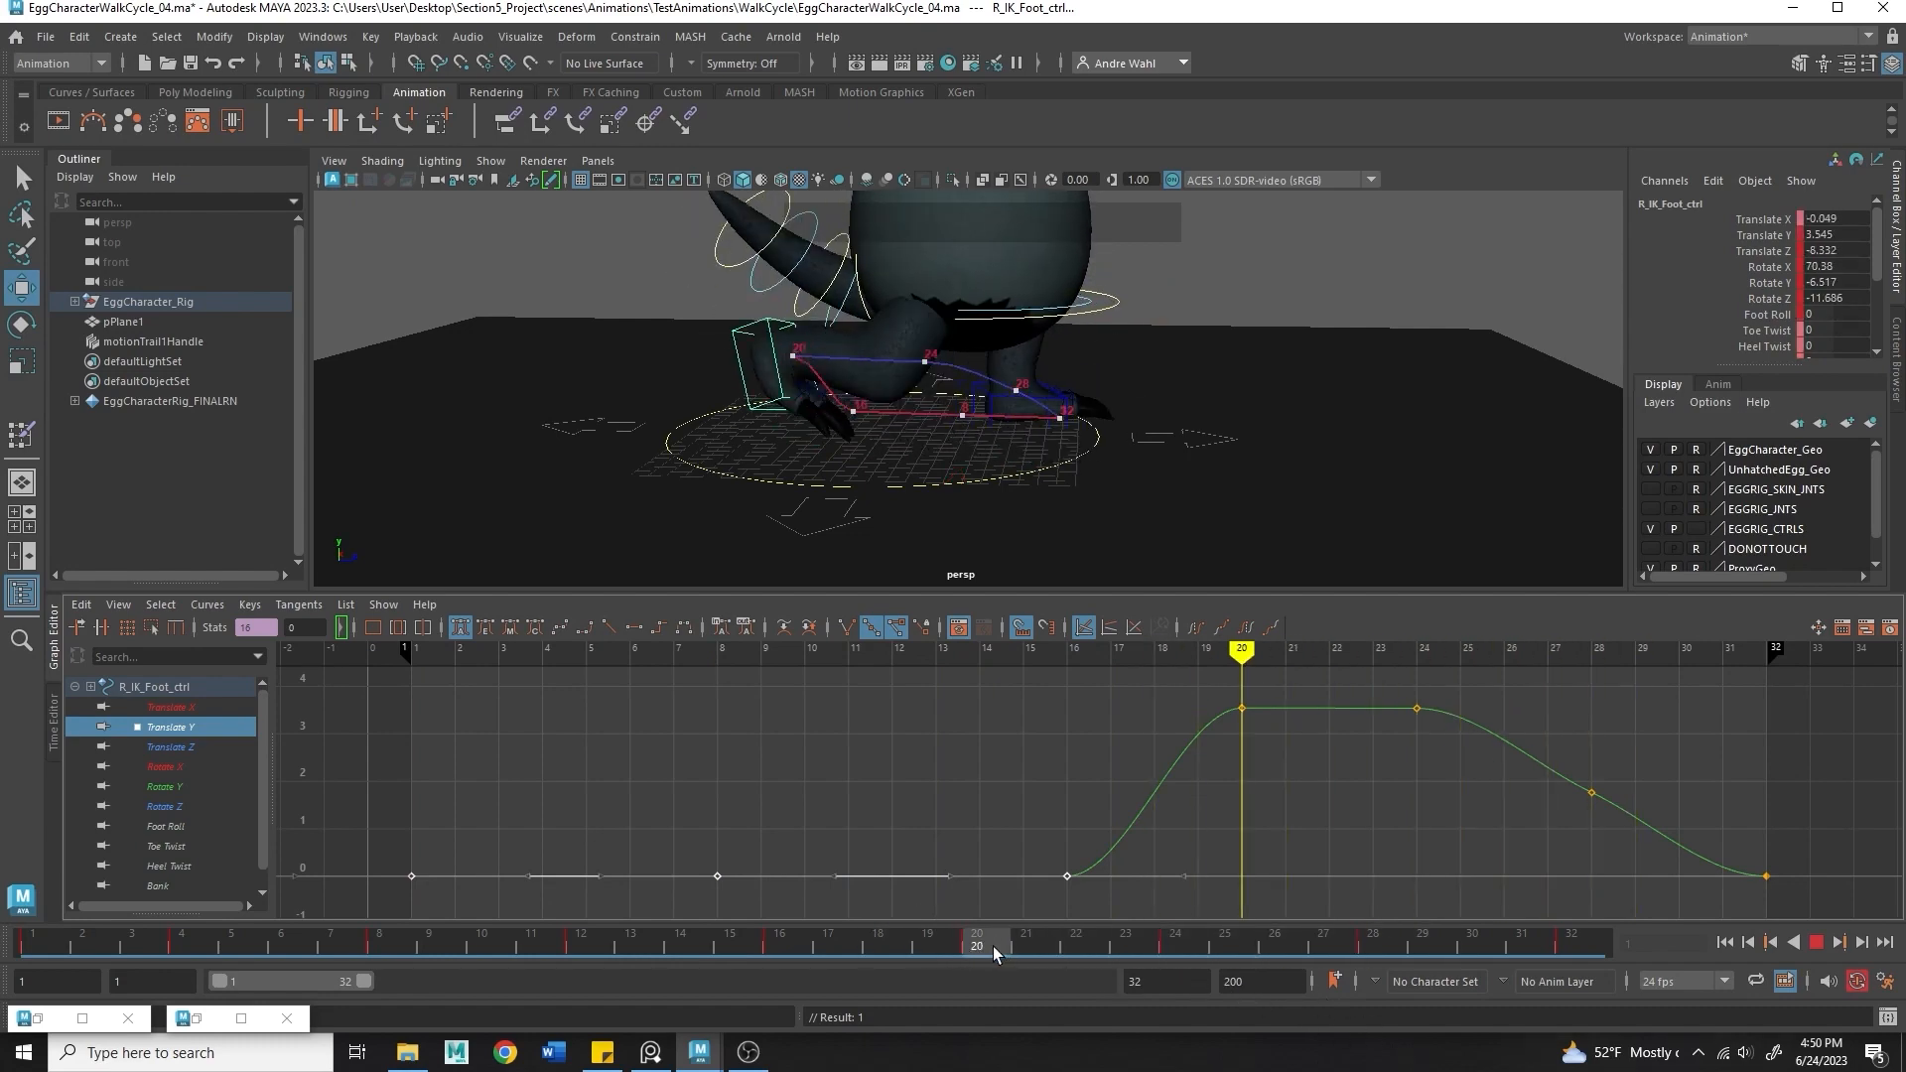
{"action": "left_click_drag", "start_coordinate": [720, 342], "coordinate": [1055, 458], "text": "alt"}
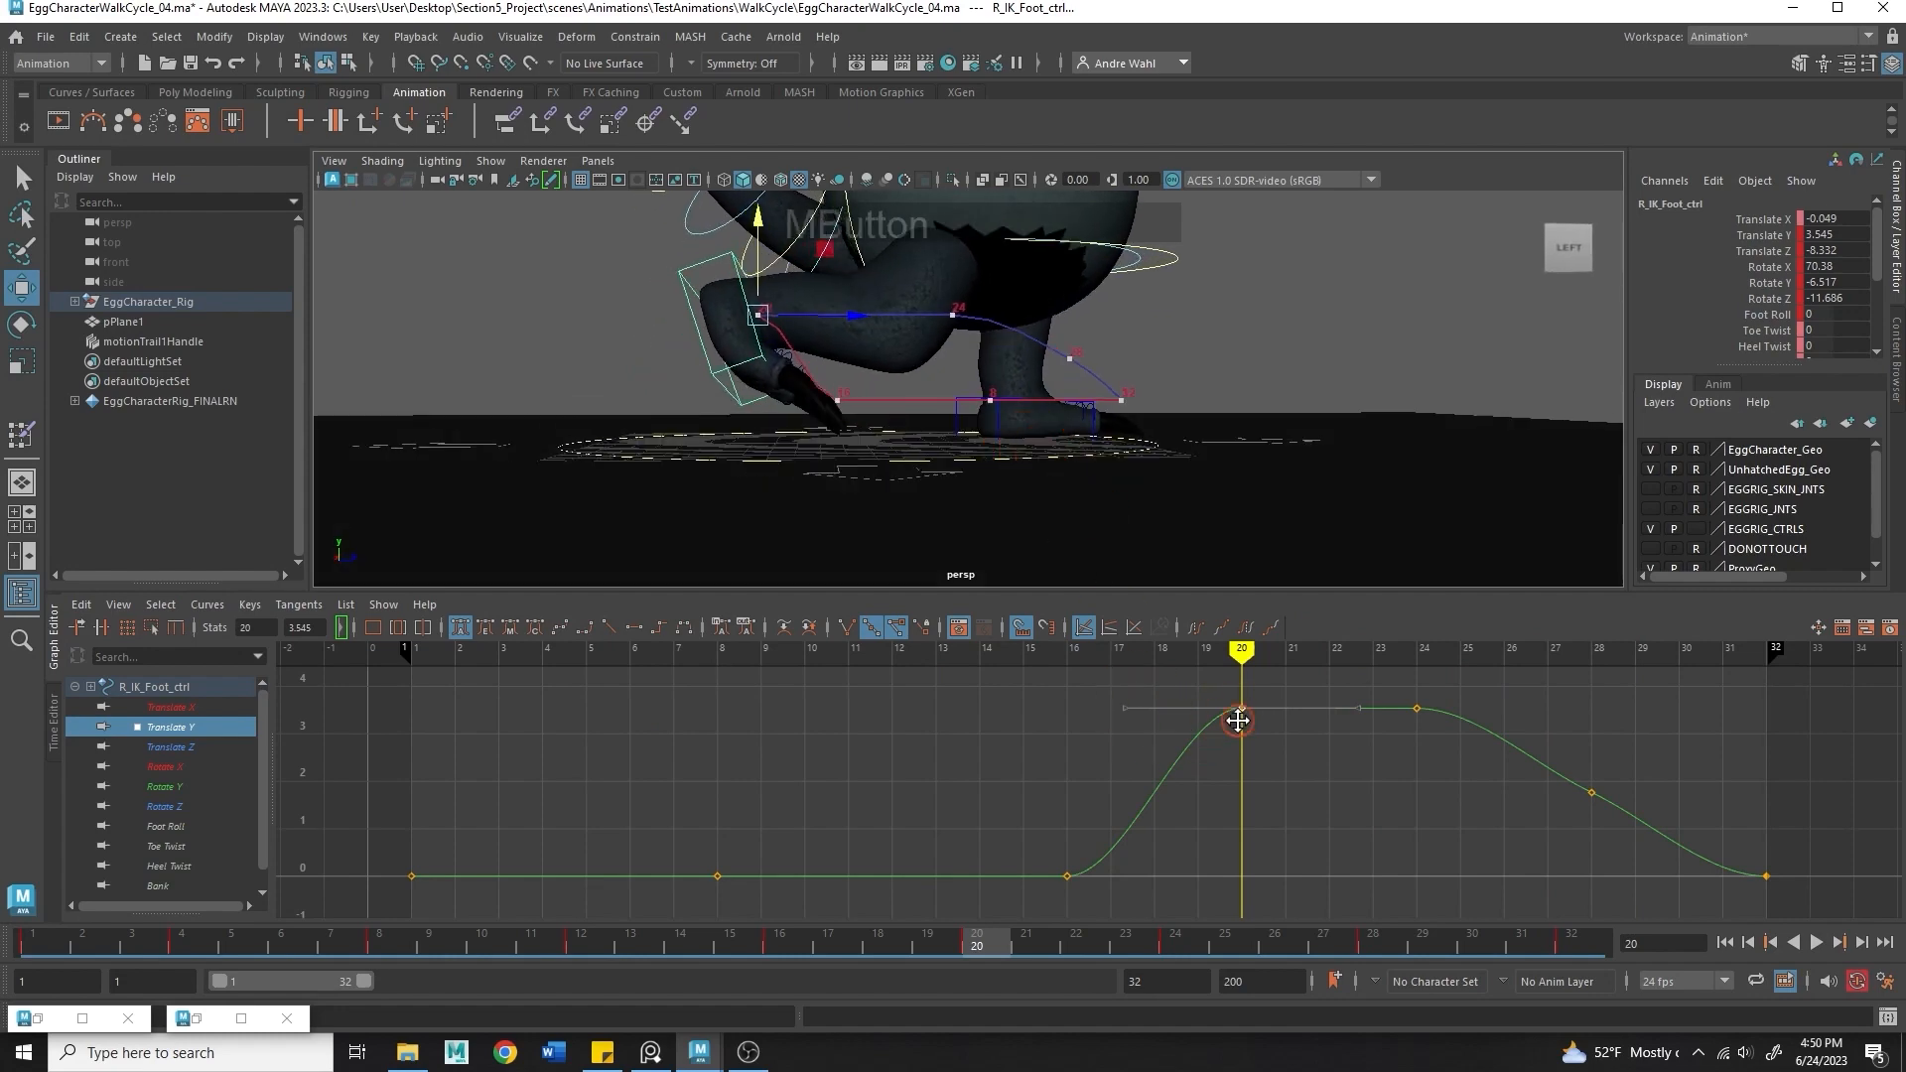
{"action": "middle_click_drag", "start_coordinate": [1236, 714], "coordinate": [1221, 739]}
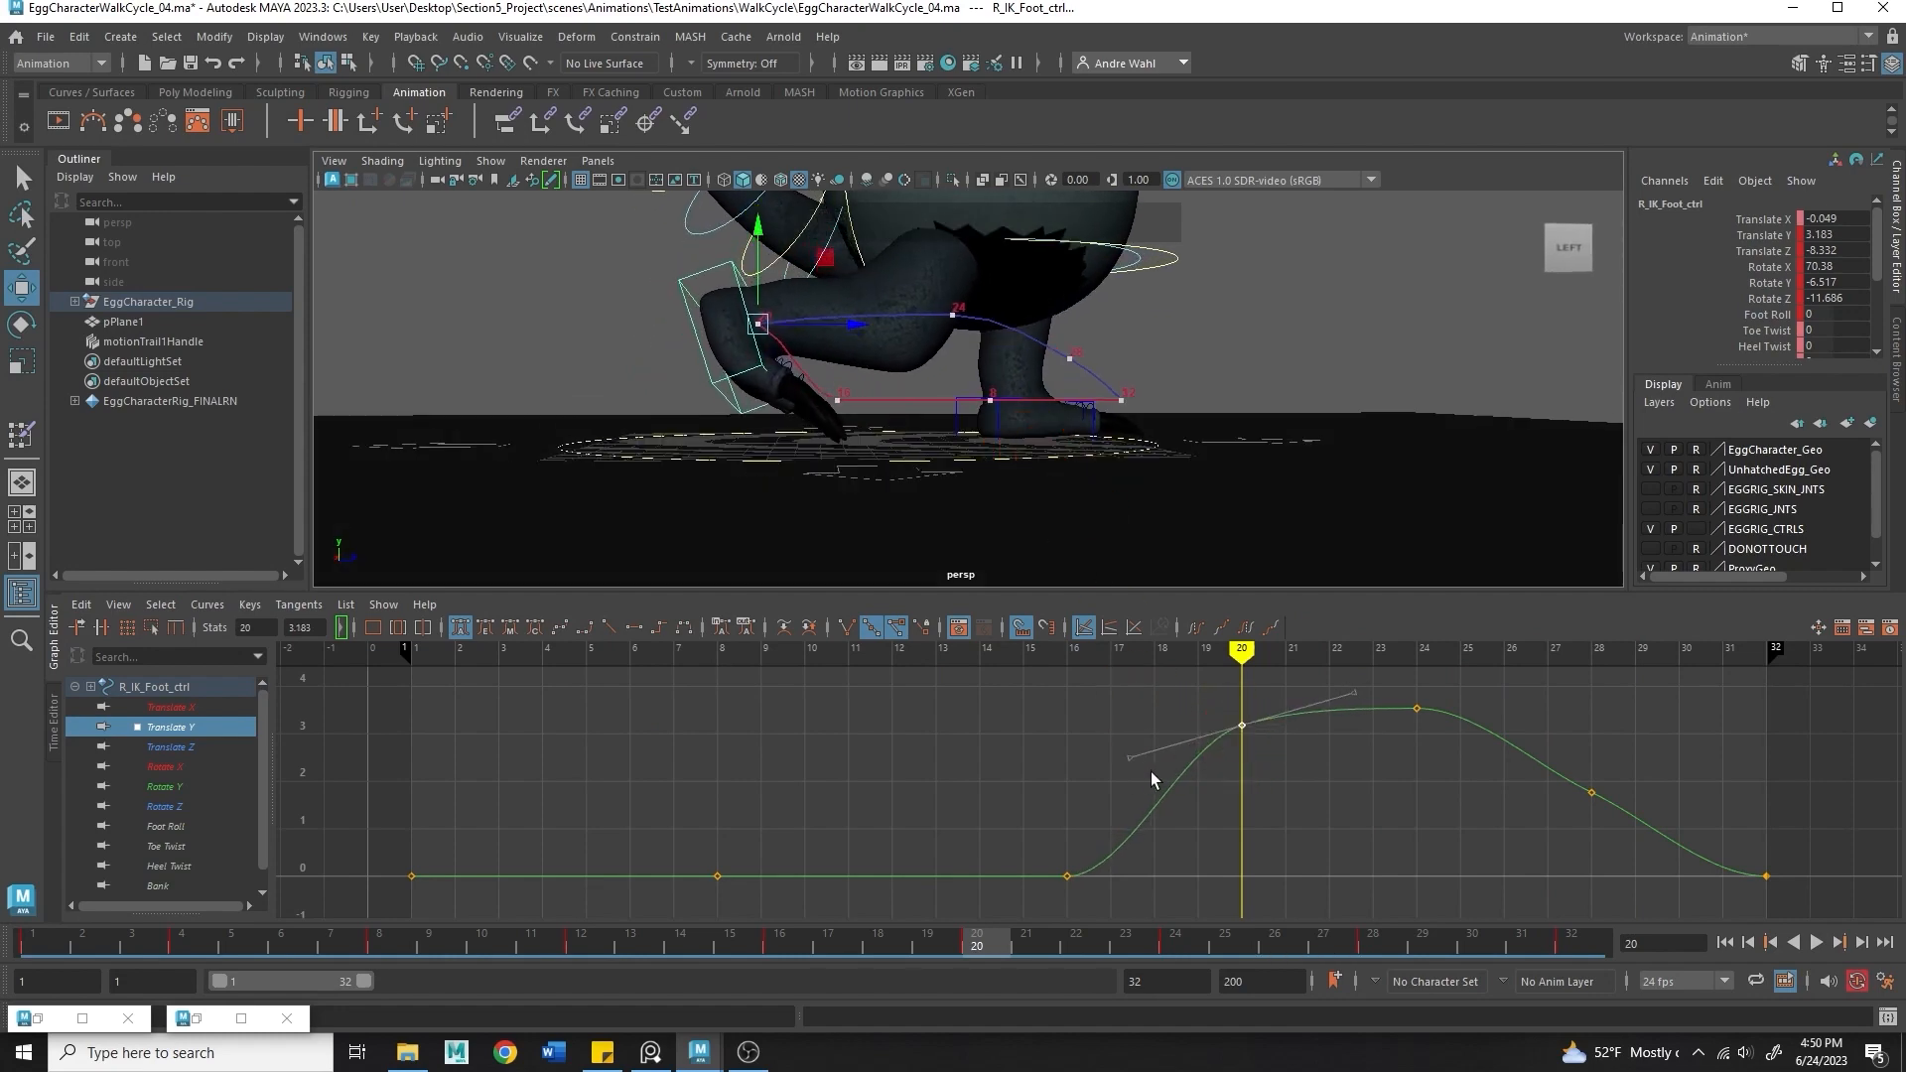
- Tilt the Translate Y tangents at frames 20, 24 and 28 into a smooth rounded foot arc and play the walk
{"action": "left_click_drag", "start_coordinate": [1115, 781], "coordinate": [1146, 729]}
{"action": "middle_click_drag", "start_coordinate": [1145, 729], "coordinate": [1366, 779]}
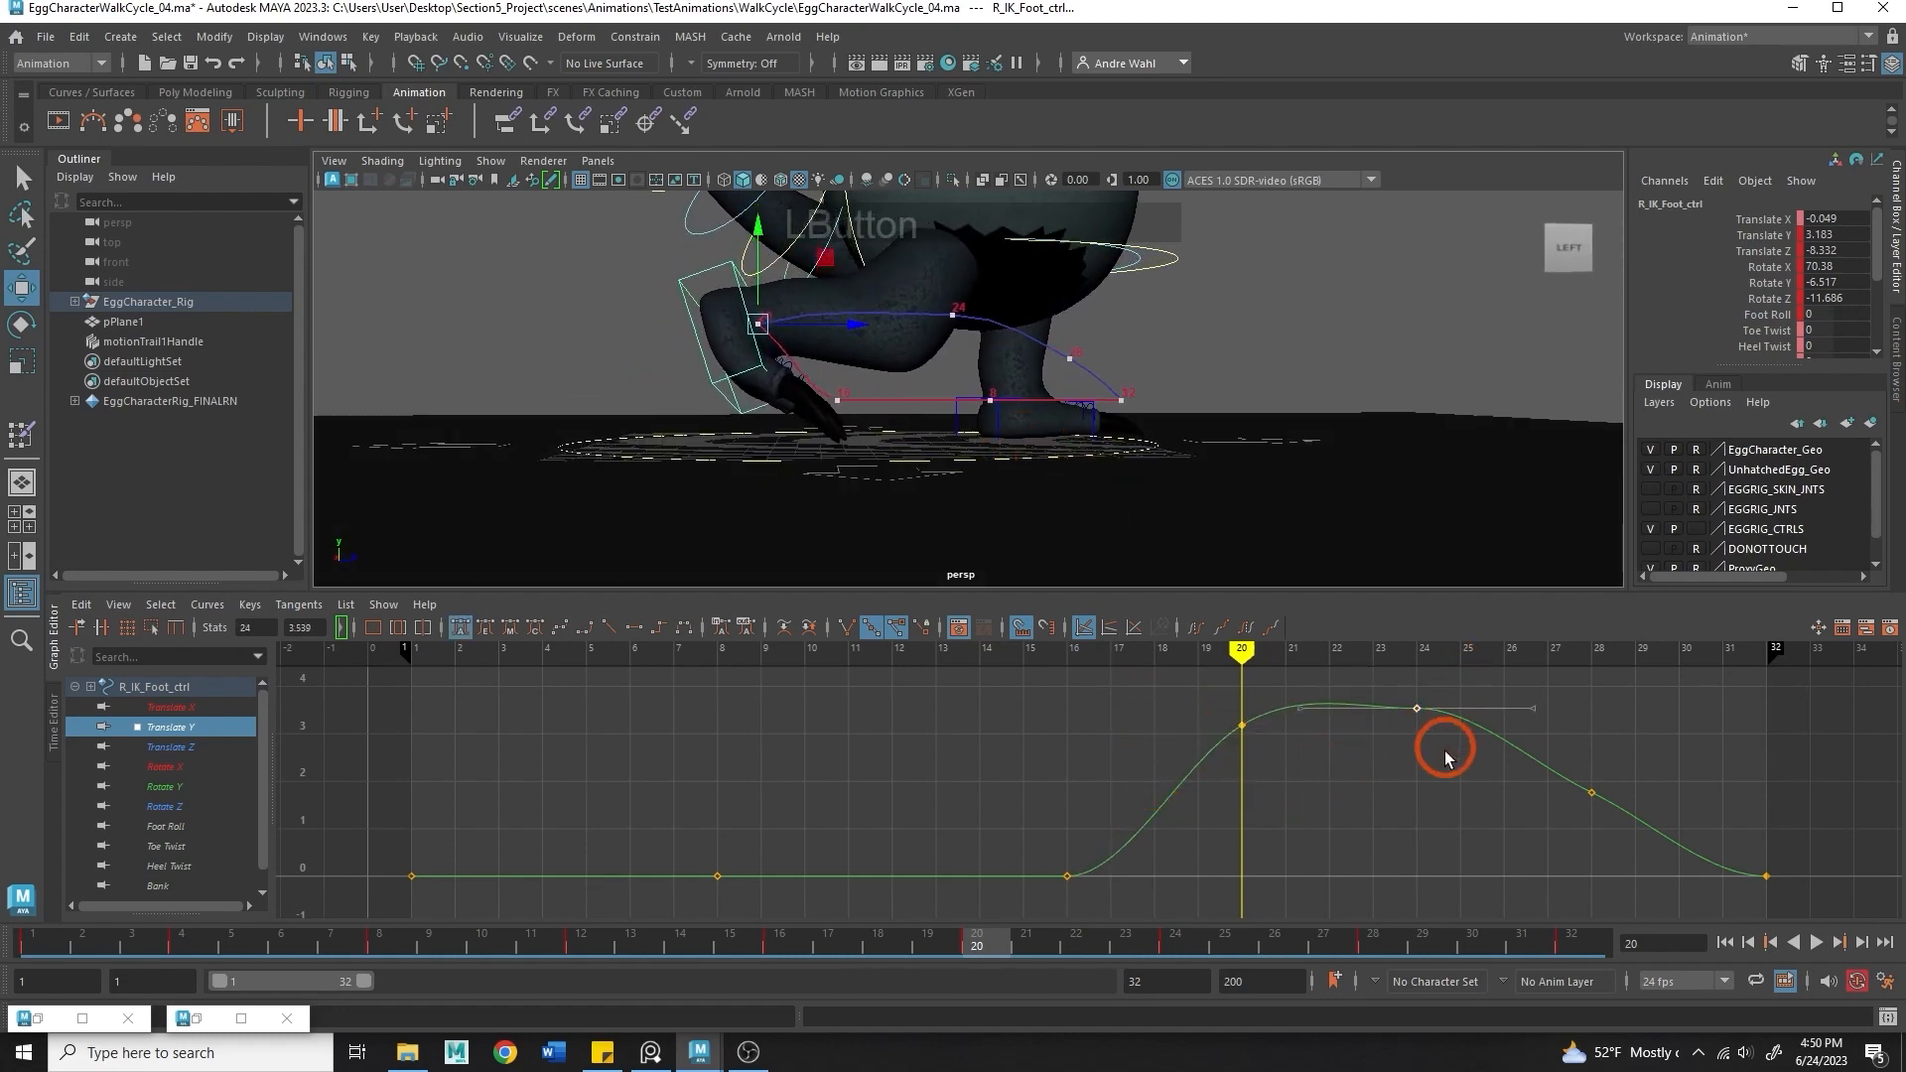
{"action": "middle_click_drag", "start_coordinate": [1501, 722], "coordinate": [1262, 948]}
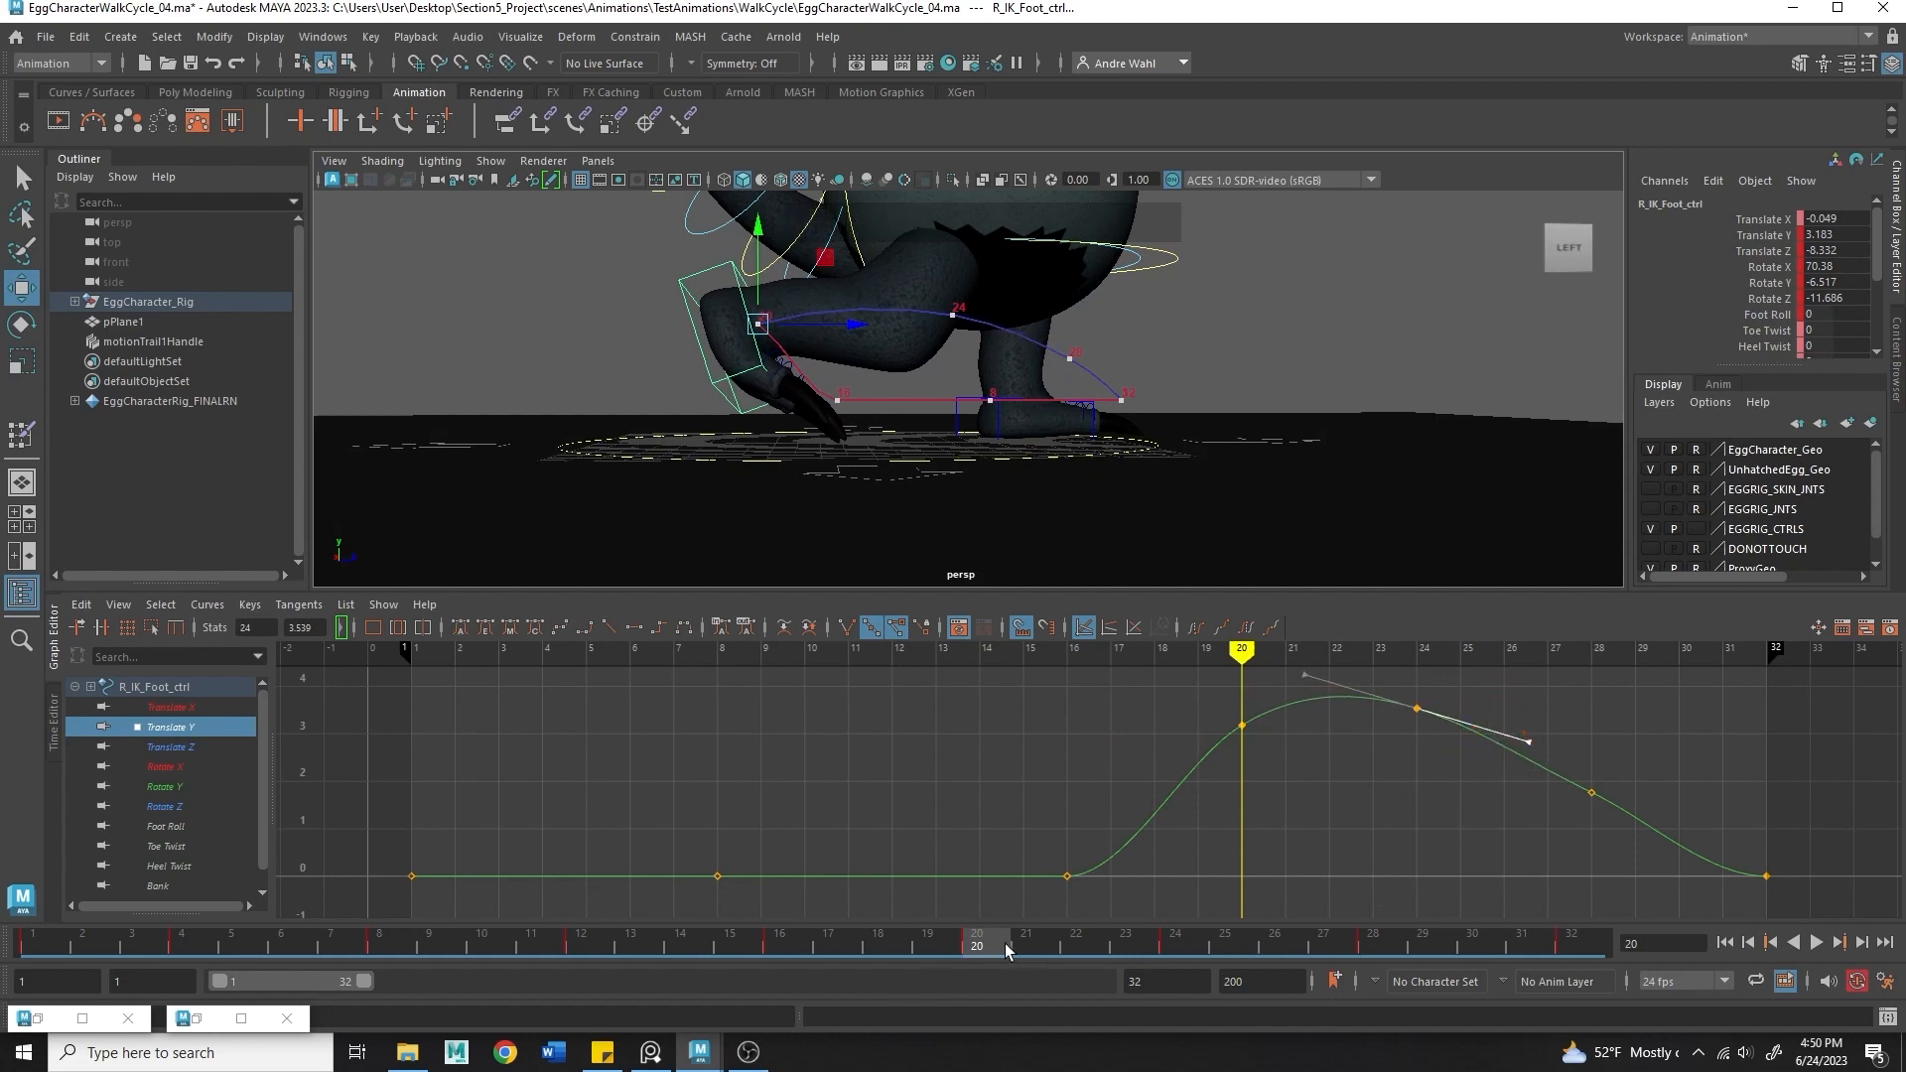
{"action": "left_click_drag", "start_coordinate": [1004, 943], "coordinate": [1381, 1010]}
{"action": "left_click_drag", "start_coordinate": [1559, 852], "coordinate": [1734, 726]}
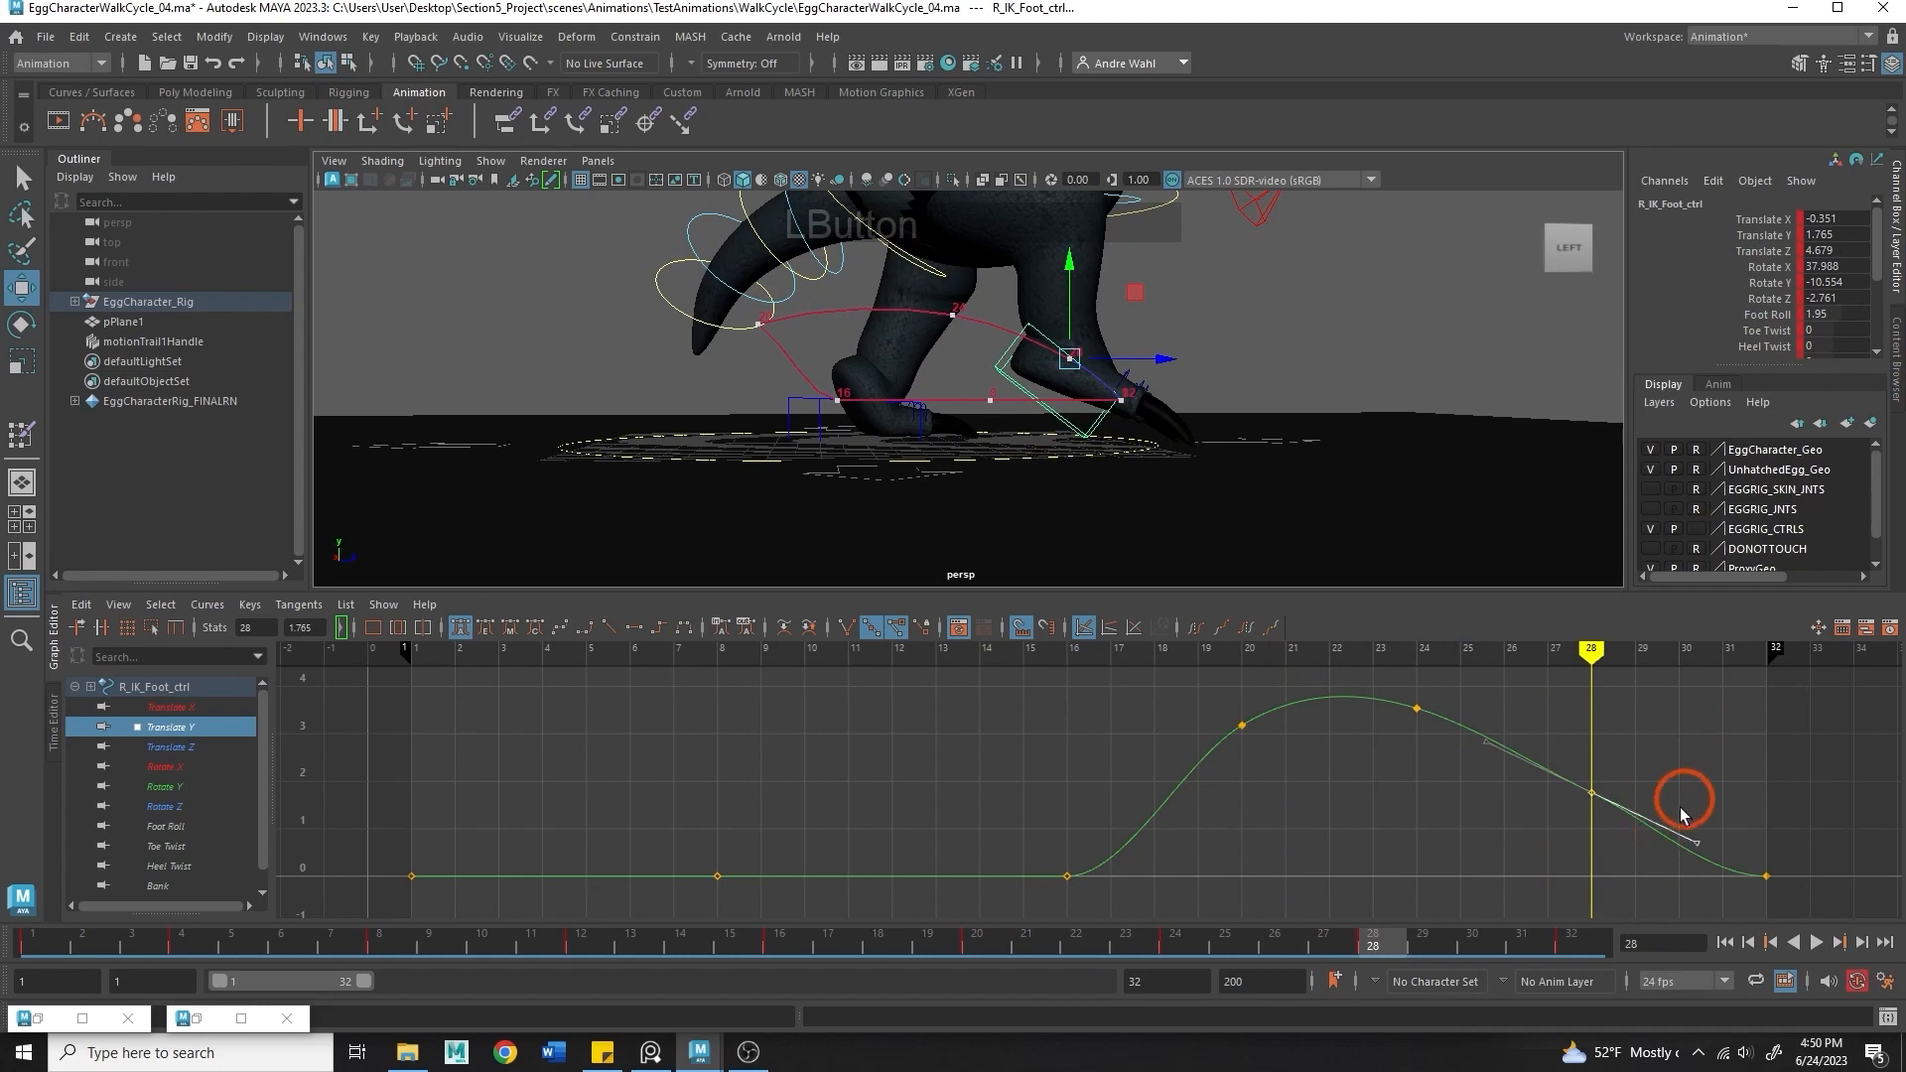
{"action": "middle_click_drag", "start_coordinate": [1681, 812], "coordinate": [1690, 852]}
{"action": "left_click", "coordinate": [1815, 942]}
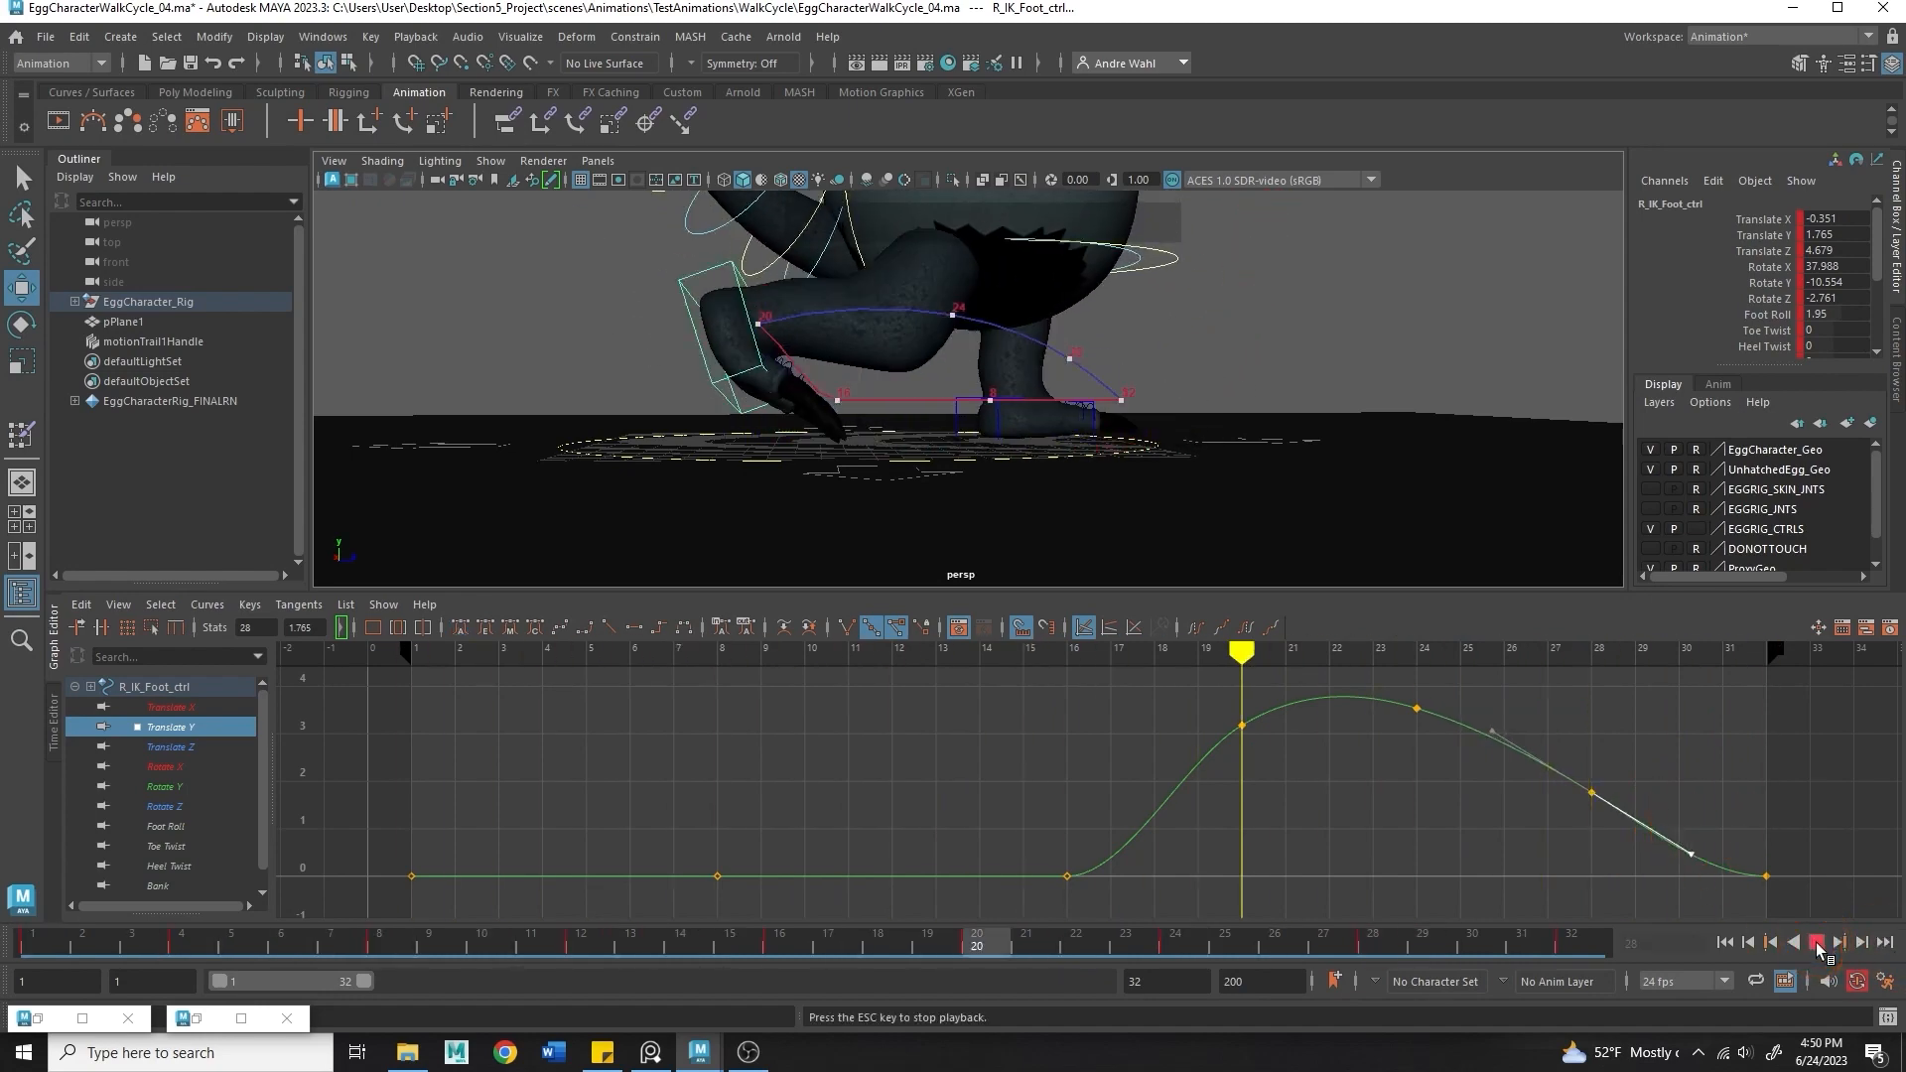
{"action": "left_click", "coordinate": [1817, 944]}
- Show R_IK_Foot_ctrl's Translate X curve and check the foot's sideways movement from the front
{"action": "left_click", "coordinate": [490, 729]}
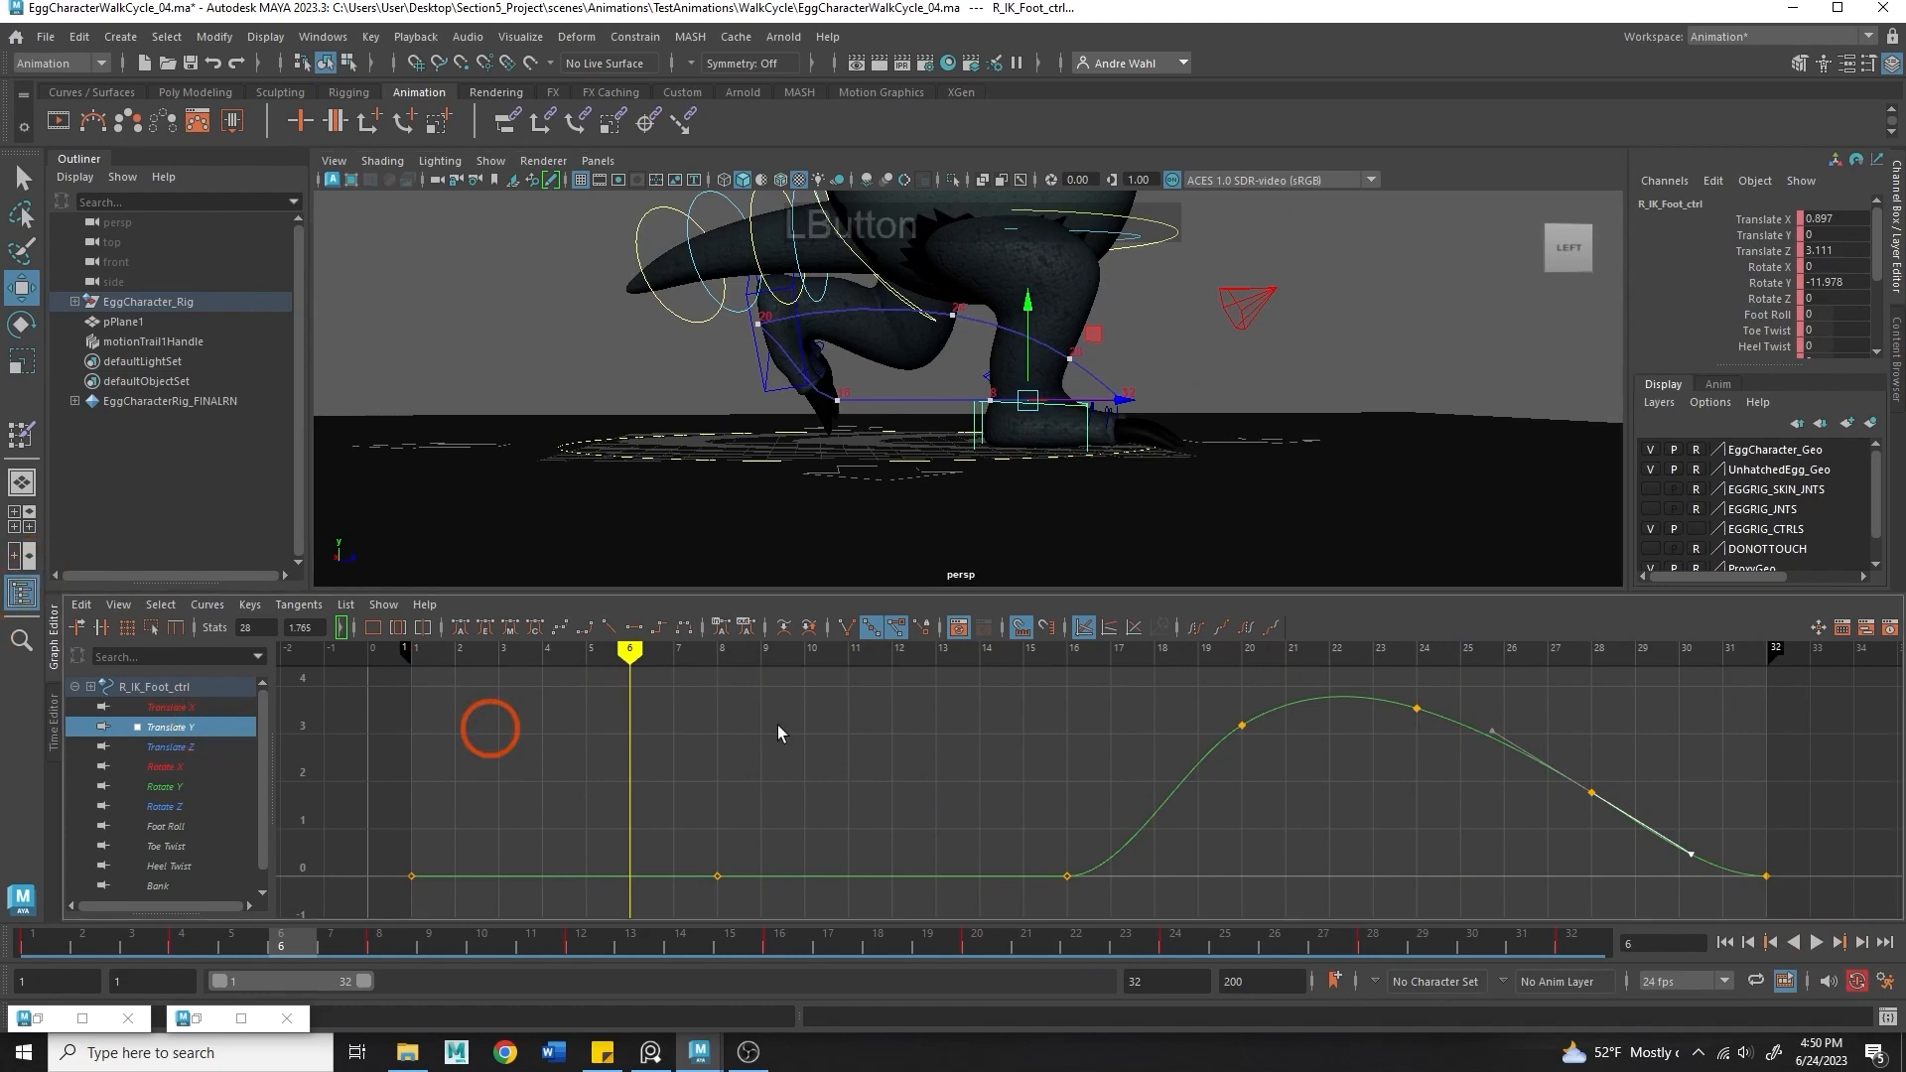
{"action": "left_click", "coordinate": [260, 706]}
{"action": "left_click_drag", "start_coordinate": [882, 541], "coordinate": [788, 538], "text": "alt"}
{"action": "left_click_drag", "start_coordinate": [432, 941], "coordinate": [757, 953]}
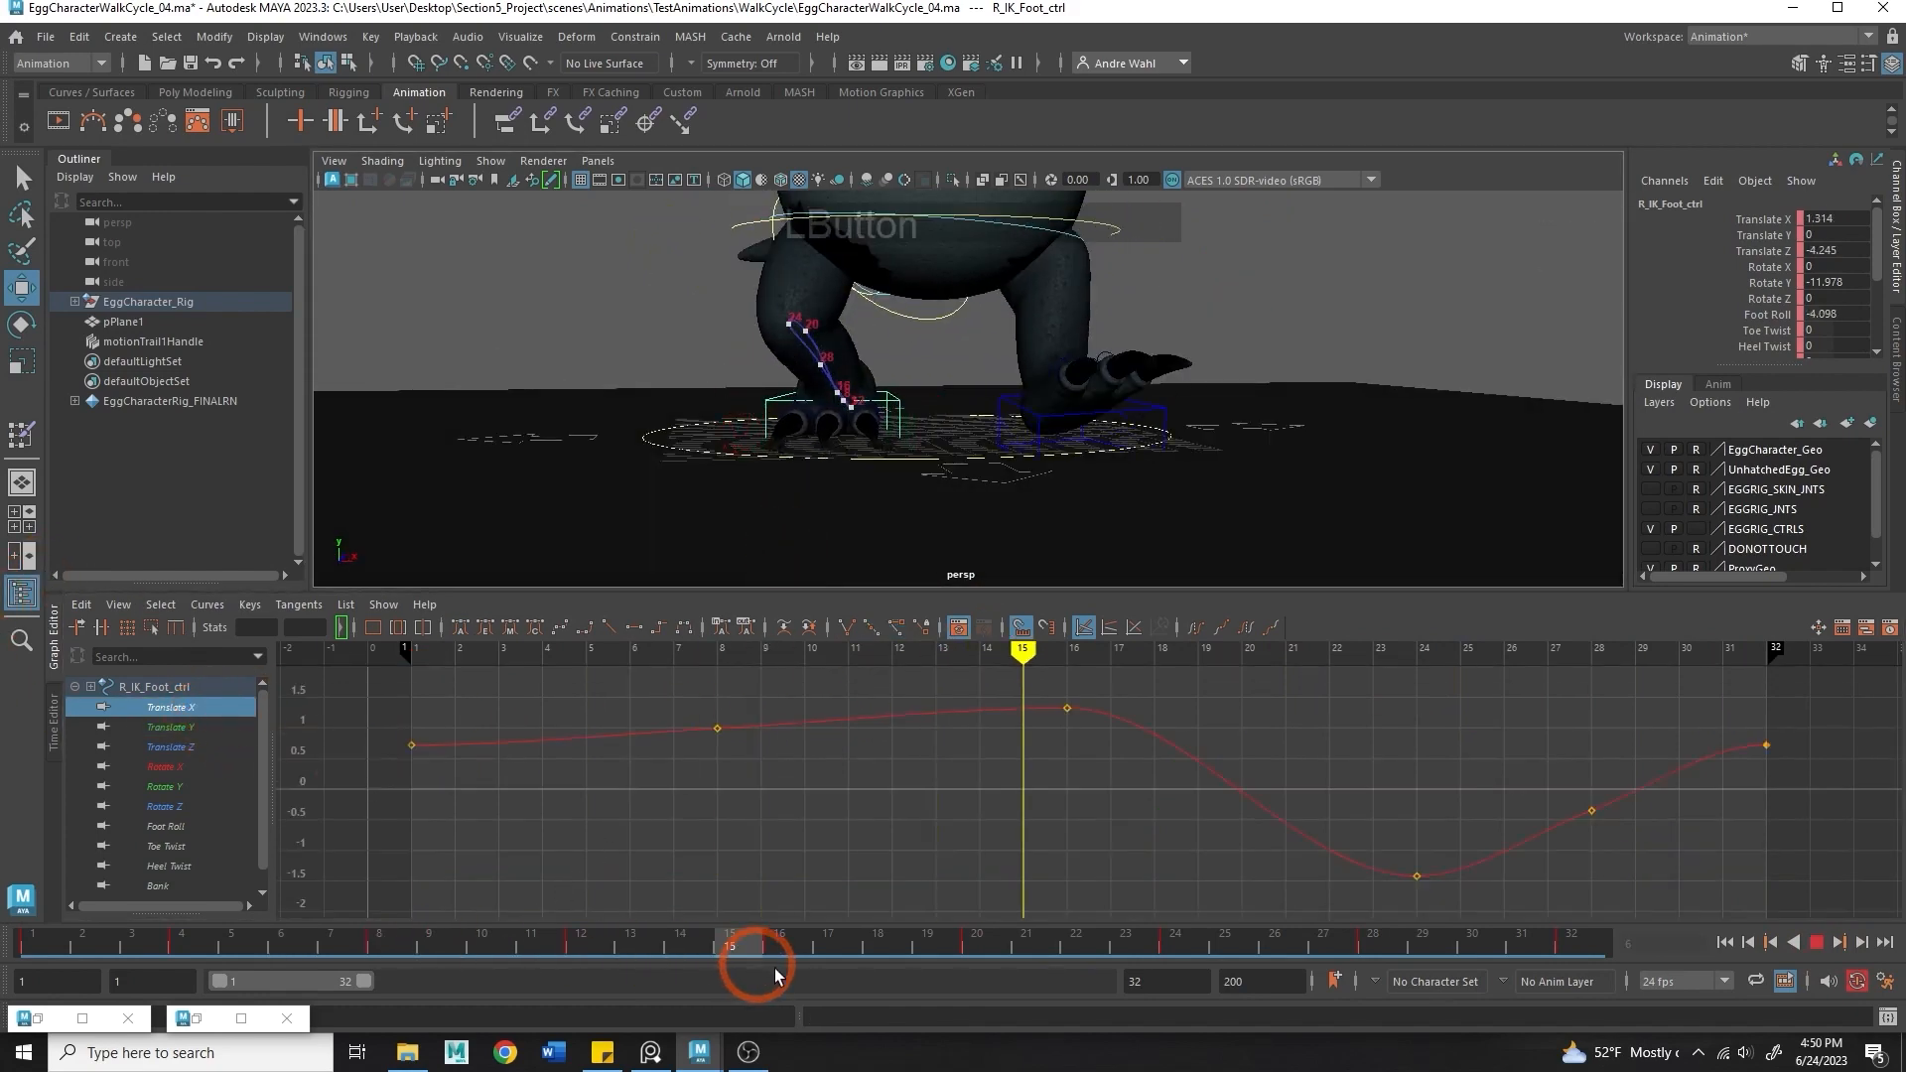
{"action": "key", "text": "alt+v"}
{"action": "key", "text": "alt+v"}
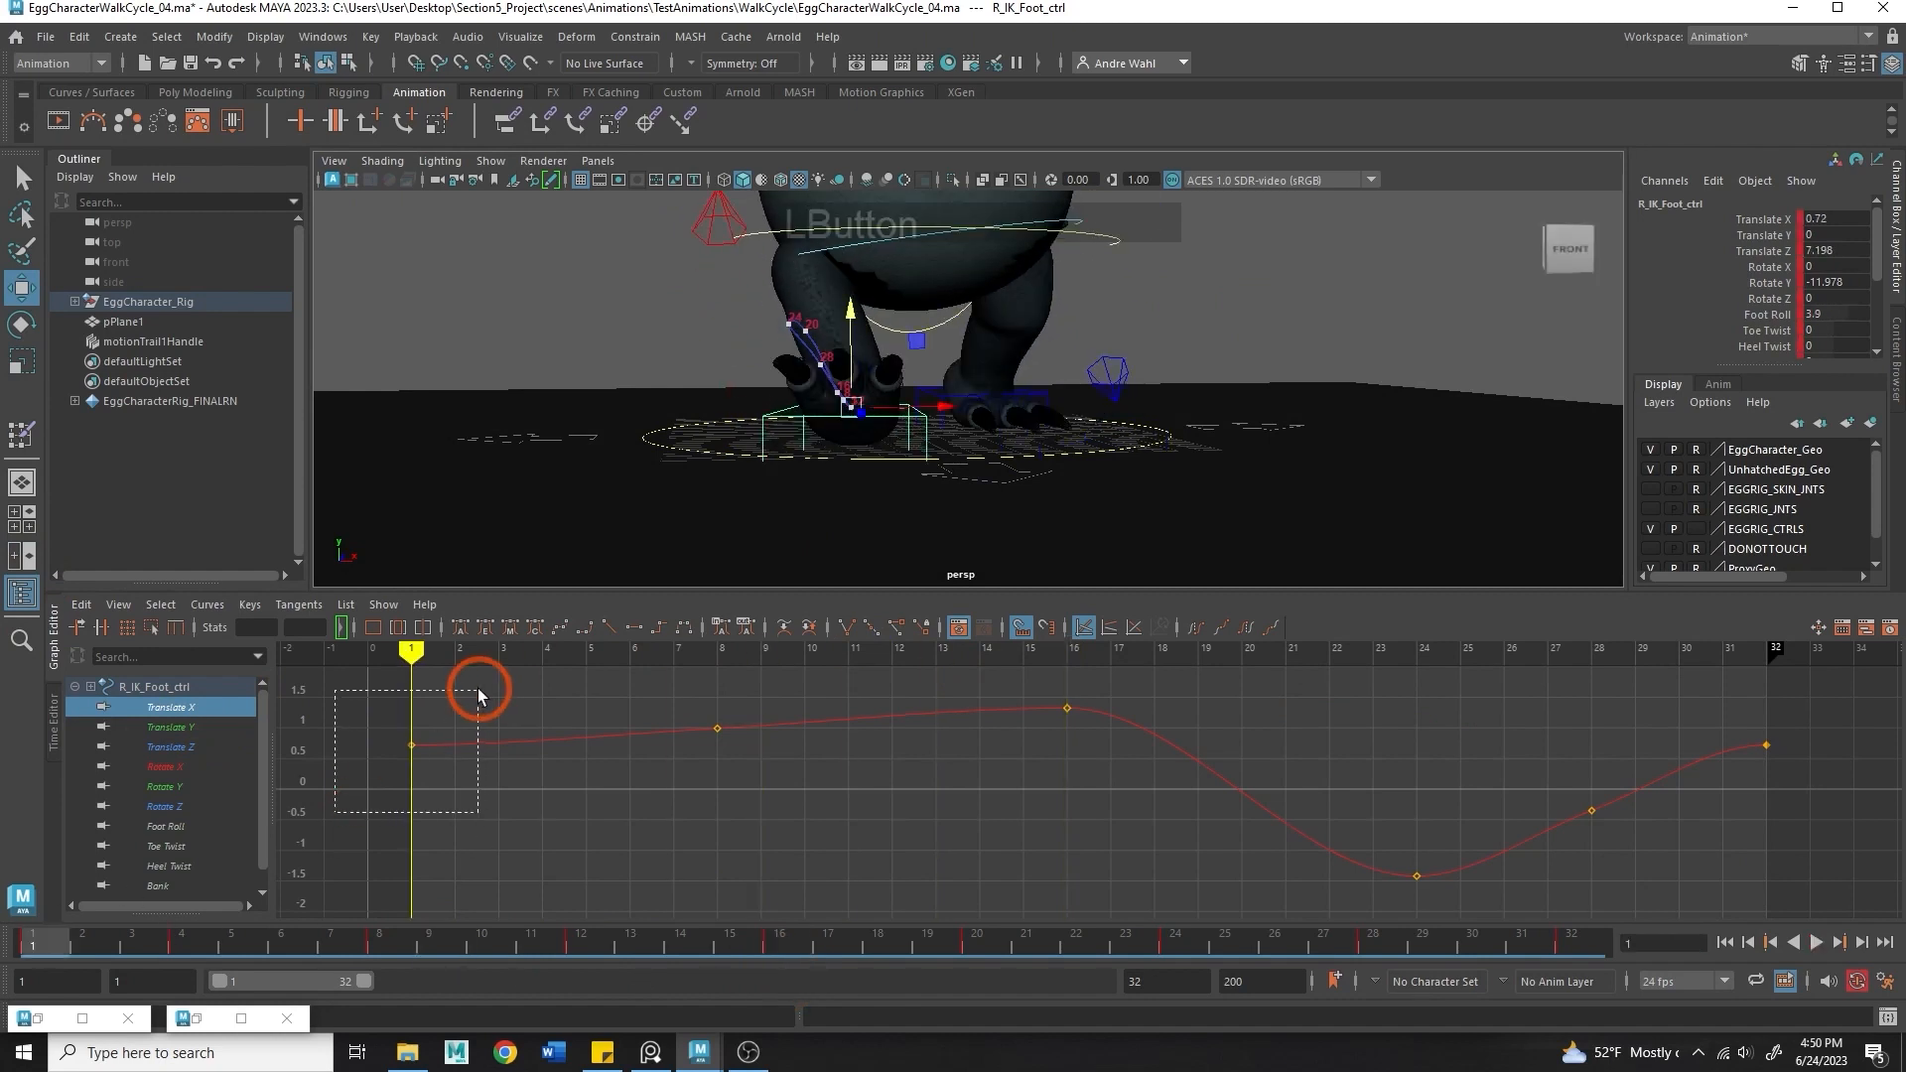
- Try to paste the frame 1 Translate X key over the key at frame 16
{"action": "left_click_drag", "start_coordinate": [479, 688], "coordinate": [473, 683]}
{"action": "left_click_drag", "start_coordinate": [447, 948], "coordinate": [809, 966]}
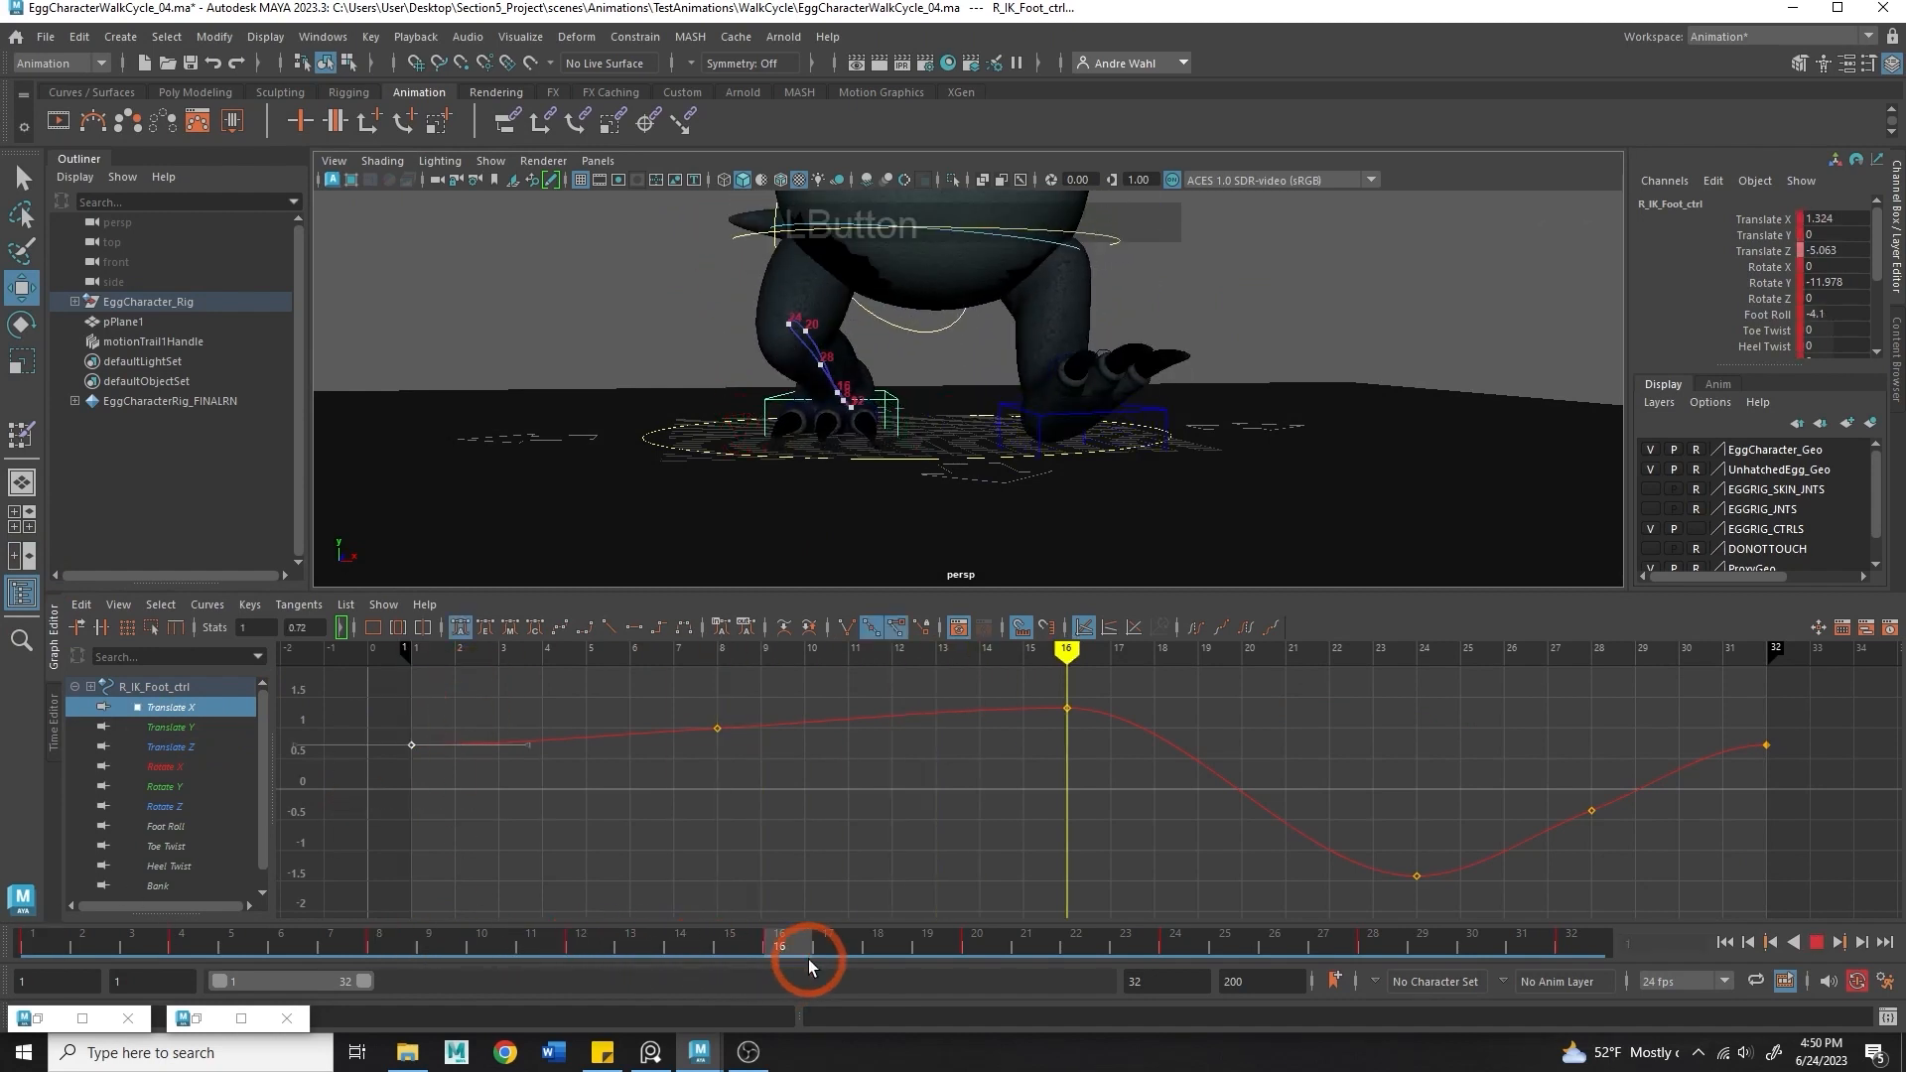
{"action": "left_click", "coordinate": [907, 848]}
{"action": "key", "text": "ctrl+v"}
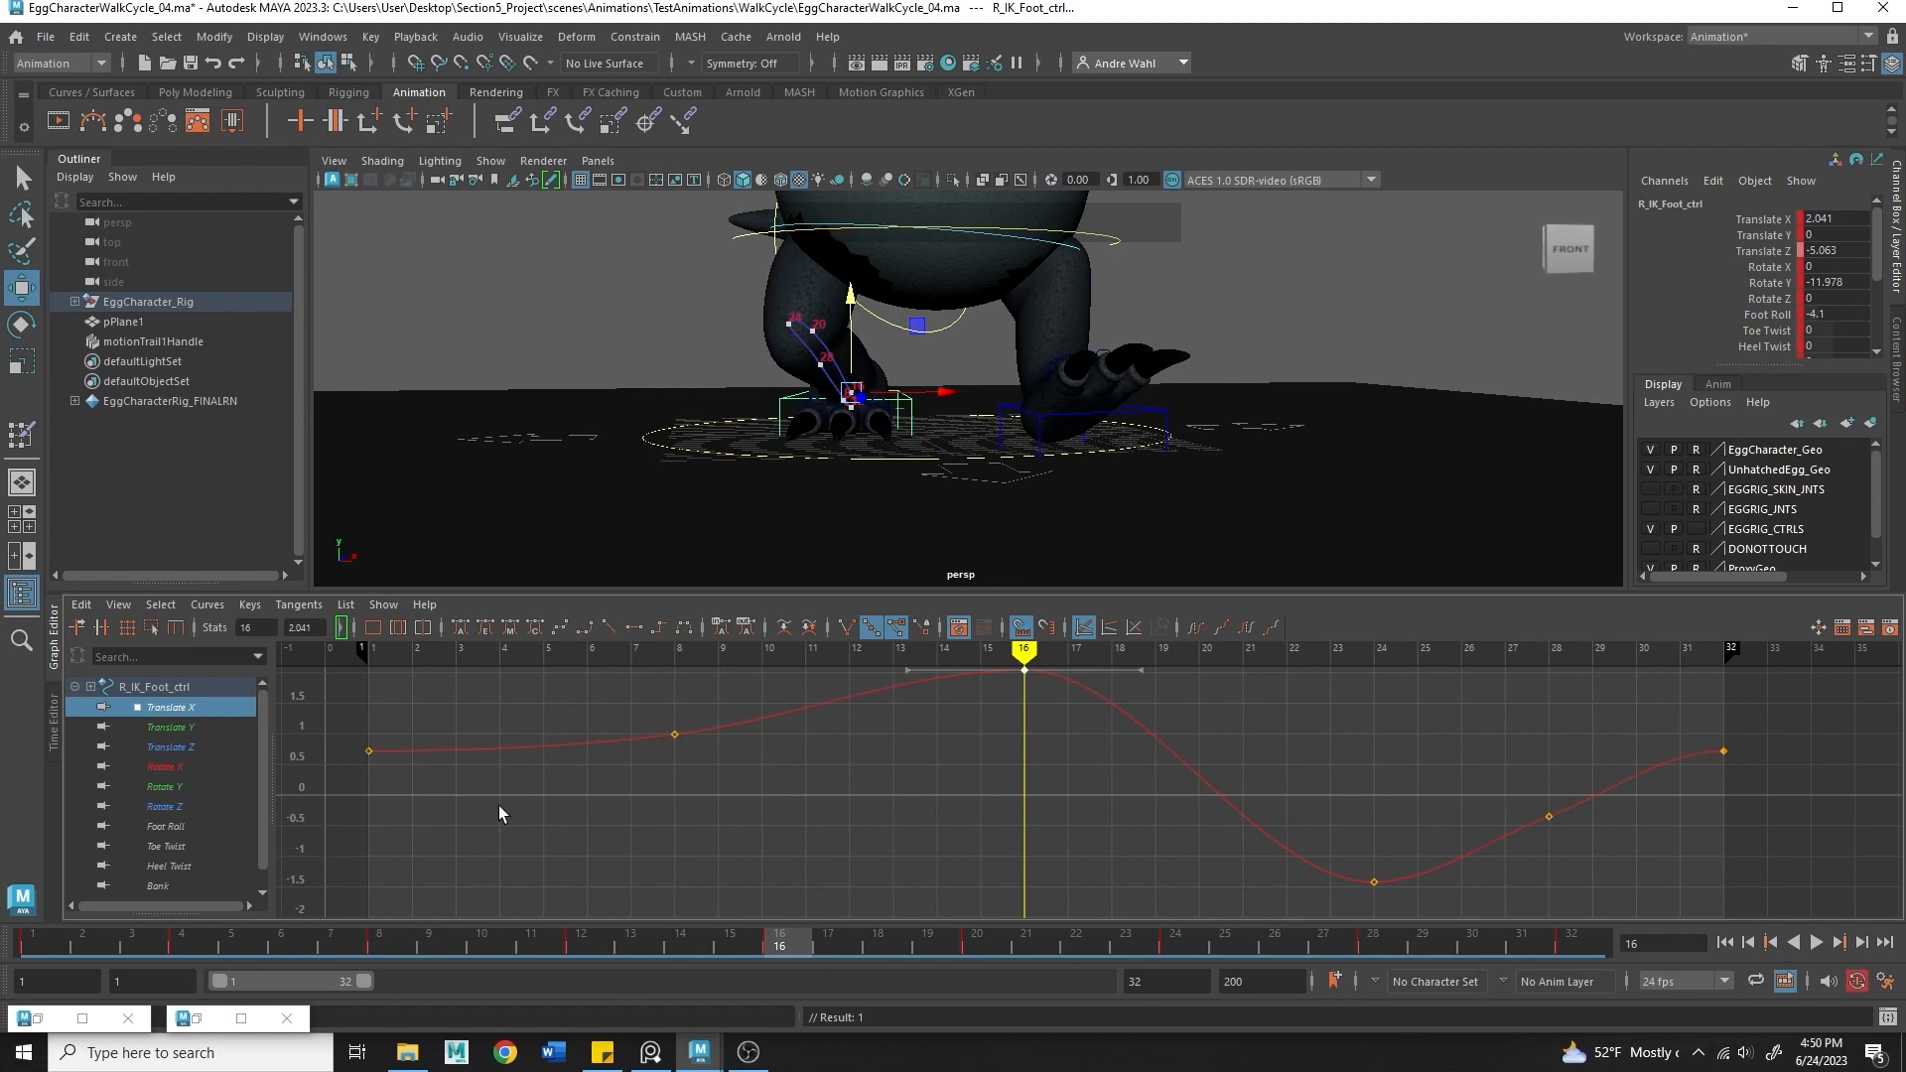
{"action": "key", "text": "ctrl+z"}
- Copy the Translate X key at frame 1 and paste it at frame 16
{"action": "left_click", "coordinate": [390, 750]}
{"action": "key", "text": "ctrl+c"}
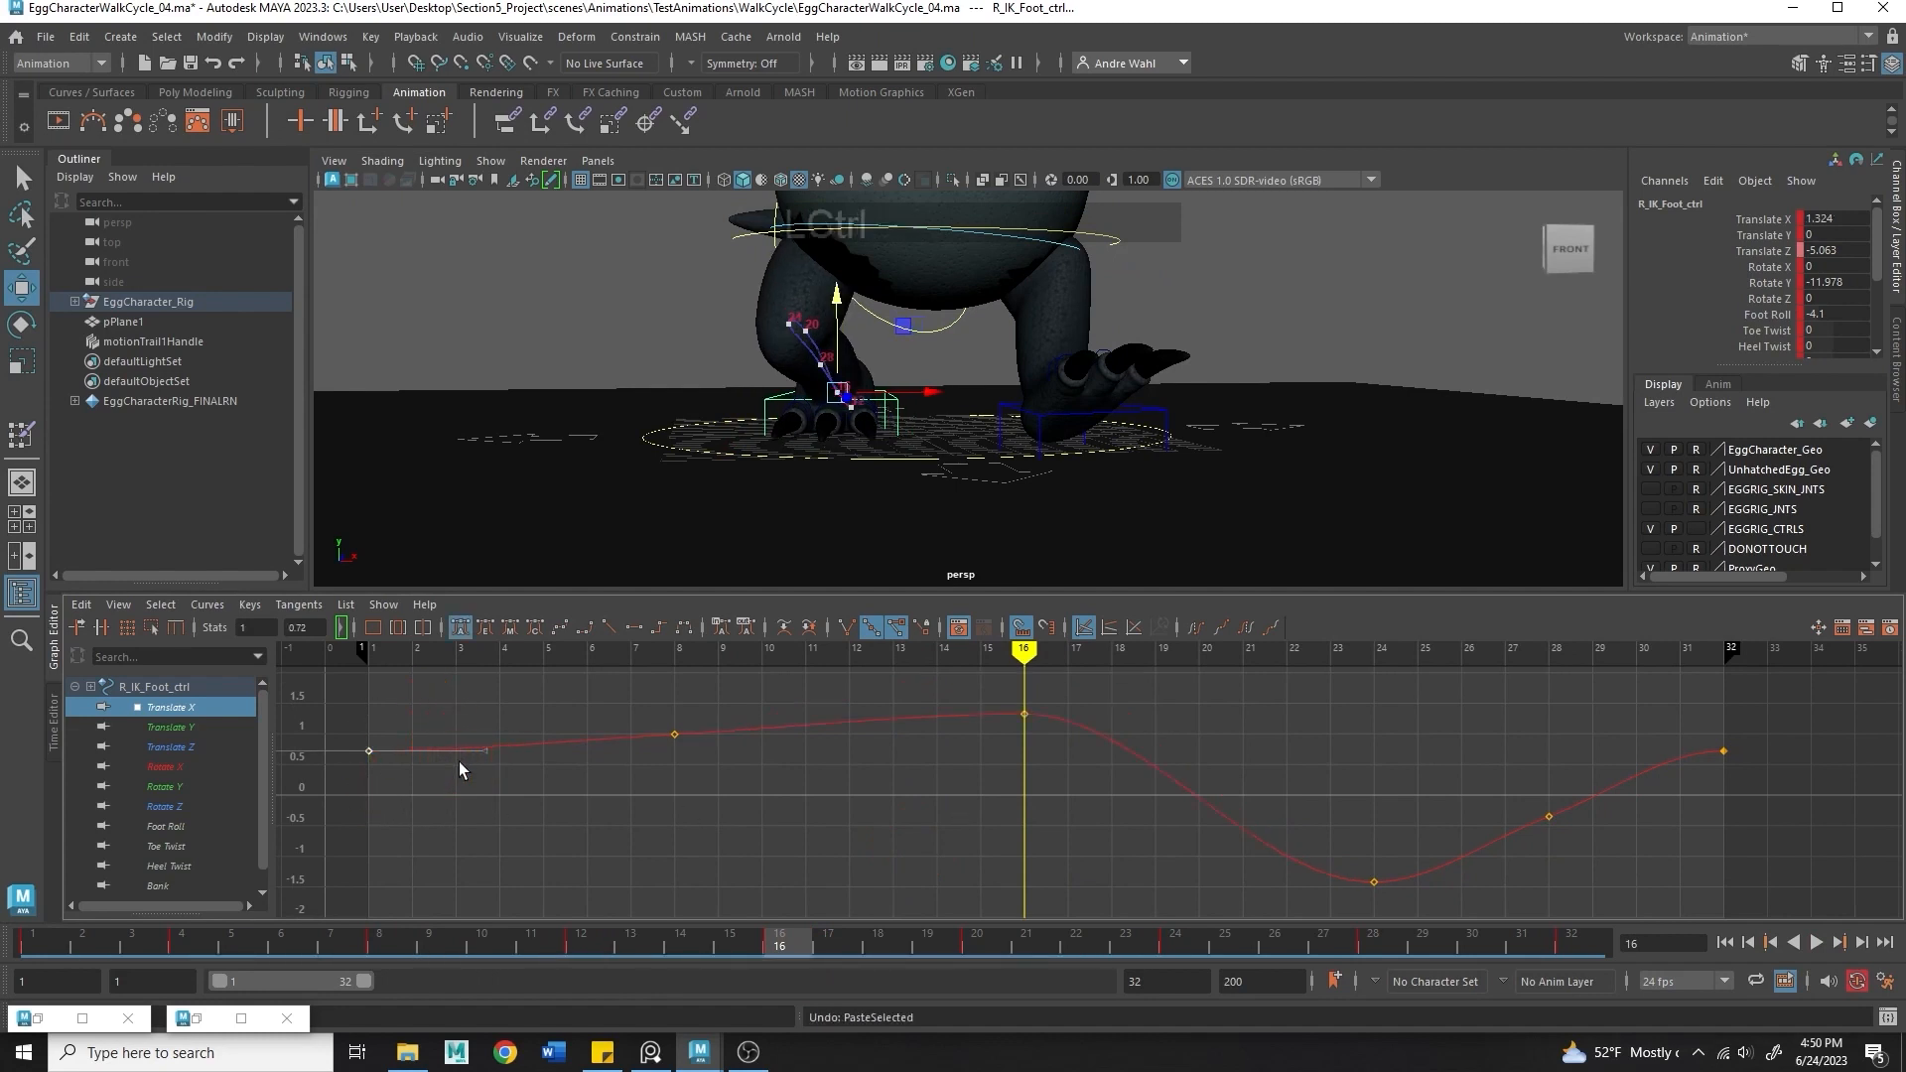
{"action": "middle_click_drag", "start_coordinate": [458, 760], "coordinate": [562, 795], "text": "alt"}
{"action": "left_click", "coordinate": [566, 795]}
{"action": "key", "text": "ctrl+v"}
- Delete the Translate X key at frame 8 and play the walk to check that the planted foot stays straight
{"action": "left_click_drag", "start_coordinate": [693, 701], "coordinate": [570, 802]}
{"action": "key", "text": "Delete"}
{"action": "left_click_drag", "start_coordinate": [336, 771], "coordinate": [1018, 724]}
{"action": "left_click", "coordinate": [726, 844]}
{"action": "left_click_drag", "start_coordinate": [504, 930], "coordinate": [5, 928]}
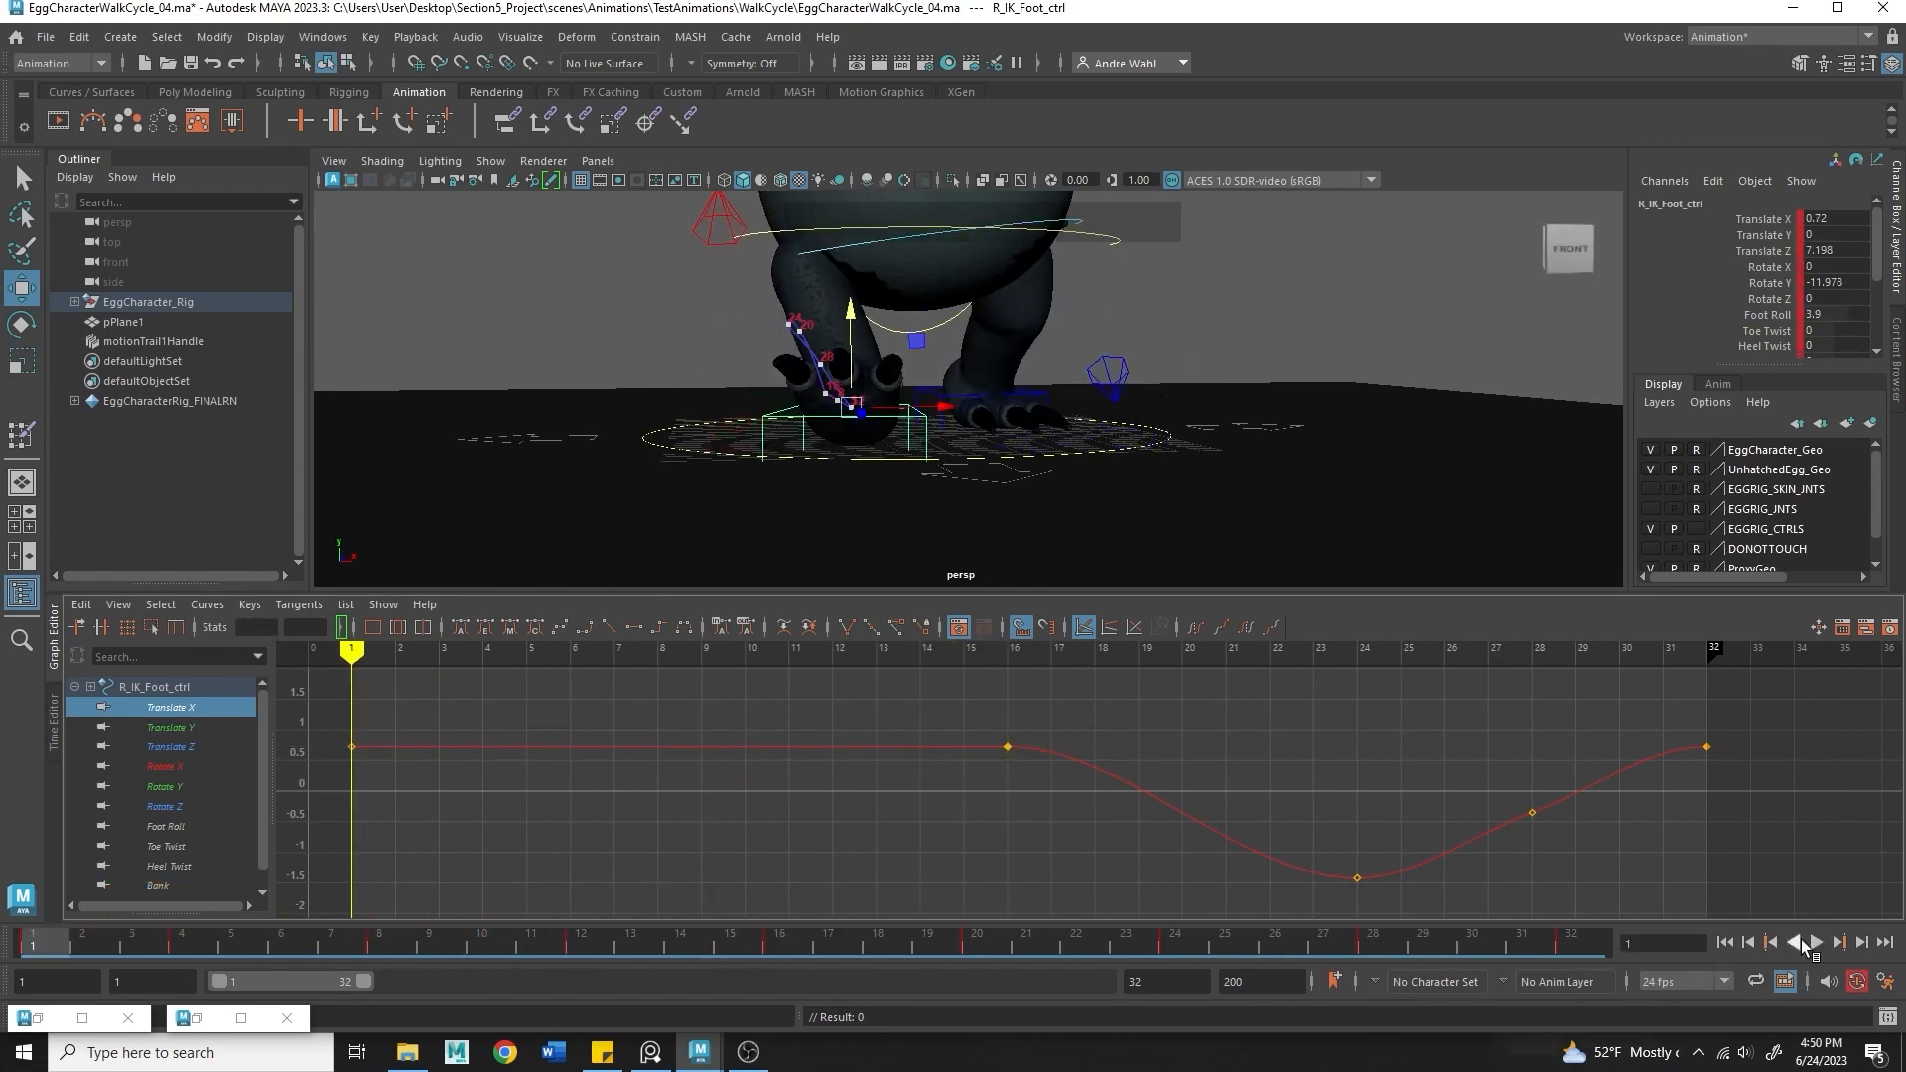
{"action": "left_click", "coordinate": [1808, 943]}
{"action": "left_click", "coordinate": [1811, 939]}
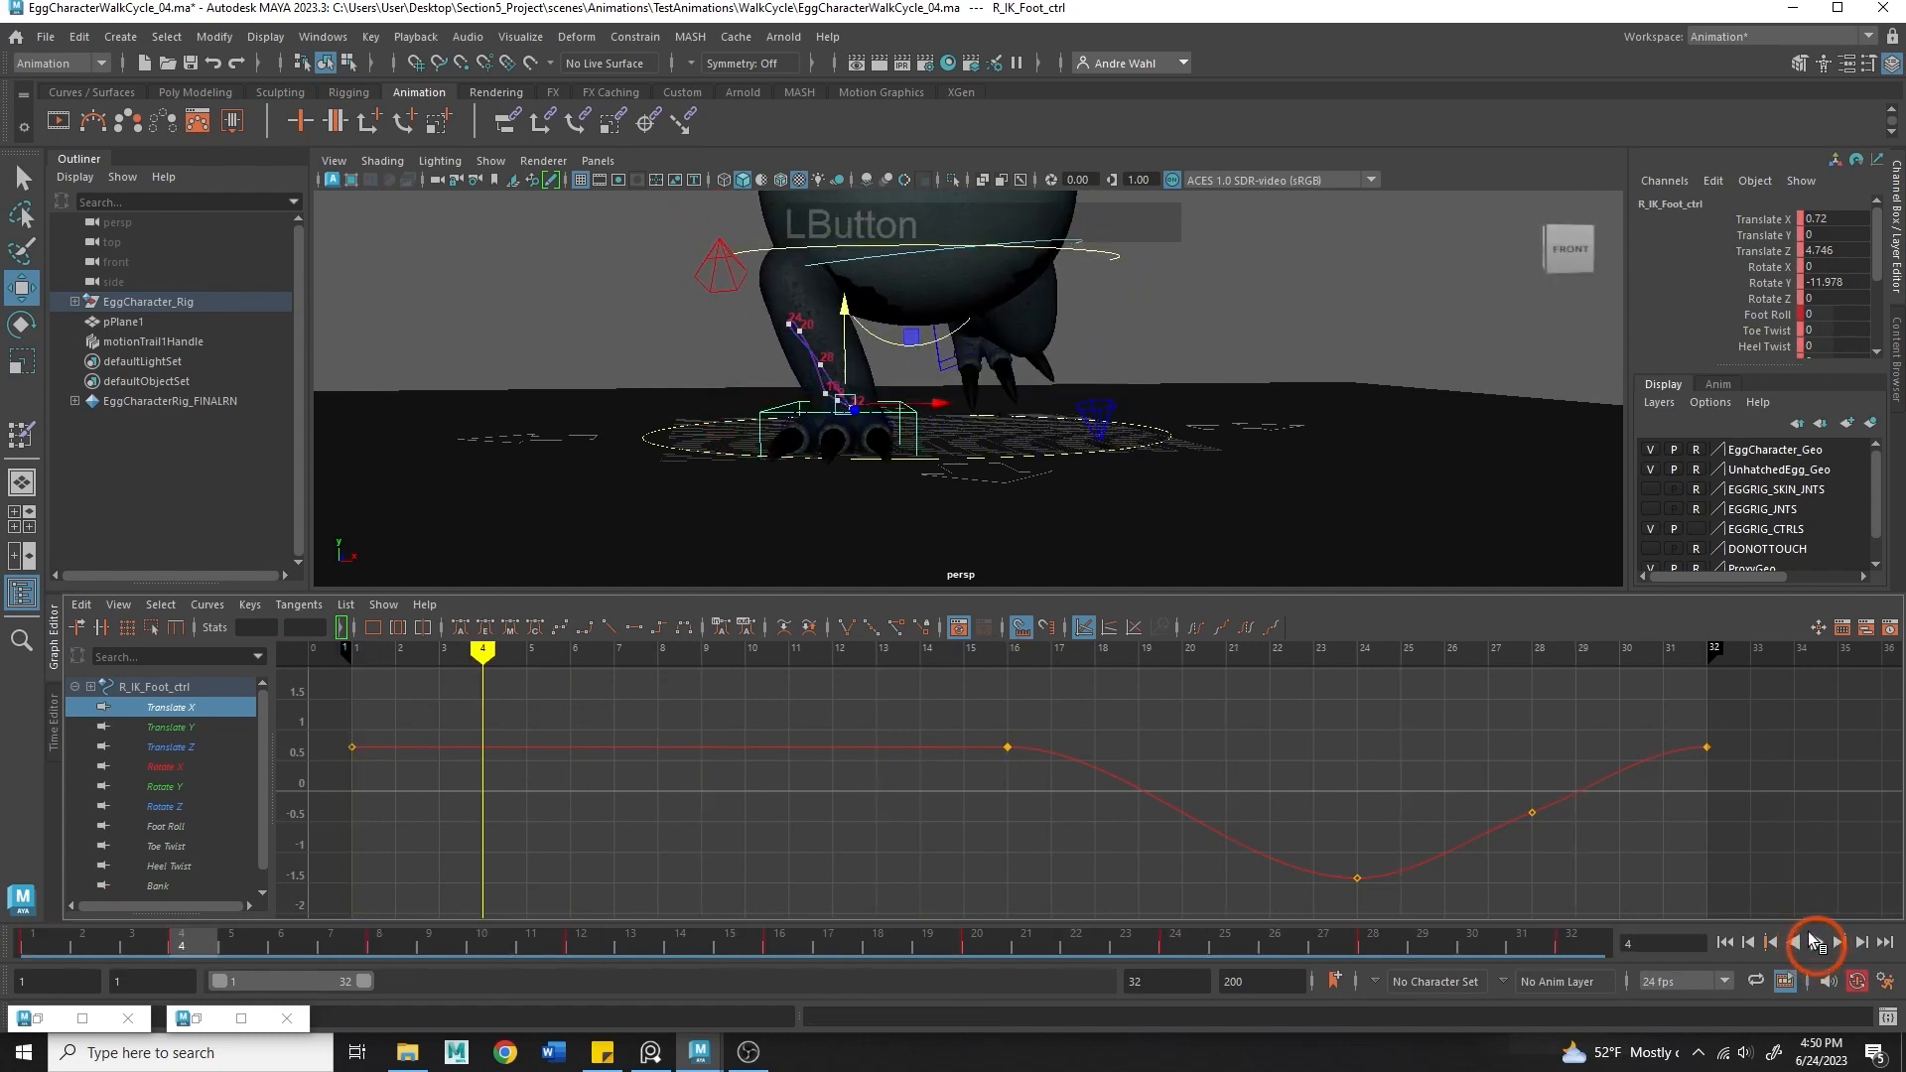
- Tilt the incoming tangent of the Translate X key at frame 28 and review the Translate Z, Rotate X and Rotate Y curves
{"action": "middle_click_drag", "start_coordinate": [1461, 828], "coordinate": [1468, 860]}
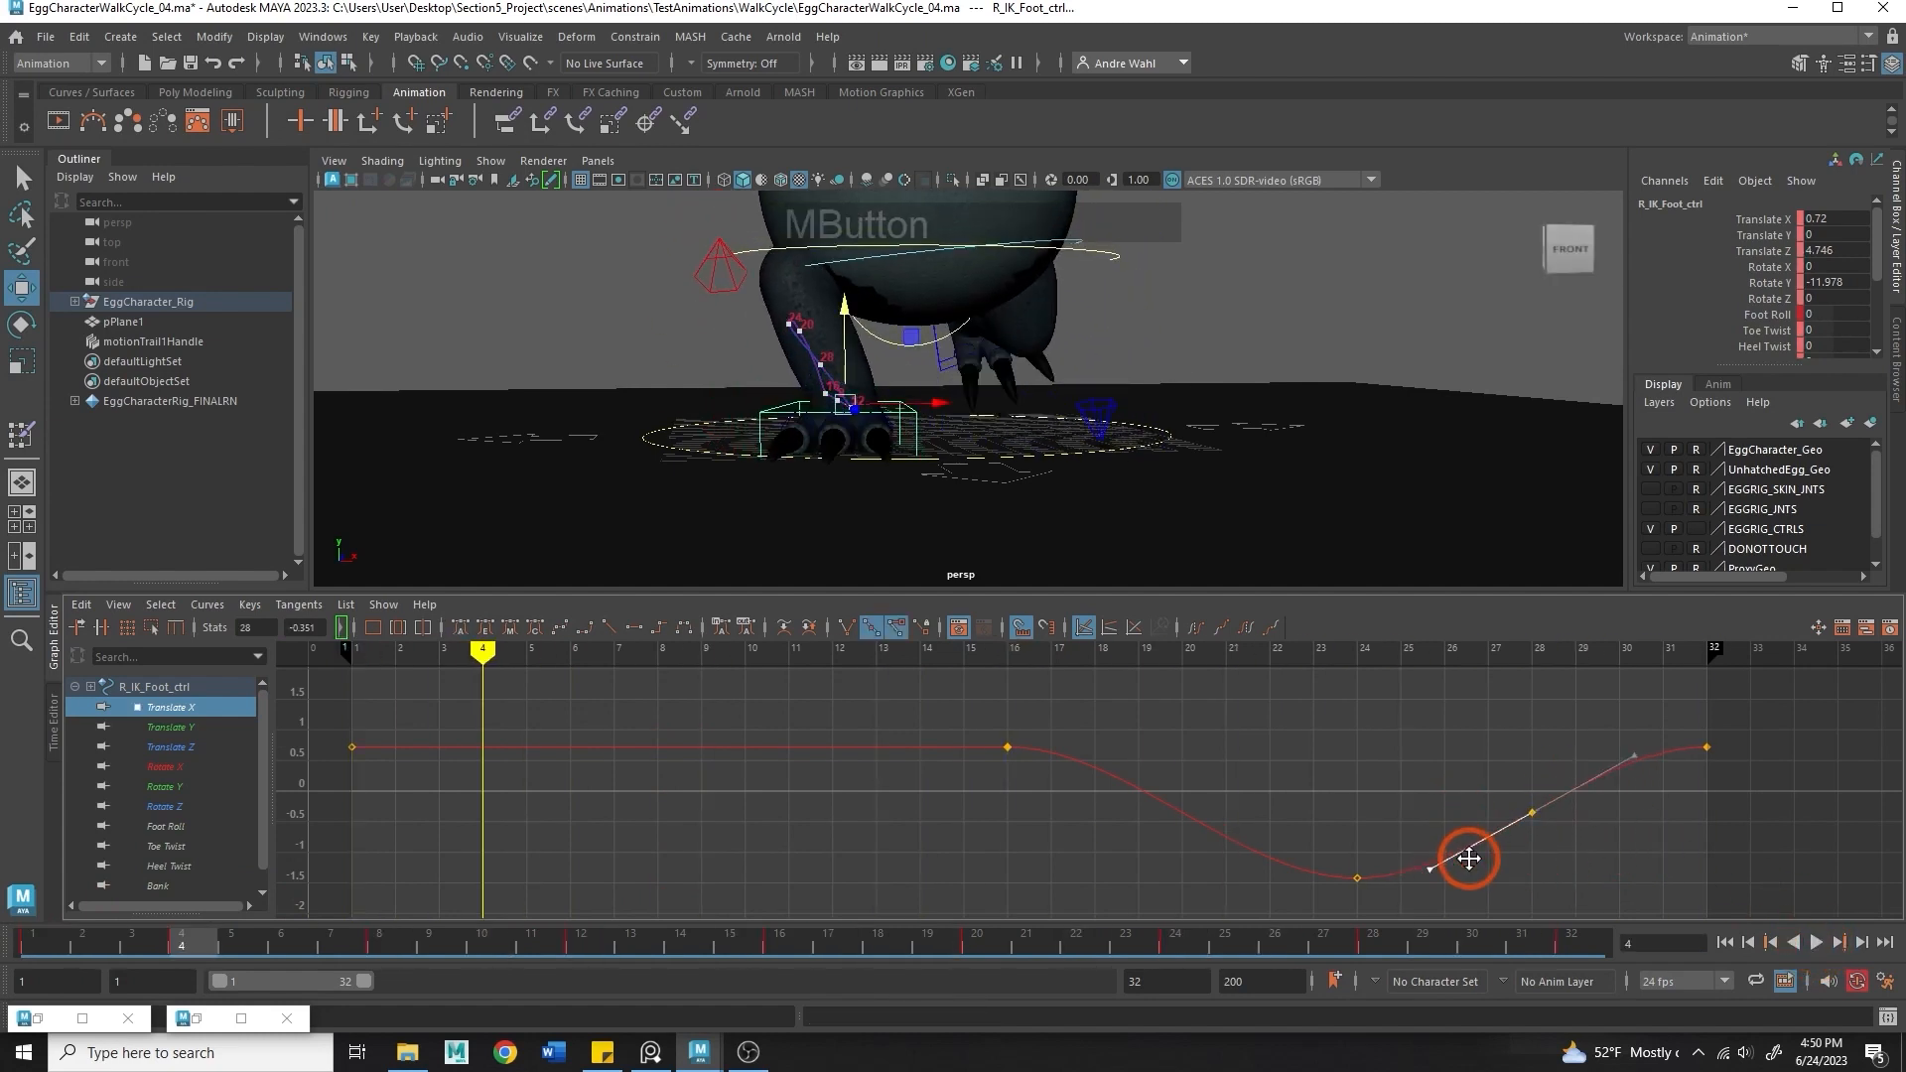
{"action": "left_click", "coordinate": [177, 744]}
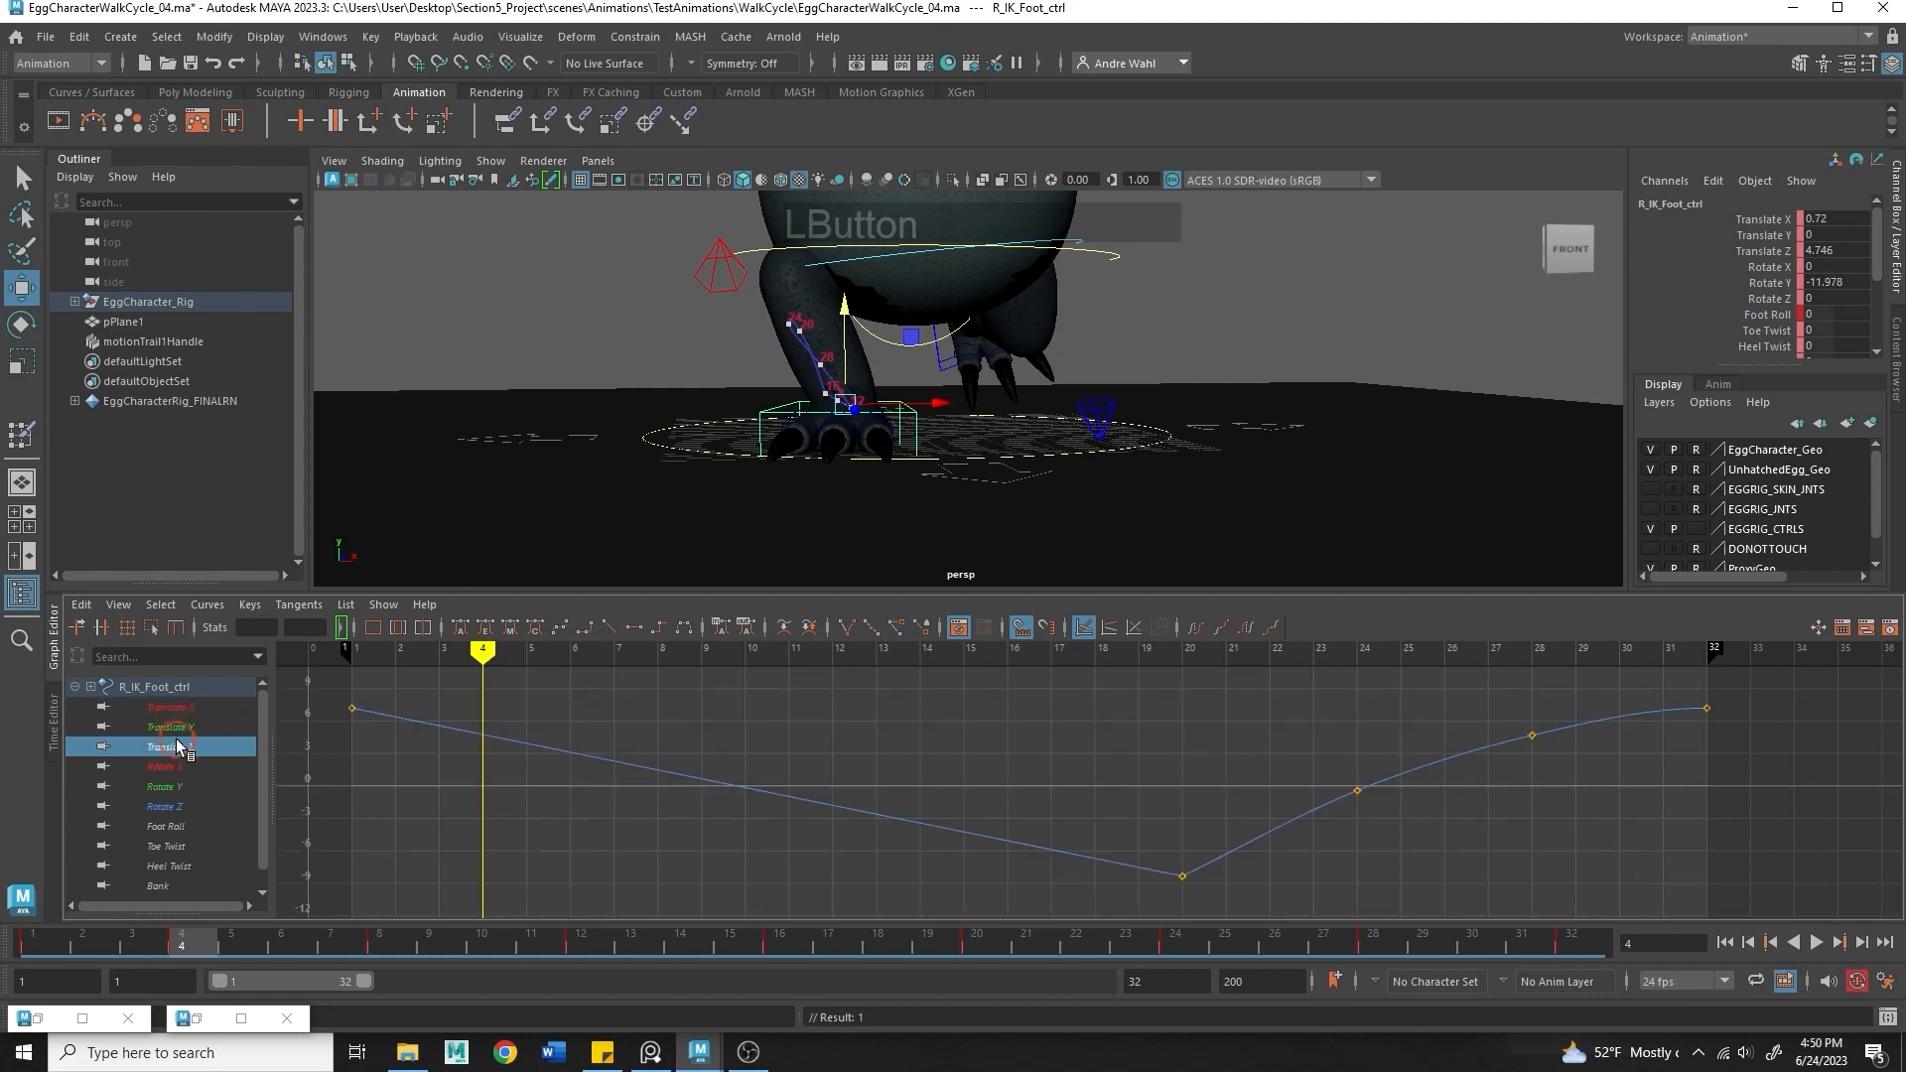
{"action": "left_click", "coordinate": [188, 764]}
{"action": "left_click", "coordinate": [171, 792]}
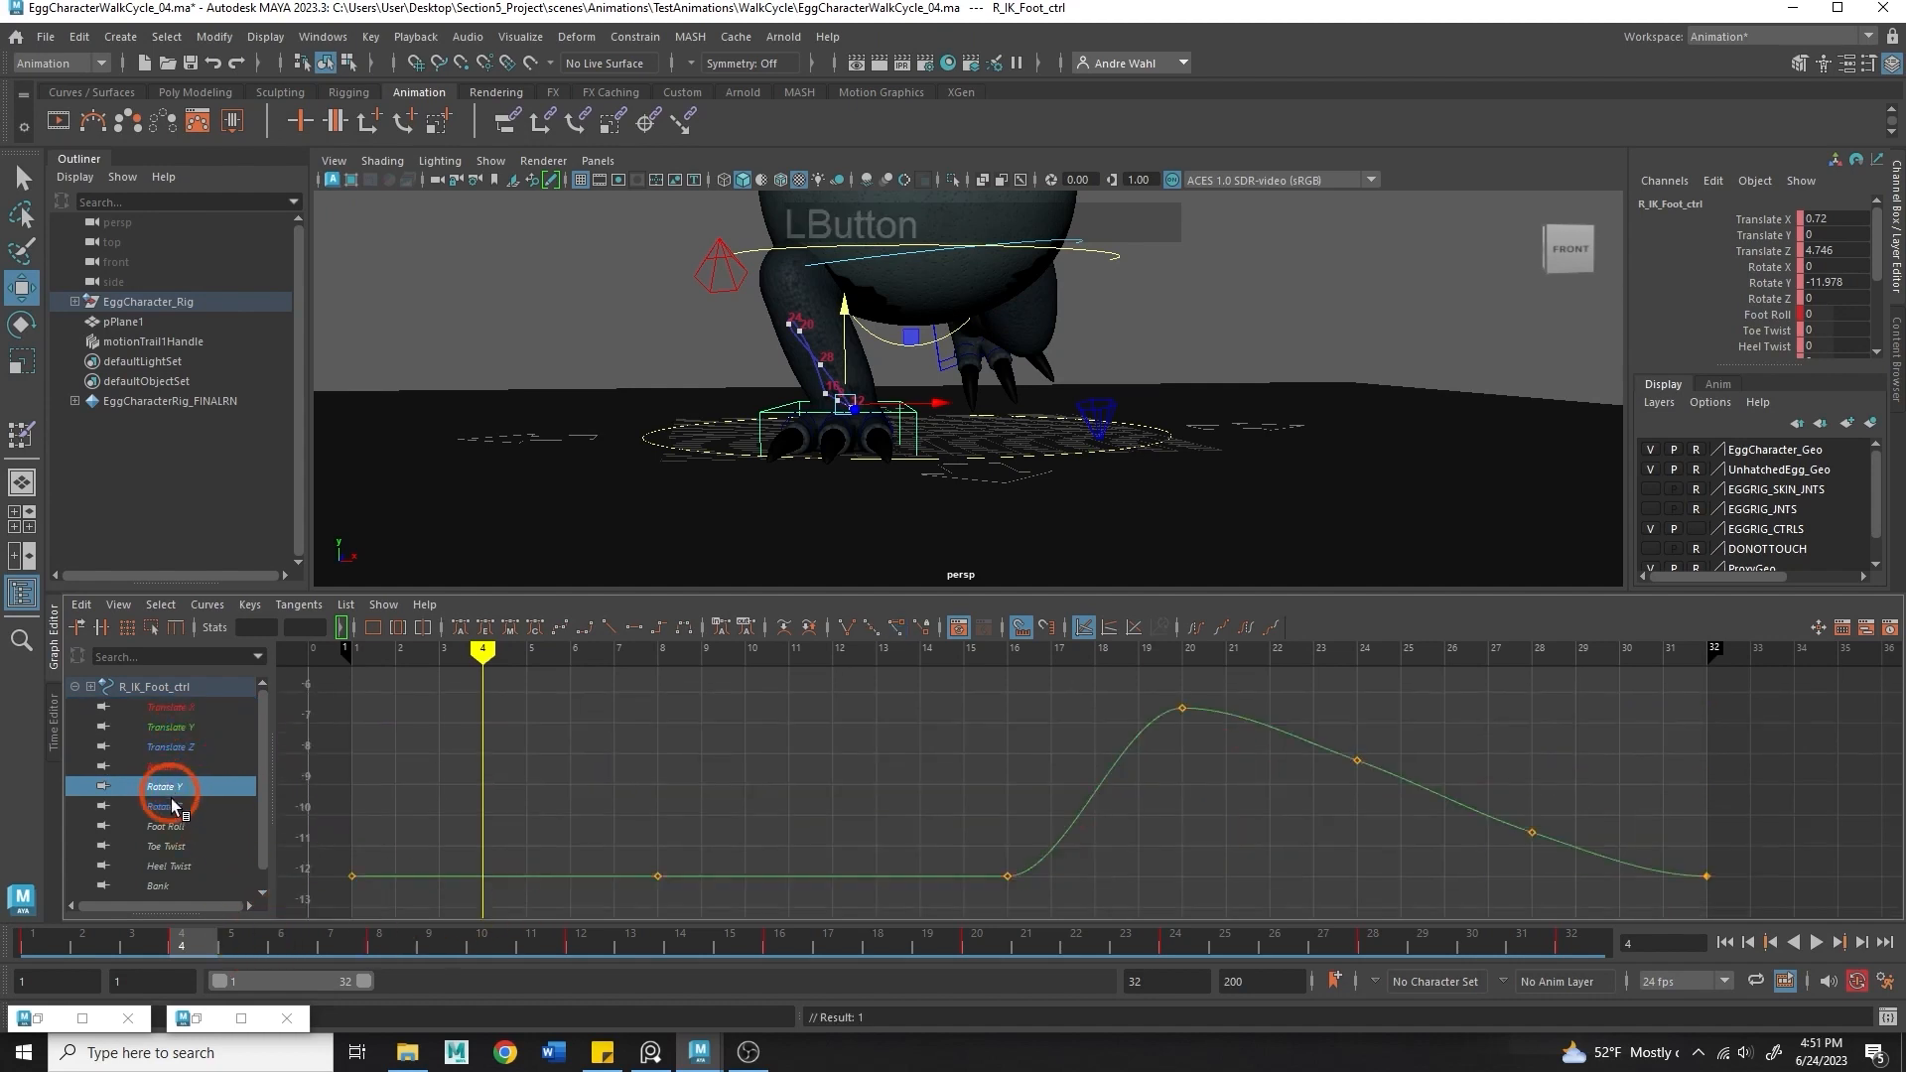
- Try deleting the right foot's Rotate X keys at frames 24 and 28, scrub the swing, and undo the deletion
{"action": "left_click", "coordinate": [173, 806]}
{"action": "left_click", "coordinate": [189, 766]}
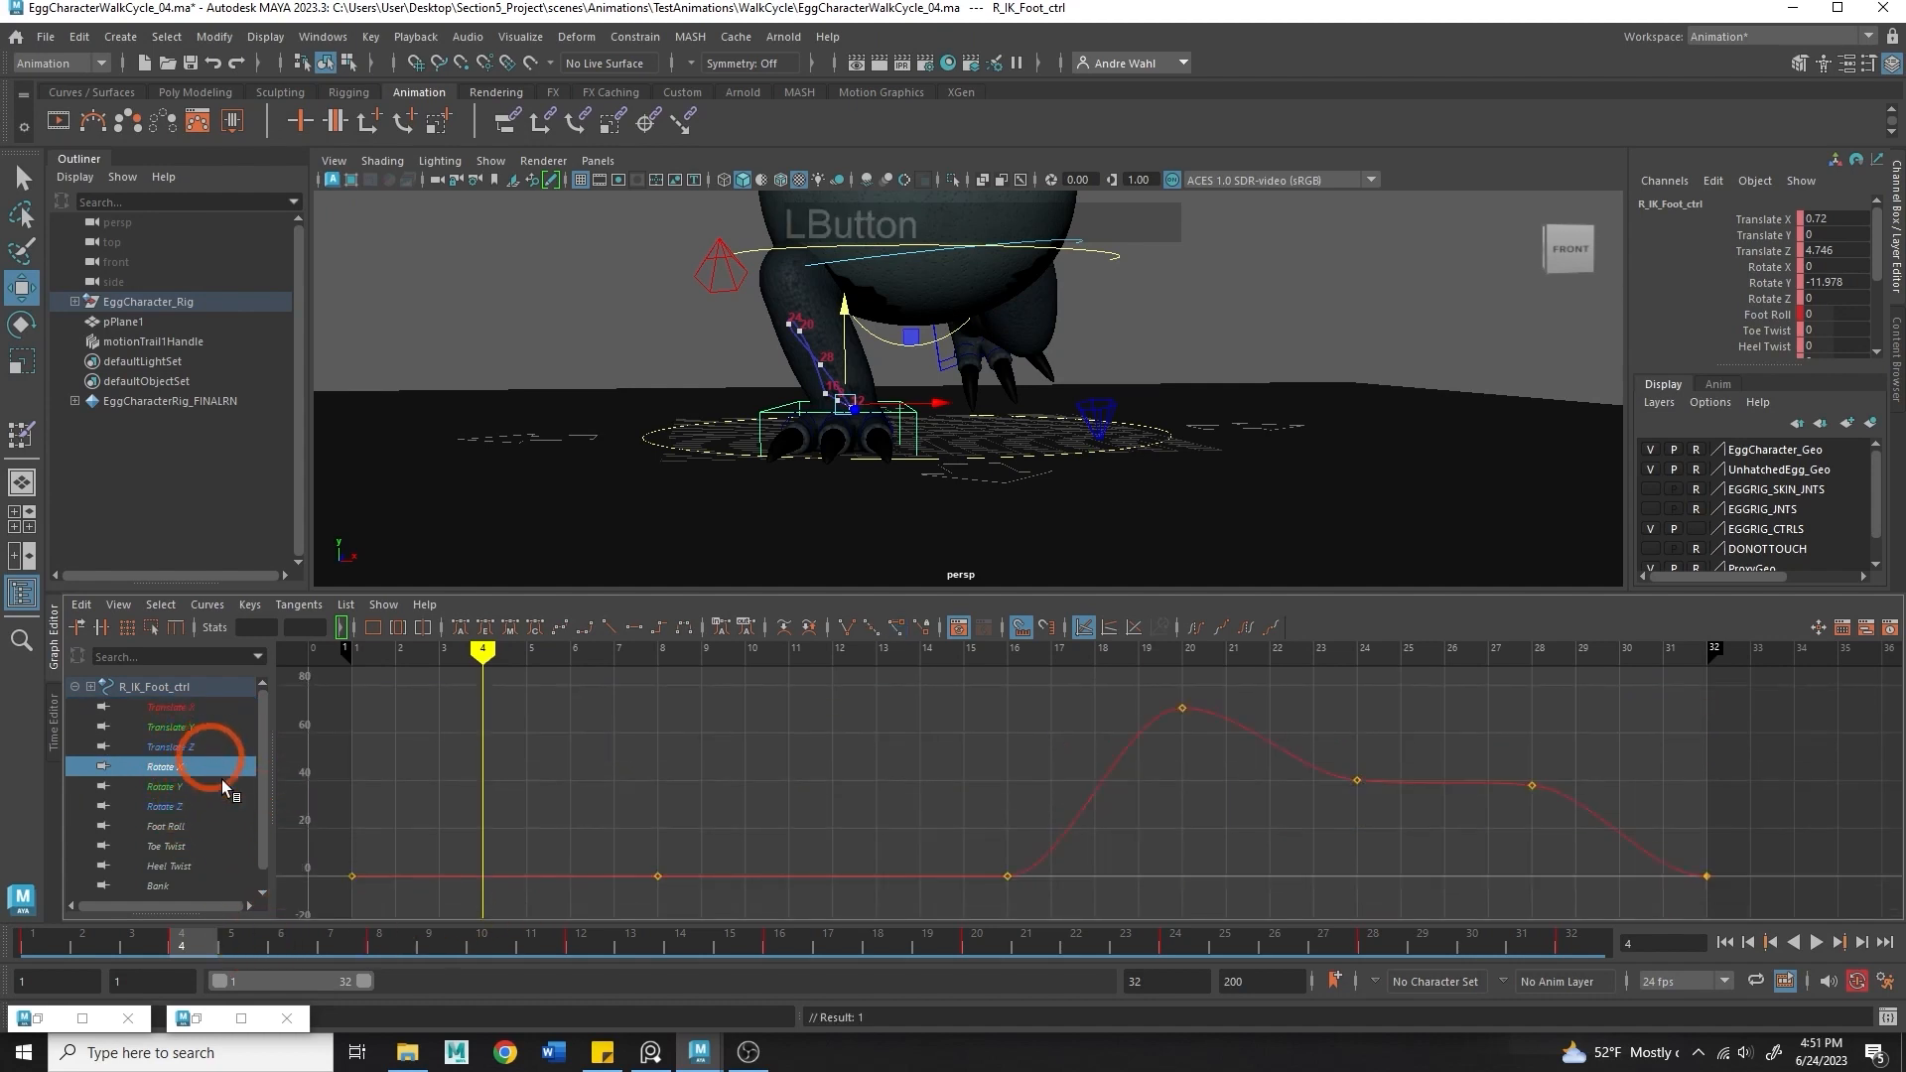
{"action": "left_click", "coordinate": [295, 938]}
{"action": "left_click_drag", "start_coordinate": [338, 935], "coordinate": [1410, 992]}
{"action": "left_click_drag", "start_coordinate": [1320, 817], "coordinate": [1550, 714]}
{"action": "key", "text": "Delete"}
{"action": "mouse_move", "coordinate": [1177, 937]}
{"action": "left_mouse_down"}
{"action": "mouse_move", "coordinate": [659, 940]}
{"action": "mouse_move", "coordinate": [1227, 958]}
{"action": "mouse_move", "coordinate": [1127, 953]}
{"action": "mouse_move", "coordinate": [1174, 953]}
{"action": "left_mouse_up"}
{"action": "key", "text": "ctrl+z"}
{"action": "key", "text": "ctrl+z"}
{"action": "key", "text": "ctrl+z"}
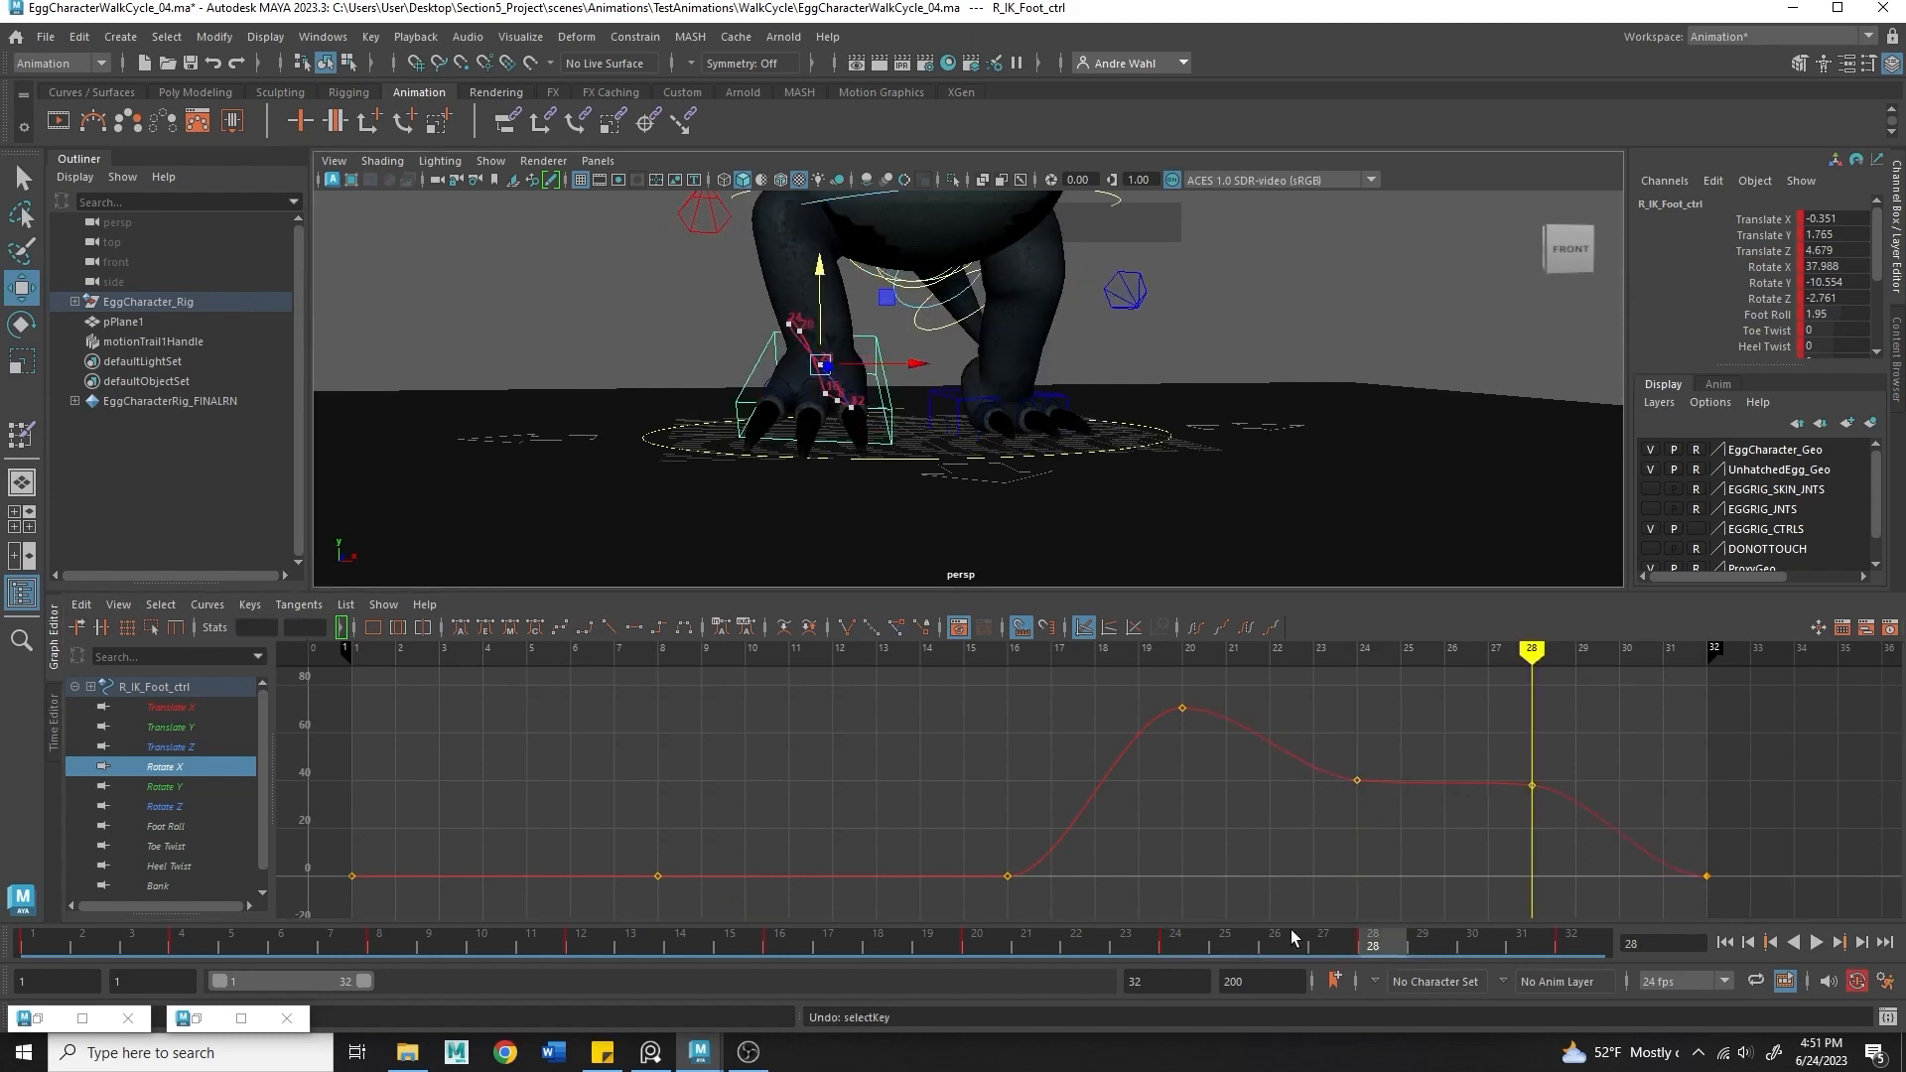
- Try raising the Rotate X key at frame 24, then undo the edit
{"action": "mouse_move", "coordinate": [1290, 933]}
{"action": "left_mouse_down"}
{"action": "mouse_move", "coordinate": [1151, 938]}
{"action": "mouse_move", "coordinate": [1320, 948]}
{"action": "left_mouse_up"}
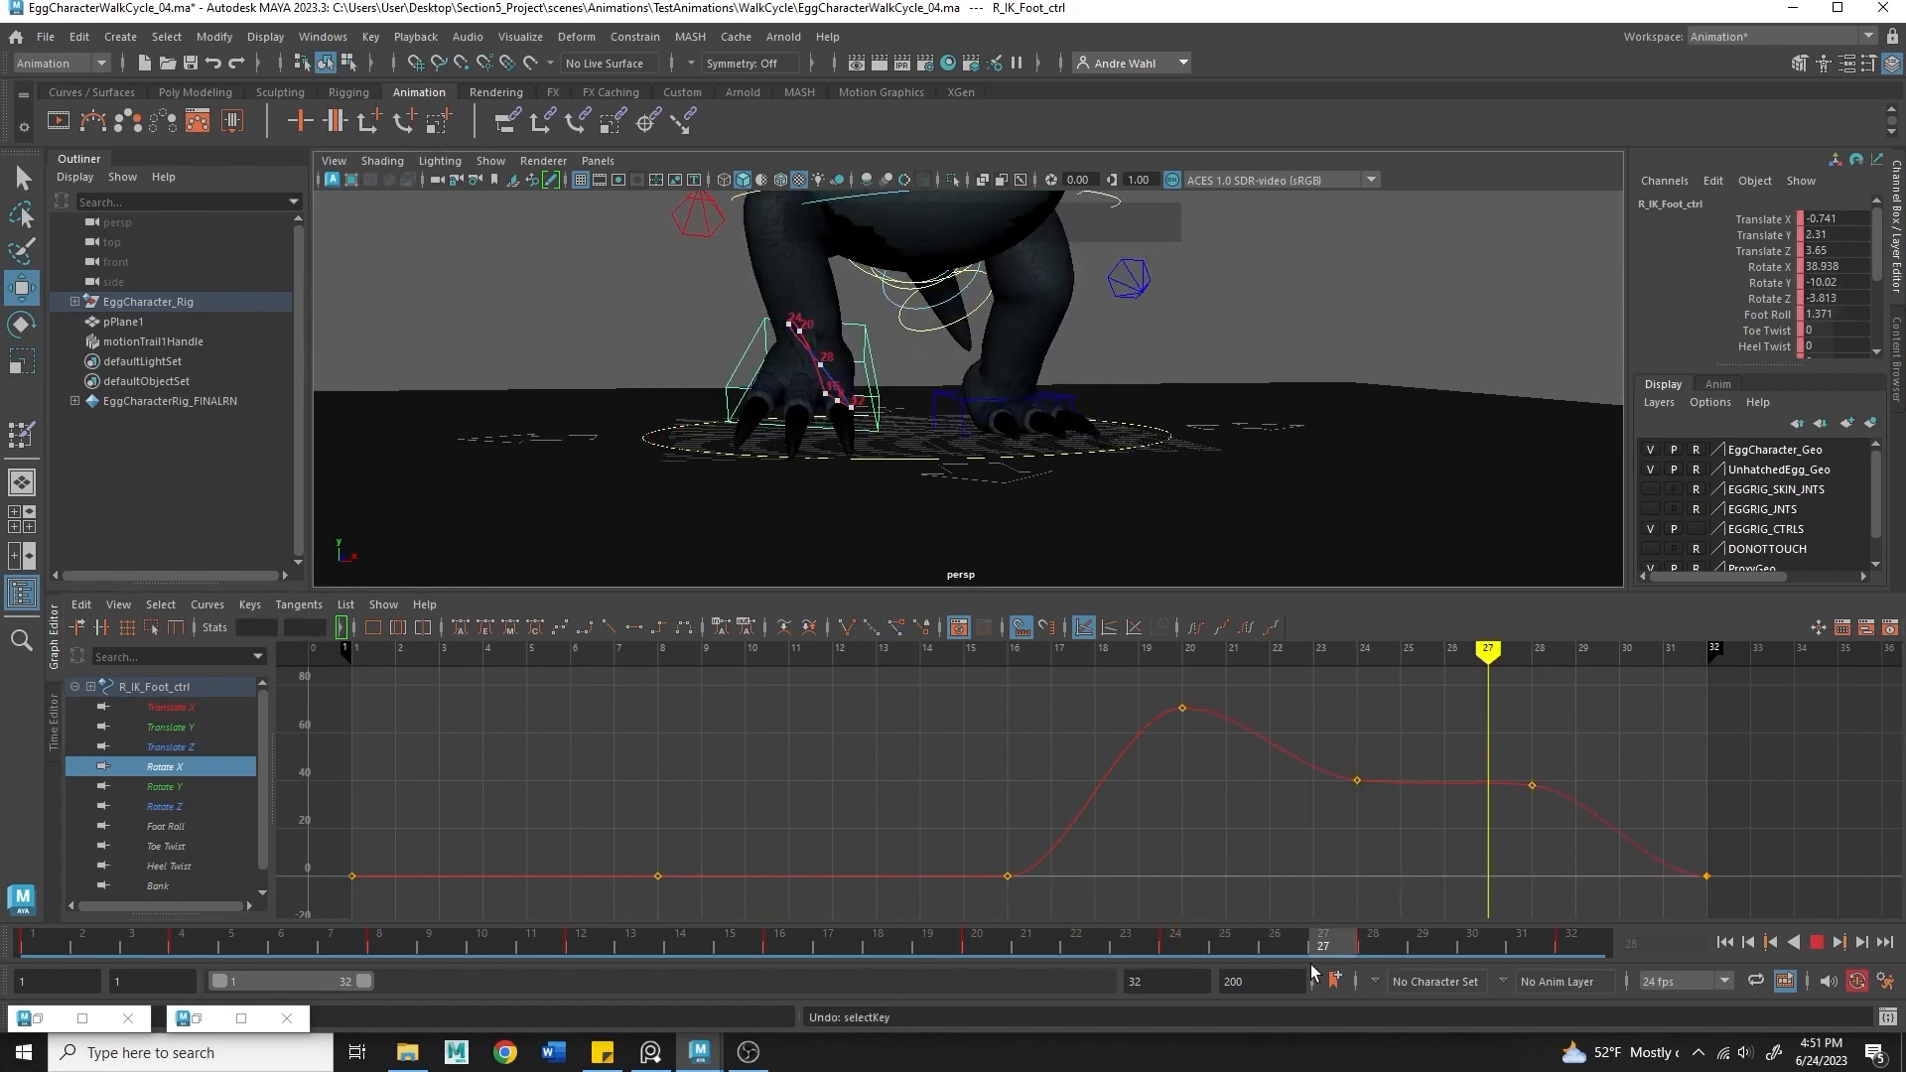
{"action": "left_click", "coordinate": [1357, 780]}
{"action": "middle_click_drag", "start_coordinate": [1348, 778], "coordinate": [1366, 722], "text": "shift"}
{"action": "key", "text": "ctrl+z"}
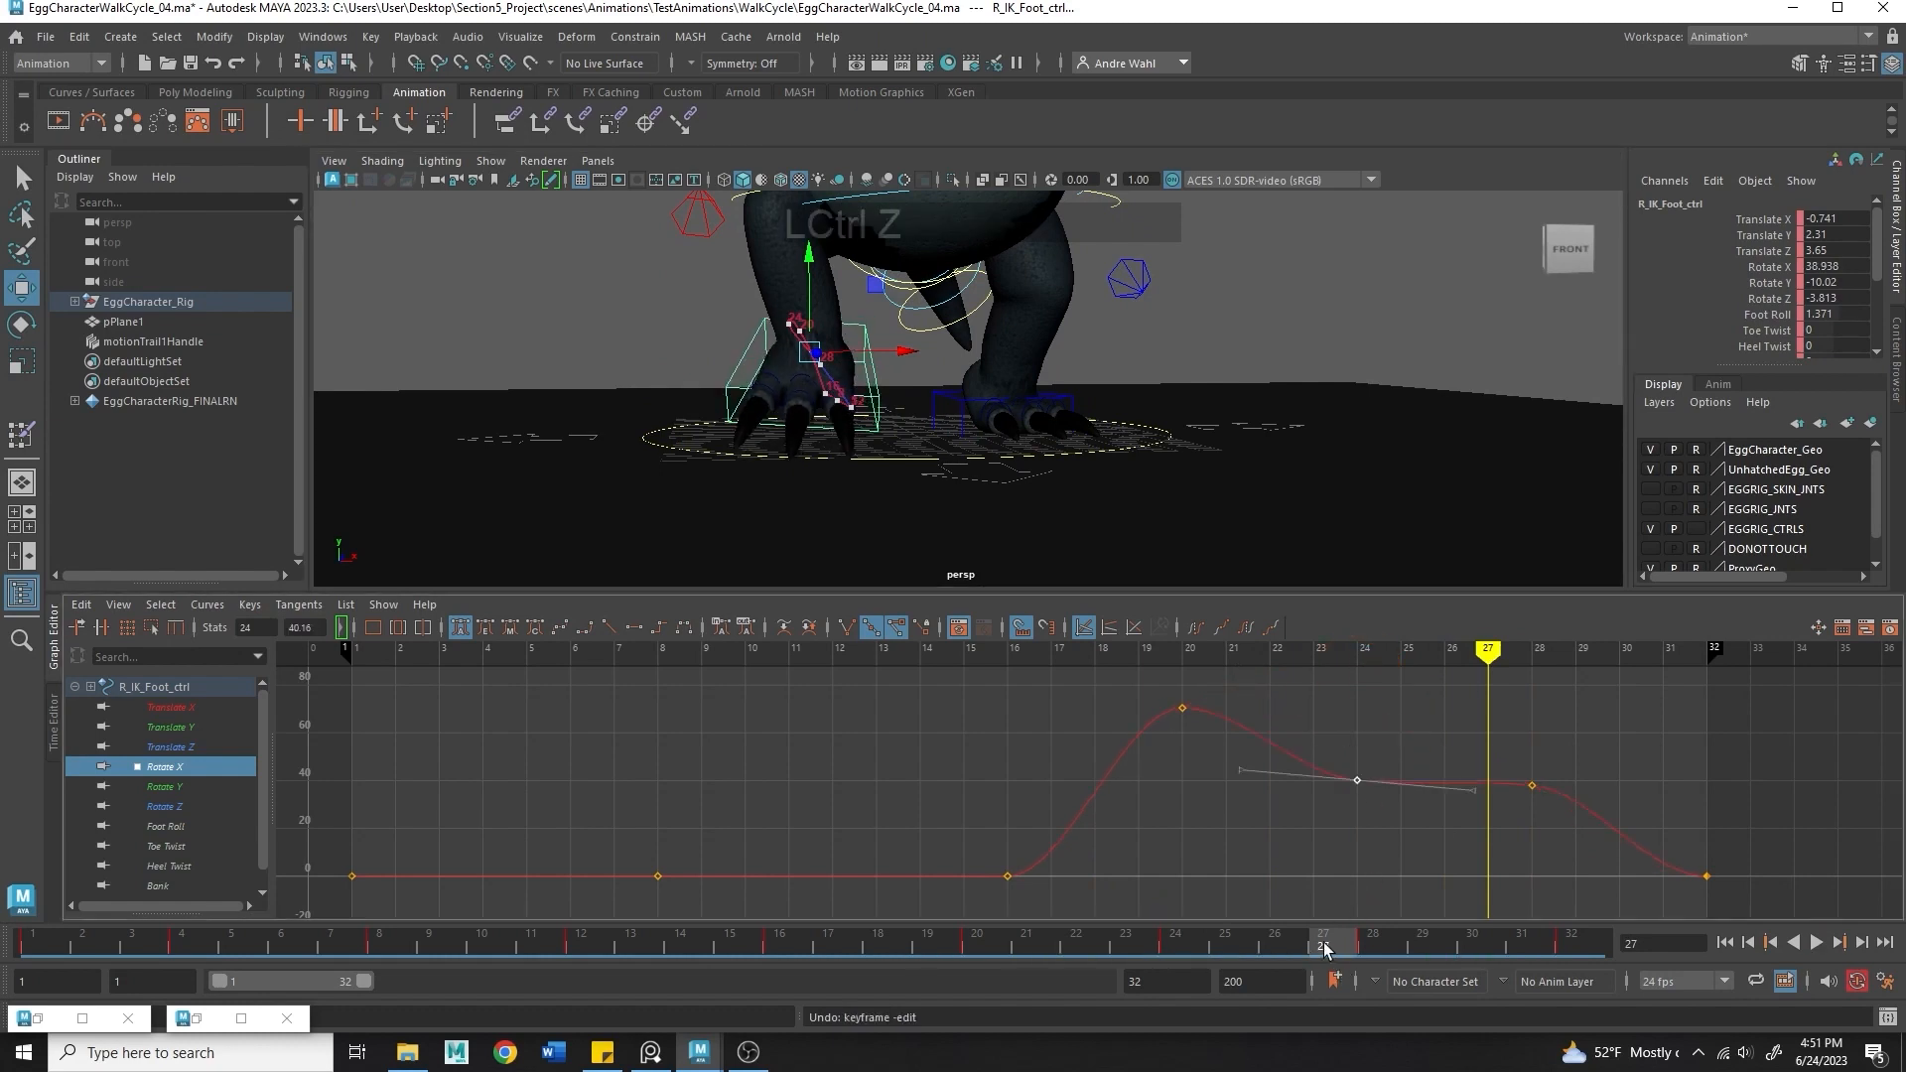
- Try lowering the Rotate X key at frame 20 to about 57.5 and raising the frame 24 key to about 68, then undo
{"action": "left_click_drag", "start_coordinate": [1324, 948], "coordinate": [977, 943]}
{"action": "left_click", "coordinate": [1181, 708]}
{"action": "middle_click_drag", "start_coordinate": [1181, 708], "coordinate": [1173, 741], "text": "shift"}
{"action": "left_click", "coordinate": [1289, 734]}
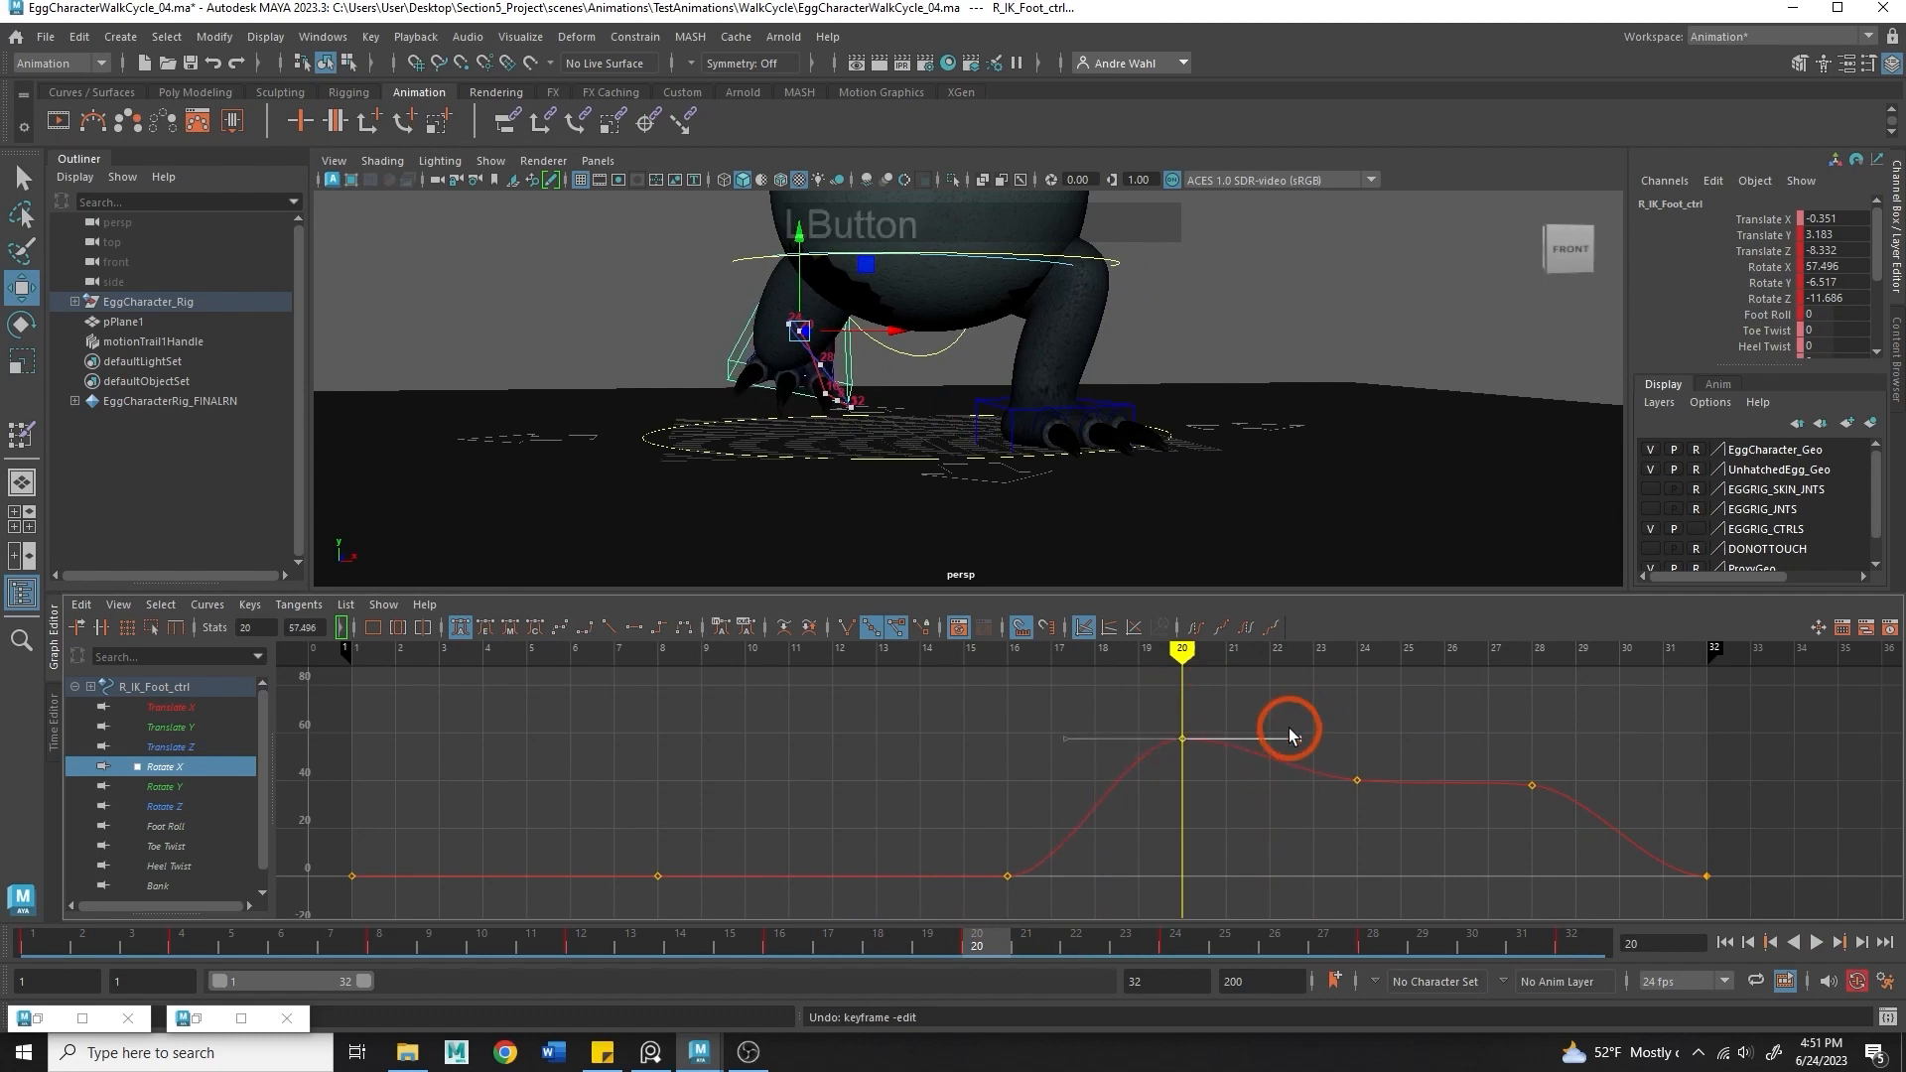
{"action": "middle_click_drag", "start_coordinate": [1290, 734], "coordinate": [1272, 696]}
{"action": "left_click_drag", "start_coordinate": [1343, 820], "coordinate": [1417, 719]}
{"action": "middle_click_drag", "start_coordinate": [1358, 769], "coordinate": [1353, 685], "text": "shift"}
{"action": "left_click_drag", "start_coordinate": [1032, 322], "coordinate": [1105, 360], "text": "alt"}
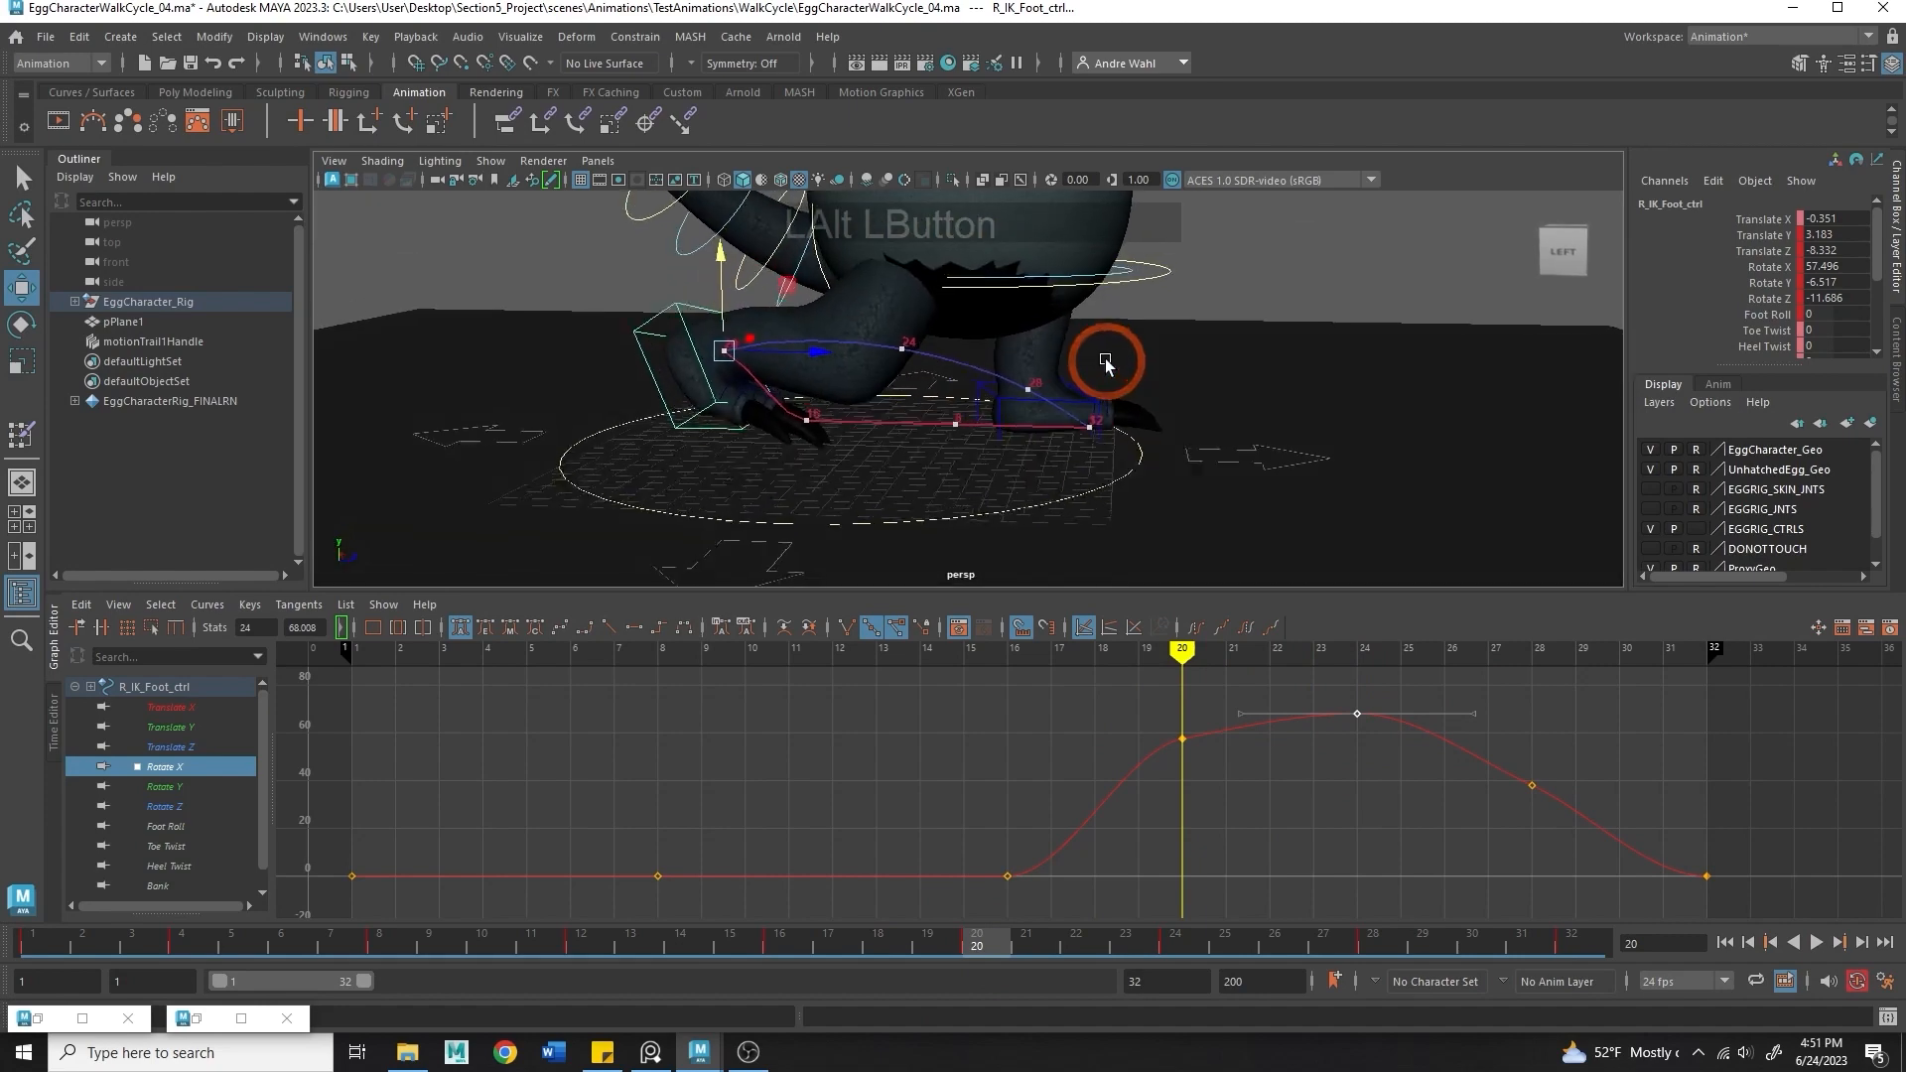
{"action": "key", "text": "ctrl+z"}
{"action": "key", "text": "ctrl+z"}
{"action": "key", "text": "ctrl+z"}
{"action": "key", "text": "ctrl+z"}
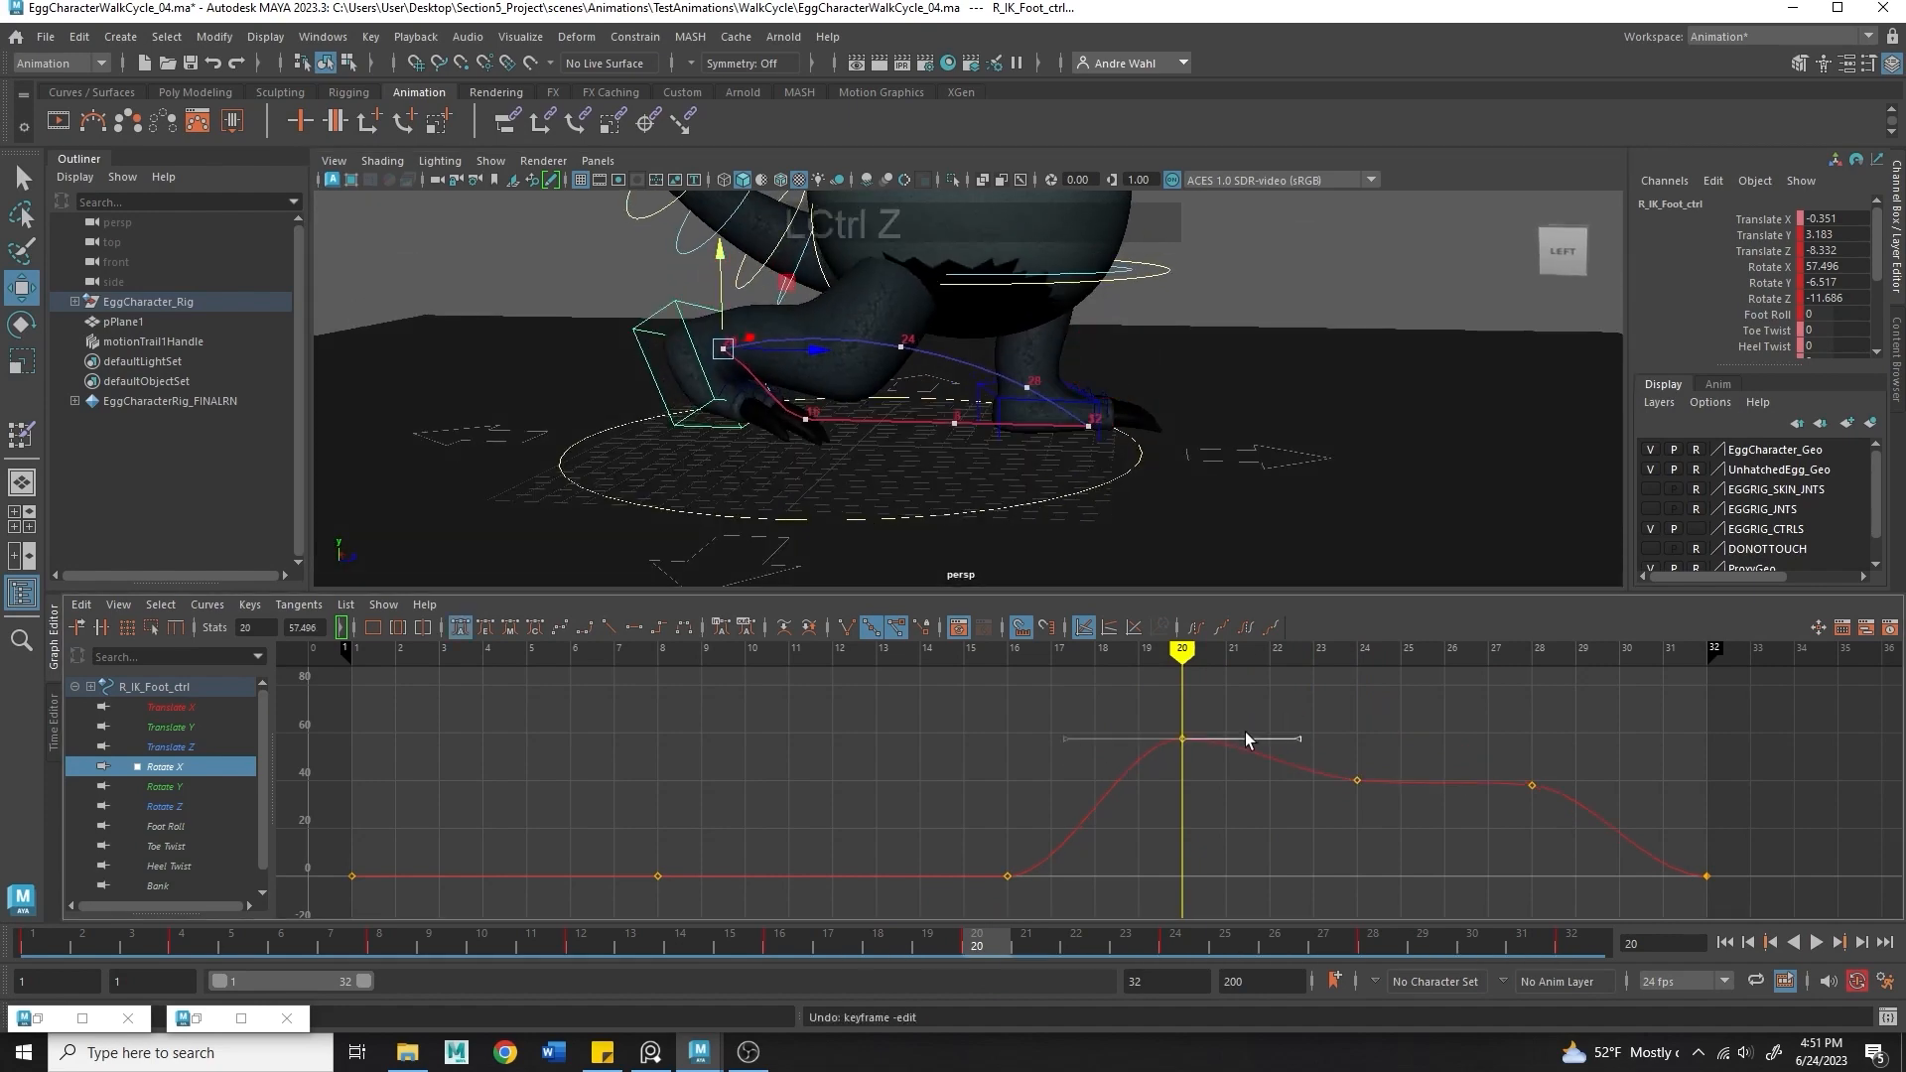
- Raise the right foot's Rotate X key at frame 20 to about 75 and scrub through the swing
{"action": "mouse_move", "coordinate": [968, 943]}
{"action": "left_mouse_down"}
{"action": "mouse_move", "coordinate": [672, 943]}
{"action": "mouse_move", "coordinate": [906, 943]}
{"action": "mouse_move", "coordinate": [1169, 1017]}
{"action": "mouse_move", "coordinate": [988, 963]}
{"action": "left_mouse_up"}
{"action": "middle_click", "coordinate": [1166, 719], "text": "shift"}
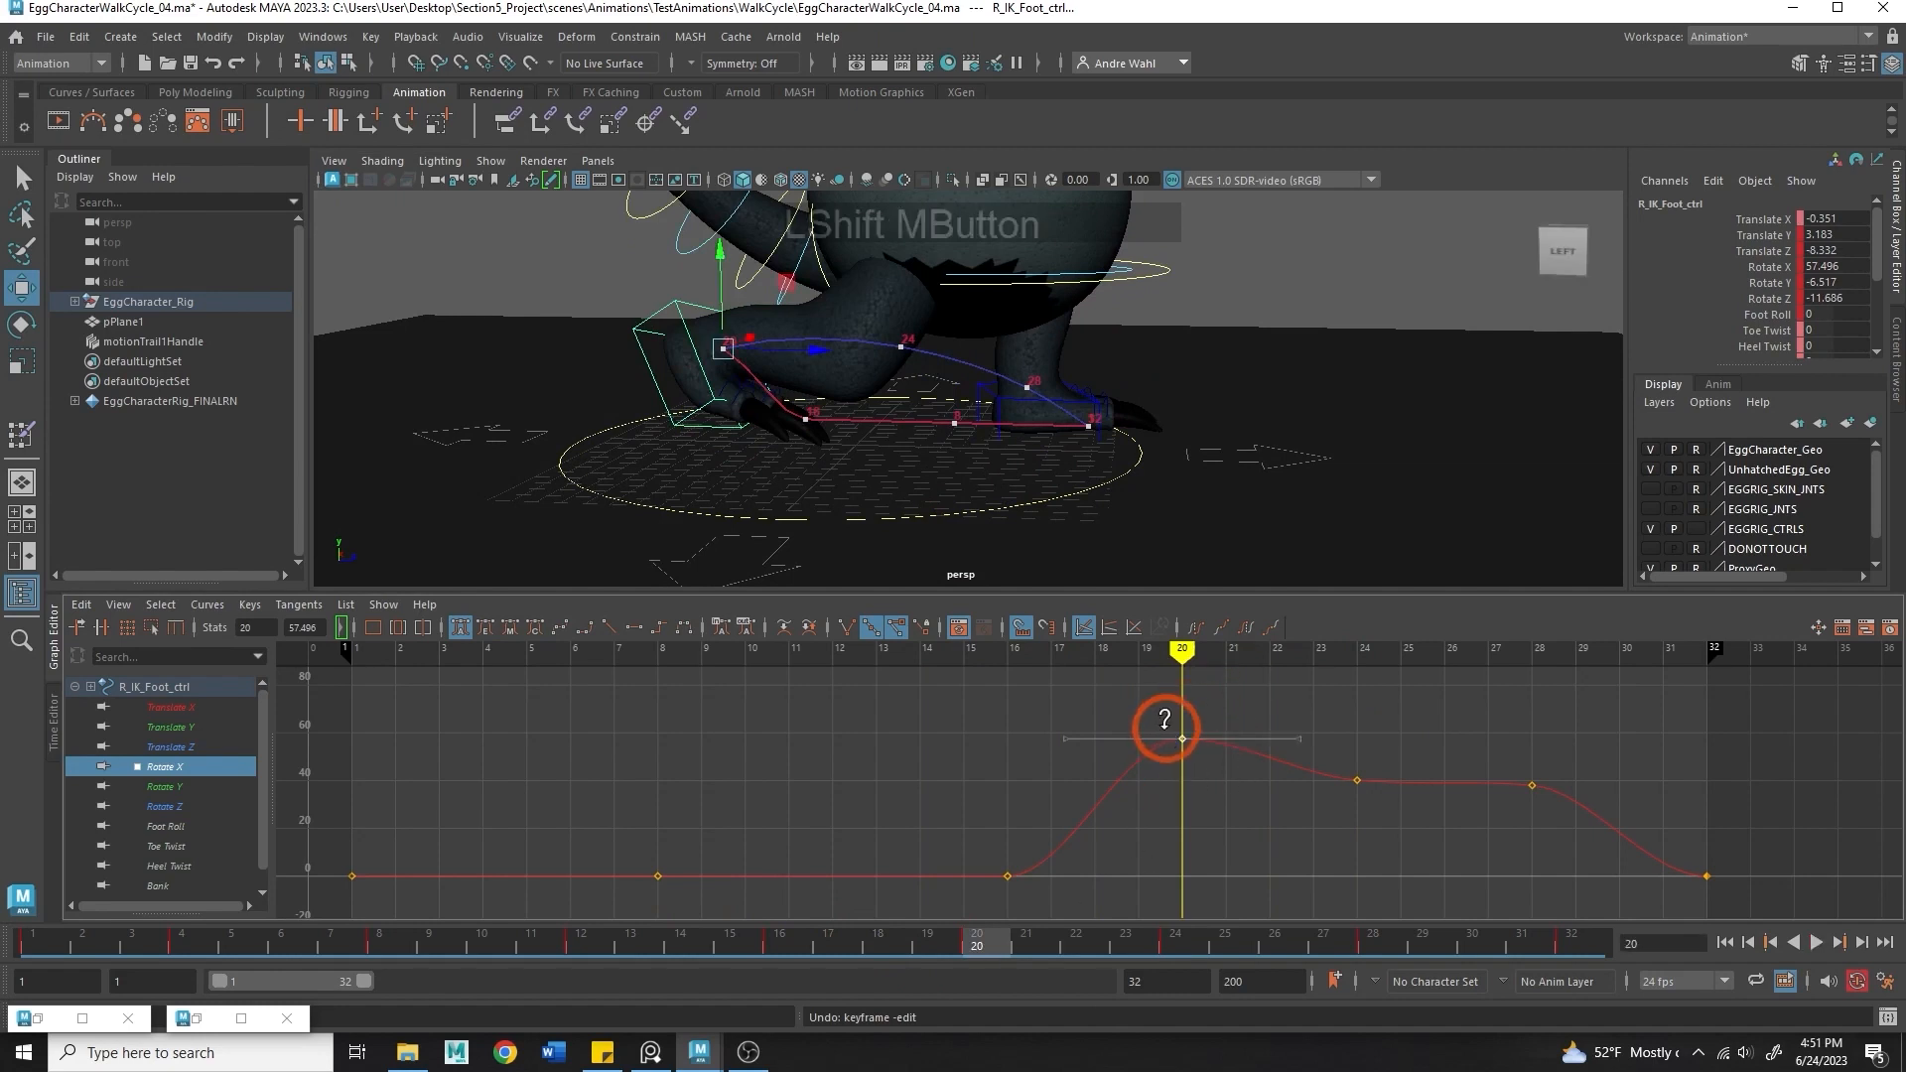
{"action": "middle_click_drag", "start_coordinate": [1163, 702], "coordinate": [1176, 702], "text": "shift"}
{"action": "middle_click_drag", "start_coordinate": [1180, 662], "coordinate": [1179, 694], "text": "shift"}
{"action": "left_click", "coordinate": [1120, 944]}
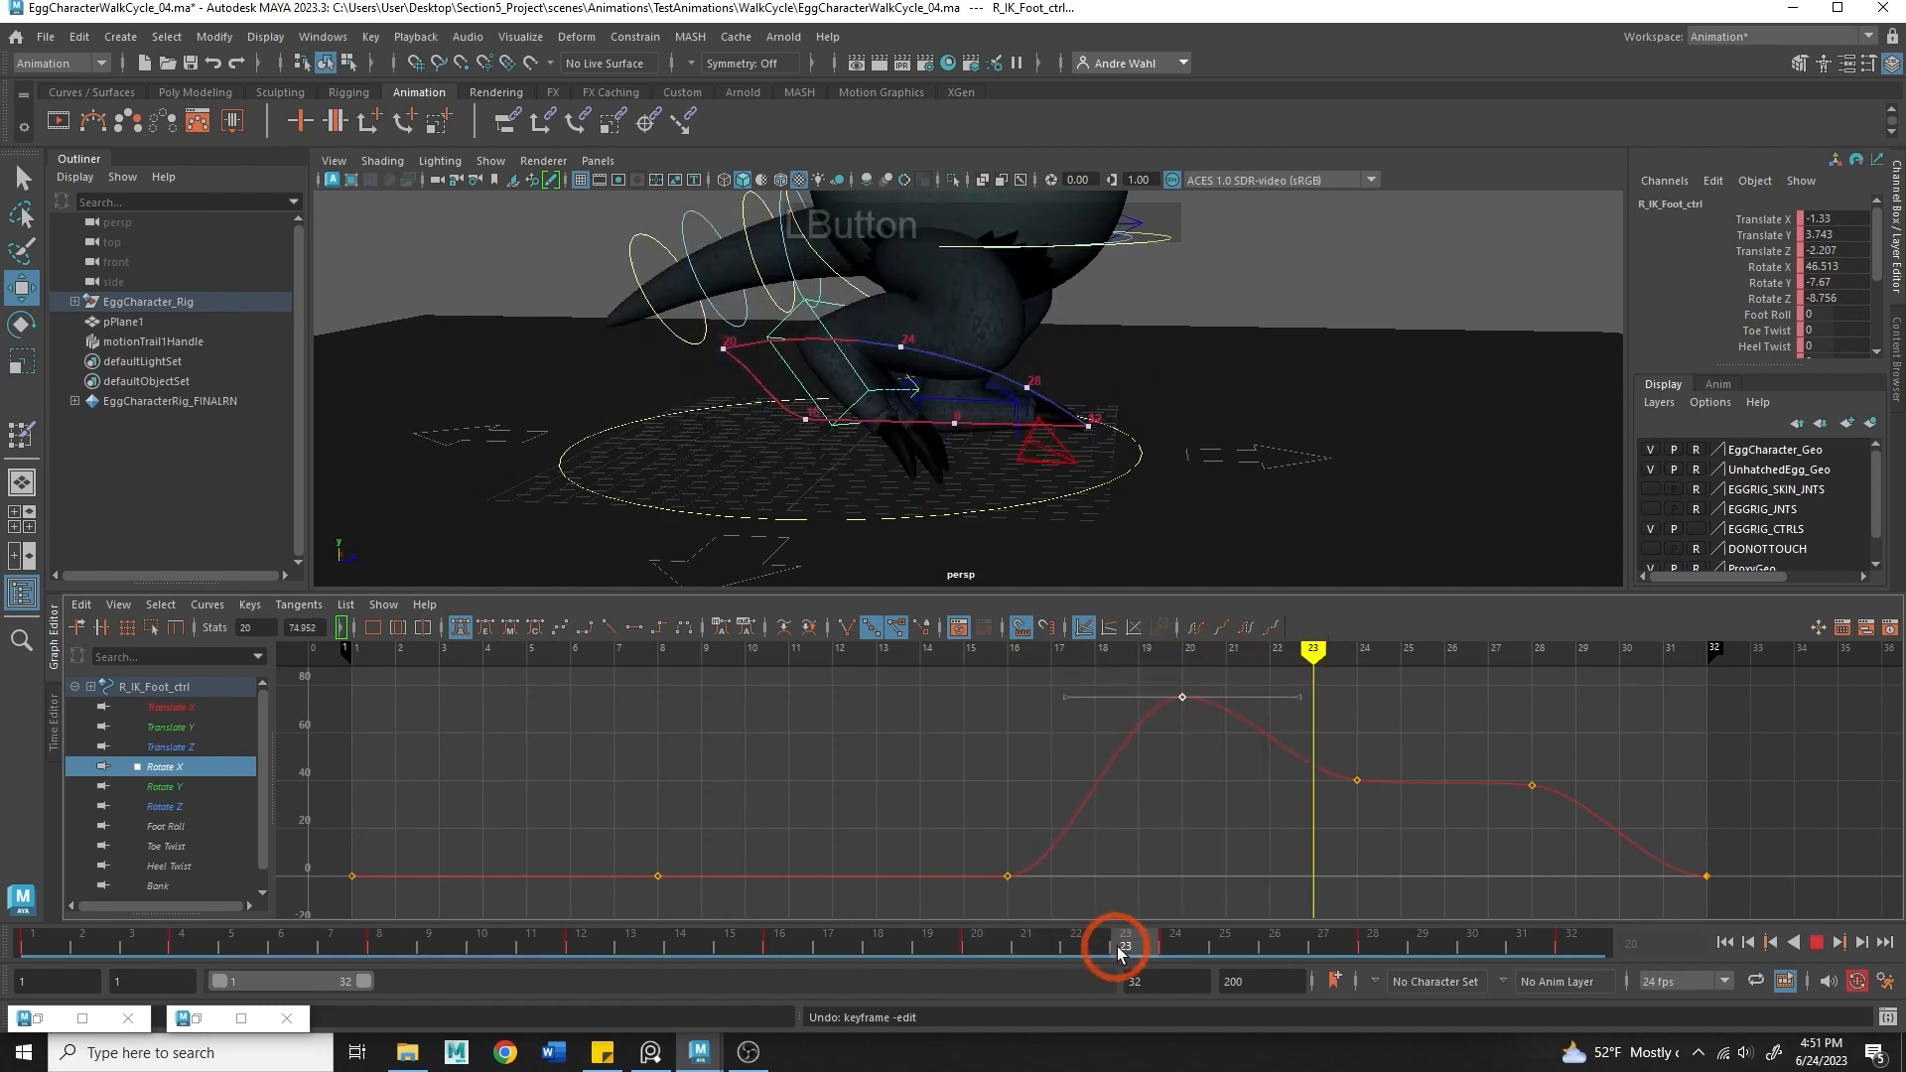
{"action": "left_click_drag", "start_coordinate": [1158, 960], "coordinate": [1171, 956]}
- Lower the Rotate X keys at frames 24 and 28, bringing the frame 28 key to about 4.3, and scrub to check the foot's landing
{"action": "left_click", "coordinate": [1356, 781]}
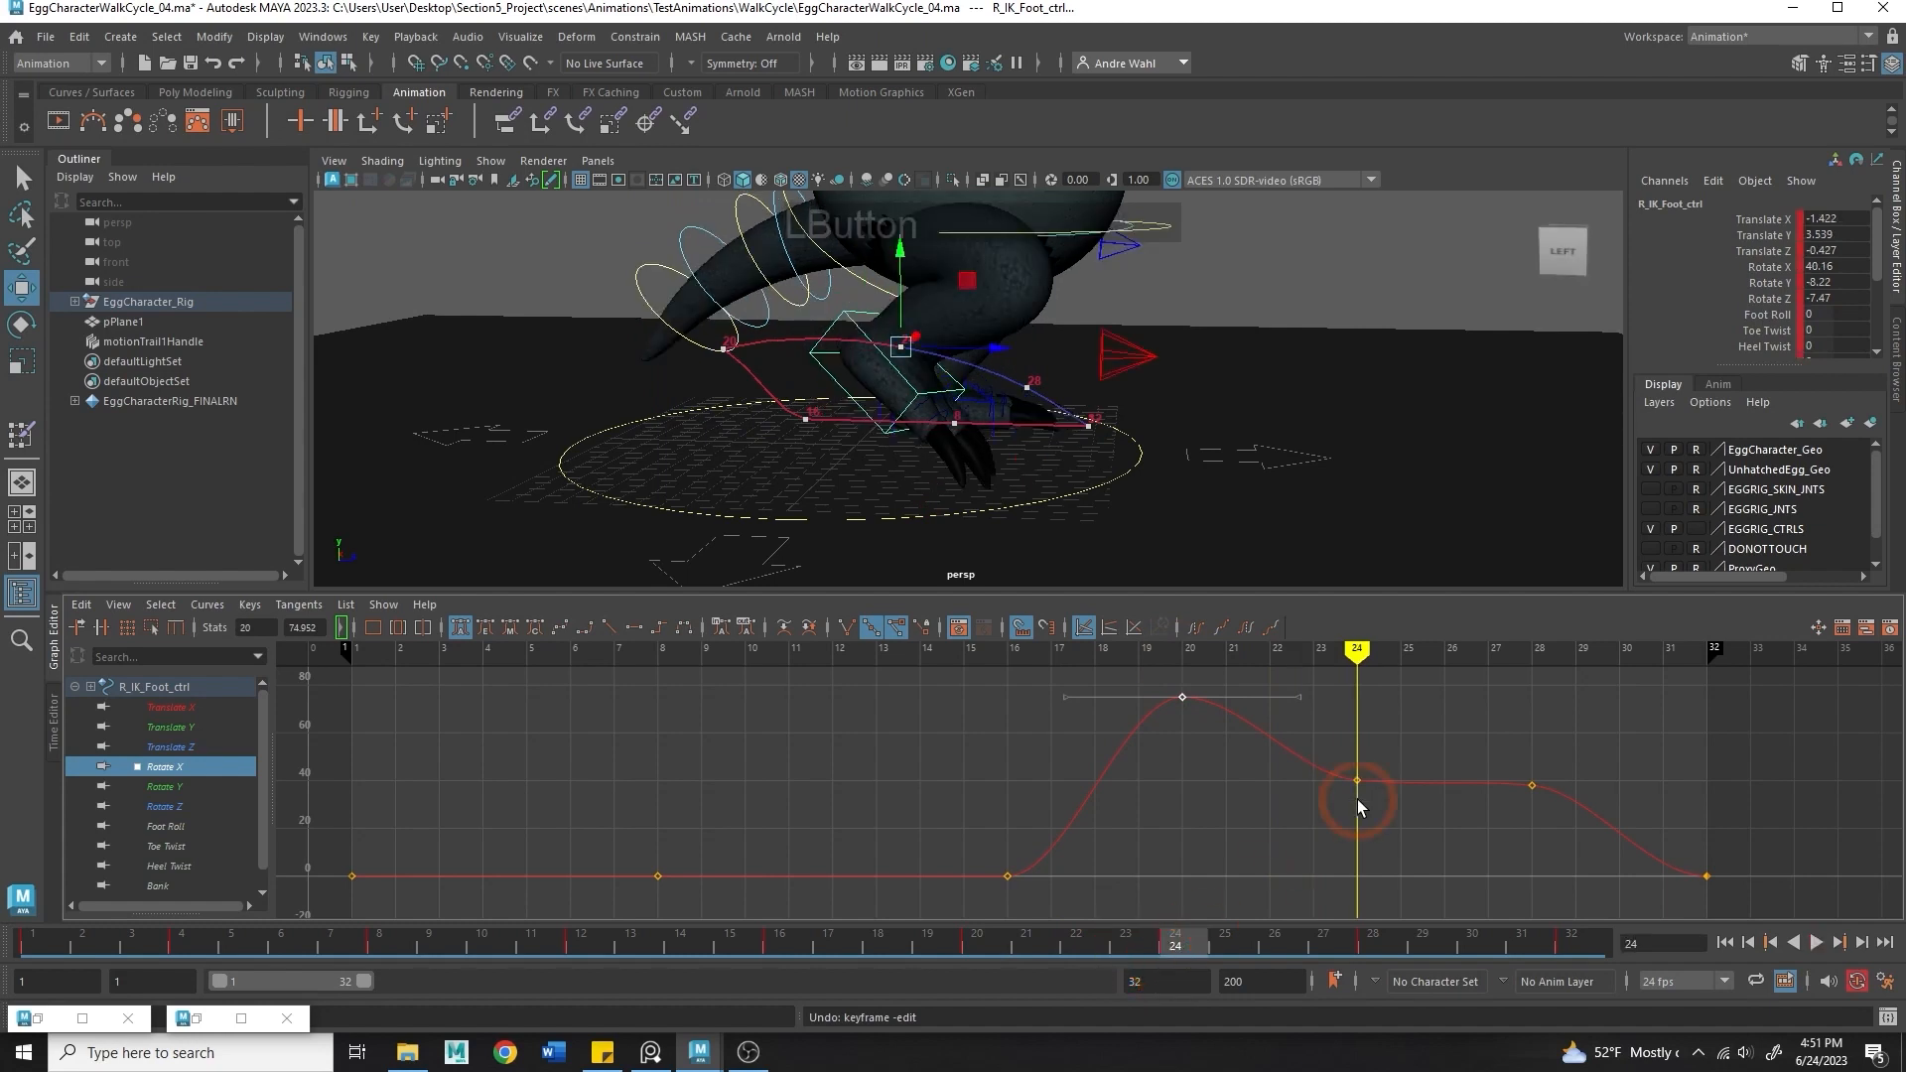
{"action": "middle_click_drag", "start_coordinate": [1337, 745], "coordinate": [1316, 796], "text": "shift"}
{"action": "left_click_drag", "start_coordinate": [1239, 958], "coordinate": [1355, 958]}
{"action": "left_click", "coordinate": [1519, 794]}
{"action": "middle_click_drag", "start_coordinate": [1516, 806], "coordinate": [1610, 876], "text": "shift"}
{"action": "left_click", "coordinate": [1614, 883]}
{"action": "left_click_drag", "start_coordinate": [1387, 955], "coordinate": [1274, 1042]}
- Review the right foot's Rotate Y and Rotate Z curves and play the walk from several angles
{"action": "left_click", "coordinate": [198, 784]}
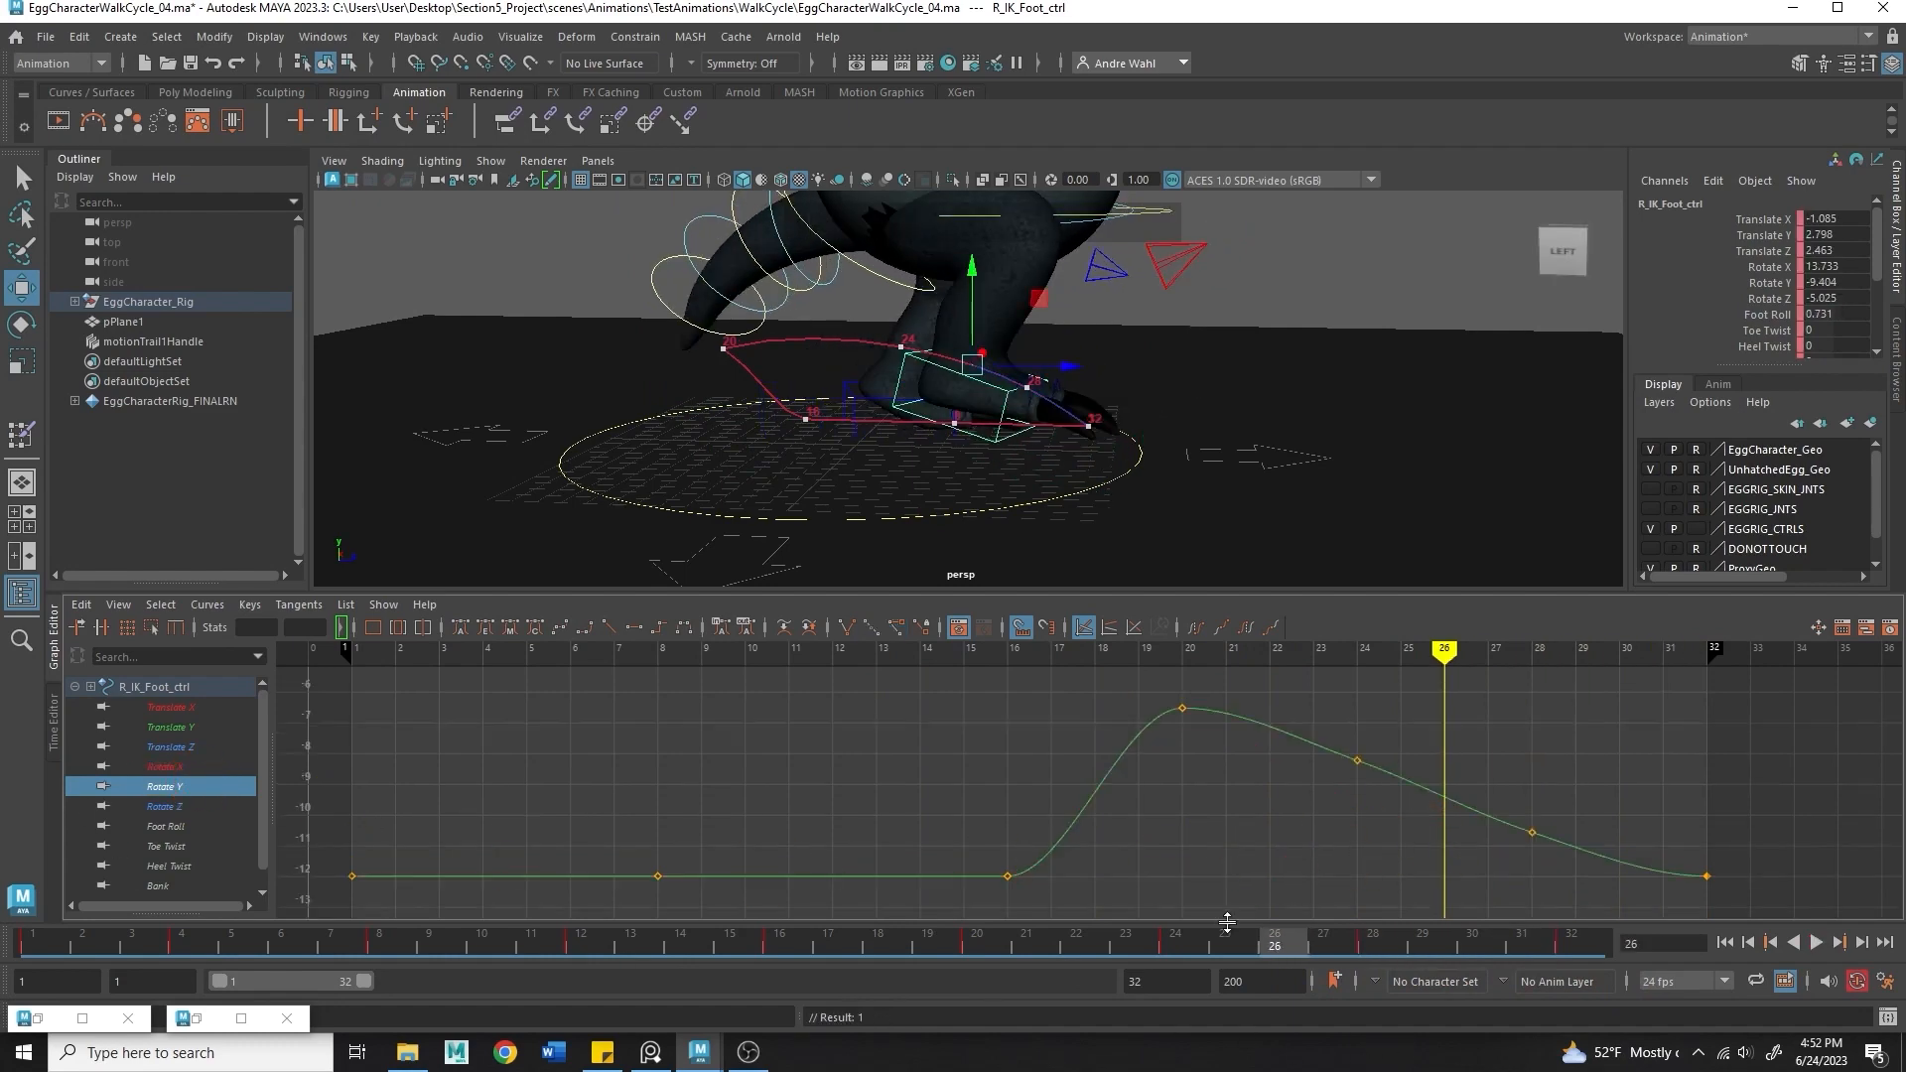
{"action": "left_click_drag", "start_coordinate": [1227, 933], "coordinate": [1378, 980]}
{"action": "left_click_drag", "start_coordinate": [1504, 809], "coordinate": [1578, 860]}
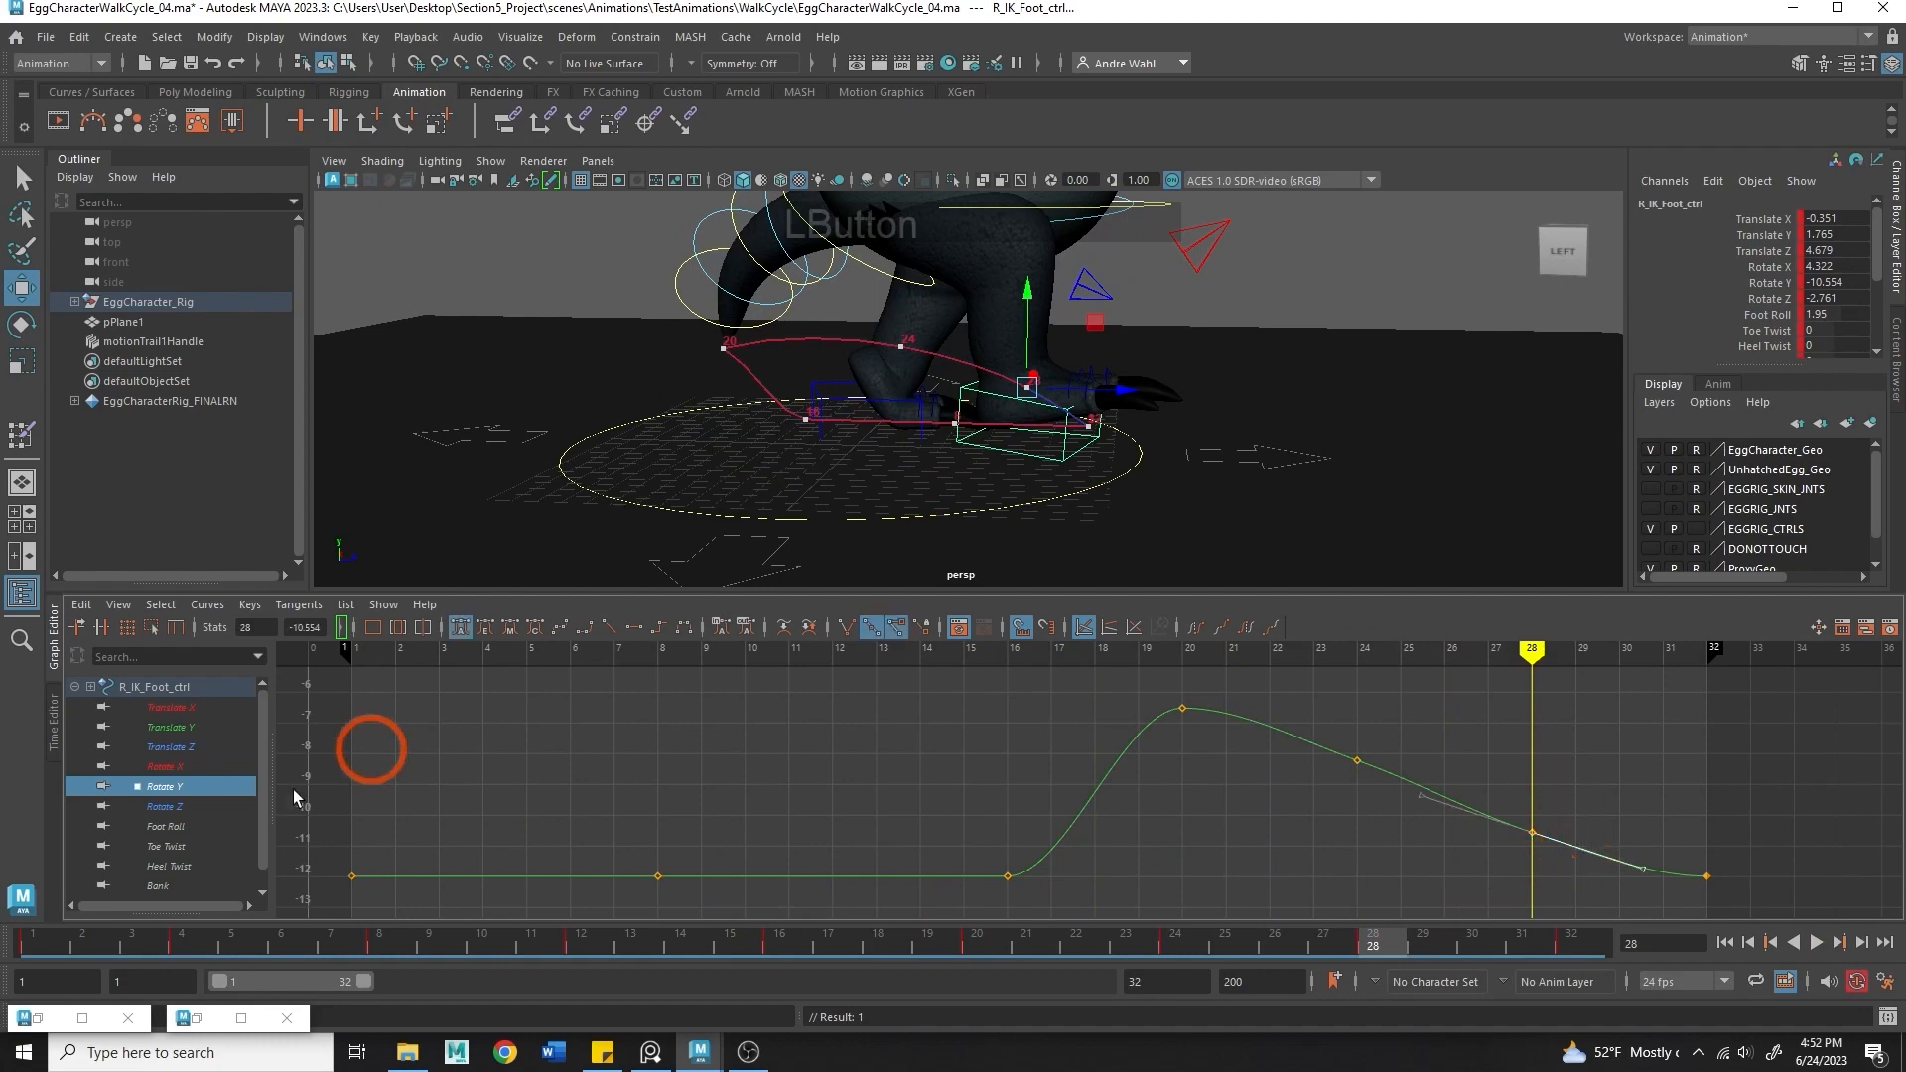
{"action": "left_click", "coordinate": [164, 806]}
{"action": "left_click", "coordinate": [780, 834]}
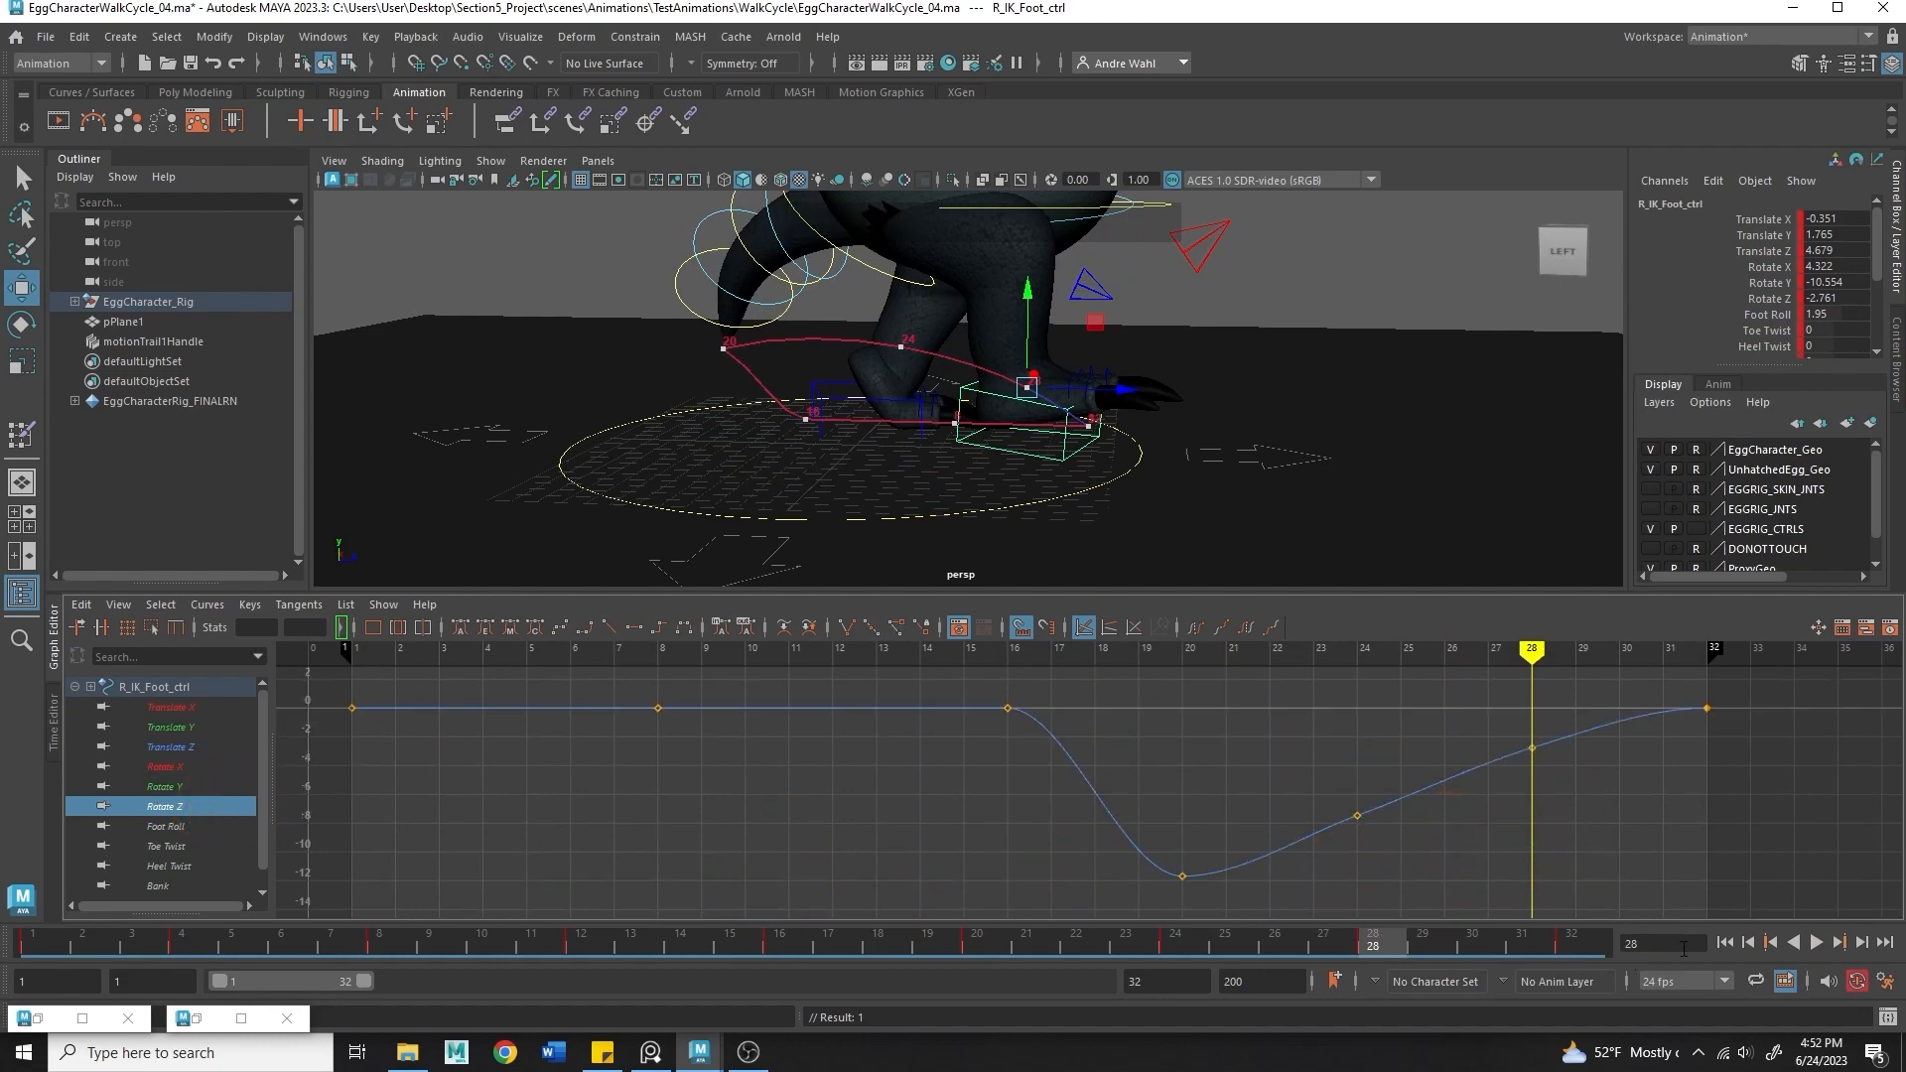
{"action": "left_click", "coordinate": [1819, 939]}
{"action": "left_click_drag", "start_coordinate": [1410, 467], "coordinate": [1221, 455], "text": "alt"}
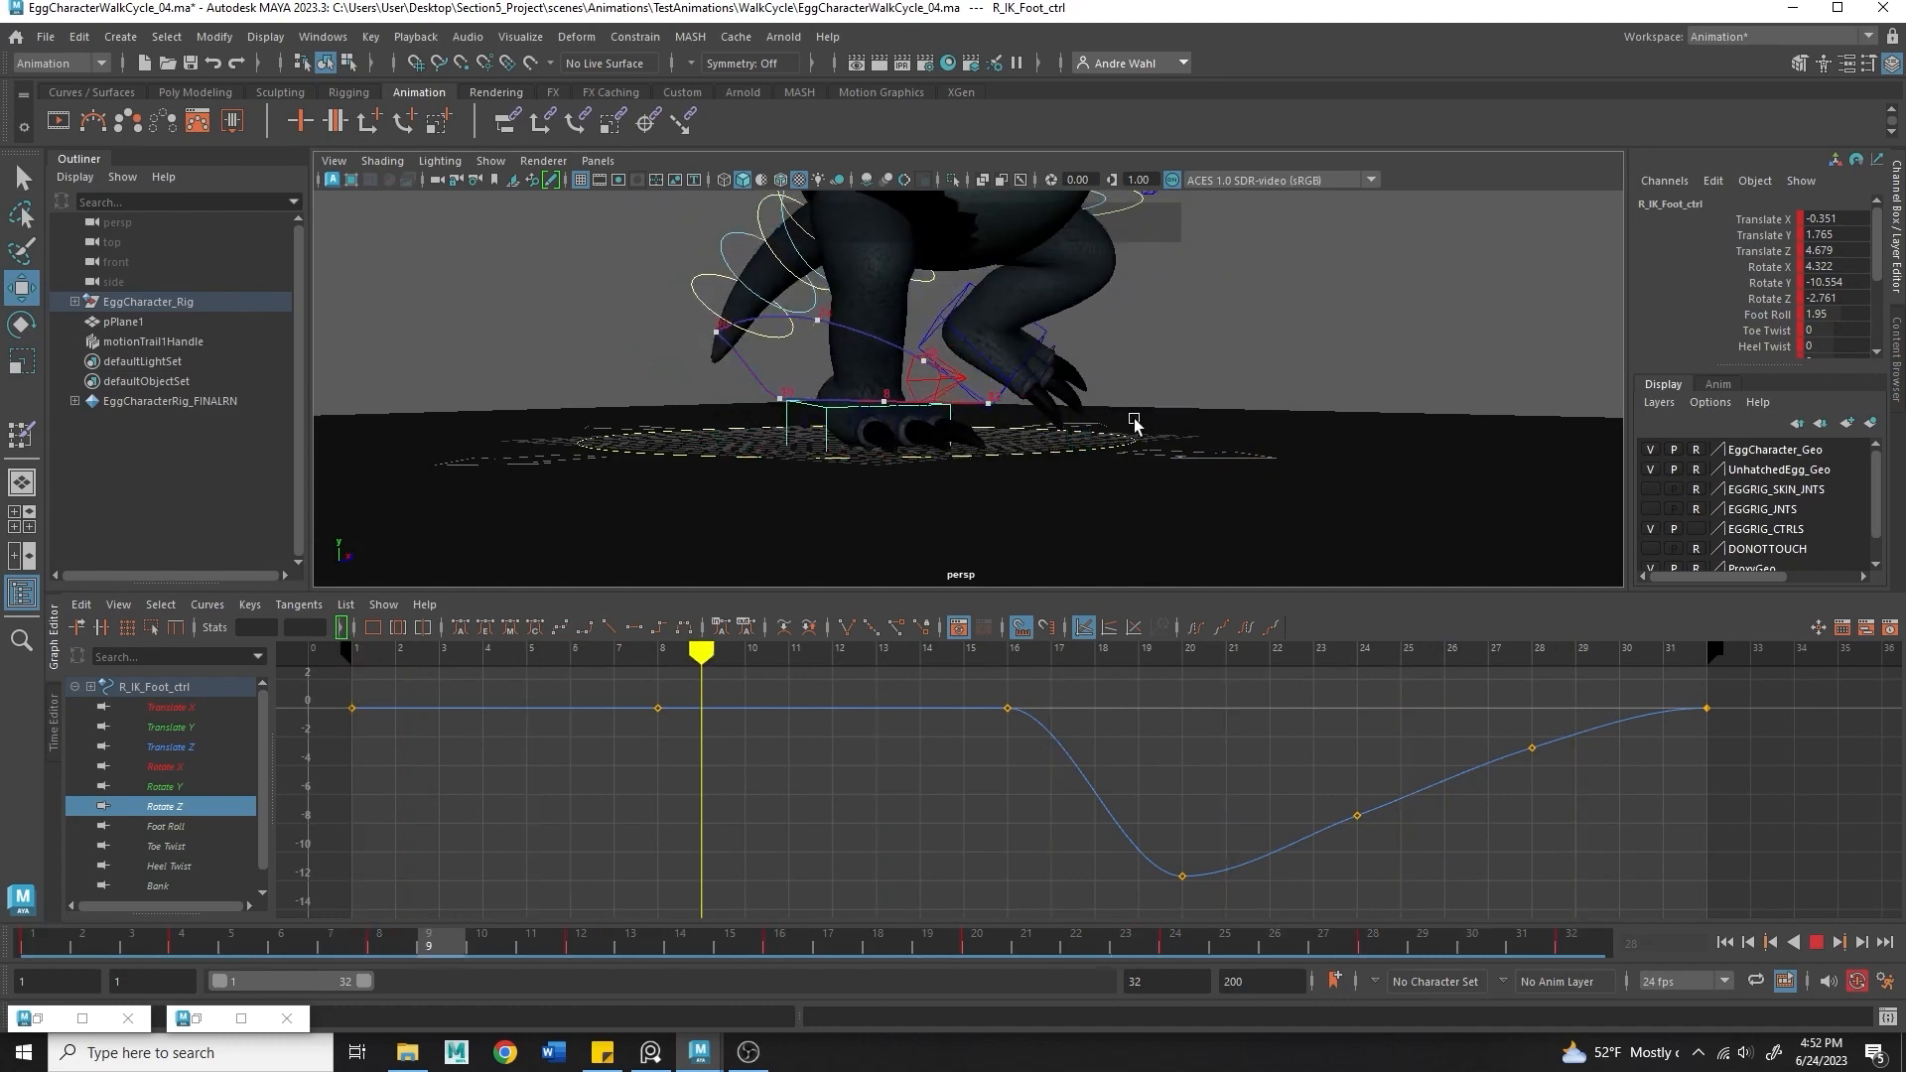
{"action": "left_click_drag", "start_coordinate": [1221, 459], "coordinate": [1295, 477], "text": "alt"}
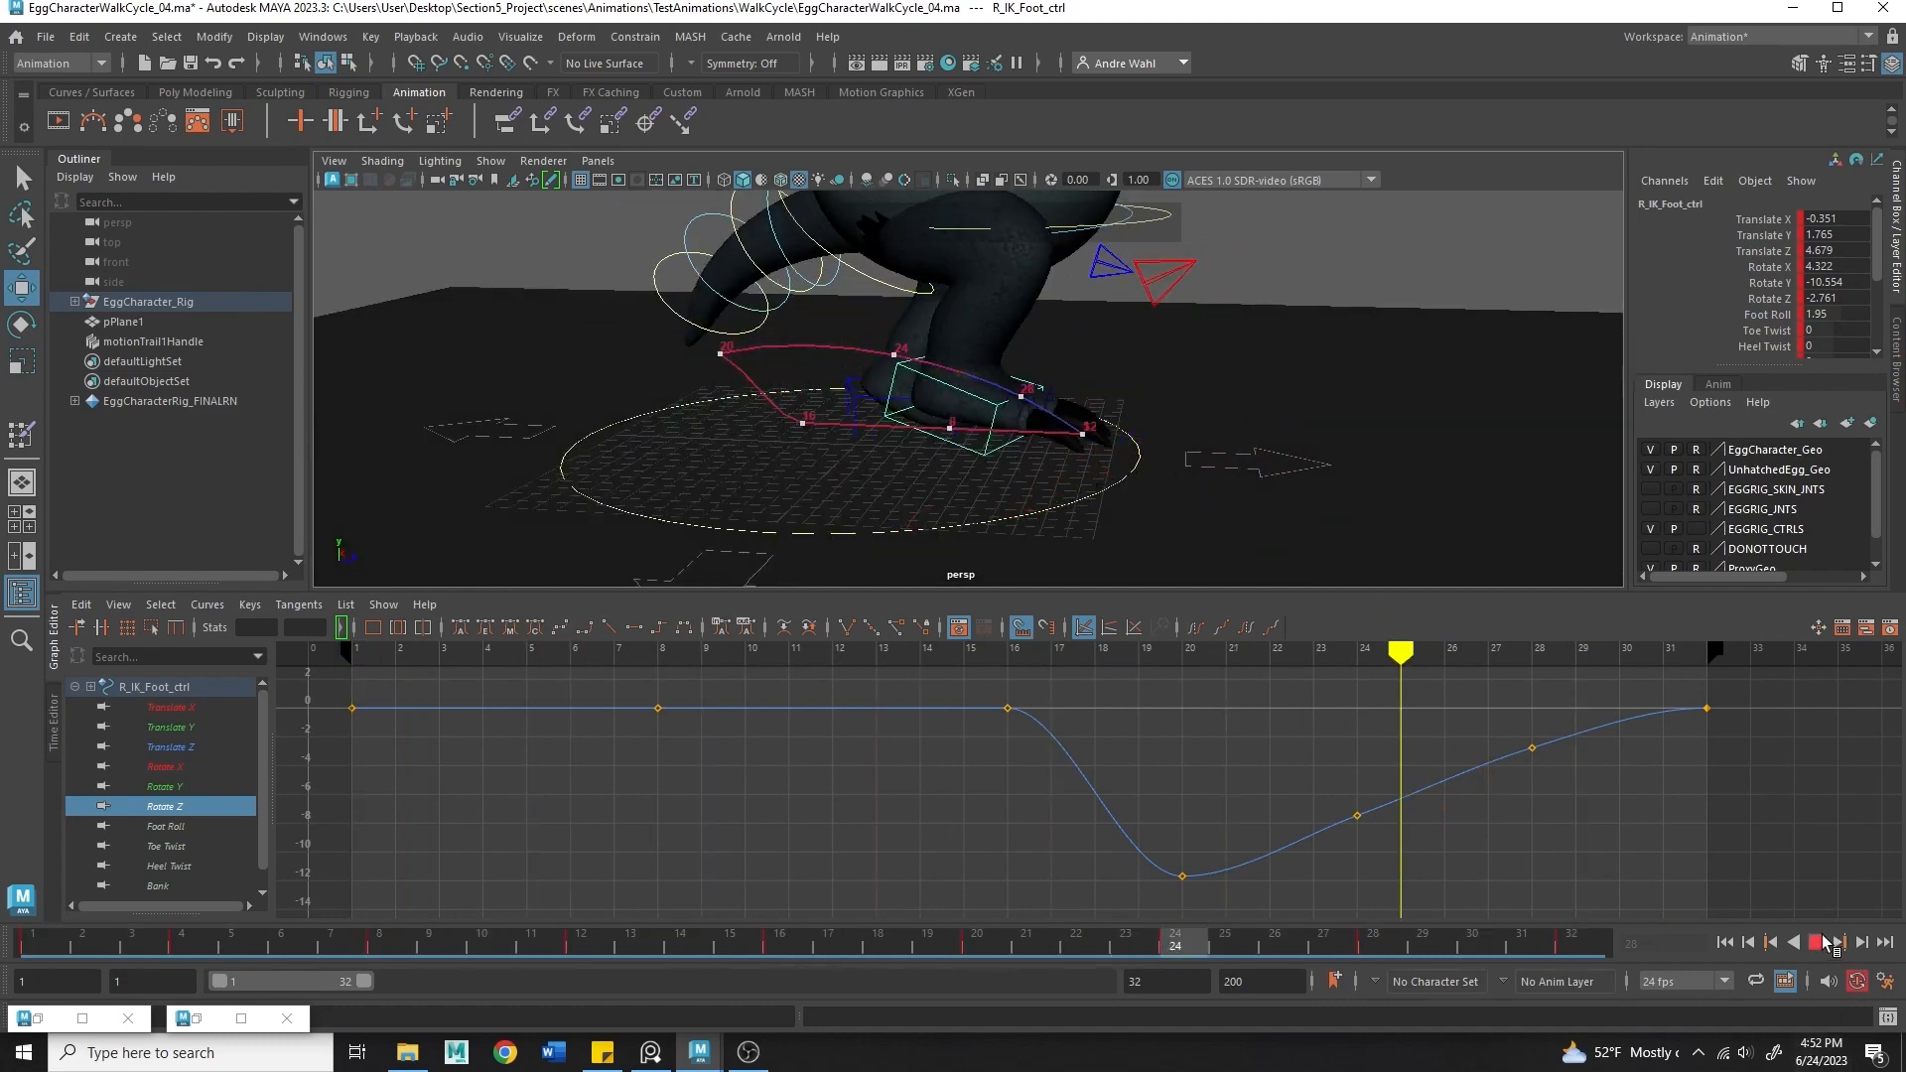
{"action": "left_click", "coordinate": [1822, 941]}
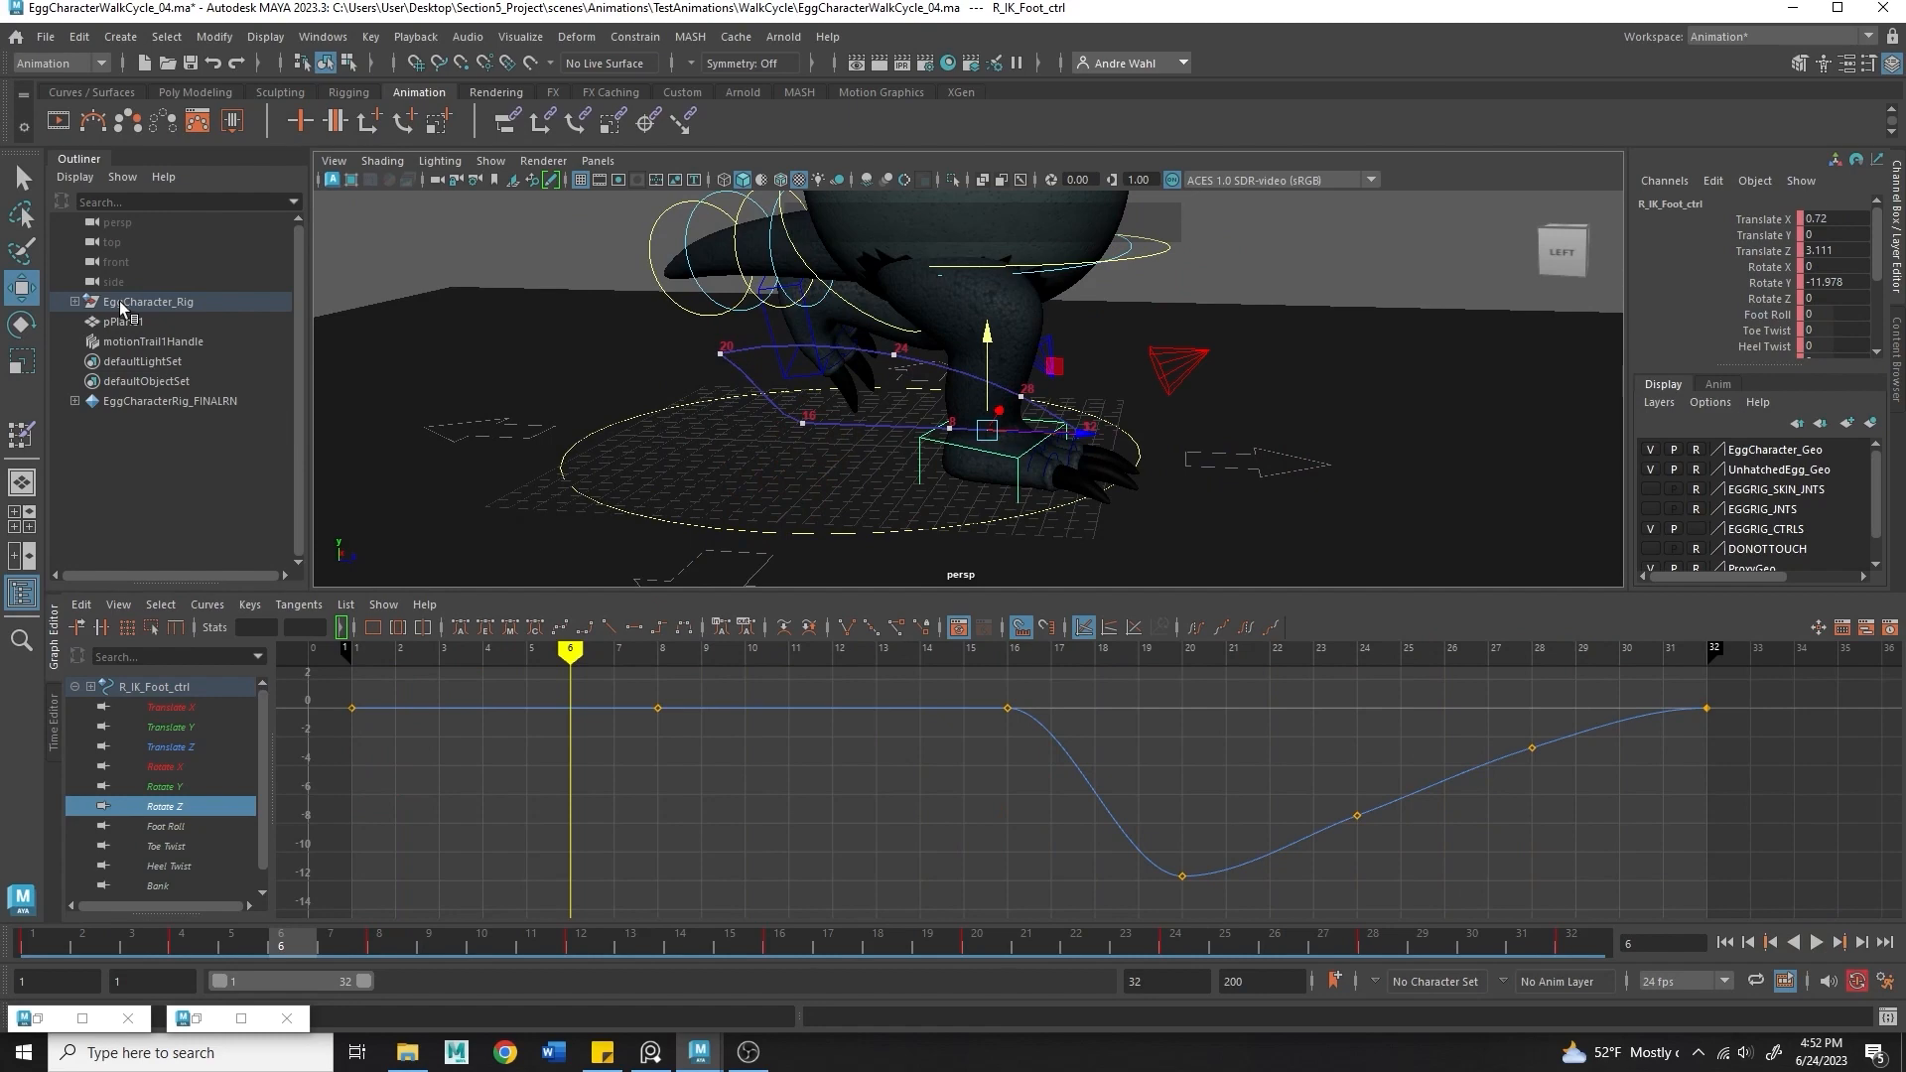
- Select the left foot IK control, go to frame 1 and create an editable motion trail for it
{"action": "left_click_drag", "start_coordinate": [1155, 341], "coordinate": [1204, 341], "text": "alt"}
{"action": "left_click", "coordinate": [1213, 341]}
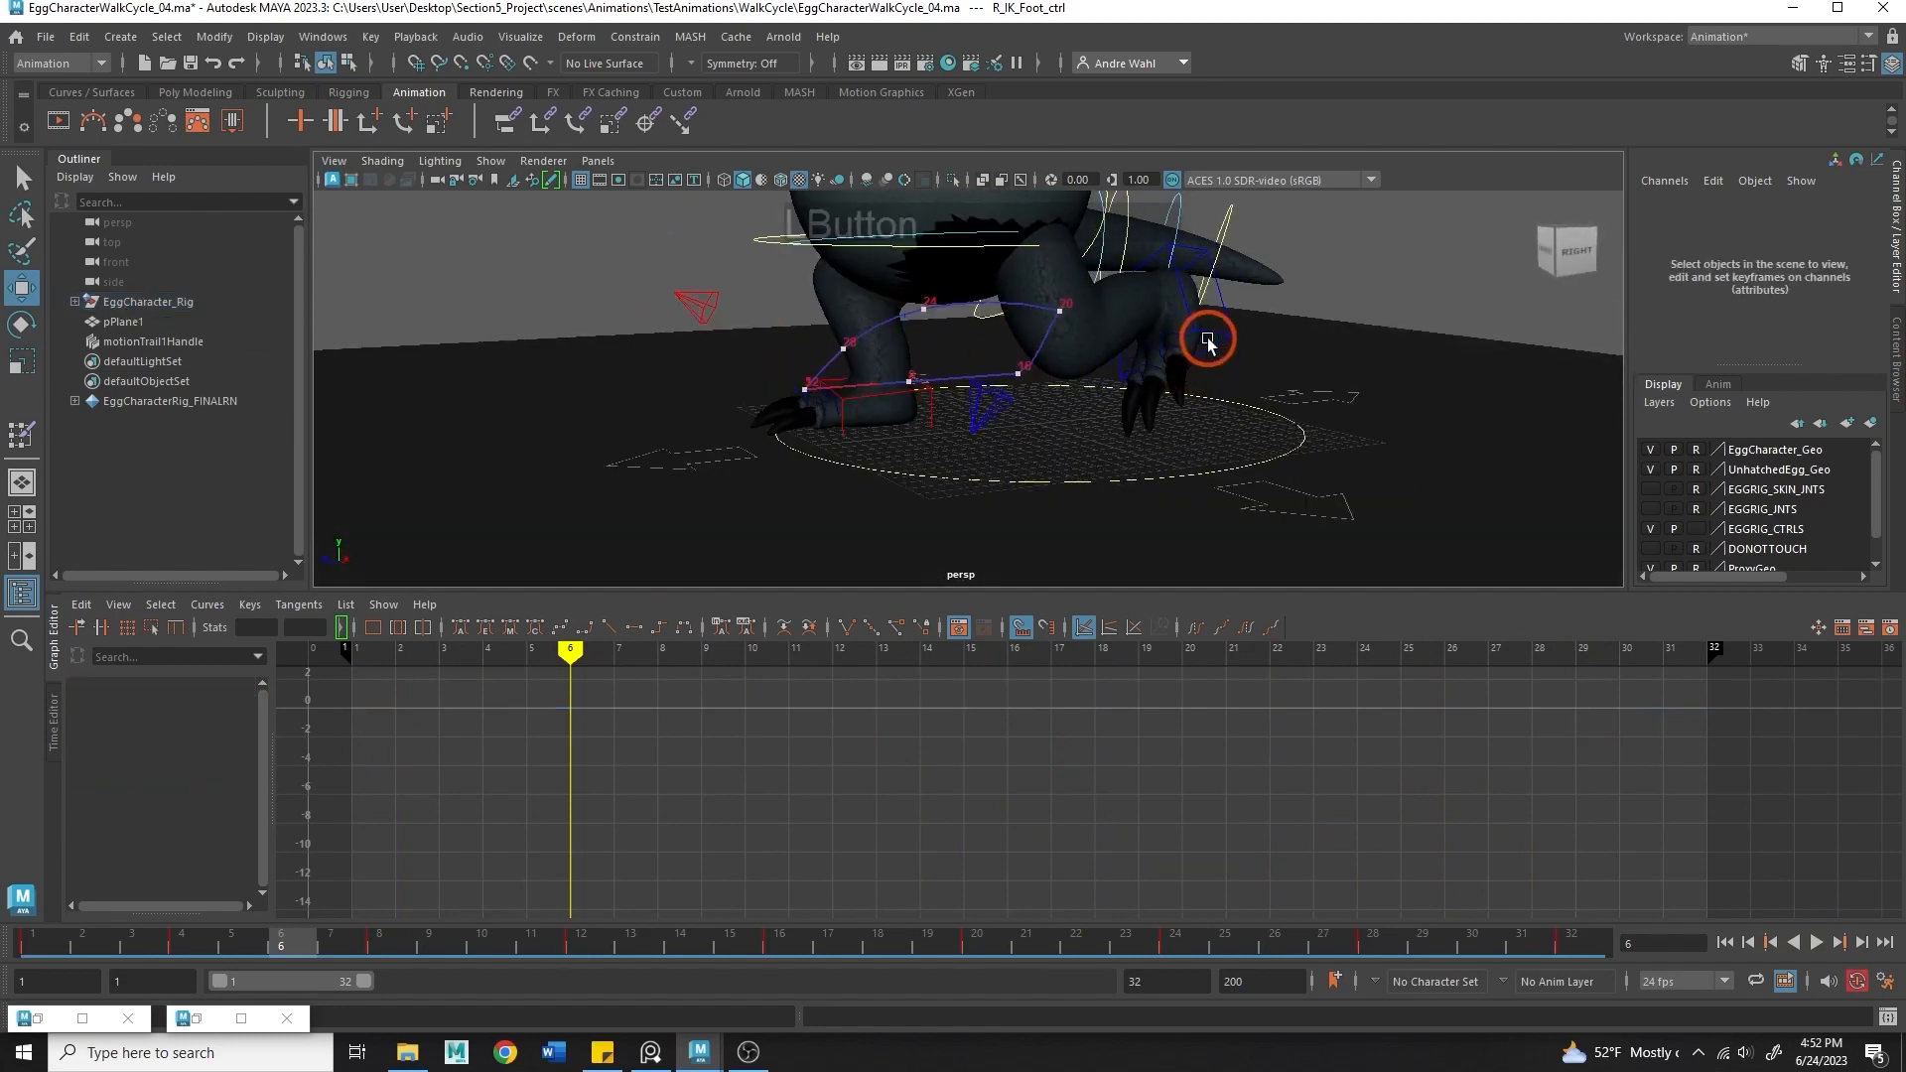
{"action": "left_click", "coordinate": [1202, 328]}
{"action": "left_click_drag", "start_coordinate": [218, 941], "coordinate": [32, 941]}
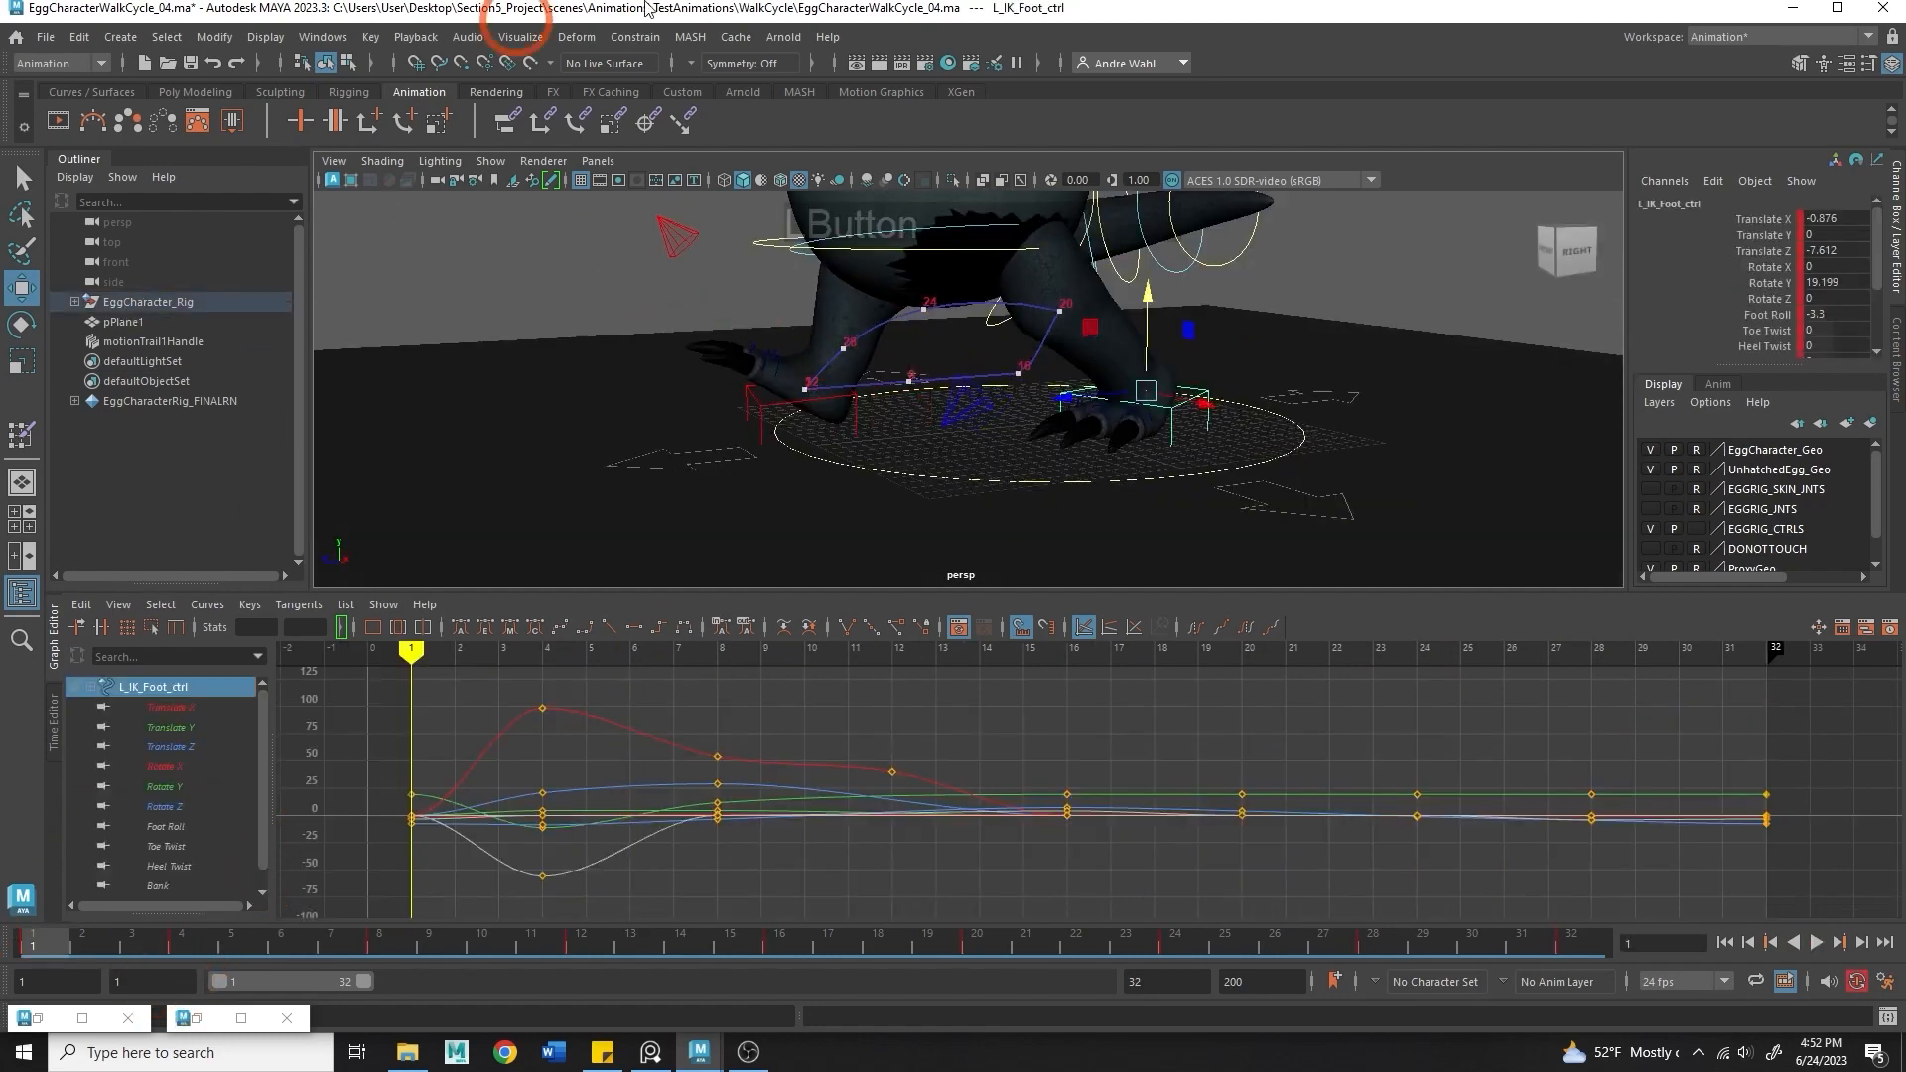
{"action": "left_click", "coordinate": [532, 40]}
{"action": "left_click", "coordinate": [572, 91]}
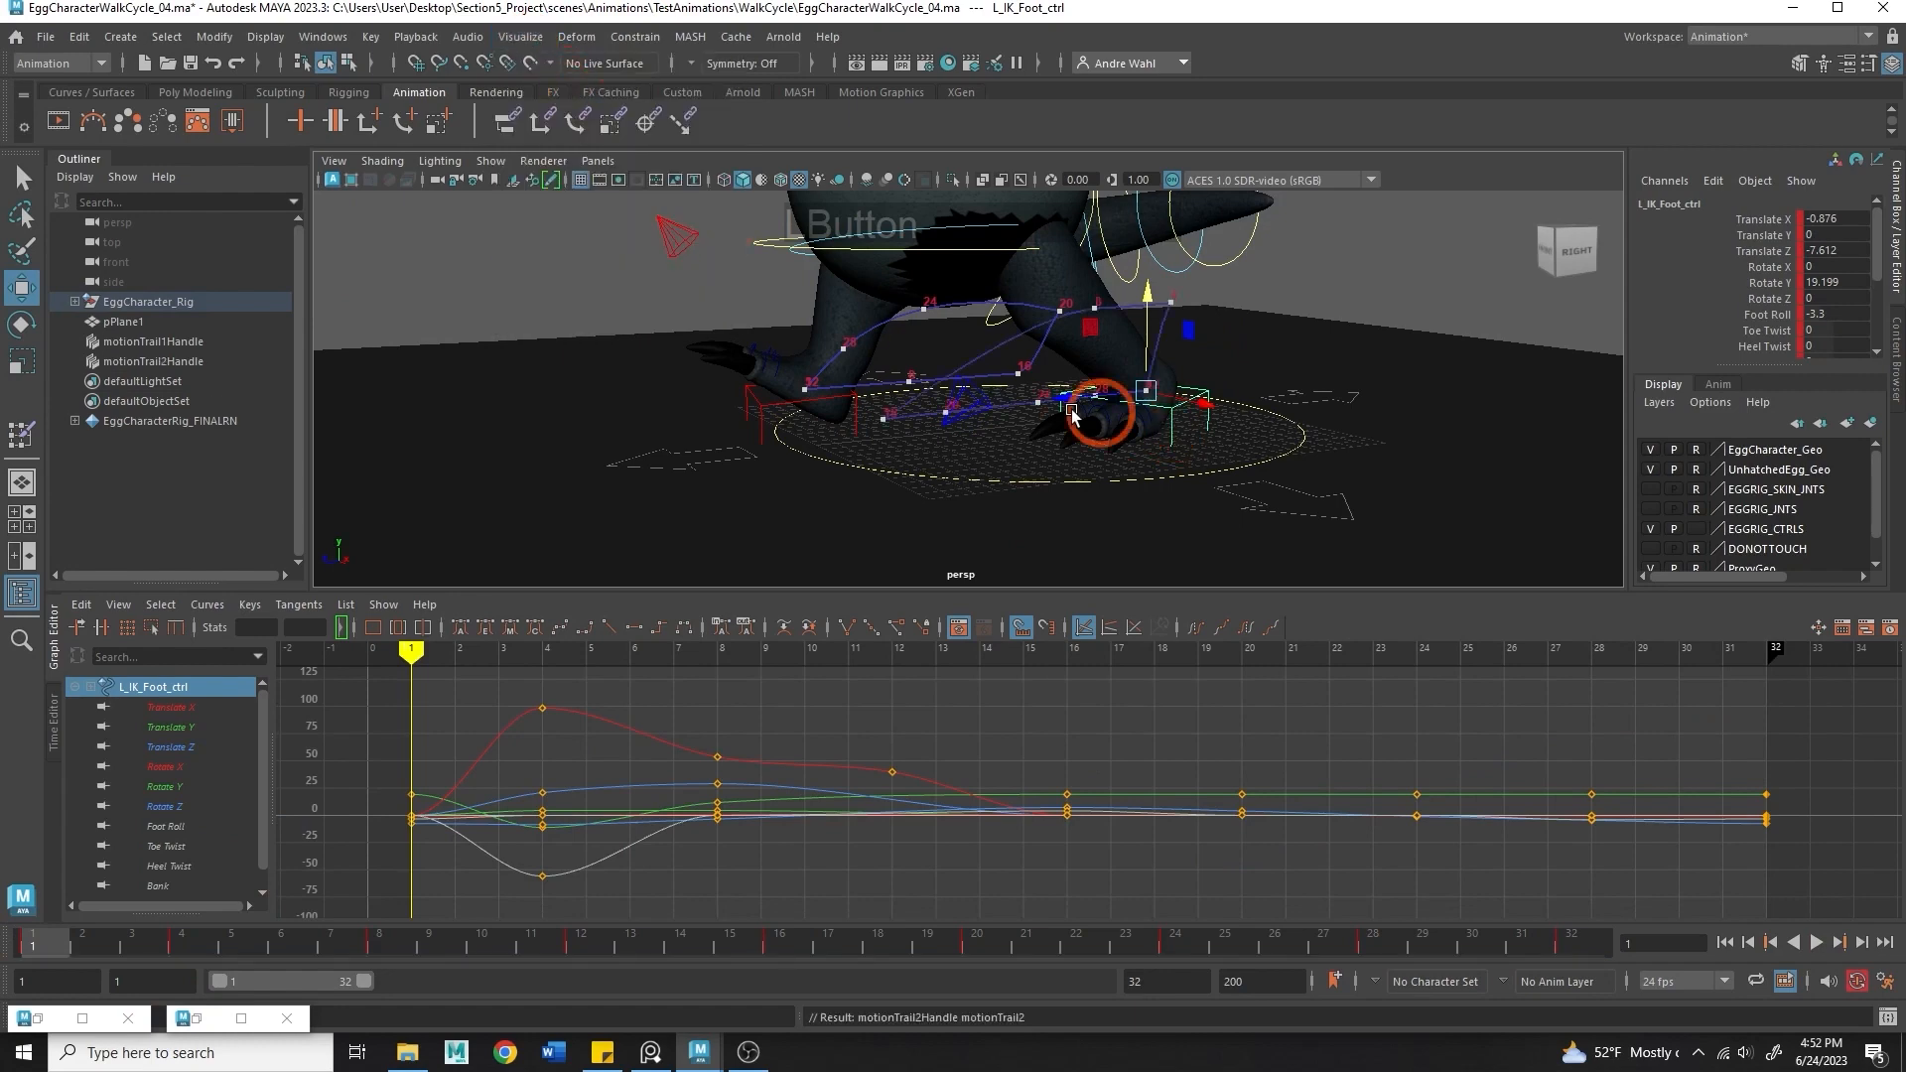
- Make the left foot's Translate Z keys from frame 16 to 32 linear
{"action": "left_click_drag", "start_coordinate": [1106, 413], "coordinate": [927, 413], "text": "alt"}
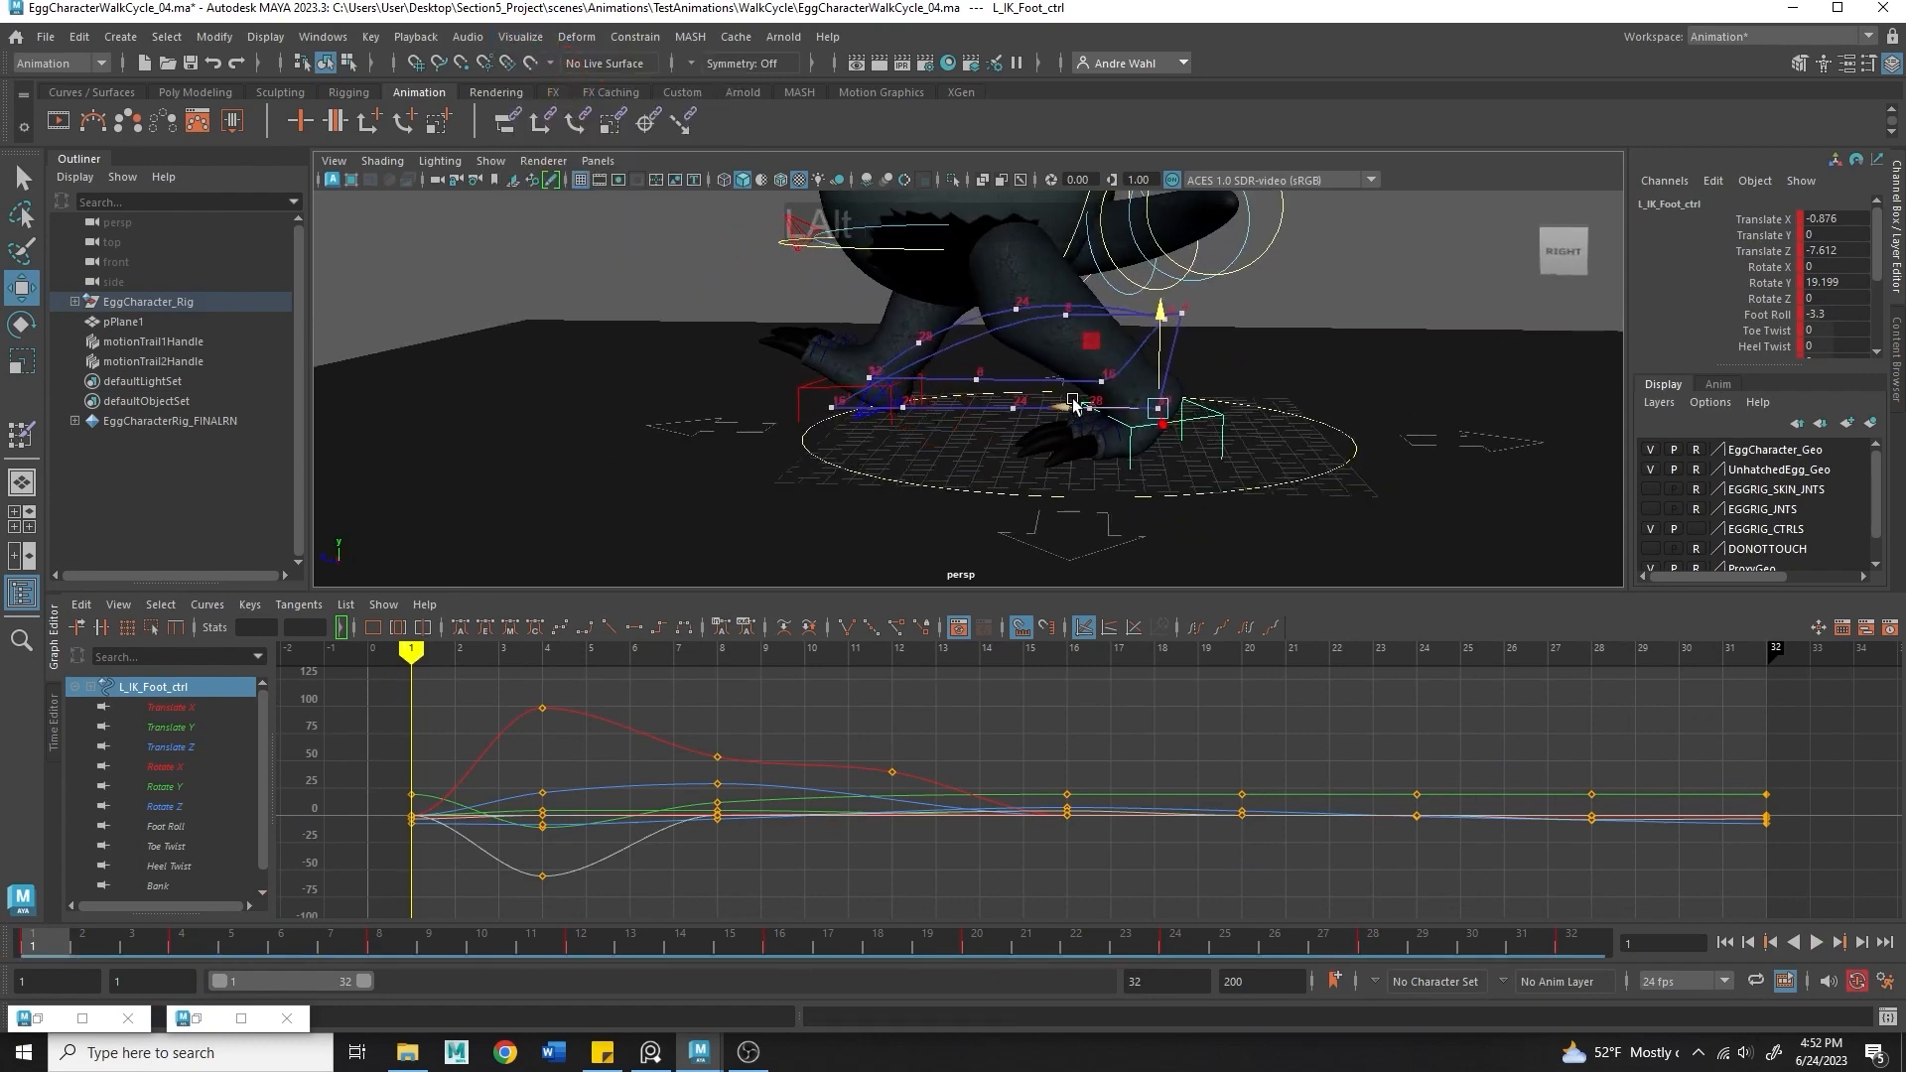
{"action": "left_click", "coordinate": [155, 745]}
{"action": "left_click", "coordinate": [784, 821]}
{"action": "key", "text": "f"}
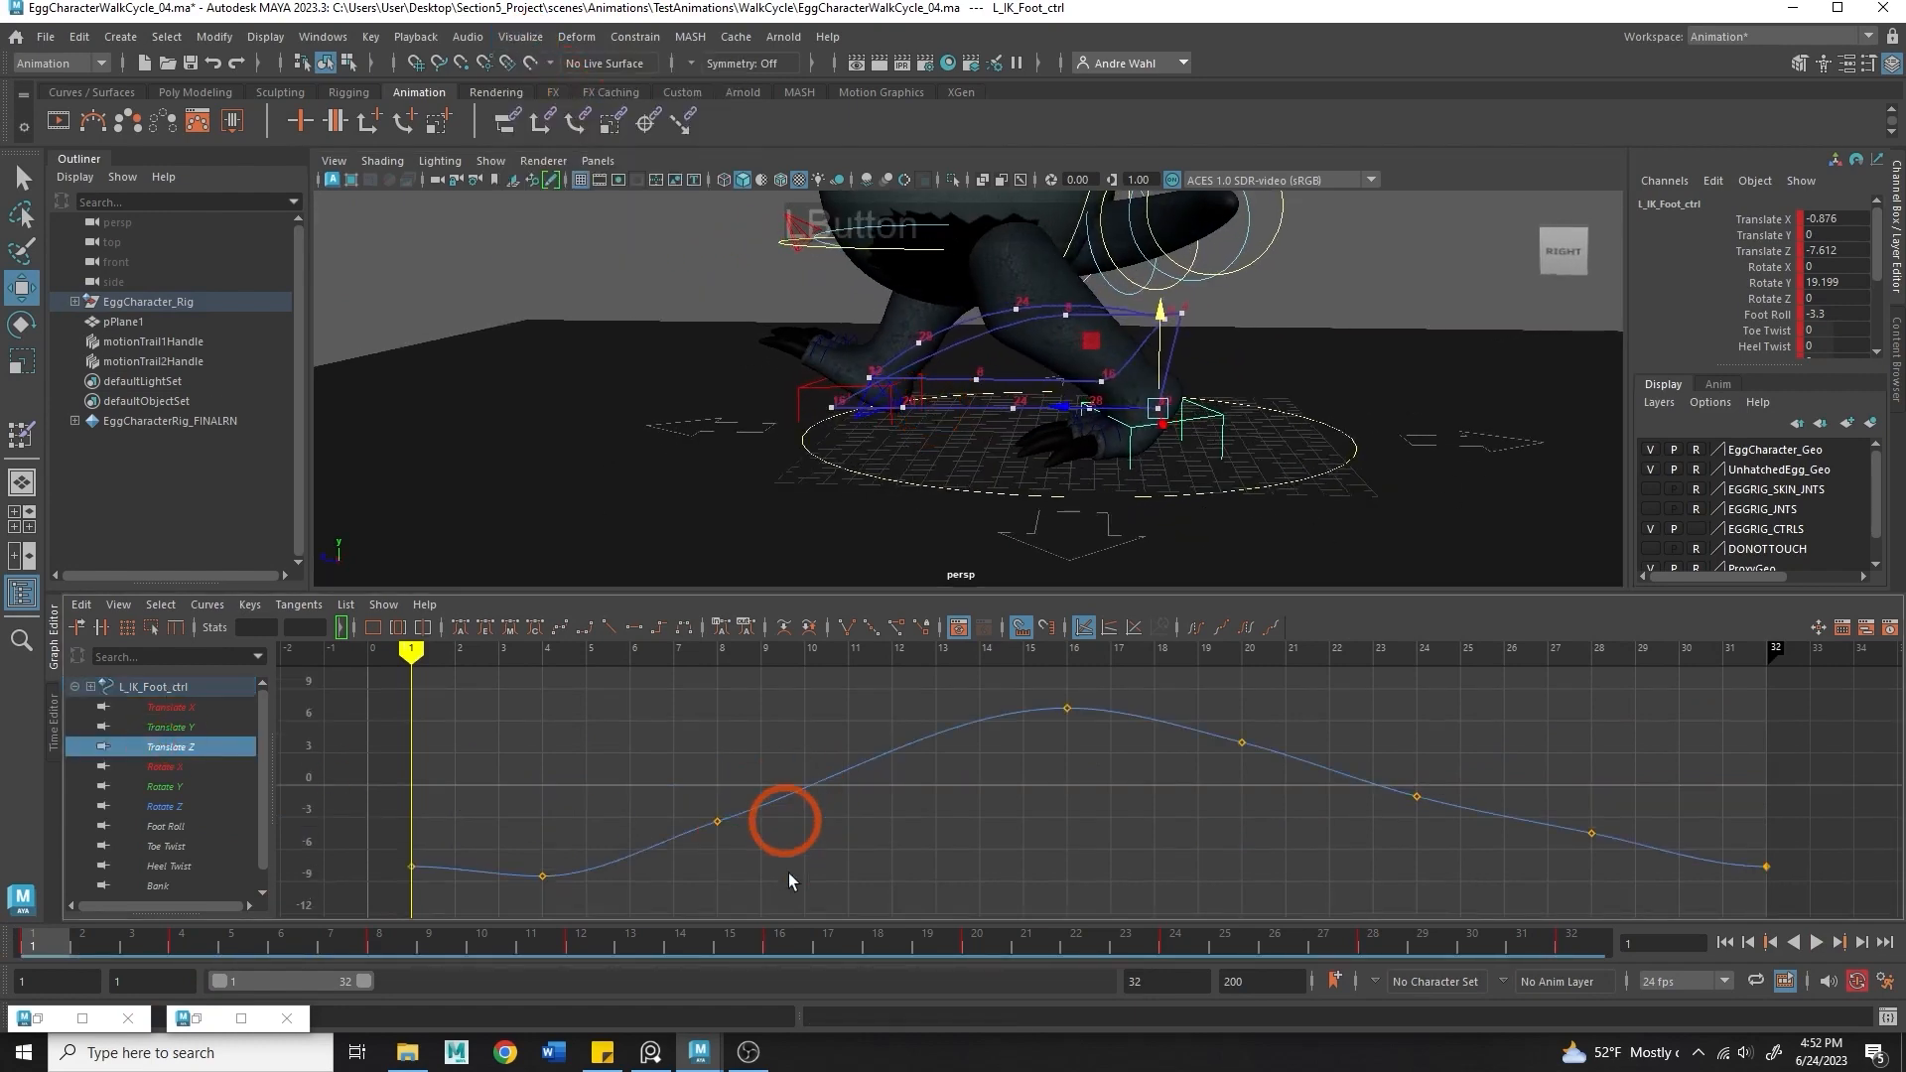
{"action": "left_click_drag", "start_coordinate": [182, 927], "coordinate": [774, 1054]}
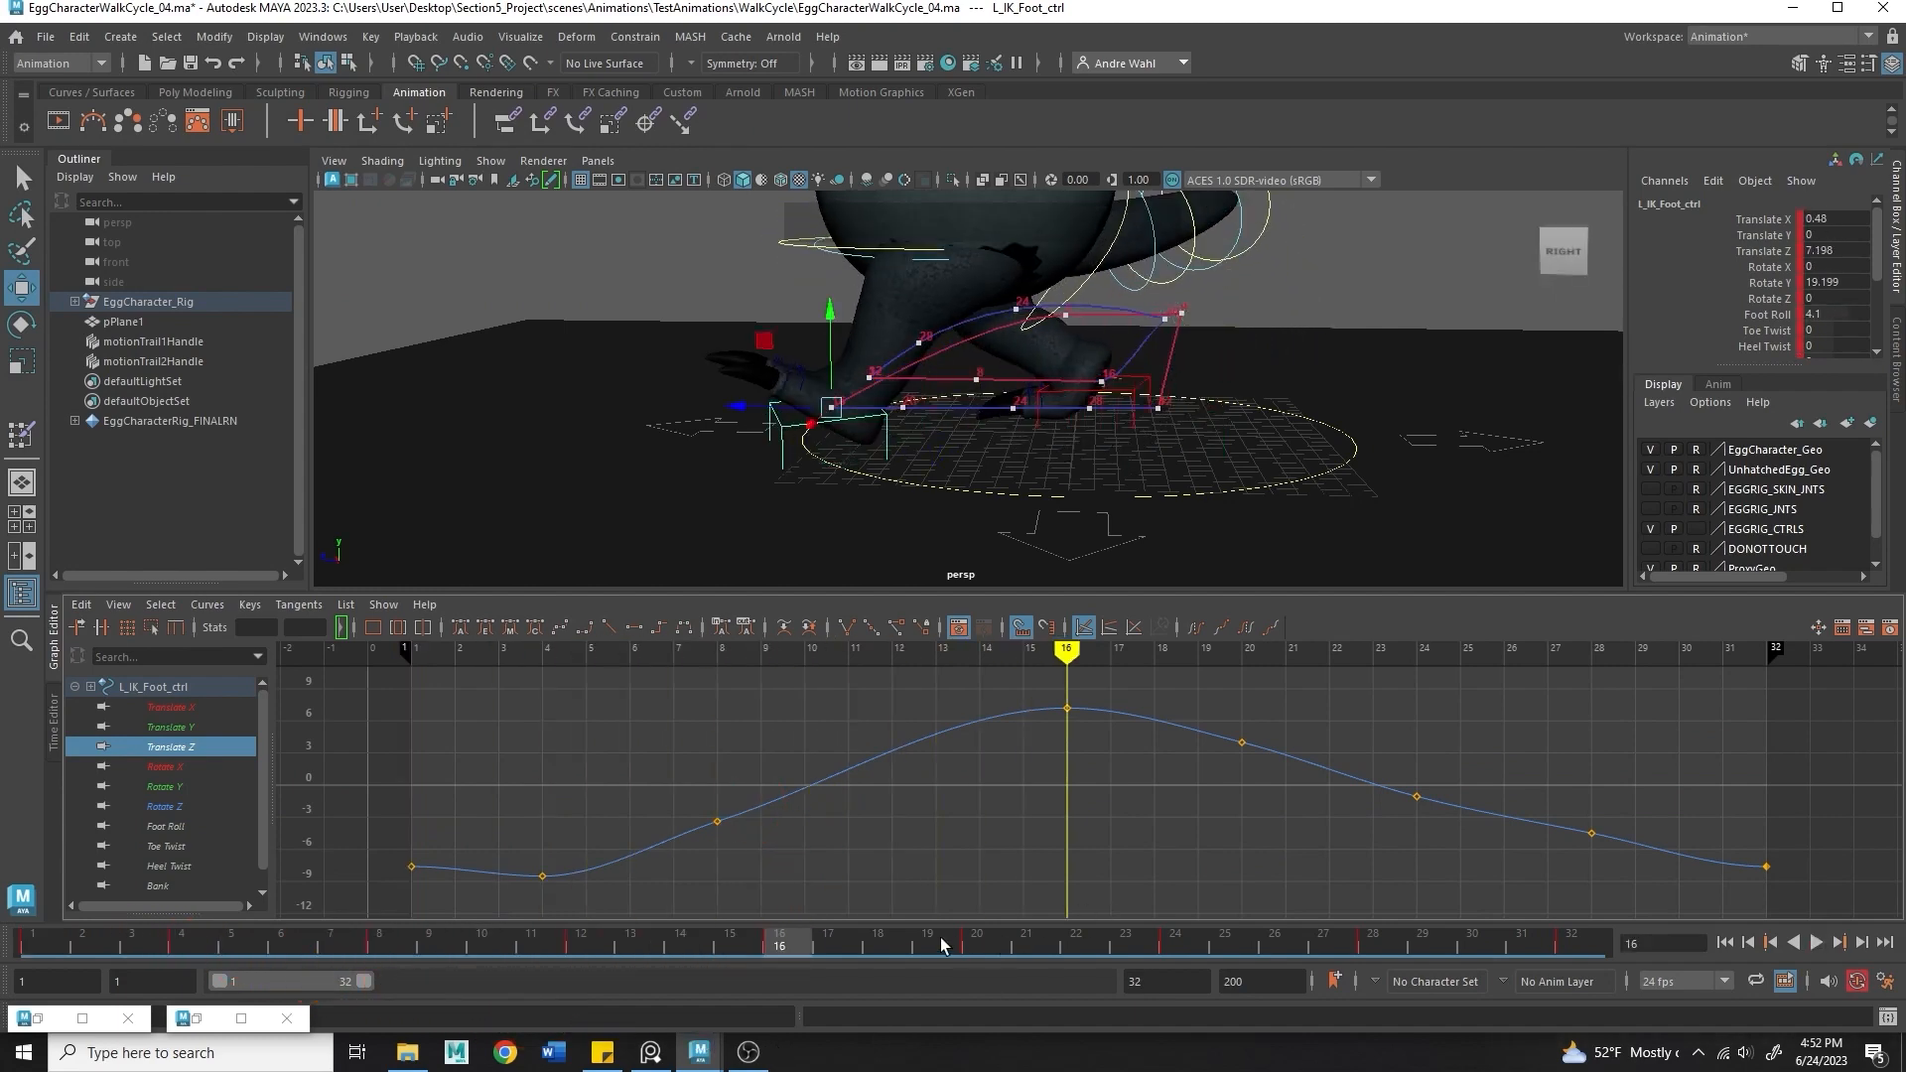
{"action": "left_click_drag", "start_coordinate": [1904, 712], "coordinate": [1903, 691]}
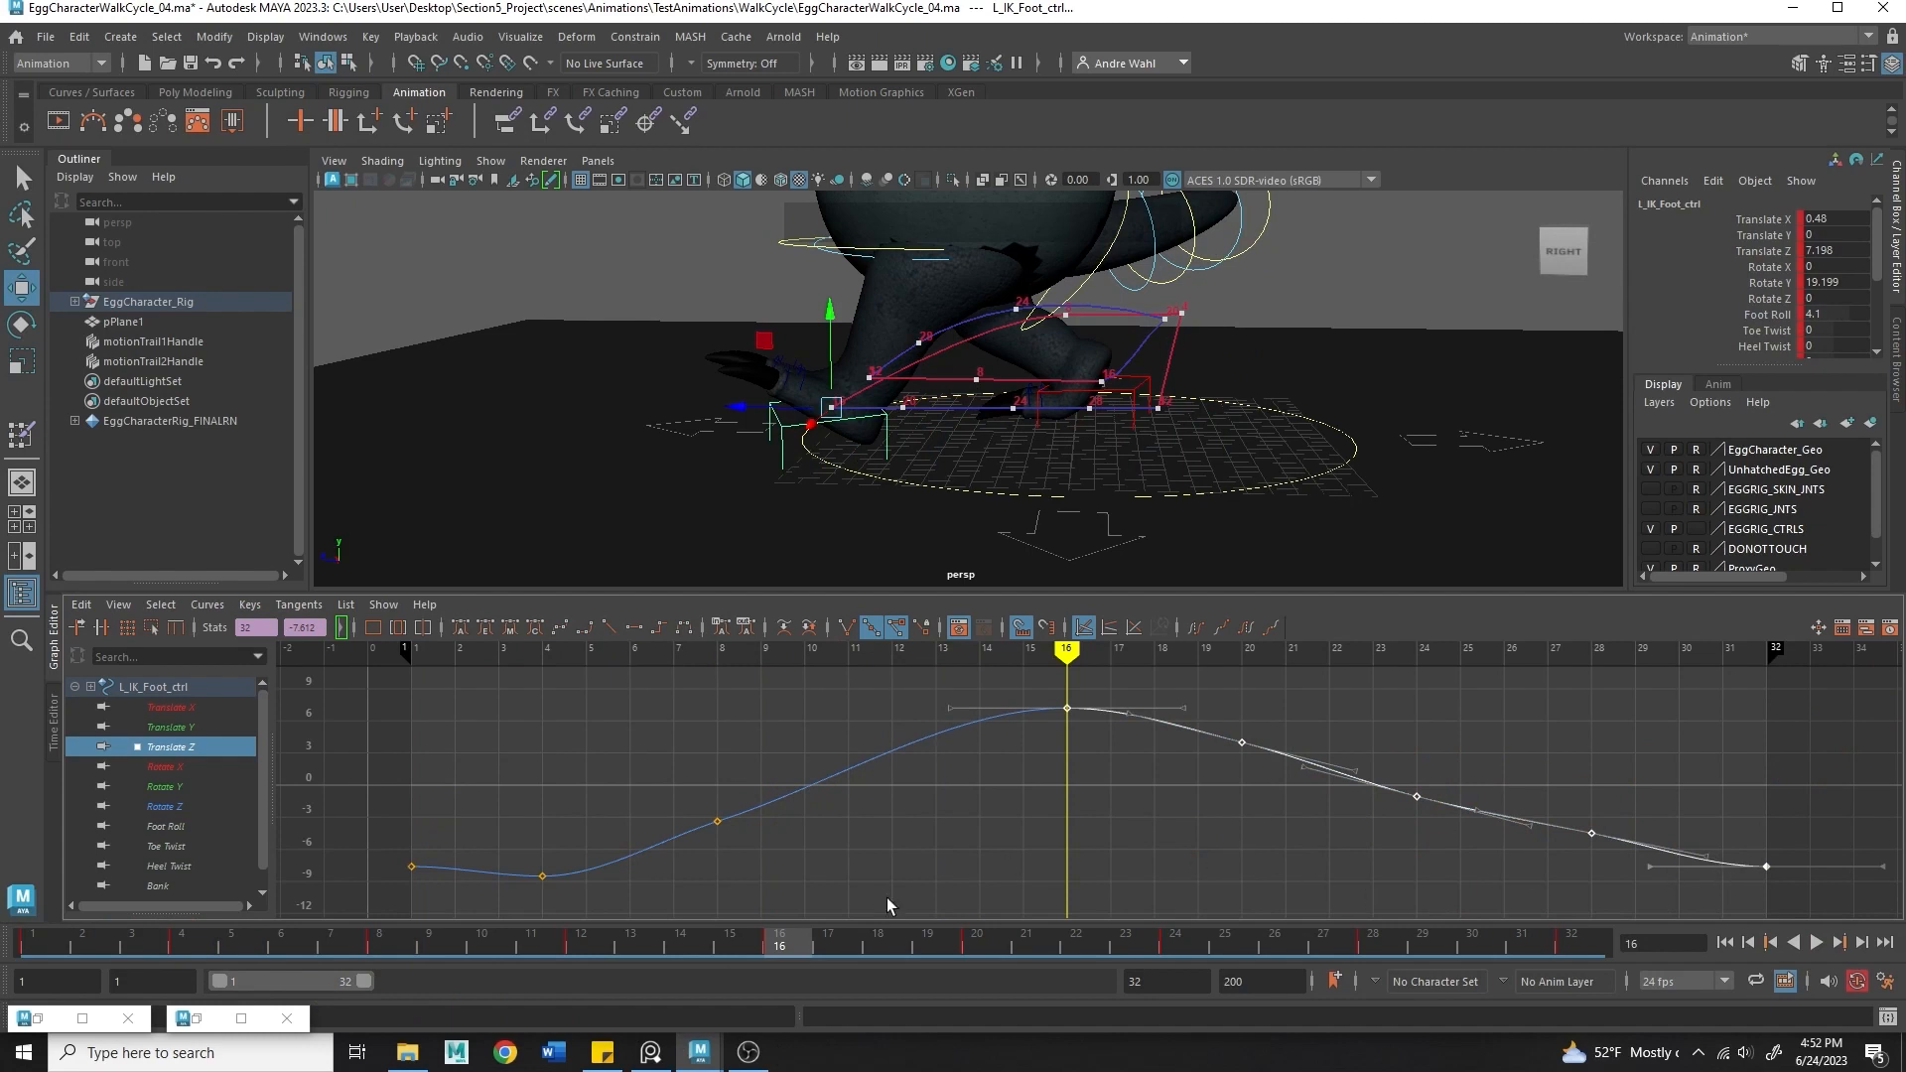
{"action": "left_click_drag", "start_coordinate": [912, 955], "coordinate": [1807, 936]}
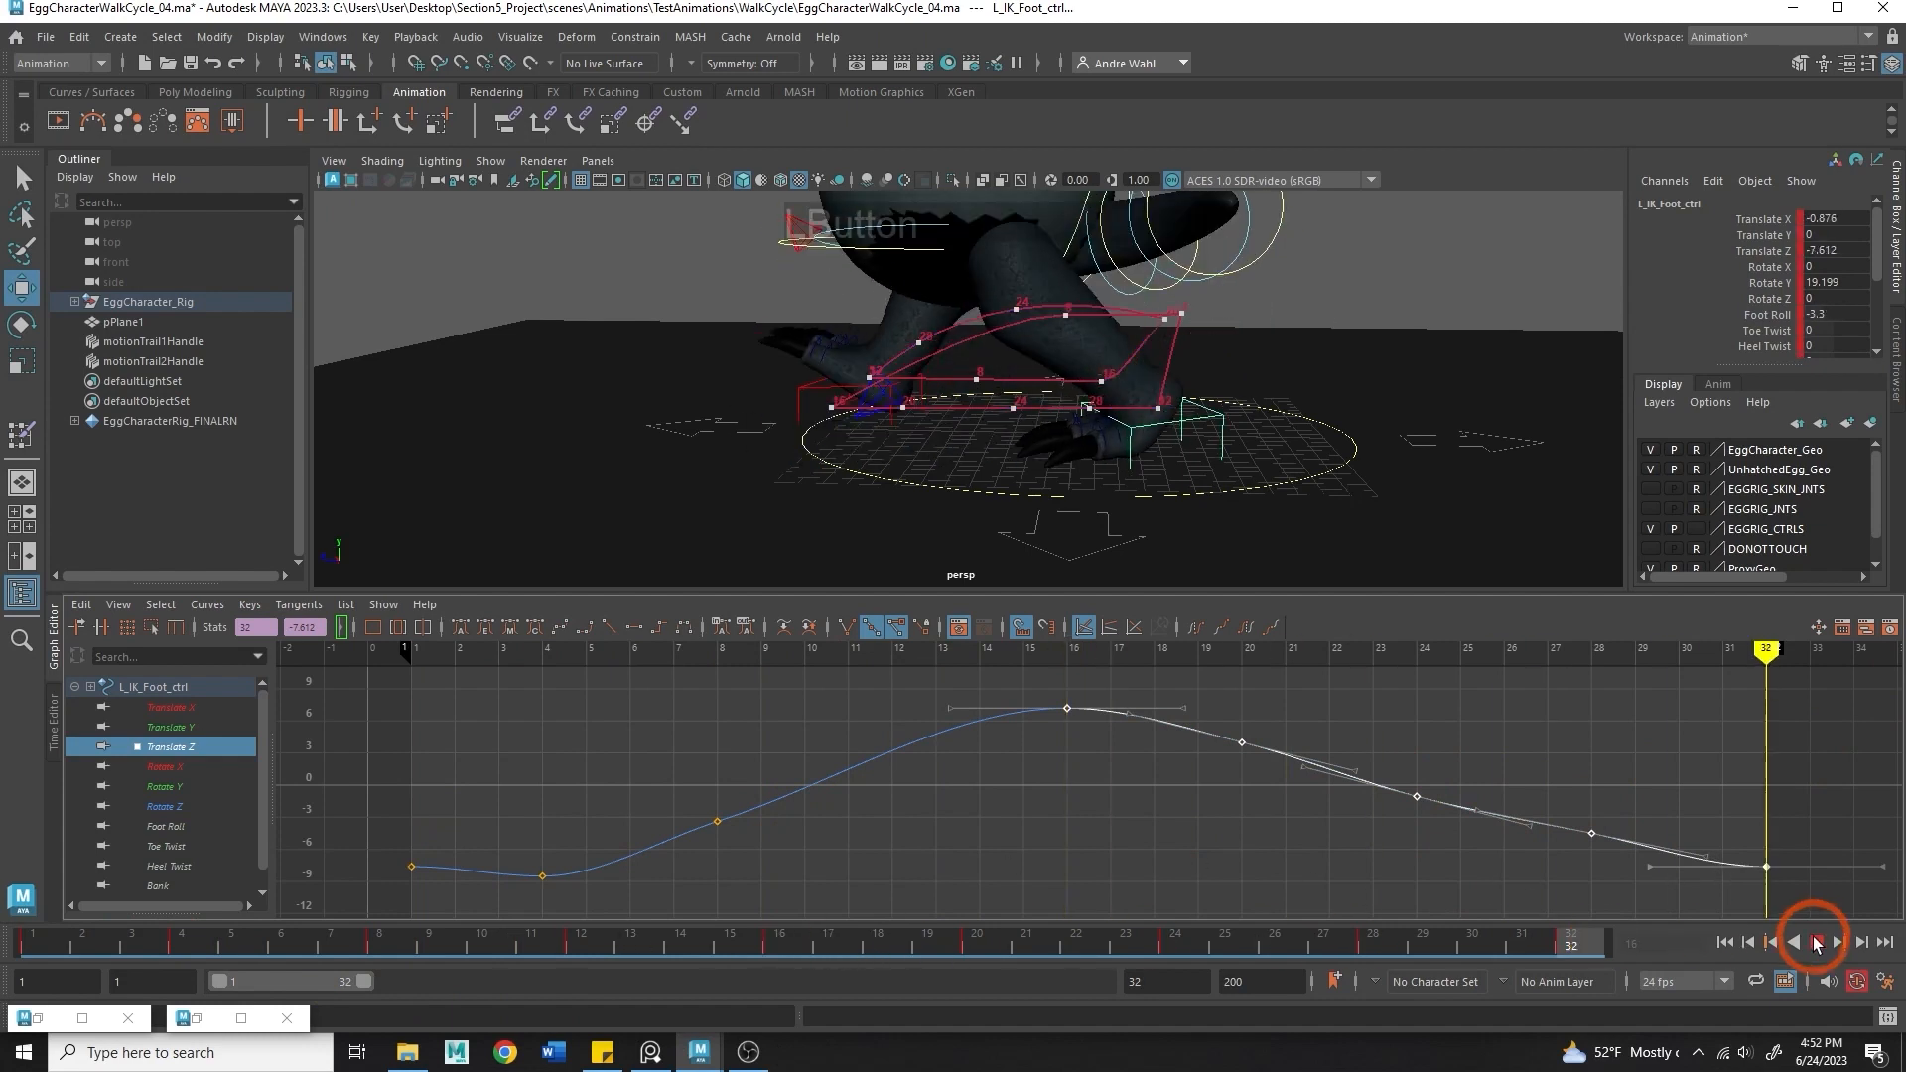
{"action": "left_click", "coordinate": [608, 627]}
- Delete the left foot's Translate Z keys at frames 20, 24 and 28 and play the walk to check the slide
{"action": "left_click", "coordinate": [1259, 866]}
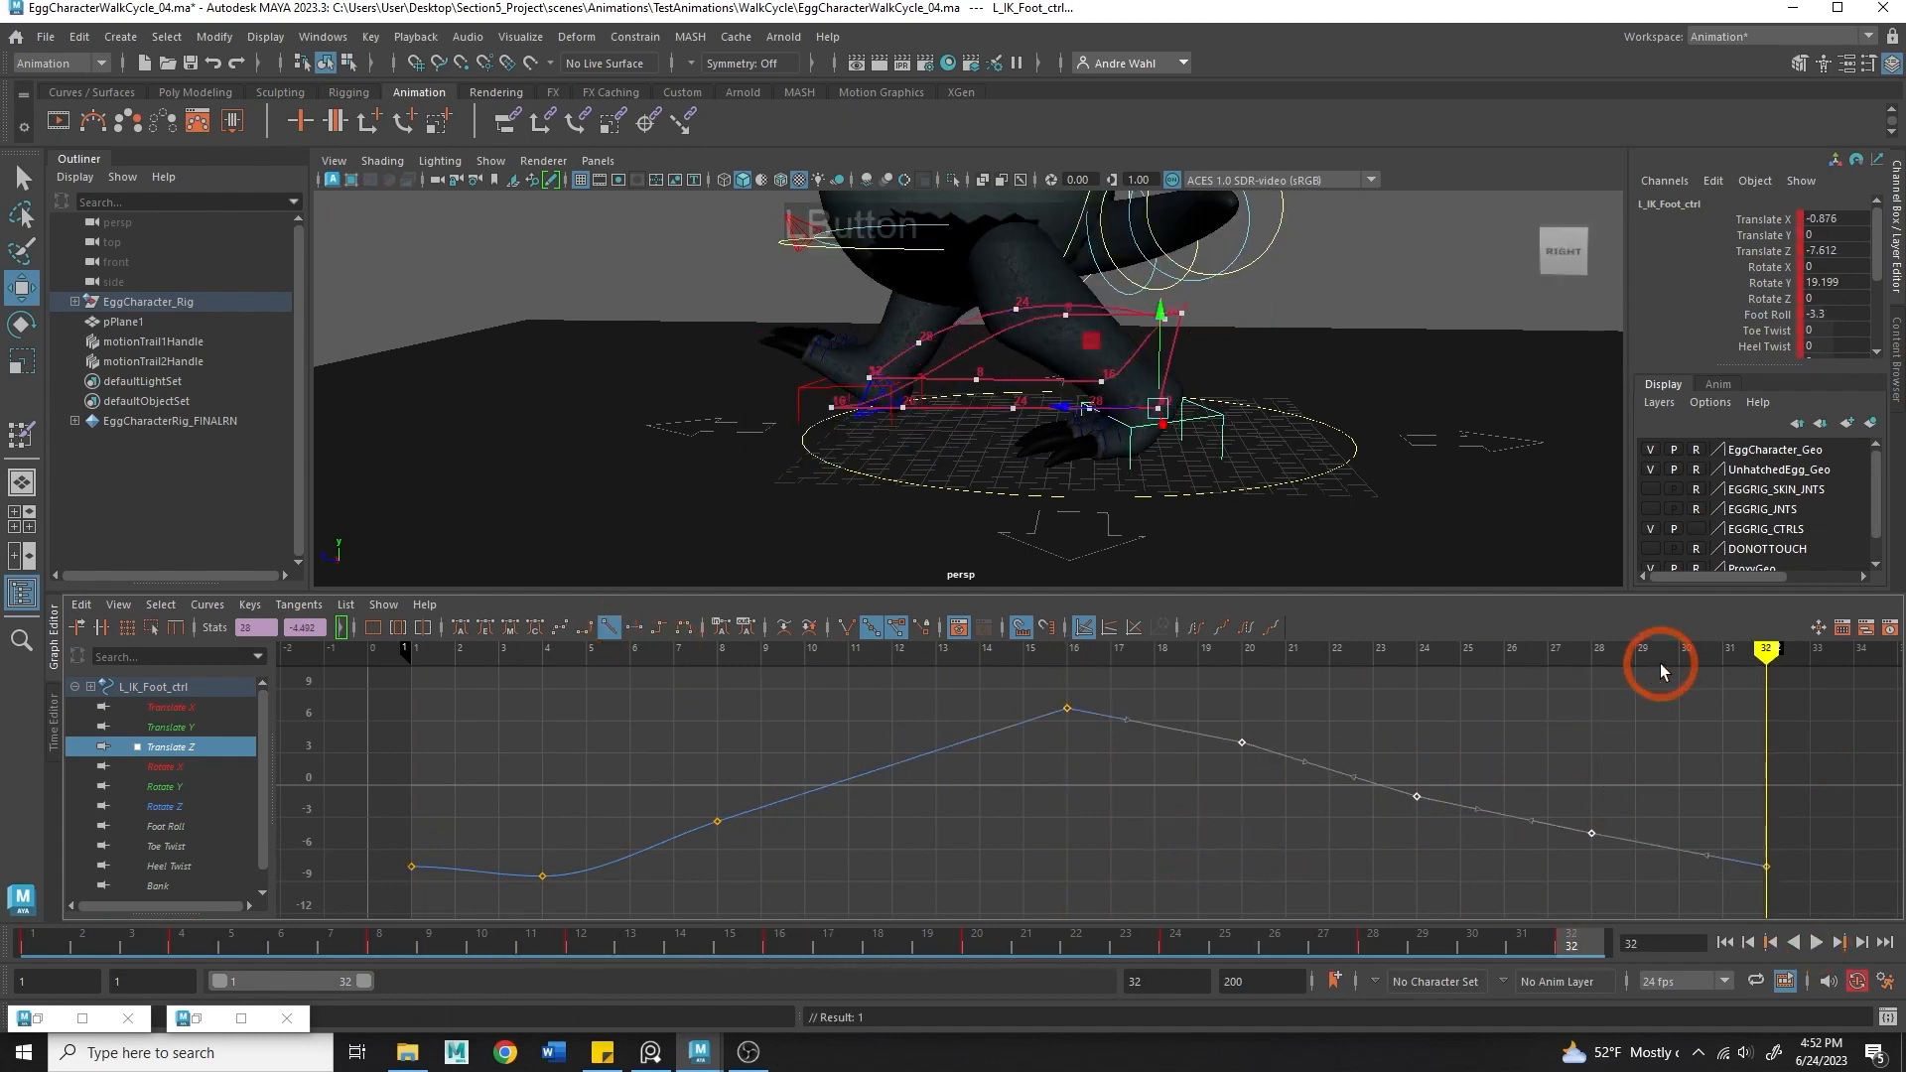
{"action": "key", "text": "Delete"}
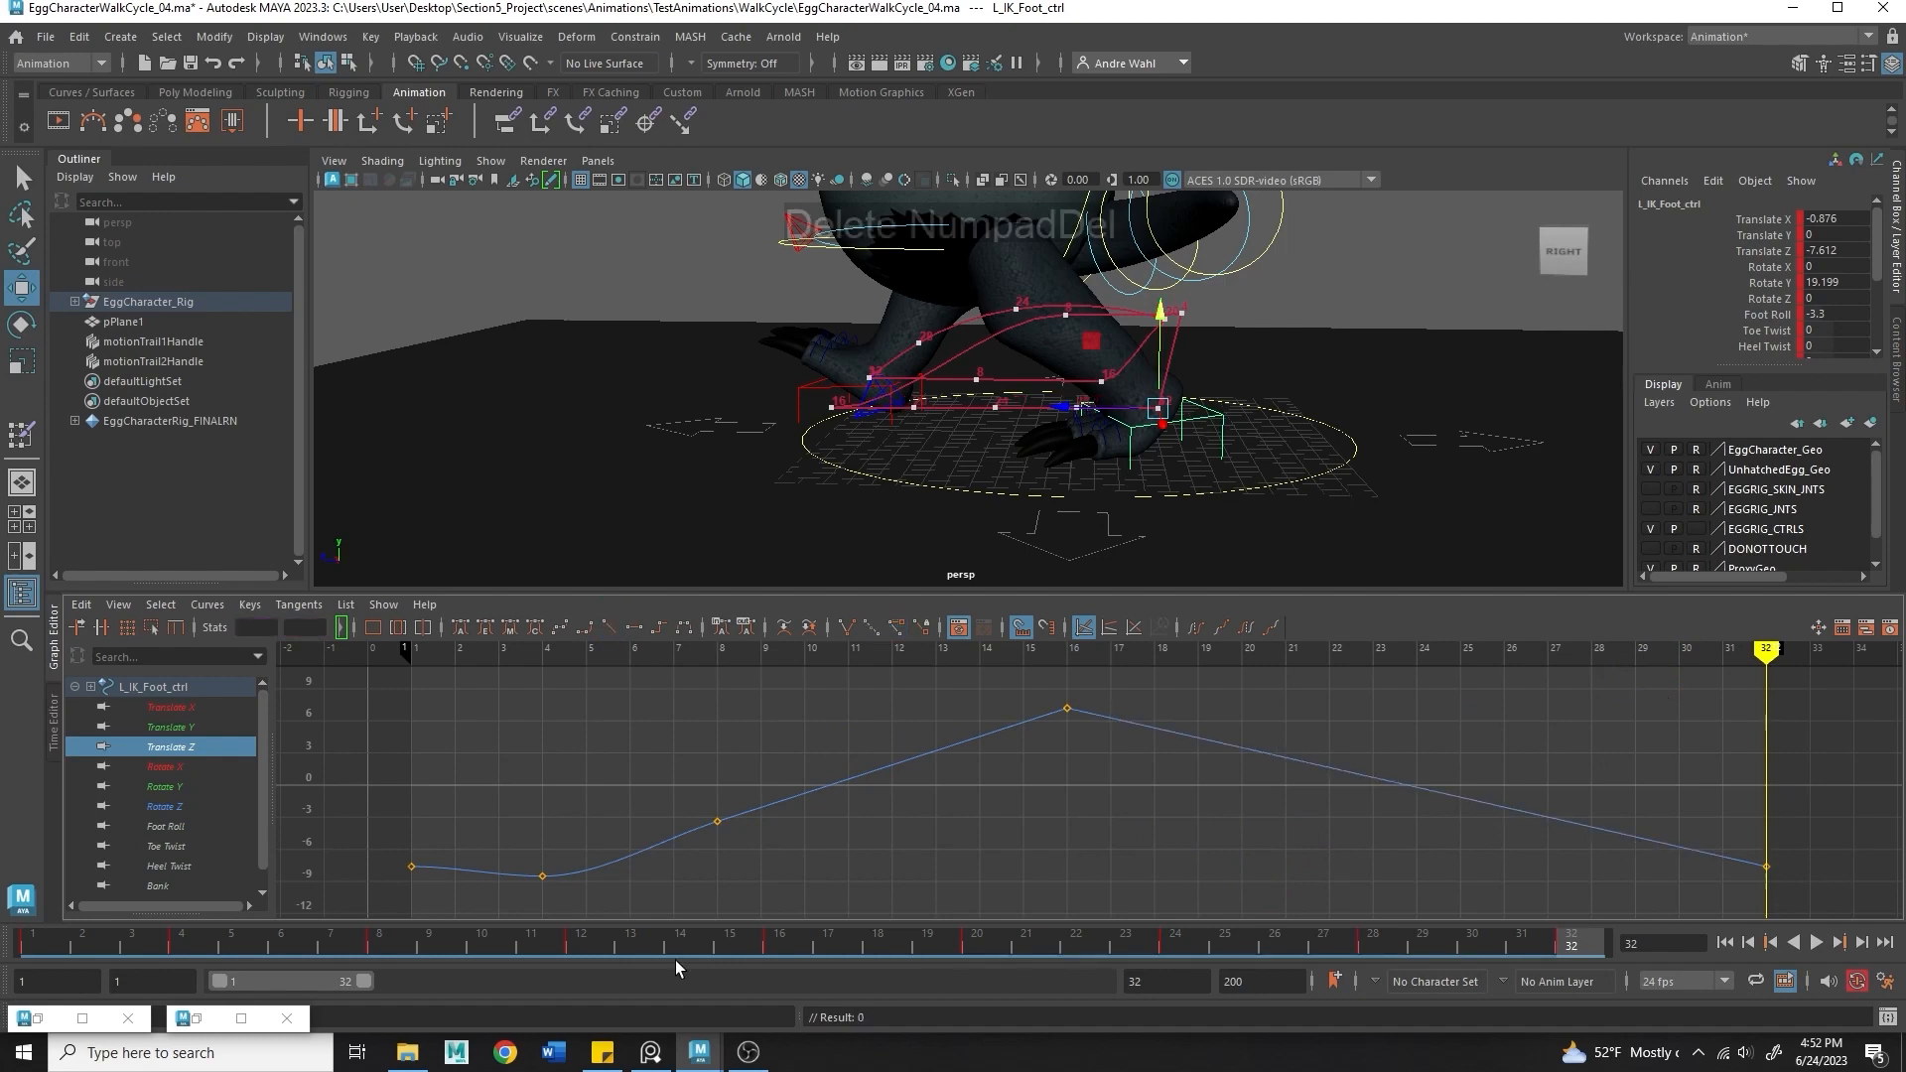
{"action": "key", "text": "alt+v"}
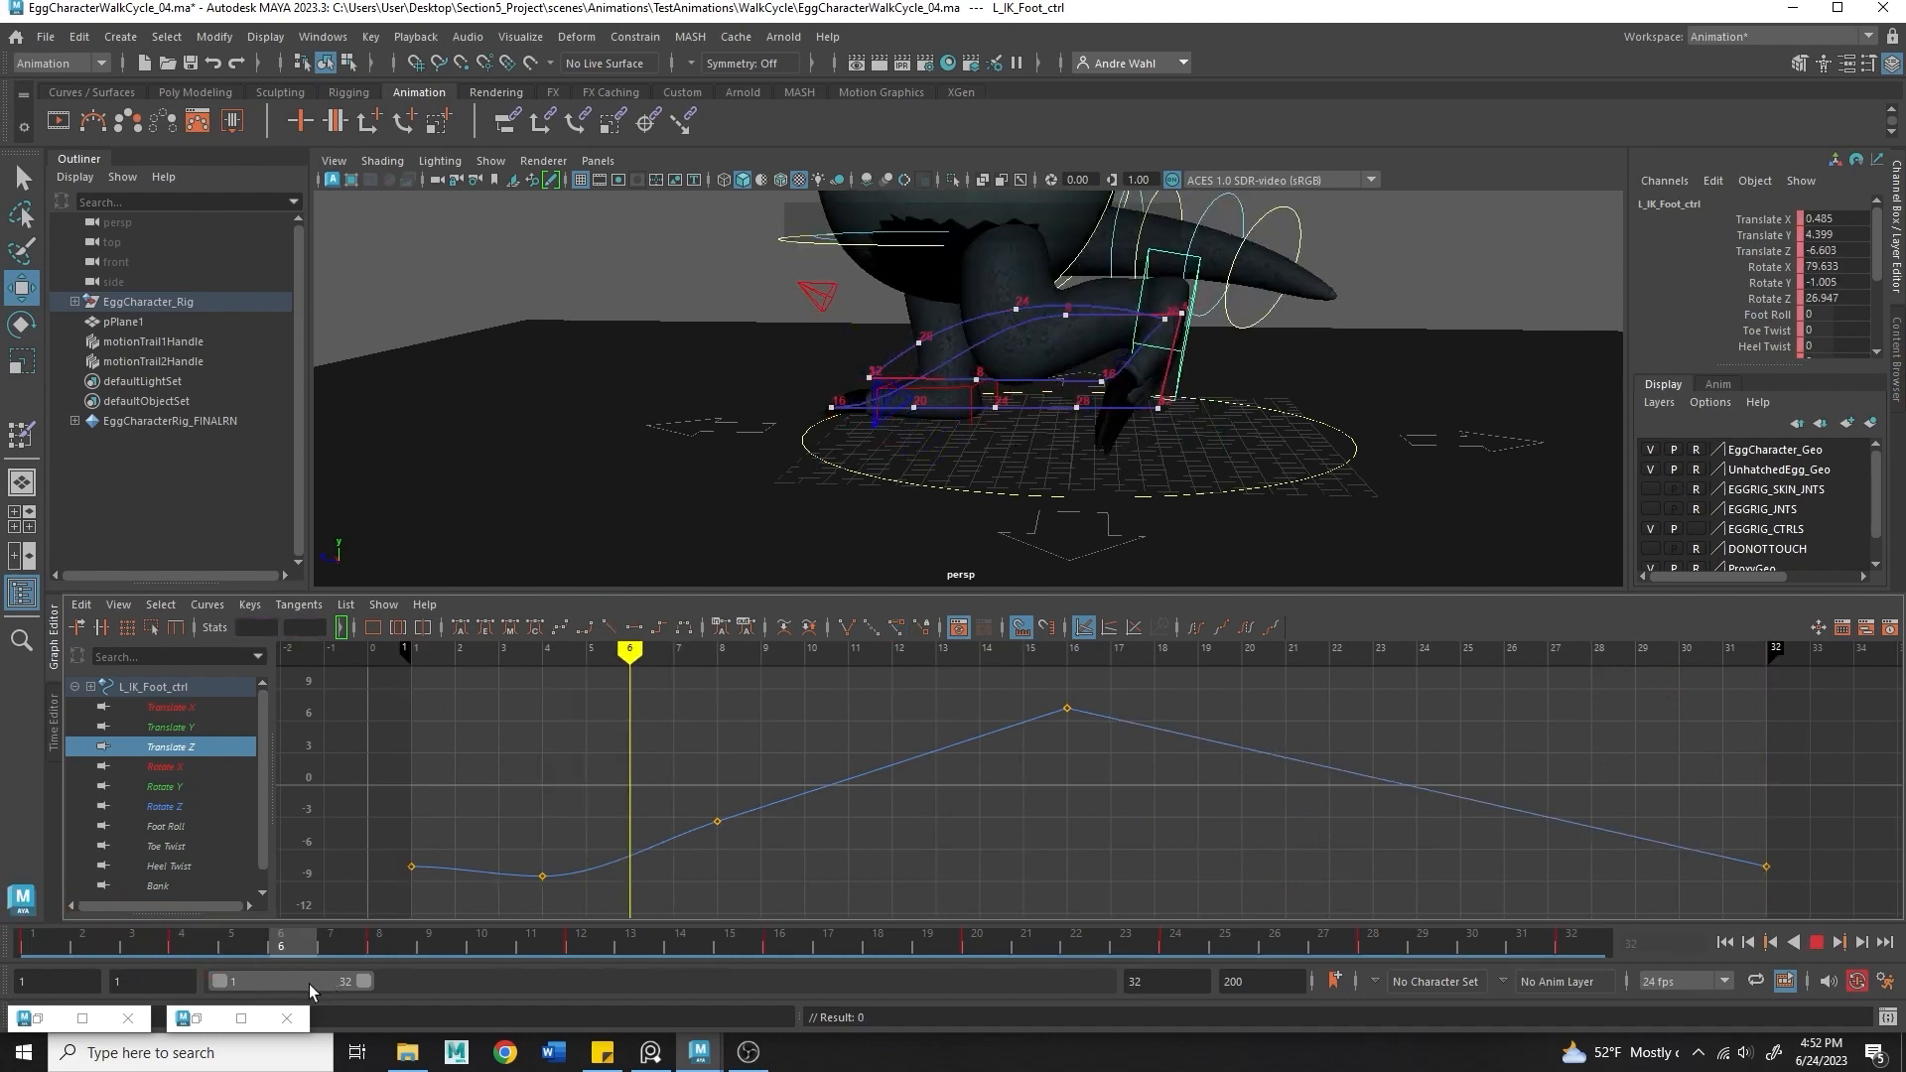
{"action": "key", "text": "alt+v"}
- Try lowering the left foot's Translate Z key at frame 8 to about -5.8, then undo the edit
{"action": "left_click_drag", "start_coordinate": [729, 802], "coordinate": [736, 834]}
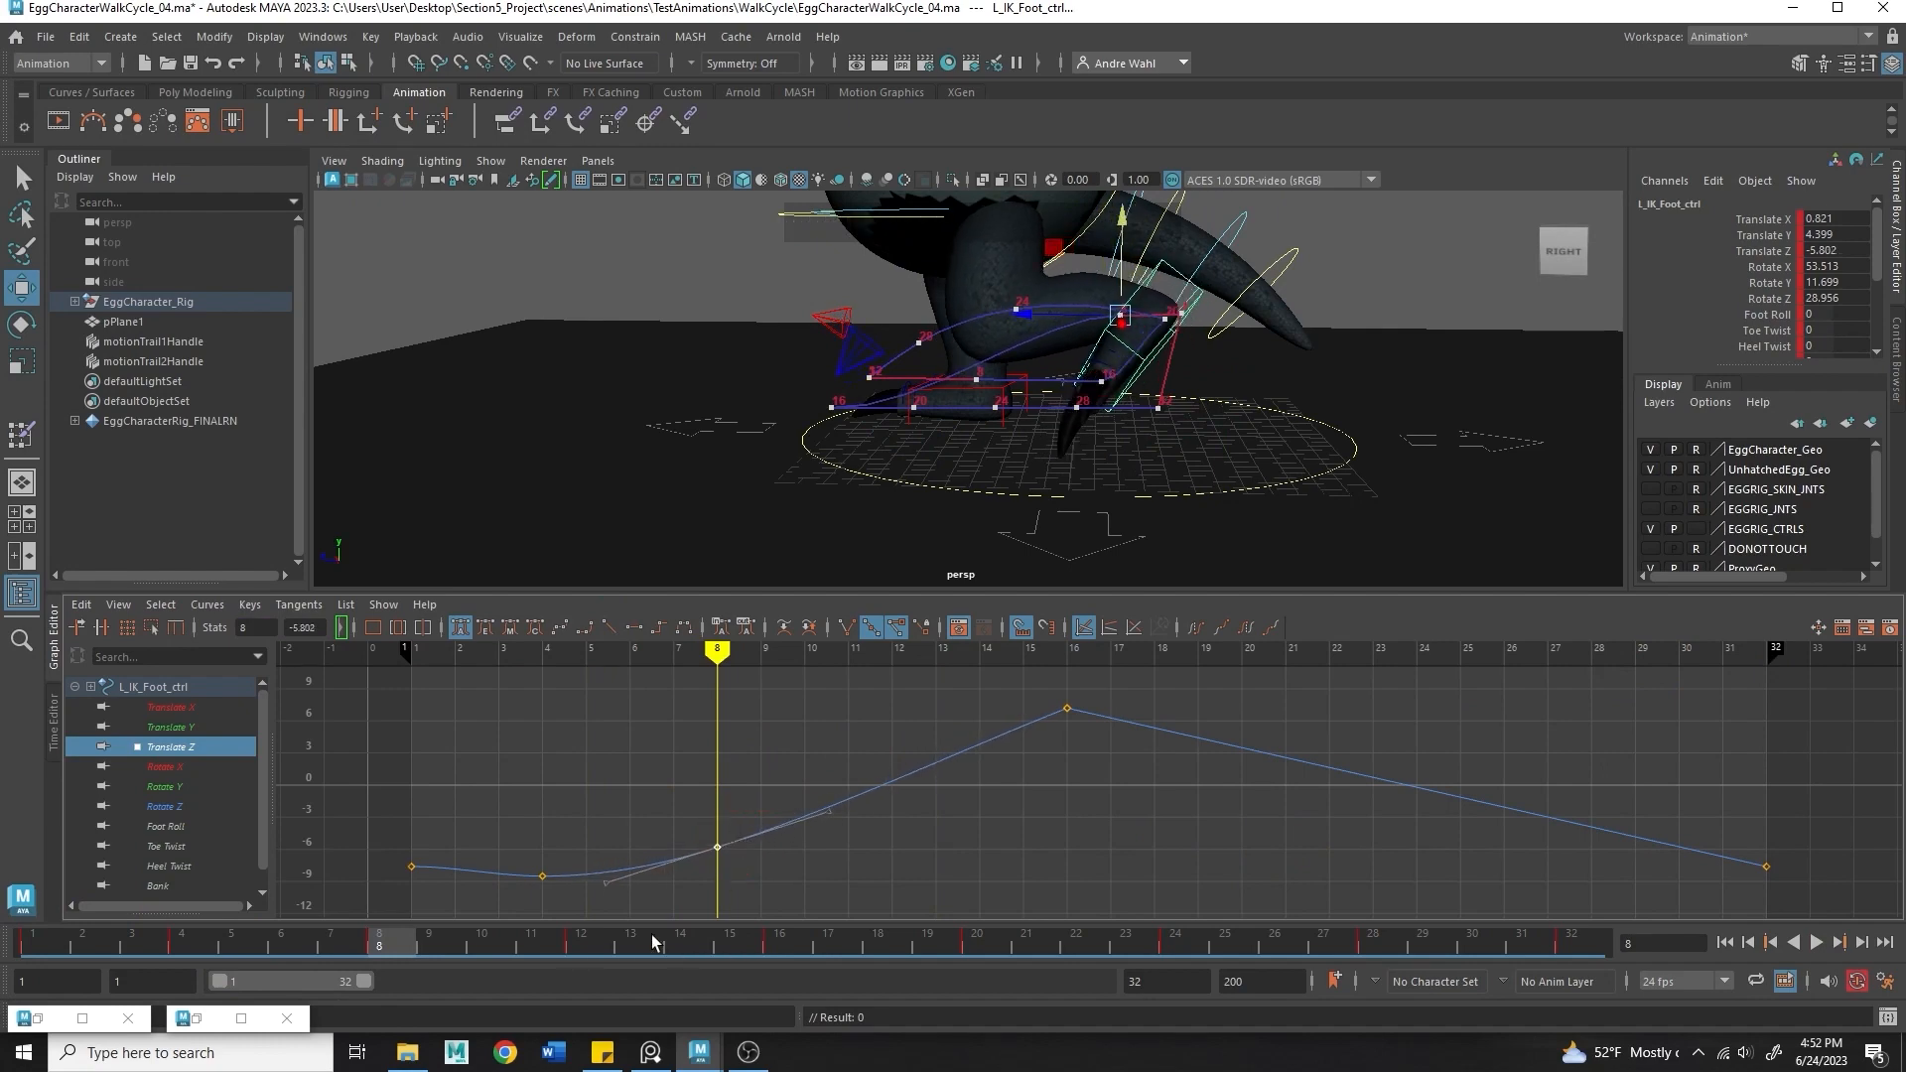
{"action": "left_click_drag", "start_coordinate": [364, 945], "coordinate": [407, 950]}
{"action": "key", "text": "ctrl+z"}
{"action": "key", "text": "ctrl+z"}
{"action": "key", "text": "ctrl+z"}
- Adjust the tangent of the Translate Z key at frame 8, lower the key to about -4.3 and play back the swing
{"action": "middle_click_drag", "start_coordinate": [647, 849], "coordinate": [650, 857]}
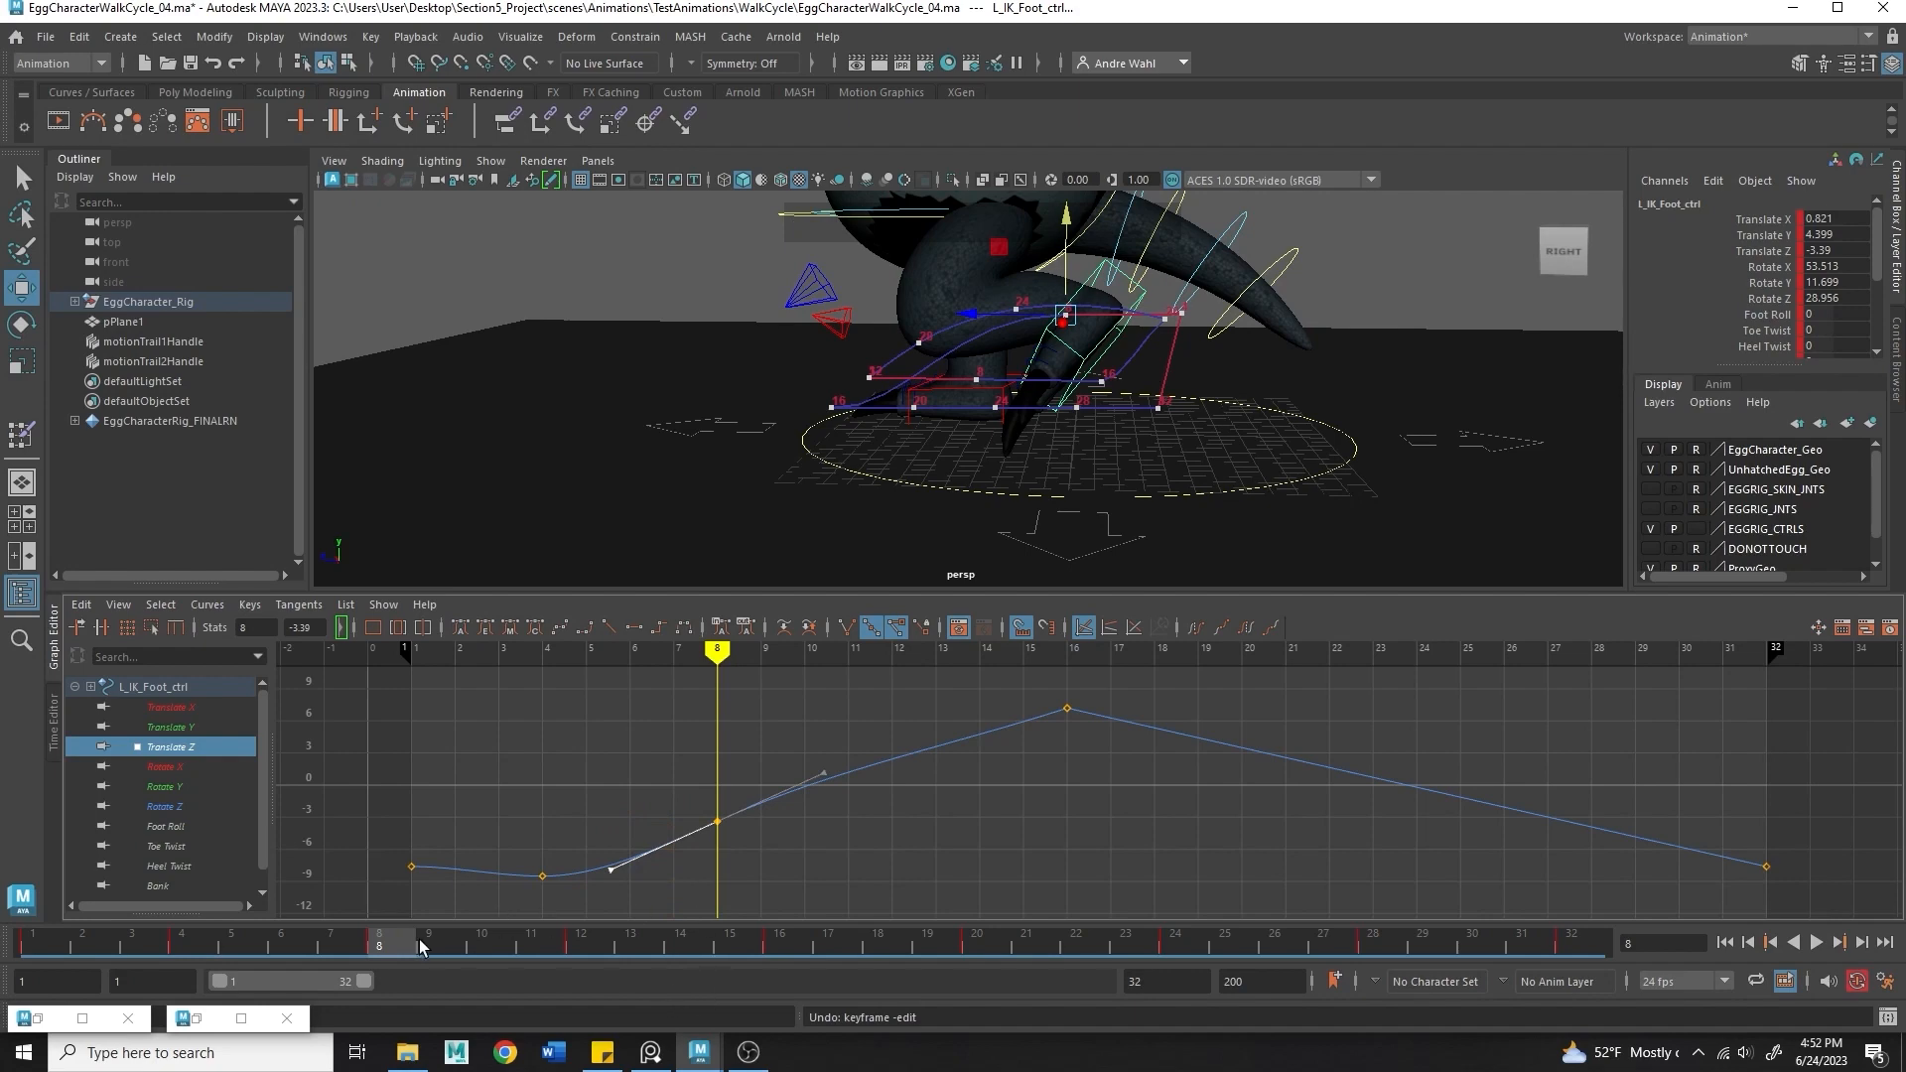
{"action": "left_click_drag", "start_coordinate": [420, 945], "coordinate": [380, 951]}
{"action": "middle_click_drag", "start_coordinate": [717, 797], "coordinate": [721, 831]}
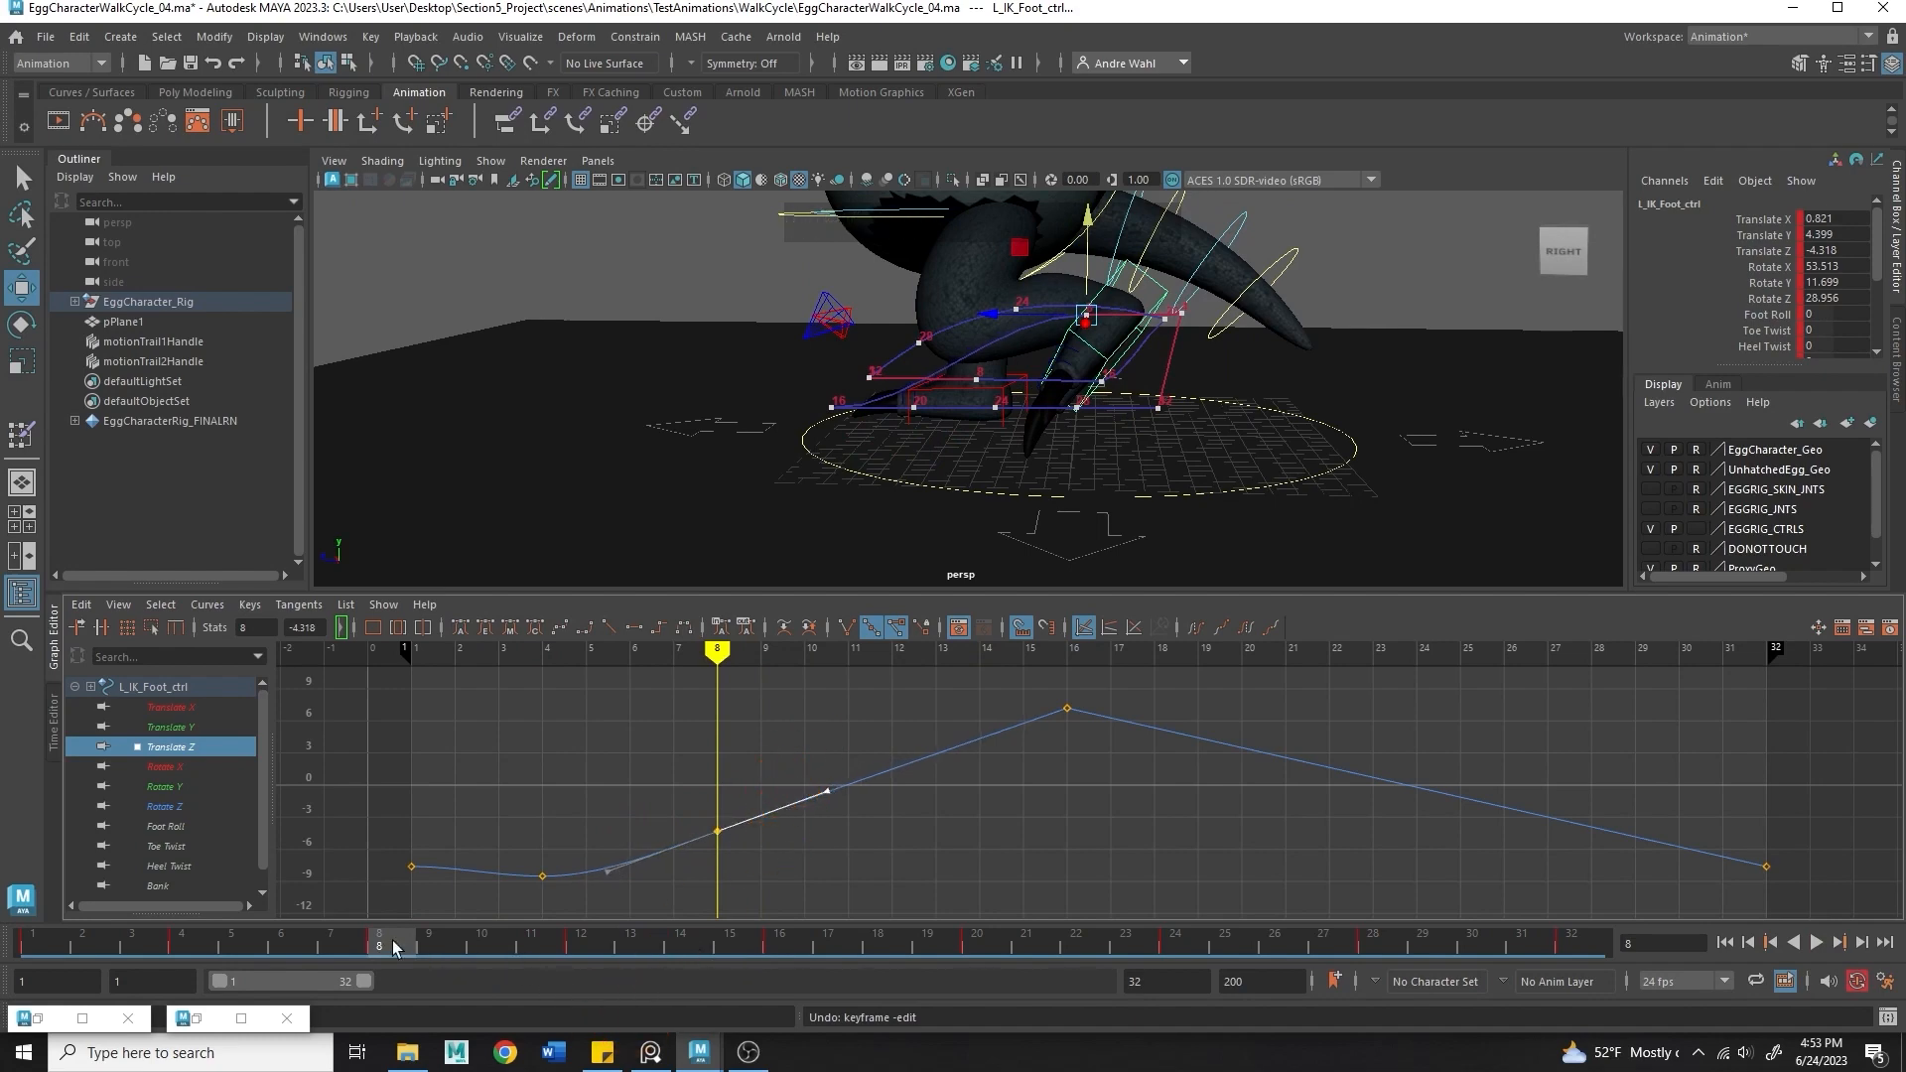
{"action": "left_click_drag", "start_coordinate": [97, 933], "coordinate": [467, 987]}
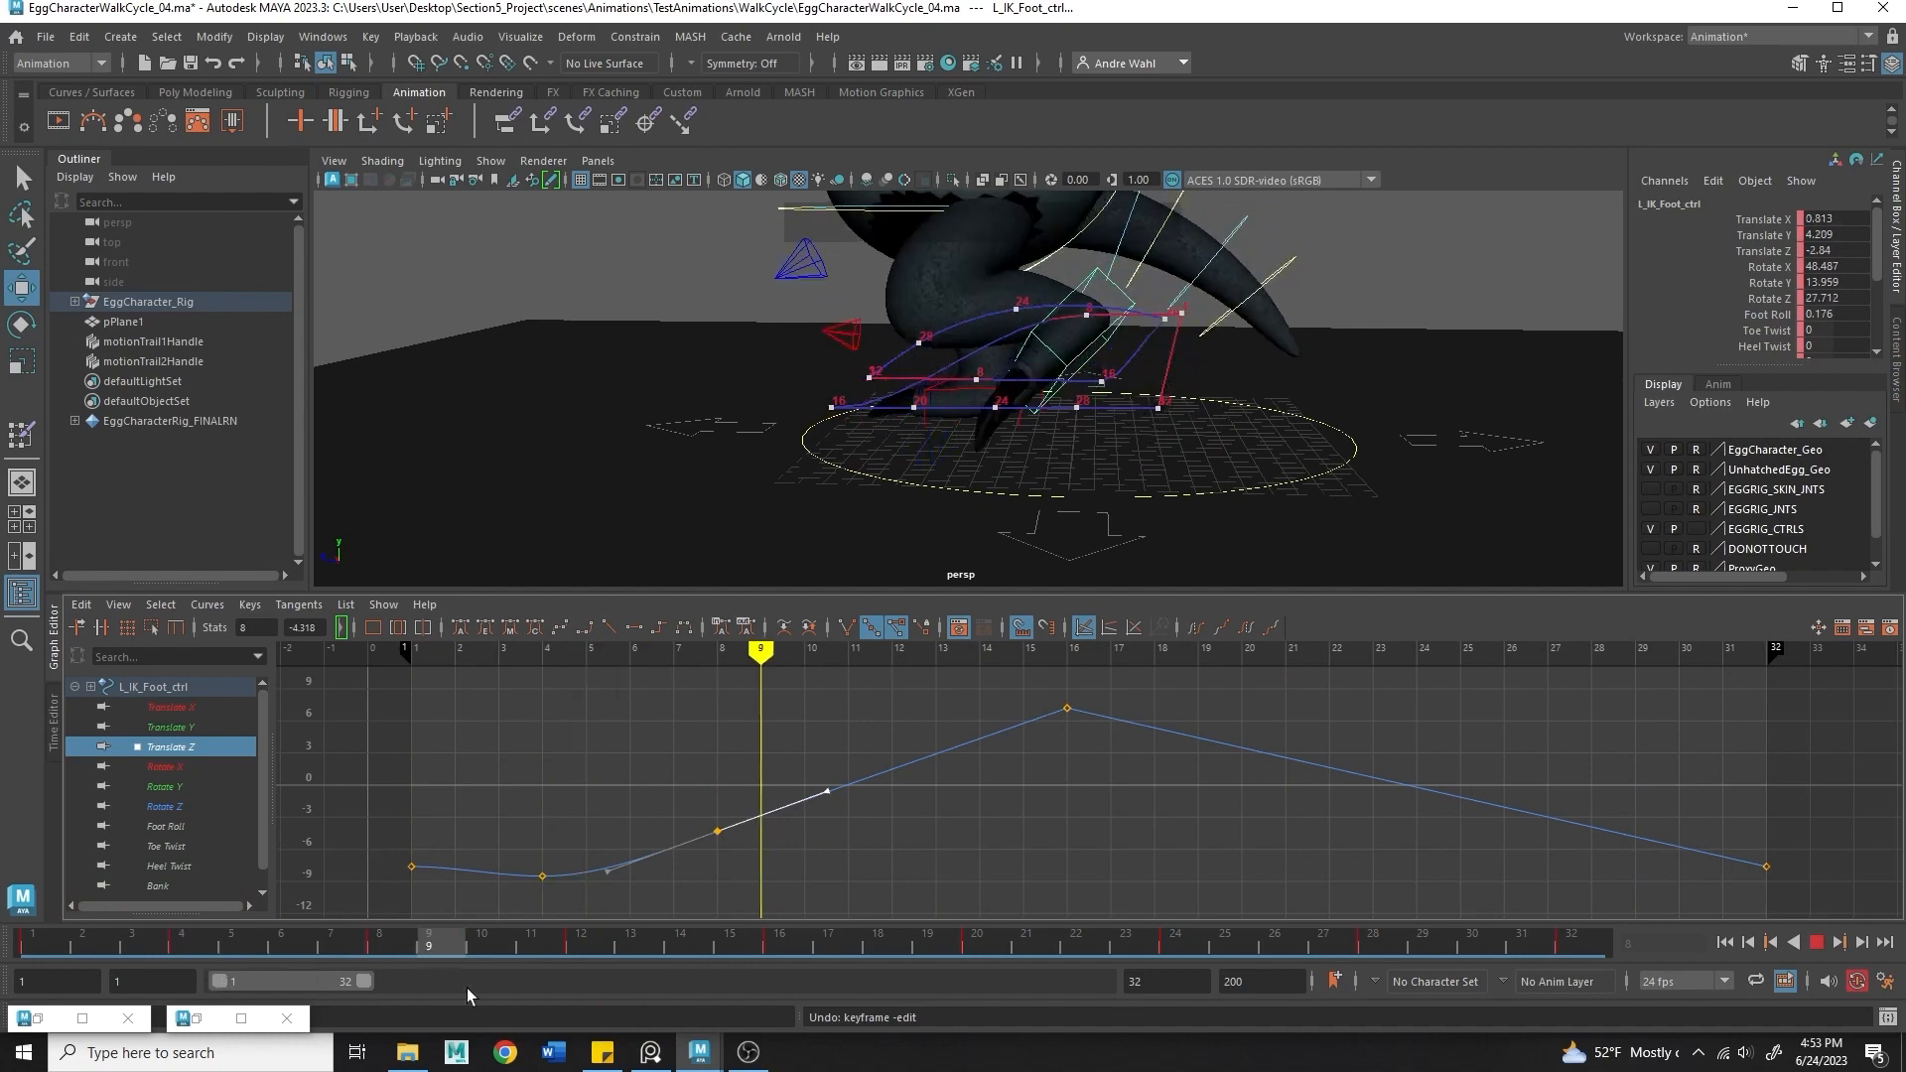
{"action": "key", "text": "alt+v"}
- Lower the left foot's Translate Y key at frame 4 and tilt the frame 8 key's tangent downward to round the lift arc
{"action": "left_click", "coordinate": [149, 727]}
{"action": "left_click", "coordinate": [585, 897]}
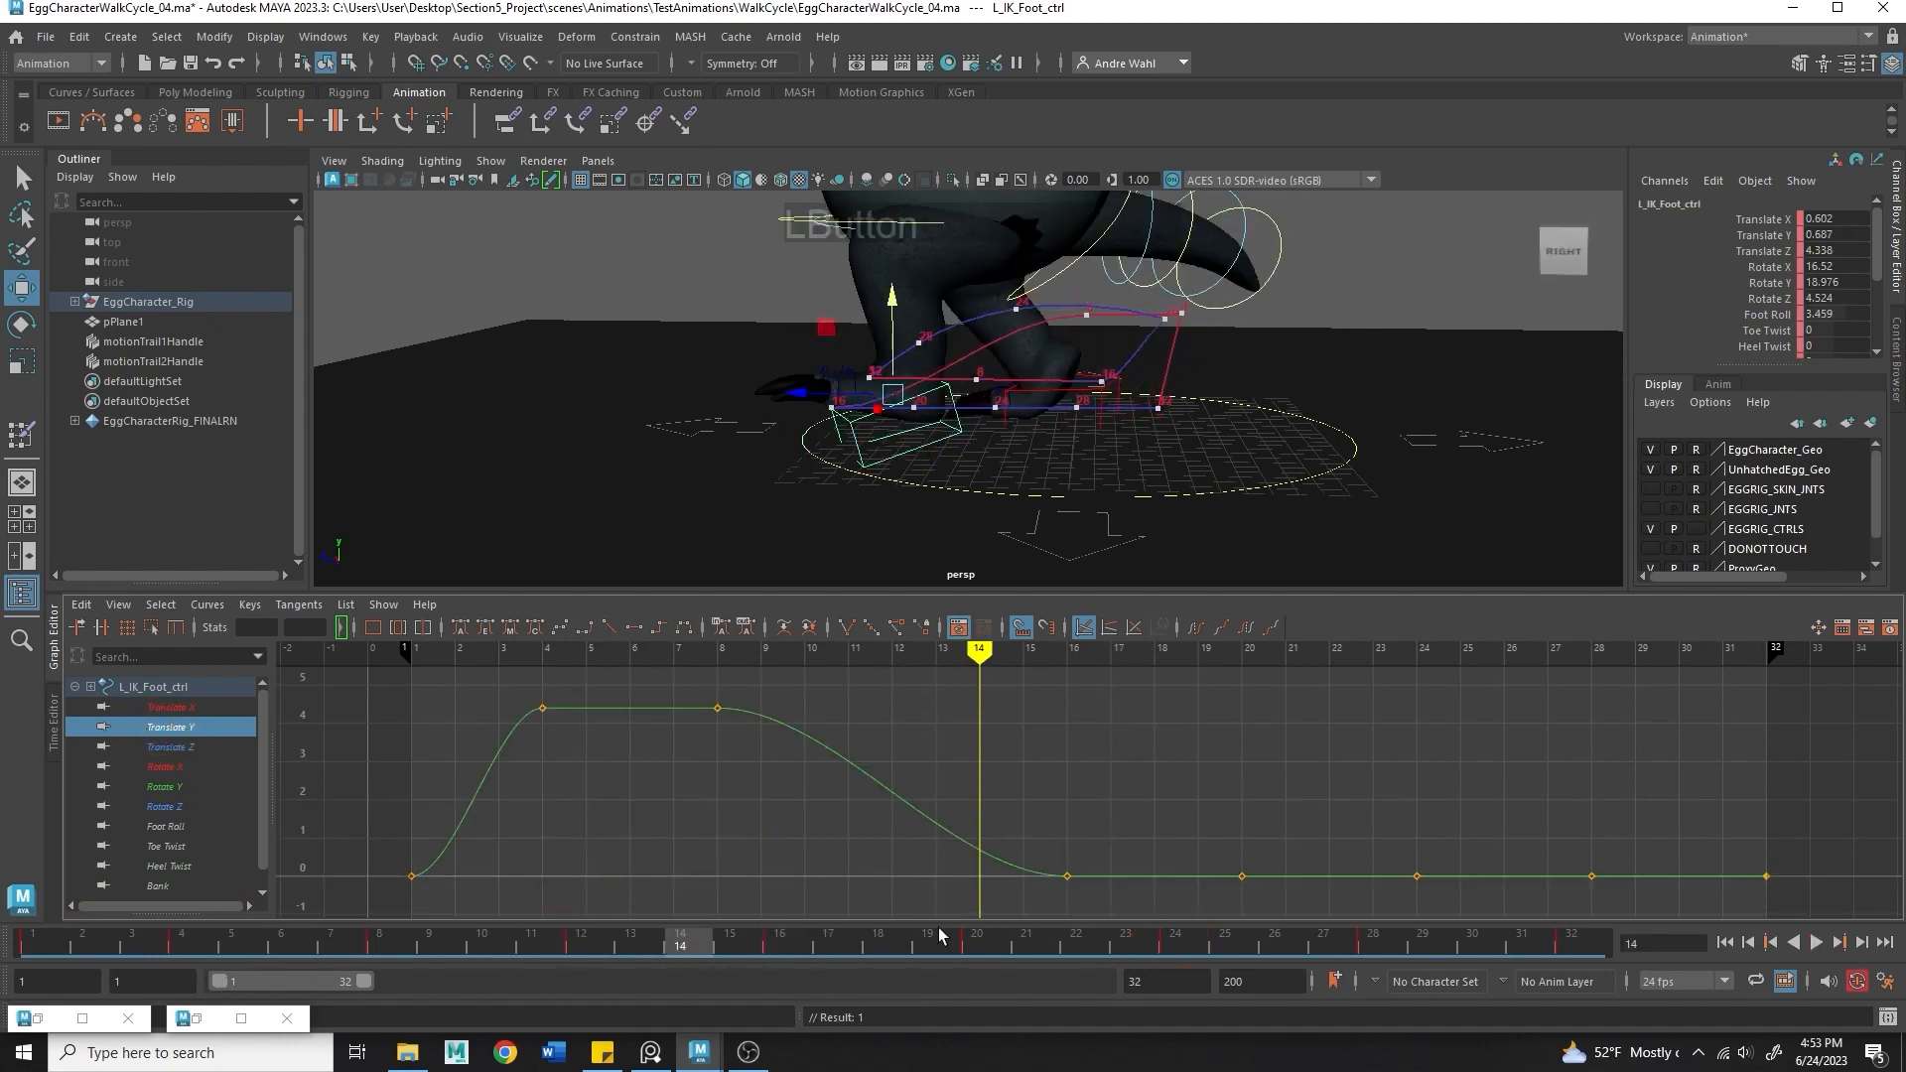
{"action": "left_click_drag", "start_coordinate": [705, 952], "coordinate": [312, 886]}
{"action": "left_click_drag", "start_coordinate": [502, 683], "coordinate": [561, 739]}
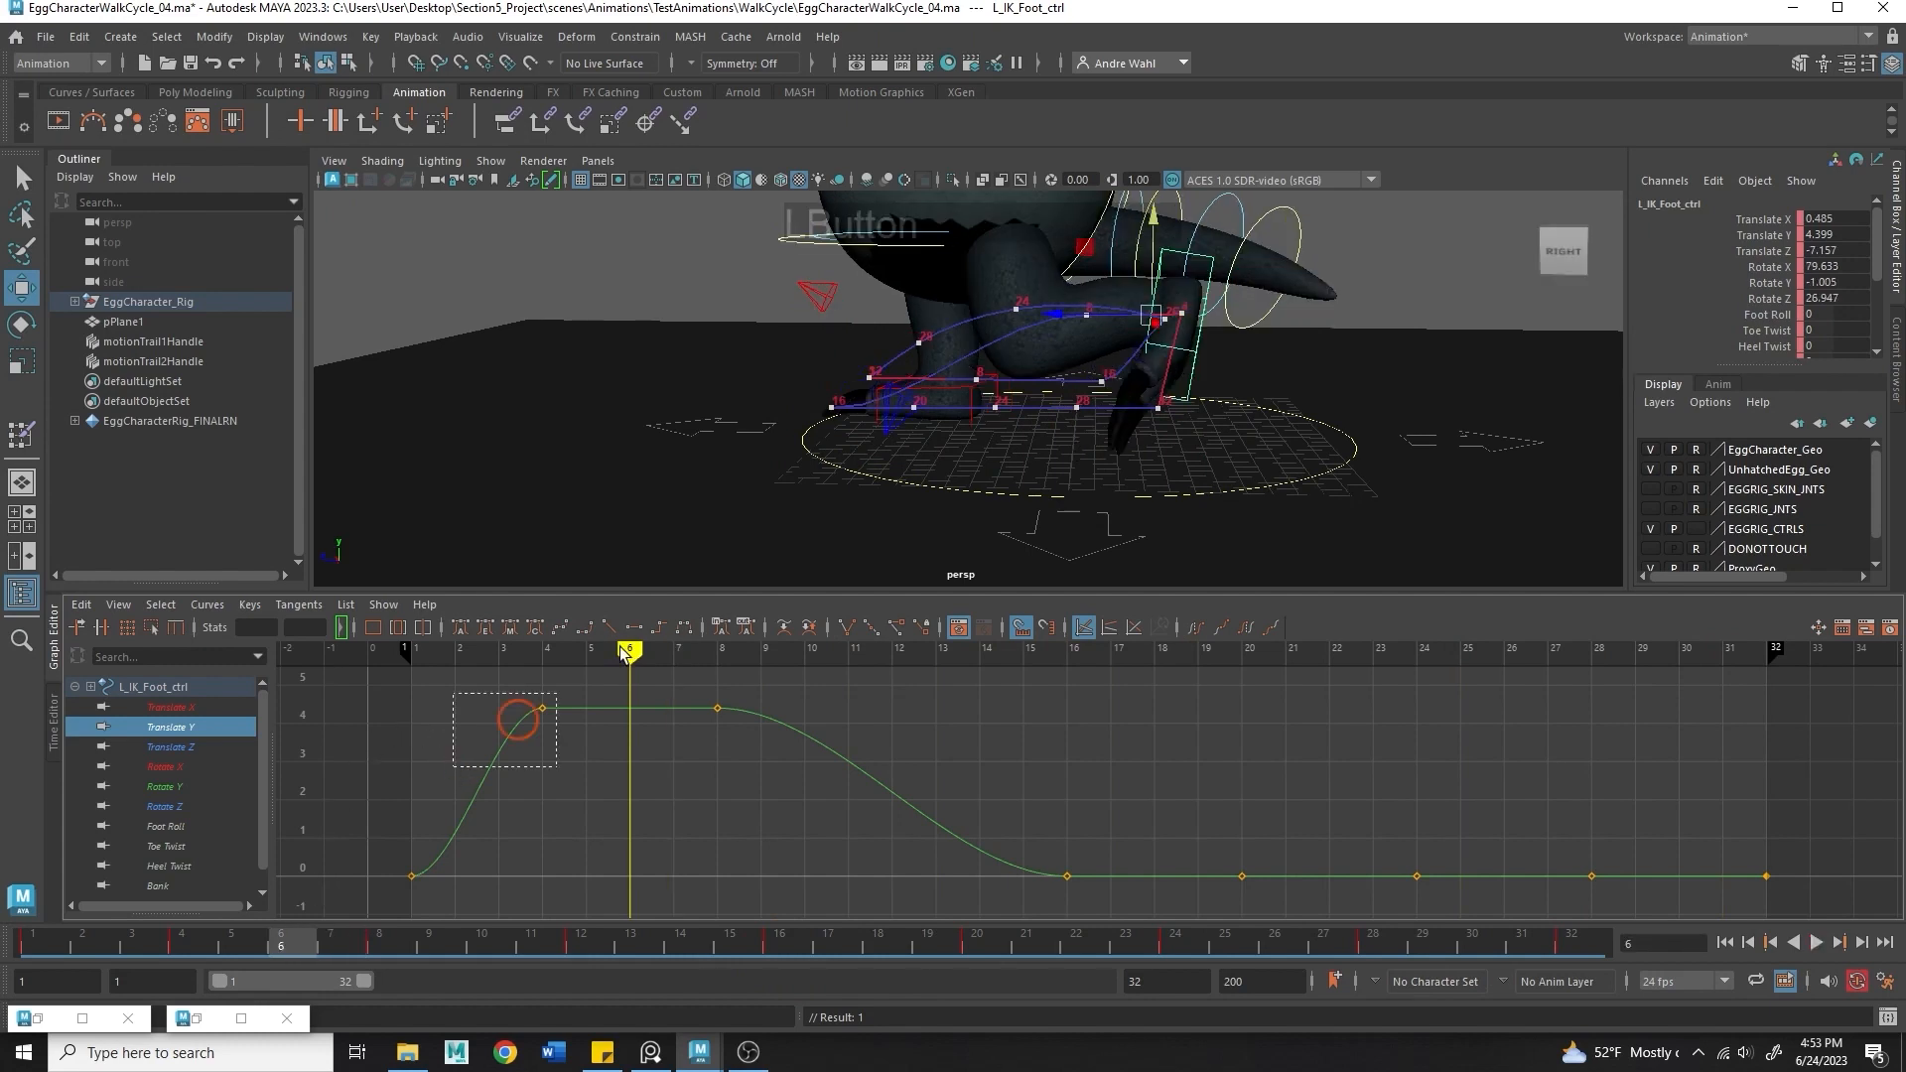
{"action": "middle_click_drag", "start_coordinate": [592, 760], "coordinate": [537, 806], "text": "alt"}
{"action": "middle_click_drag", "start_coordinate": [627, 765], "coordinate": [619, 743]}
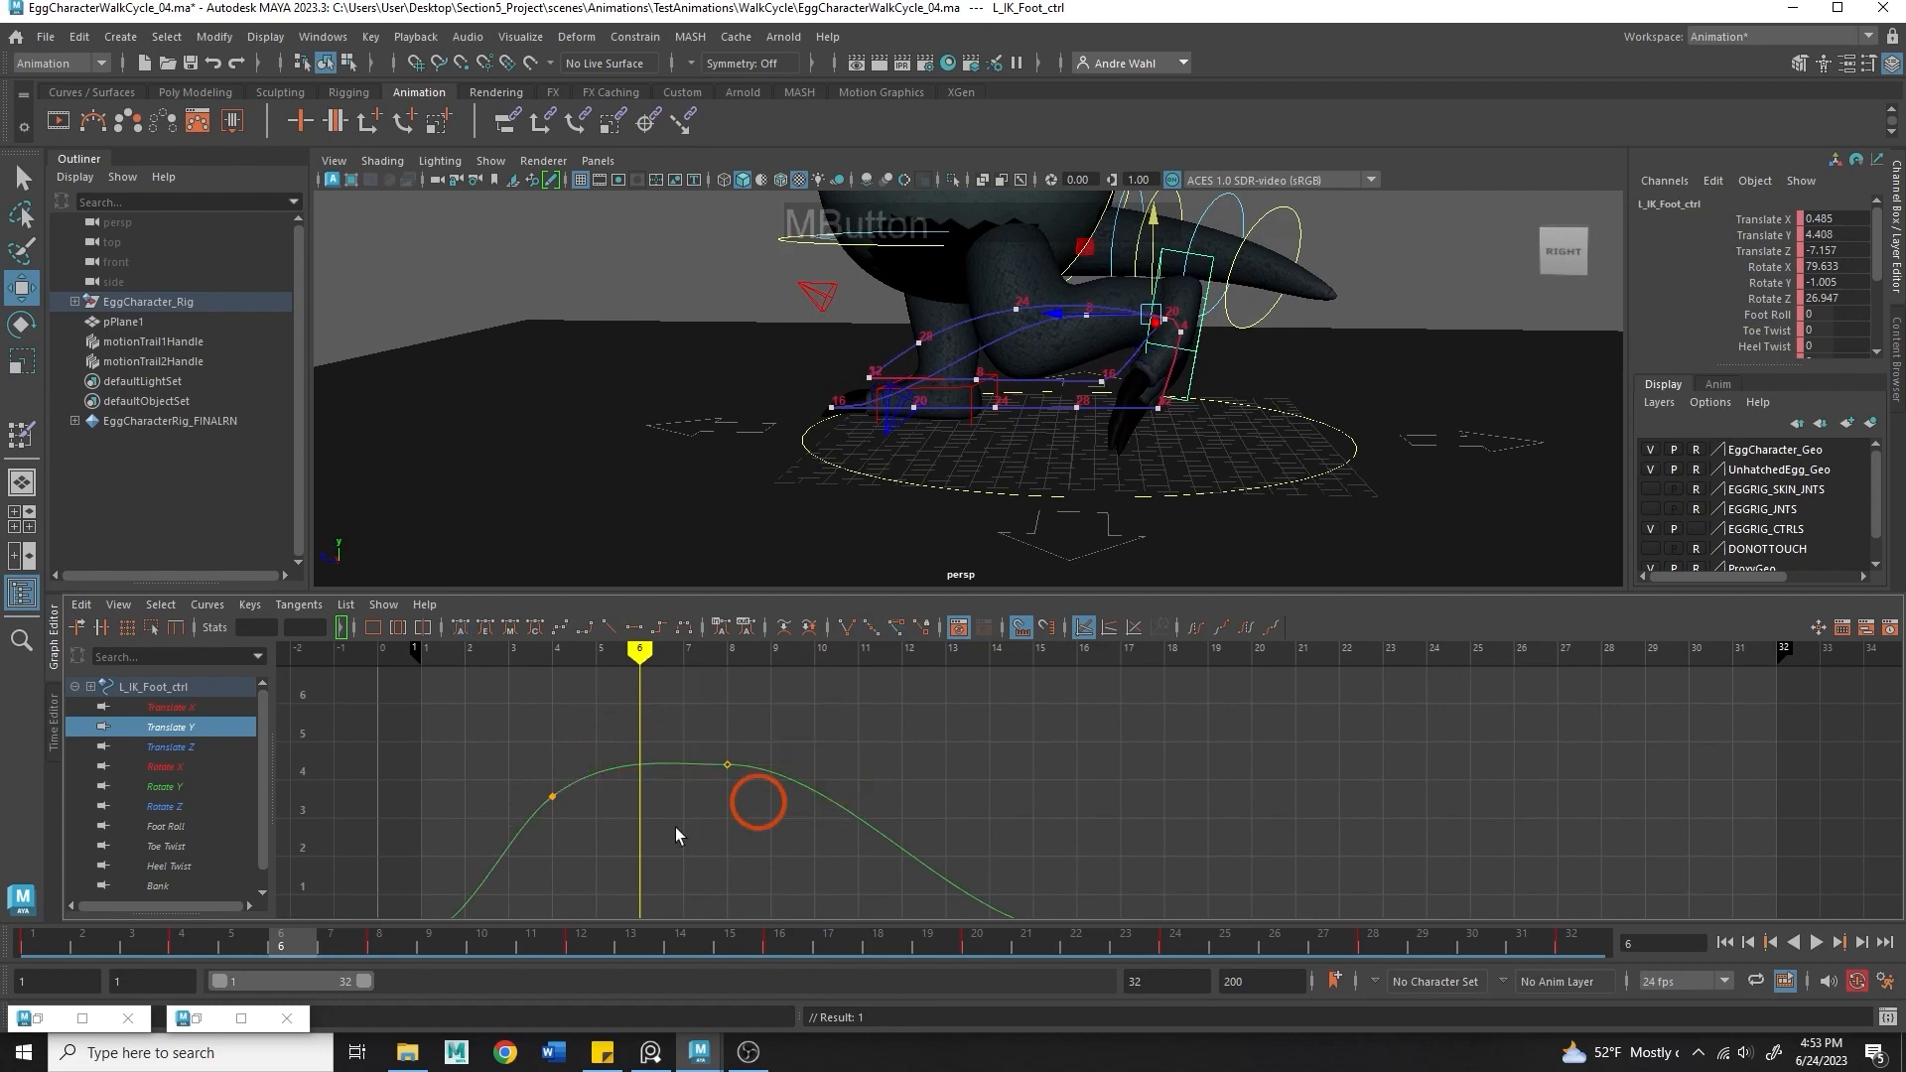
{"action": "left_click_drag", "start_coordinate": [838, 753], "coordinate": [846, 786]}
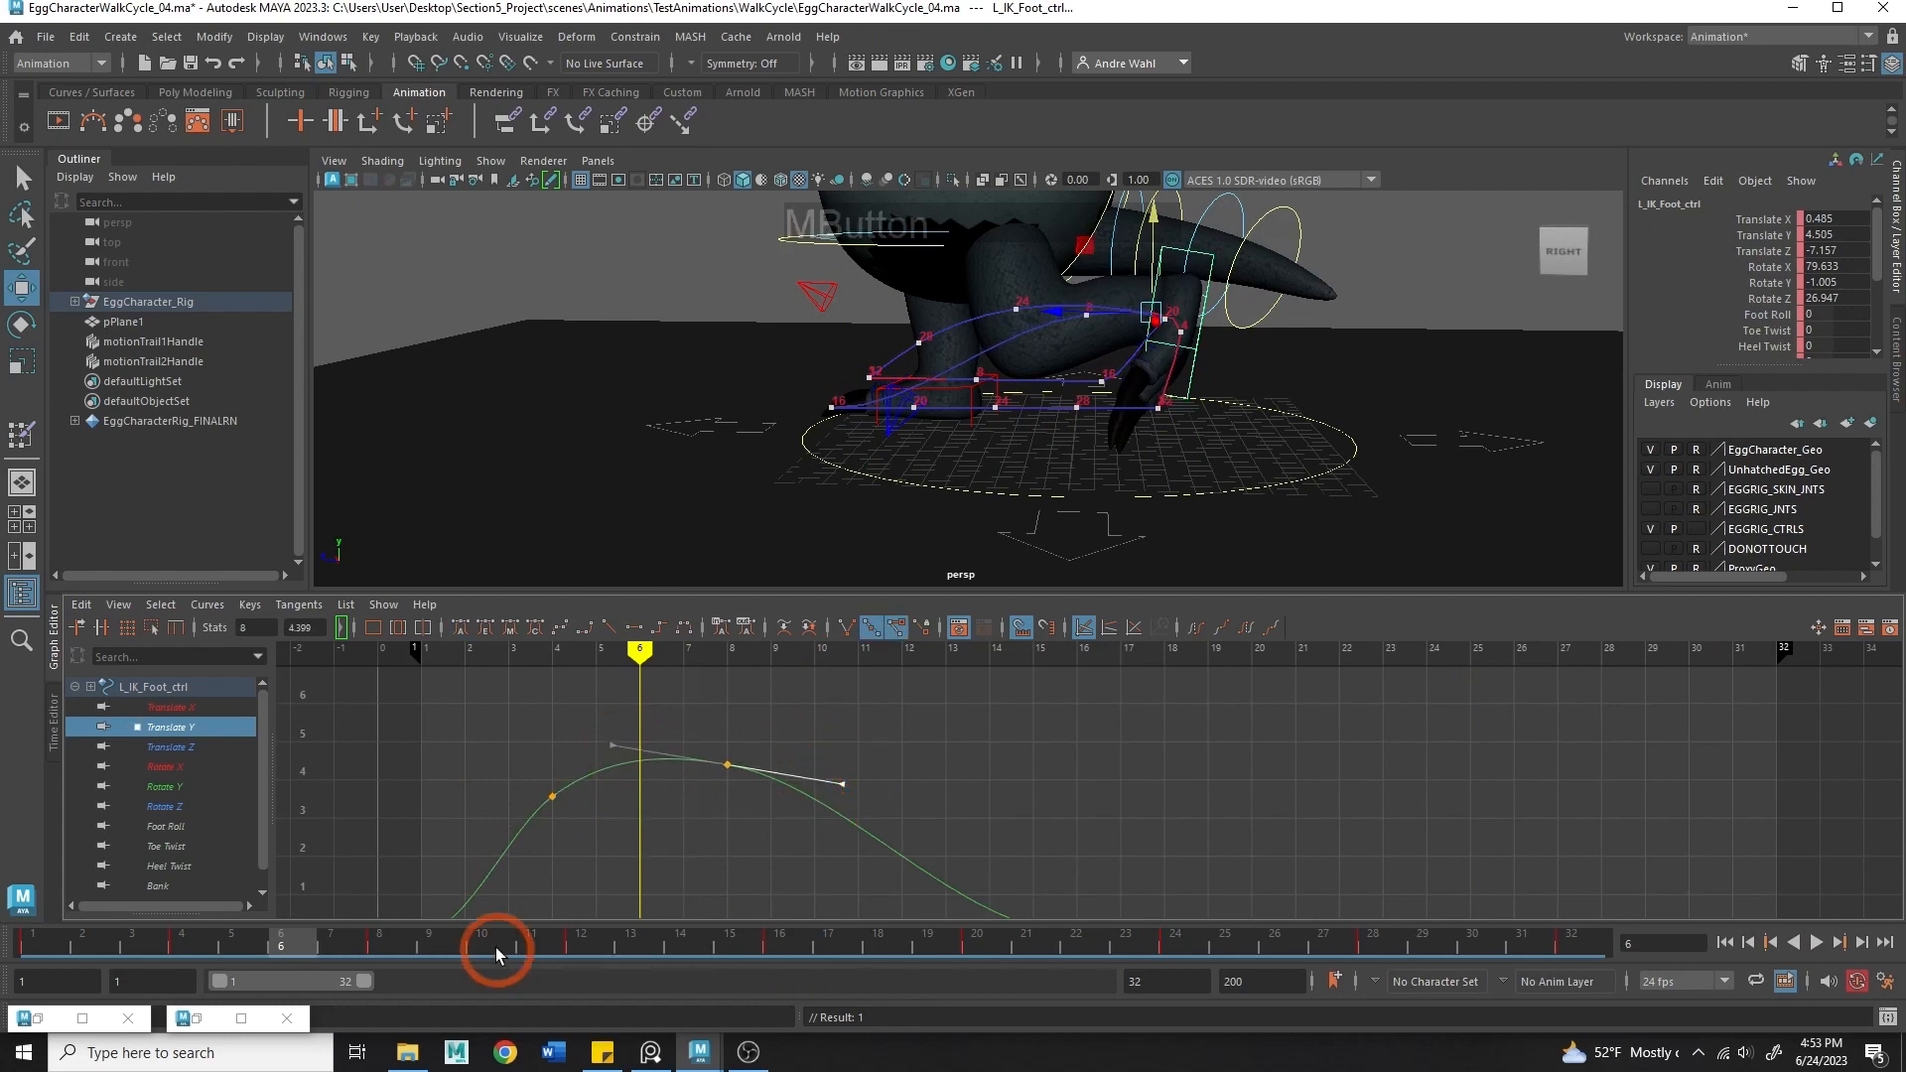
- Delete the left foot's Translate X keys at frames 20, 24 and 28
{"action": "left_click_drag", "start_coordinate": [215, 943], "coordinate": [482, 945]}
{"action": "left_click", "coordinate": [178, 746]}
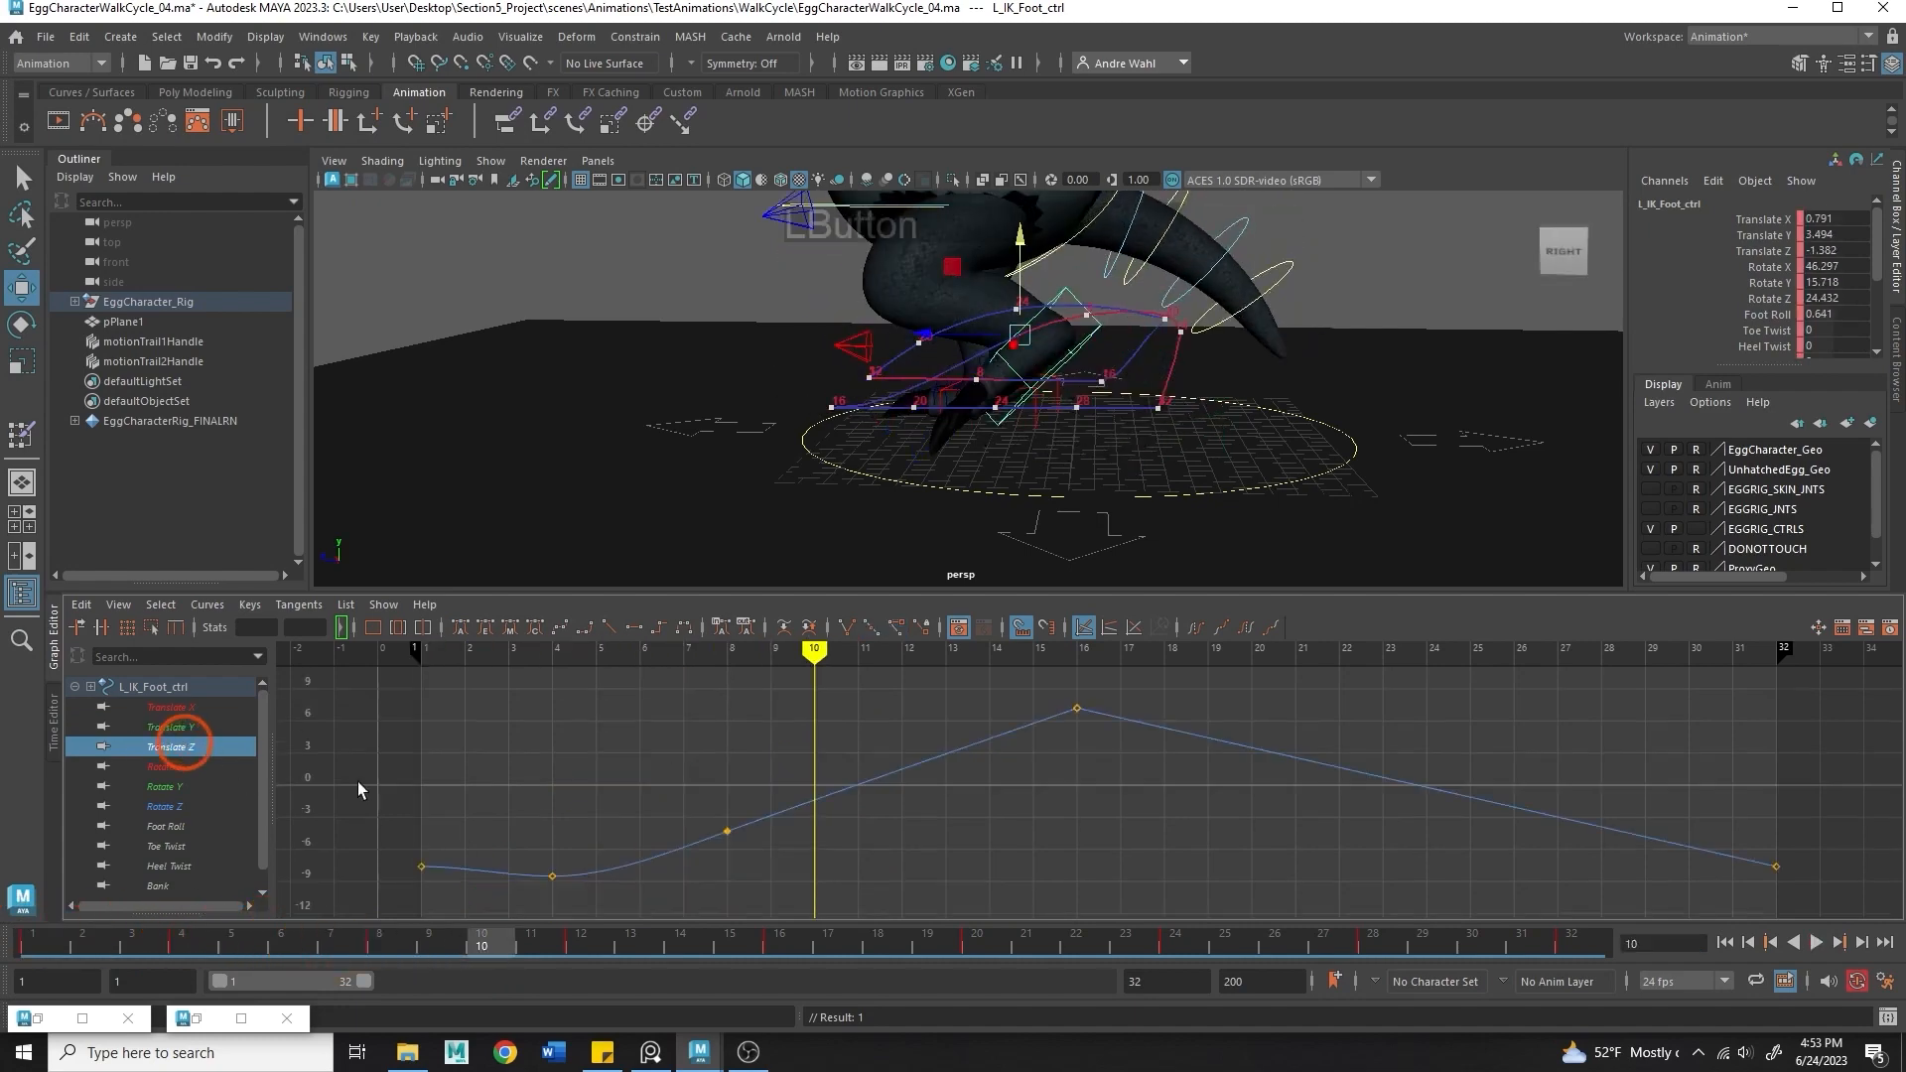
{"action": "left_click", "coordinate": [193, 707]}
{"action": "right_click_drag", "start_coordinate": [903, 787], "coordinate": [792, 772], "text": "alt"}
{"action": "left_click", "coordinate": [1557, 948]}
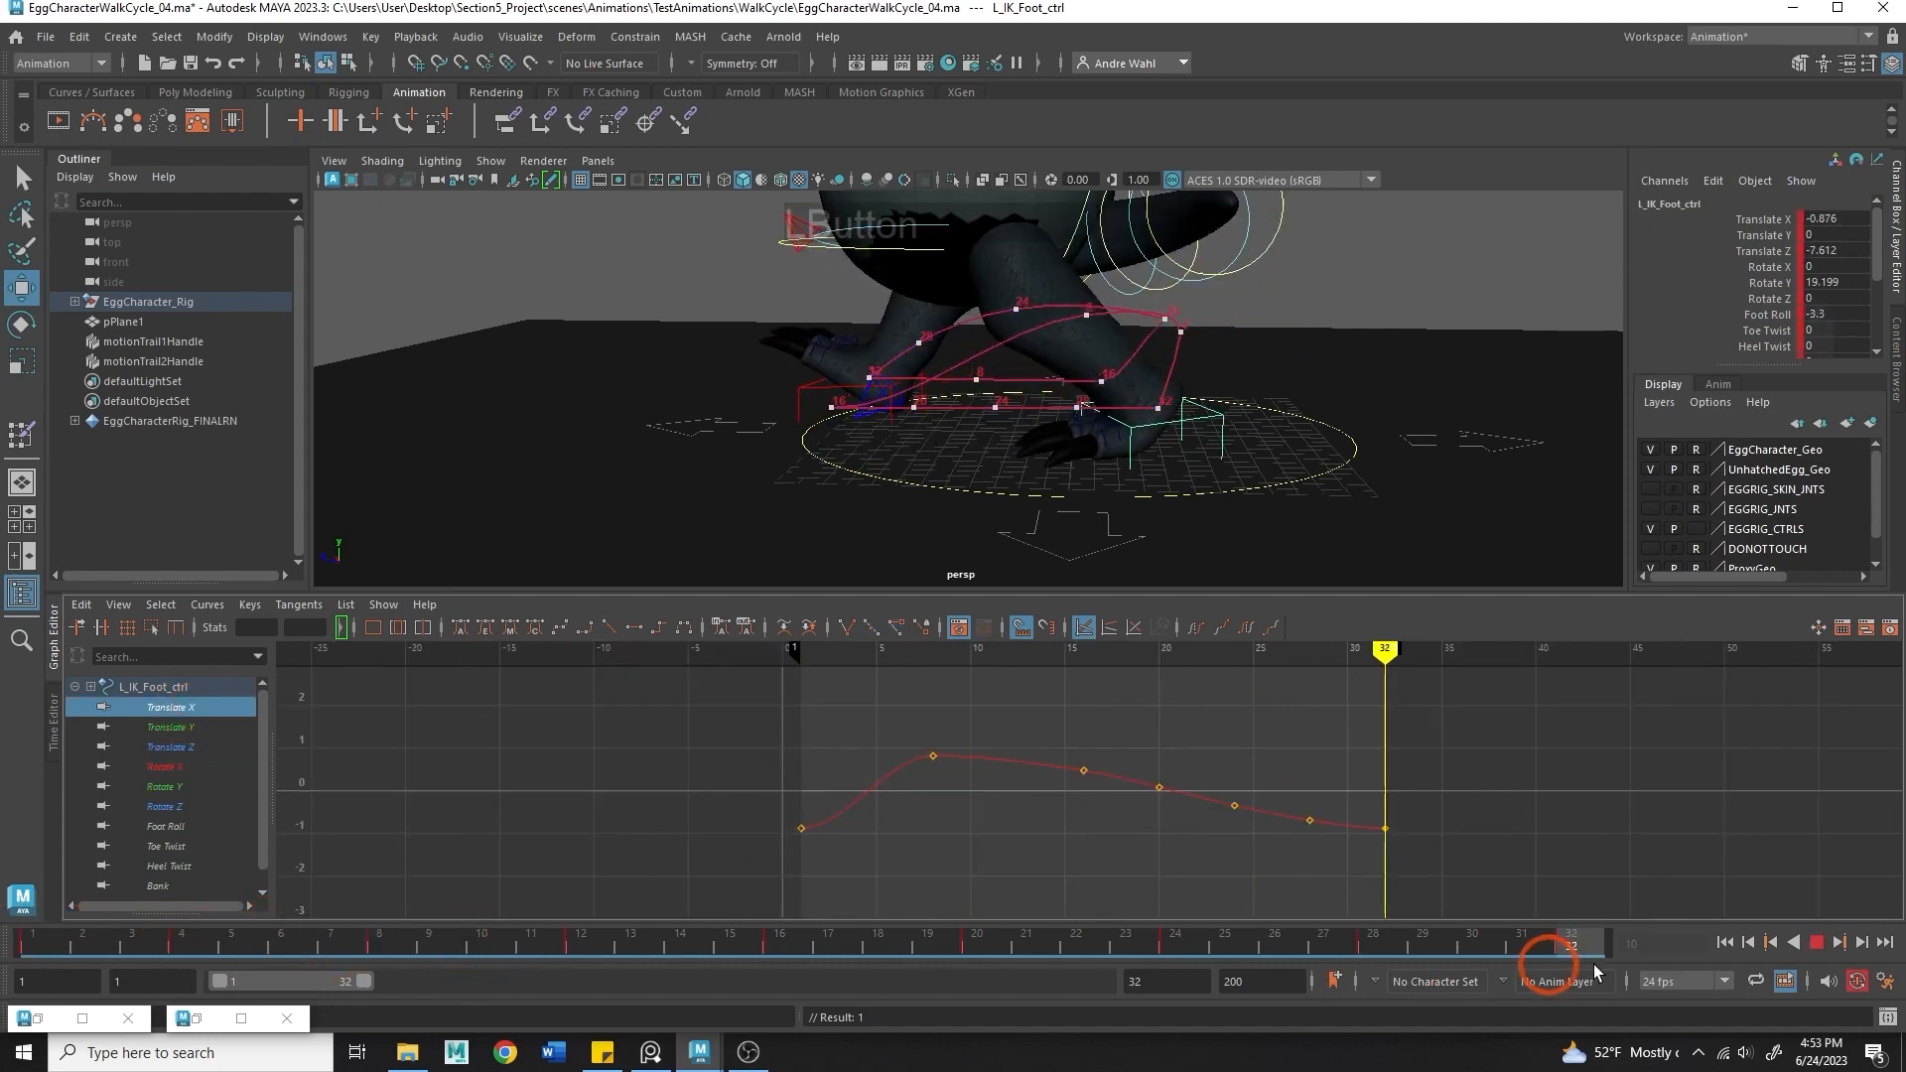
{"action": "mouse_move", "coordinate": [1114, 938]}
{"action": "left_mouse_down"}
{"action": "mouse_move", "coordinate": [740, 948]}
{"action": "mouse_move", "coordinate": [787, 967]}
{"action": "left_mouse_up"}
{"action": "middle_click_drag", "start_coordinate": [1005, 789], "coordinate": [969, 795], "text": "alt"}
{"action": "right_click_drag", "start_coordinate": [970, 795], "coordinate": [1120, 839], "text": "alt"}
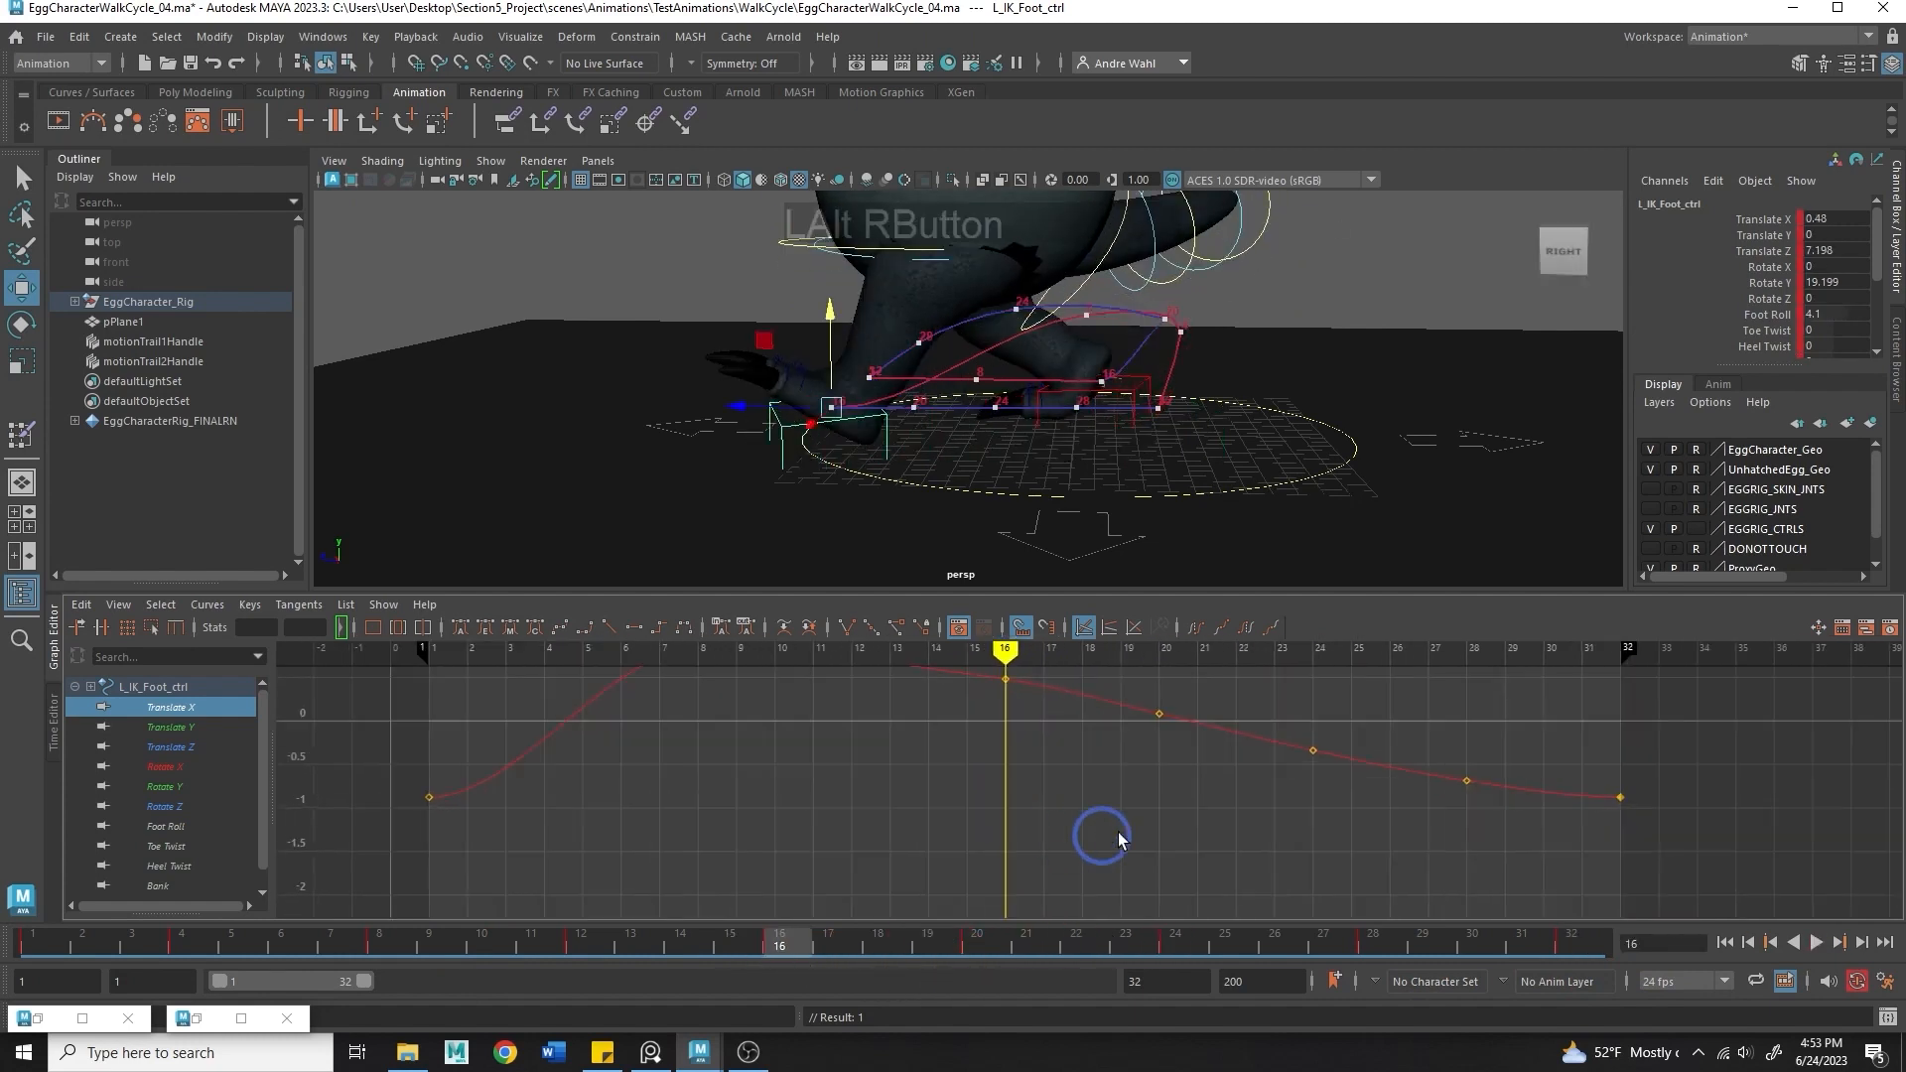
{"action": "left_click_drag", "start_coordinate": [1170, 814], "coordinate": [1523, 625]}
{"action": "key", "text": "Delete"}
- Copy the left foot's Translate X key from frame 1 onto frame 16 and scrub the walk from the front to check it
{"action": "right_click_drag", "start_coordinate": [1239, 792], "coordinate": [1004, 856], "text": "alt"}
{"action": "left_click_drag", "start_coordinate": [726, 778], "coordinate": [690, 799]}
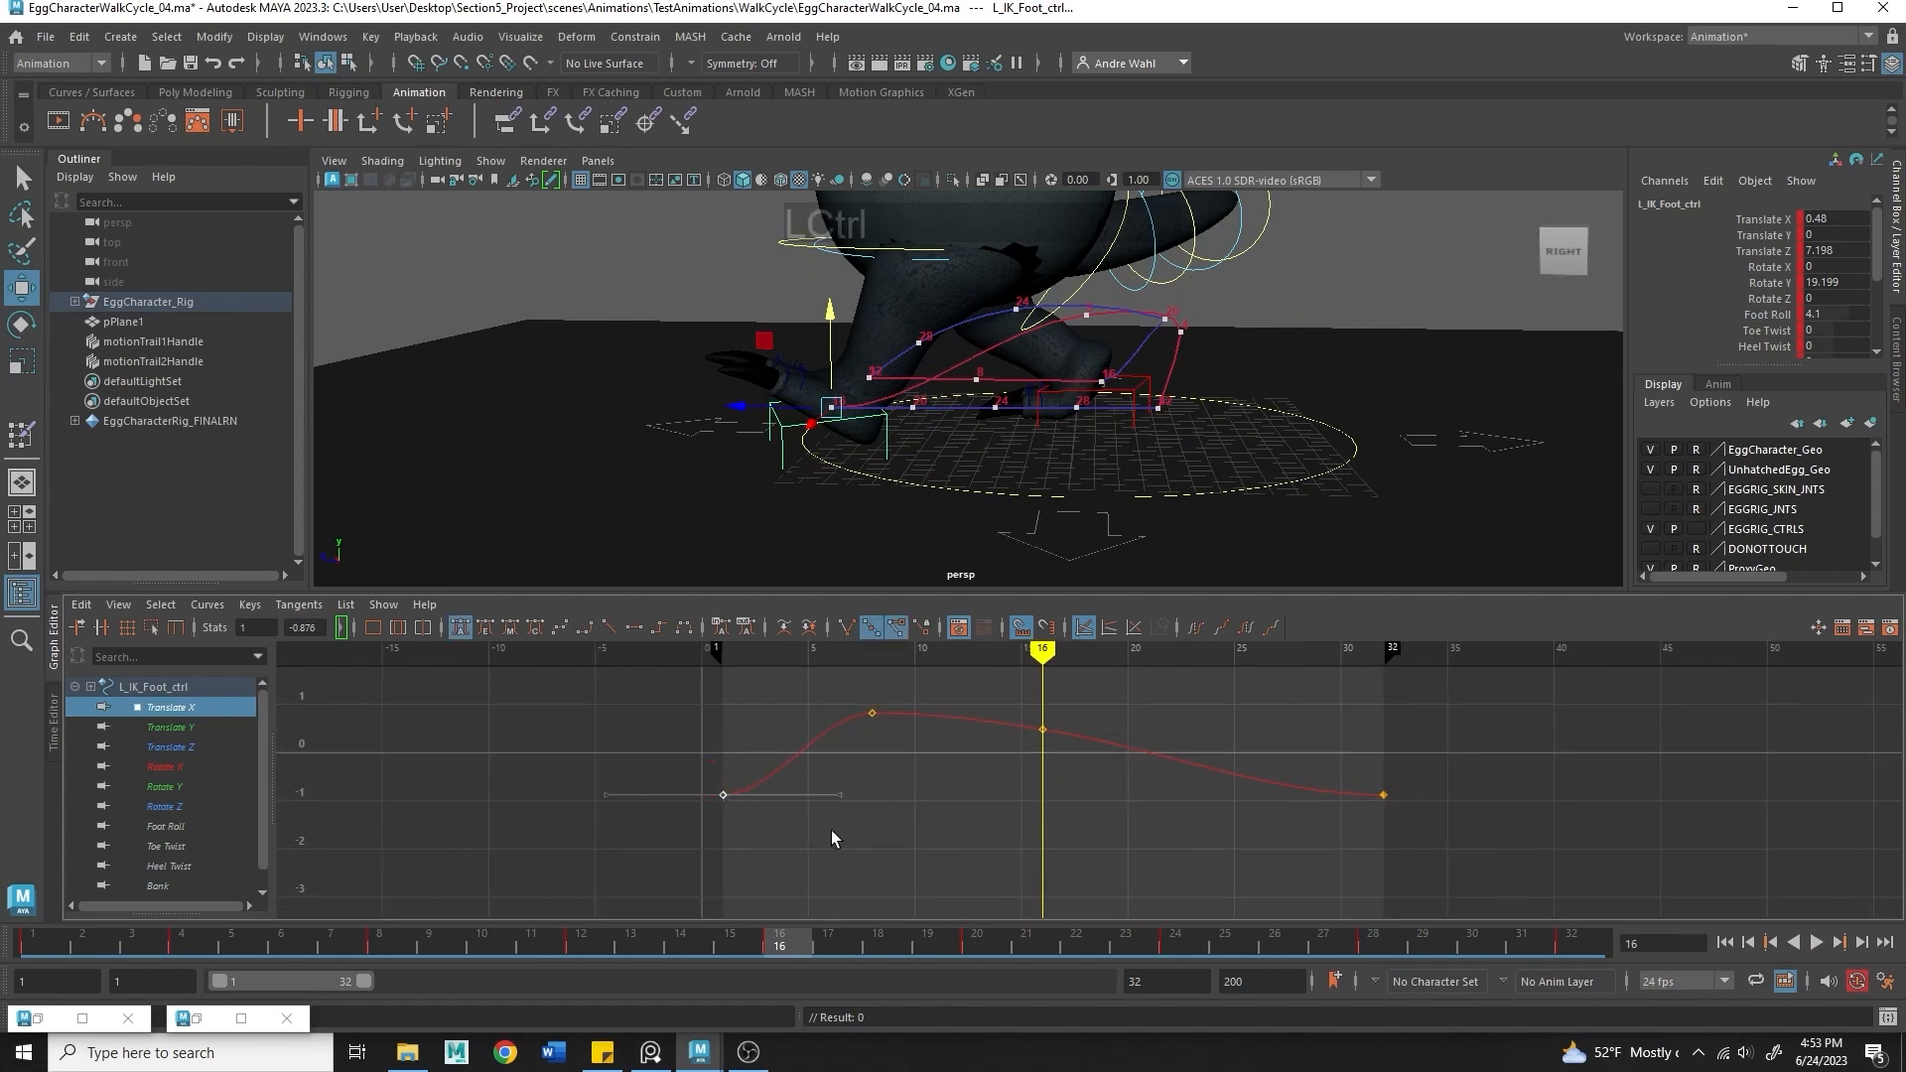
{"action": "middle_click_drag", "start_coordinate": [959, 790], "coordinate": [997, 770], "text": "alt"}
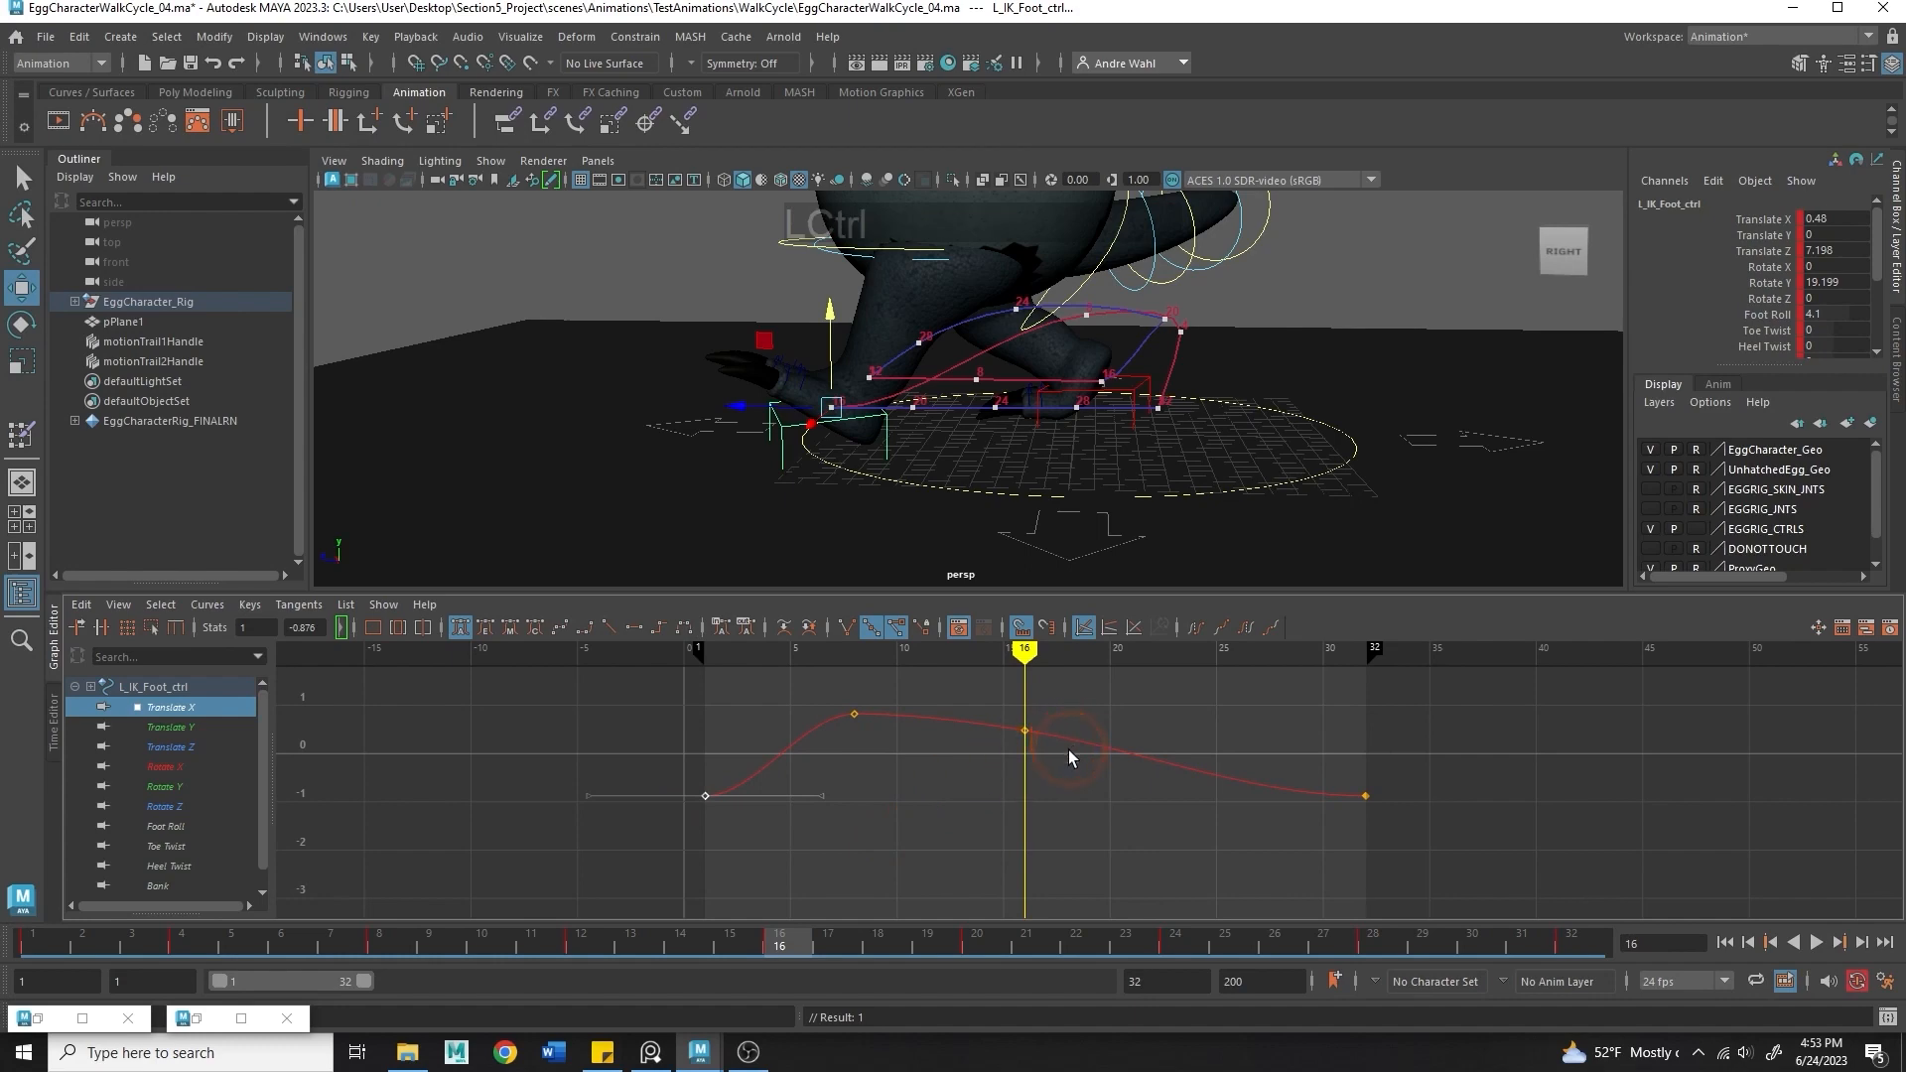
{"action": "key", "text": "ctrl+v"}
{"action": "left_click_drag", "start_coordinate": [564, 933], "coordinate": [337, 929]}
{"action": "left_click_drag", "start_coordinate": [943, 427], "coordinate": [1201, 428], "text": "alt"}
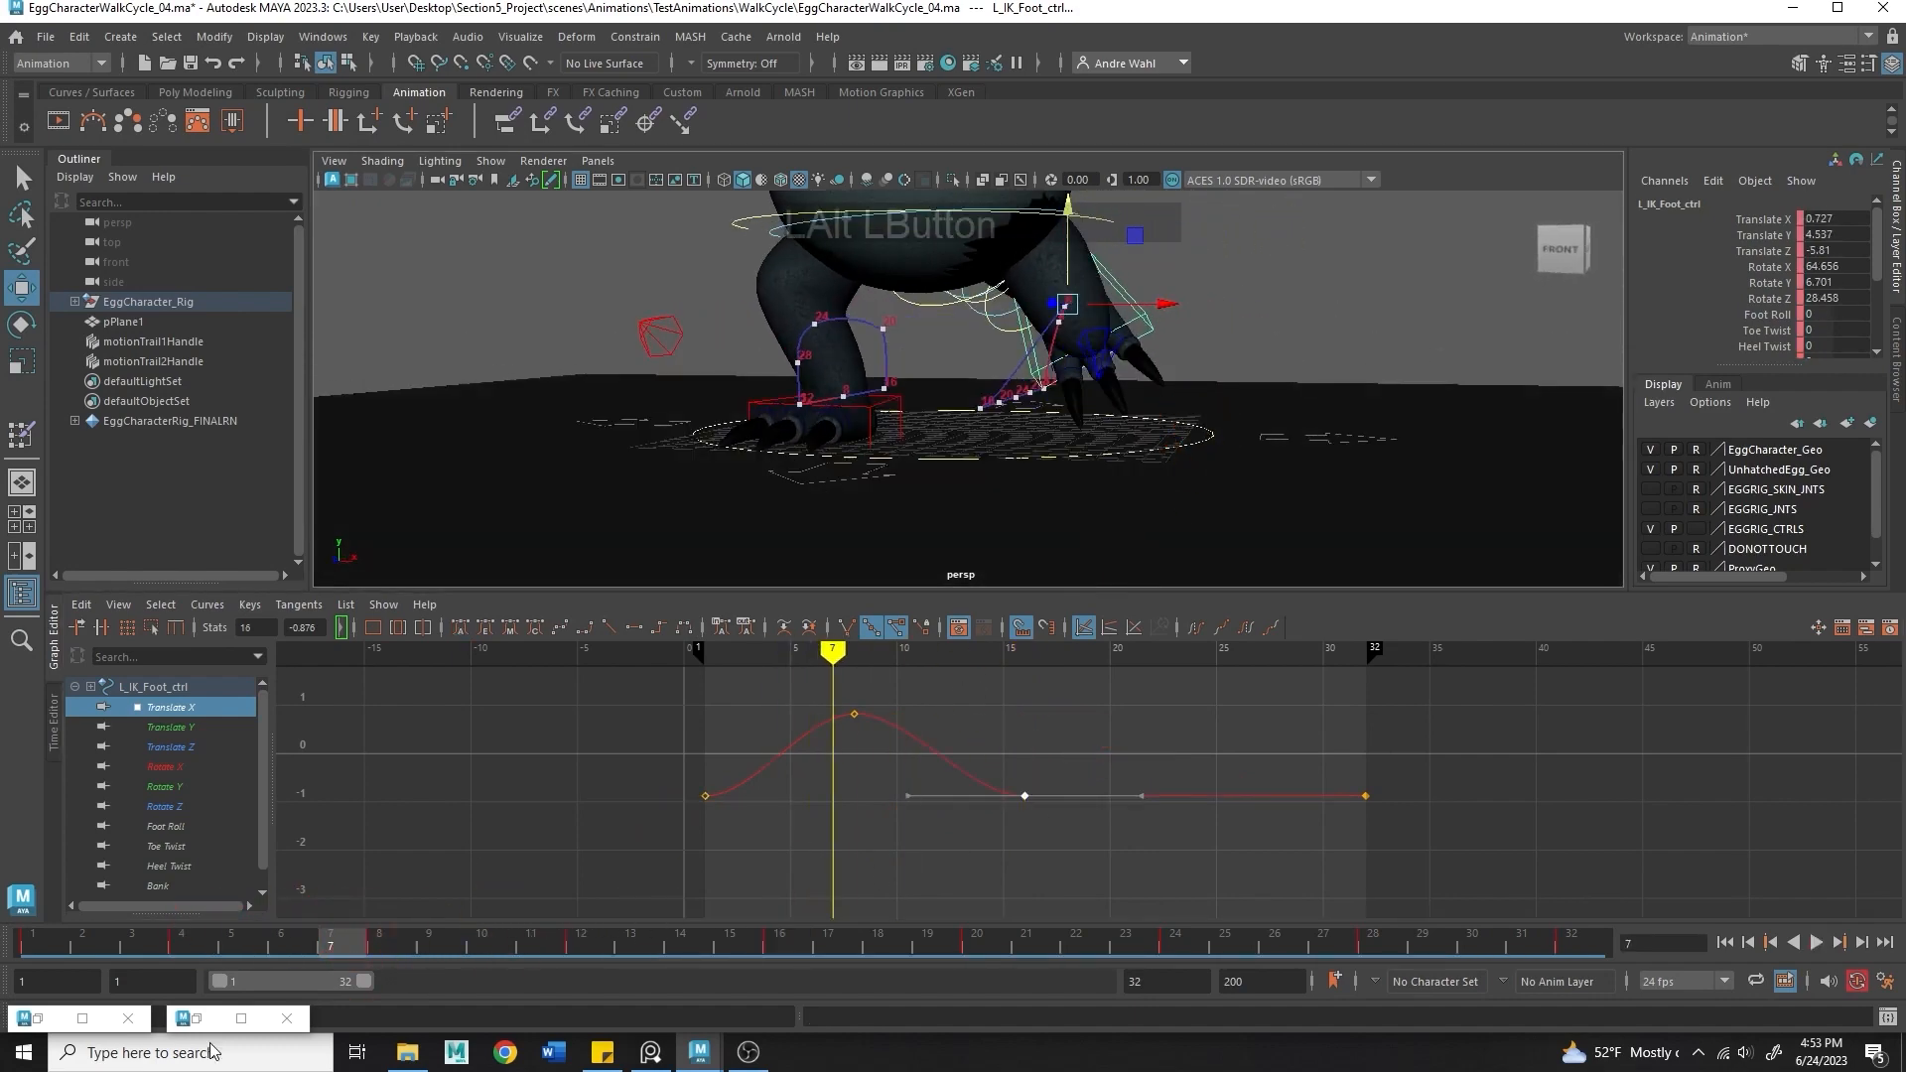
{"action": "left_click_drag", "start_coordinate": [358, 941], "coordinate": [1373, 943]}
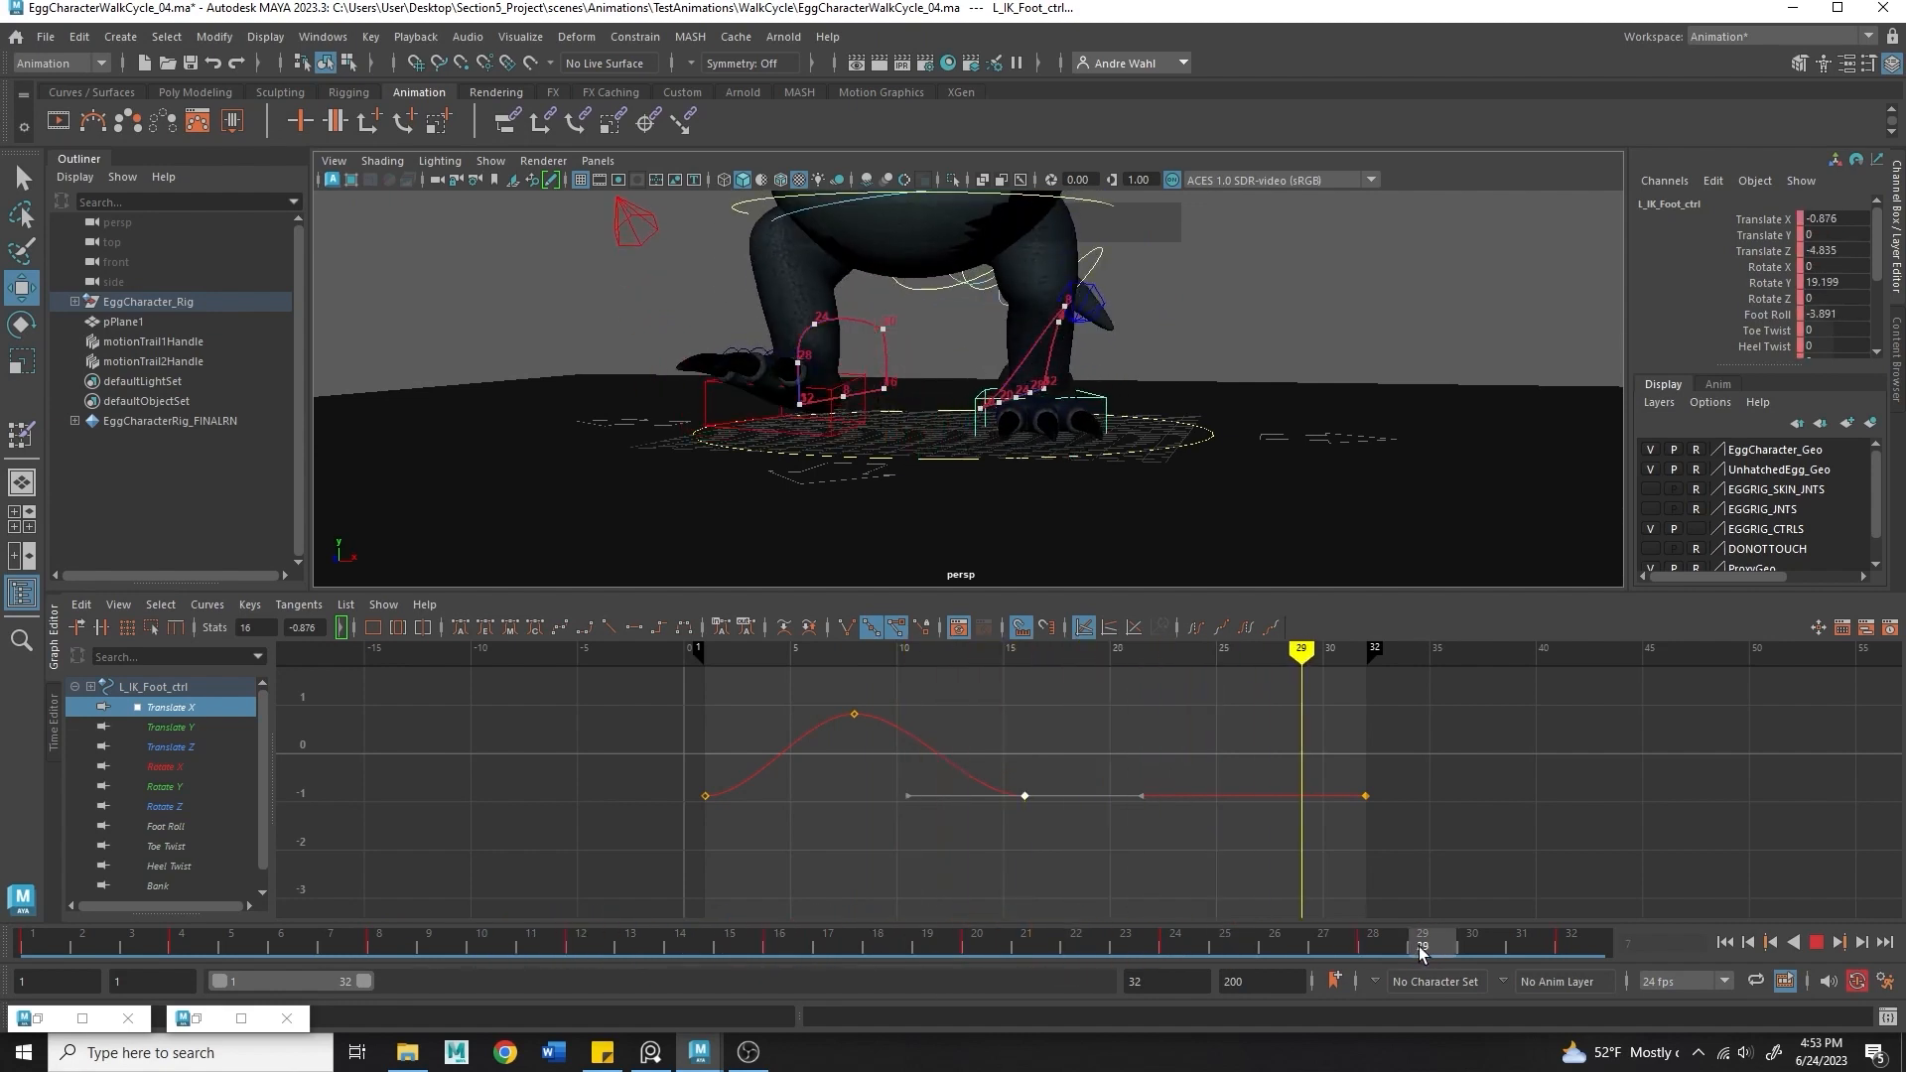
- Lower the left foot's Rotate X key at frame 12 to about 12.4 and steepen the frame 8 key's tangent
{"action": "left_click", "coordinate": [220, 769]}
{"action": "left_click", "coordinate": [988, 816]}
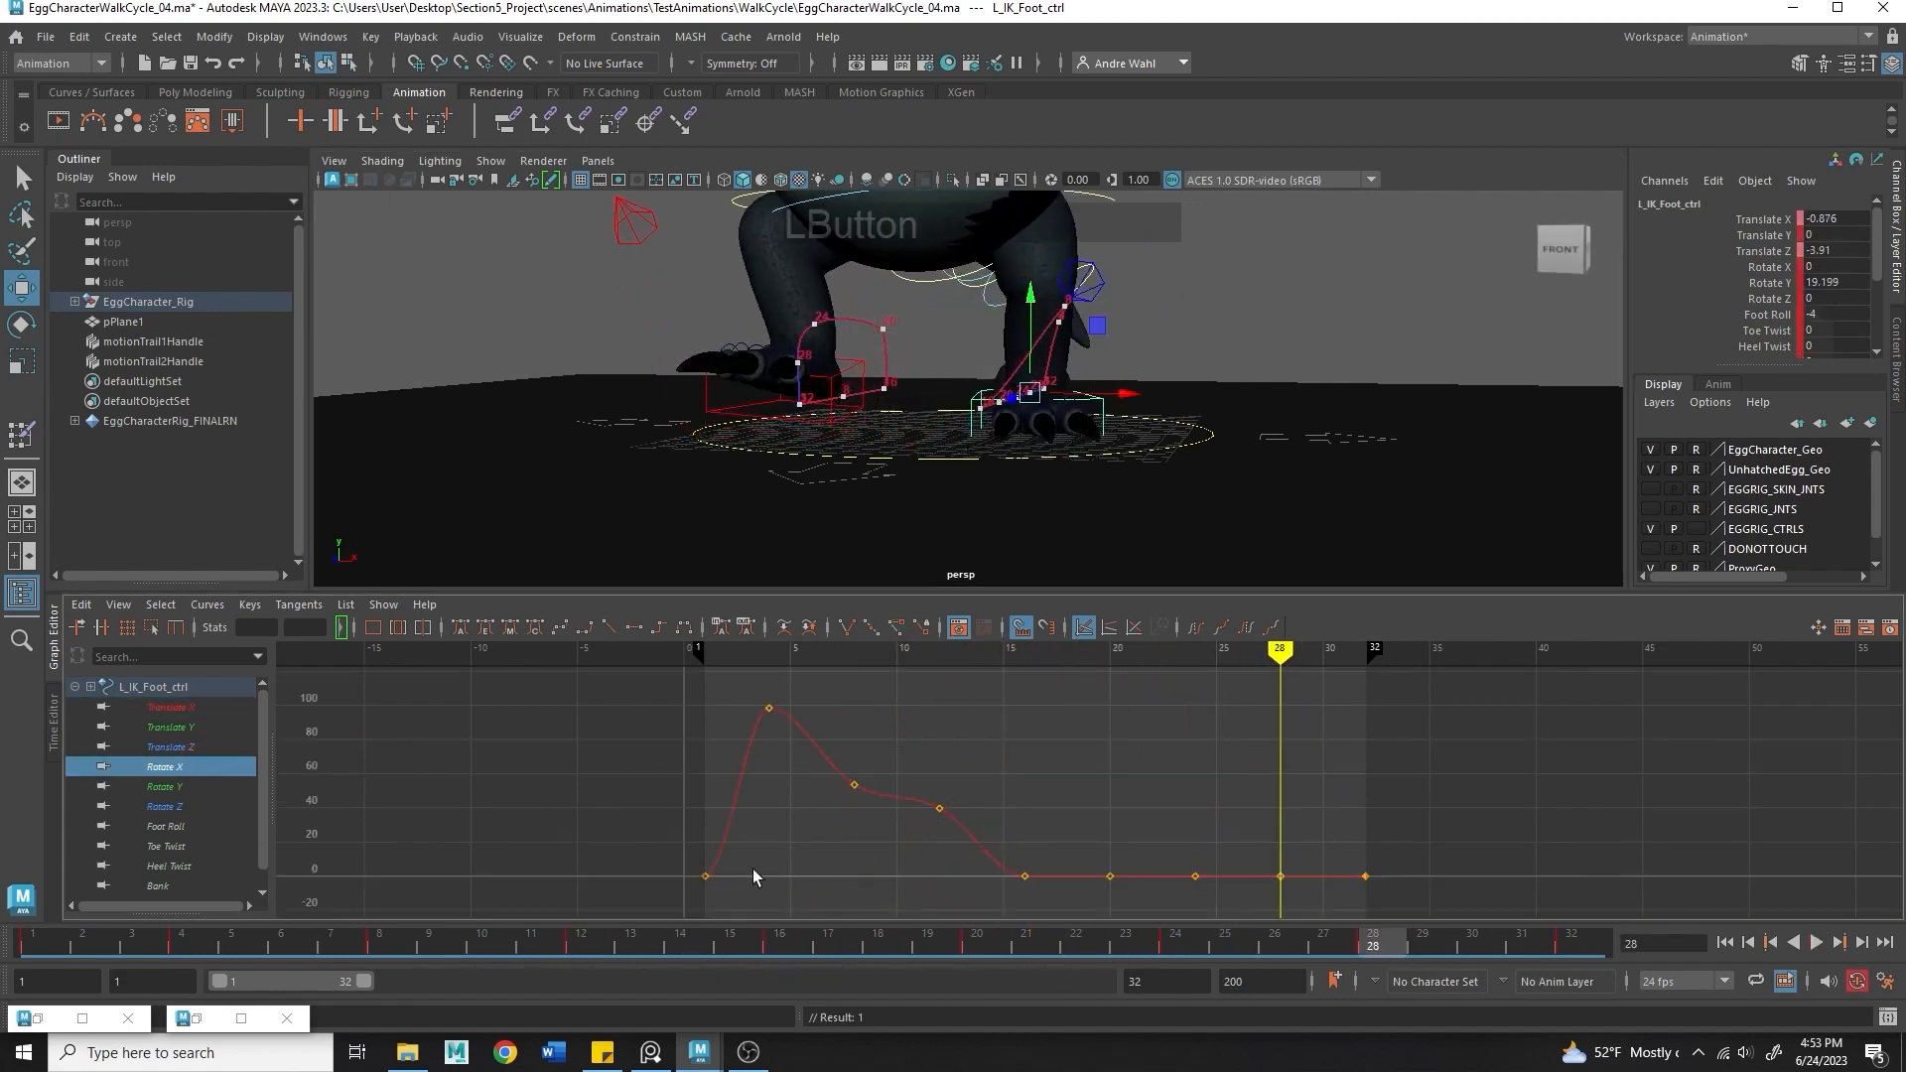
{"action": "left_click_drag", "start_coordinate": [189, 943], "coordinate": [571, 993]}
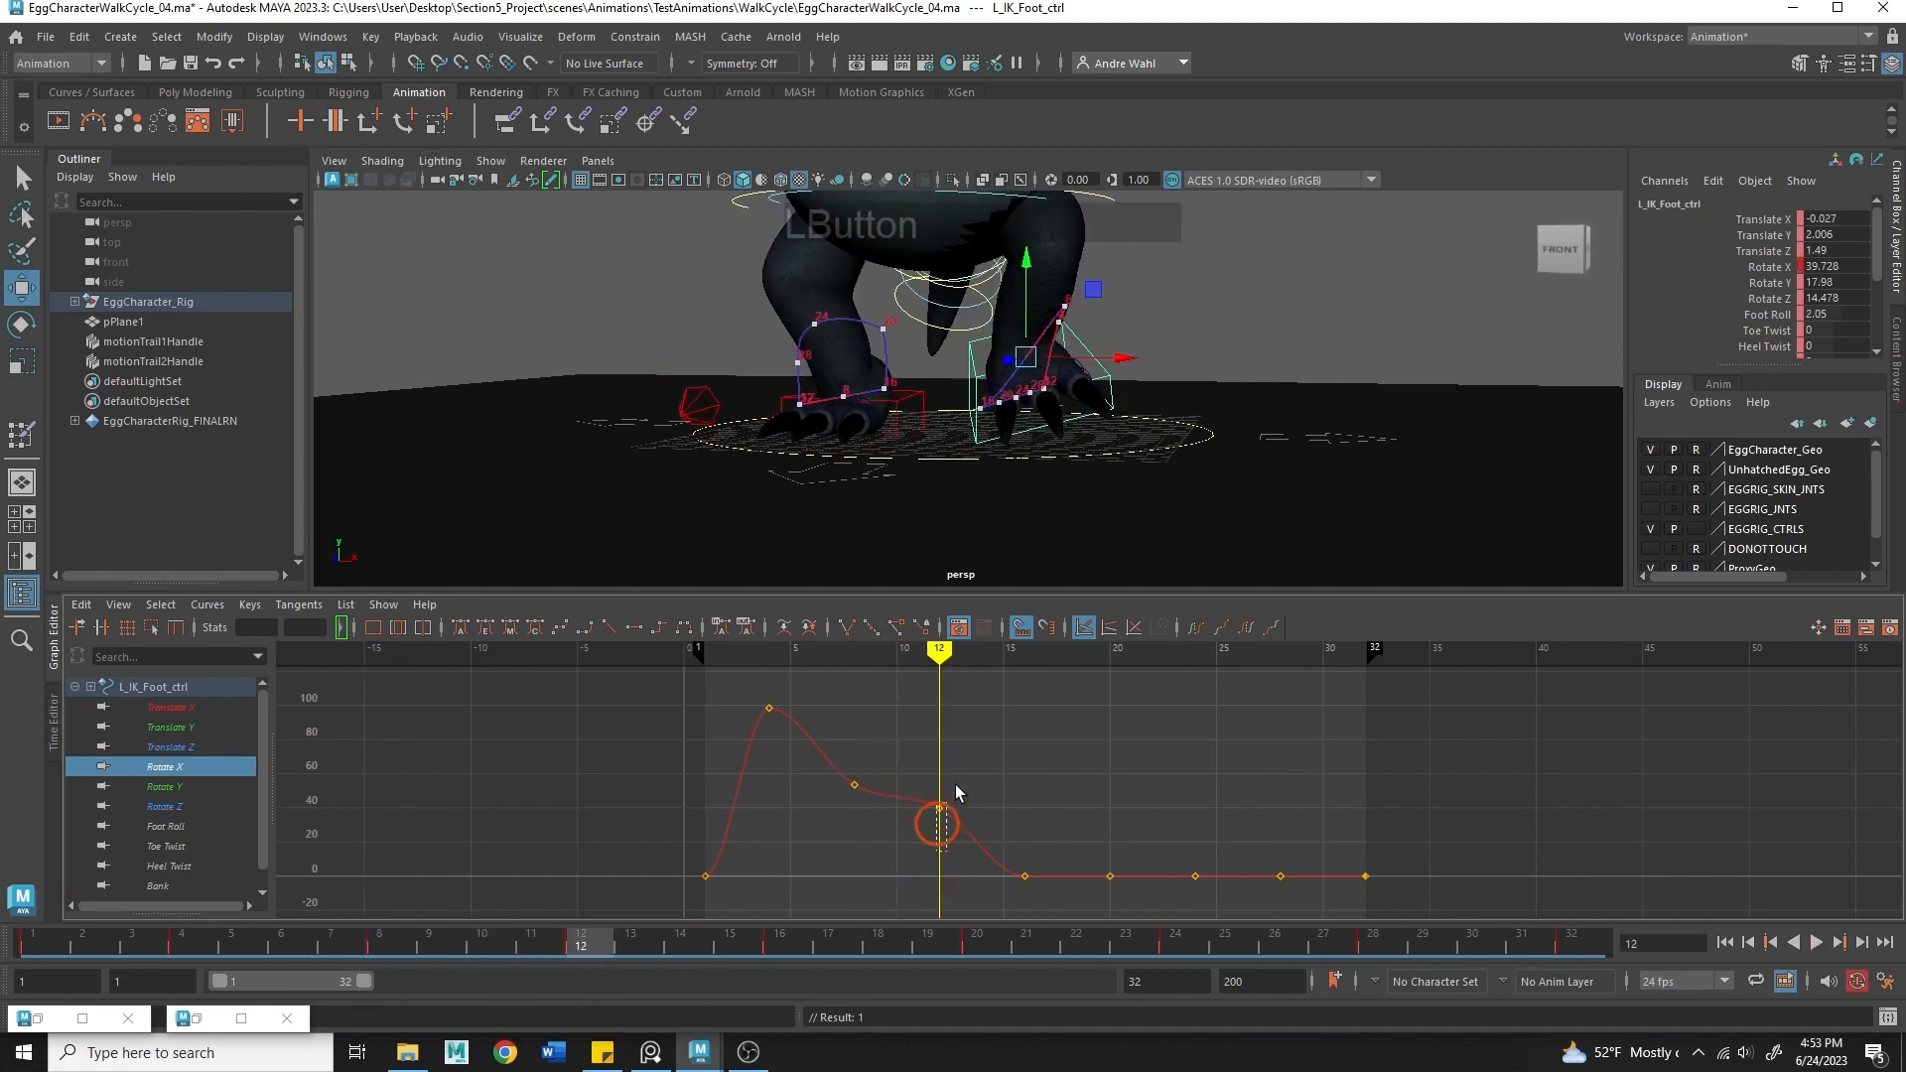
{"action": "middle_click_drag", "start_coordinate": [956, 791], "coordinate": [892, 841]}
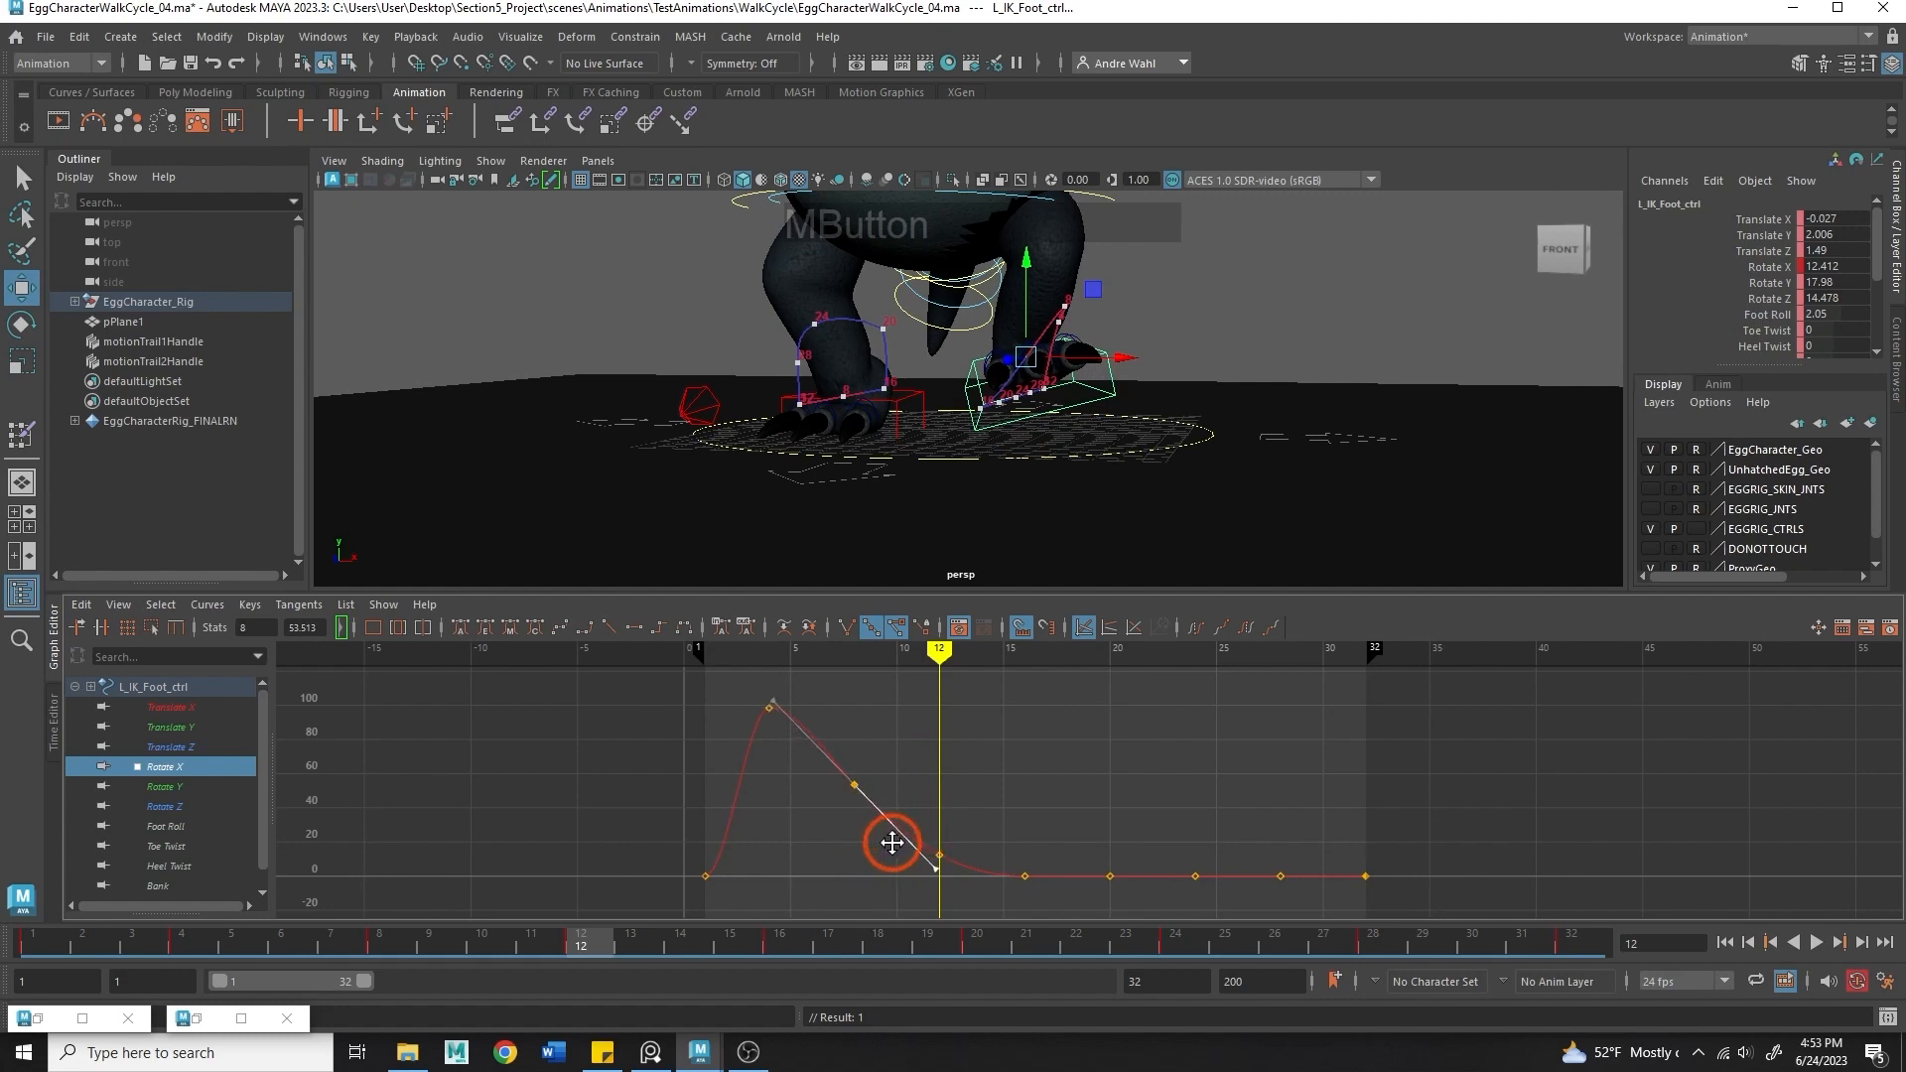
- Try lowering the left foot's Rotate Y key at frame 8 to about 2.4, then undo the edit
{"action": "left_click", "coordinate": [188, 789]}
{"action": "left_click", "coordinate": [743, 858]}
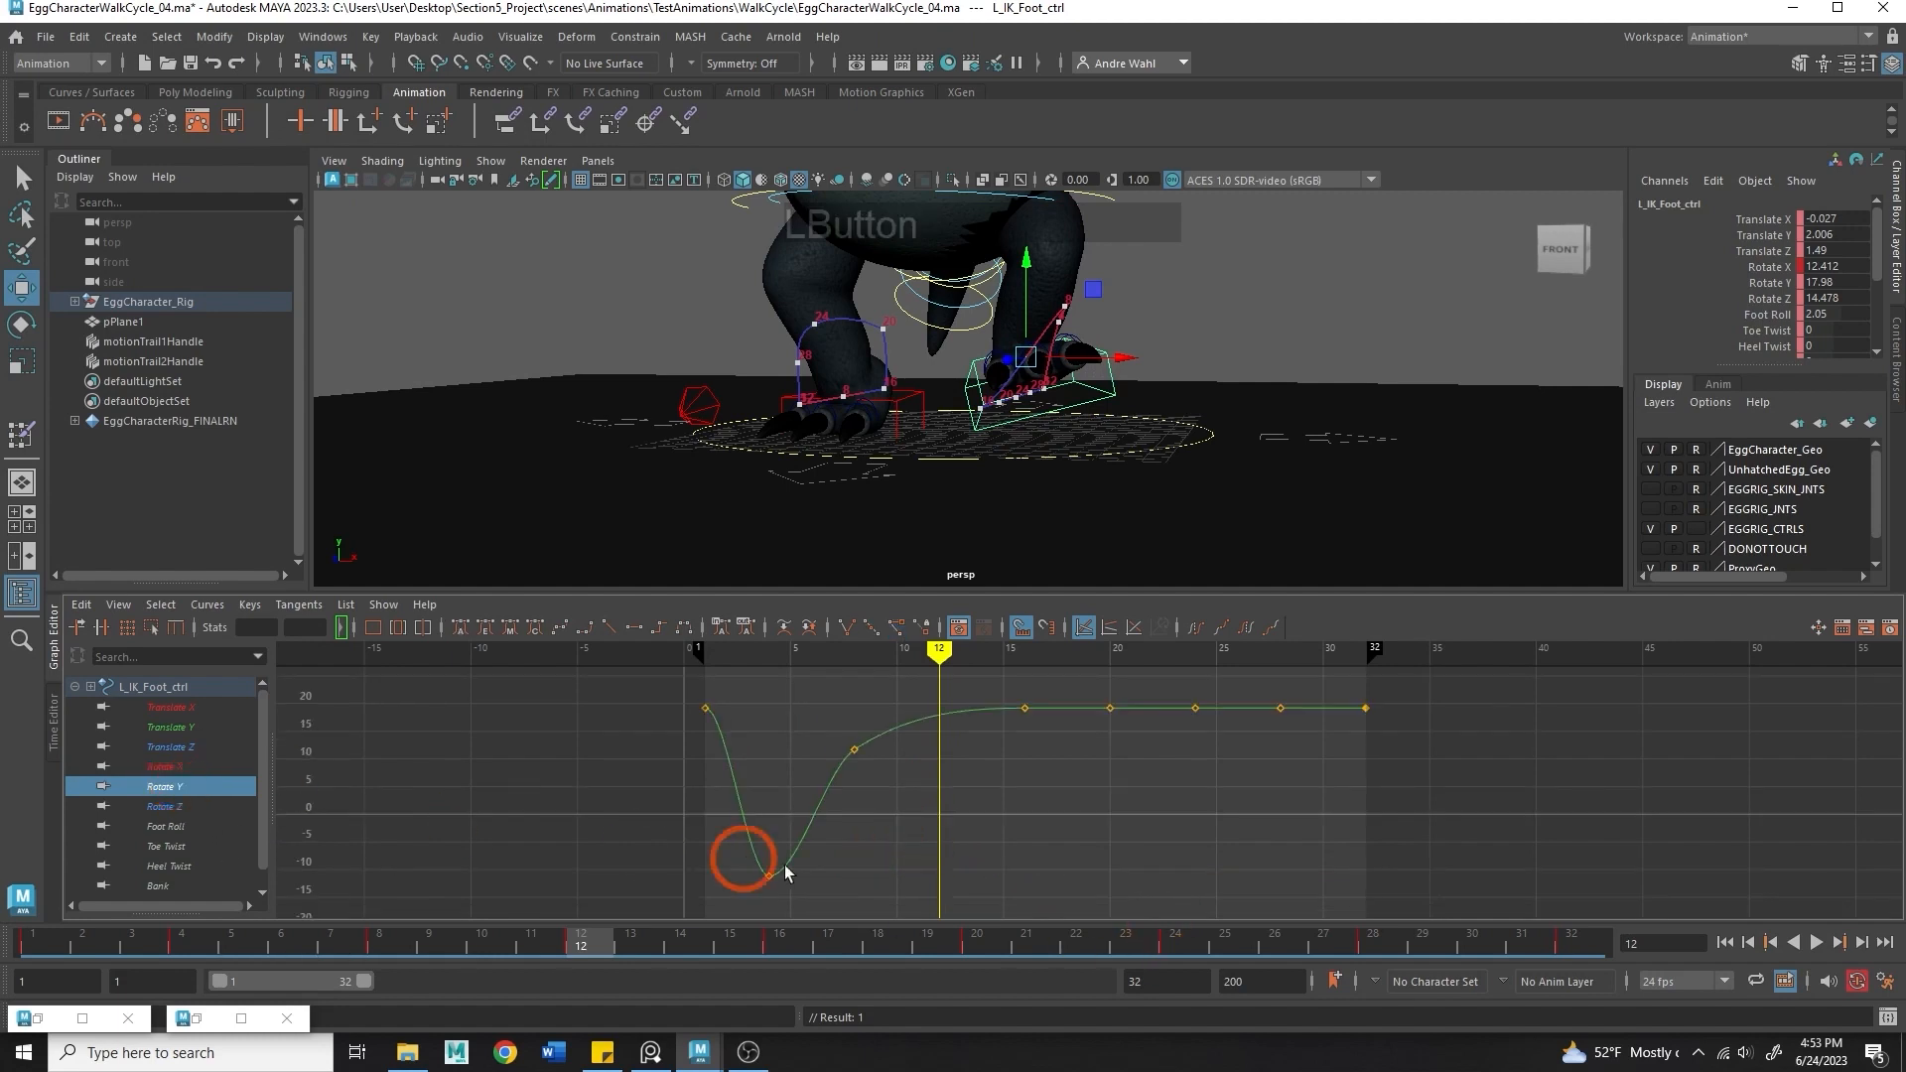
{"action": "left_click_drag", "start_coordinate": [823, 943], "coordinate": [380, 943]}
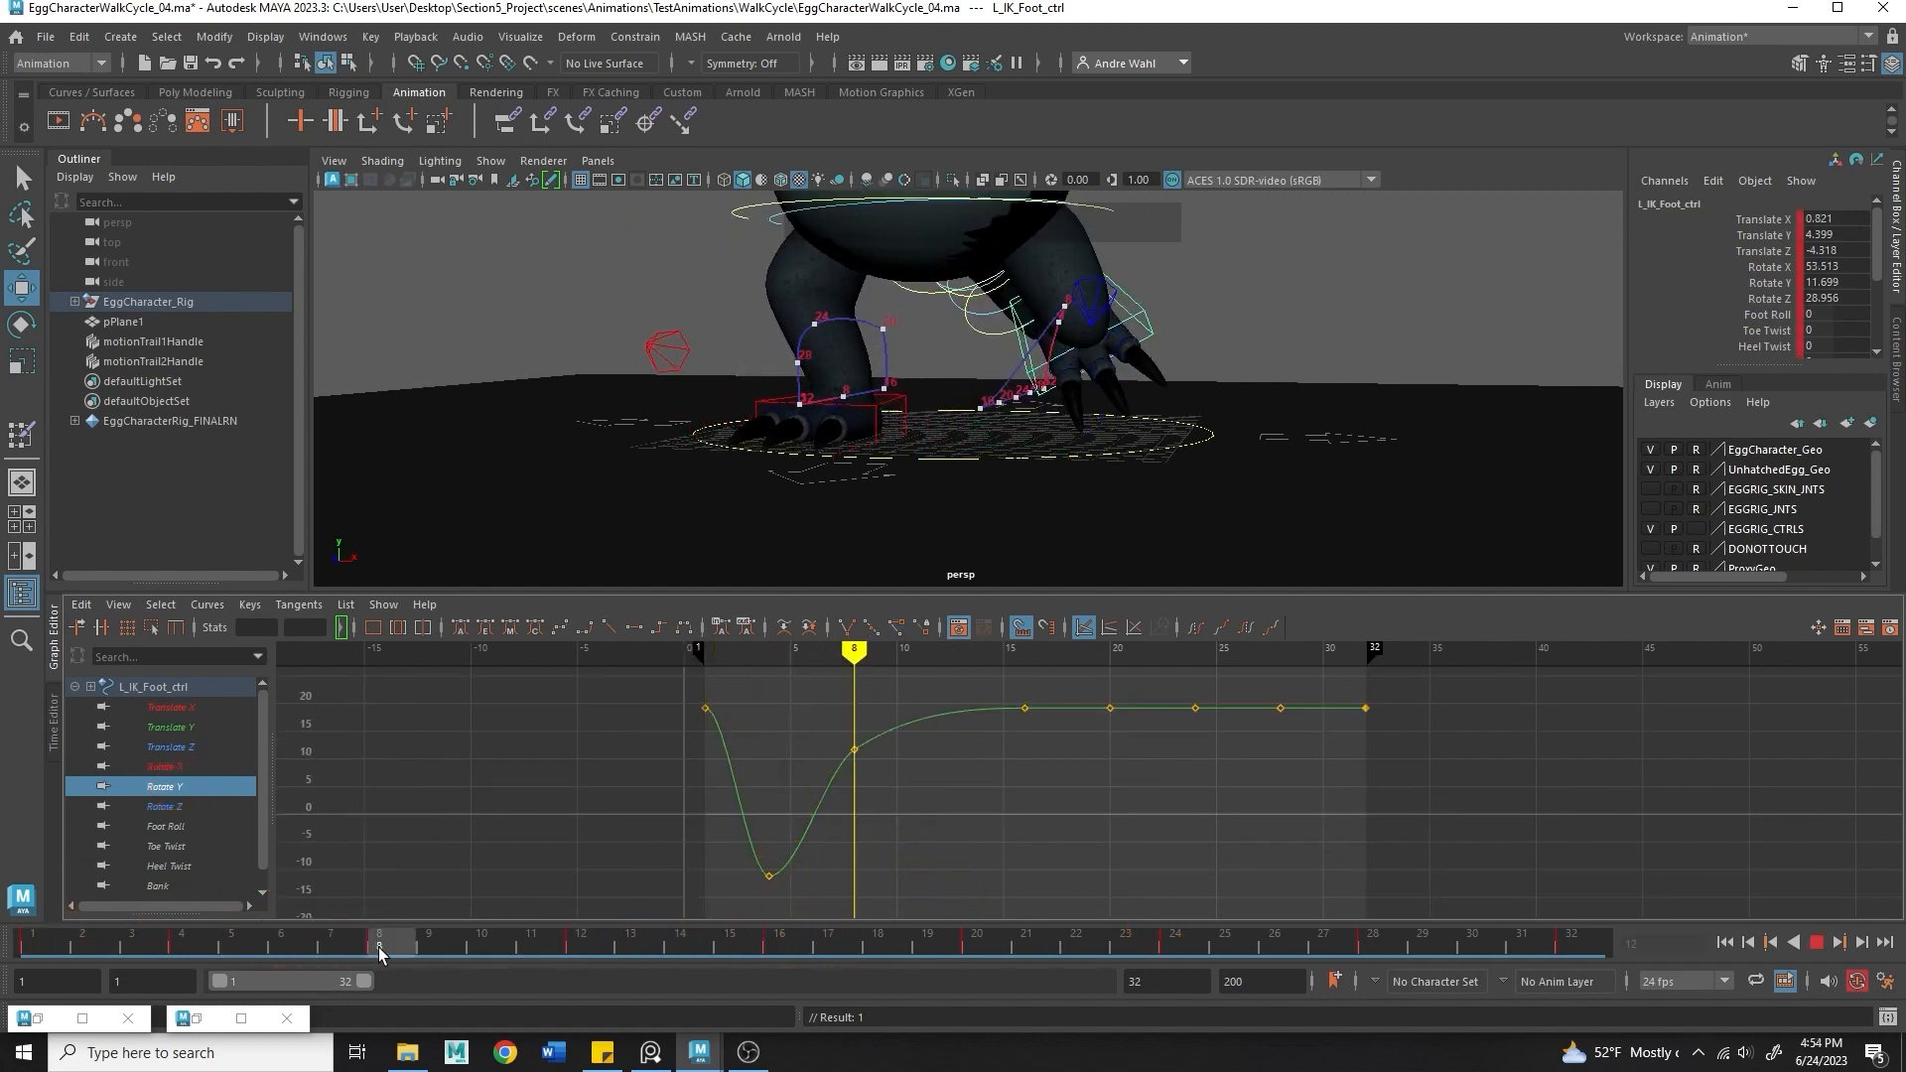
{"action": "left_click_drag", "start_coordinate": [878, 734], "coordinate": [881, 791]}
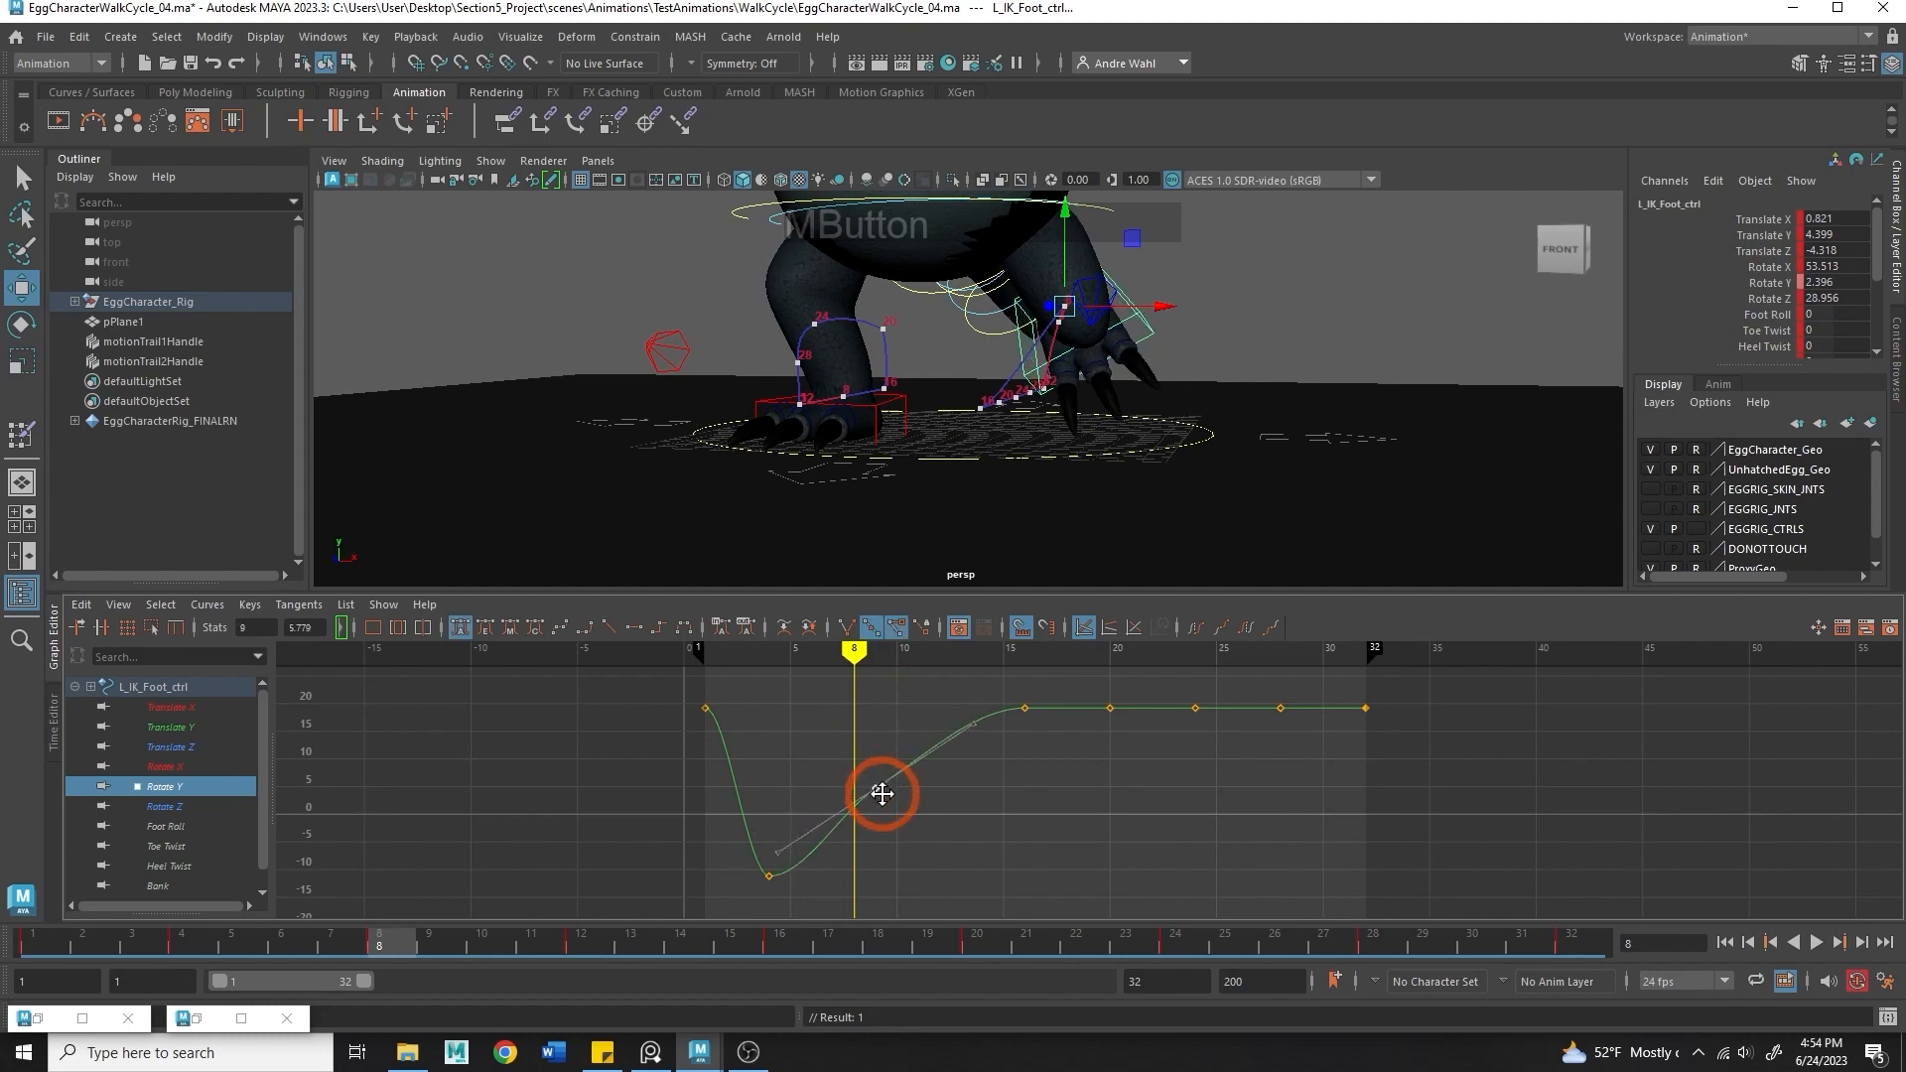
{"action": "key", "text": "ctrl+z"}
{"action": "left_click_drag", "start_coordinate": [561, 951], "coordinate": [927, 943]}
- Steepen the tangent of the left foot's Rotate Z key at frame 4 and play back the walk
{"action": "left_click", "coordinate": [164, 806]}
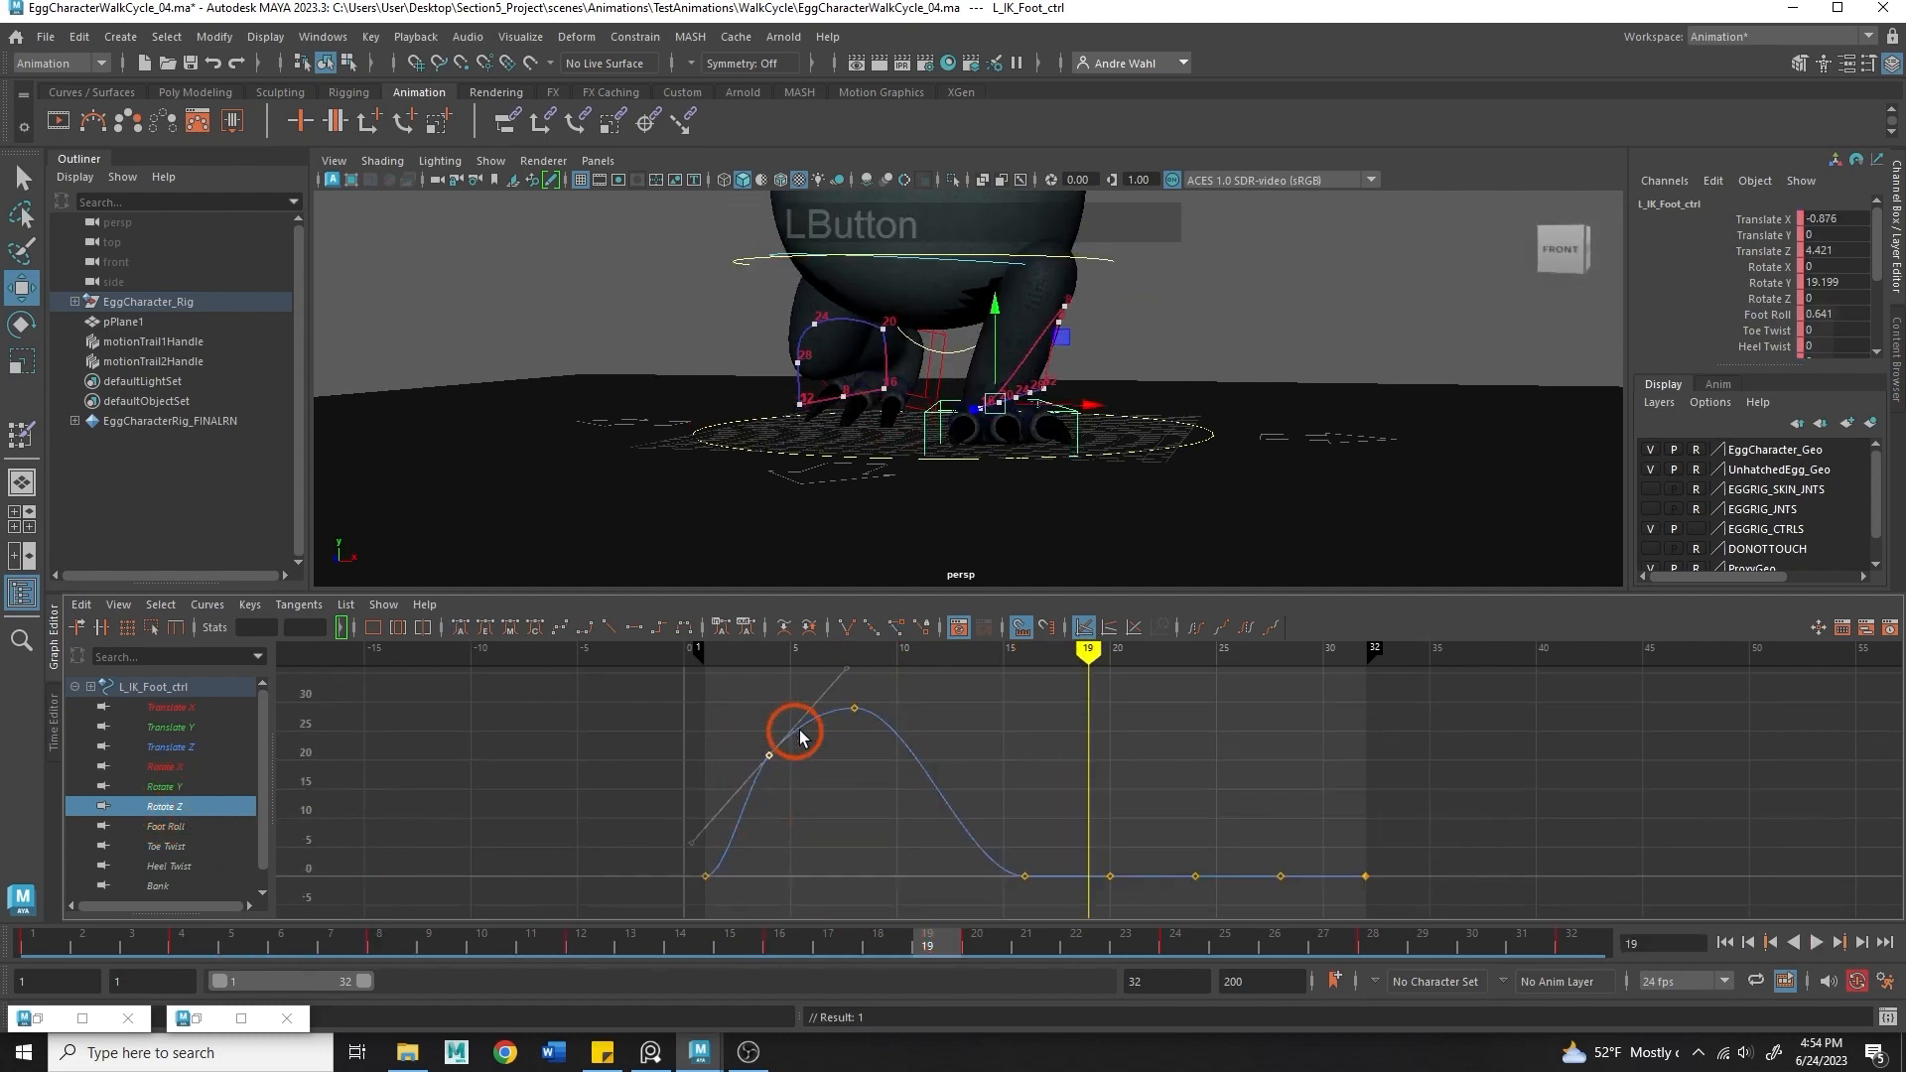
{"action": "left_click", "coordinate": [800, 735]}
{"action": "left_click_drag", "start_coordinate": [511, 938], "coordinate": [281, 938]}
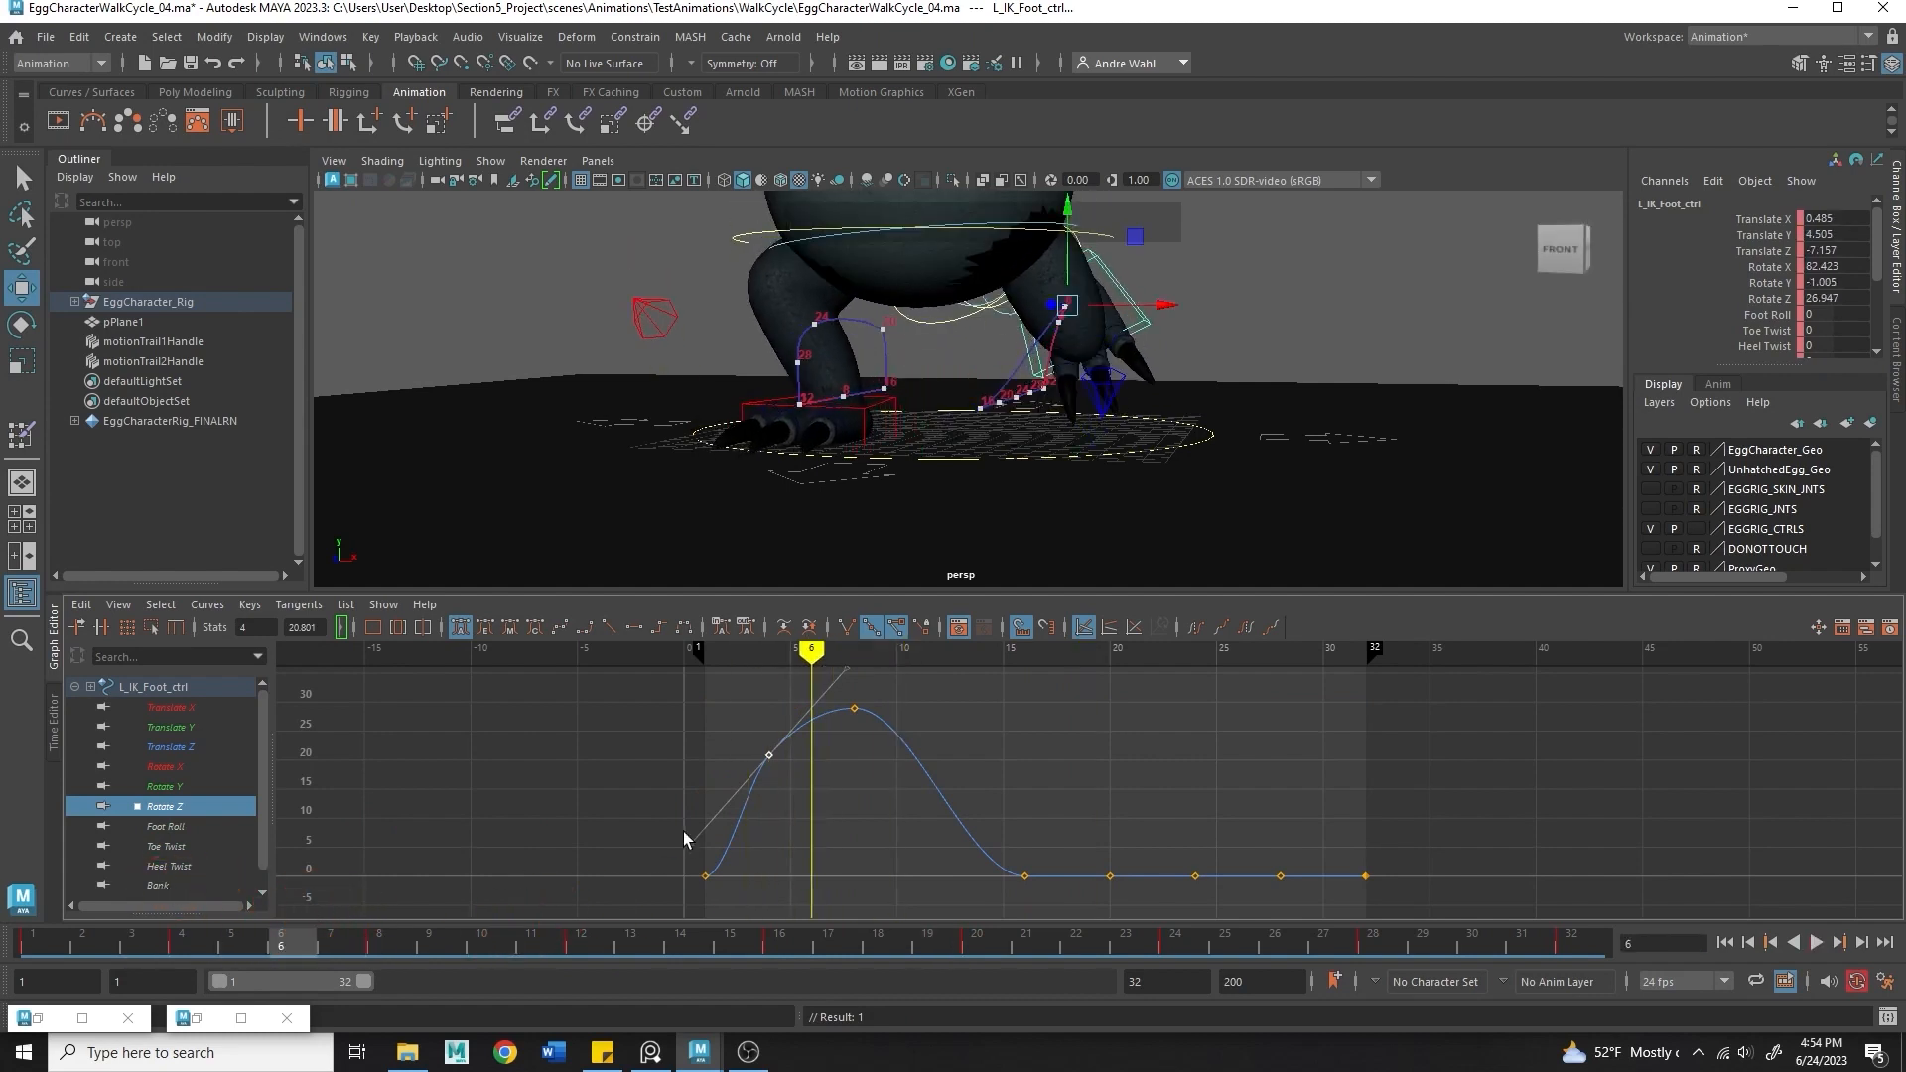
{"action": "middle_click_drag", "start_coordinate": [695, 842], "coordinate": [712, 852]}
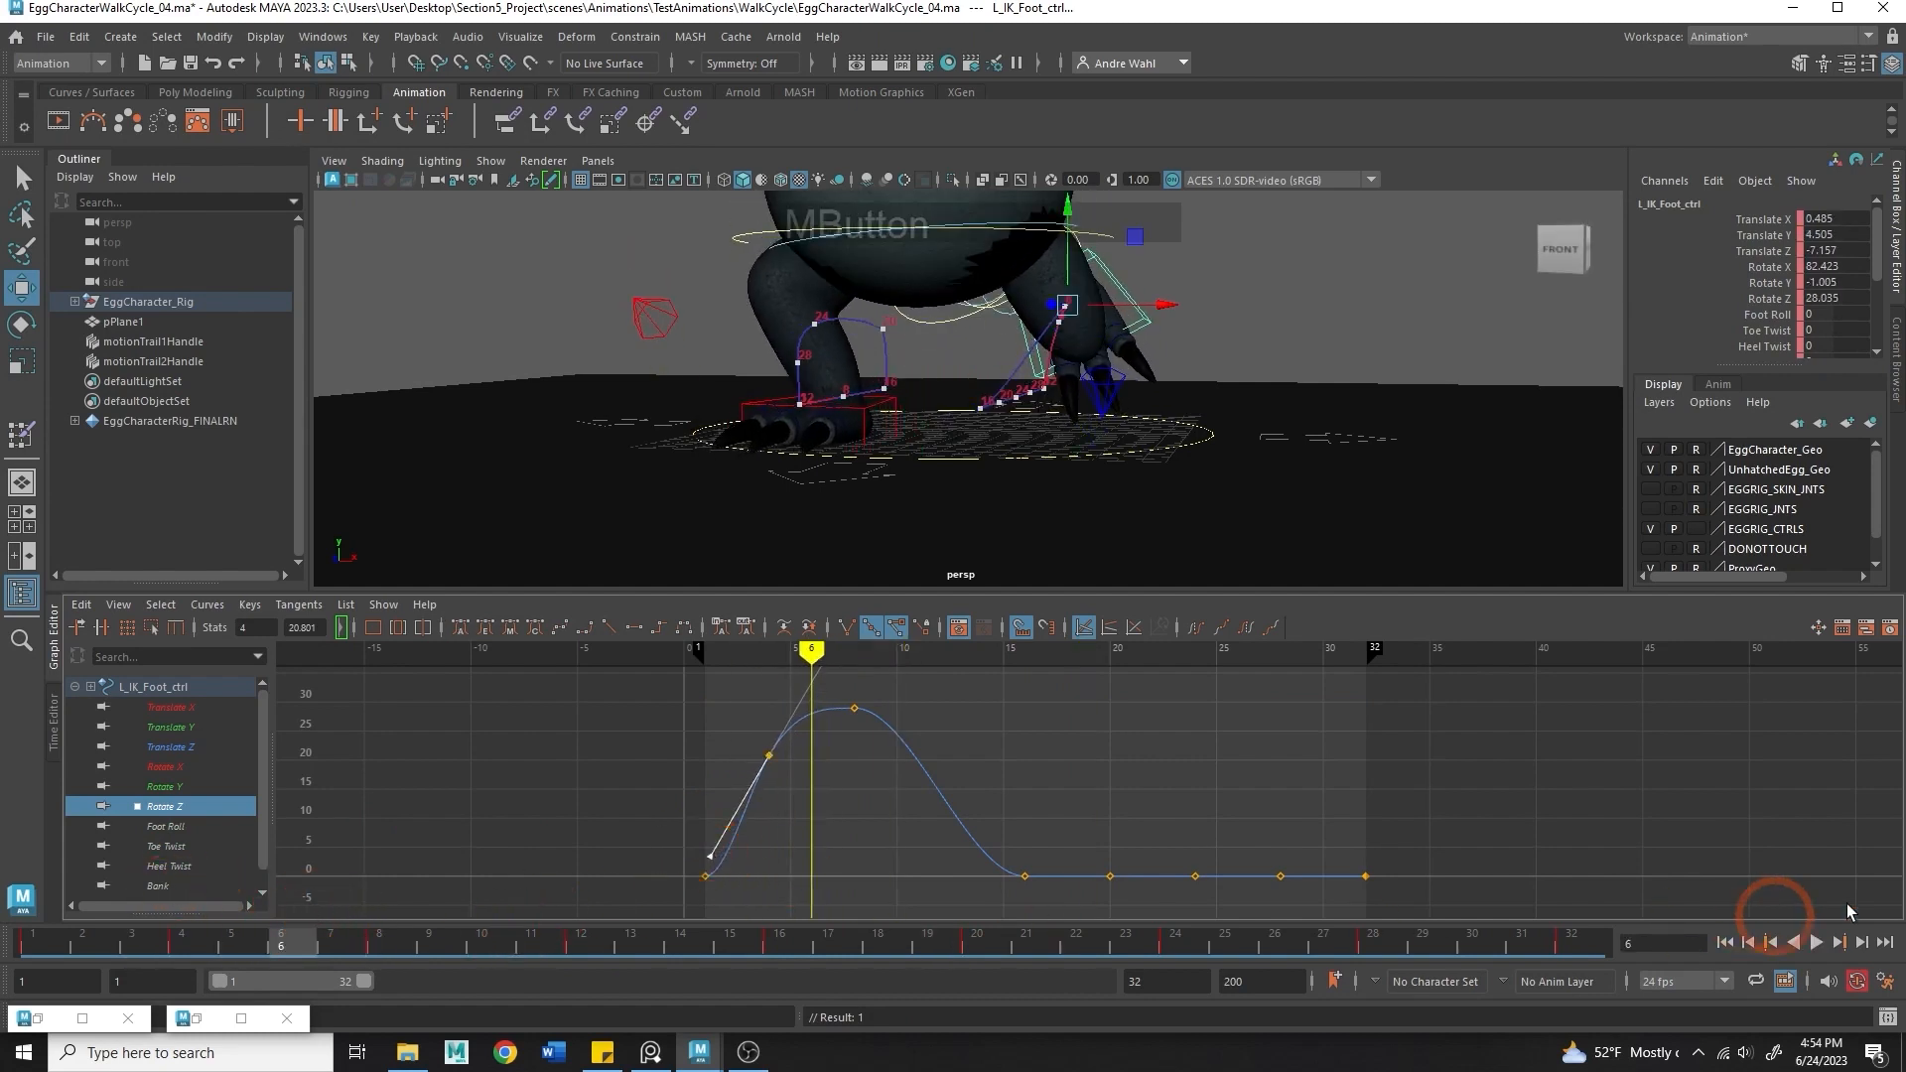
{"action": "left_click", "coordinate": [1816, 944]}
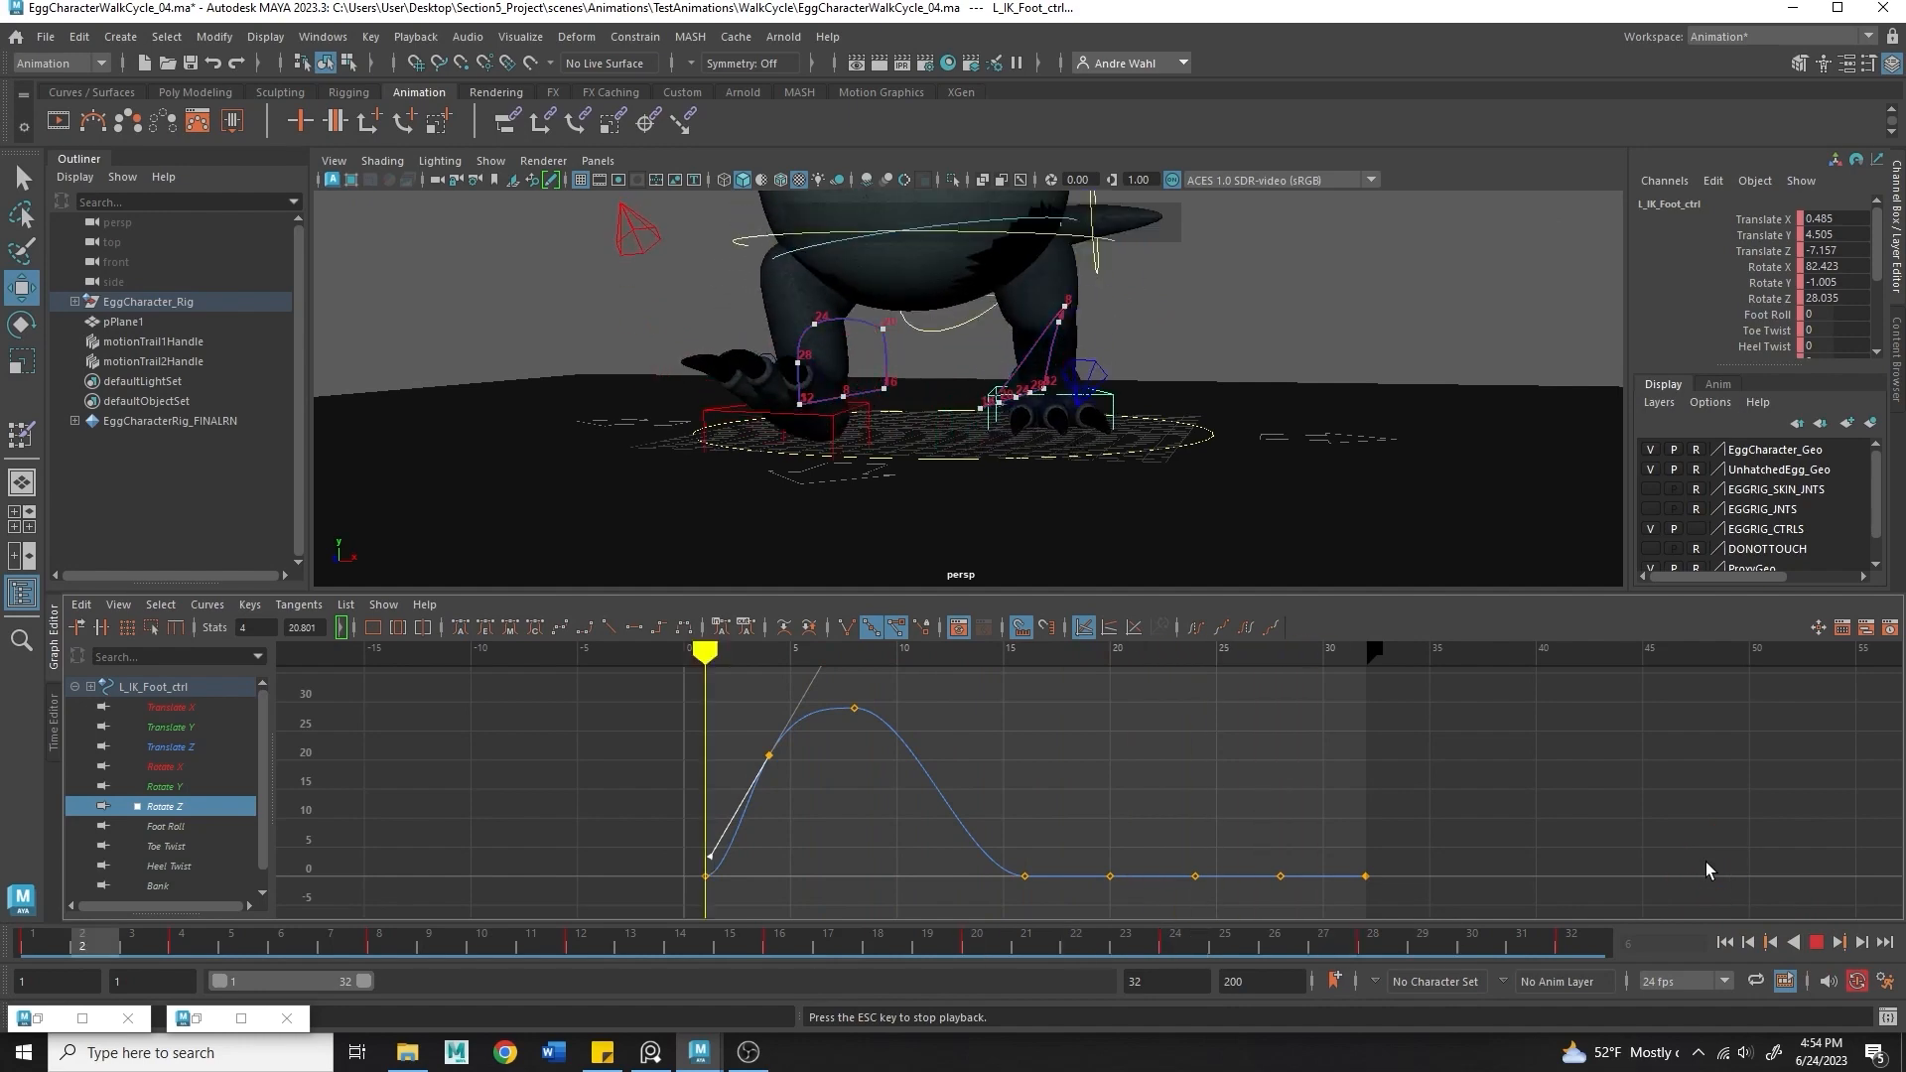
{"action": "left_click_drag", "start_coordinate": [1241, 171], "coordinate": [1281, 288], "text": "alt"}
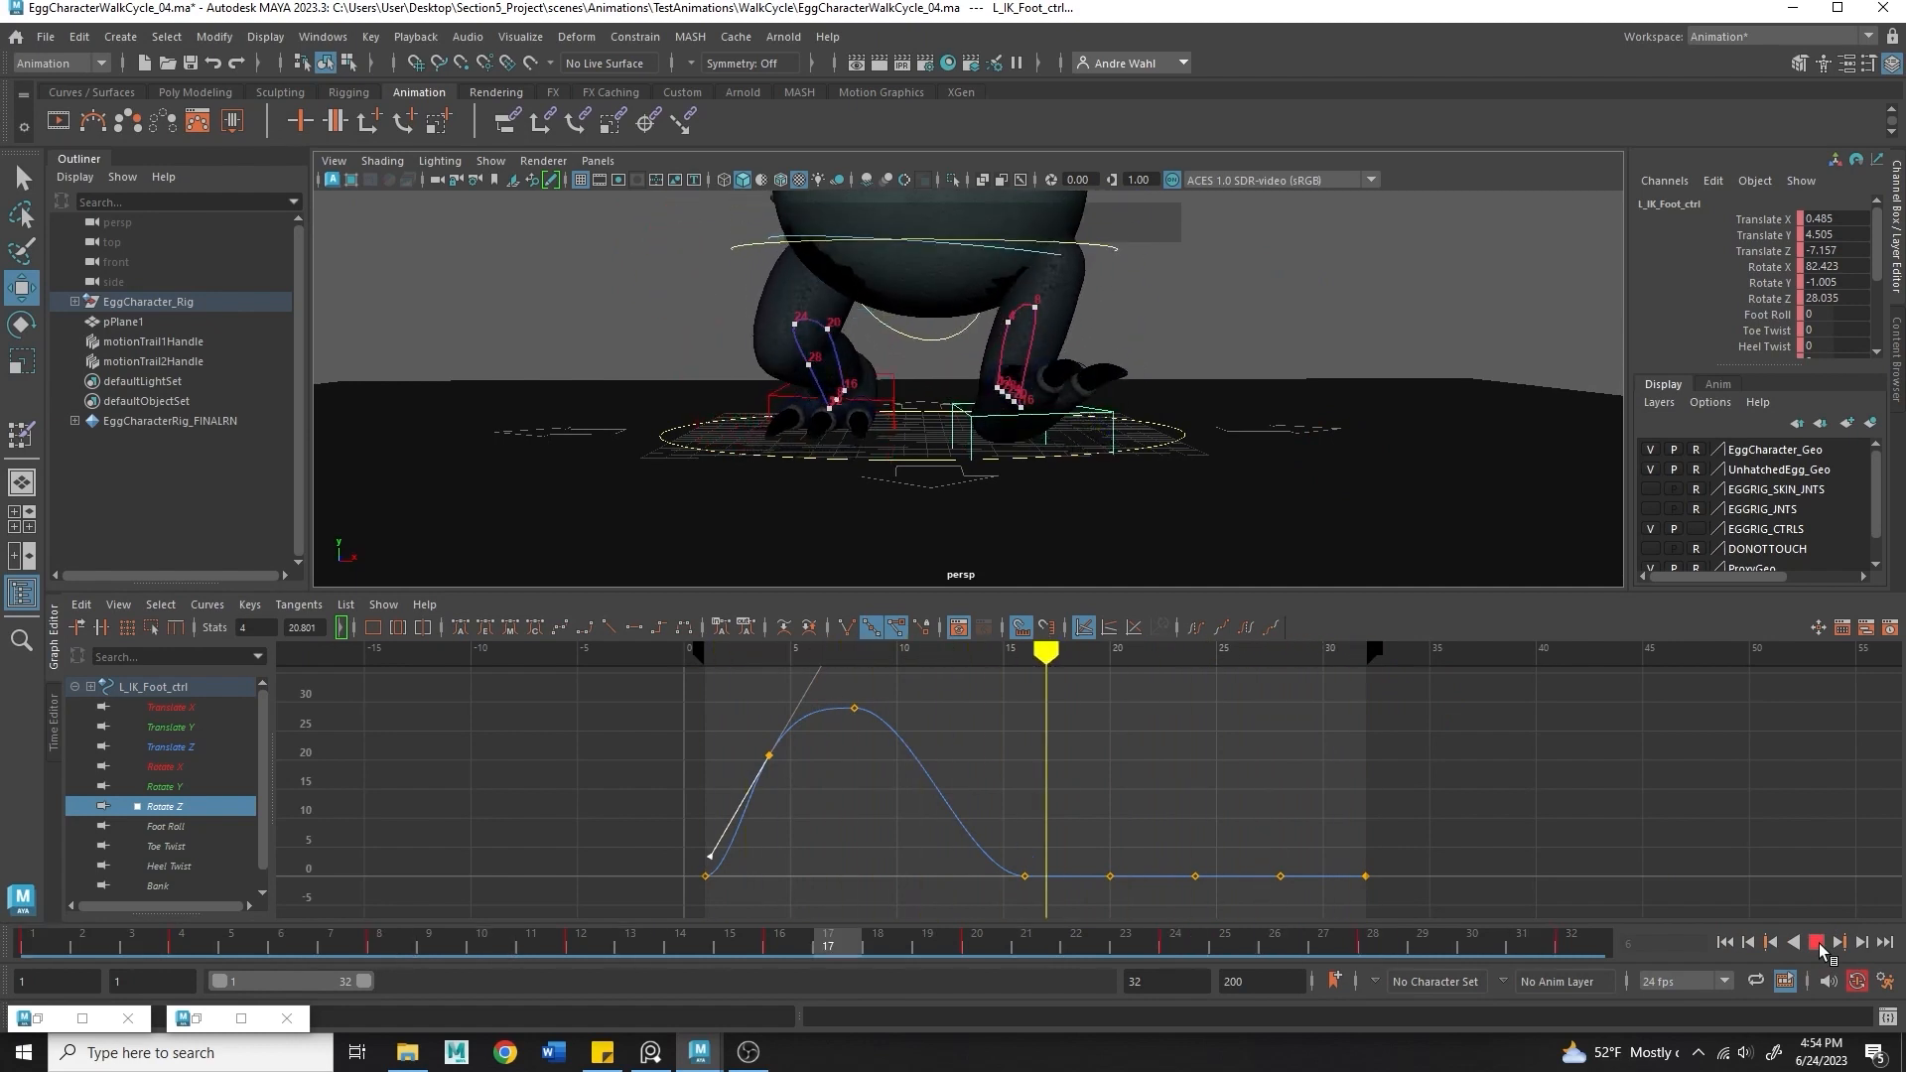
{"action": "left_click", "coordinate": [1817, 944]}
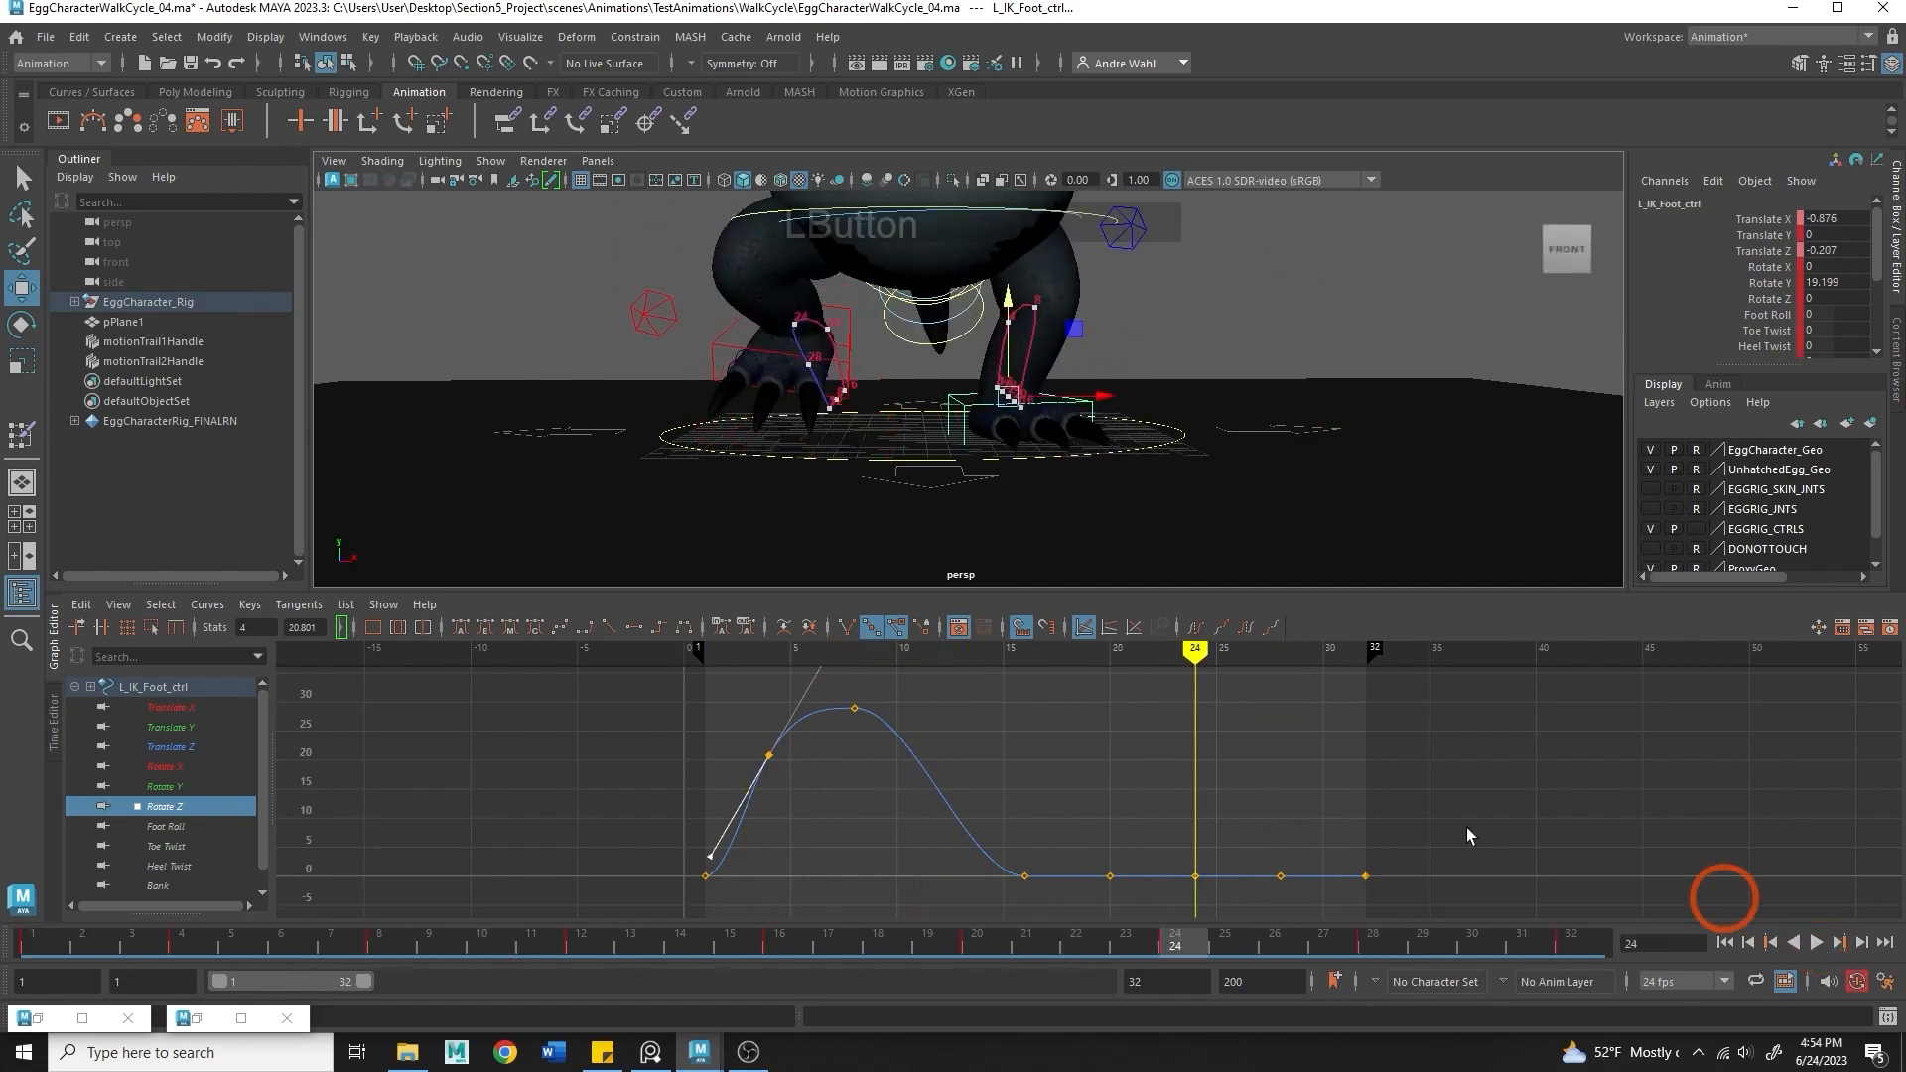
- Delete both motion trail handles from the scene
{"action": "left_click", "coordinate": [154, 341]}
{"action": "left_click", "coordinate": [170, 362], "text": "shift"}
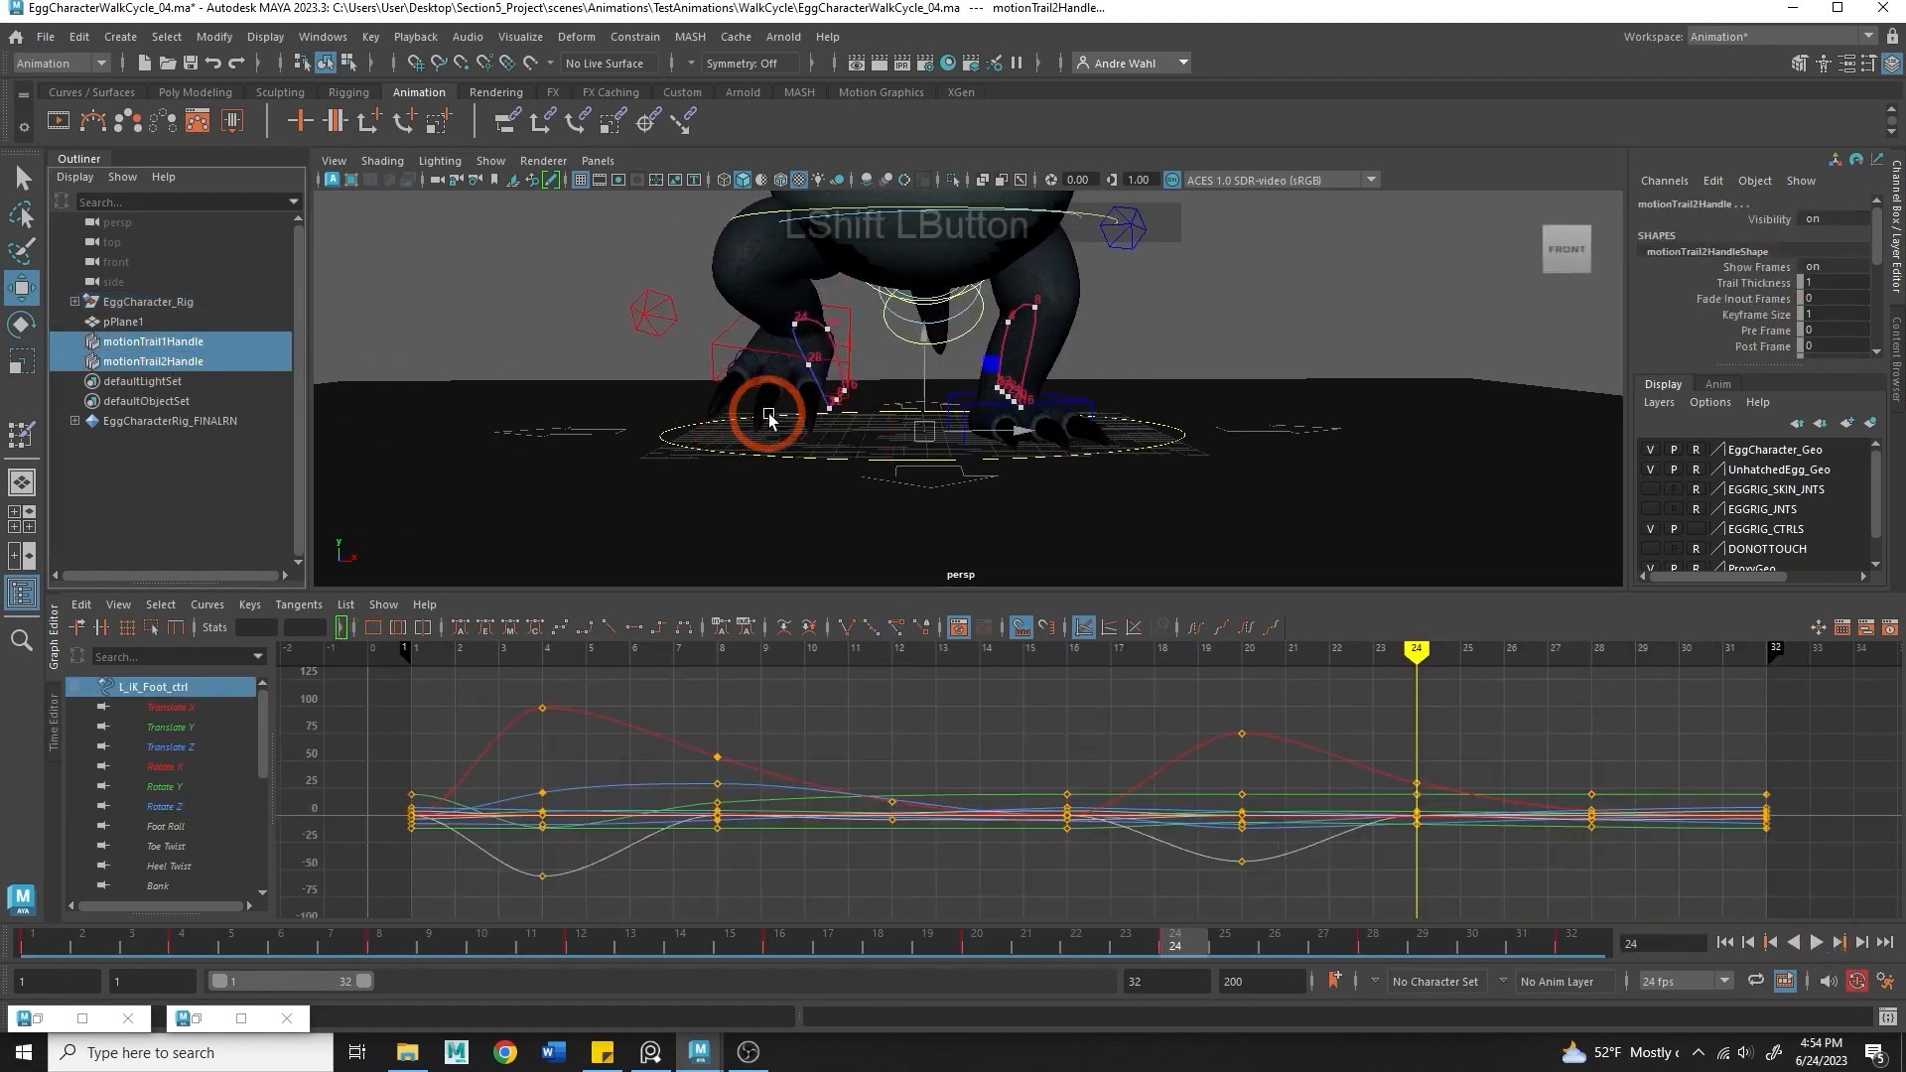
{"action": "key", "text": "Delete"}
- On the root control's Translate Y curve, steepen the frame 8 key's tangent and tilt the frame 12 key's tangent downward
{"action": "middle_click_drag", "start_coordinate": [1003, 417], "coordinate": [897, 477], "text": "alt"}
{"action": "left_click_drag", "start_coordinate": [898, 476], "coordinate": [1096, 392], "text": "alt"}
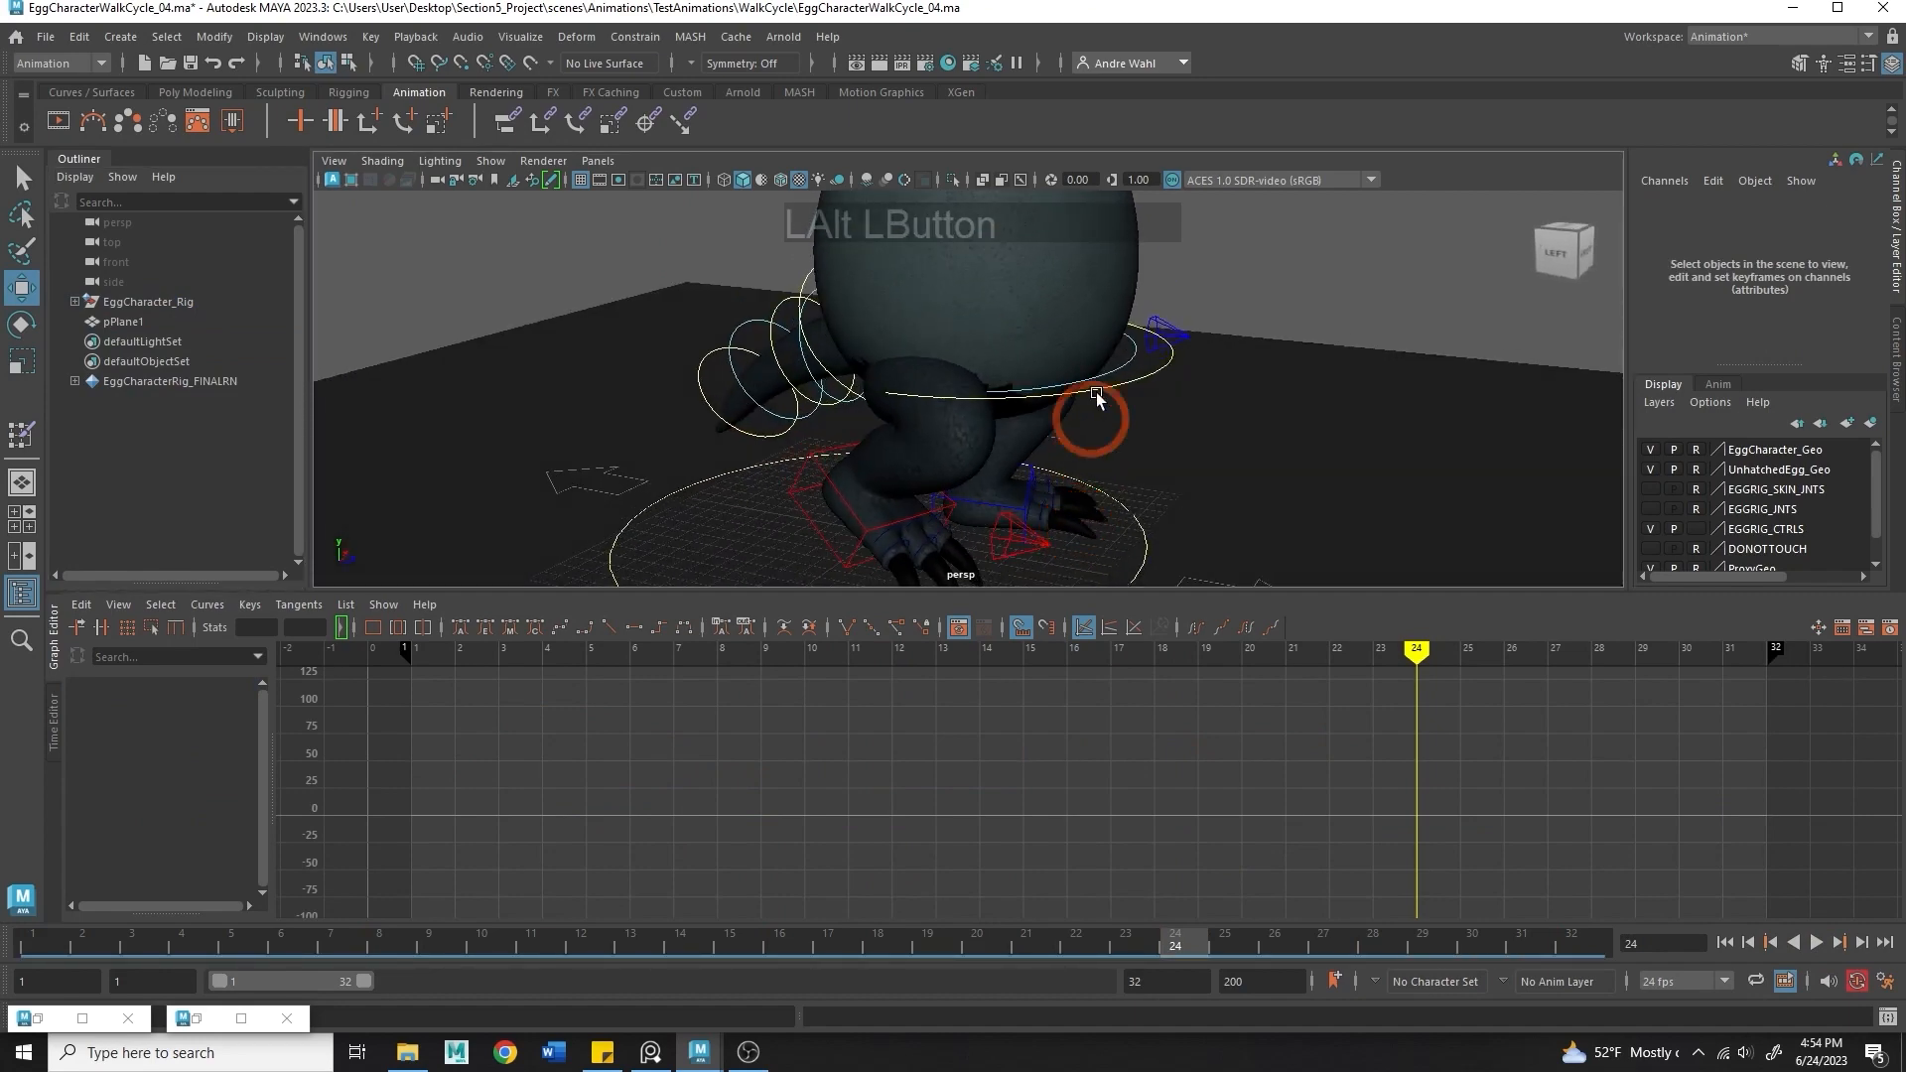
{"action": "left_click", "coordinate": [1096, 391]}
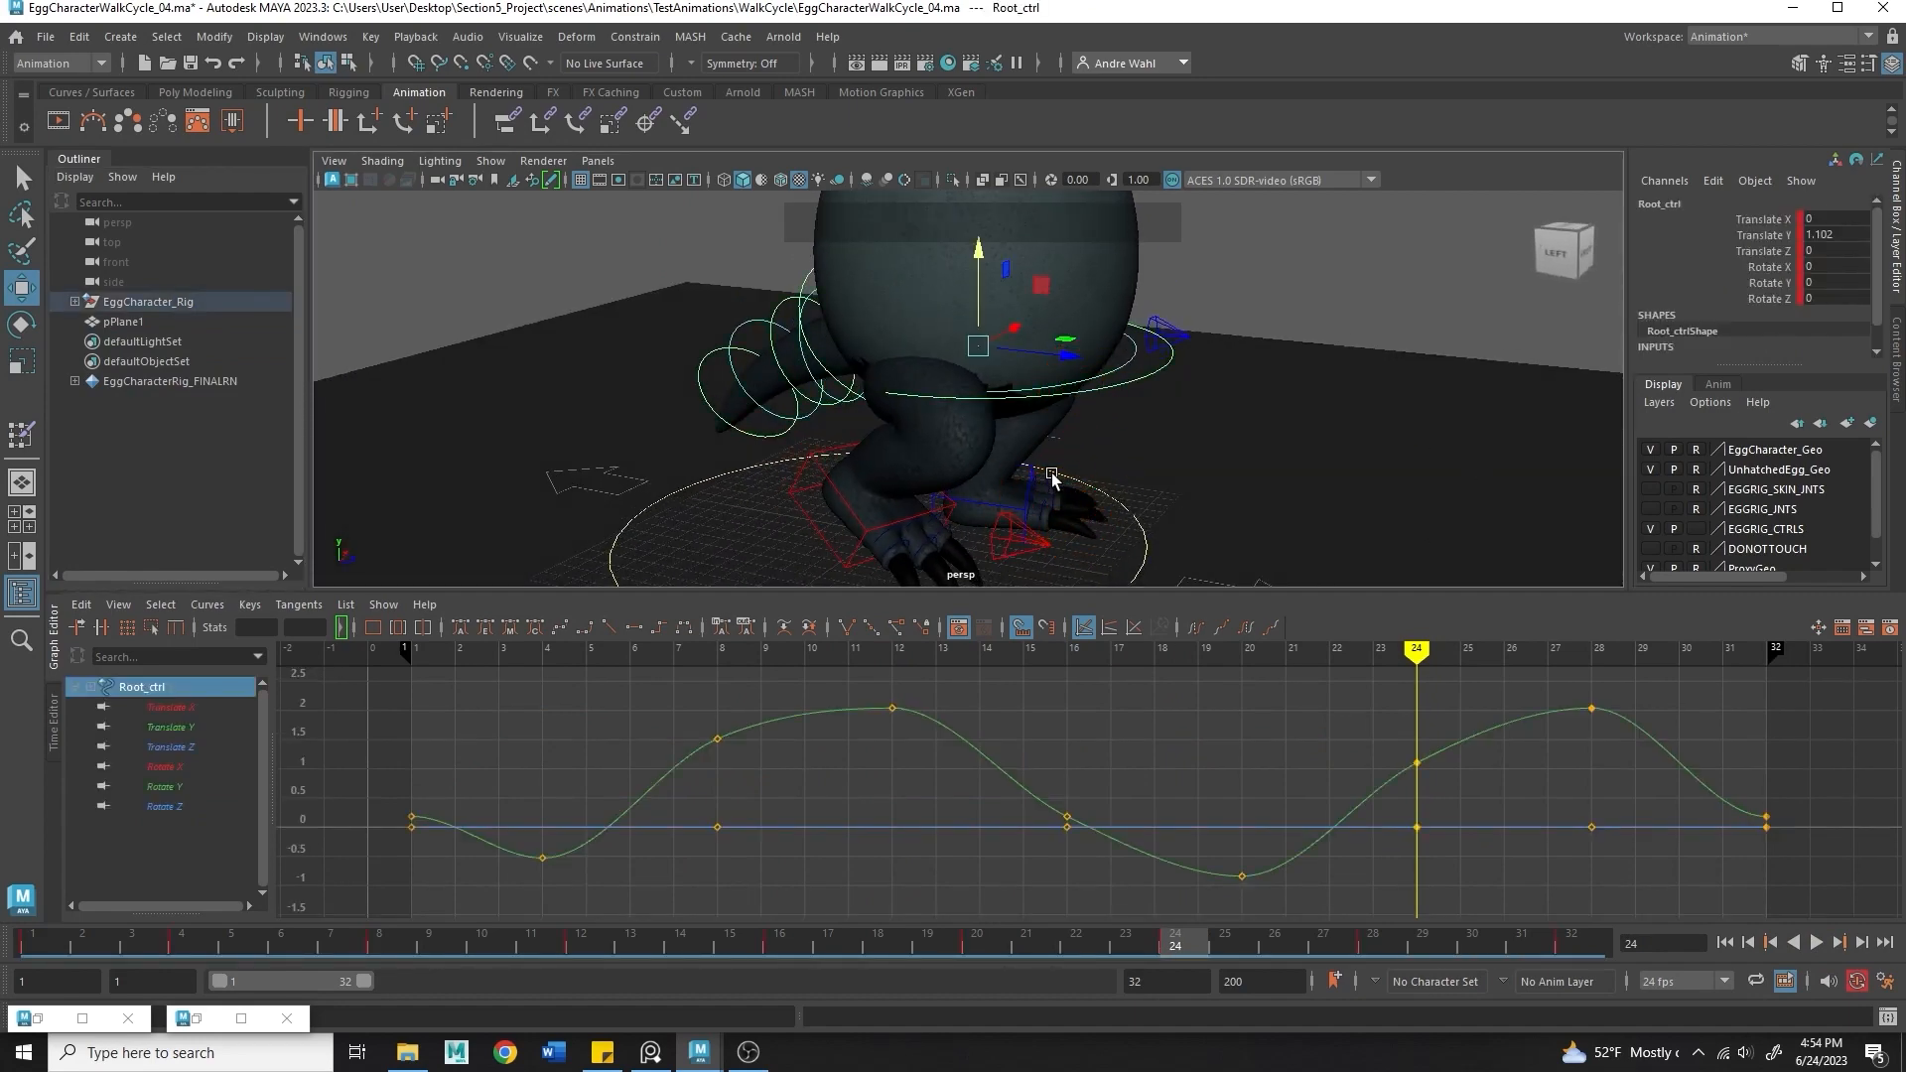
{"action": "left_click", "coordinate": [198, 727]}
{"action": "left_click", "coordinate": [781, 802], "text": "alt"}
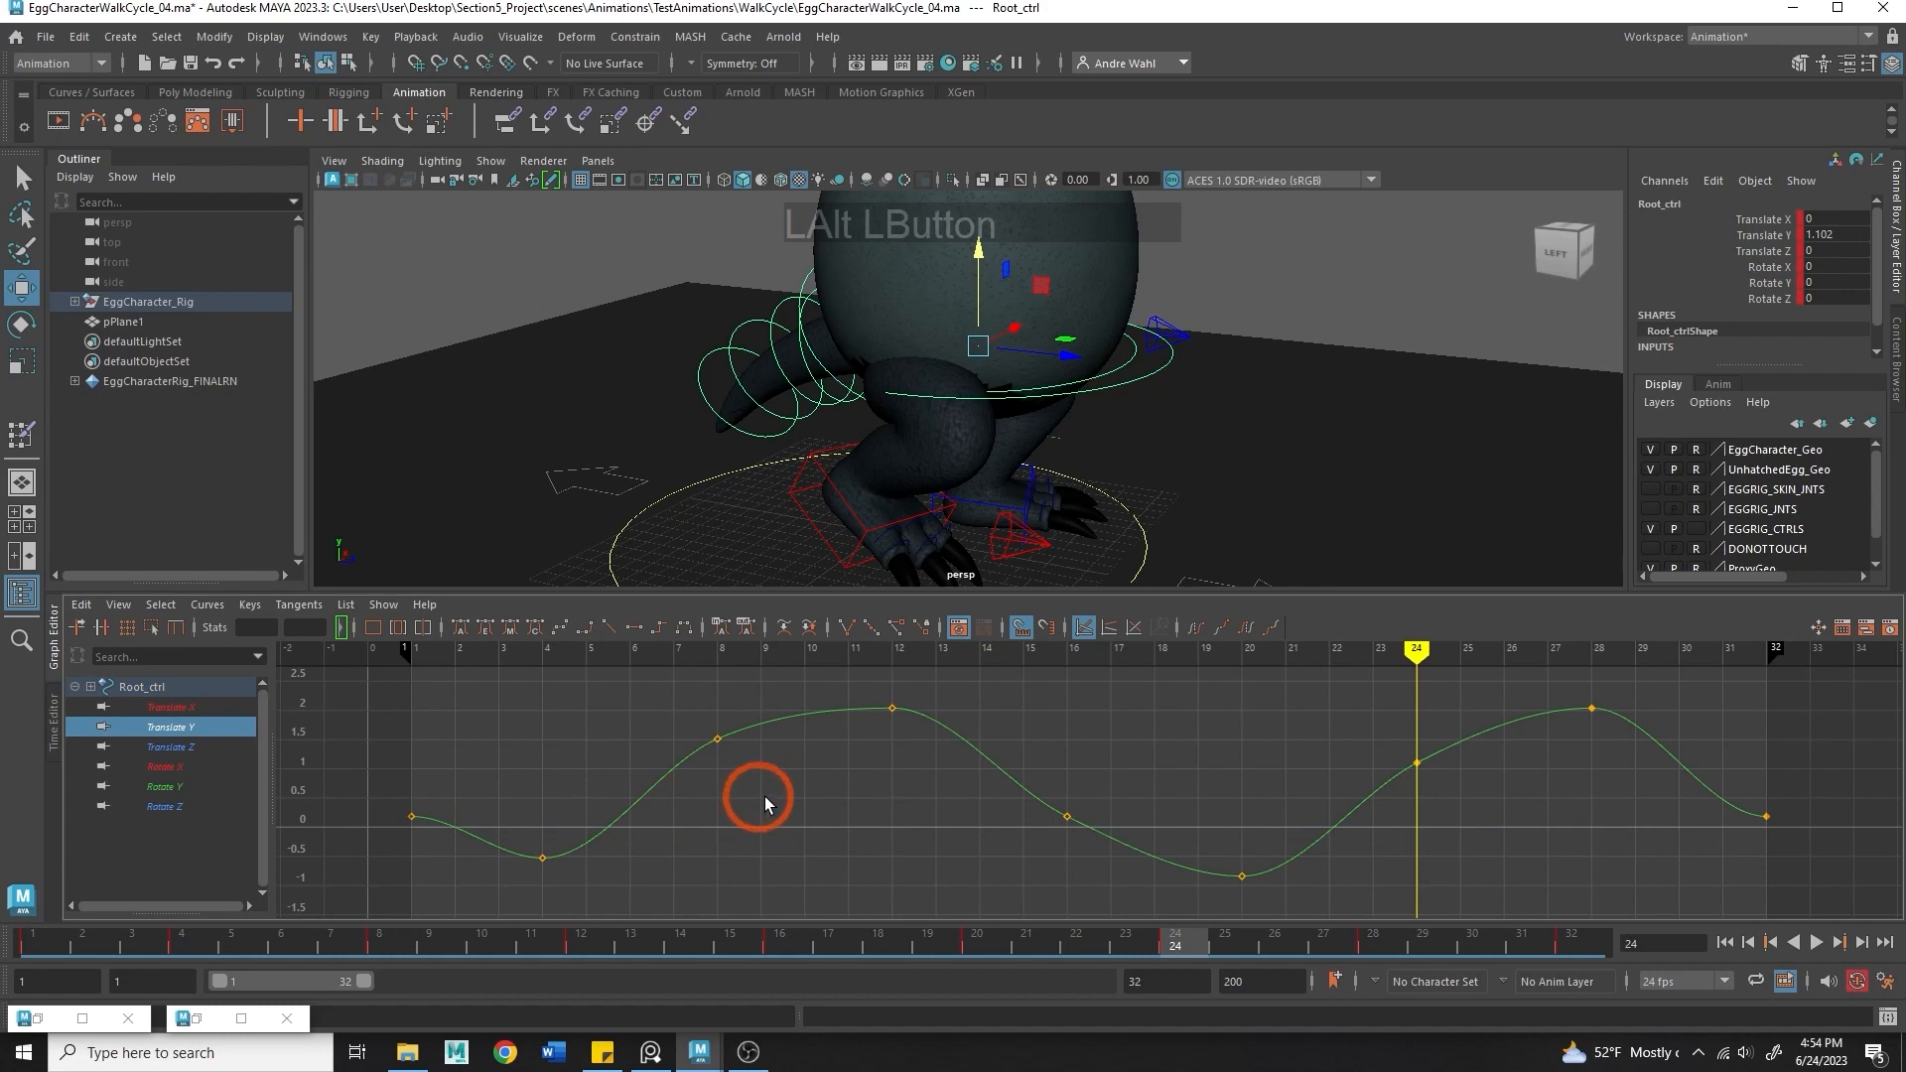
{"action": "mouse_move", "coordinate": [765, 802]}
{"action": "right_mouse_down", "text": "alt"}
{"action": "mouse_move", "coordinate": [727, 791]}
{"action": "mouse_move", "coordinate": [748, 808]}
{"action": "right_mouse_up", "text": "alt"}
{"action": "middle_click_drag", "start_coordinate": [551, 824], "coordinate": [392, 855], "text": "alt"}
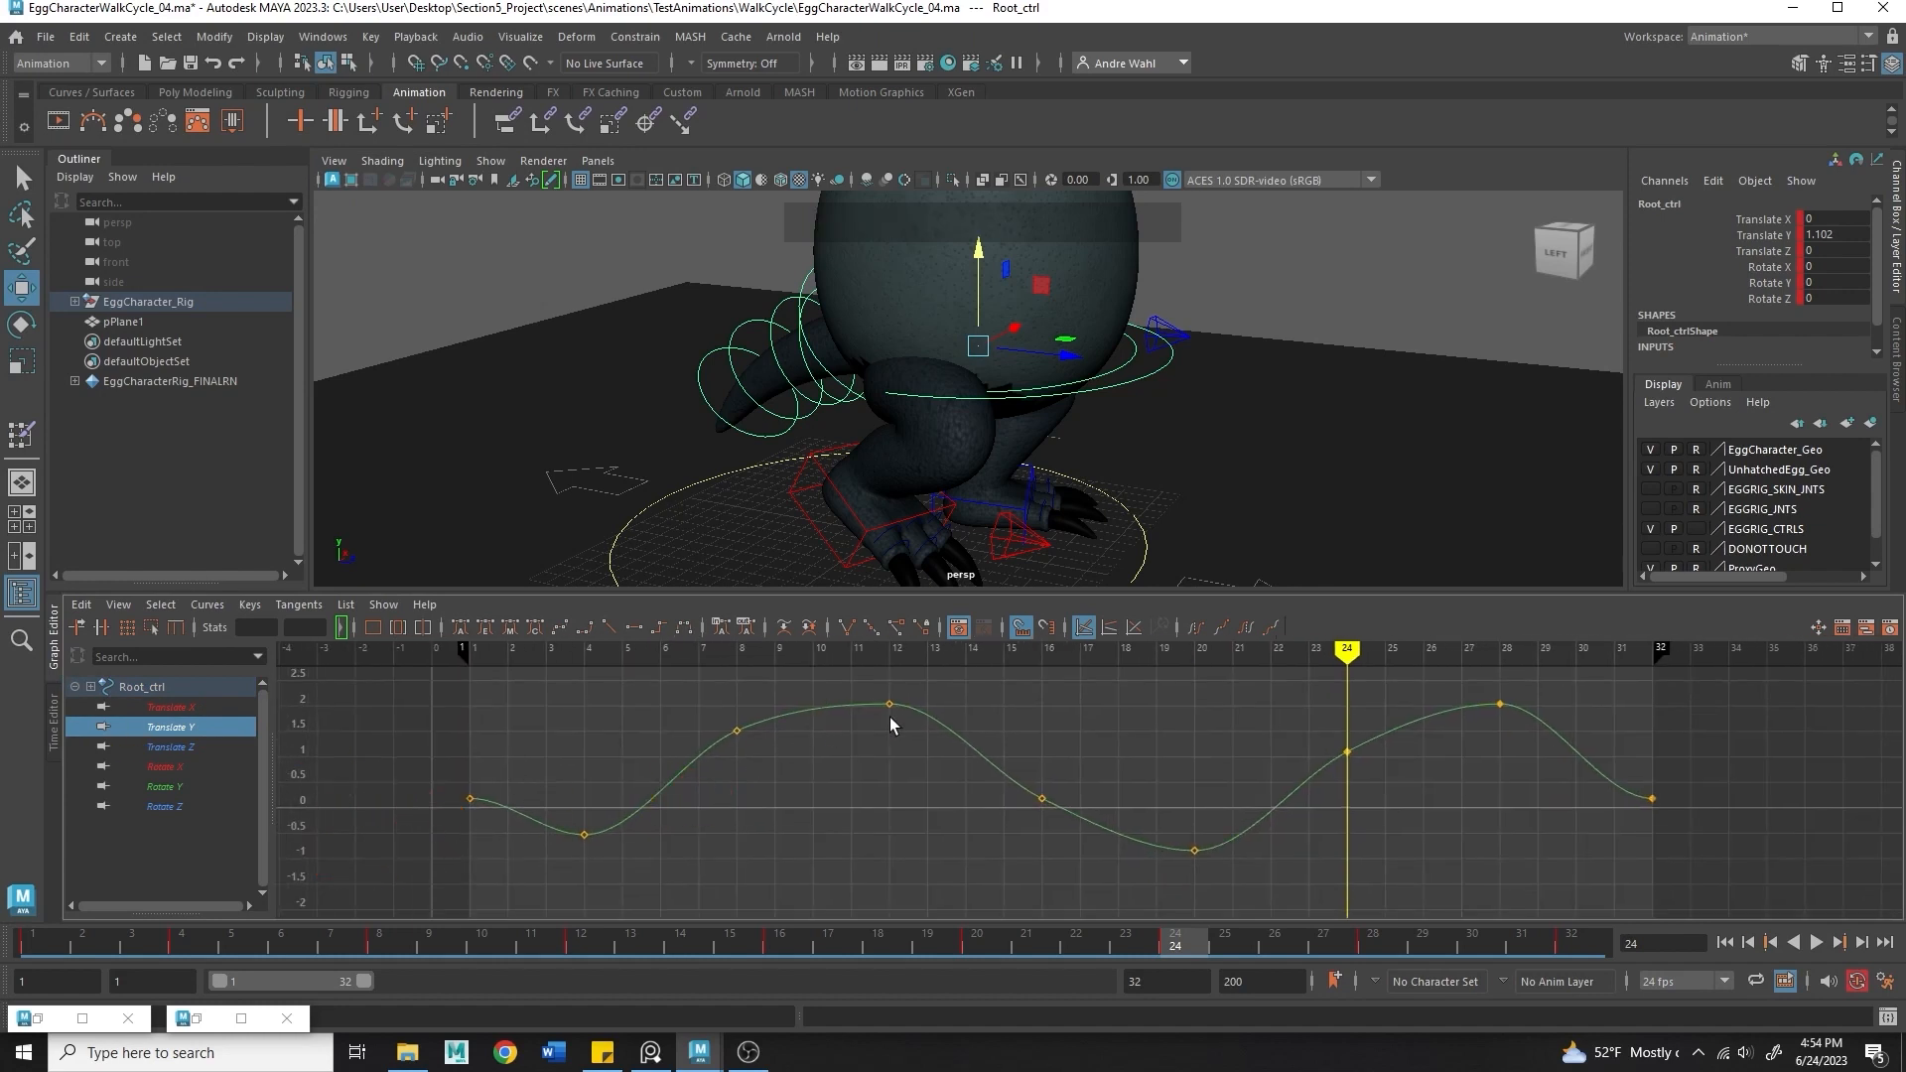
{"action": "left_click_drag", "start_coordinate": [709, 797], "coordinate": [779, 678]}
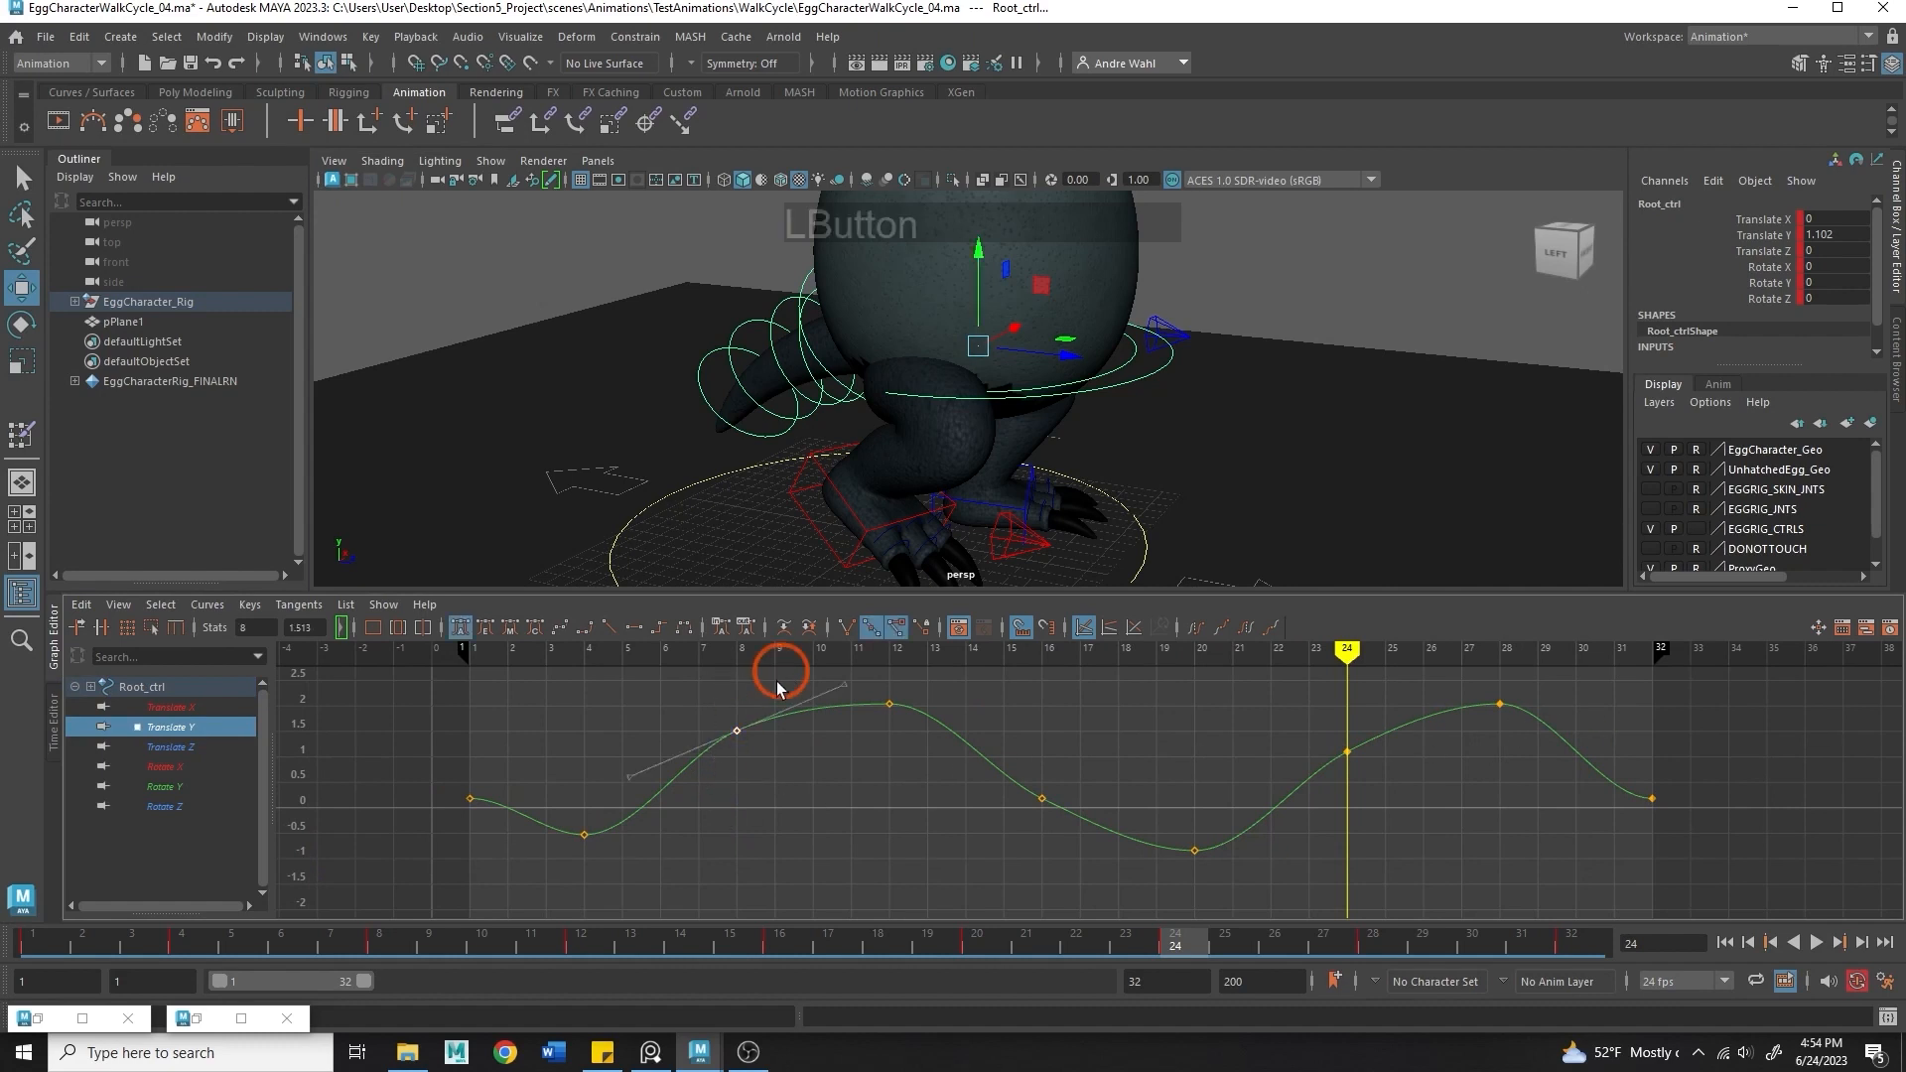
{"action": "middle_click_drag", "start_coordinate": [630, 765], "coordinate": [638, 782]}
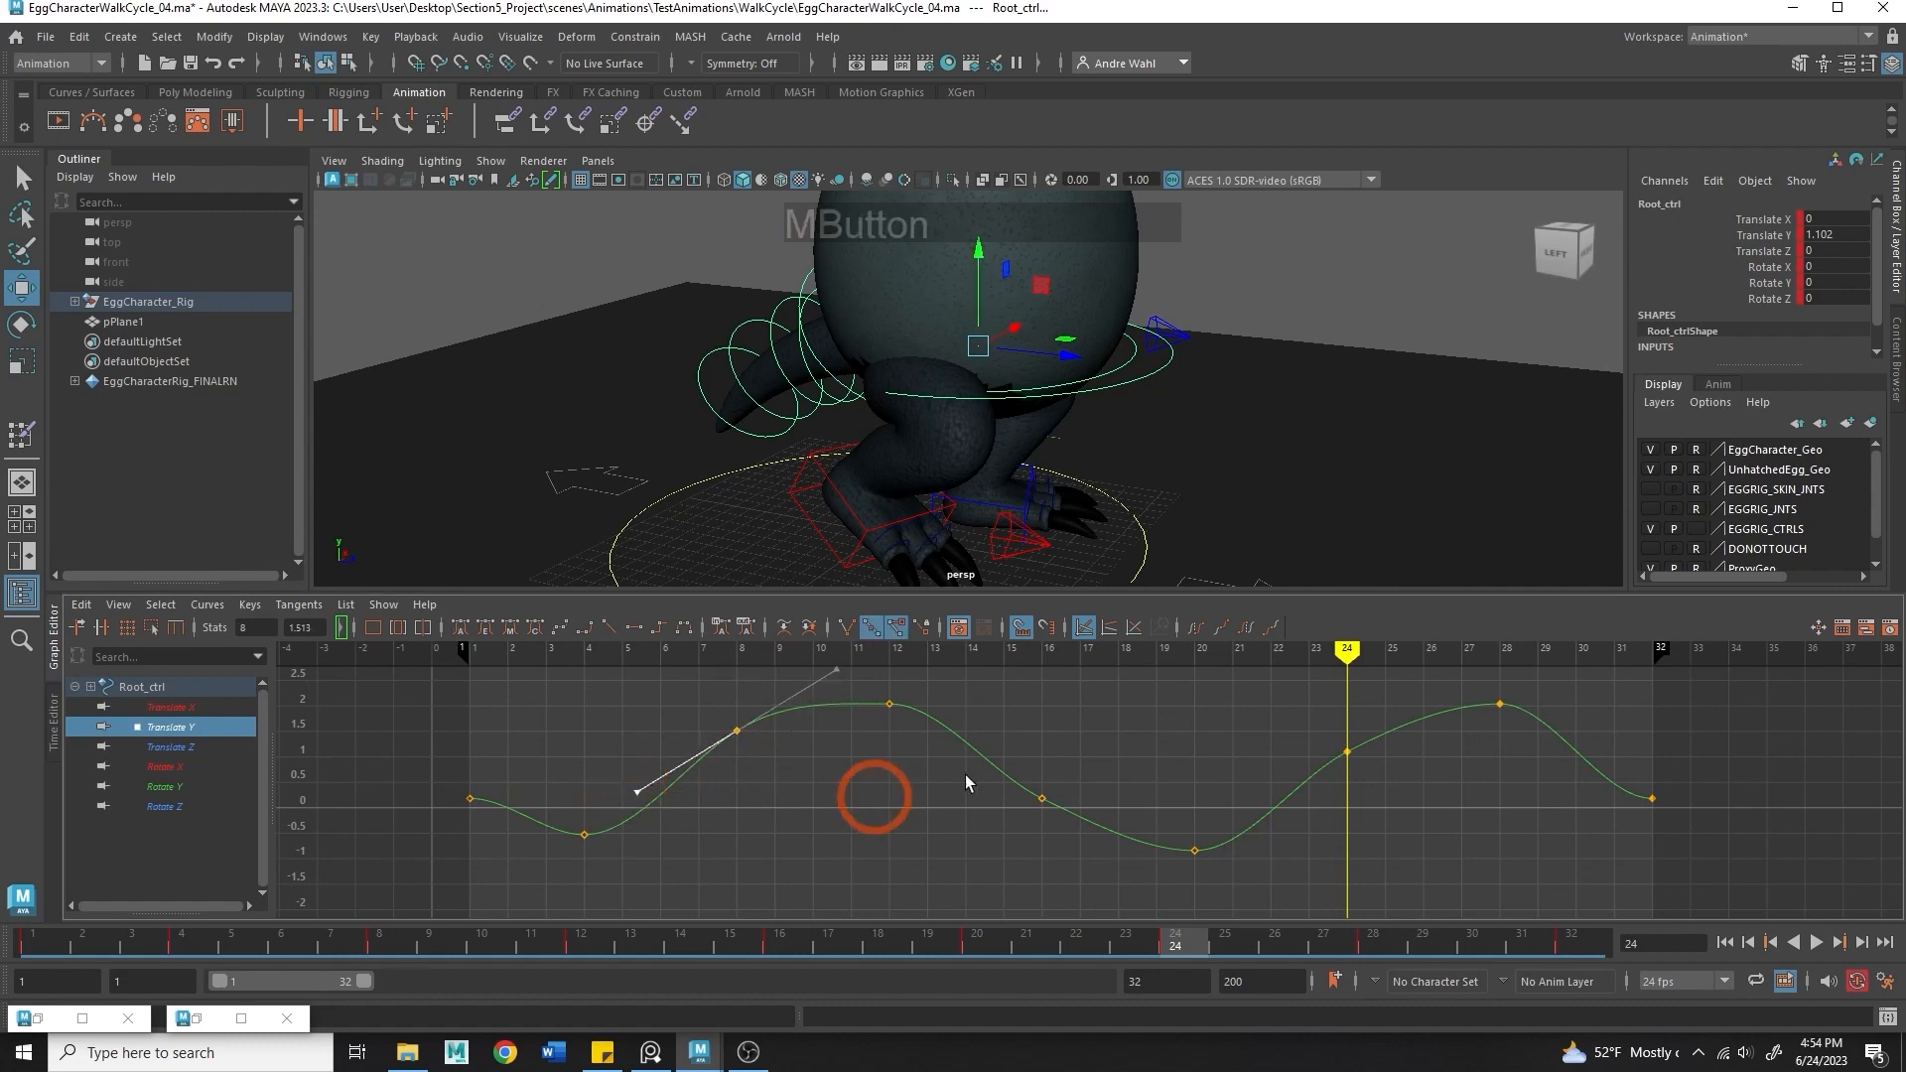
{"action": "left_click_drag", "start_coordinate": [863, 746], "coordinate": [925, 672]}
{"action": "middle_click_drag", "start_coordinate": [962, 693], "coordinate": [967, 715]}
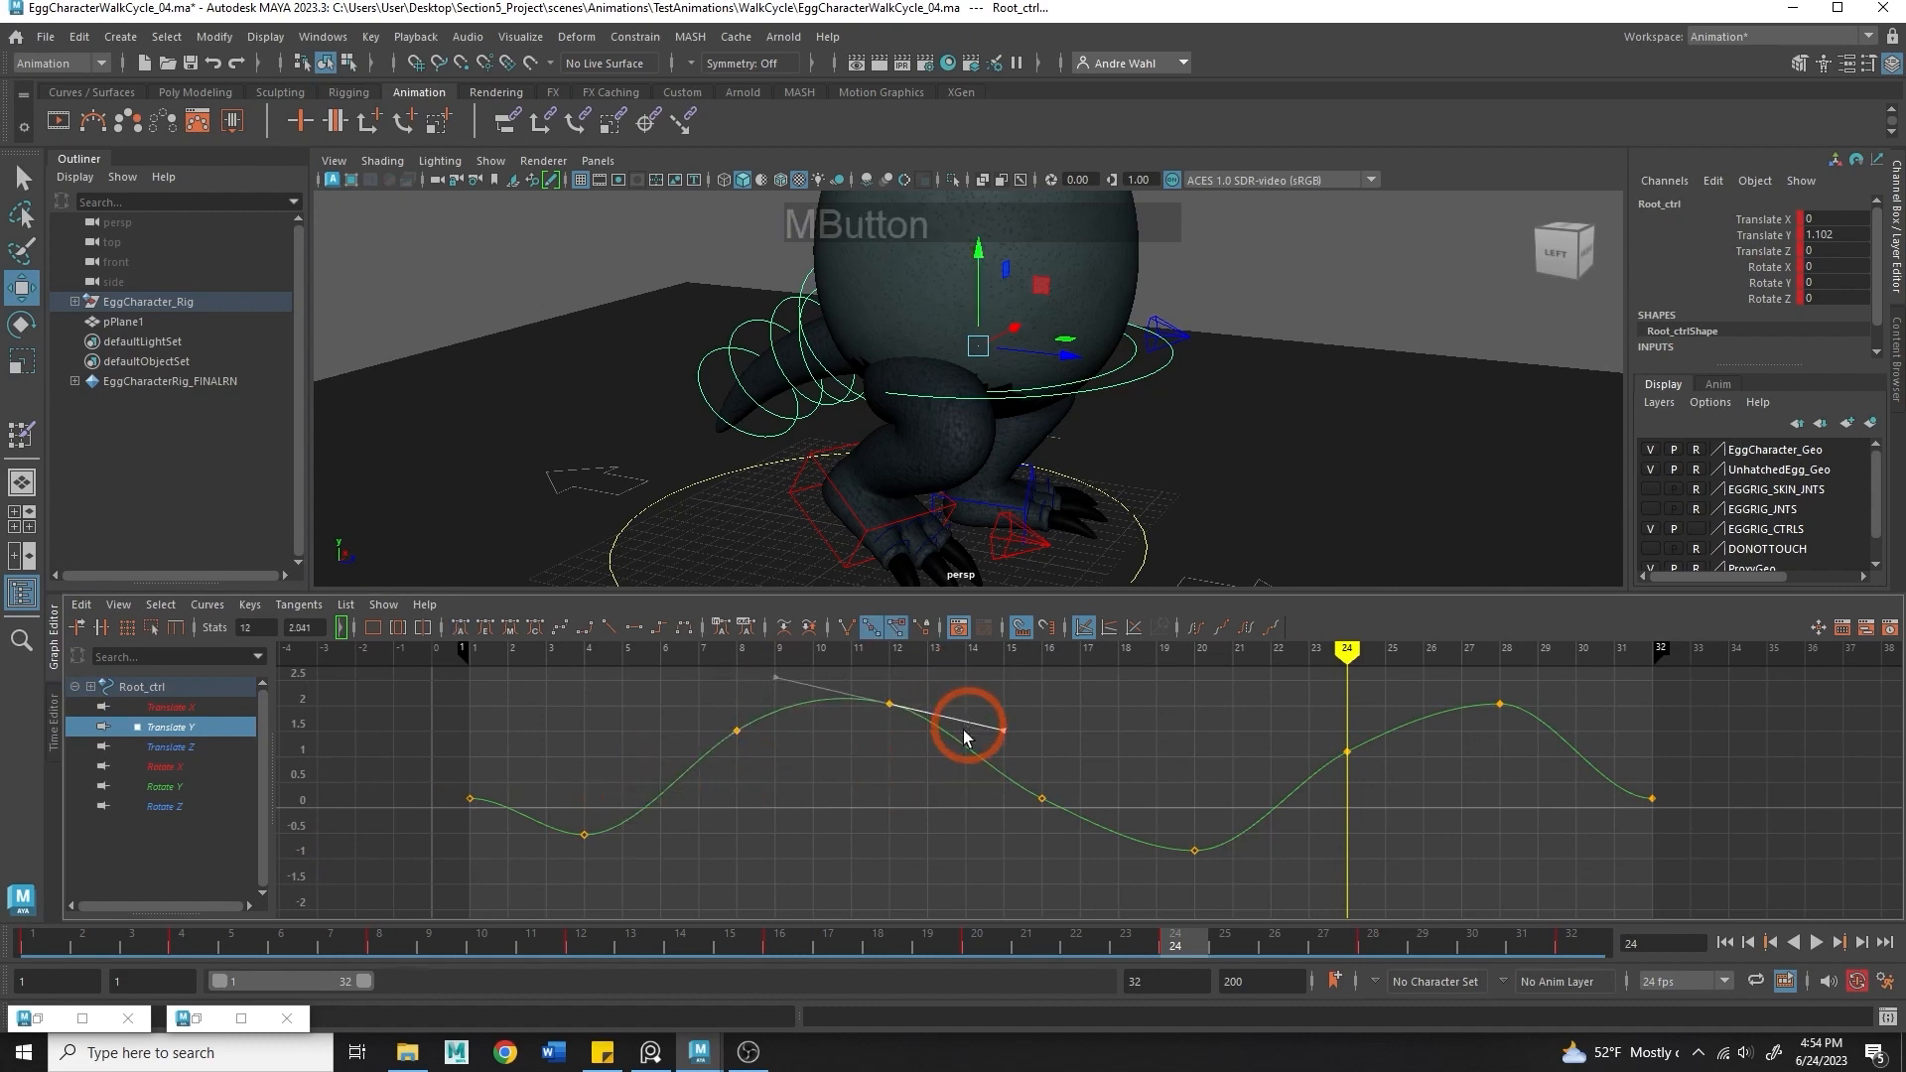
- Smooth the tangents of the root control's Translate Y keys at frames 16, 24 and 28 and play back the walk
{"action": "left_click_drag", "start_coordinate": [507, 877], "coordinate": [640, 784]}
{"action": "left_click_drag", "start_coordinate": [1002, 870], "coordinate": [1099, 754]}
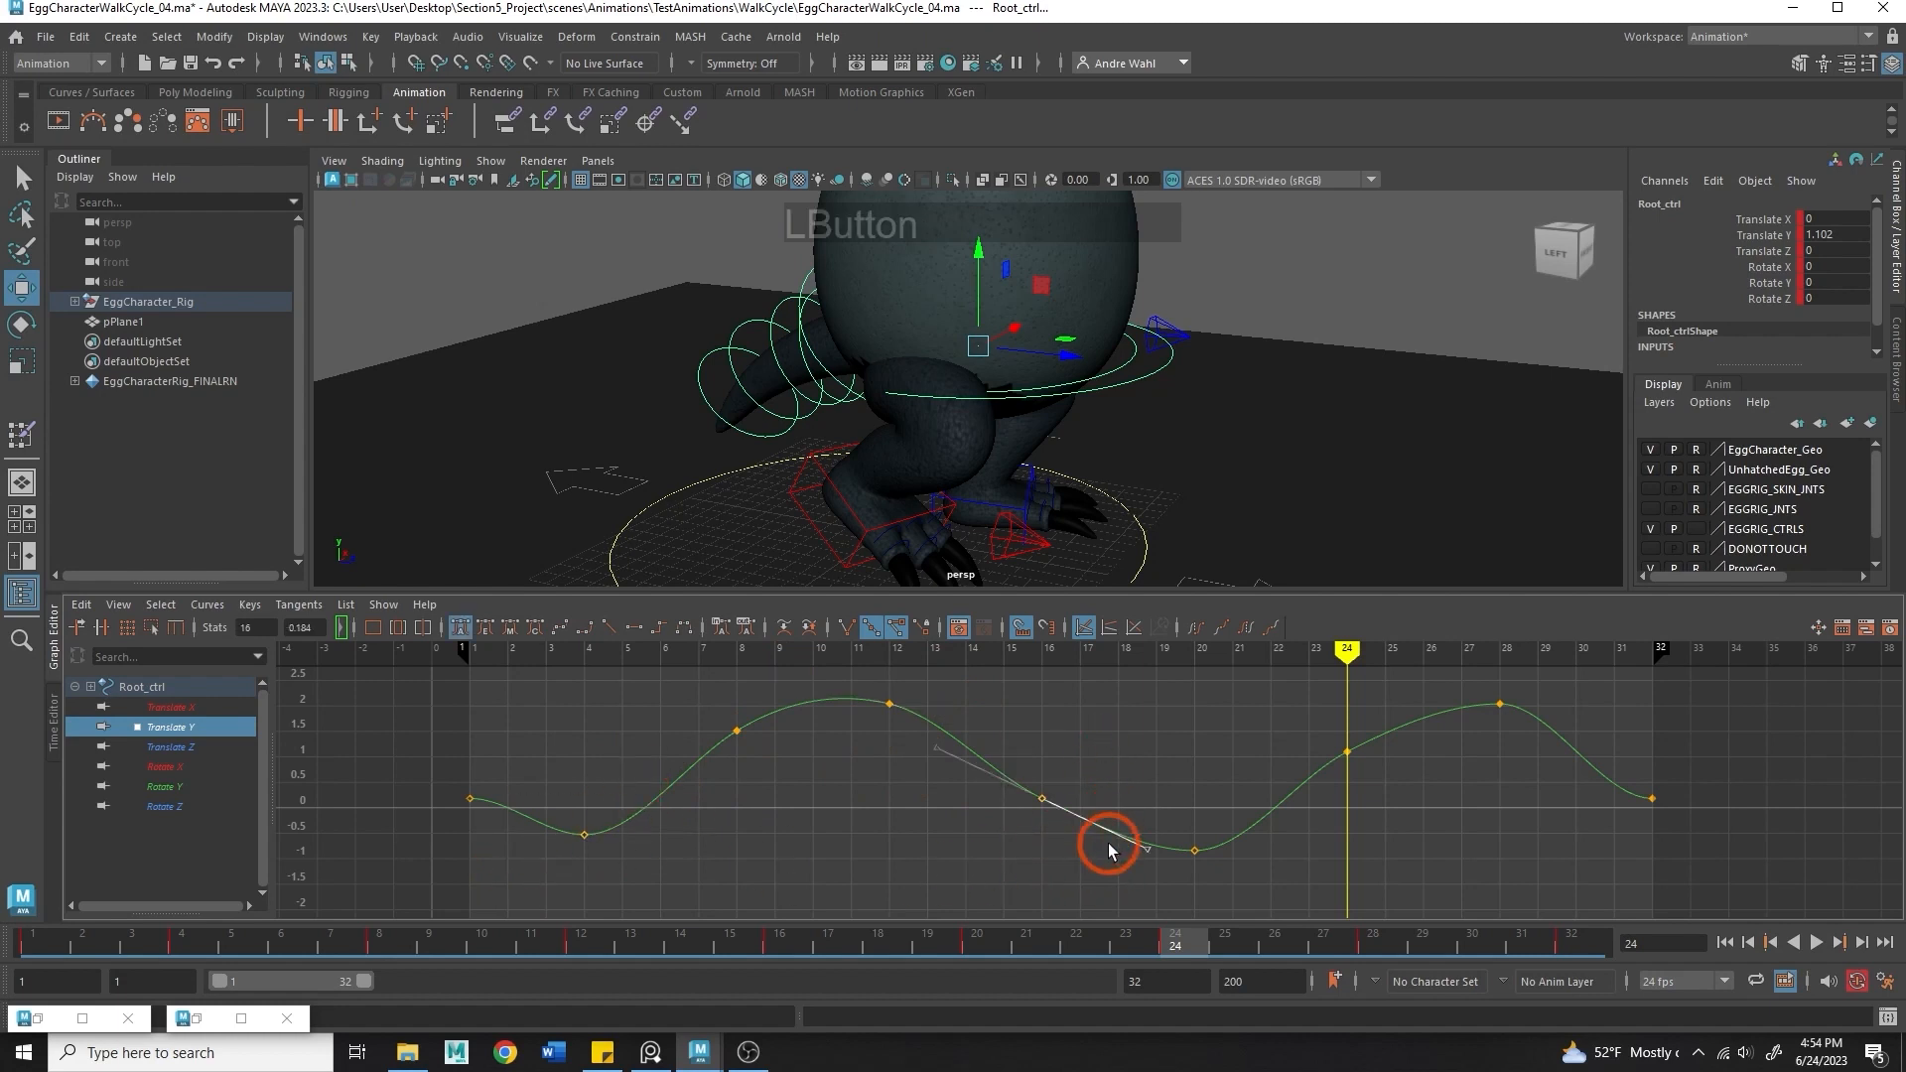
{"action": "middle_click_drag", "start_coordinate": [1109, 849], "coordinate": [1104, 843]}
{"action": "left_click_drag", "start_coordinate": [1331, 816], "coordinate": [1362, 740]}
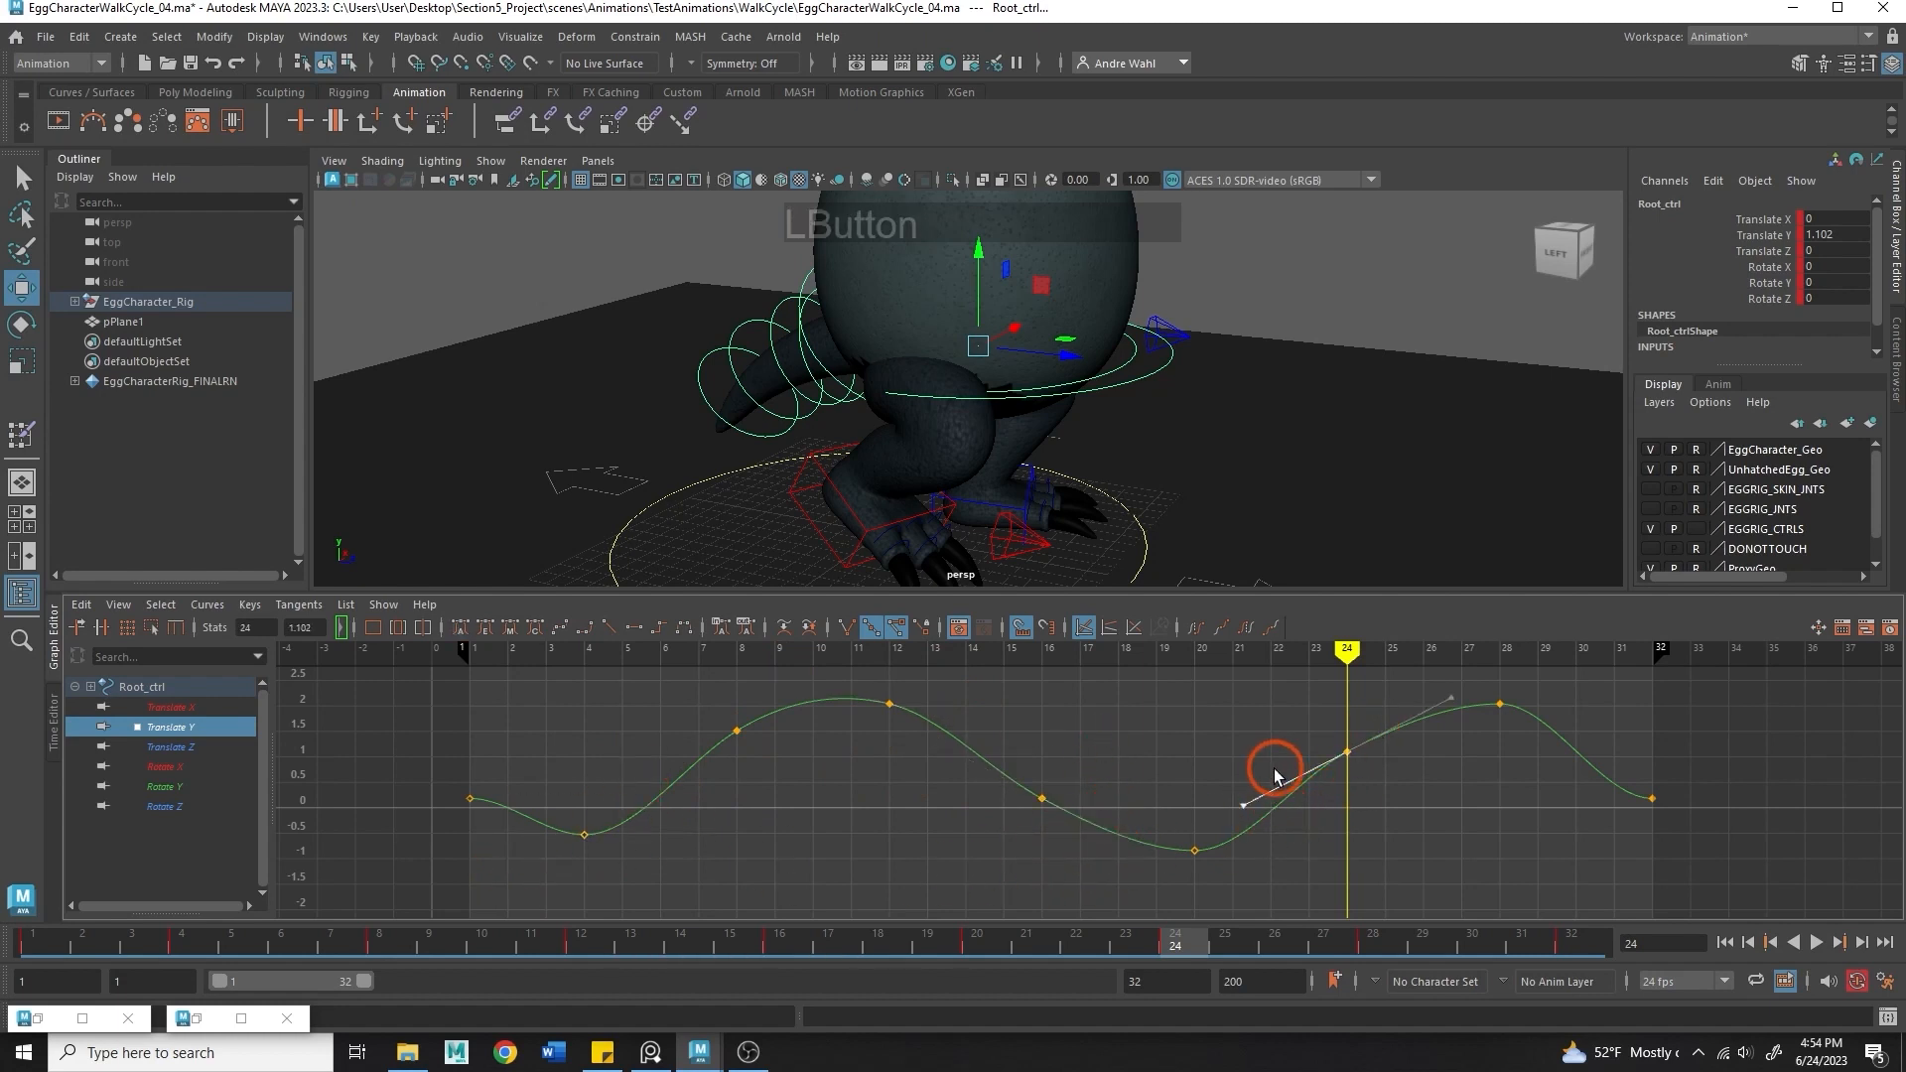
{"action": "middle_click_drag", "start_coordinate": [1275, 776], "coordinate": [1283, 796]}
{"action": "left_click_drag", "start_coordinate": [1489, 747], "coordinate": [1540, 657]}
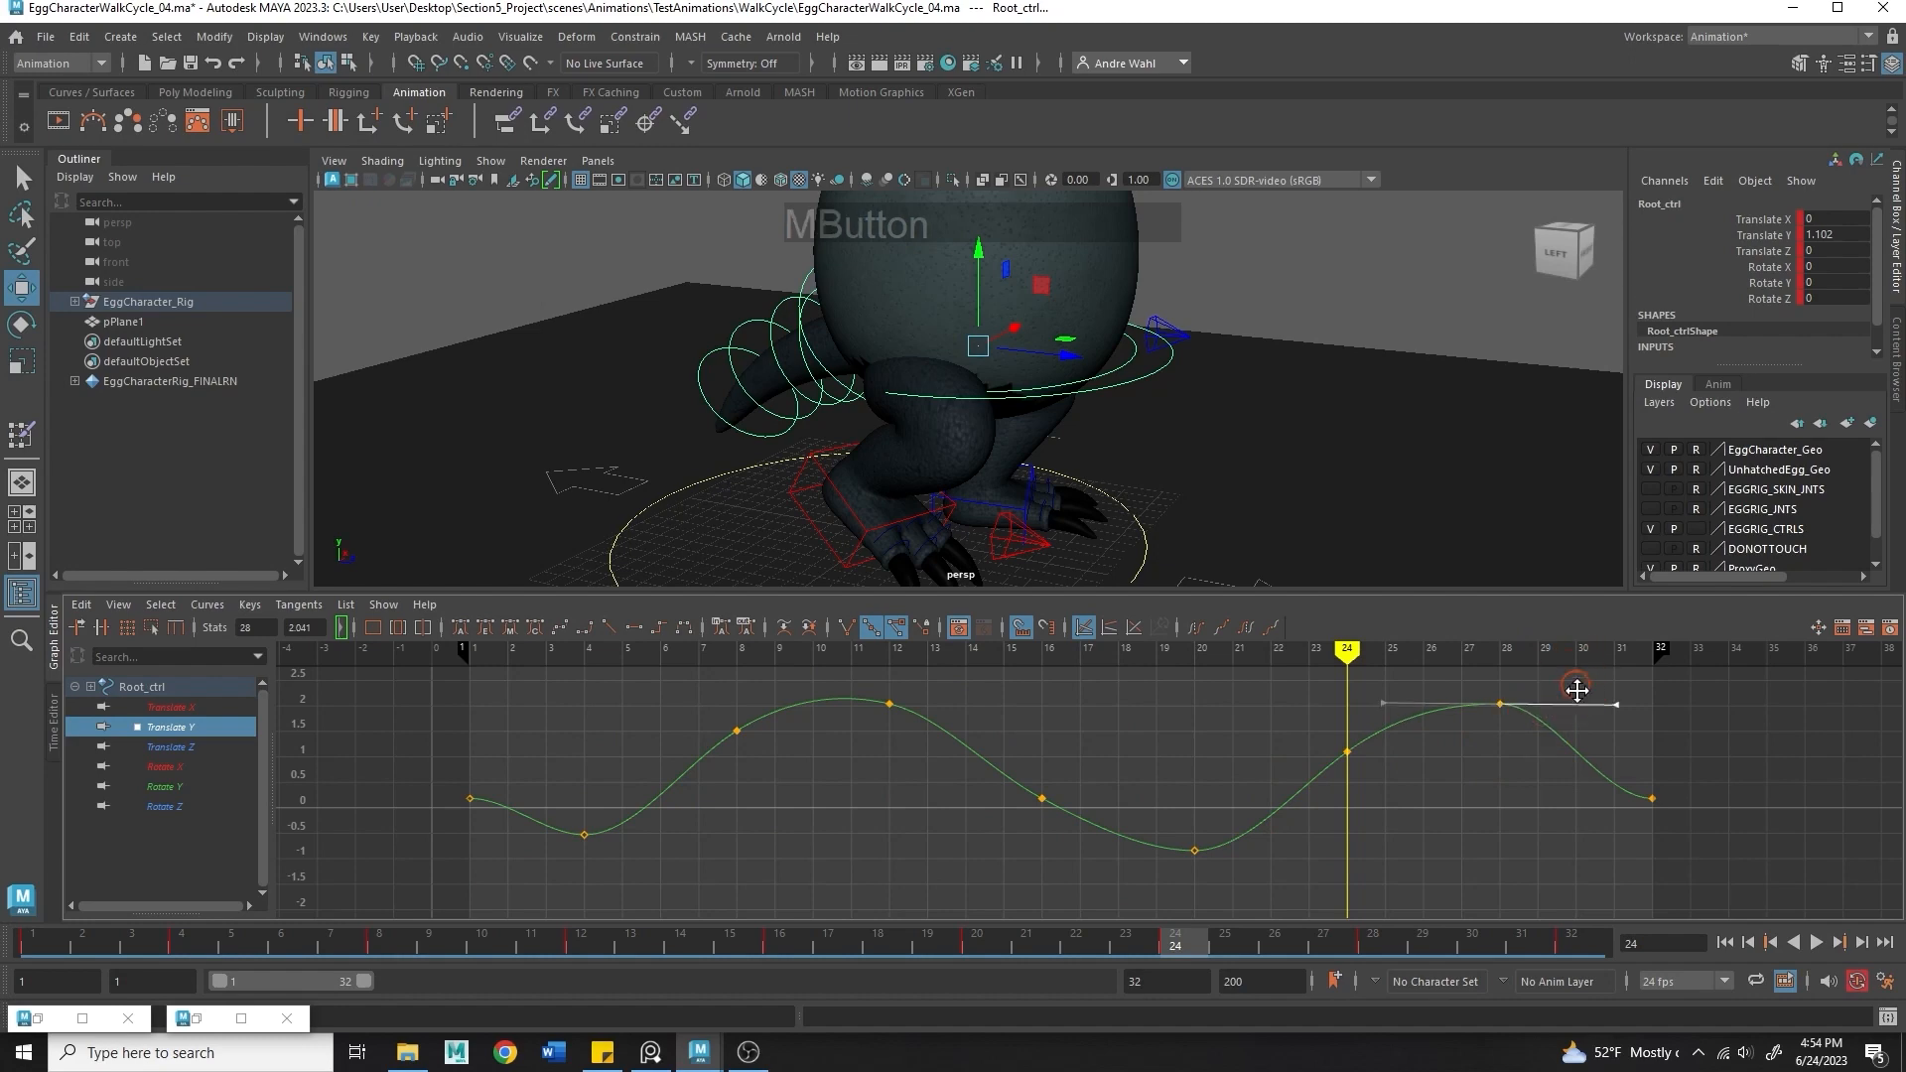
{"action": "middle_click_drag", "start_coordinate": [1568, 690], "coordinate": [1609, 722]}
{"action": "left_click", "coordinate": [1816, 942]}
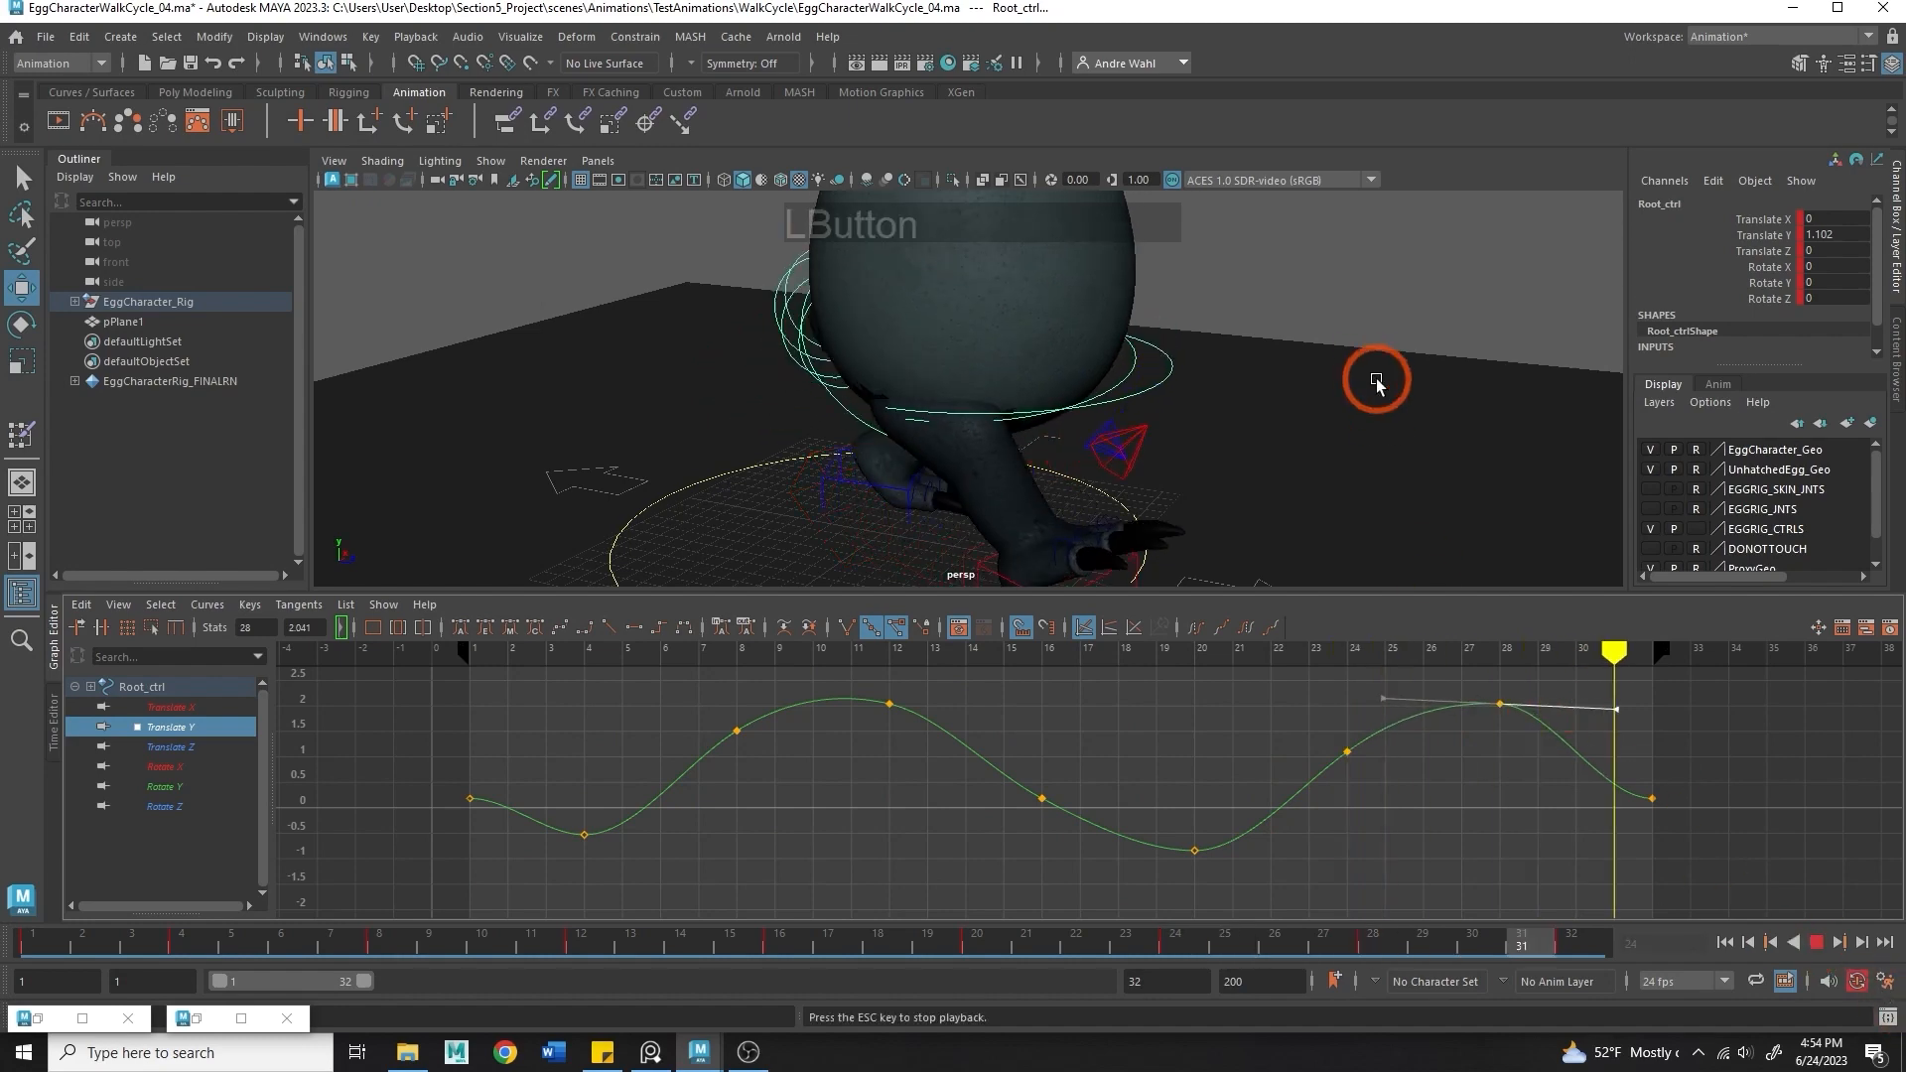
{"action": "left_click_drag", "start_coordinate": [1374, 374], "coordinate": [1335, 428], "text": "alt"}
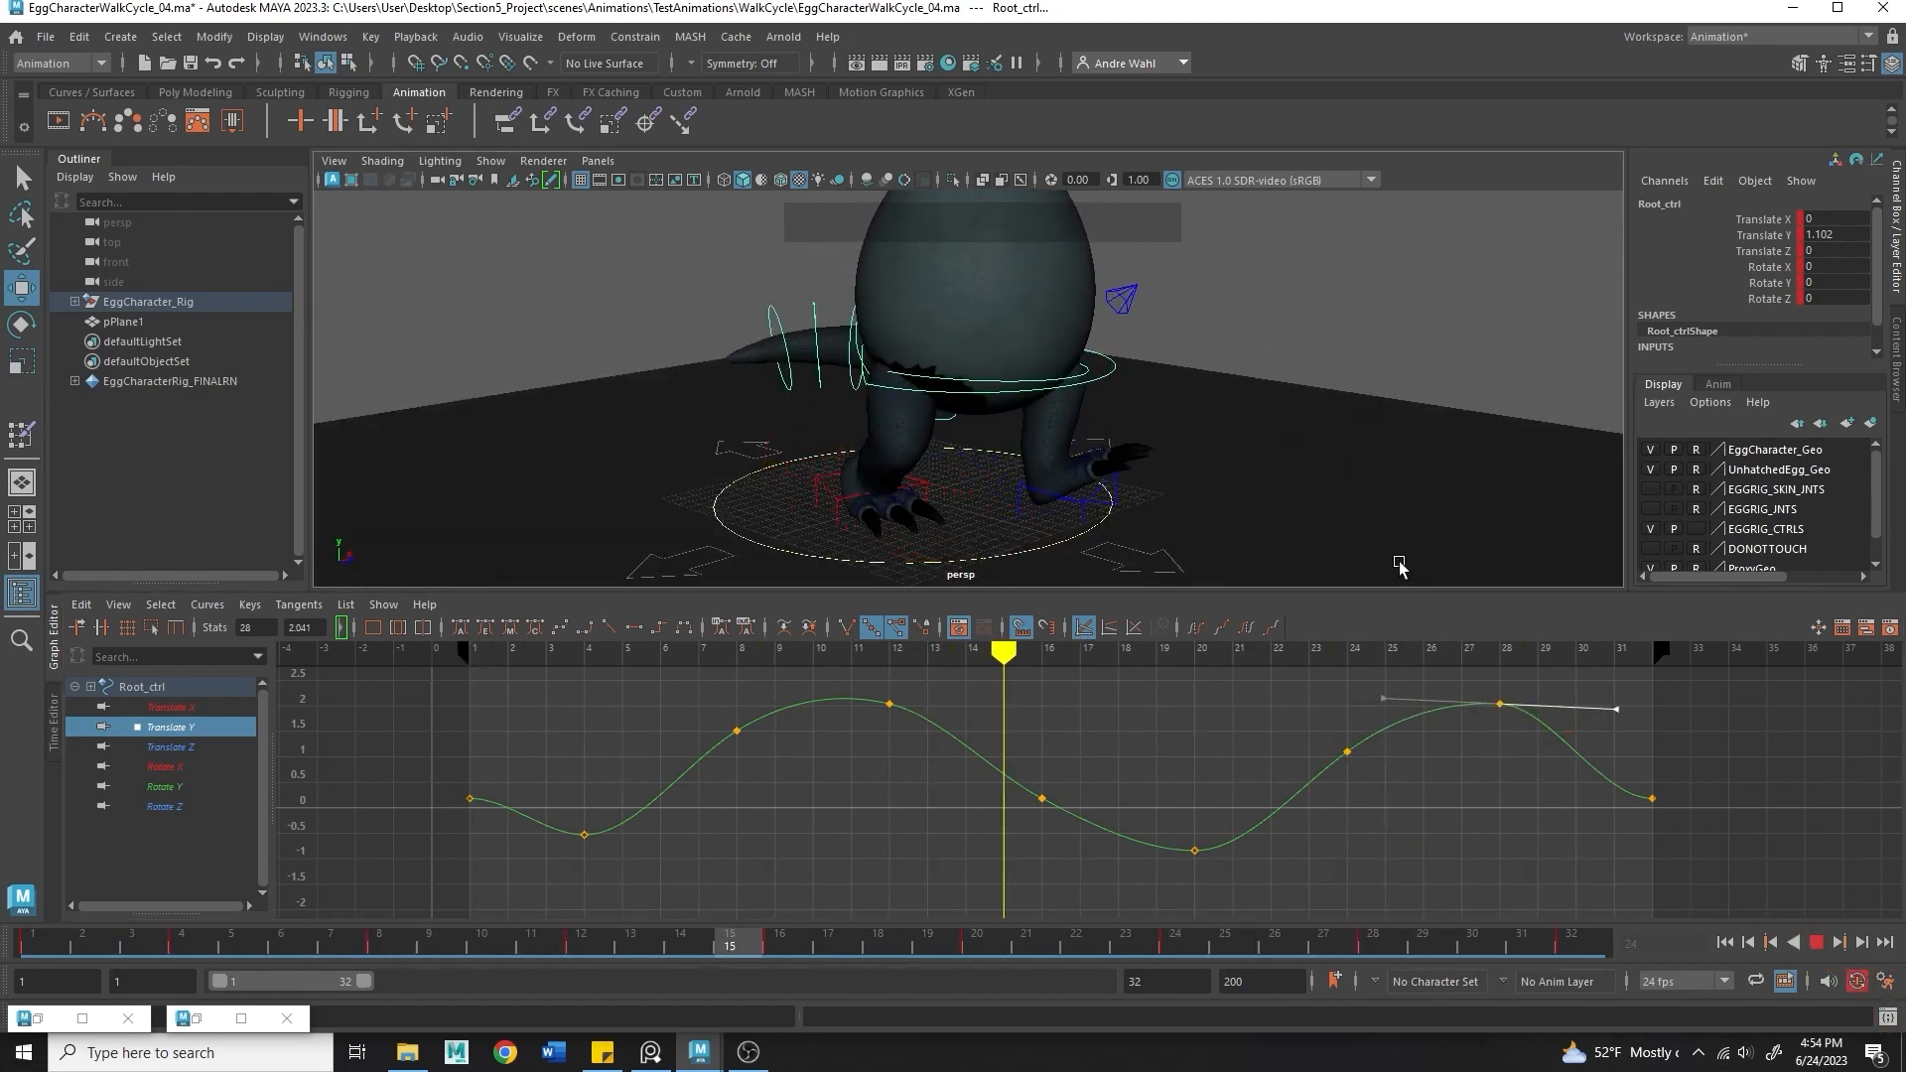
{"action": "left_click", "coordinate": [993, 417]}
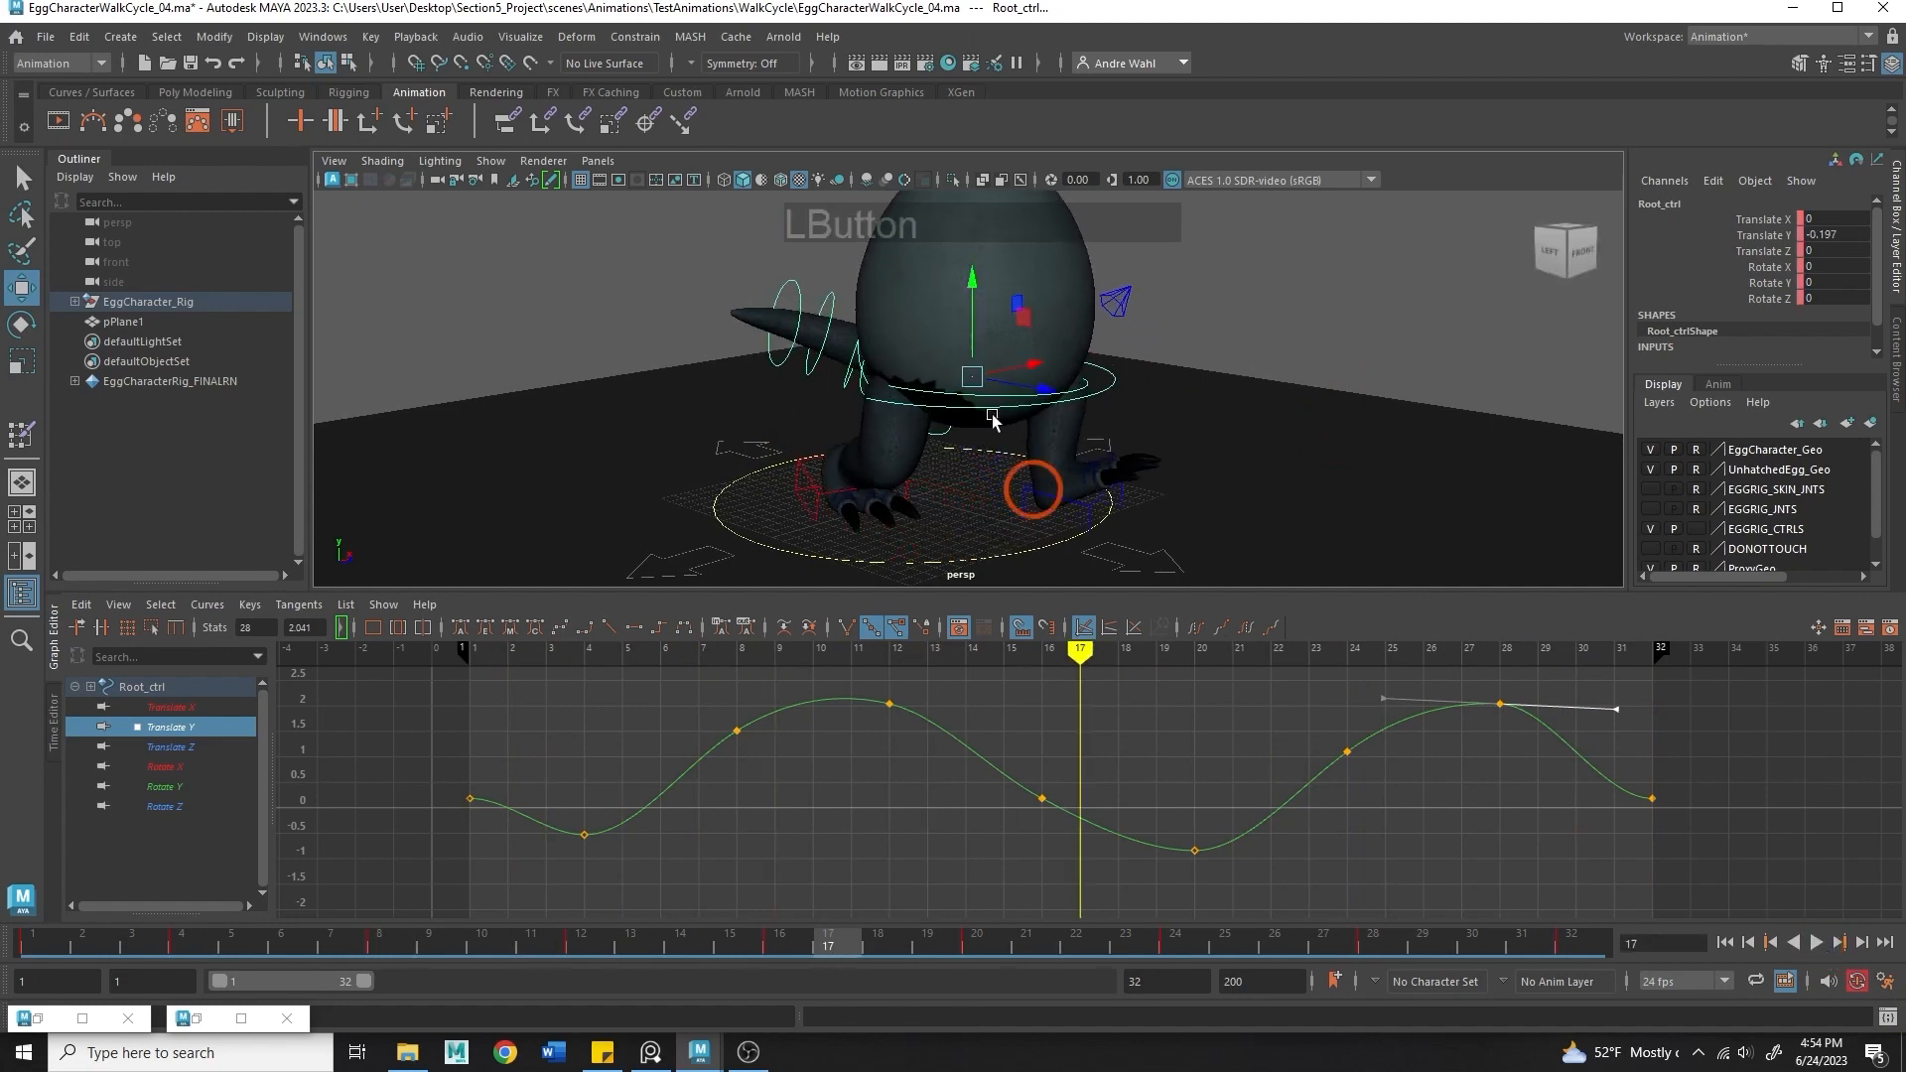
- Delete the hip control's rotation keys at frame 8
{"action": "left_click", "coordinate": [923, 387]}
{"action": "left_click", "coordinate": [957, 694]}
{"action": "key", "text": "f"}
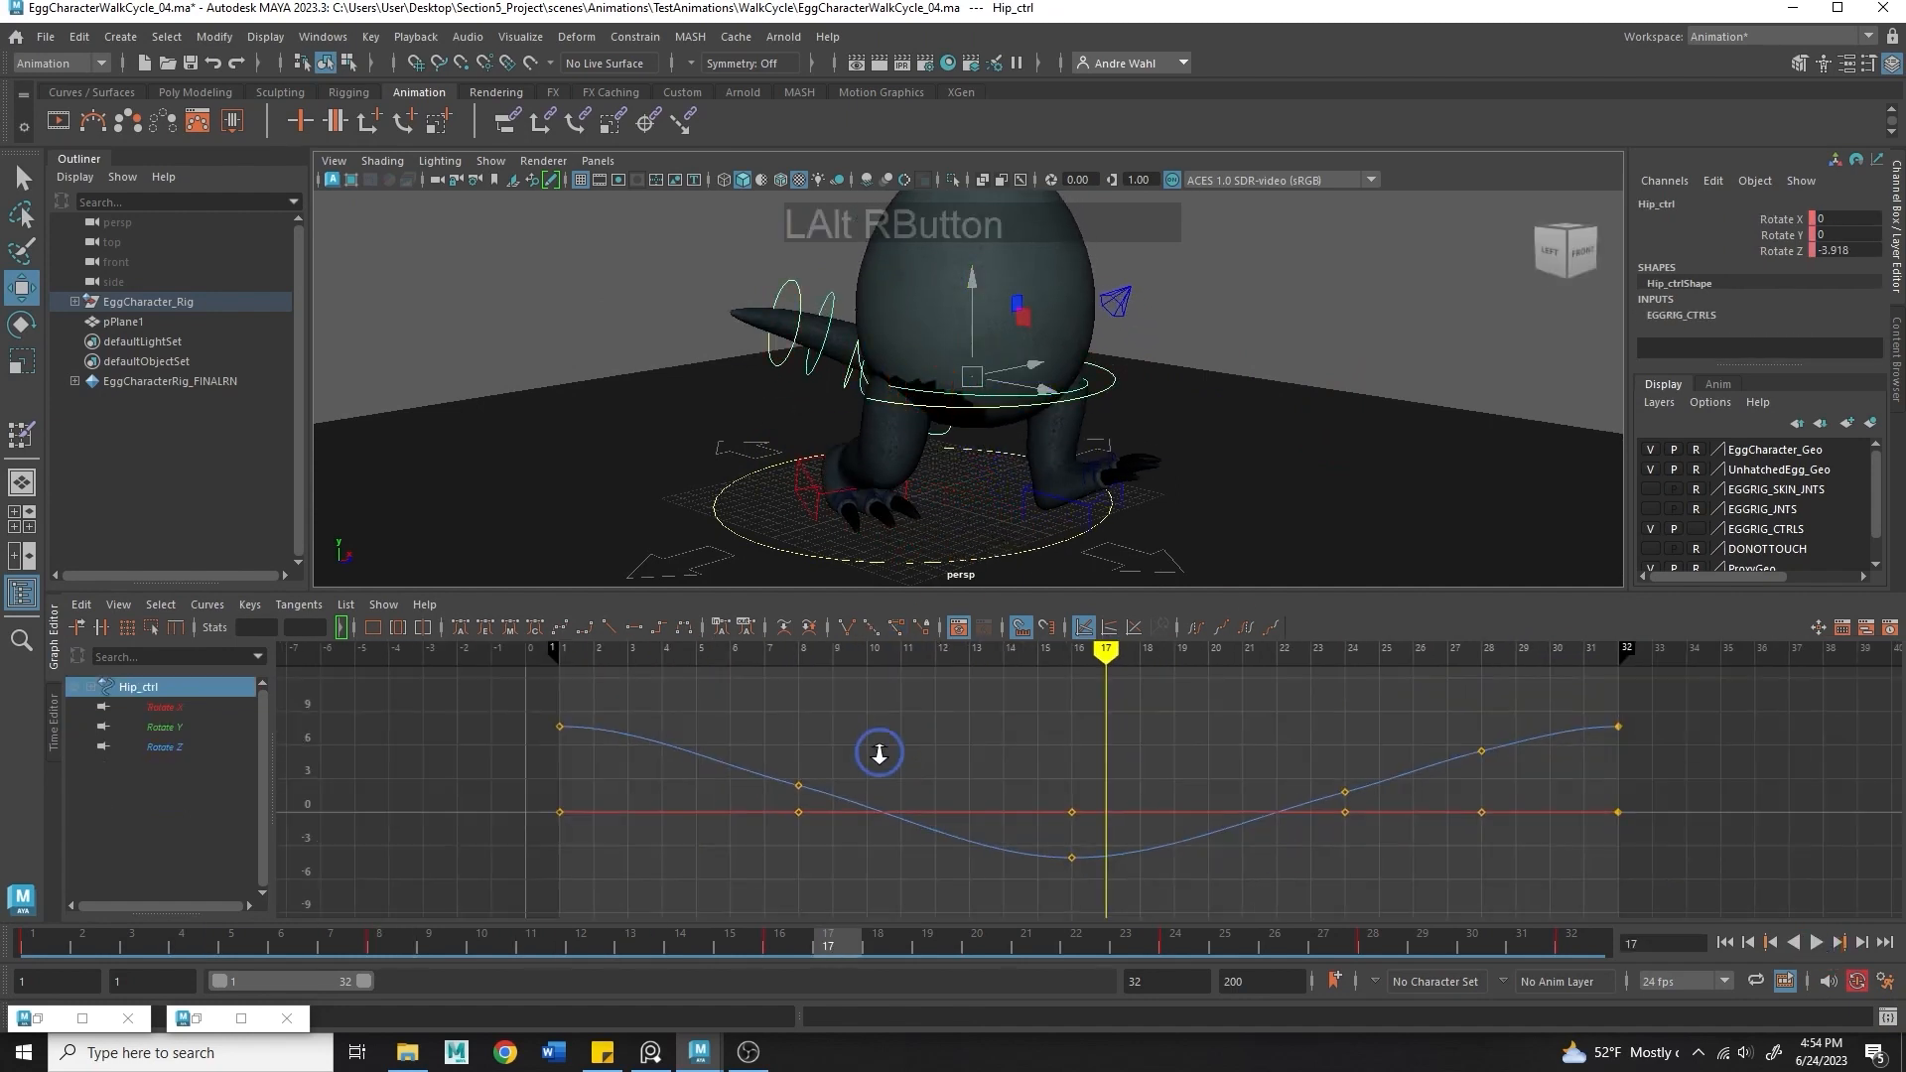
{"action": "right_click_drag", "start_coordinate": [880, 752], "coordinate": [880, 770], "text": "alt"}
{"action": "left_click_drag", "start_coordinate": [660, 908], "coordinate": [808, 715]}
{"action": "key", "text": "Delete"}
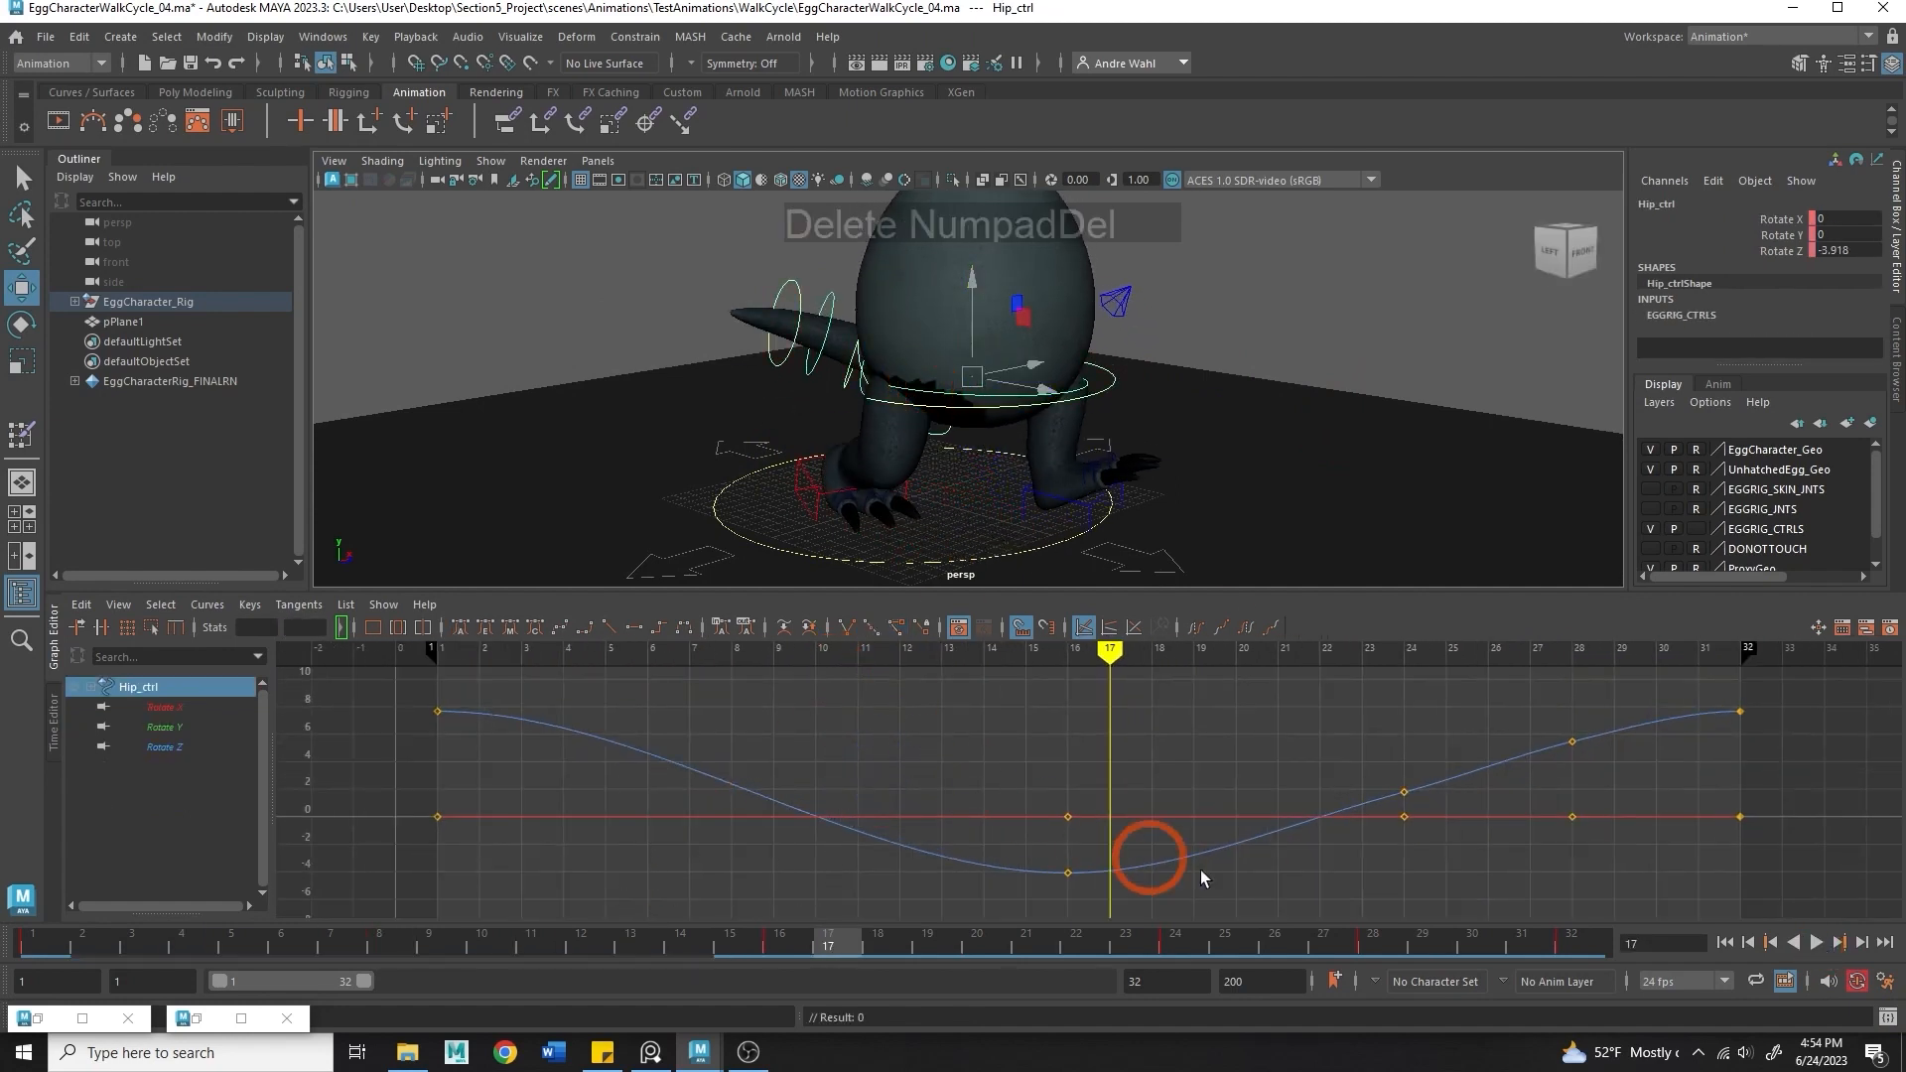
- Delete the hip control's rotation keys at frames 24 and 28 and play back the walk
{"action": "left_click_drag", "start_coordinate": [1360, 881], "coordinate": [1464, 681]}
{"action": "key", "text": "Delete"}
{"action": "left_click_drag", "start_coordinate": [1439, 854], "coordinate": [1658, 668]}
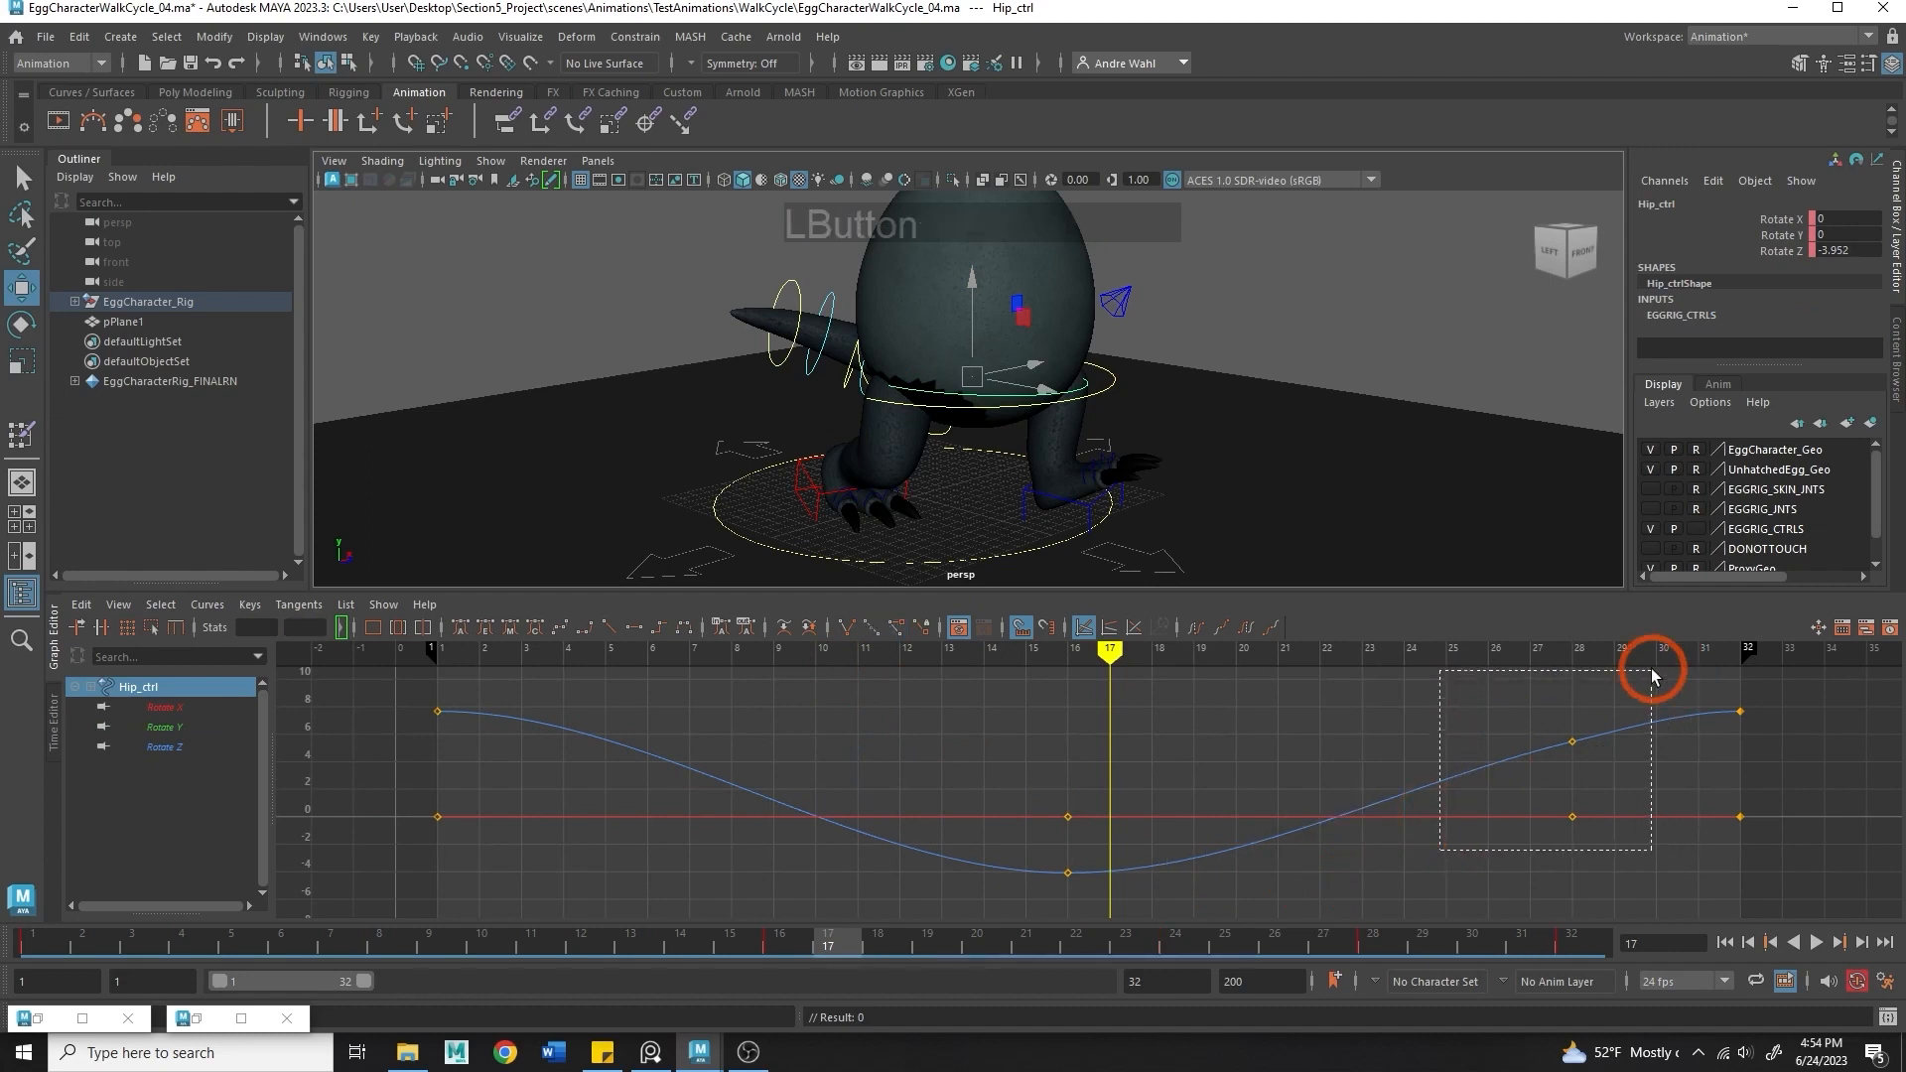
{"action": "key", "text": "Delete"}
{"action": "left_click", "coordinate": [1817, 942]}
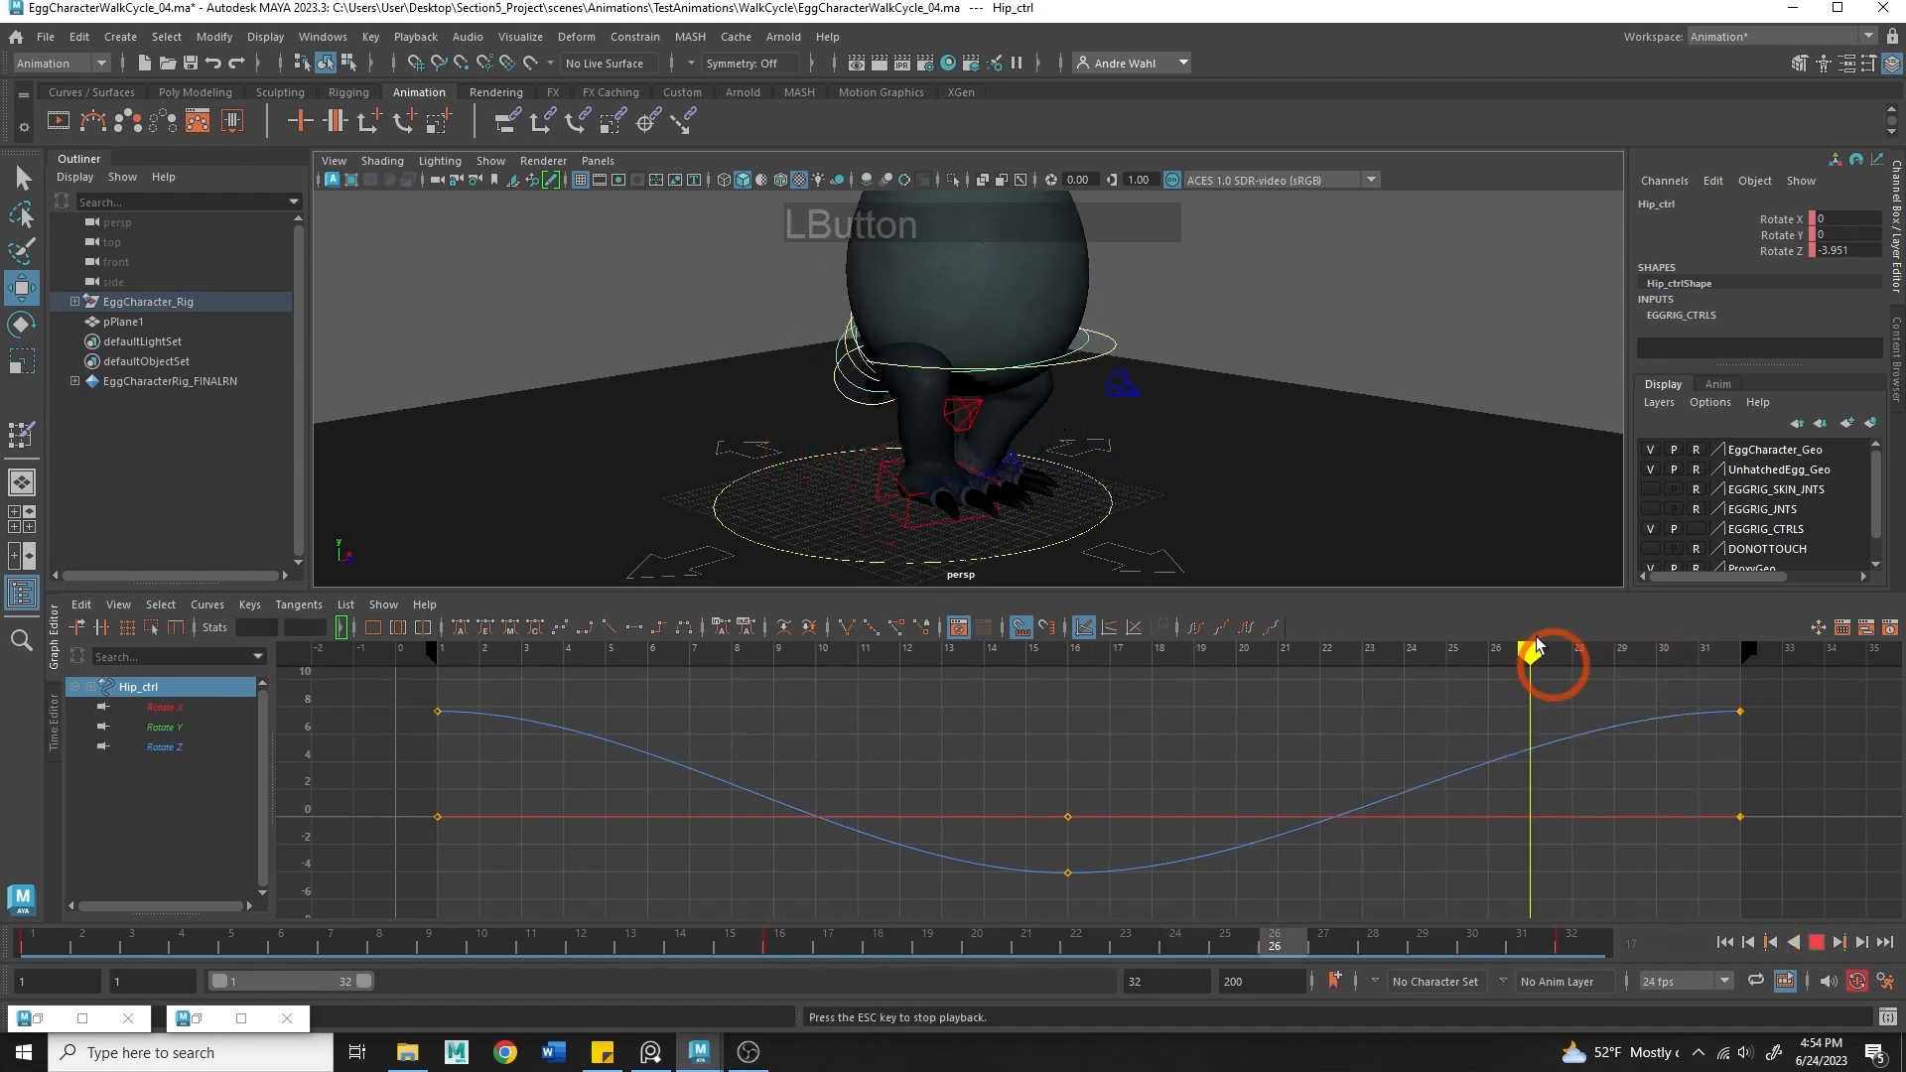
{"action": "left_click_drag", "start_coordinate": [1315, 523], "coordinate": [1278, 524], "text": "alt"}
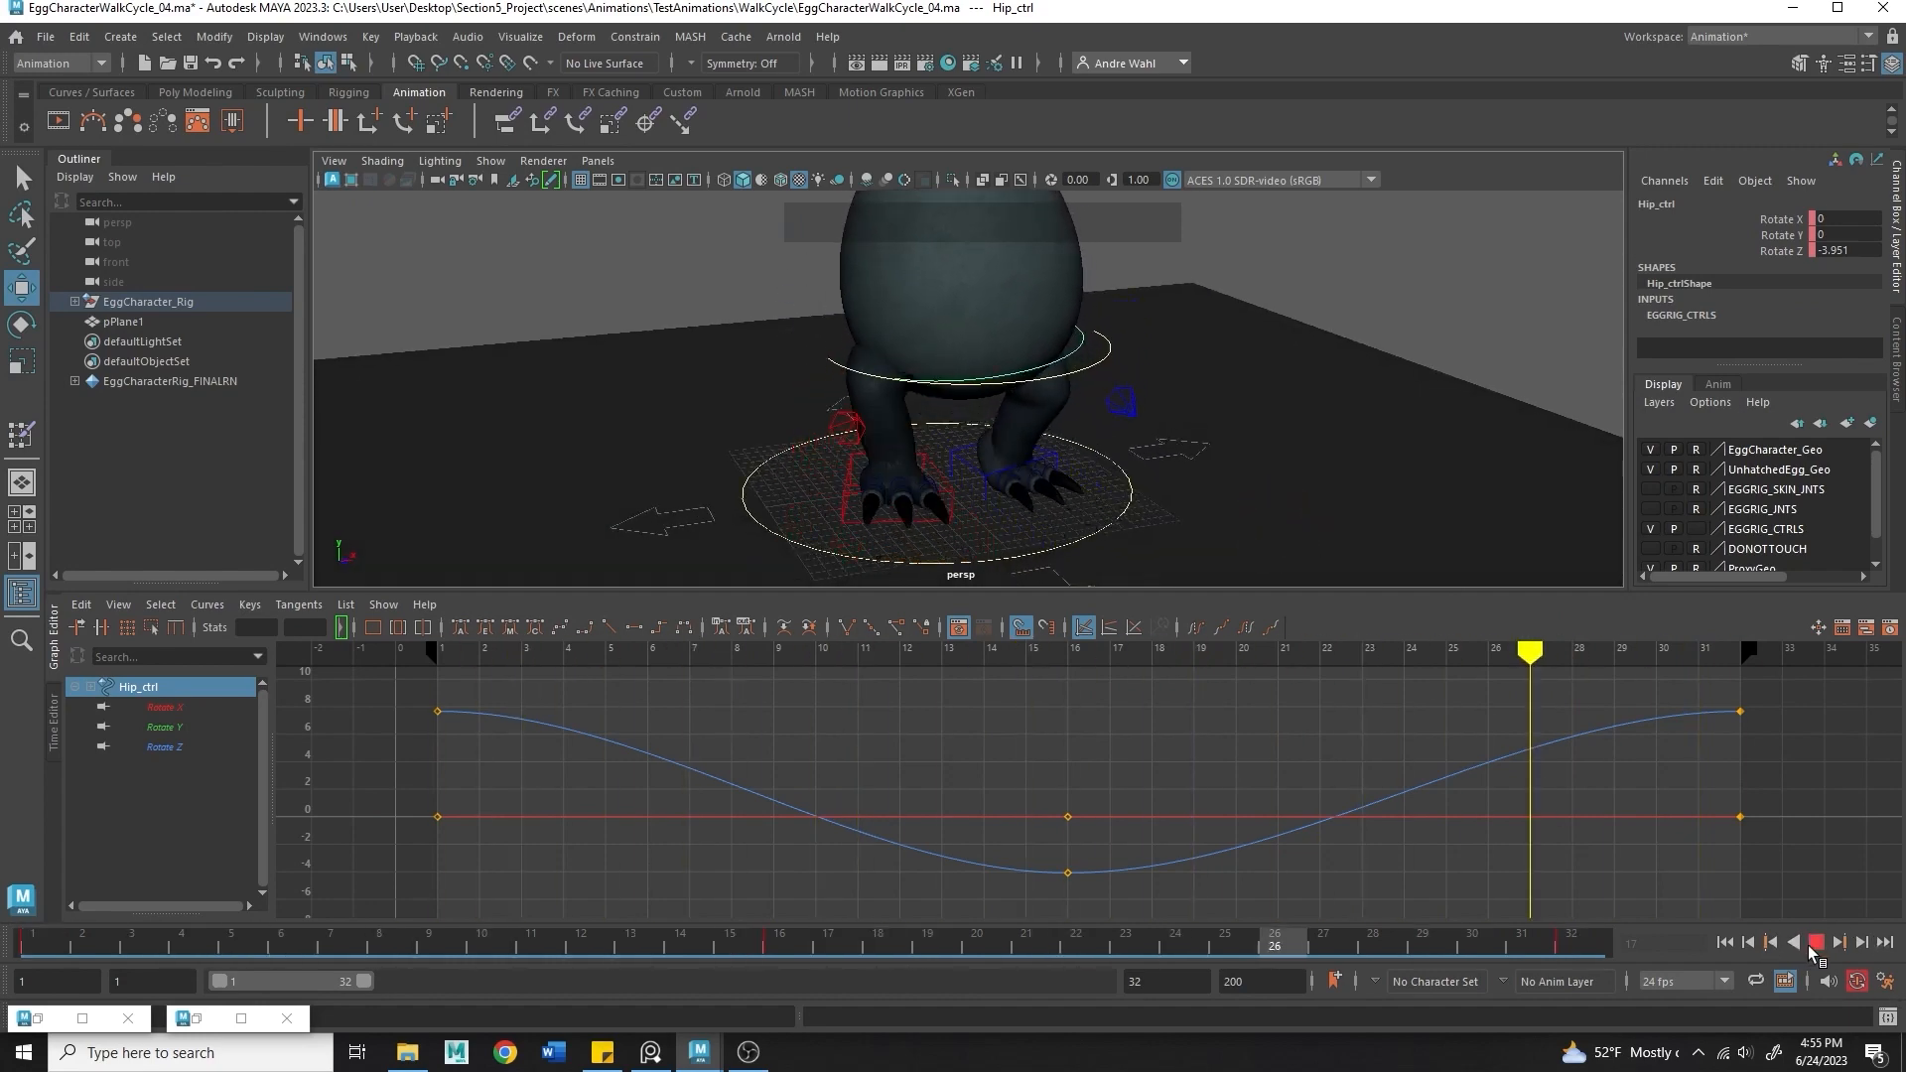
{"action": "left_click", "coordinate": [1515, 714]}
- Select all five tail controls, from the base of the tail to its tip
{"action": "left_click_drag", "start_coordinate": [1260, 536], "coordinate": [668, 383], "text": "alt"}
{"action": "right_click_drag", "start_coordinate": [668, 383], "coordinate": [1065, 338], "text": "alt"}
{"action": "left_click", "coordinate": [1063, 333]}
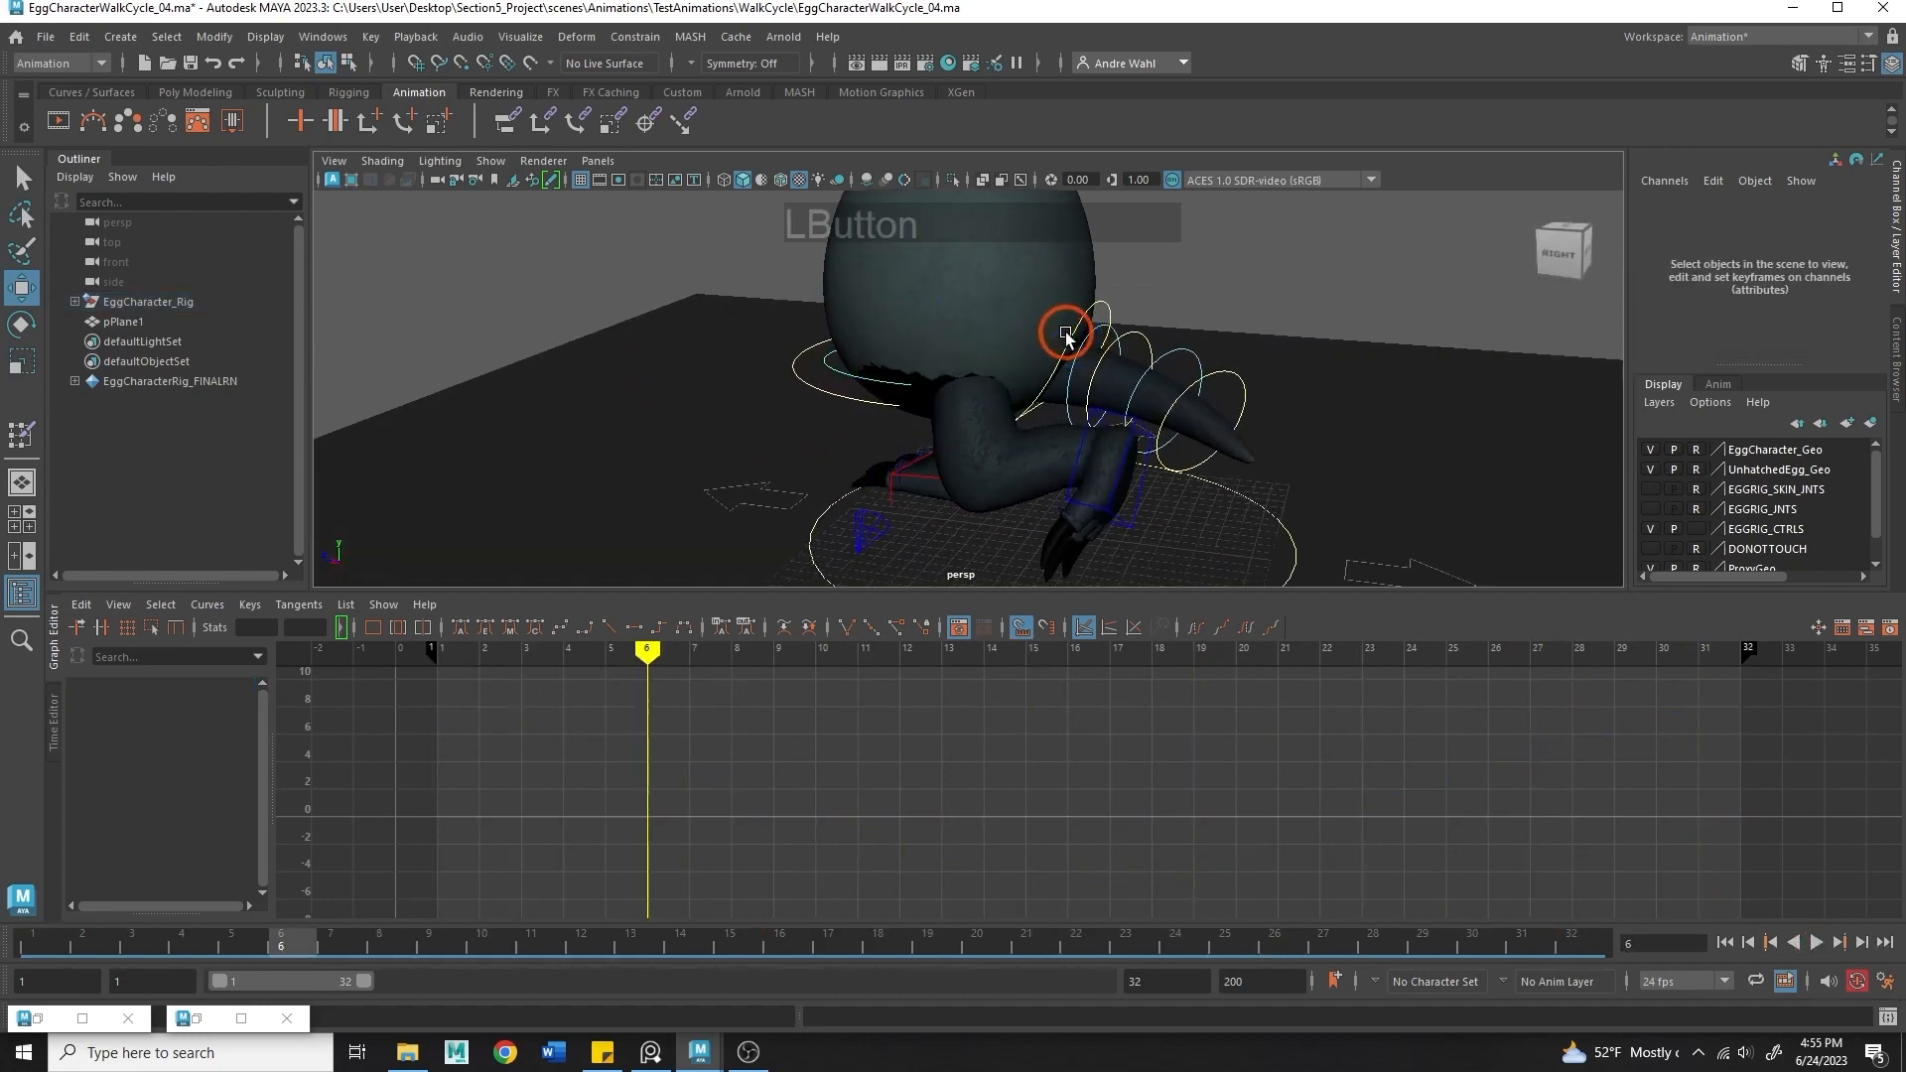
{"action": "left_click", "coordinate": [1099, 354]}
{"action": "key", "text": "q"}
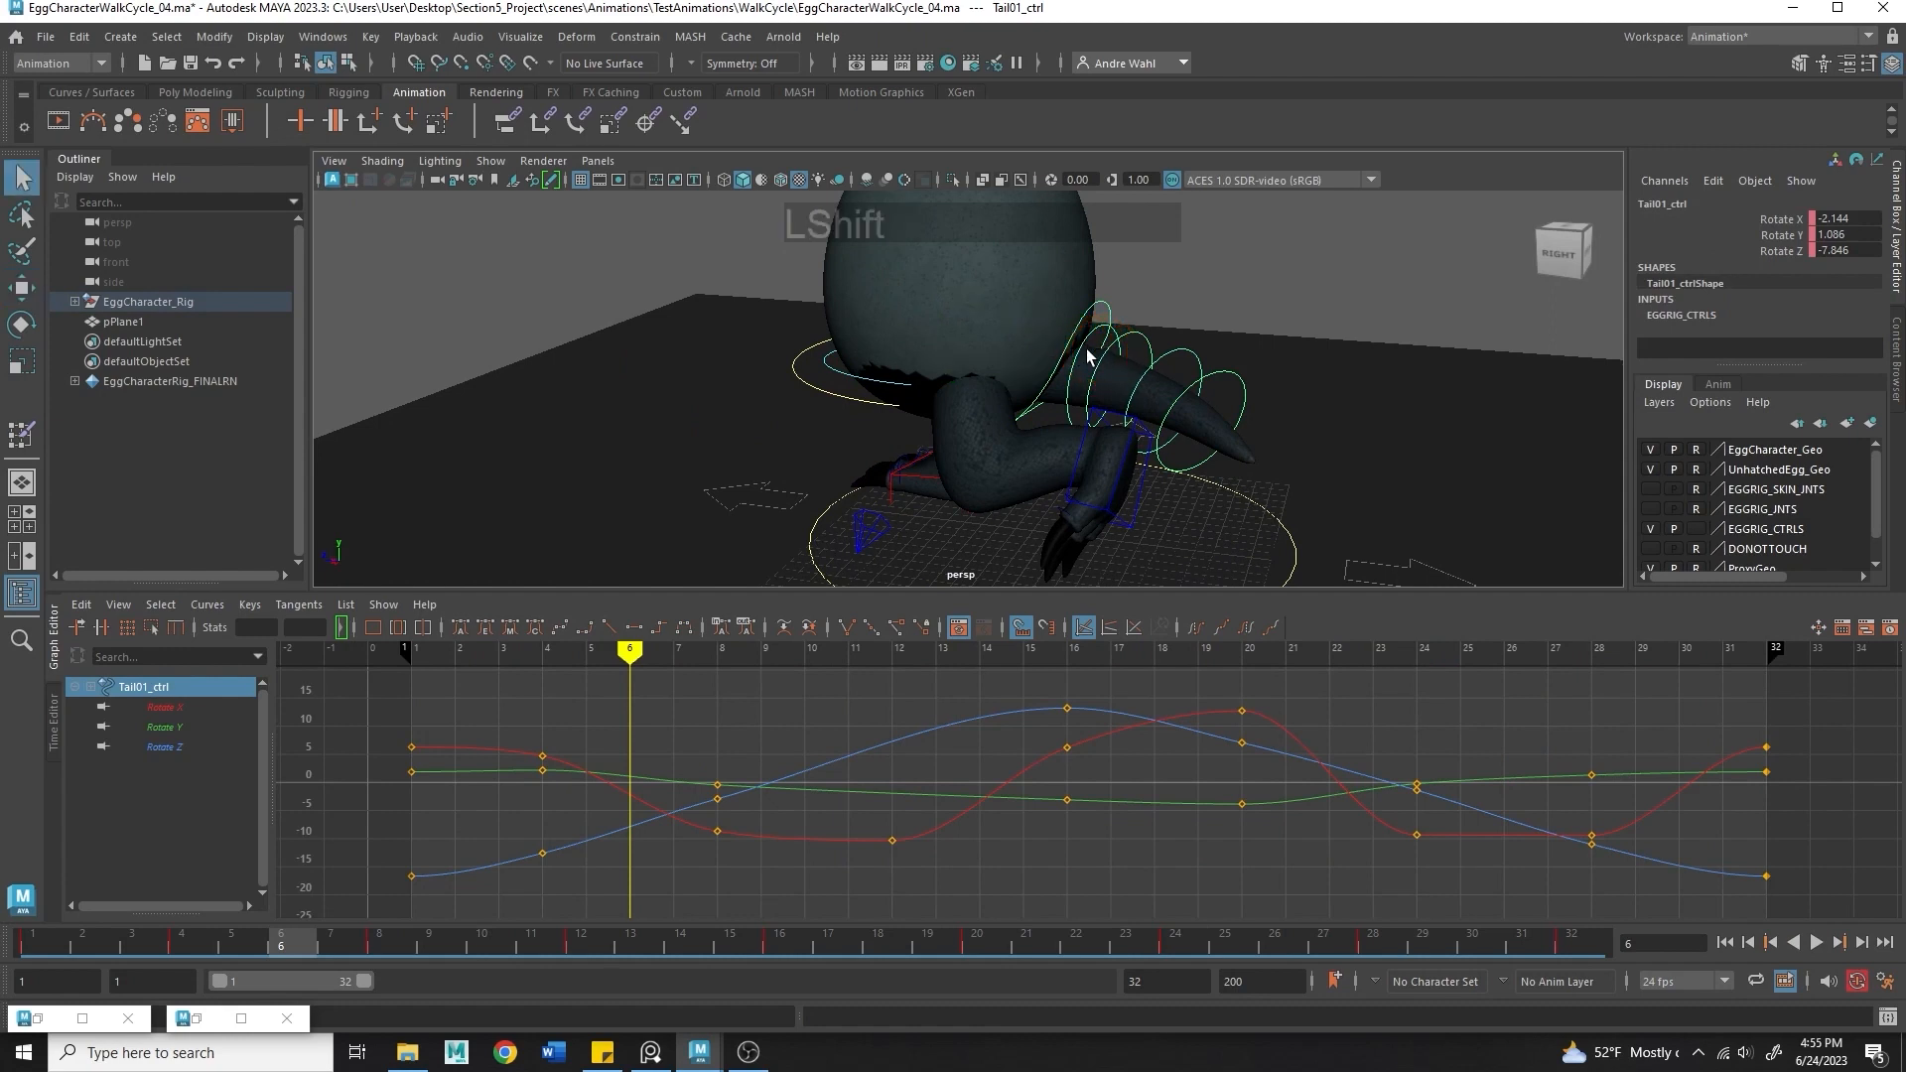
{"action": "left_click", "coordinate": [1092, 356], "text": "shift"}
{"action": "left_click", "coordinate": [1132, 369], "text": "shift"}
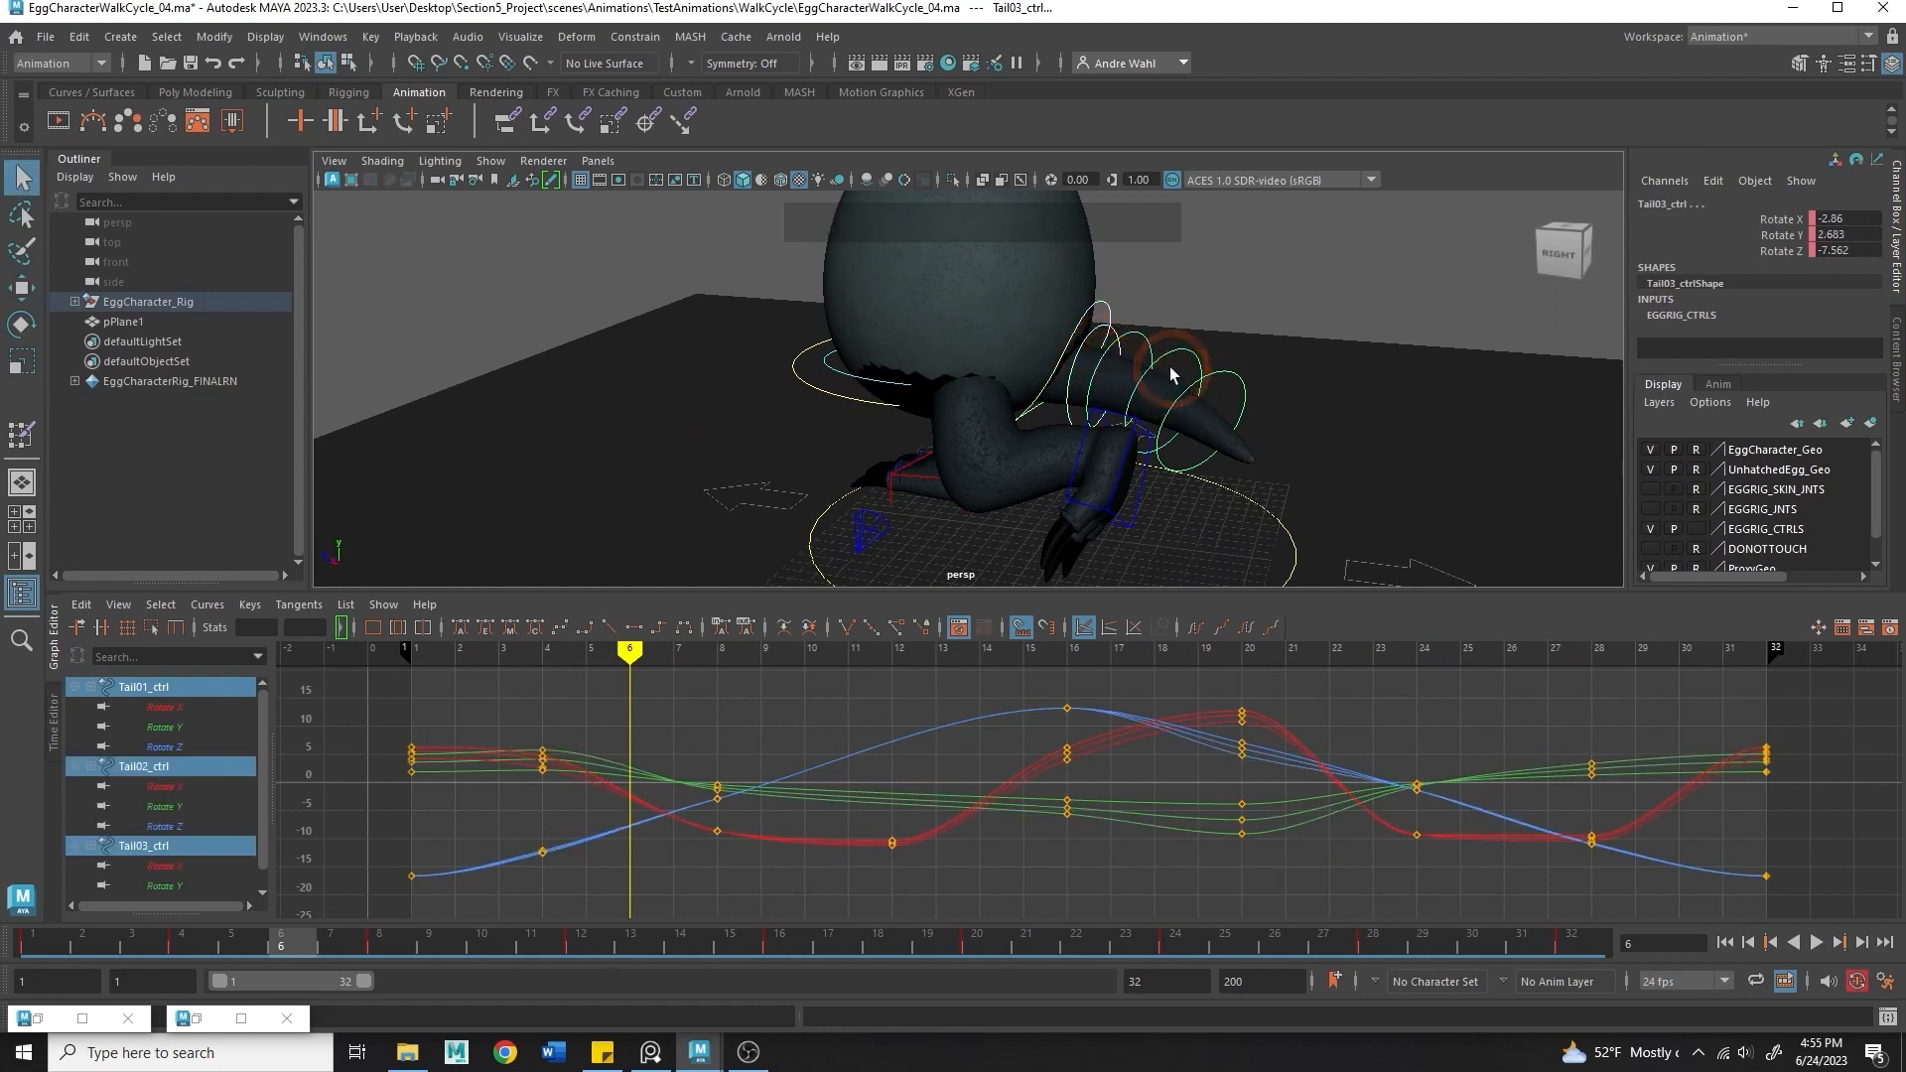
{"action": "left_click", "coordinate": [1196, 383], "text": "shift"}
{"action": "left_click", "coordinate": [1223, 402], "text": "shift"}
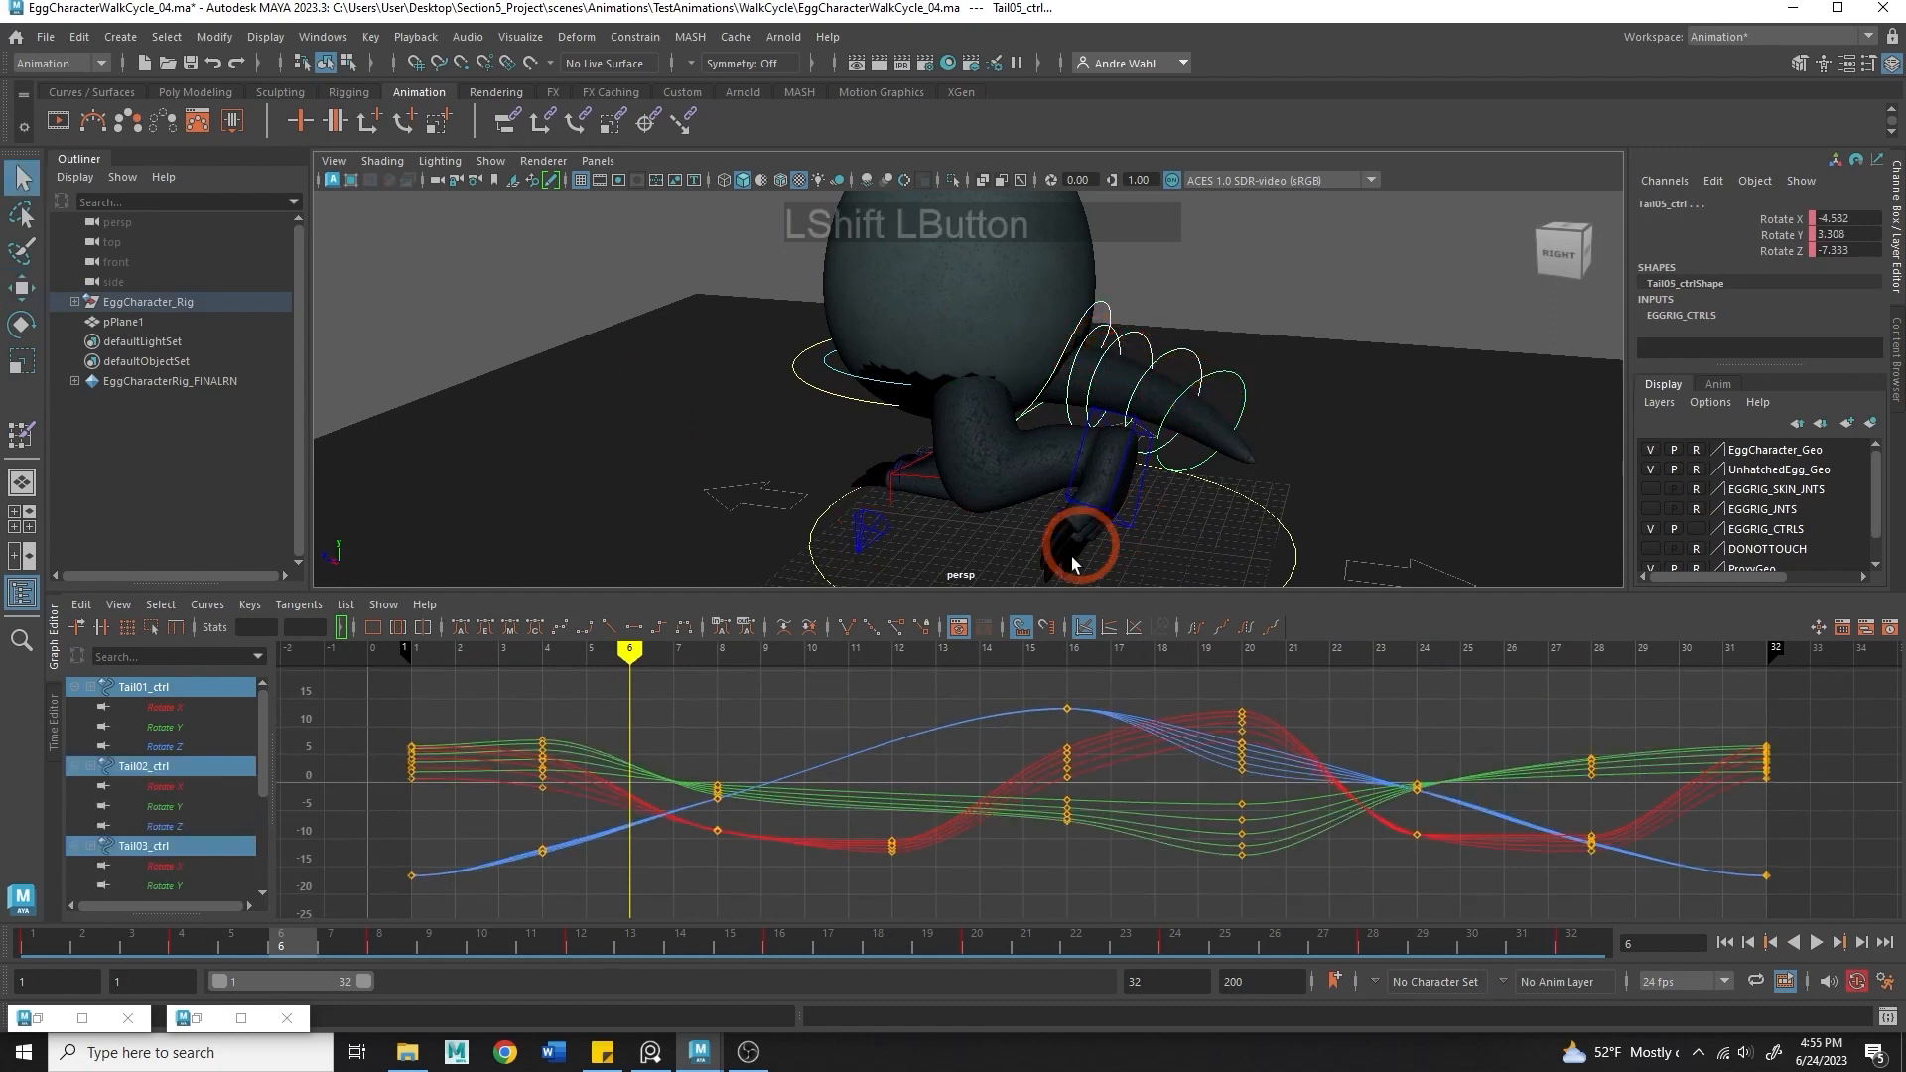
- Delete the five tail controls' rotation keys at frames 8 and 24
{"action": "middle_click_drag", "start_coordinate": [755, 739], "coordinate": [710, 732], "text": "alt"}
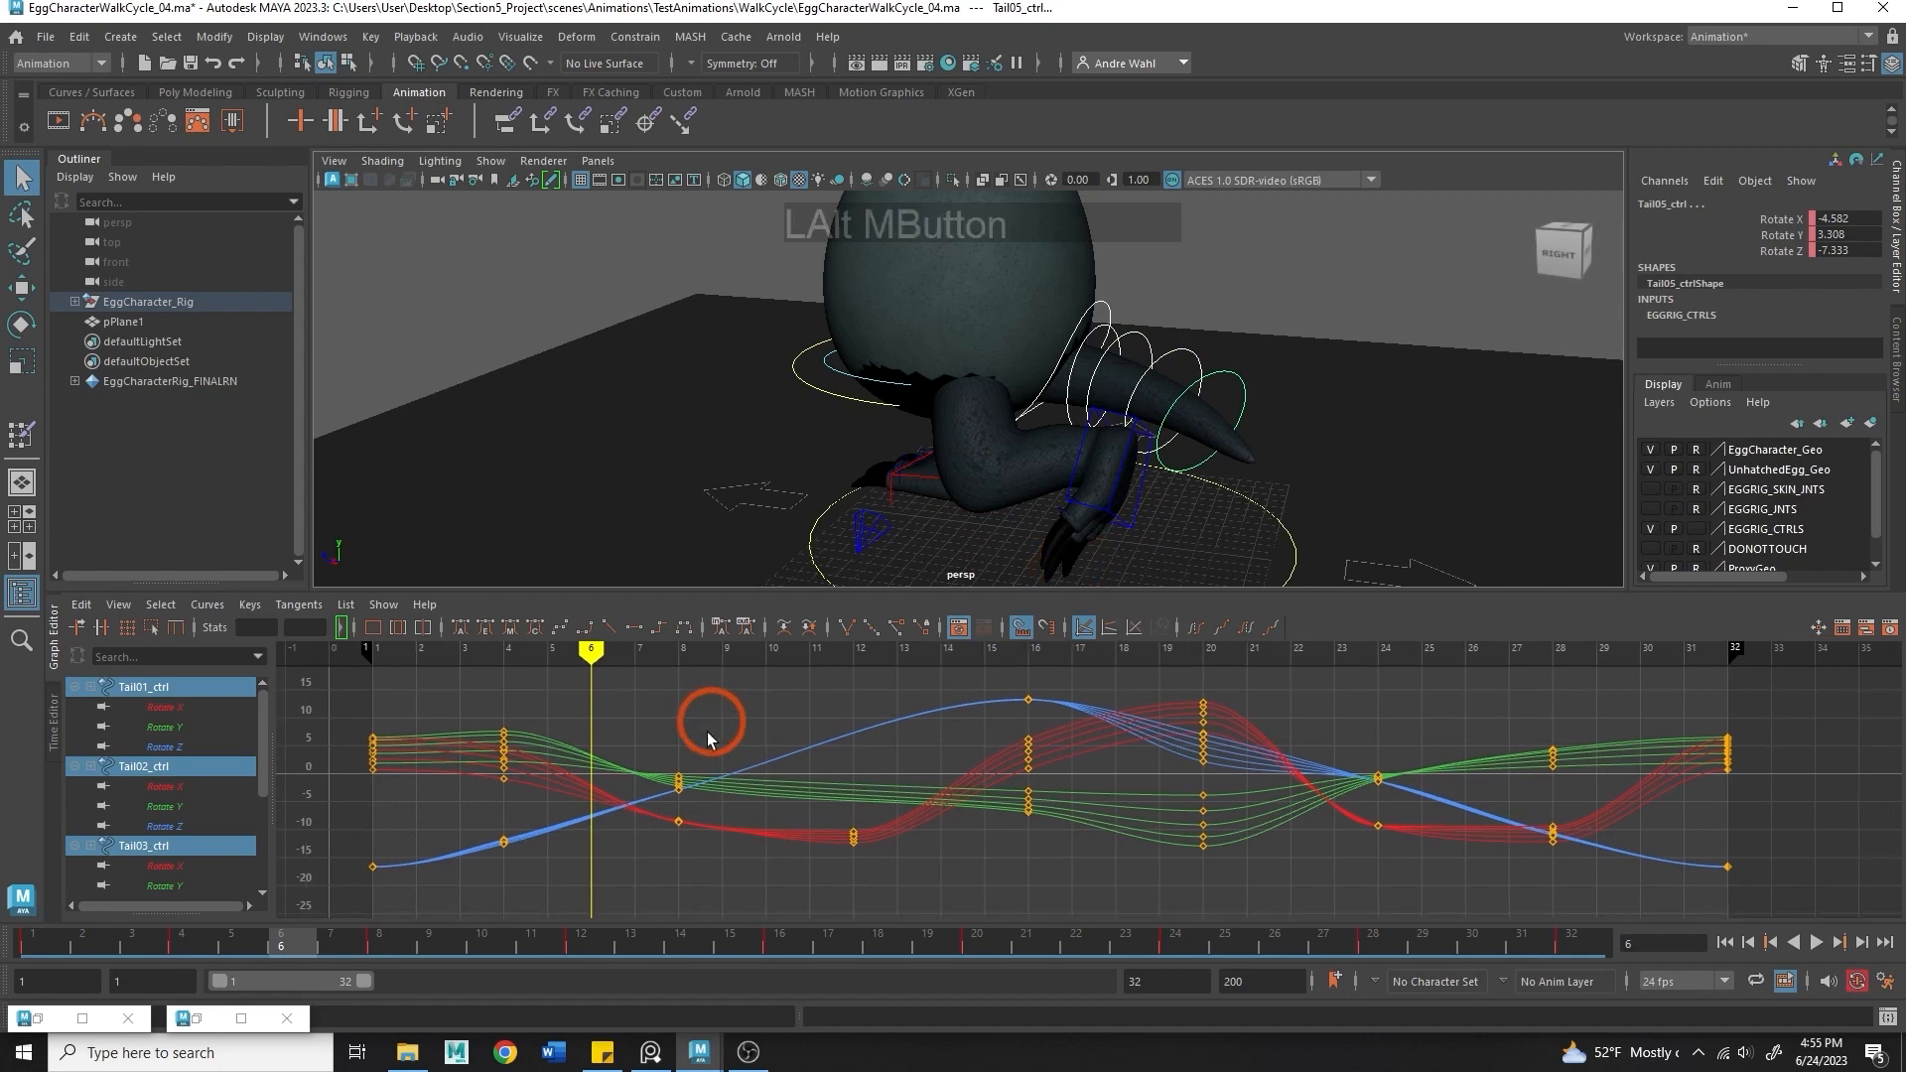
{"action": "right_click_drag", "start_coordinate": [689, 821], "coordinate": [672, 822], "text": "alt"}
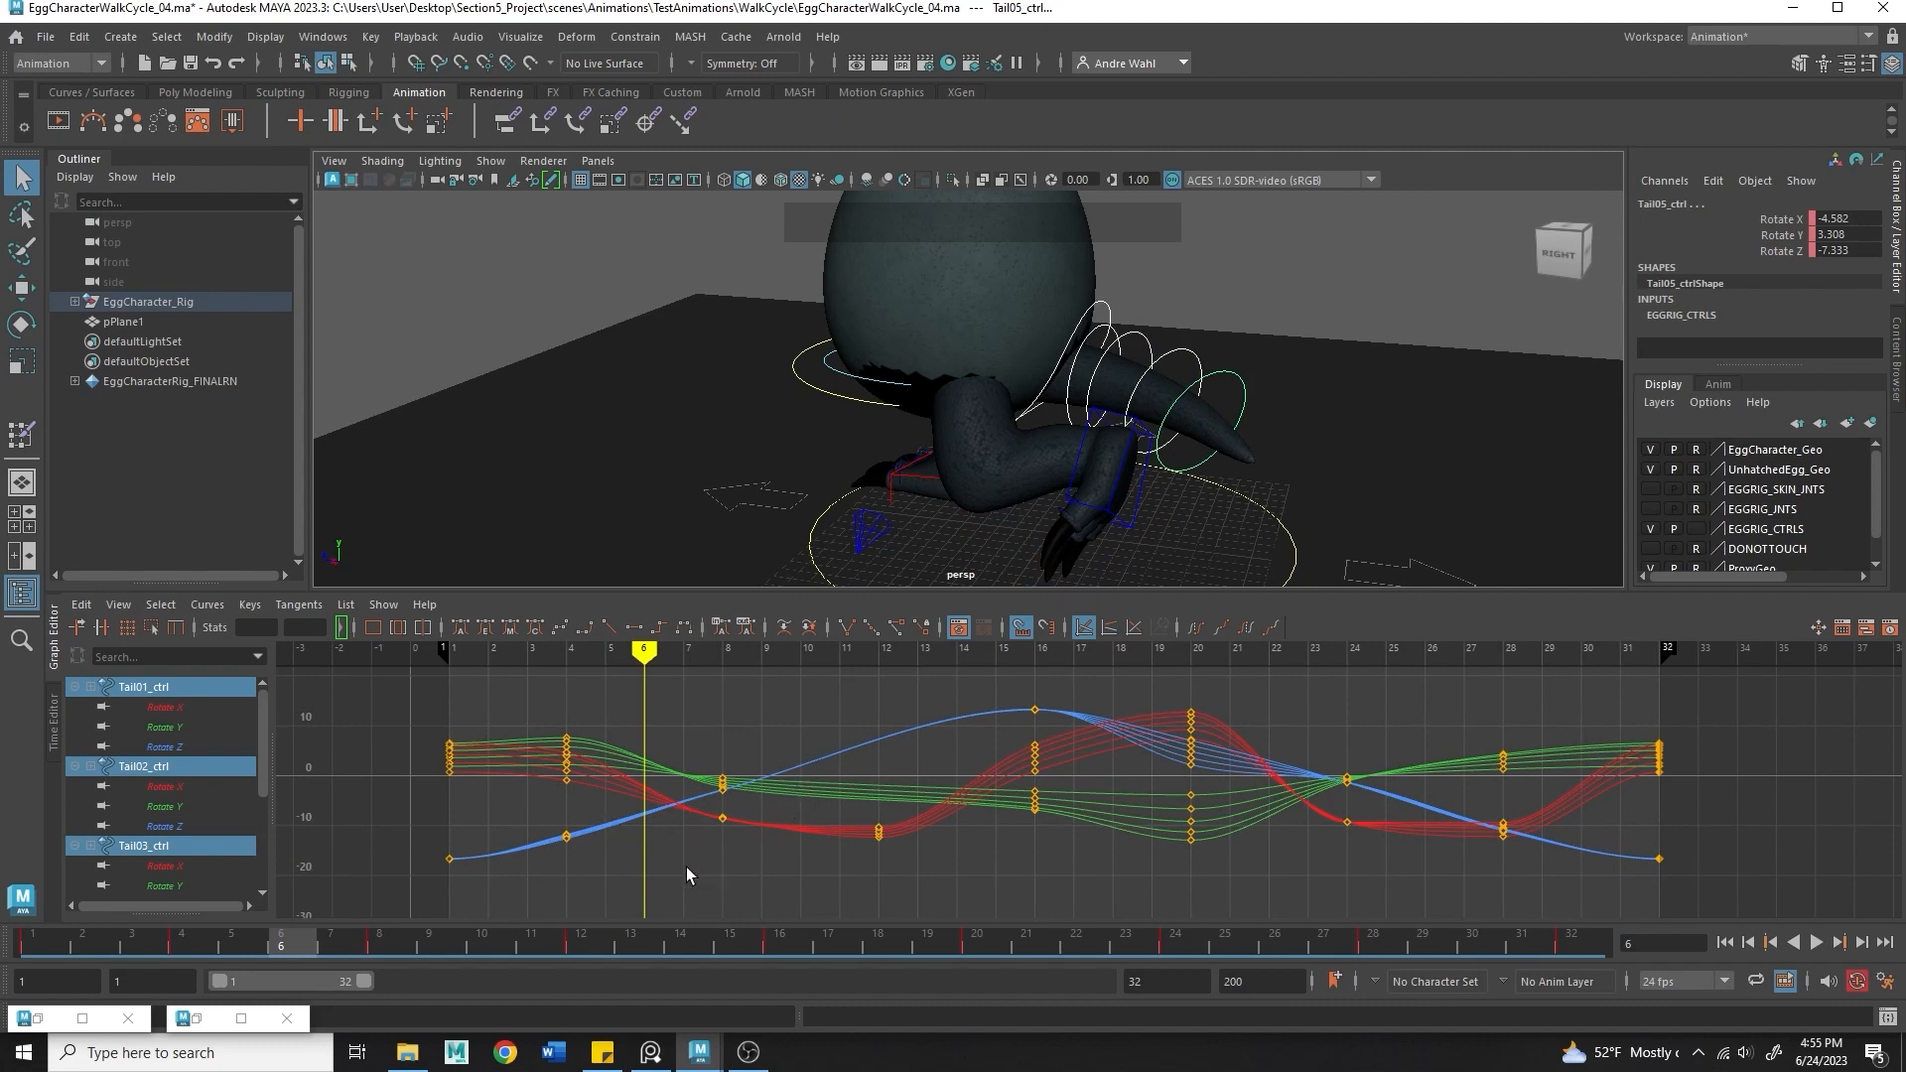
{"action": "left_click_drag", "start_coordinate": [278, 951], "coordinate": [377, 953]}
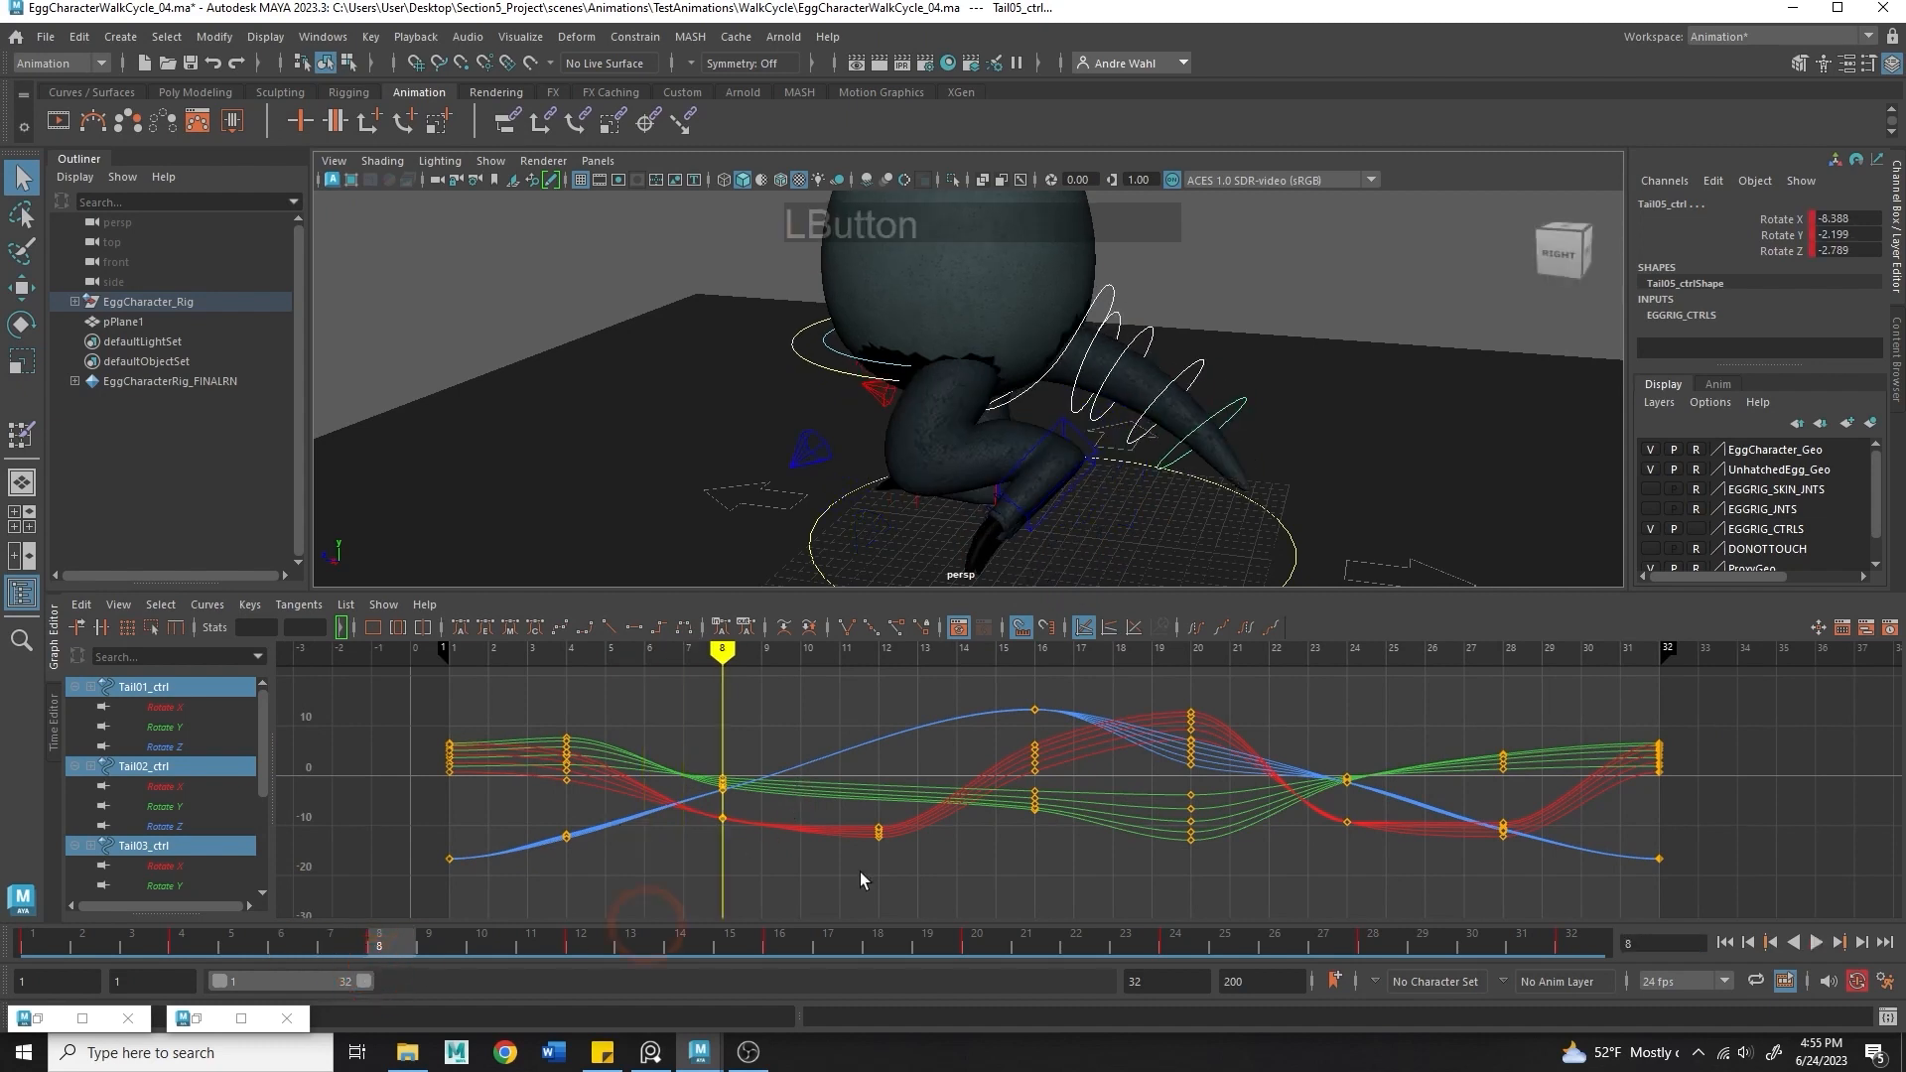
{"action": "left_click_drag", "start_coordinate": [706, 865], "coordinate": [824, 656]}
{"action": "key", "text": "Delete"}
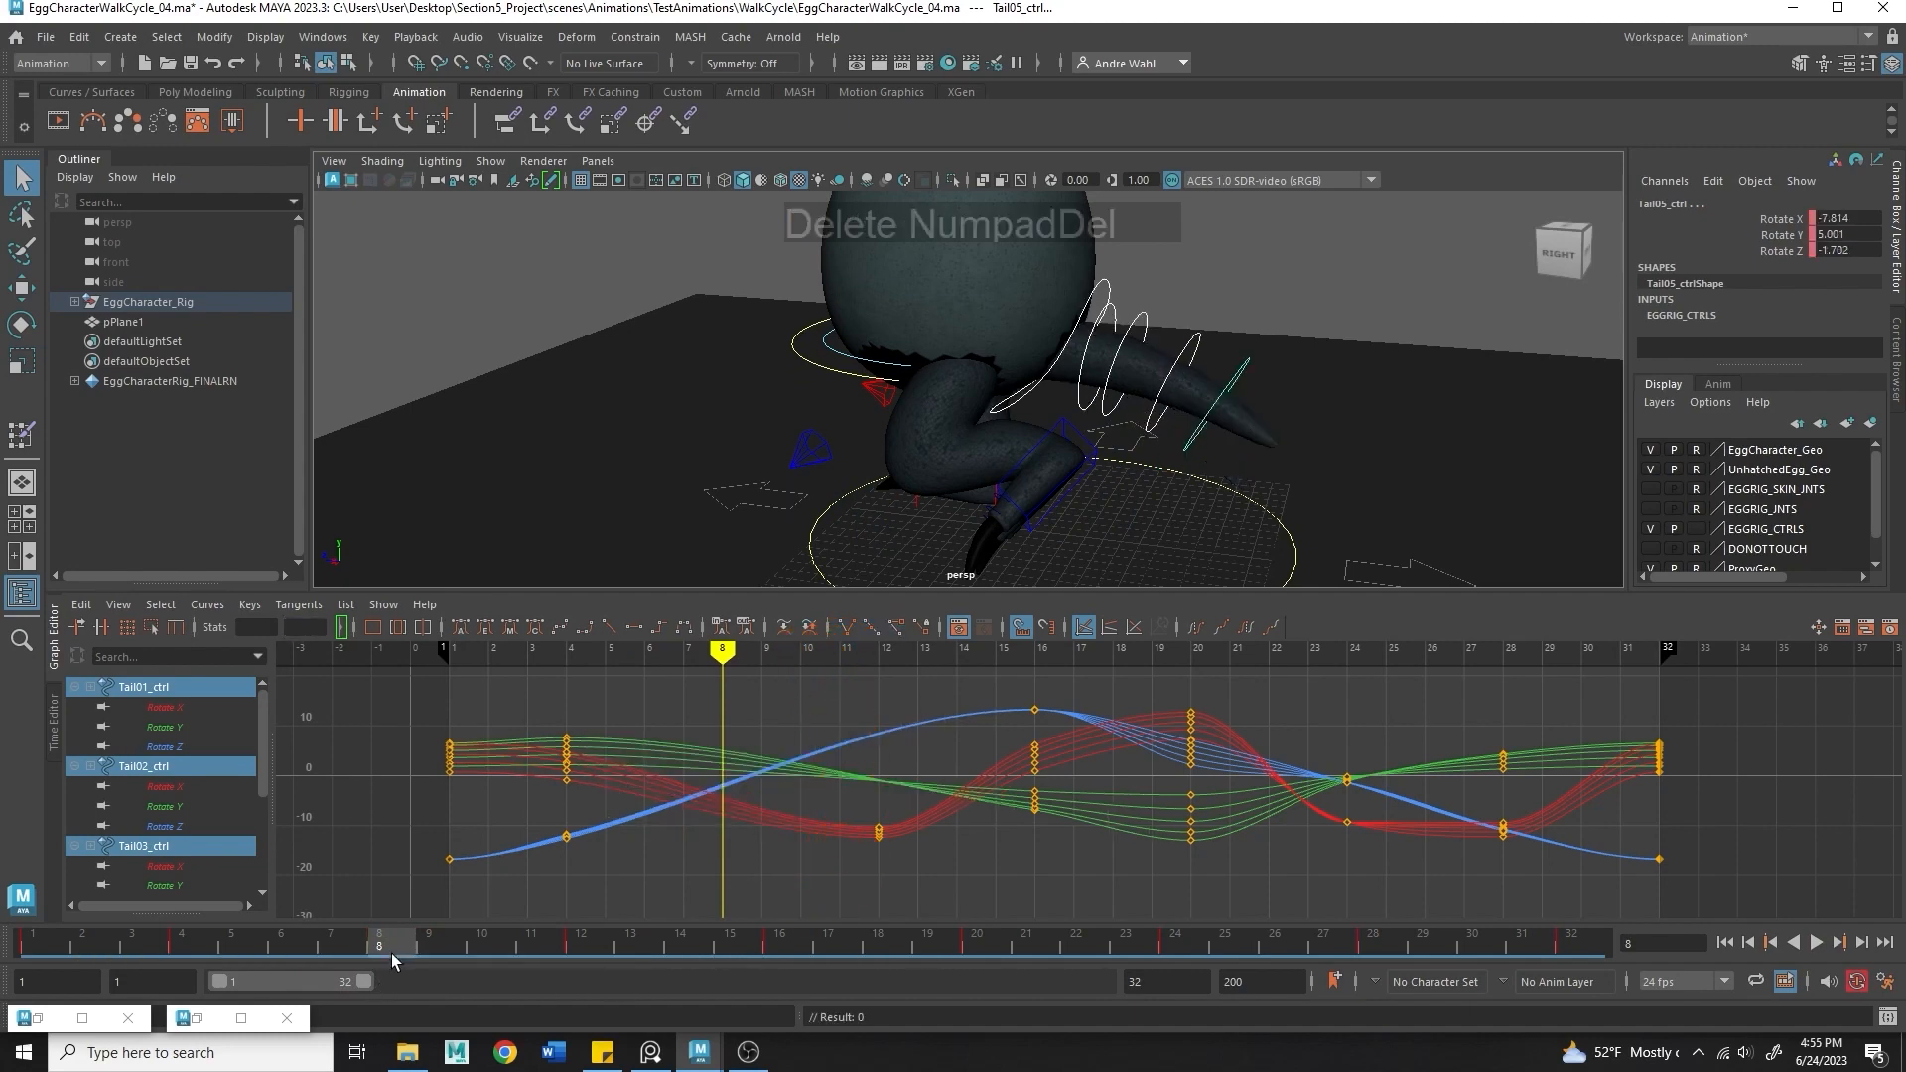
{"action": "left_click_drag", "start_coordinate": [393, 958], "coordinate": [1189, 986]}
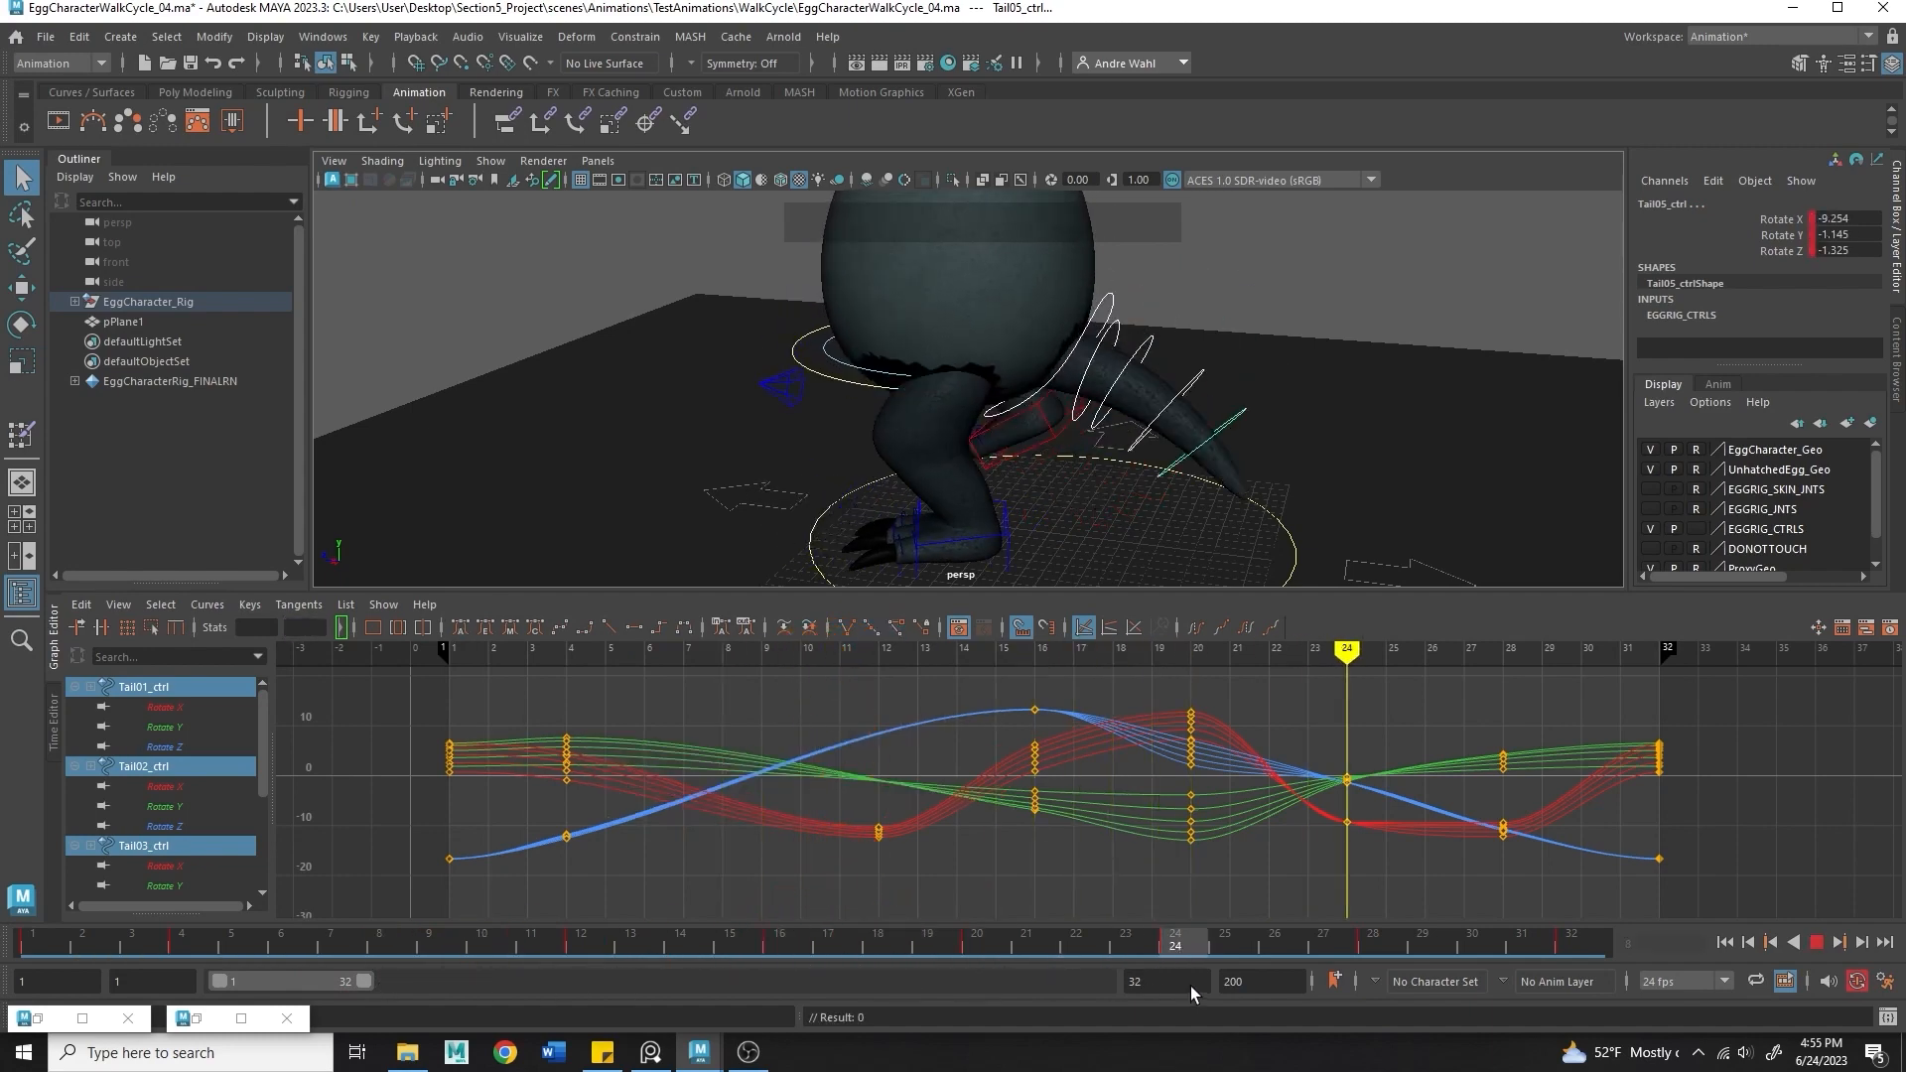
{"action": "left_click_drag", "start_coordinate": [1349, 876], "coordinate": [1386, 726]}
{"action": "key", "text": "Delete"}
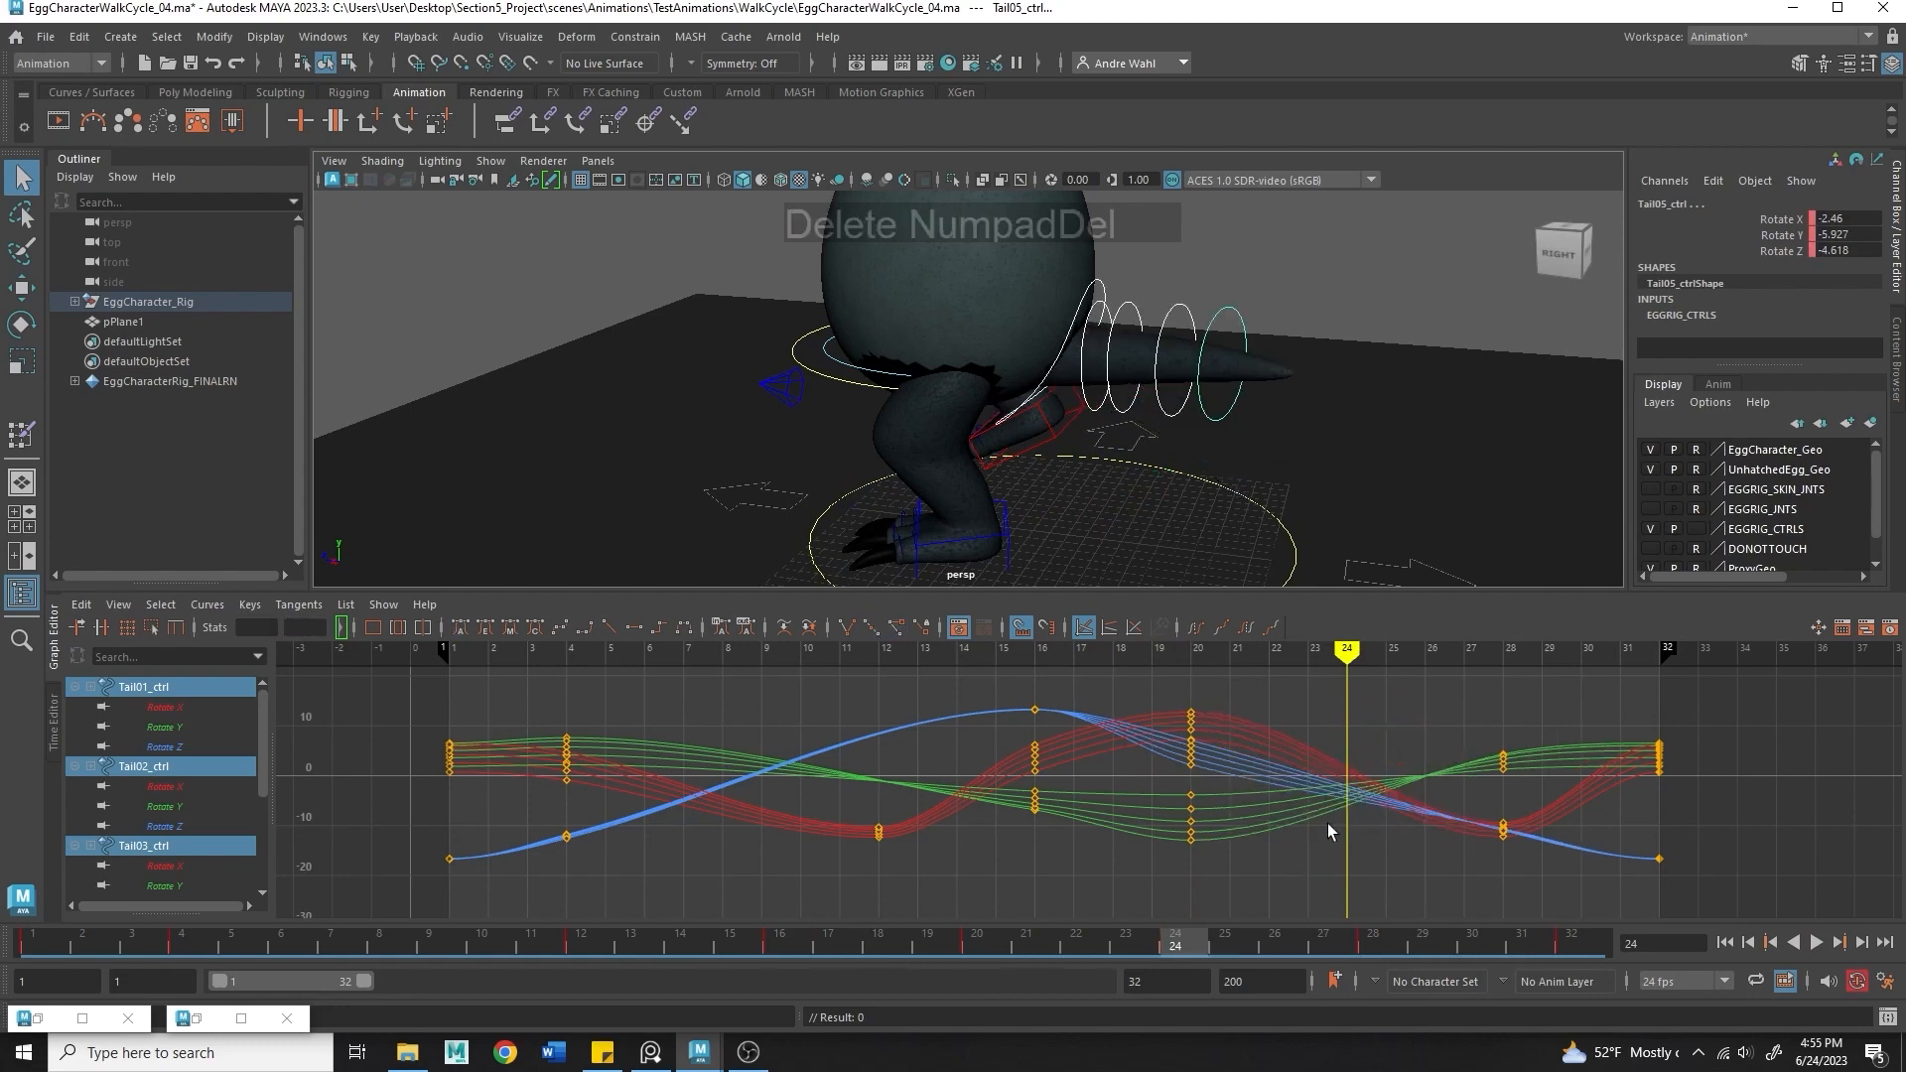
- Examine the first tail control's Rotate X, Y and Z curves and play back the walk from several angles in a taller viewport
{"action": "left_click", "coordinate": [165, 707]}
{"action": "left_click", "coordinate": [187, 728]}
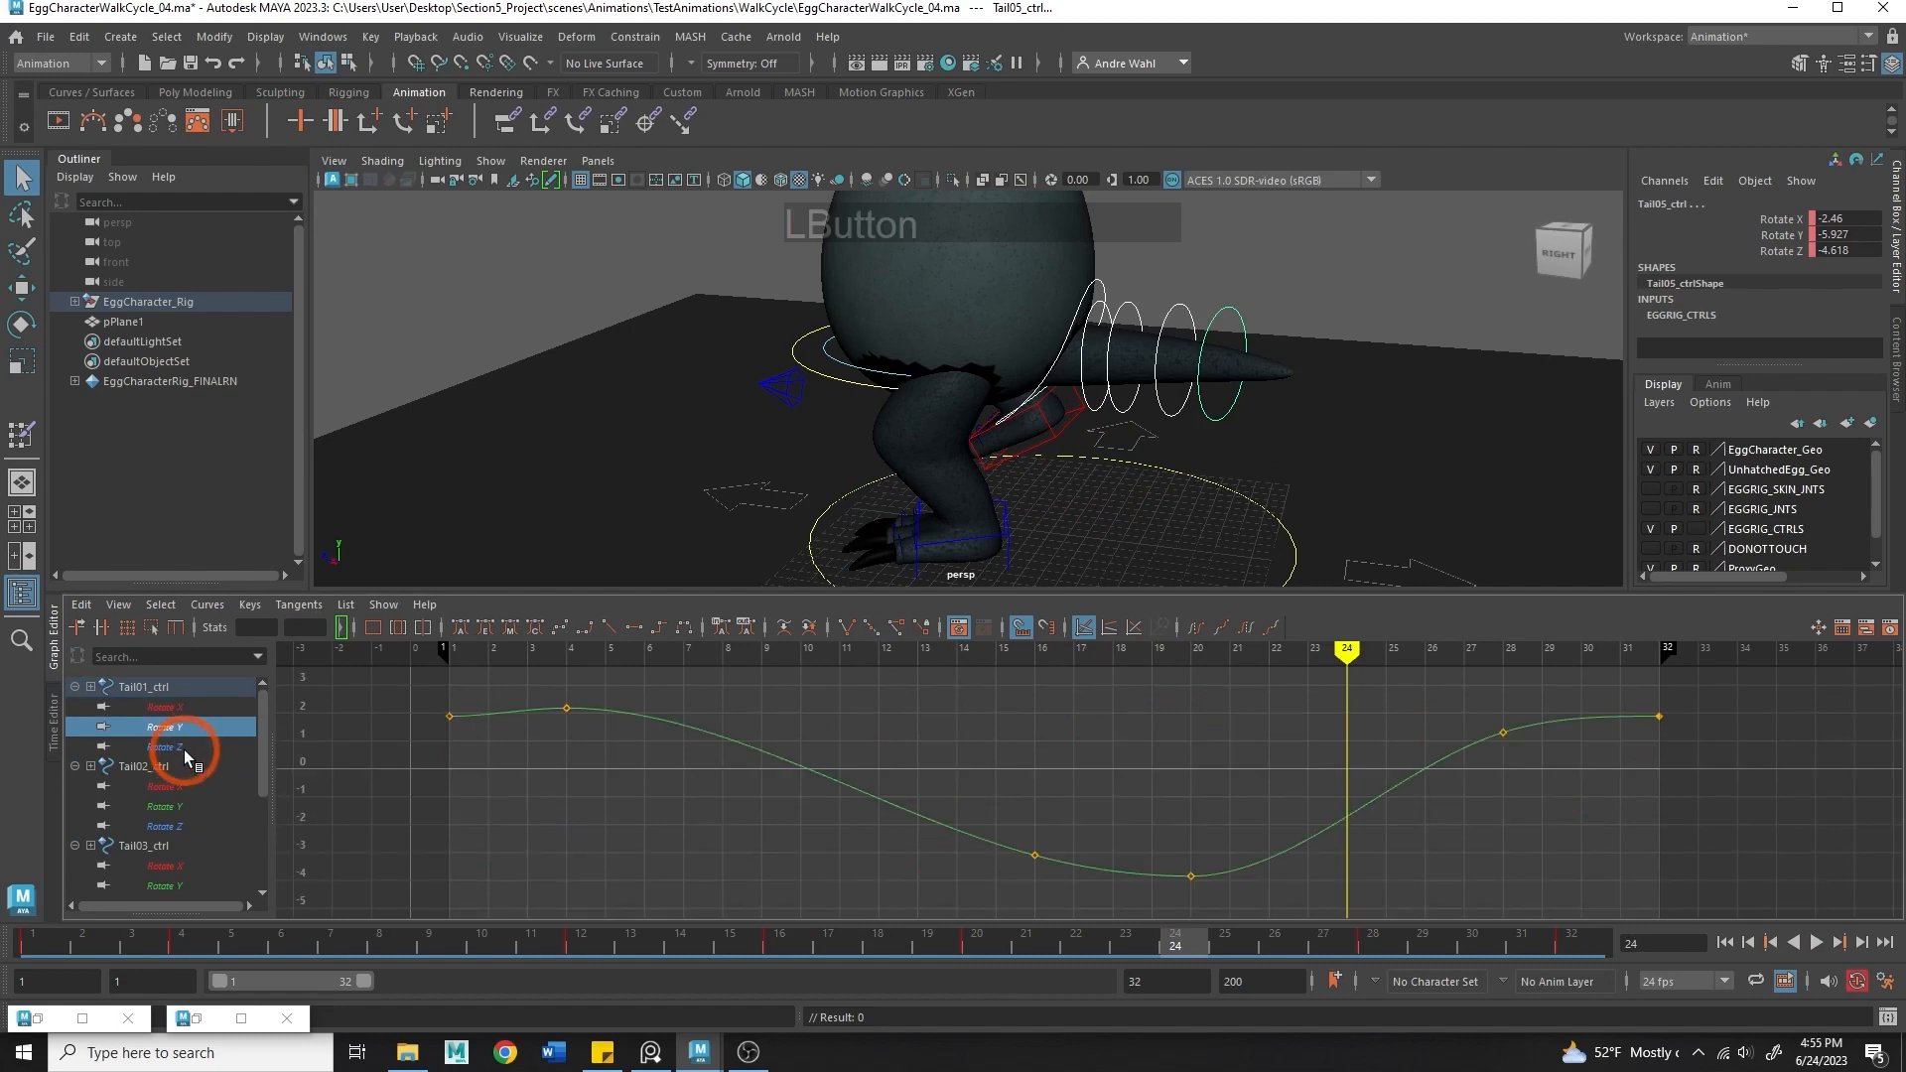
{"action": "left_click", "coordinate": [183, 747]}
{"action": "left_click", "coordinate": [1815, 942]}
{"action": "left_click", "coordinate": [1562, 375]}
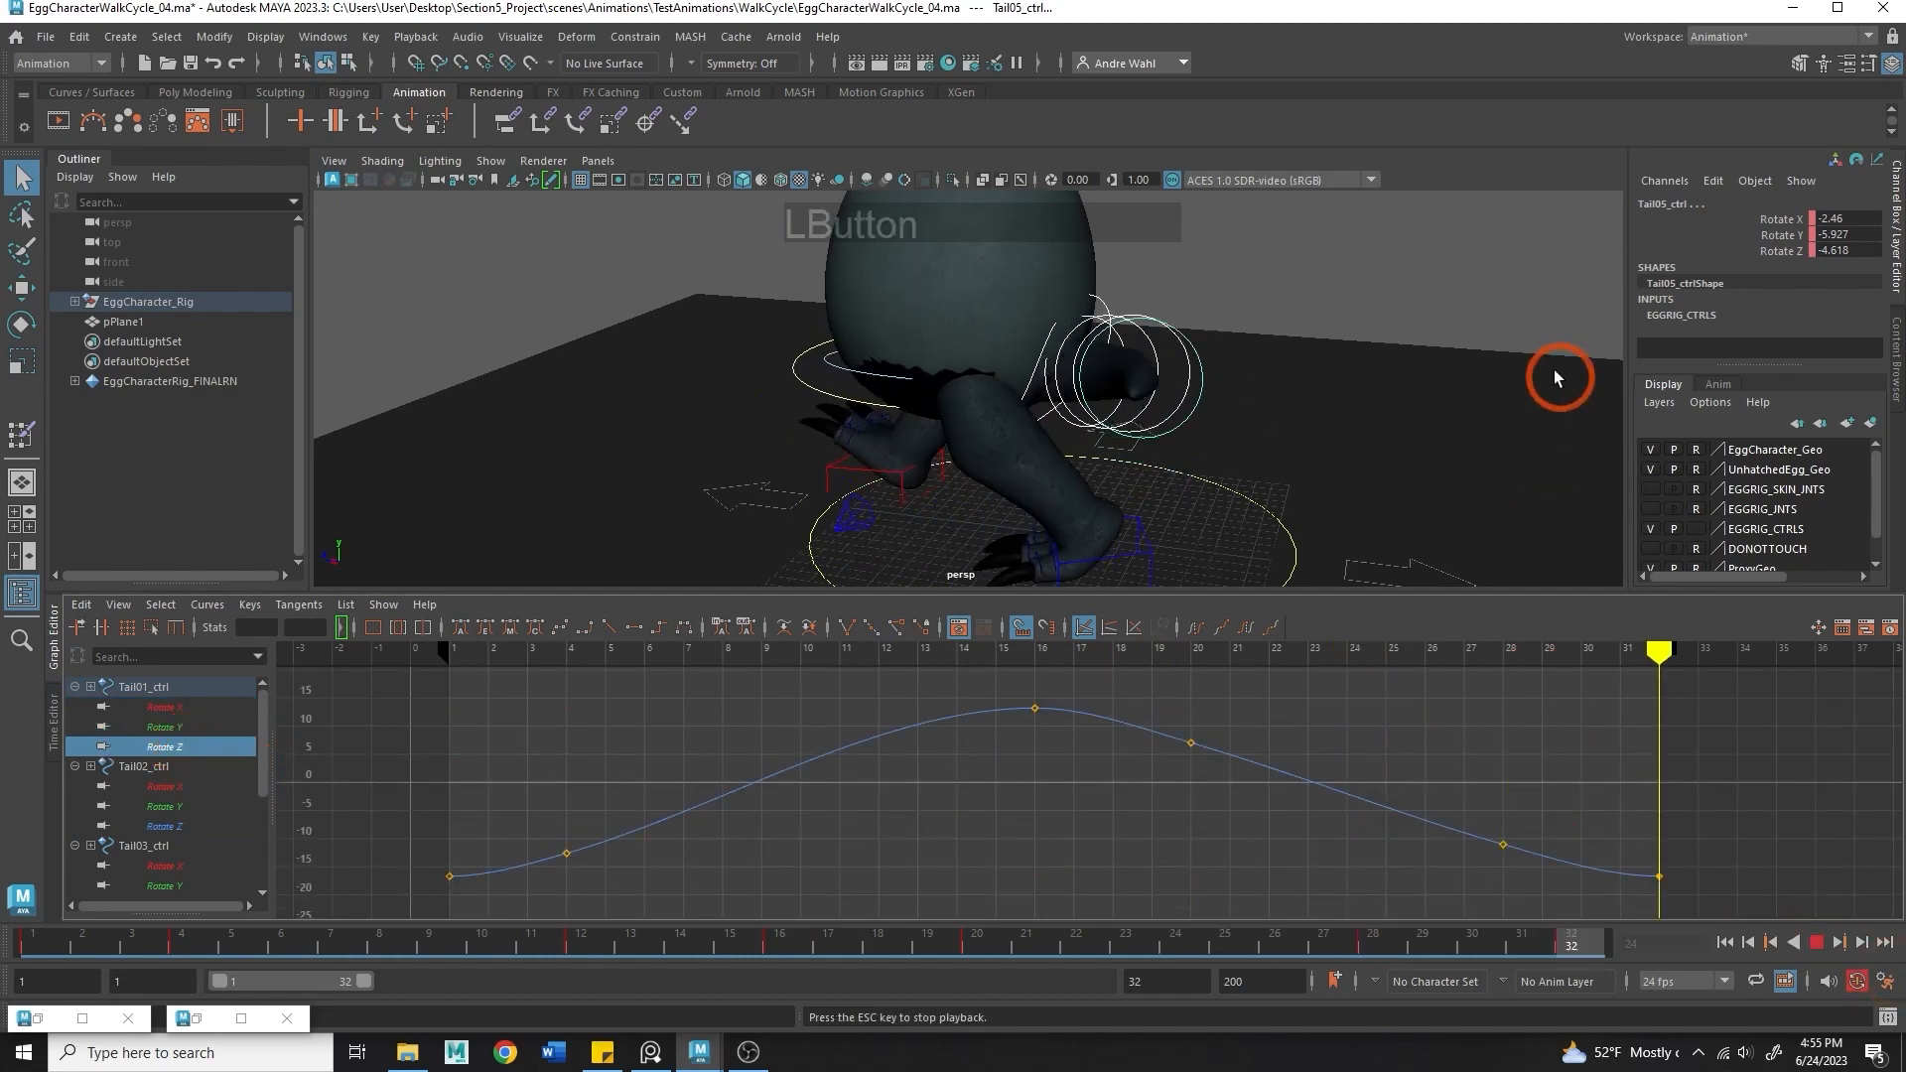
{"action": "right_click_drag", "start_coordinate": [1561, 374], "coordinate": [1369, 396], "text": "alt"}
{"action": "left_click_drag", "start_coordinate": [1370, 396], "coordinate": [1345, 370], "text": "alt"}
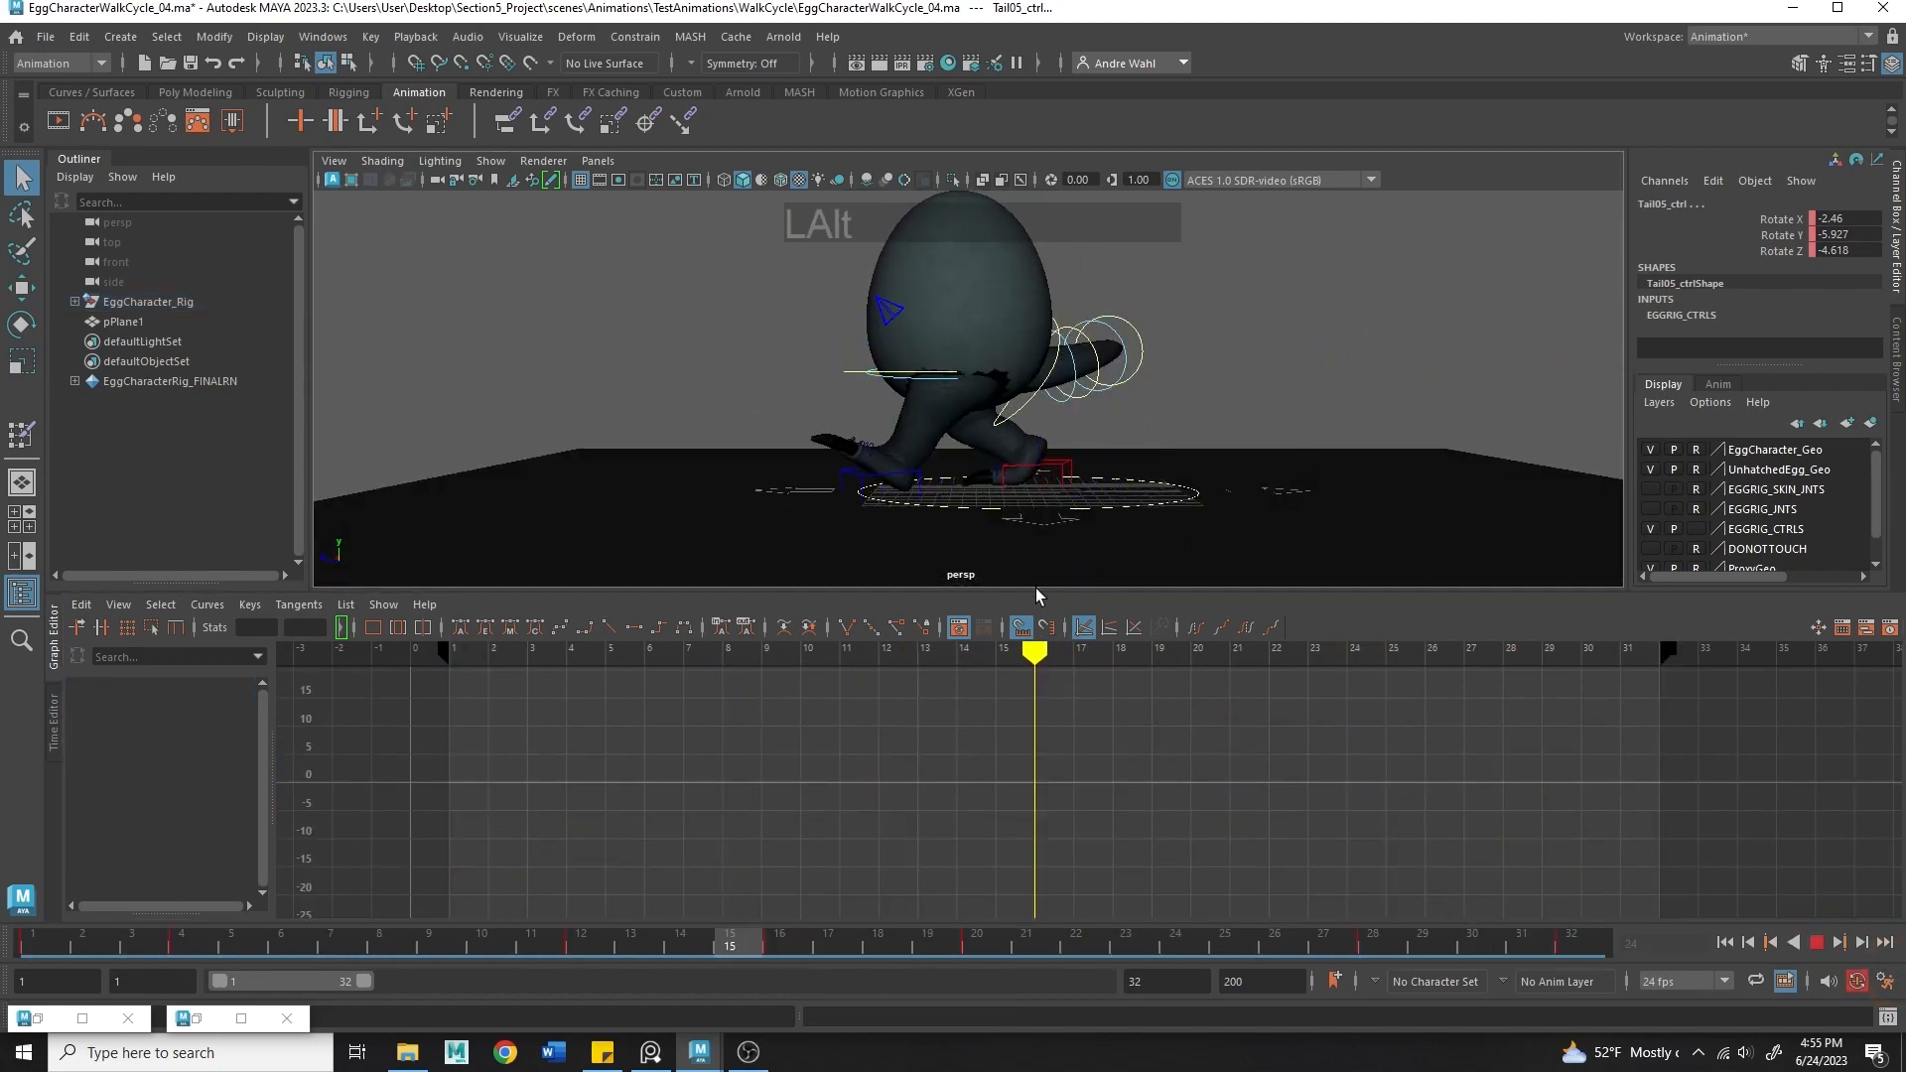
{"action": "left_click_drag", "start_coordinate": [1030, 592], "coordinate": [1055, 675]}
{"action": "right_click_drag", "start_coordinate": [1118, 552], "coordinate": [1119, 554], "text": "alt"}
{"action": "left_click_drag", "start_coordinate": [1119, 553], "coordinate": [1524, 578], "text": "alt"}
{"action": "right_click_drag", "start_coordinate": [1523, 577], "coordinate": [1434, 553], "text": "alt"}
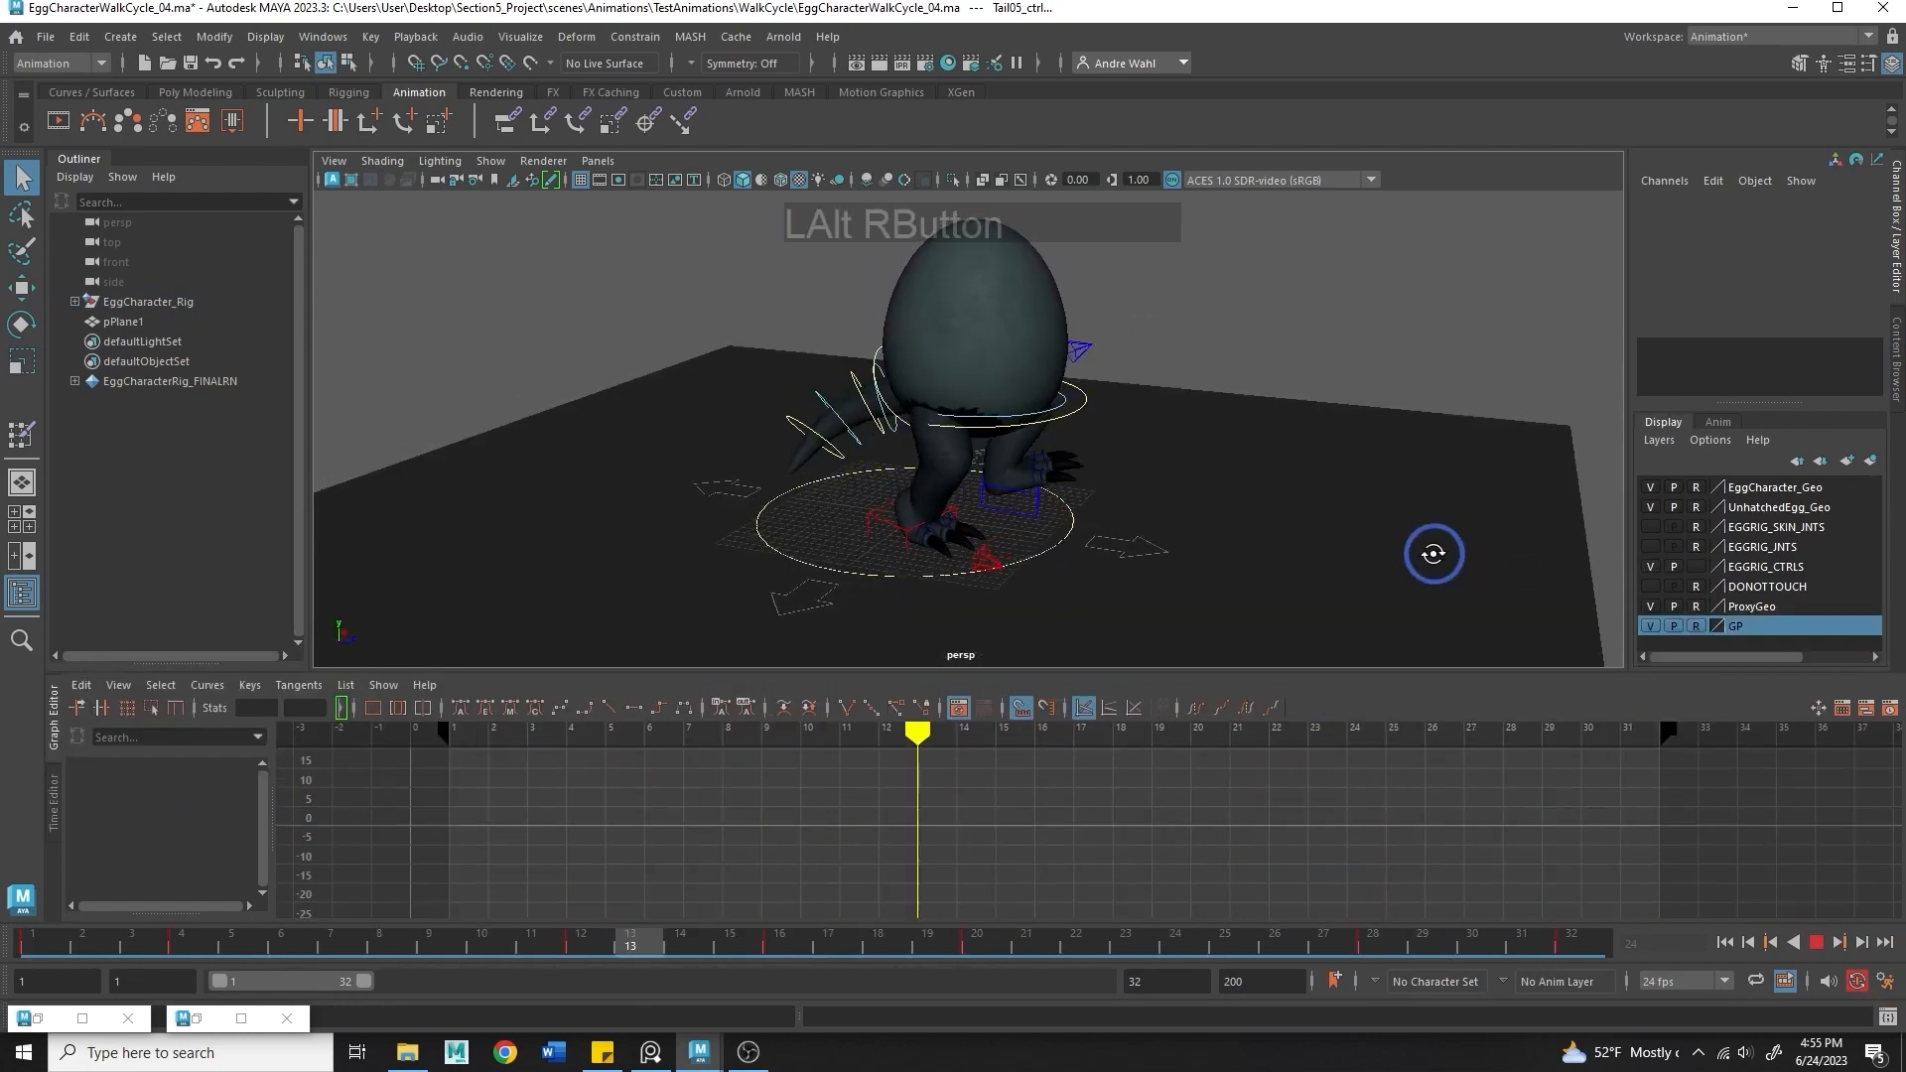
{"action": "left_click_drag", "start_coordinate": [1433, 553], "coordinate": [1437, 539], "text": "alt"}
{"action": "left_click", "coordinate": [1816, 943]}
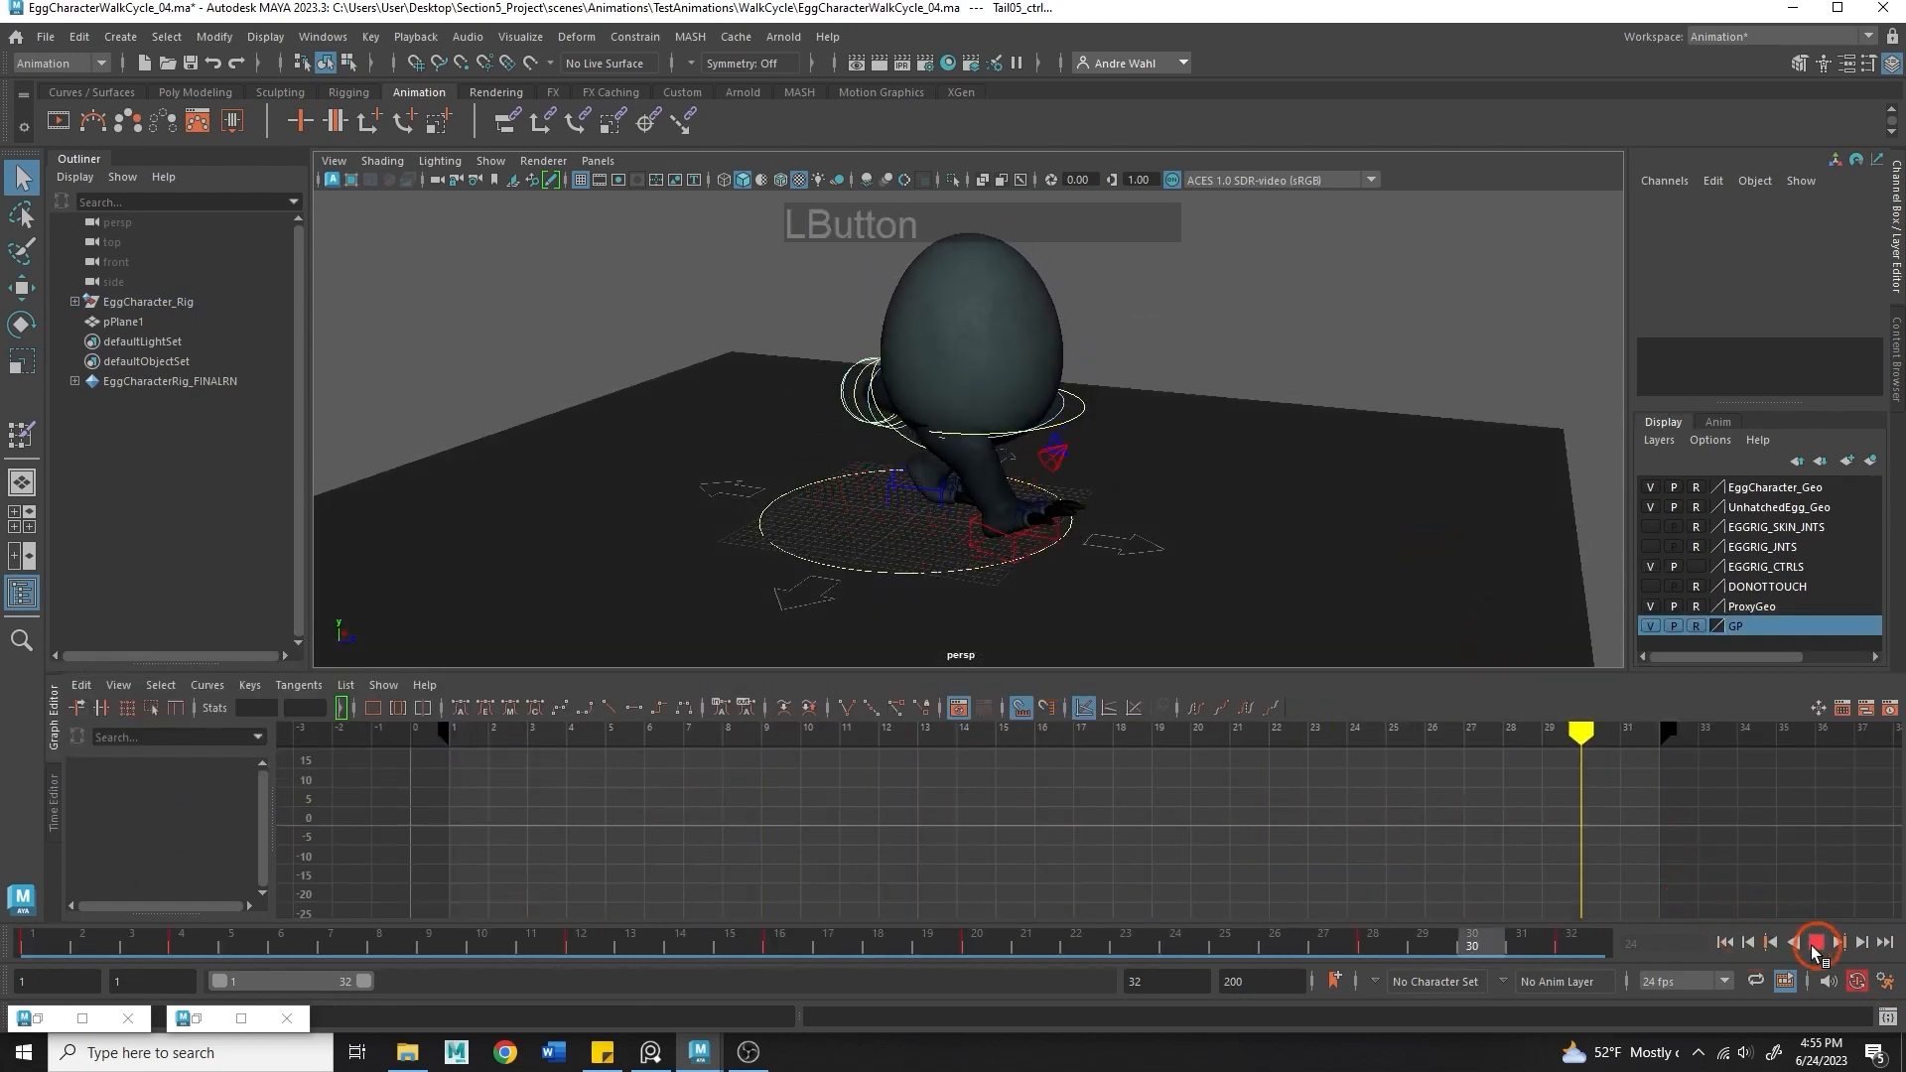
- Save the scene as a new version named EggCharacterWalkCycle_05
{"action": "left_click", "coordinate": [44, 37]}
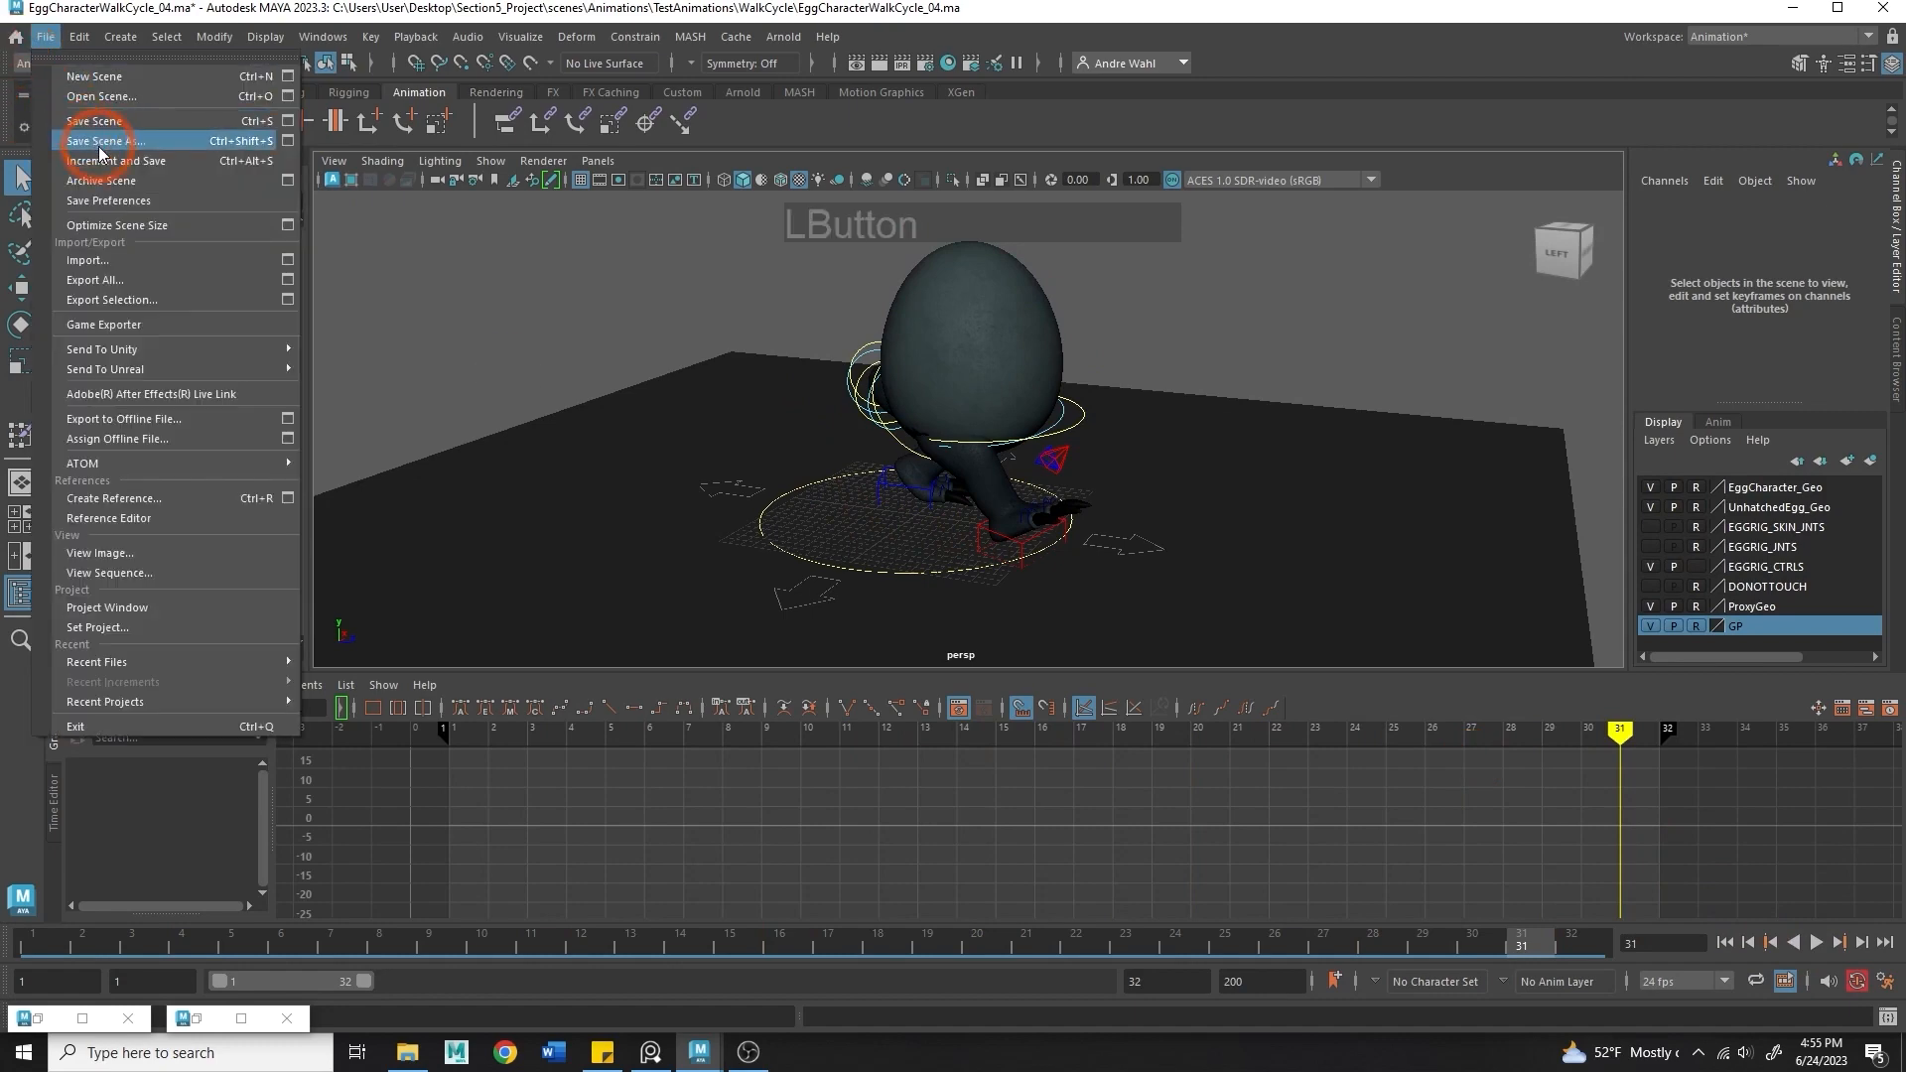
{"action": "left_click", "coordinate": [99, 146]}
{"action": "key", "text": "BackSpace"}
{"action": "key", "text": "BackSpace"}
{"action": "key", "text": "BackSpace"}
{"action": "key", "text": "BackSpace"}
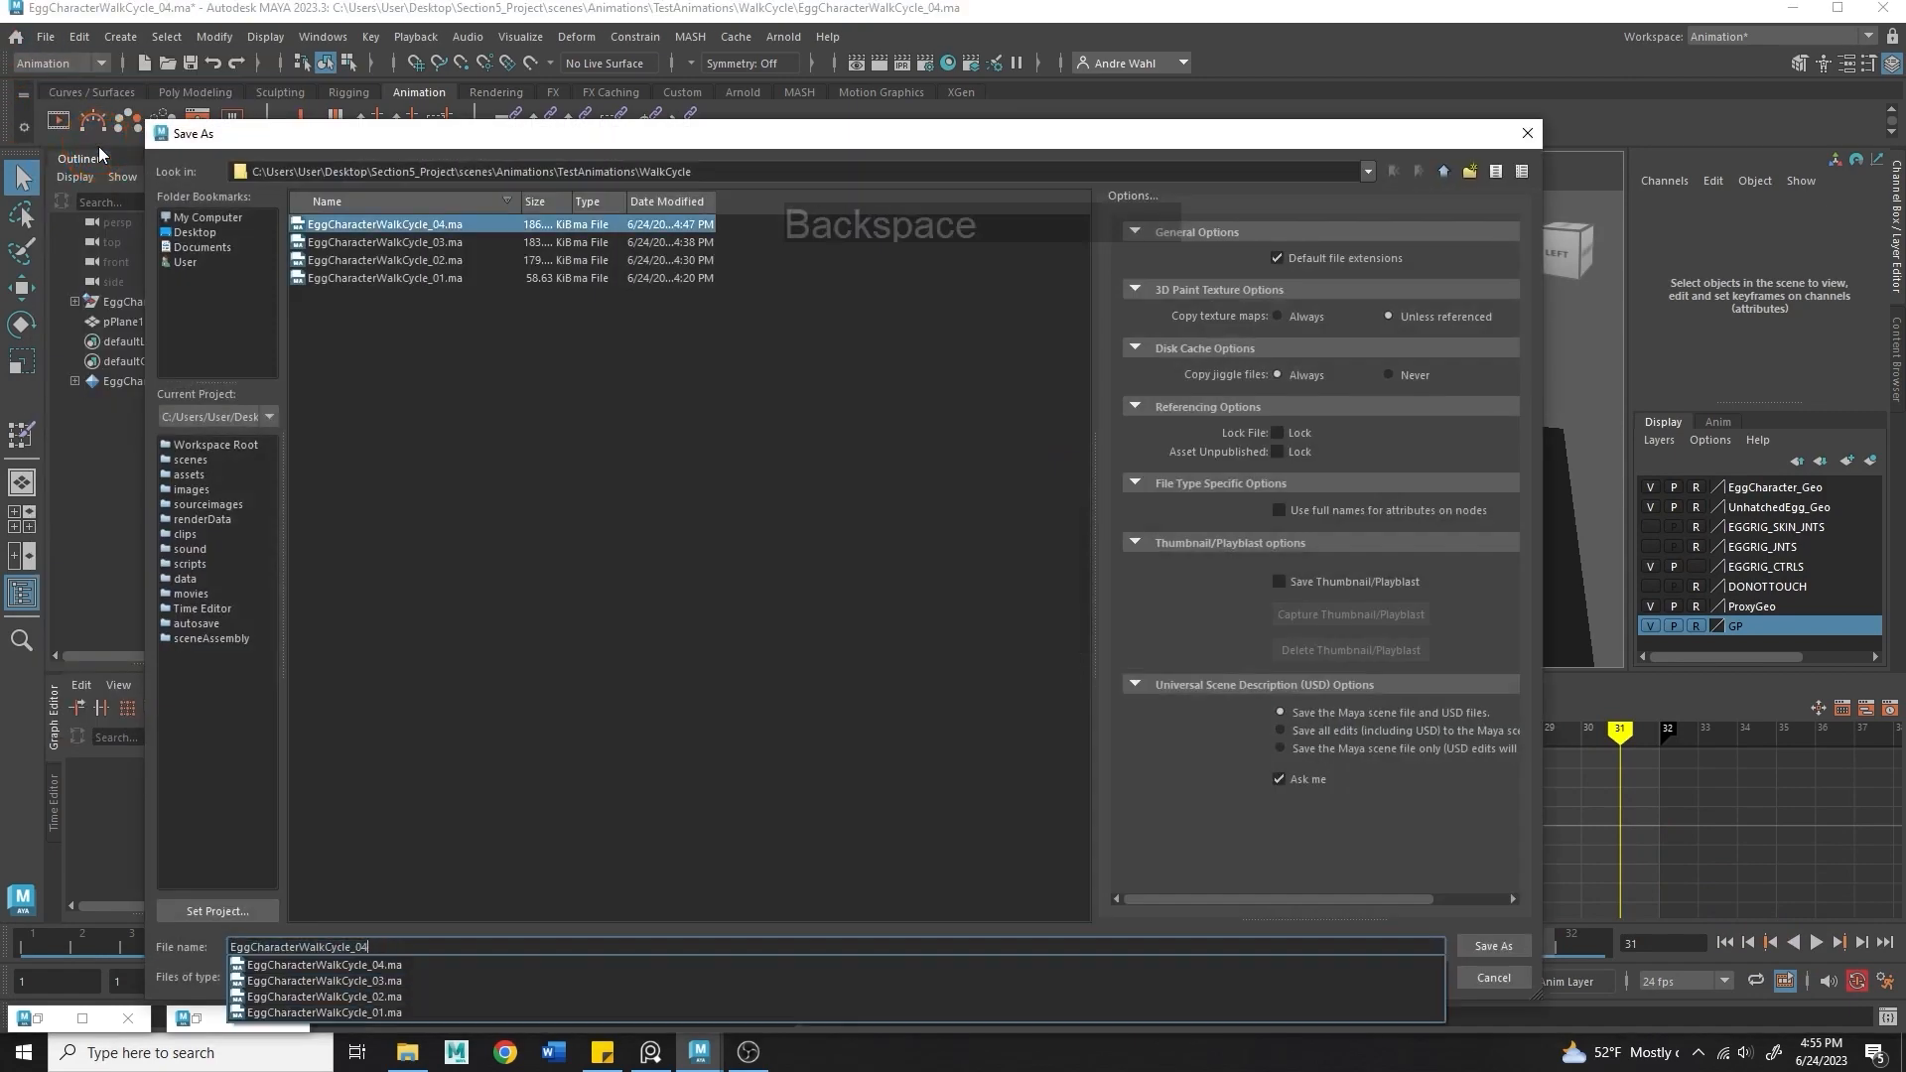
{"action": "type", "text": "5"}
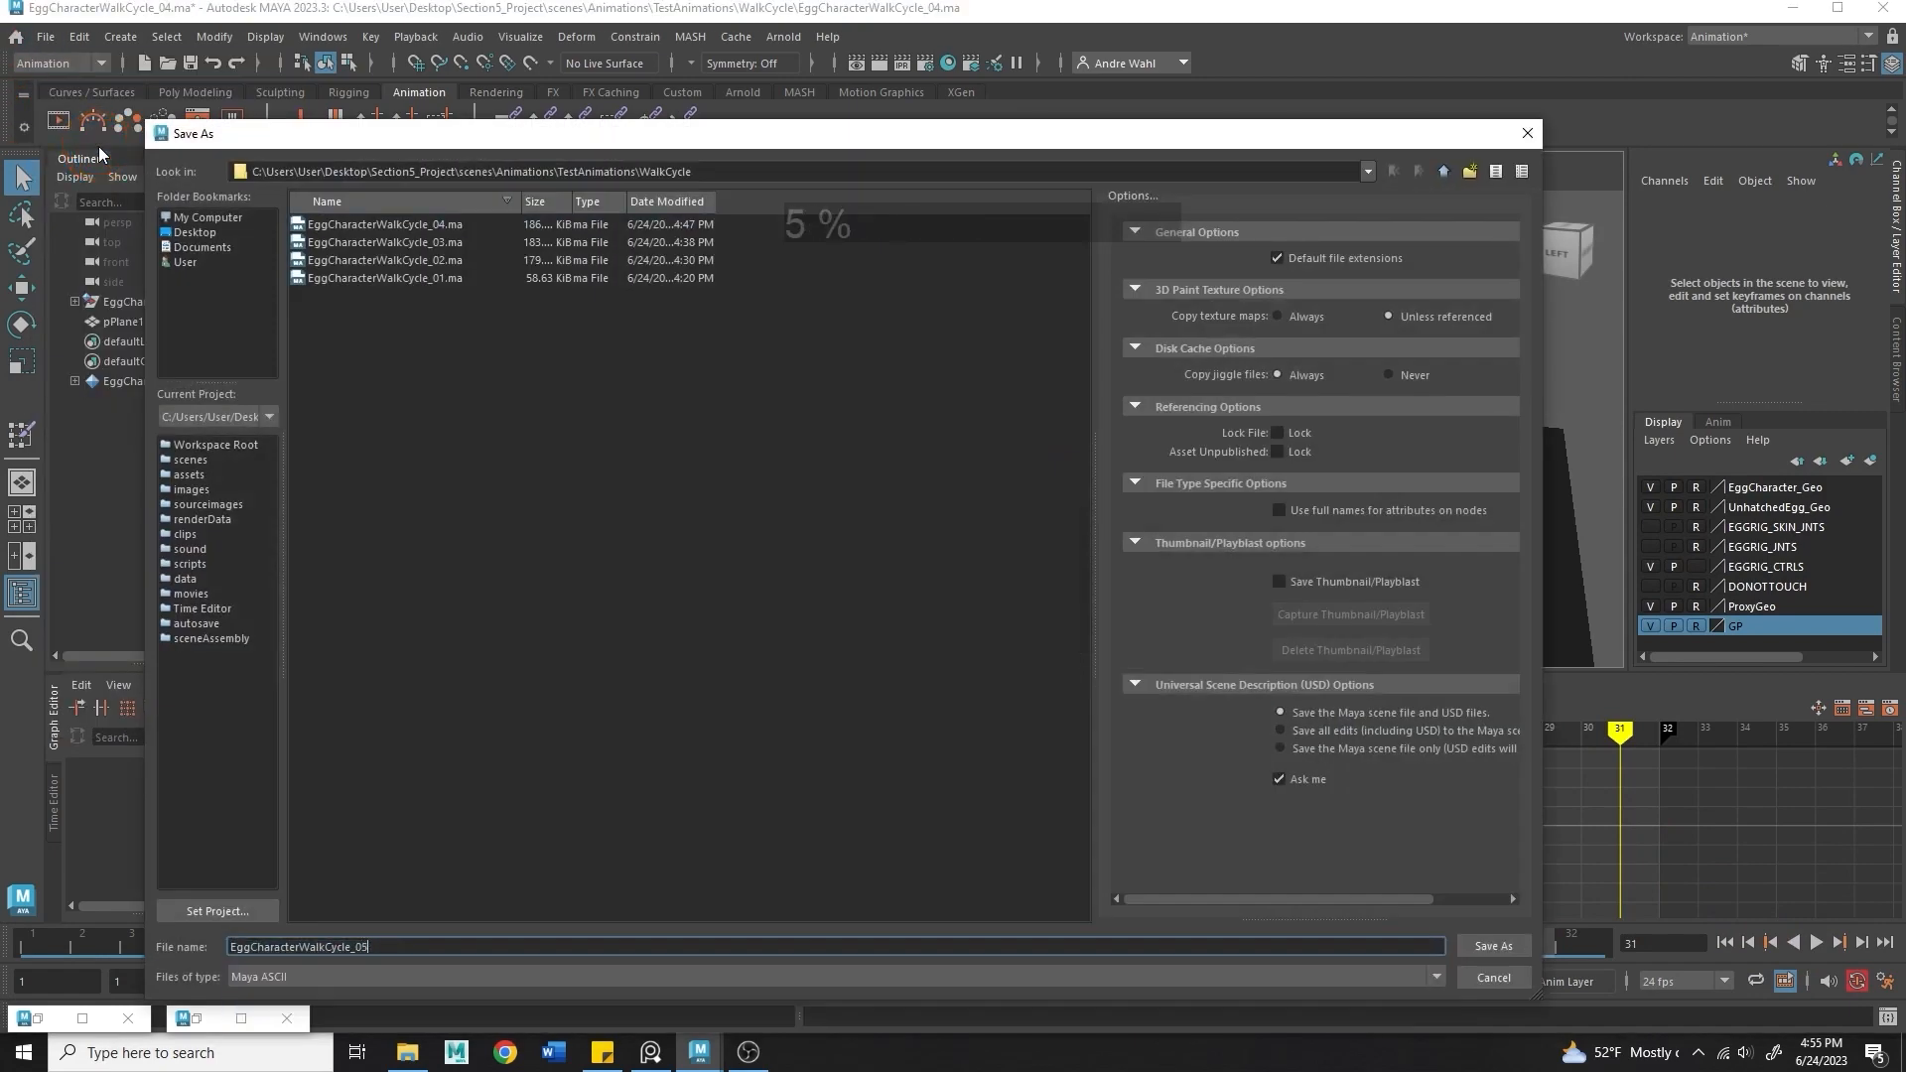
{"action": "left_click", "coordinate": [1476, 944]}
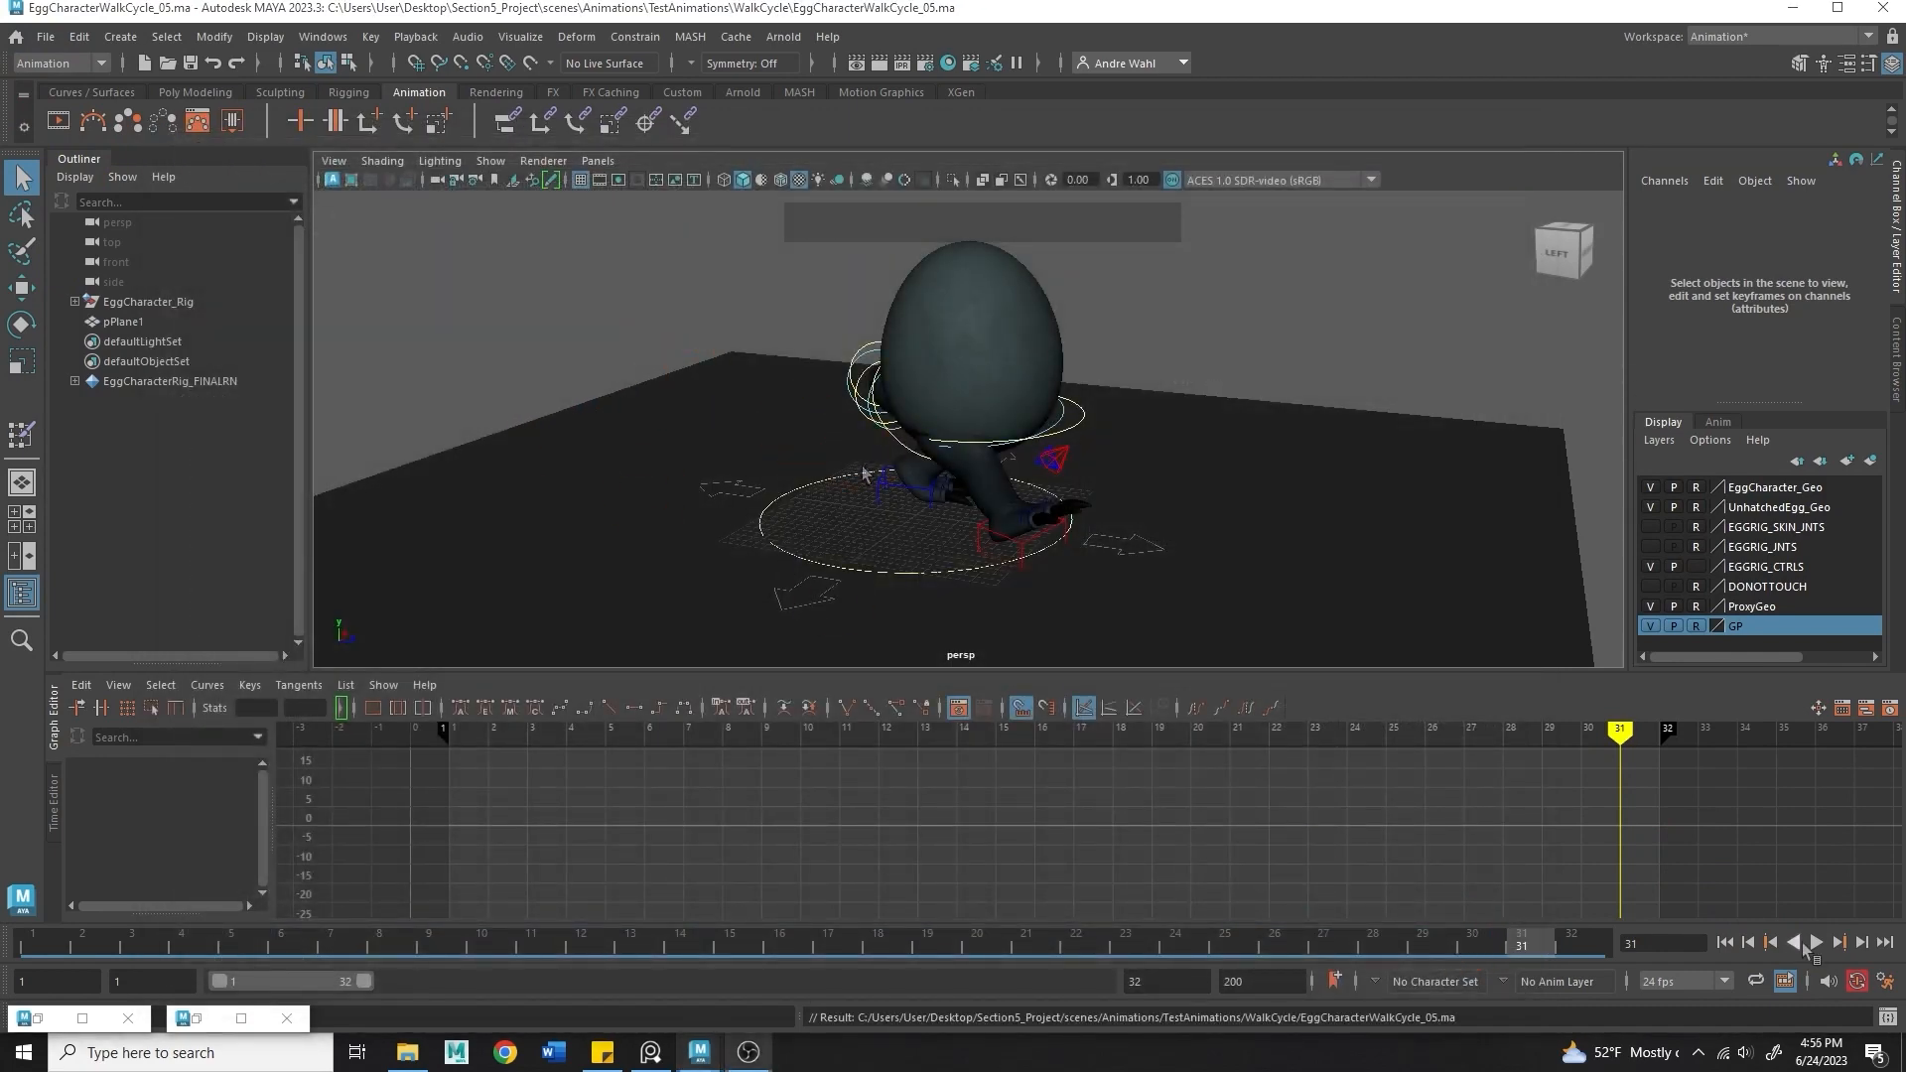
- Play the walk briefly, then set the playback range's end frame to 64
{"action": "left_click", "coordinate": [1804, 949]}
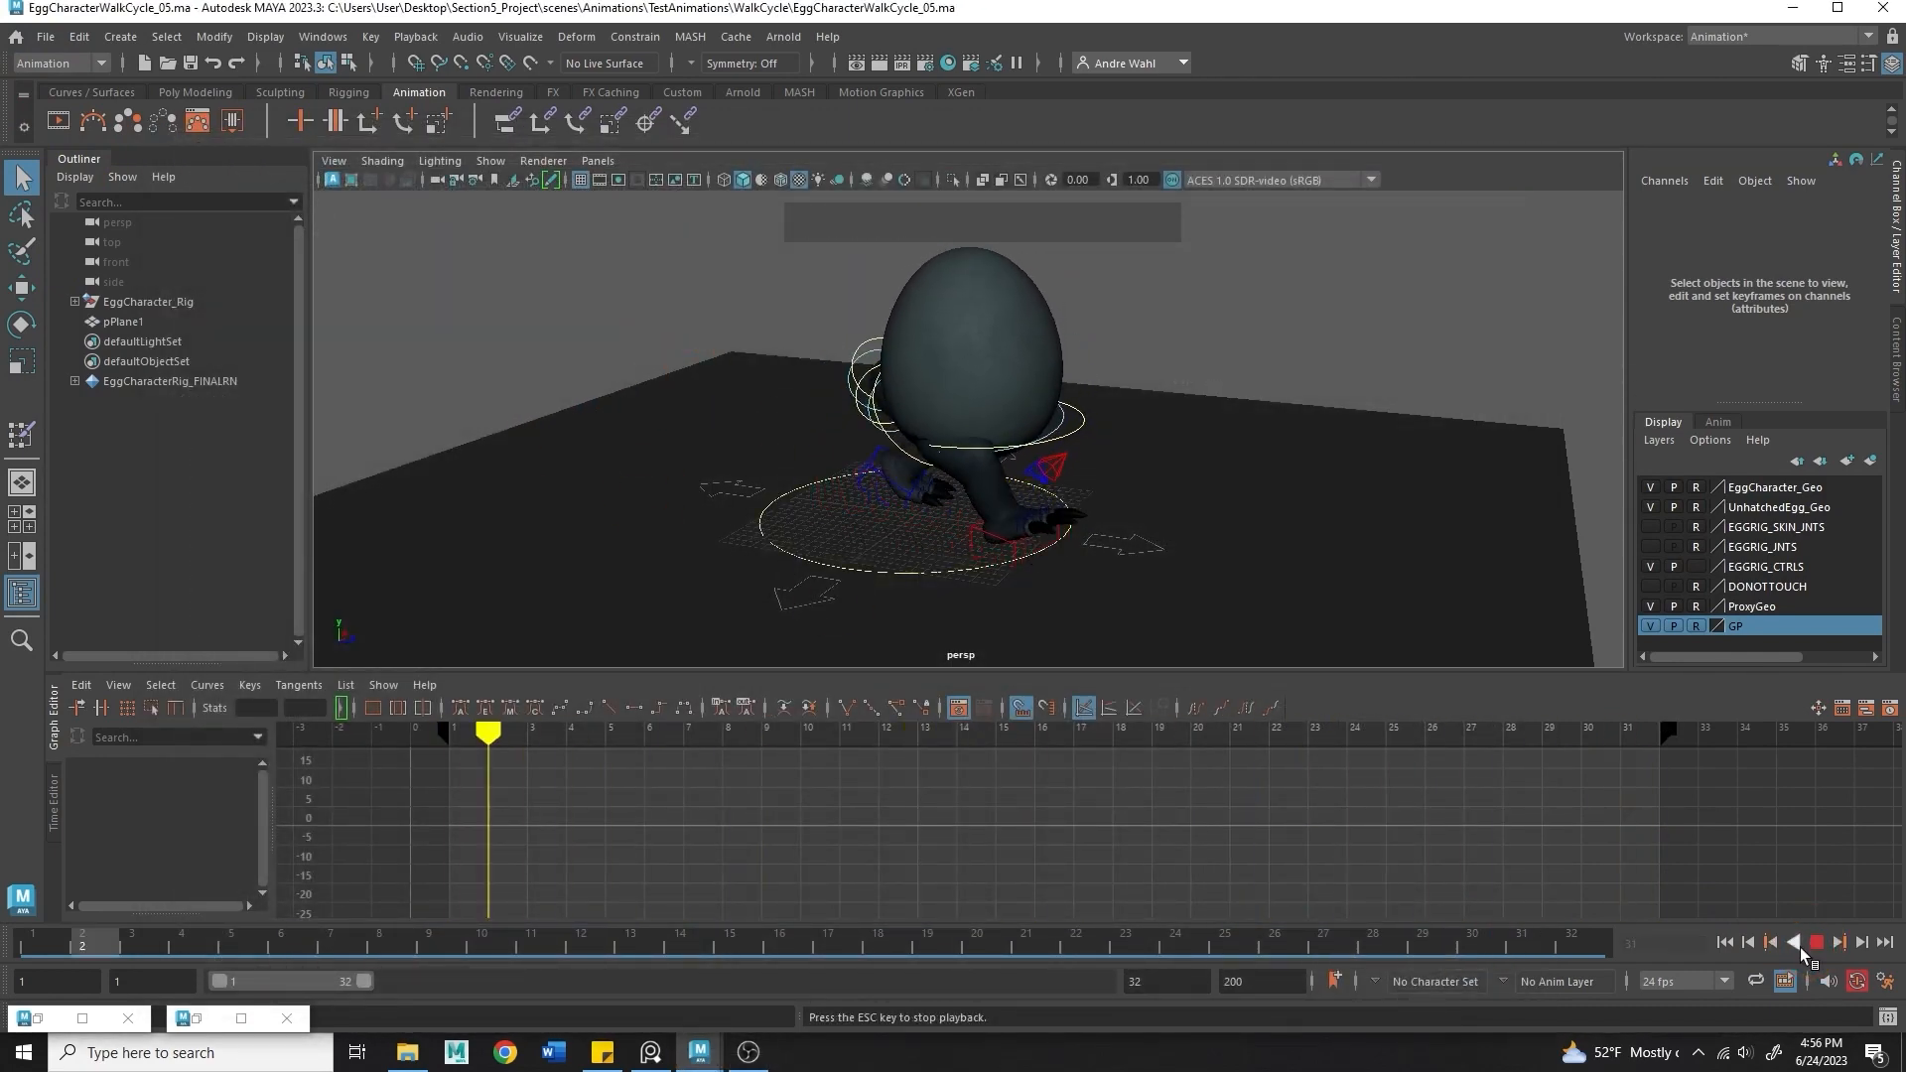
{"action": "left_click", "coordinate": [1120, 970]}
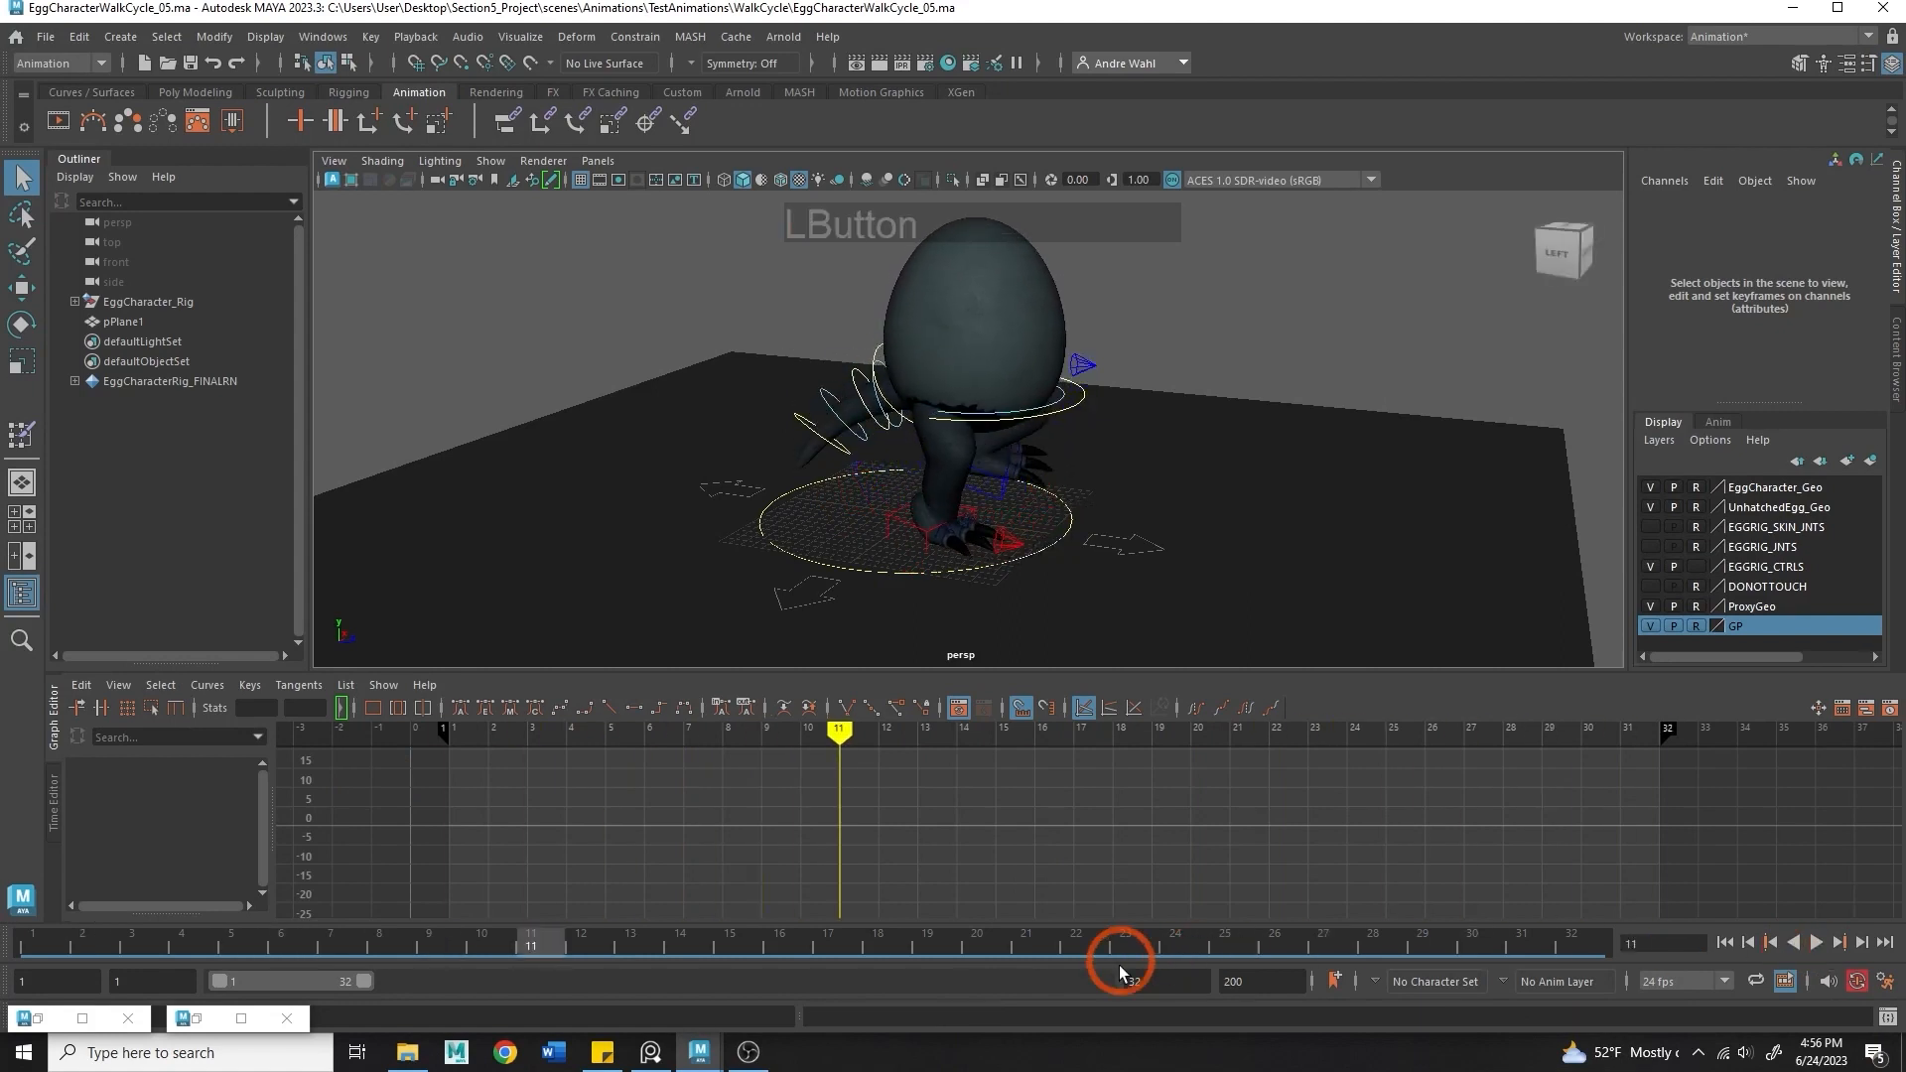
{"action": "left_click_drag", "start_coordinate": [1120, 971], "coordinate": [988, 961]}
{"action": "type", "text": "64"}
{"action": "key", "text": "KP_Enter"}
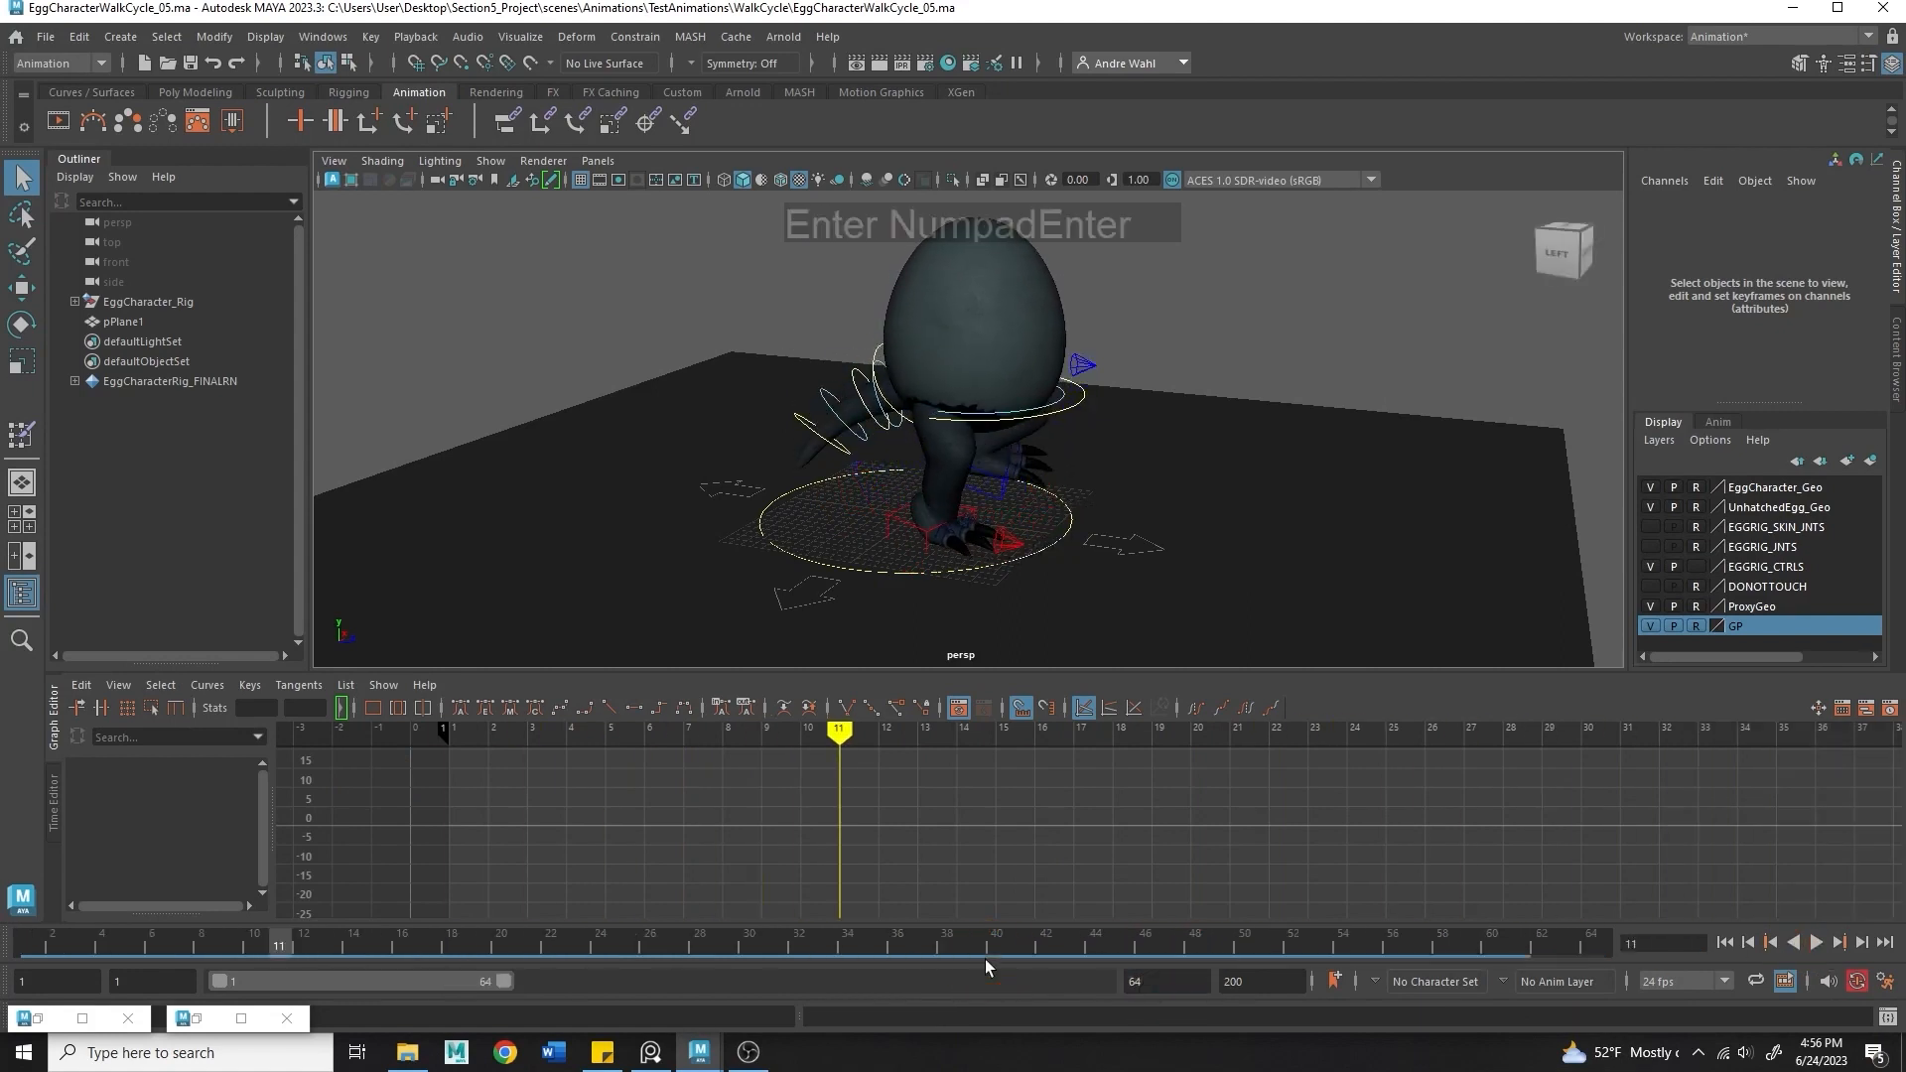
- Play back the extended range from the first frame and check the walk from farther away
{"action": "left_click", "coordinate": [1715, 947]}
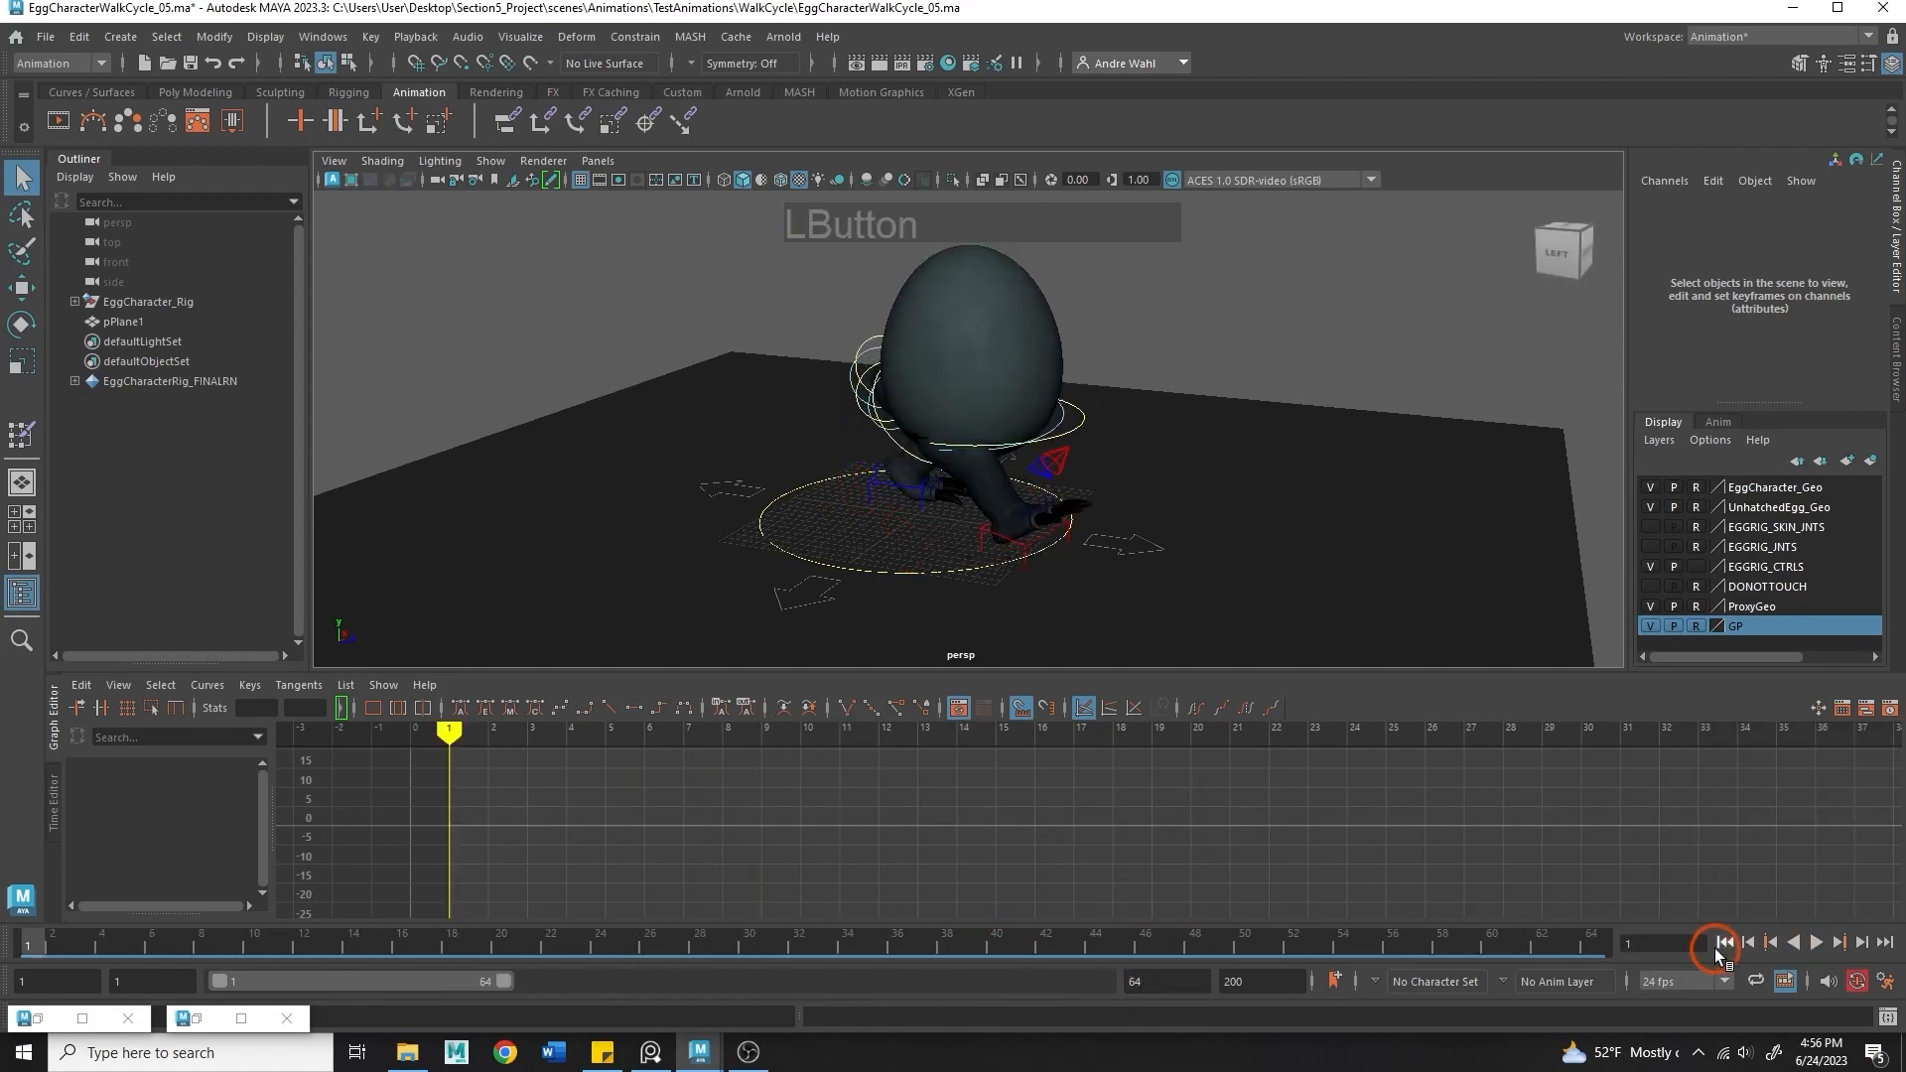
{"action": "left_click", "coordinate": [1816, 943]}
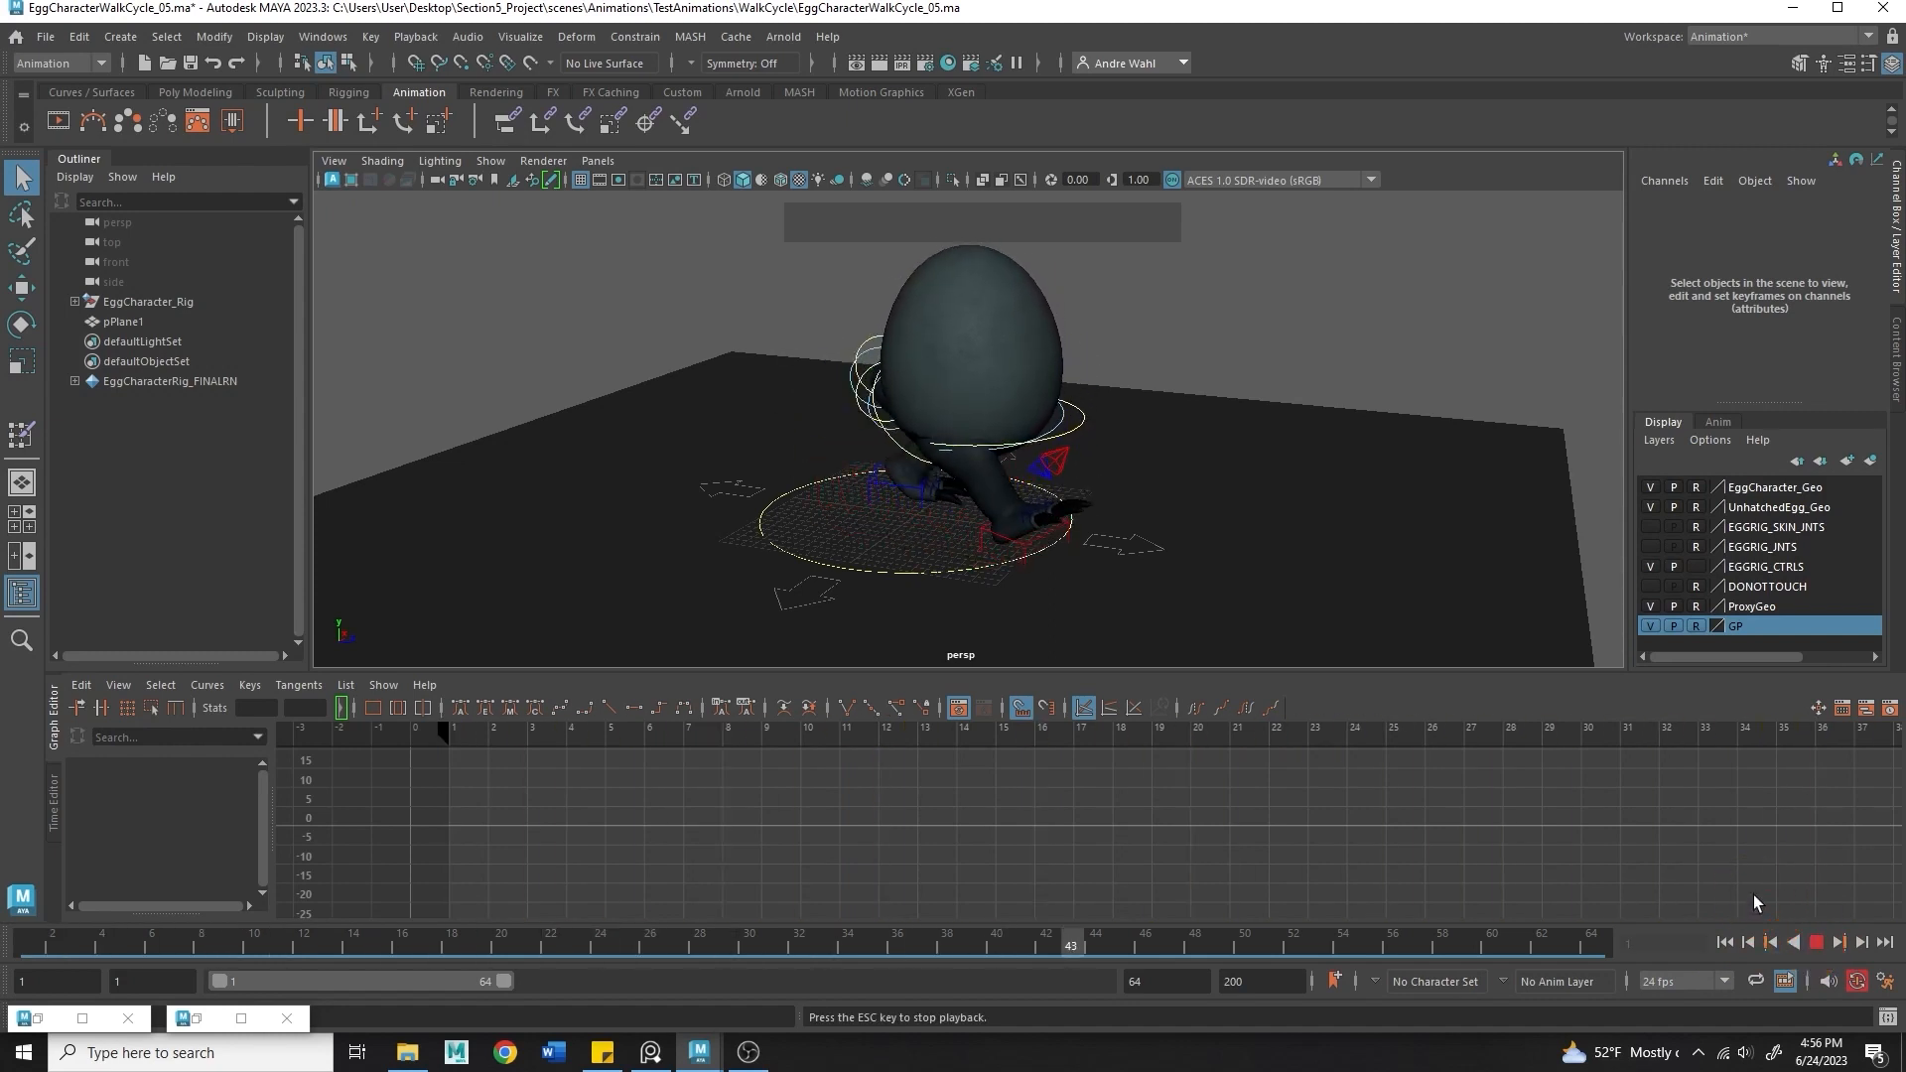
{"action": "right_click_drag", "start_coordinate": [924, 336], "coordinate": [636, 332], "text": "alt"}
{"action": "left_click_drag", "start_coordinate": [833, 338], "coordinate": [993, 357], "text": "alt"}
{"action": "right_click_drag", "start_coordinate": [993, 372], "coordinate": [1041, 402], "text": "alt"}
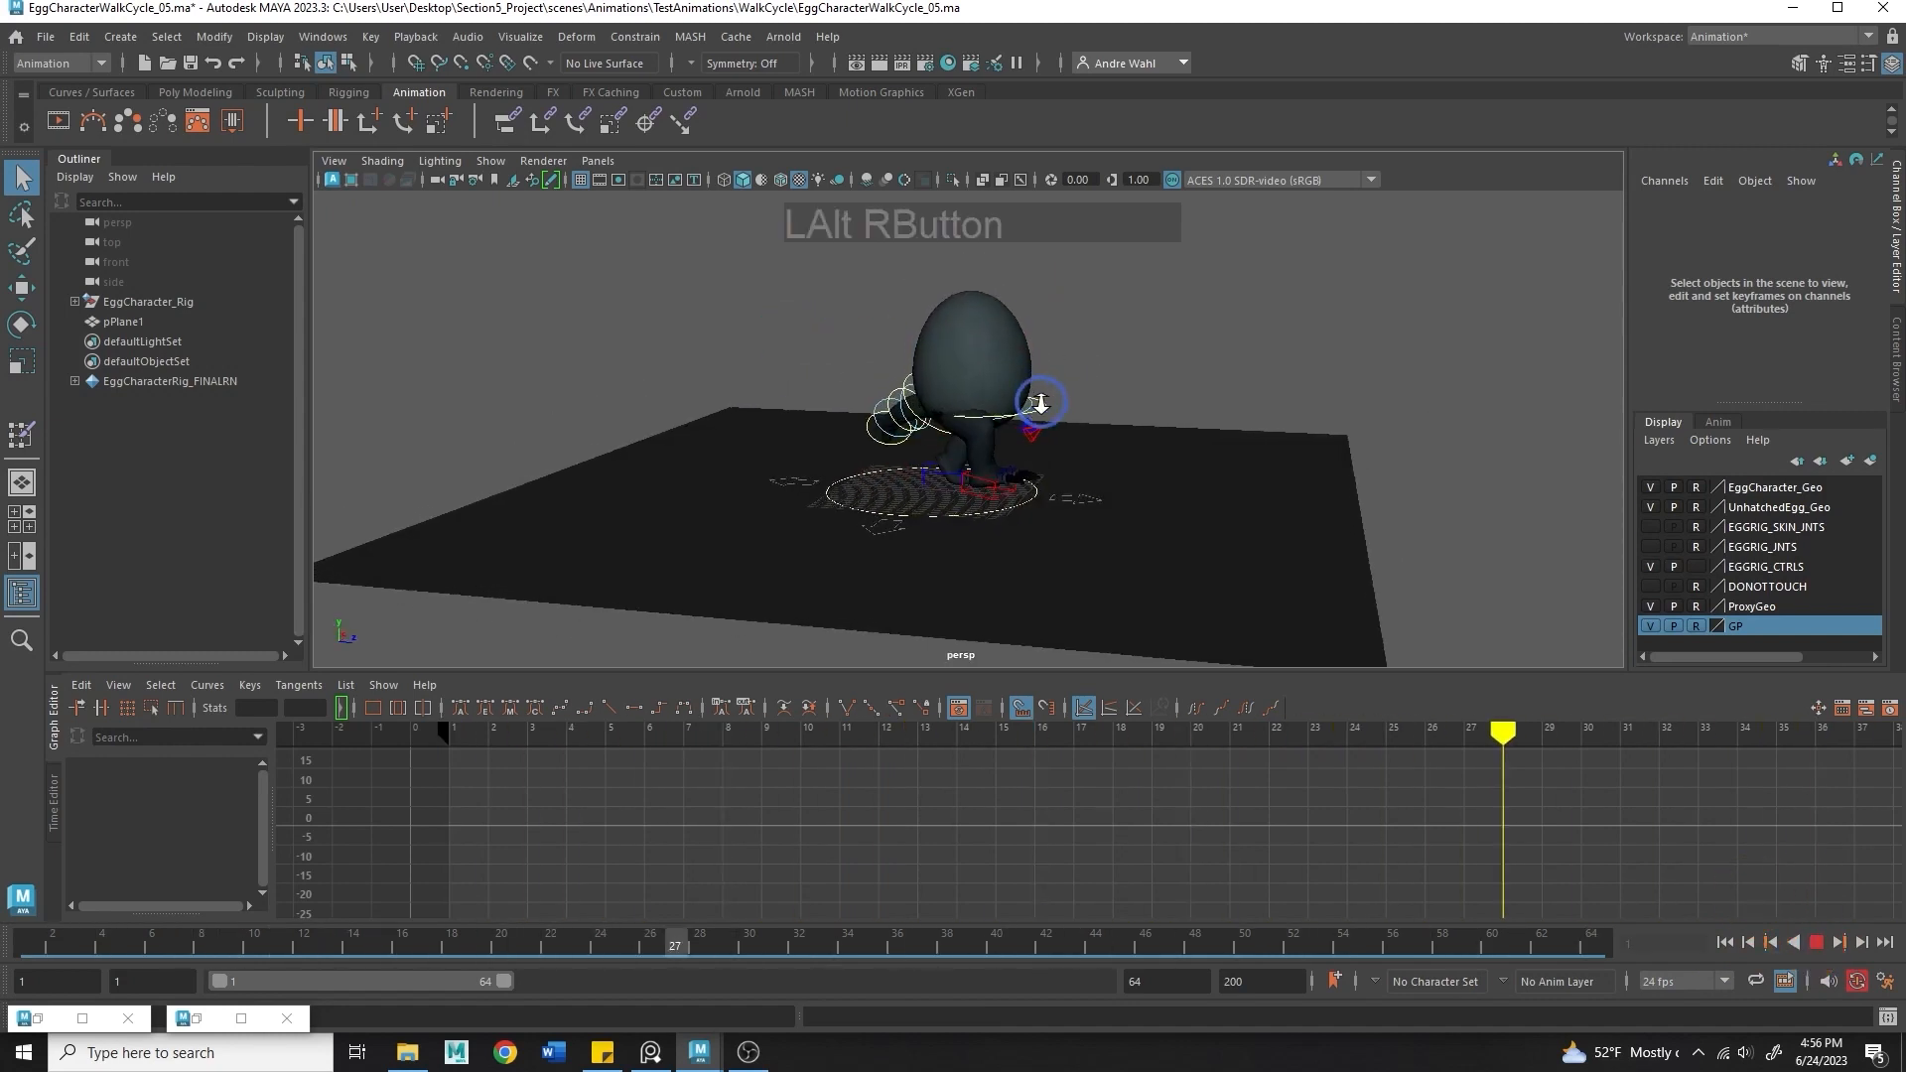
{"action": "left_click", "coordinate": [1816, 943]}
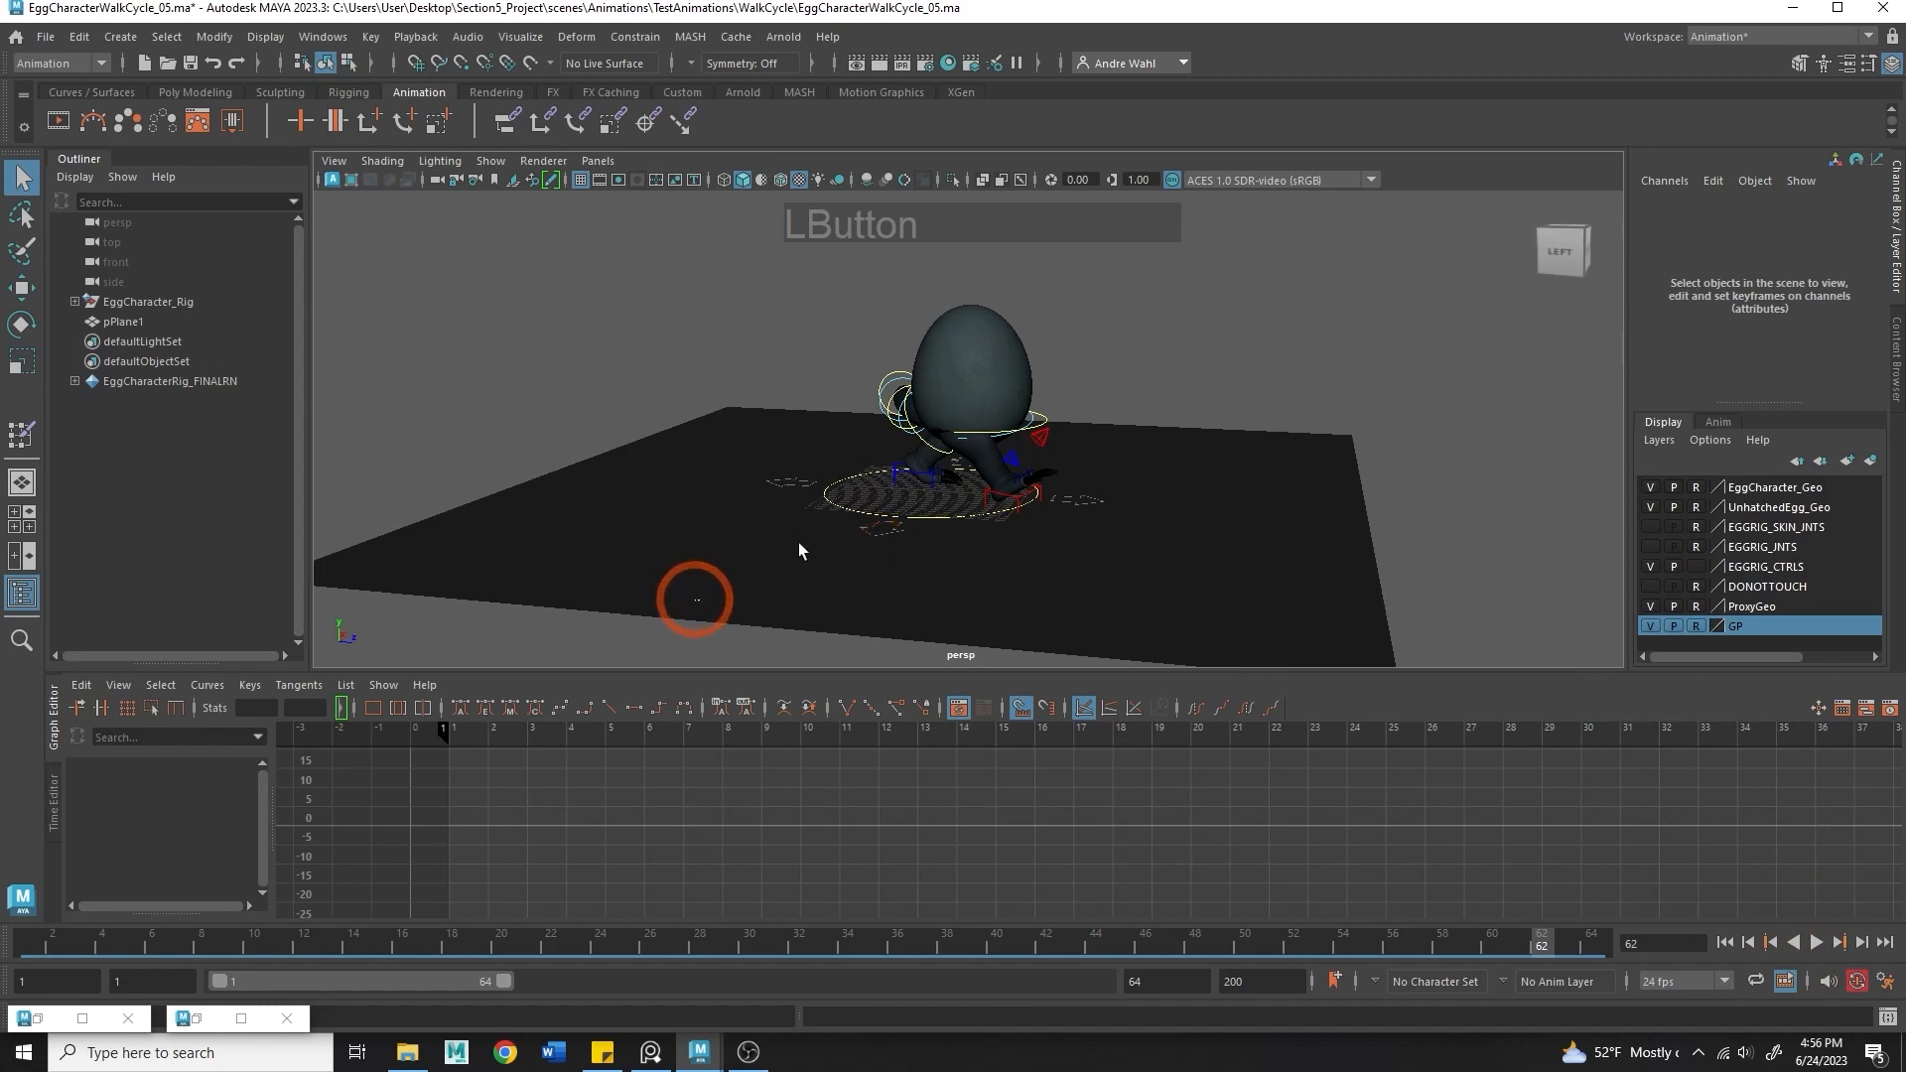
- Select all of the character's rig controls in the viewport
{"action": "left_click_drag", "start_coordinate": [697, 600], "coordinate": [1195, 184]}
{"action": "left_click", "coordinate": [191, 1050]}
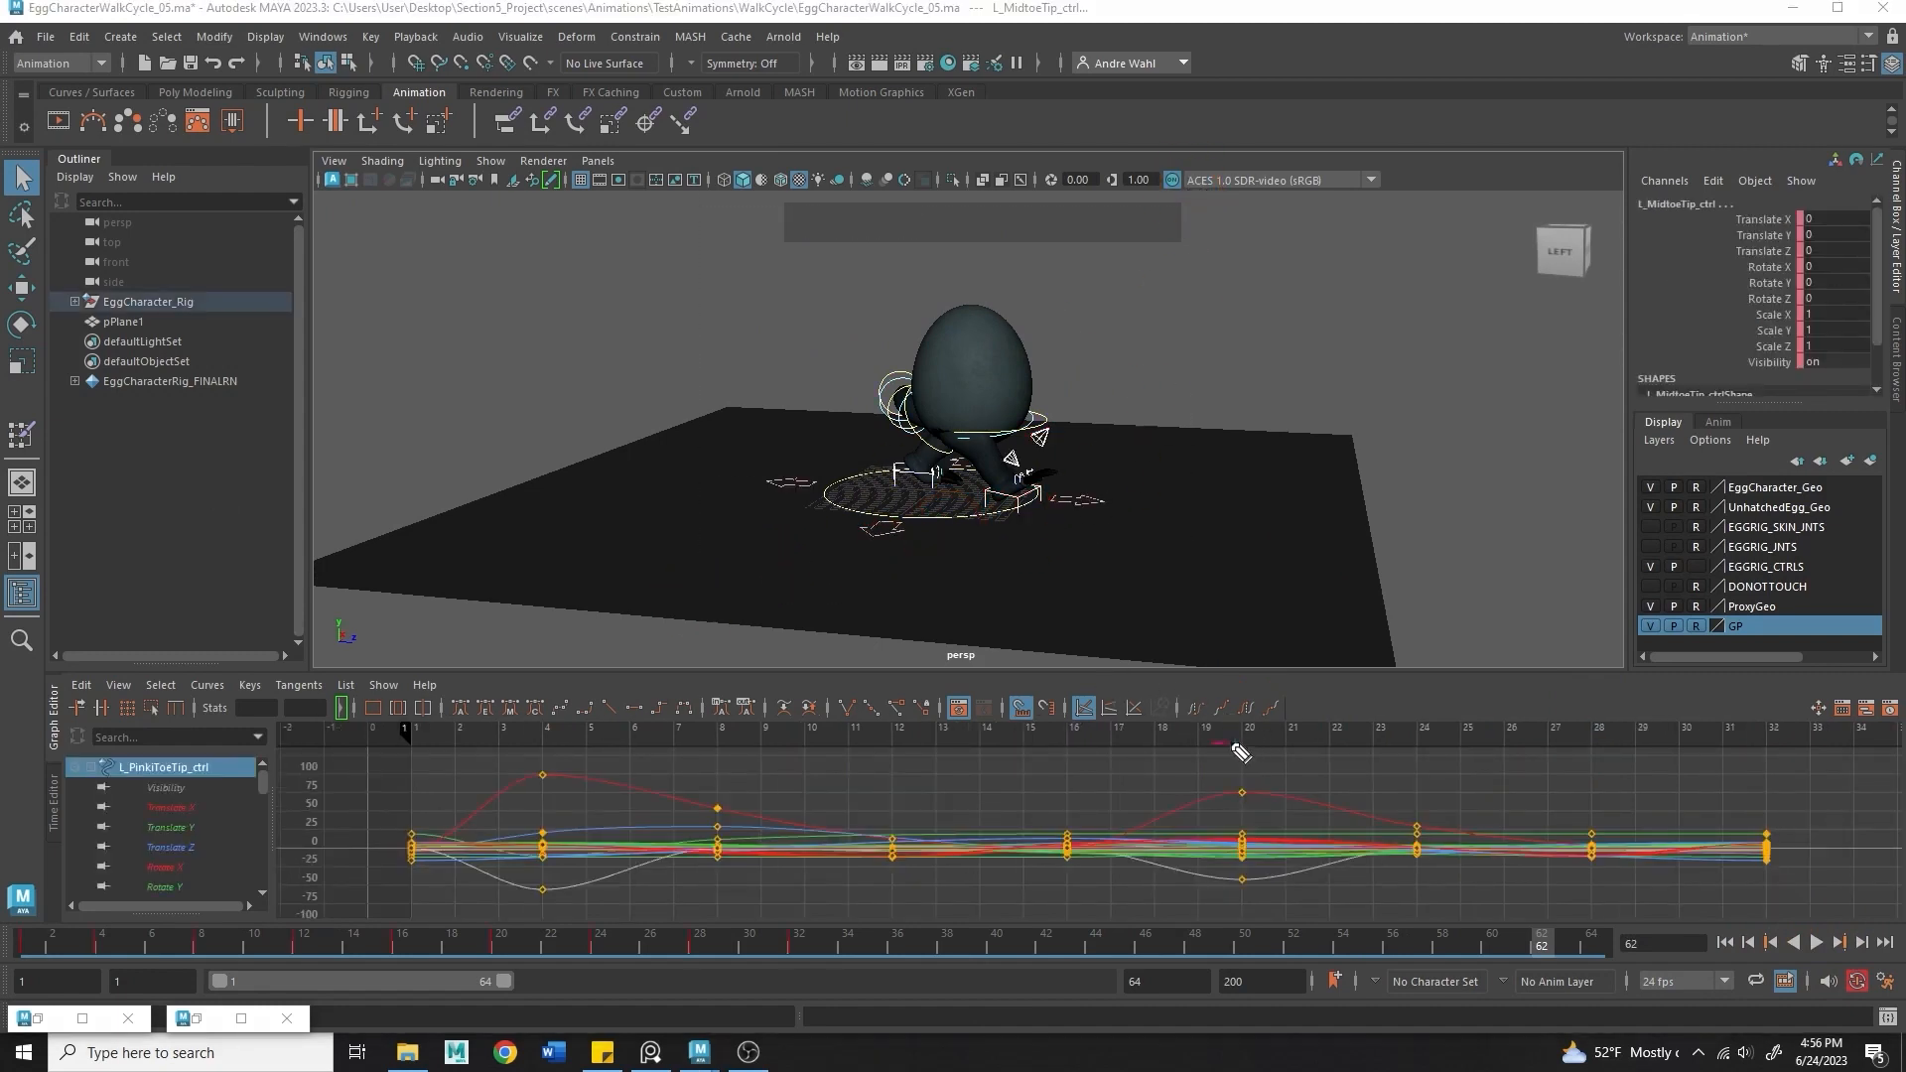
{"action": "mouse_move", "coordinate": [1241, 753]}
{"action": "left_mouse_down"}
{"action": "mouse_move", "coordinate": [1186, 729]}
{"action": "mouse_move", "coordinate": [1231, 660]}
{"action": "mouse_move", "coordinate": [1298, 727]}
{"action": "left_mouse_up"}
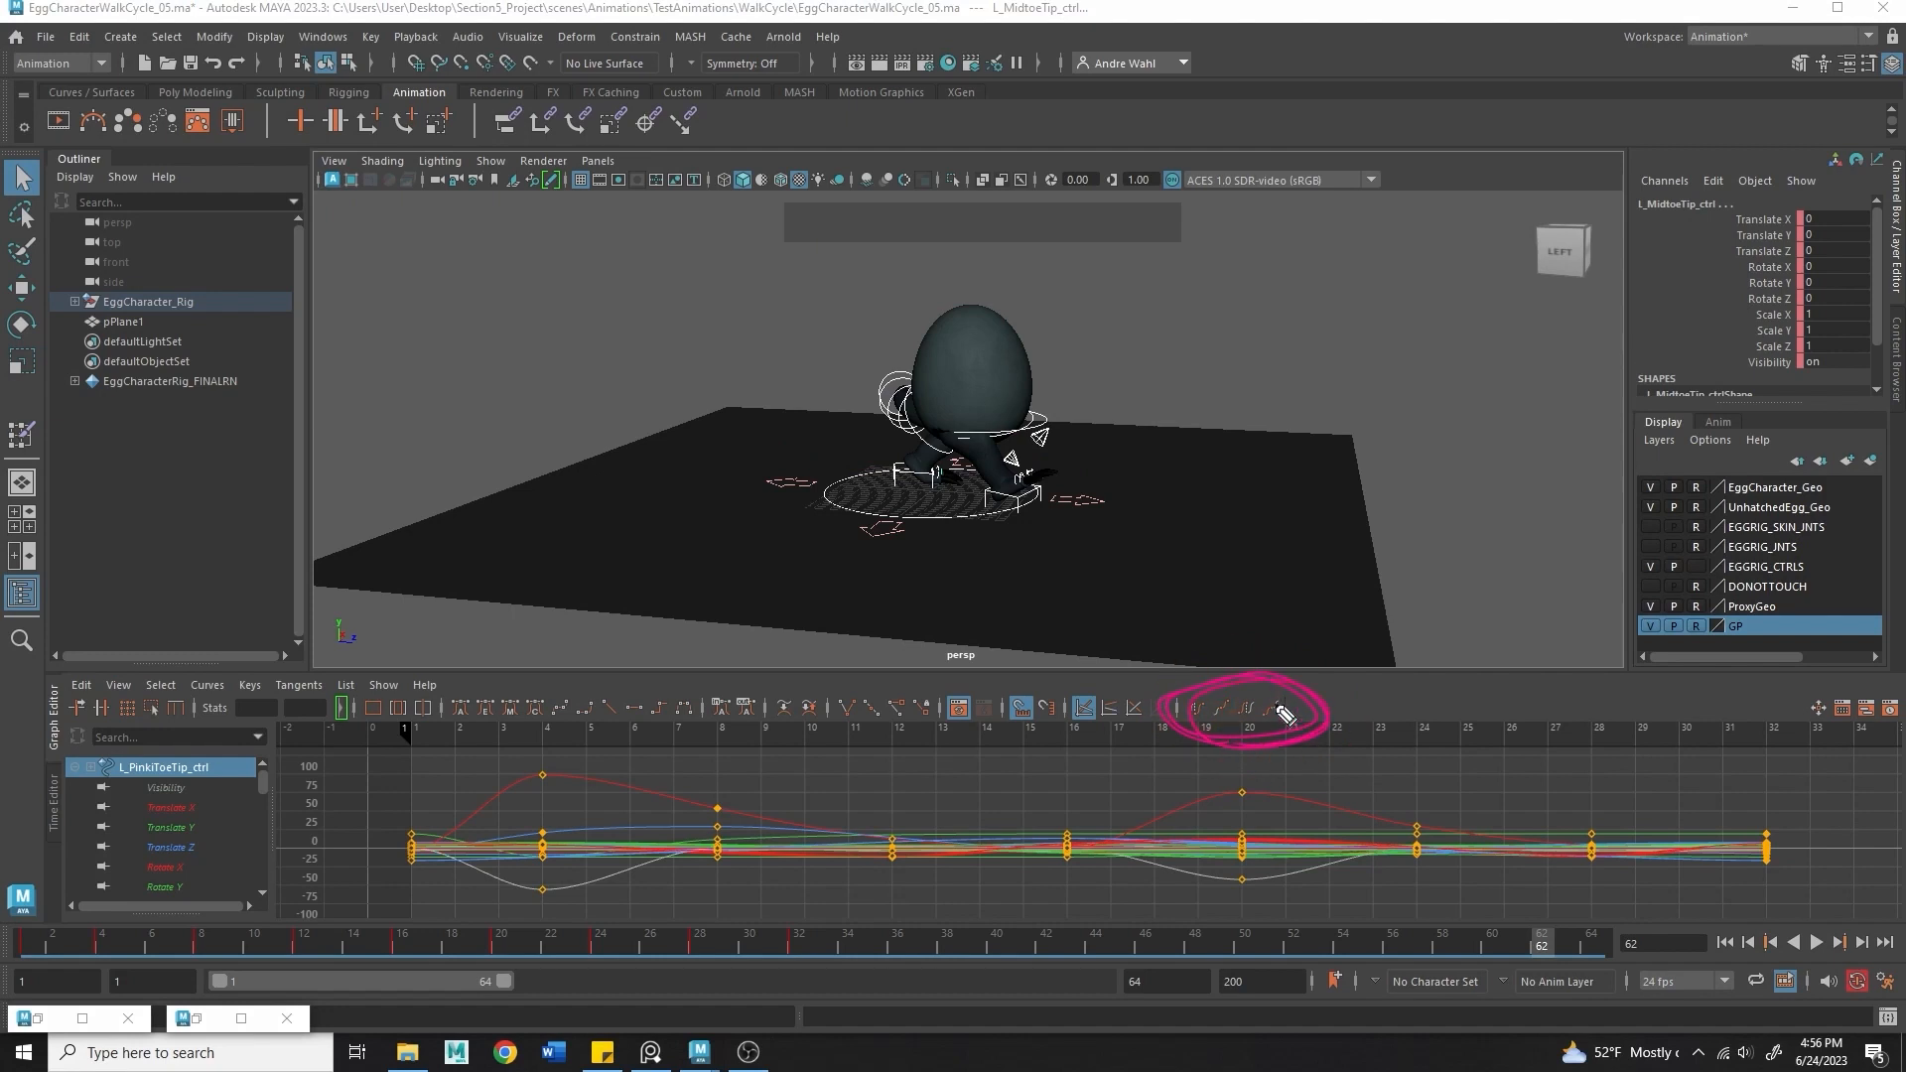
{"action": "left_click_drag", "start_coordinate": [237, 701], "coordinate": [176, 715]}
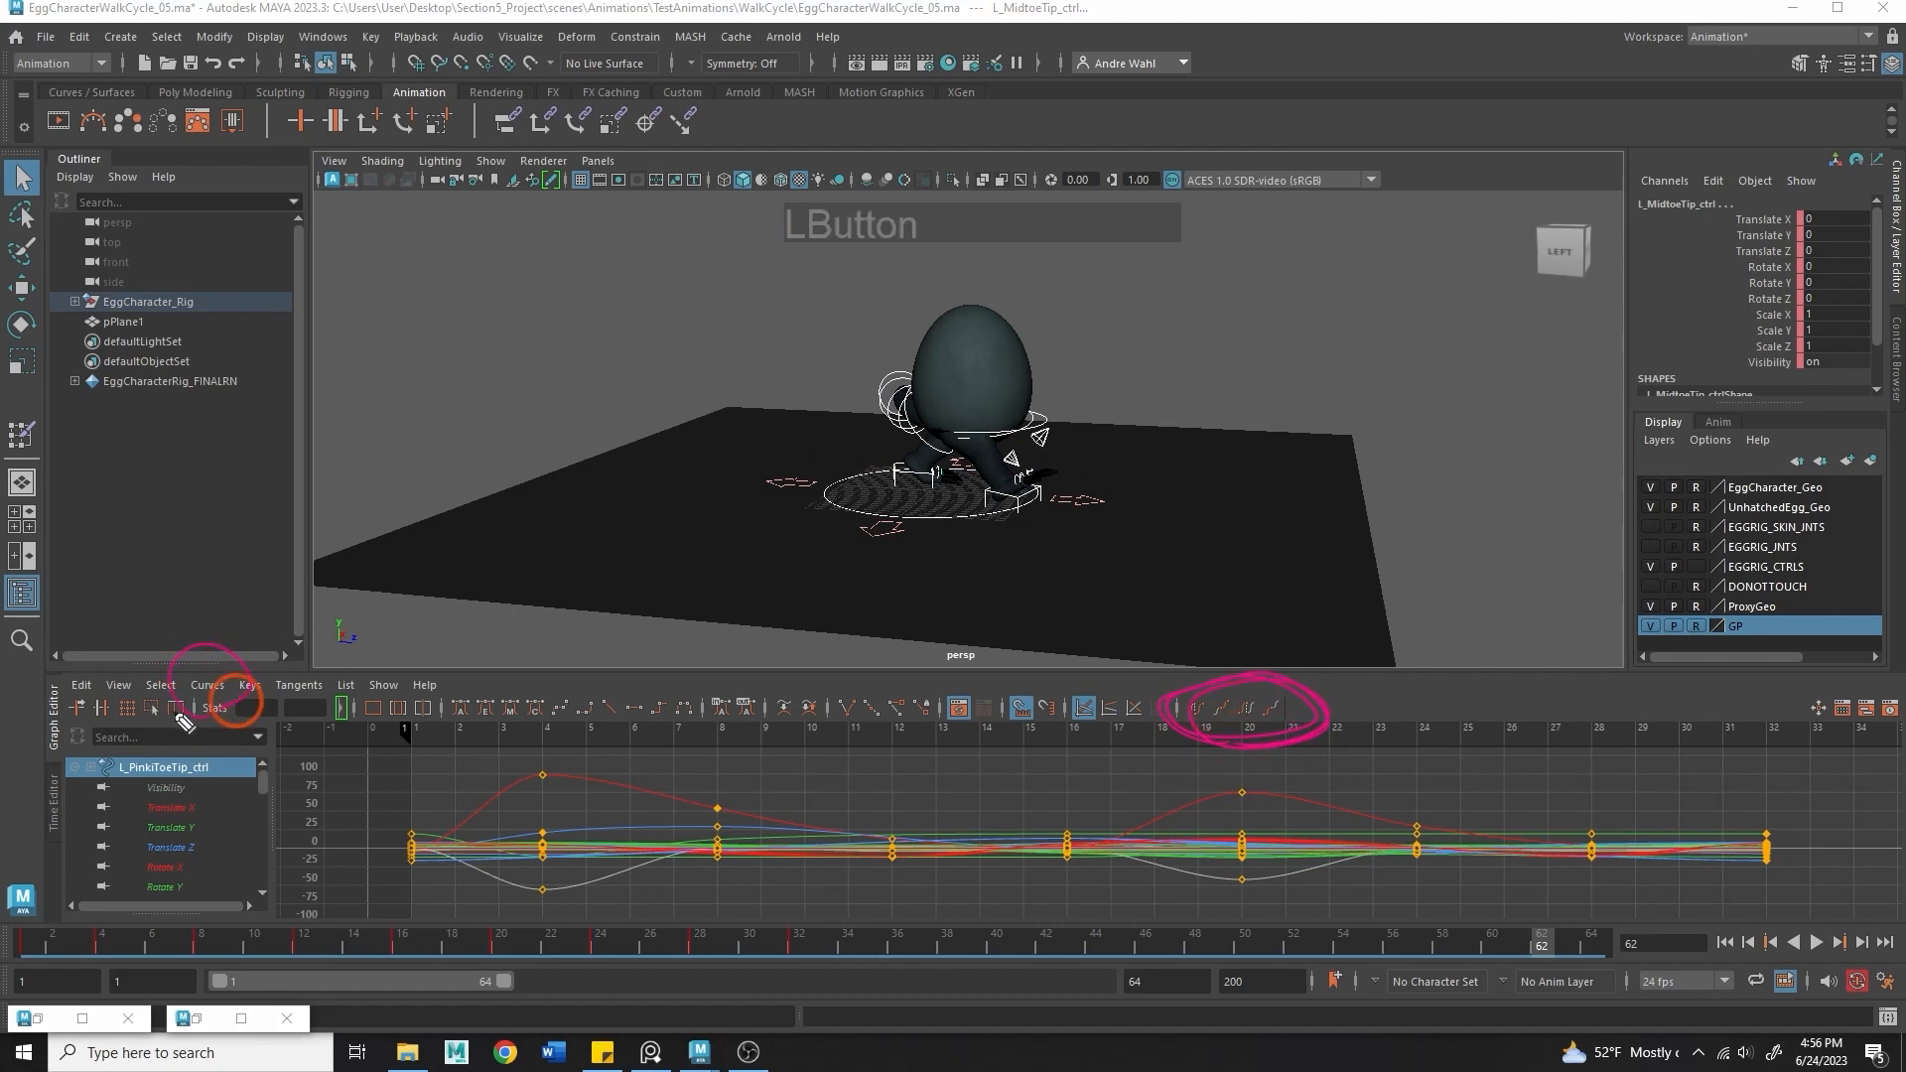
{"action": "left_click", "coordinate": [134, 636]}
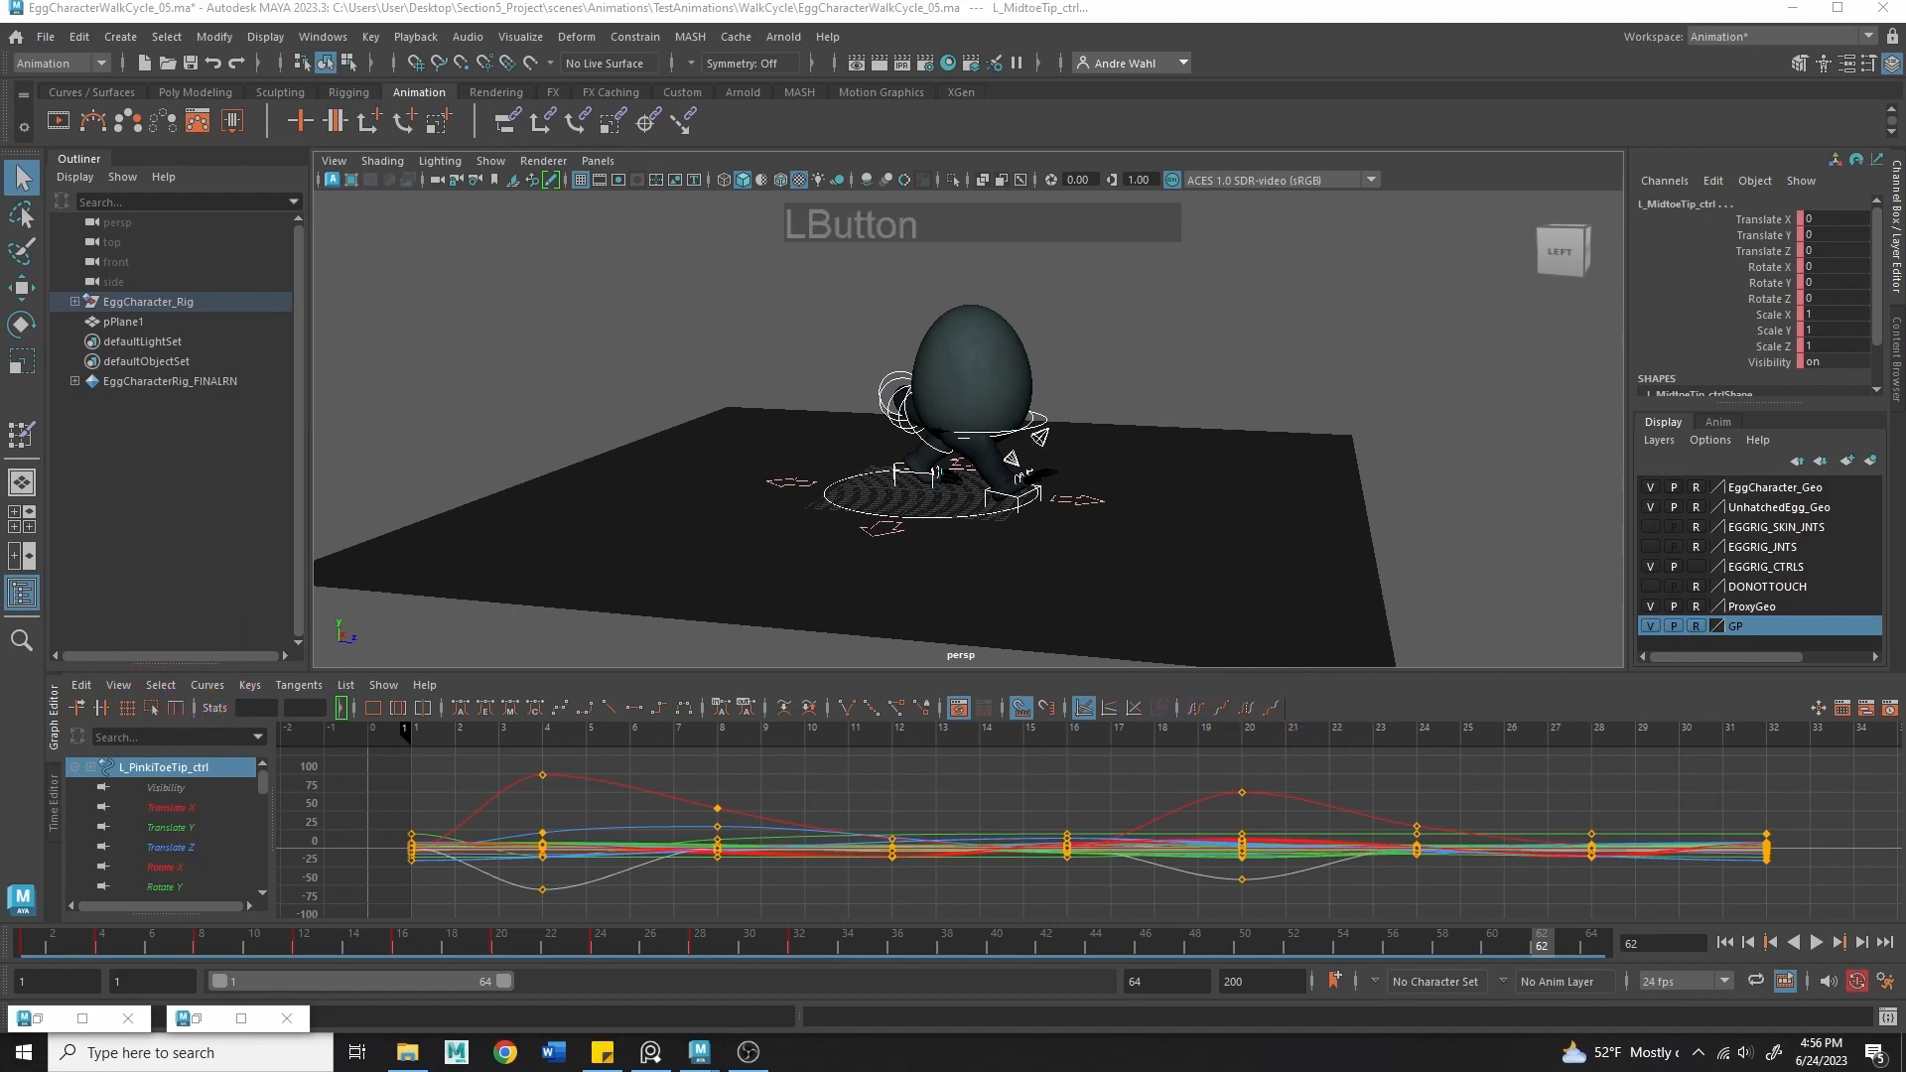
- Set the post-infinity and pre-infinity of all the selected rig controls' curves to Cycle
{"action": "left_click", "coordinate": [210, 692]}
{"action": "left_click", "coordinate": [205, 685]}
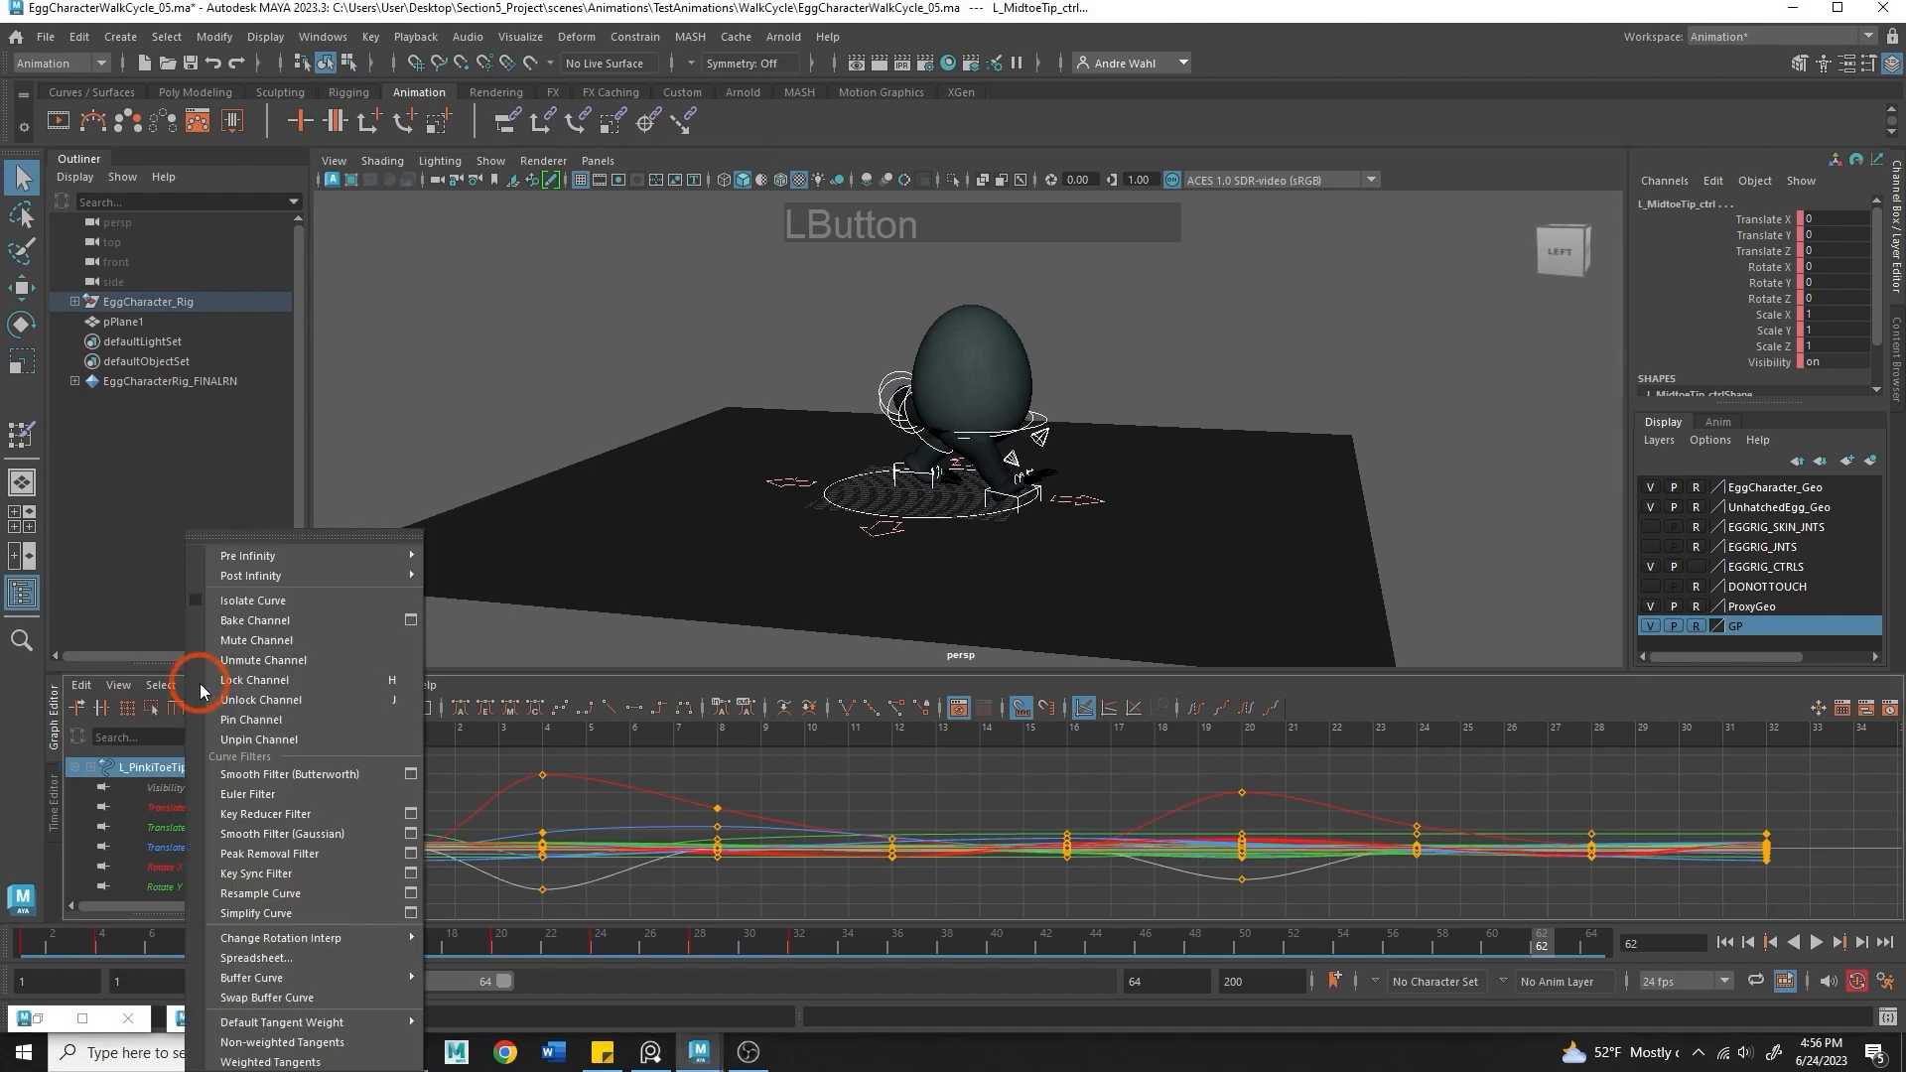
{"action": "mouse_move", "coordinate": [284, 556]}
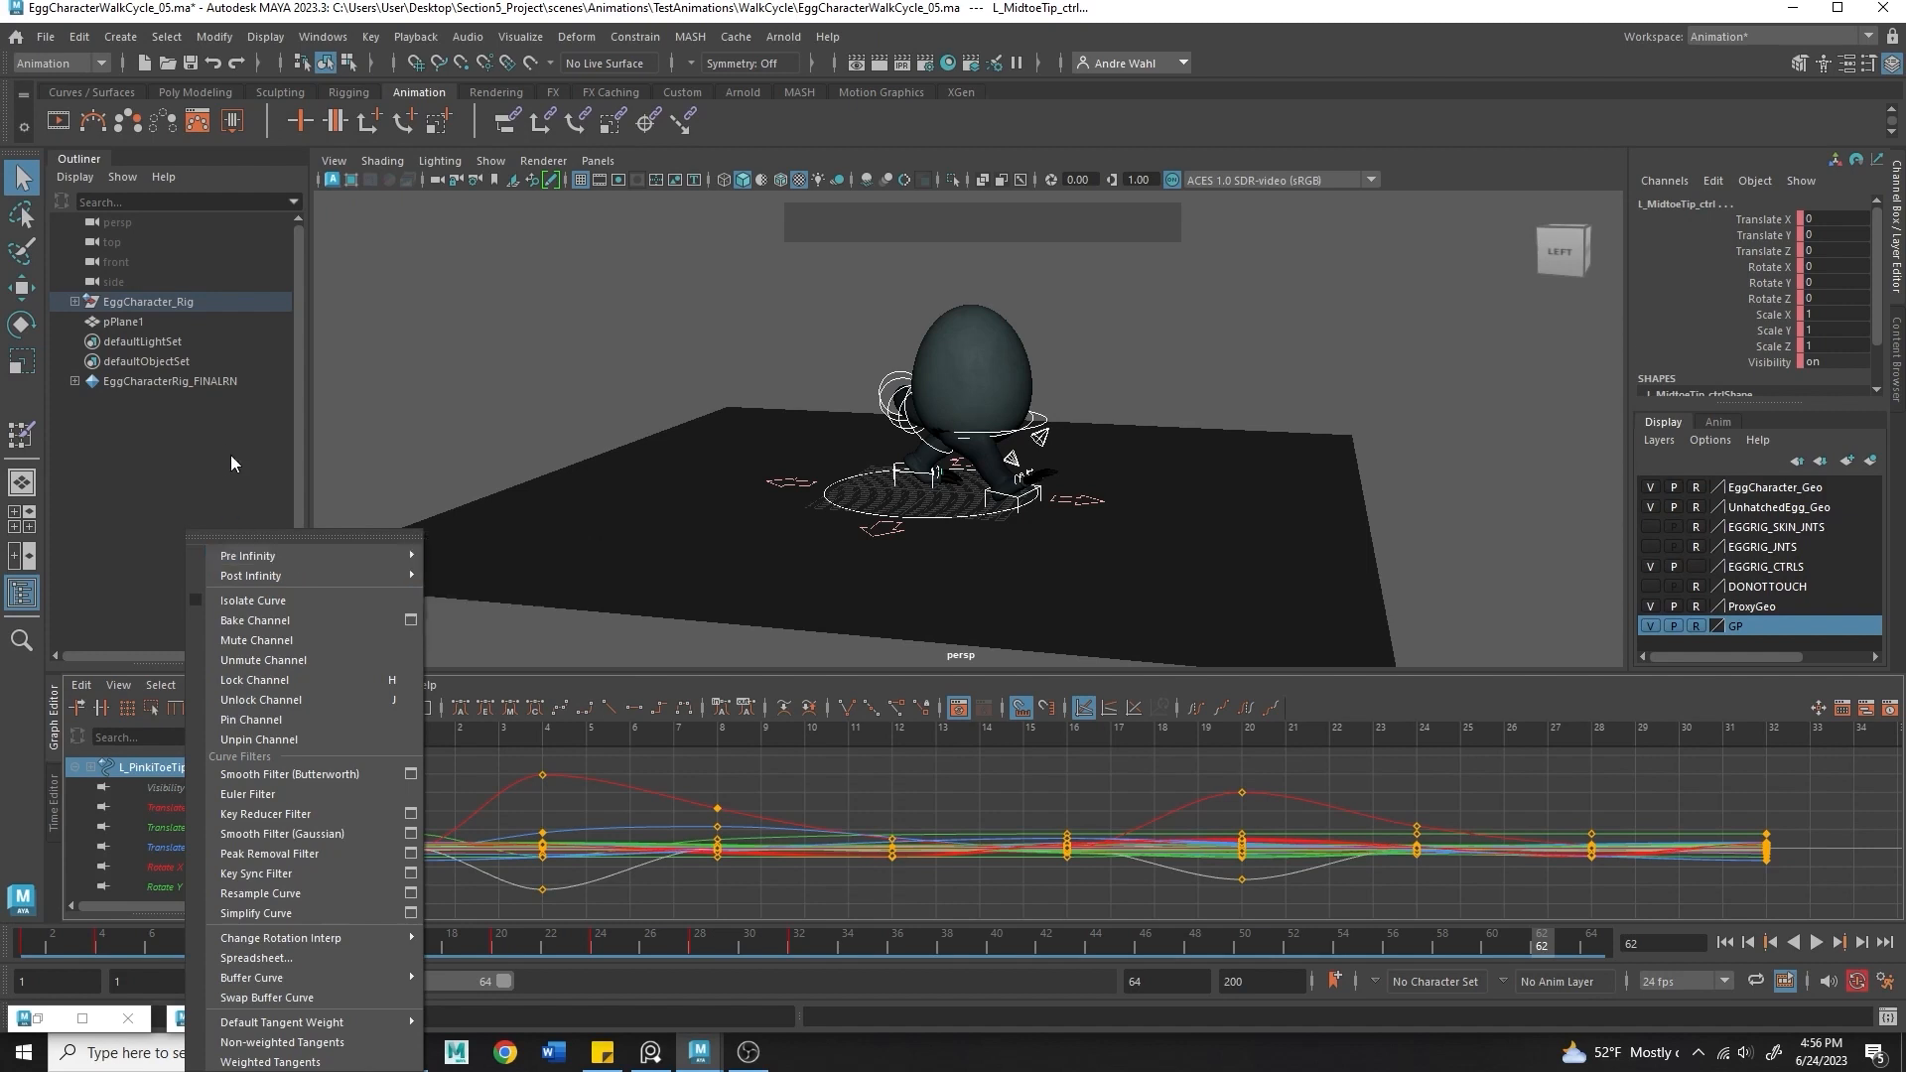
{"action": "left_click", "coordinate": [136, 649]}
{"action": "left_click", "coordinate": [201, 685]}
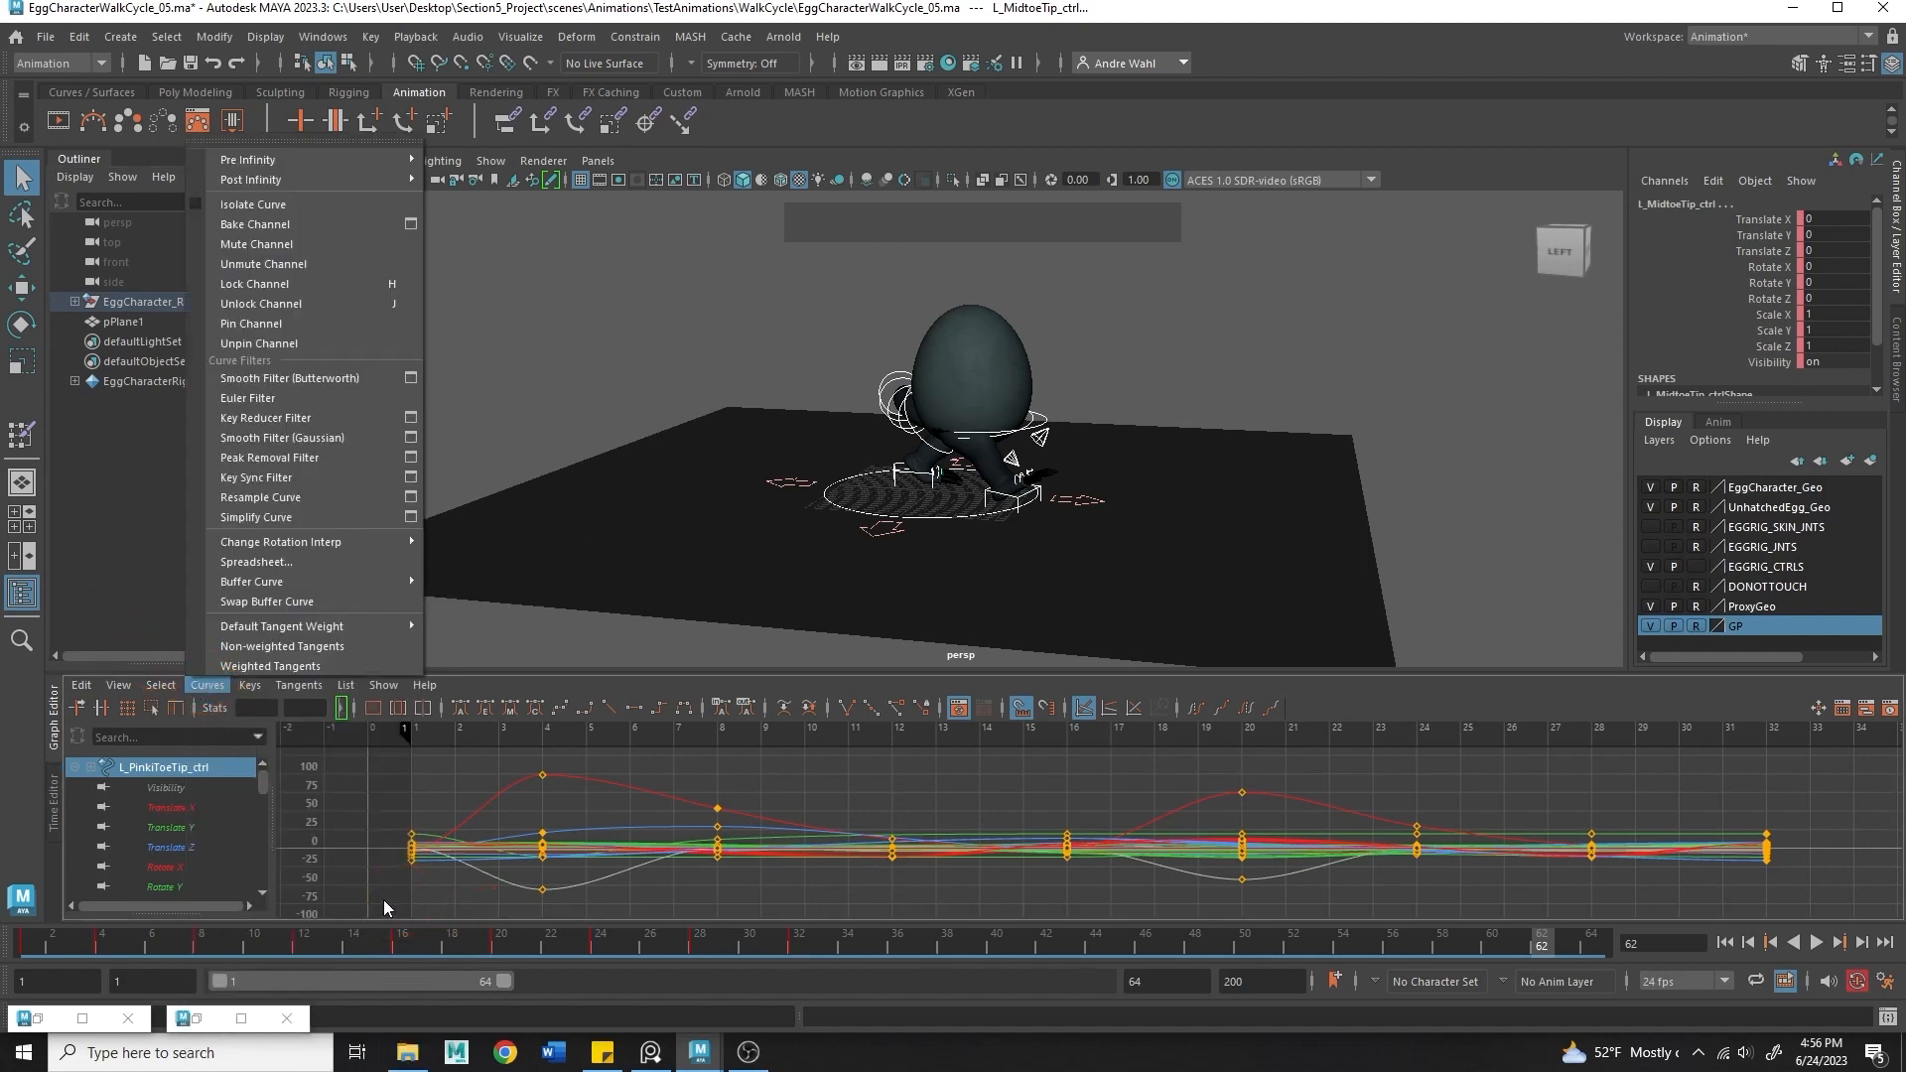
{"action": "mouse_move", "coordinate": [326, 187]}
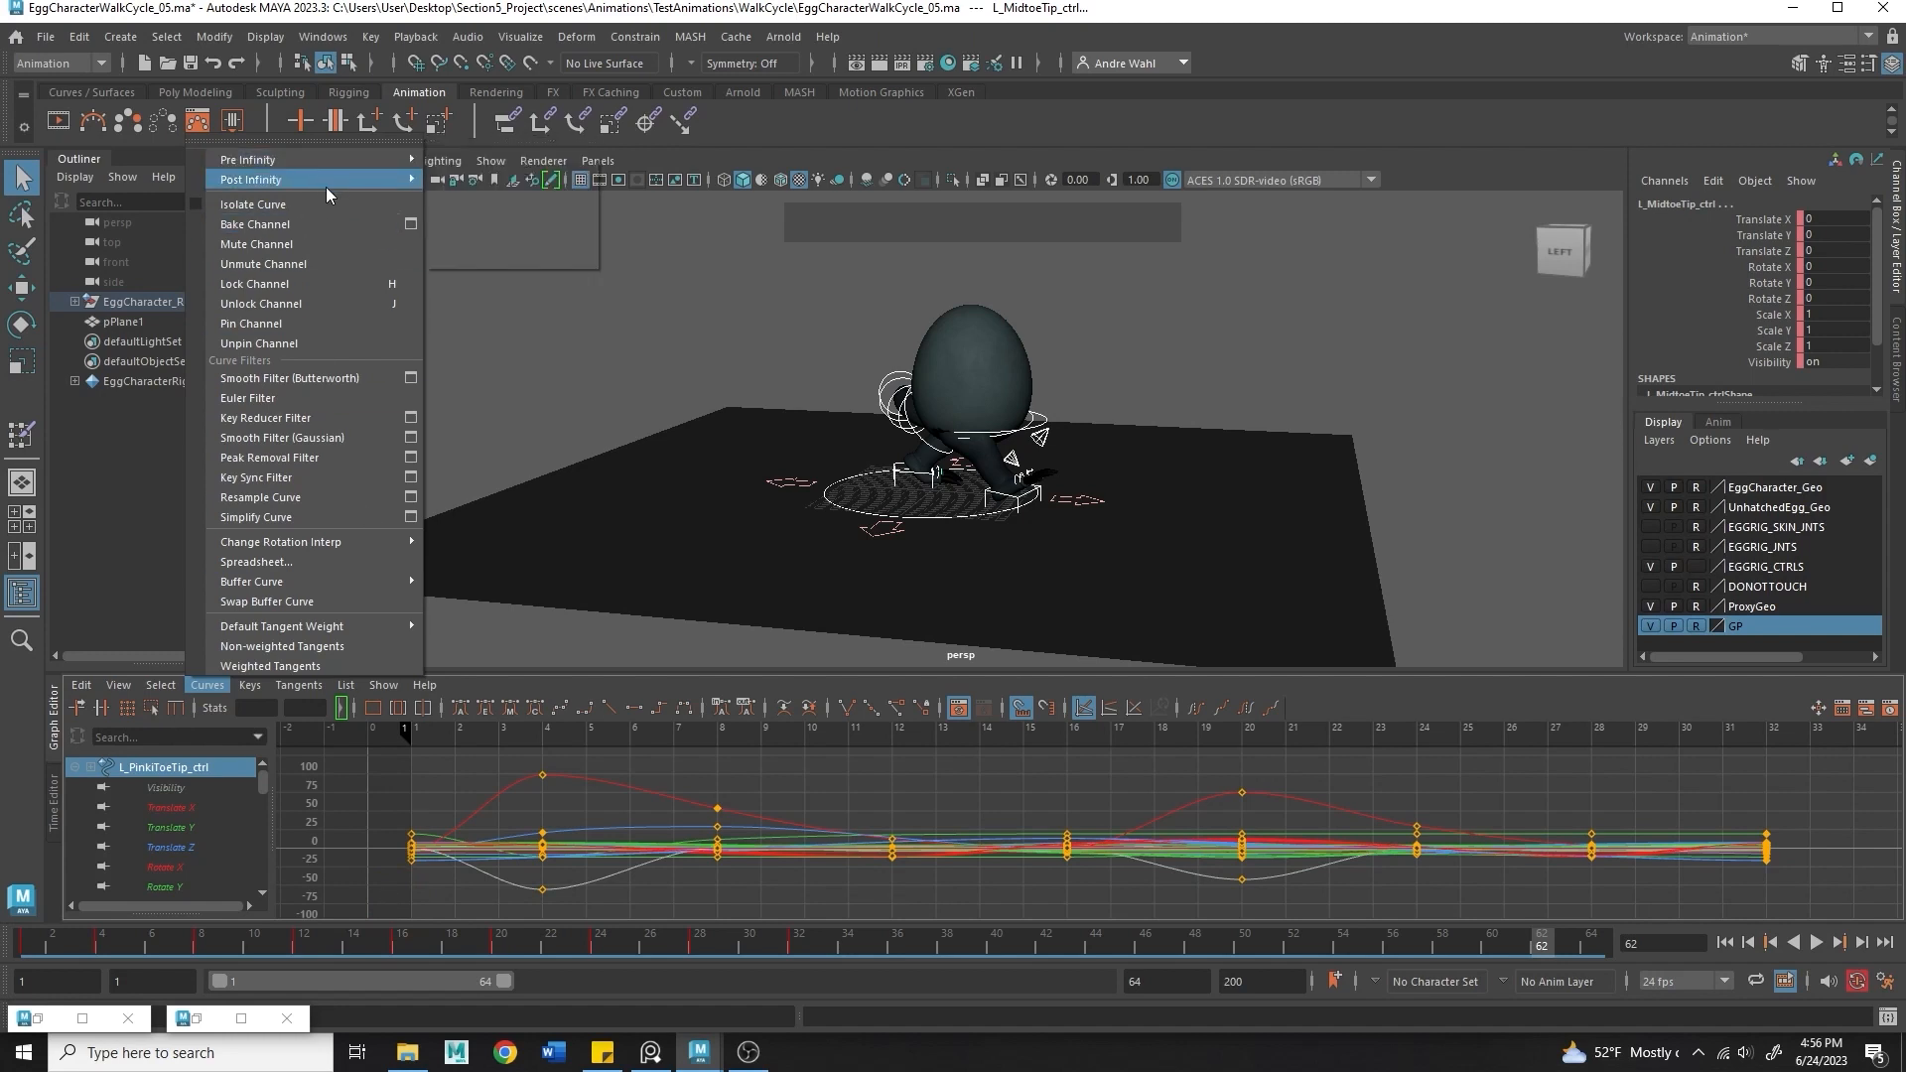
{"action": "left_click", "coordinate": [466, 179]}
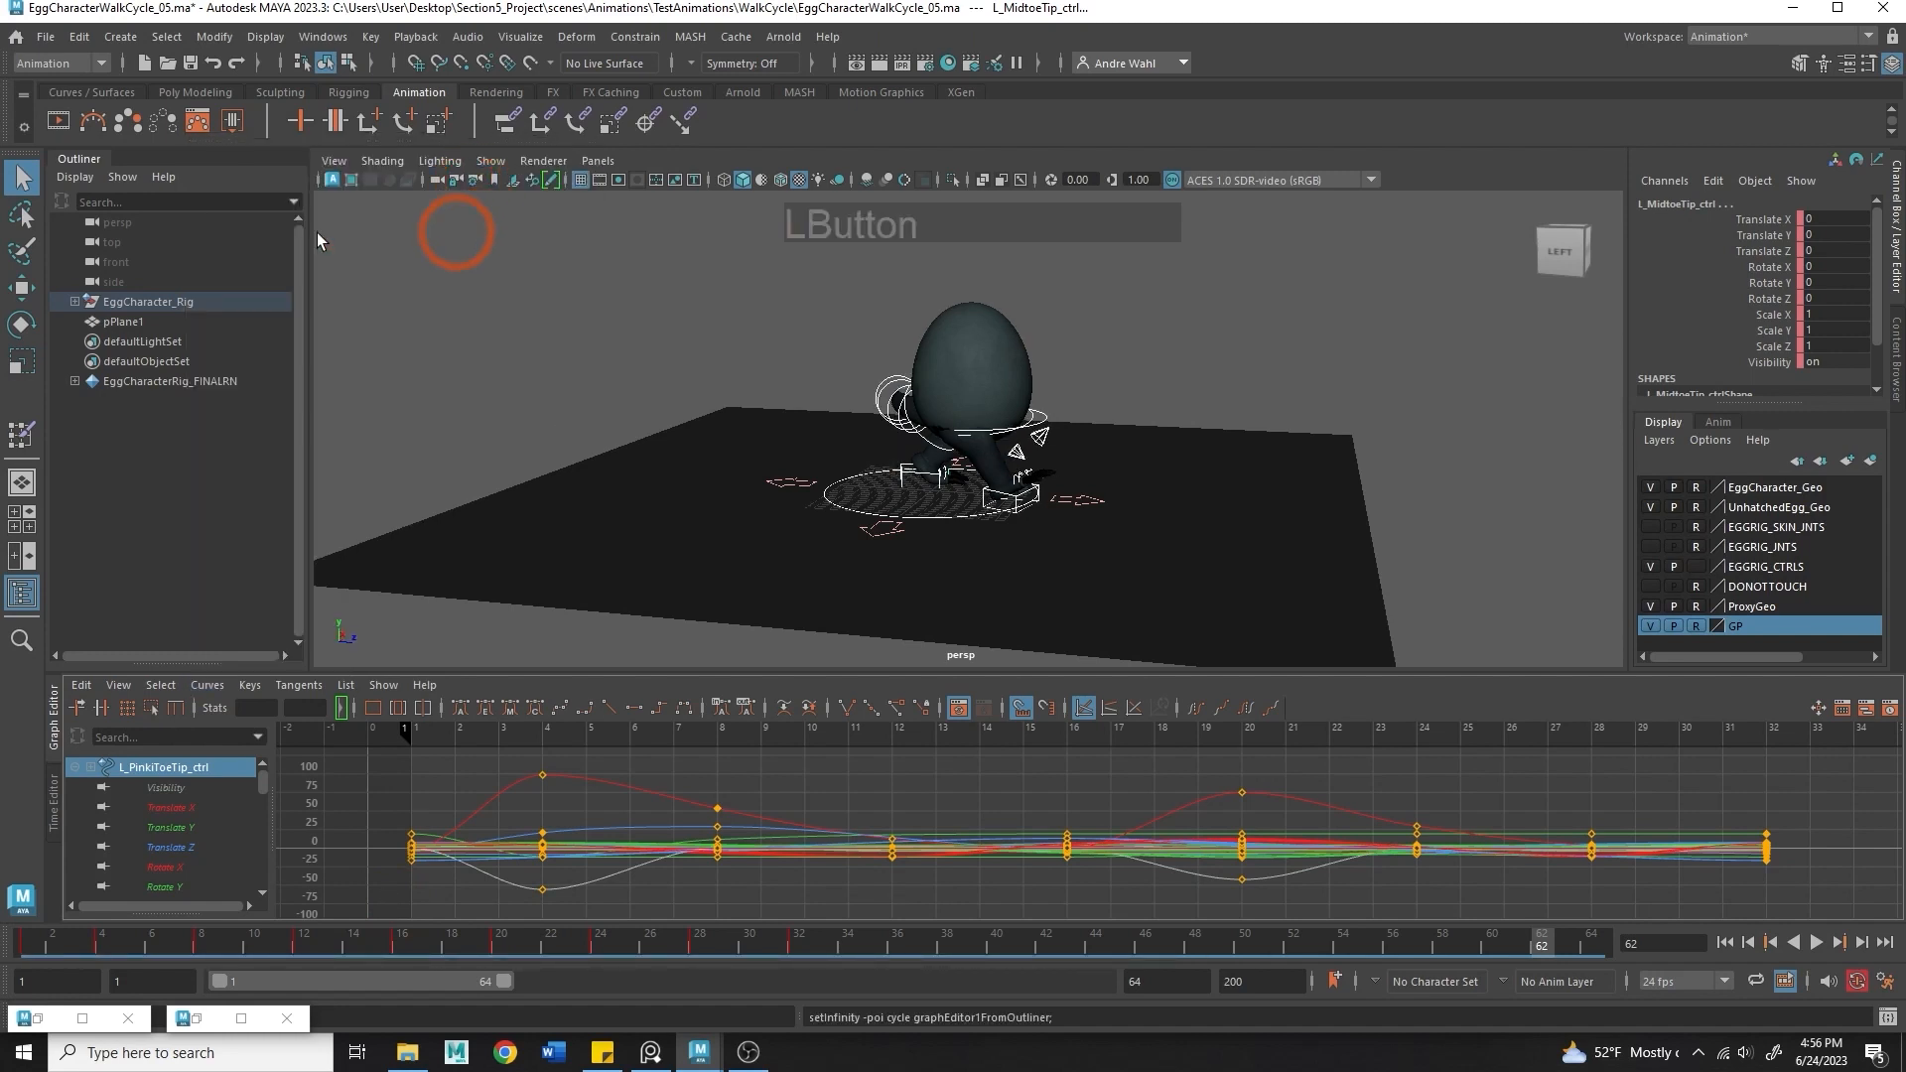
{"action": "left_click", "coordinate": [207, 685]}
{"action": "mouse_move", "coordinate": [289, 159]}
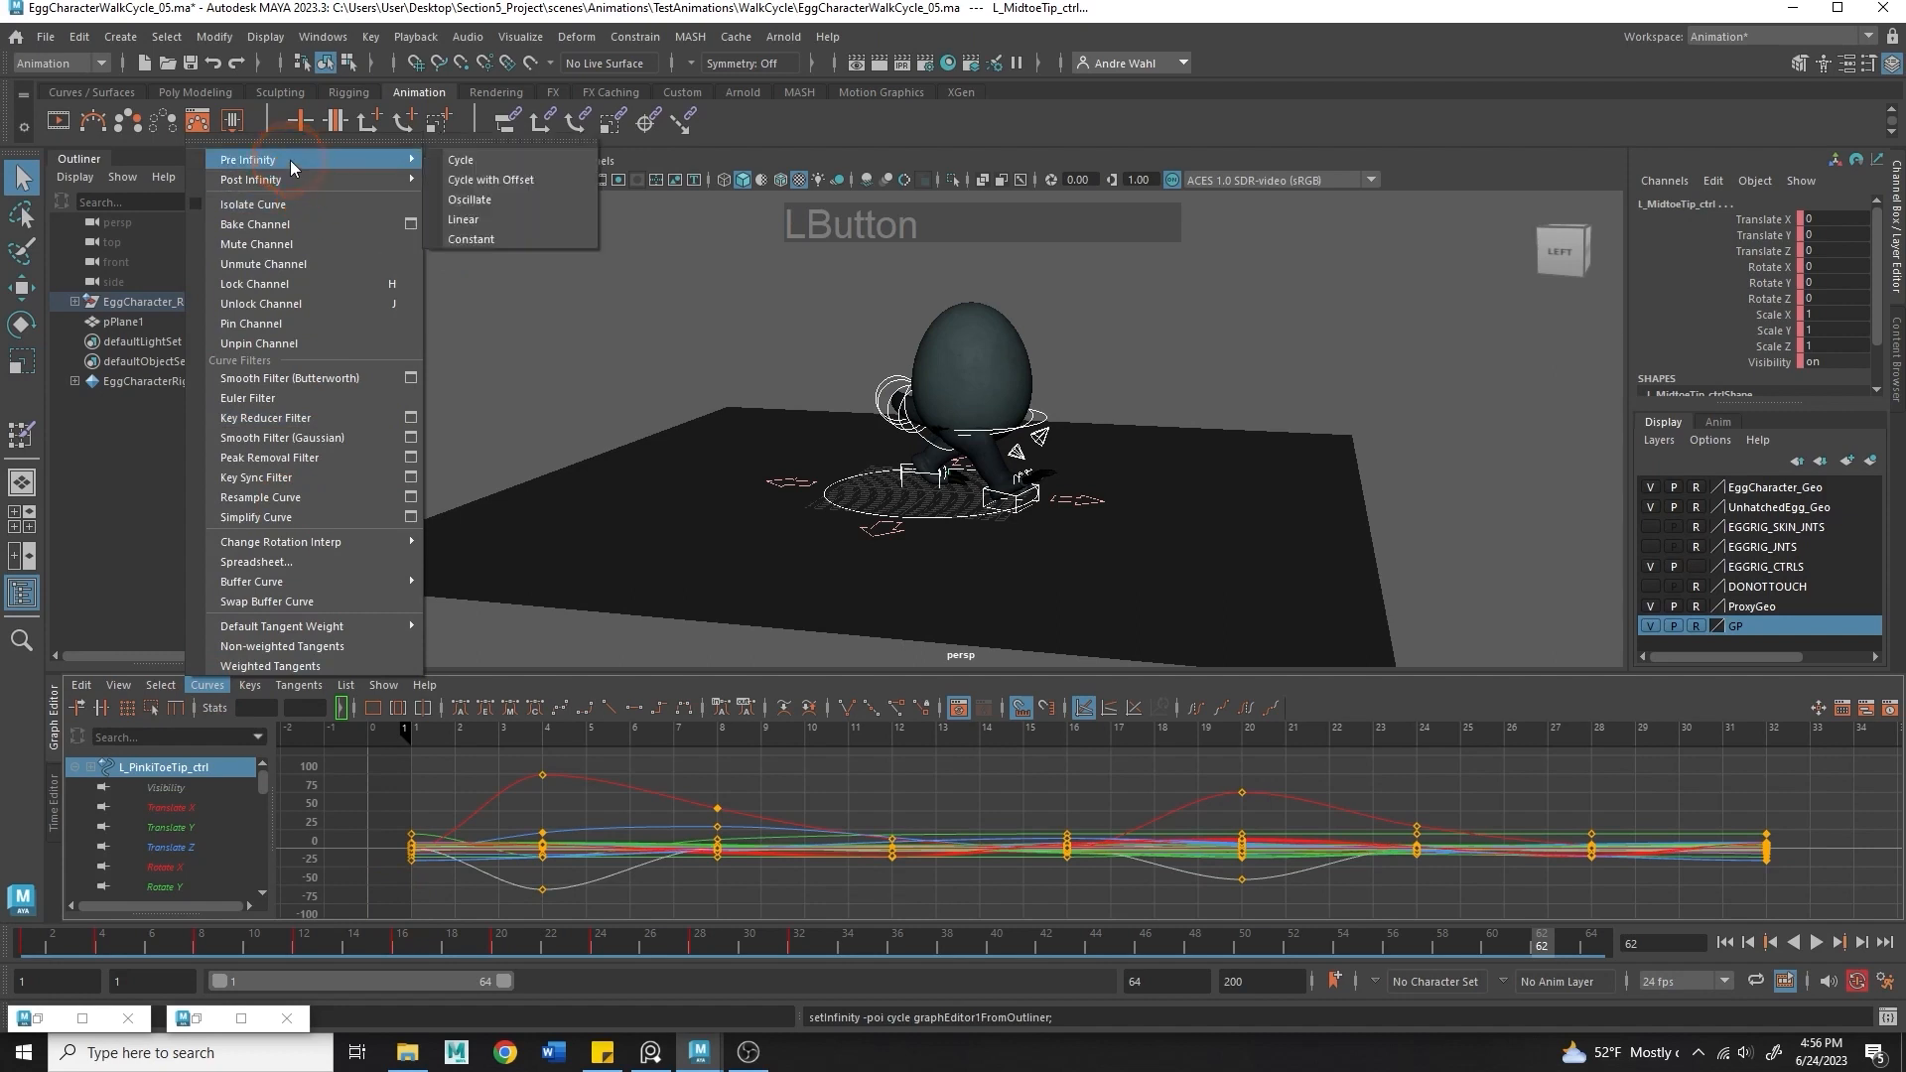
{"action": "left_click", "coordinate": [498, 158]}
- Play back the animation and check how the walk continues past frame 32
{"action": "right_click_drag", "start_coordinate": [872, 787], "coordinate": [779, 822], "text": "alt"}
{"action": "left_click", "coordinate": [1815, 943]}
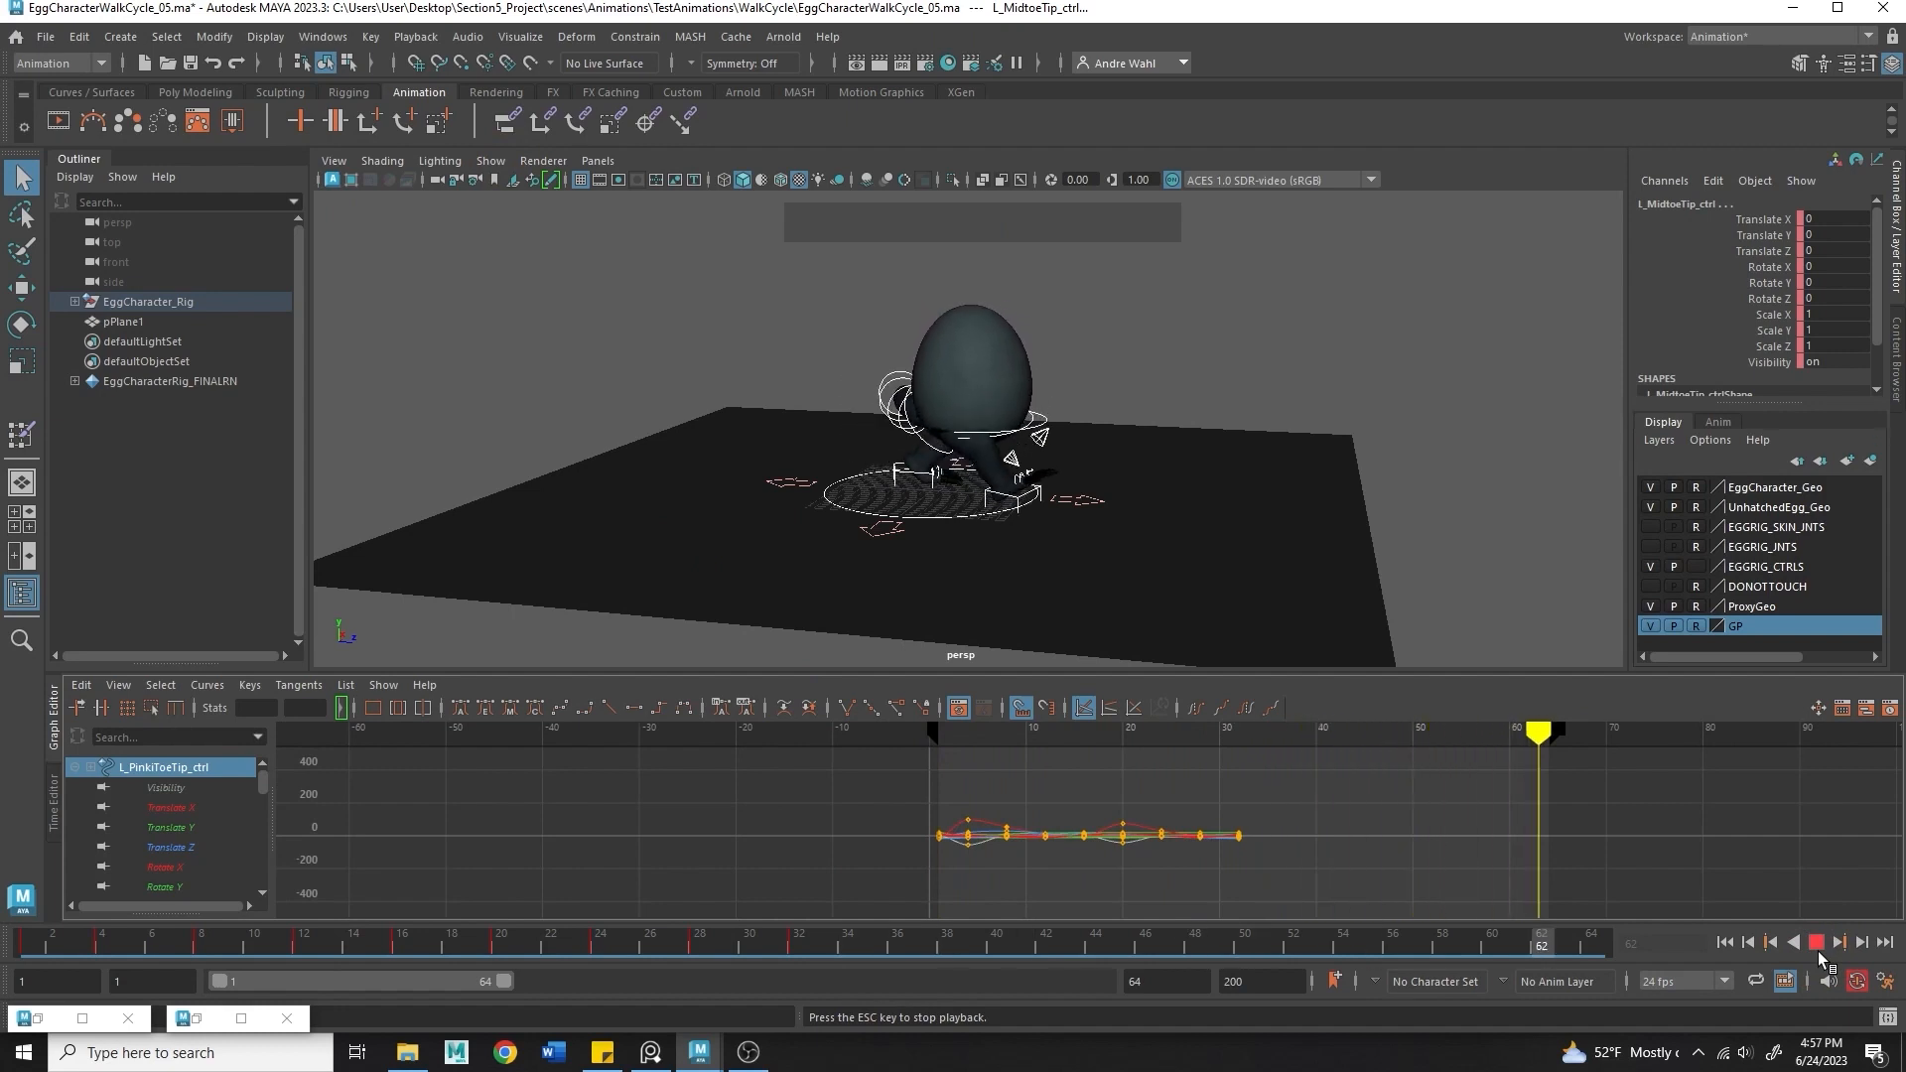
{"action": "left_click", "coordinate": [1817, 945]}
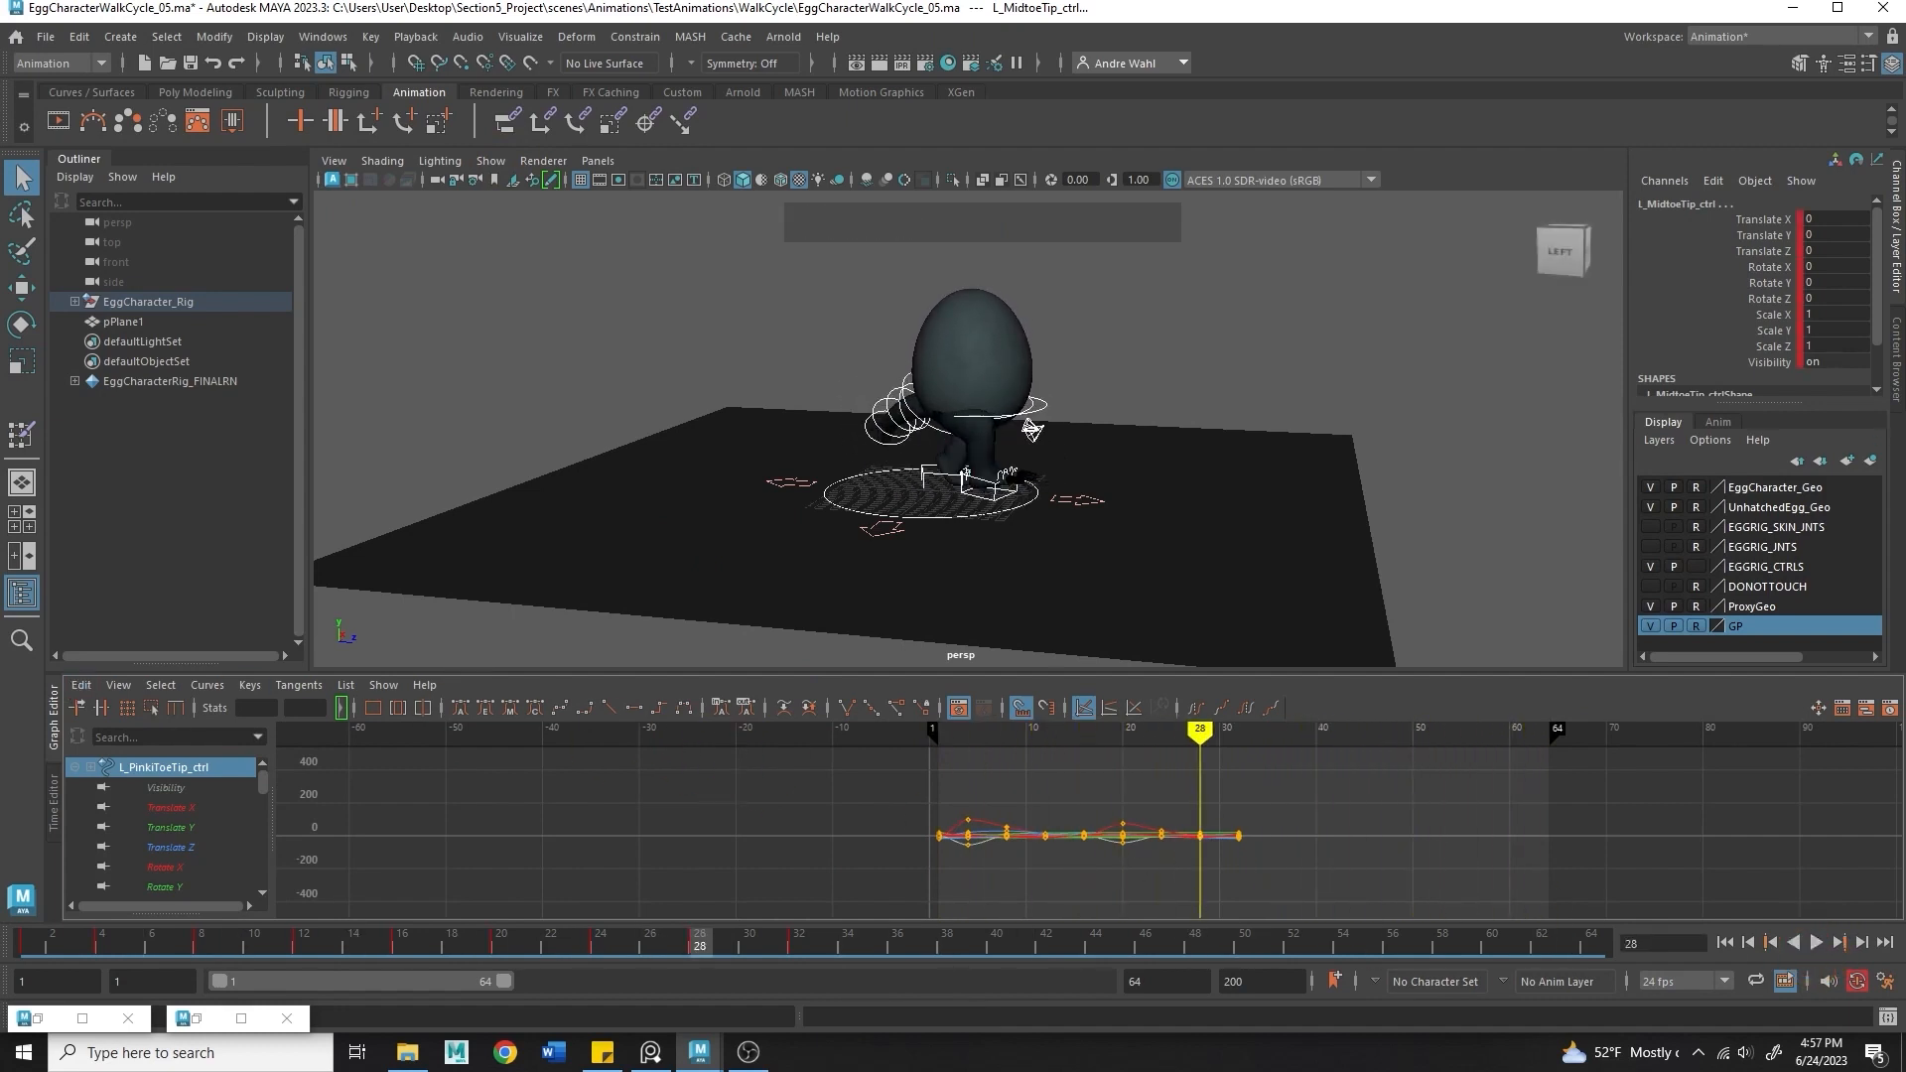
{"action": "left_click", "coordinate": [1032, 429]}
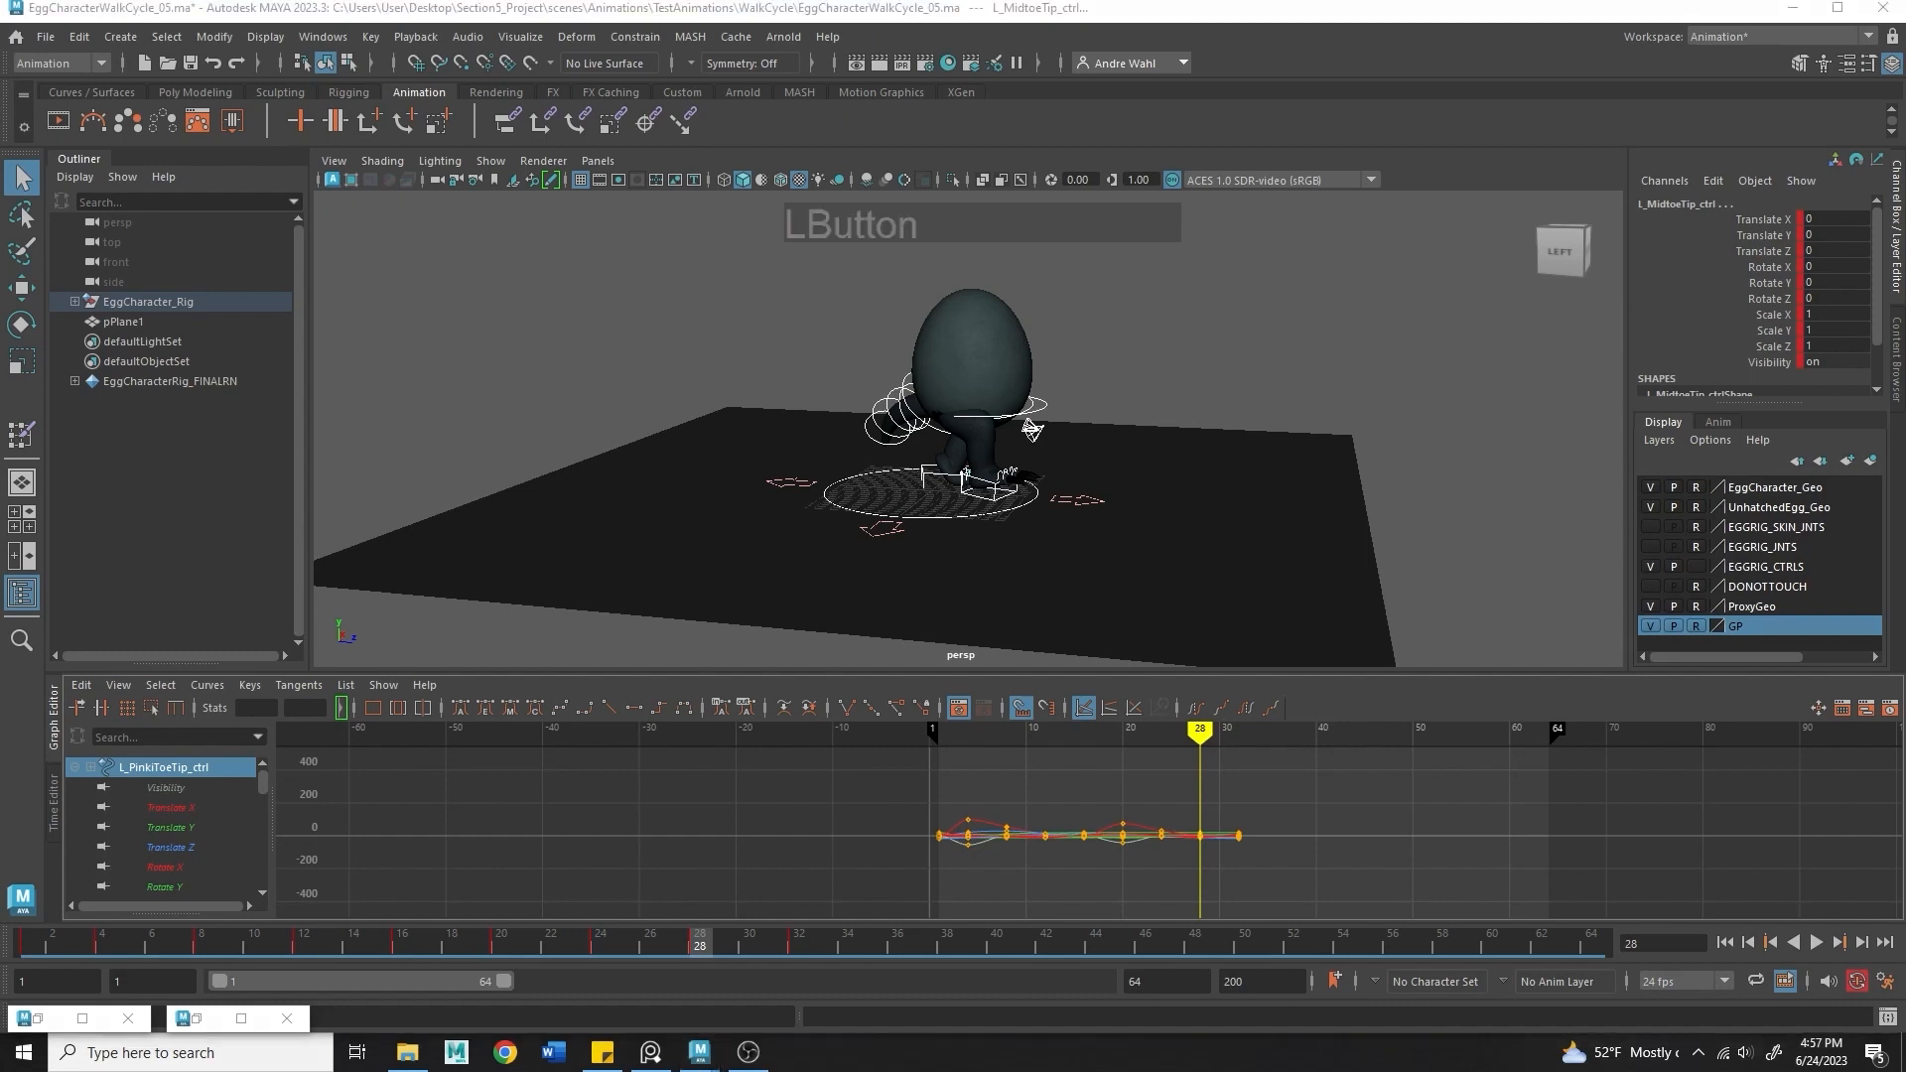
{"action": "mouse_move", "coordinate": [1207, 782]}
{"action": "left_mouse_down"}
{"action": "mouse_move", "coordinate": [1252, 674]}
{"action": "mouse_move", "coordinate": [1287, 756]}
{"action": "mouse_move", "coordinate": [1150, 616]}
{"action": "left_mouse_up"}
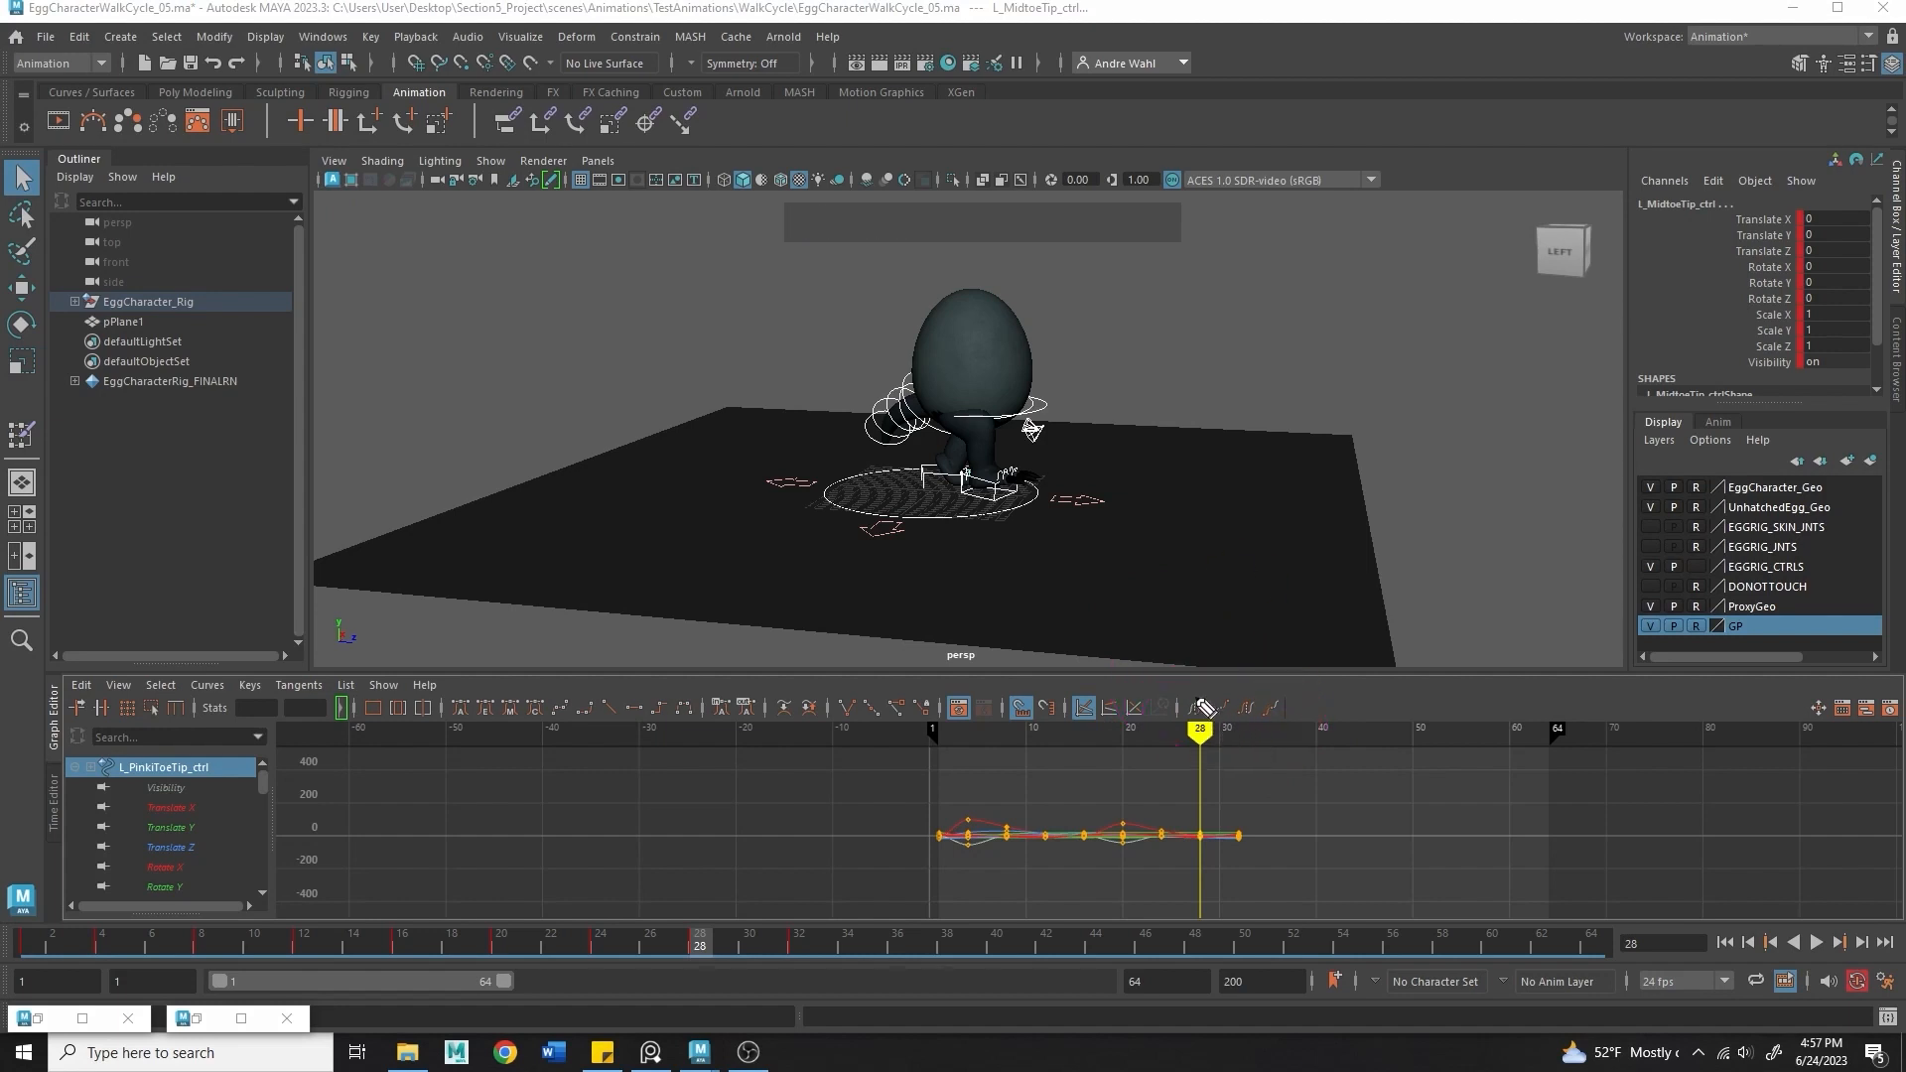
{"action": "left_click_drag", "start_coordinate": [1196, 732], "coordinate": [1196, 707]}
{"action": "left_click", "coordinate": [1206, 671]}
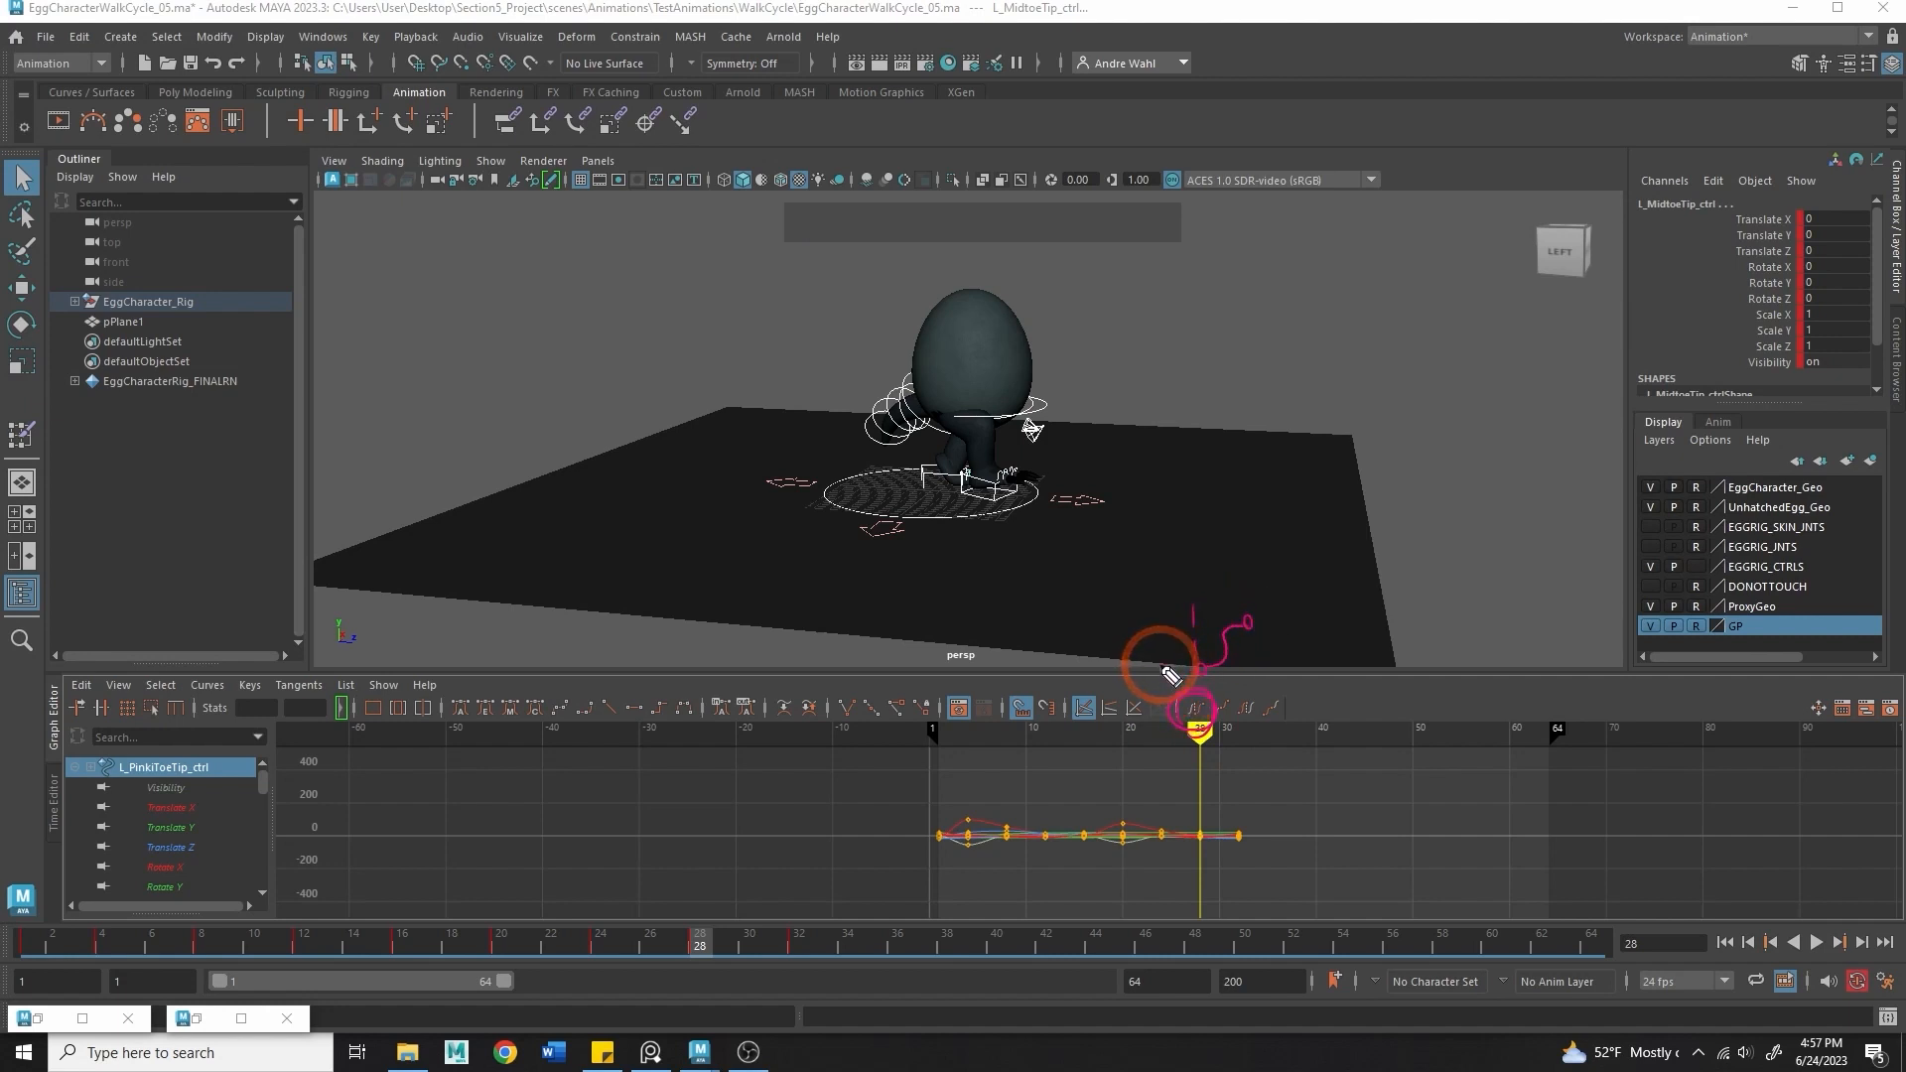
{"action": "left_click_drag", "start_coordinate": [1163, 664], "coordinate": [1191, 627]}
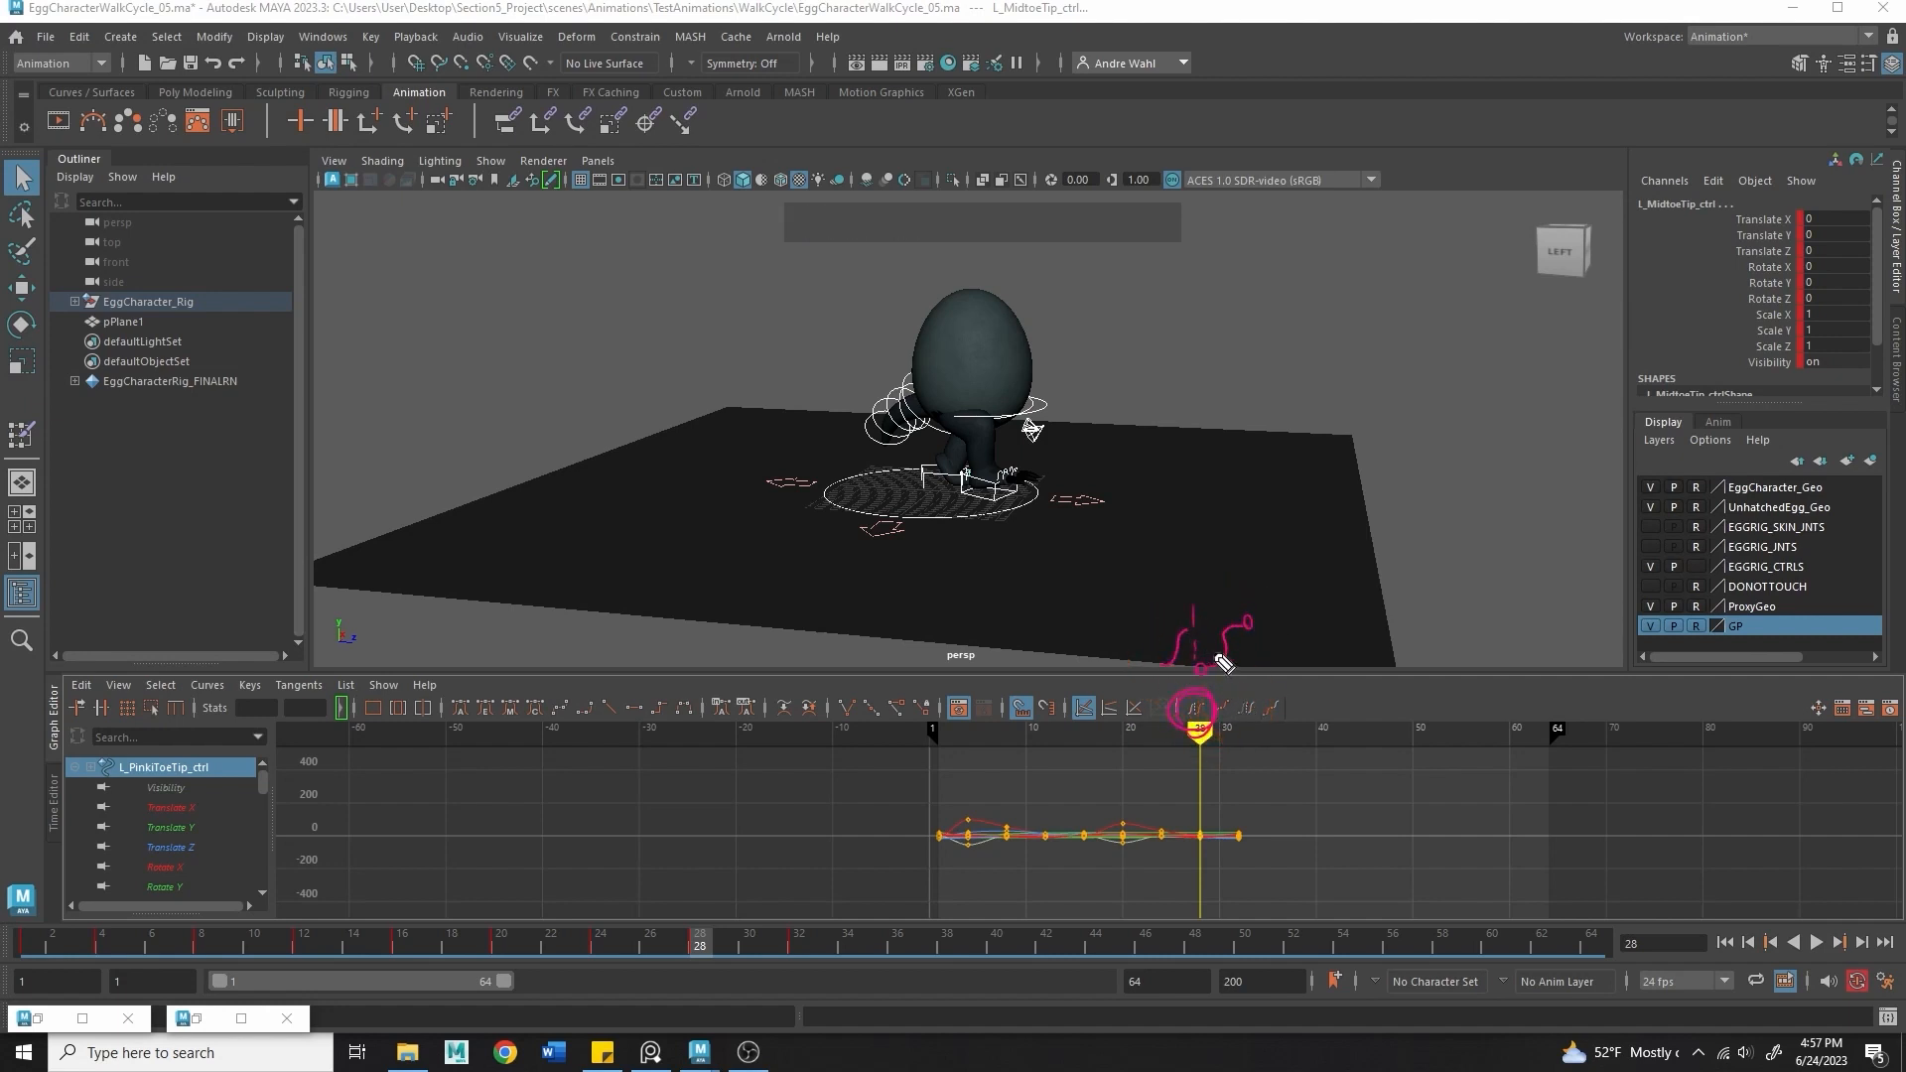
{"action": "mouse_move", "coordinate": [1249, 728]}
{"action": "left_mouse_down"}
{"action": "mouse_move", "coordinate": [1227, 695]}
{"action": "mouse_move", "coordinate": [1295, 754]}
{"action": "left_mouse_up"}
{"action": "left_click", "coordinate": [1149, 800]}
- Reapply cycled pre-infinity and post-infinity to the selected curves, and play back the walk from a closer view
{"action": "left_click", "coordinate": [1194, 707]}
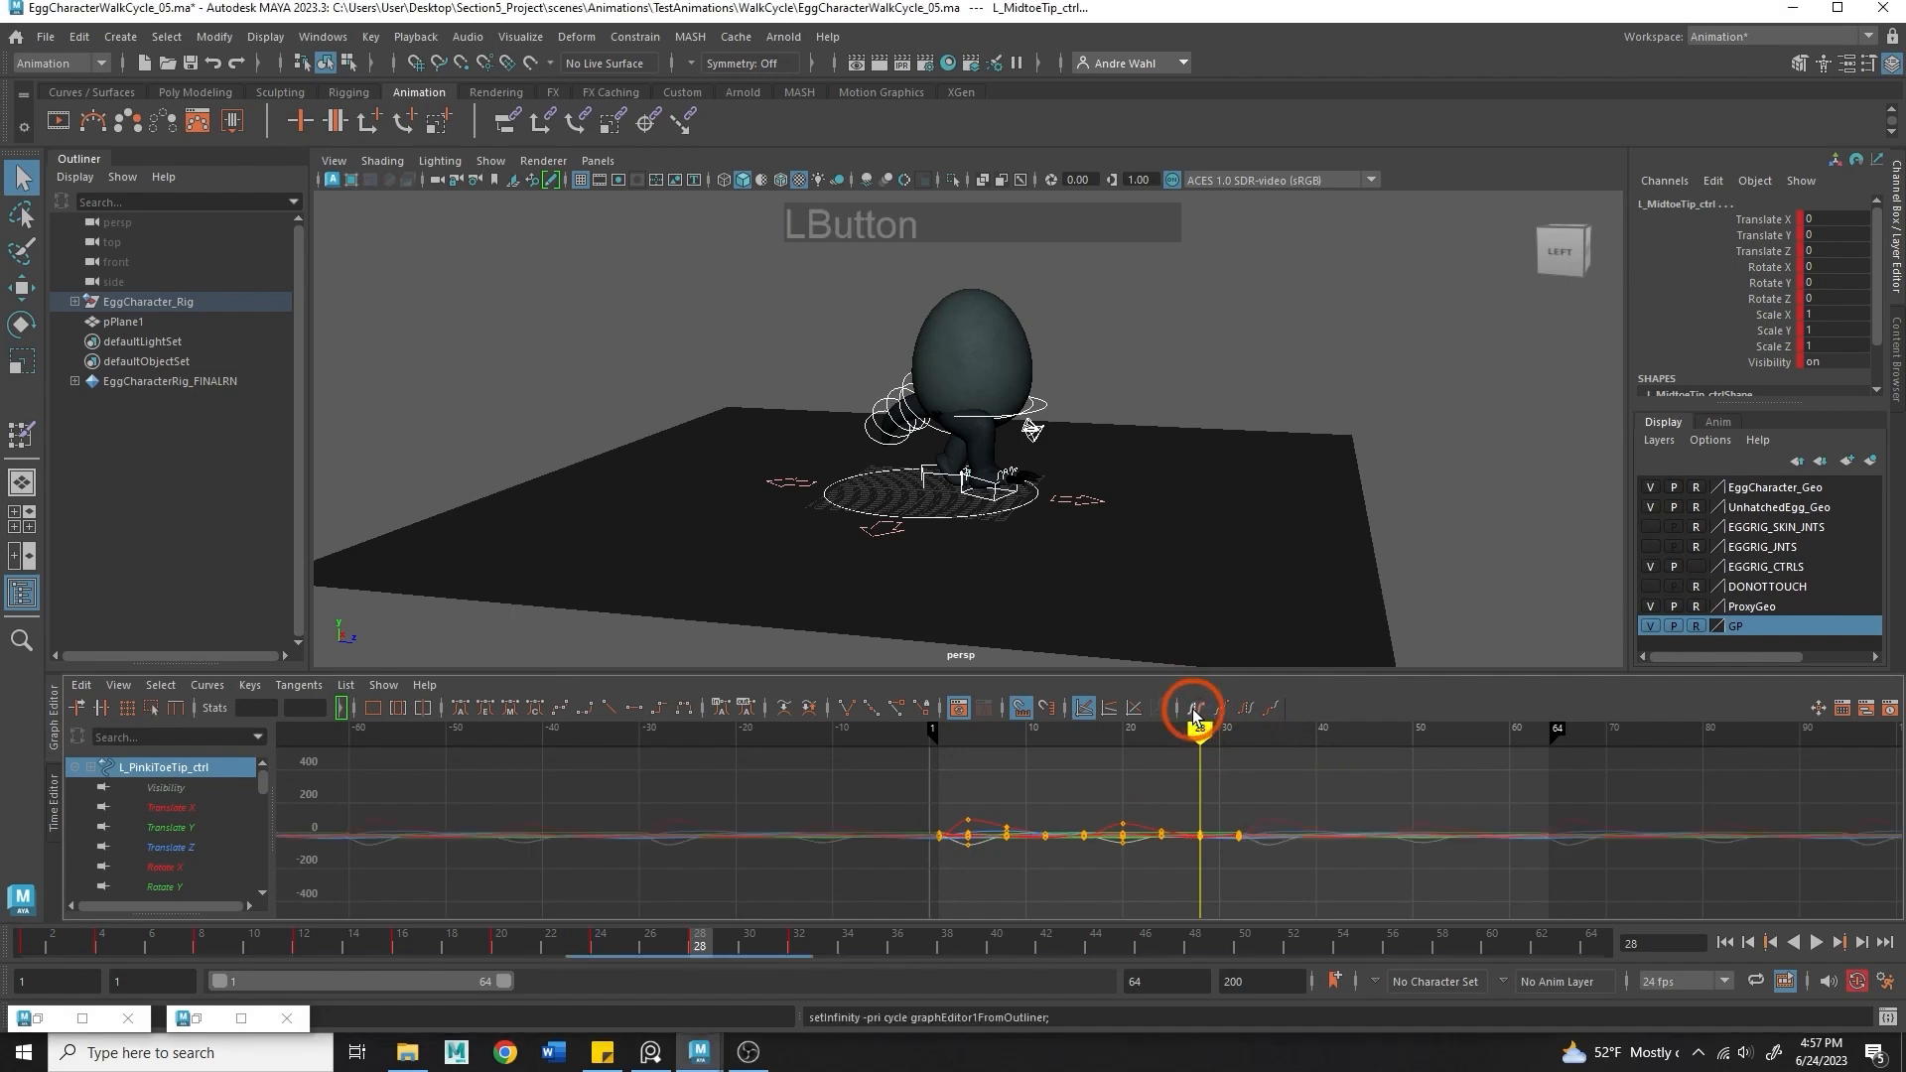
{"action": "left_click", "coordinate": [1248, 706]}
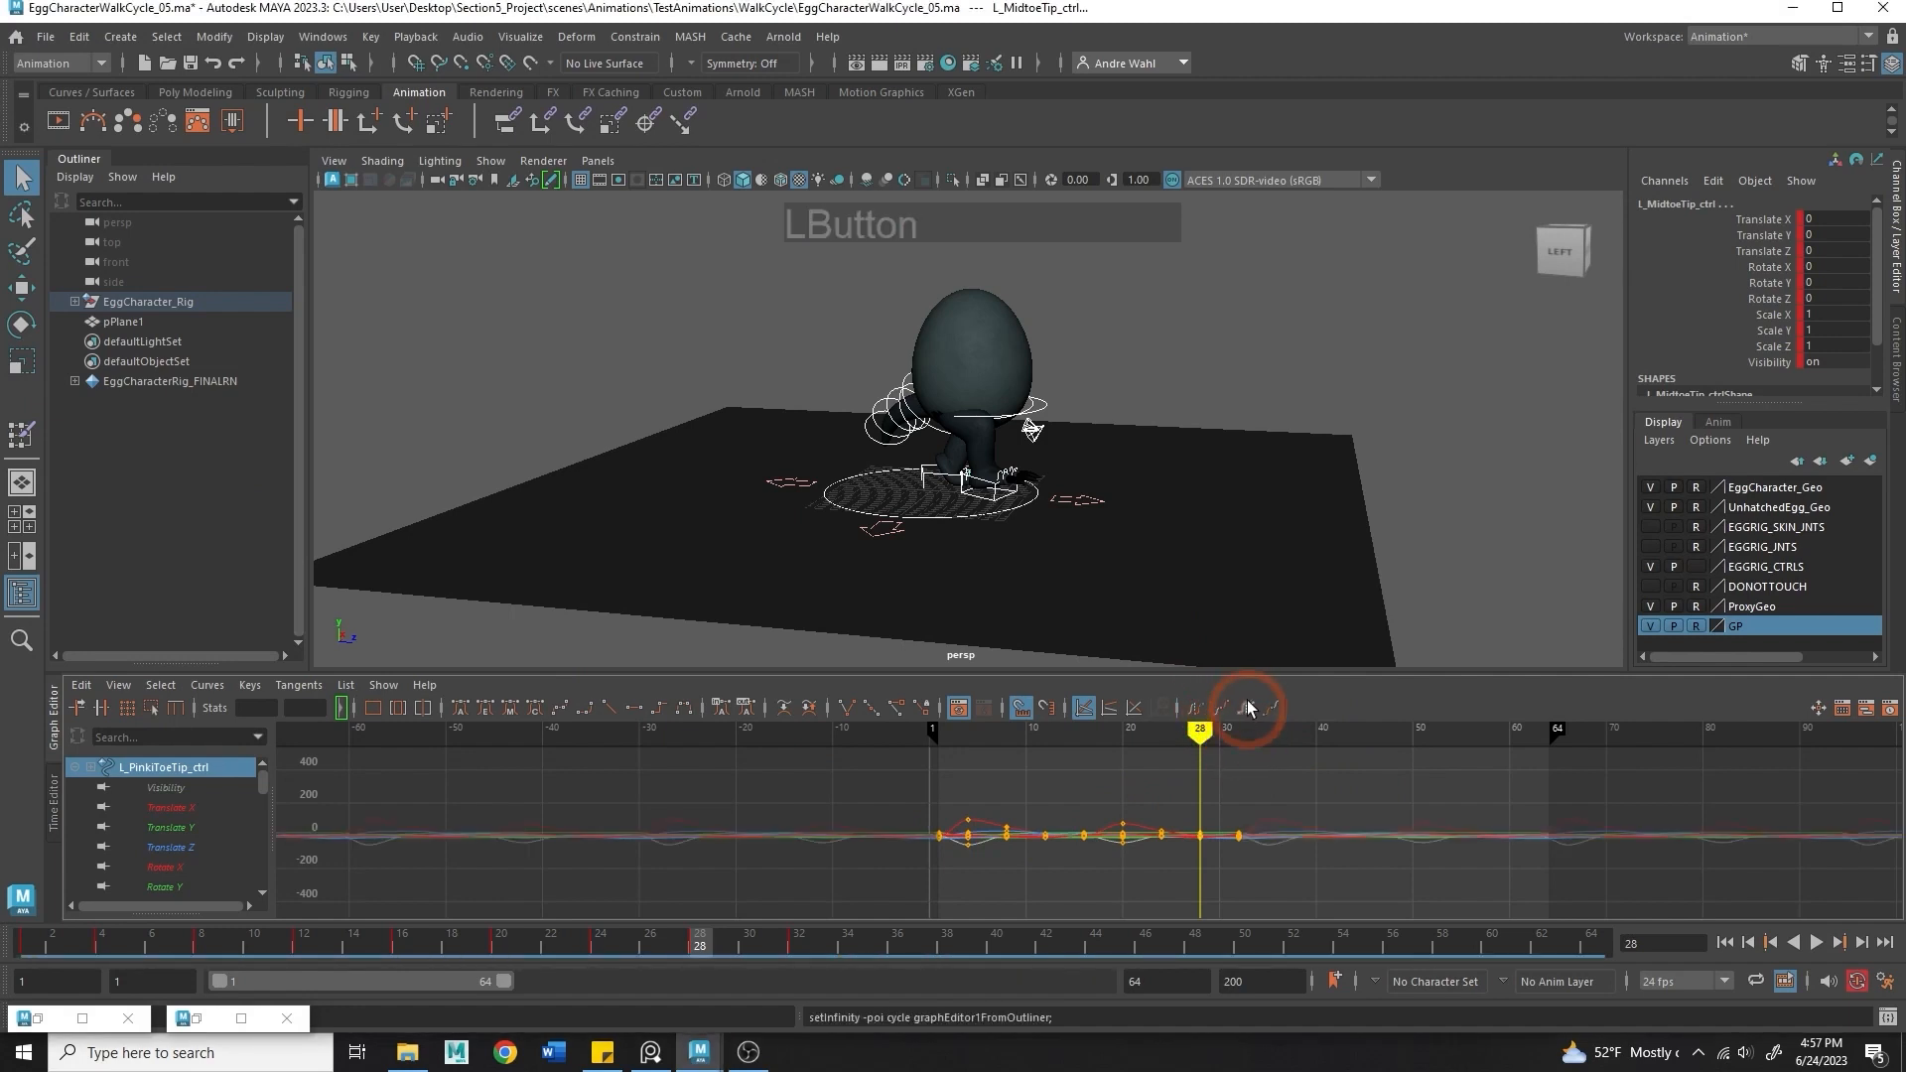
{"action": "left_click", "coordinate": [1815, 943]}
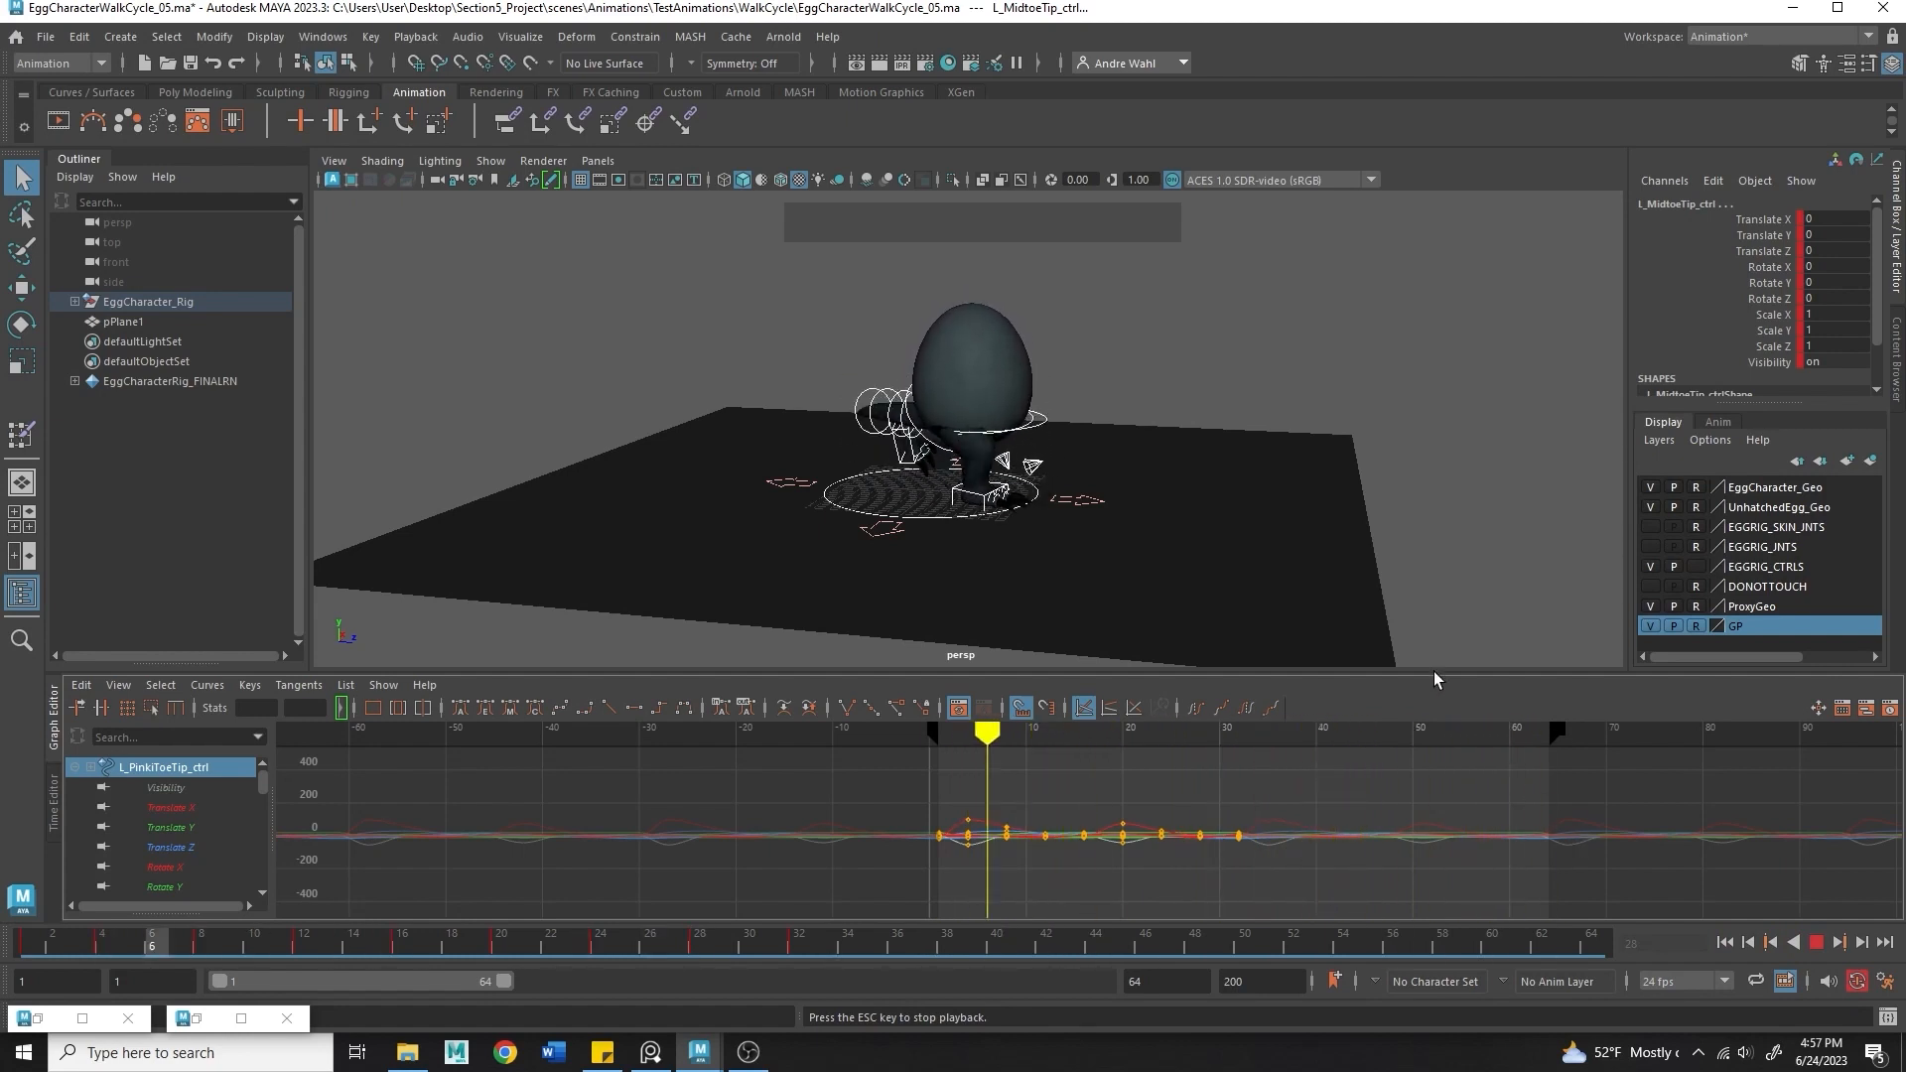
{"action": "right_click_drag", "start_coordinate": [1420, 556], "coordinate": [1369, 442], "text": "alt"}
{"action": "left_click_drag", "start_coordinate": [1370, 443], "coordinate": [1397, 419], "text": "alt"}
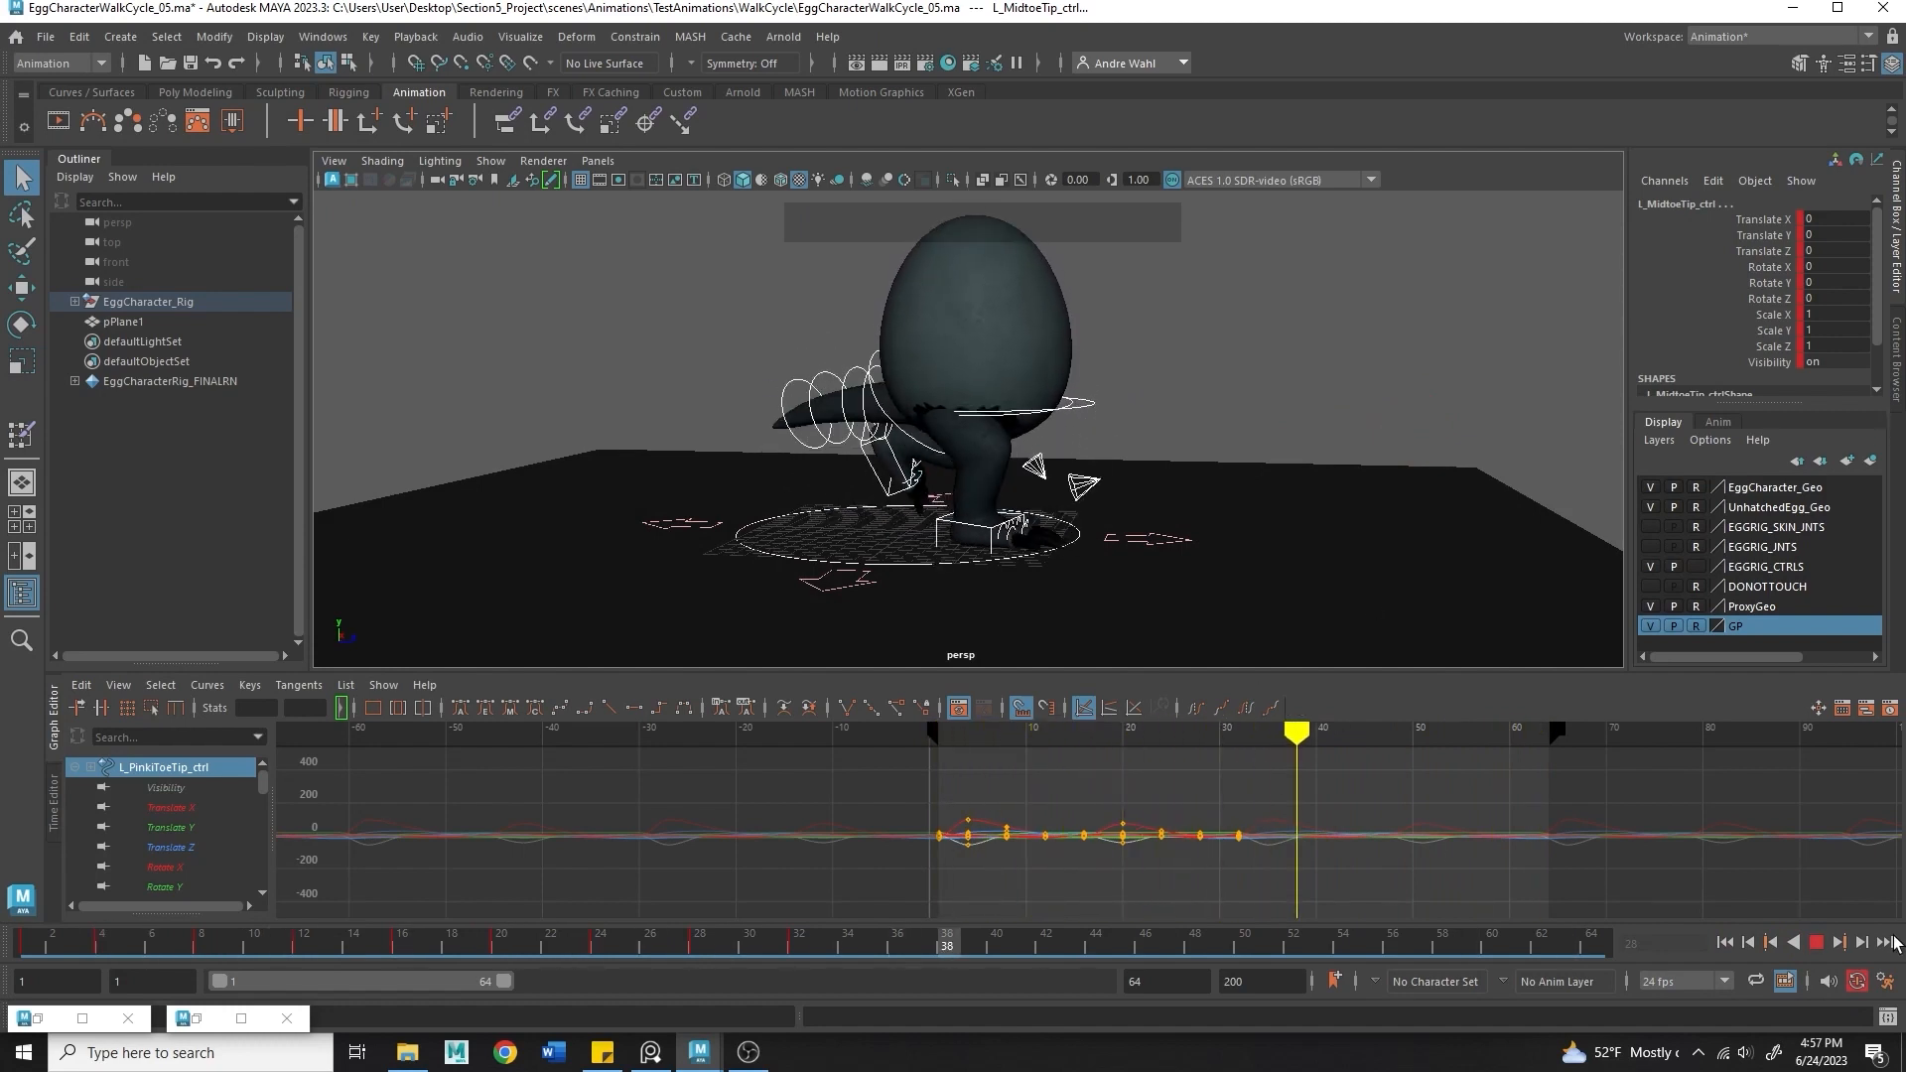
{"action": "left_click", "coordinate": [1815, 943]}
- Set the playback range's end frame to 200 and play back the extended walk
{"action": "left_click_drag", "start_coordinate": [1191, 985], "coordinate": [1029, 982]}
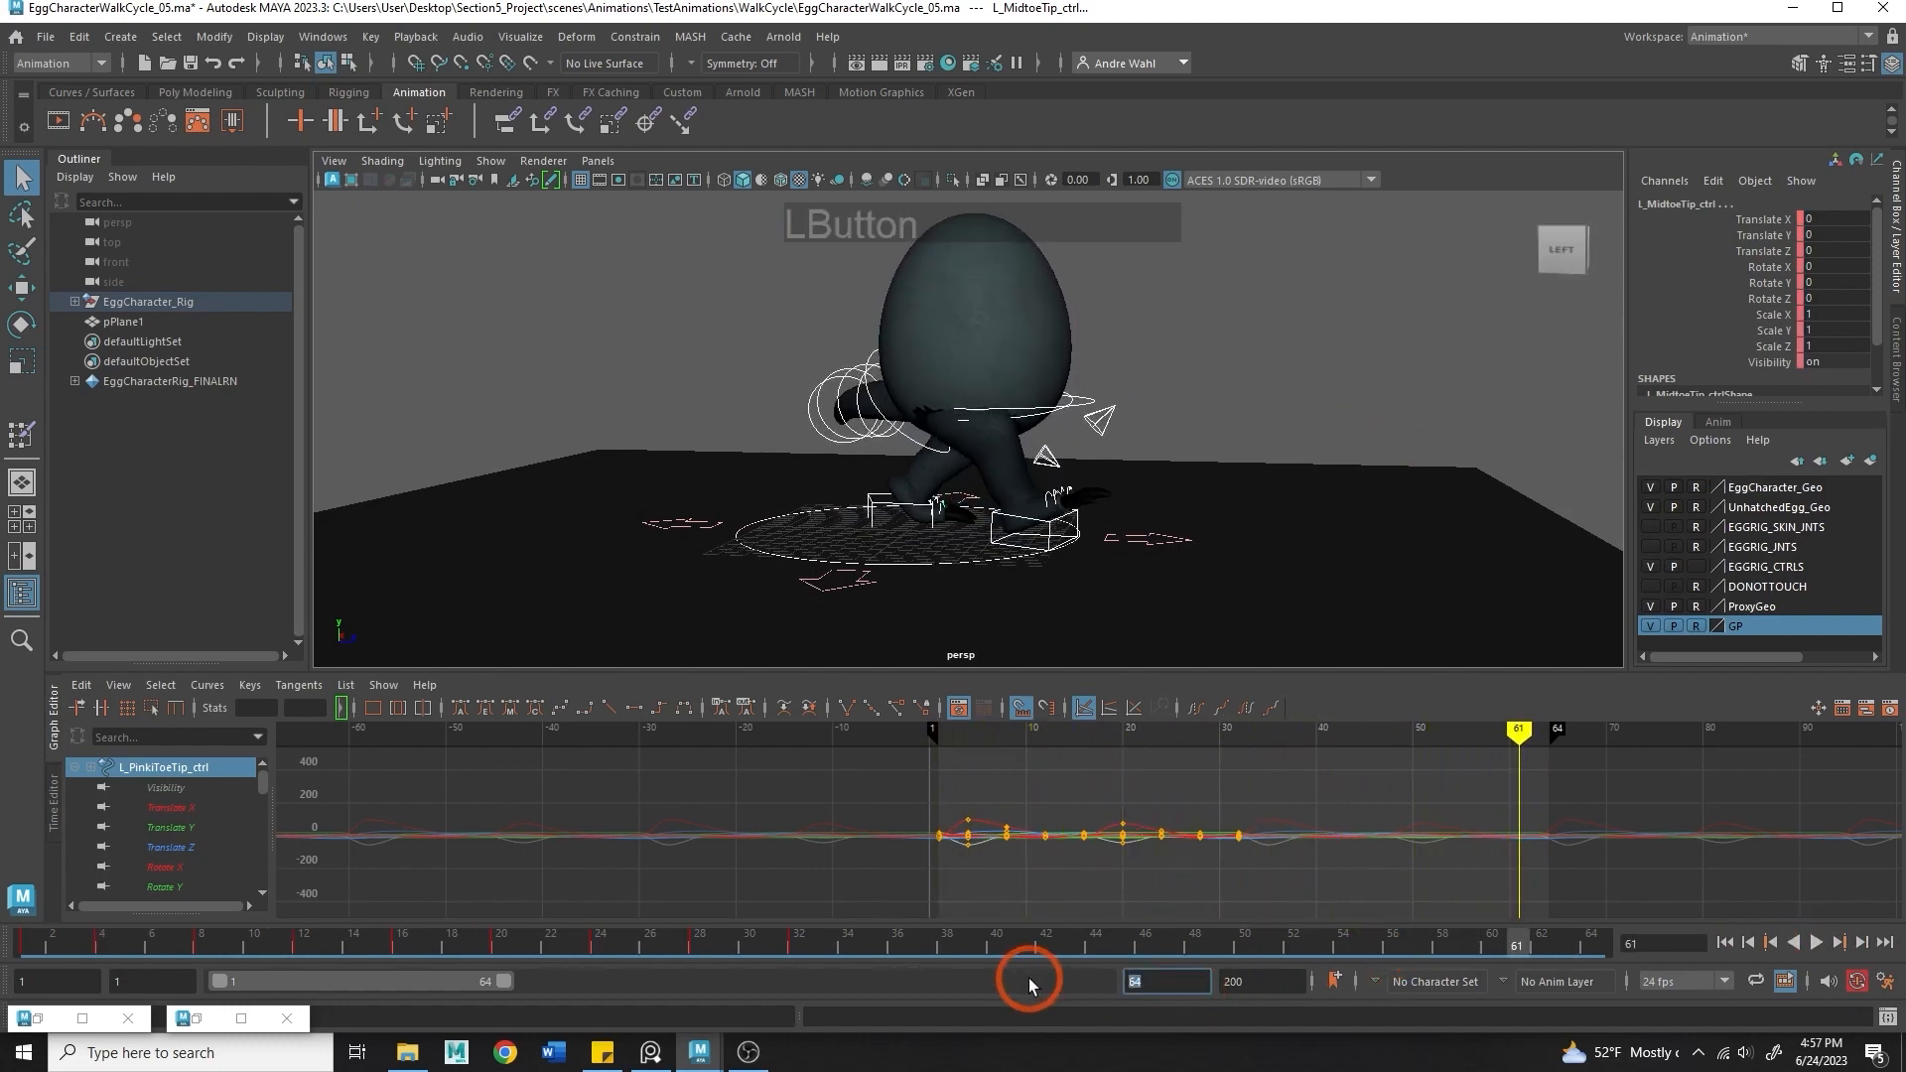
{"action": "type", "text": "200"}
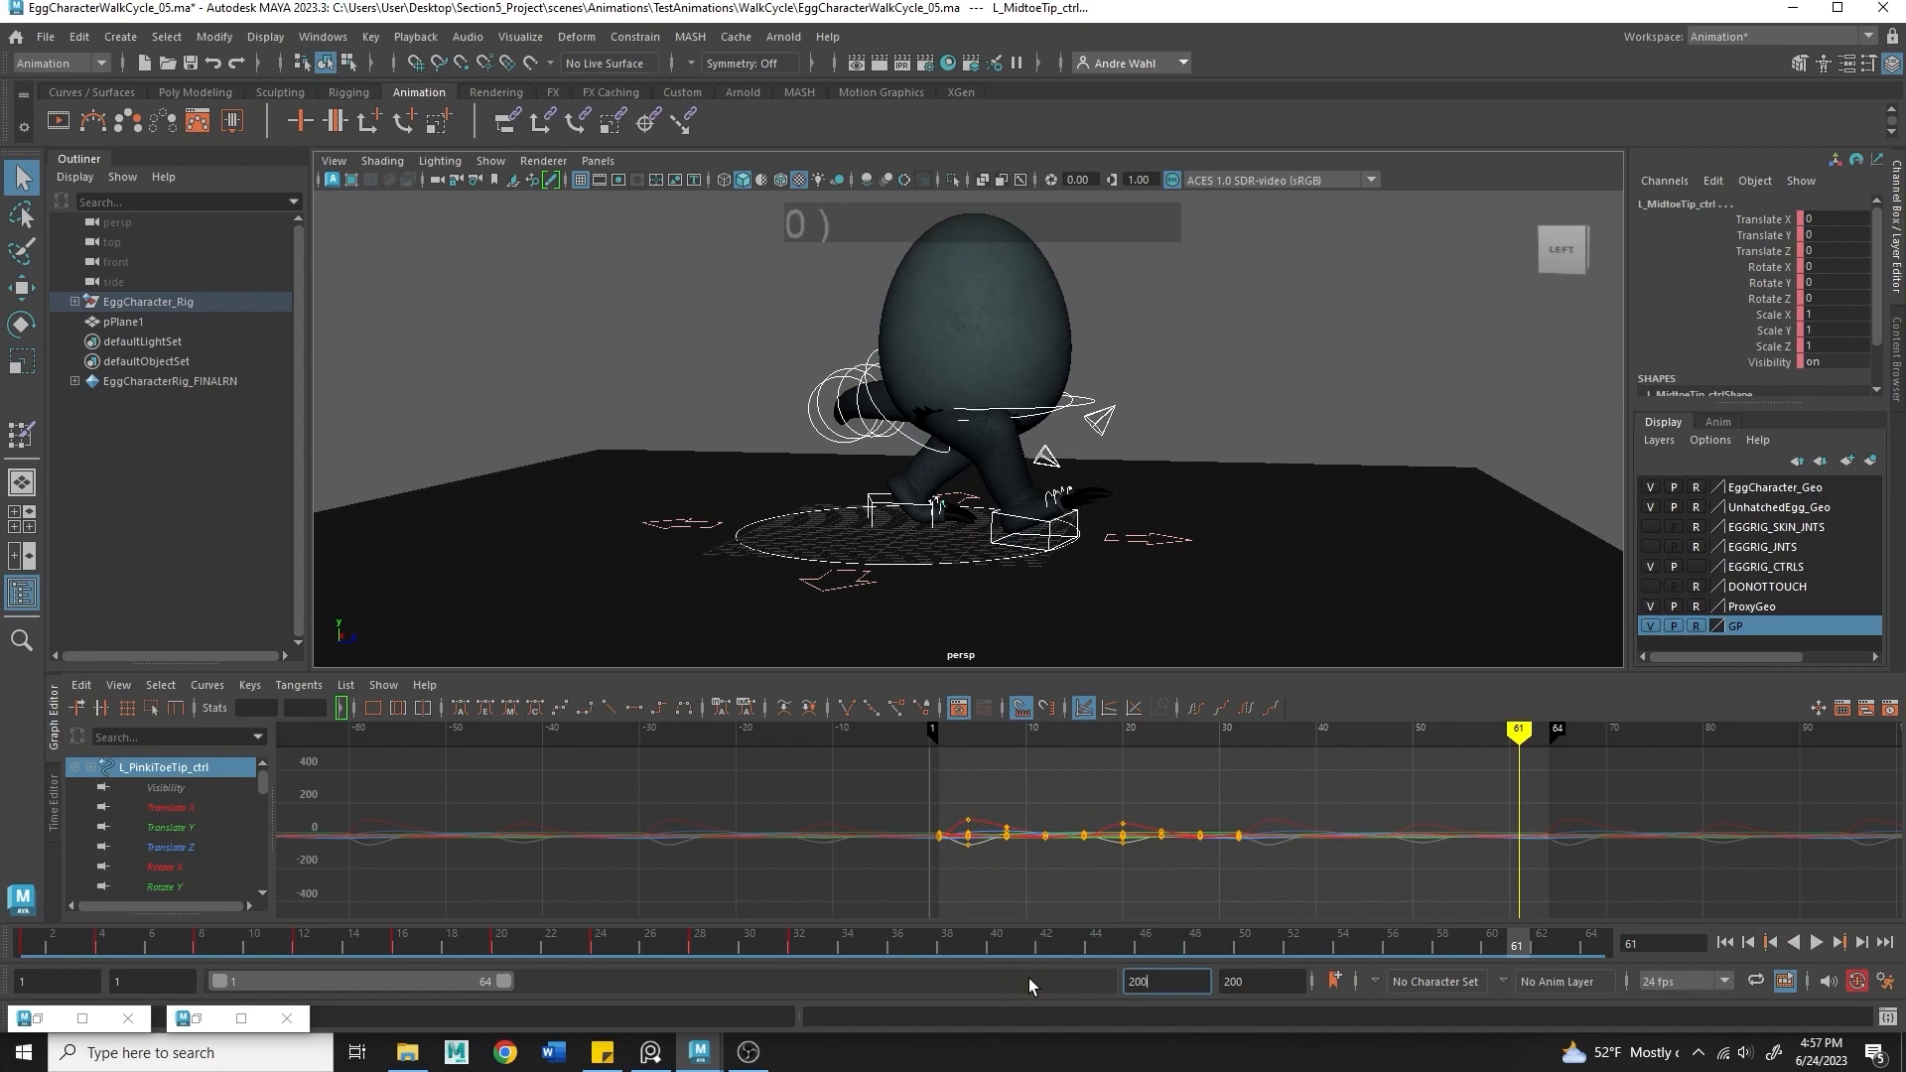
{"action": "key", "text": "Return"}
{"action": "left_click", "coordinate": [1817, 943]}
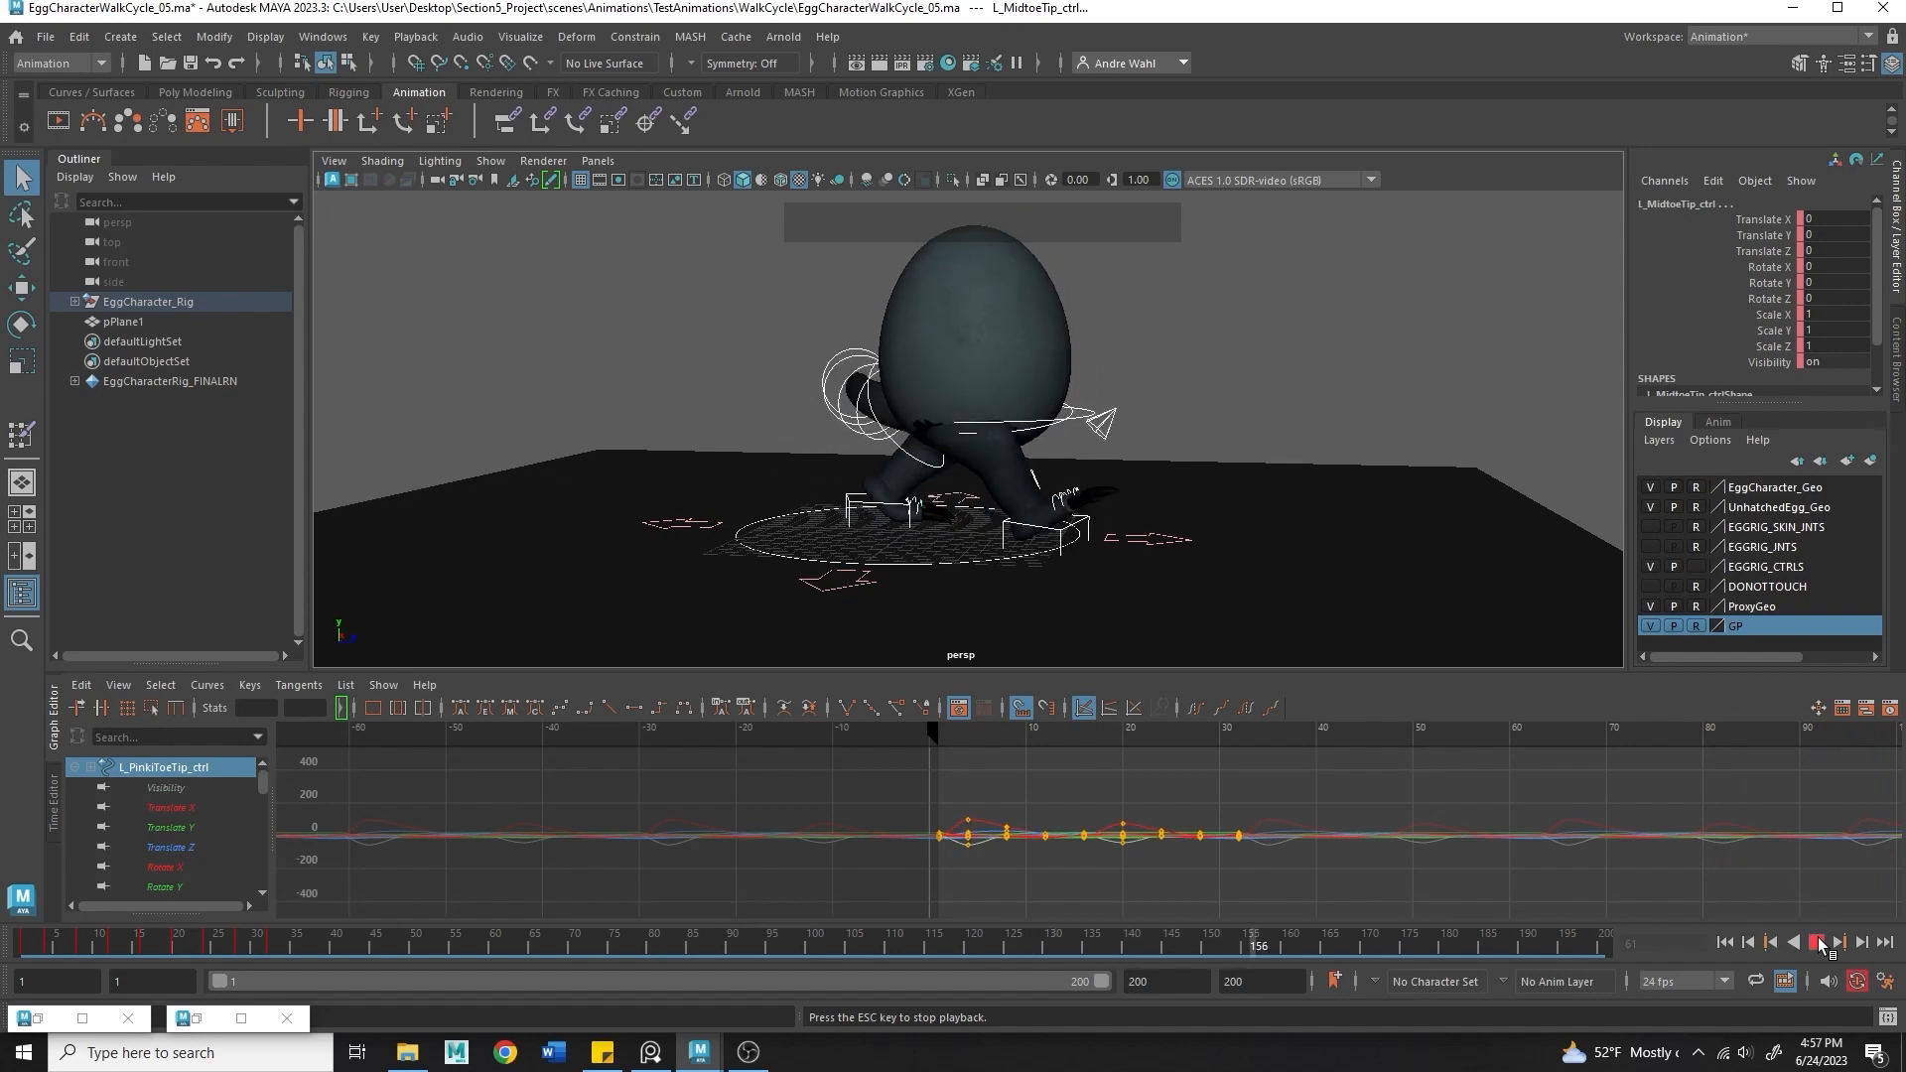
{"action": "left_click", "coordinate": [1817, 945]}
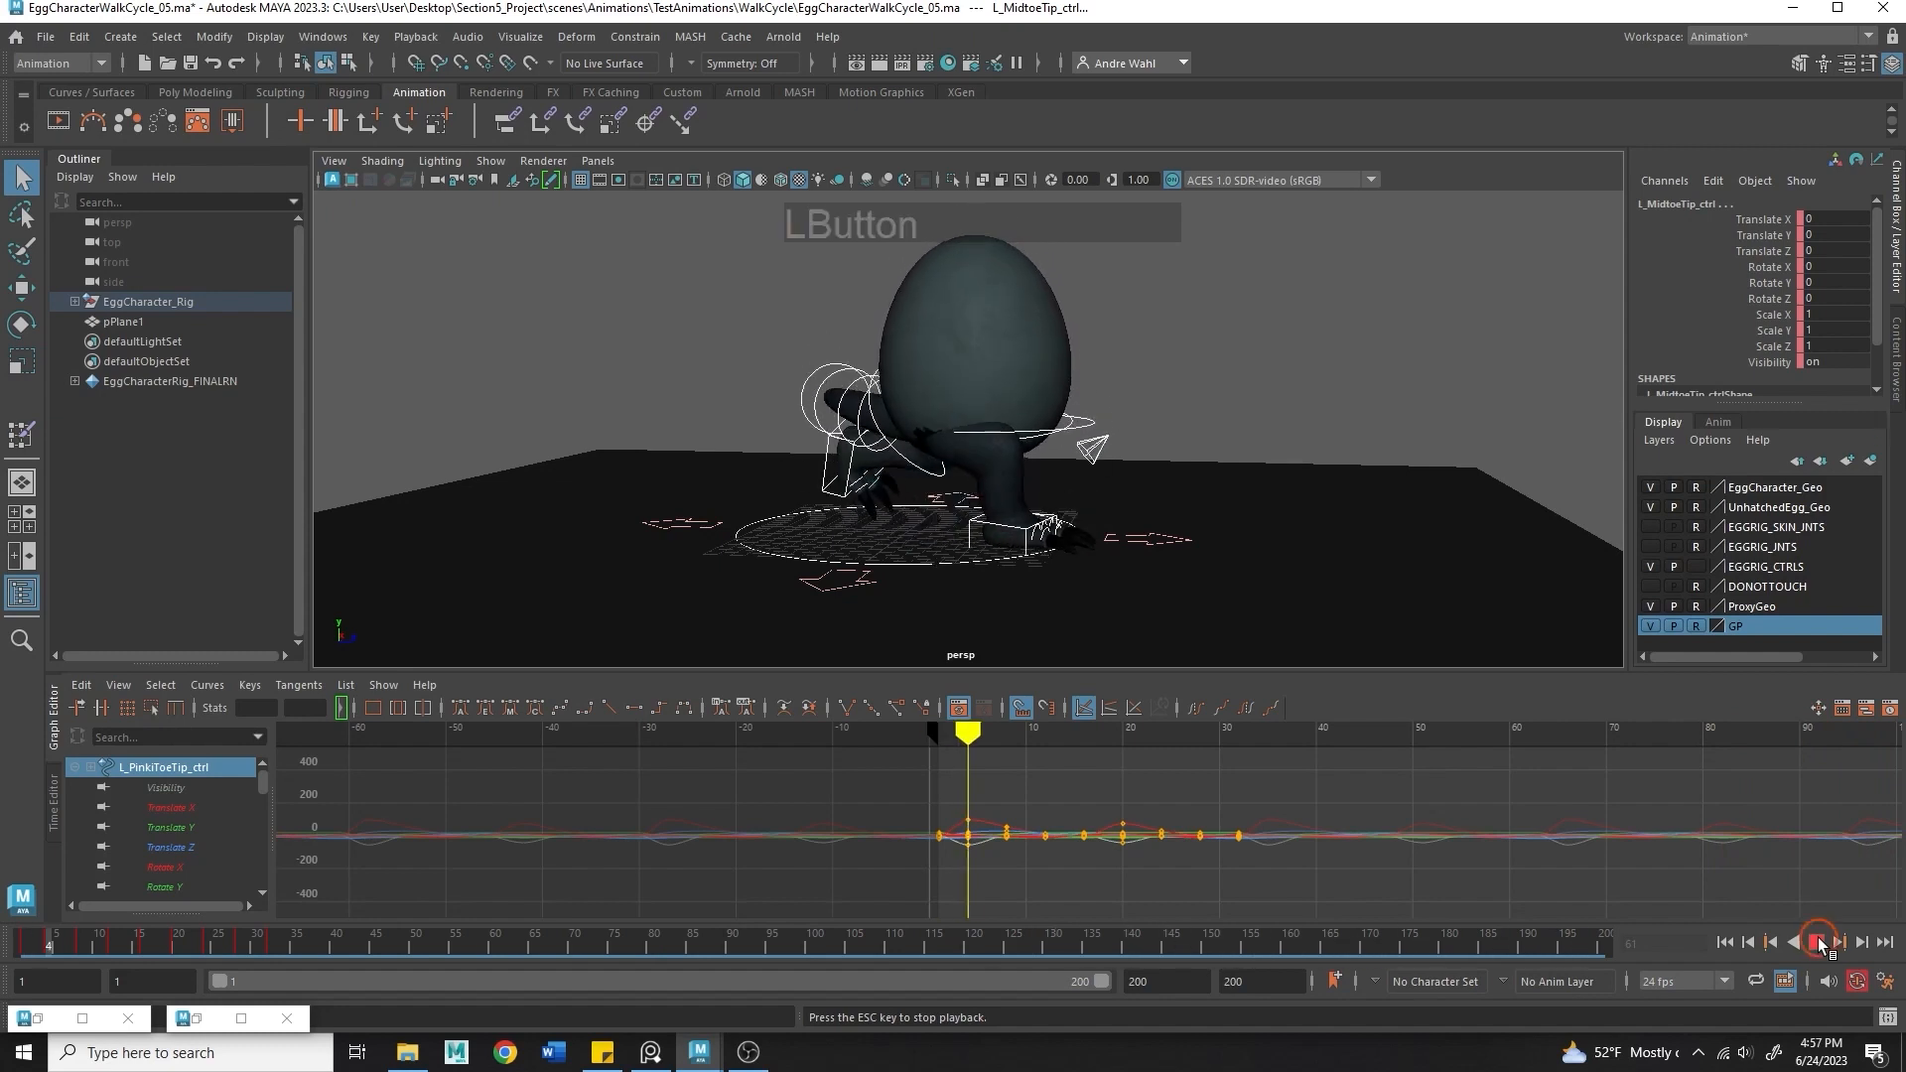
- Return to frame 1 and show the Root control's Translate Y curve framed in an enlarged Graph Editor
{"action": "left_click_drag", "start_coordinate": [79, 950], "coordinate": [21, 950]}
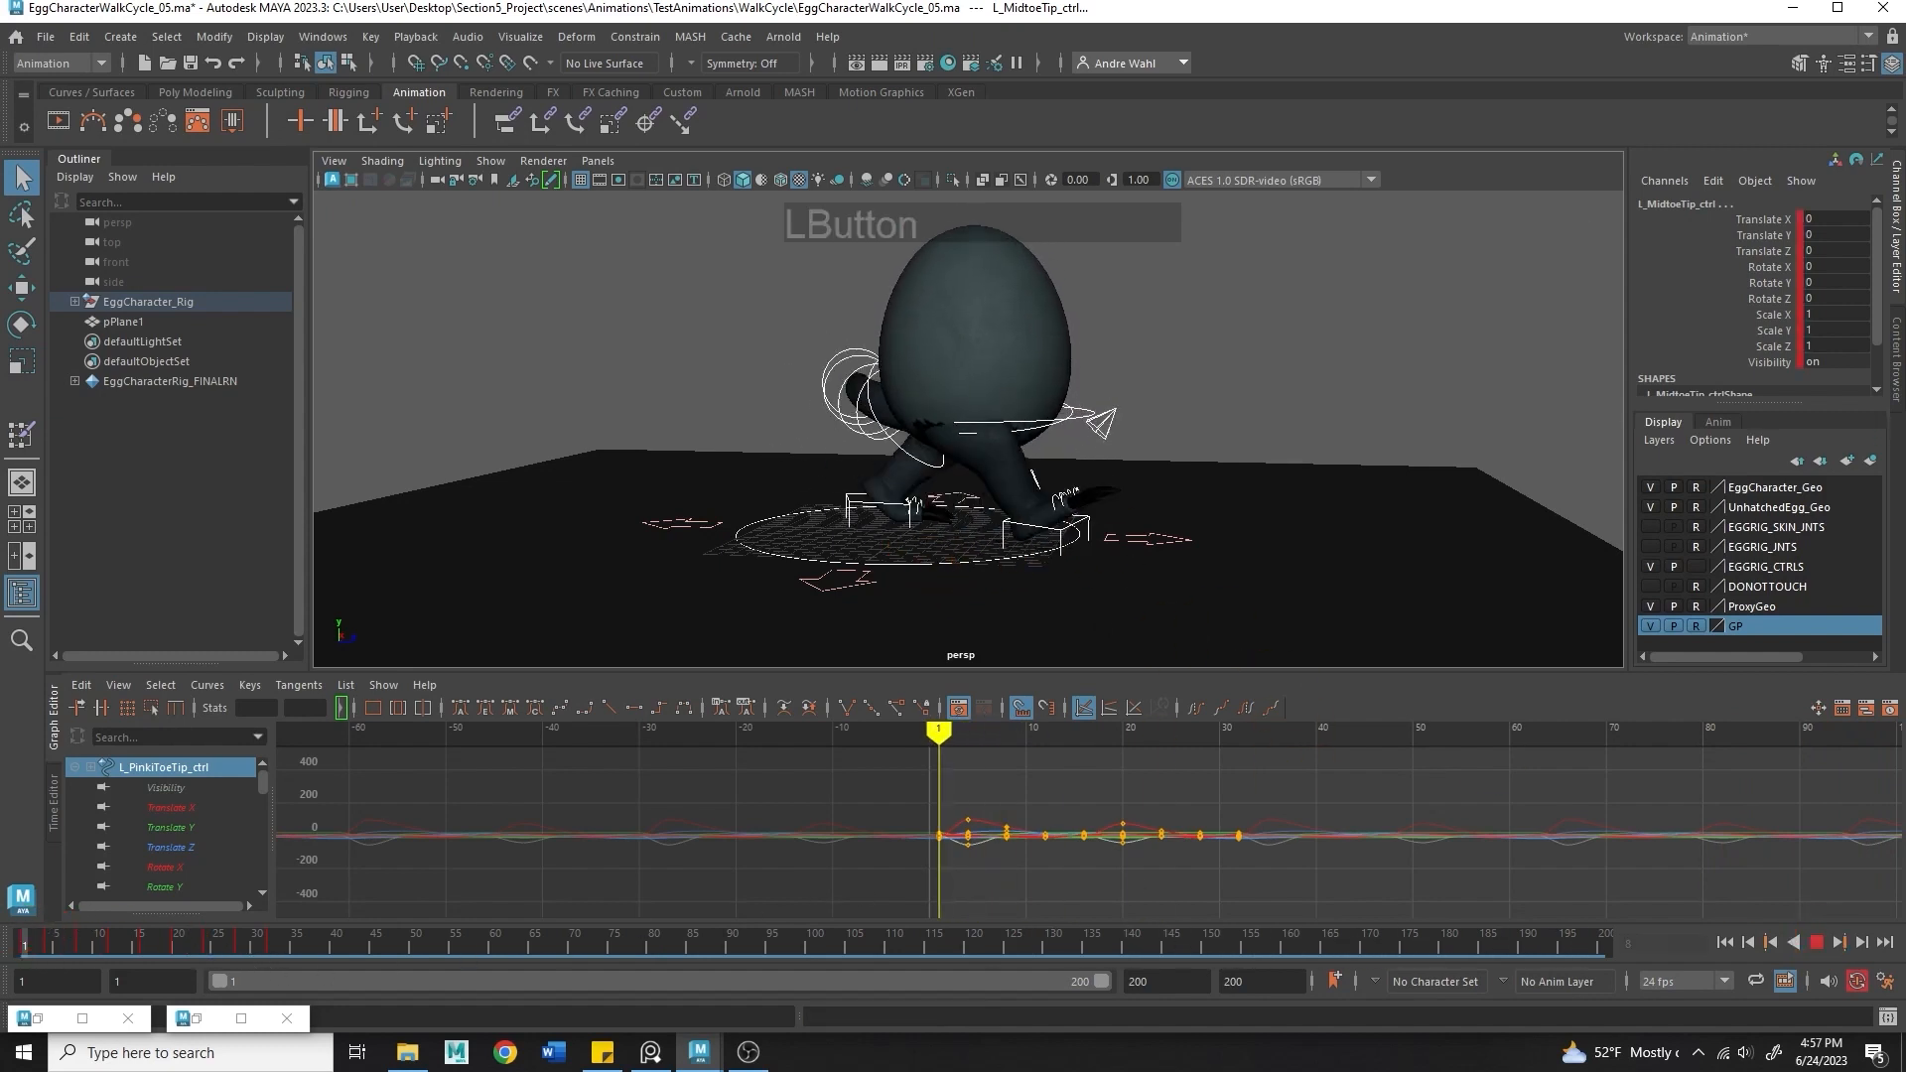
{"action": "left_click", "coordinate": [1038, 456]}
{"action": "left_click", "coordinate": [1008, 425]}
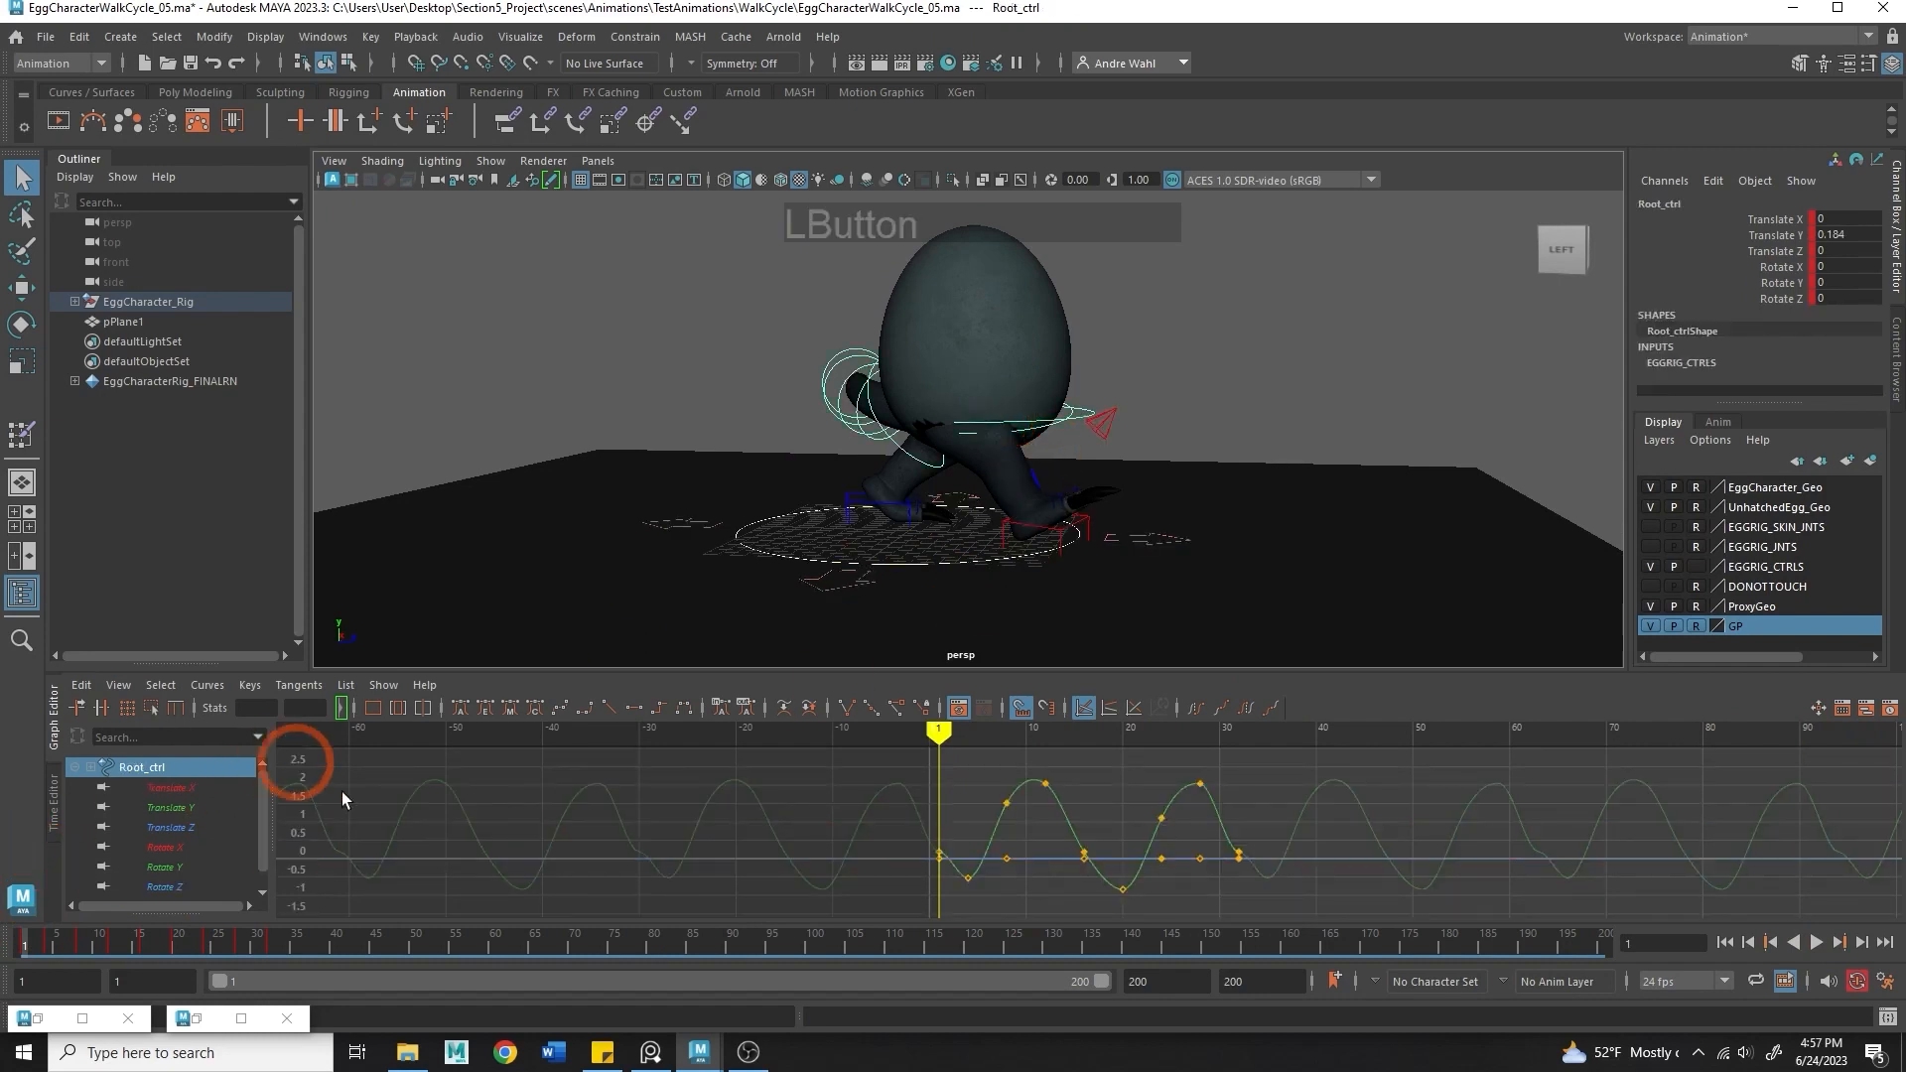
{"action": "left_click", "coordinate": [165, 789]}
{"action": "left_click", "coordinate": [186, 805]}
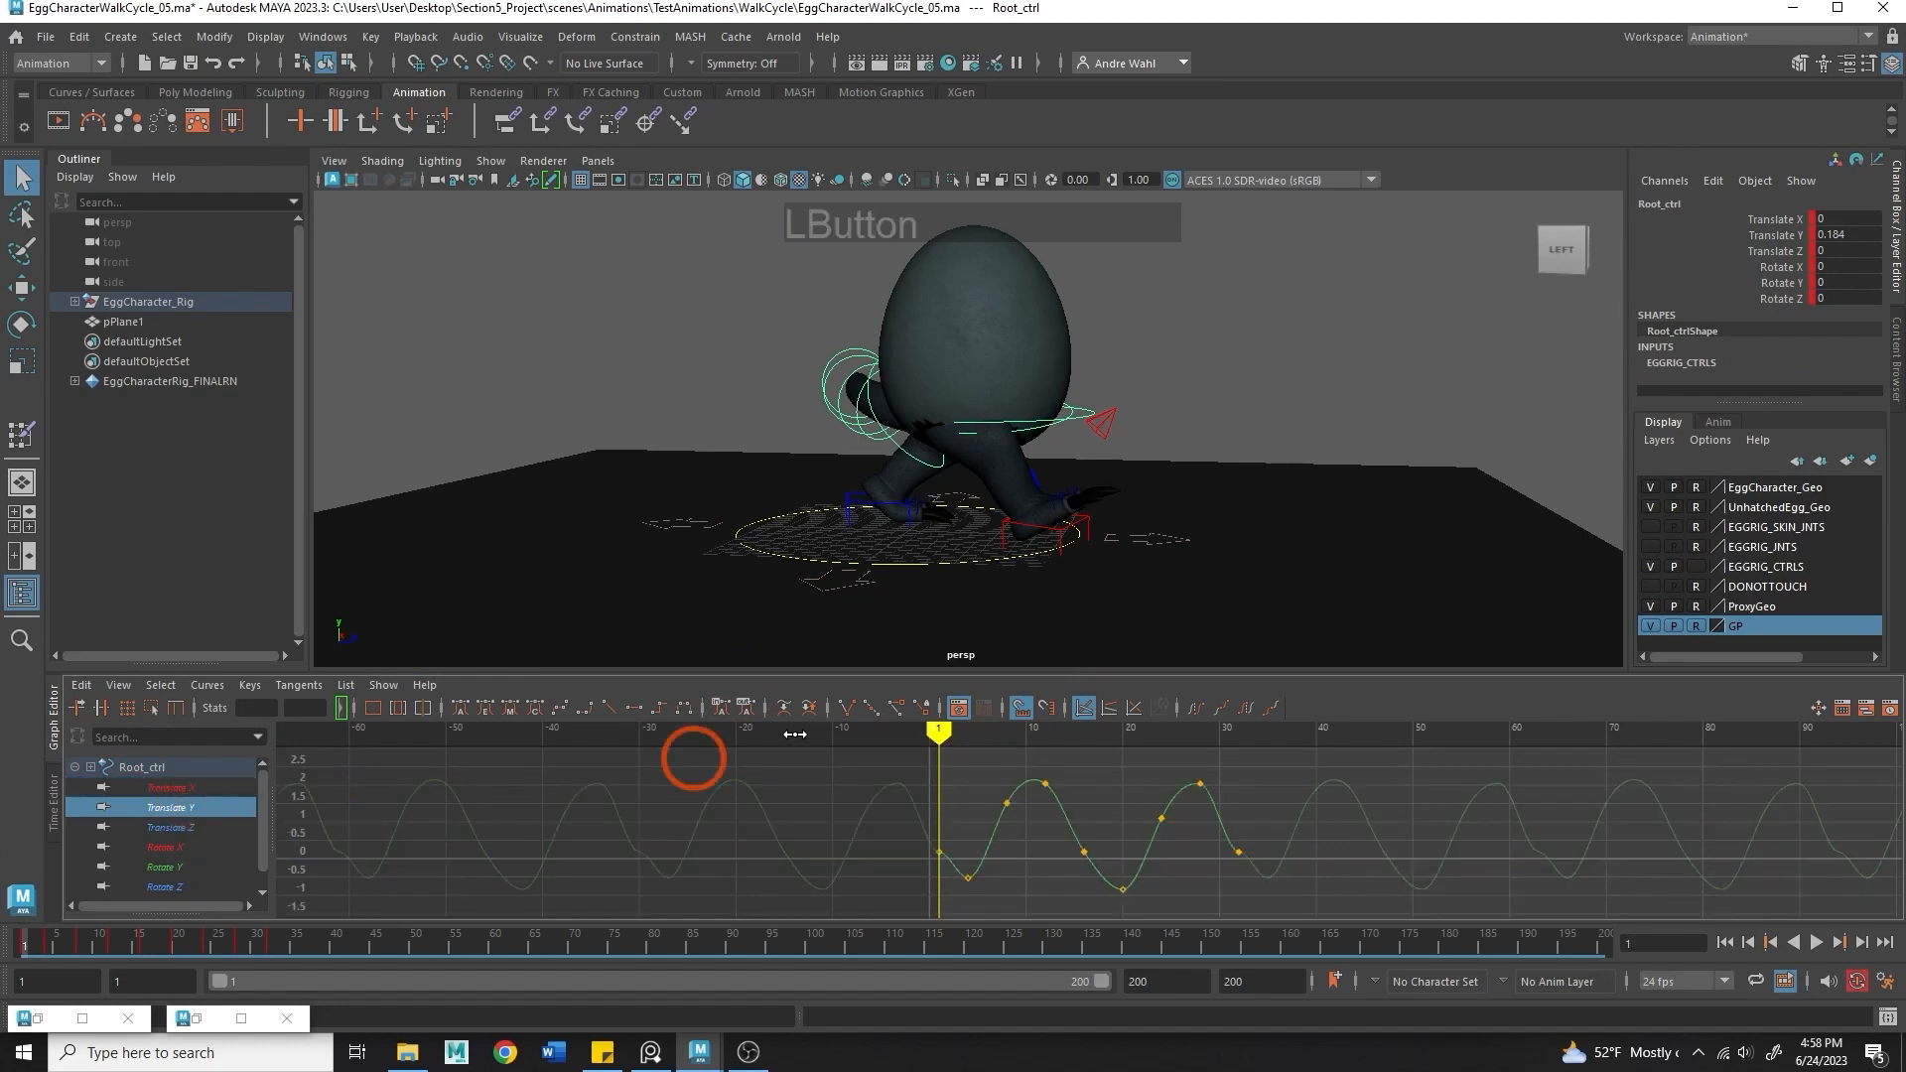
{"action": "left_click_drag", "start_coordinate": [861, 673], "coordinate": [862, 554]}
{"action": "right_click_drag", "start_coordinate": [897, 849], "coordinate": [868, 787], "text": "alt"}
{"action": "left_click_drag", "start_coordinate": [883, 853], "coordinate": [1412, 599]}
{"action": "key", "text": "f"}
{"action": "left_click", "coordinate": [1175, 782]}
{"action": "middle_click_drag", "start_coordinate": [1175, 782], "coordinate": [1442, 730], "text": "alt"}
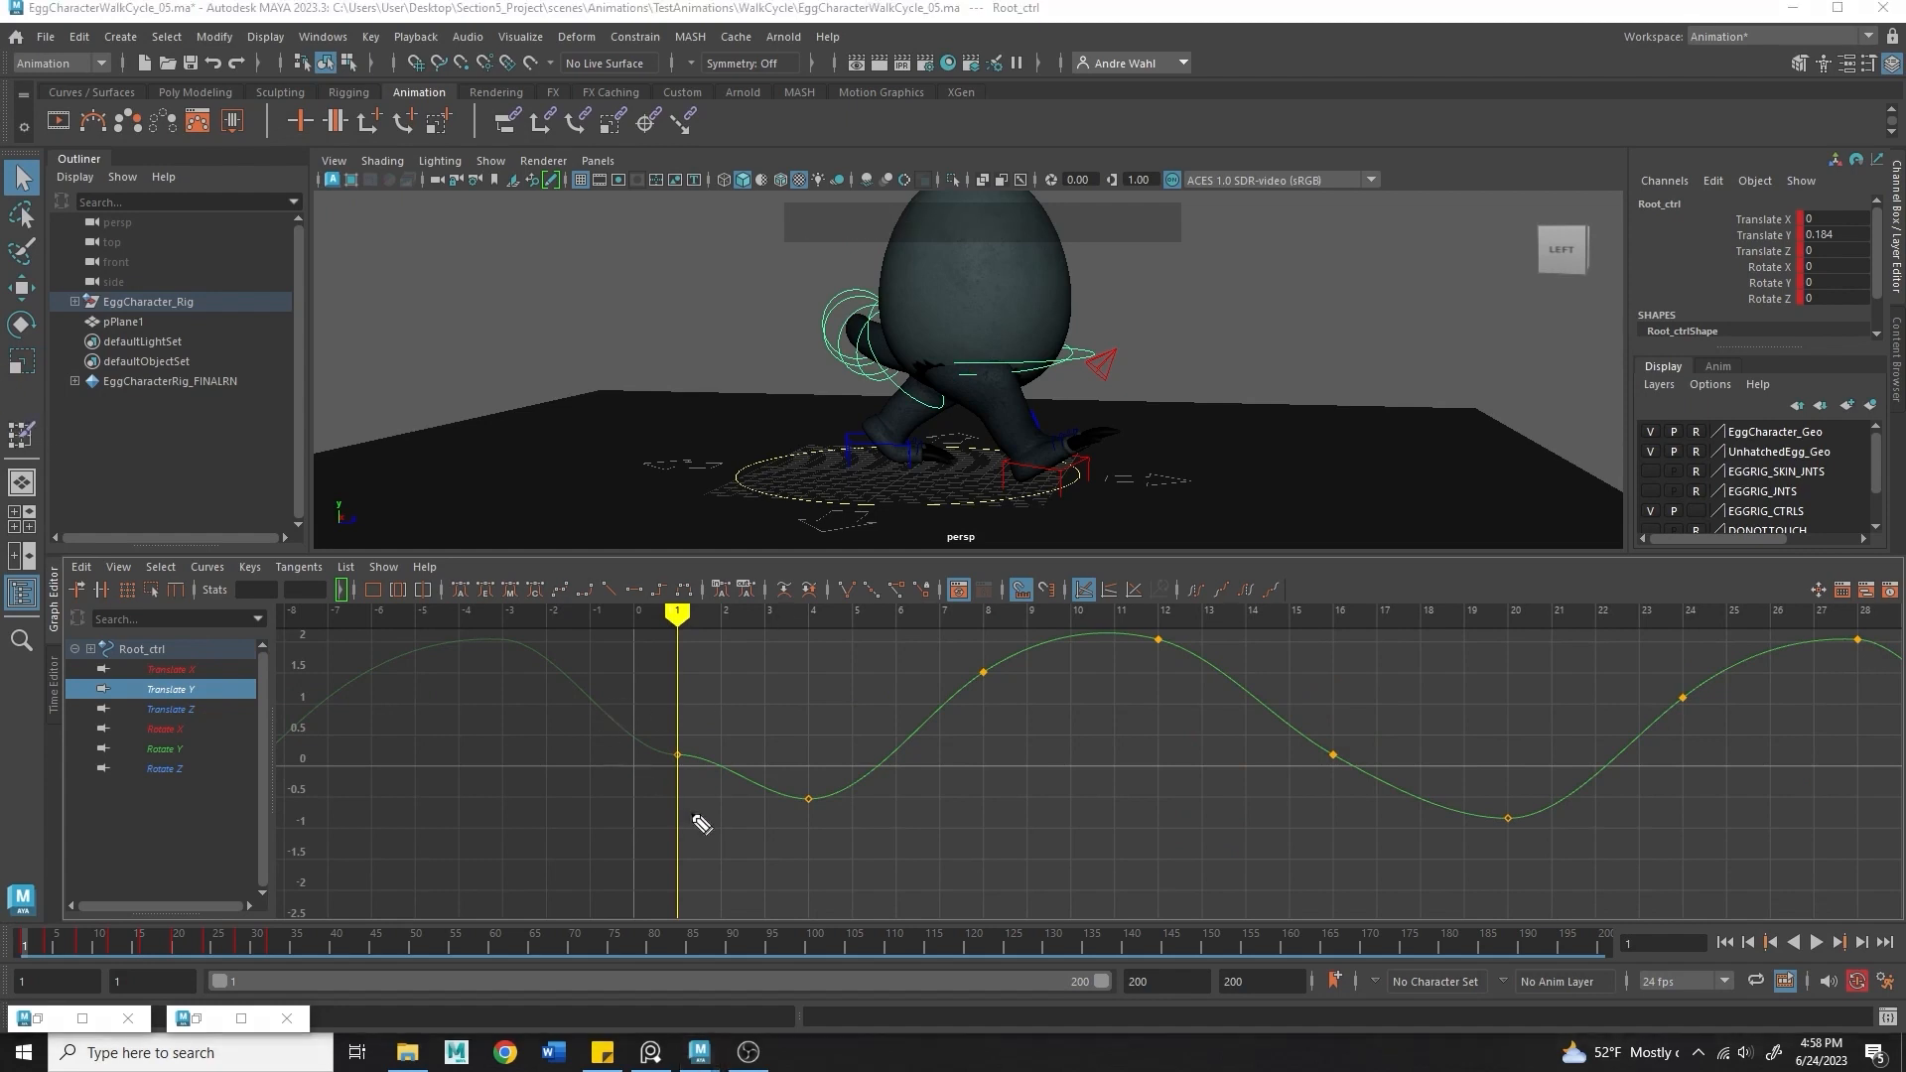
- Tilt the tangent of the Root control's Translate Y key at frame 1 downward to smooth the cycle's start
{"action": "mouse_move", "coordinate": [646, 799]}
{"action": "left_mouse_down"}
{"action": "mouse_move", "coordinate": [638, 681]}
{"action": "mouse_move", "coordinate": [631, 729]}
{"action": "left_mouse_up"}
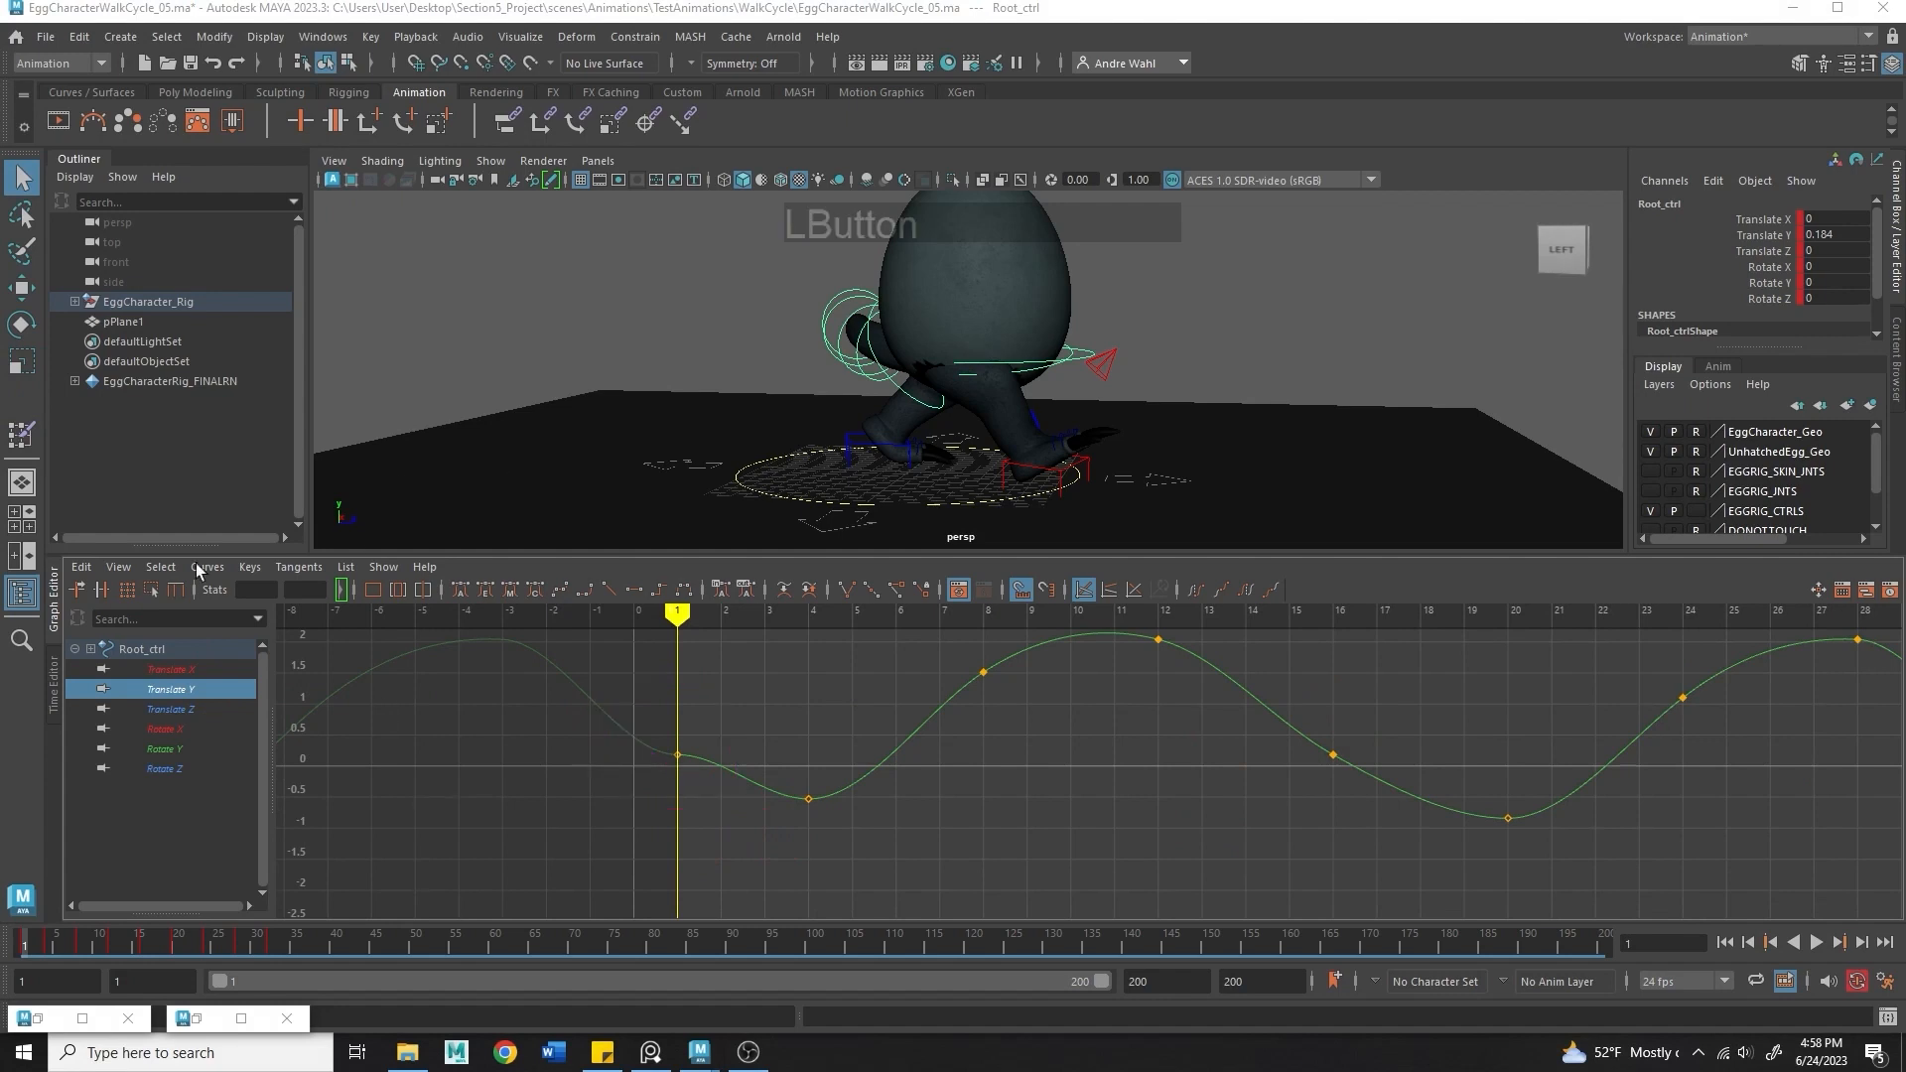
{"action": "left_click_drag", "start_coordinate": [642, 809], "coordinate": [679, 697]}
{"action": "left_click_drag", "start_coordinate": [734, 779], "coordinate": [761, 735]}
{"action": "middle_click_drag", "start_coordinate": [774, 757], "coordinate": [757, 806]}
- Tilt the outgoing tangent of the Root control's Translate Y key at frame 32 downward to smooth the loop's join
{"action": "right_click_drag", "start_coordinate": [757, 806], "coordinate": [1140, 778], "text": "alt"}
{"action": "middle_click_drag", "start_coordinate": [1141, 779], "coordinate": [797, 762], "text": "alt"}
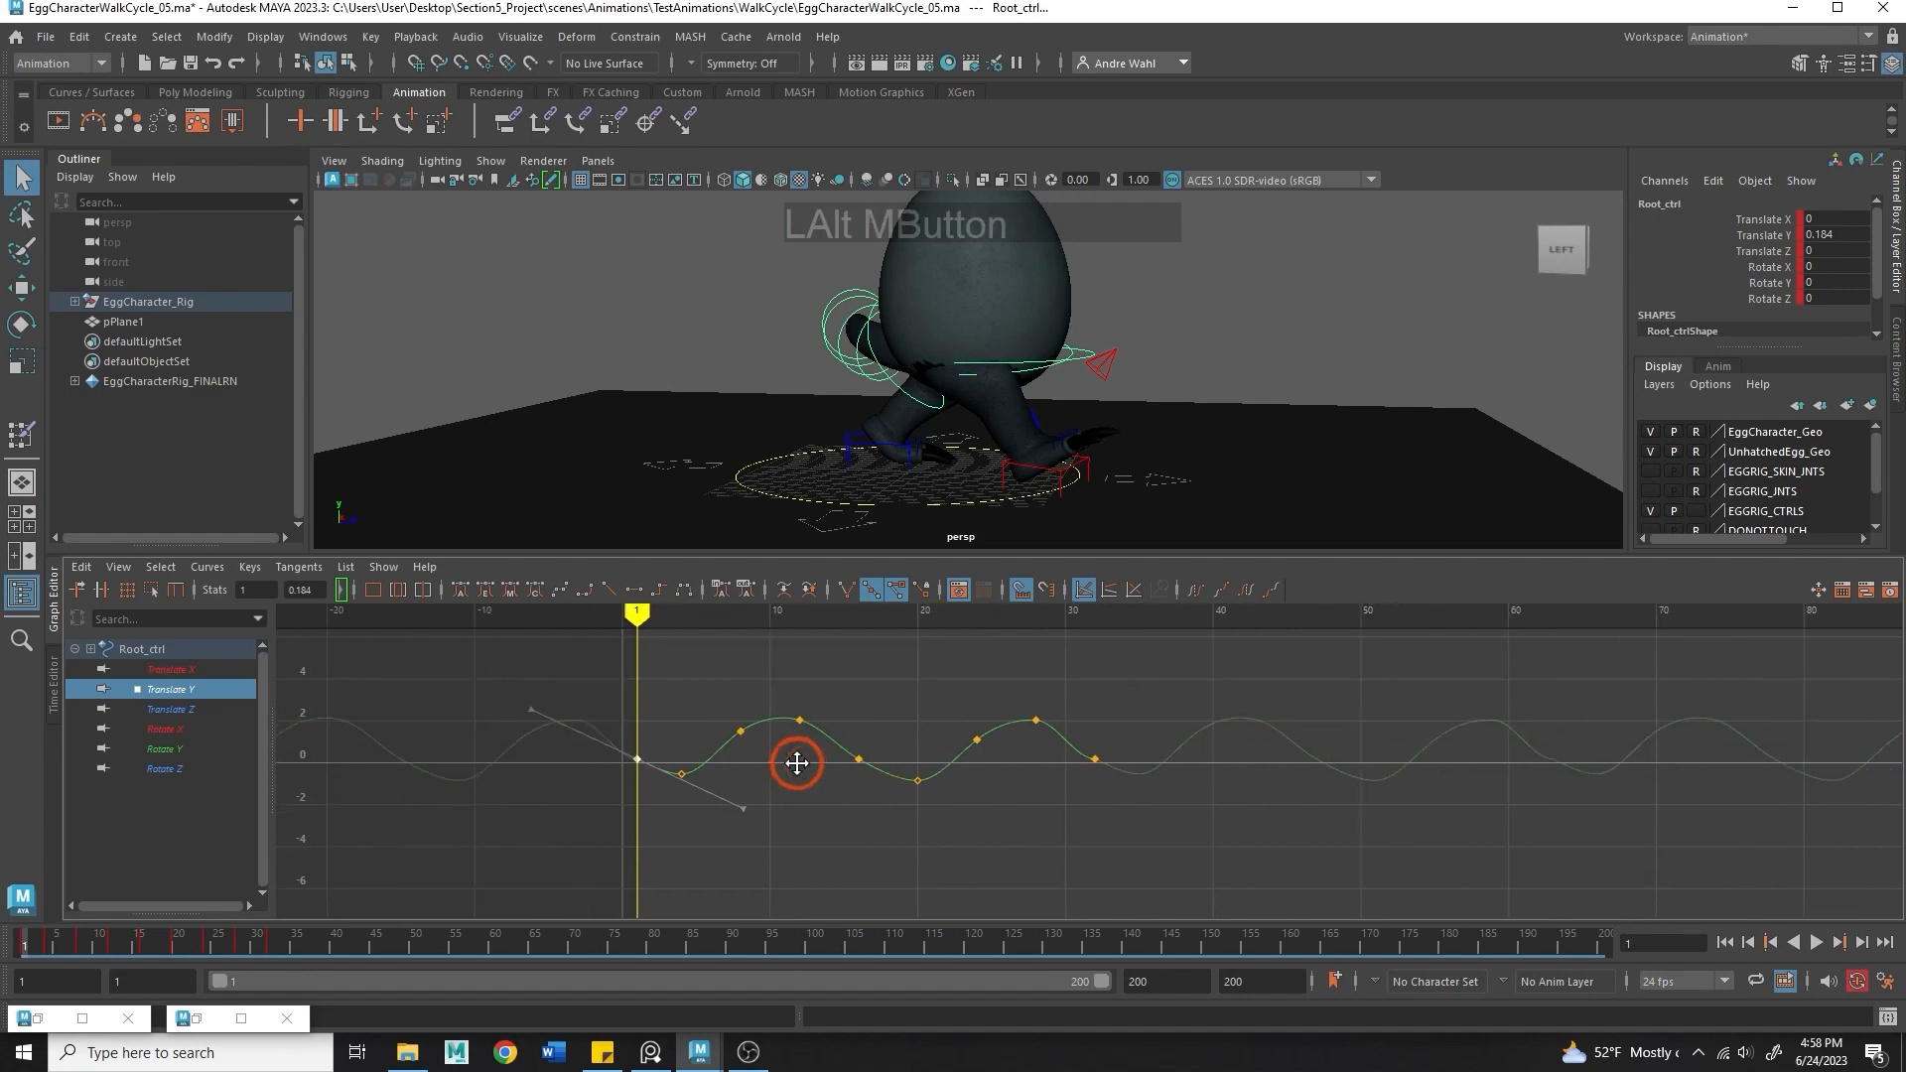
{"action": "right_click_drag", "start_coordinate": [797, 763], "coordinate": [1115, 804], "text": "alt"}
{"action": "left_click_drag", "start_coordinate": [1074, 697], "coordinate": [1146, 763]}
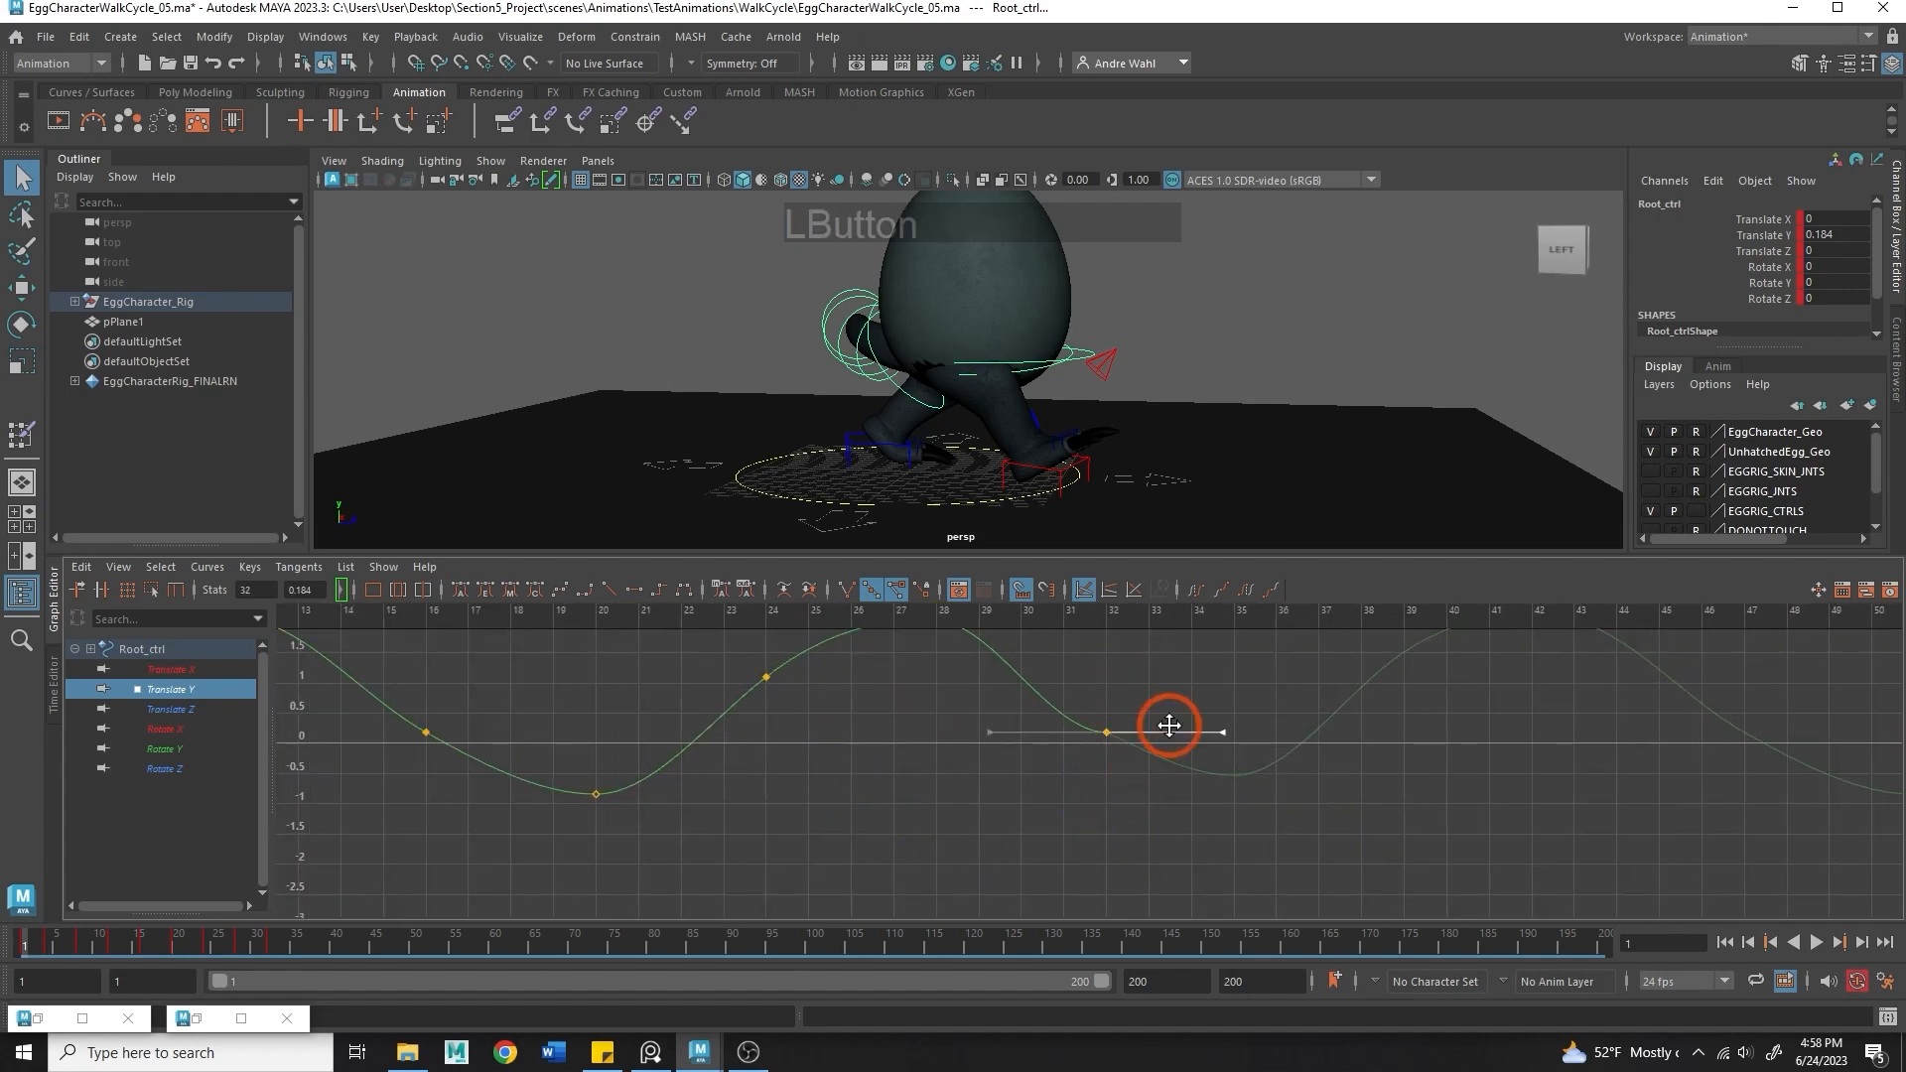
{"action": "middle_click_drag", "start_coordinate": [1169, 726], "coordinate": [1164, 795]}
{"action": "left_click", "coordinate": [1317, 765]}
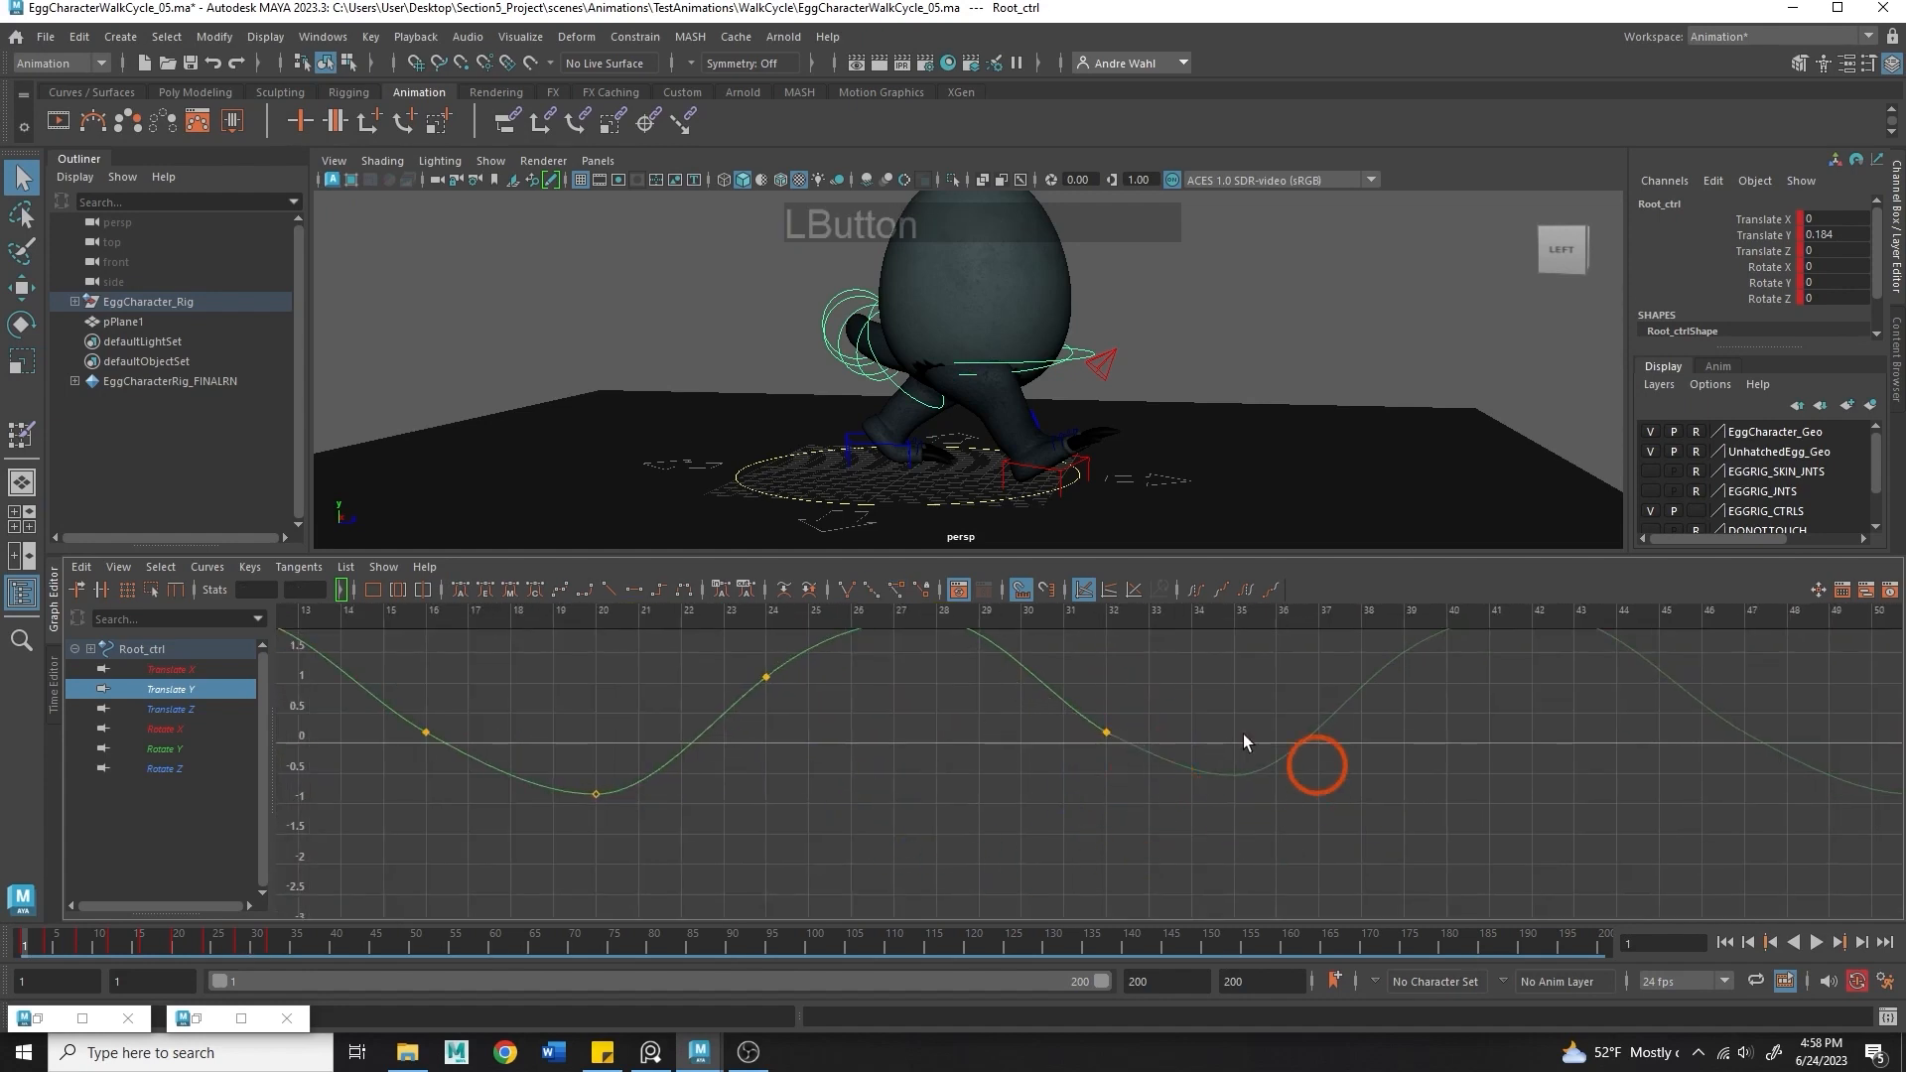
- Check the Root control's curves from Translate Z through Rotate Y and the hip control's rotation curves for loop continuity
{"action": "left_click", "coordinate": [169, 709]}
{"action": "left_click", "coordinate": [784, 702]}
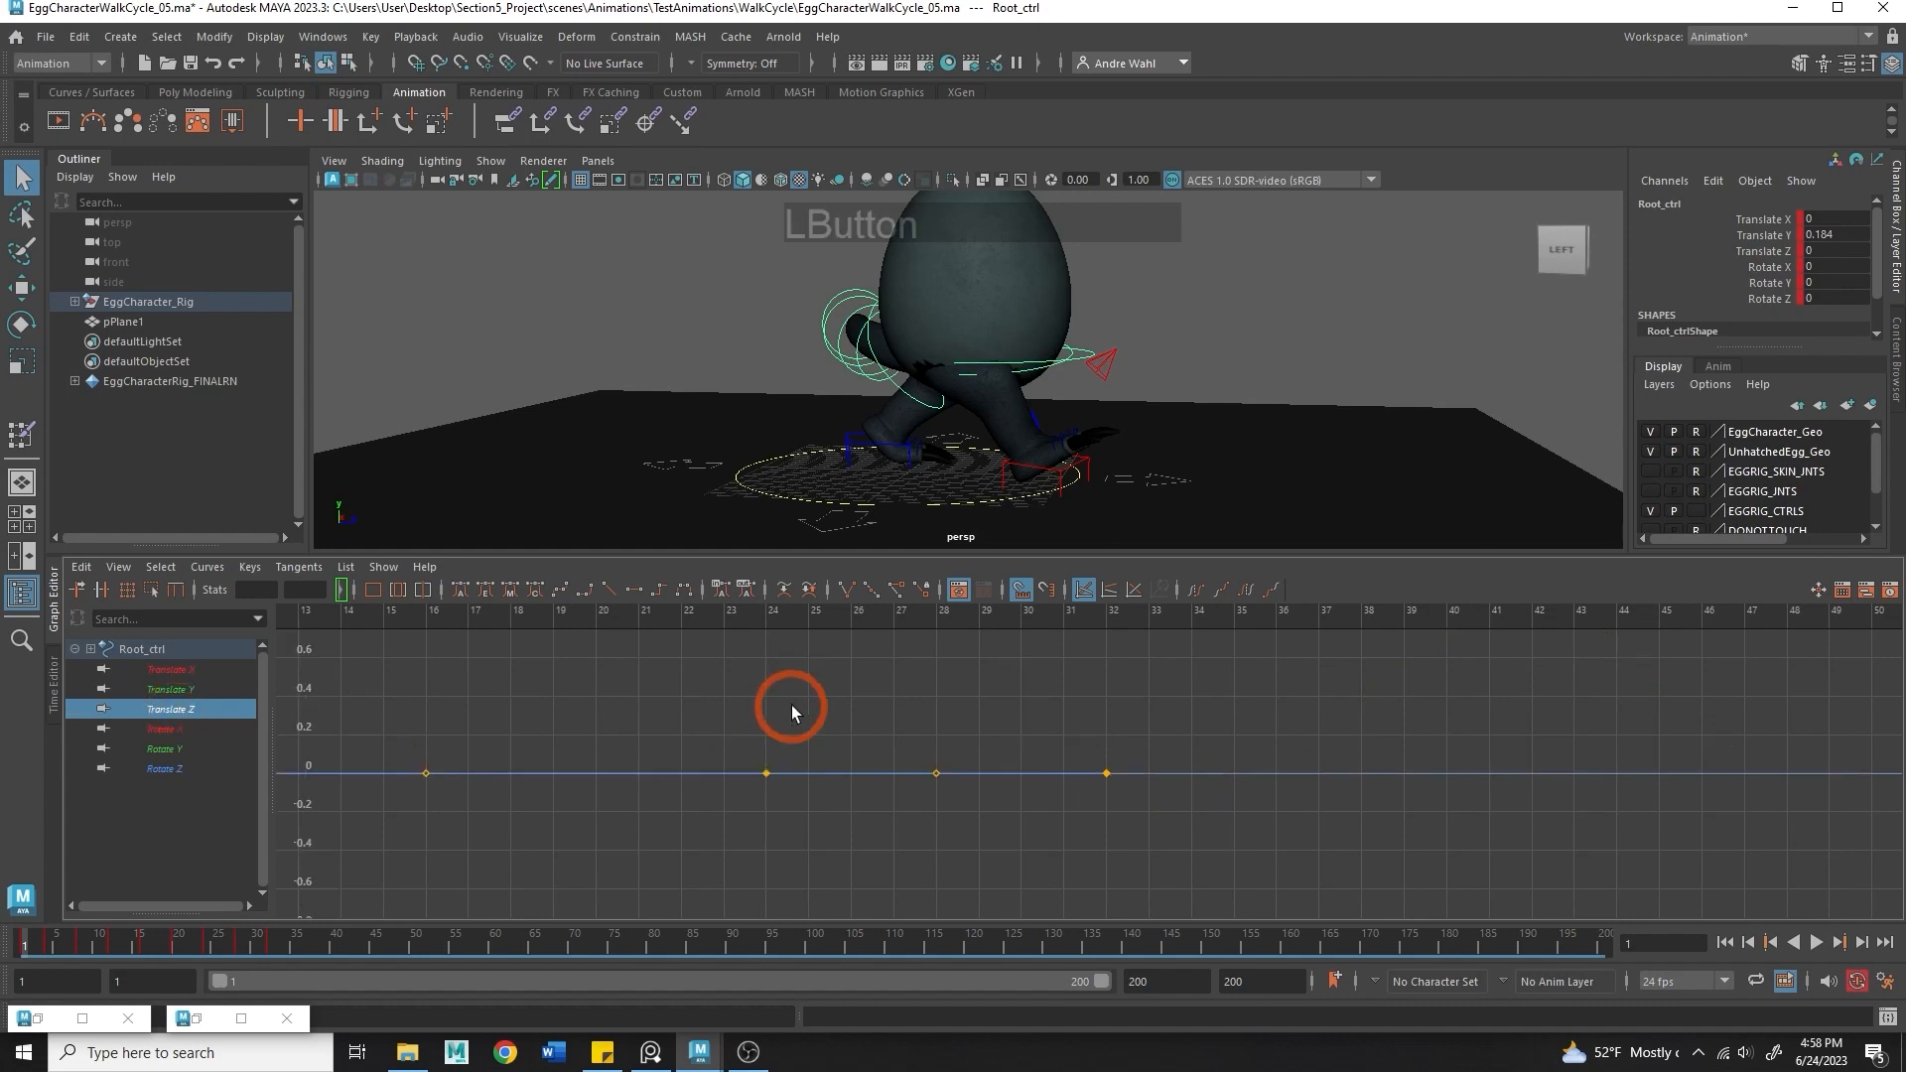
{"action": "key", "text": "f"}
{"action": "left_click", "coordinate": [165, 729]}
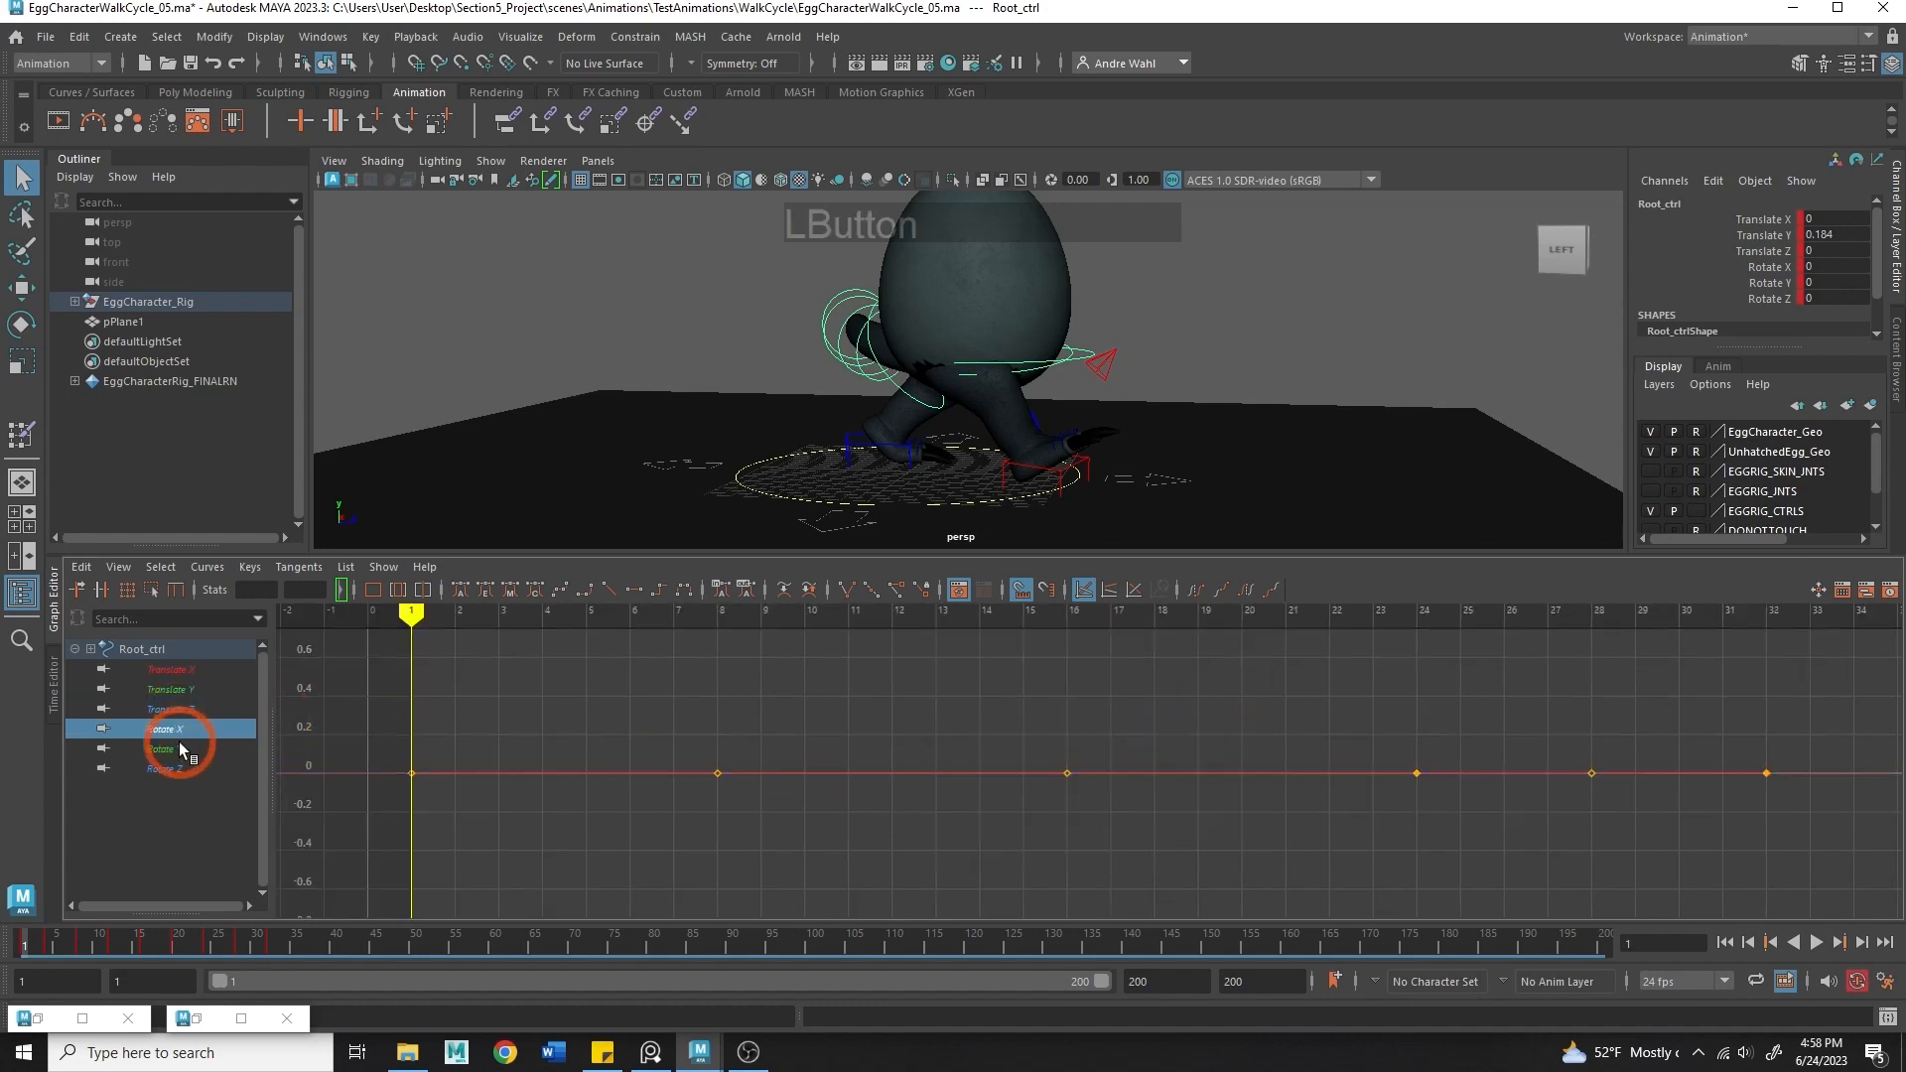
{"action": "left_click", "coordinate": [178, 749]}
{"action": "left_click_drag", "start_coordinate": [1115, 446], "coordinate": [1062, 407], "text": "alt"}
{"action": "left_click", "coordinate": [1063, 407]}
{"action": "left_click", "coordinate": [510, 616]}
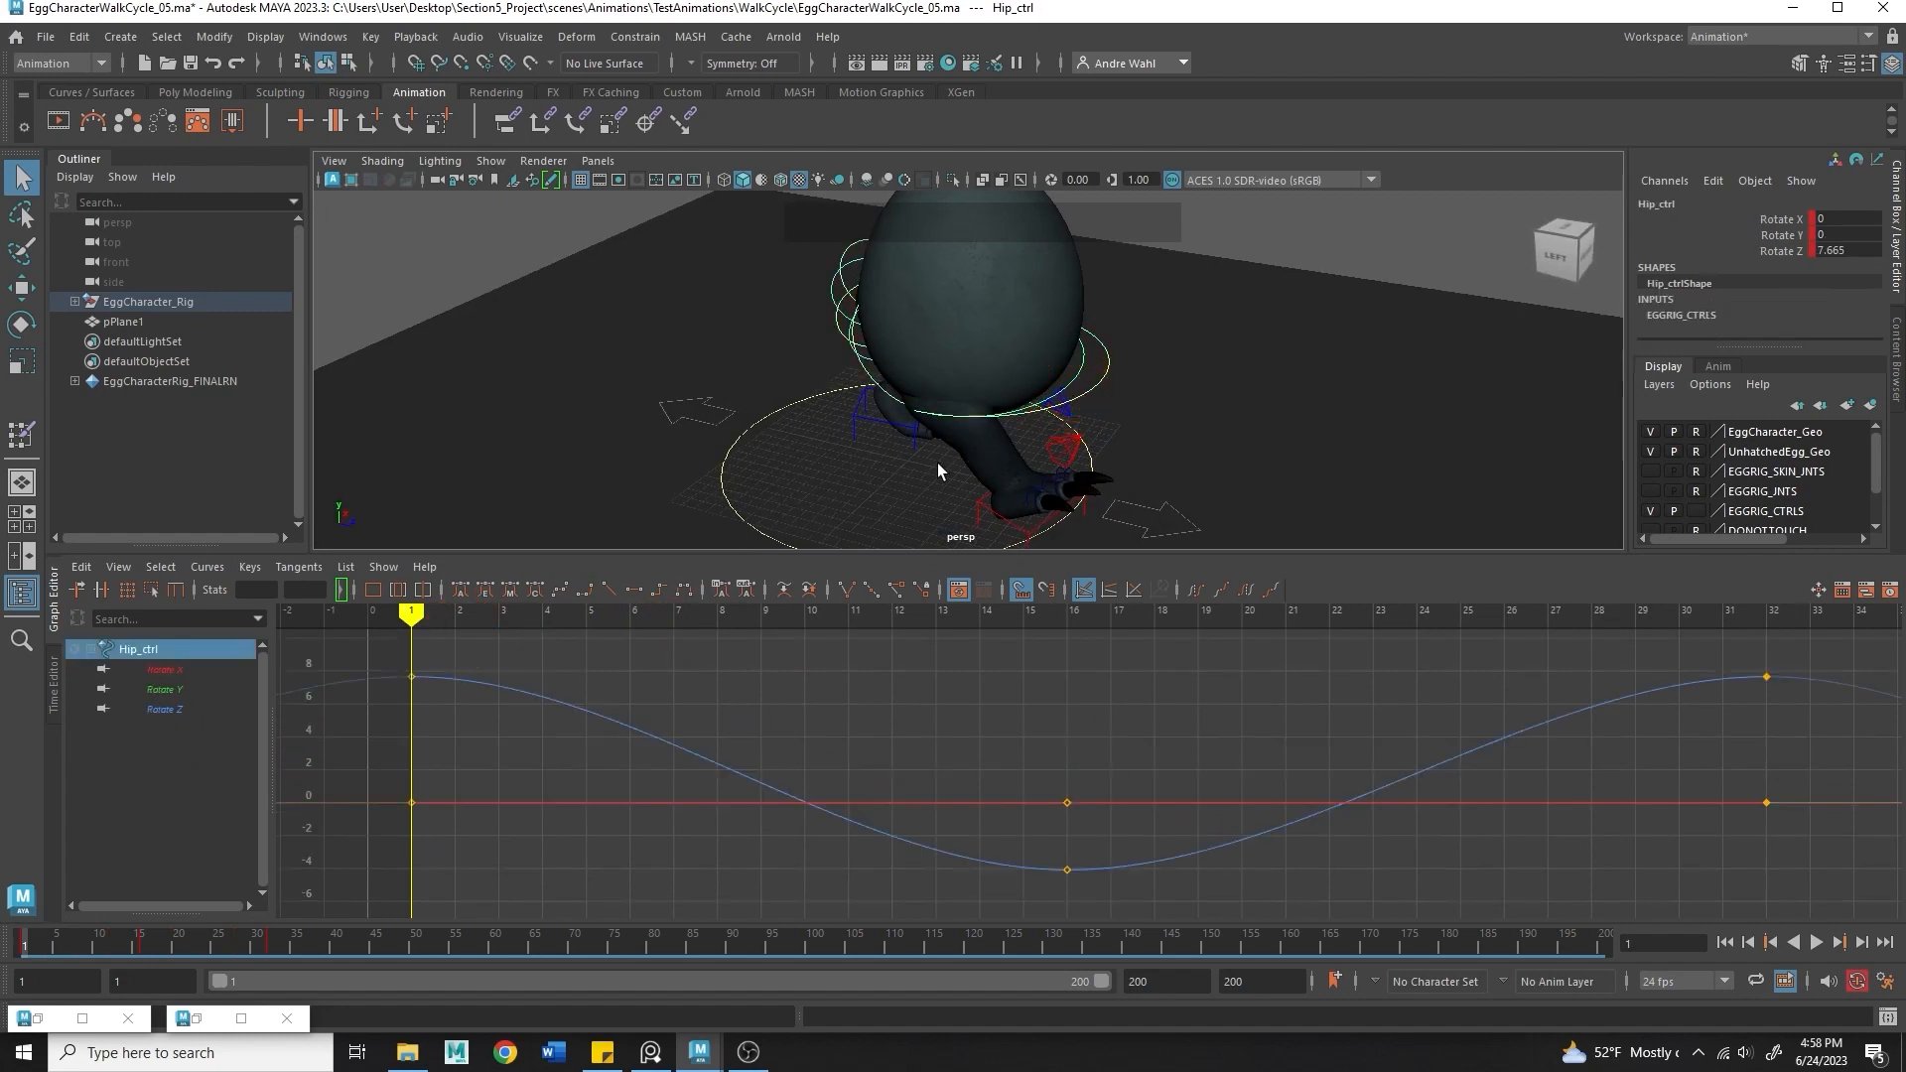
- Check the right foot control's curves from Translate X through Rotate Z for continuity where the cycle joins
{"action": "mouse_move", "coordinate": [998, 446]}
{"action": "left_mouse_down", "text": "alt"}
{"action": "mouse_move", "coordinate": [1042, 438]}
{"action": "mouse_move", "coordinate": [1021, 468]}
{"action": "left_mouse_up", "text": "alt"}
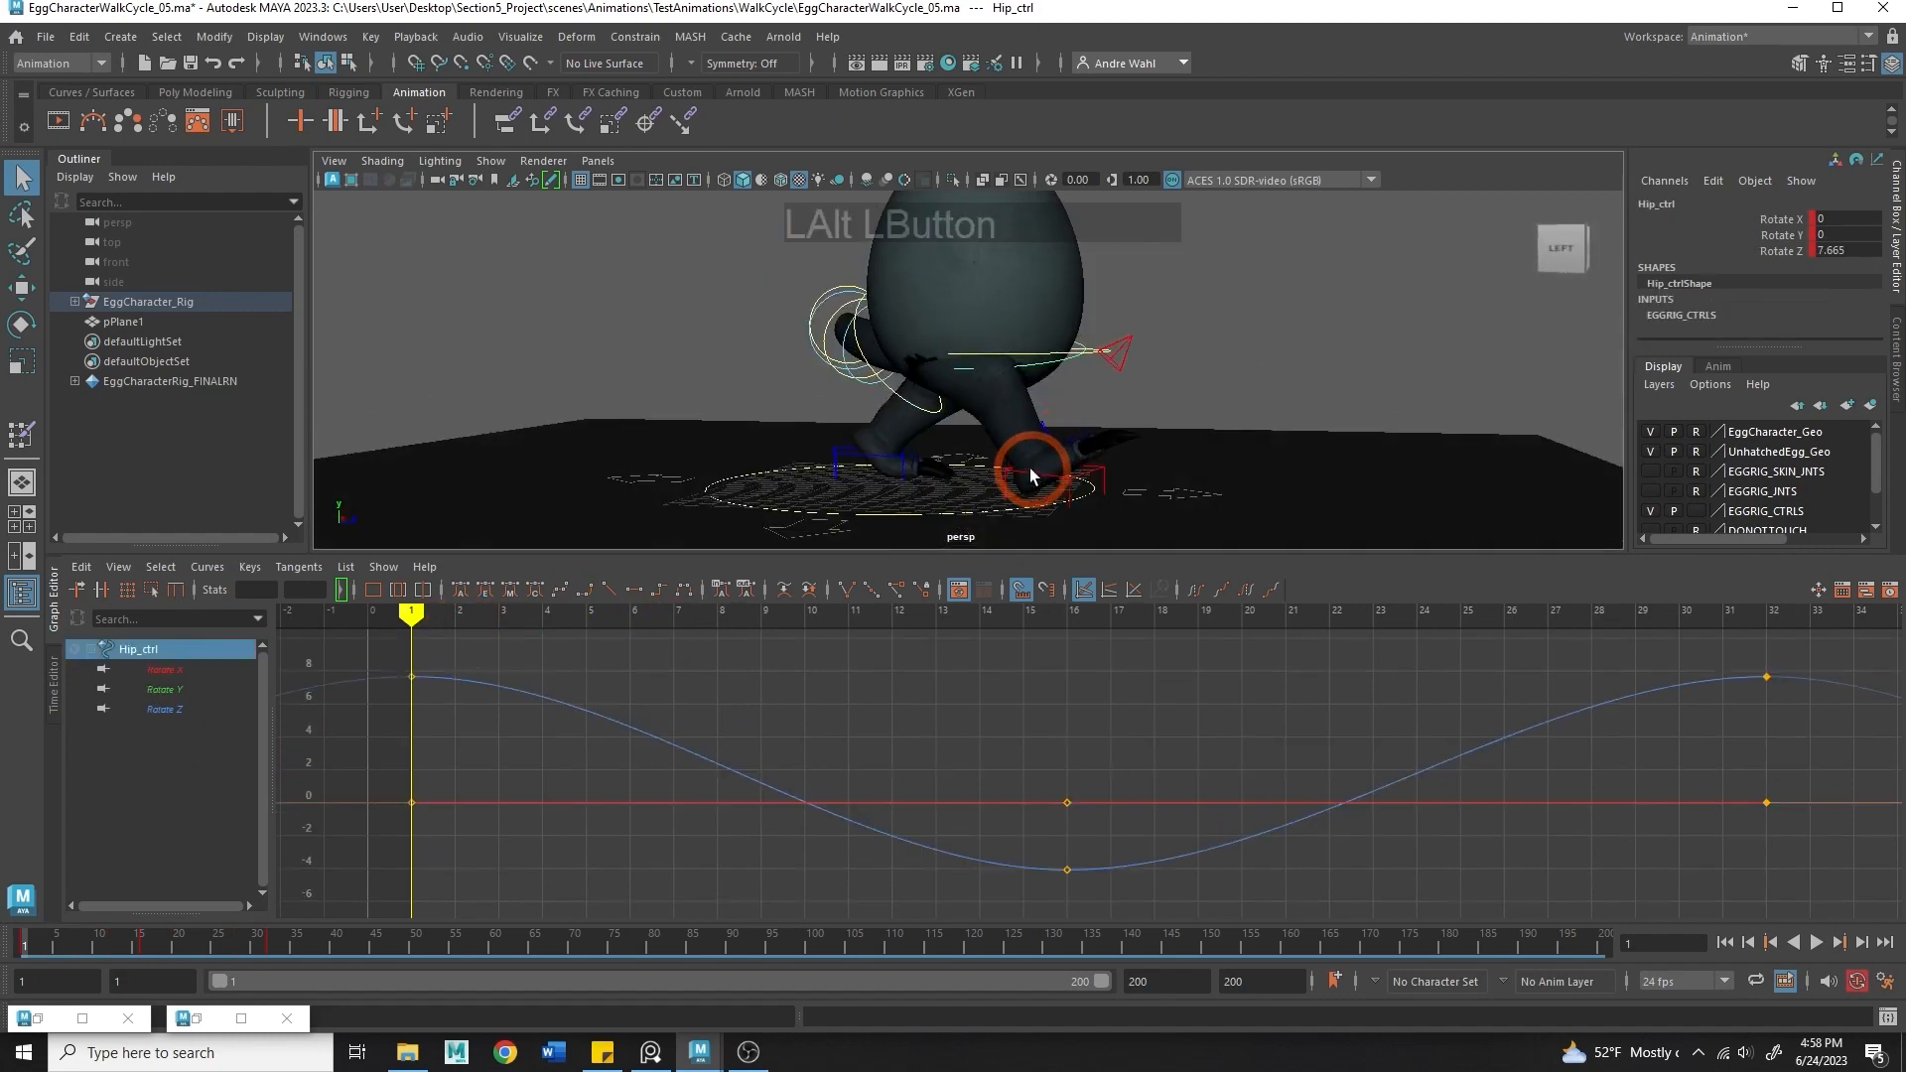
{"action": "left_click", "coordinate": [1022, 467]}
{"action": "left_click", "coordinate": [124, 620]}
{"action": "left_click", "coordinate": [167, 669]}
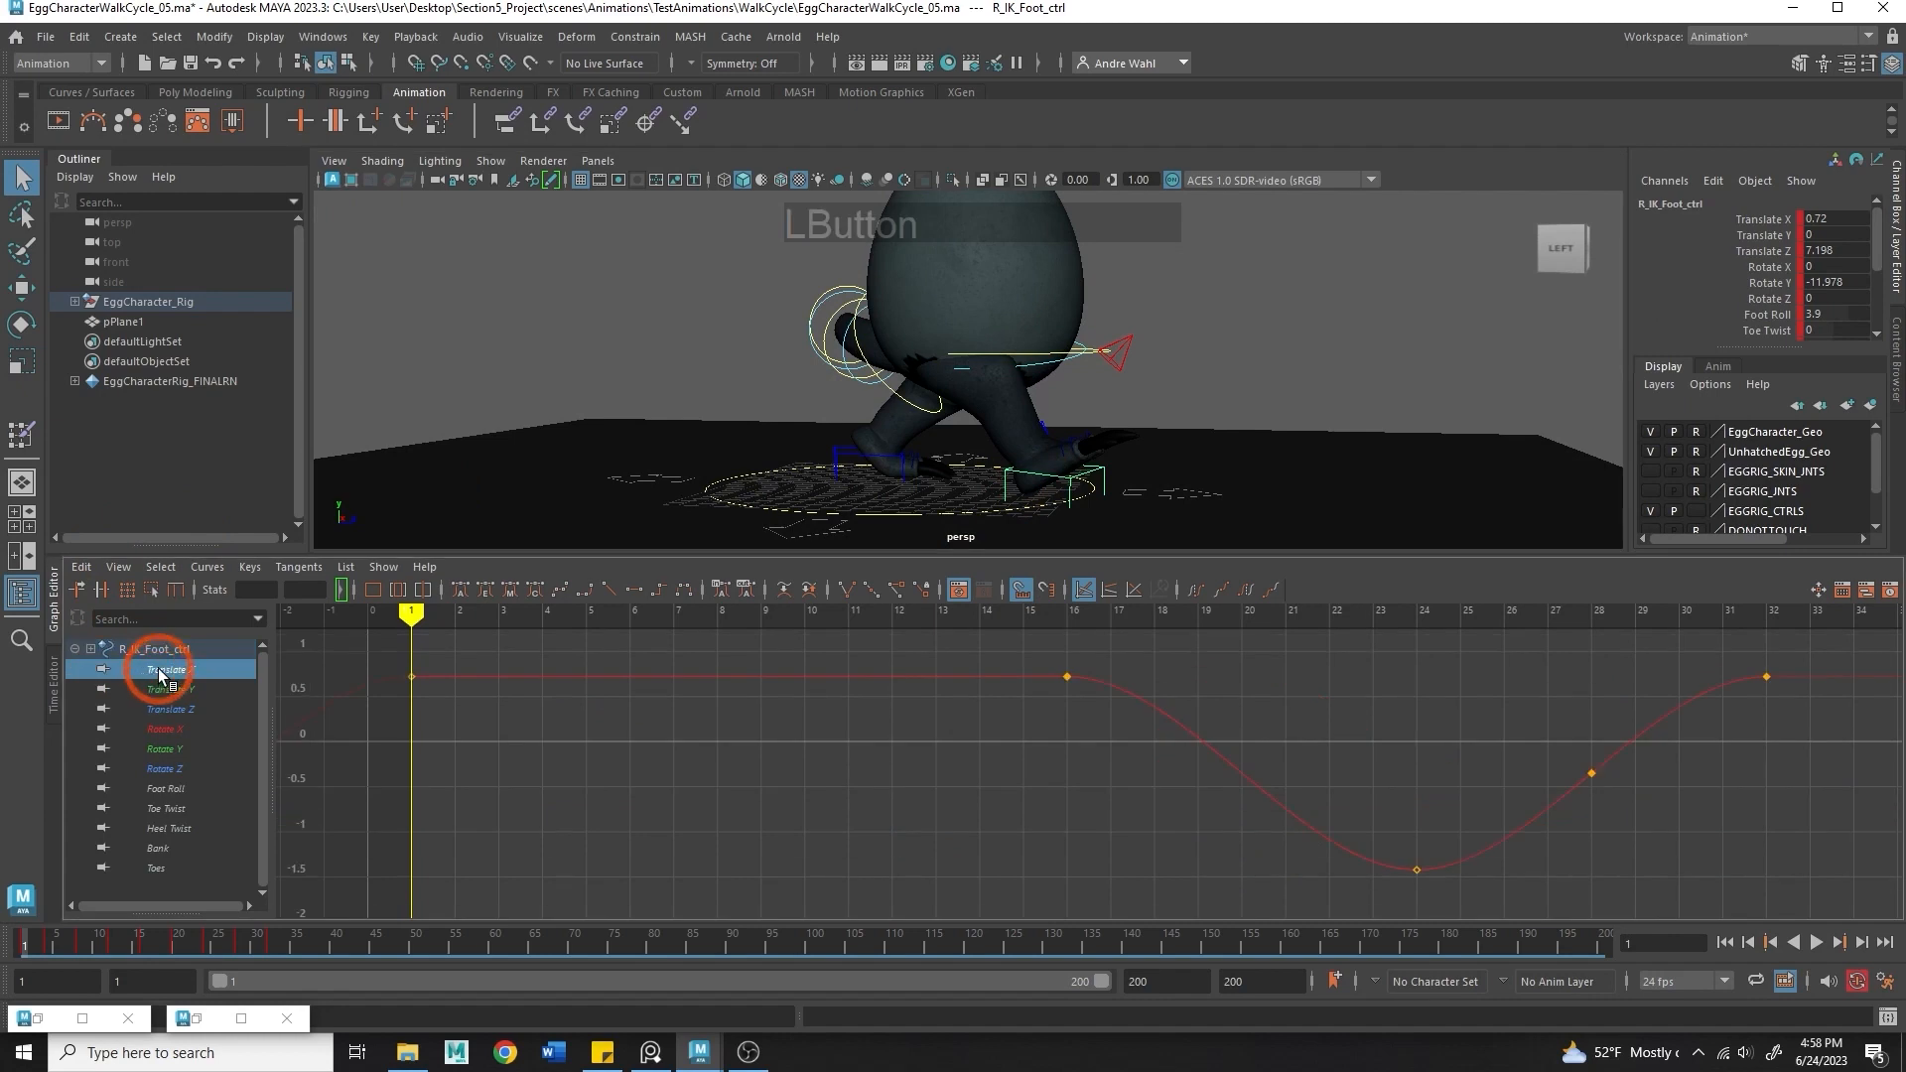
{"action": "right_click_drag", "start_coordinate": [665, 742], "coordinate": [816, 730], "text": "alt"}
{"action": "left_click", "coordinate": [189, 691]}
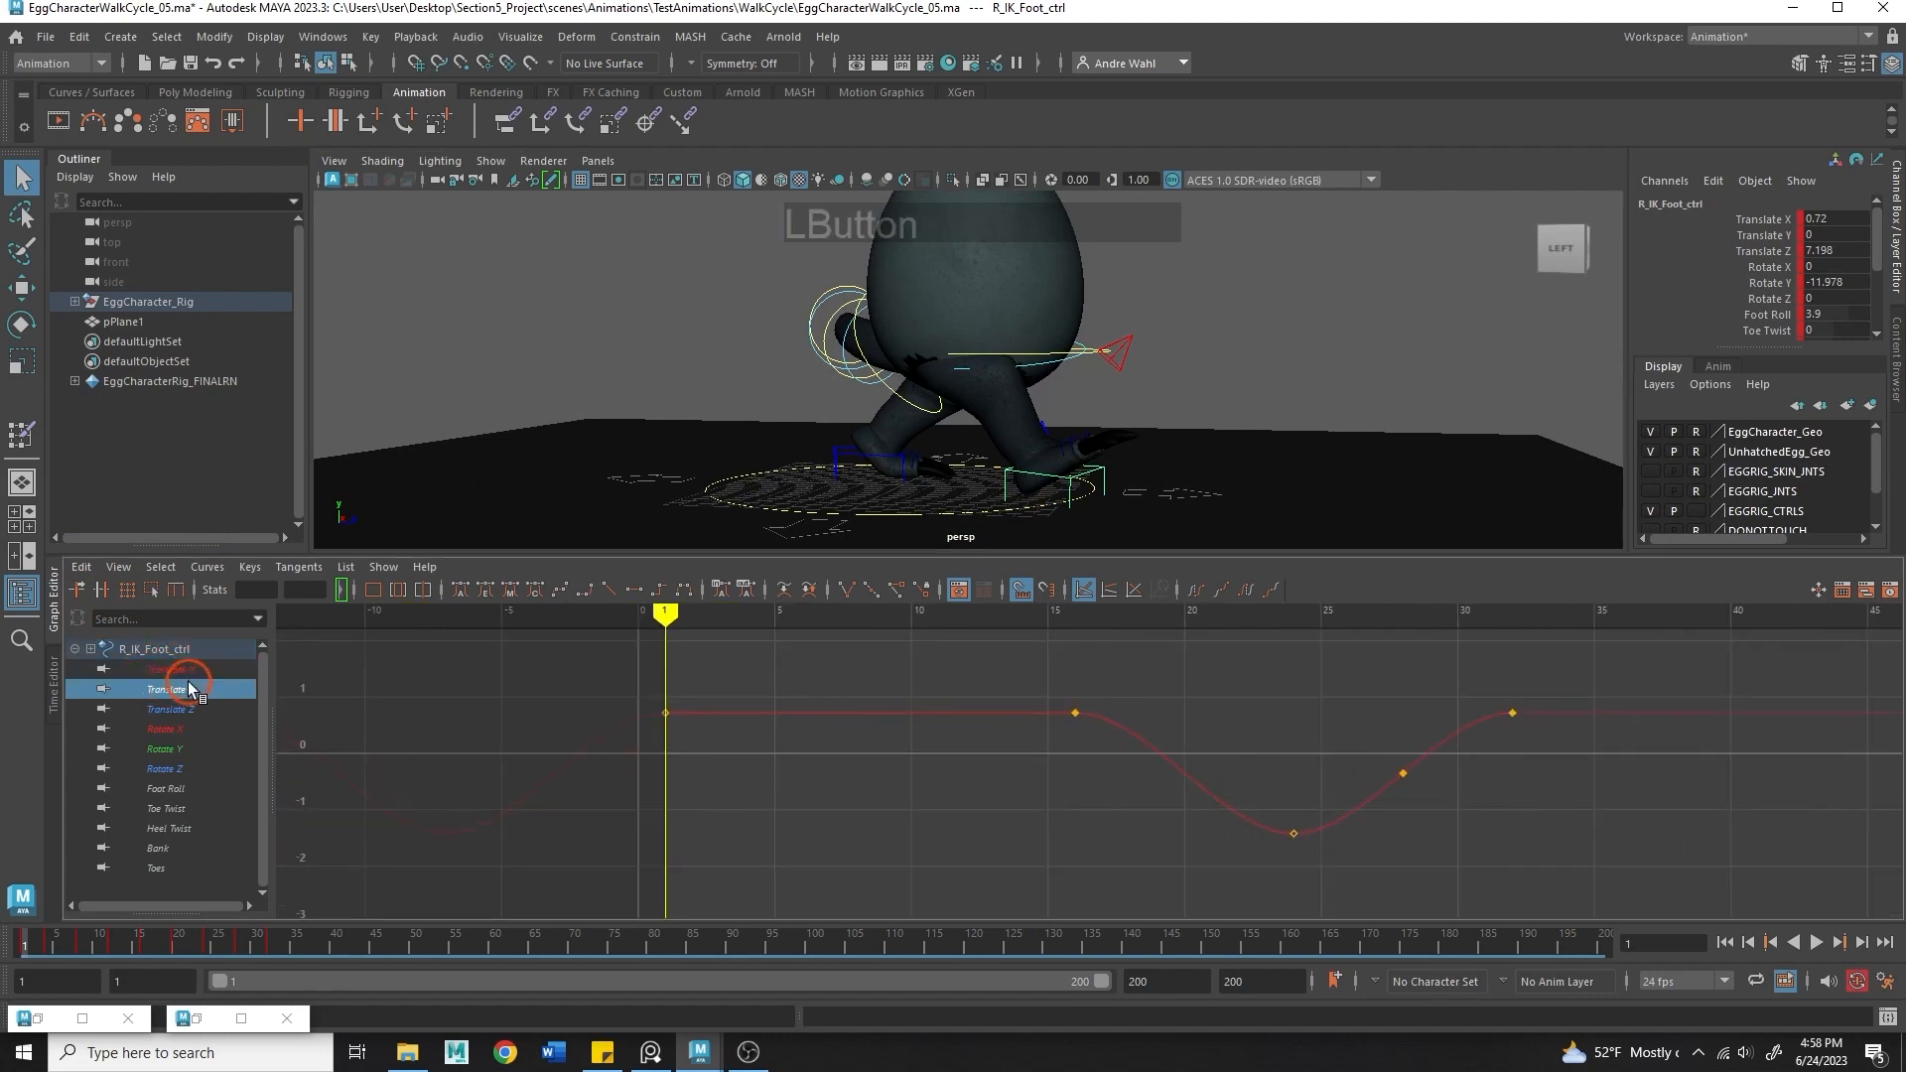
{"action": "left_click", "coordinate": [194, 709]}
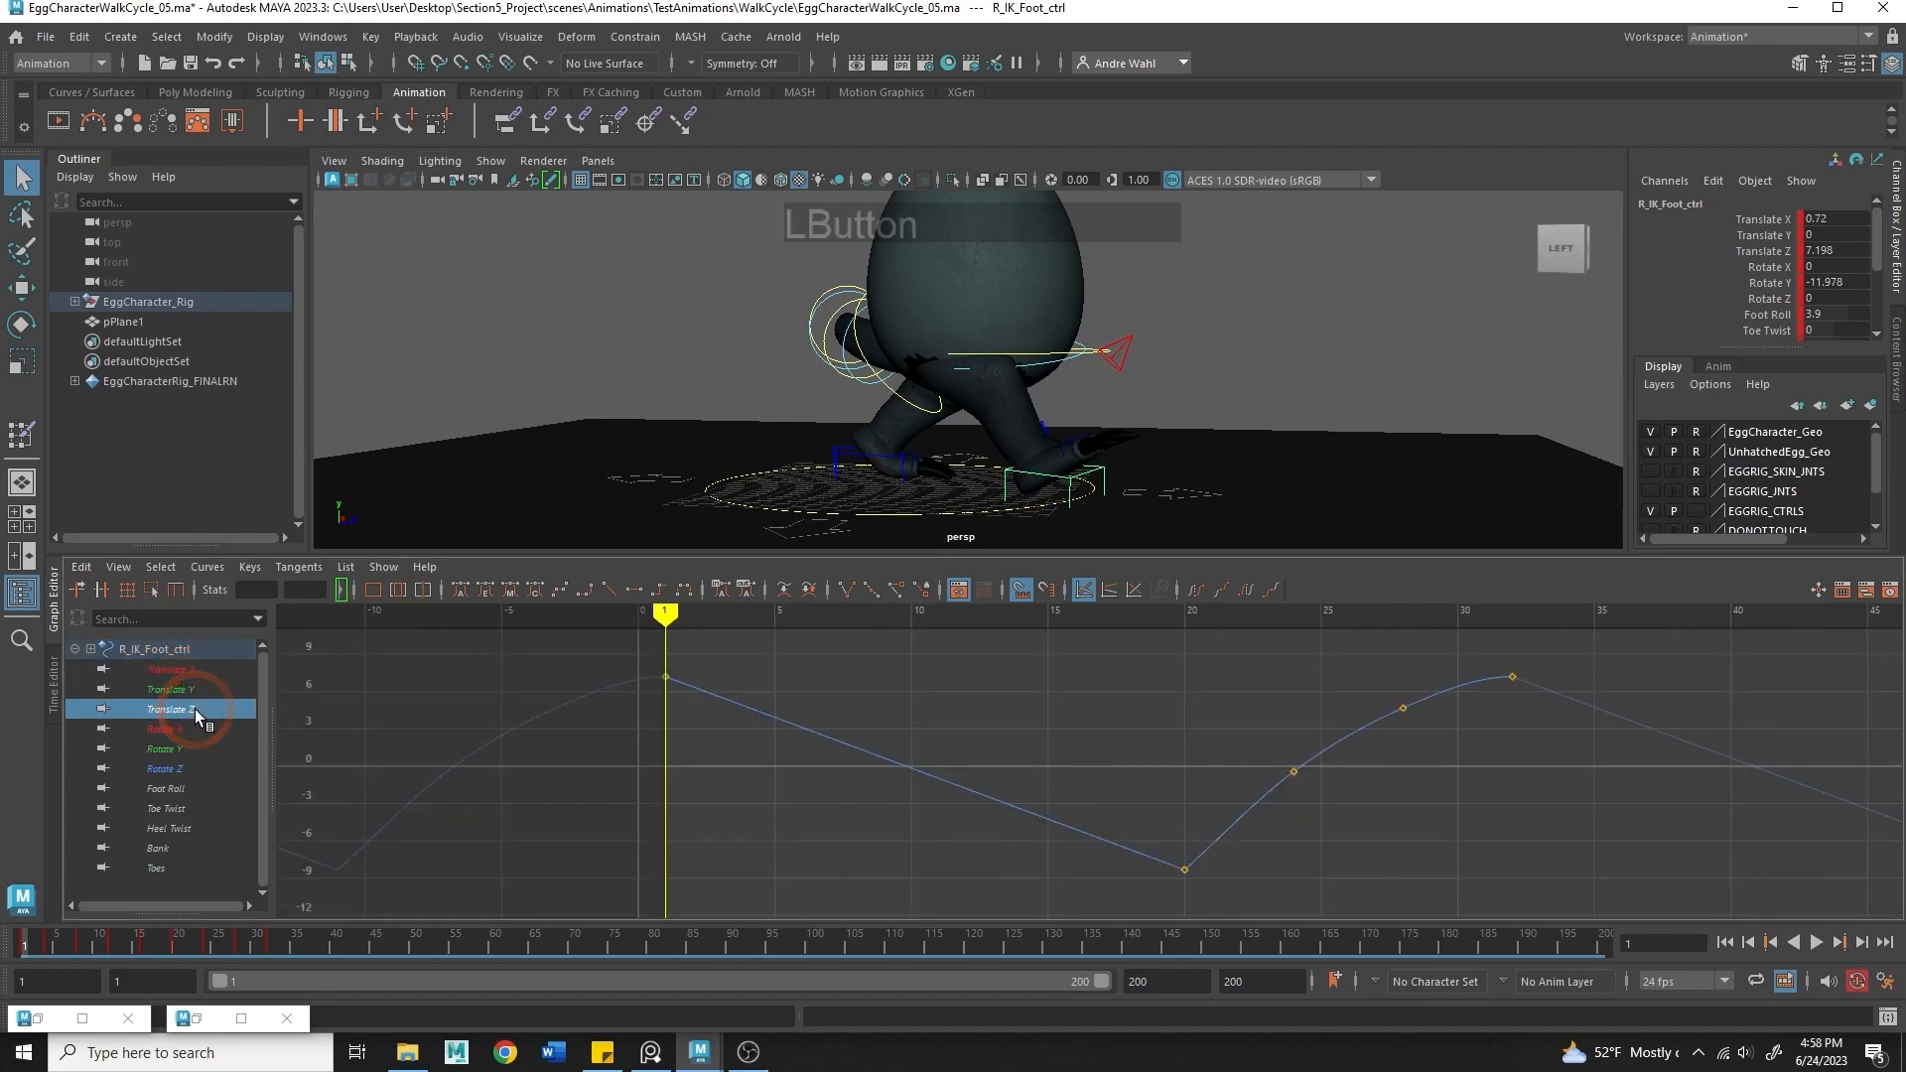
{"action": "left_click", "coordinate": [169, 729]}
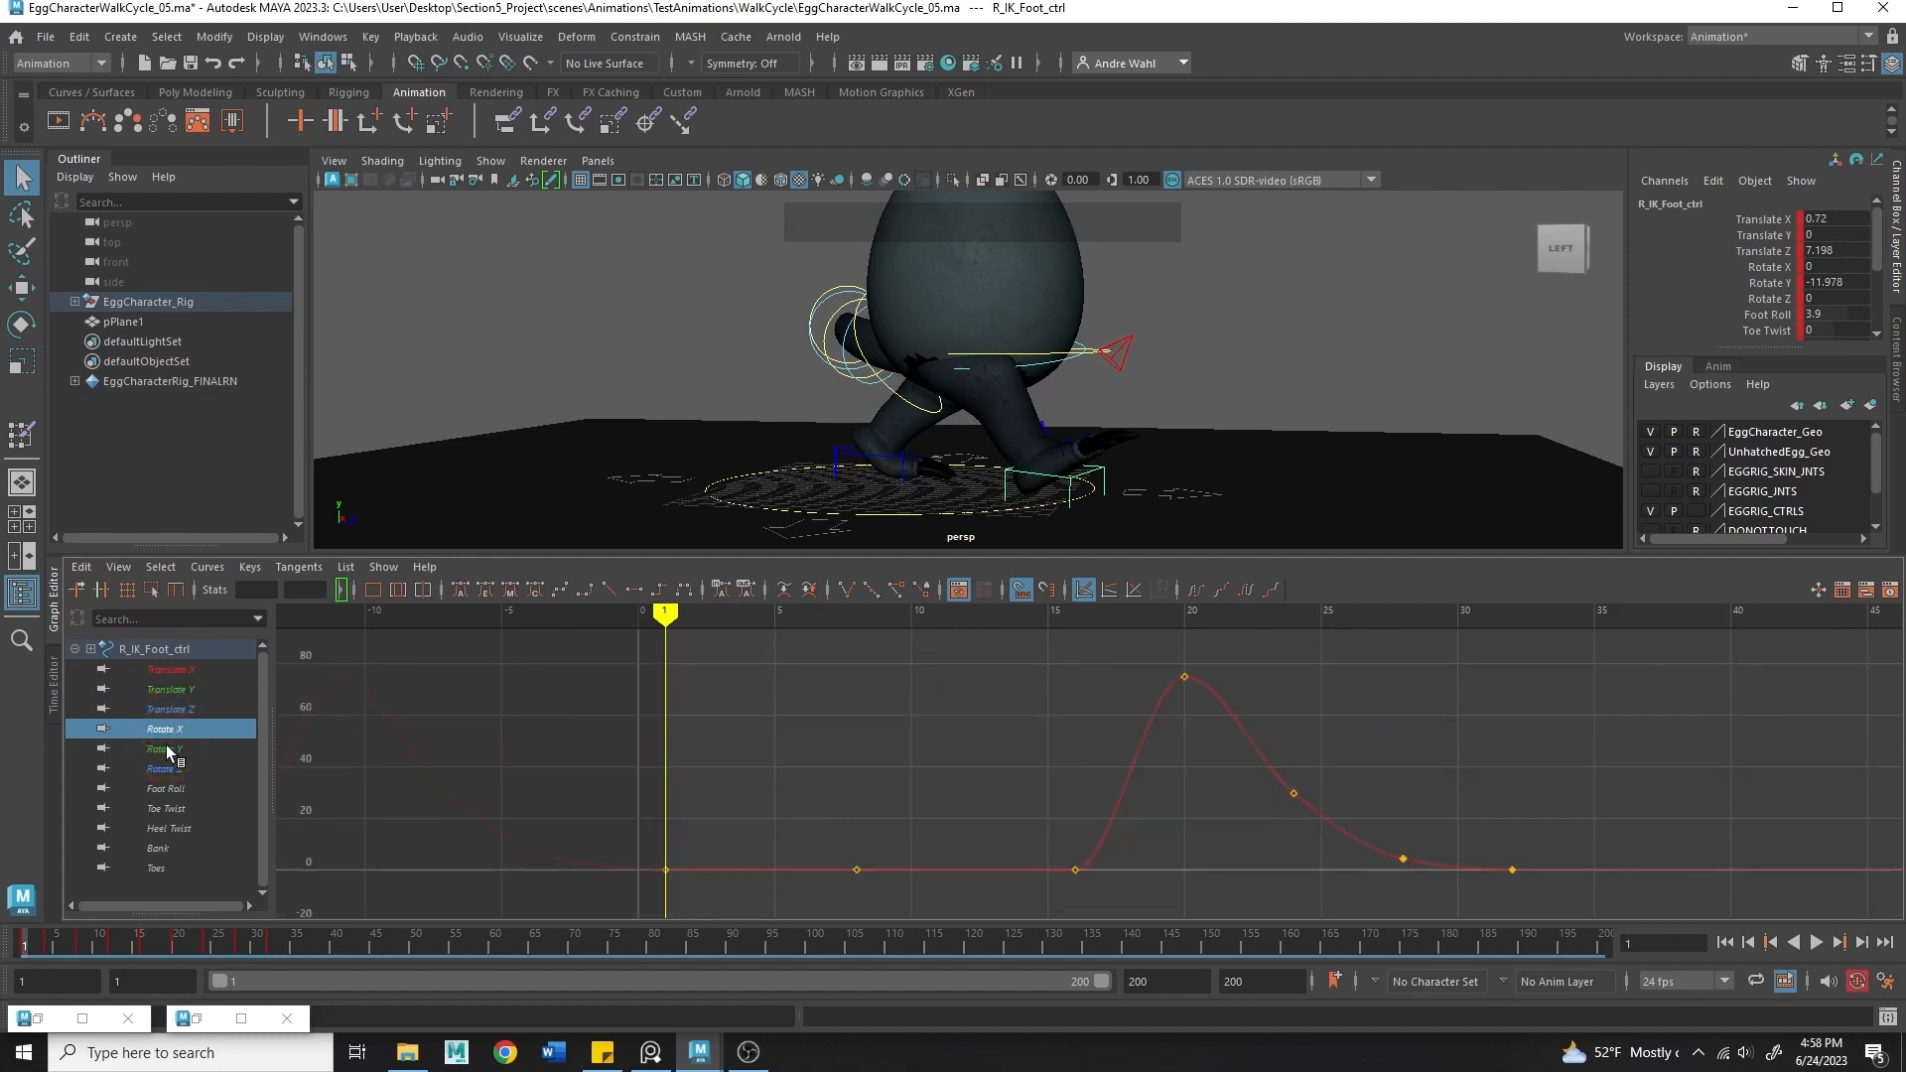
{"action": "left_click", "coordinate": [167, 768]}
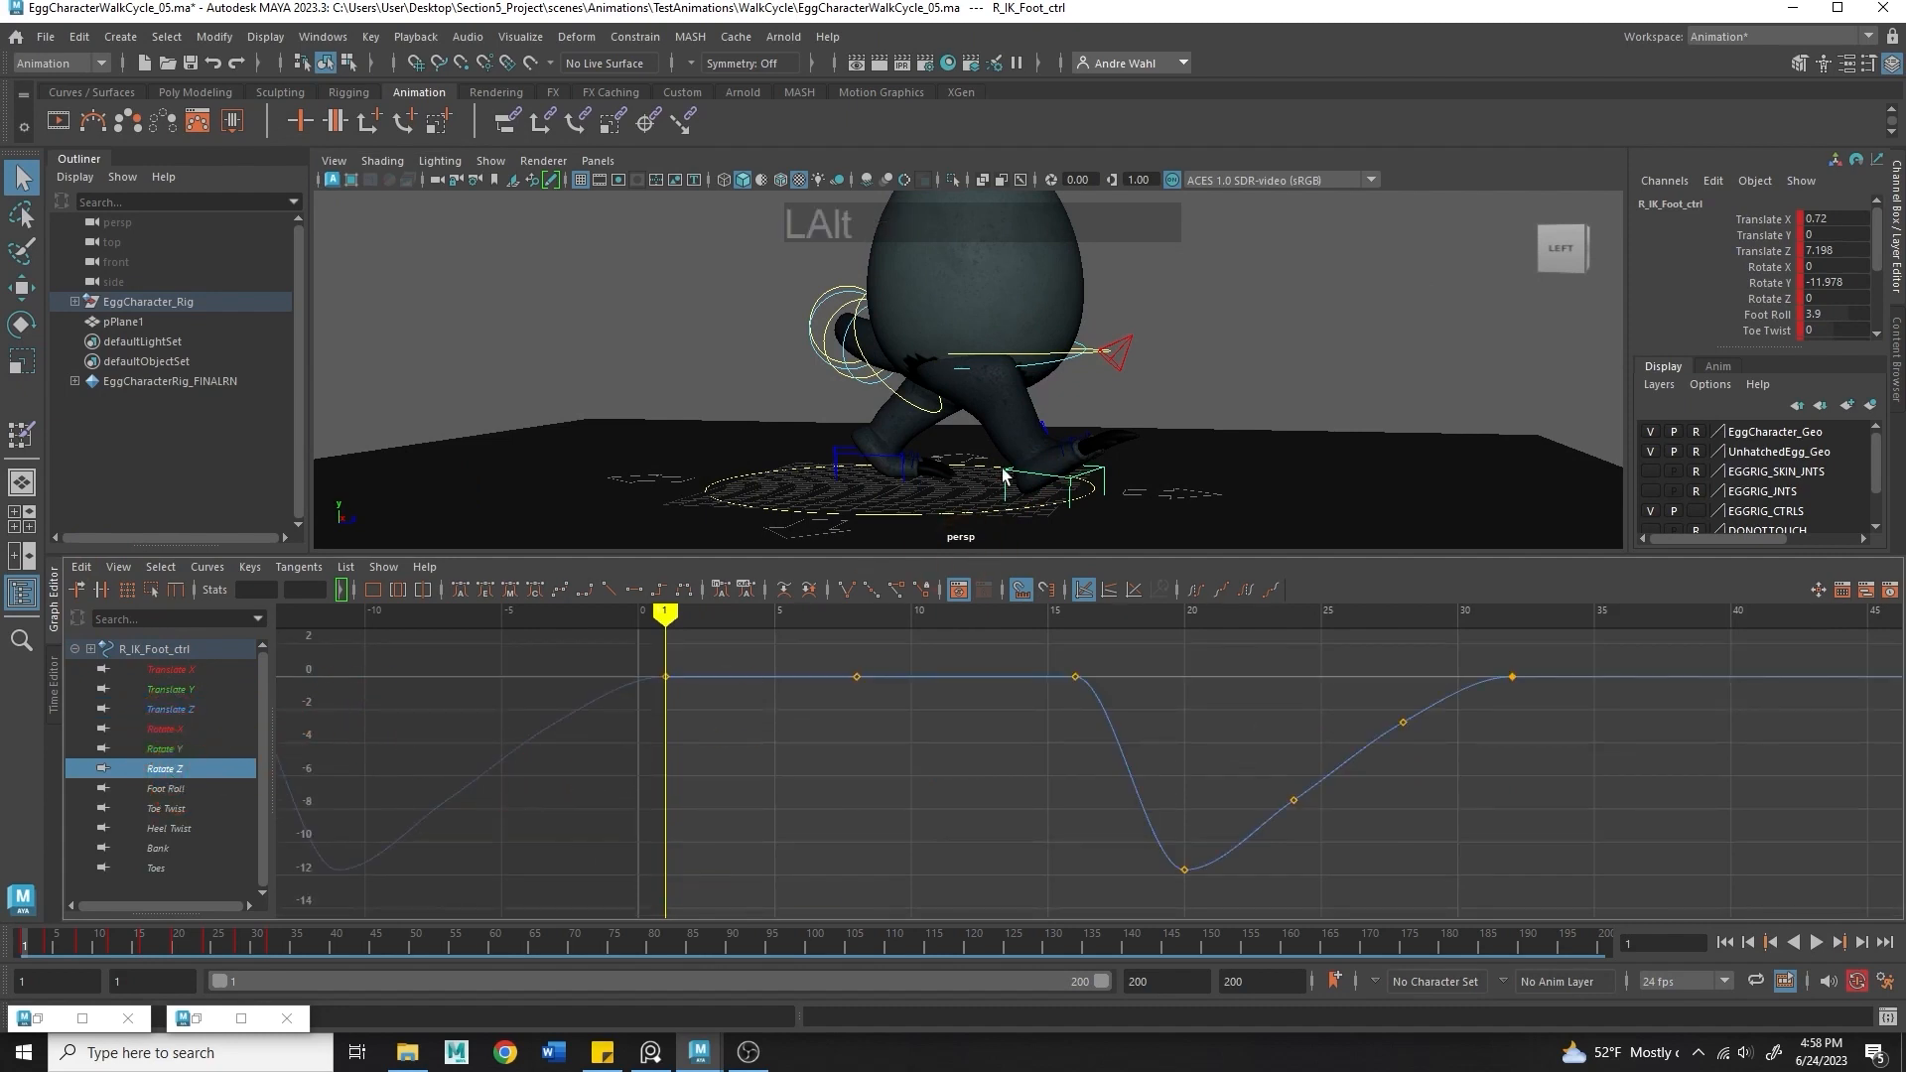
- Check the left foot control's Translate X, Y and Z curves for continuity where the cycle joins
{"action": "middle_click_drag", "start_coordinate": [1005, 479], "coordinate": [1019, 445], "text": "alt"}
{"action": "right_click_drag", "start_coordinate": [1019, 446], "coordinate": [1034, 464], "text": "alt"}
{"action": "left_click_drag", "start_coordinate": [1034, 463], "coordinate": [1006, 477], "text": "alt"}
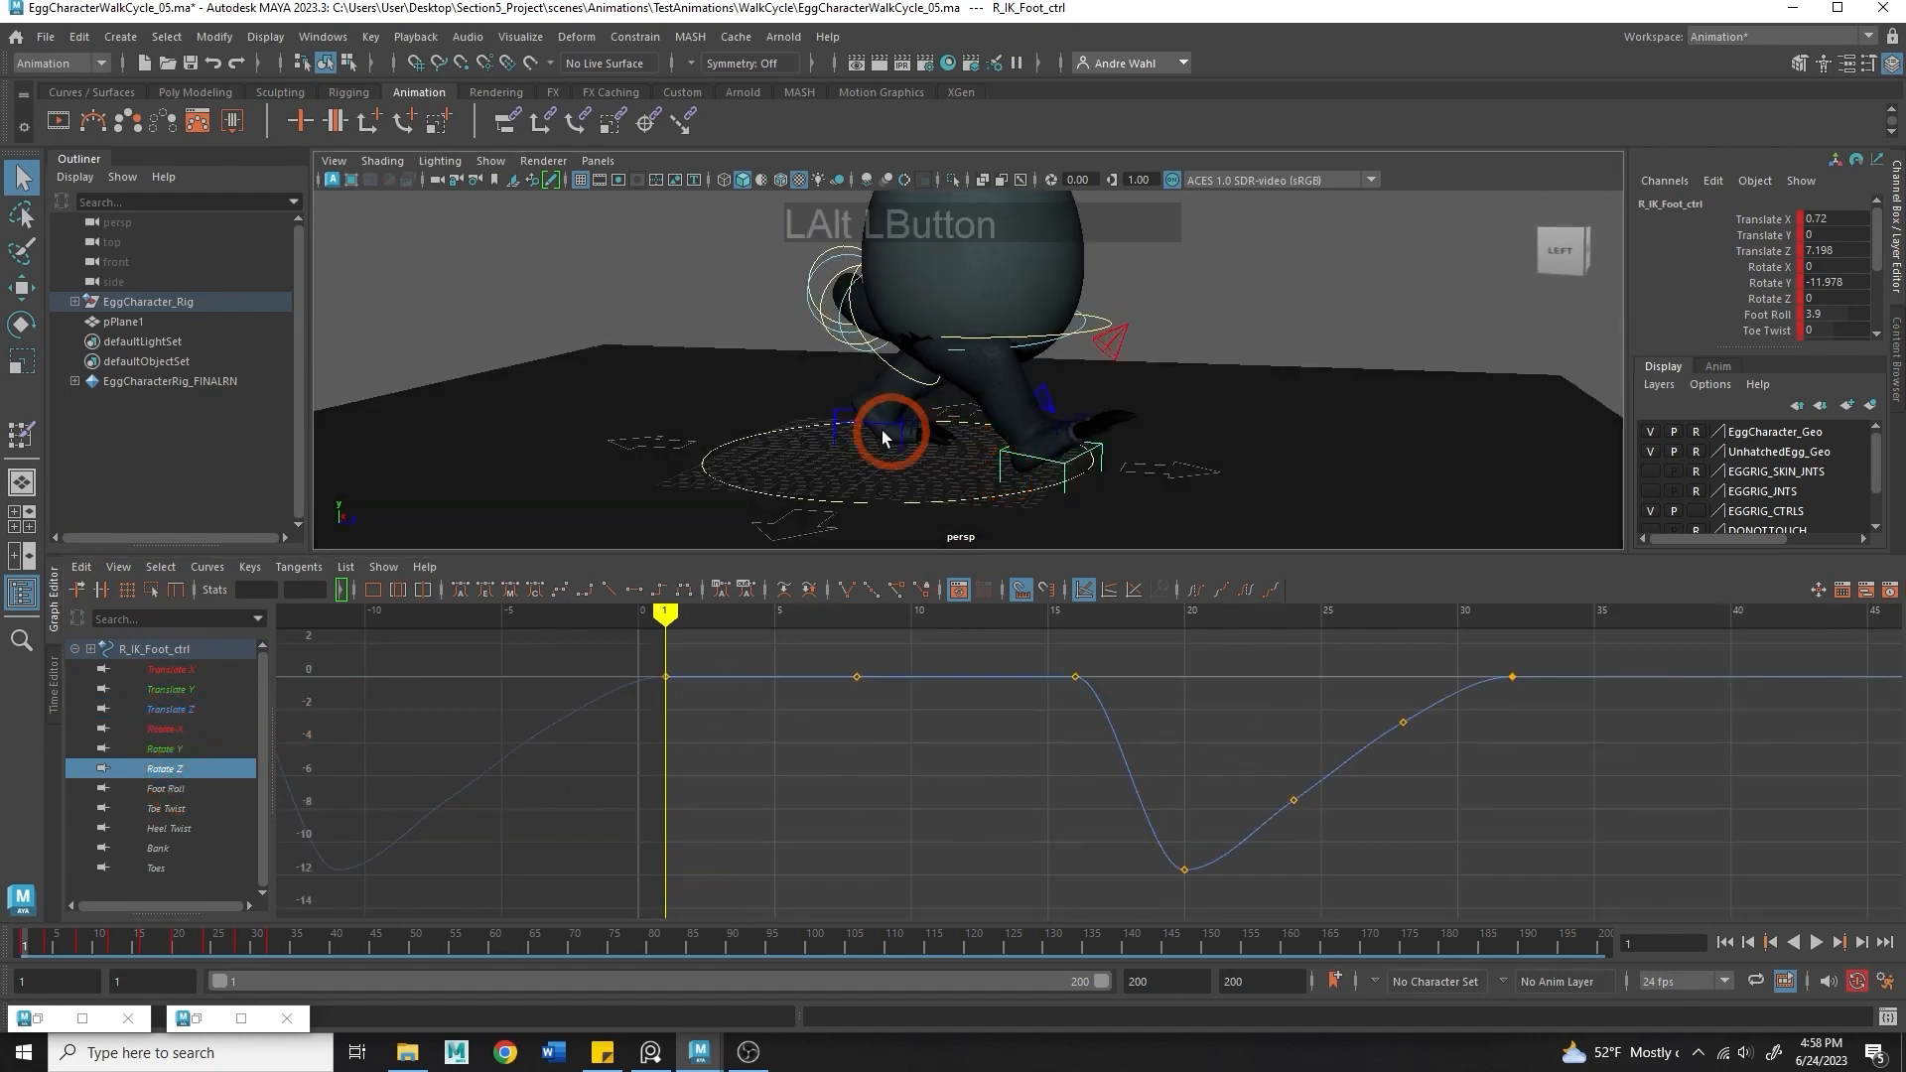
{"action": "left_click", "coordinate": [856, 433]}
{"action": "left_click", "coordinate": [175, 675]}
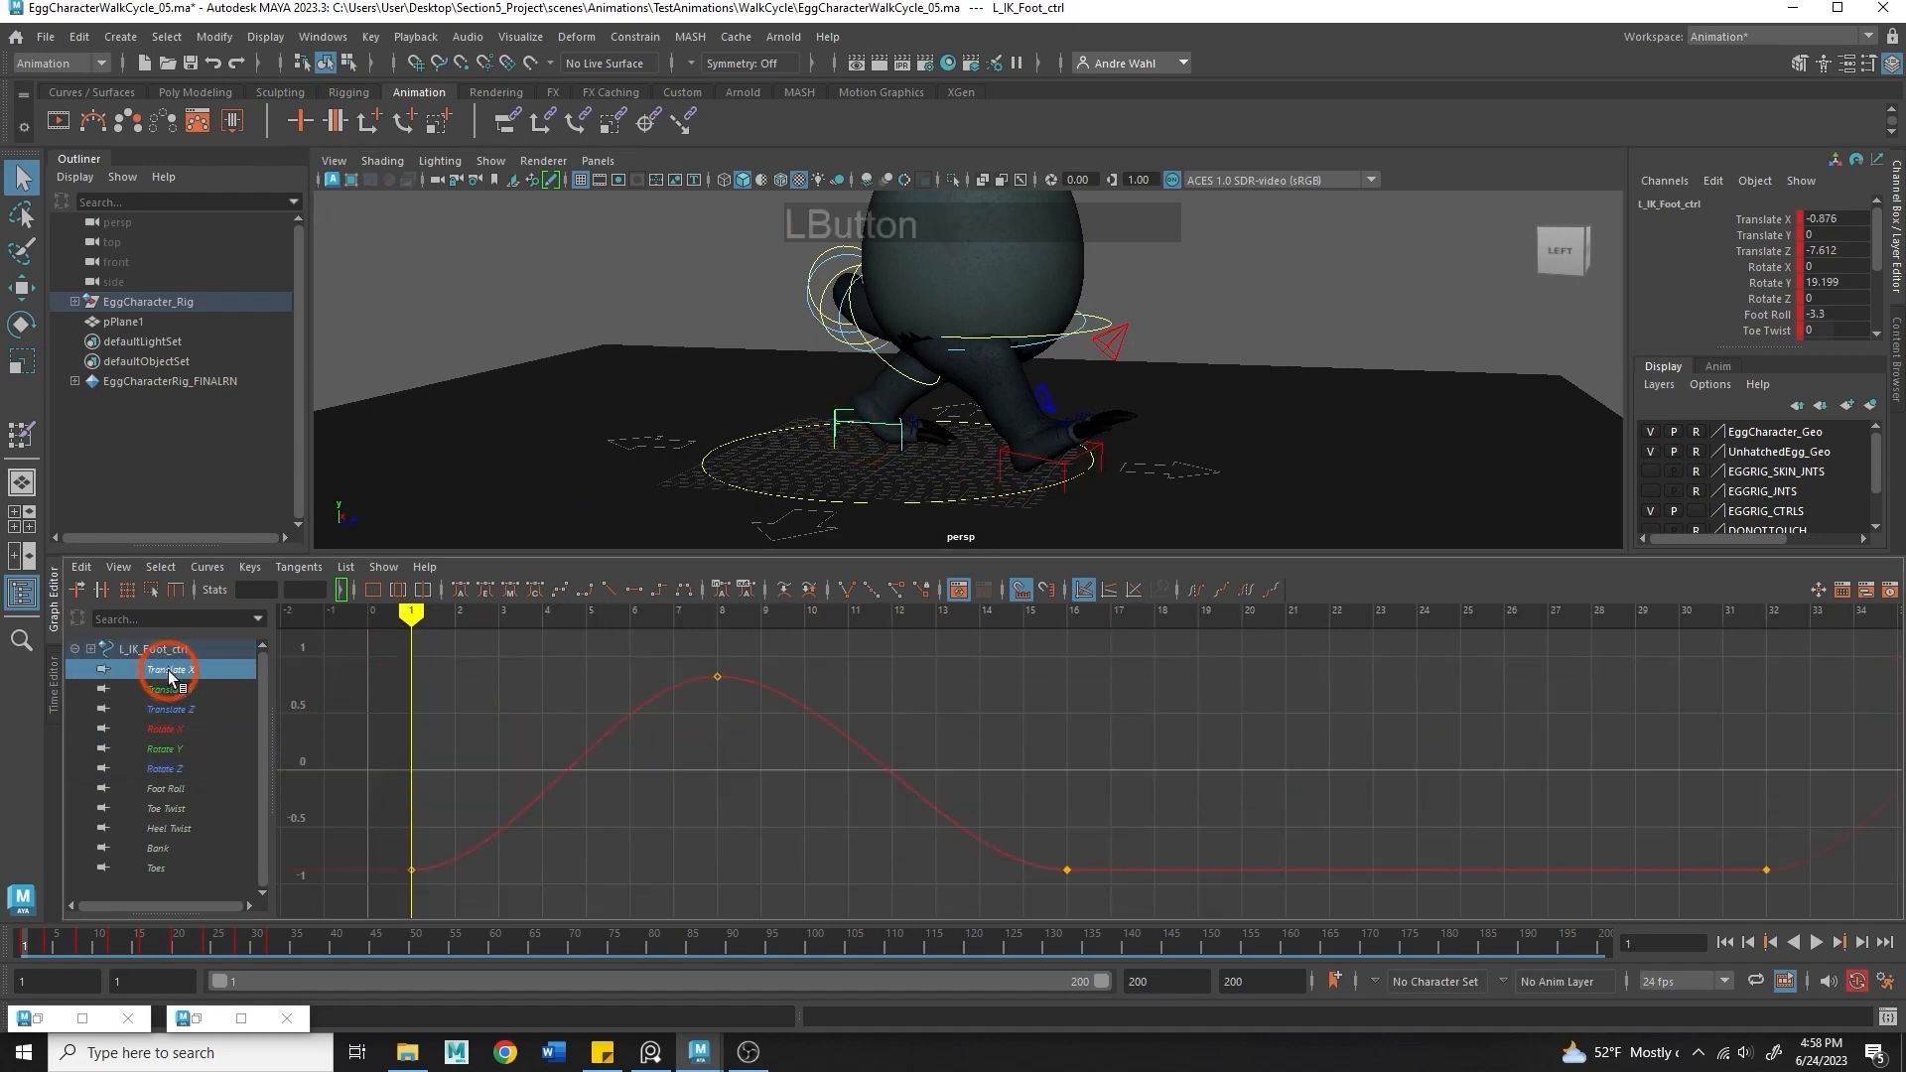
{"action": "left_click", "coordinate": [172, 689]}
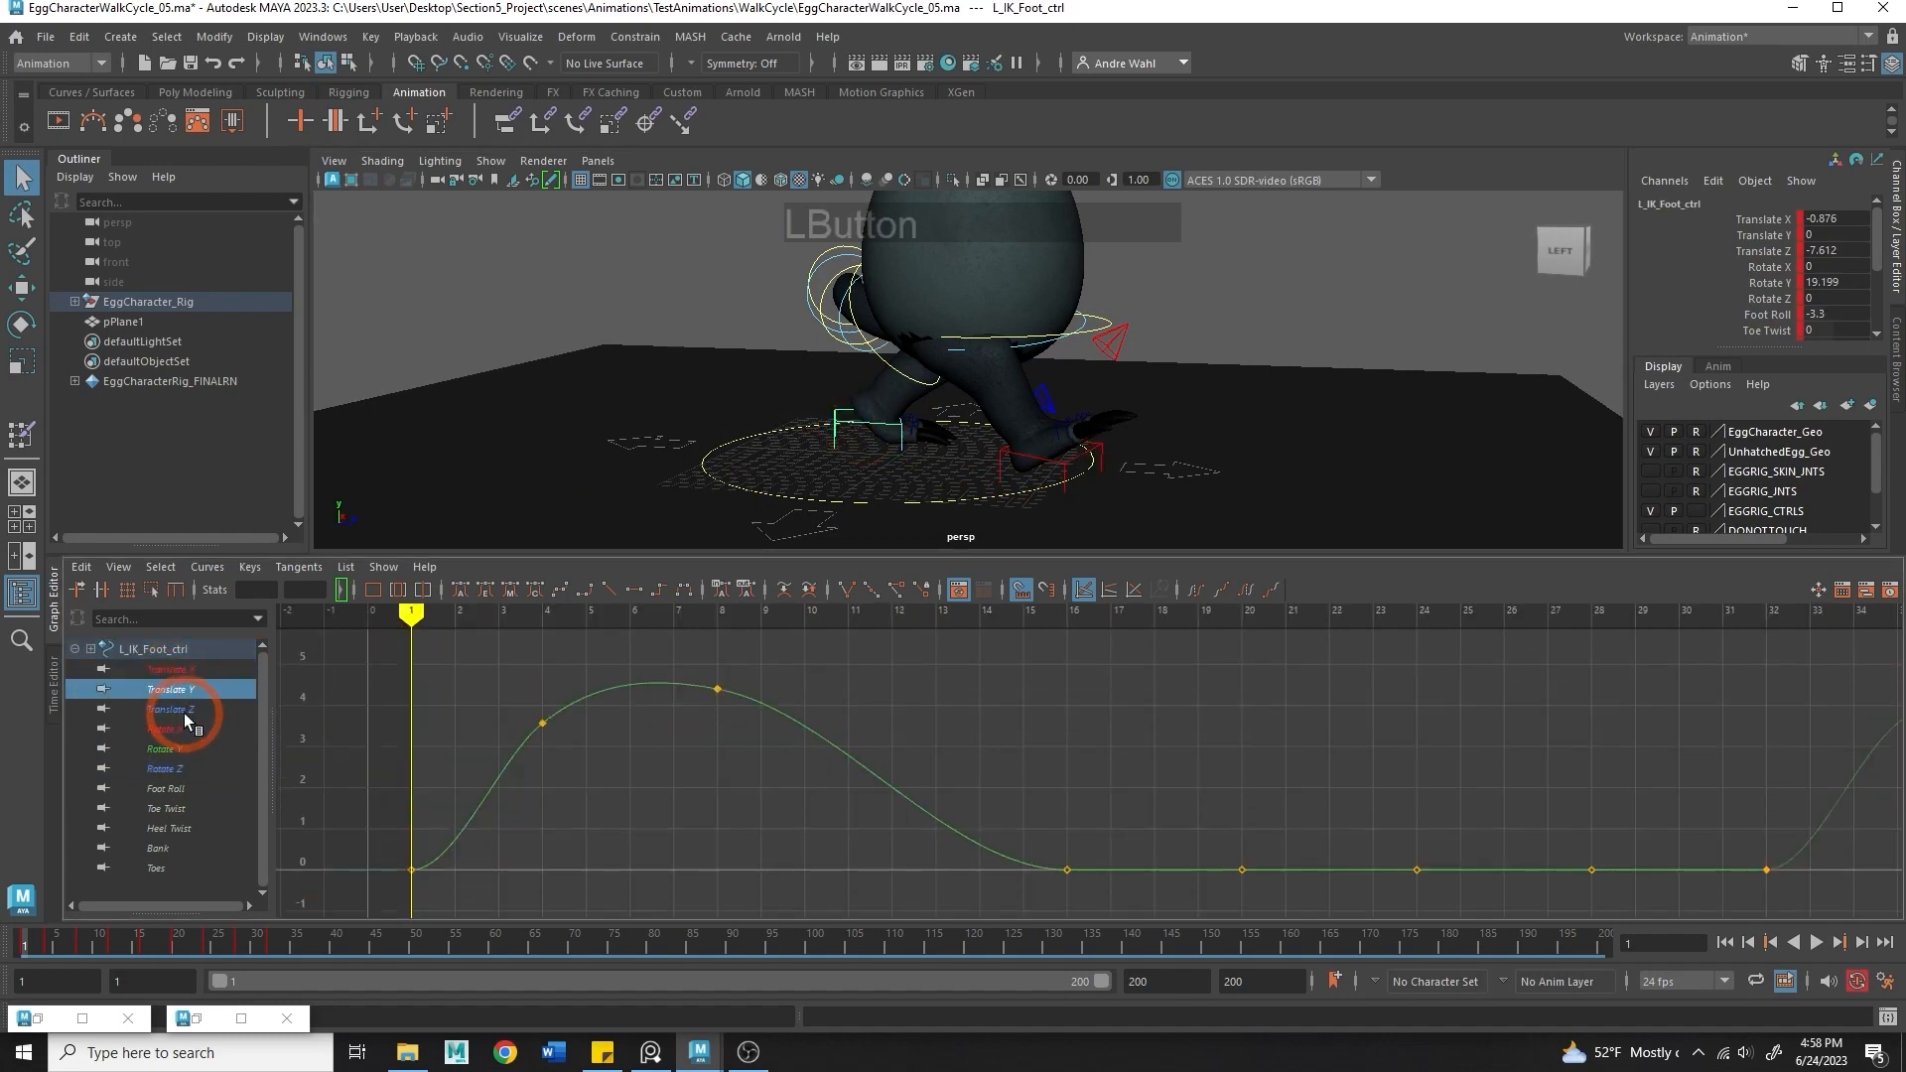
{"action": "left_click", "coordinate": [183, 710]}
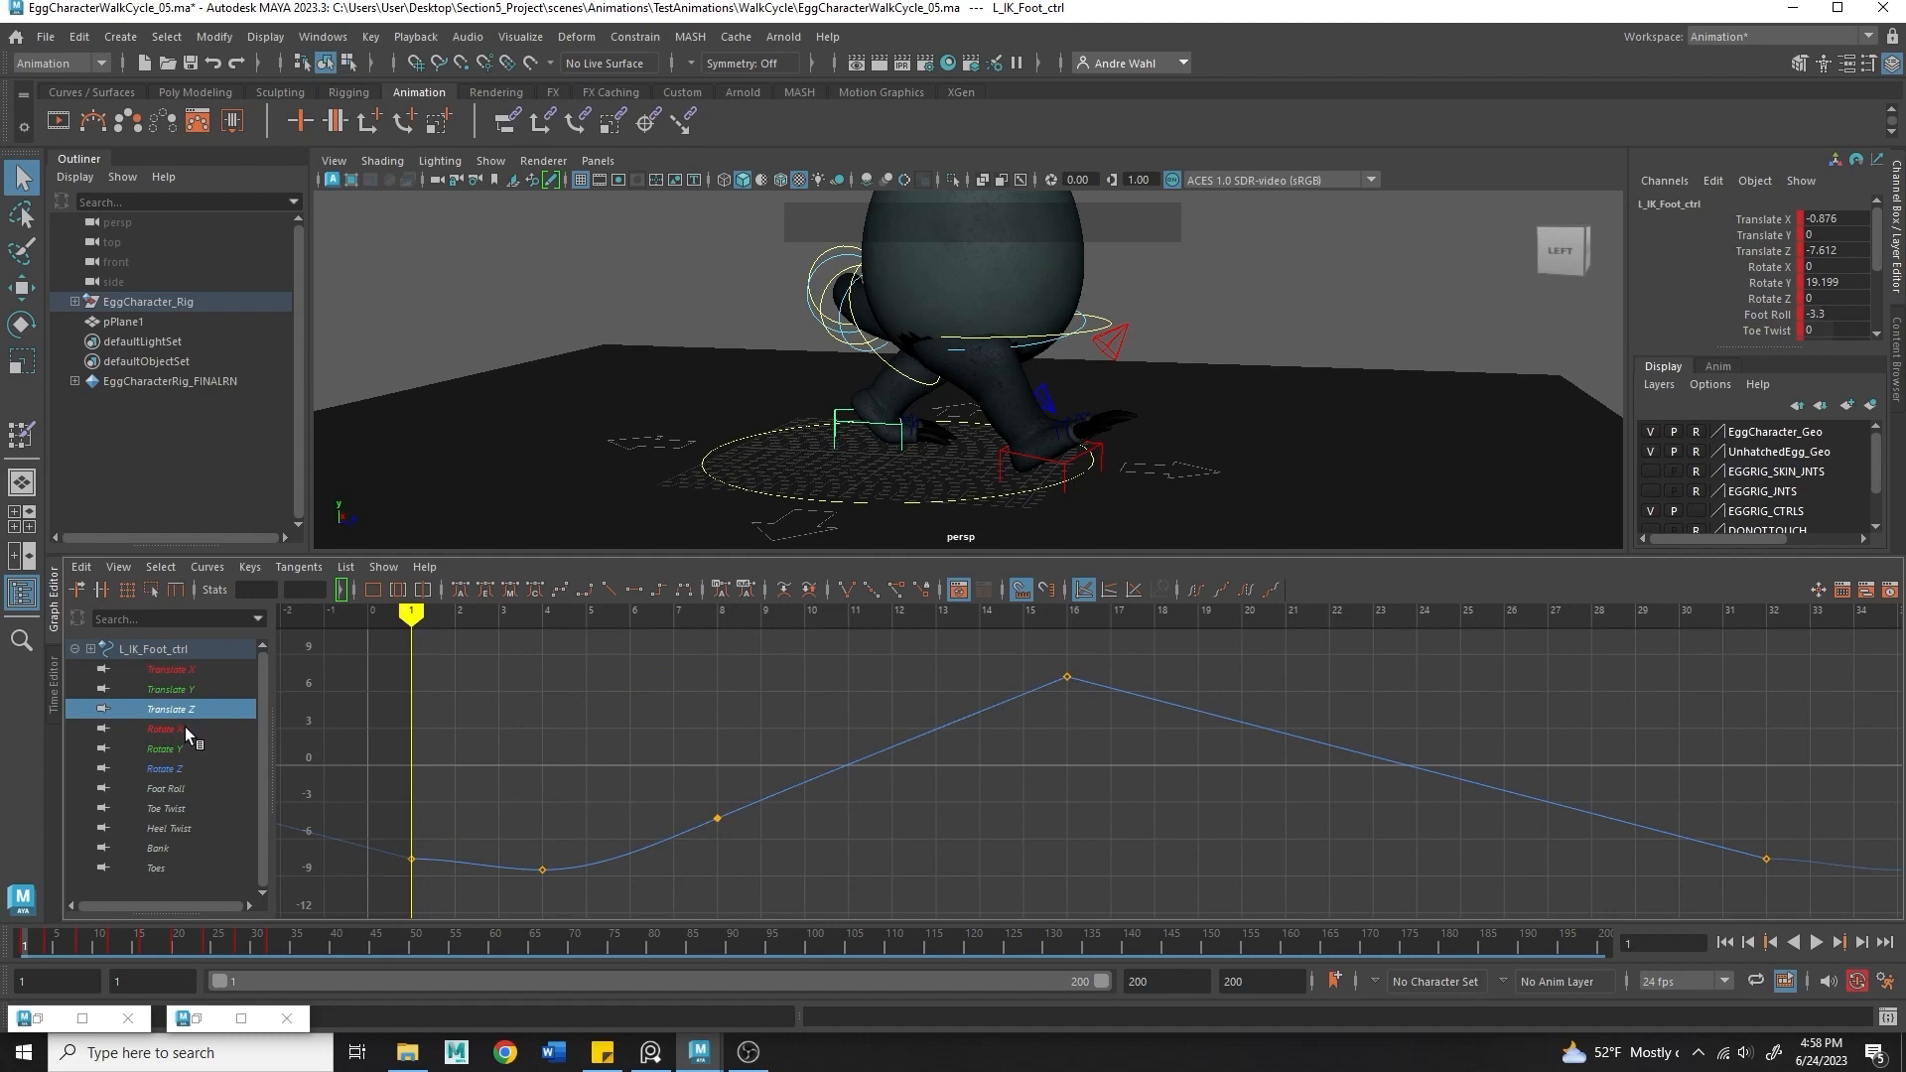
- Tilt the tangent of the left foot control's Translate Z key at frame 1 downward to smooth the loop's join
{"action": "middle_click_drag", "start_coordinate": [611, 826], "coordinate": [717, 797], "text": "alt"}
{"action": "left_click_drag", "start_coordinate": [528, 866], "coordinate": [583, 817]}
{"action": "middle_click_drag", "start_coordinate": [583, 818], "coordinate": [617, 873]}
{"action": "left_click", "coordinate": [480, 906]}
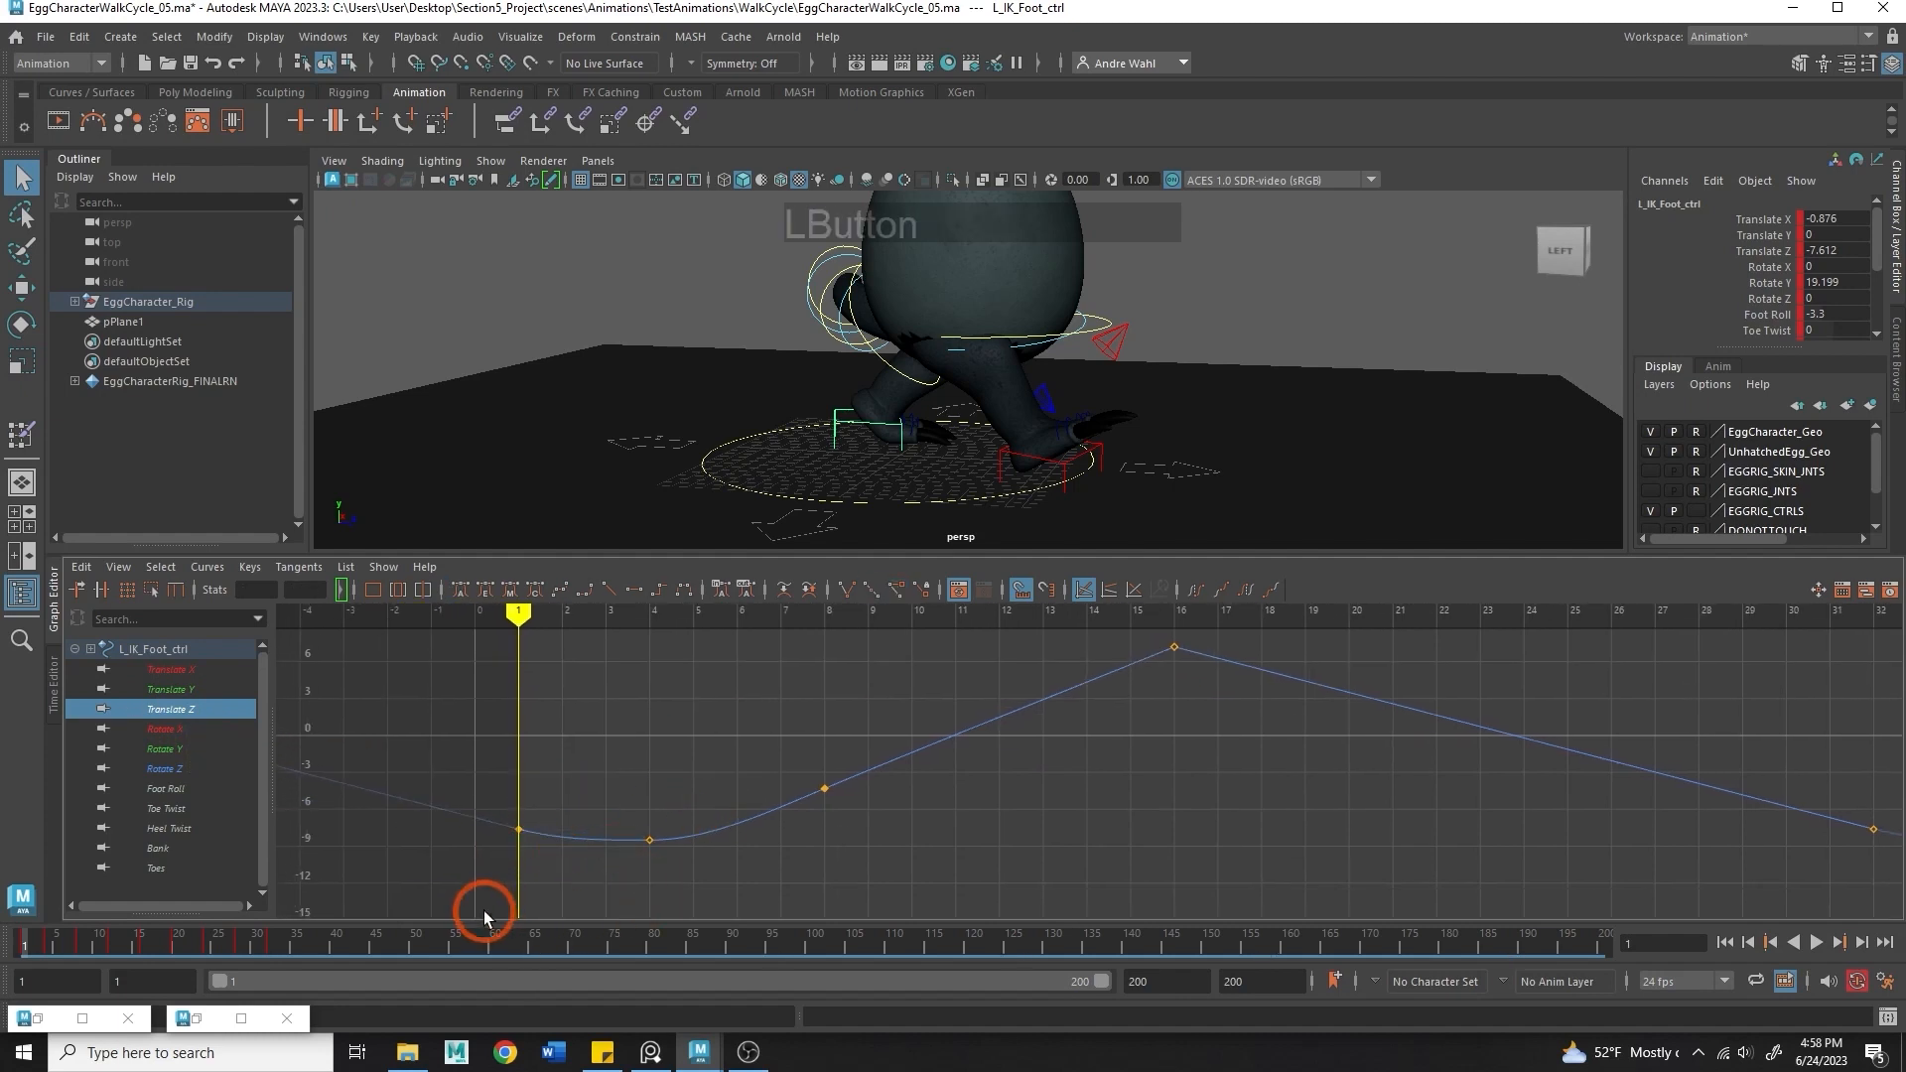
- Check the left foot control's Rotate X, Y and Z curves for loop continuity
{"action": "left_click", "coordinate": [168, 730]}
{"action": "left_click", "coordinate": [203, 750]}
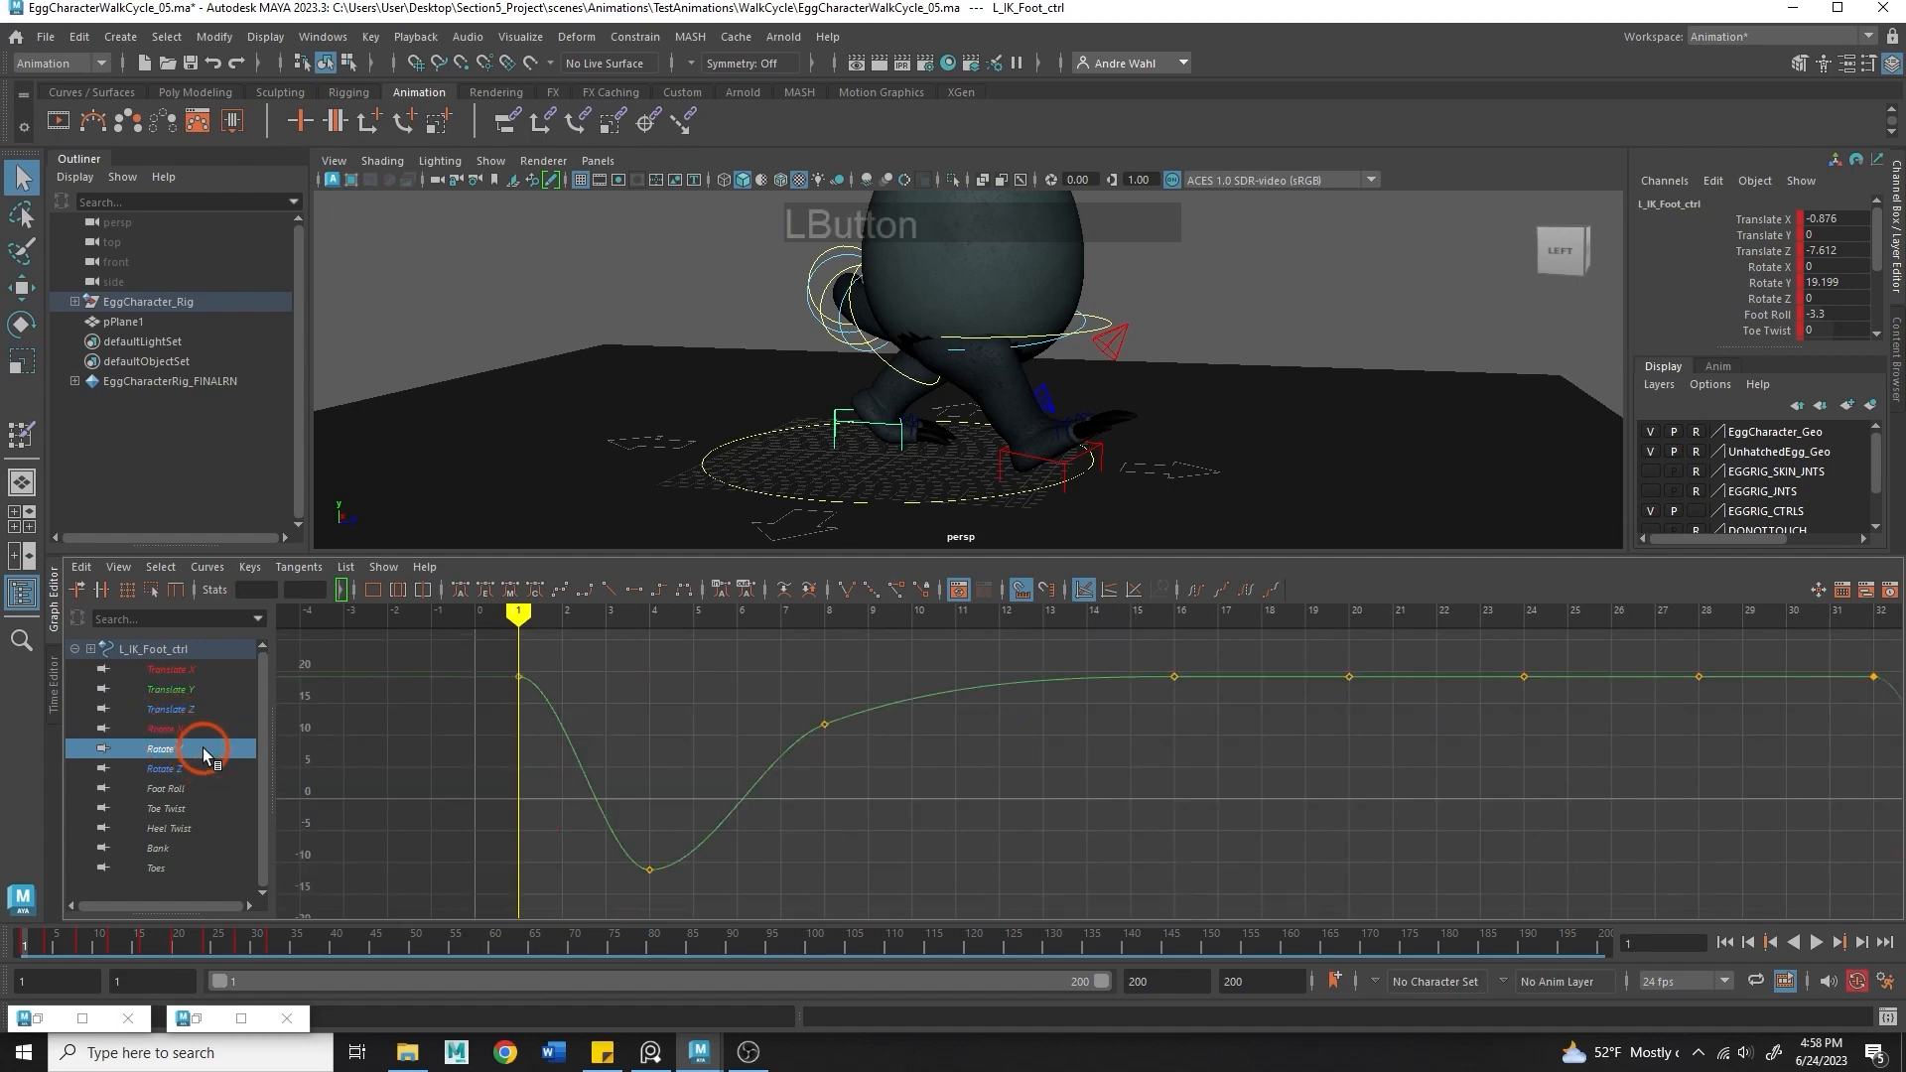
{"action": "left_click", "coordinate": [202, 767]}
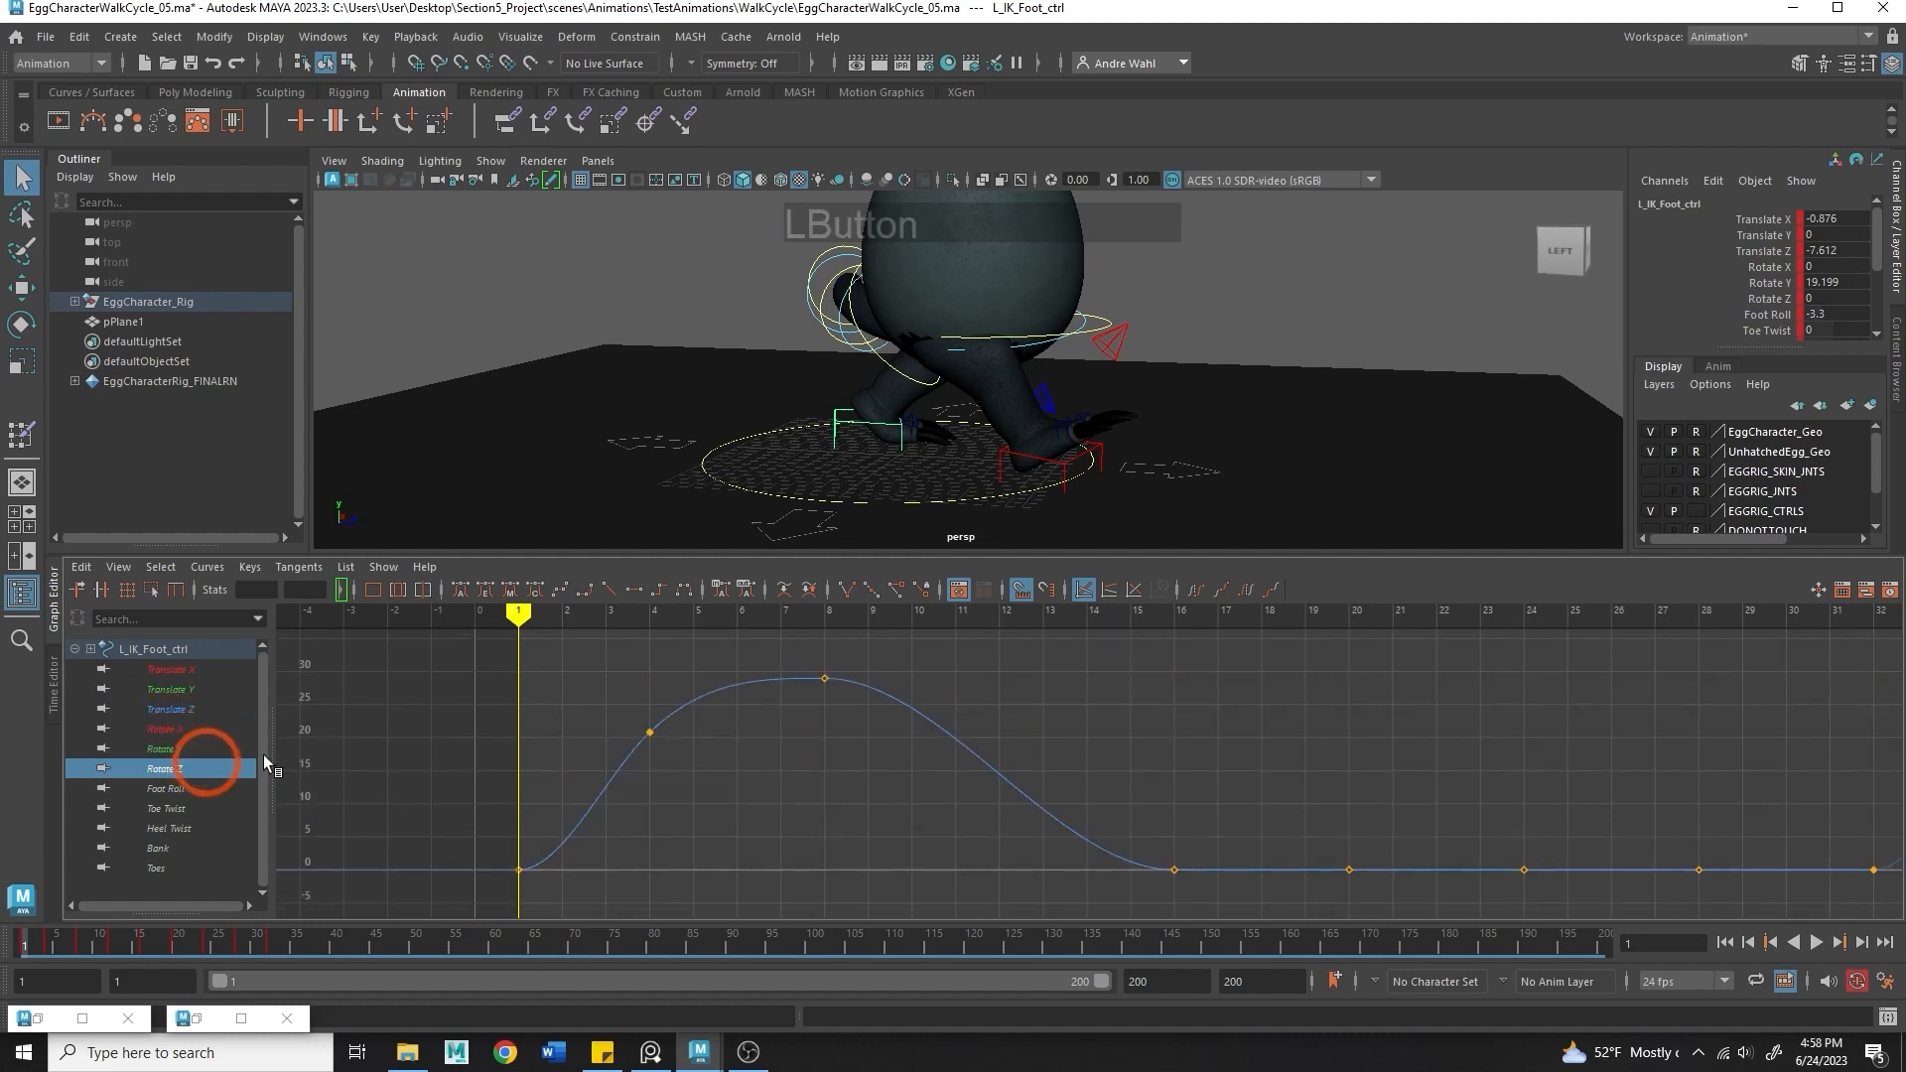
- Examine the Tail01 control's Rotate X and Rotate Y curves around frames 1 to 4
{"action": "middle_click_drag", "start_coordinate": [1082, 501], "coordinate": [986, 586], "text": "alt"}
{"action": "left_click_drag", "start_coordinate": [987, 587], "coordinate": [936, 434], "text": "alt"}
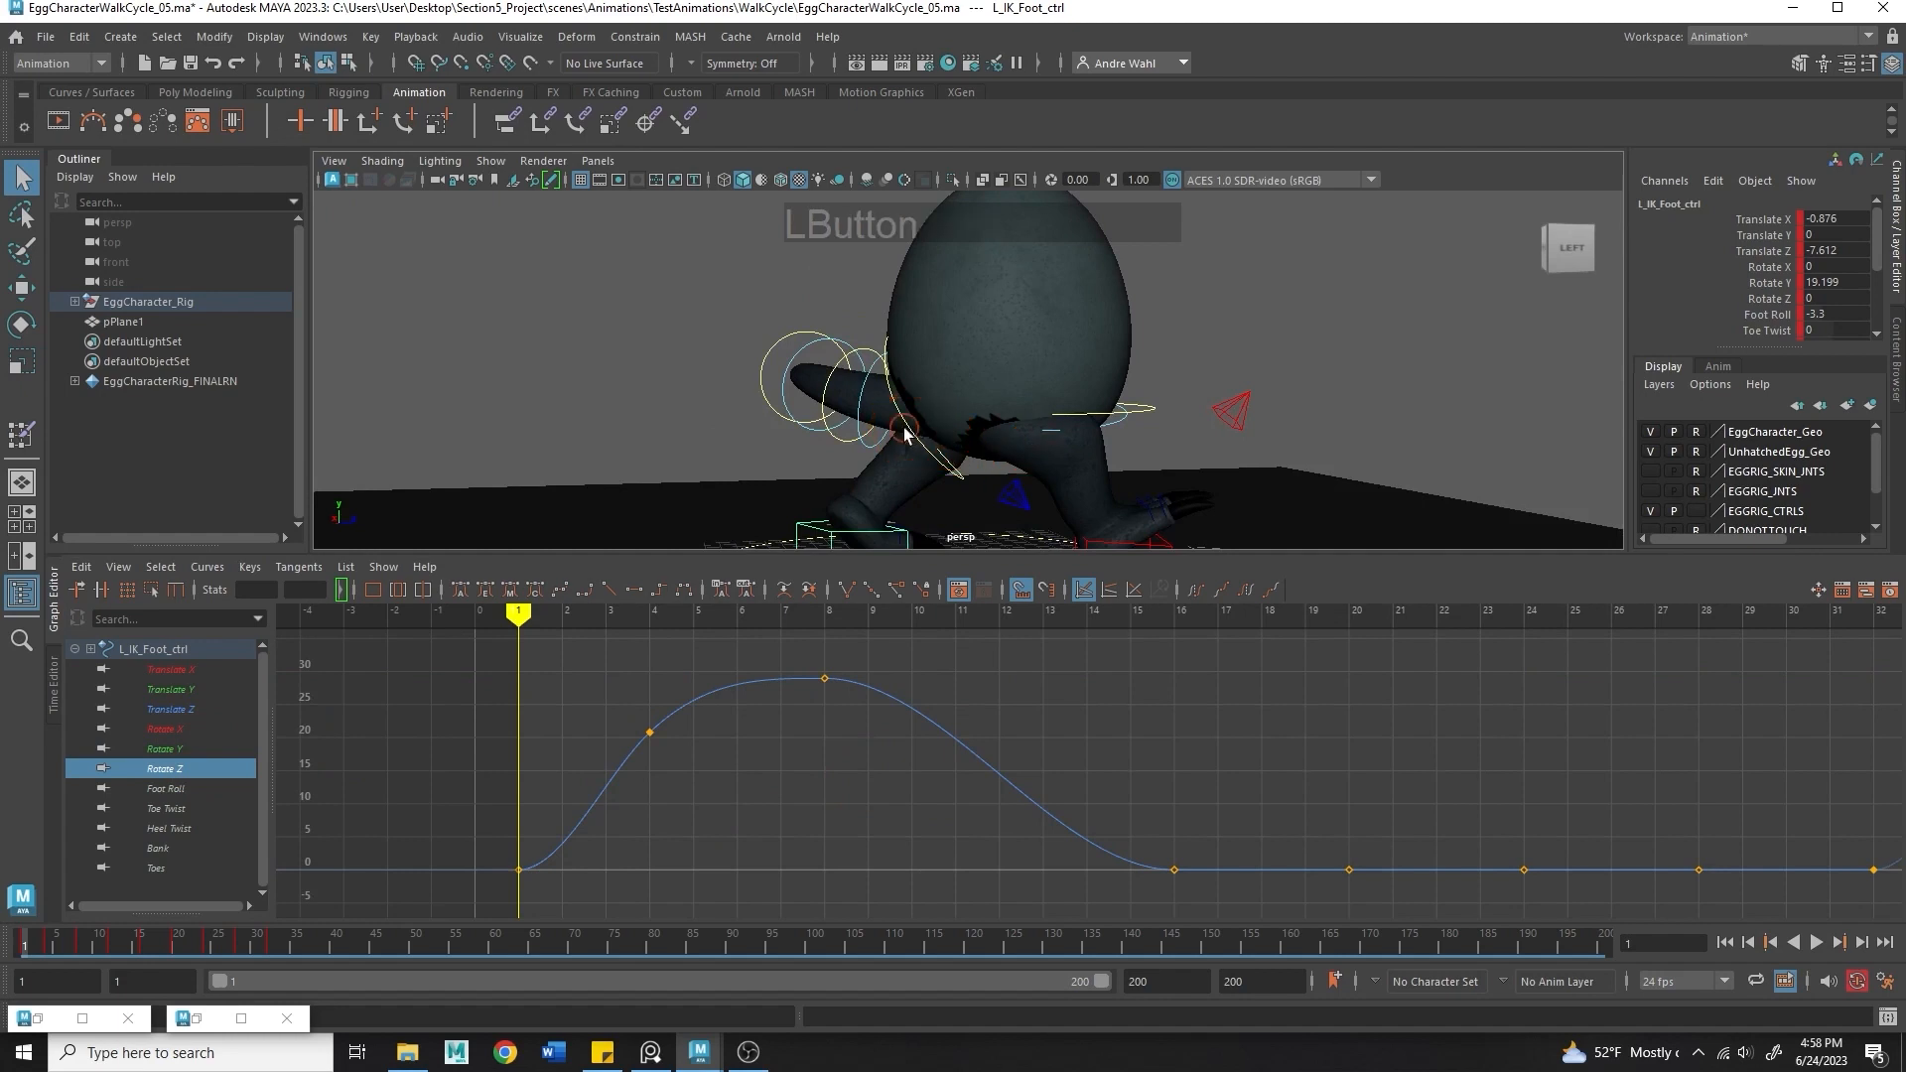
{"action": "left_click", "coordinate": [905, 434]}
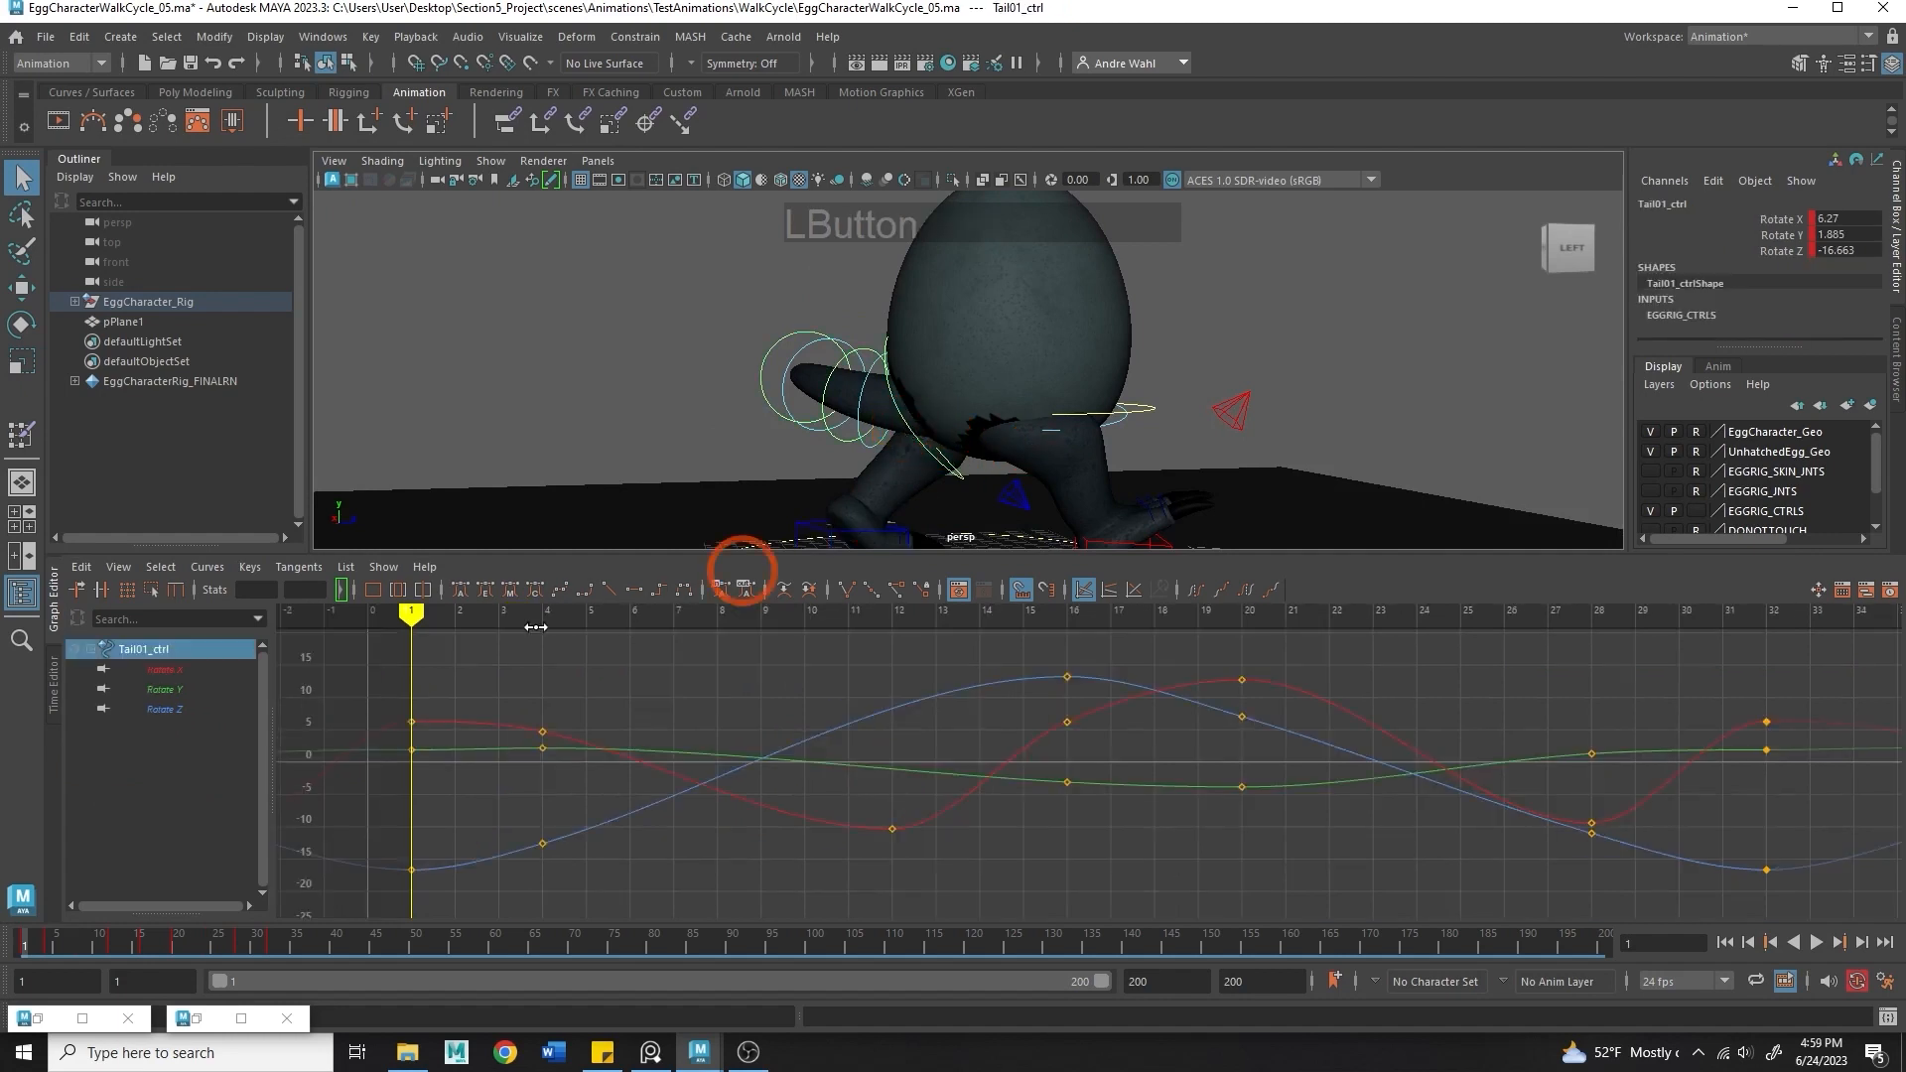
{"action": "left_click", "coordinate": [155, 670]}
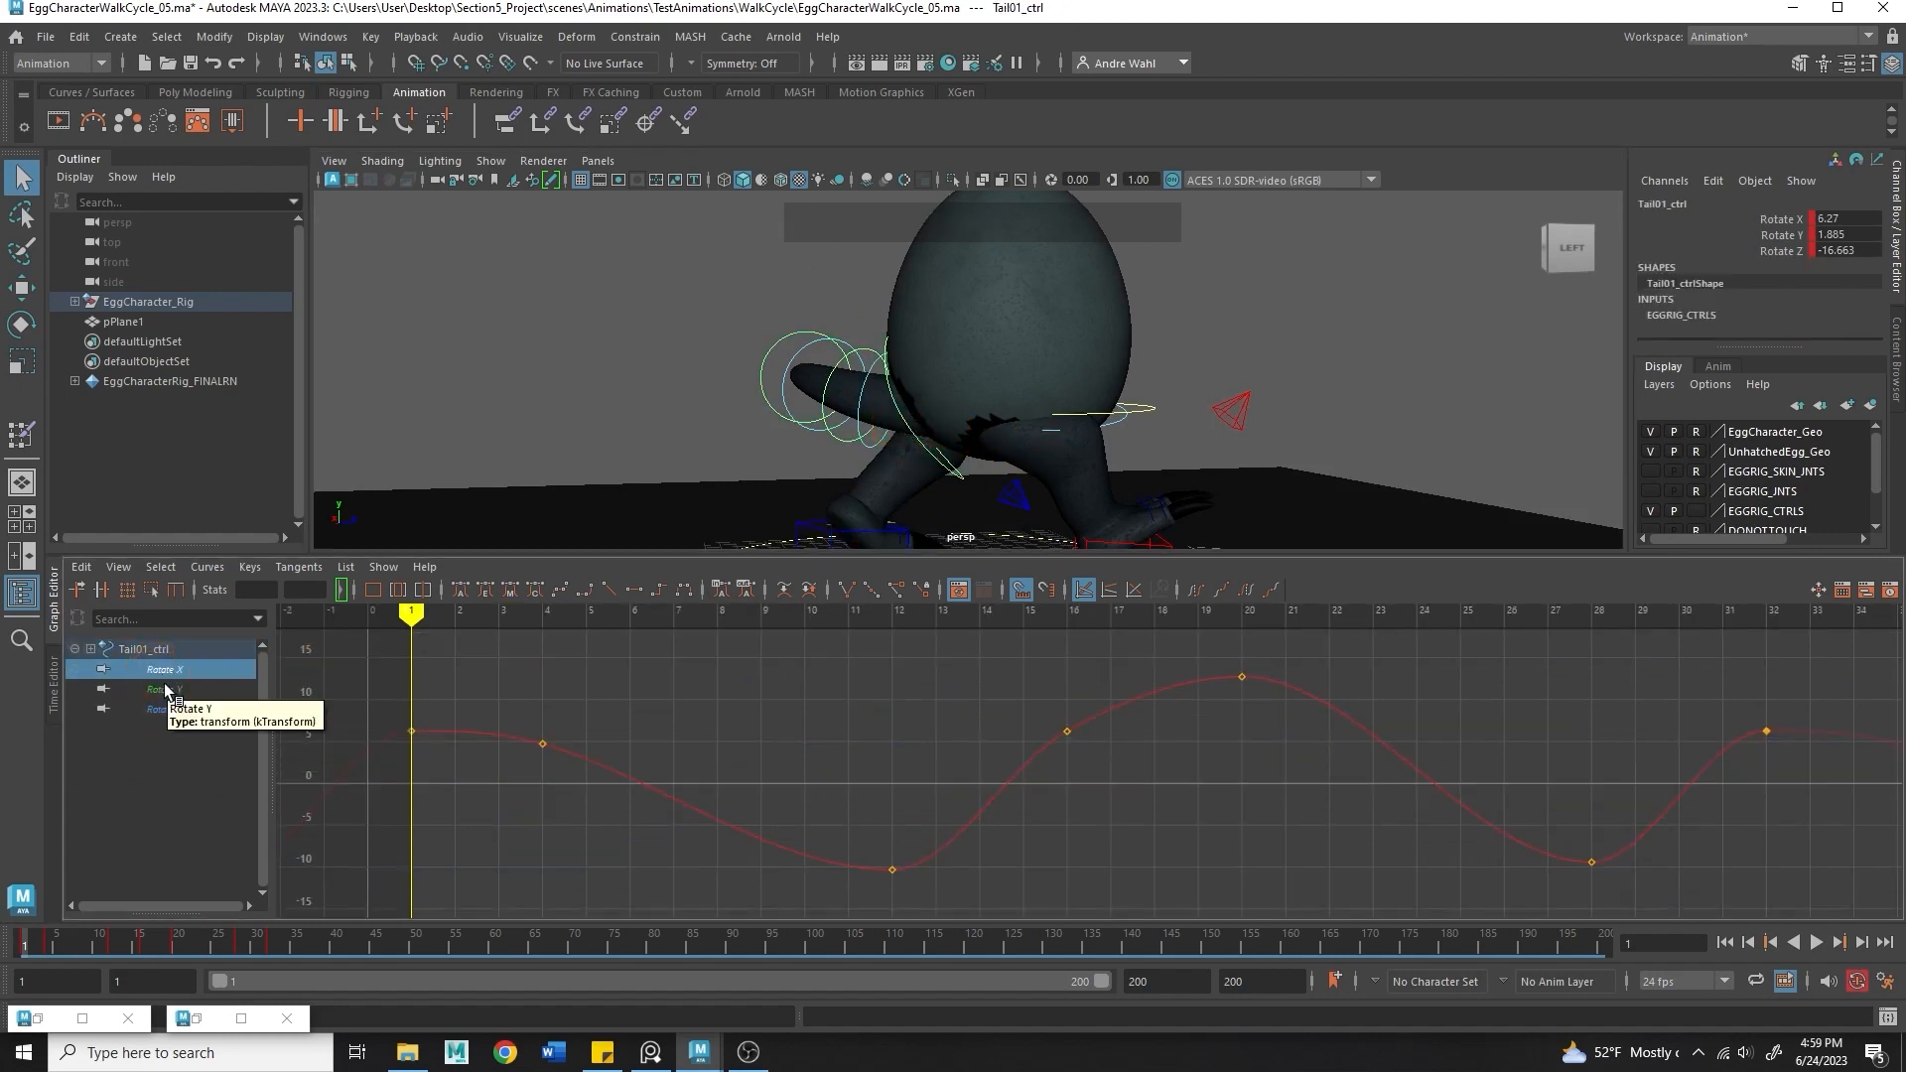
{"action": "left_click", "coordinate": [171, 689]}
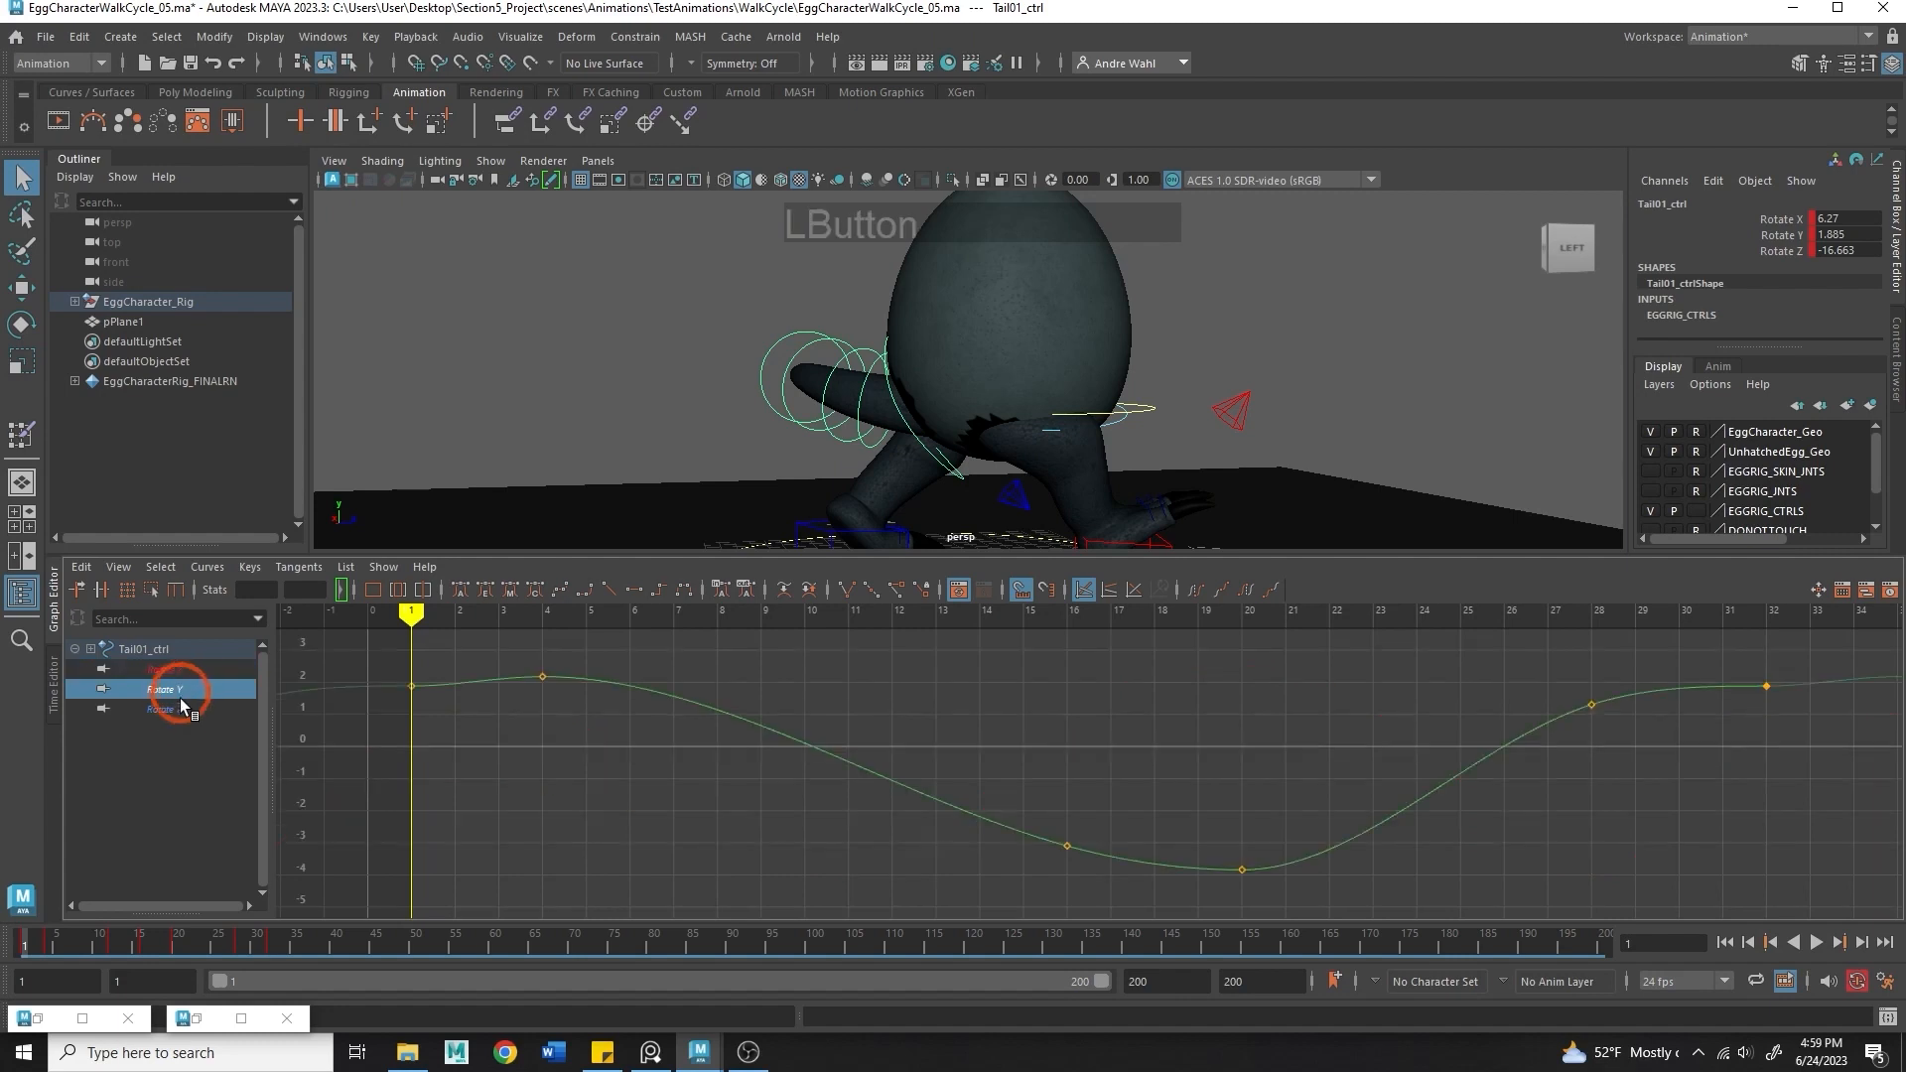
{"action": "middle_click_drag", "start_coordinate": [632, 789], "coordinate": [965, 800], "text": "alt"}
{"action": "left_click", "coordinate": [882, 689]}
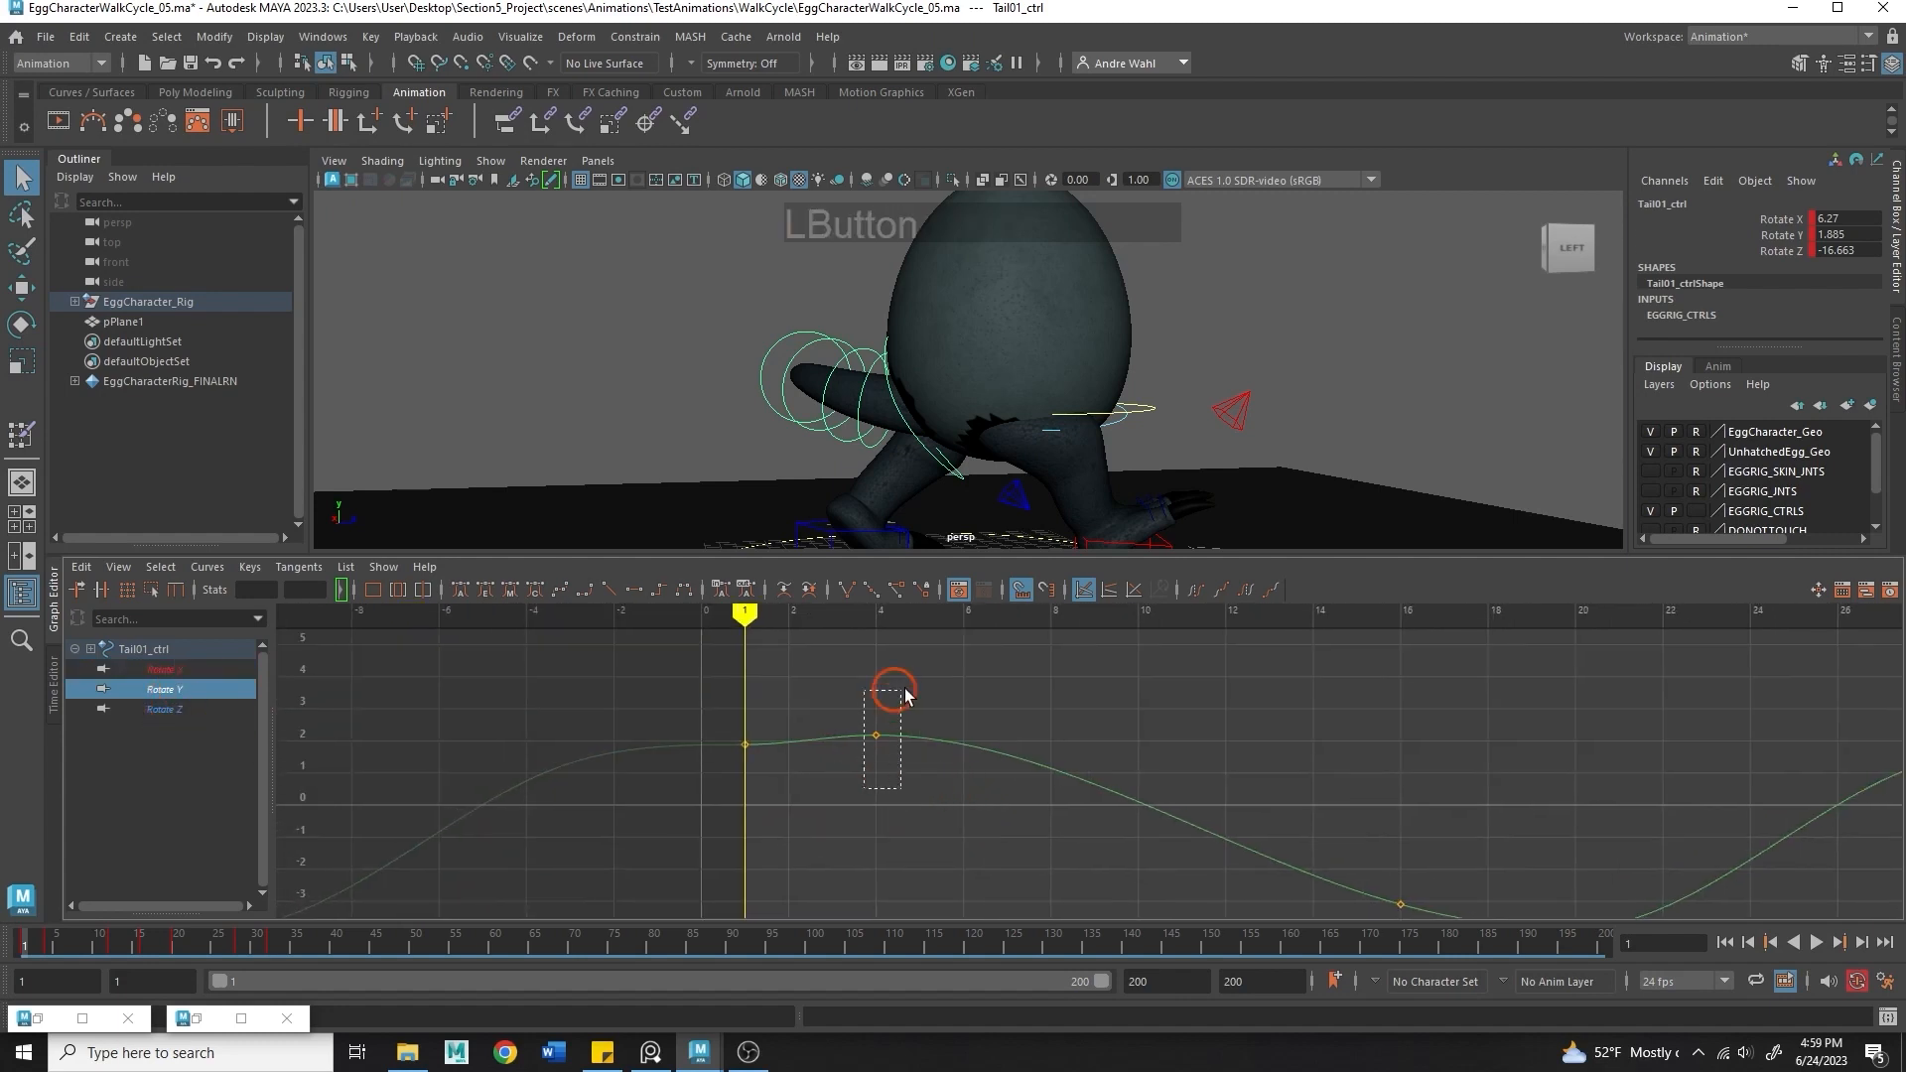
{"action": "middle_click_drag", "start_coordinate": [876, 694], "coordinate": [834, 694], "text": "alt"}
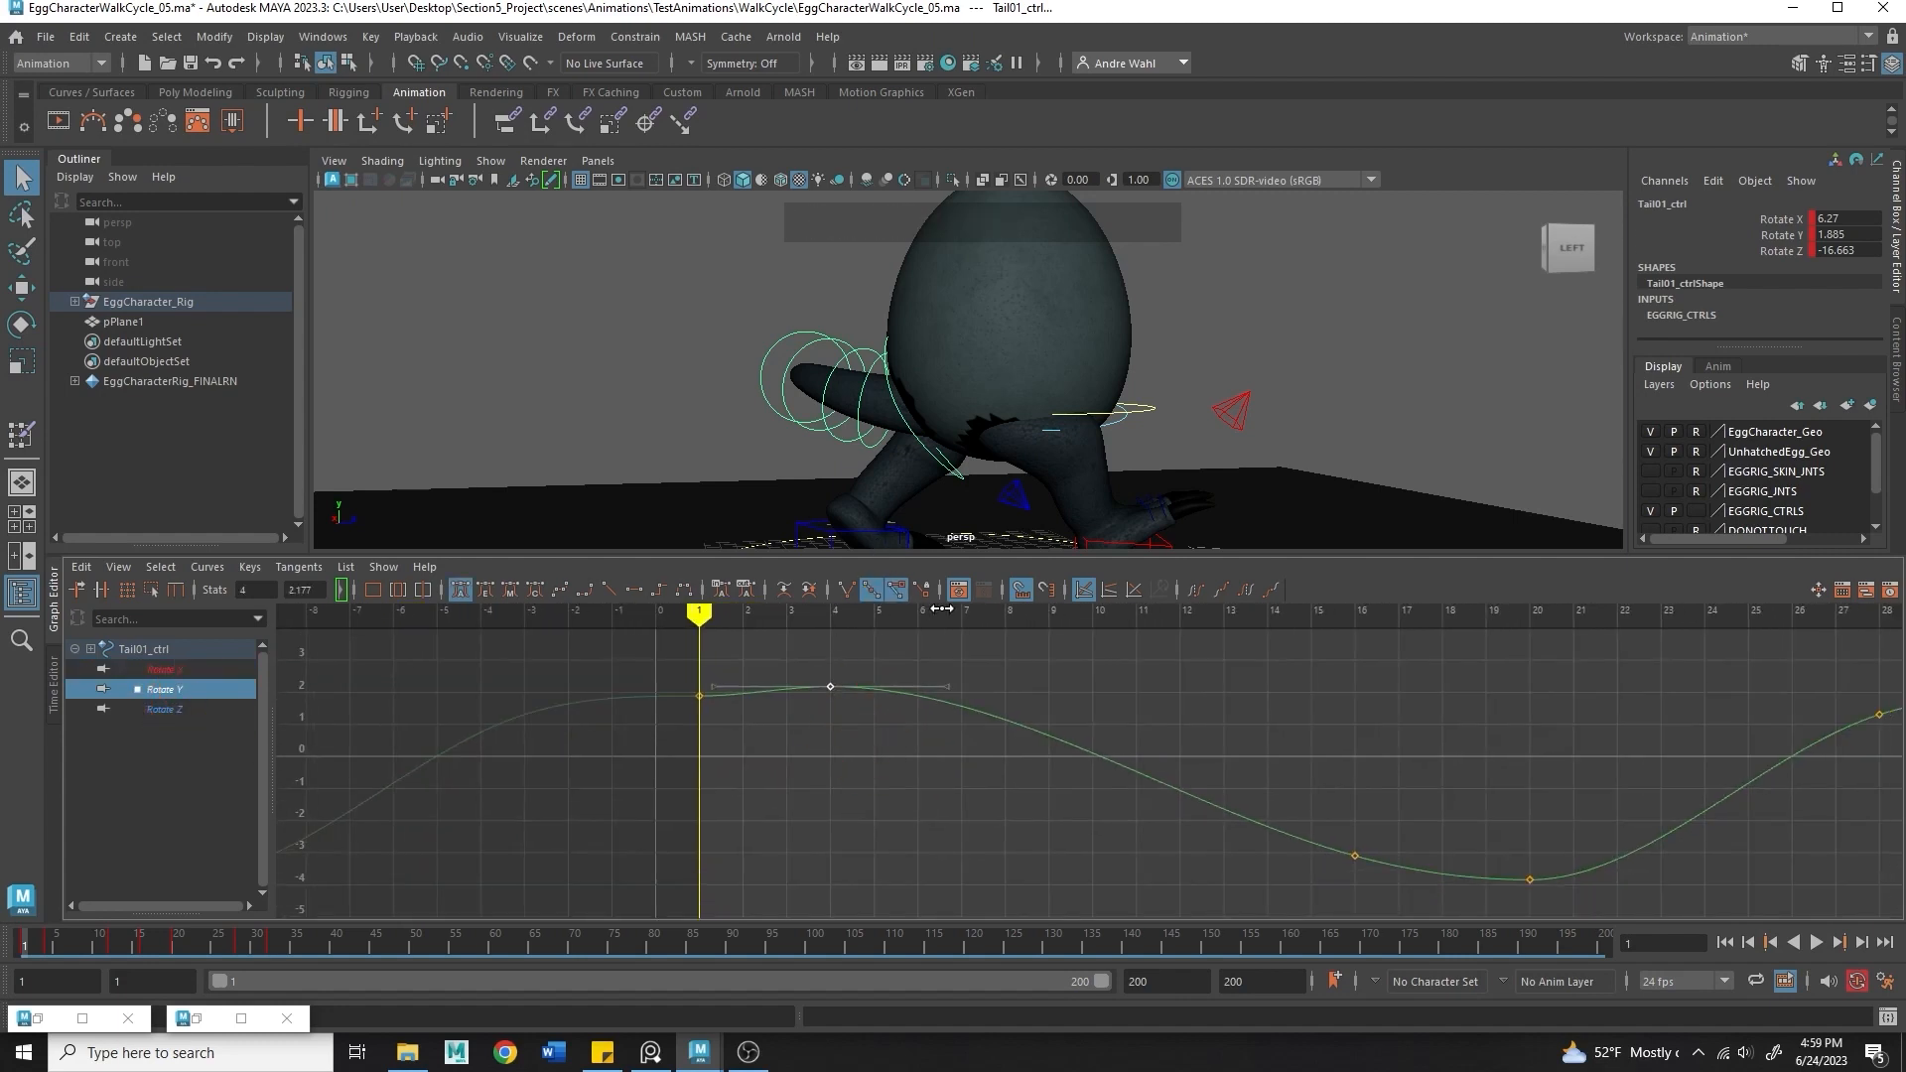
- Delete the Tail01 control's Rotate Y key at frame 4 to smooth the curve out of frame 1
{"action": "left_click_drag", "start_coordinate": [778, 374], "coordinate": [902, 413]}
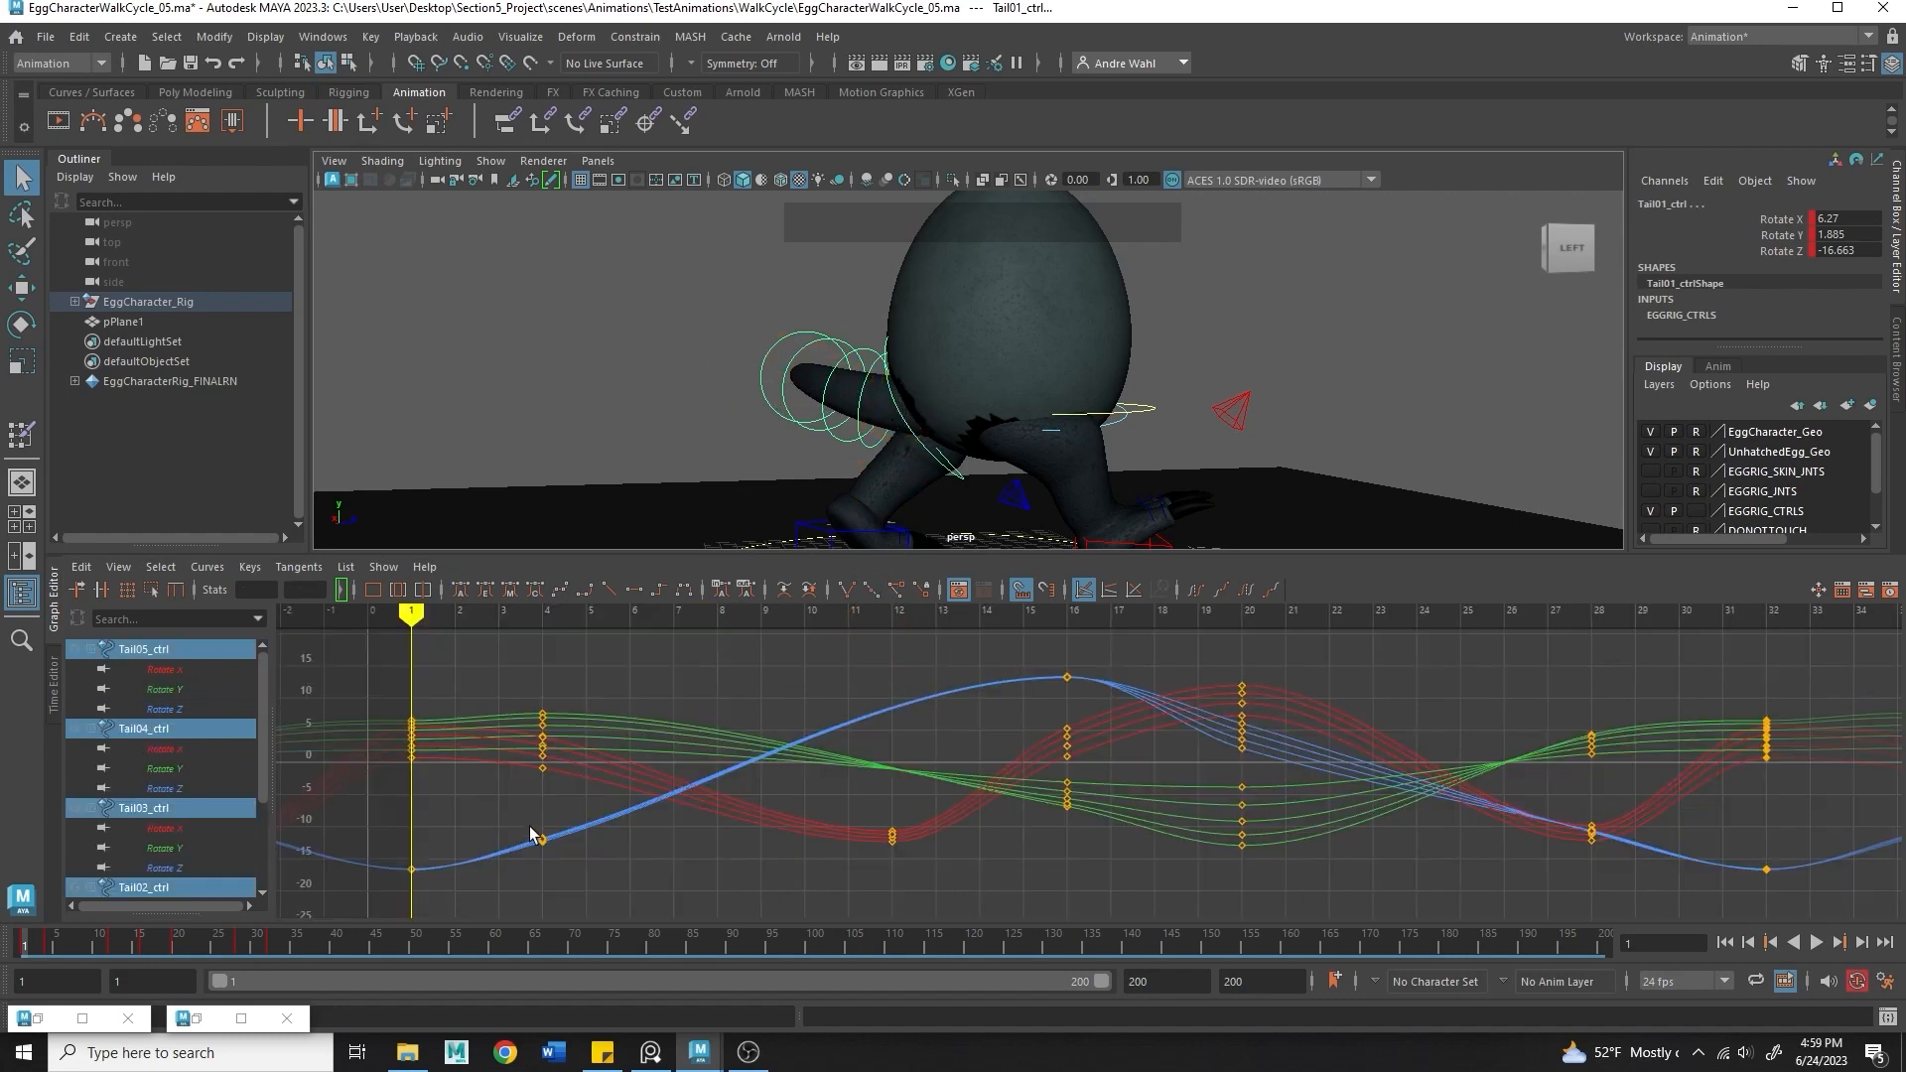
{"action": "left_click", "coordinate": [896, 402]}
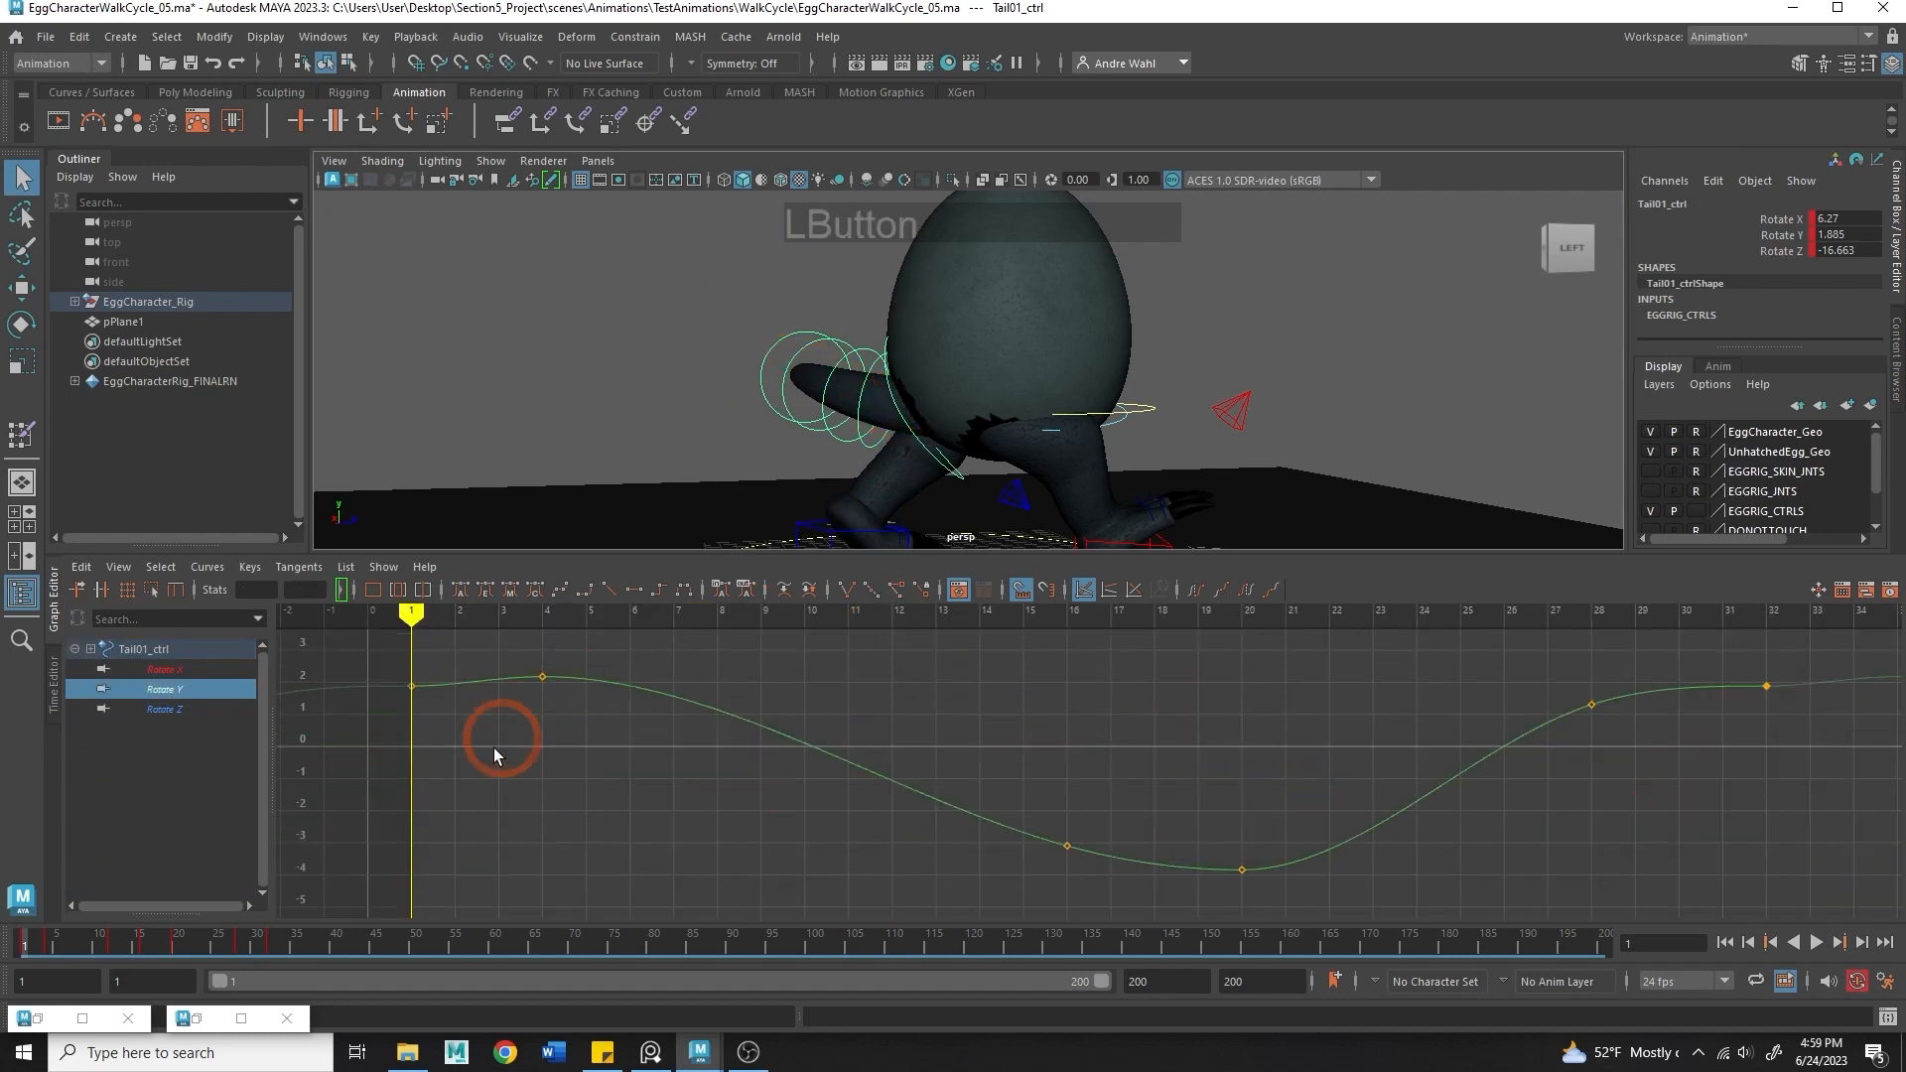
{"action": "left_click", "coordinate": [405, 717]}
{"action": "key", "text": "Delete"}
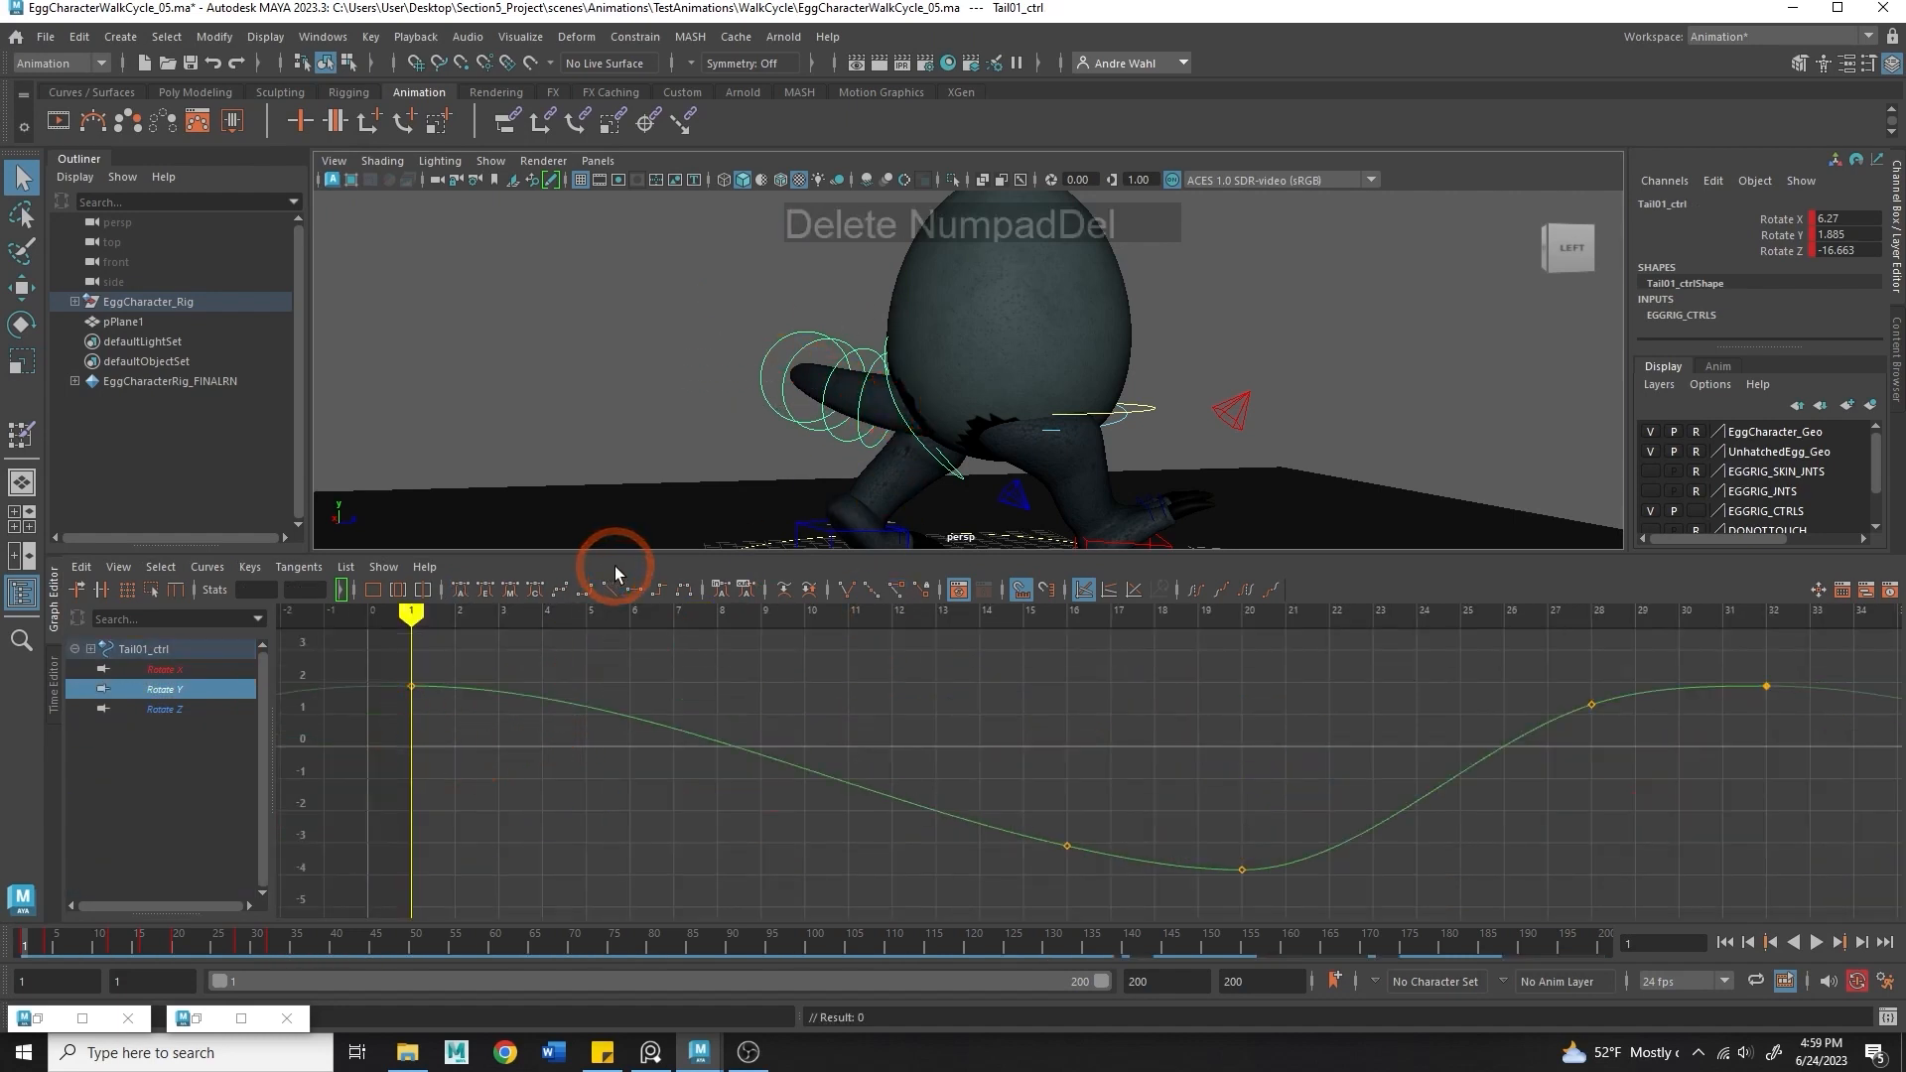
- Try deleting the rotation keys at frame 4 on all five tail controls together
{"action": "left_click", "coordinate": [858, 397]}
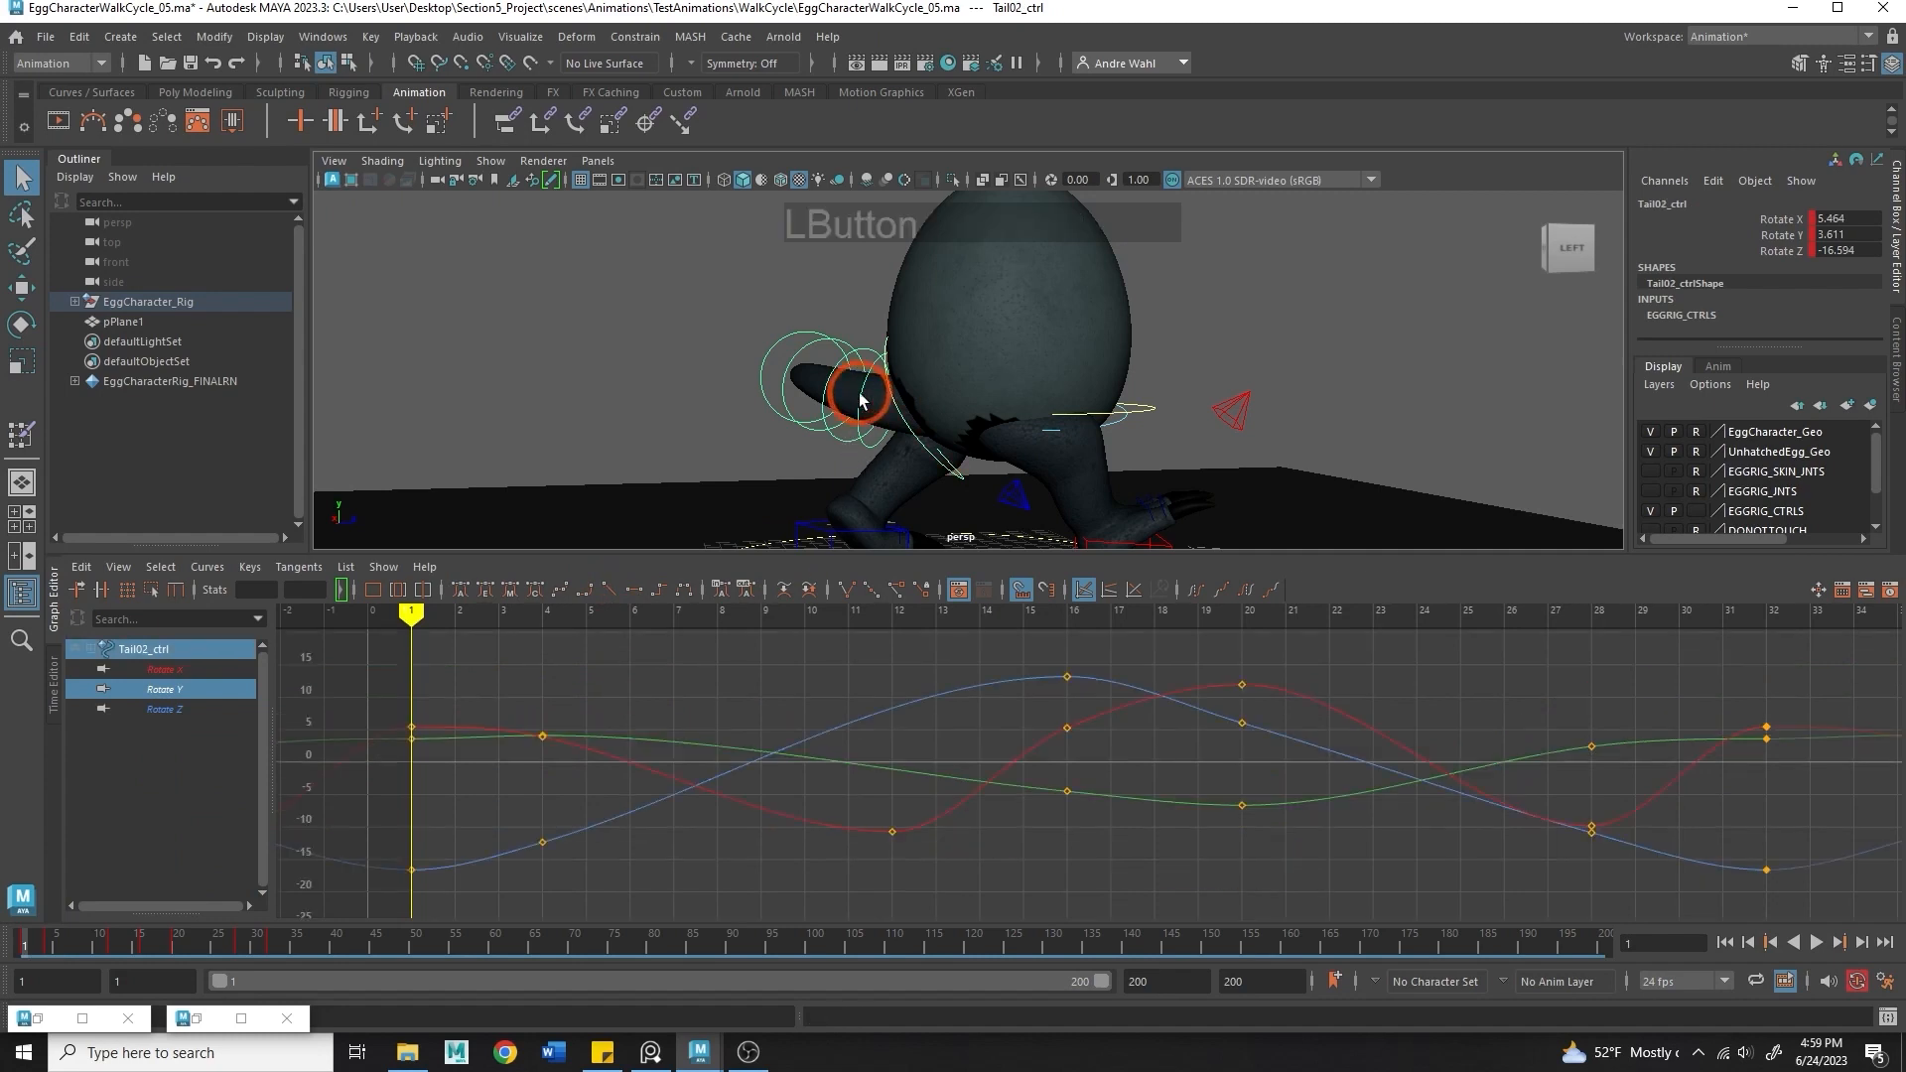
{"action": "left_click", "coordinate": [906, 408]}
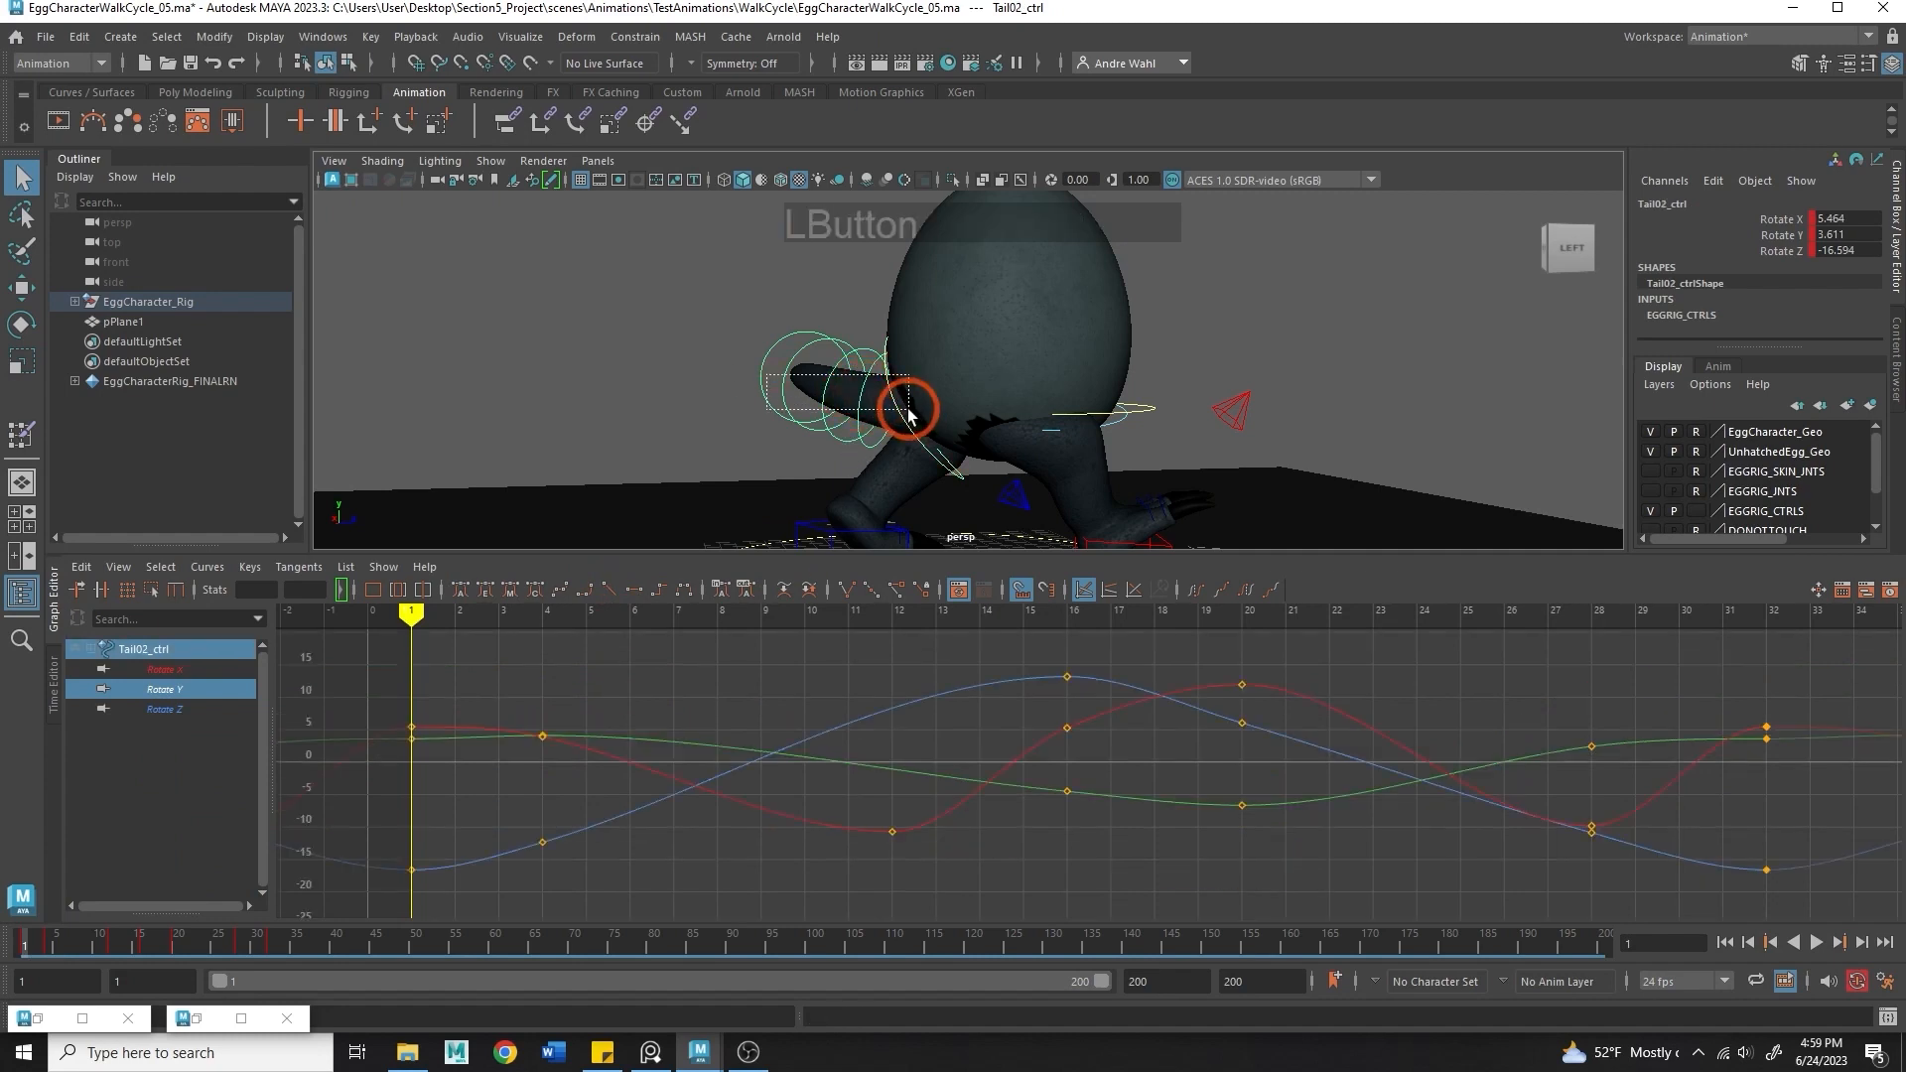
{"action": "left_click_drag", "start_coordinate": [514, 898], "coordinate": [646, 605]}
{"action": "key", "text": "Delete"}
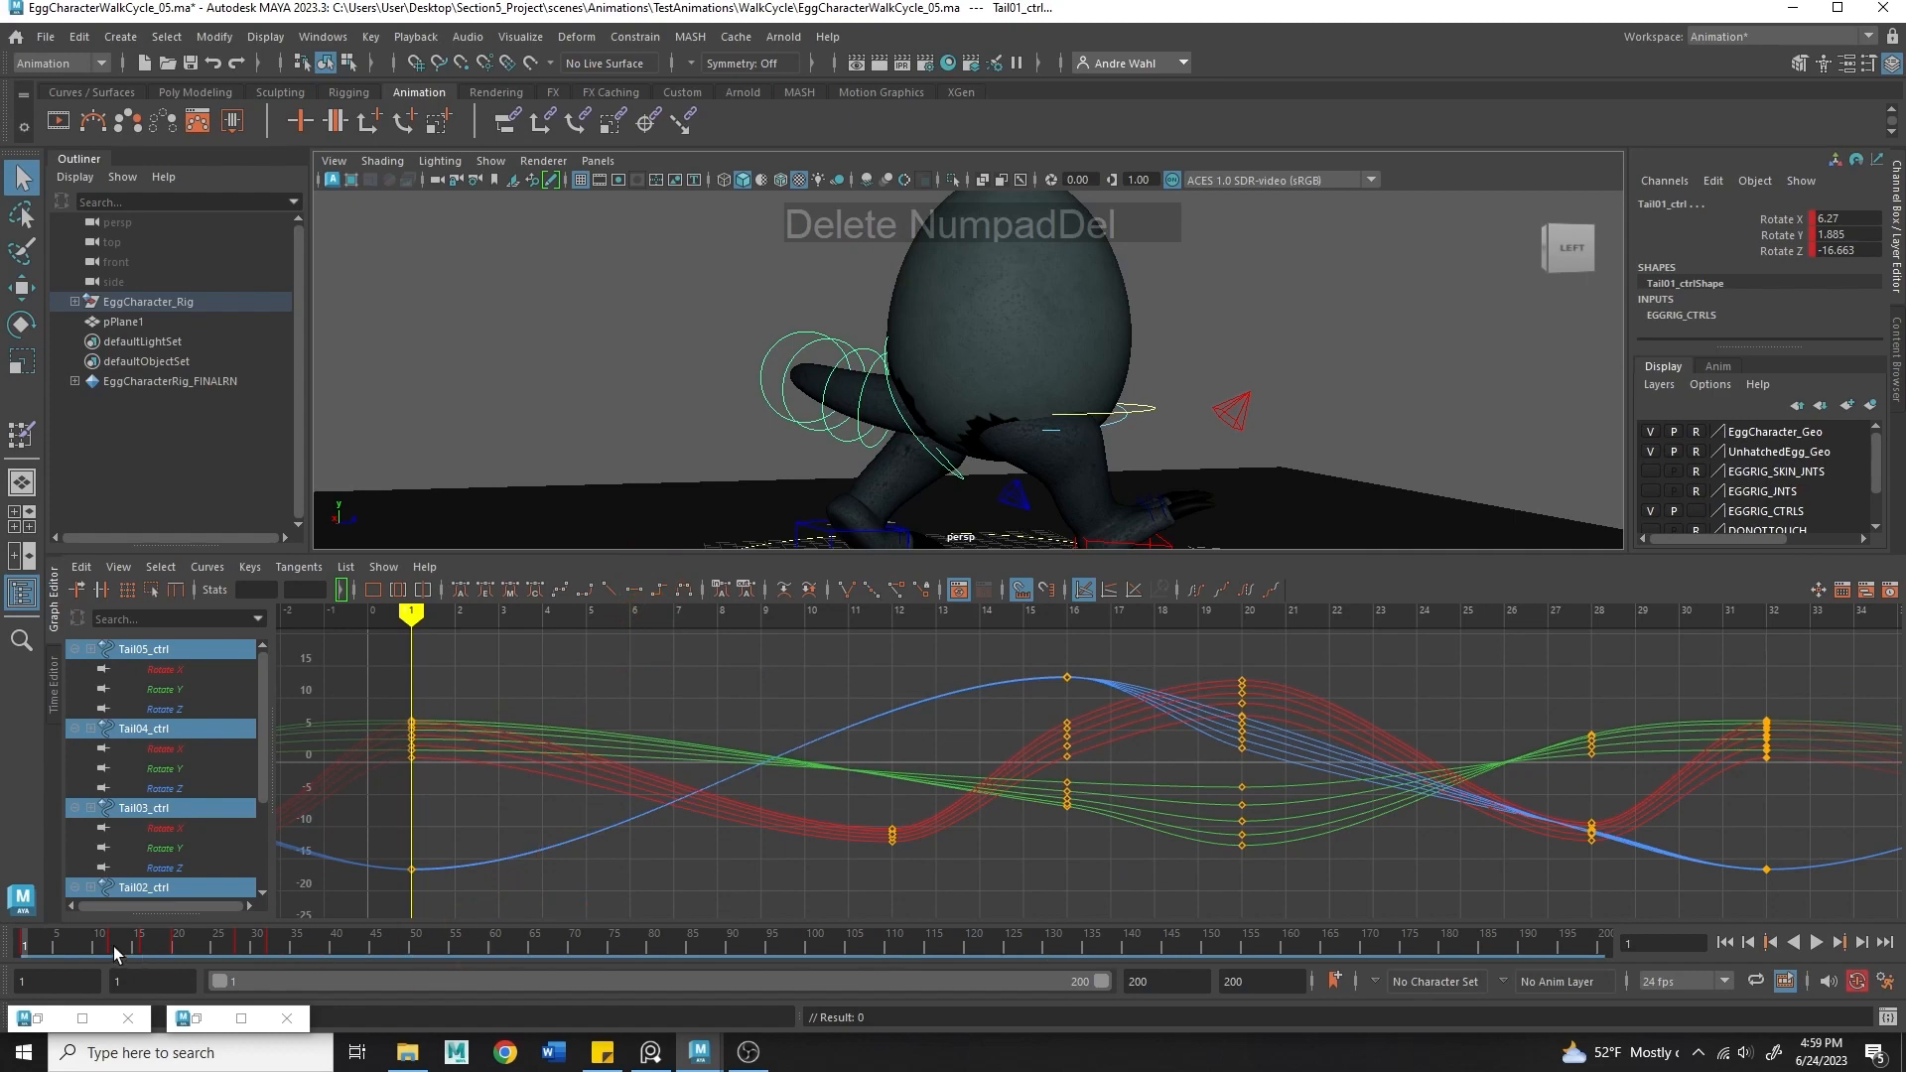
- Scrub the tail motion, try deleting all tail controls' keys at frame 20, and play the animation
{"action": "left_click", "coordinate": [99, 948]}
{"action": "left_click_drag", "start_coordinate": [100, 953], "coordinate": [228, 985]}
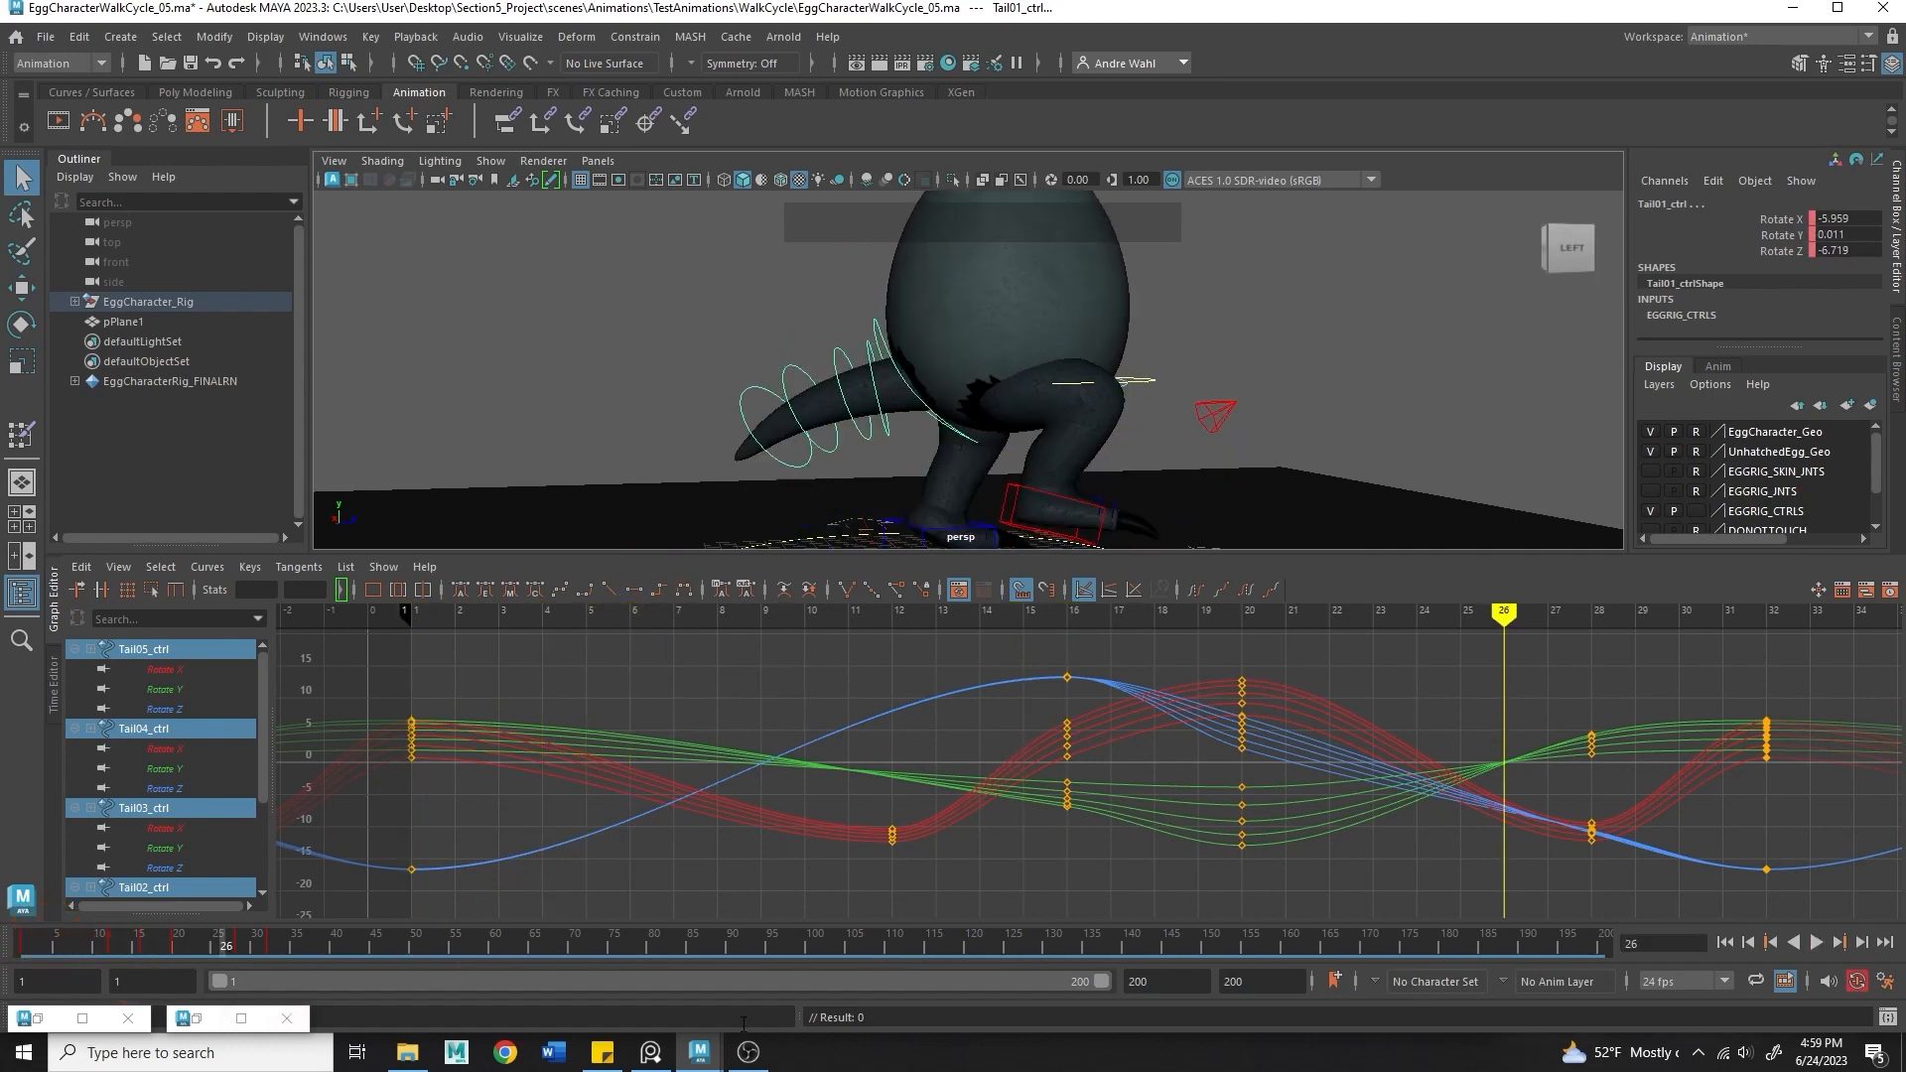
{"action": "left_click_drag", "start_coordinate": [481, 948], "coordinate": [179, 998]}
{"action": "left_click", "coordinate": [1391, 506]}
{"action": "key", "text": "Delete"}
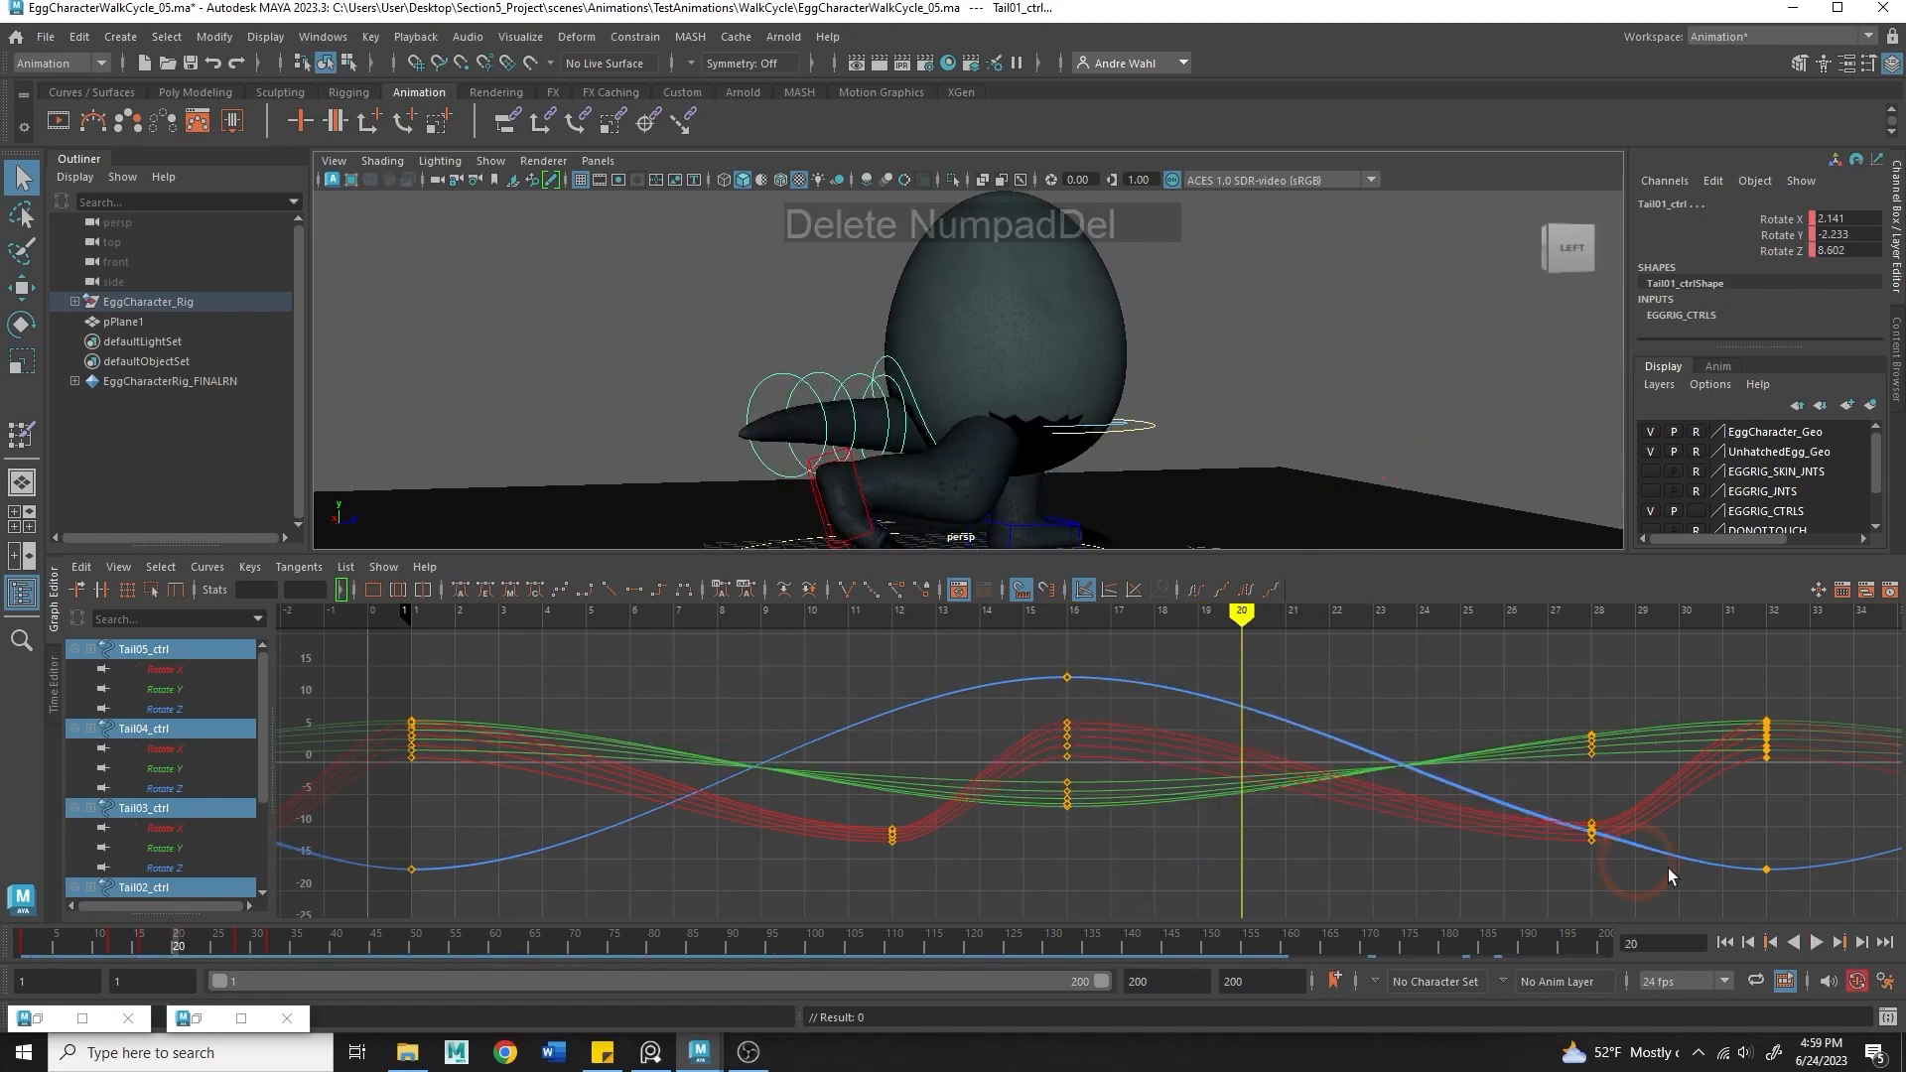
{"action": "left_click", "coordinate": [1815, 944]}
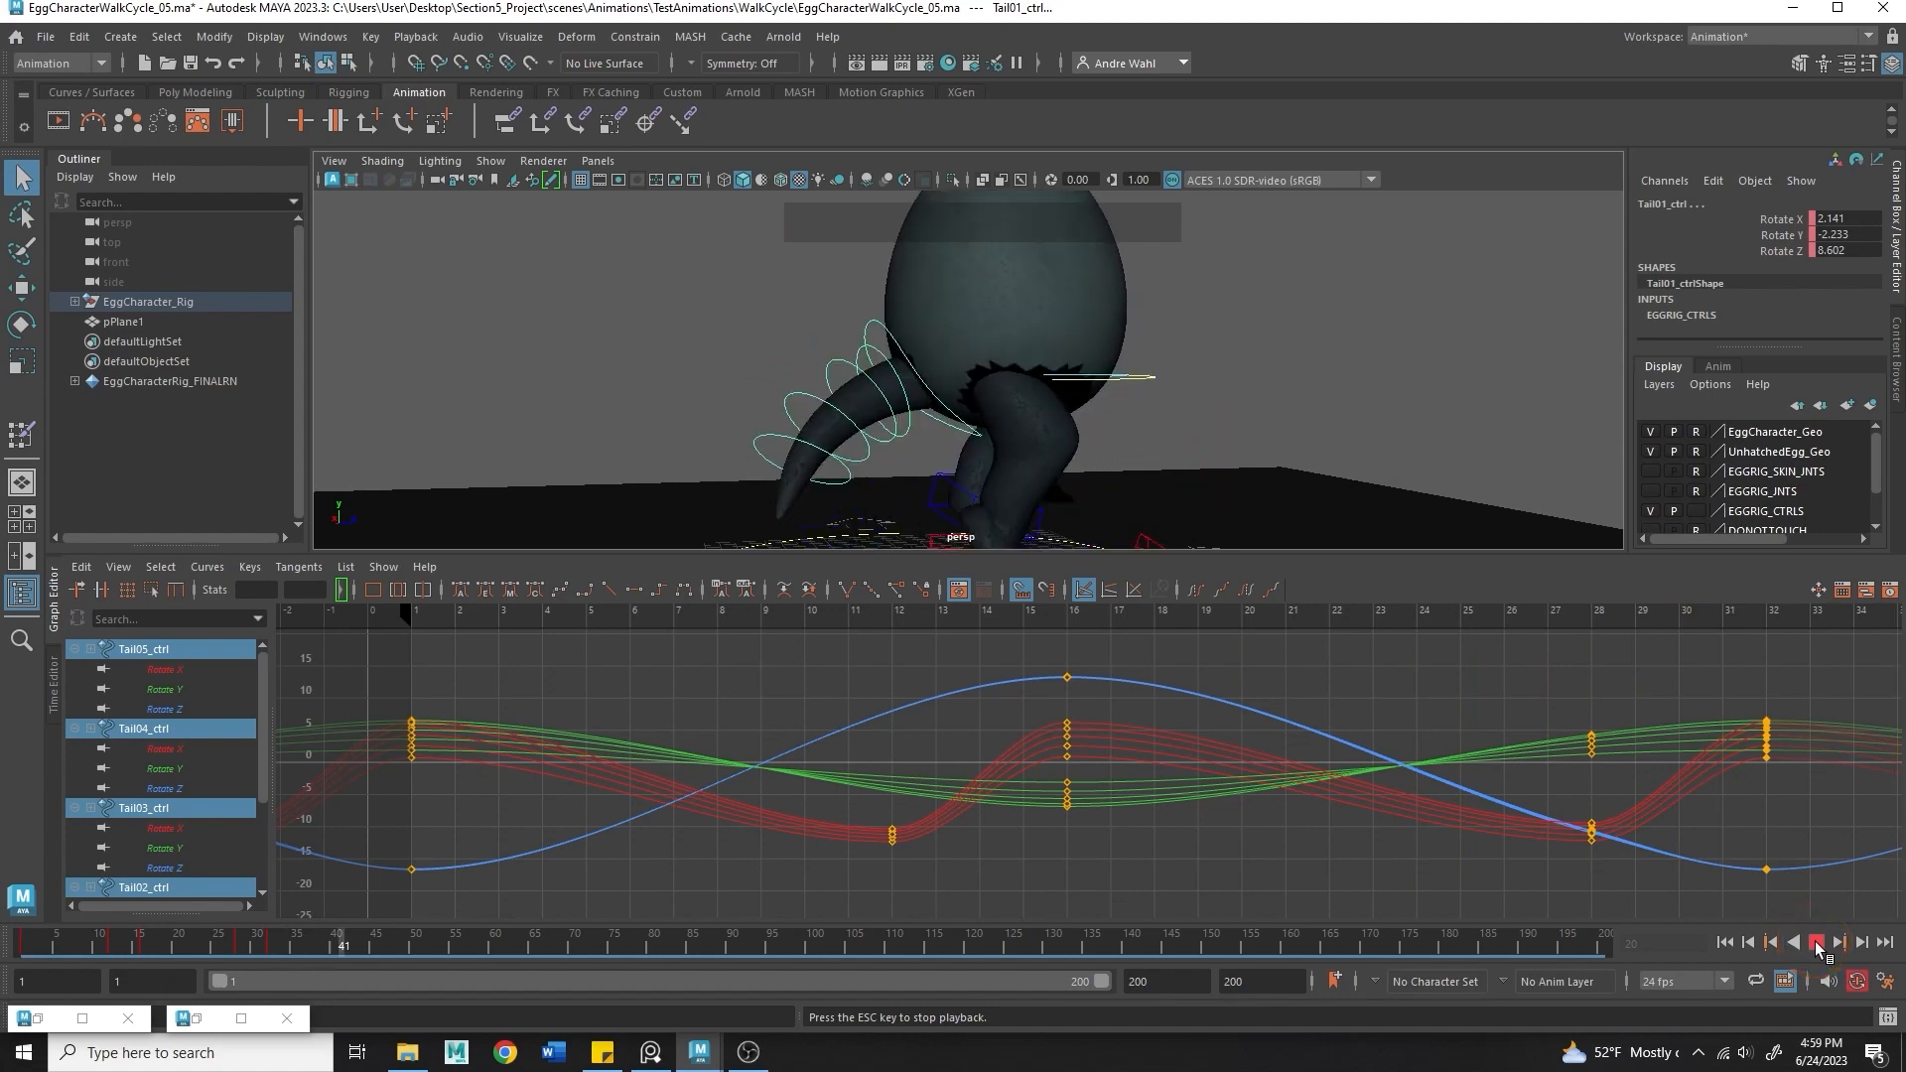
- Stop playback and undo the deletions of the tail controls' keys at frames 20 and 4
{"action": "left_click", "coordinate": [943, 832]}
{"action": "key", "text": "ctrl+z"}
{"action": "key", "text": "ctrl+z"}
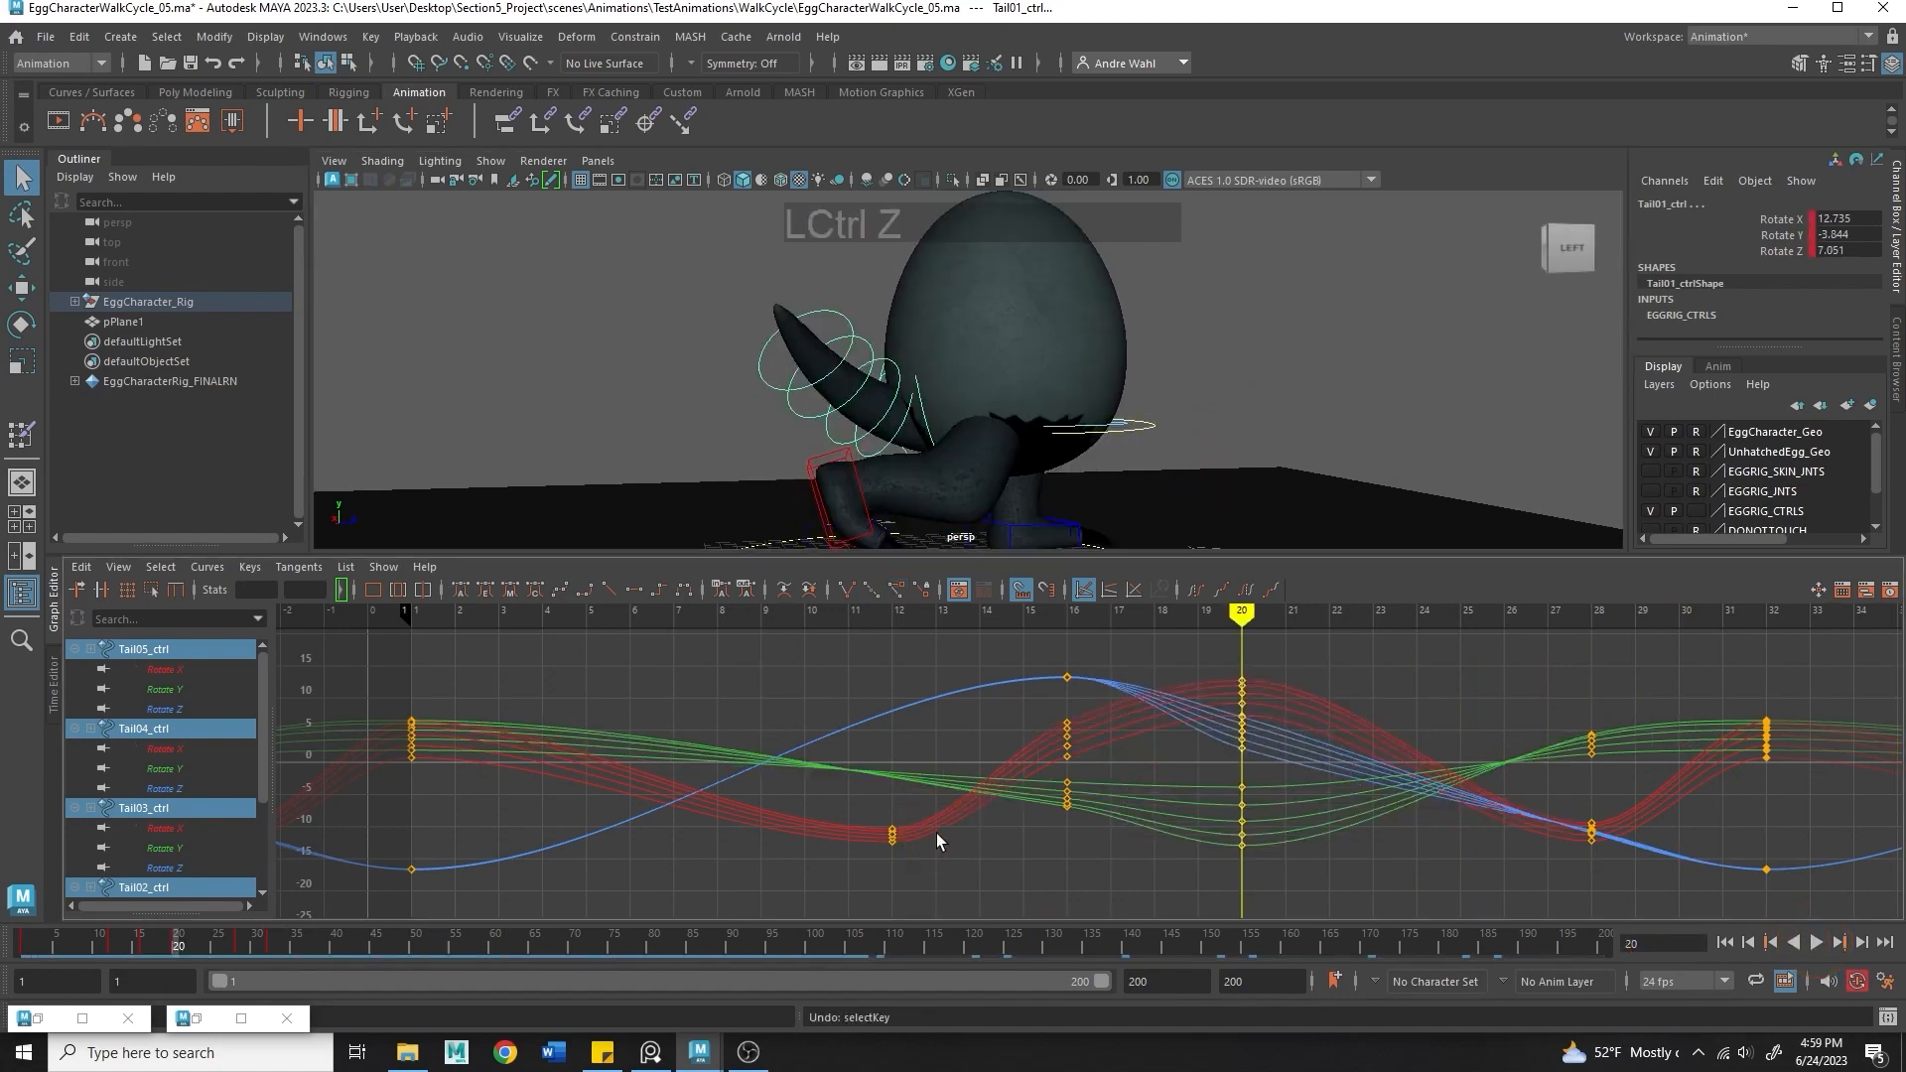
{"action": "key", "text": "ctrl+z"}
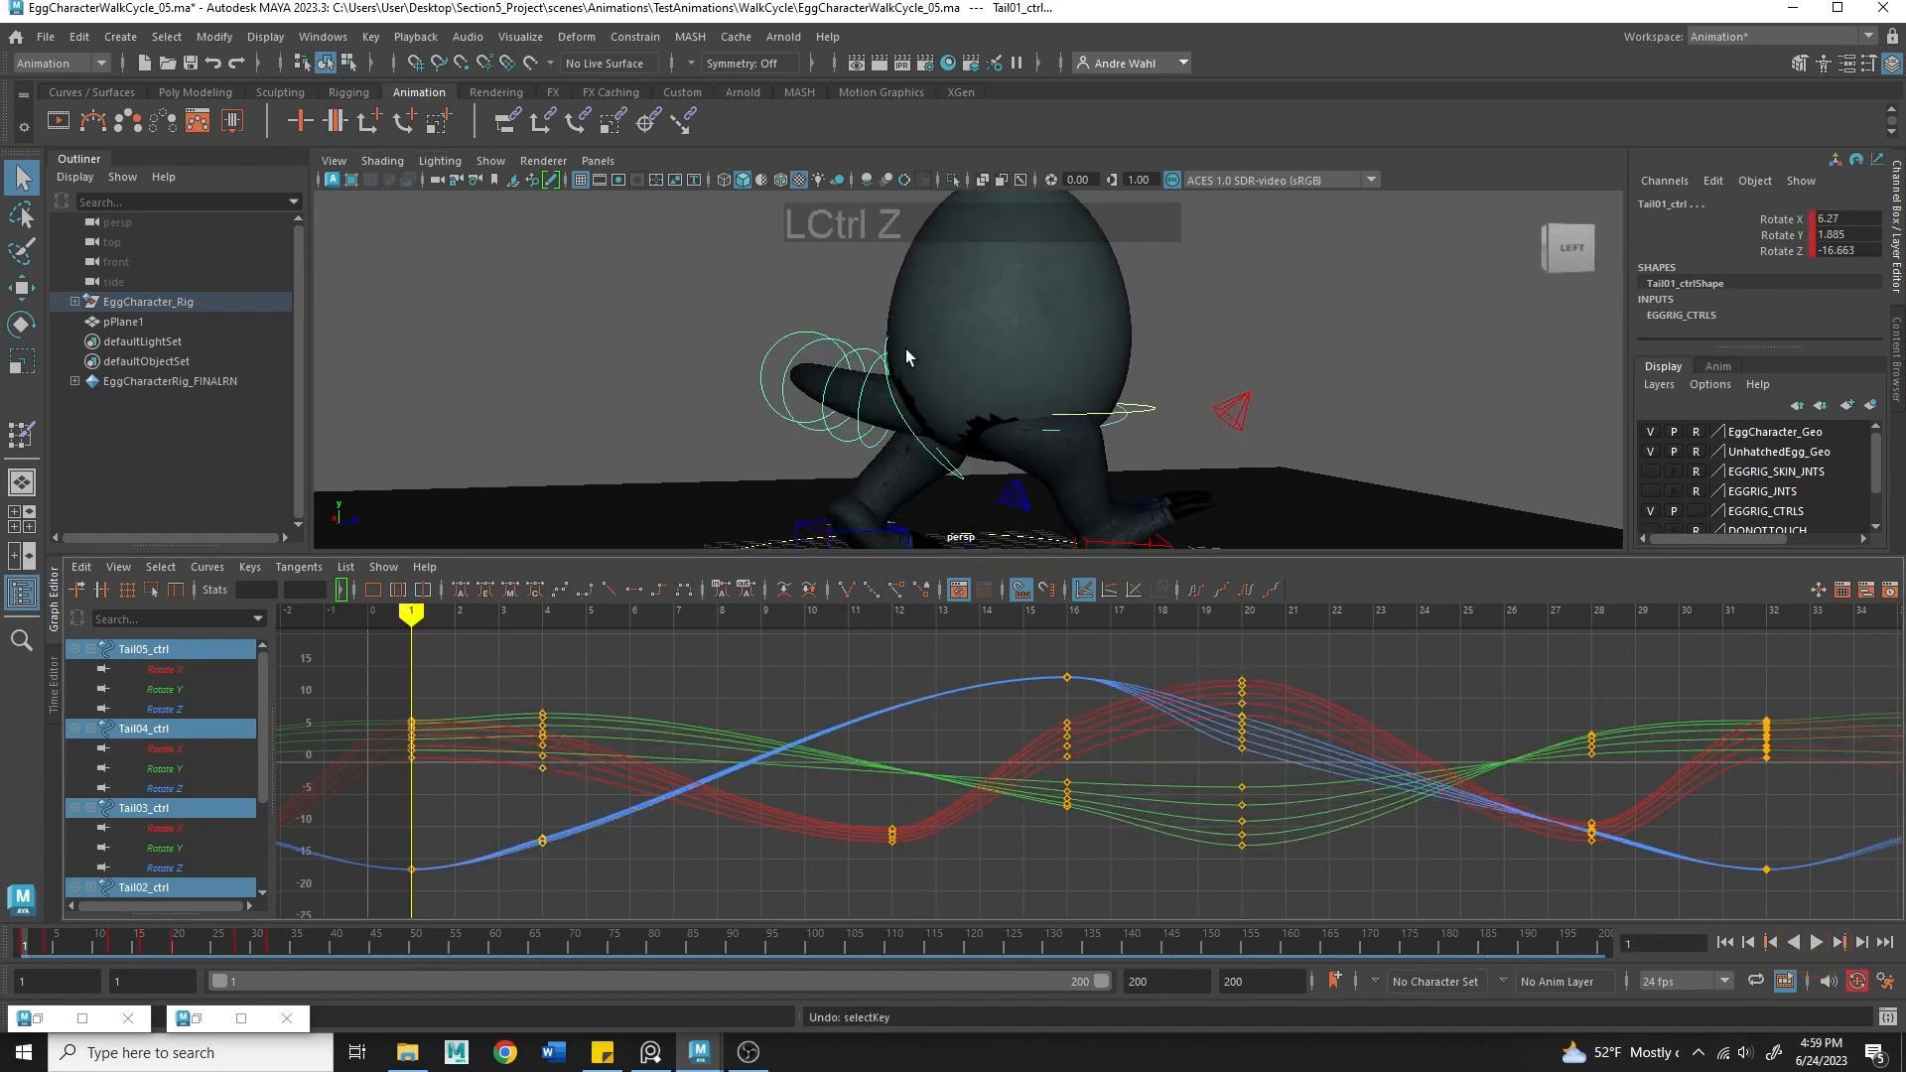
- Examine the curves of the Tail01 through Tail03 controls, isolating Tail03's Rotate Y and Rotate Z
{"action": "left_click", "coordinate": [893, 375]}
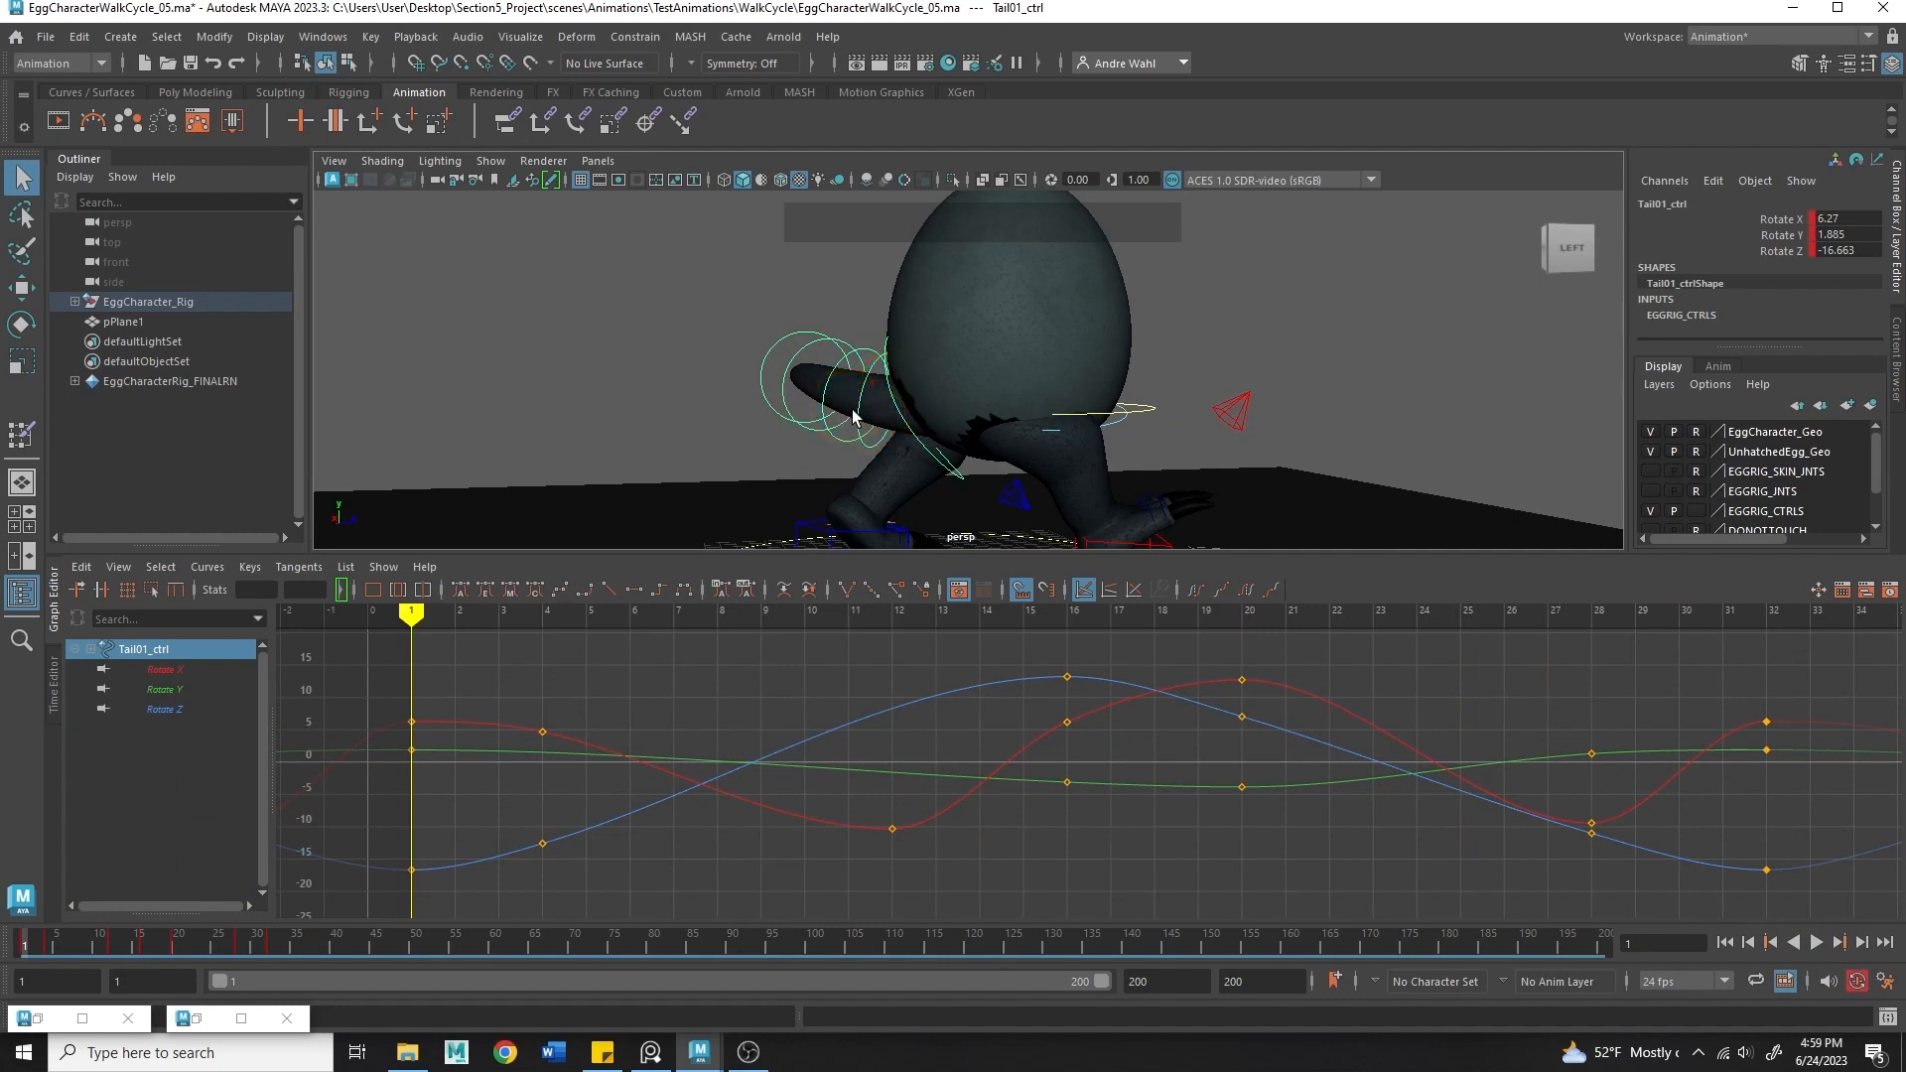
{"action": "left_click", "coordinate": [853, 414]}
{"action": "left_click", "coordinate": [822, 414]}
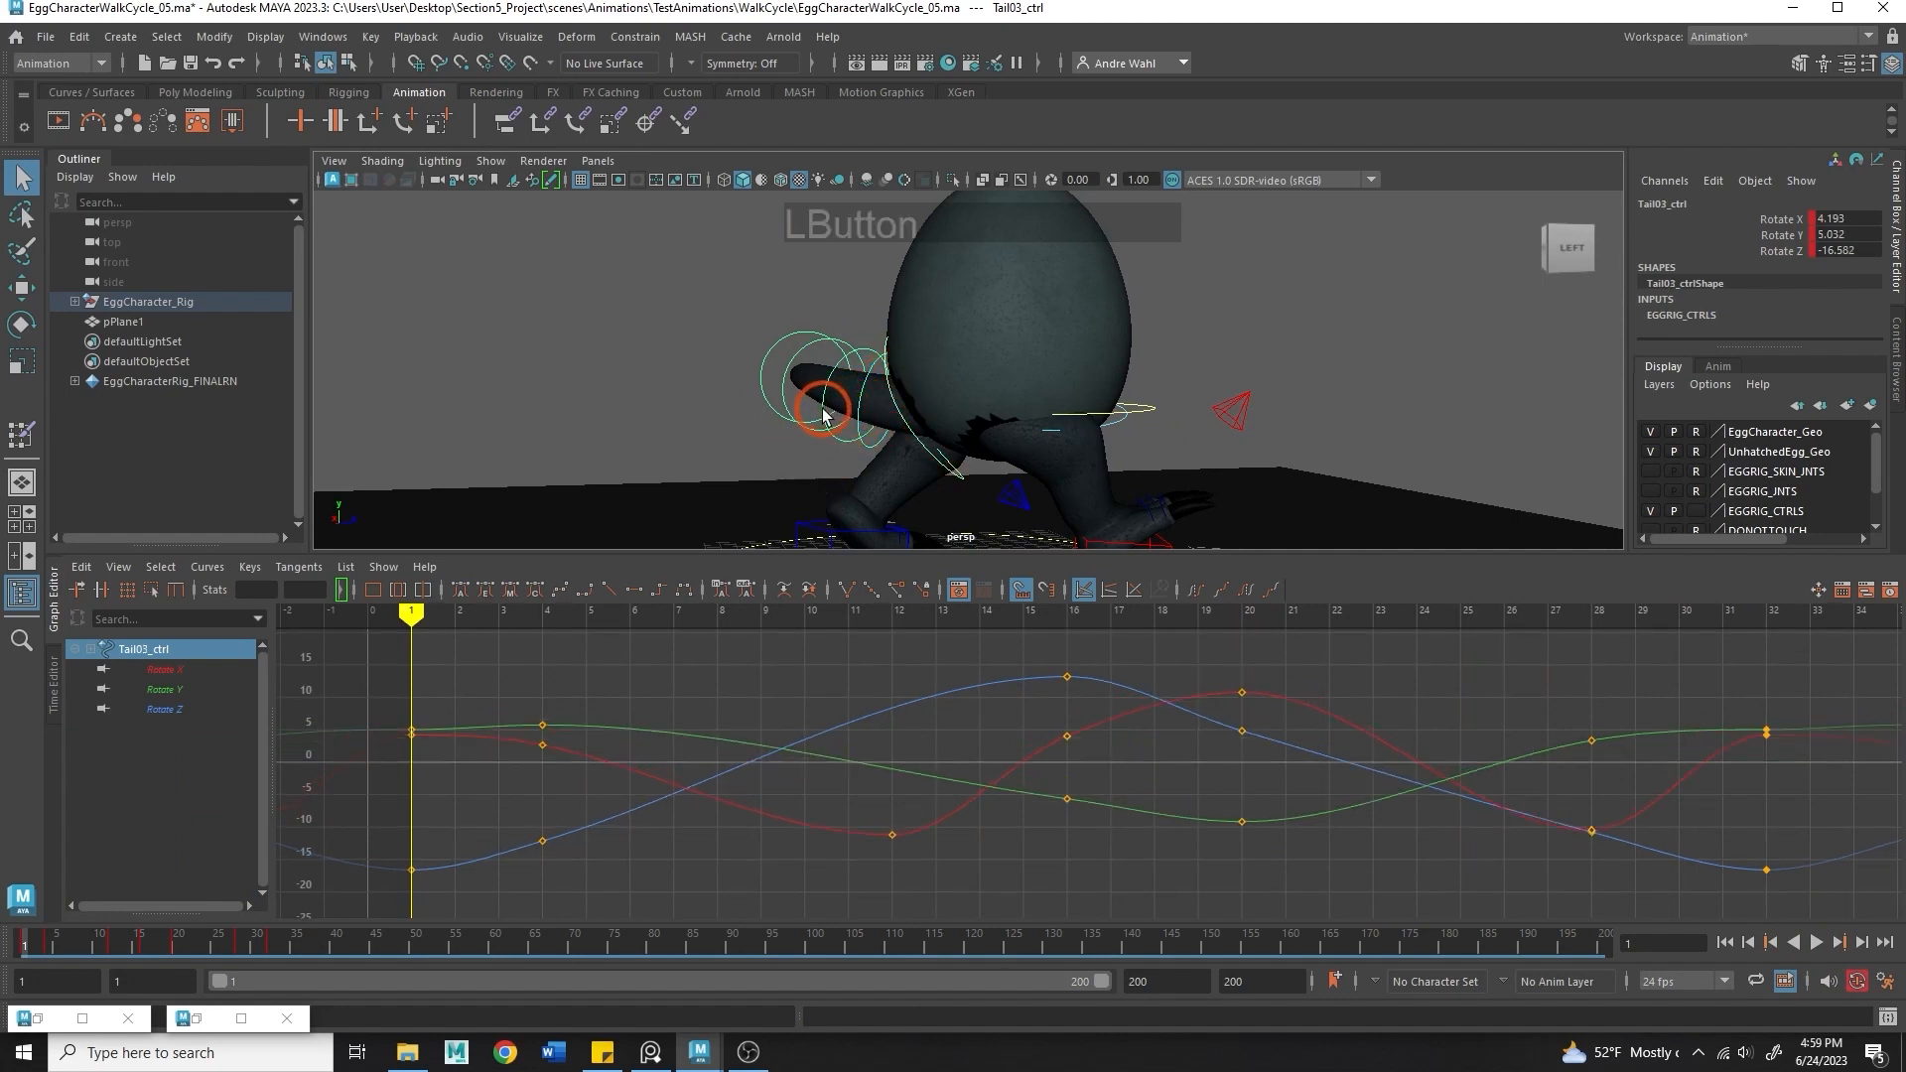
{"action": "left_click", "coordinate": [427, 754]}
{"action": "left_click", "coordinate": [139, 688]}
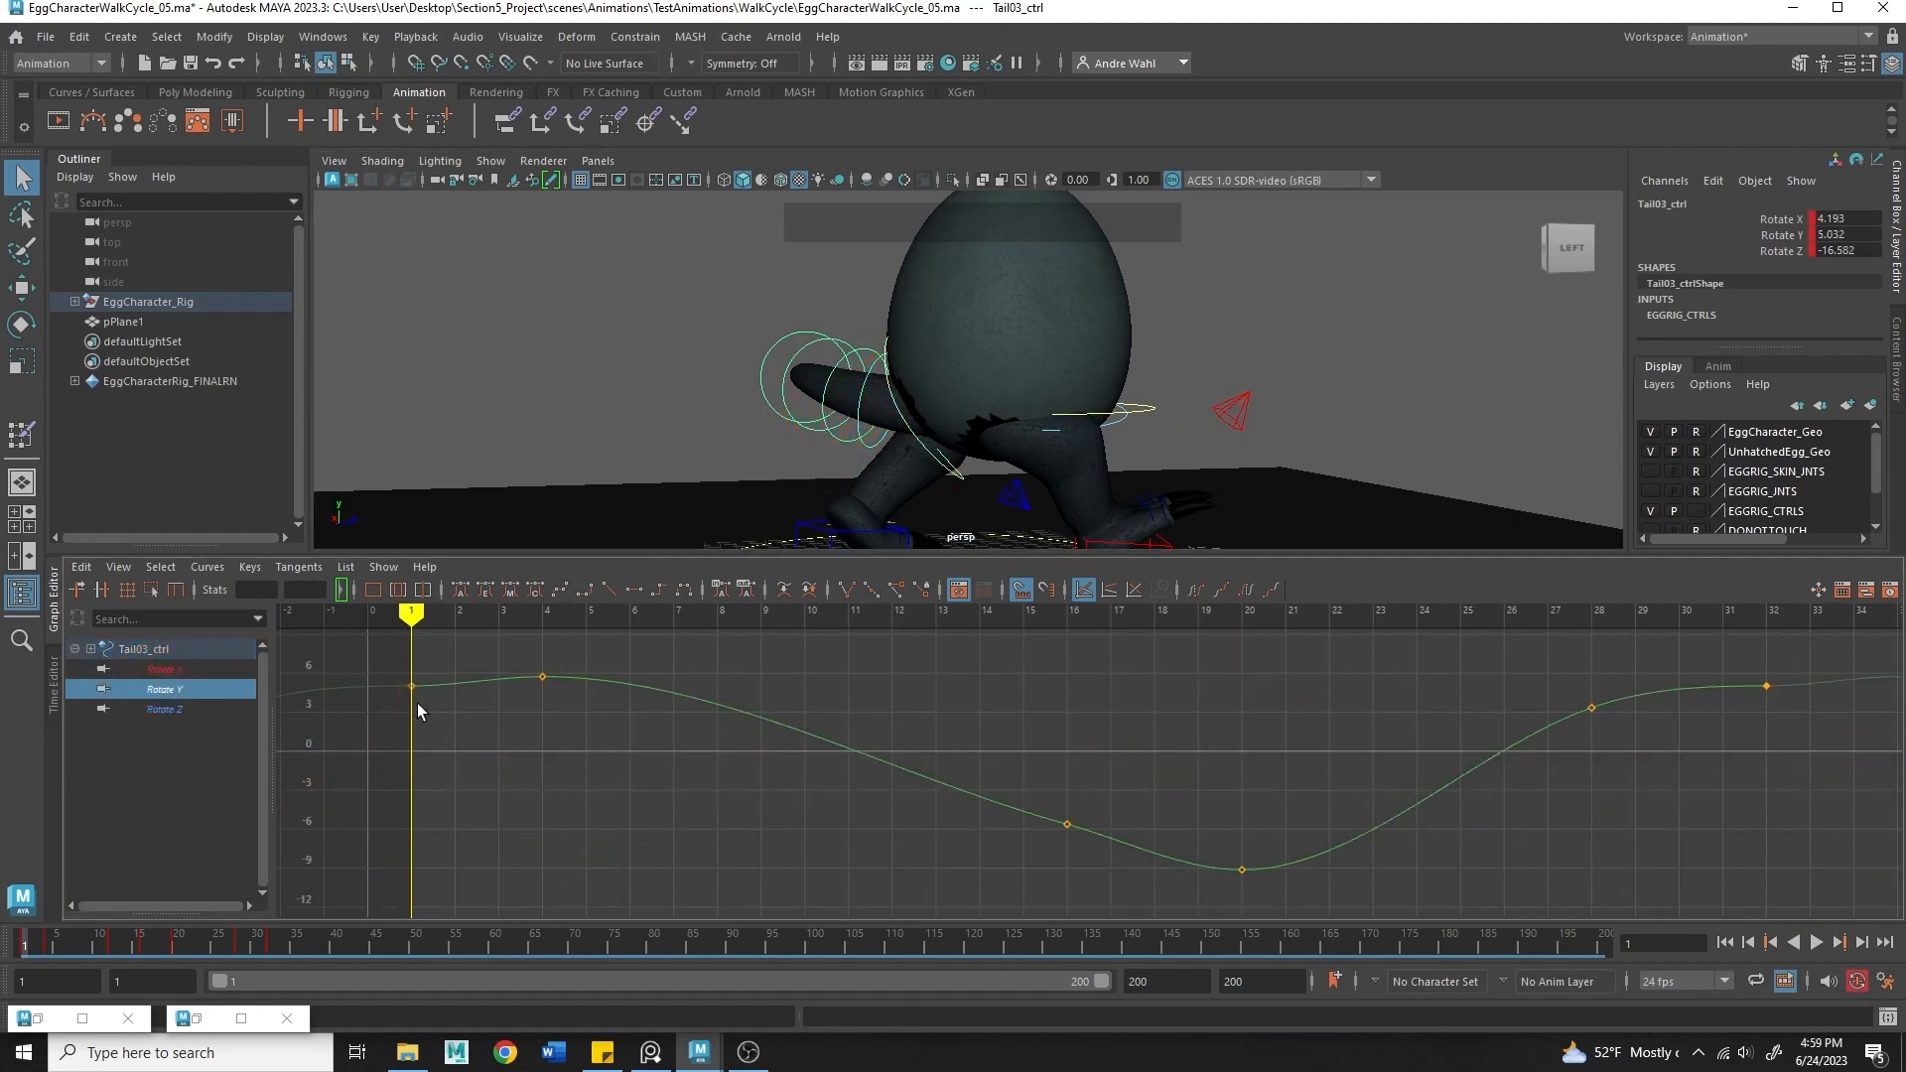
{"action": "left_click", "coordinate": [171, 705]}
{"action": "left_click", "coordinate": [328, 712]}
- Play the looping walk with nothing selected and view the whole character from its other side
{"action": "left_click", "coordinate": [1815, 943]}
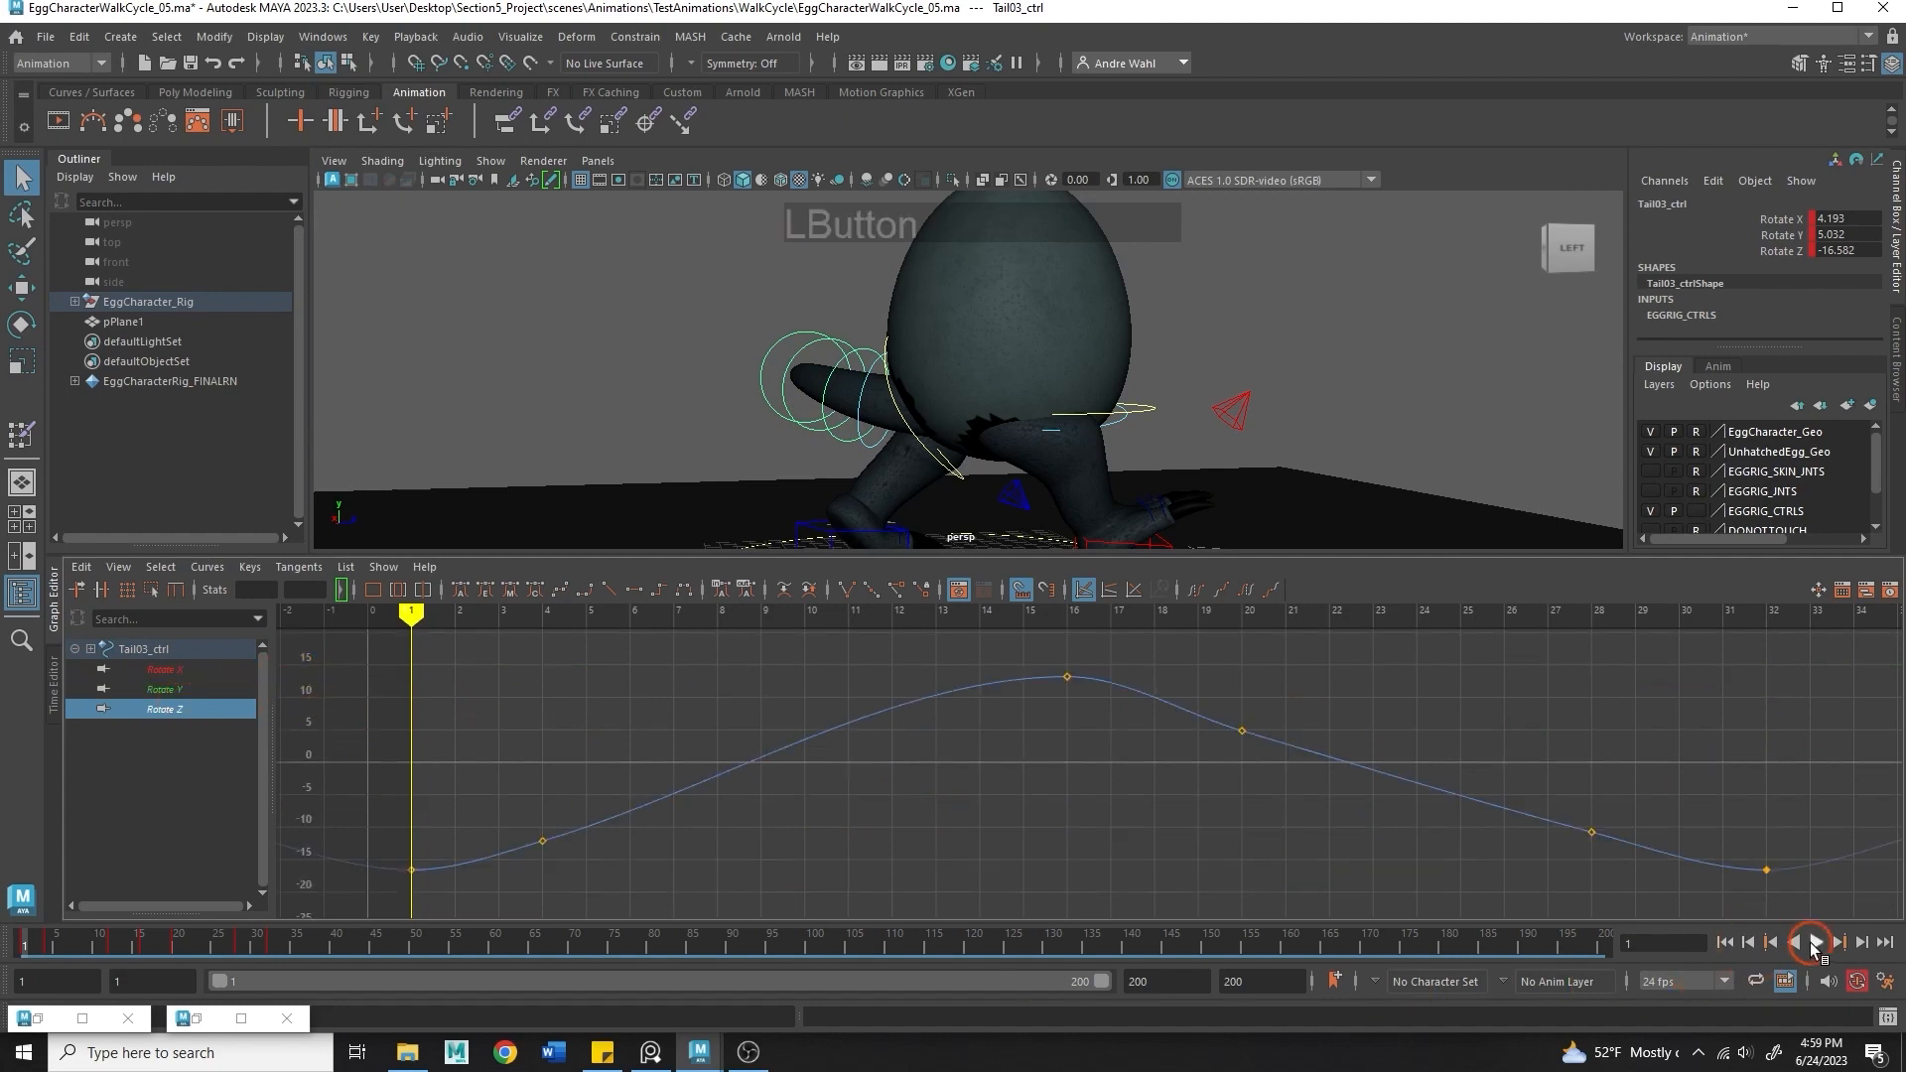
{"action": "left_click", "coordinate": [1408, 348]}
{"action": "right_click_drag", "start_coordinate": [1409, 349], "coordinate": [1241, 342], "text": "alt"}
{"action": "left_click_drag", "start_coordinate": [1241, 342], "coordinate": [462, 384], "text": "alt"}
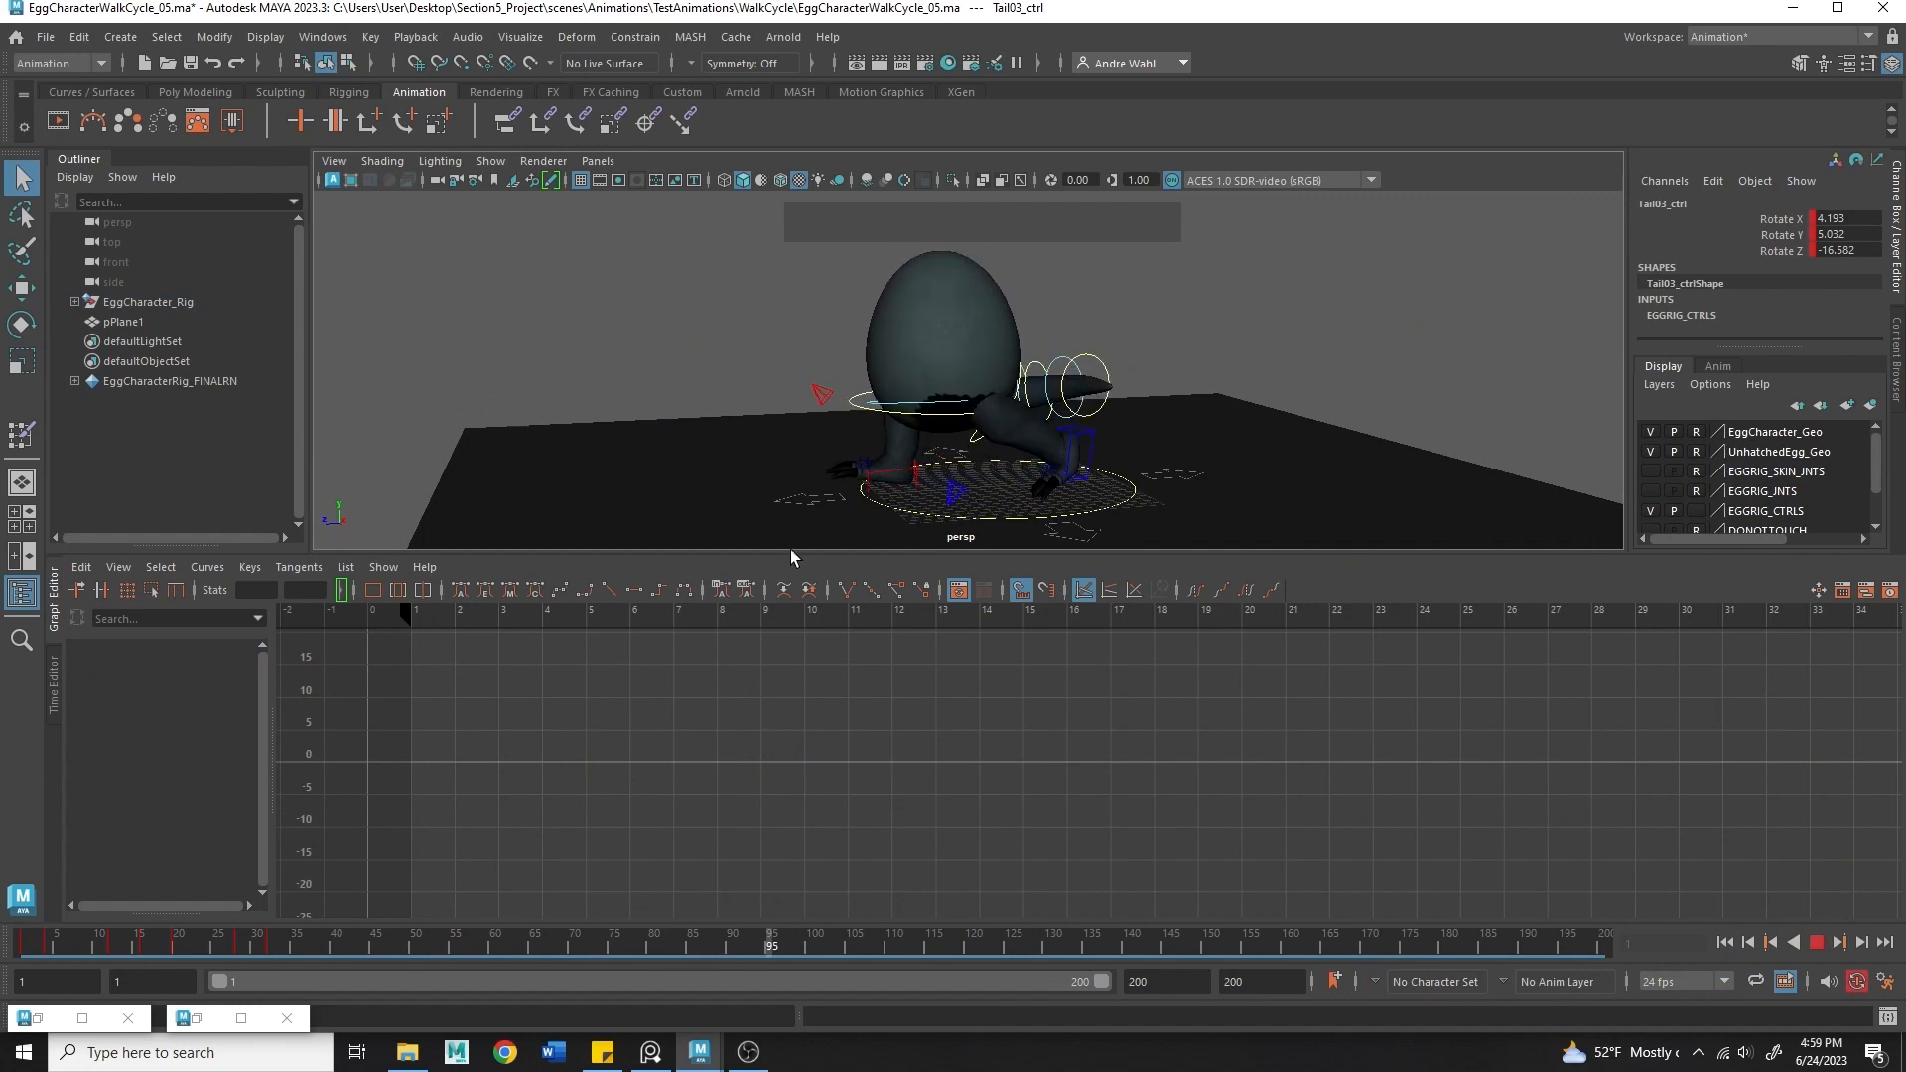
- Enlarge the viewport to review the looping walk on the whole character, and stop playback
{"action": "left_click_drag", "start_coordinate": [725, 550], "coordinate": [745, 821]}
{"action": "left_click_drag", "start_coordinate": [948, 601], "coordinate": [979, 581], "text": "alt"}
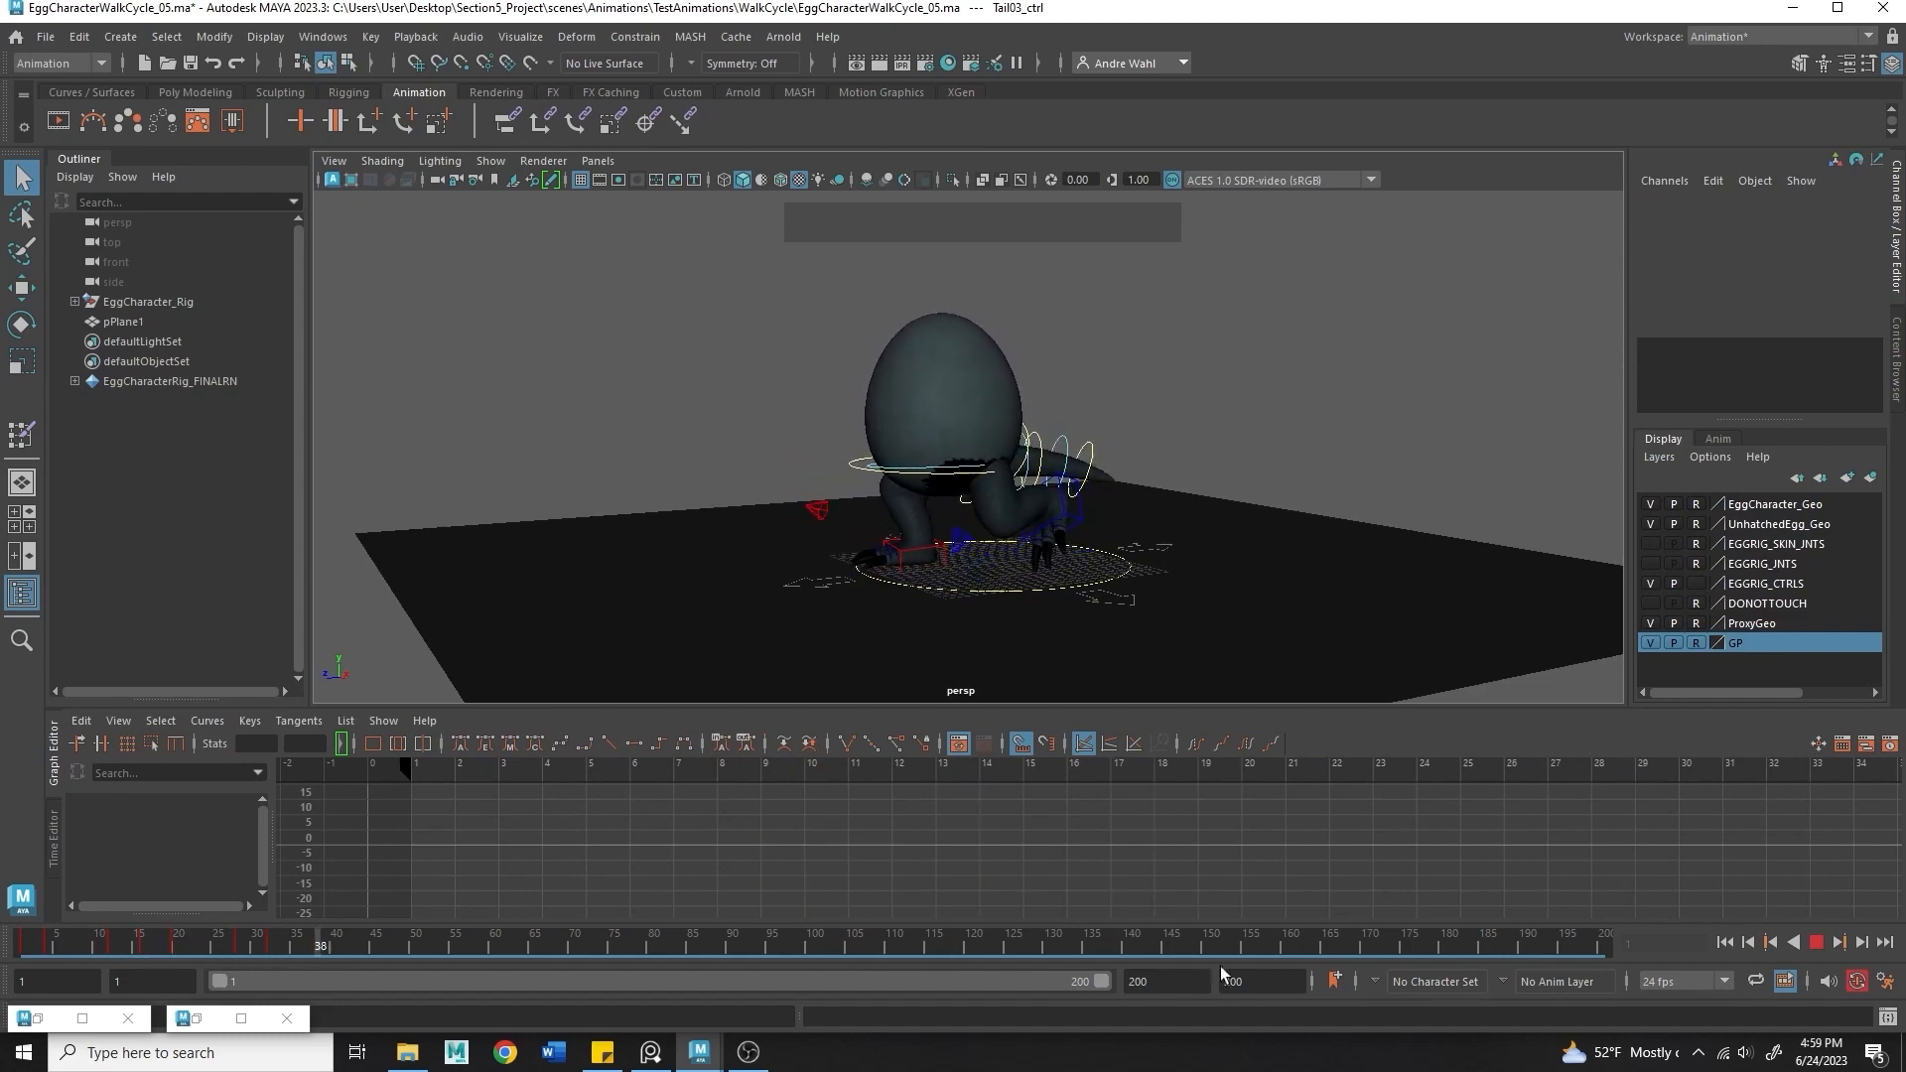
{"action": "left_click", "coordinate": [1818, 943]}
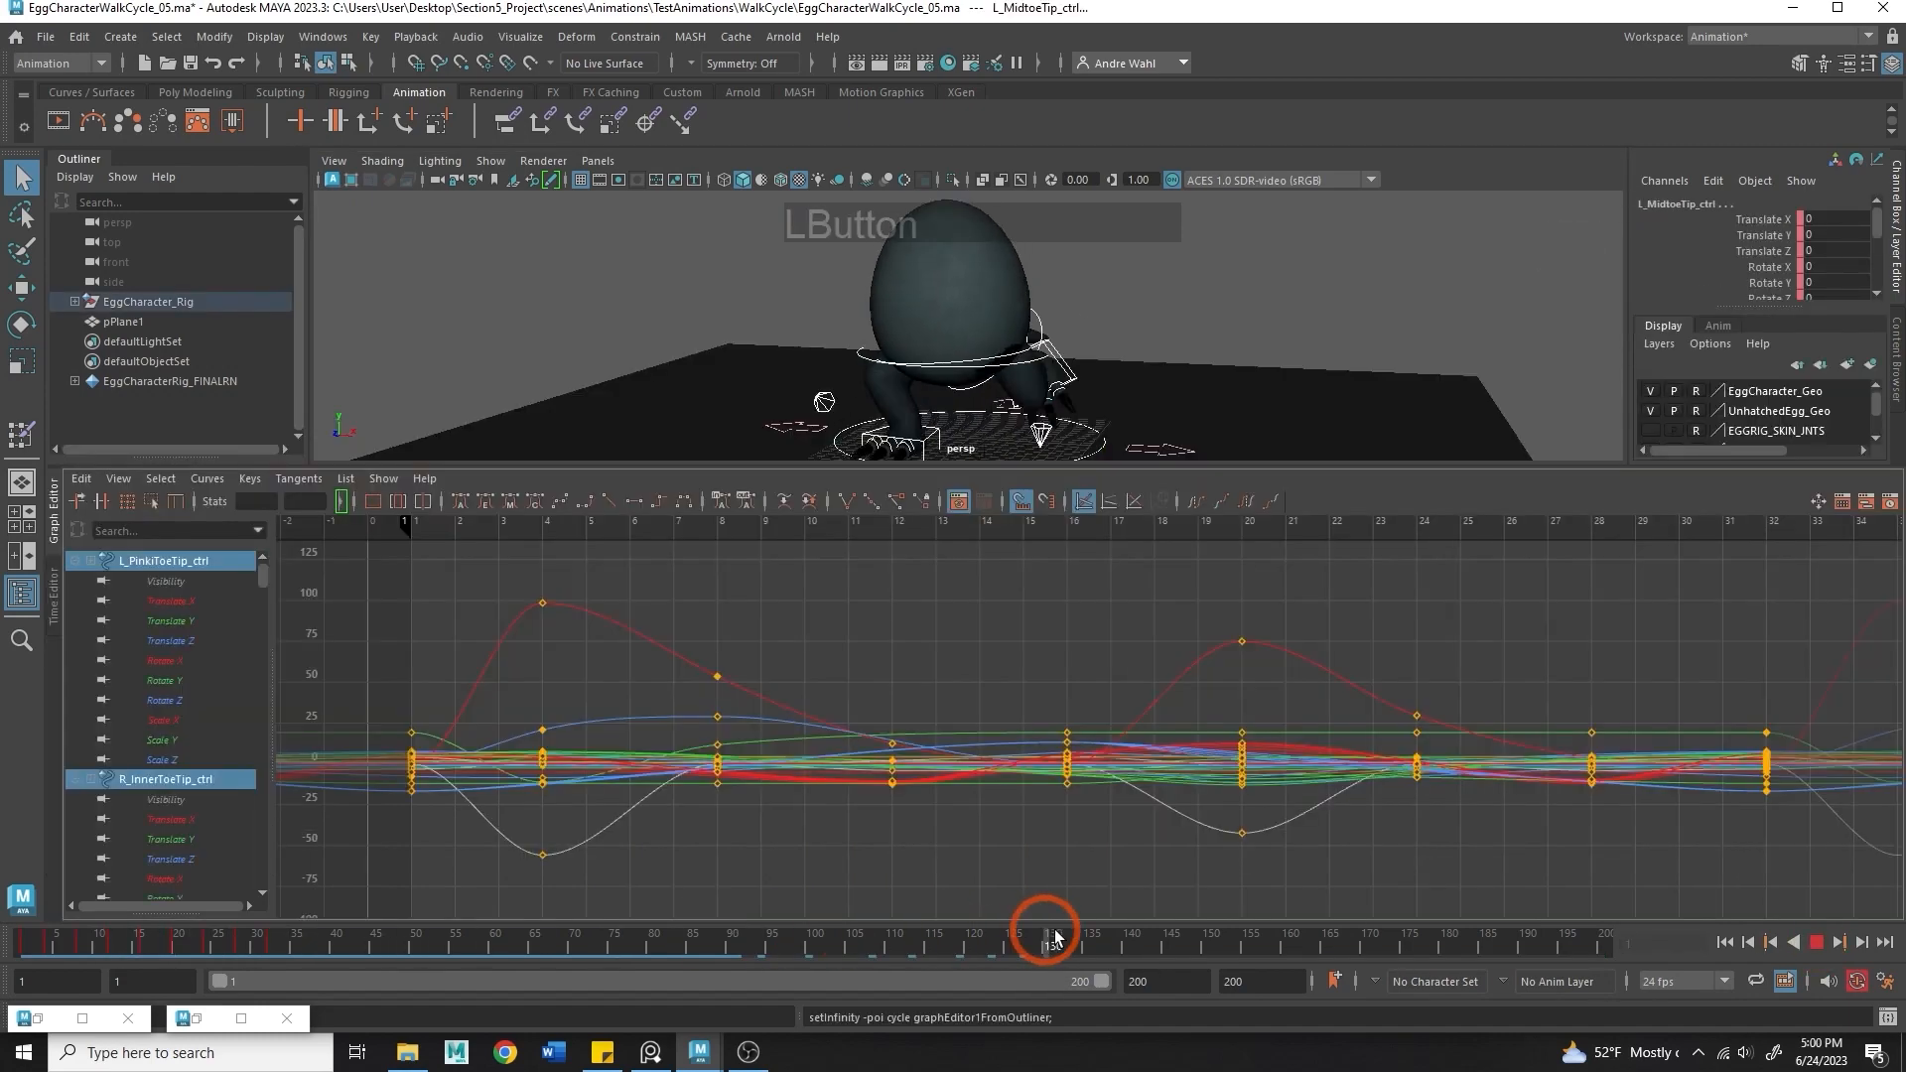
- Set both pre infinity and post infinity to Constant for all the selected rig controls' curves
{"action": "left_click", "coordinate": [207, 479]}
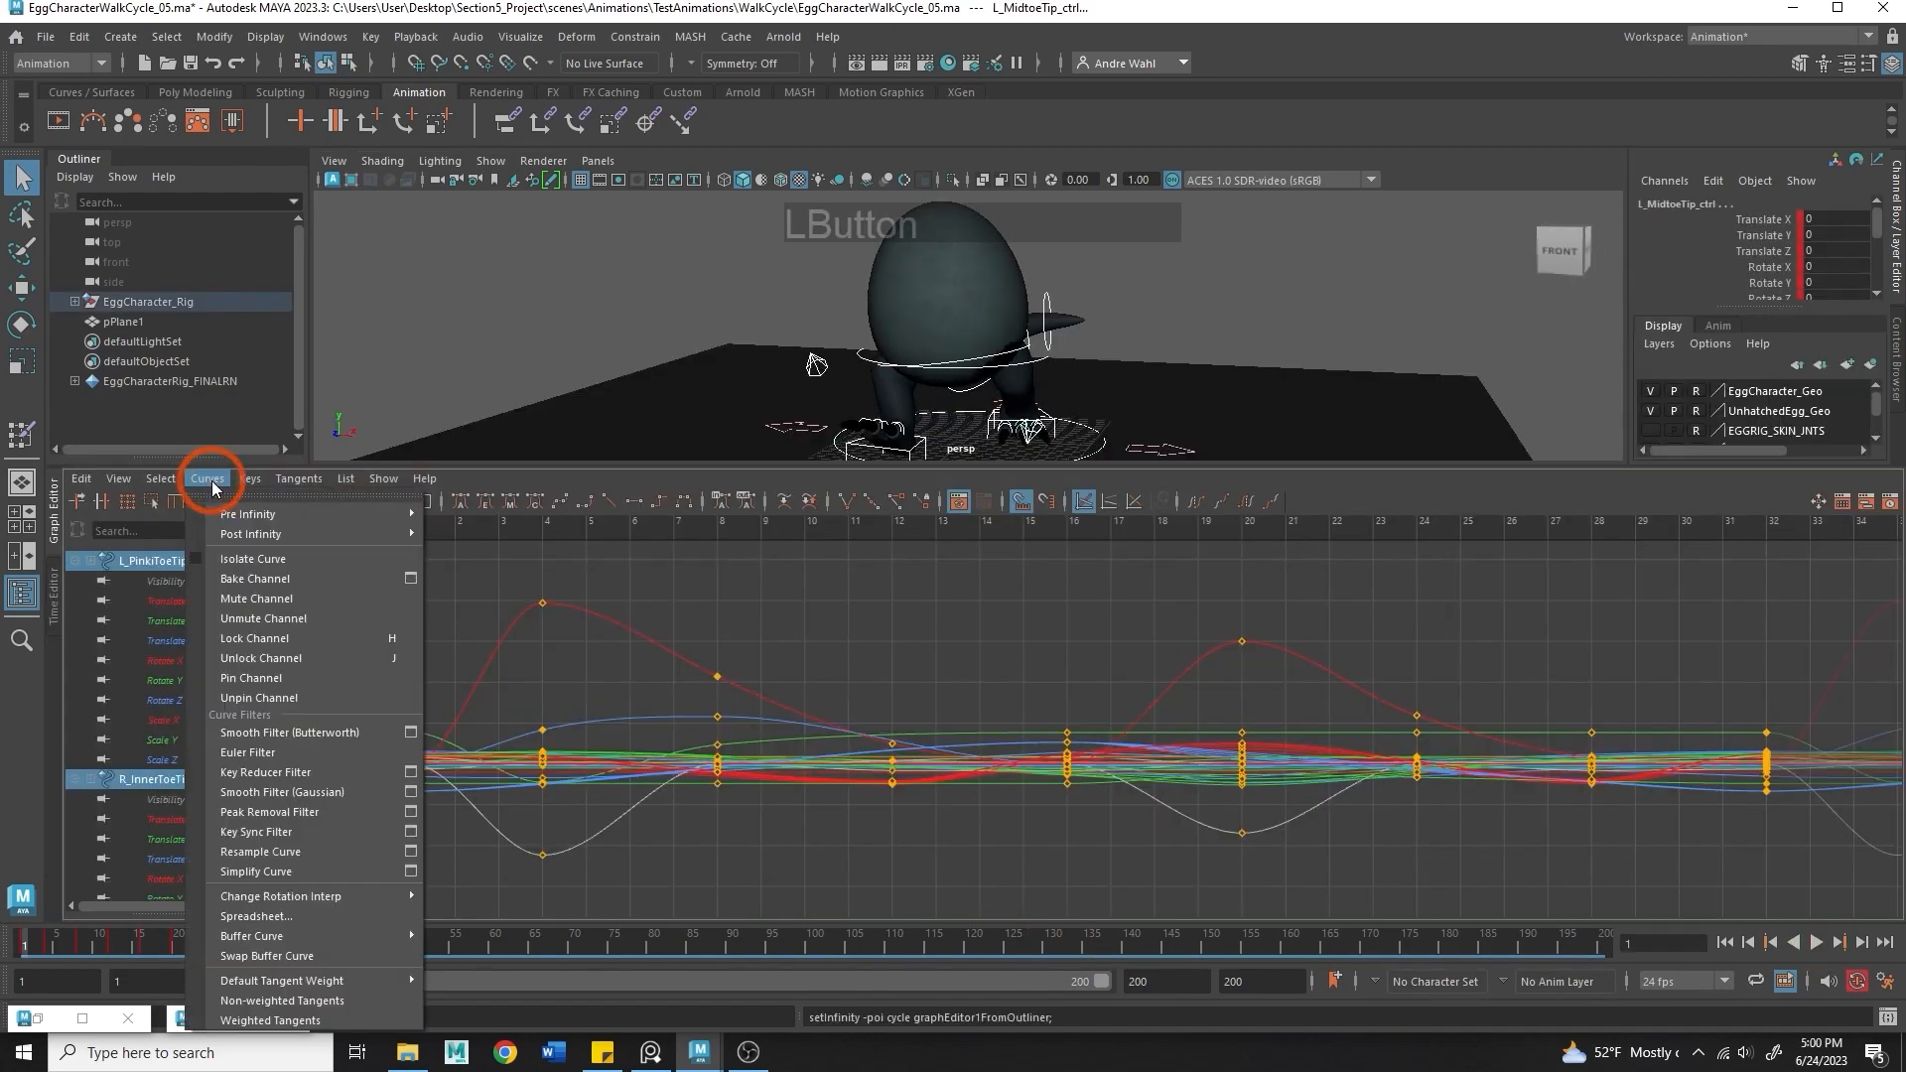
{"action": "mouse_move", "coordinate": [397, 514]}
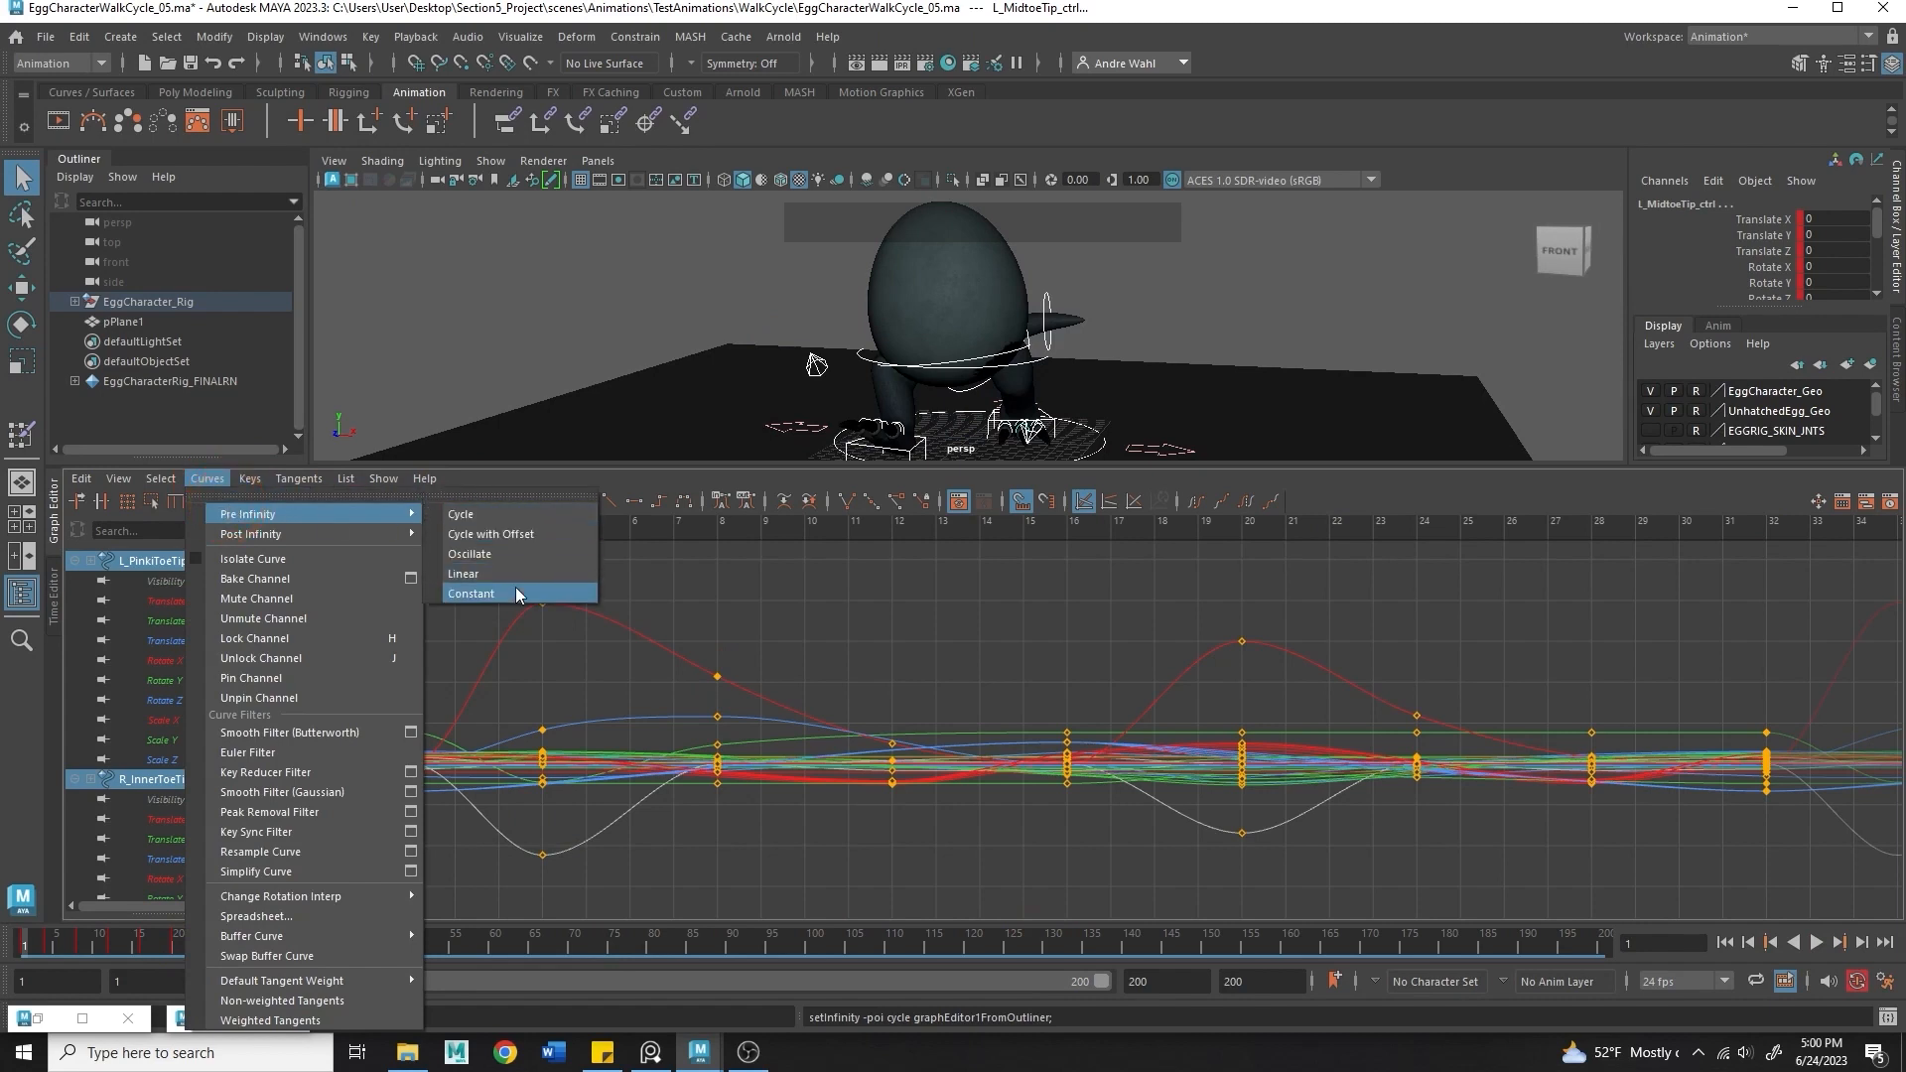
{"action": "left_click", "coordinate": [515, 586]}
{"action": "left_click", "coordinate": [195, 480]}
{"action": "mouse_move", "coordinate": [258, 534]}
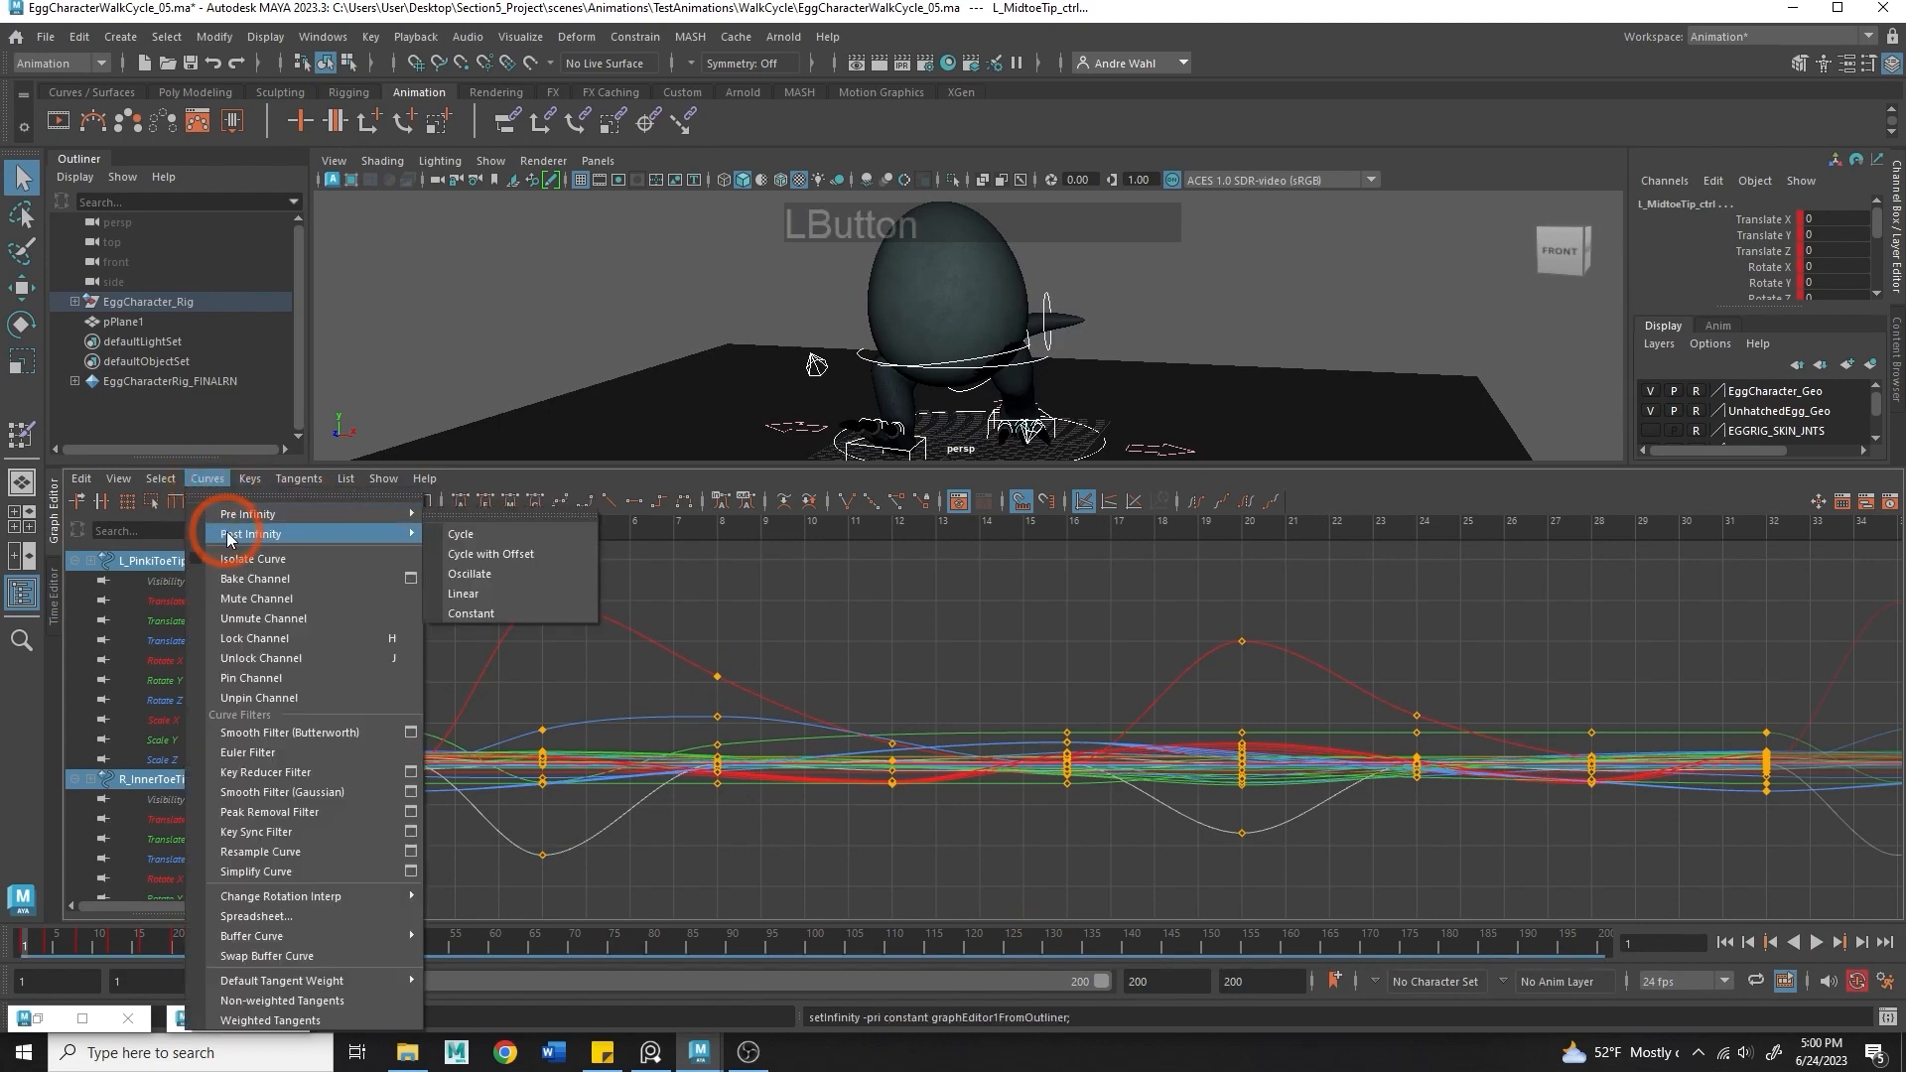
{"action": "left_click", "coordinate": [509, 609]}
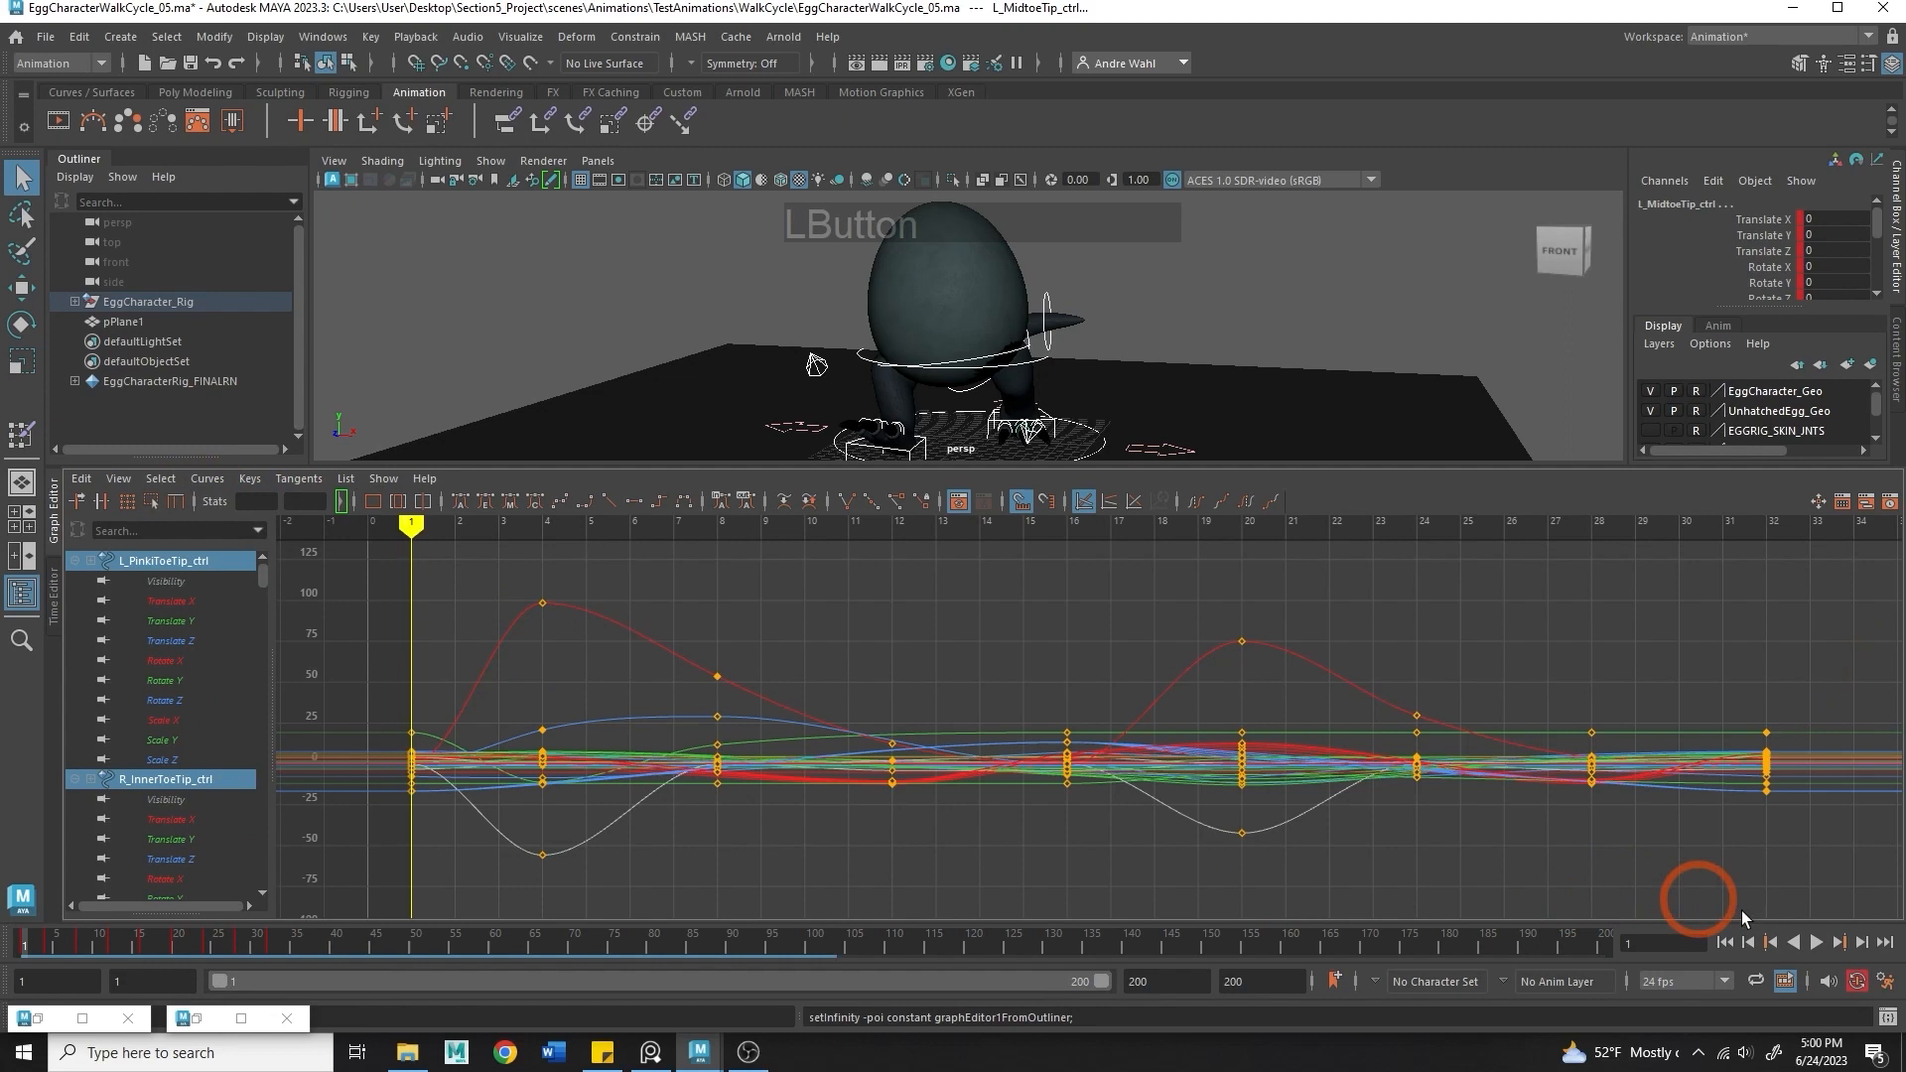
- Play the walk with the full curve range in view, stop playback and return to frame 1
{"action": "left_click", "coordinate": [1816, 943]}
{"action": "right_click_drag", "start_coordinate": [1557, 685], "coordinate": [1302, 770], "text": "alt"}
{"action": "left_click", "coordinate": [1816, 943]}
{"action": "left_click", "coordinate": [1815, 943]}
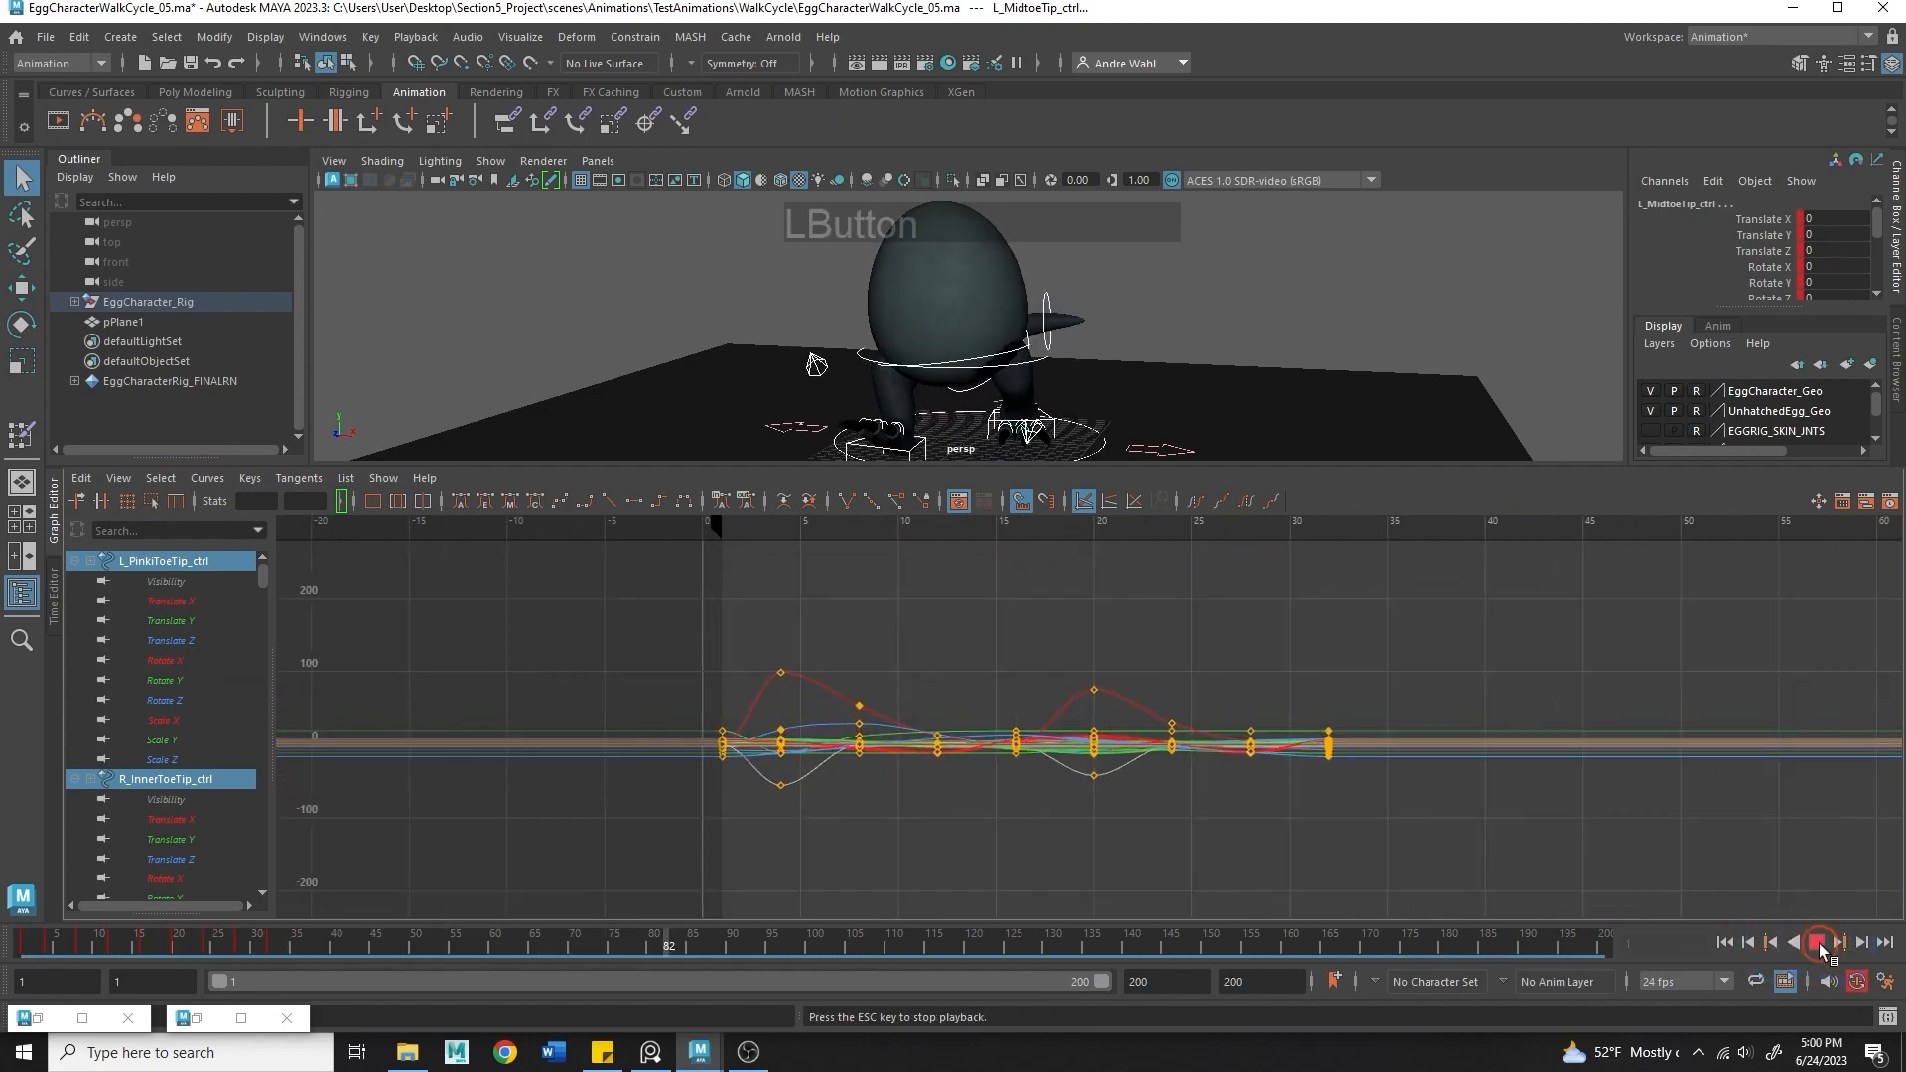
{"action": "left_click", "coordinate": [1724, 943]}
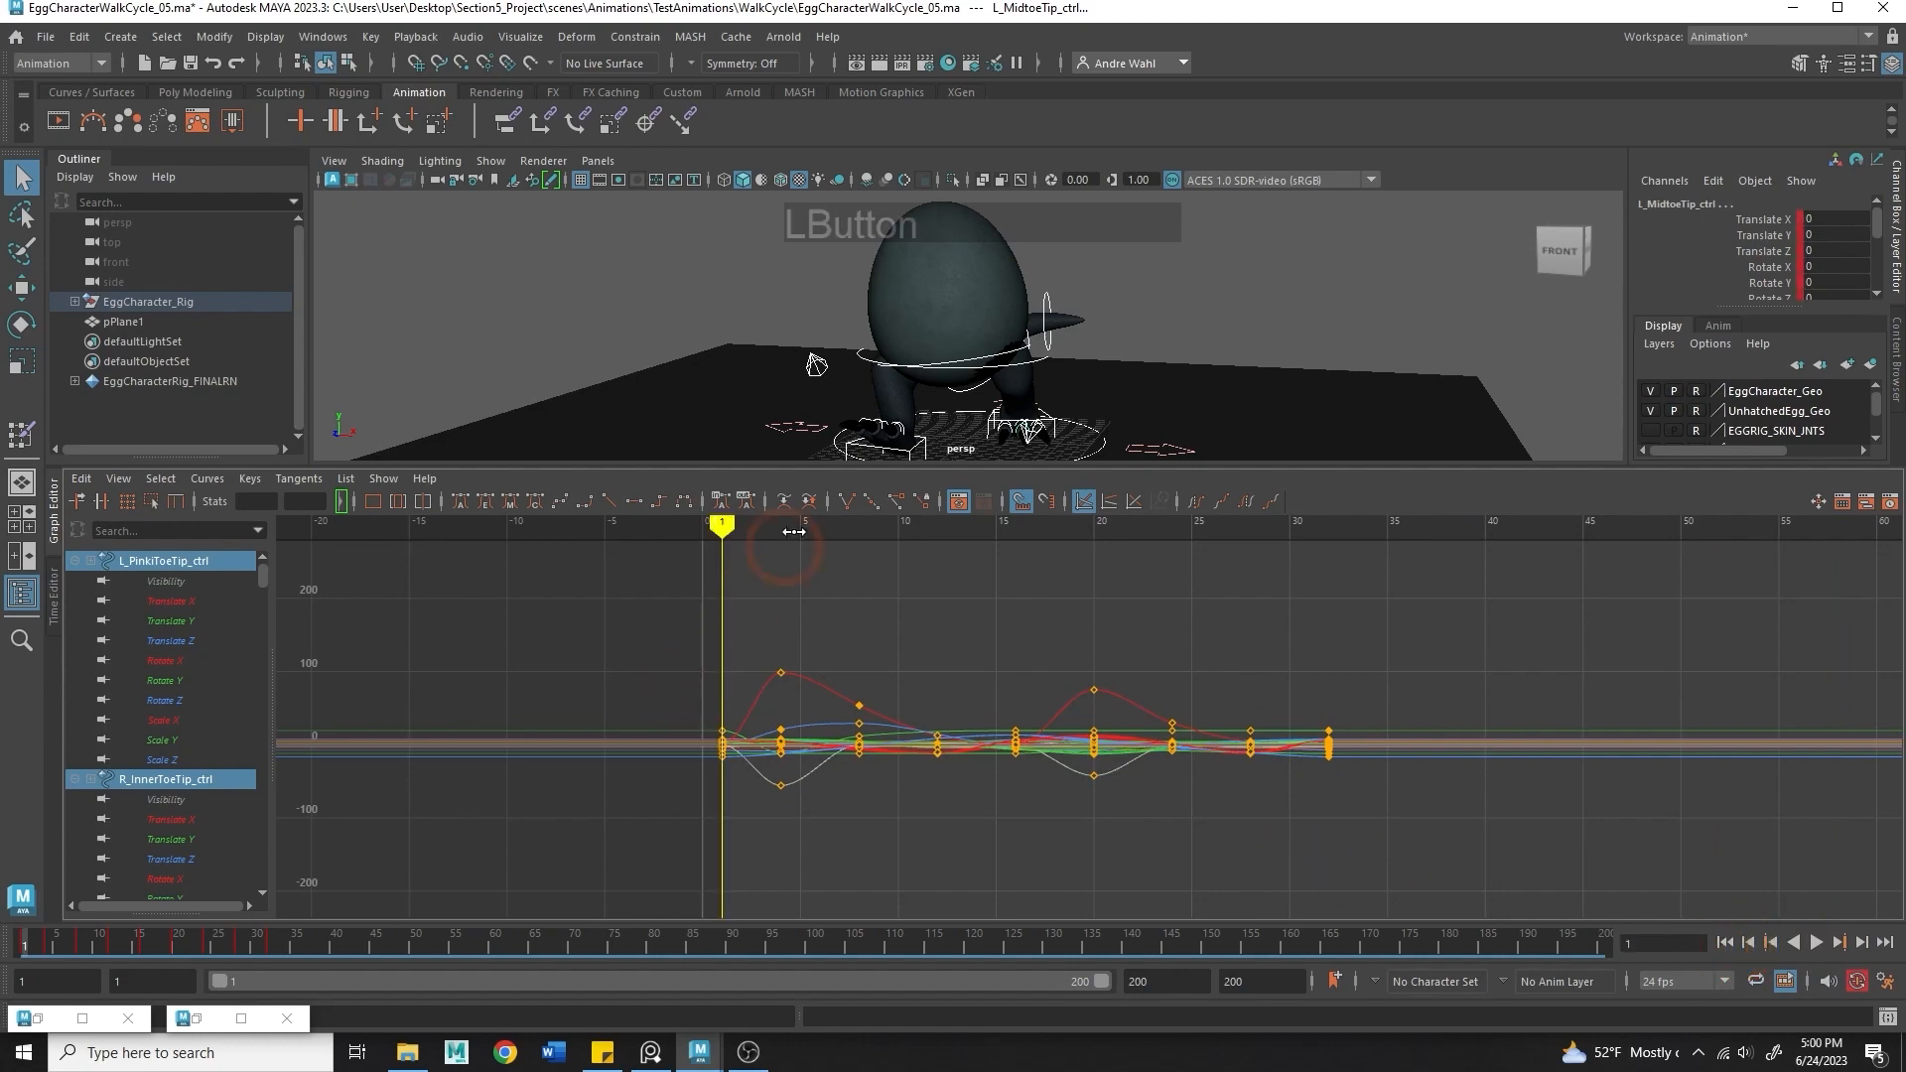
- Enlarge the viewport and view the character up close from its left side
{"action": "left_click_drag", "start_coordinate": [774, 465], "coordinate": [1076, 545]}
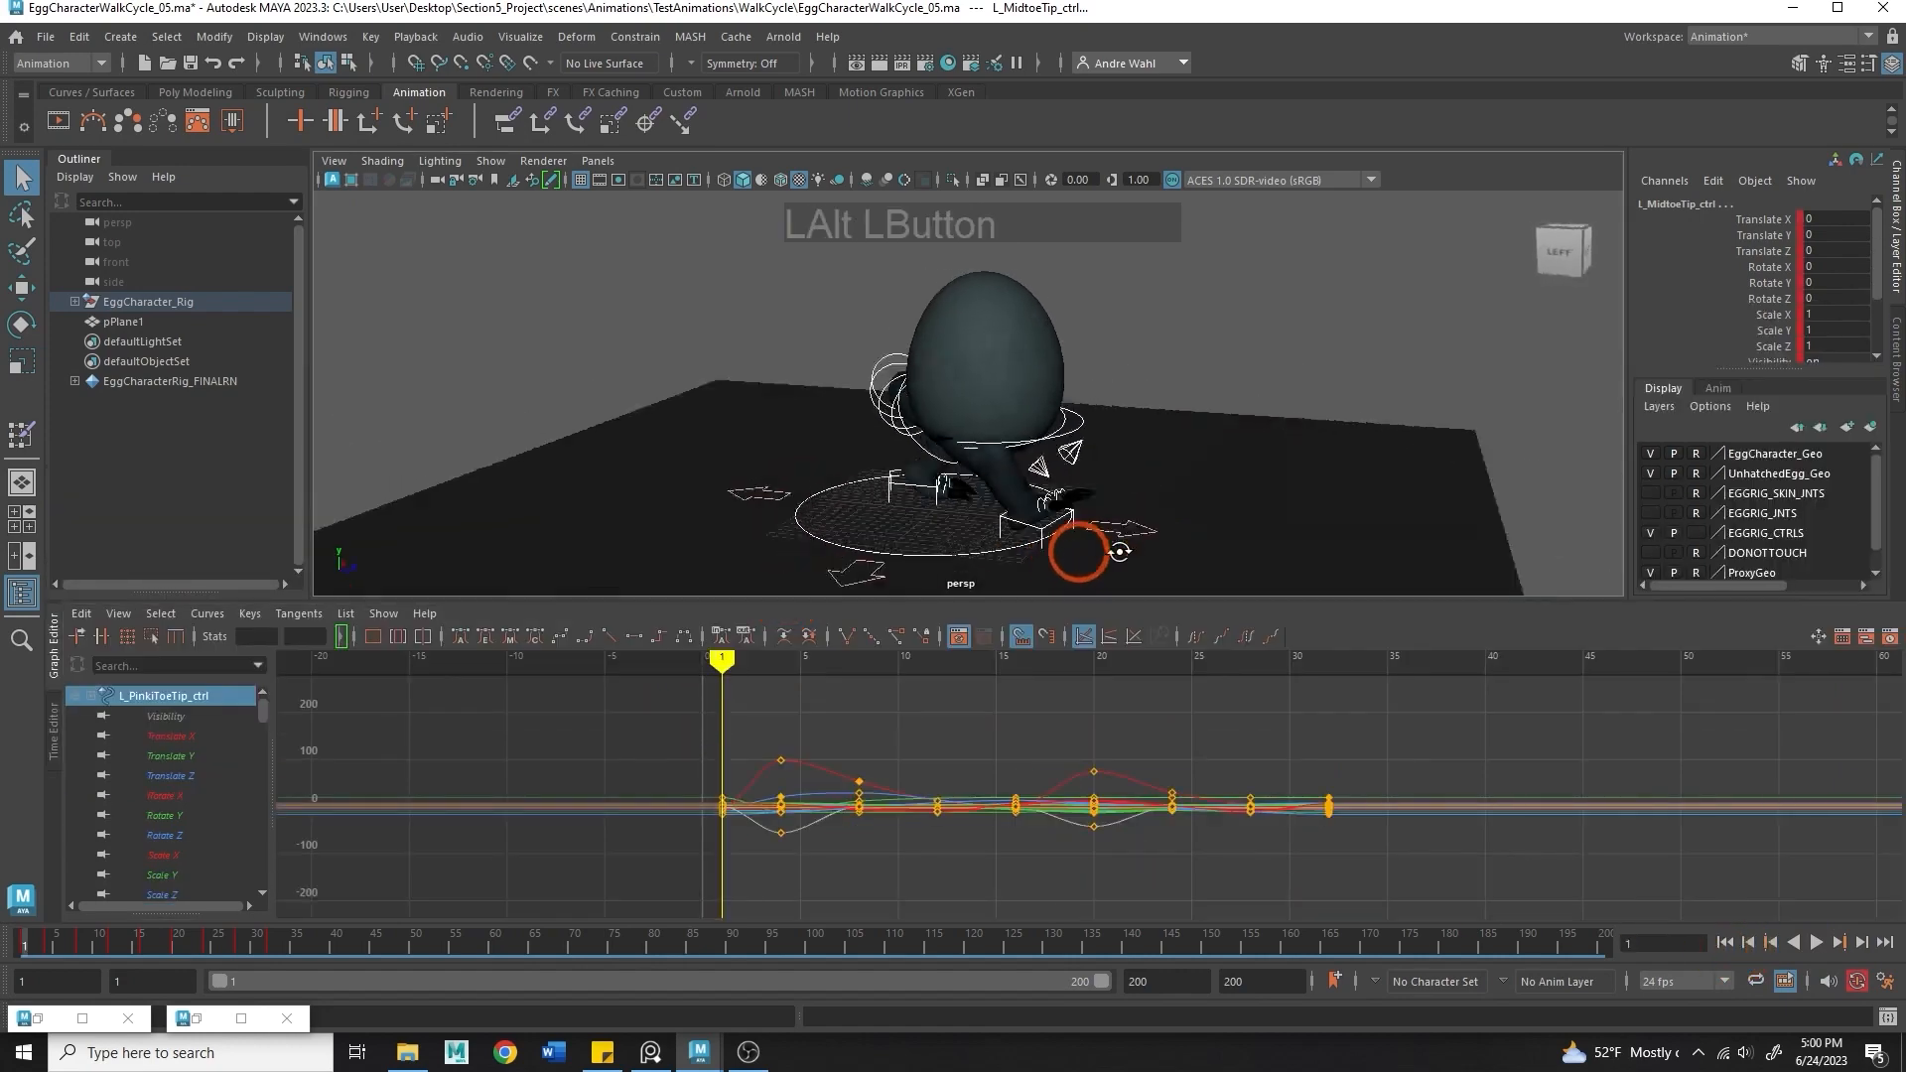
{"action": "middle_click_drag", "start_coordinate": [1082, 536], "coordinate": [1115, 476], "text": "alt"}
{"action": "right_click_drag", "start_coordinate": [1114, 477], "coordinate": [1169, 514], "text": "alt"}
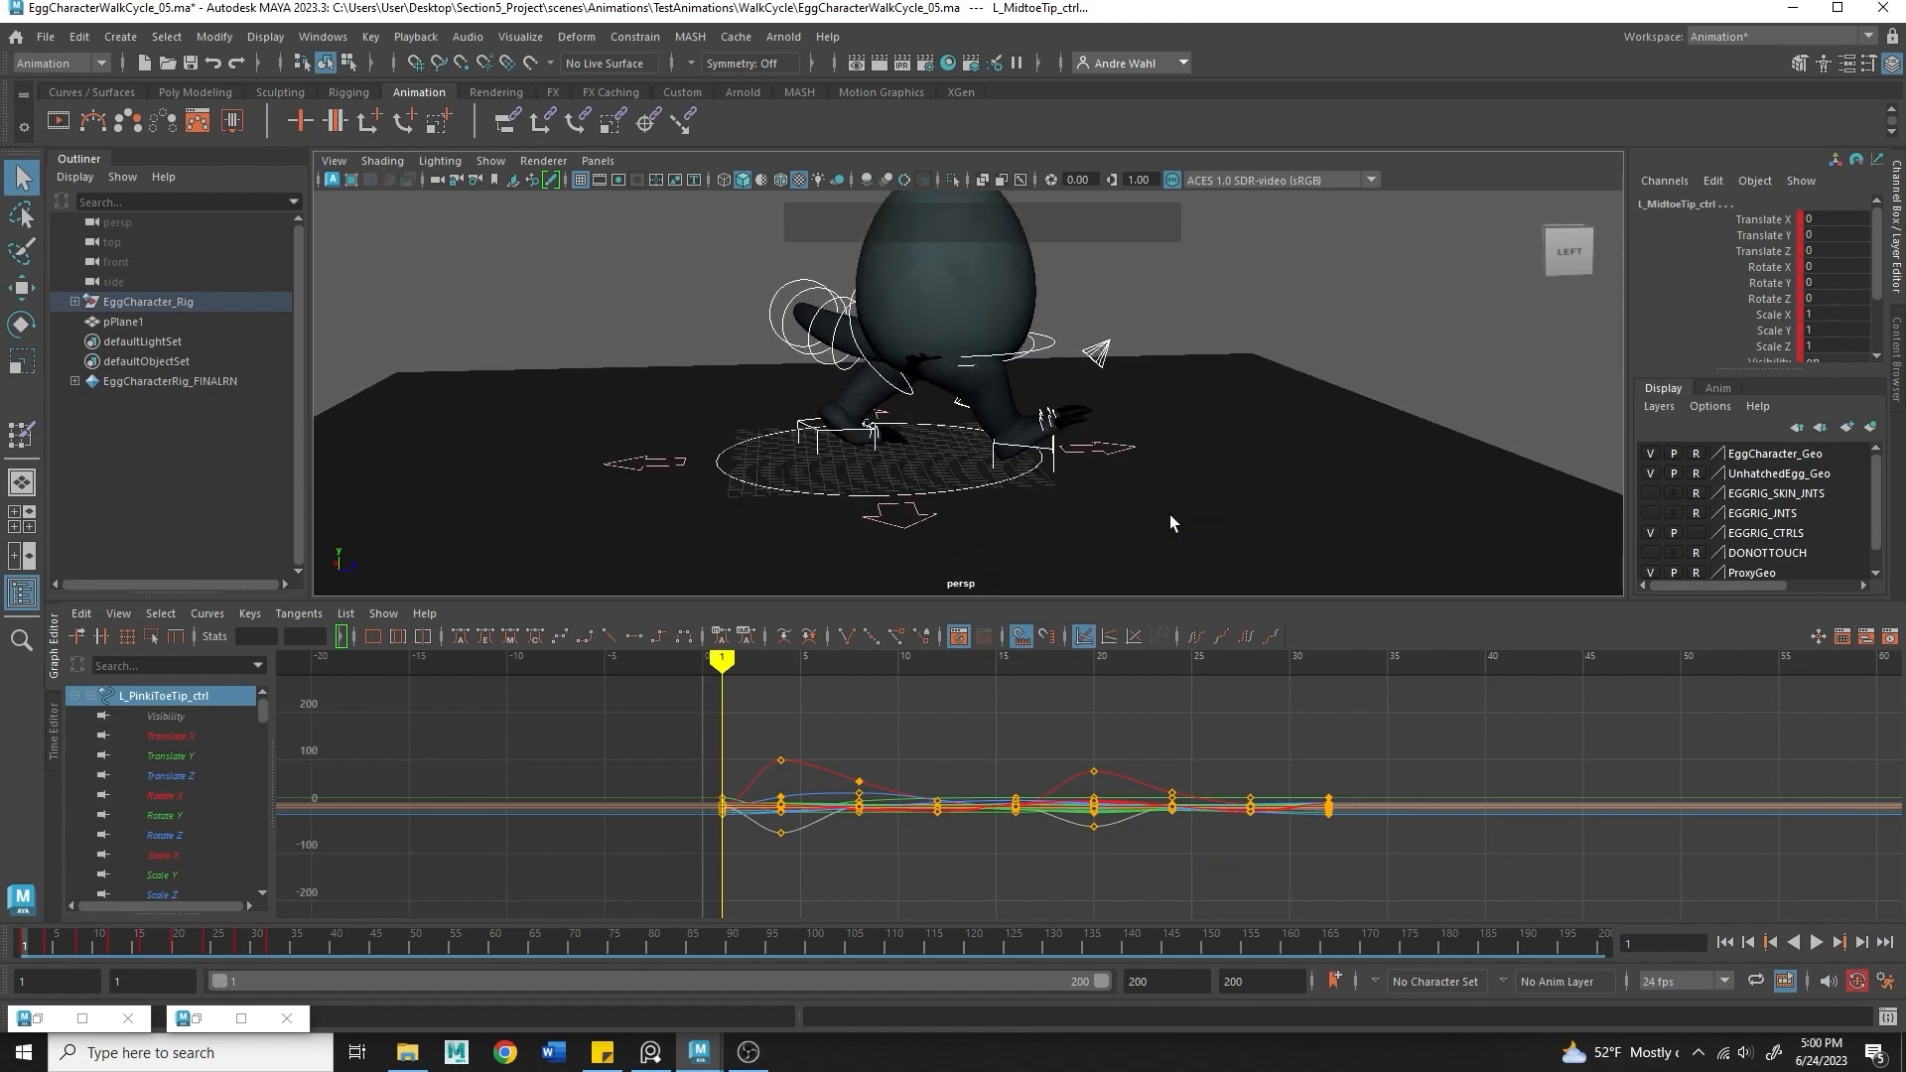